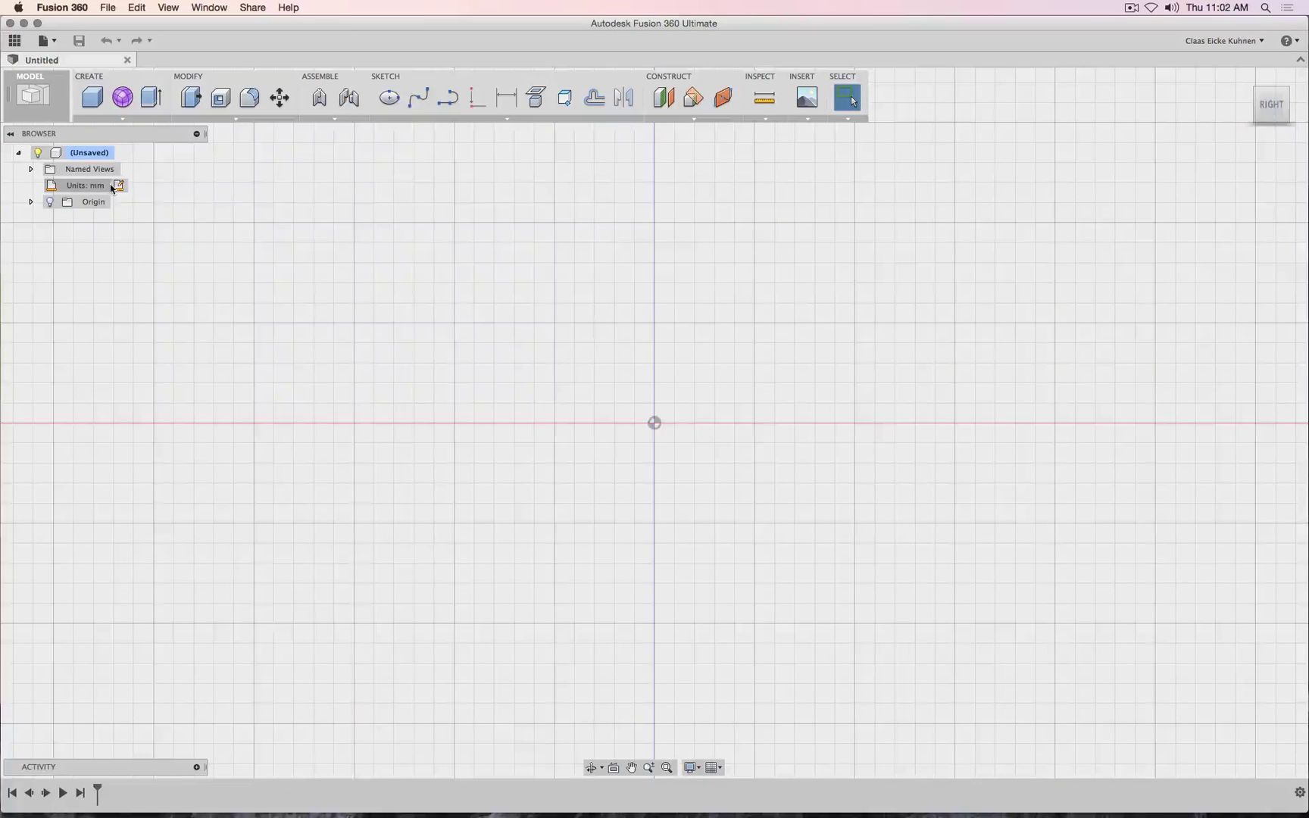
- Change the document's active units to Centimeter
click(118, 186)
click(219, 524)
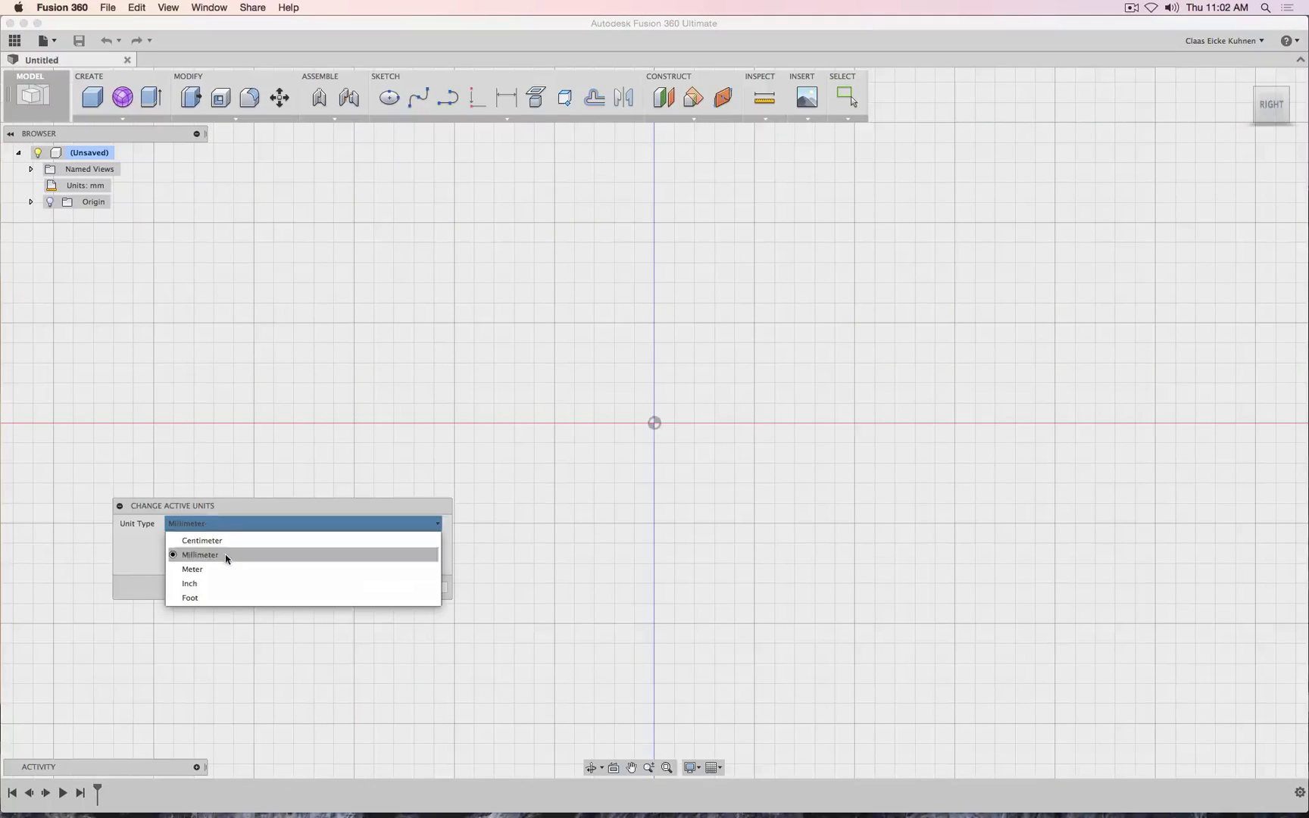
click(231, 541)
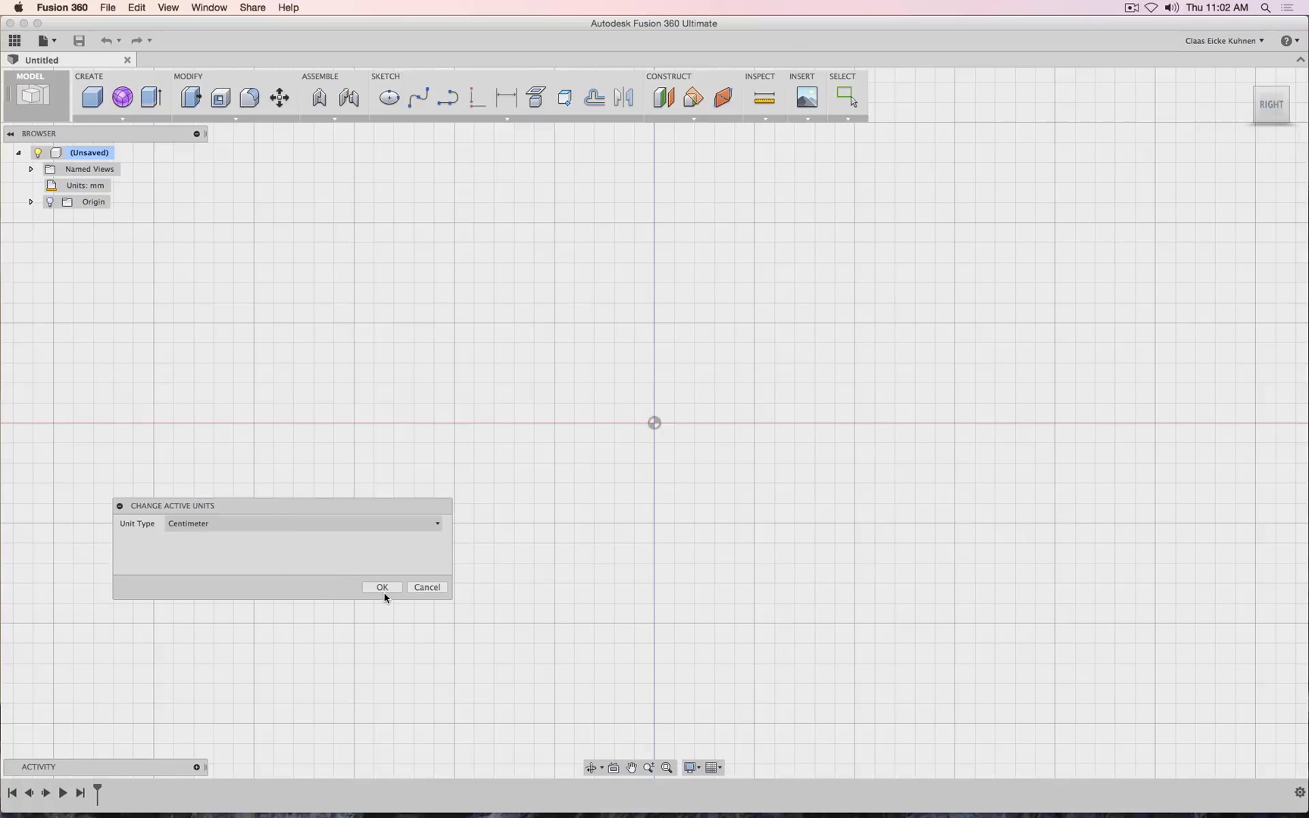
click(384, 591)
- Start a sketch on the origin plane facing the view and draw a horizontal line about 60 cm long, centred on the origin
click(447, 97)
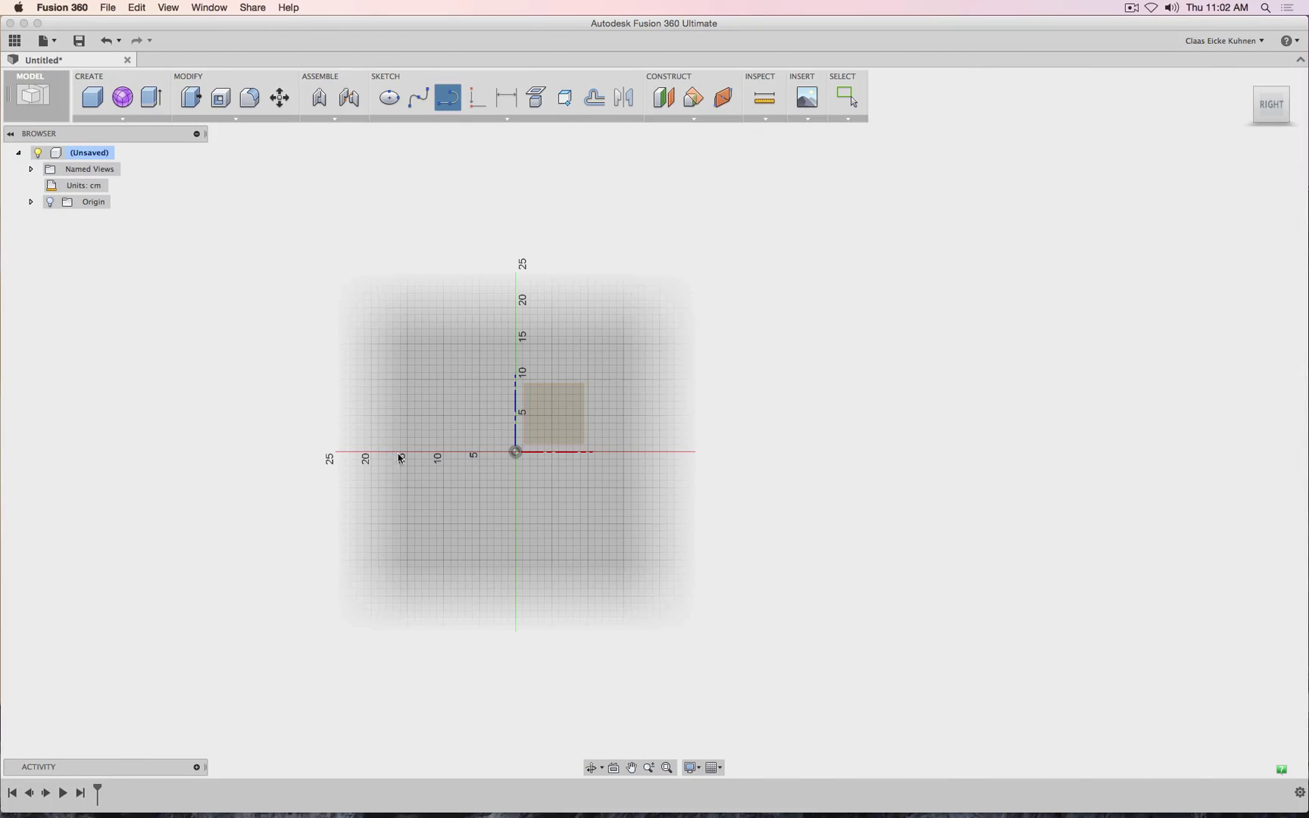
click(567, 415)
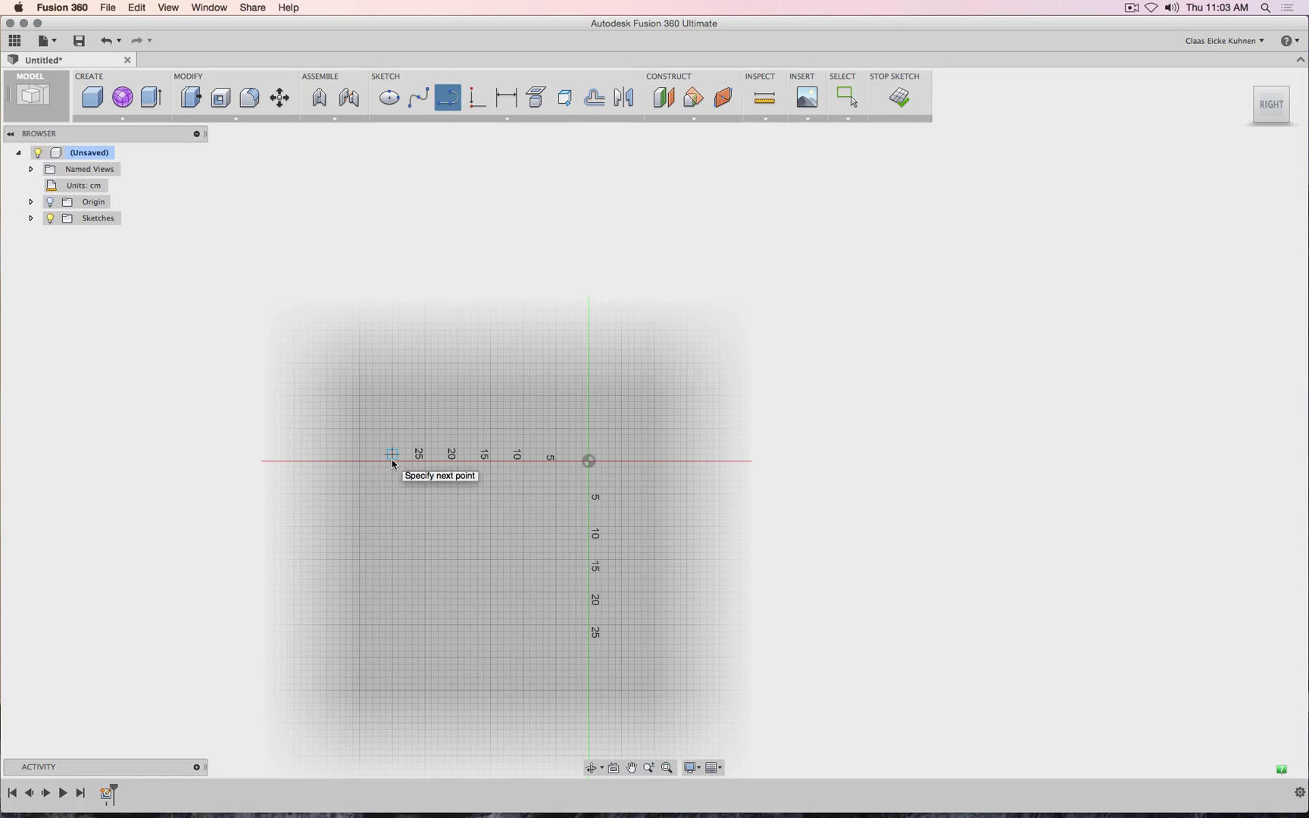
key(Escape)
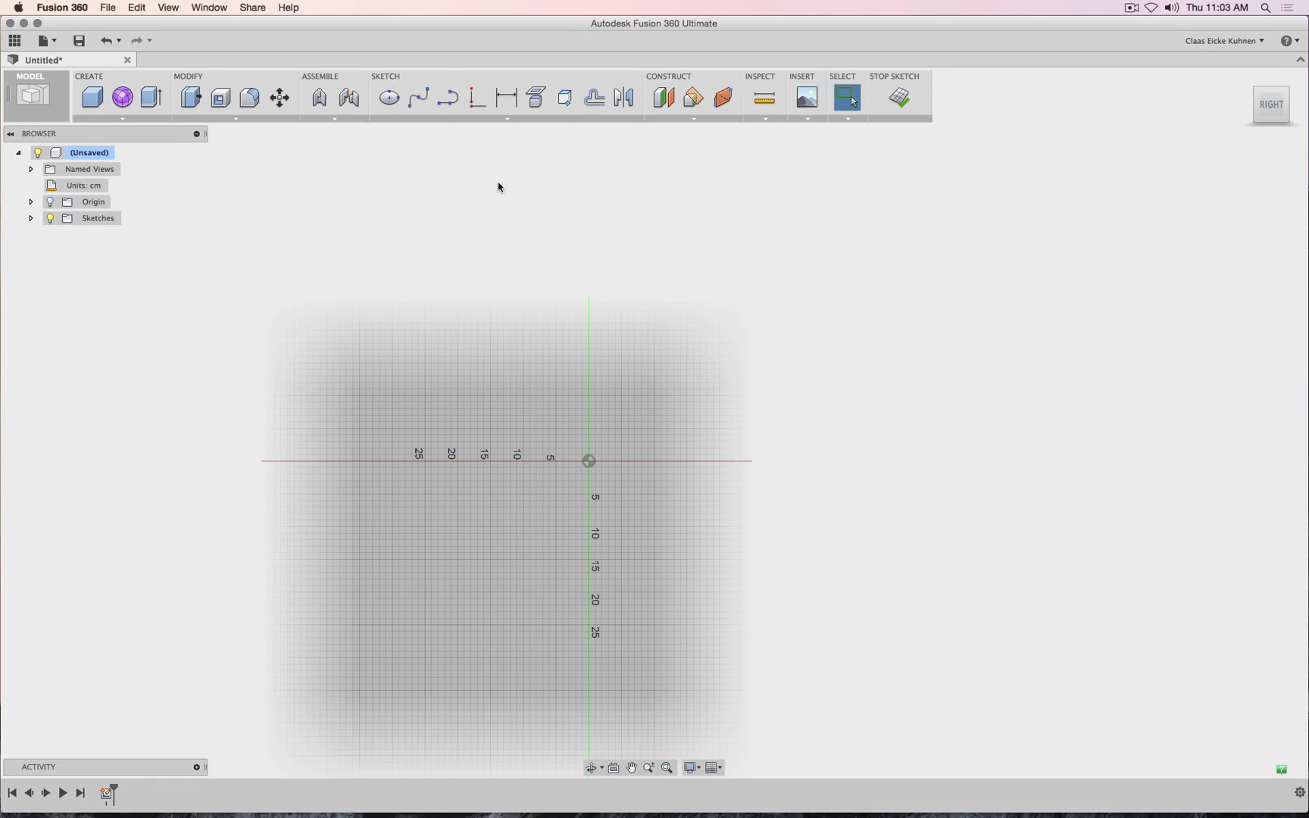
click(458, 105)
click(393, 462)
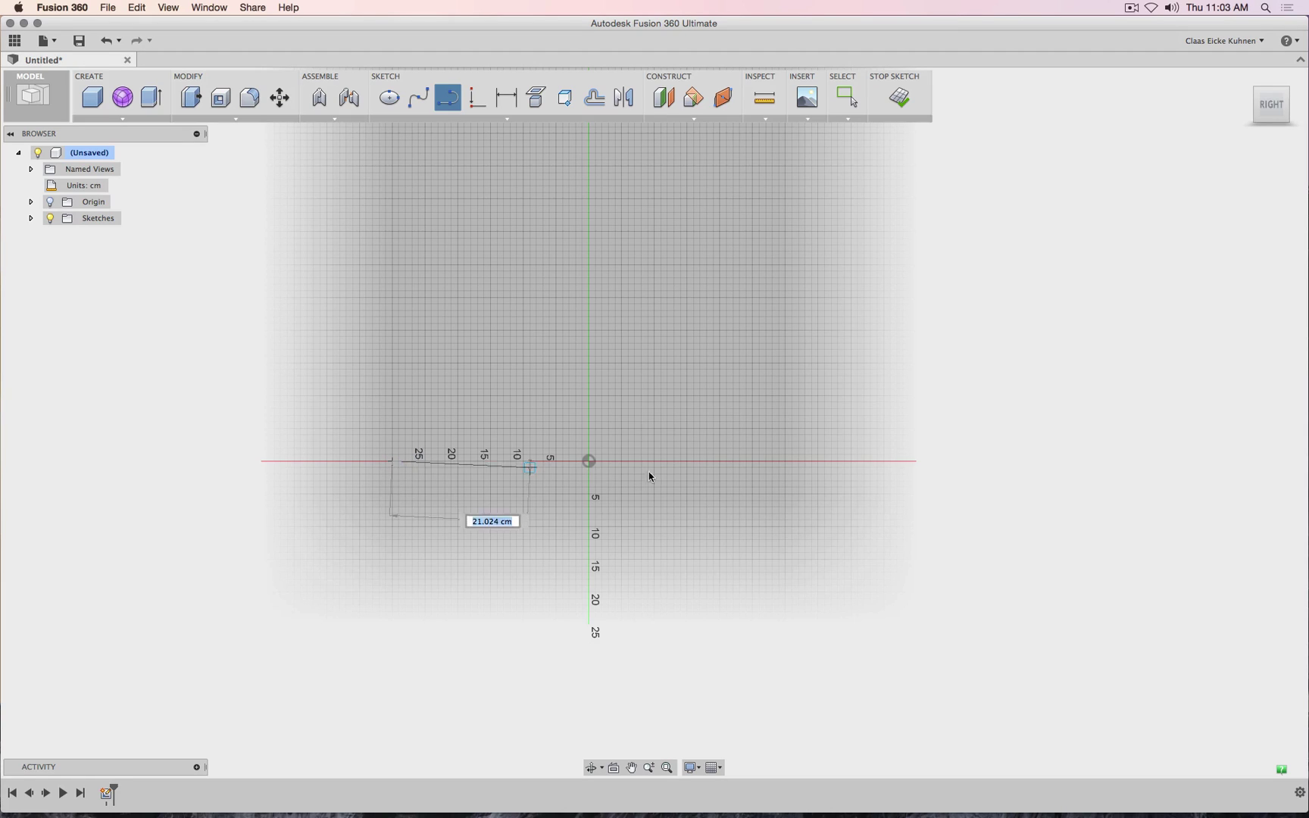
double_click(786, 462)
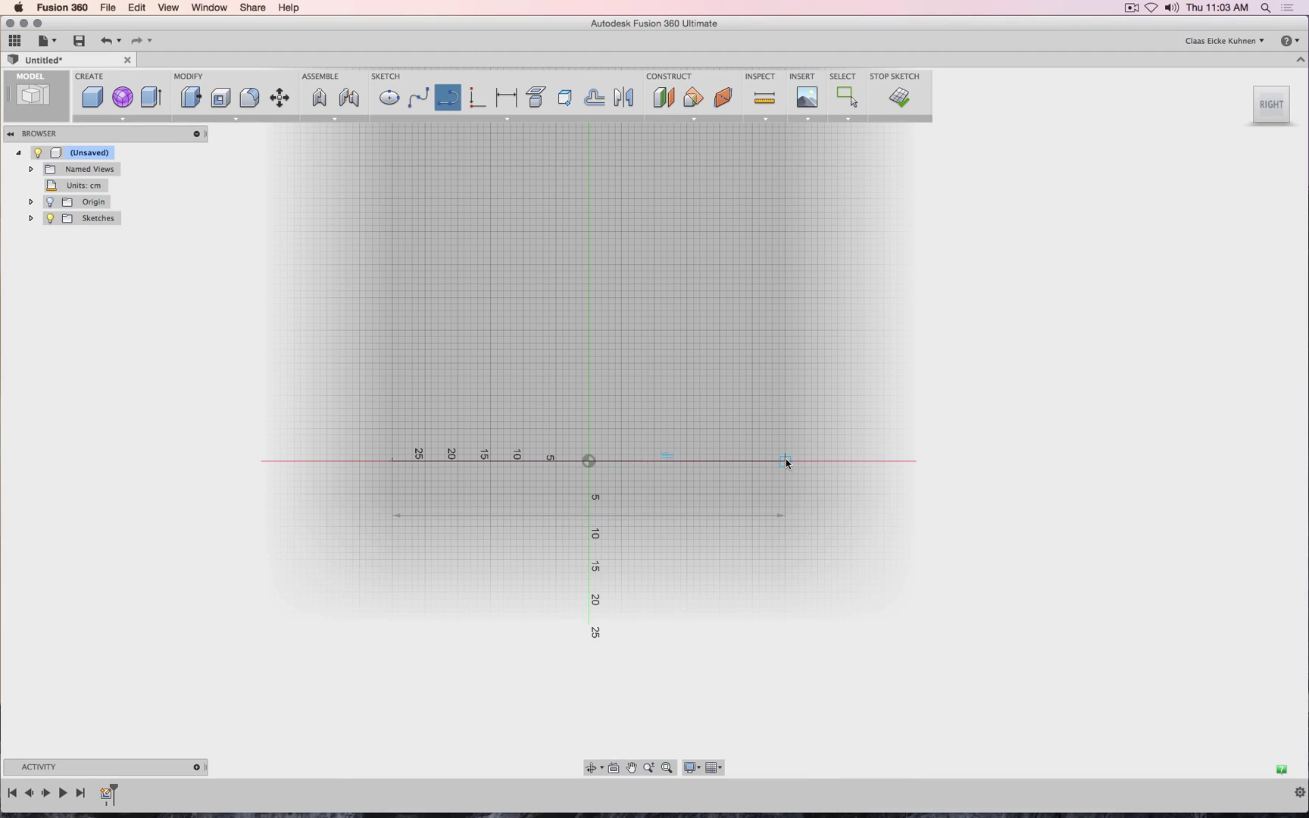
key(Escape)
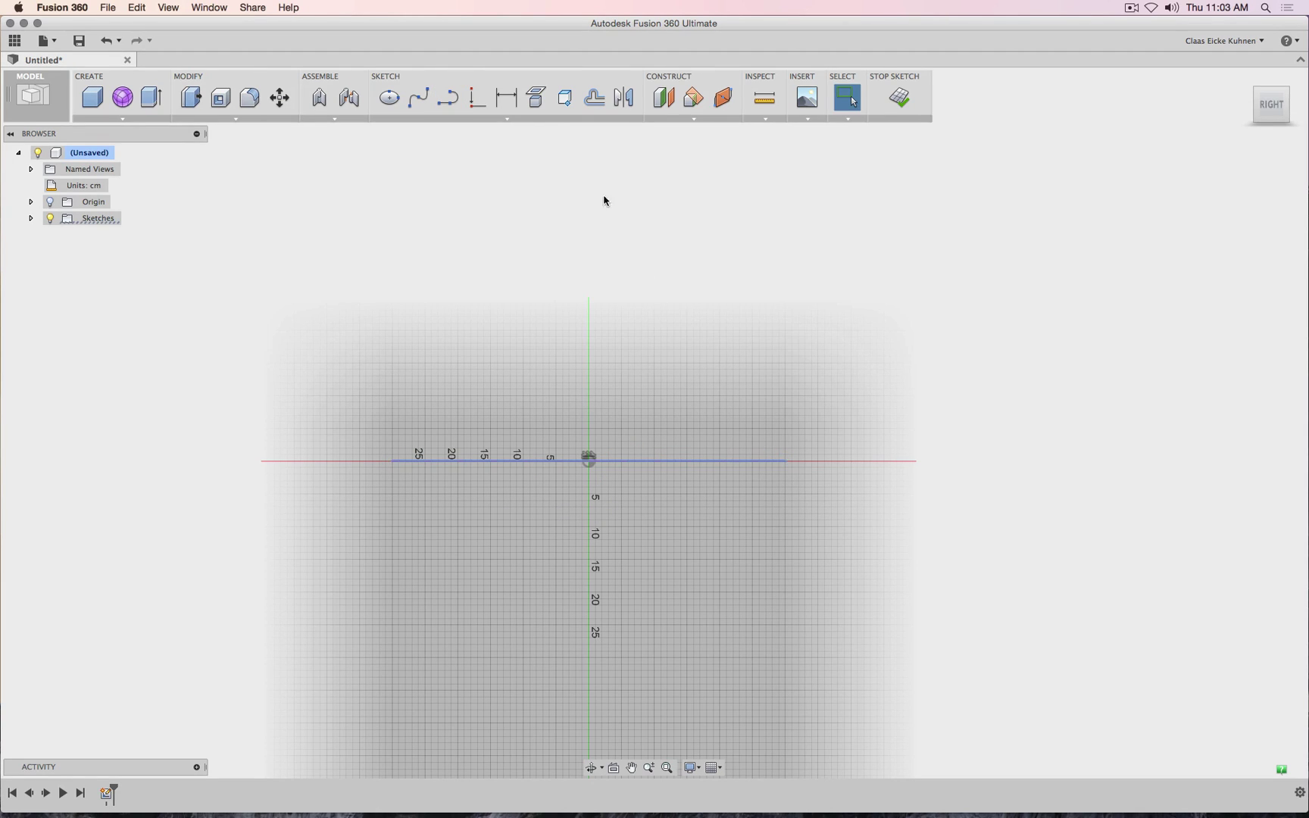
- Dimension the horizontal line's length at 60 cm, placing the dimension below it
click(505, 96)
click(514, 461)
click(515, 557)
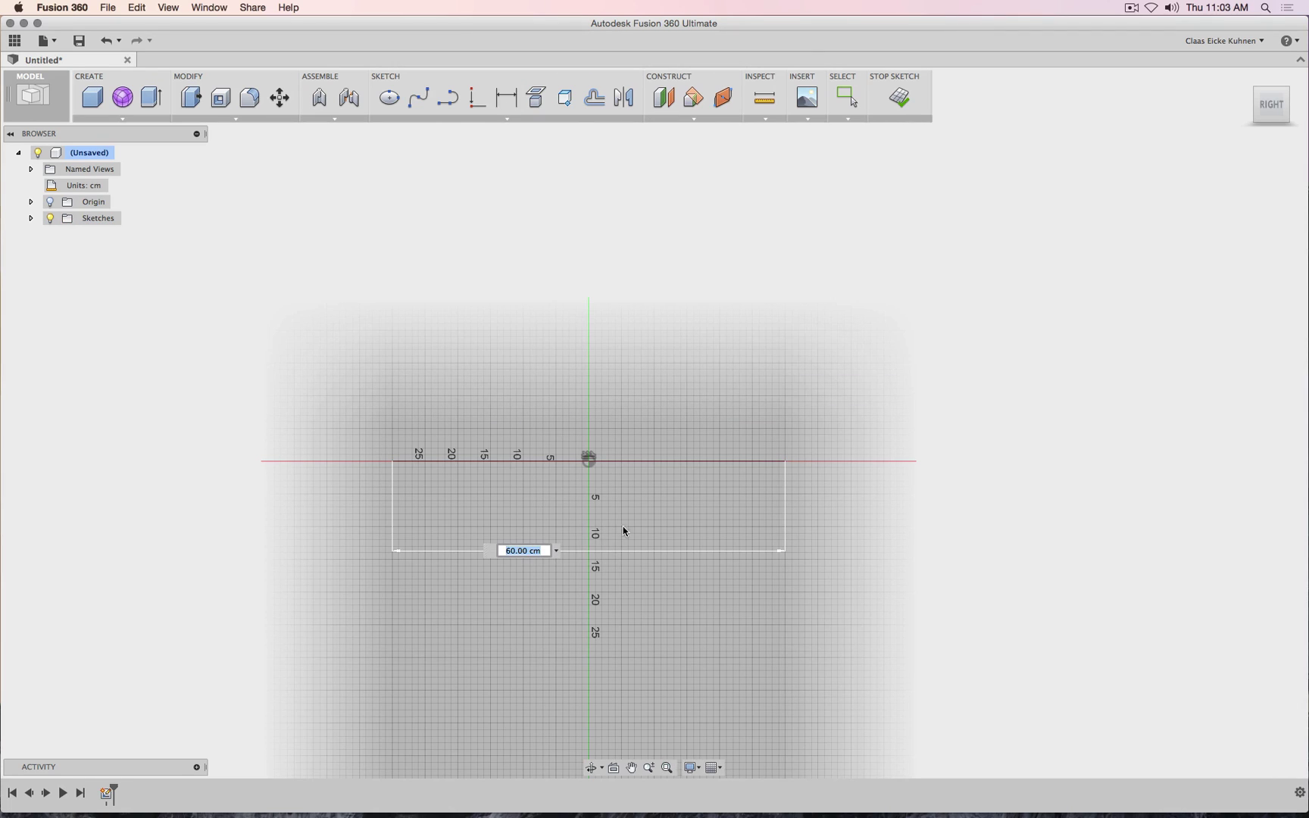
key(Return)
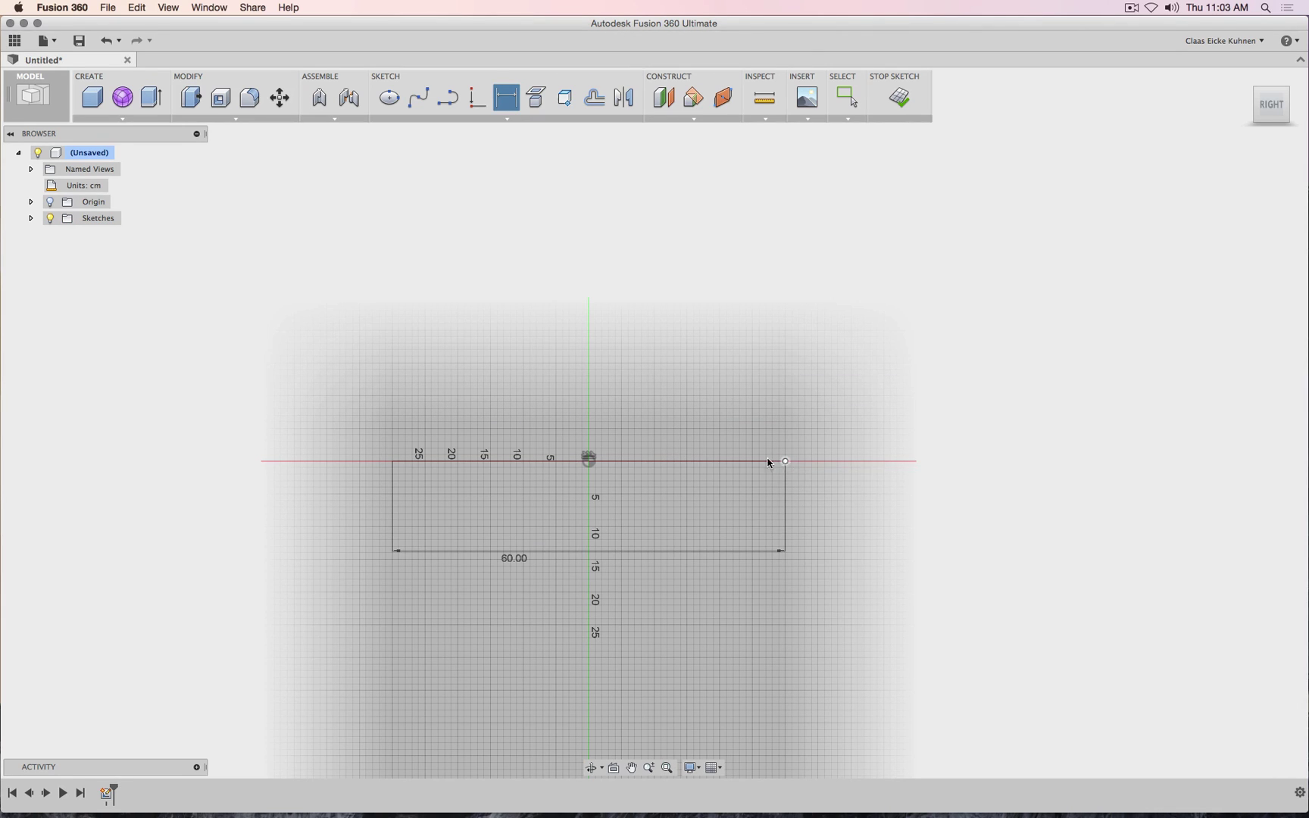
right_click(647, 468)
click(648, 423)
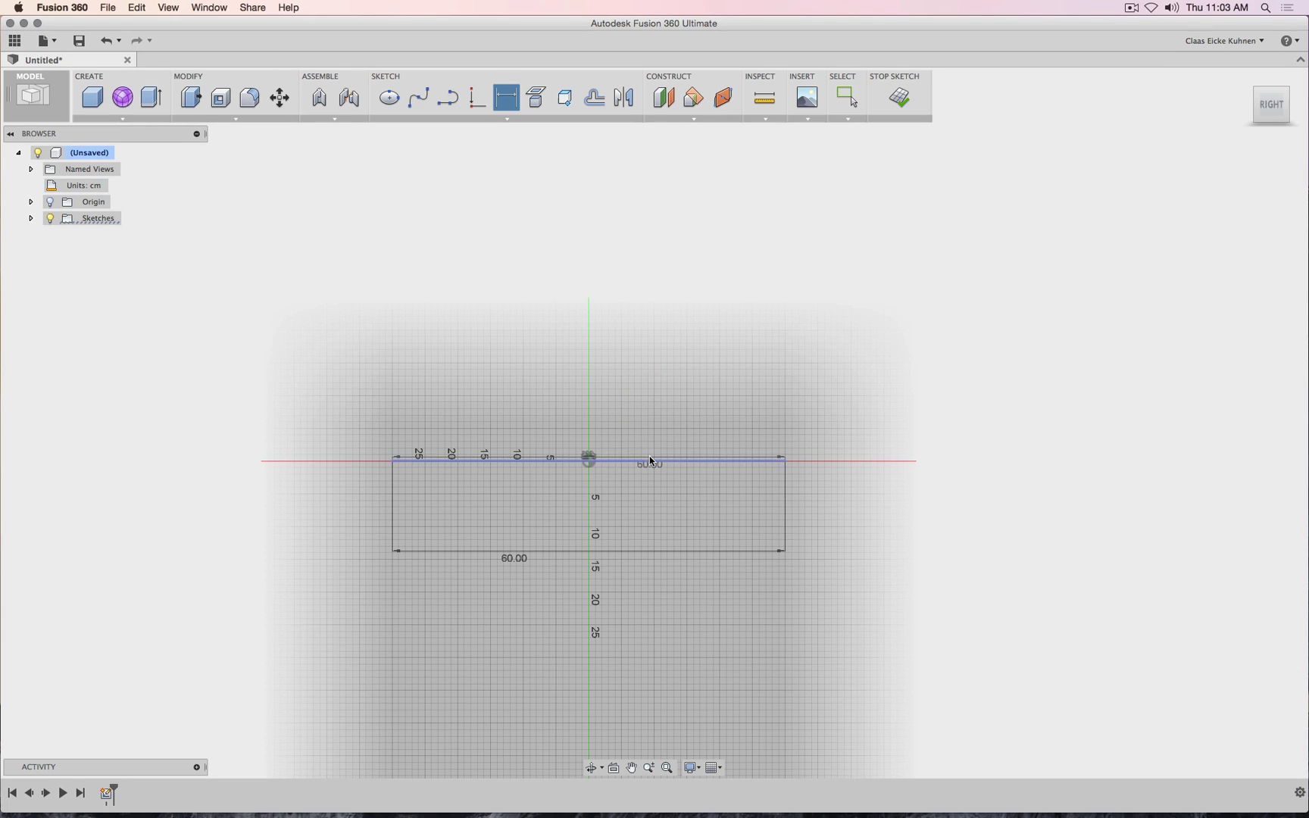
key(Escape)
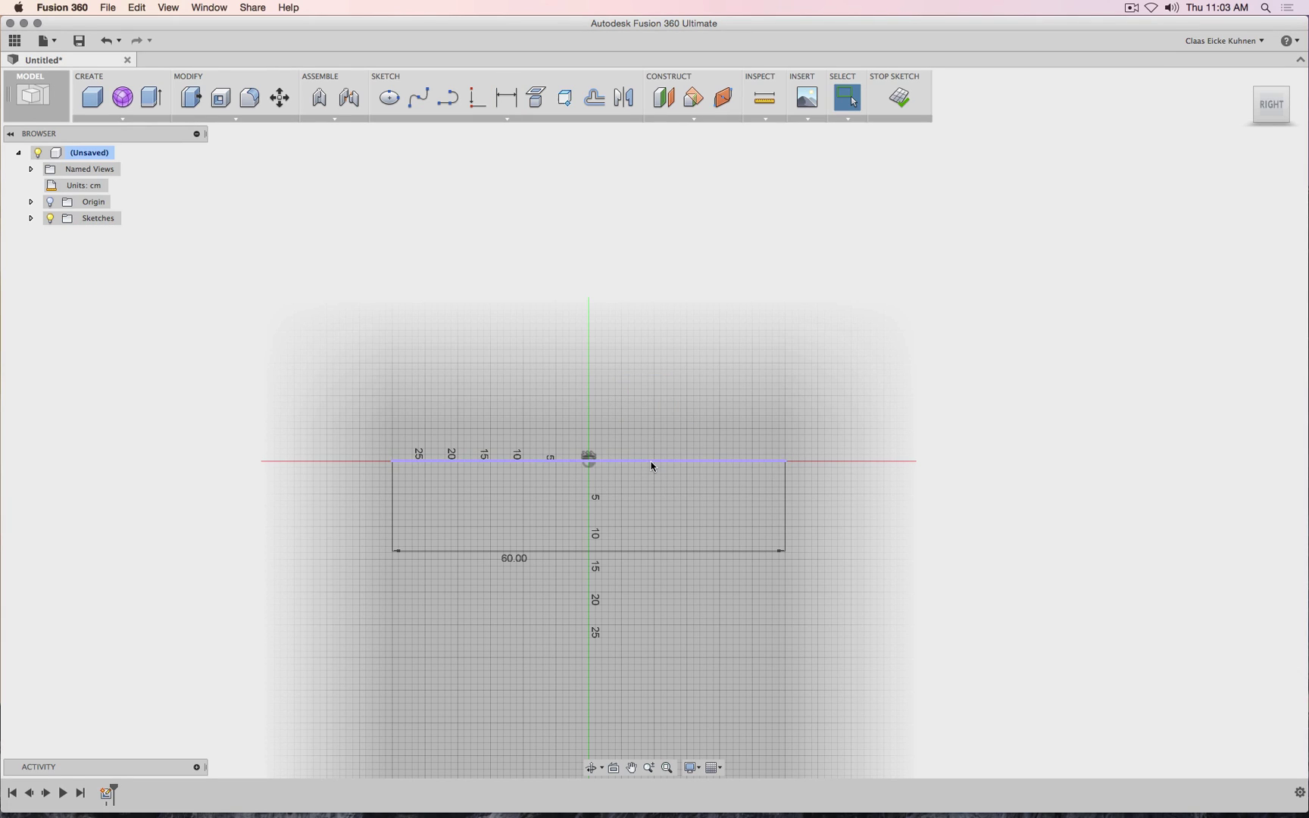
- Convert the 60 cm base line to a construction line
right_click(652, 461)
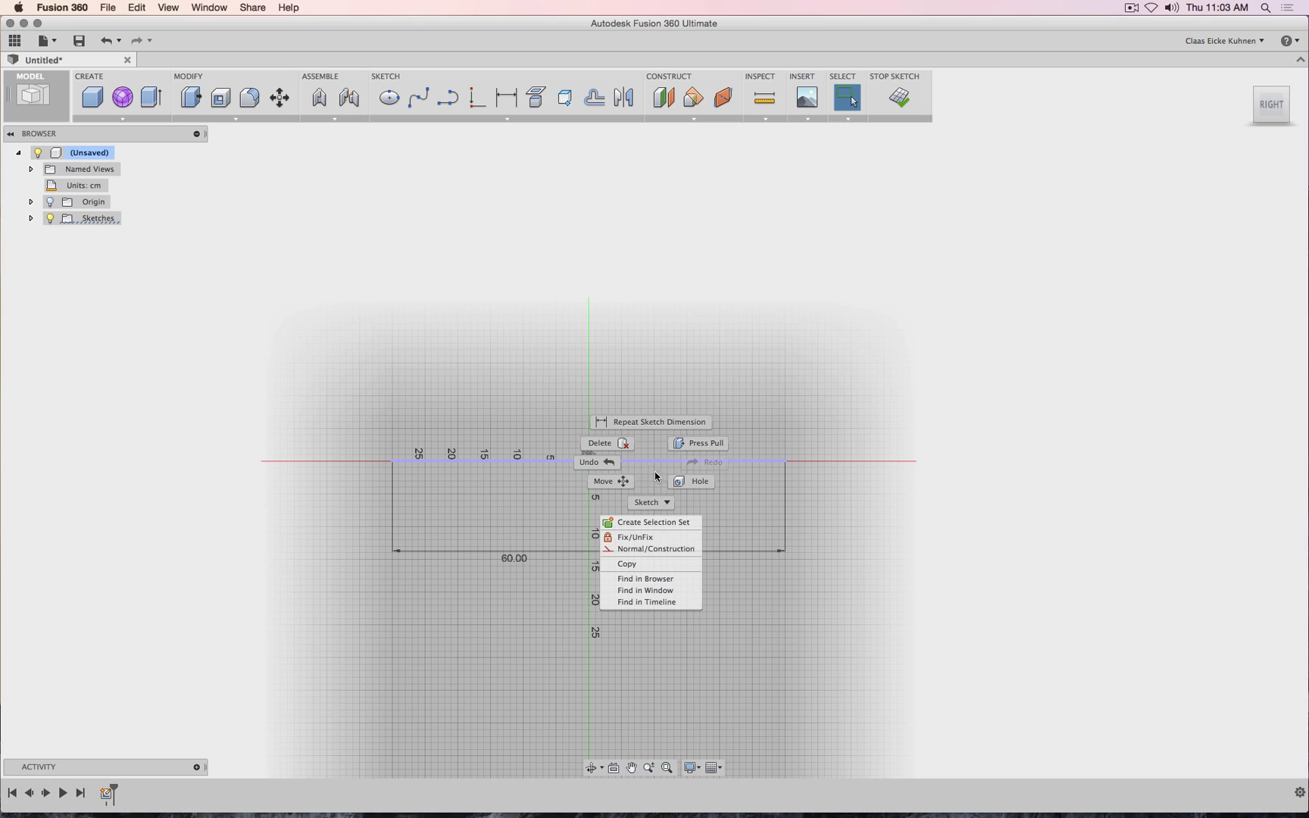
click(663, 548)
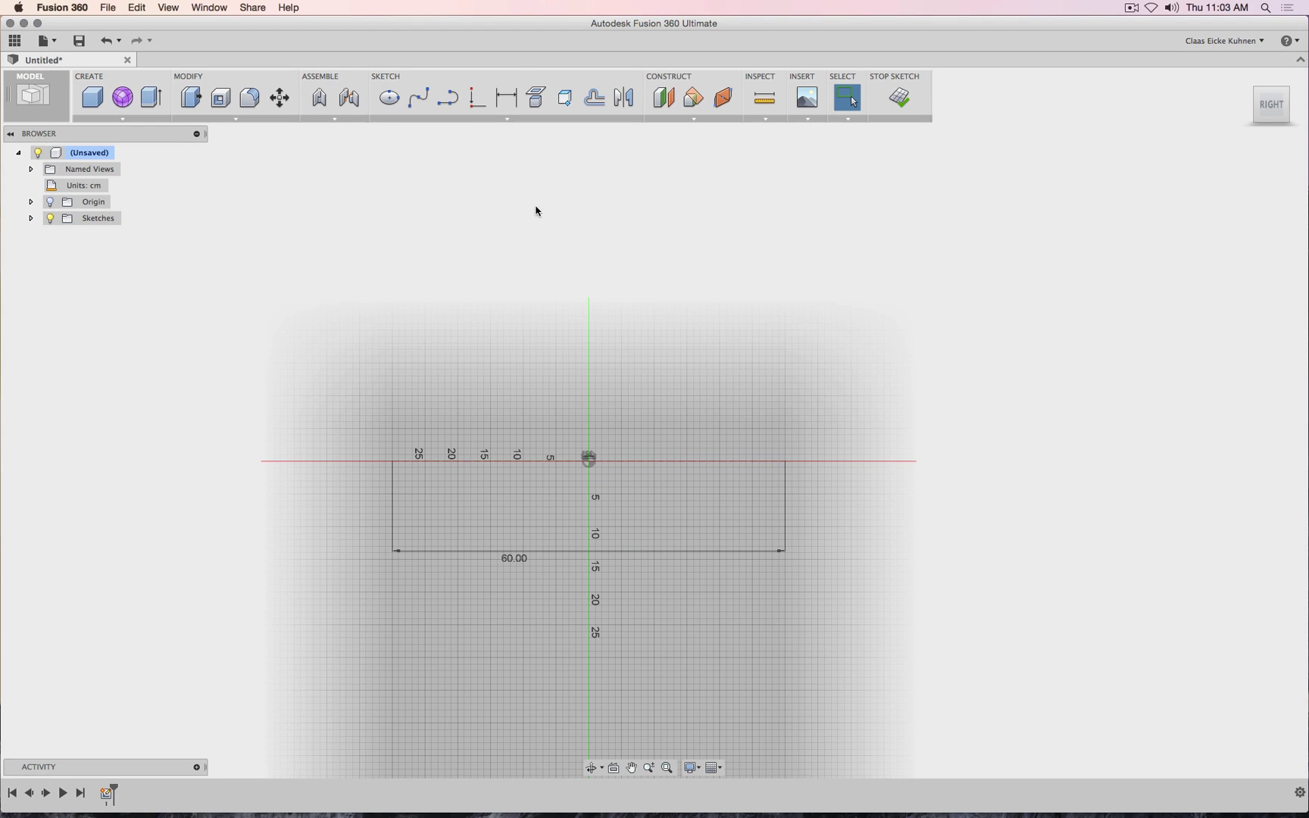
- Draw a second horizontal line about 50 cm long above the construction line, ending directly above its right-hand endpoint
middle_drag(536, 211, 576, 459)
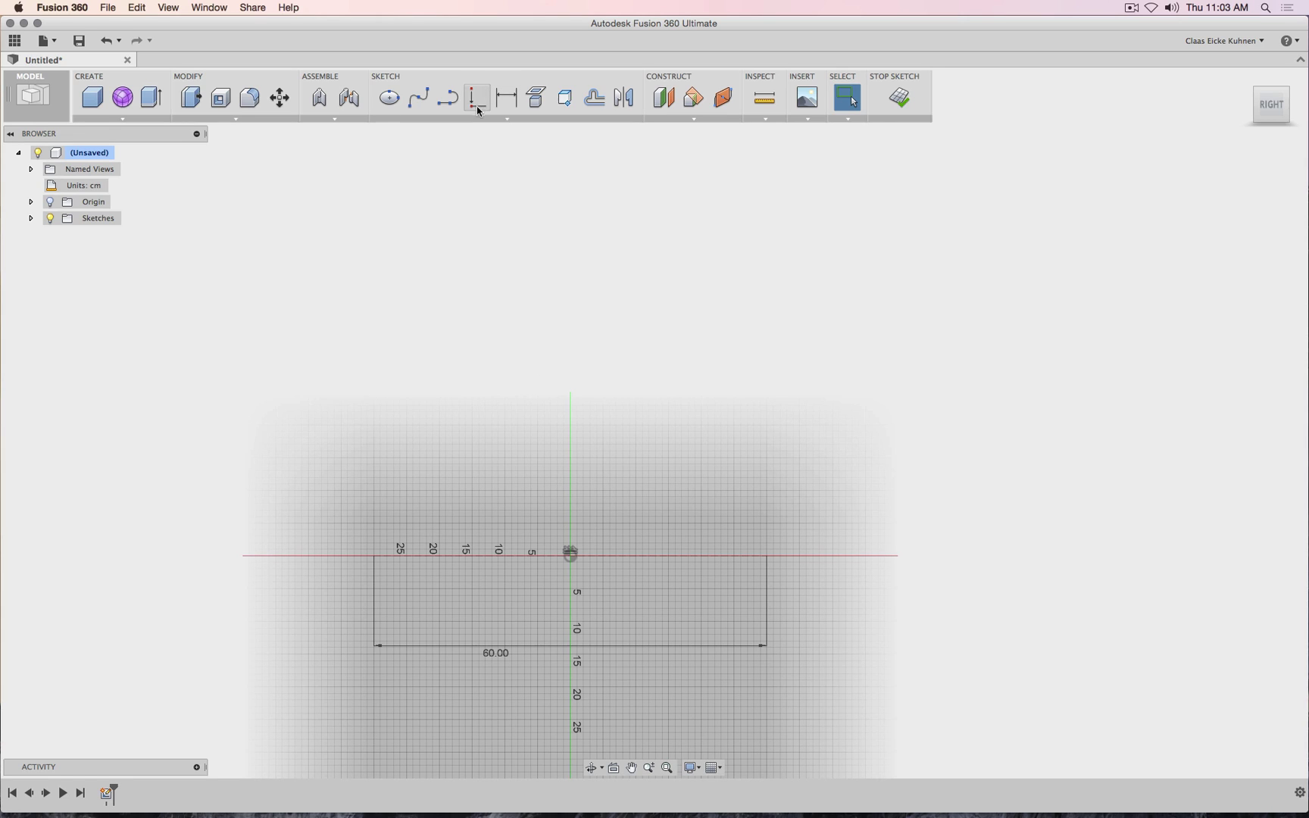
click(448, 98)
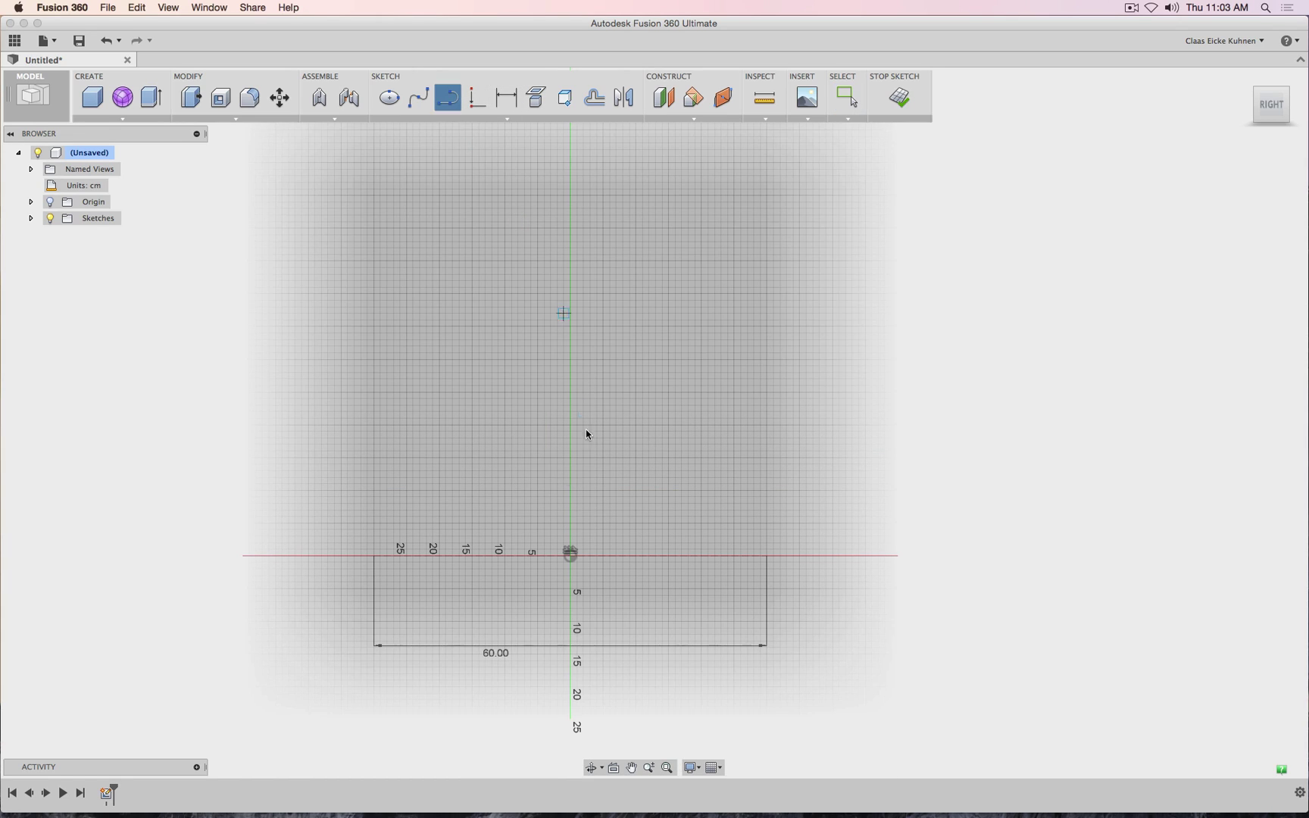
click(438, 490)
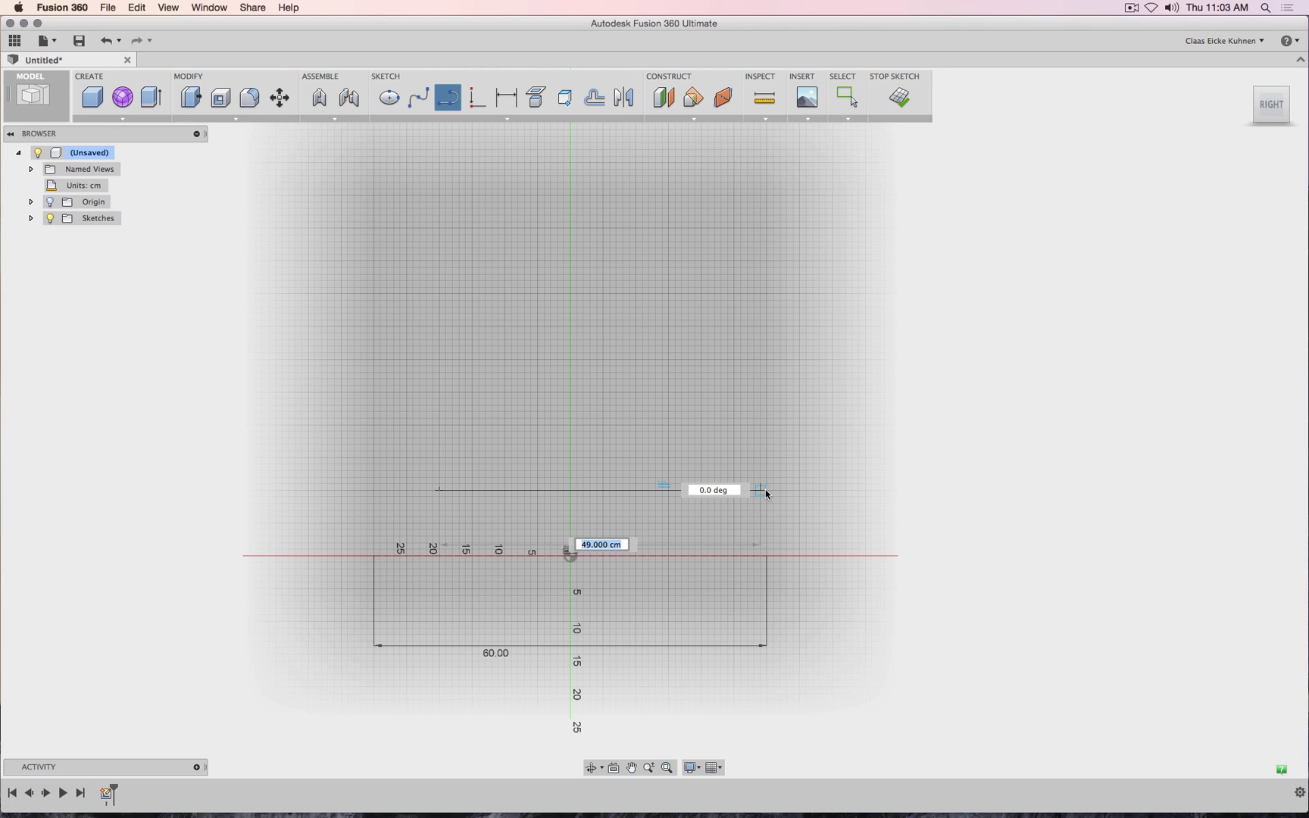
click(768, 491)
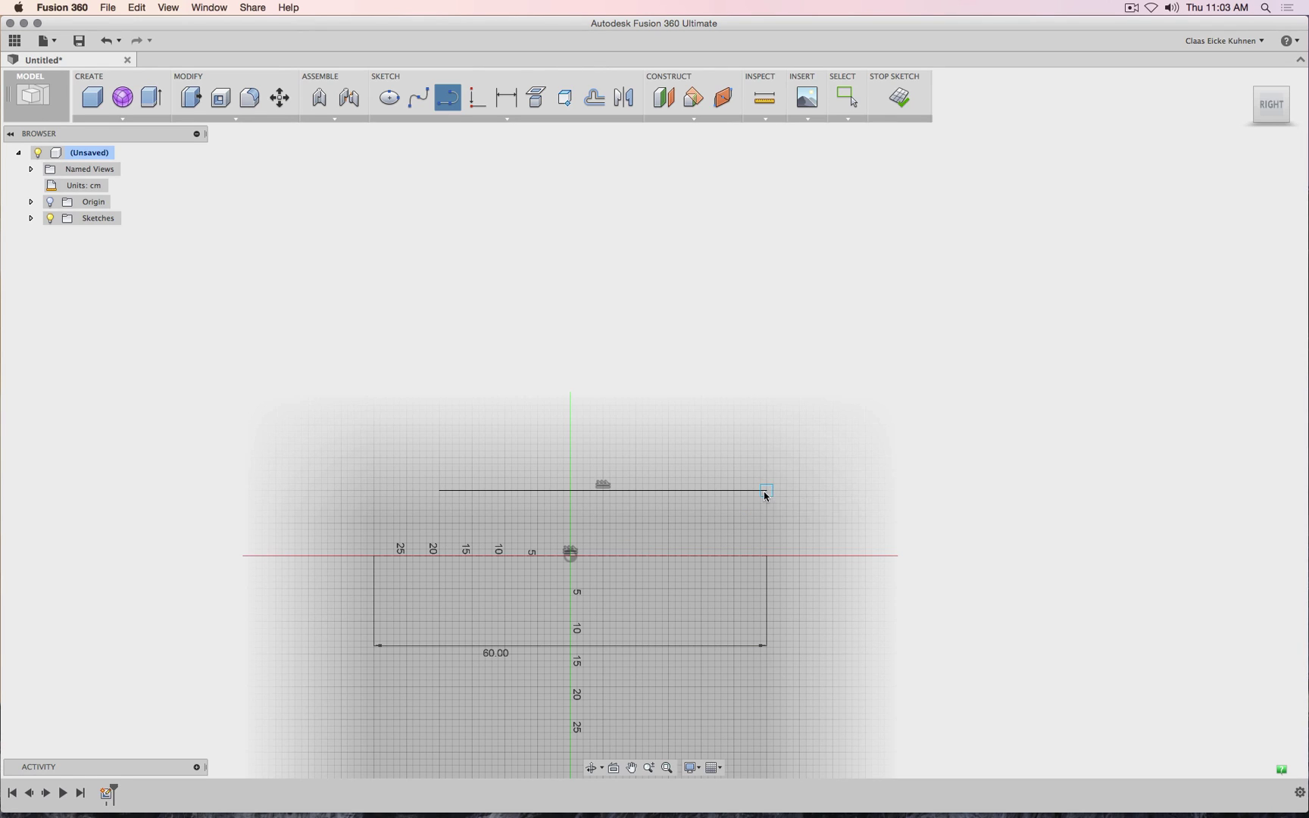
drag(772, 497, 689, 509)
key(Escape)
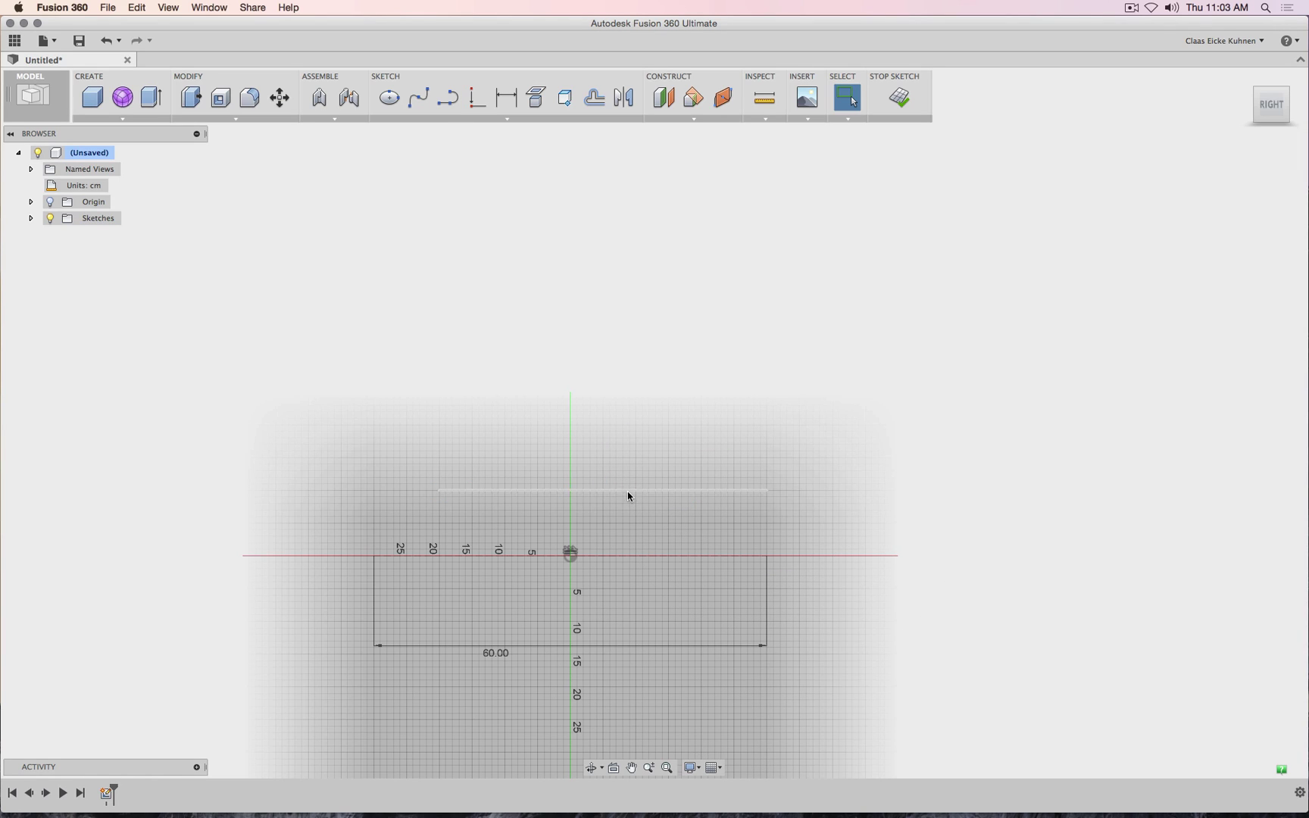
- Dimension the distance between the upper line and the construction line at 48 cm
click(627, 490)
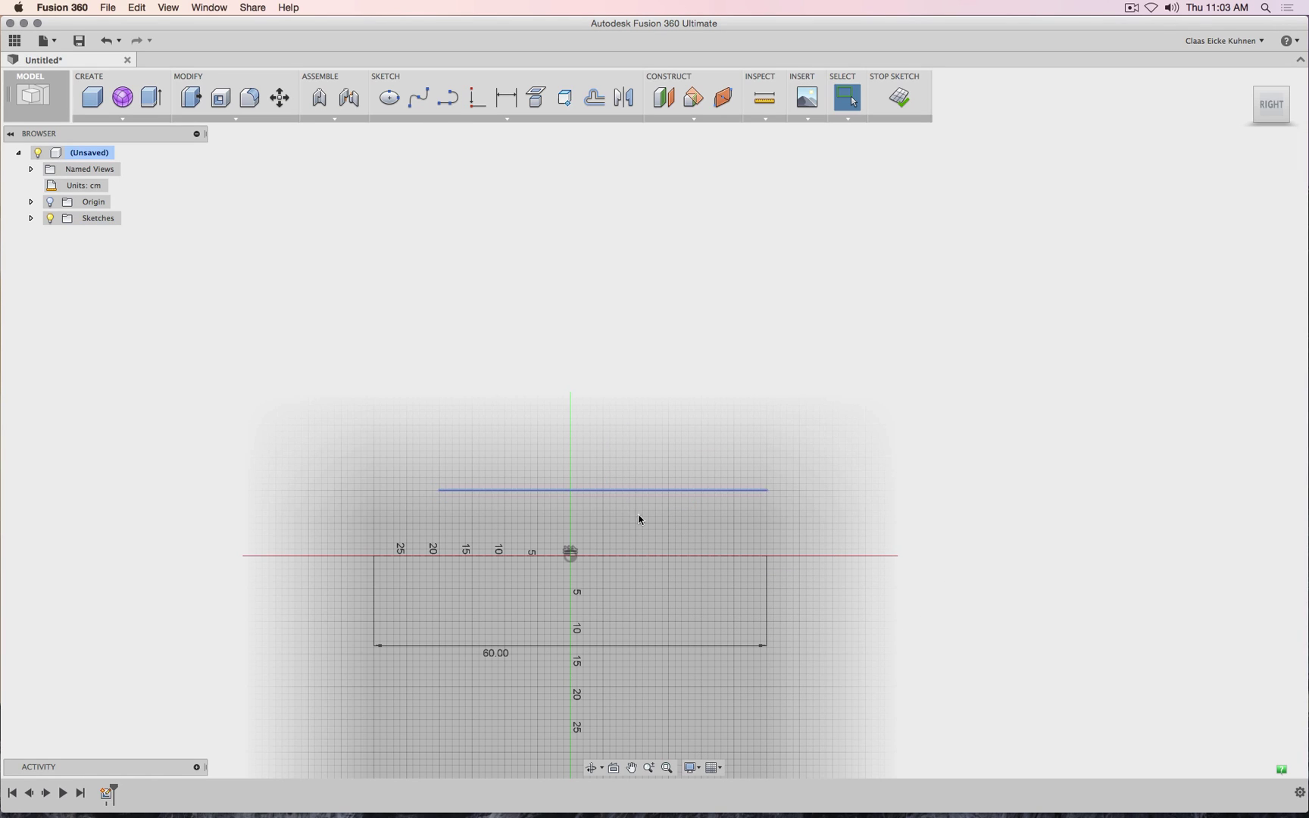
click(633, 558)
click(513, 109)
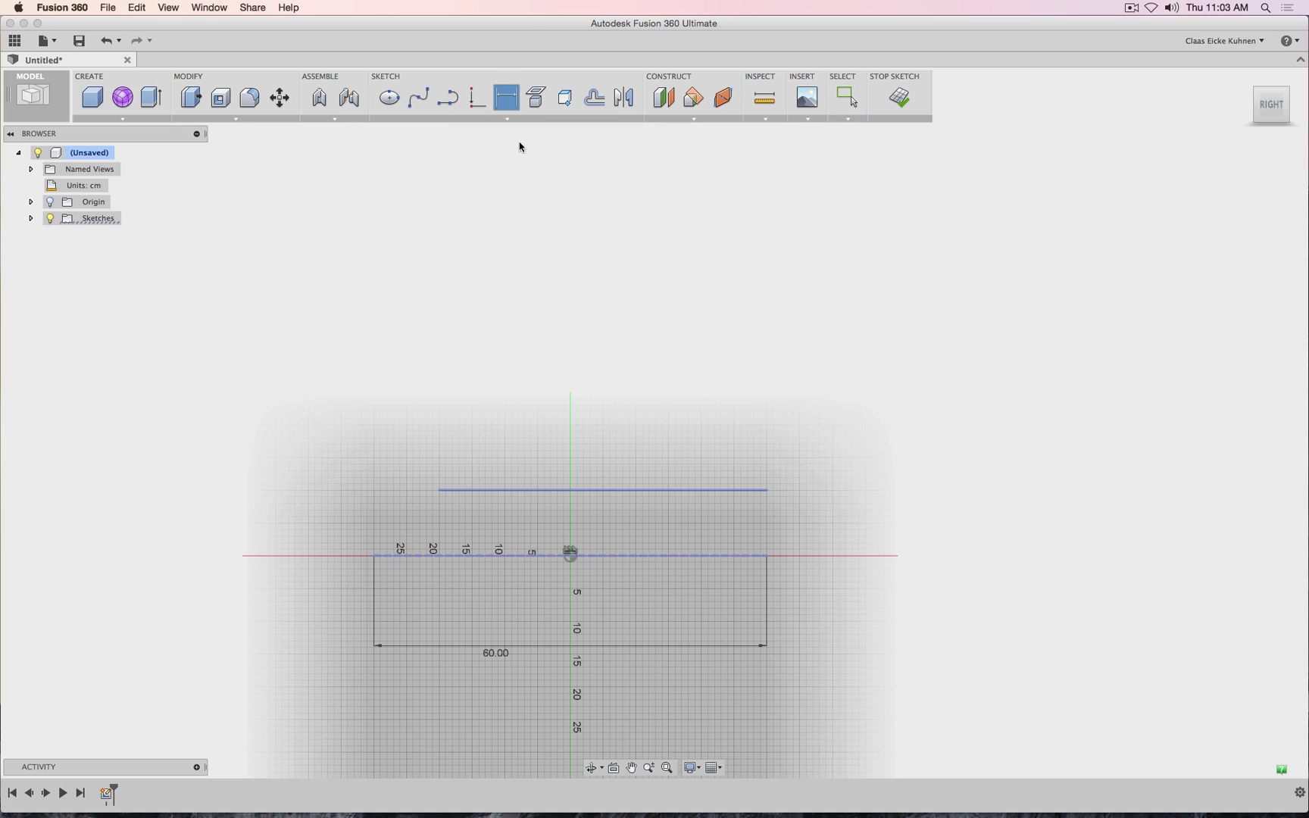
click(596, 522)
text(48)
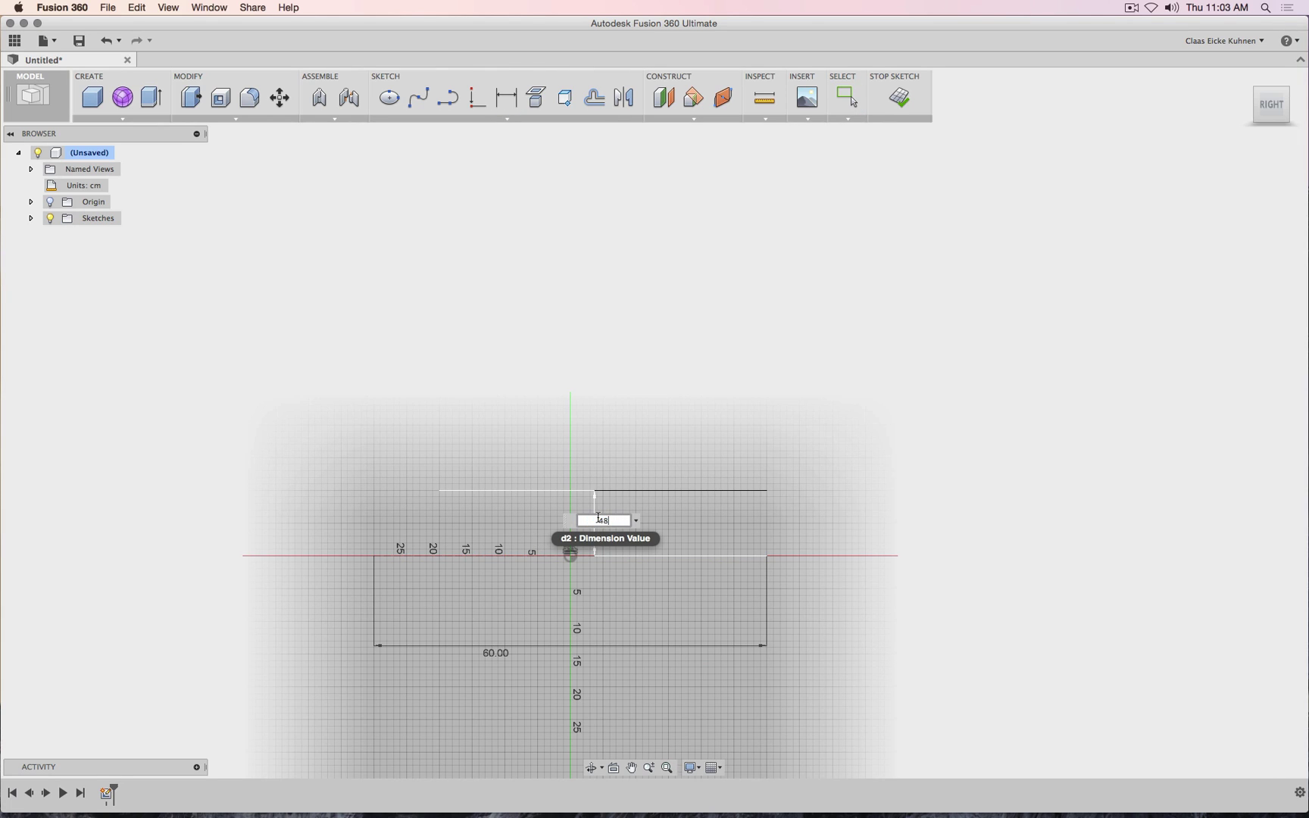
key(Return)
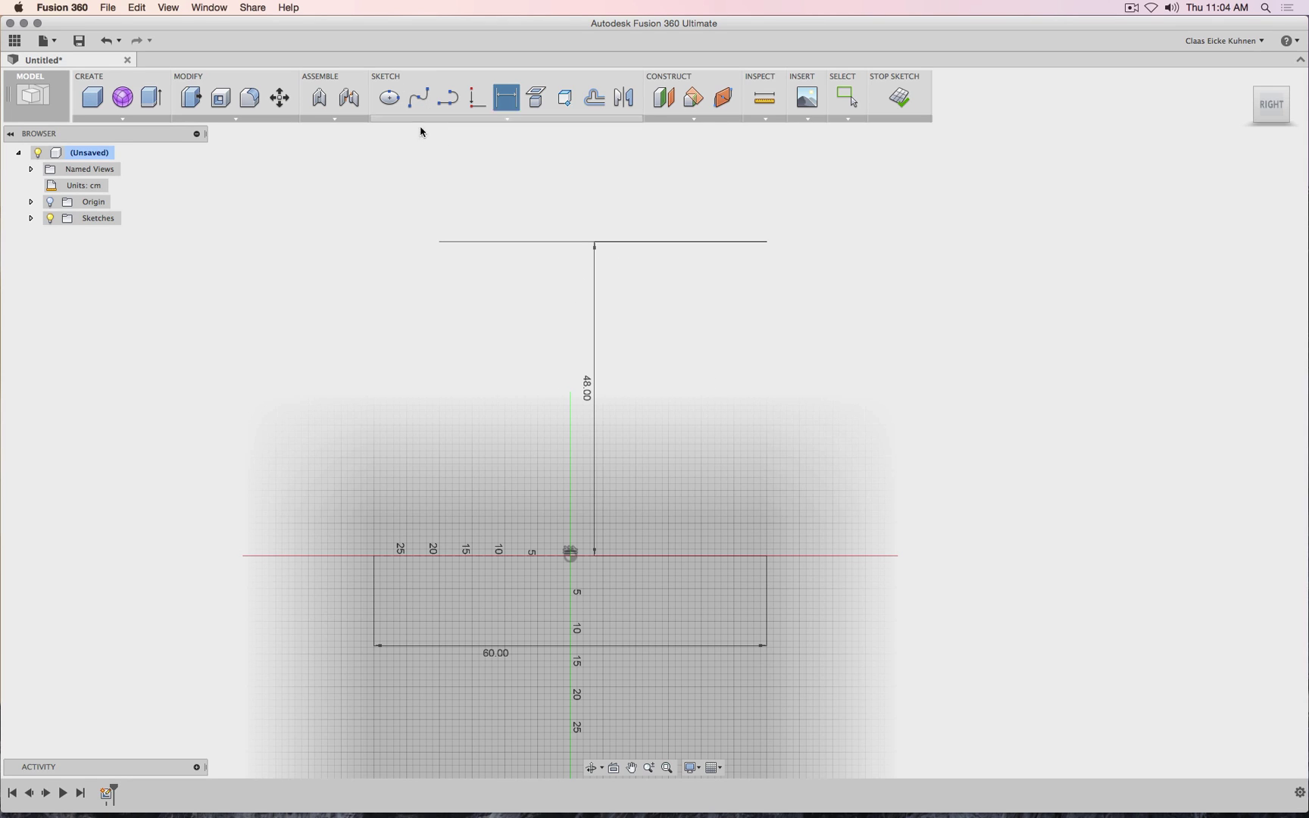
- Draw connected lines from the base's right end up to the upper line, along it, and down at a slant to the base's left end
click(448, 98)
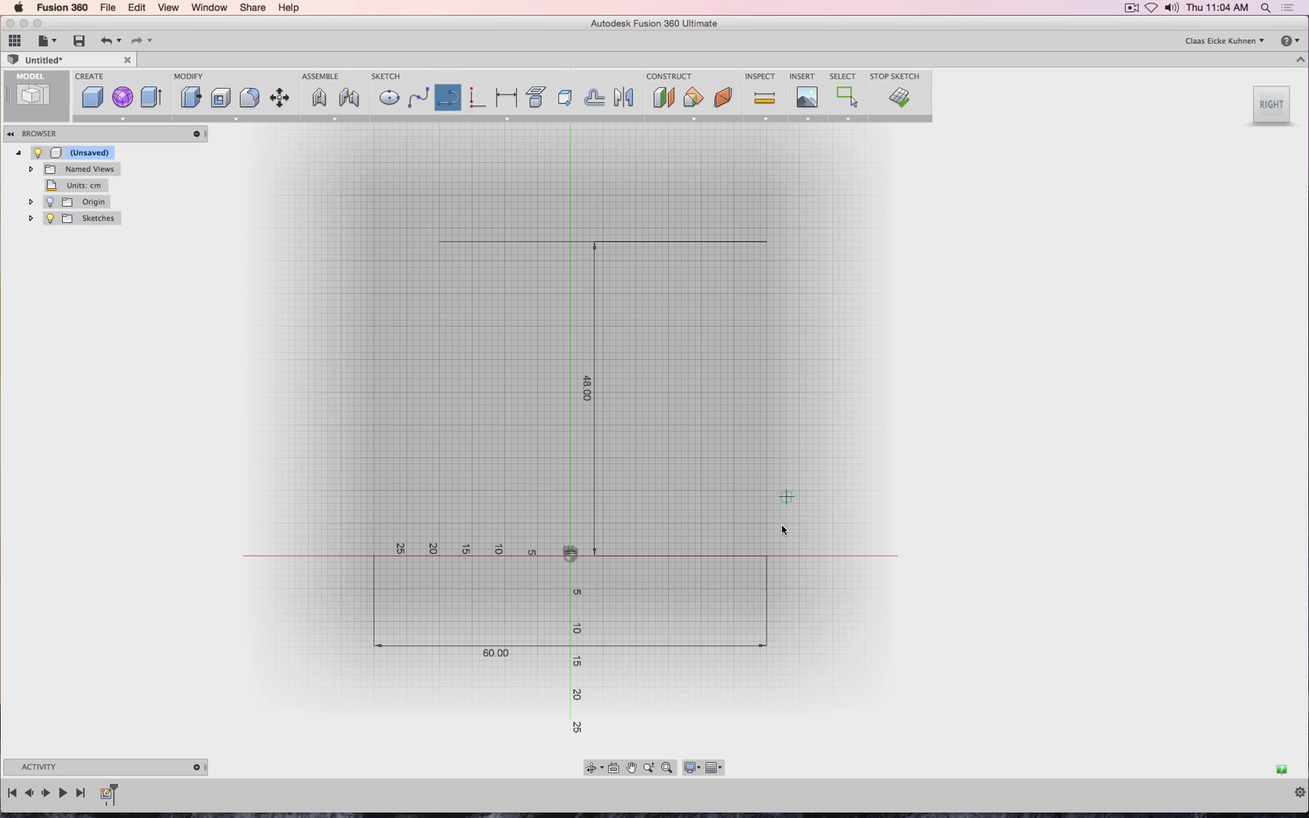
click(765, 556)
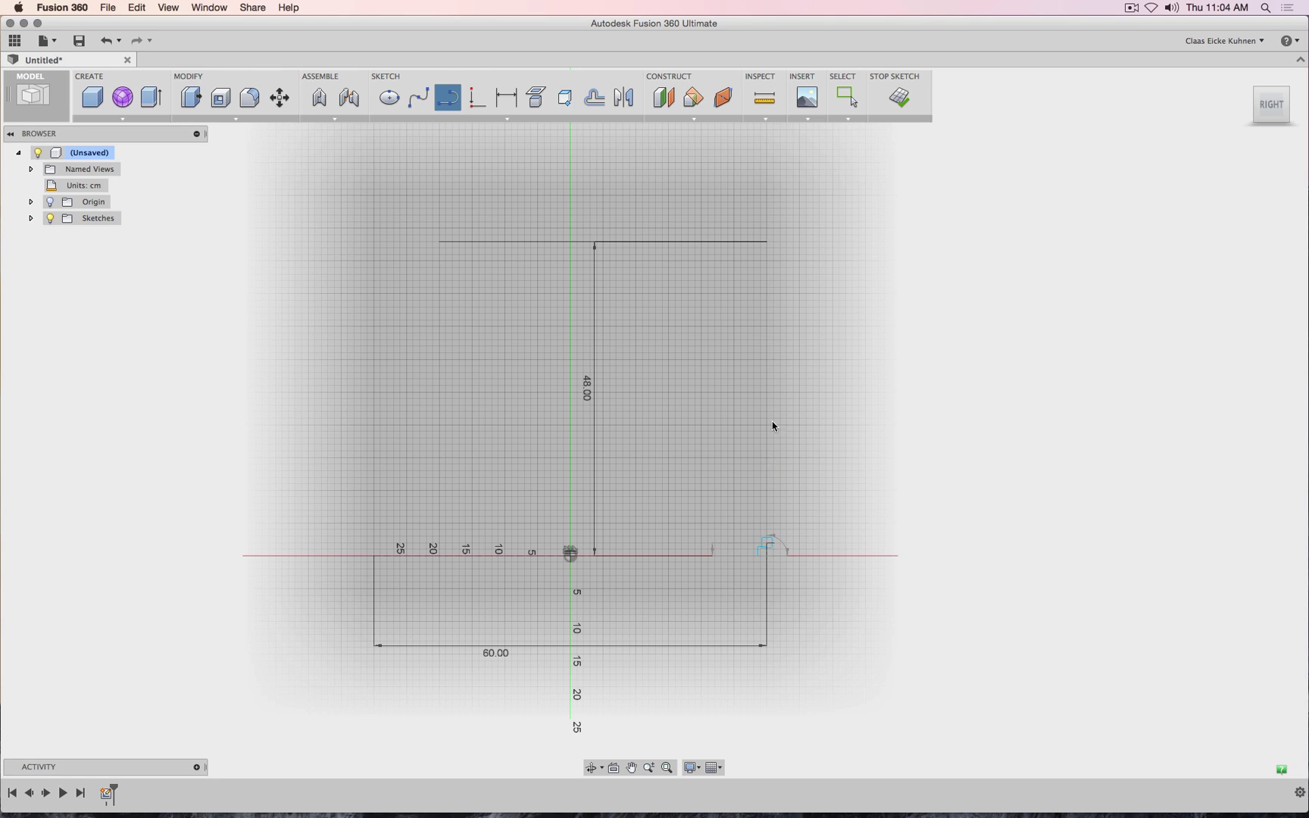
click(766, 243)
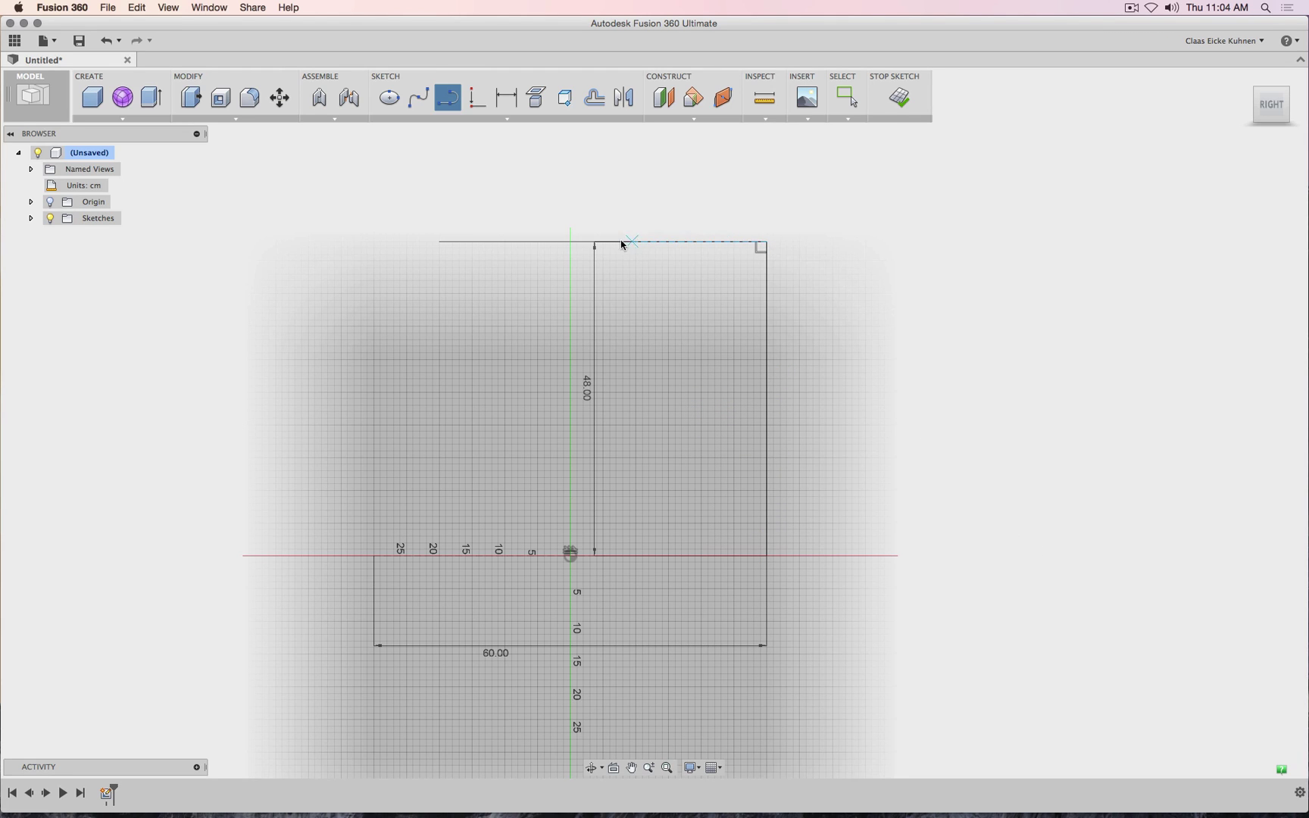
click(439, 244)
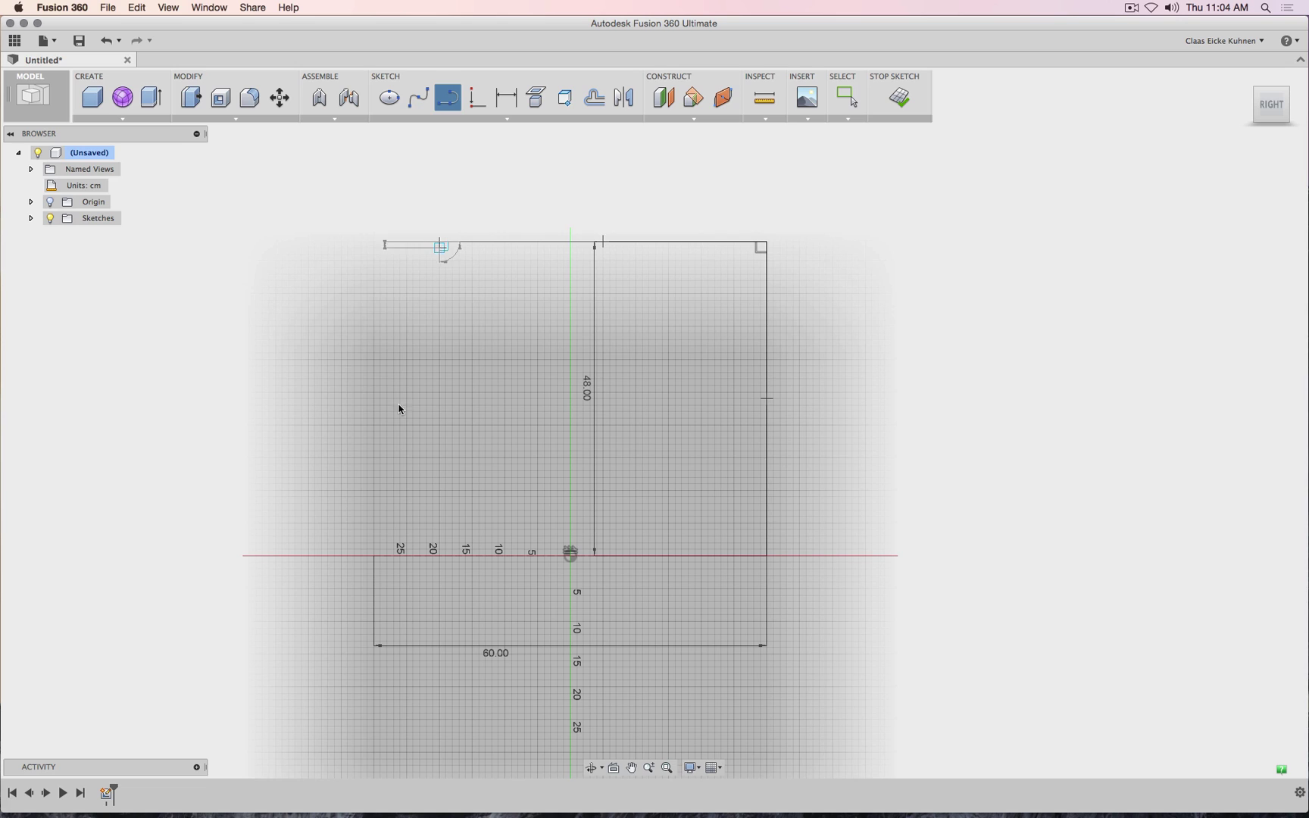
click(374, 556)
key(Escape)
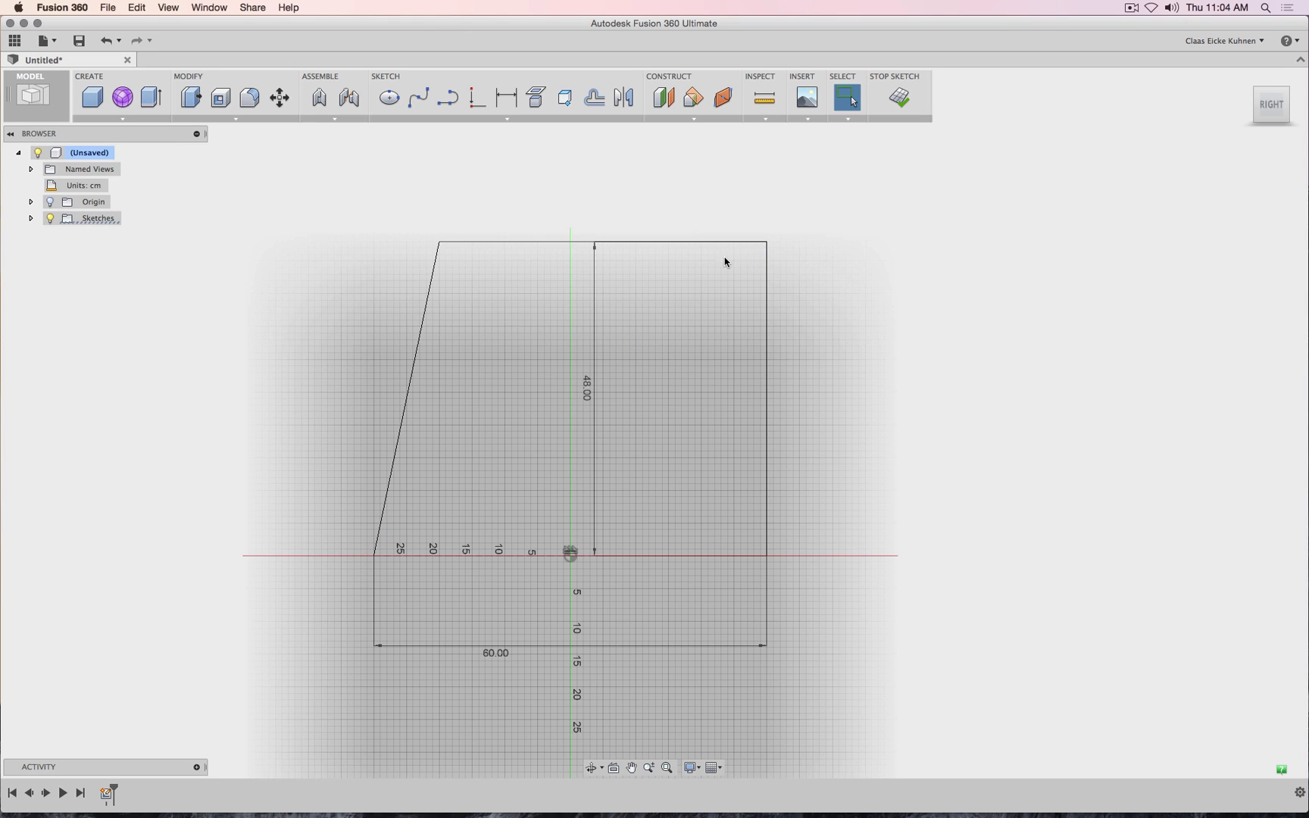
- Delete the vertical line joining the upper and base lines, and shift the upper line so it is about 42.7 cm long
mouse_move(714, 242)
mouse_down()
mouse_move(681, 244)
mouse_move(772, 249)
mouse_move(690, 251)
mouse_up()
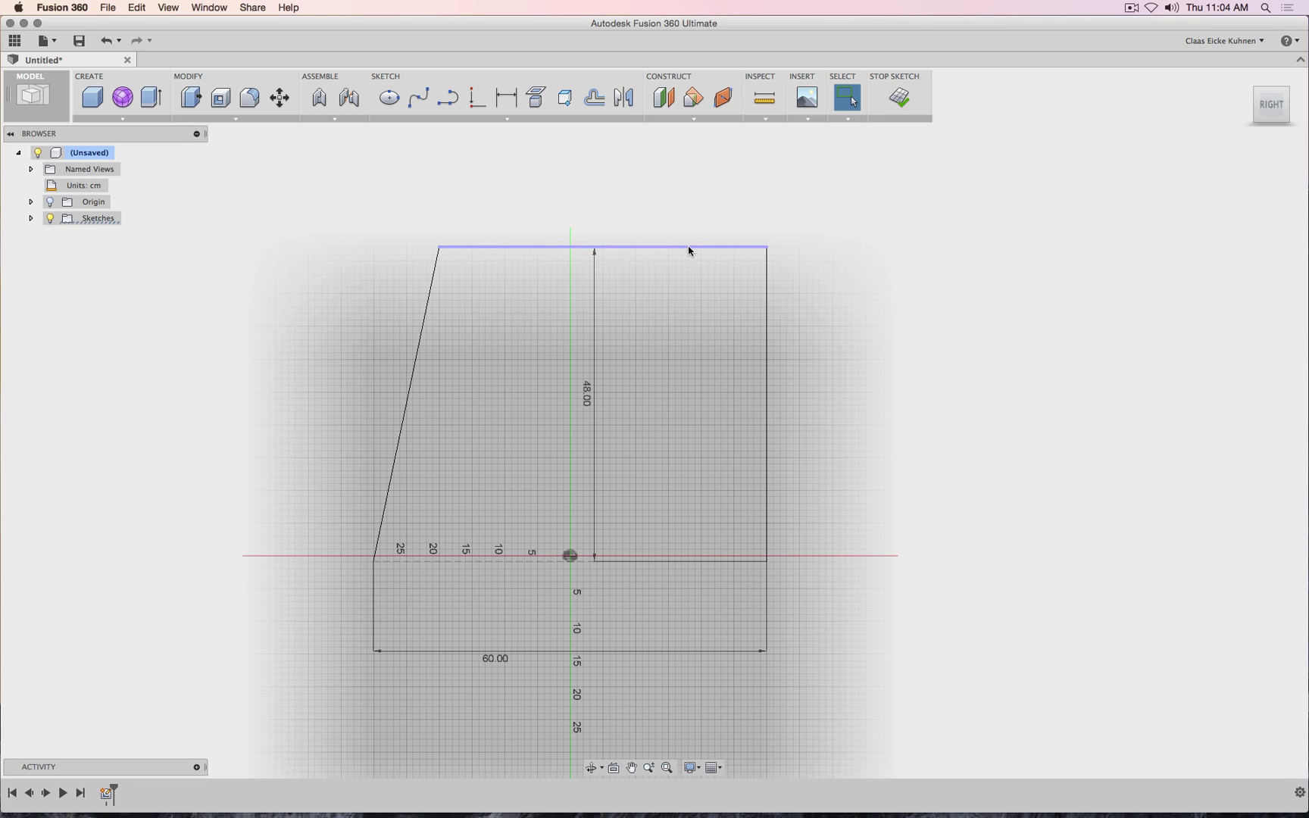
click(767, 290)
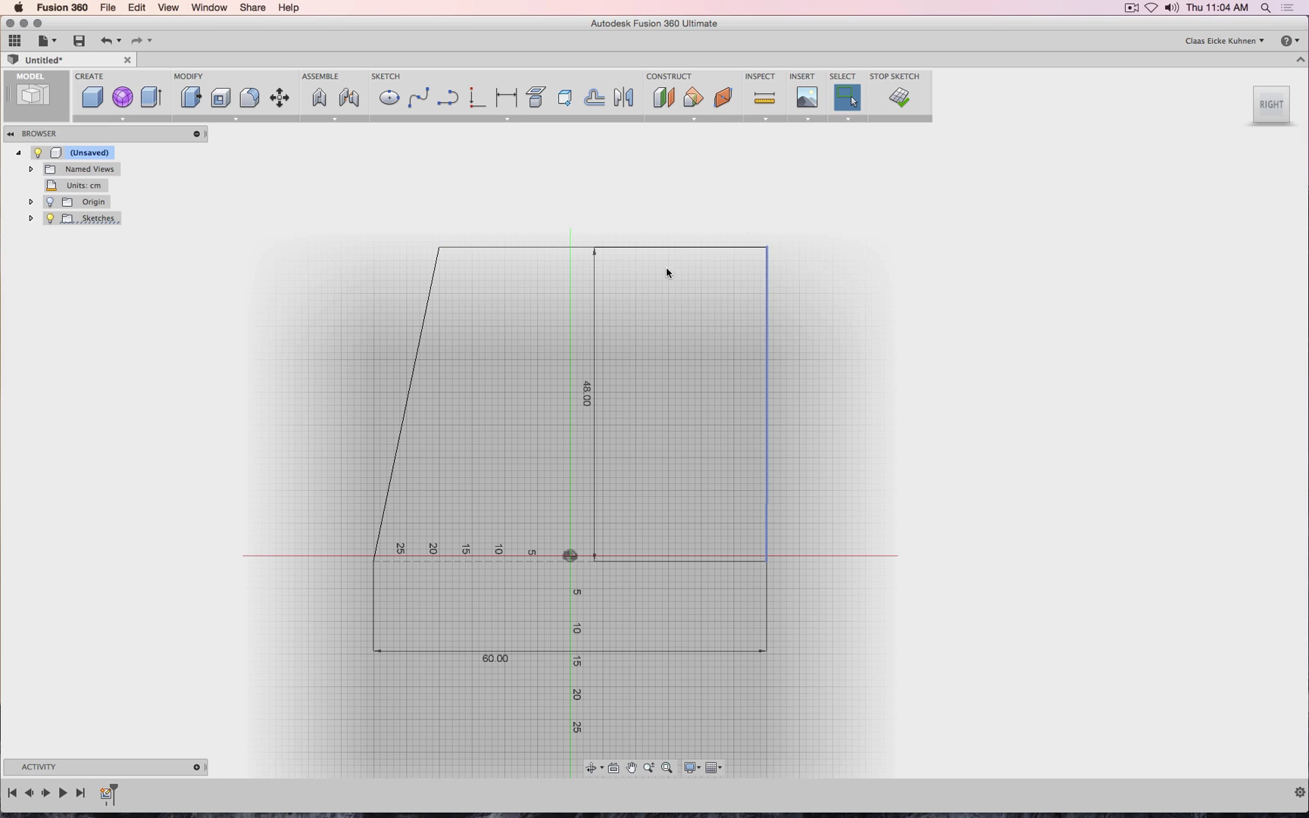
key(Delete)
drag(659, 247, 626, 256)
- Add a length dimension above the upper line and set it to 50 cm
click(515, 106)
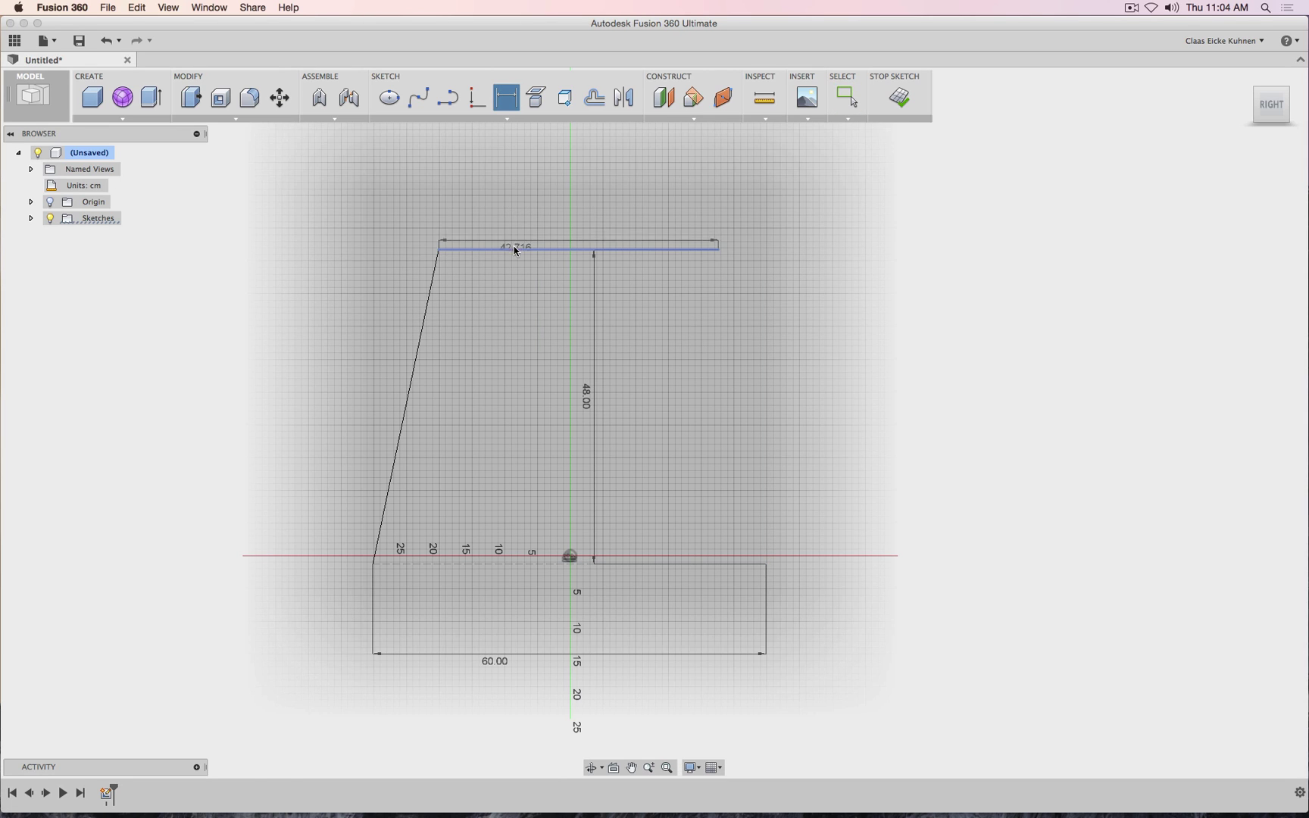
click(520, 250)
click(523, 203)
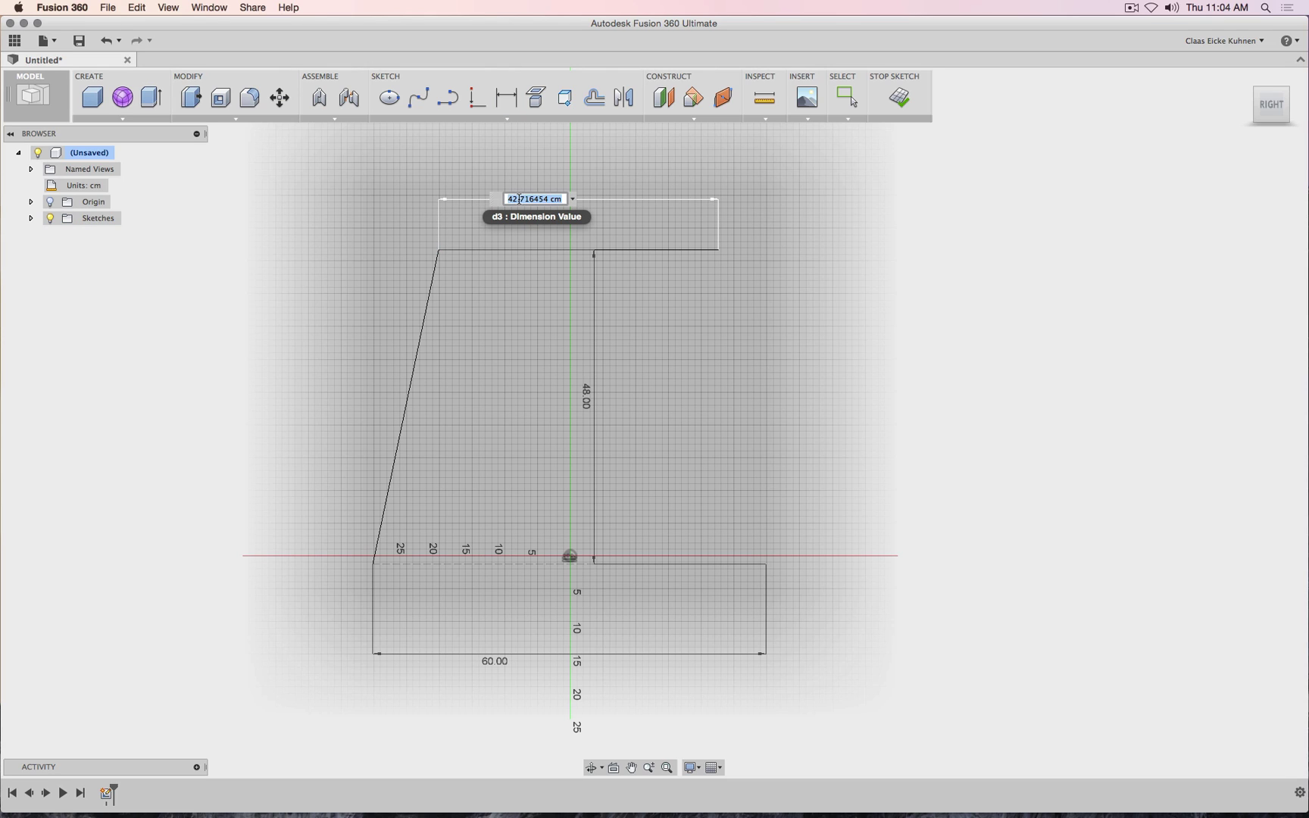
text(50)
key(Return)
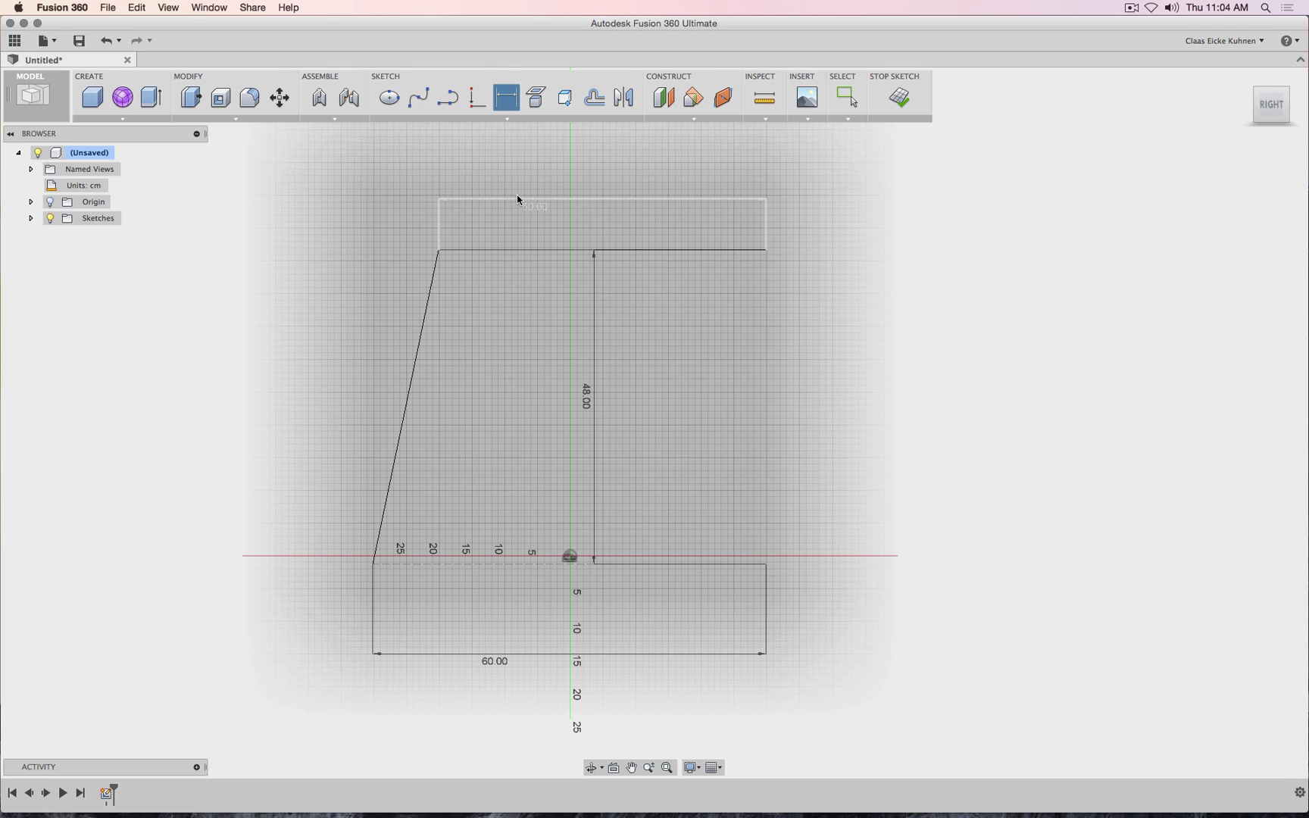
key(Escape)
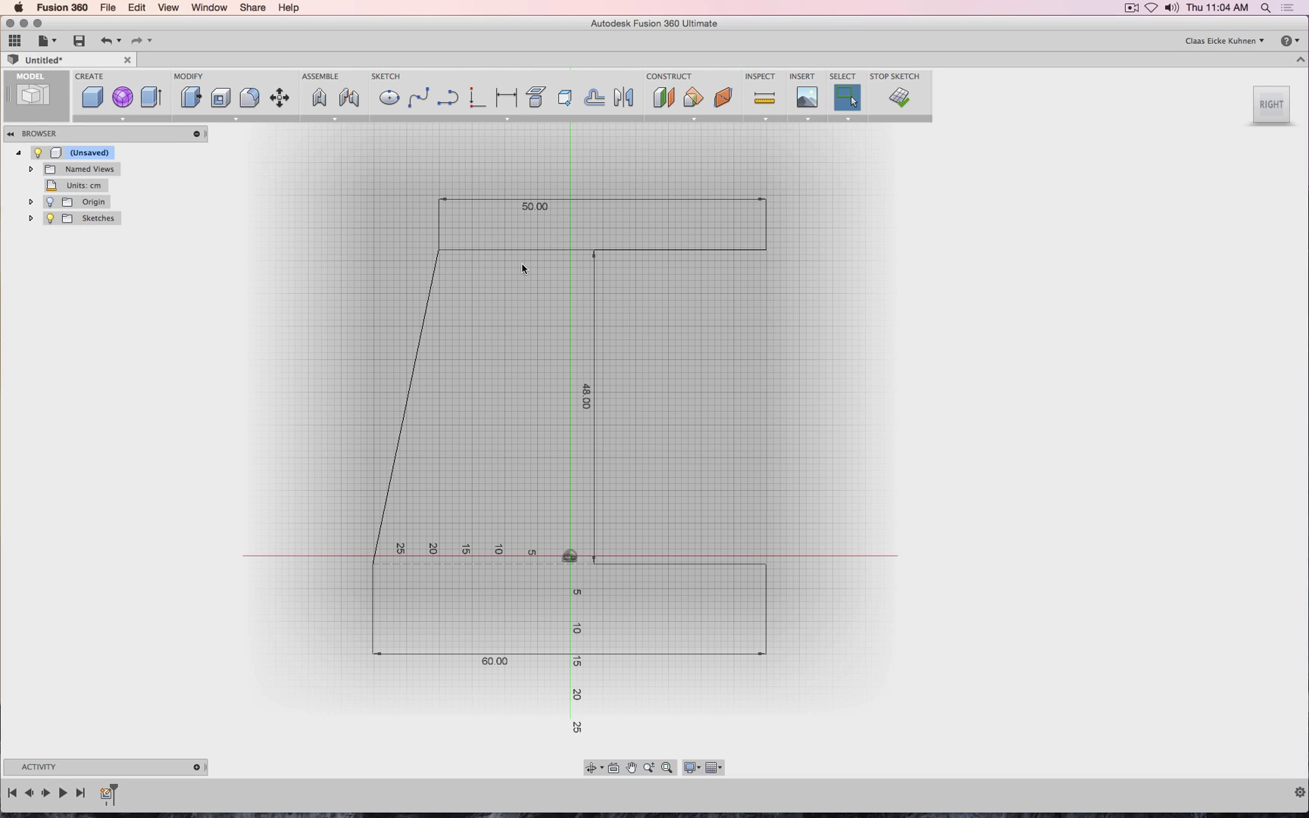
- Try moving the upper line slightly, and undo the move and the 50 cm length value
mouse_move(523, 255)
mouse_down()
mouse_move(479, 258)
mouse_move(493, 258)
mouse_up()
key(super+z)
key(super+z)
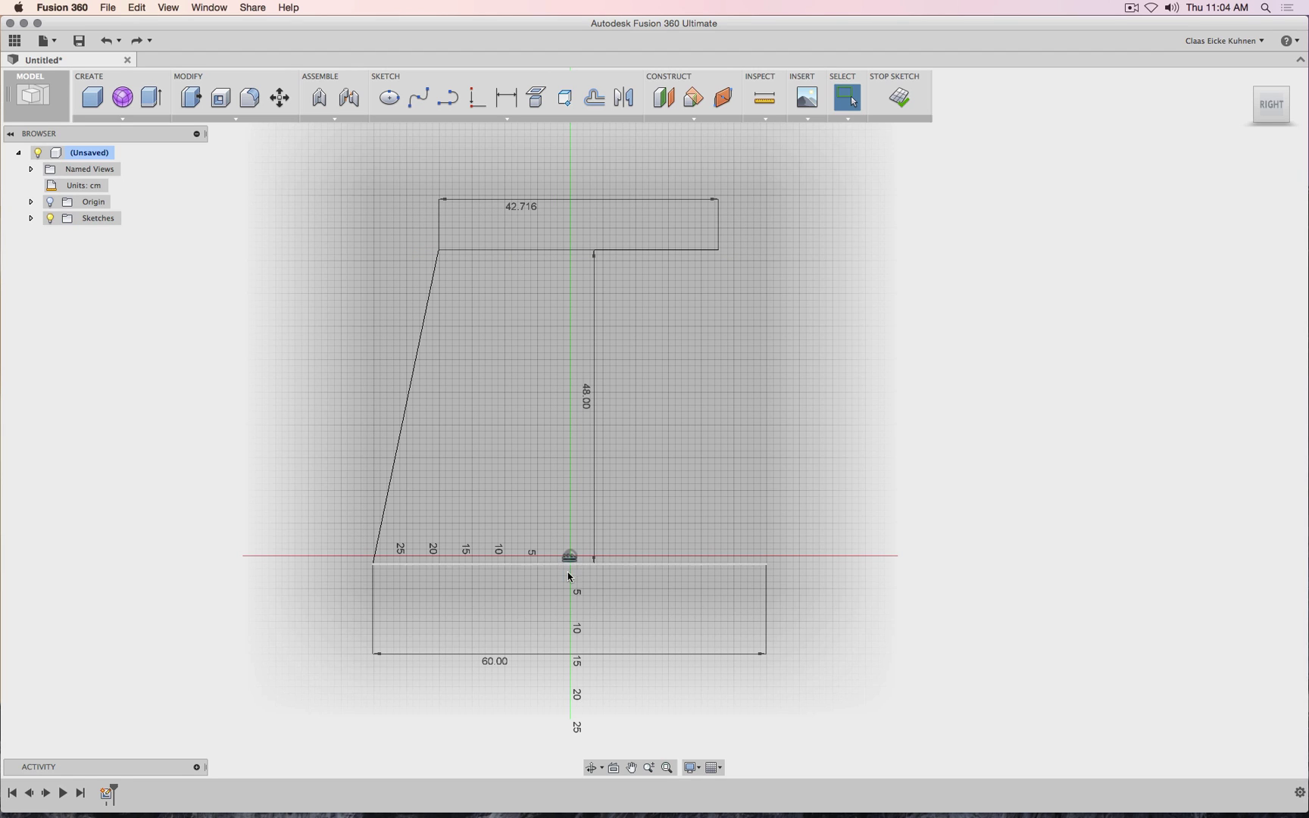
- Shift the construction base line freehand, up and towards the side with the slanted line
key(super+z)
key(super+shift+z)
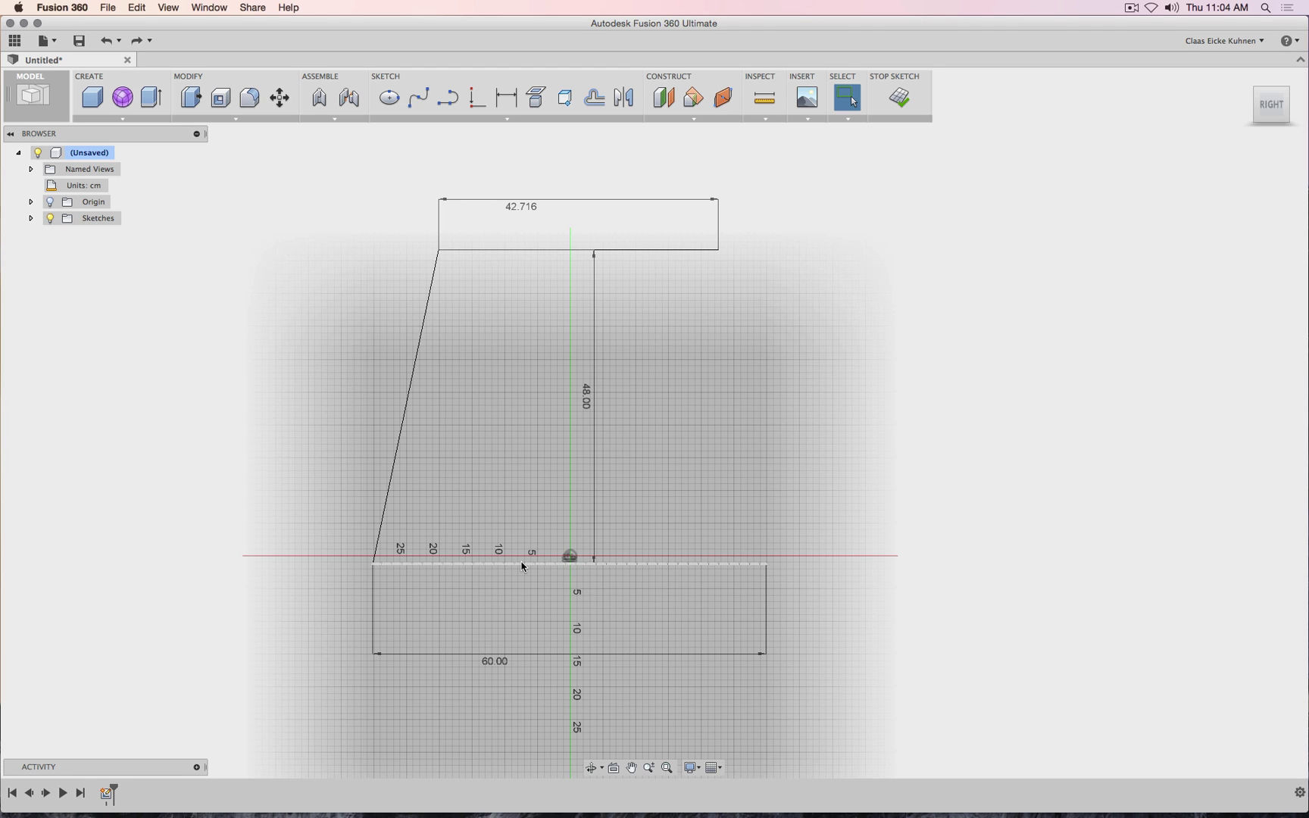
mouse_move(522, 566)
mouse_down()
mouse_move(575, 548)
mouse_move(515, 559)
mouse_move(489, 547)
mouse_up()
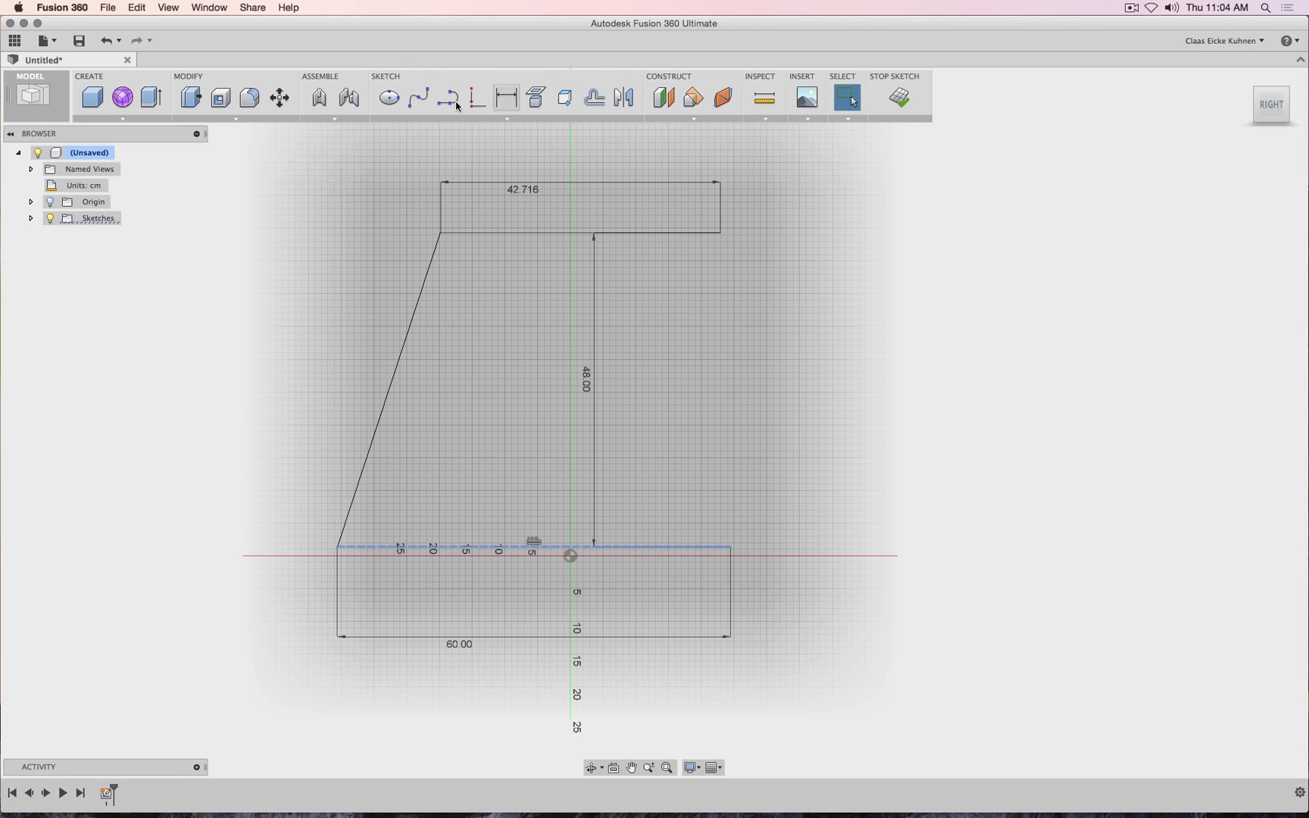
- Move the construction base line point to point so that its left end lies on the sketch origin
click(280, 97)
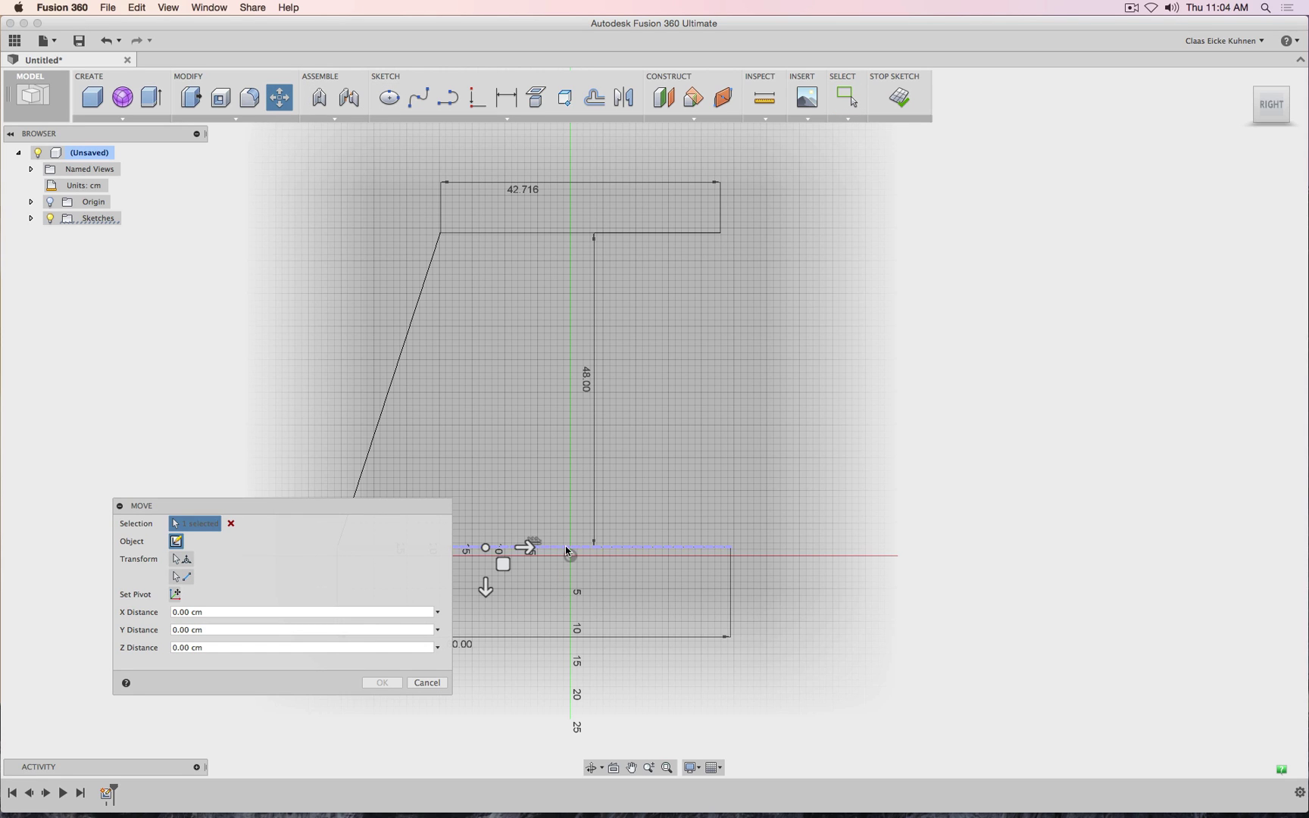
drag(379, 516, 1069, 370)
click(890, 436)
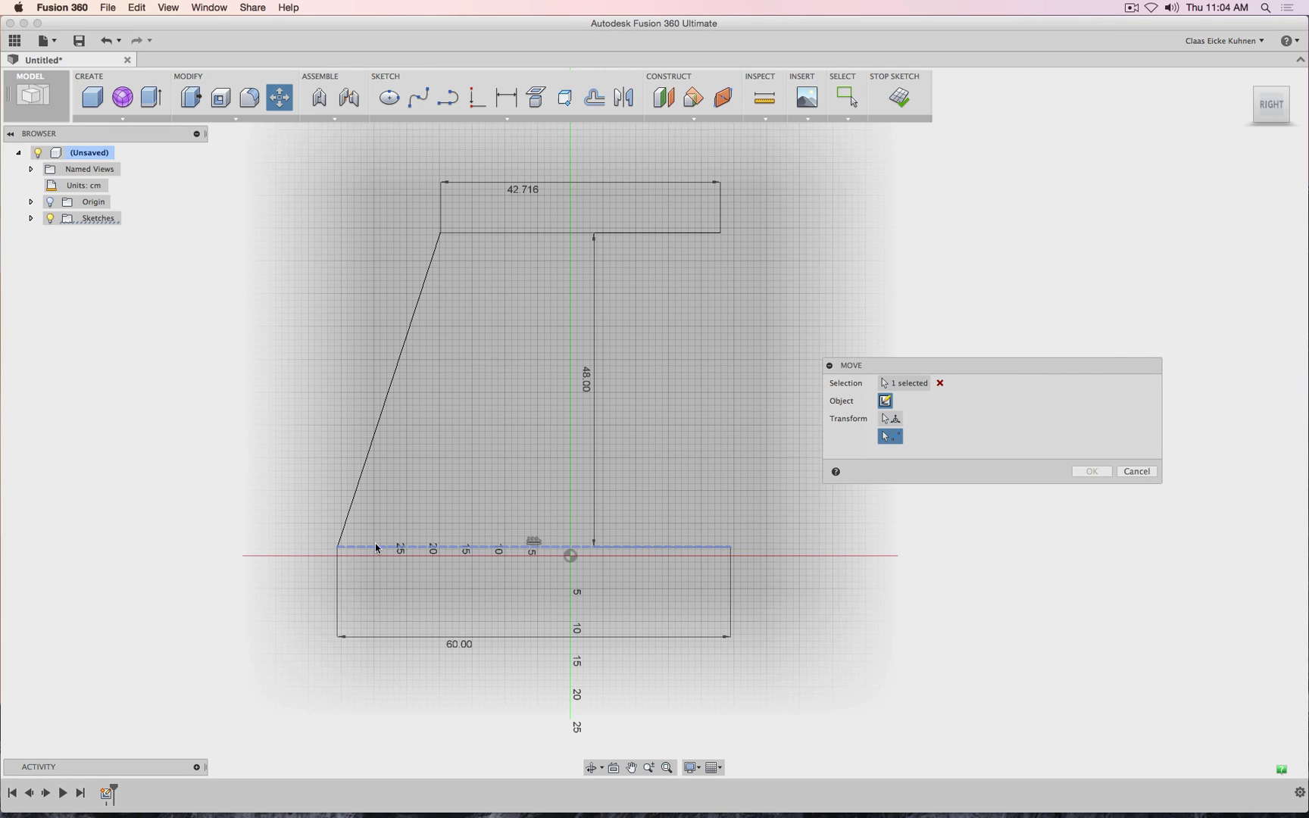
click(338, 547)
scroll(368, 562, up, 5)
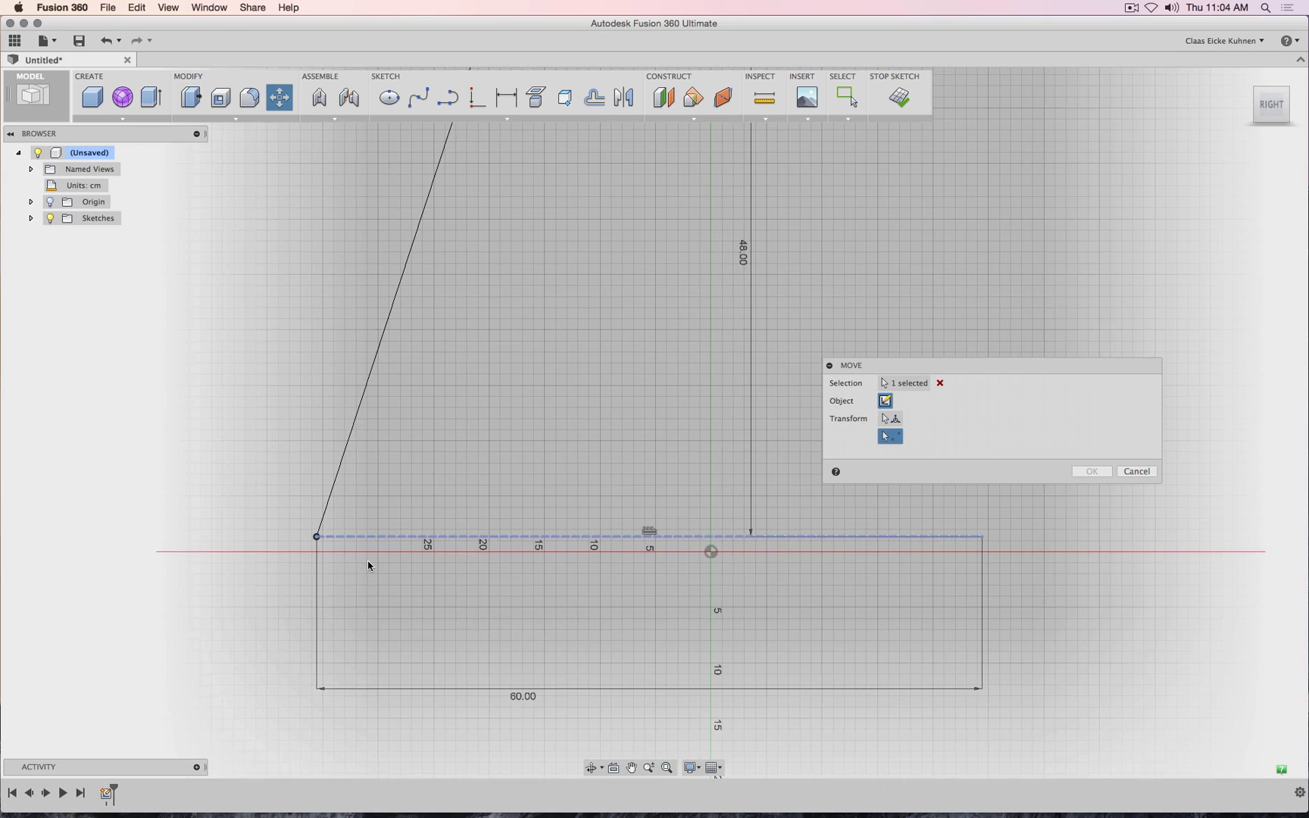
click(947, 547)
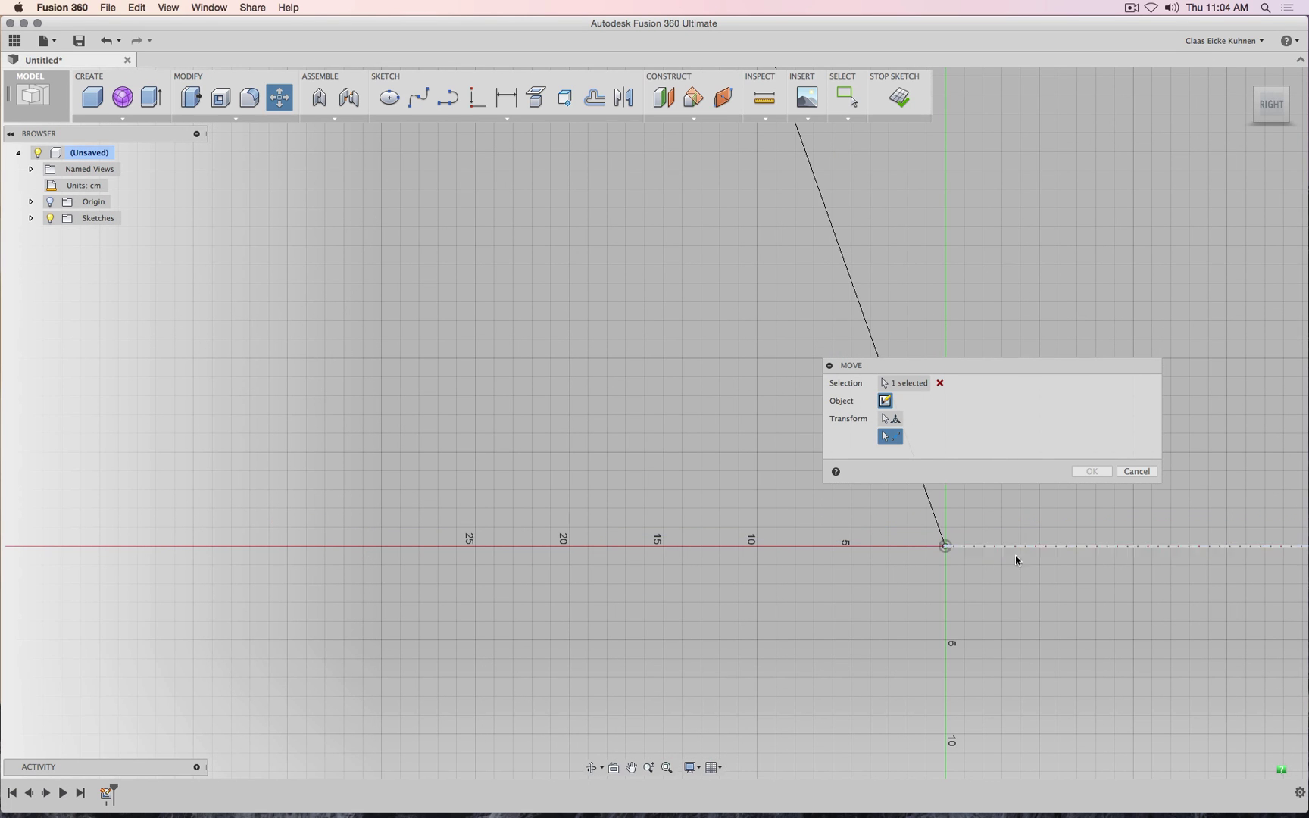
scroll(1087, 526, down, 3)
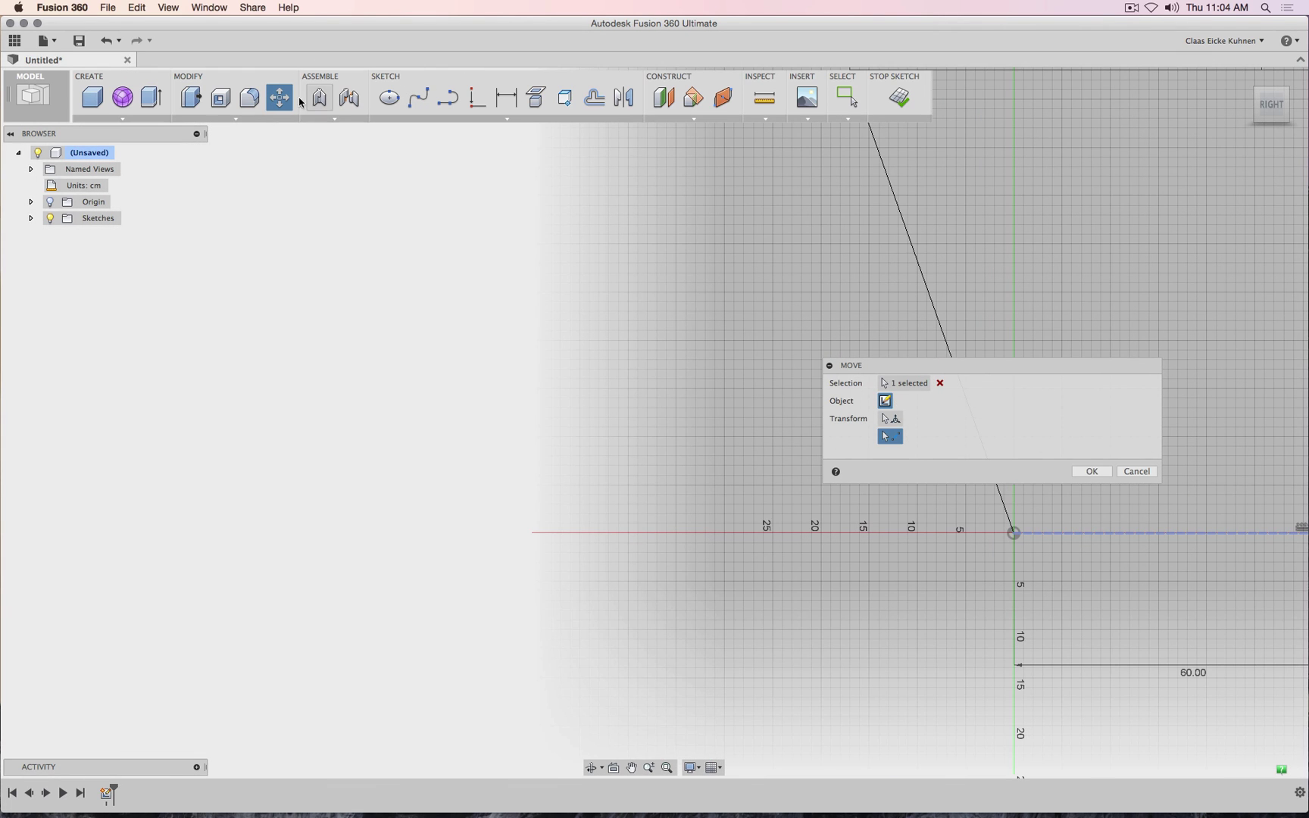
- Move the base line -30 cm along X so that it is centred on the origin
click(890, 418)
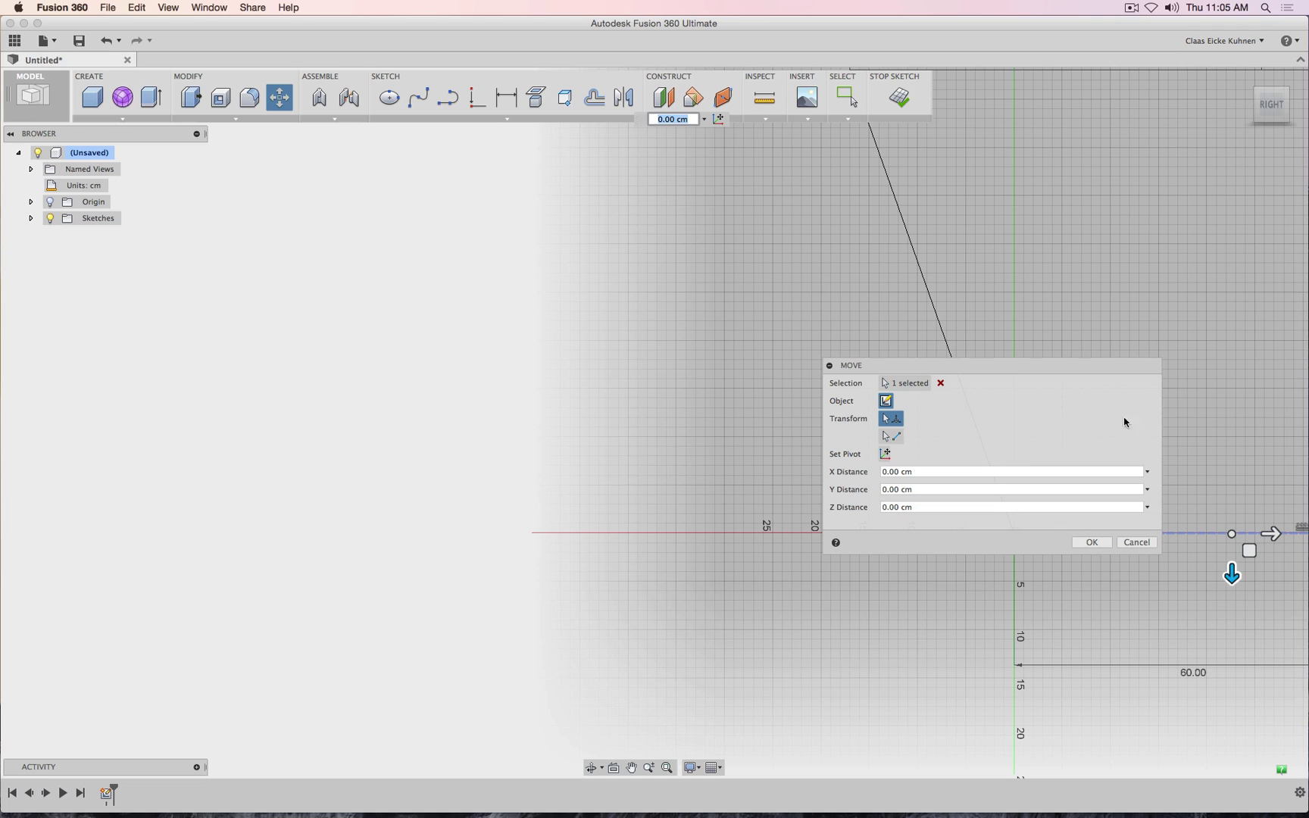
drag(1081, 369, 1080, 224)
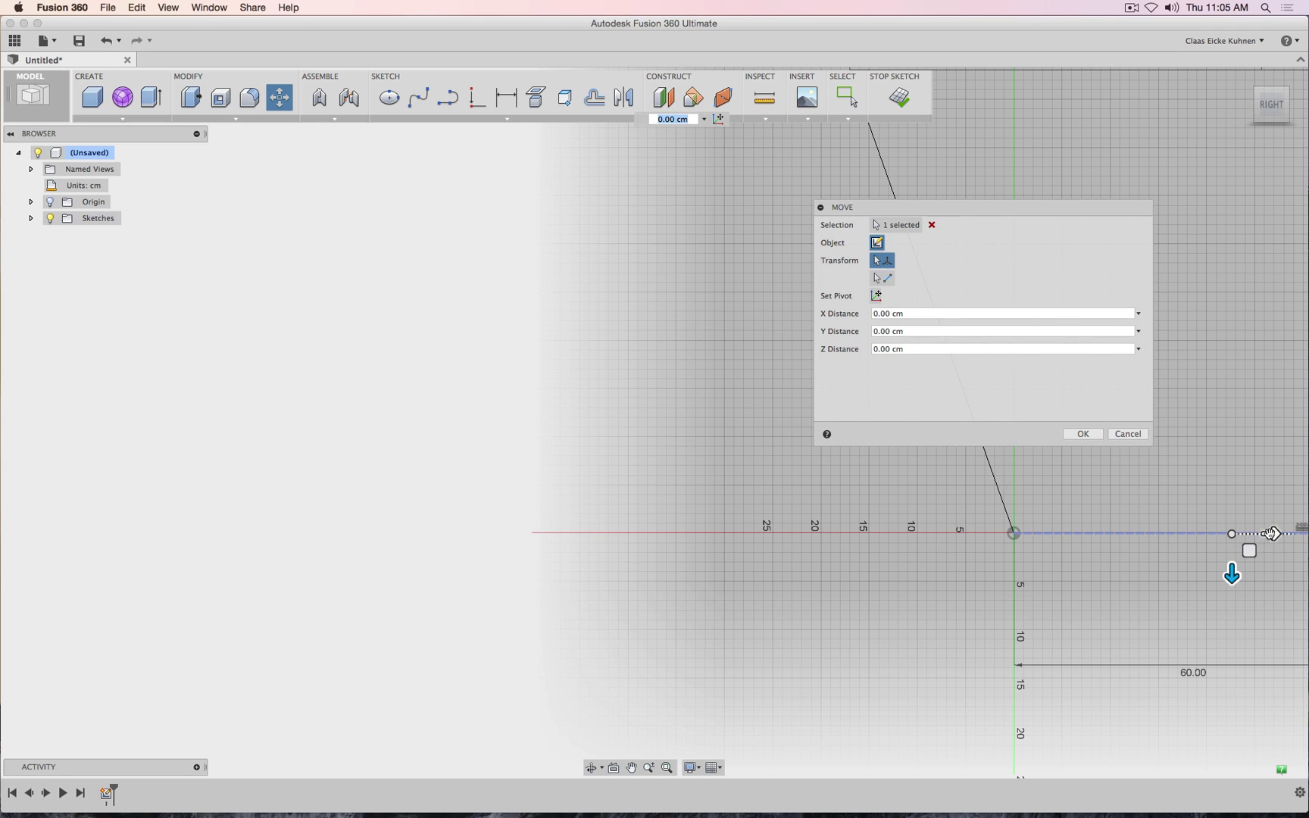
mouse_move(1267, 535)
mouse_down()
mouse_move(858, 549)
mouse_move(995, 551)
mouse_move(980, 552)
mouse_up()
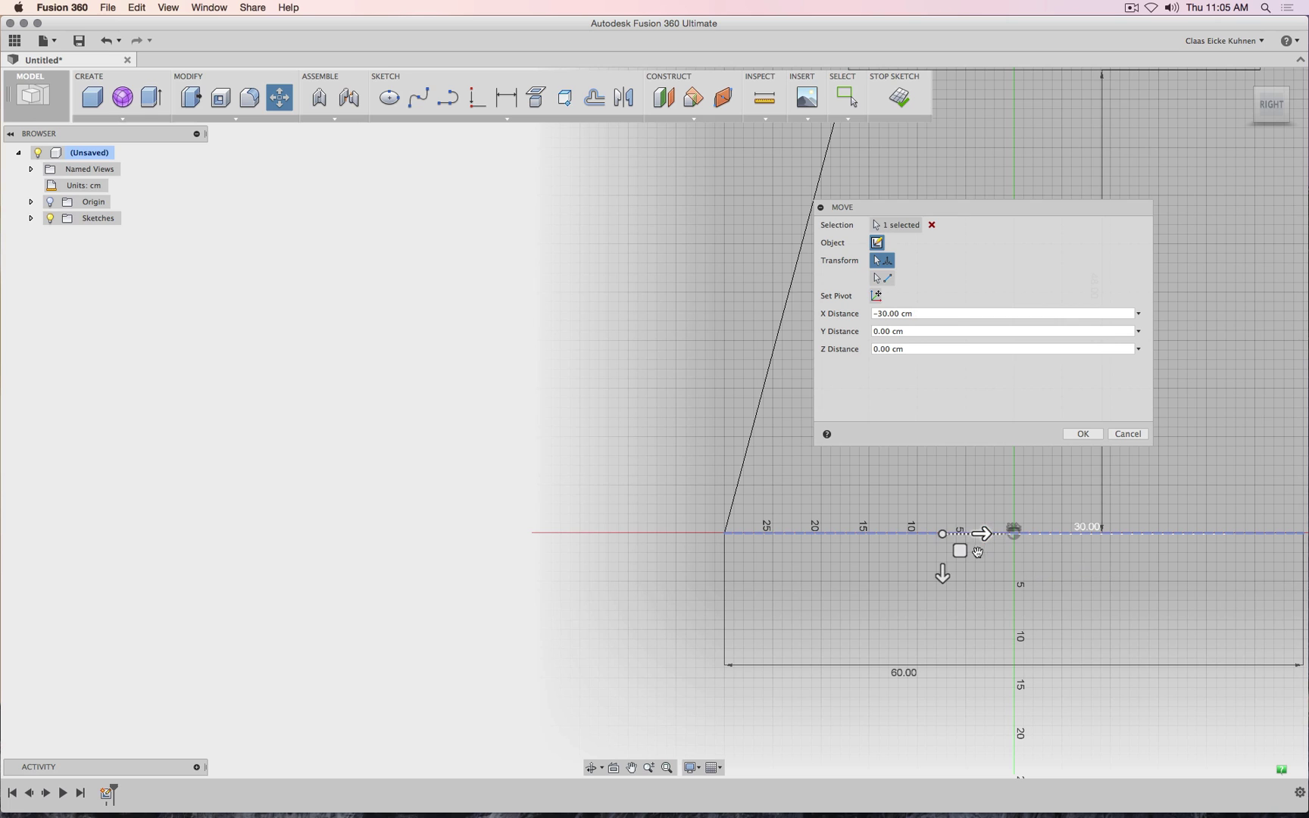
click(1102, 434)
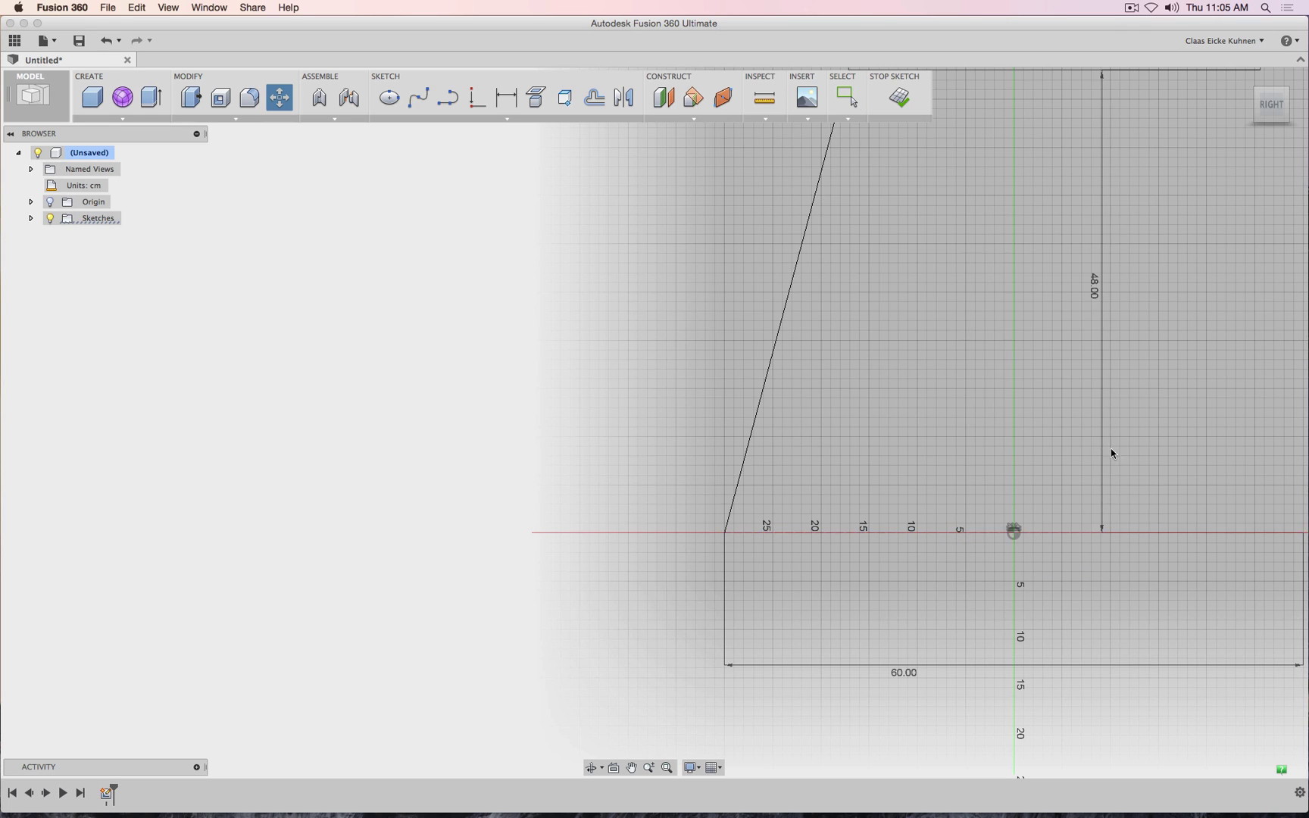
scroll(1145, 466, down, 3)
middle_drag(1221, 474, 972, 505)
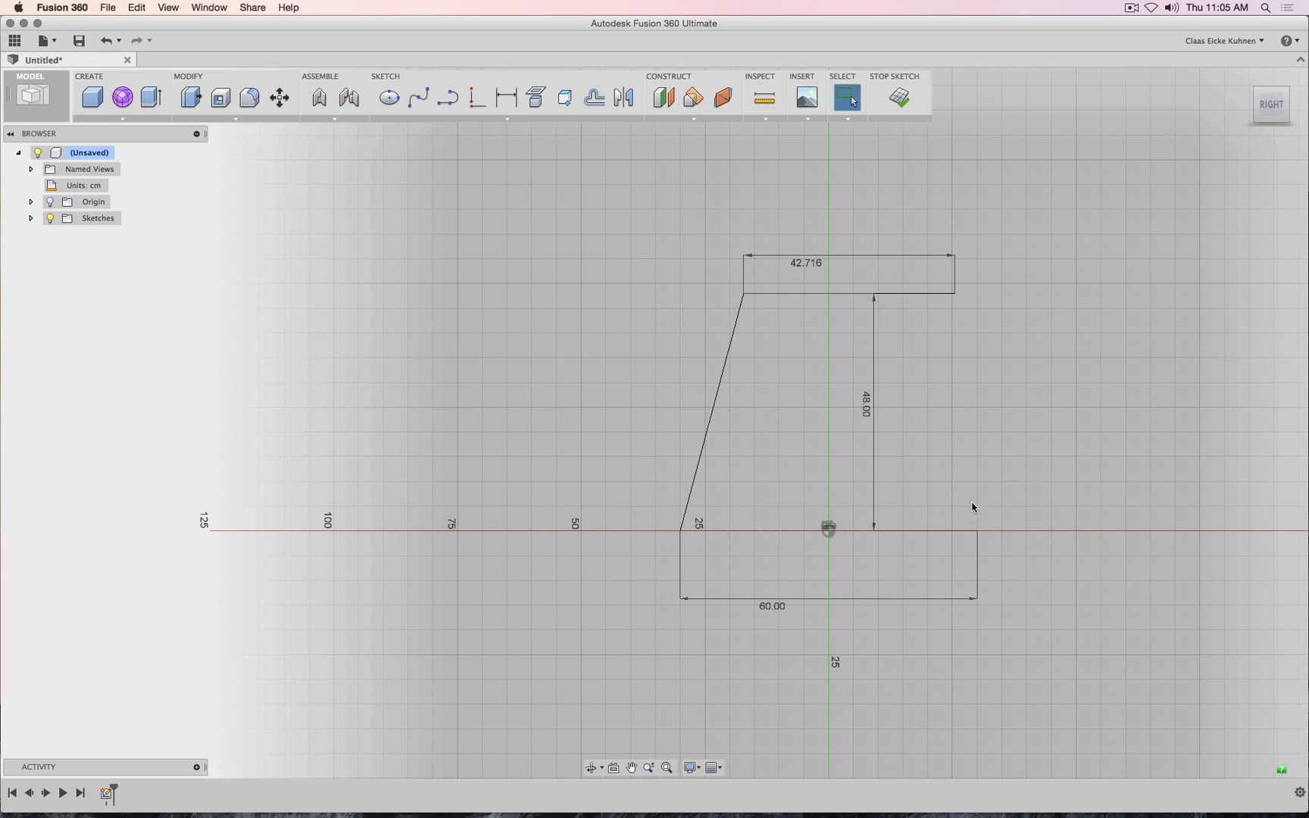
- Set the upper line's length to 50 cm and shift the line left so it sits more centrally above the base
click(929, 530)
right_click(930, 532)
click(927, 602)
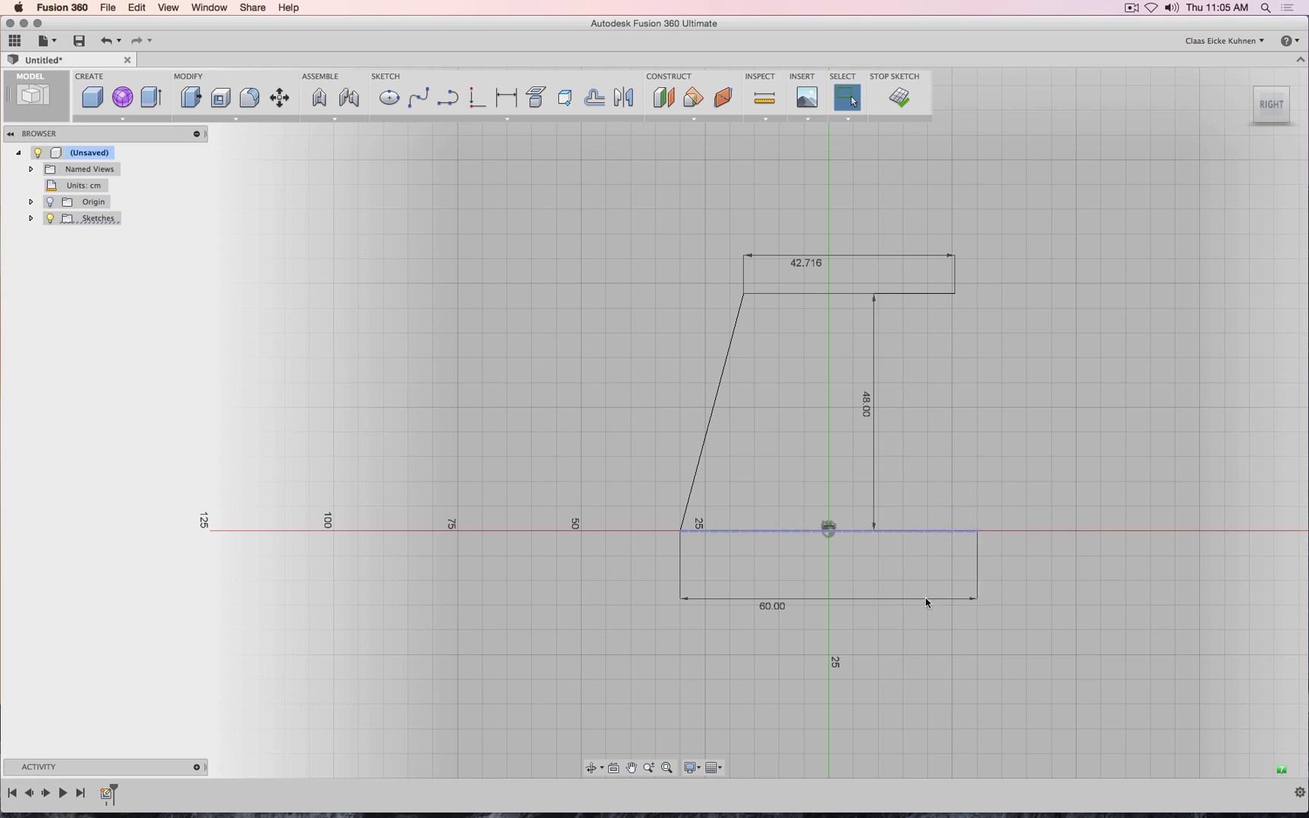
click(906, 294)
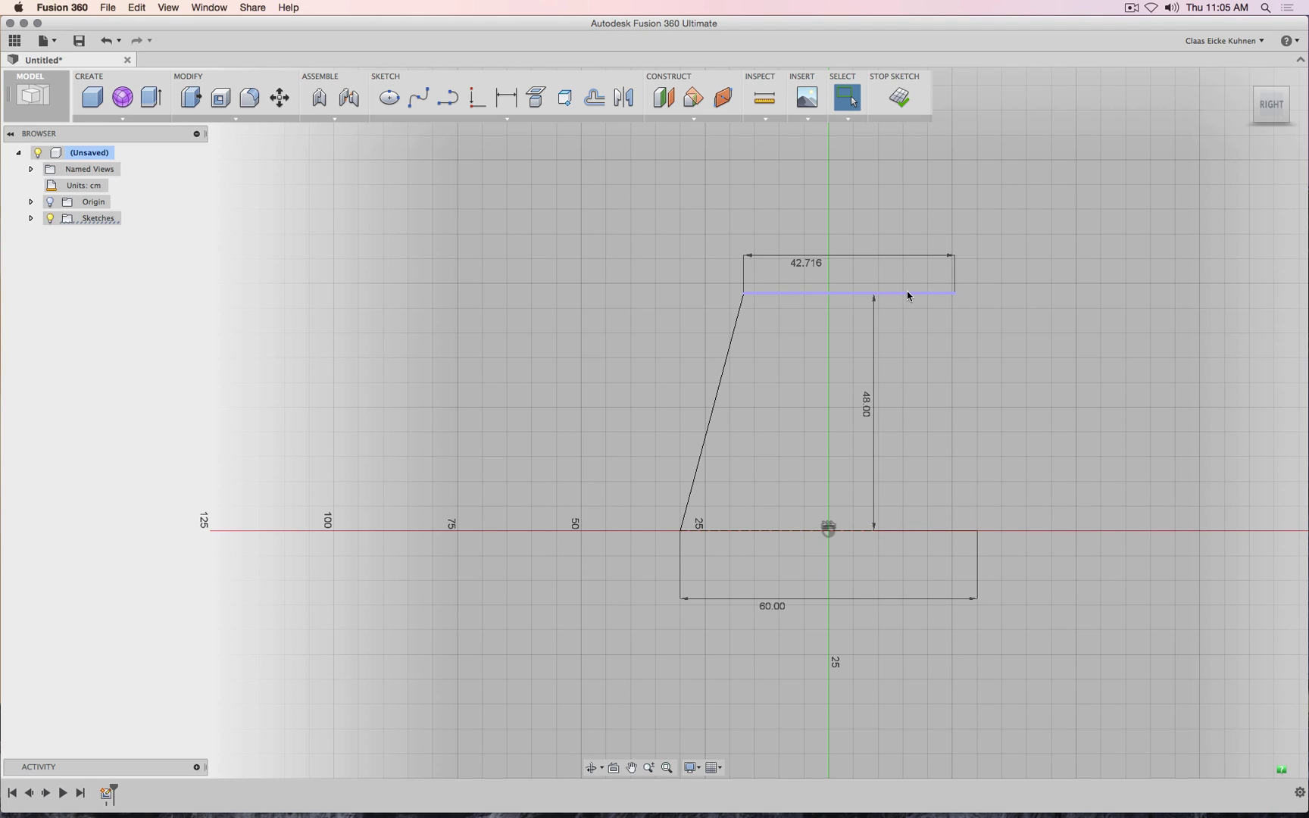
double_click(809, 265)
key(Return)
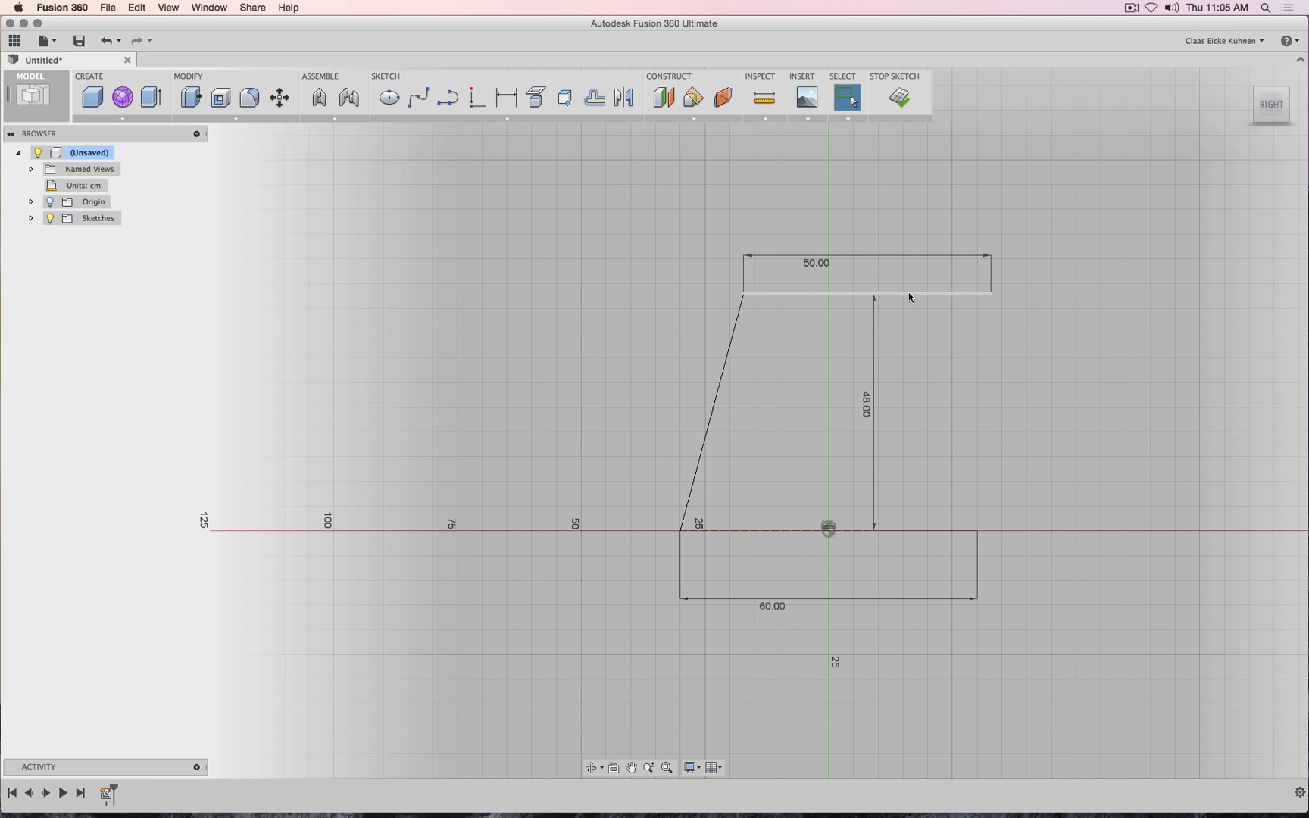
mouse_move(906, 294)
mouse_down()
mouse_move(838, 293)
mouse_move(915, 239)
mouse_move(964, 283)
mouse_move(865, 265)
mouse_move(987, 277)
mouse_move(878, 269)
mouse_up()
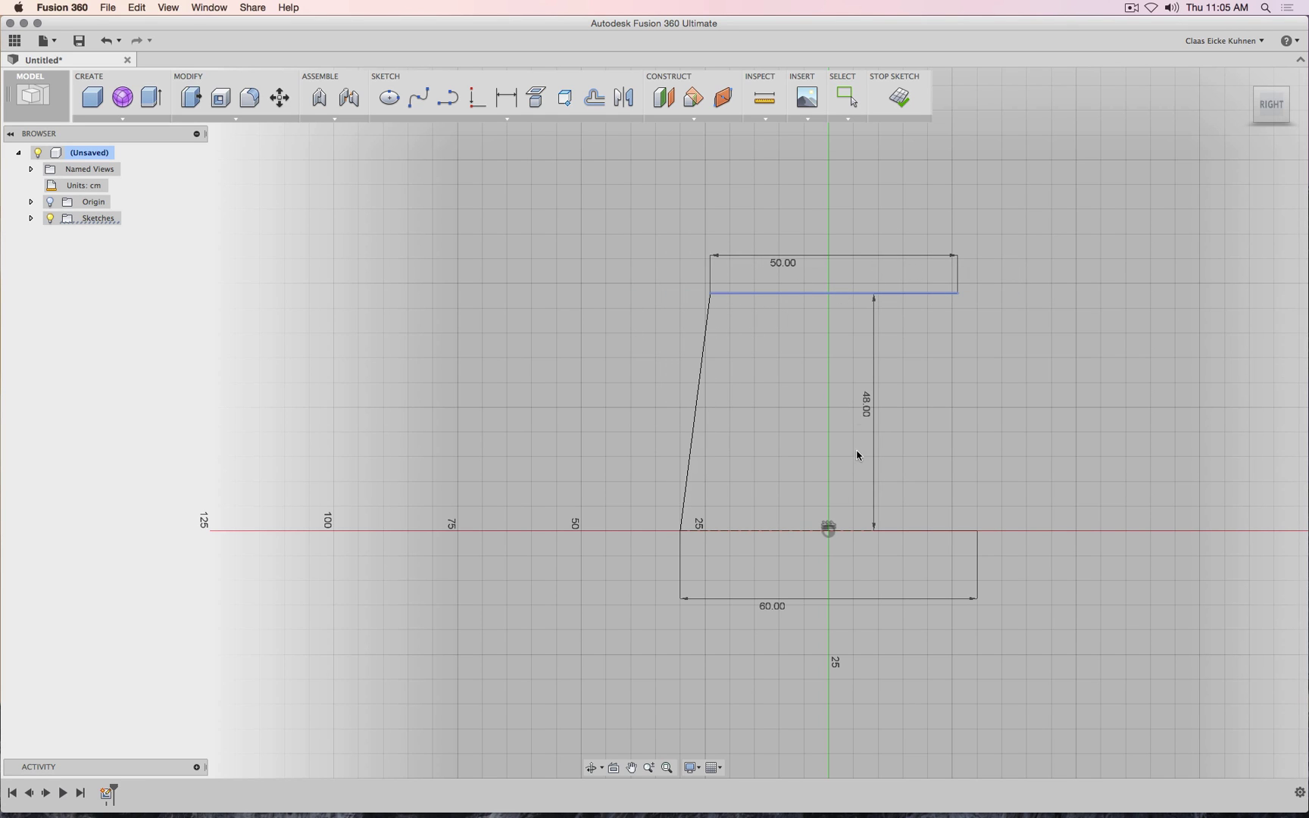
- Draw a slanted line from the base's right end to the upper line's right end to close the profile
click(447, 99)
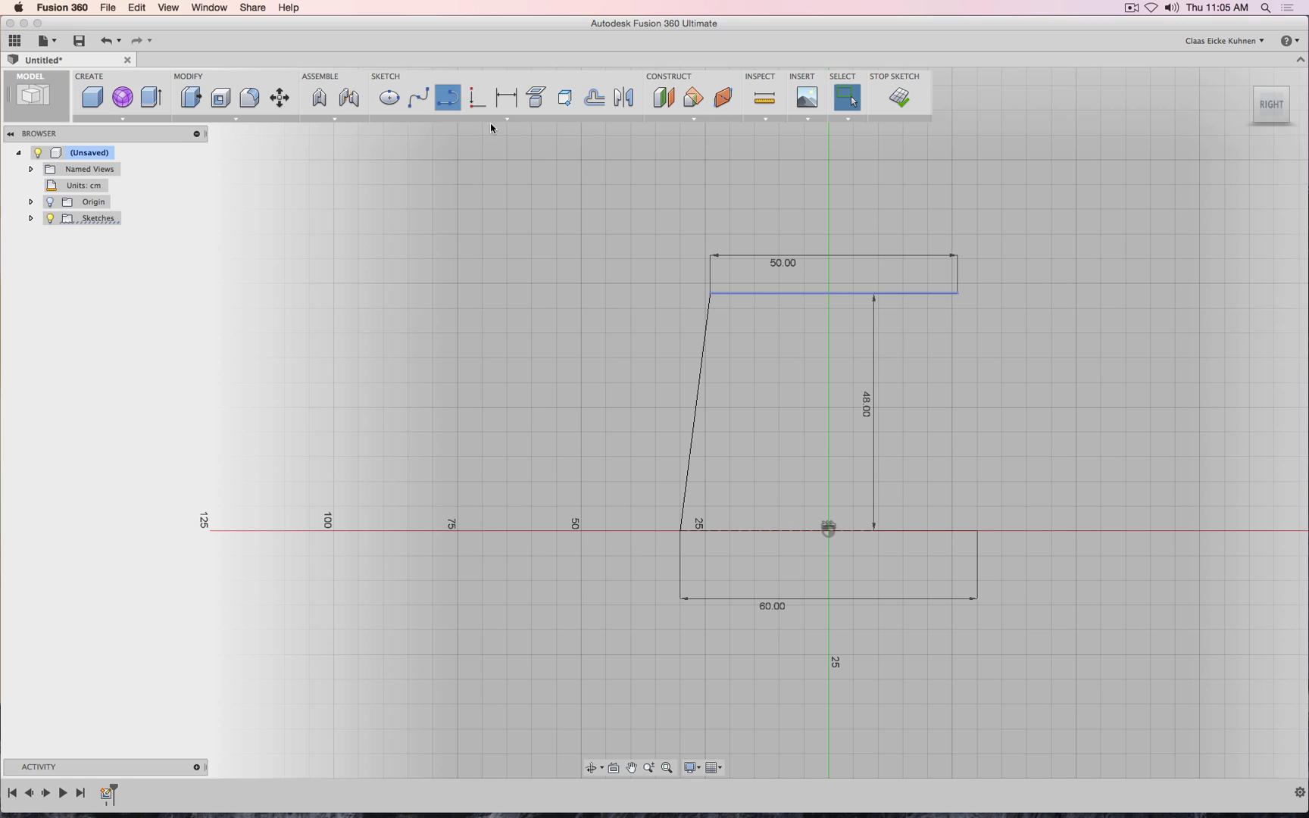
click(977, 530)
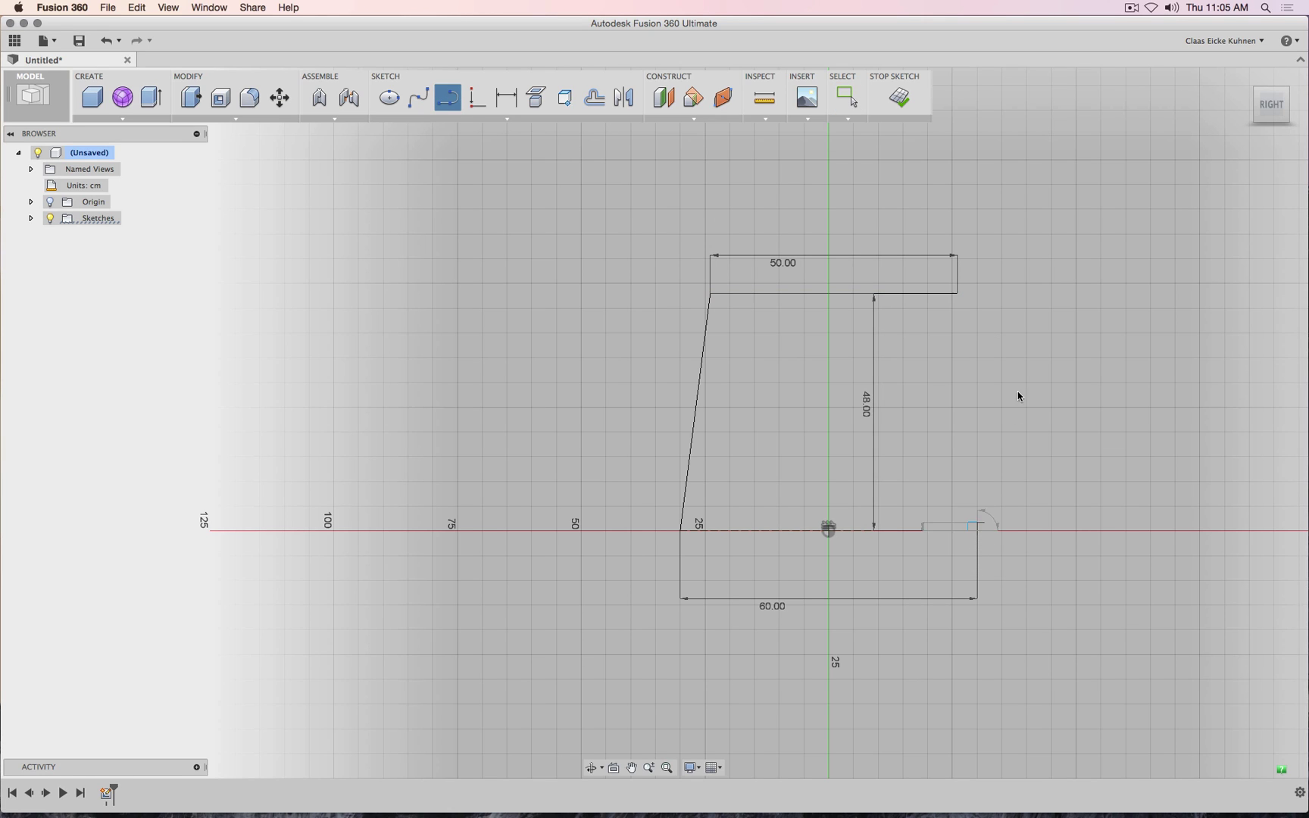
click(957, 293)
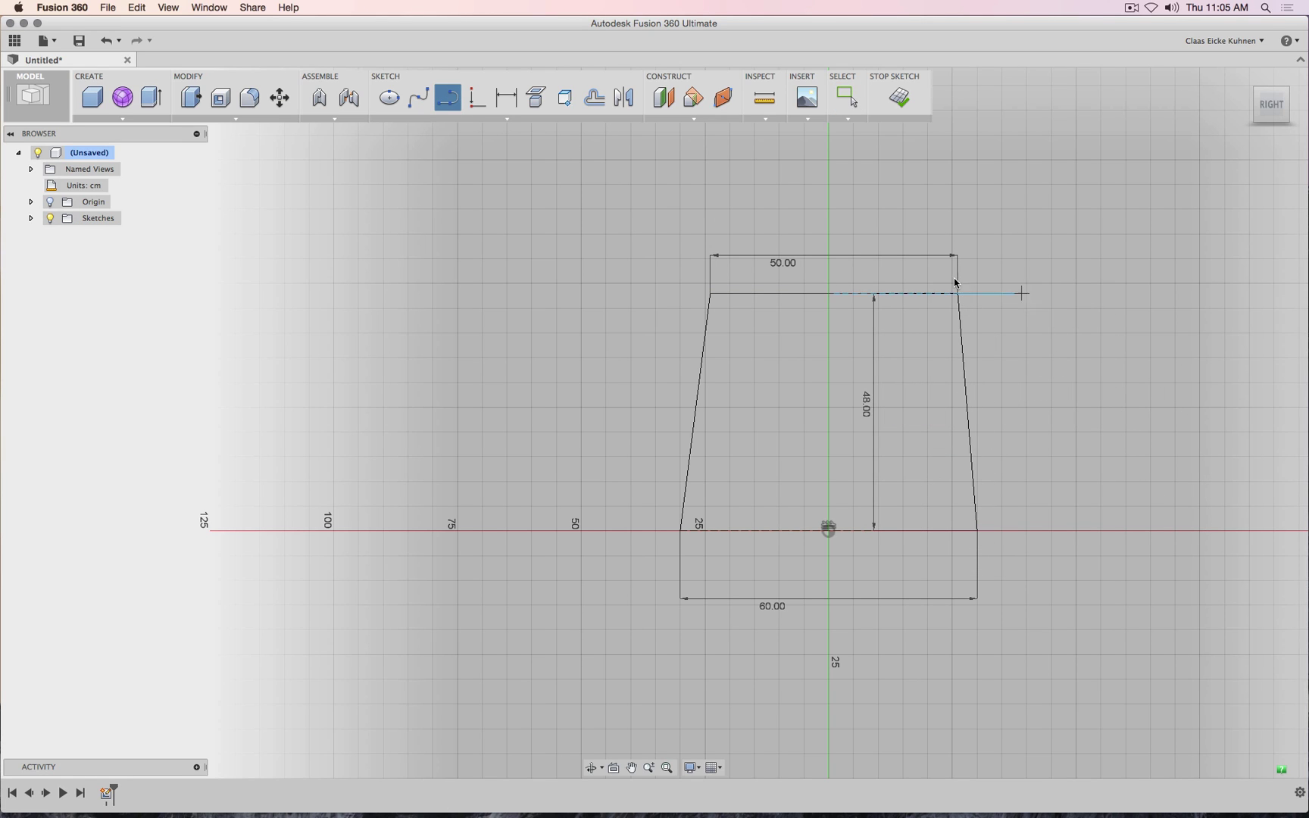
key(Escape)
click(506, 97)
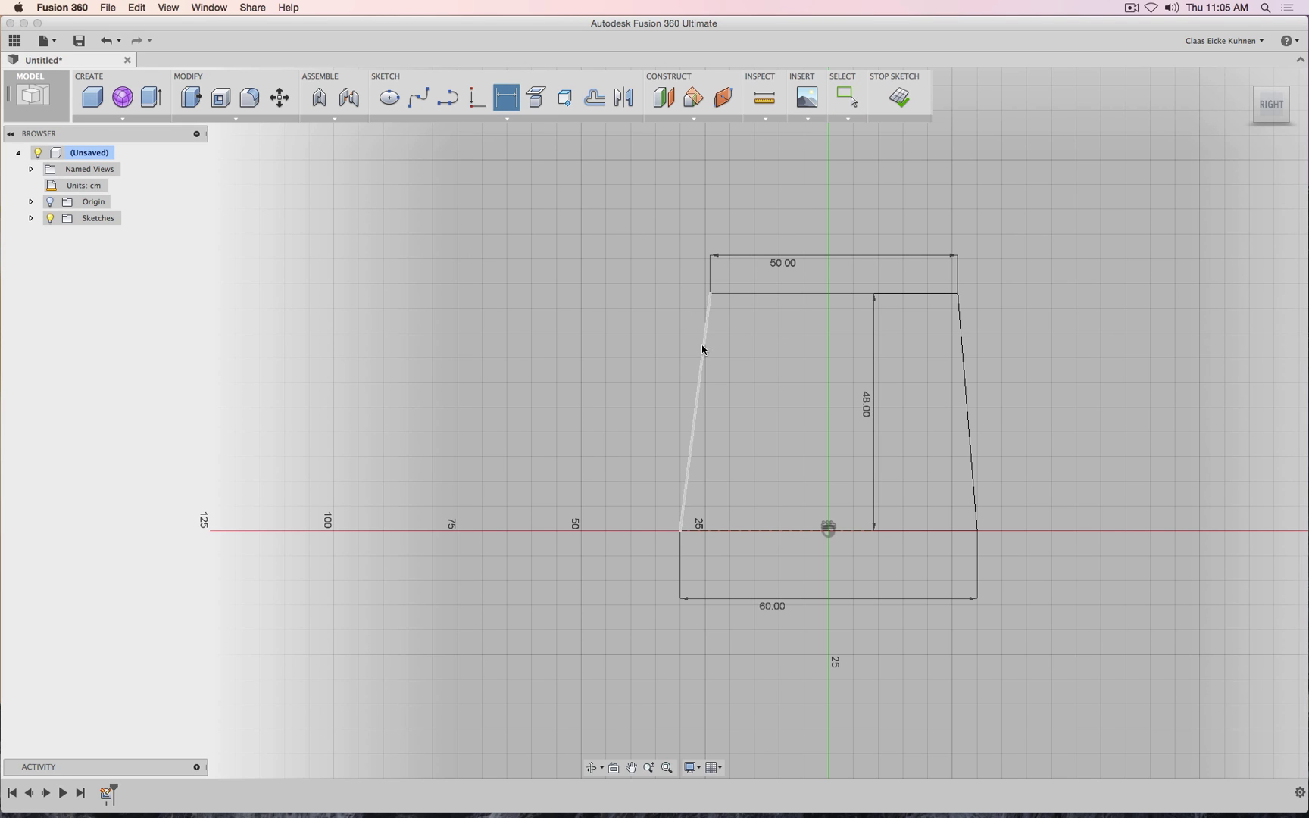
click(701, 345)
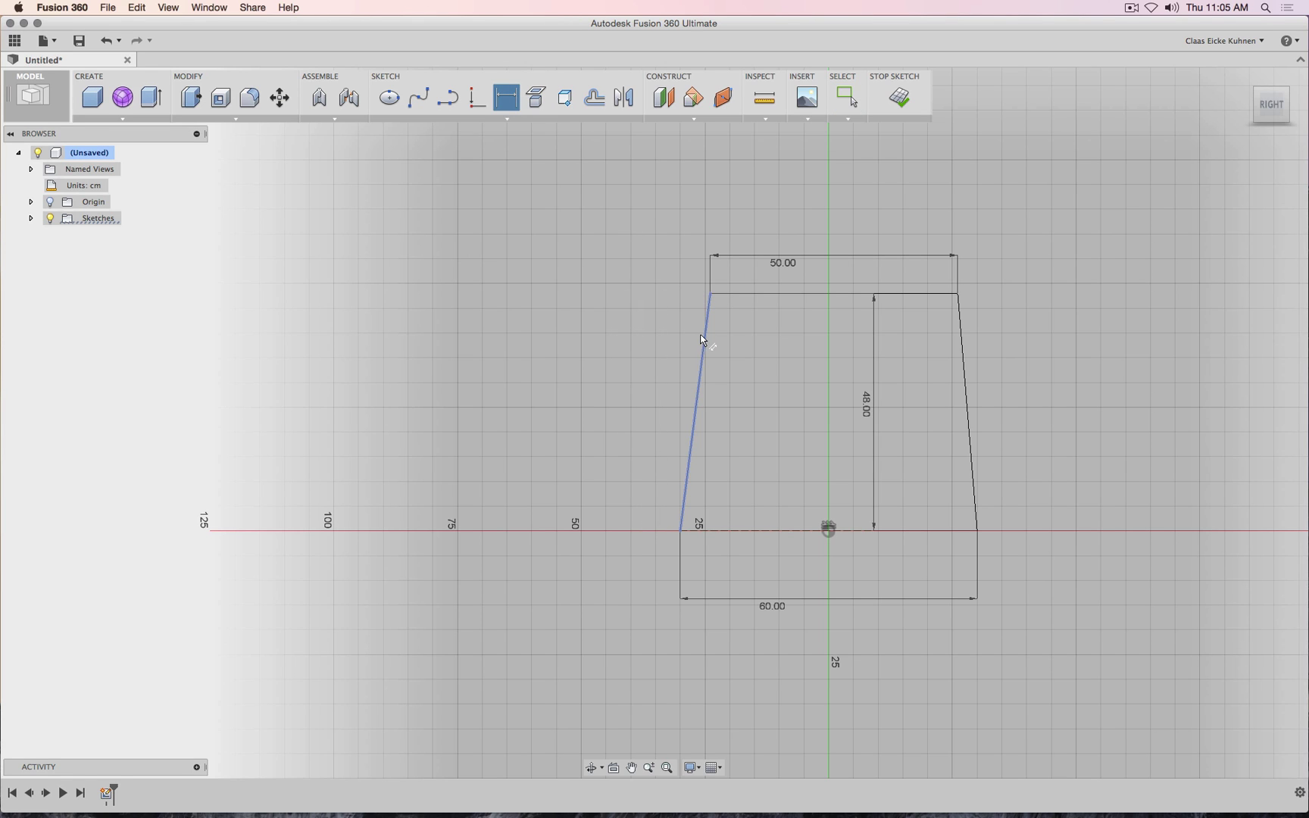
key(Escape)
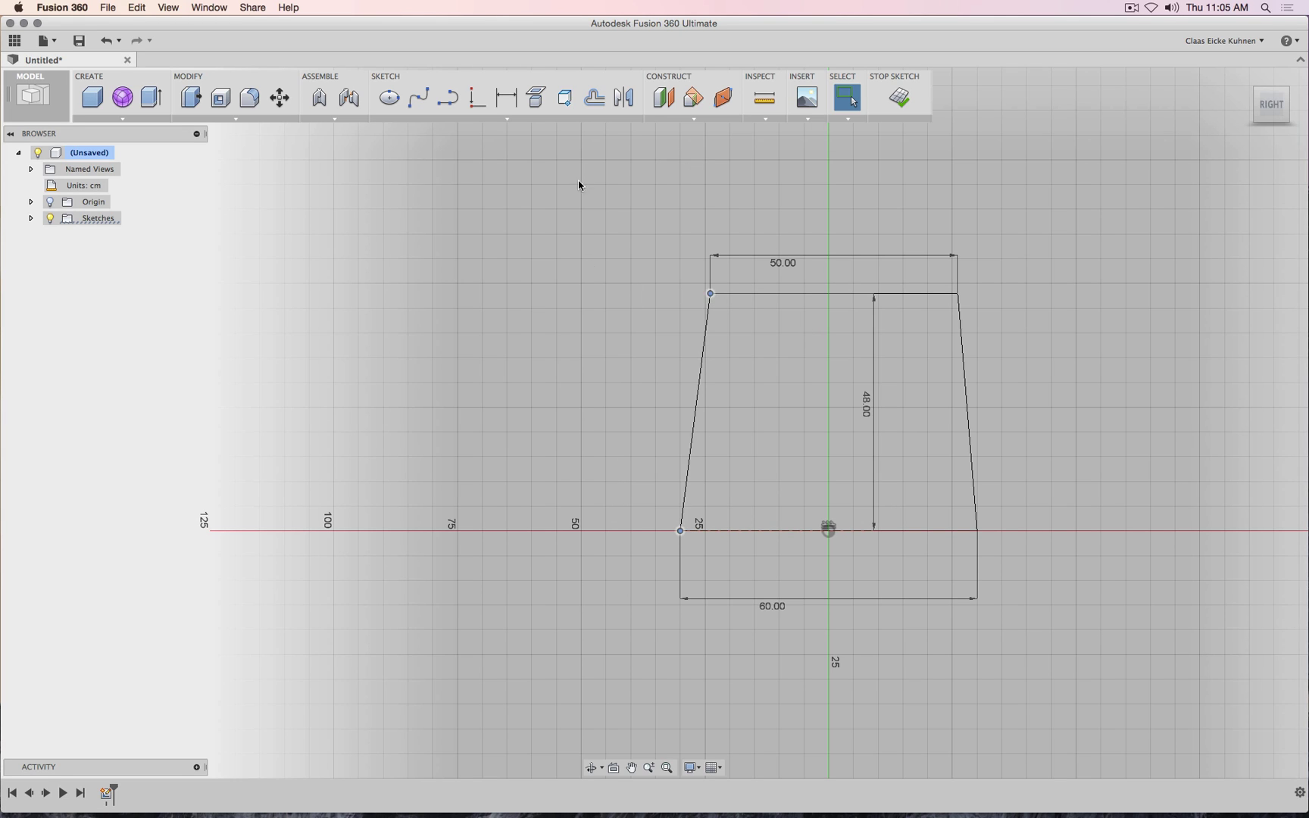
- Add a horizontal dimension between the left ends of the base and upper lines and set it to 6 cm
click(506, 98)
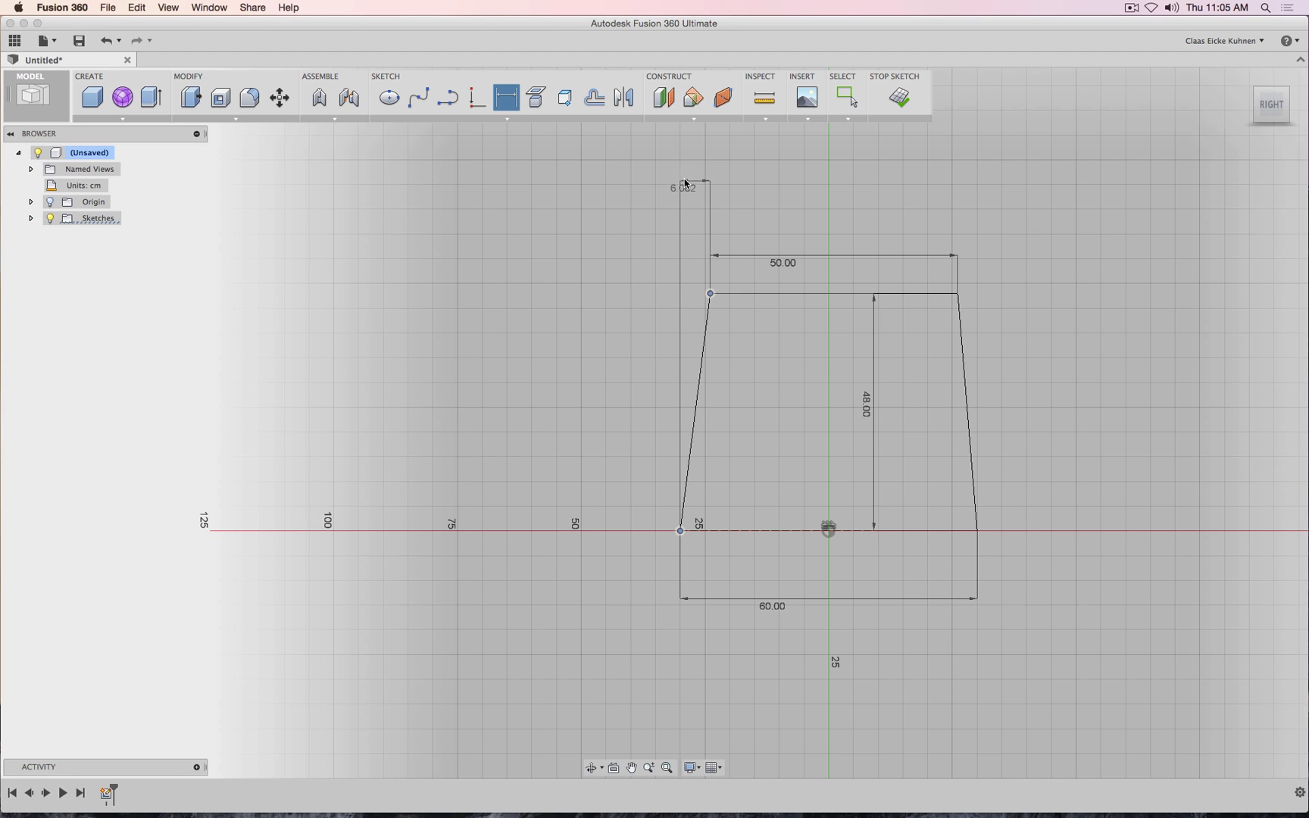
click(686, 174)
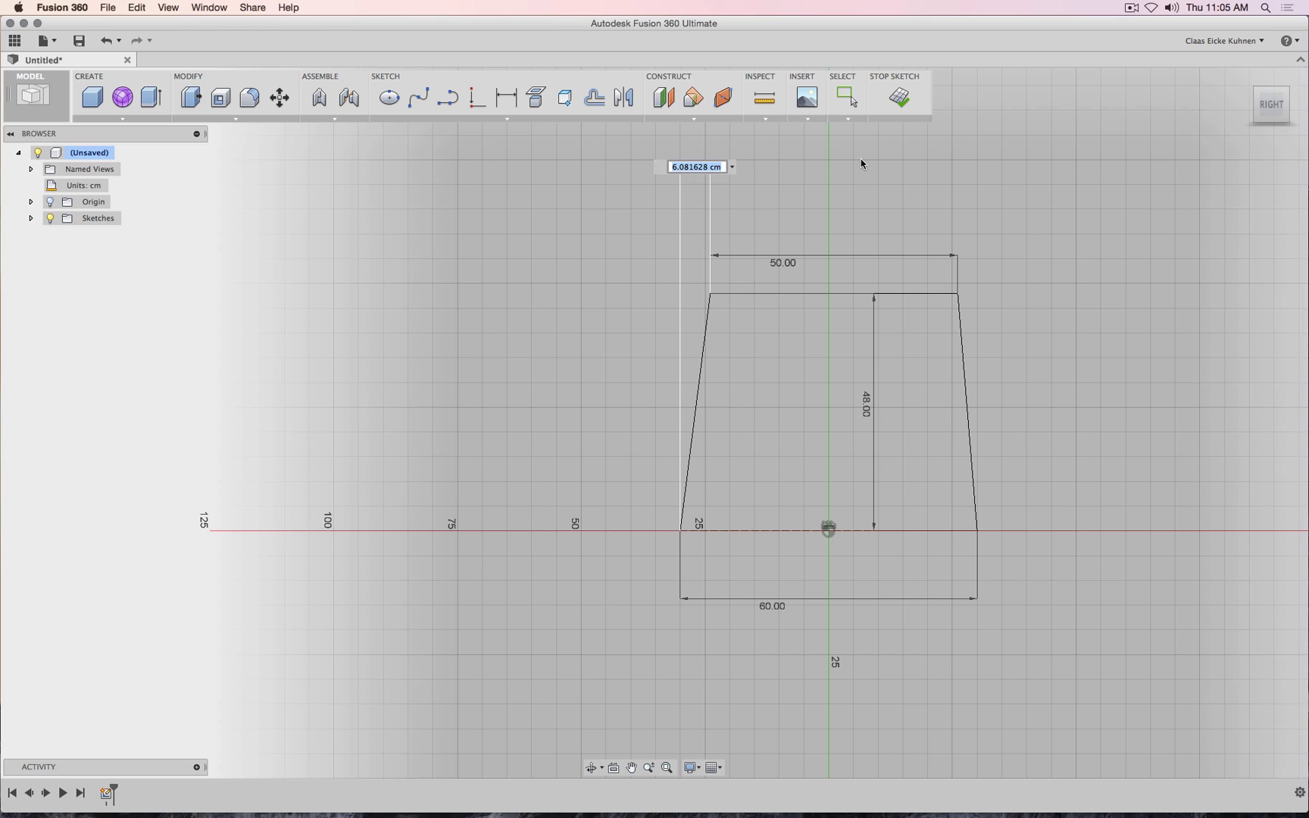
text(6)
key(Return)
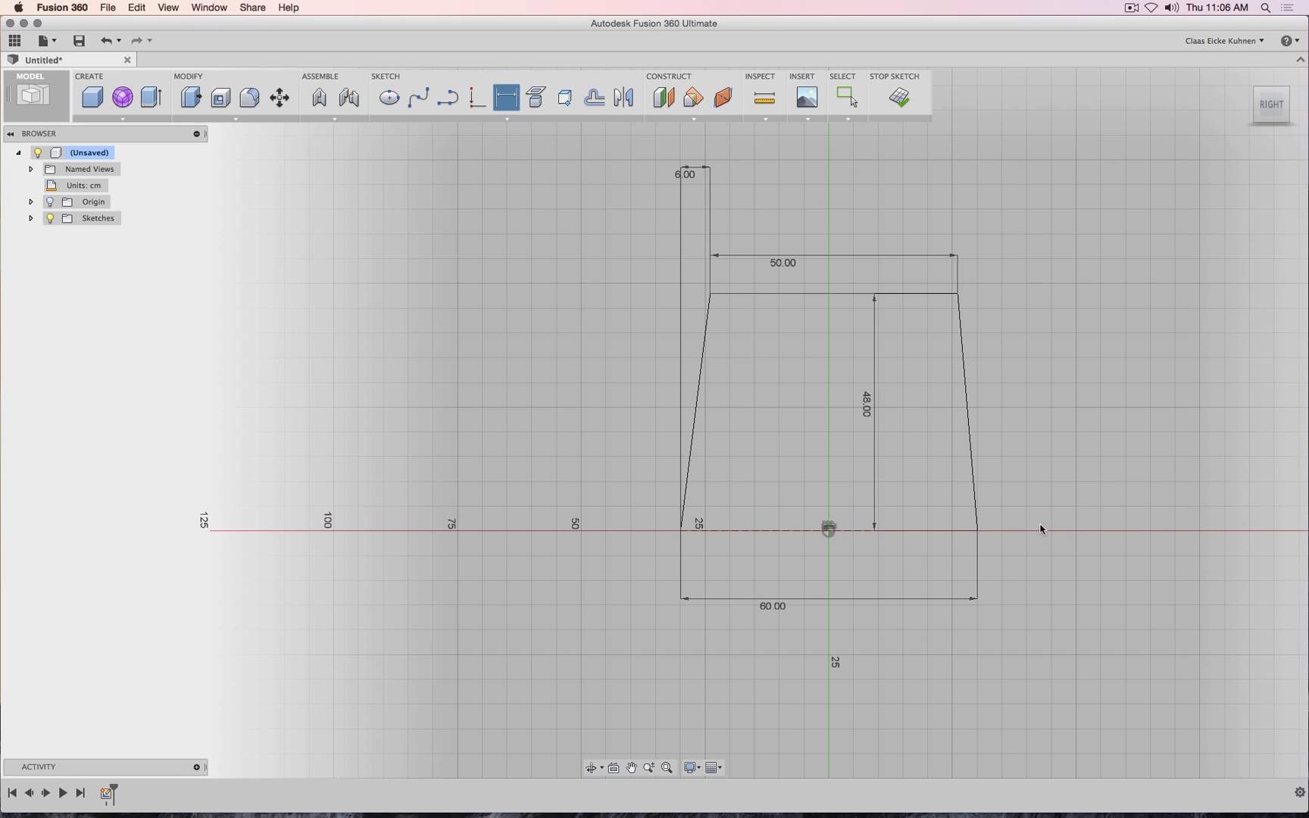
key(Escape)
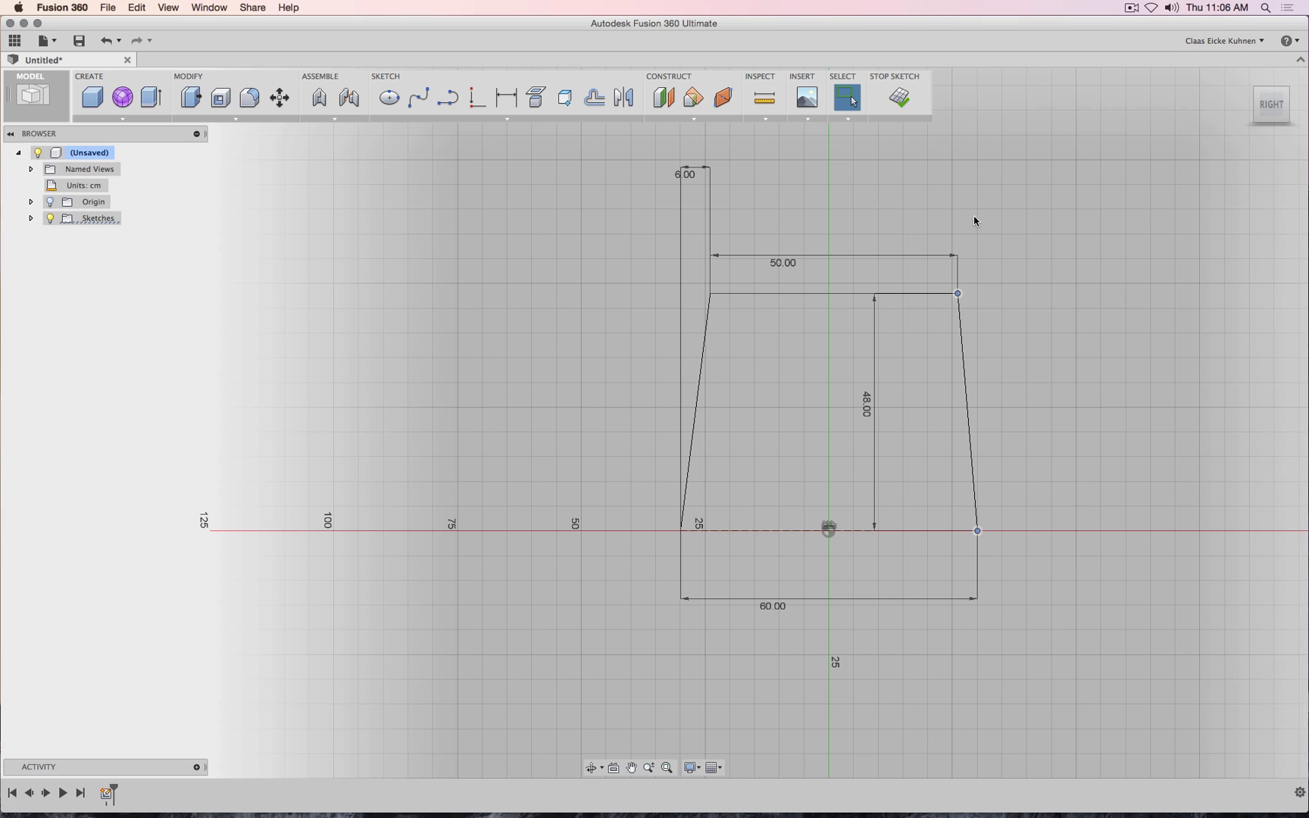
- Try to add a horizontal dimension between the lines' right ends, and delete the 6 cm dimension at the left ends
click(511, 95)
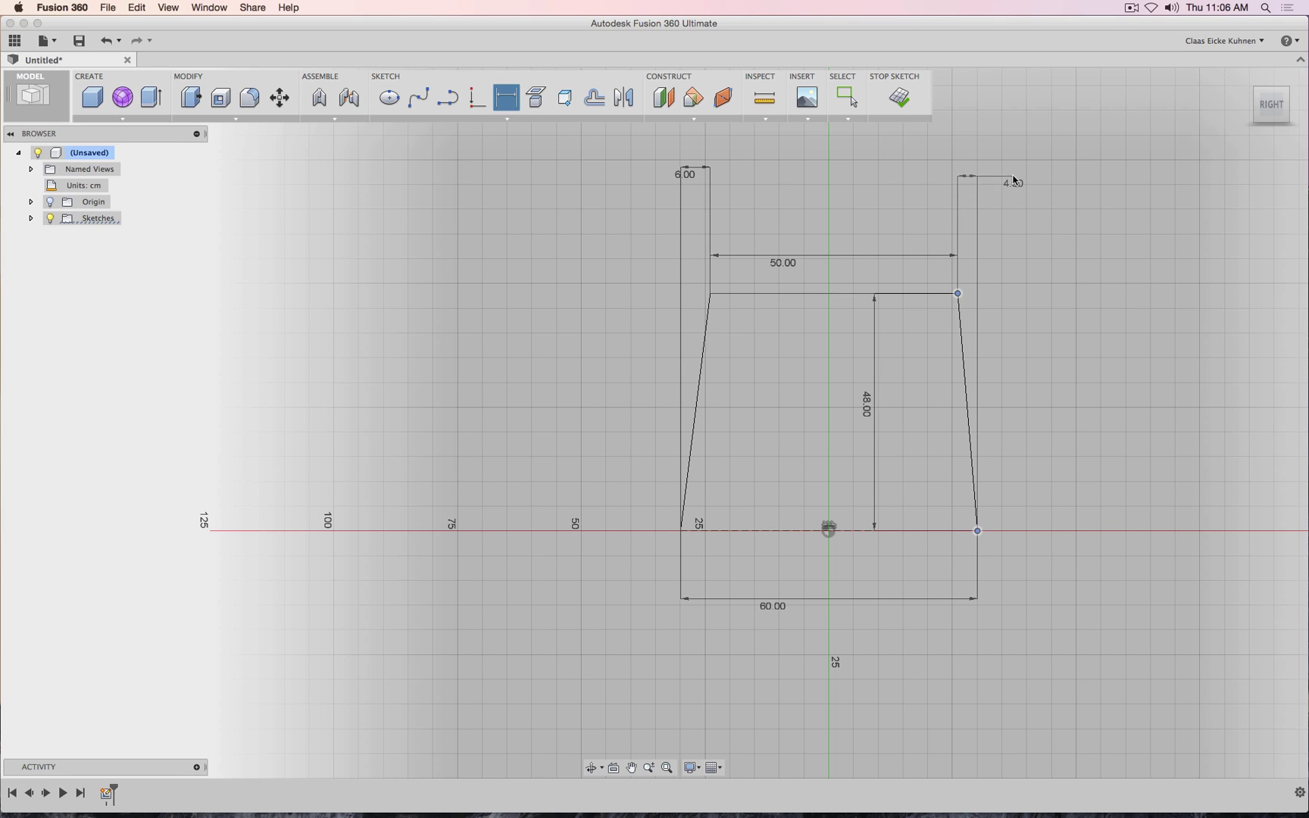
click(1010, 184)
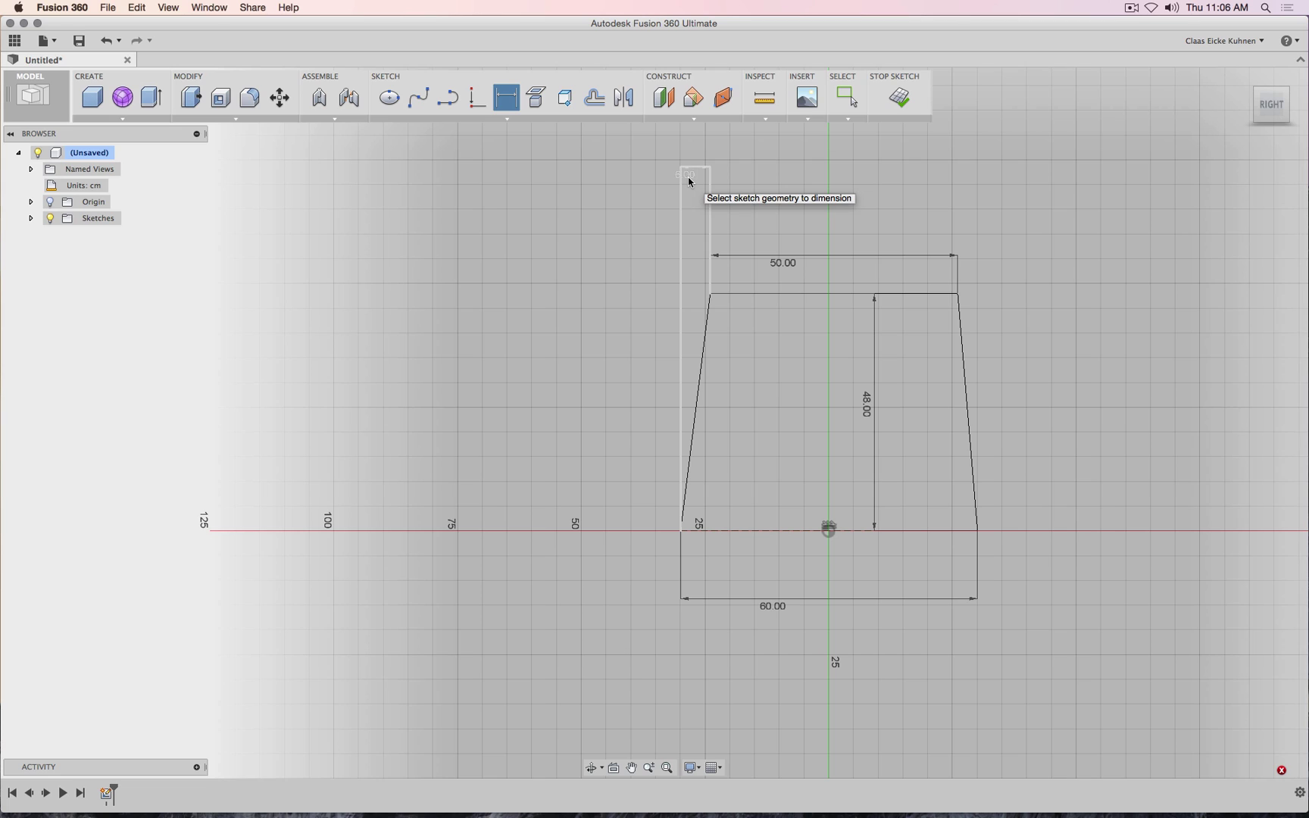
key(Escape)
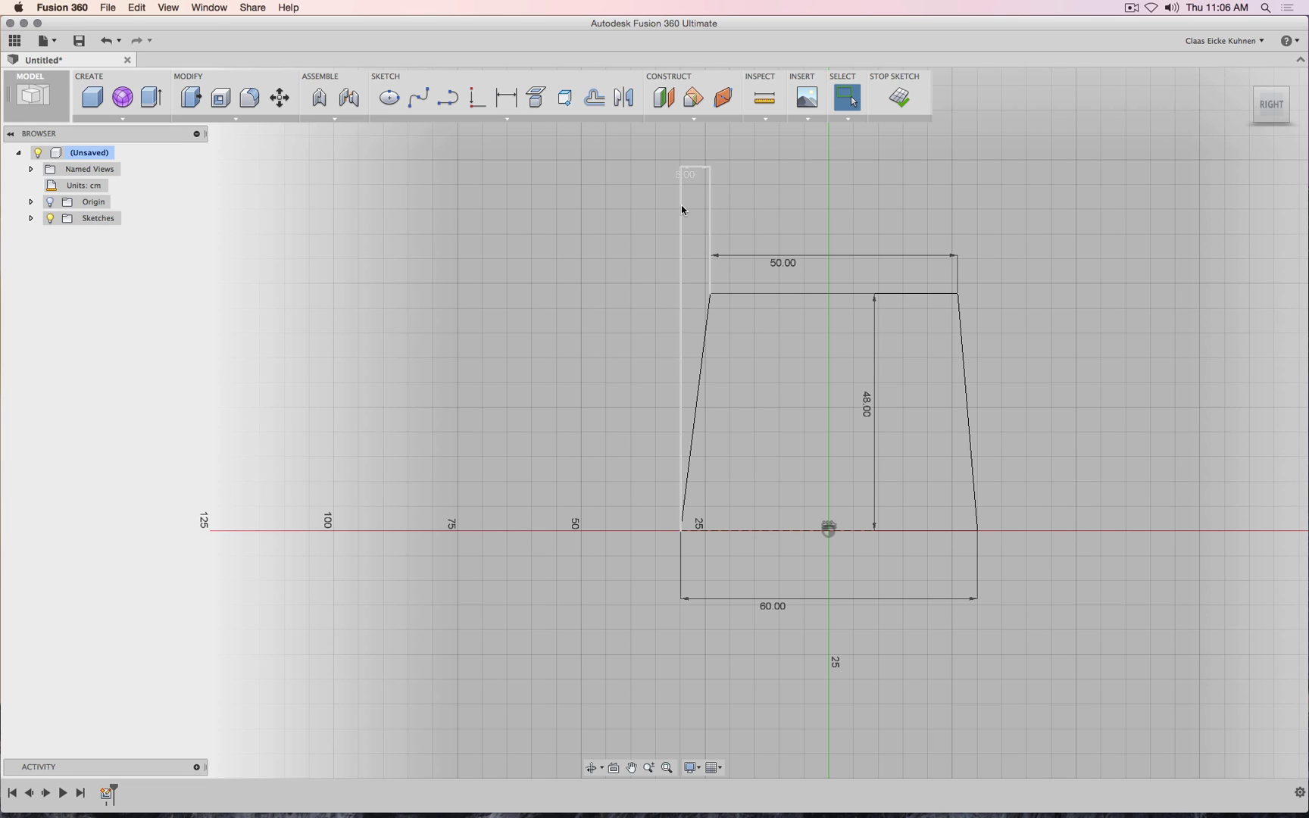
click(681, 204)
key(Delete)
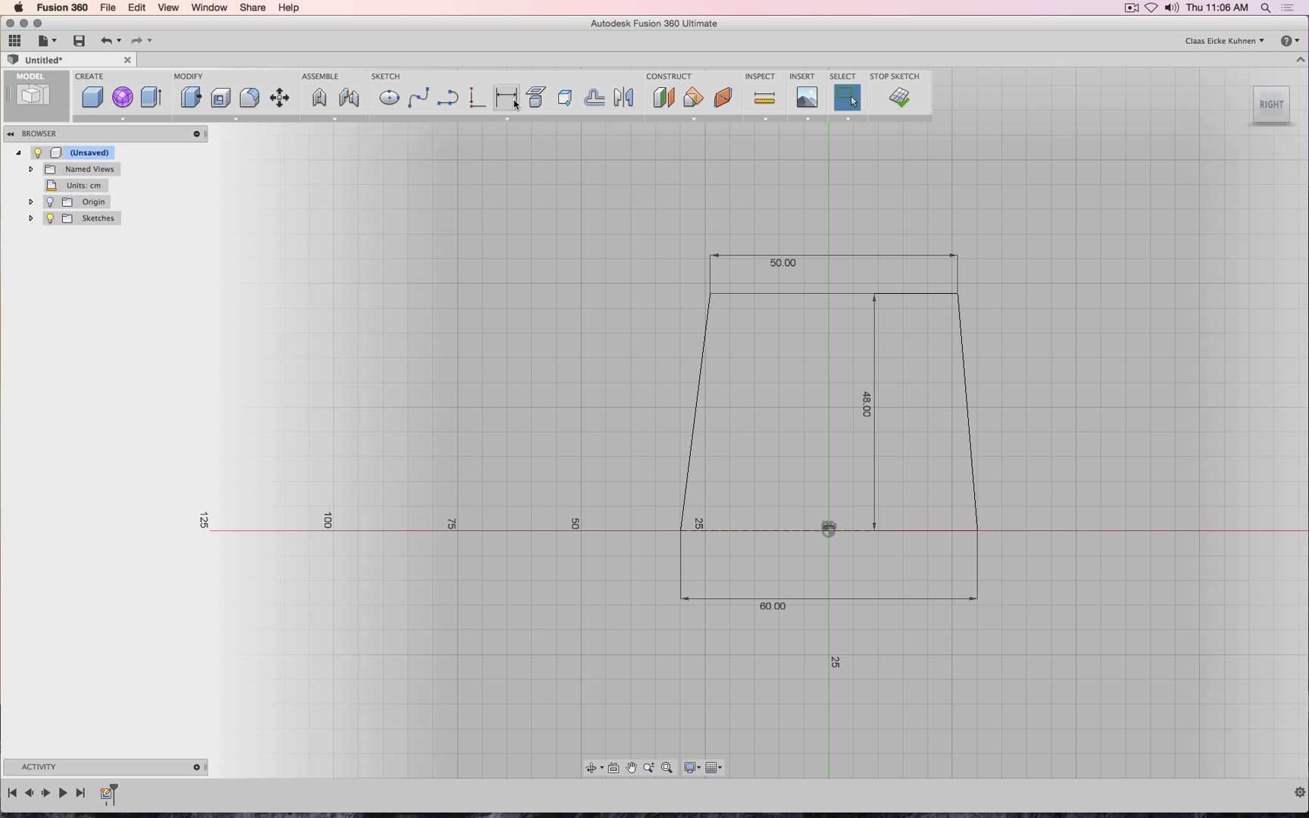
- Dimension the horizontal offset between the right ends of the upper and base lines and set it to 5 cm
click(515, 104)
click(957, 293)
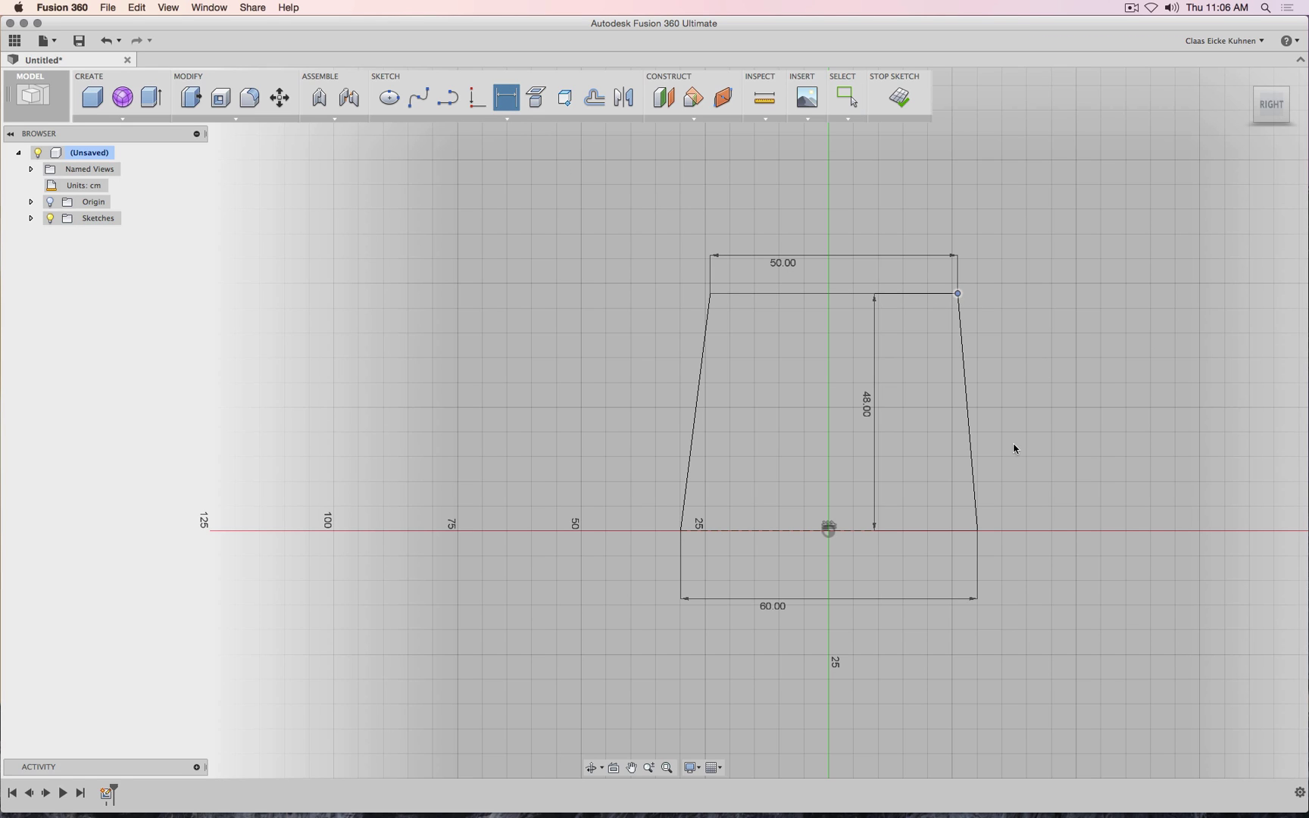
click(977, 530)
click(965, 194)
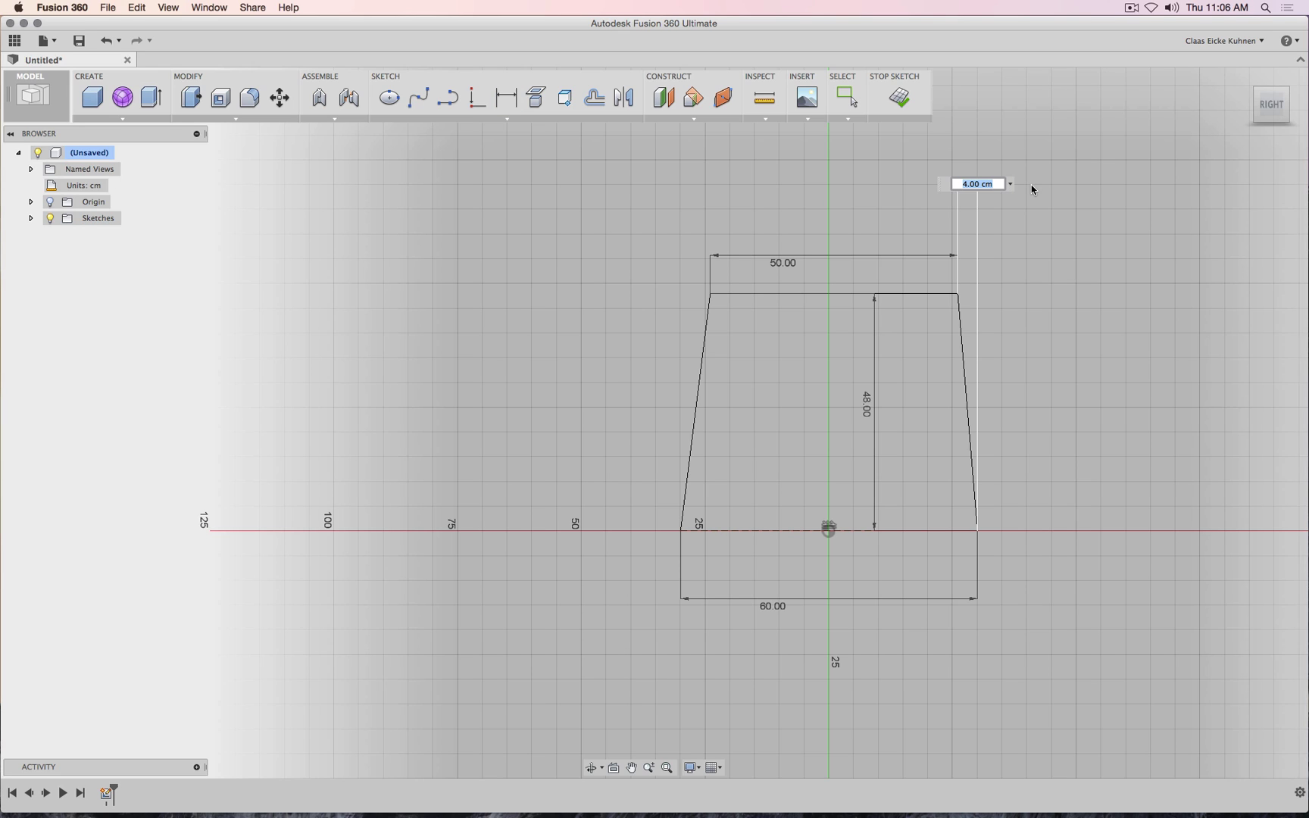
text(5)
key(Return)
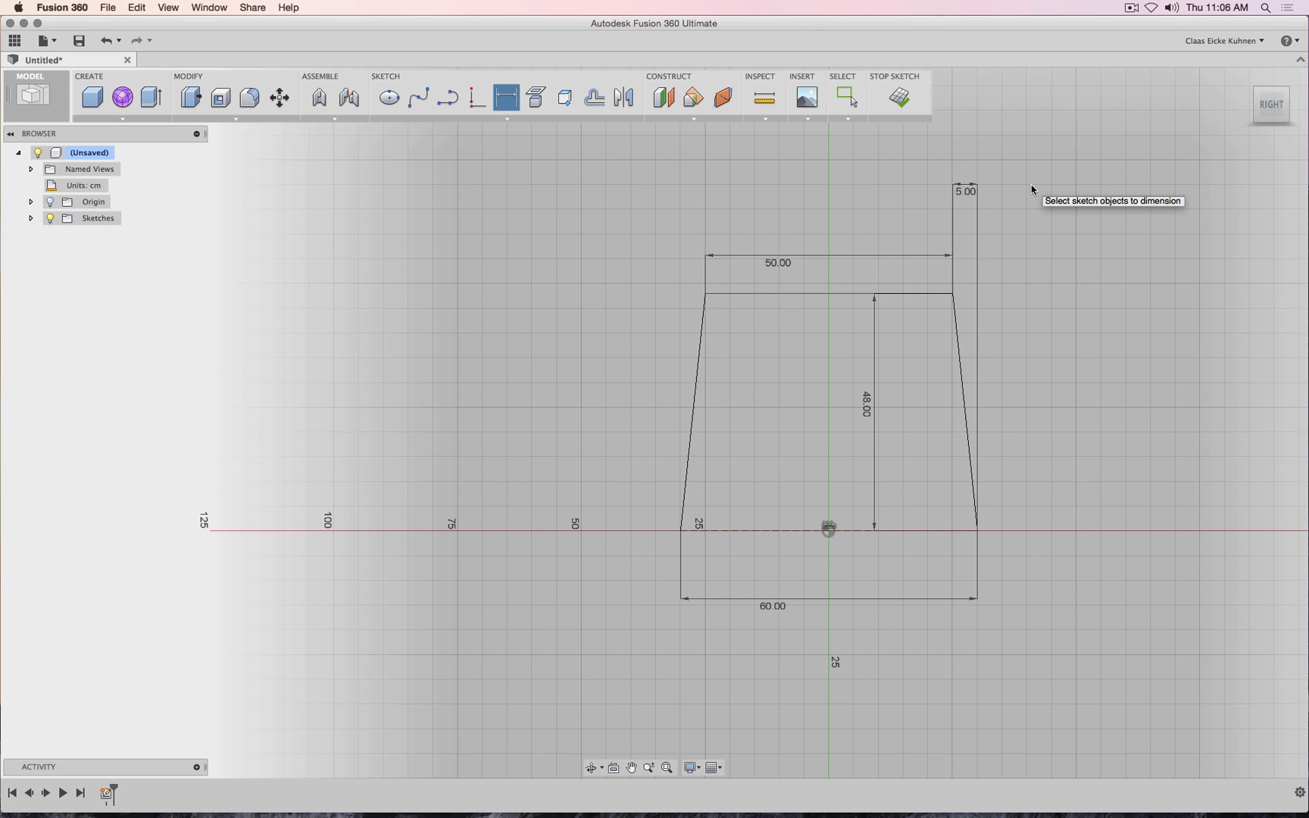
click(774, 104)
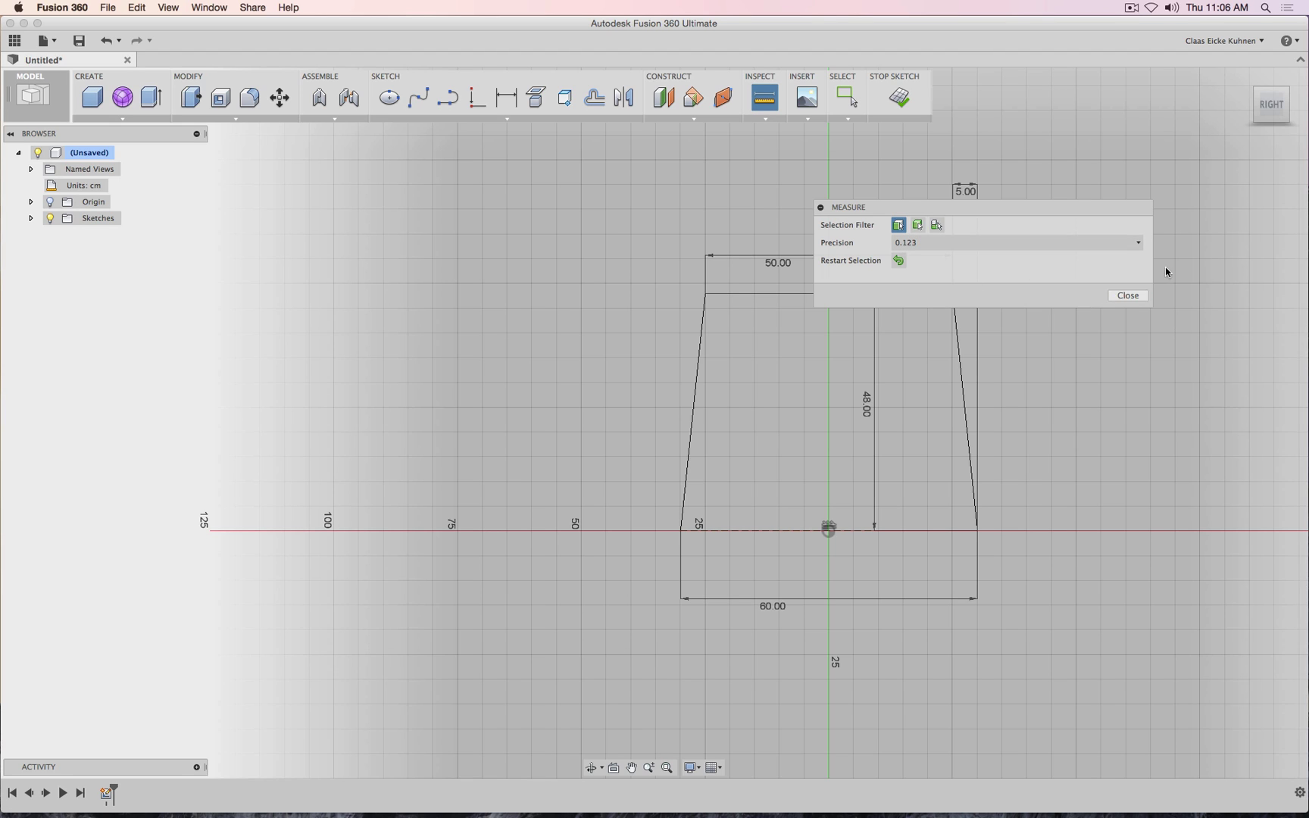
click(1128, 295)
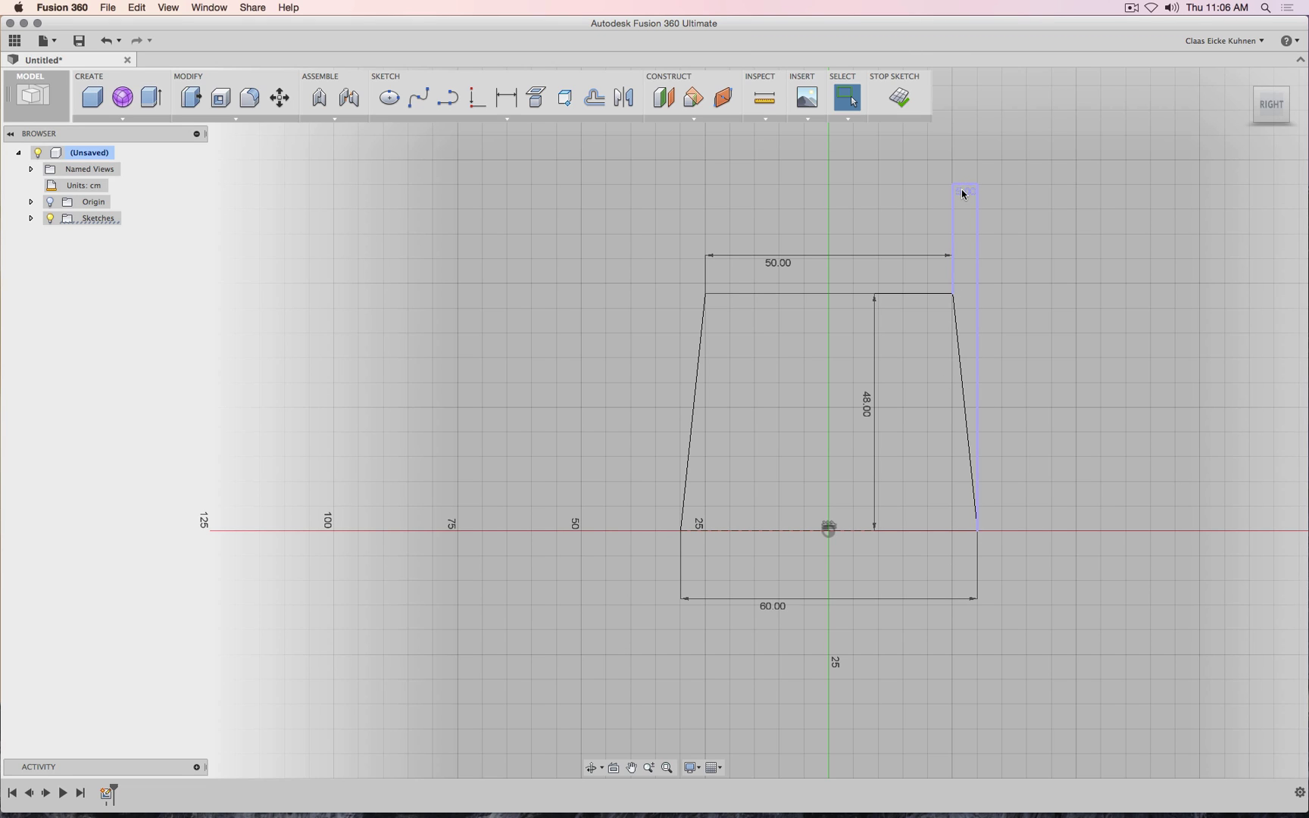
- Add an angular dimension between the left slanted line and the construction base, and set it to 84 degrees
click(691, 429)
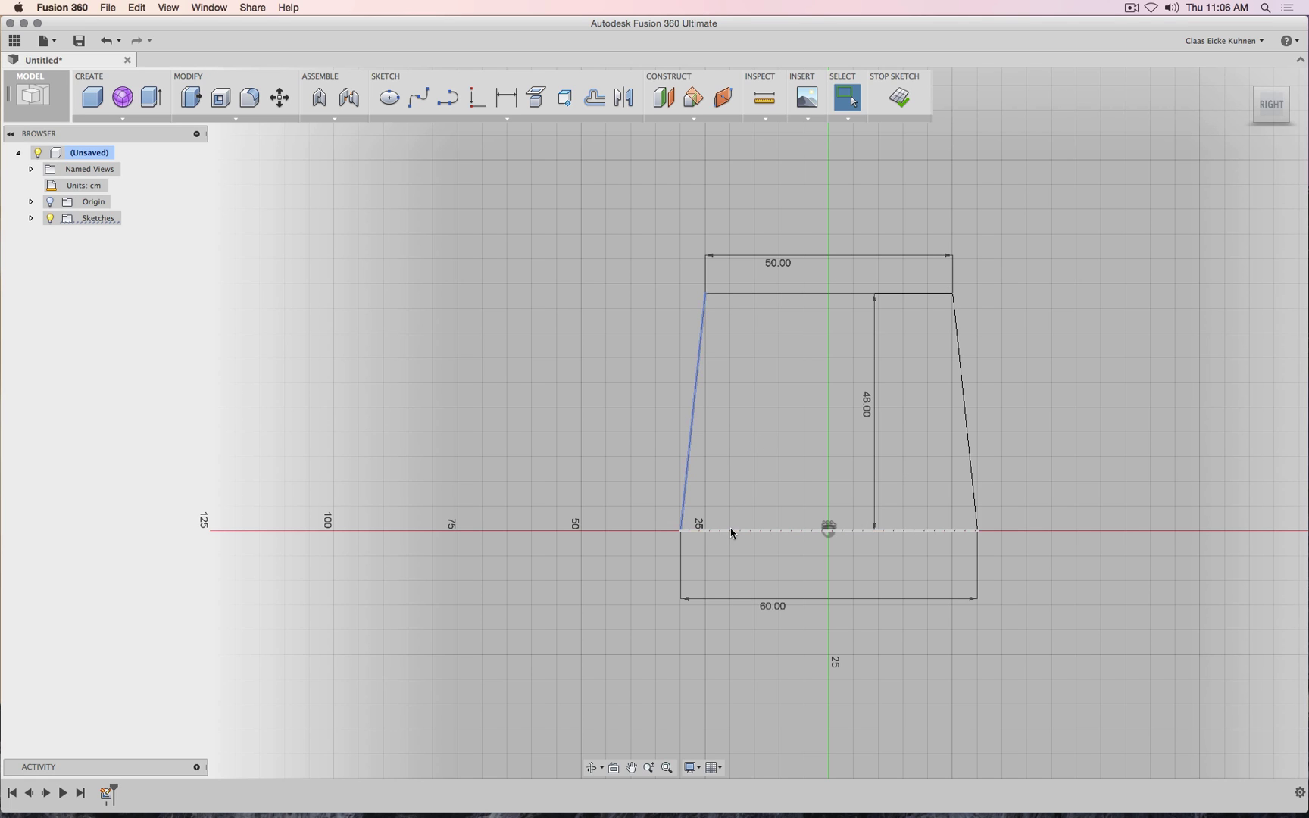
shift+click(730, 530)
click(768, 422)
click(690, 438)
shift+click(719, 529)
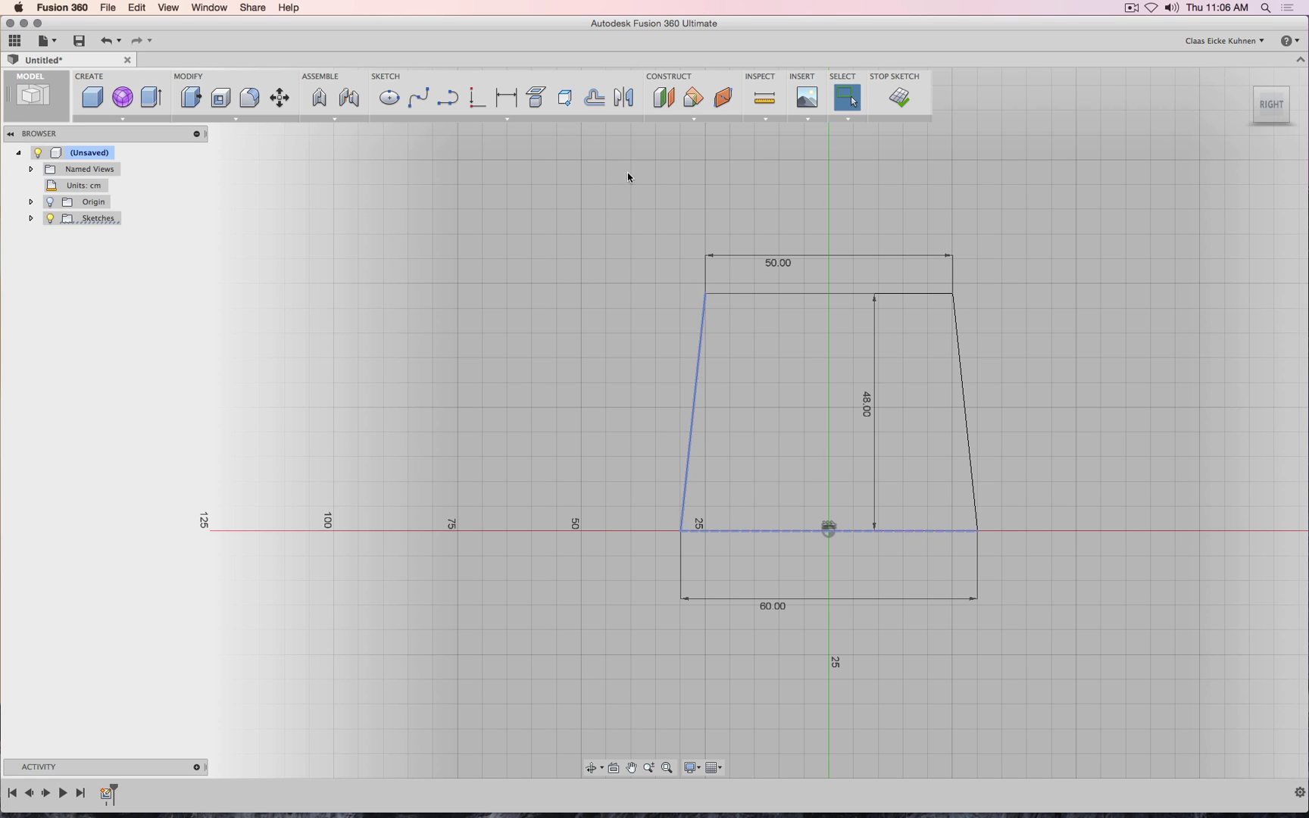
click(507, 103)
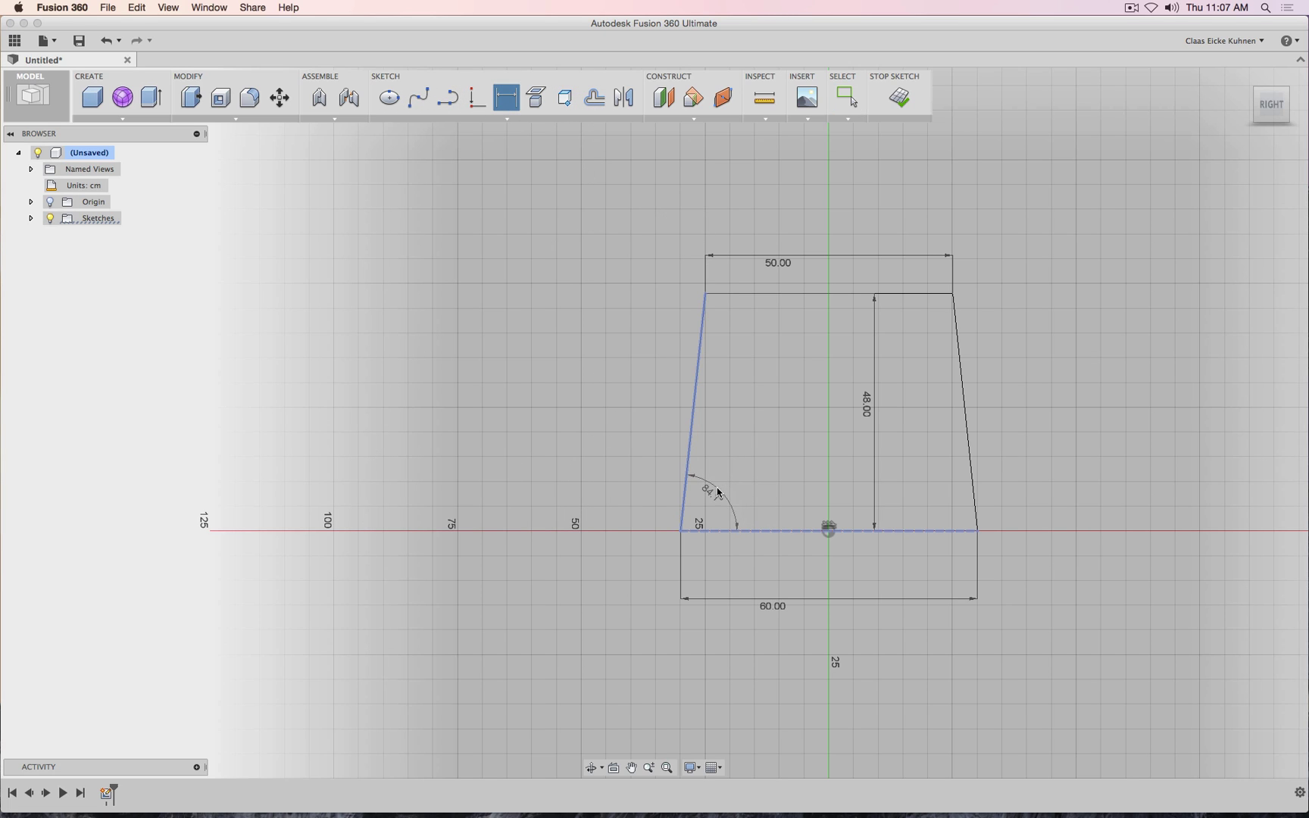
click(718, 493)
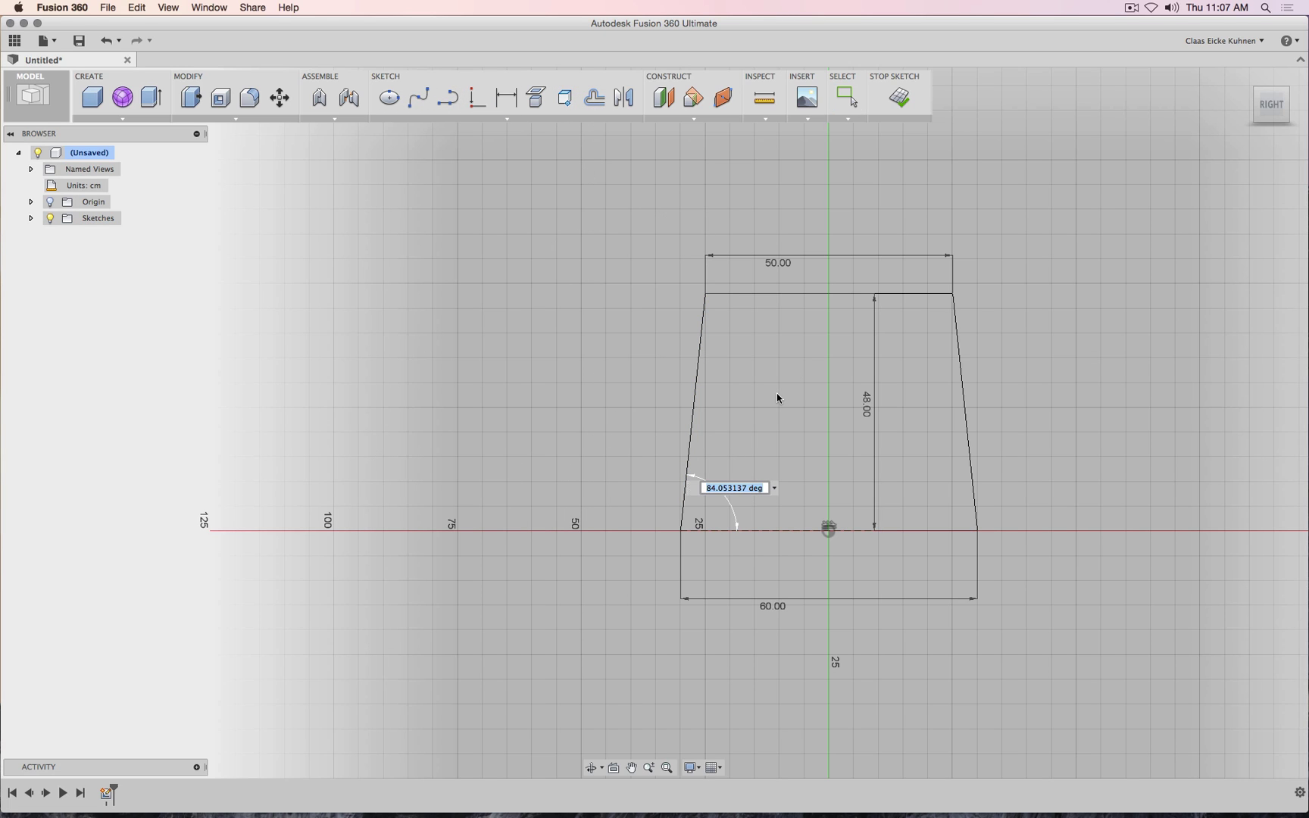
text(84)
key(Return)
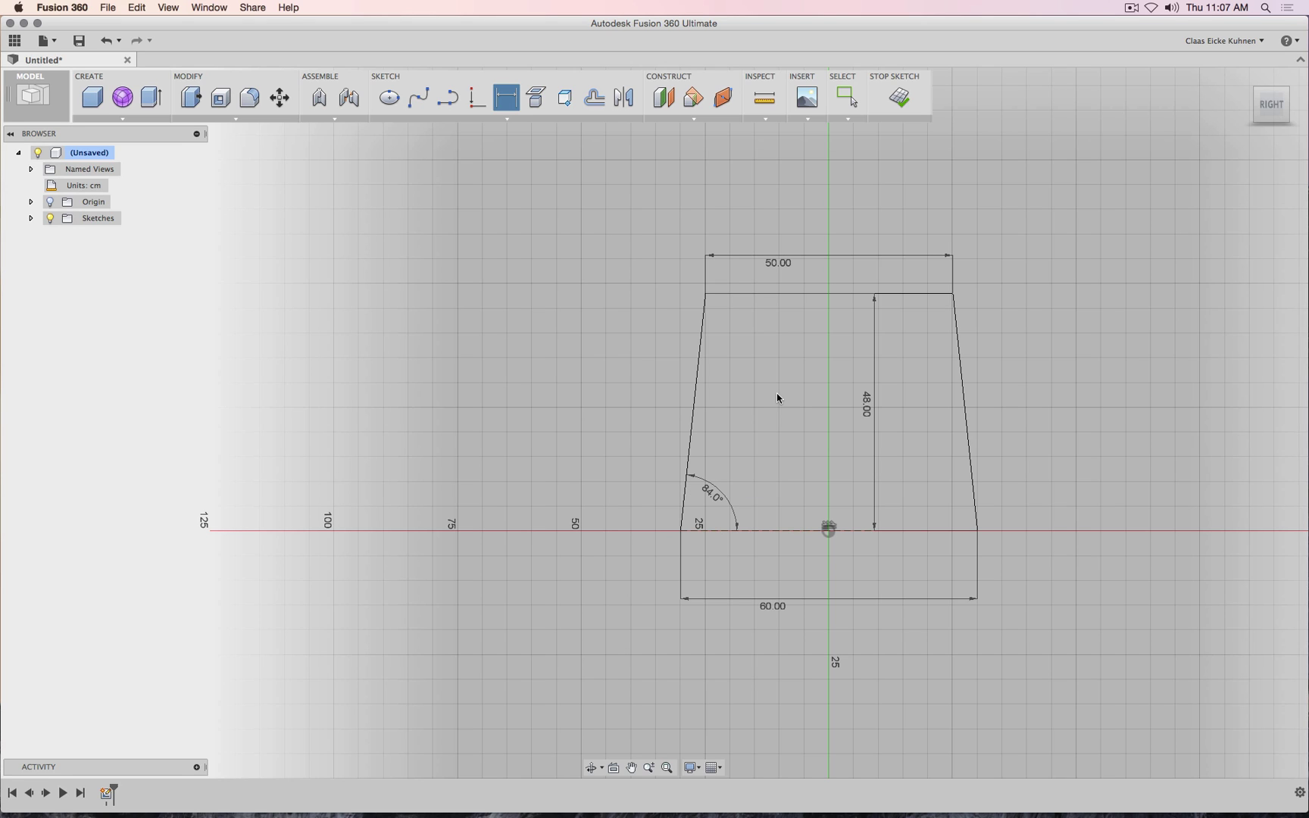
- Try to add an angular dimension between the right slanted line and the construction base
key(Escape)
click(960, 378)
shift+click(937, 531)
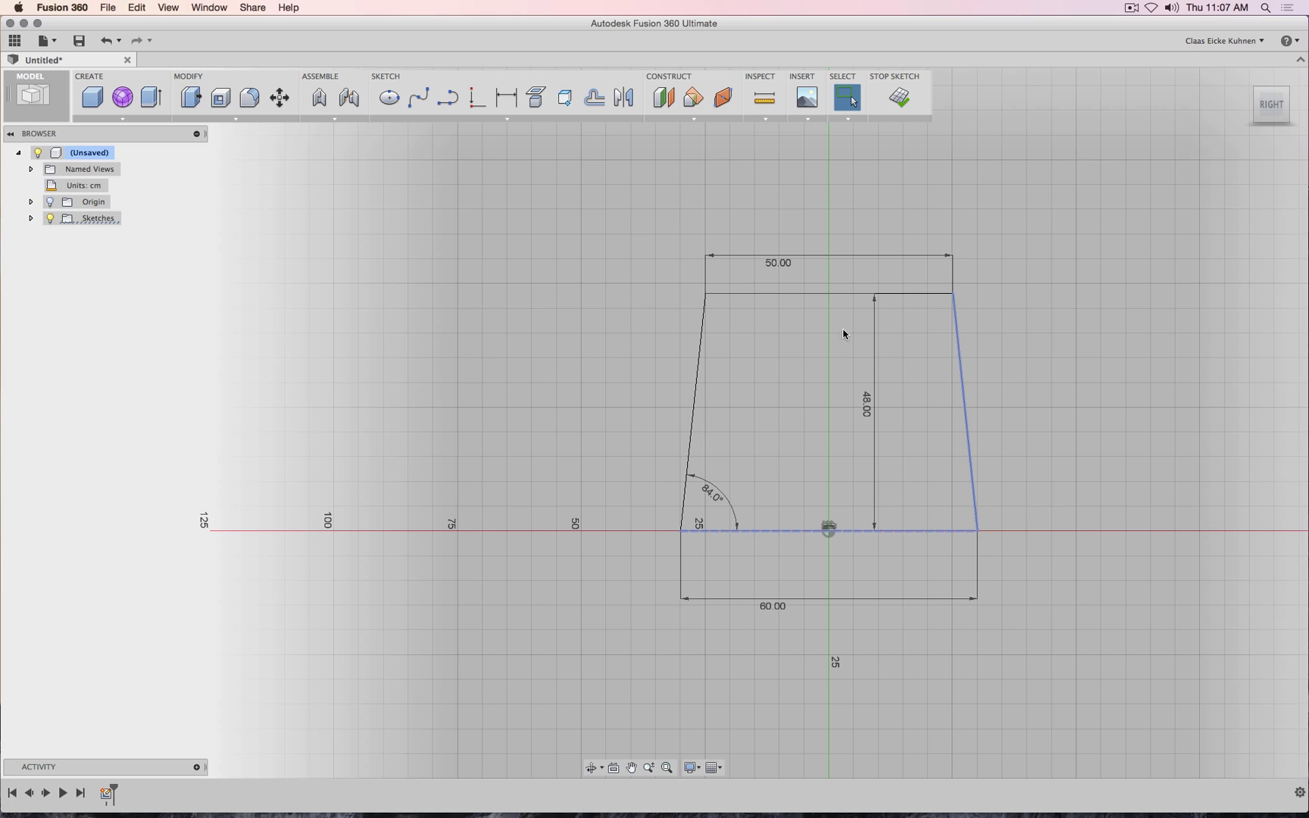
click(518, 103)
click(921, 468)
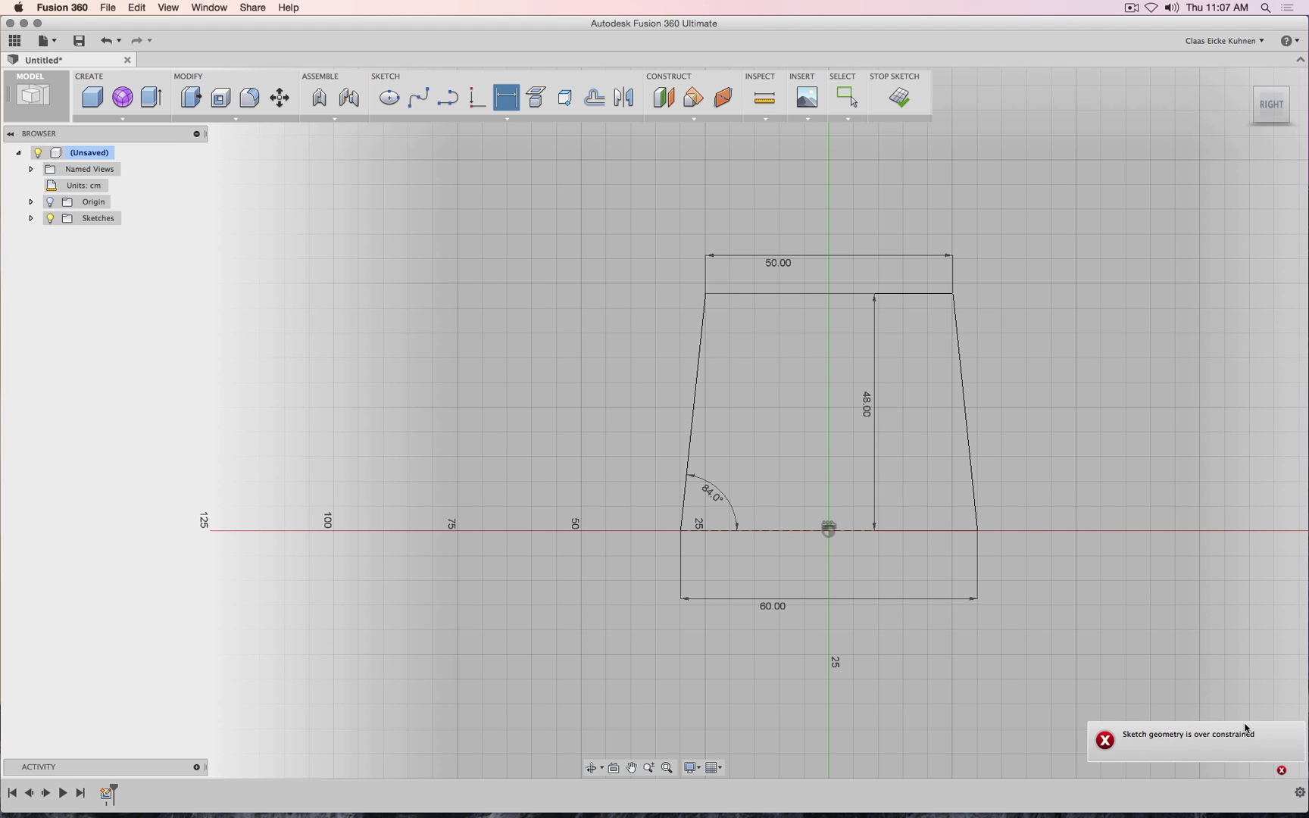
click(1280, 771)
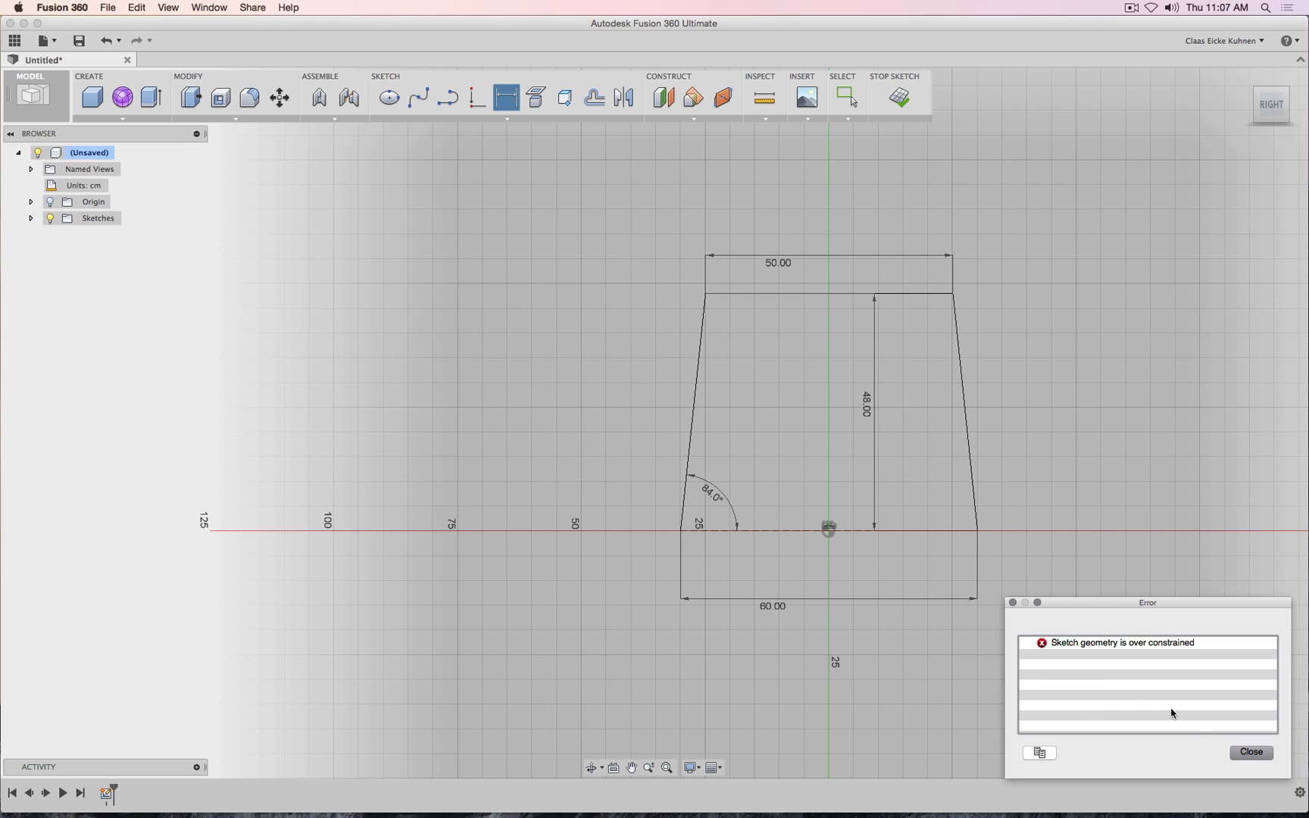
click(1250, 753)
- Try 80, 82 and 81 degrees in turn for the angle between the left slanted line and the base
double_click(713, 496)
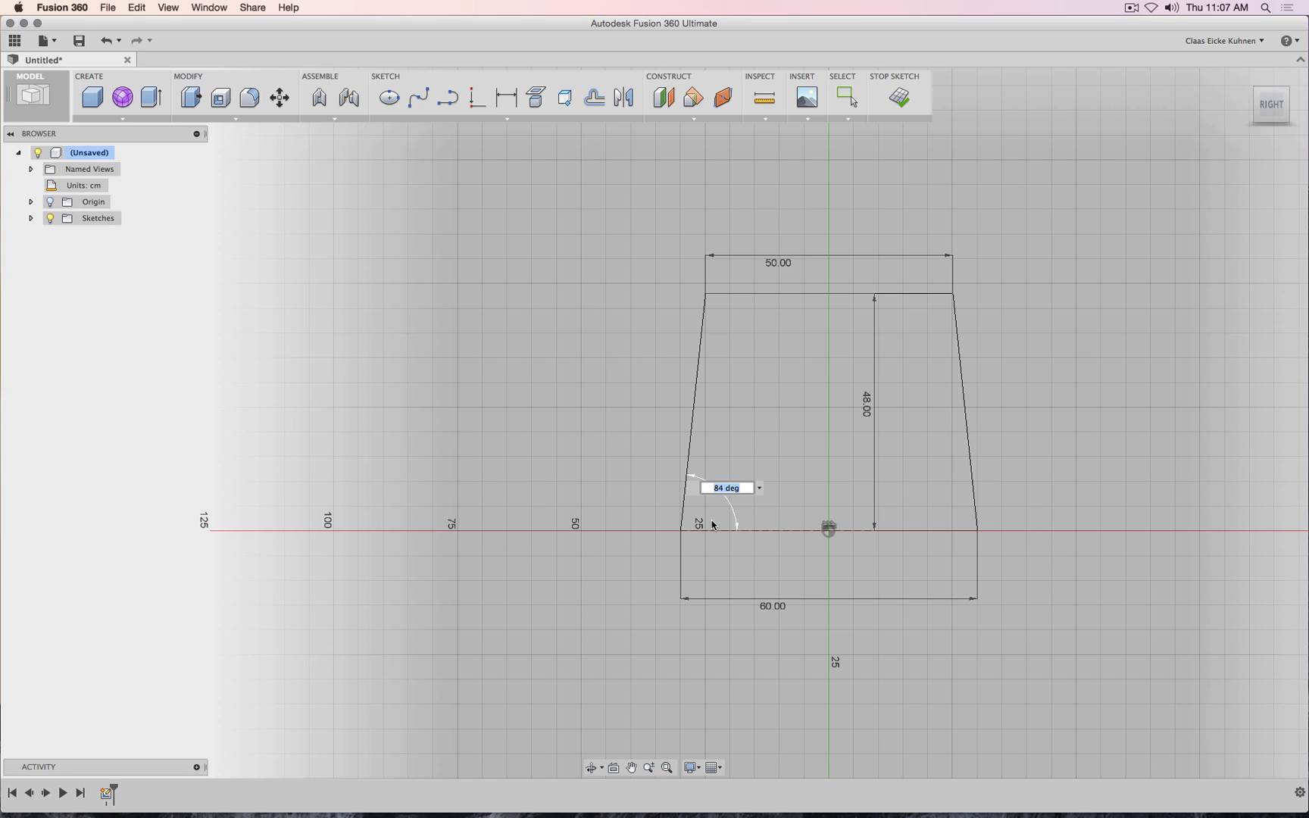
text(80)
key(Return)
key(d)
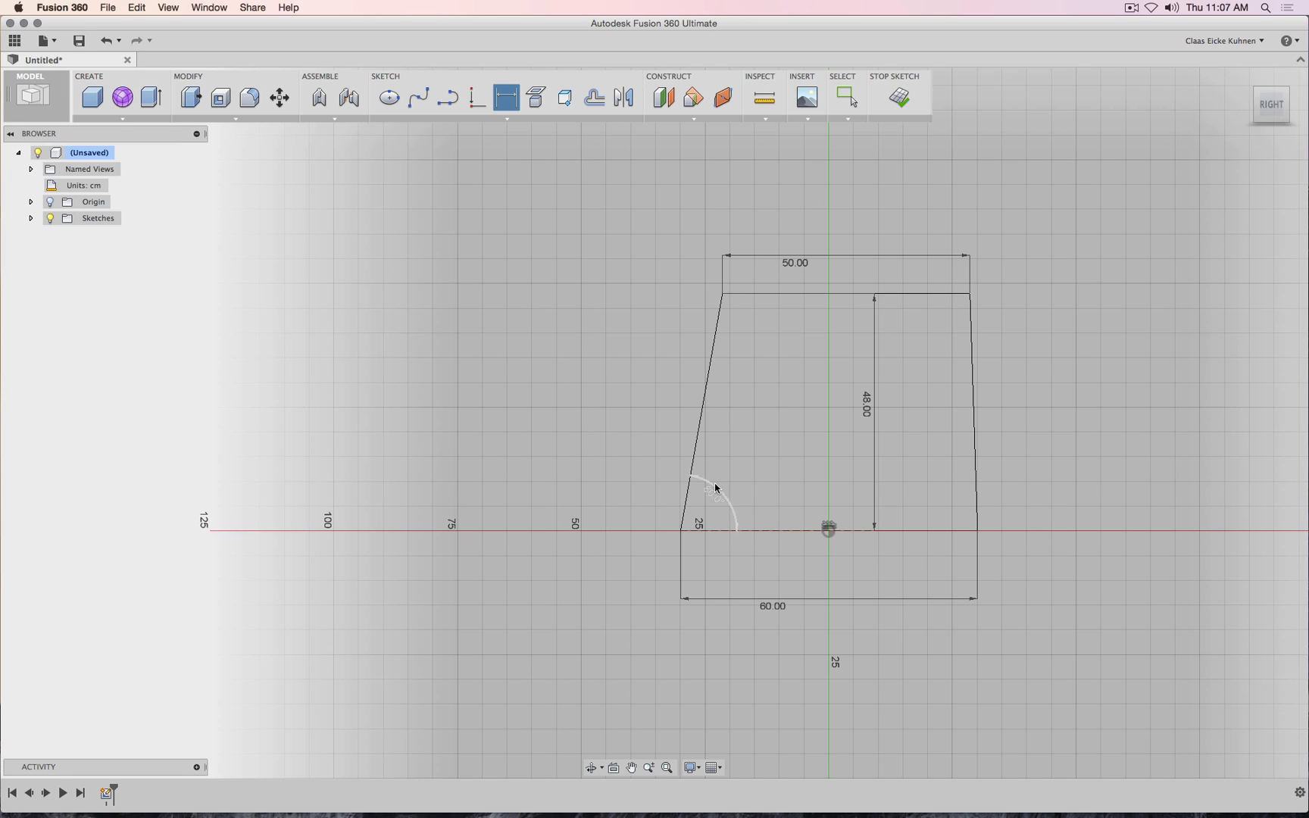
double_click(712, 495)
text(82)
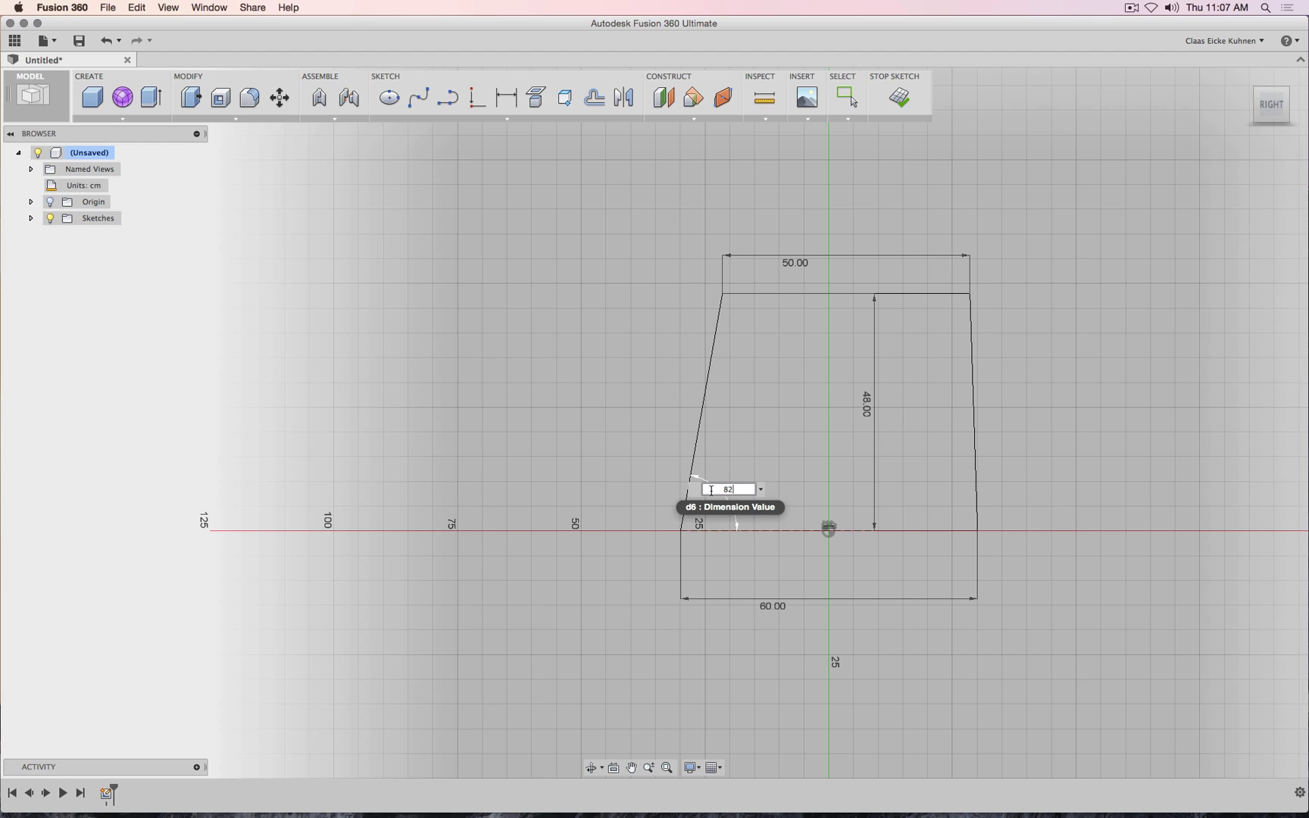
key(Return)
key(d)
double_click(712, 495)
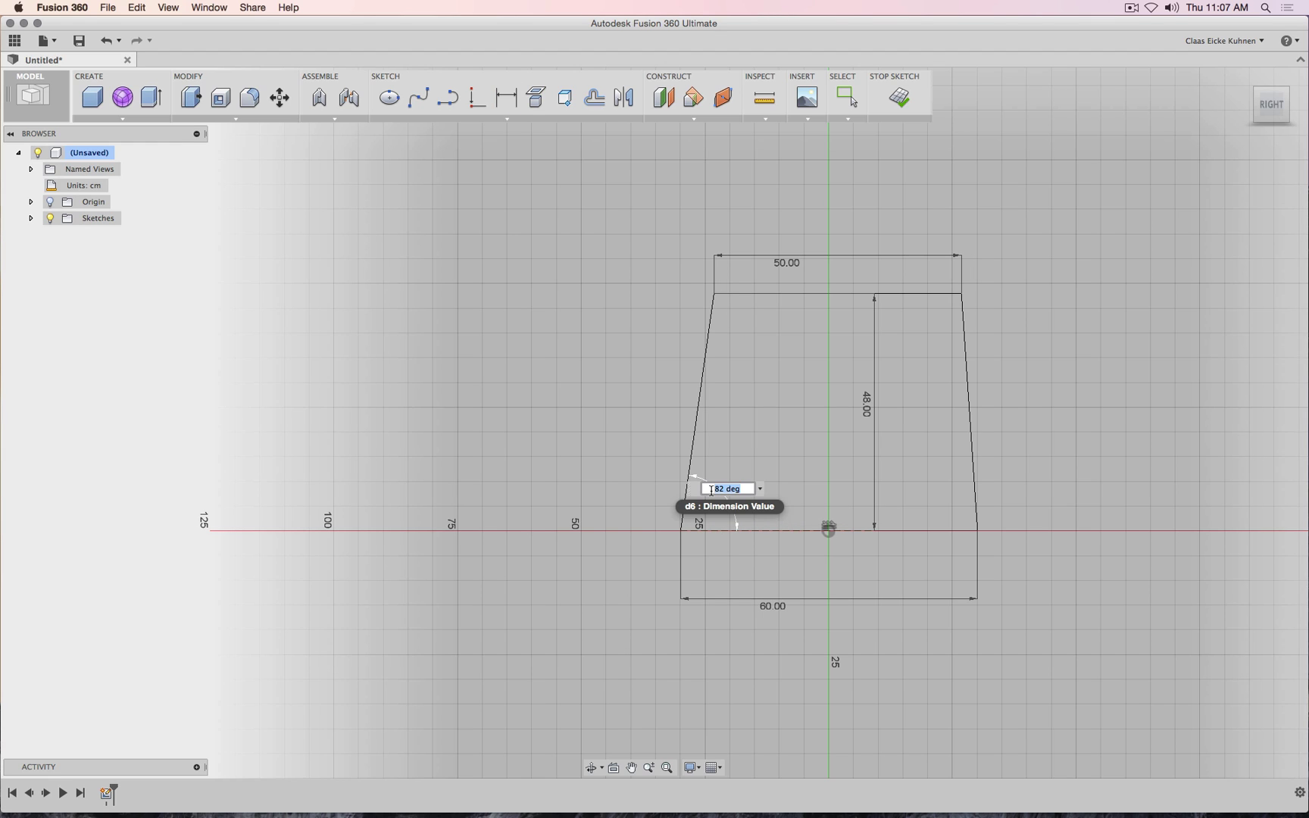
text(81)
key(Return)
key(d)
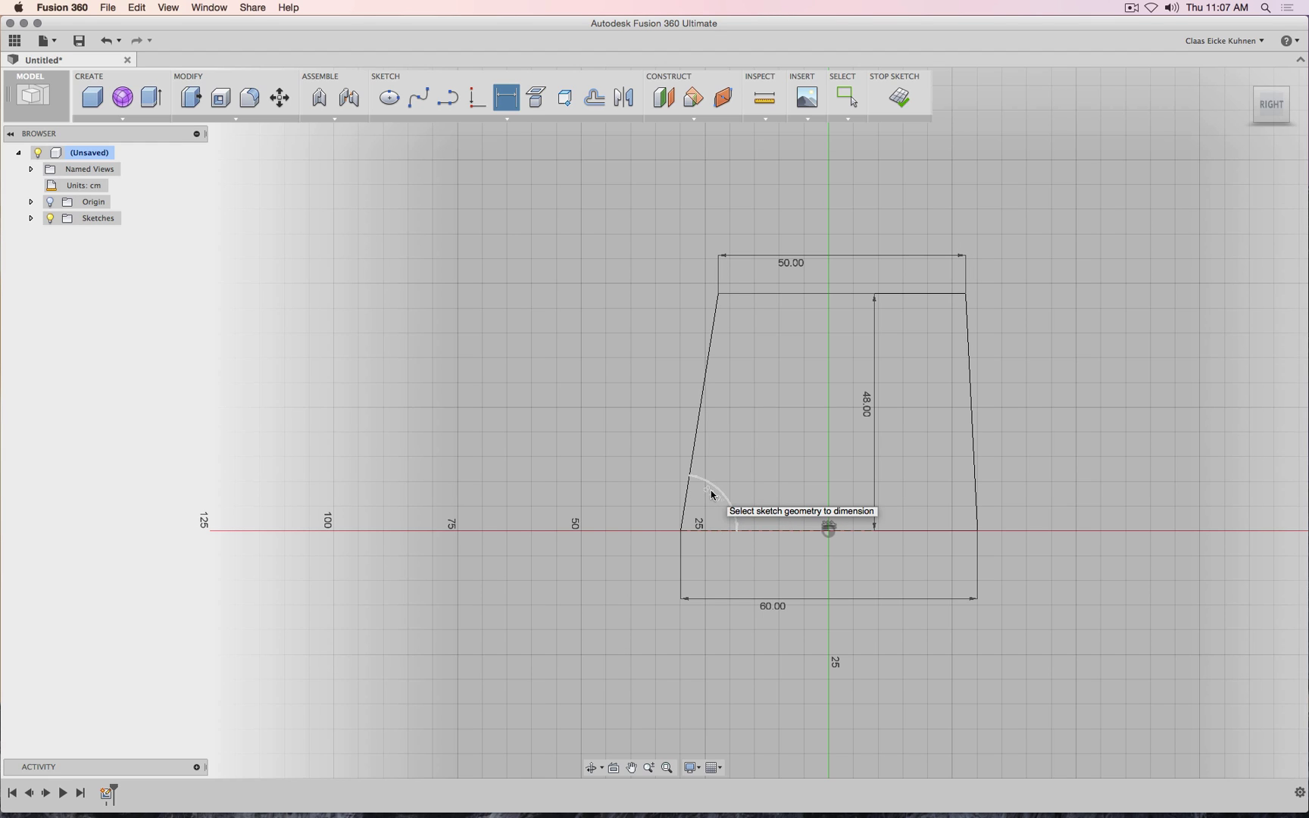
- Set the angle between the left slanted line and the base to 82 degrees
double_click(711, 490)
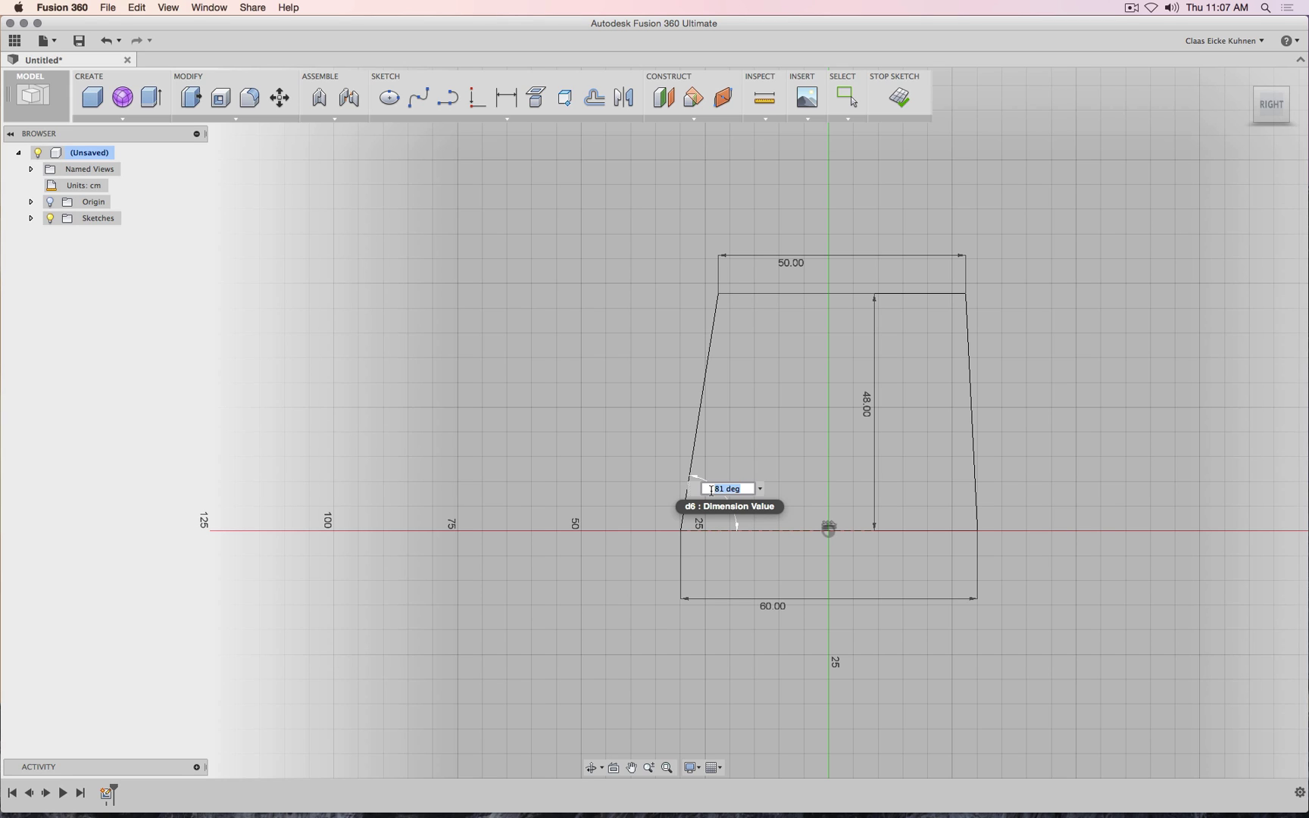
text(82)
key(Return)
key(d)
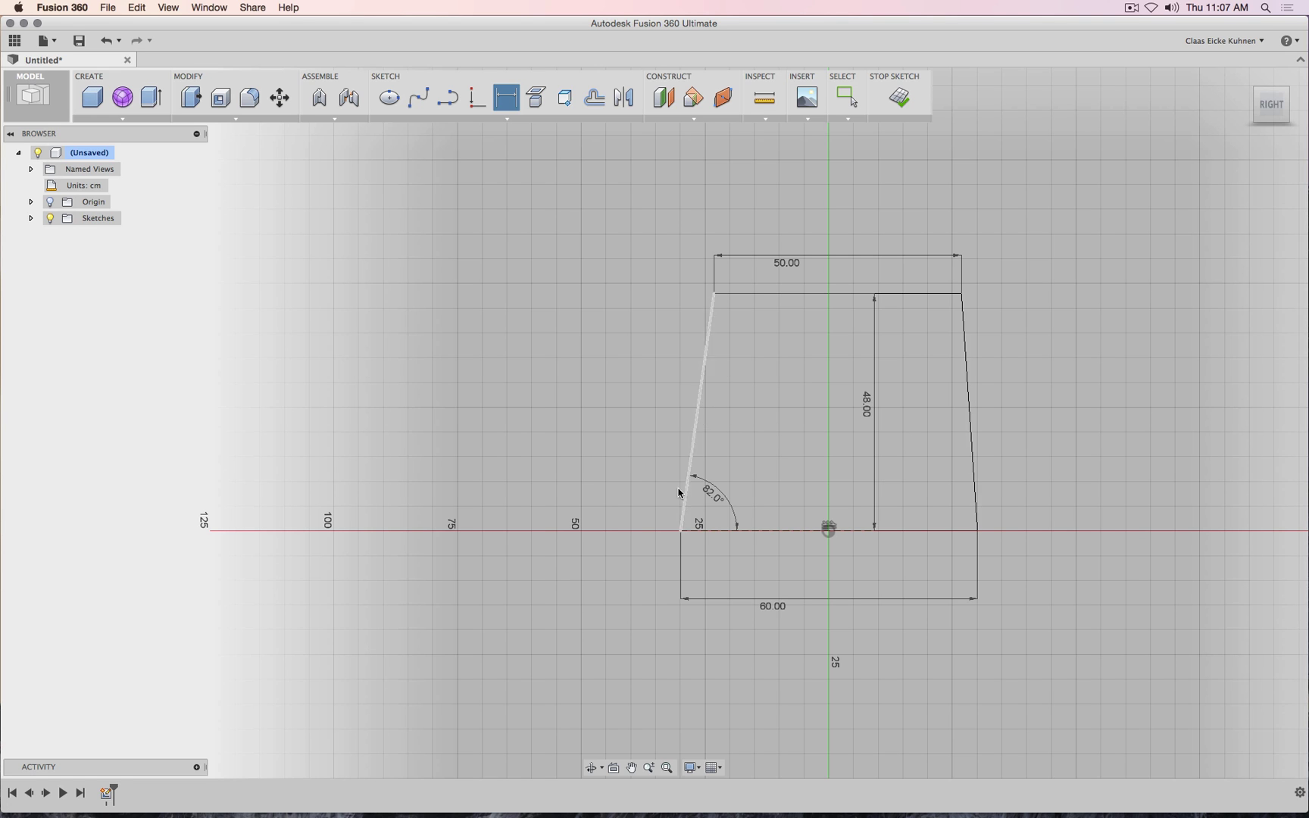
- Draw a 50 cm line from the upper line's left end, leaning up and outward at about 100.8 degrees
middle_drag(1044, 281, 1012, 426)
scroll(991, 340, down, 4)
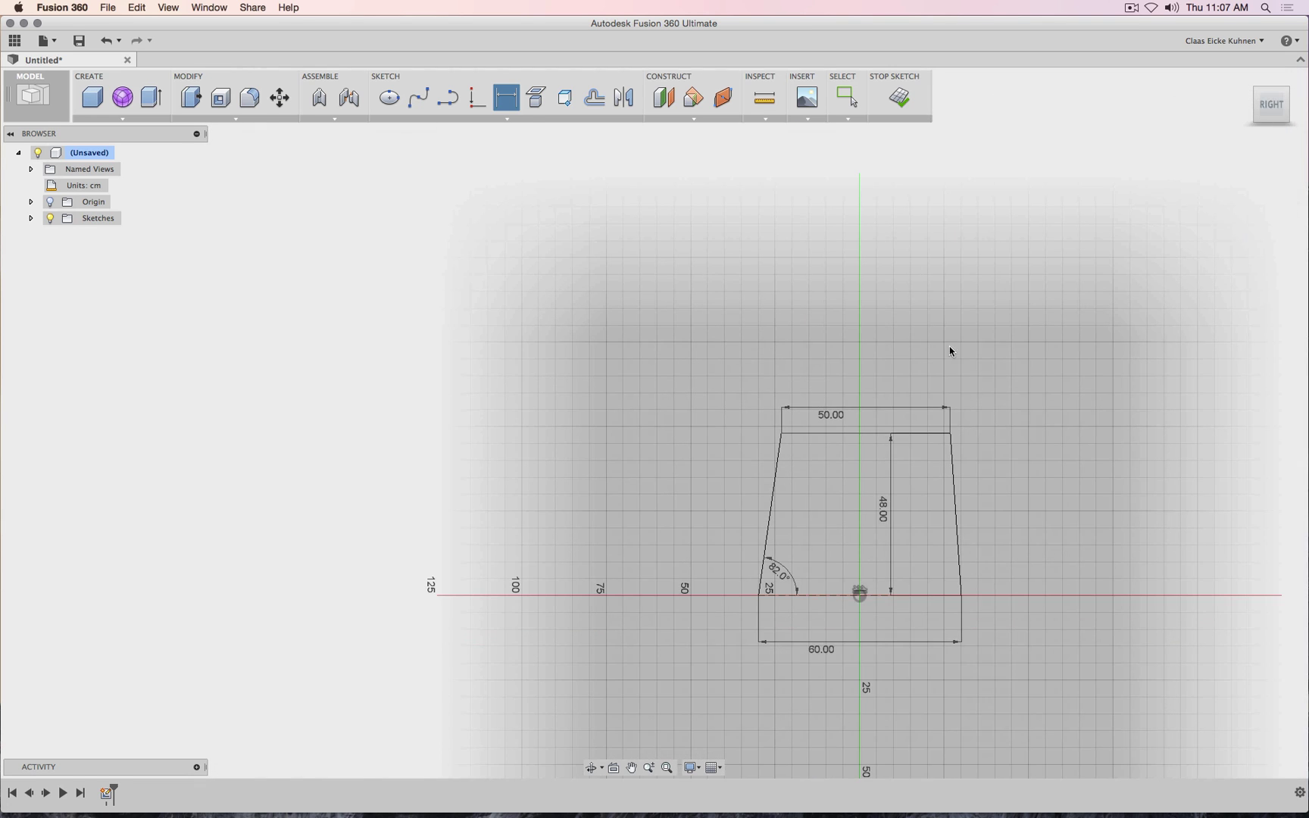
click(448, 97)
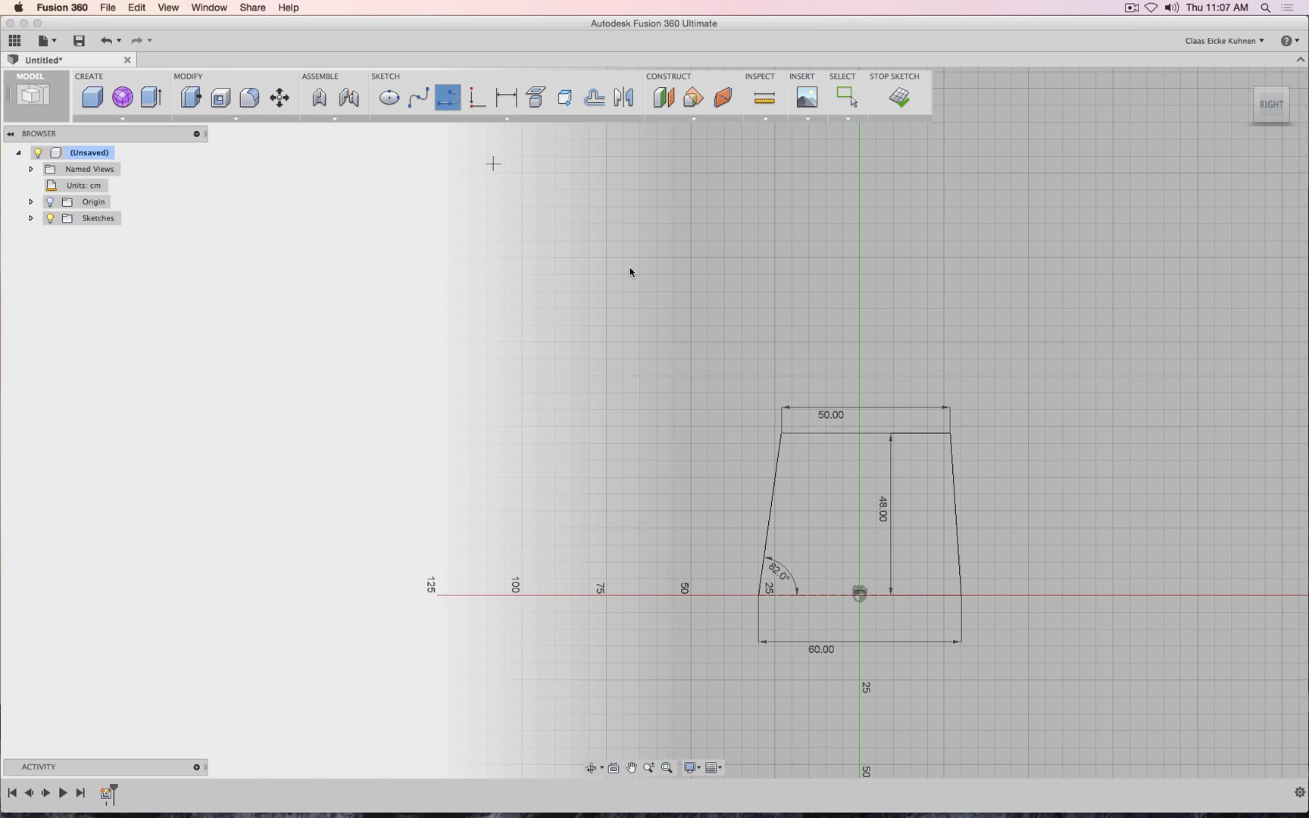
click(781, 434)
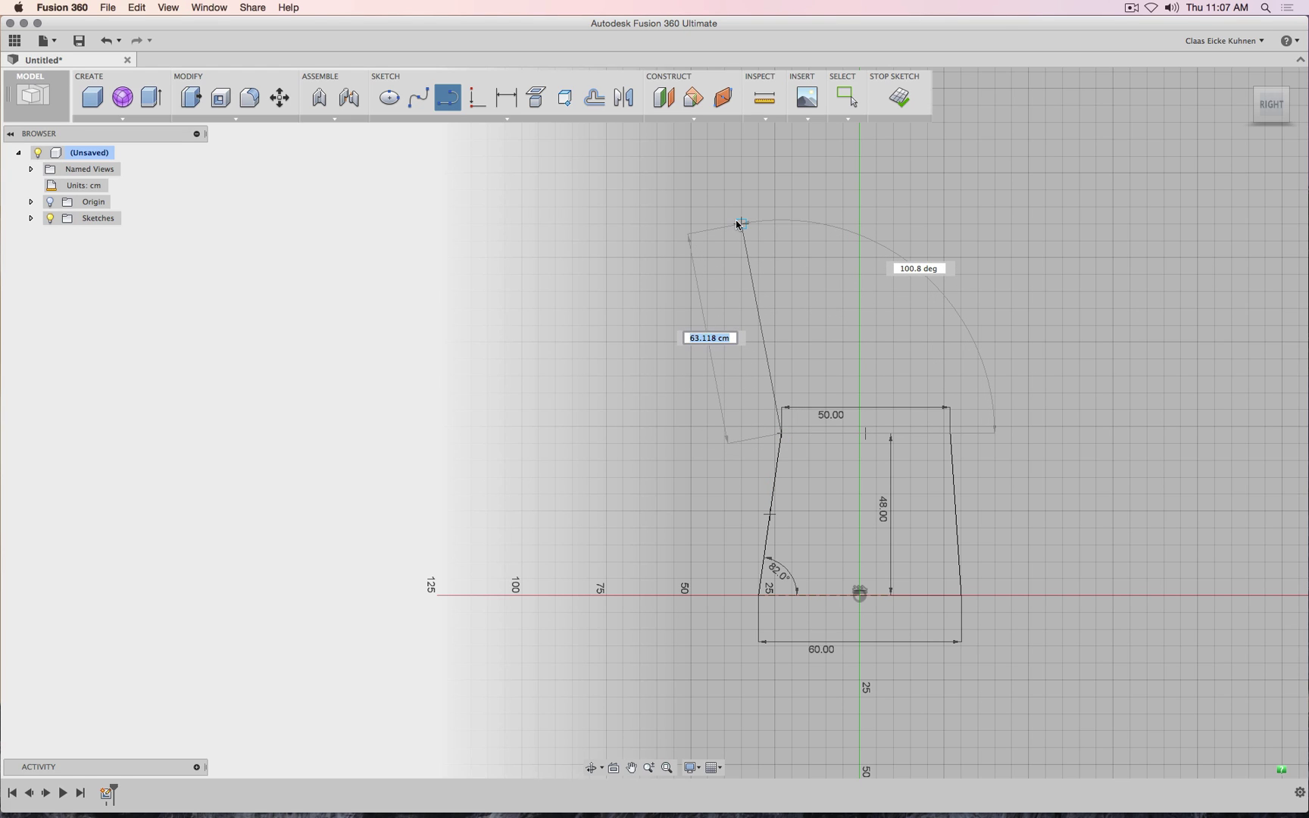
text(50)
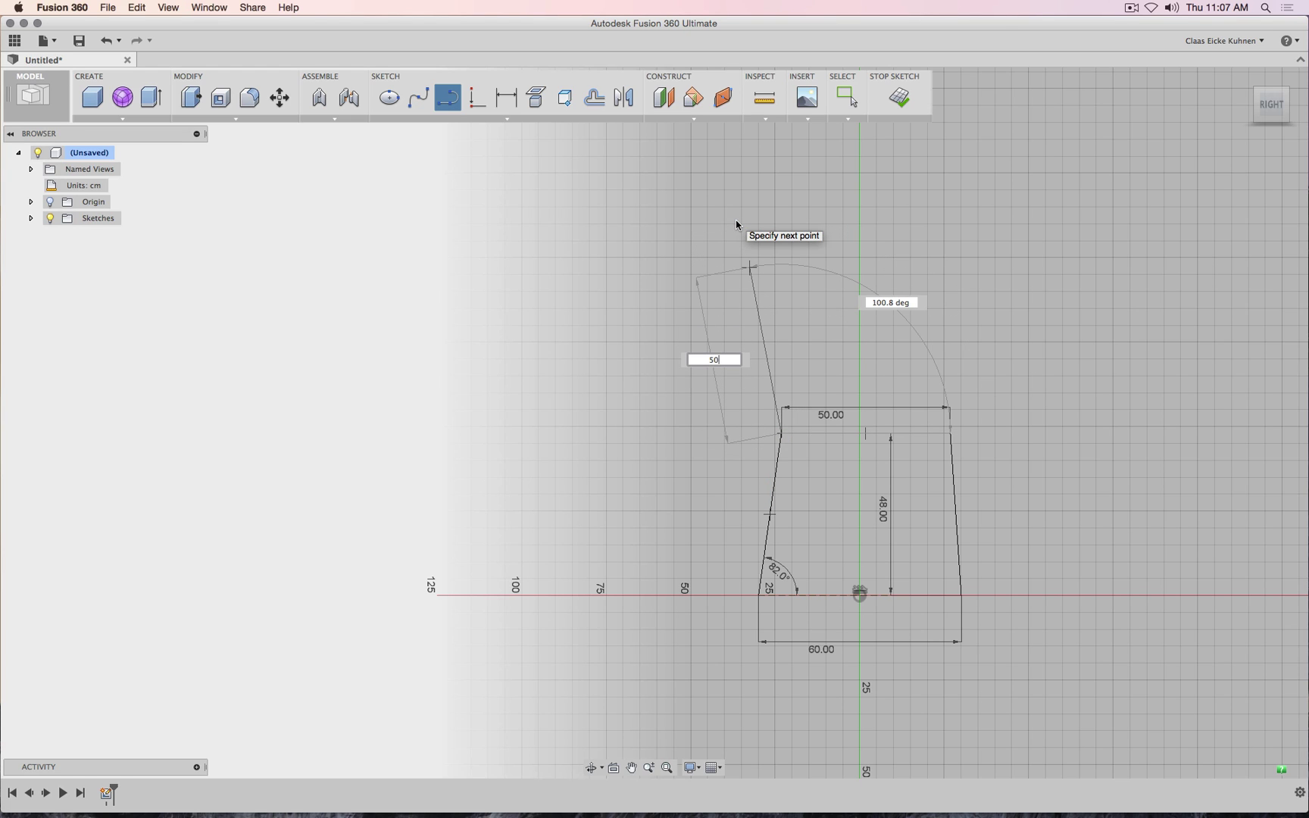
key(Tab)
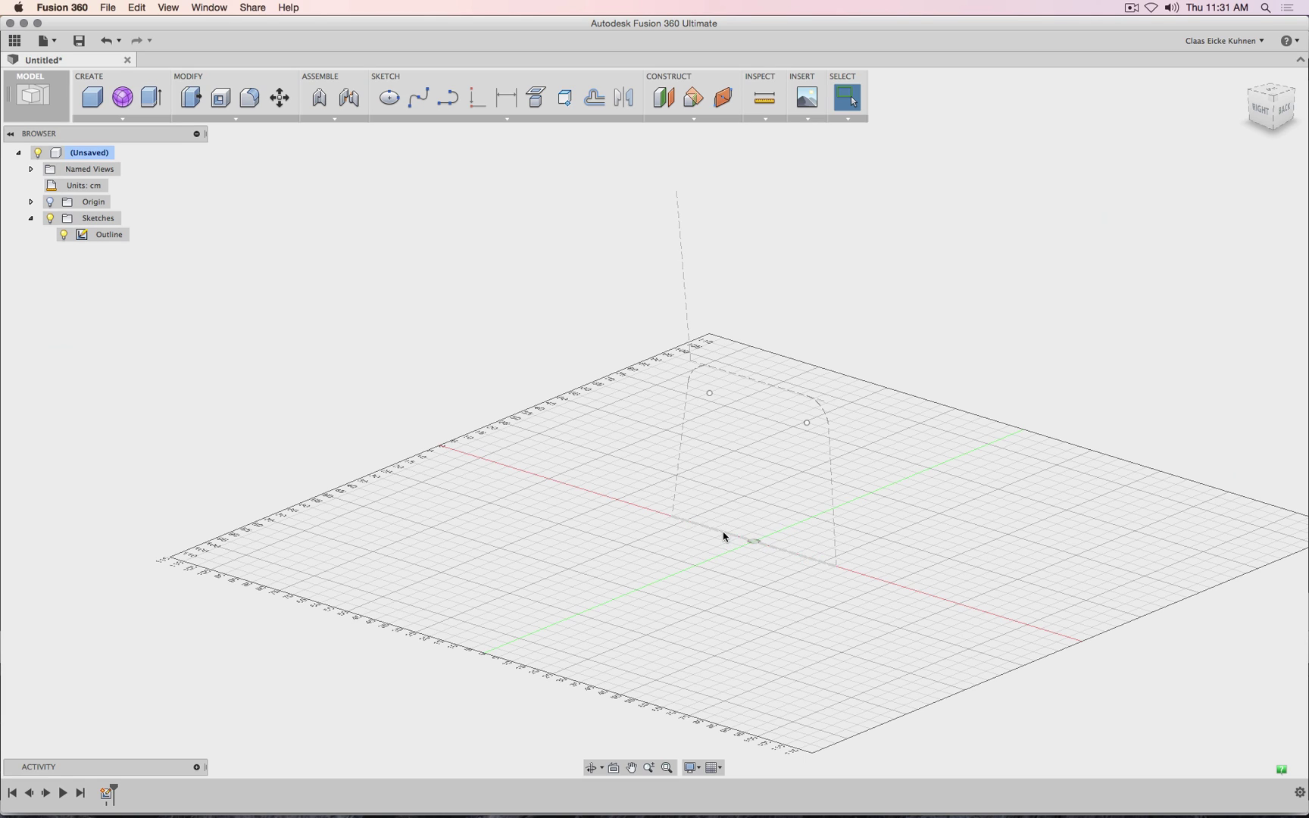
- Start a new line sketch on the horizontal origin plane, with the outline profile in an angled view
click(448, 97)
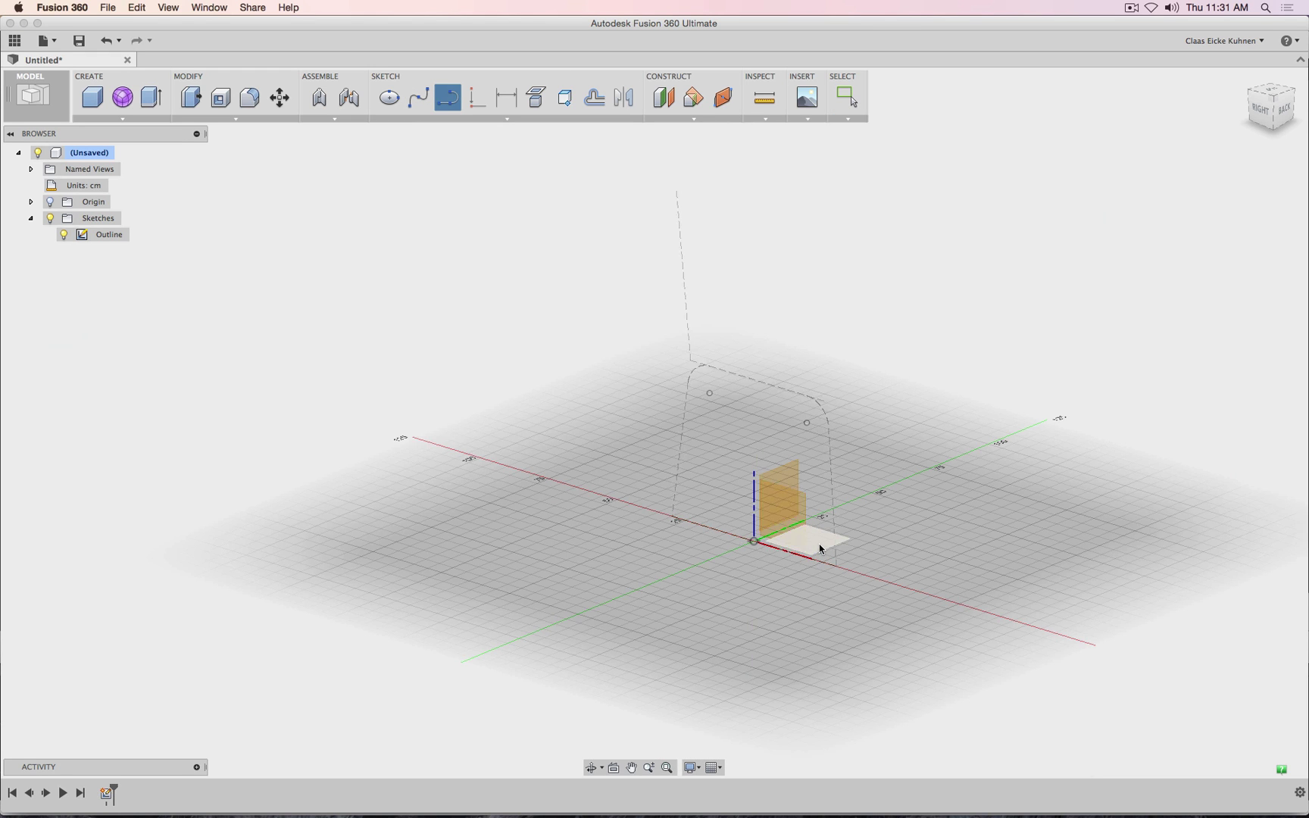
click(820, 548)
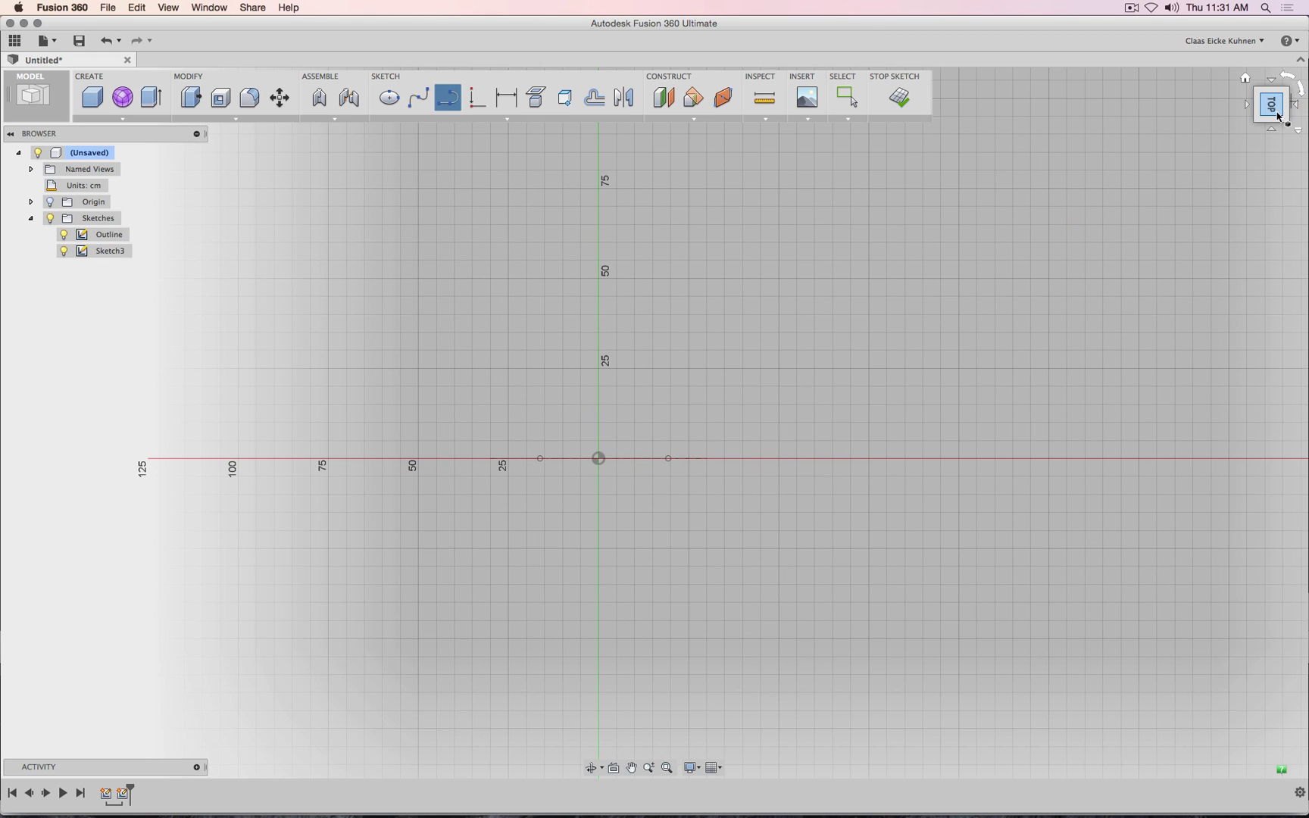
drag(1279, 116, 1219, 53)
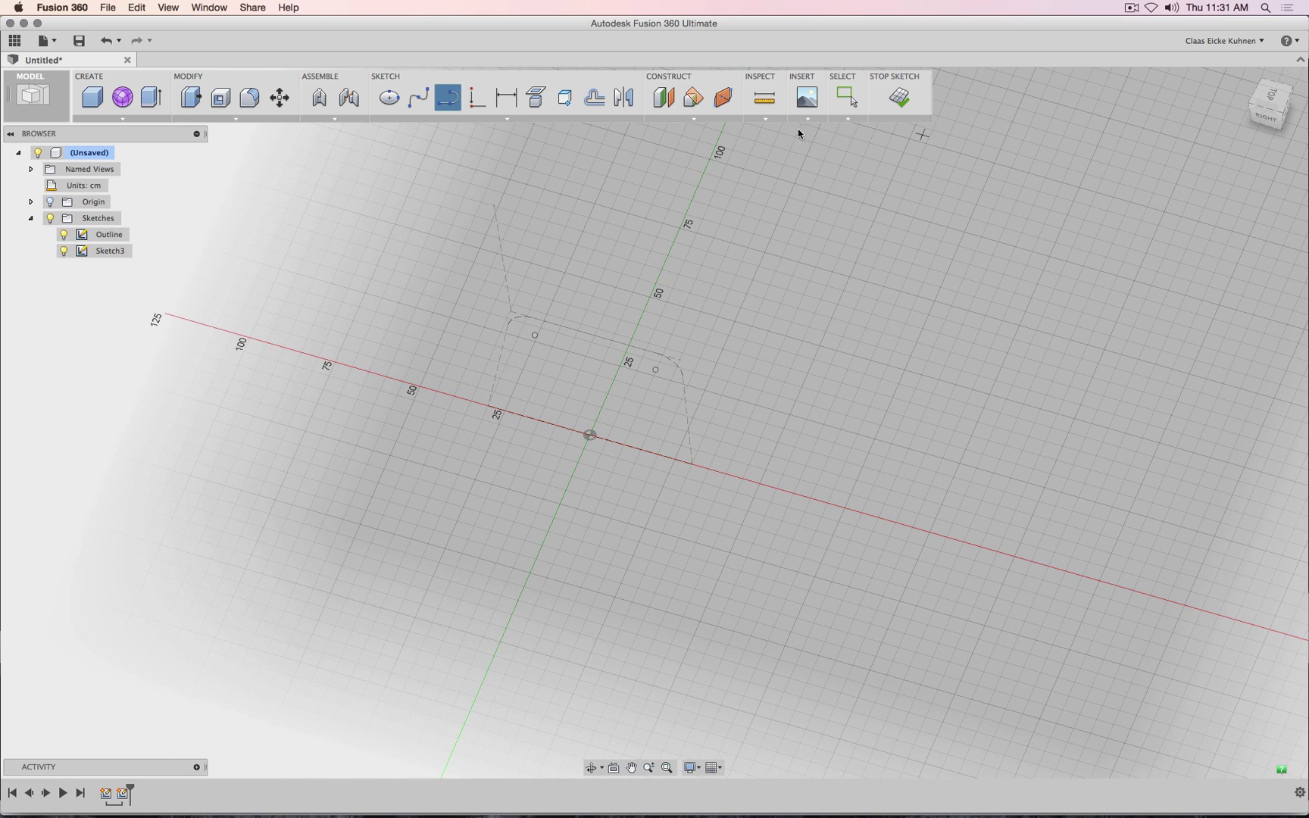
- Draw a center diameter circle of 3 cm centred on the left end of the outline's base
click(399, 119)
mouse_move(421, 172)
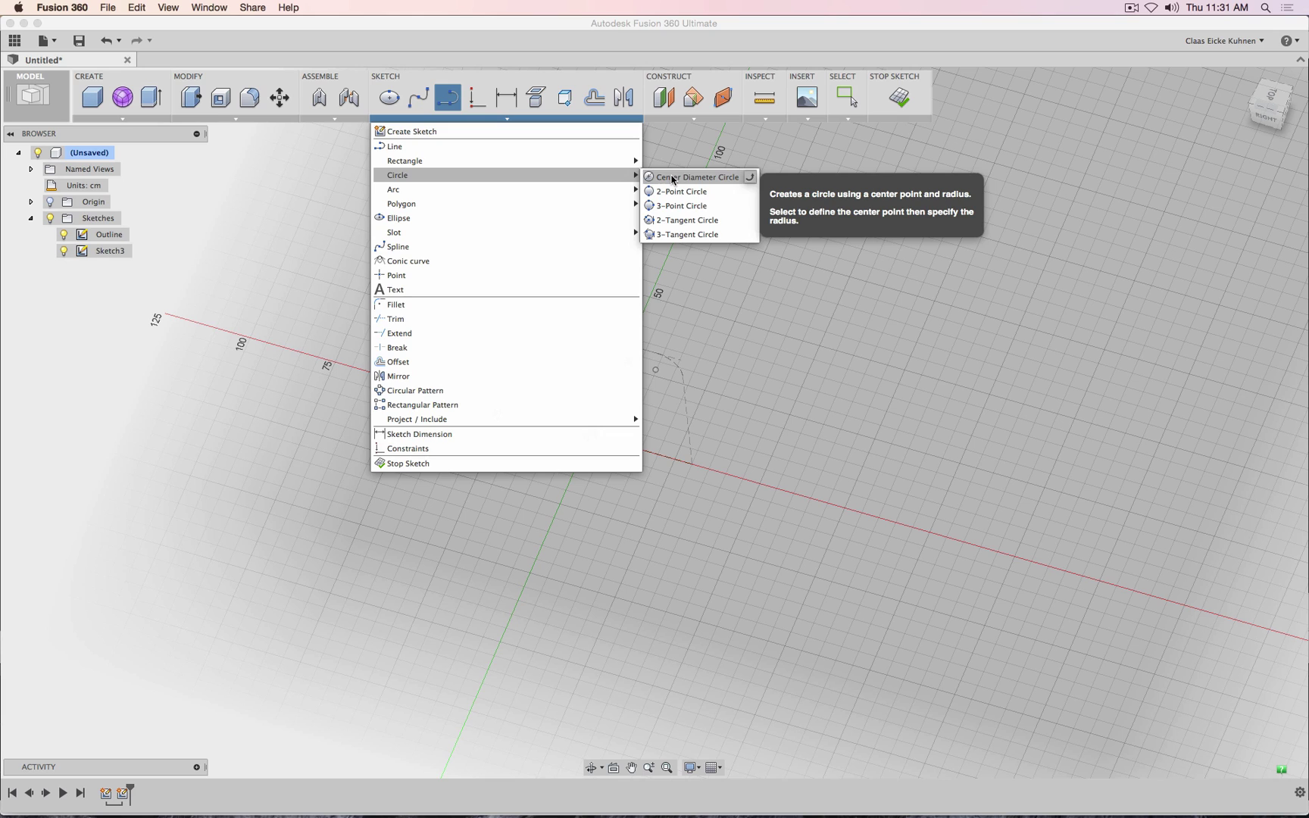
click(672, 179)
scroll(483, 354, up, 5)
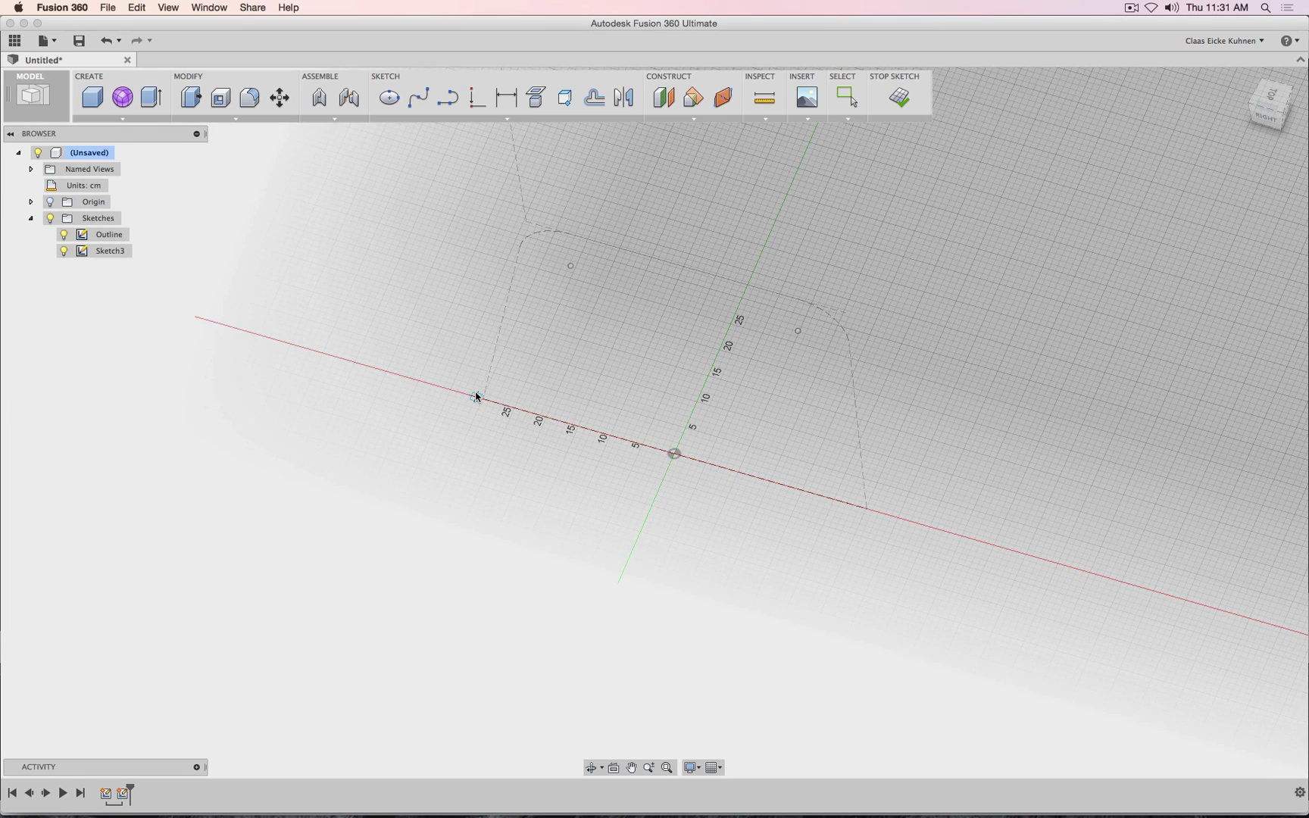
click(483, 397)
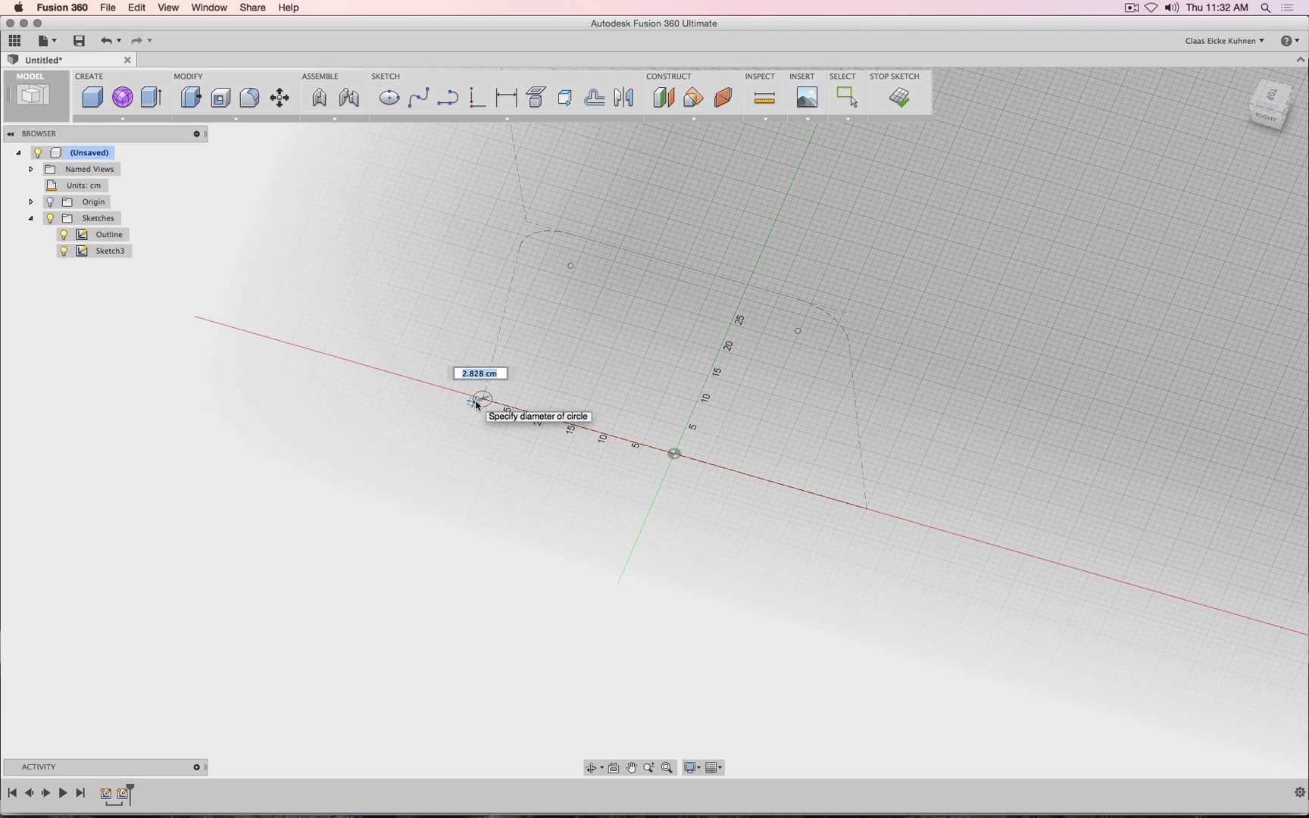
text(3)
key(Tab)
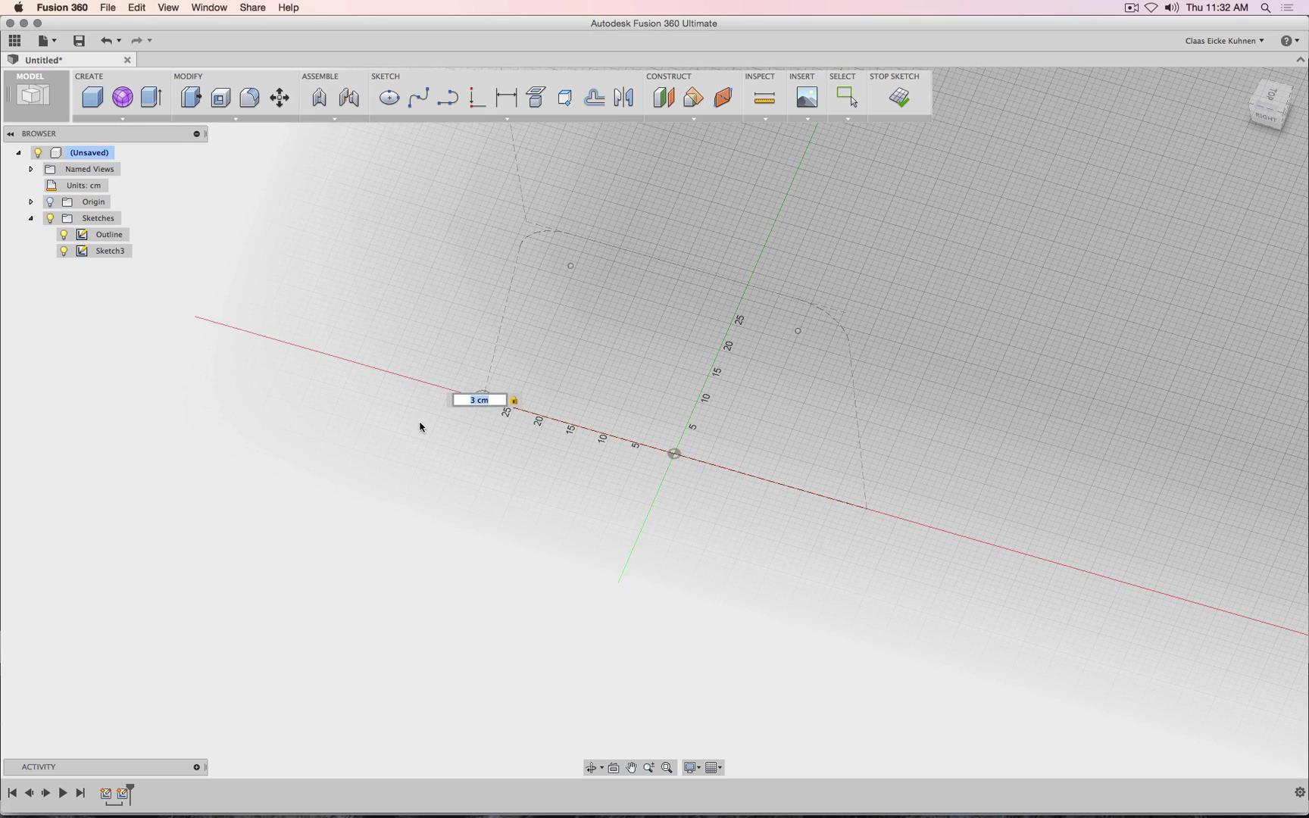
key(Return)
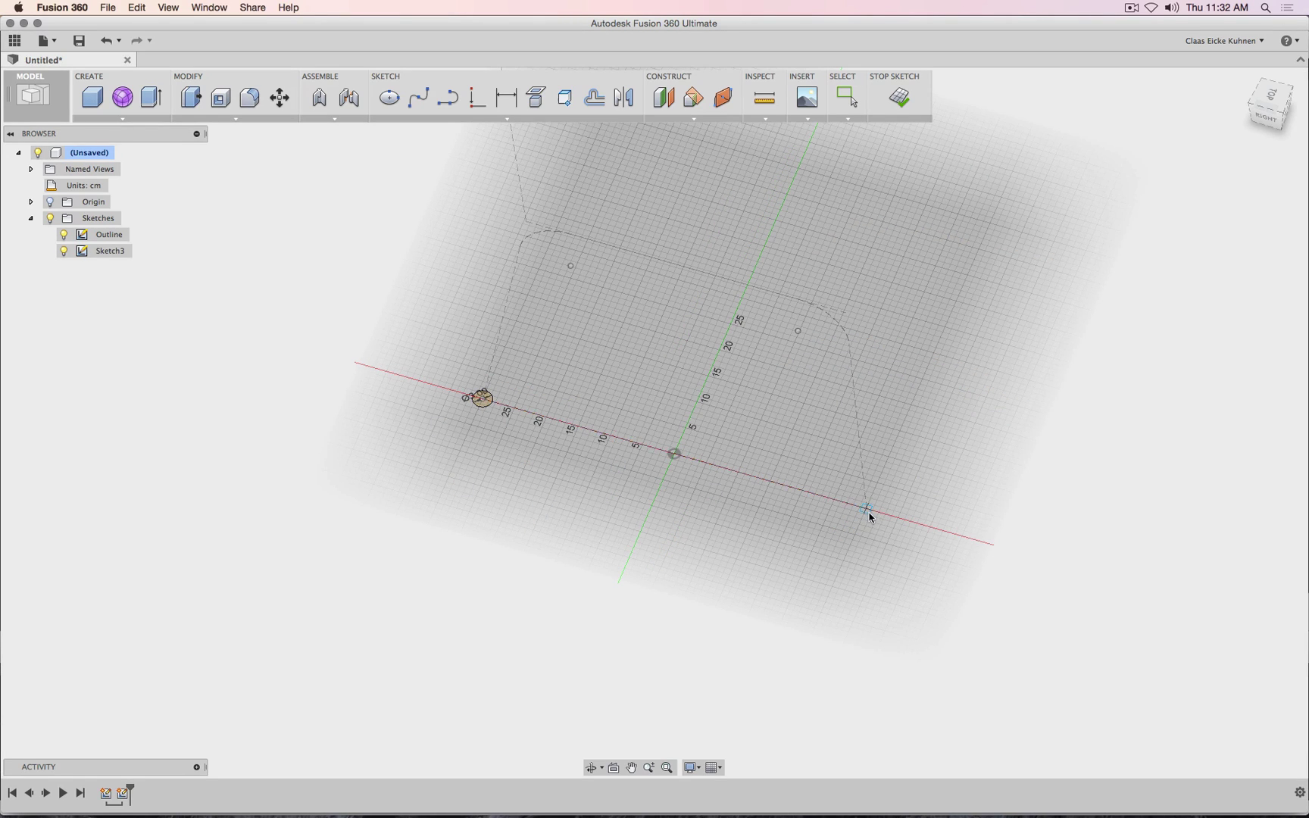
- Draw a second 3 cm diameter circle centred on the right end of the outline's base
click(865, 509)
text(3)
key(Tab)
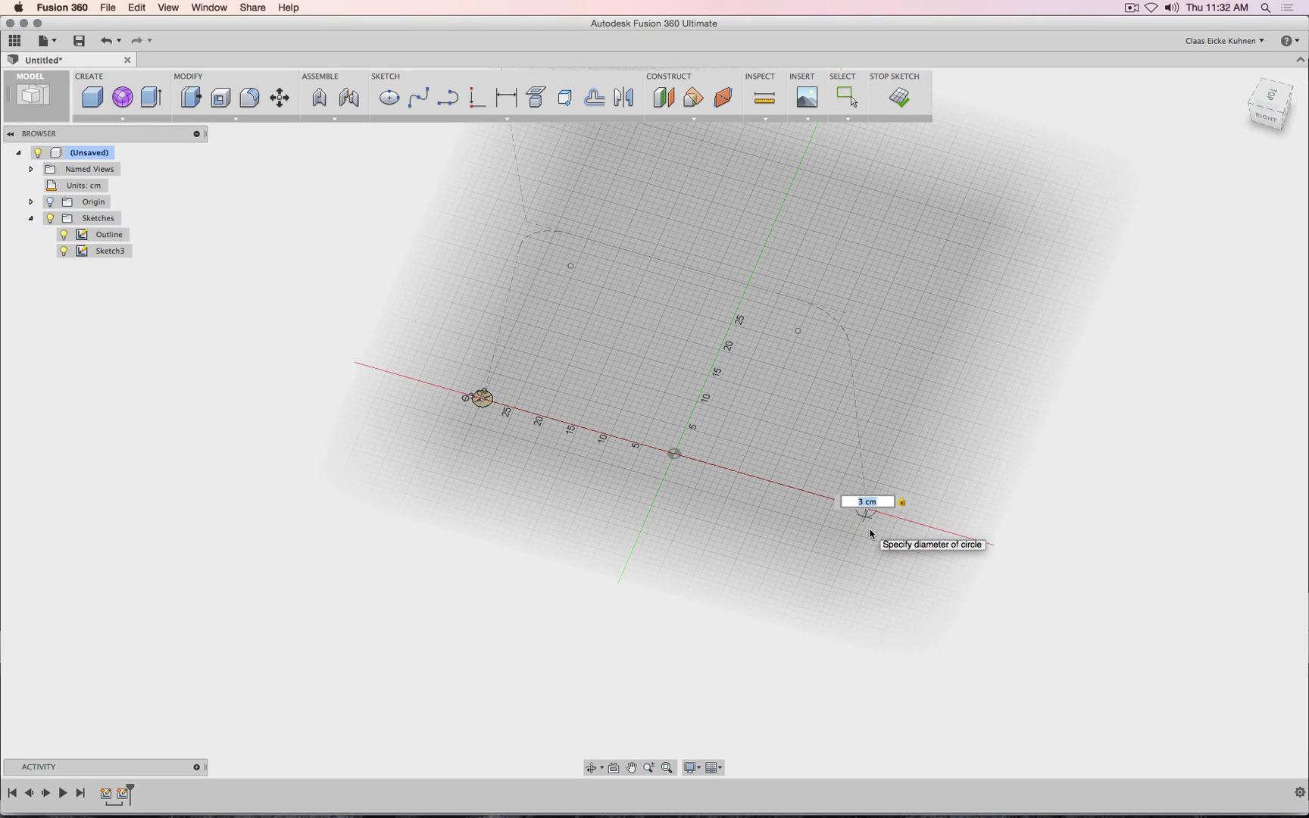
key(Return)
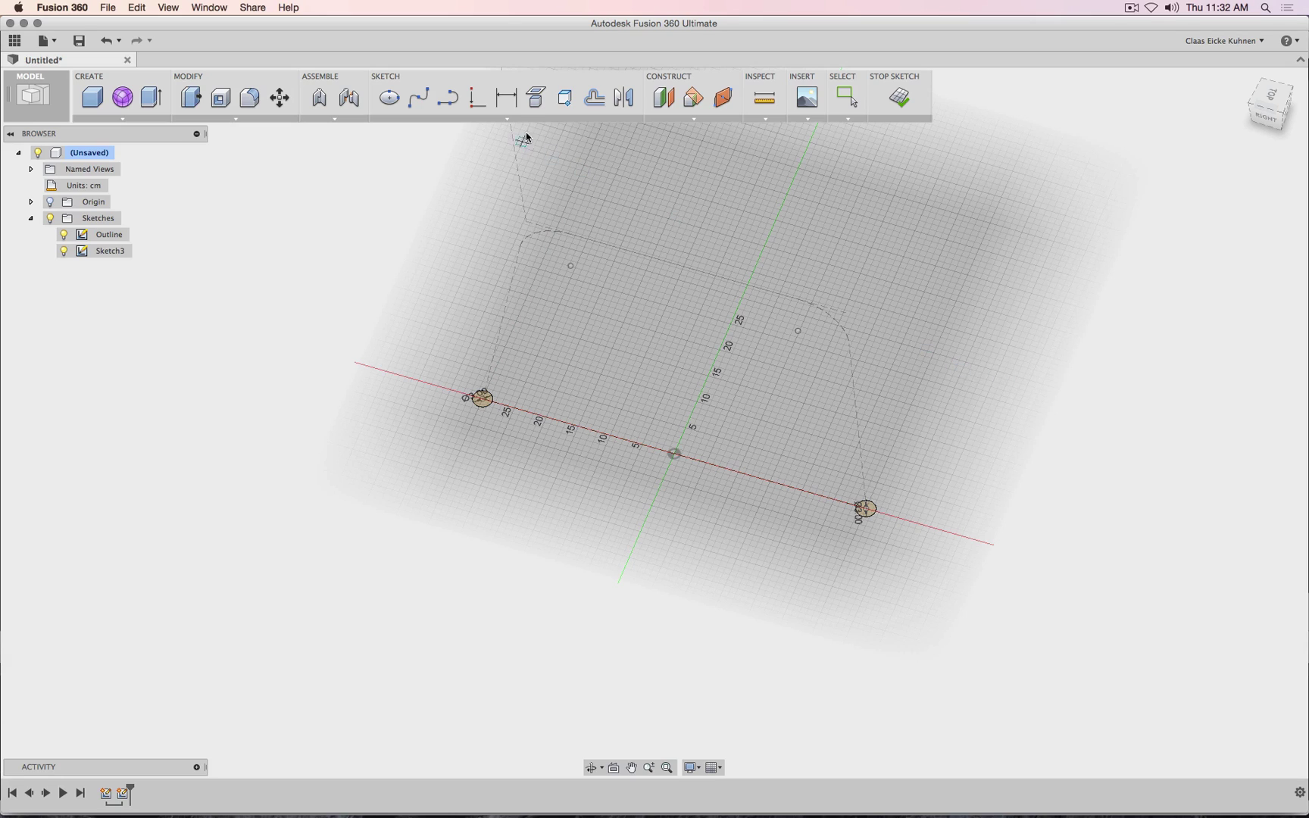
- Move the diameter labels of both circles outward, clear of the geometry
key(Escape)
drag(448, 407, 400, 429)
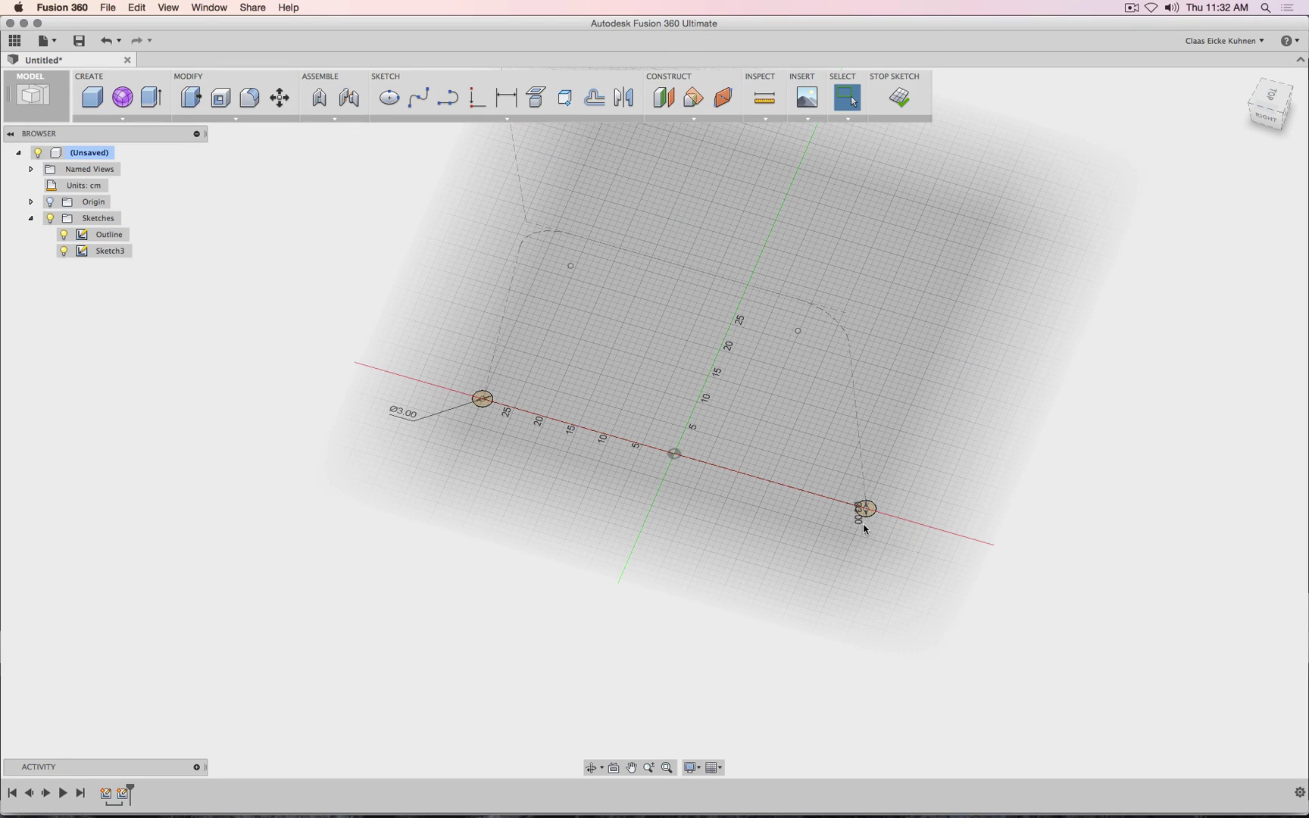
drag(894, 543, 933, 559)
- Draw a line parallel to the outline's base, slightly offset from it and spanning most of the gap between the two circles
click(449, 104)
scroll(511, 406, down, 2)
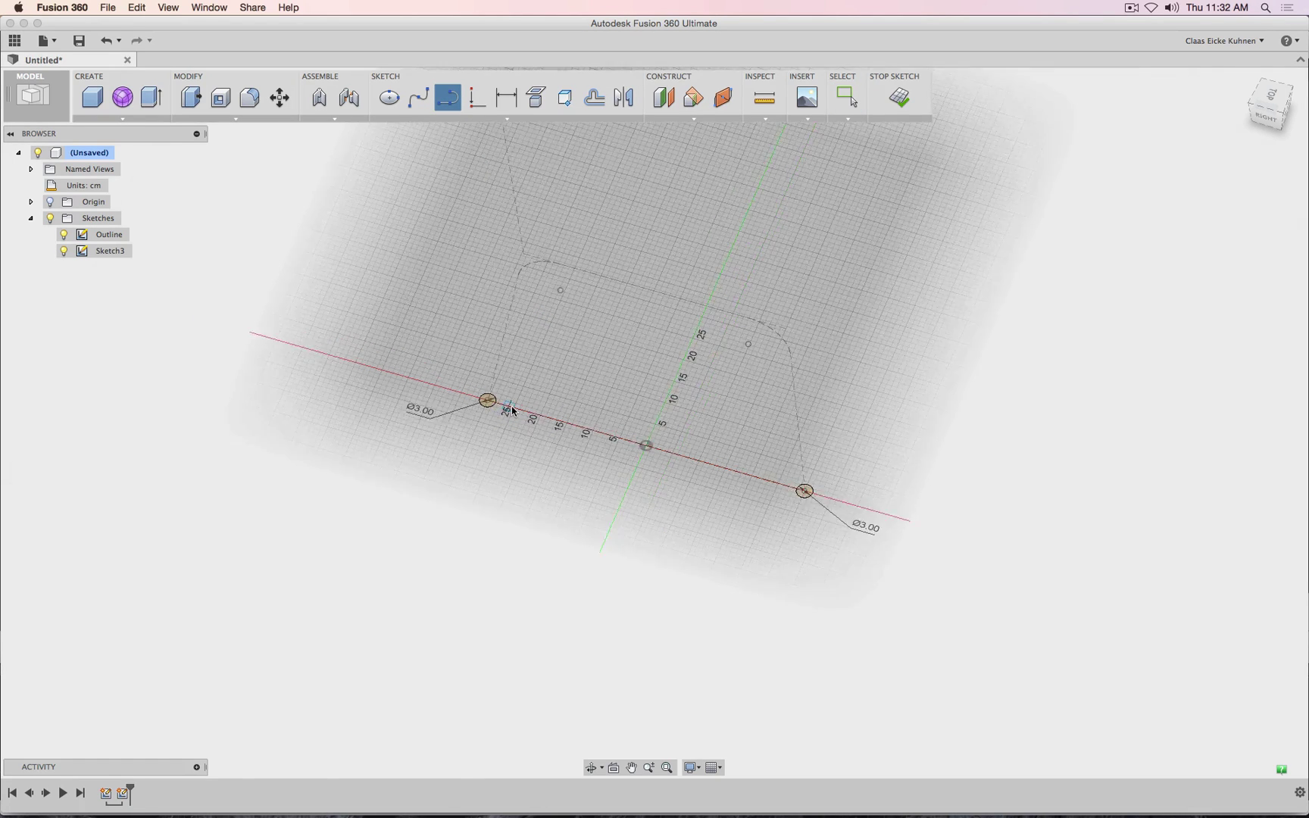
scroll(659, 444, up, 3)
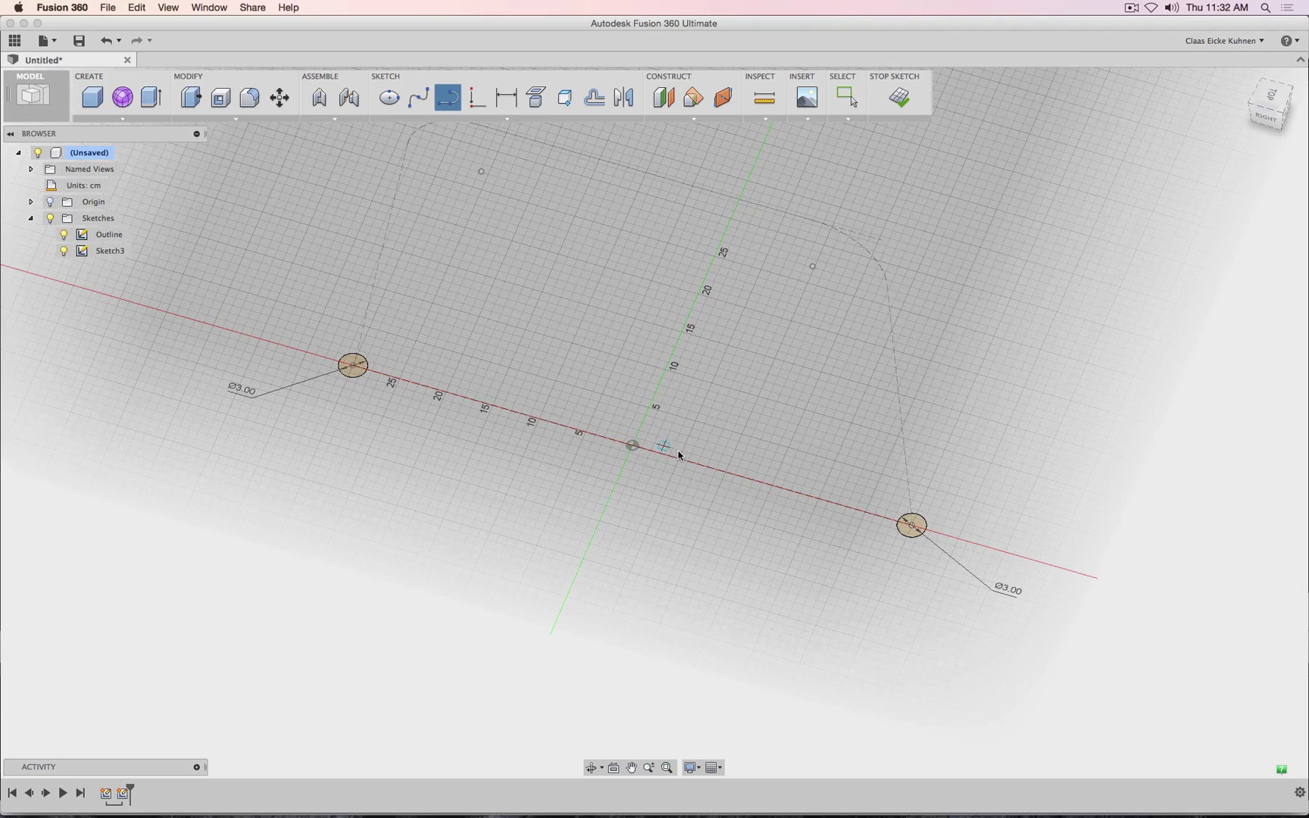
click(407, 363)
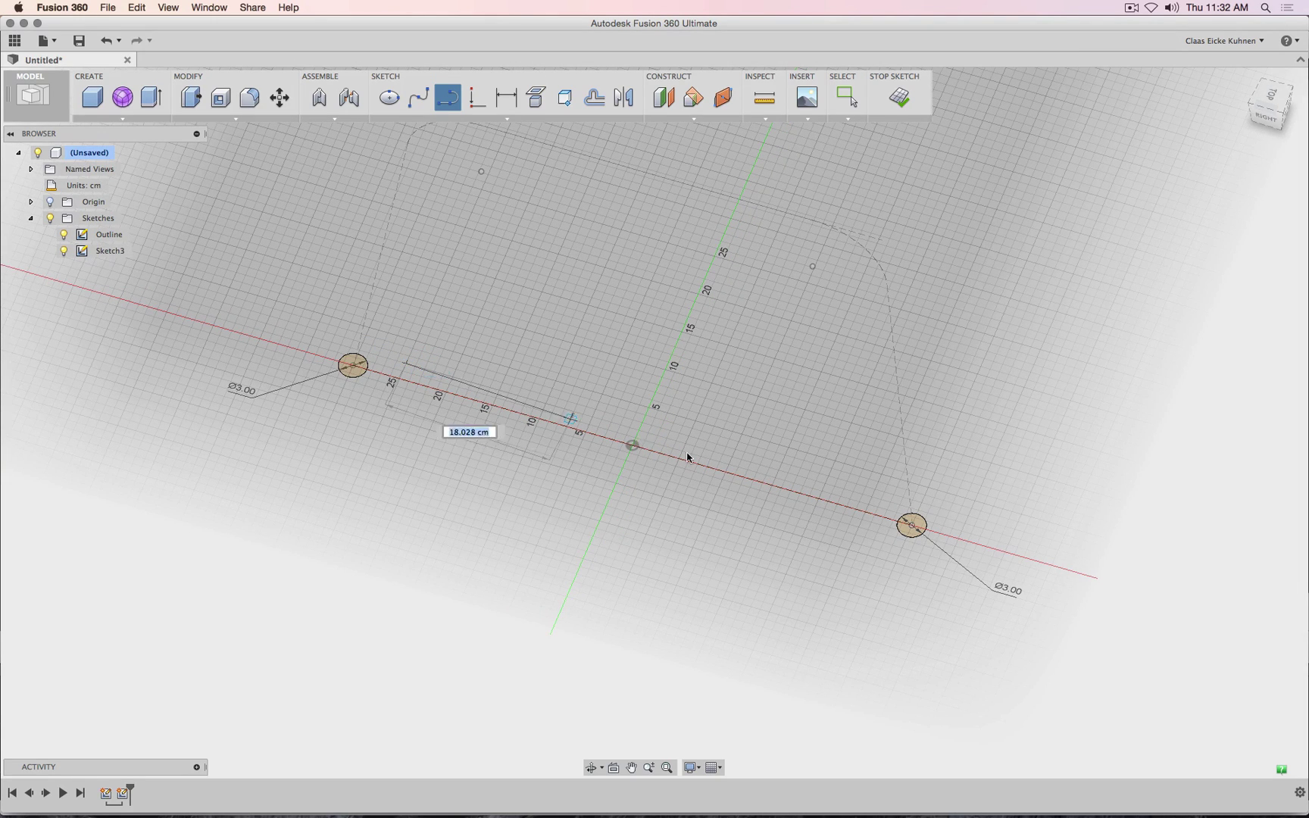
click(872, 497)
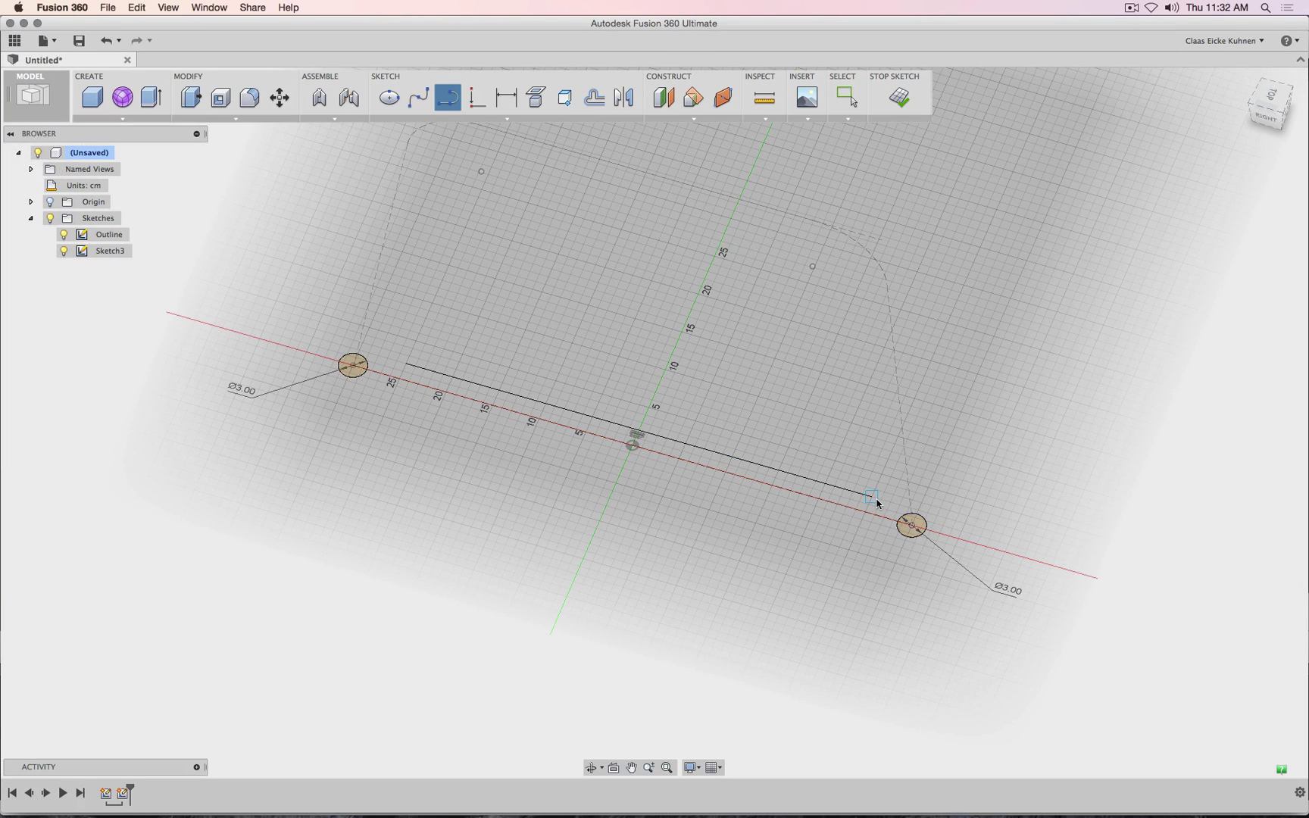
- Adjust both endpoints of the line parallel to the base so that it is about 50 cm long
key(Escape)
click(798, 475)
scroll(668, 338, down, 3)
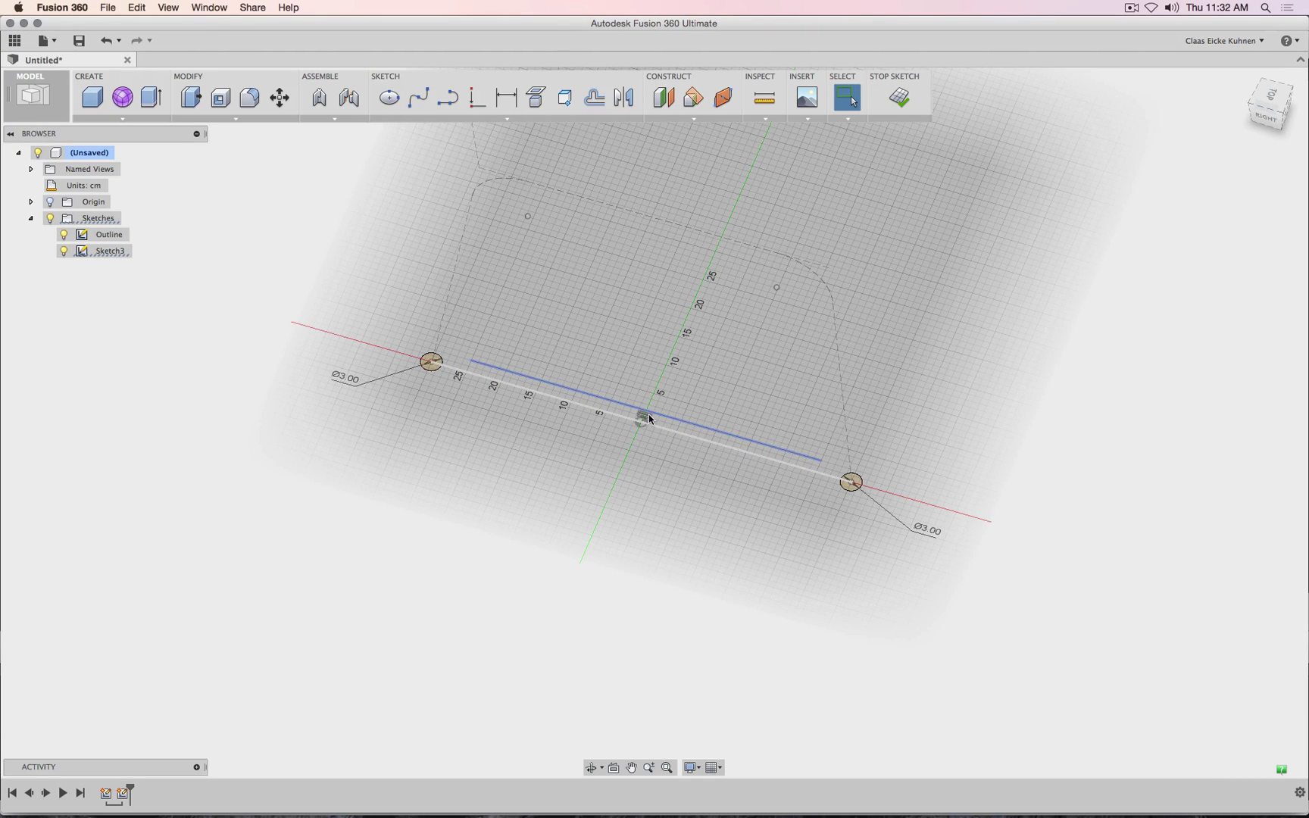
scroll(649, 417, up, 5)
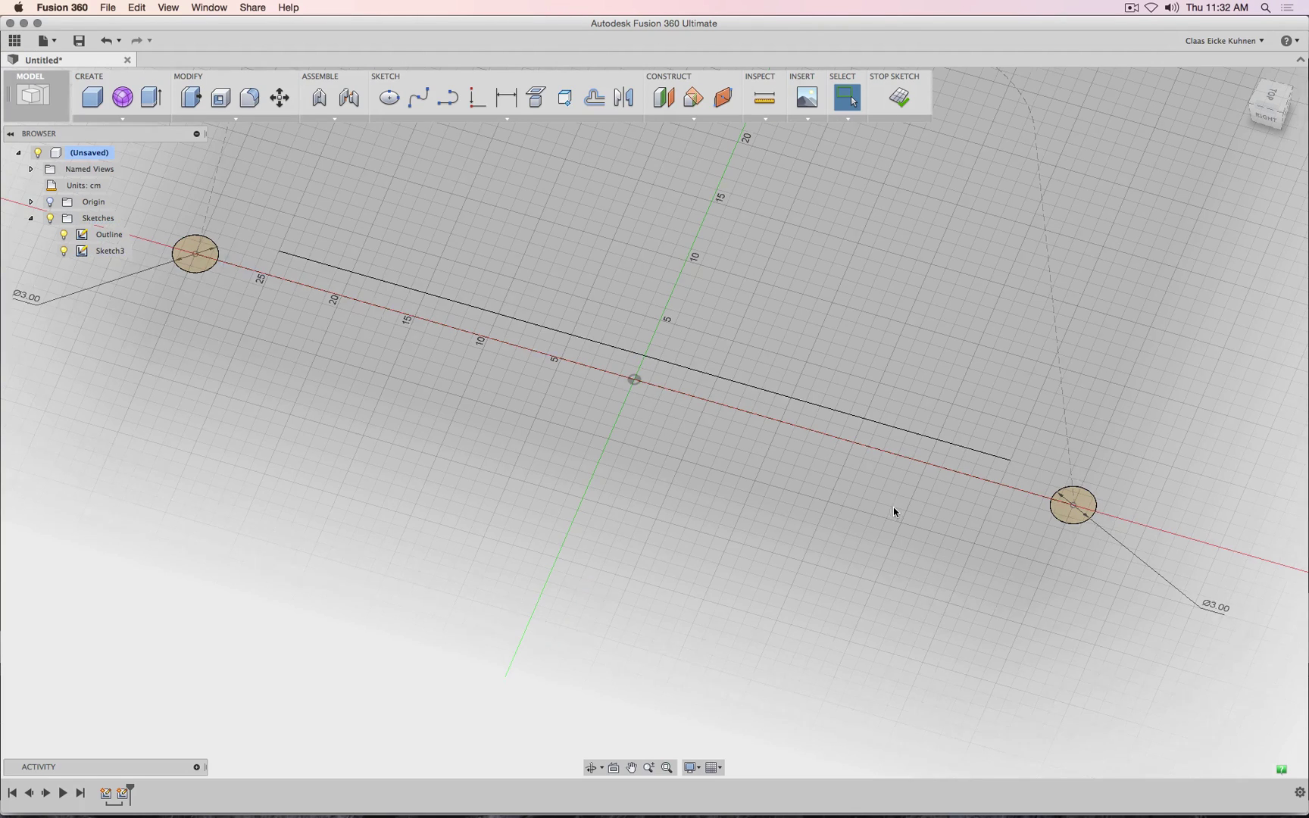
scroll(893, 511, down, 3)
click(1270, 115)
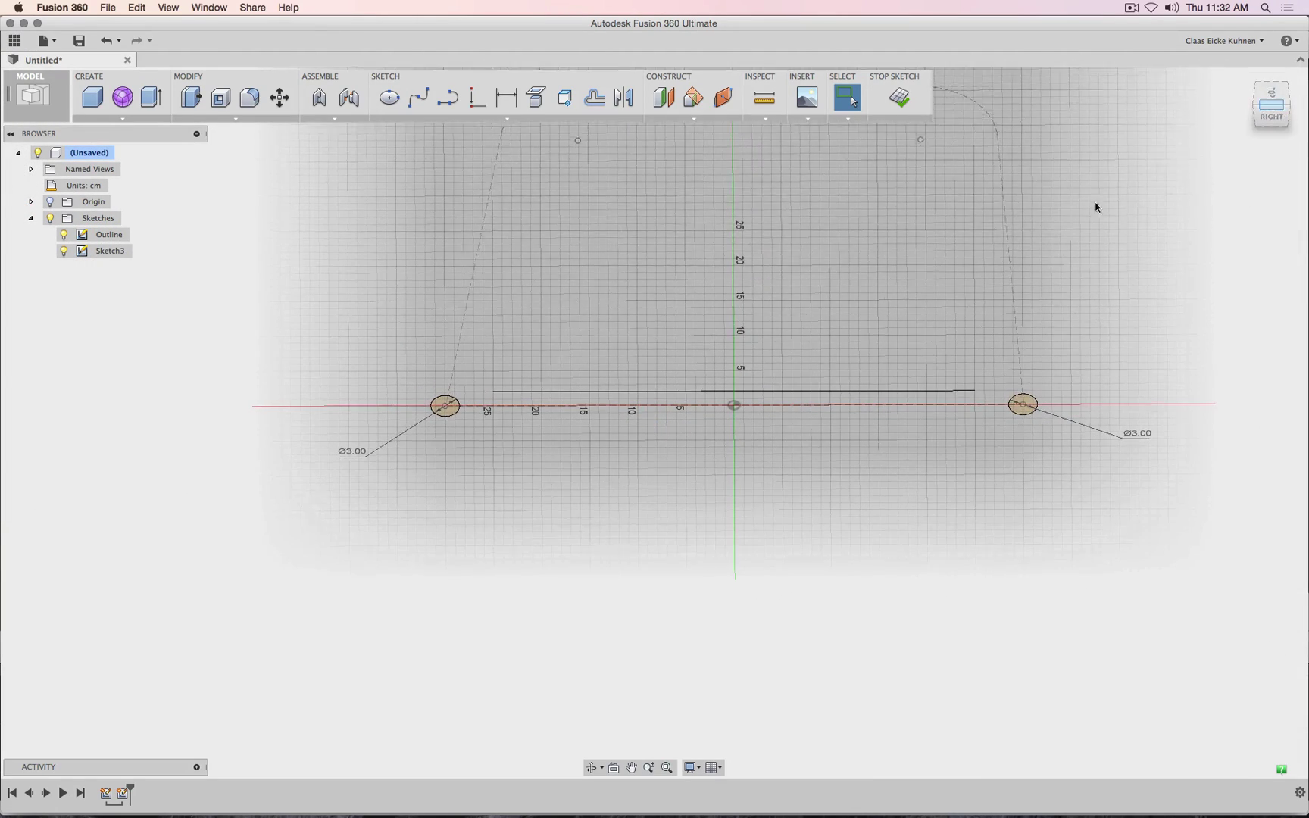
mouse_move(1095, 204)
middle_down()
mouse_move(1095, 257)
mouse_move(1030, 254)
middle_up()
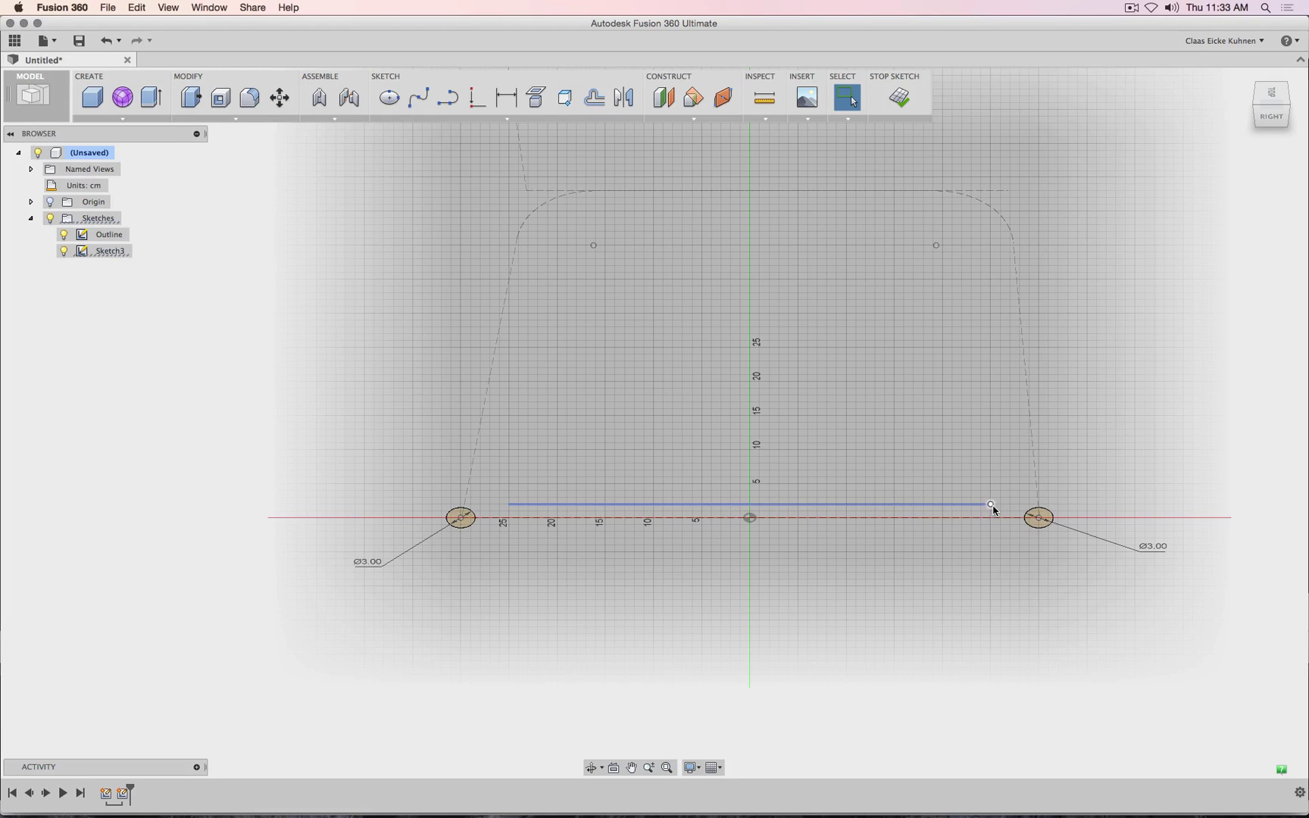
drag(991, 504, 1011, 505)
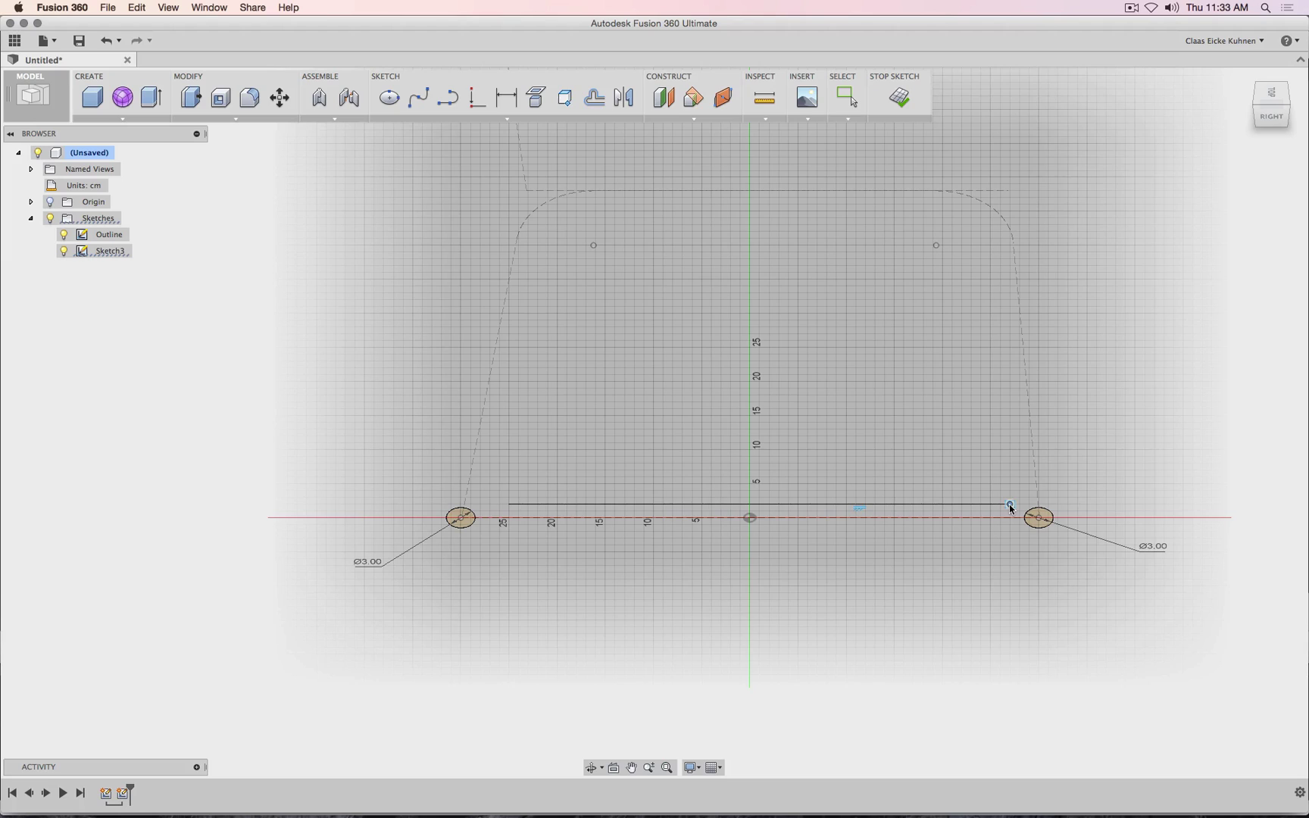
drag(508, 503, 524, 500)
key(Escape)
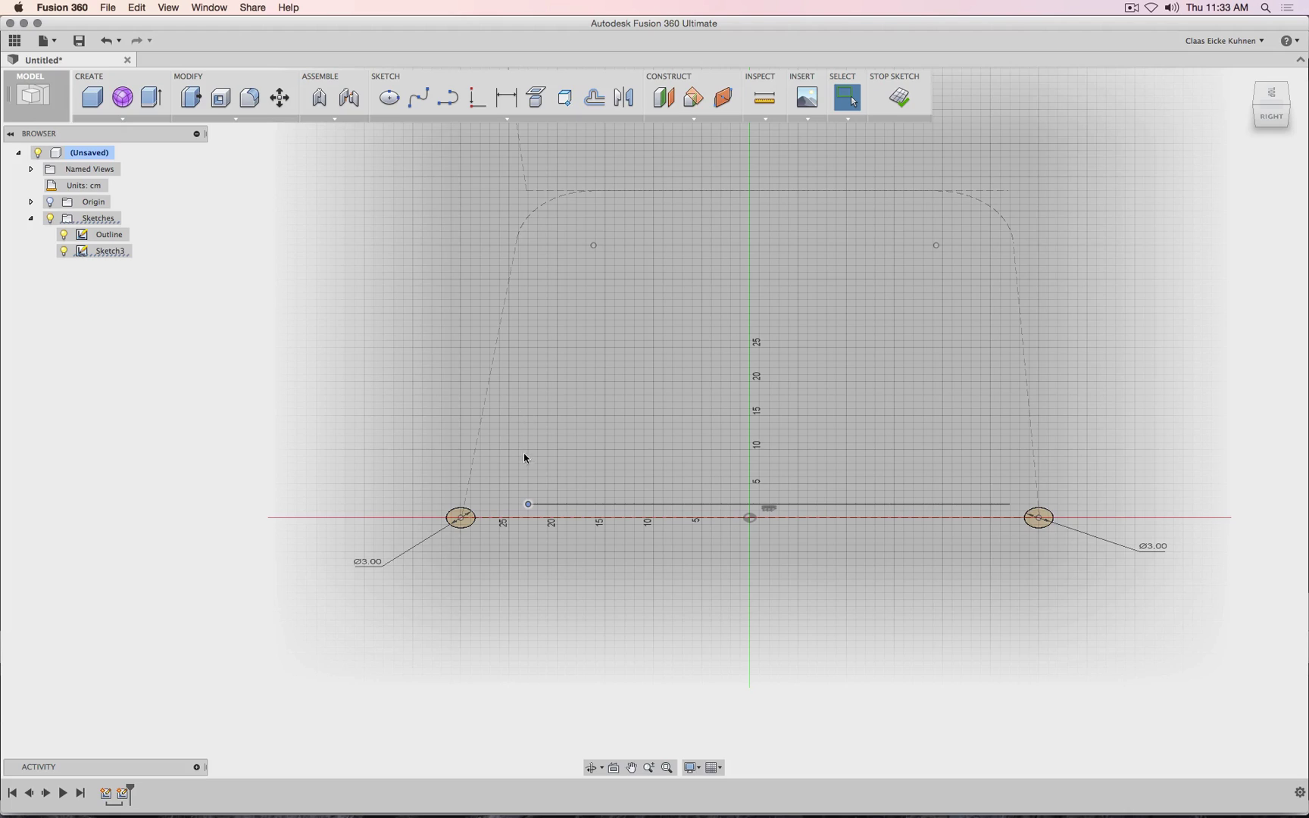
- Place a length dimension on the line parallel to the base and delete it again
click(506, 97)
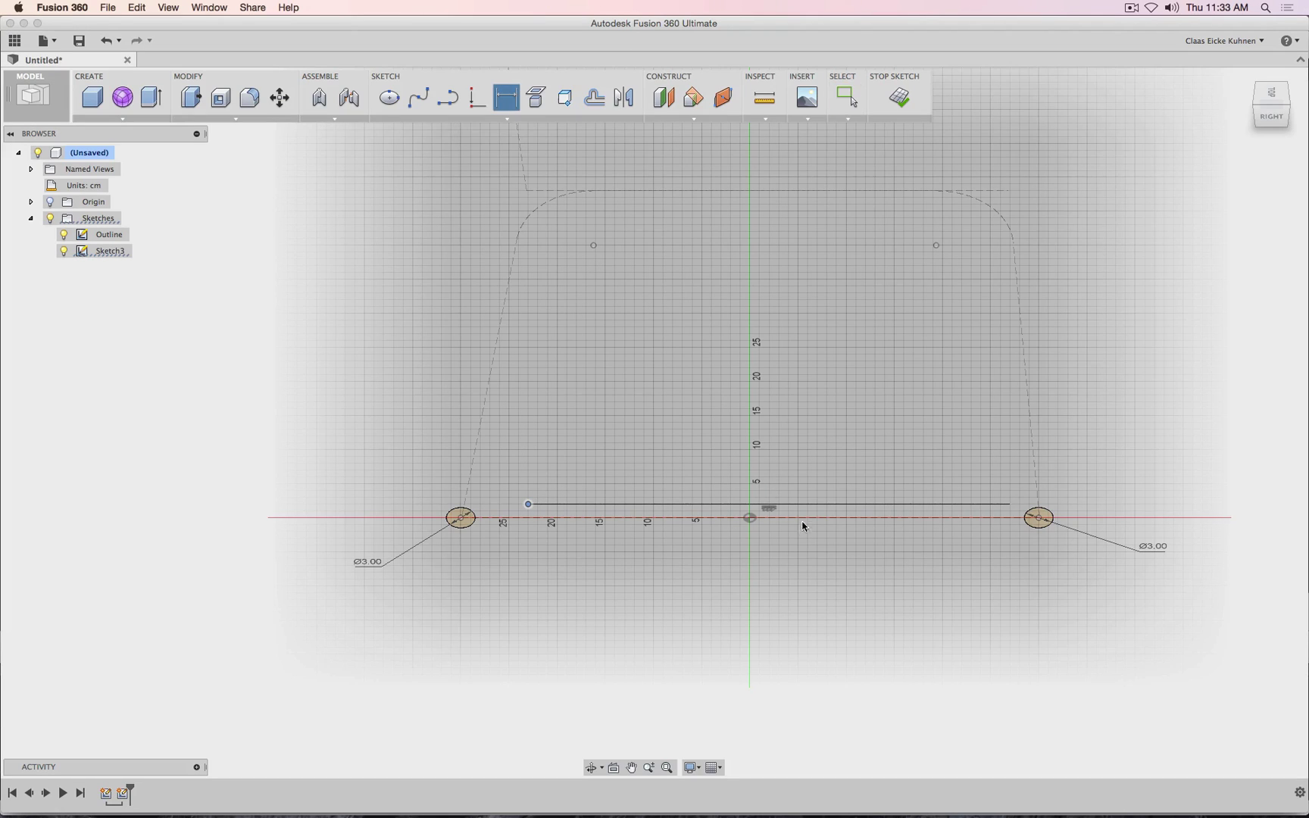
click(803, 506)
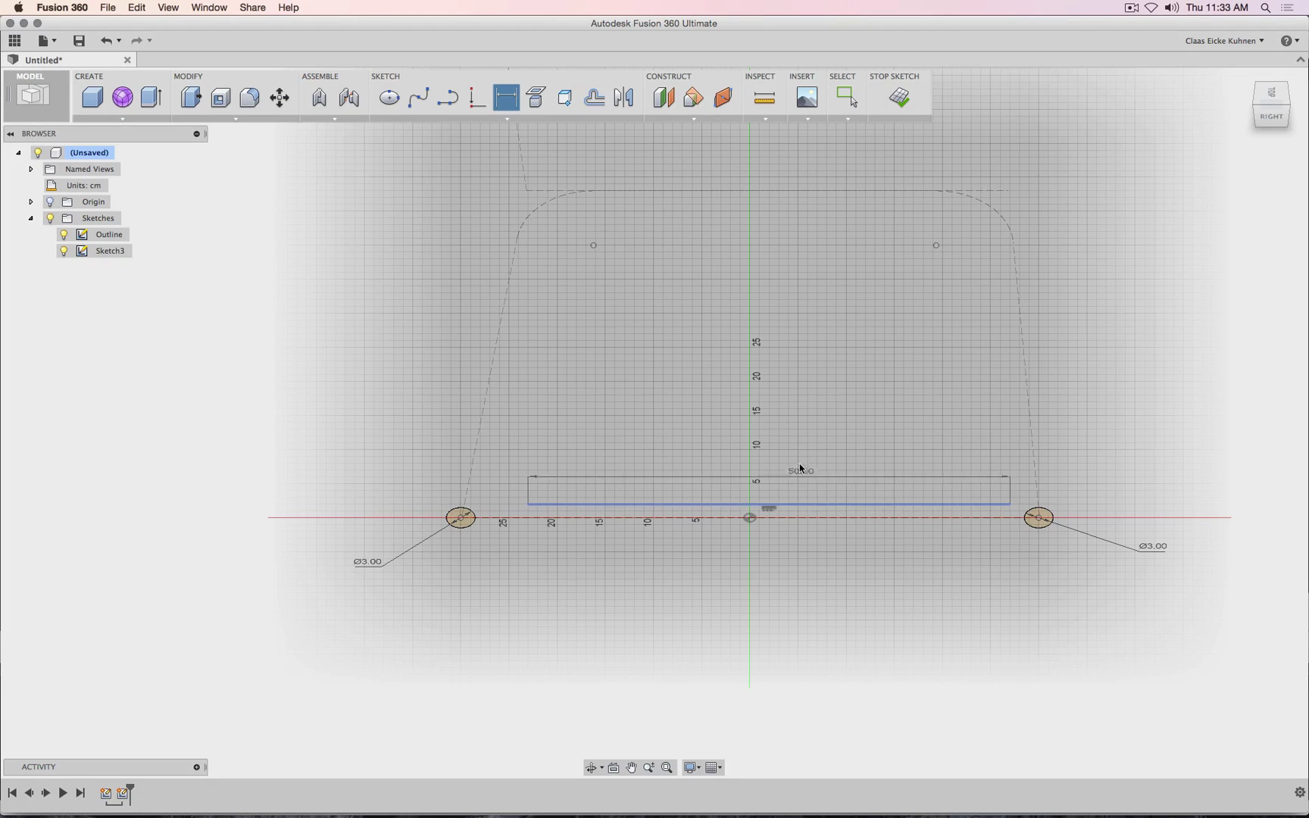
click(797, 445)
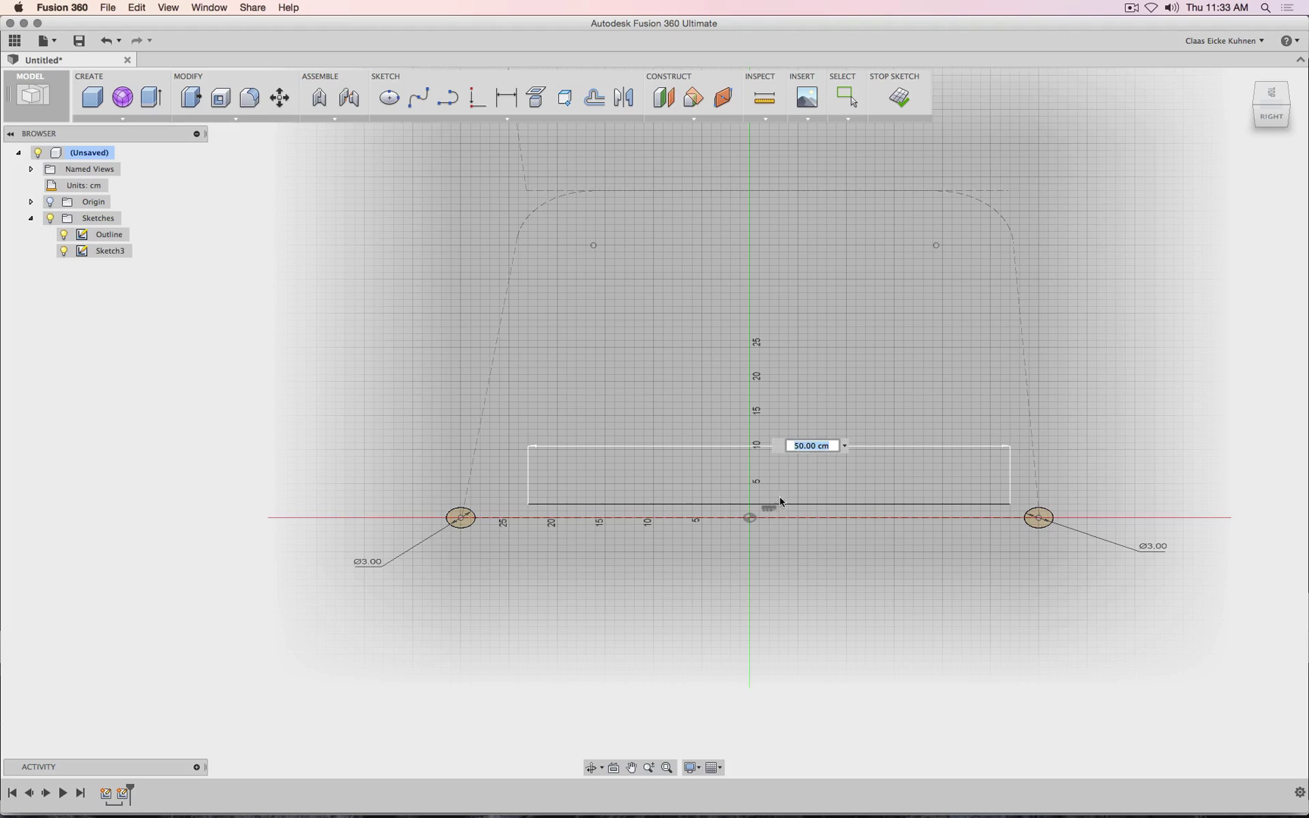
key(Return)
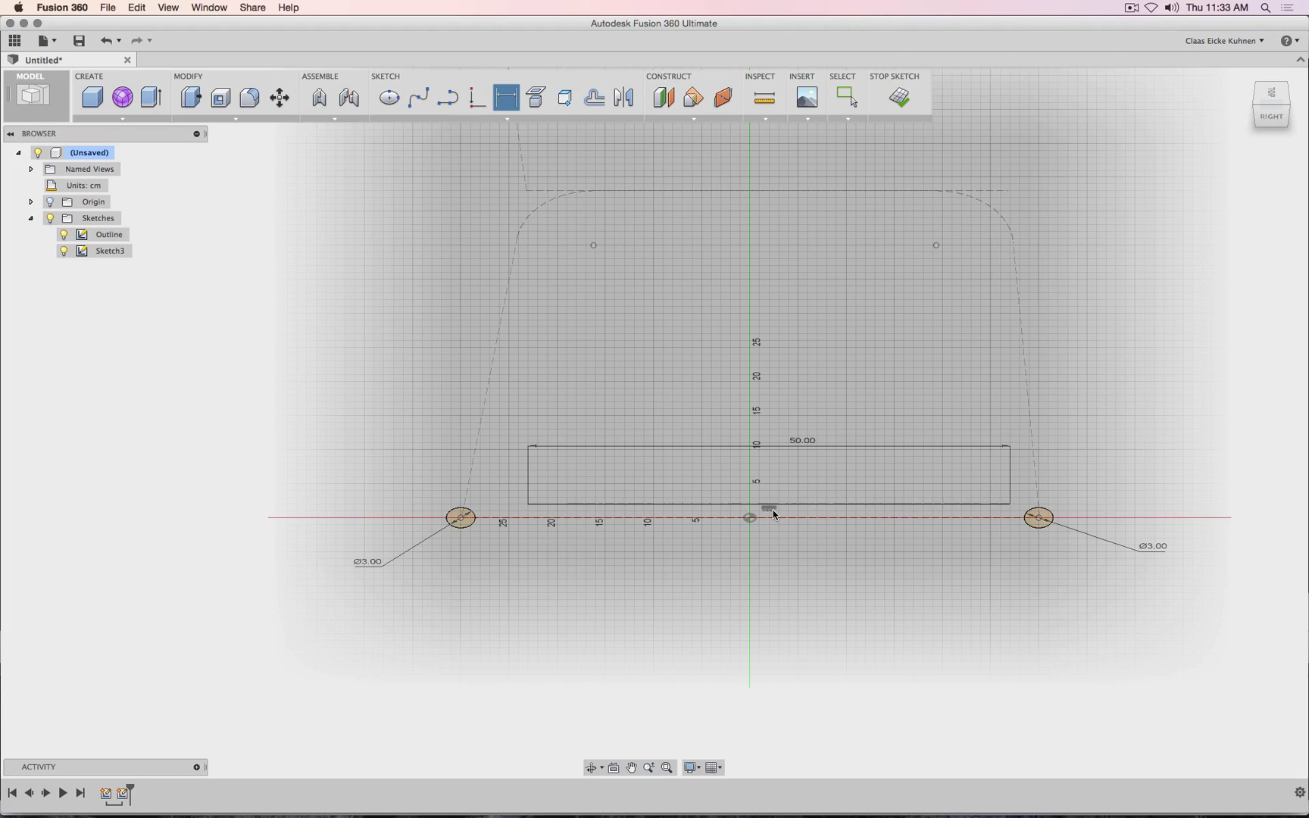
key(Escape)
click(795, 447)
key(Delete)
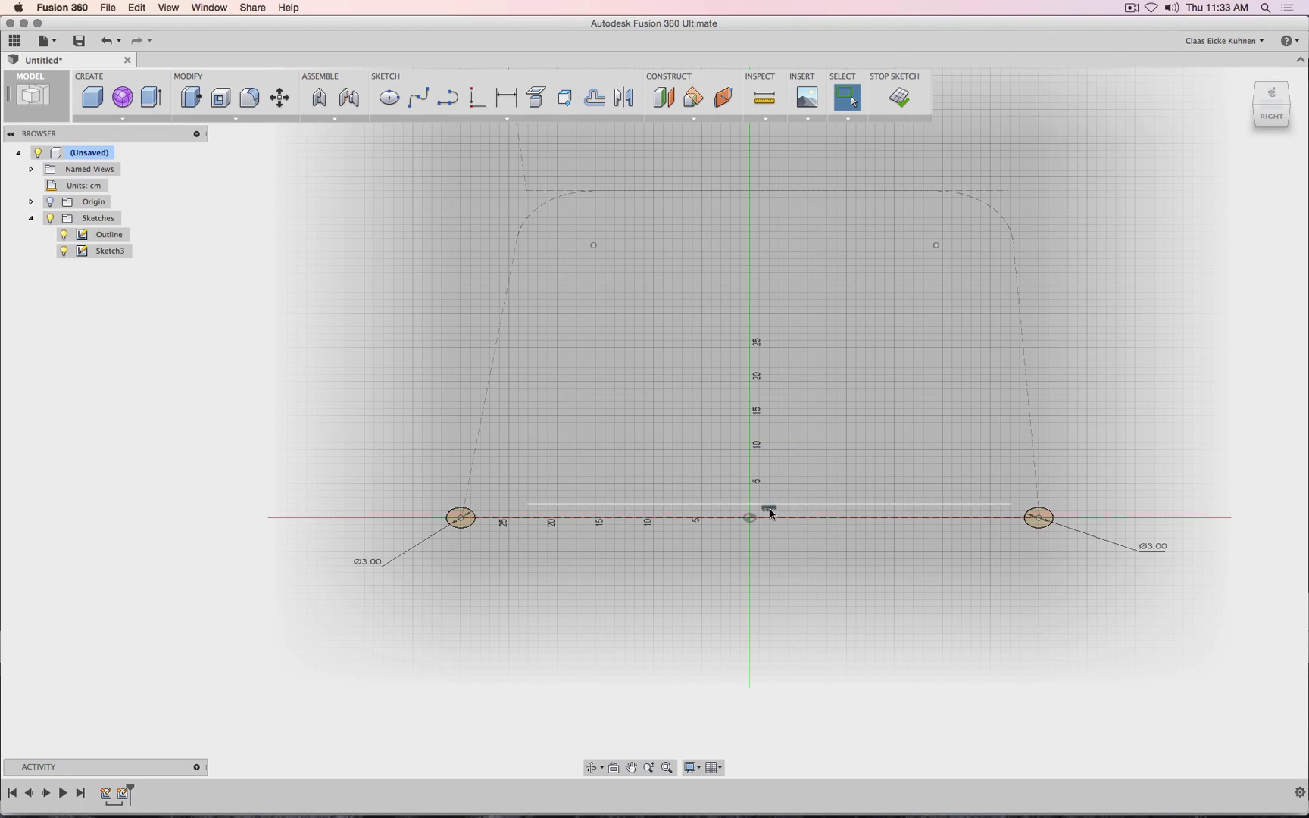
- Draw two short lines connecting the centres of the 3 cm circles to the nearest ends of the offset line
click(448, 97)
click(463, 518)
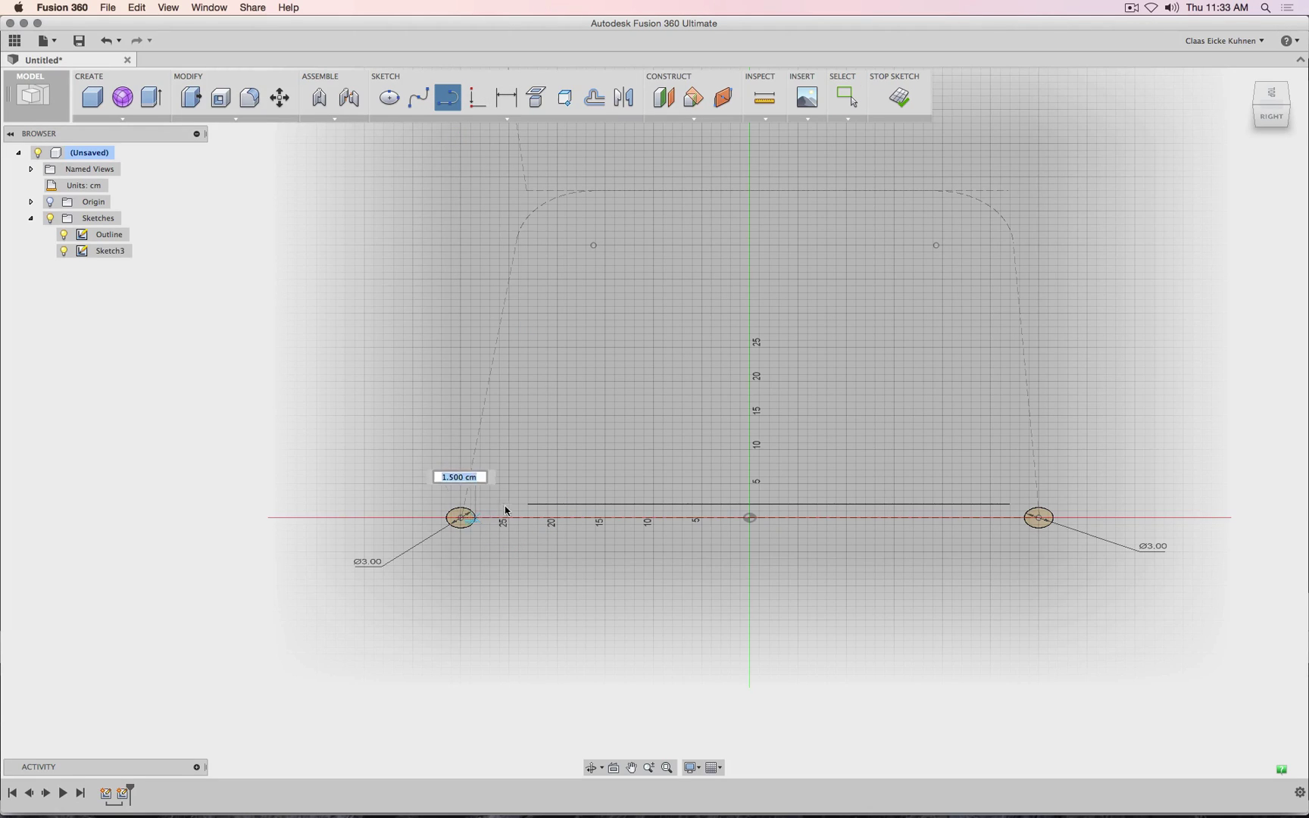
click(528, 506)
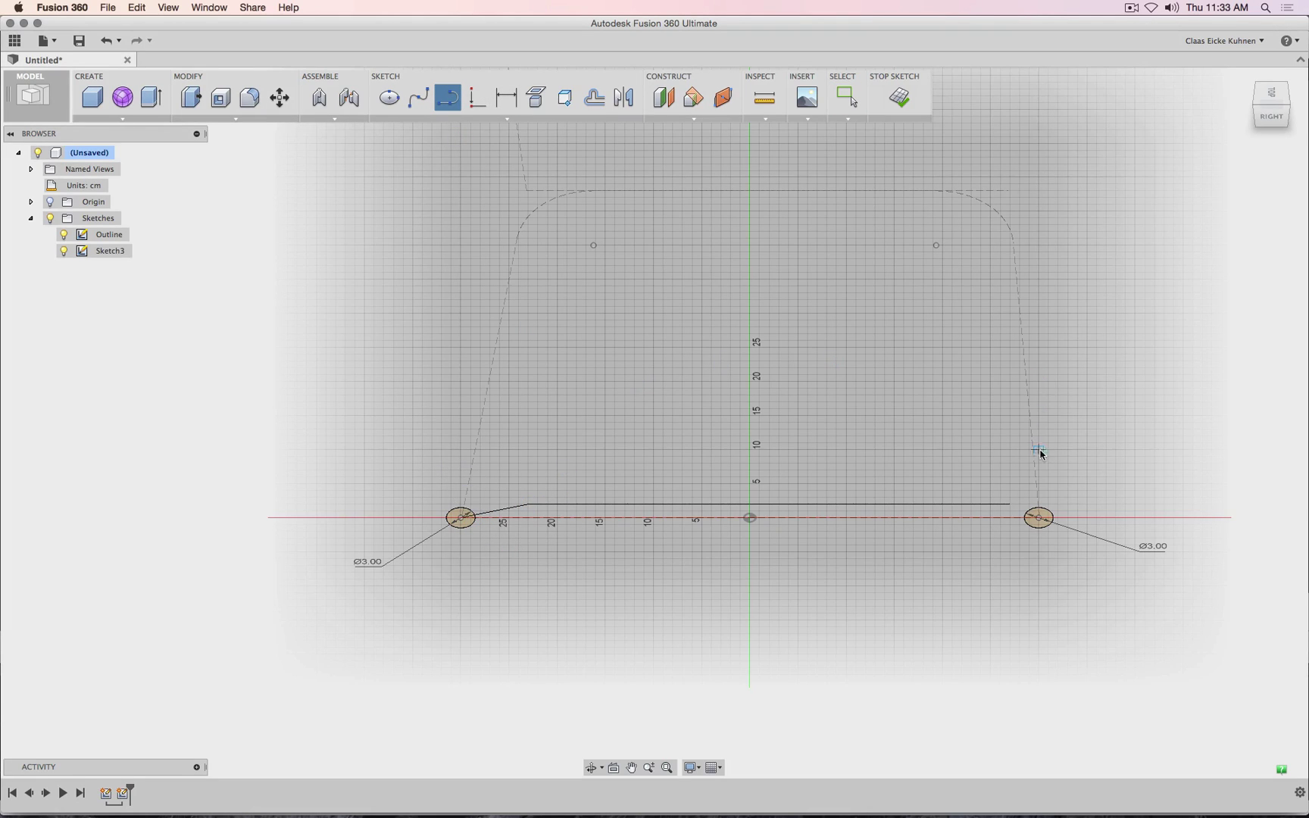
click(1018, 510)
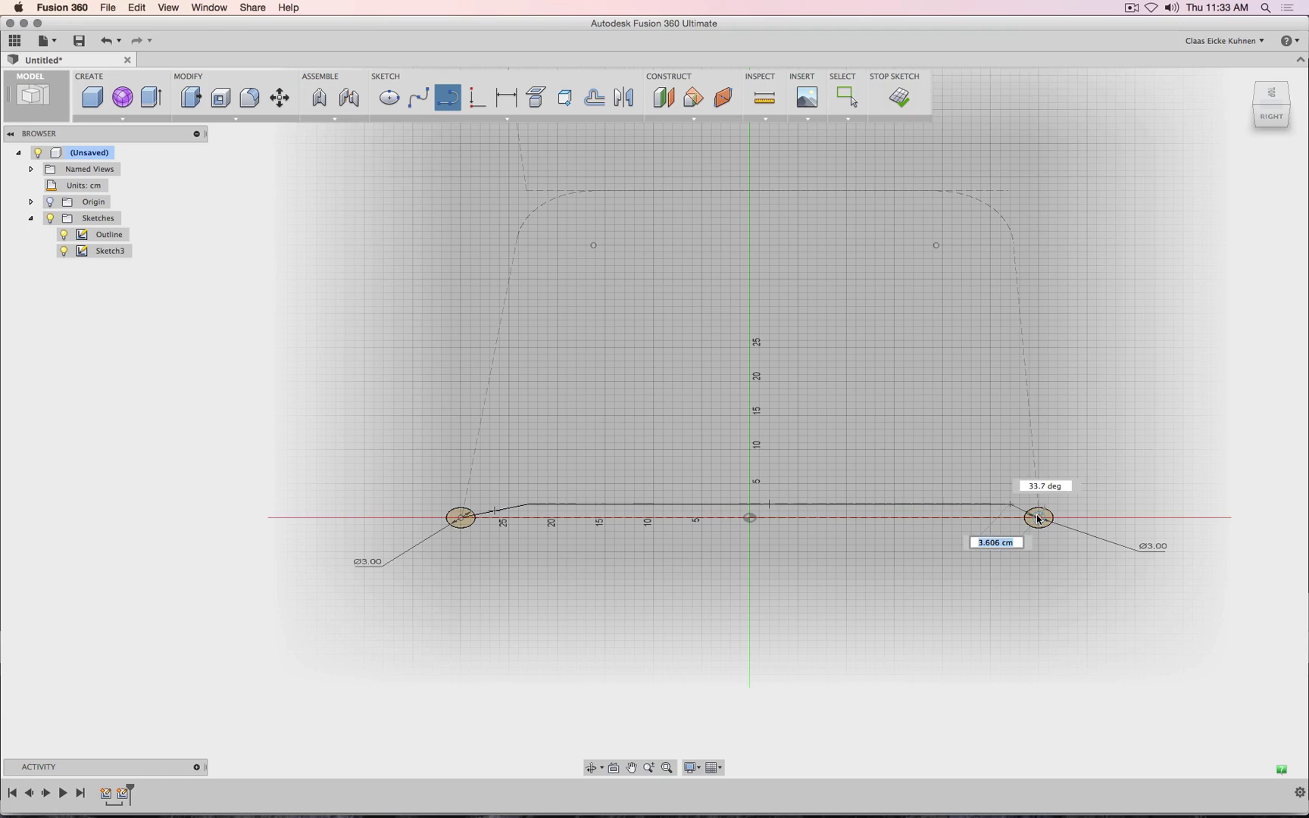
click(1038, 518)
key(Escape)
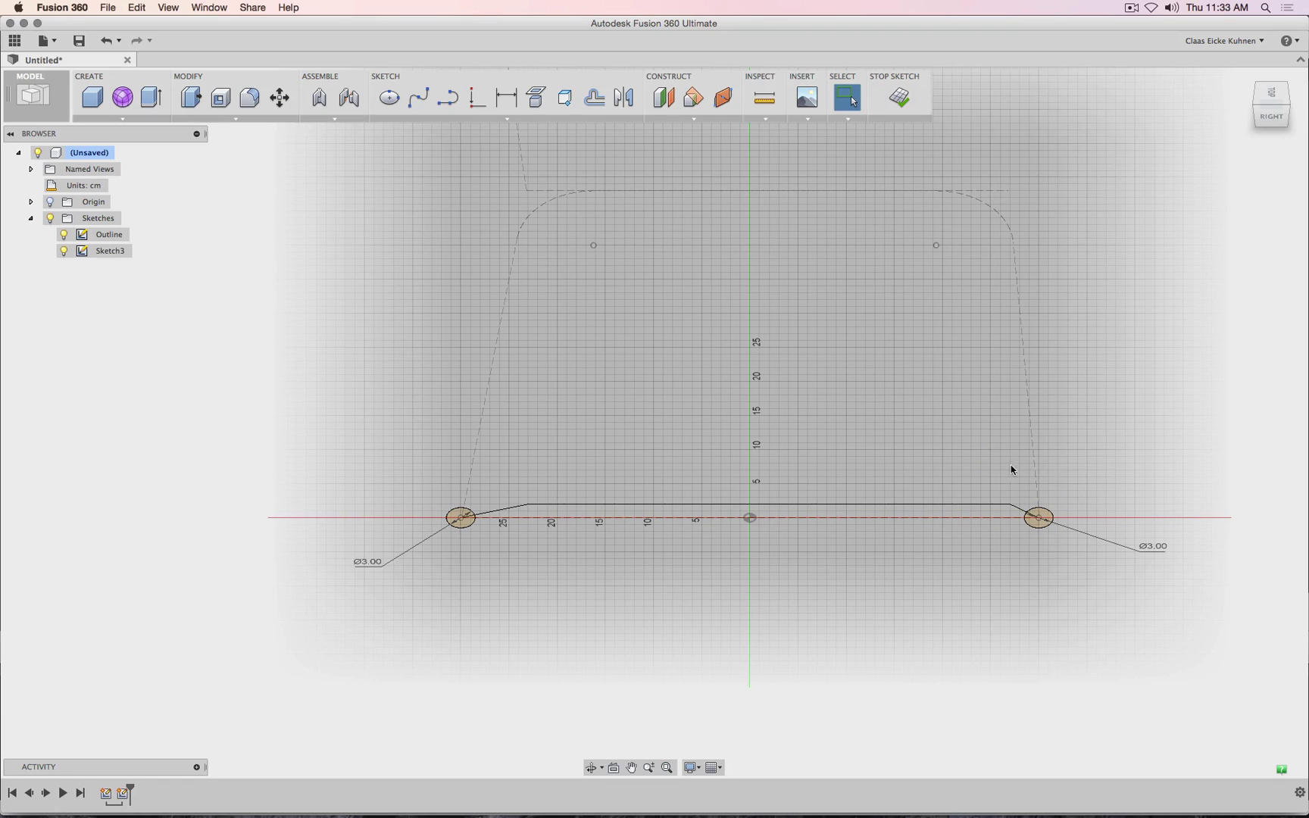
- Move the offset line 48 cm upward along Z to the height of the outline's horizontal top edge
click(894, 504)
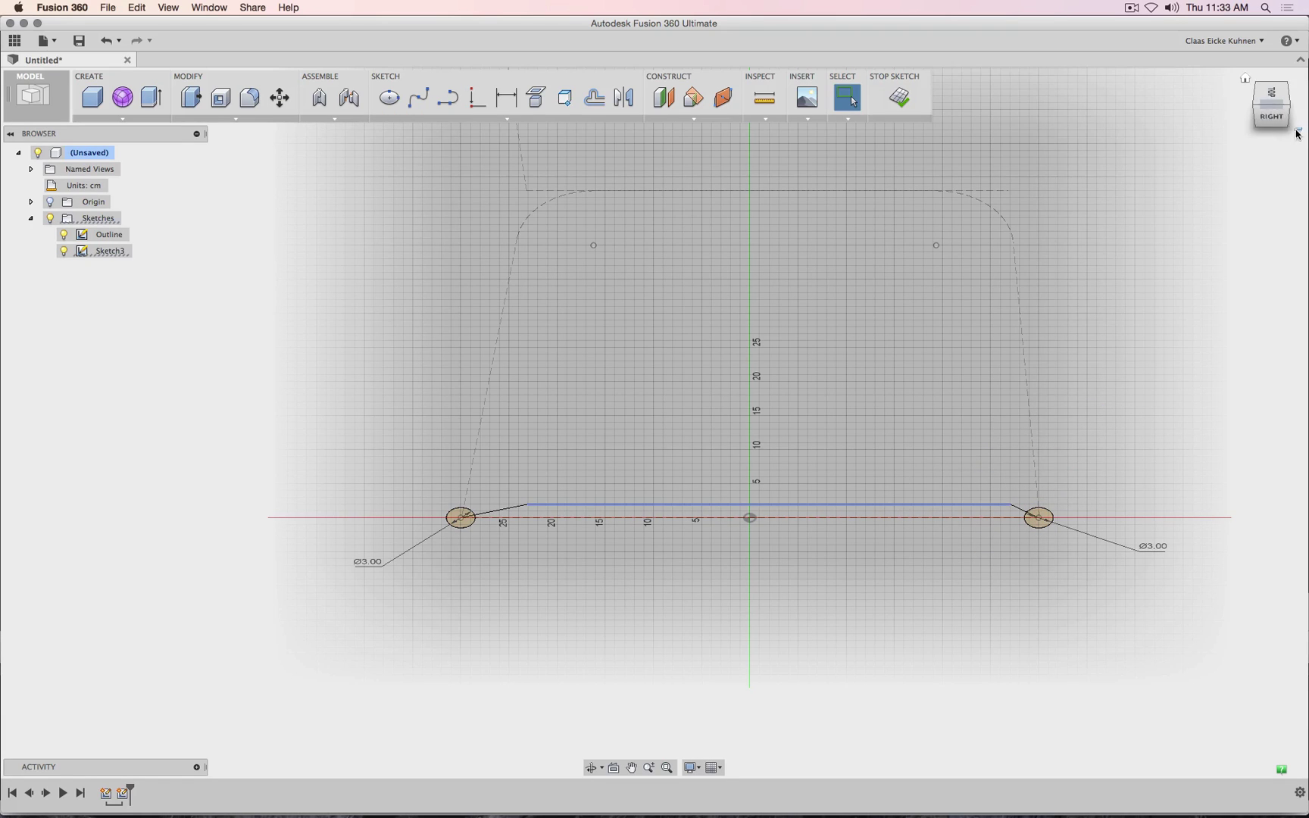
mouse_move(1270, 115)
mouse_down()
mouse_move(1190, 78)
mouse_move(1276, 123)
mouse_up()
scroll(753, 244, down, 4)
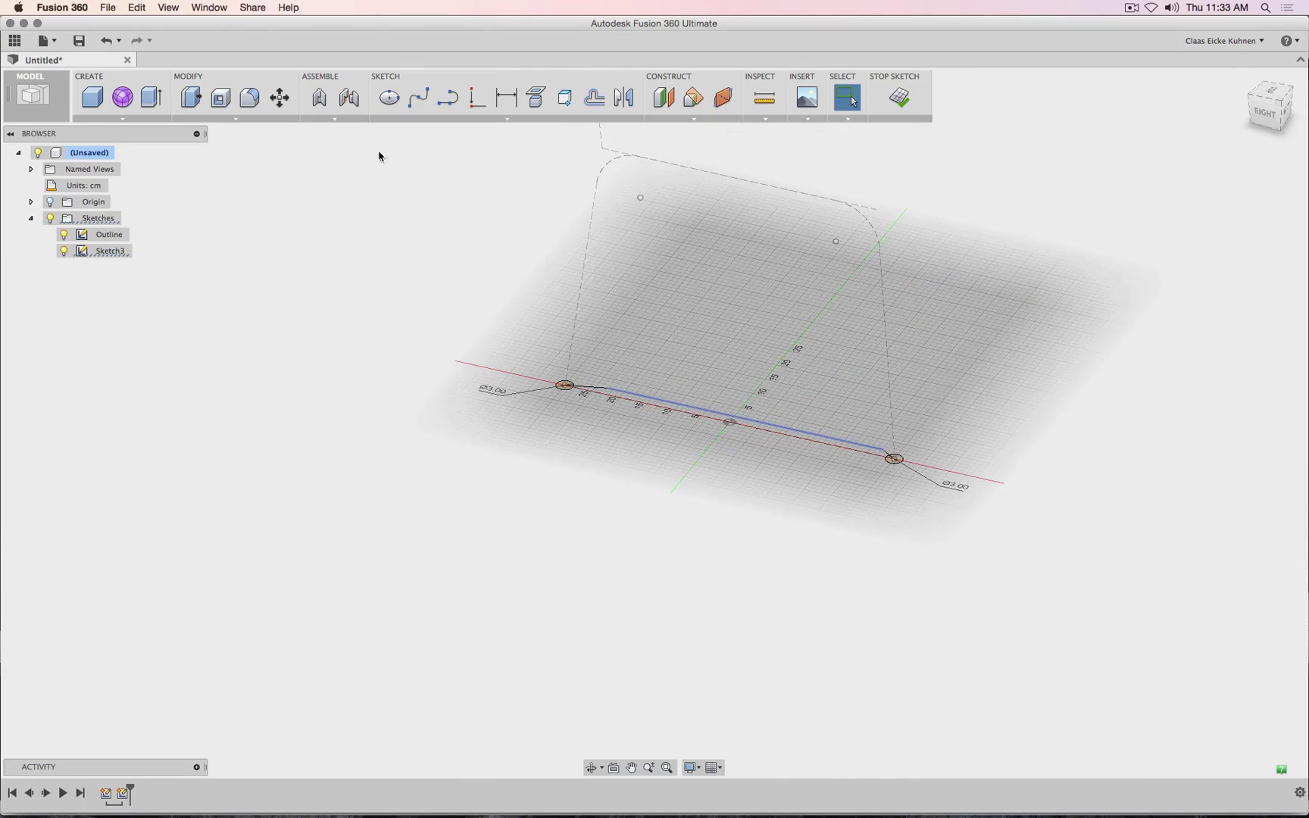
click(285, 100)
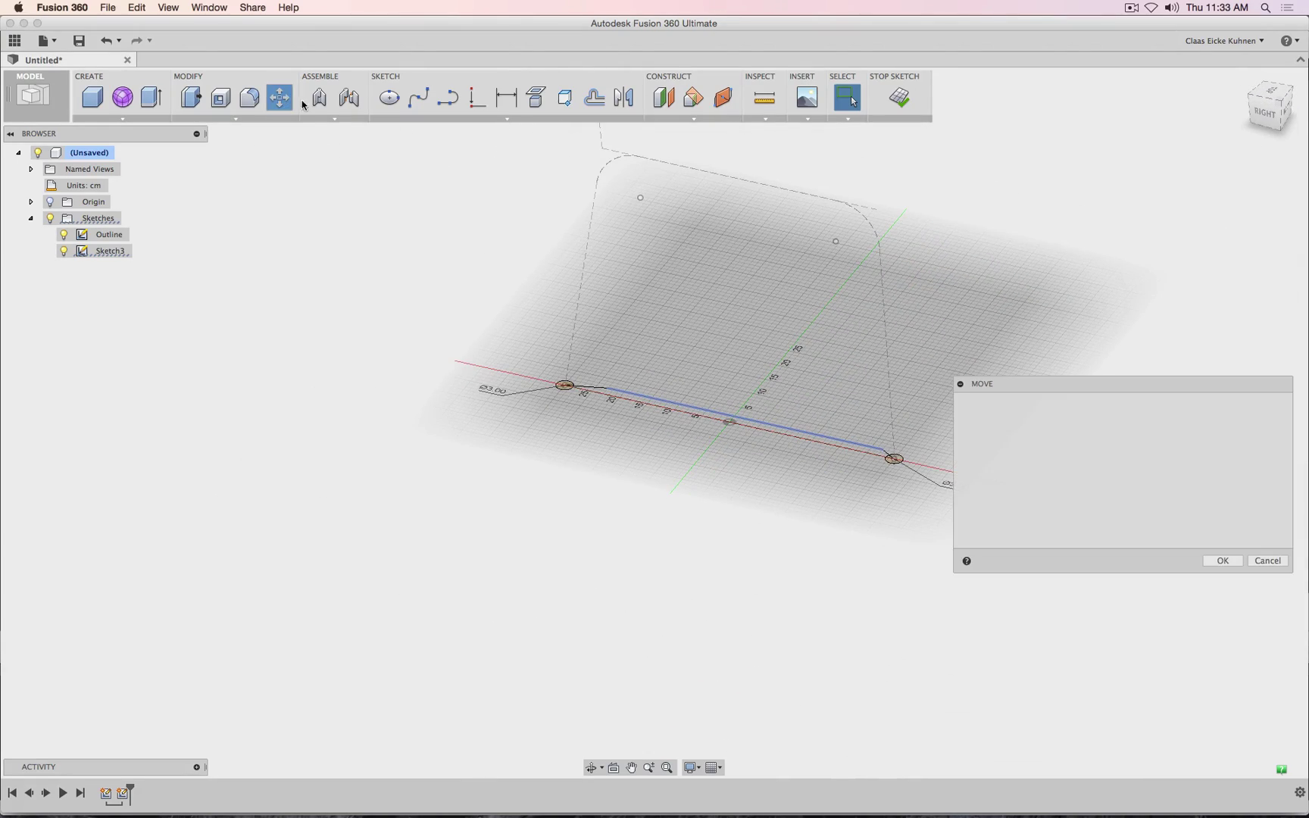
drag(817, 399, 826, 173)
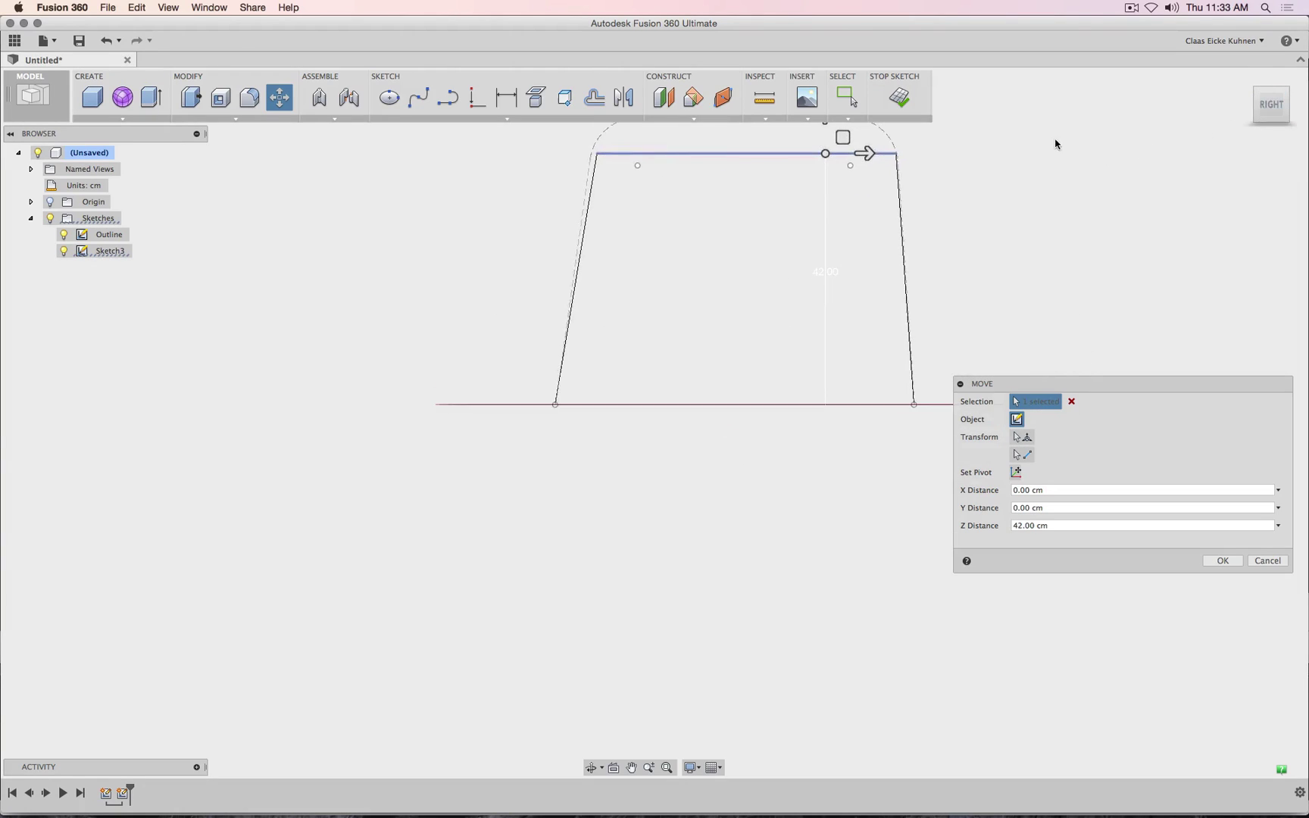
middle_drag(1047, 157, 977, 300)
click(758, 242)
drag(757, 241, 754, 215)
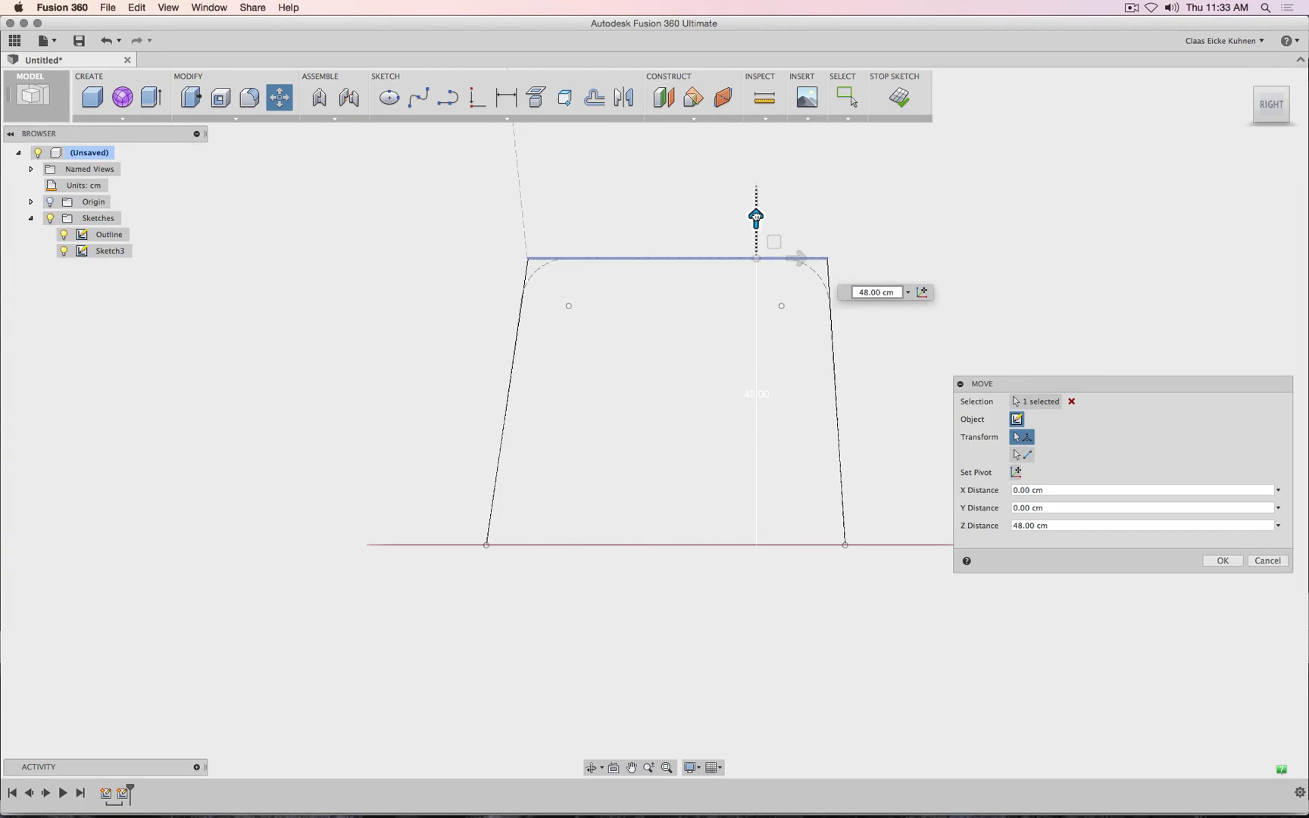
click(1223, 561)
- Fillet the corner between the raised top line and the right leg of the frame path
drag(1271, 112, 1245, 115)
click(1281, 109)
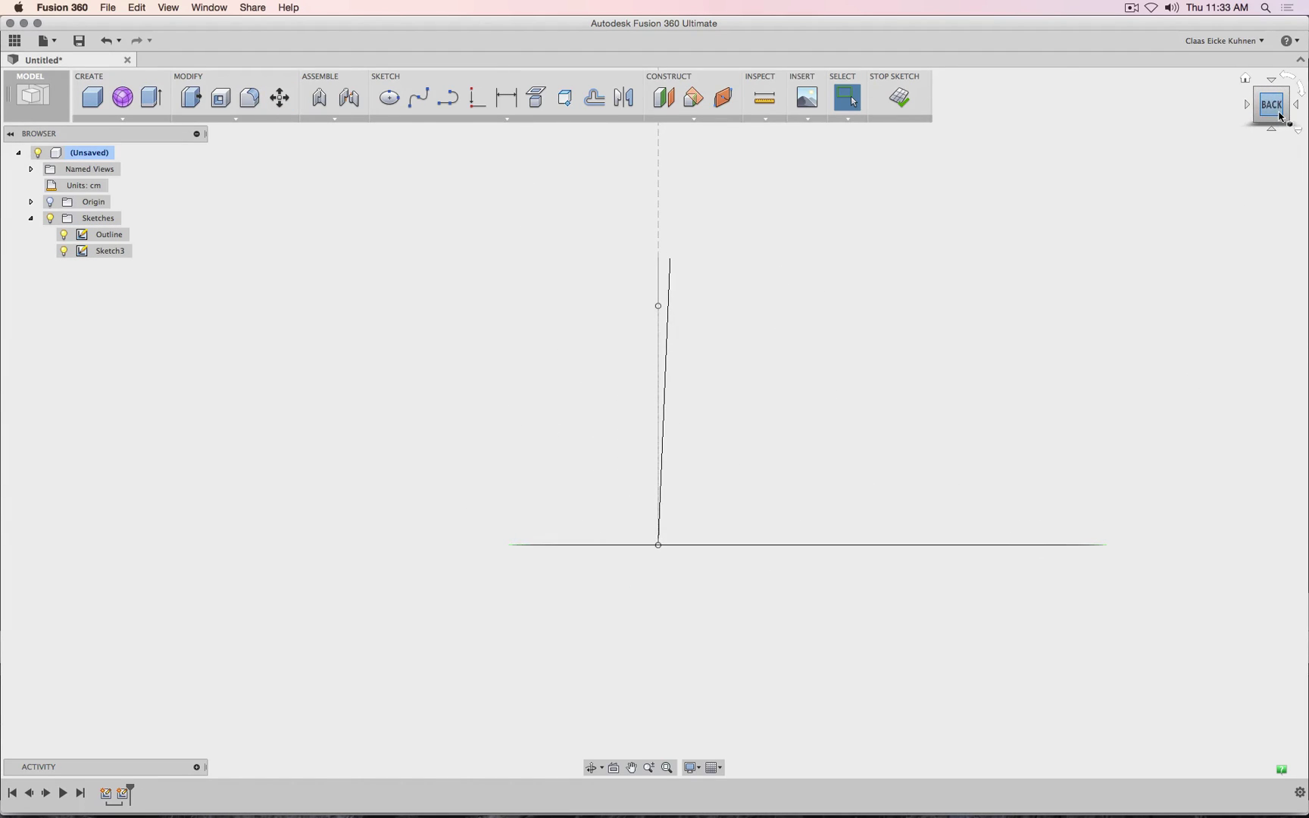
drag(1280, 116, 1280, 112)
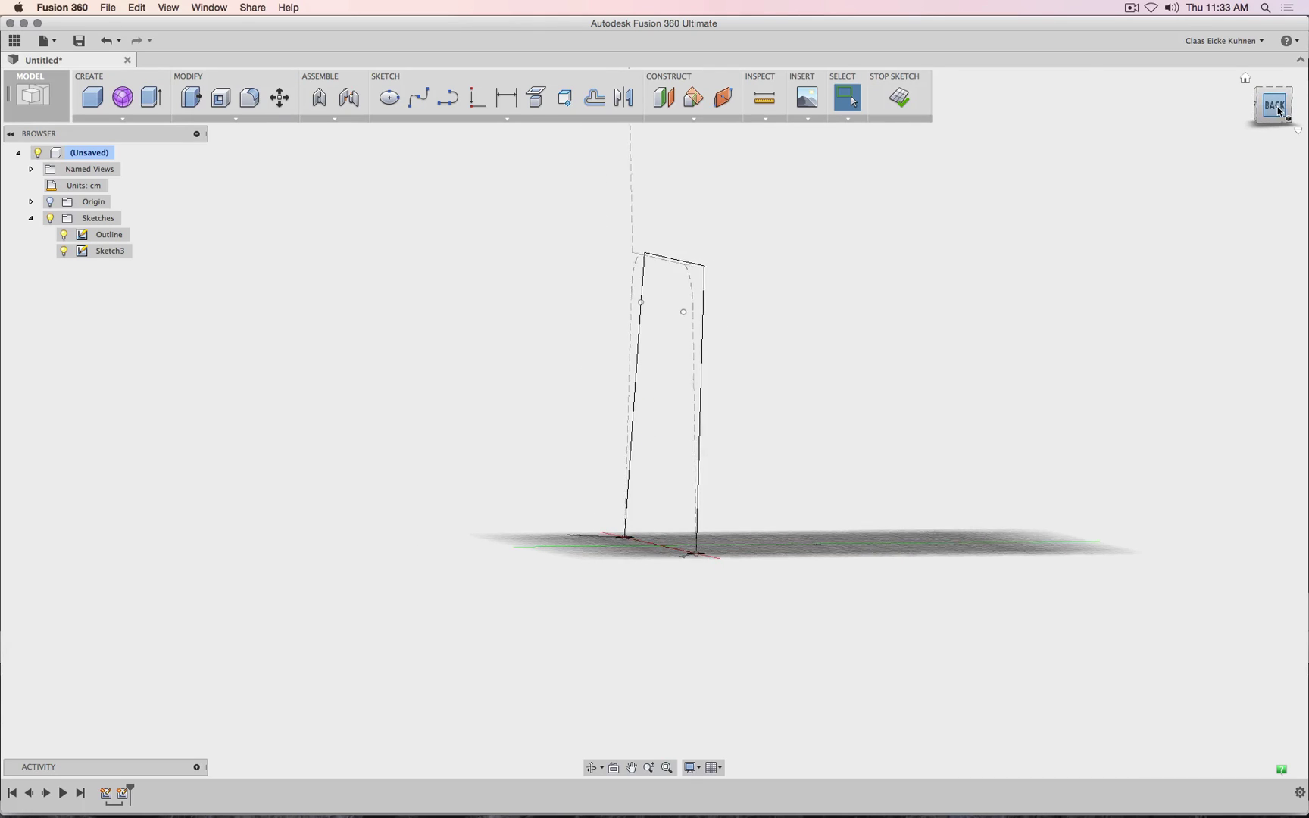
click(1279, 111)
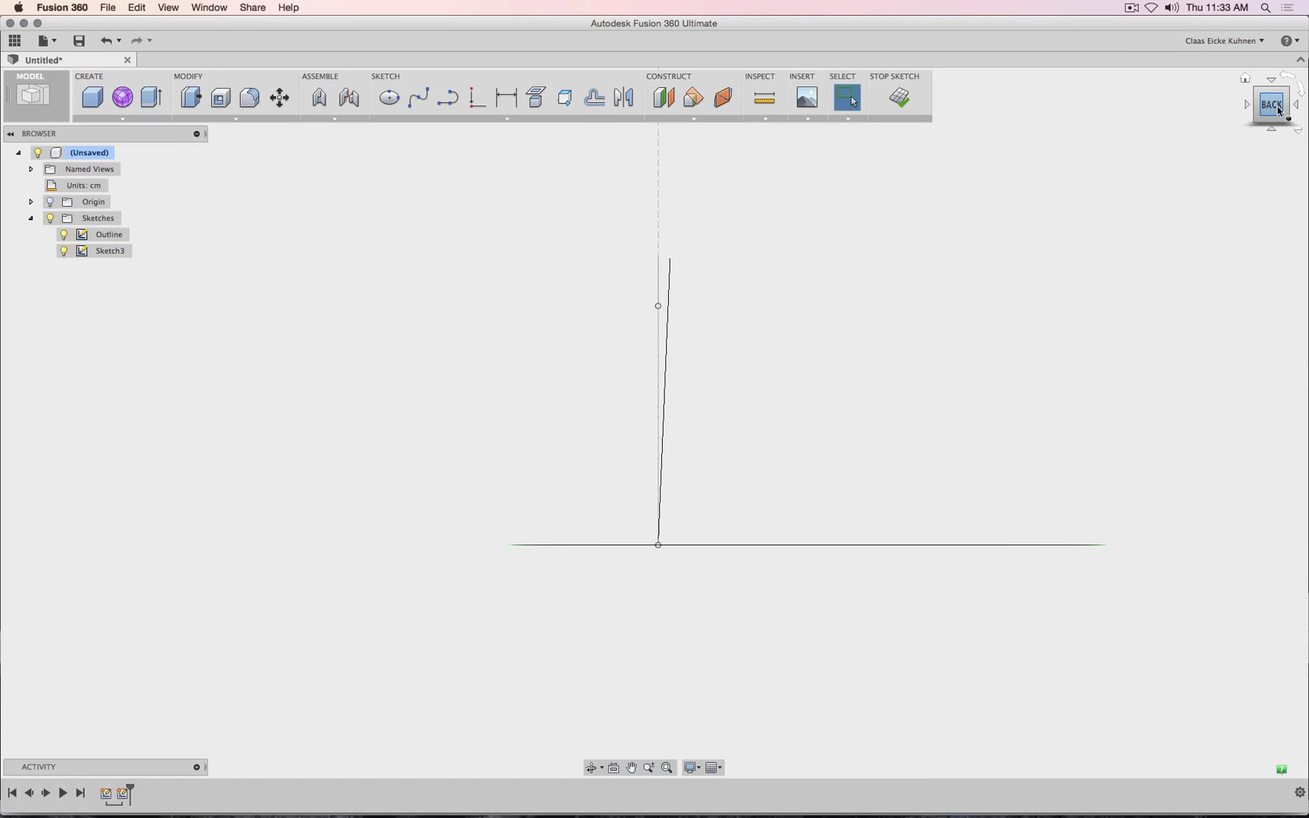
drag(1260, 104, 1260, 107)
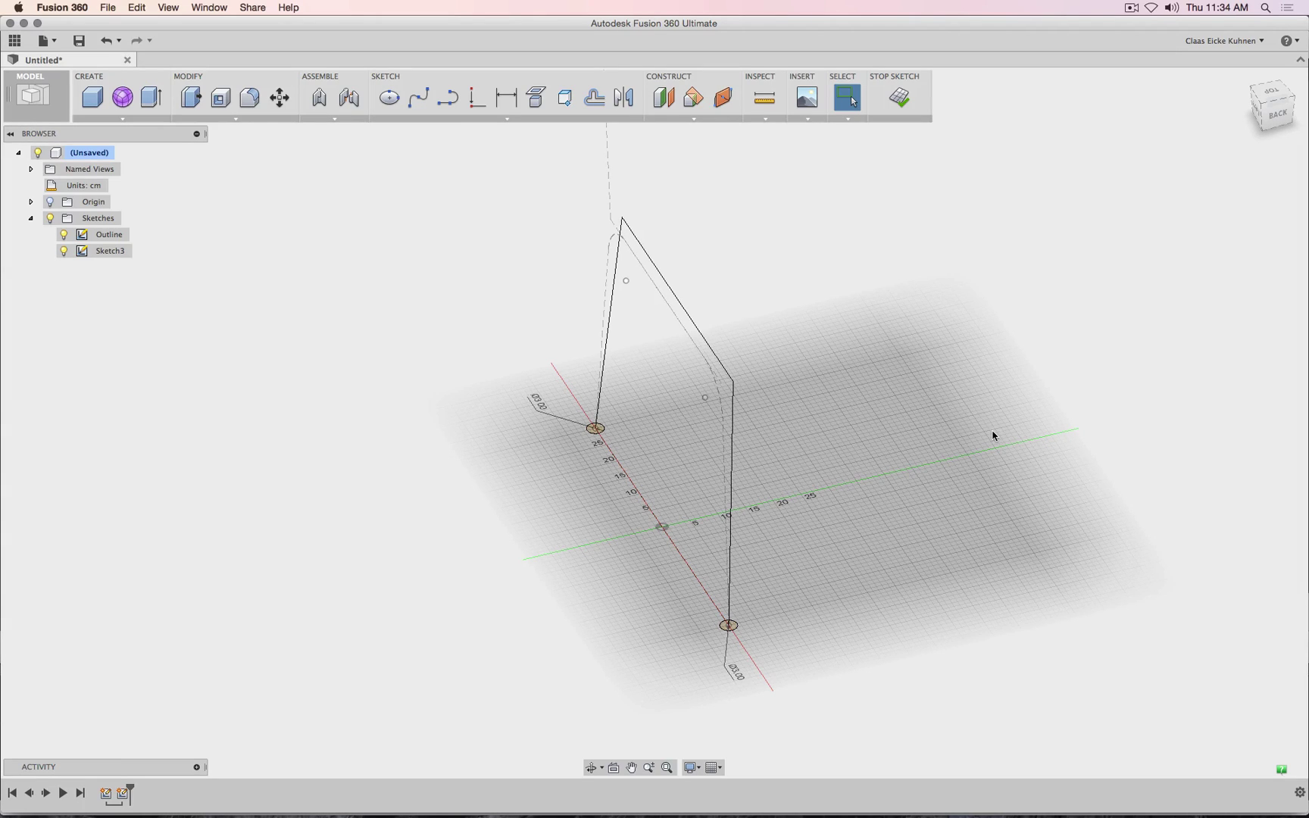
click(480, 122)
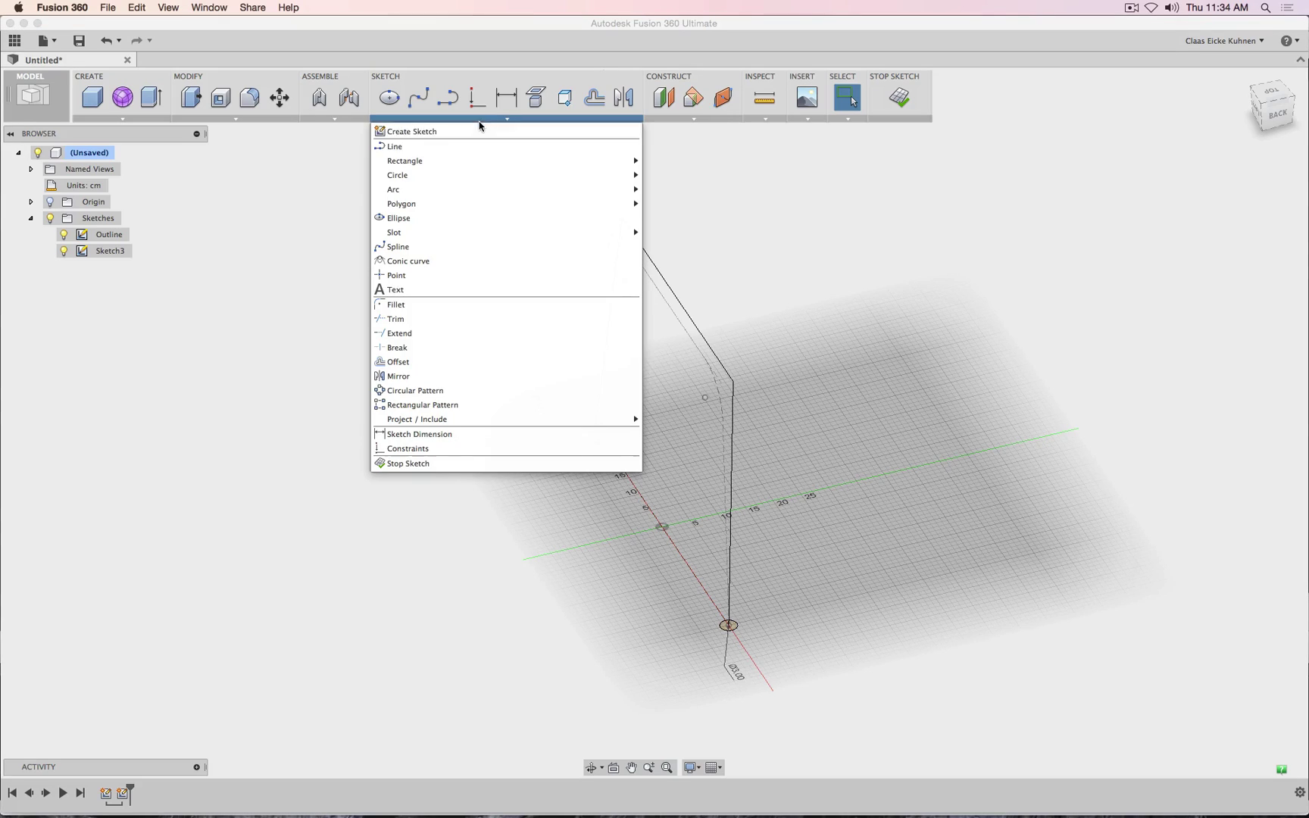
click(433, 304)
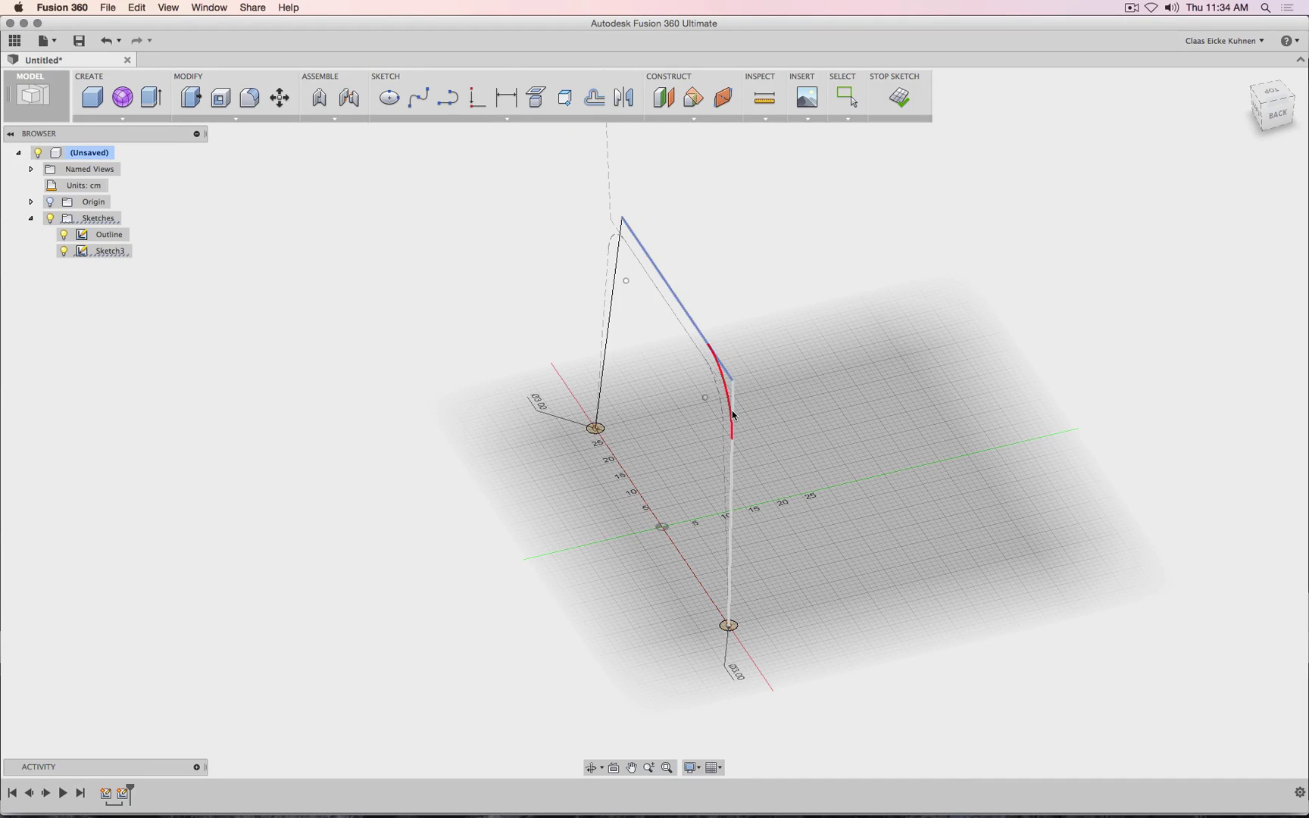
click(727, 383)
key(Return)
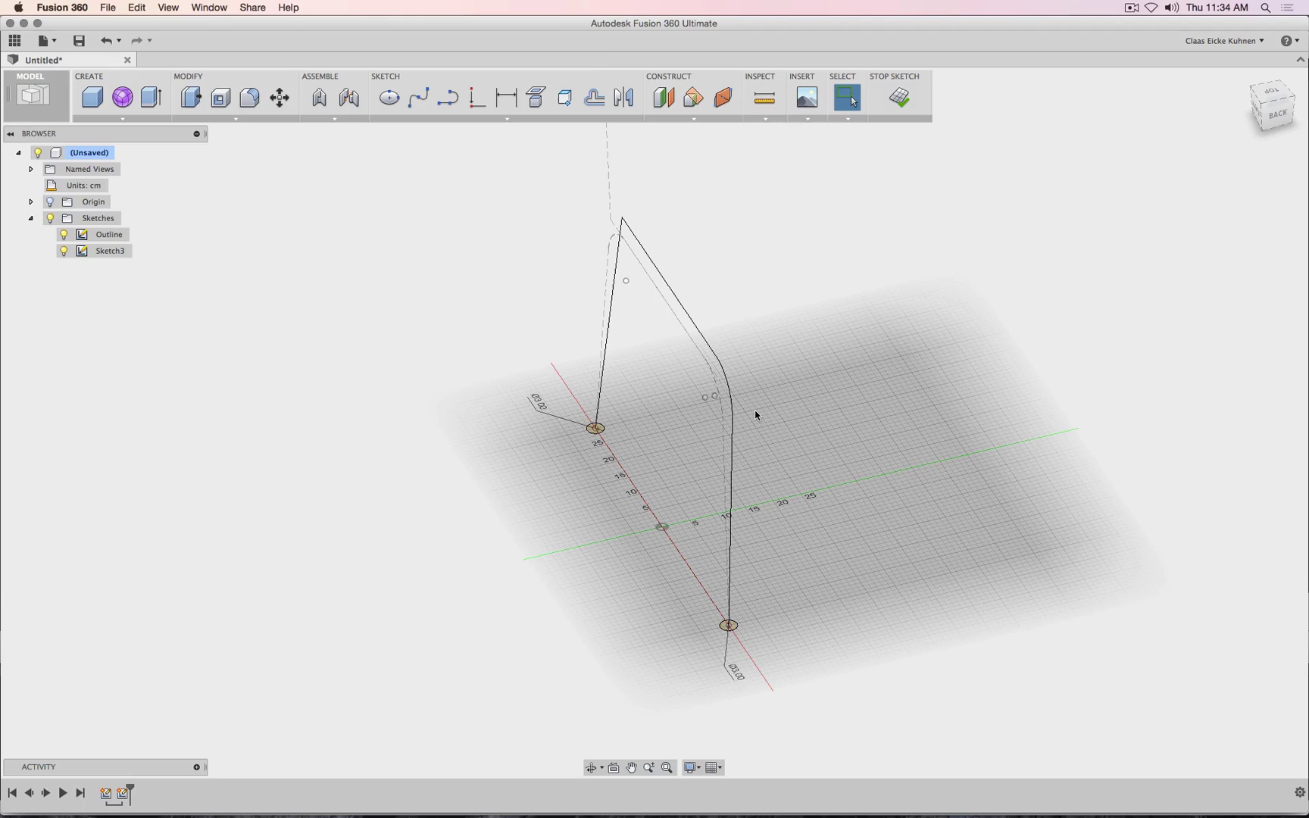
- Fillet the corner between the raised top line and the left leg with an 8 cm radius
right_click(713, 263)
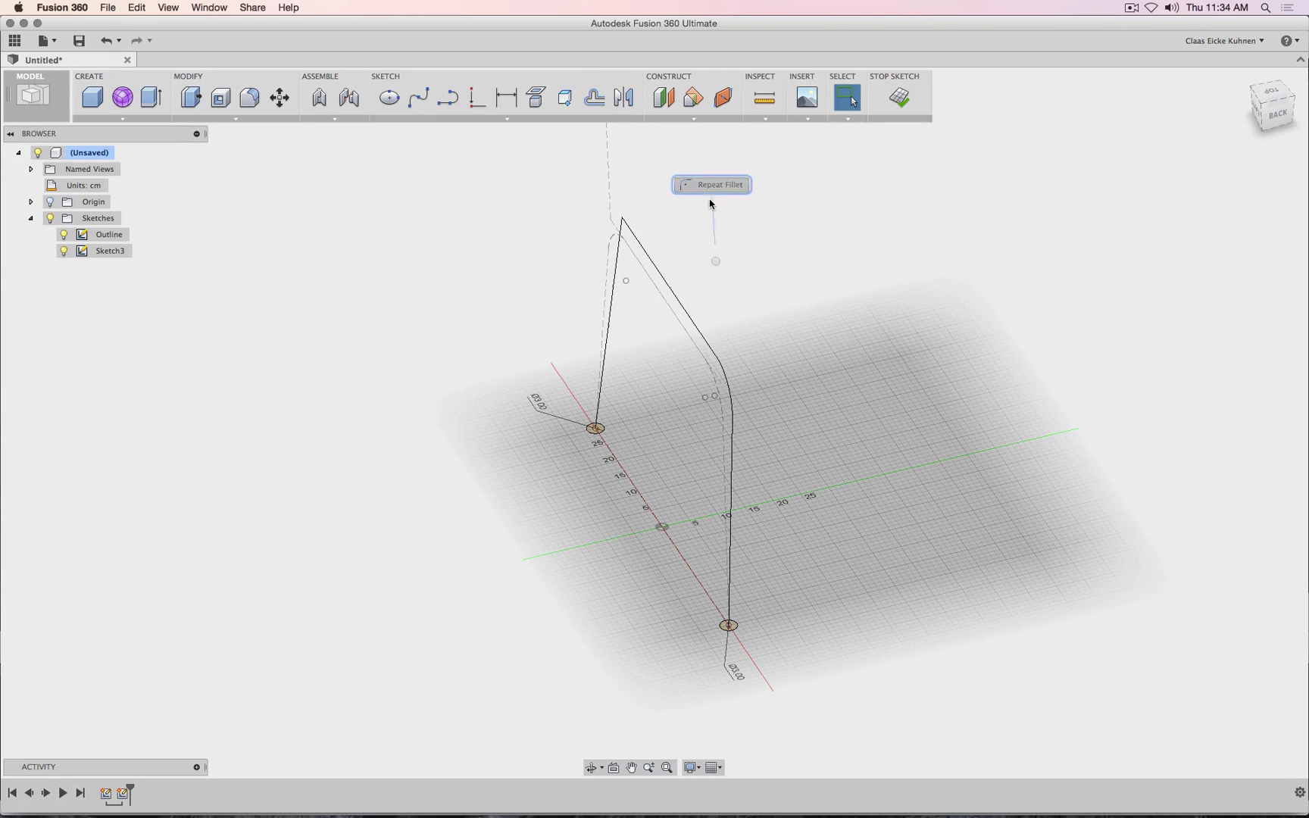
click(617, 265)
text(8)
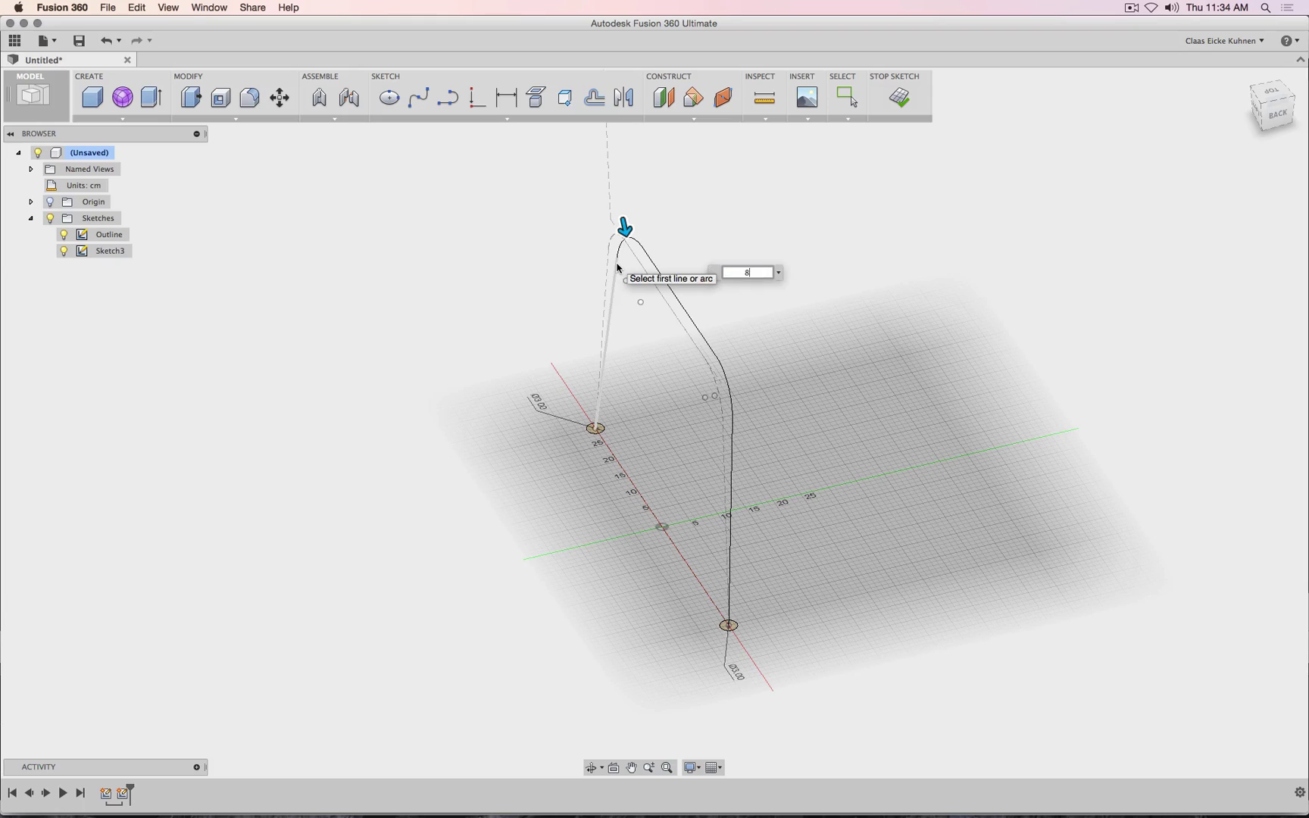
key(Return)
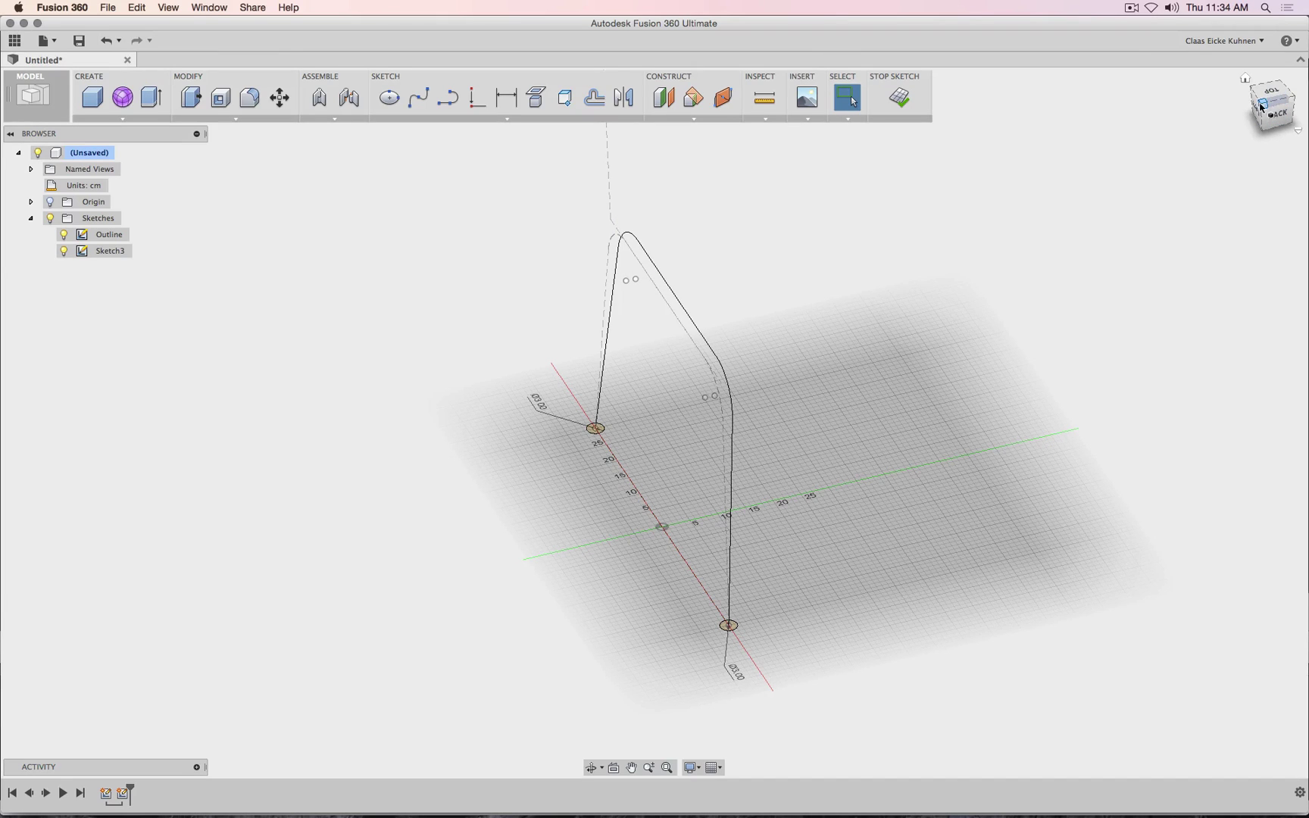
- Delete both fillet arcs, leaving gaps between the top line and the two legs
drag(1257, 107, 1188, 137)
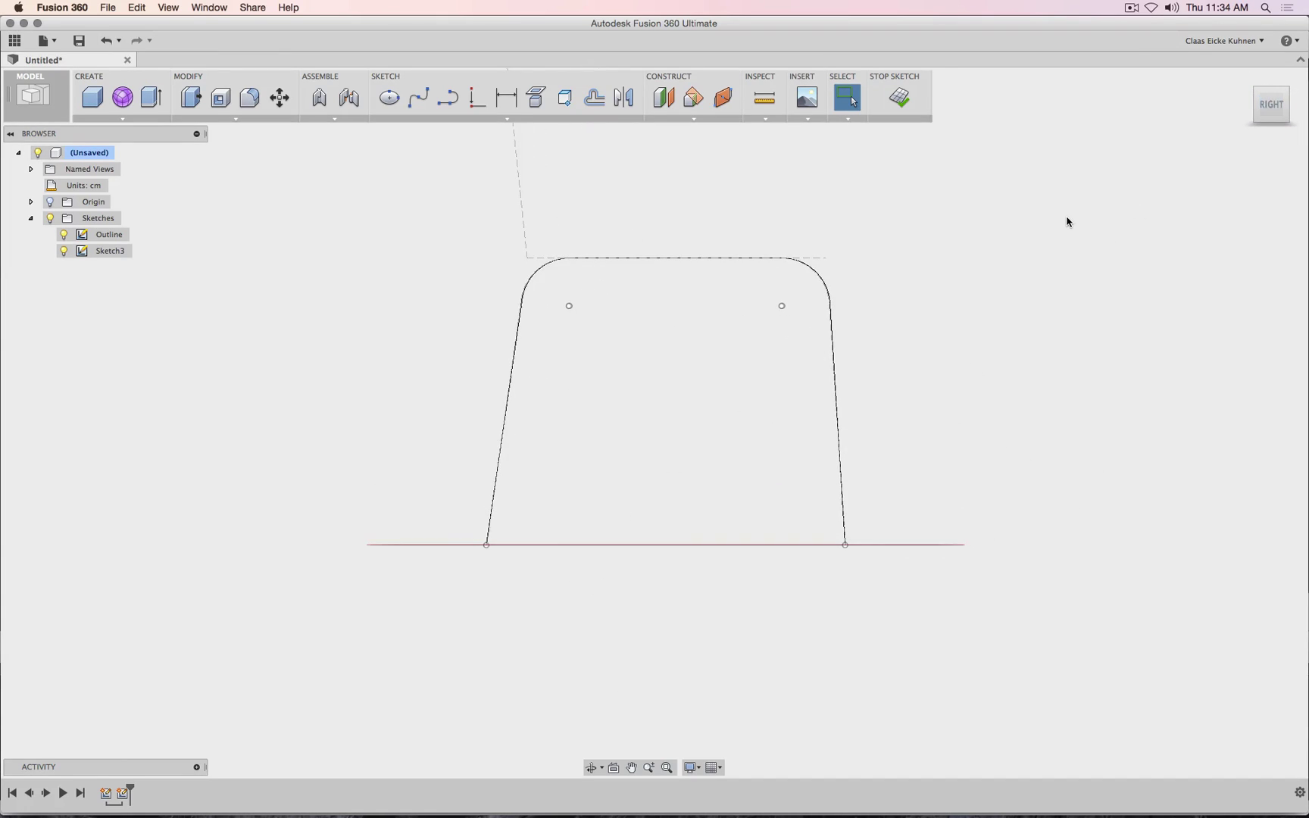
shift+middle_drag(1069, 221, 957, 215)
scroll(977, 257, up, 4)
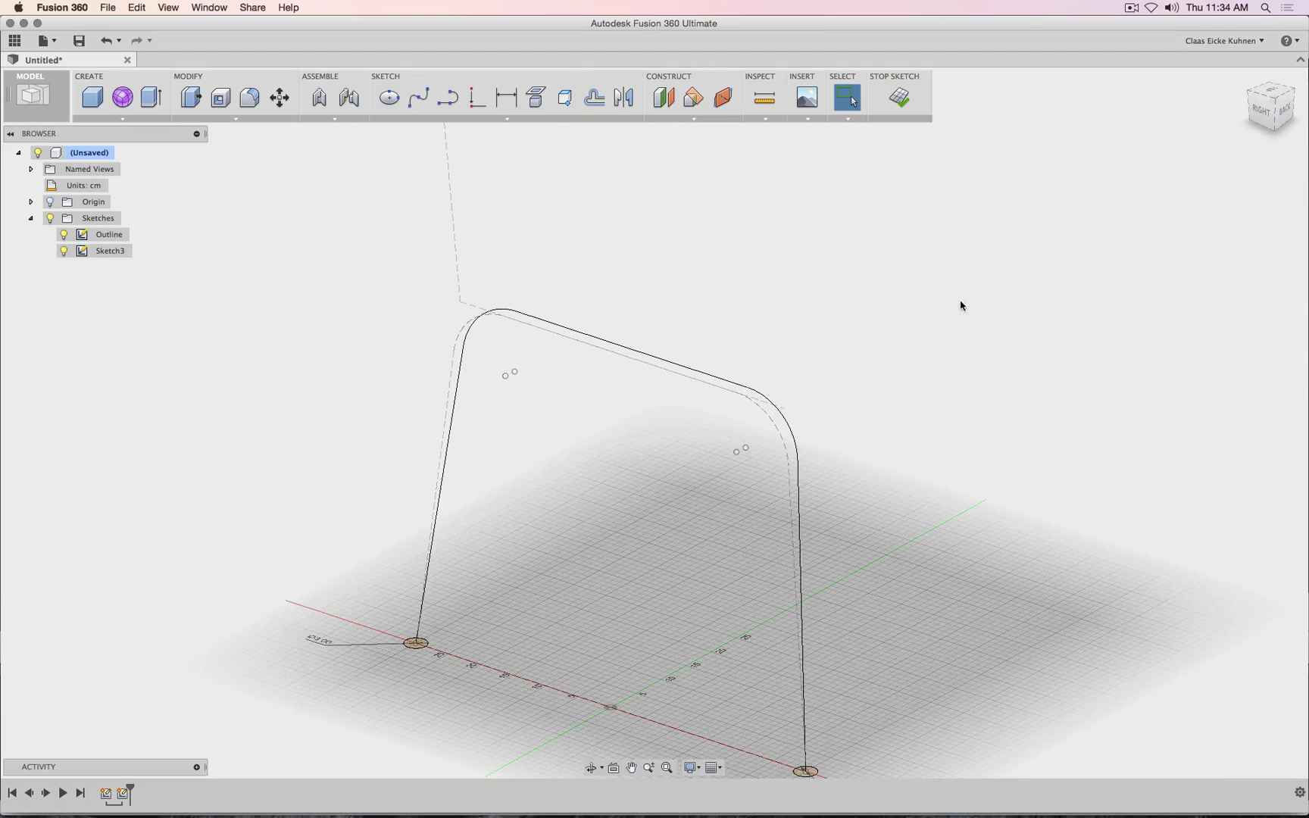
click(796, 429)
key(Delete)
click(470, 328)
key(Delete)
- Draw a spline from the upper end of the left leg to the top line's left end, tangent to both lines
click(422, 103)
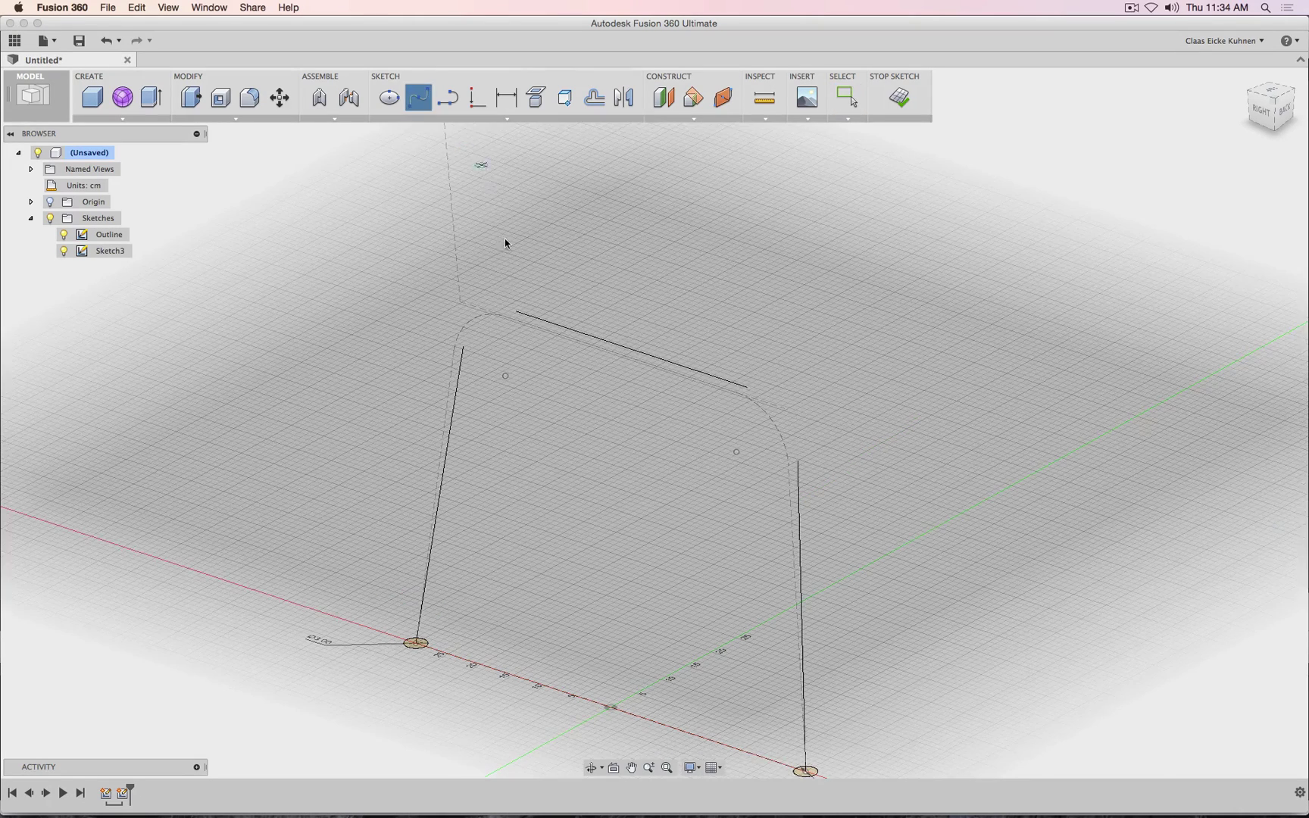
click(463, 347)
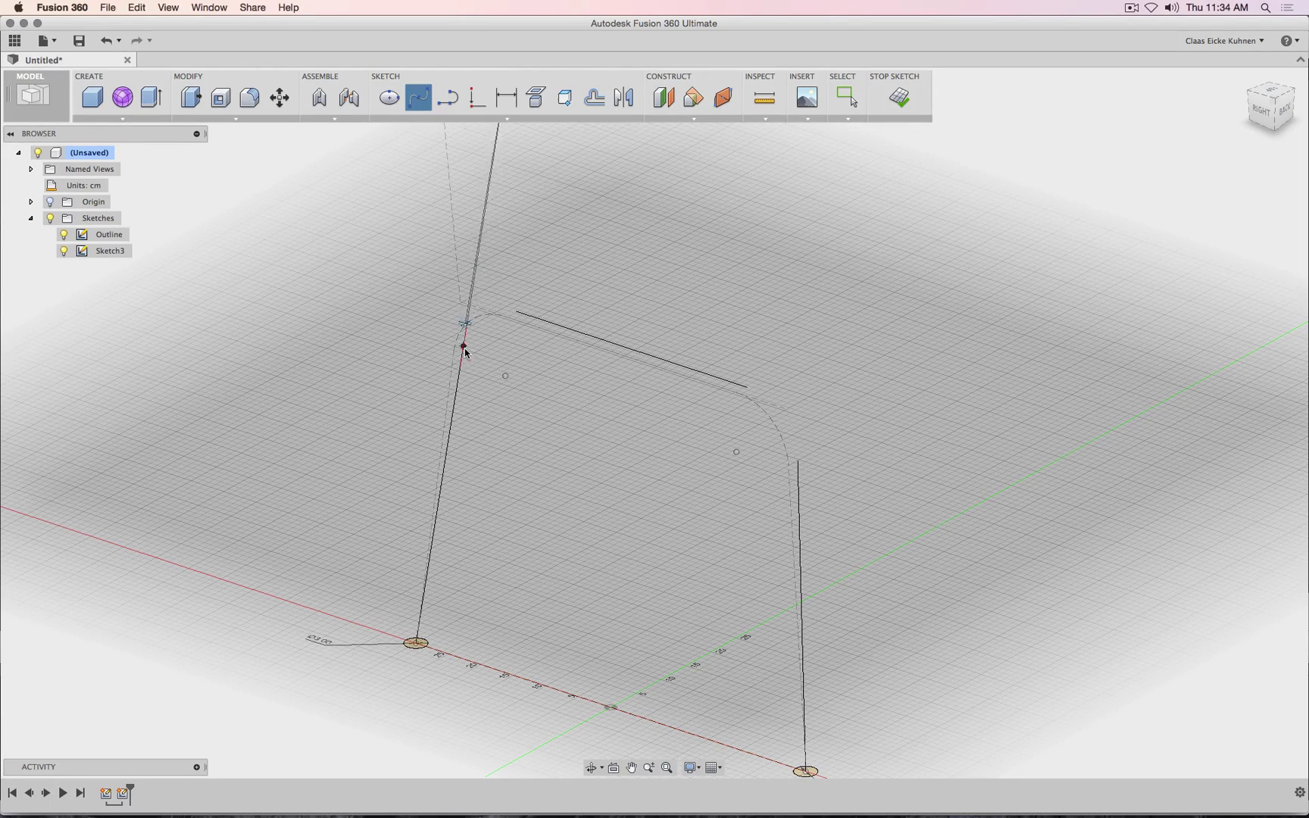
click(519, 308)
click(525, 344)
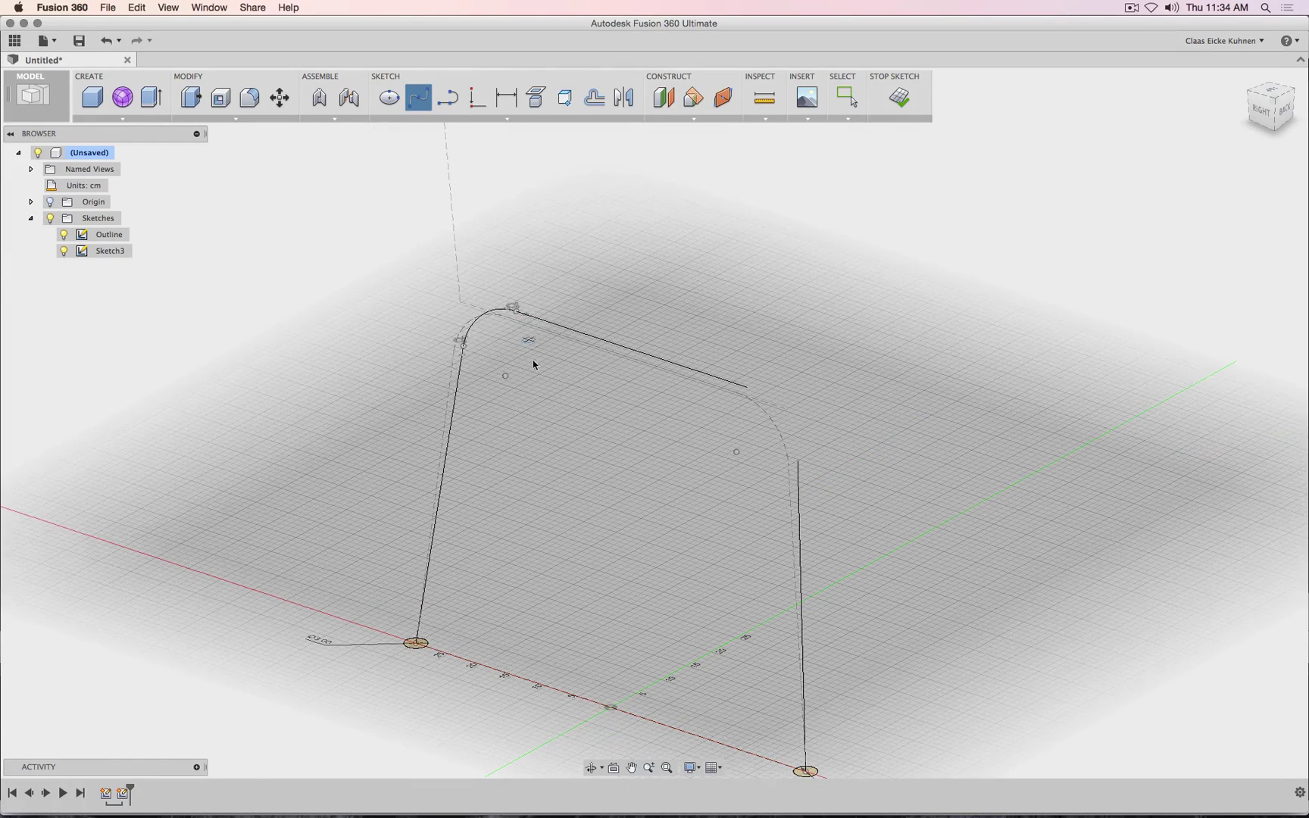
click(750, 387)
click(797, 461)
click(773, 466)
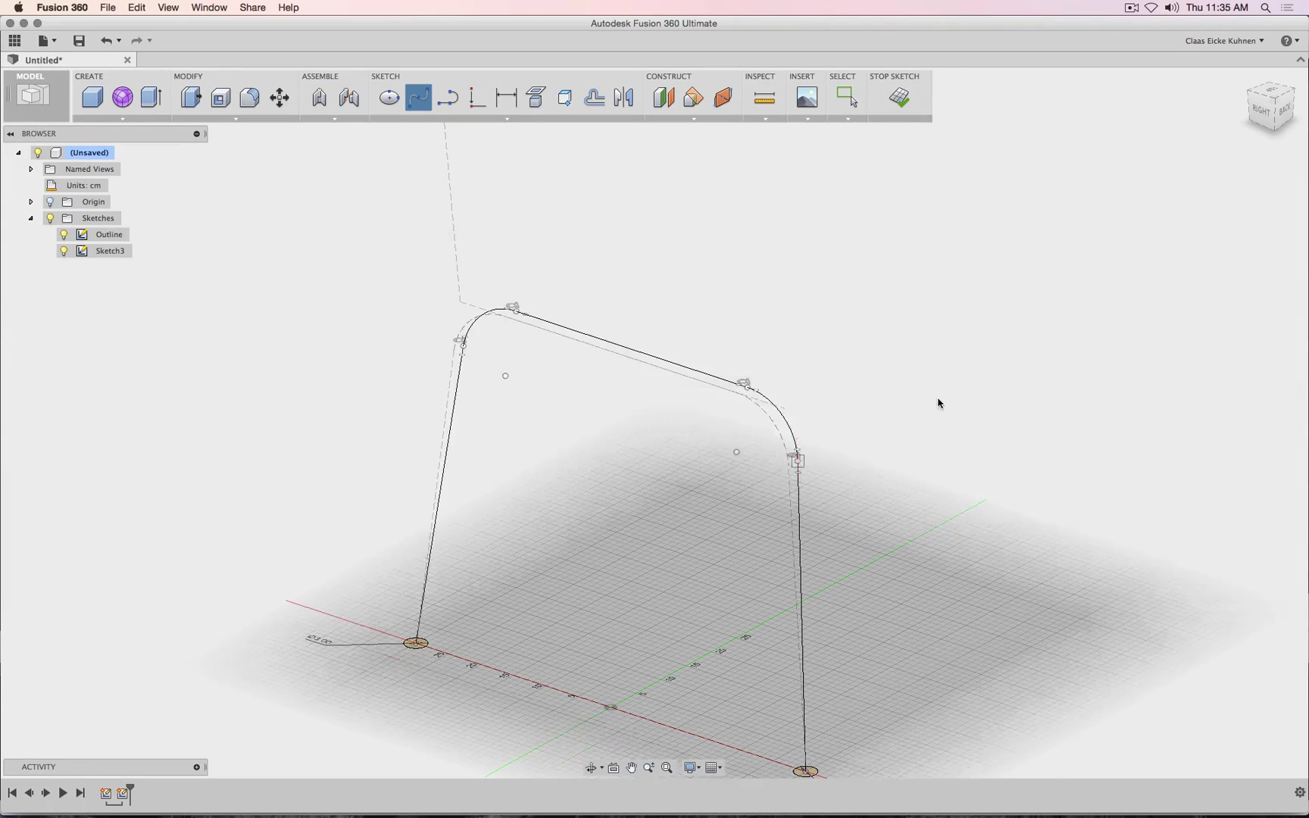
key(Escape)
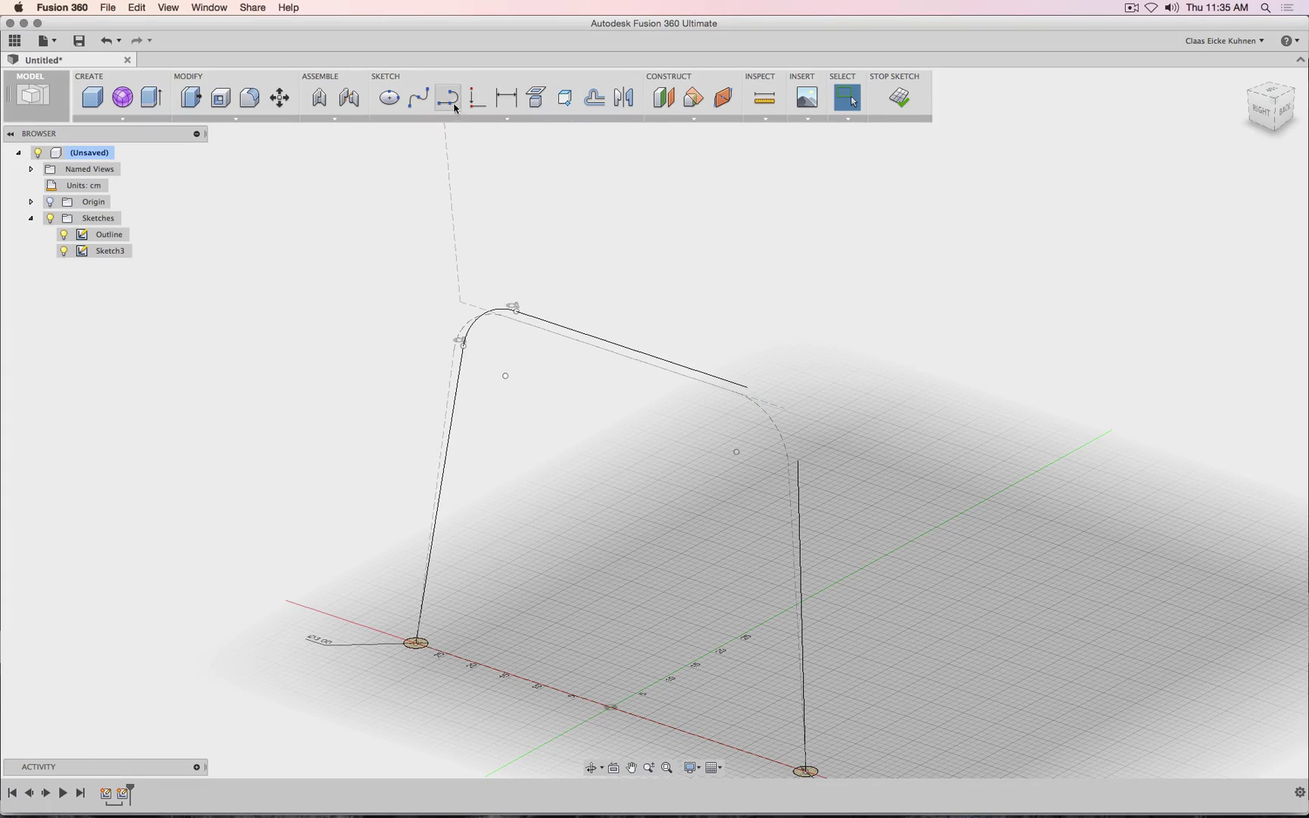
- Draw a straight two-point spline from the top line's right end to the upper end of the right leg
click(418, 97)
click(748, 387)
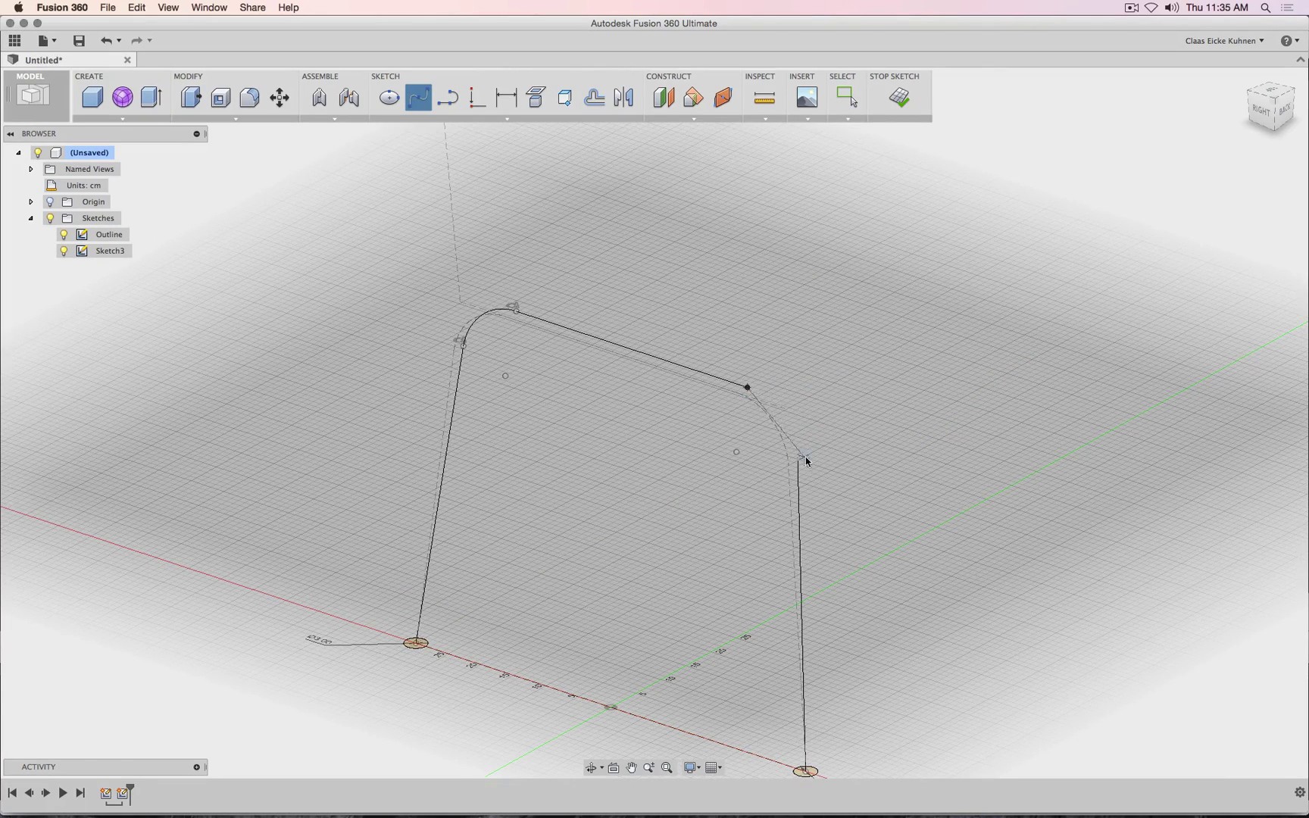
click(797, 463)
click(816, 446)
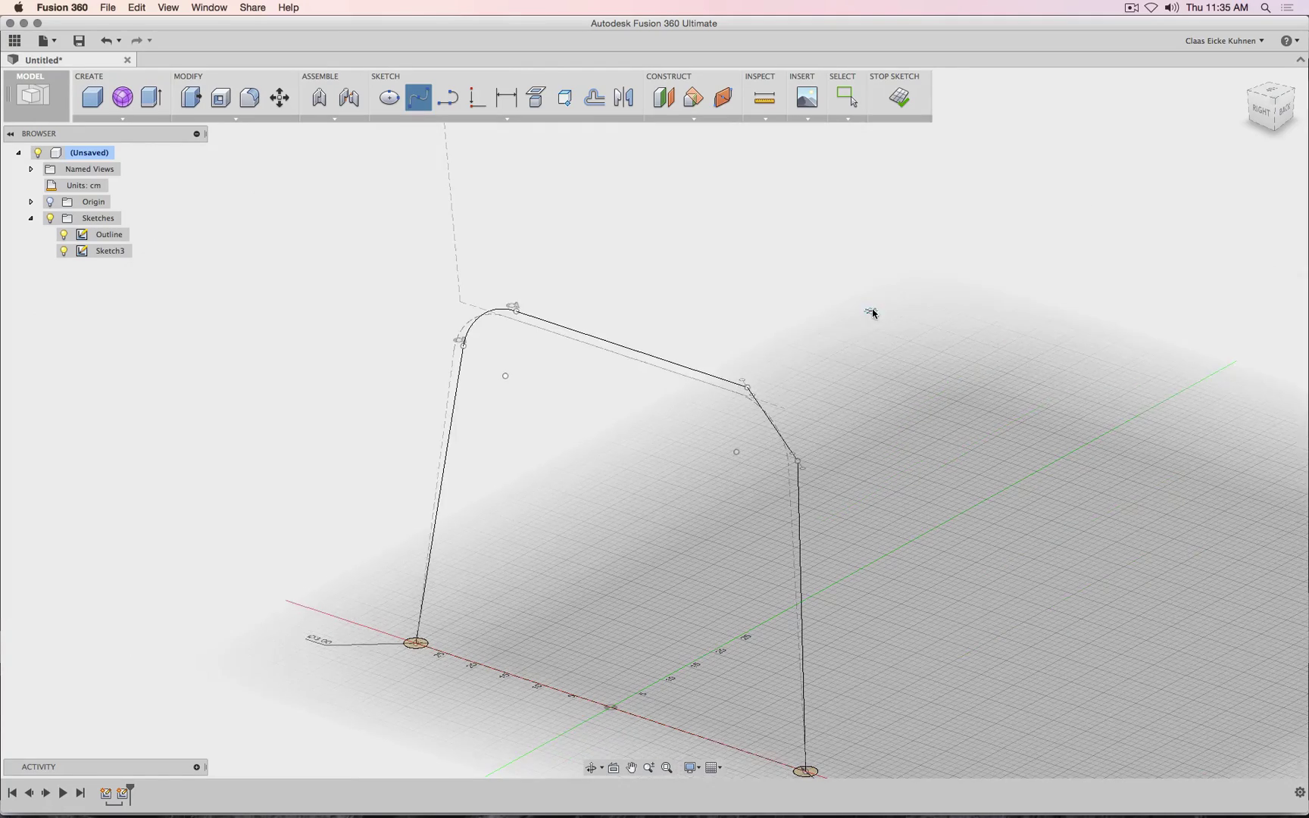
- Apply tangent constraints between the right corner spline and both the top line and the right leg
scroll(871, 330, up, 5)
click(477, 97)
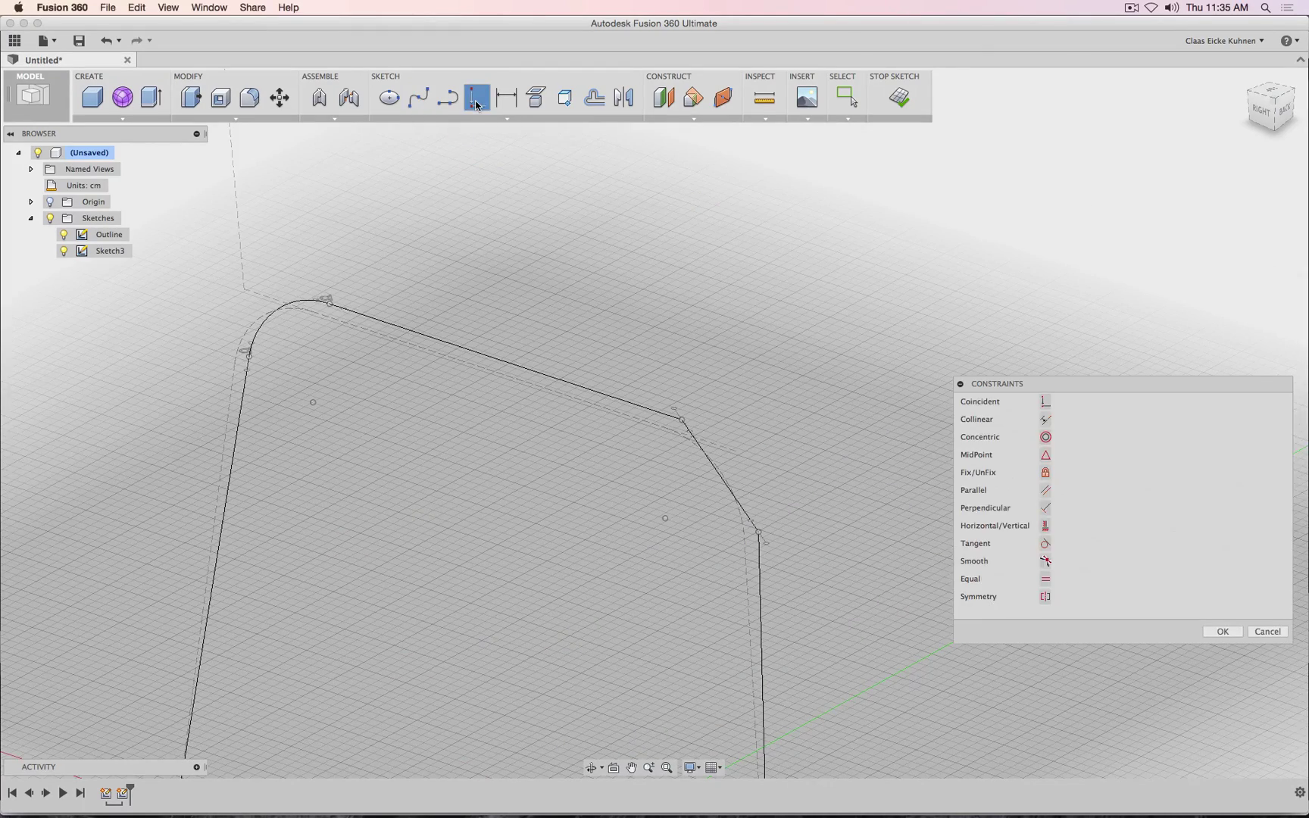
click(1048, 548)
click(695, 440)
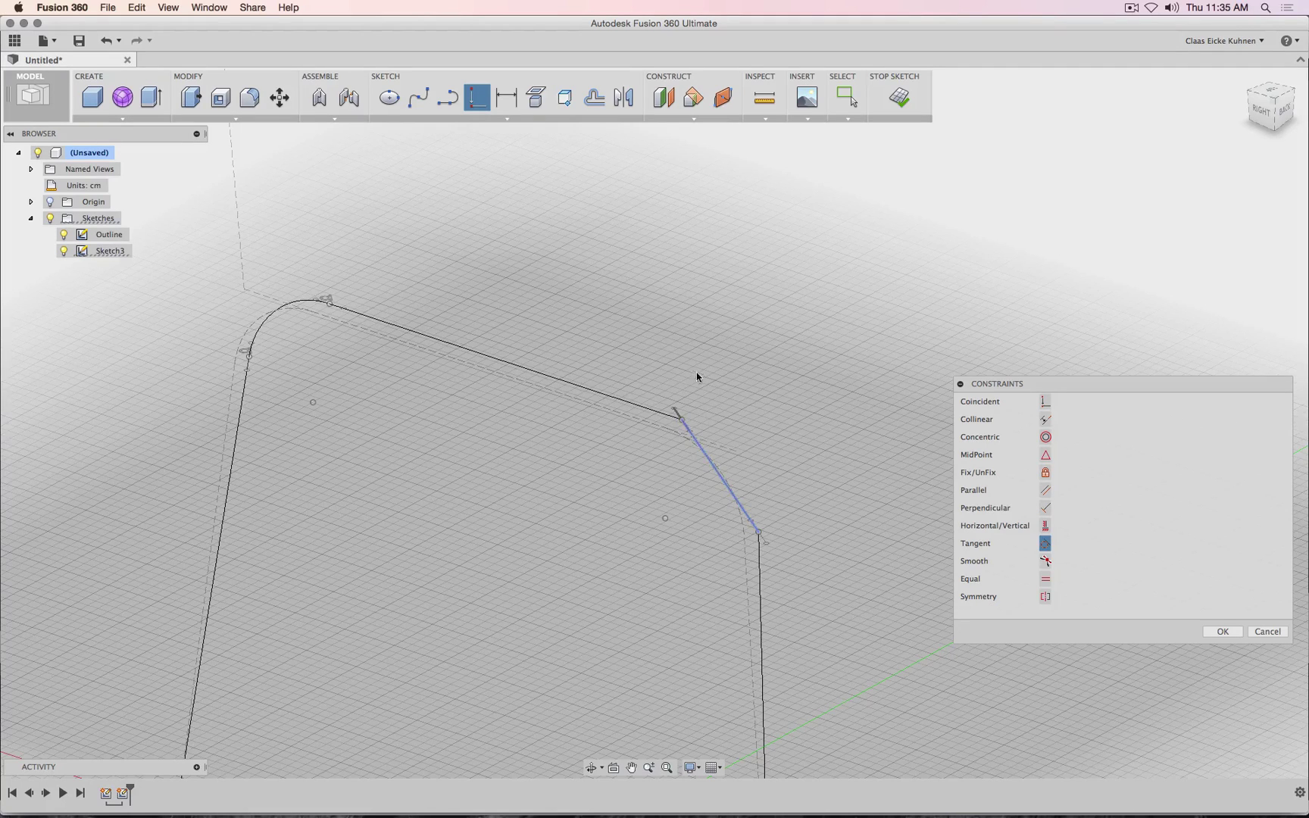
click(669, 413)
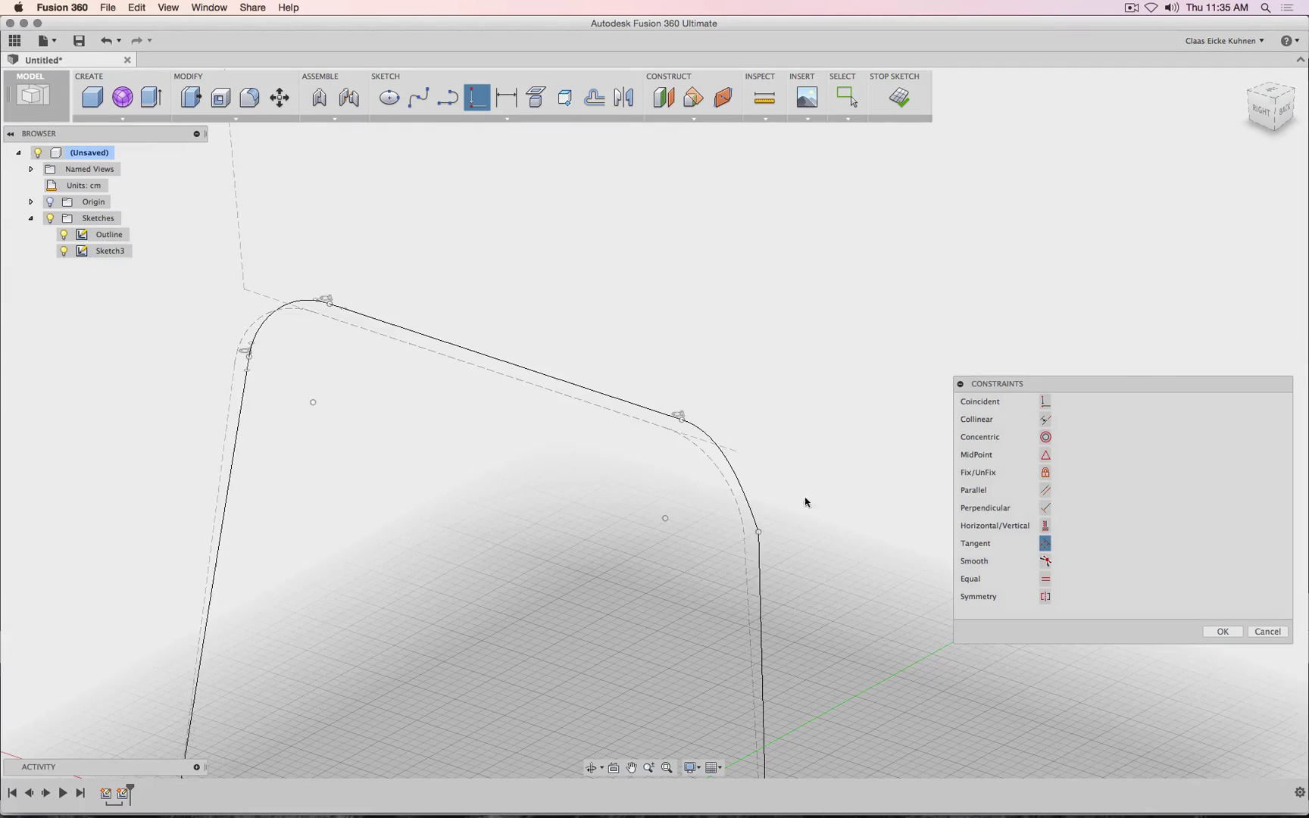
click(762, 554)
click(1207, 636)
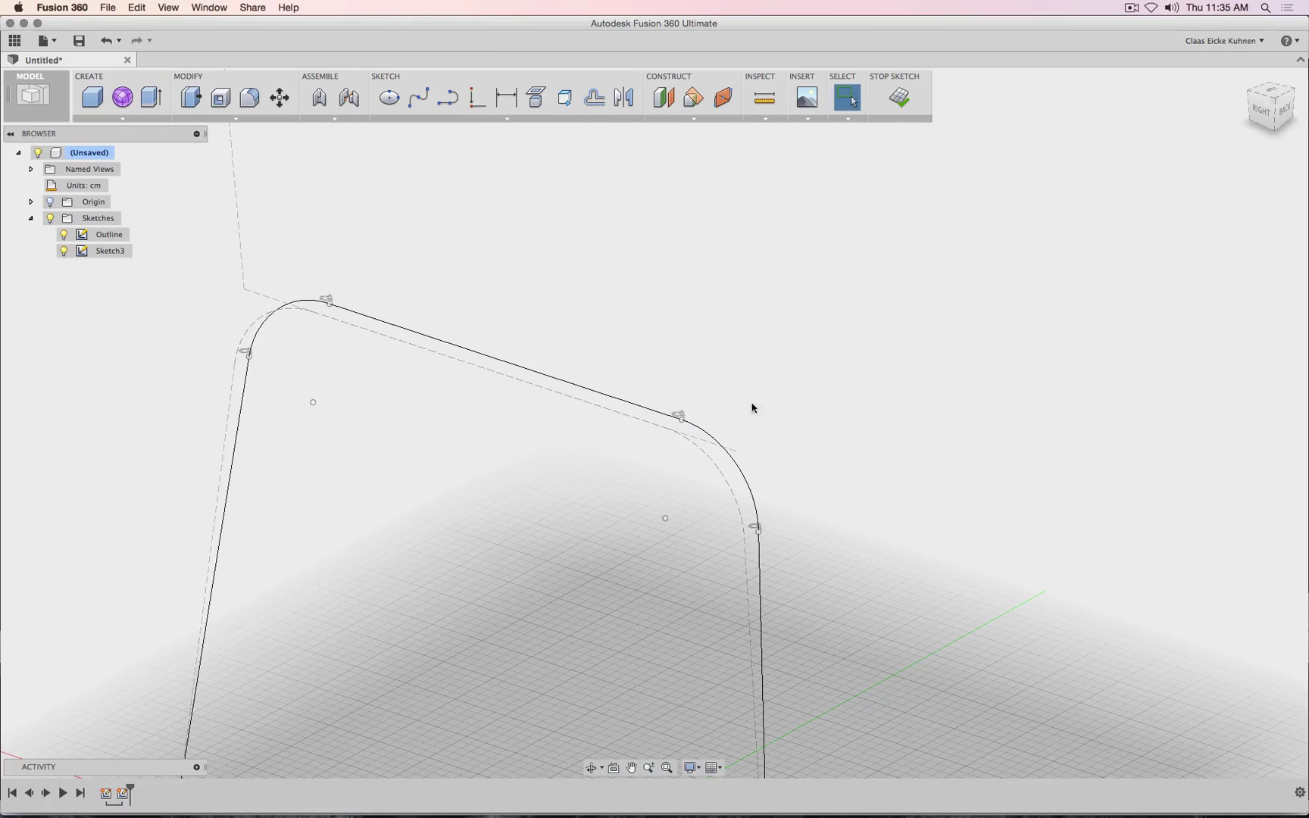
- Hide the Outline sketch and finish editing the frame path sketch
click(64, 234)
scroll(825, 395, down, 5)
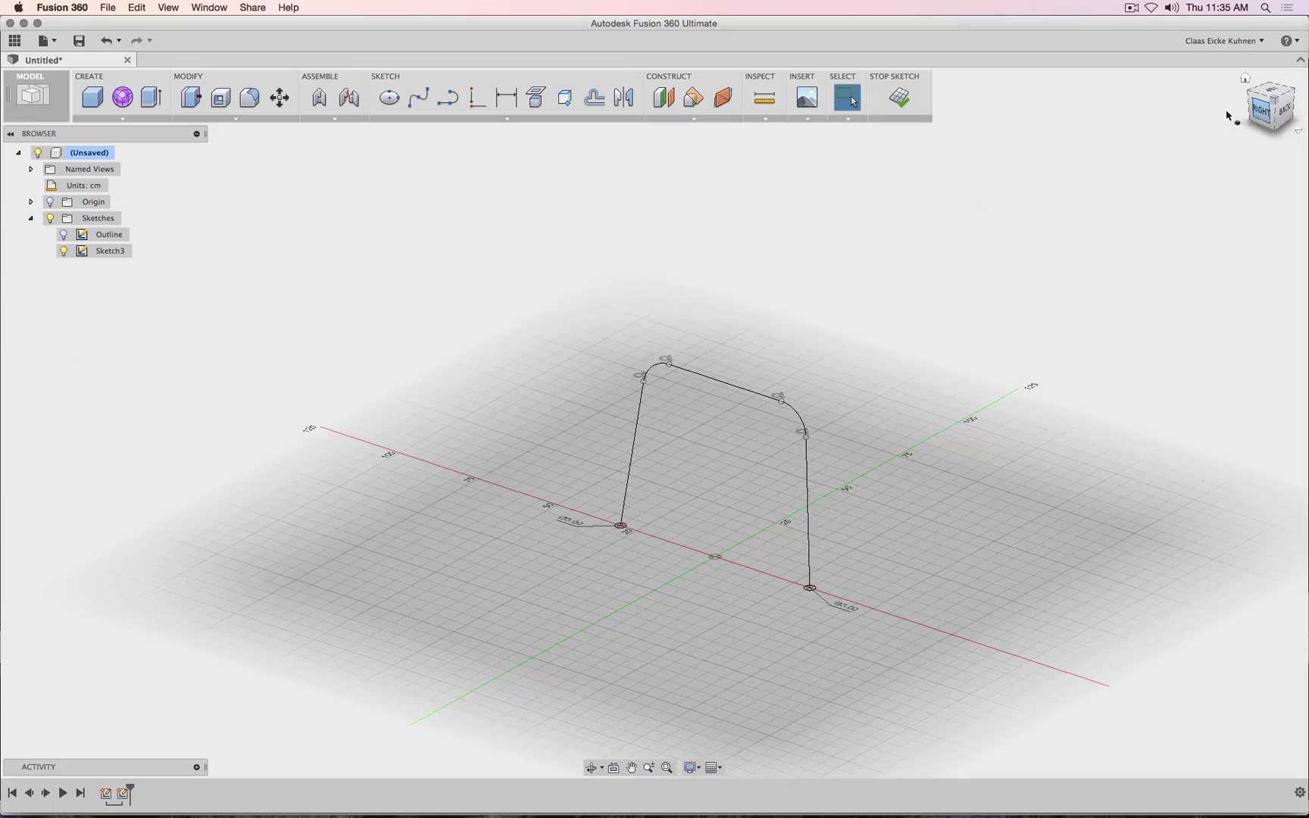
click(1283, 110)
click(1264, 117)
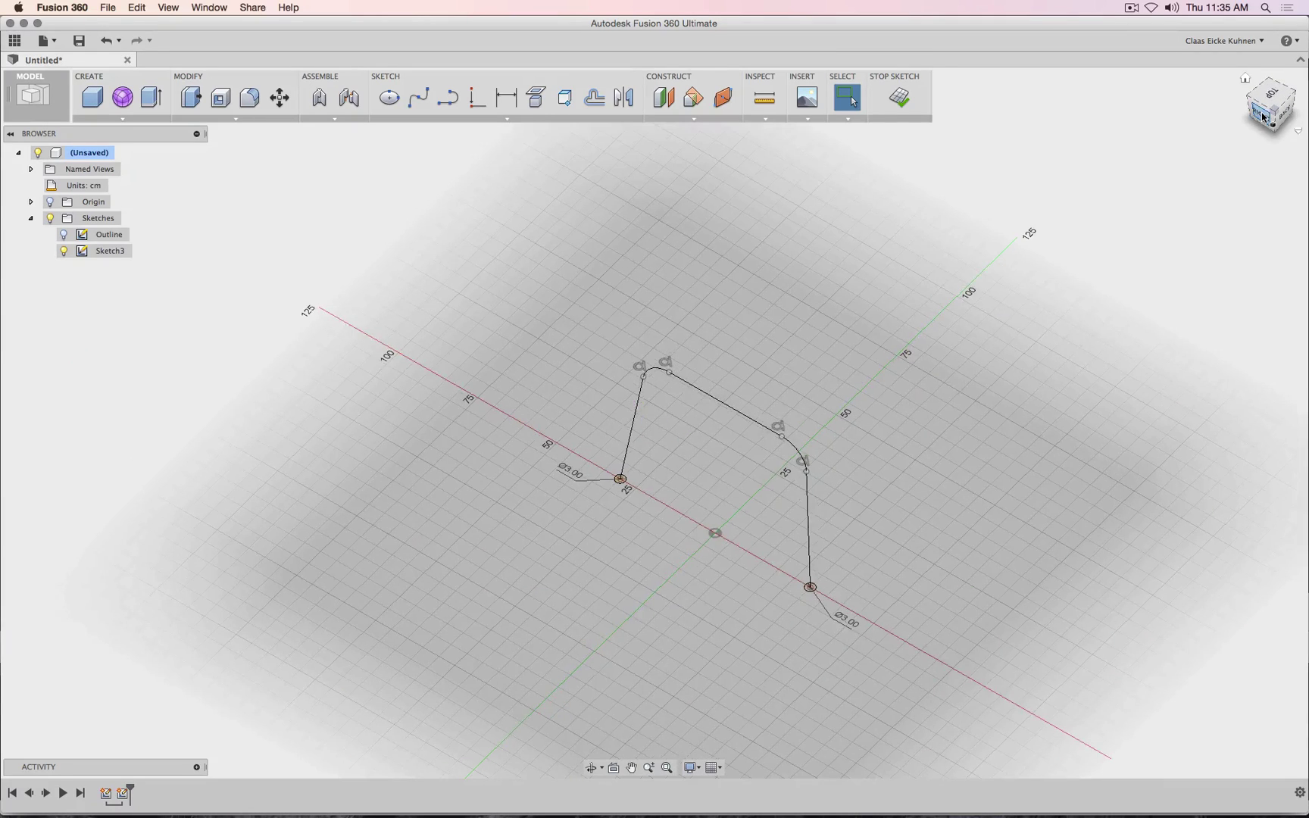
click(897, 107)
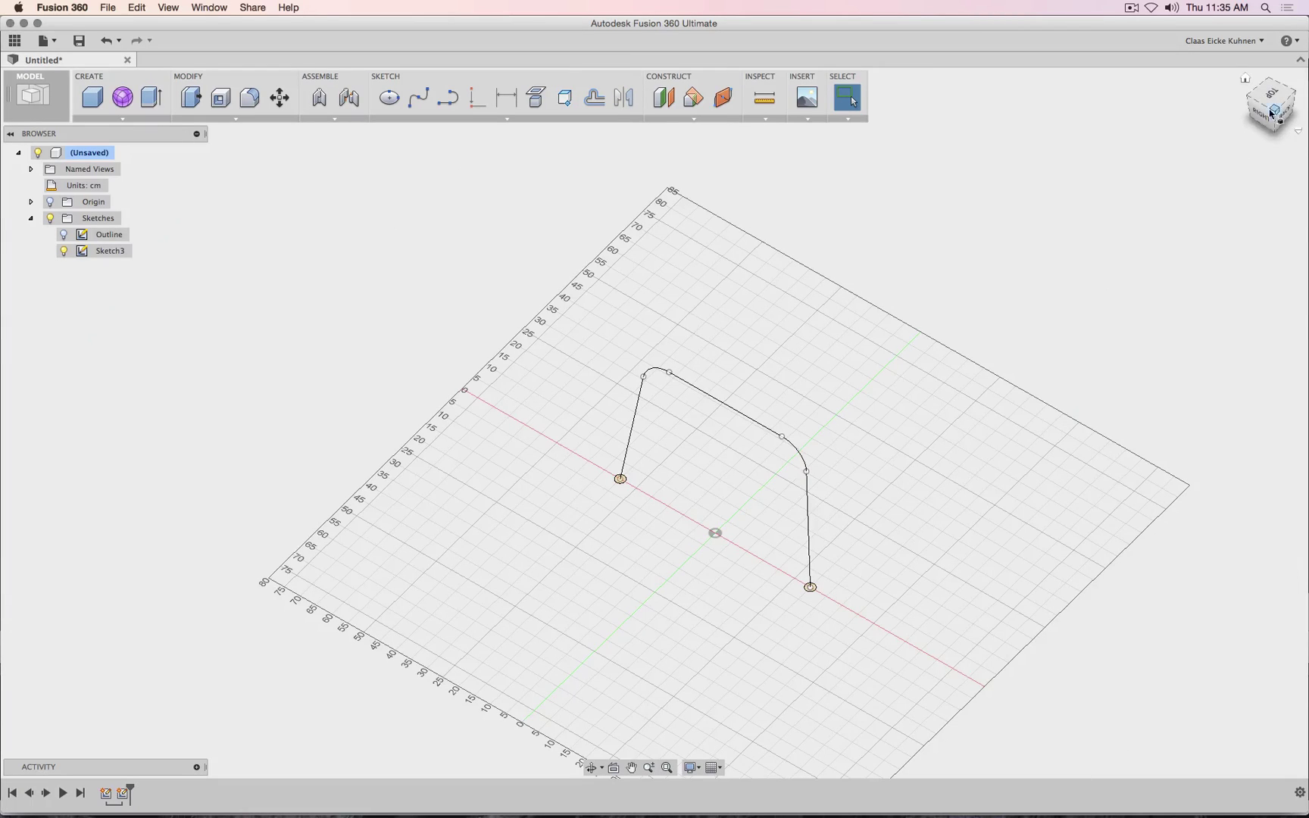
- In the Patch workspace, loft a new body between the two base circles, using the connected frame path as the centerline
mouse_move(1271, 113)
mouse_down()
mouse_move(1221, 70)
mouse_move(1271, 113)
mouse_up()
click(44, 96)
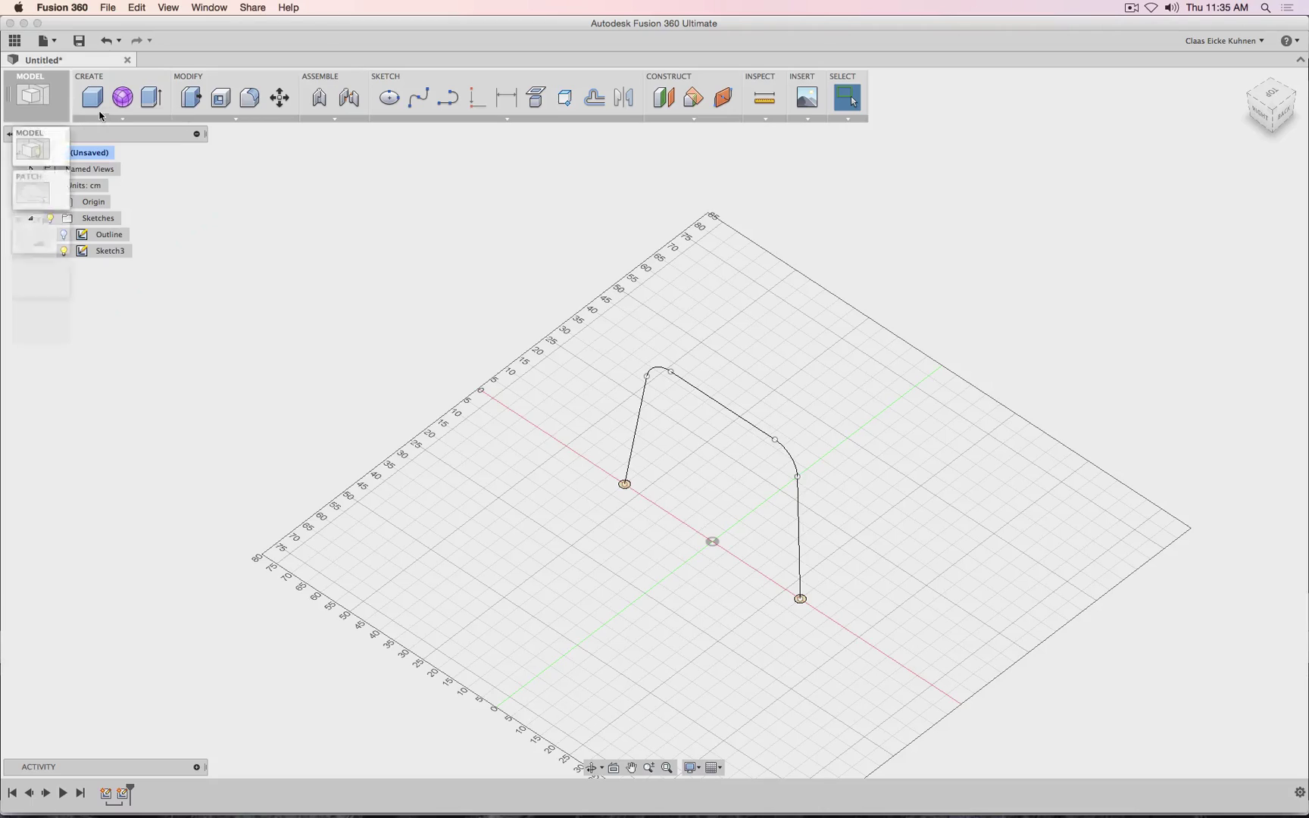
click(41, 185)
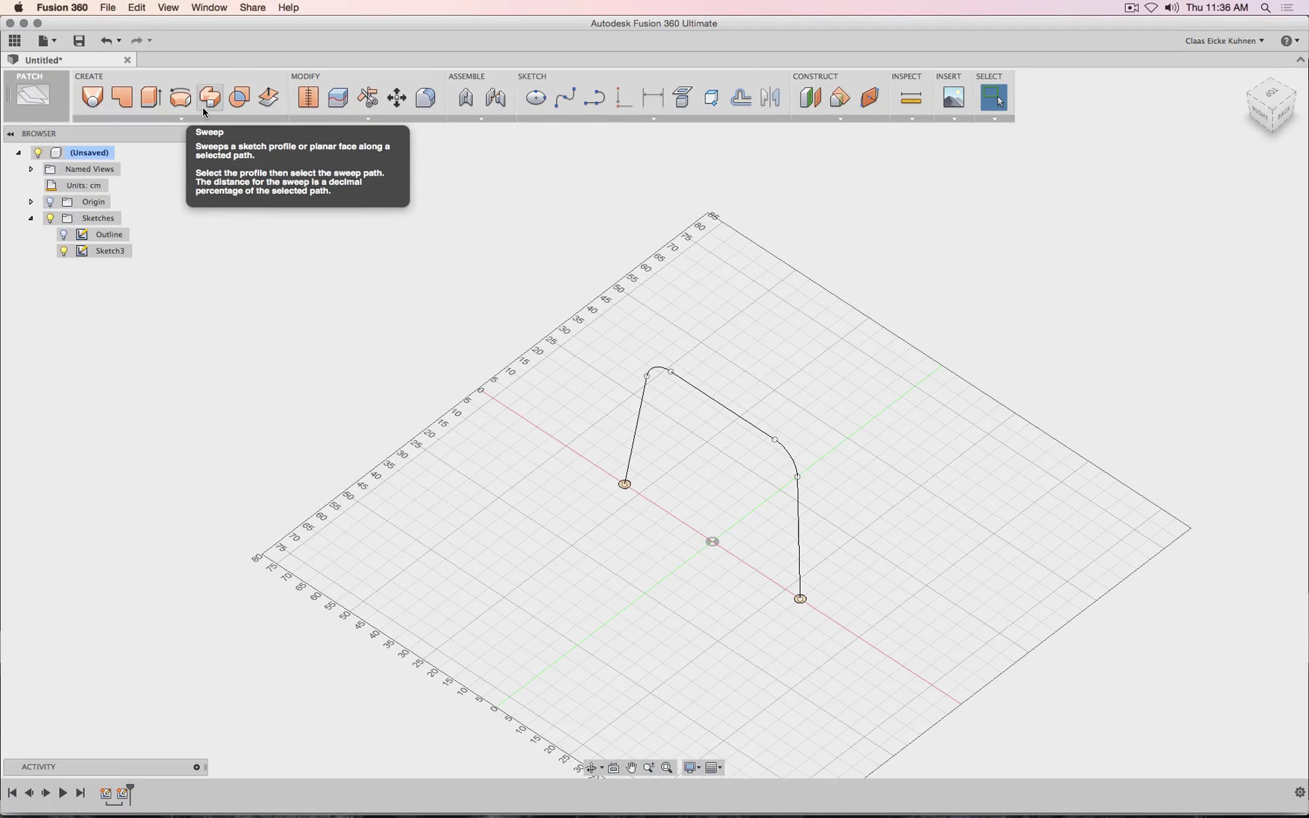
click(91, 106)
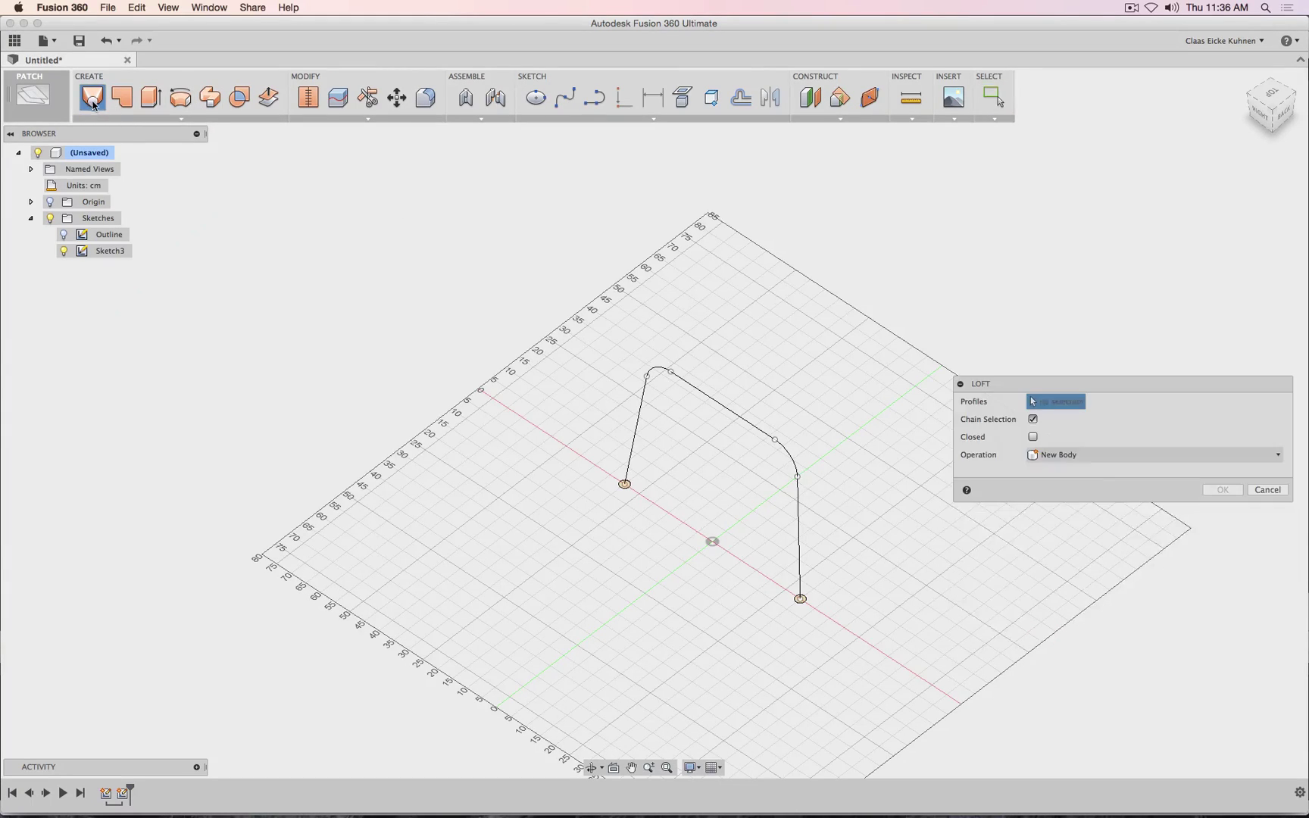
click(624, 485)
click(801, 602)
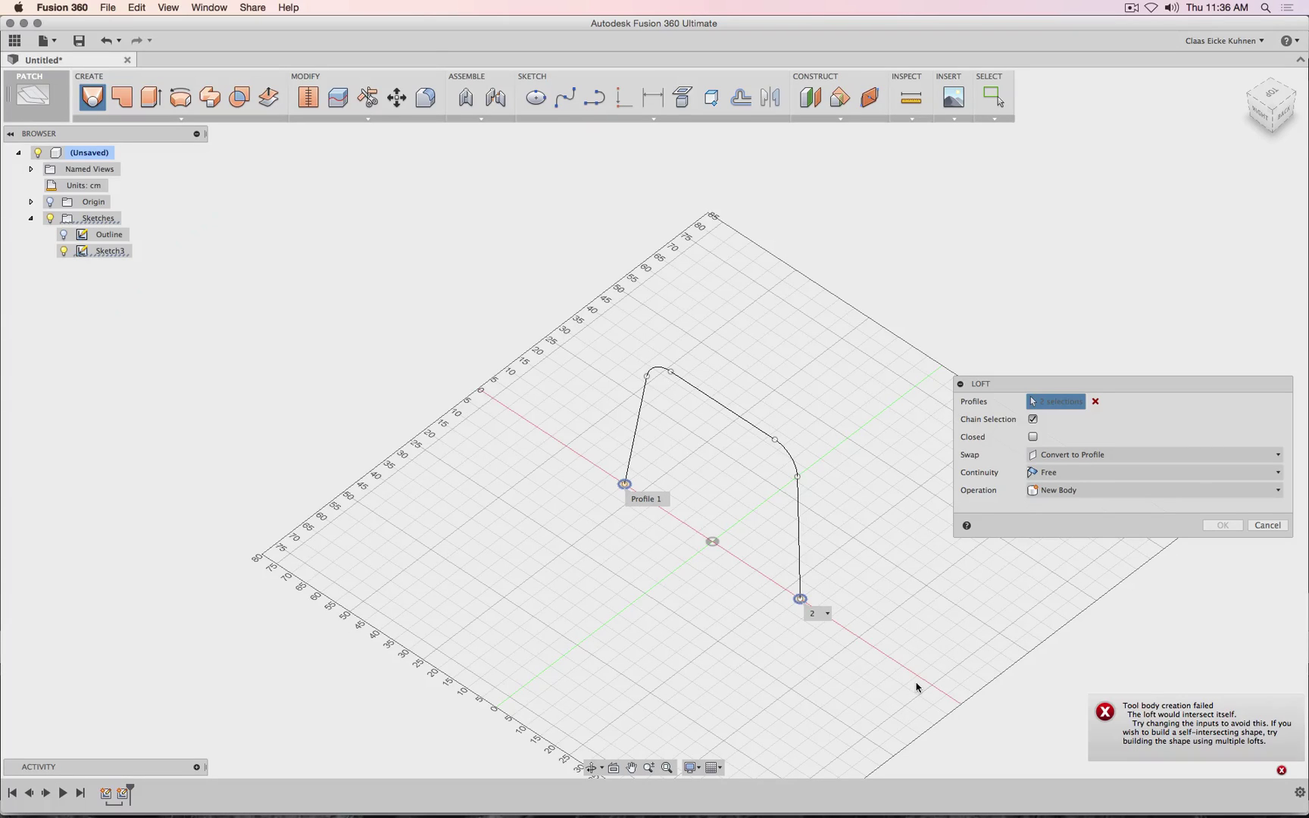
click(643, 407)
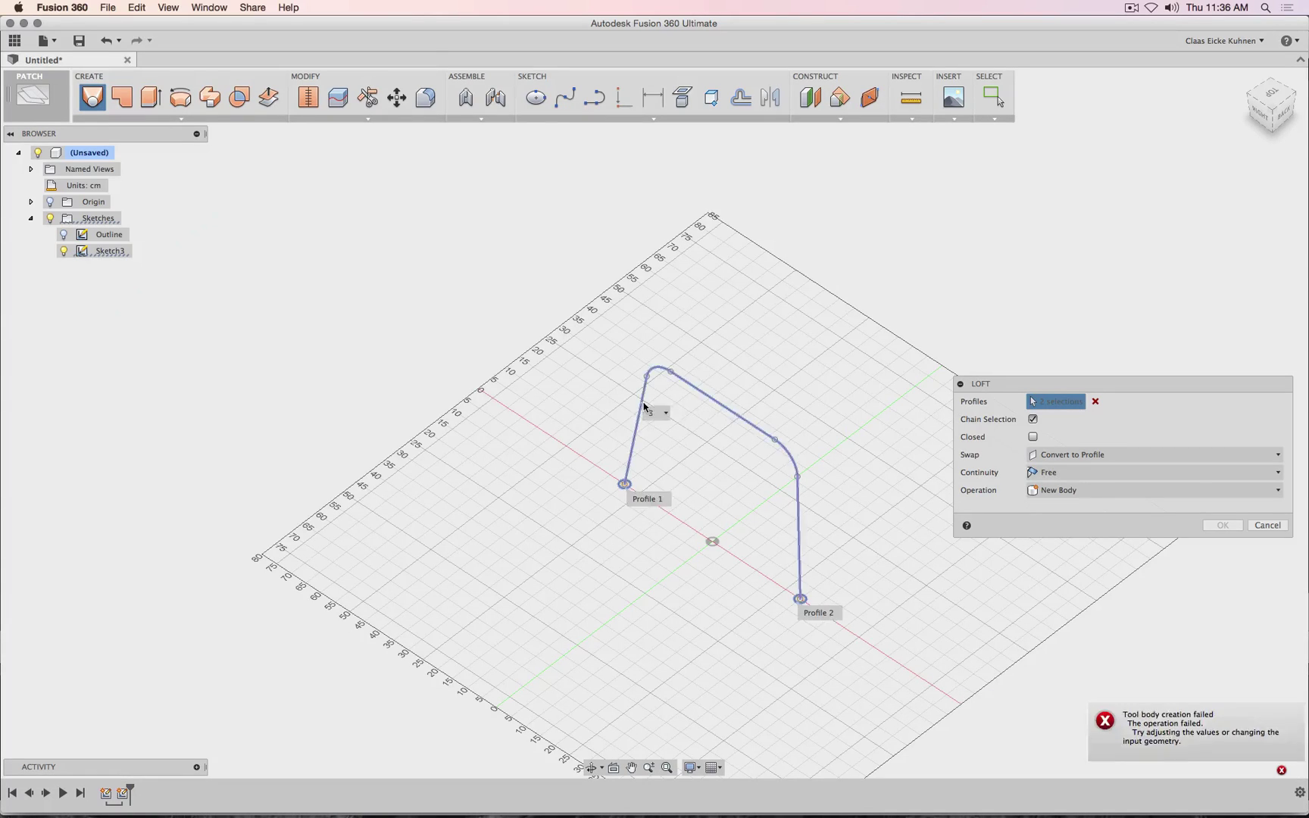
click(1067, 461)
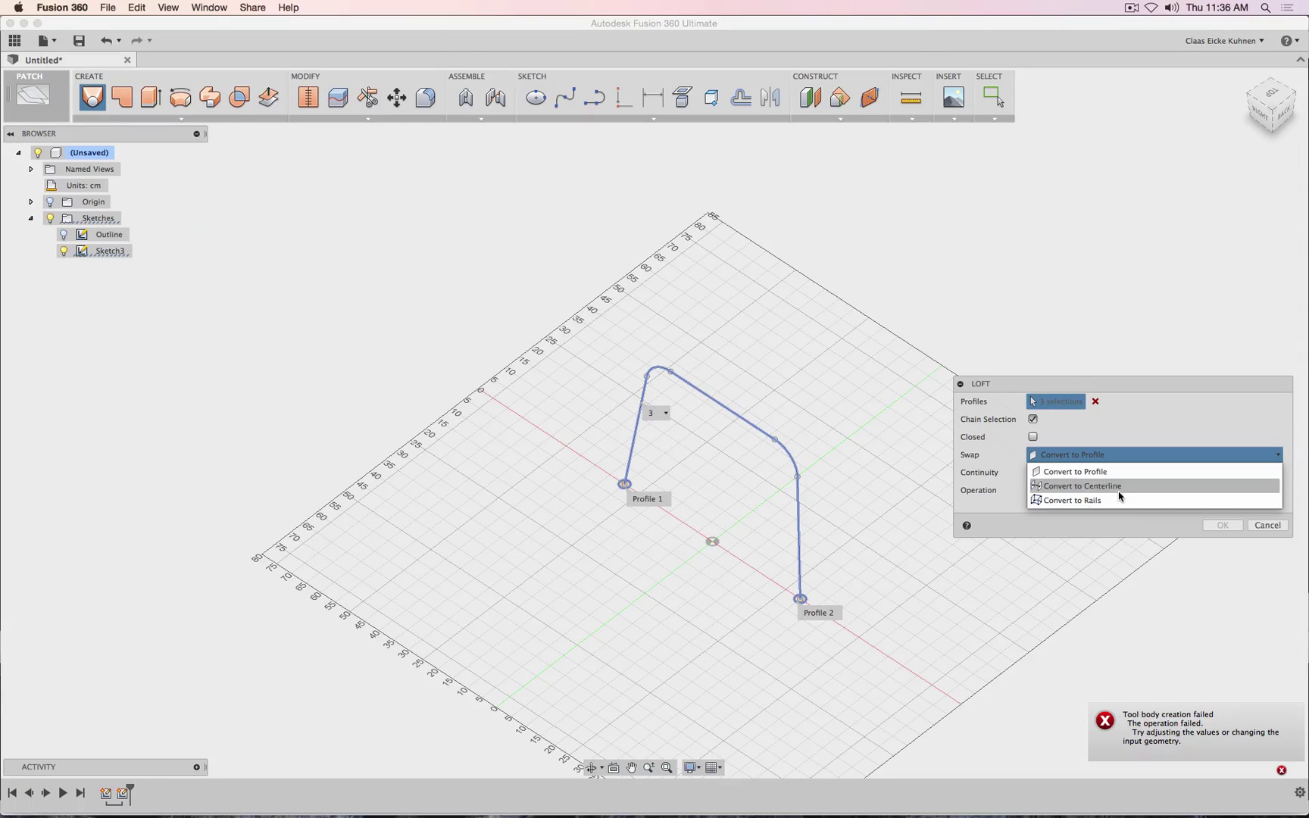
click(1121, 487)
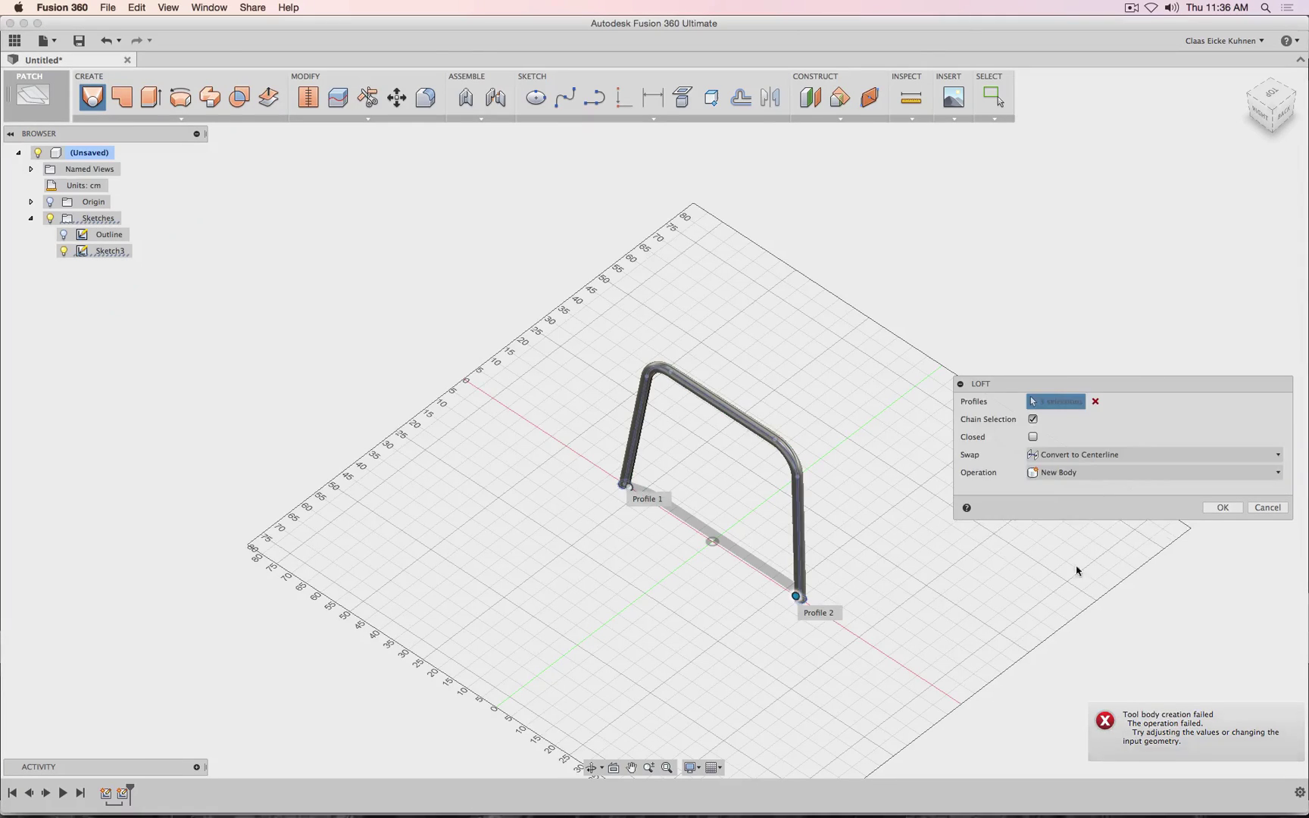
click(1206, 509)
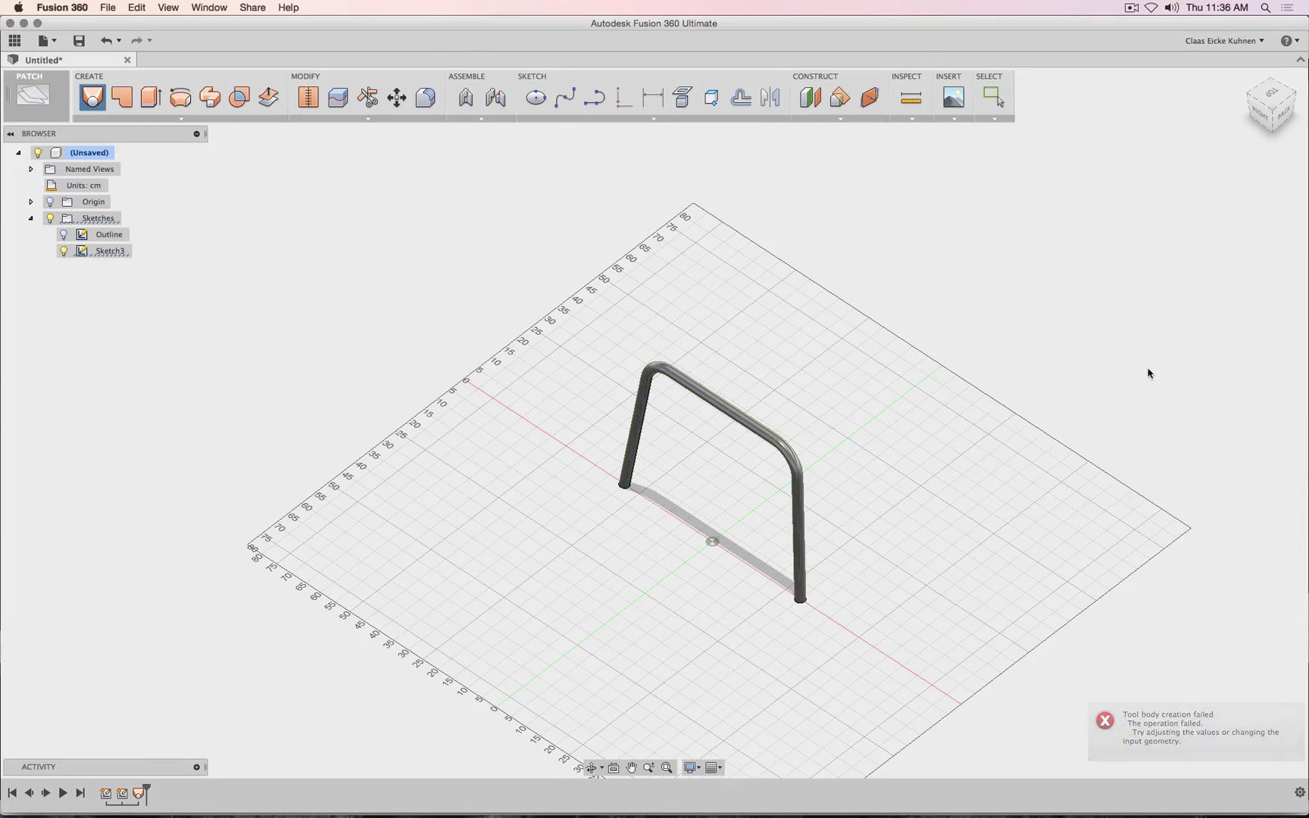
- Examine both rounded corners of the lofted tube up close in the right-side view
click(1263, 119)
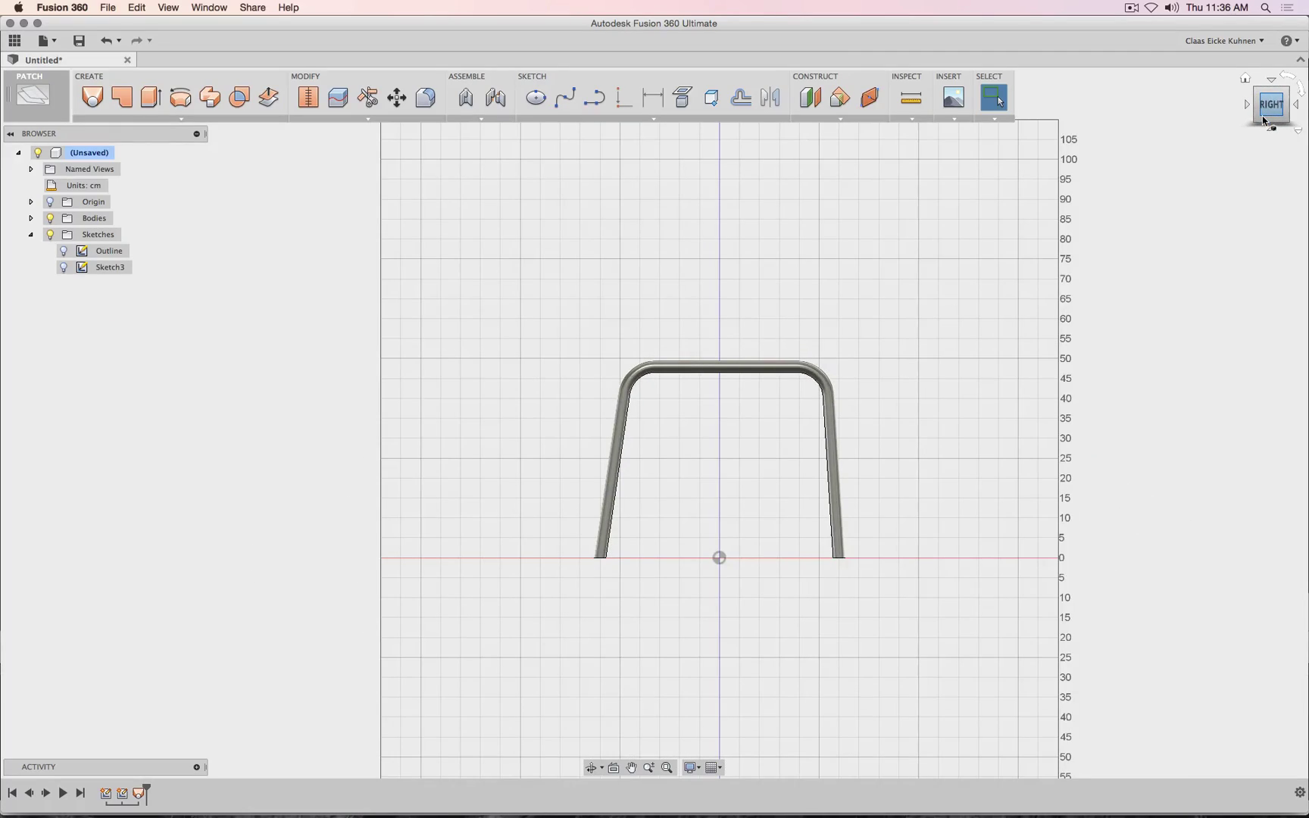
scroll(938, 318, up, 5)
scroll(807, 456, down, 2)
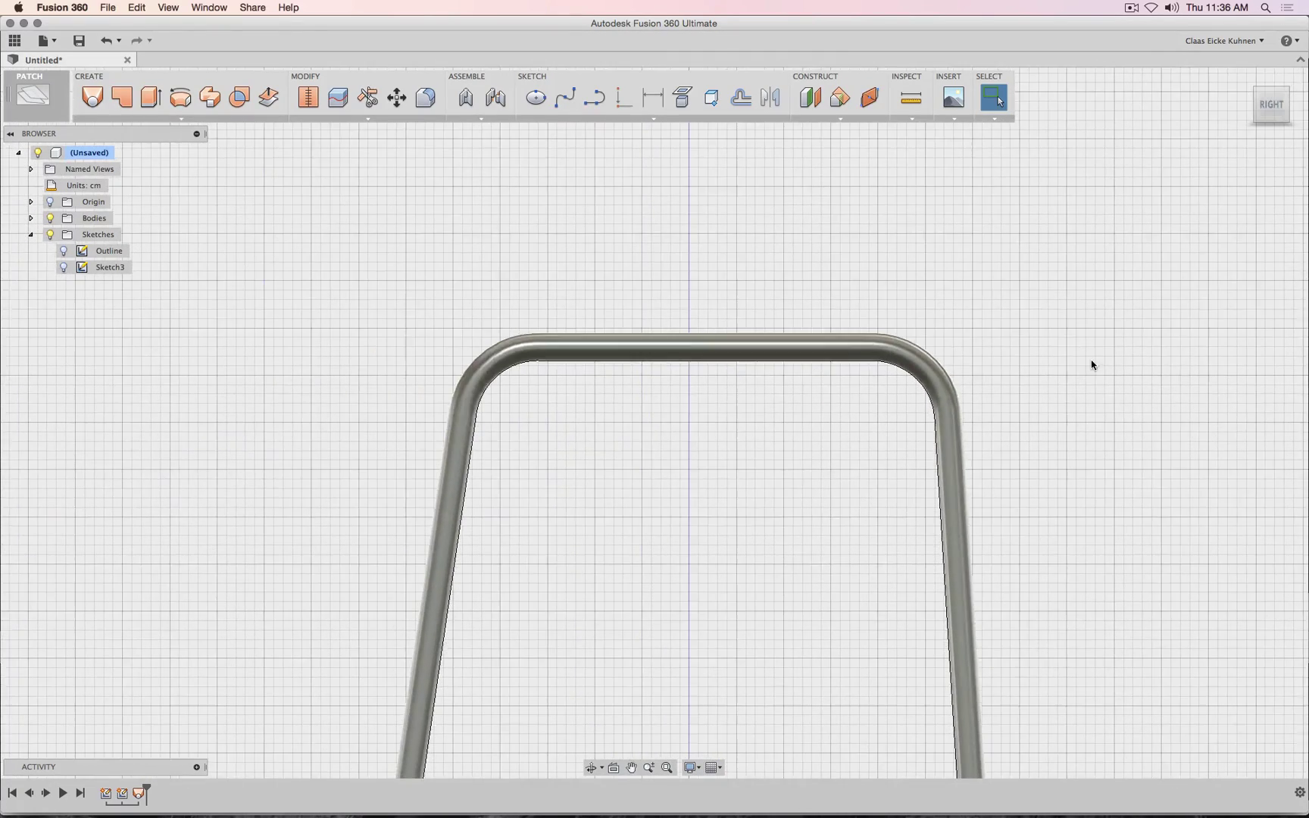
scroll(527, 482, up, 2)
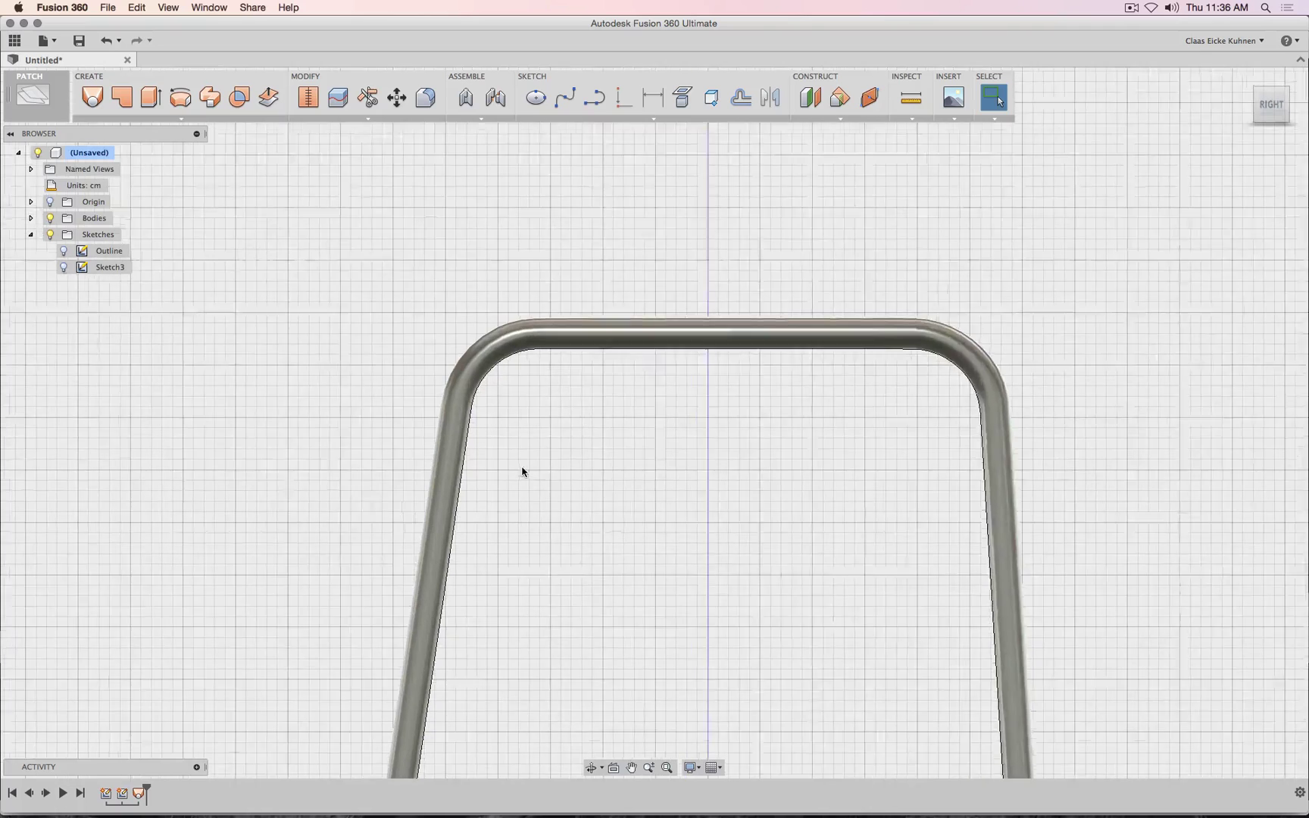
middle_drag(544, 450, 699, 499)
scroll(697, 499, down, 1)
scroll(697, 502, up, 2)
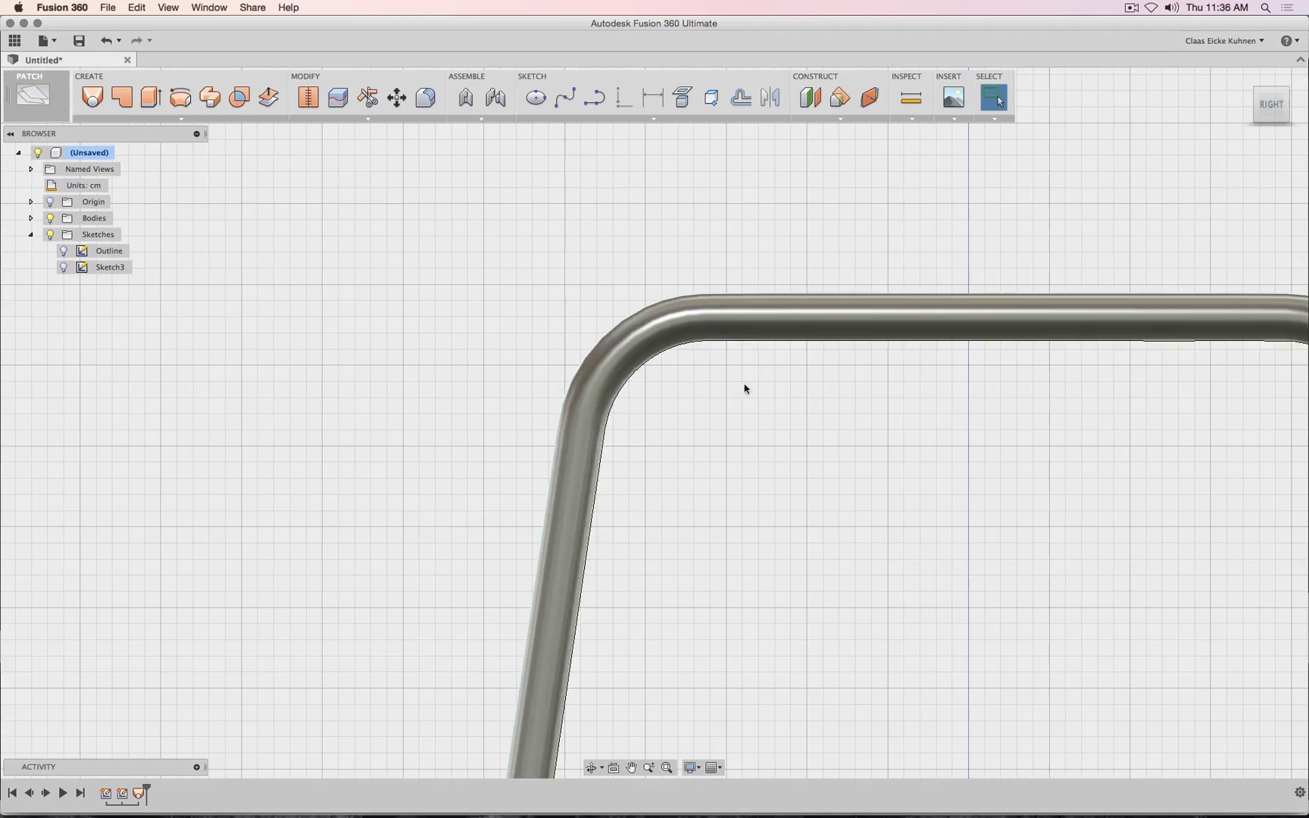
scroll(882, 454, down, 5)
middle_drag(1061, 494, 753, 459)
scroll(859, 456, up, 4)
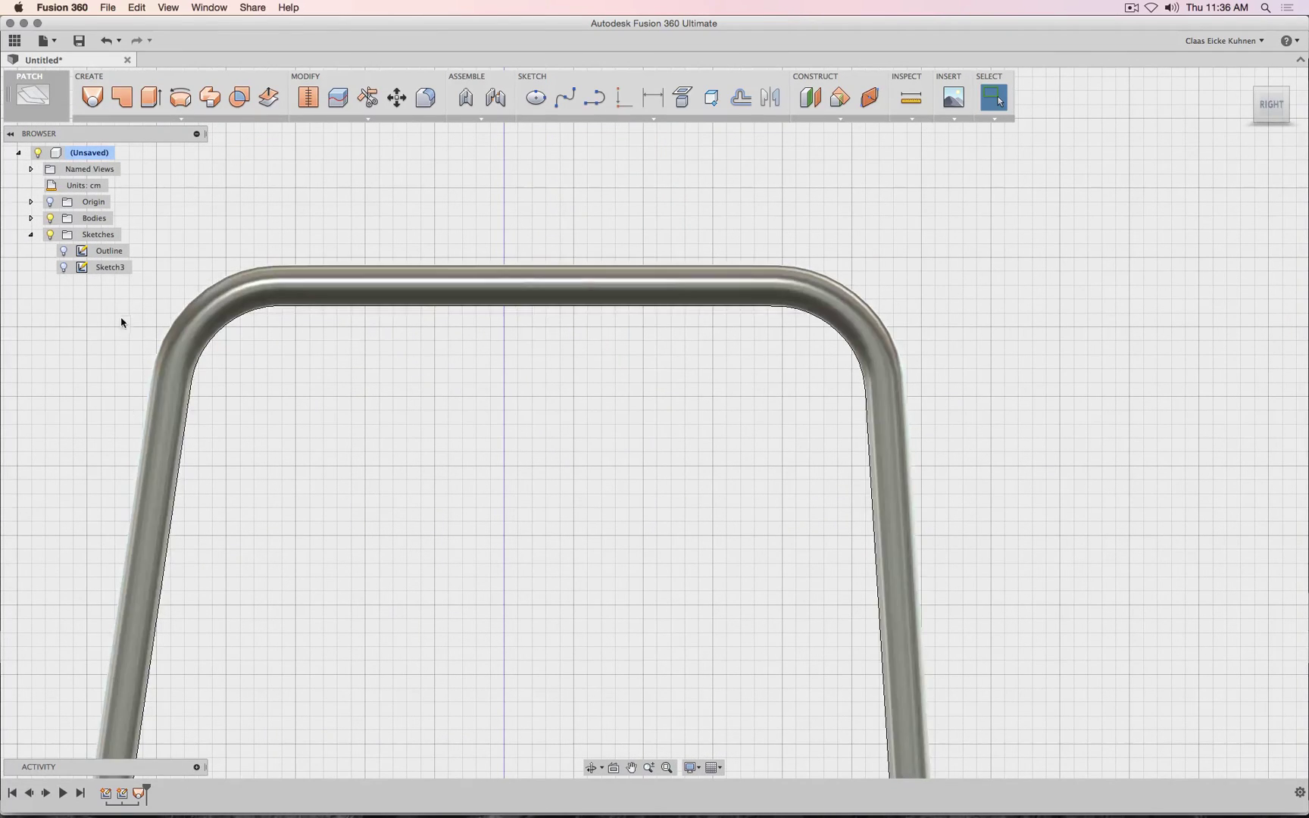
- Rename Sketch3 as Leg and open it for editing
click(106, 267)
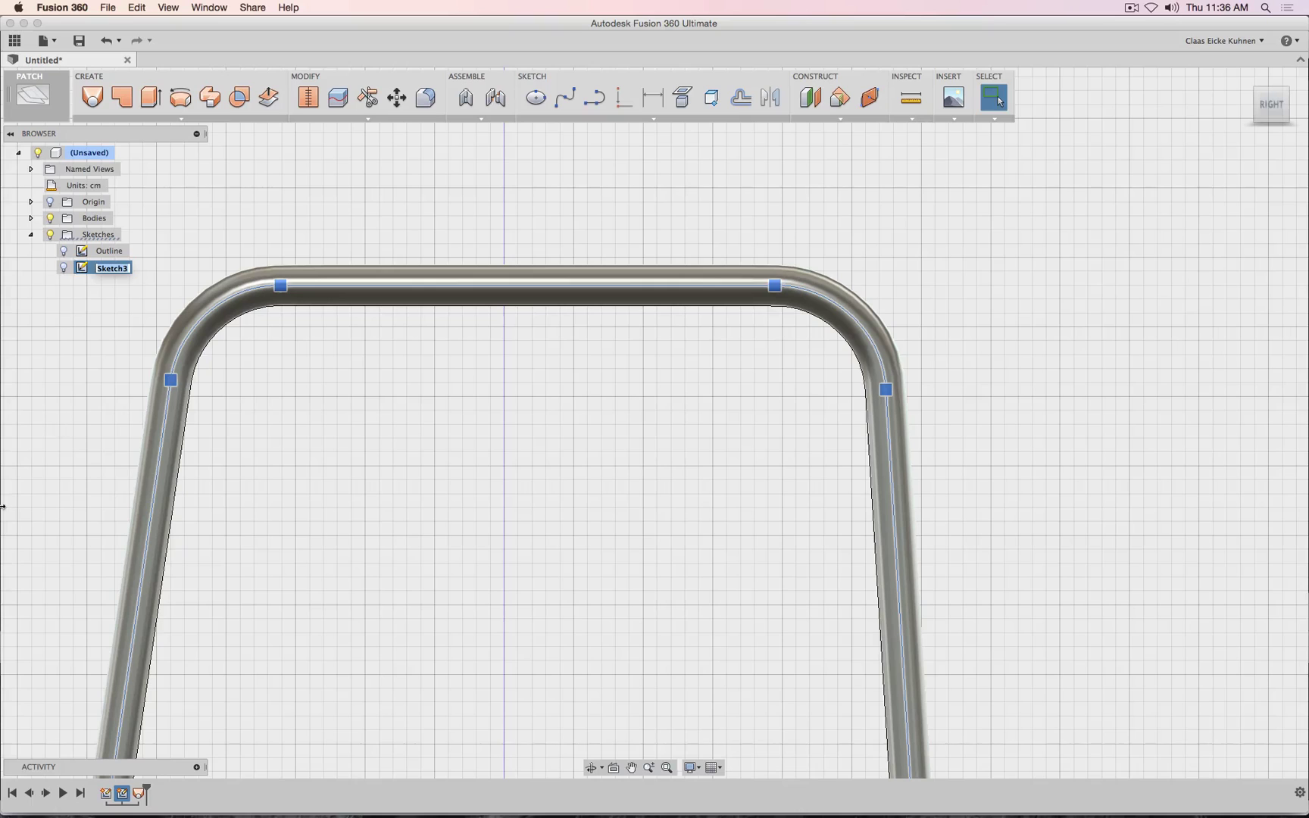
text(Leg)
key(Return)
right_click(103, 268)
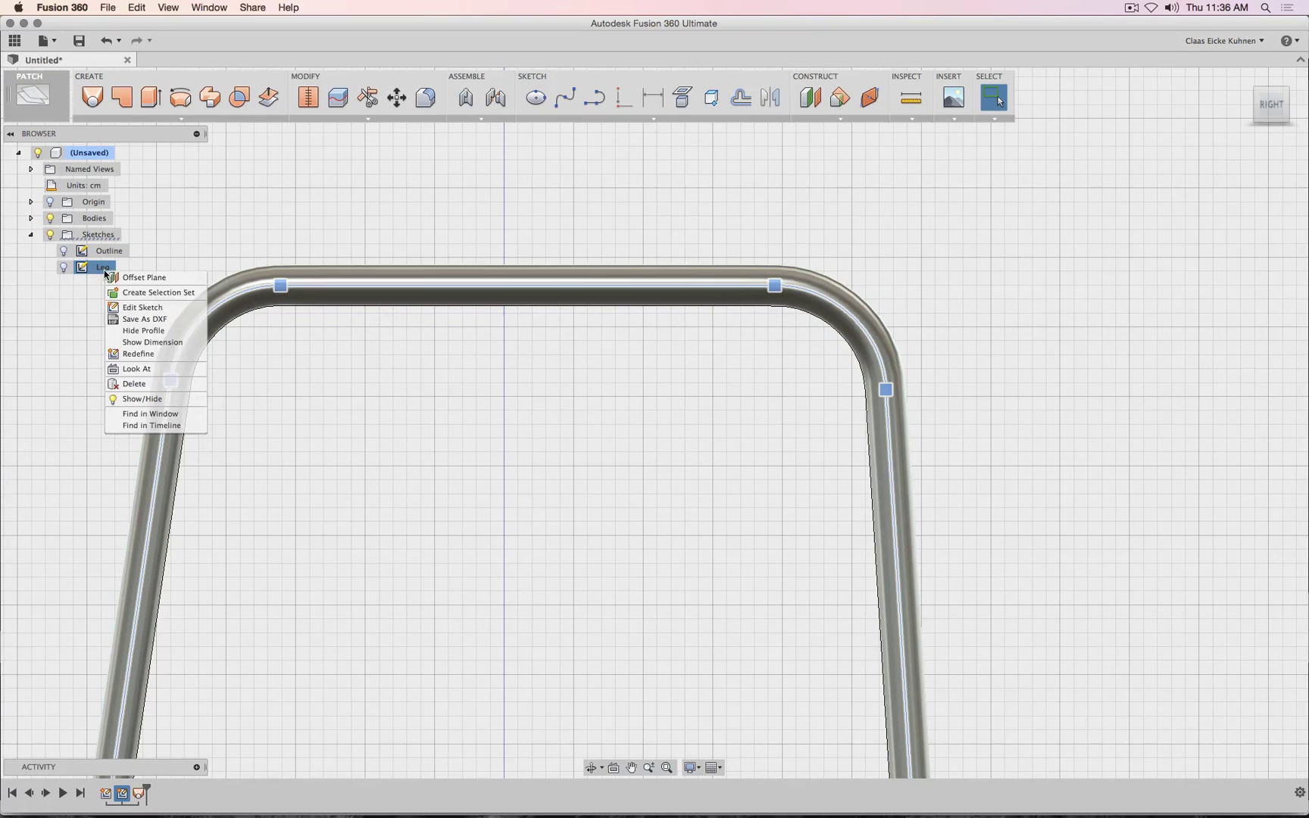
click(157, 308)
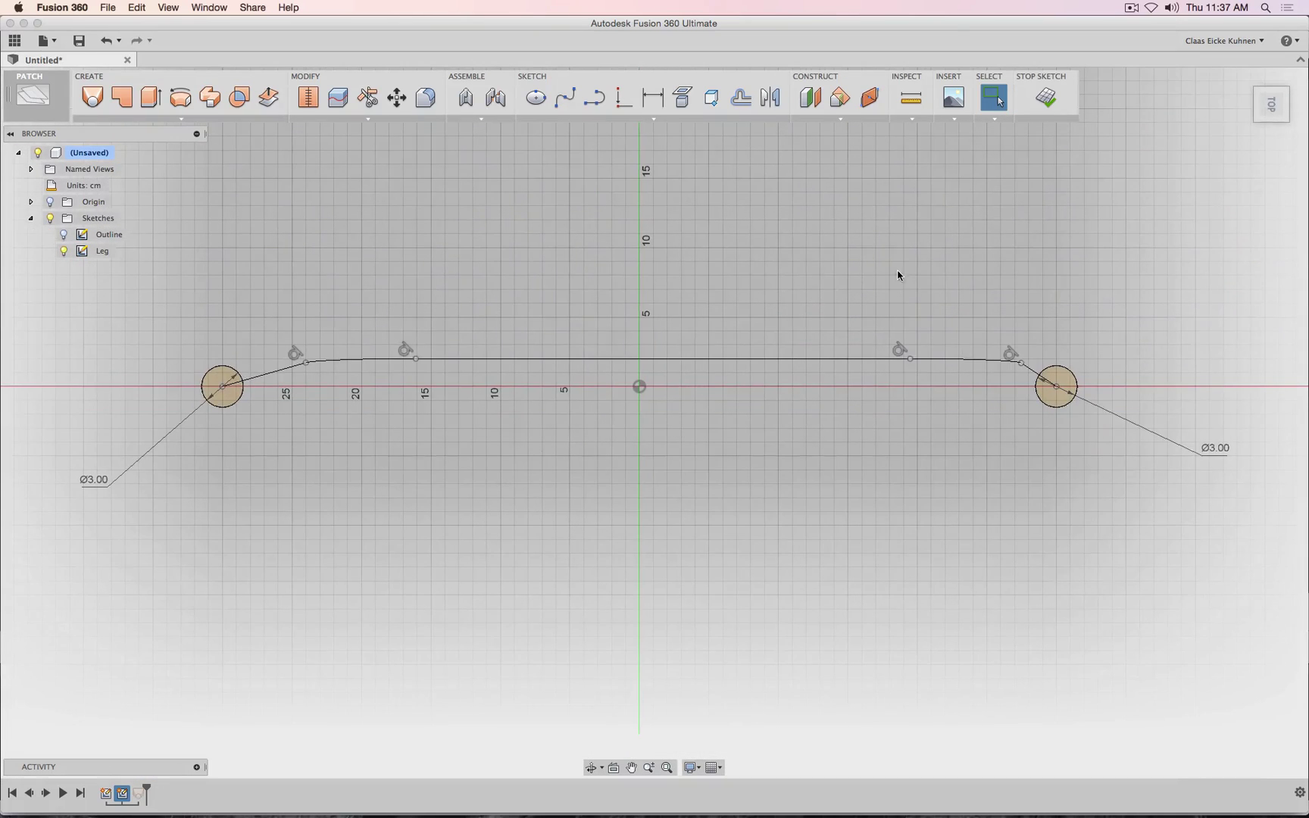
- Examine the left corner spline and how it meets the left leg, from the right side and at an angle
click(1275, 134)
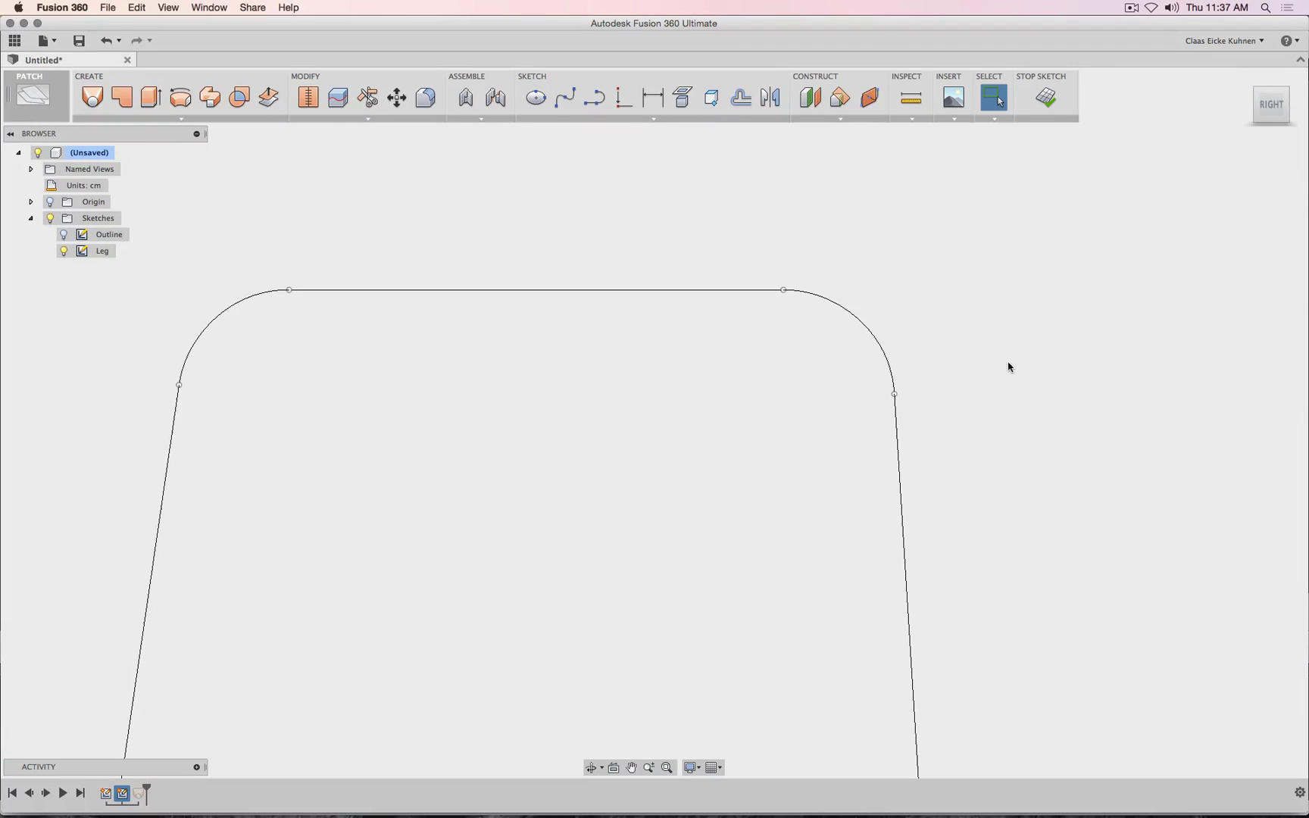
middle_drag(293, 422, 561, 431)
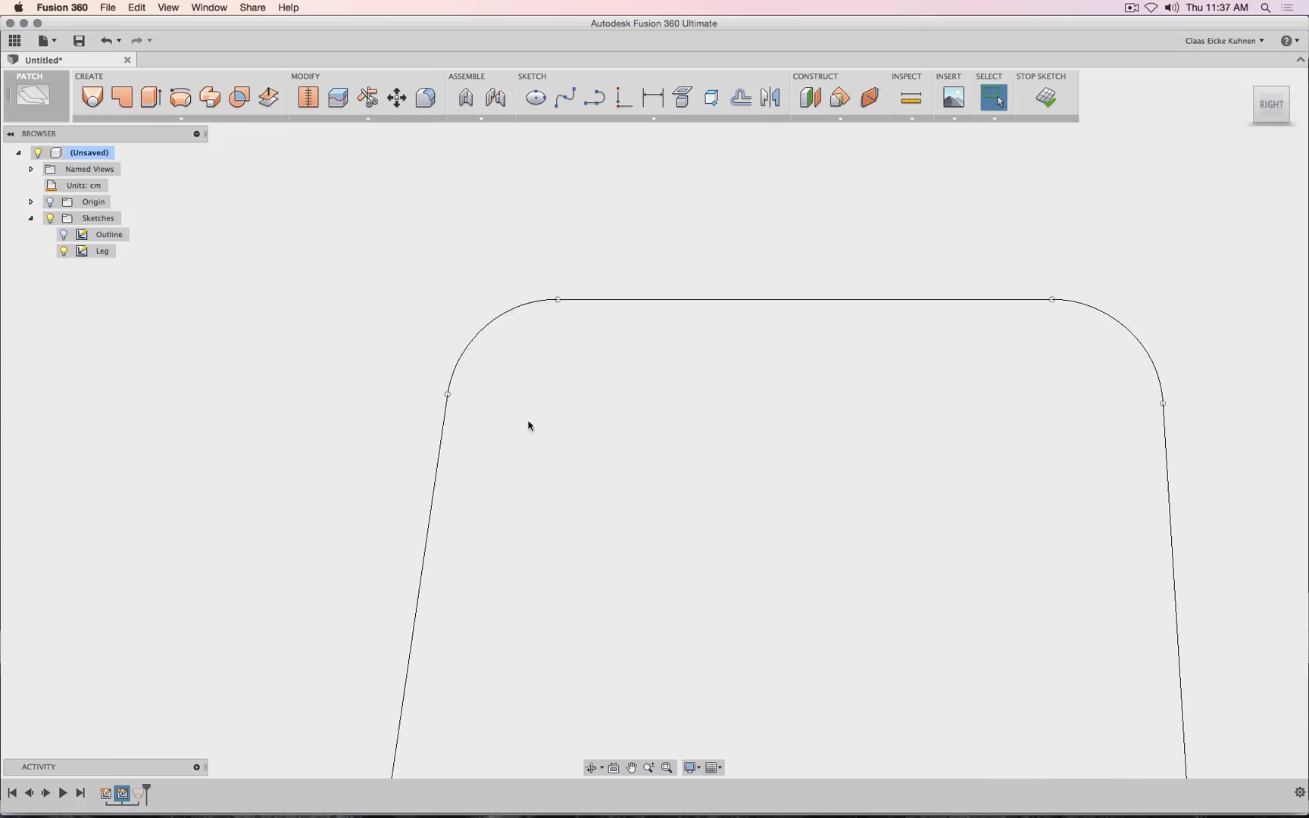
click(450, 377)
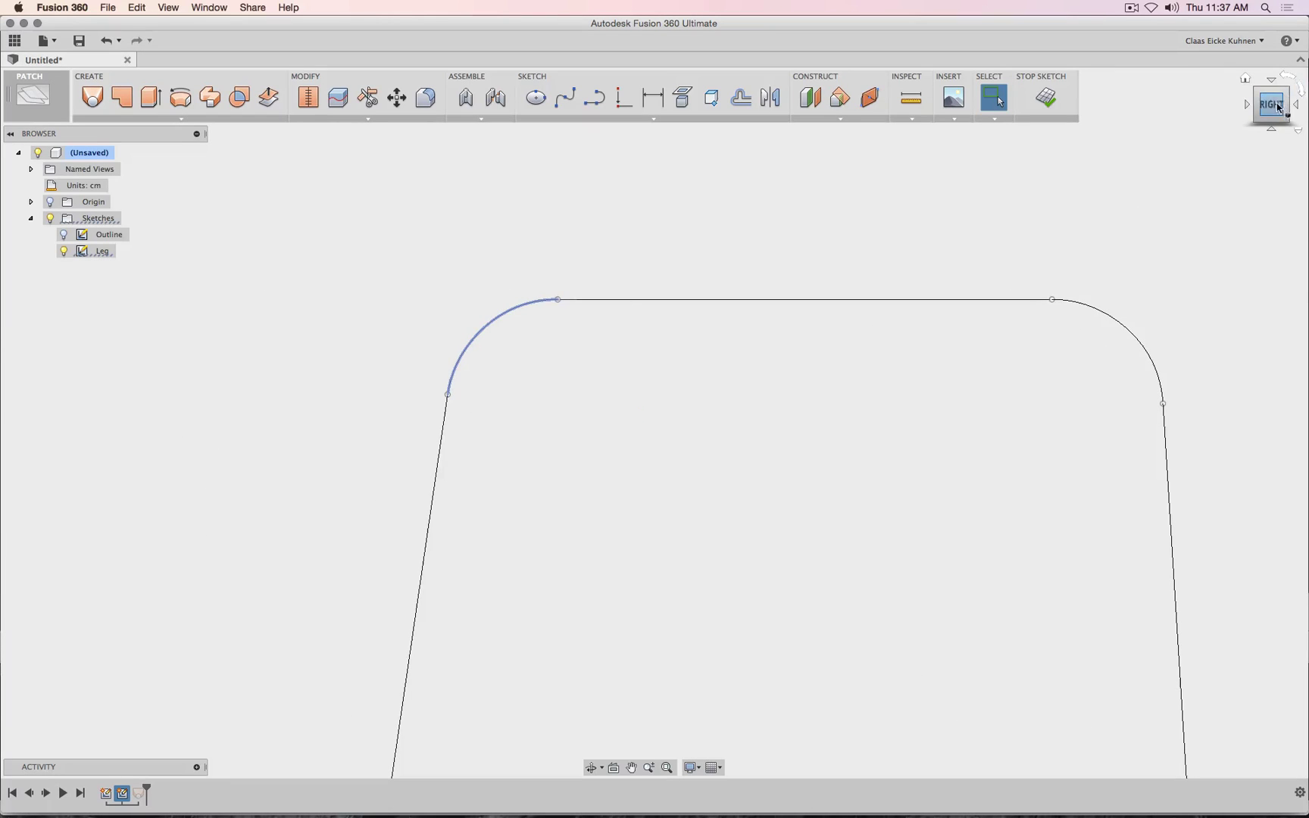
drag(1280, 110, 1302, 122)
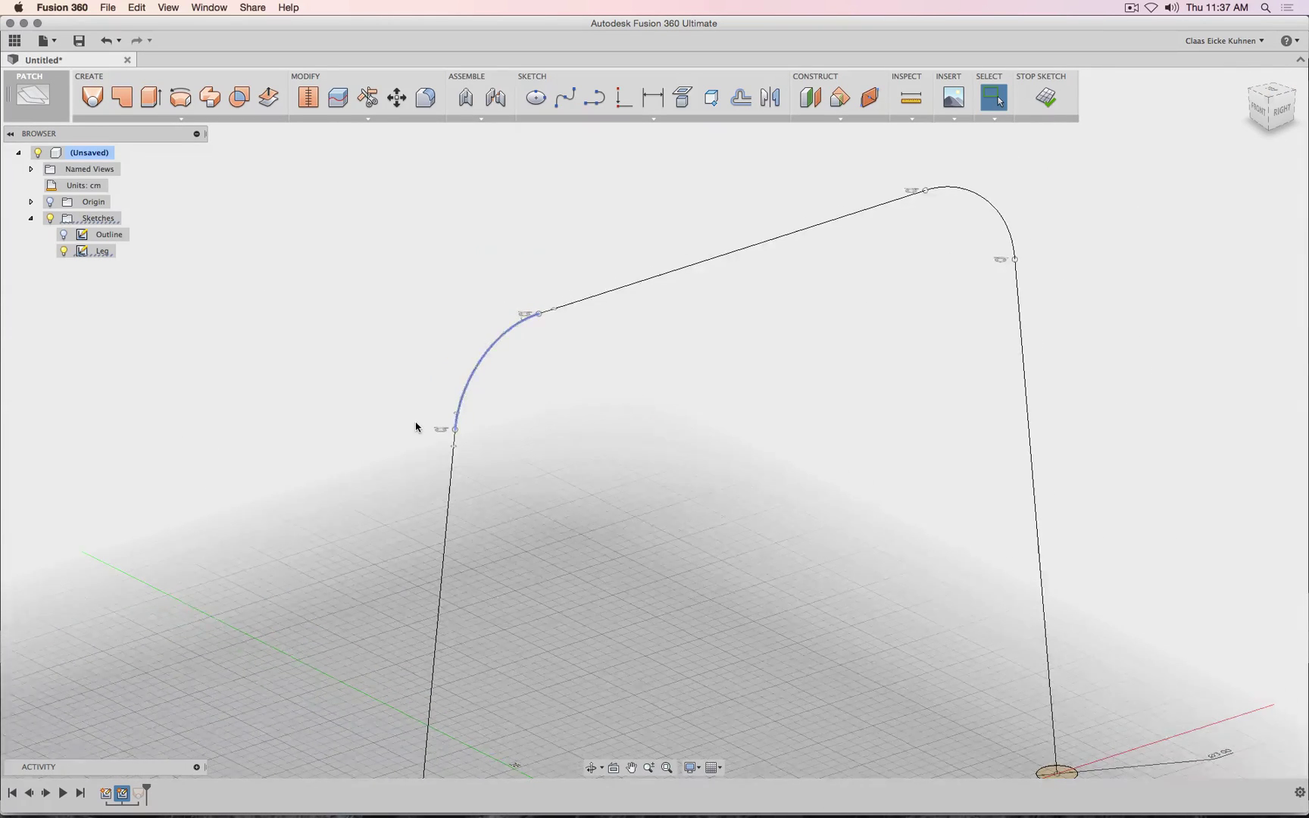
scroll(417, 426, up, 5)
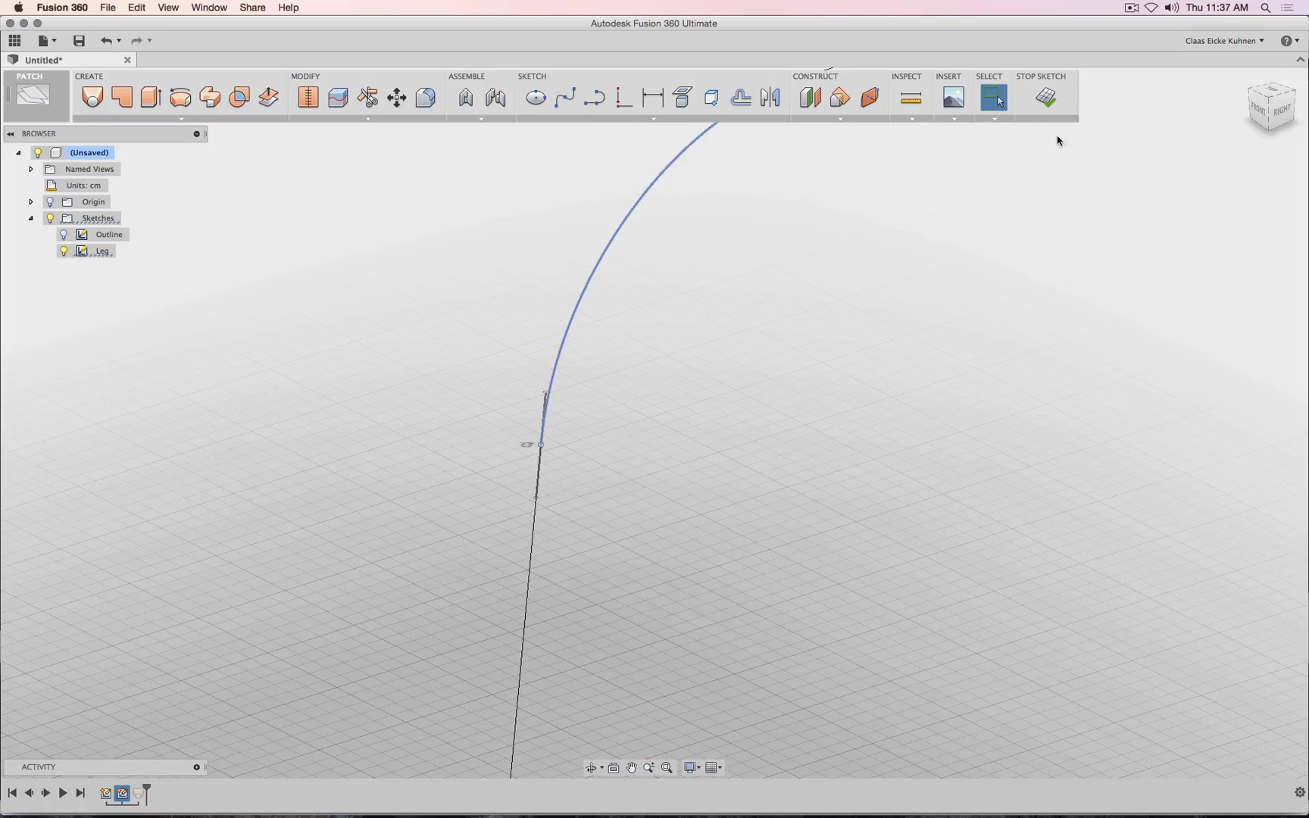
click(1281, 112)
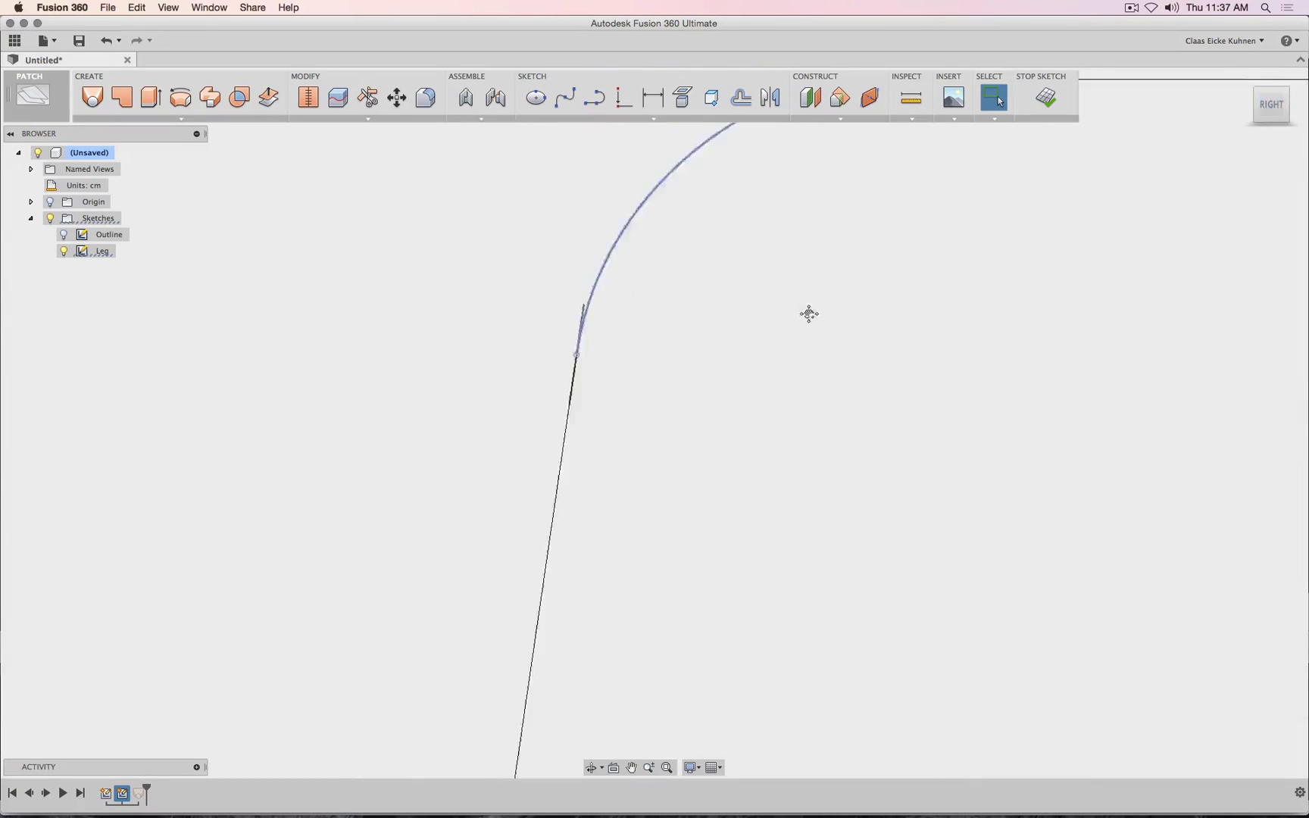
click(653, 97)
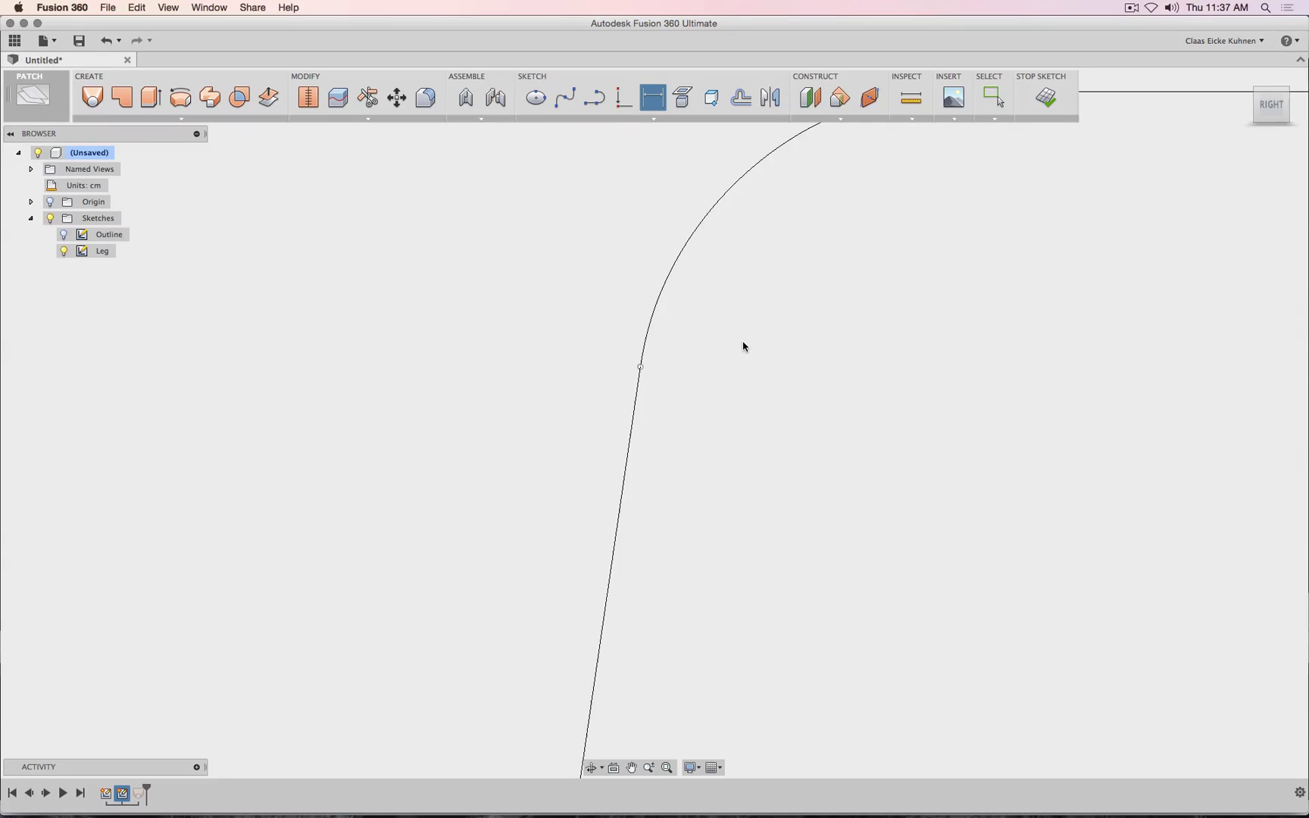
key(Escape)
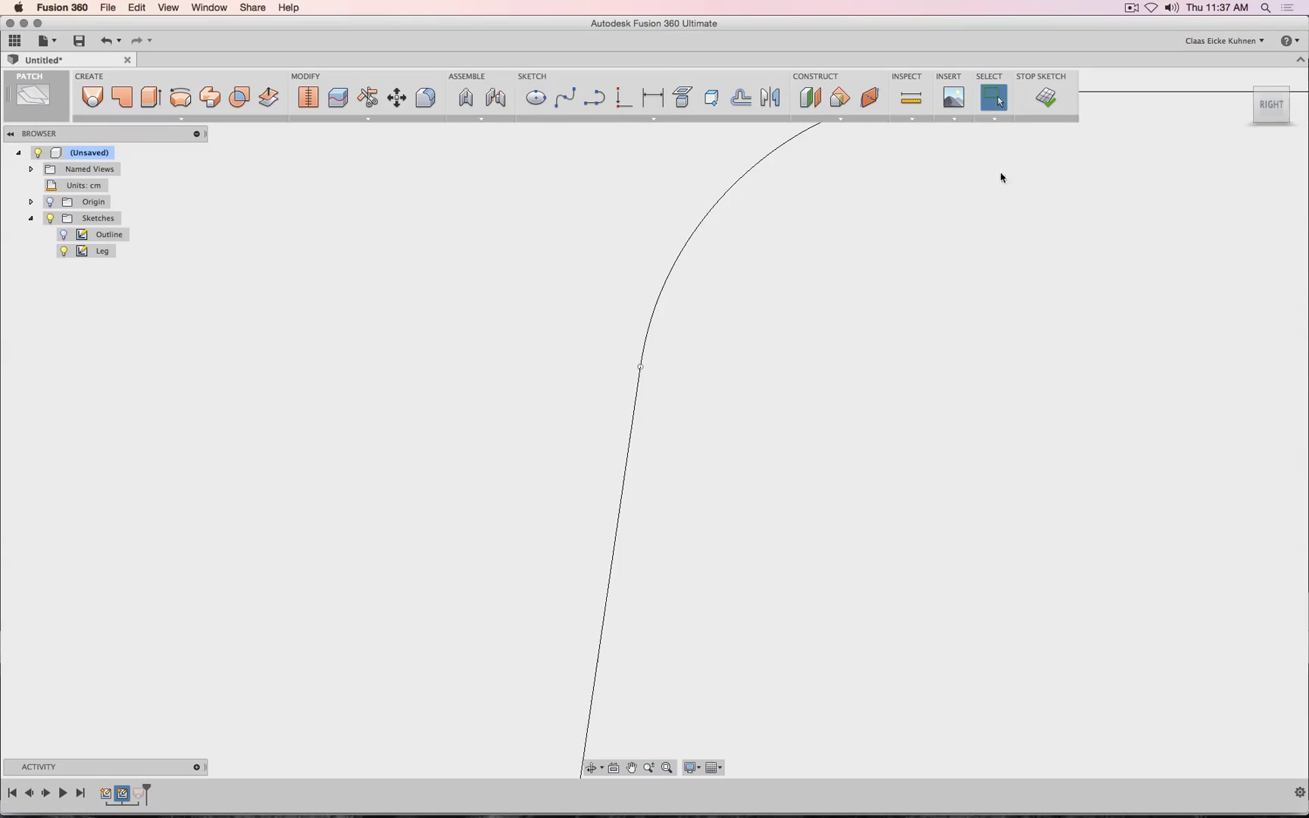
- Dimension the lower tangent handle of the left corner spline, where it meets the left leg
click(1261, 109)
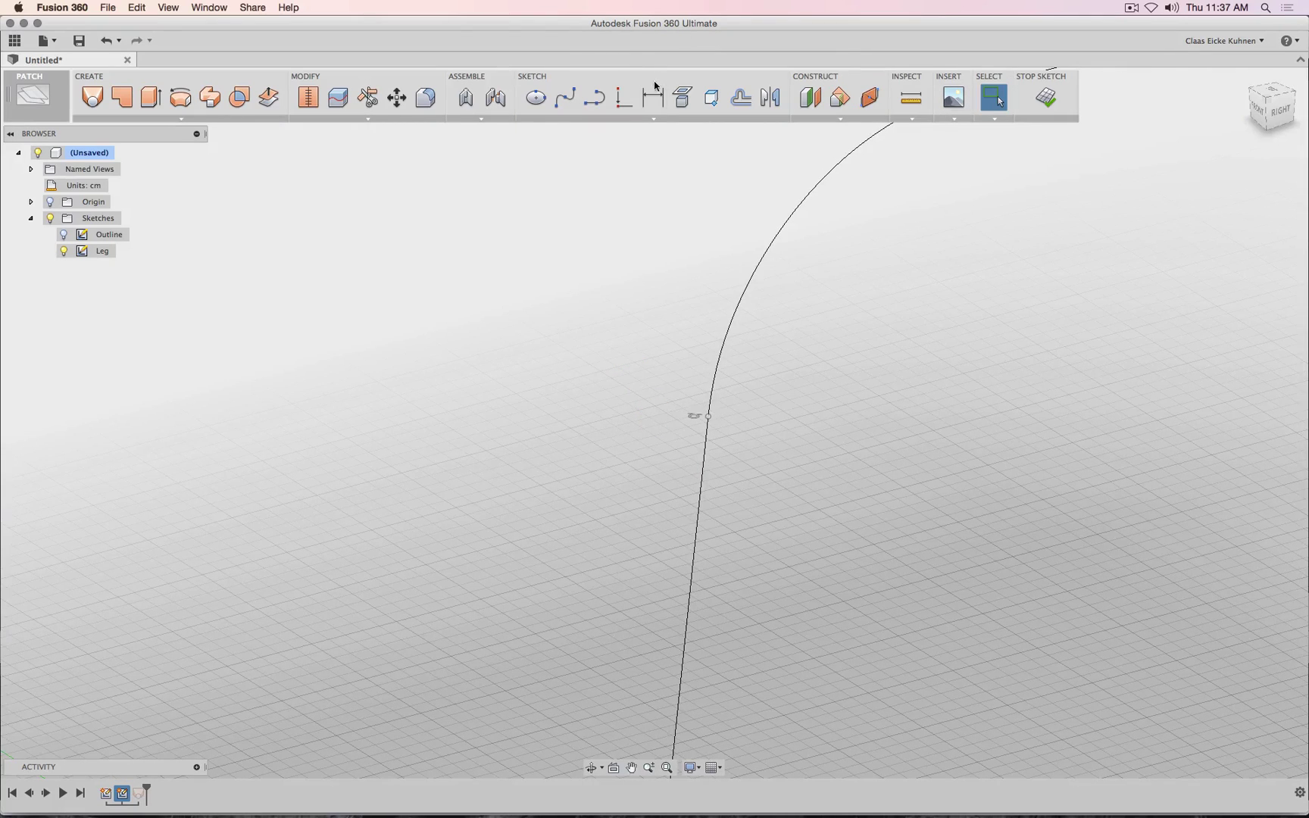
click(655, 88)
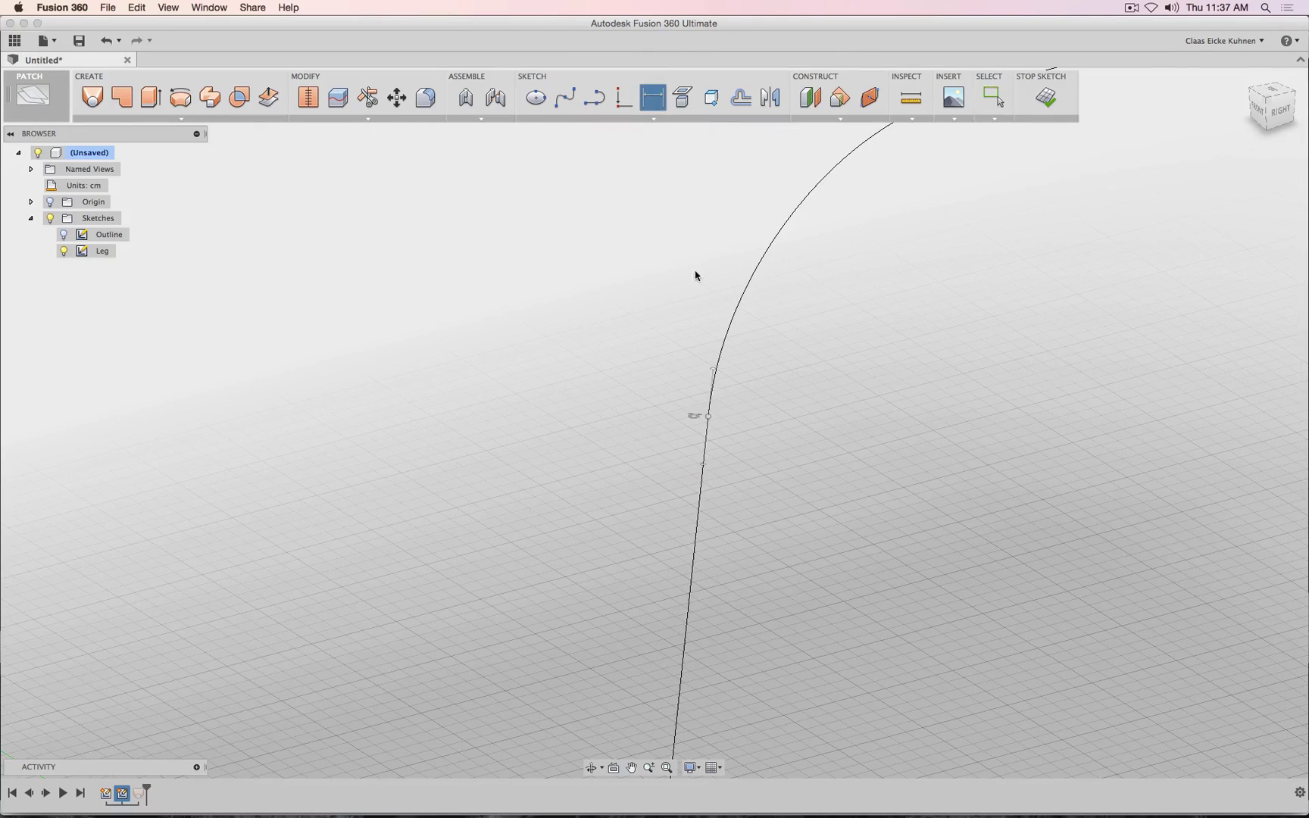
click(709, 378)
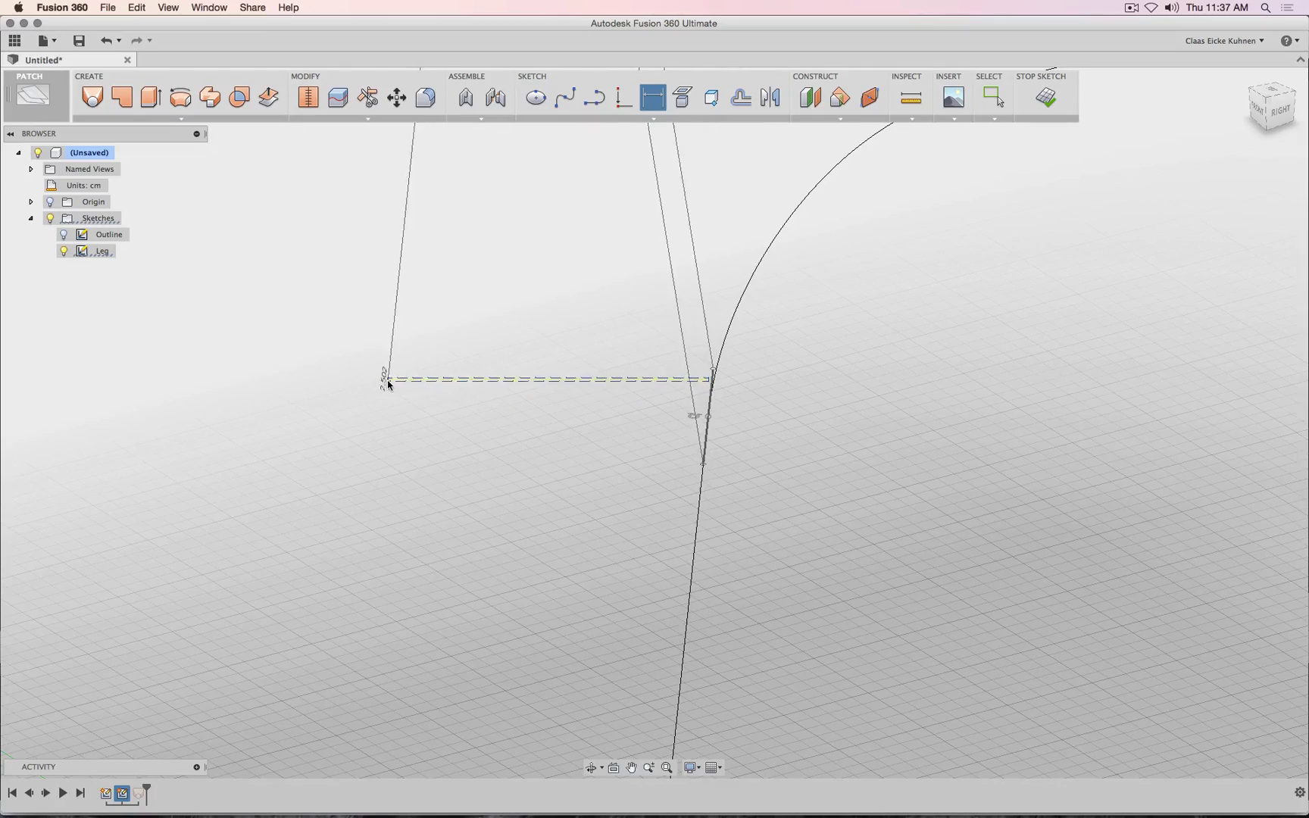
click(381, 392)
scroll(444, 398, down, 10)
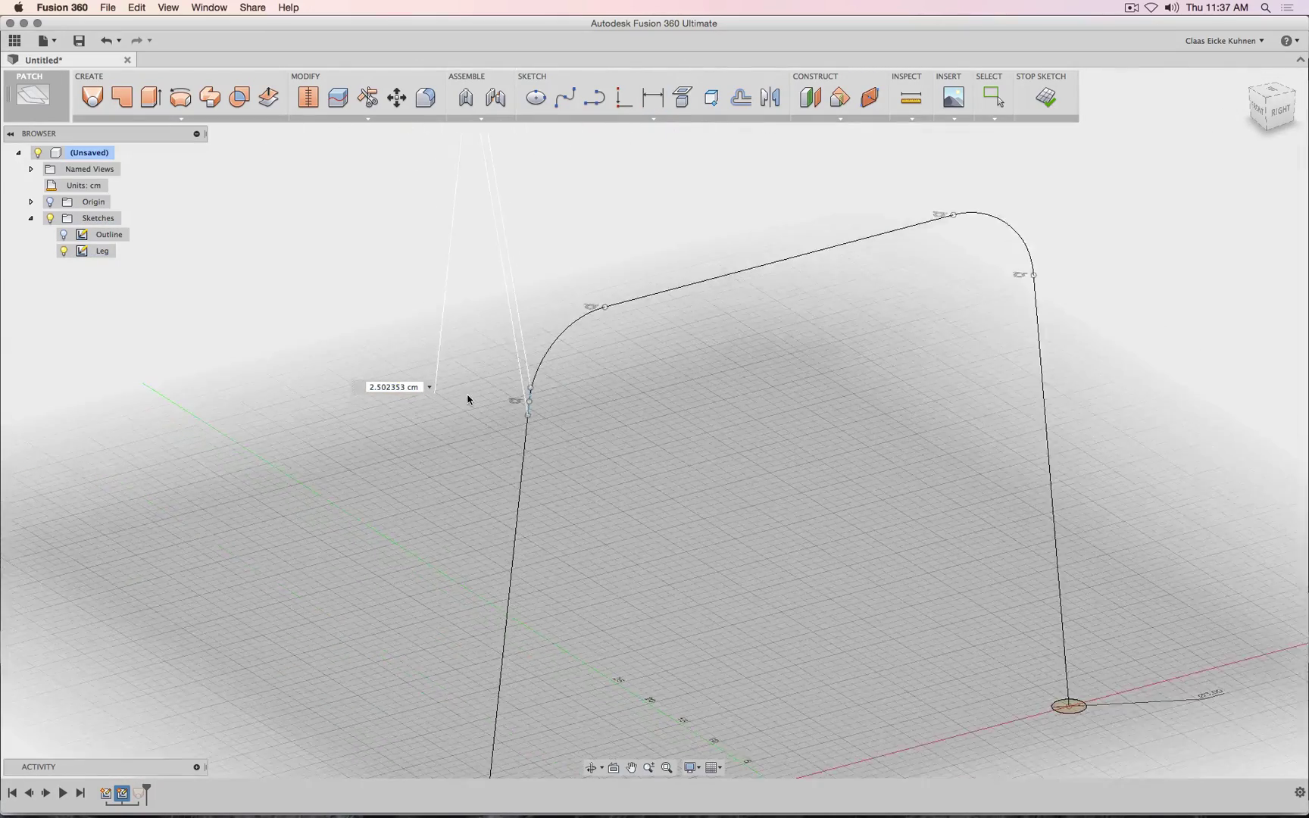
click(1247, 138)
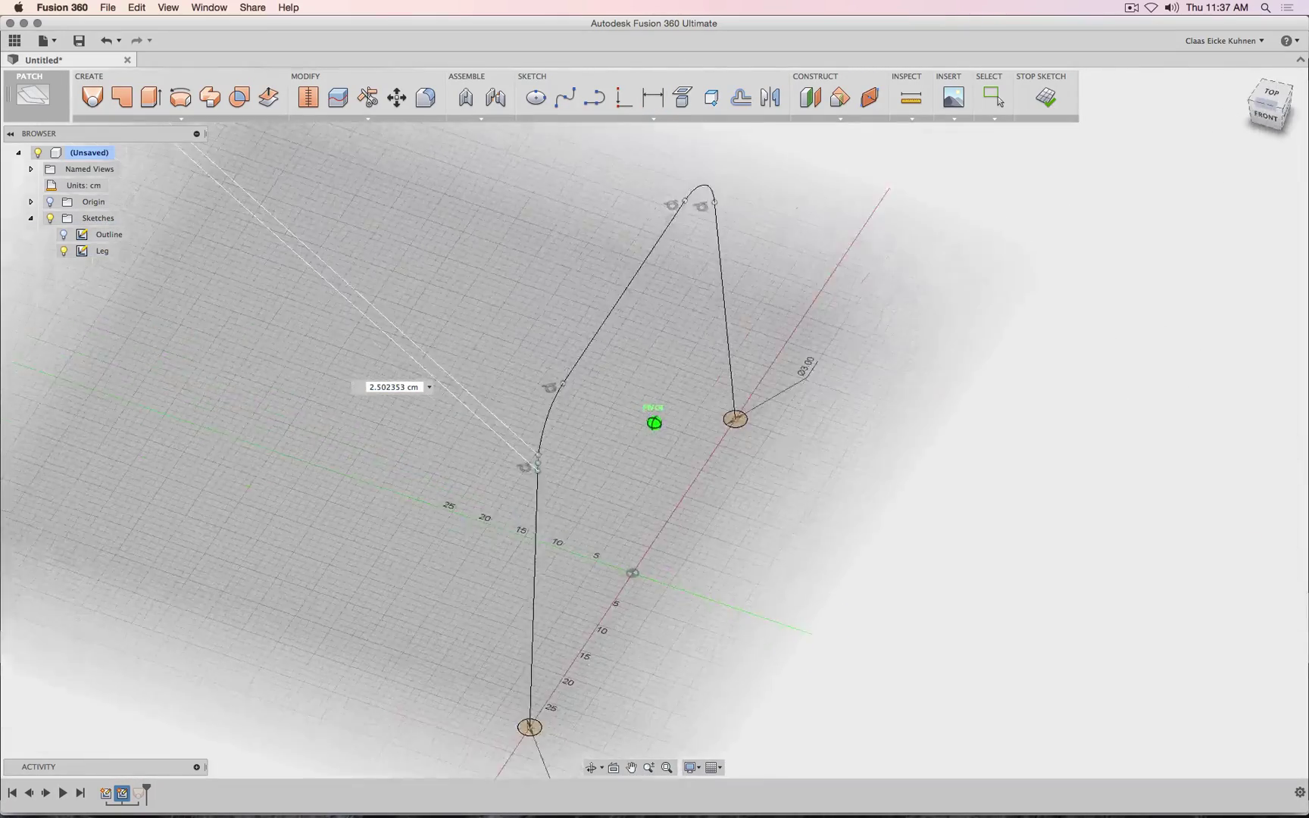
scroll(320, 433, down, 3)
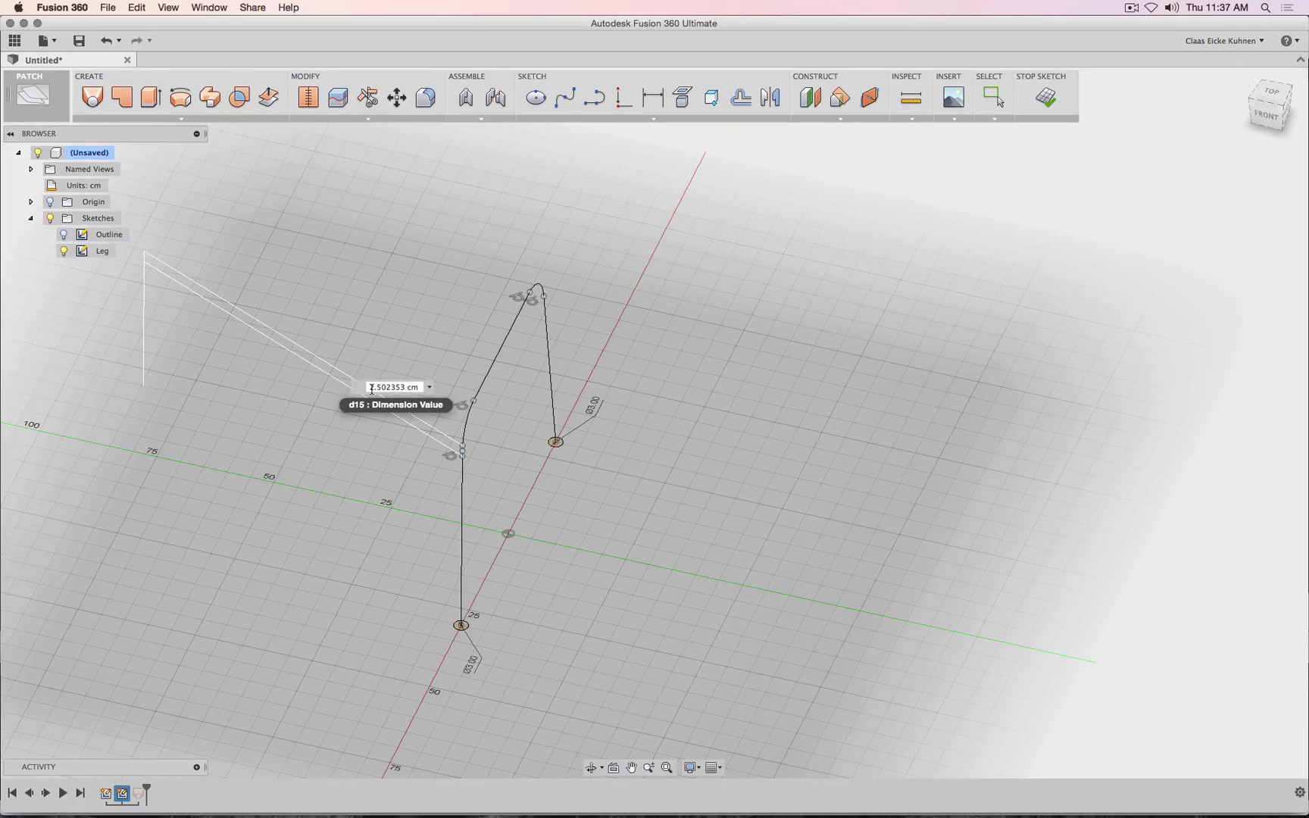
key(Return)
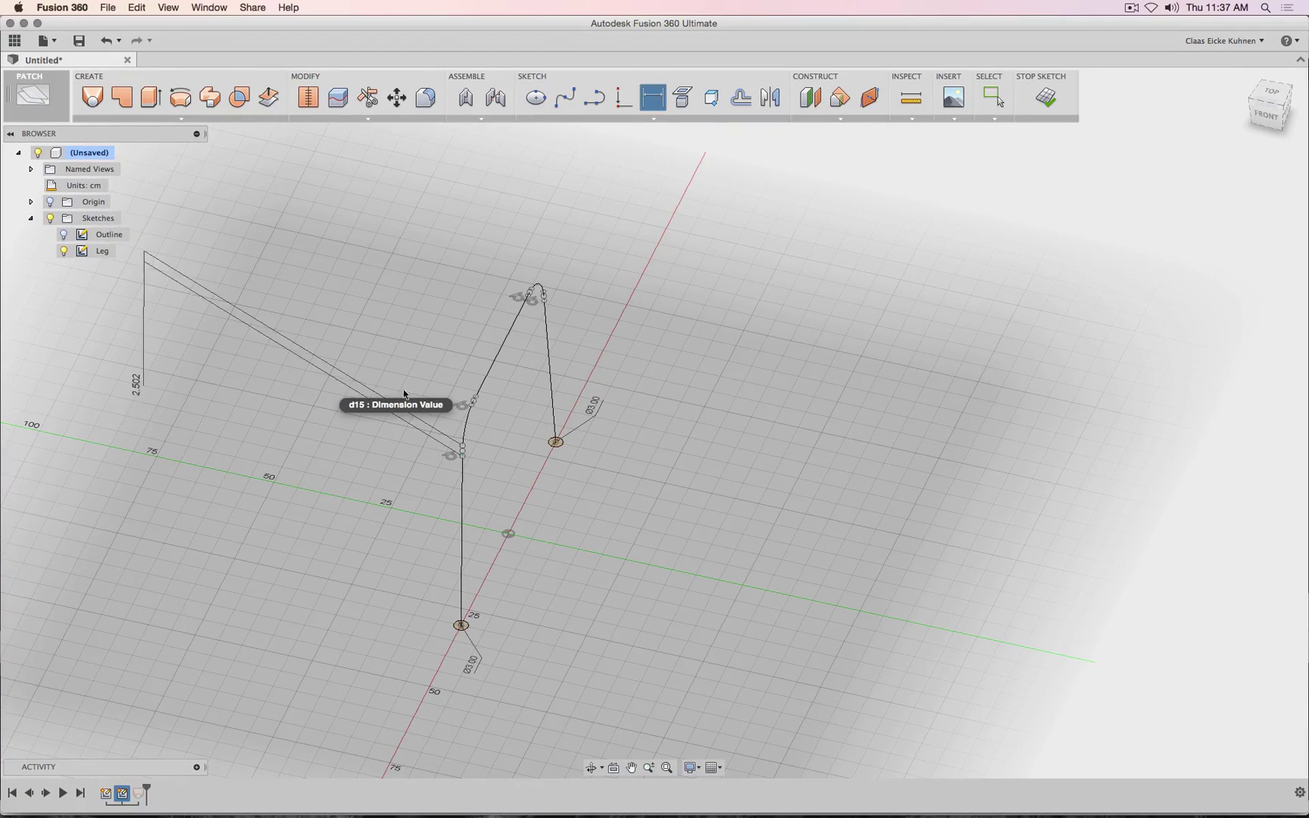
key(Escape)
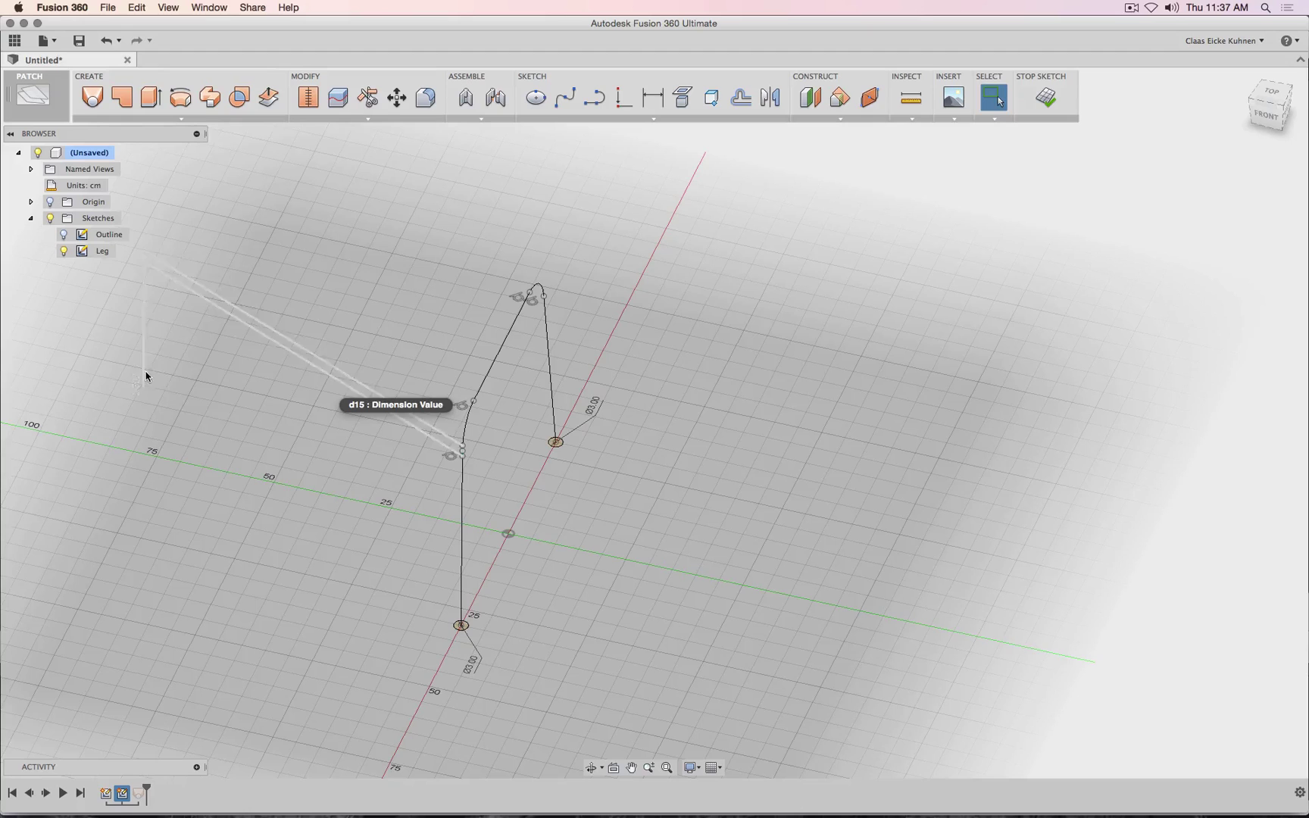
- Reposition the lower tangent handle's dimension so its label sits beside the base of the left leg
mouse_move(146, 376)
mouse_down()
mouse_move(268, 468)
mouse_move(443, 649)
mouse_move(484, 581)
mouse_move(500, 624)
mouse_up()
click(1268, 116)
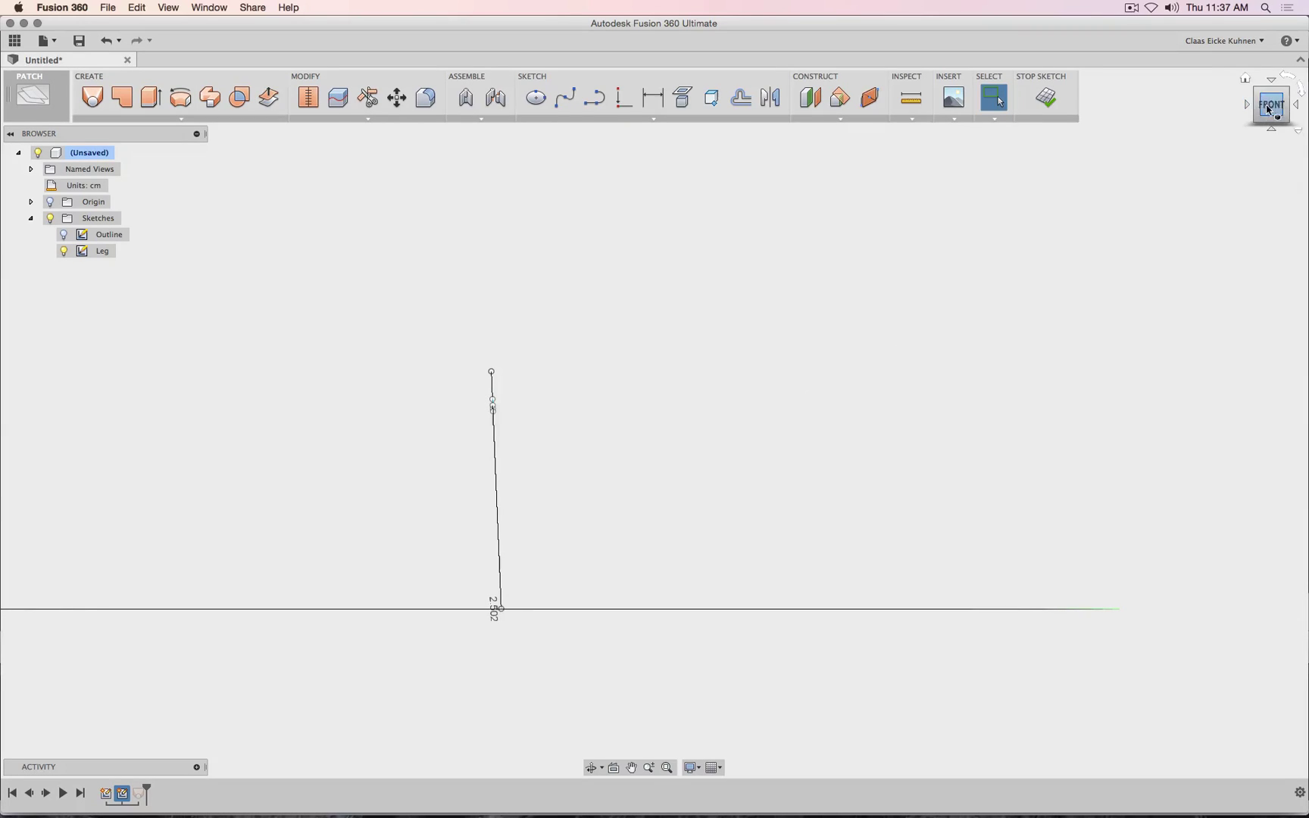
drag(1244, 114, 1222, 130)
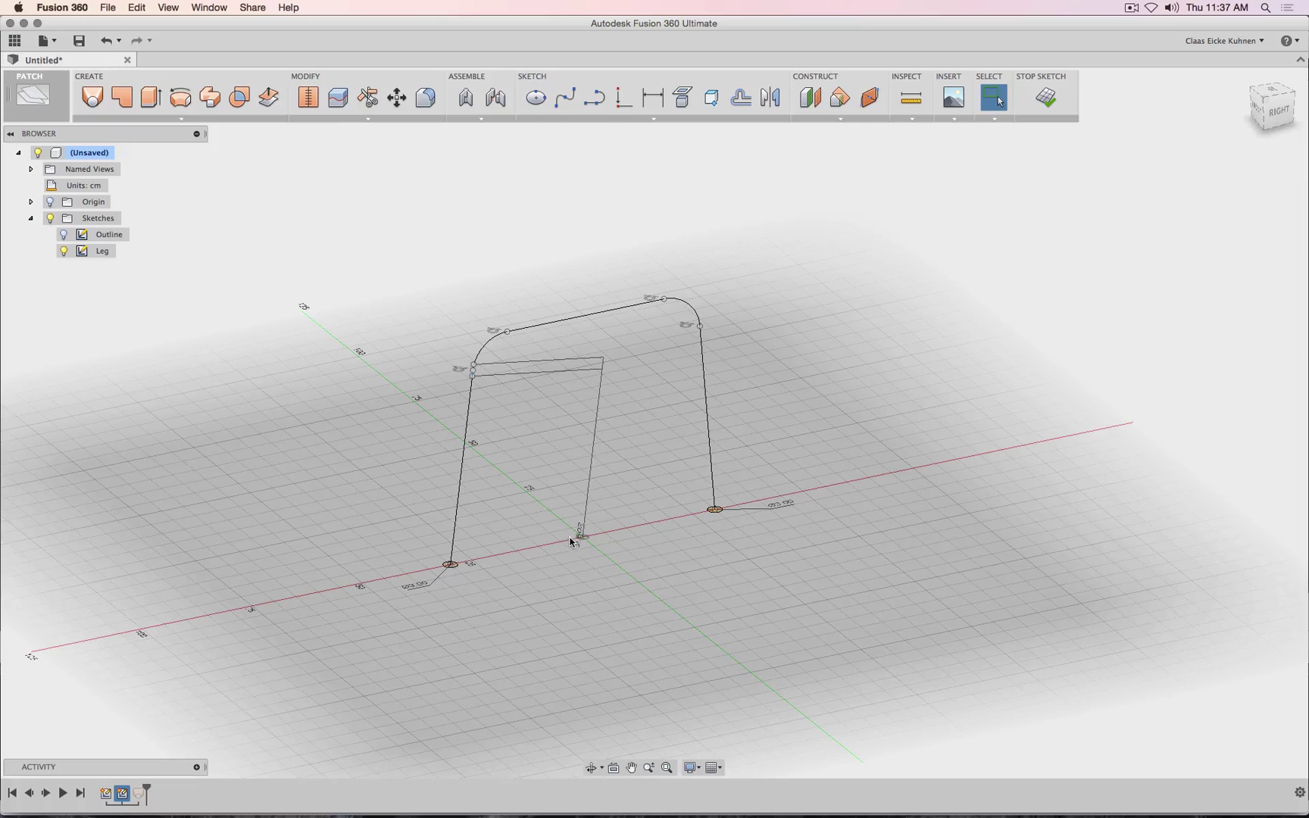
mouse_move(572, 542)
mouse_down()
mouse_move(500, 523)
mouse_move(361, 531)
mouse_move(433, 565)
mouse_move(419, 570)
mouse_up()
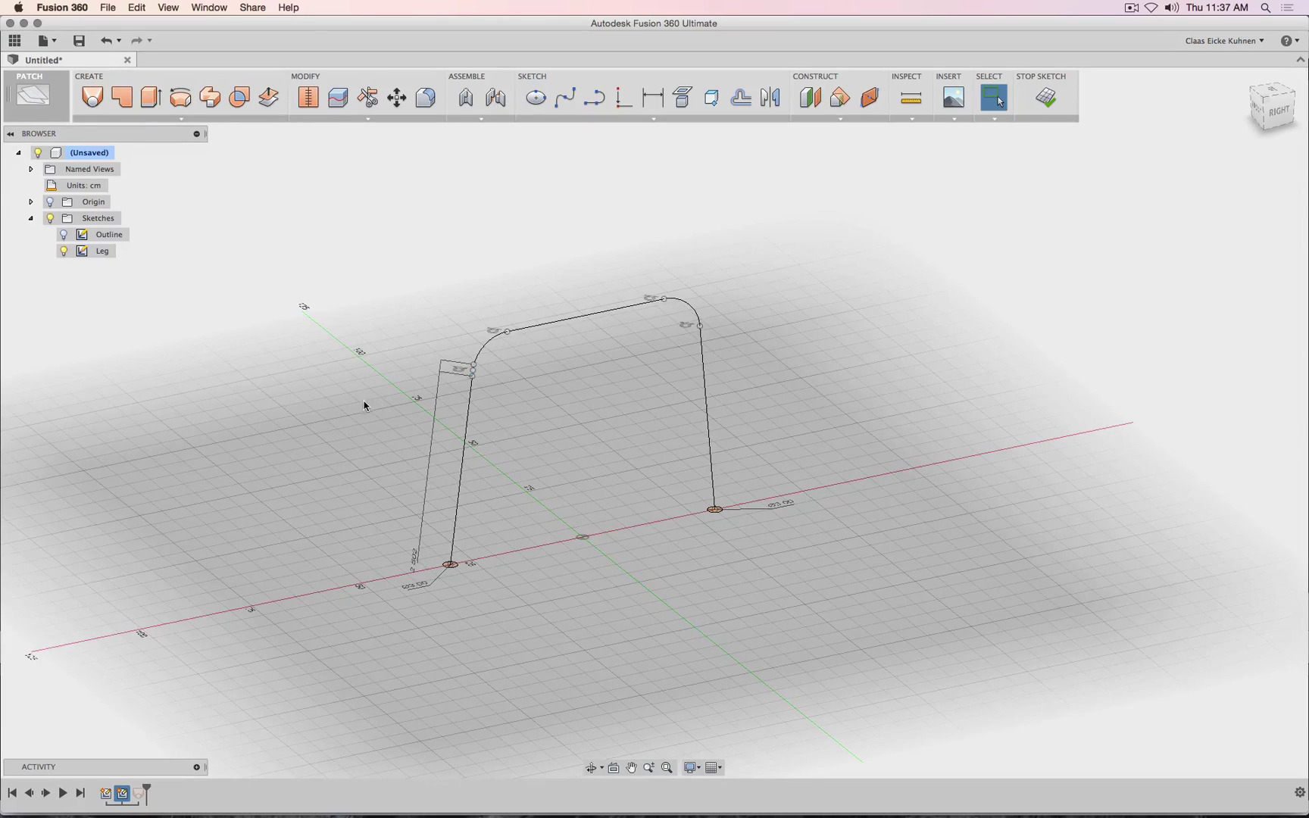
scroll(367, 415, down, 5)
scroll(369, 418, up, 7)
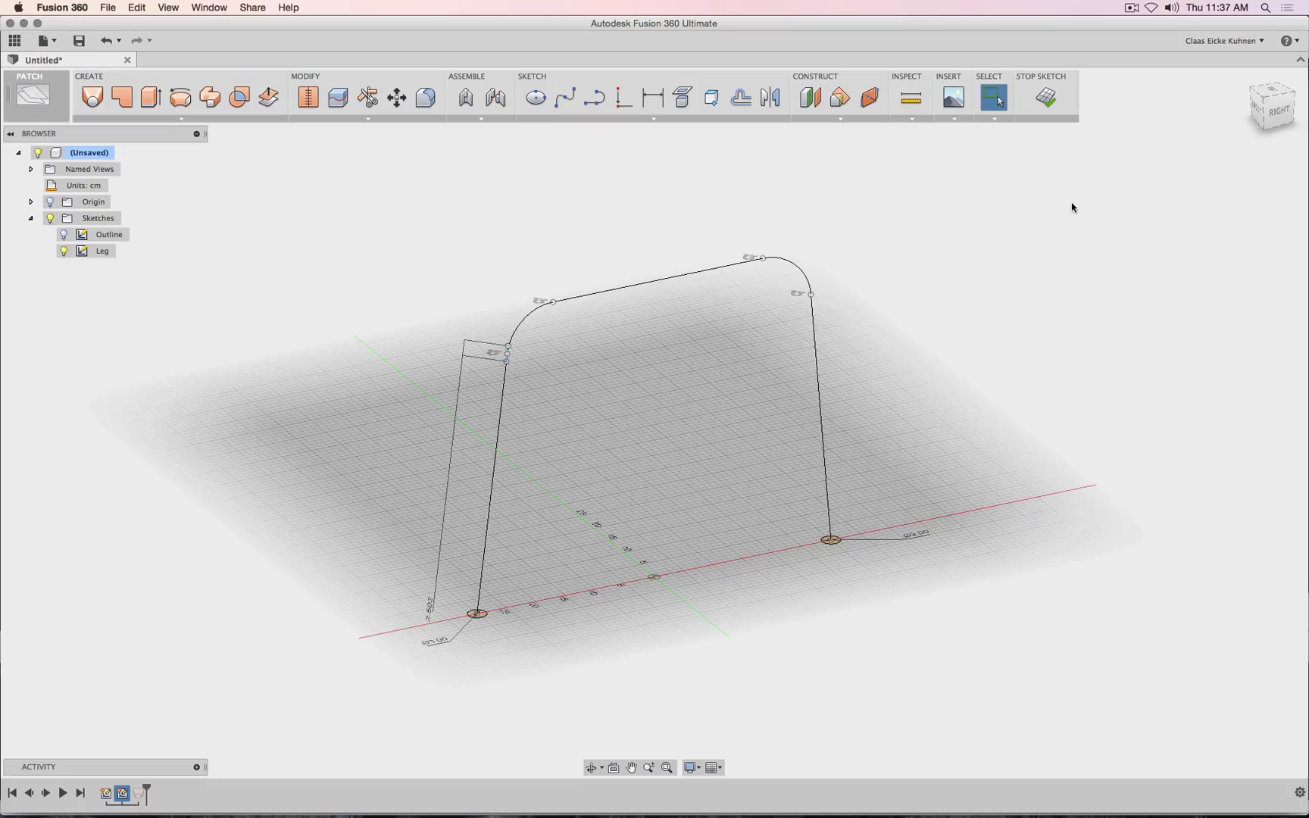
scroll(604, 239, up, 3)
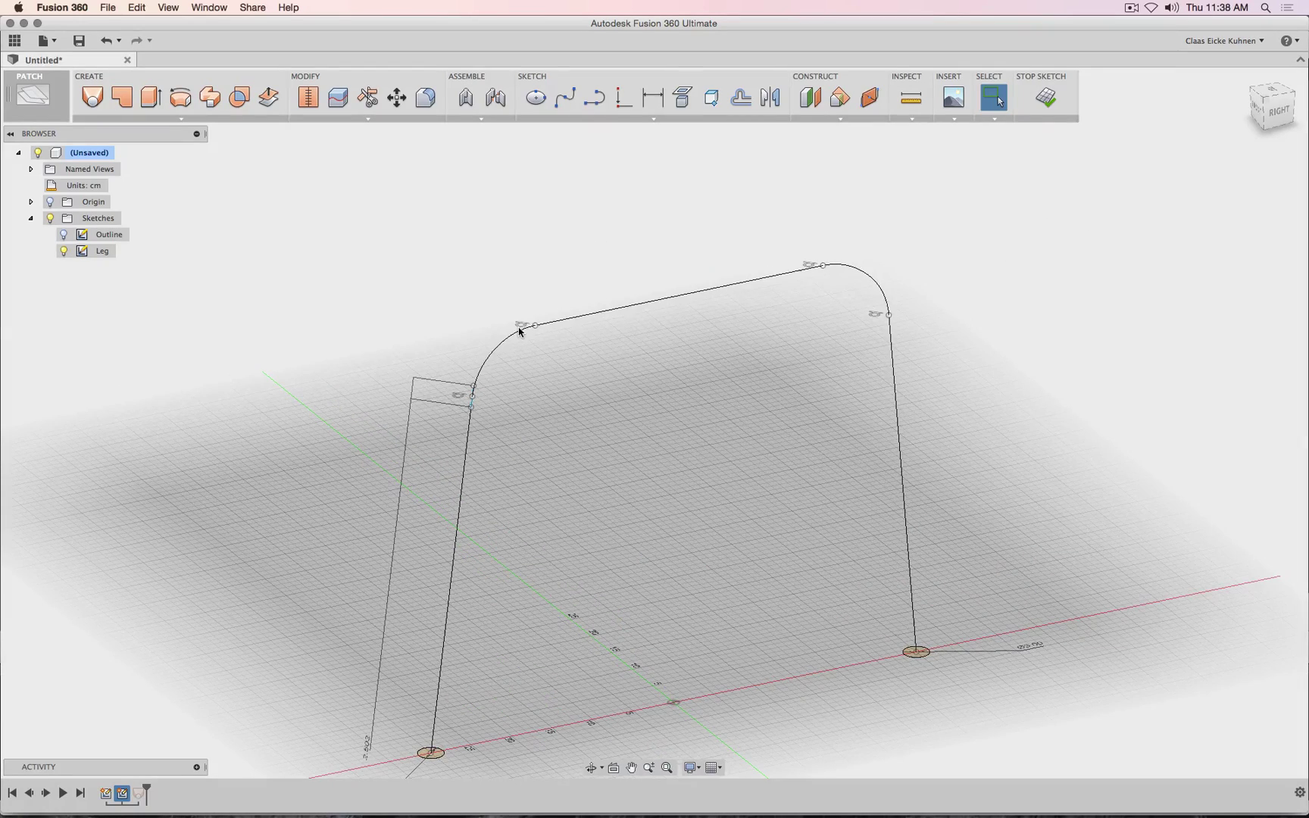
- Try to dimension the left corner spline's upper tangent handle, where it meets the top bar
click(652, 97)
scroll(540, 335, up, 5)
scroll(540, 311, up, 4)
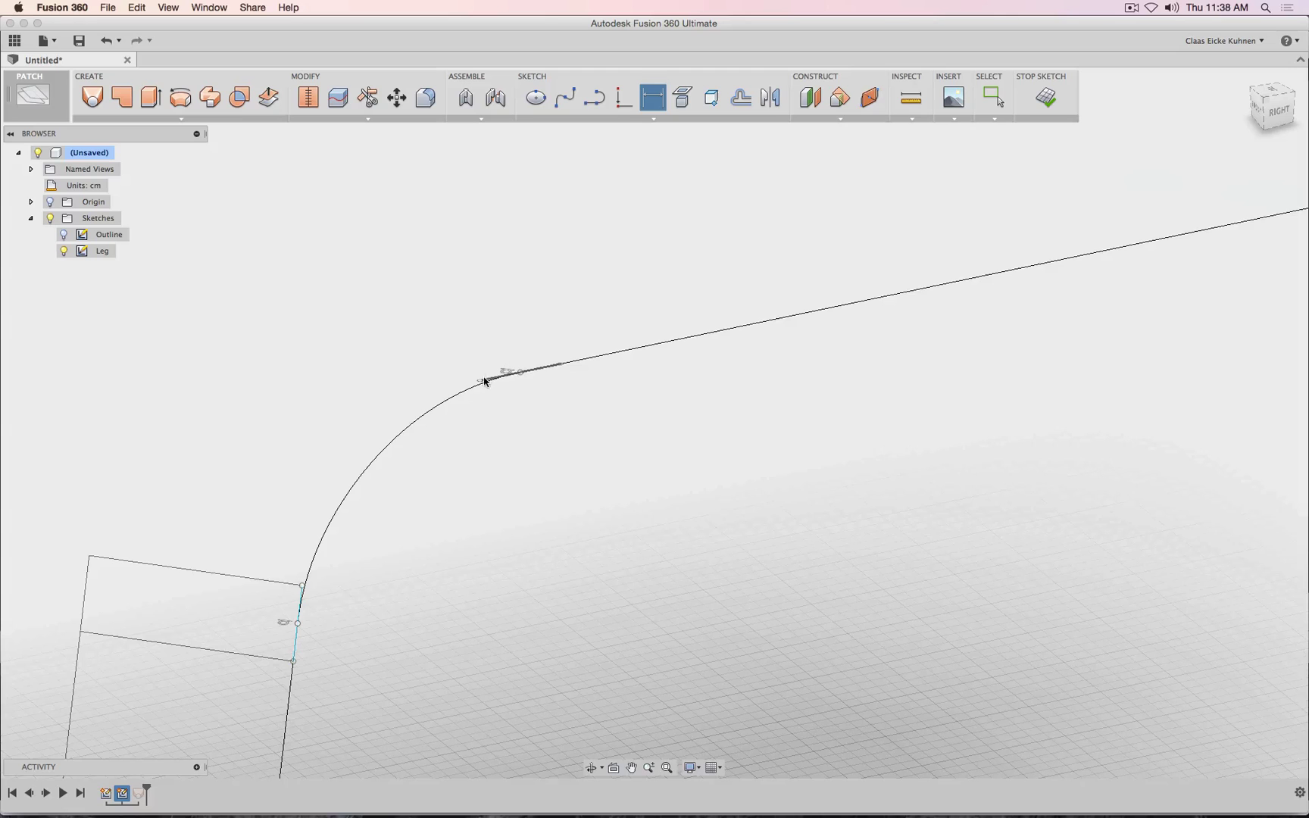
click(486, 382)
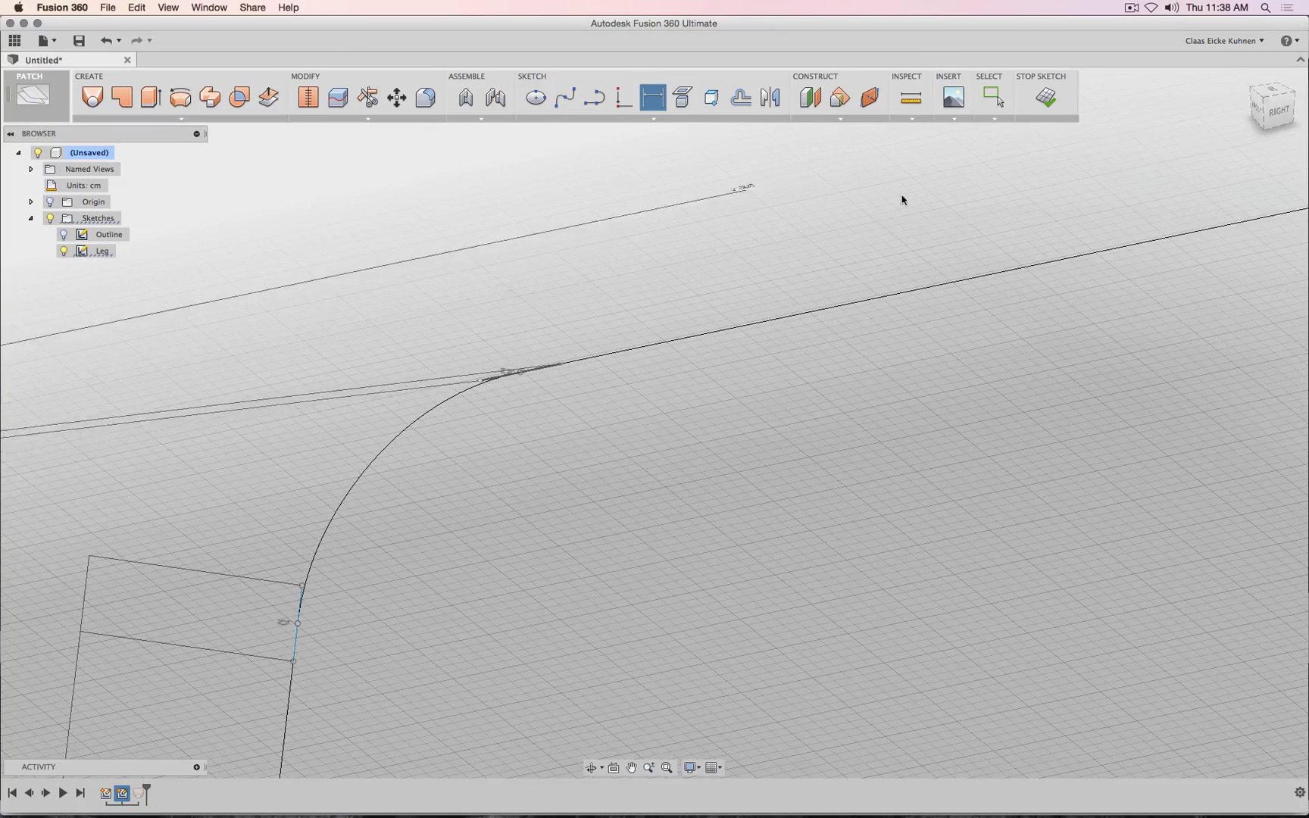
key(Escape)
click(652, 97)
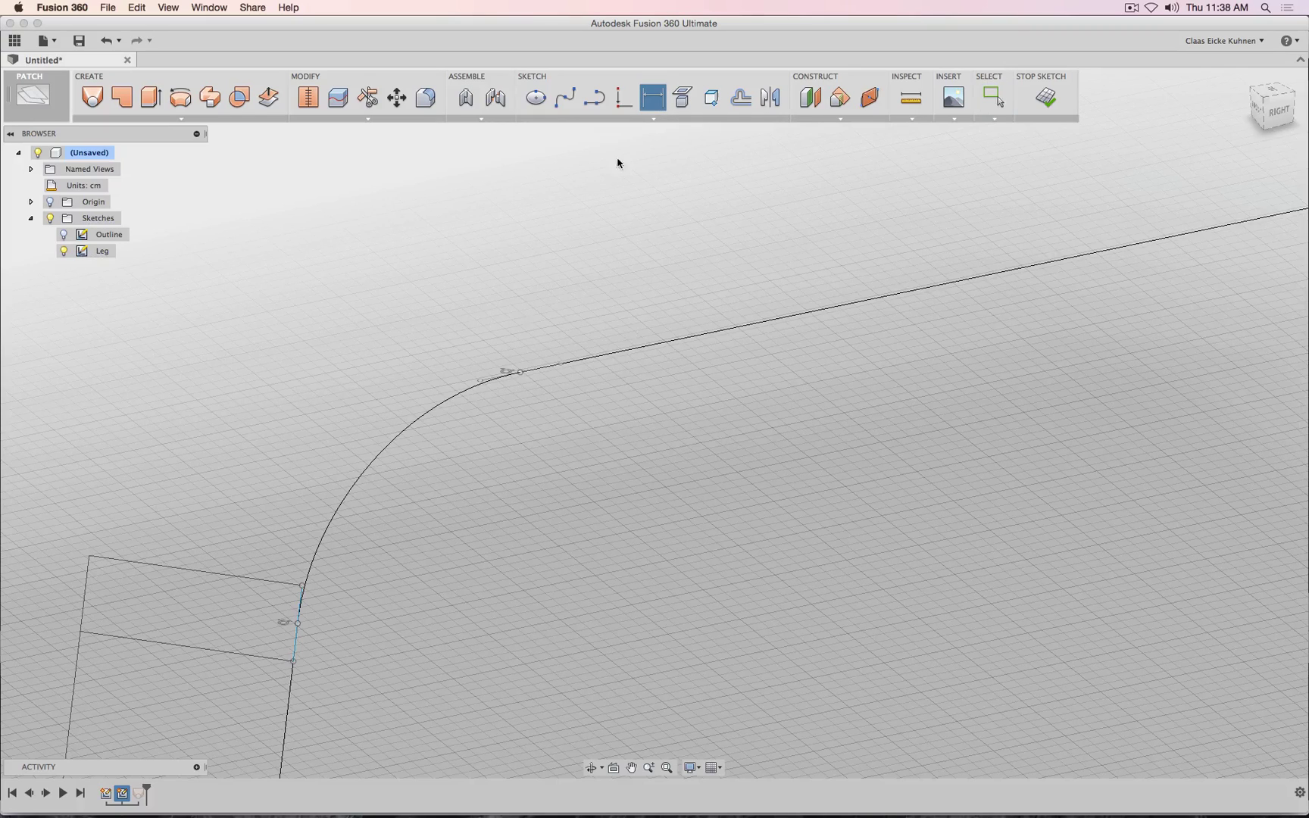
click(485, 380)
key(Escape)
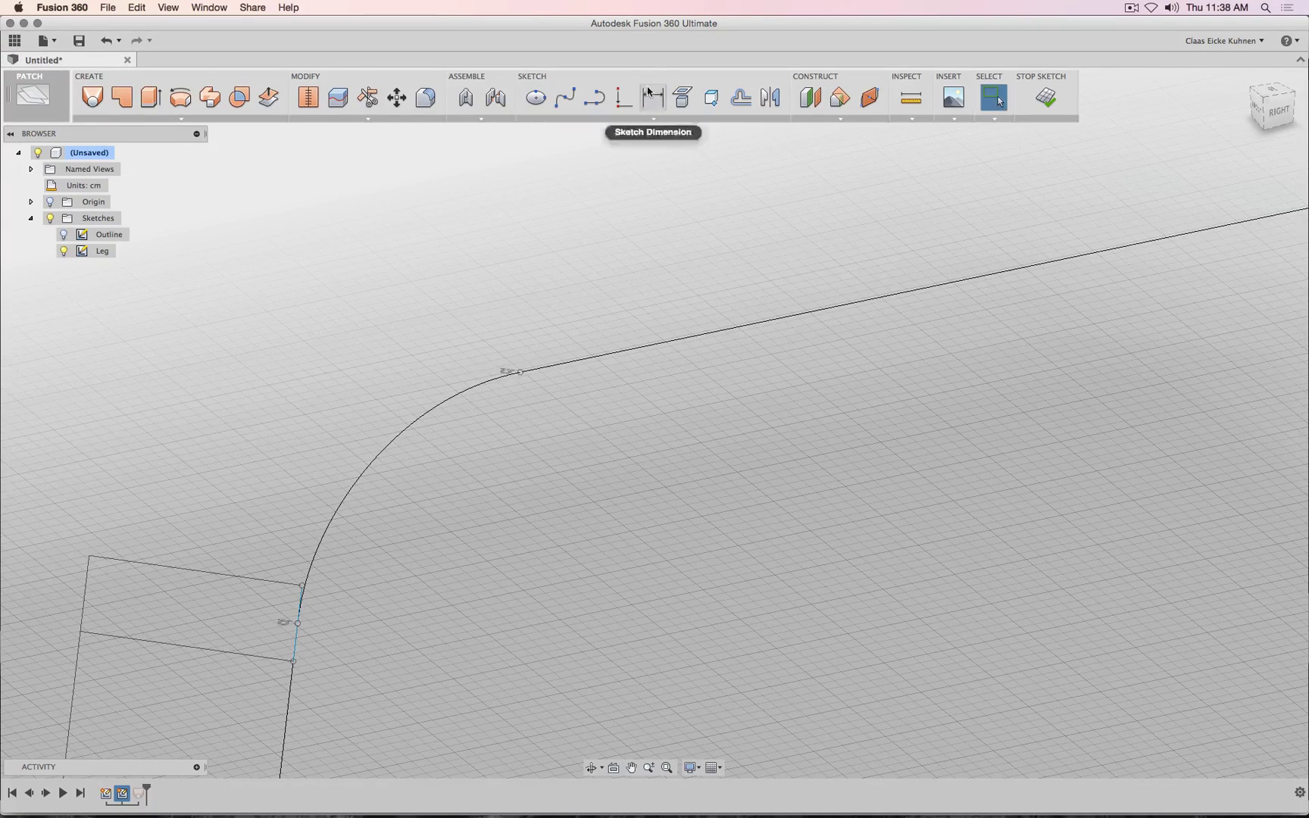
click(650, 103)
key(Escape)
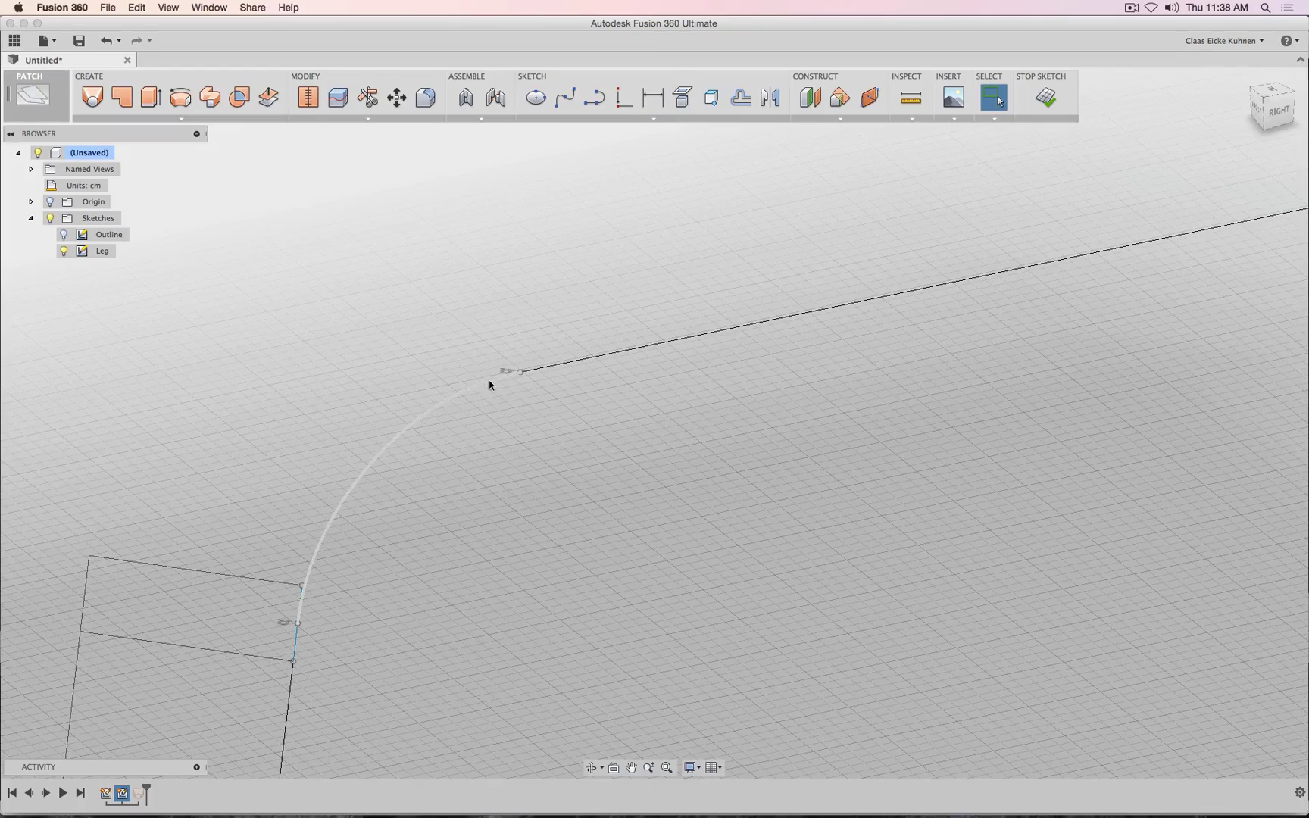
- Display the left corner spline's upper tangent handle and retry dimensioning it from its end point
click(488, 383)
scroll(480, 371, up, 5)
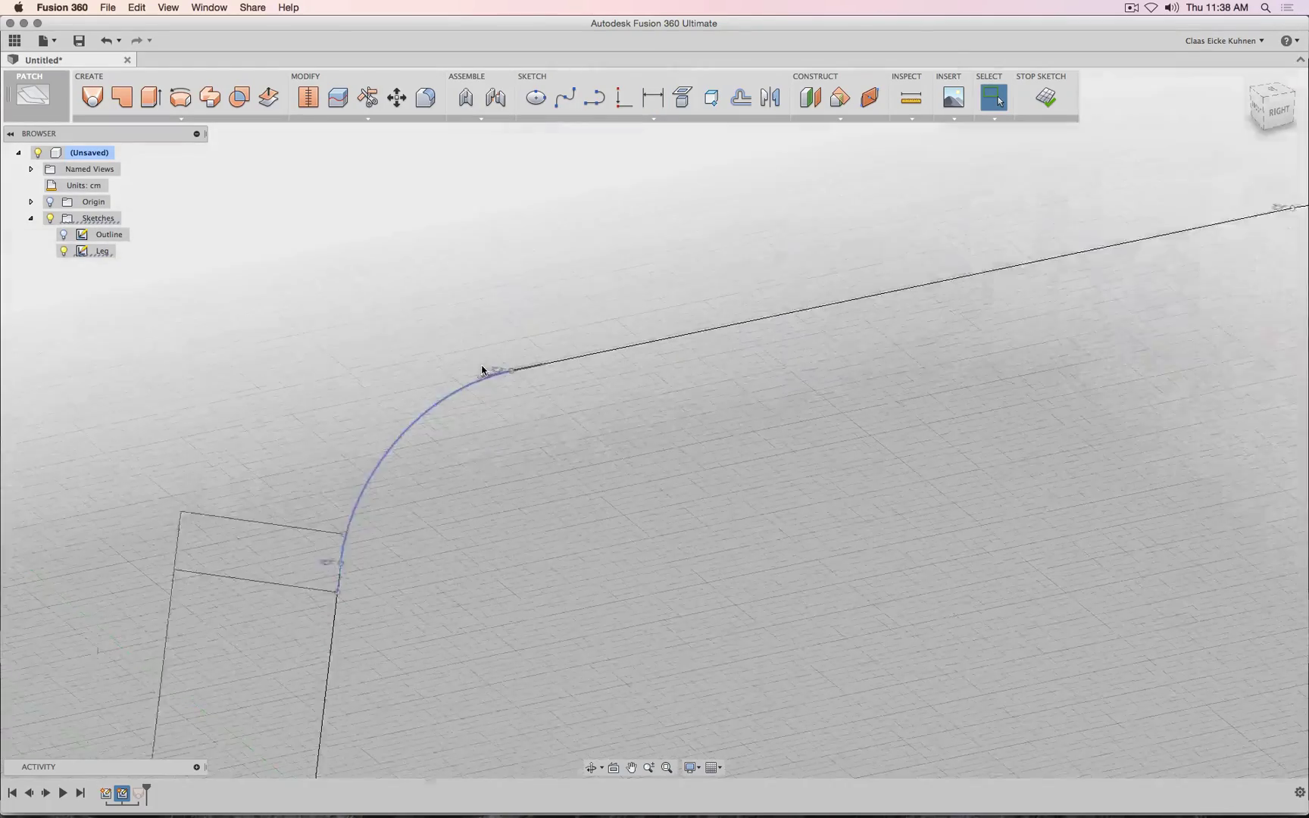
right_click(456, 403)
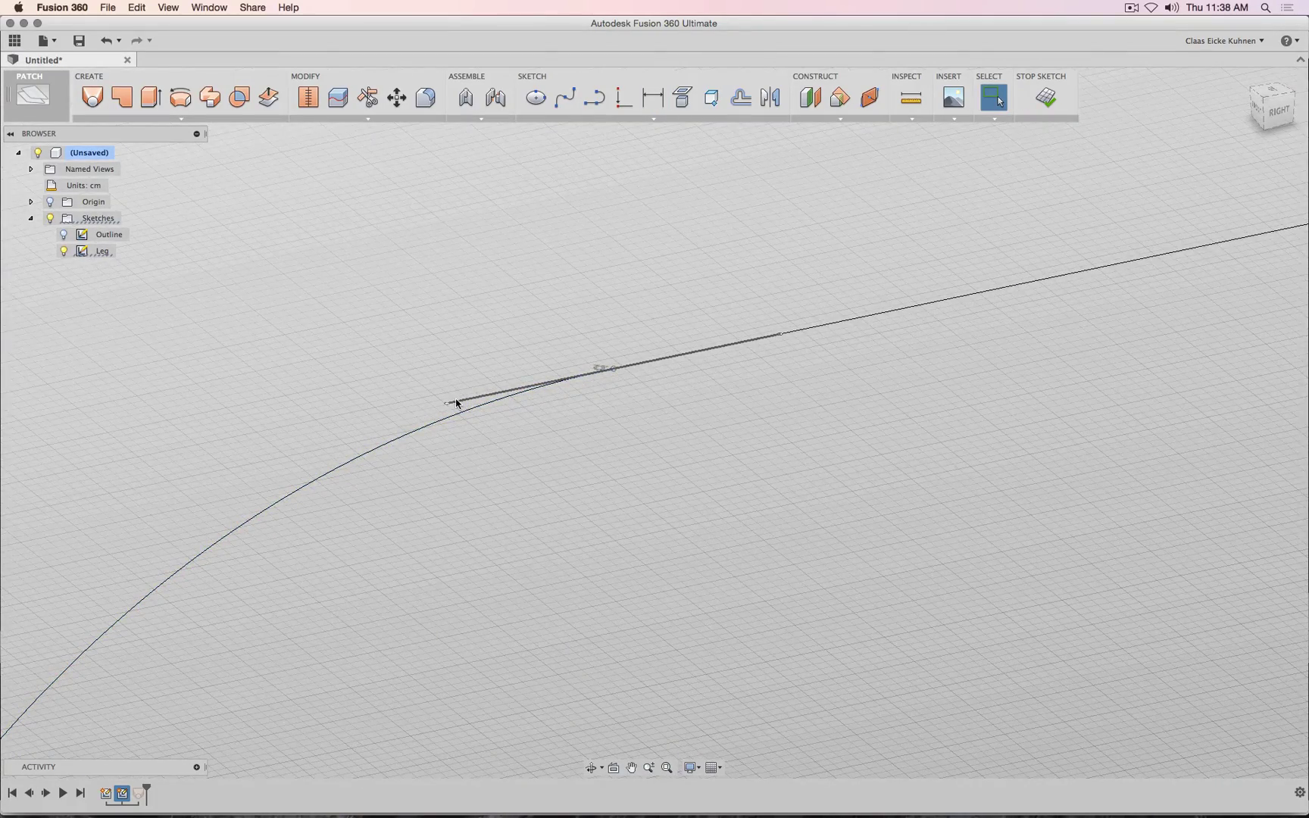
click(450, 474)
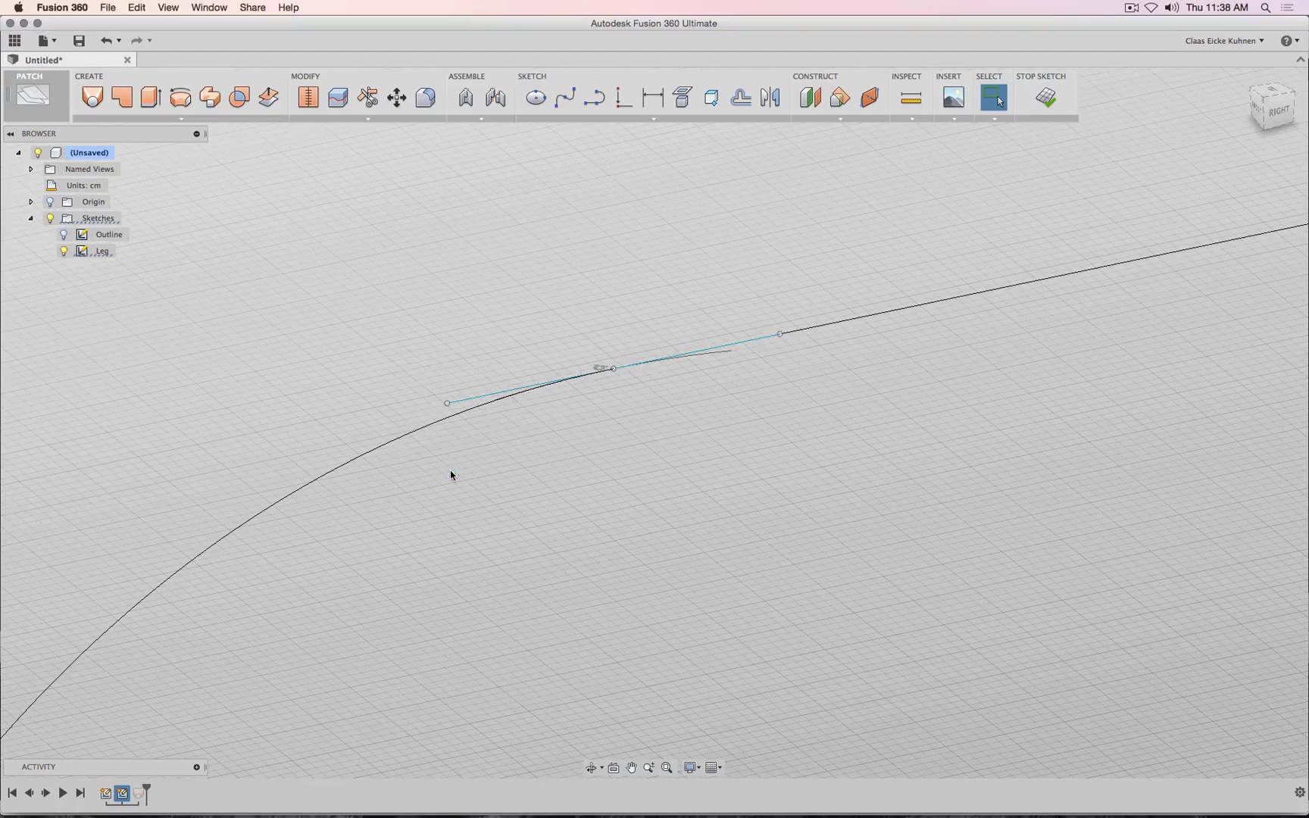
click(648, 104)
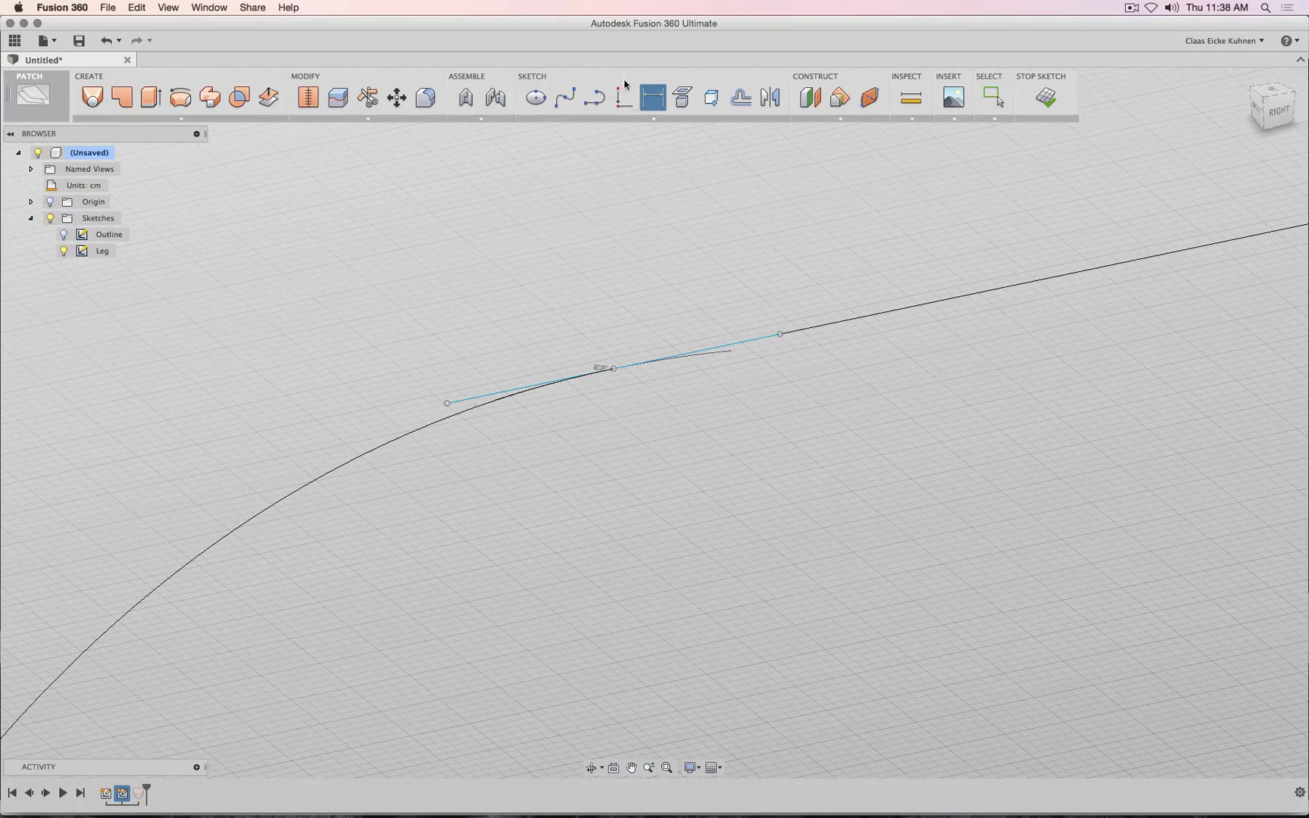
key(Escape)
click(473, 401)
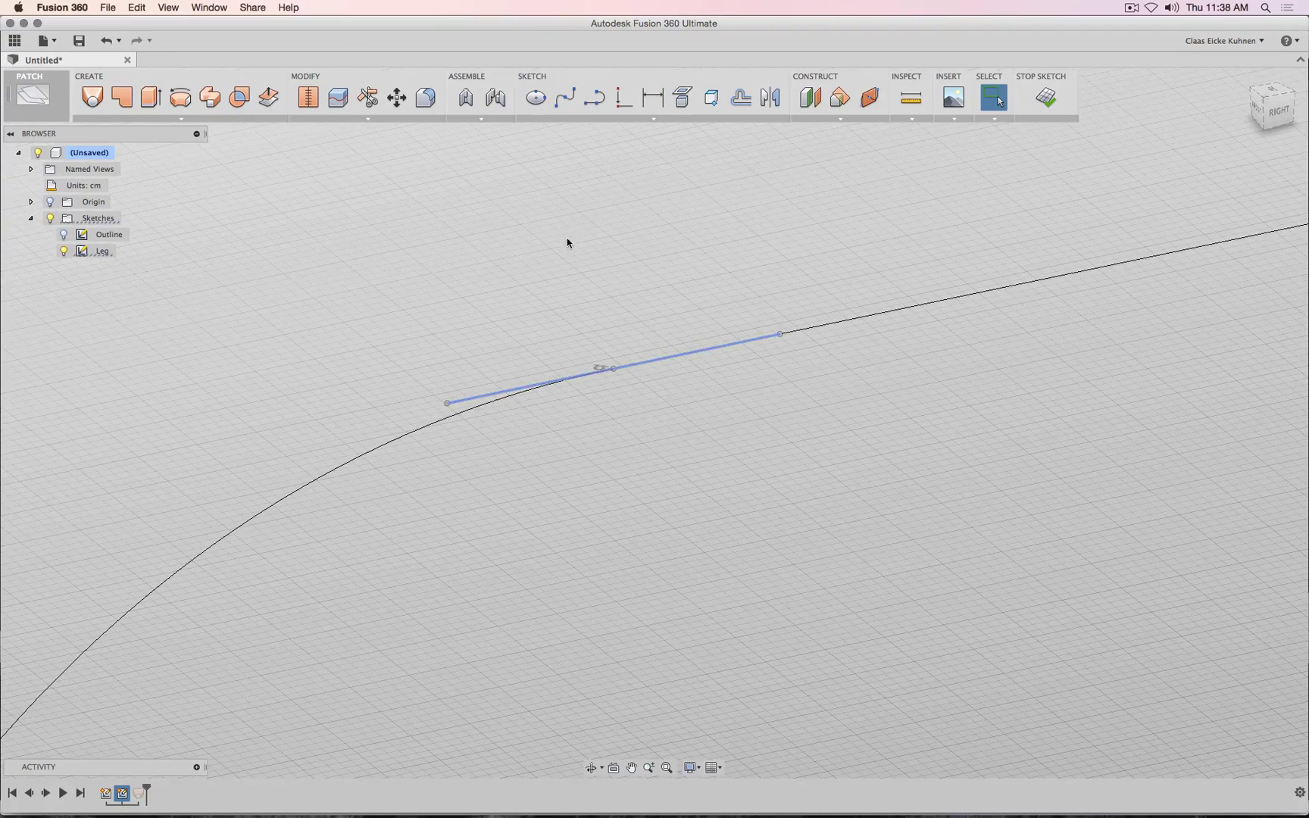
click(660, 101)
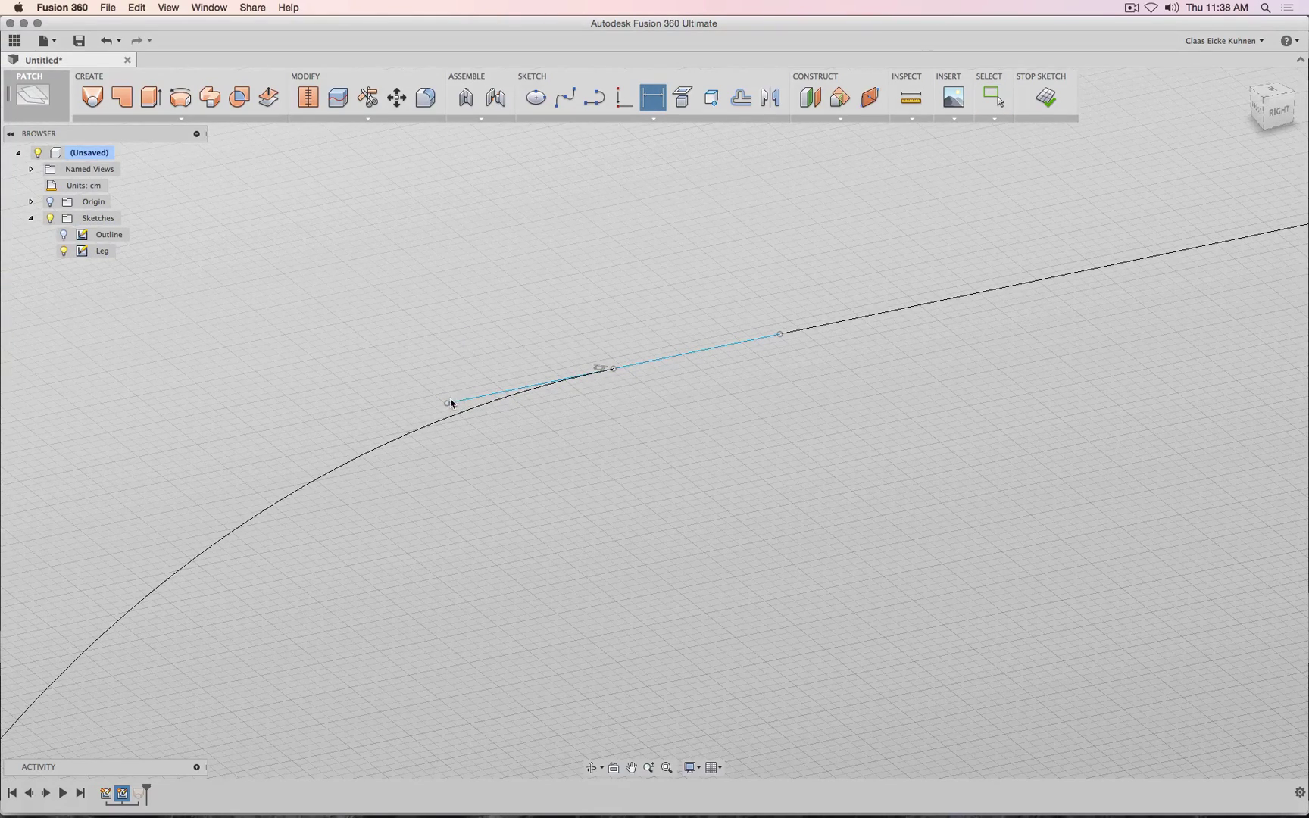
click(448, 403)
scroll(535, 451, down, 10)
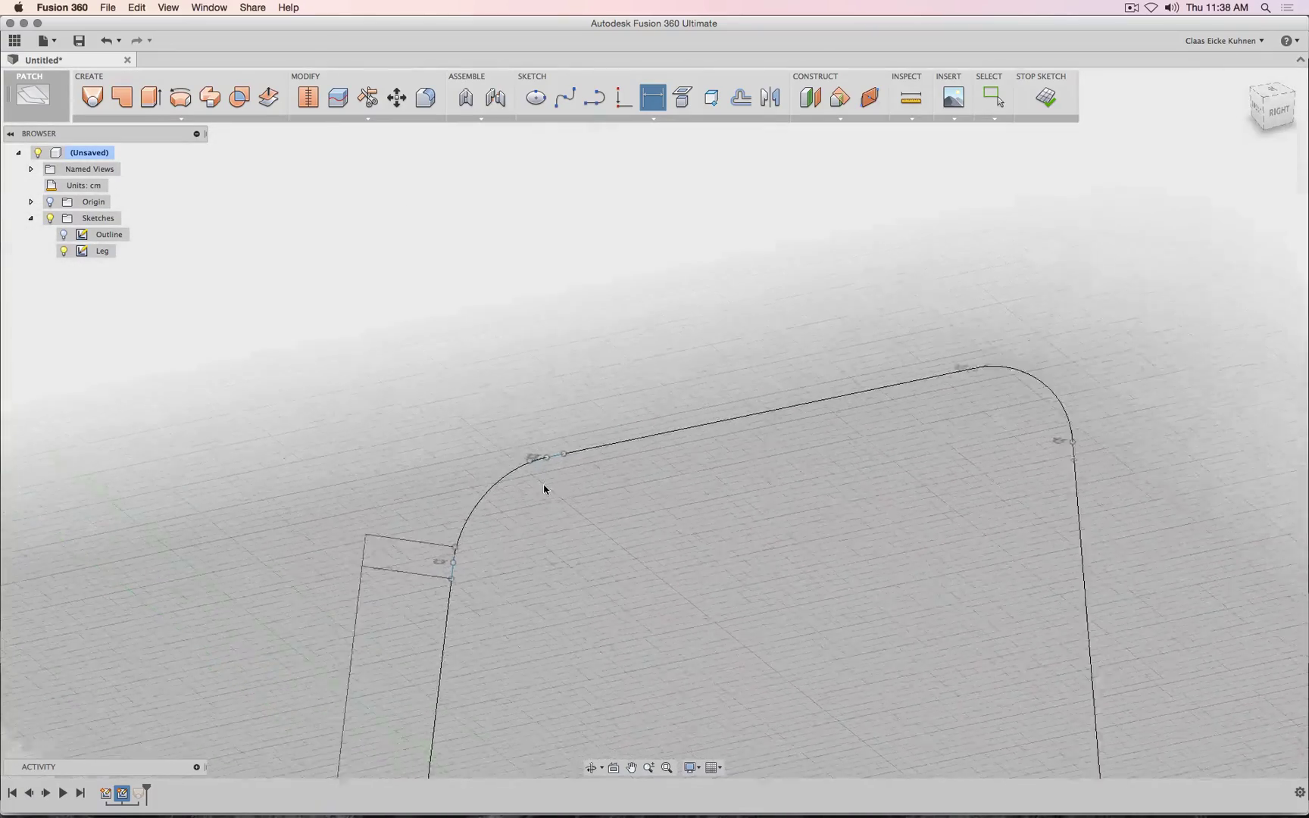
scroll(543, 489, down, 5)
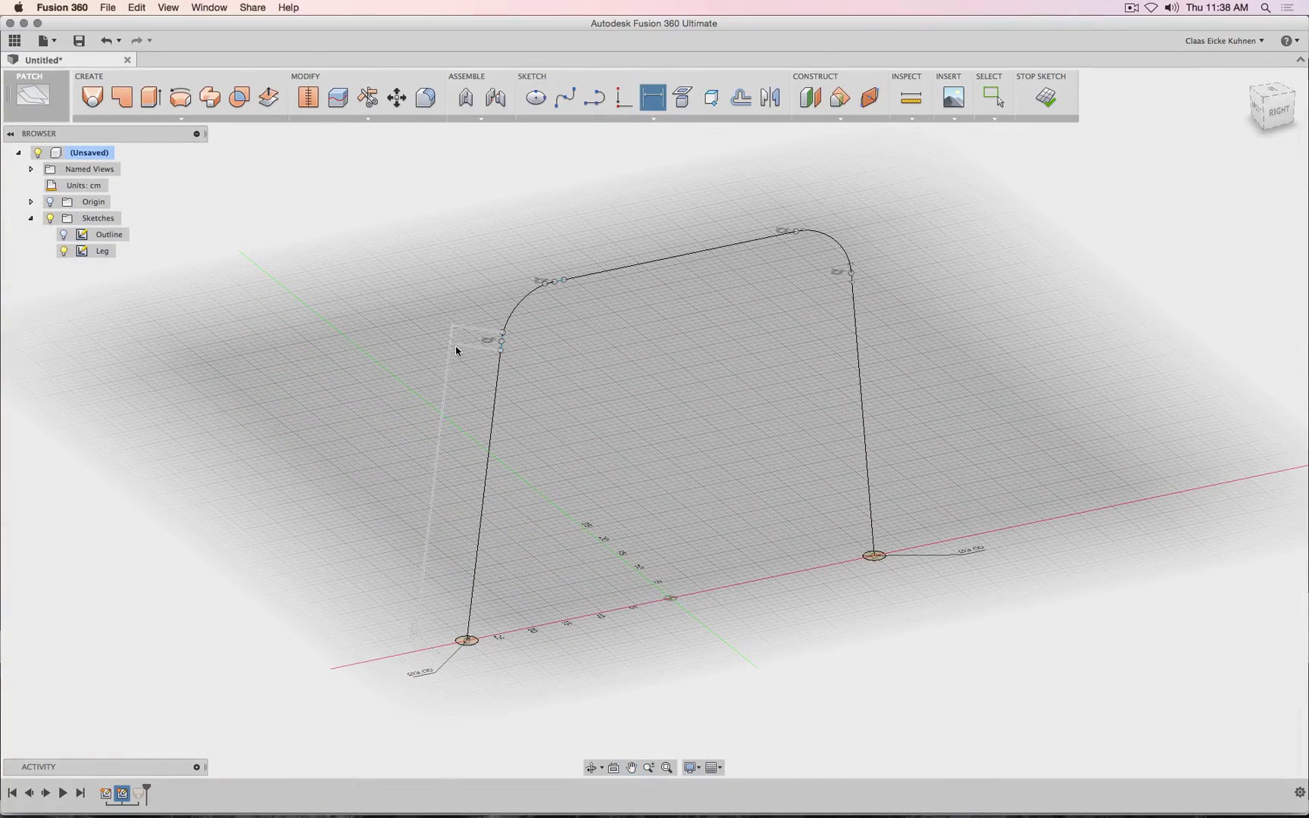
- Try to set the lower tangent handle's dimension to 2 cm, and delete that dimension
click(452, 349)
key(BackSpace)
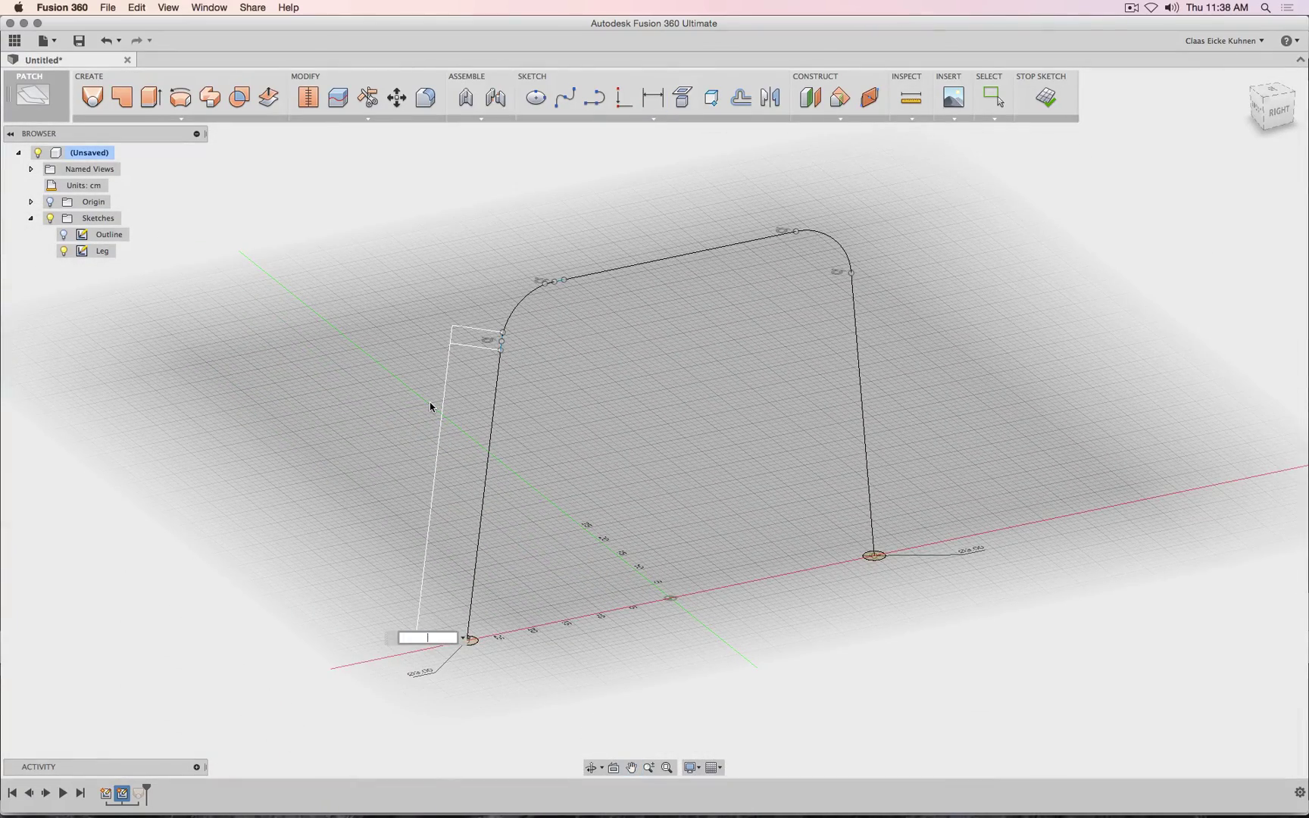
key(Return)
double_click(453, 344)
text(2)
key(Return)
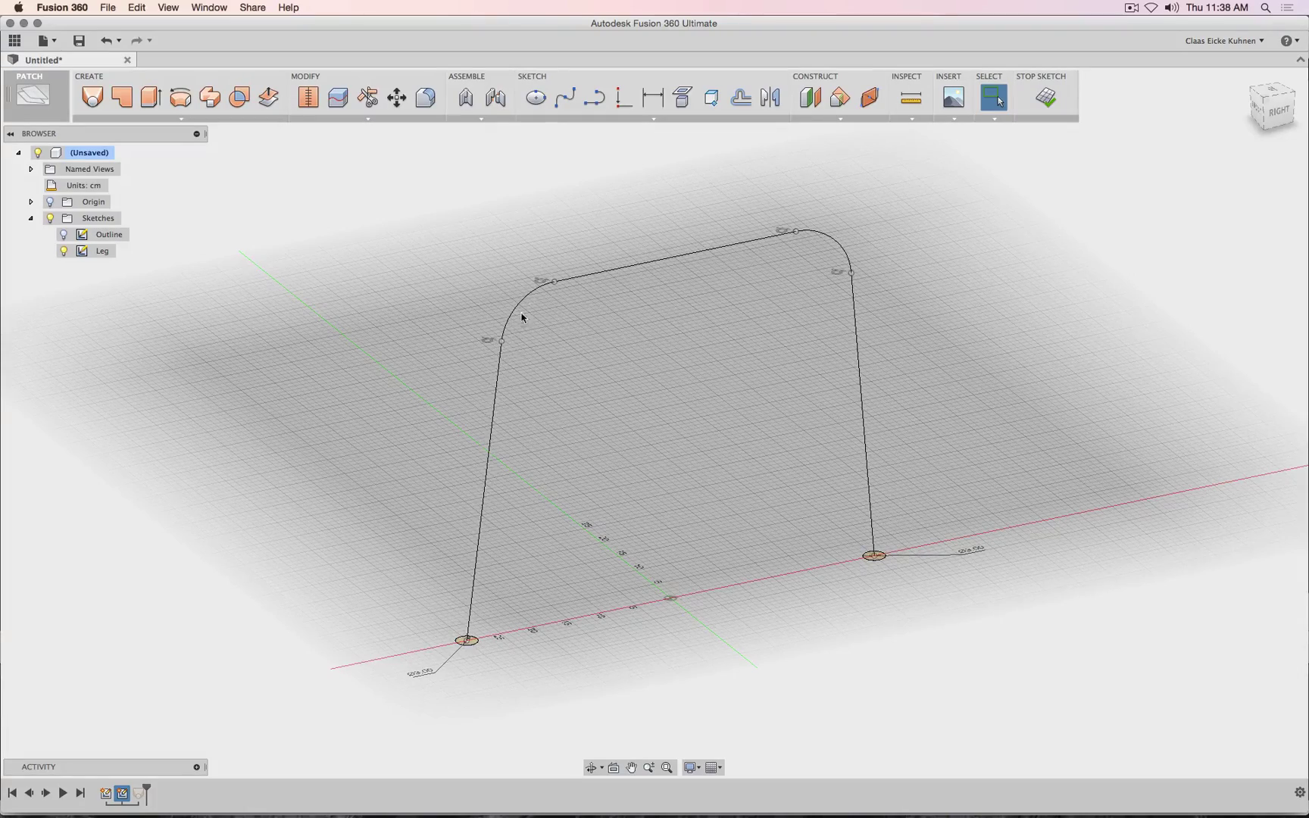
scroll(522, 318, up, 5)
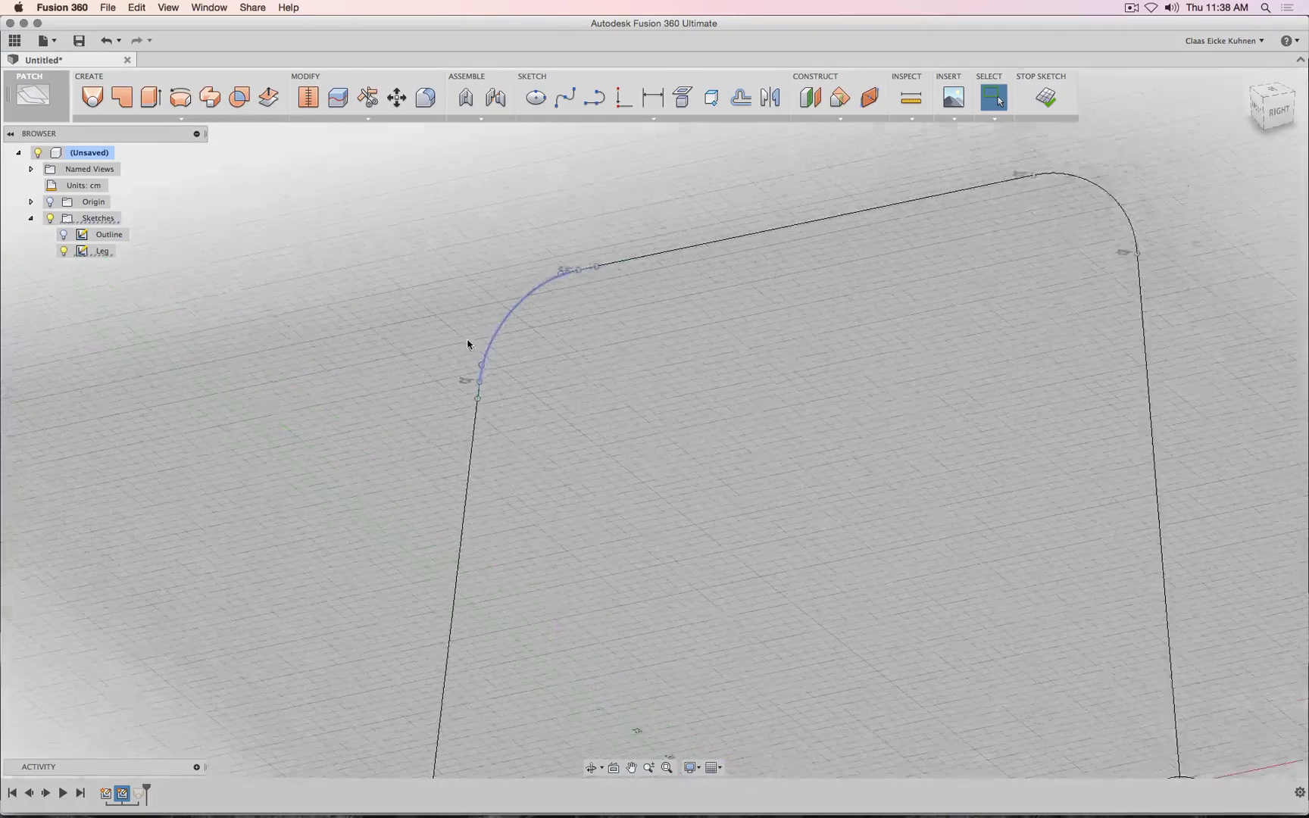
scroll(468, 345, up, 3)
right_click(483, 371)
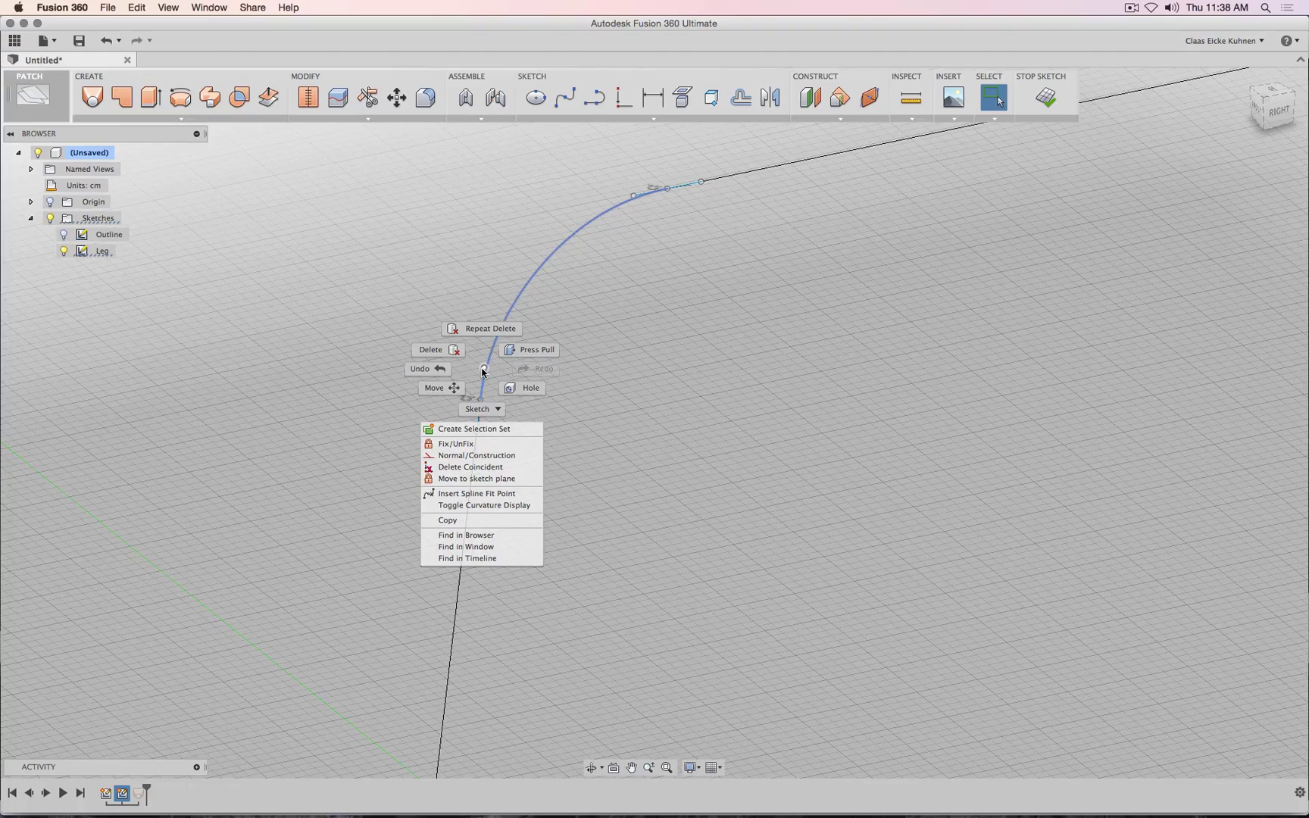
click(724, 392)
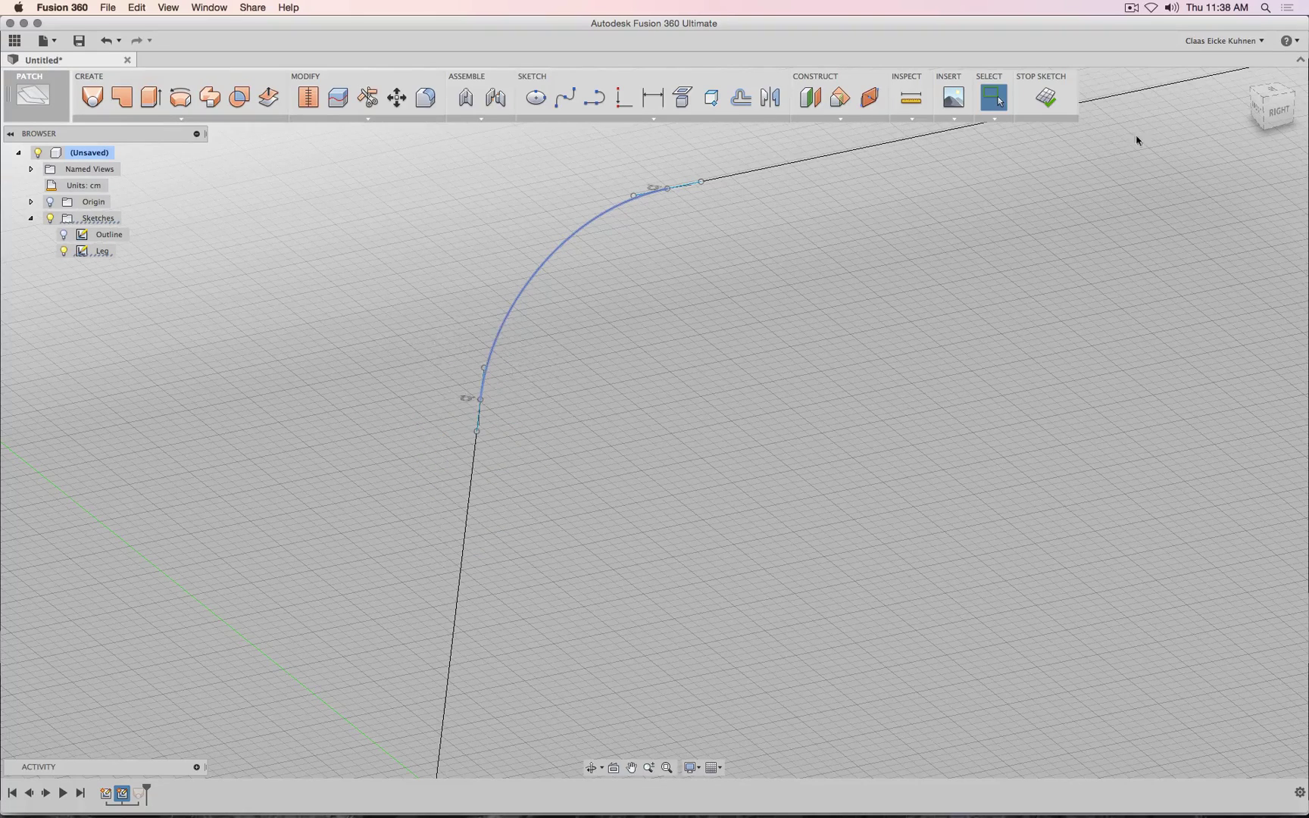
- Move the left corner spline's upper tangent handle -0.5 cm along X, working in the right view
click(1285, 111)
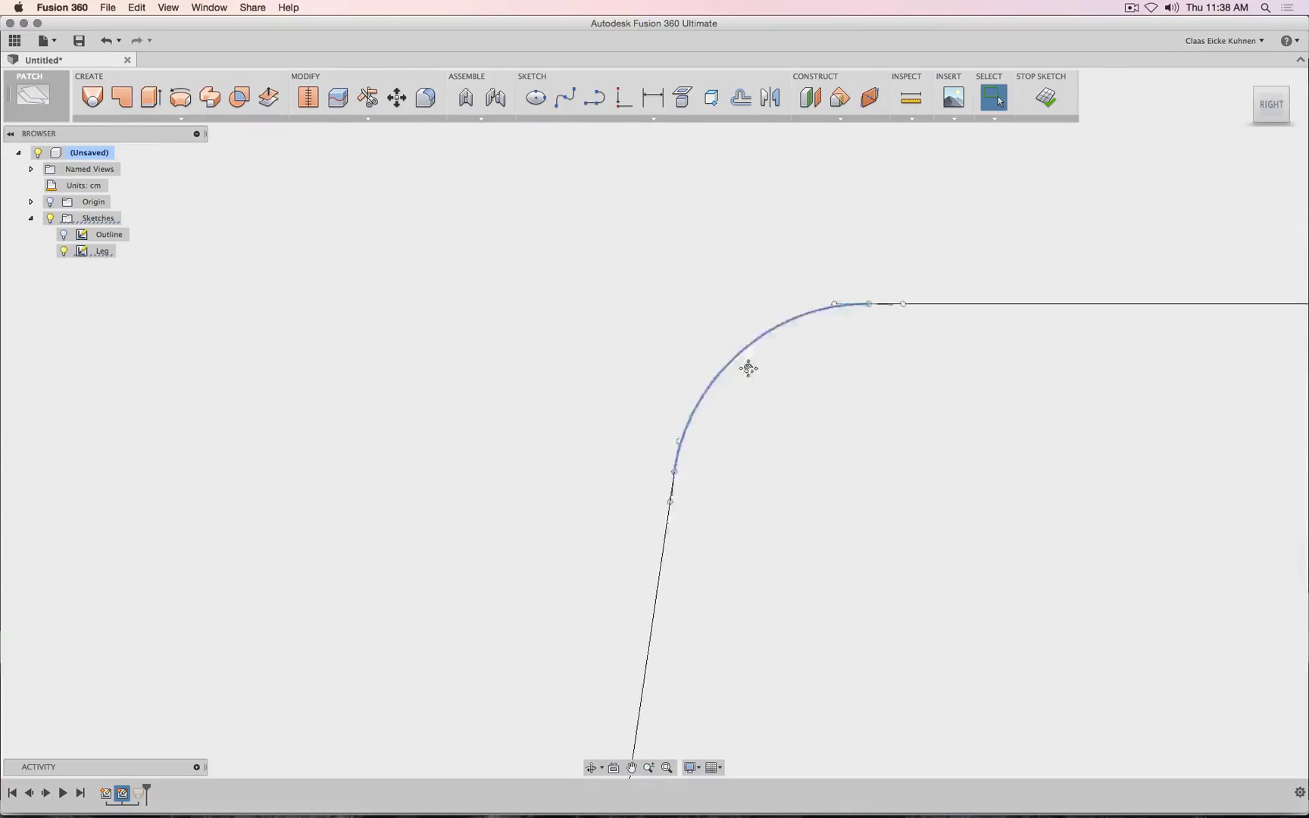
scroll(731, 305, down, 5)
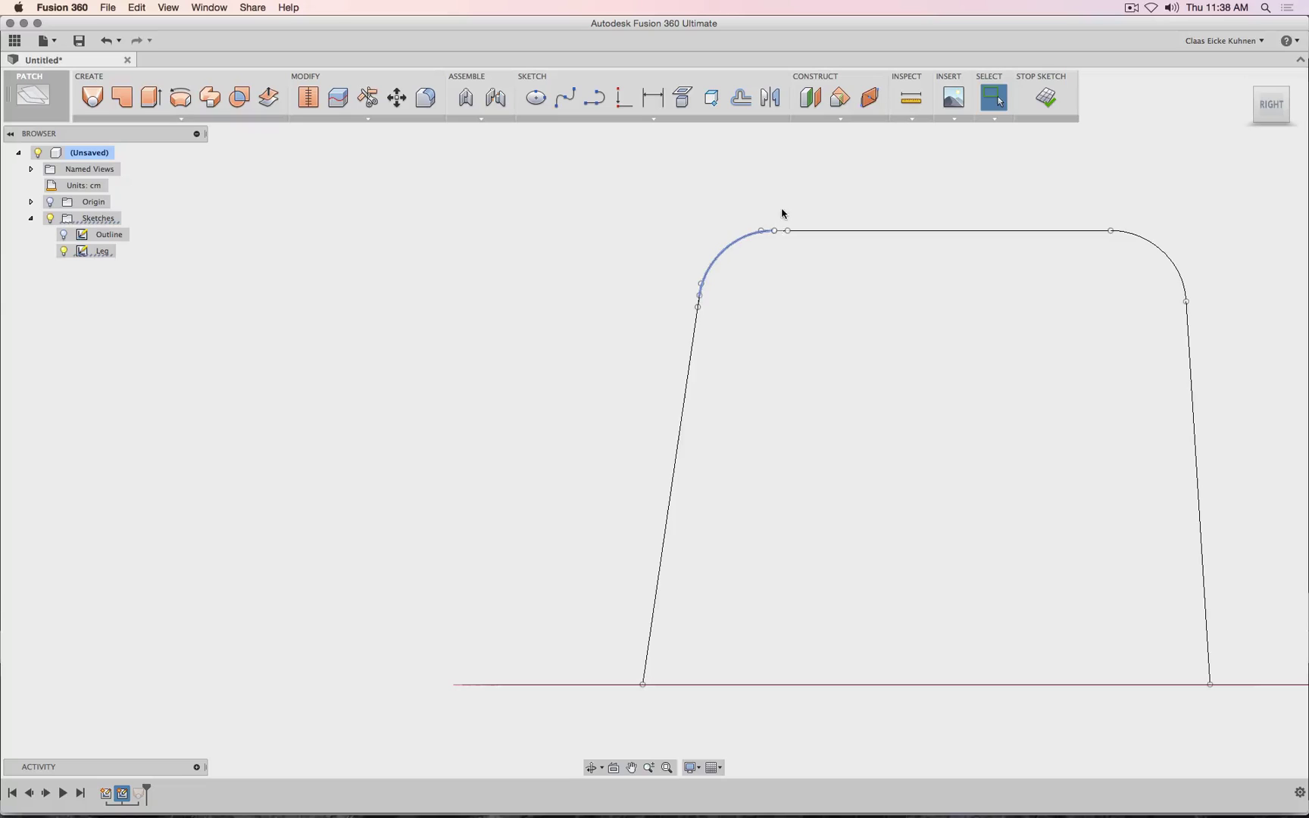
scroll(765, 223, up, 5)
click(746, 244)
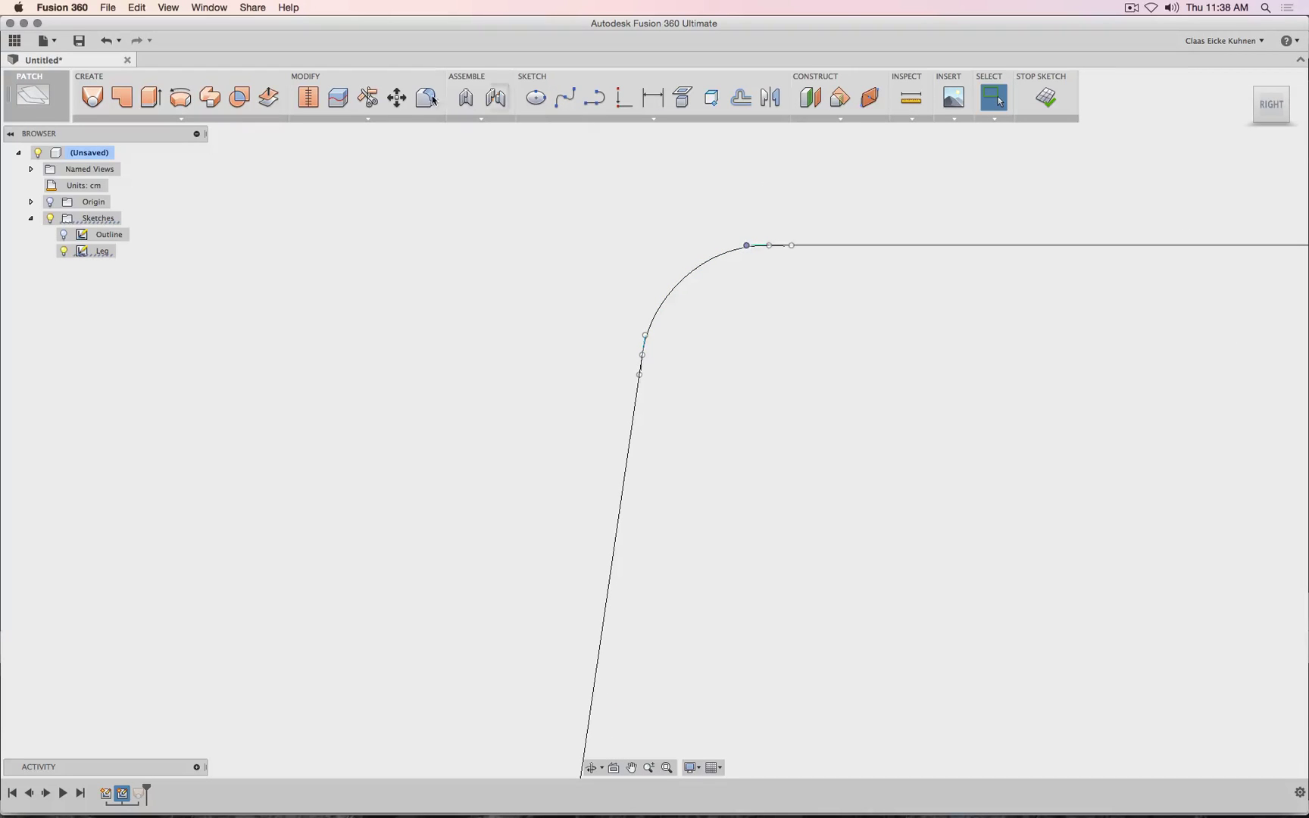
click(404, 98)
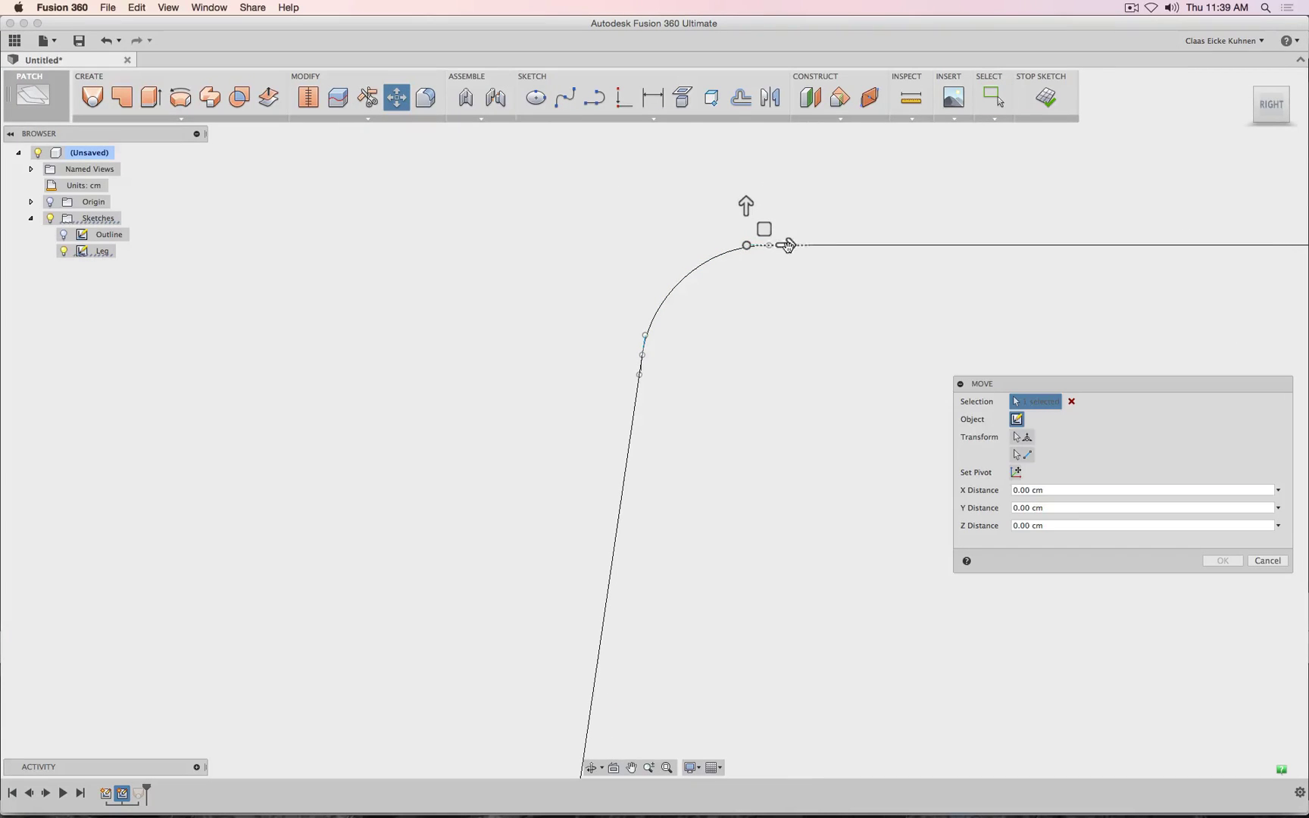
drag(789, 245, 774, 246)
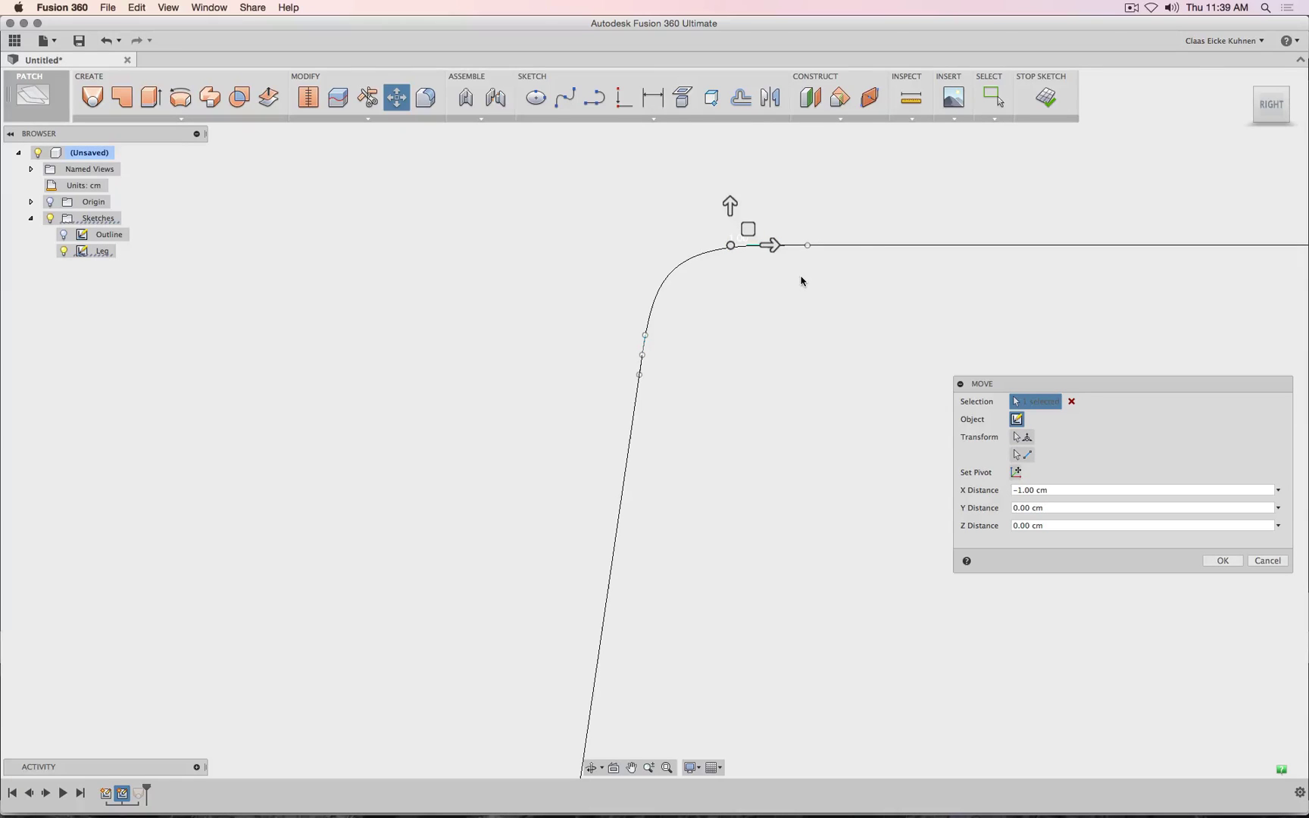
drag(1035, 492, 986, 489)
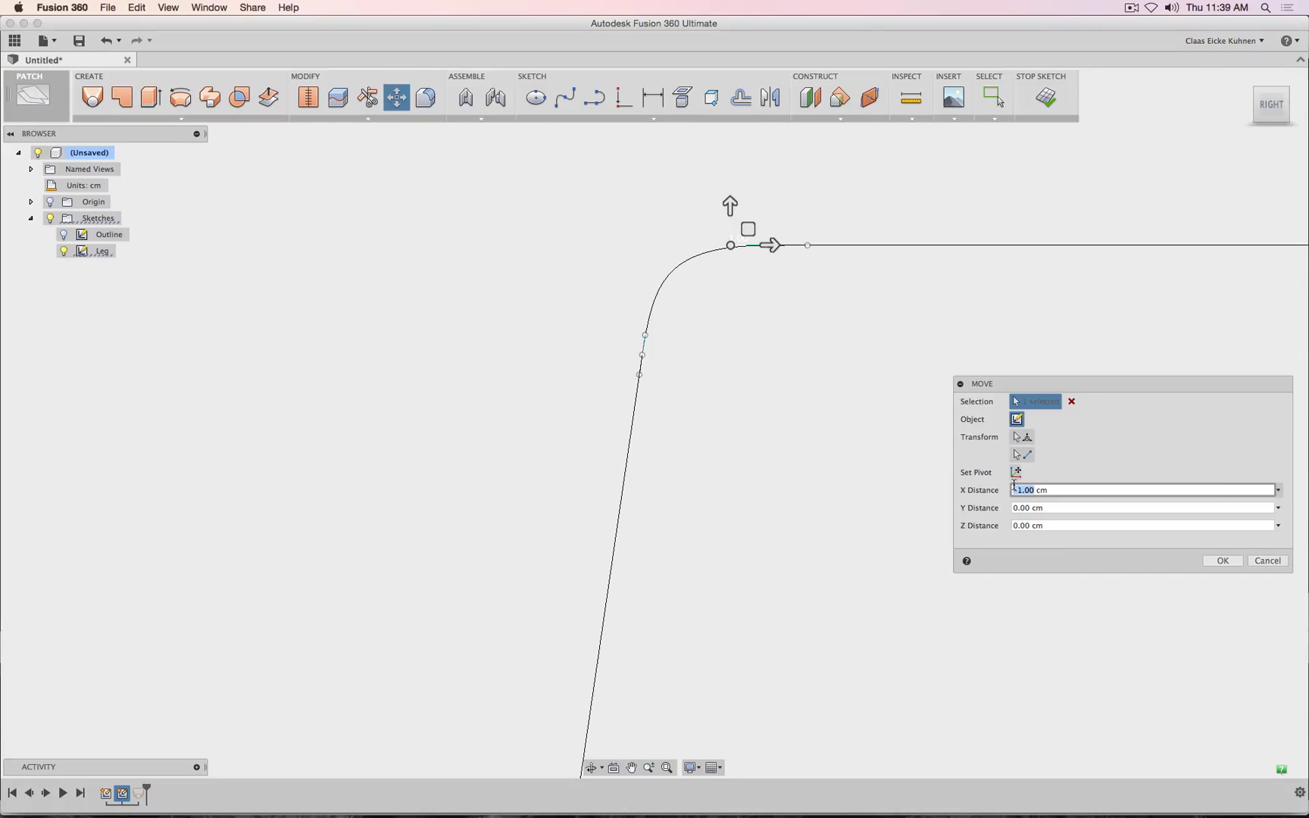
key(BackSpace)
text(.5)
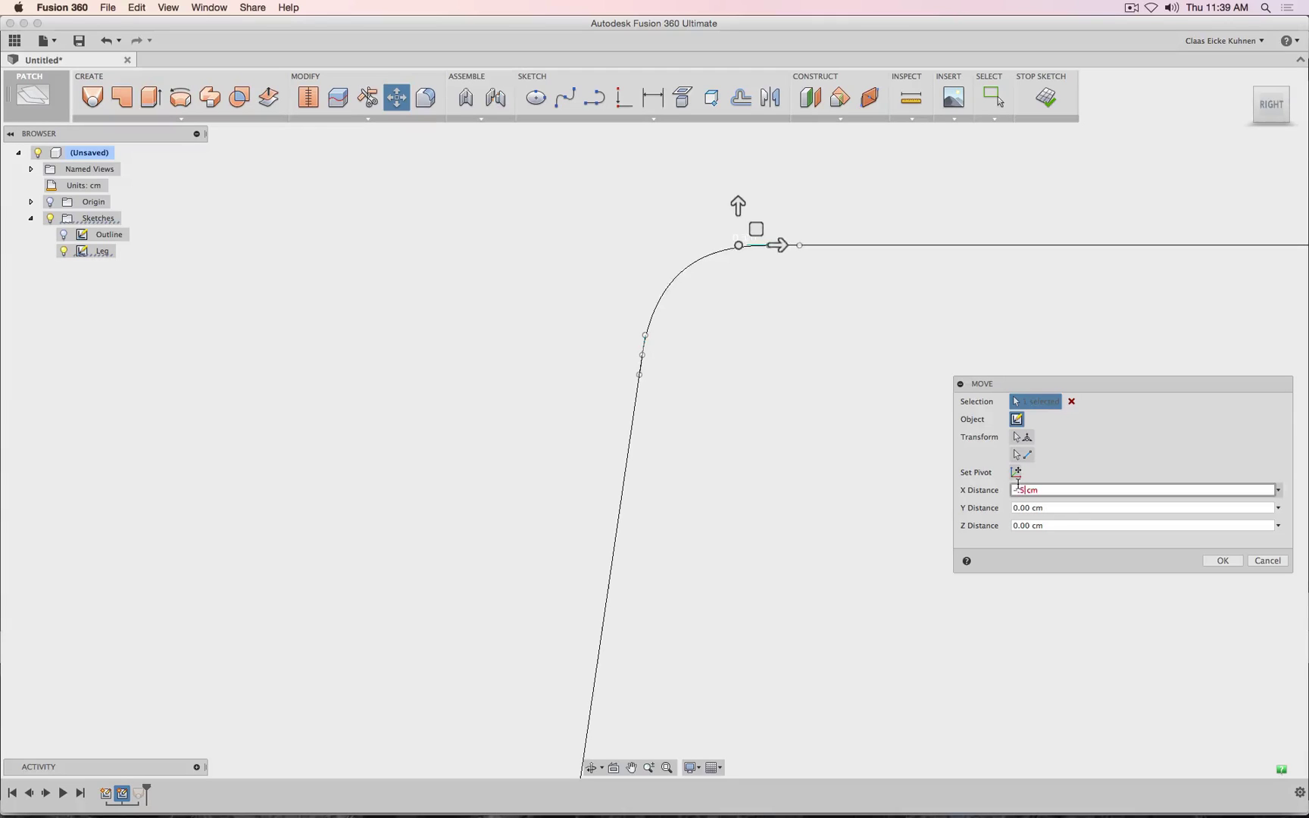
click(1225, 564)
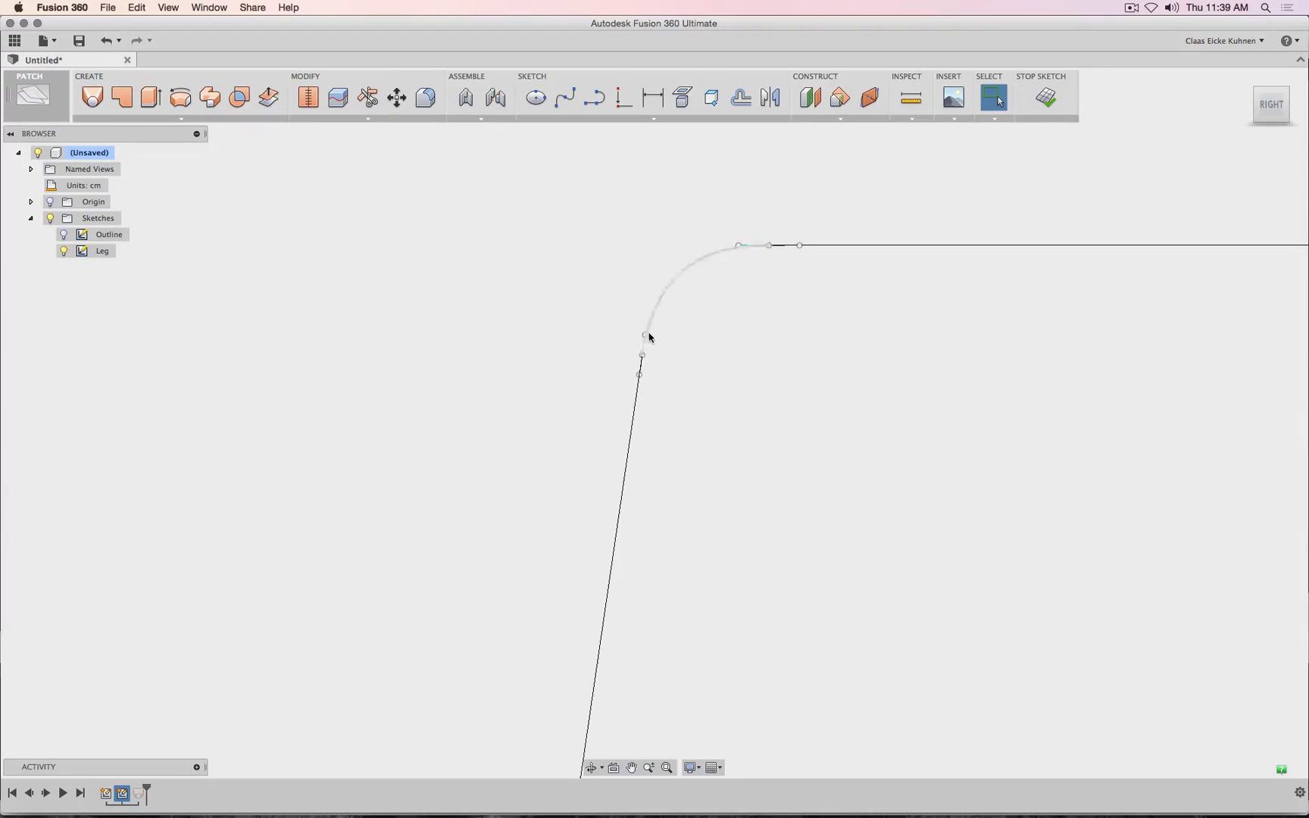
click(396, 97)
drag(645, 296, 648, 291)
drag(1277, 117, 1255, 134)
scroll(831, 495, down, 6)
mouse_move(825, 481)
middle_down()
mouse_move(593, 444)
mouse_move(579, 404)
middle_up()
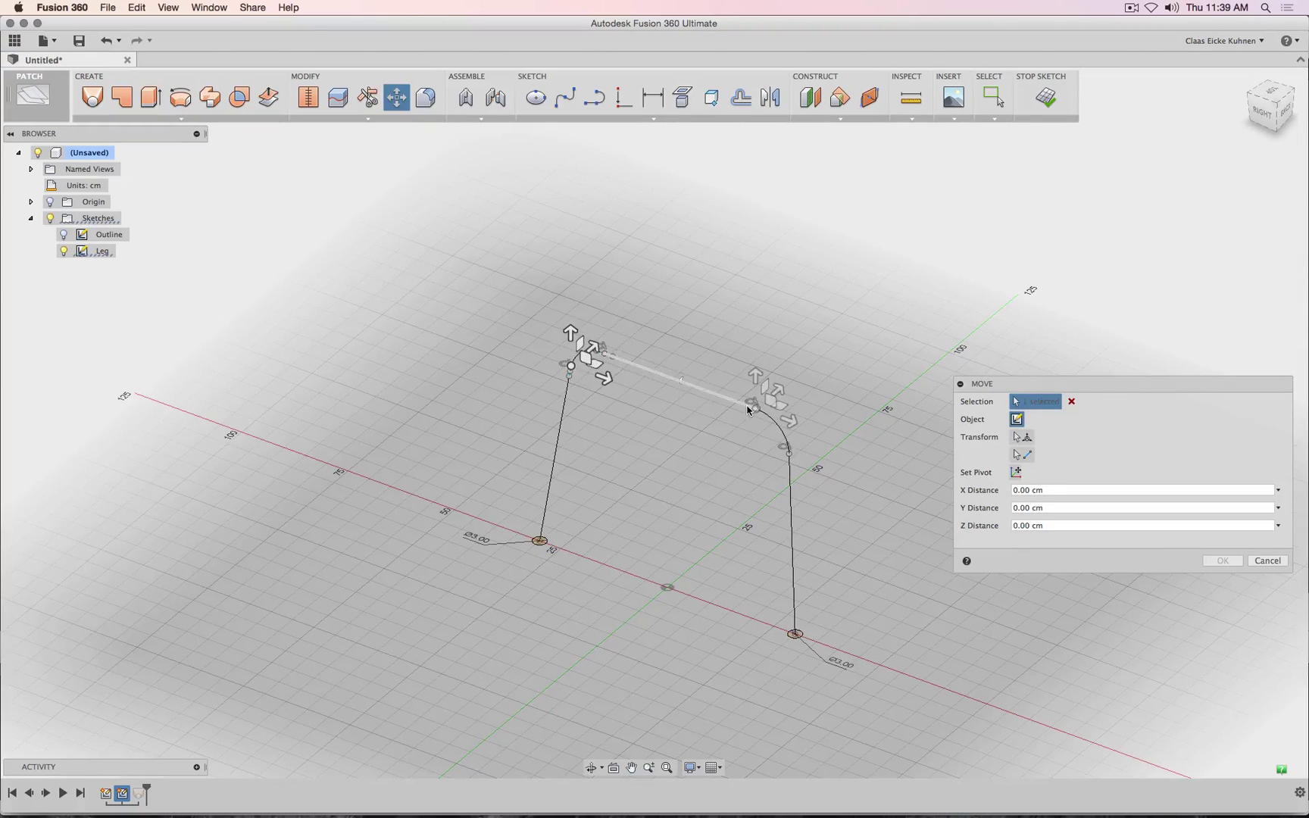
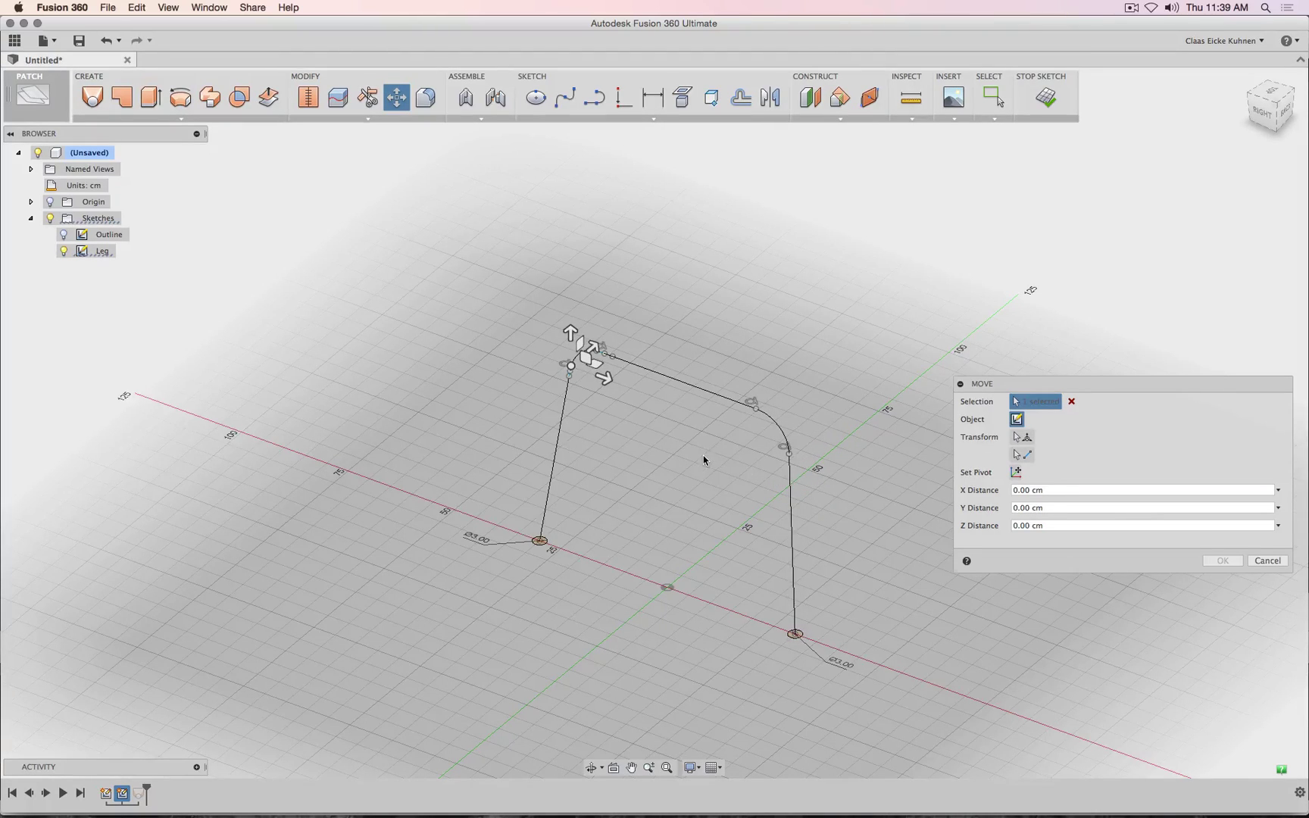
key(Escape)
- Fix the left leg line in place in the Leg sketch
scroll(610, 452, up, 3)
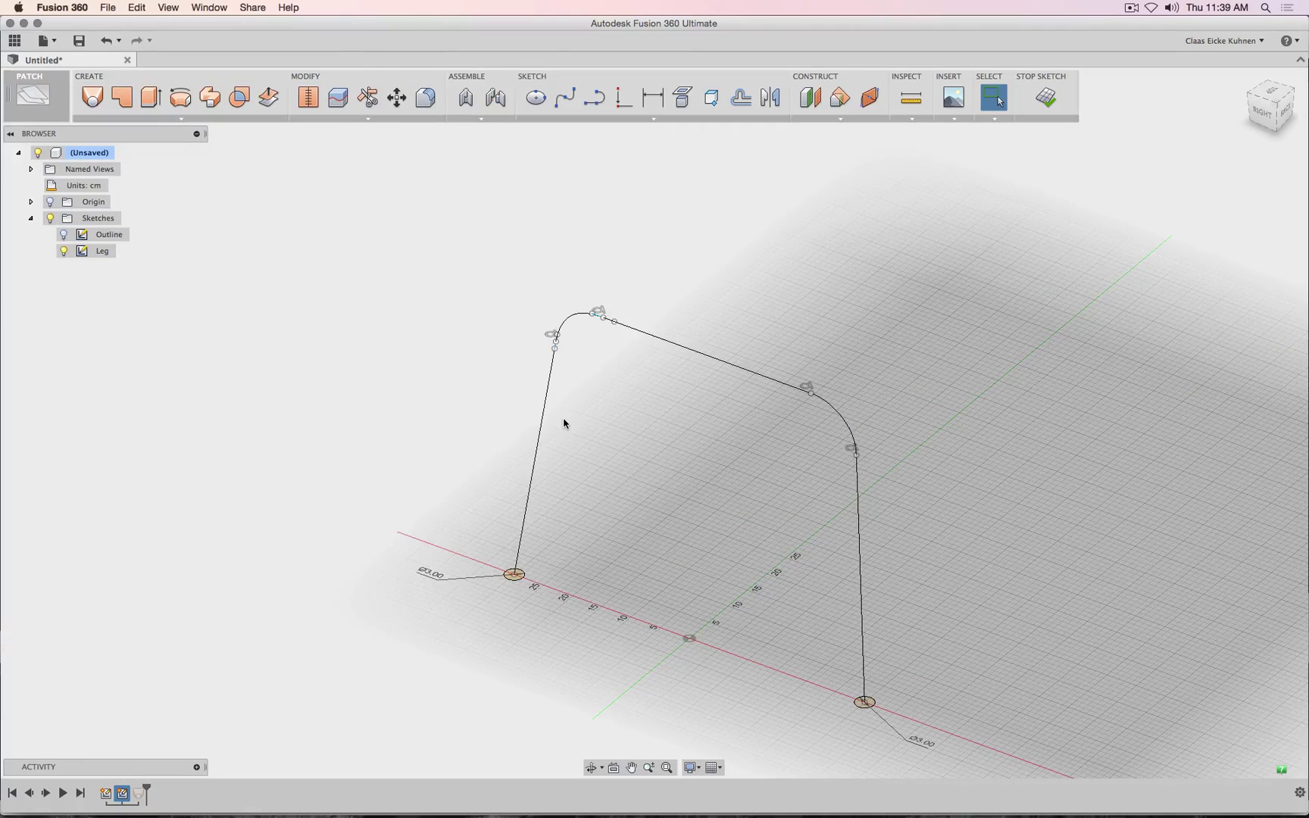
click(544, 408)
right_click(545, 411)
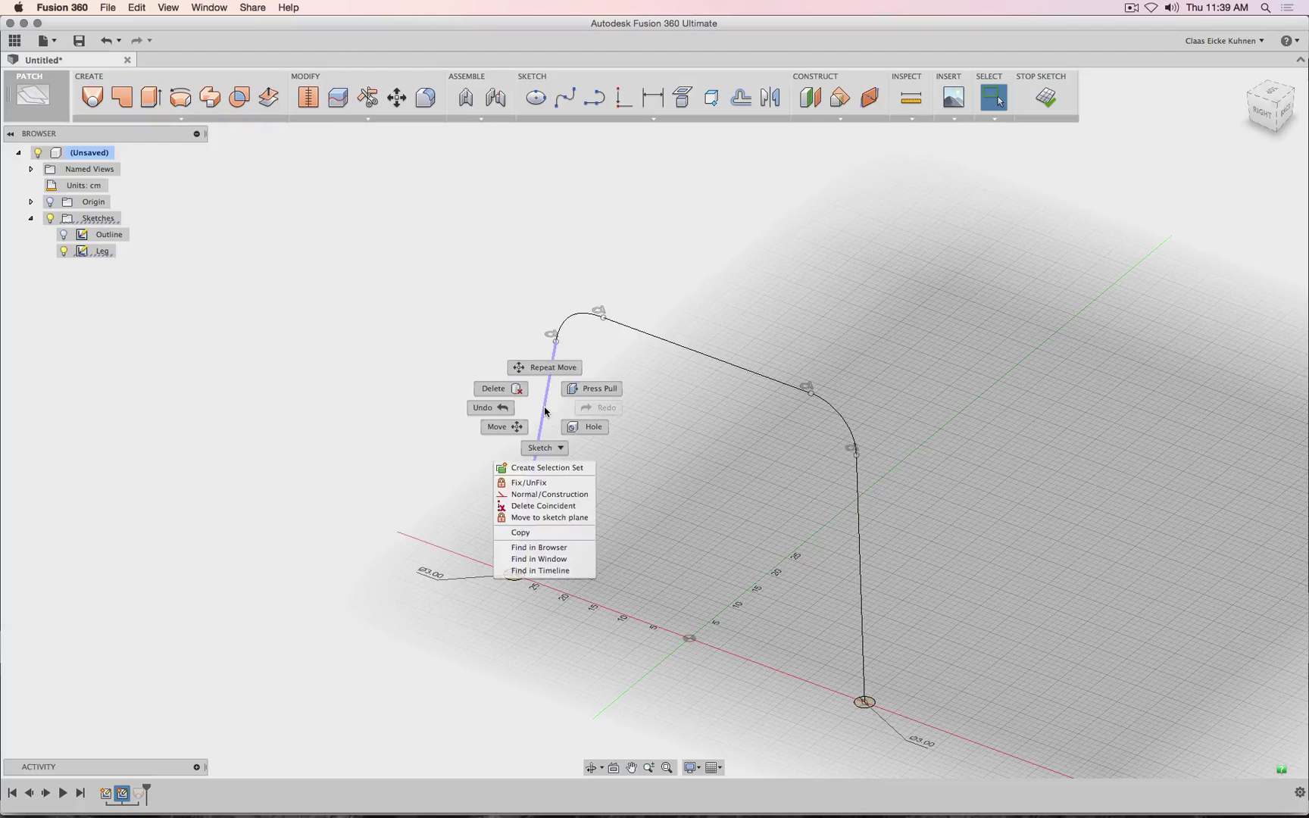
click(538, 483)
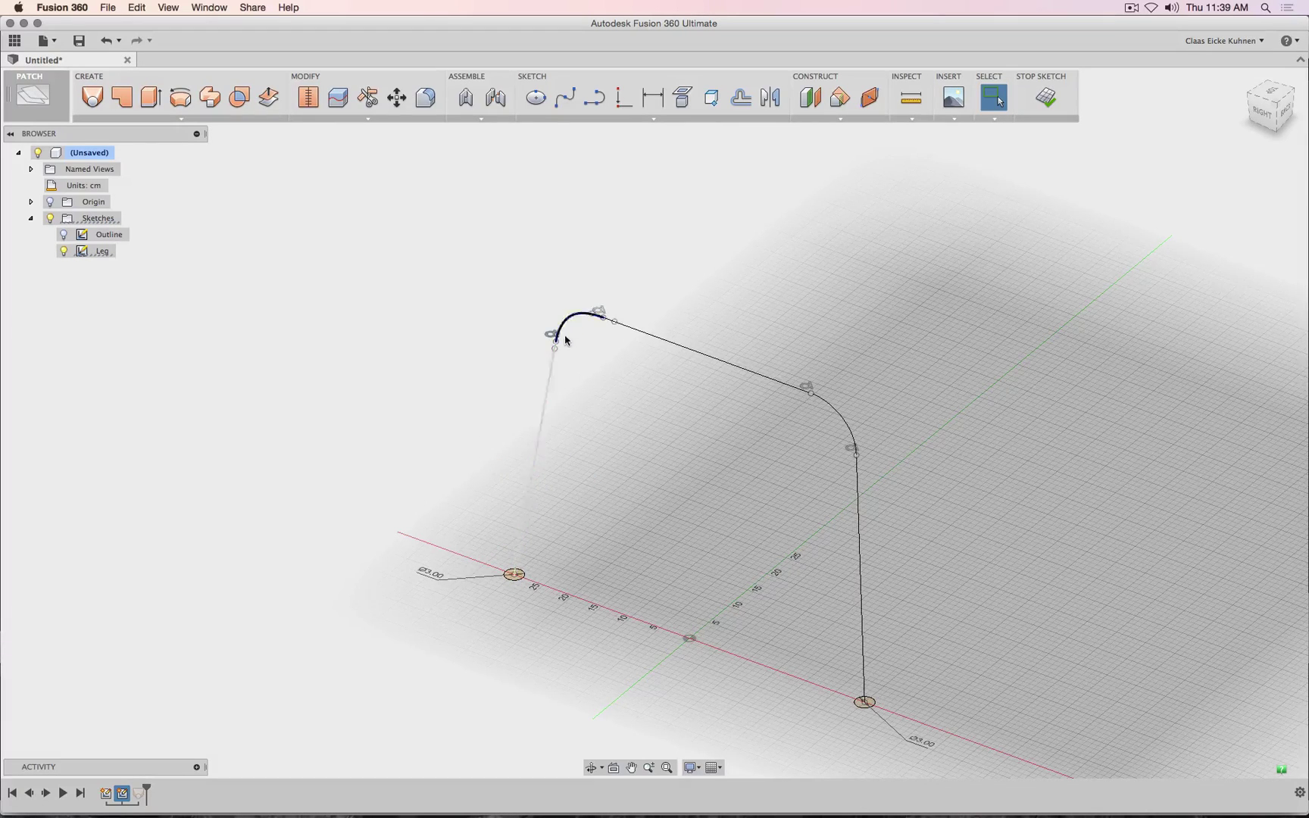
- Move the left corner spline's lower tangent handle 0.5 cm along Z
click(405, 105)
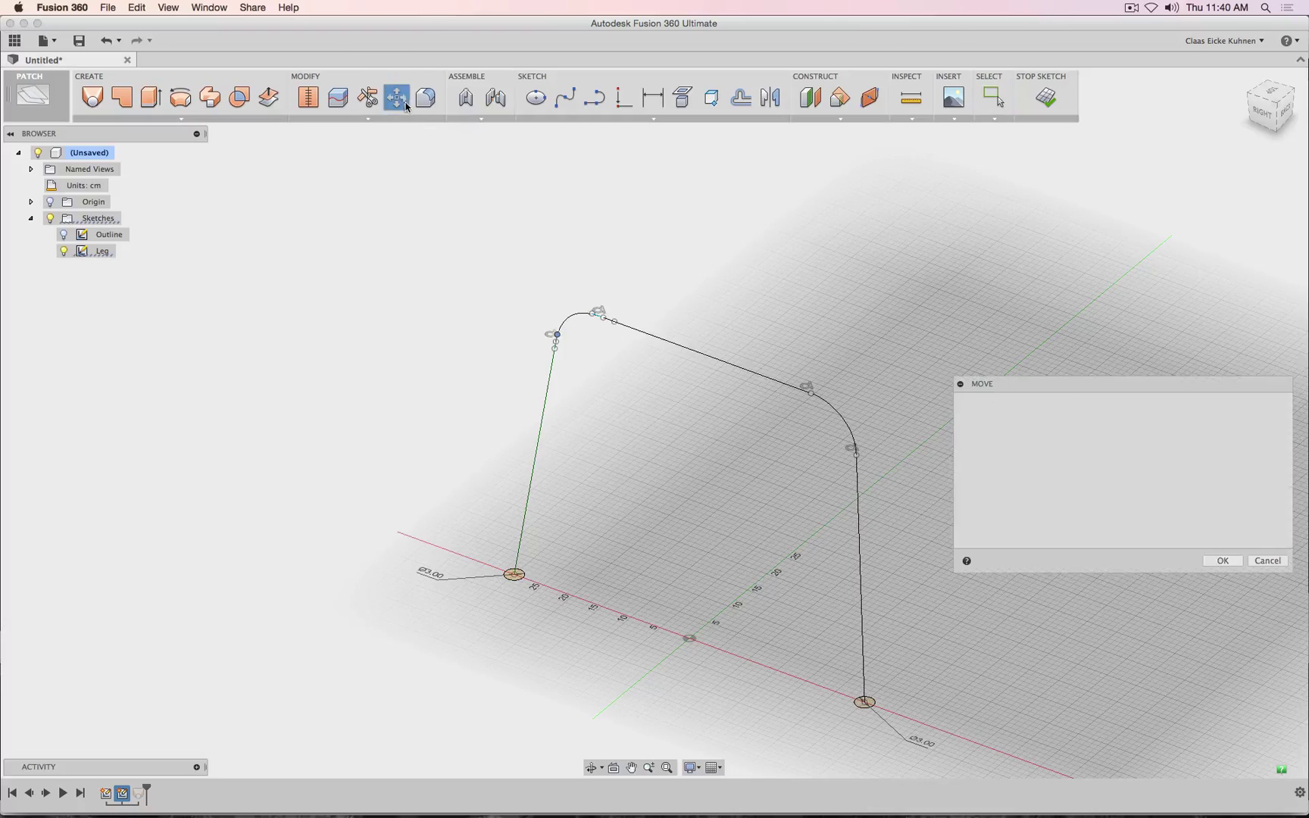
drag(558, 300, 558, 294)
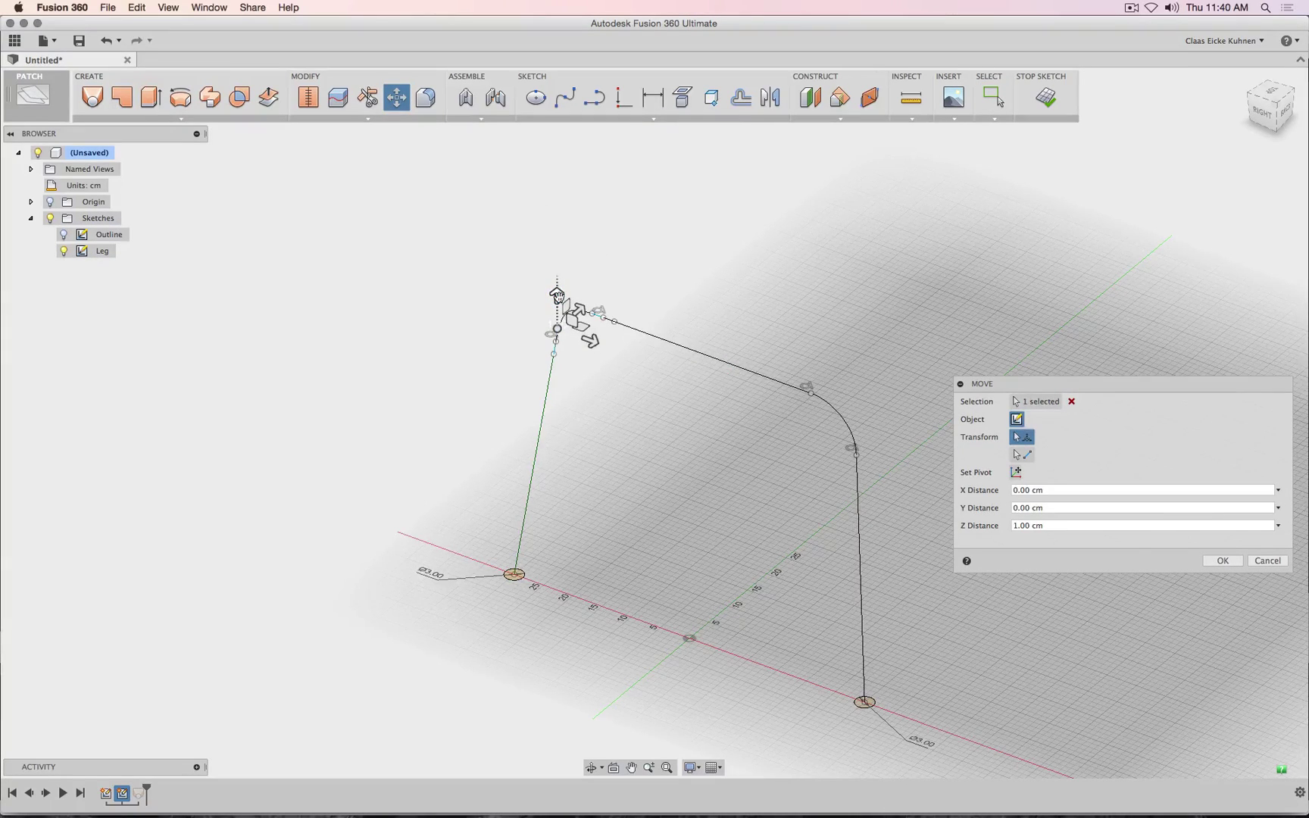
click(1058, 523)
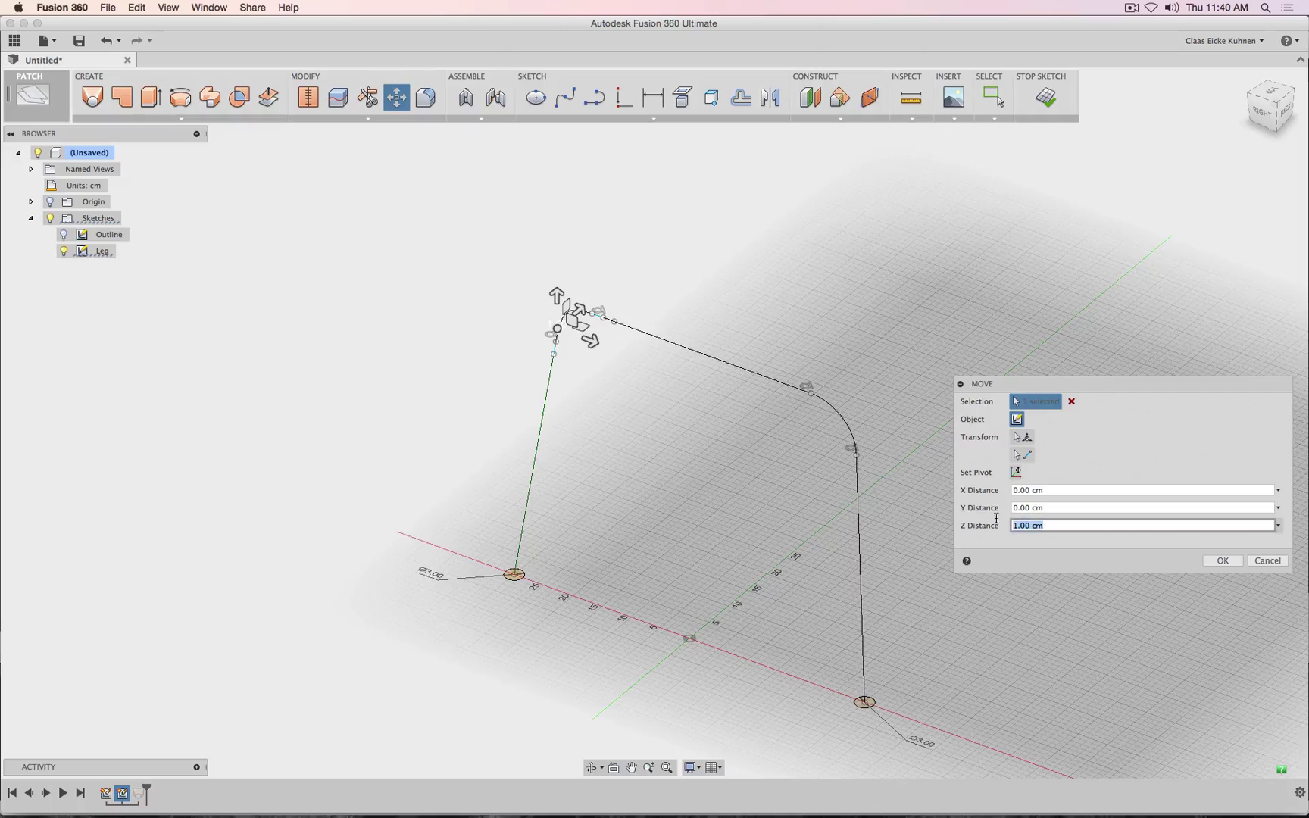
key(BackSpace)
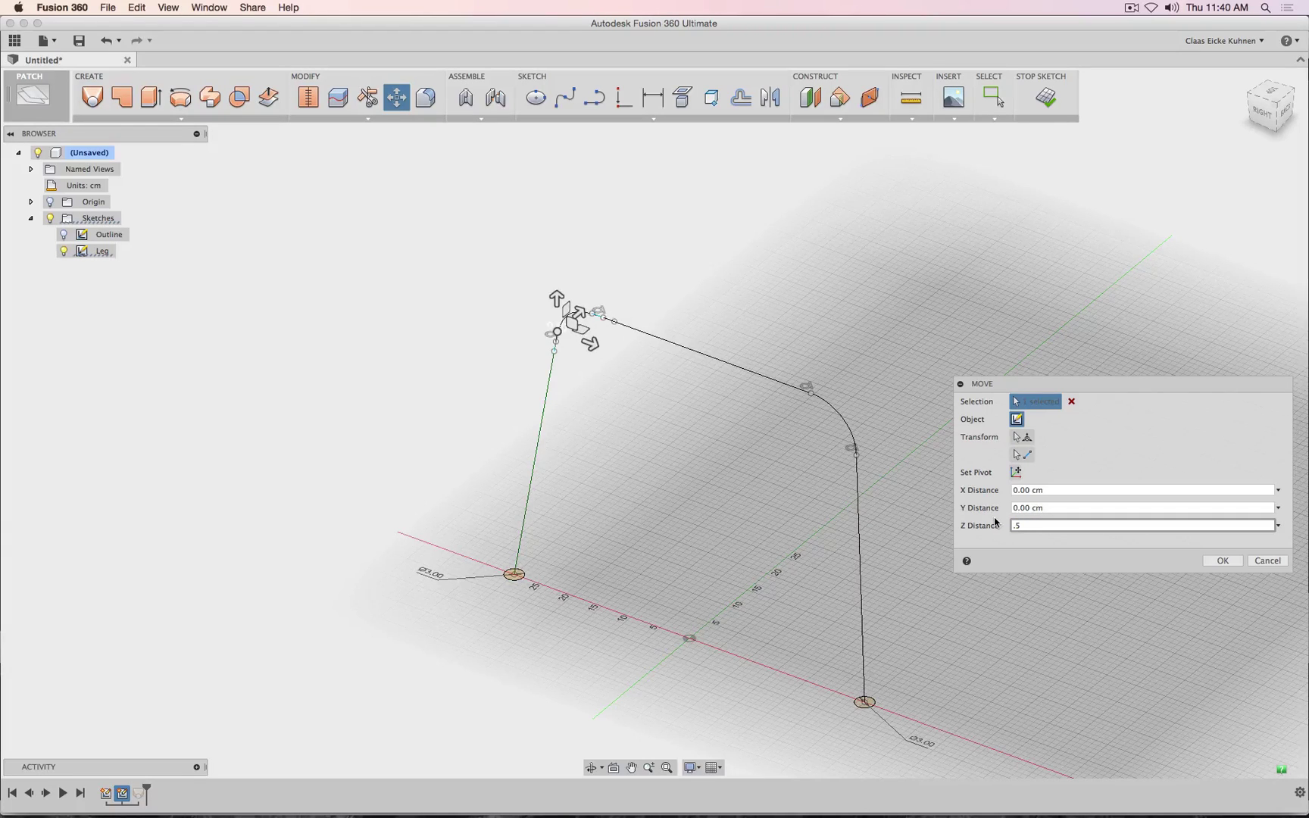
click(1222, 561)
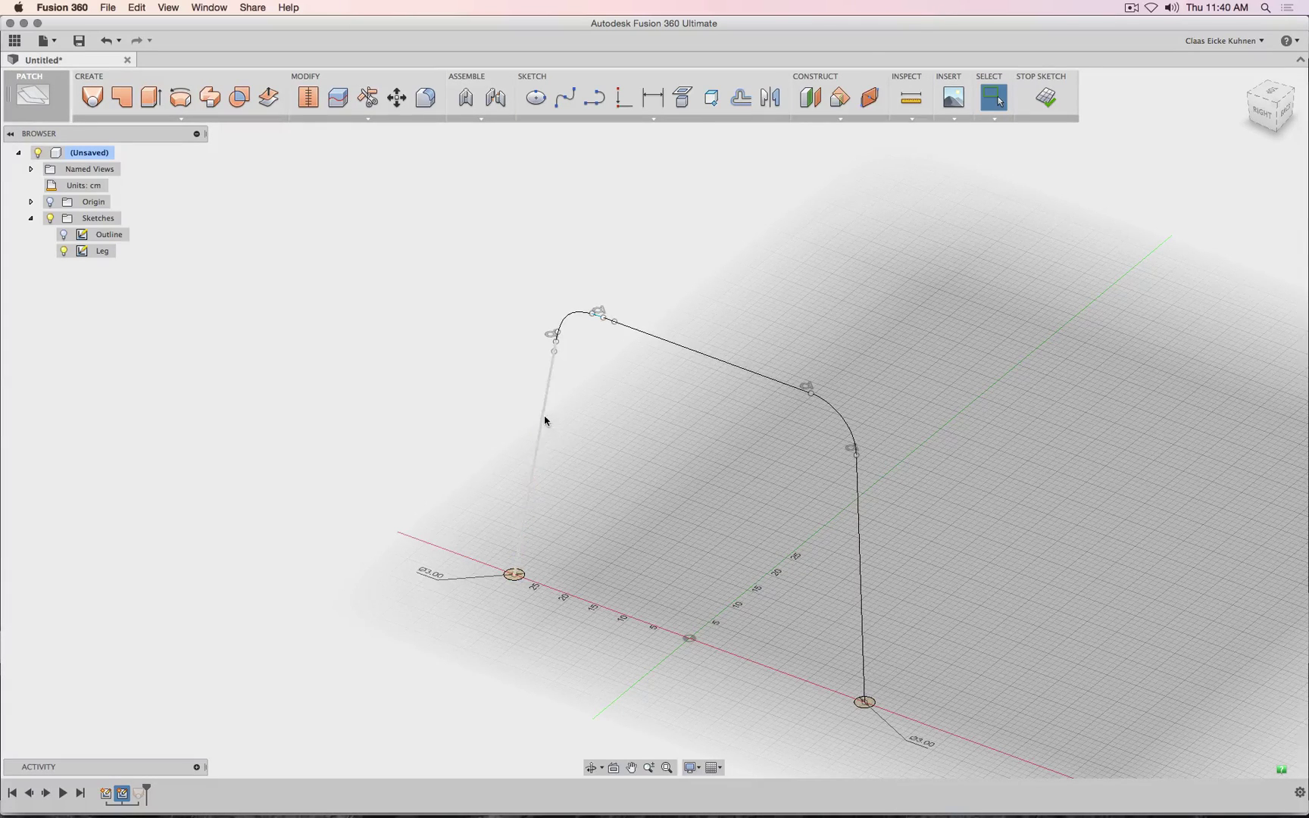
- Fix the right leg line and the top bar line in place
click(1267, 118)
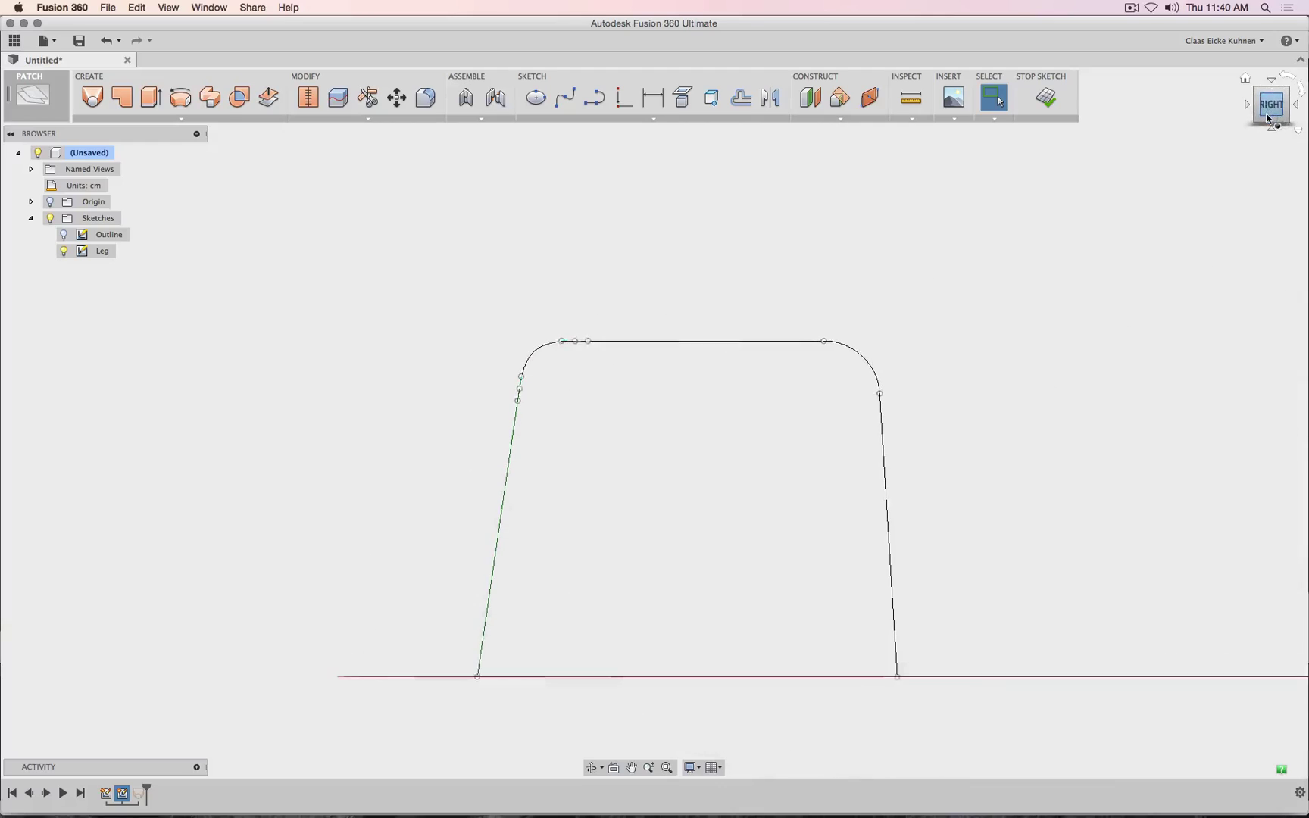
click(883, 445)
right_click(764, 345)
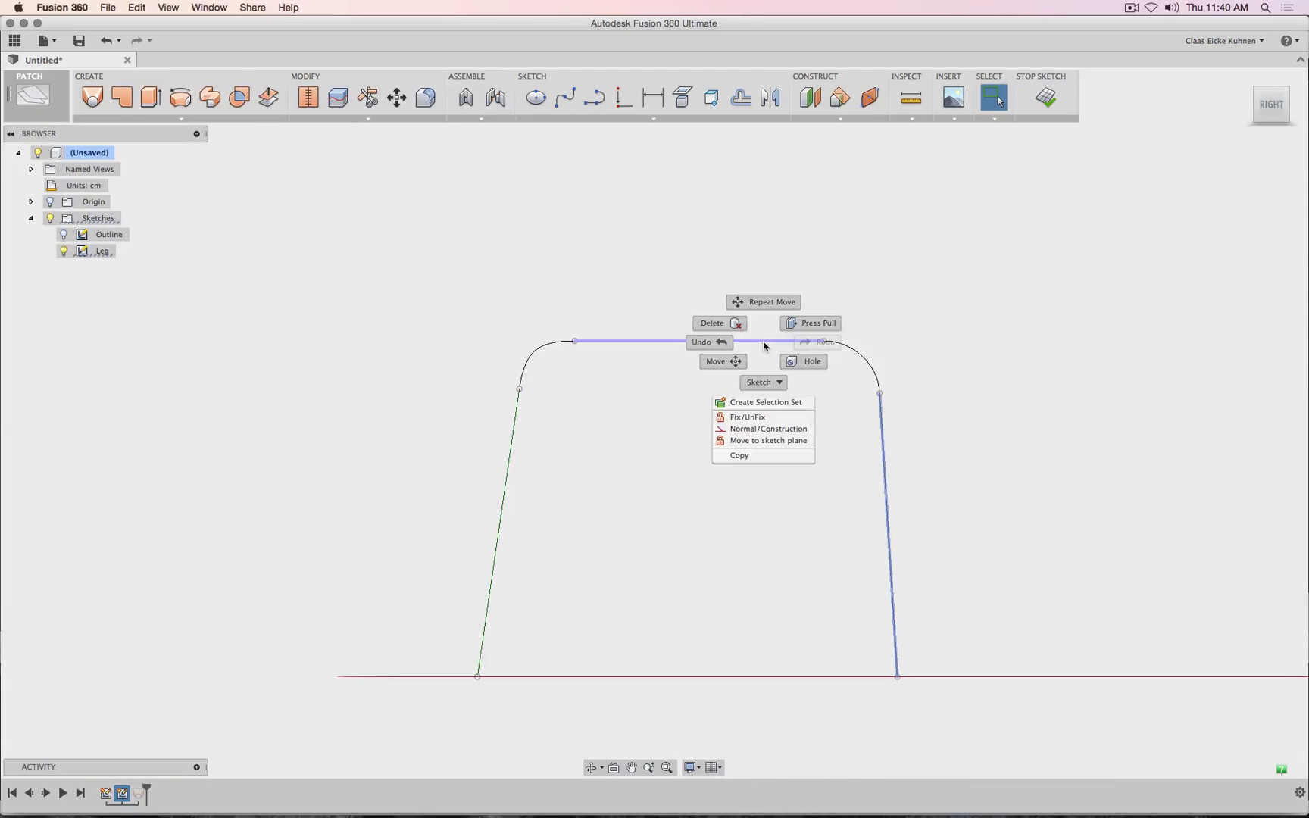
click(750, 418)
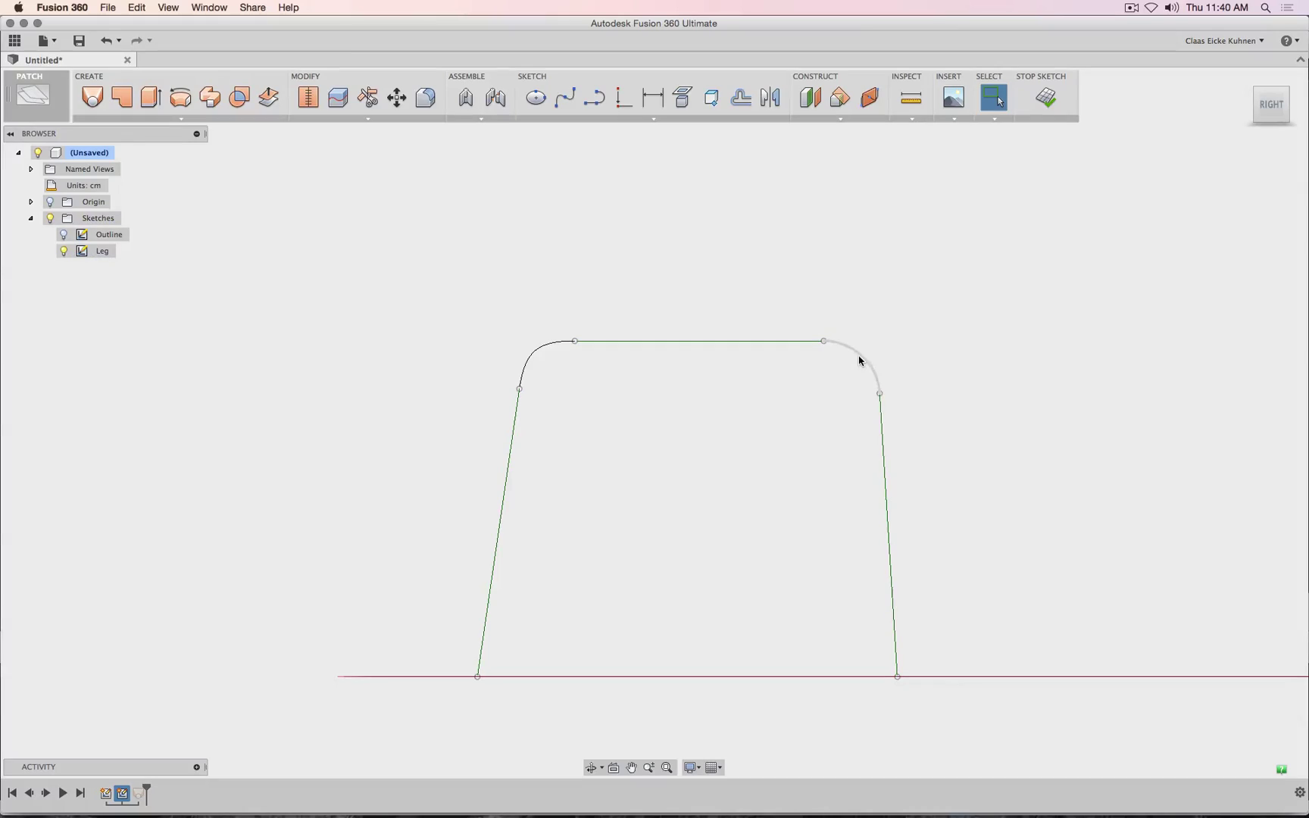
- Move the right corner spline's lower tangent handle 0.5 cm along Z
click(859, 360)
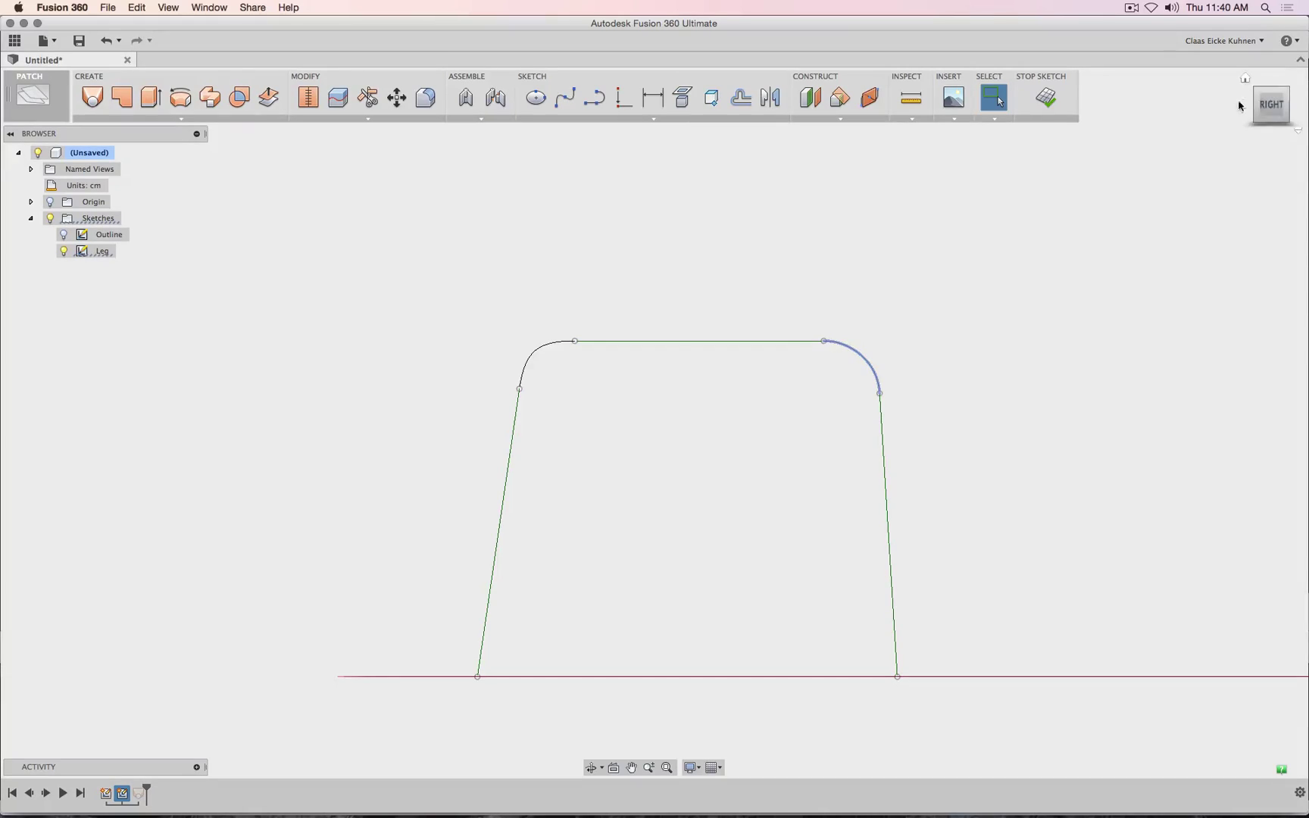
click(1263, 111)
scroll(886, 348, up, 5)
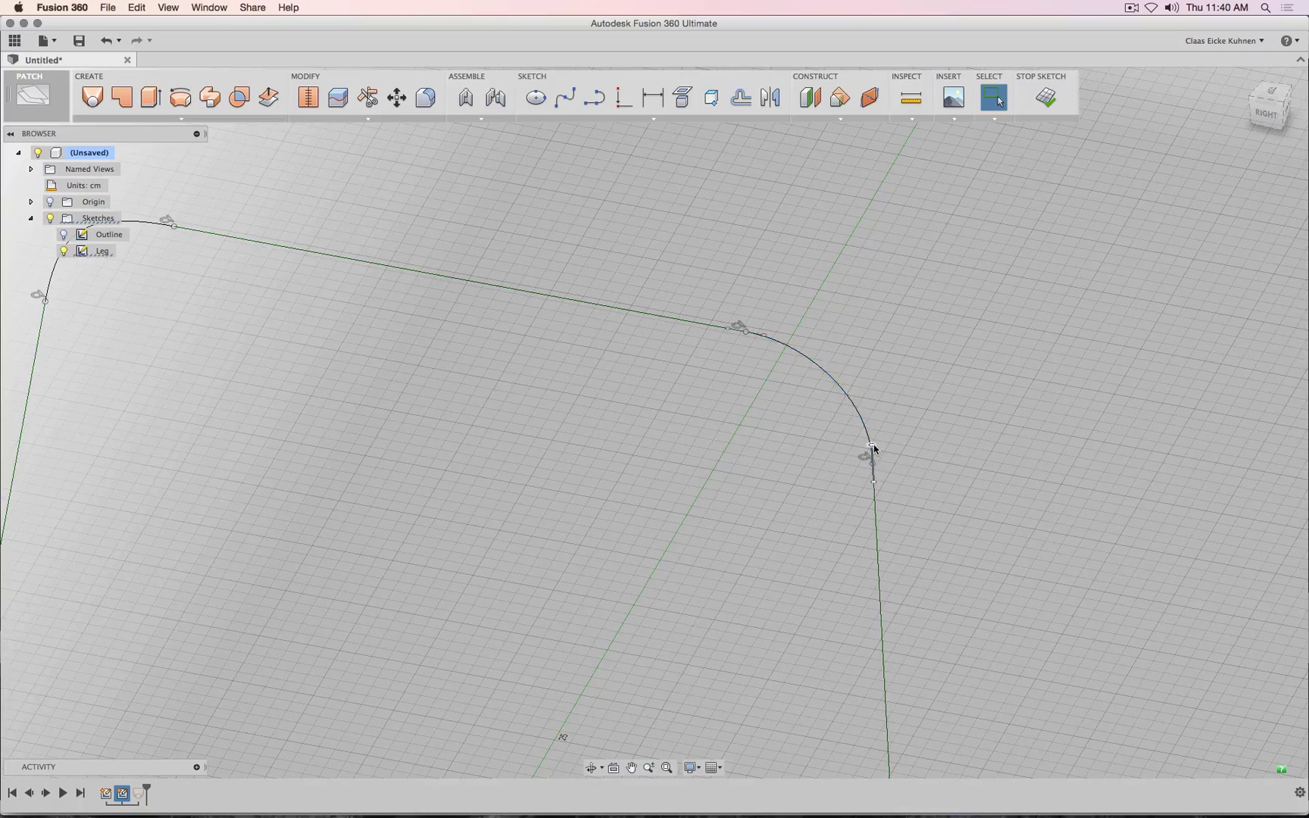
right_click(873, 449)
click(870, 520)
click(396, 97)
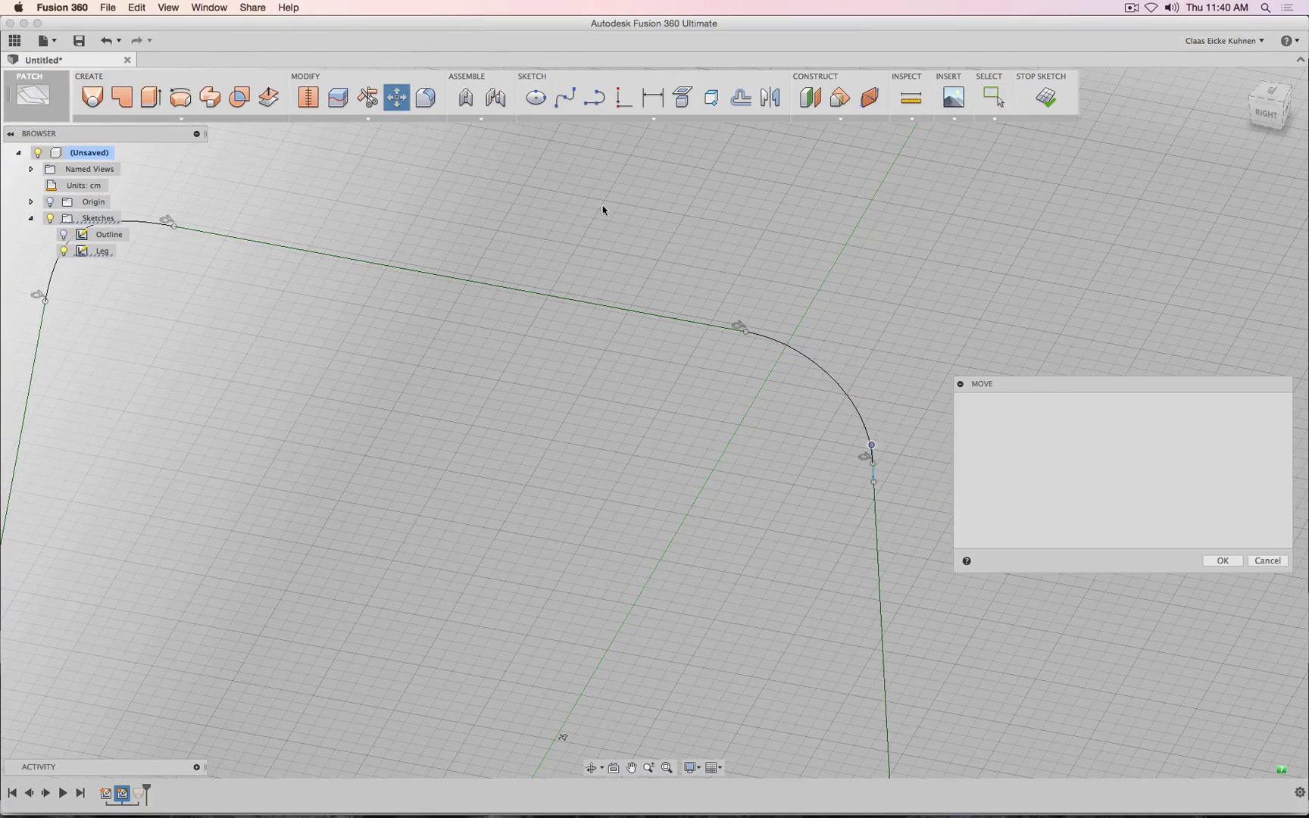
drag(871, 409, 868, 389)
click(1057, 525)
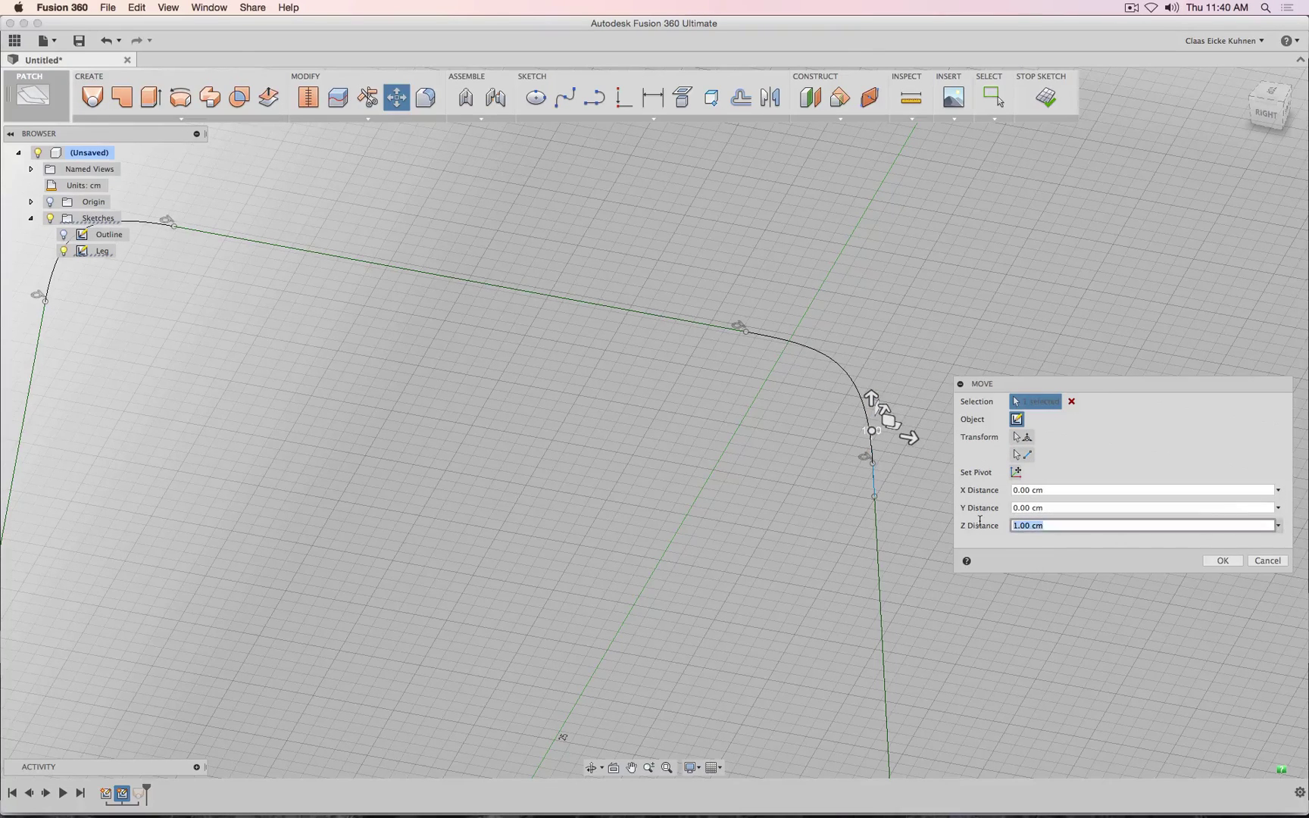
text(.5)
key(Return)
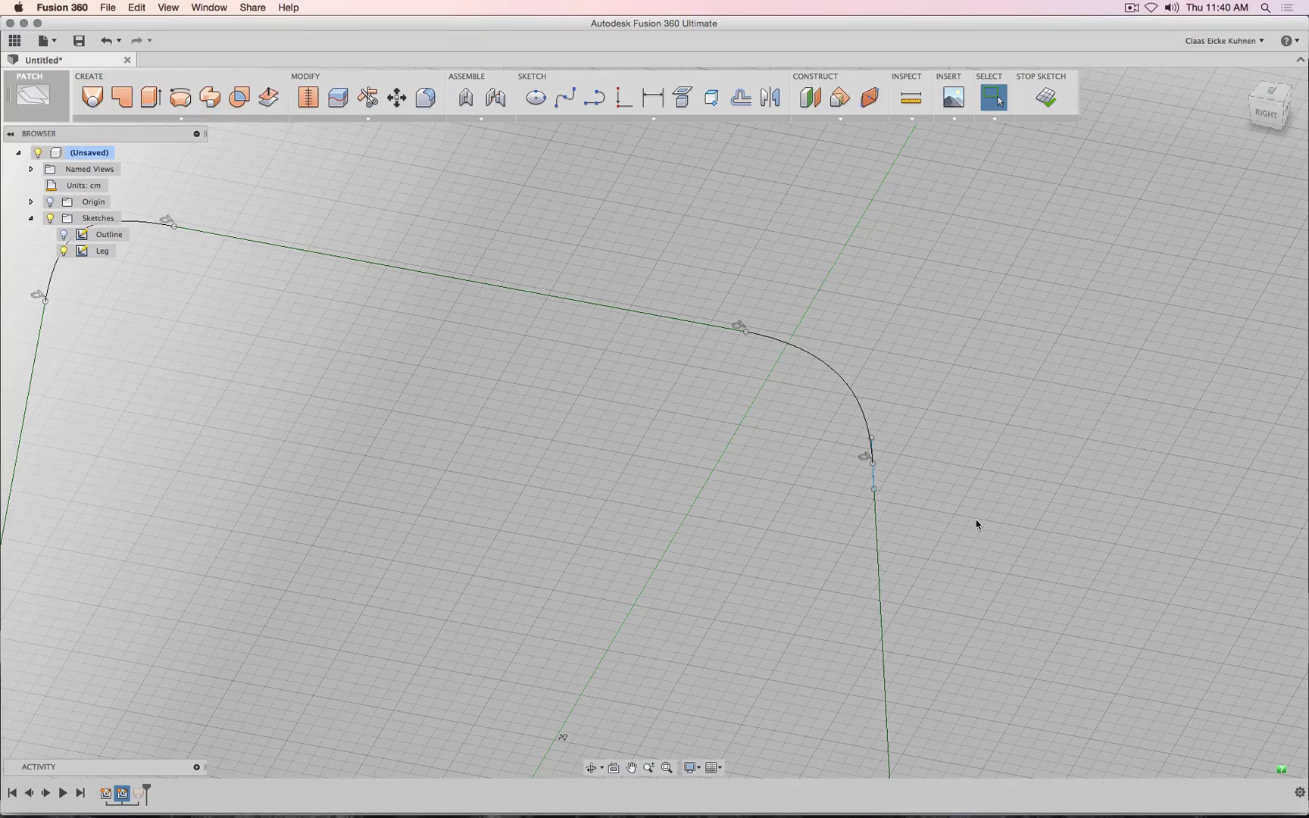
- Move the right corner spline's upper tangent handle 0.5 cm along X
click(774, 337)
right_click(766, 339)
click(766, 409)
click(396, 97)
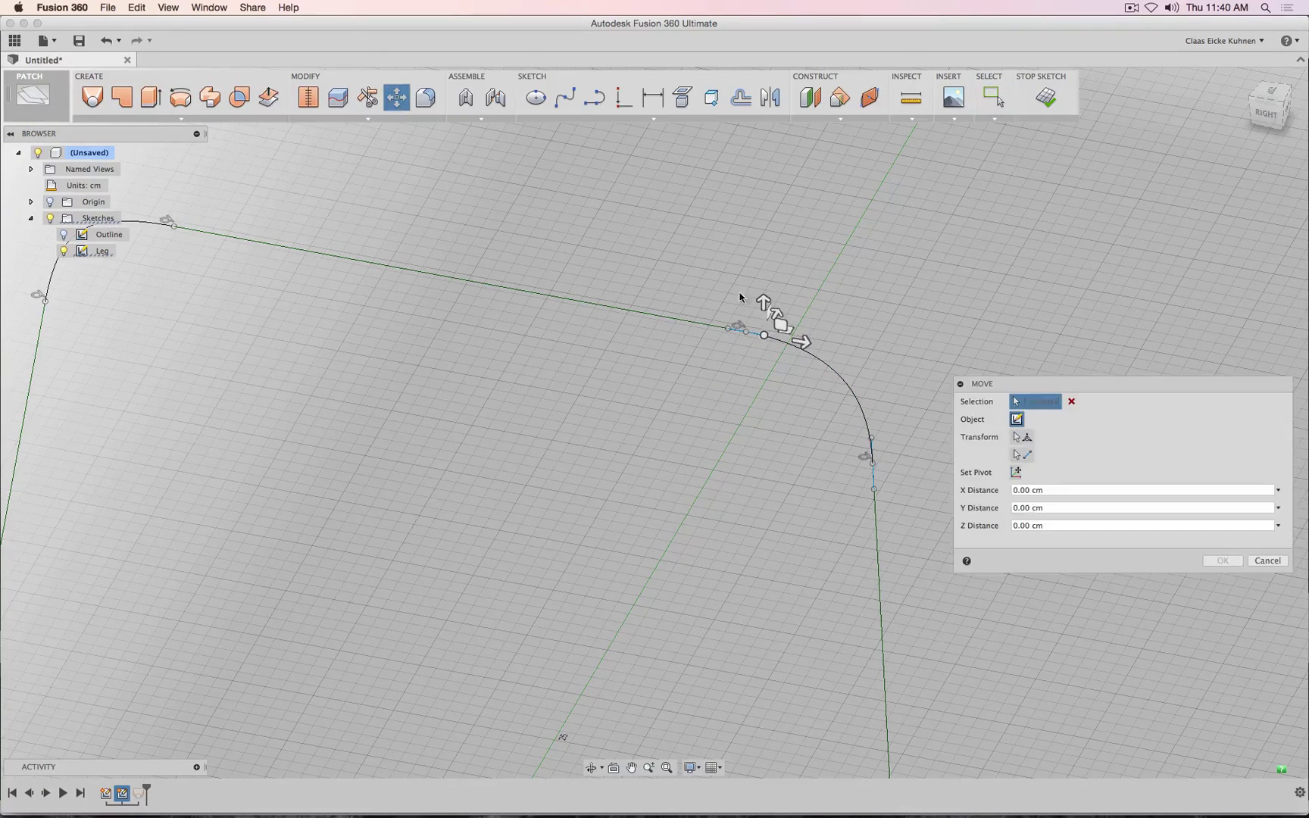
click(806, 340)
drag(814, 343, 823, 342)
drag(1057, 491, 975, 483)
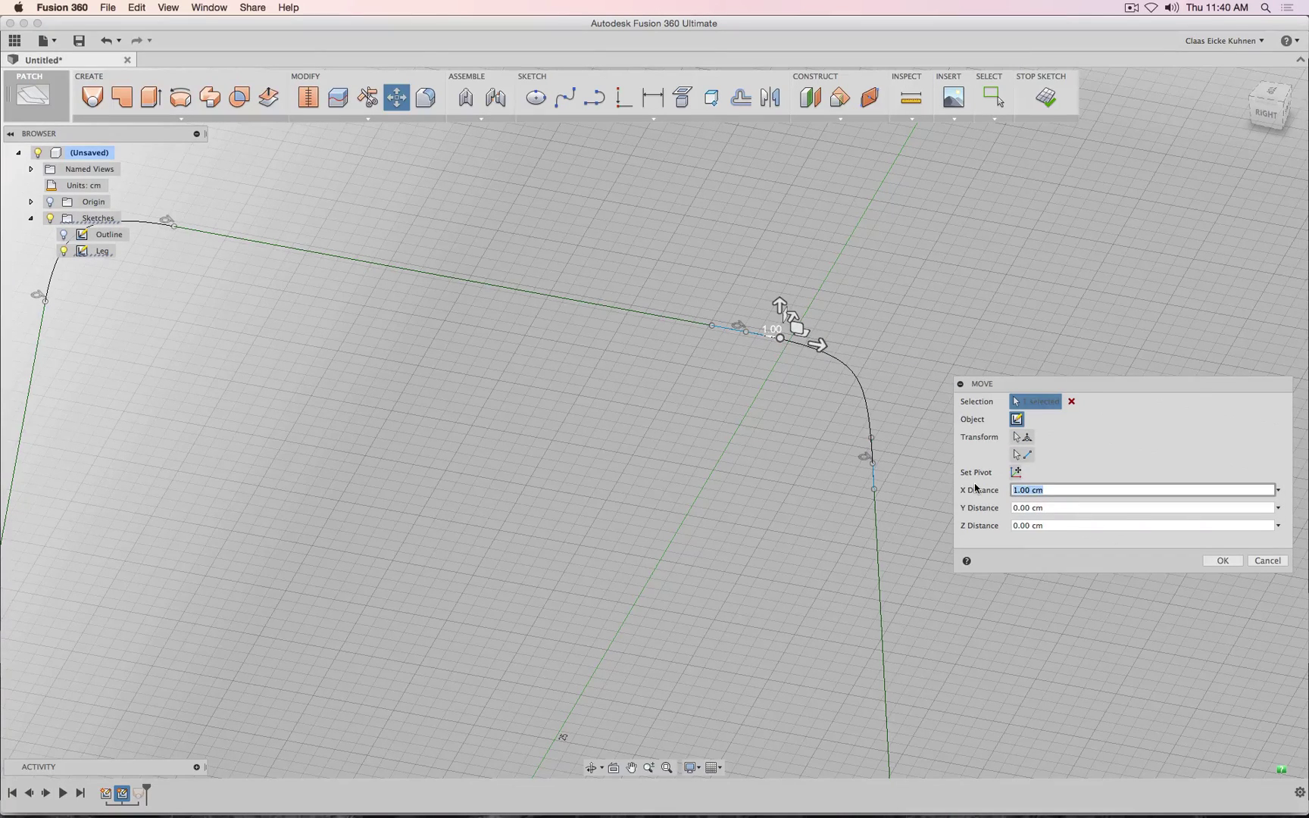
text(.5)
key(Return)
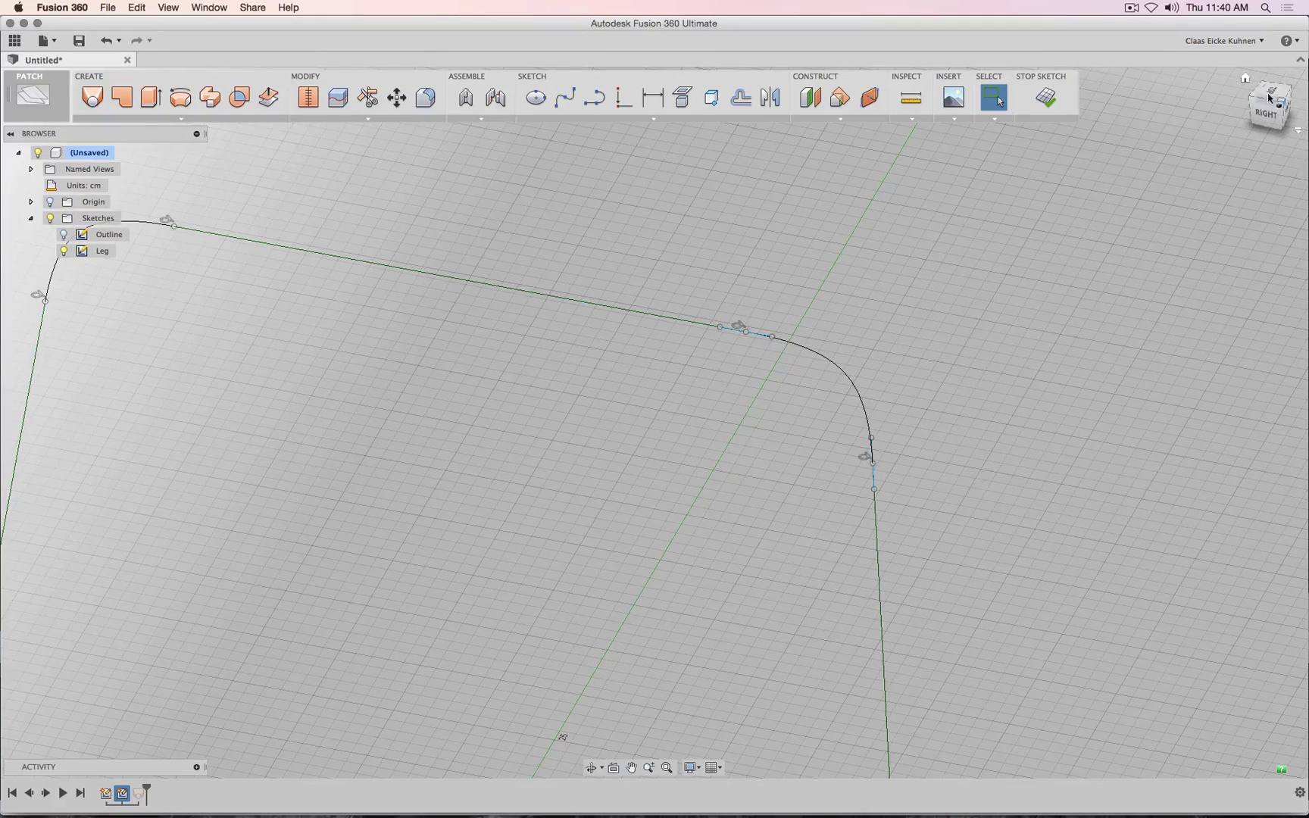
- Finish the Leg sketch and examine the tube's rounded corners from the right view
click(1266, 112)
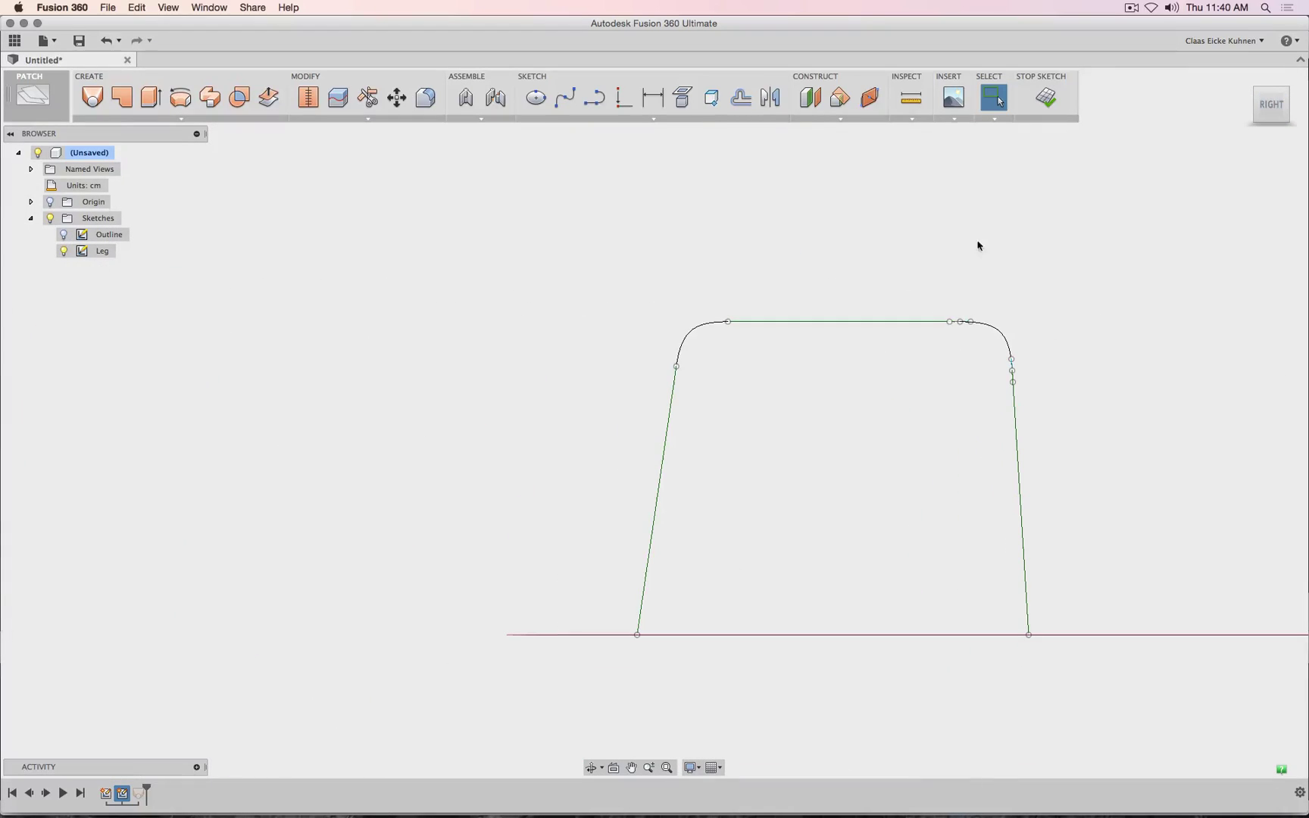
click(1042, 99)
scroll(1110, 315, up, 2)
scroll(1110, 315, up, 2)
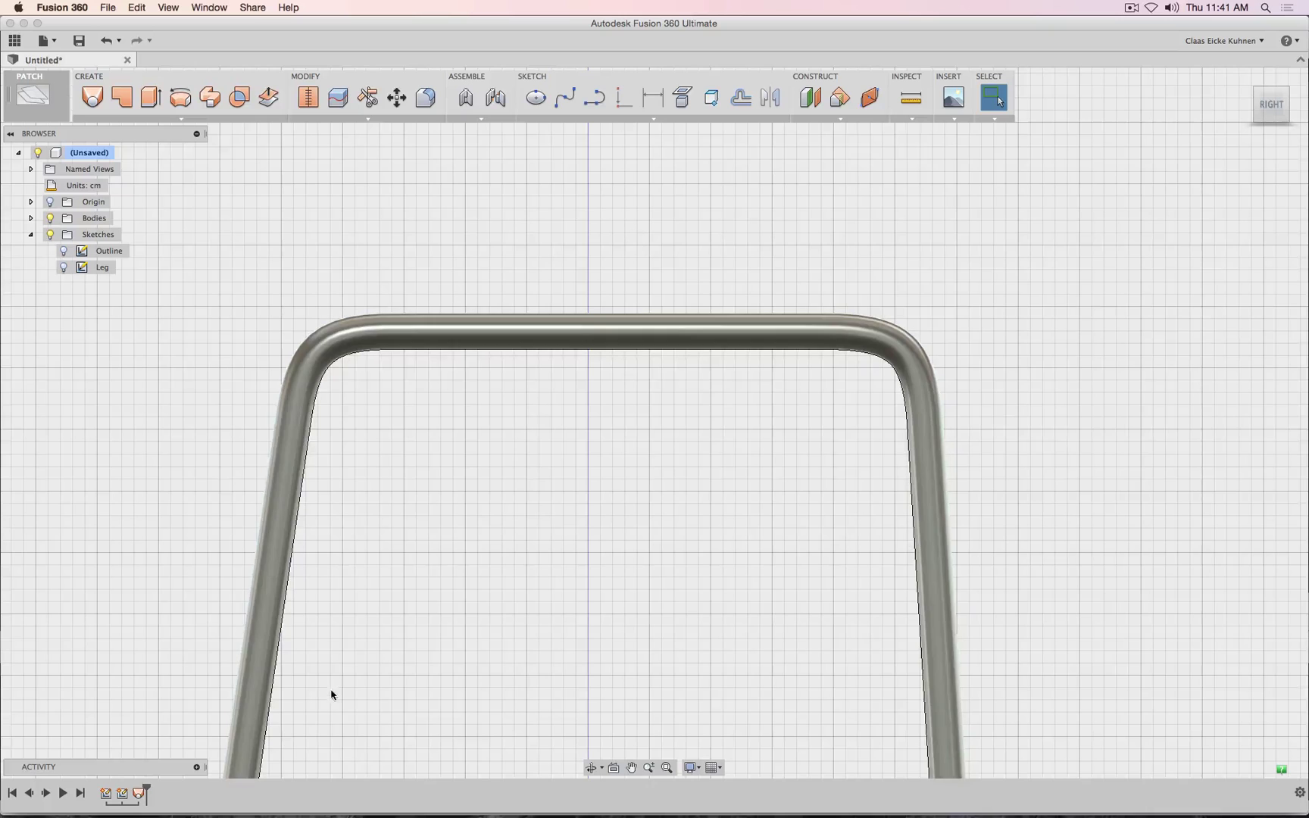
- Reopen the Leg sketch and move the right corner spline's lower tangent handle -0.25 cm along Z
click(122, 793)
right_click(123, 793)
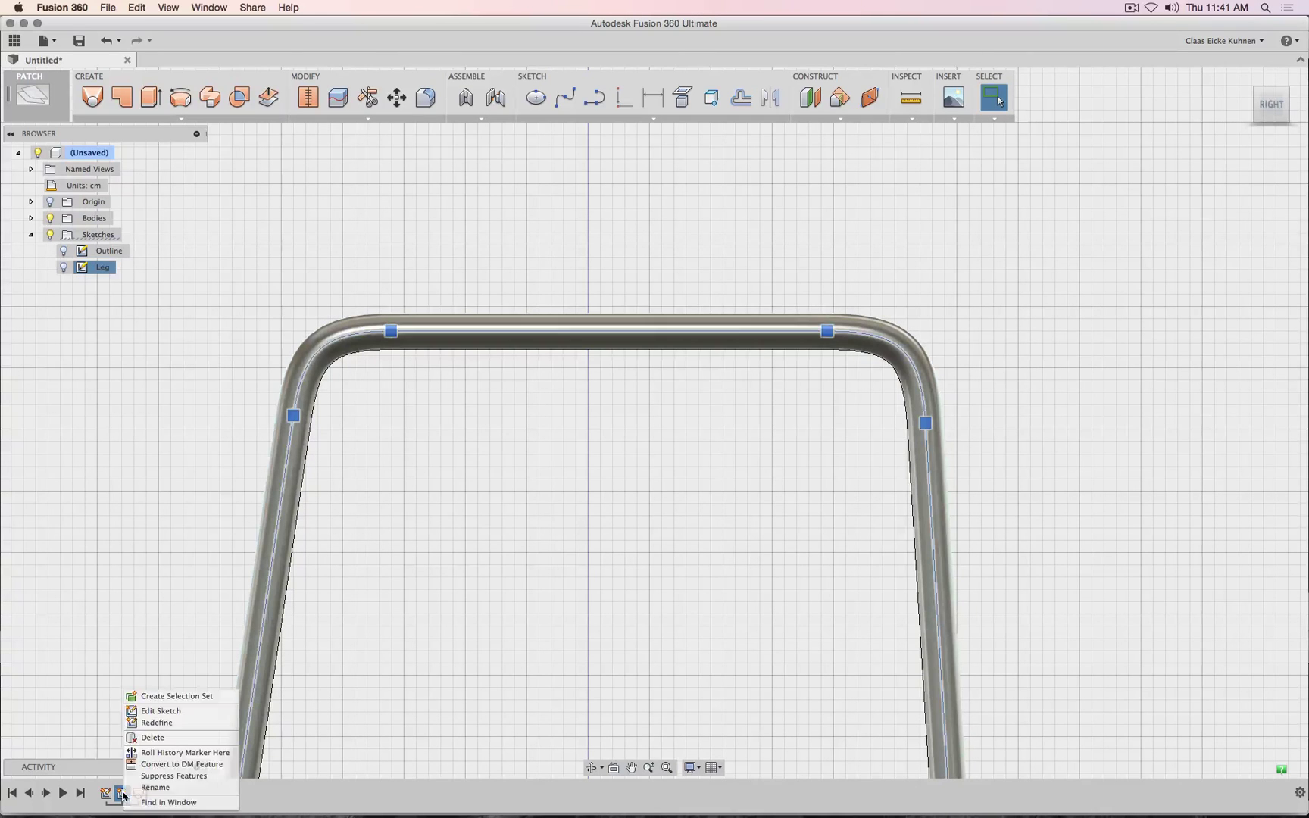
click(163, 714)
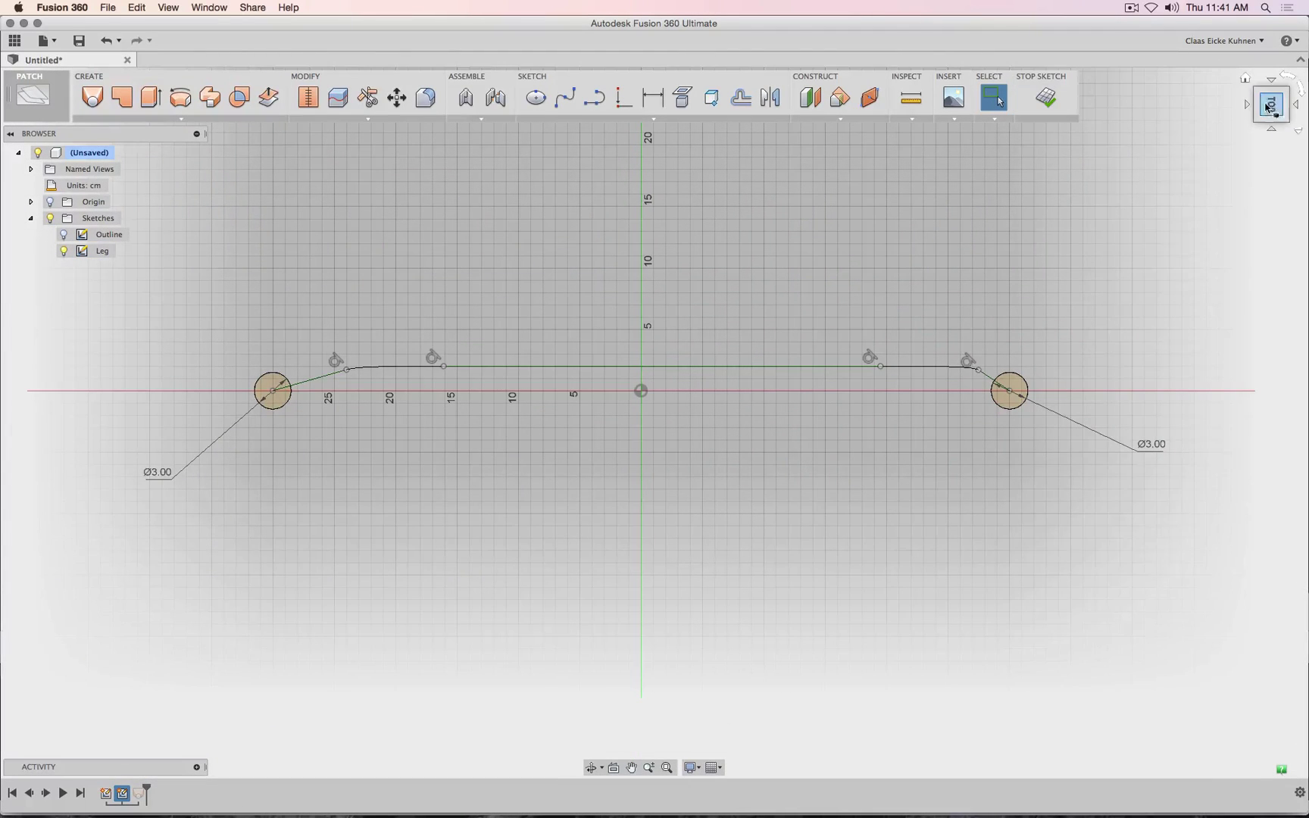
click(1273, 132)
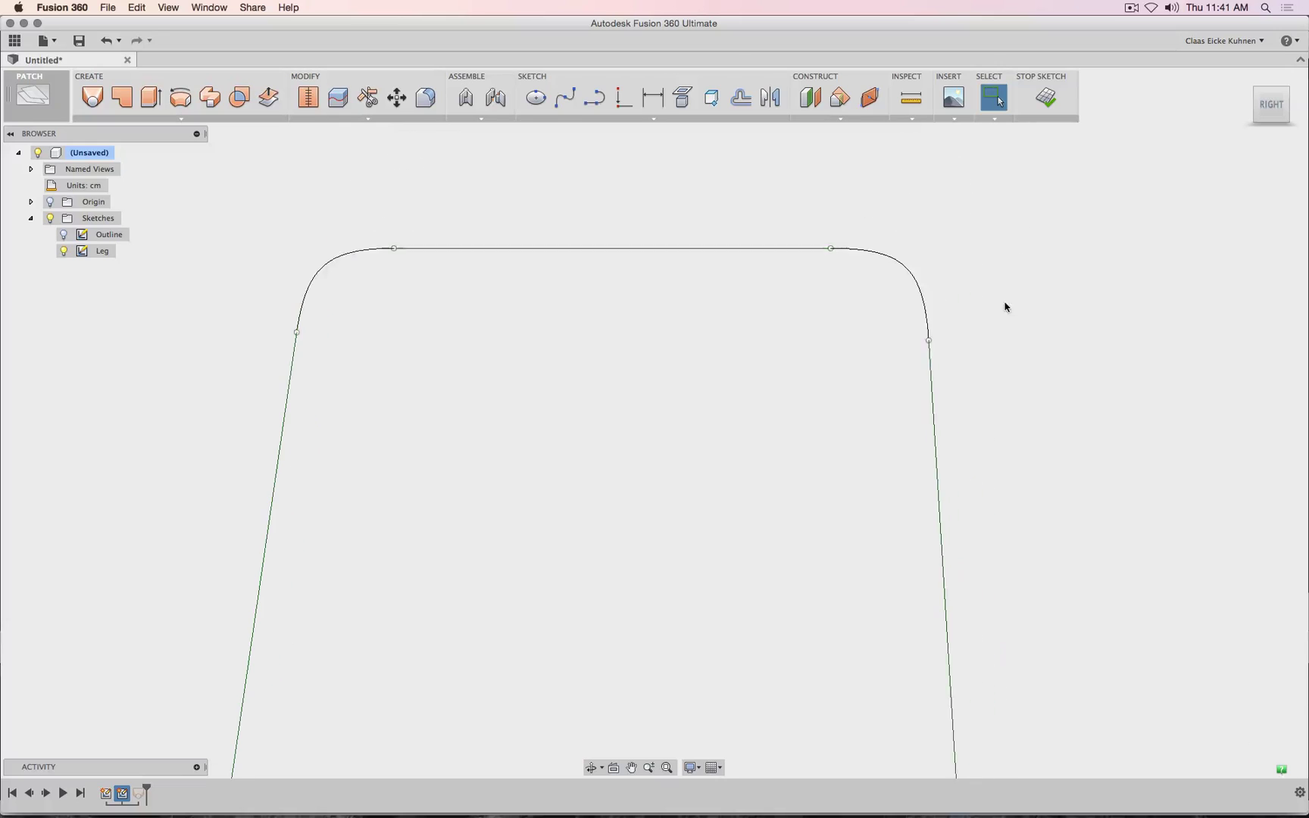
click(929, 328)
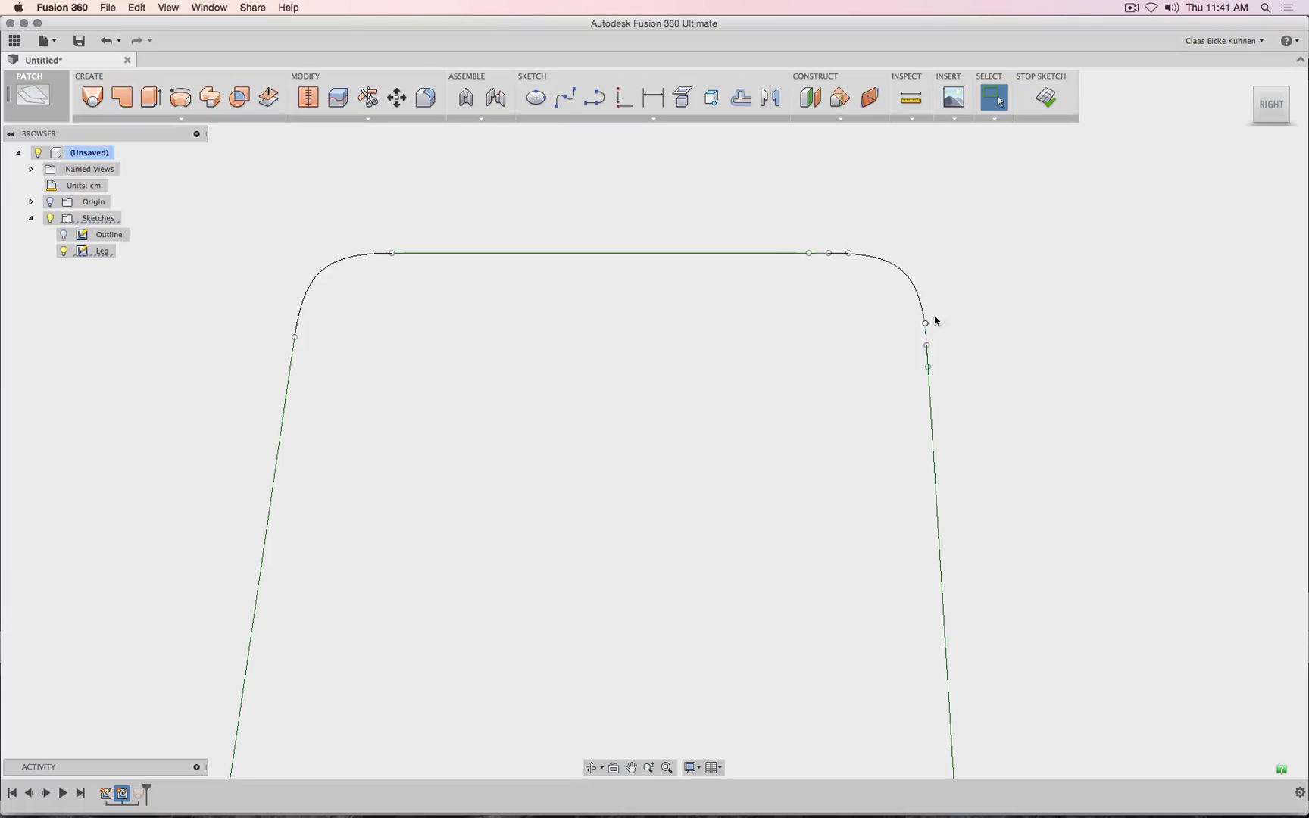
click(396, 97)
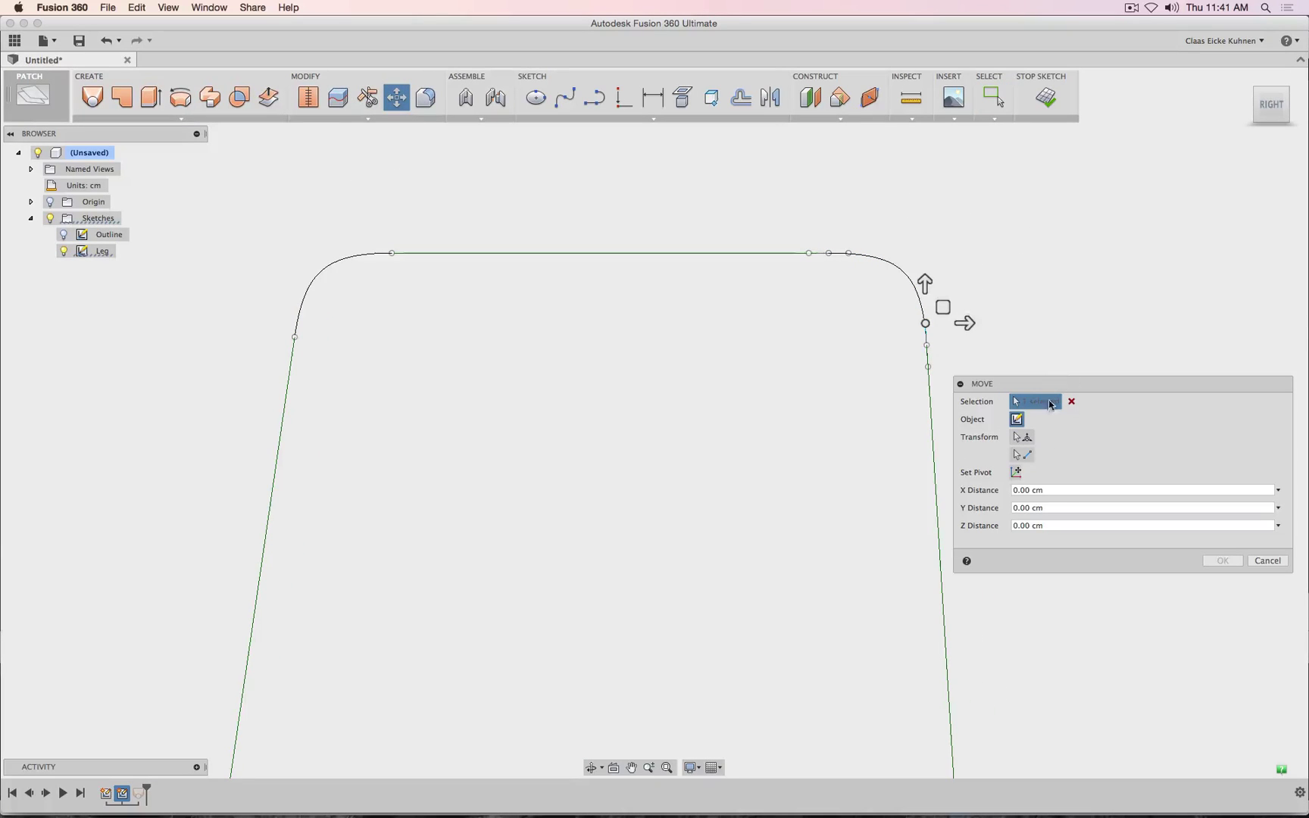
drag(927, 277, 925, 292)
drag(1058, 525, 969, 525)
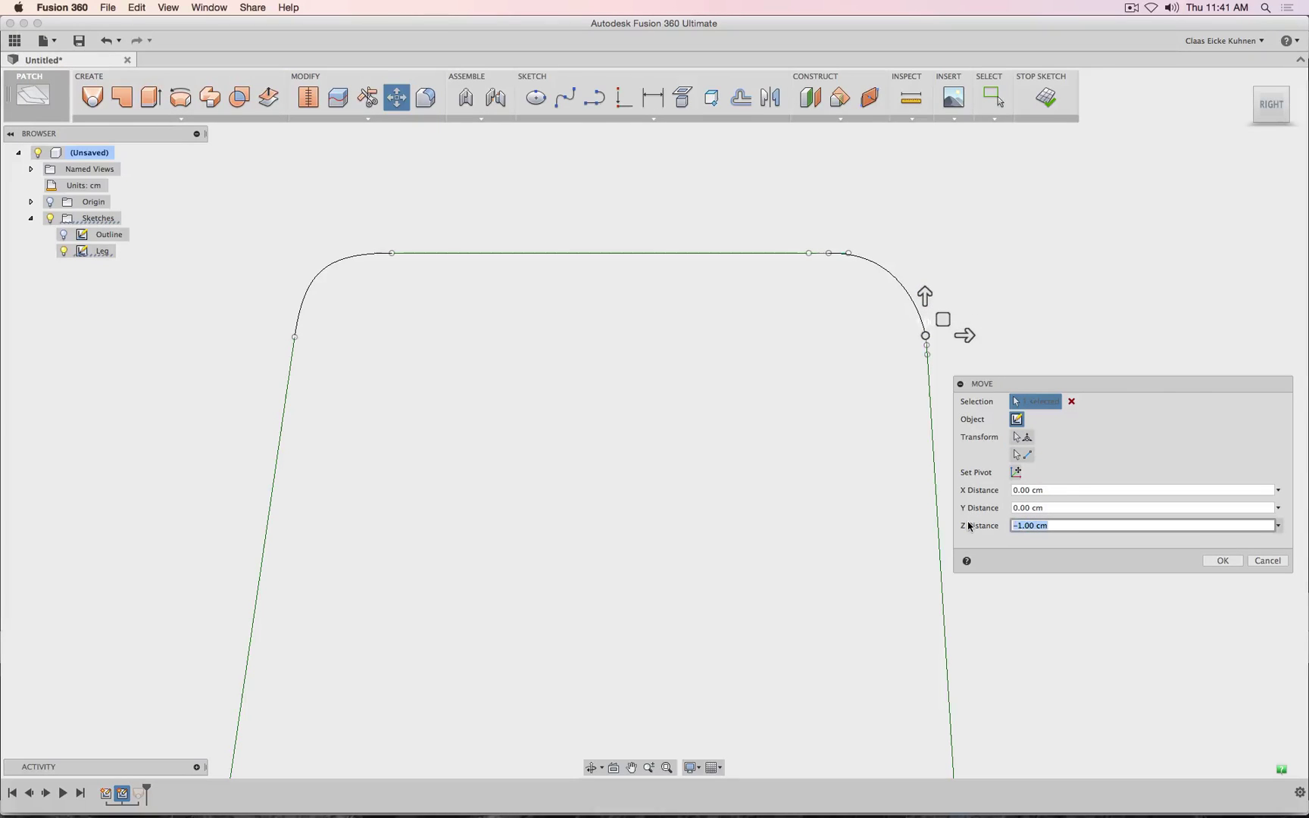
text(-.25)
key(Return)
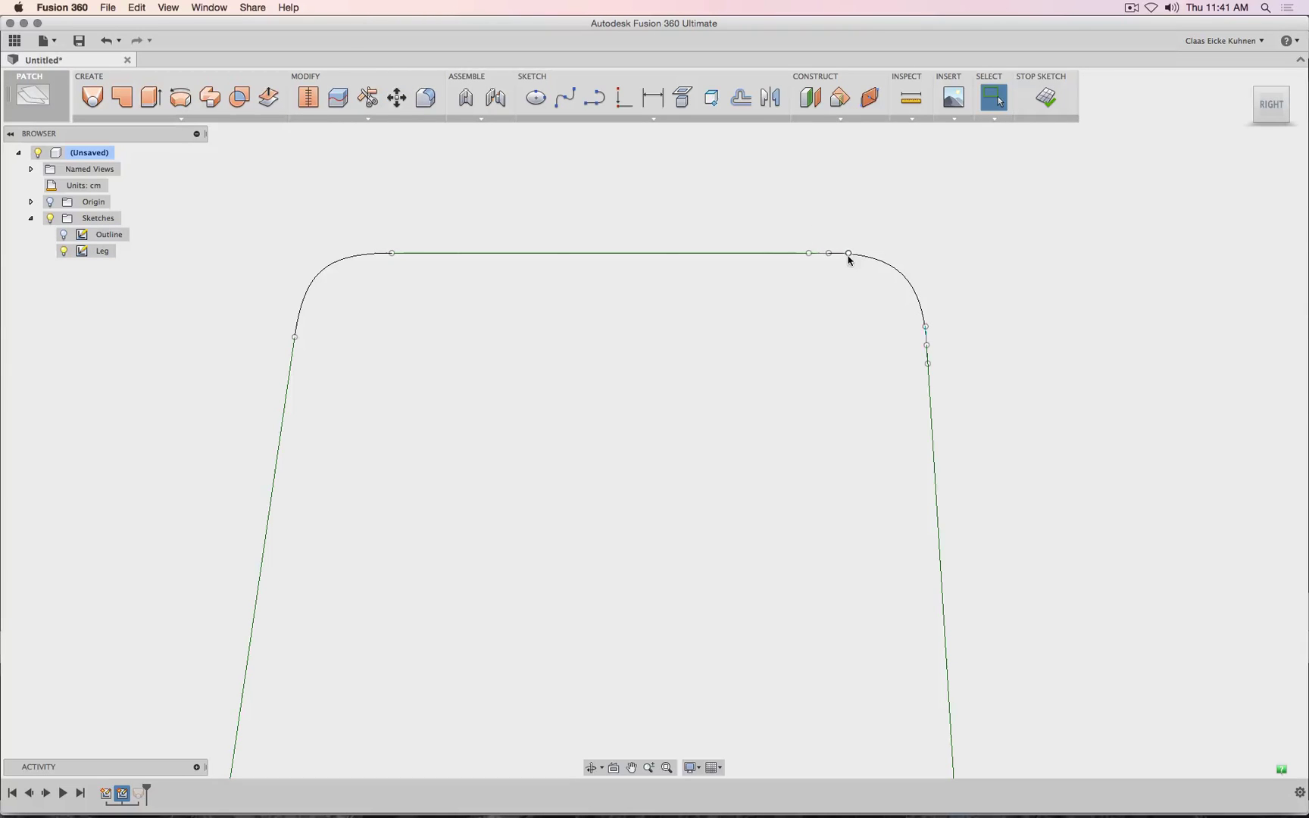
- Move the right corner spline's upper tangent handle -0.25 cm along X and finish the Leg sketch
click(396, 98)
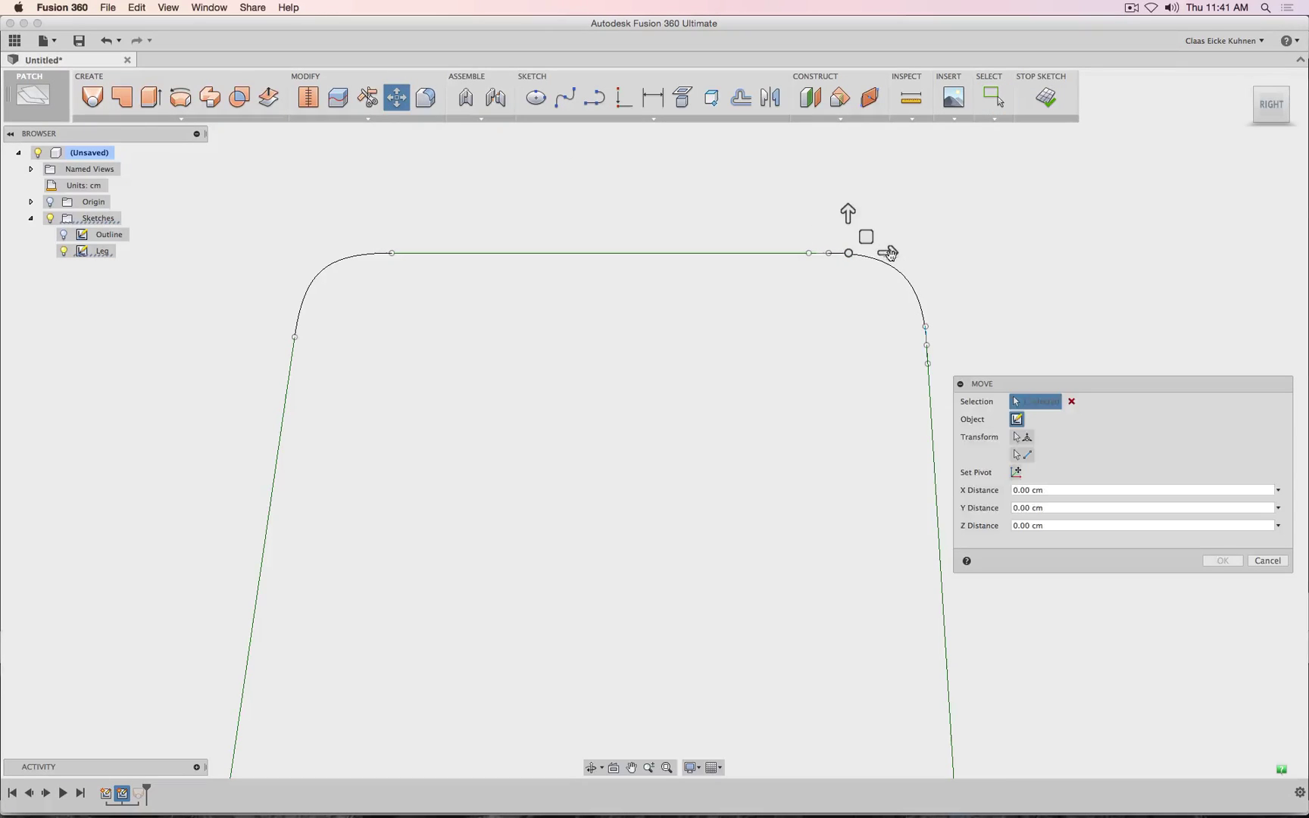
drag(891, 253, 877, 253)
click(1014, 488)
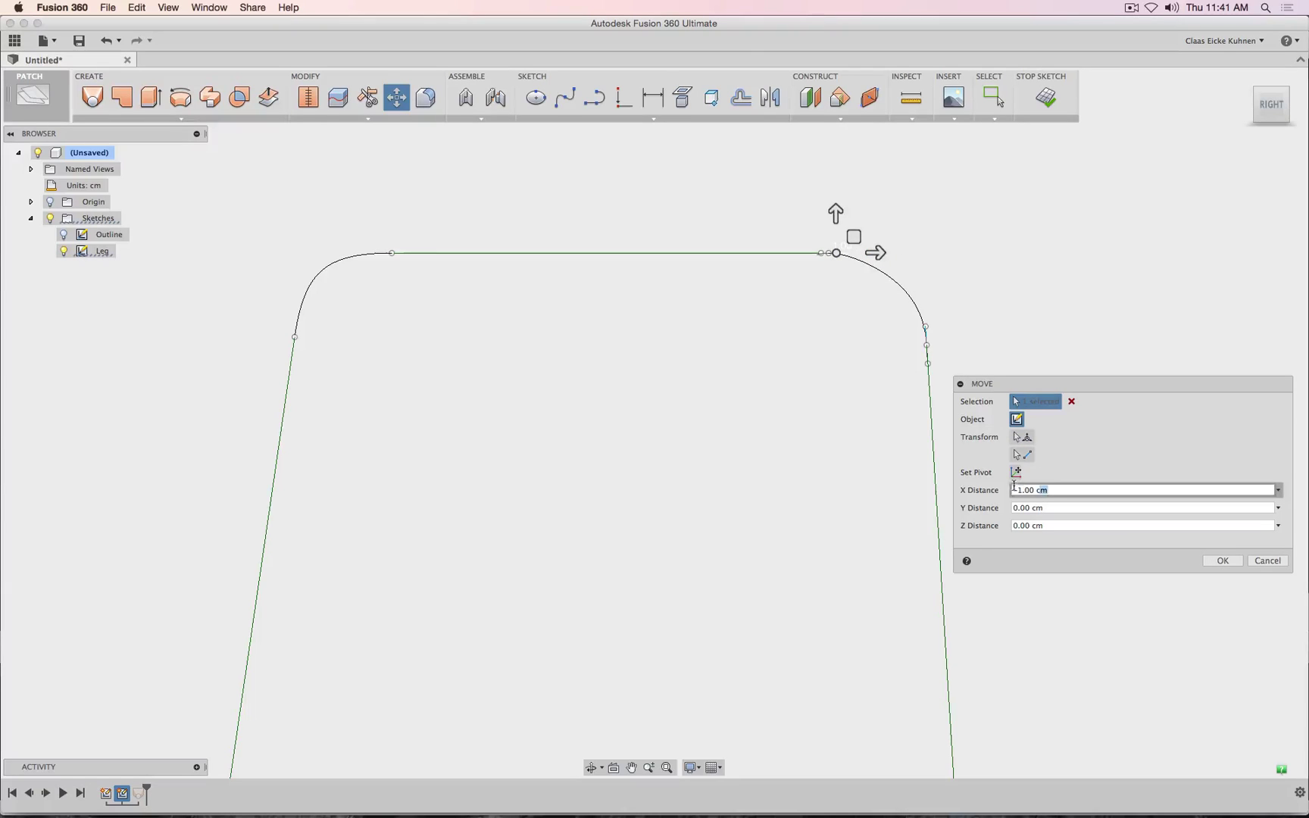
drag(1014, 489, 985, 485)
text(-.2)
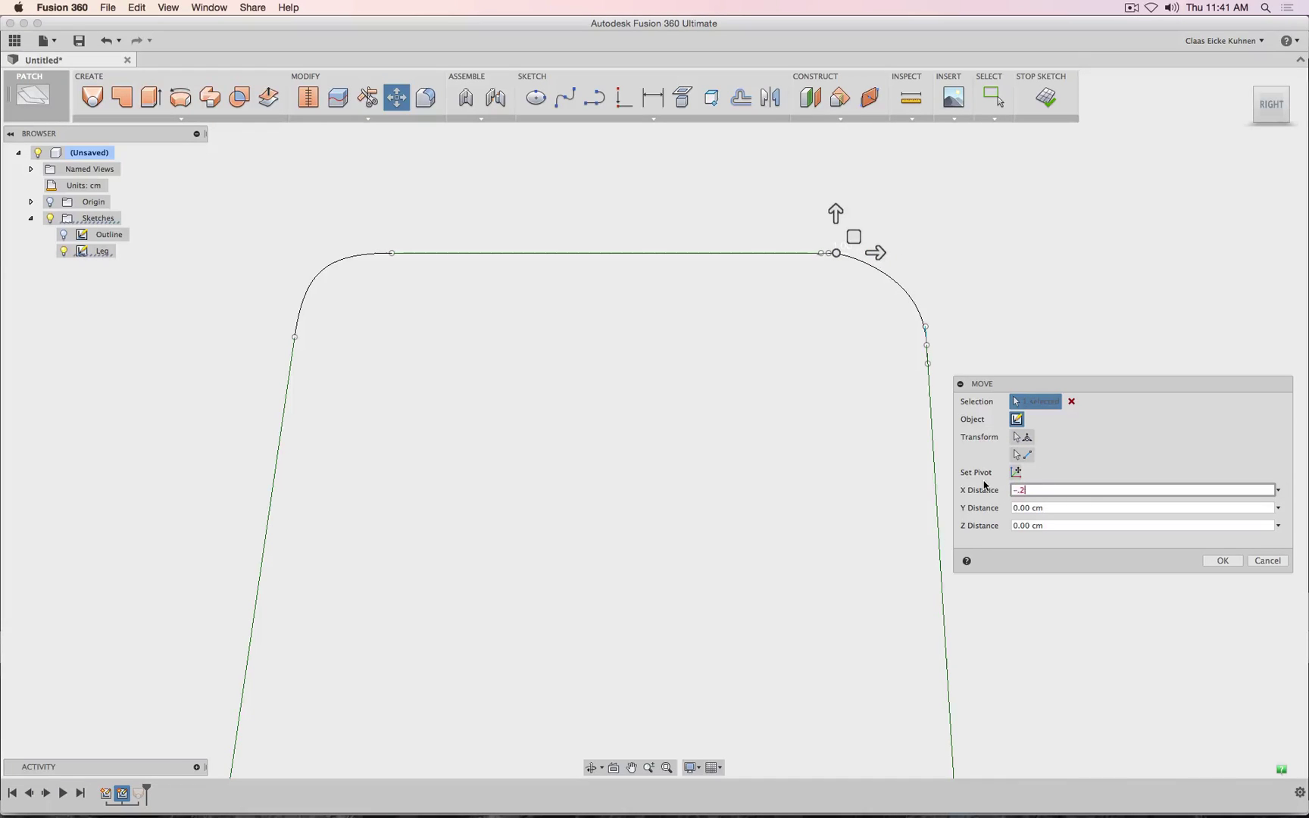
text(5)
key(Return)
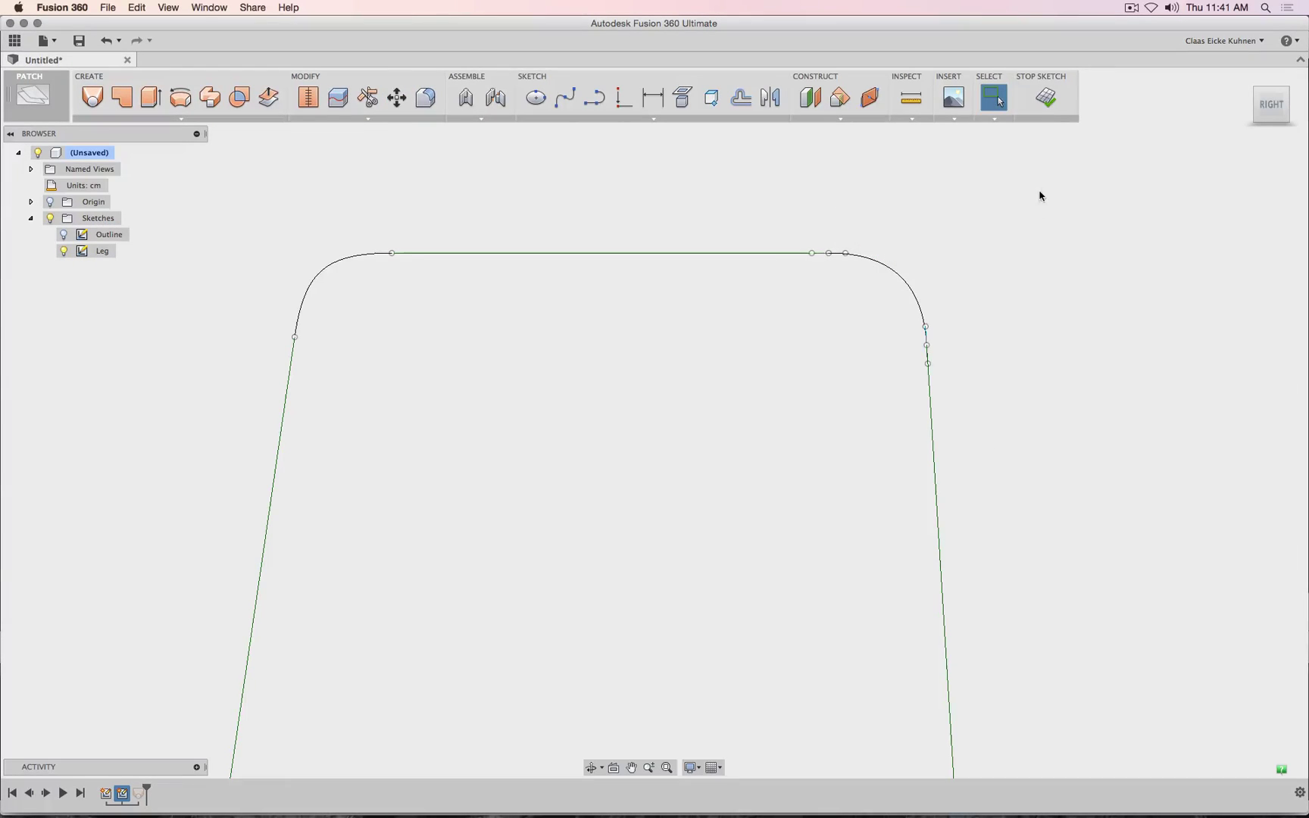
click(1052, 99)
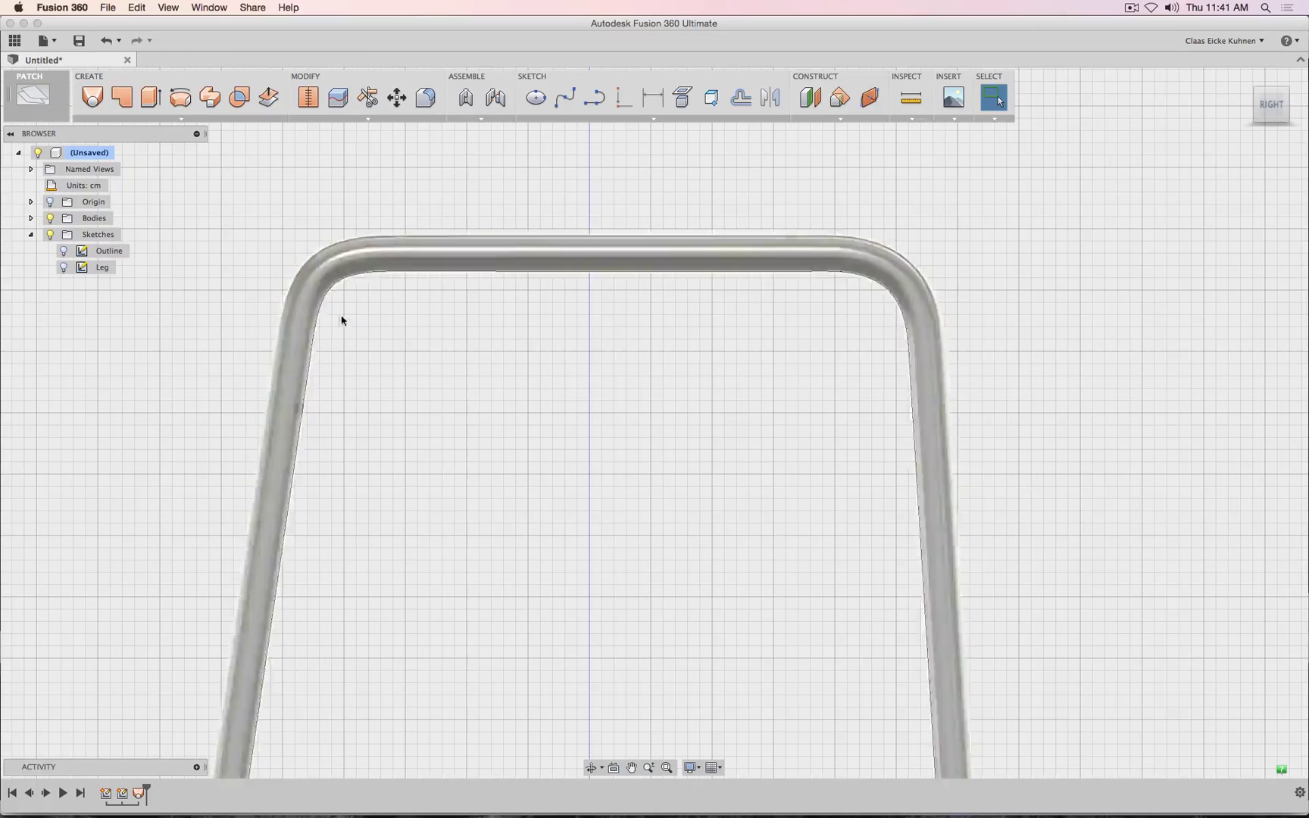
- Edit the Leg sketch again and move the left corner spline's upper tangent handle 0.25 cm along X
right_click(122, 793)
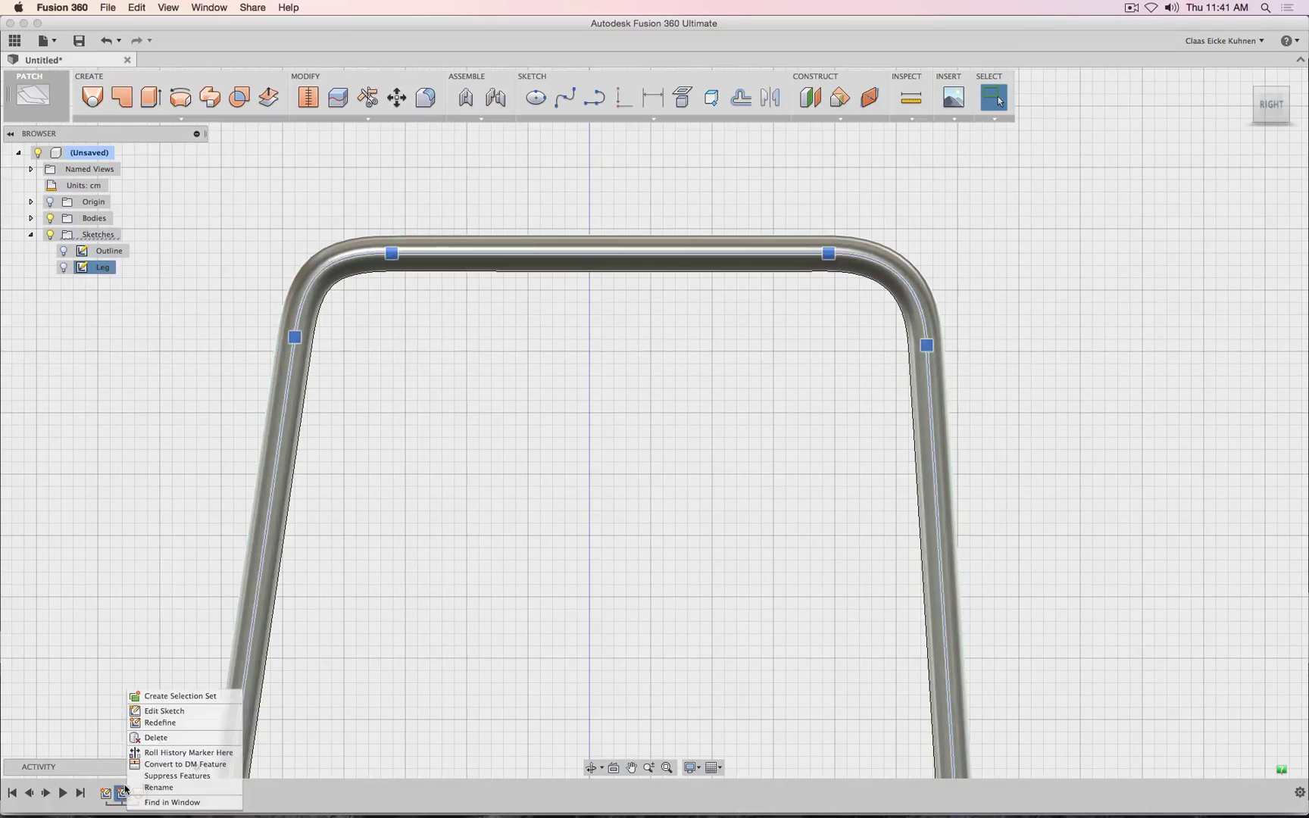
click(184, 713)
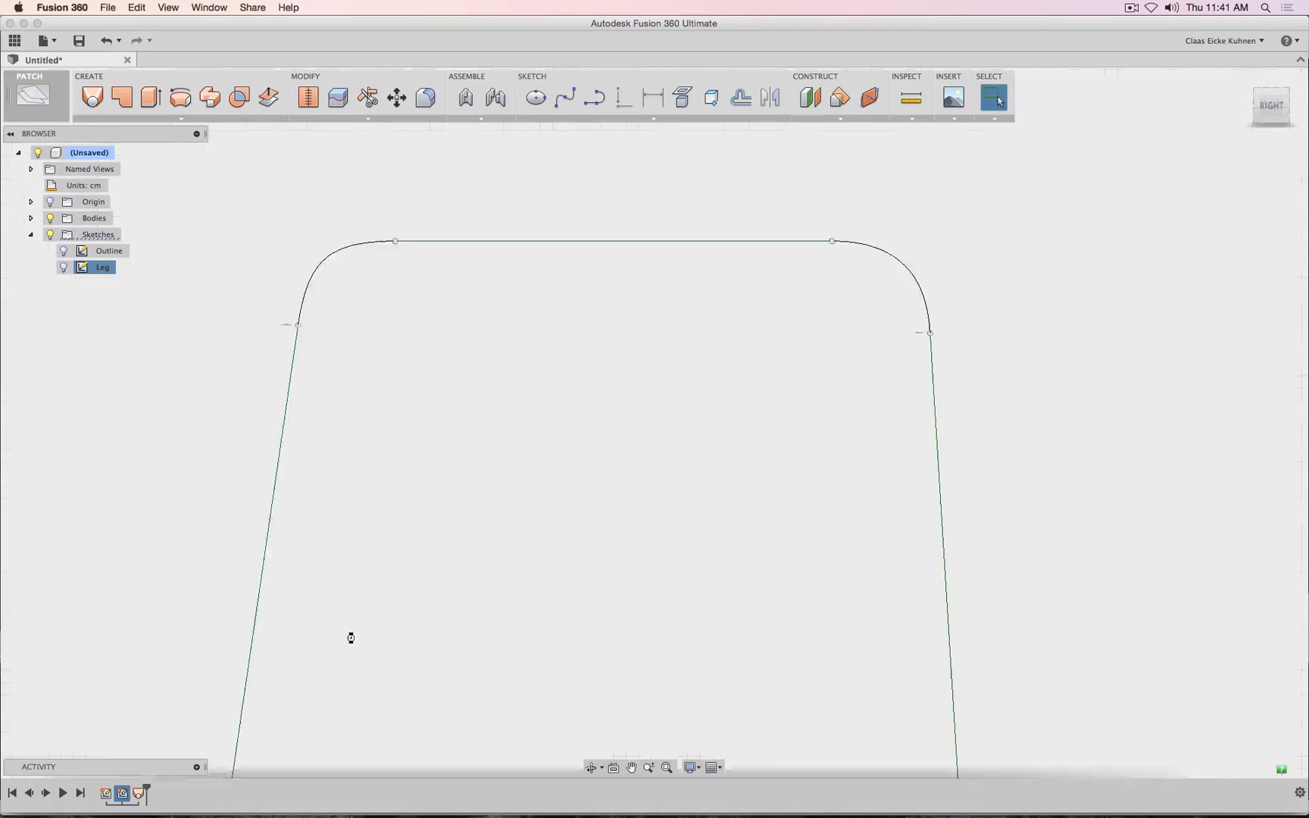
click(1275, 133)
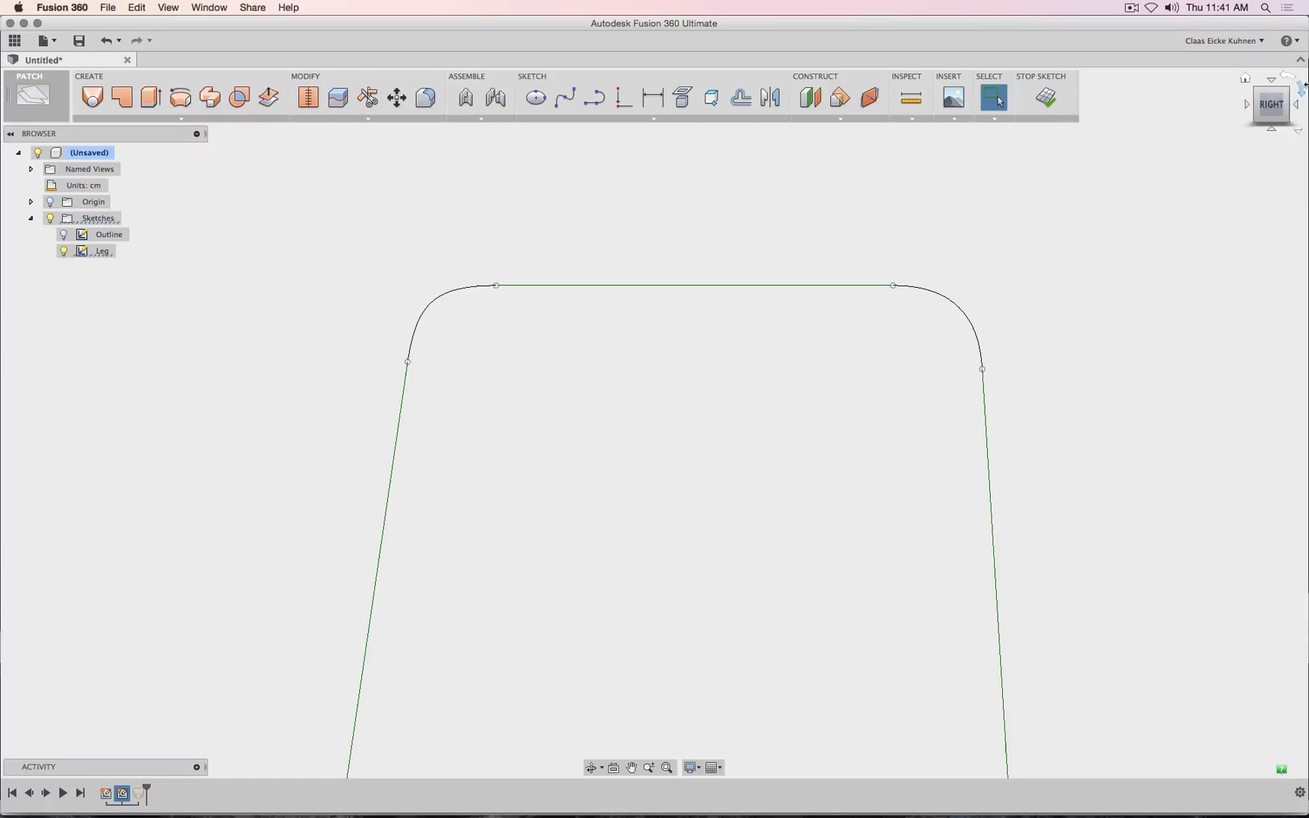
click(1265, 126)
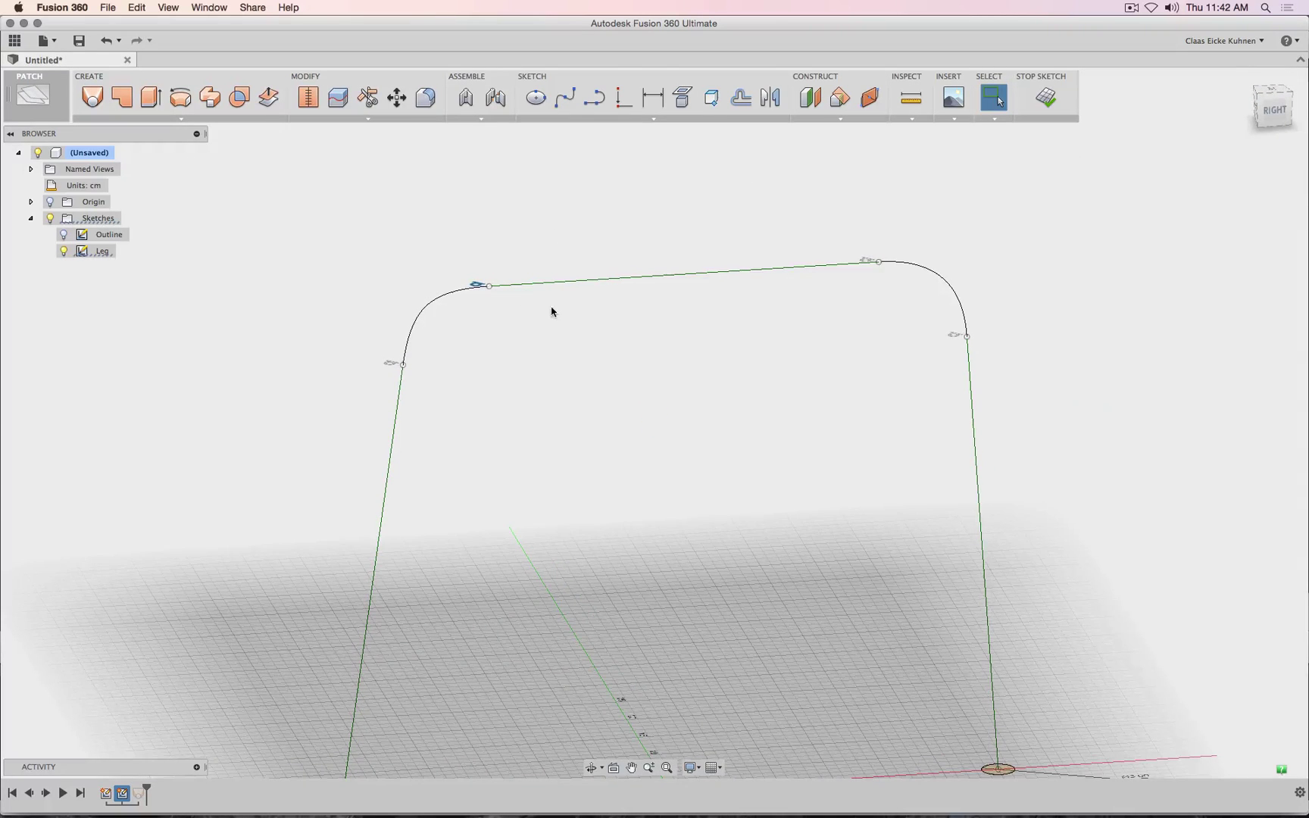
click(467, 288)
click(396, 97)
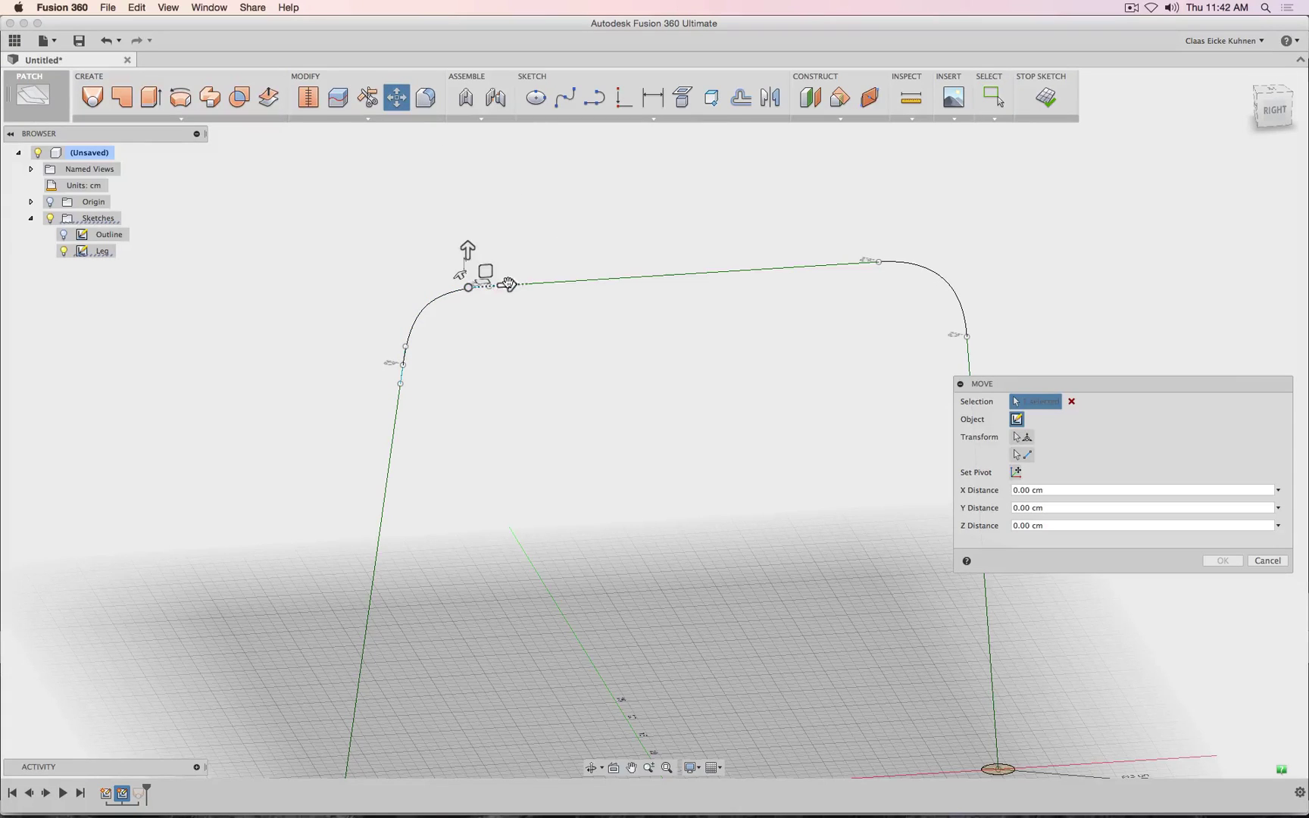
drag(509, 283, 520, 283)
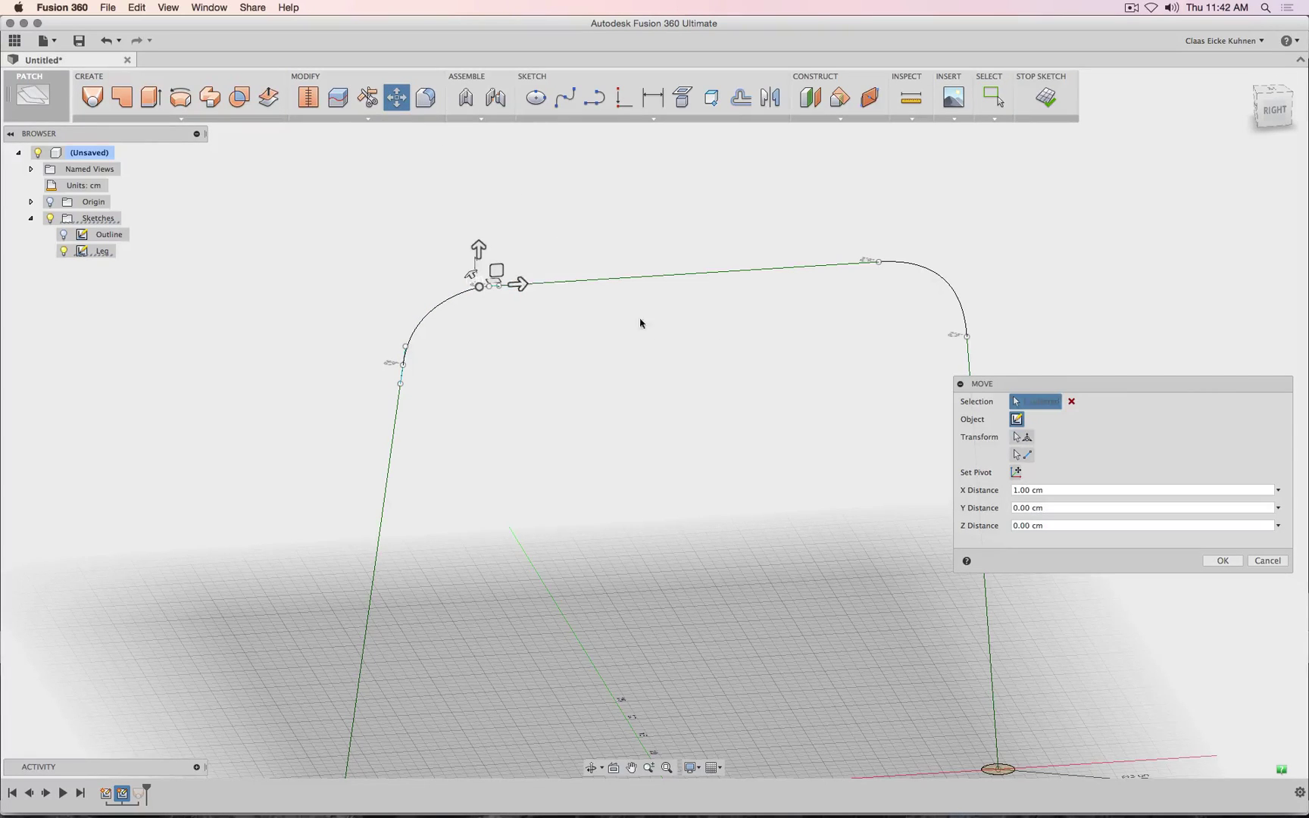
click(1044, 490)
key(BackSpace)
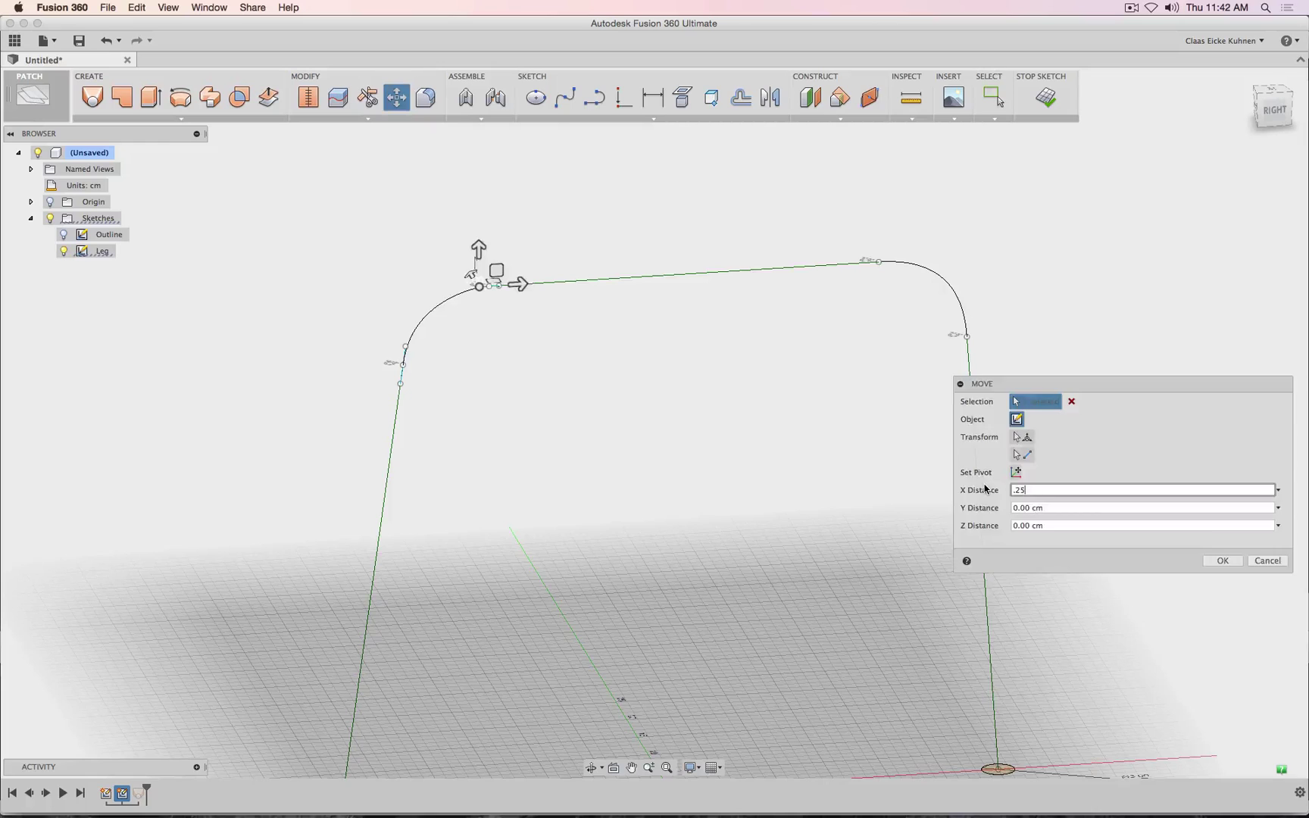
key(Return)
- Move the left corner spline's lower tangent handle -0.25 cm along Z and finish the Leg sketch
click(406, 346)
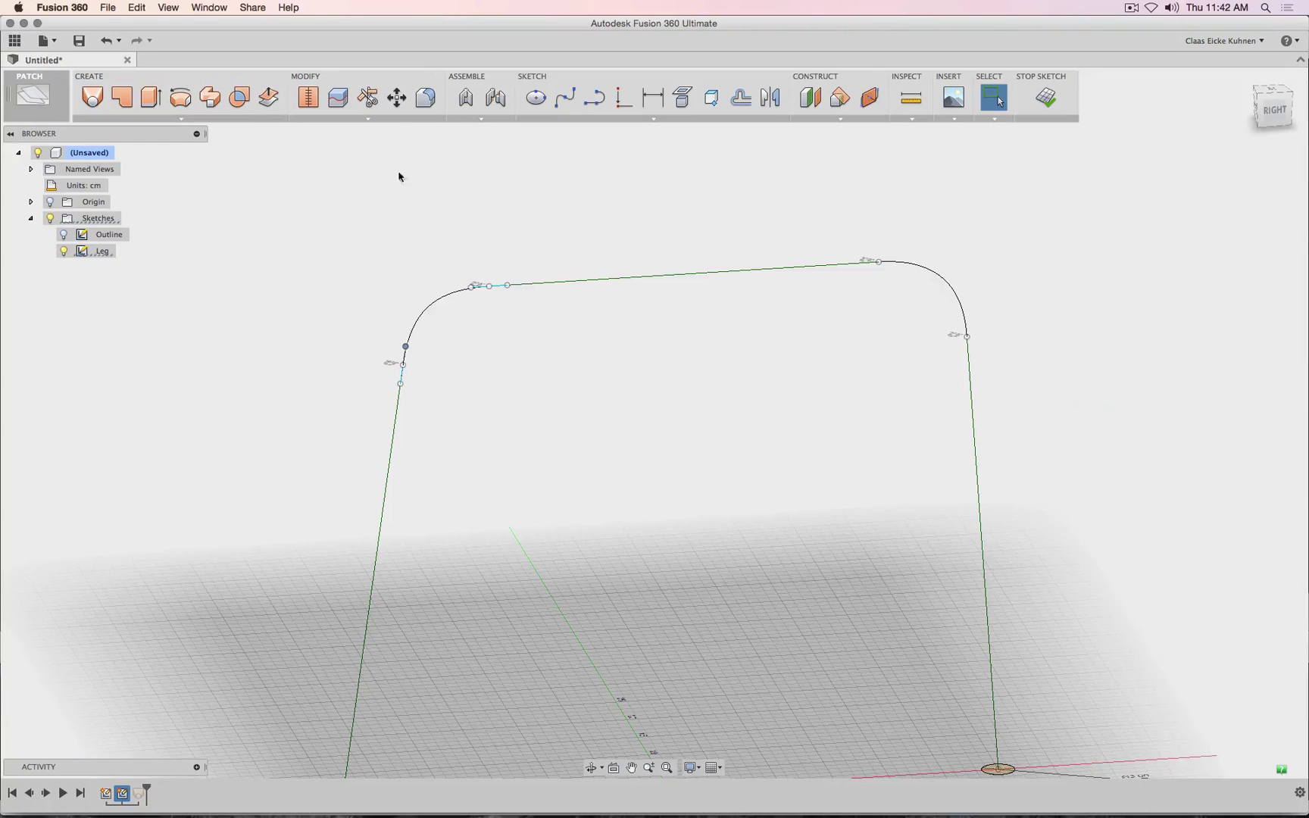
click(396, 97)
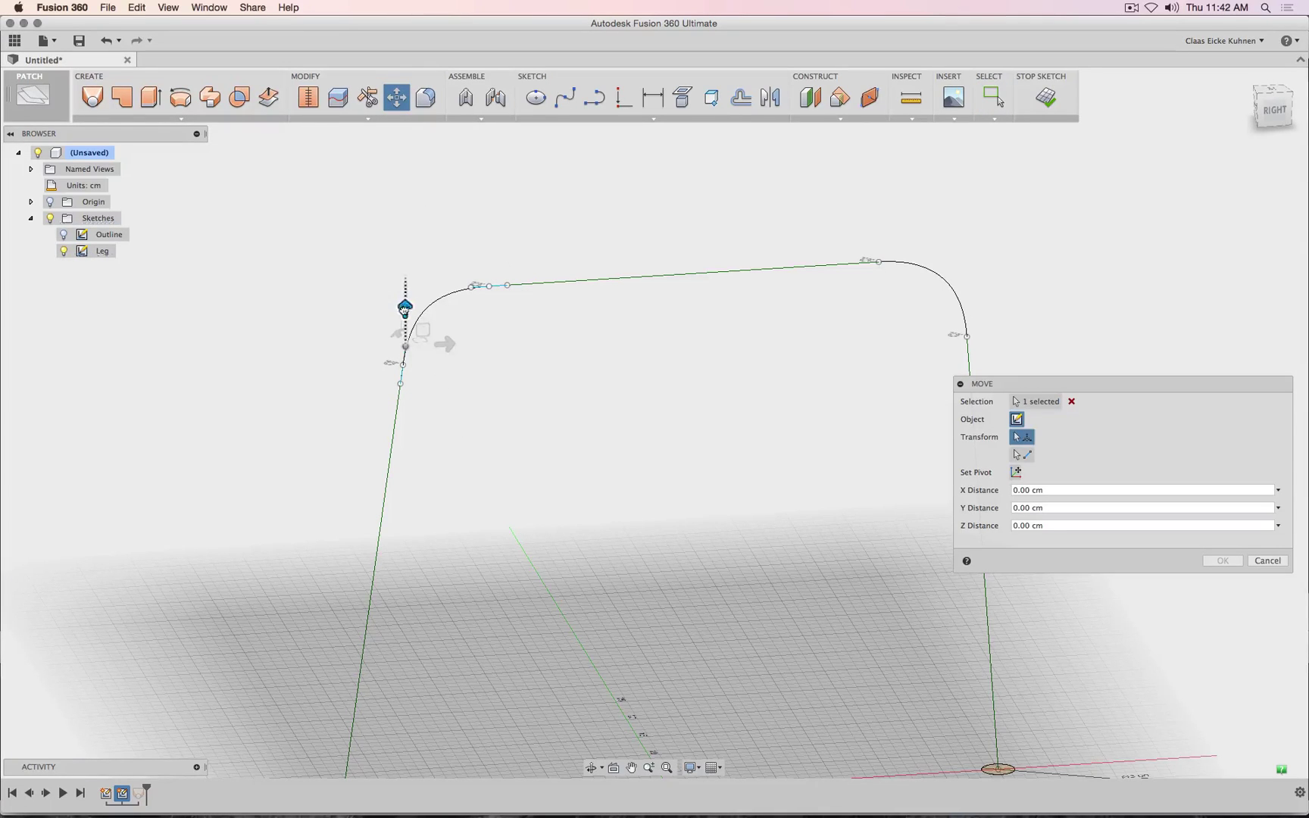
drag(405, 309, 405, 319)
drag(1048, 525, 962, 527)
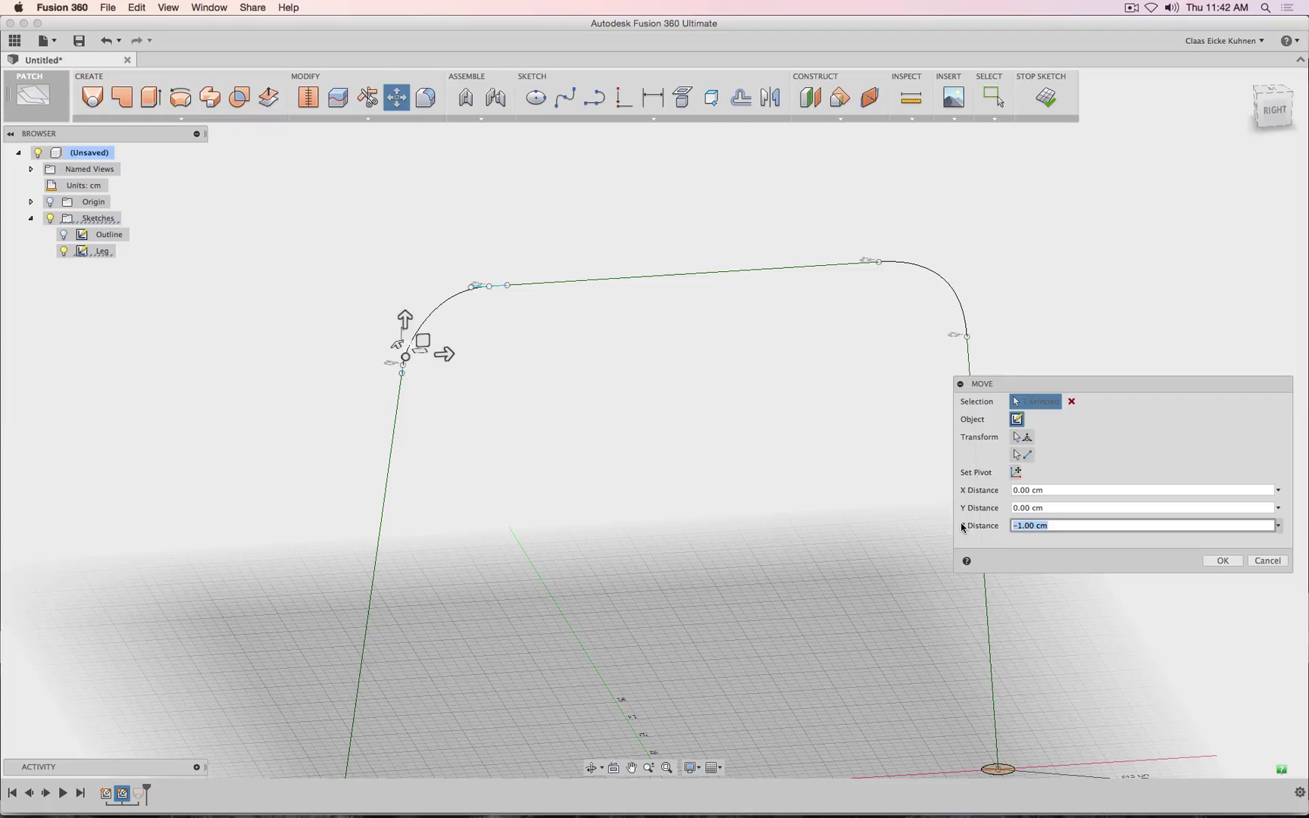
text(-.25)
key(Return)
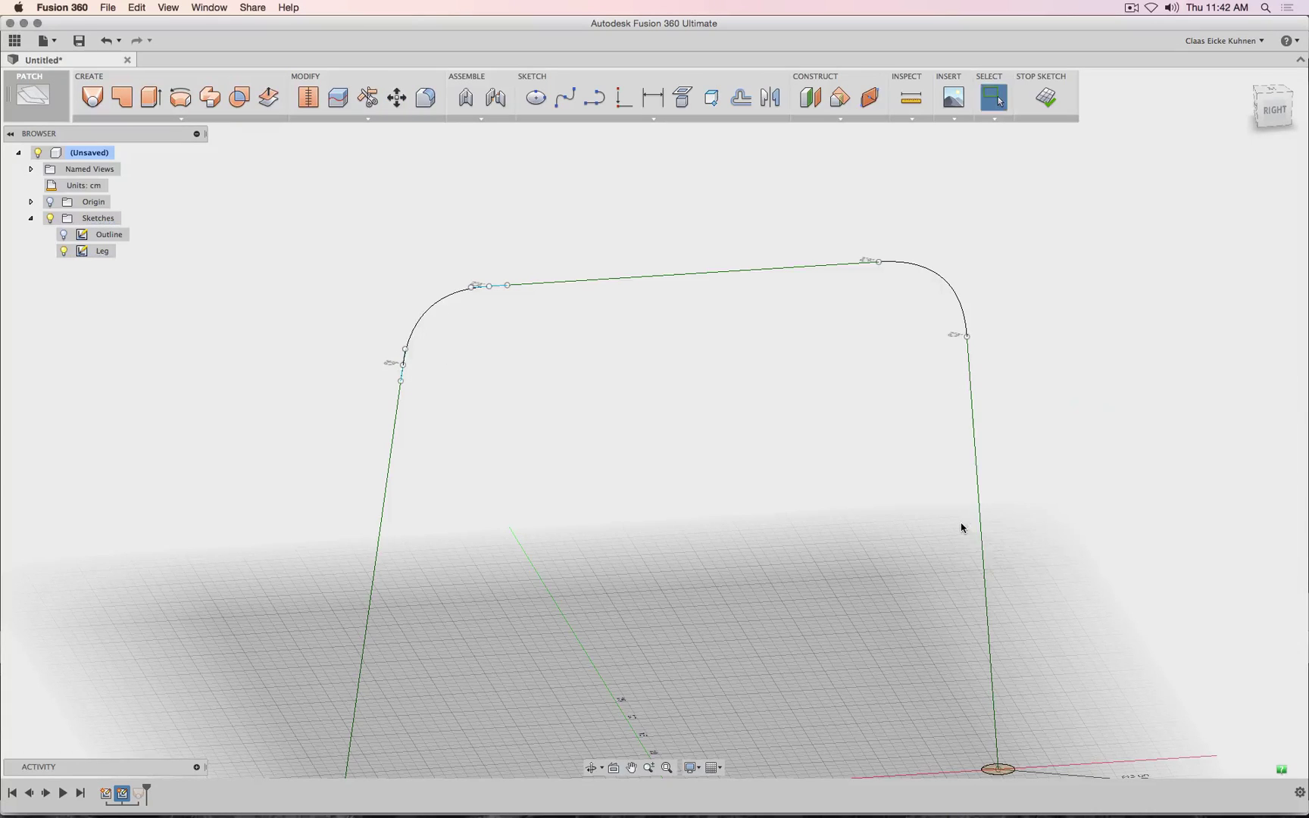
click(1046, 97)
- Examine the tube frame's corners and lean from the right, top and back views
scroll(1153, 371, down, 3)
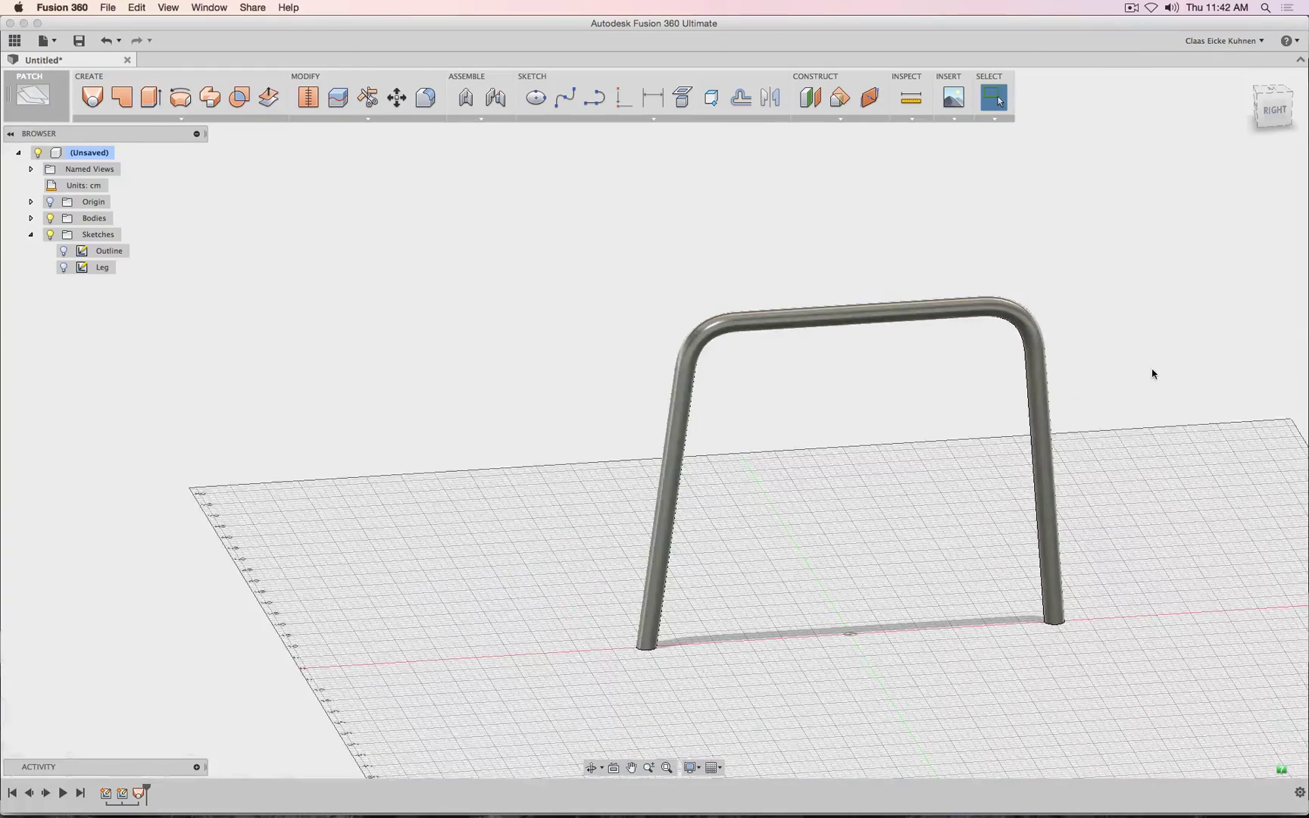
click(1280, 114)
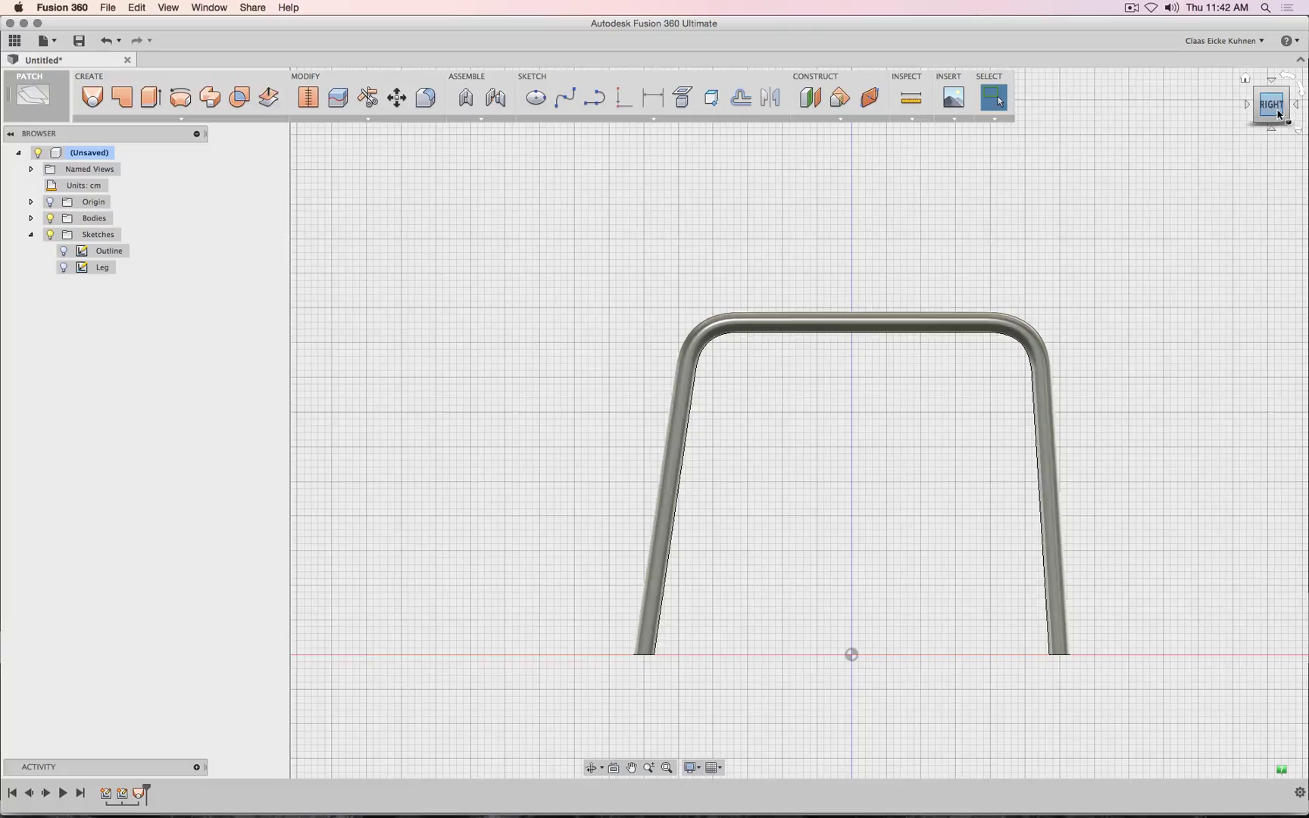
drag(1279, 115, 1273, 167)
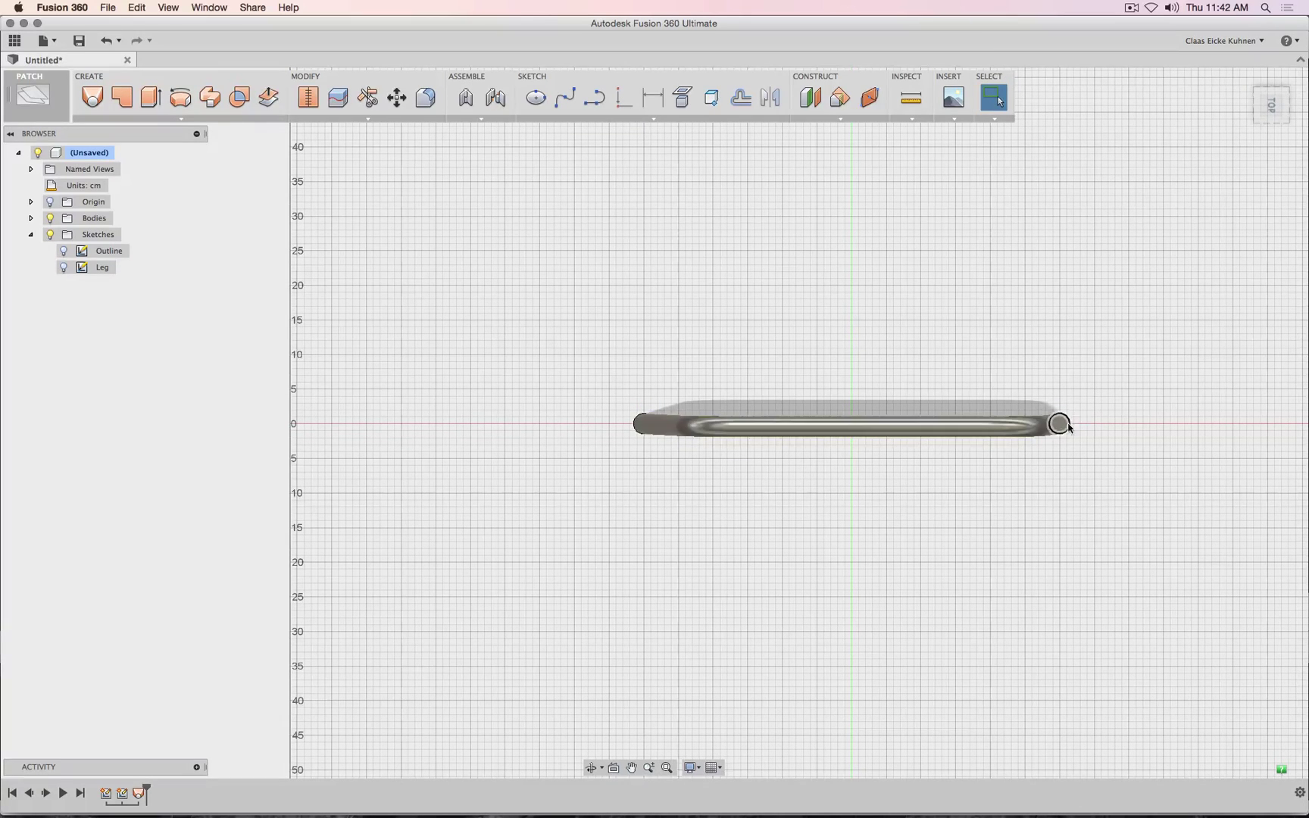
click(1276, 134)
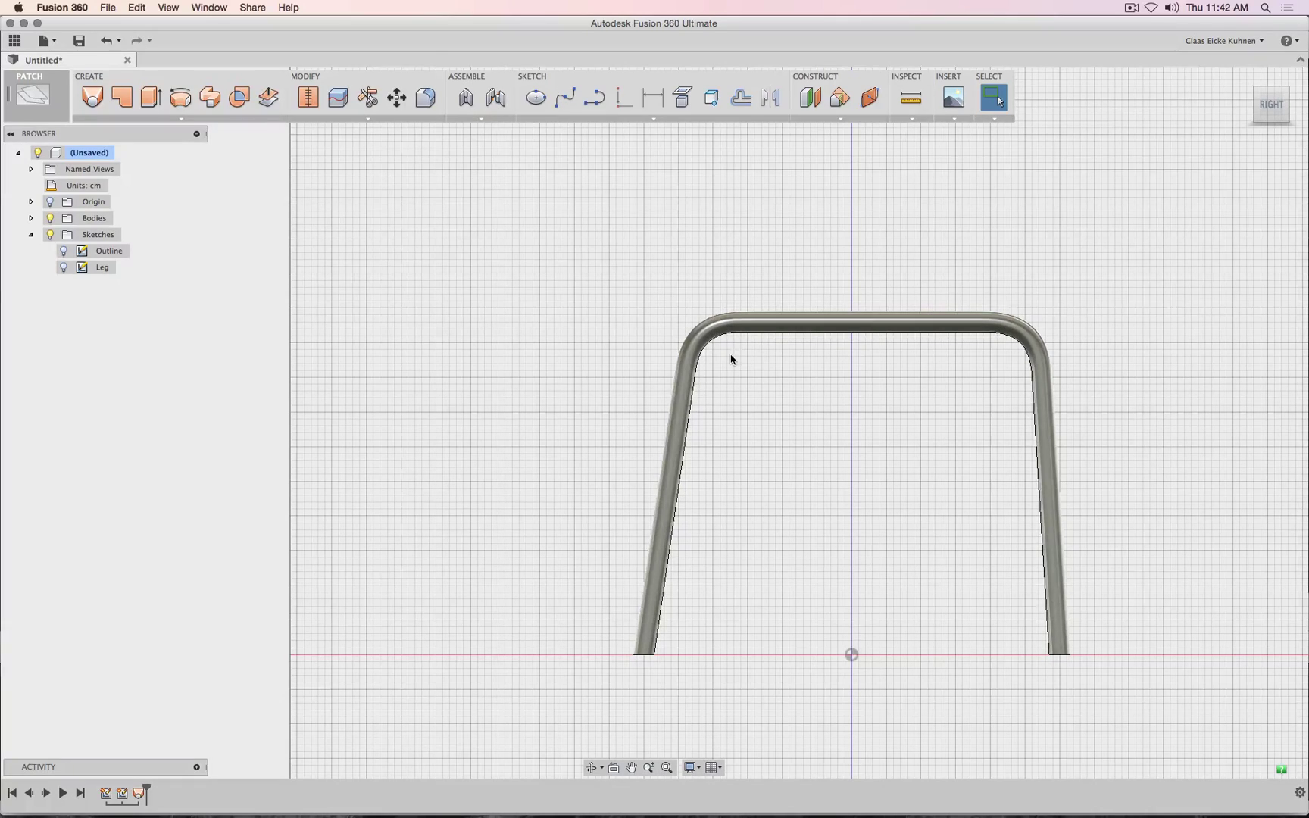
shift+middle_drag(653, 423, 598, 484)
scroll(1143, 433, down, 3)
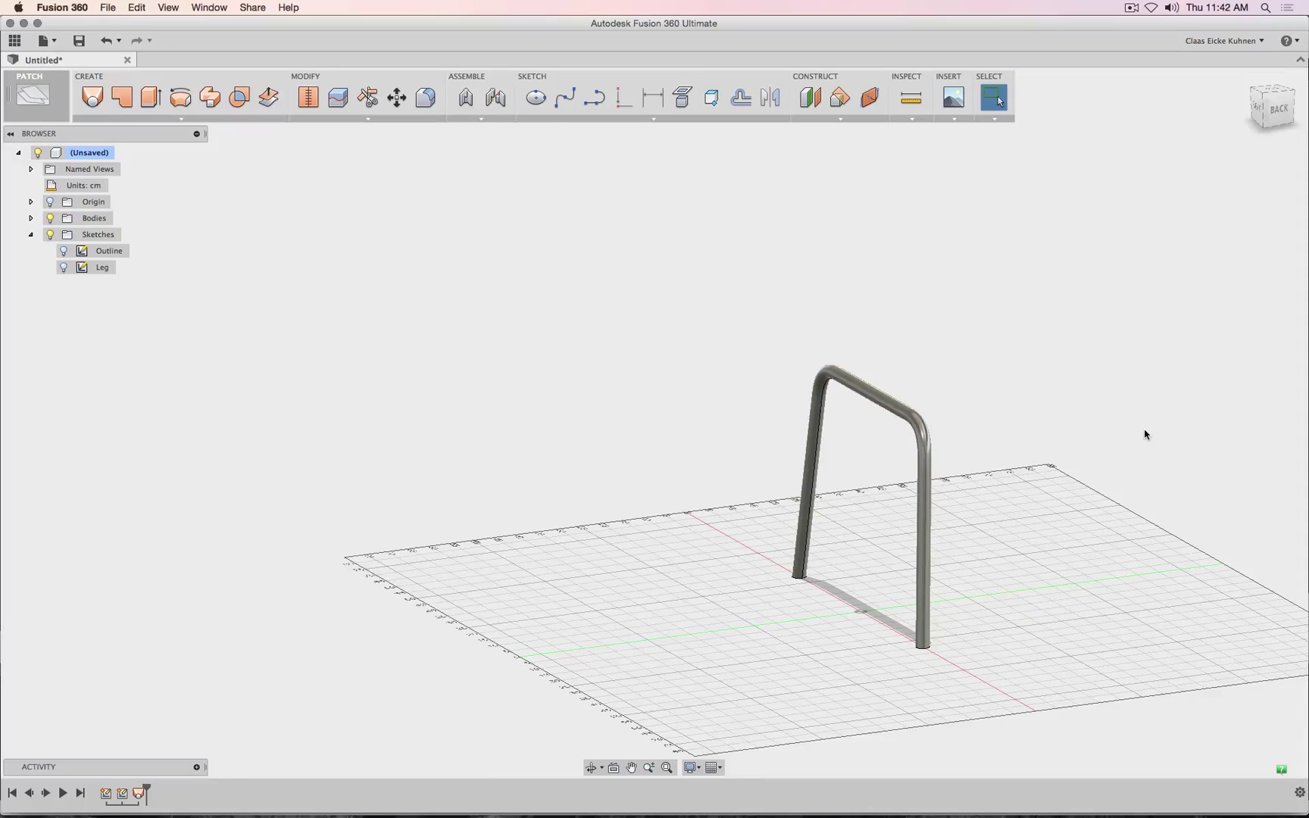
click(1277, 112)
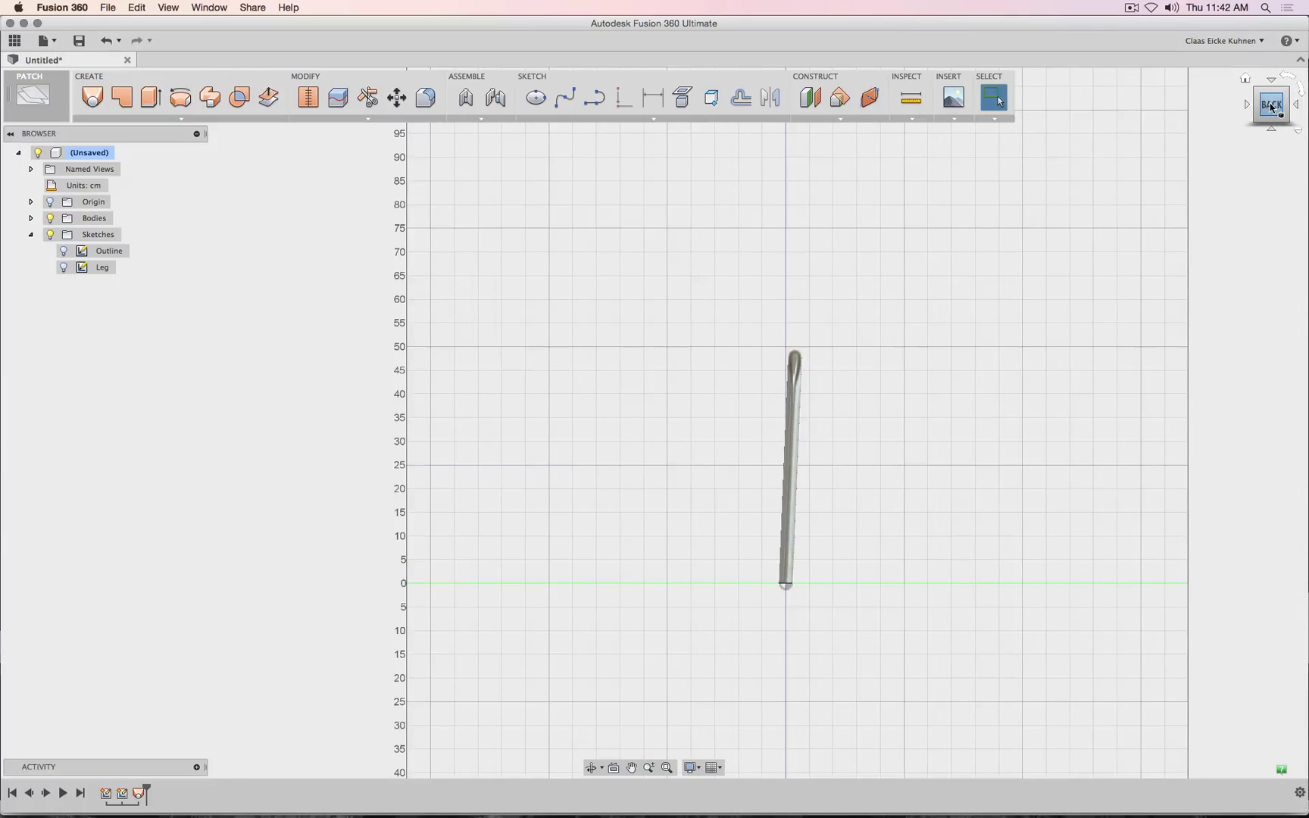
drag(1271, 106, 1293, 128)
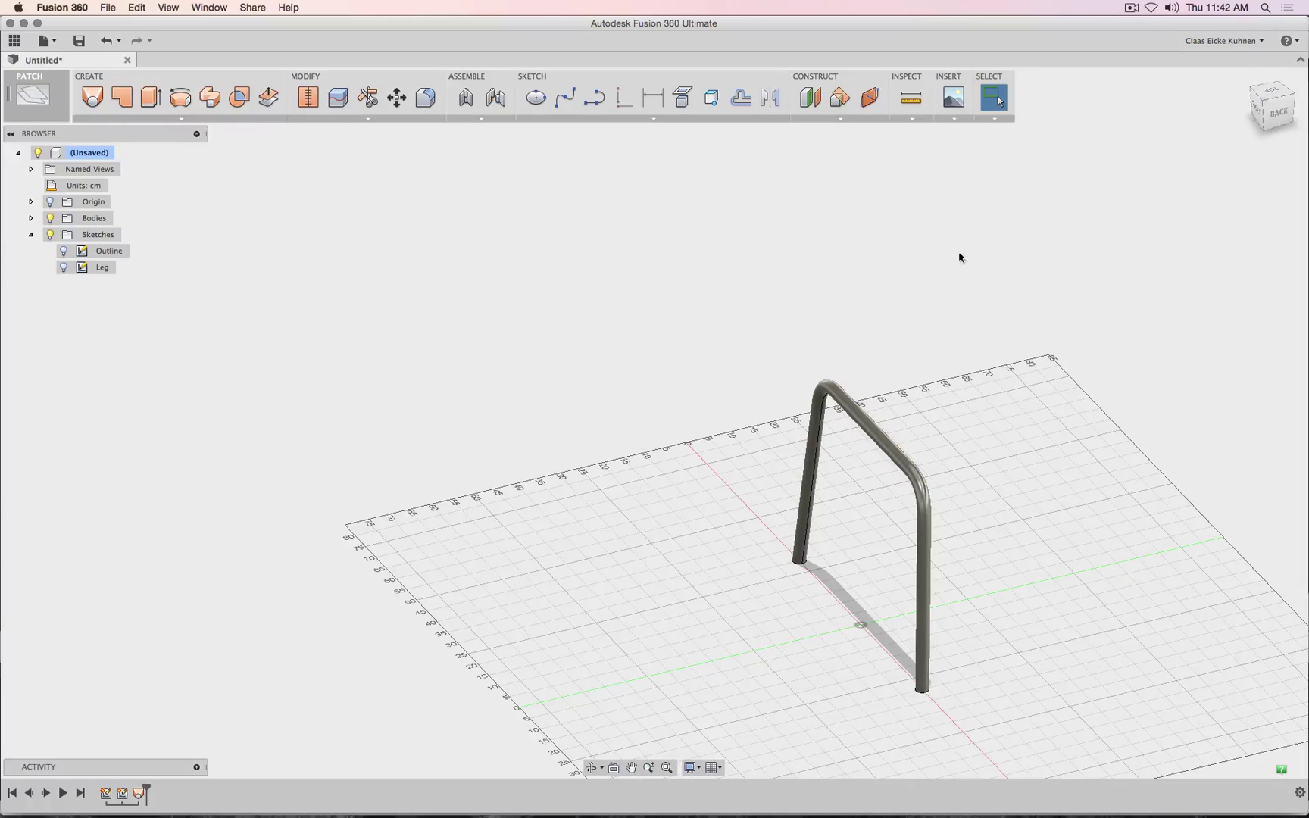
- Mirror the tube body across the vertical XZ origin plane and check the pair of frames from the back view
click(180, 119)
click(152, 237)
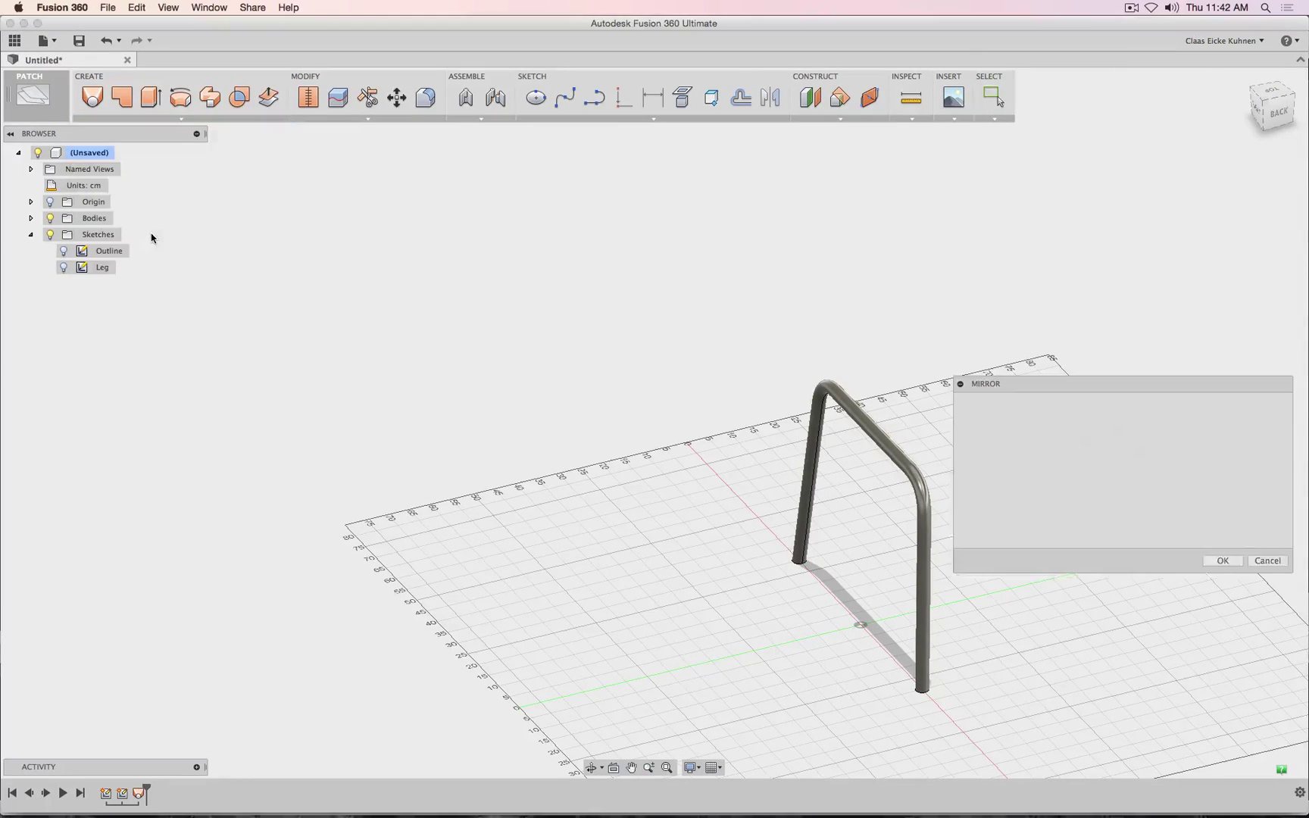
click(1042, 437)
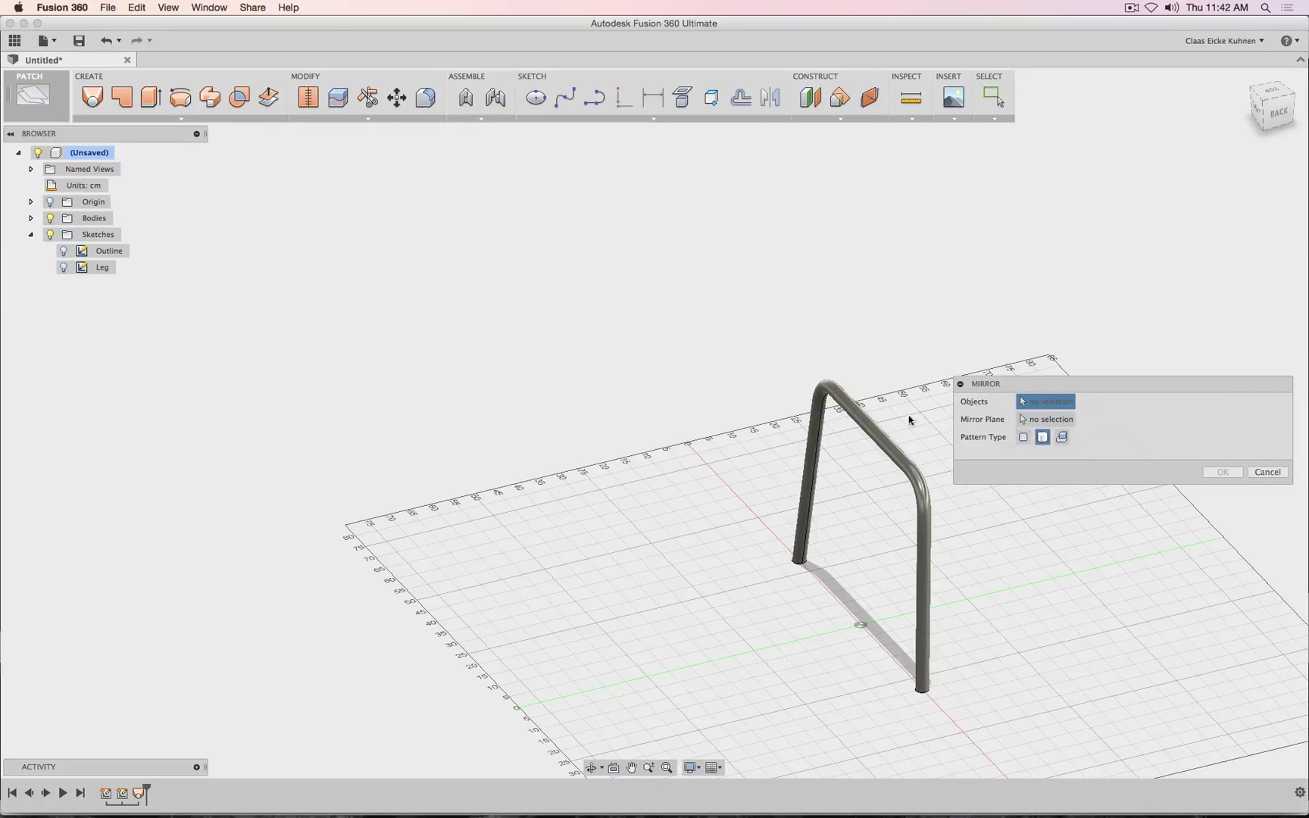
click(873, 426)
click(1023, 419)
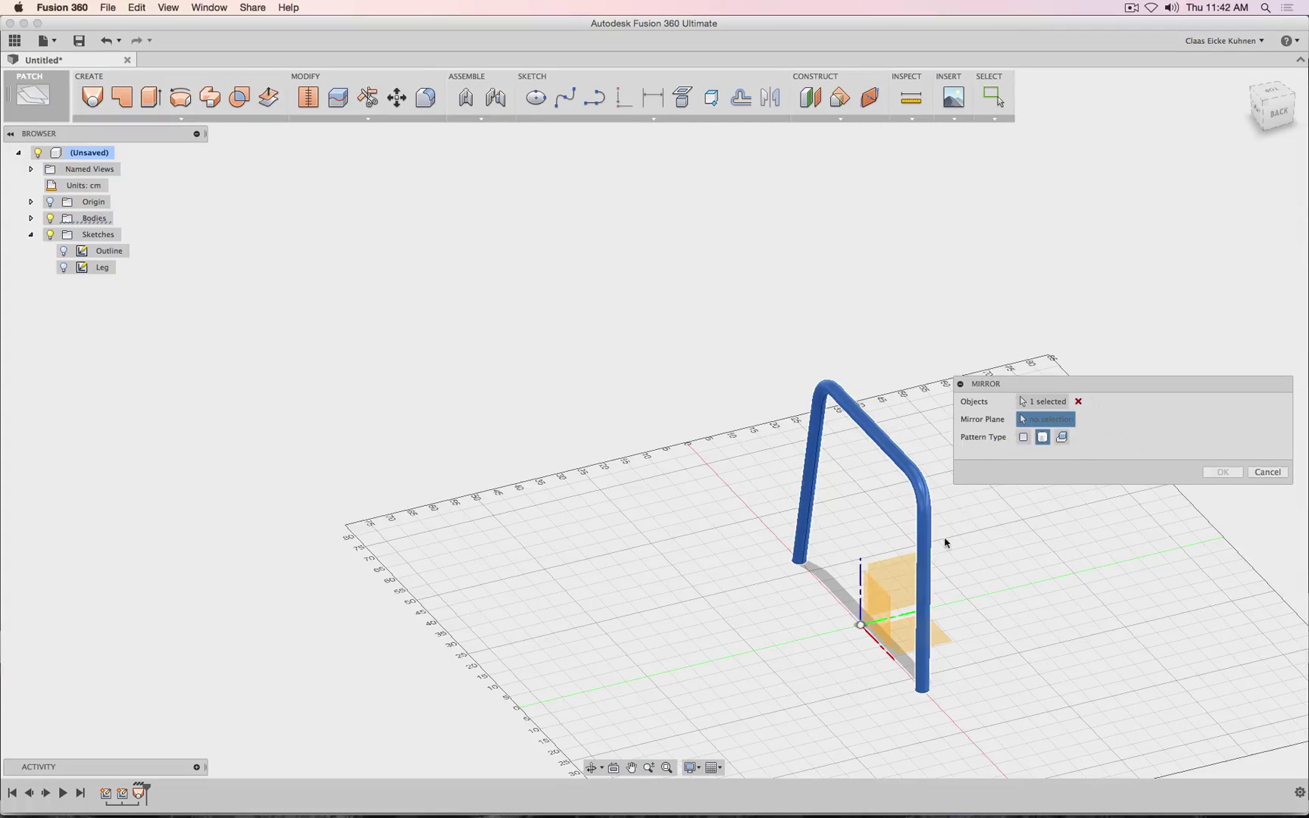
click(901, 598)
click(1221, 472)
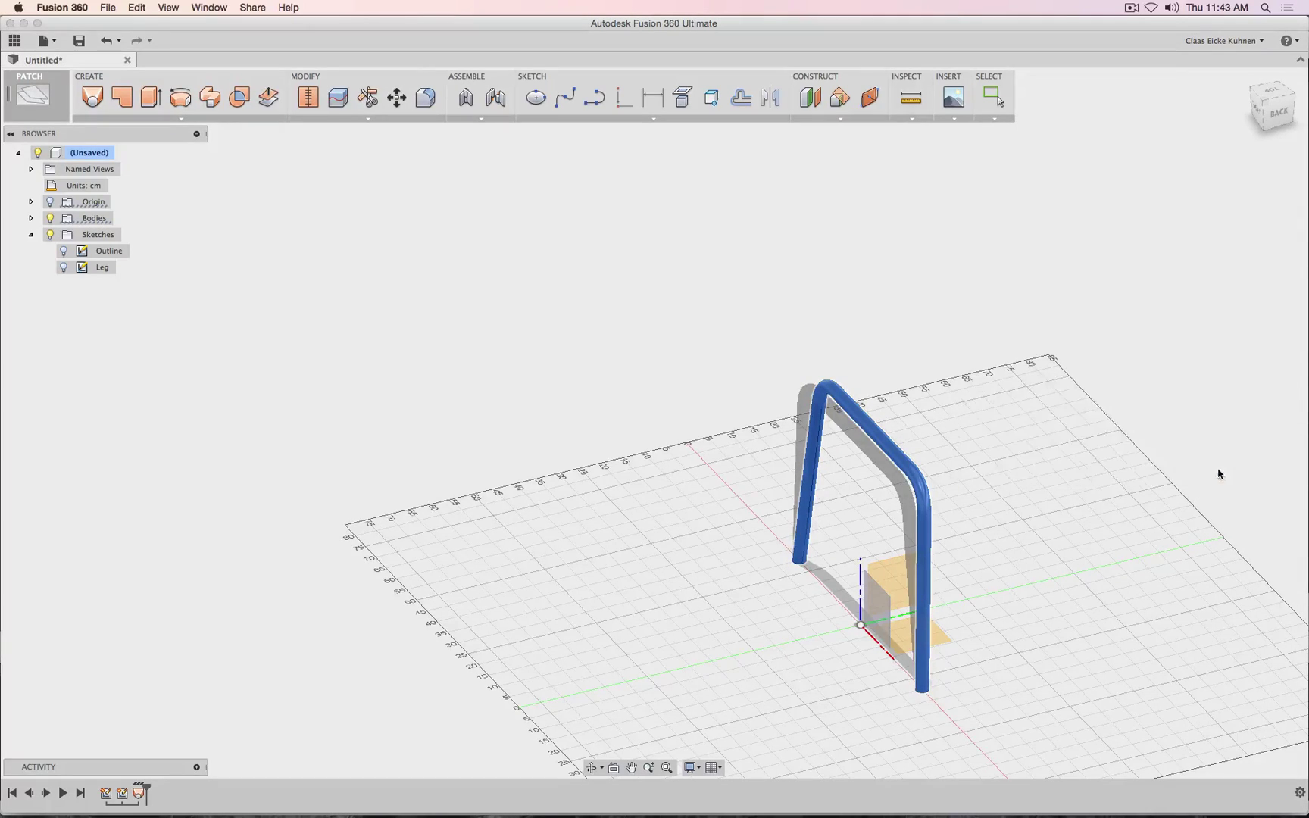
click(1278, 117)
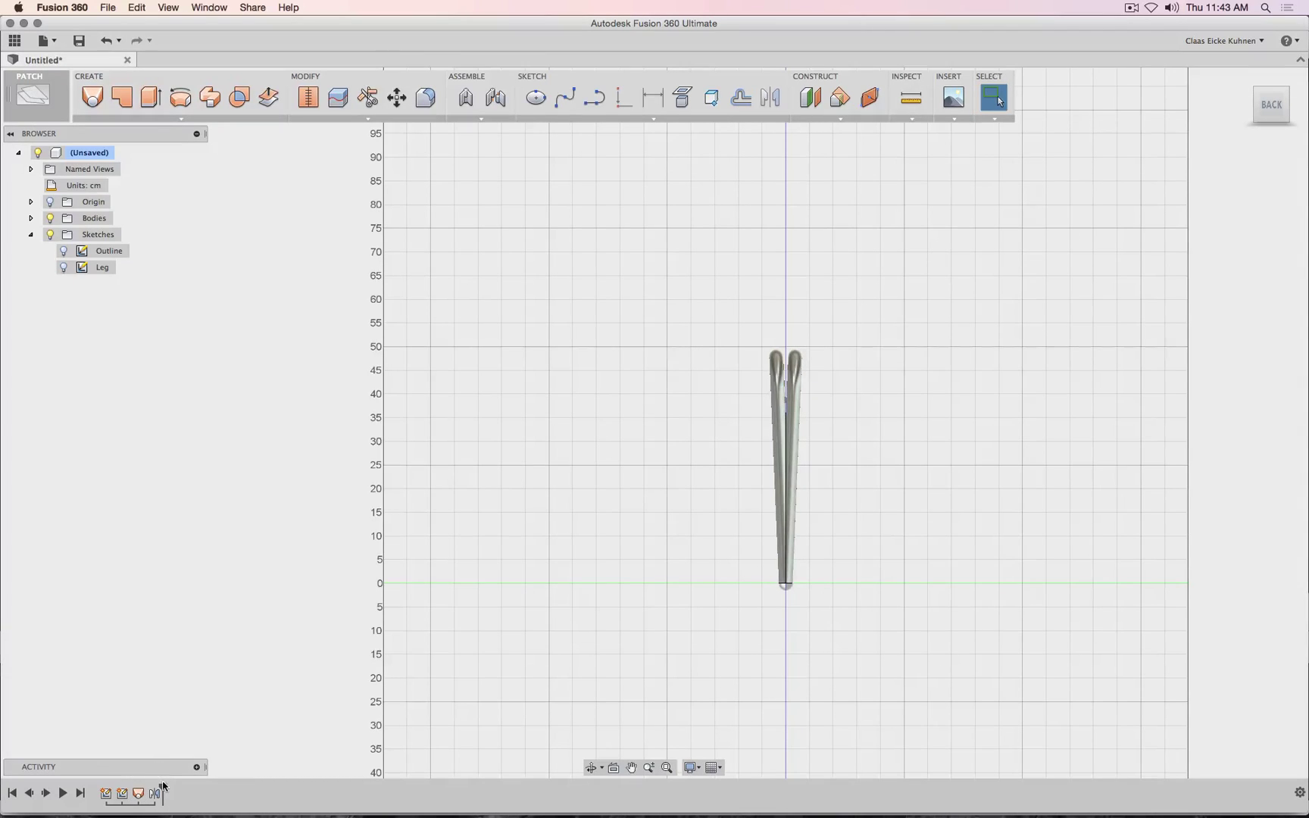
drag(163, 788, 146, 790)
click(396, 97)
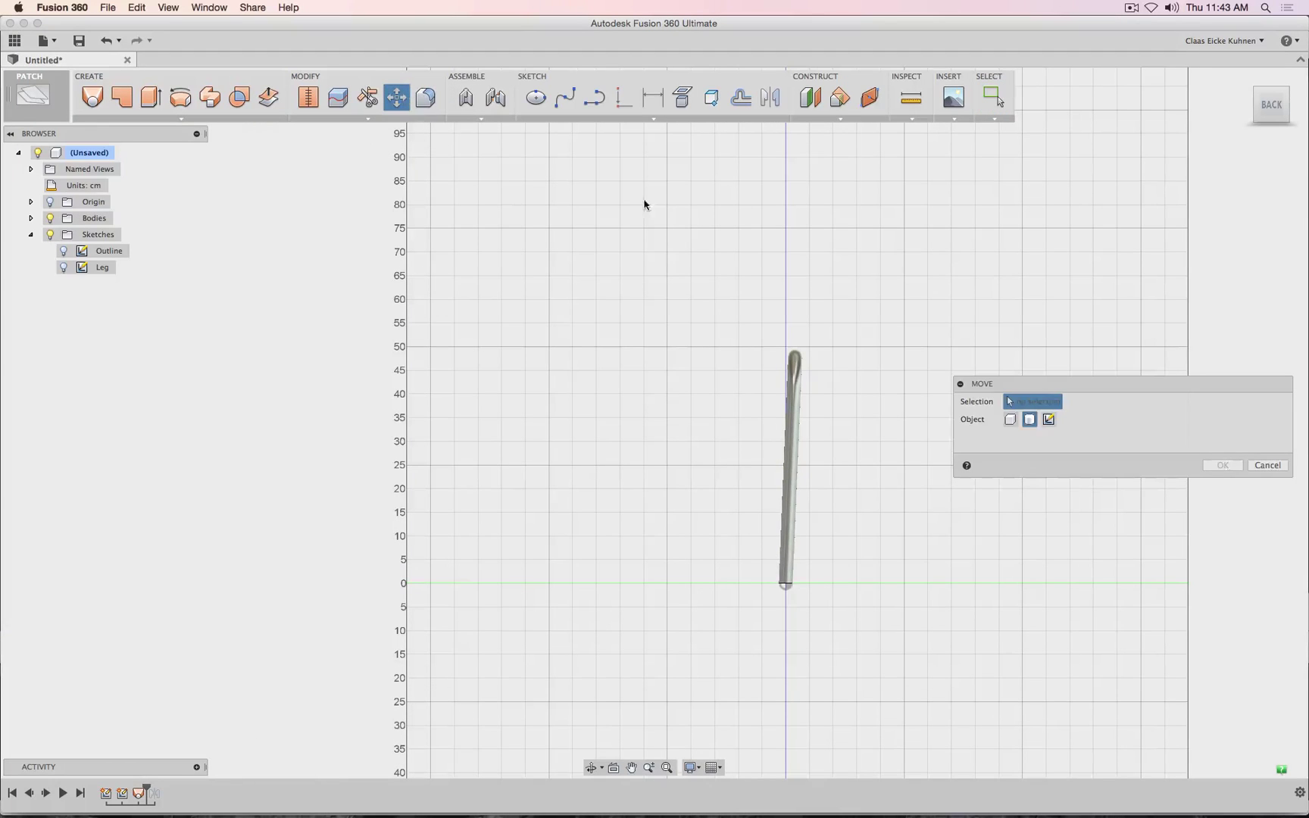
click(801, 380)
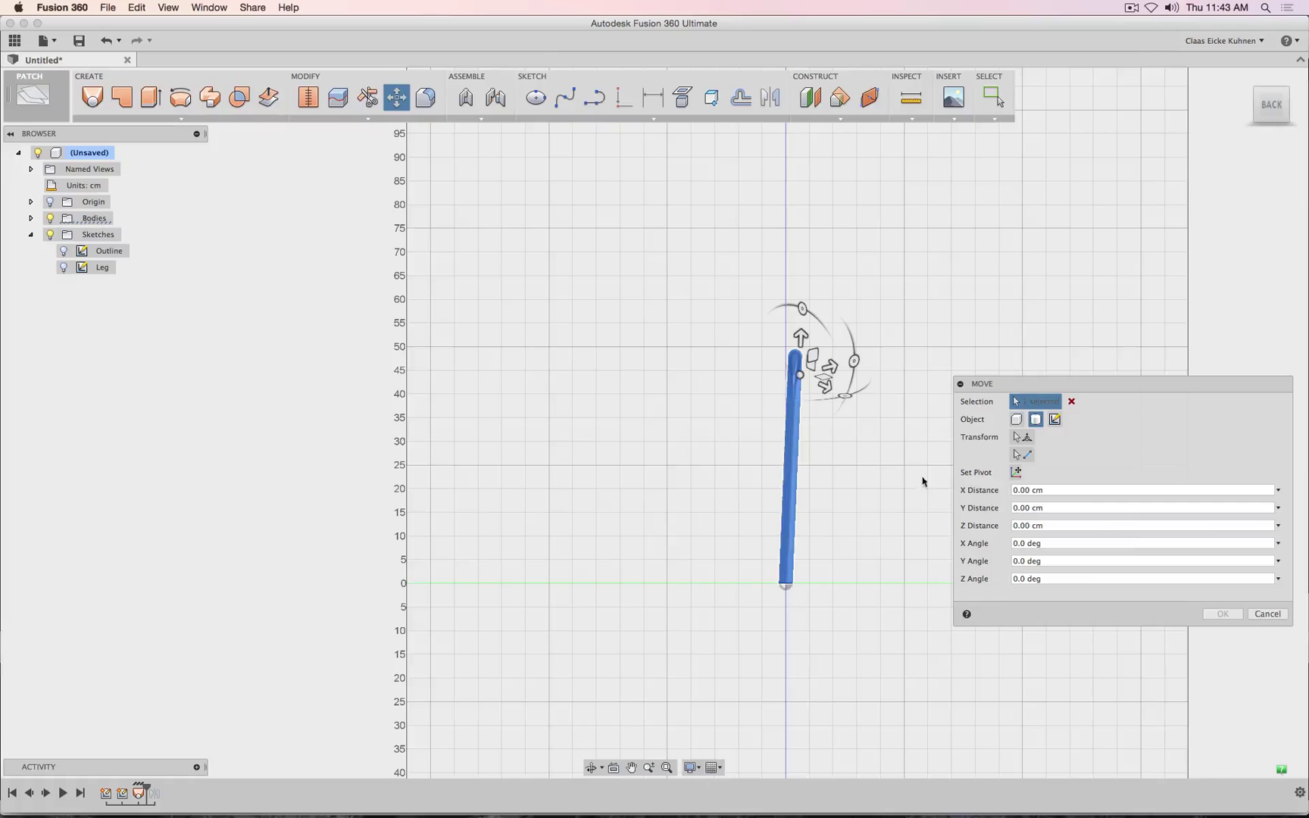
click(1016, 472)
click(786, 584)
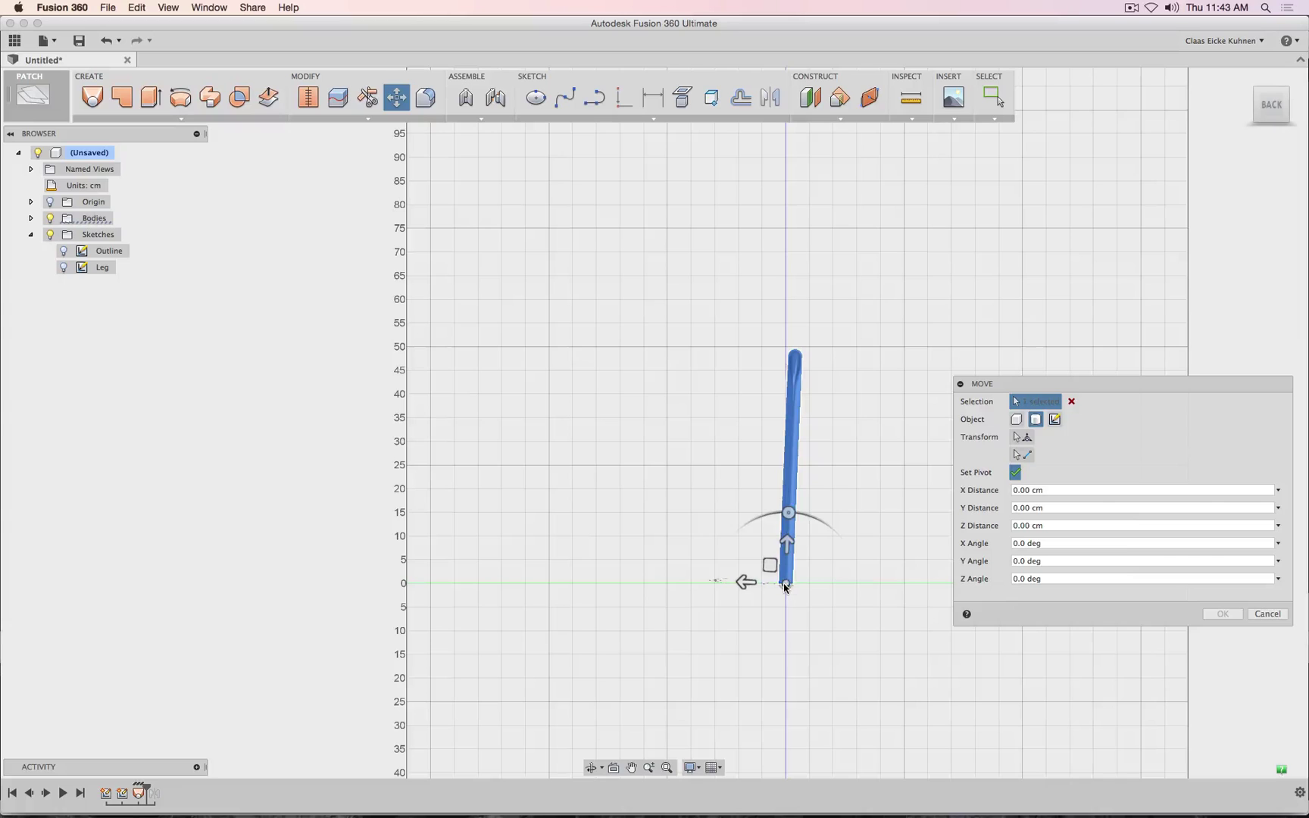
click(1266, 614)
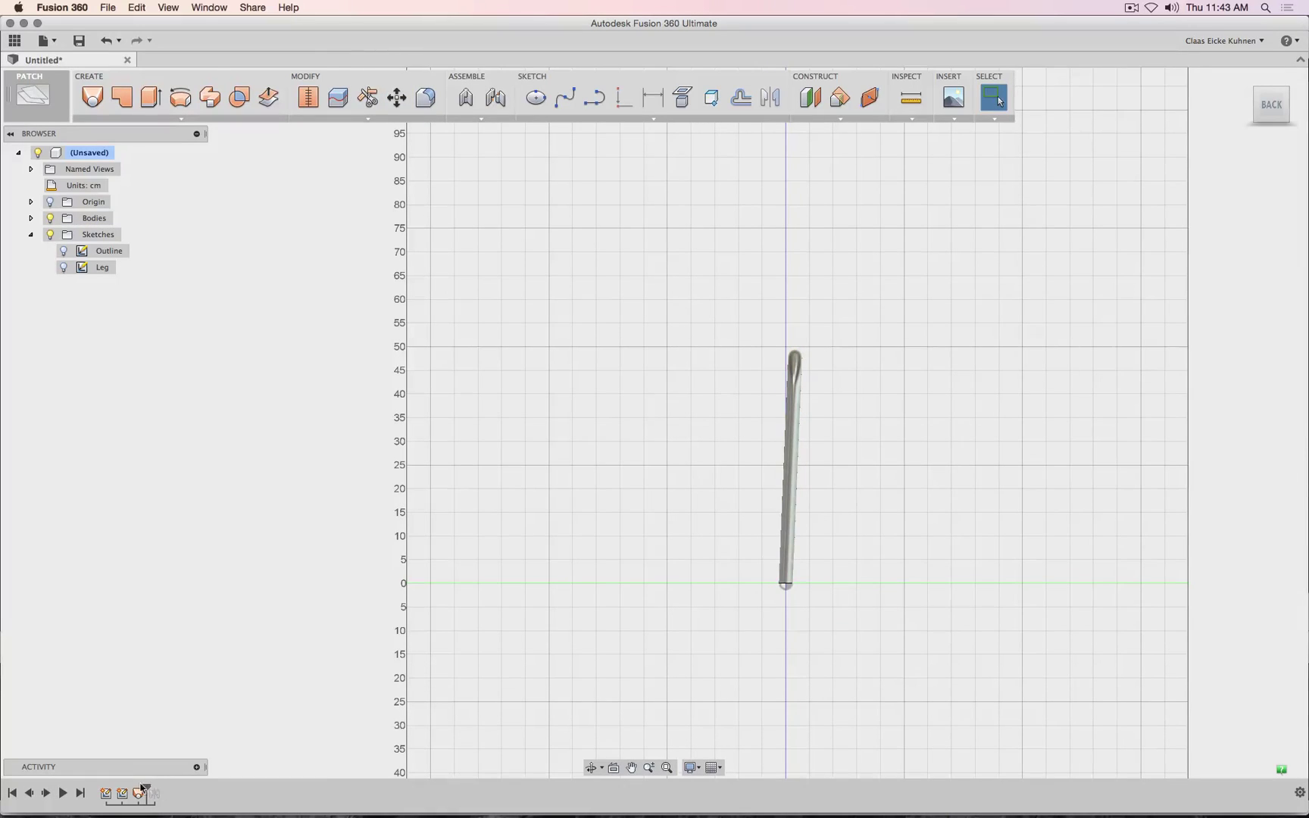
drag(149, 788, 162, 789)
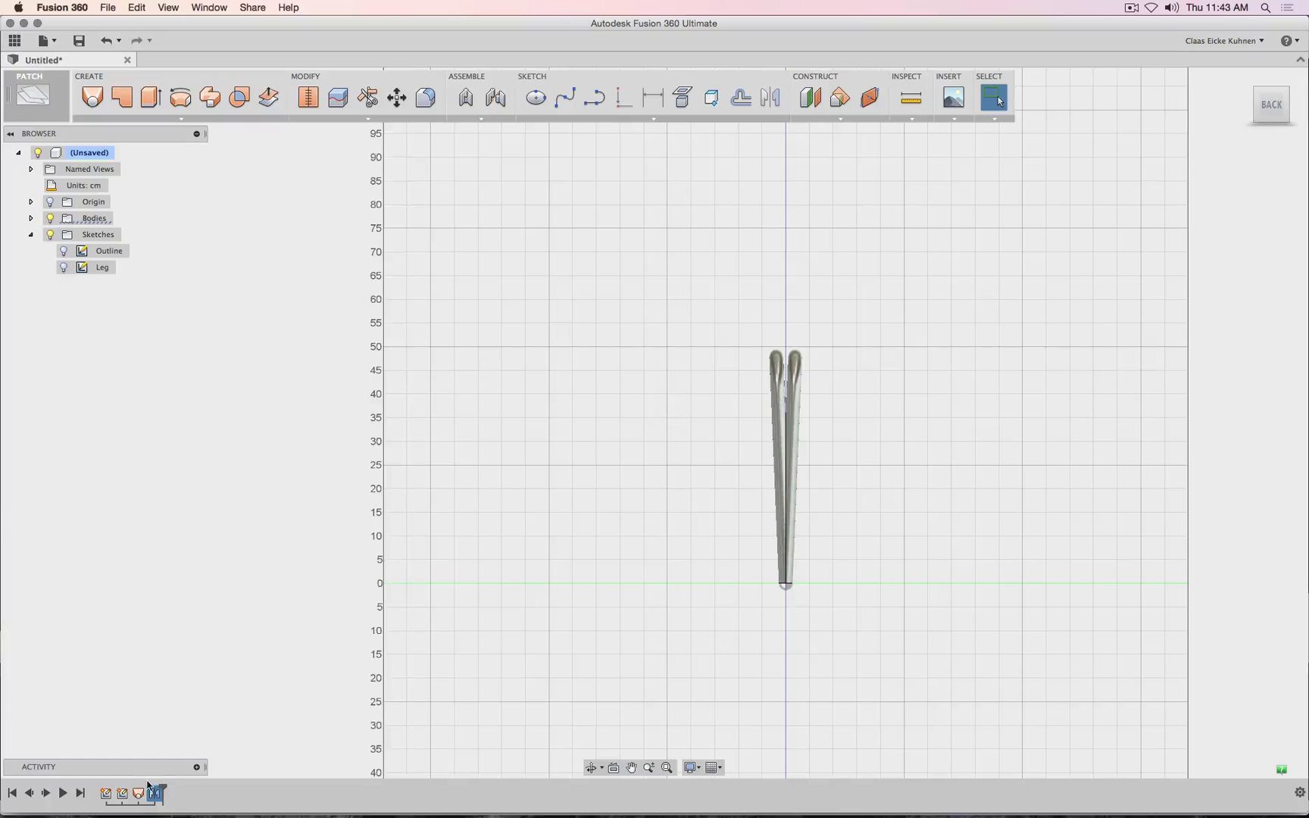
- Edit the Leg sketch and shift its path away from the mirror plane to space the two mirrored frames apart
right_click(122, 793)
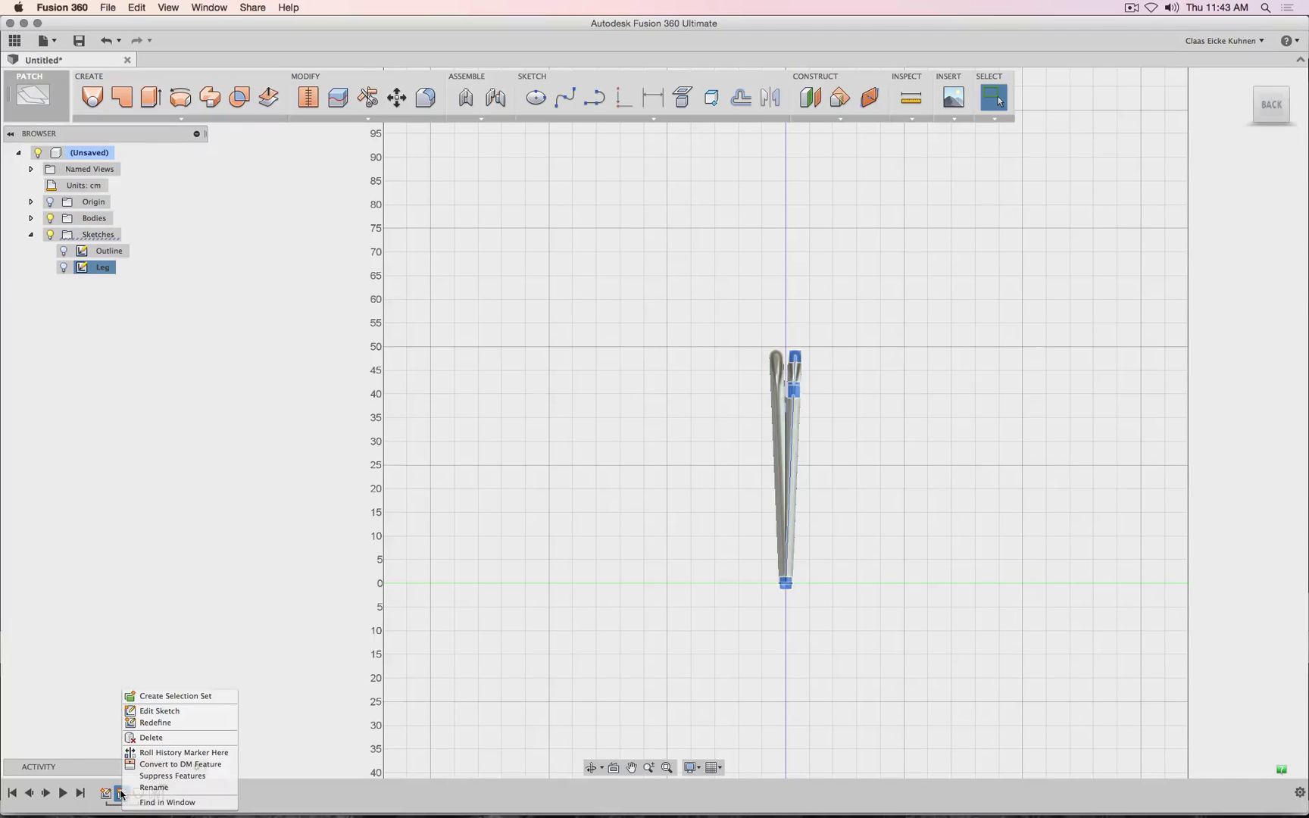
click(161, 712)
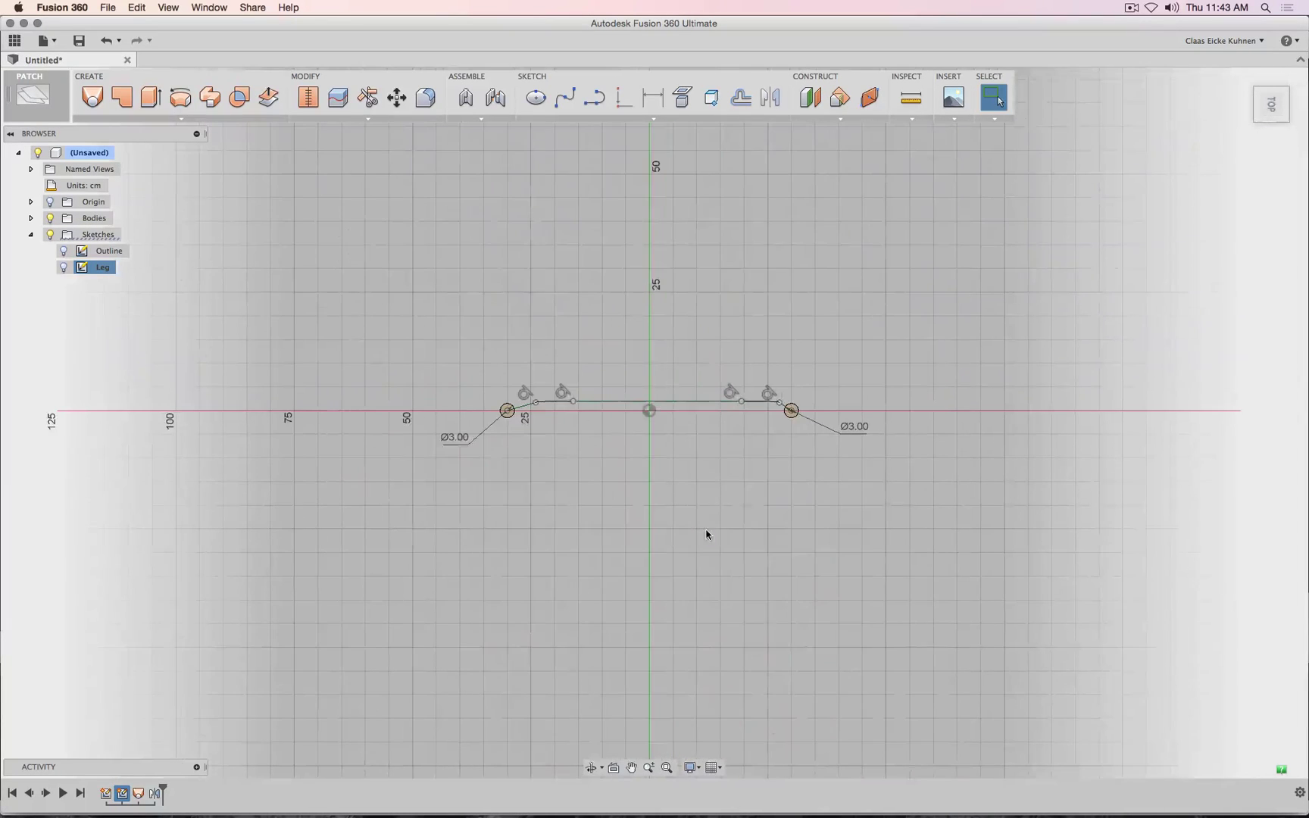
drag(1285, 124, 1224, 86)
scroll(800, 412, down, 5)
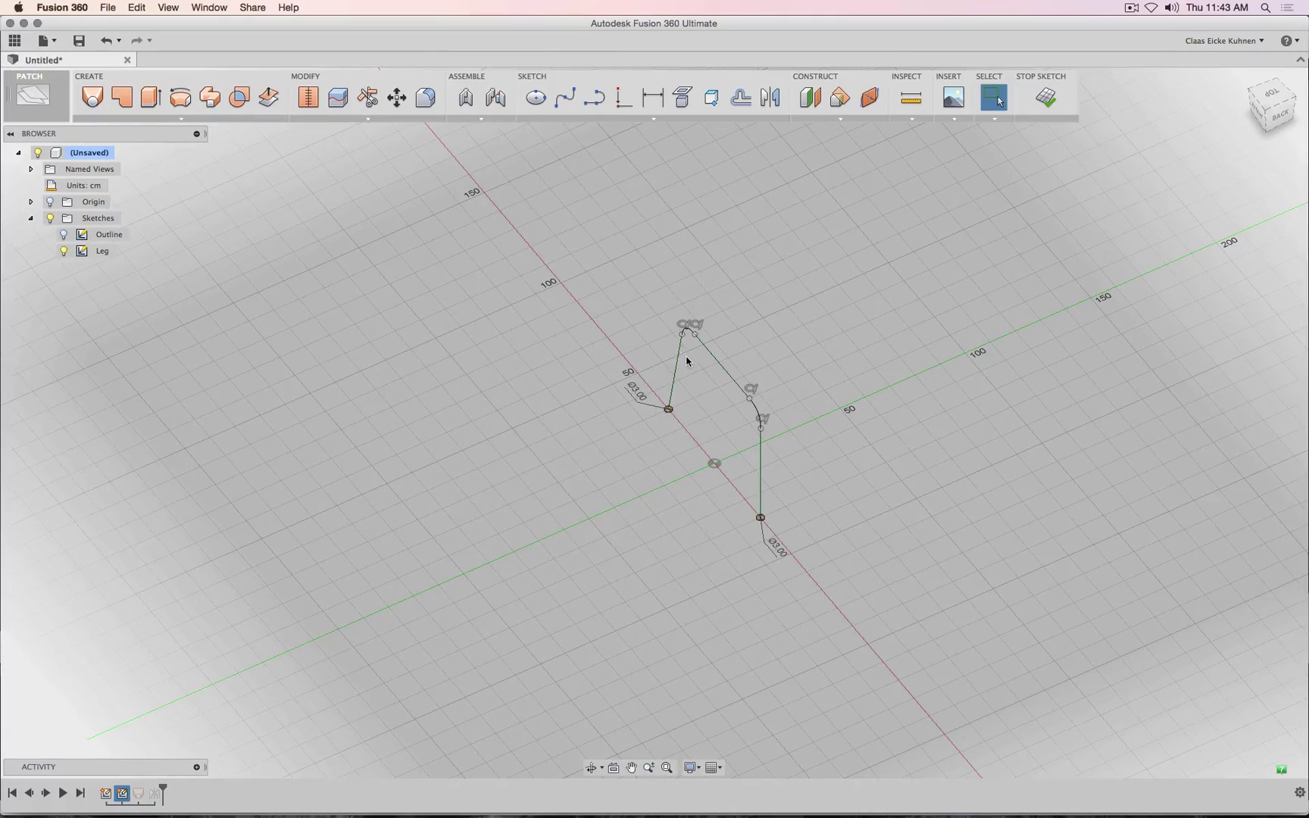
shift+click(714, 365)
shift+click(761, 455)
right_click(762, 453)
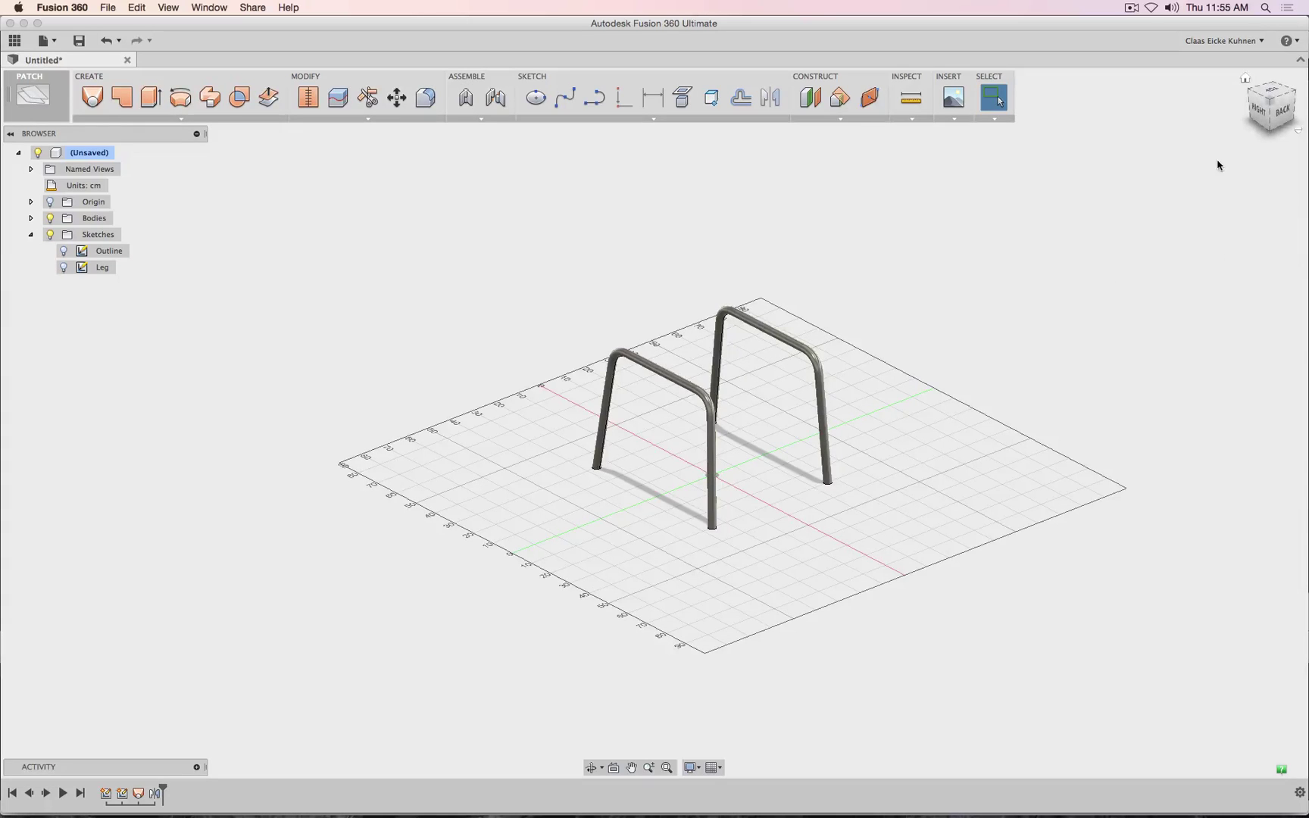
- Start a sketch on the vertical XZ origin plane and draw a small flat ellipse centred on the top bar, near its left corner
click(608, 96)
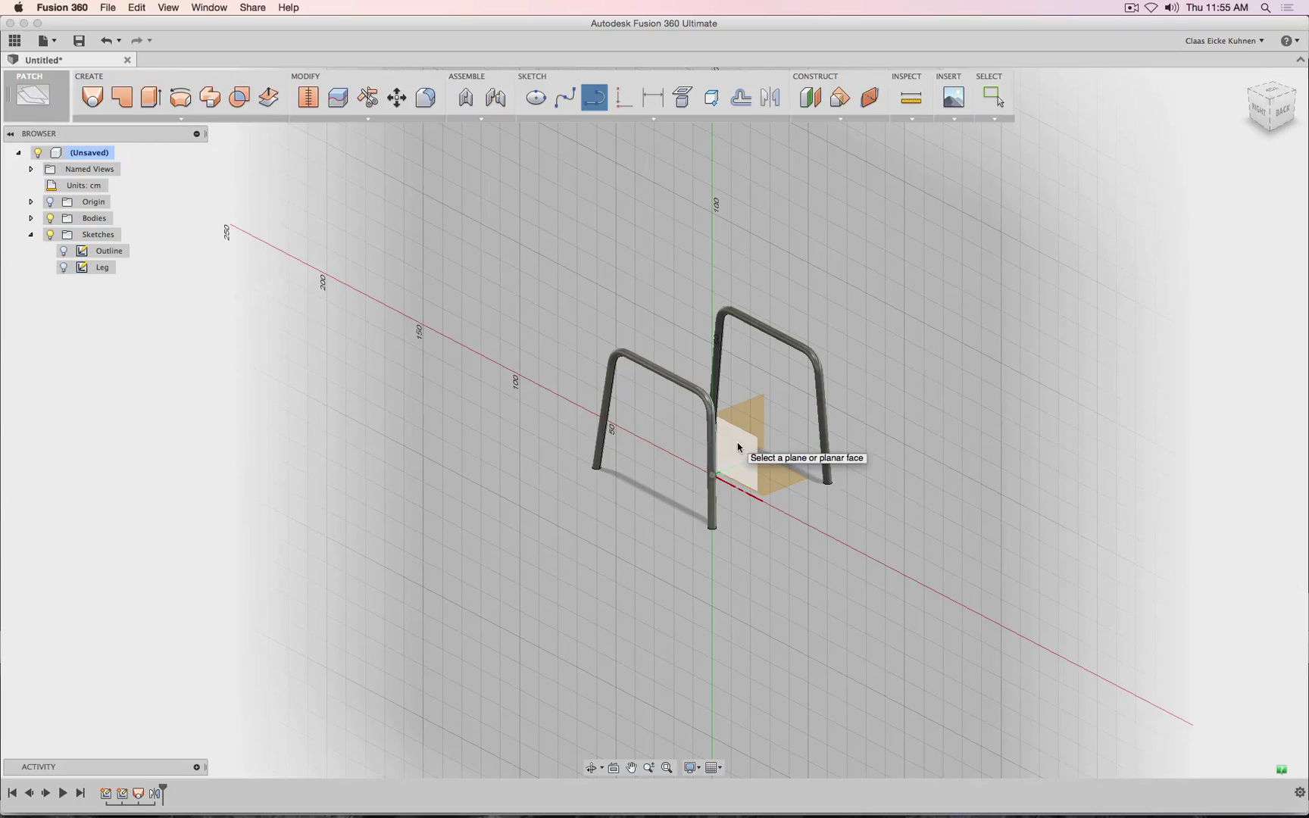
click(739, 447)
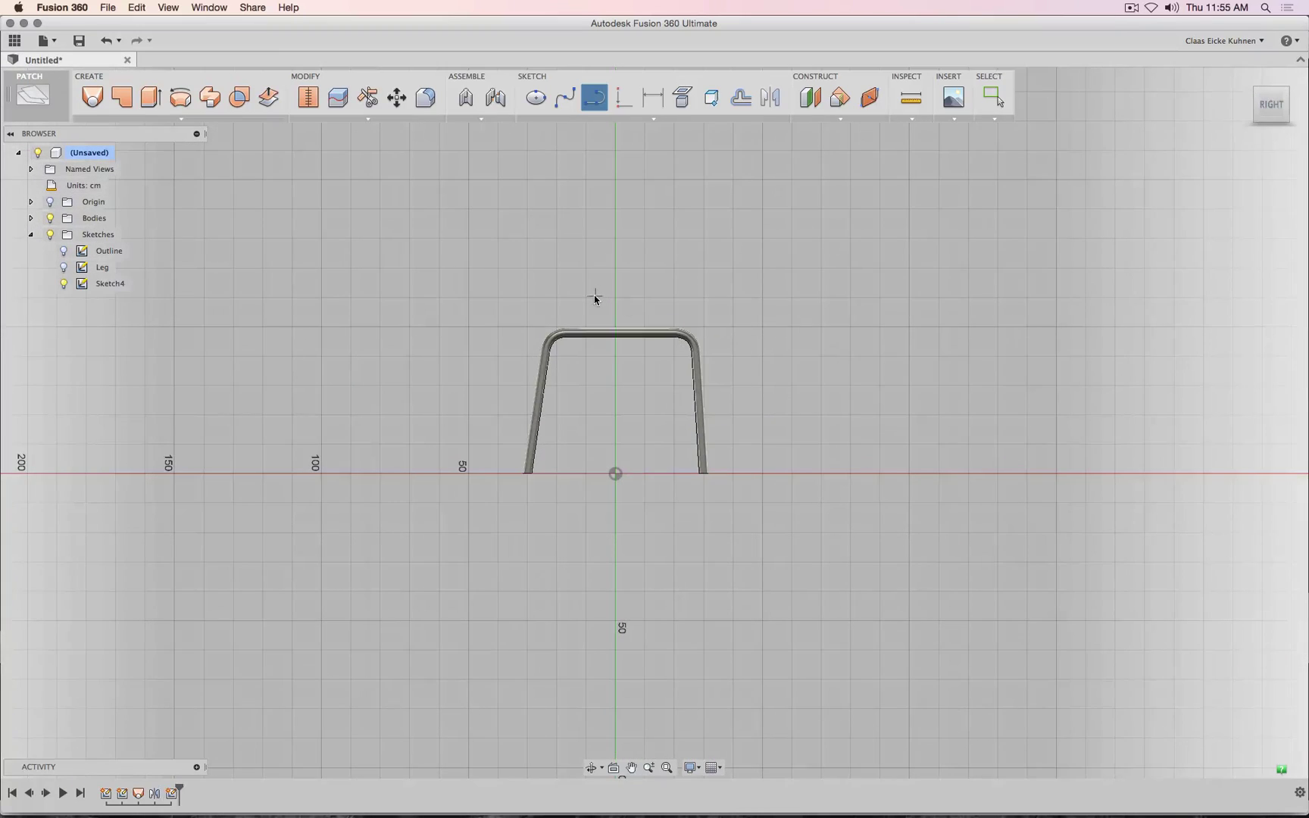
scroll(592, 297, up, 3)
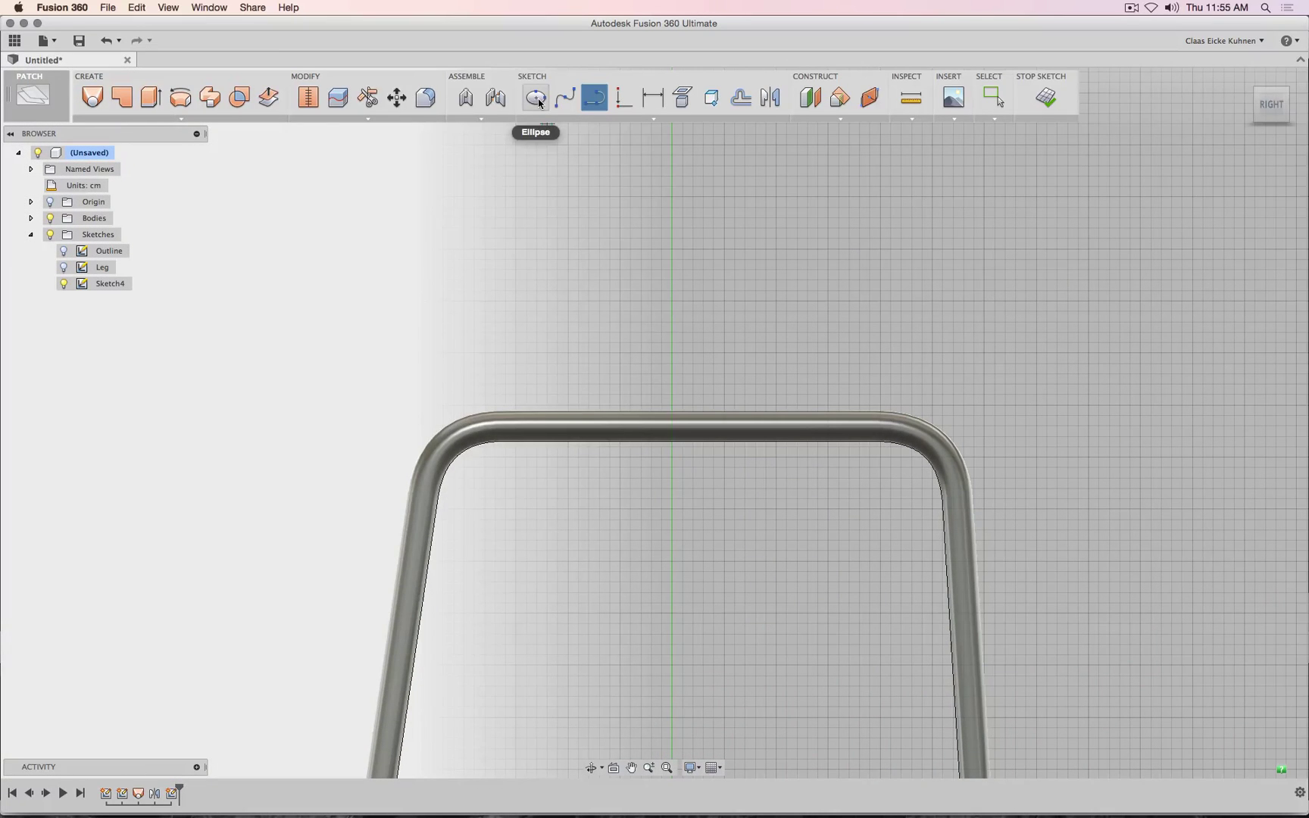
click(535, 98)
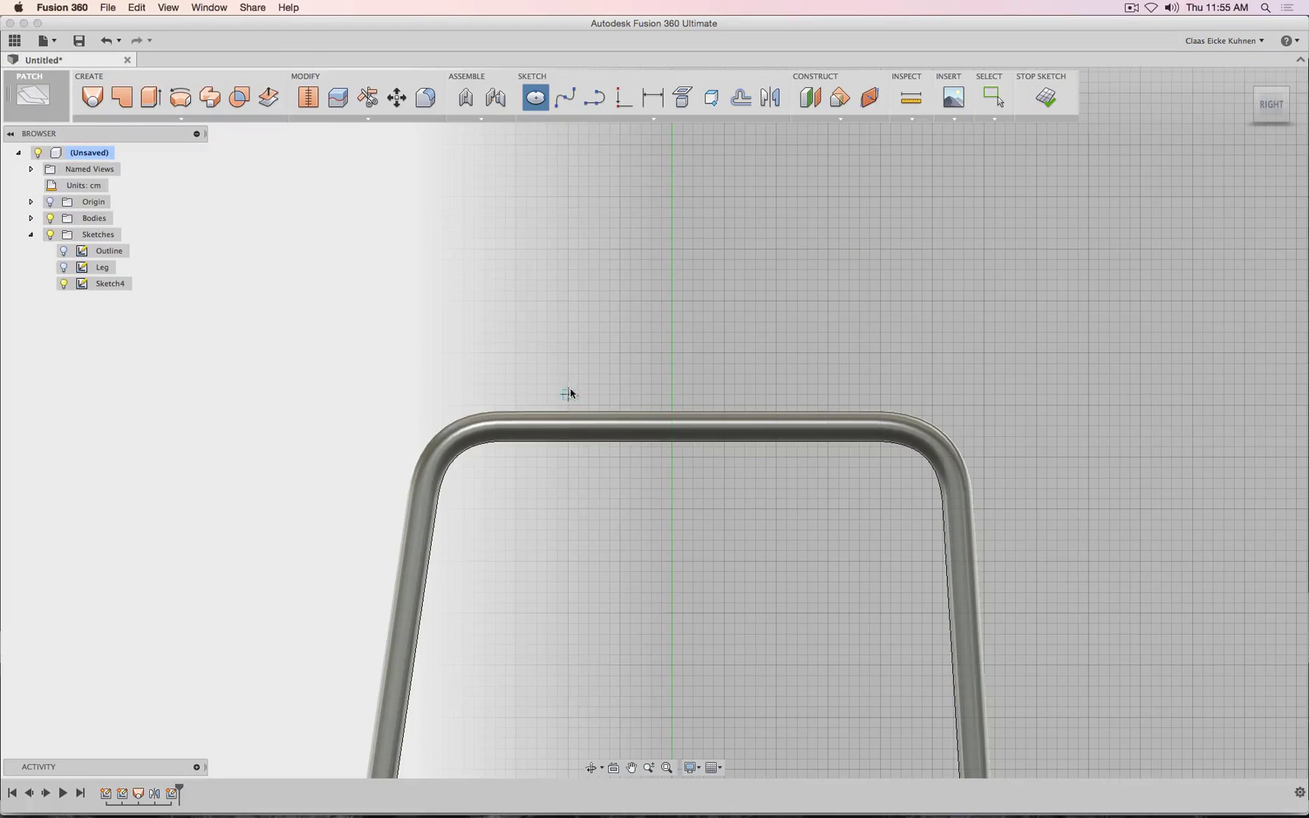
click(568, 425)
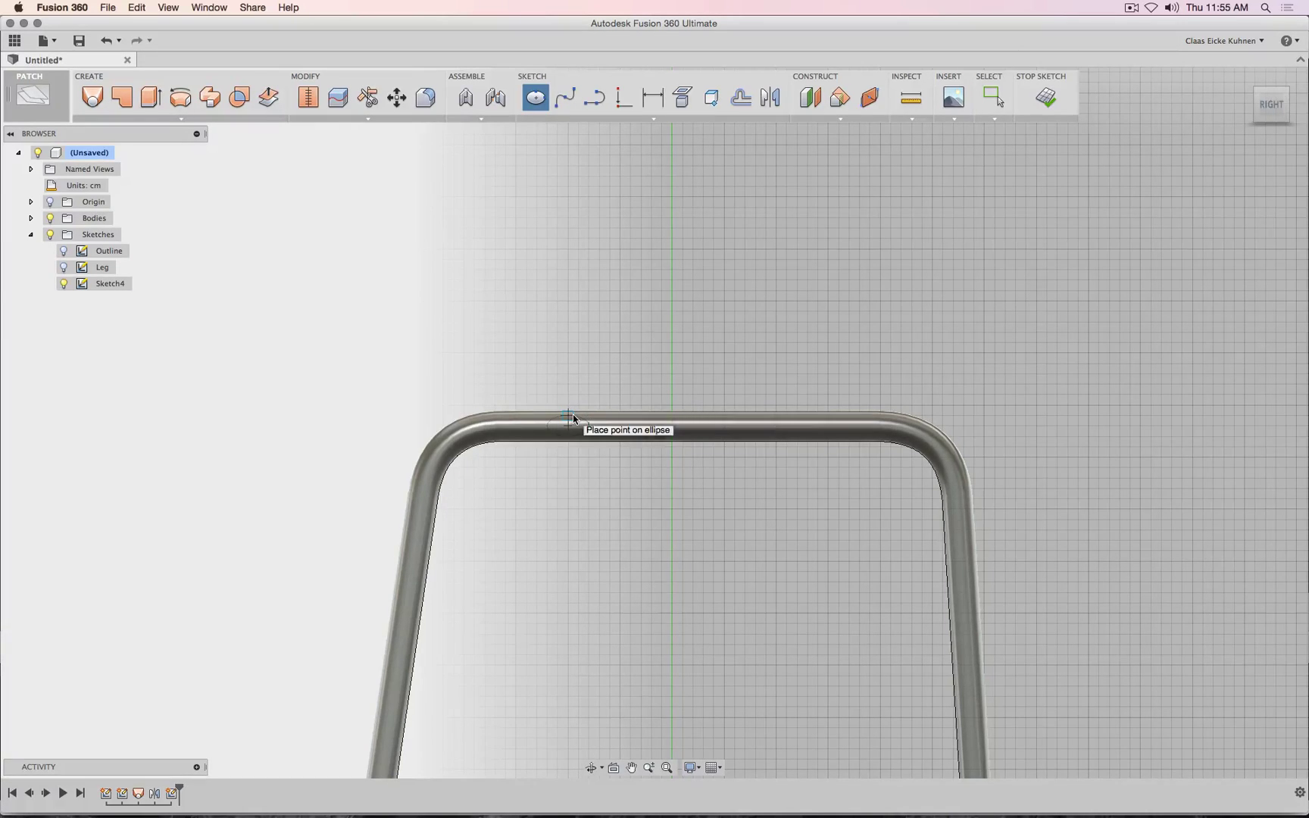
click(581, 415)
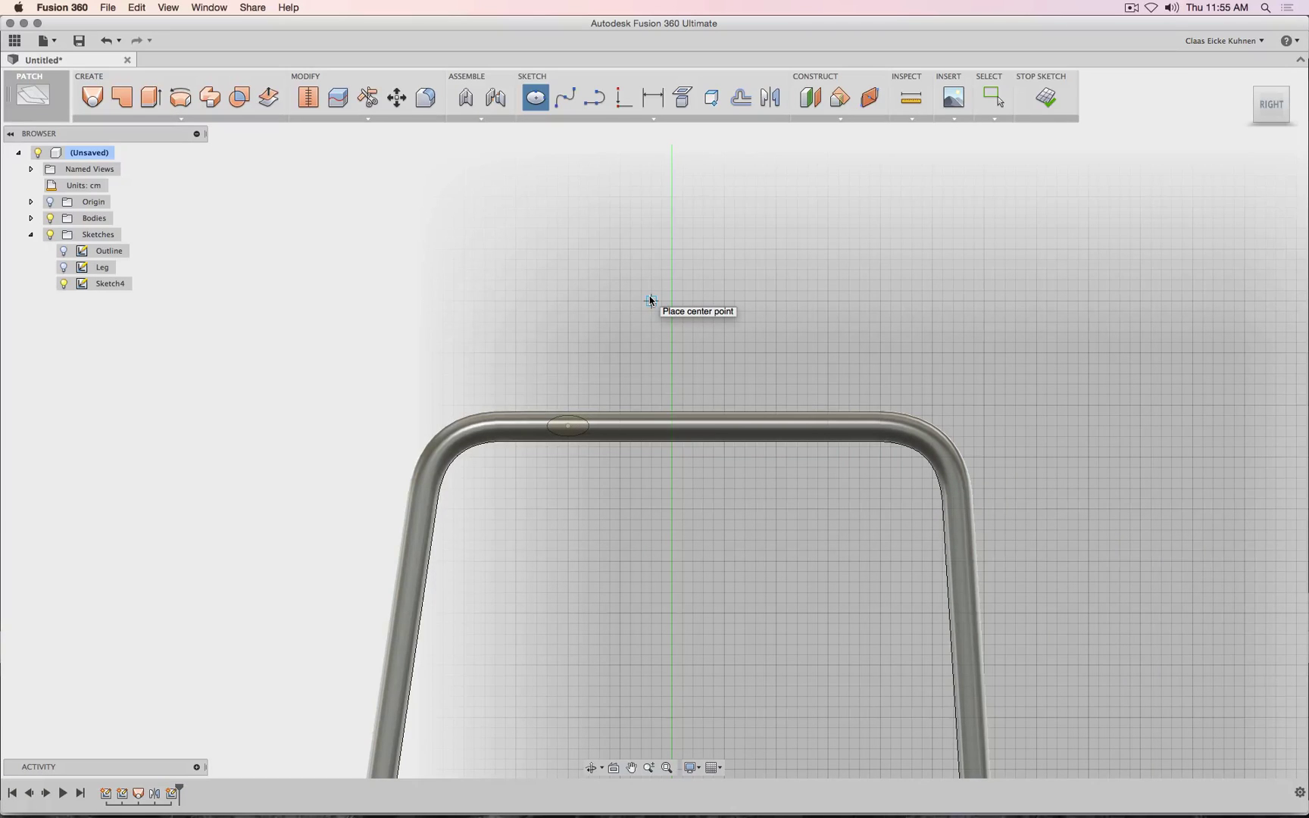
key(m)
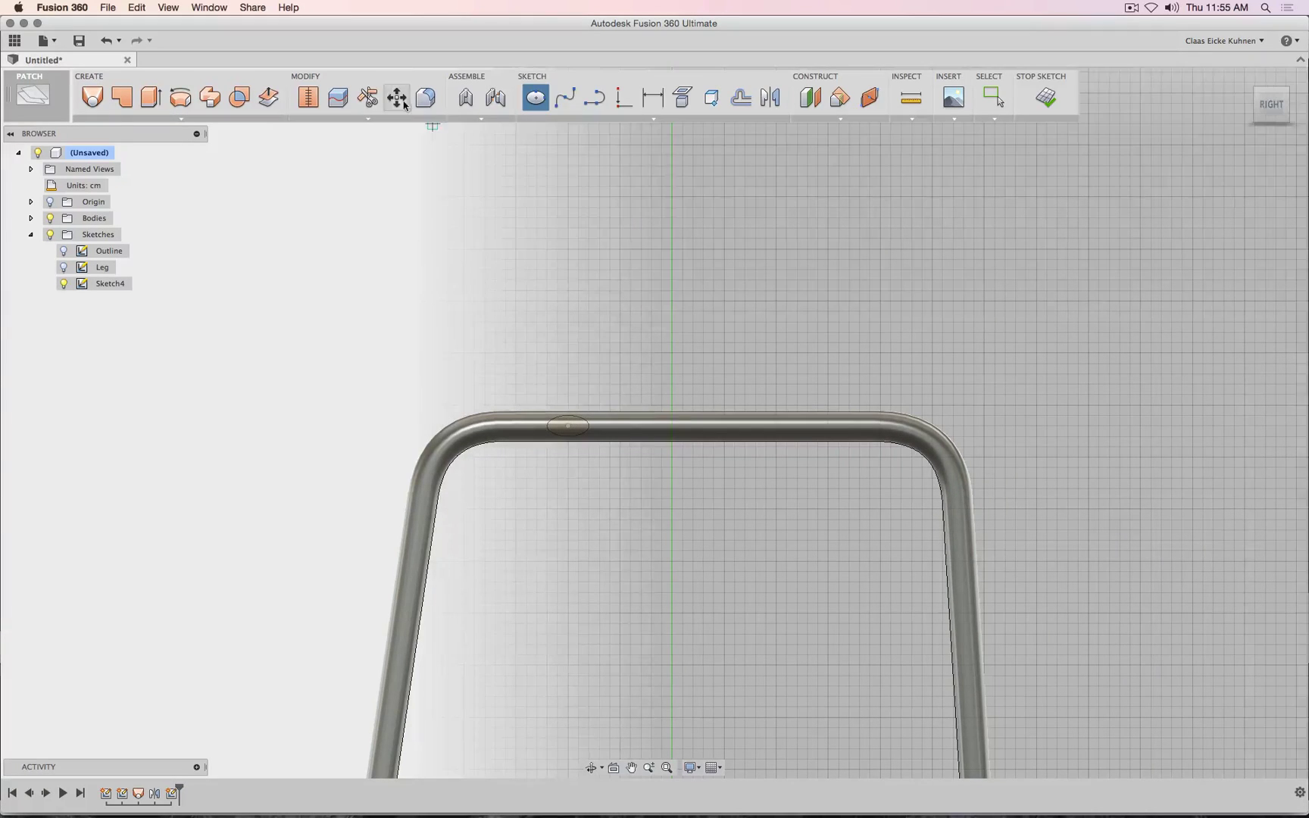
key(Escape)
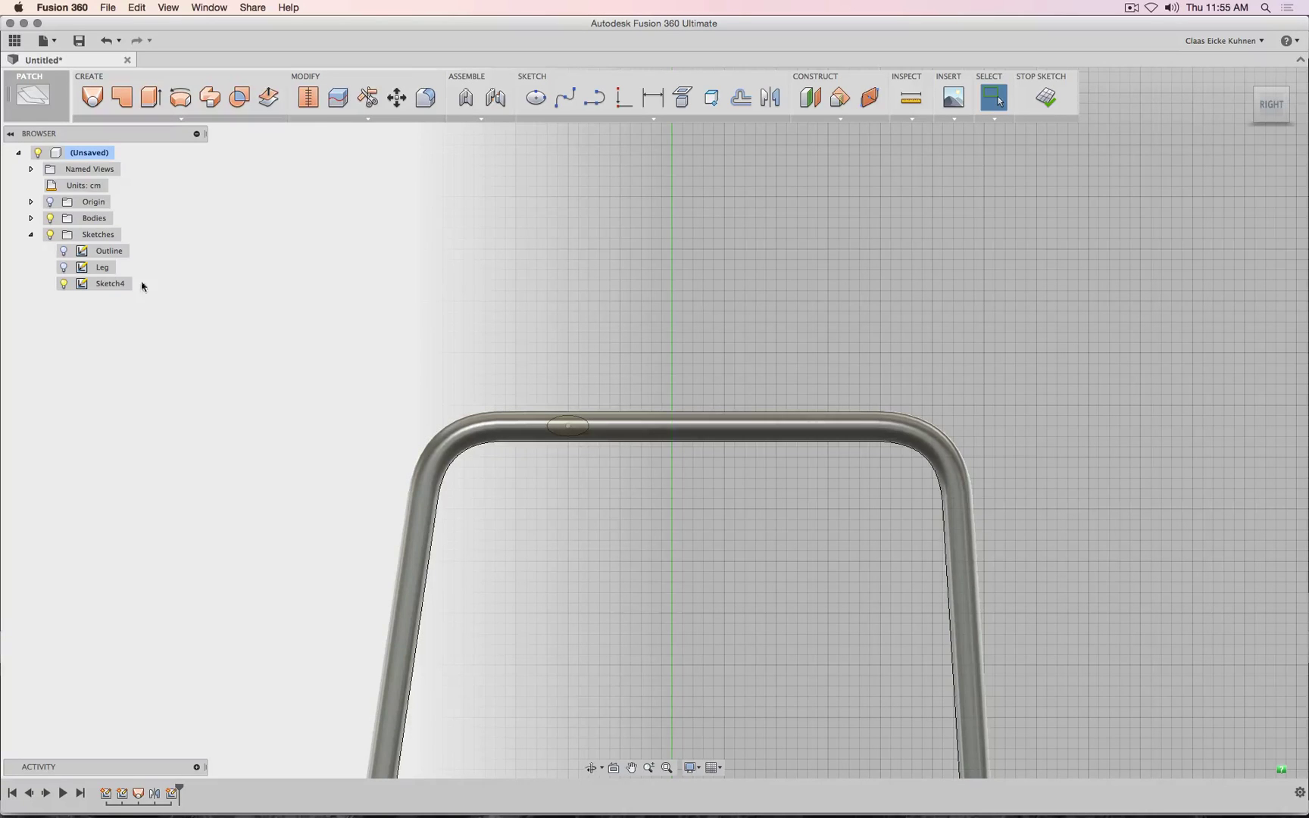
- With the bodies hidden and the Outline sketch shown, place a copy of the ellipse 25 cm along X
click(50, 219)
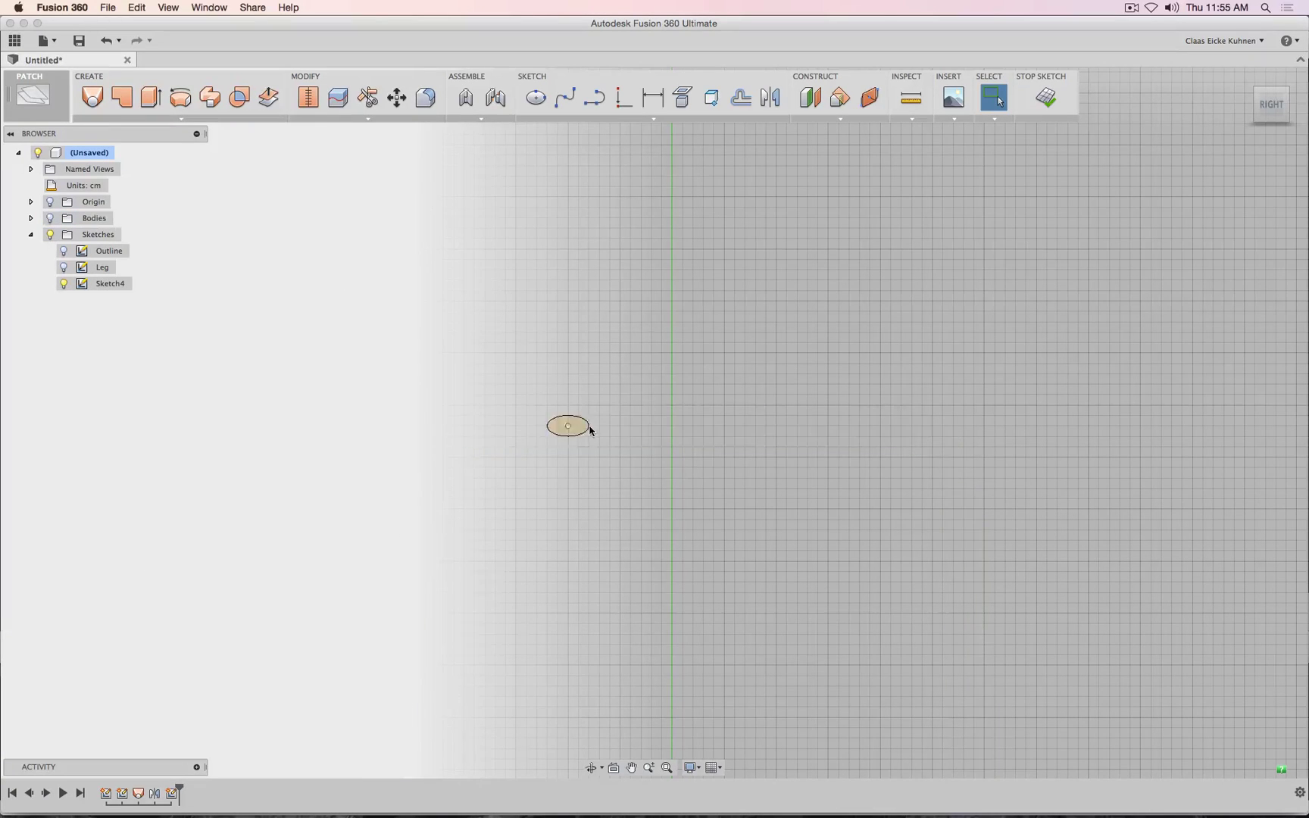
click(64, 250)
click(582, 441)
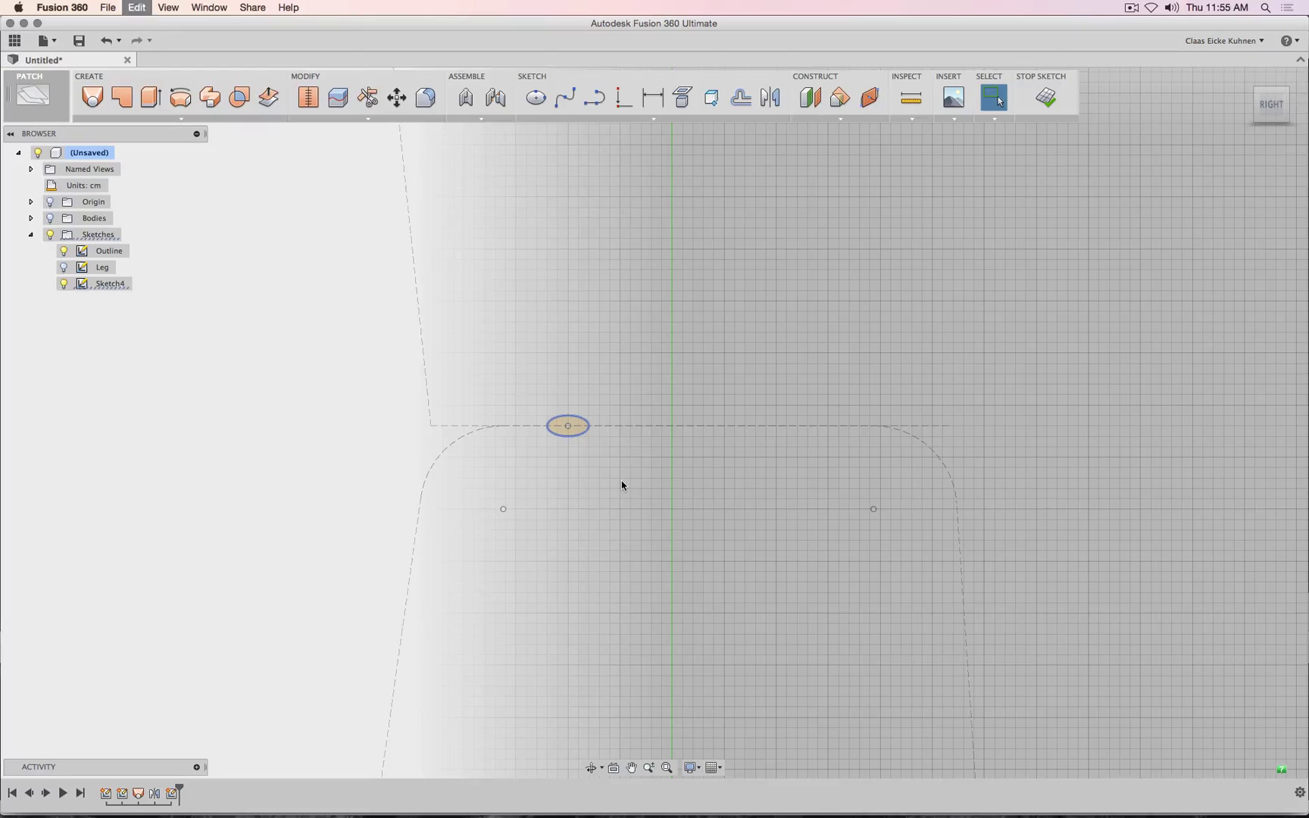
key(m)
drag(606, 425, 868, 428)
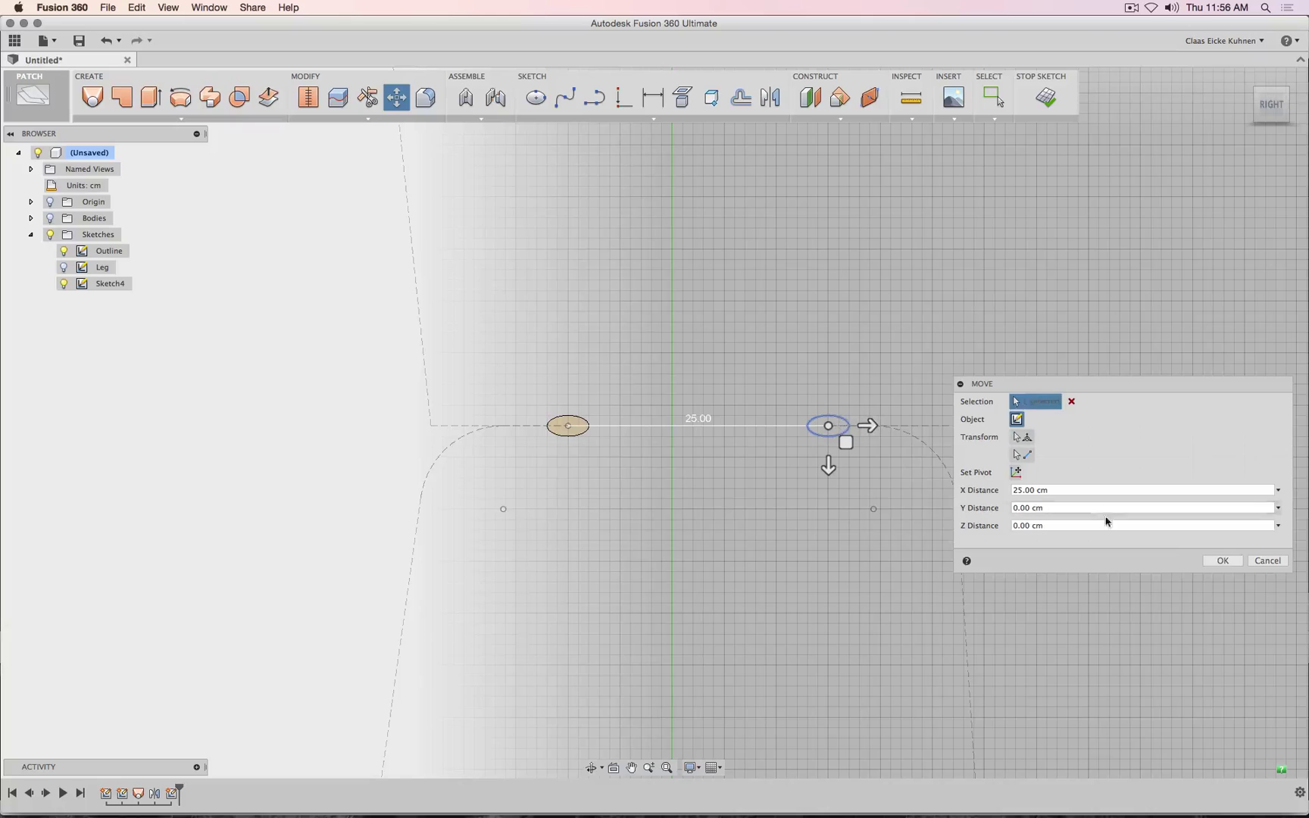
click(1240, 566)
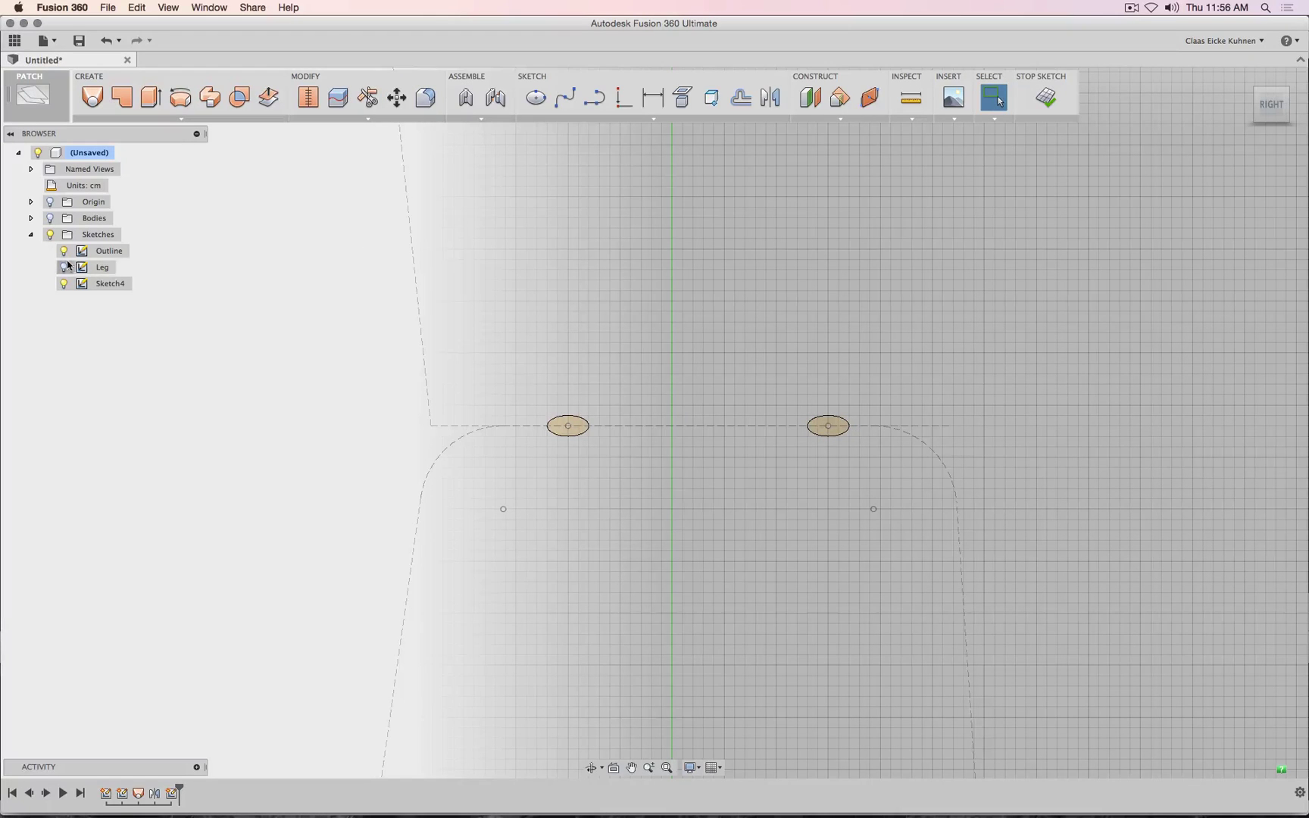
- Hide the Outline sketch, show the tube bodies again and finish the ellipse sketch
drag(1272, 103, 1246, 112)
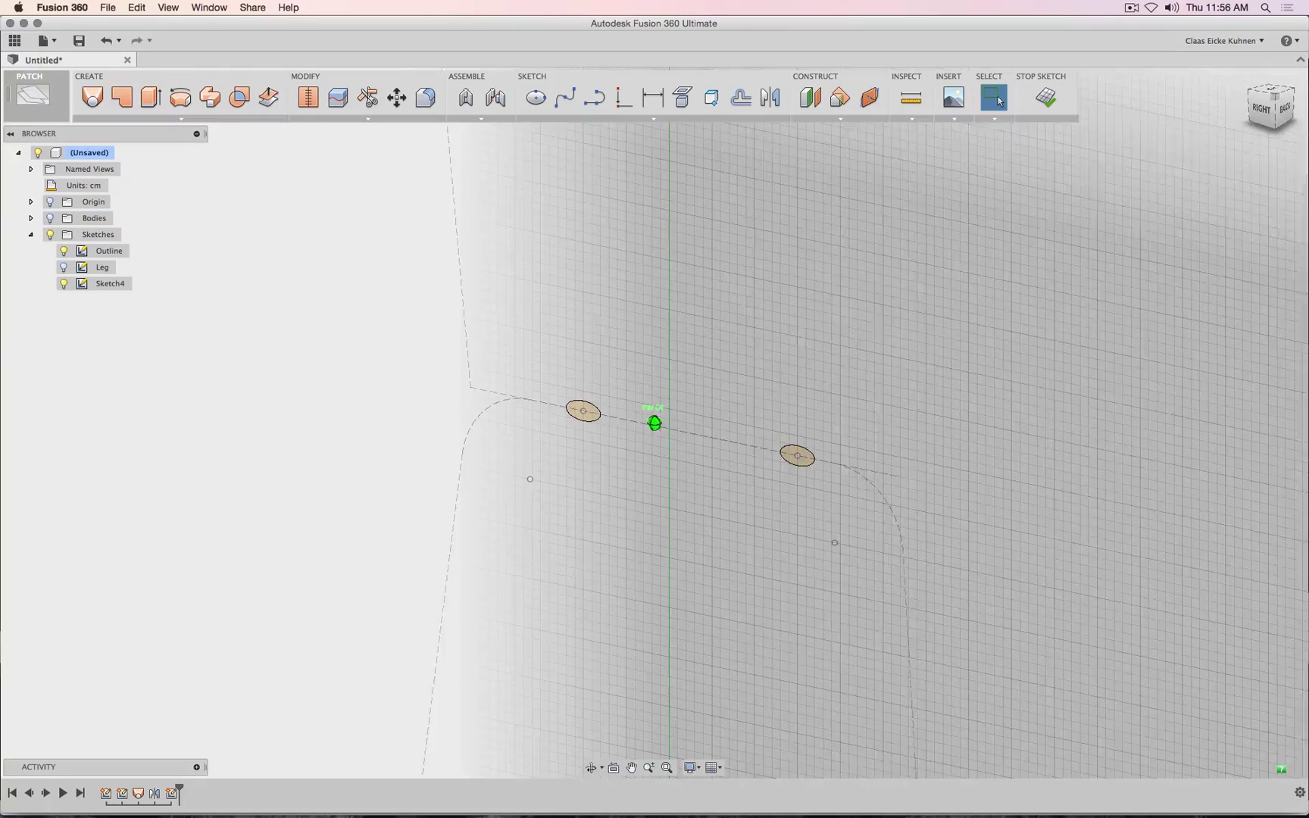
click(63, 249)
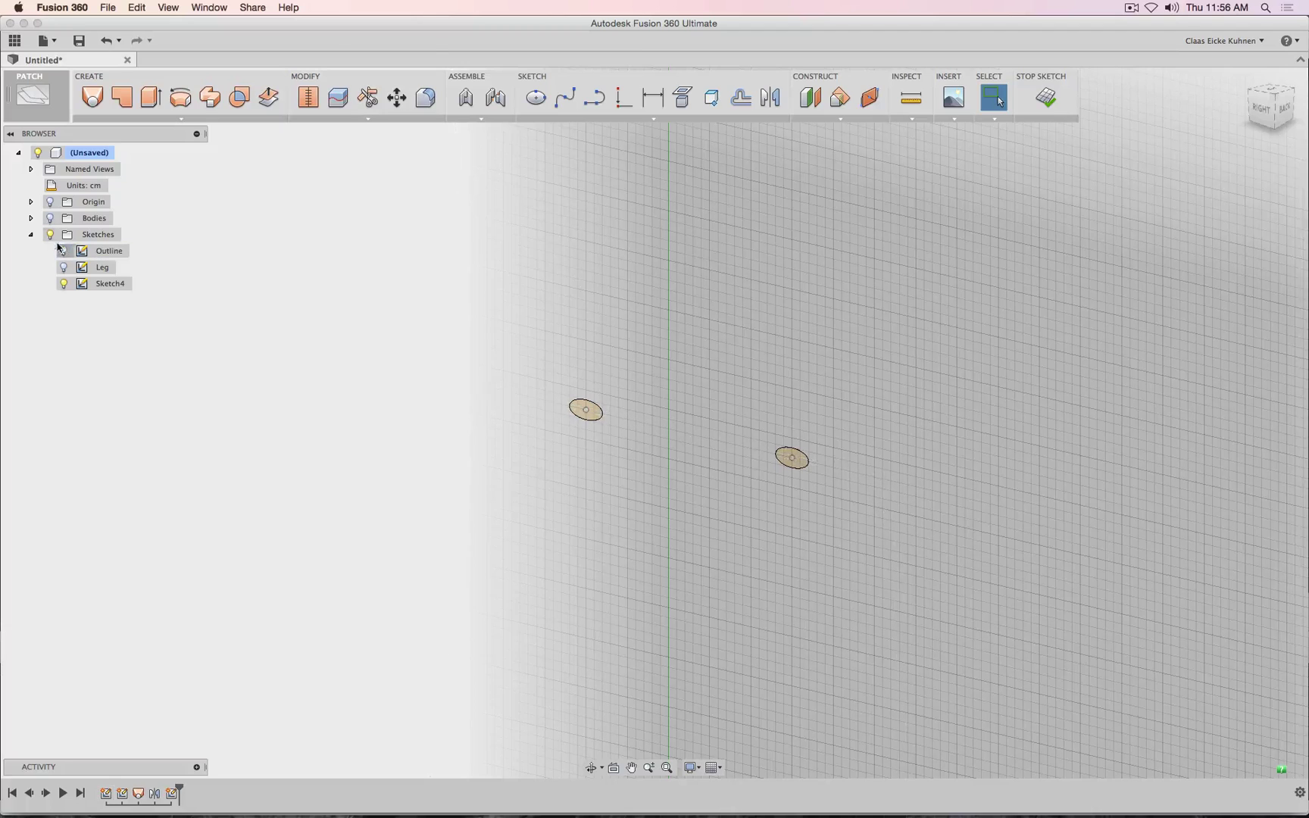
click(50, 218)
scroll(986, 318, down, 3)
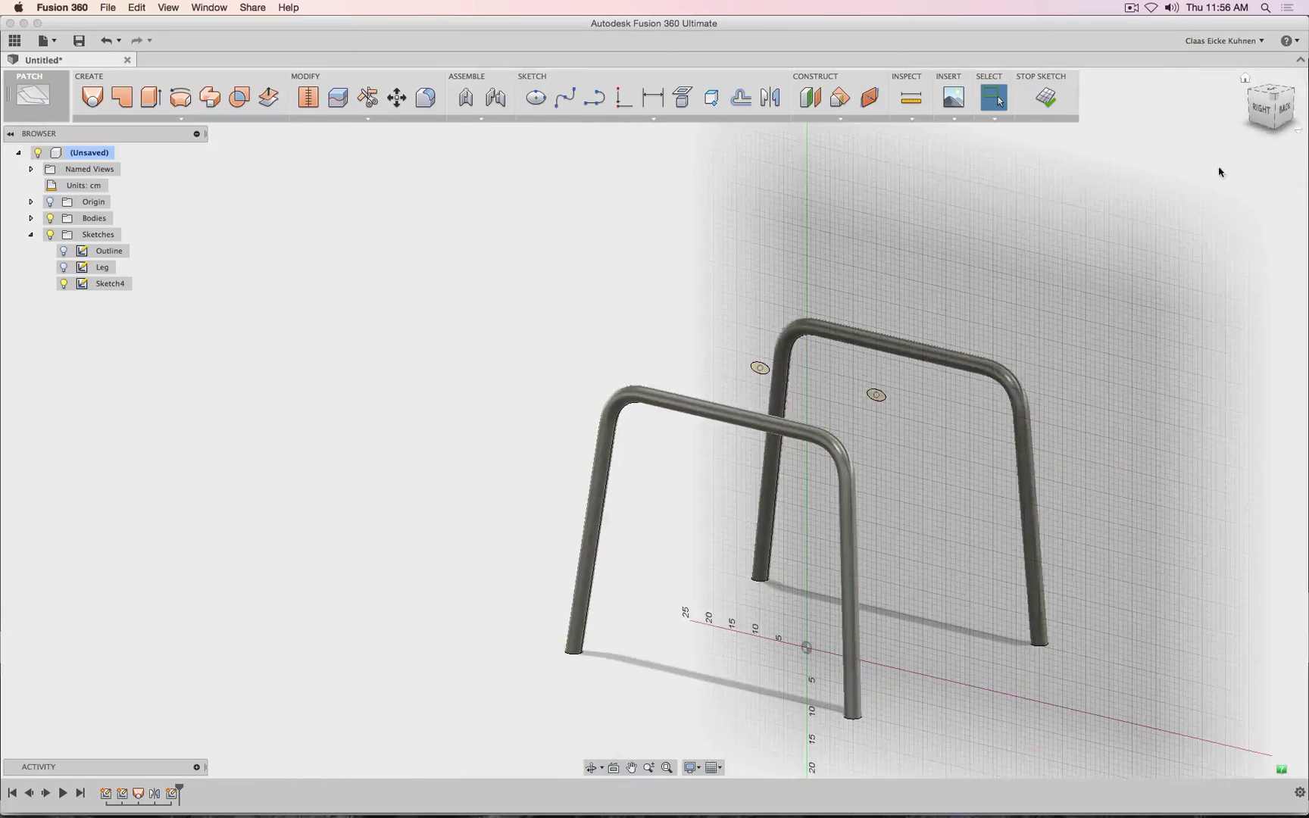
mouse_move(1269, 114)
mouse_down()
mouse_move(1285, 110)
mouse_move(1259, 106)
mouse_up()
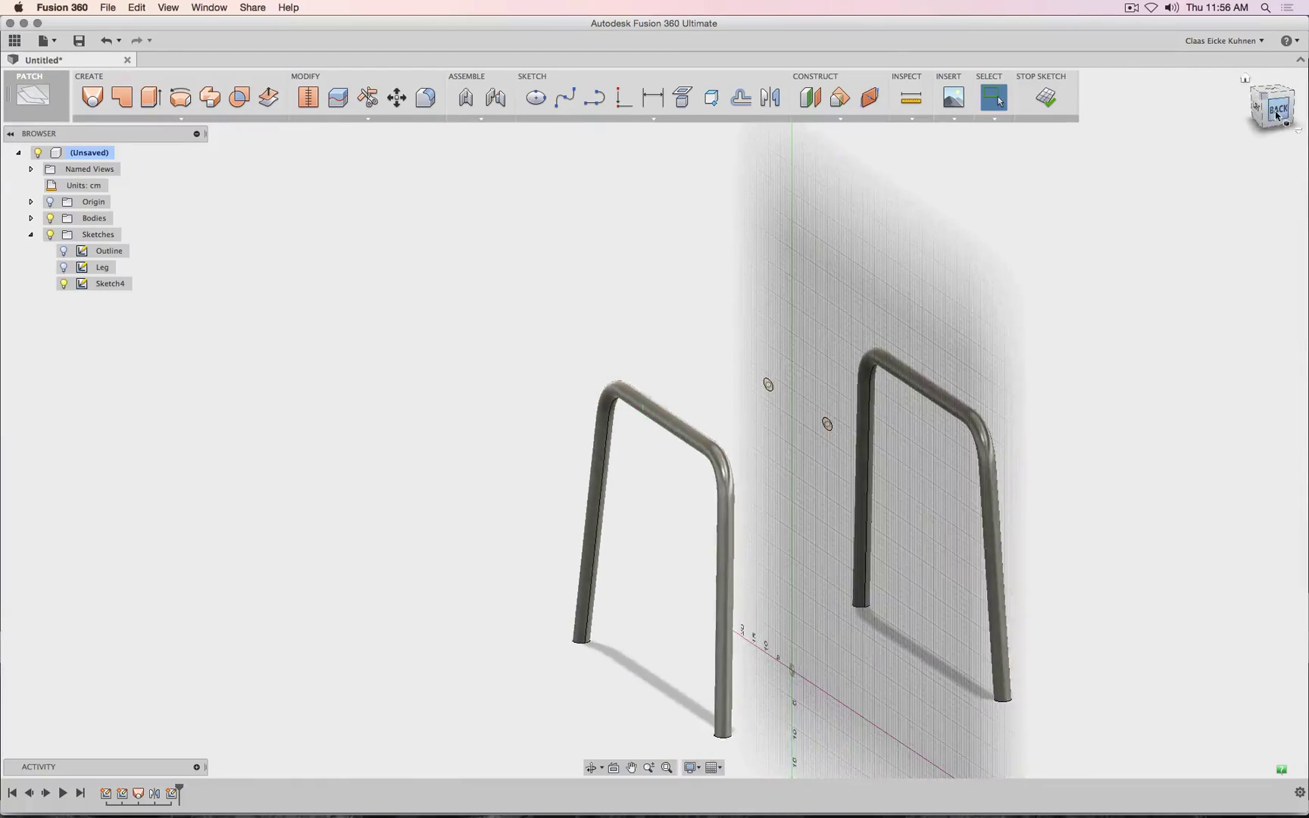
click(1045, 104)
- Try extruding both ellipses as new bodies with the Symmetric direction and a distance of 23 cm towards the two frames
key(e)
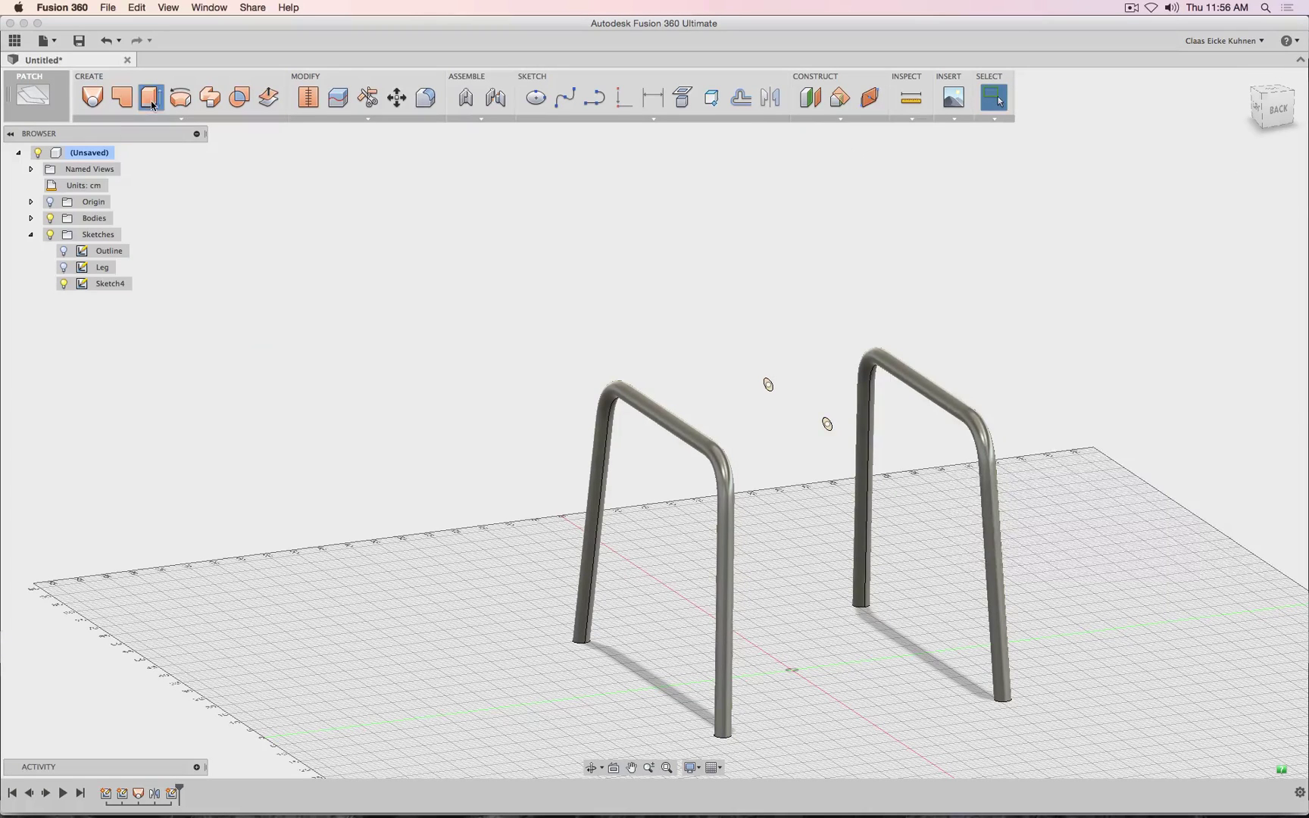
click(765, 388)
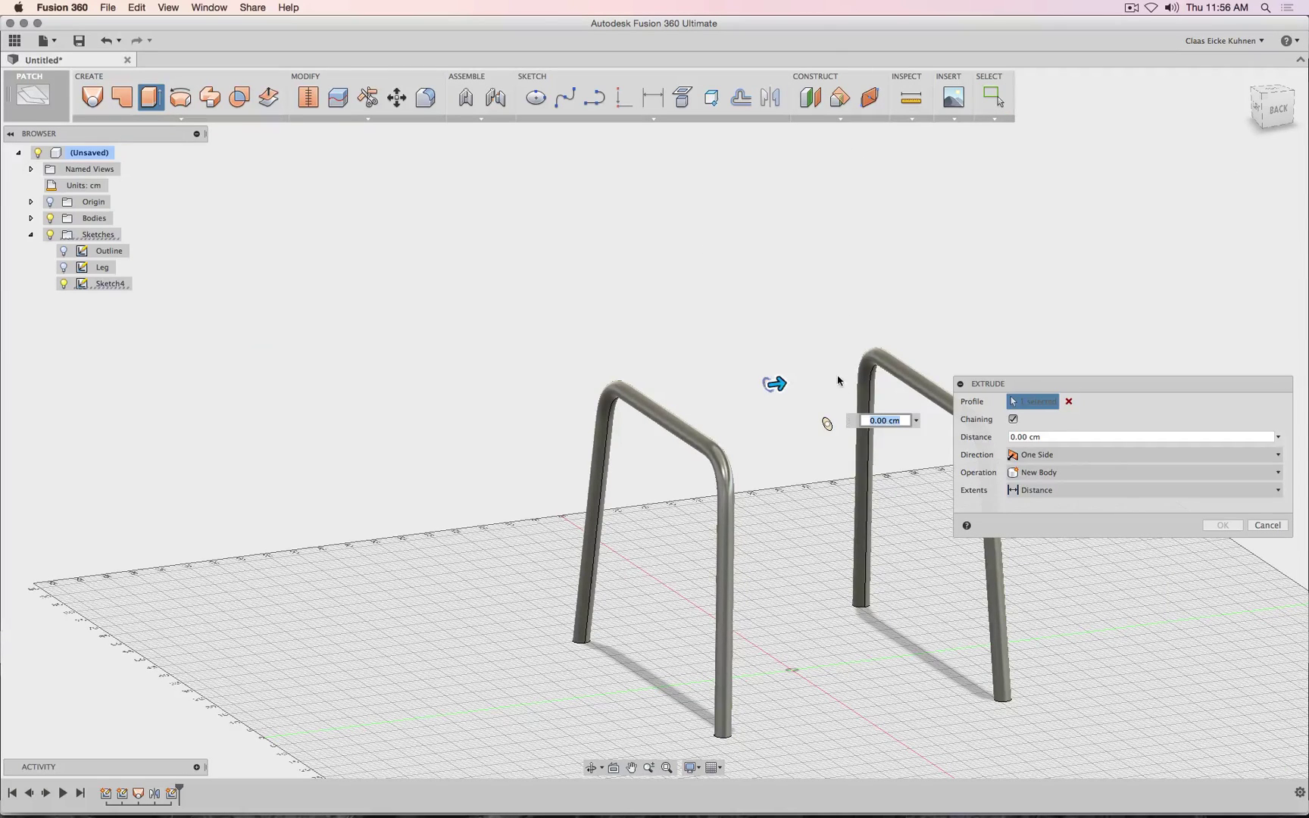
click(828, 428)
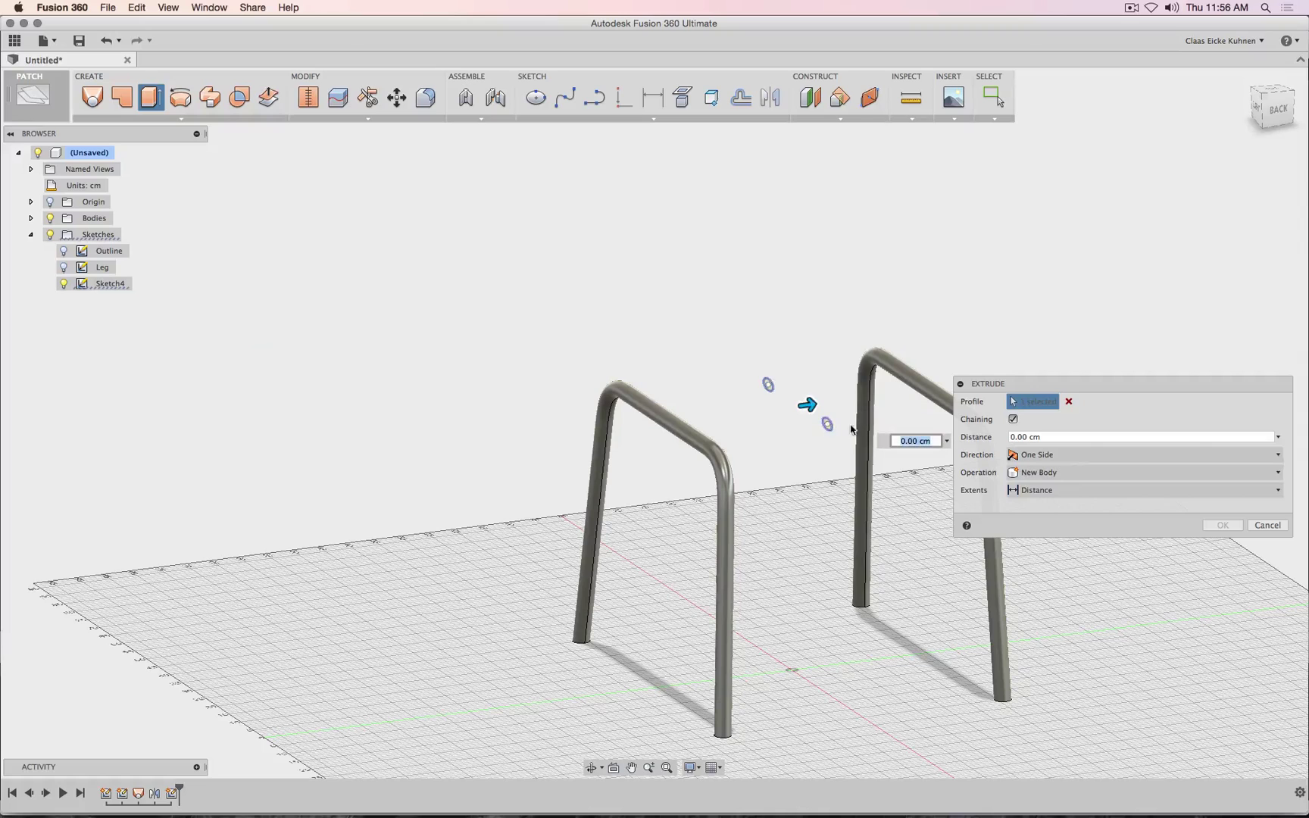
click(1067, 454)
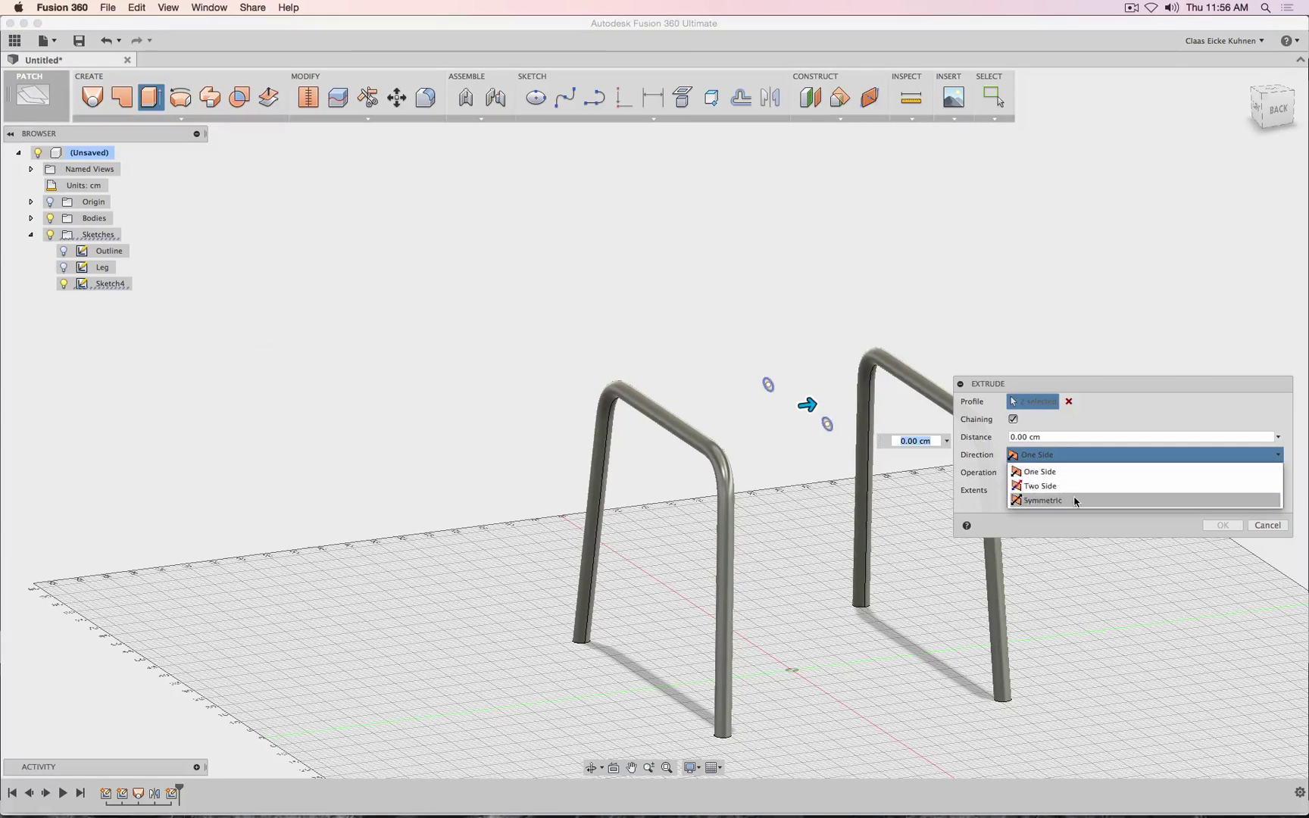
click(1071, 500)
drag(808, 405, 937, 388)
mouse_move(1274, 114)
mouse_down()
mouse_move(1213, 99)
mouse_move(1166, 53)
mouse_move(1134, 296)
mouse_up()
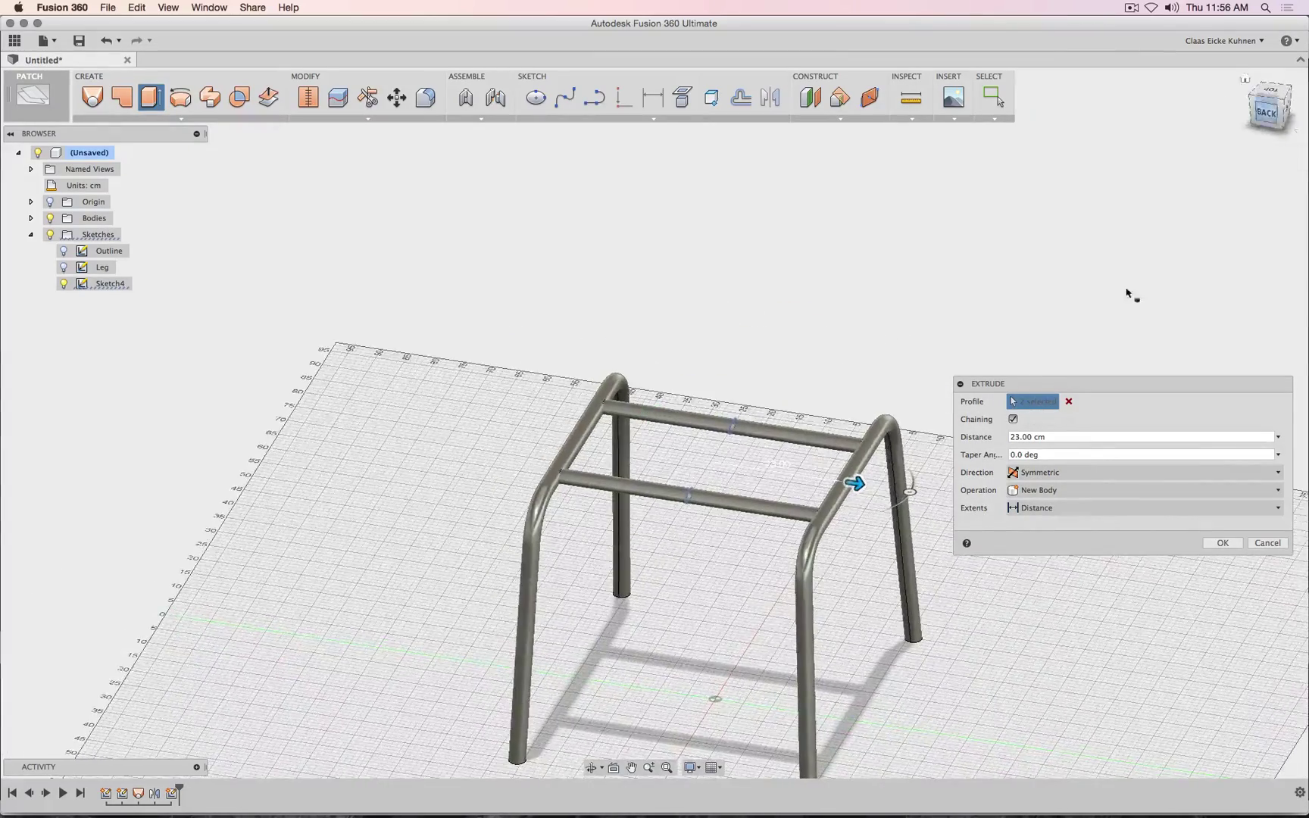
- Increase the symmetric crossbar extrusion to 24 cm and accept it
scroll(722, 440, up, 5)
scroll(824, 464, down, 1)
middle_drag(947, 515, 849, 483)
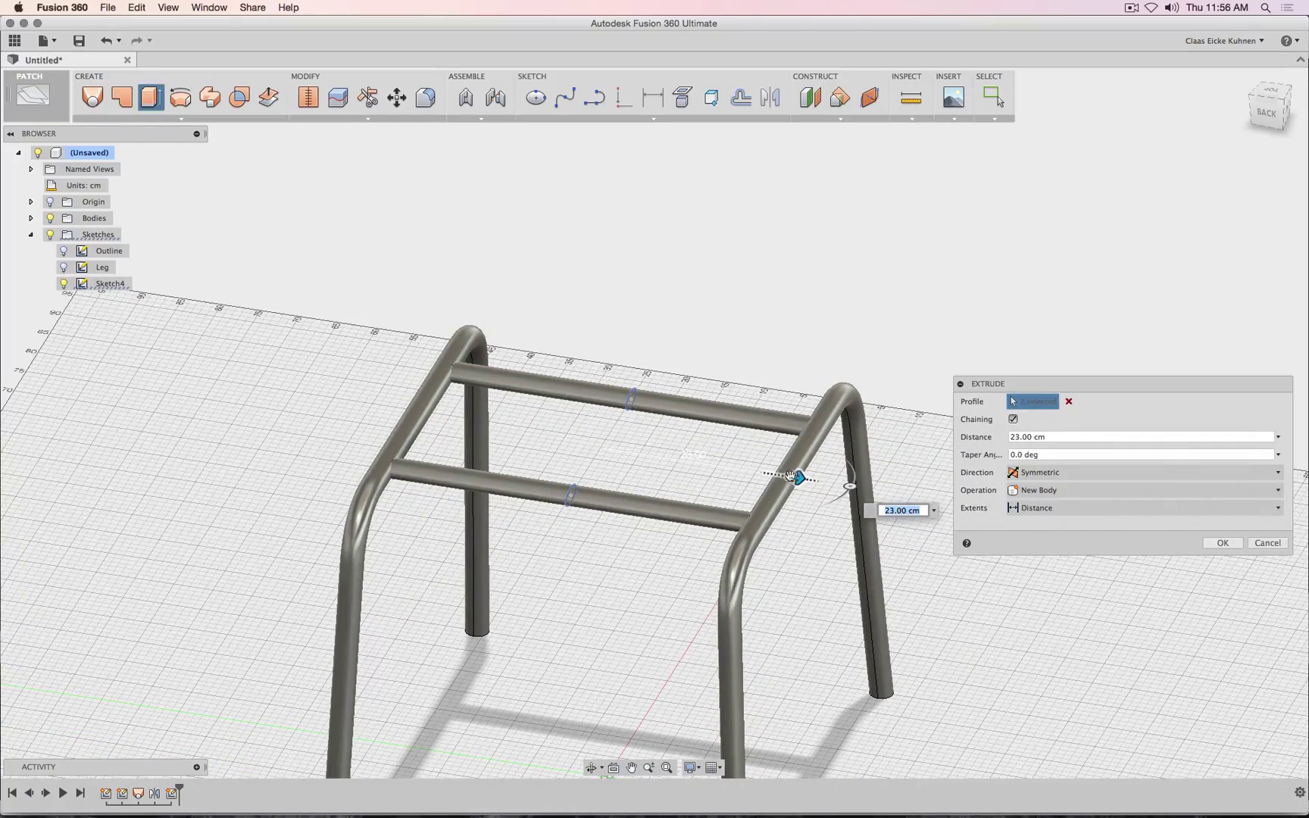
drag(793, 476, 805, 478)
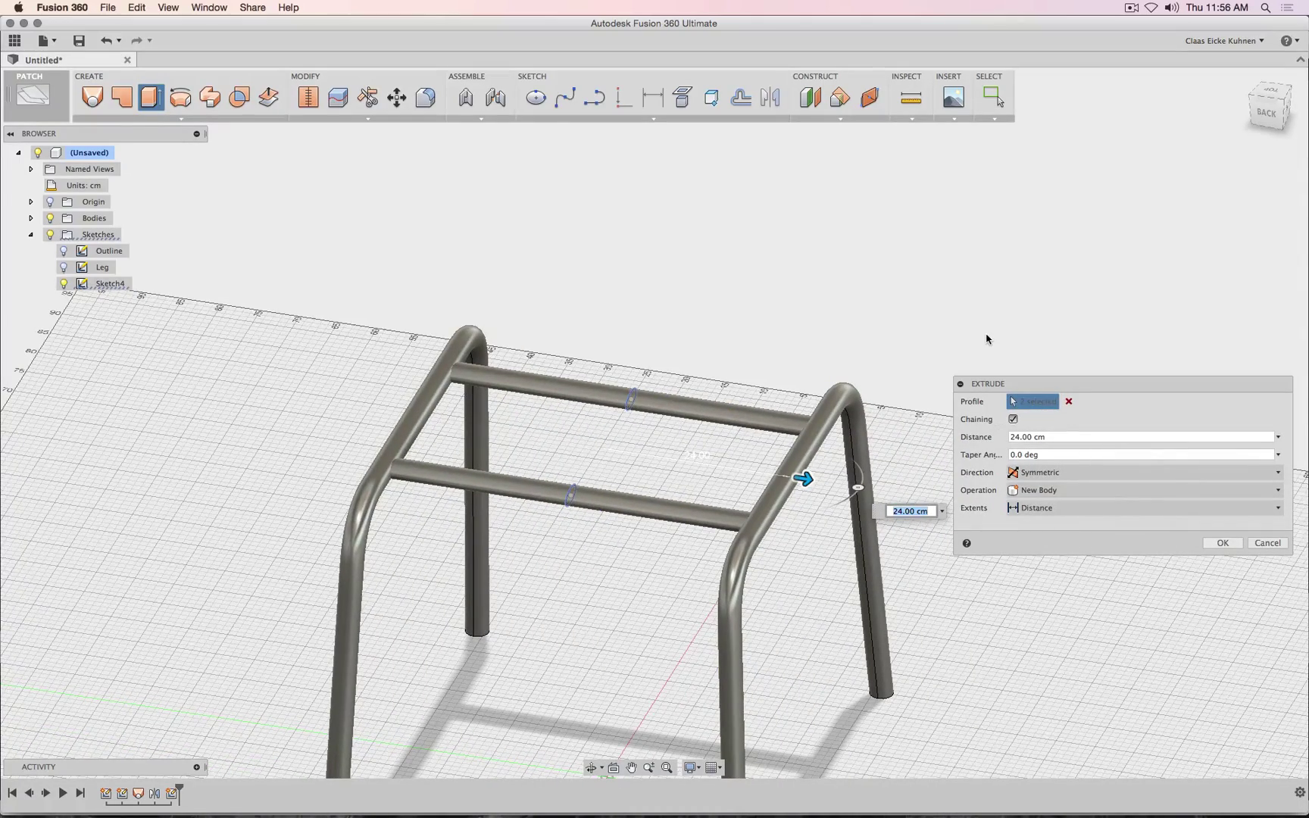
click(1223, 543)
- Check the crossbars from the back view and undo their extrusion
shift+middle_drag(655, 424, 653, 418)
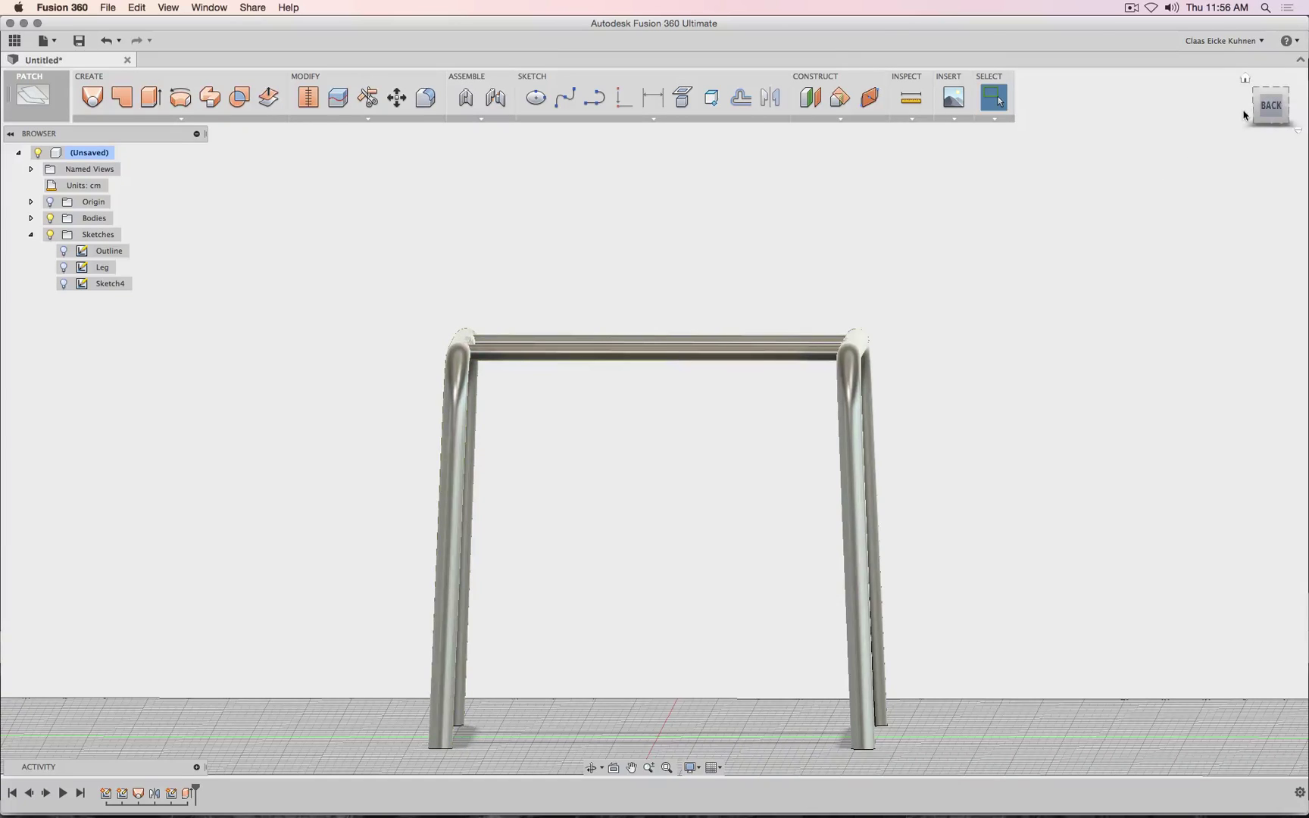
key(super+z)
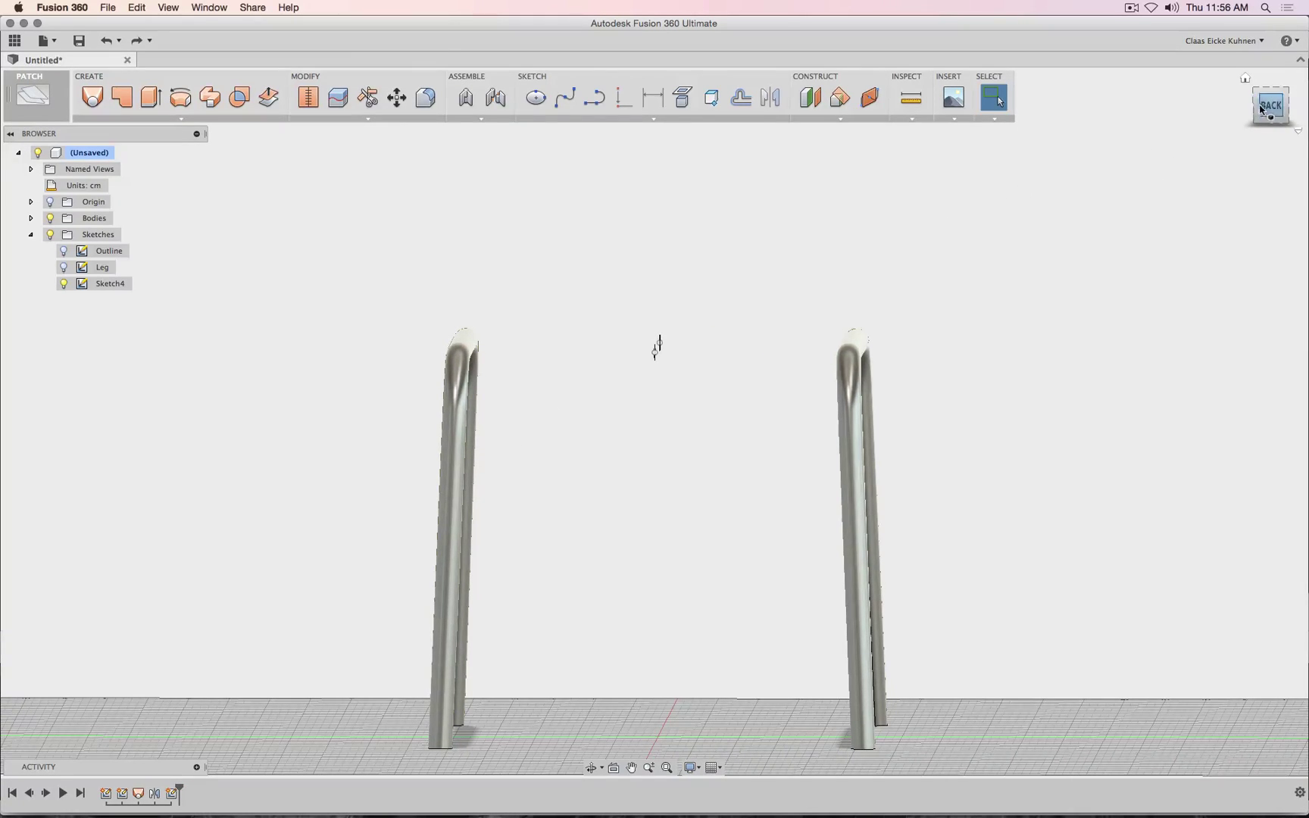
- Hide the tube bodies and show the Leg sketch together with the ellipse sketch
click(50, 218)
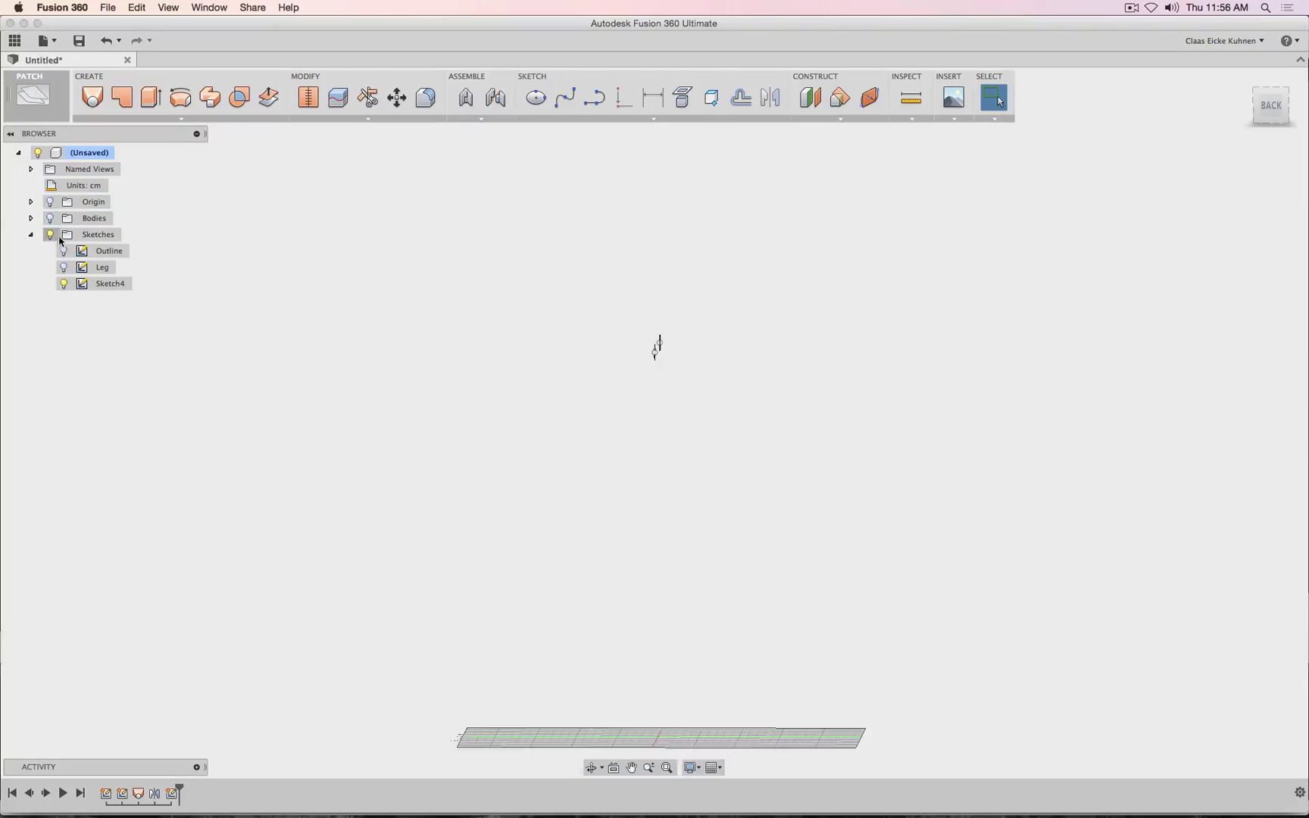
click(63, 267)
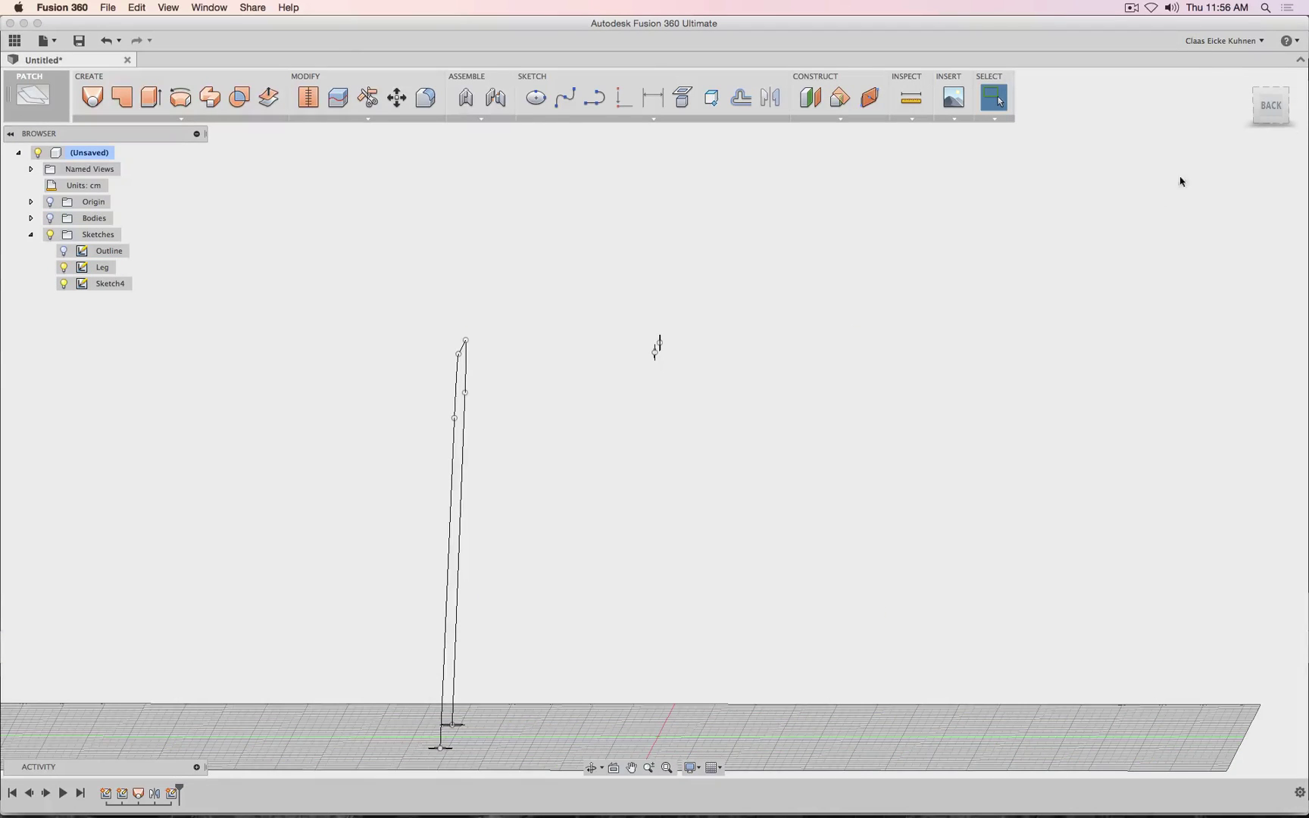
shift+middle_drag(1235, 134, 1228, 115)
shift+middle_drag(654, 423, 644, 437)
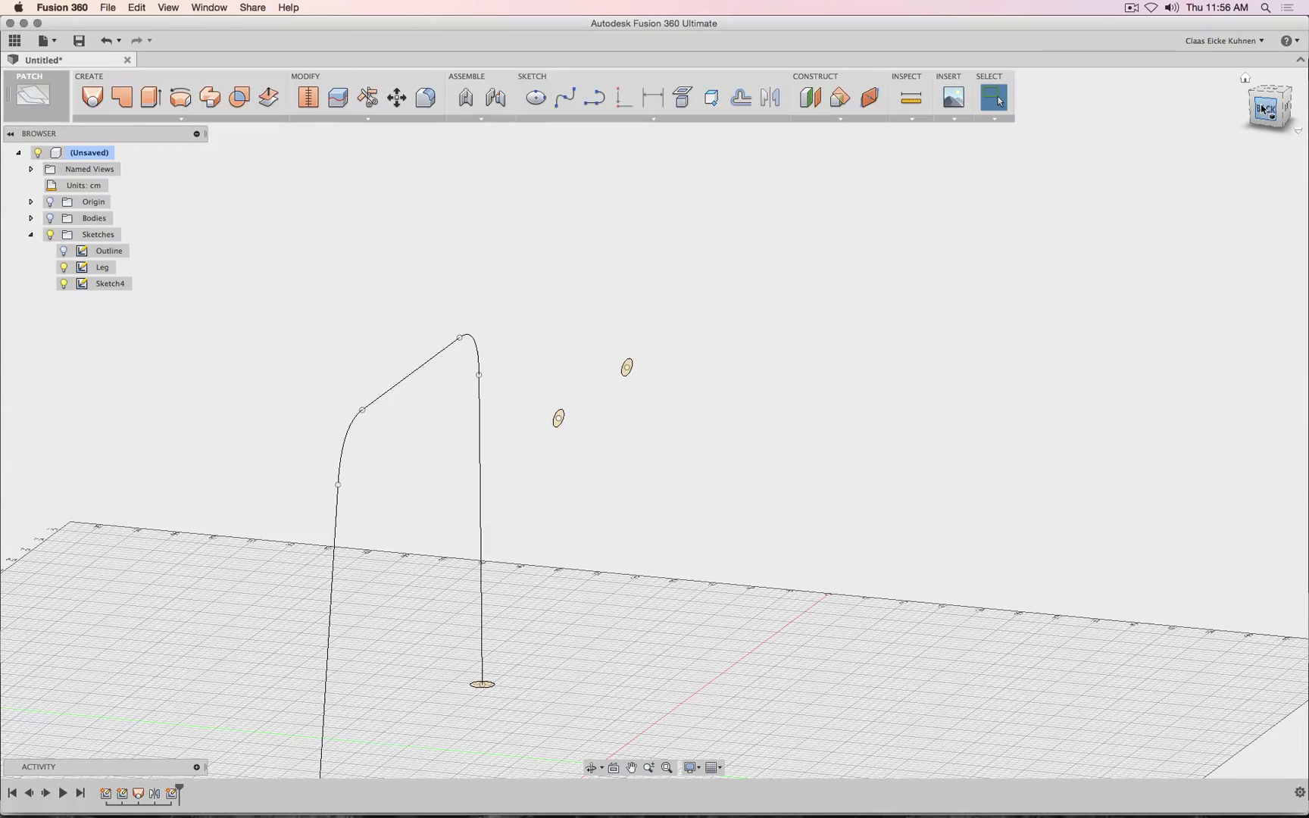
click(1276, 97)
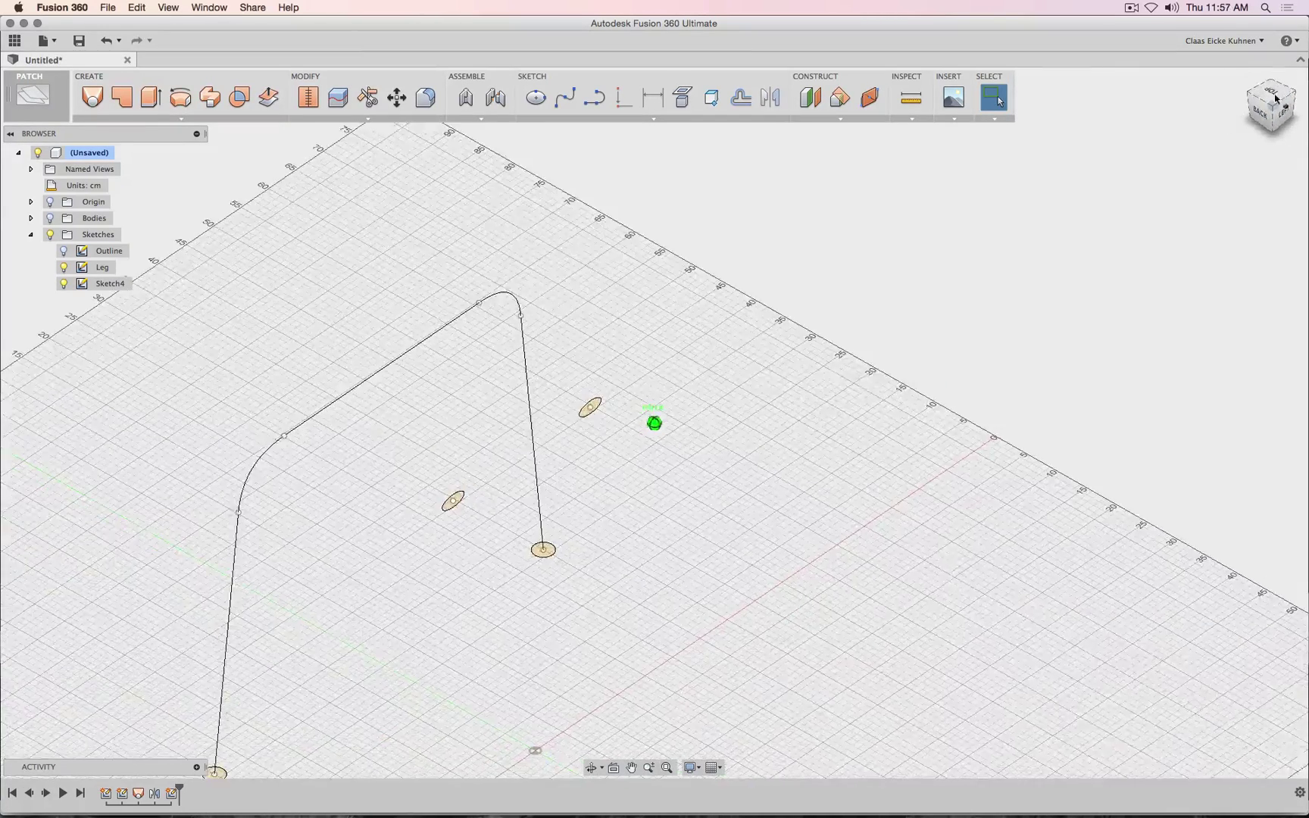
middle_drag(804, 371, 854, 189)
scroll(856, 191, down, 2)
click(1273, 113)
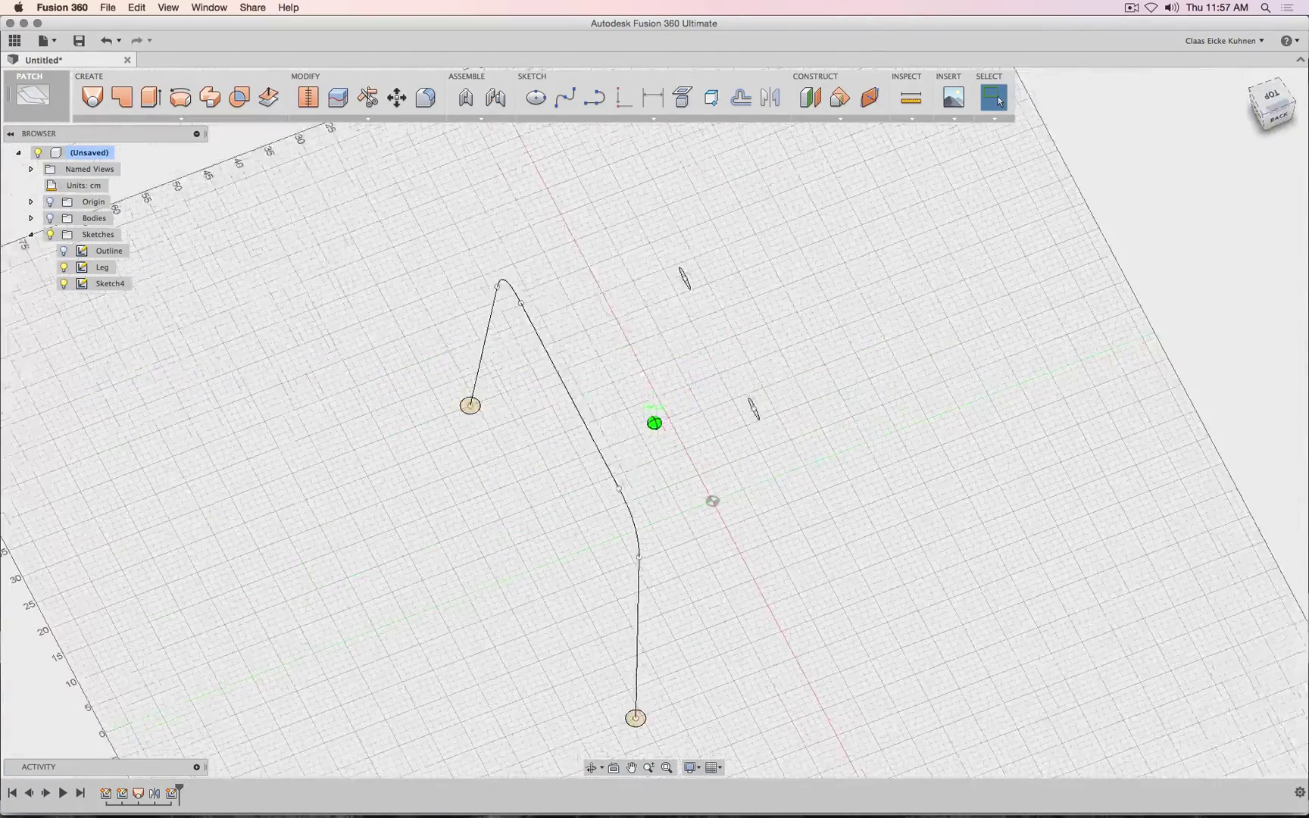
- Reopen the ellipse sketch, Sketch4, for editing and project the straight top segment of the Leg sketch into it
click(711, 98)
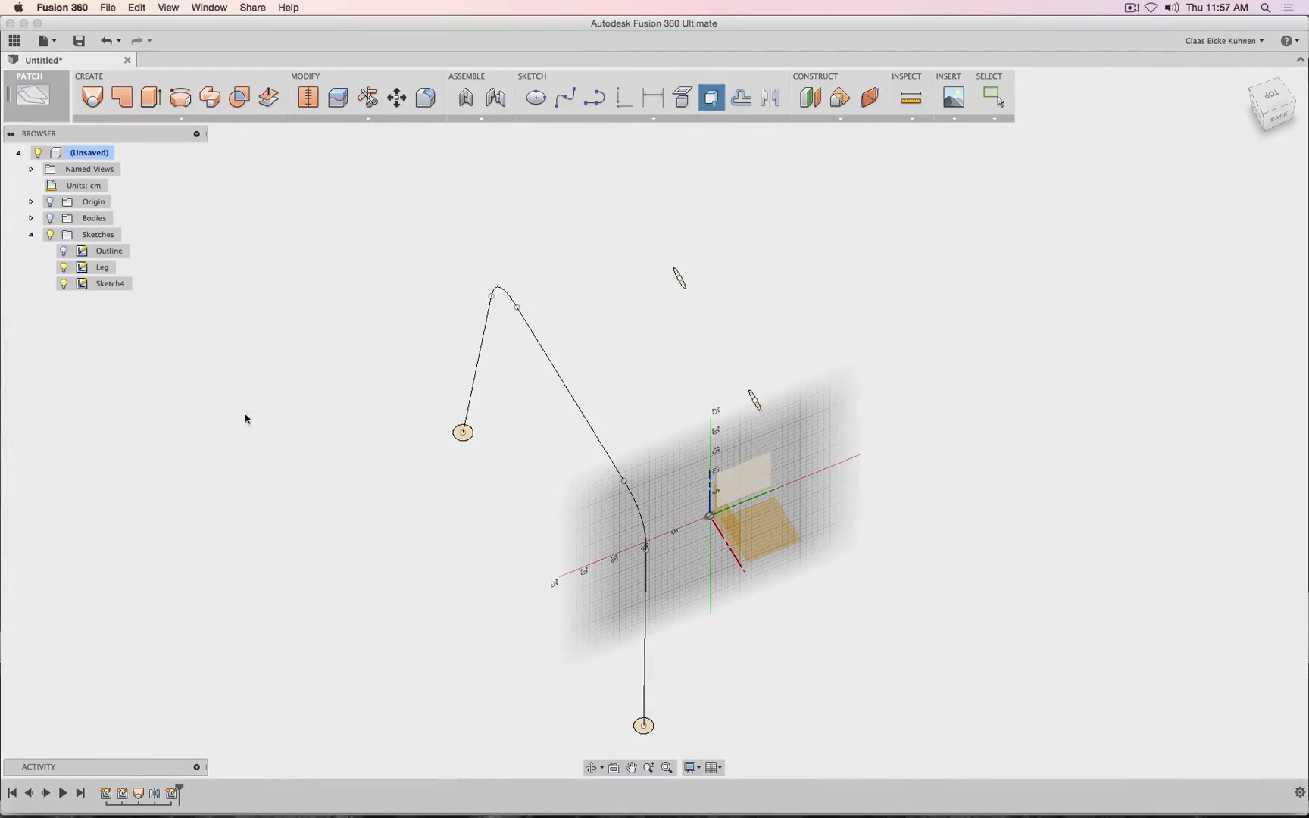
key(Escape)
right_click(176, 795)
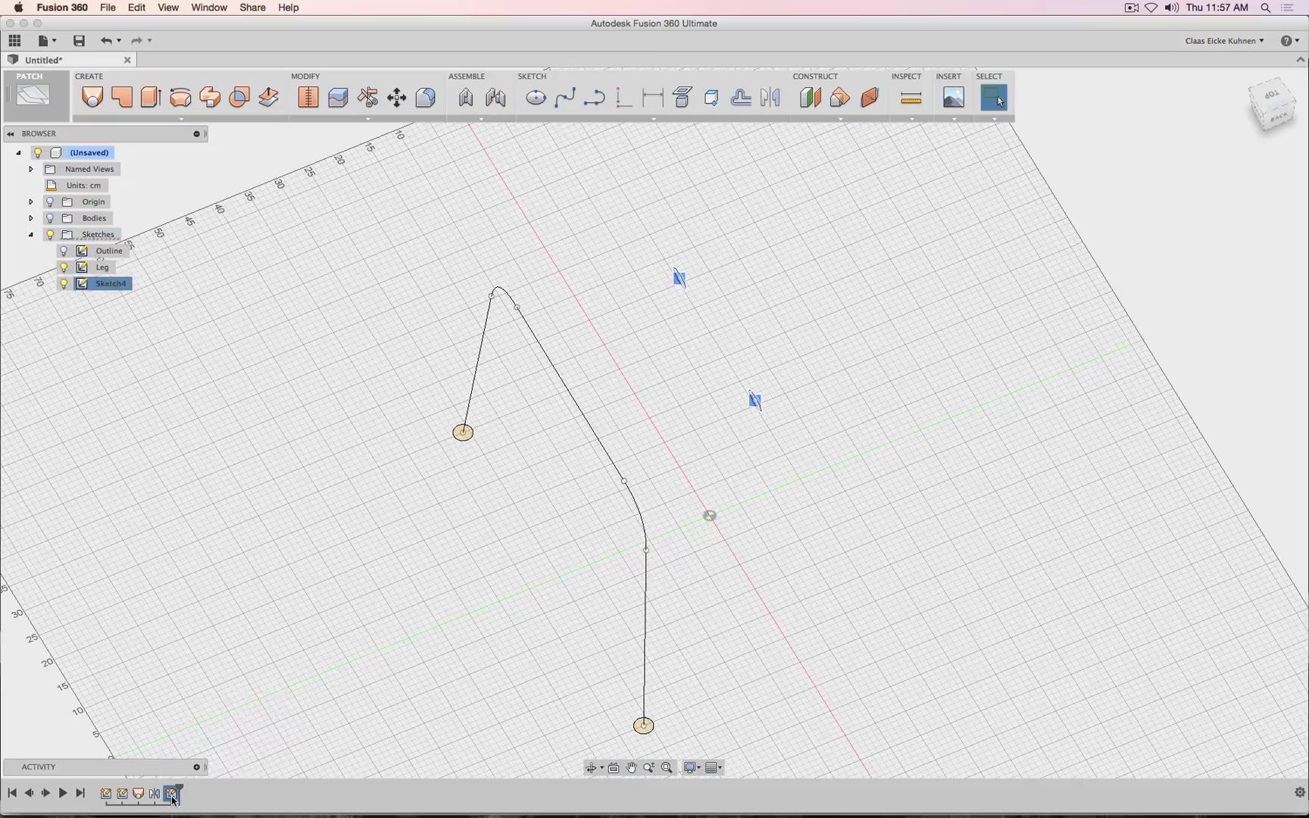
click(215, 713)
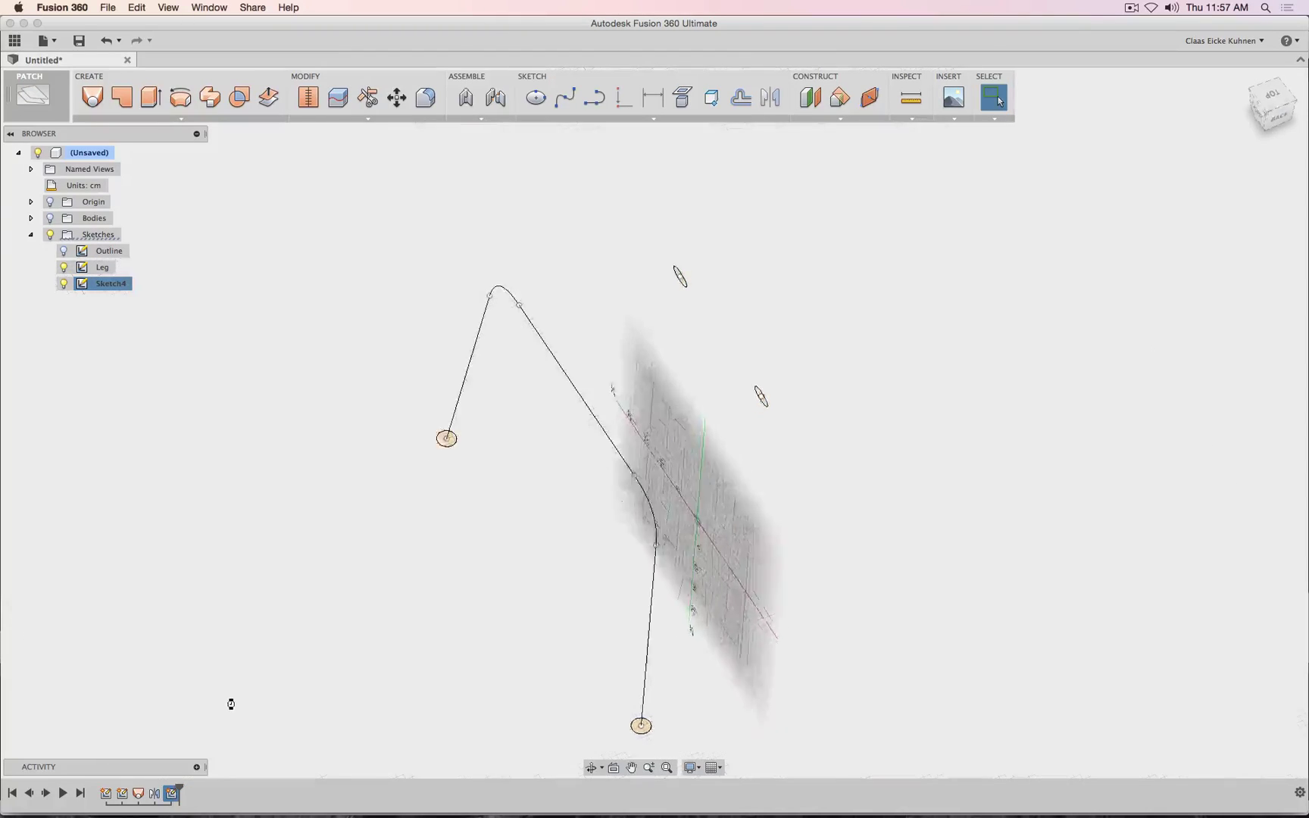
click(1261, 105)
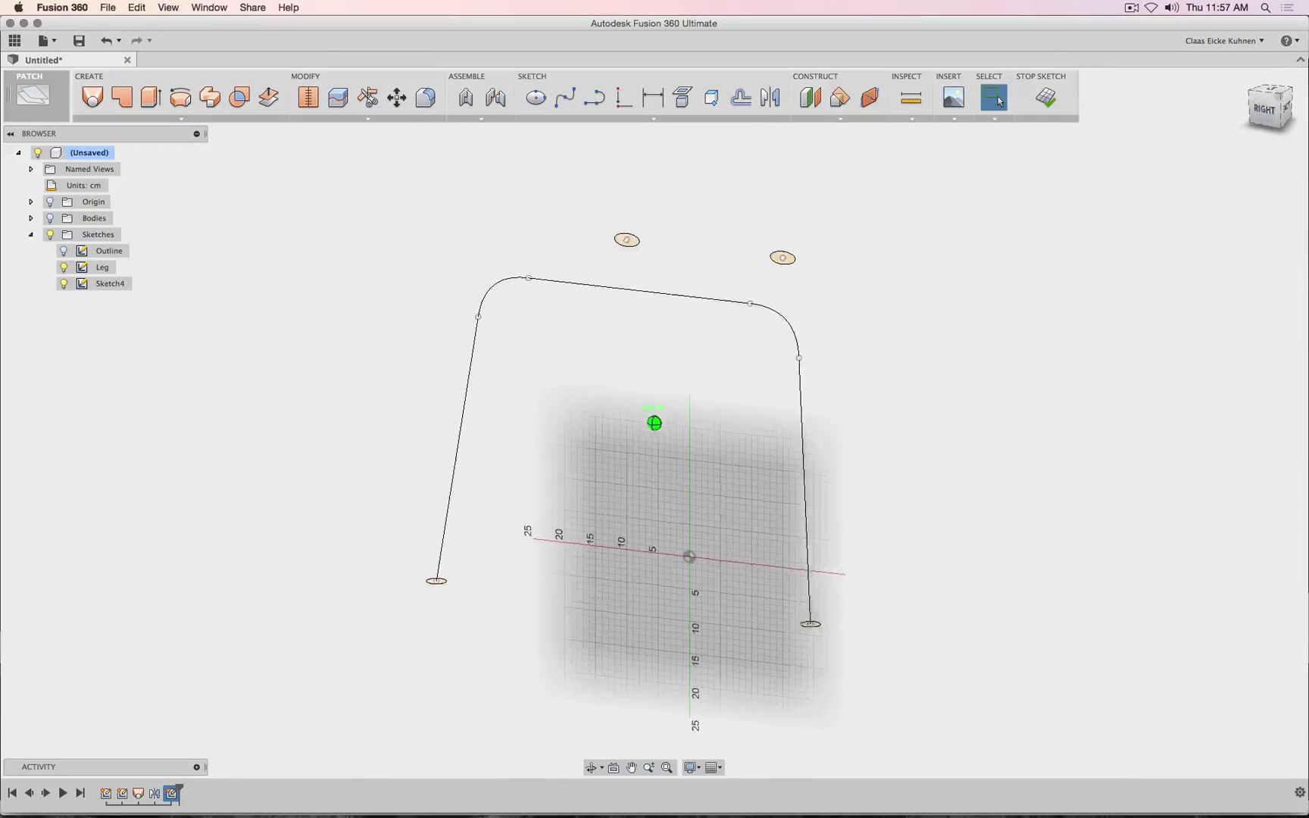
click(567, 98)
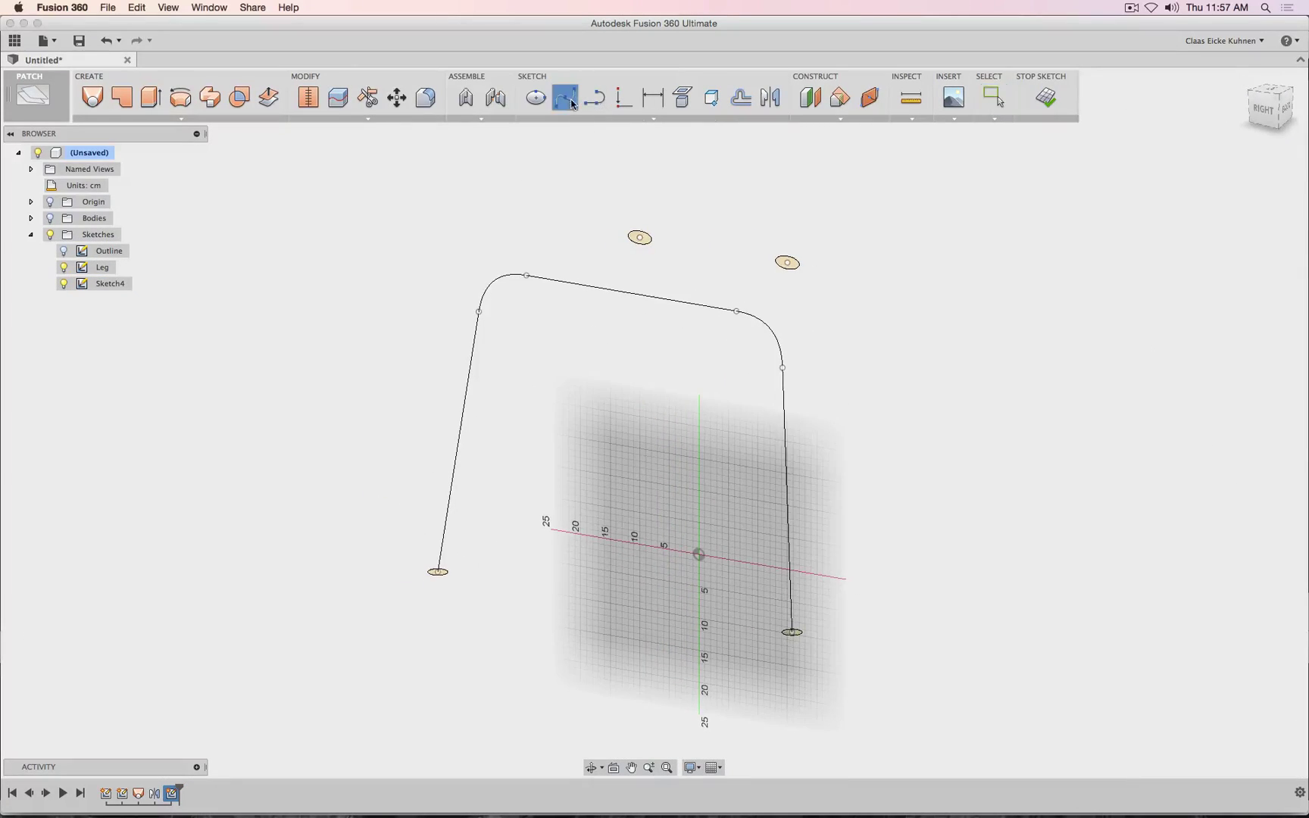
click(711, 98)
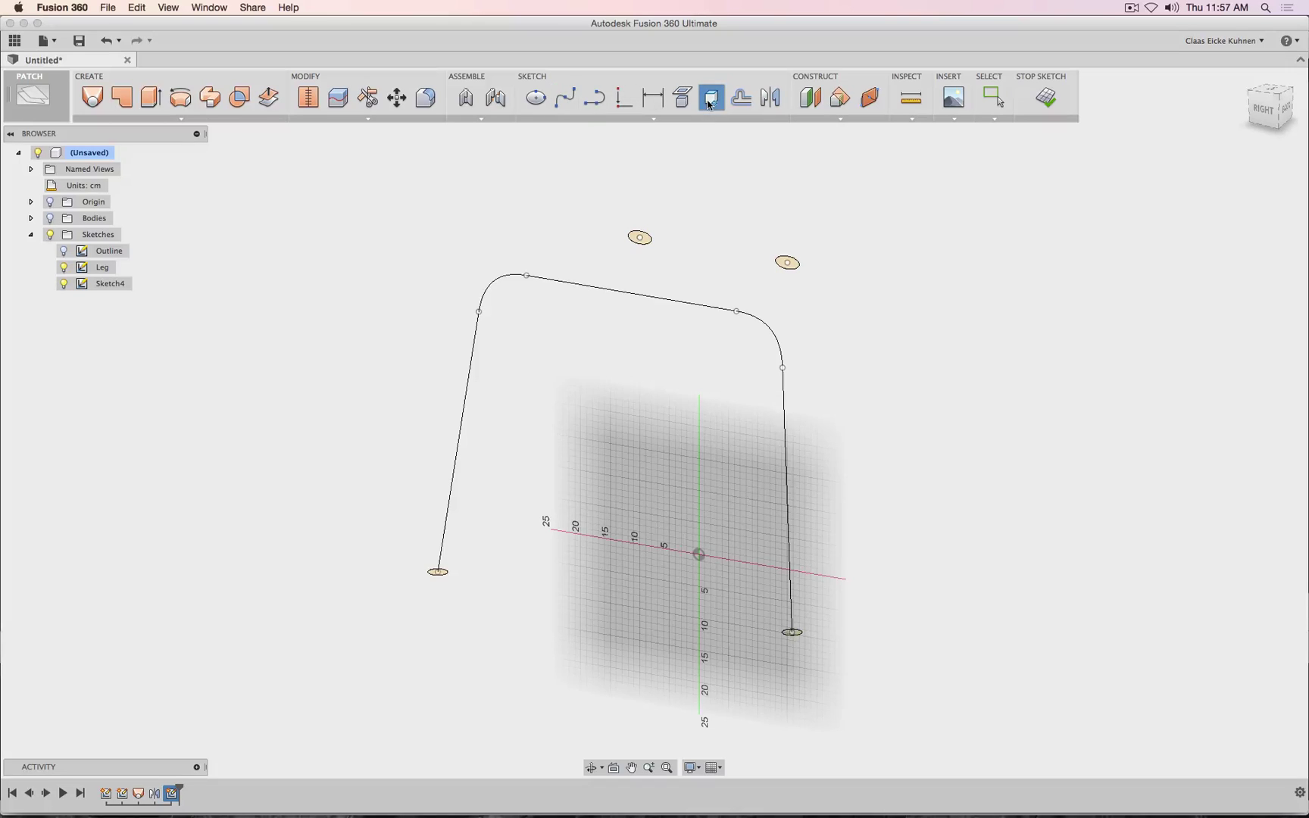
click(651, 298)
- Draw a two-point spline from each ellipse's centre to the projected top segment of the leg
click(570, 98)
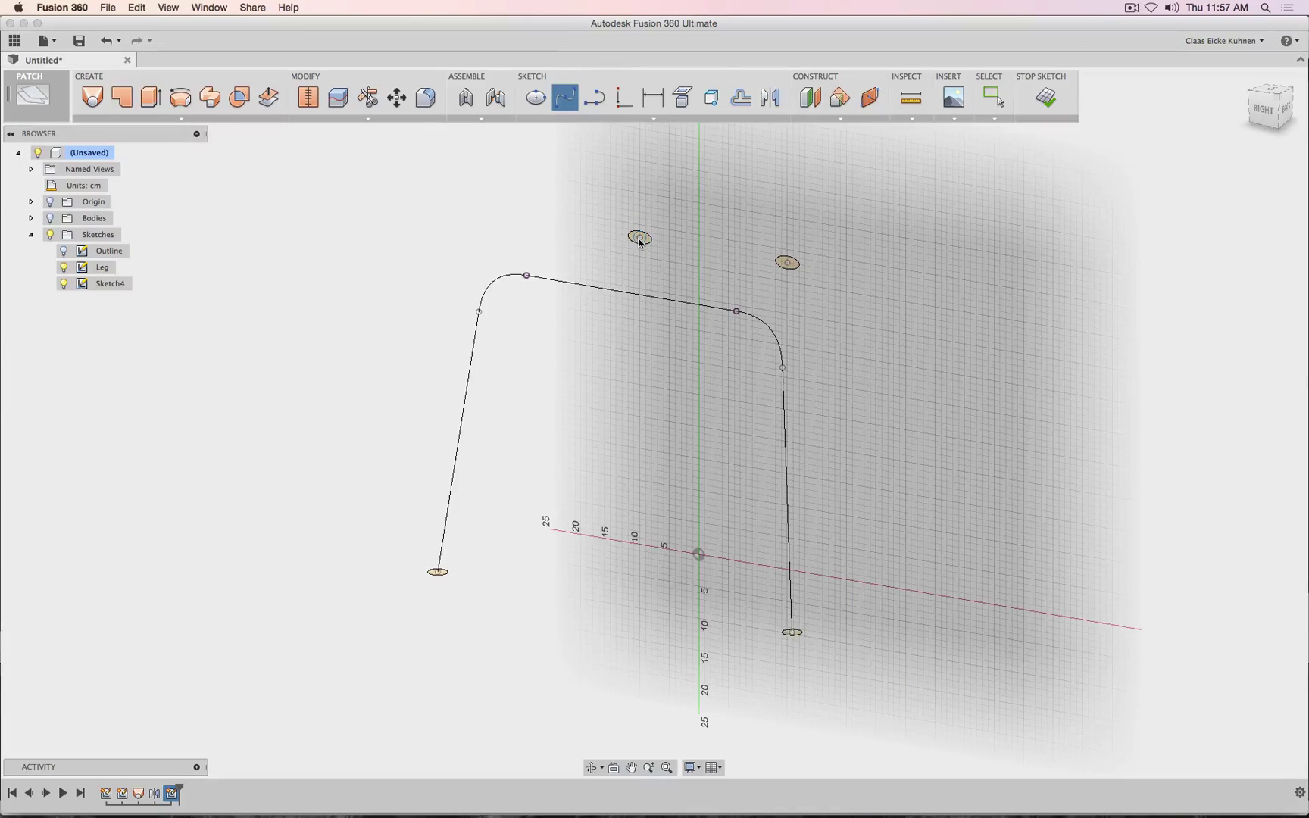
click(569, 283)
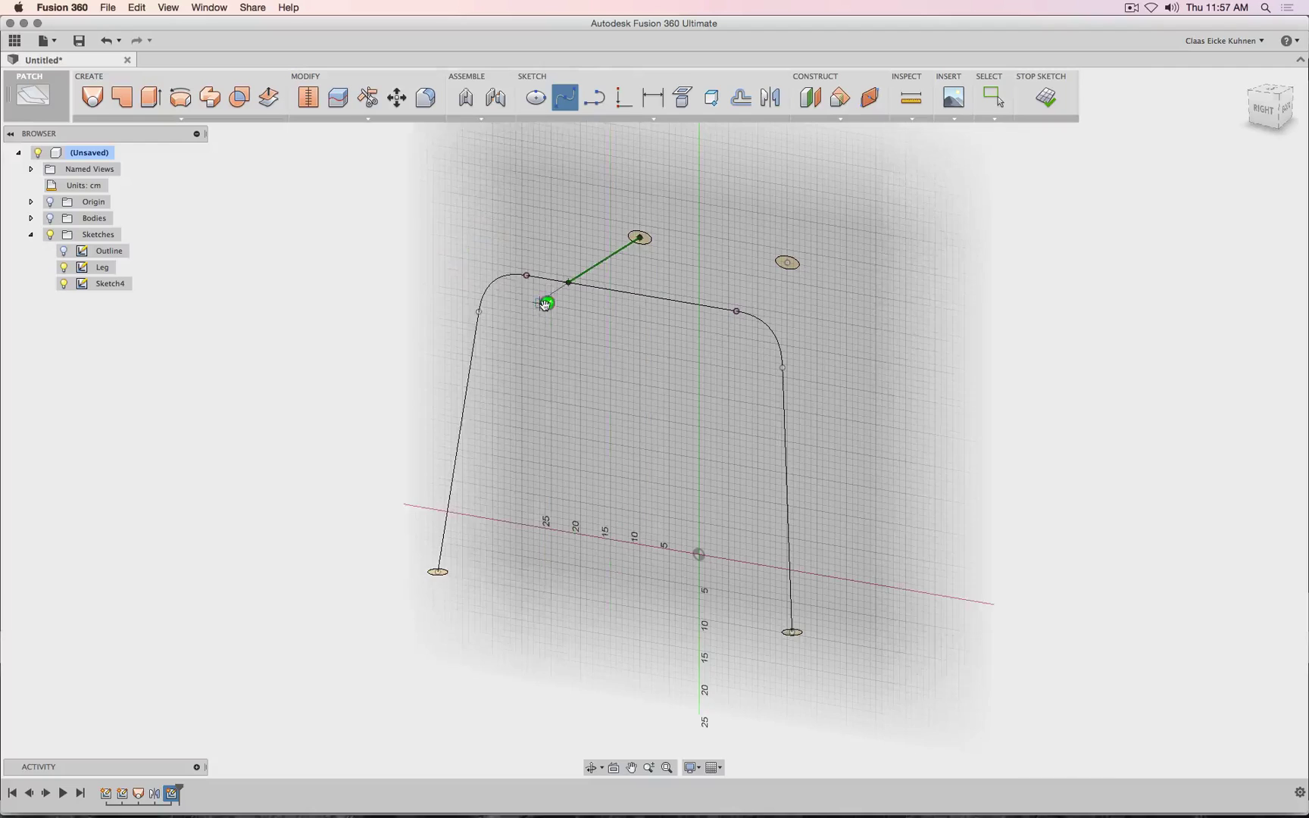
click(545, 304)
click(718, 309)
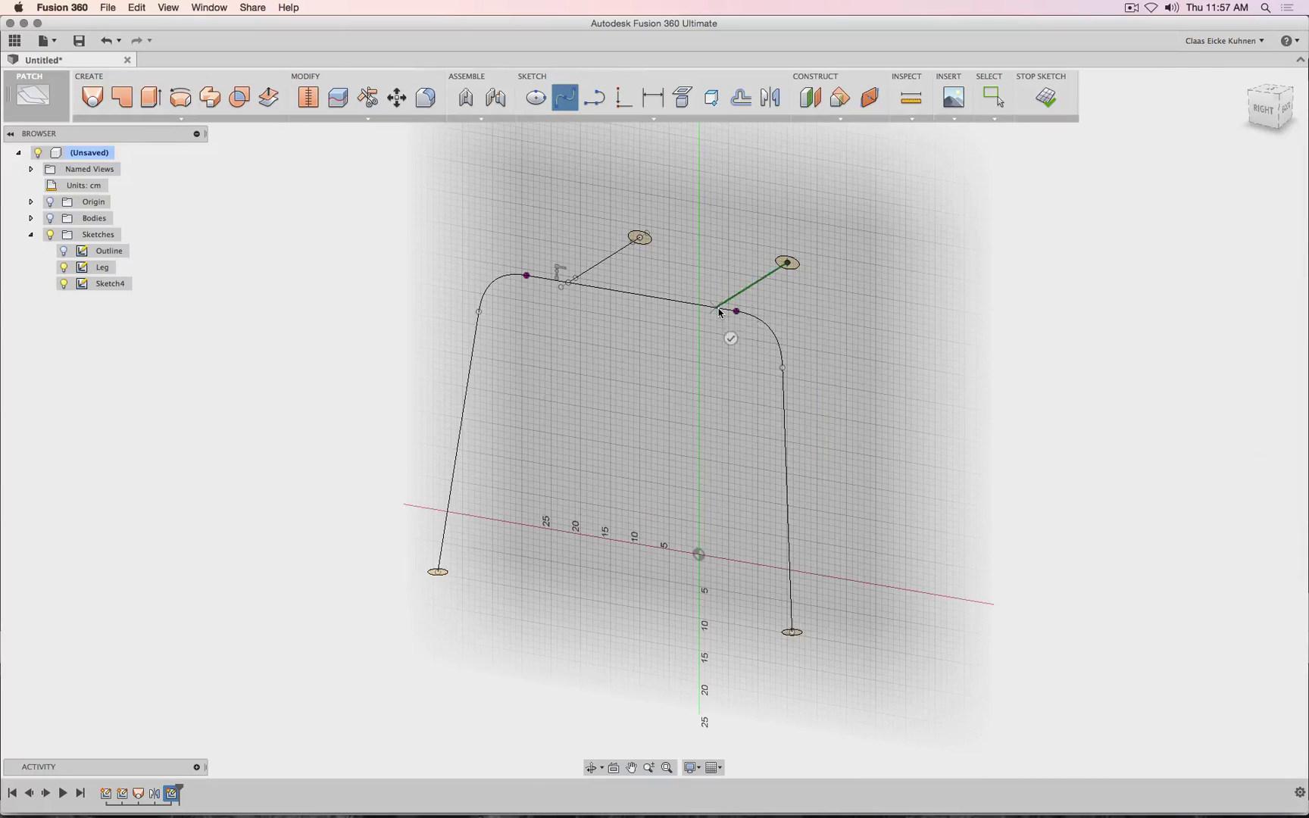
click(730, 339)
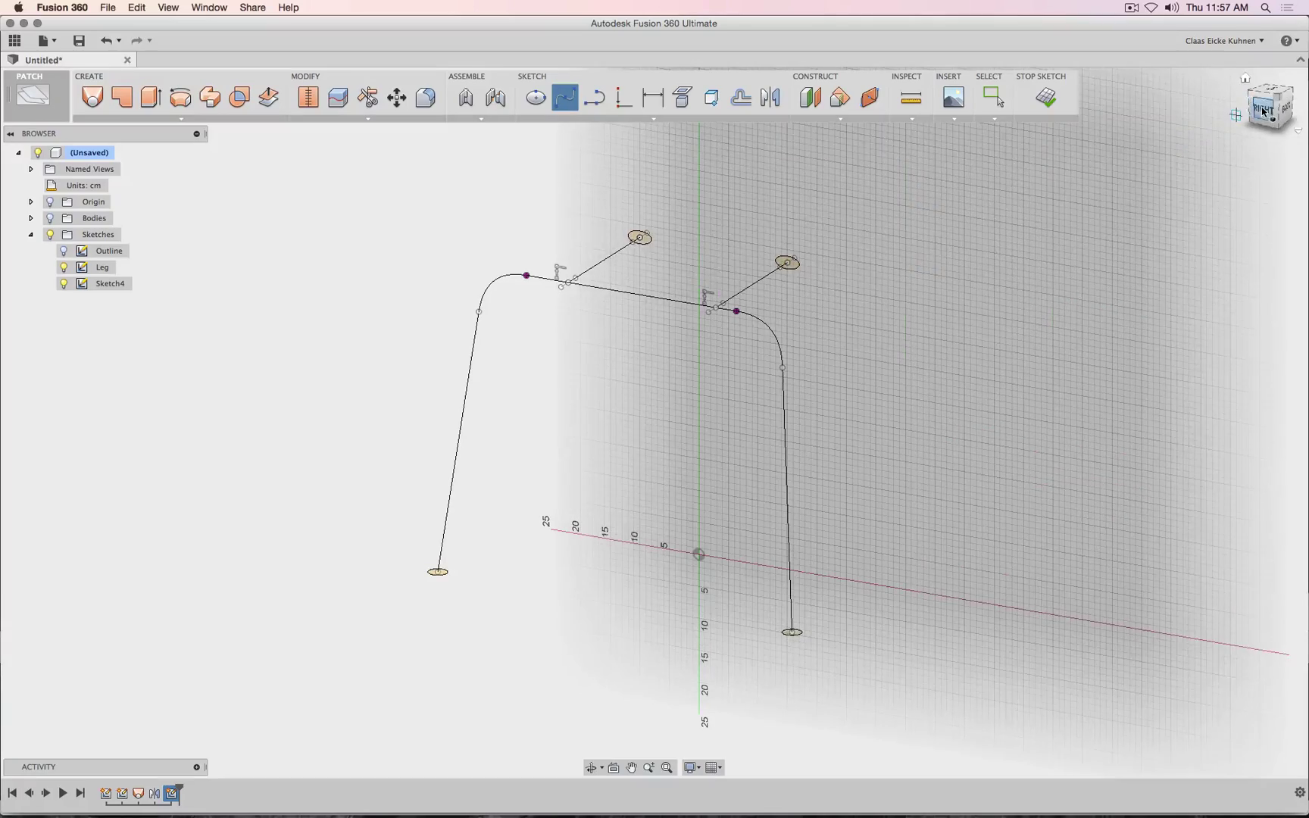
- Try hiding the Leg sketch to inspect the two connecting splines on their own, and undo it
drag(1259, 112, 1214, 116)
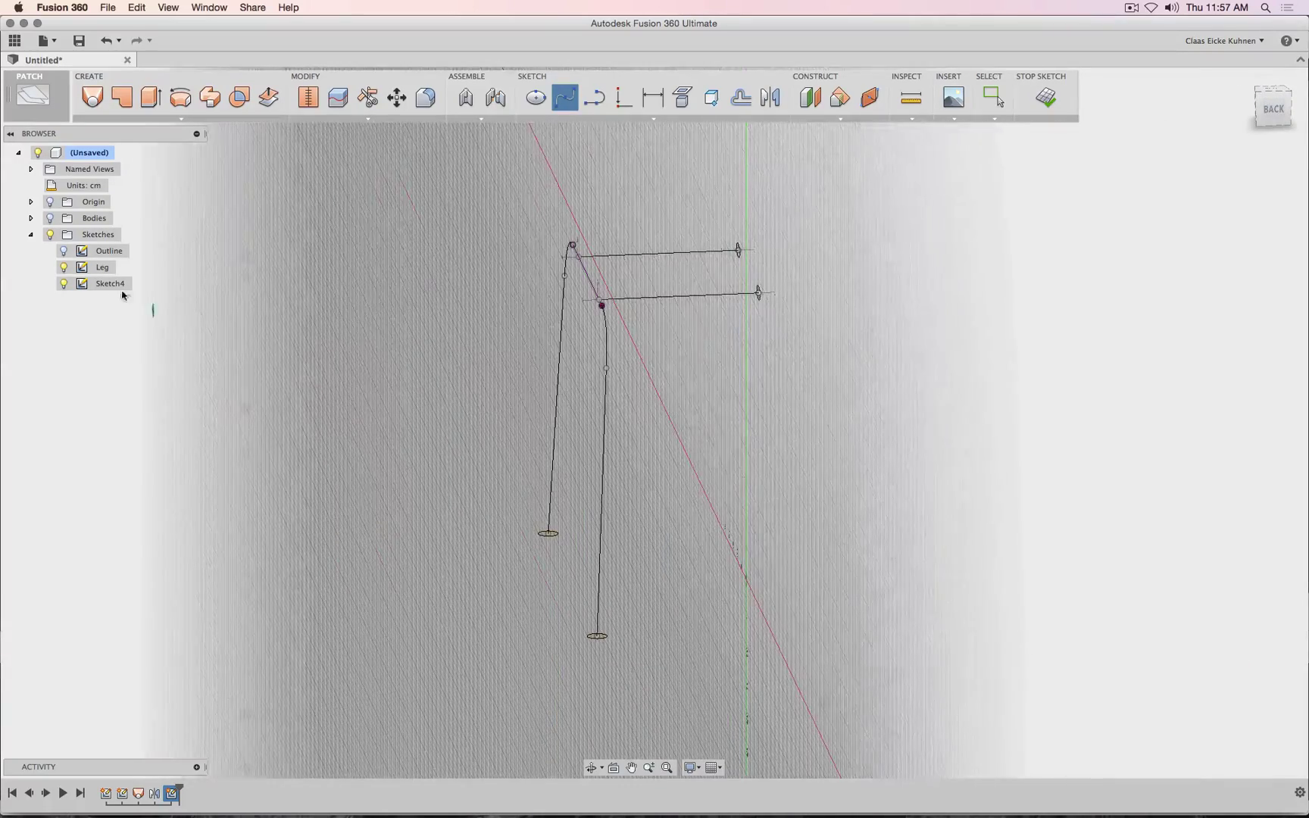
click(63, 267)
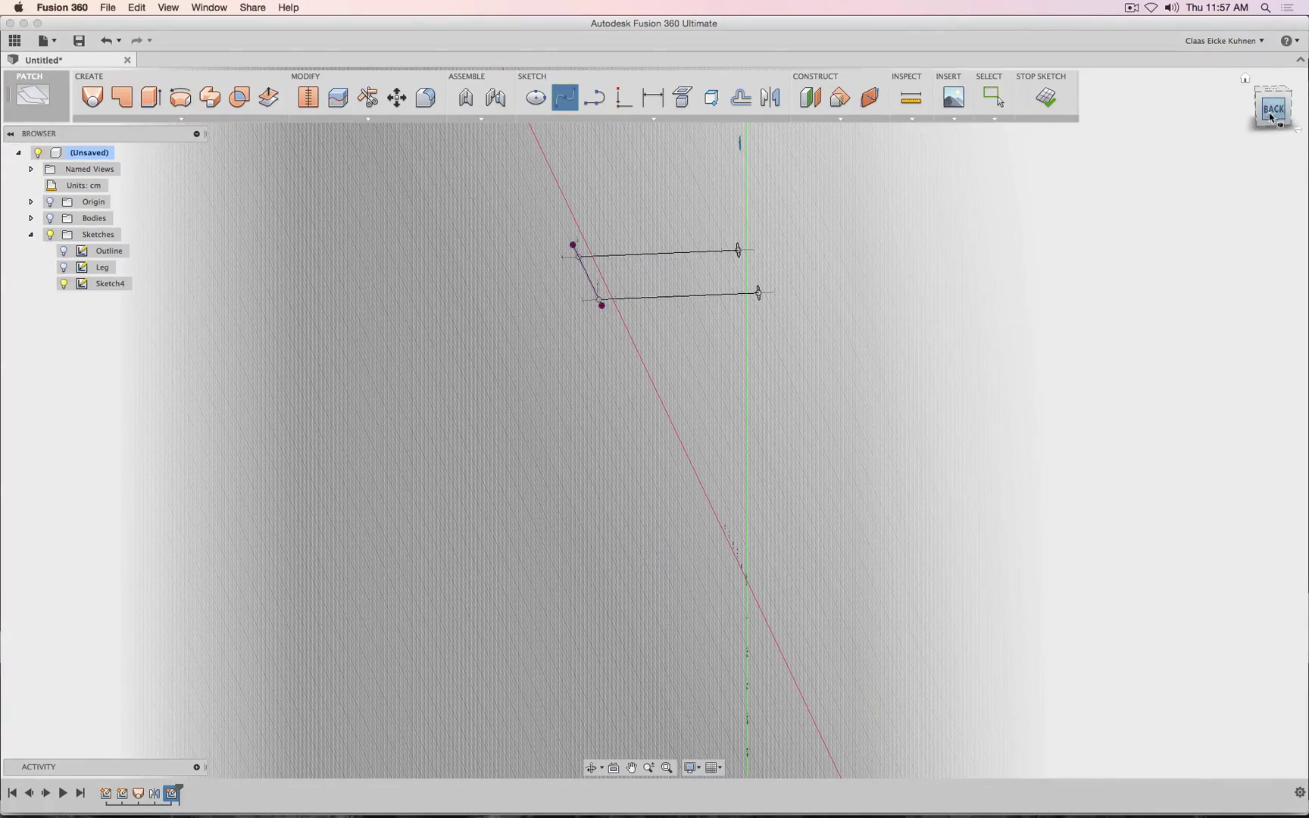
drag(1273, 113, 1285, 111)
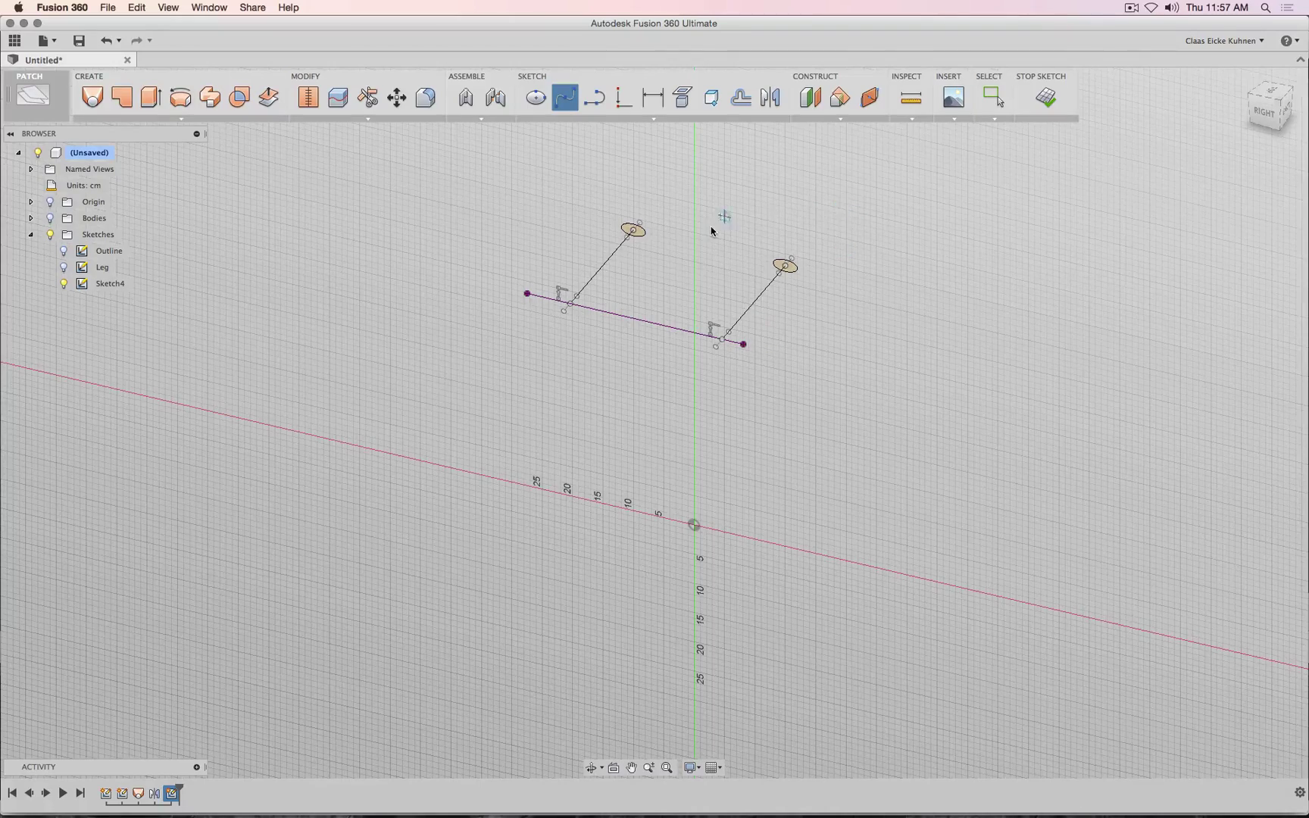
key(super+z)
- Move both ellipses straight down in the Right view until their upper edges touch the leg's top line
mouse_move(1282, 110)
mouse_down()
mouse_move(1220, 100)
mouse_move(1271, 93)
mouse_move(1280, 116)
mouse_move(1277, 85)
mouse_up()
click(1273, 111)
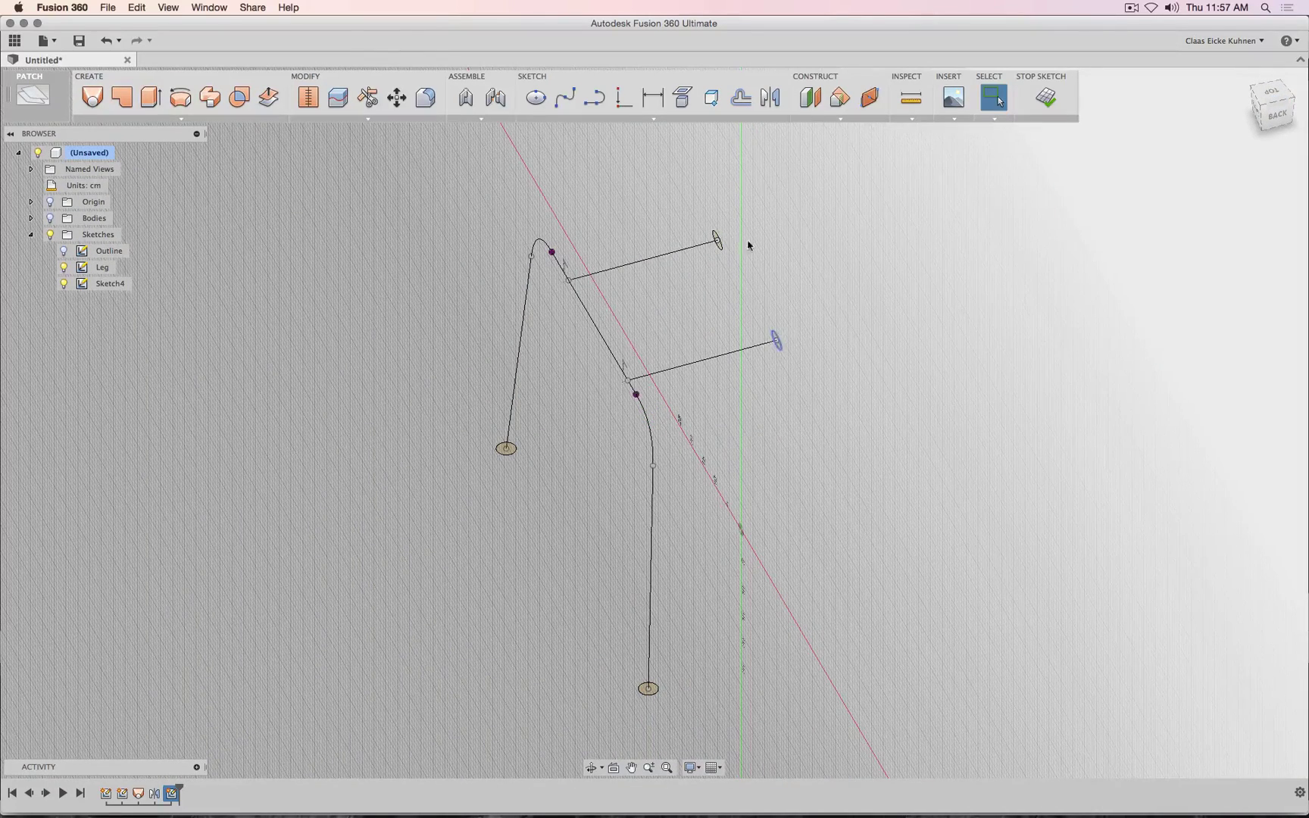
click(1255, 104)
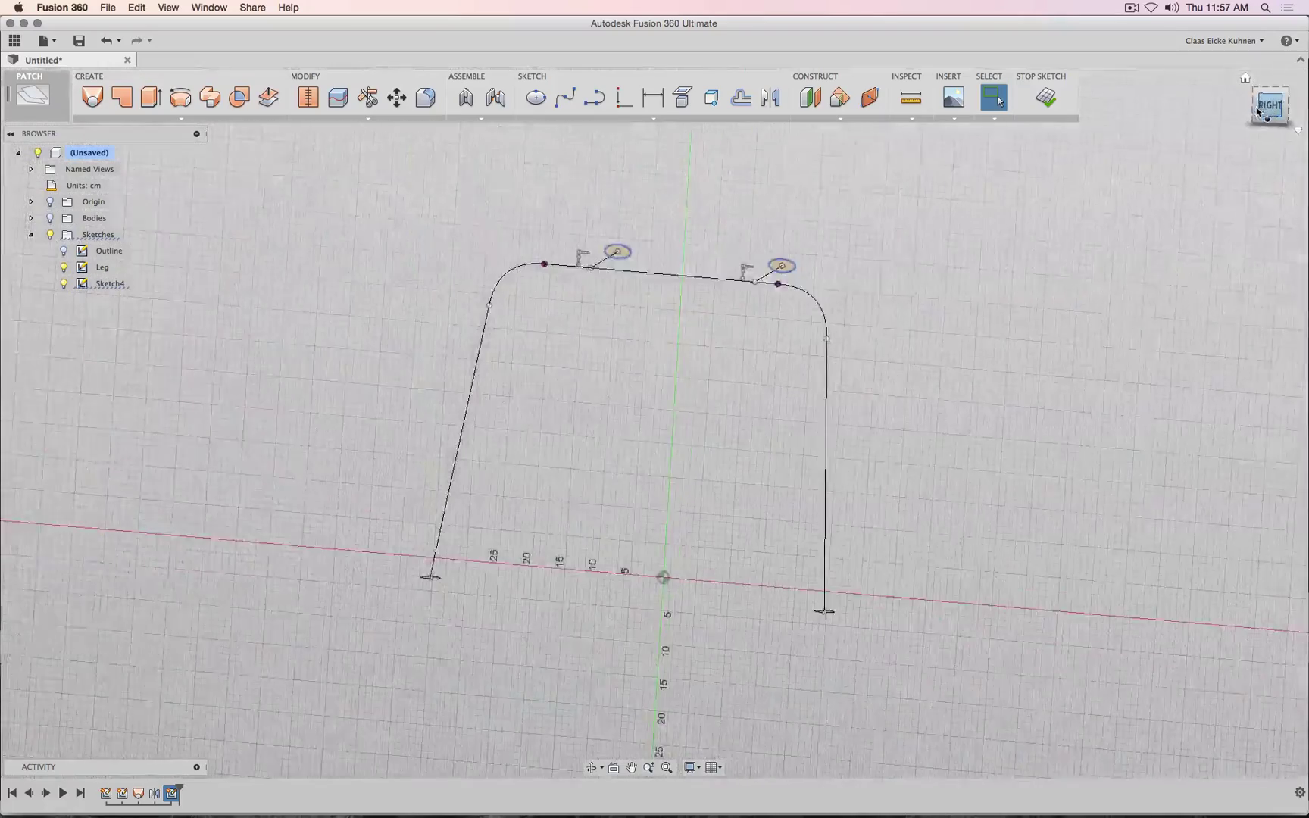
click(397, 97)
scroll(769, 298, up, 5)
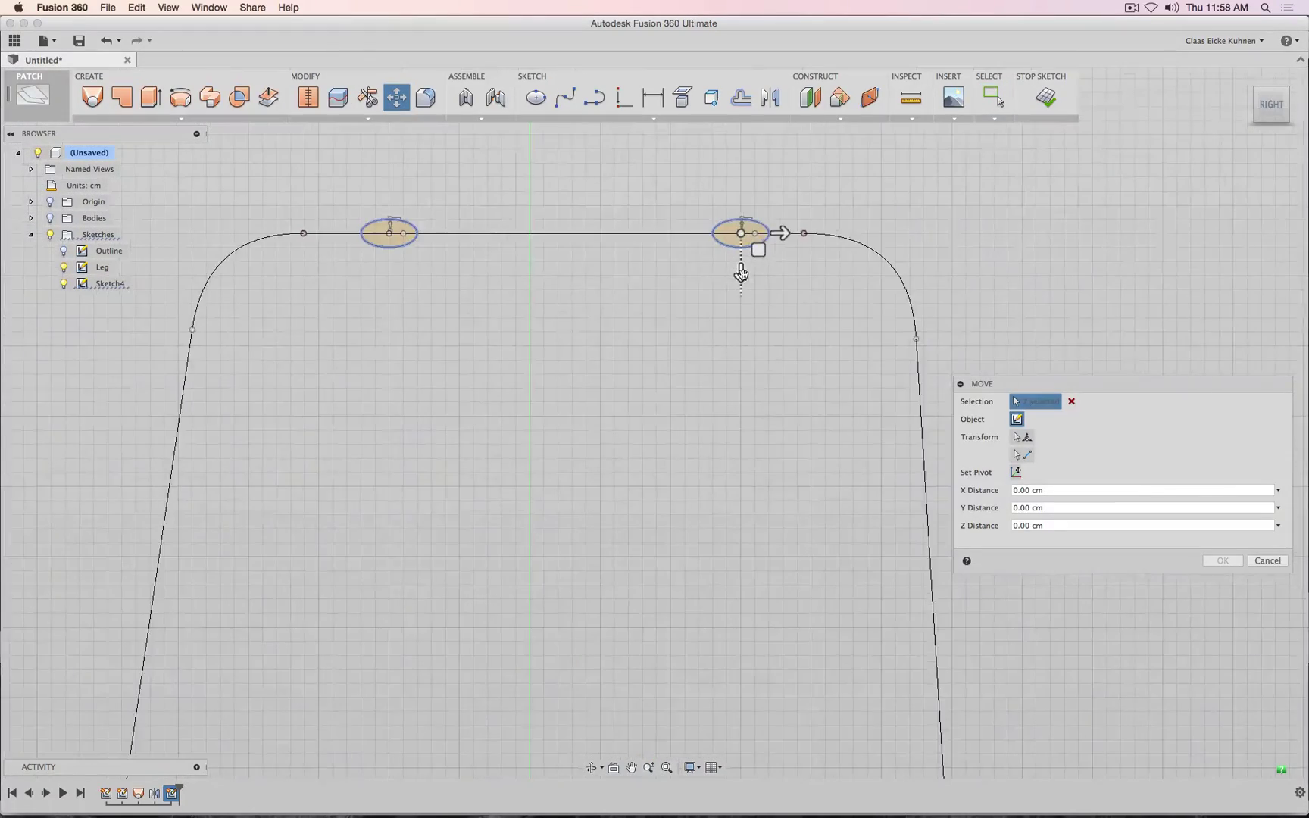
drag(741, 270, 740, 285)
click(1223, 560)
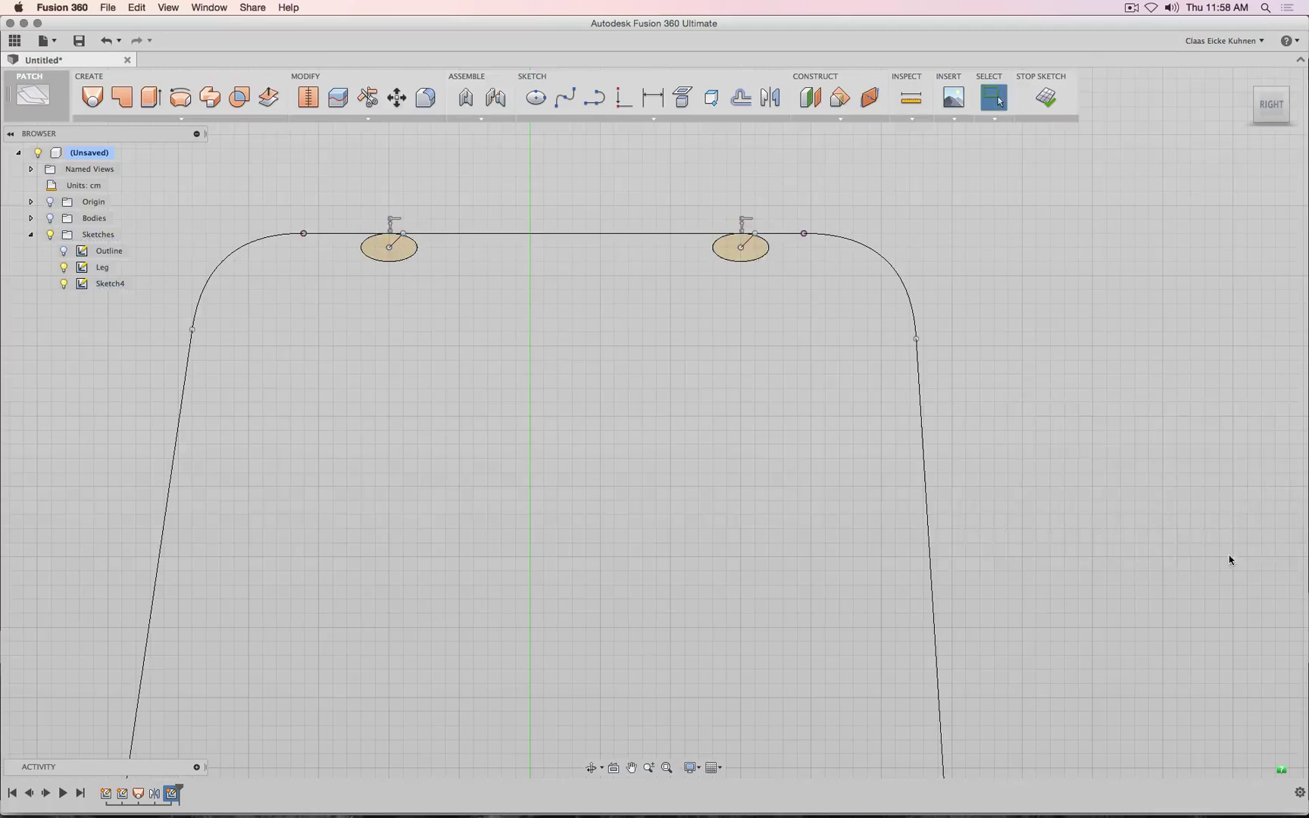
- Move the leg-side spline endpoint at the right-hand ellipse by -1.00 cm in X to align it above the ellipse's centre
scroll(807, 184, up, 5)
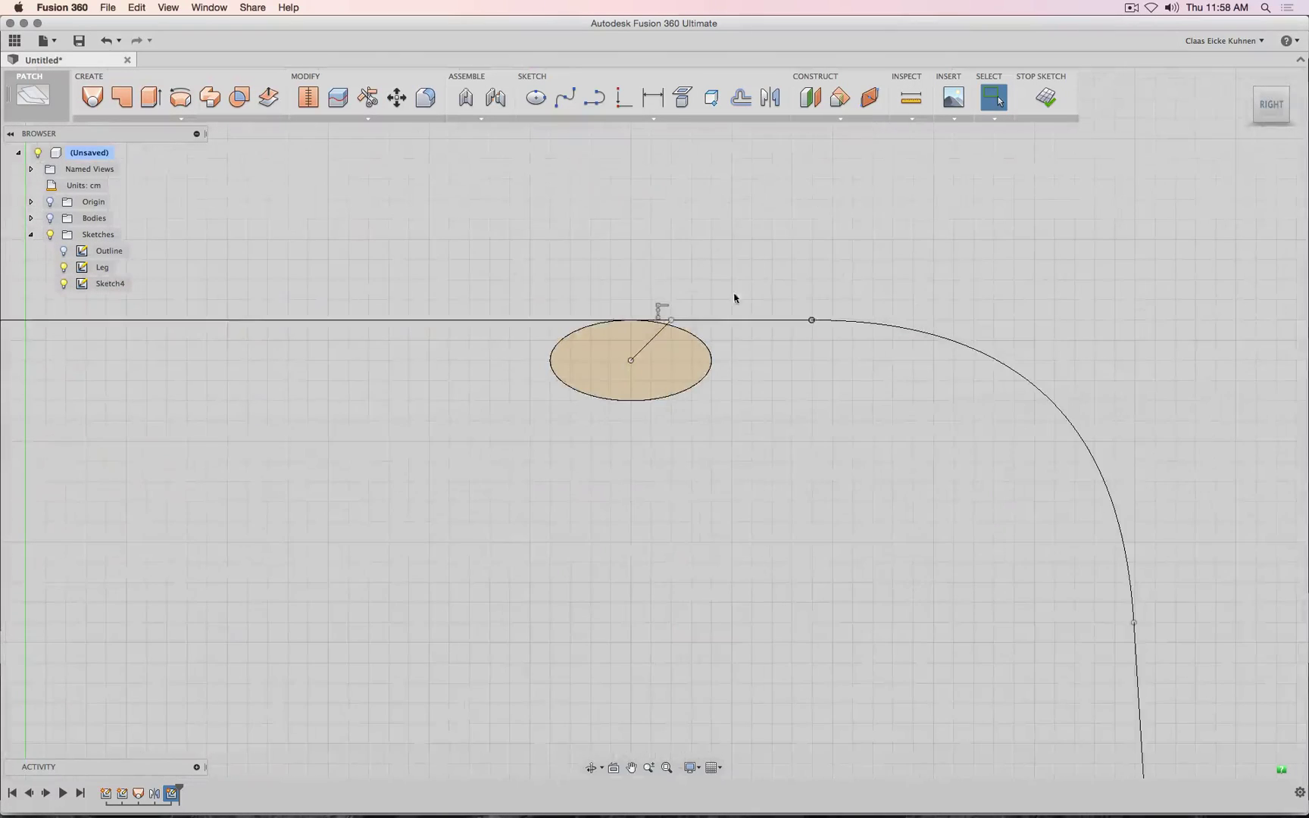
scroll(713, 316, up, 3)
scroll(658, 341, down, 3)
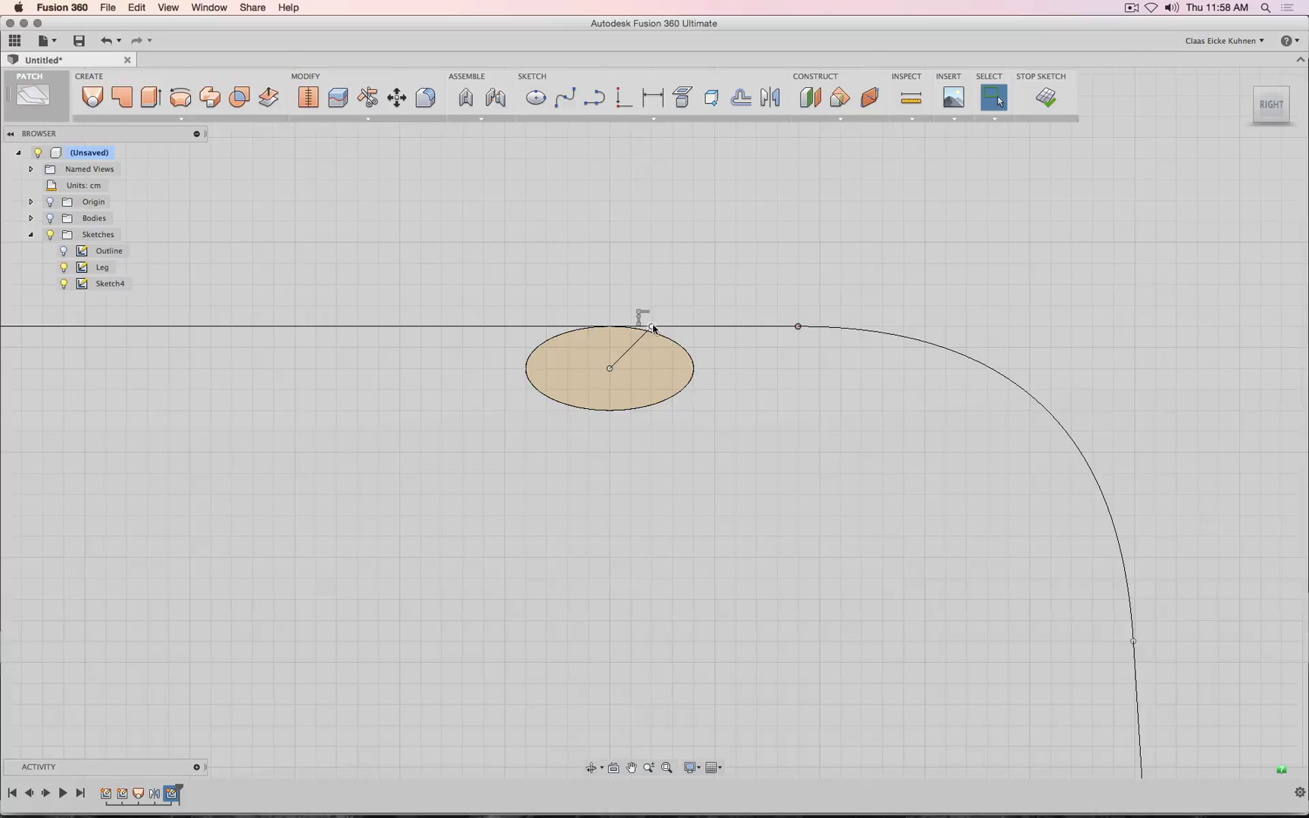
click(397, 97)
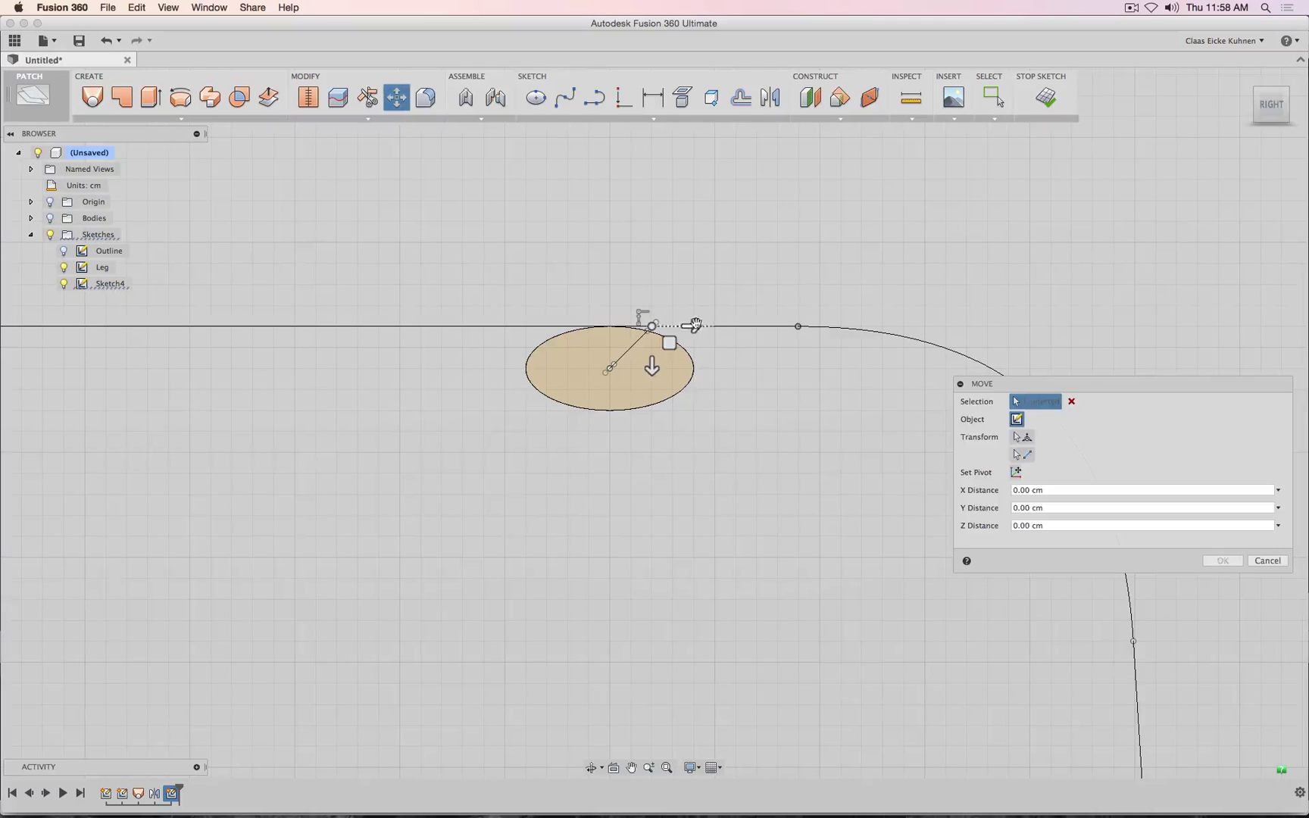
drag(690, 327, 649, 326)
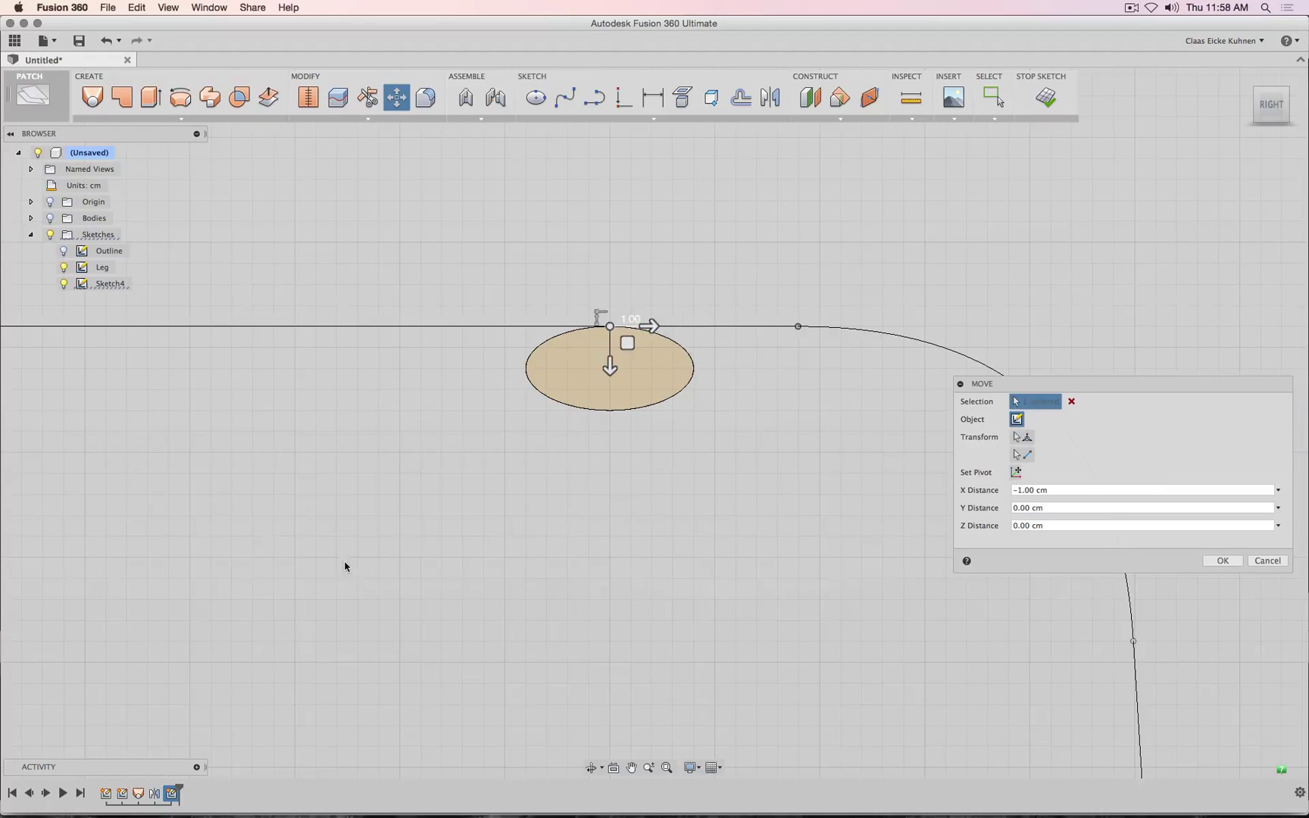
scroll(345, 567, down, 1)
middle_drag(421, 554, 947, 503)
scroll(255, 418, up, 1)
middle_drag(384, 358, 712, 418)
click(510, 346)
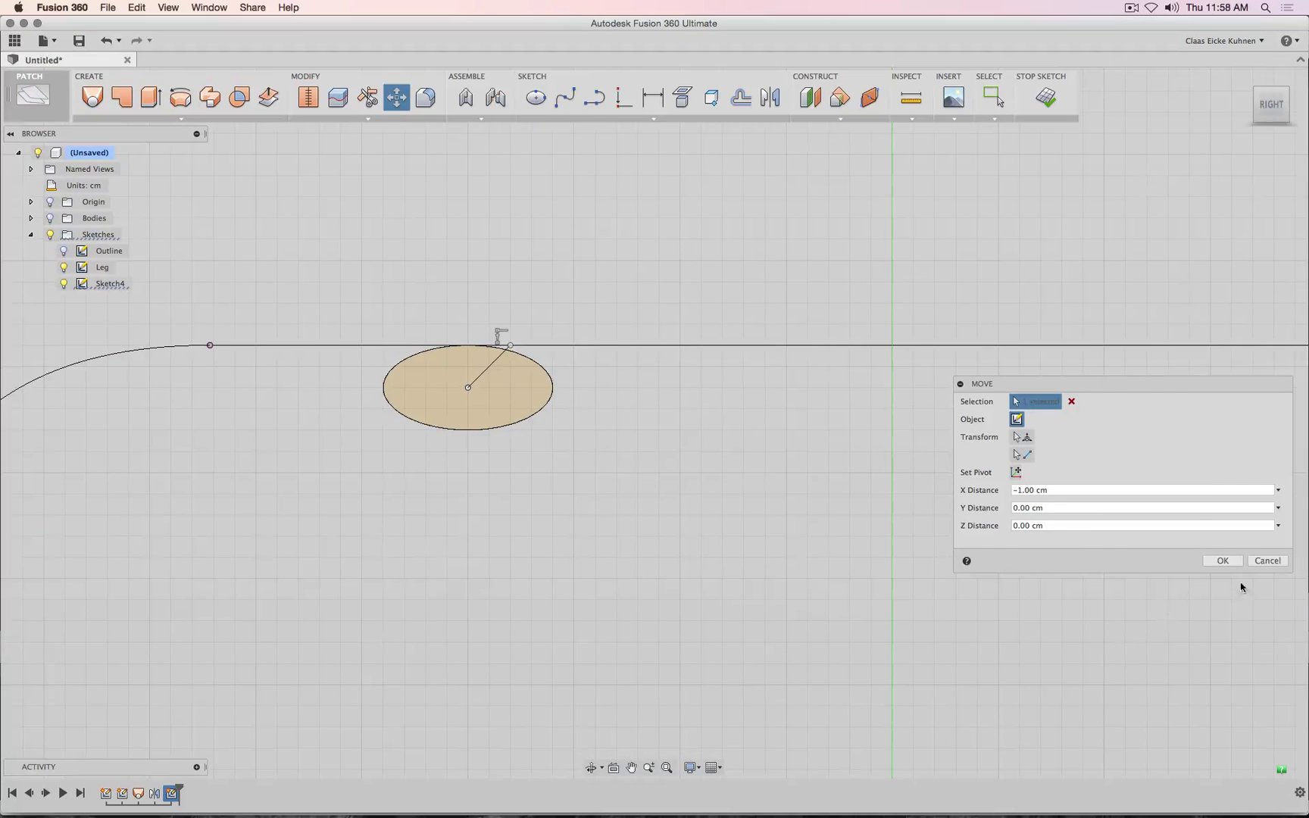
click(1223, 560)
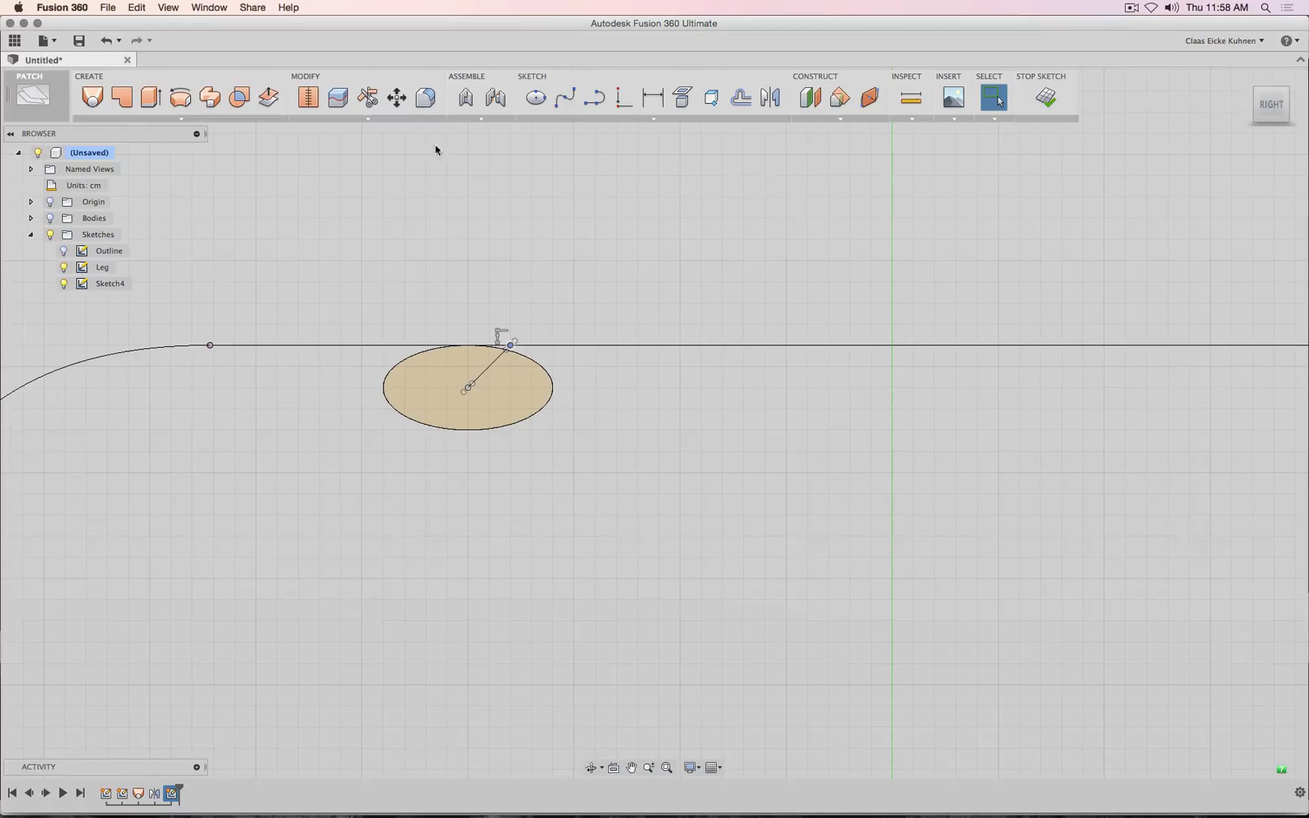
- Move the other spline's leg-side endpoint by -1.00 cm in X to align it above the left-hand ellipse's centre
click(403, 104)
click(510, 345)
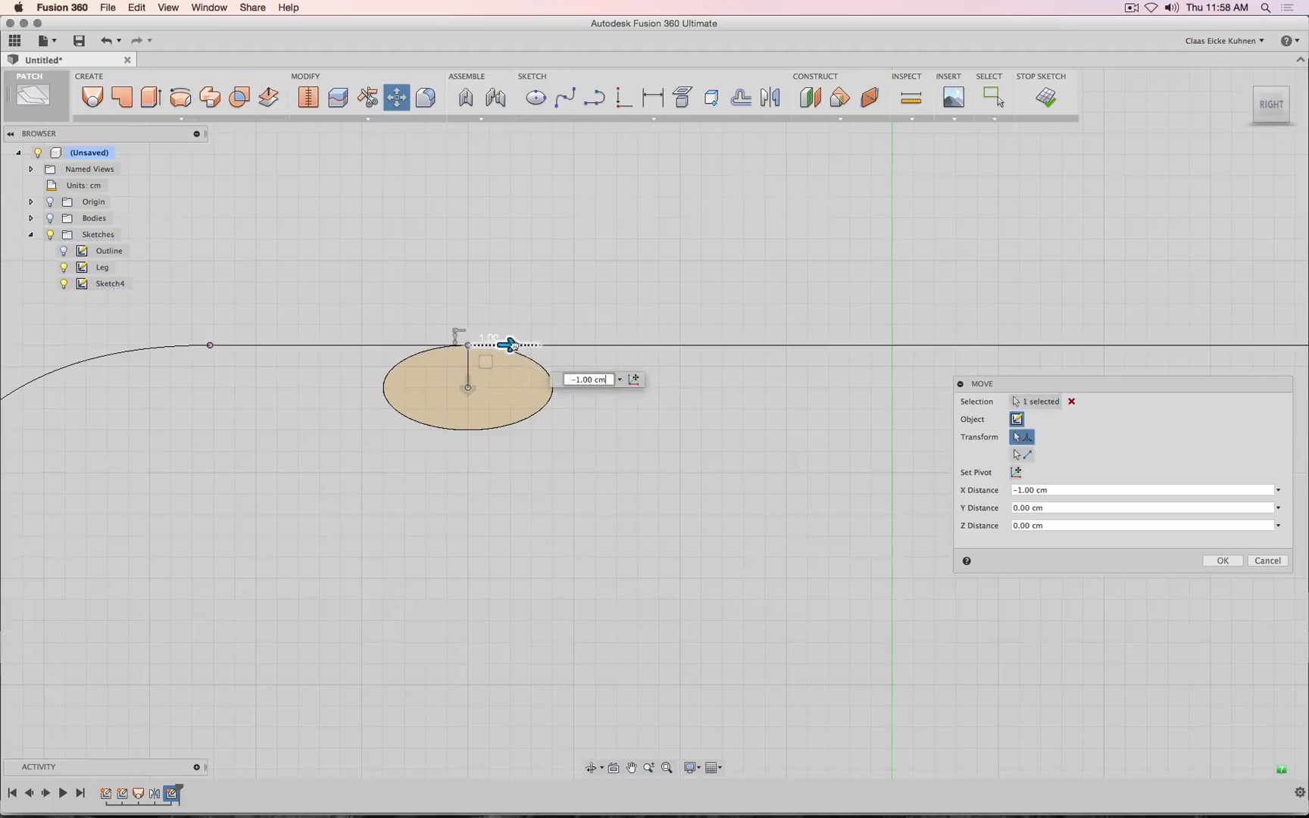
click(1222, 560)
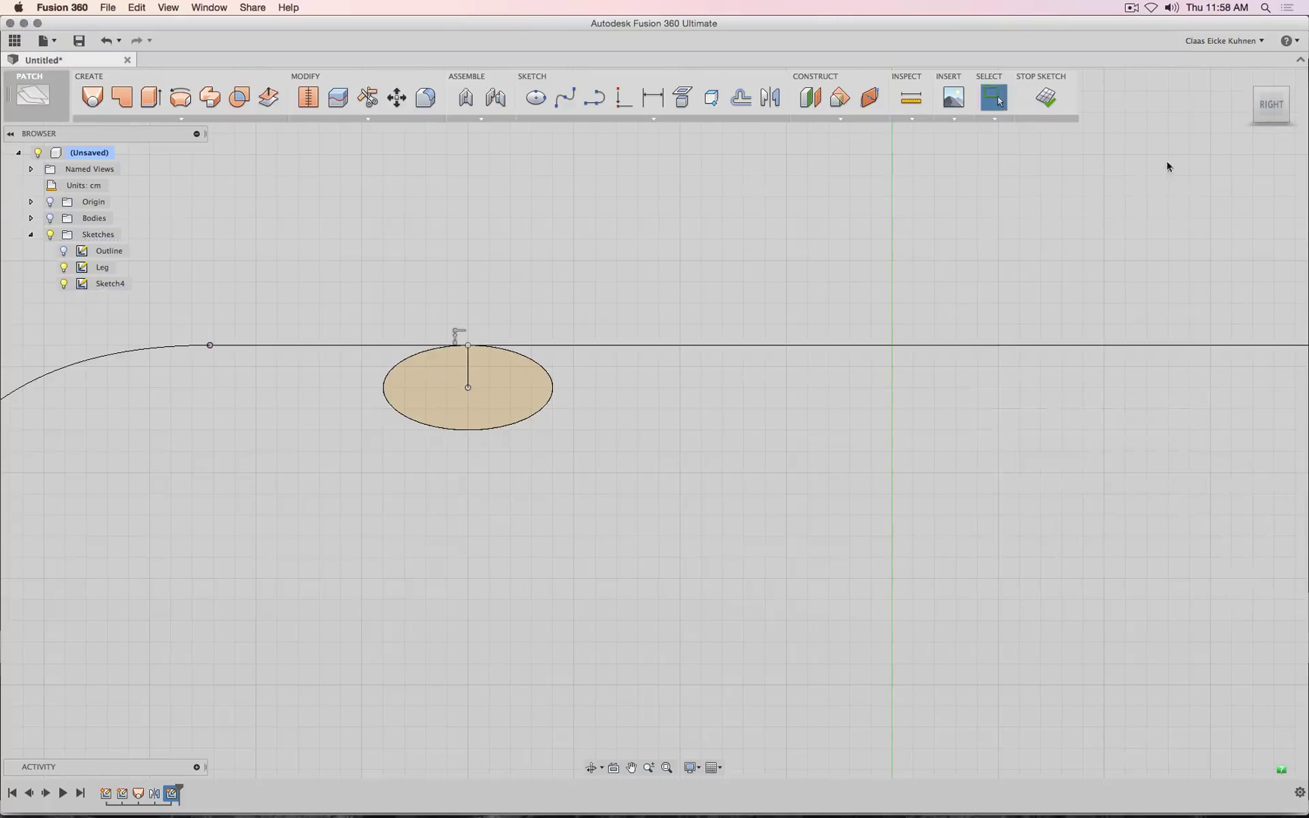
- Check the splines from the back view, finish the sketch and show the tube bodies again
drag(1280, 104, 1249, 114)
scroll(1010, 236, down, 6)
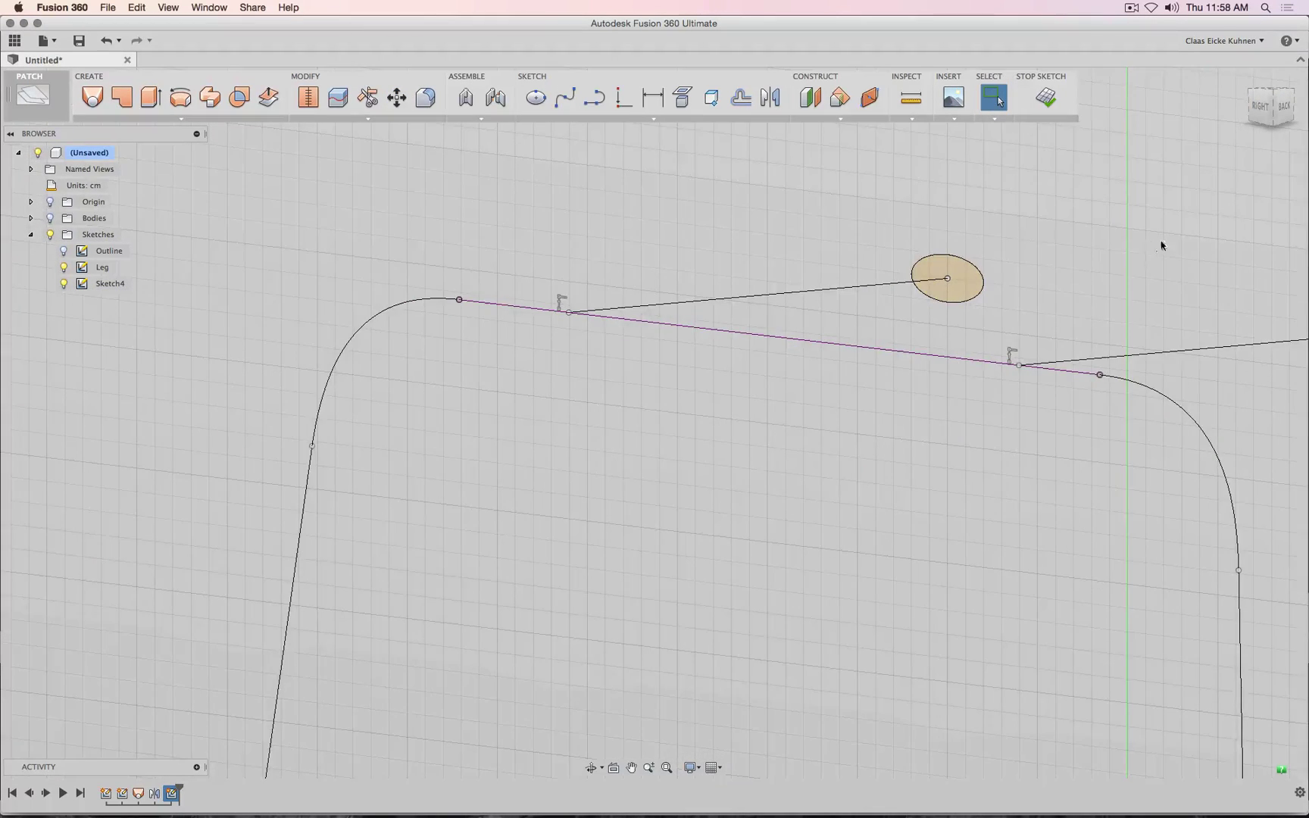
scroll(1007, 230, down, 1)
middle_drag(1002, 229, 710, 232)
scroll(709, 232, down, 3)
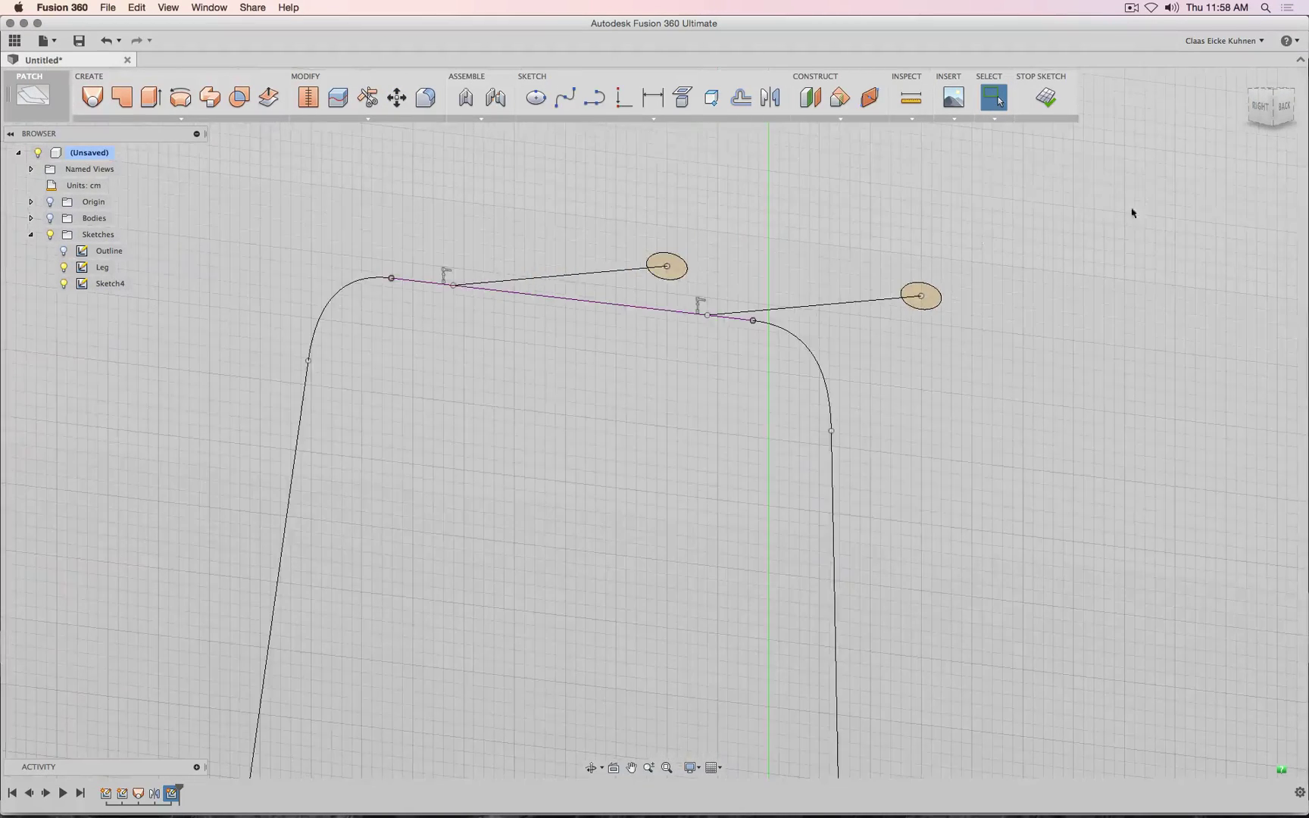
click(1282, 113)
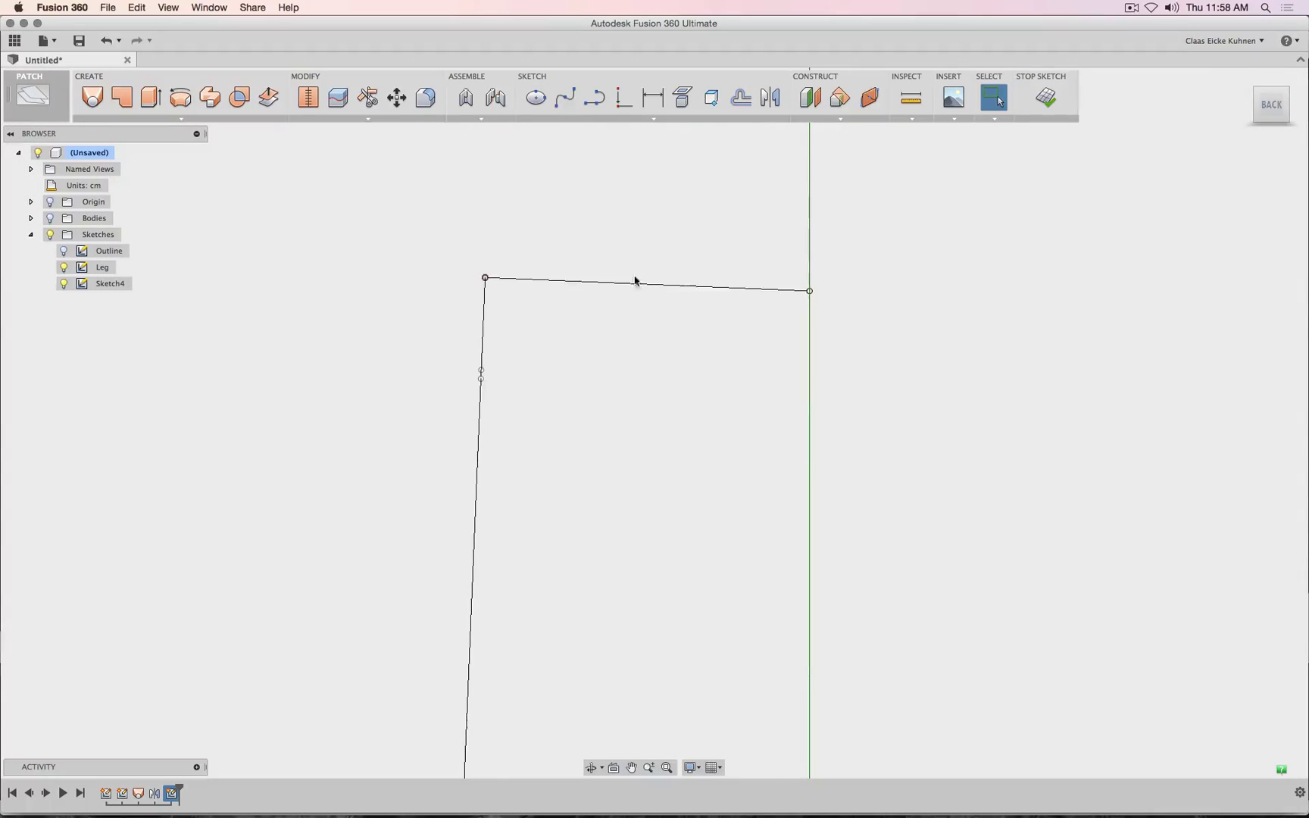
click(1051, 96)
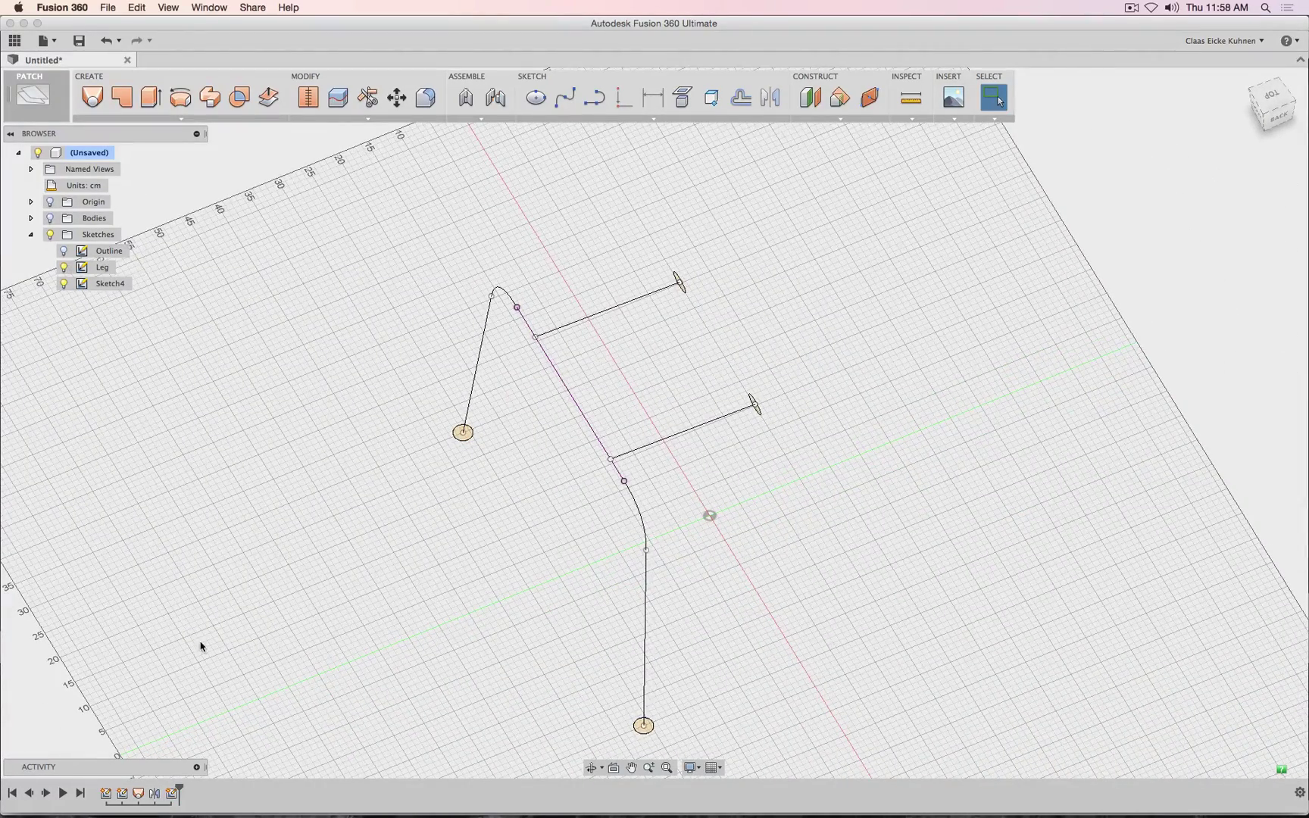
click(51, 220)
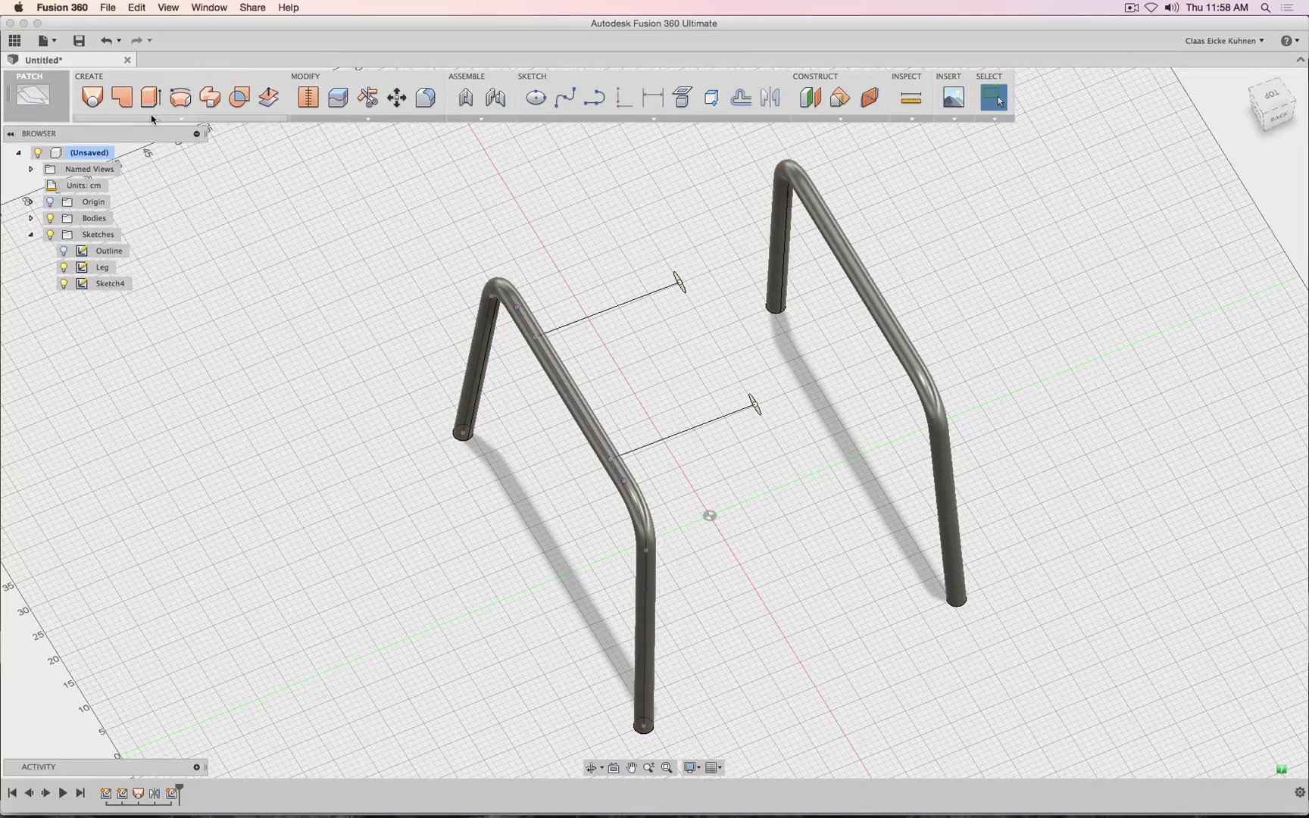
- Sweep the rear-view upper ellipse along its spline to the leg as a new body with perpendicular orientation
click(127, 119)
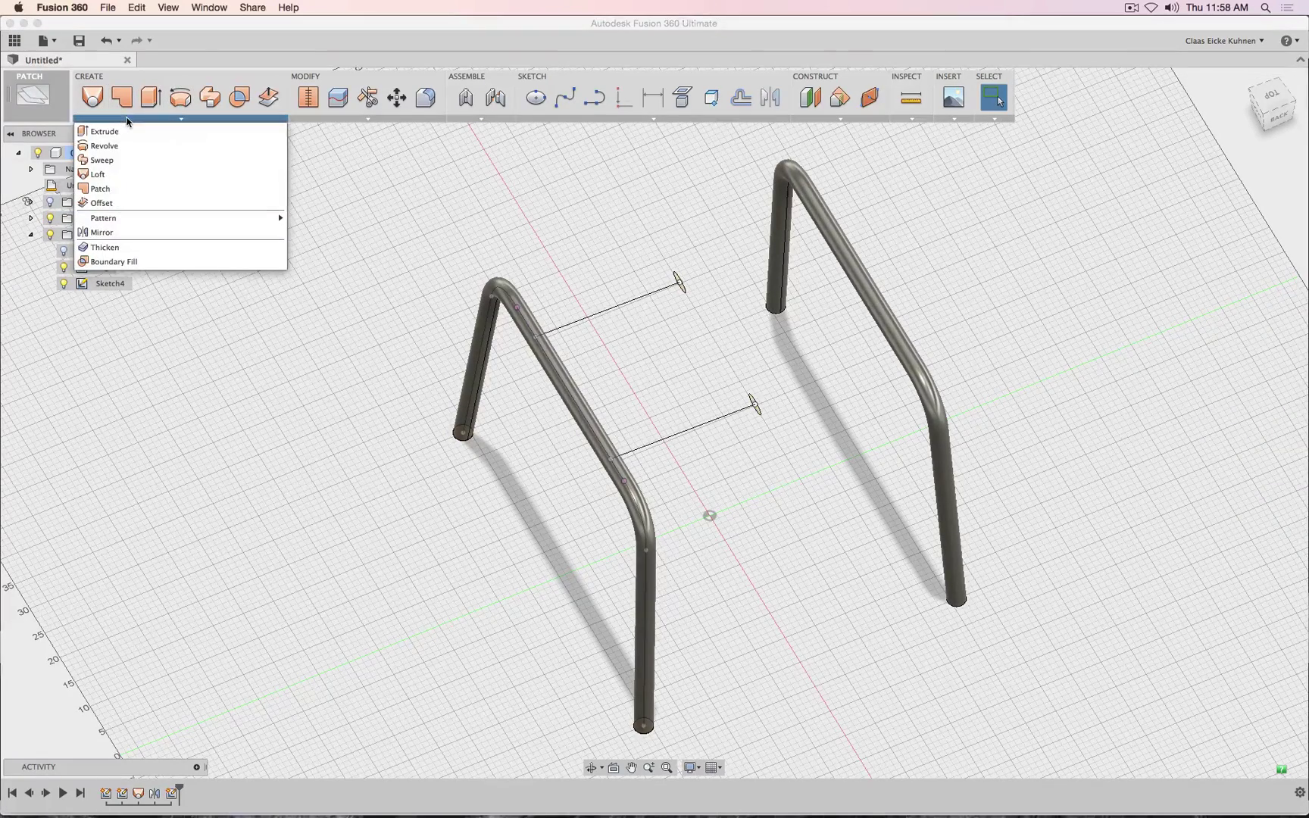
click(101, 160)
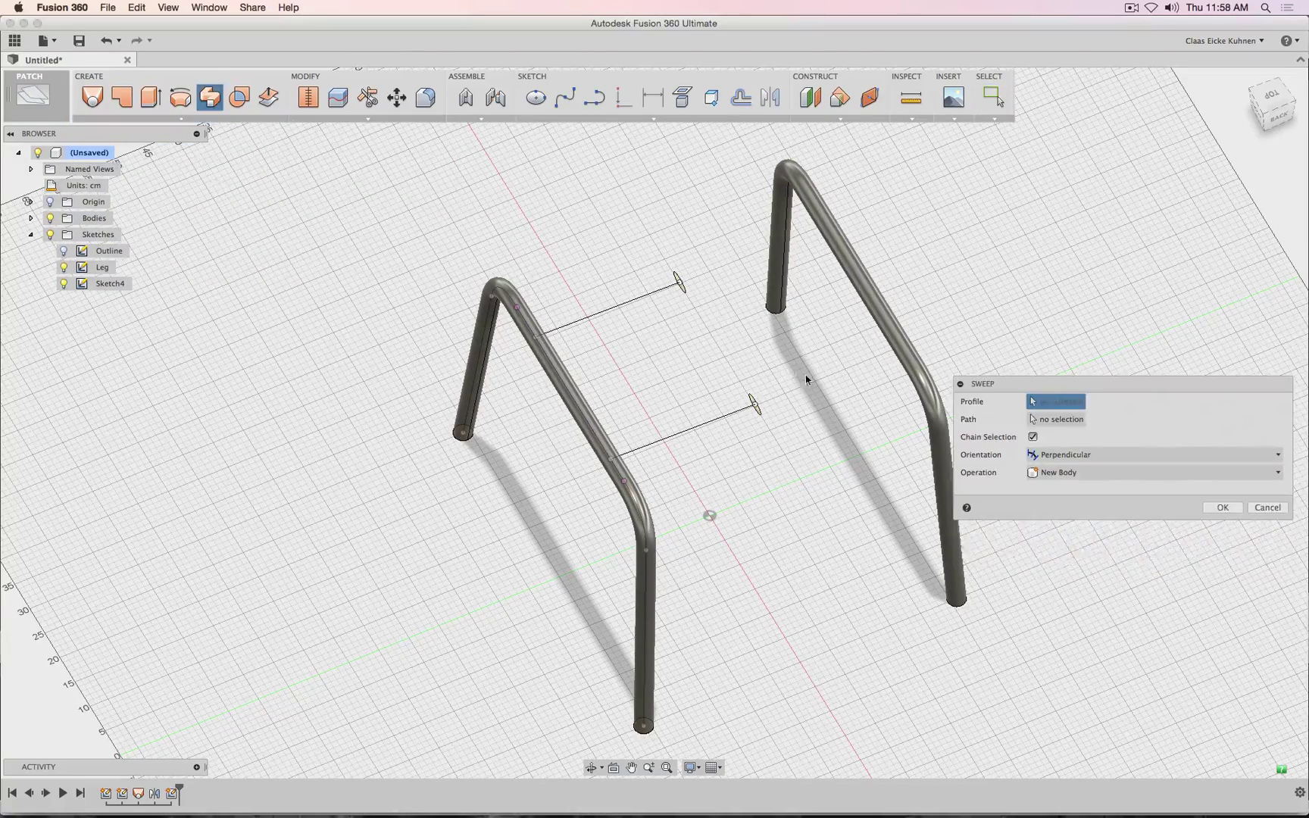
click(686, 293)
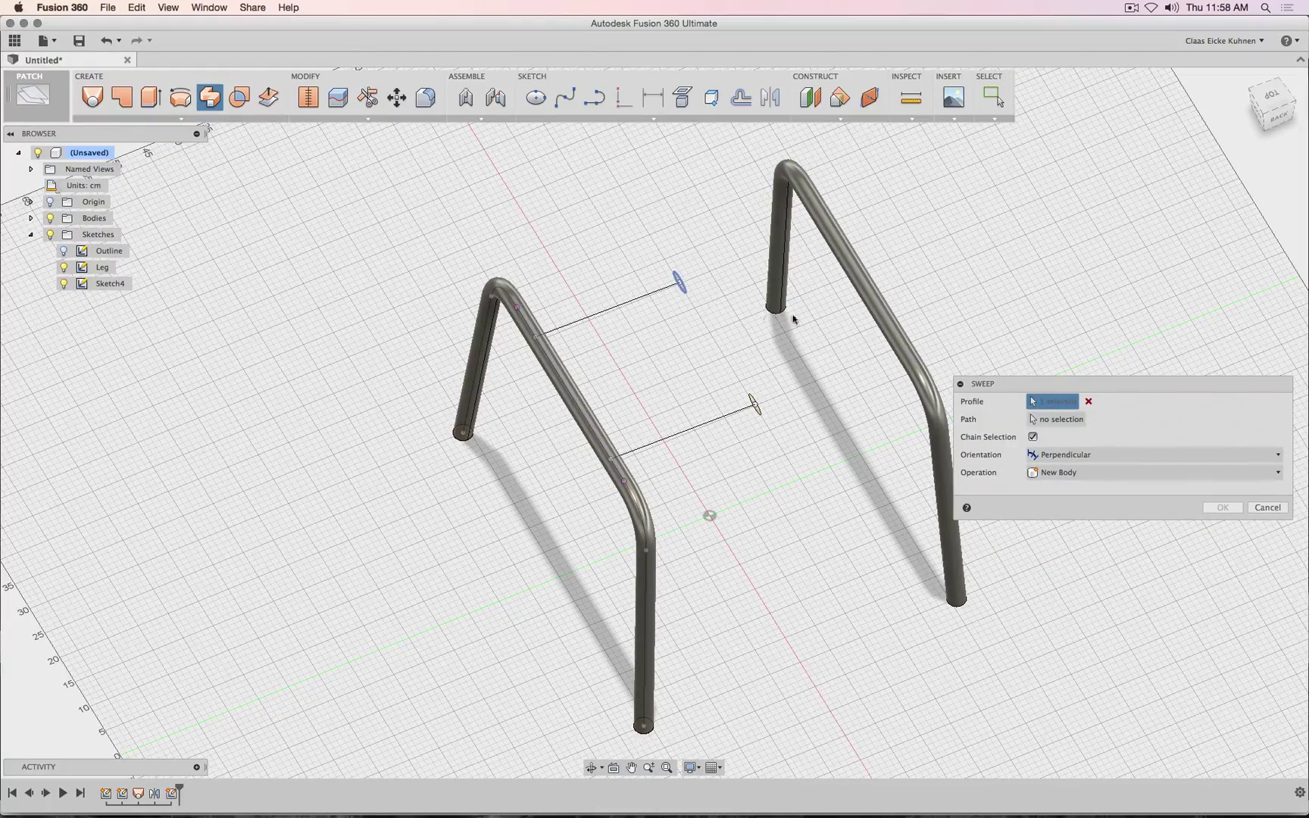
click(1078, 420)
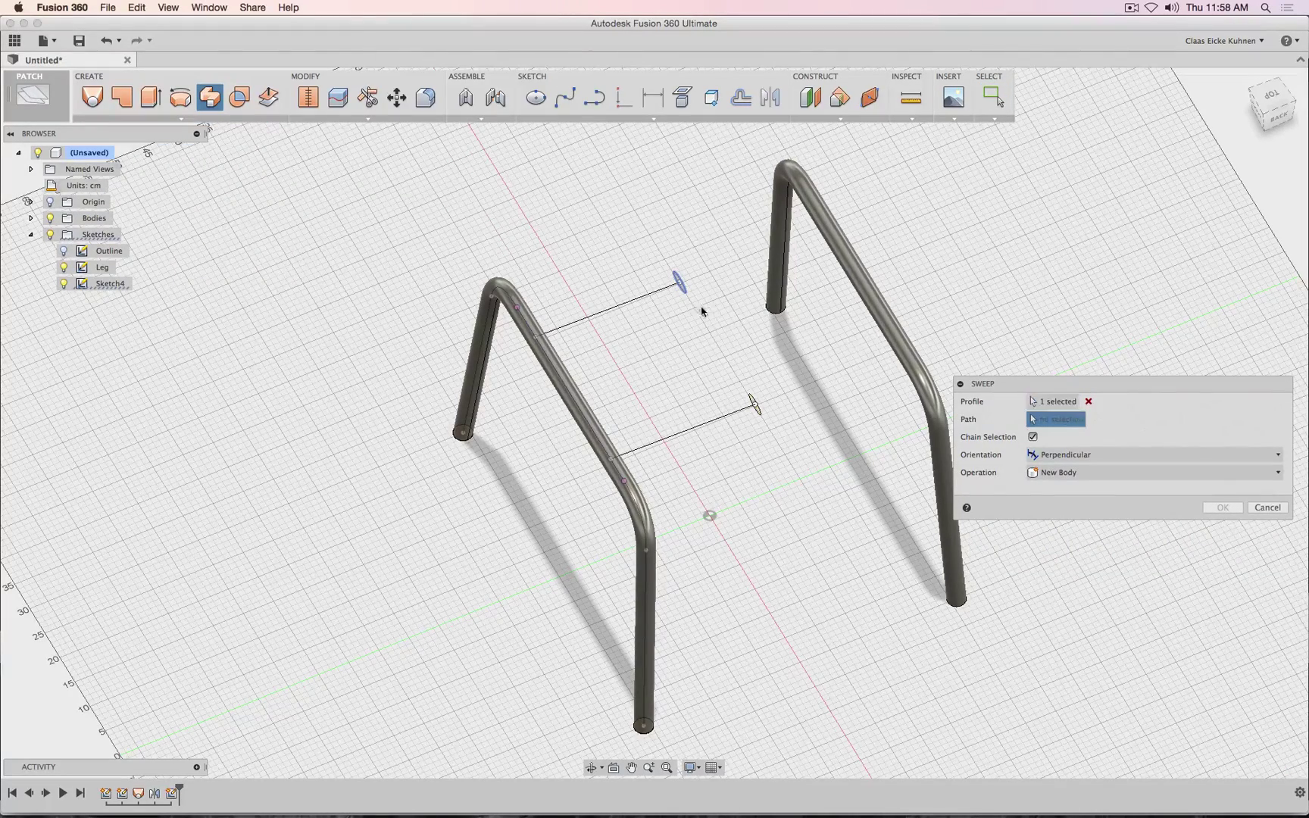
click(640, 302)
click(1222, 524)
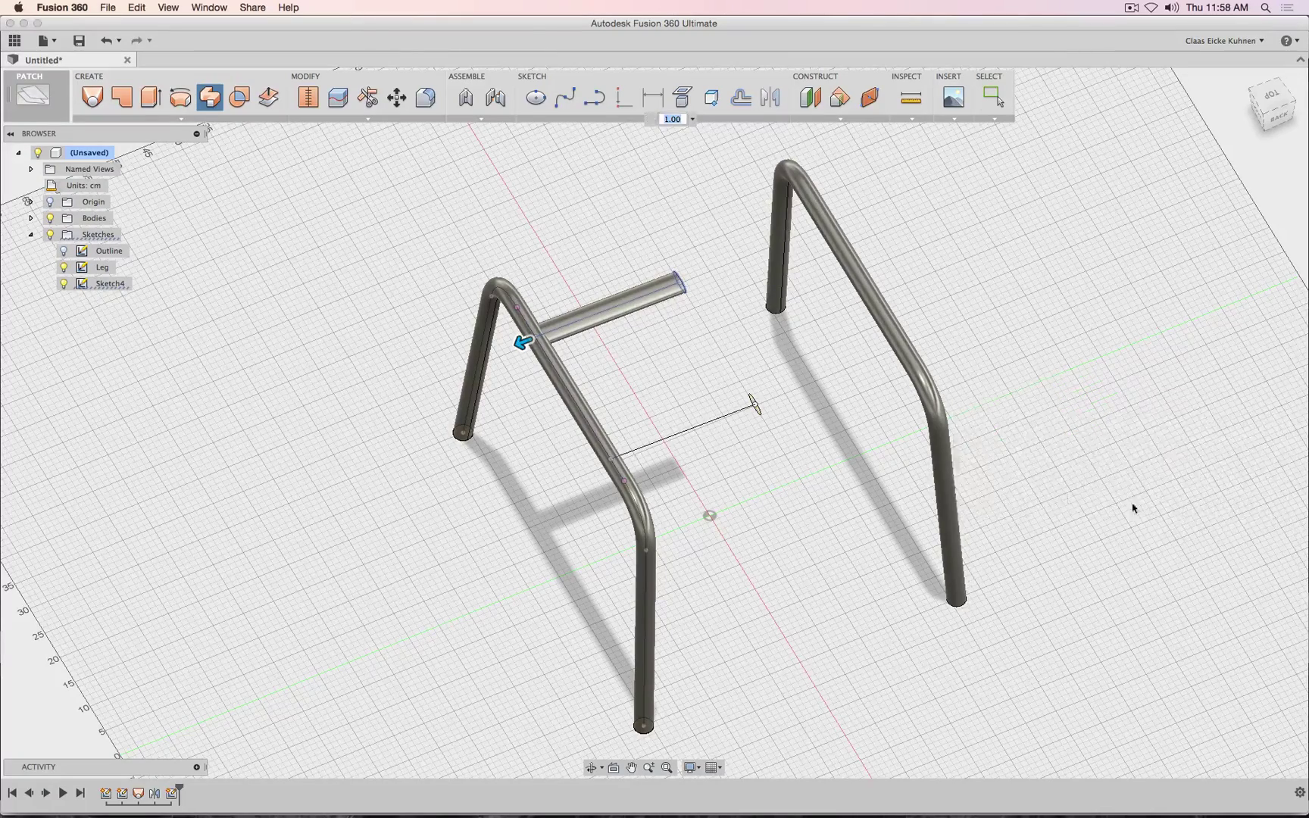
- Show Sketch4 again and sweep the remaining ellipse along its spline as a new body
click(64, 284)
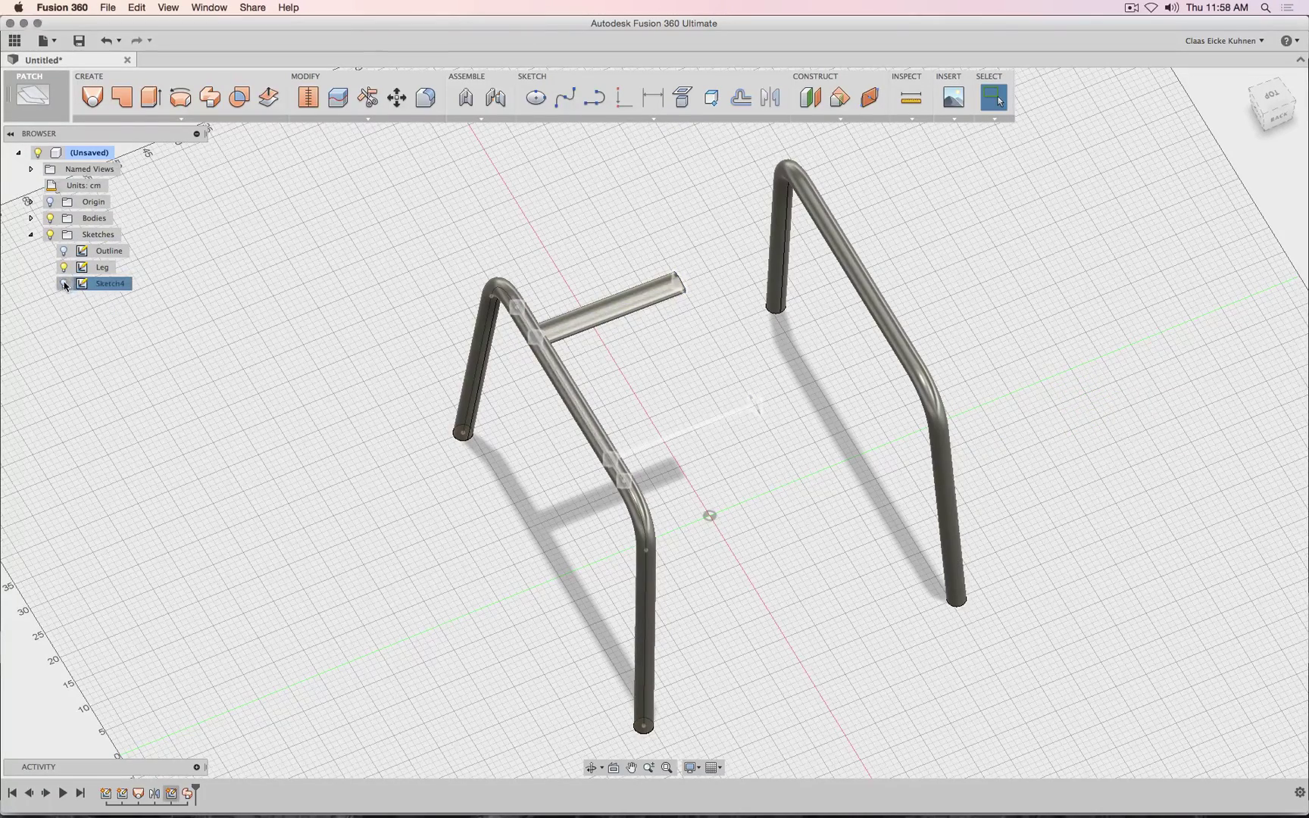
right_drag(250, 485, 249, 436)
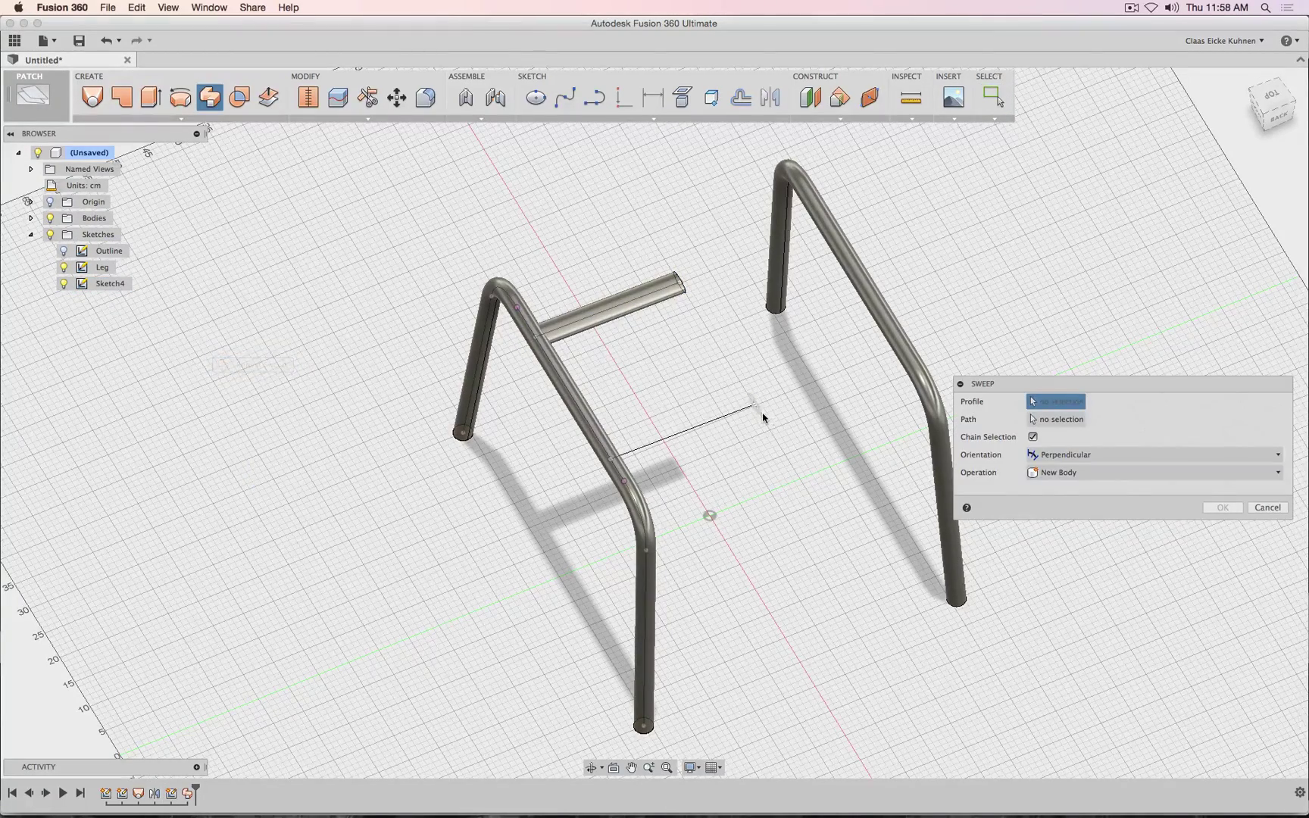
click(755, 405)
click(1057, 419)
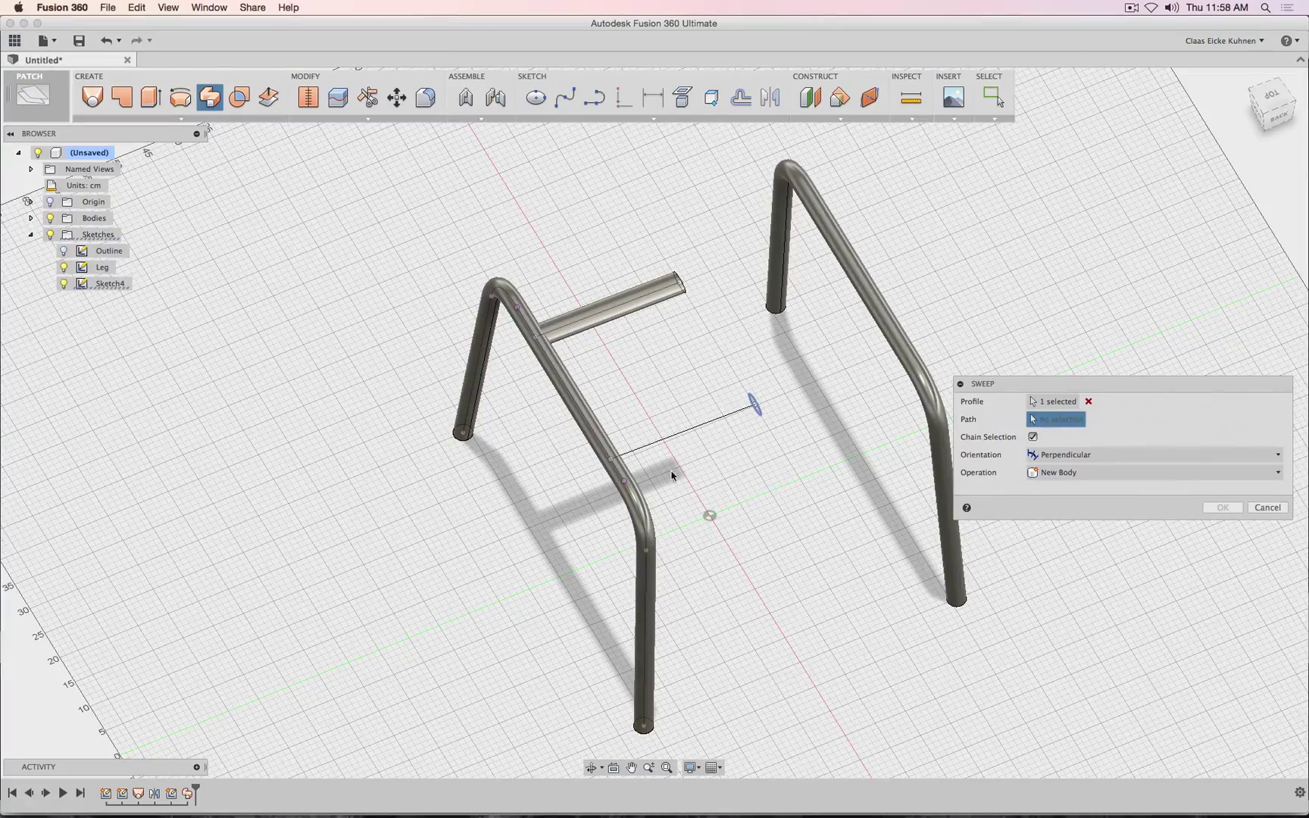
click(689, 432)
click(1221, 525)
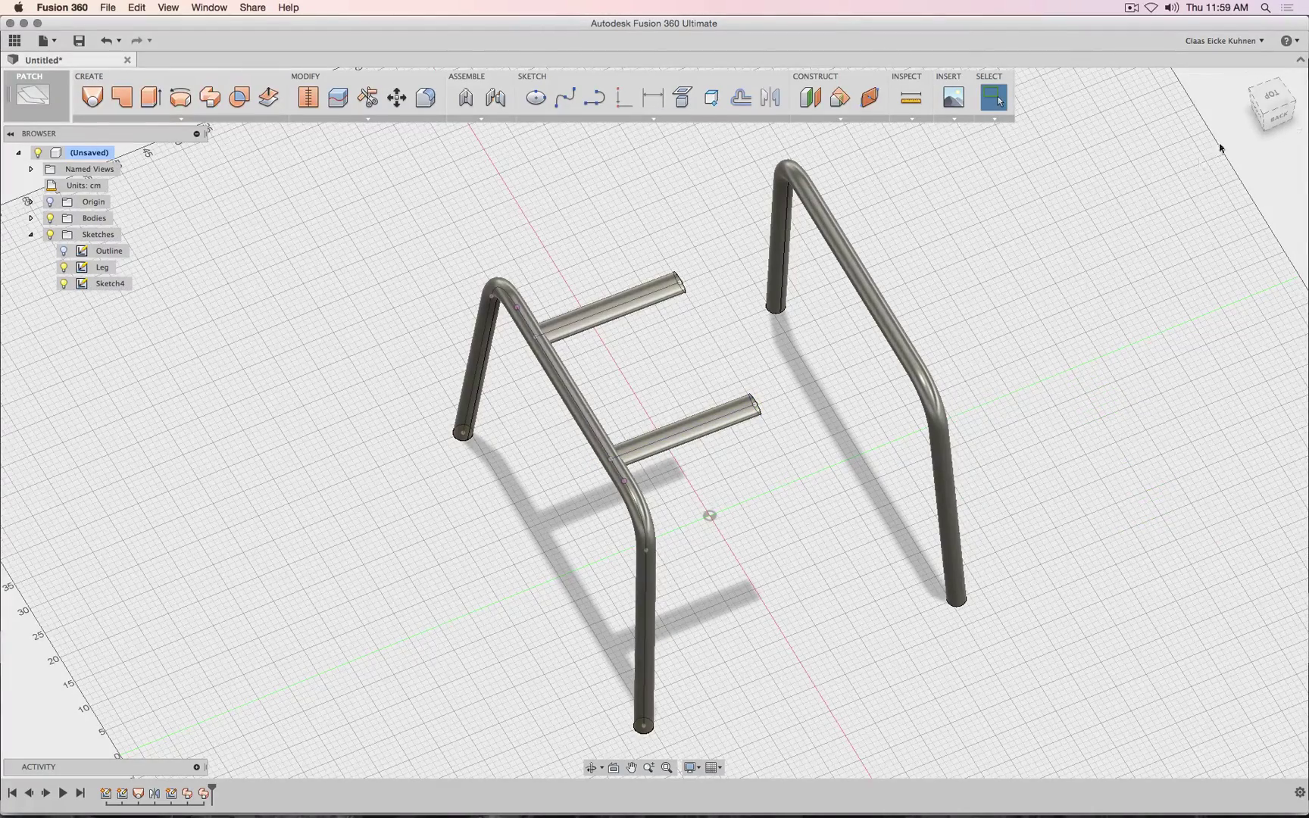
- Mirror both swept crossbar halves as bodies across the central origin plane between the two leg frames
drag(1271, 113, 1280, 119)
click(1278, 117)
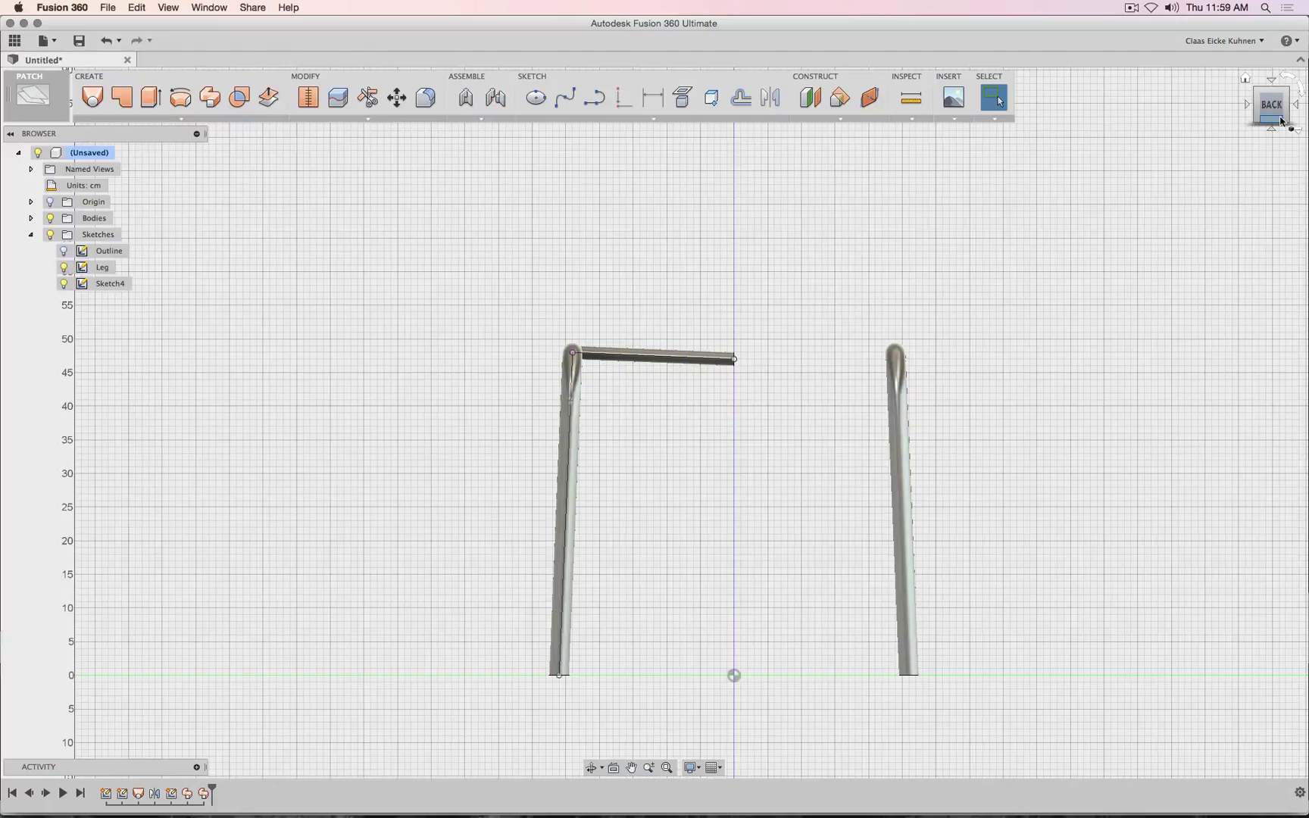
shift+middle_drag(1241, 106, 706, 176)
click(191, 119)
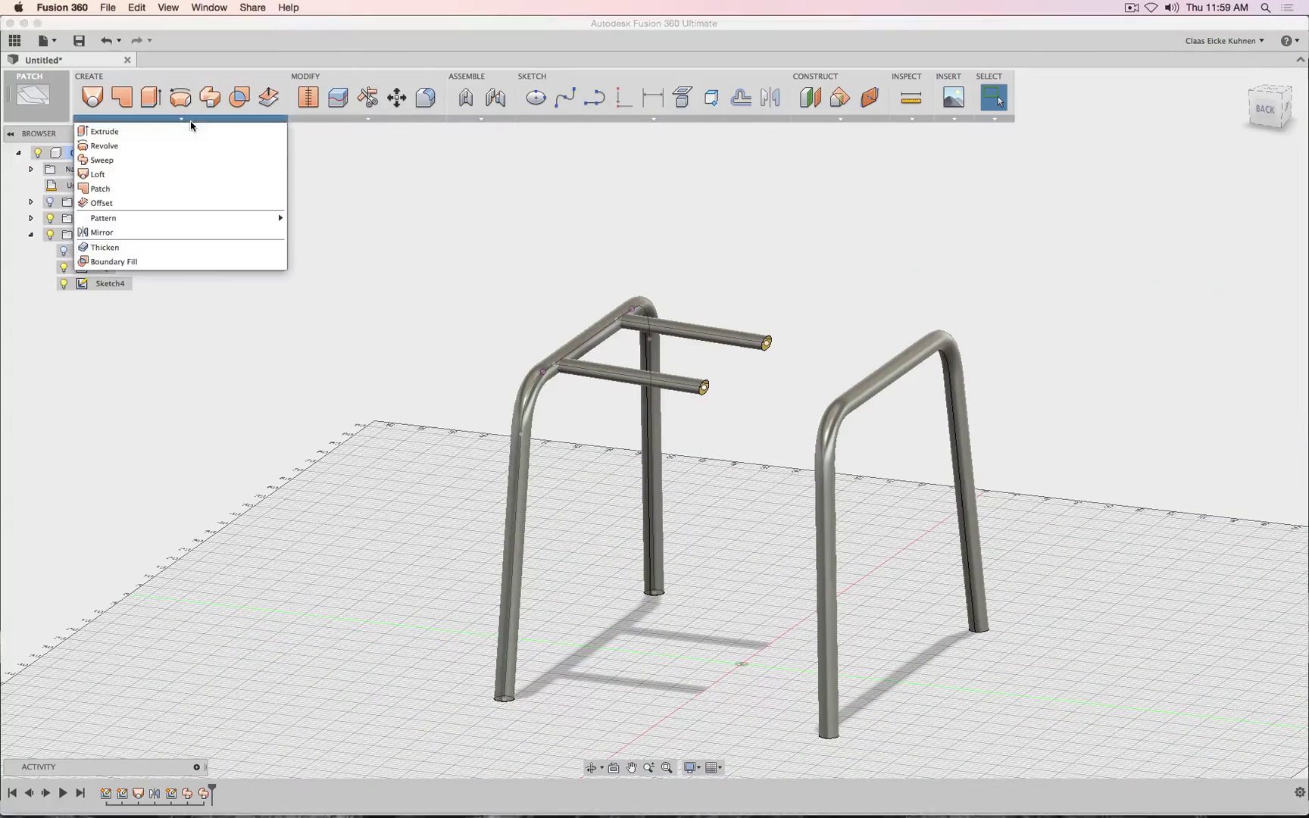
click(150, 234)
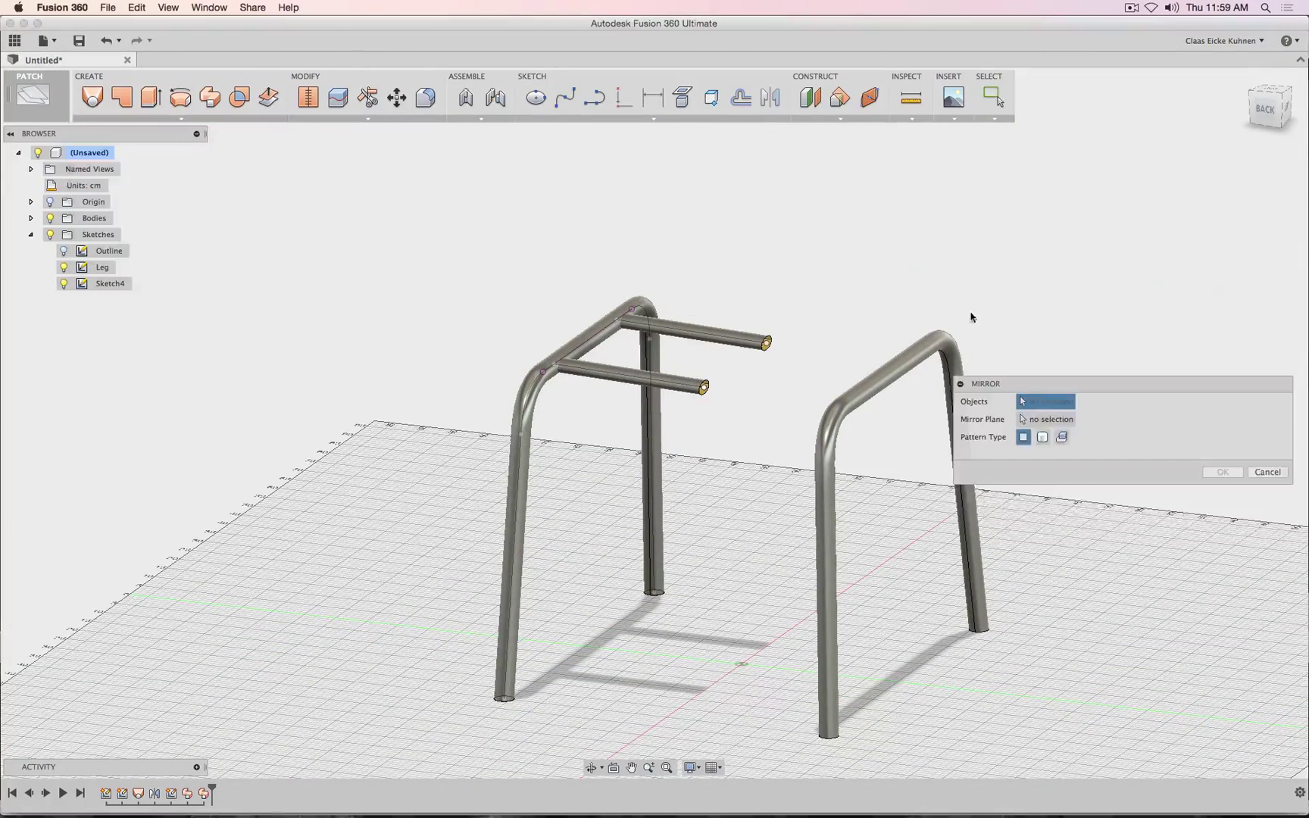
click(695, 388)
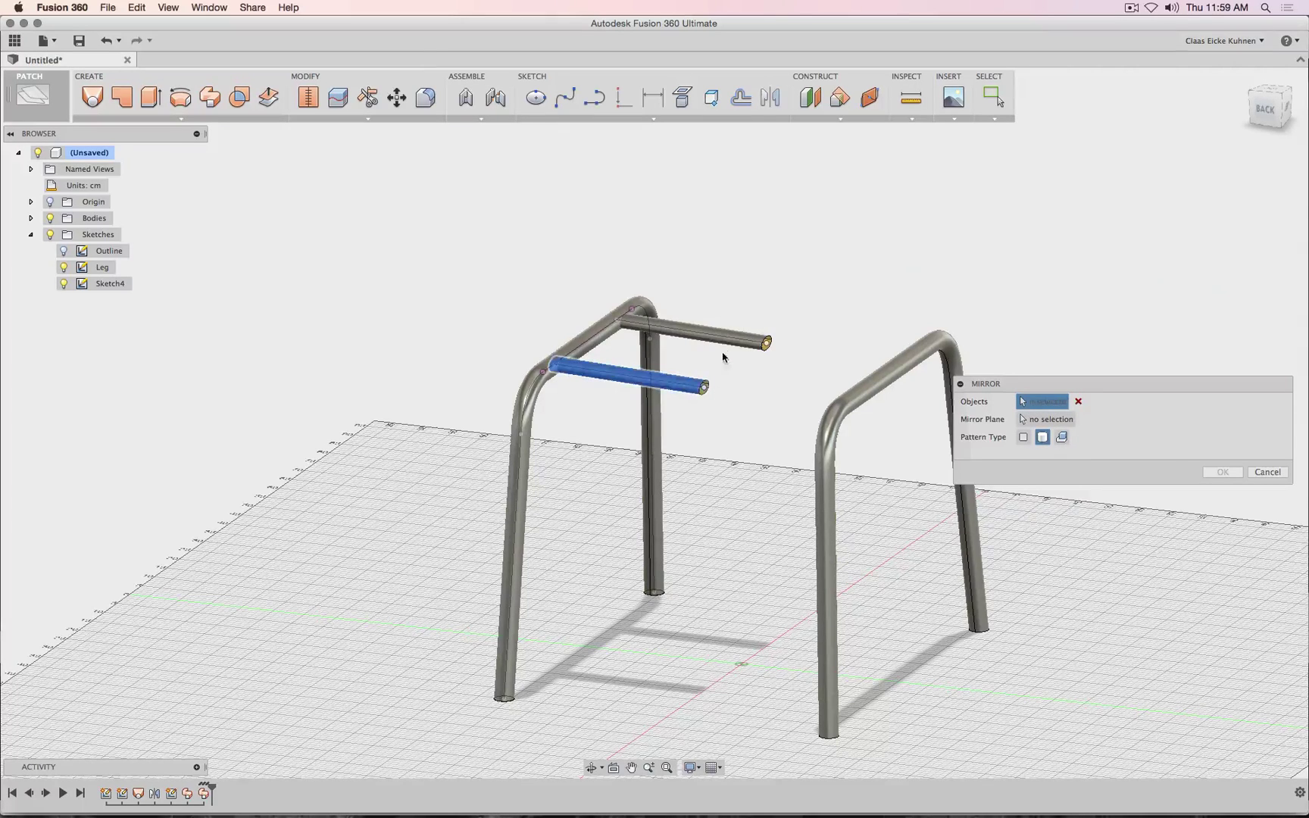
click(731, 339)
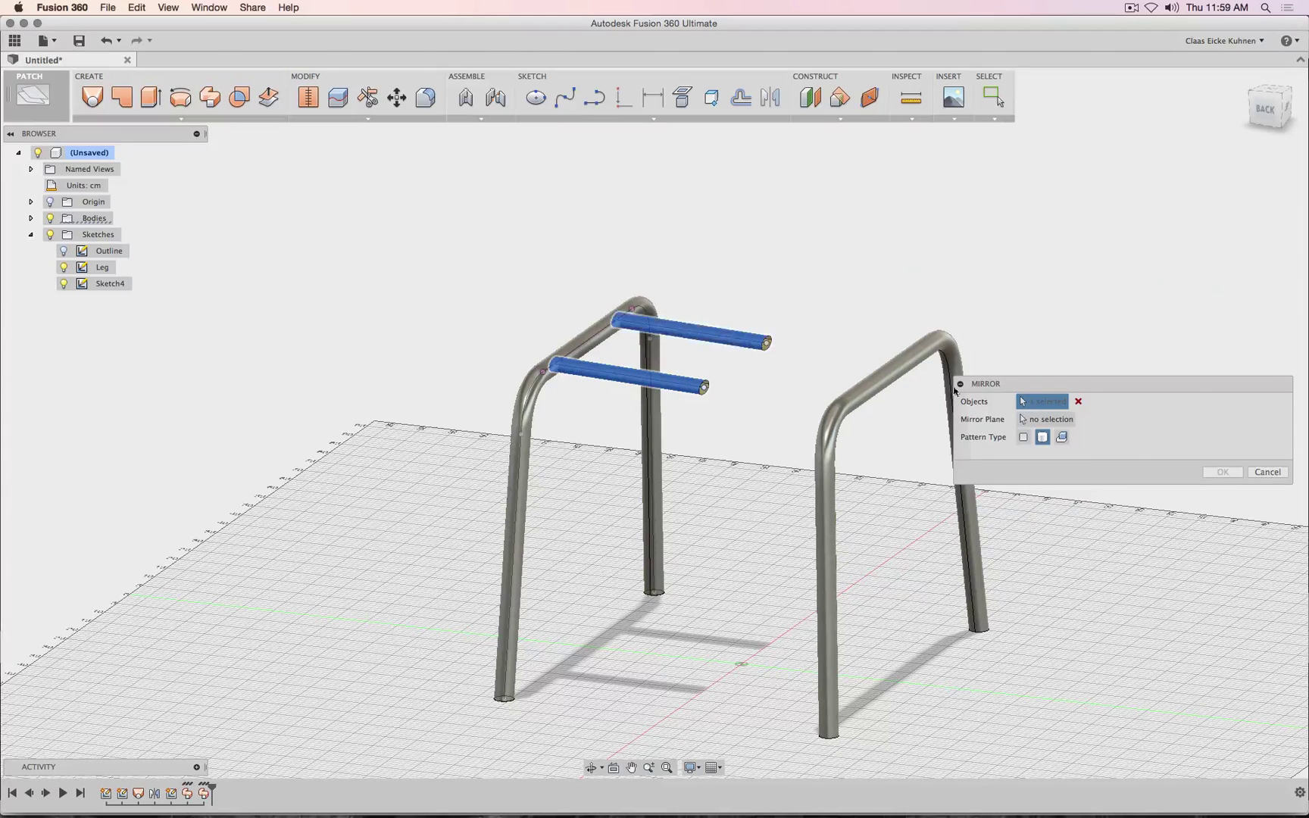
click(1058, 421)
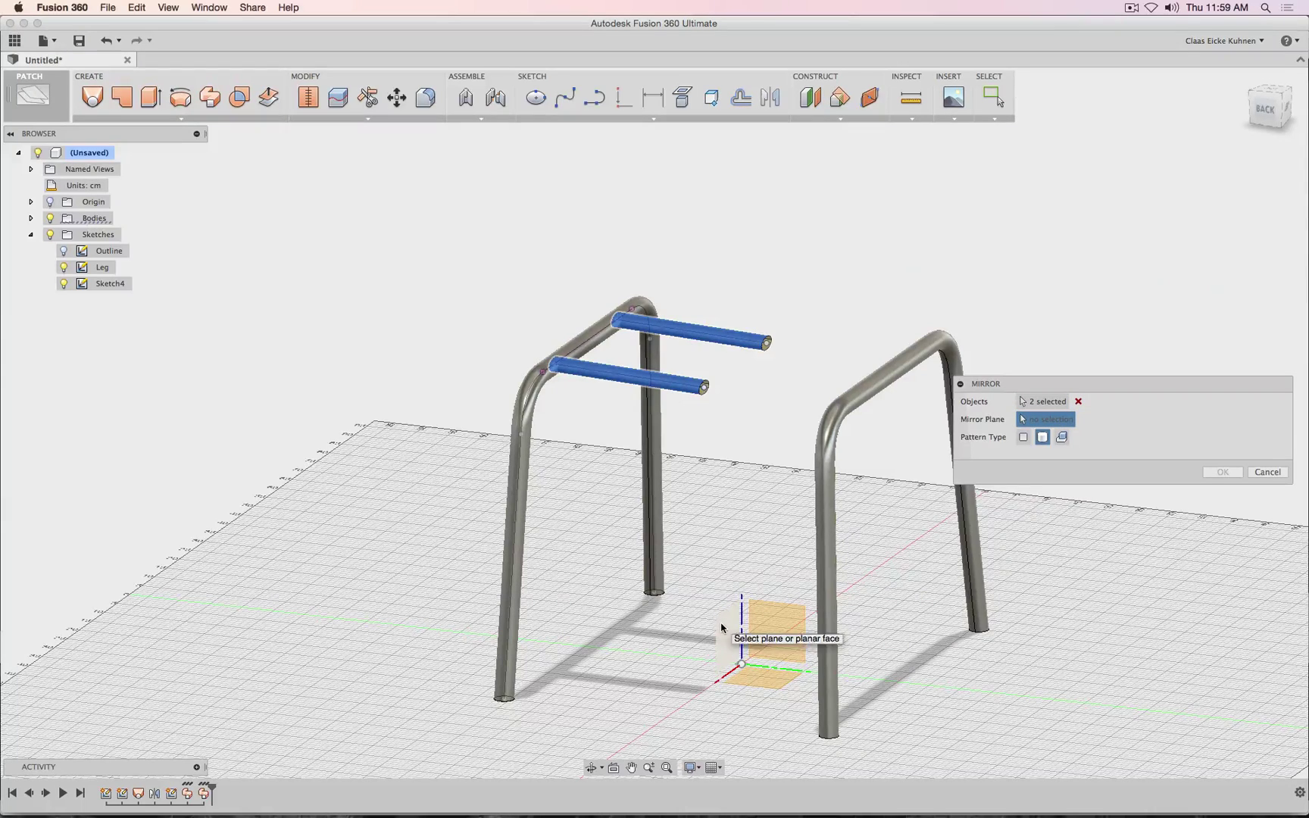
click(764, 624)
click(1222, 471)
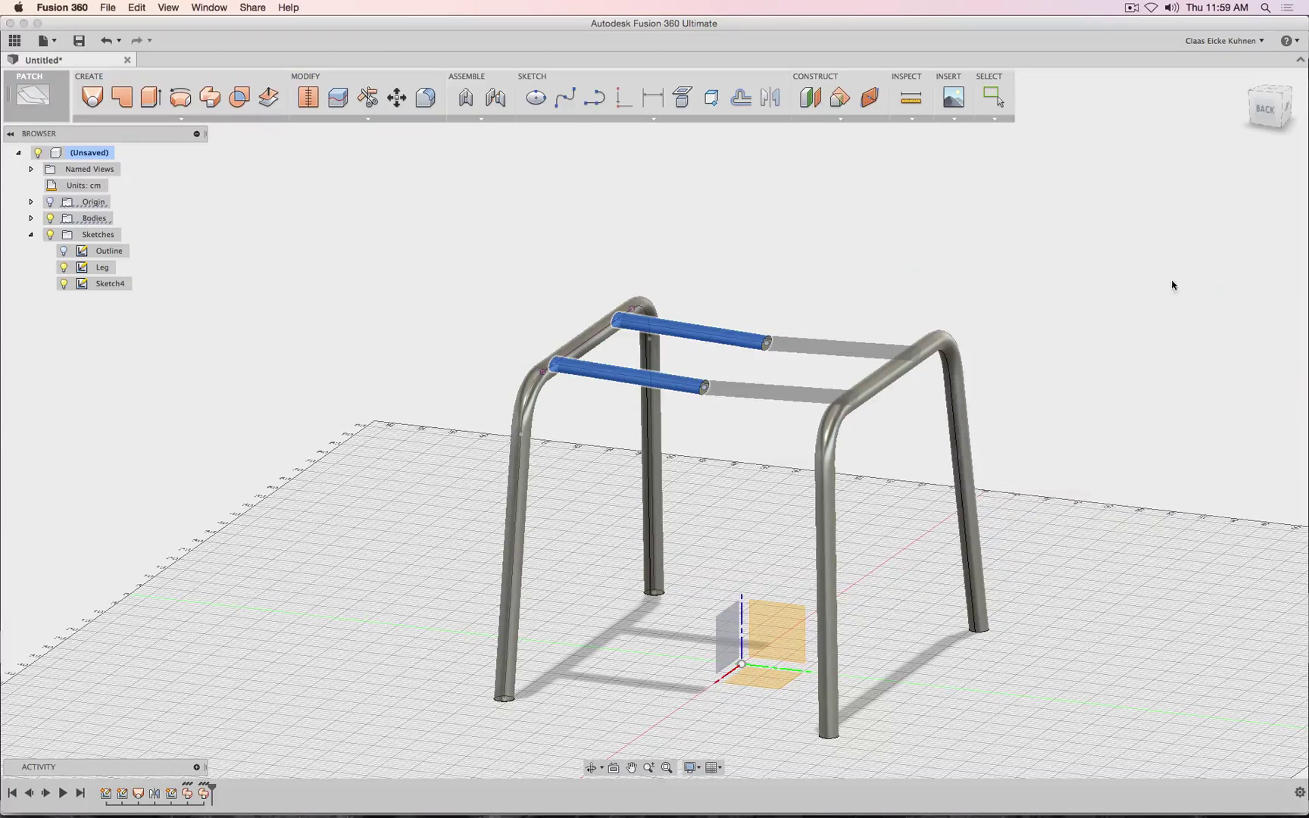
- Check the crossbars' centre joints from the back view and open Sketch4 for editing
click(1265, 108)
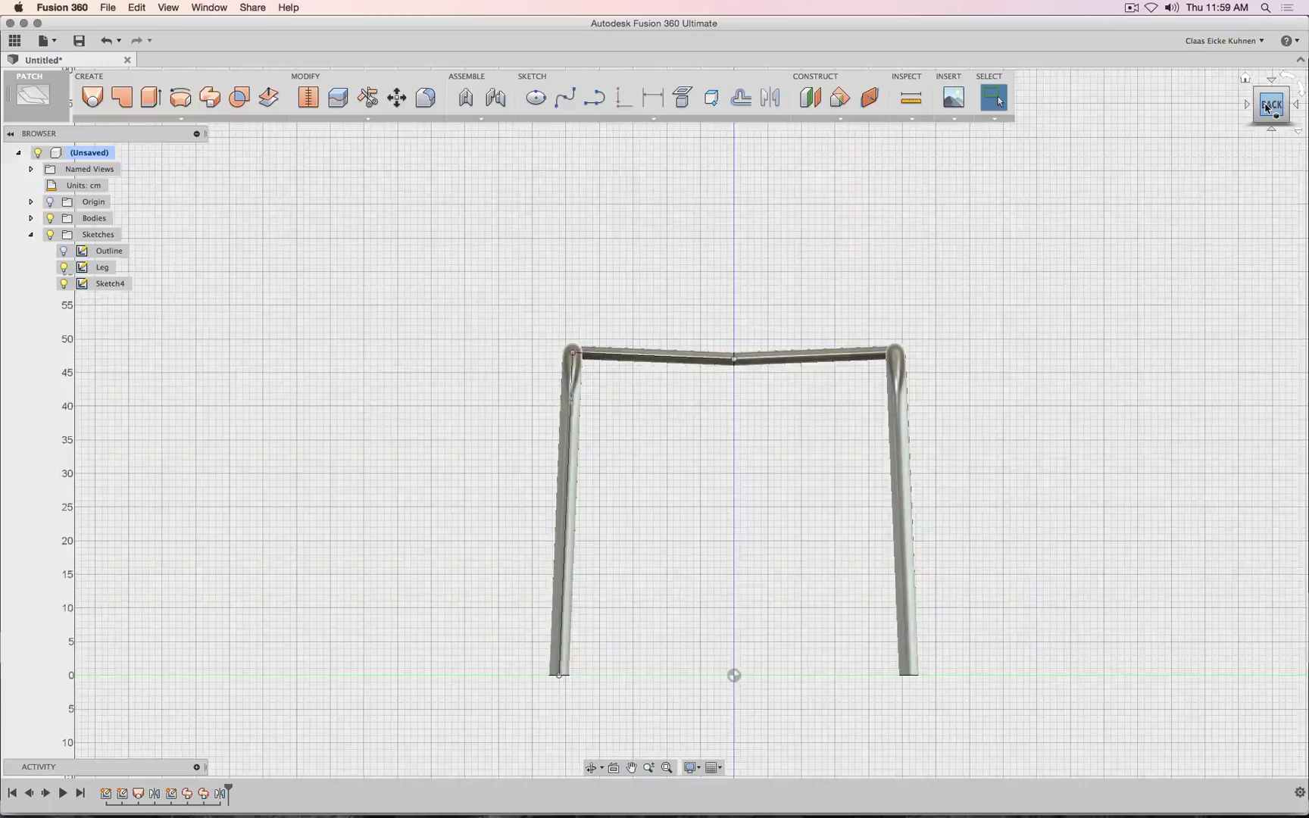
mouse_move(655, 422)
shift+middle_down()
mouse_move(659, 493)
mouse_move(656, 422)
shift+middle_up()
click(1272, 105)
drag(1273, 106, 1224, 145)
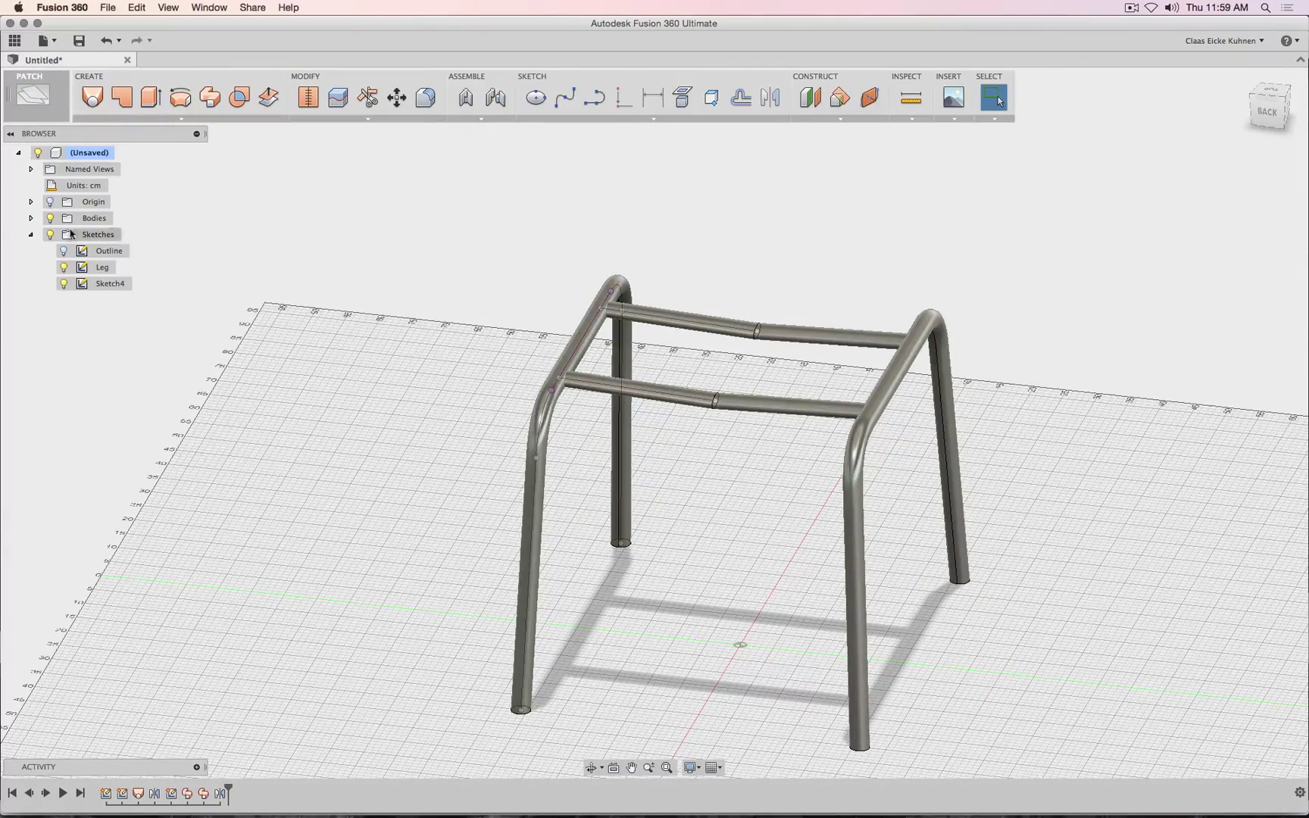
right_click(111, 285)
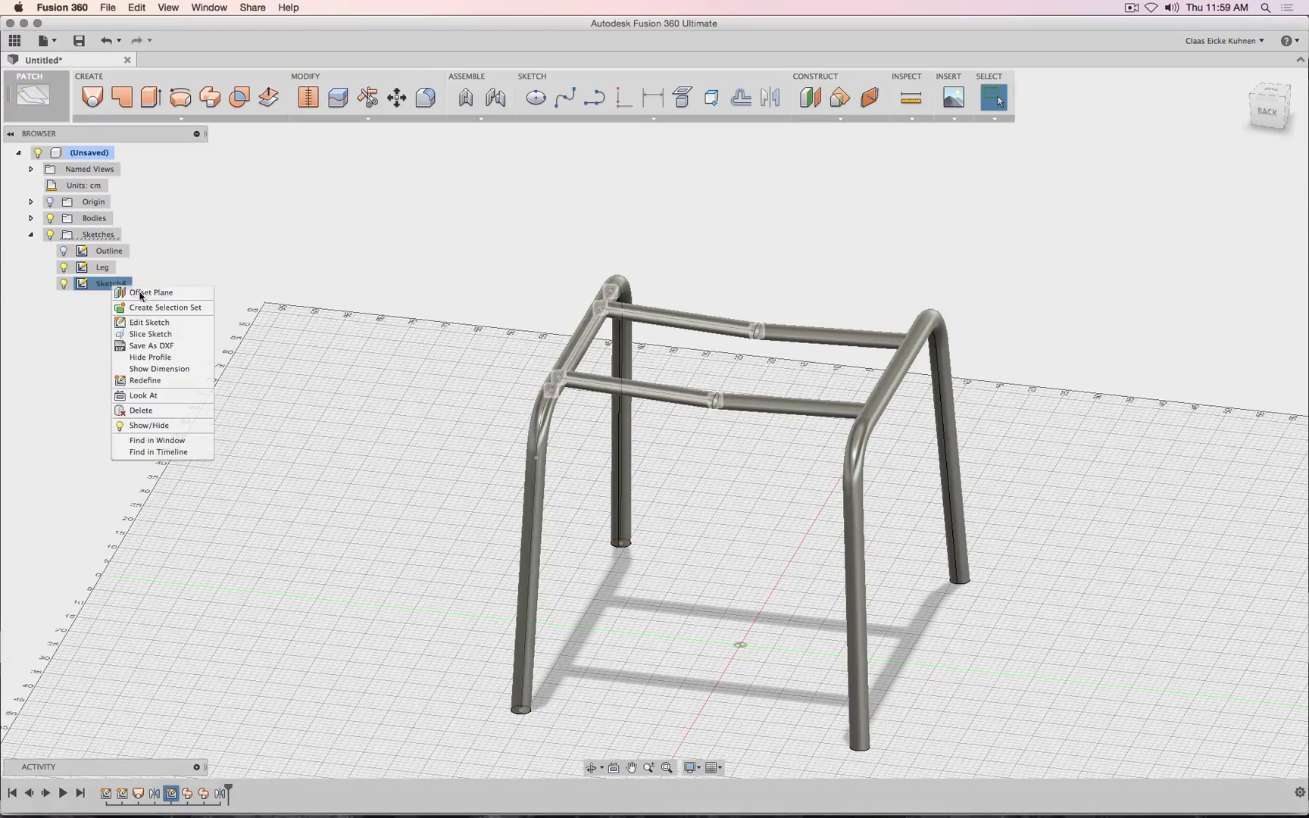
click(150, 323)
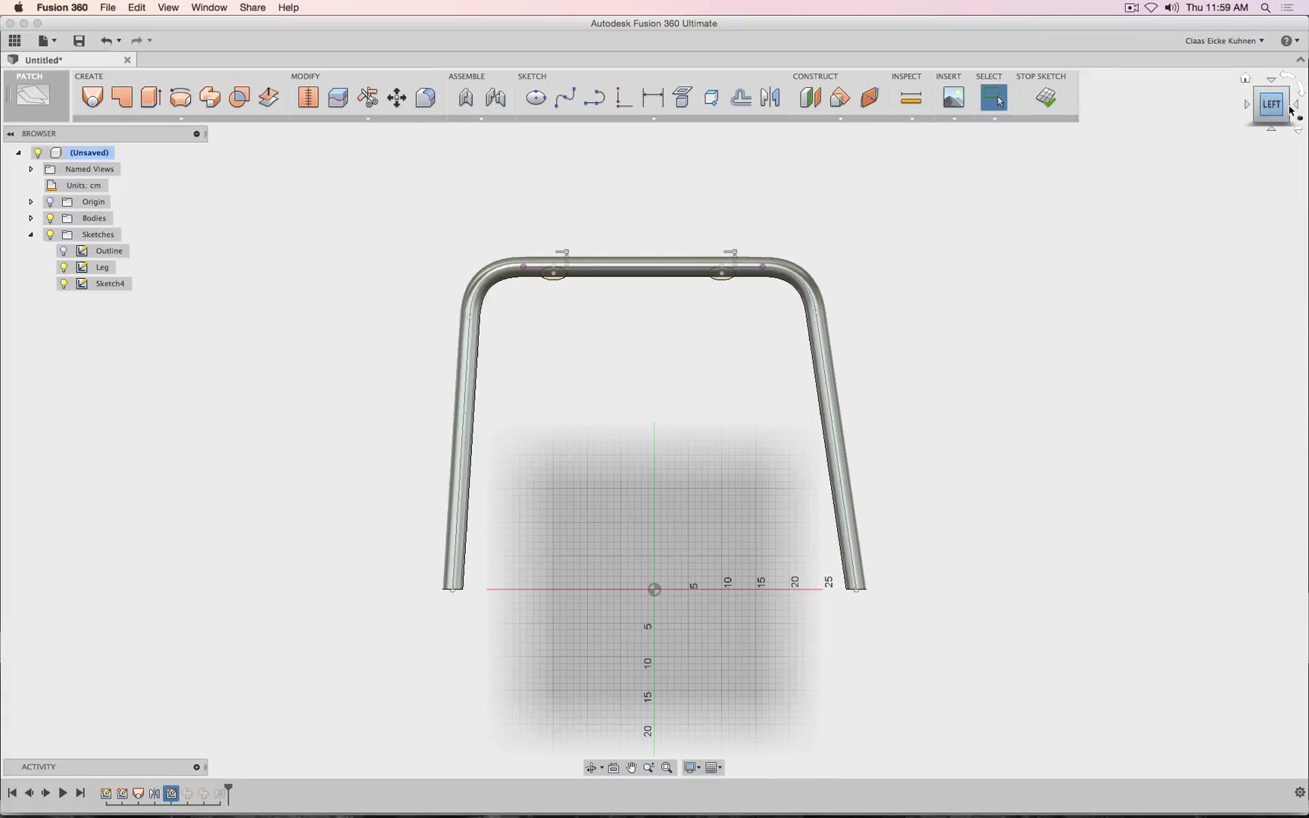
- Select the front crossbar's spline and activate the tangent handle at its centre endpoint
click(1294, 106)
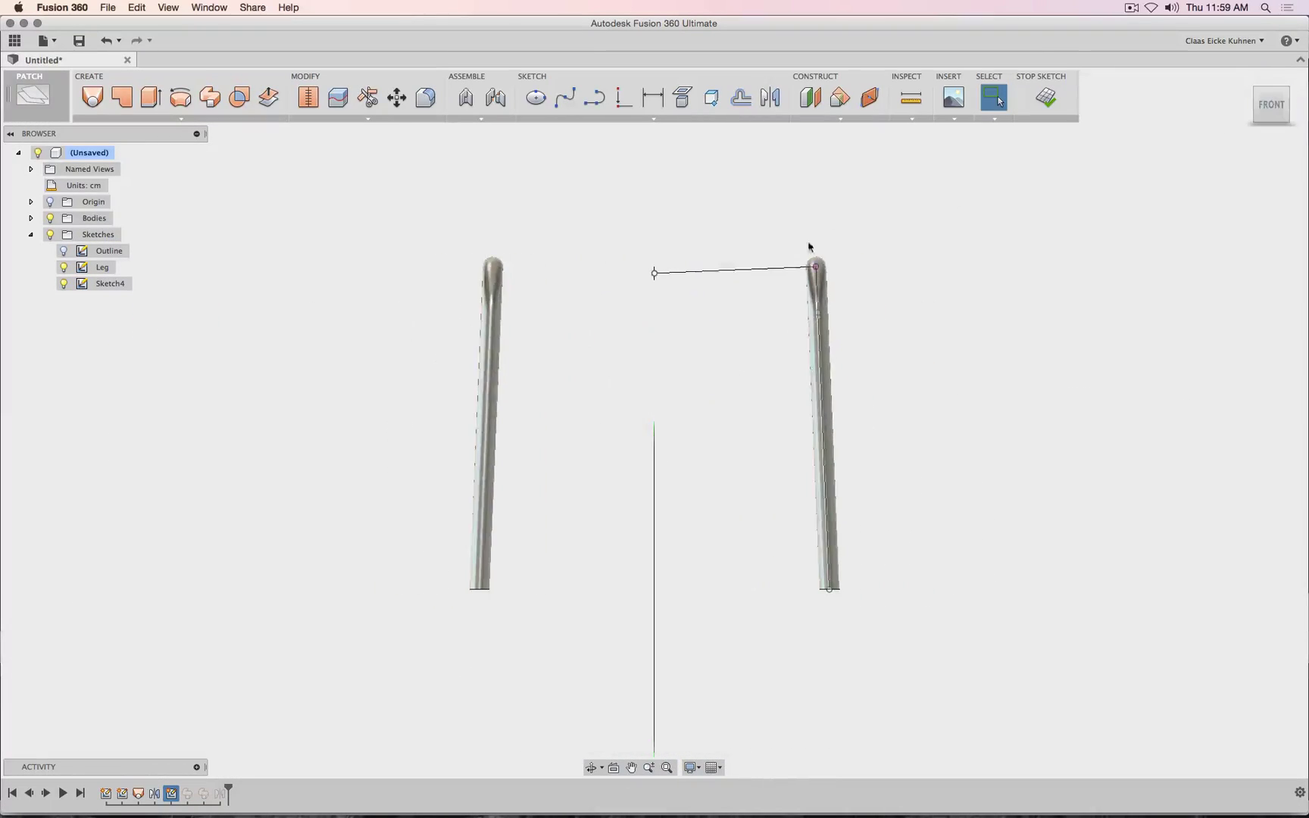
click(696, 271)
click(1262, 87)
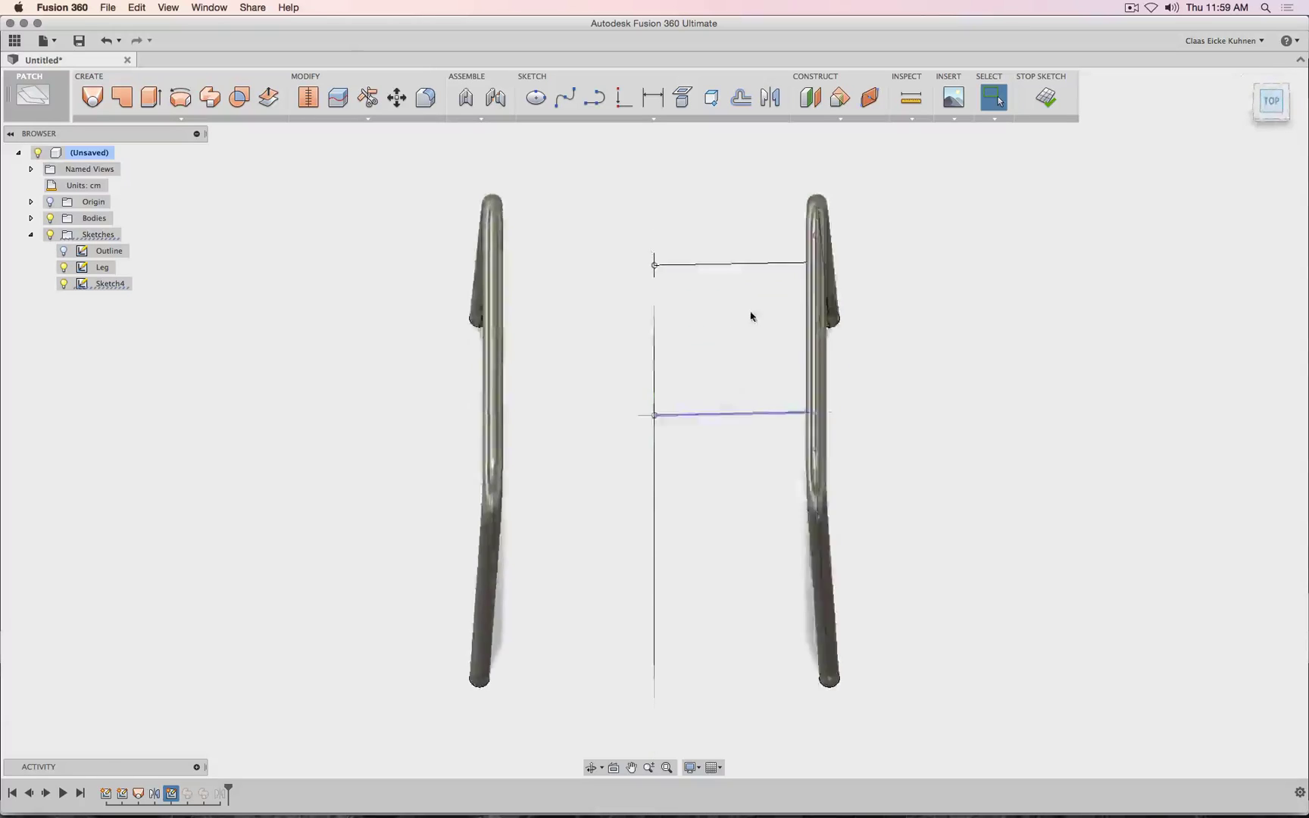
scroll(644, 492, up, 5)
right_click(645, 485)
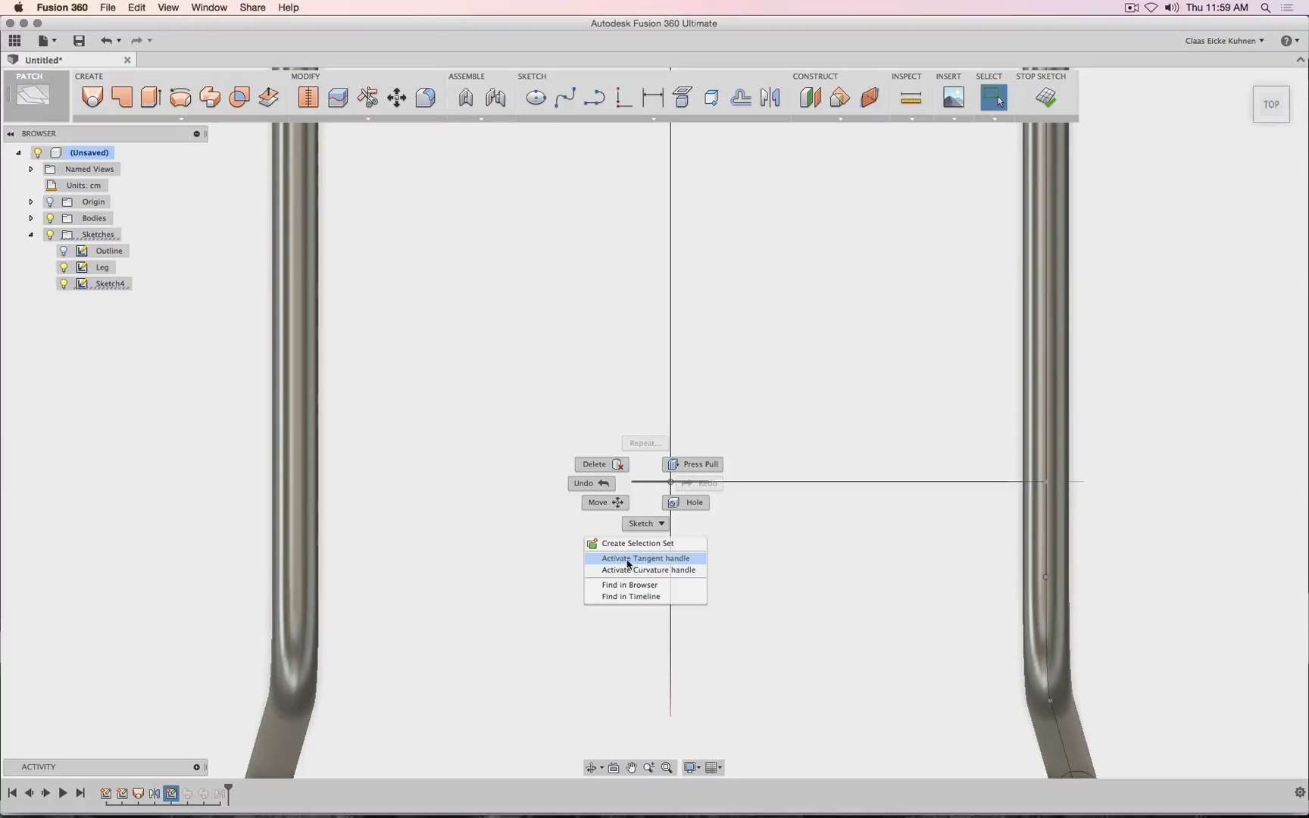
click(628, 563)
- Move the outer end of the front spline's tangent handle by -0.10 cm in Y in the front view to level it
click(1272, 133)
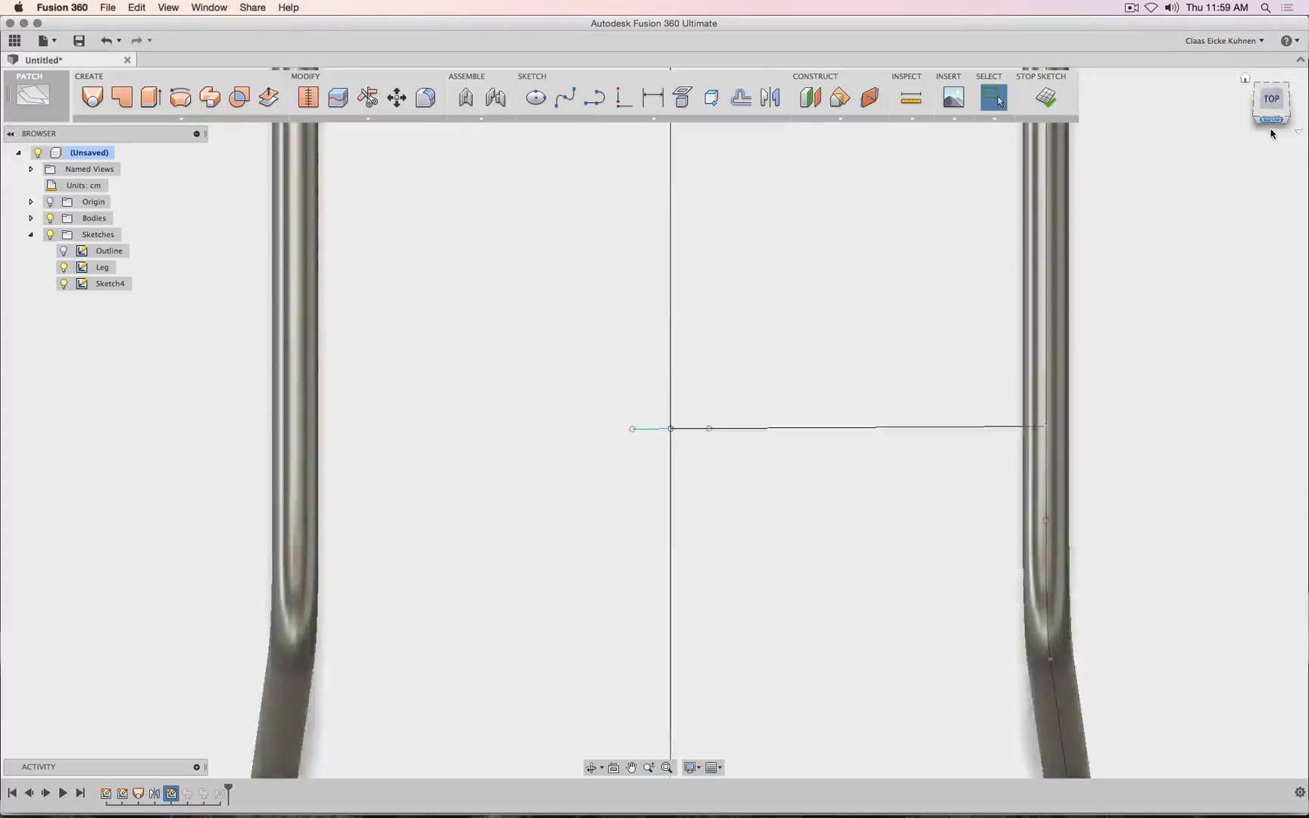
middle_drag(826, 298, 799, 565)
scroll(710, 351, down, 2)
scroll(641, 381, up, 6)
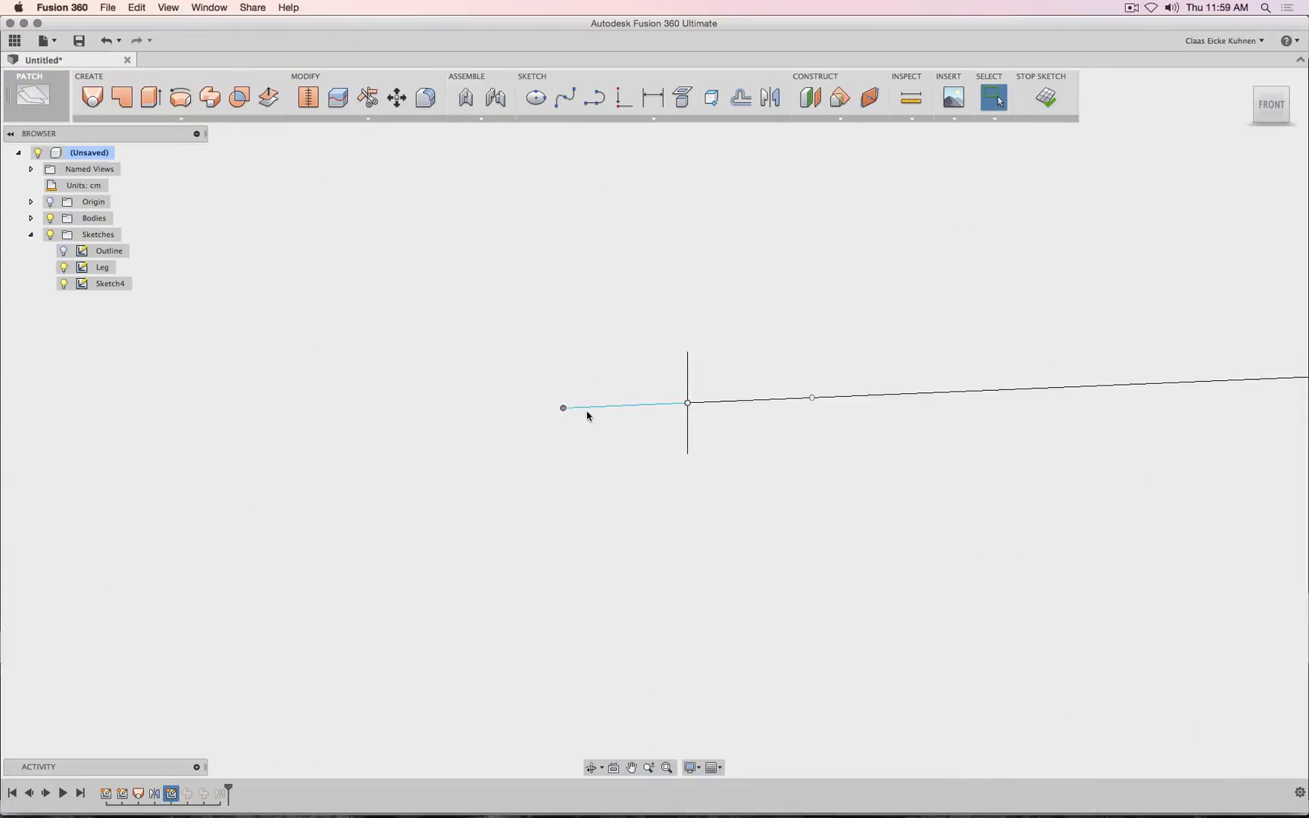
click(397, 98)
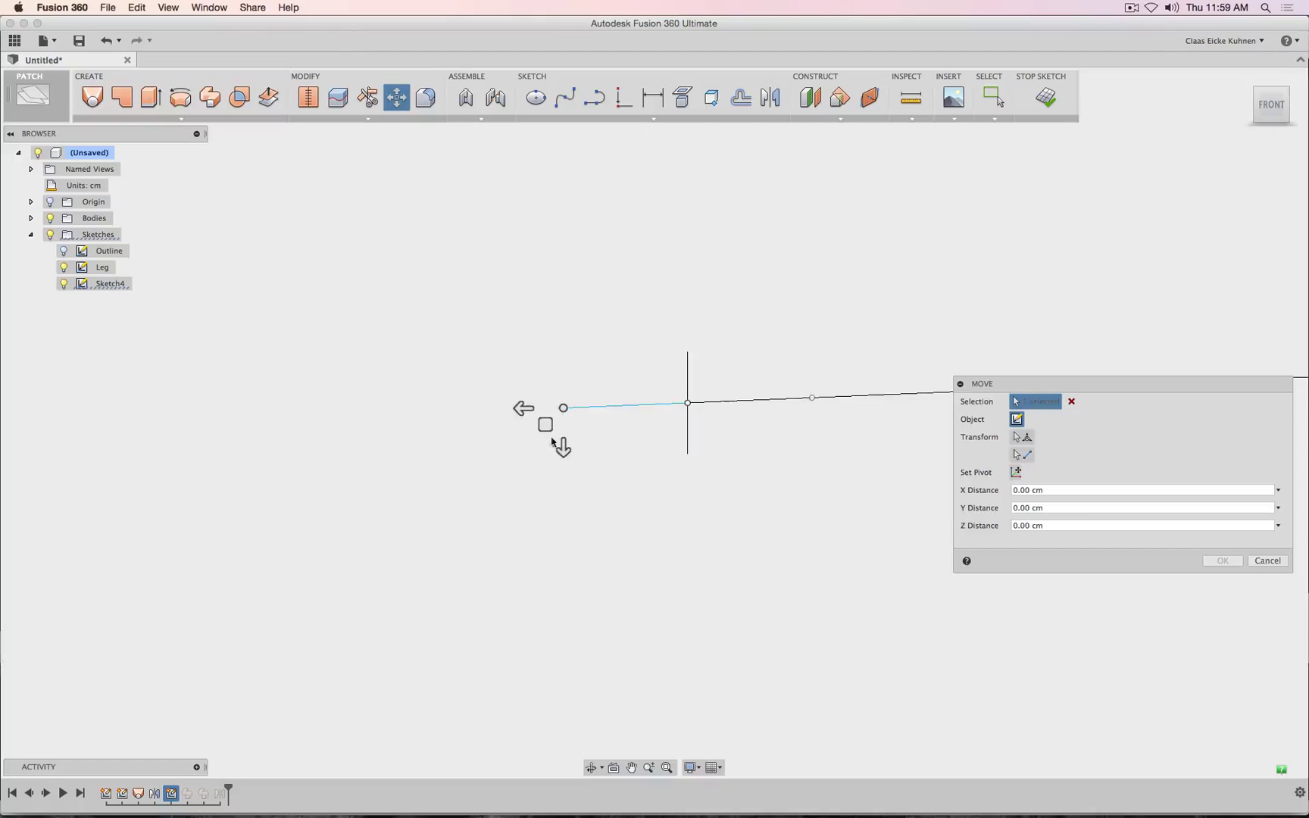
drag(563, 449, 564, 444)
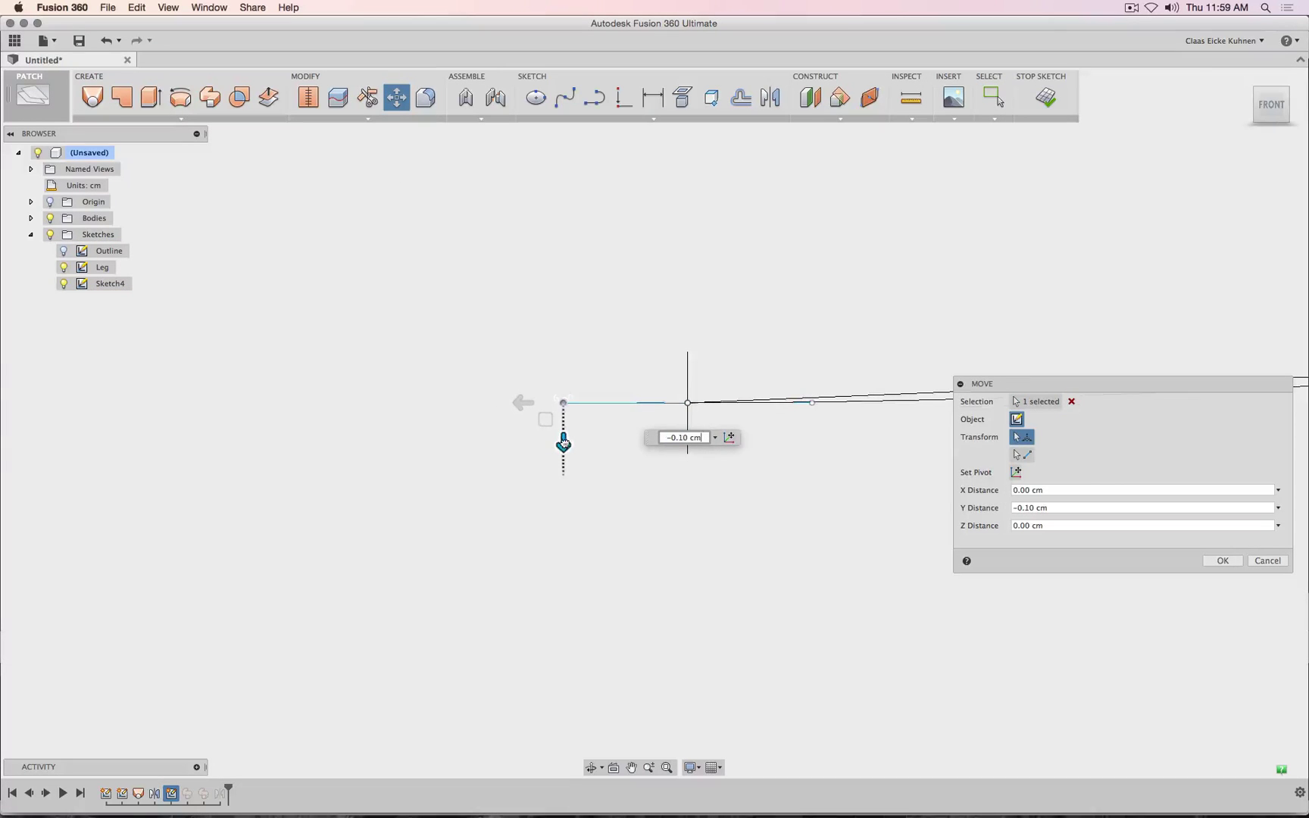
click(1222, 560)
- Select the rear crossbar's spline, which is still straight
click(906, 392)
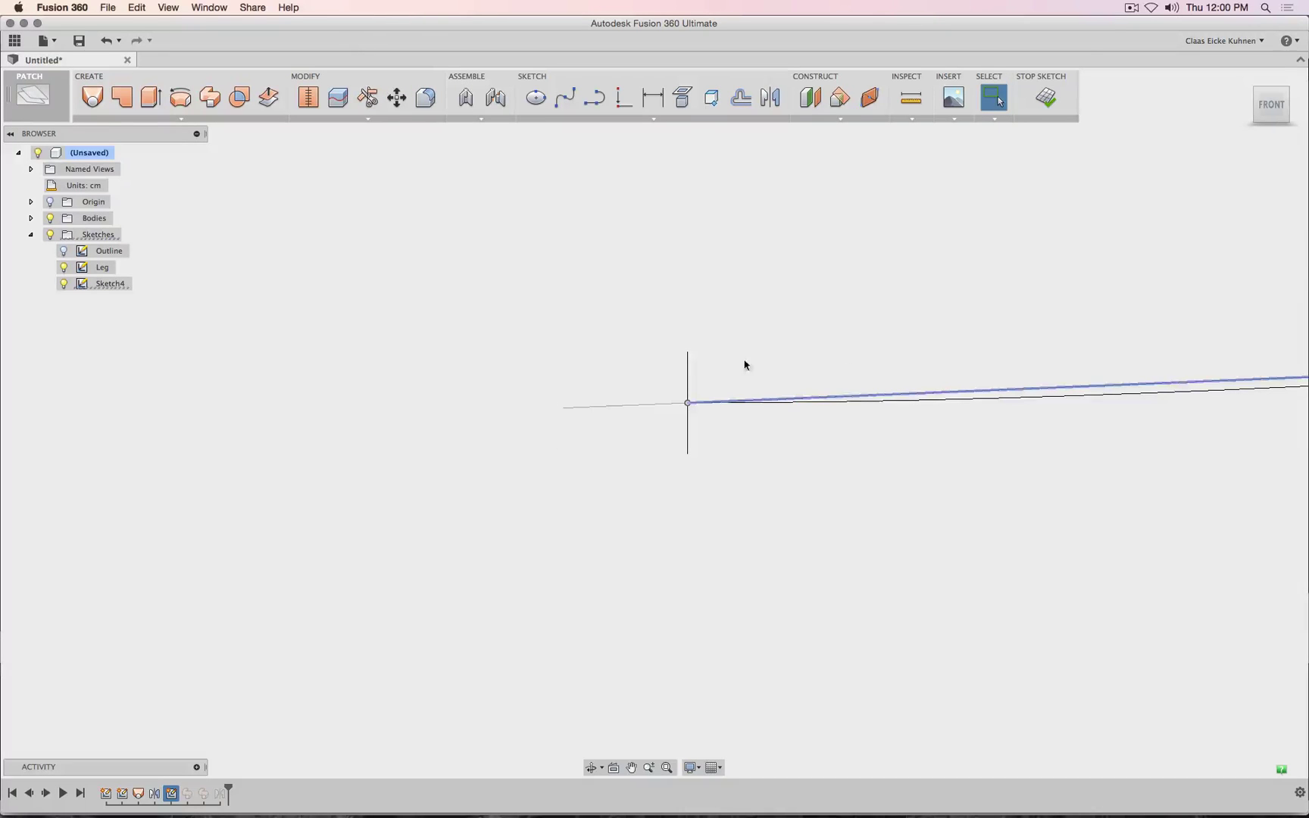
- Activate the tangent handle at the centre end point of the crossbar spline
right_click(569, 409)
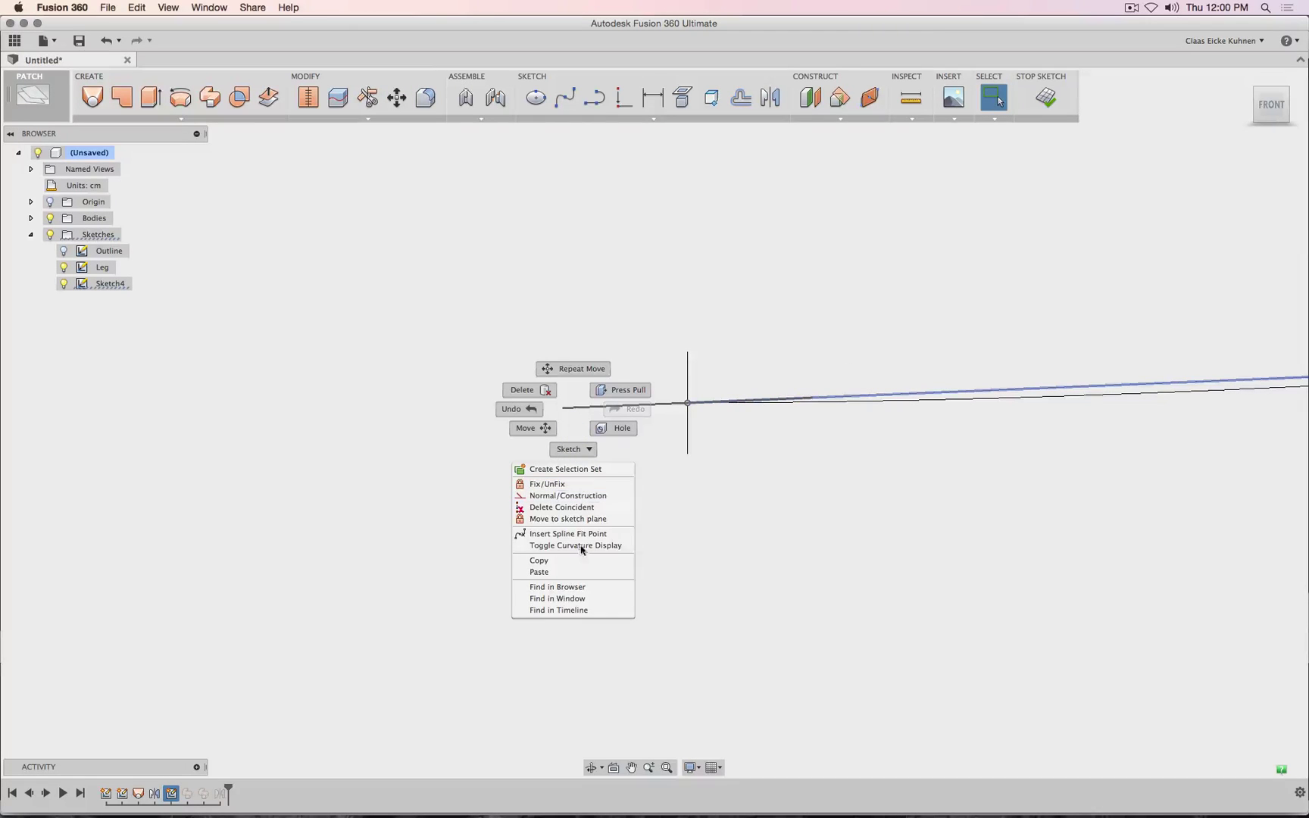
click(440, 527)
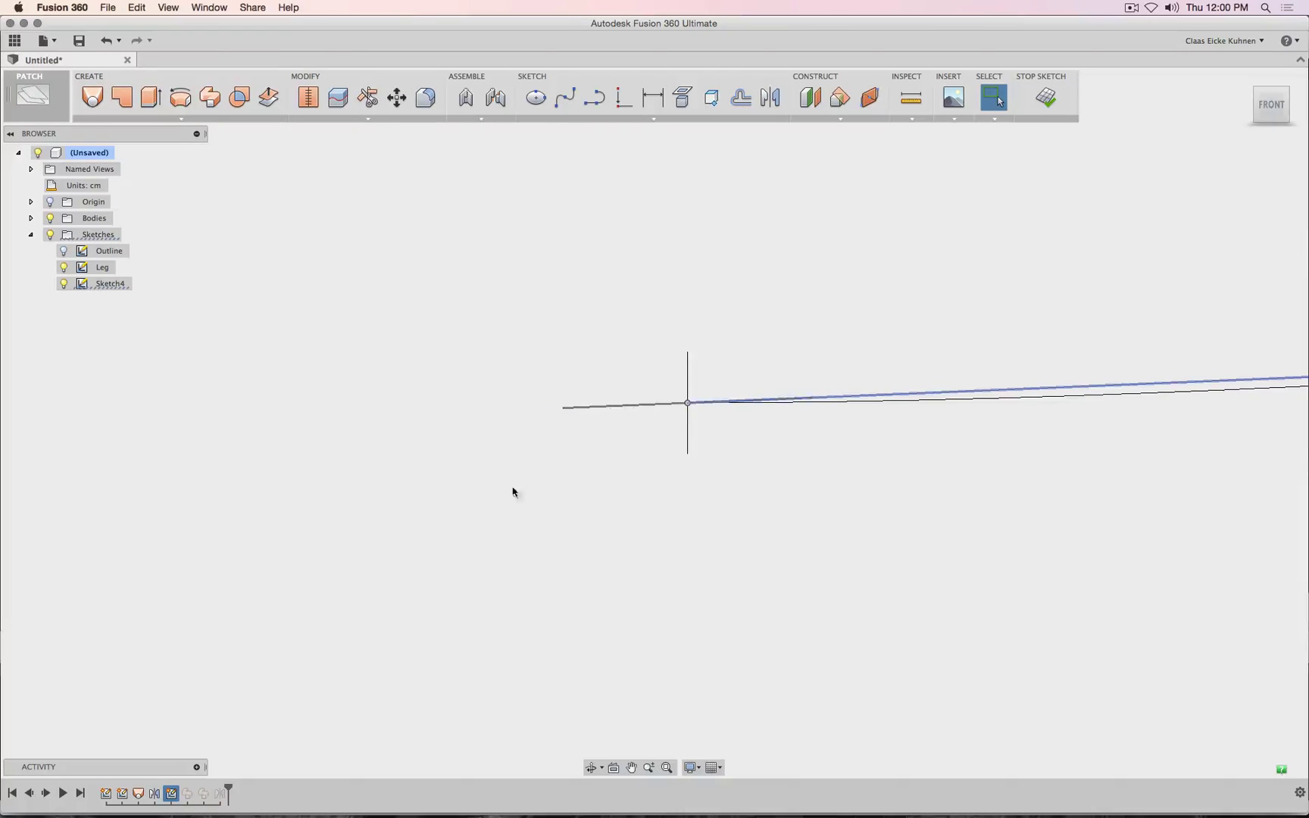
right_click(576, 416)
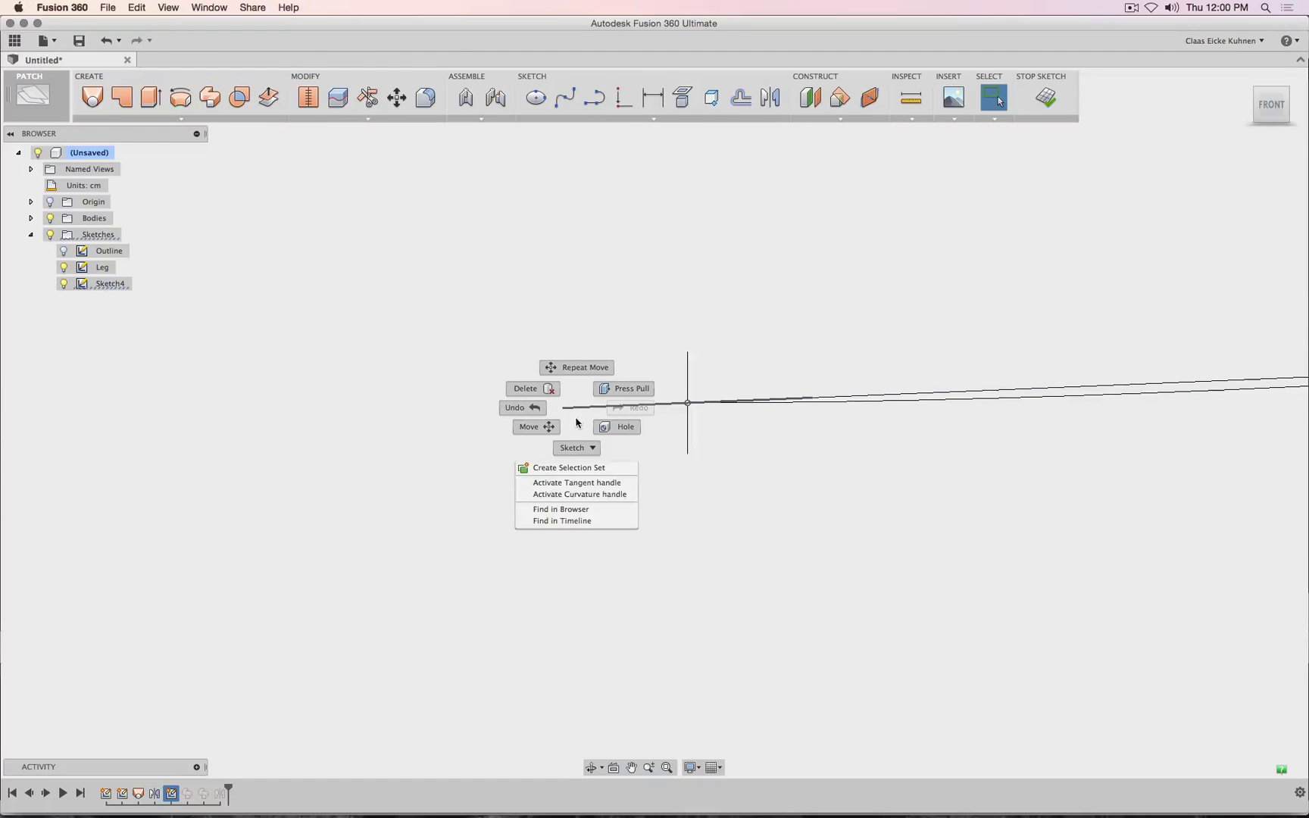
click(575, 483)
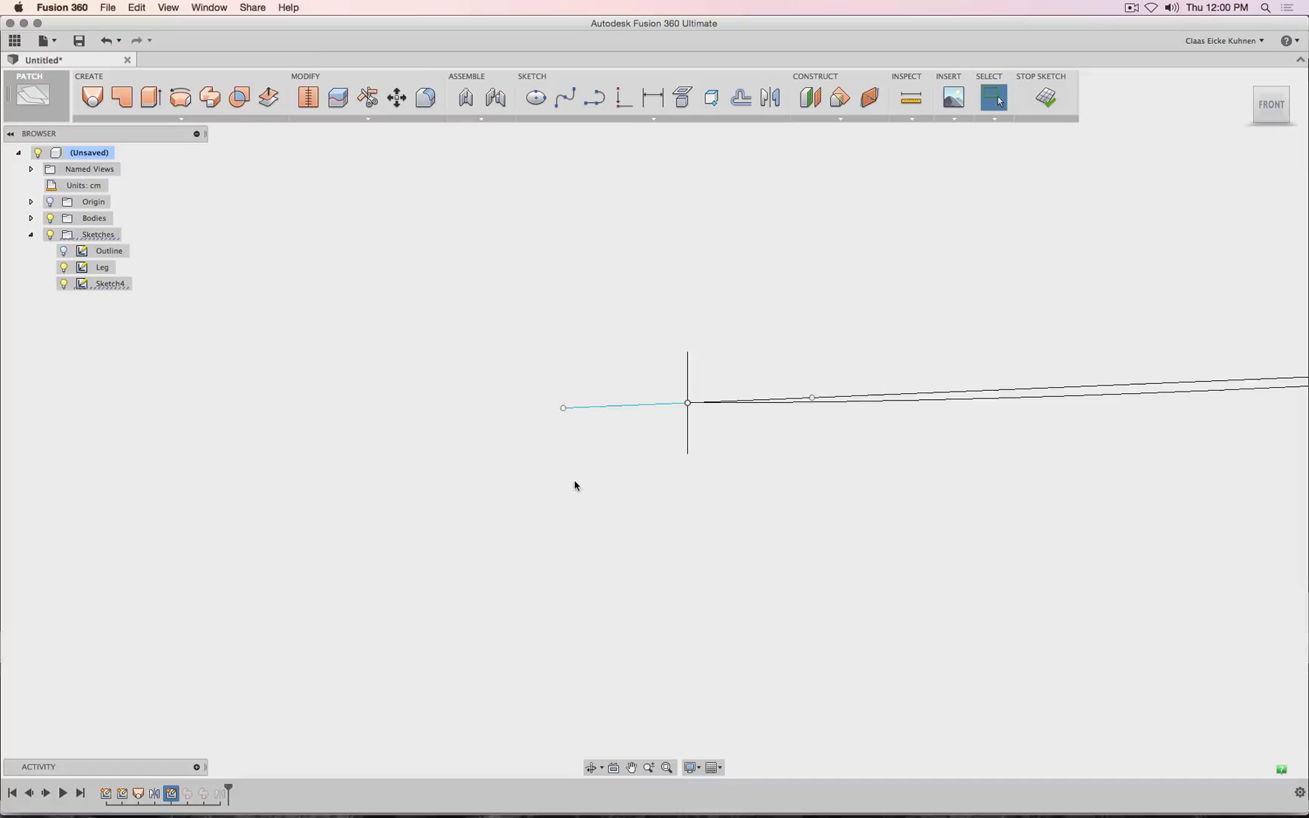
- Move the end of the spline's tangent handle -0.10 cm in Y to level it, and finish the sketch
click(396, 97)
drag(564, 452, 564, 445)
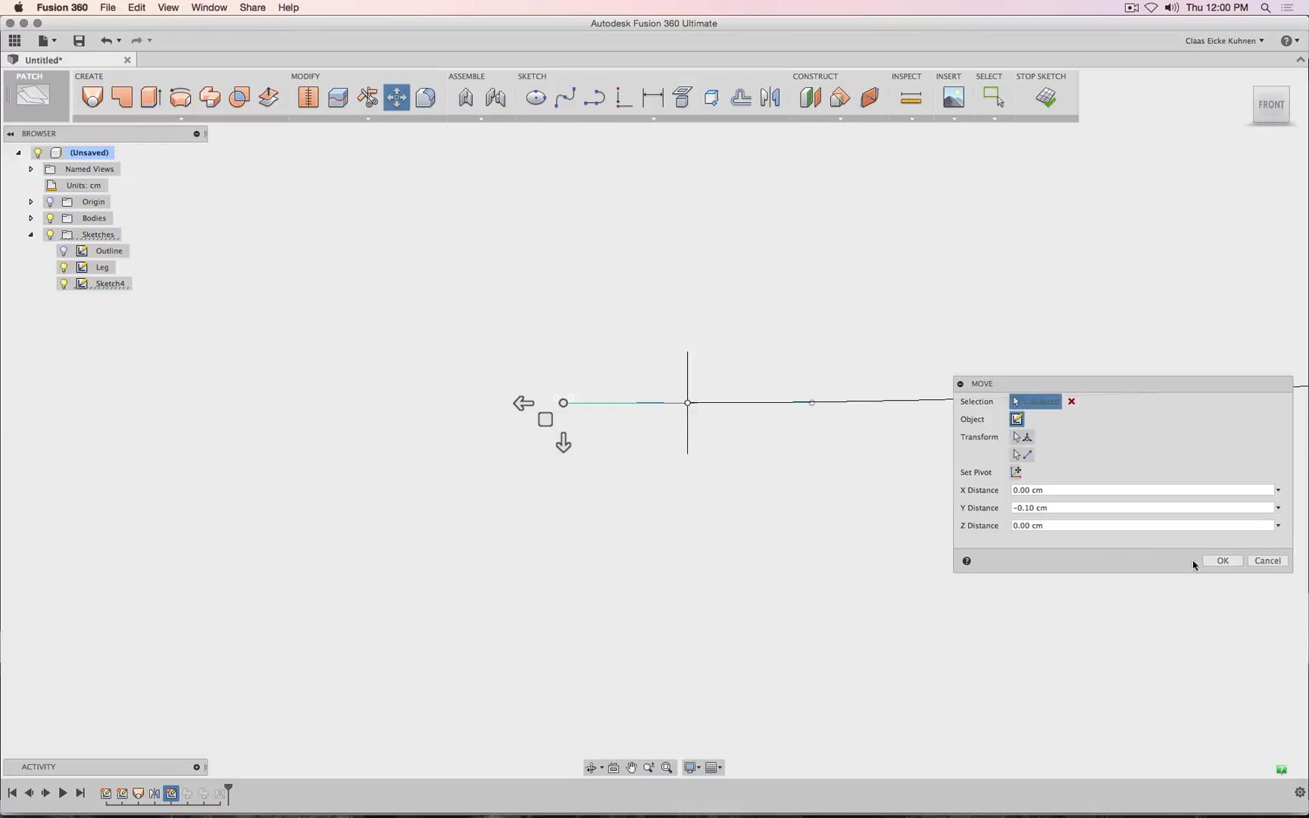
click(1221, 562)
scroll(1005, 250, down, 5)
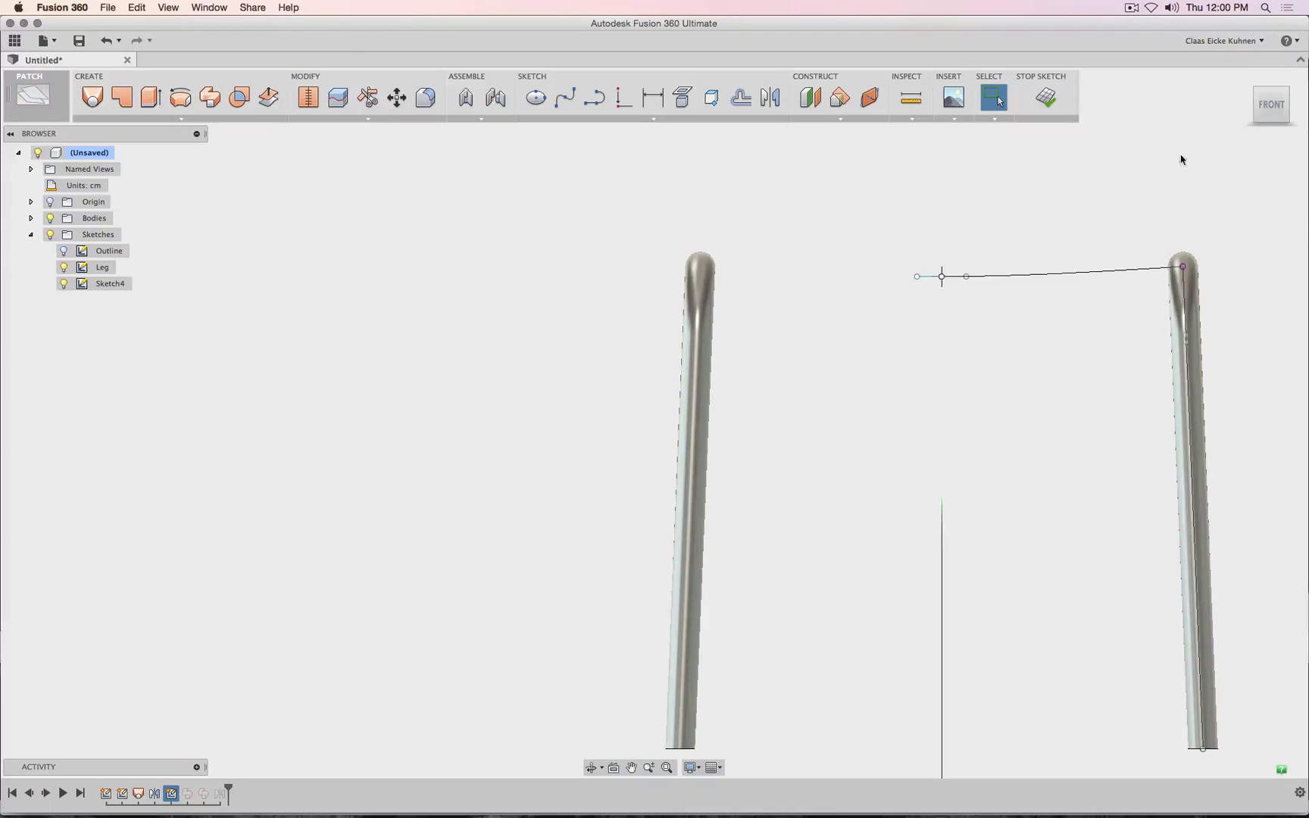
click(1046, 97)
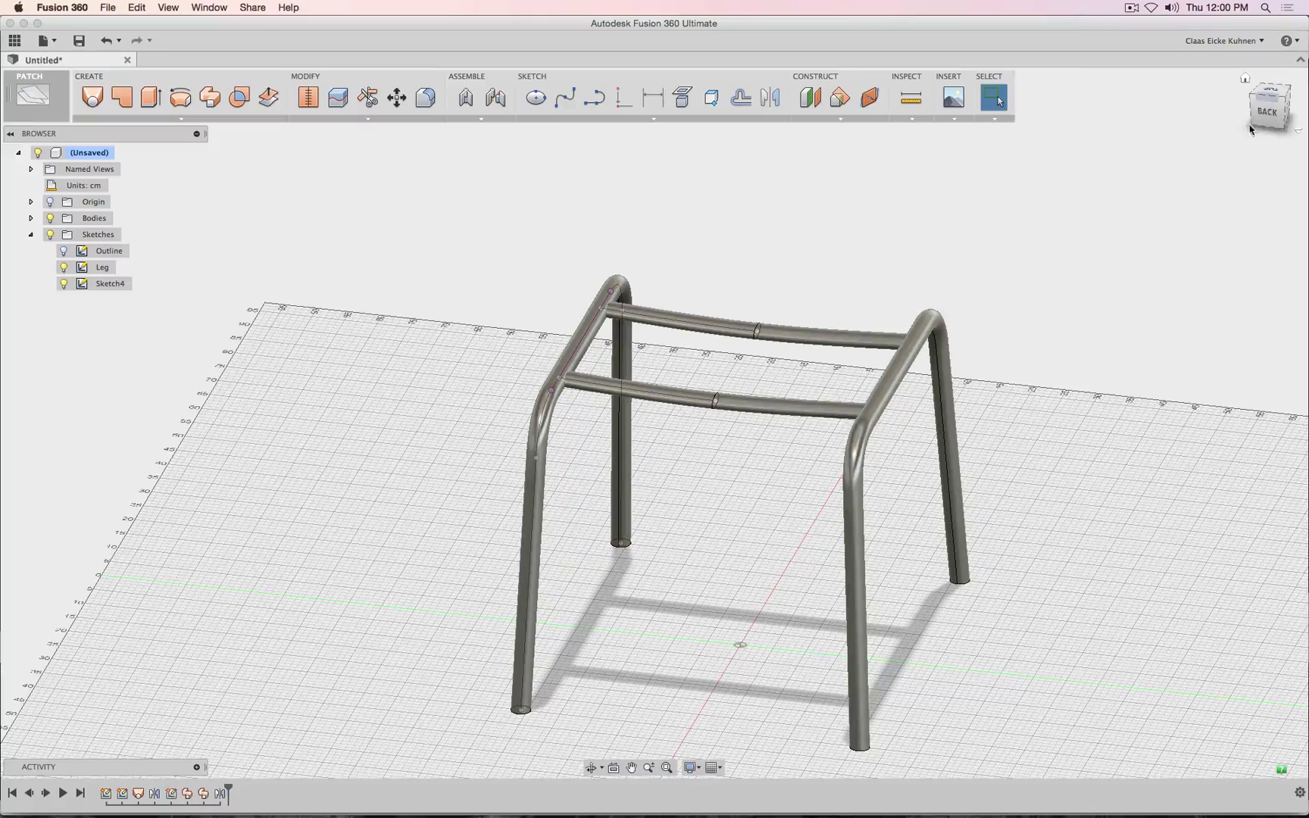
- Delete the mirror feature of the leg from the design history
click(1251, 128)
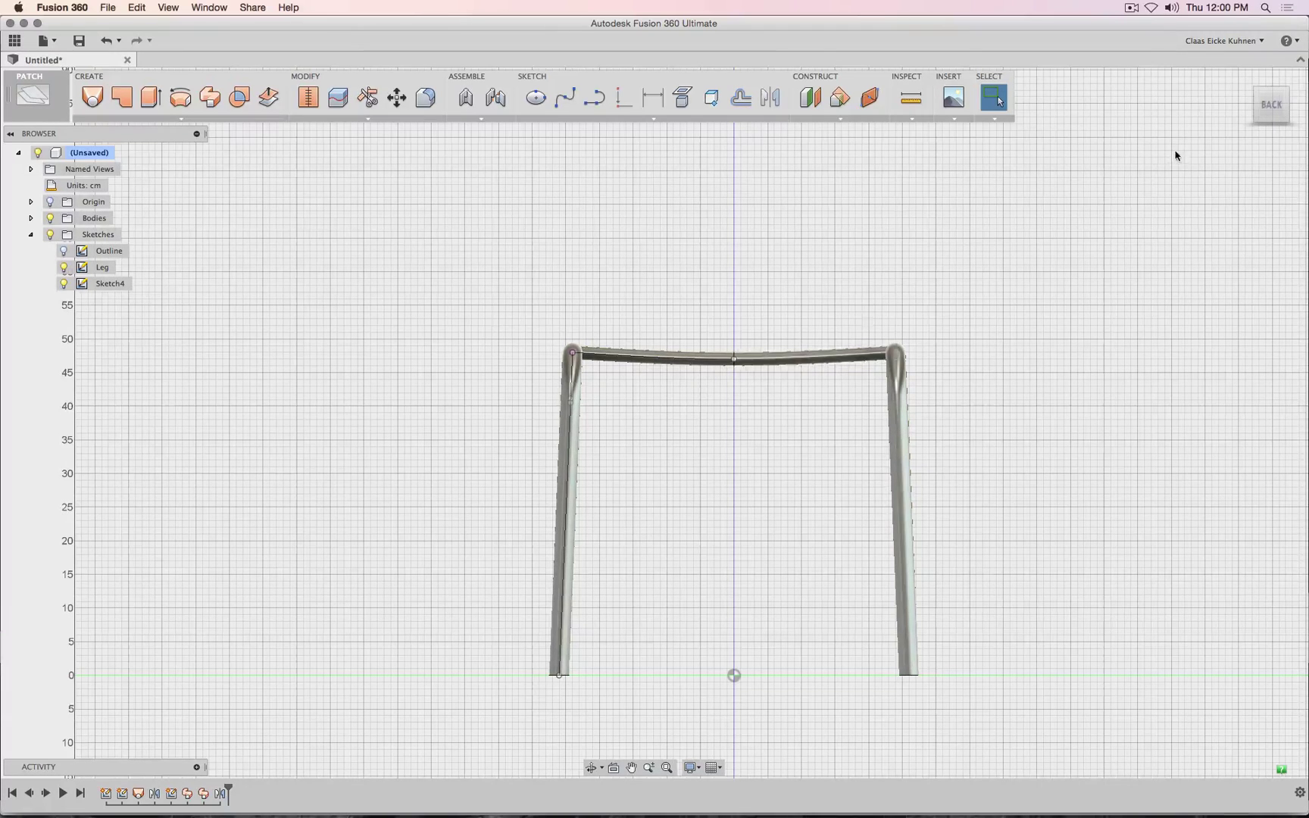
mouse_move(1267, 106)
mouse_down()
mouse_move(1190, 194)
mouse_move(1053, 181)
mouse_move(1275, 115)
mouse_up()
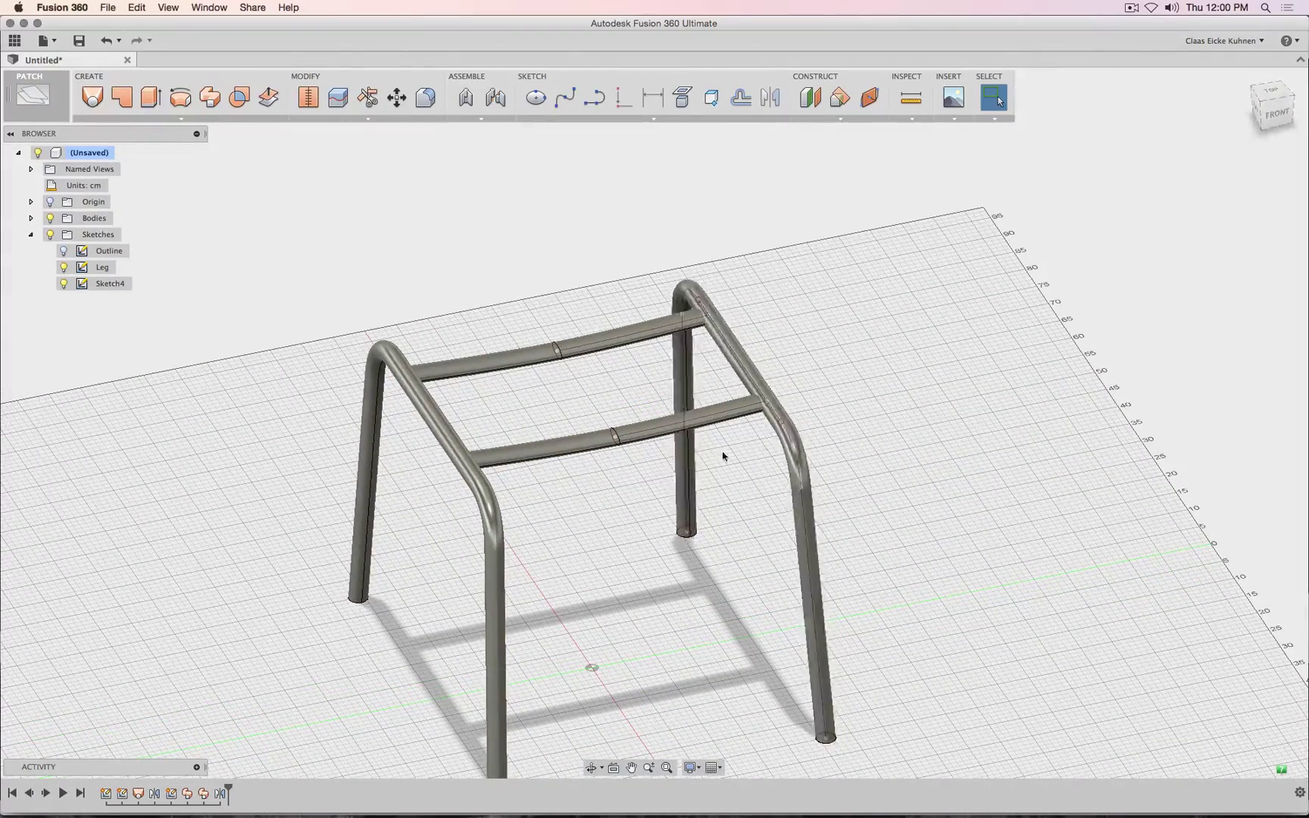
click(156, 793)
right_click(154, 794)
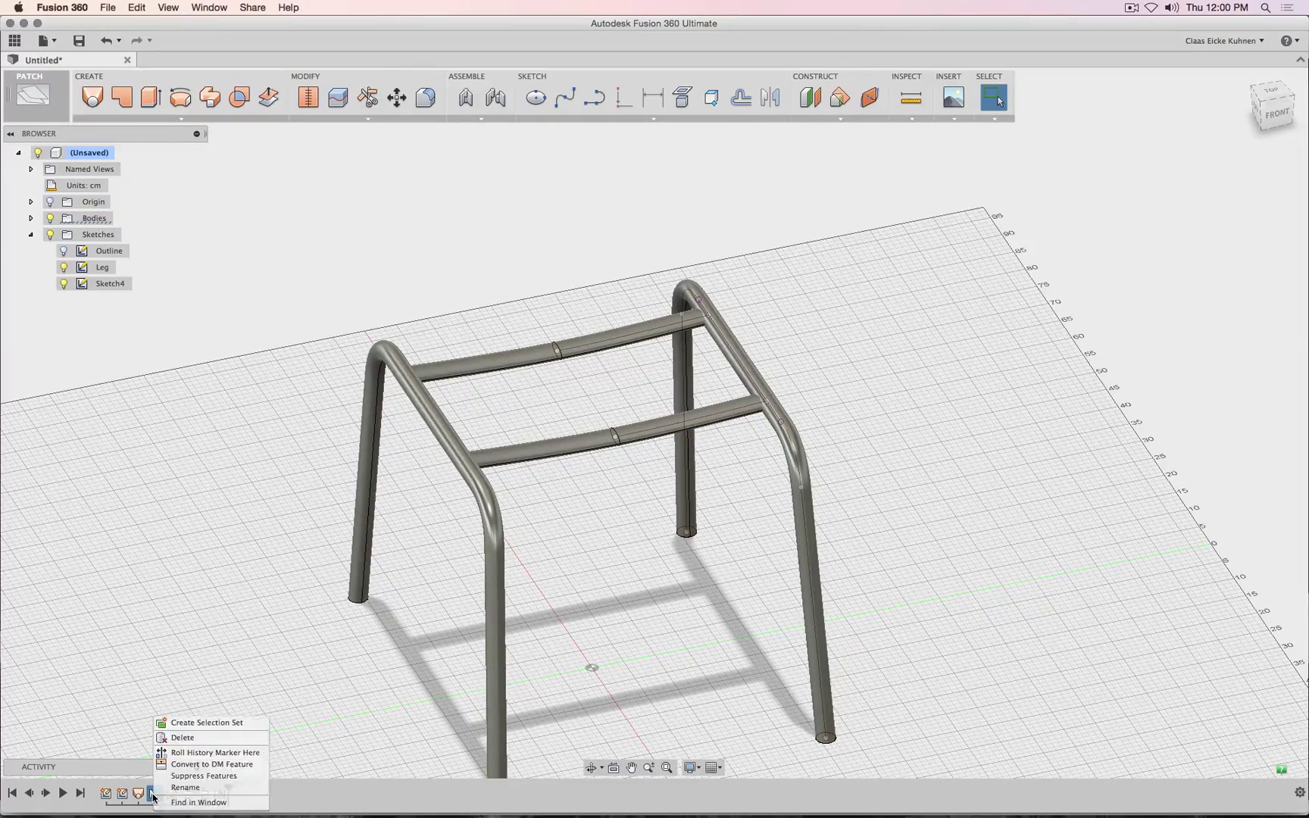
click(174, 737)
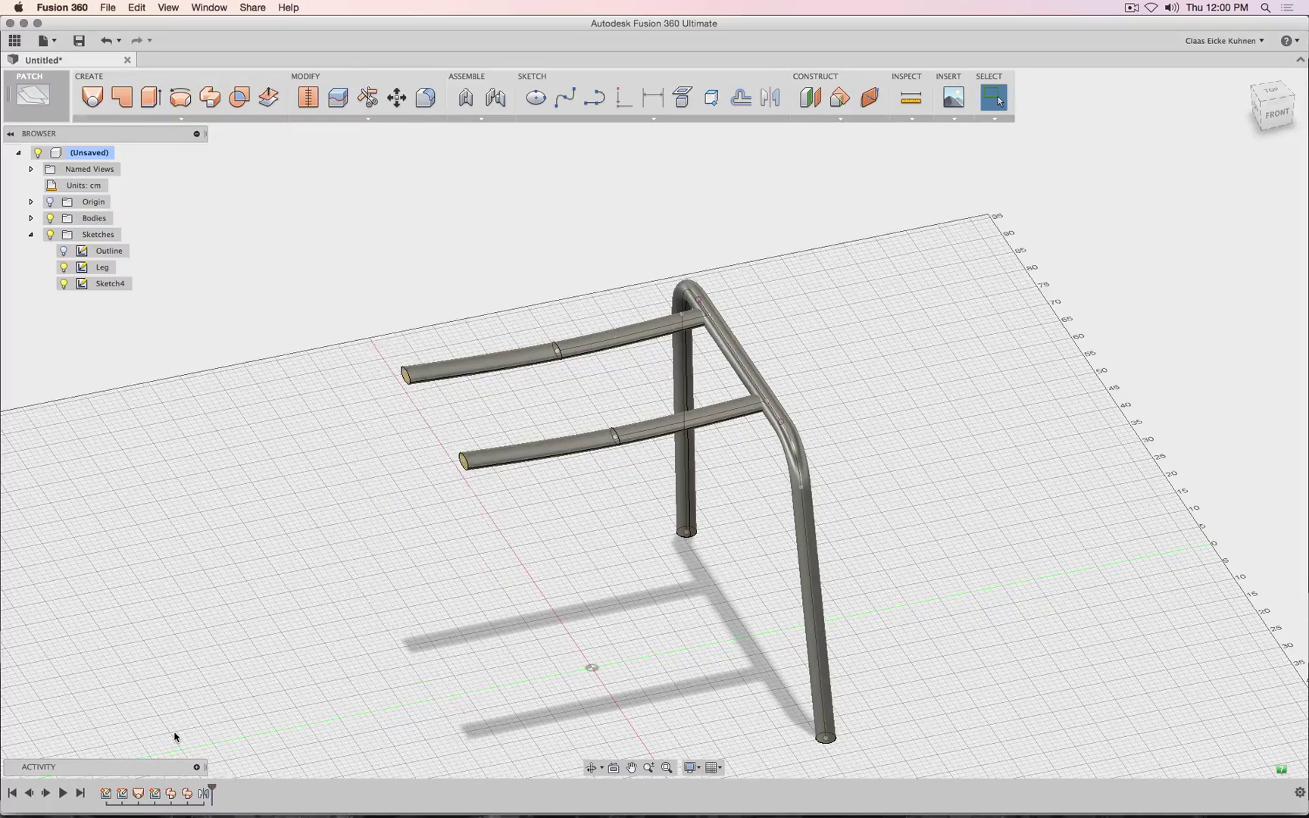
right_click(205, 794)
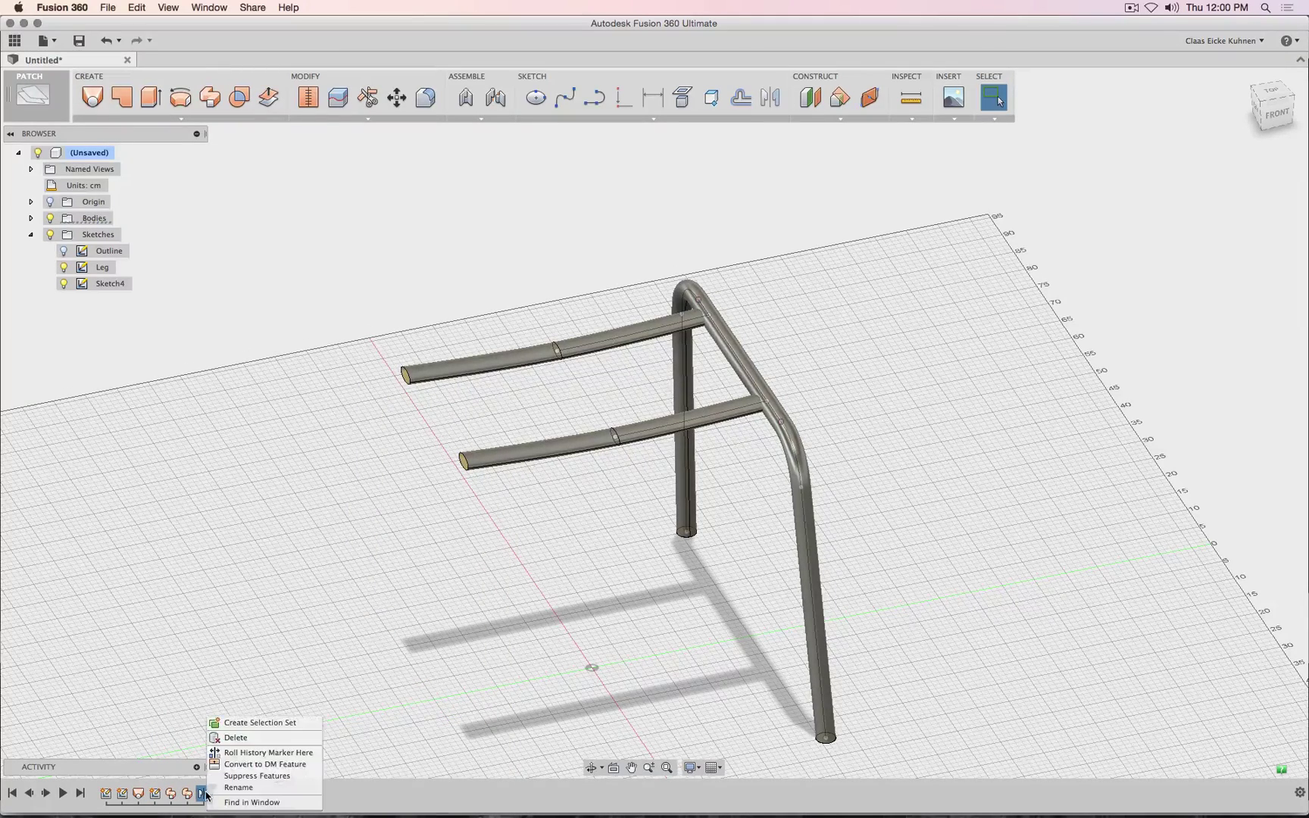
click(251, 738)
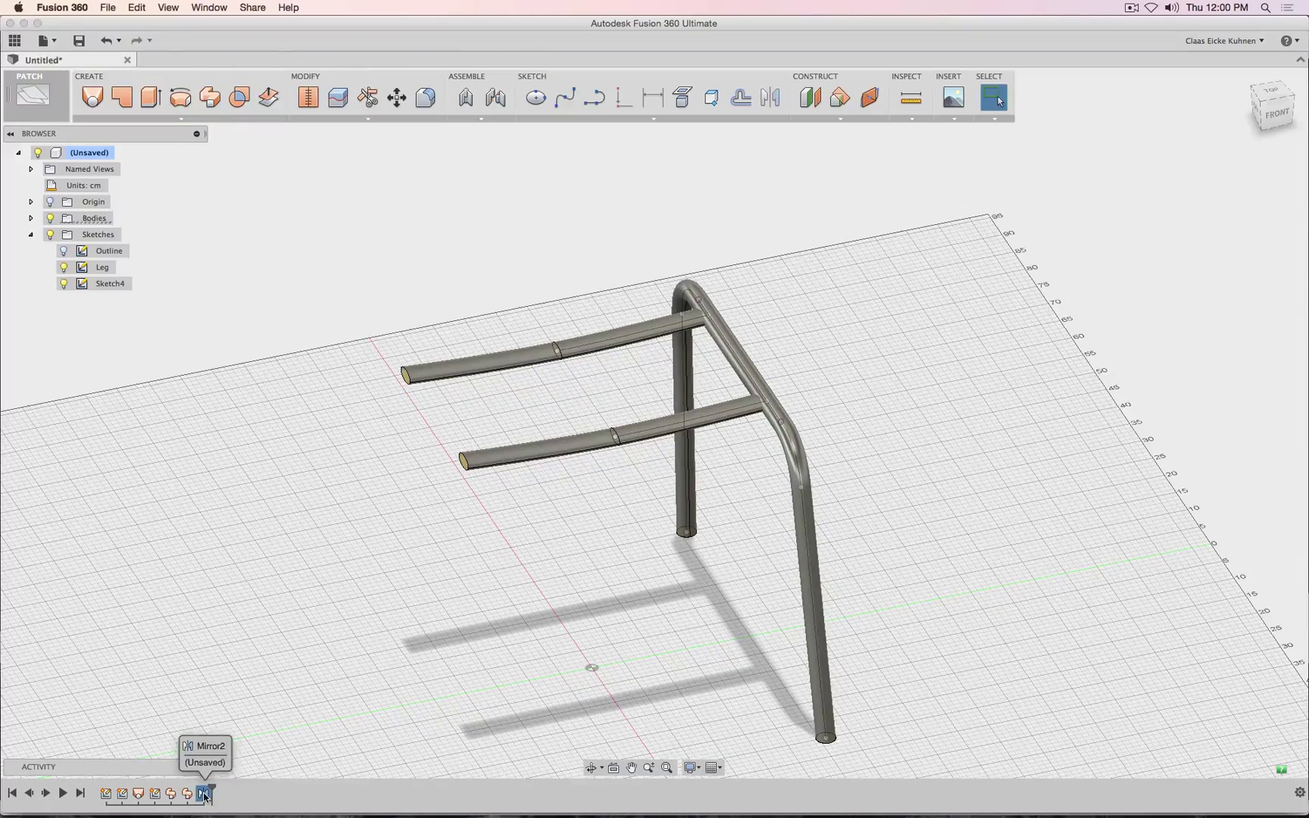
double_click(204, 794)
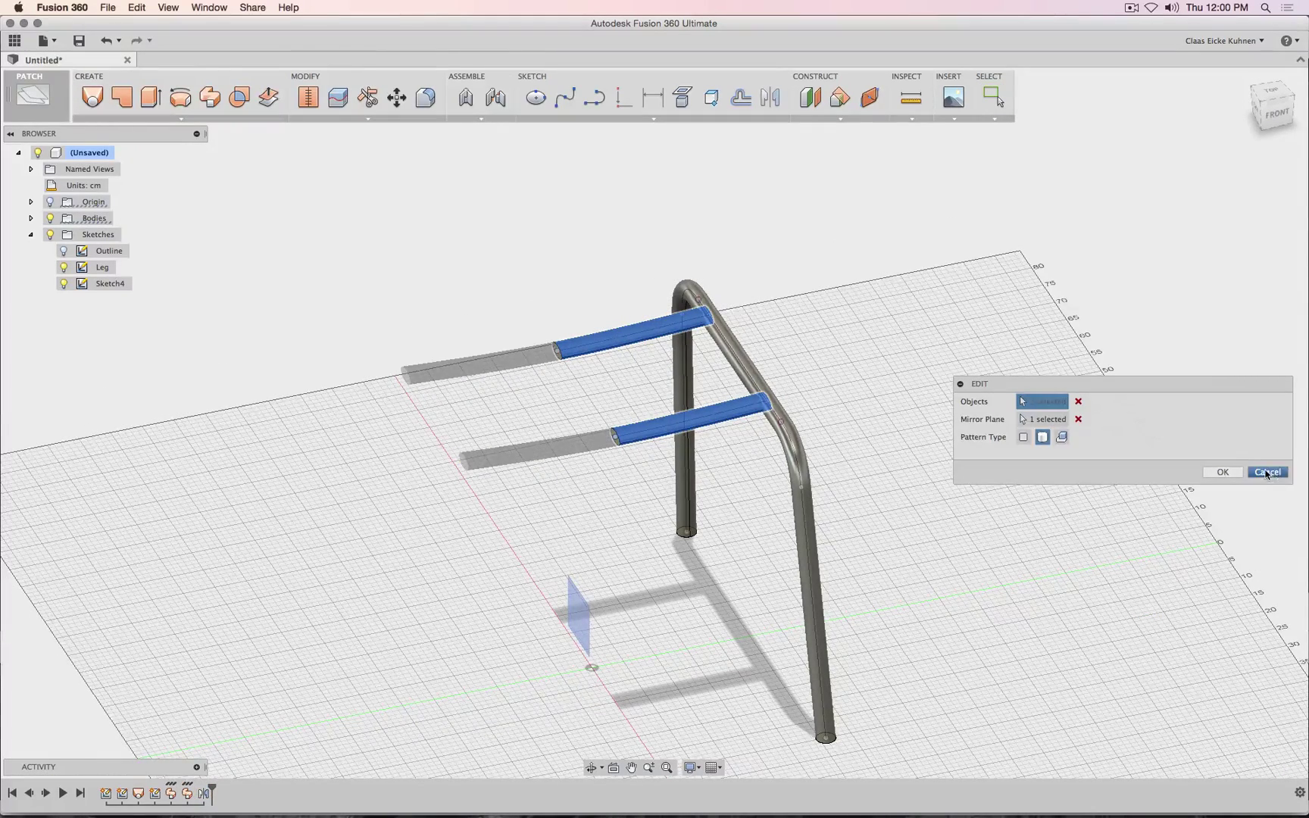
click(1268, 472)
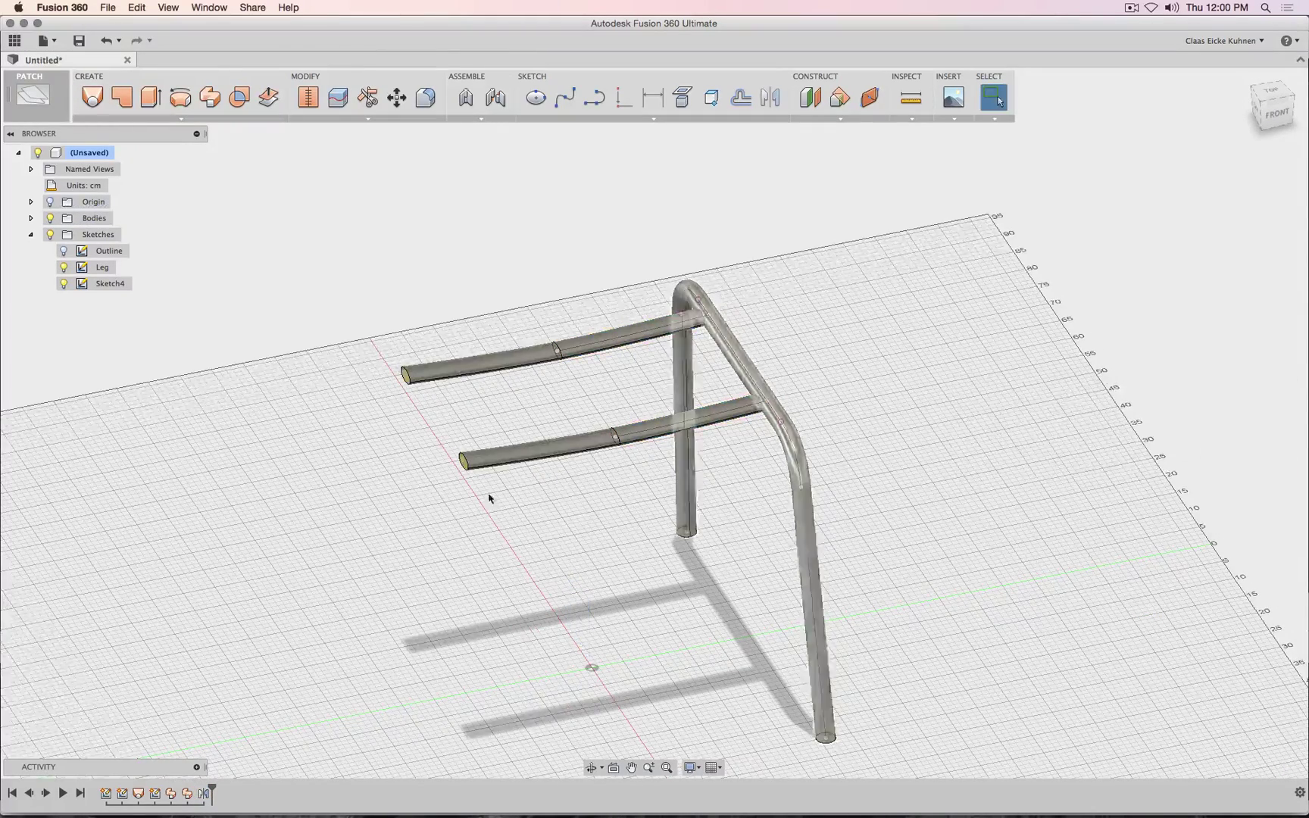
right_click(203, 796)
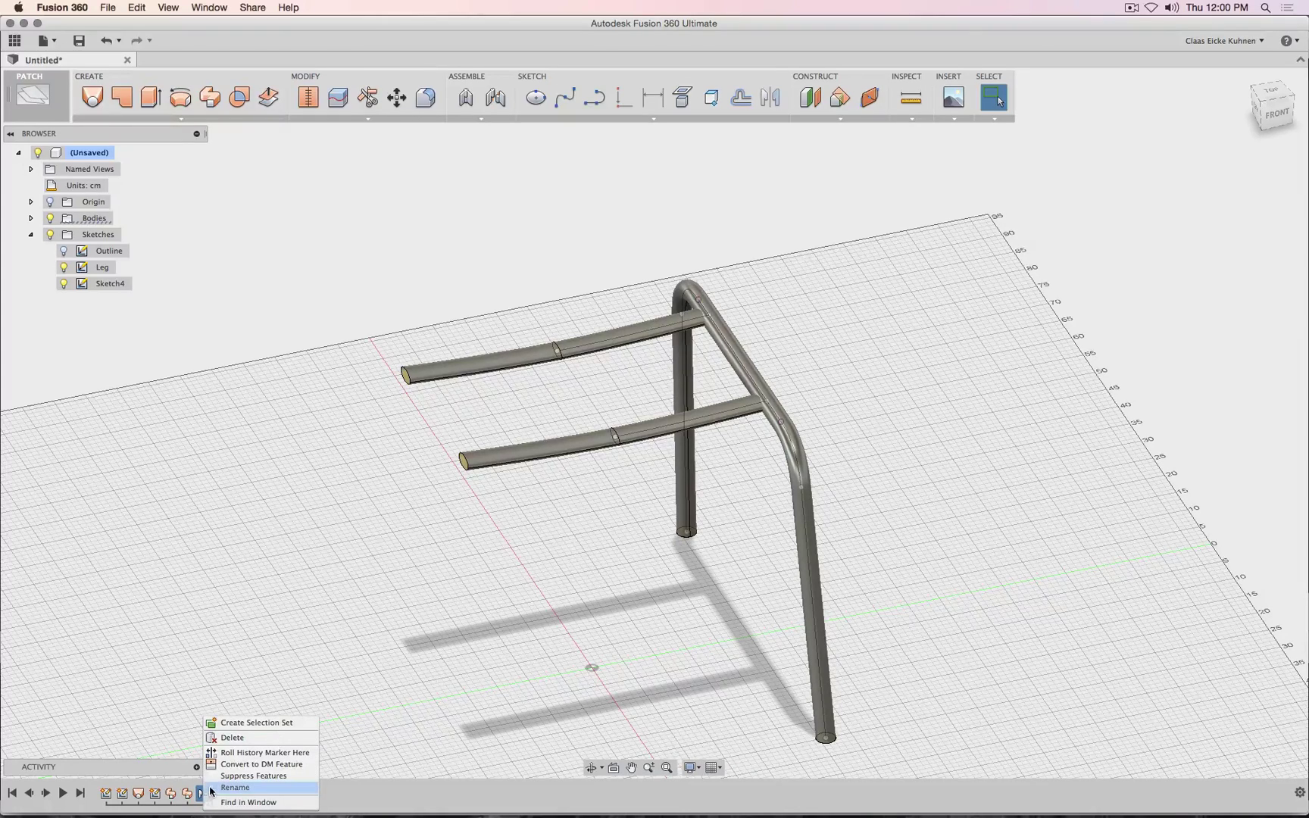
click(250, 740)
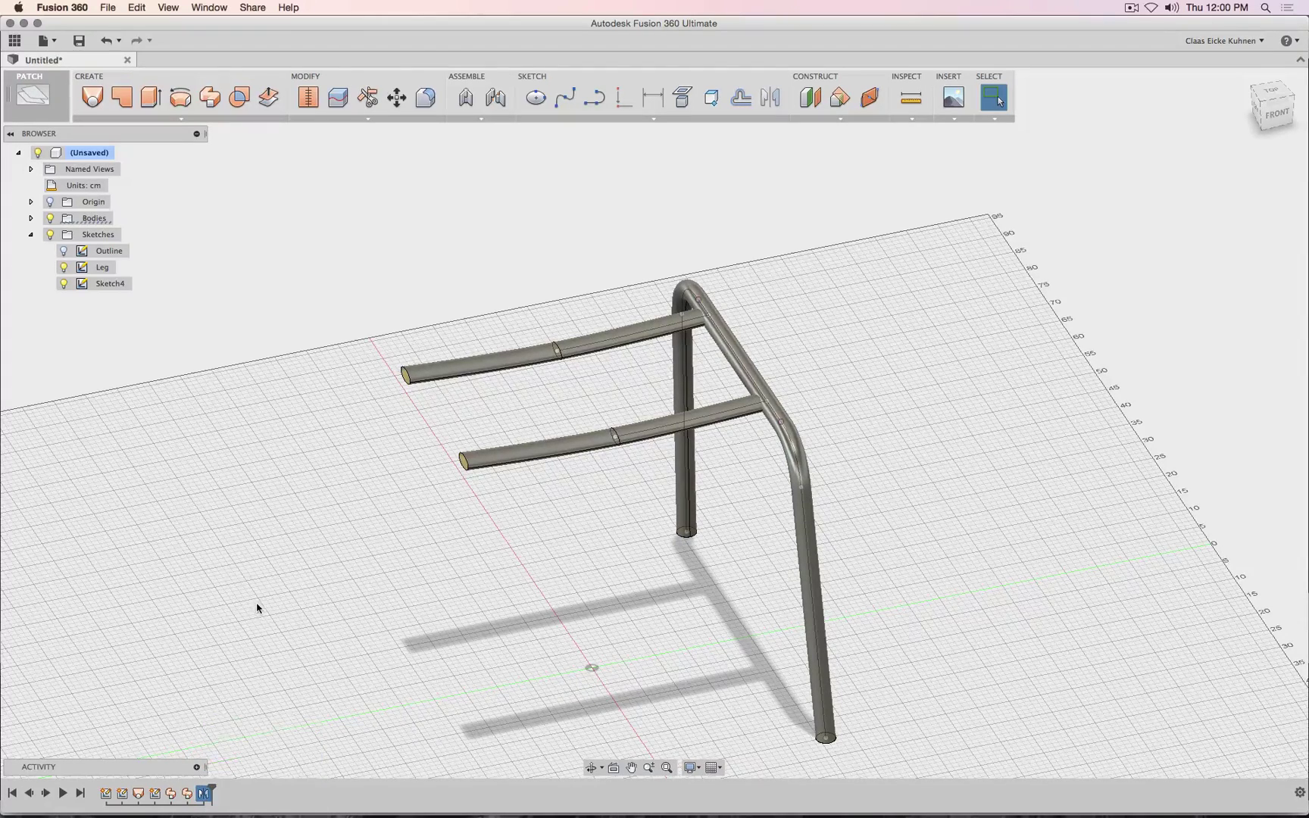
- Edit the crossbars' mirror feature to include the leg body among the mirrored objects
double_click(208, 796)
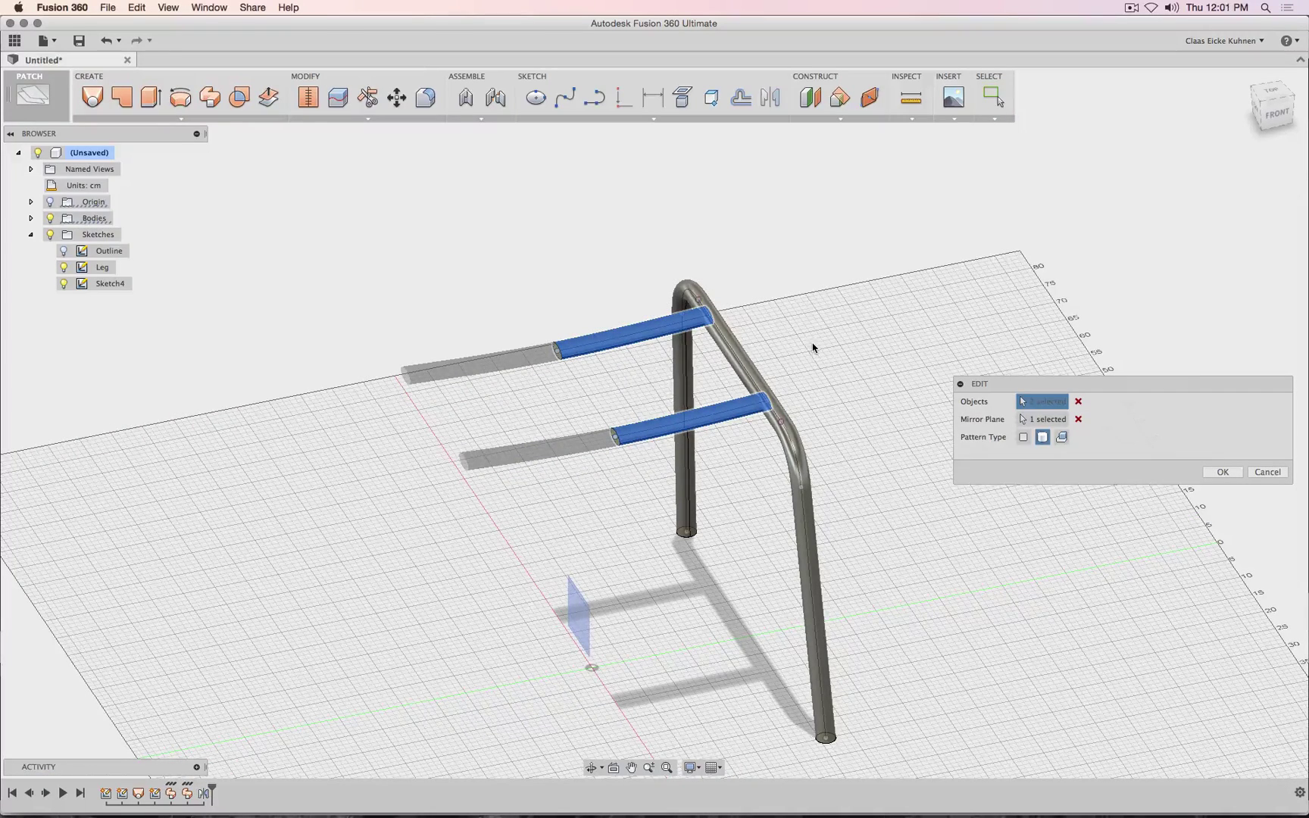
click(797, 450)
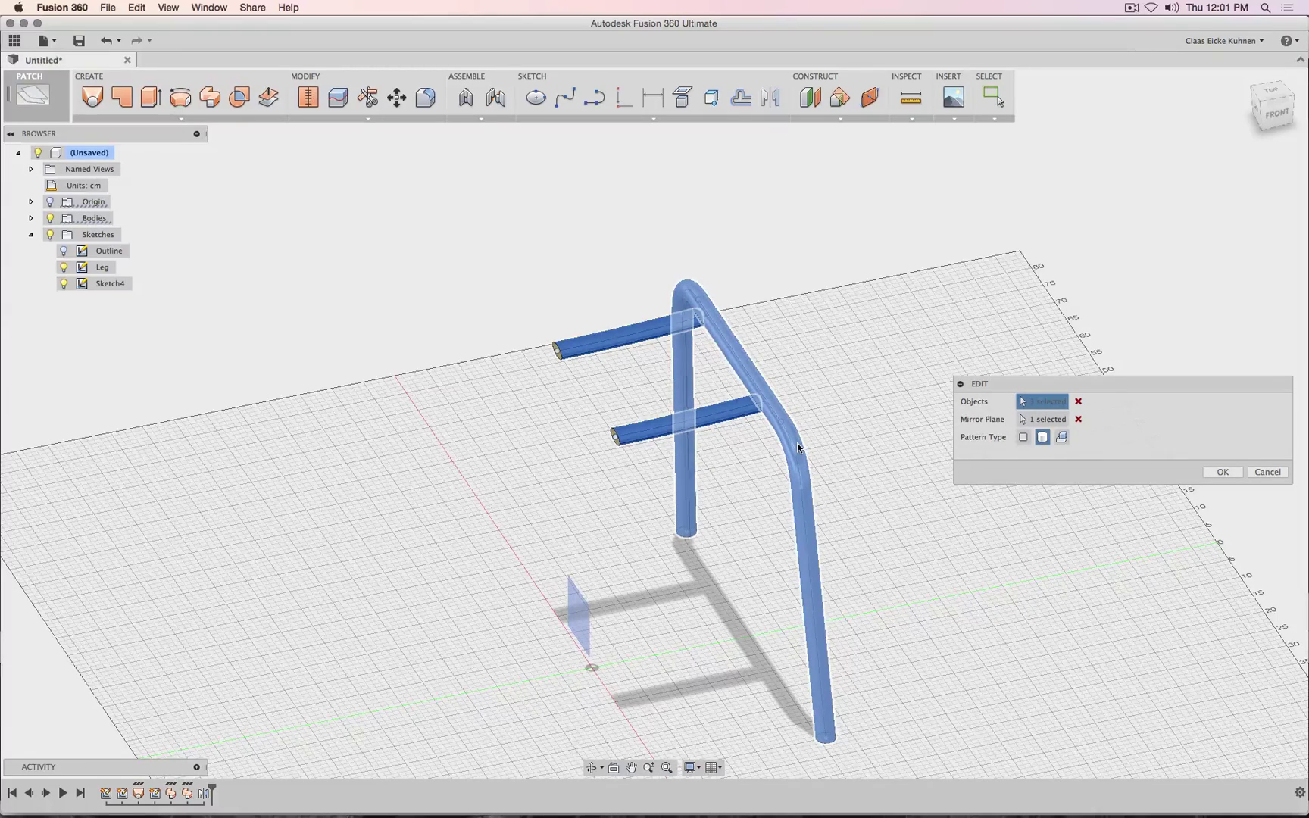
click(1221, 472)
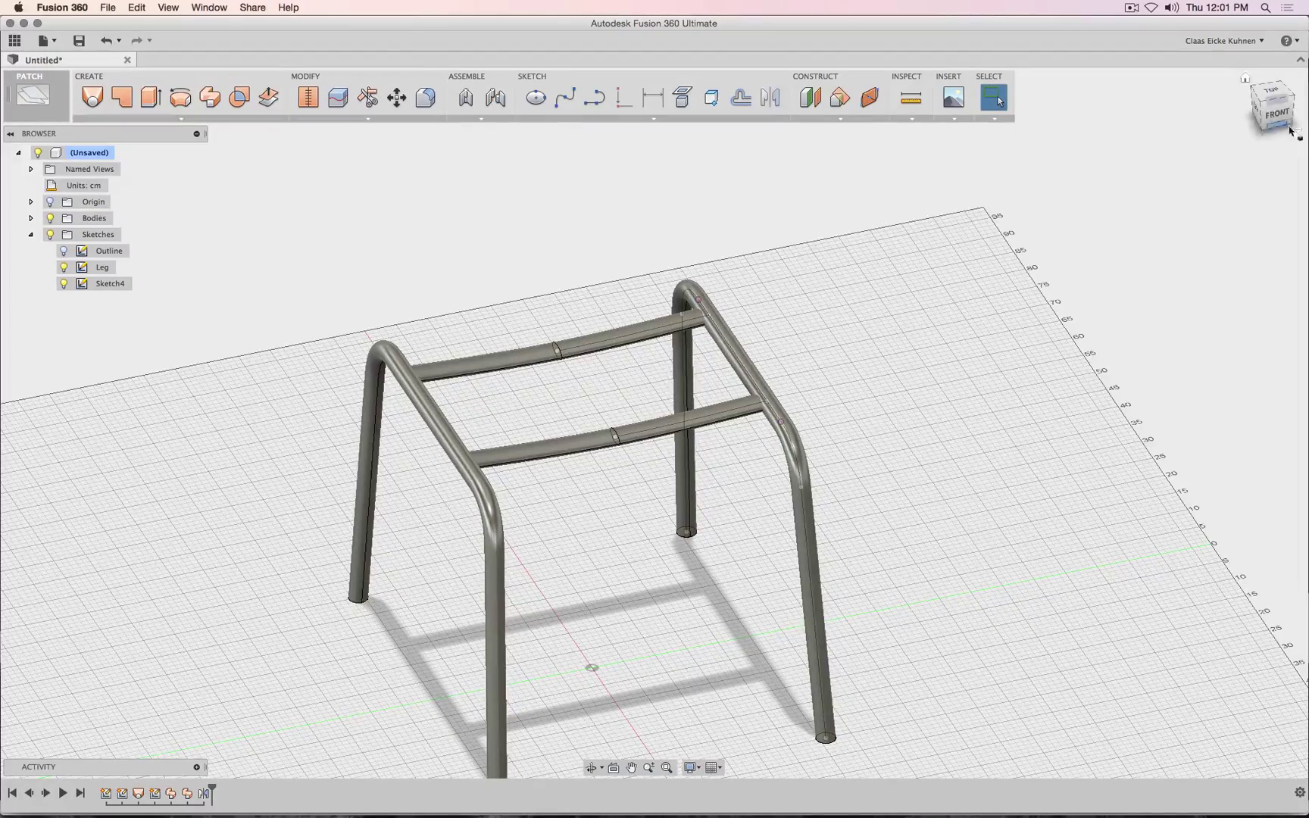
- Hide the mirrored body group and the crossbar sketch so that only the leg sketch is displayed
drag(1272, 106, 1238, 80)
mouse_move(1279, 148)
mouse_down()
mouse_move(1282, 227)
mouse_move(1285, 117)
mouse_move(1225, 106)
mouse_move(1246, 117)
mouse_move(1274, 103)
mouse_up()
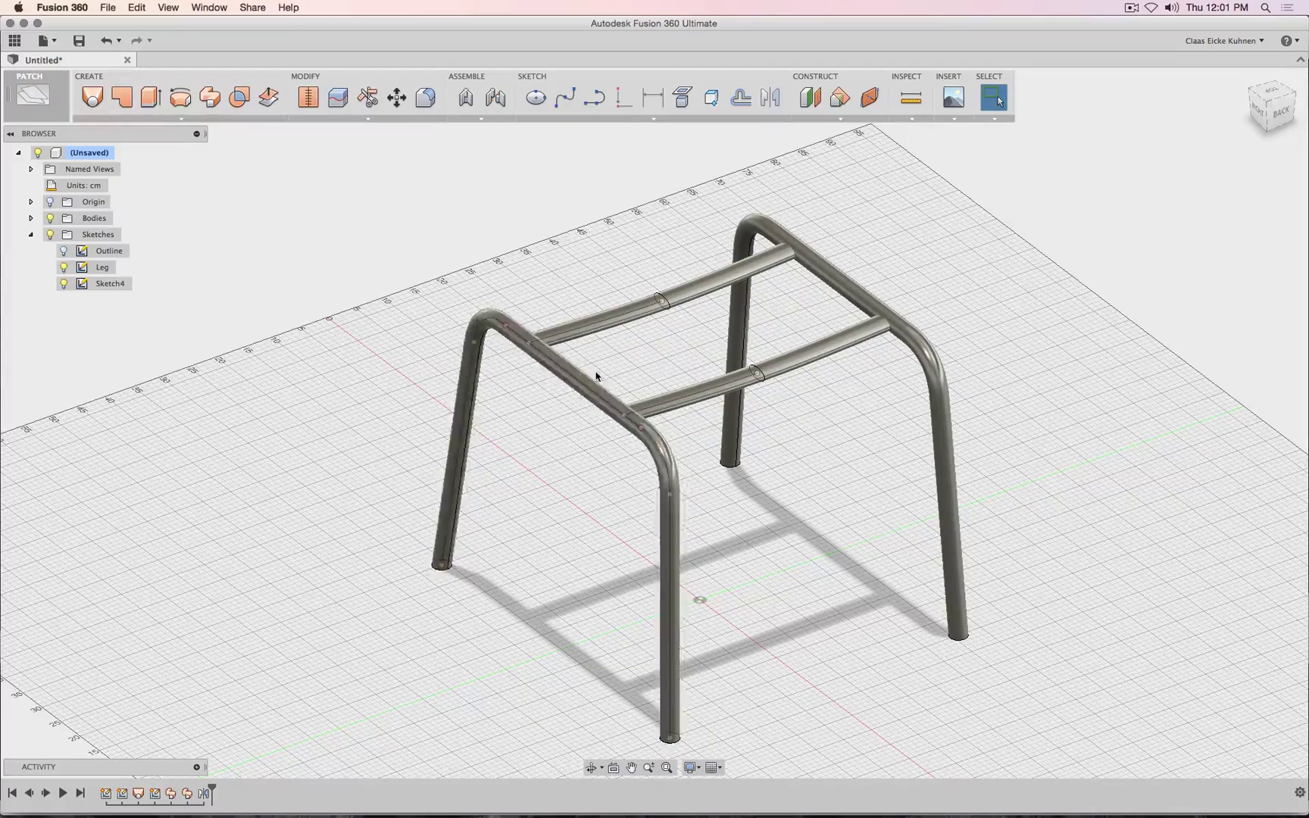
click(62, 285)
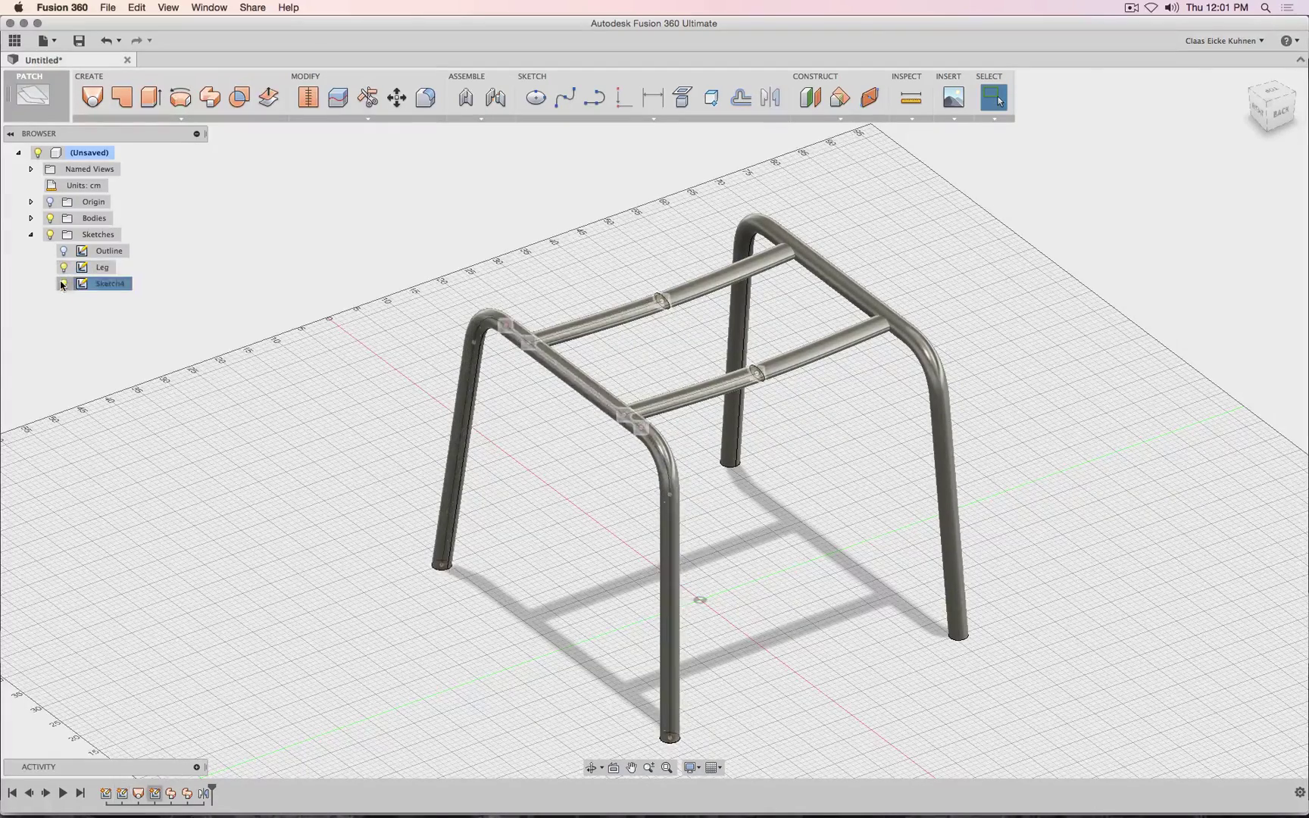
click(31, 218)
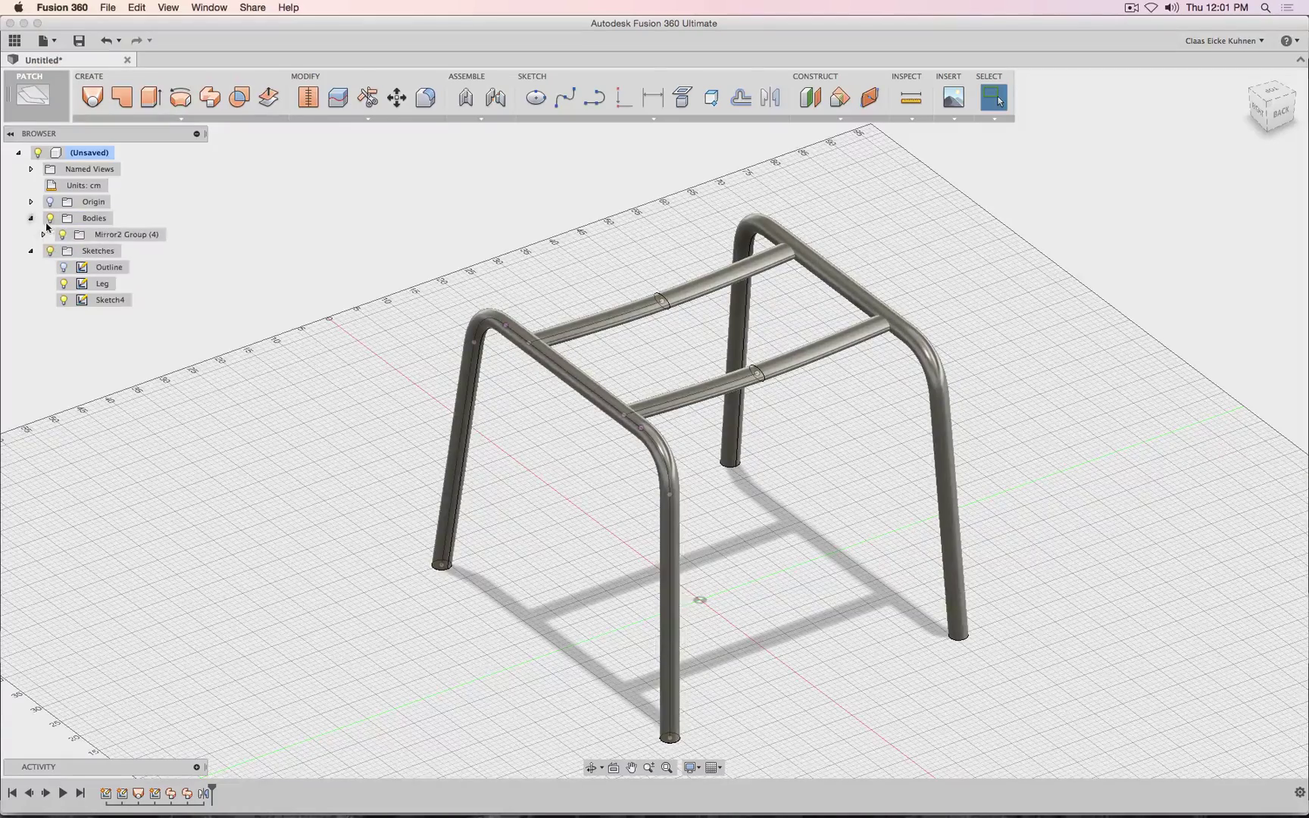
click(63, 235)
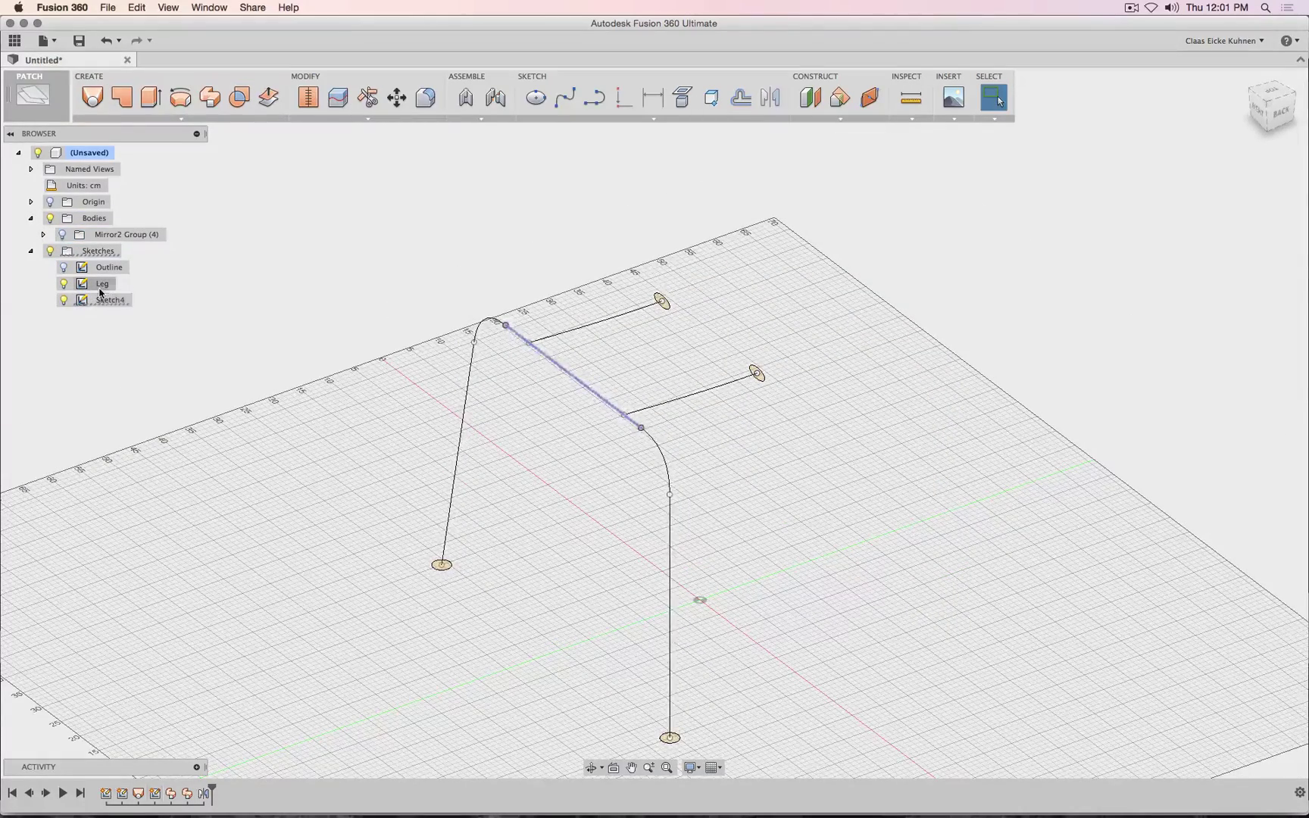
click(66, 300)
click(64, 300)
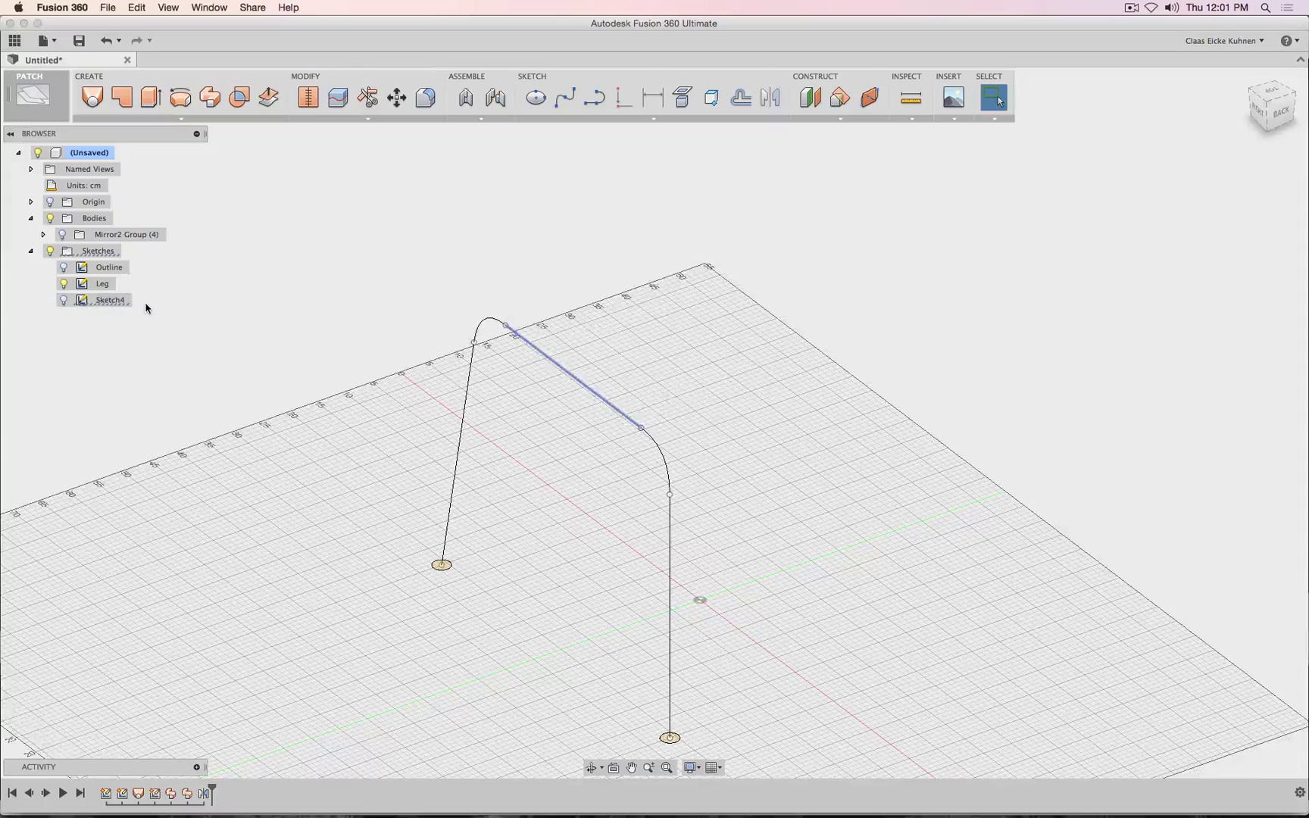
- Show the crossbar sketch again and try moving the leg sketch's straight upper segment inward with the Move command
click(99, 292)
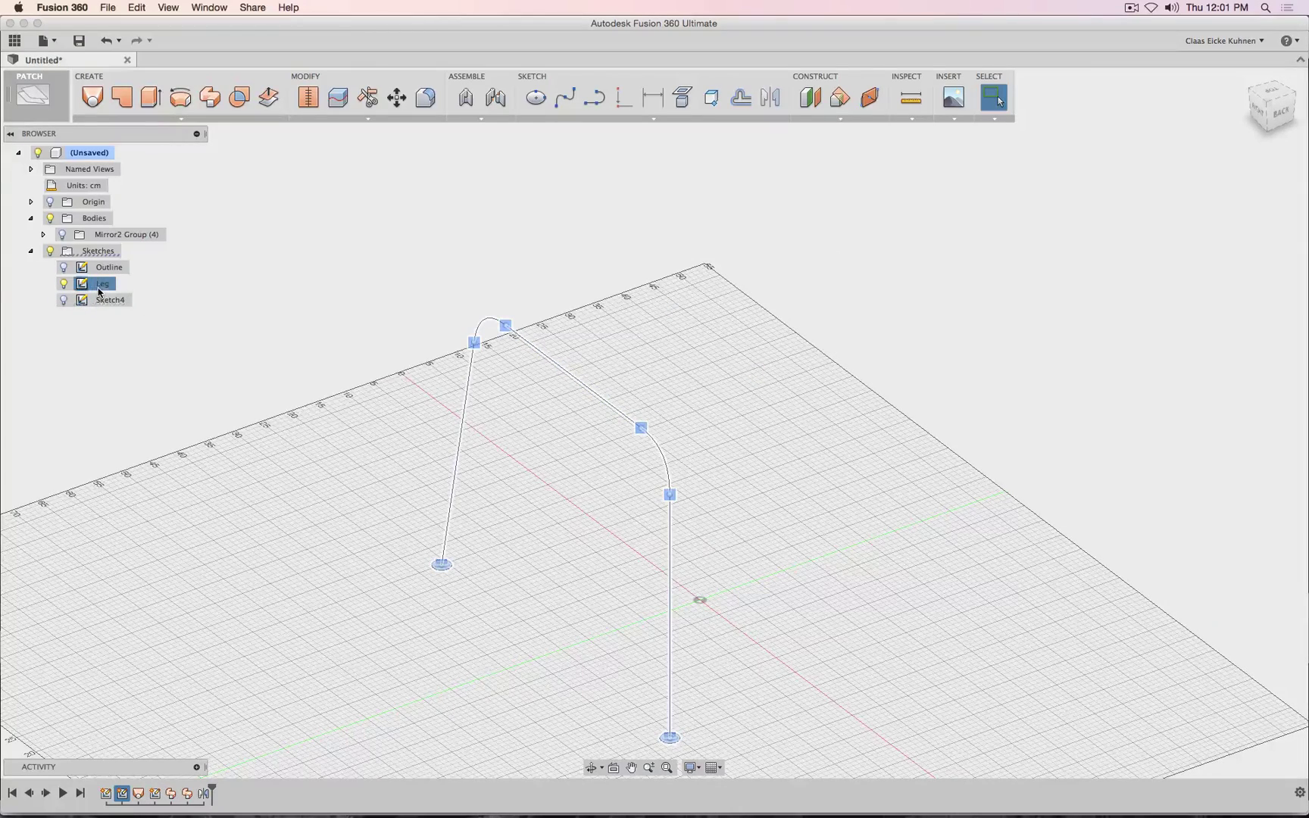
click(702, 293)
click(544, 364)
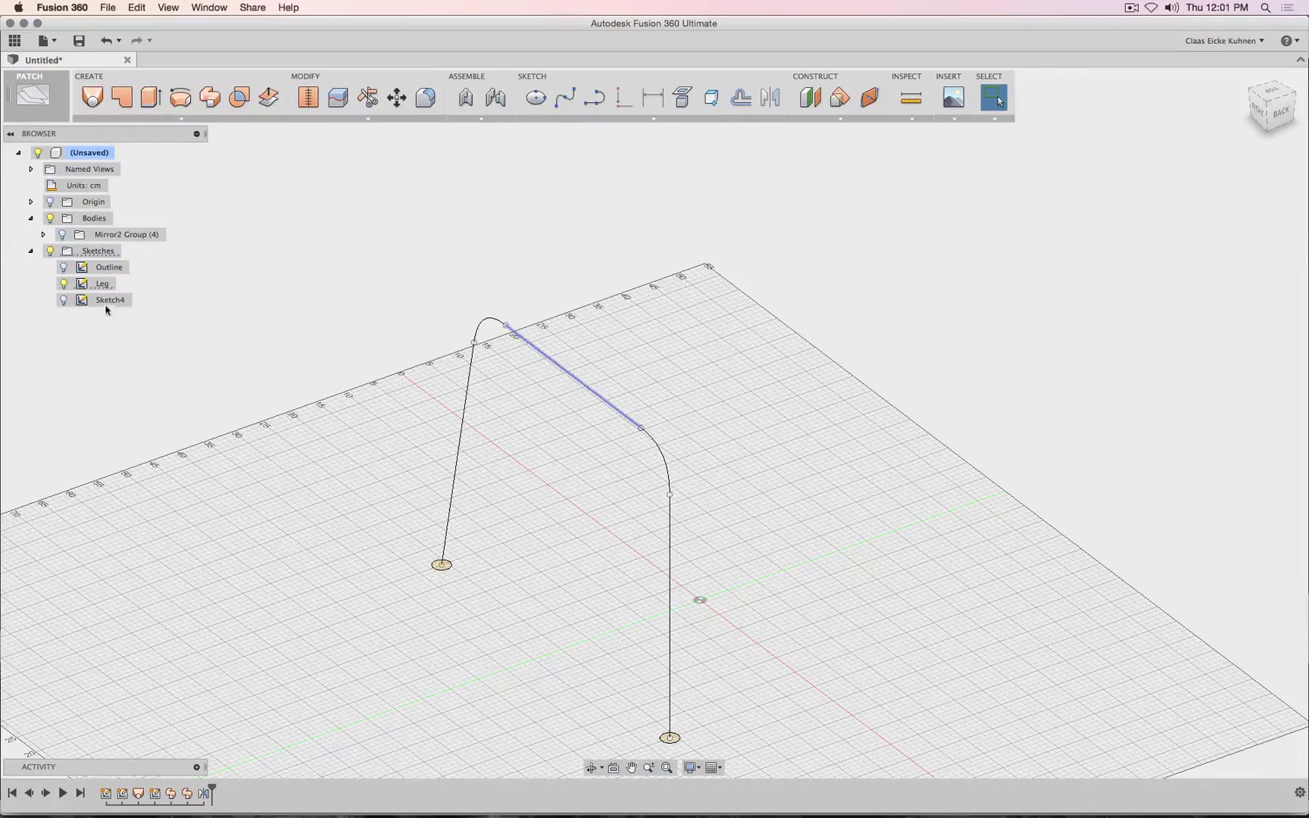
click(64, 300)
click(397, 99)
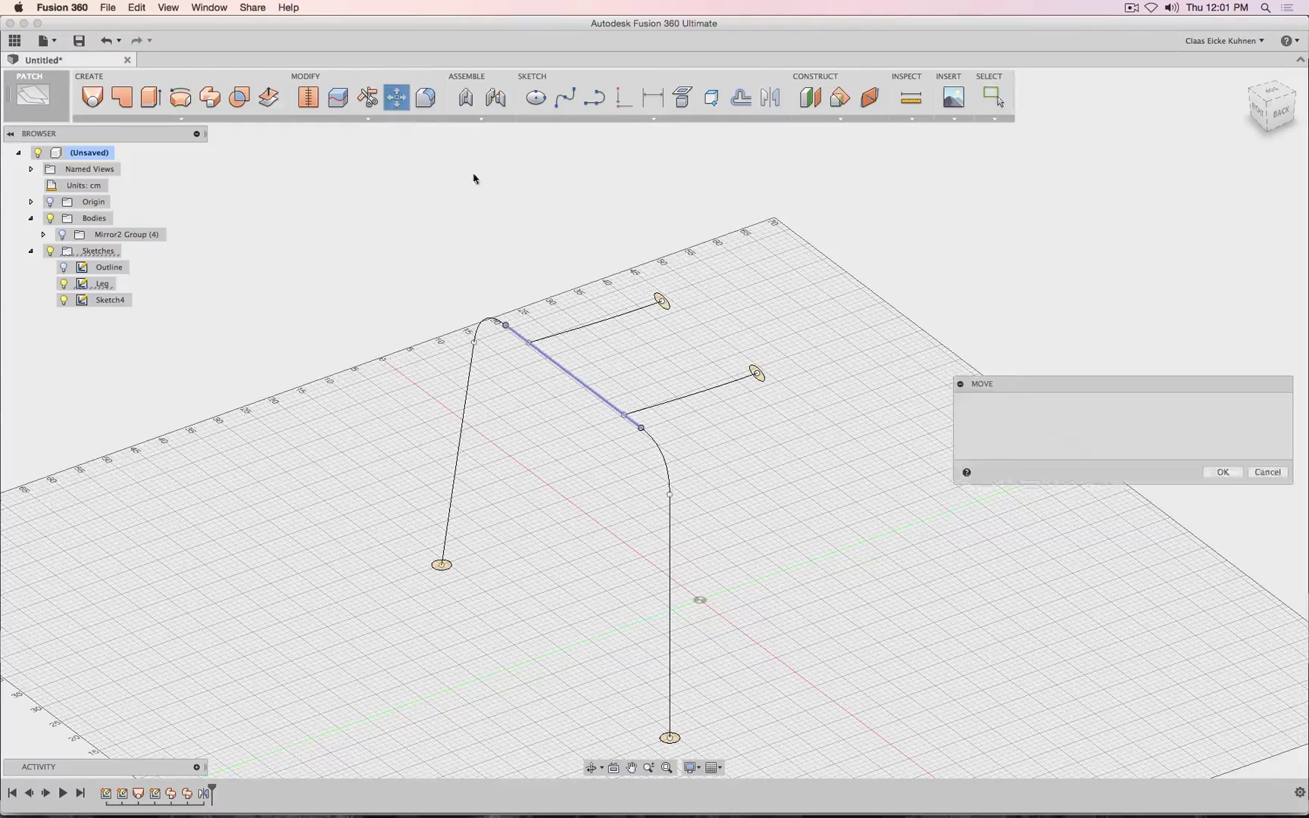
drag(585, 347, 607, 339)
click(1231, 566)
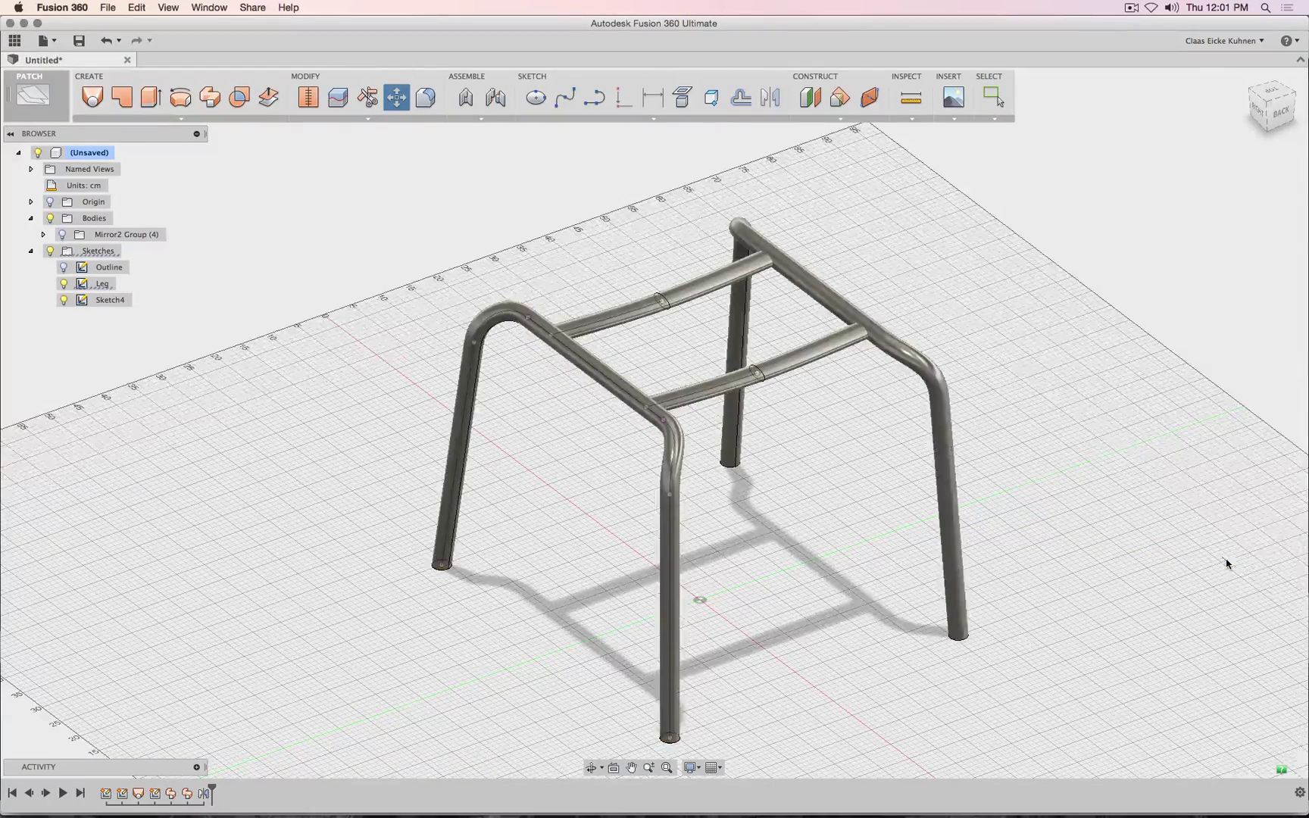
- Start a new sketch with the Line tool on the plane facing the right view, and hide all bodies
click(1271, 97)
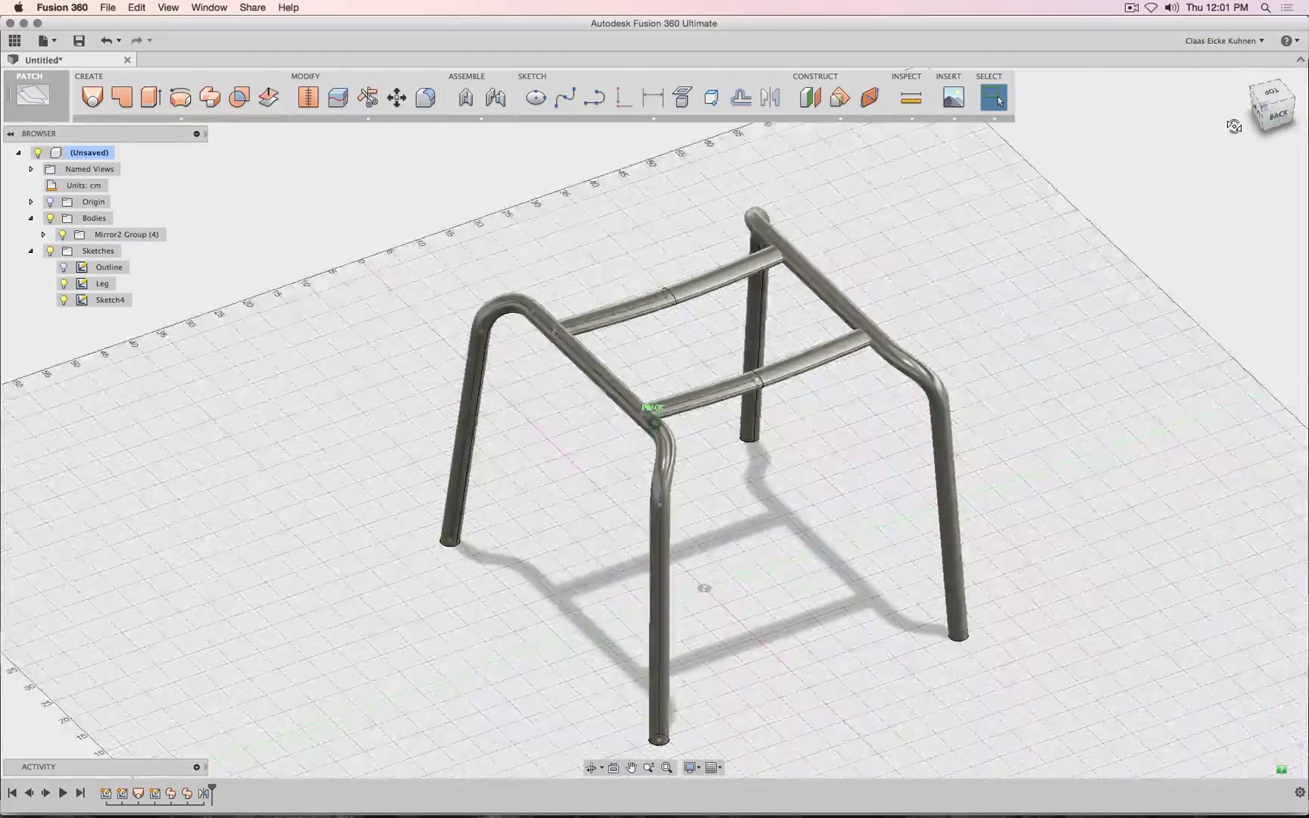
drag(1271, 102, 1278, 72)
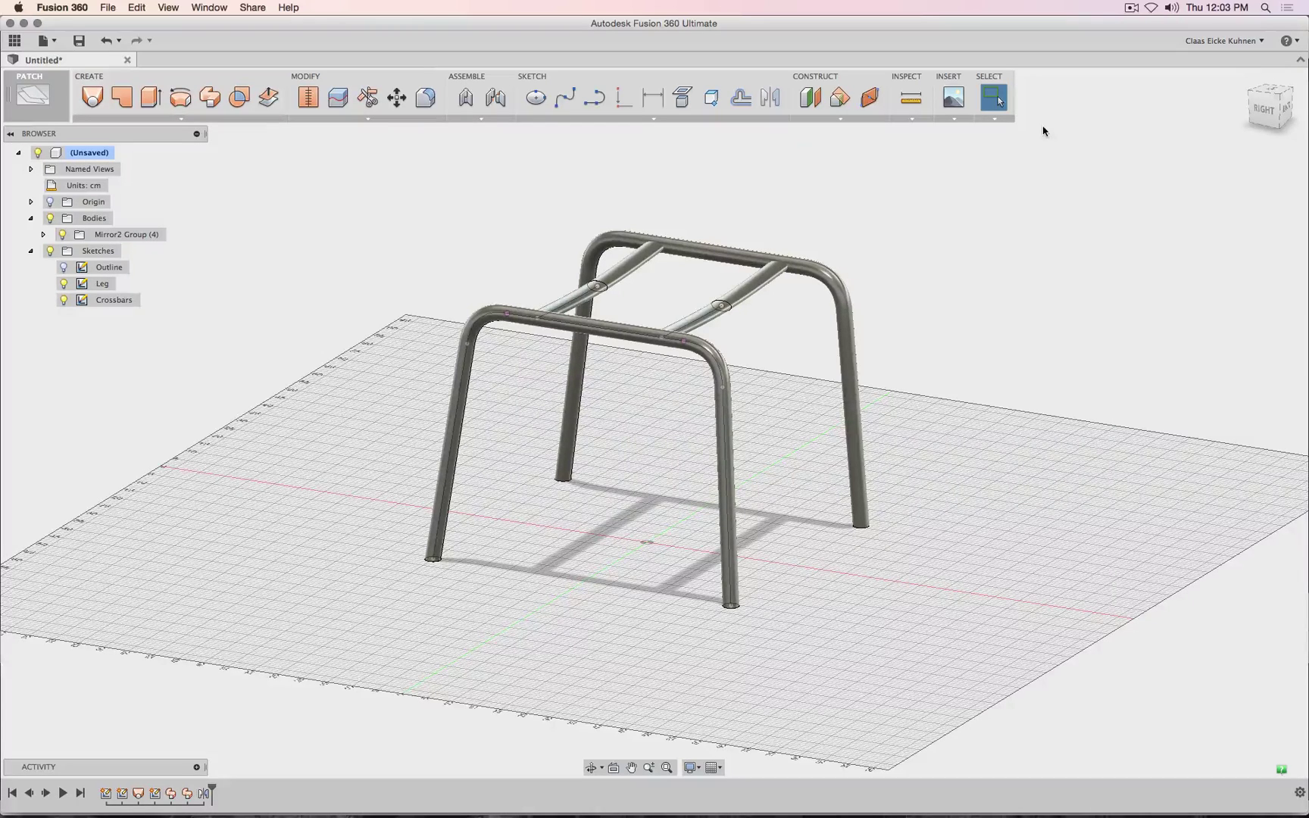
middle_drag(1048, 248, 1028, 270)
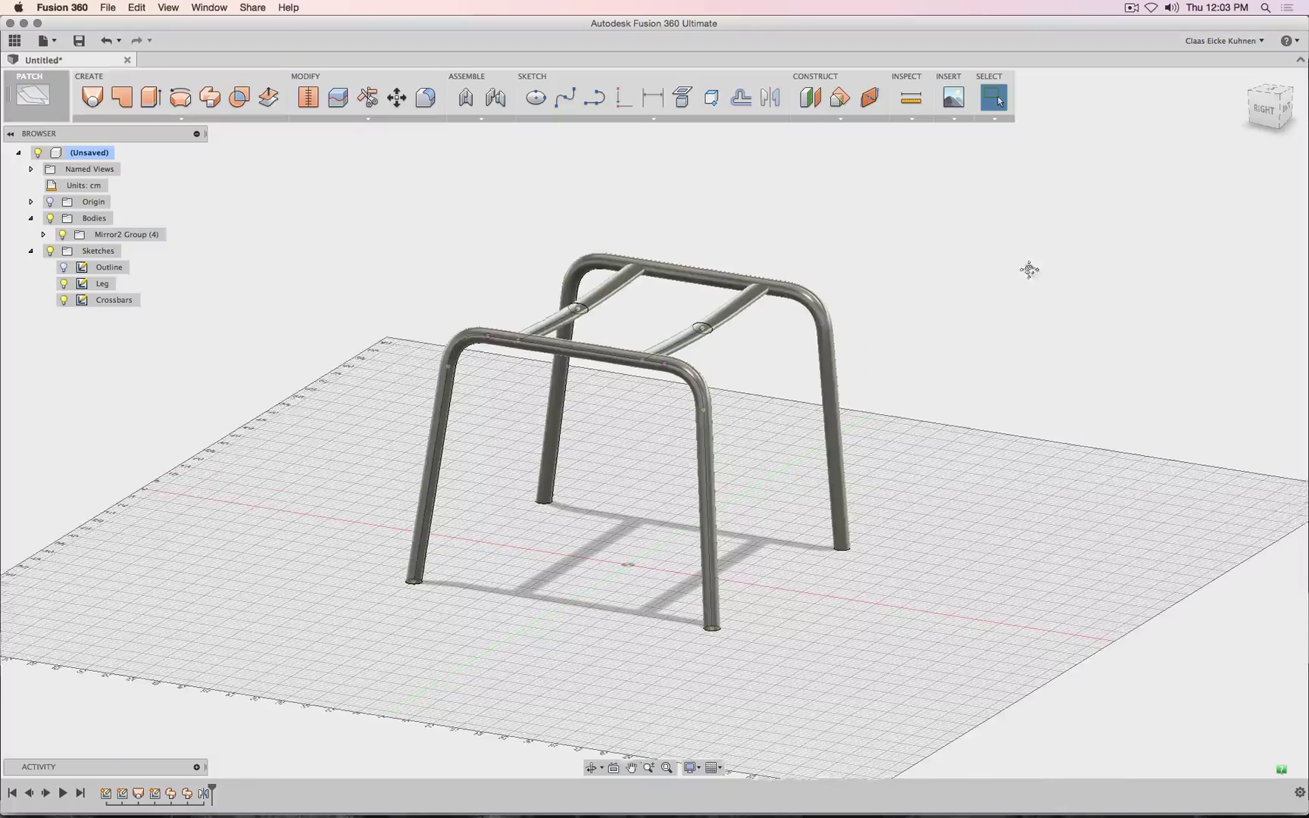
click(1264, 108)
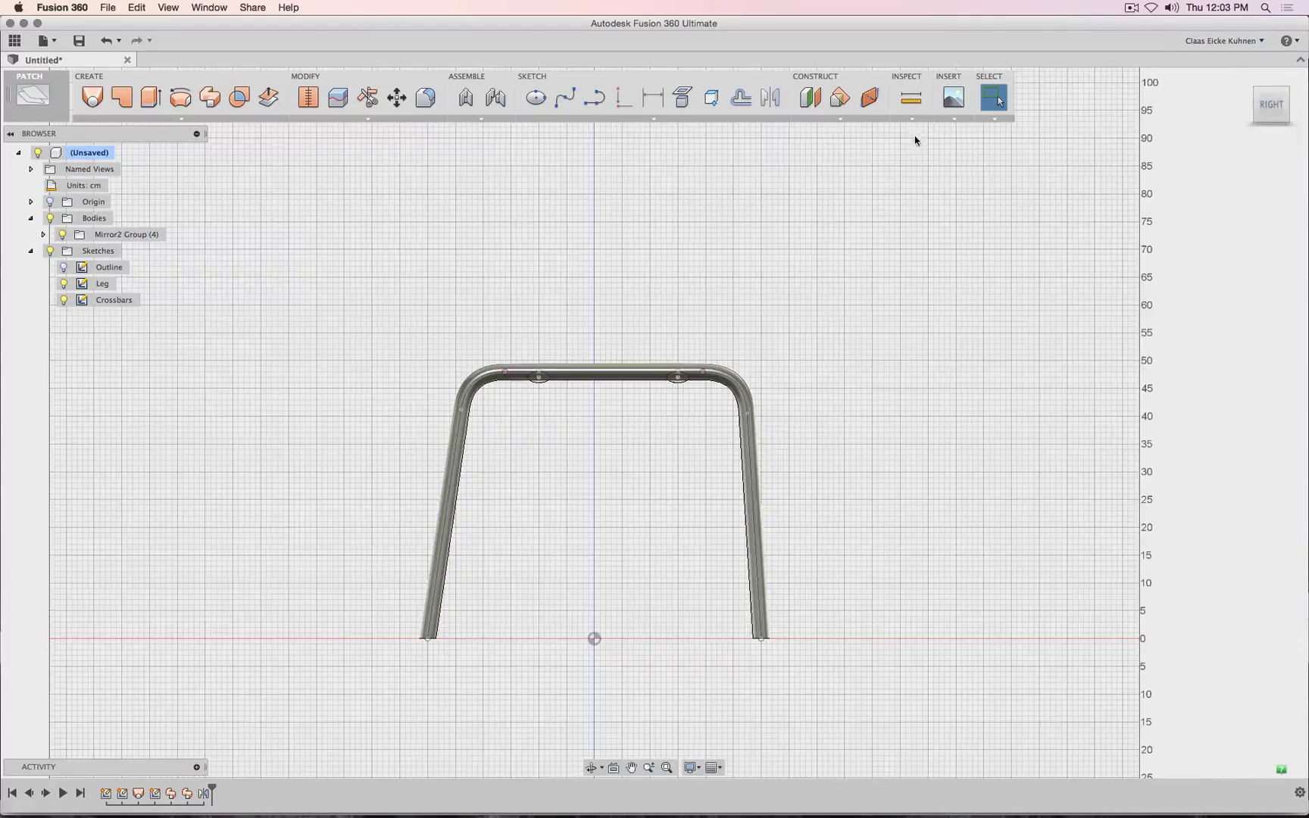
click(589, 103)
click(615, 301)
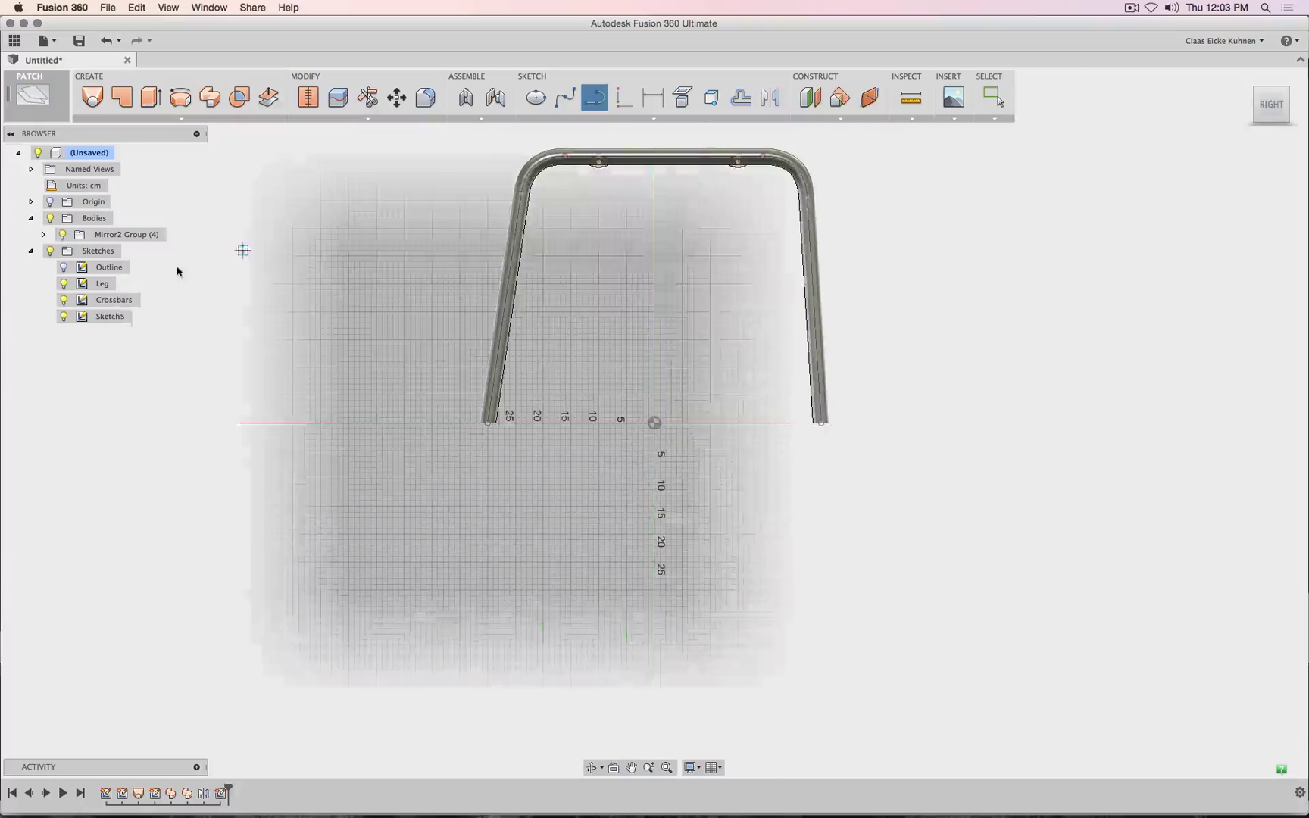
click(50, 219)
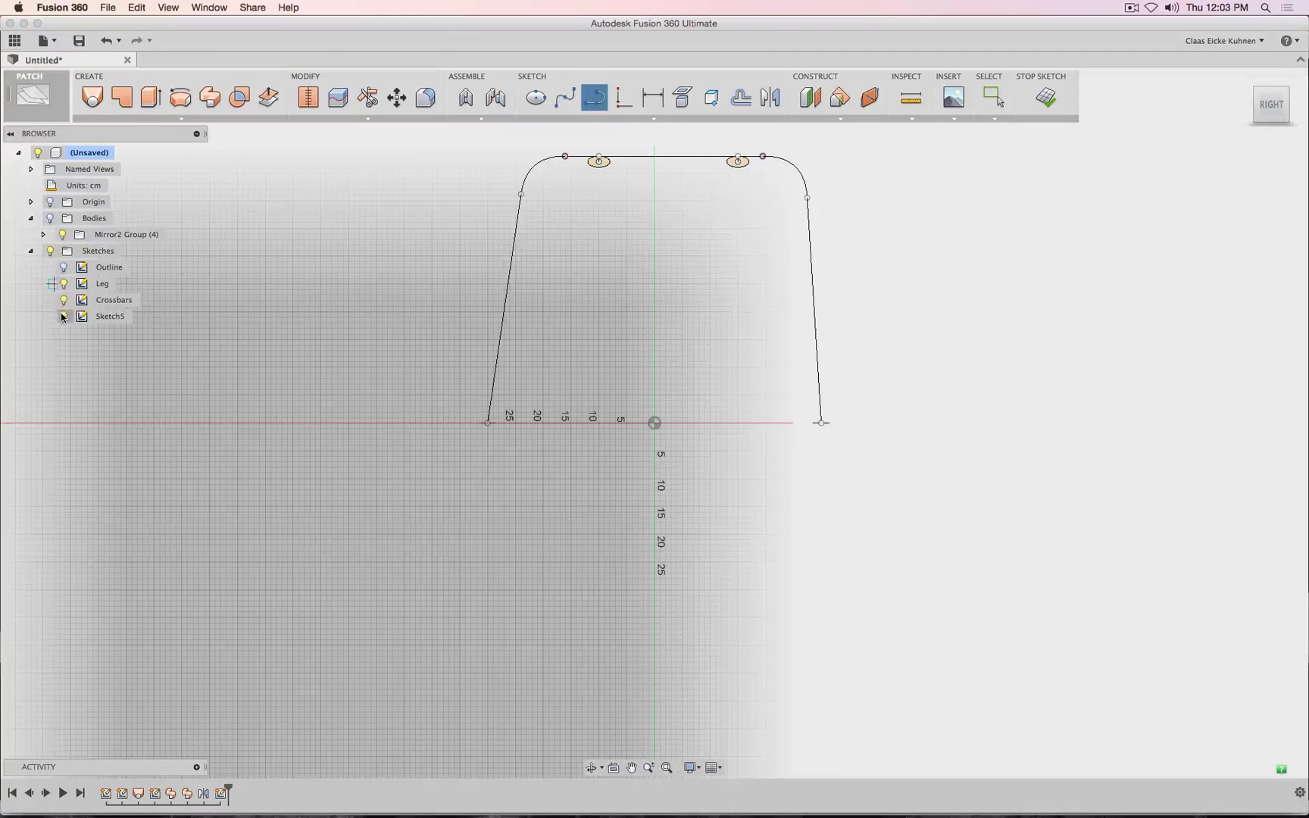
- Hide the Crossbars and Leg sketches and display the Outline sketch as the reference for the side view
click(64, 300)
click(63, 283)
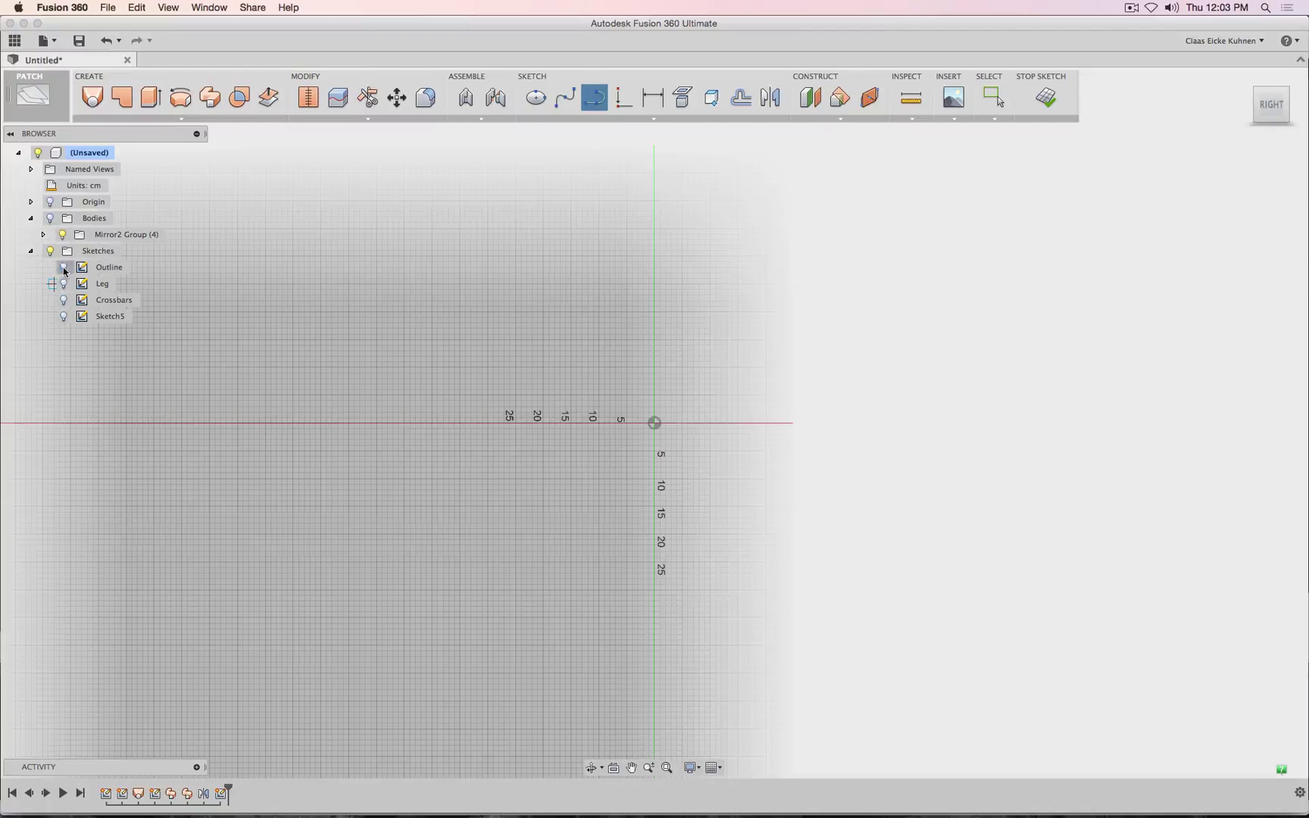
mouse_move(668, 223)
middle_down()
mouse_move(476, 515)
mouse_move(491, 532)
middle_up()
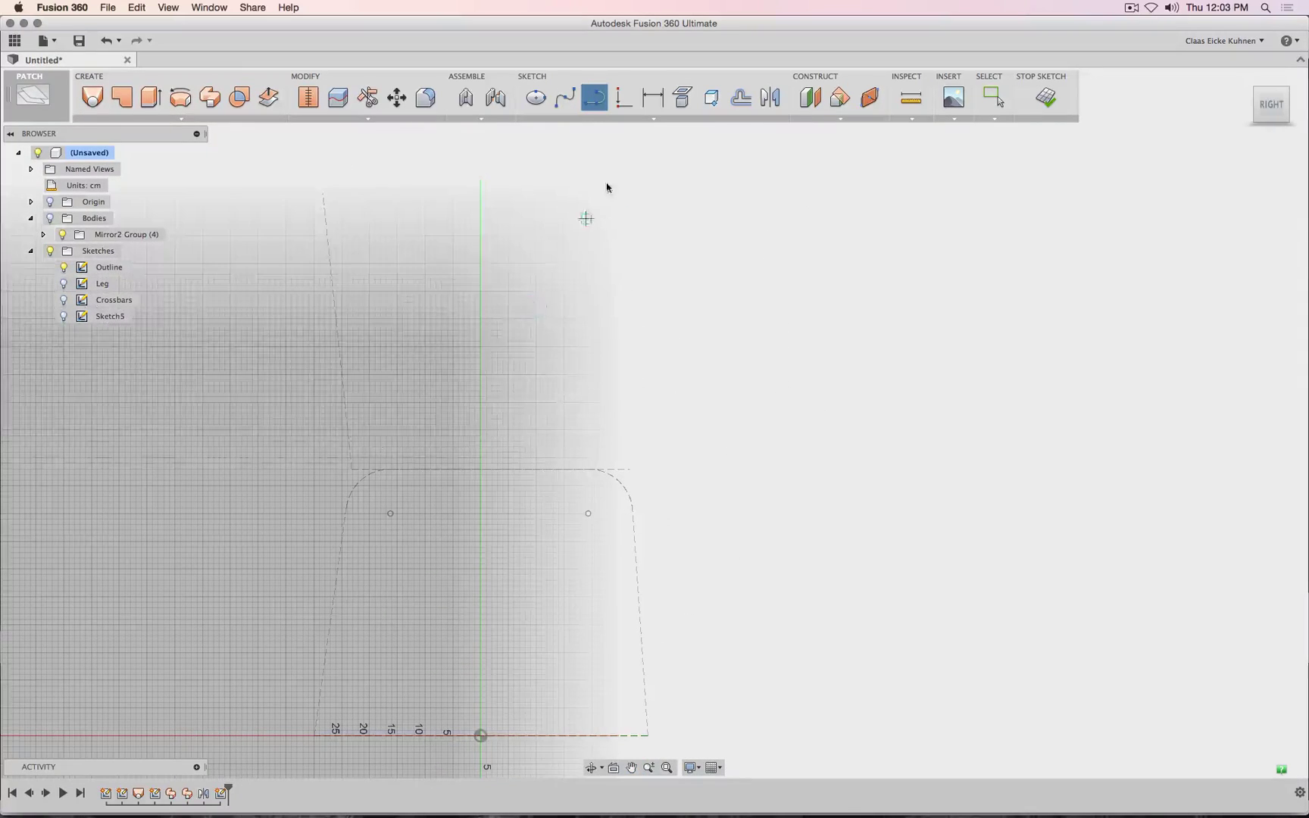
- Draw a three-point spline from the backrest's upper end through the rear seat corner to the seat front, and make Sketch5 visible
click(566, 99)
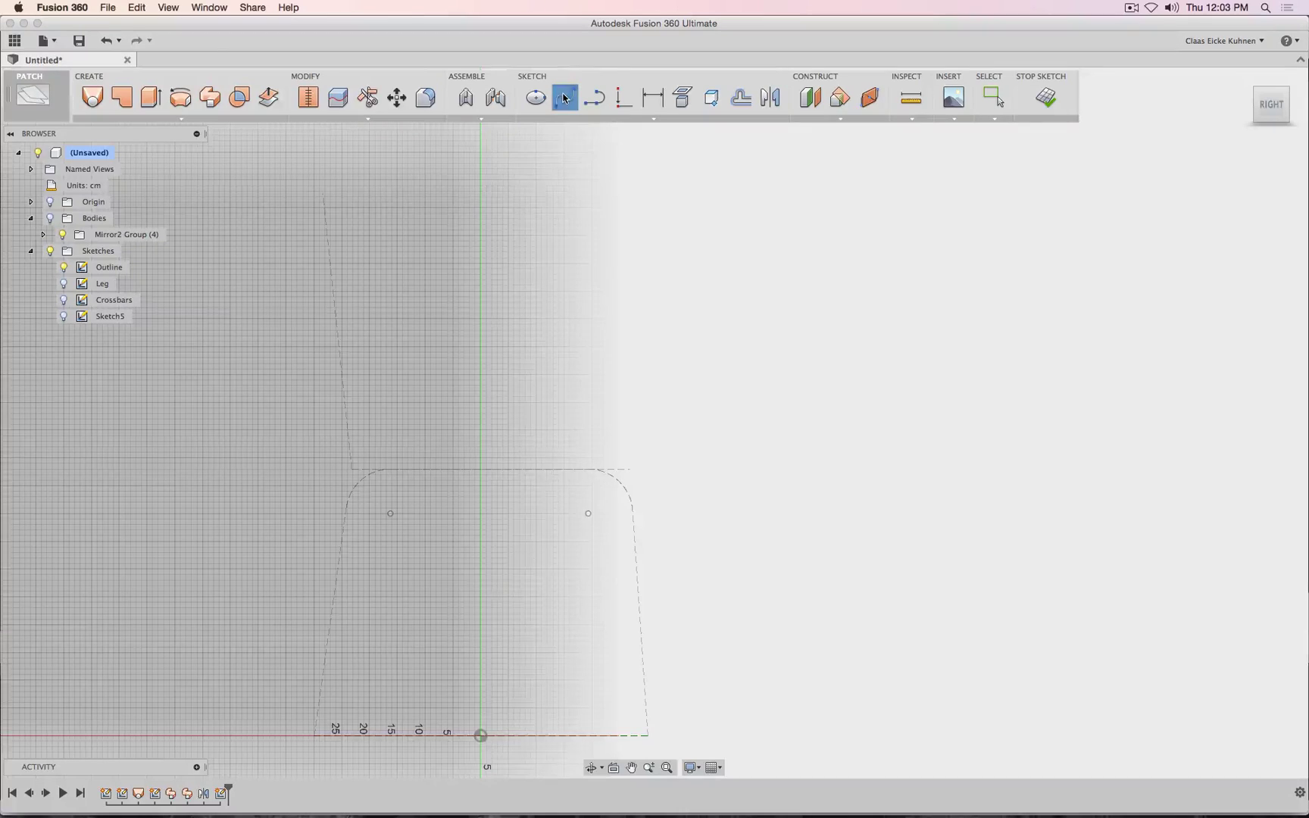
click(319, 192)
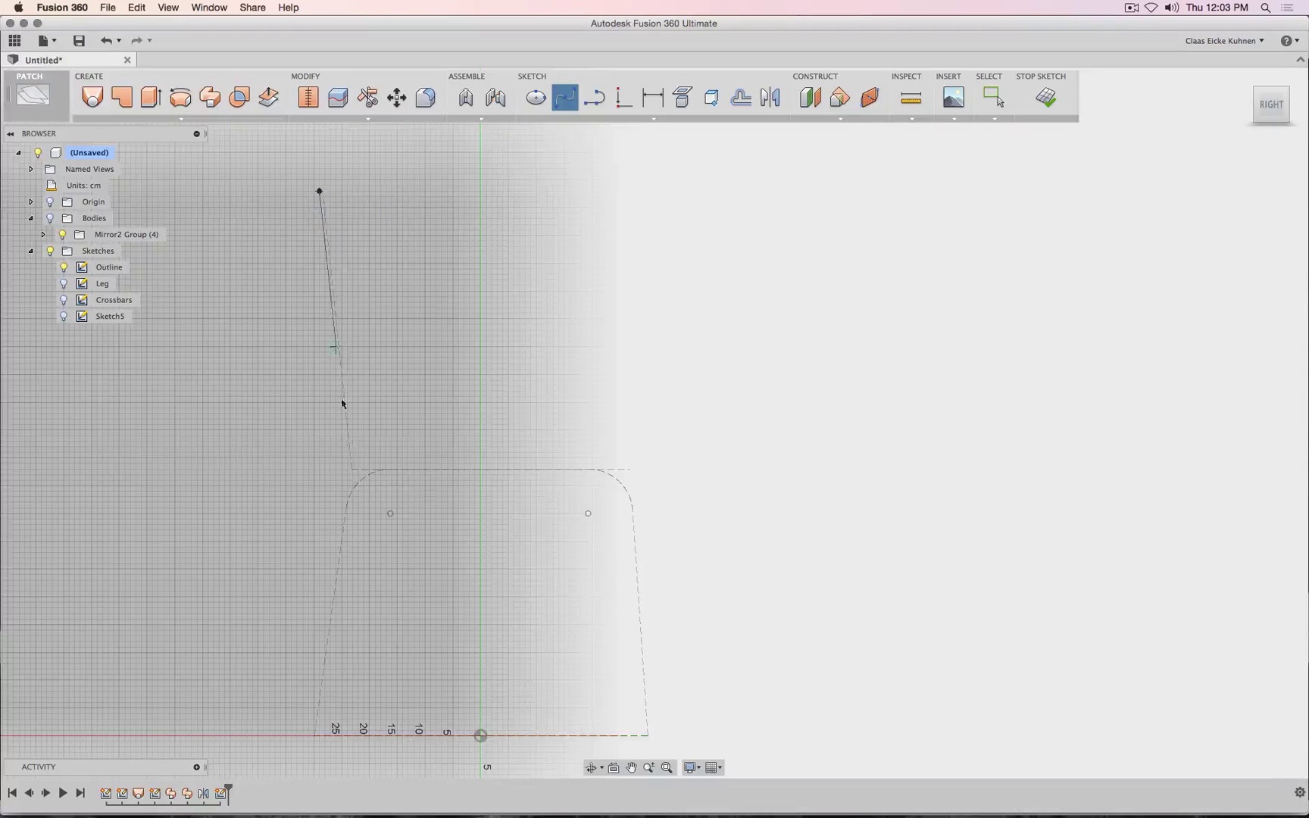
click(348, 470)
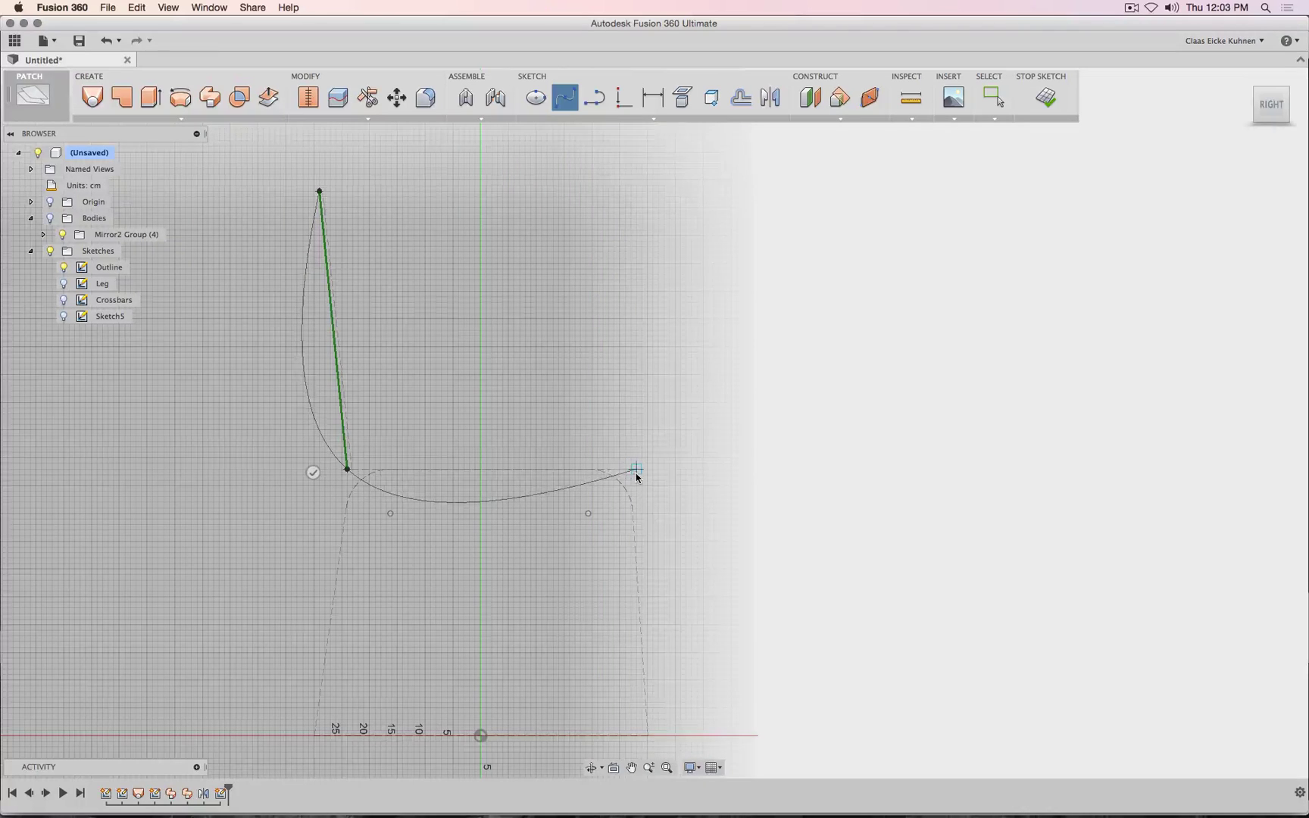
click(637, 474)
click(627, 445)
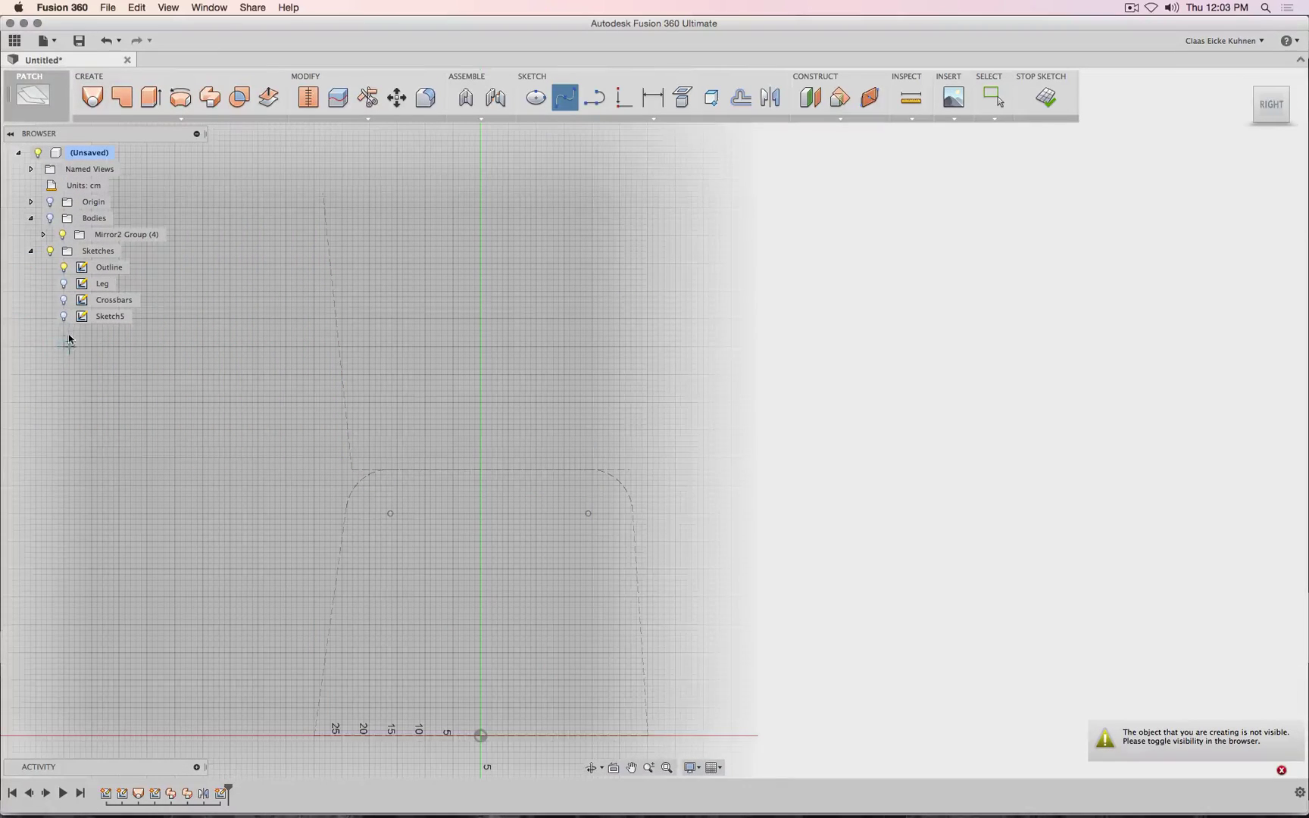
click(64, 319)
key(Escape)
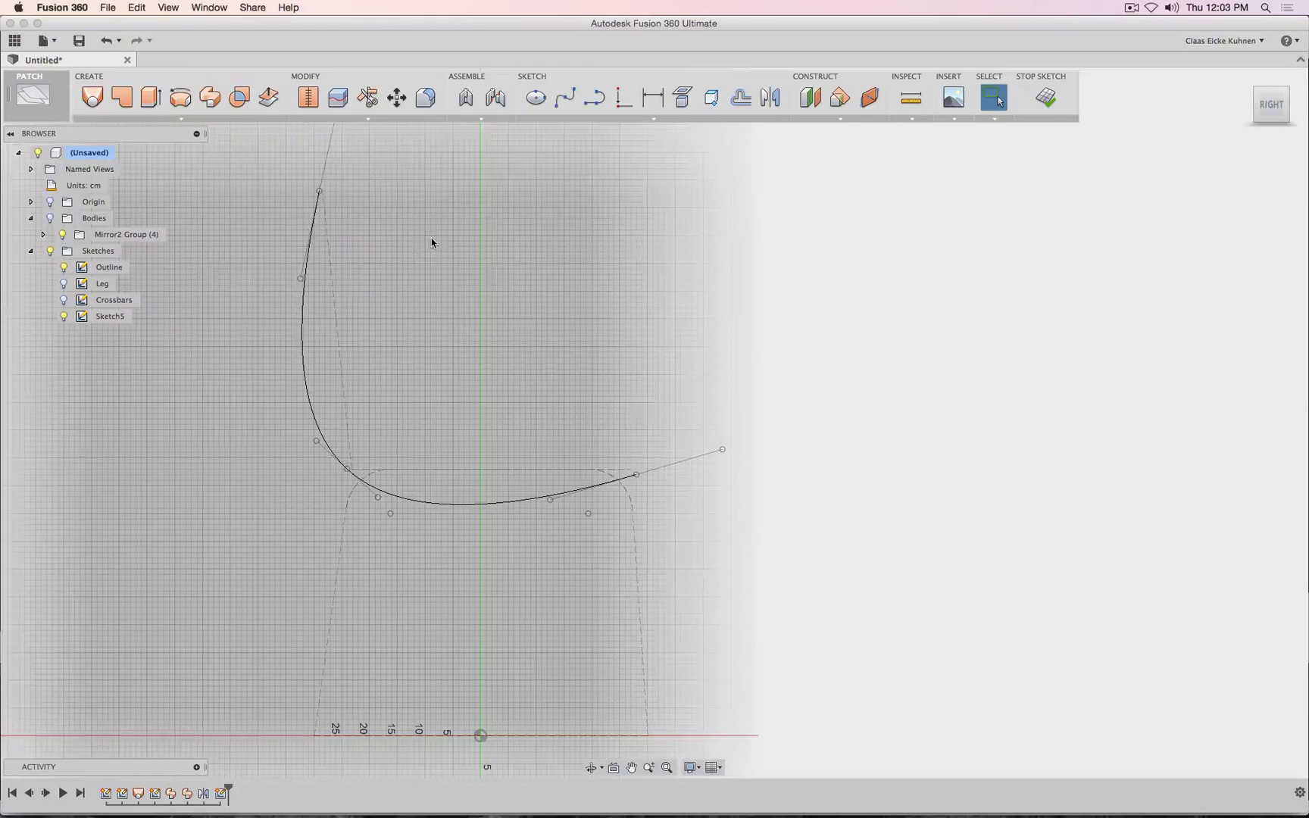
- Reshape the spline with its tangent handles: tilt the upper end backward, tighten the seat bend and curve the front end downward
middle_drag(432, 242, 407, 295)
drag(316, 165, 279, 215)
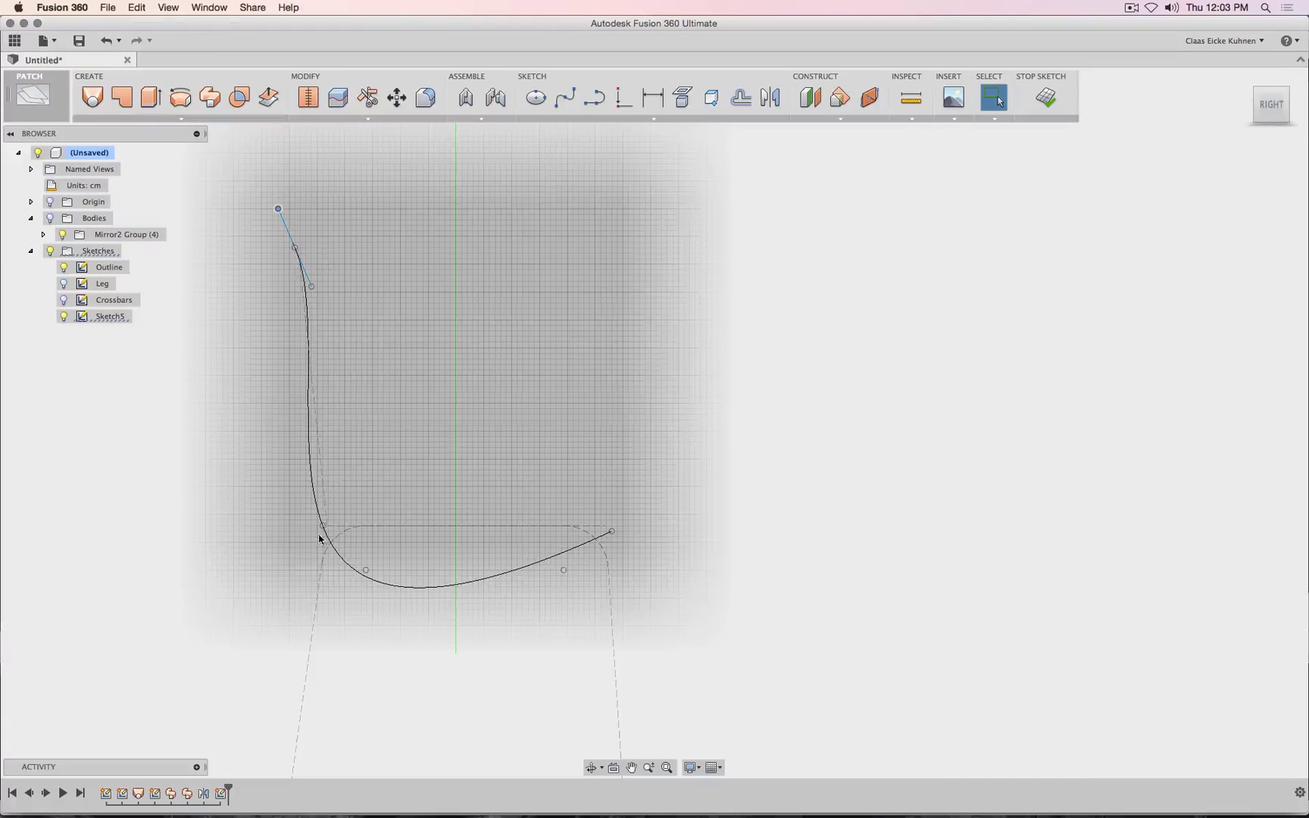
click(322, 527)
drag(339, 572, 344, 543)
mouse_move(613, 531)
mouse_down()
mouse_move(710, 541)
mouse_move(622, 552)
mouse_up()
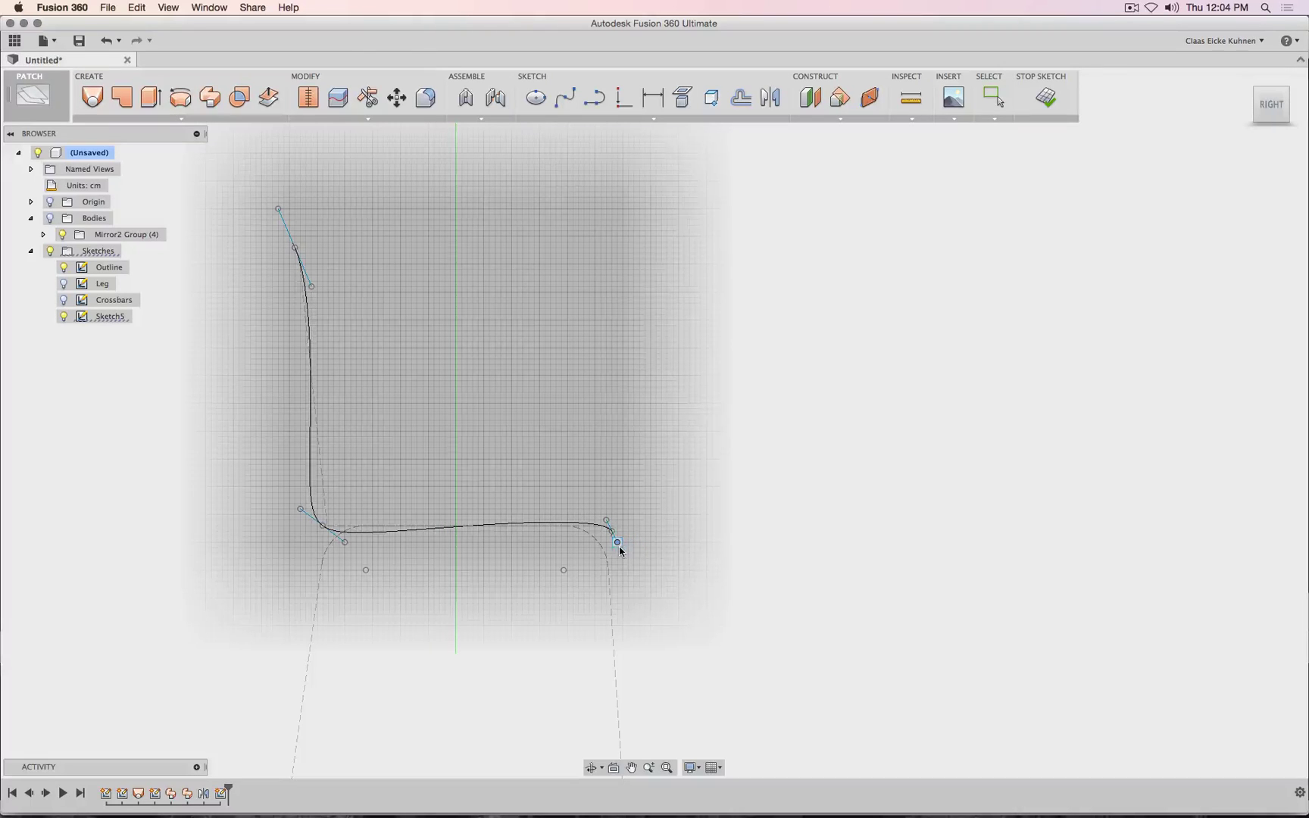
- Shift the spline's bend point slightly rearward from the outline's seat corner
key(Escape)
mouse_move(300, 512)
mouse_down()
mouse_move(288, 518)
mouse_move(318, 532)
mouse_up()
key(Escape)
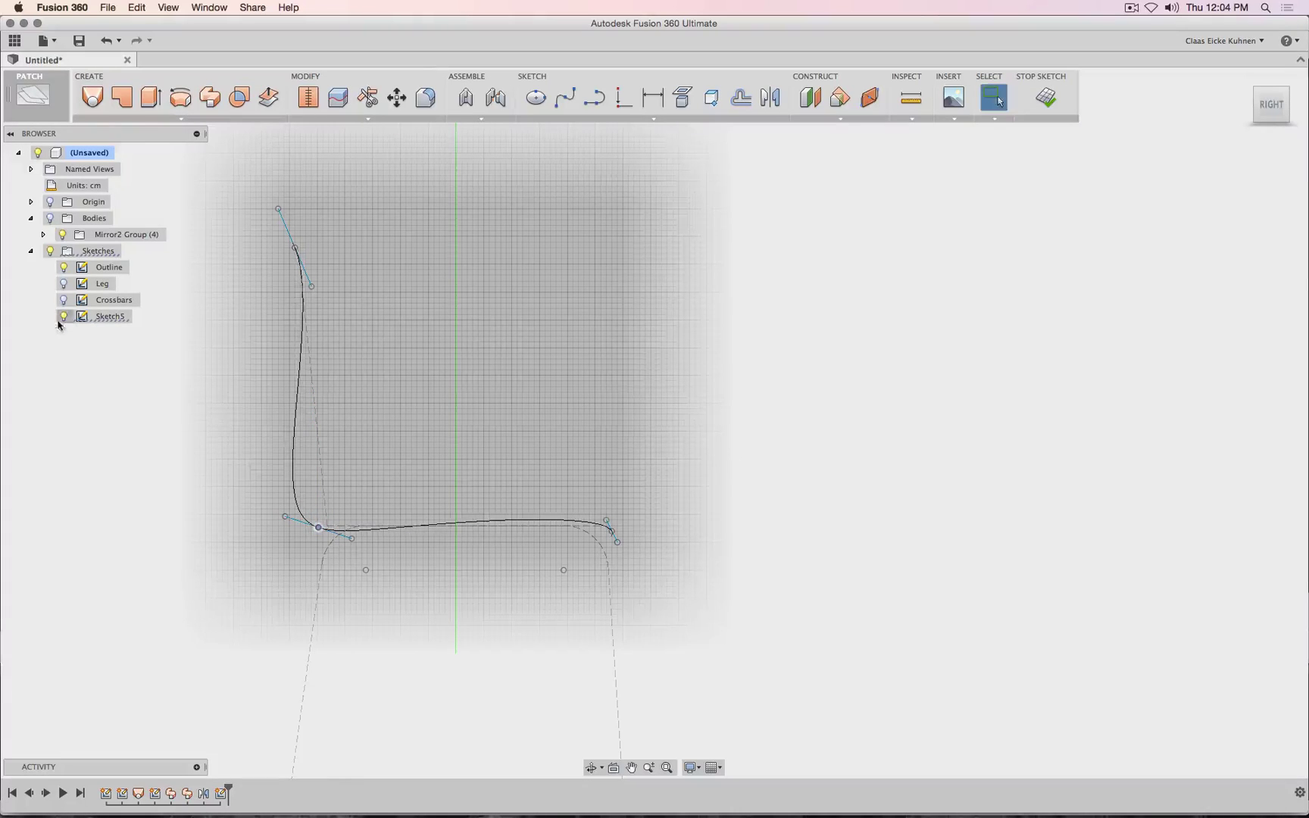
- Show the bodies but hide Body1 and Body5 in the Mirror2 group, leaving only the crossbars visible
click(43, 235)
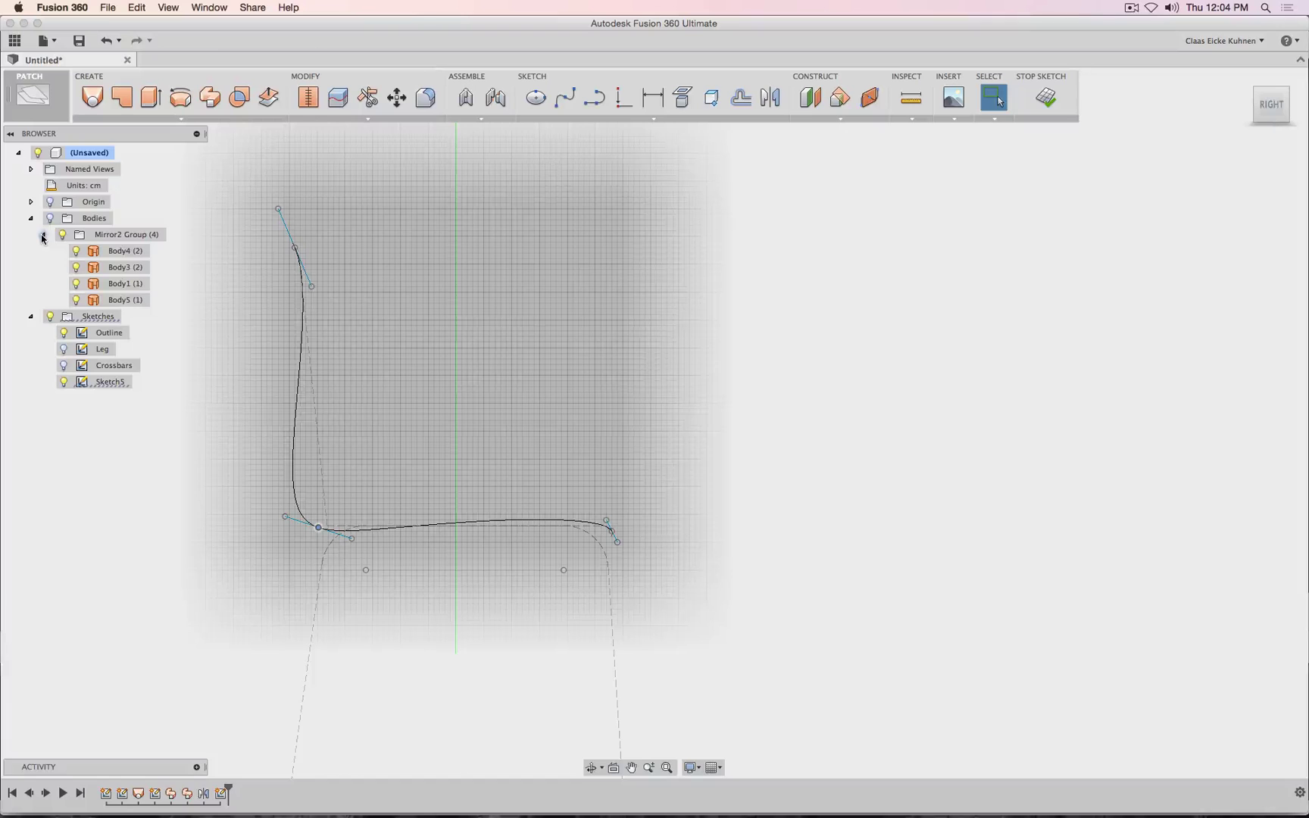
click(51, 218)
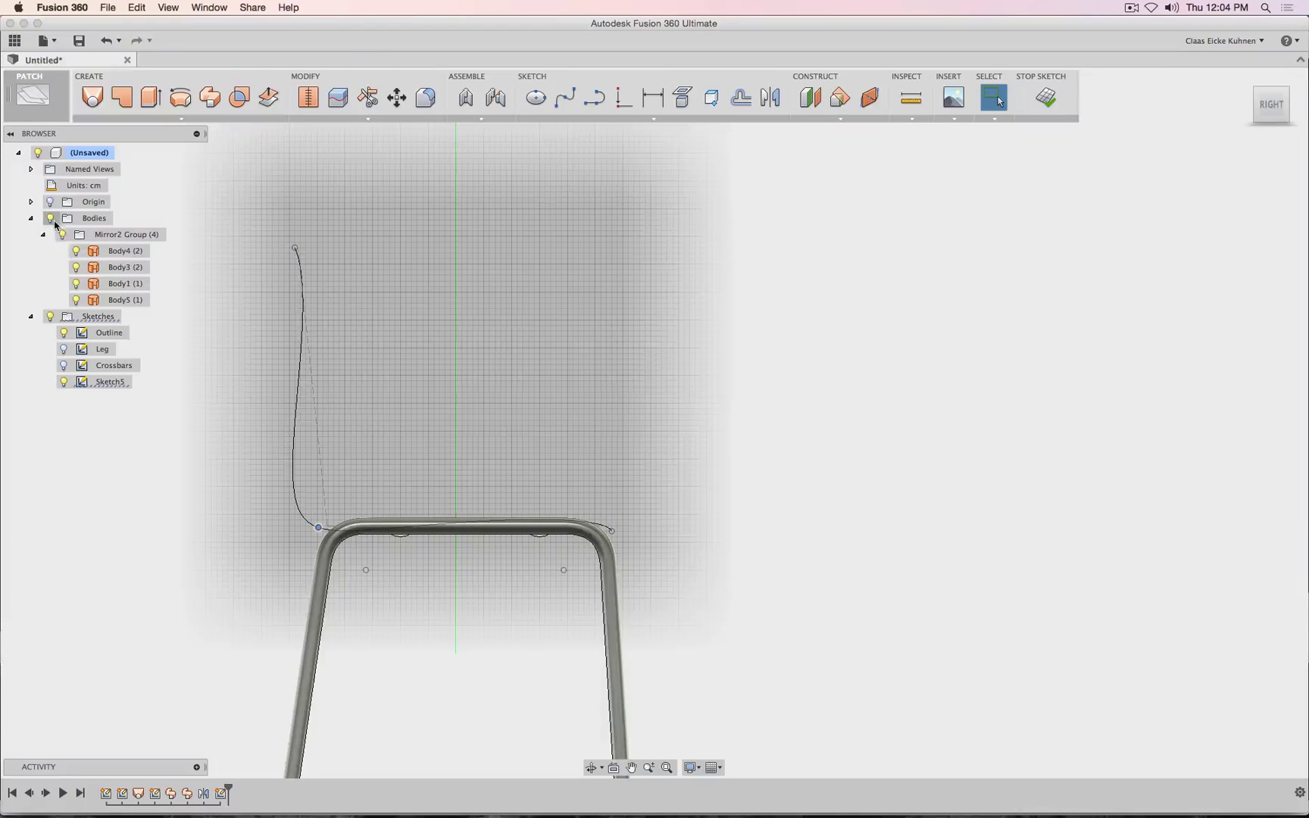
click(75, 286)
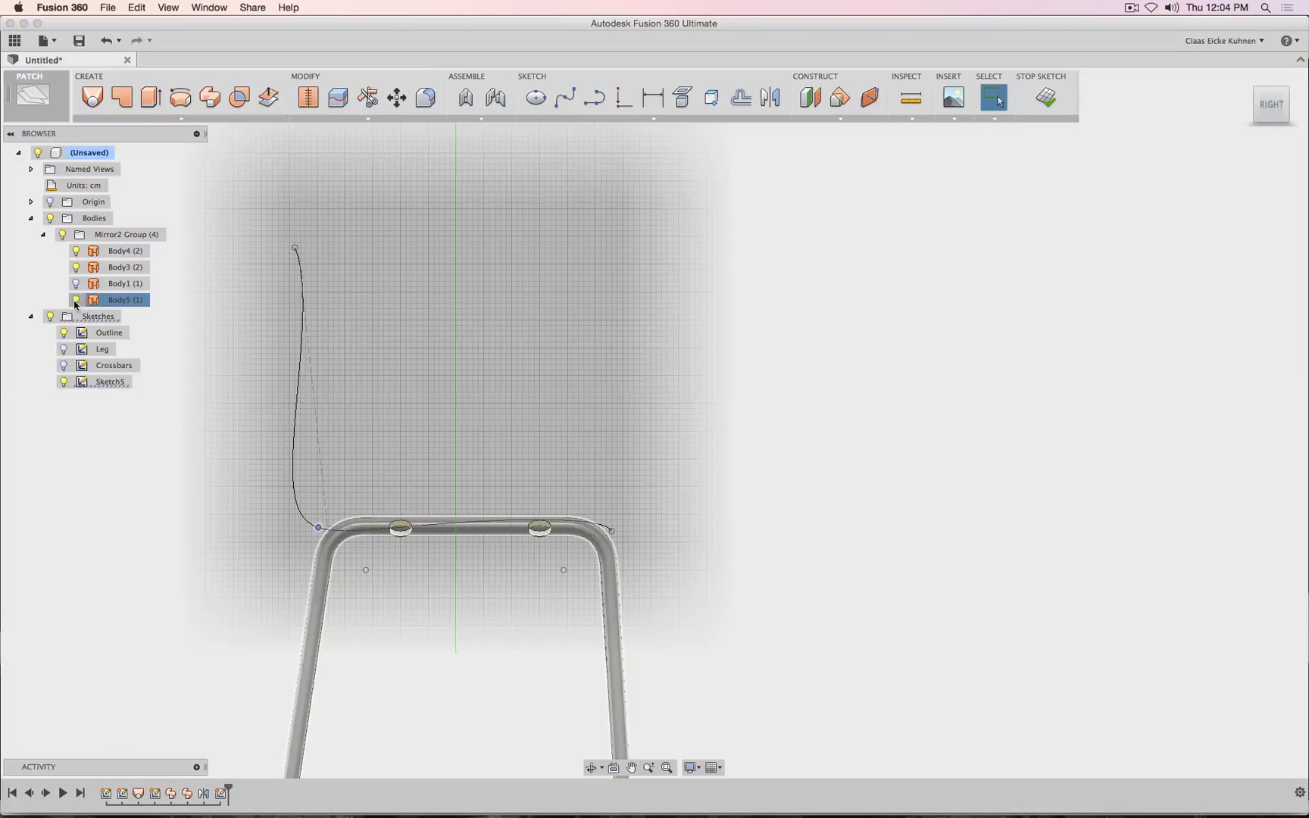
click(76, 301)
scroll(606, 506, up, 4)
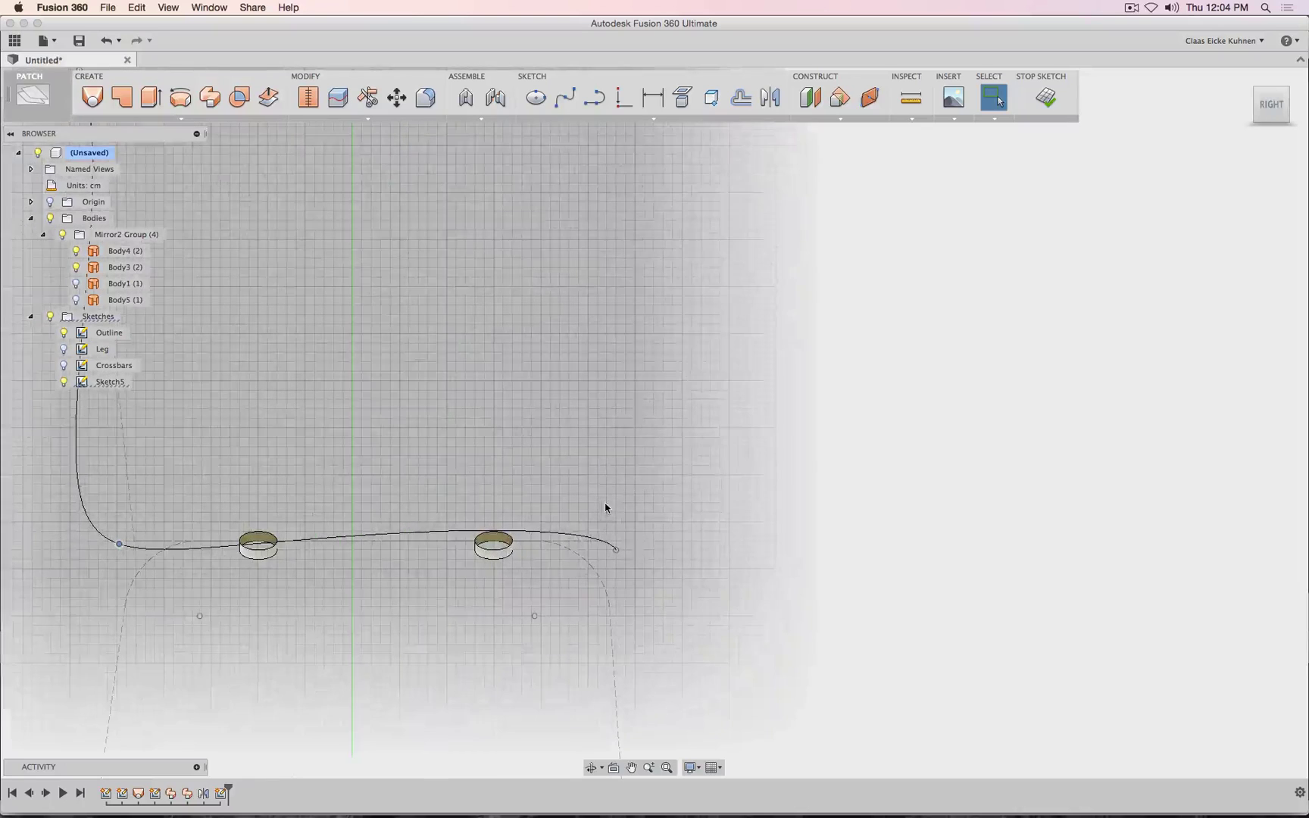
middle_drag(444, 602, 654, 485)
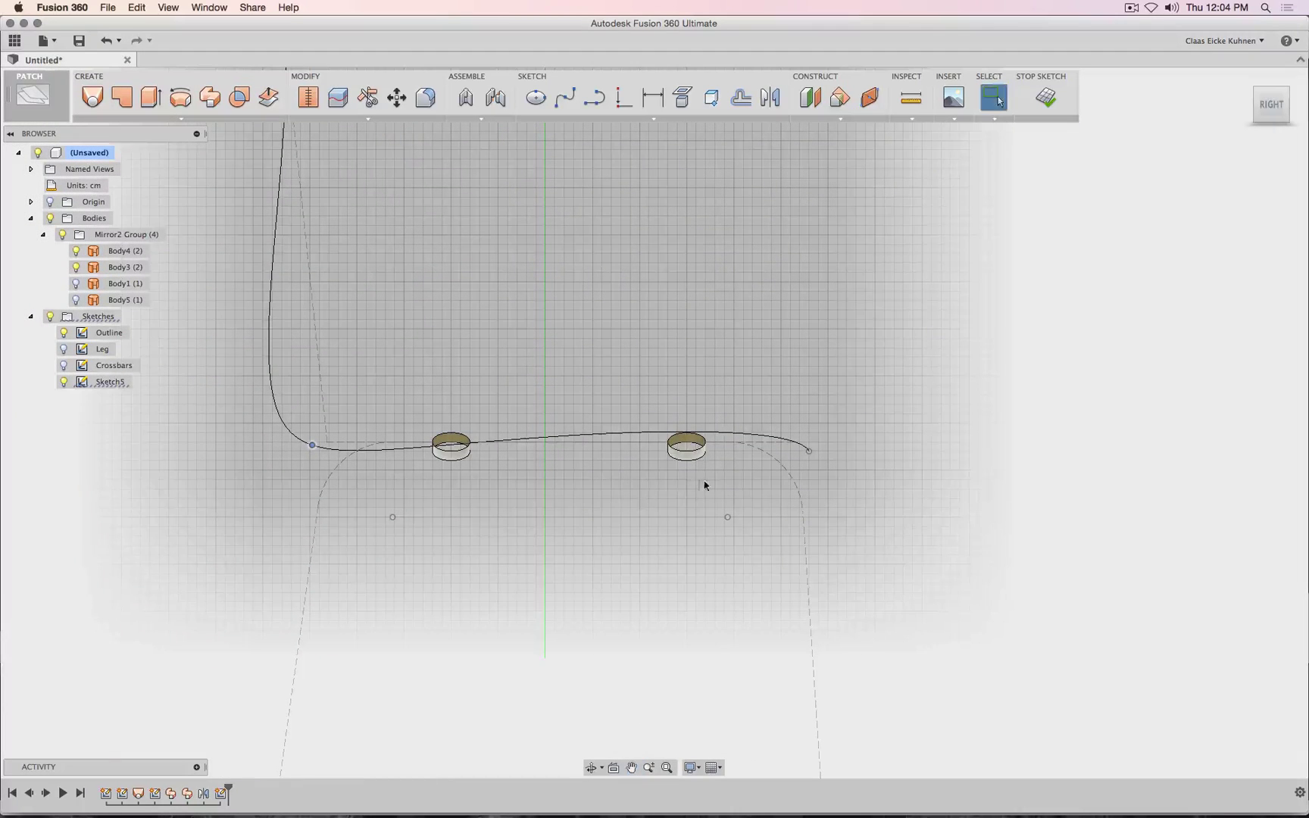
- Raise the spline's bend point slightly, make the front tangent handle vertical and flatten the bend's tangent so the seat arches above the crossbars
click(312, 447)
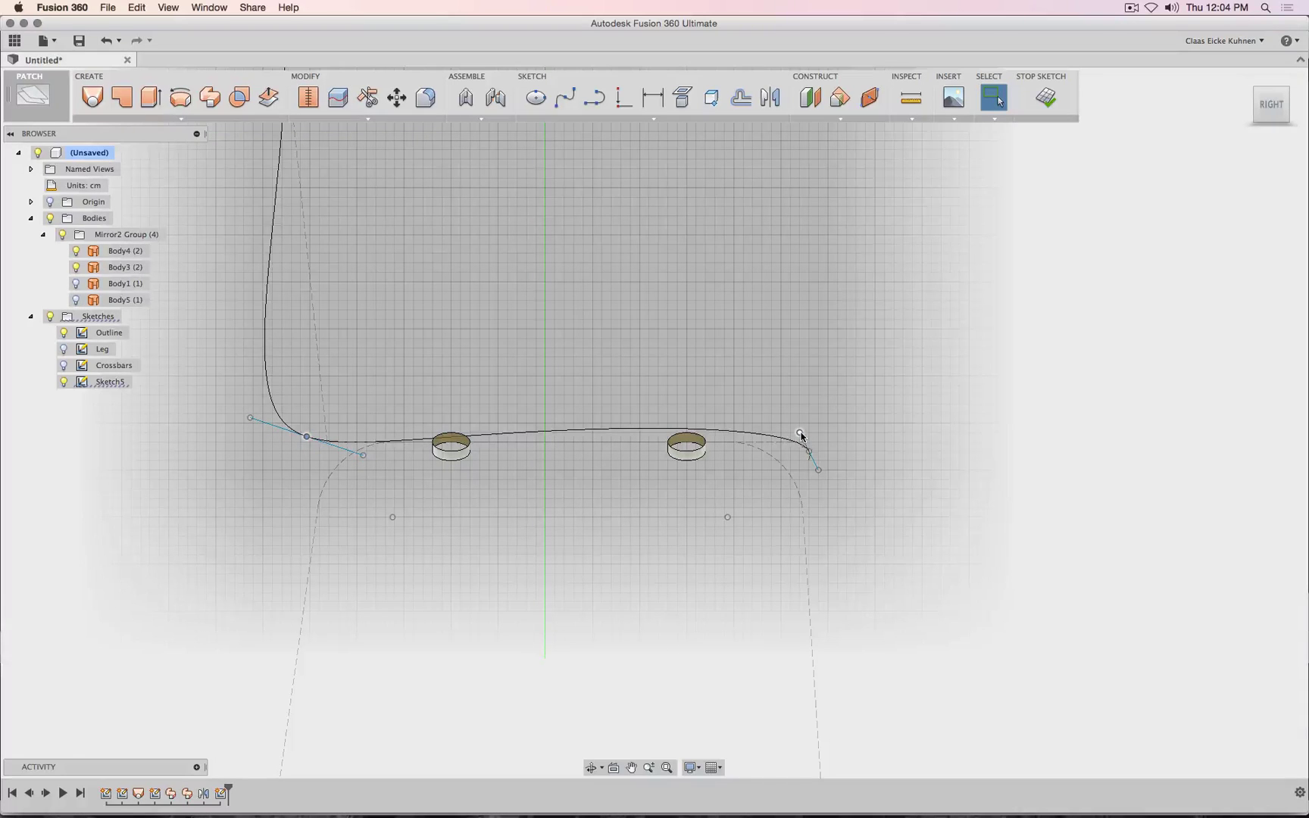
drag(801, 437, 809, 444)
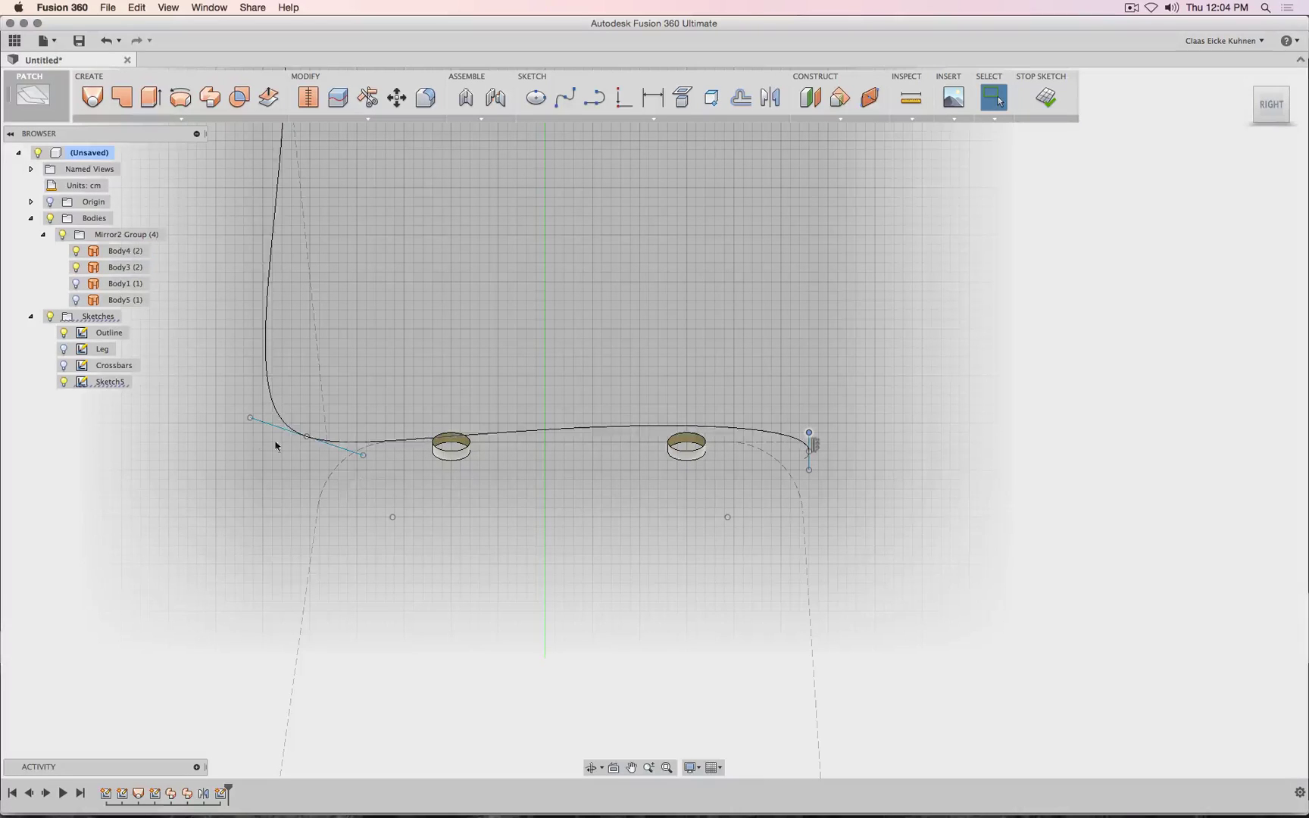
drag(245, 415, 244, 423)
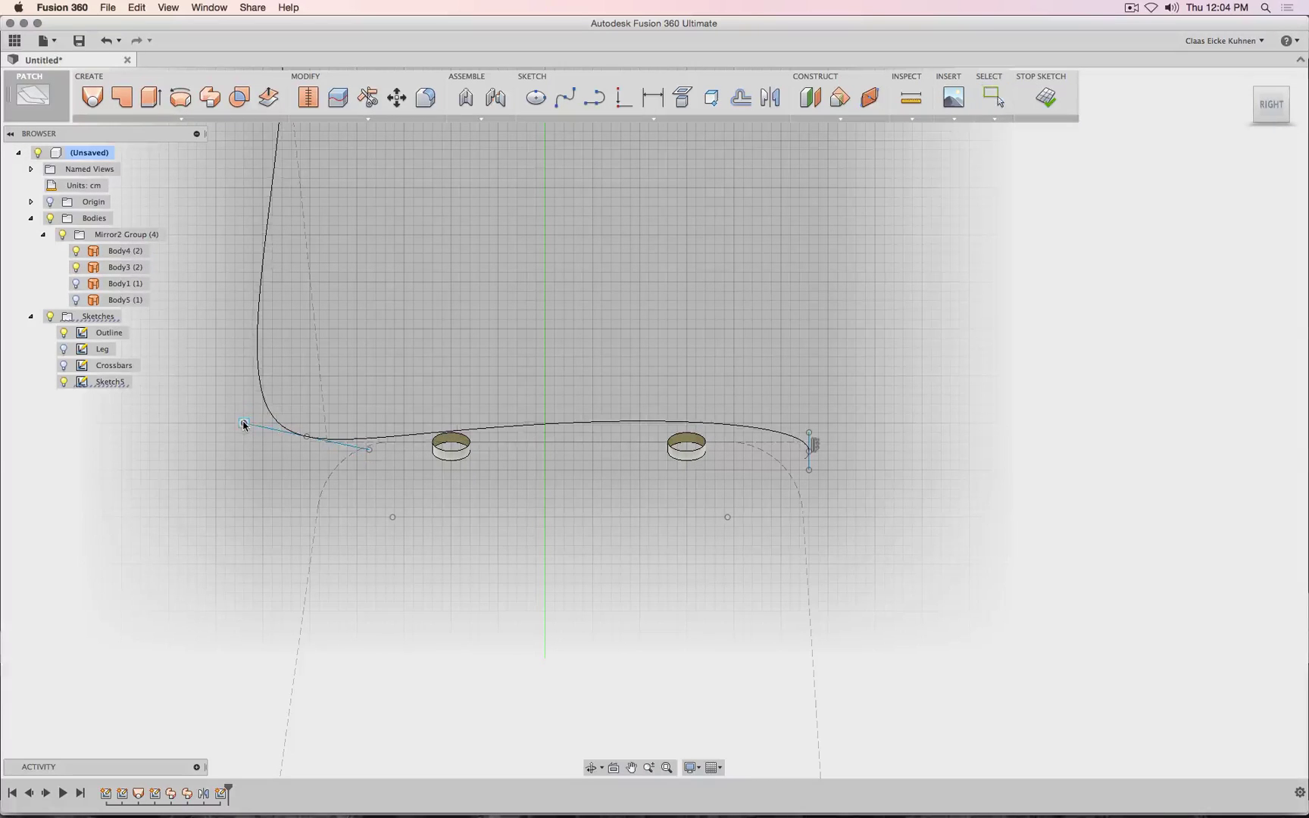
- Compare the spline with the leg Body5 and move its bend point onto the outline's rear seat corner
scroll(485, 381, down, 5)
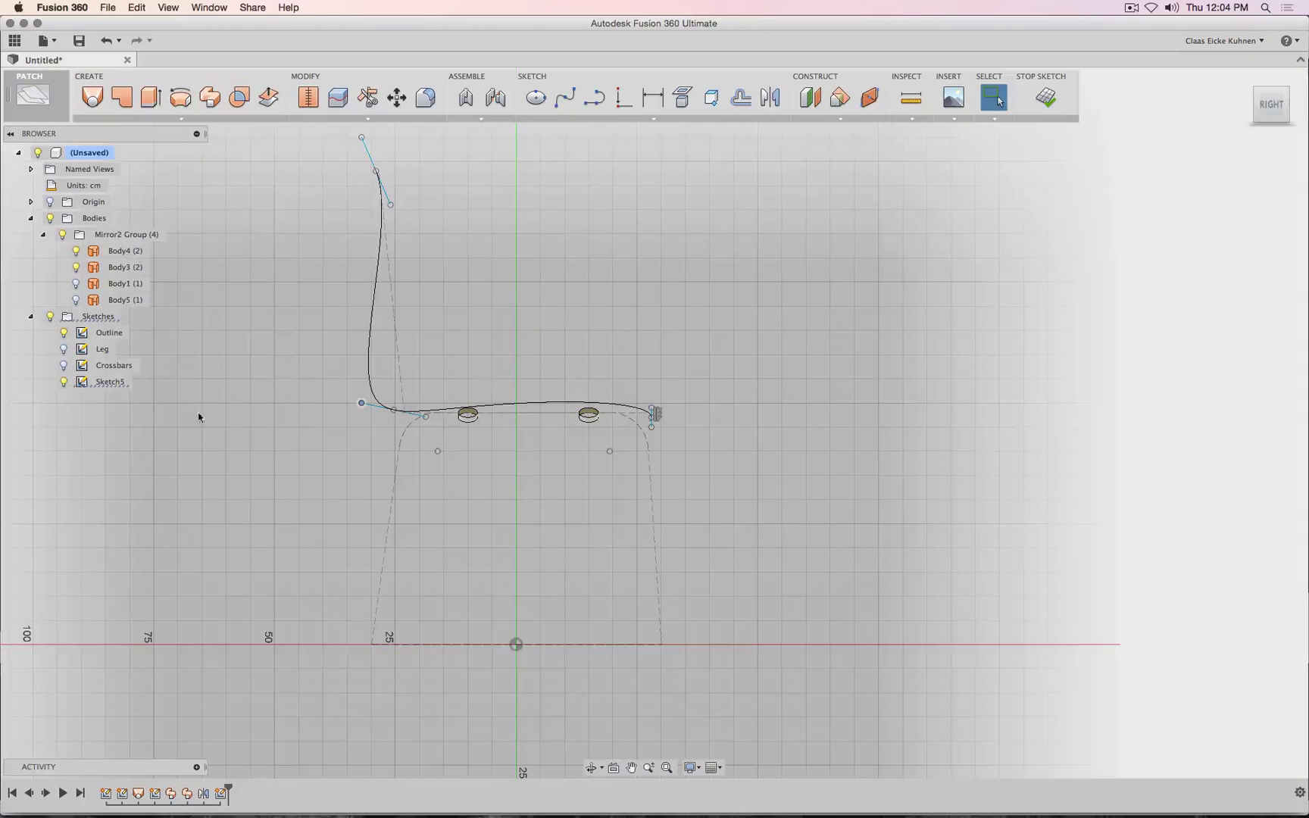
click(76, 300)
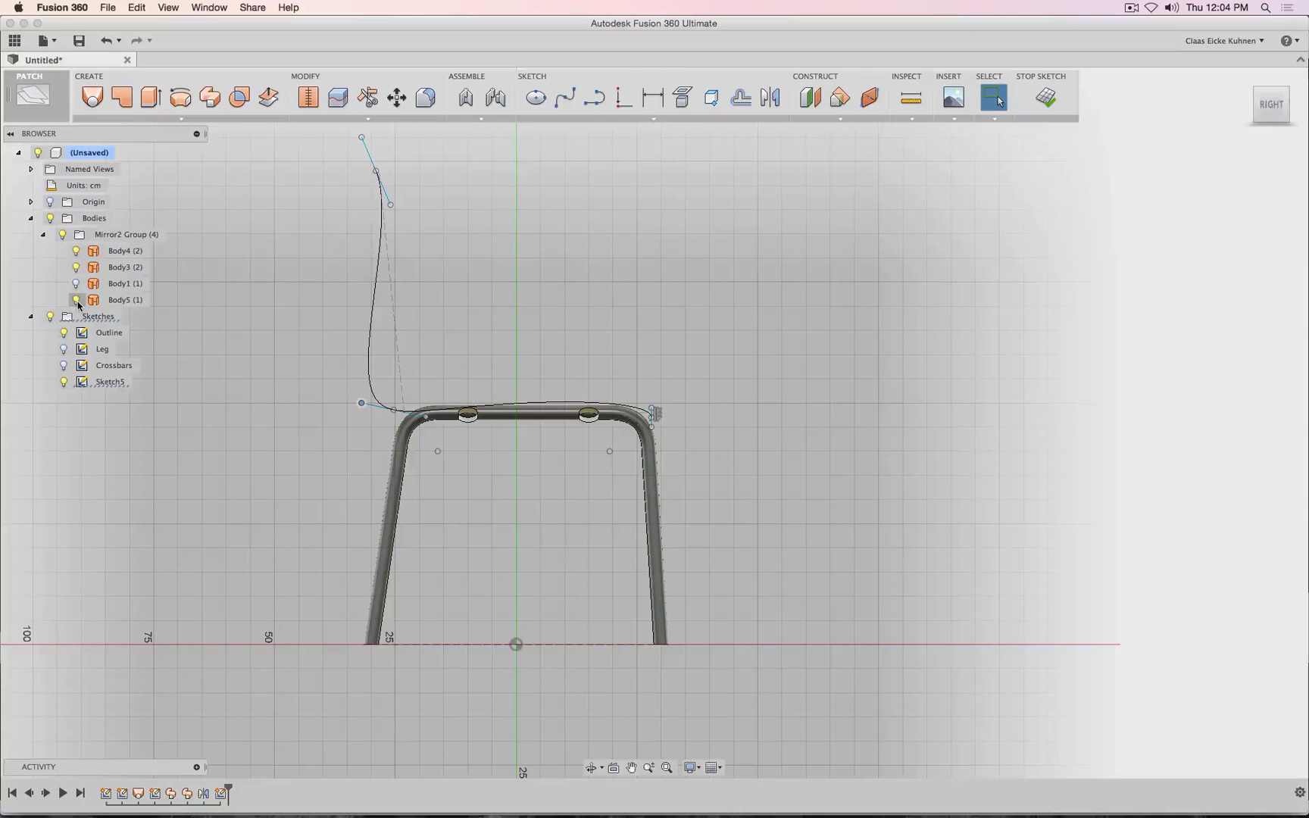
click(77, 300)
scroll(324, 406, up, 1)
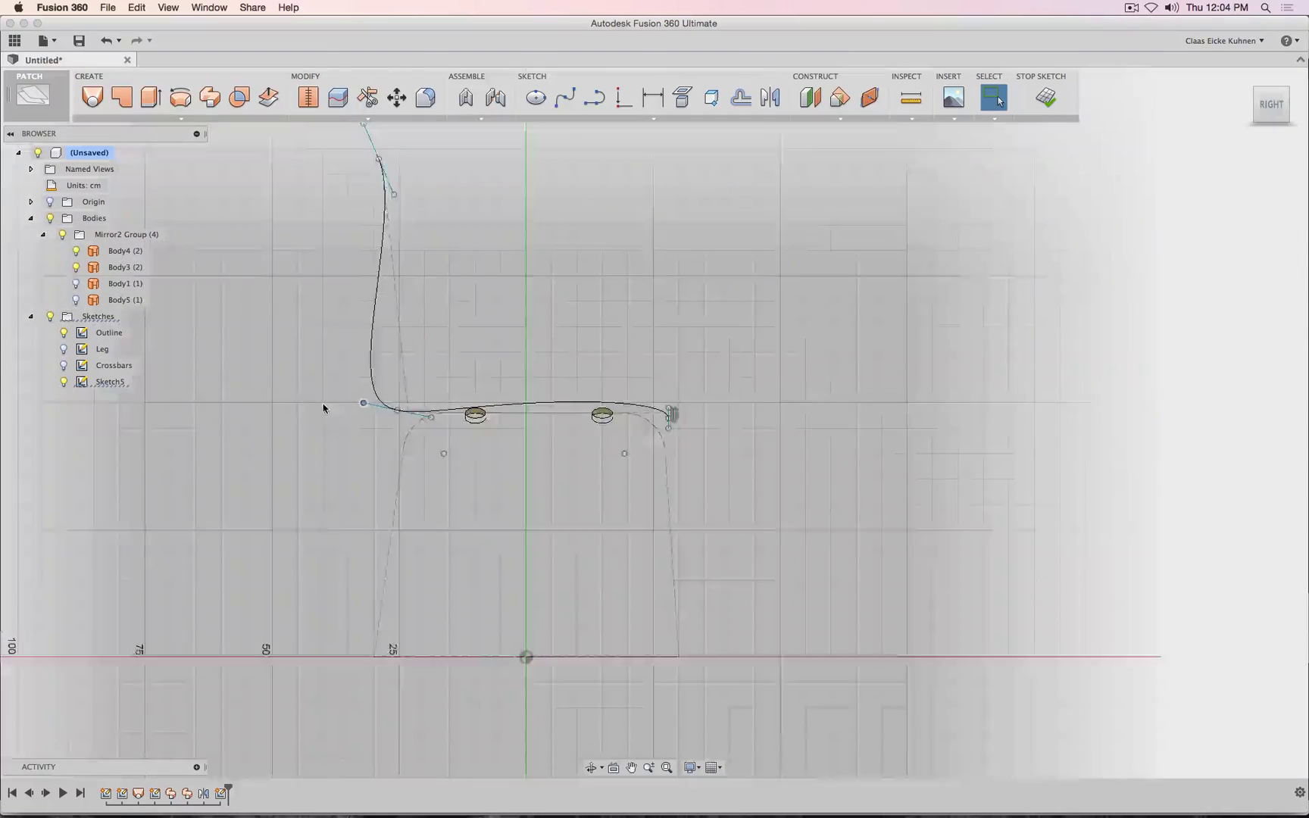
scroll(324, 409, up, 1)
drag(424, 414, 442, 417)
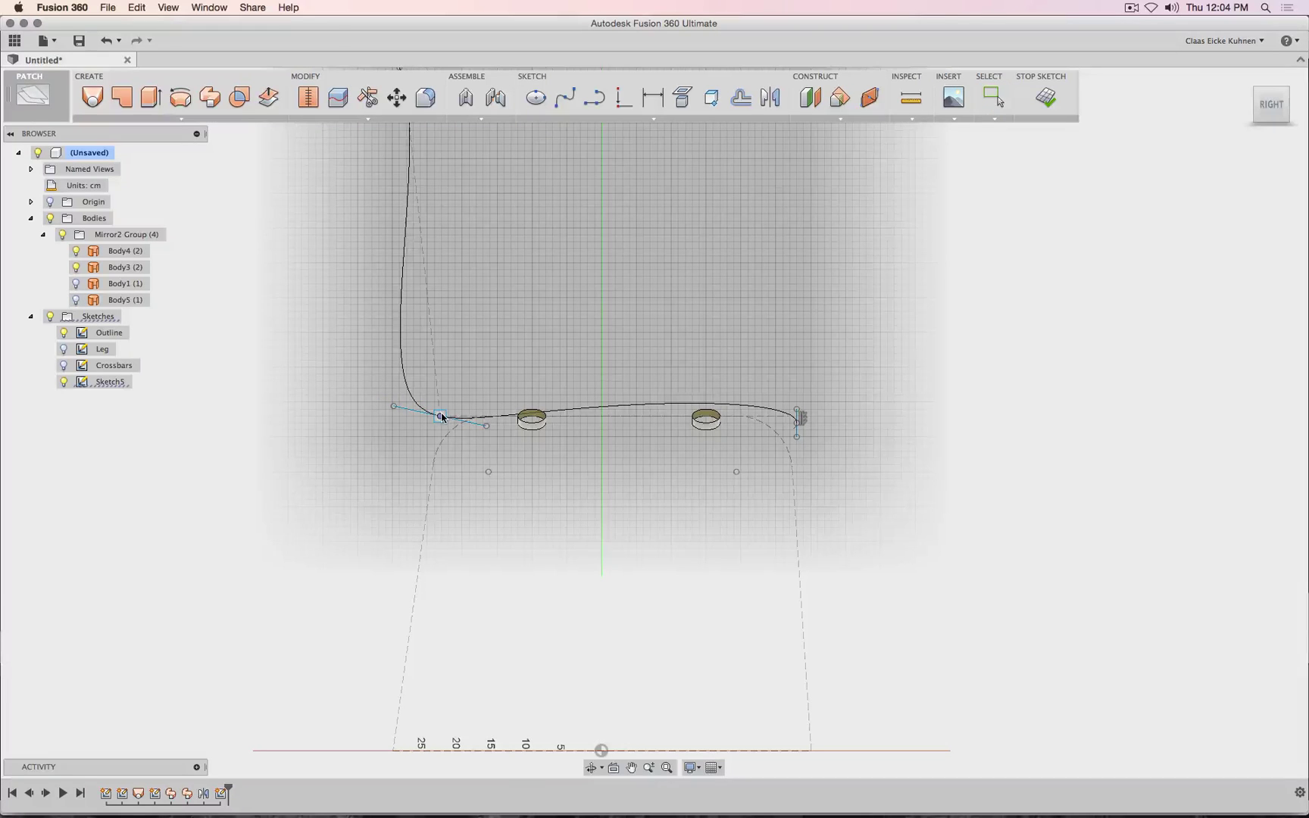
middle_drag(547, 317, 546, 497)
scroll(546, 497, down, 2)
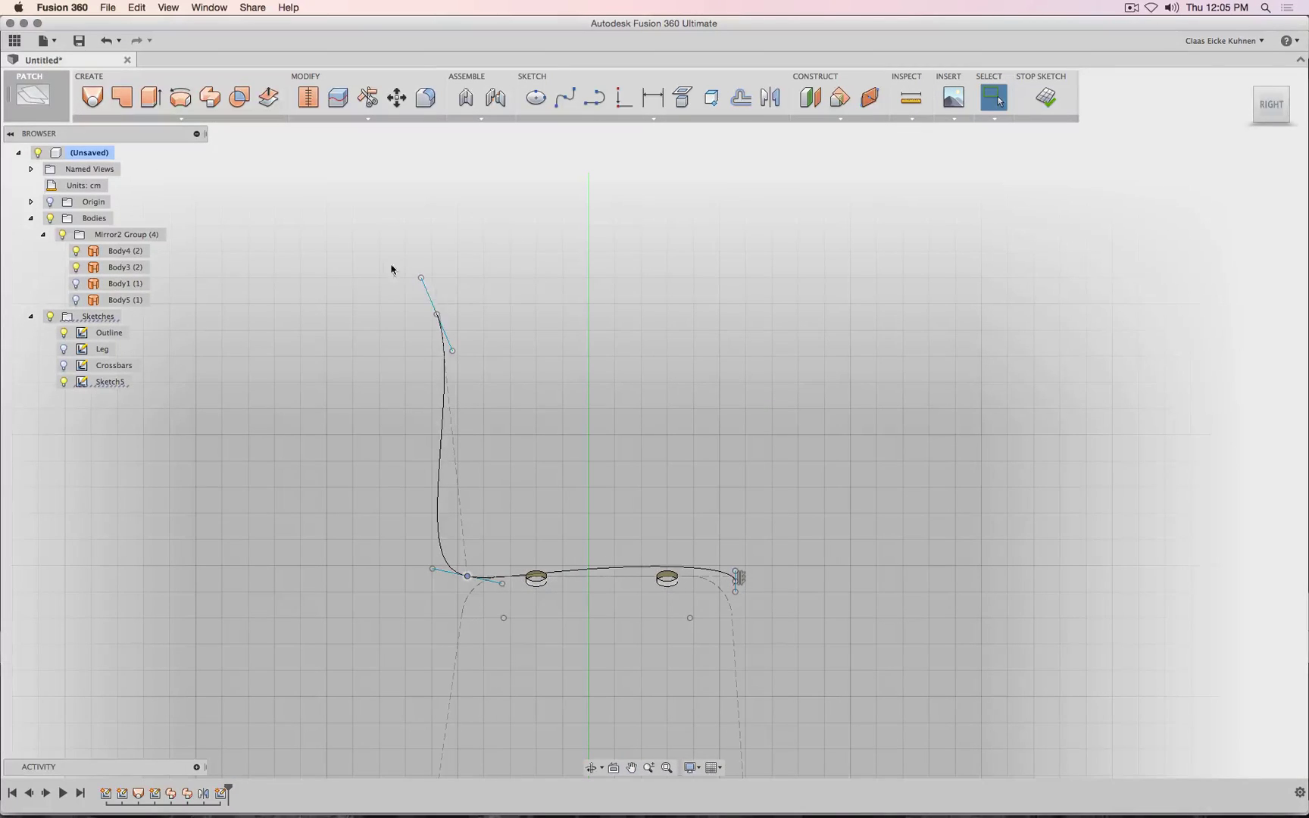
- Remove the vertical constraint at the spline's front end and tilt that tangent handle's lower end forward
click(739, 576)
scroll(736, 578, up, 4)
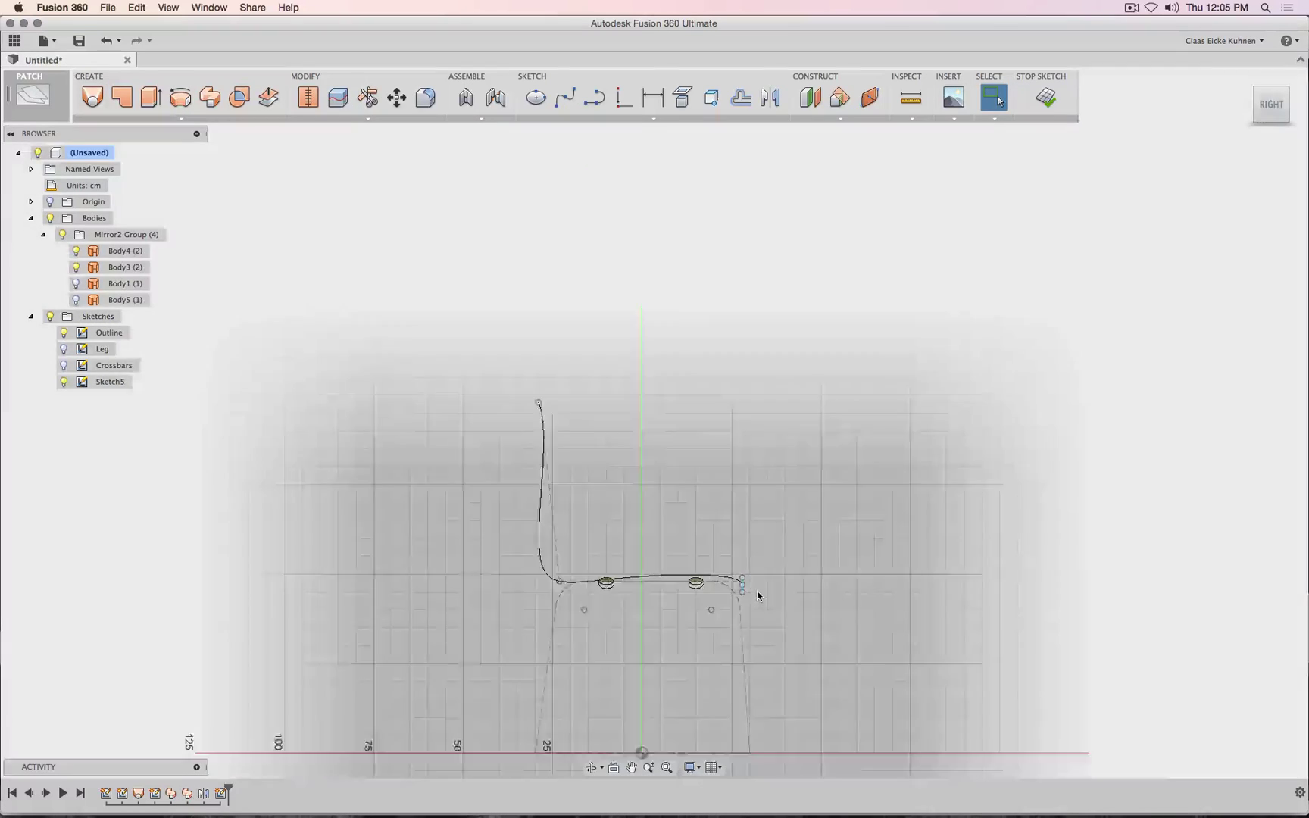
drag(716, 587, 725, 588)
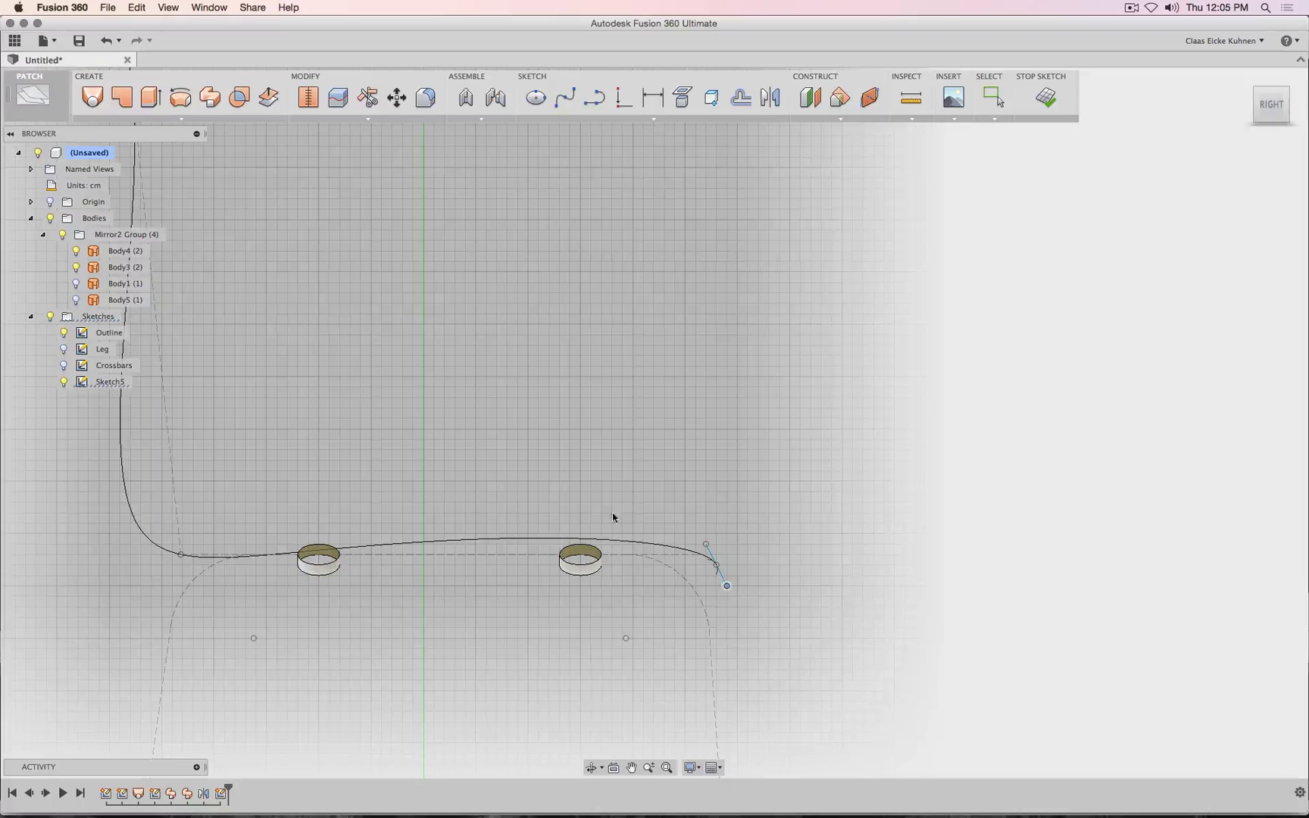
scroll(549, 490, down, 4)
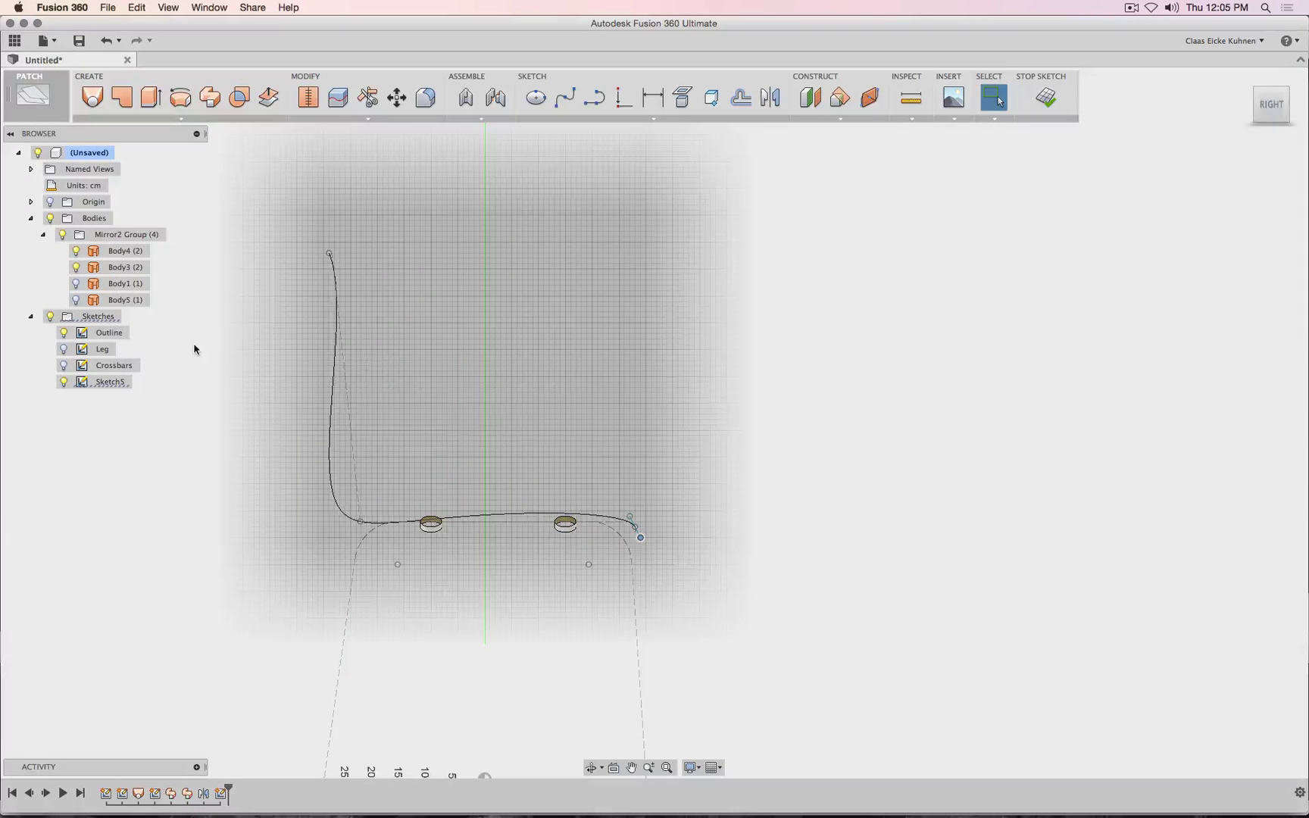
- Finish the sketch, turn both leg bodies back on within the Mirror2 group, and hide the Bodies folder and the Outline sketch
click(1046, 99)
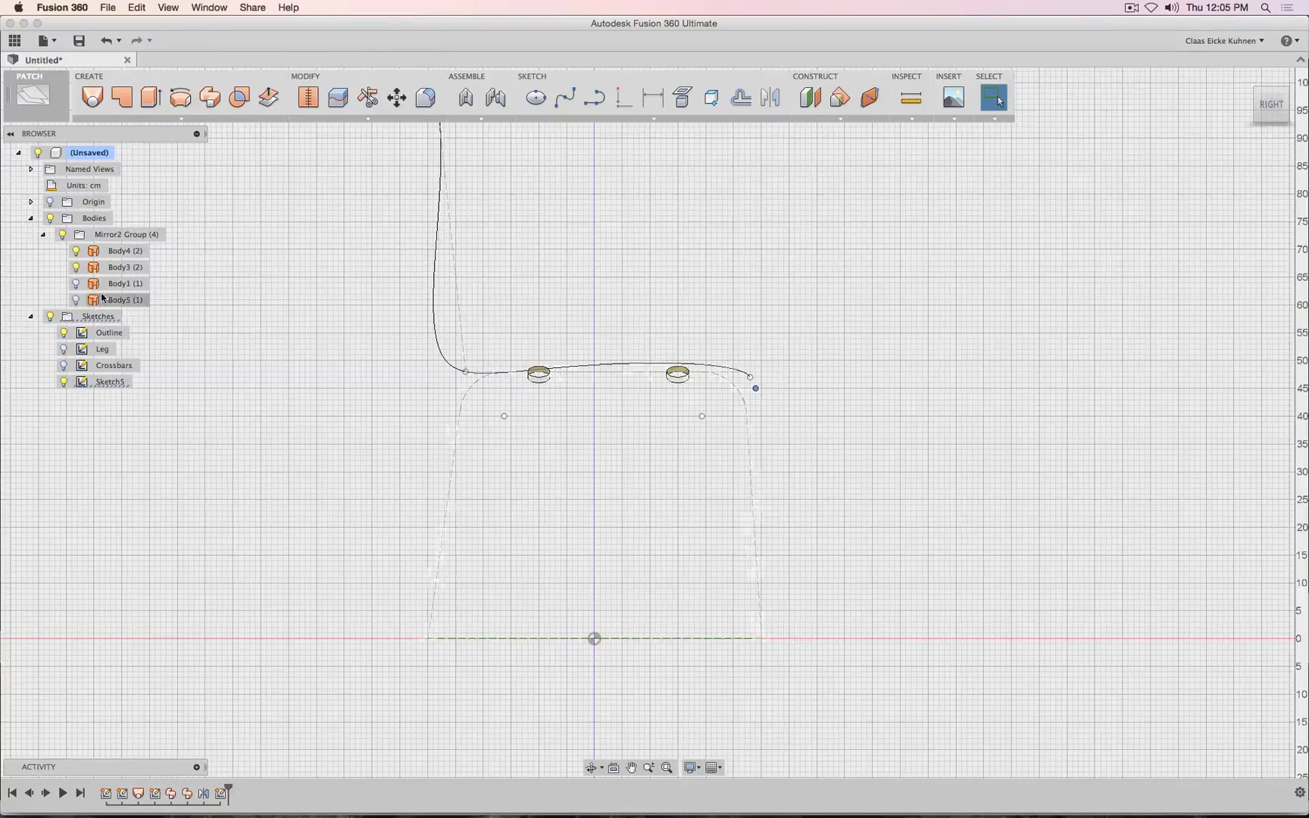
click(62, 235)
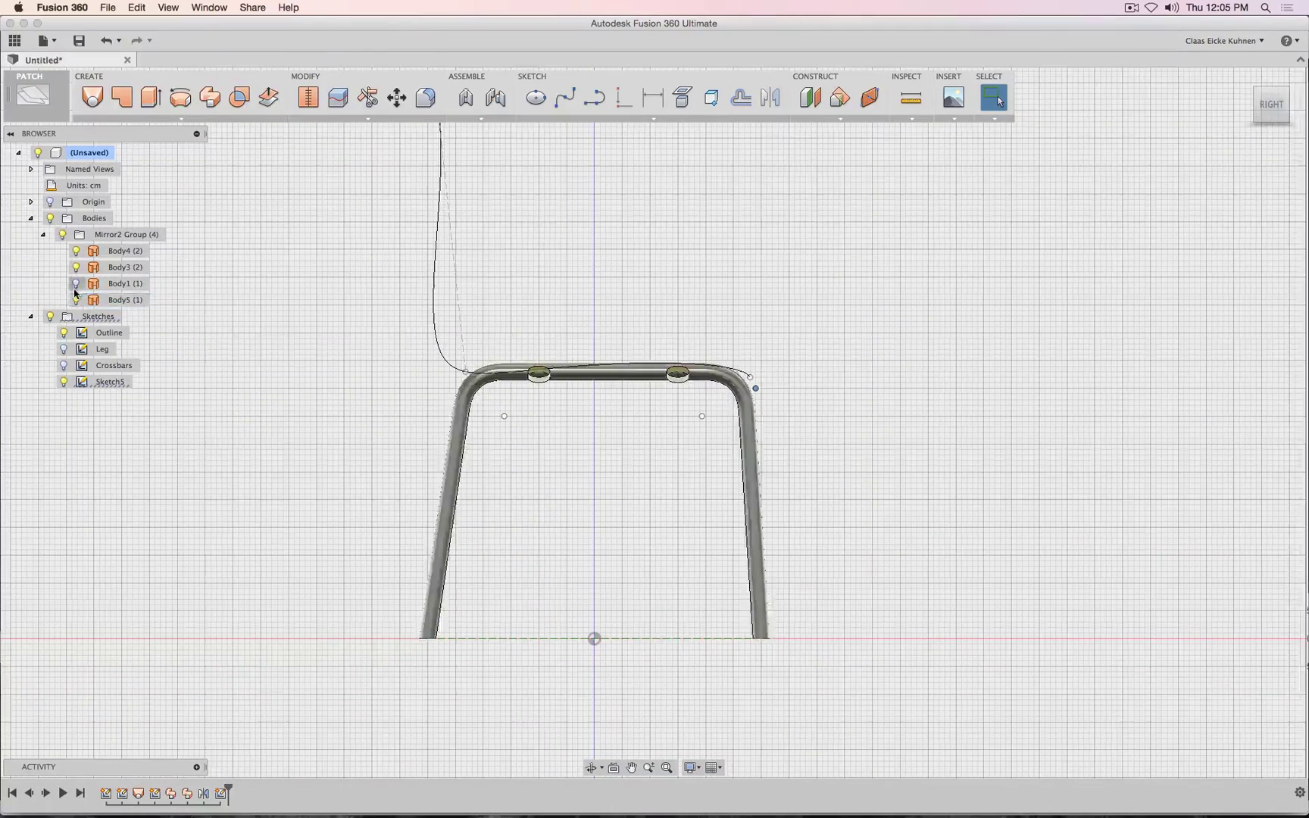
click(49, 218)
middle_drag(756, 266, 661, 477)
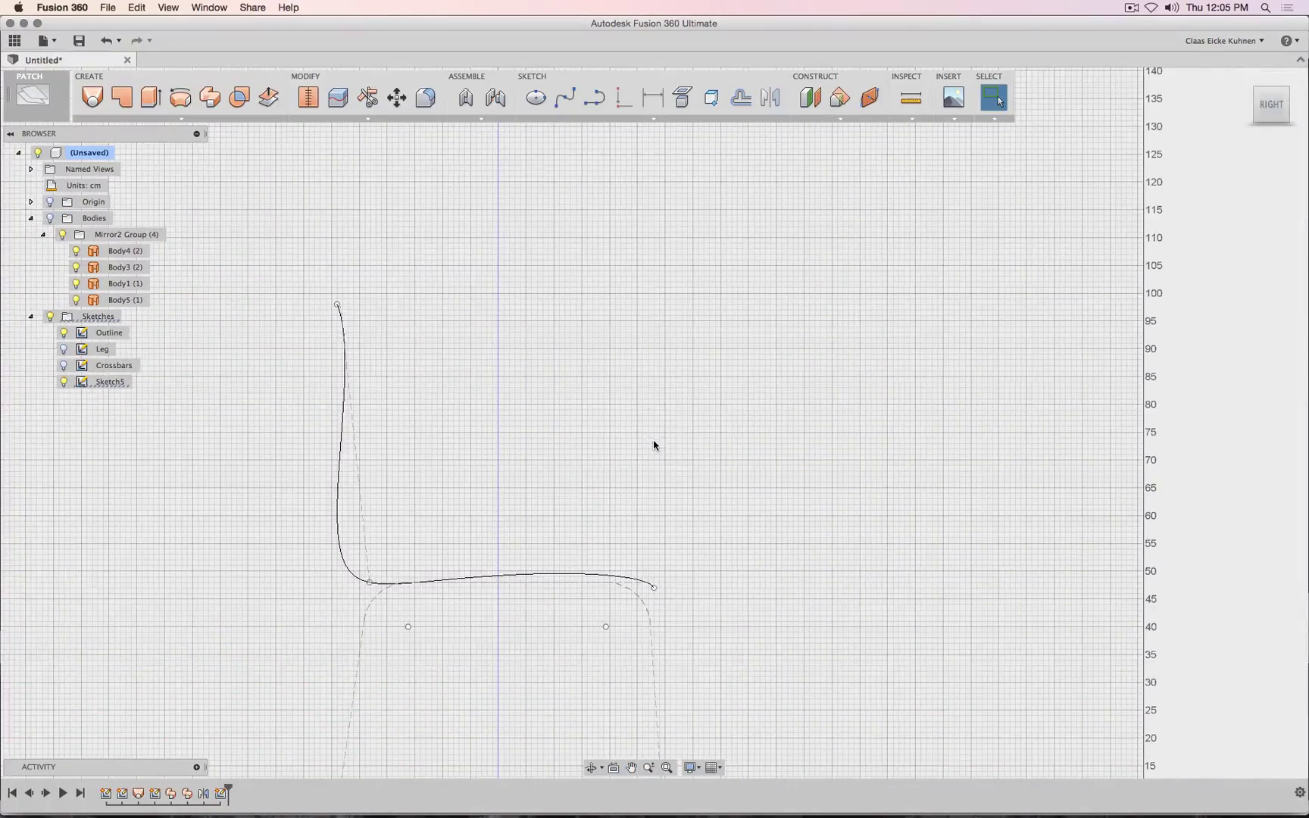
click(1233, 119)
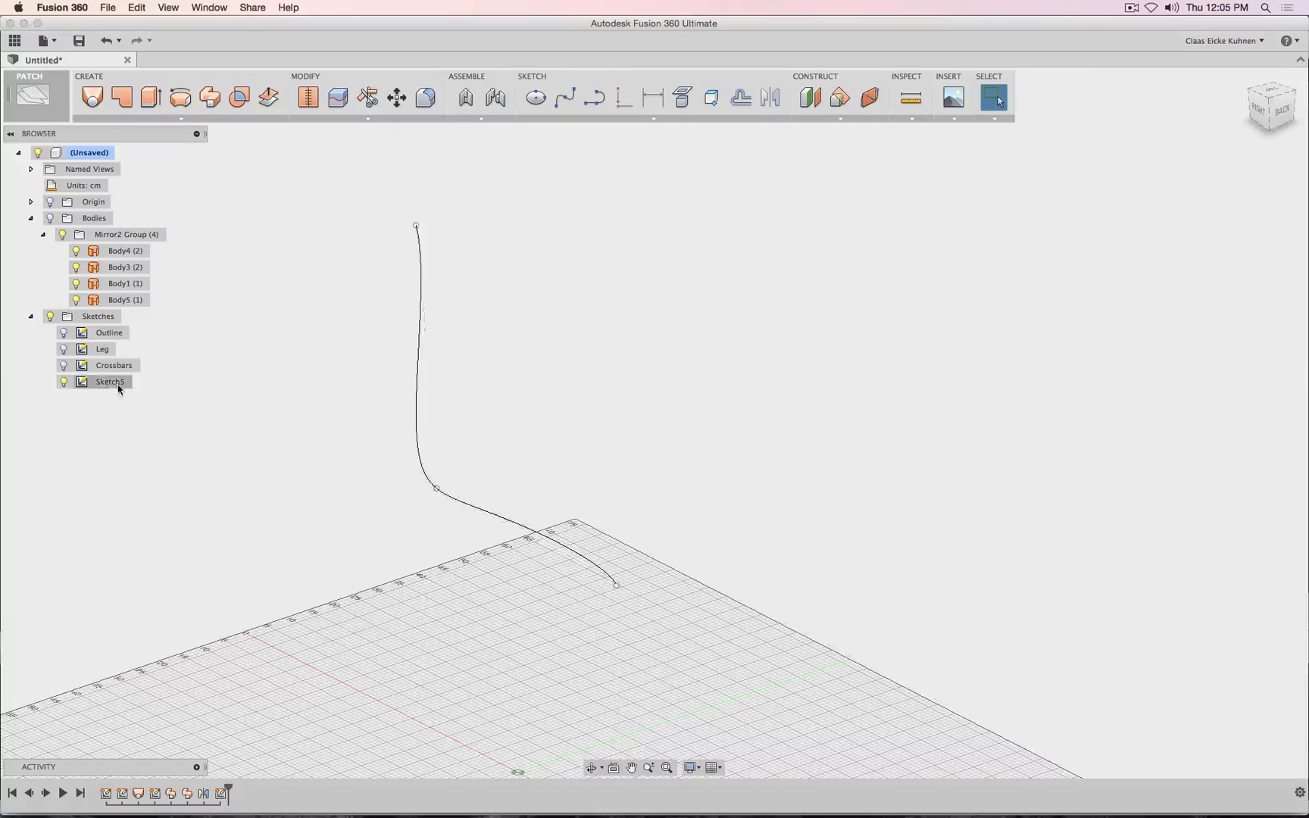
- Rename Sketch5 as Shell Spine
click(129, 385)
click(132, 385)
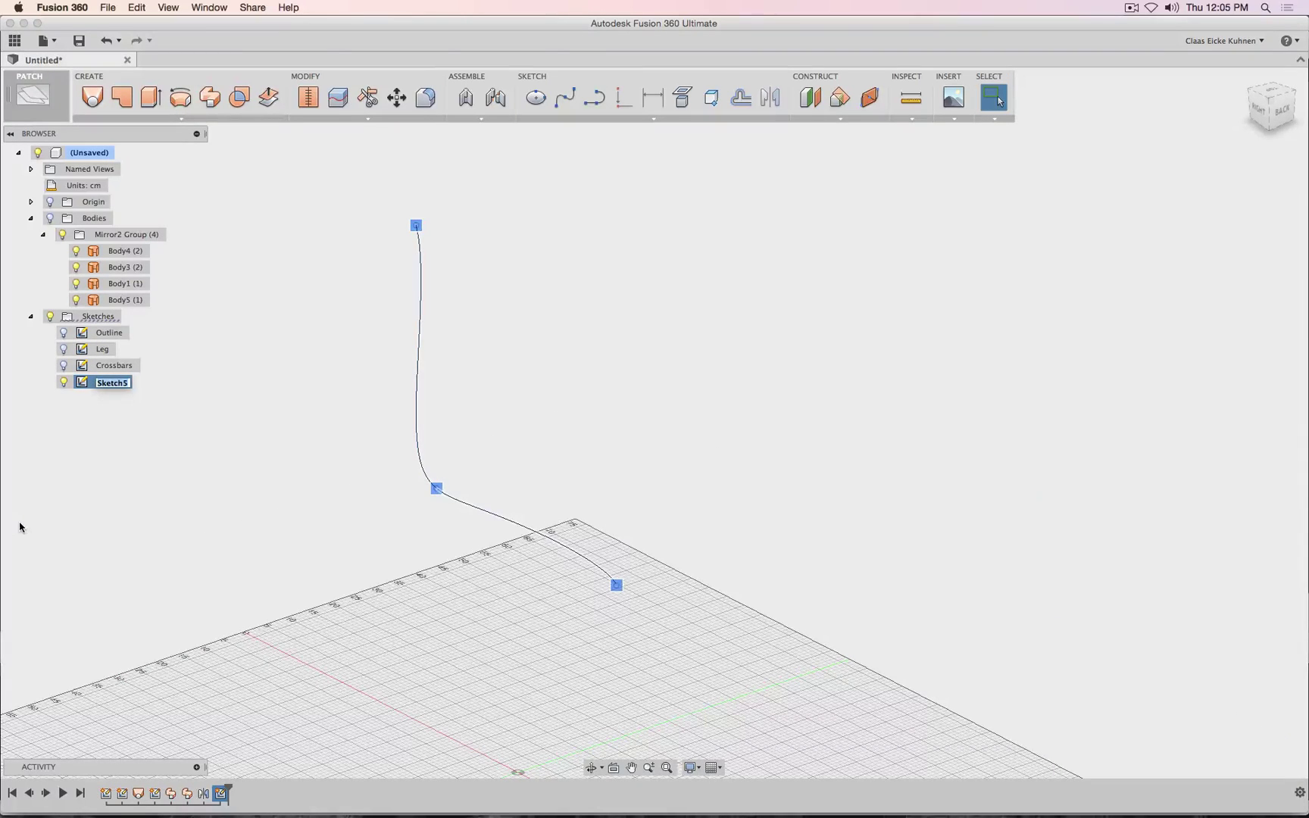
text(Shell Spine)
key(Return)
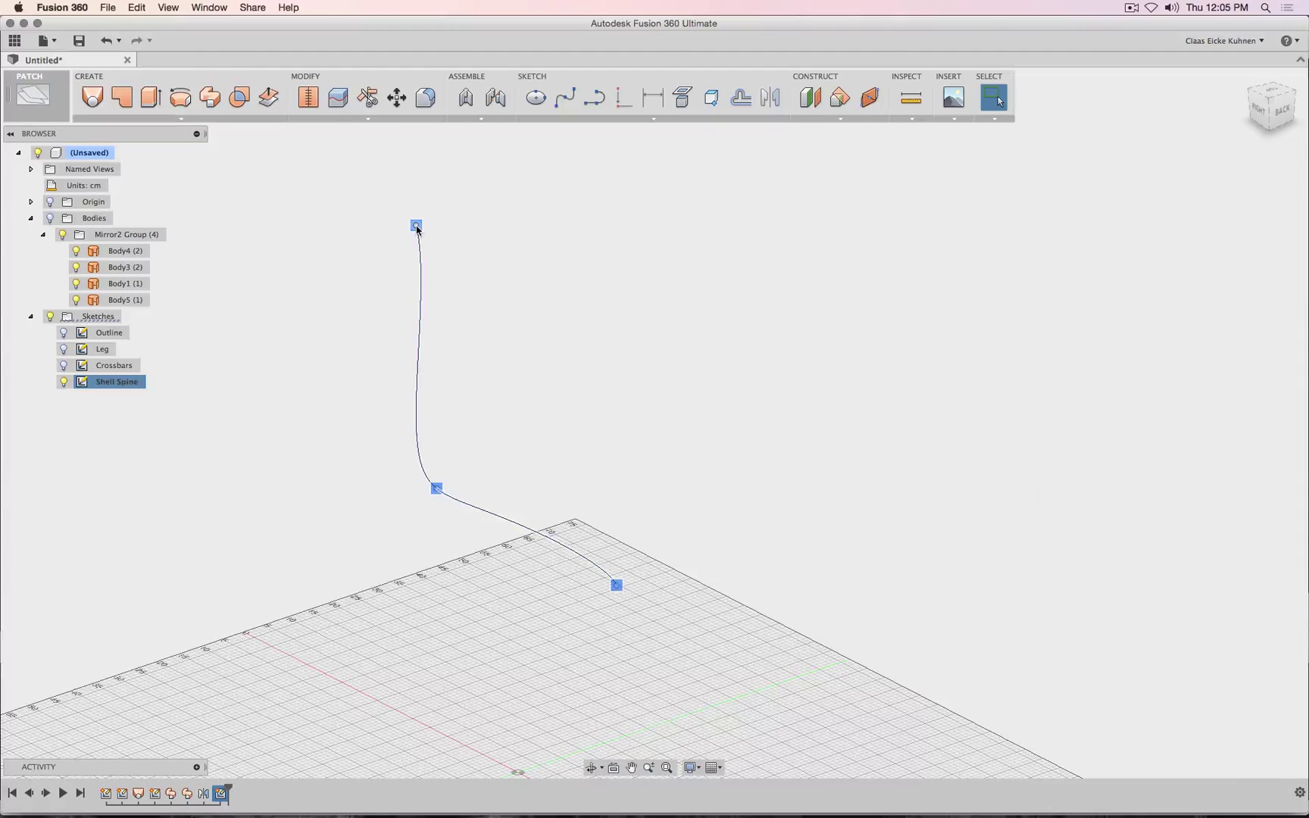
- Create a construction plane along the Shell Spine path, positioned at the curve's upper end
click(869, 105)
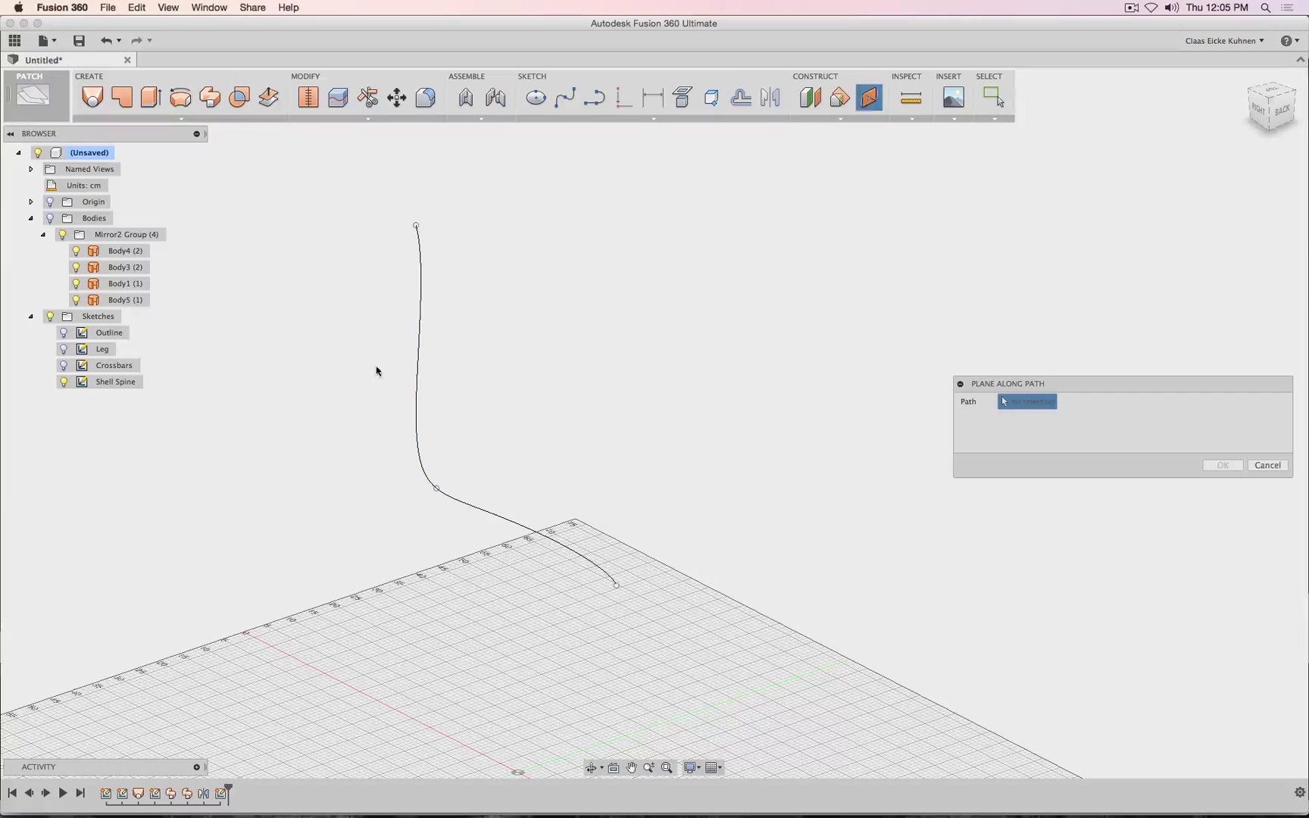
click(418, 347)
drag(424, 354, 393, 156)
click(1222, 465)
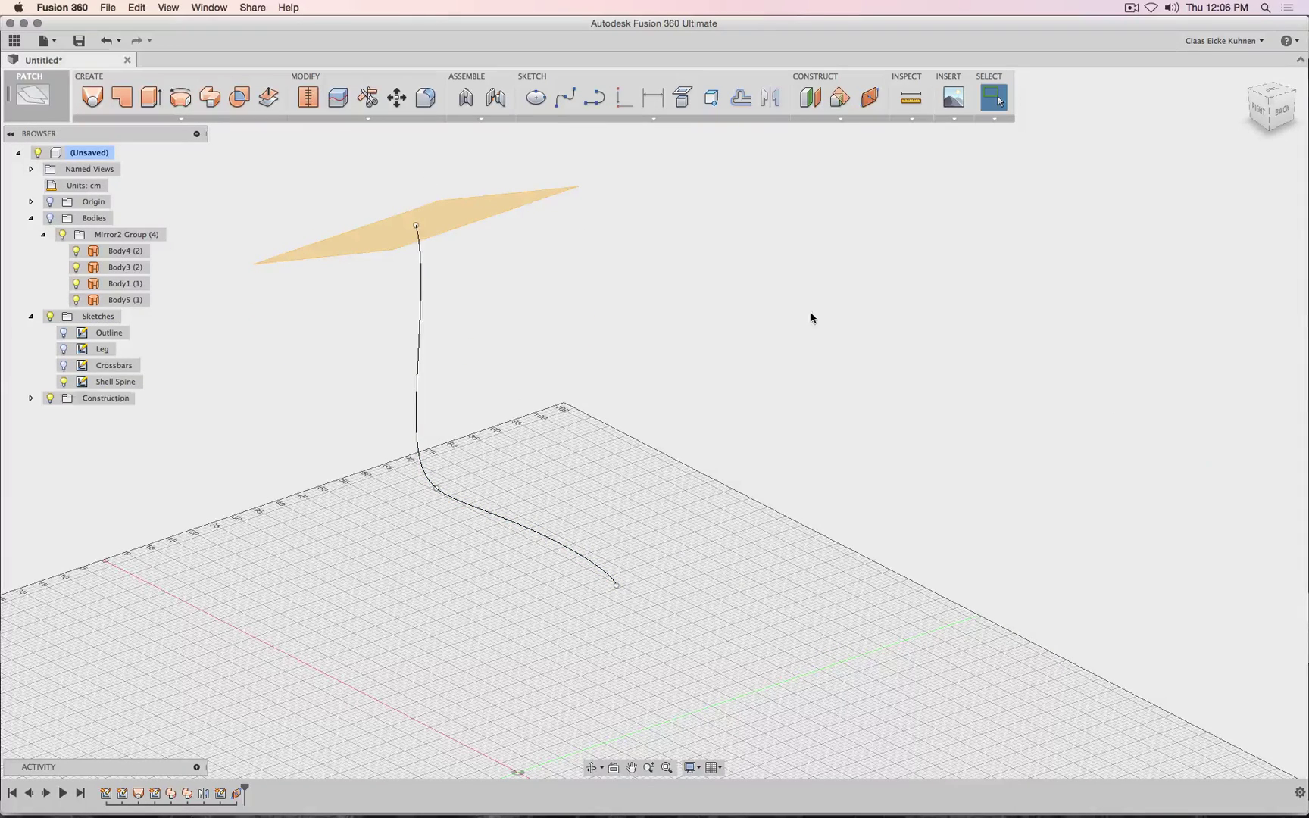
- Start a line sketch on the construction plane at the Shell Spine's upper end and turn the Bodies folder back on
click(593, 106)
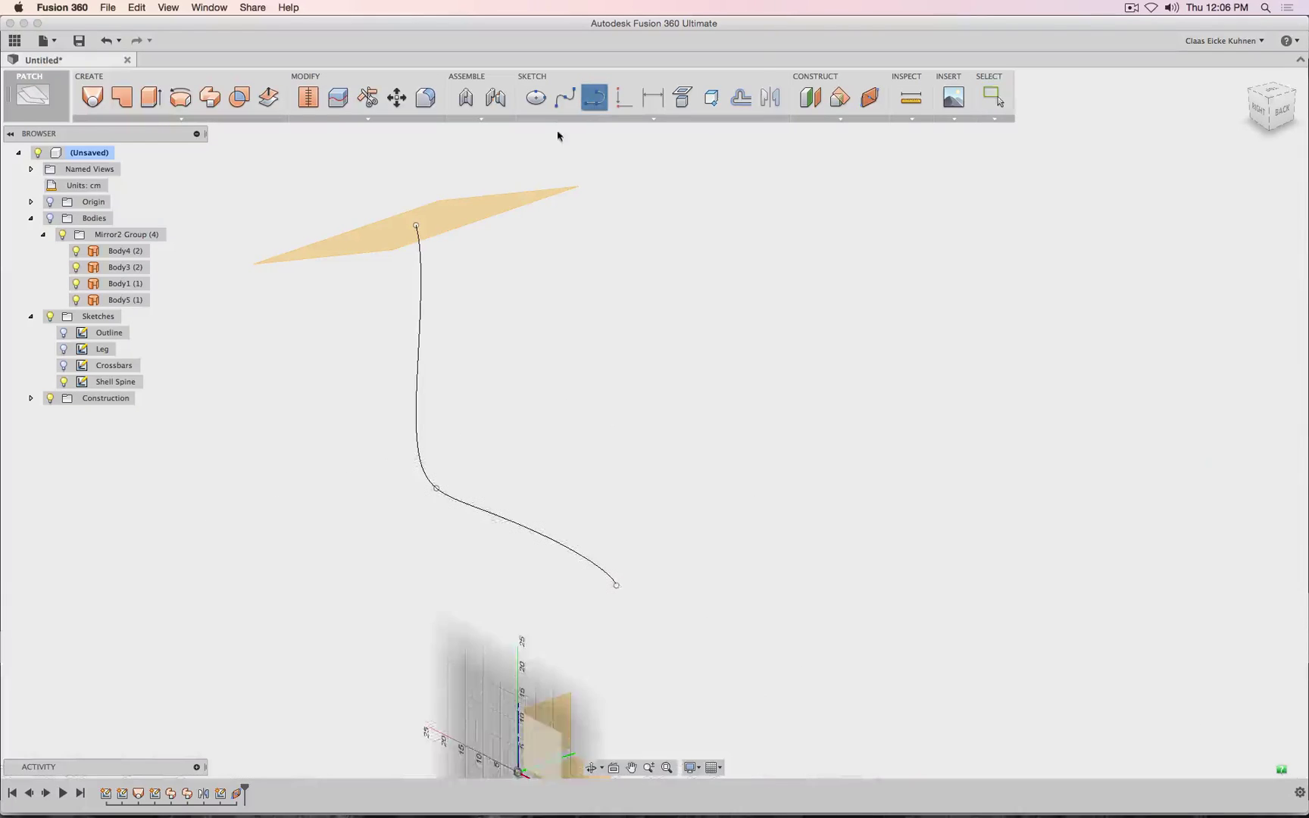
click(458, 218)
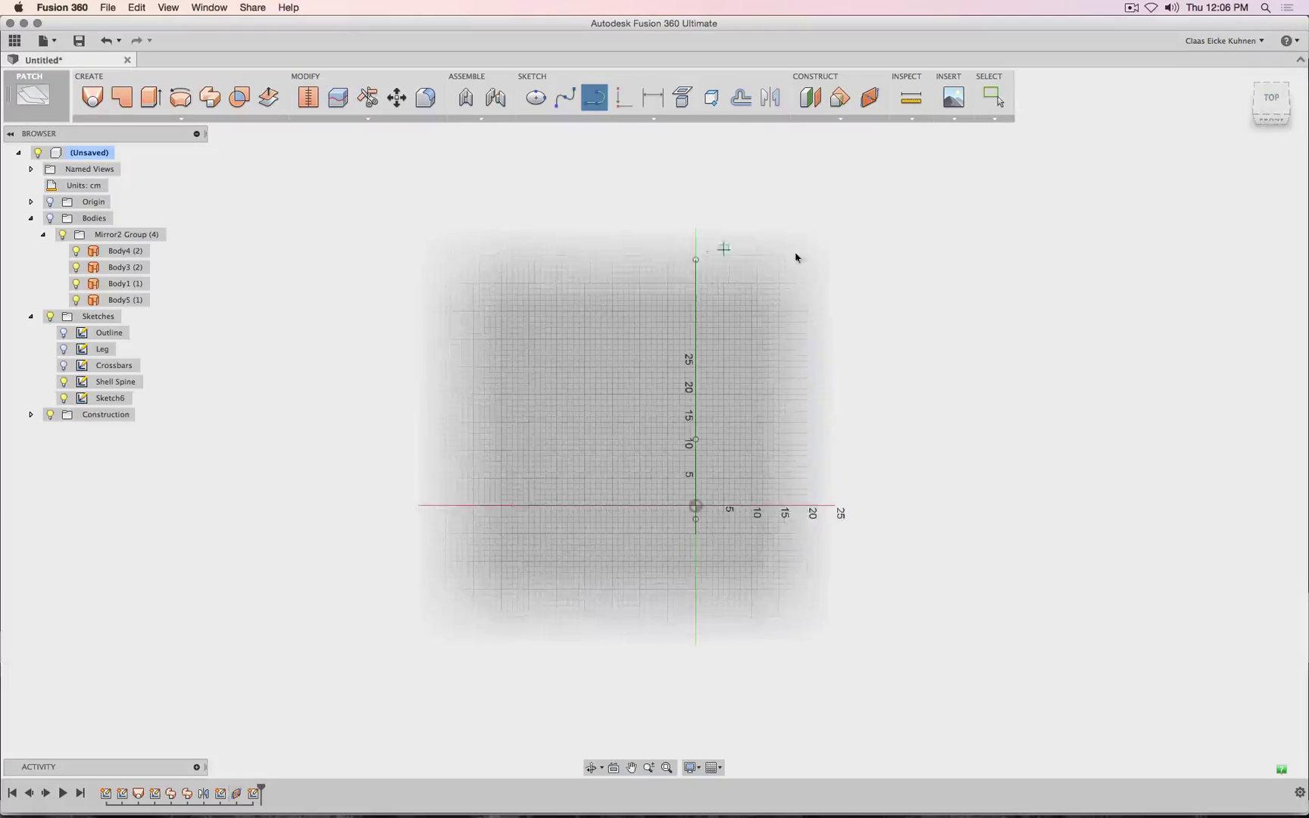
click(1280, 108)
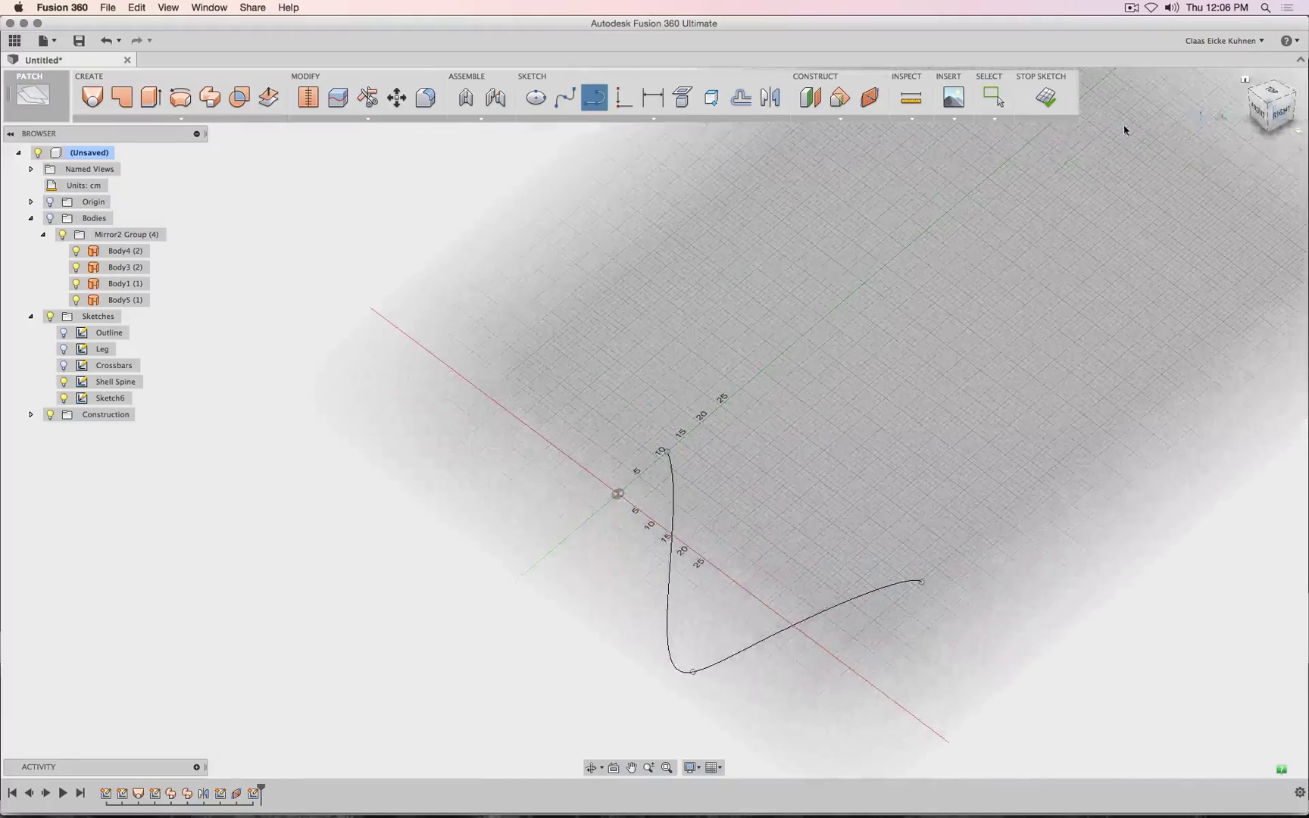
click(717, 109)
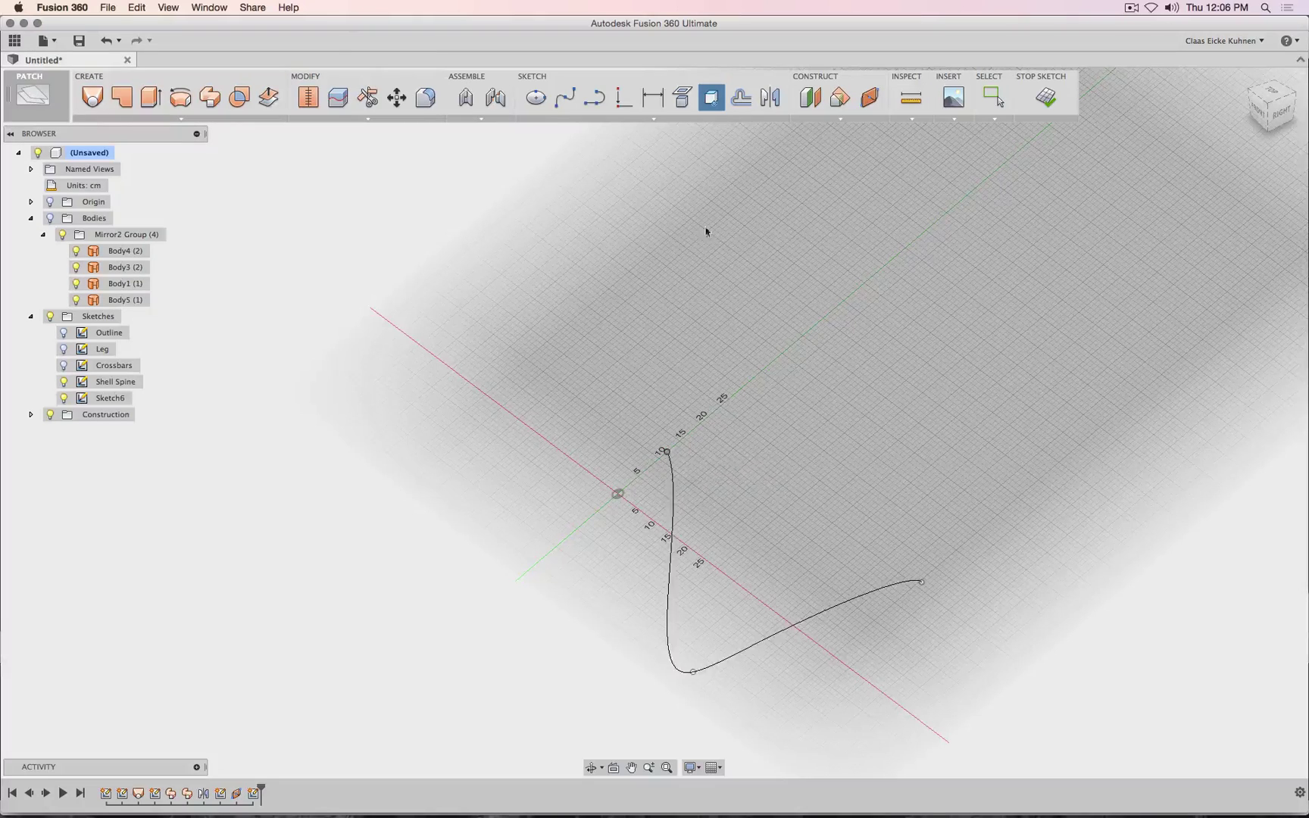
click(596, 98)
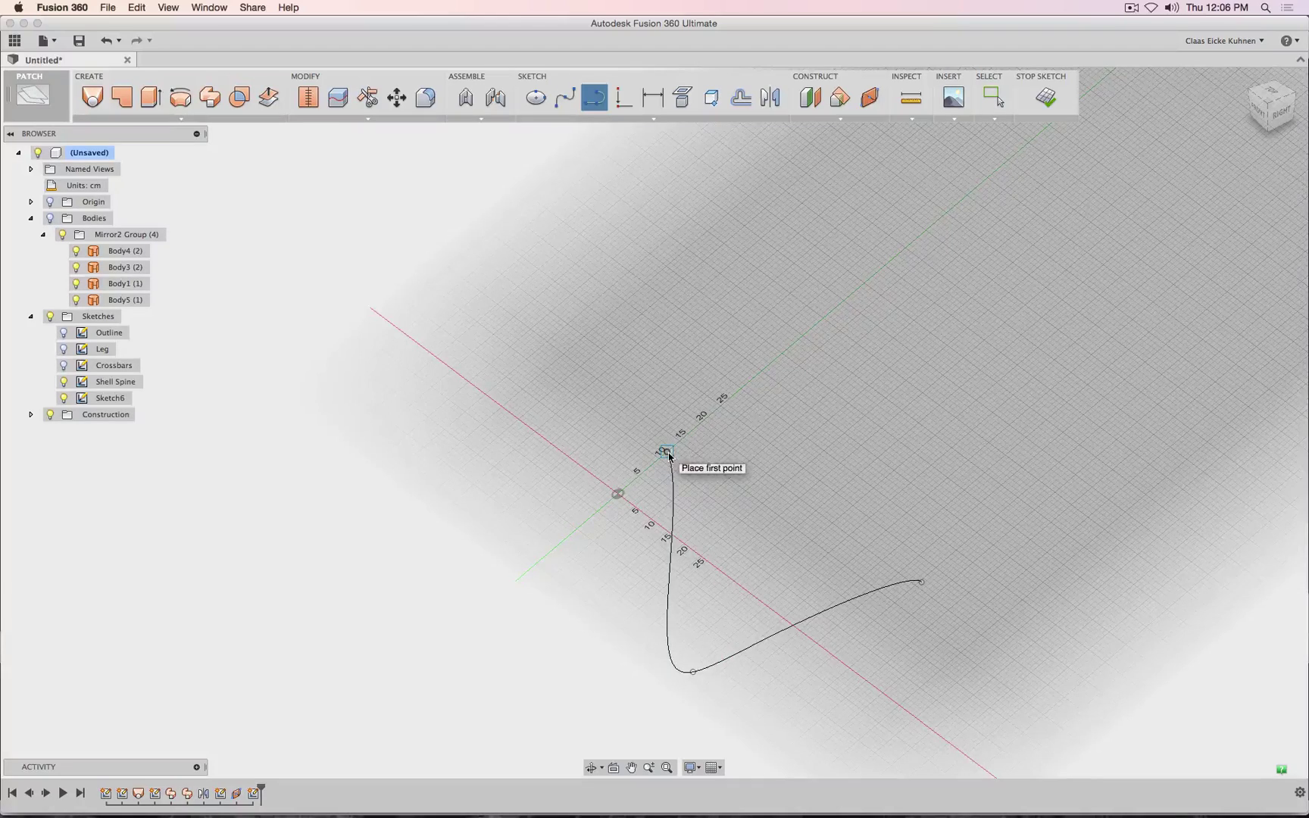
click(1273, 93)
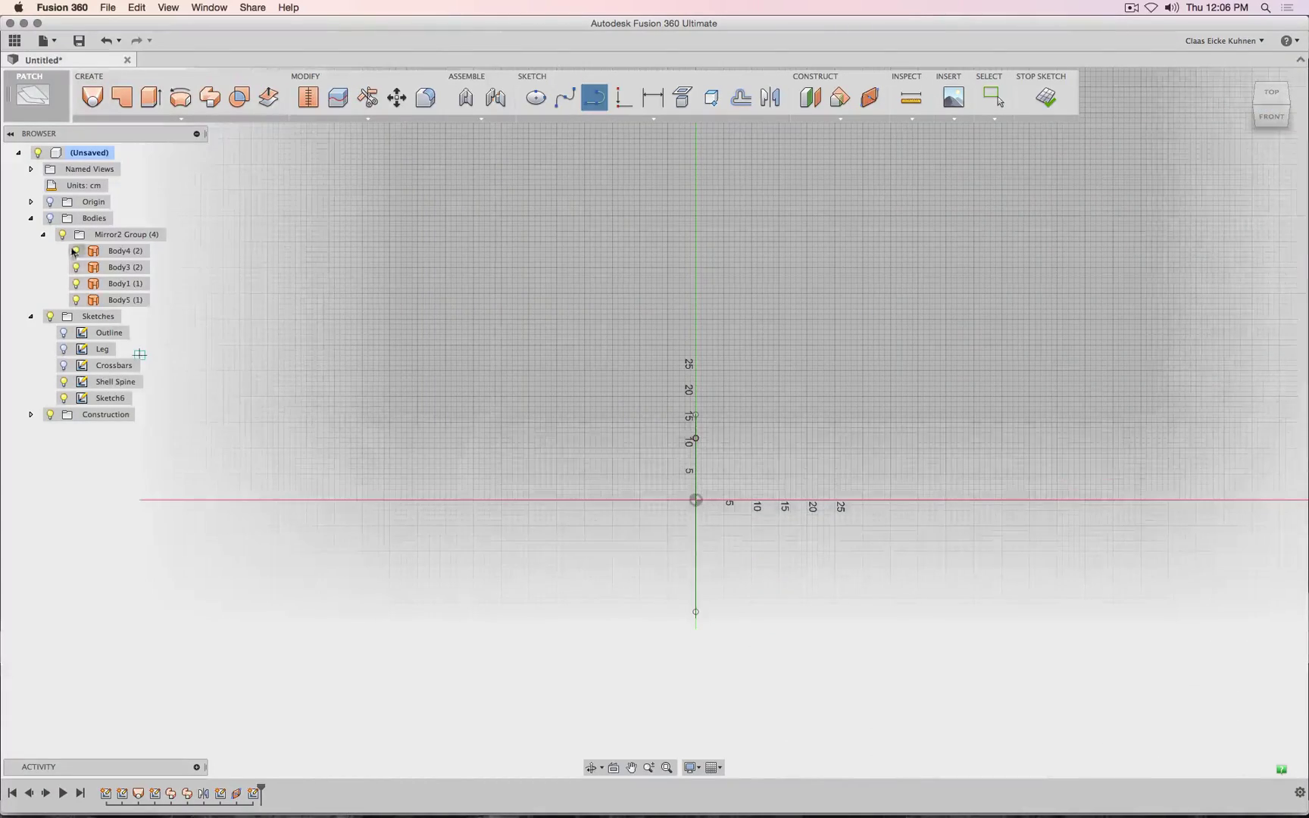
click(50, 217)
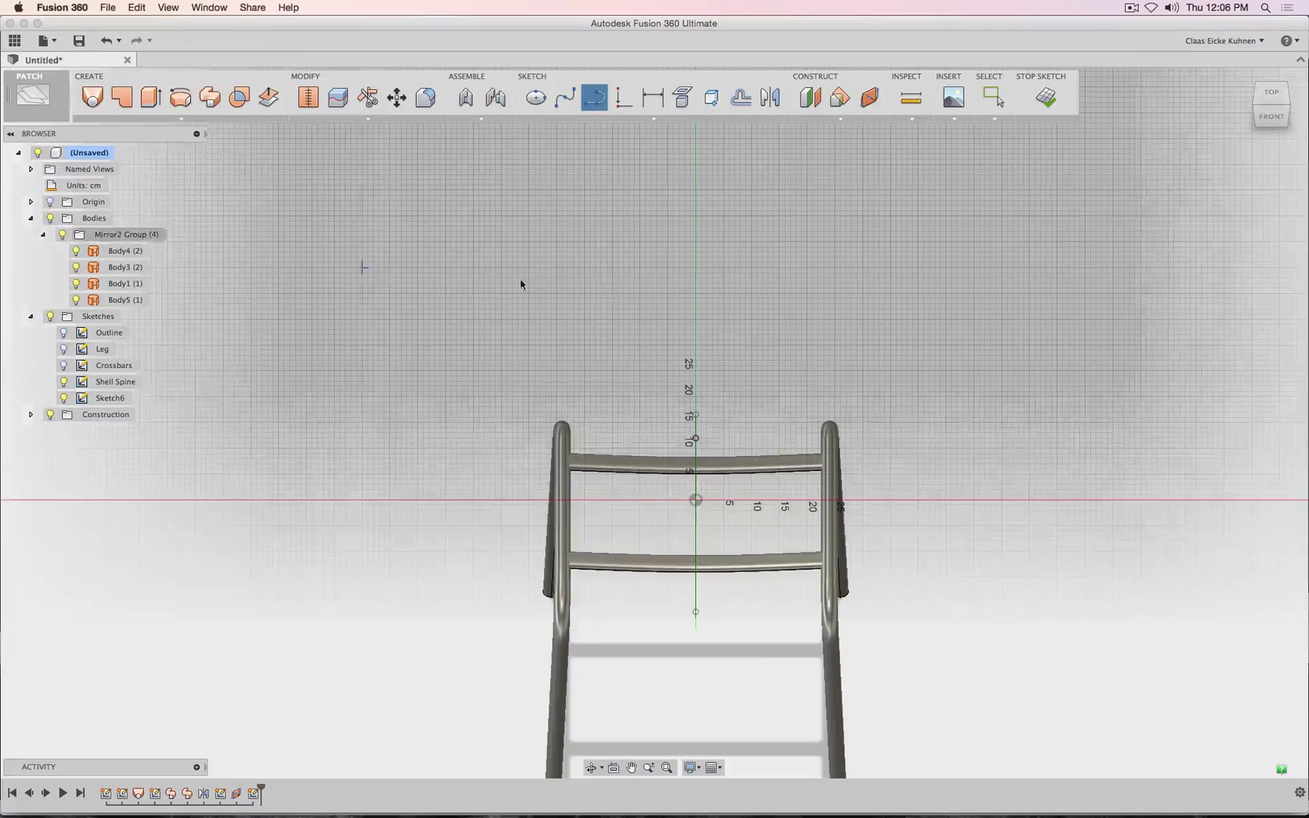
- Draw two collinear horizontal lines from the spine's end point, about 22 cm outward to each side of the chair back
click(695, 439)
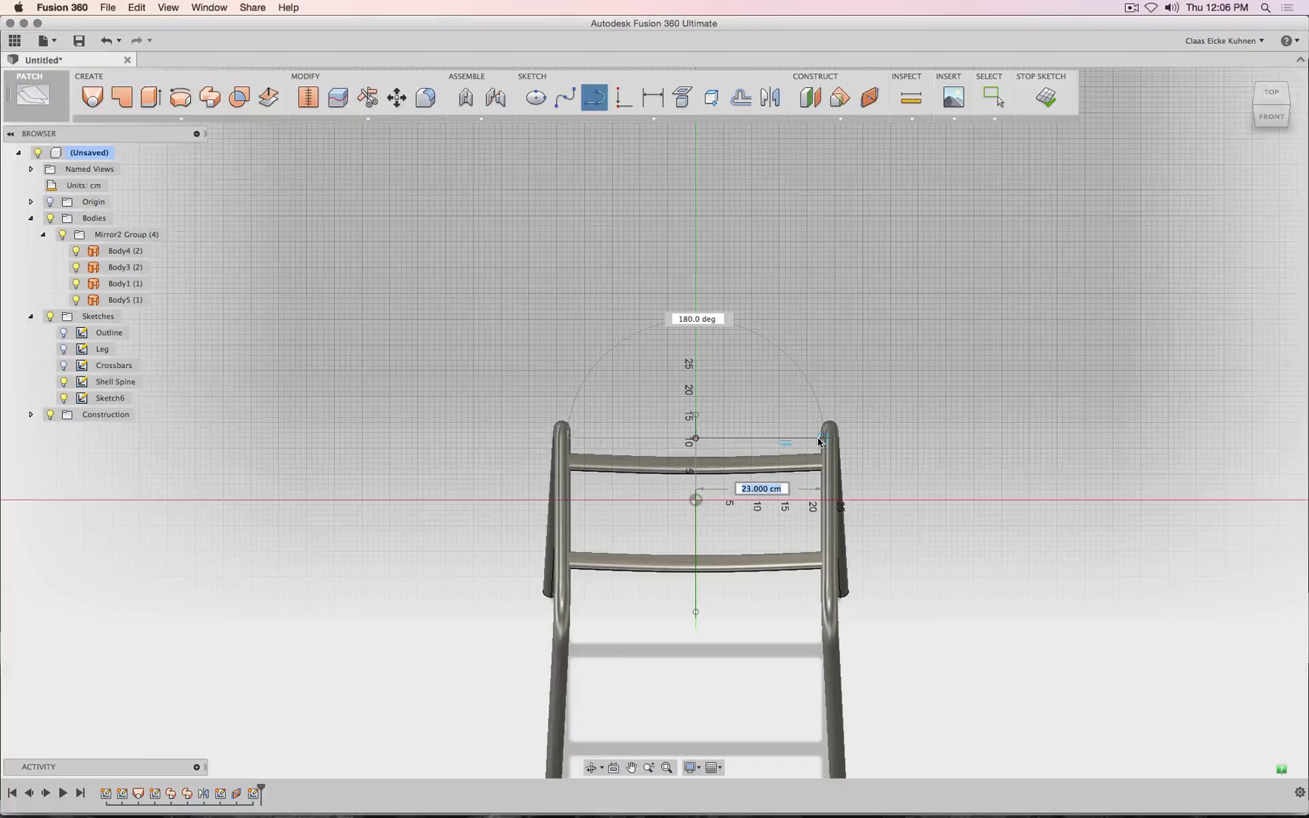
click(816, 441)
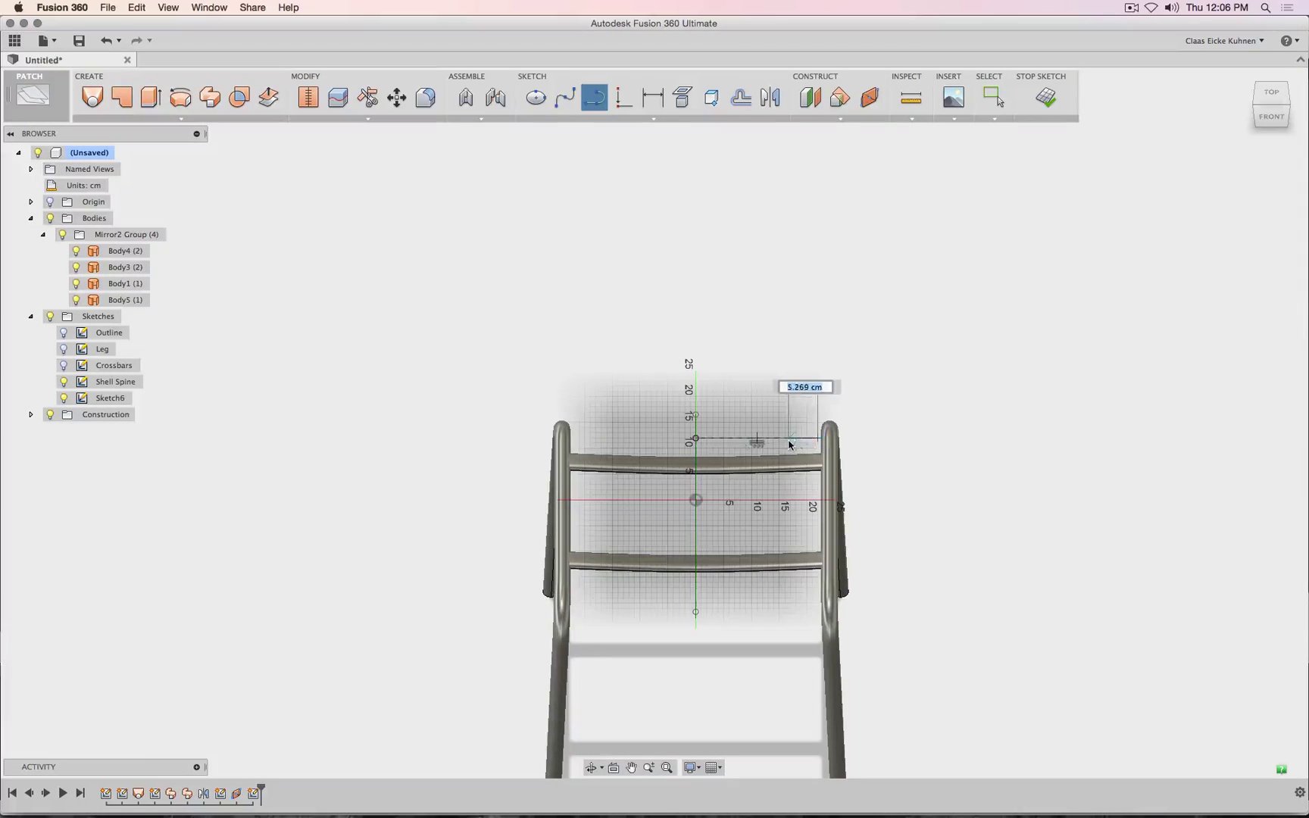
key(Escape)
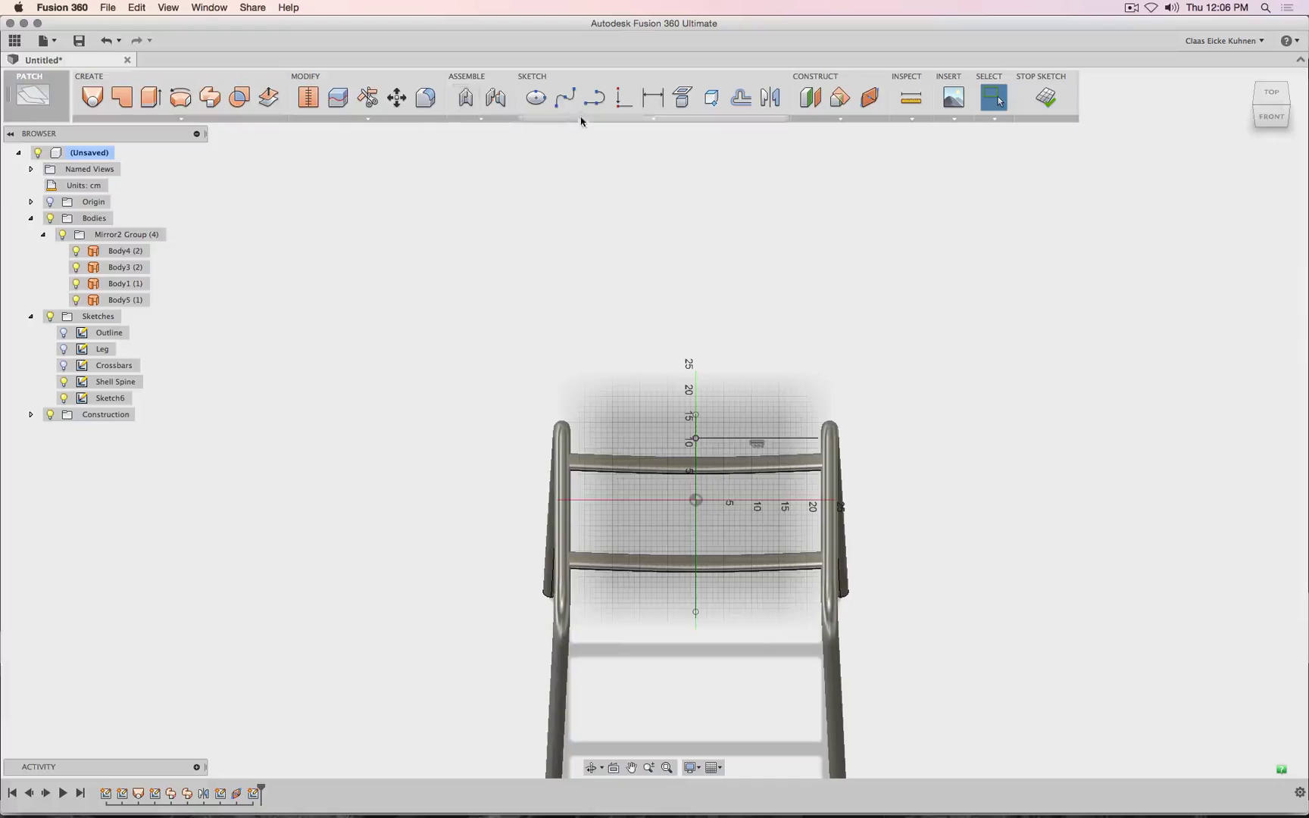
click(594, 97)
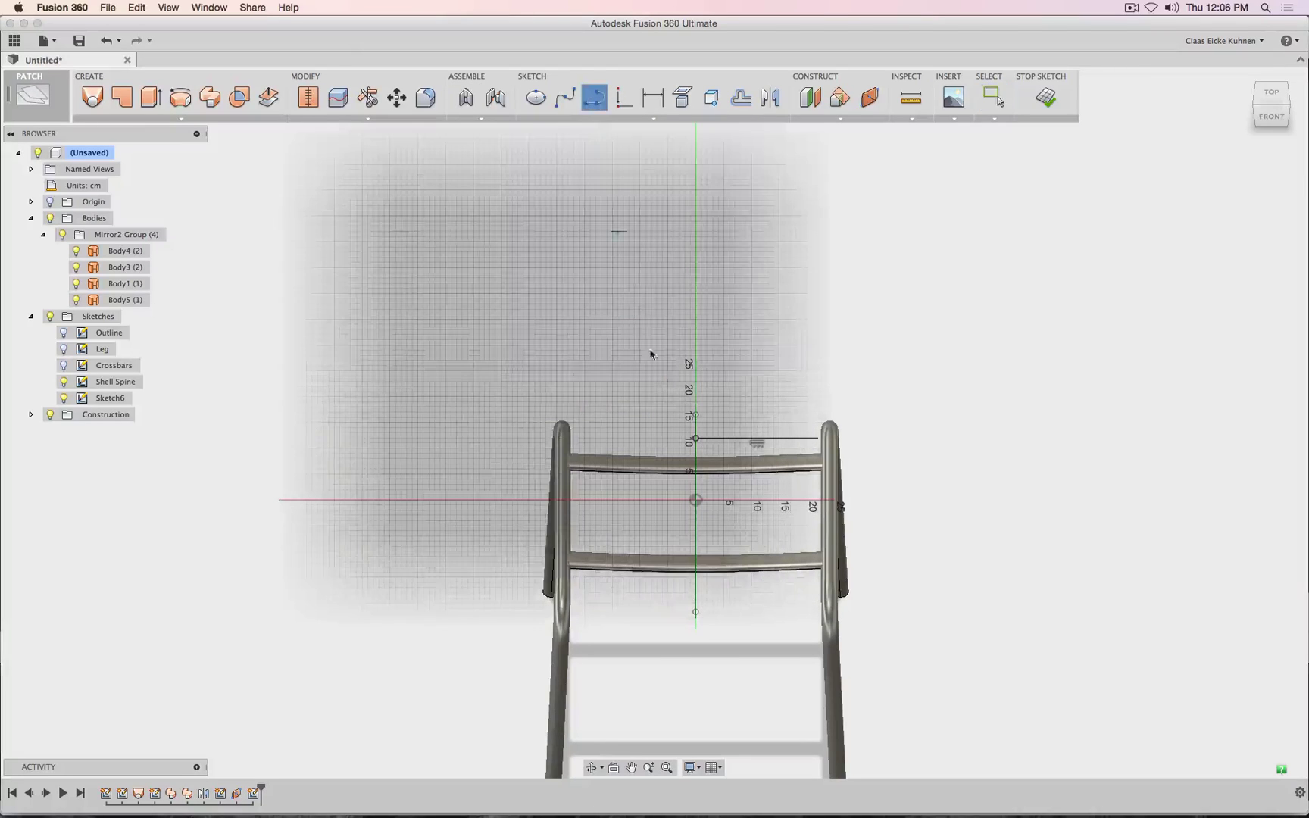
click(696, 438)
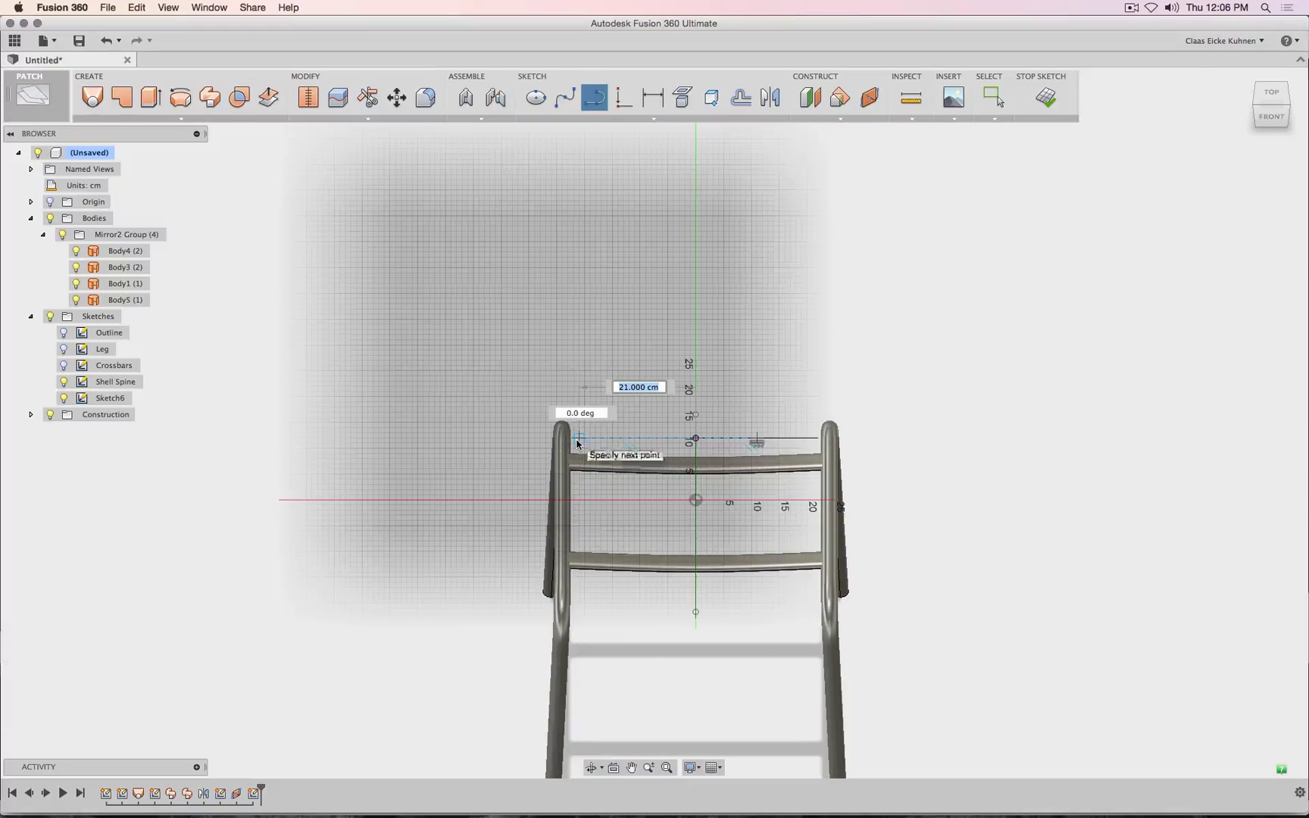
click(576, 440)
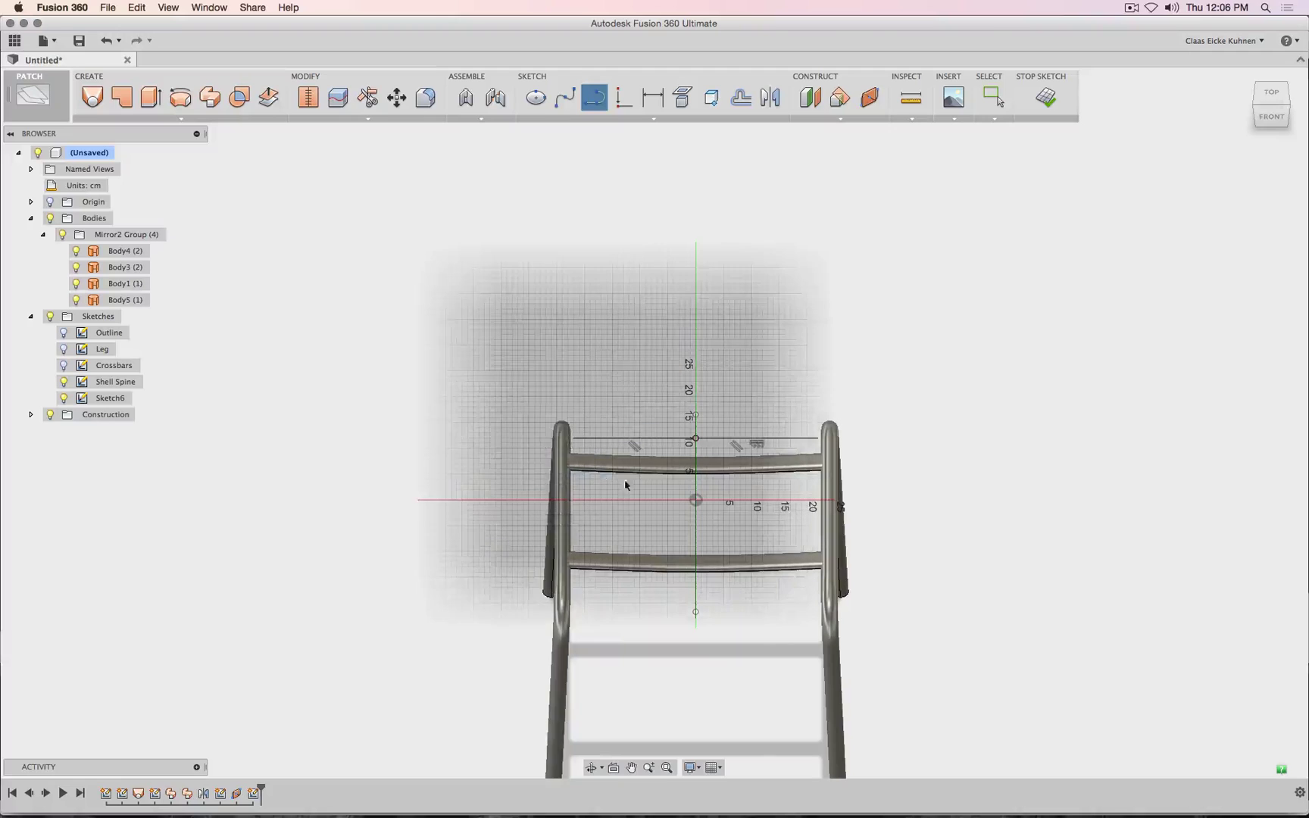
key(Escape)
- Dimension the right-hand horizontal line at 22 cm
click(652, 97)
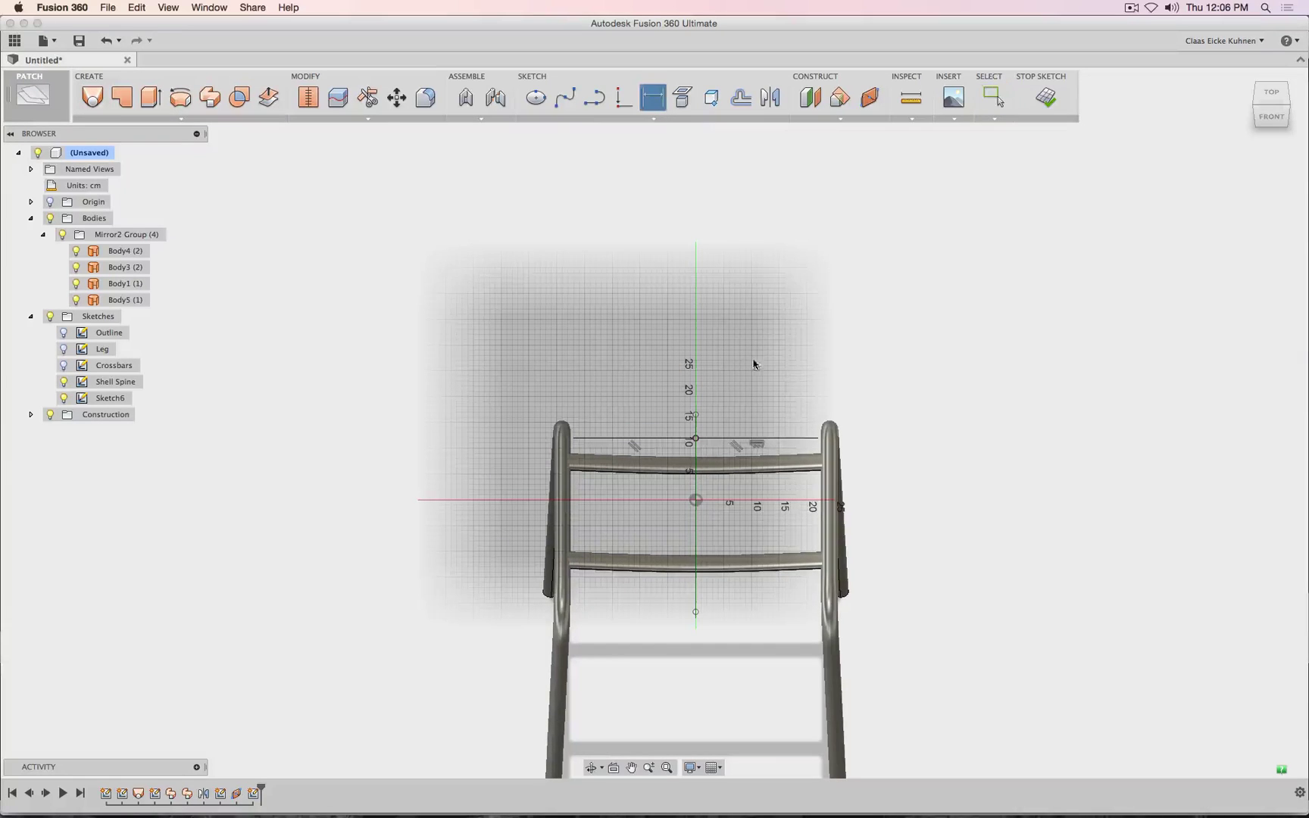
click(765, 442)
click(763, 494)
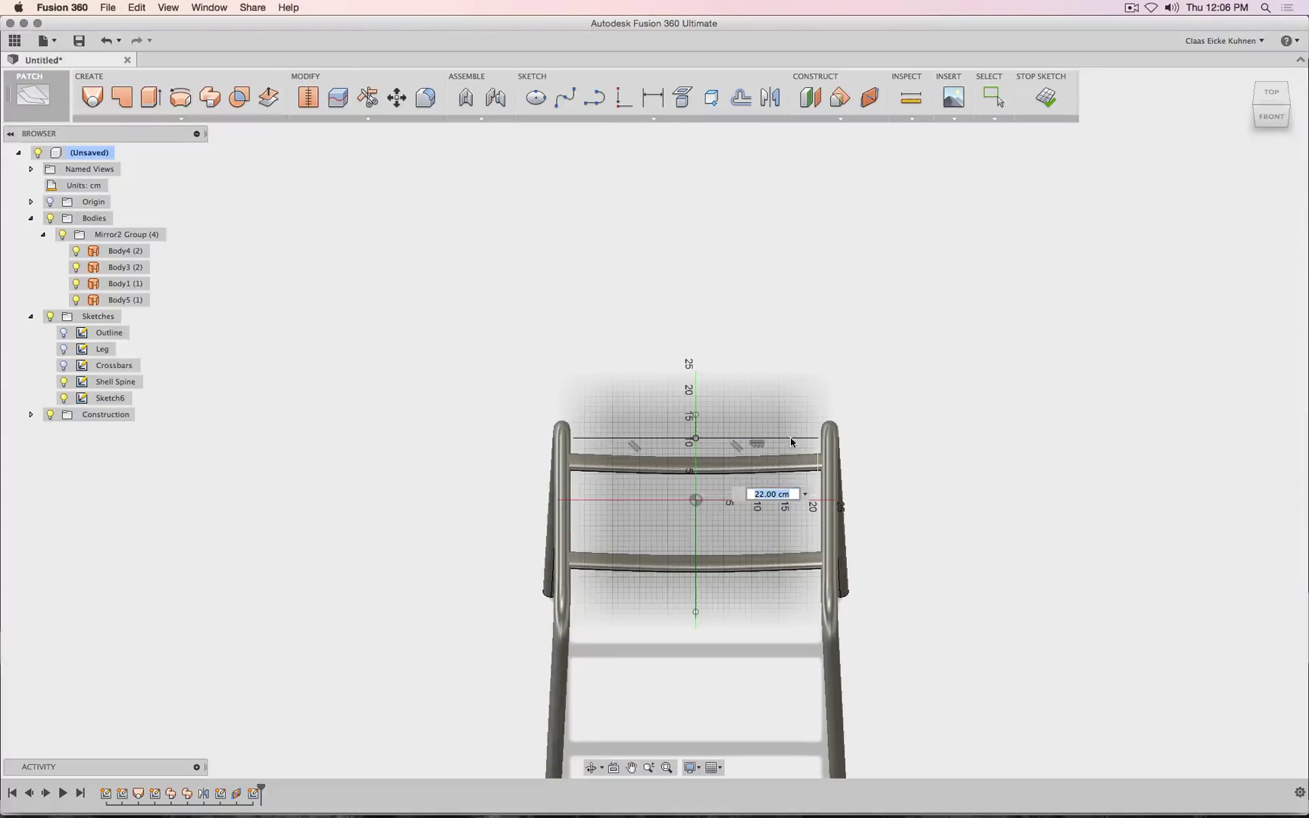
key(Return)
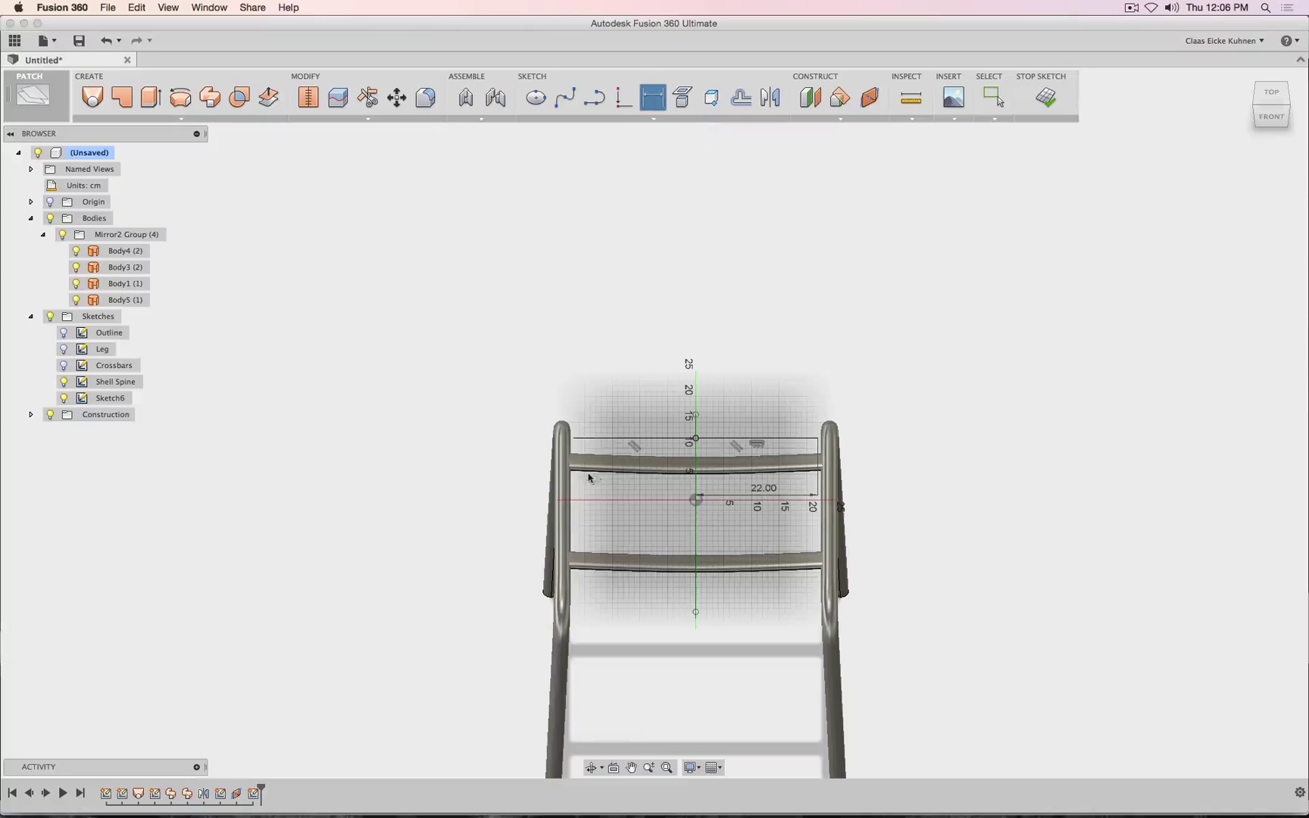
- Dimension the overall width between the outer ends of the two horizontal lines at 44 cm
click(573, 438)
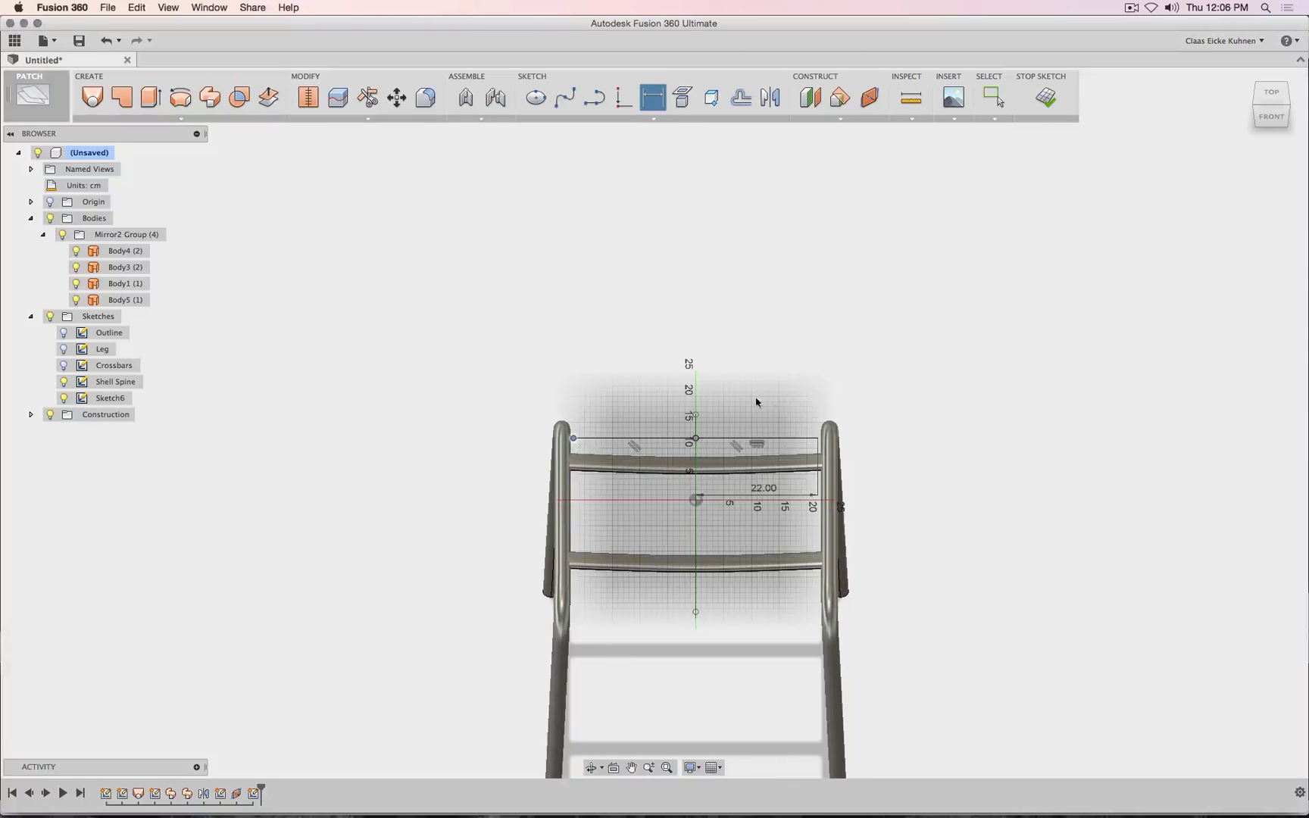
click(816, 440)
click(784, 535)
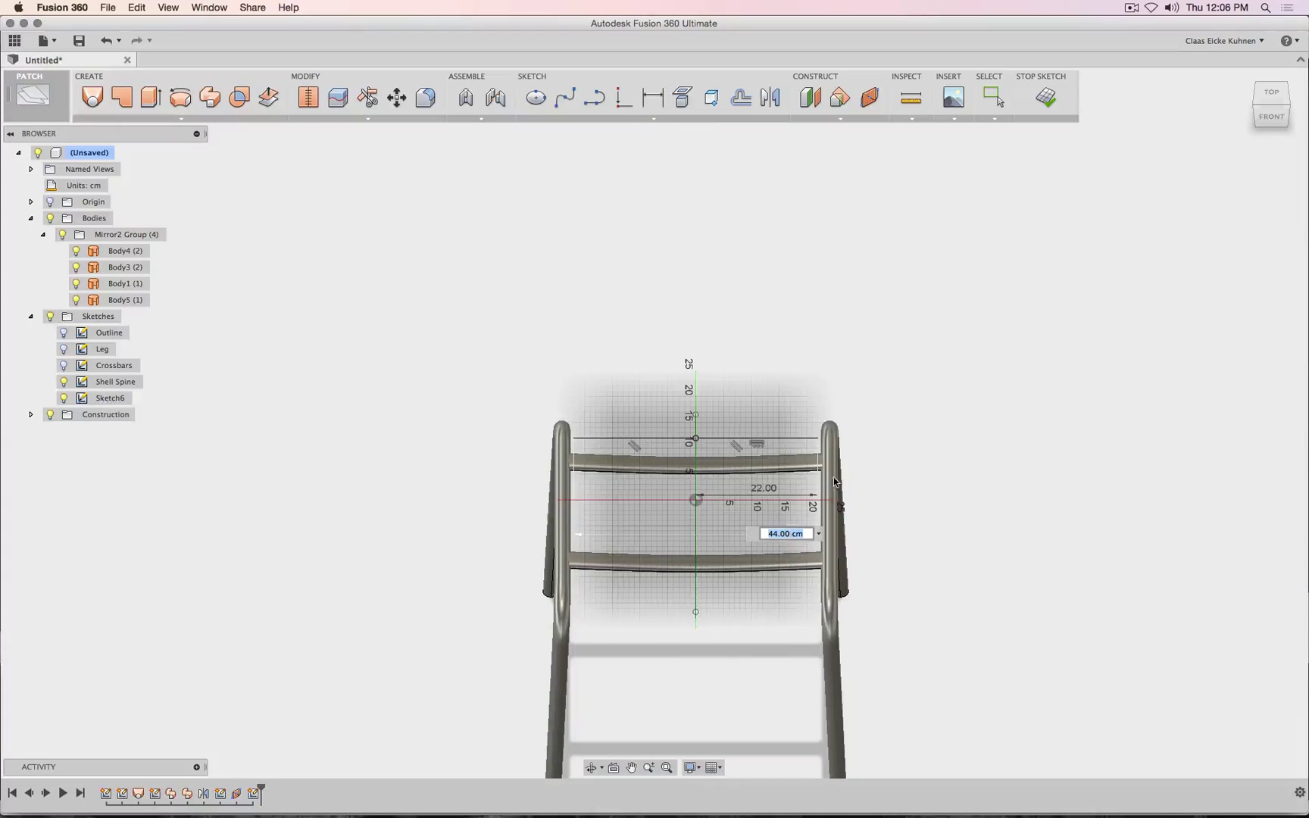
key(BackSpace)
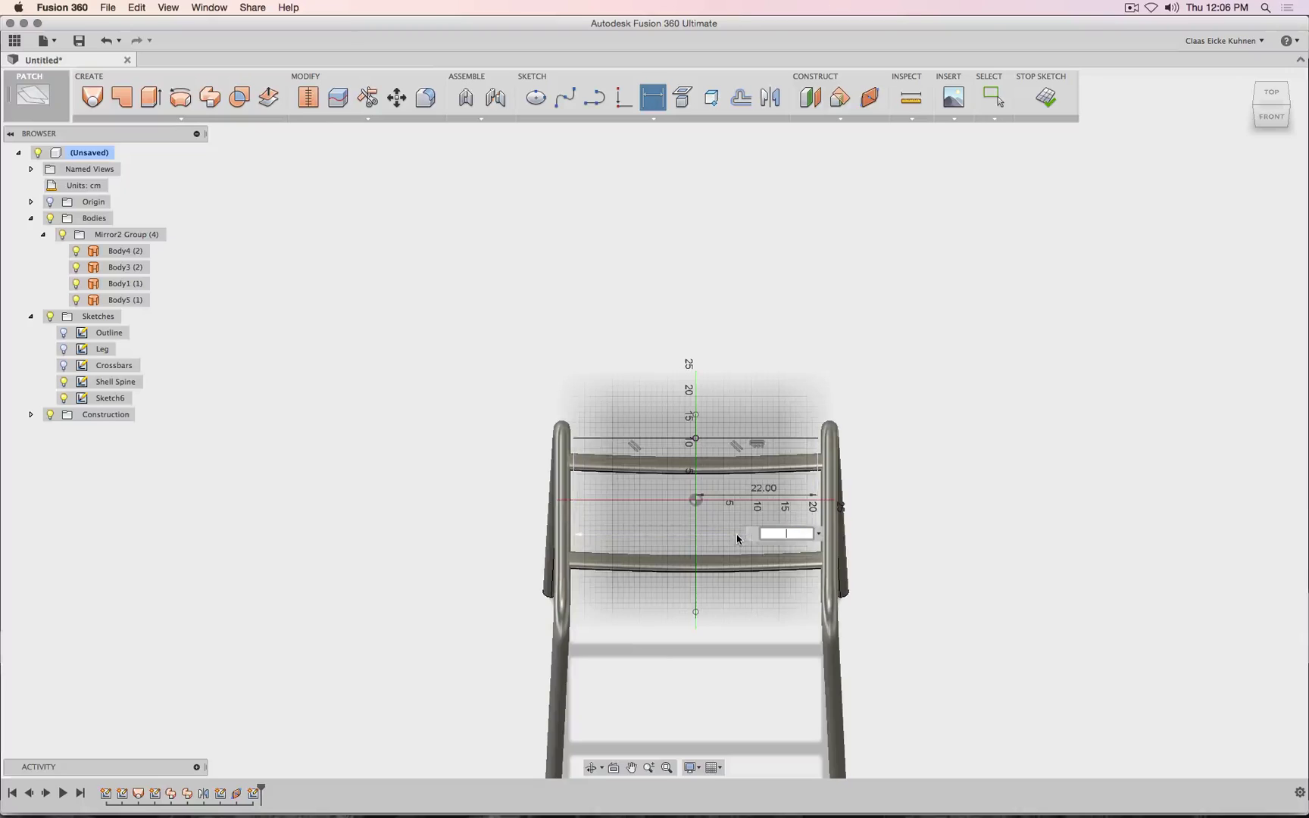
key(Return)
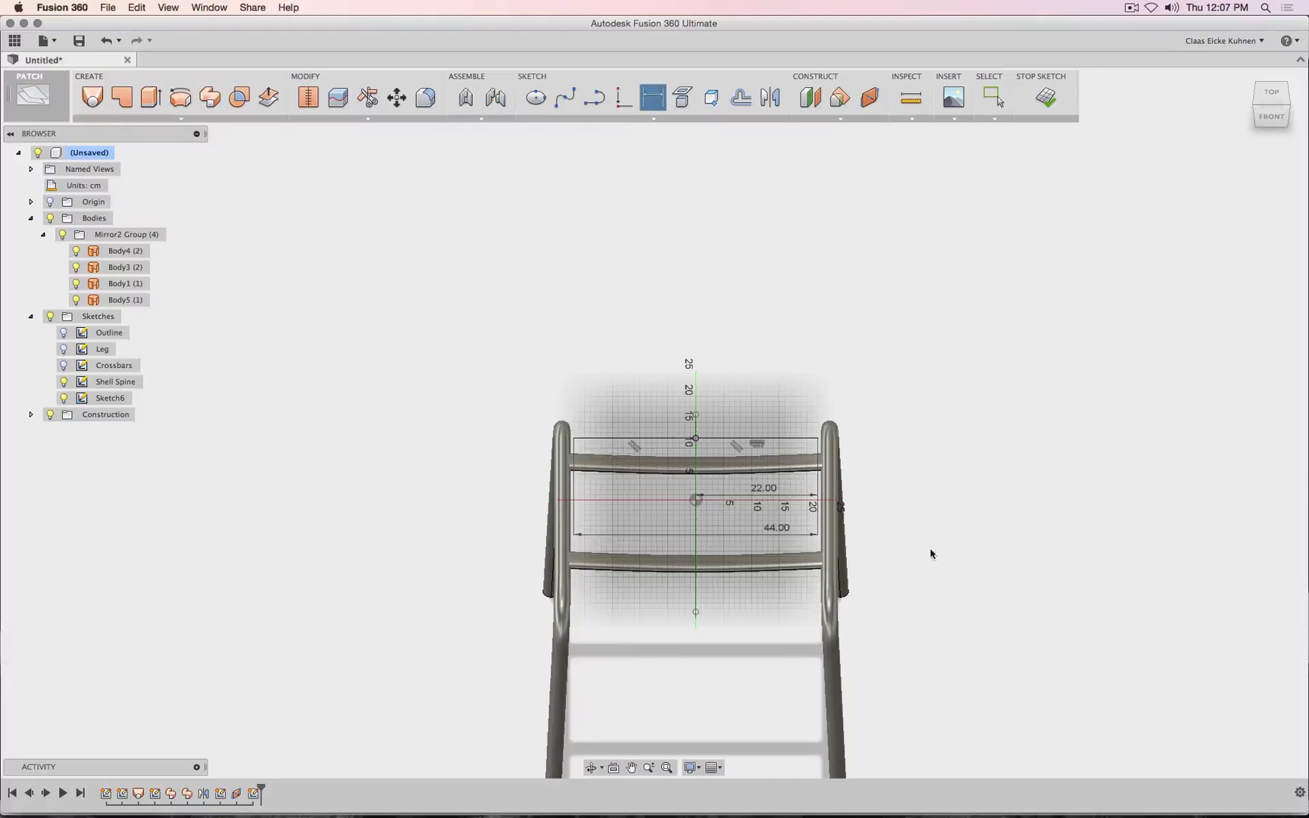
double_click(776, 529)
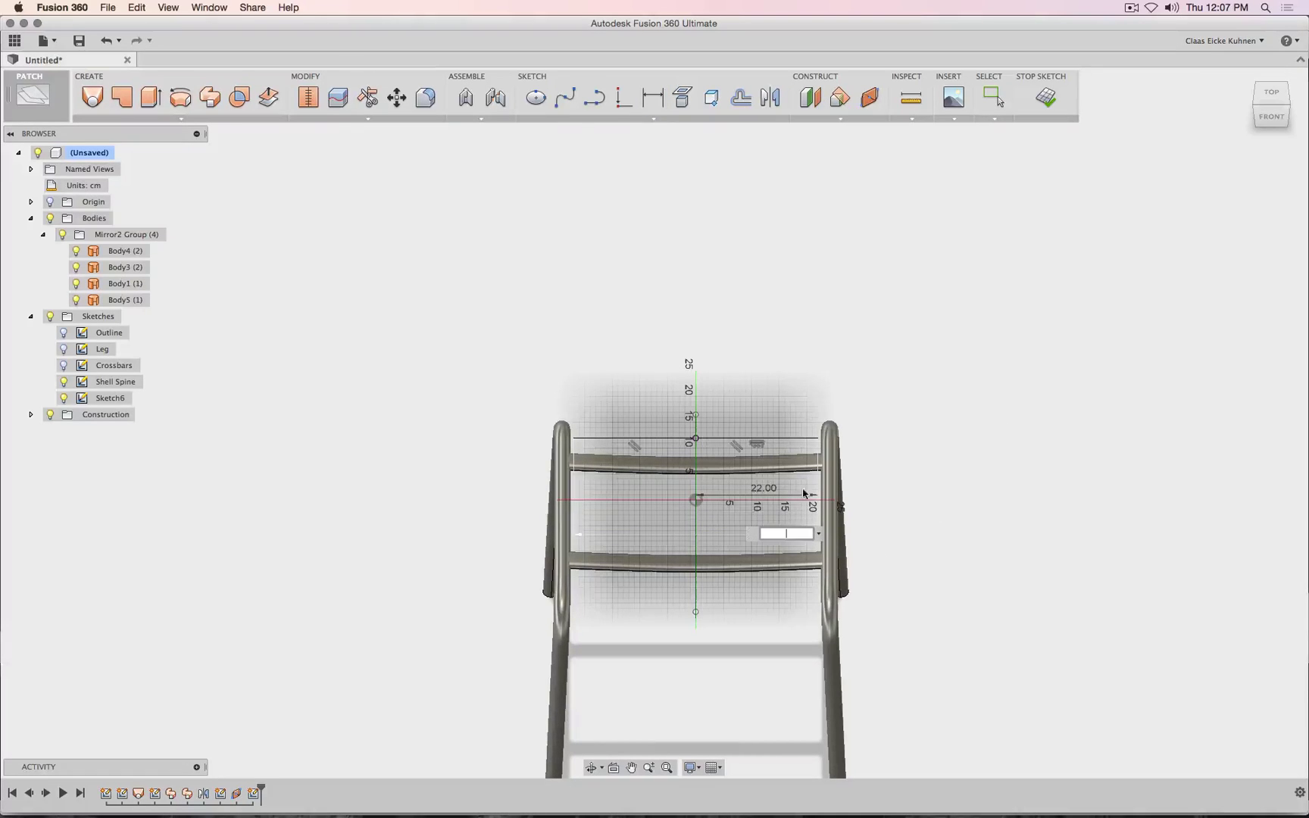
click(935, 514)
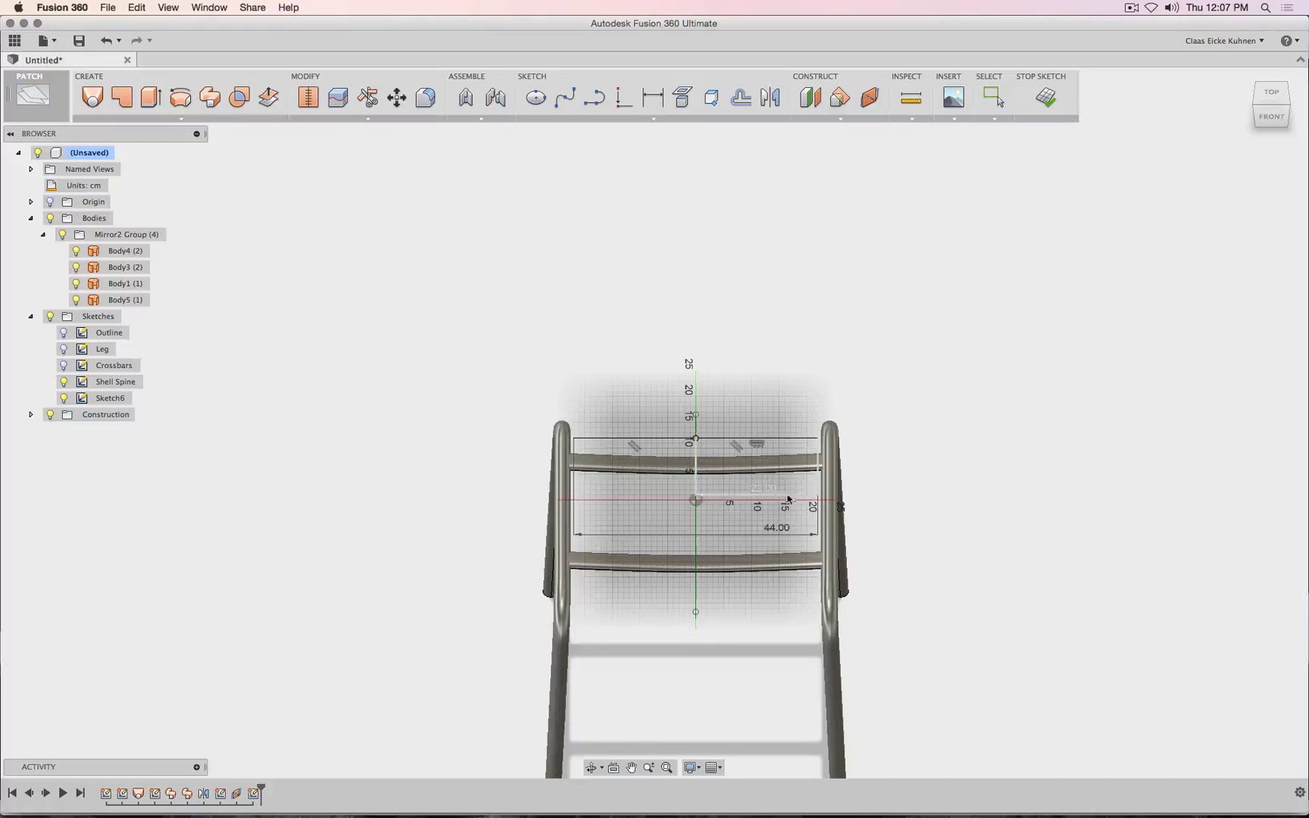
double_click(765, 491)
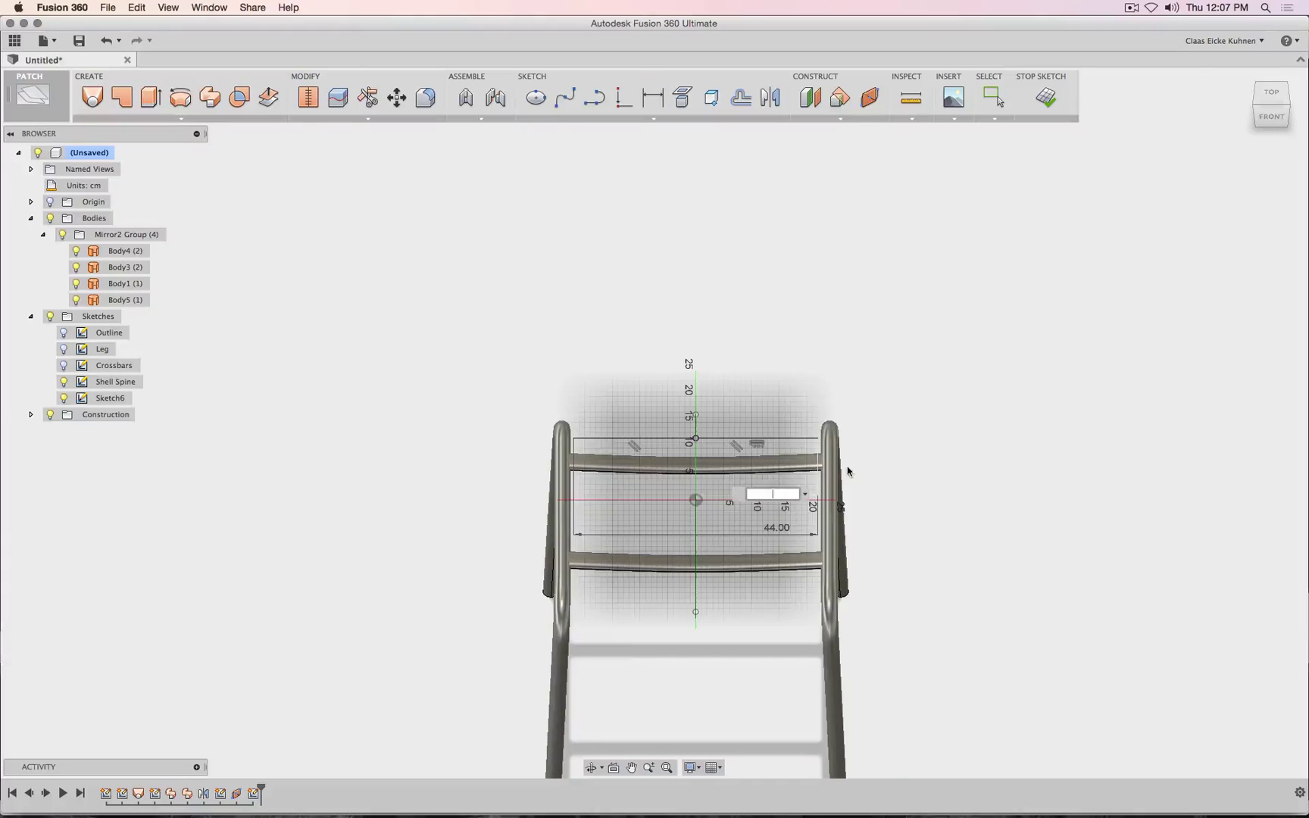
click(846, 470)
- Delete the 22 cm dimension on the right-hand horizontal line
double_click(729, 495)
click(695, 496)
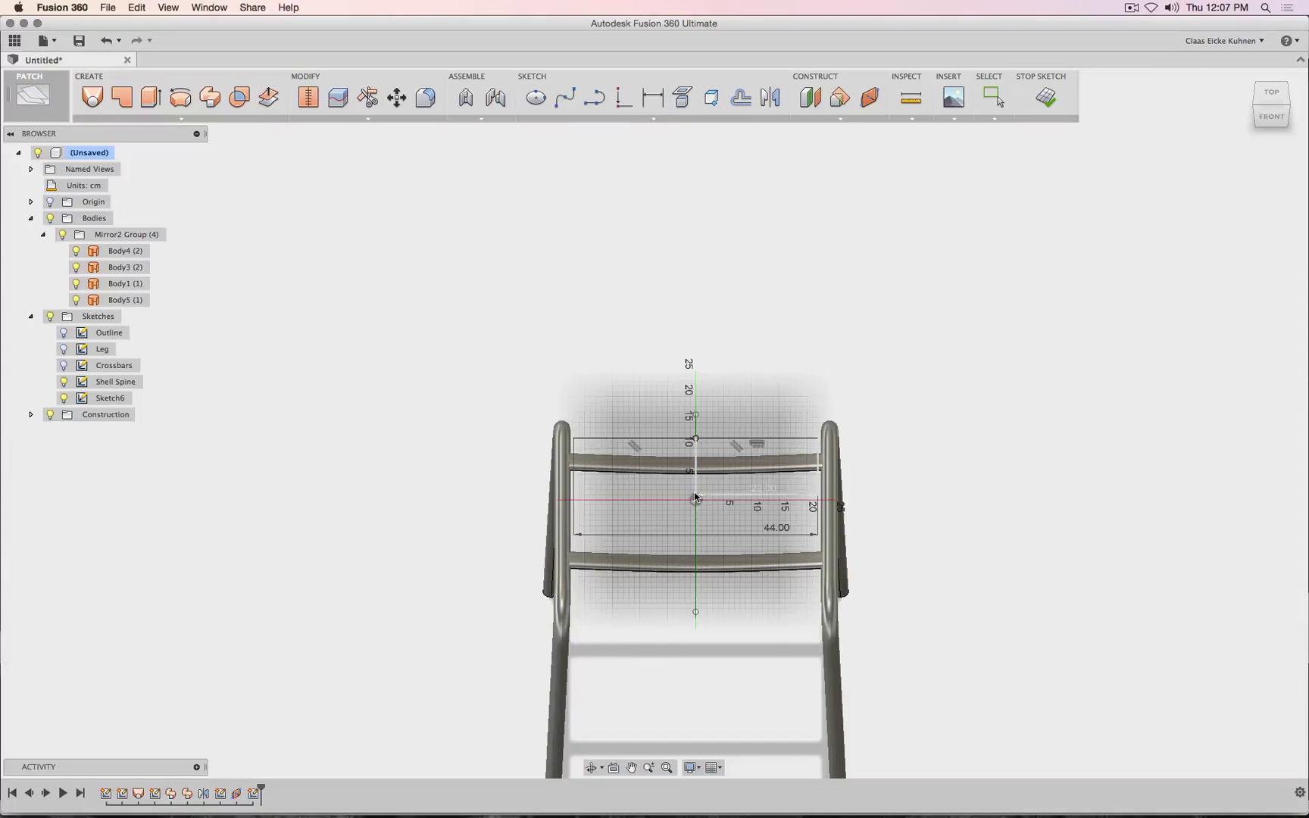
key(d)
key(Escape)
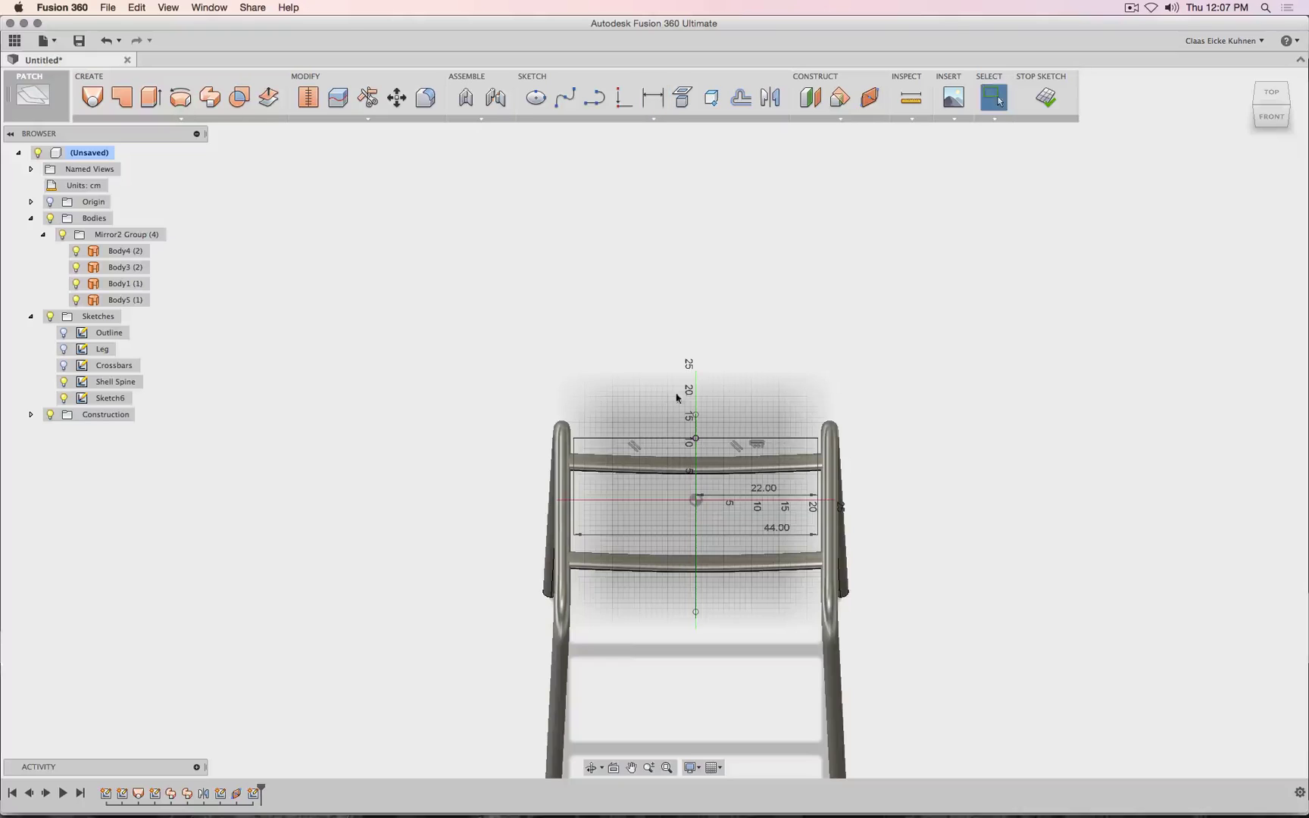
click(712, 495)
key(Delete)
- Draw a short perpendicular line about 3.05 cm upward from each outer end of the horizontal lines
click(595, 97)
scroll(832, 363, up, 5)
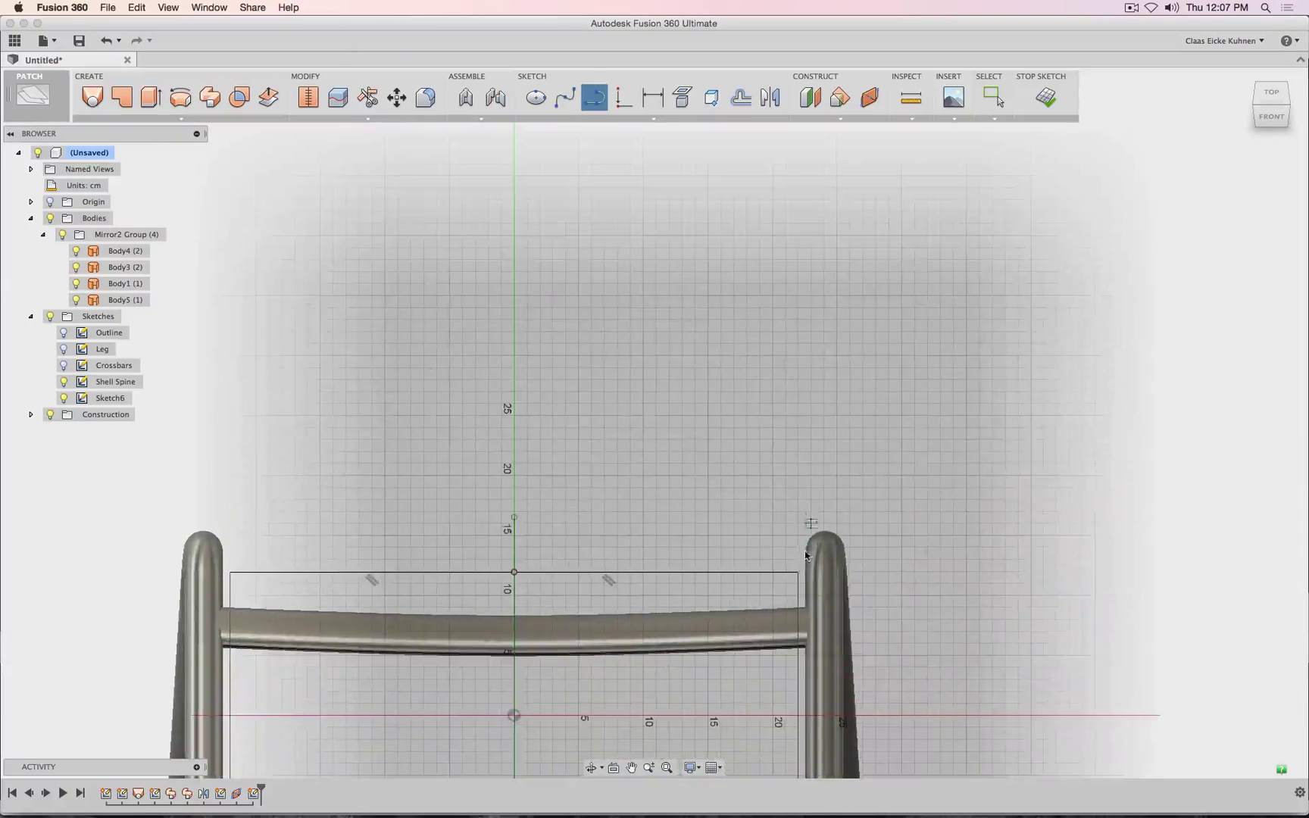
click(796, 572)
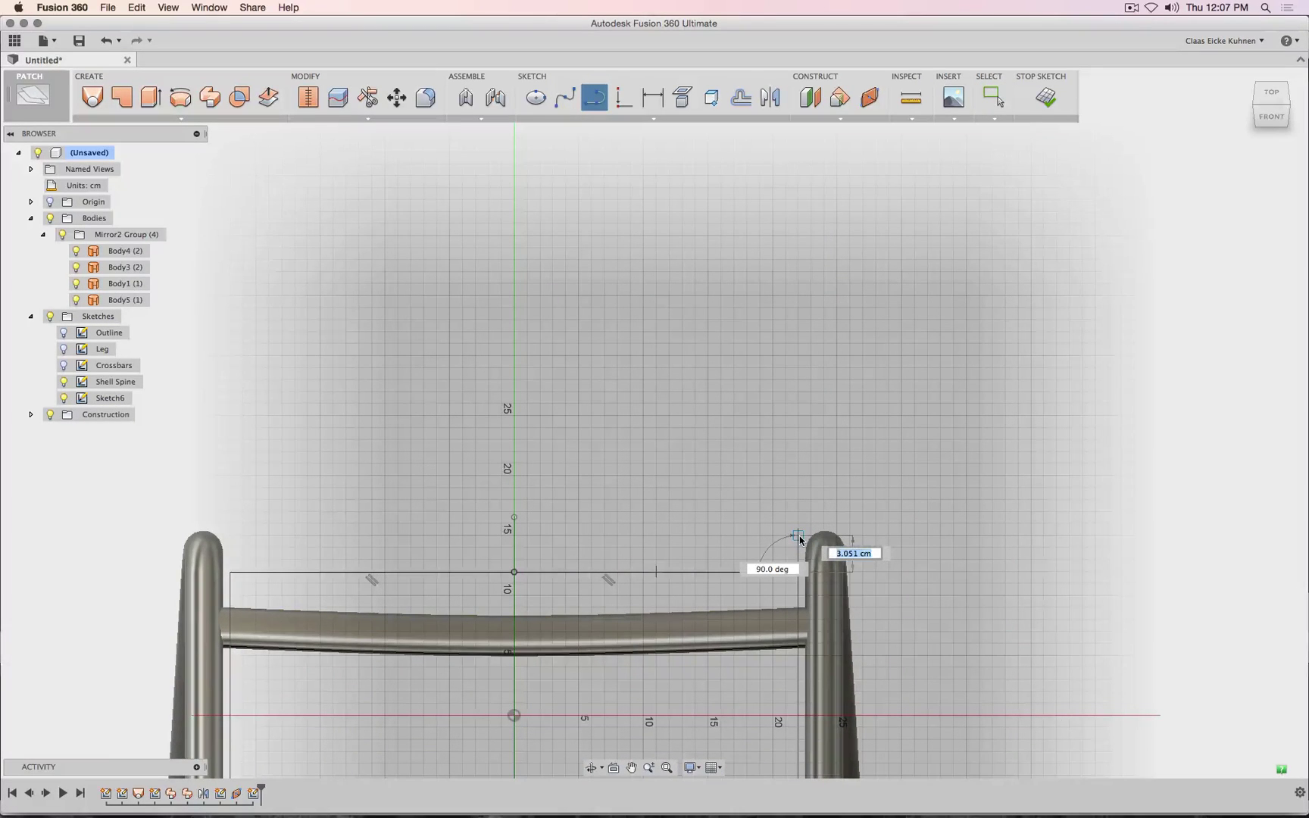
key(Escape)
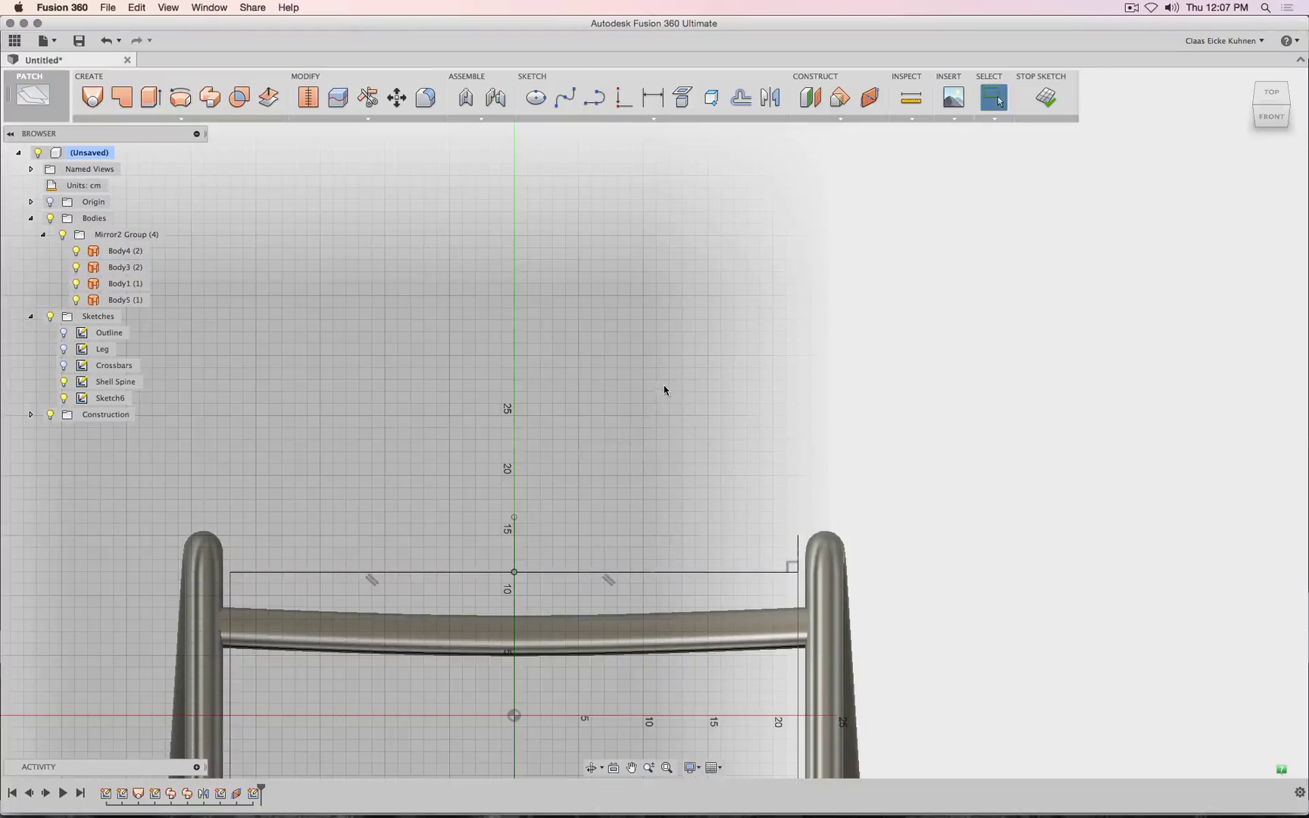
click(595, 97)
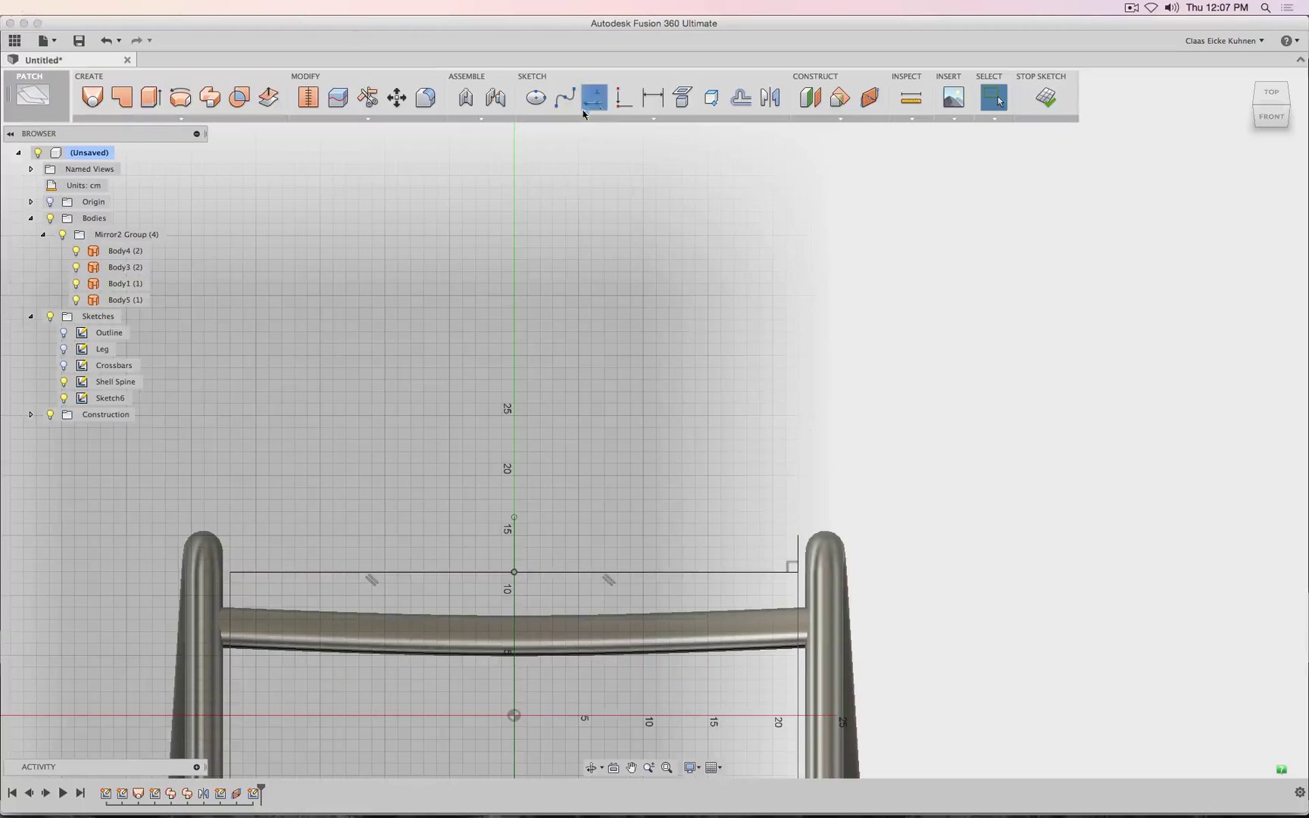
click(229, 572)
key(Escape)
key(Escape)
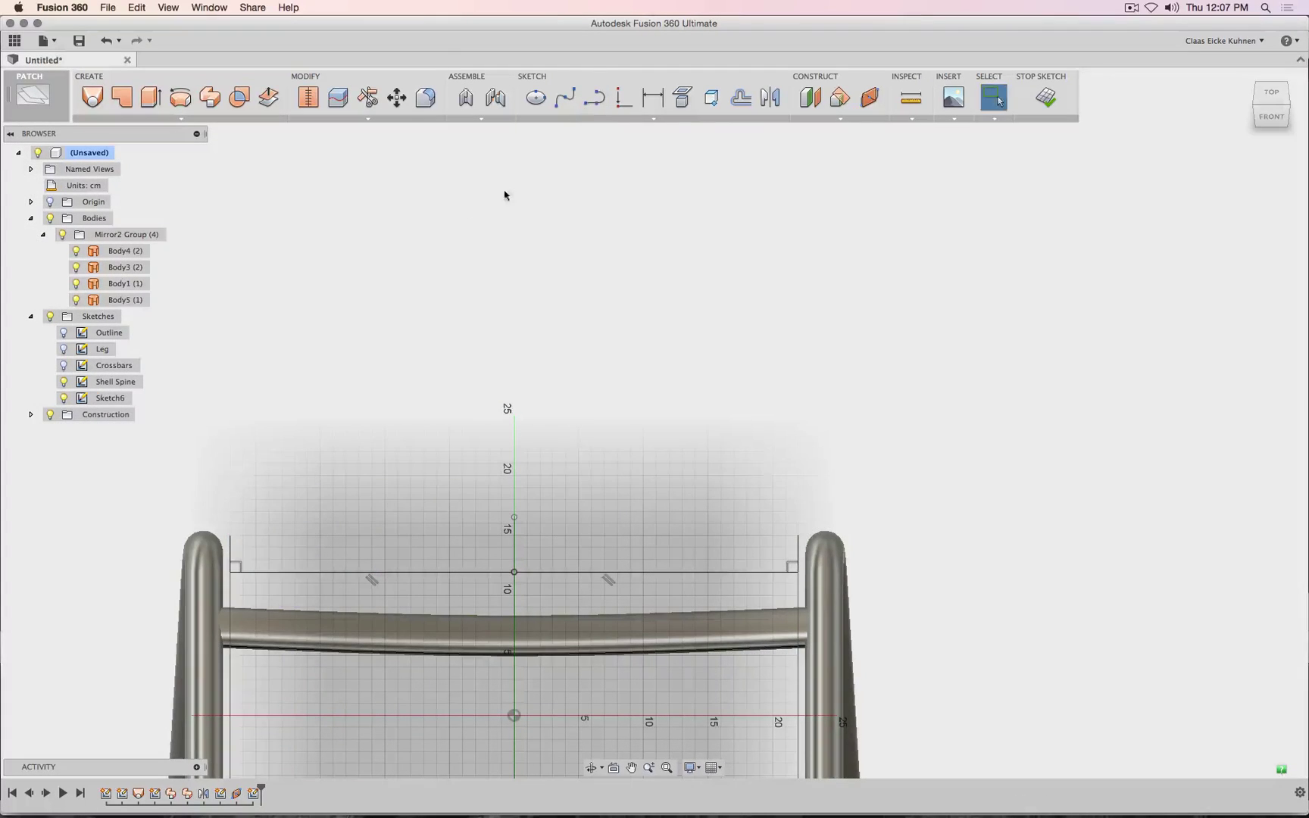
- Dimension both short perpendicular end lines at 3 cm
click(663, 97)
click(801, 561)
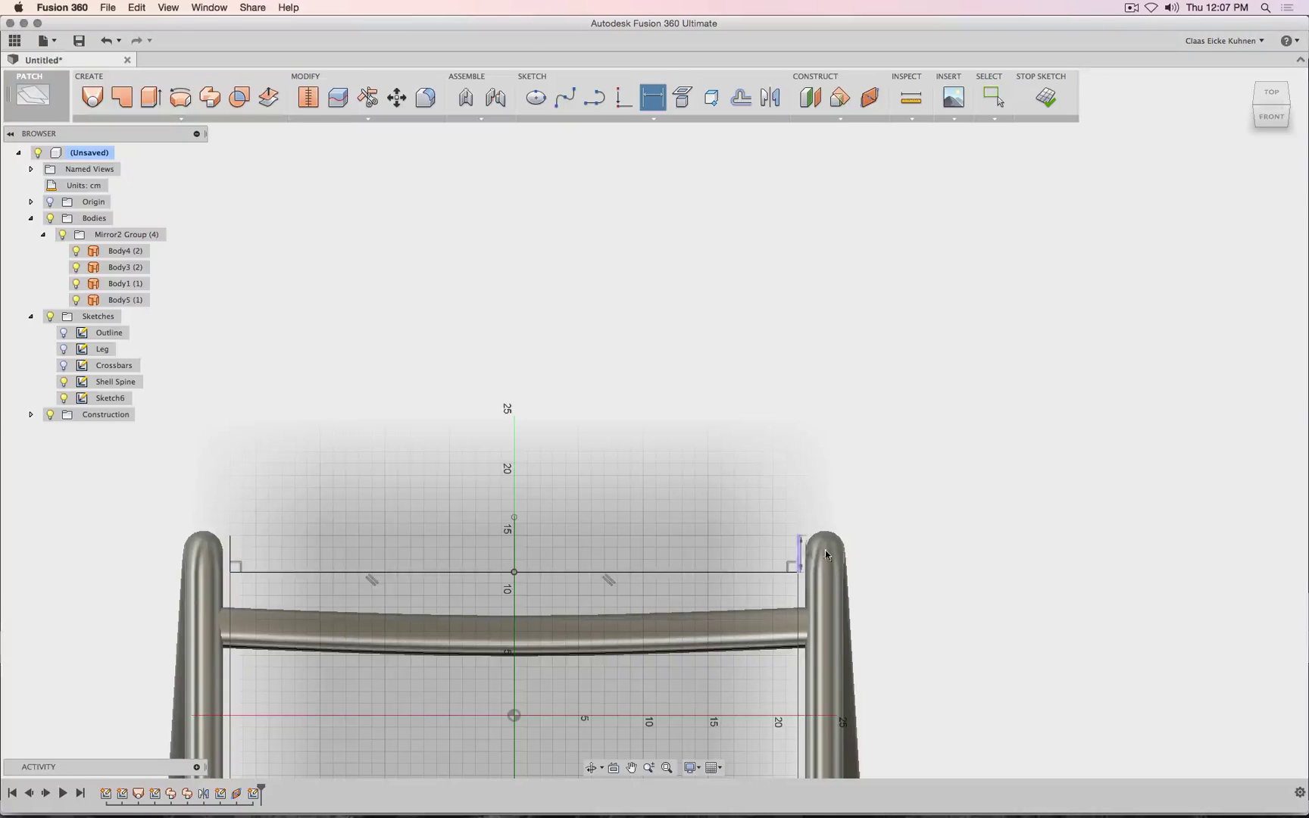
click(914, 561)
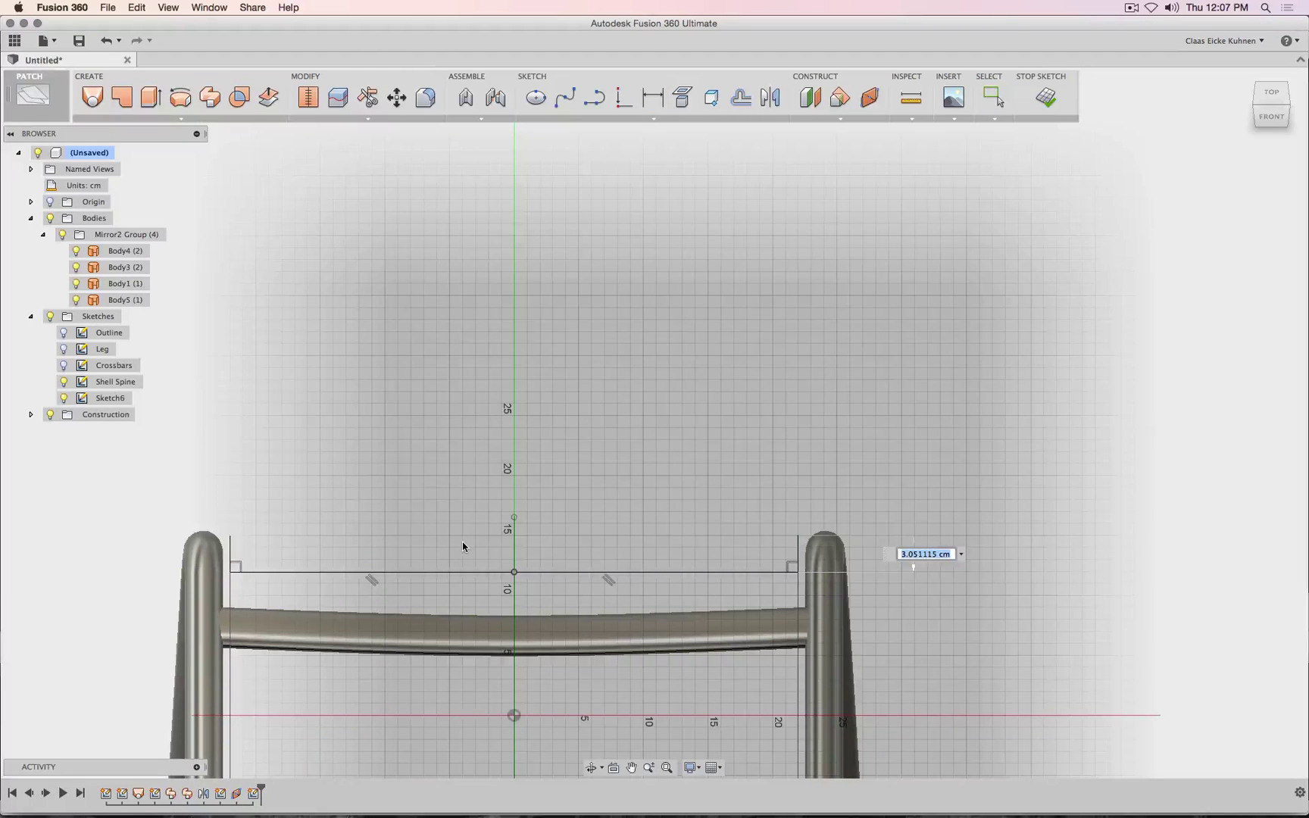
text(3)
key(Return)
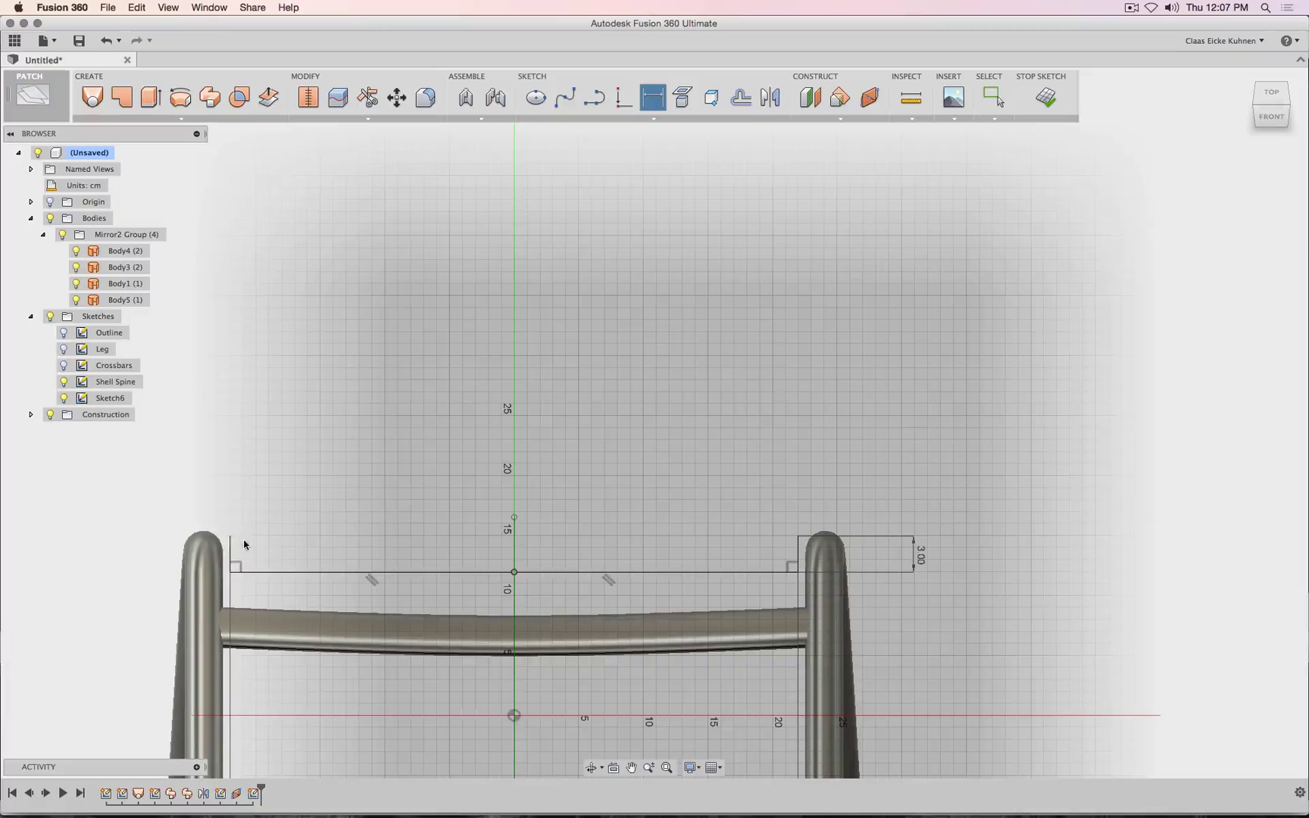
click(228, 552)
click(115, 545)
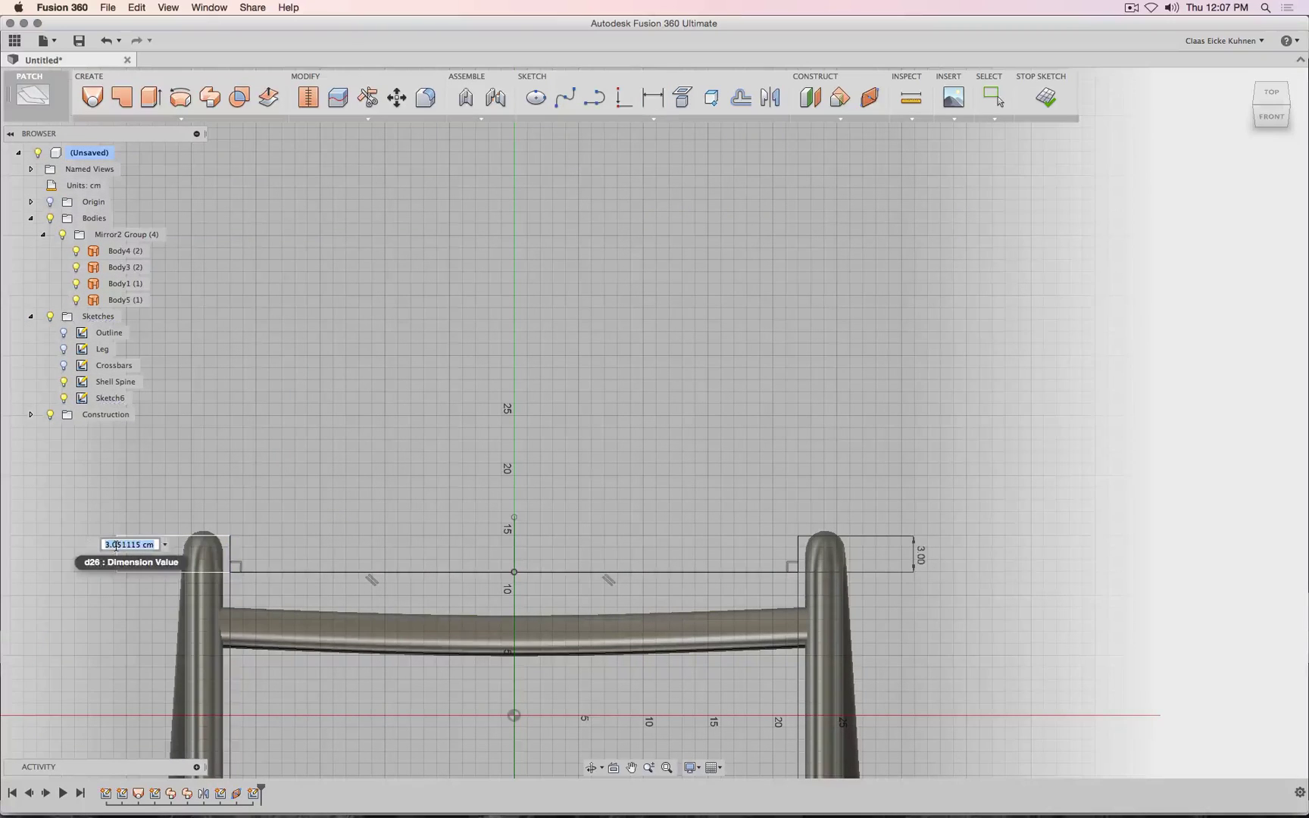
text(3)
key(Return)
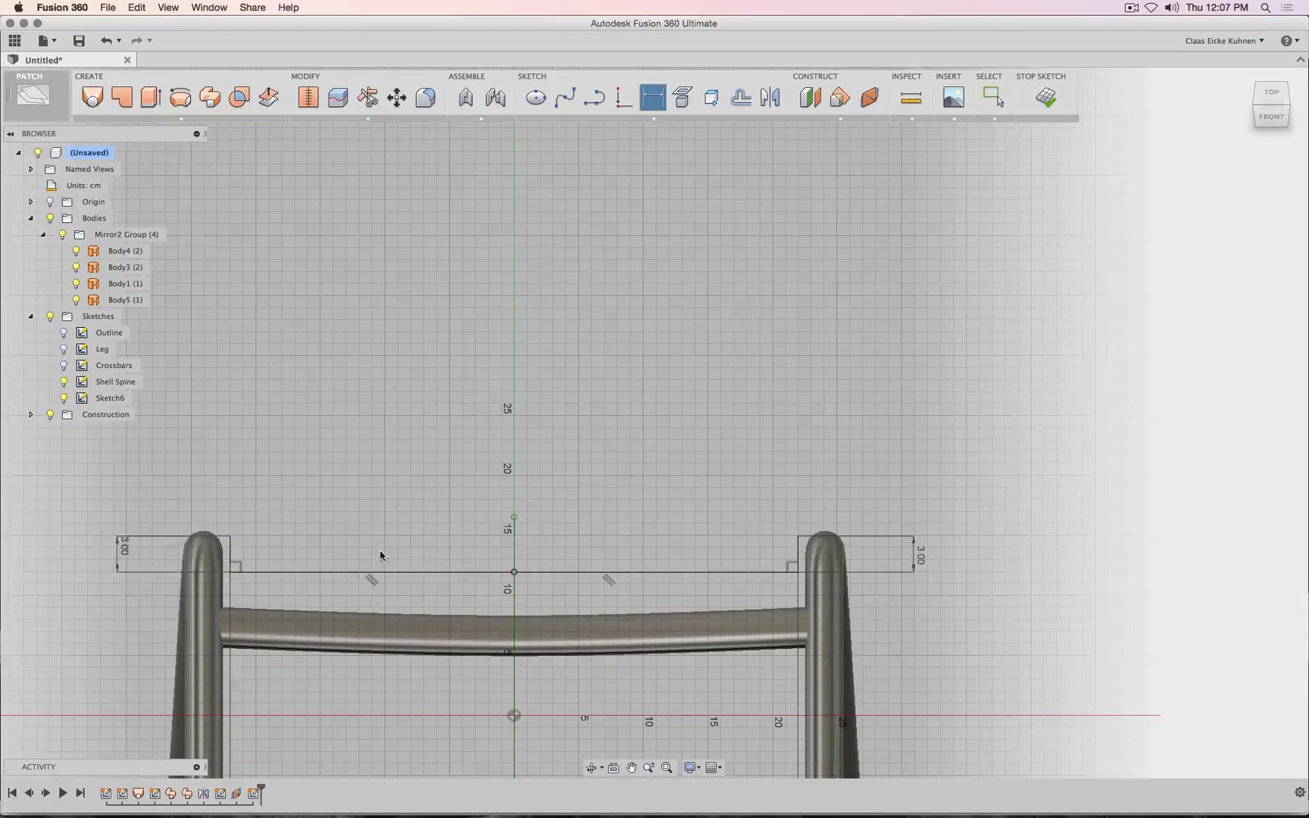
- Replace the two horizontal half-lines with a single 44 cm line connecting the bases of the two short end lines
scroll(381, 555, down, 3)
key(Escape)
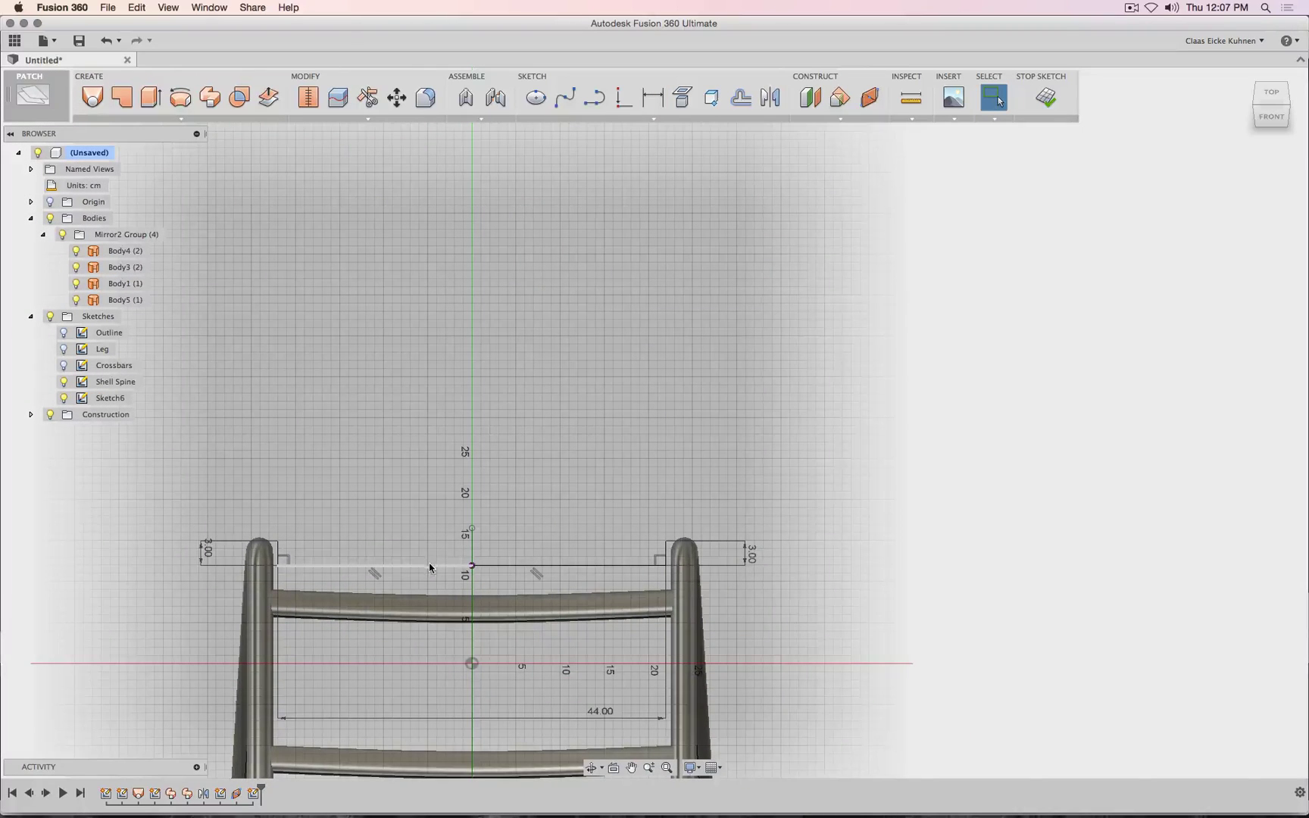
click(595, 109)
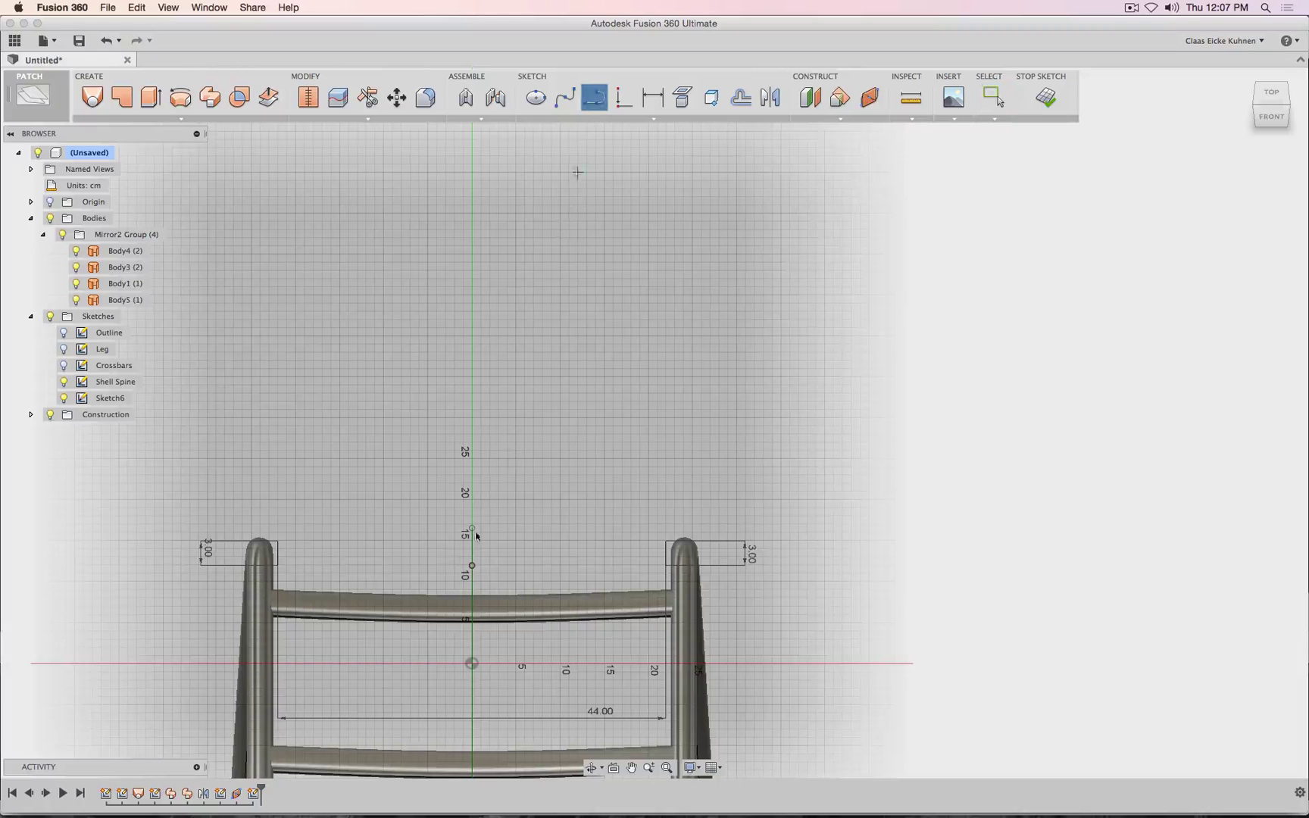
click(278, 565)
click(661, 563)
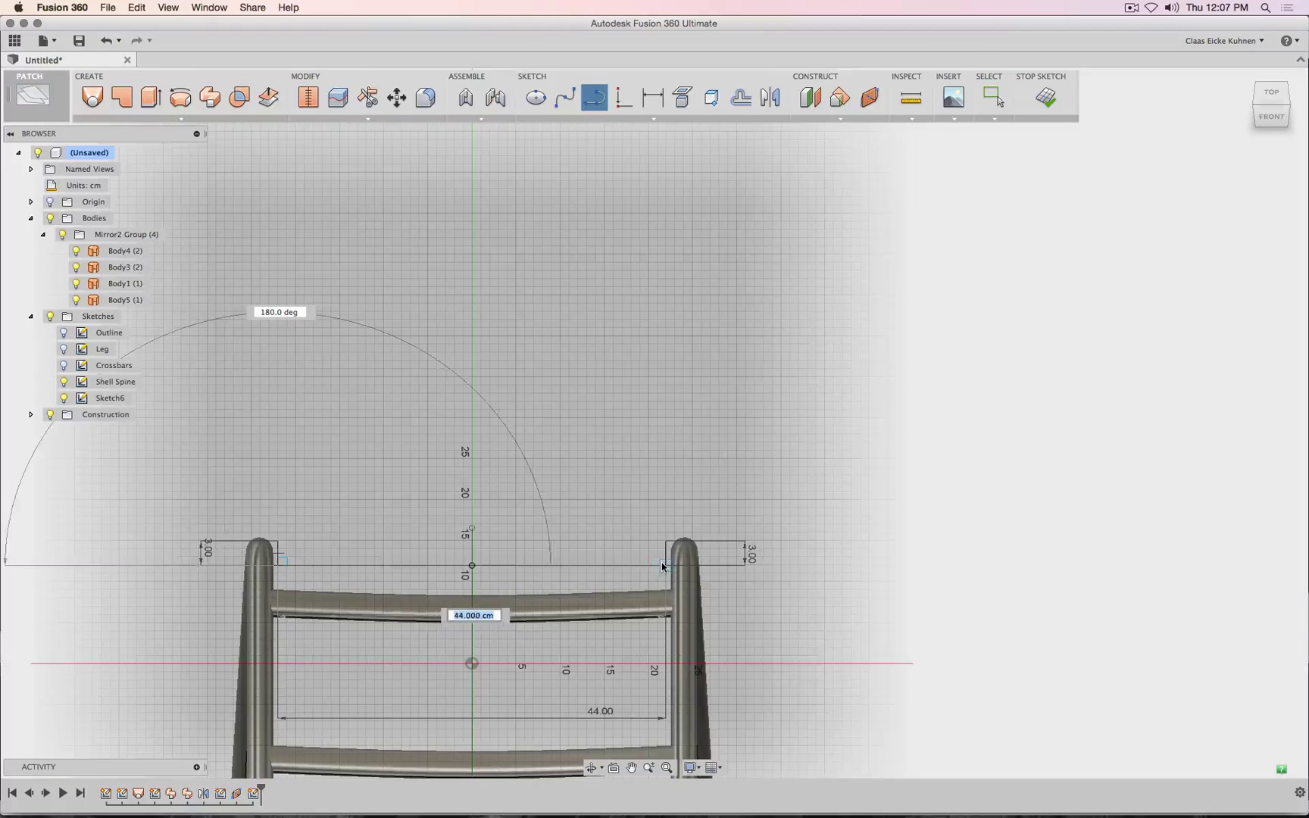
key(Escape)
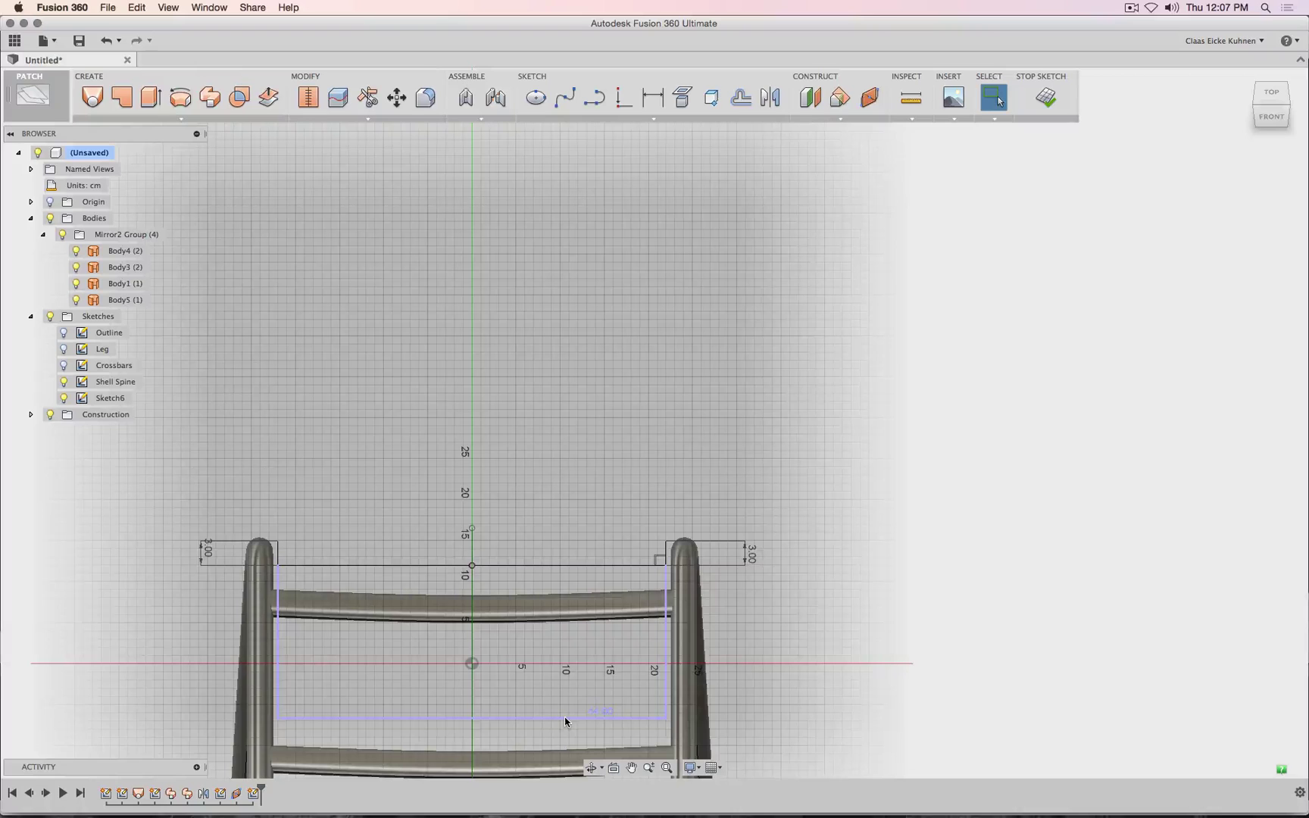
- Try the overall width dimension at 40 cm and undo the change
double_click(600, 712)
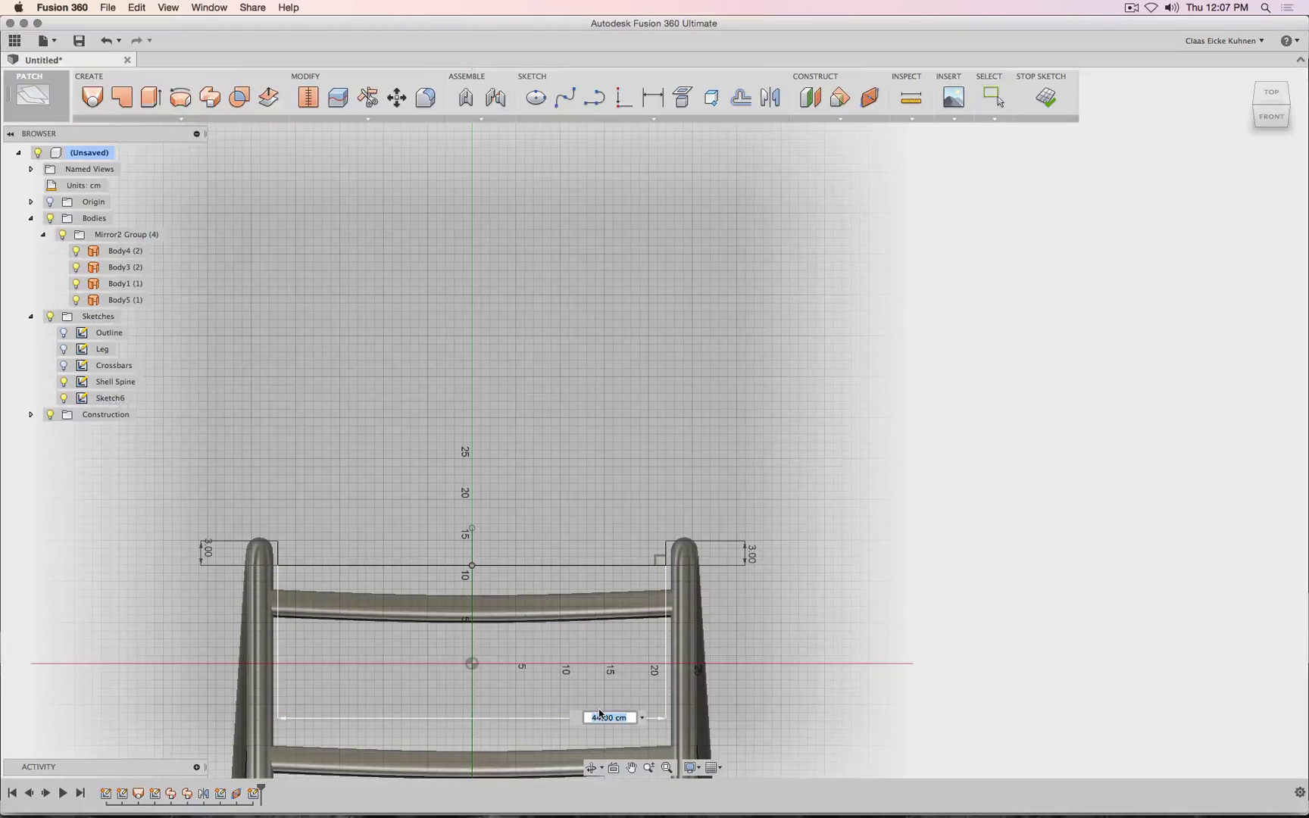
text(40)
key(Return)
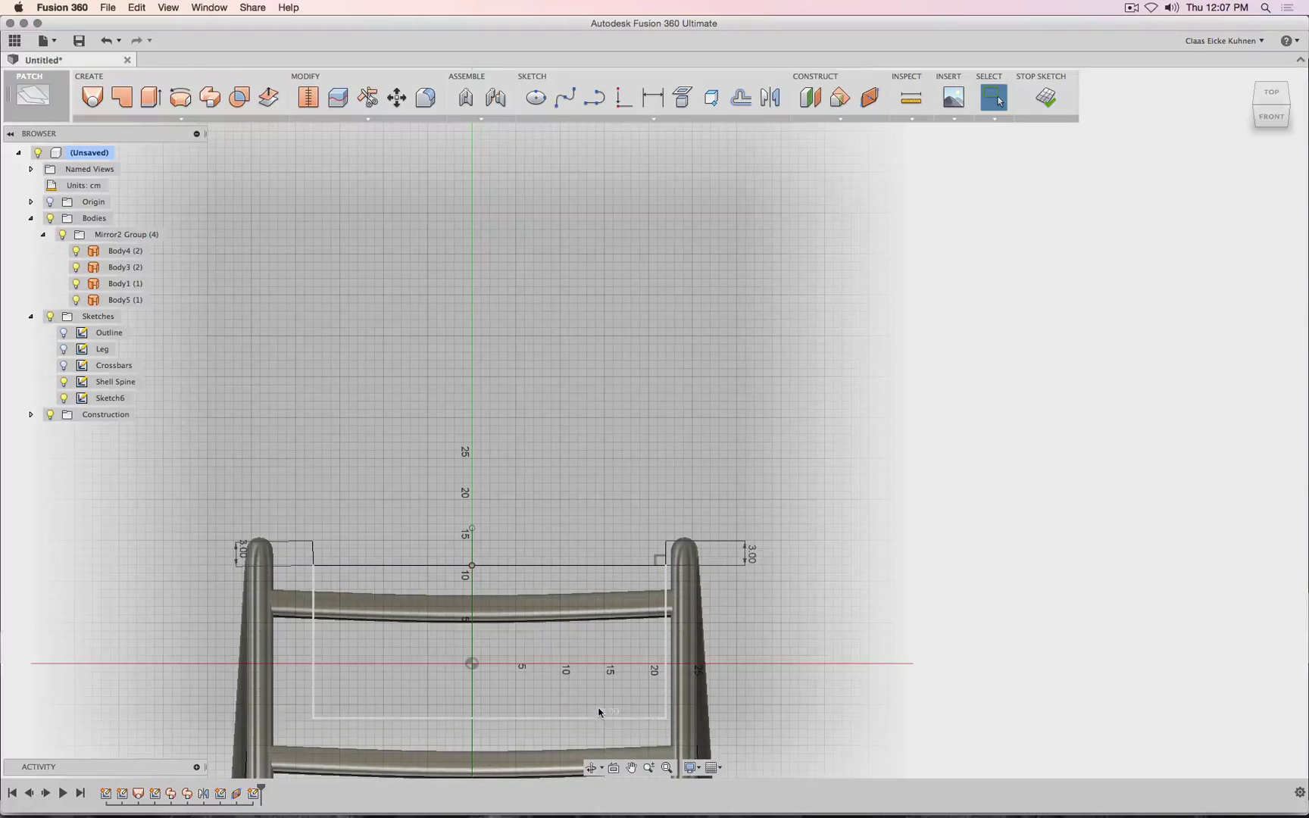
key(super+z)
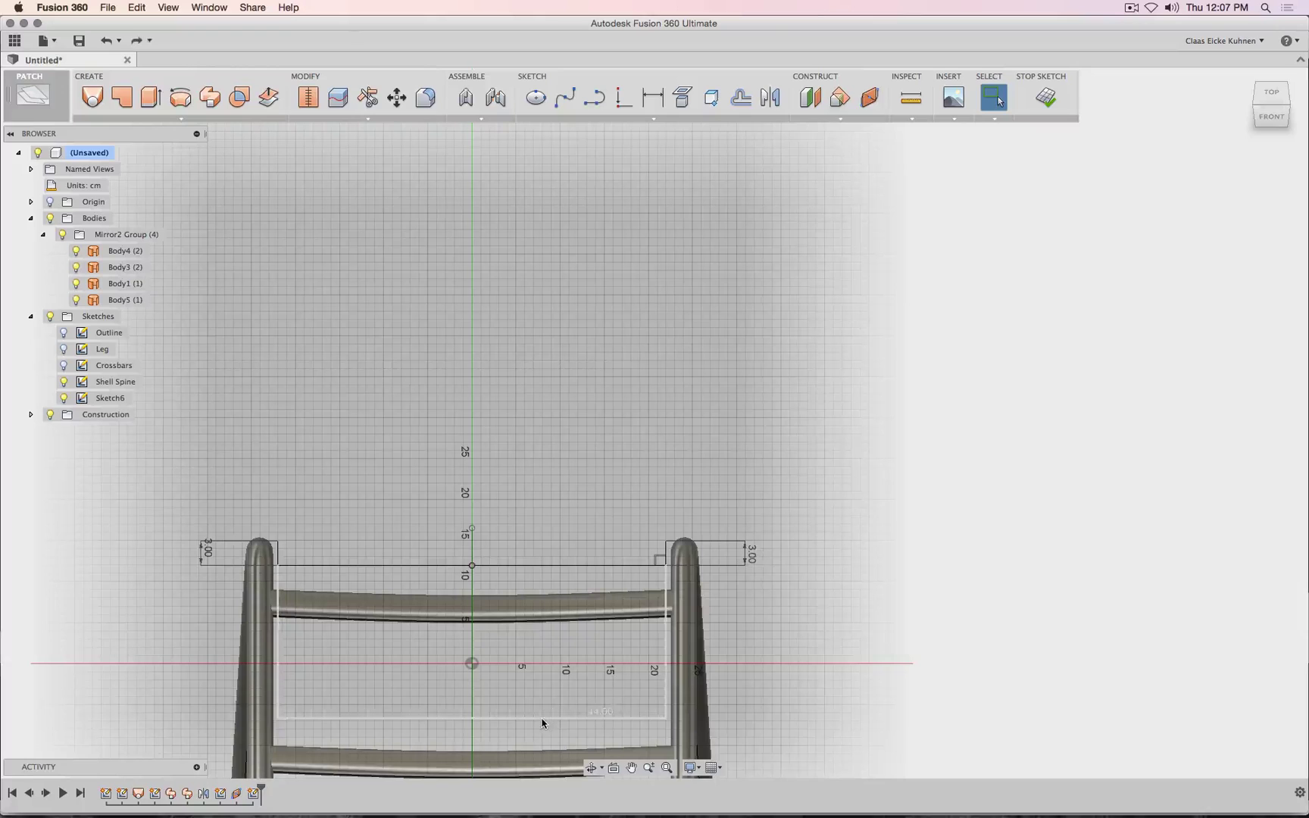
- Delete the overall width dimension and constrain the left short end line perpendicular to the long horizontal line
click(541, 718)
key(Delete)
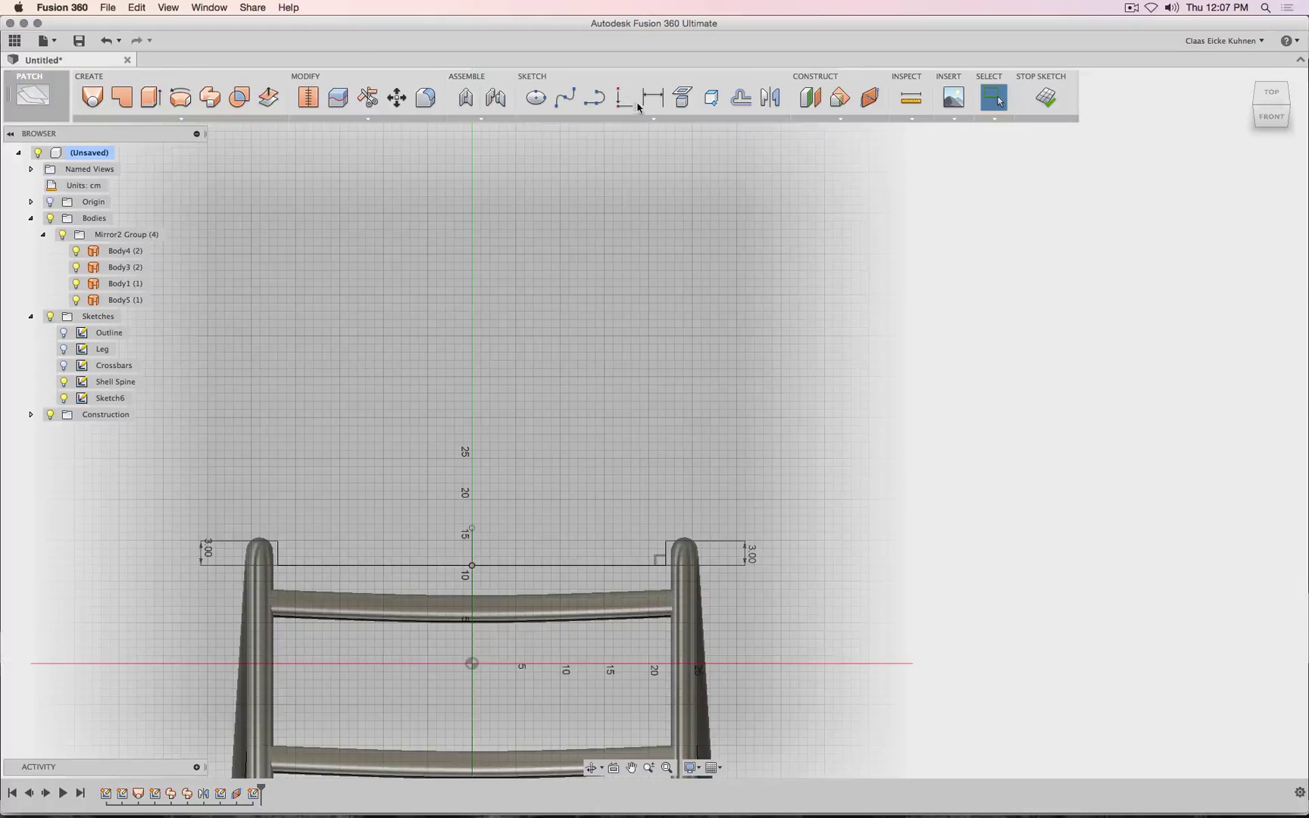
click(628, 102)
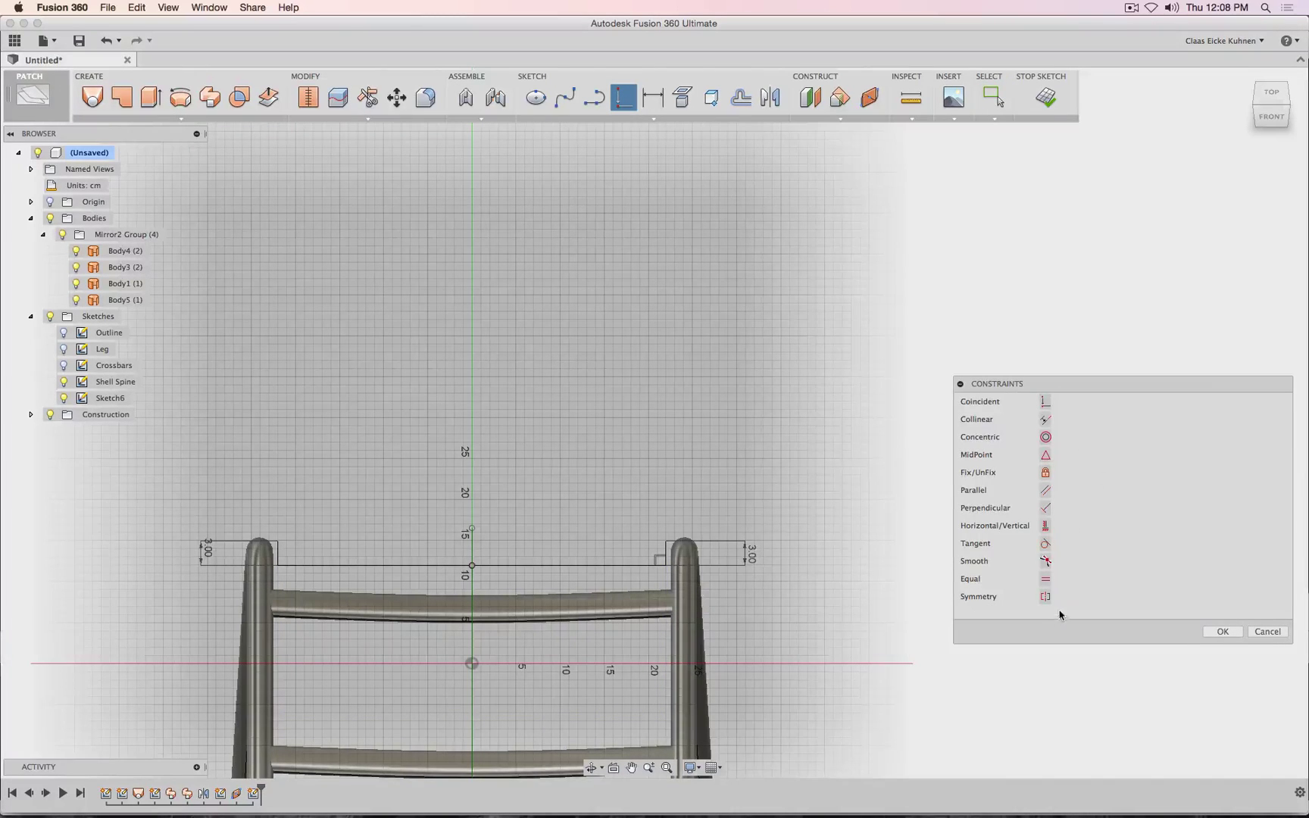
click(1045, 508)
click(278, 552)
click(290, 565)
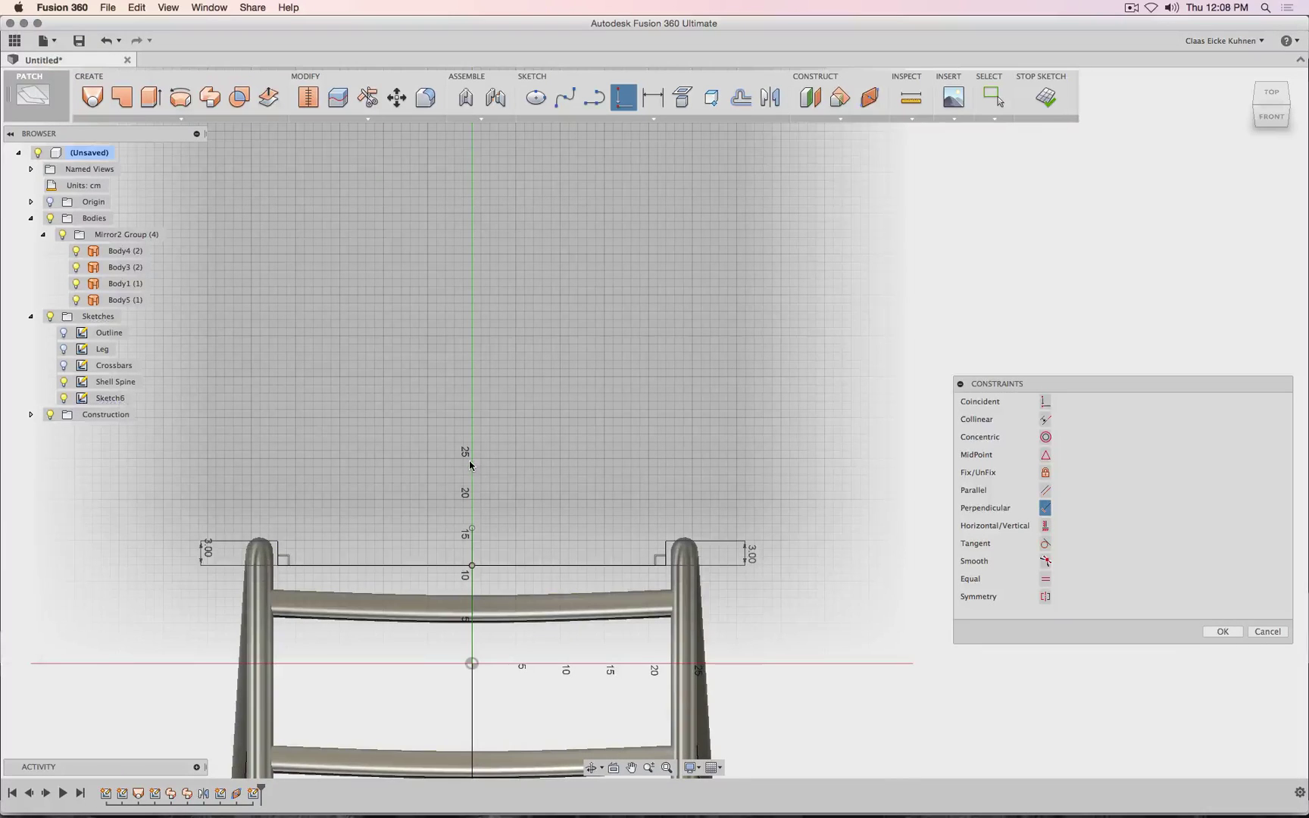
- Apply a midpoint constraint tying the long horizontal line's middle to the upper end of the spine curve
drag(1278, 126, 1254, 119)
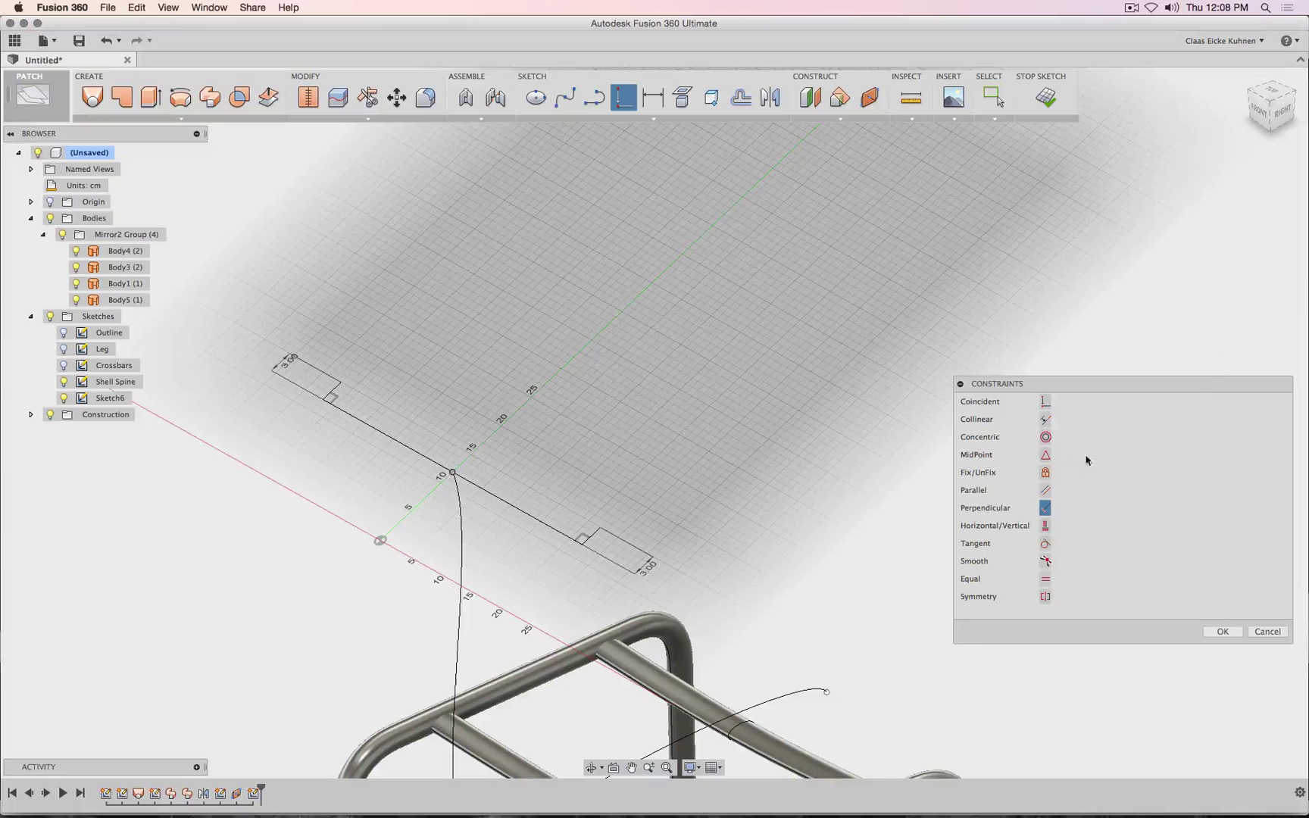
click(488, 491)
click(1230, 633)
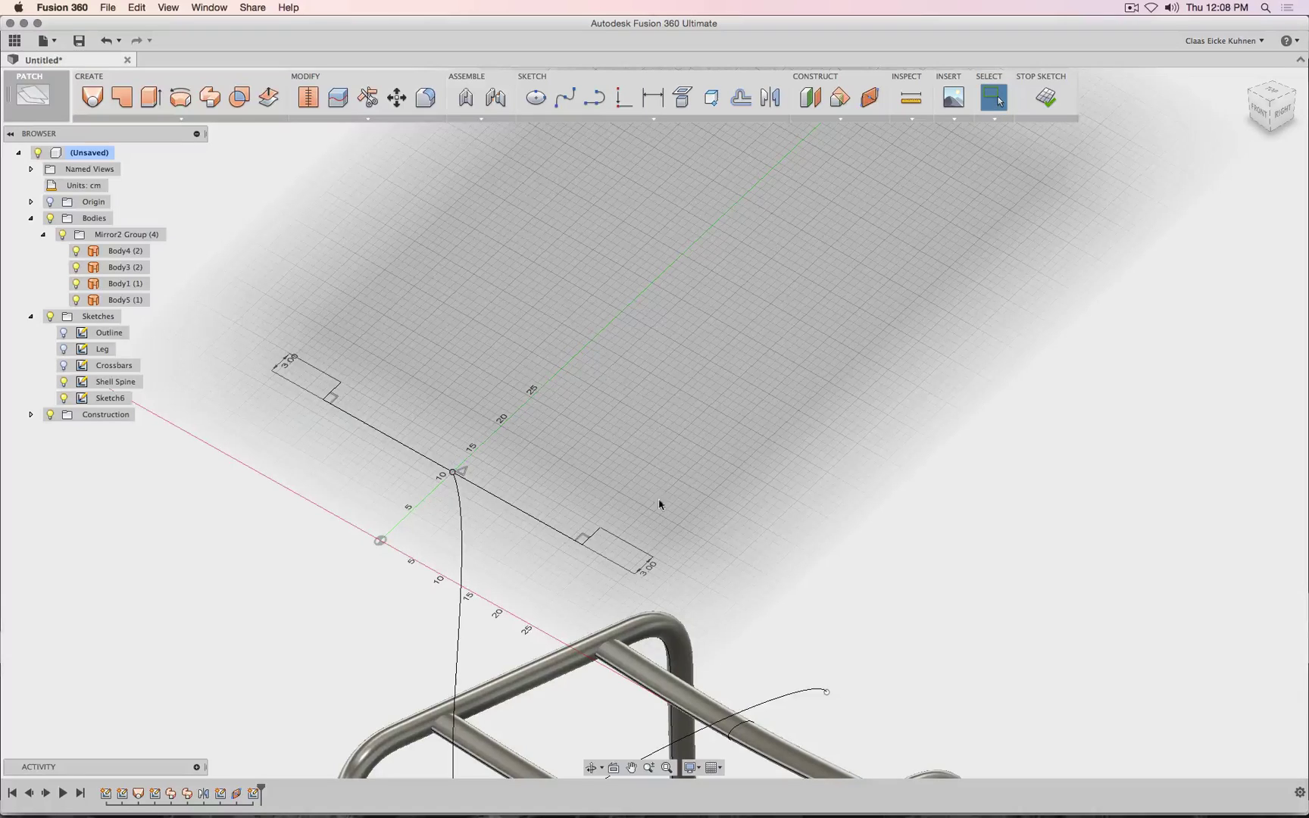
- Add a length dimension to the long horizontal line, try it at 40 cm, and undo that value change
click(652, 97)
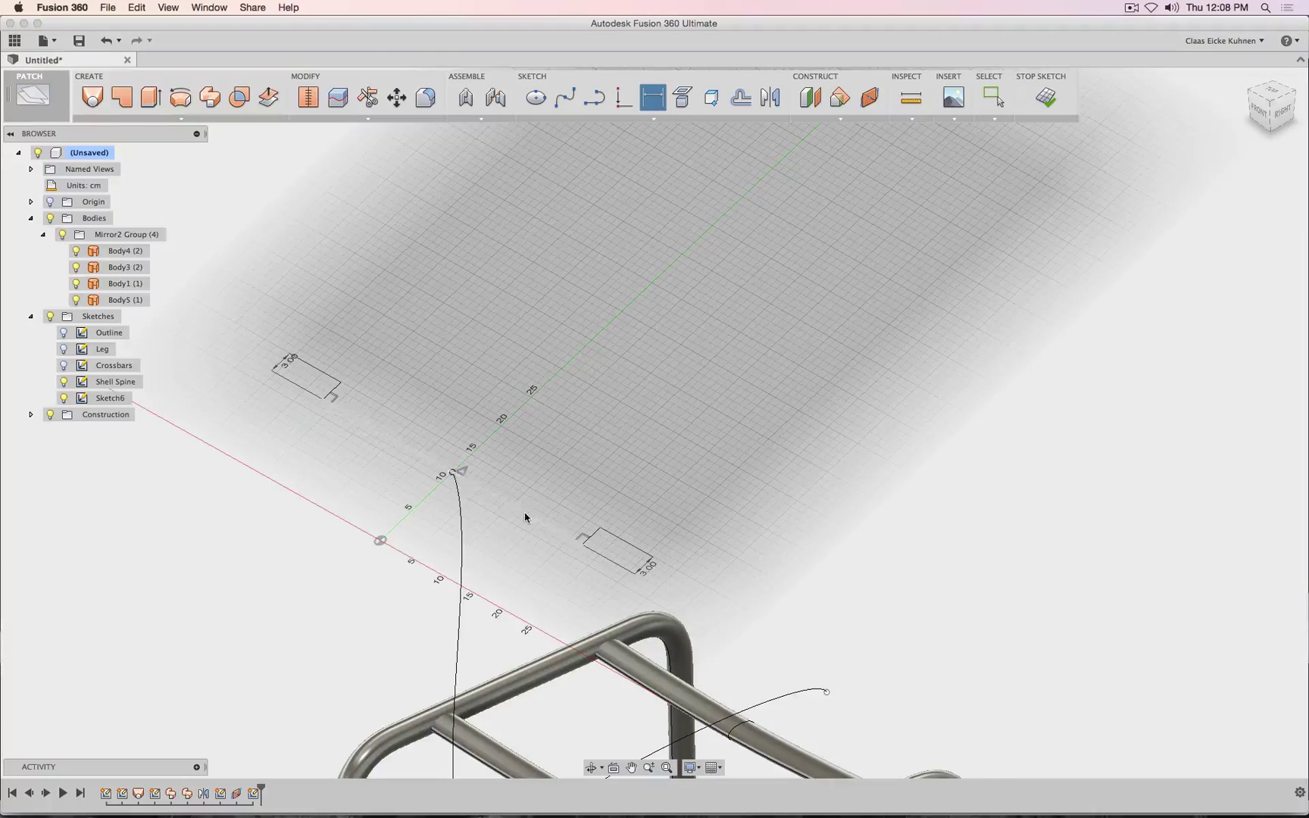
click(523, 508)
click(479, 544)
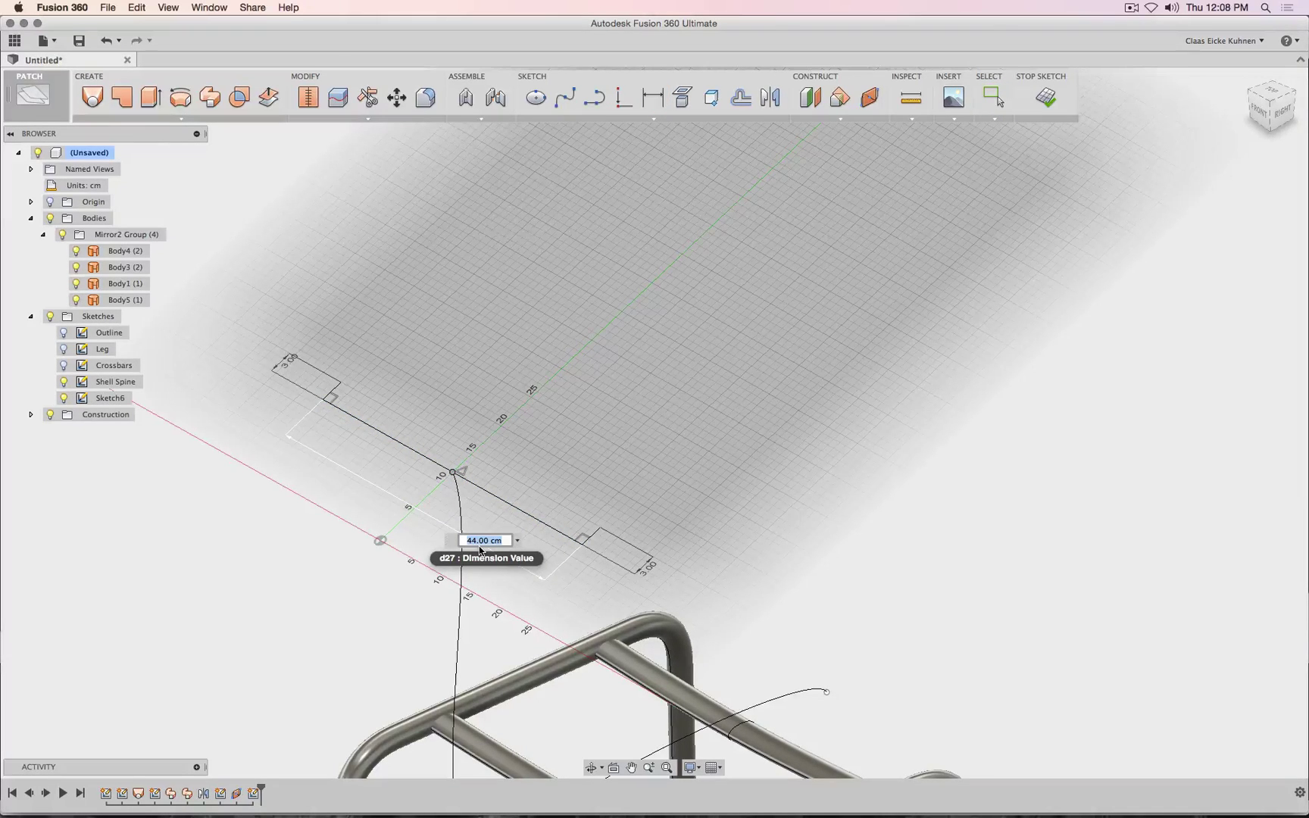
text(40)
key(Return)
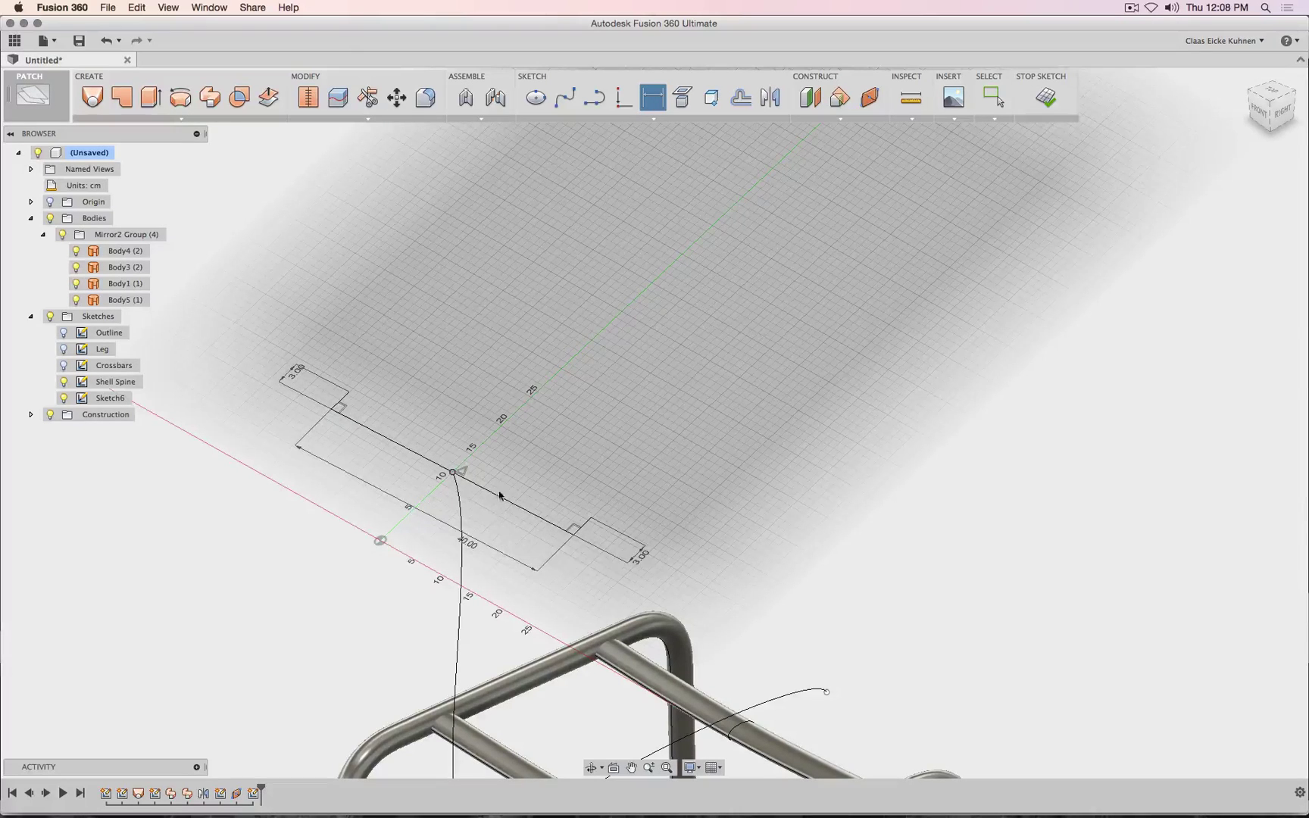
key(Escape)
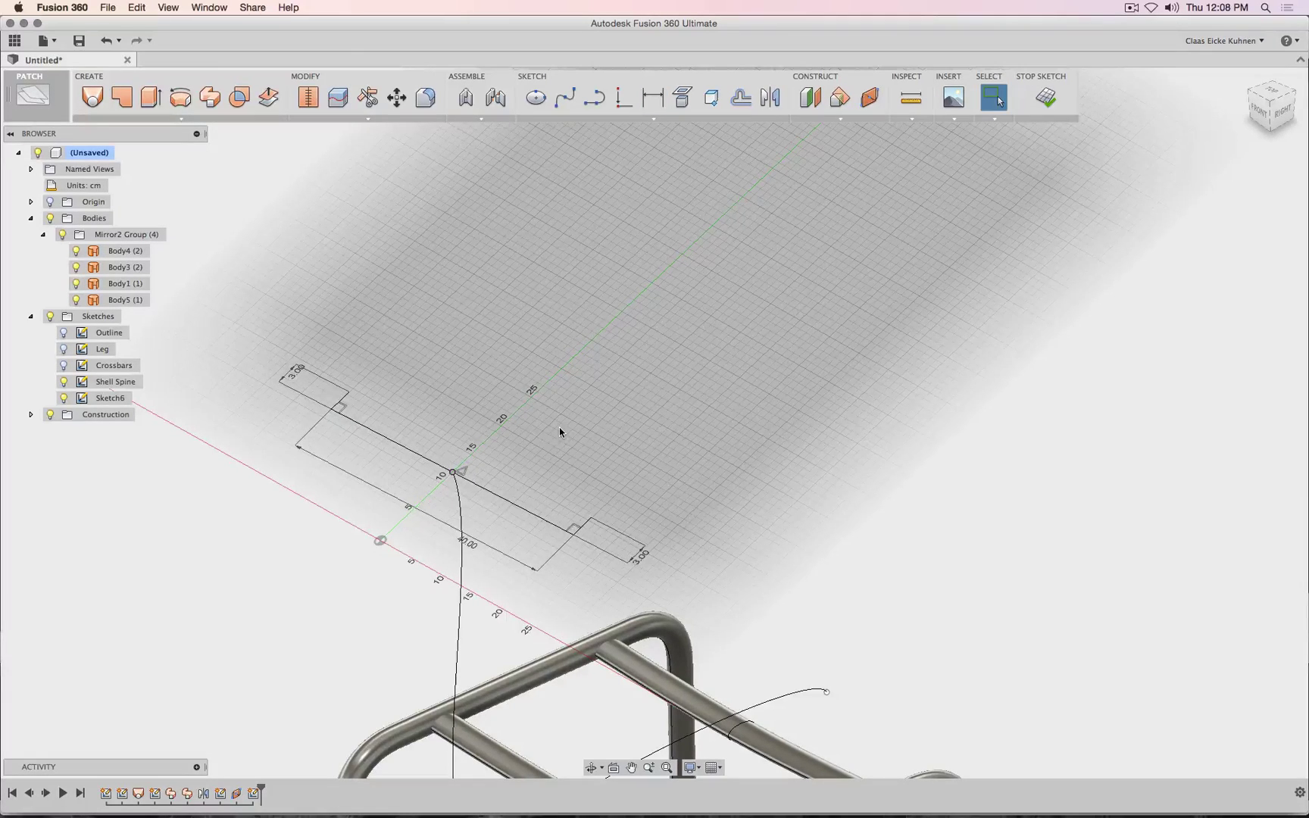
key(super+z)
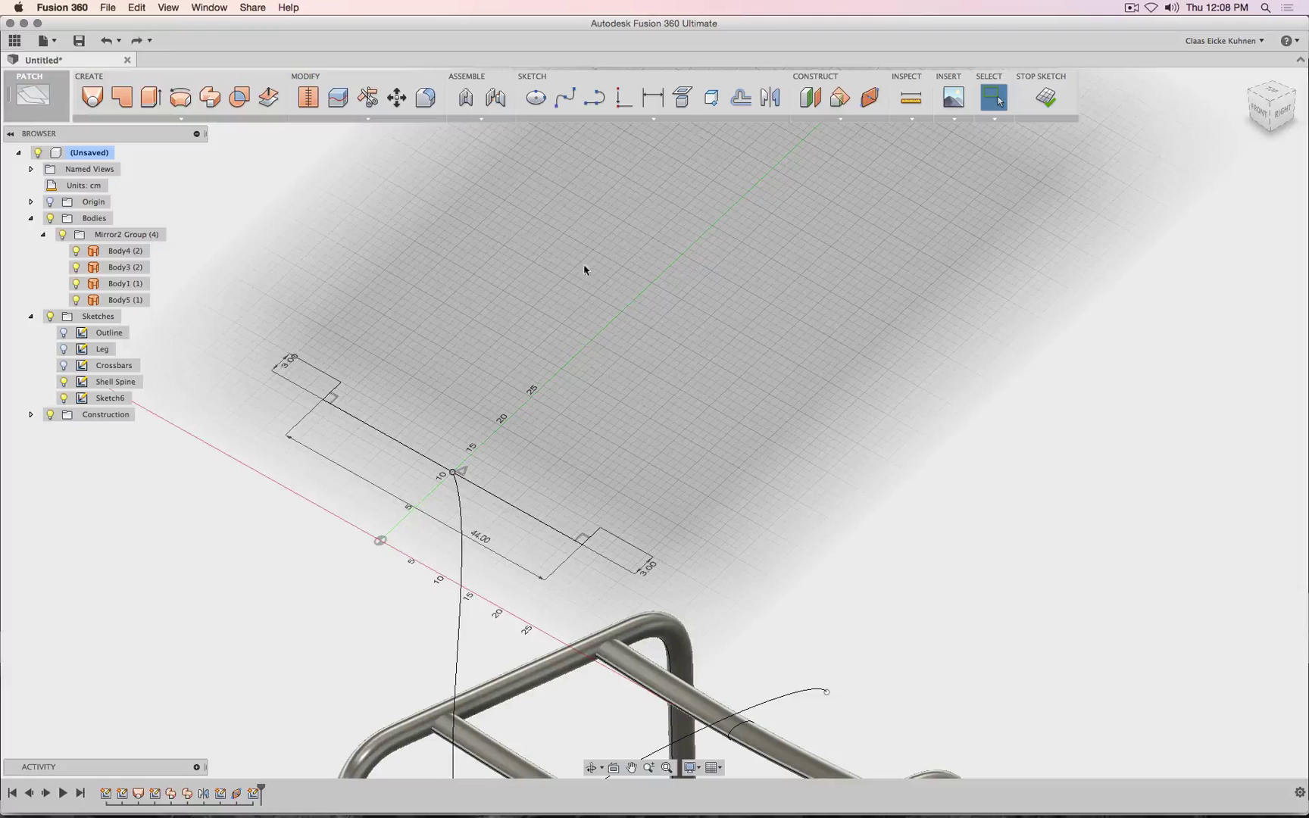
- Apply a horizontal constraint to the long line between the two short end lines
click(623, 98)
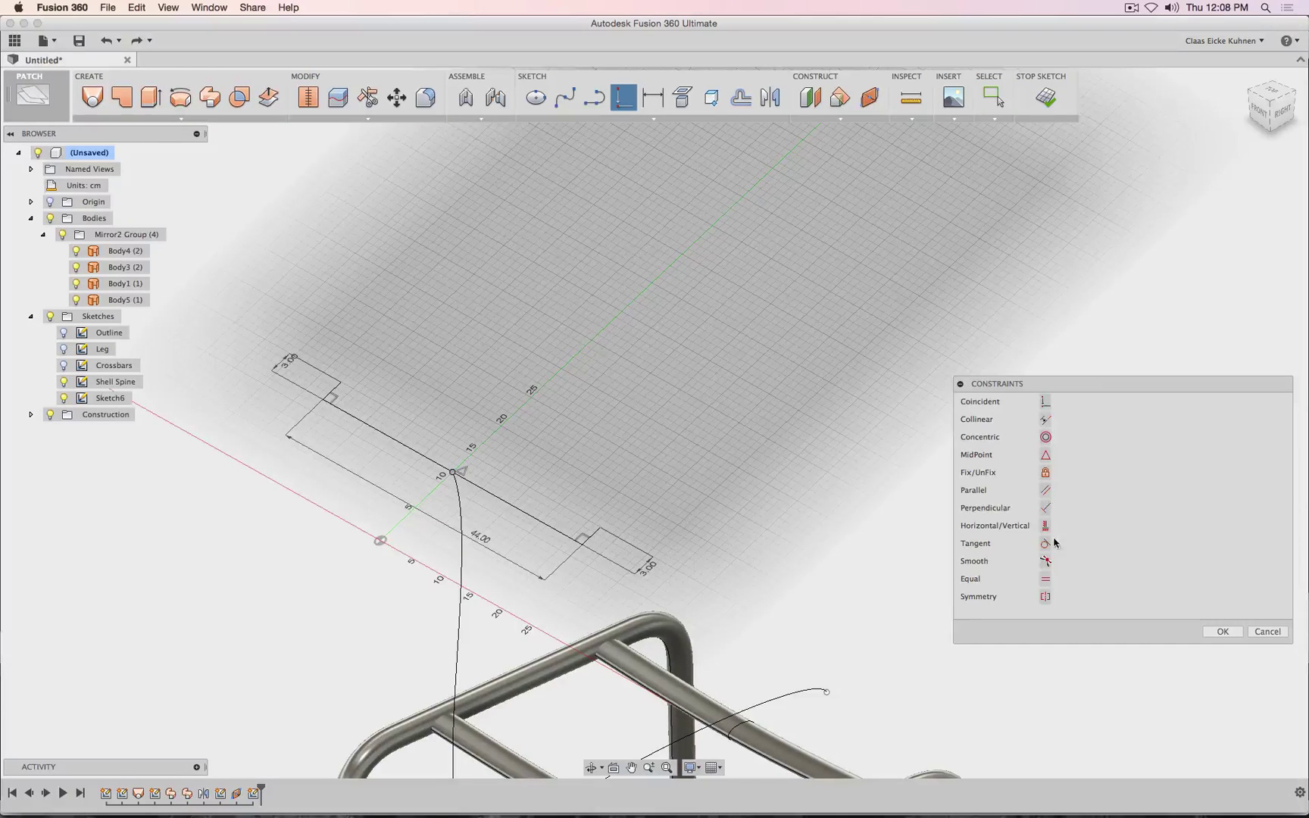
click(516, 515)
click(1222, 631)
- Test the horizontal line's length dimension with a smaller value and set it back to 44 cm
double_click(474, 537)
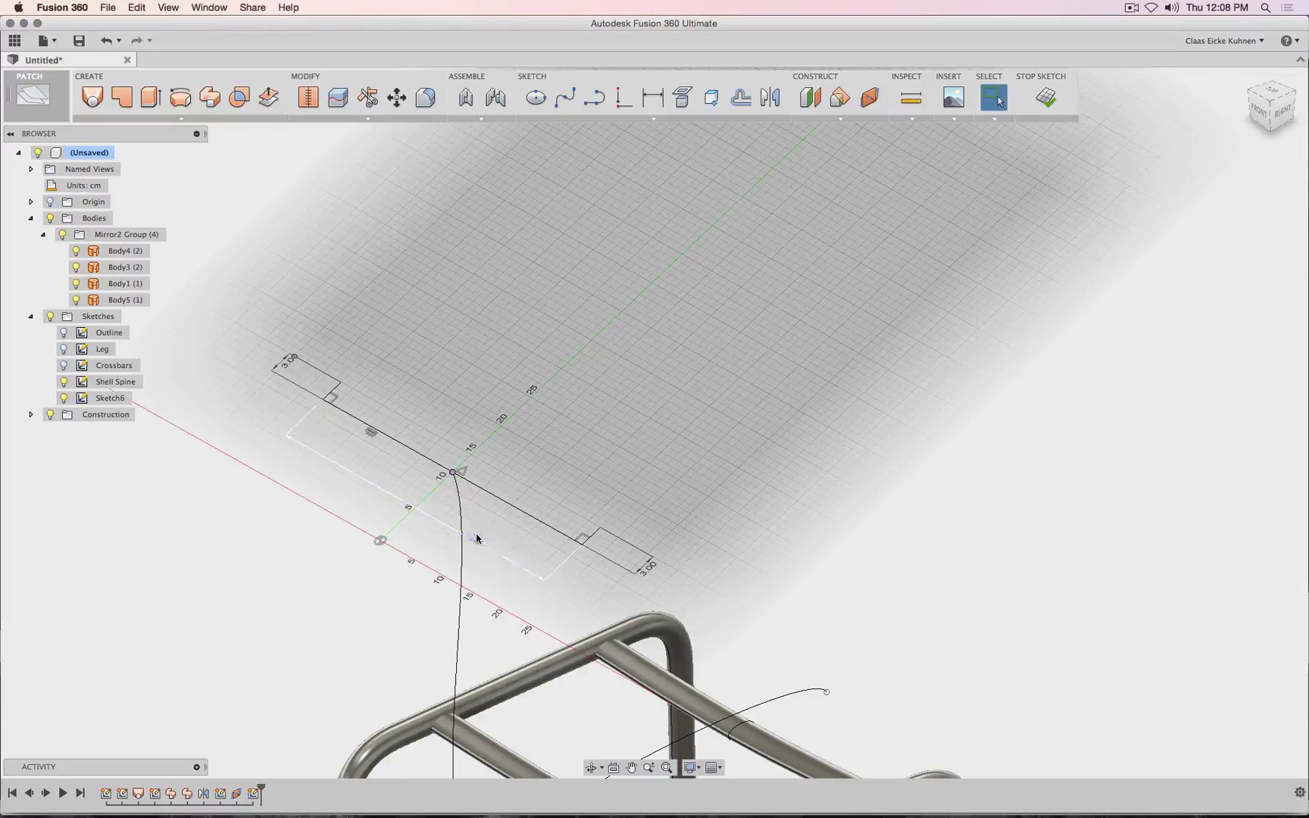
key(Return)
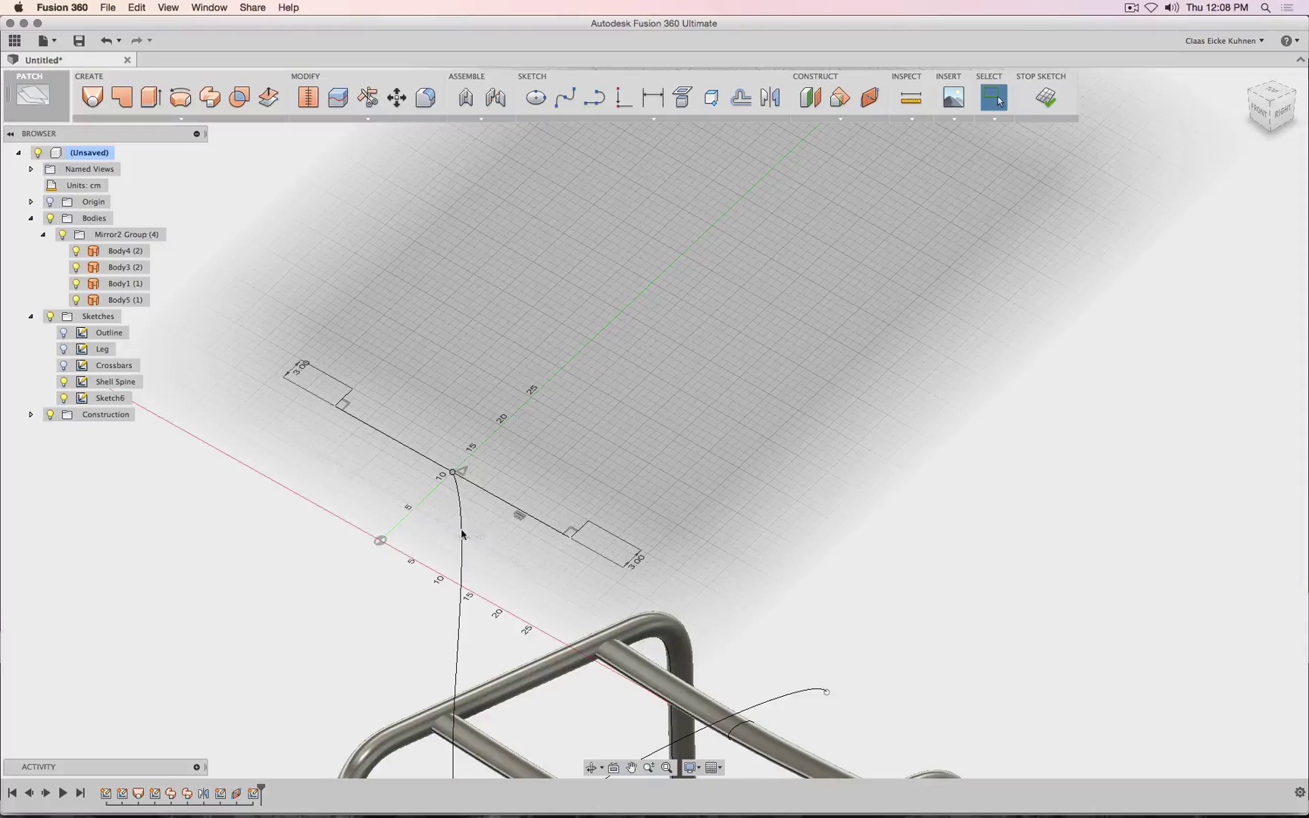
double_click(471, 537)
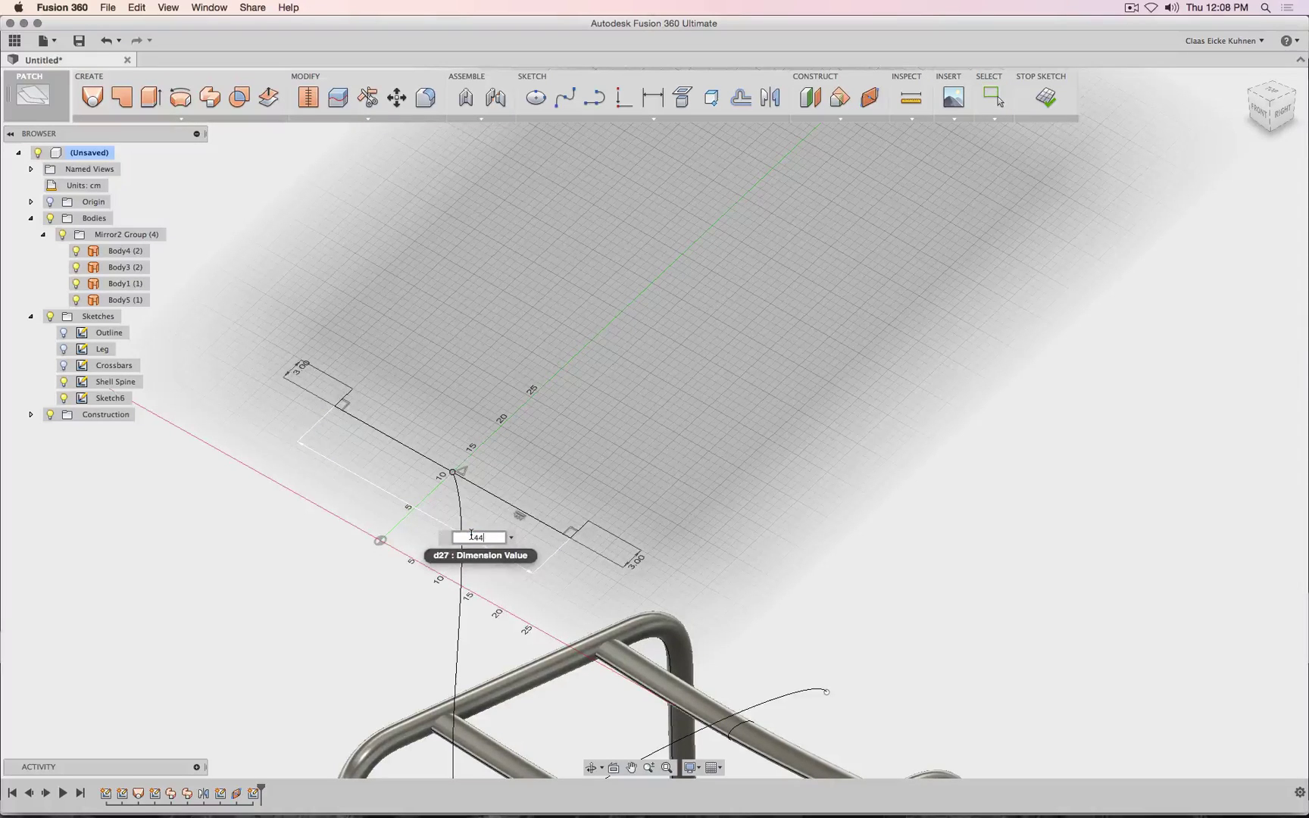
key(Return)
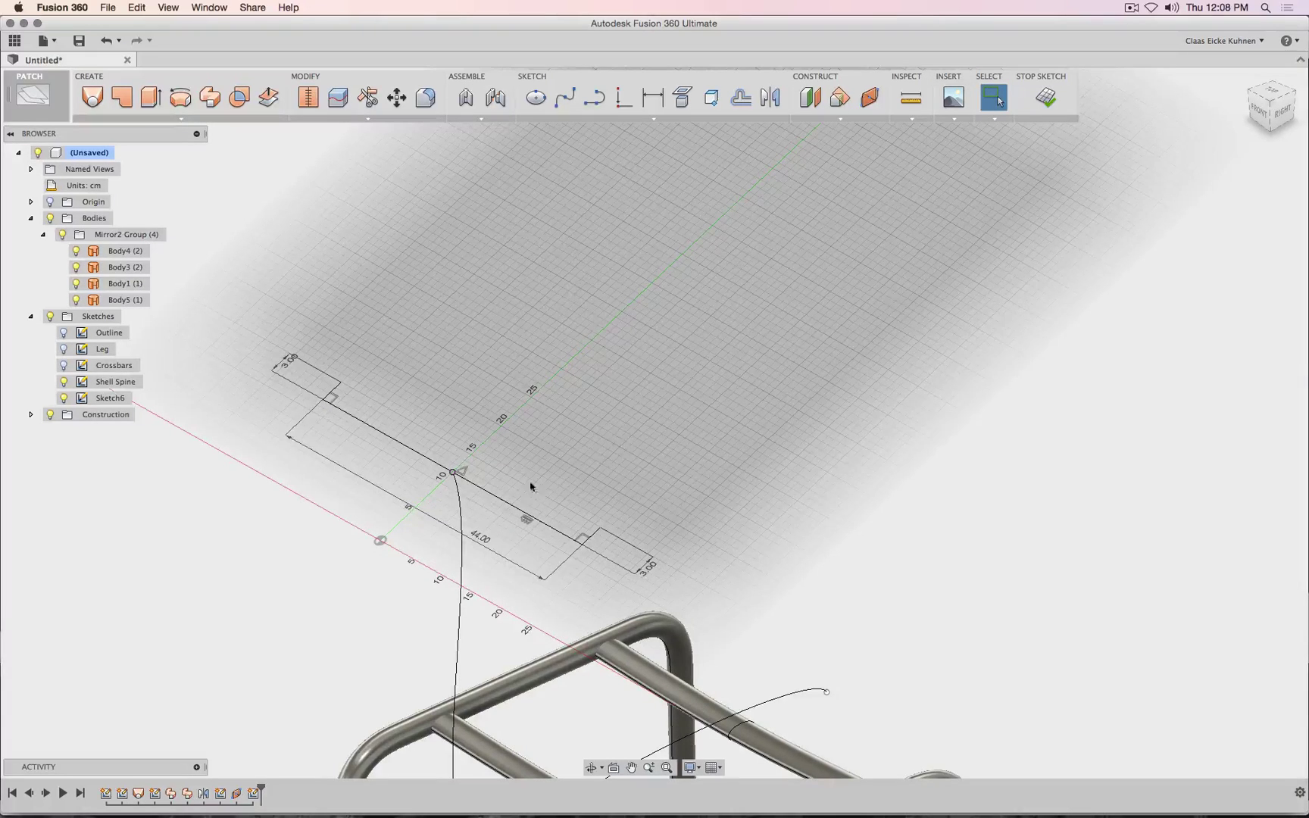
- Convert the long horizontal line and both short end lines to construction geometry
click(478, 487)
right_click(593, 541)
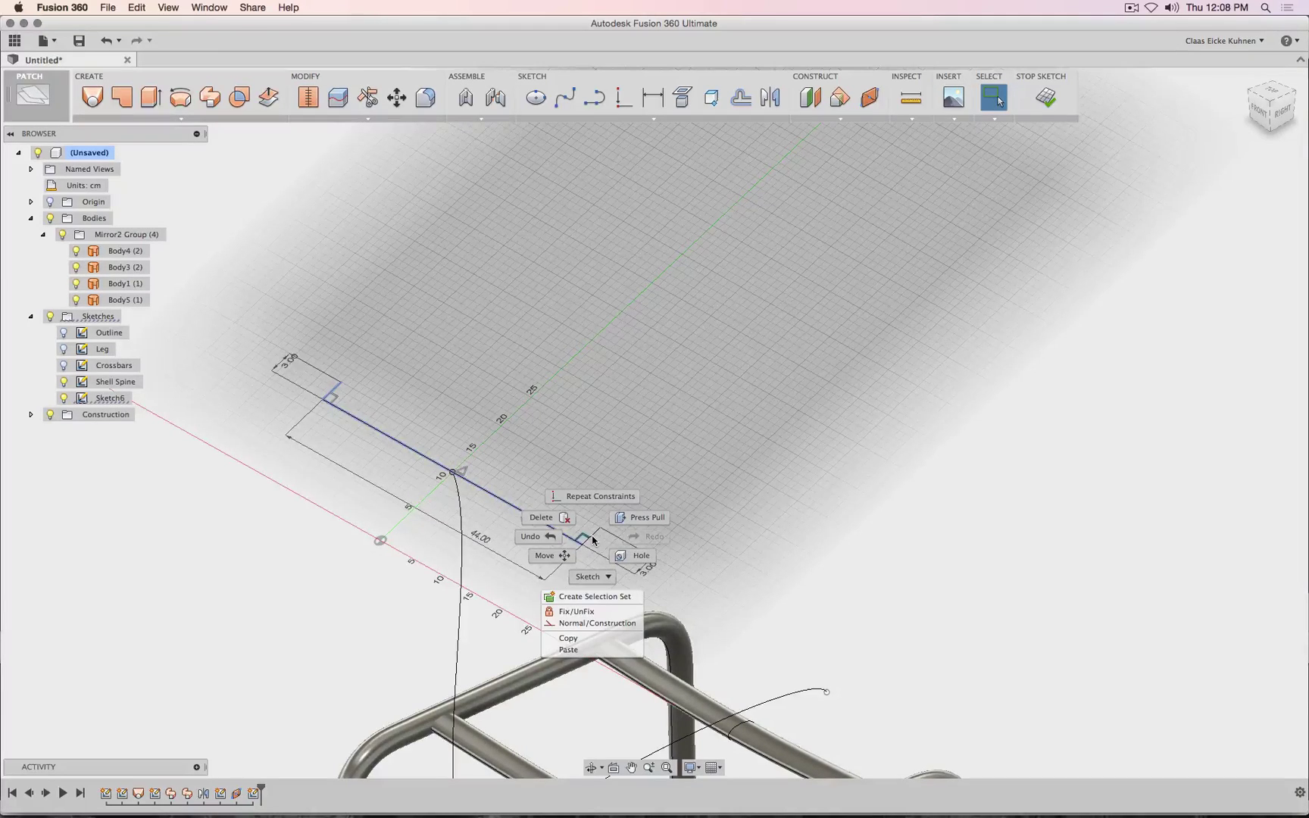
click(695, 456)
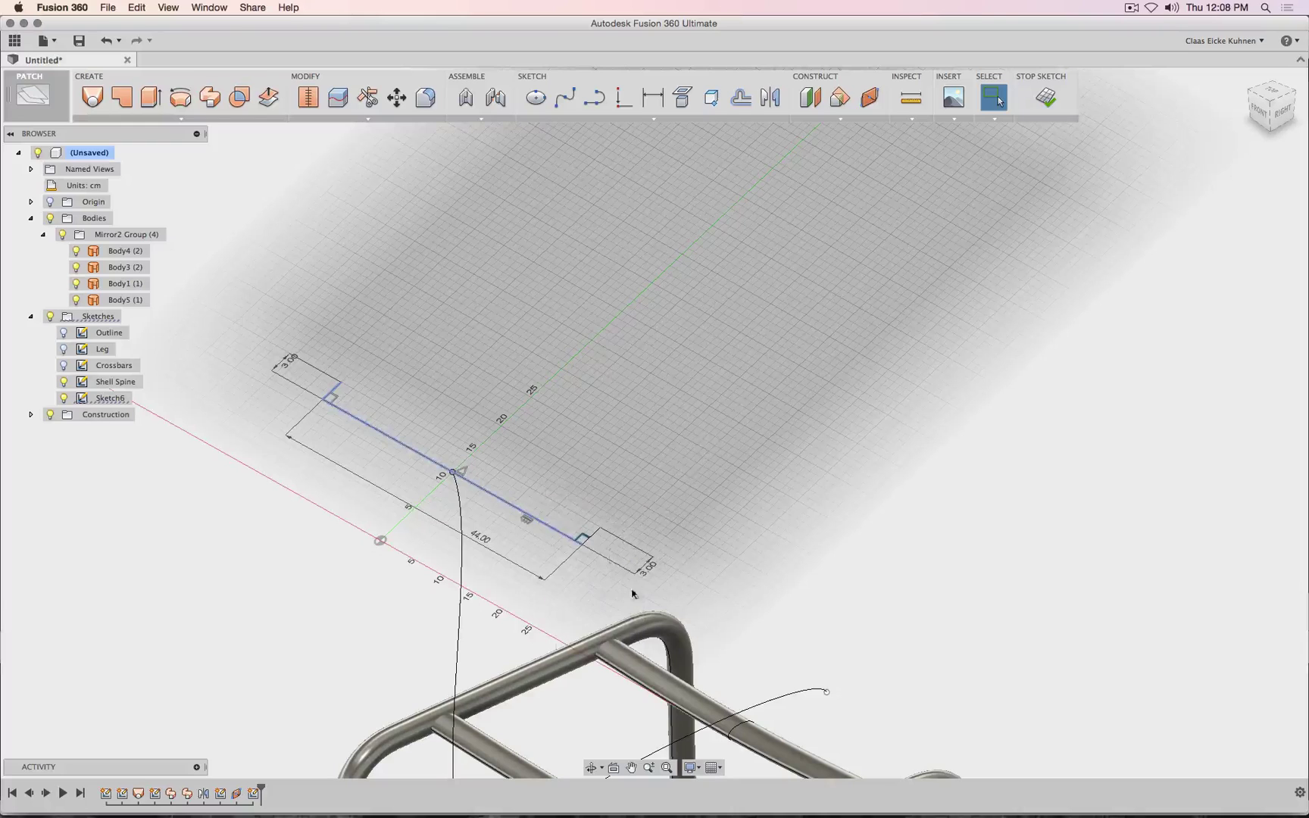
right_click(595, 541)
click(597, 624)
- Draw a three-point spline from one short line's free end through the spine's upper endpoint to the other short line's free end
click(565, 97)
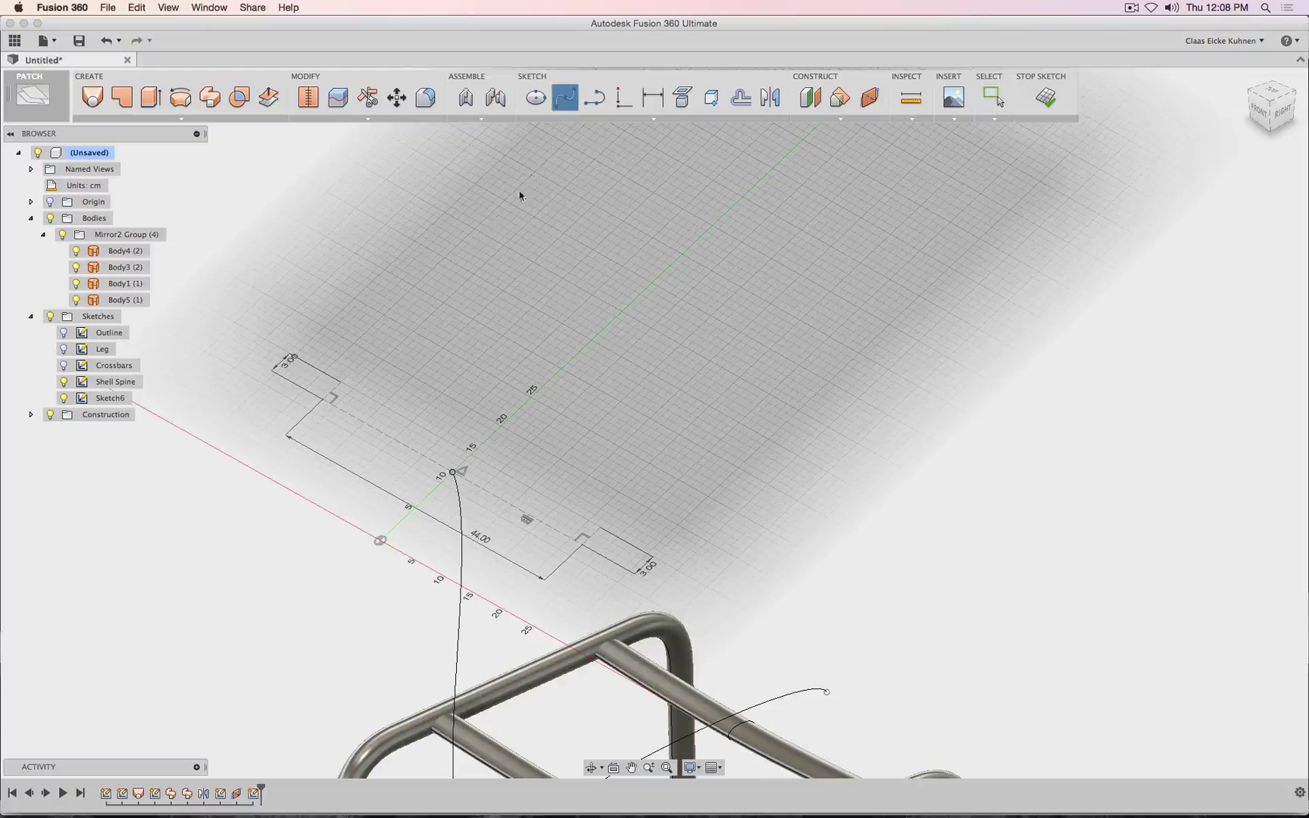
click(452, 471)
click(600, 528)
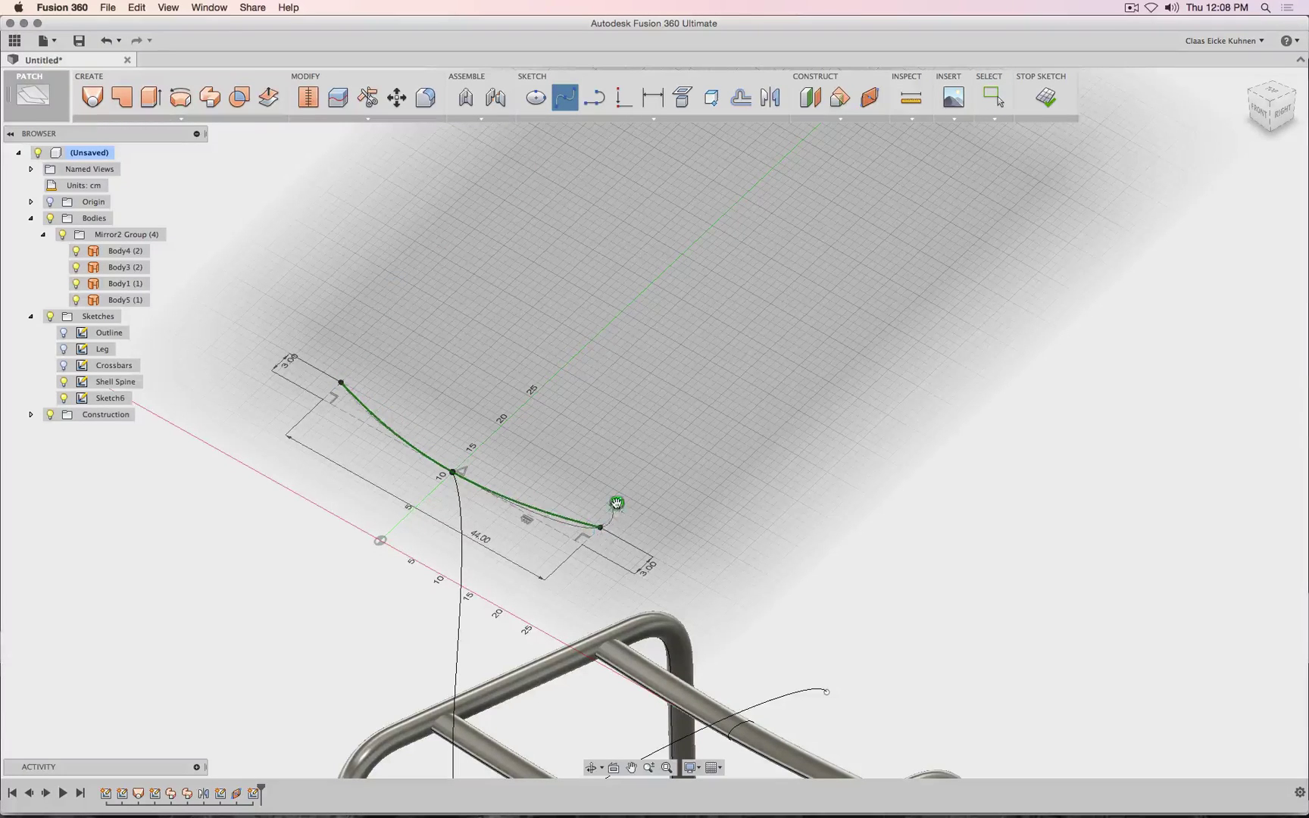
key(Return)
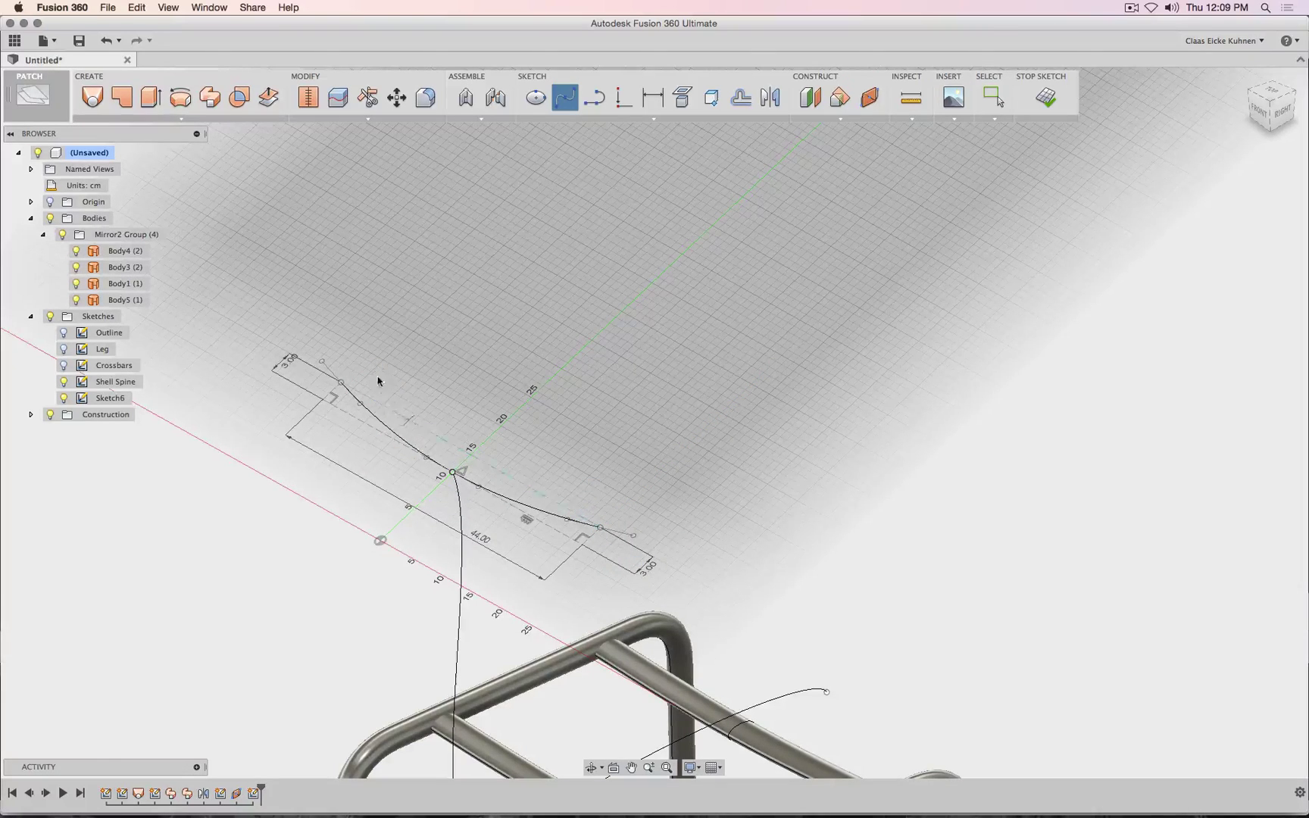
key(Escape)
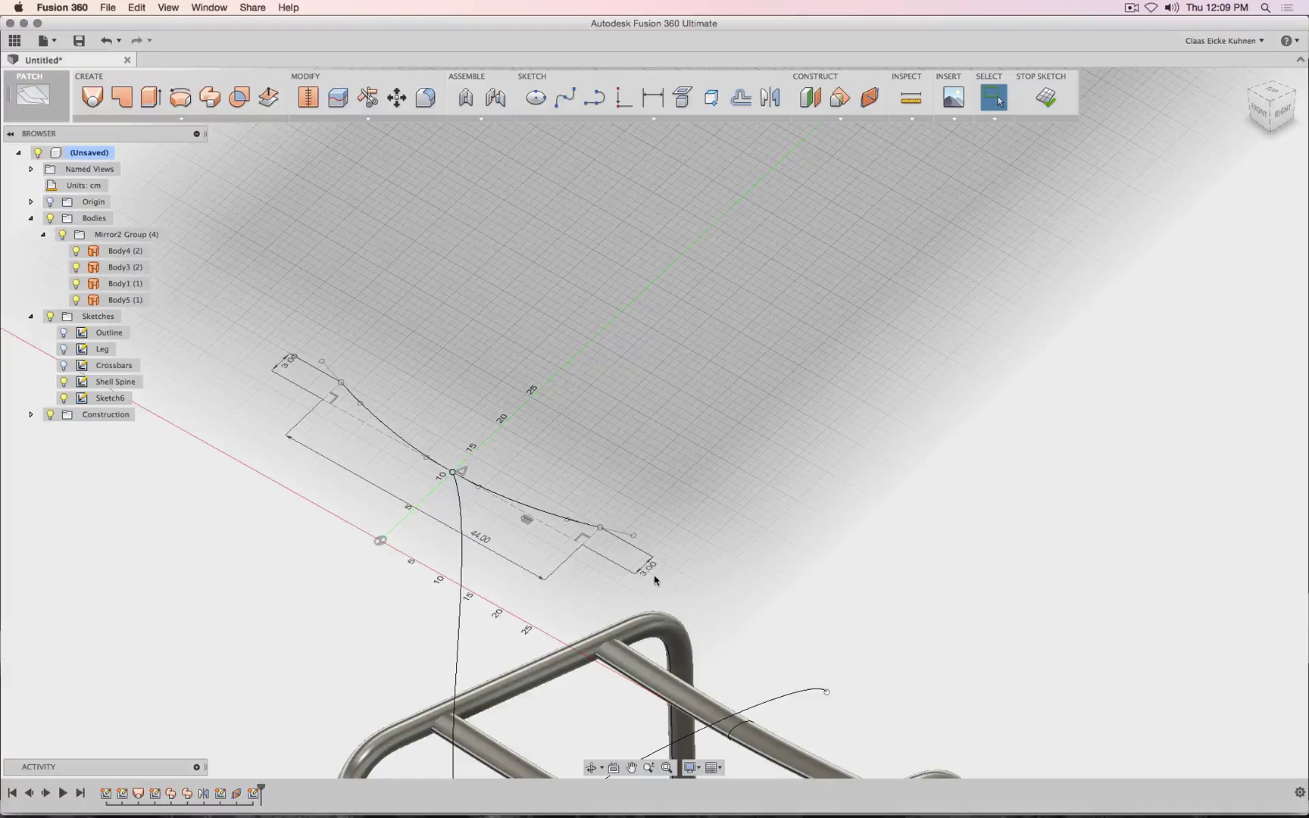
- Test the right-hand end line's dimension at 6 cm and set it back to 3 cm
double_click(648, 577)
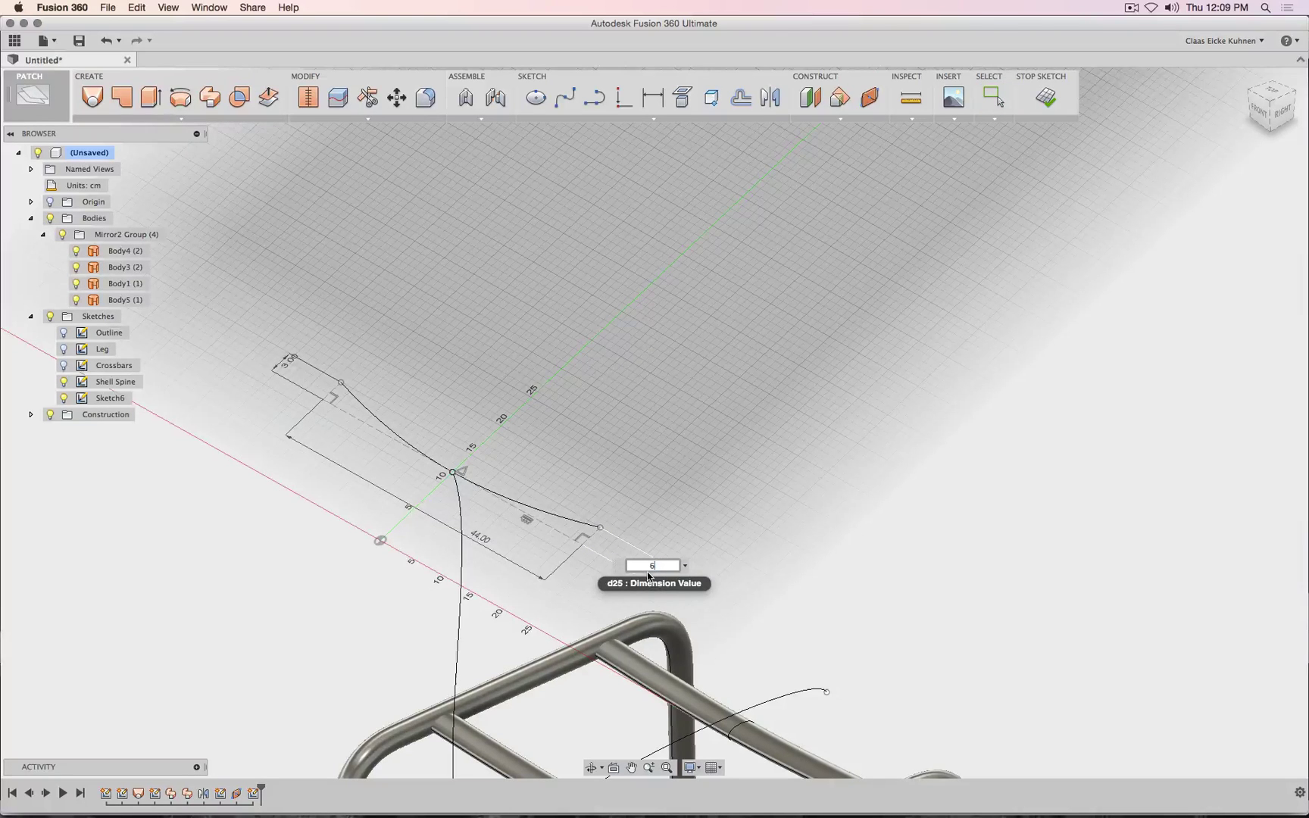
key(Return)
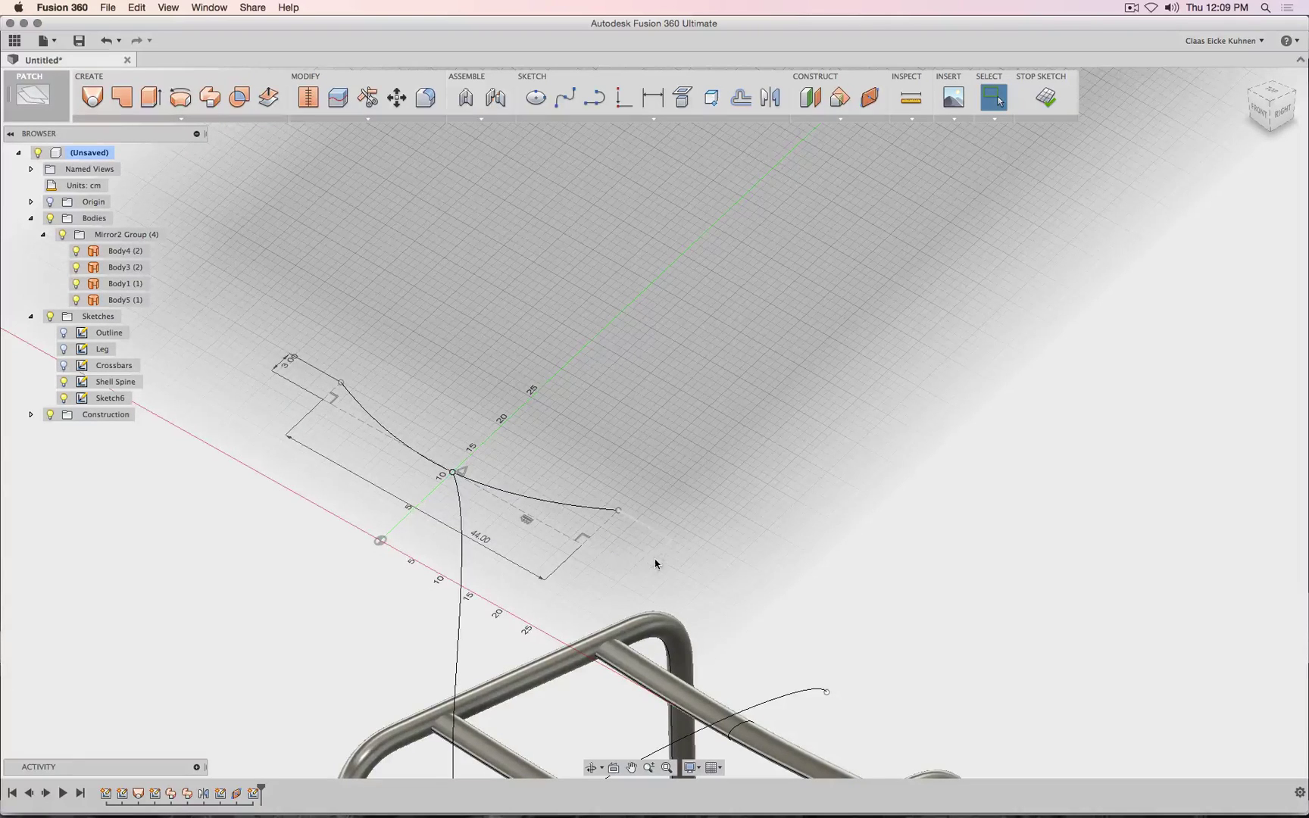
double_click(656, 563)
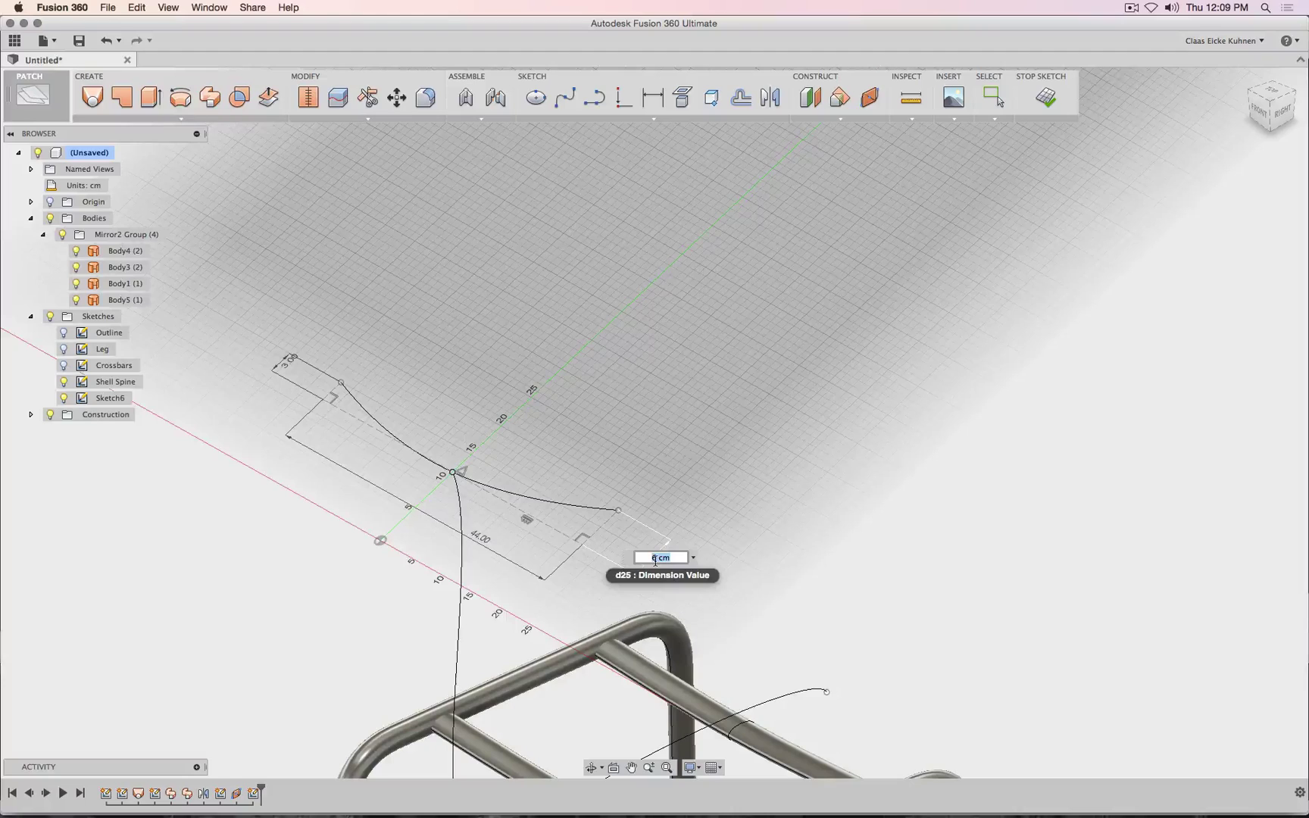
text(3)
key(Return)
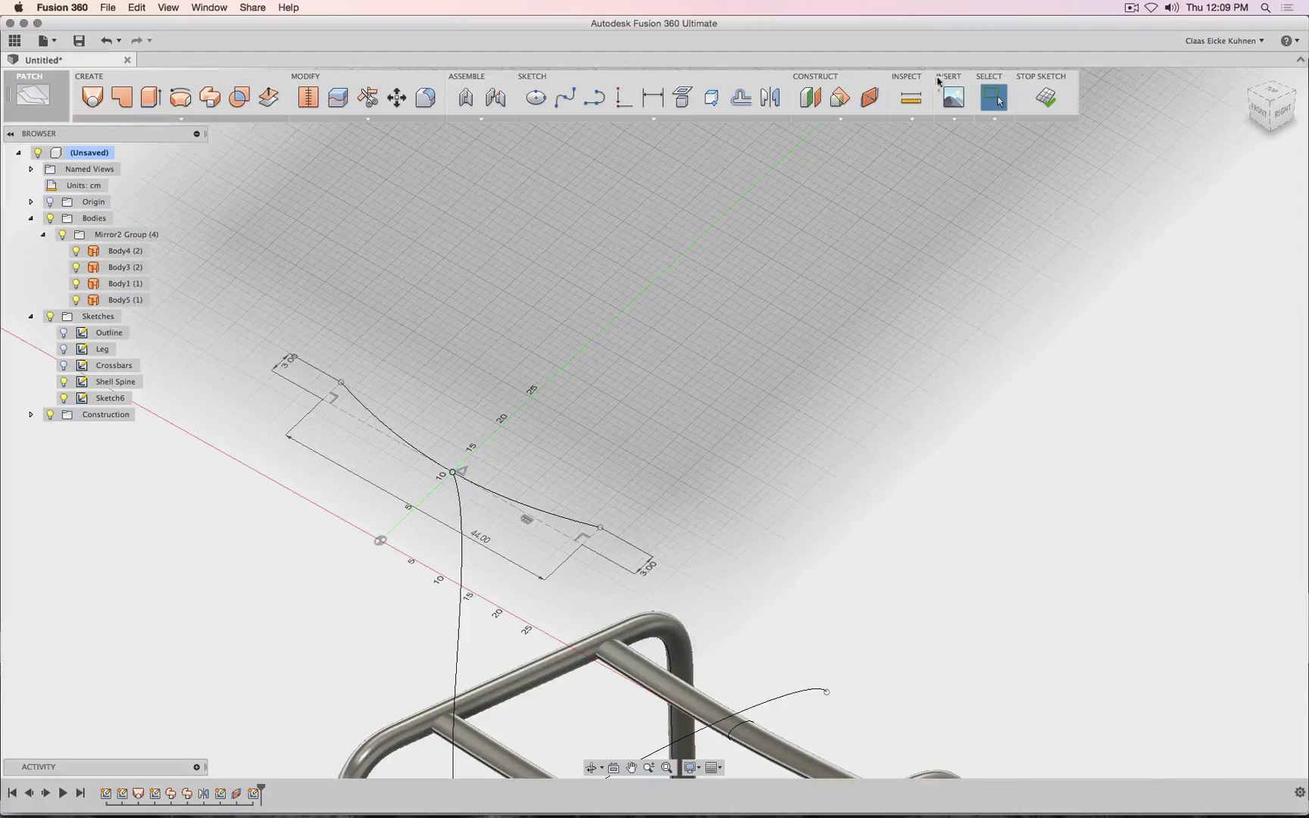
- Finish the profile sketch and rename it Cross Top
click(1046, 96)
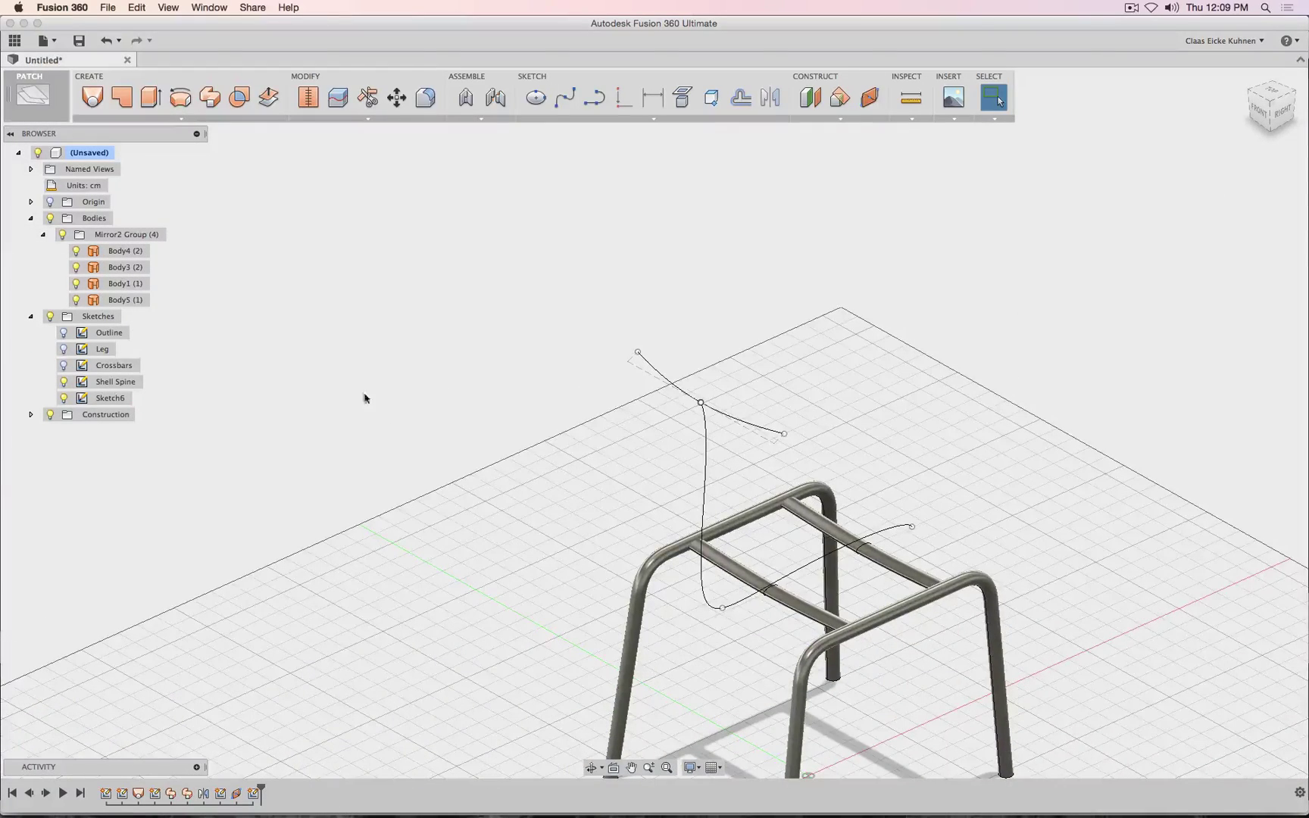
click(121, 399)
click(121, 399)
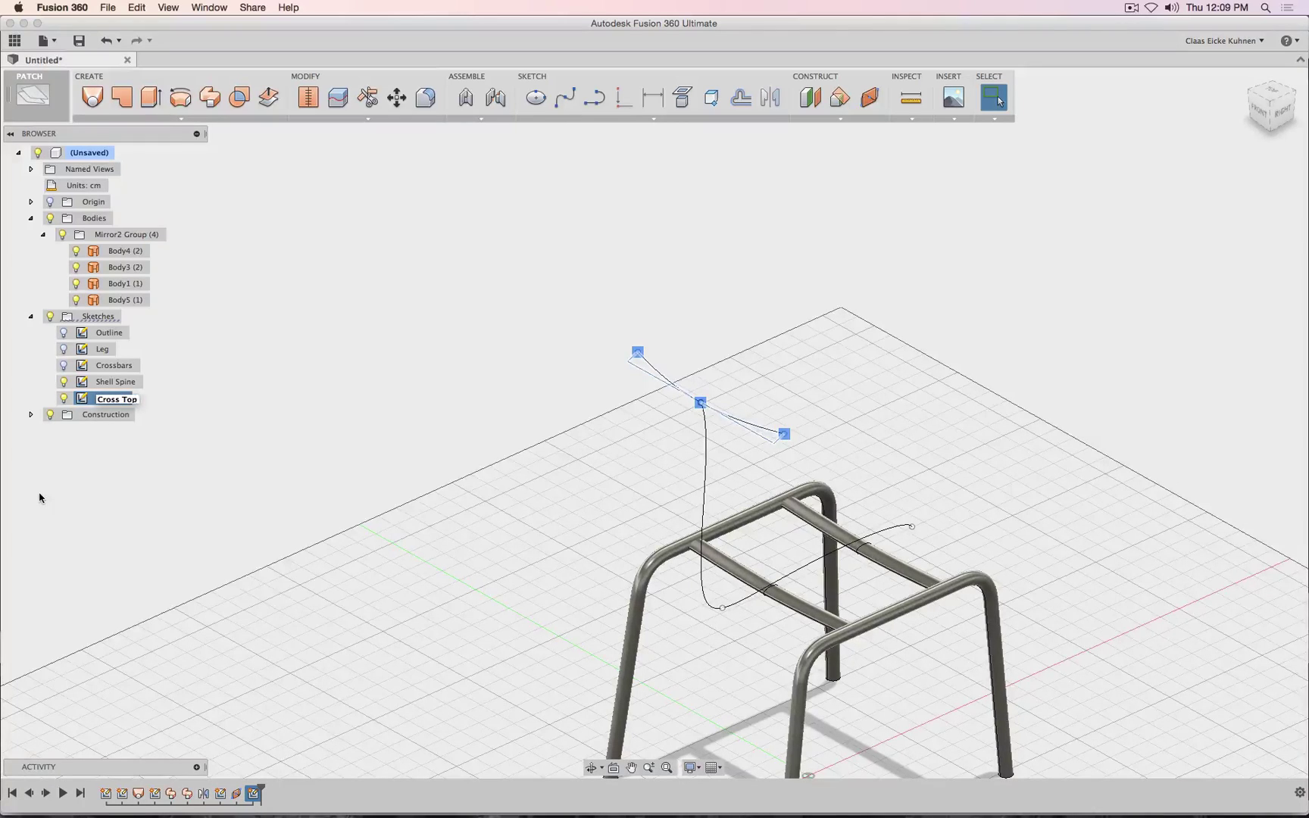
key(Return)
click(536, 272)
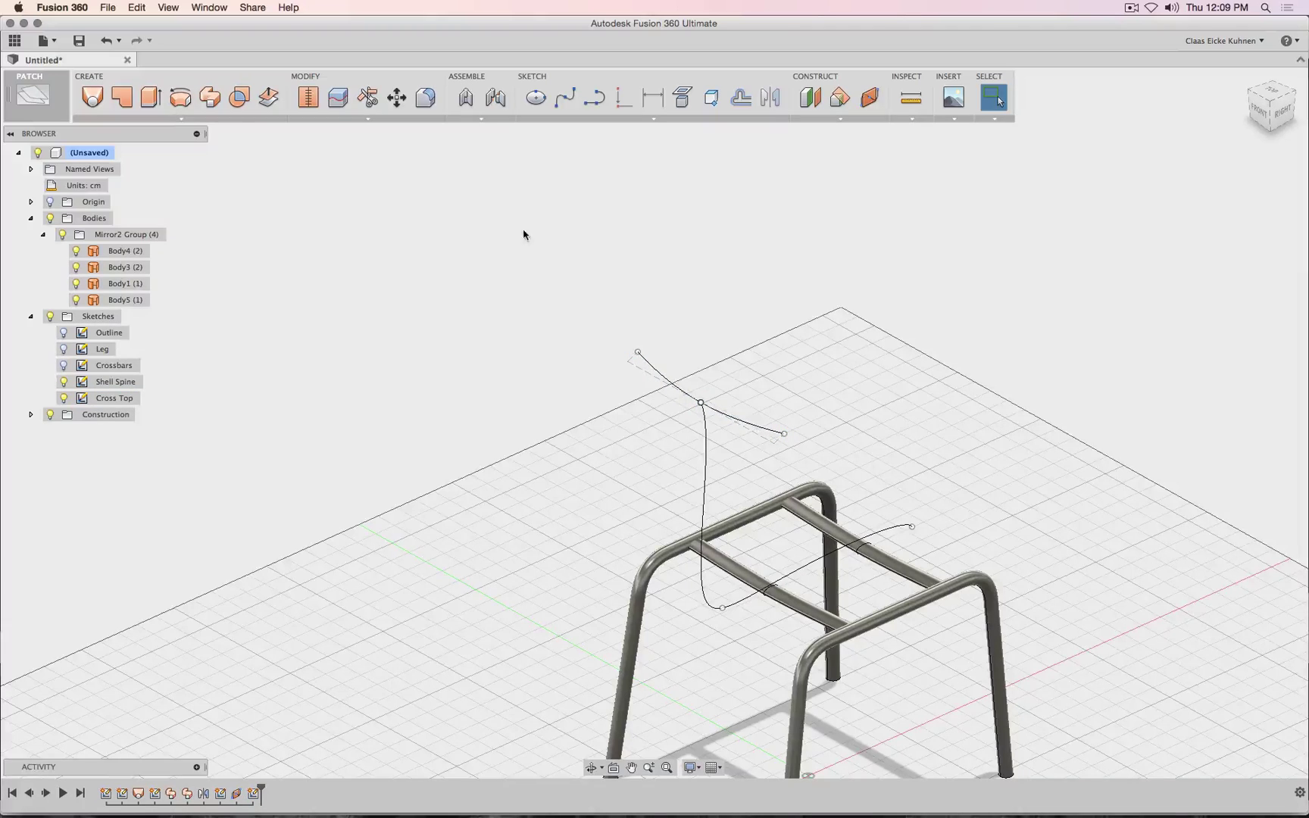
- Try sweeping the Cross Top curve along the Shell Spine as a new body with perpendicular orientation, and delete that sweep
click(210, 97)
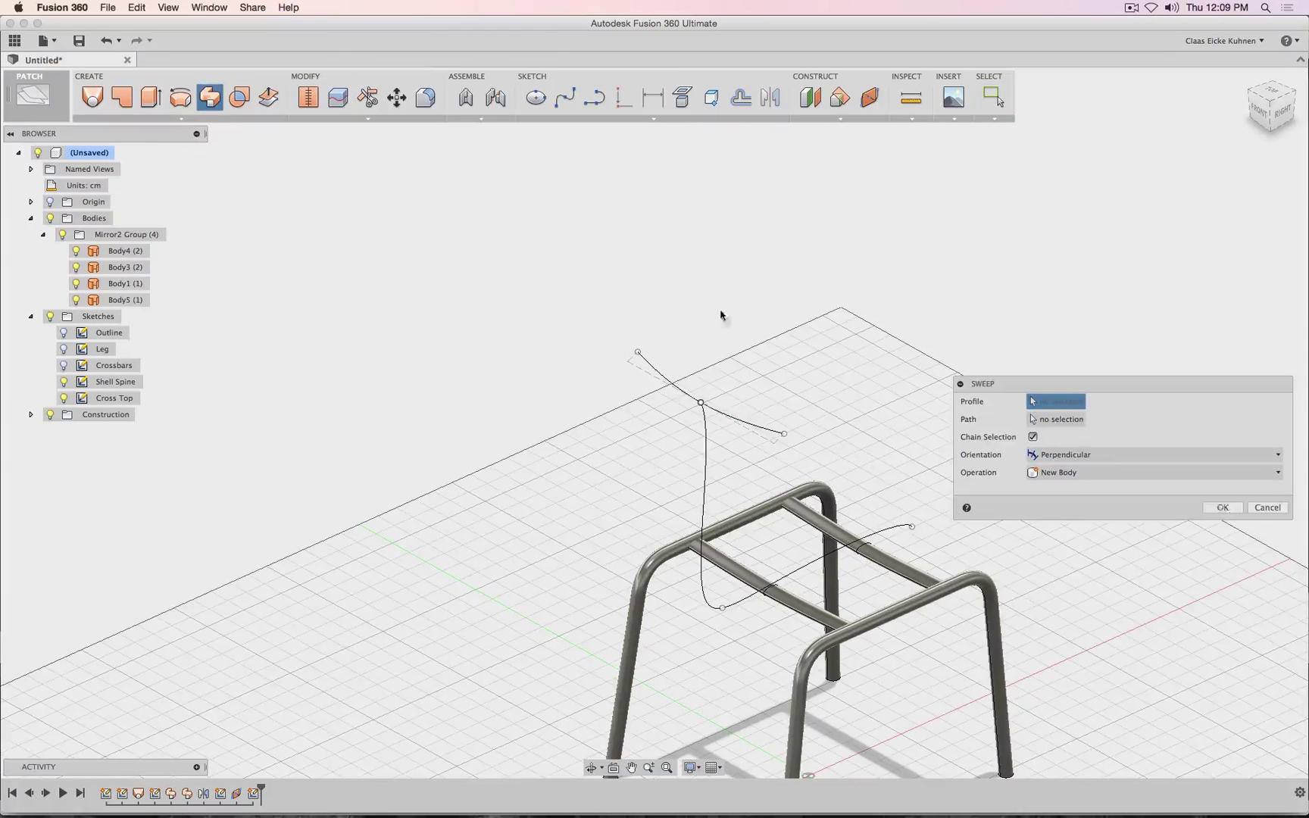
click(651, 369)
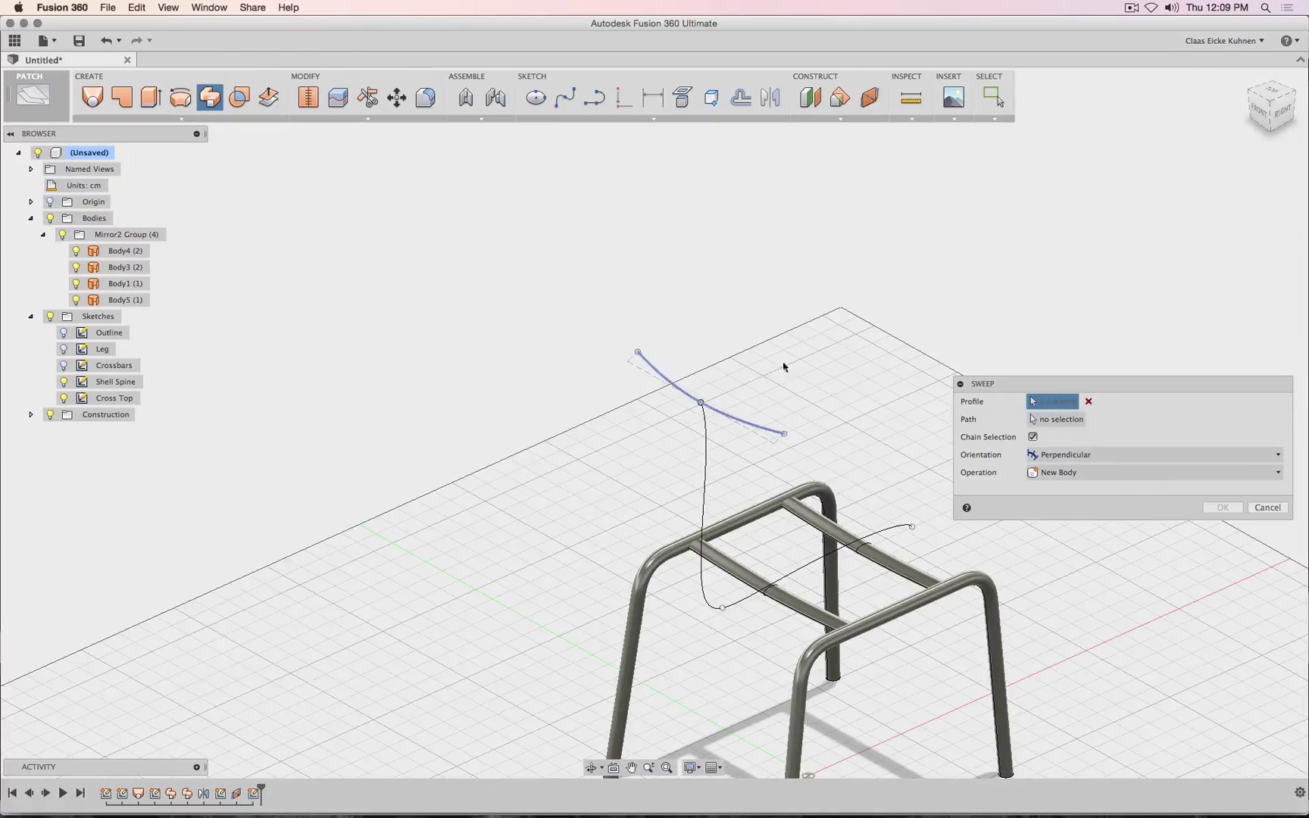
click(1063, 418)
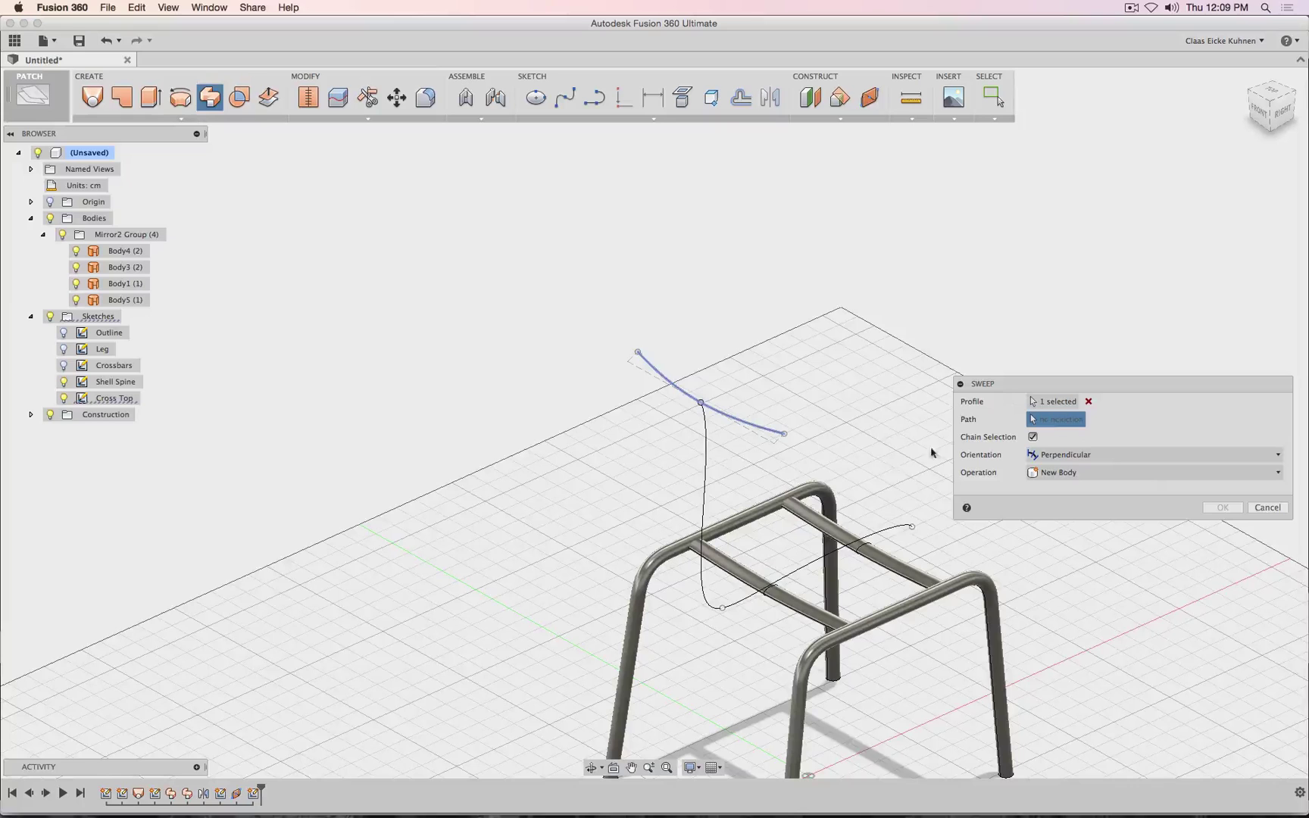
click(703, 451)
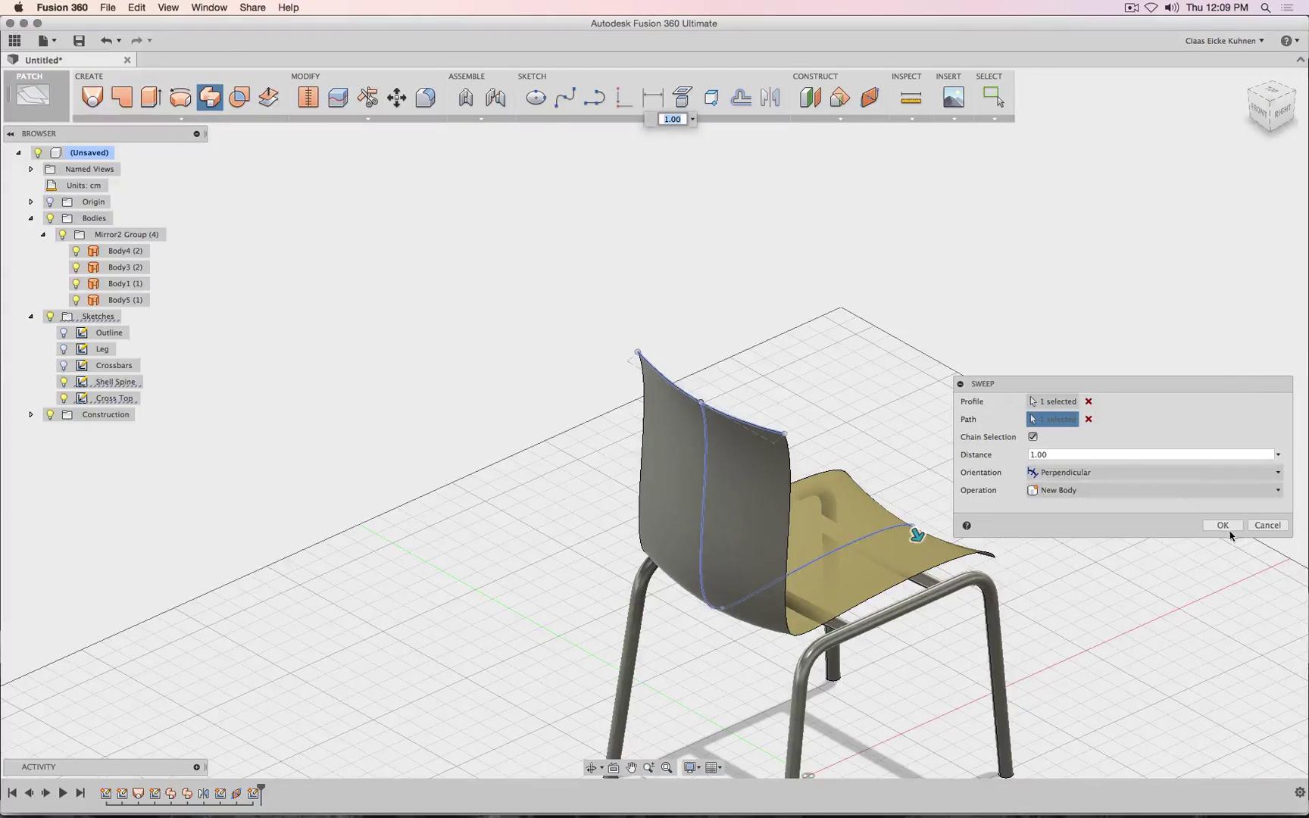
click(1228, 529)
mouse_move(1268, 113)
mouse_down()
mouse_move(1233, 92)
mouse_move(1129, 99)
mouse_up()
mouse_move(655, 423)
shift+middle_down()
mouse_move(587, 417)
mouse_move(572, 553)
mouse_move(583, 485)
mouse_move(667, 447)
mouse_move(818, 454)
mouse_move(765, 394)
mouse_move(727, 397)
mouse_move(803, 400)
mouse_move(743, 394)
mouse_move(765, 397)
mouse_move(735, 424)
mouse_move(731, 493)
mouse_move(701, 469)
mouse_move(697, 417)
mouse_move(757, 424)
shift+middle_up()
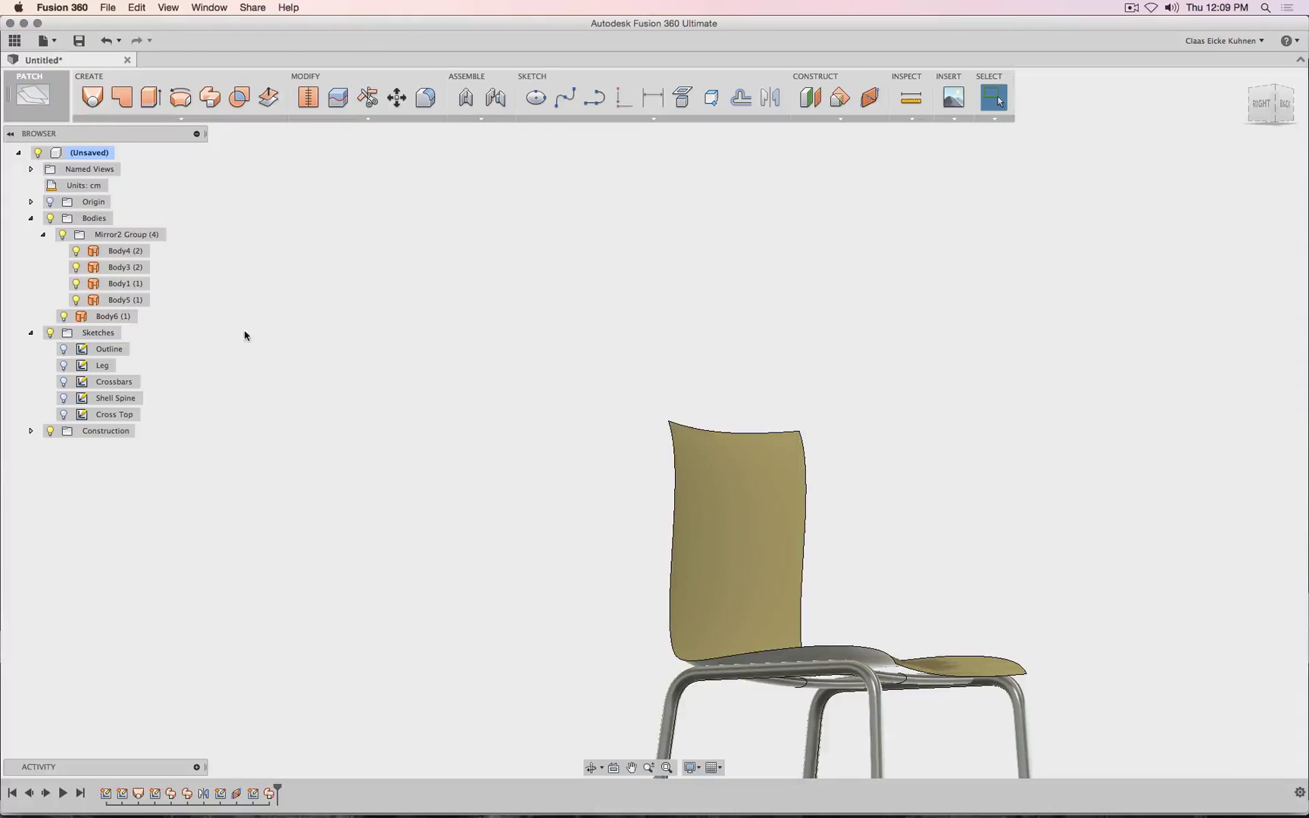
click(272, 794)
key(Delete)
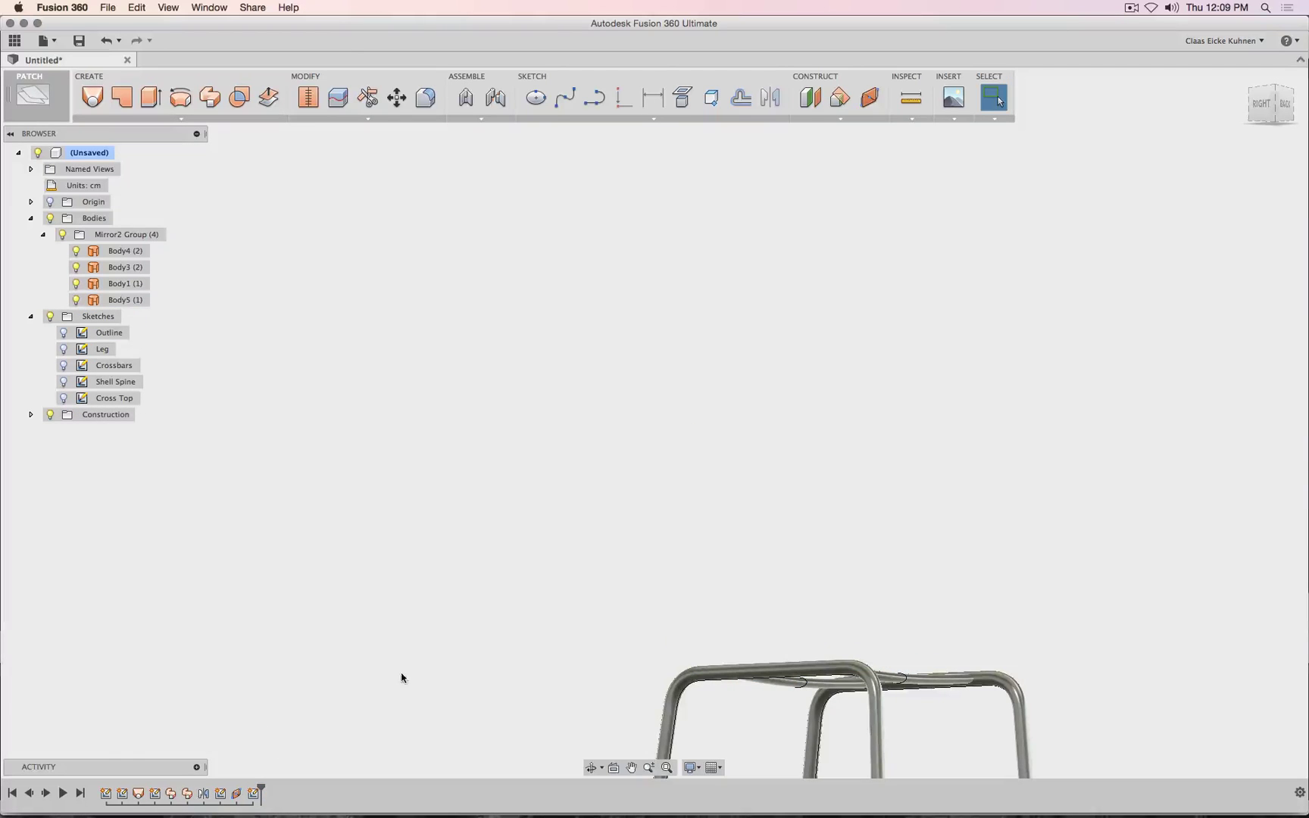
- Show the Shell Spine sketch and create a plane along its path at the spine's front end
middle_drag(472, 627, 441, 360)
click(1244, 79)
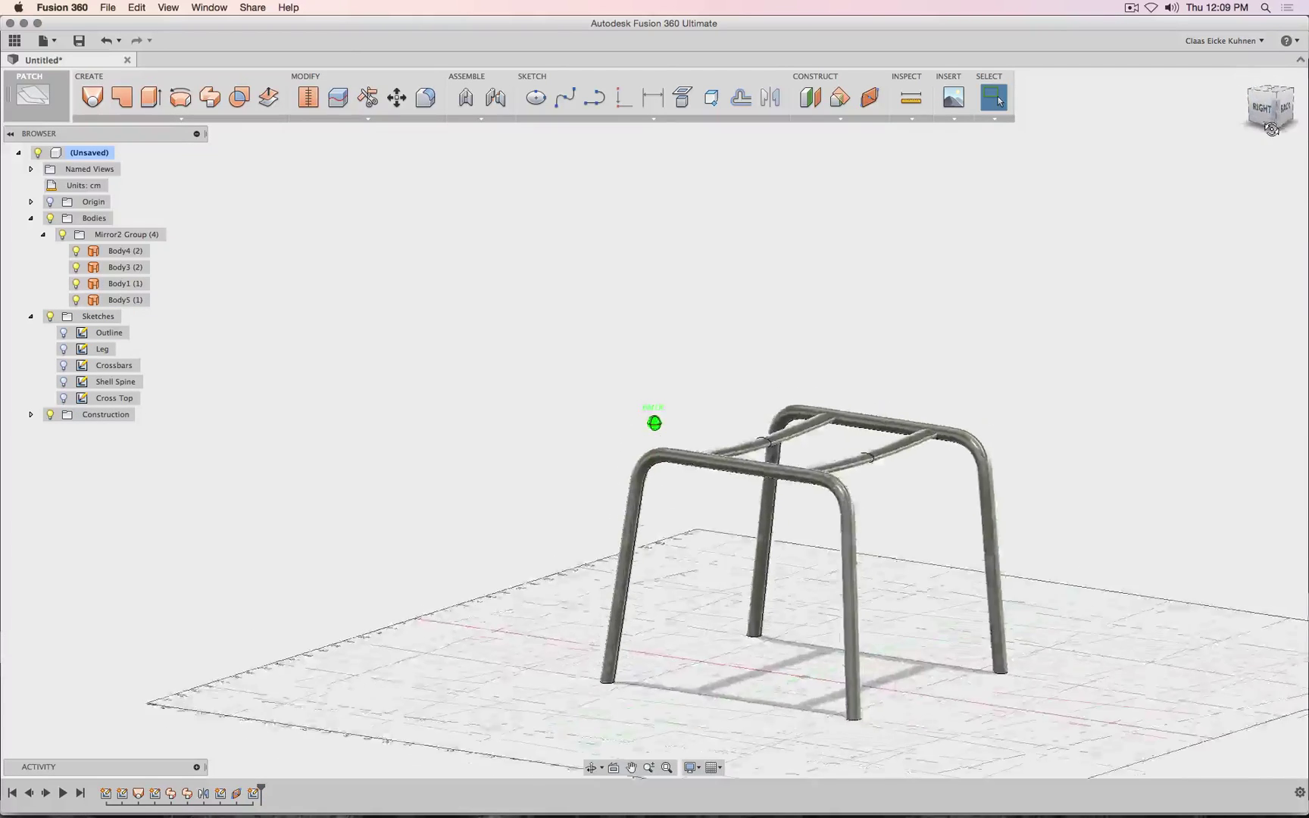
click(869, 99)
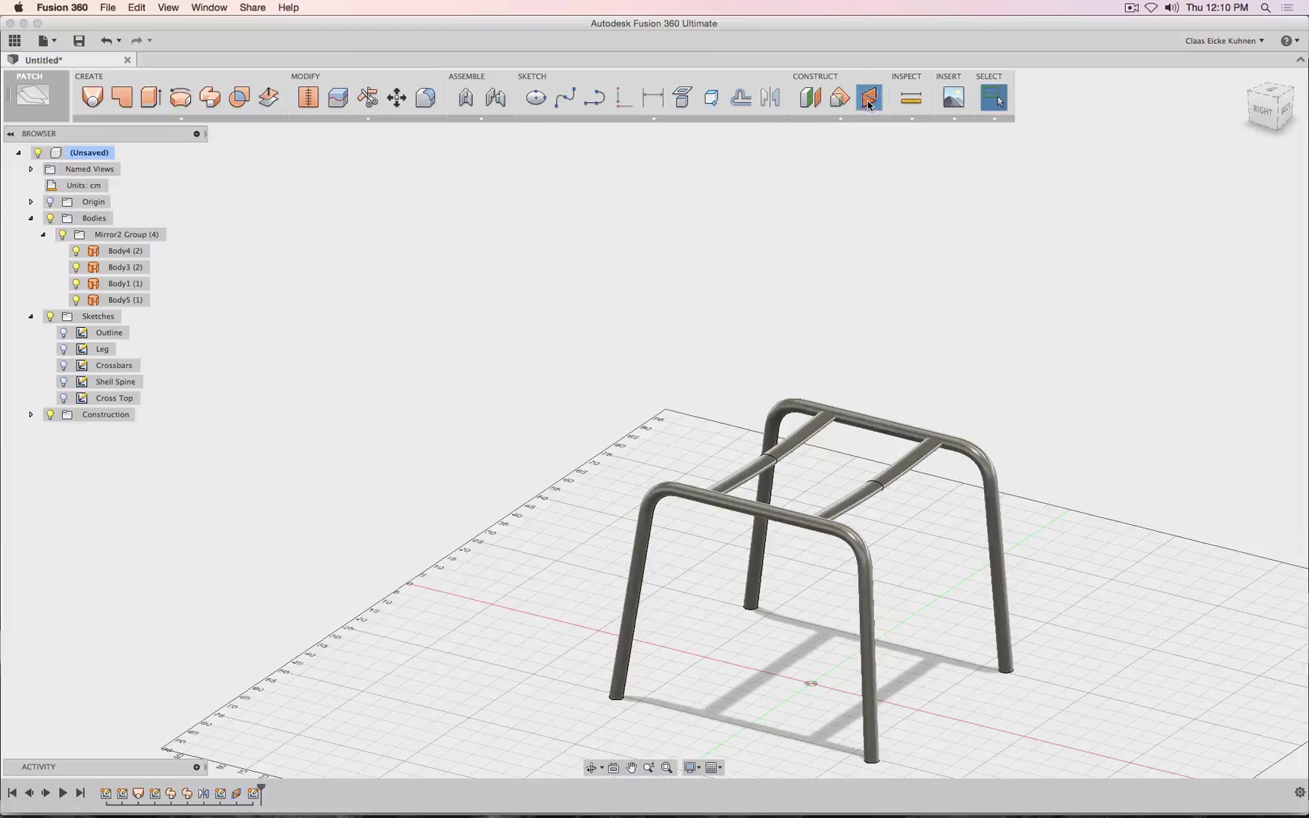
click(63, 382)
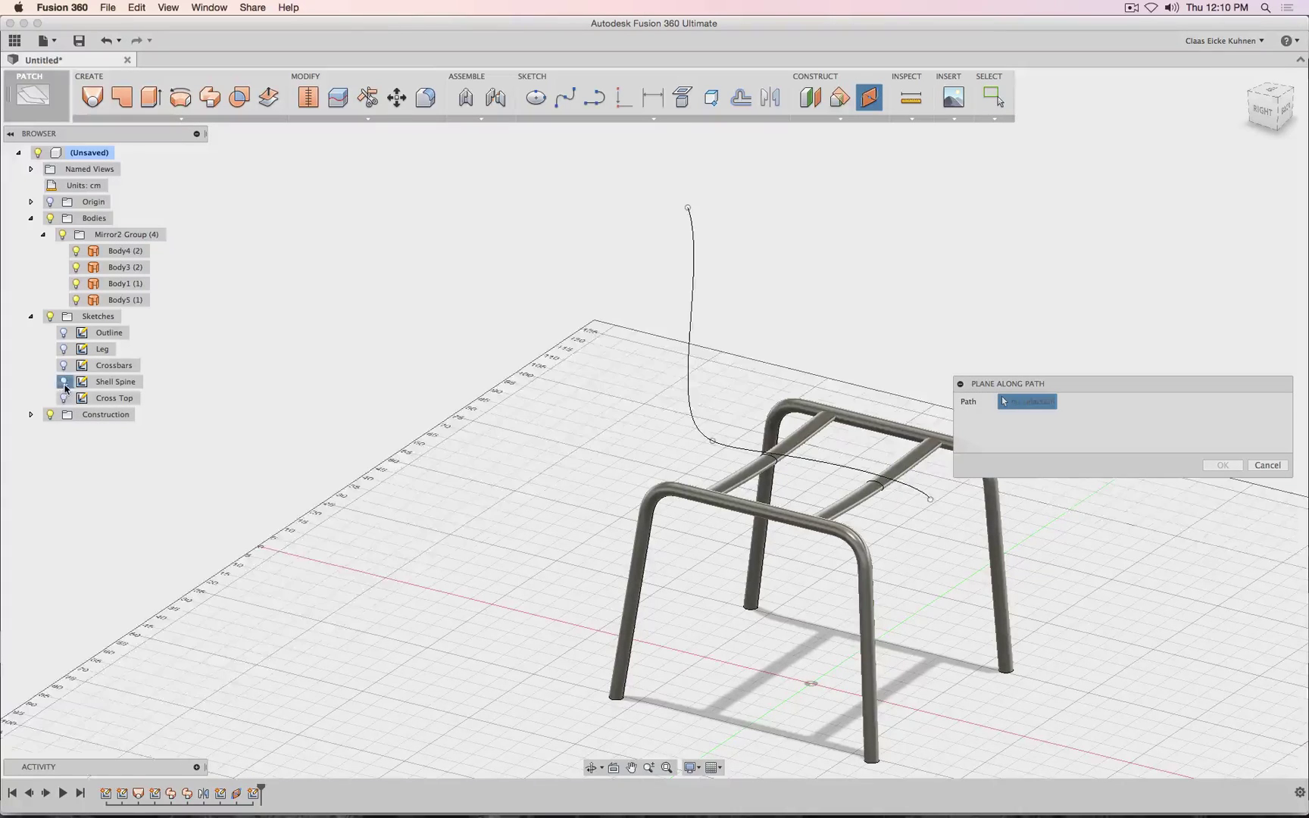
click(694, 230)
drag(694, 235, 935, 506)
click(1221, 465)
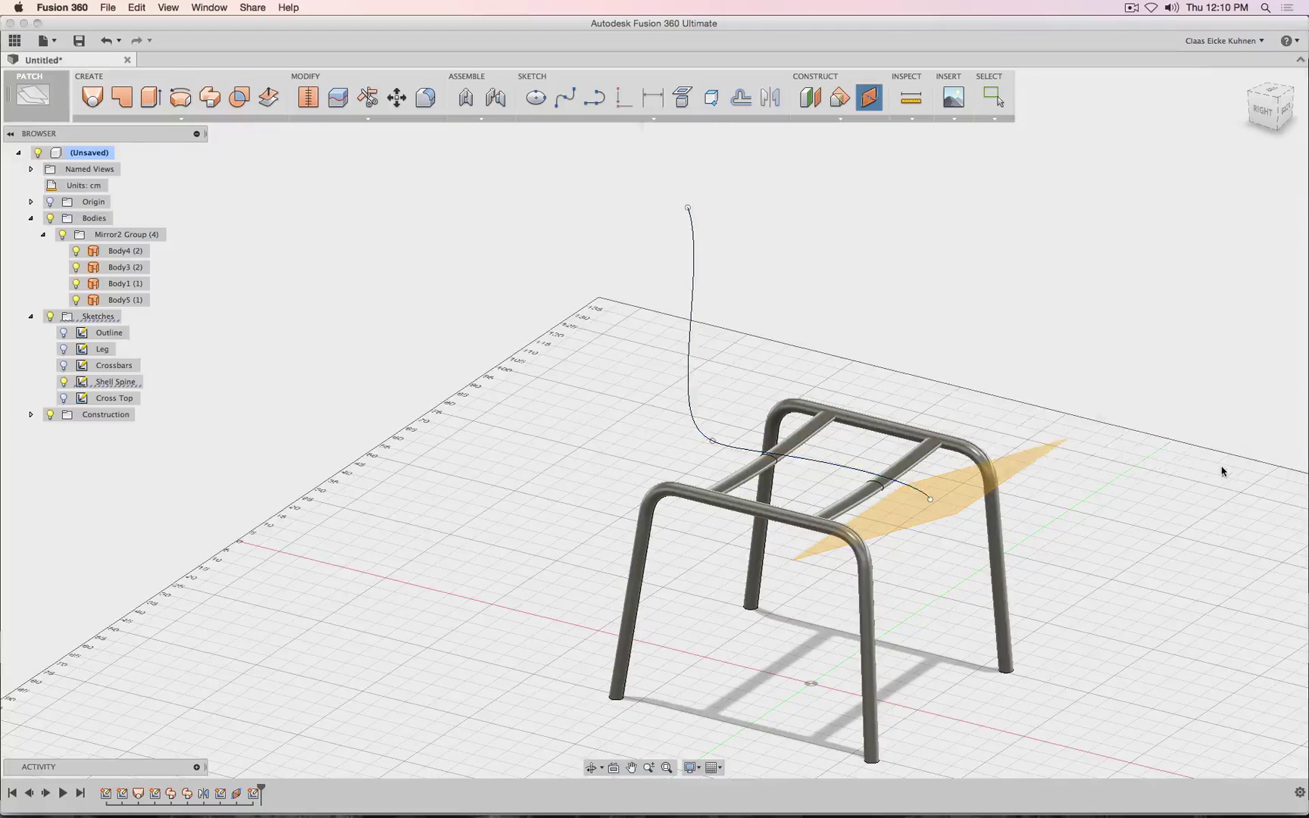
- Start a sketch on the new front plane and project the spine's front endpoint into it
click(595, 106)
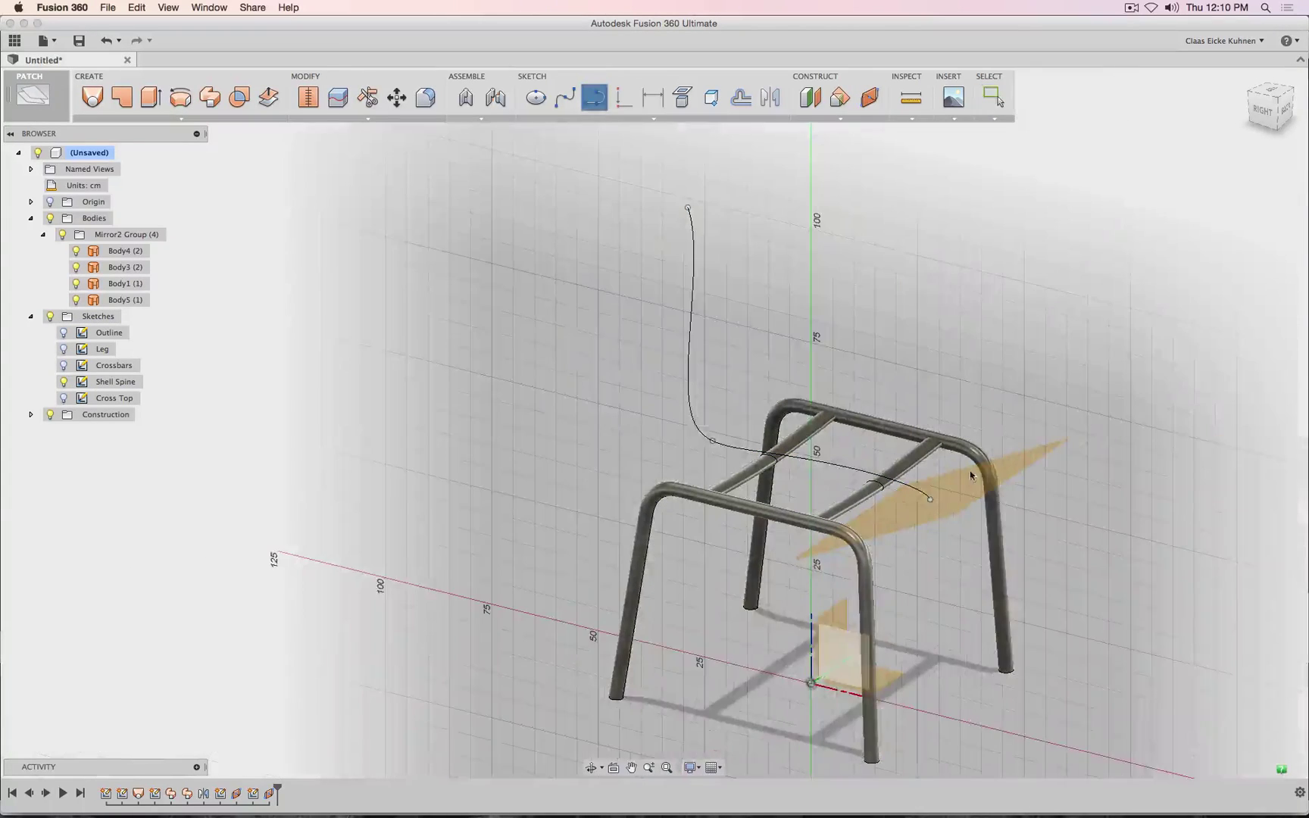
click(969, 471)
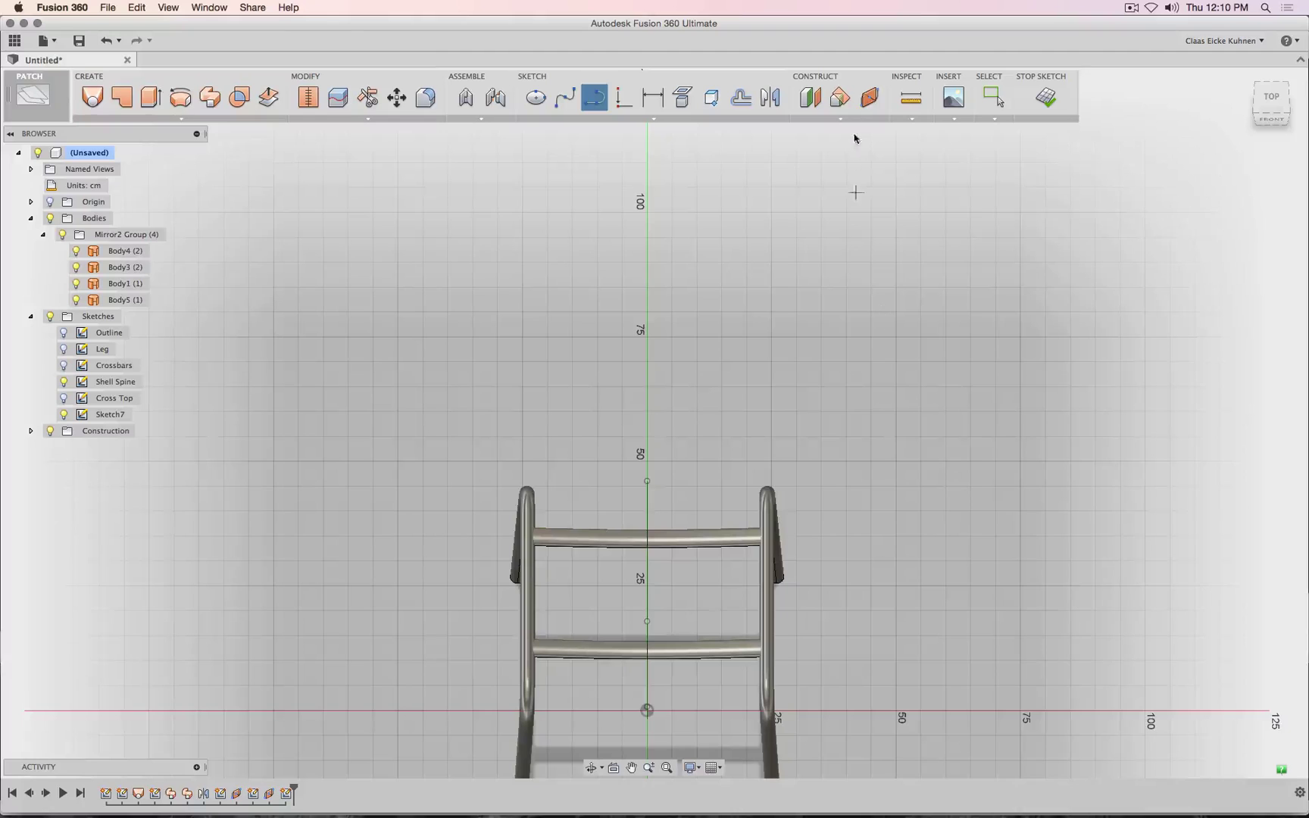
click(711, 97)
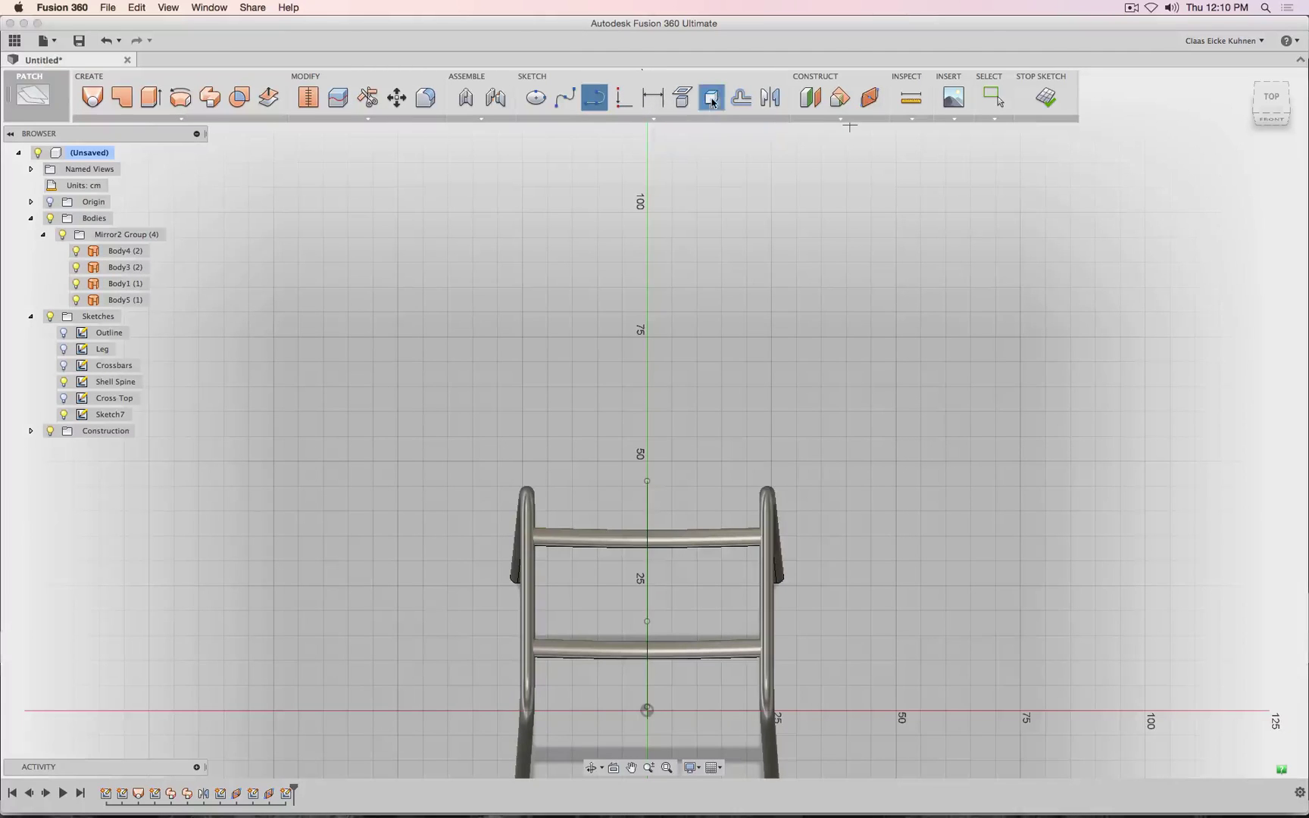
click(648, 481)
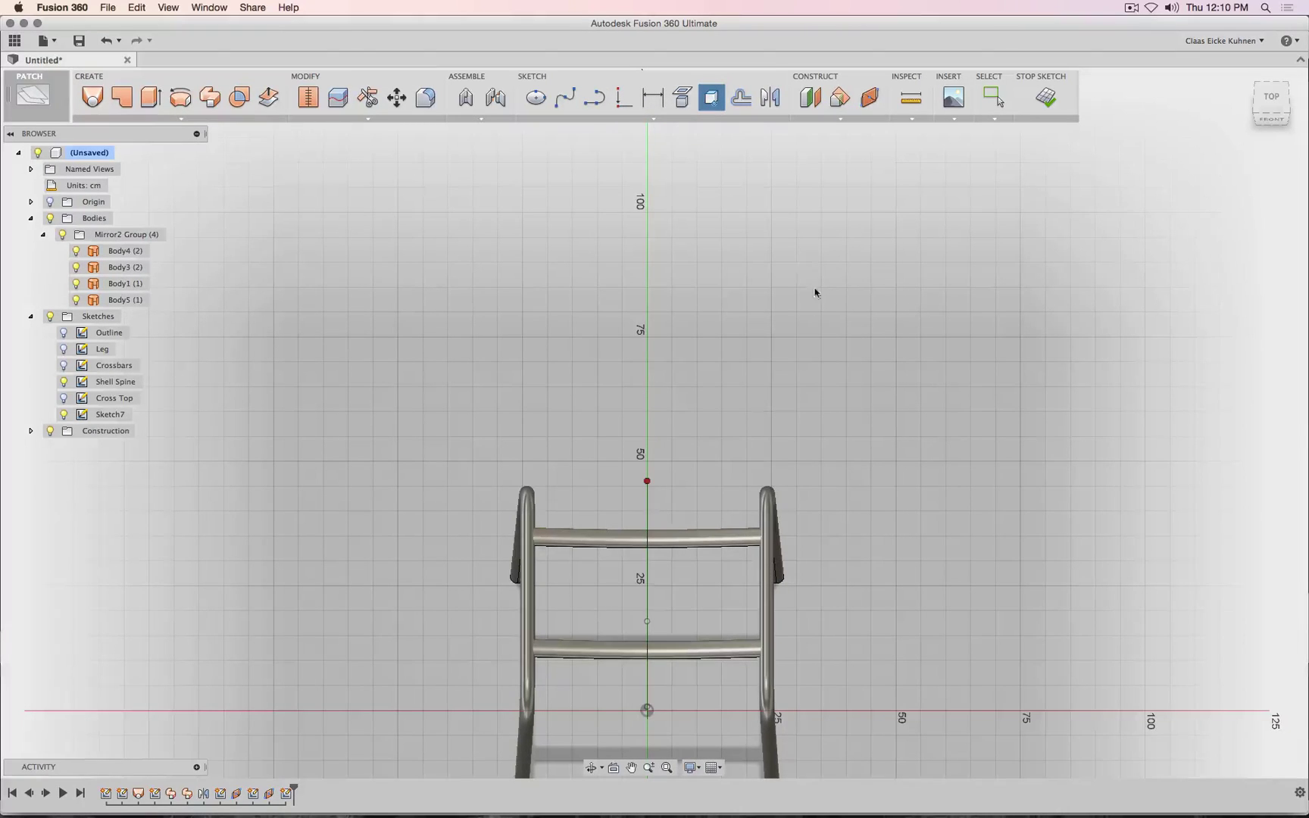
- Draw two horizontal lines about 20 cm long from the projected point, one to each side
click(595, 98)
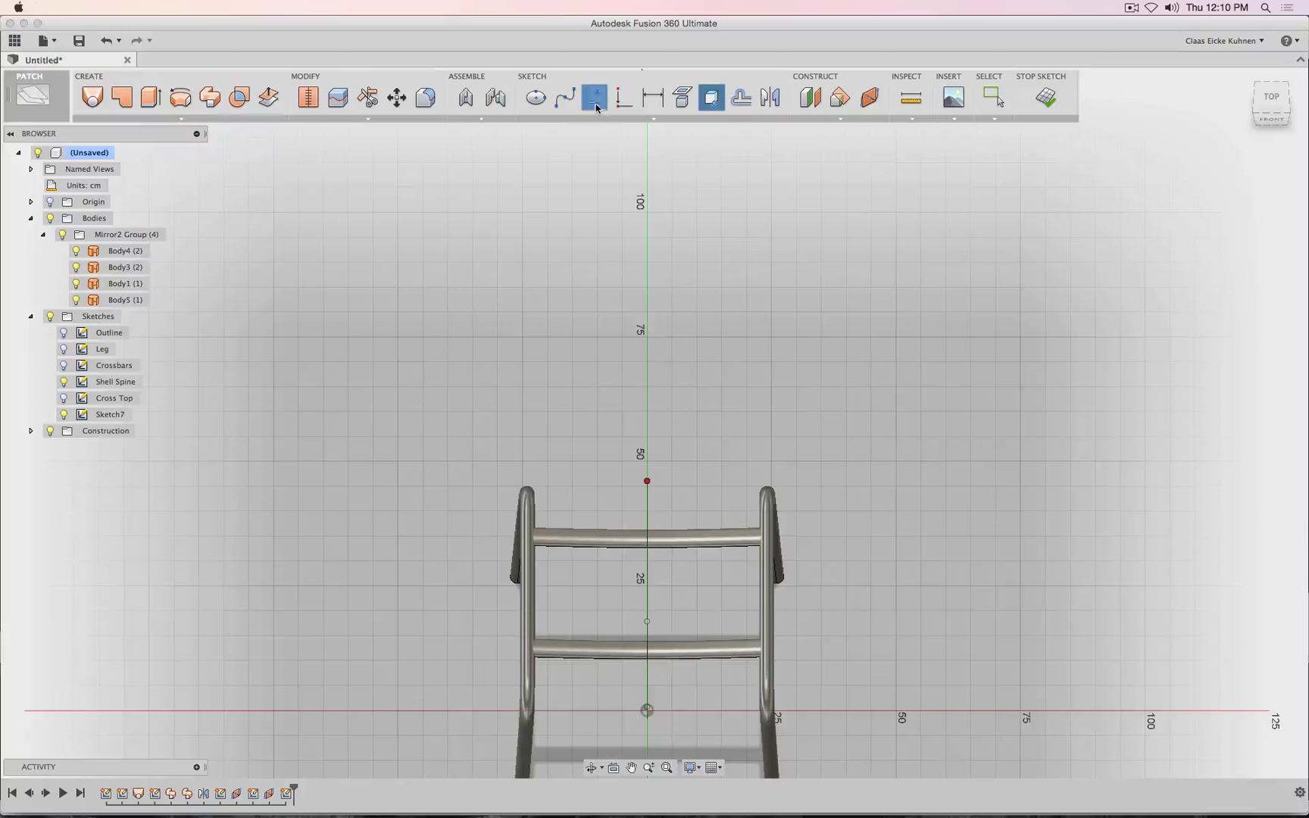
click(649, 481)
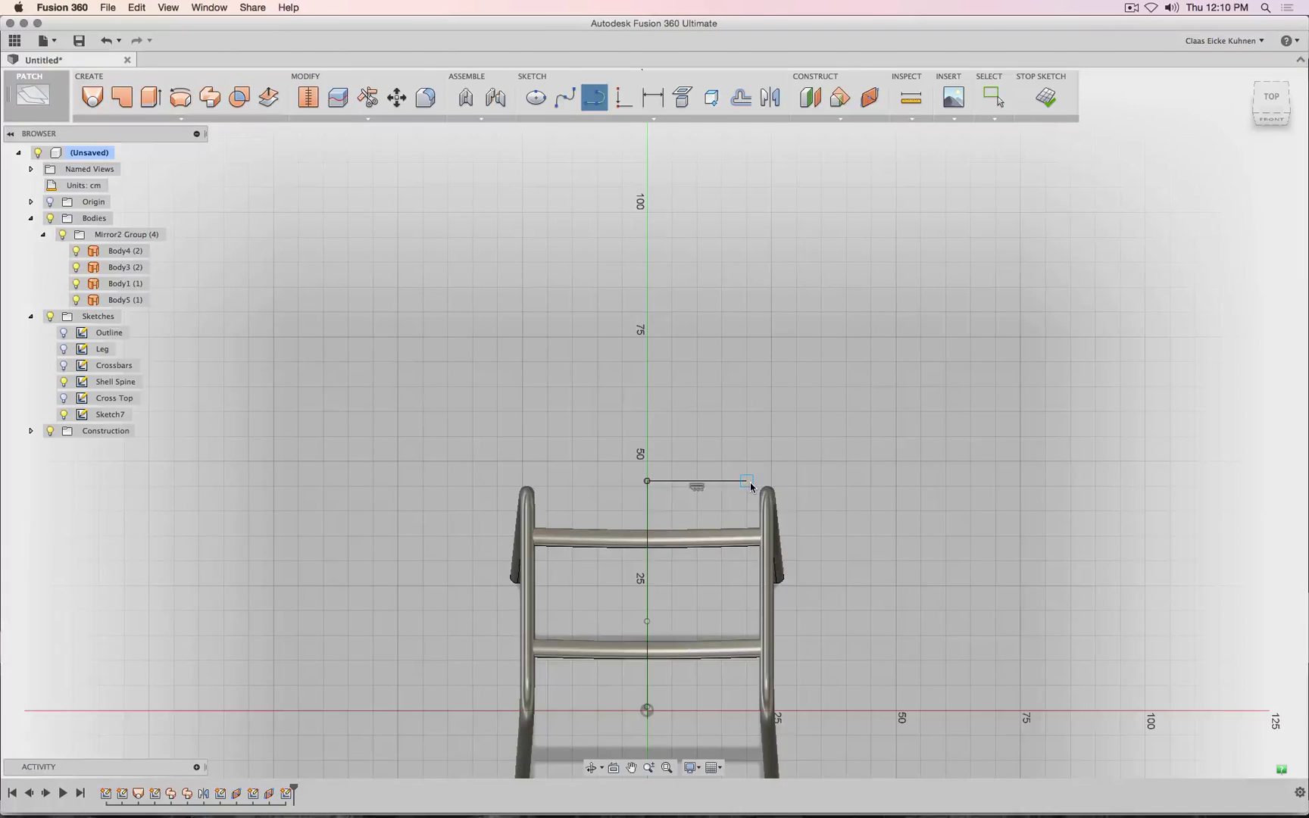
click(748, 481)
key(Escape)
key(l)
click(645, 482)
click(549, 482)
key(Escape)
key(d)
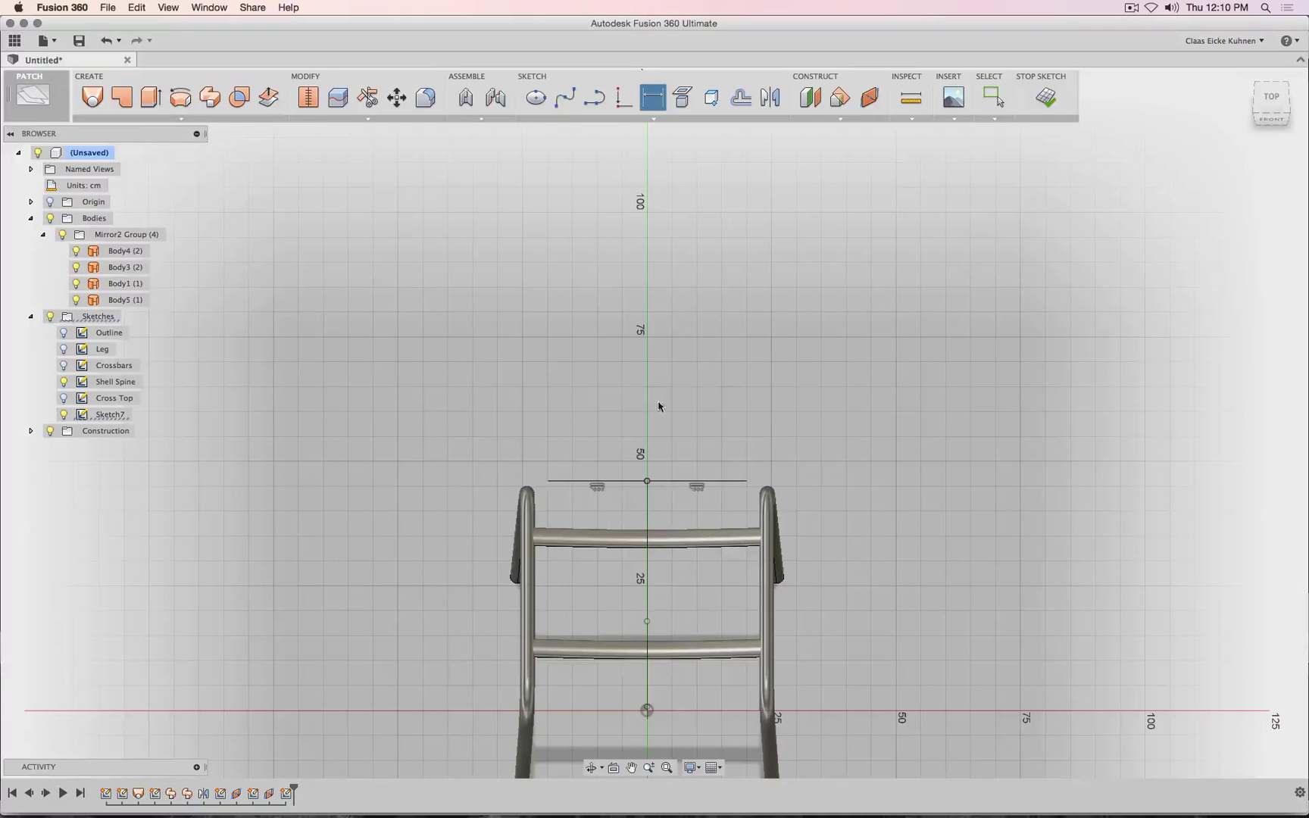
key(Escape)
scroll(693, 482, up, 5)
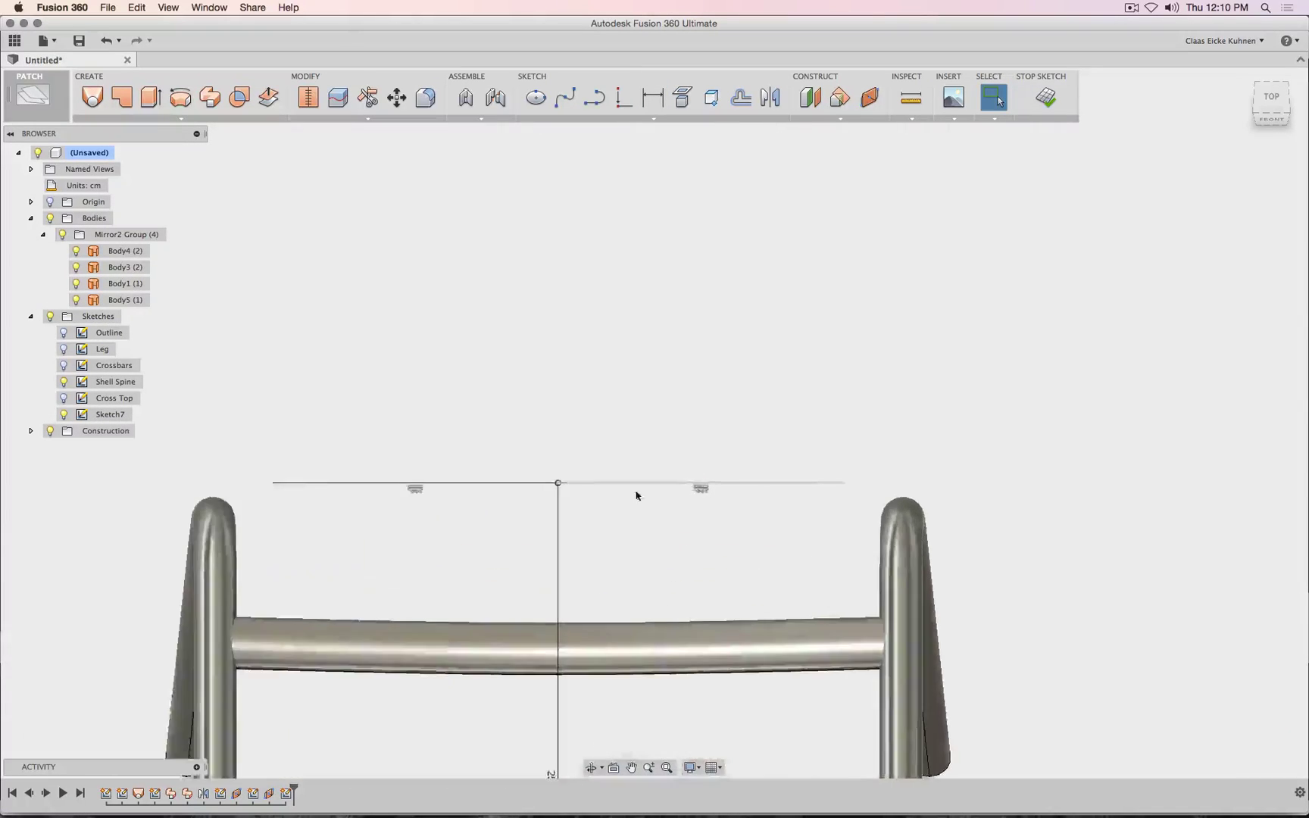
scroll(636, 496, down, 3)
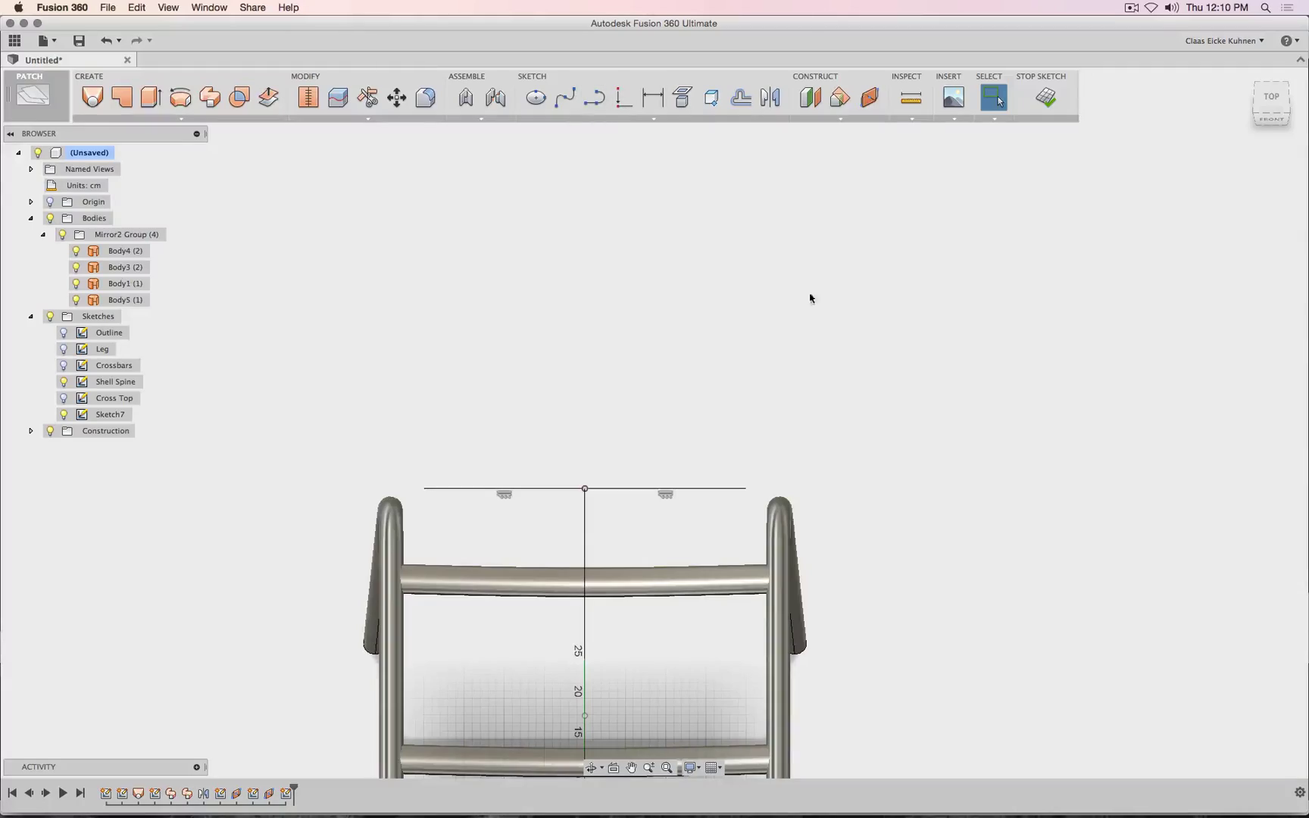
- Finish the sketch, show Cross Top, and loft its curve to the front lines as a new body with the Shell Spine as centerline
mouse_move(1277, 111)
mouse_down()
mouse_move(1223, 82)
mouse_move(1087, 56)
mouse_move(962, 325)
mouse_move(950, 330)
mouse_move(965, 297)
mouse_move(821, 484)
mouse_up()
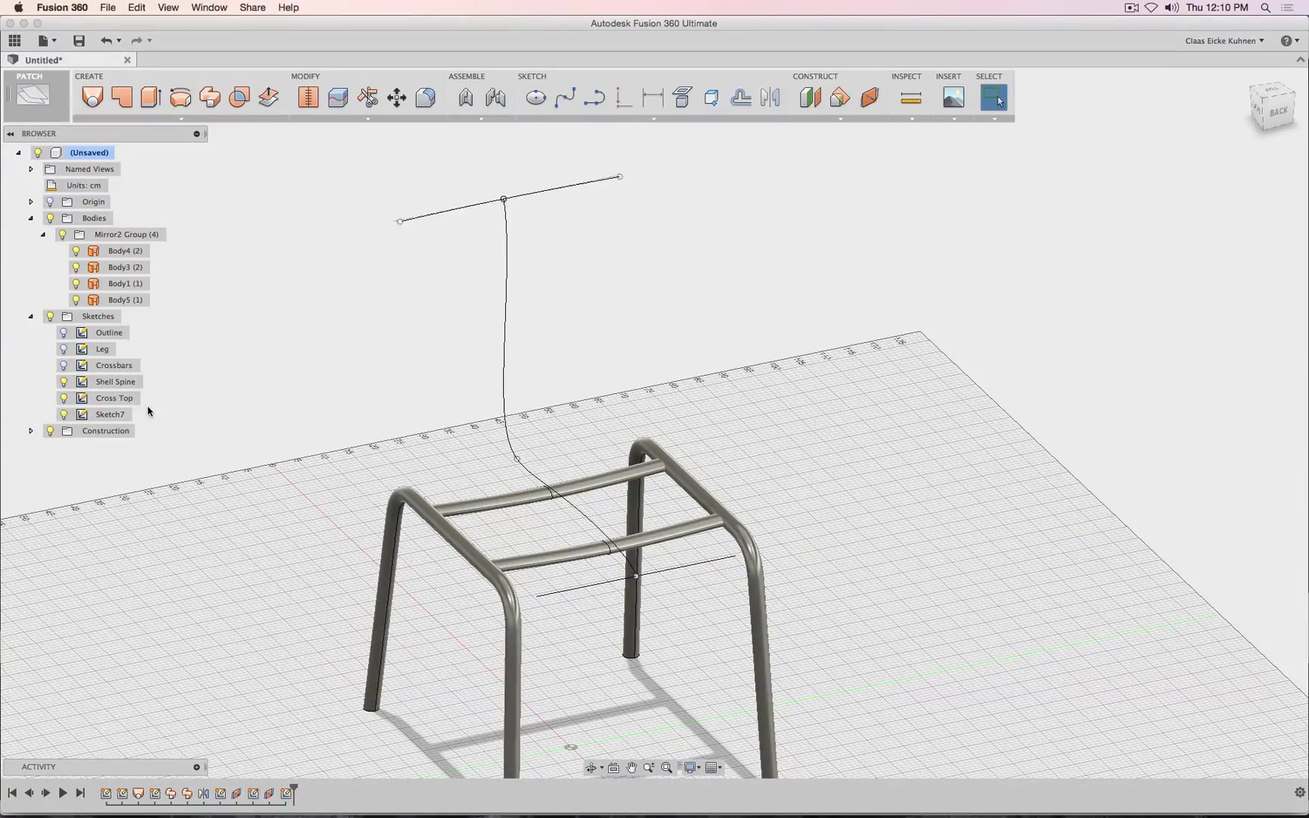
click(102, 101)
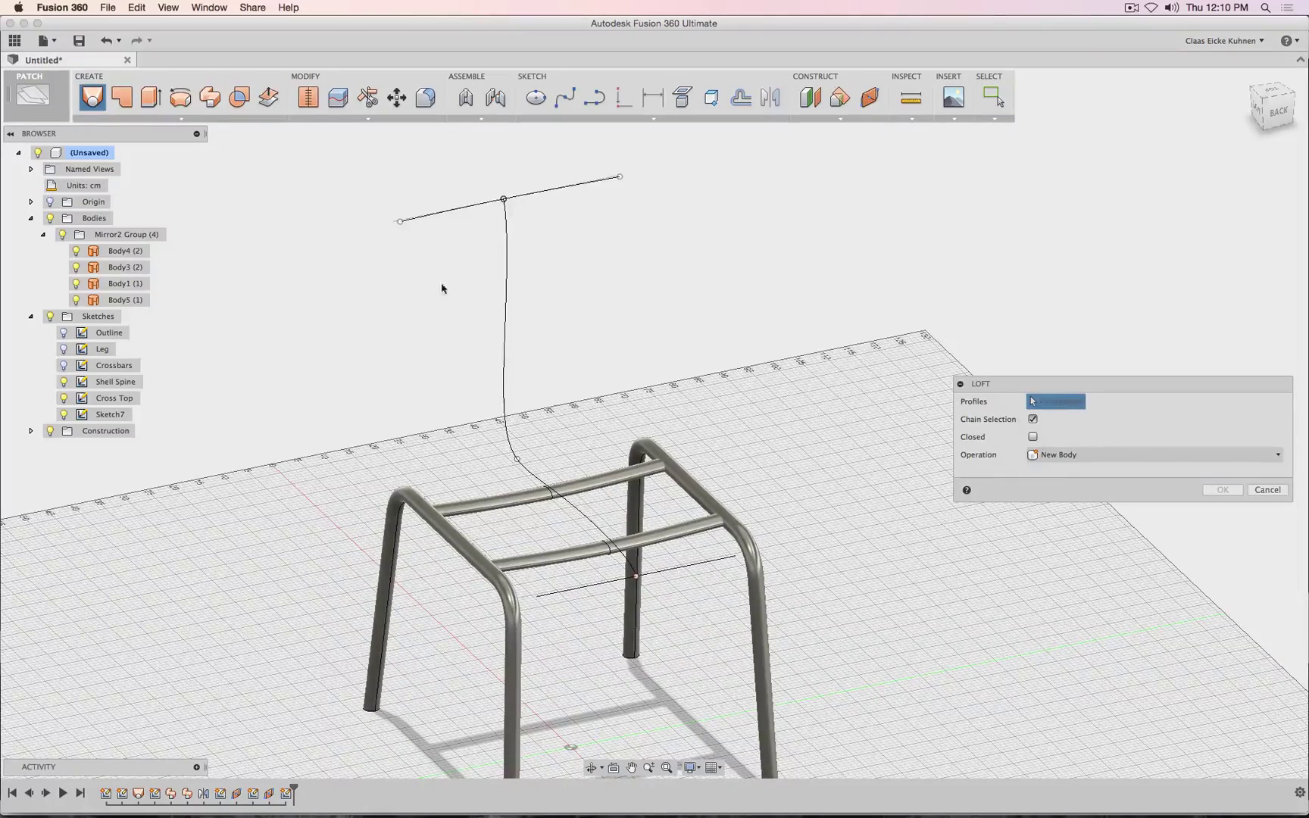
drag(1267, 109, 1275, 122)
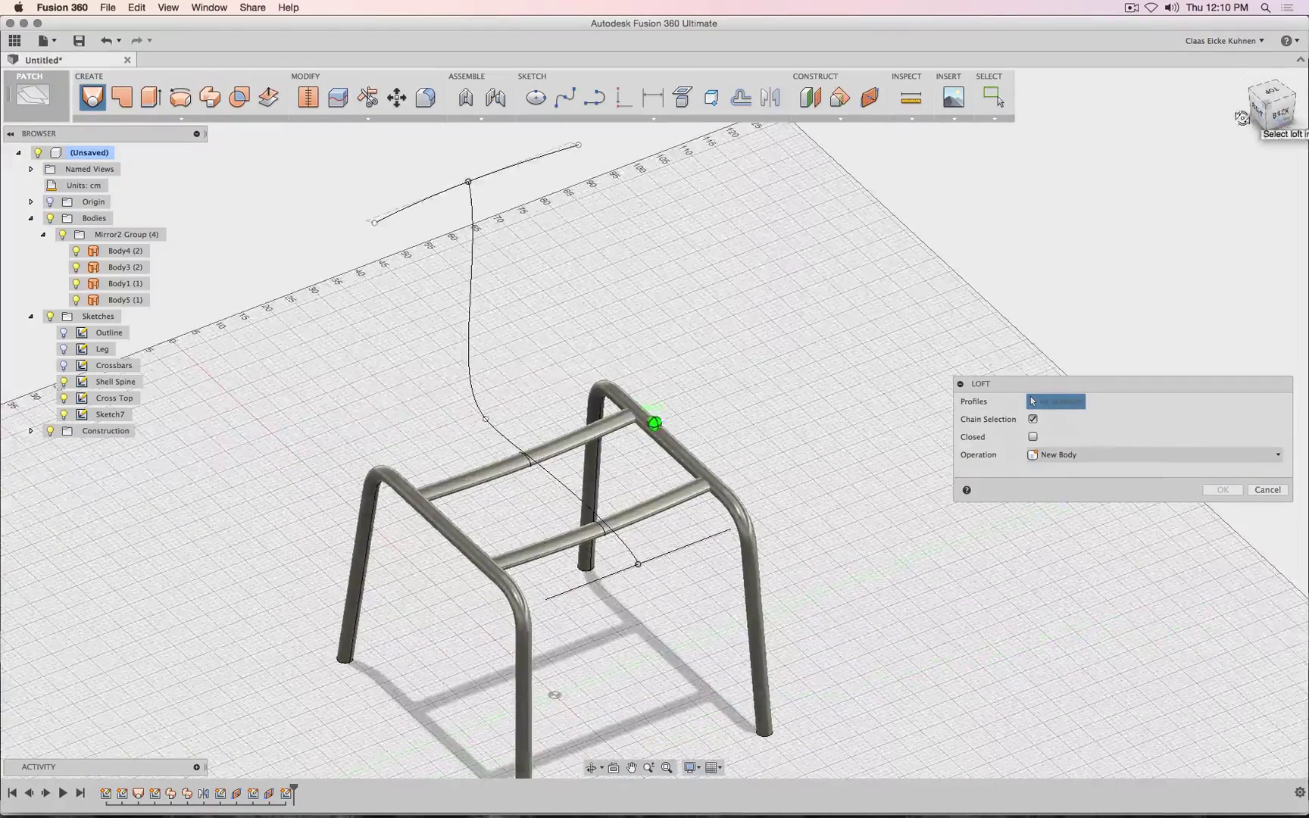
click(400, 218)
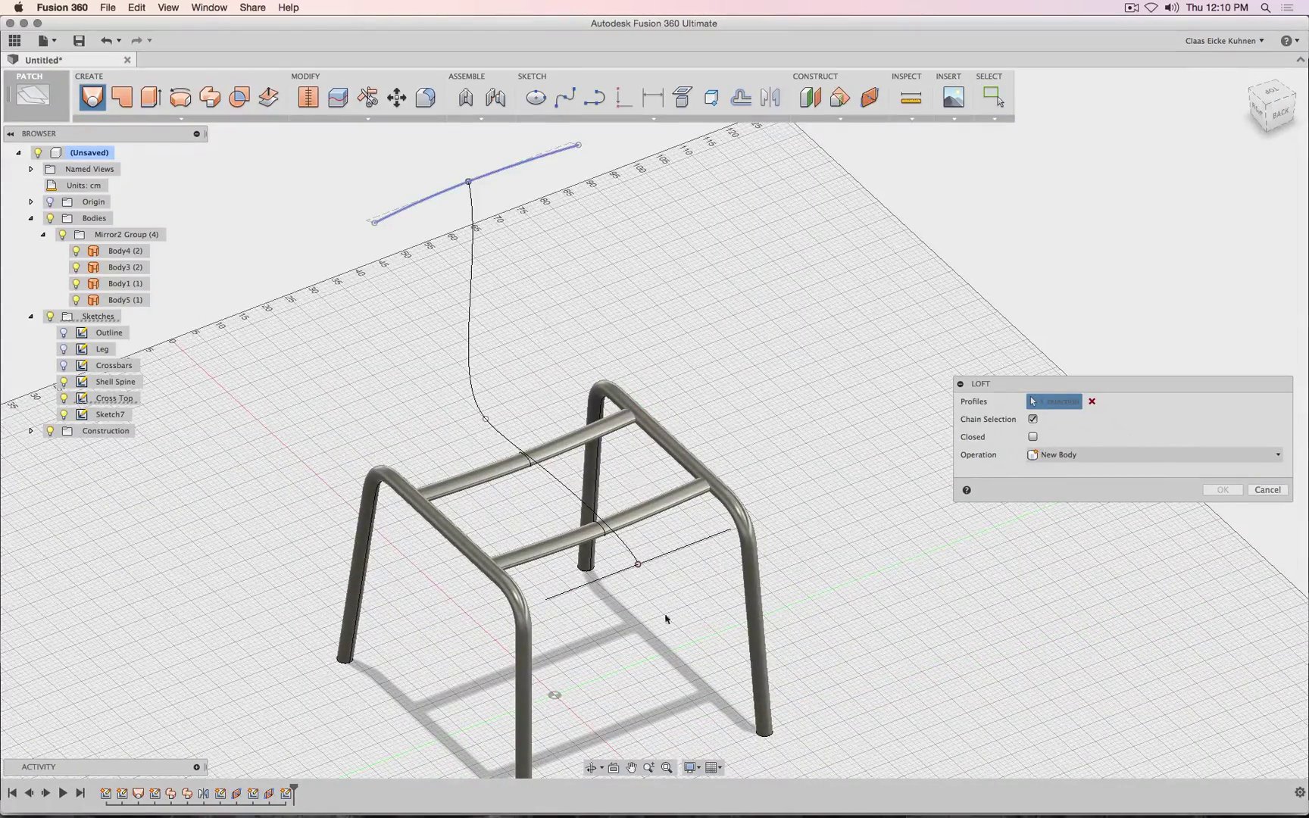
click(610, 580)
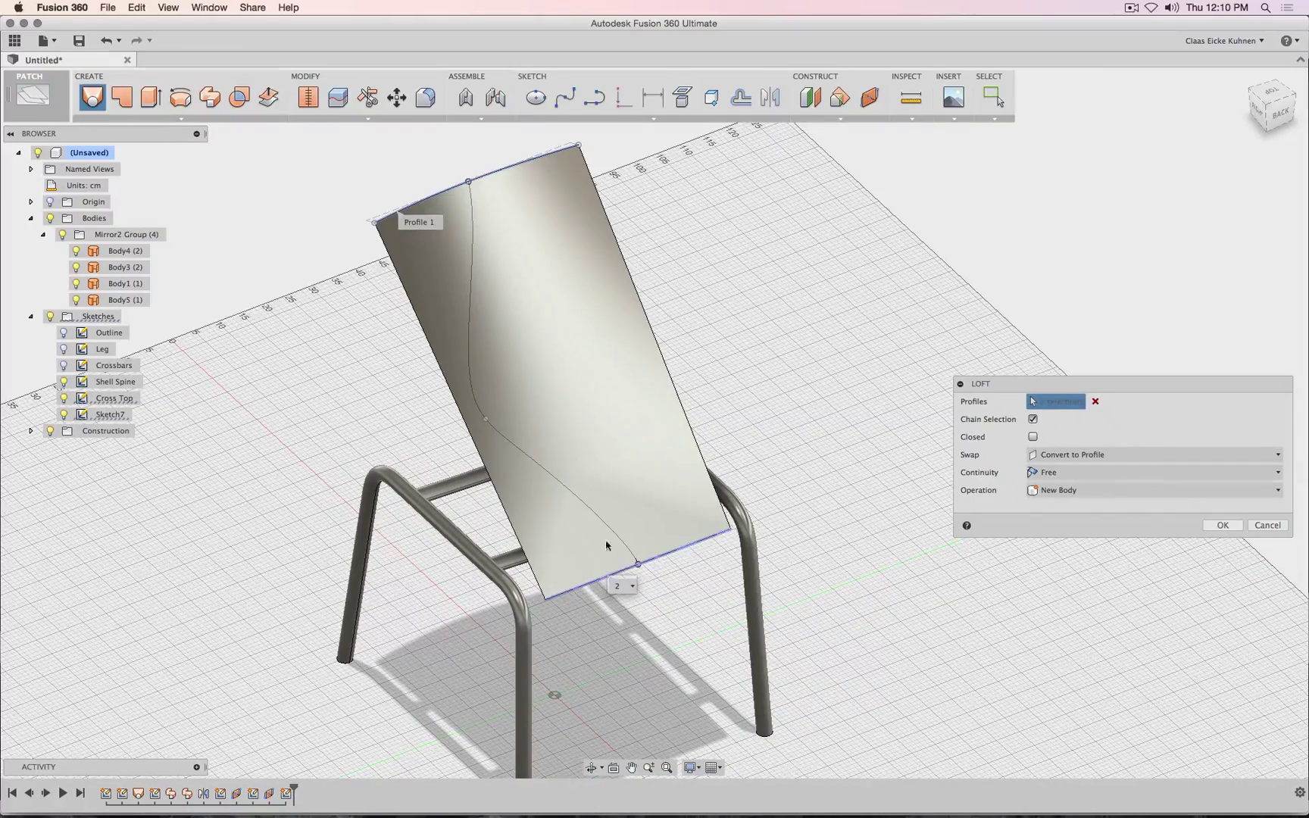
click(468, 314)
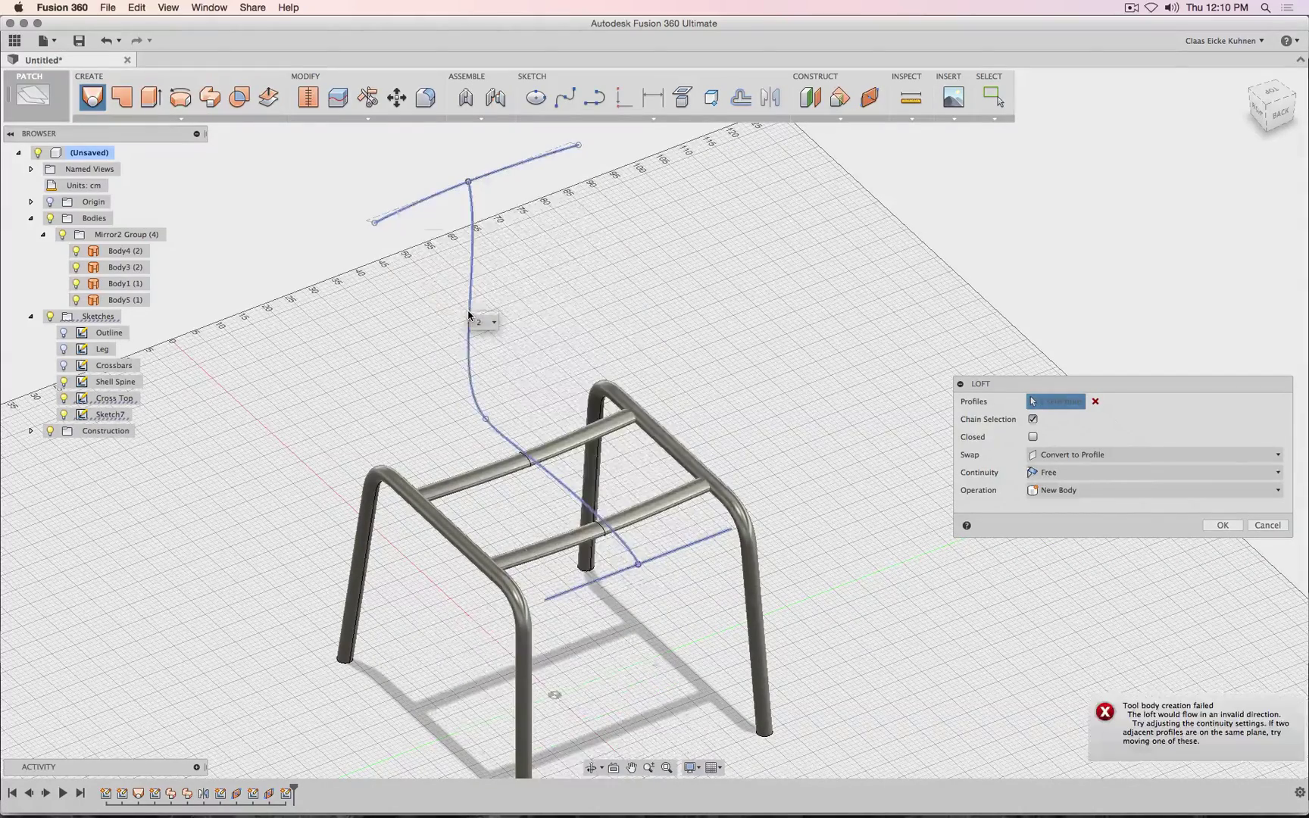
click(1145, 453)
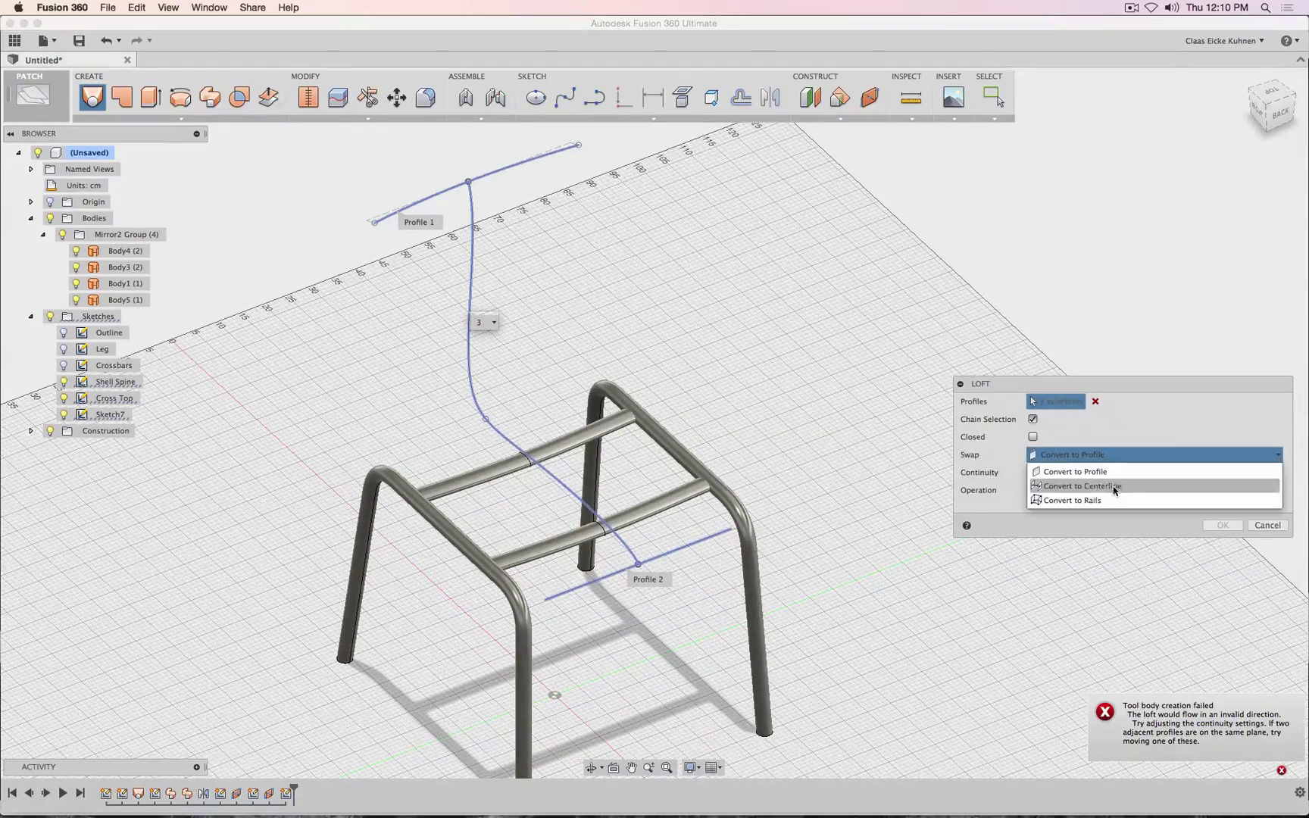
click(1131, 491)
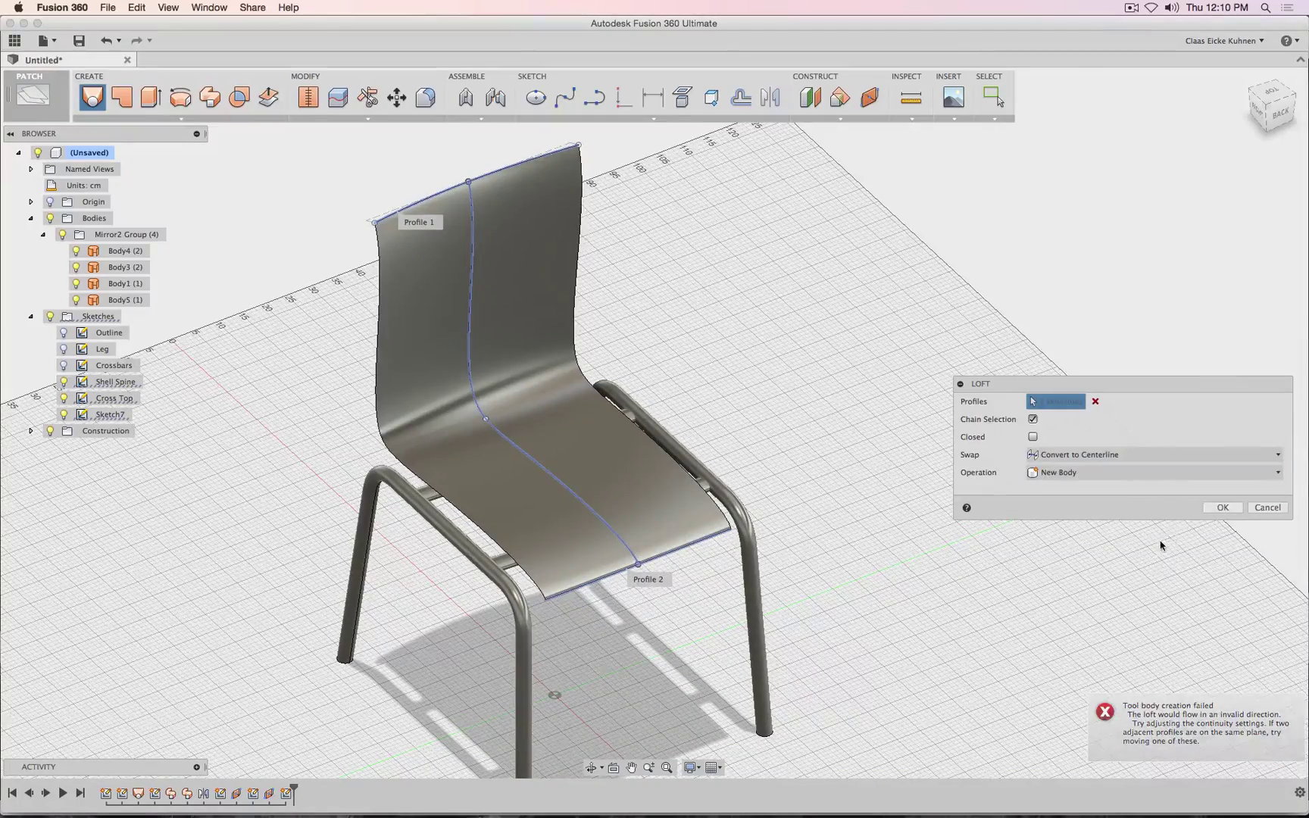
click(1220, 508)
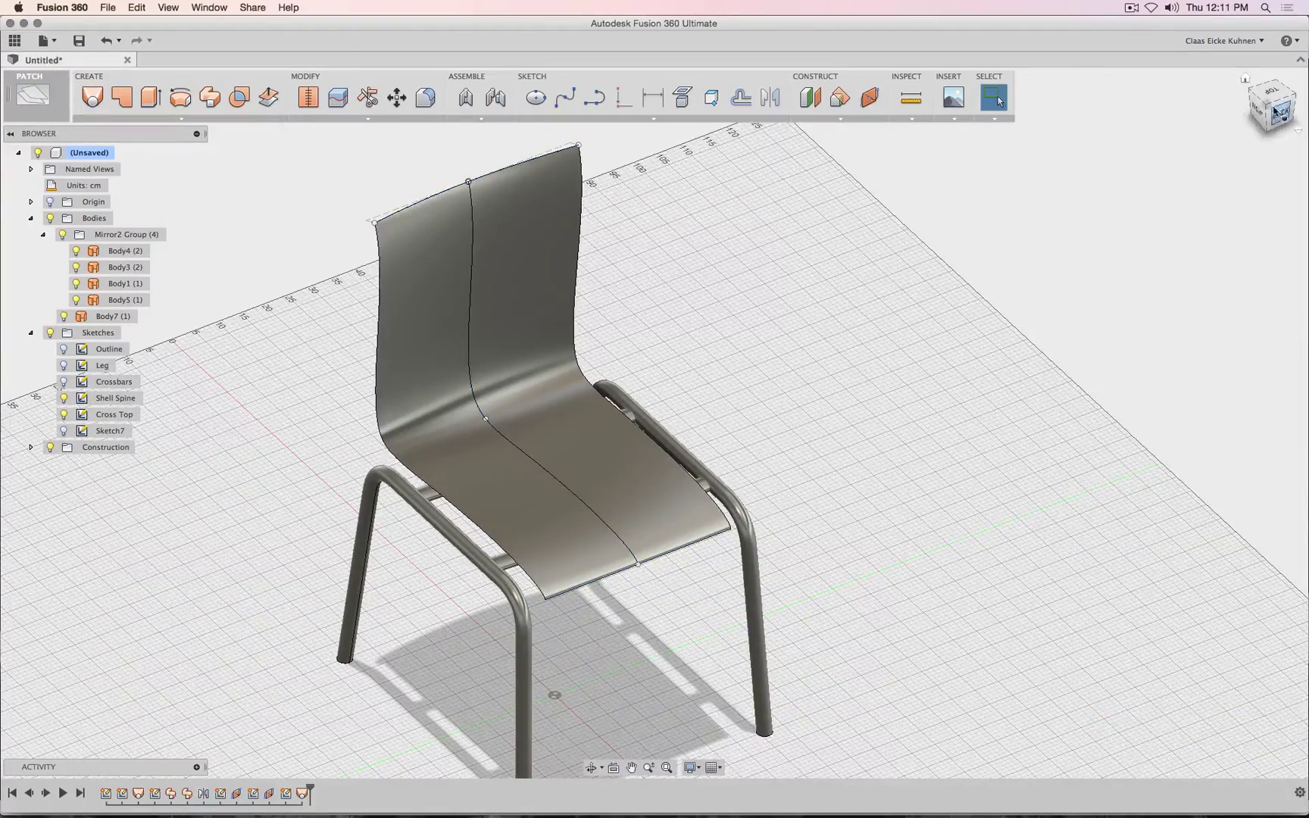
- Reopen the sketch with the two front lines for editing and rename it Cross Front
click(1280, 113)
mouse_move(1280, 114)
mouse_down()
mouse_move(1283, 85)
mouse_move(1271, 84)
mouse_move(1272, 124)
mouse_move(1243, 90)
mouse_move(1271, 100)
mouse_move(1271, 85)
mouse_up()
shift+middle_drag(991, 467, 989, 473)
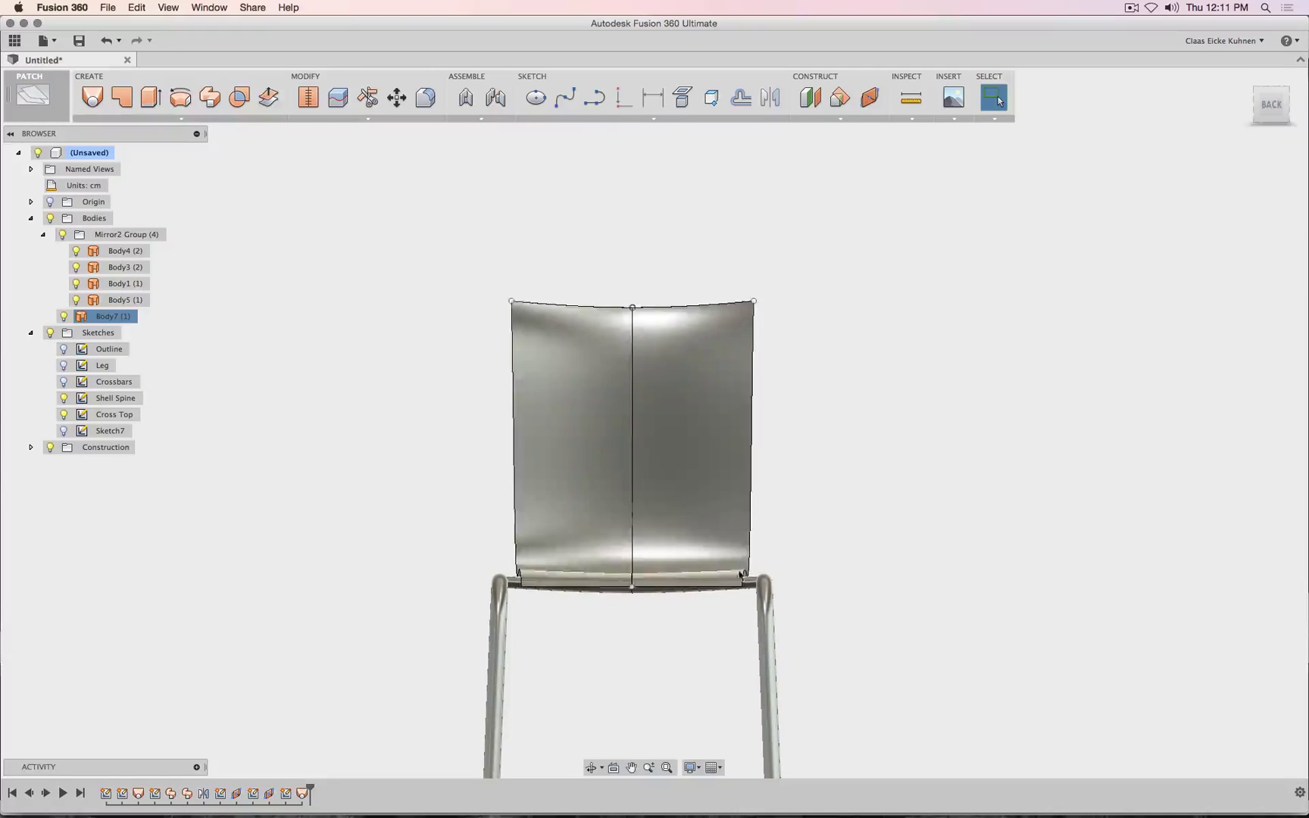
mouse_move(1277, 105)
mouse_down()
mouse_move(1206, 141)
mouse_move(1213, 160)
mouse_move(1249, 139)
mouse_move(769, 375)
mouse_up()
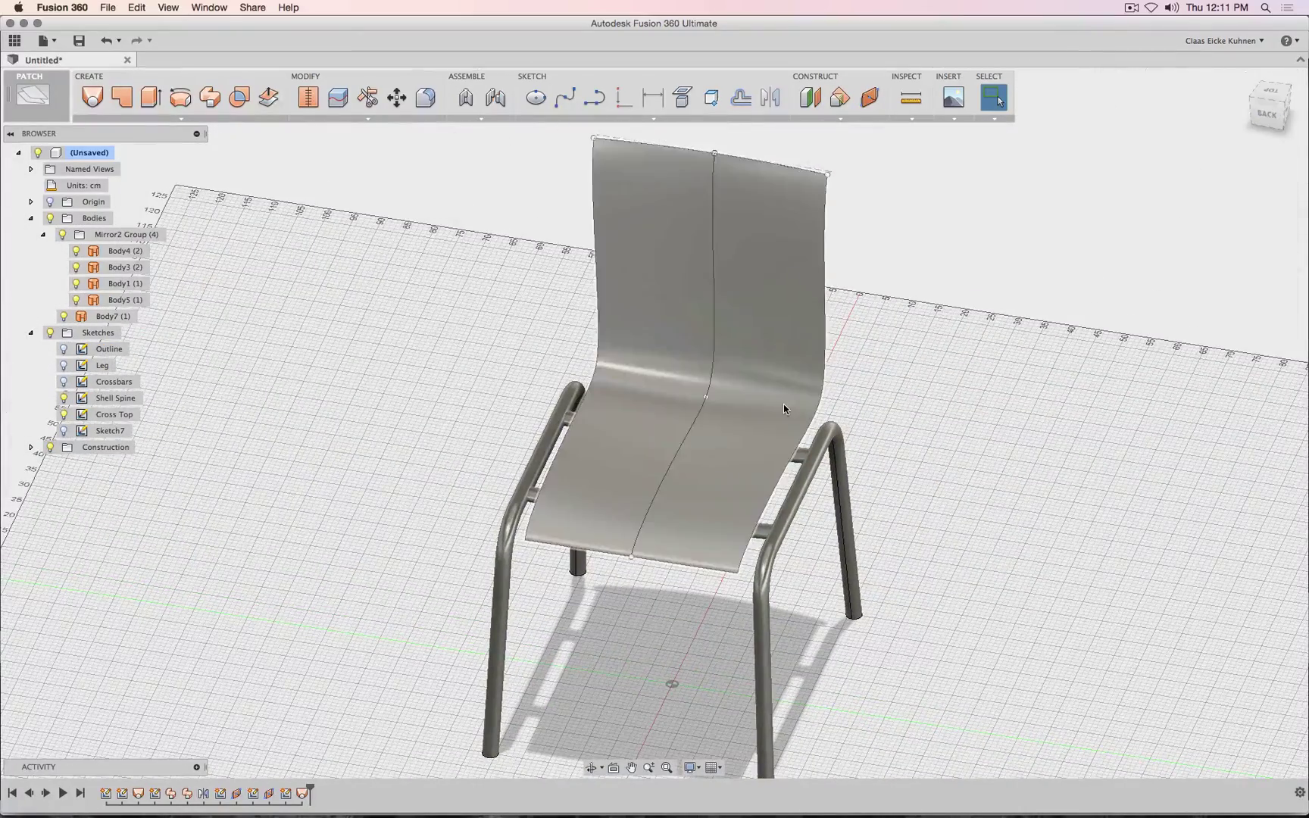
double_click(98, 432)
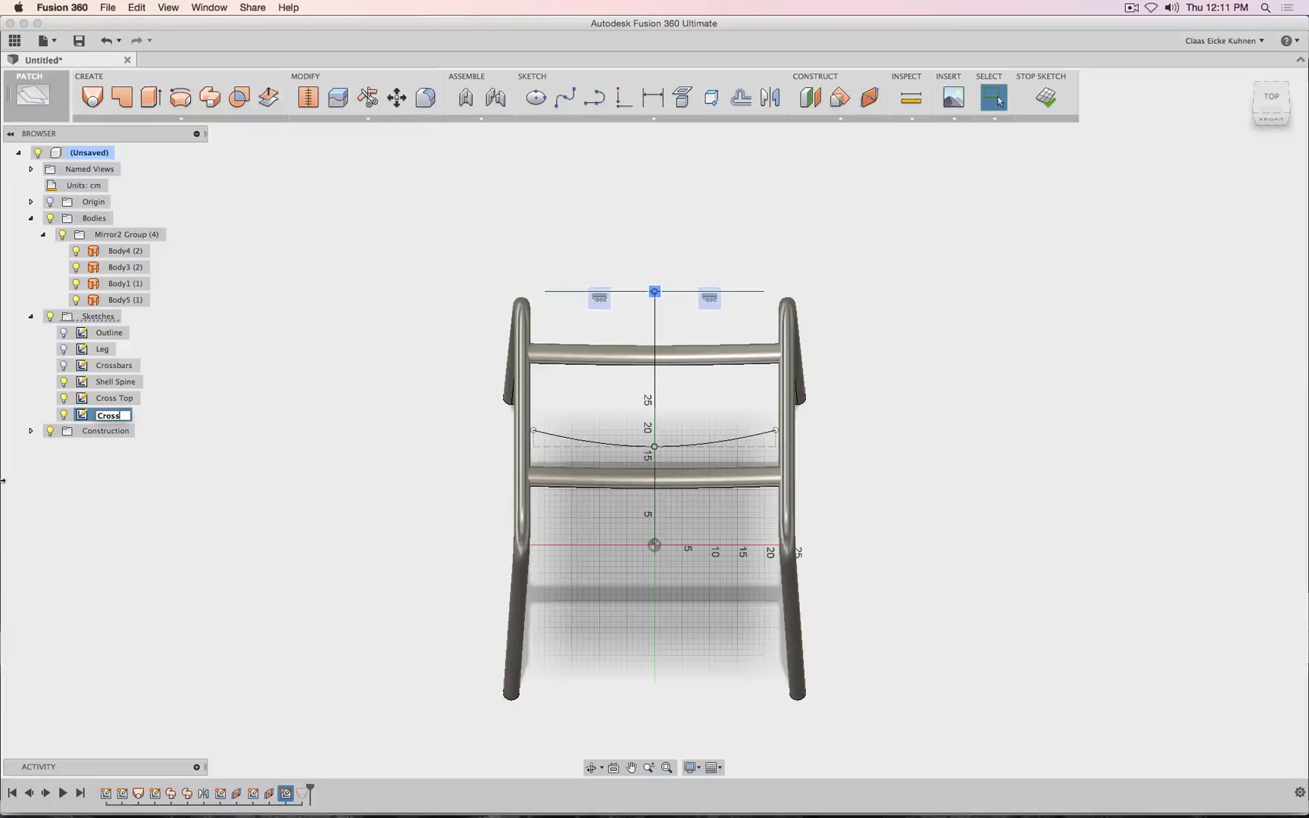
key(Return)
- Dimension the overall width between the outer ends of the two front lines at 45 cm
scroll(776, 167, up, 4)
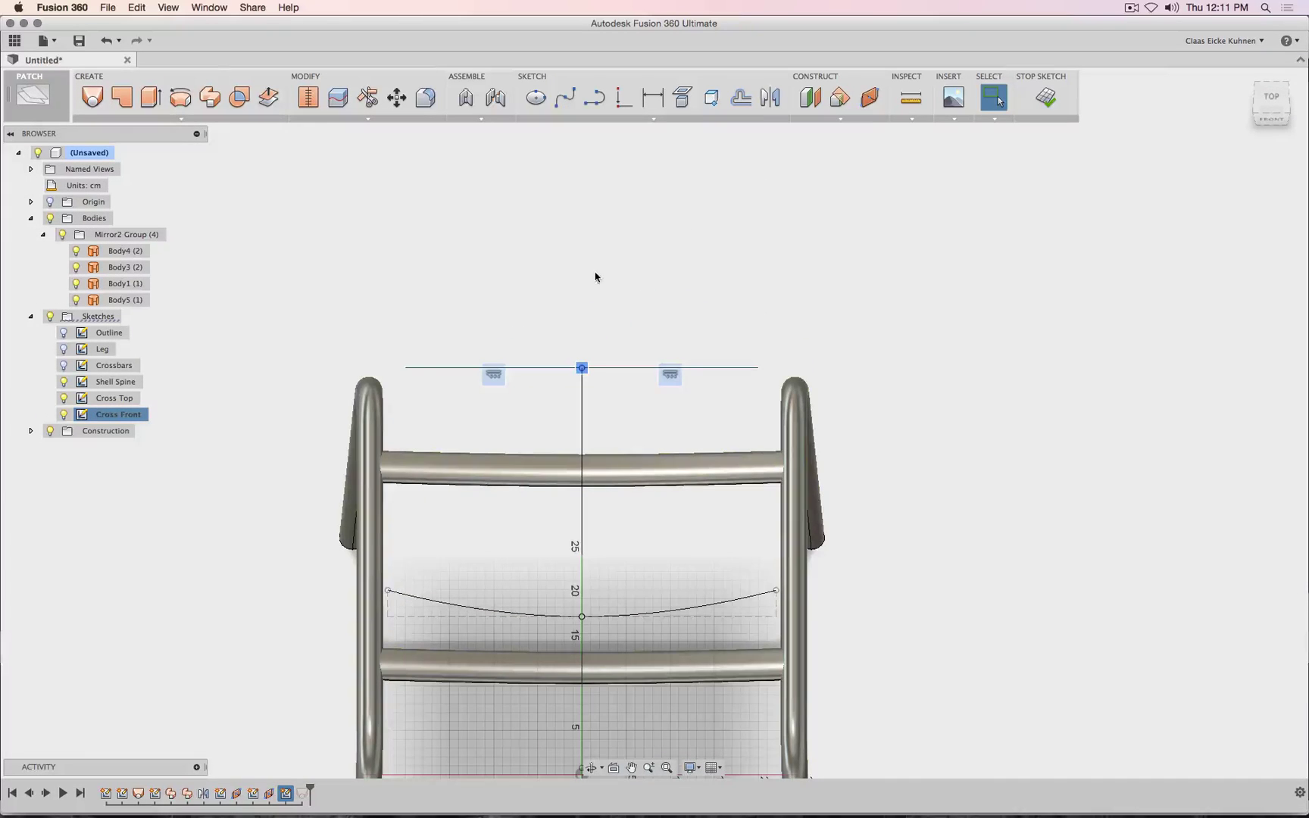
click(594, 278)
click(652, 97)
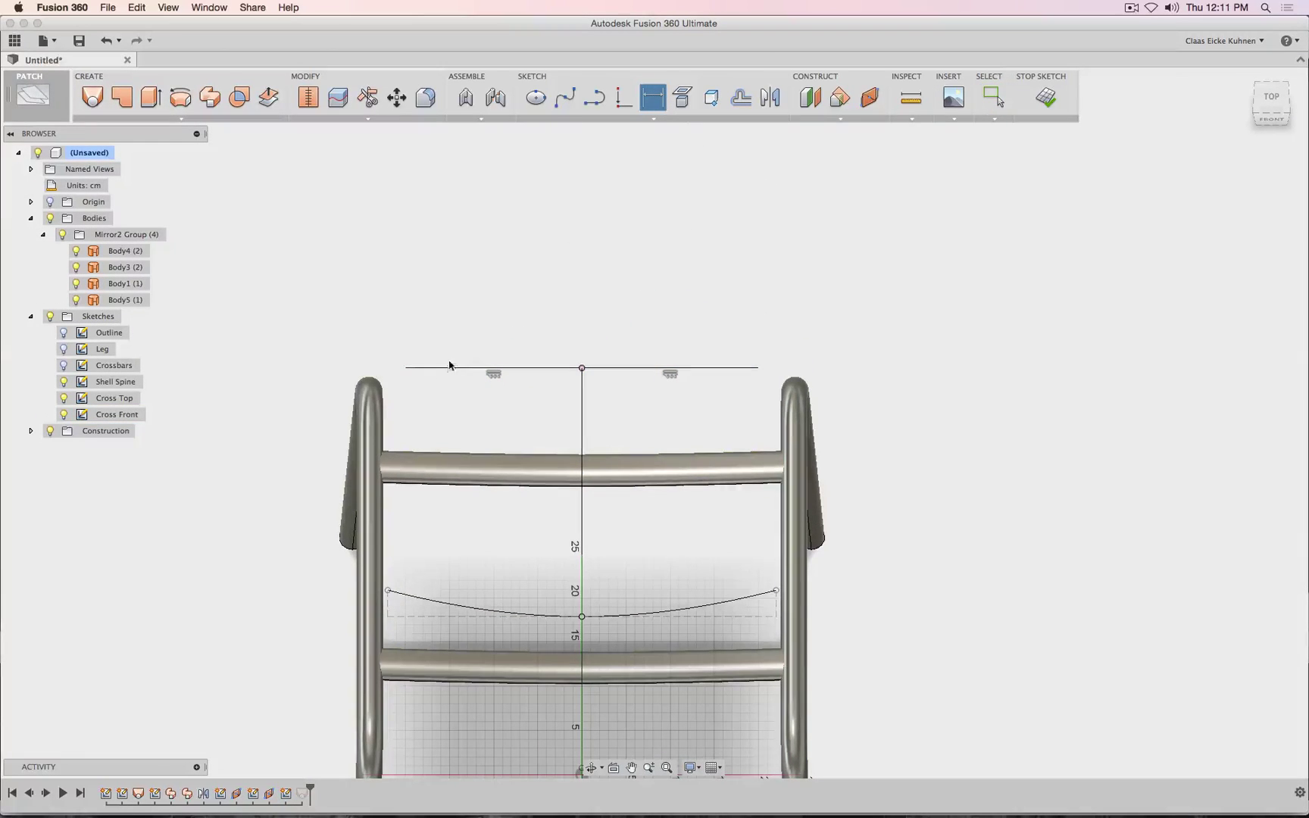
click(758, 369)
click(753, 243)
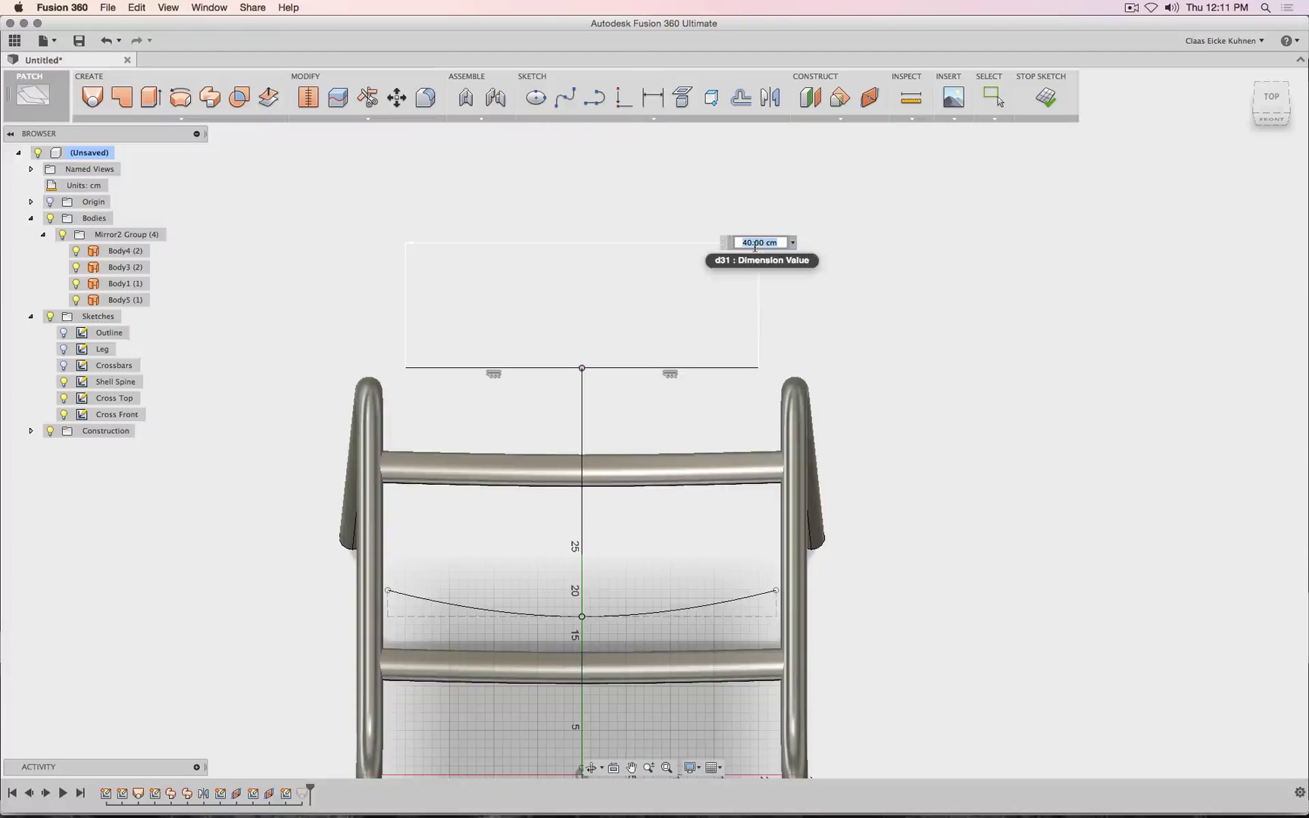
text(45)
key(Return)
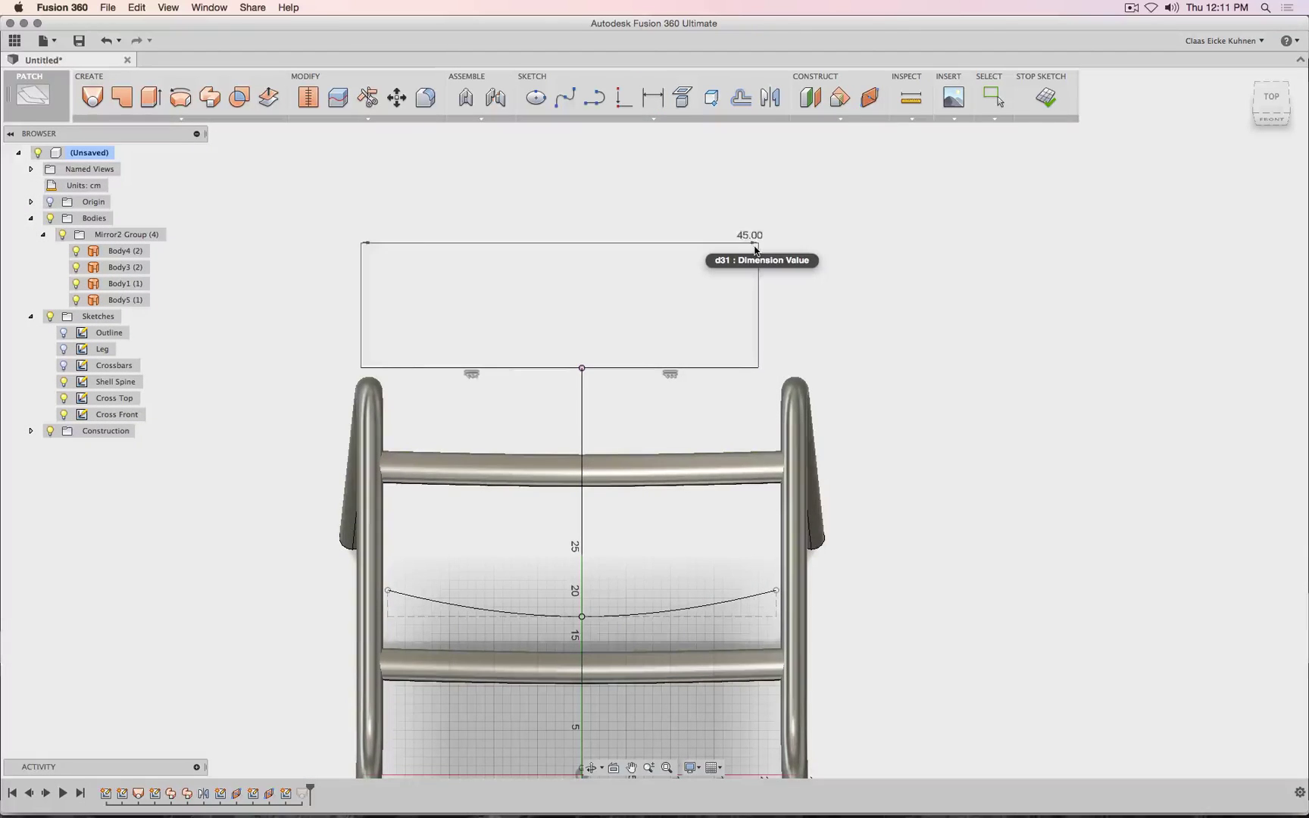
- Undo the overall width dimension between the outer ends of the two front lines
key(Escape)
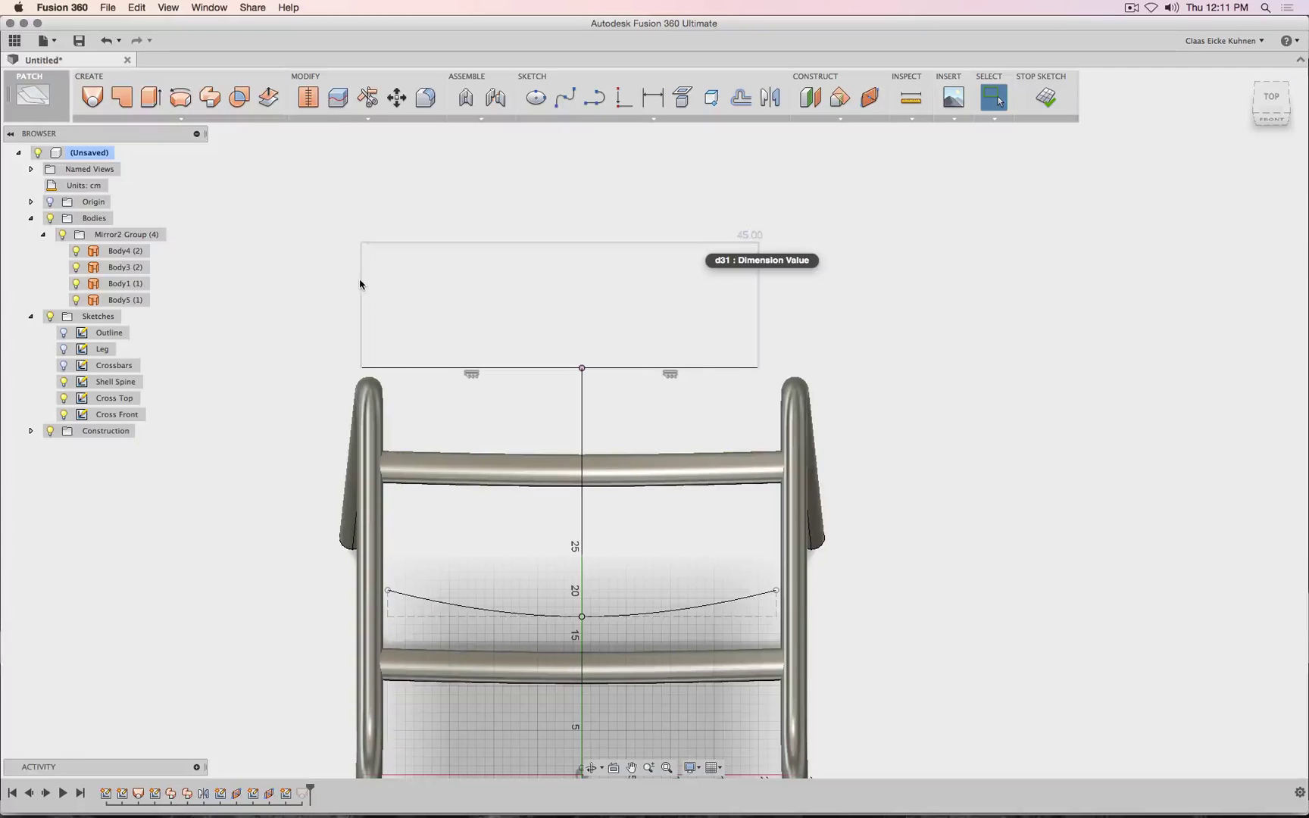
key(super+z)
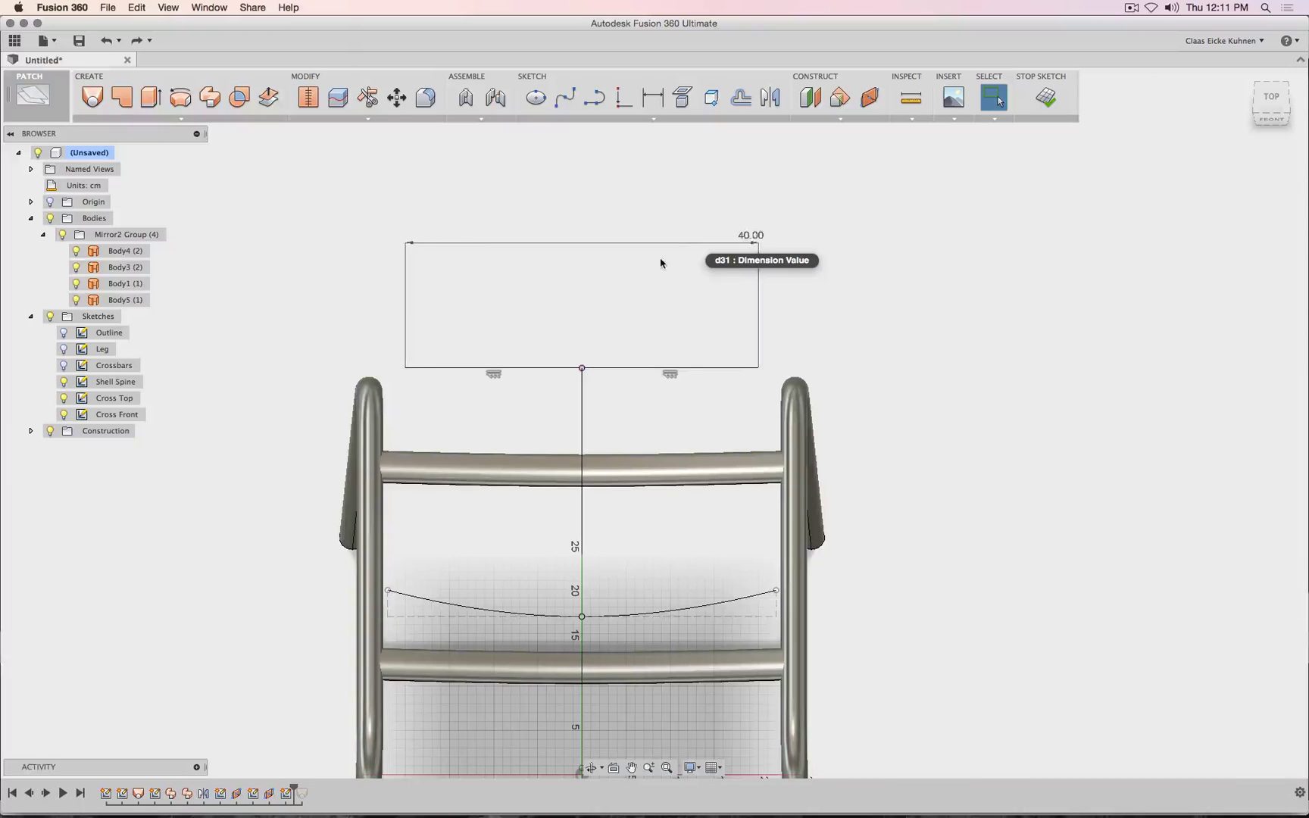
key(super+shift+z)
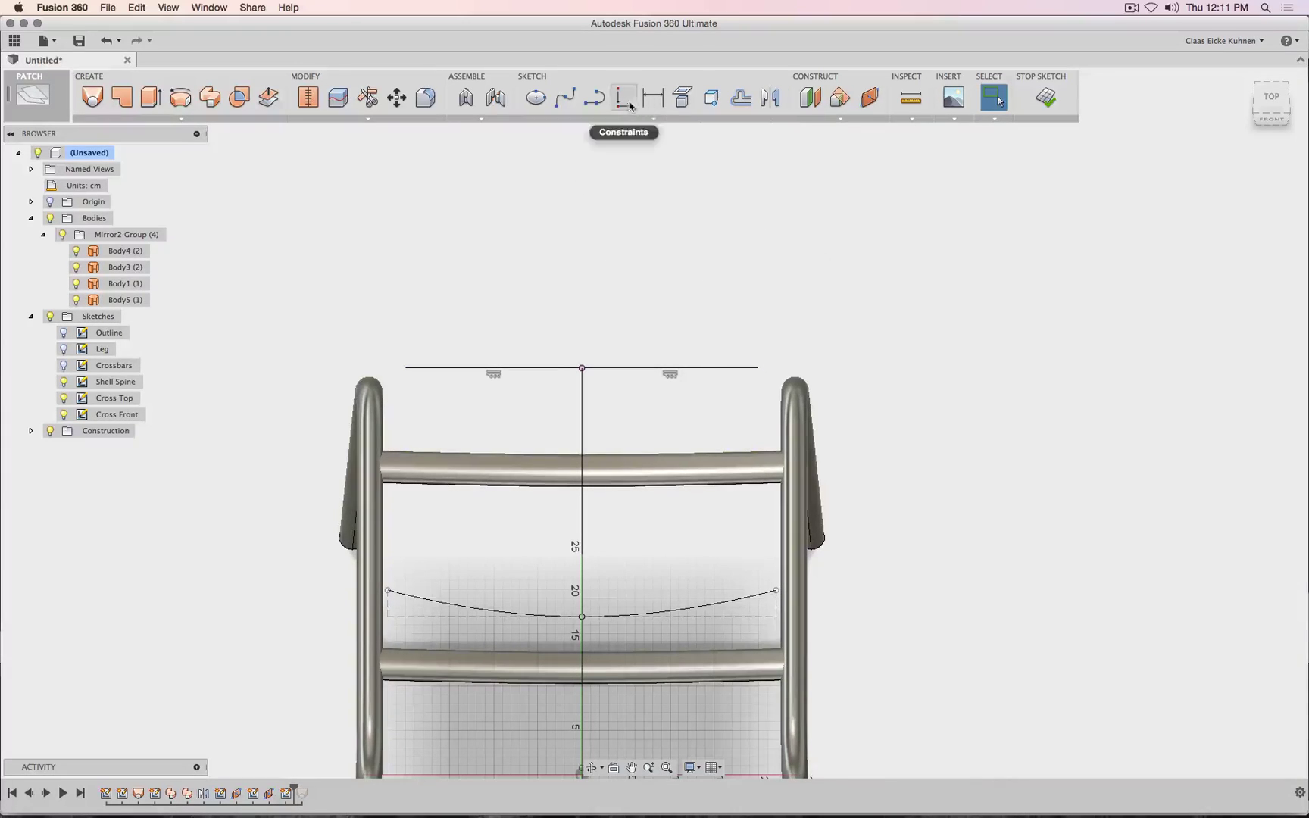
- Dimension the front line on the right of the centerline at 20 cm
click(651, 99)
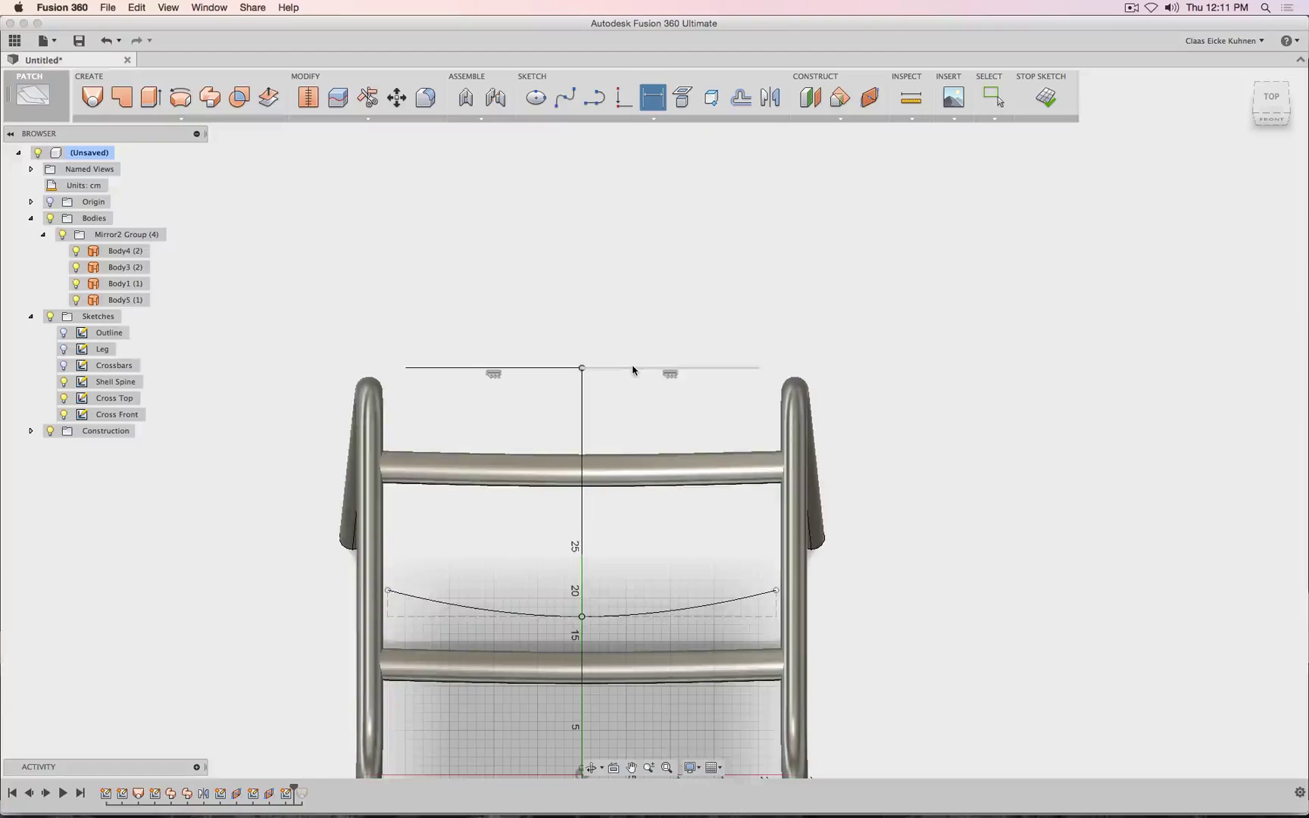
click(633, 367)
click(643, 273)
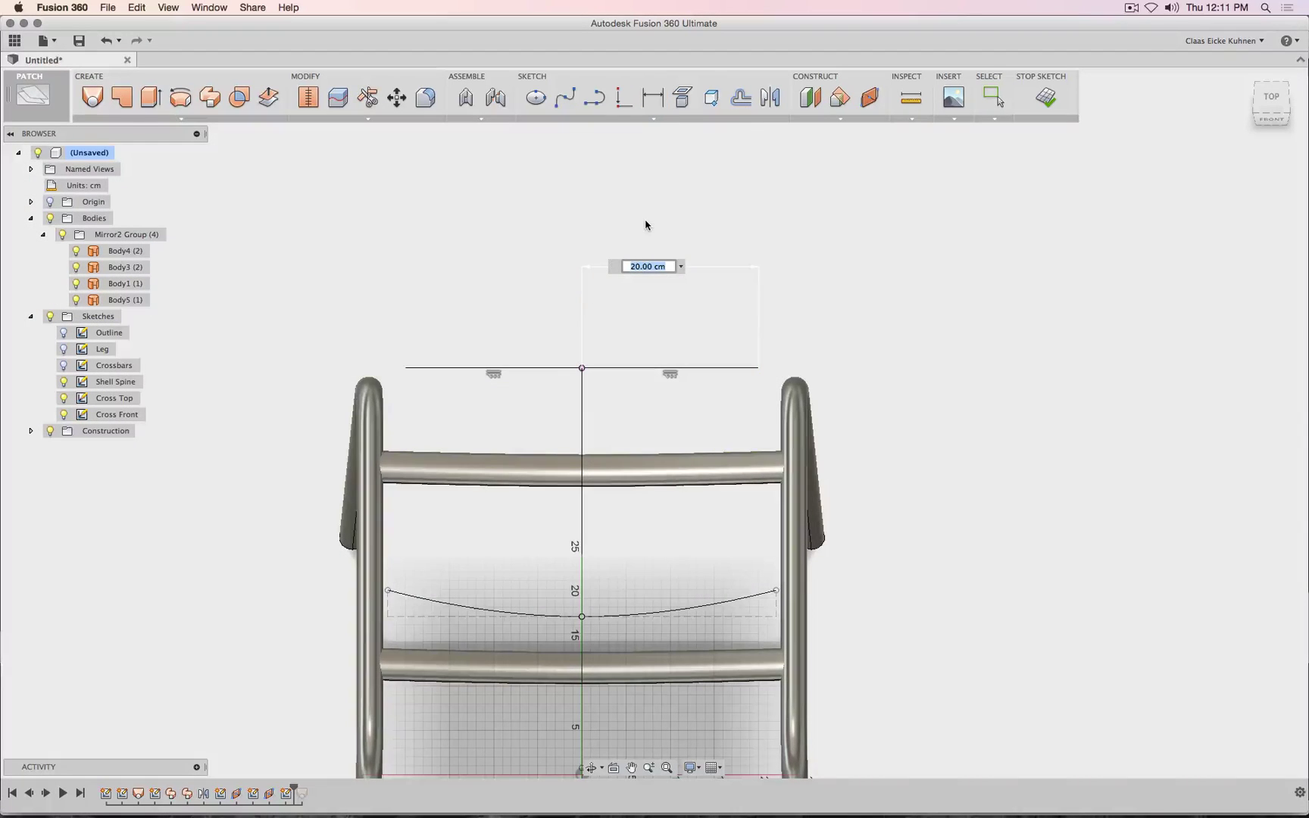
key(Return)
- Constrain the two front lines to equal length
click(625, 102)
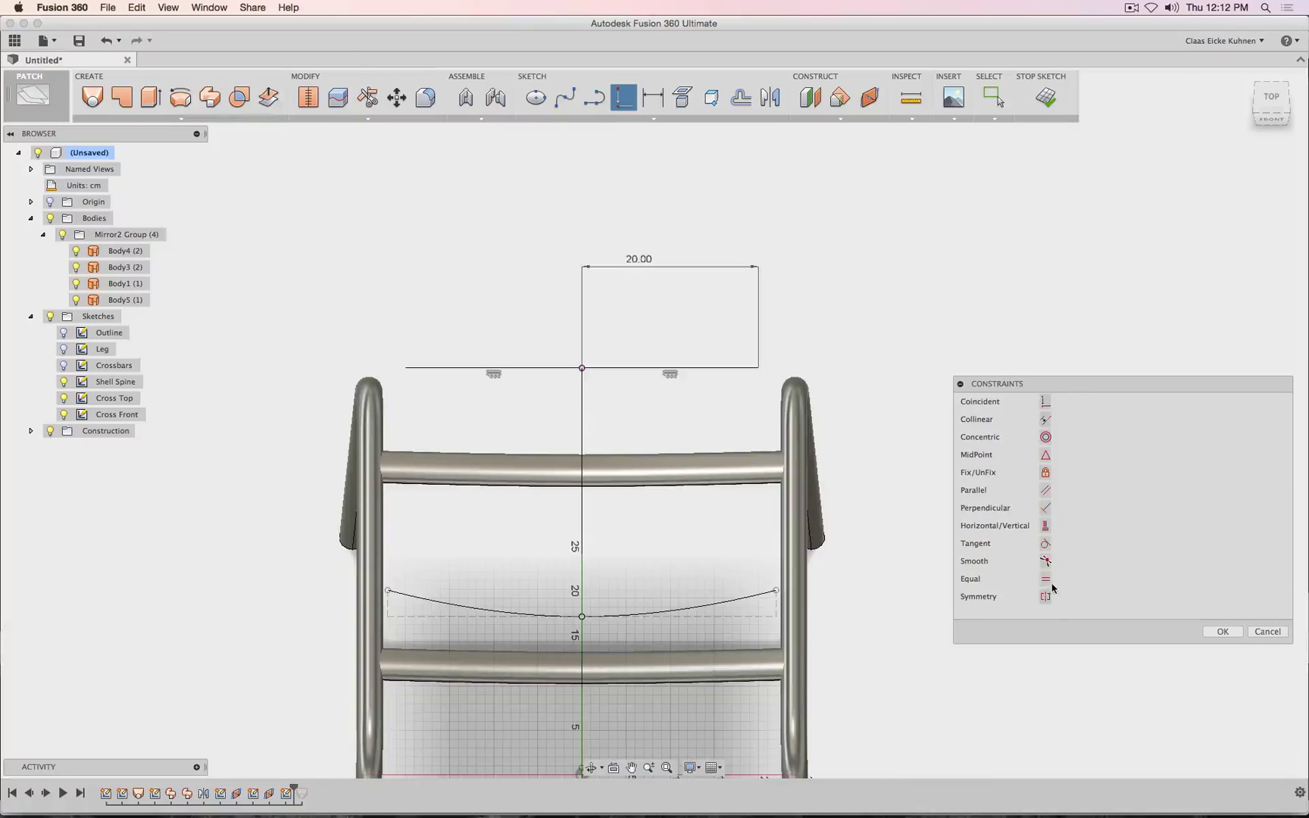
click(542, 368)
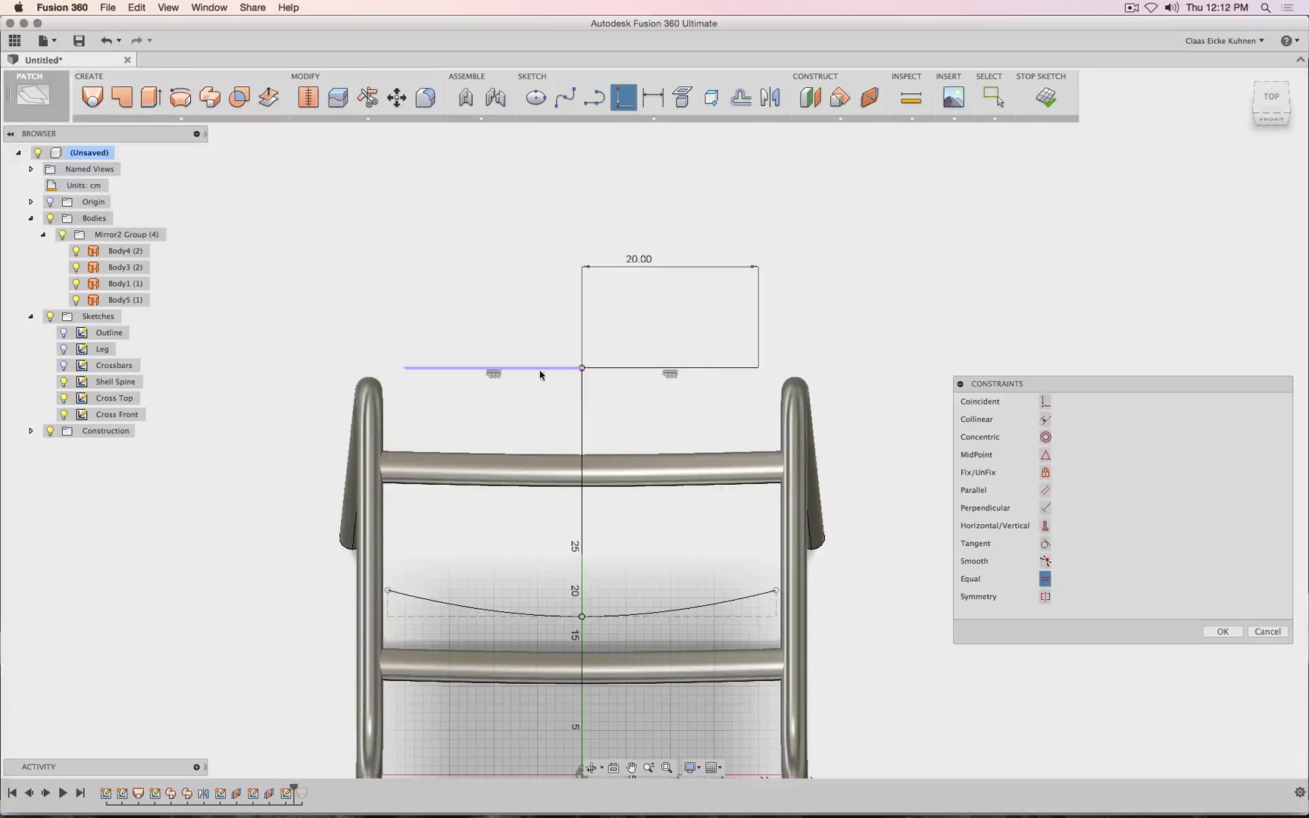
click(609, 370)
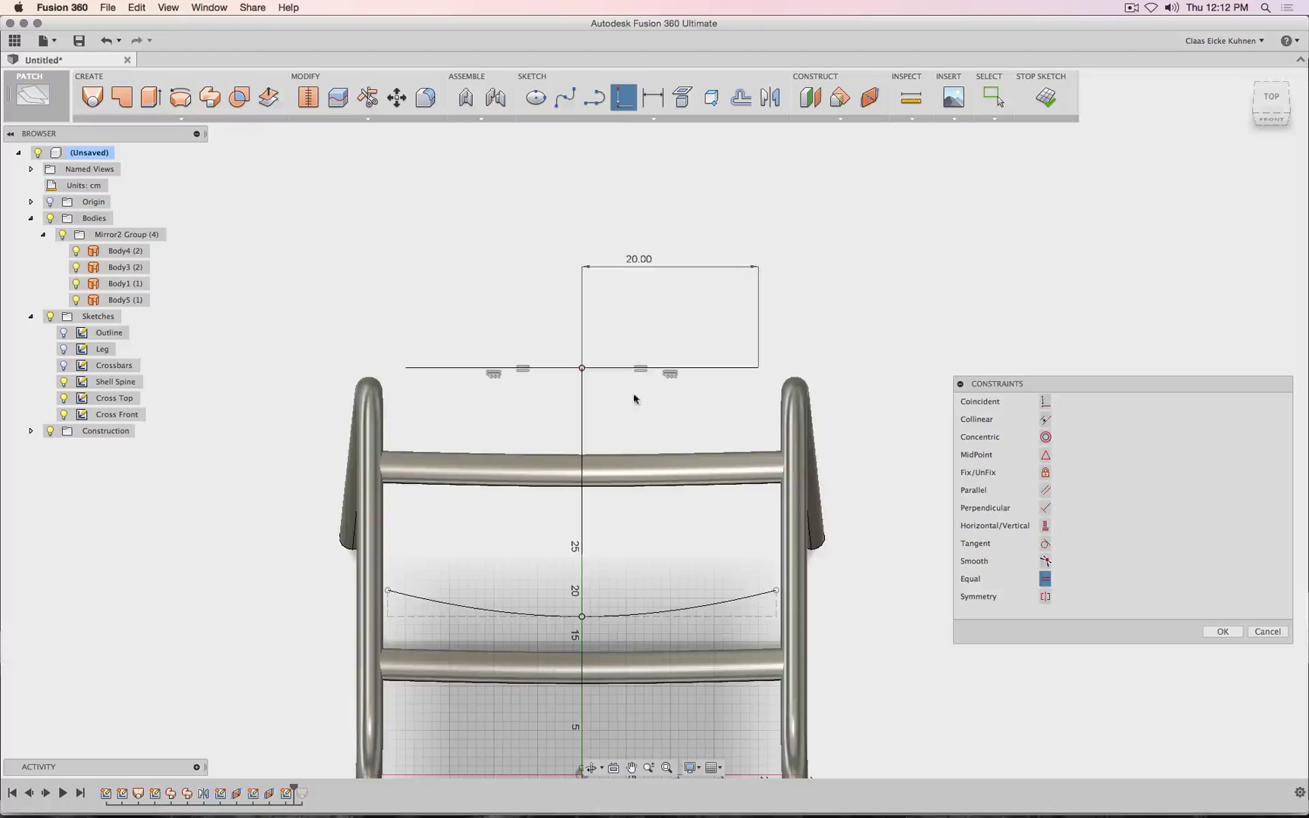
click(1223, 632)
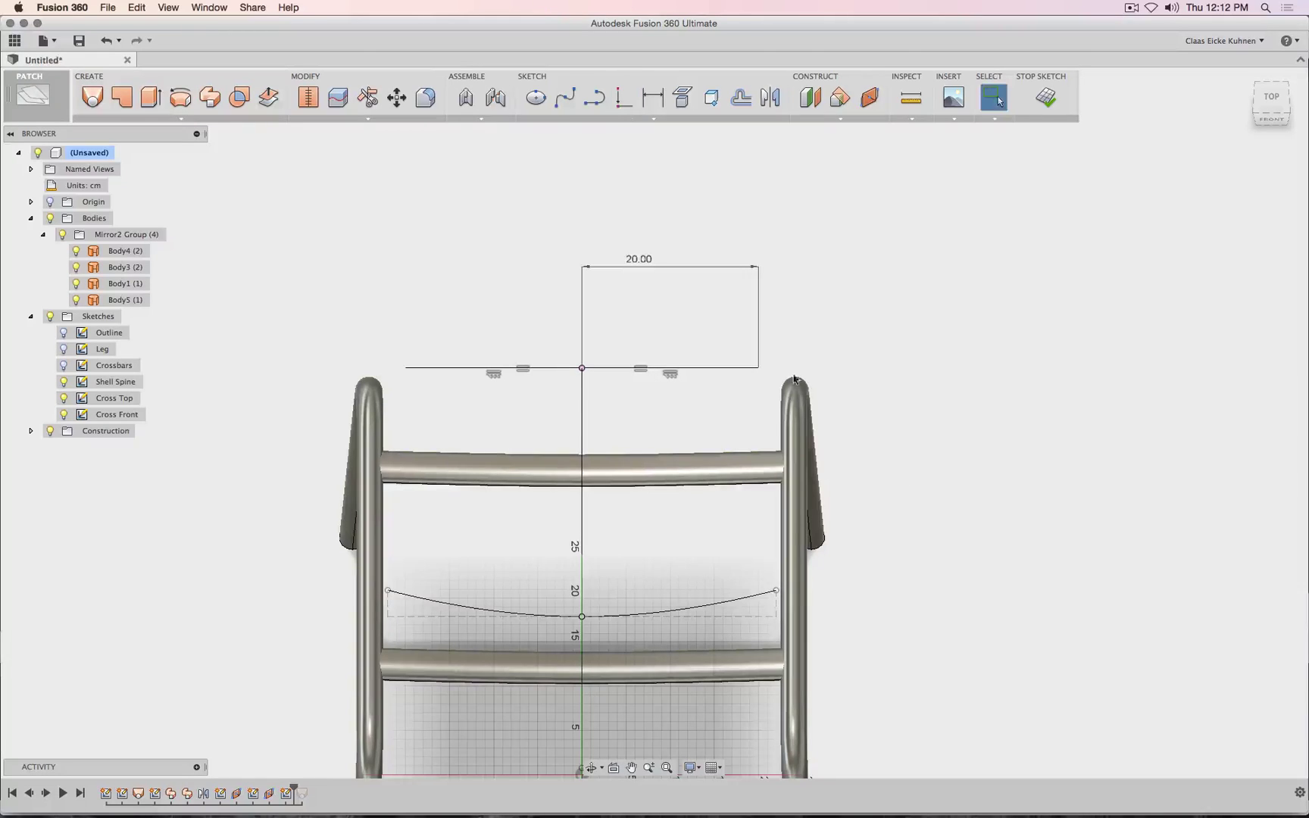
- Test the equal constraint by setting the dimensioned front line to 15 cm, and restore it to 20 cm
double_click(649, 265)
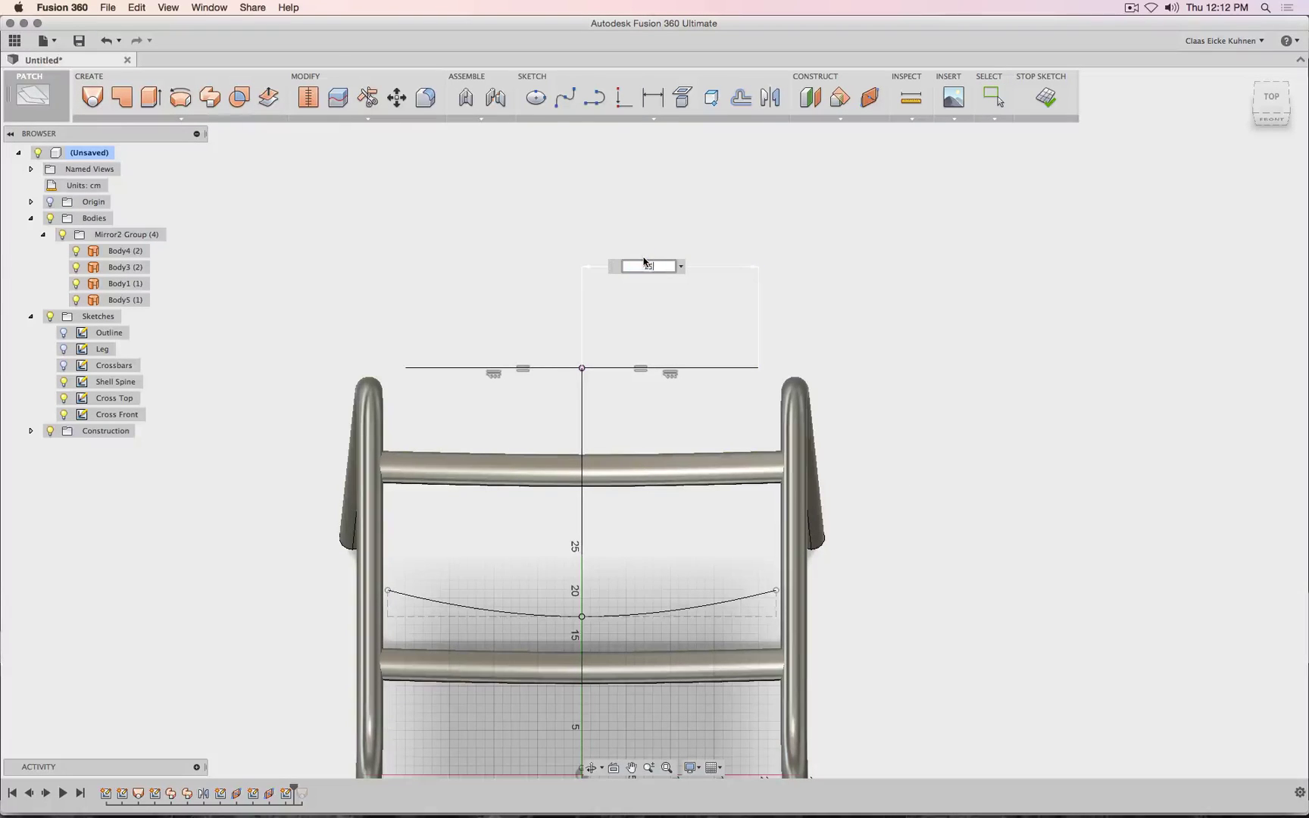
text(15)
key(Return)
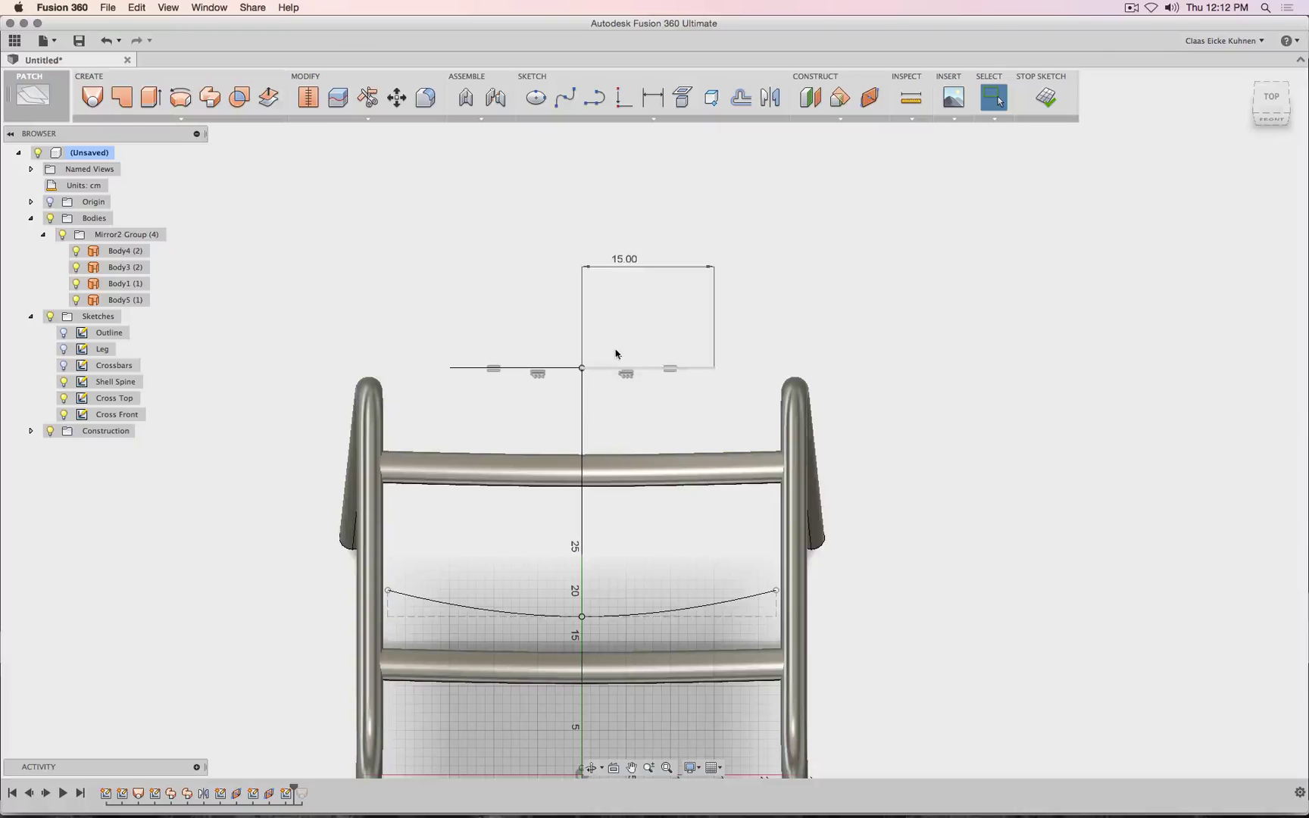
double_click(627, 261)
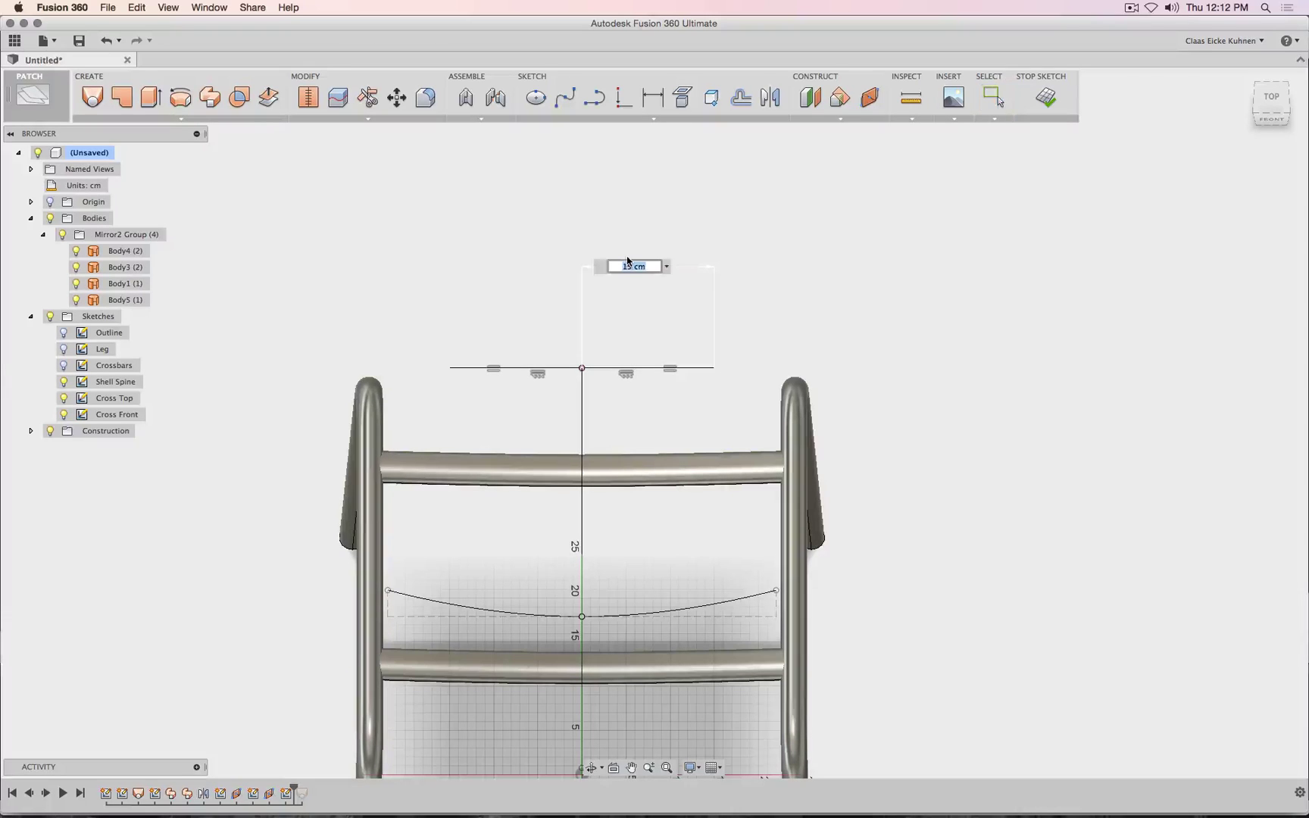
key(Return)
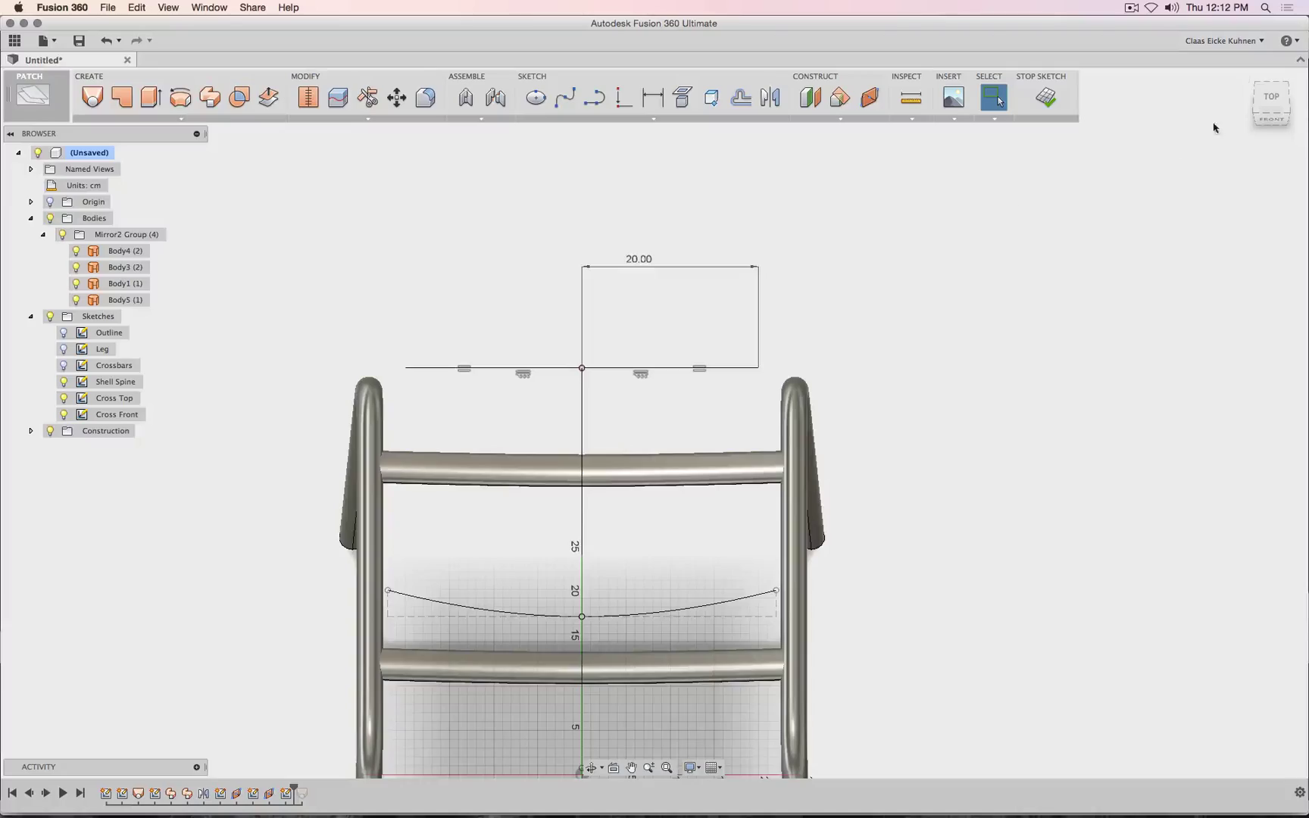
- Finish the sketch and display the dimensions of the Cross Front and Cross Top sketches in the model
click(1046, 97)
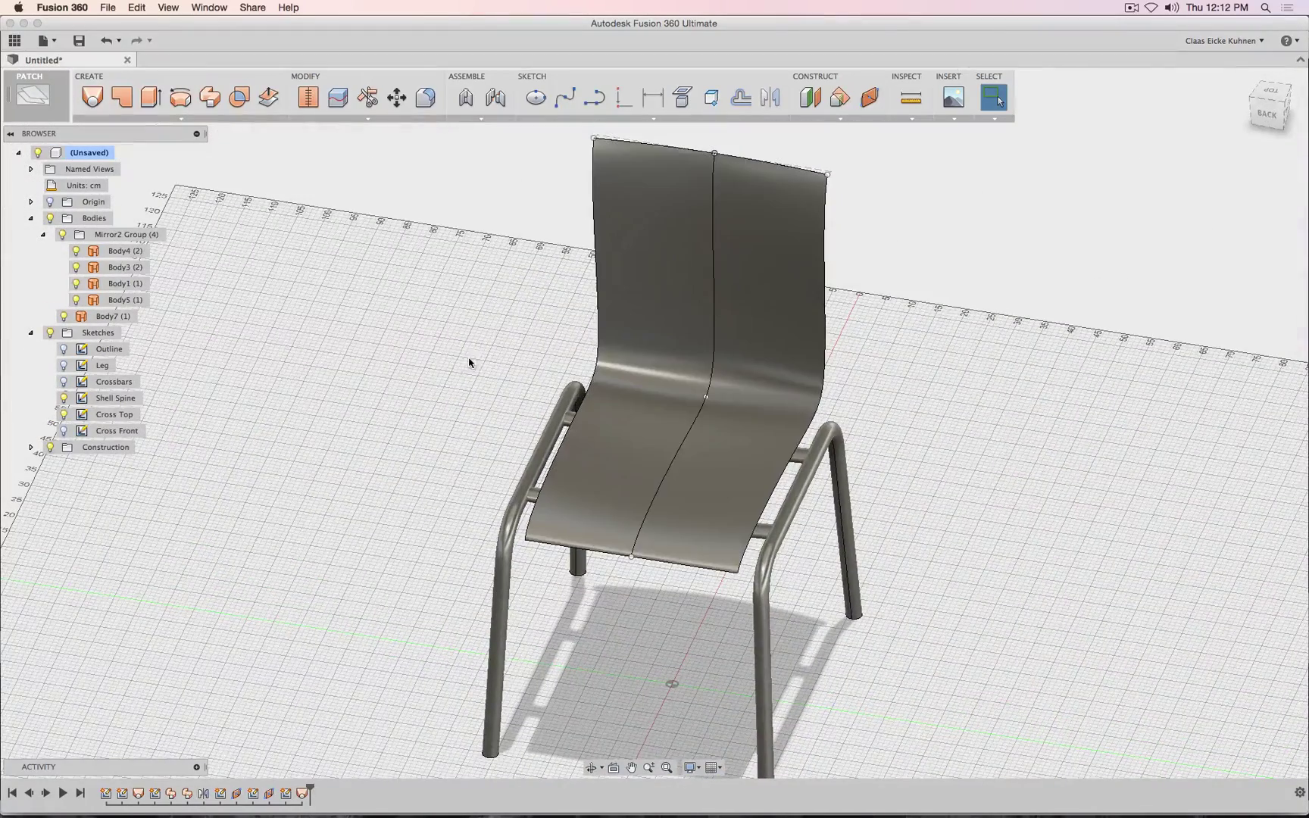
click(94, 431)
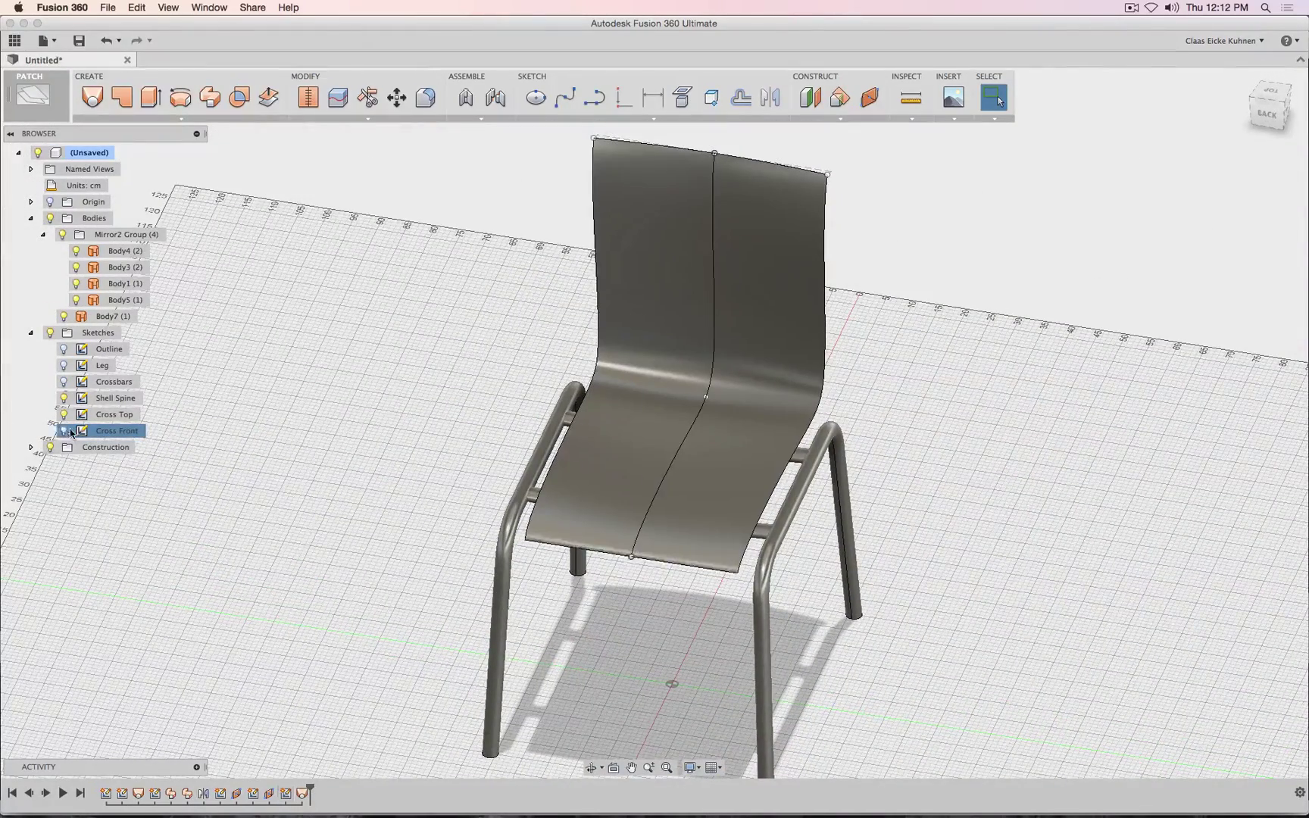
right_click(95, 433)
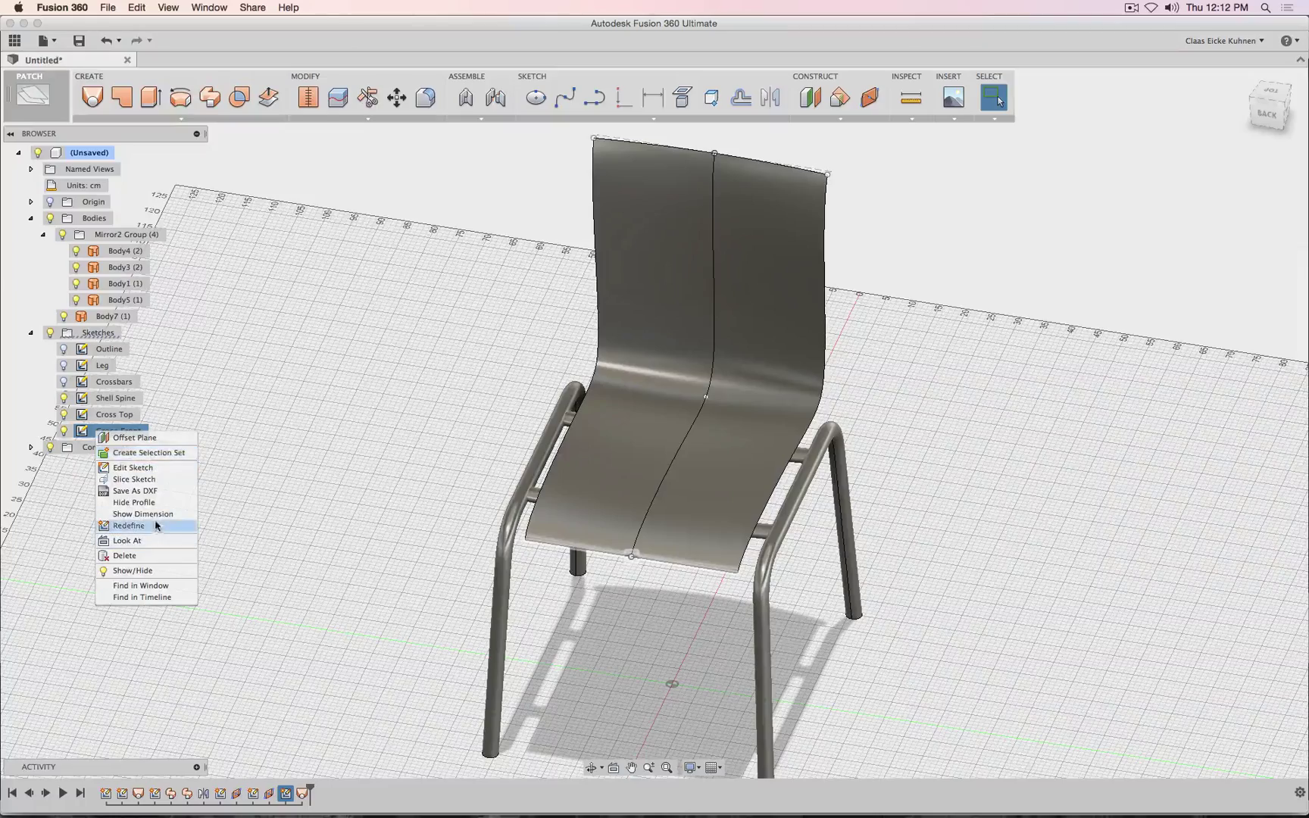
click(149, 491)
right_click(118, 416)
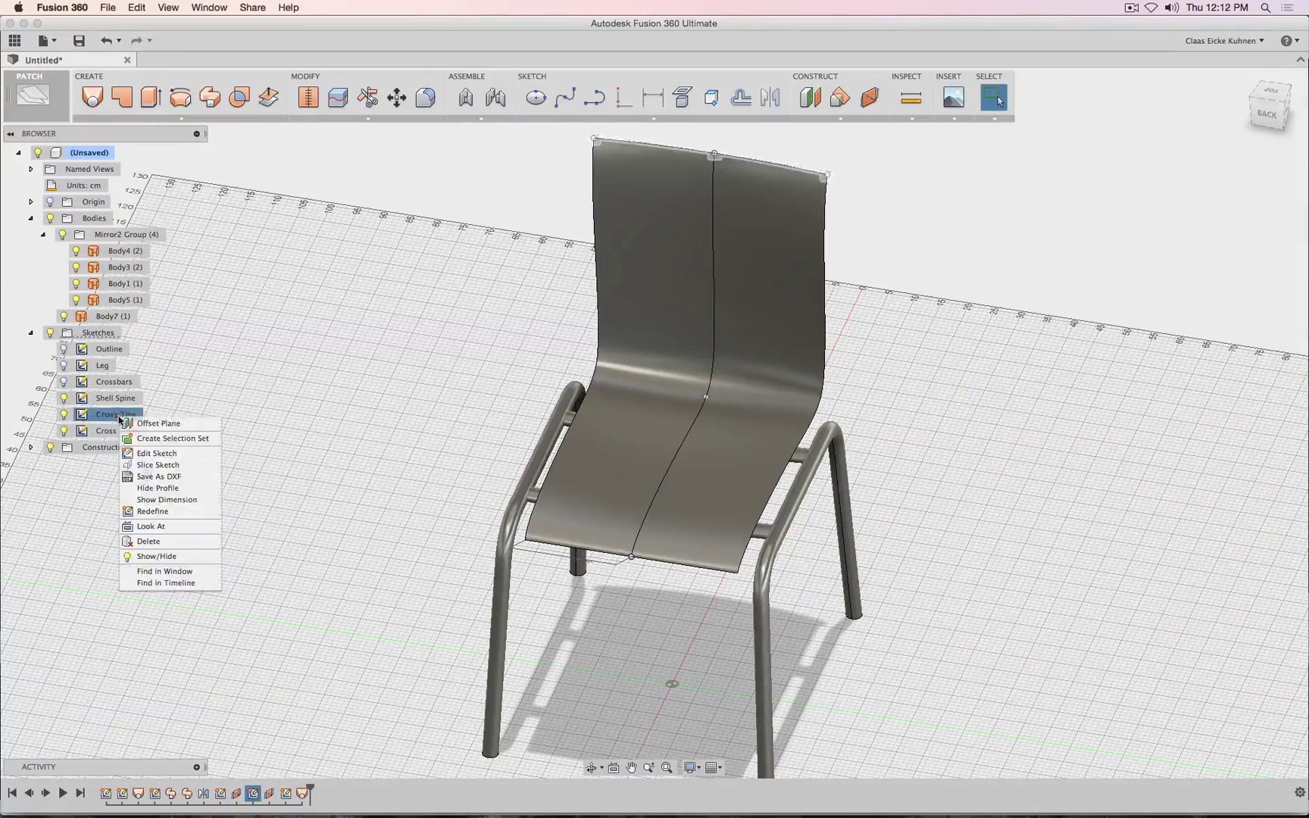
click(152, 500)
- Set the seat's front half-width dimension to 22 cm directly in the model
mouse_move(1270, 105)
mouse_down()
mouse_move(1212, 108)
mouse_move(824, 446)
mouse_up()
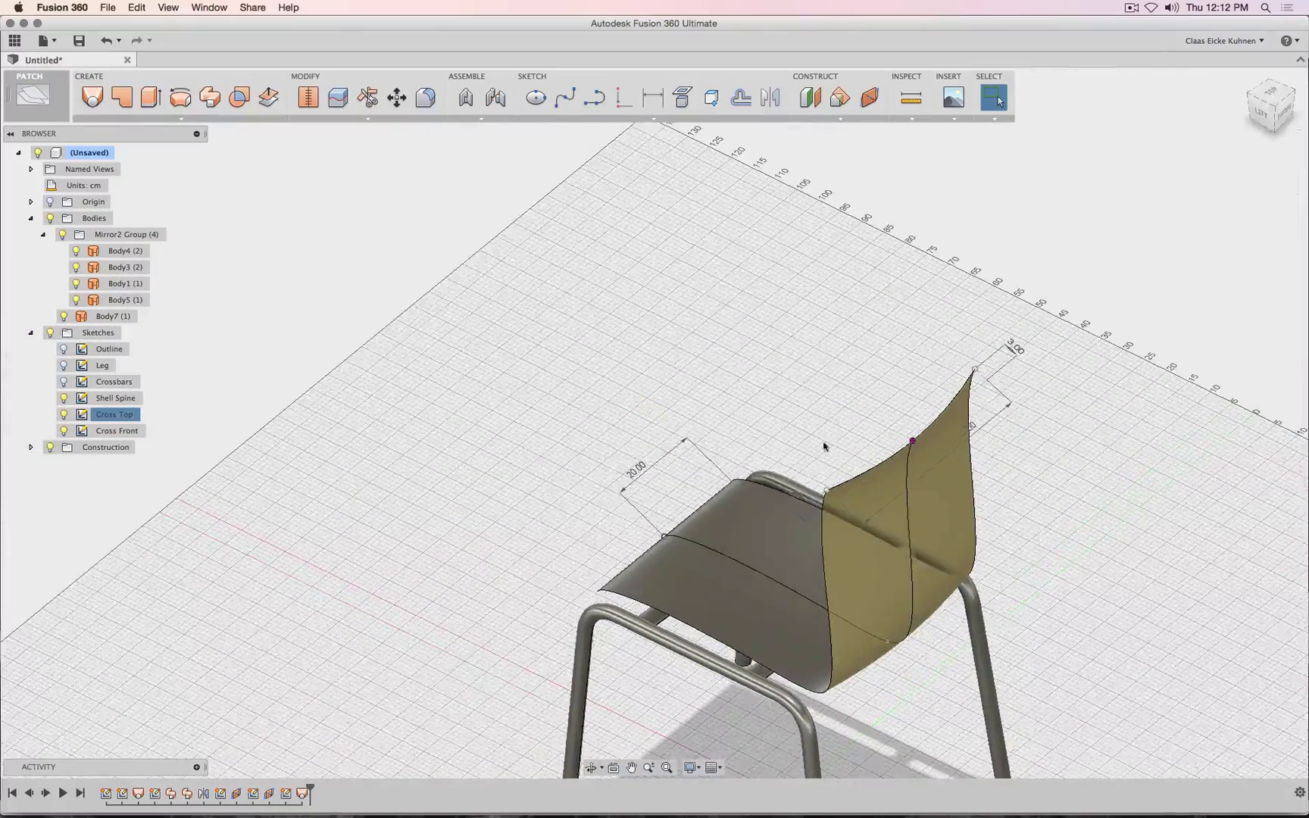
double_click(634, 468)
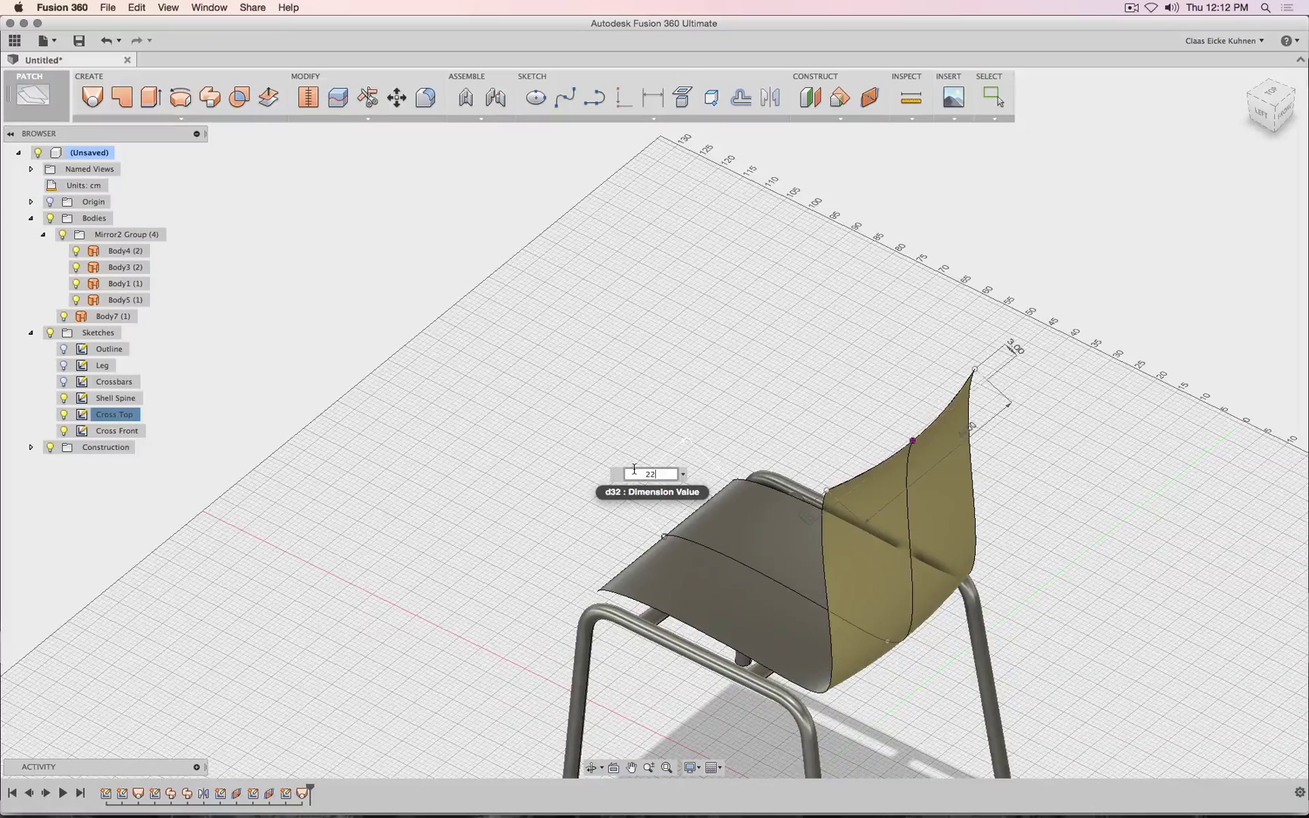
text(22)
key(Return)
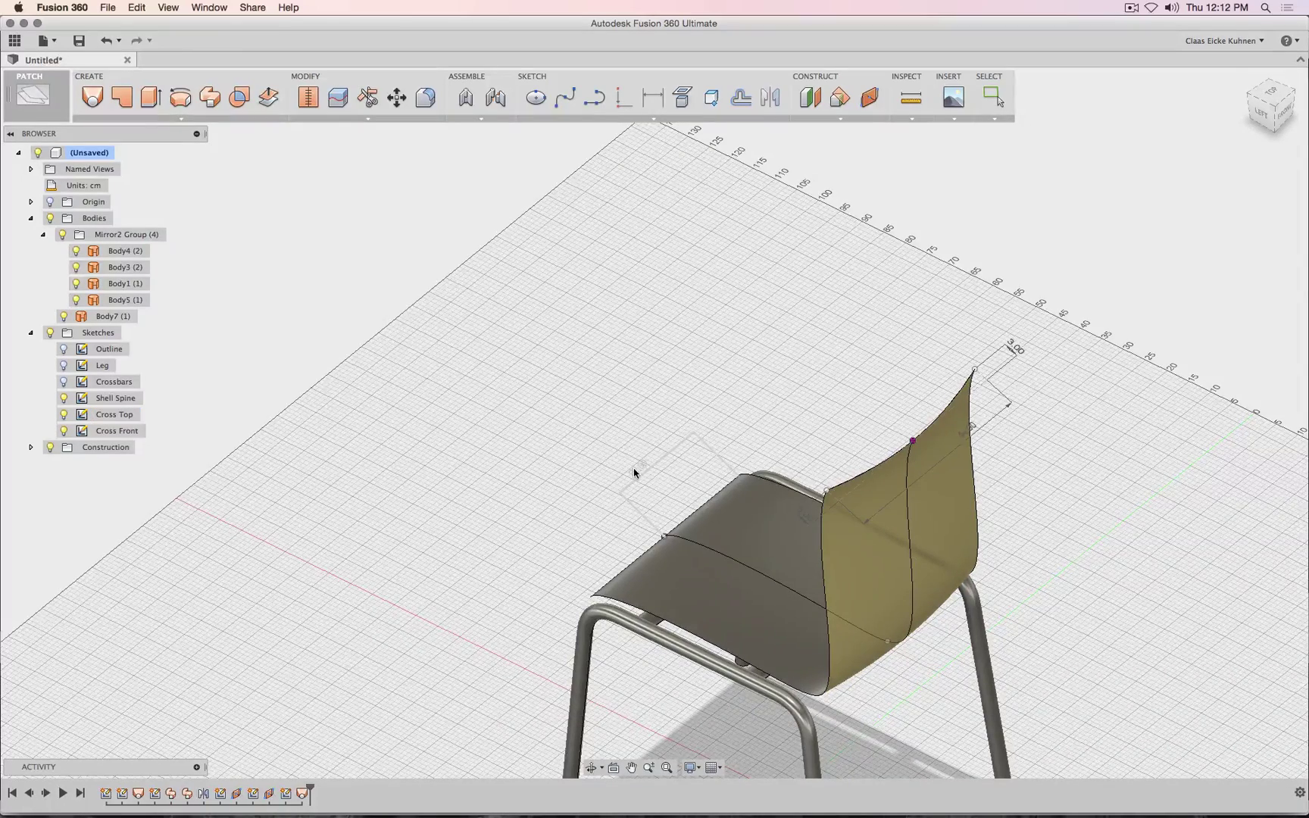
- Set the Cross Top curve's overall width to 35 cm
double_click(970, 436)
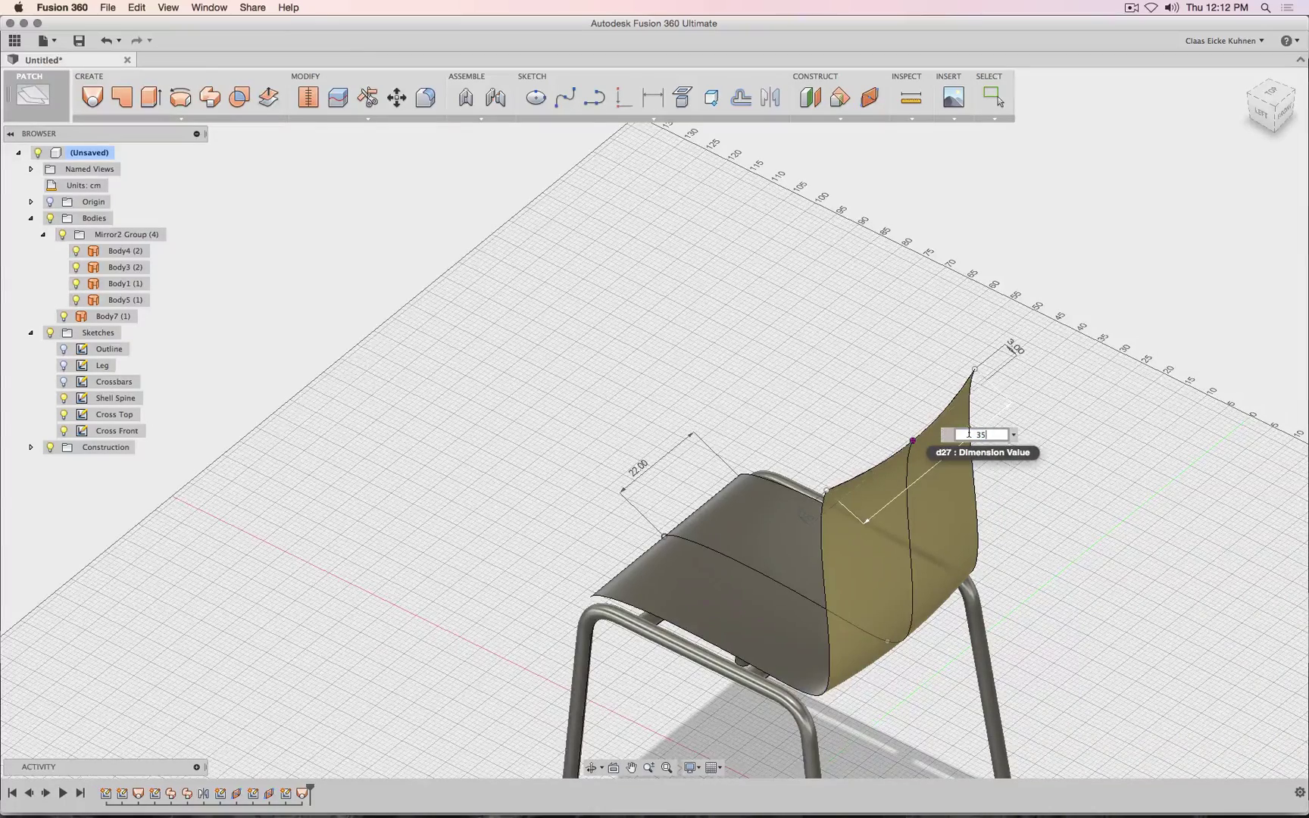
text(35)
key(Return)
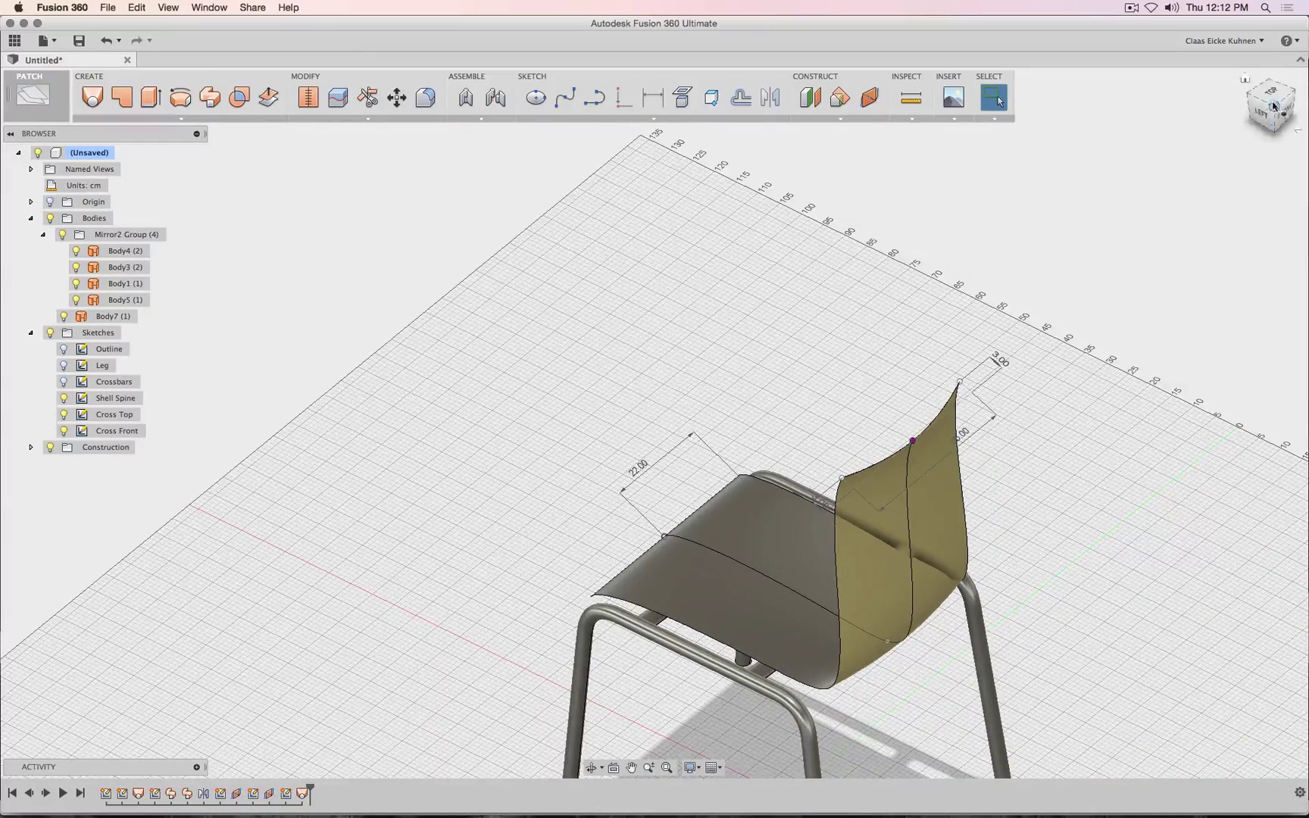
- Check the lofted shell from above and from behind, and open the Cross Top width dimension for editing
click(1274, 107)
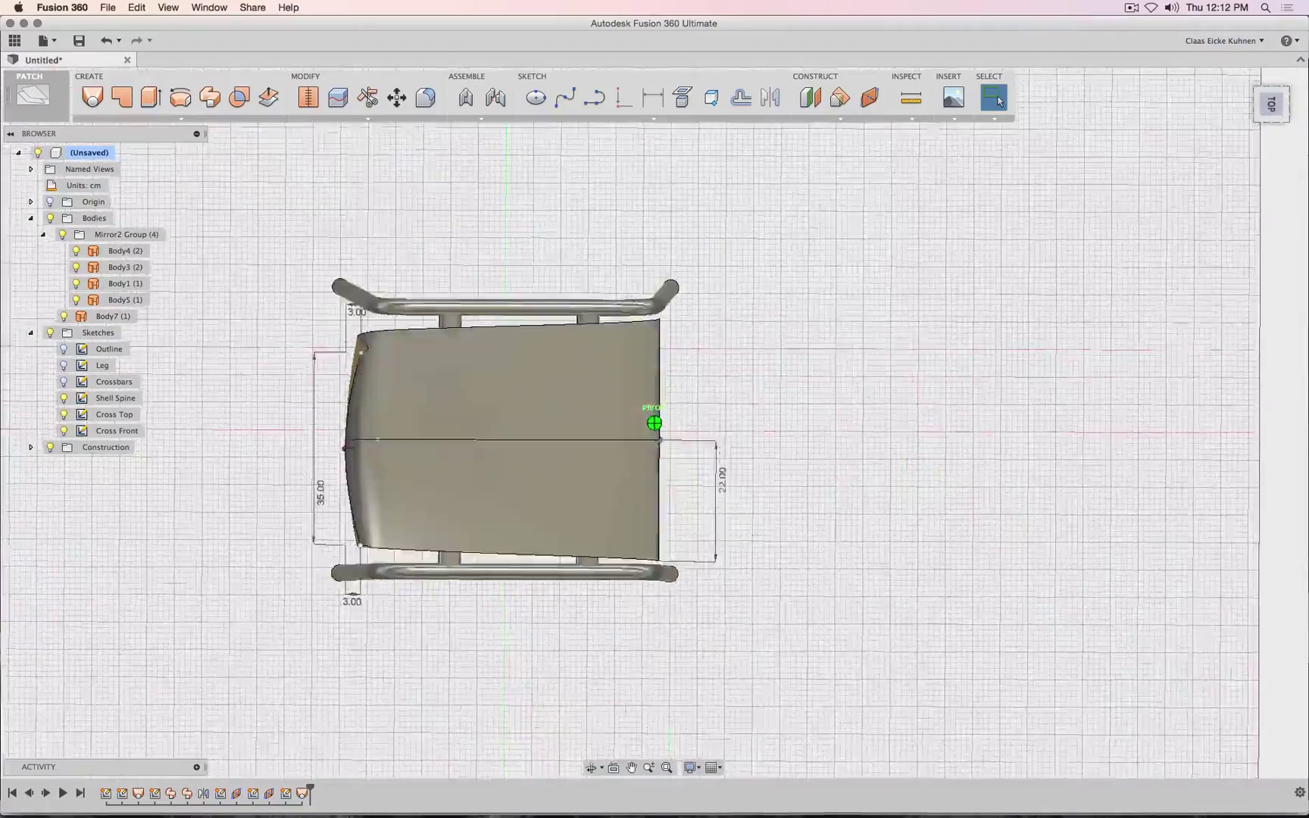
shift+middle_drag(655, 422, 579, 311)
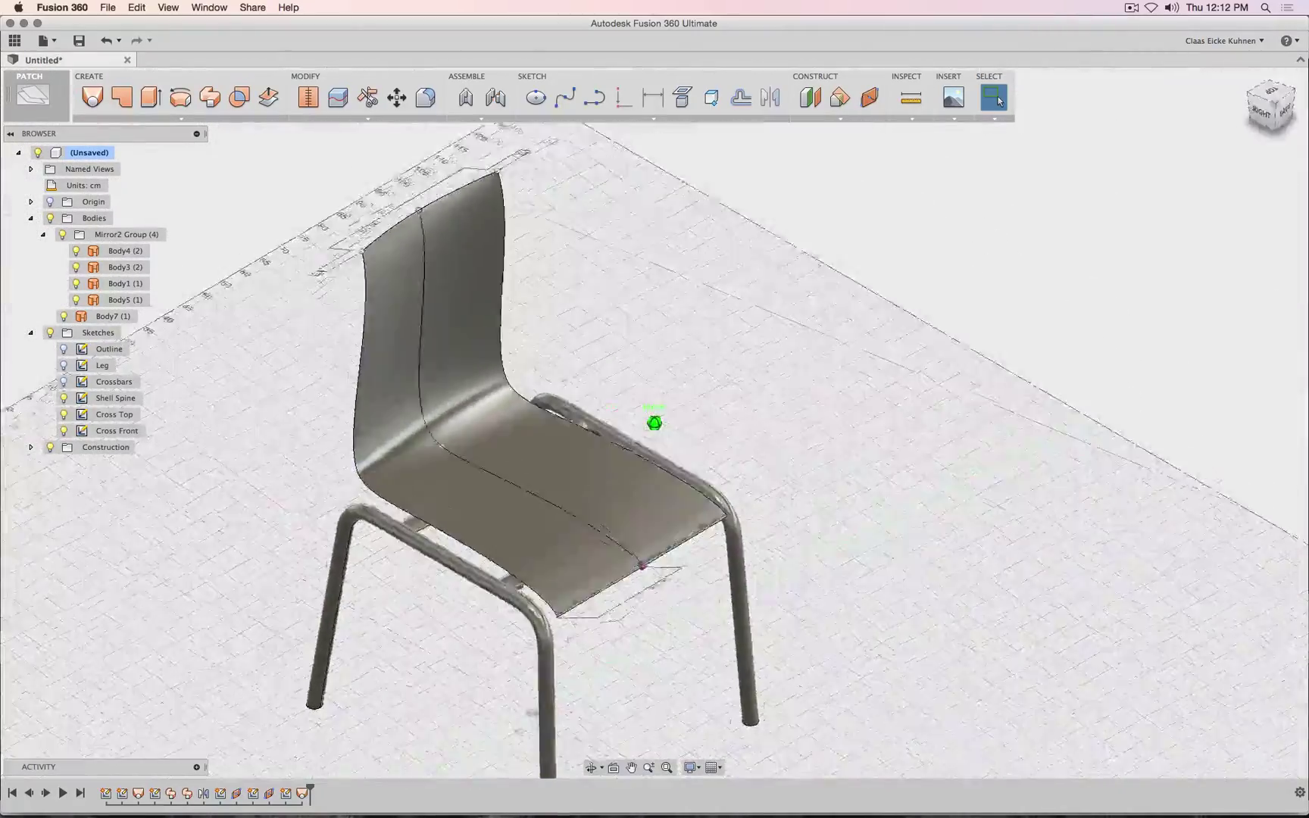
drag(1206, 99, 1274, 107)
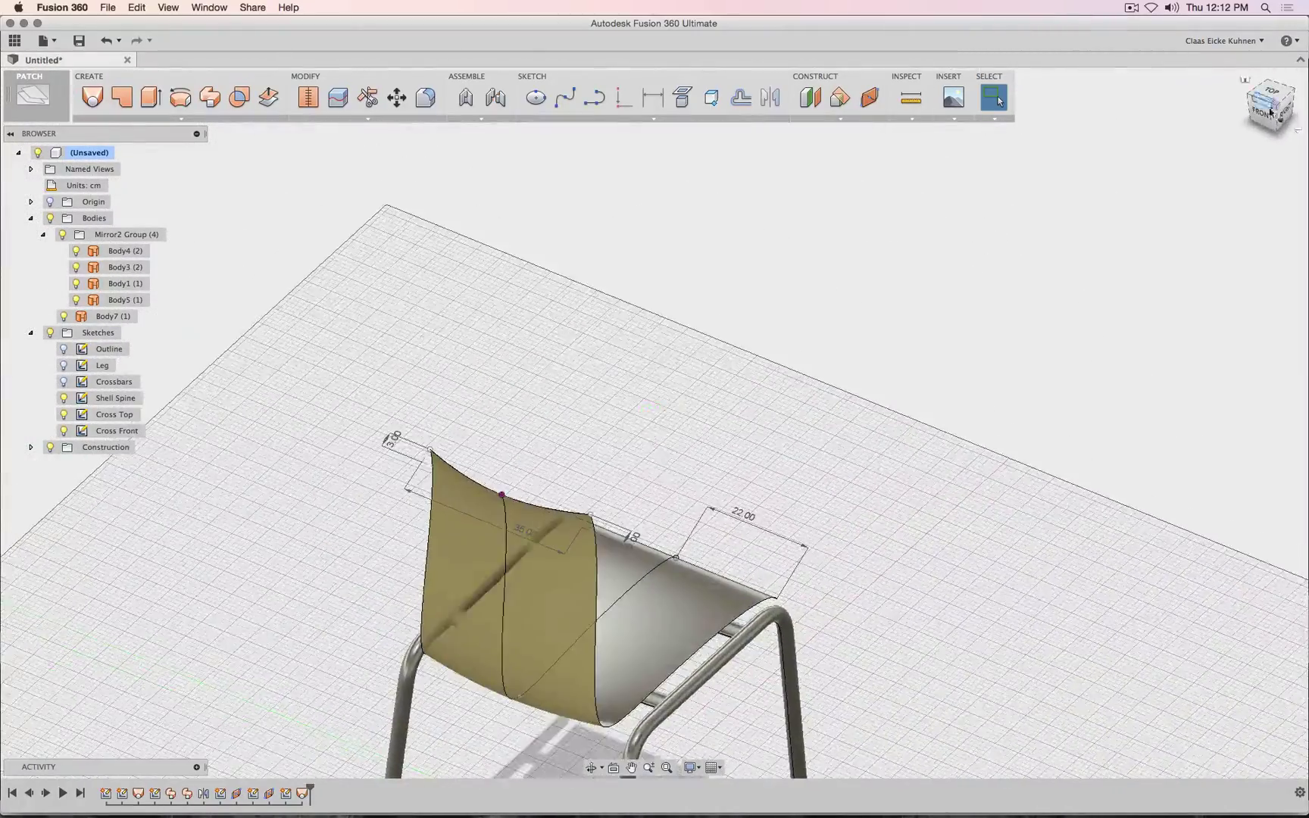
double_click(528, 529)
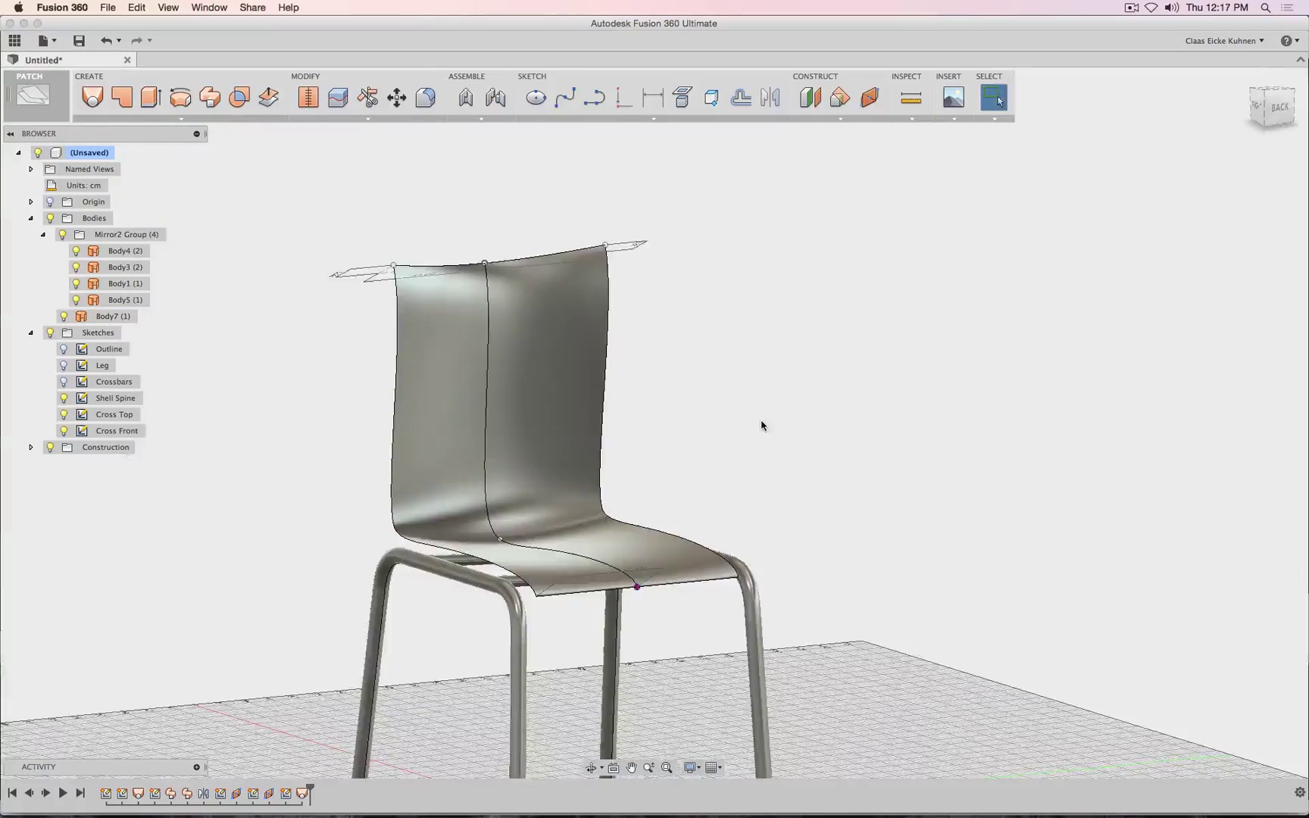
- Move Plane2 ahead of the Cross Top sketch in the timeline
drag(1268, 111, 1306, 101)
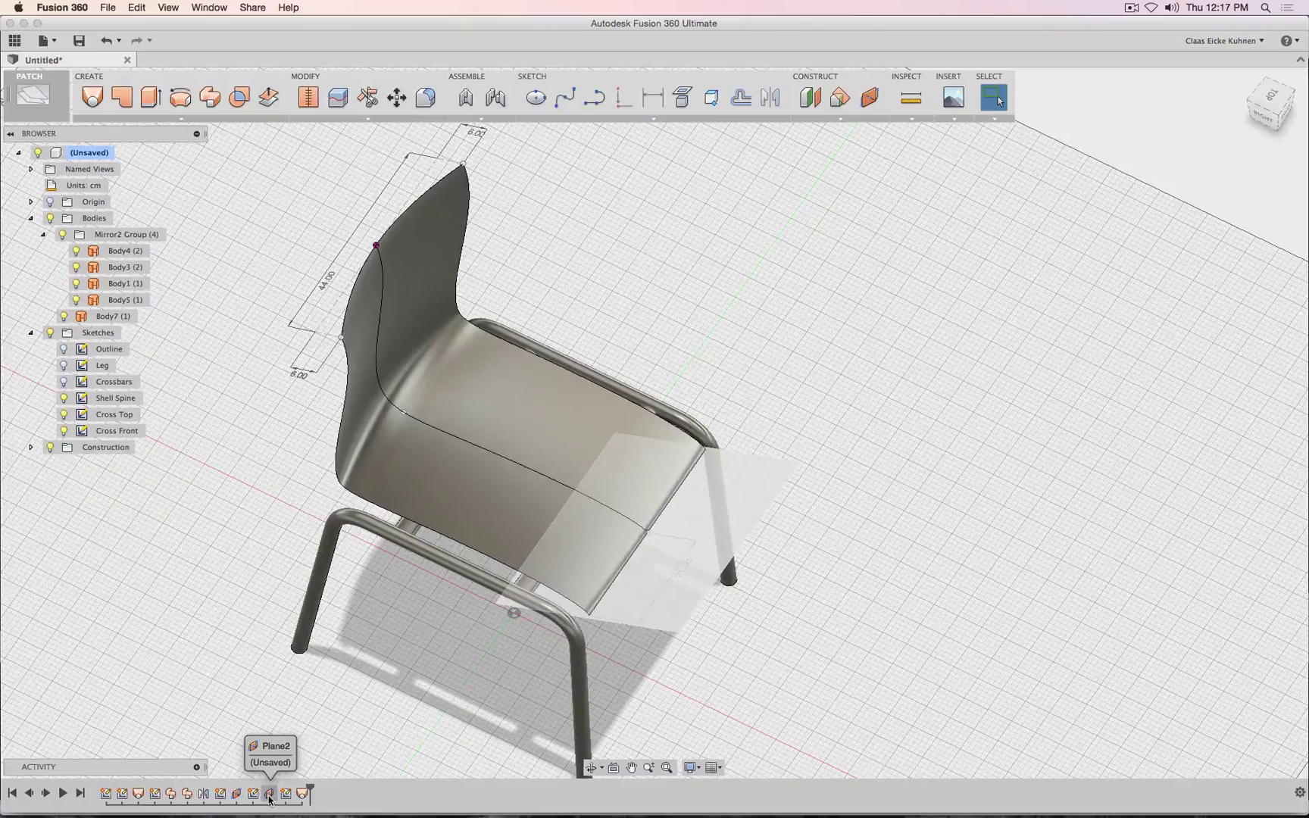
drag(269, 798, 252, 800)
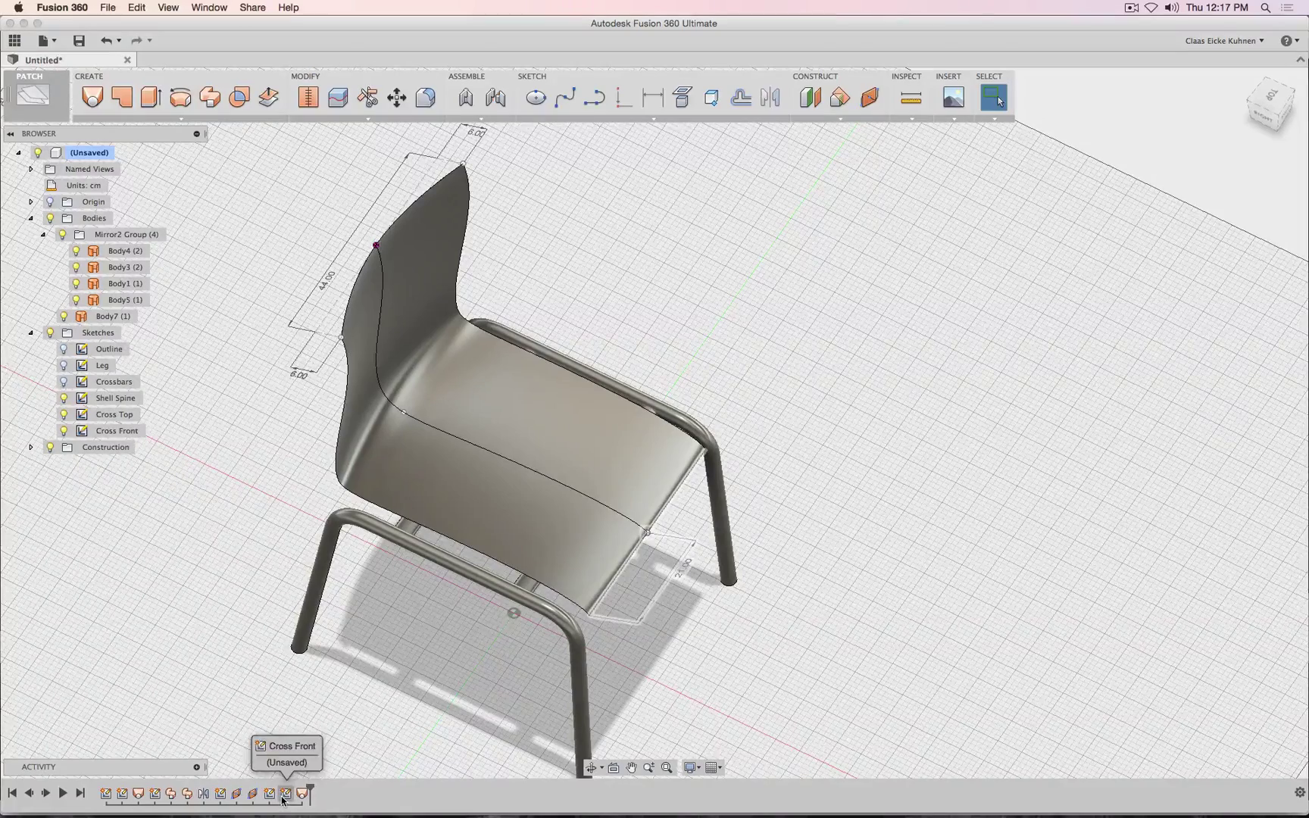
- Reopen the Cross Front sketch for editing and reposition its half-width dimension just below the front line
right_click(282, 800)
click(327, 710)
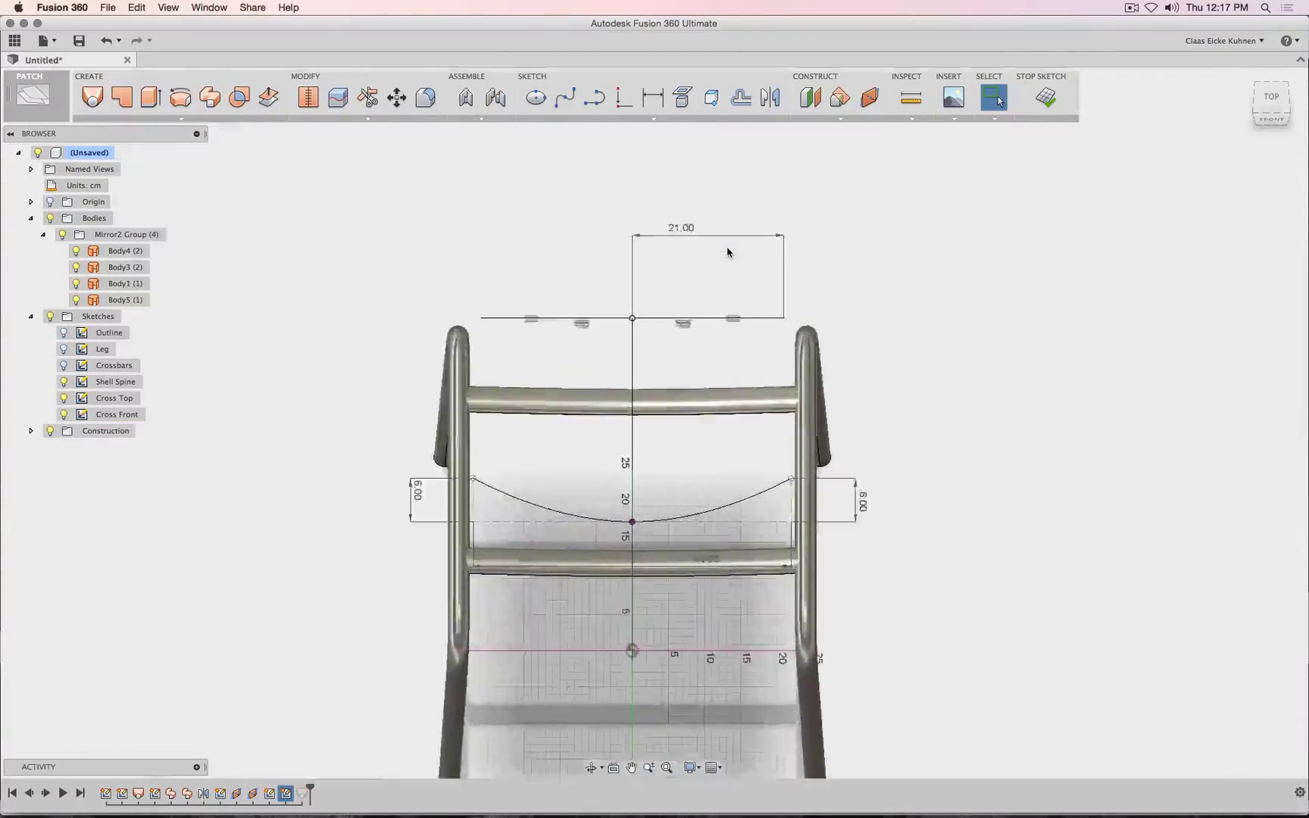
drag(660, 222, 666, 378)
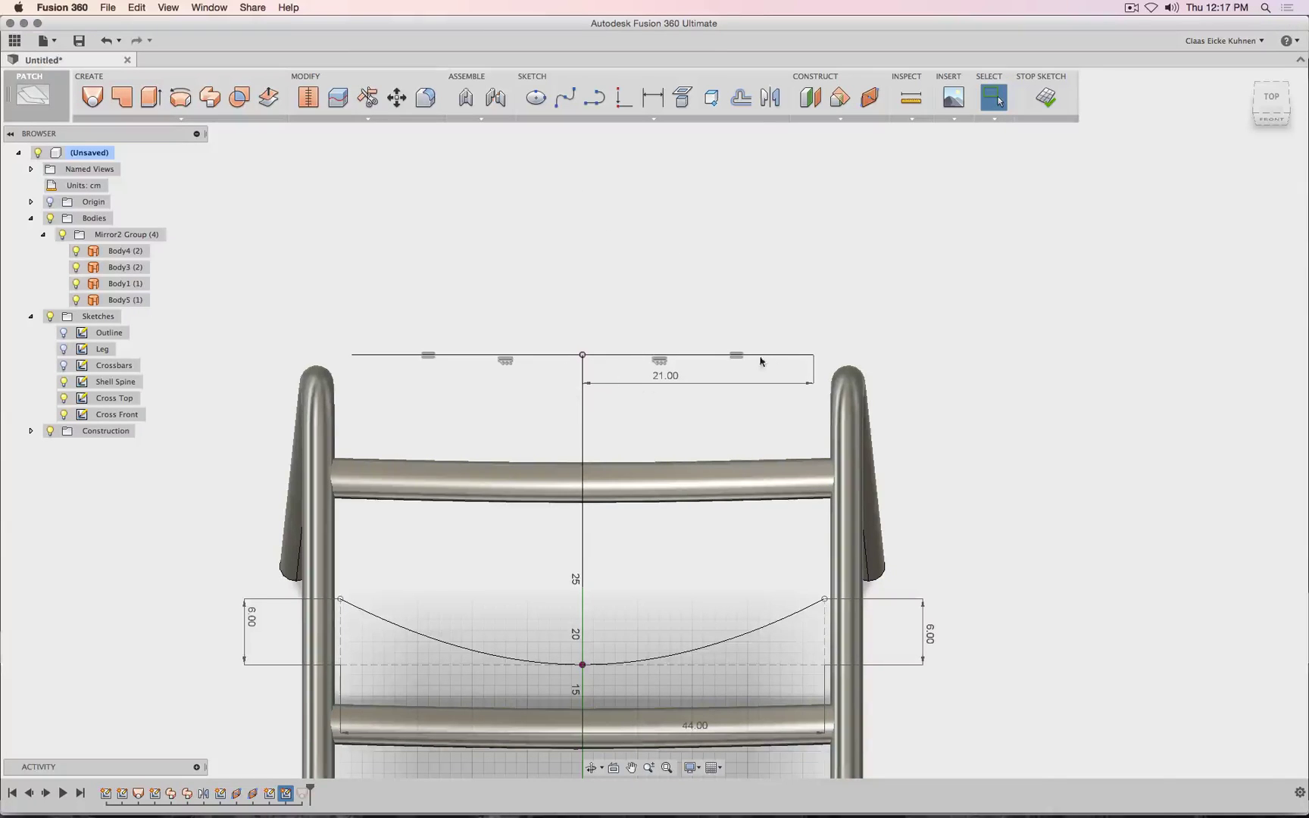
- Draw a short line about 1.94 cm long at each end of the Cross Front line, perpendicular to it and pointing away from the frame
click(594, 98)
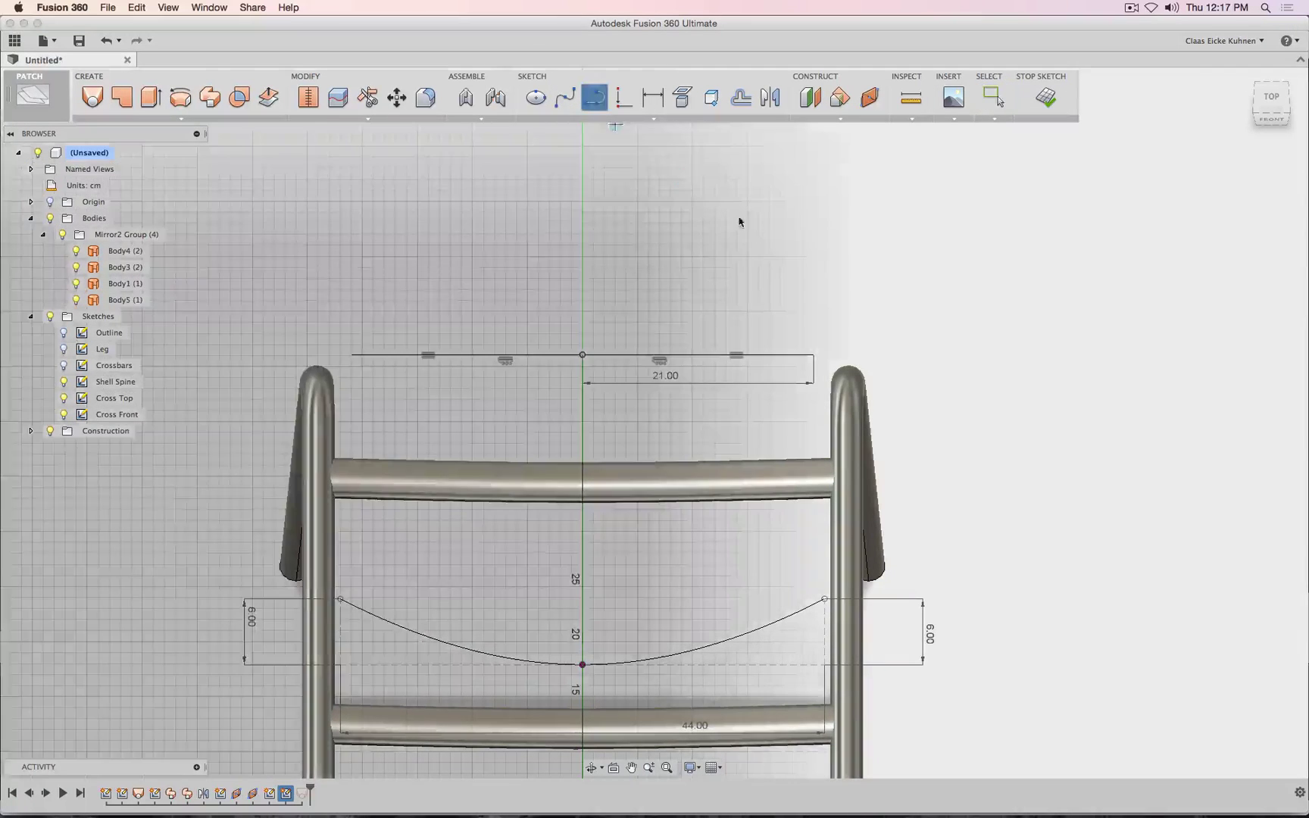
click(813, 356)
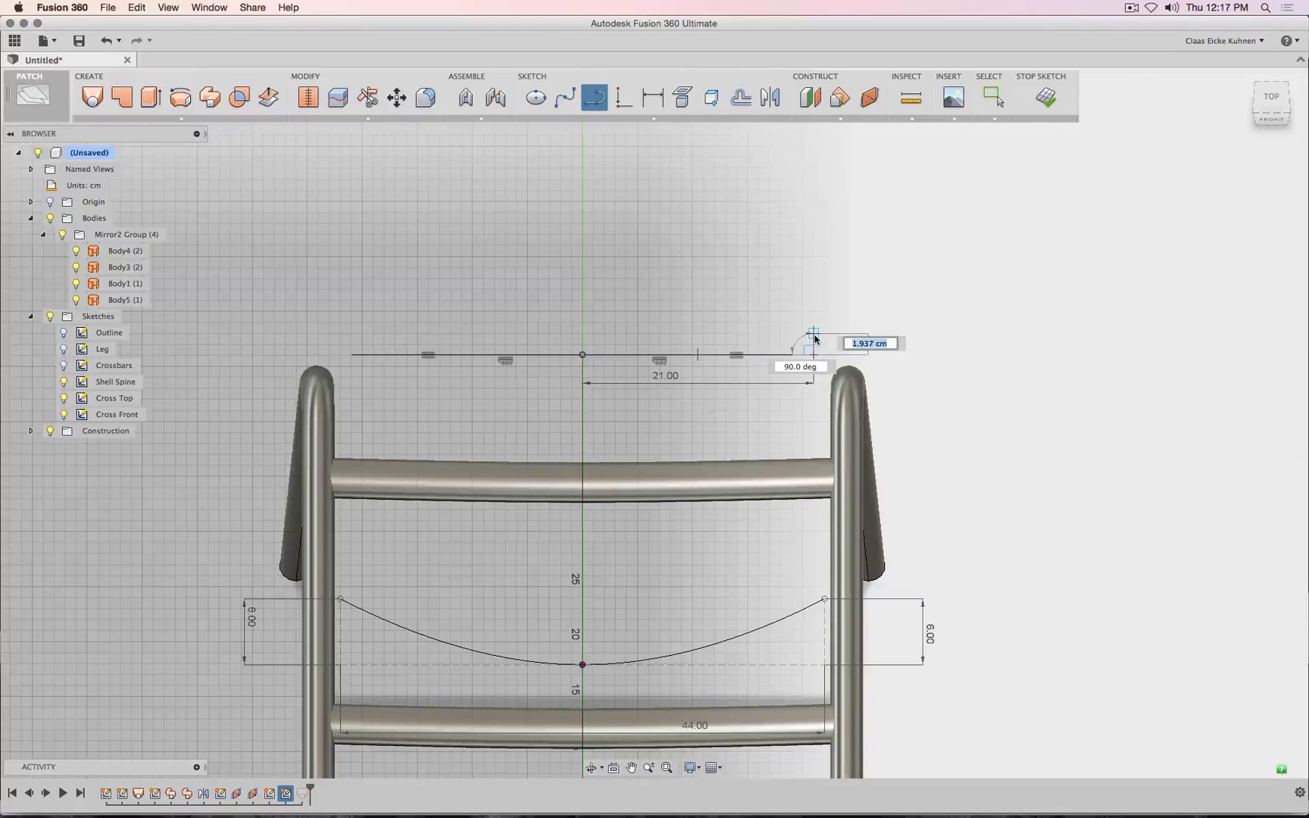
key(Escape)
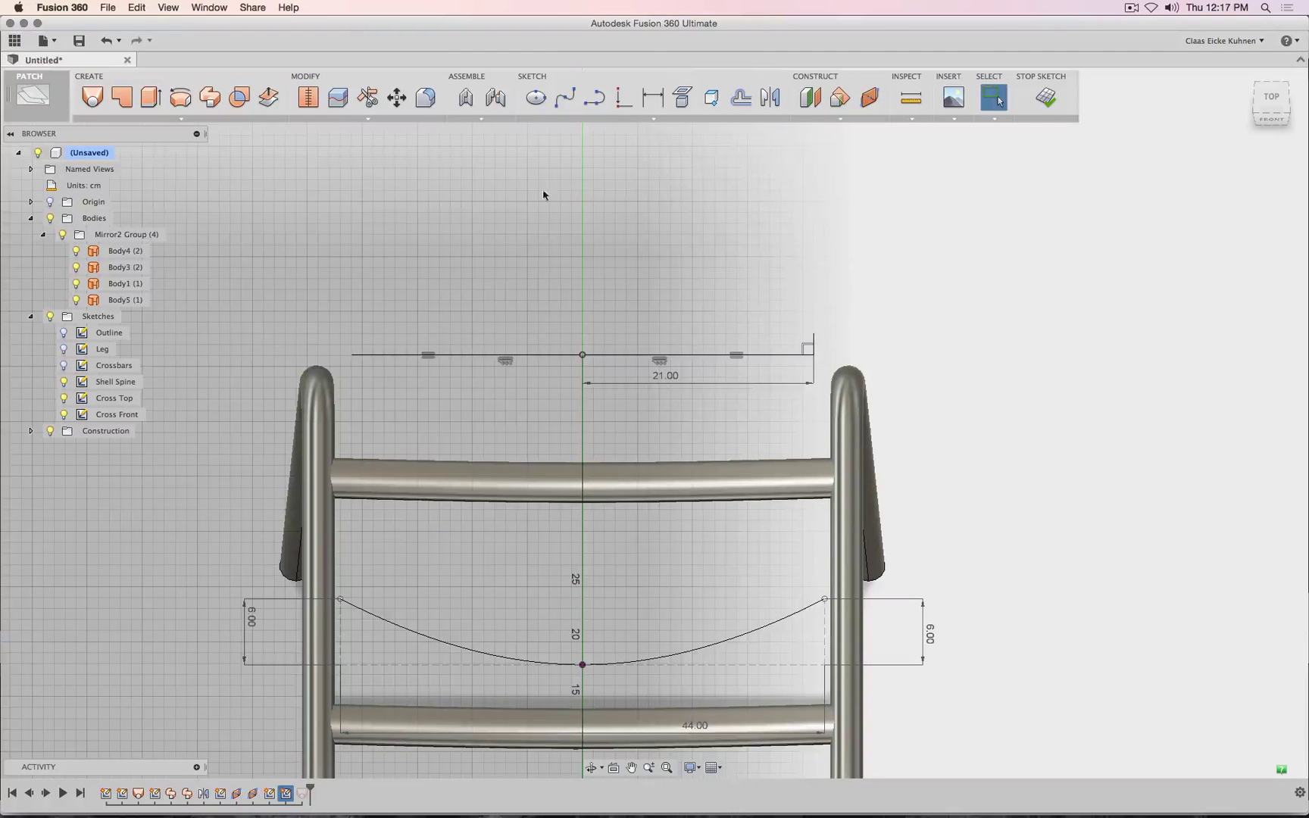
click(594, 97)
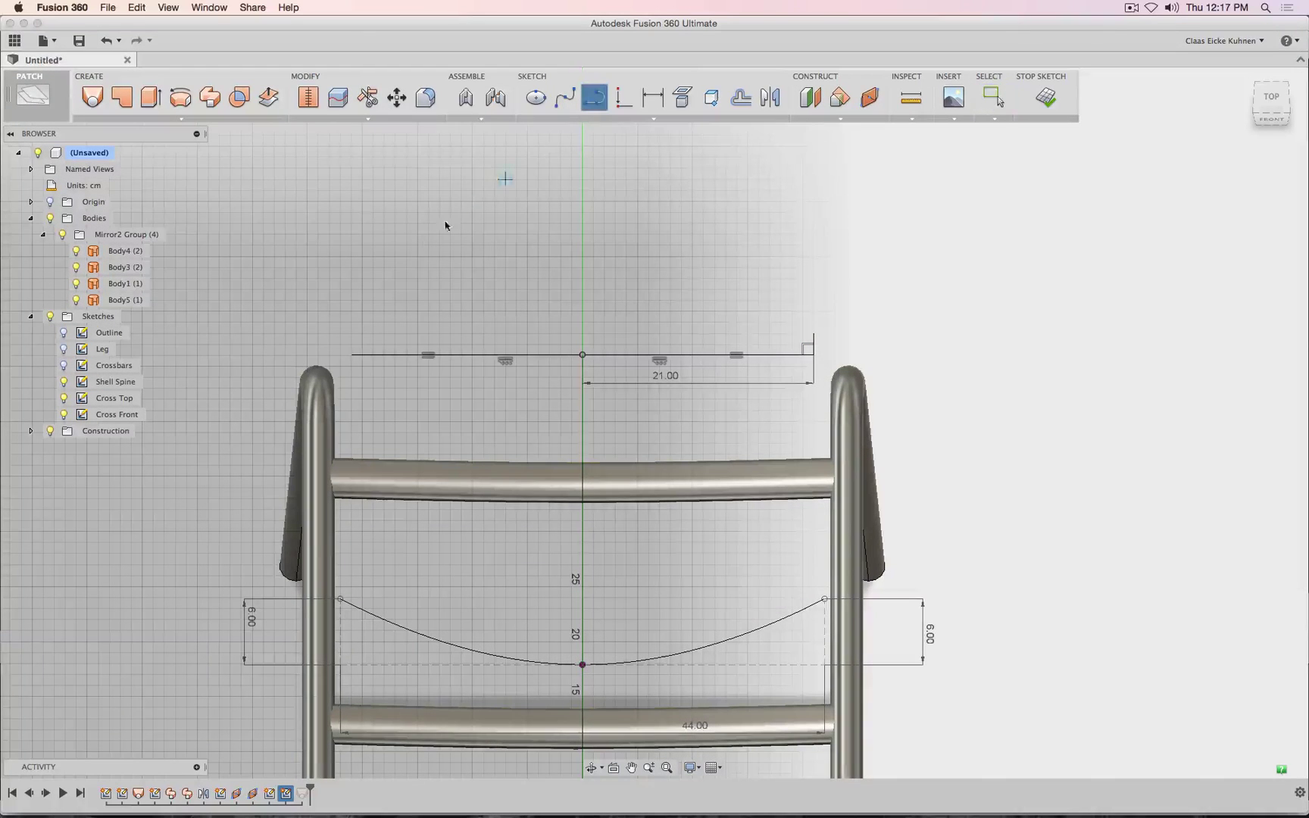
click(353, 356)
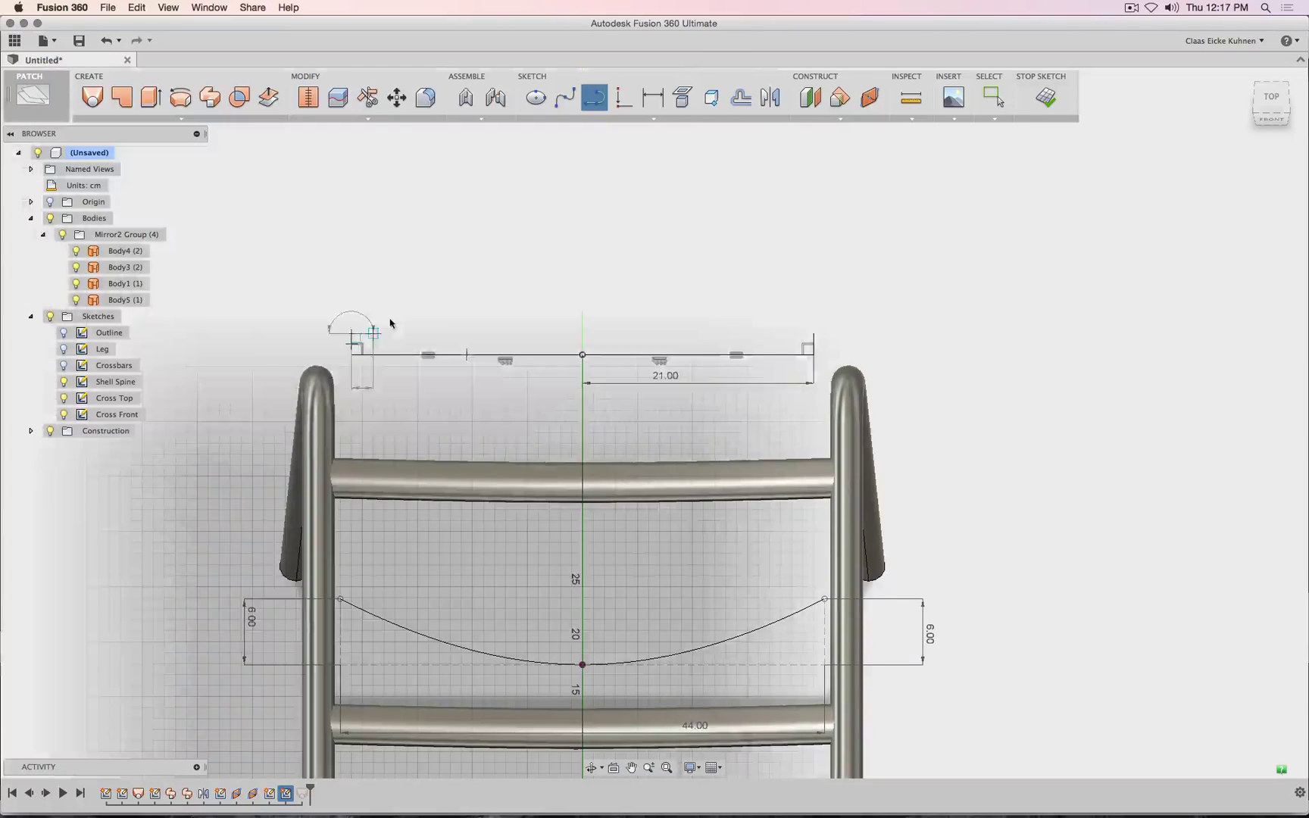
key(Escape)
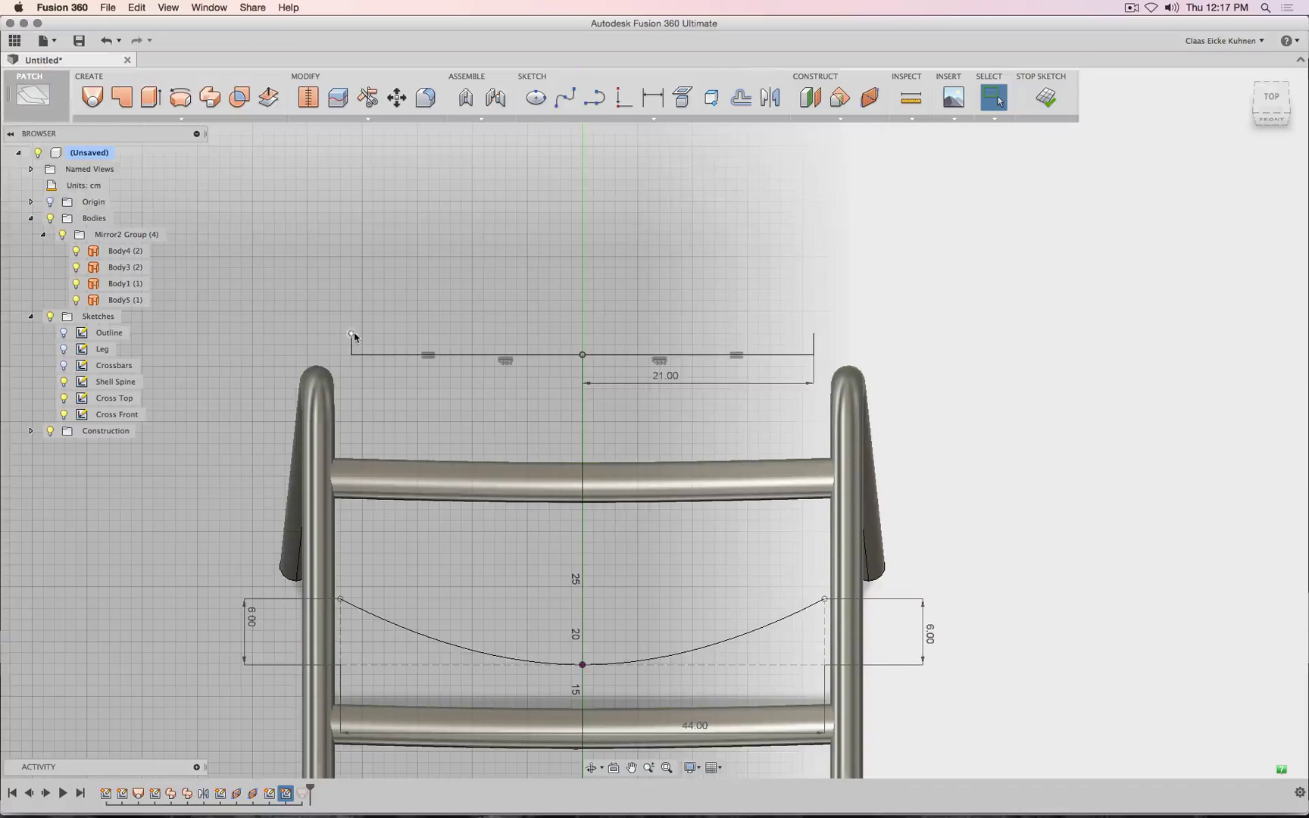
- Move the free endpoint of each short end line 1 cm outward in X and finish the Cross Front sketch
click(396, 97)
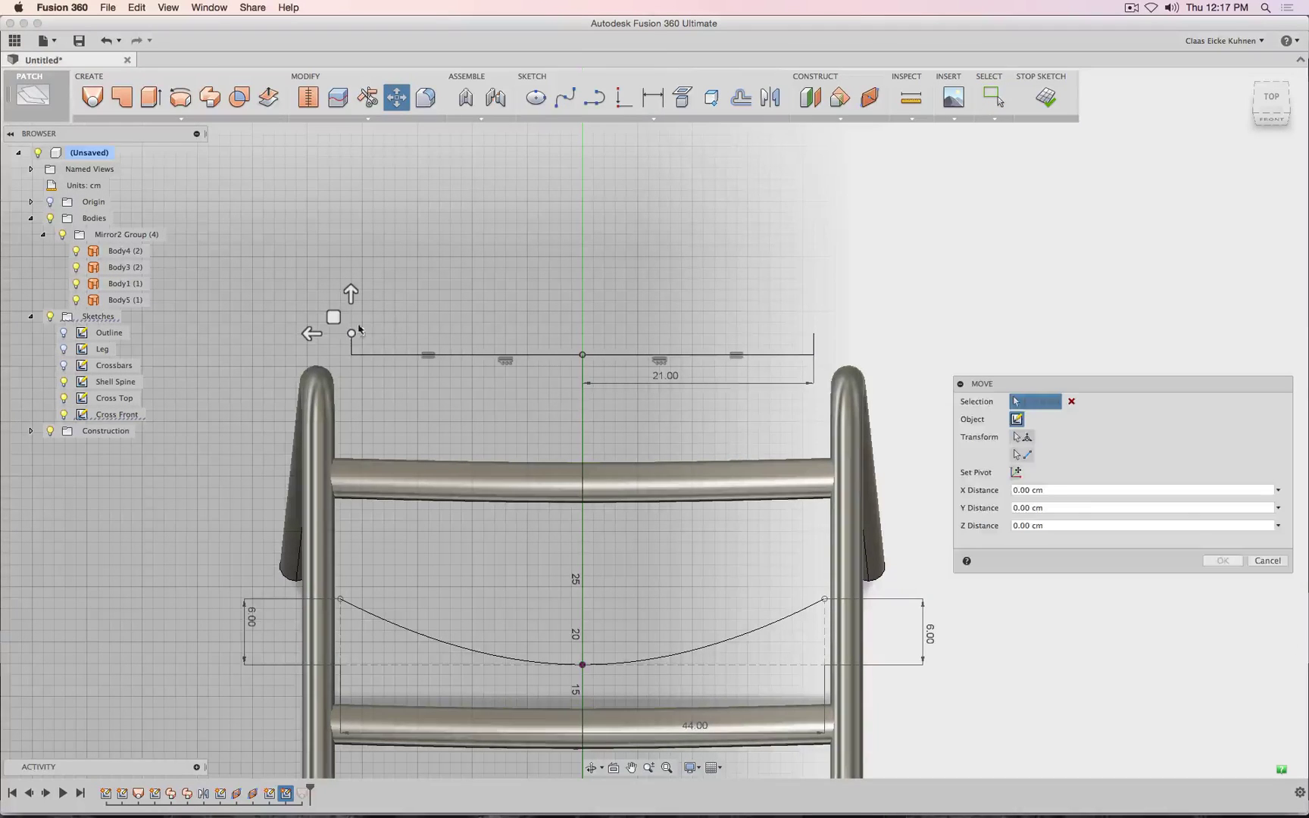
drag(307, 334, 301, 334)
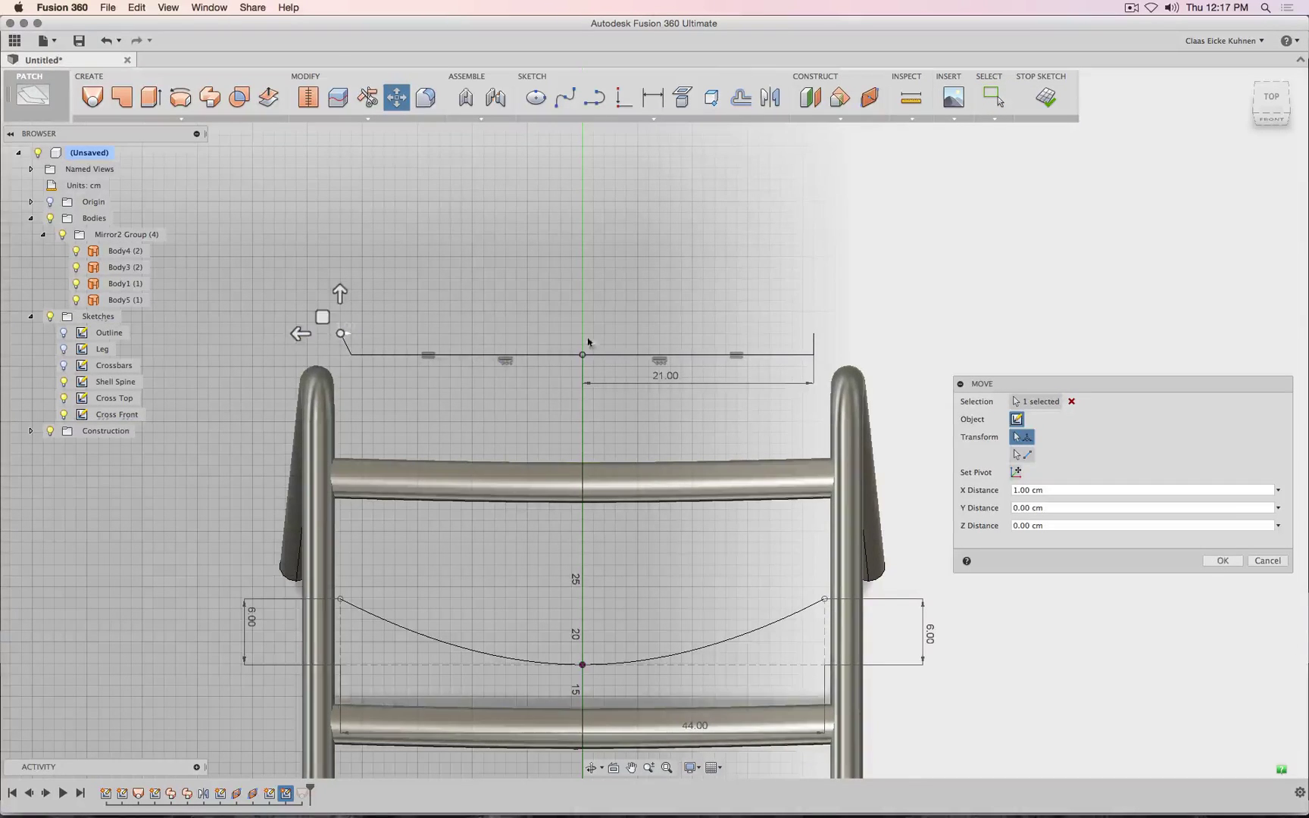
click(1215, 560)
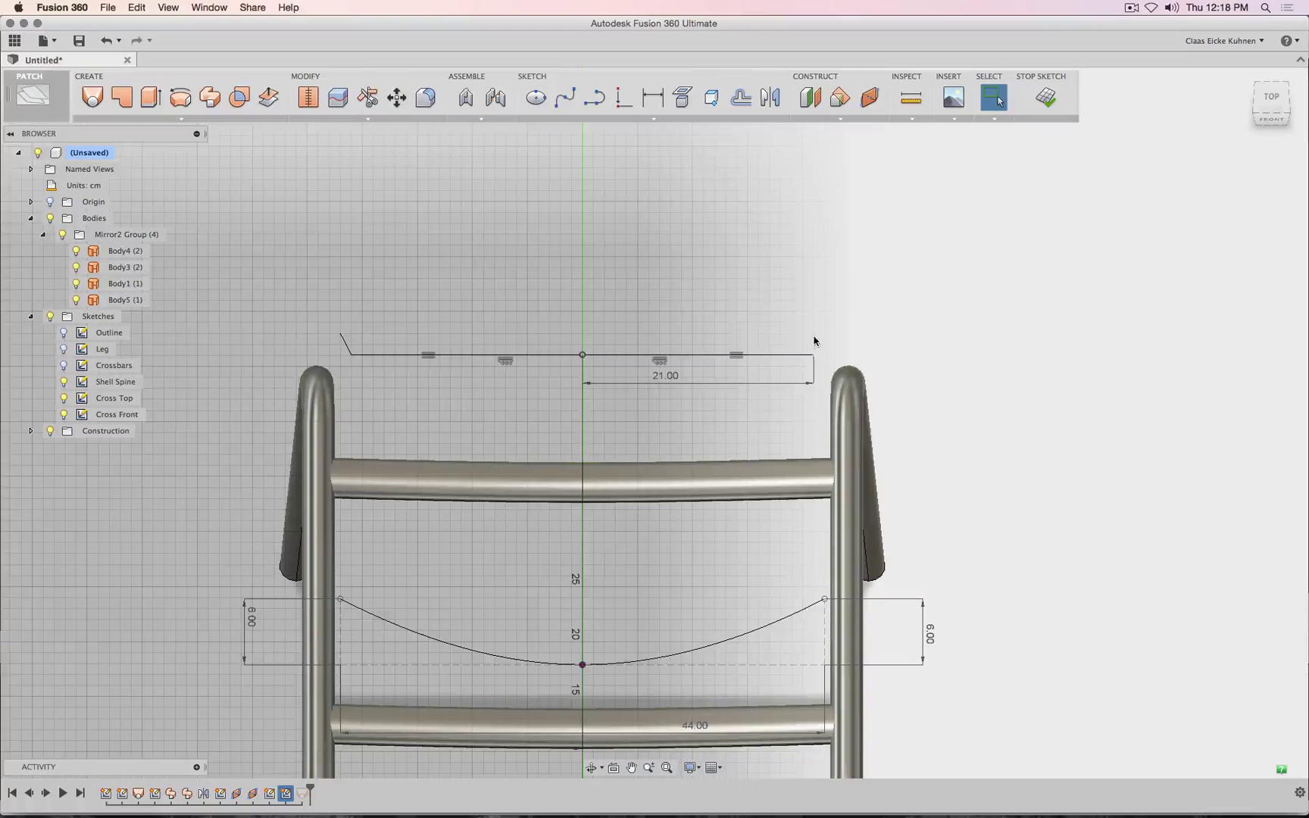
click(396, 98)
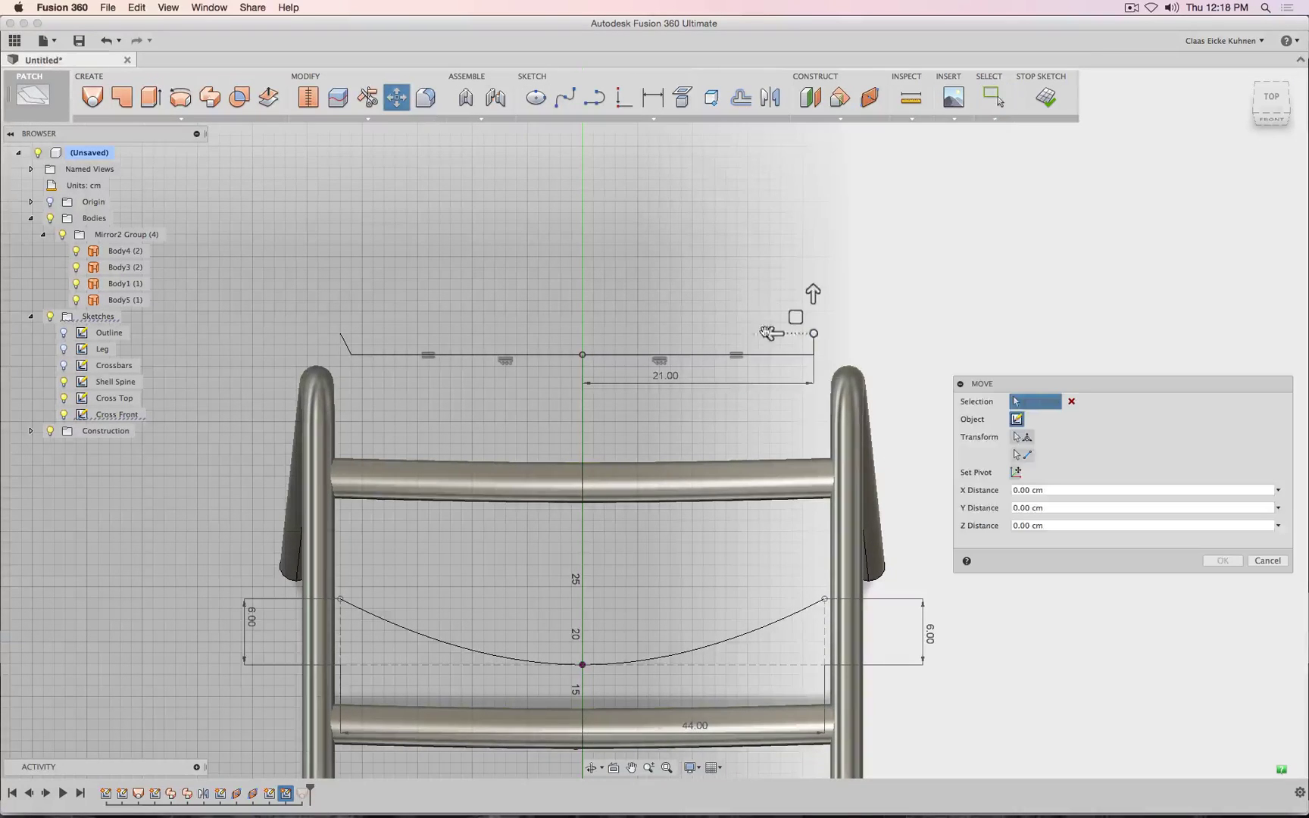
drag(767, 333, 780, 333)
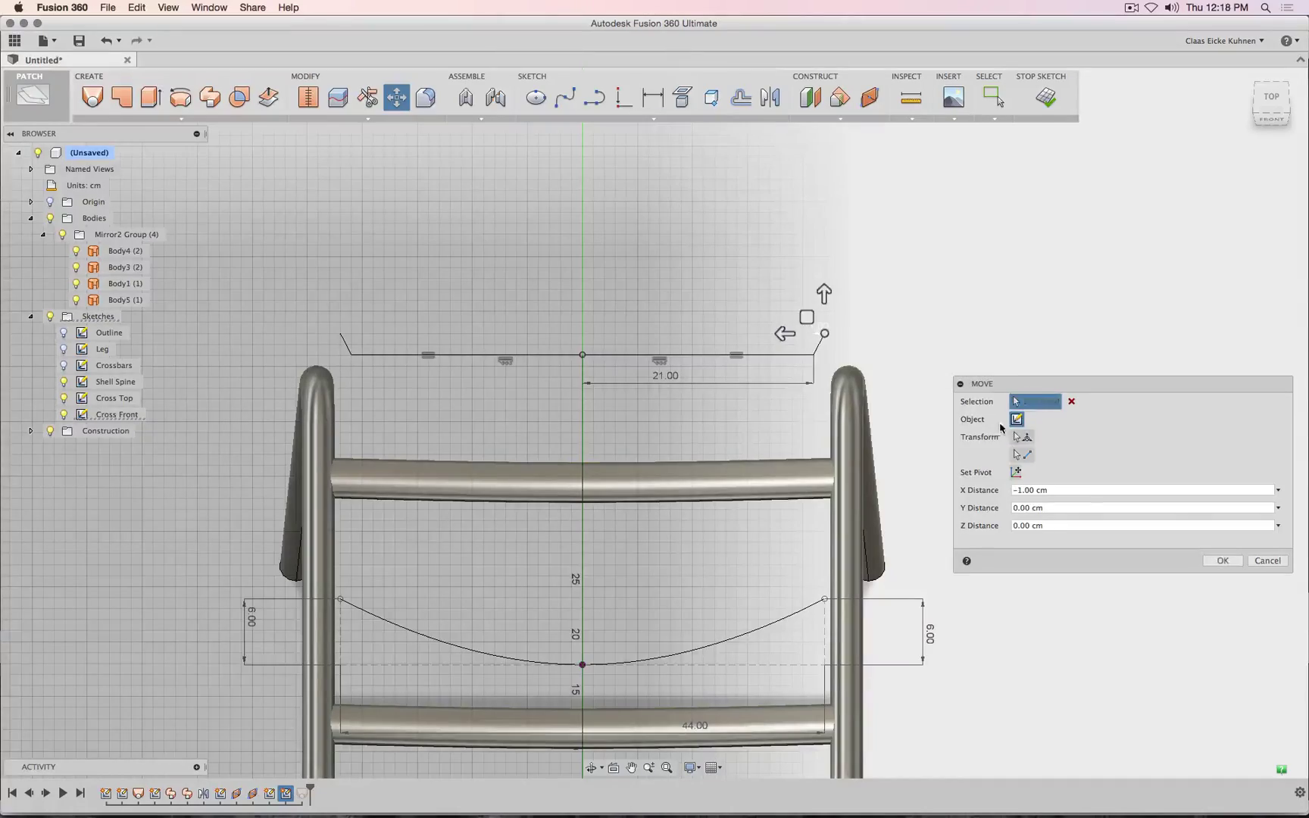
click(1220, 565)
click(1040, 99)
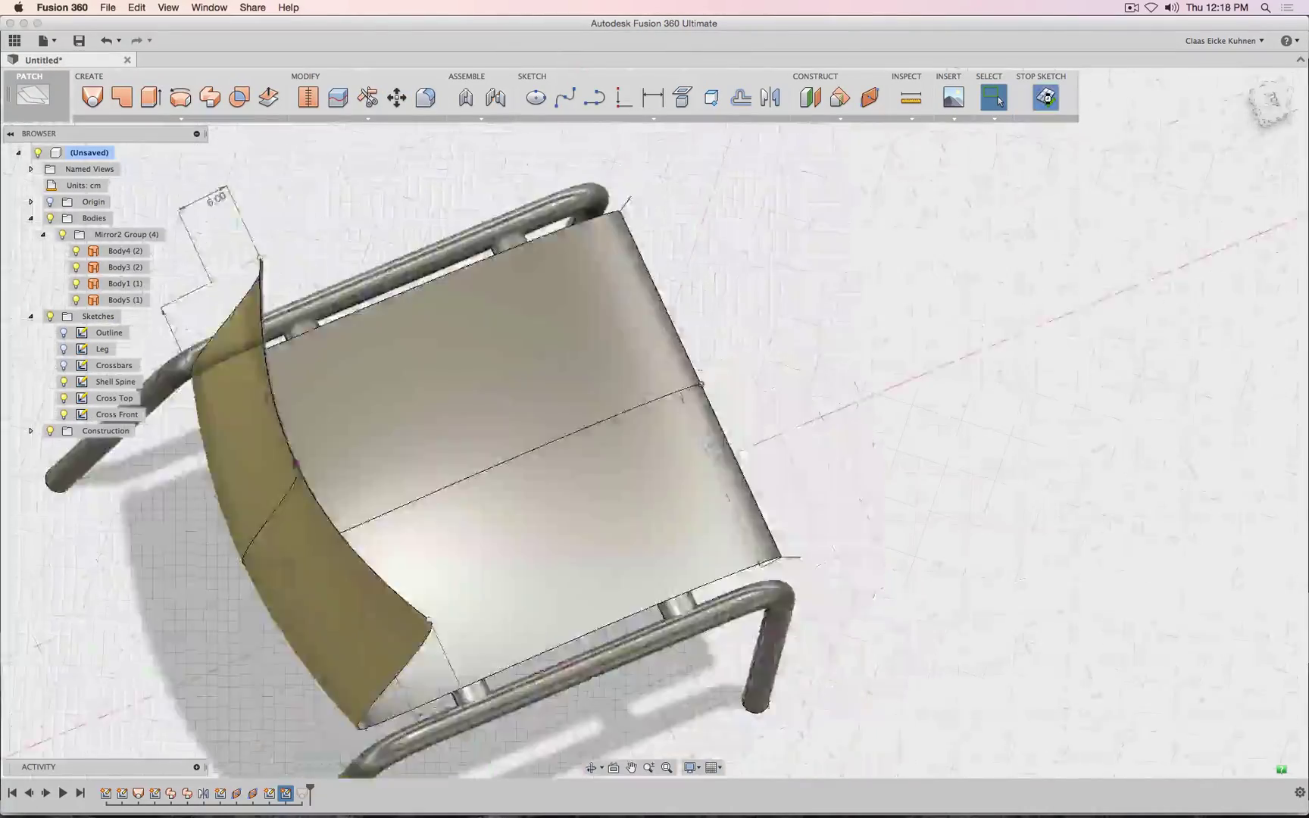
- Reopen the seat shell's loft feature for editing and clear its profile selection
right_click(299, 796)
click(380, 709)
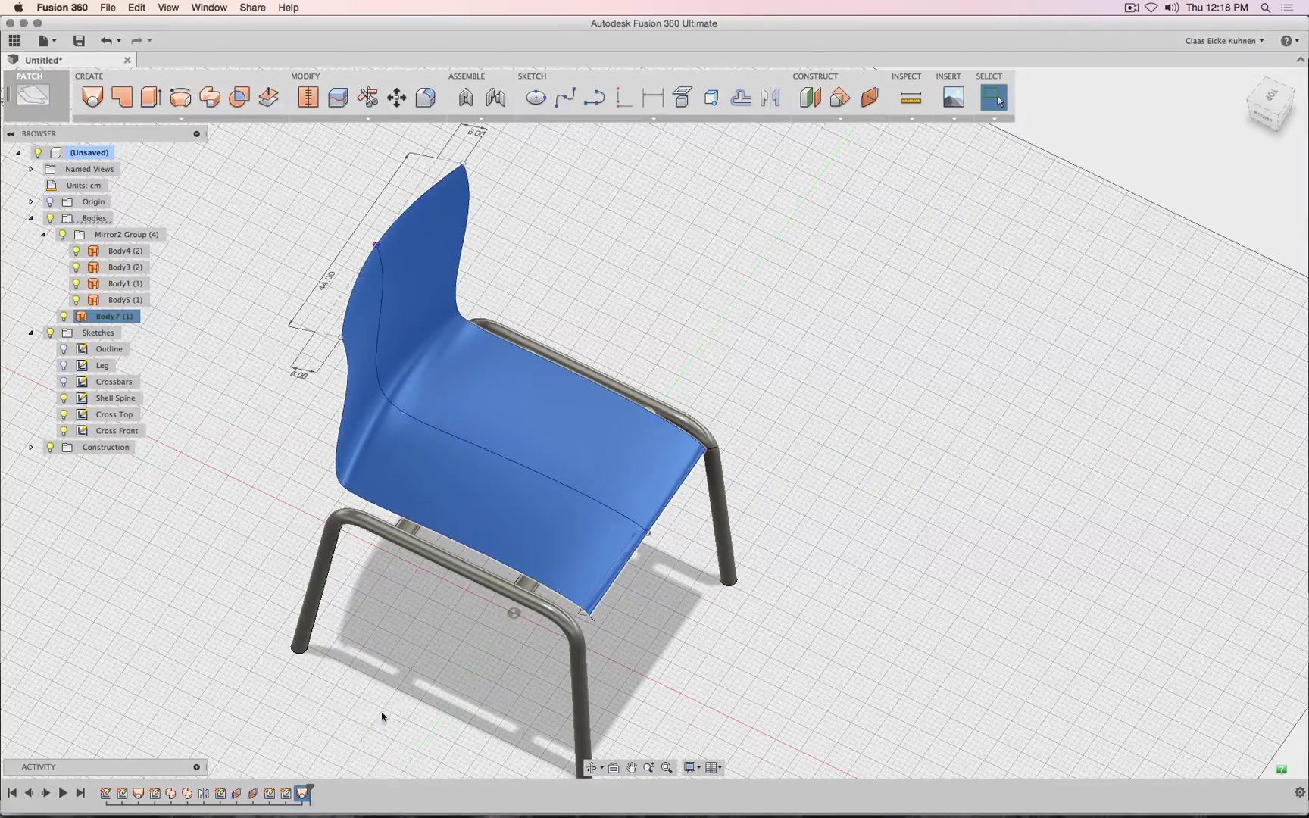
right_click(303, 794)
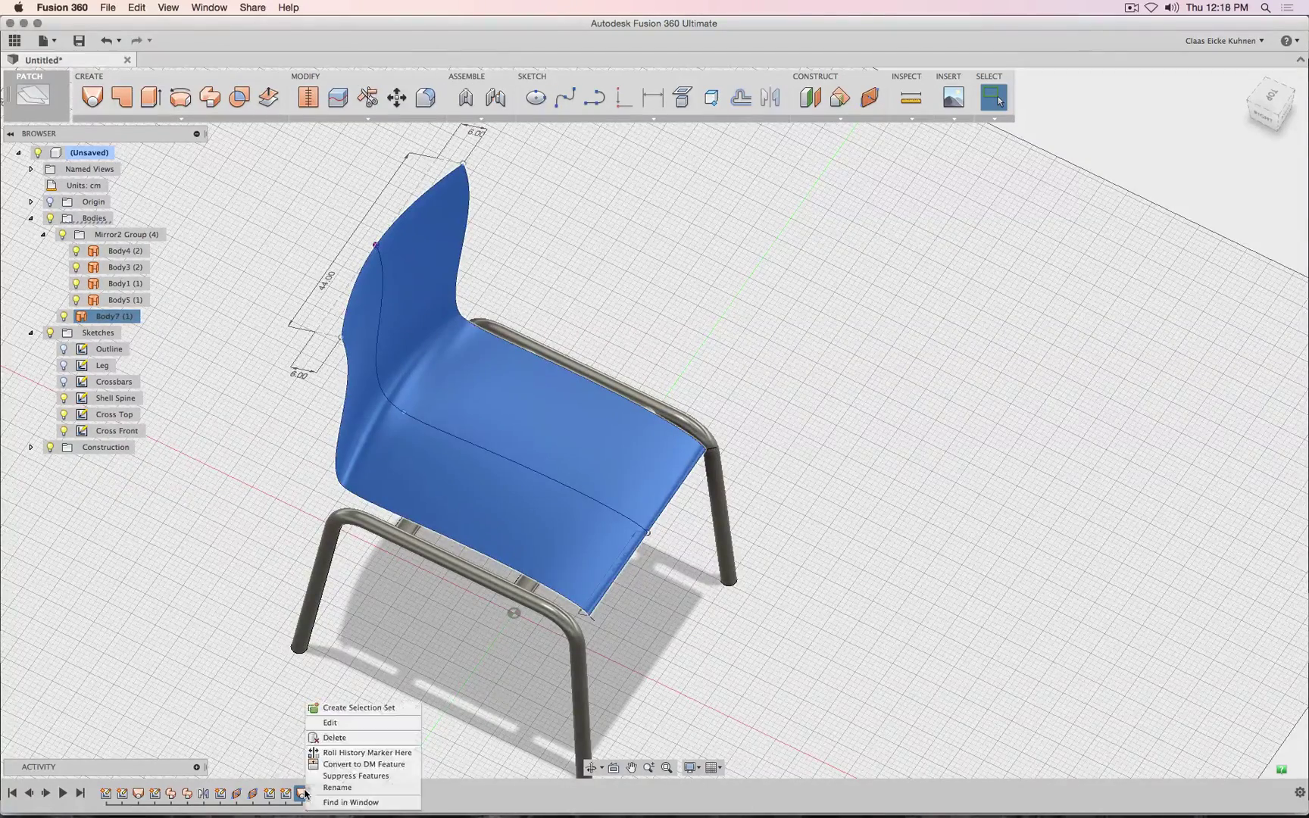
click(329, 723)
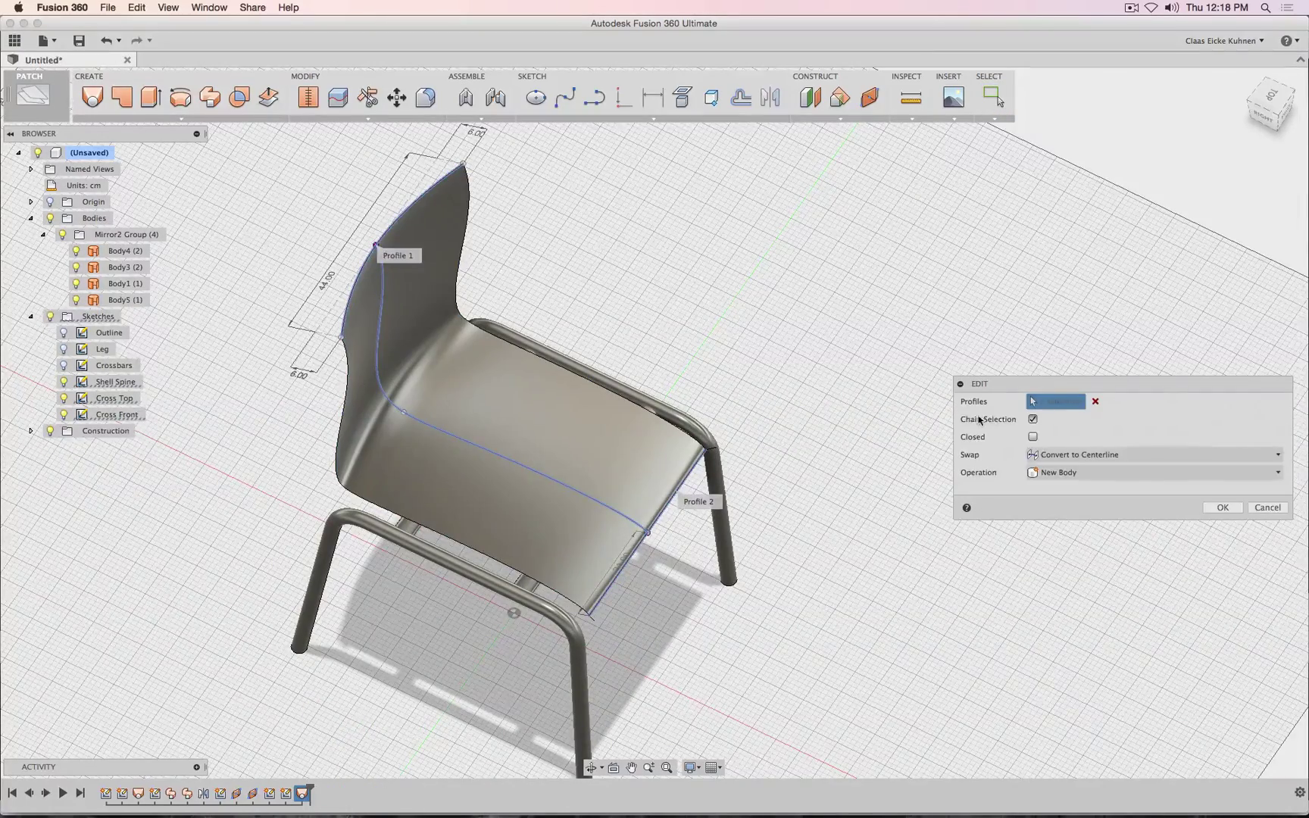
click(1096, 401)
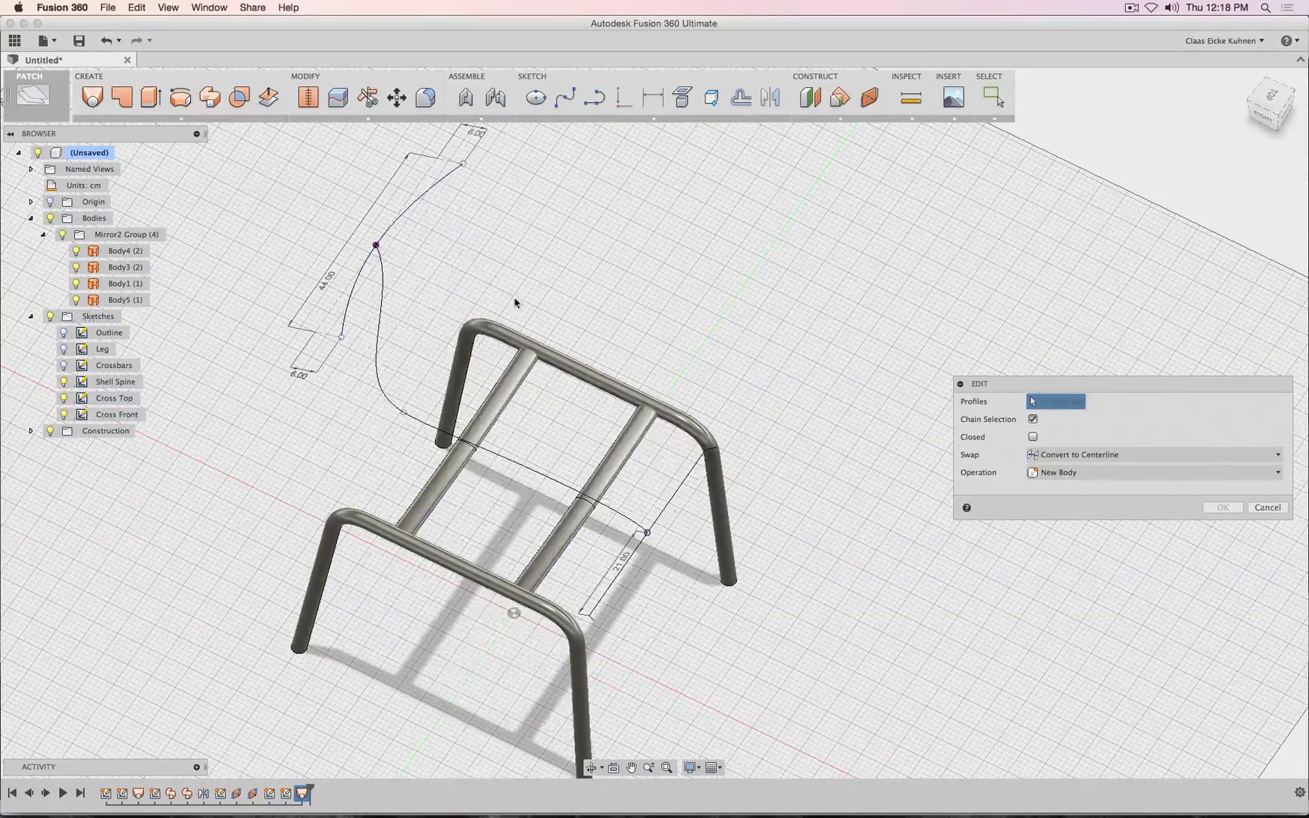
- Rebuild the loft from the Cross Top curve to the chained Cross Front lines, converting the Shell Spine curve to the centerline
click(348, 299)
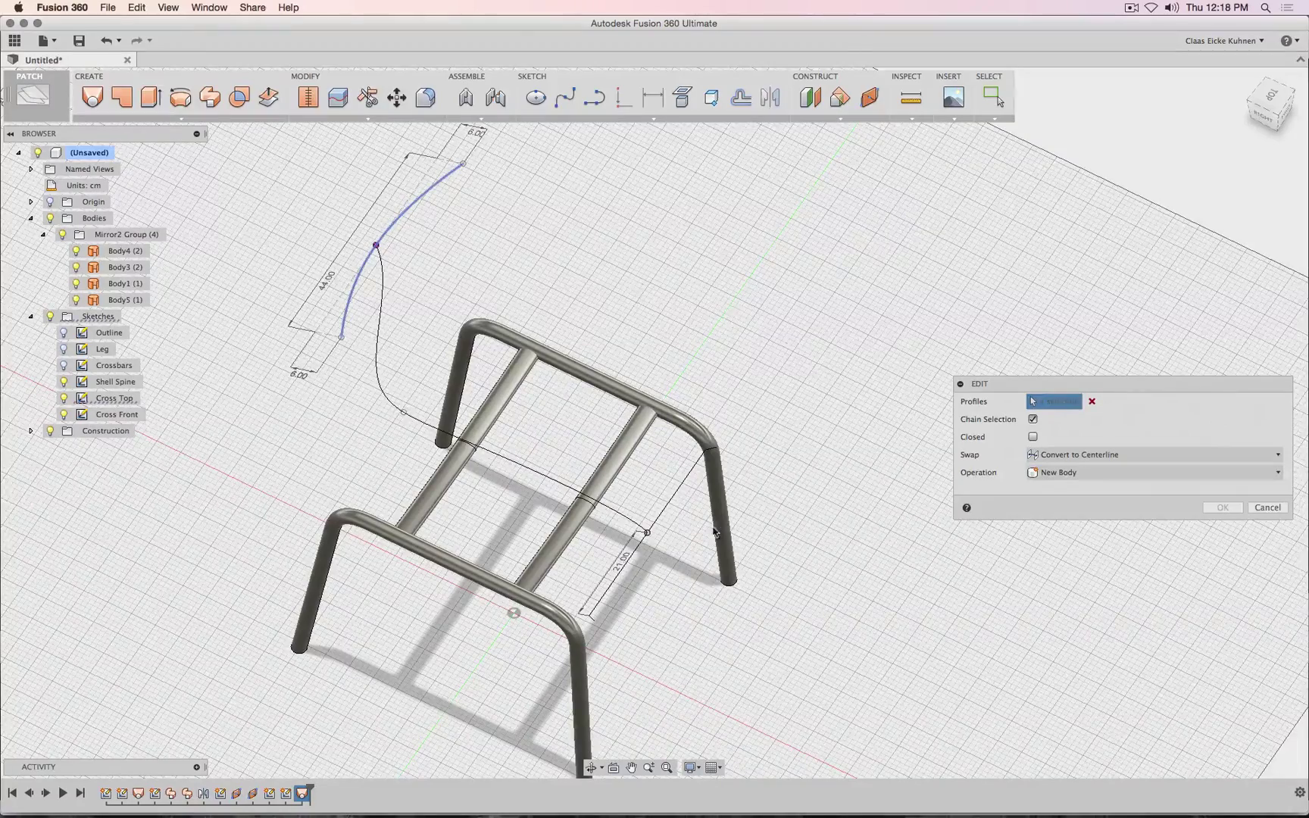
click(616, 581)
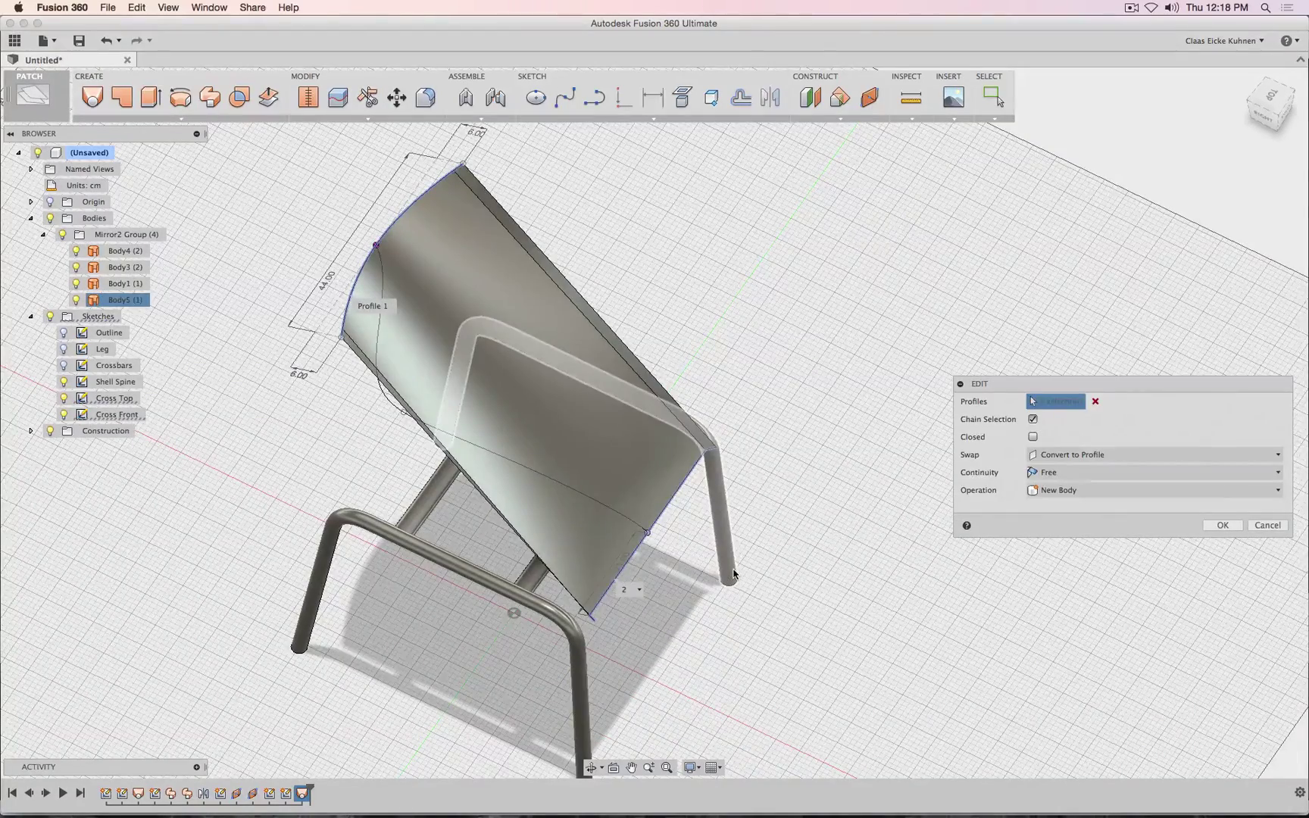
click(667, 488)
click(1151, 455)
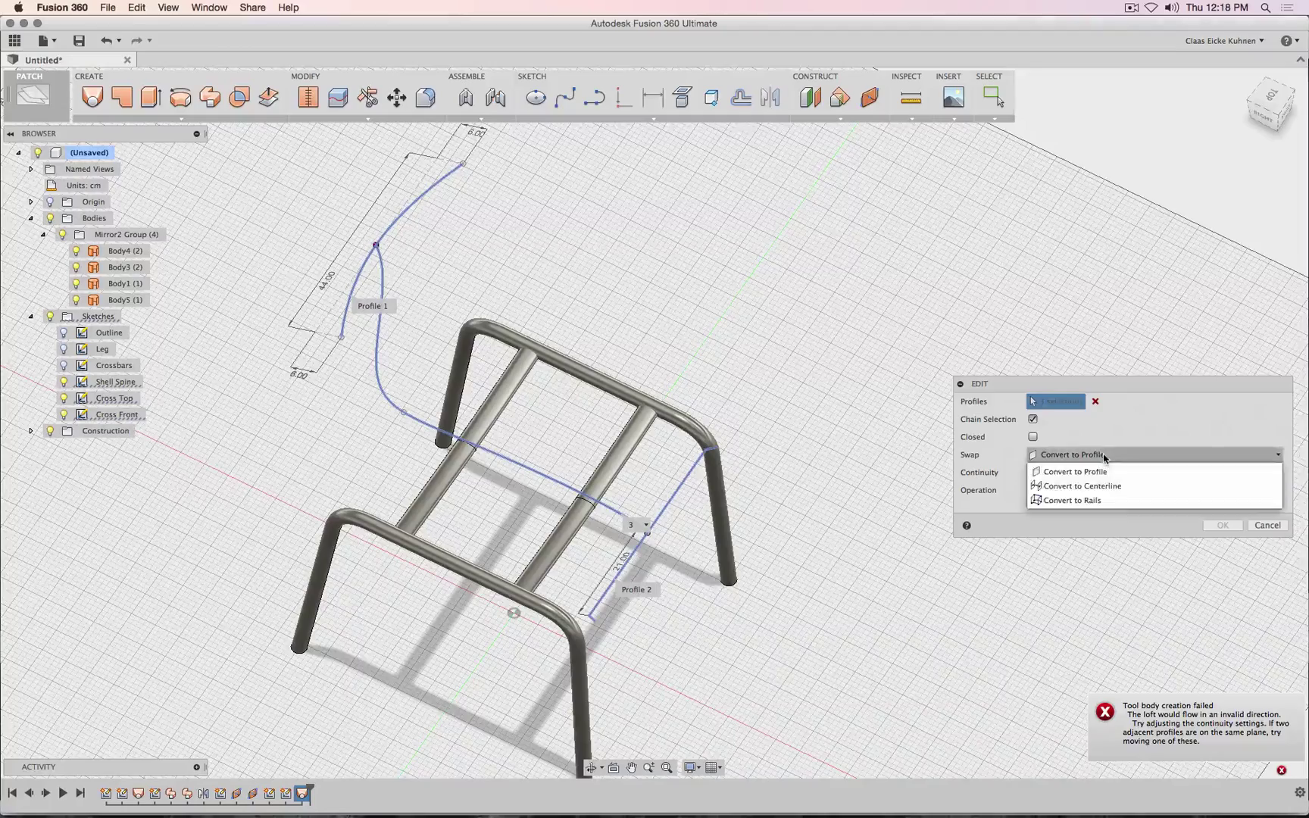
click(1118, 486)
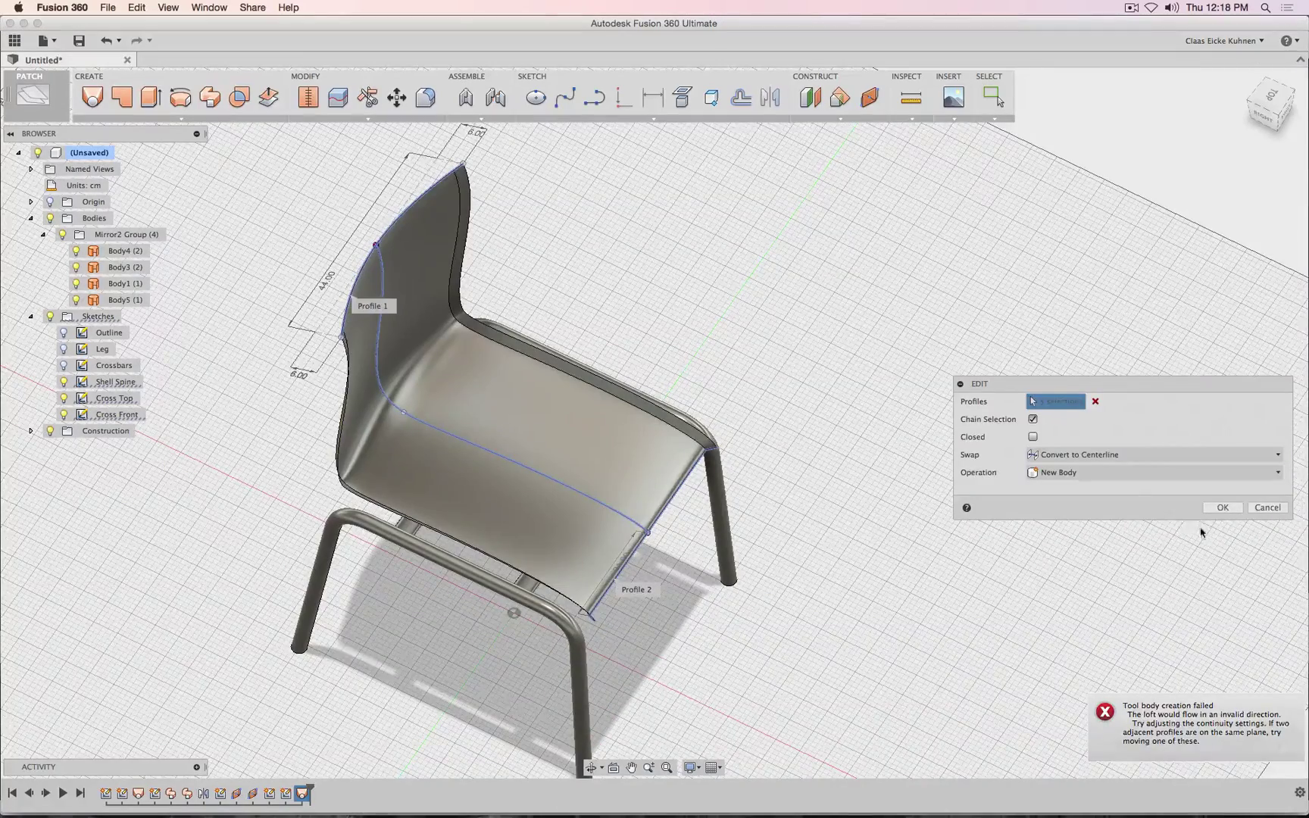
click(1223, 505)
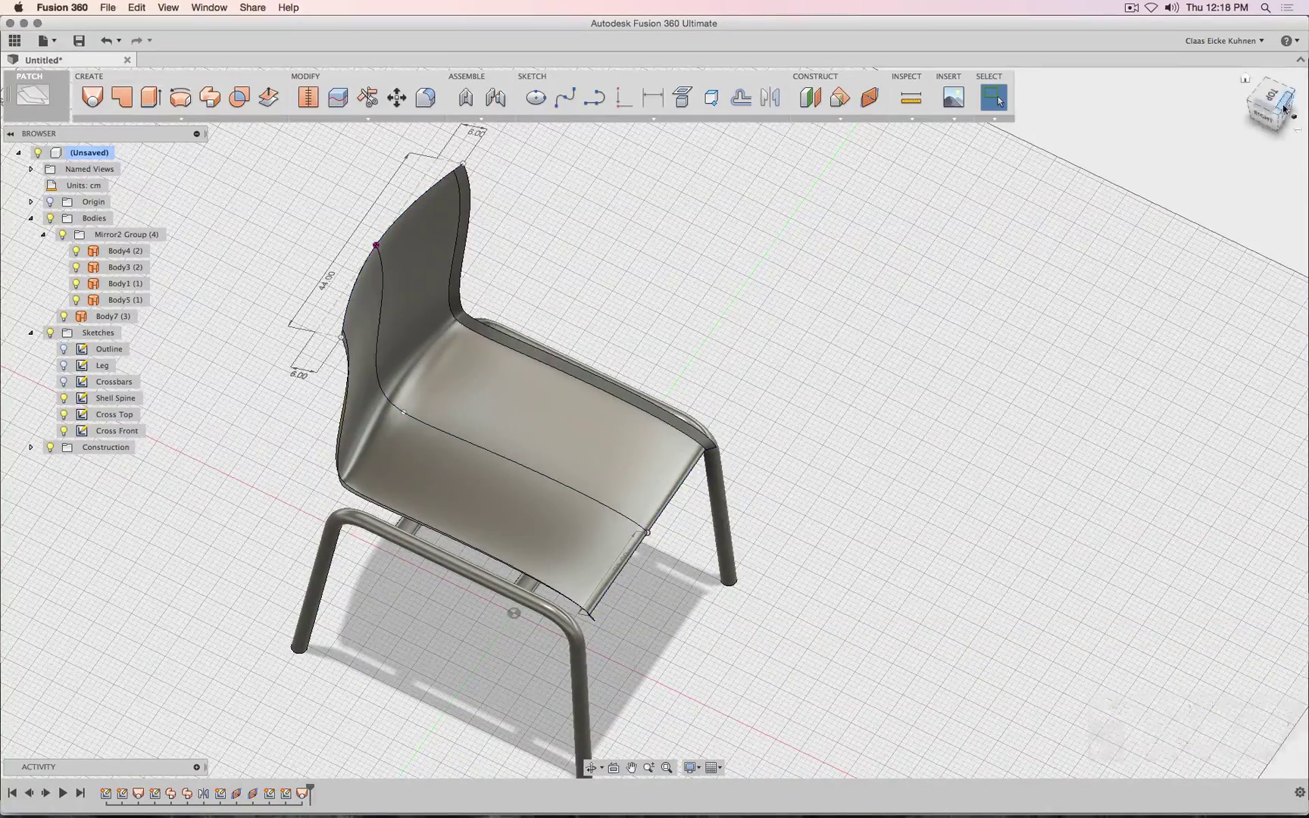
- Switch the visual style to shaded without edges and inspect the lofted shell from several angles
drag(1281, 111, 1265, 111)
click(691, 768)
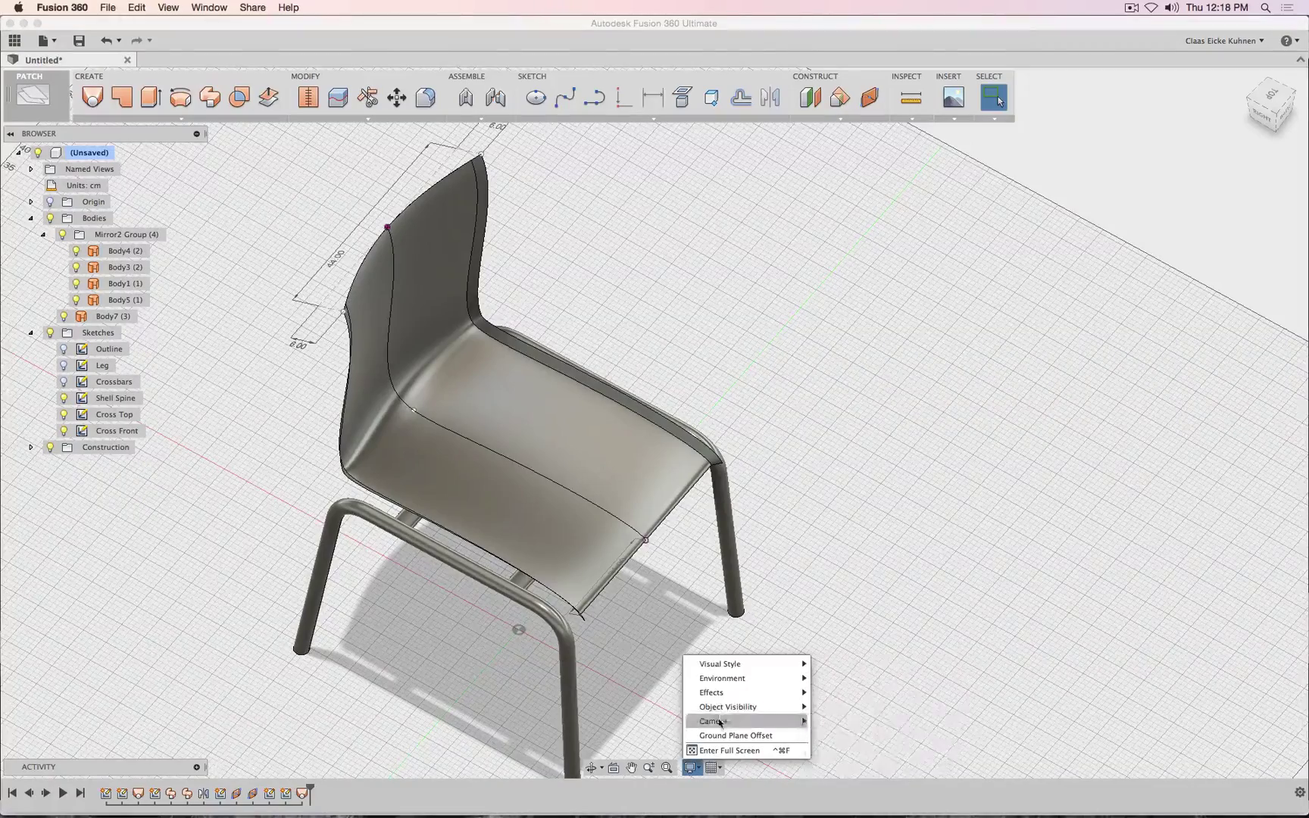
mouse_move(726, 667)
click(848, 665)
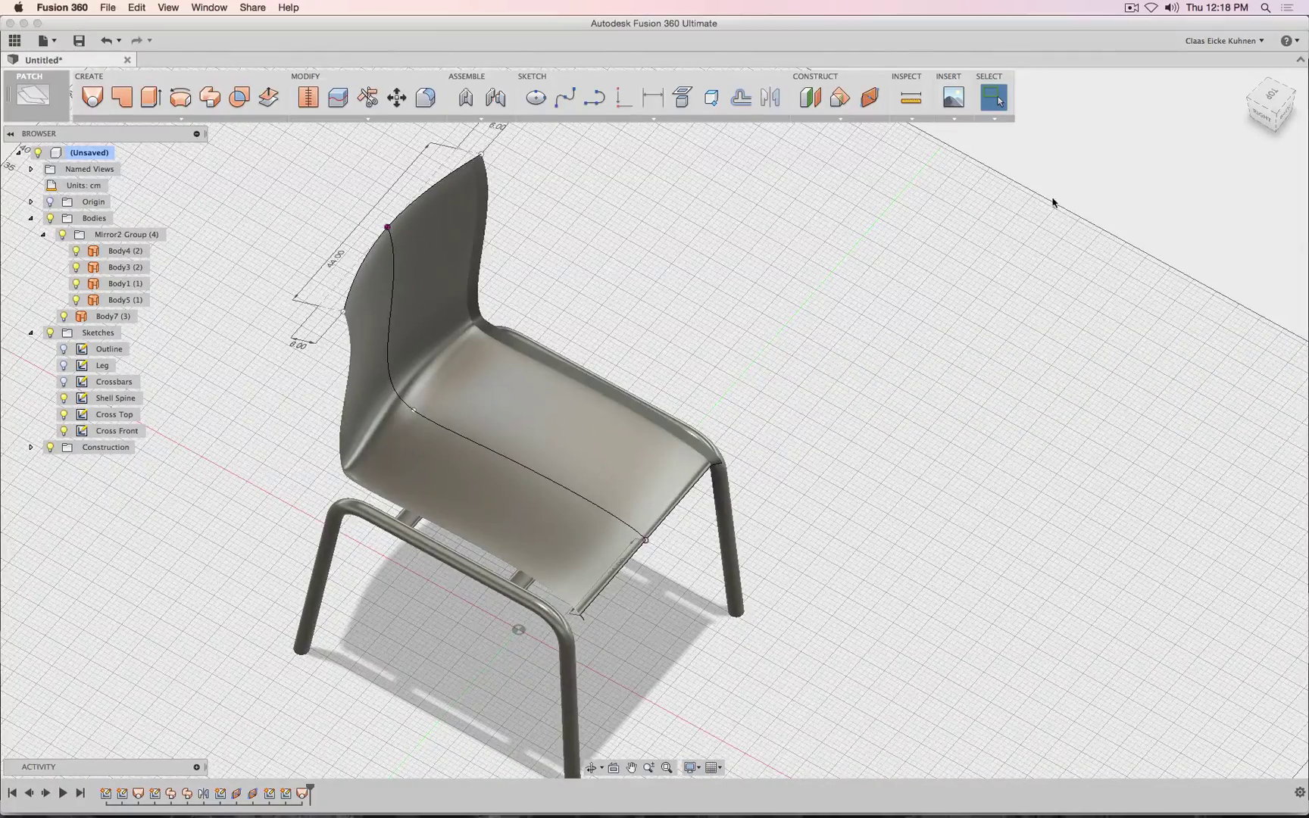
drag(1253, 112, 1242, 82)
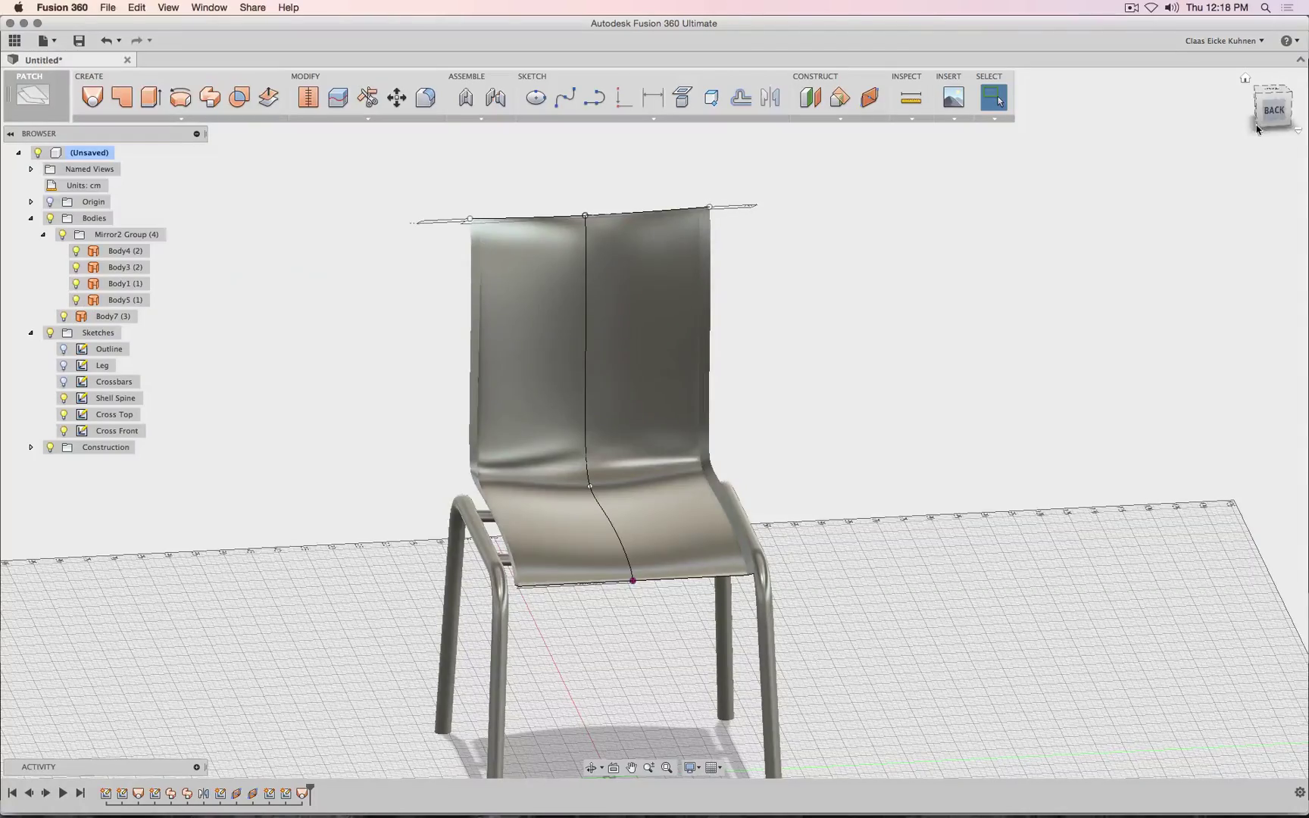
drag(1271, 108, 429, 537)
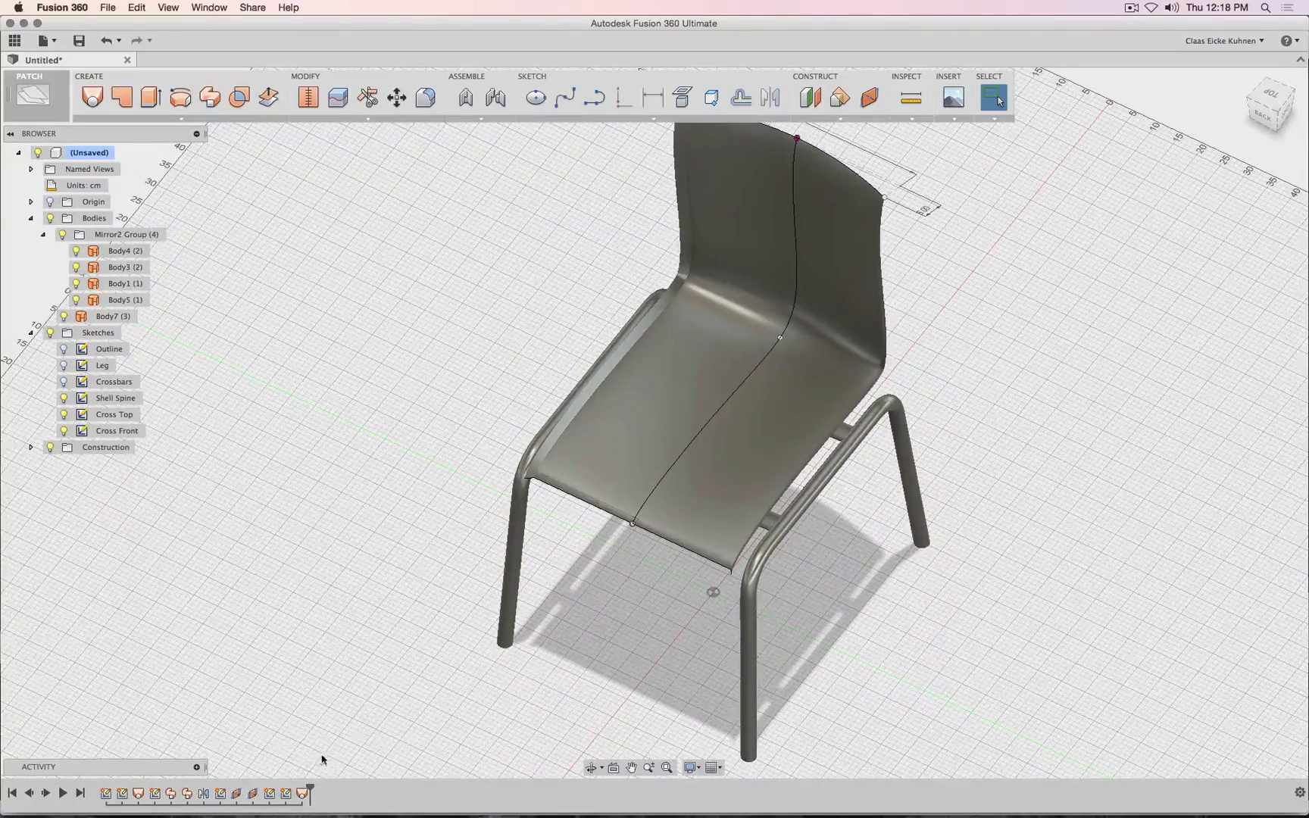
- Reopen the Cross Front sketch for editing
right_click(285, 793)
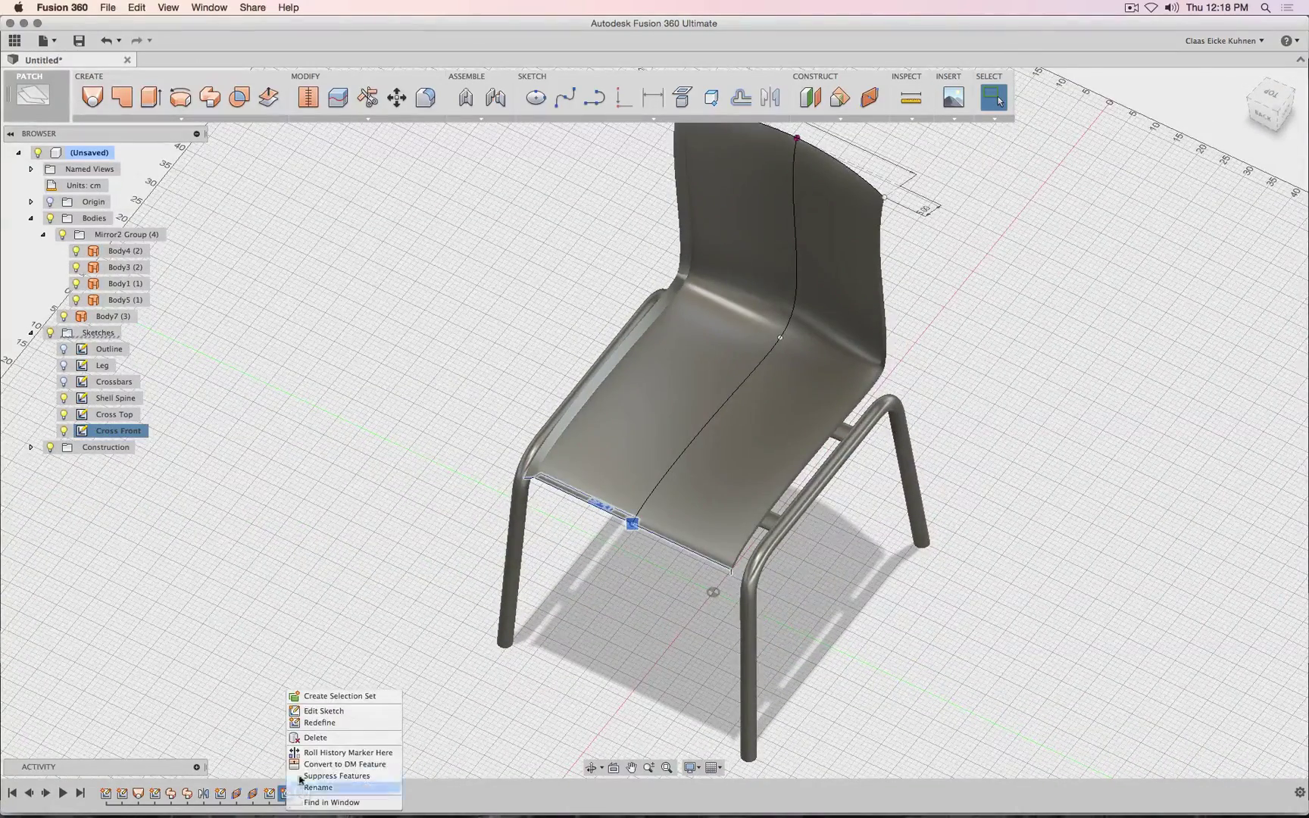
click(333, 712)
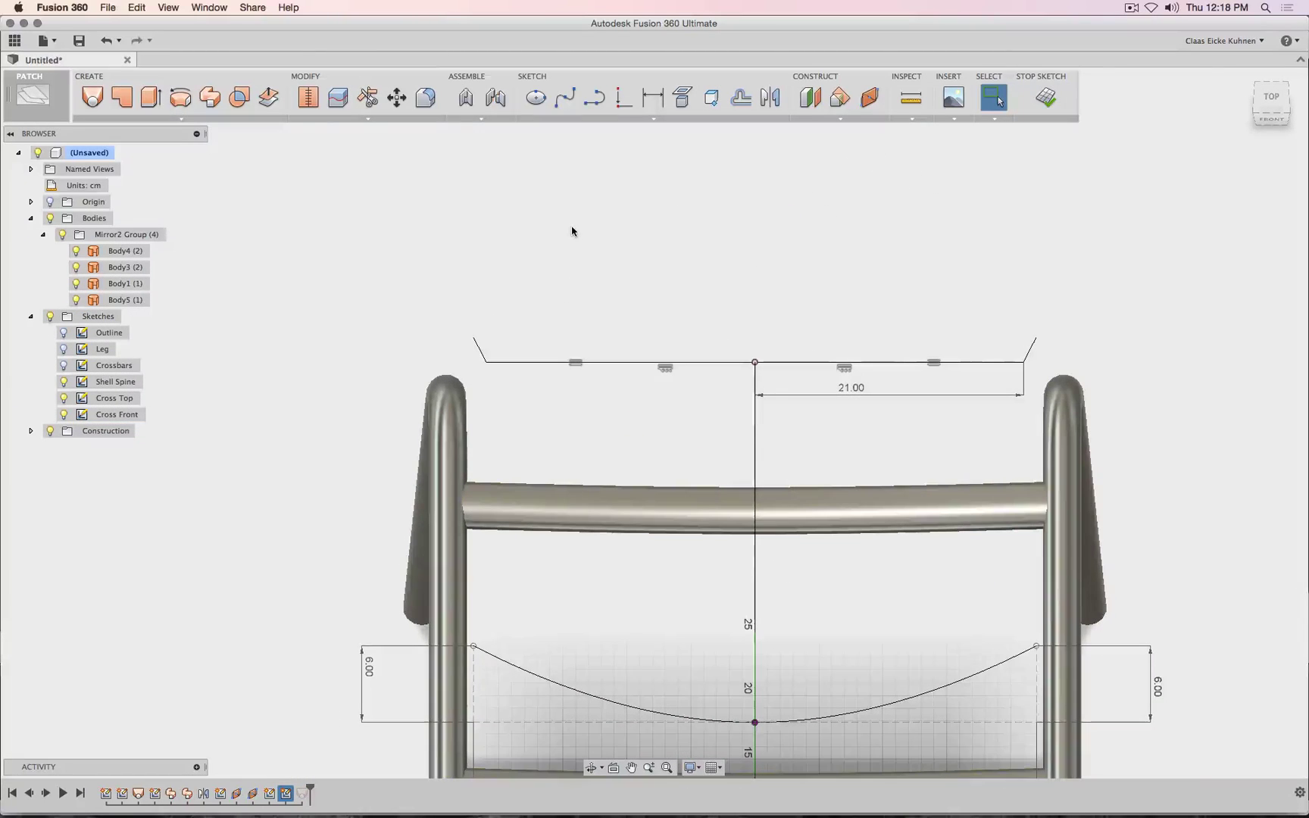
click(565, 98)
click(473, 337)
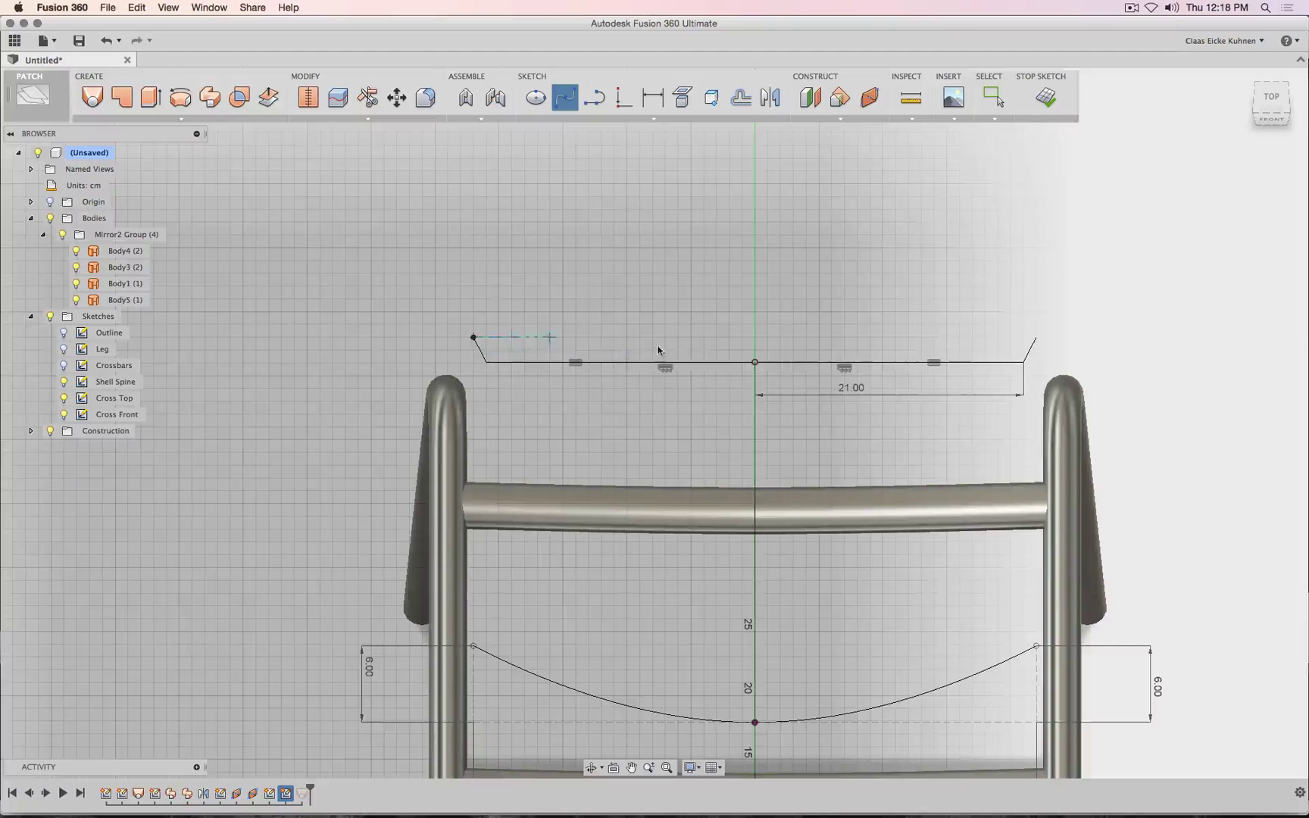
click(755, 364)
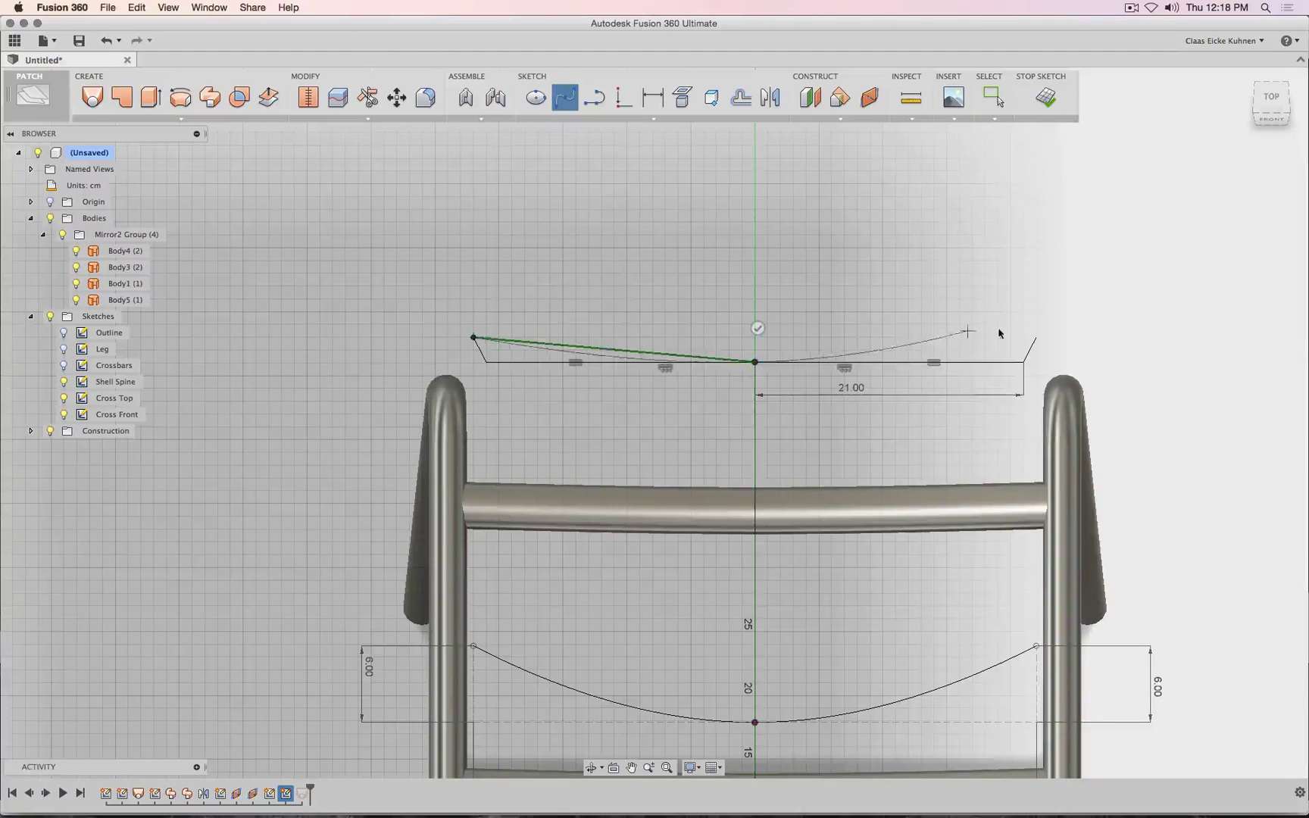
click(1037, 339)
key(Return)
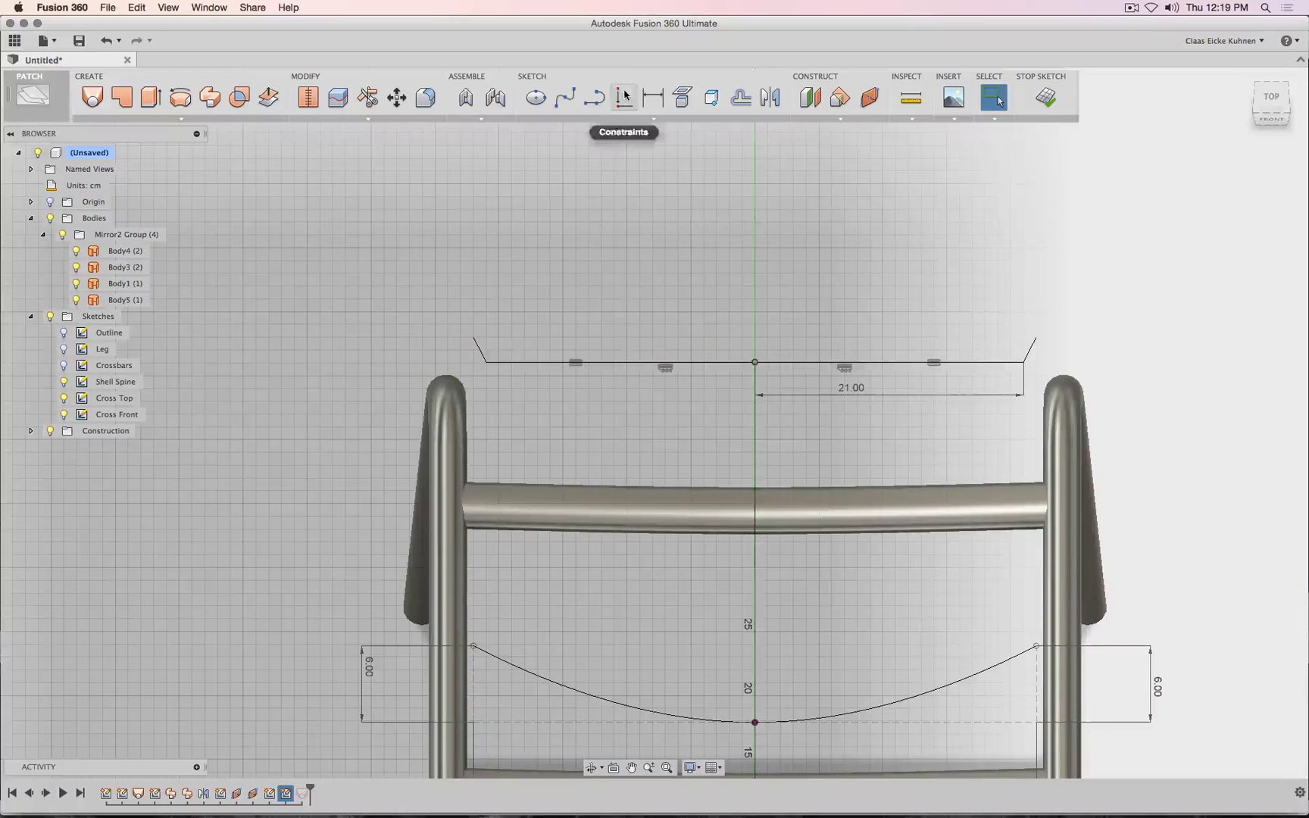
- Constrain both short end lines of the Cross Front sketch perpendicular to the long front line
click(623, 99)
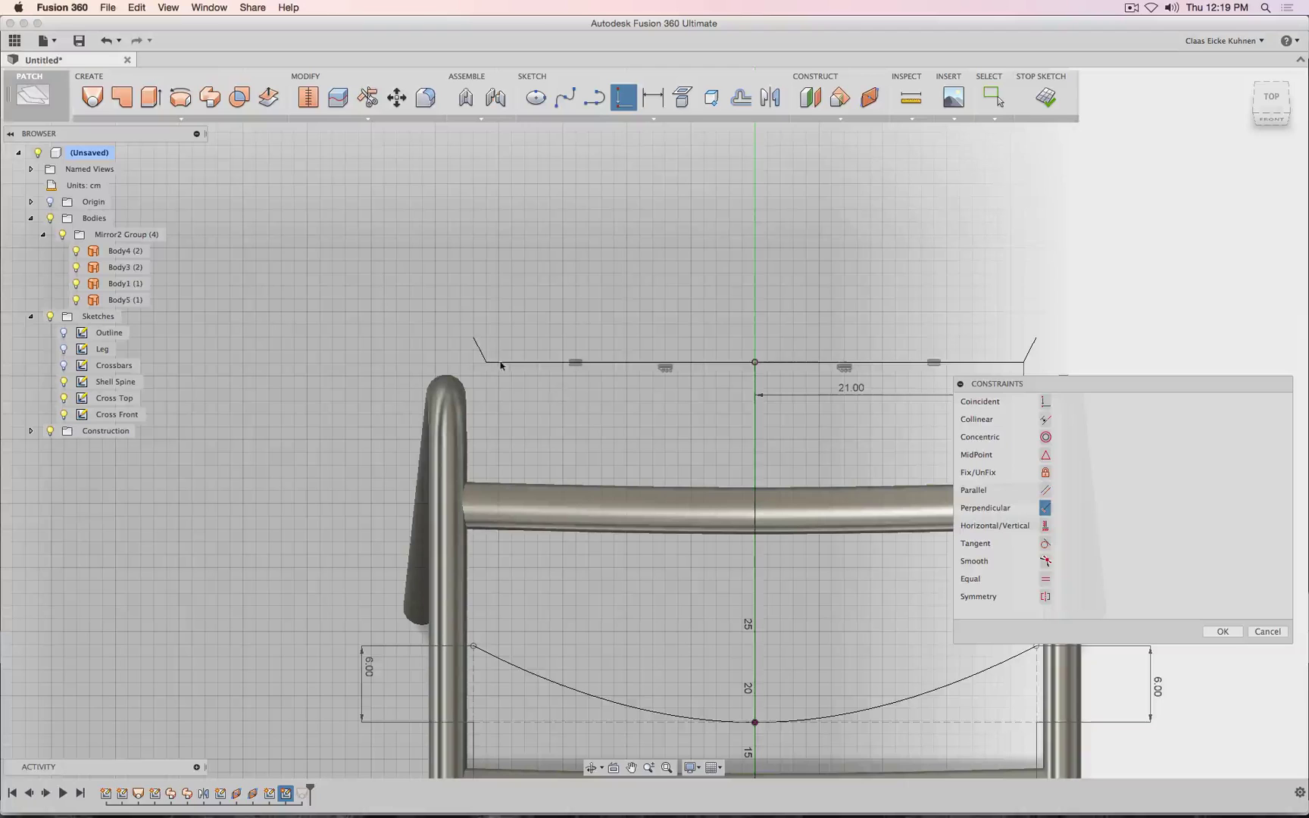
click(478, 352)
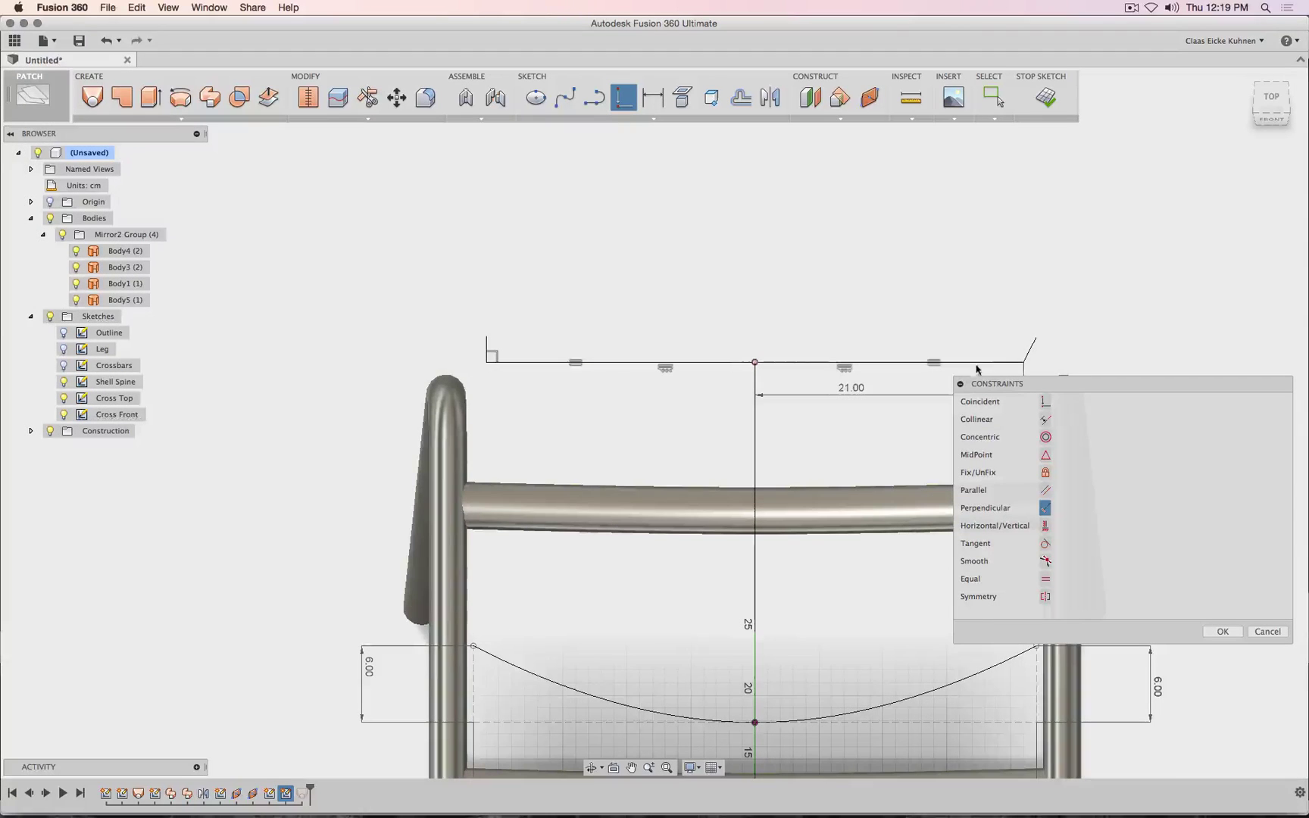
click(1029, 356)
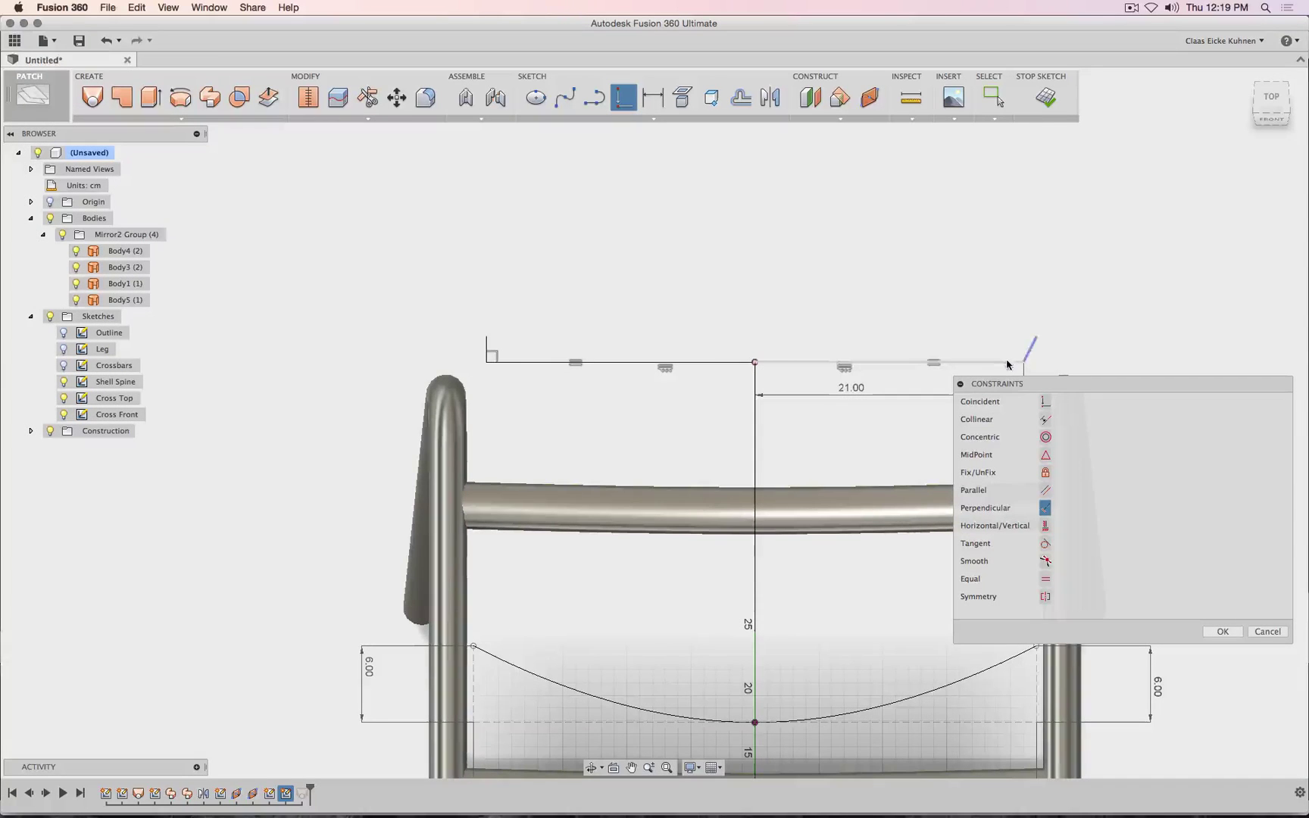
click(1223, 631)
- Dimension both short end lines of the Cross Front sketch to a length of 2 cm
click(652, 97)
click(487, 345)
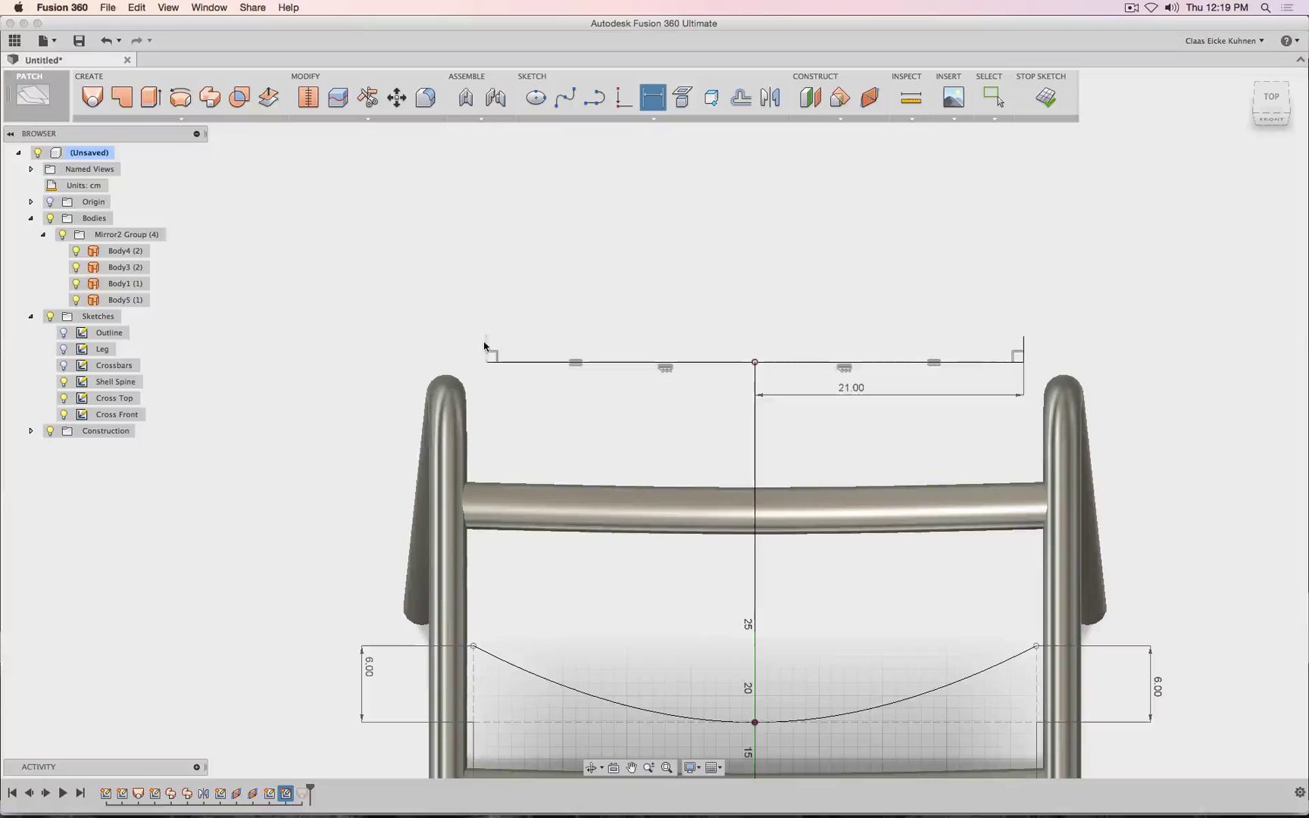
click(444, 349)
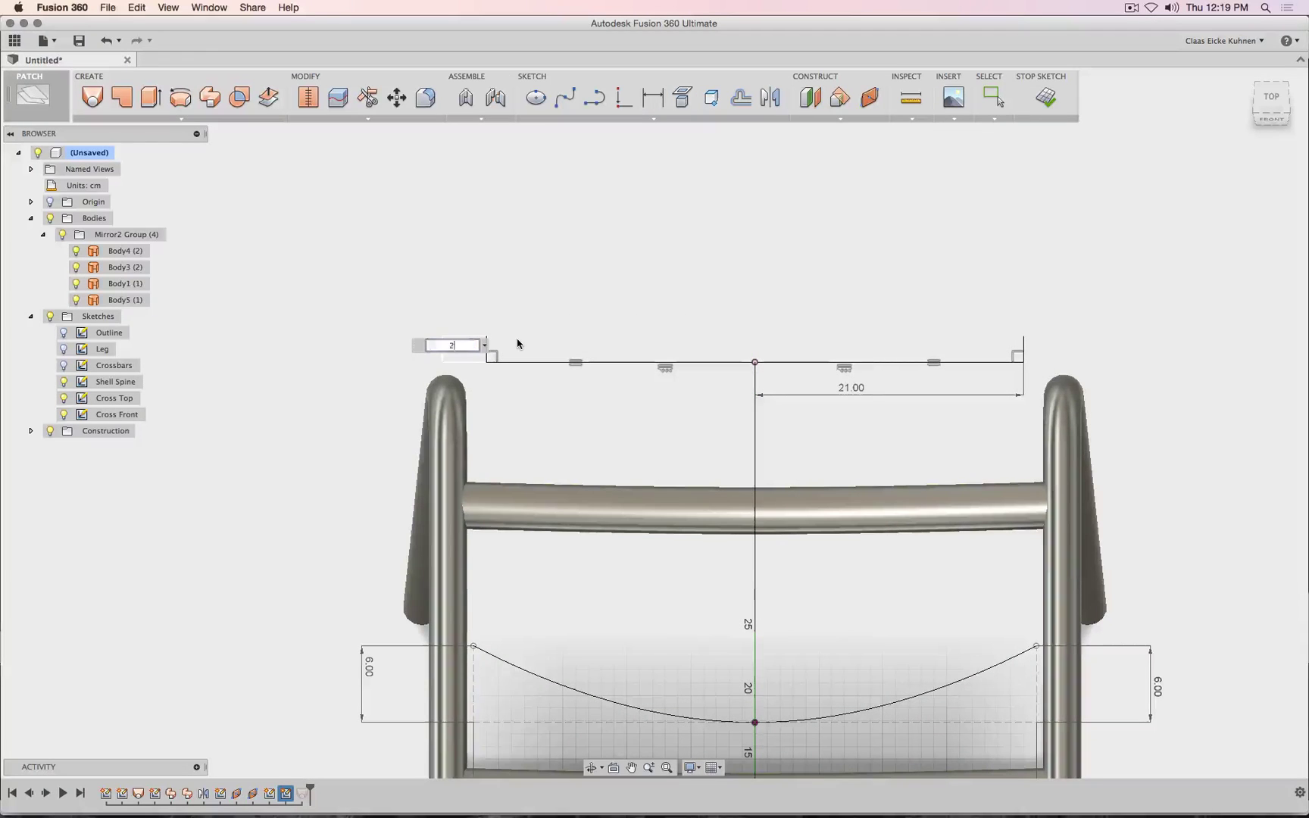
key(Return)
click(1025, 347)
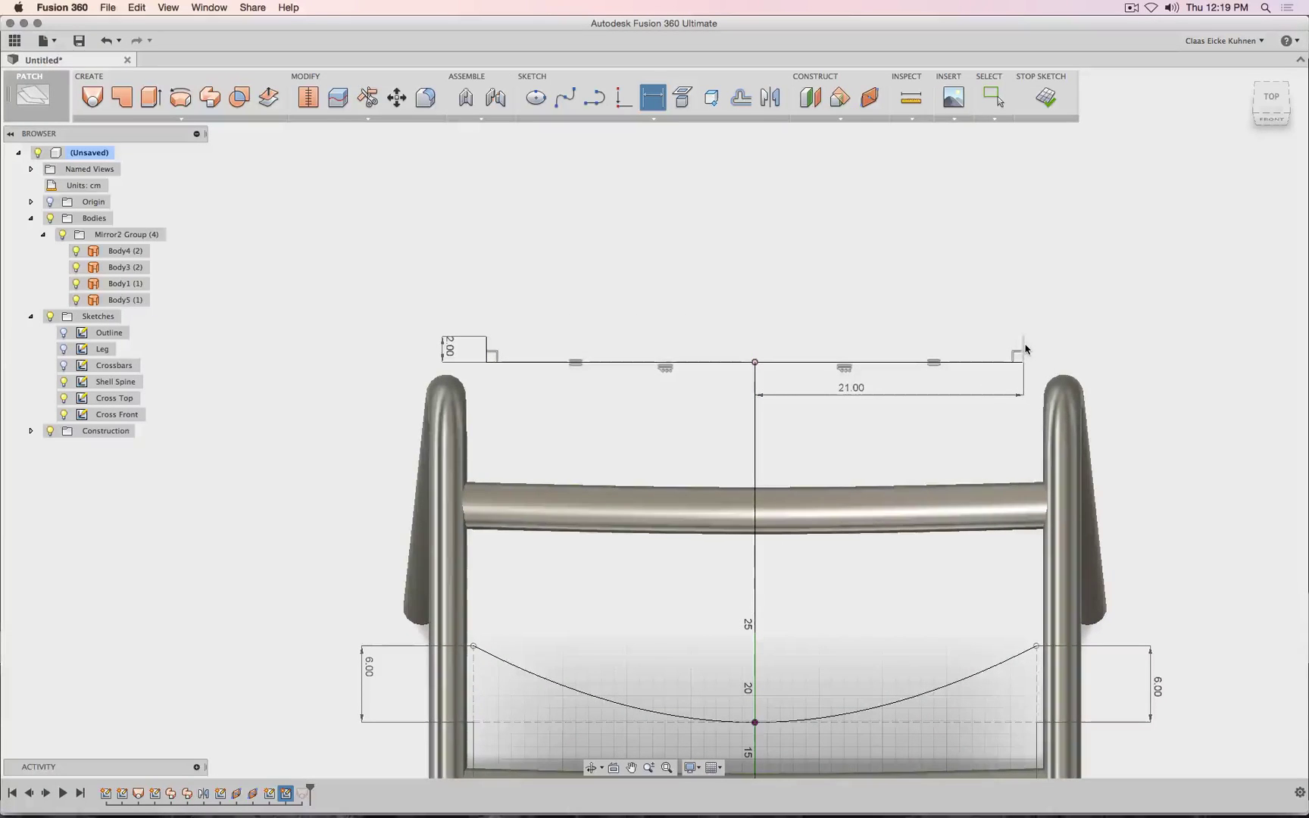
click(1064, 369)
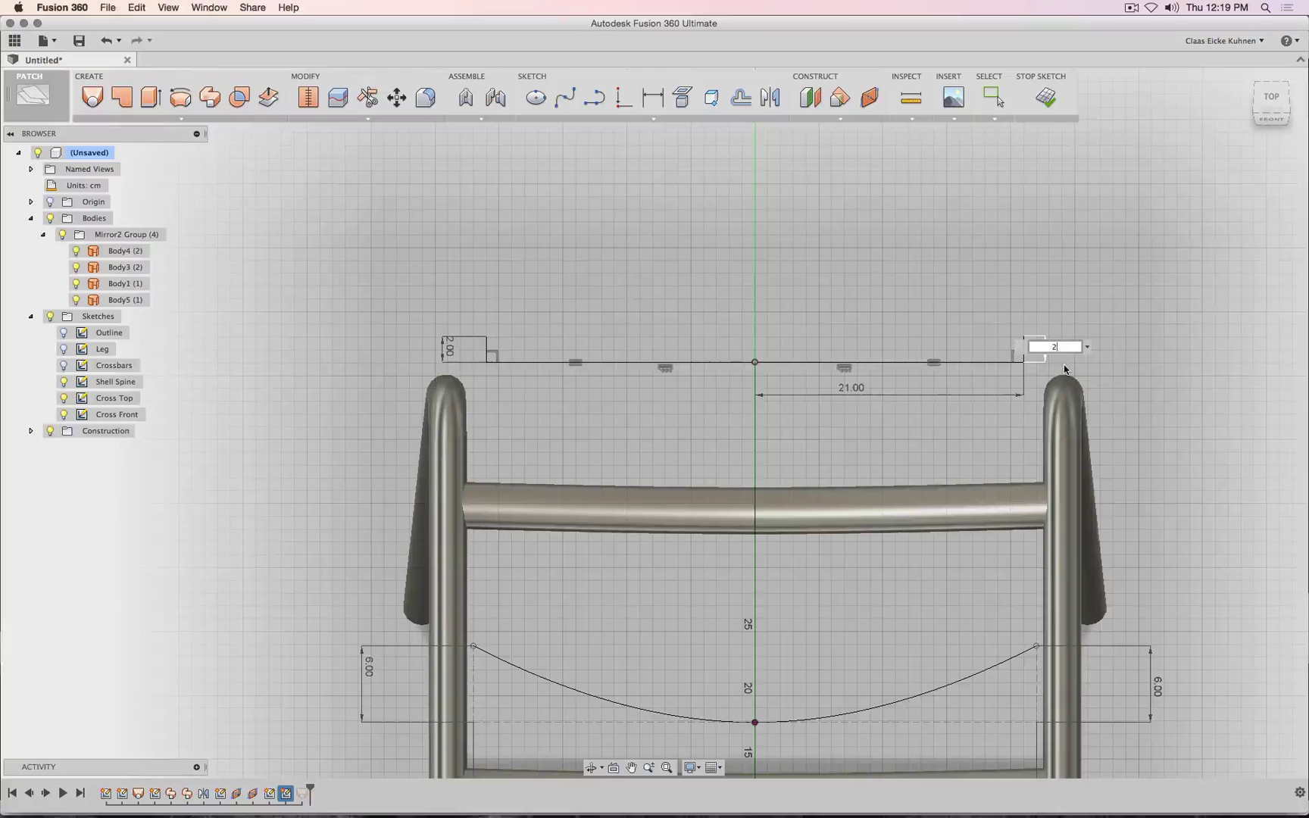
text(2)
key(Return)
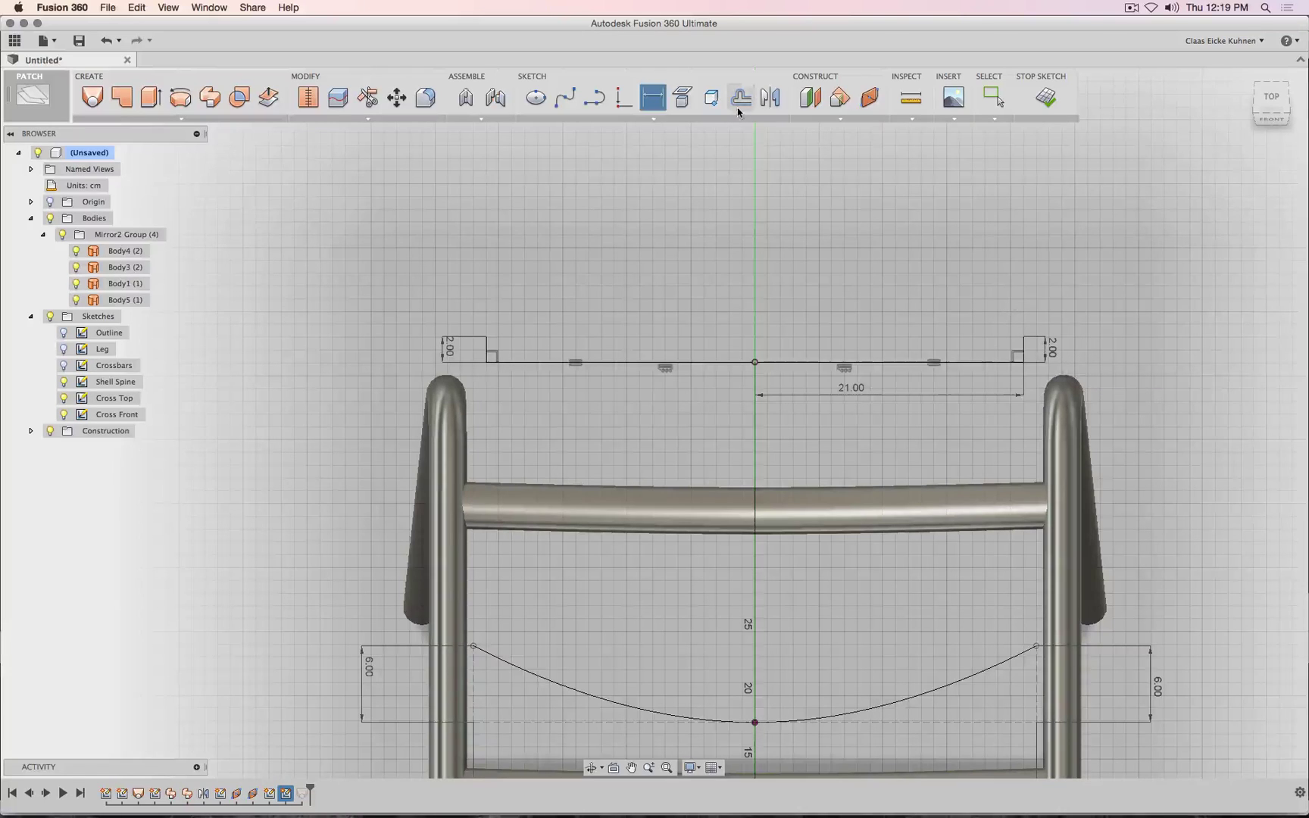
- Draw a spline from one short line's free end through the front line's midpoint to the other short line's free end
click(564, 97)
click(486, 336)
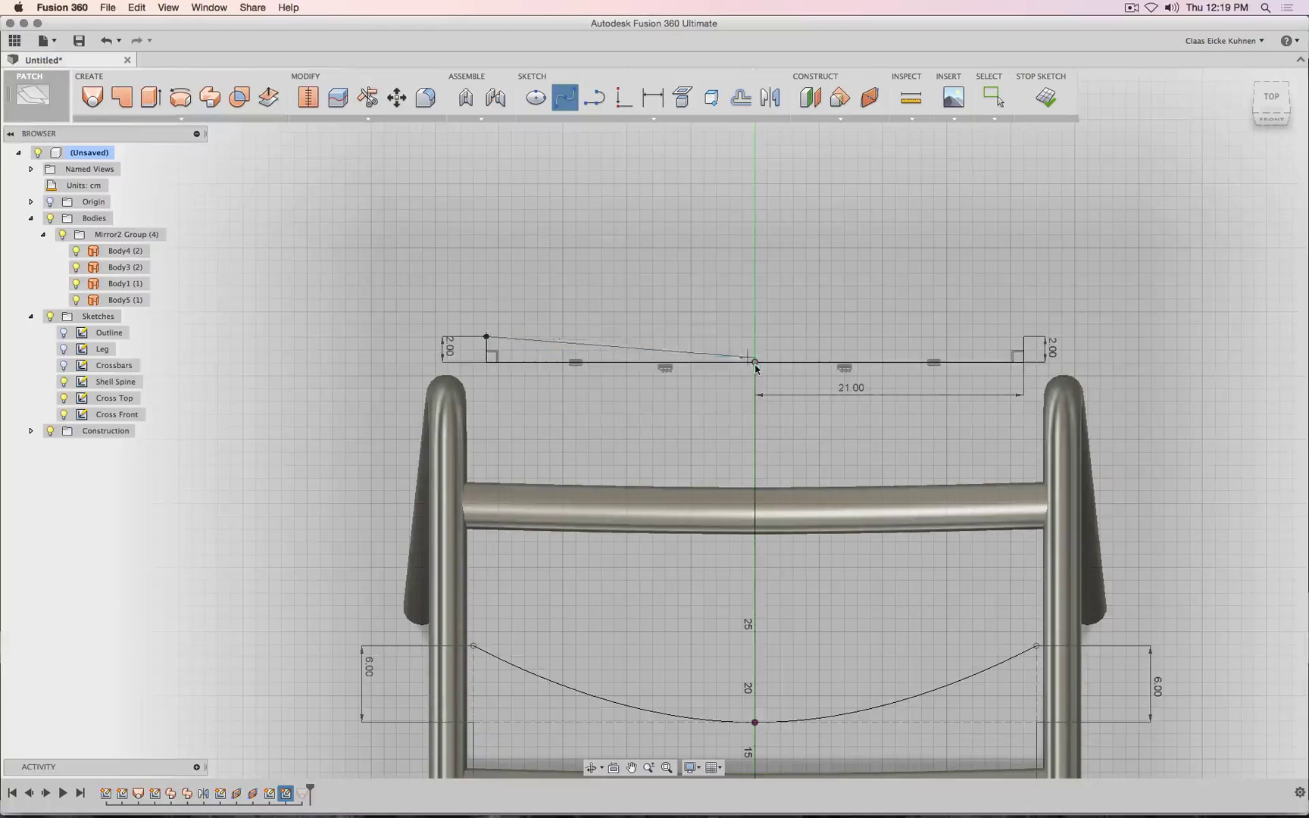
click(754, 362)
click(1025, 339)
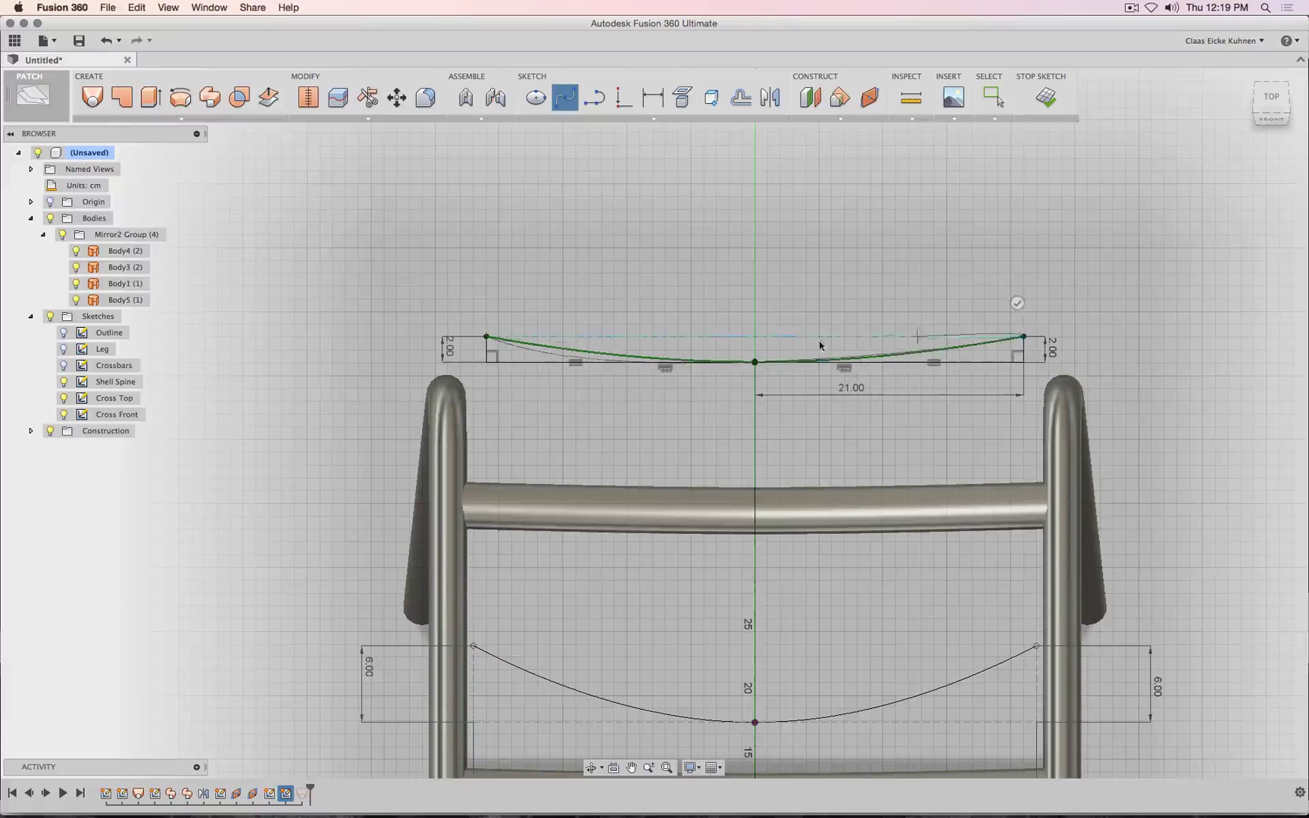
click(1017, 303)
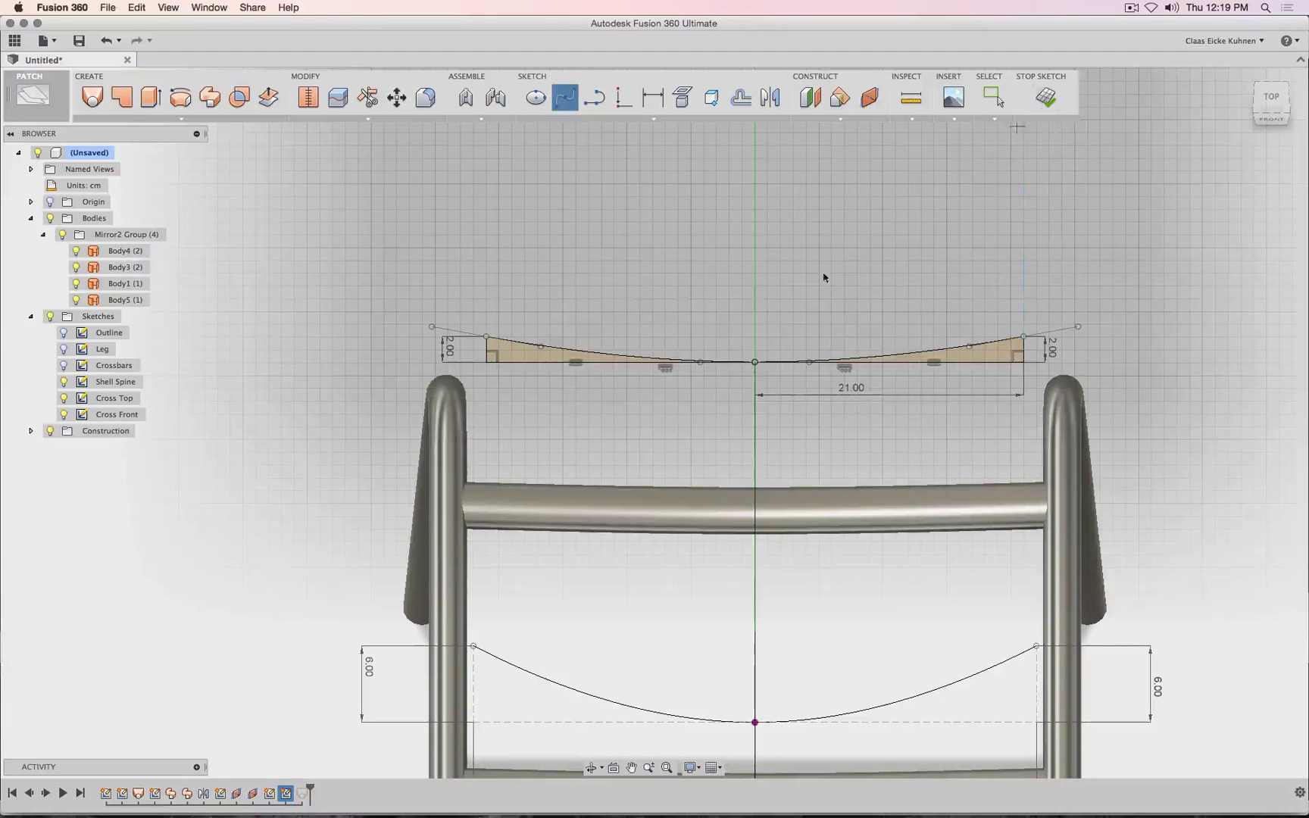
key(Escape)
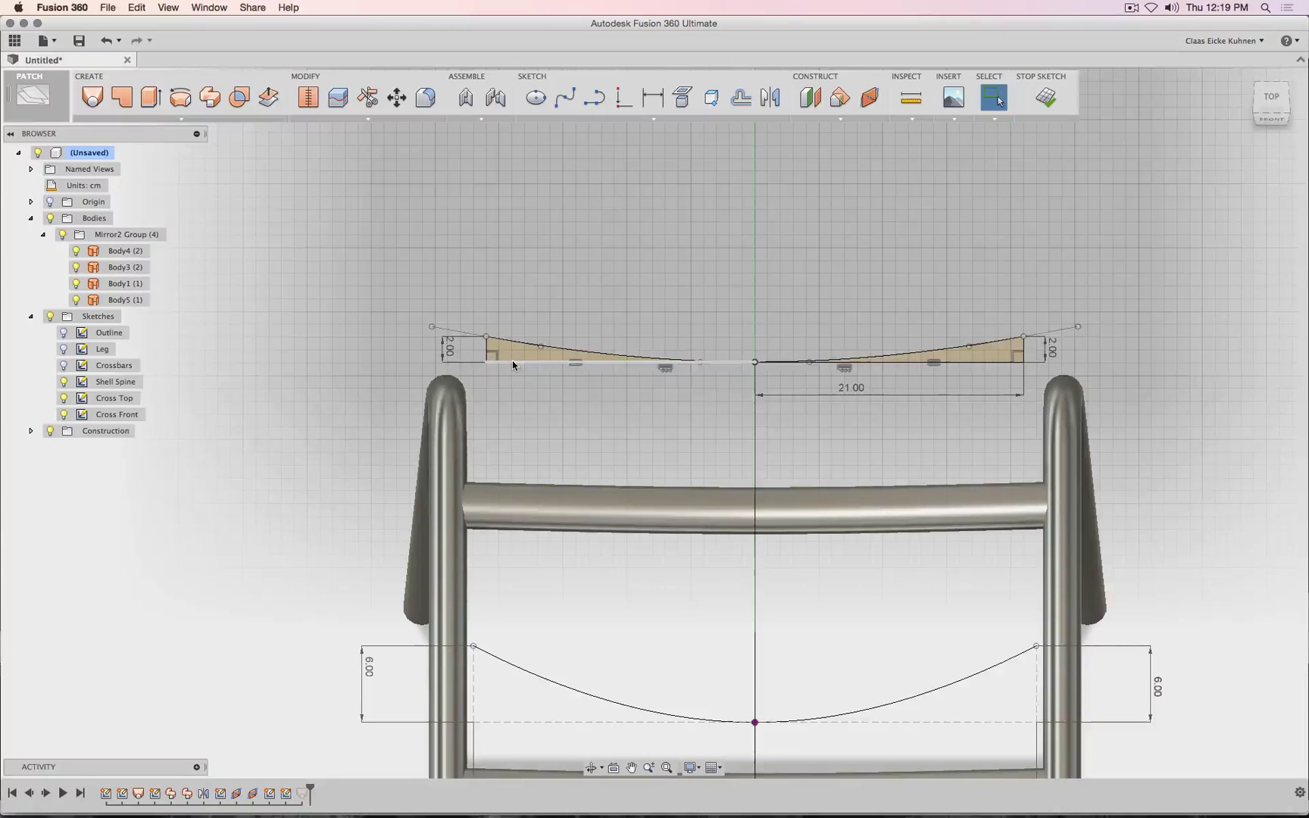
- Convert the straight Cross Front lines to construction lines, keeping the spline as the only profile curve, and finish the sketch
click(512, 365)
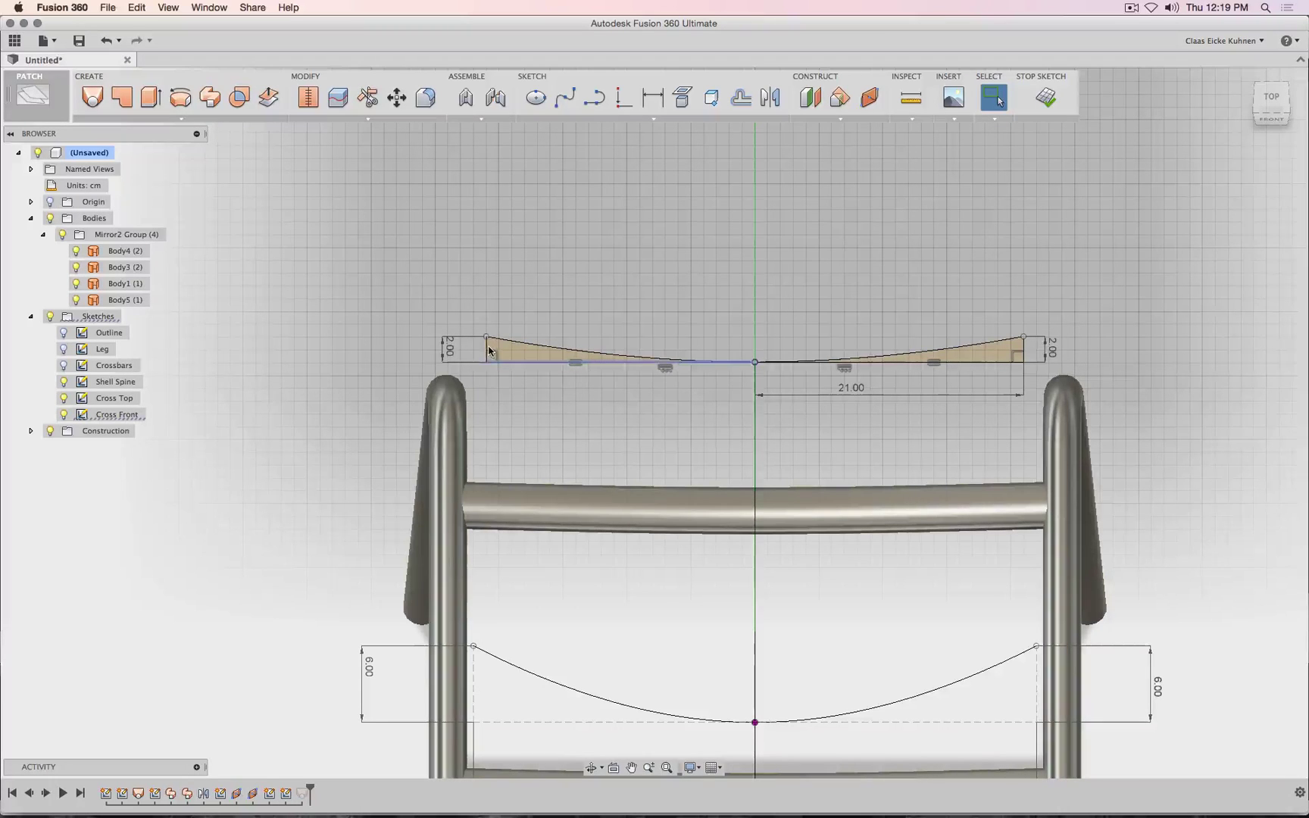
shift+click(906, 368)
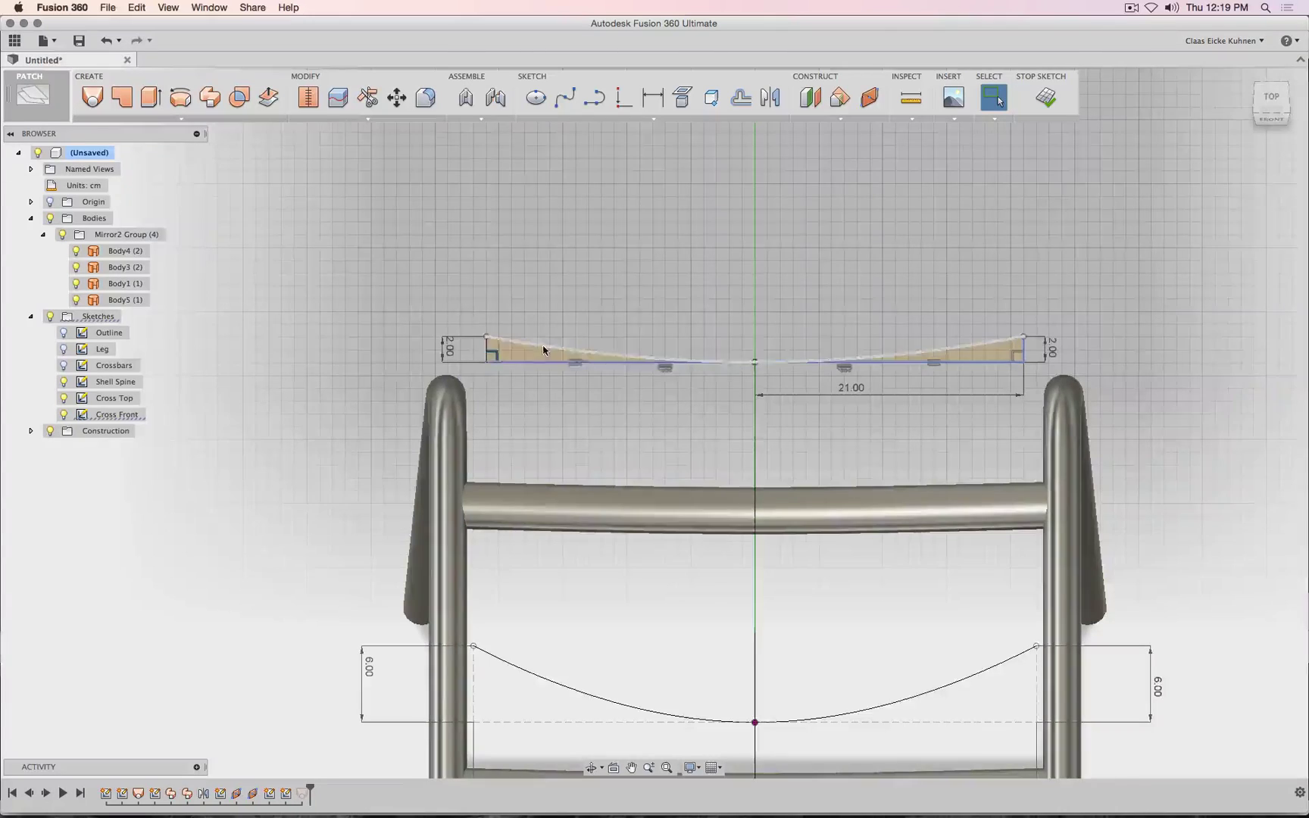
scroll(486, 349, up, 5)
right_click(447, 353)
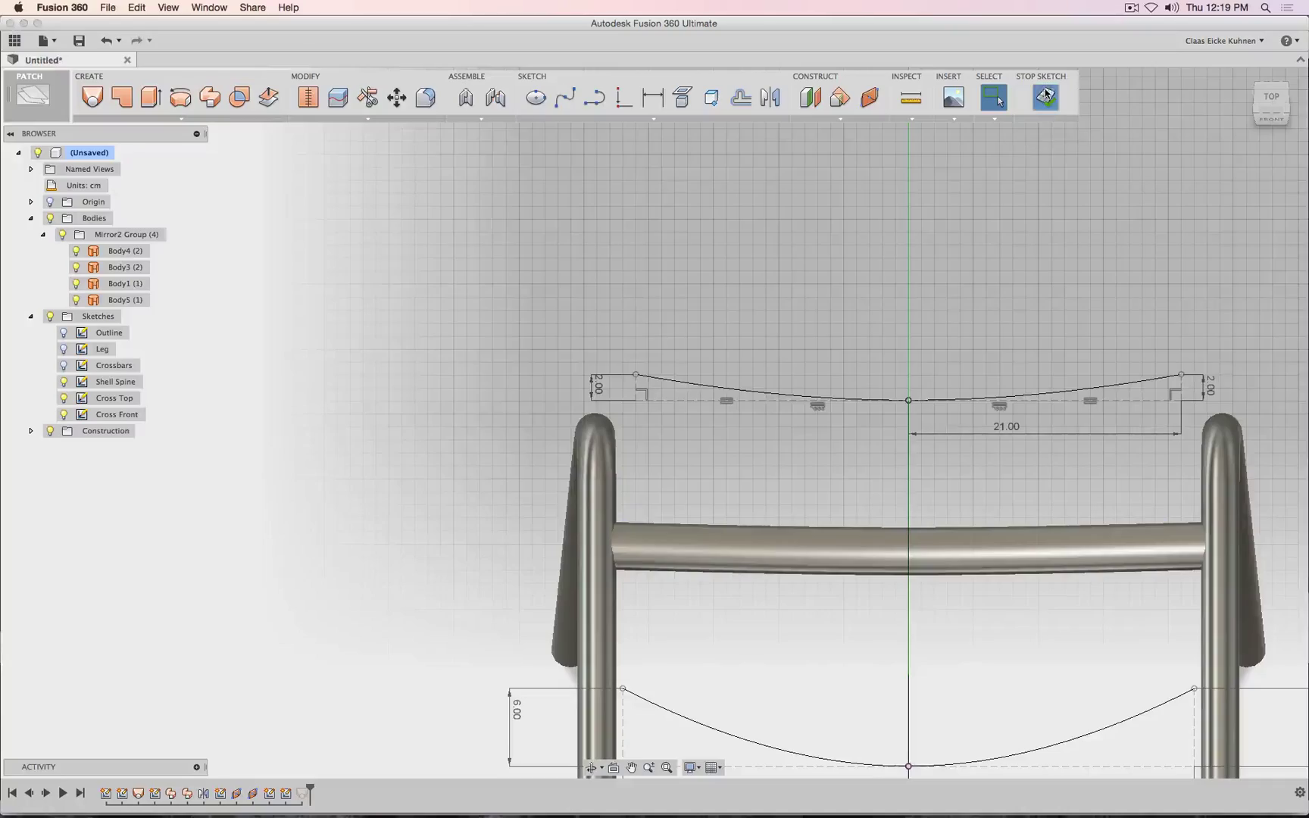
click(1046, 95)
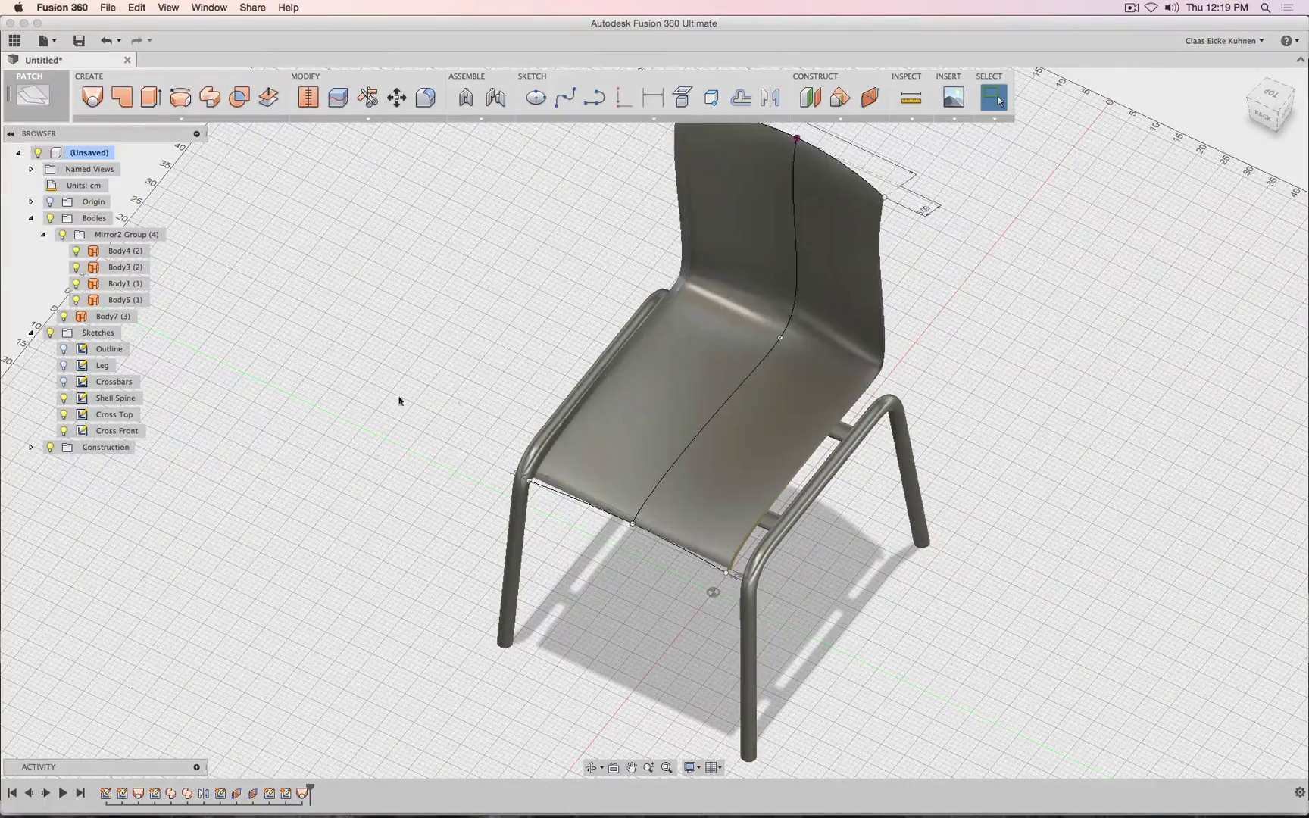
- Edit the shell loft to run from the Cross Top curve to the new Cross Front spline, with the Shell Spine curve as centerline
right_click(304, 794)
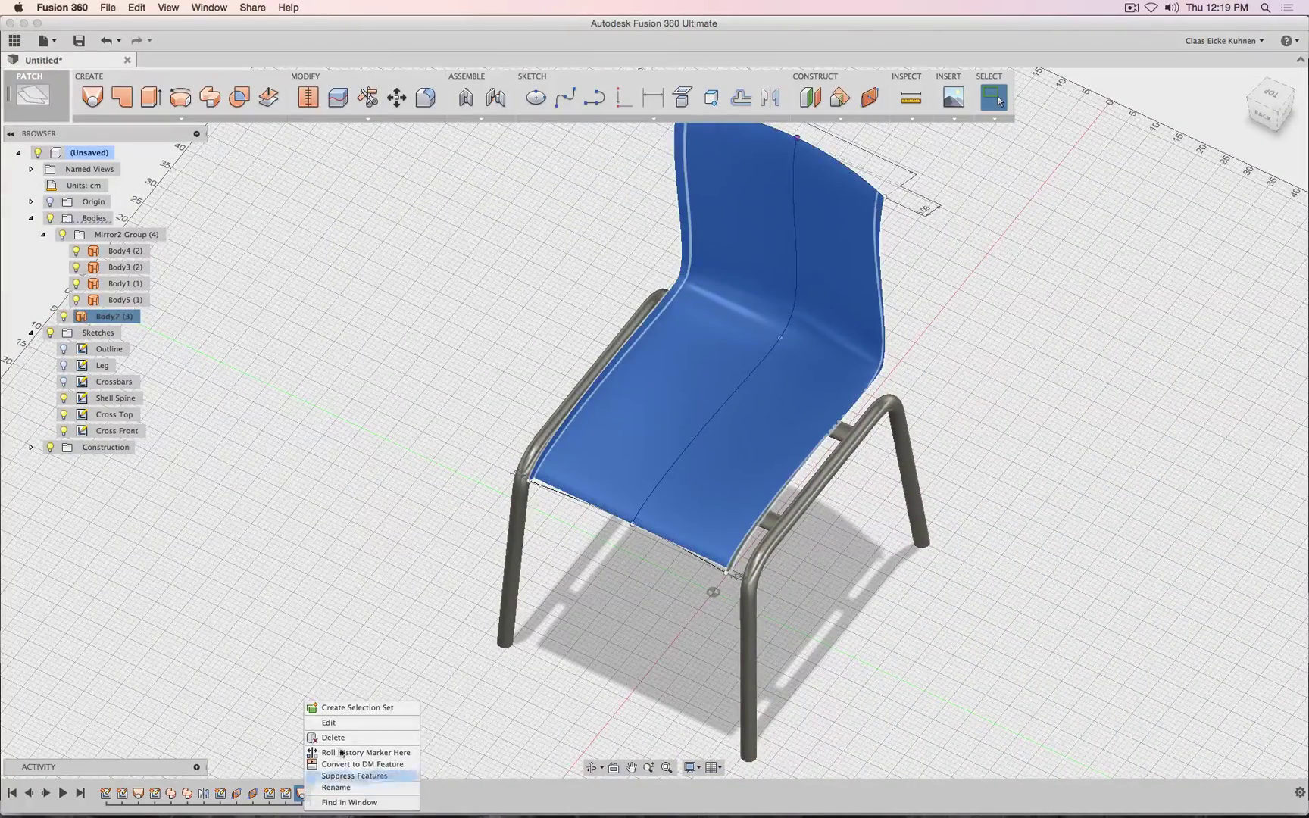
click(348, 729)
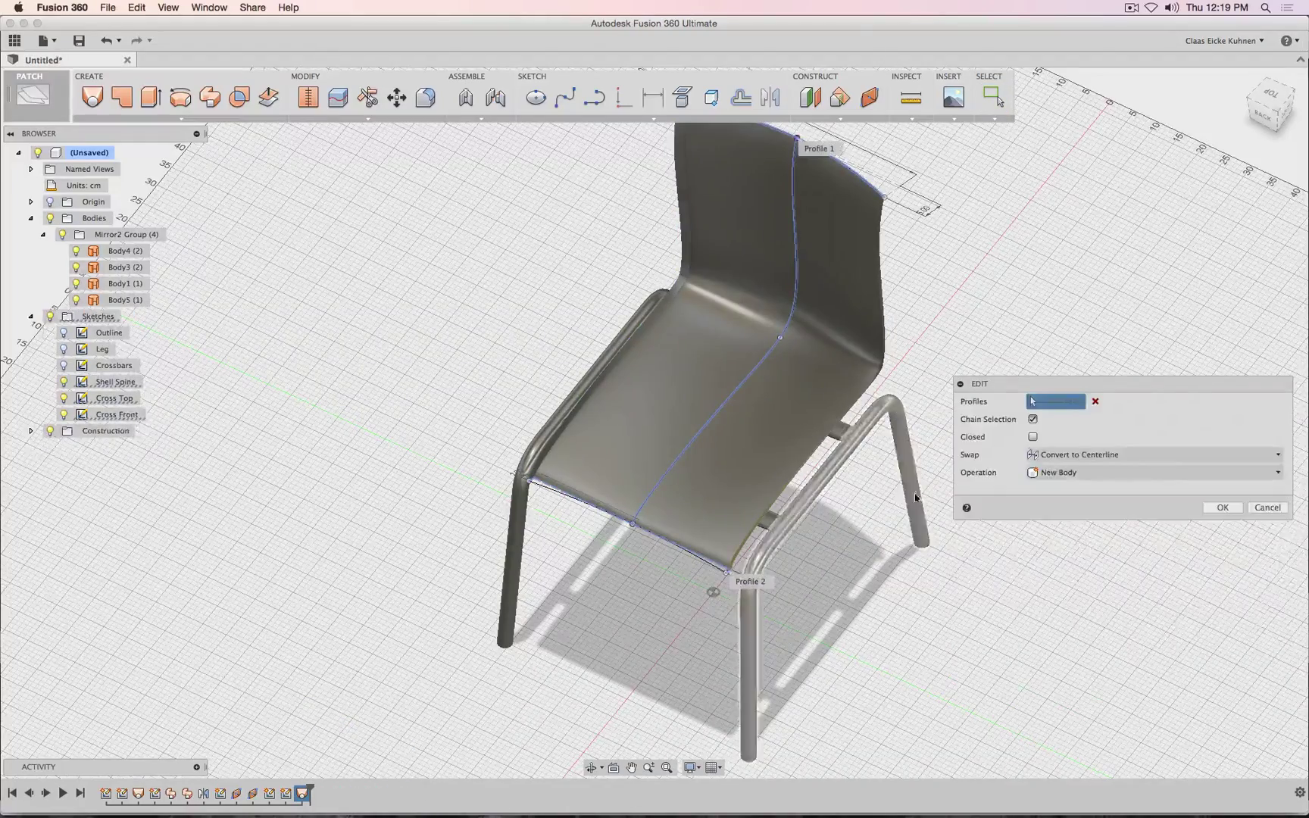
click(1094, 401)
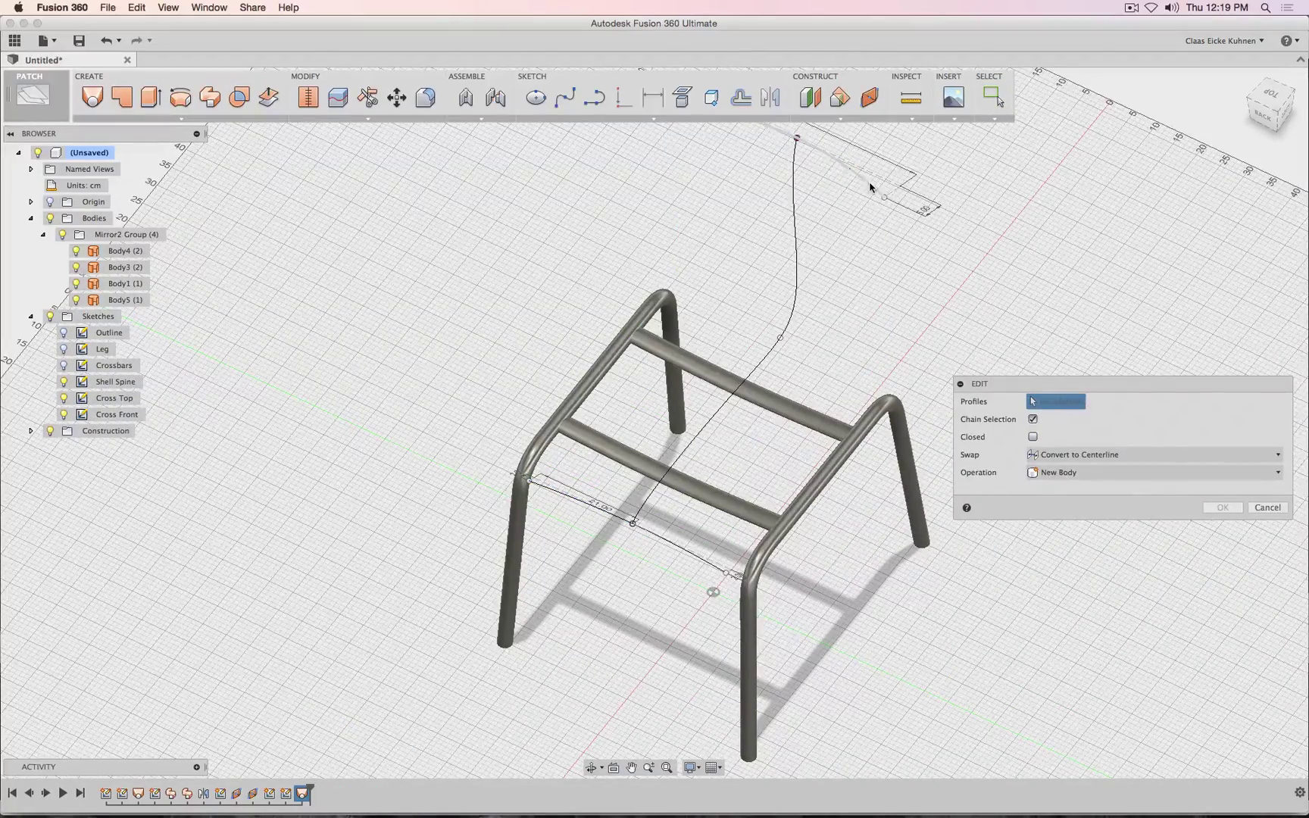
click(702, 566)
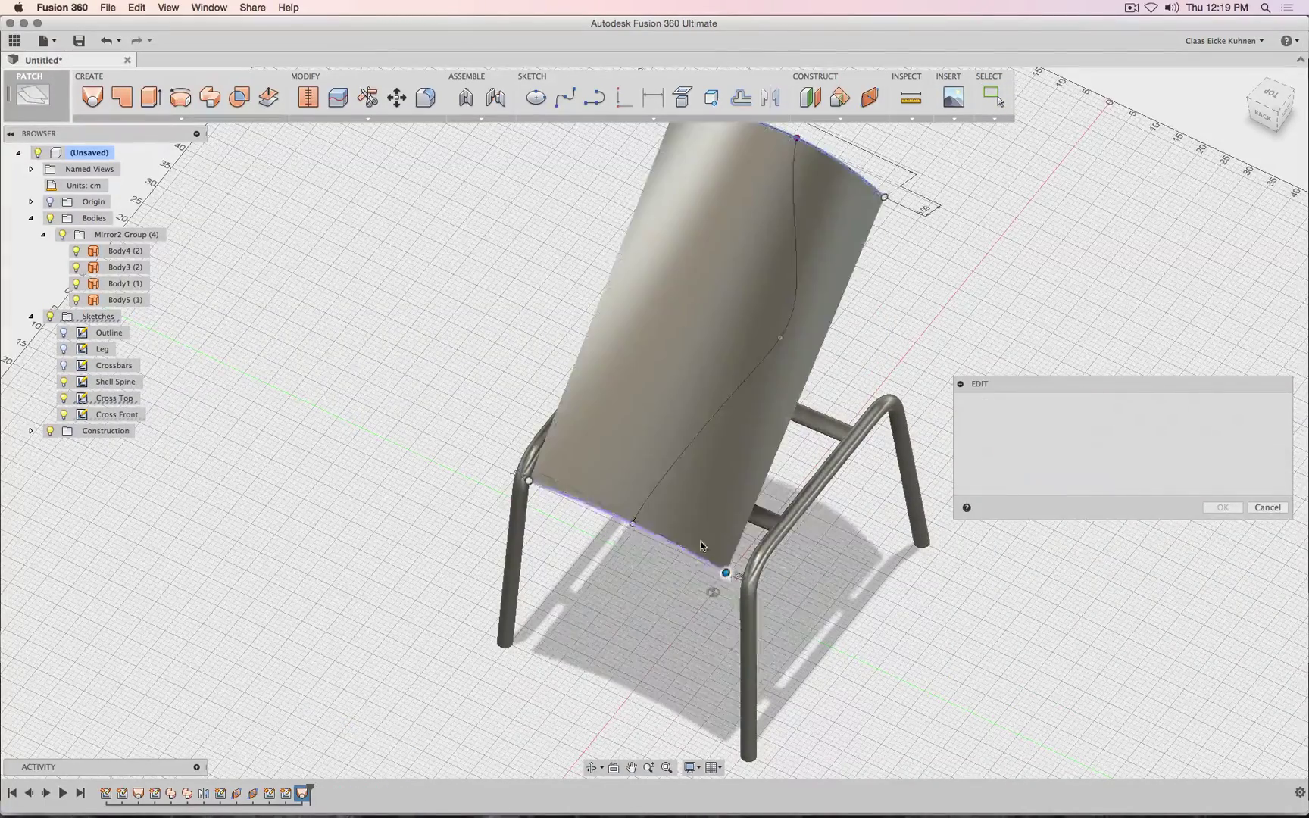
click(1121, 455)
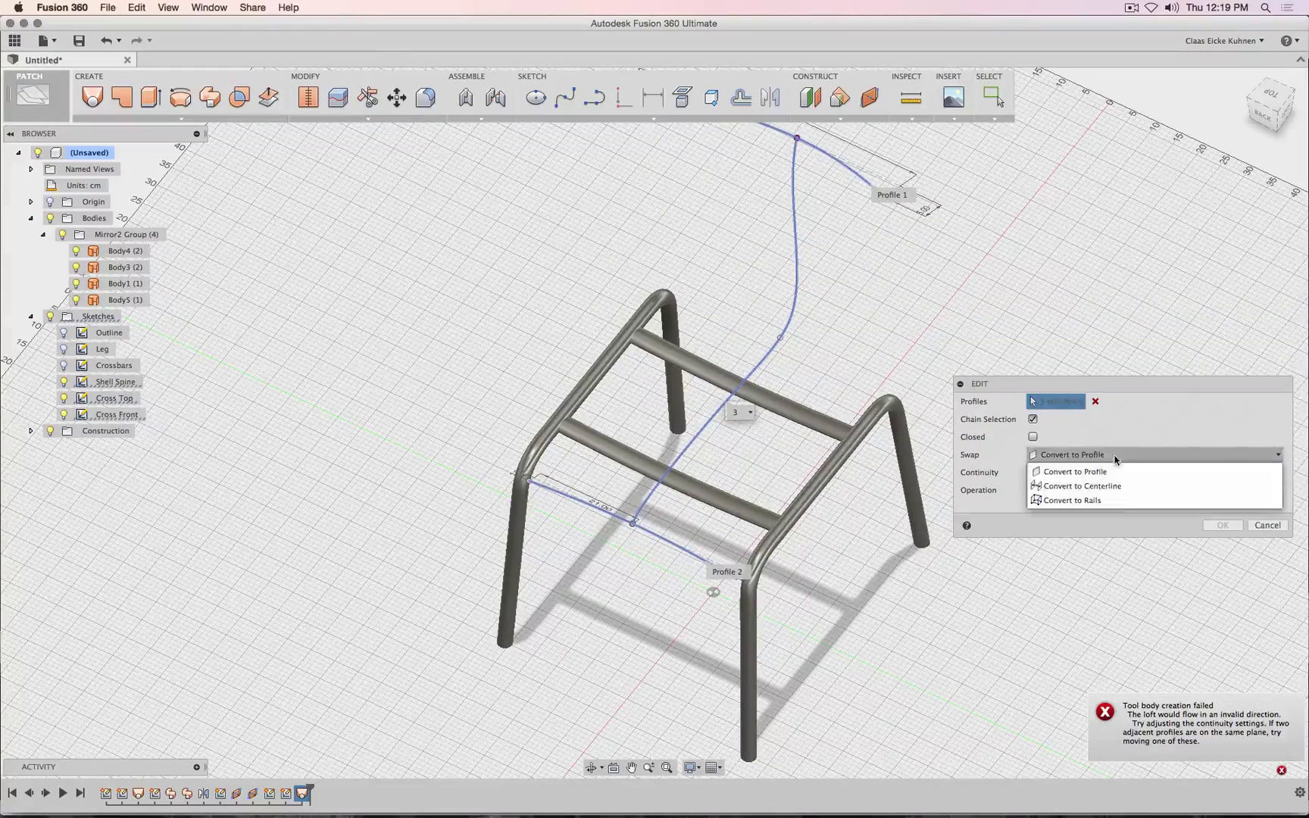
click(1116, 489)
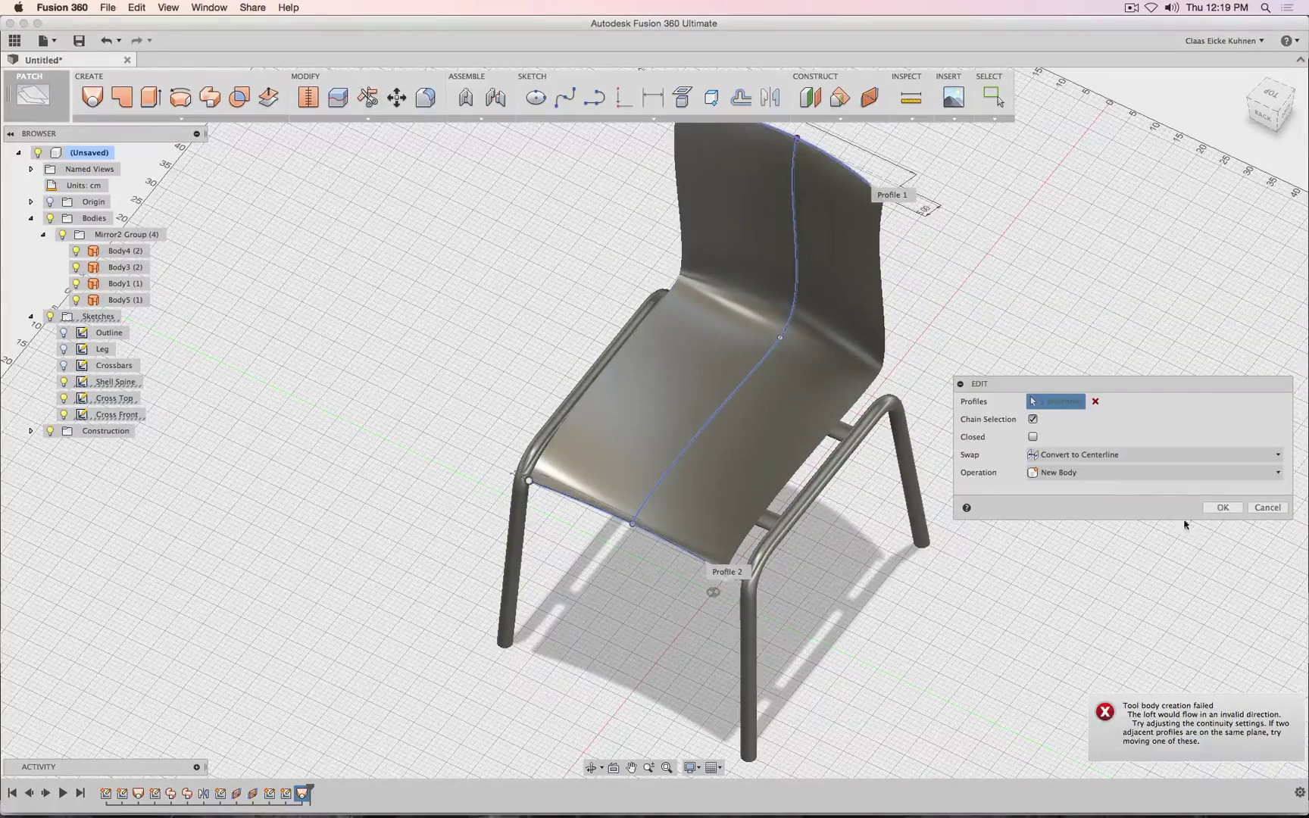
click(1222, 525)
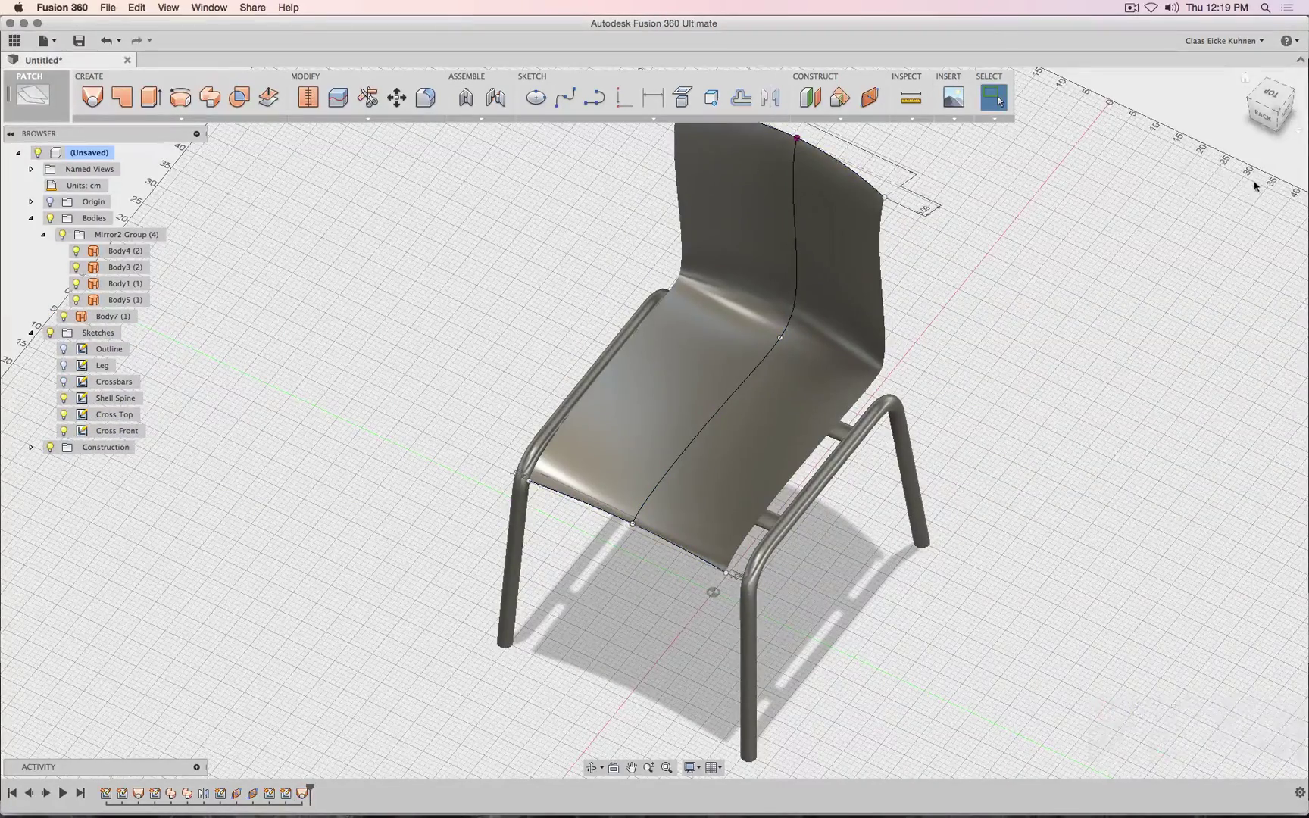
- Set both end-line dimensions of the Cross Front sketch to 1 cm to flatten the shell's front edge
drag(1258, 105, 1231, 67)
shift+middle_drag(654, 423, 841, 503)
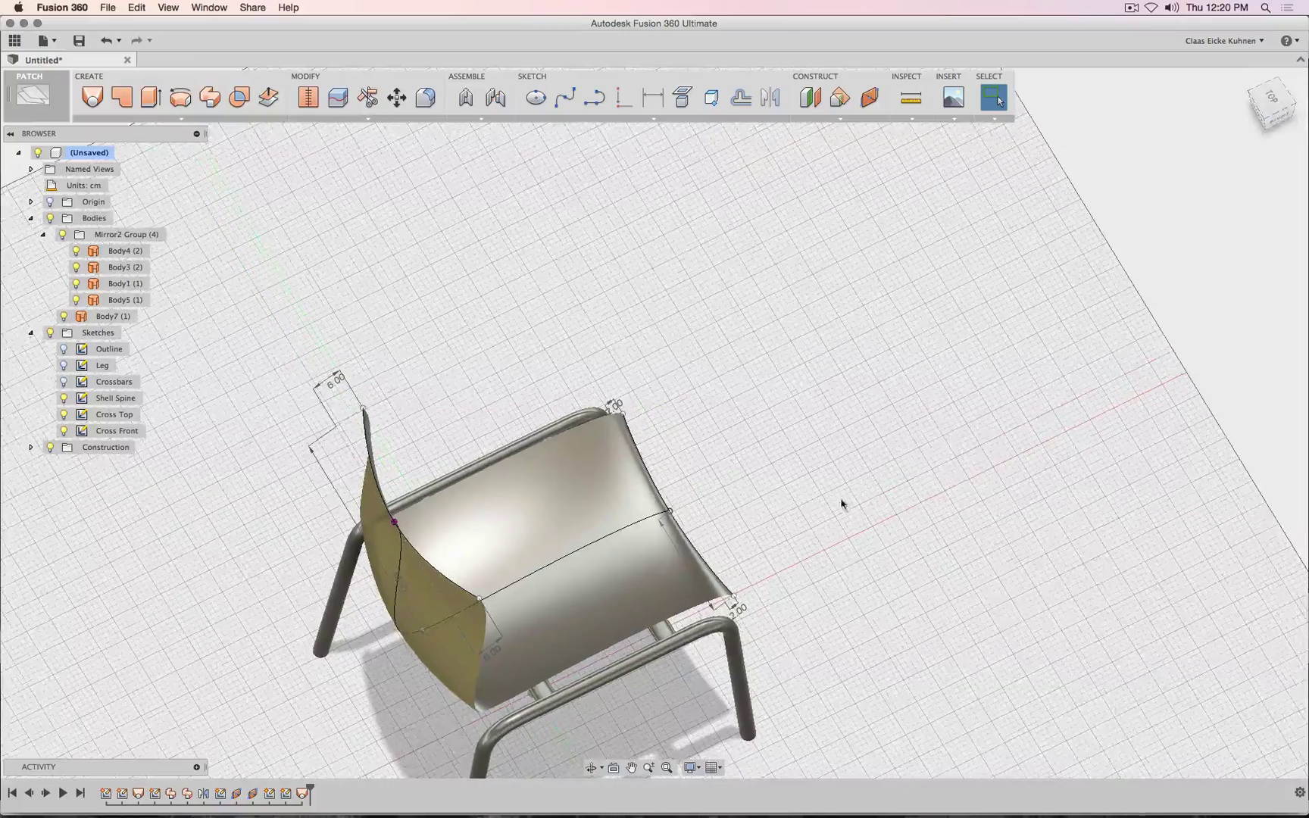
click(736, 618)
key(Return)
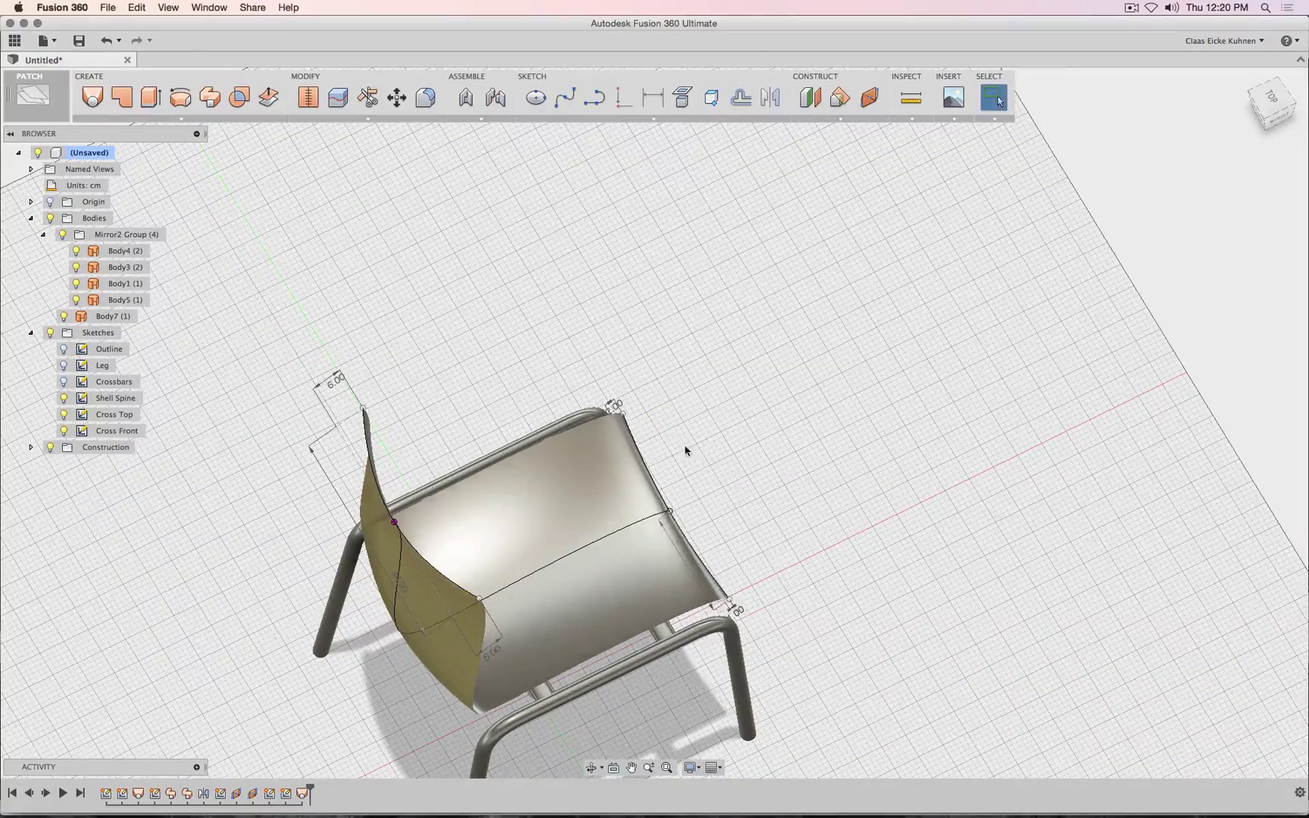
click(622, 406)
text(1)
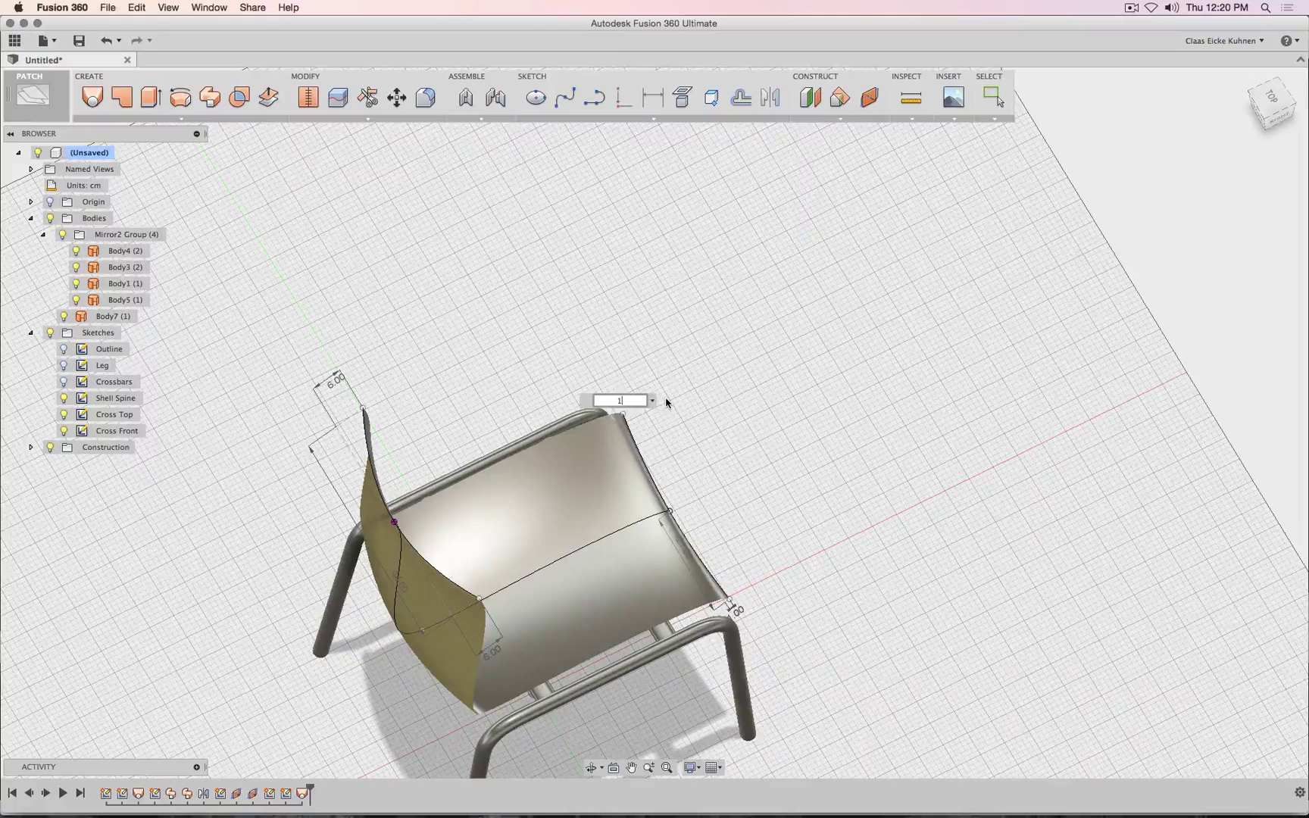
key(Return)
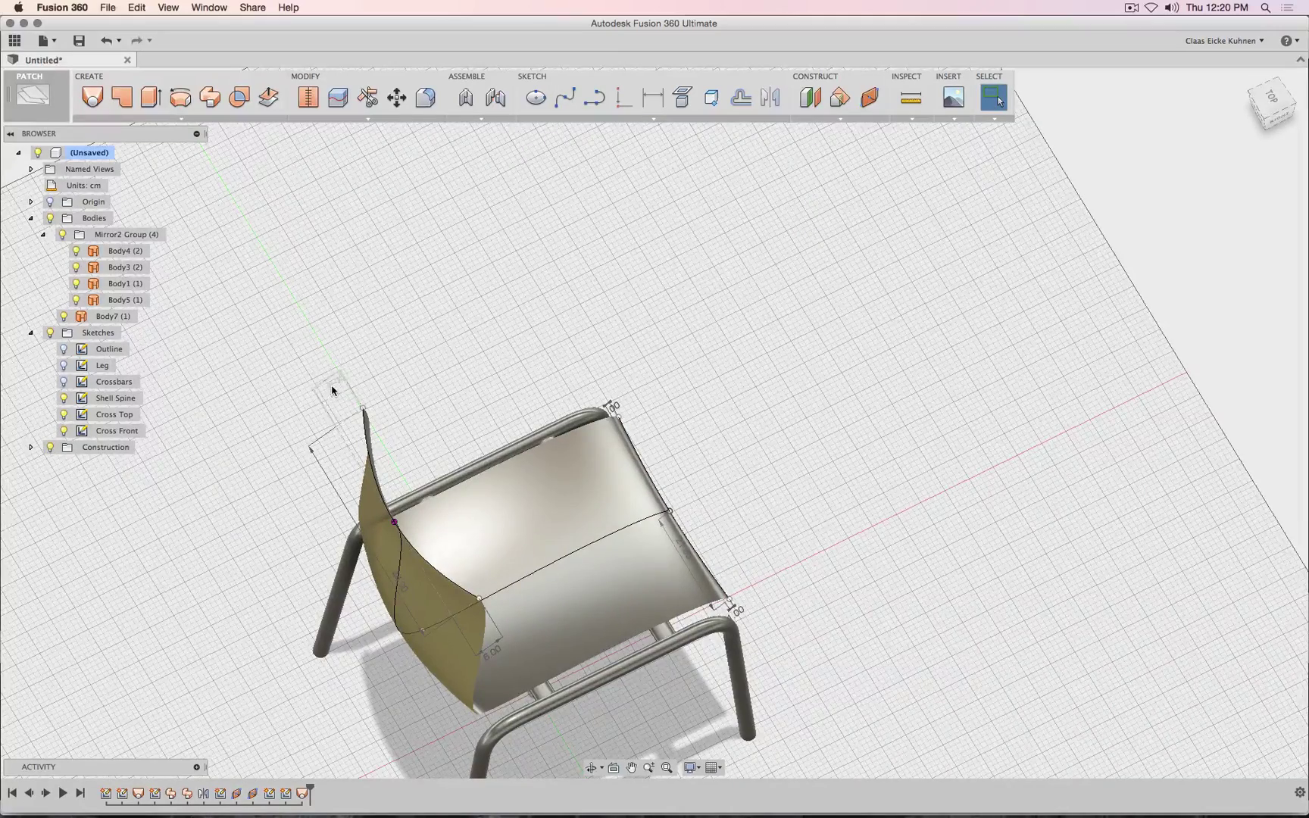
- Set both depth dimensions of the Cross Top curve to 4 cm
click(331, 390)
key(Return)
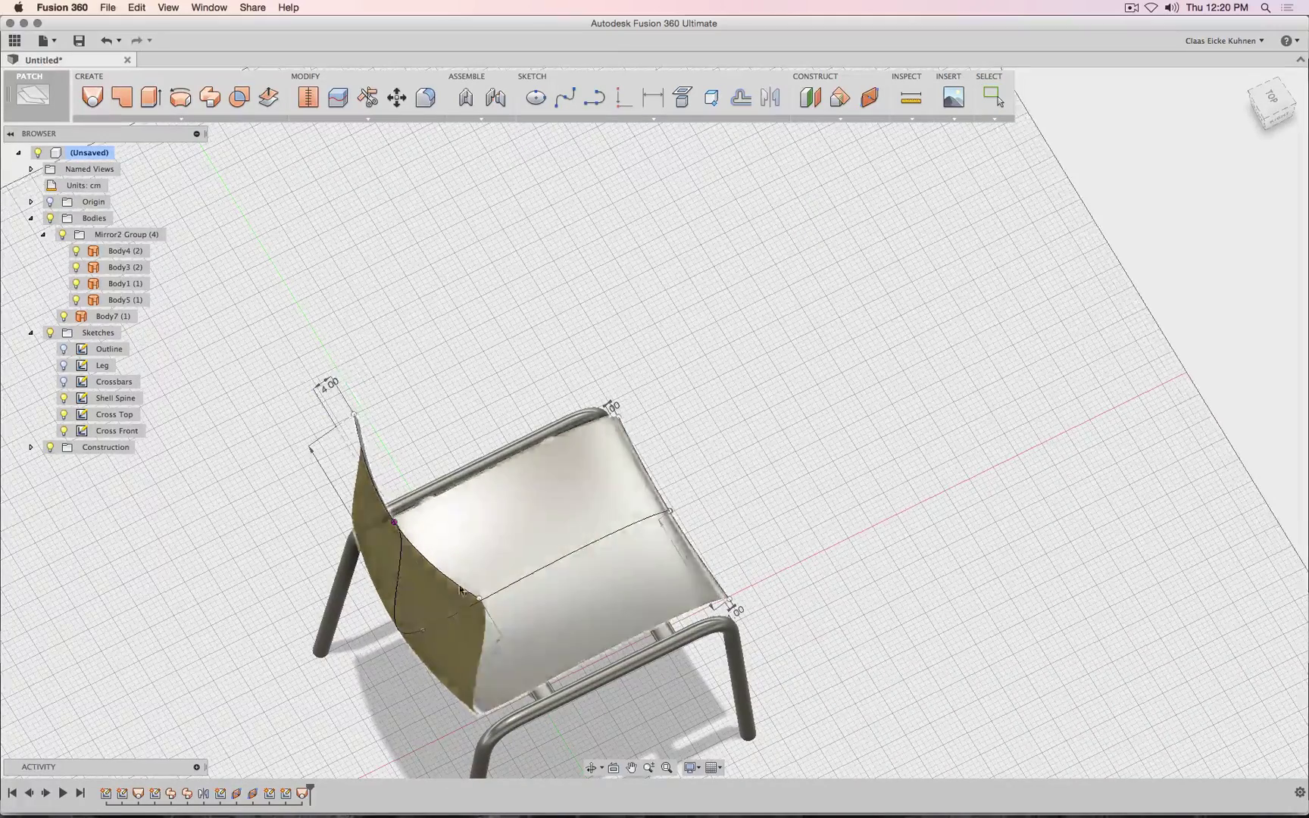
double_click(492, 650)
text(4)
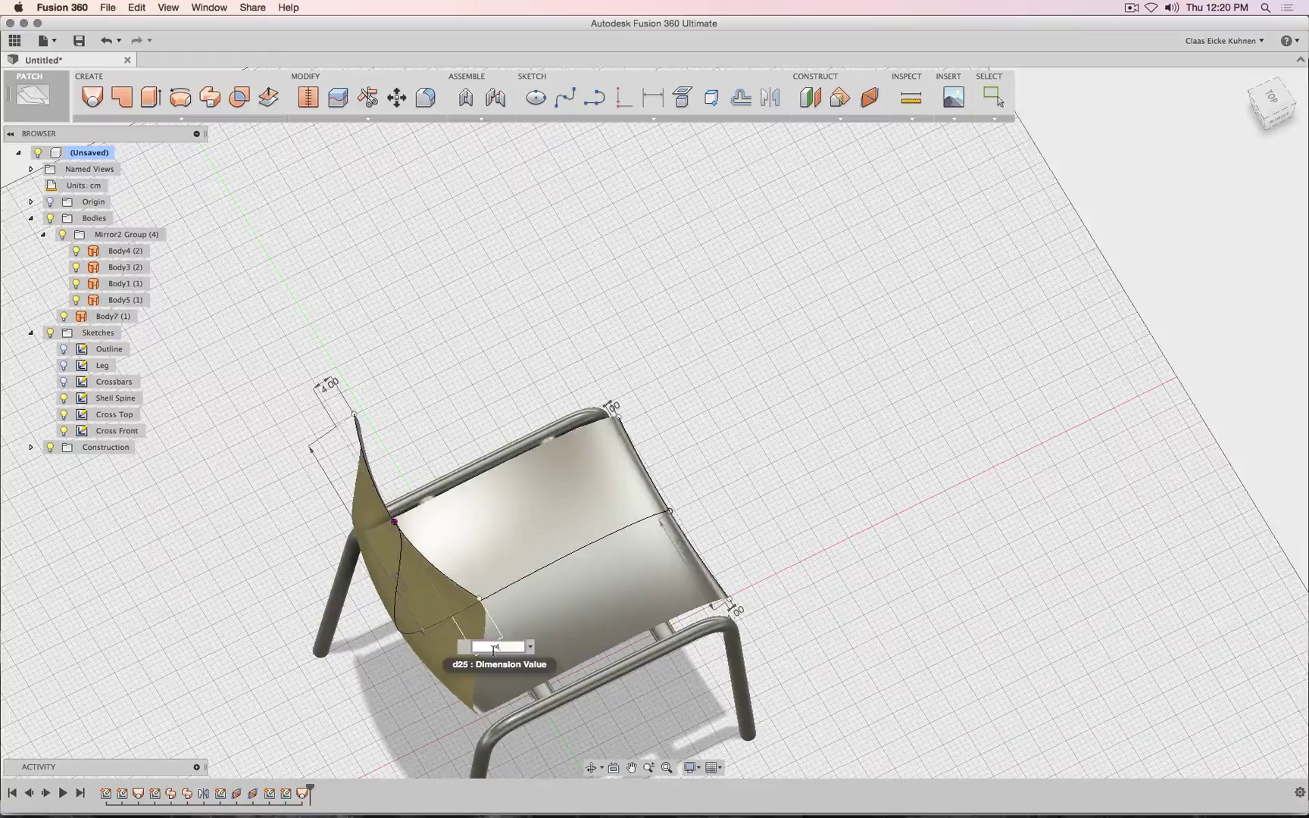
key(Return)
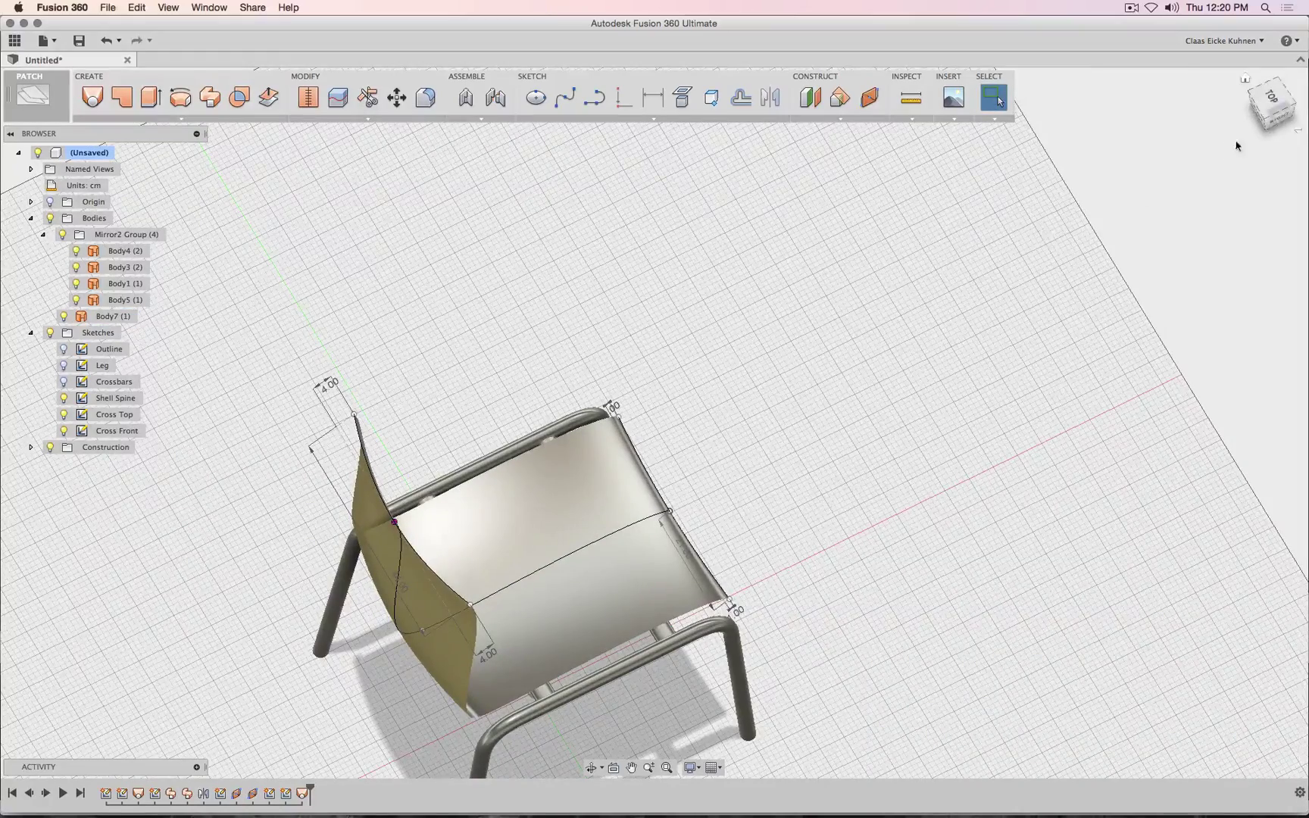
- Thicken the lofted seat shell by 1.5 cm on one side as a new body
mouse_move(1271, 118)
mouse_down()
mouse_move(1218, 62)
mouse_move(1227, 26)
mouse_move(1182, 67)
mouse_move(1095, 80)
mouse_move(1178, 85)
mouse_move(1275, 119)
mouse_up()
click(1263, 114)
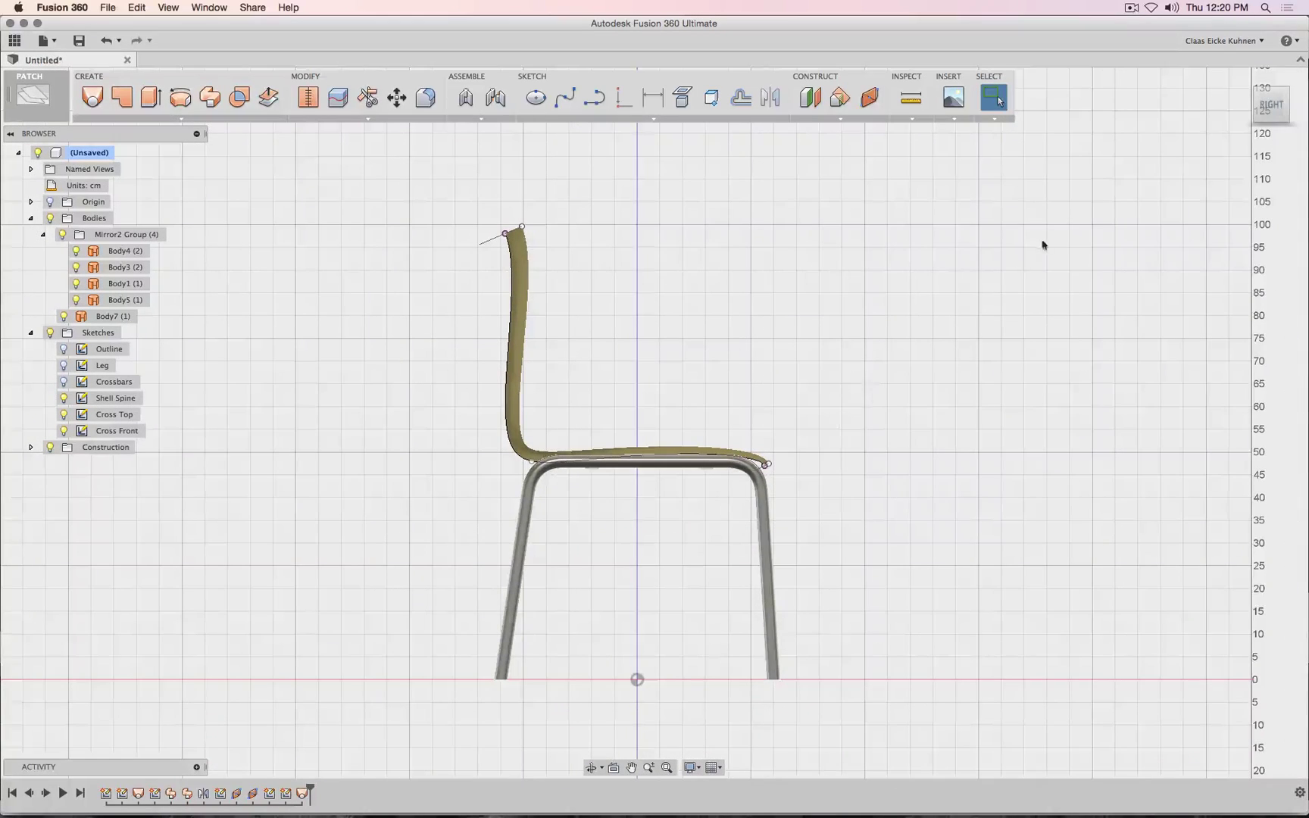
mouse_move(1282, 99)
mouse_down()
mouse_move(1308, 112)
mouse_move(1267, 122)
mouse_move(1273, 112)
mouse_up()
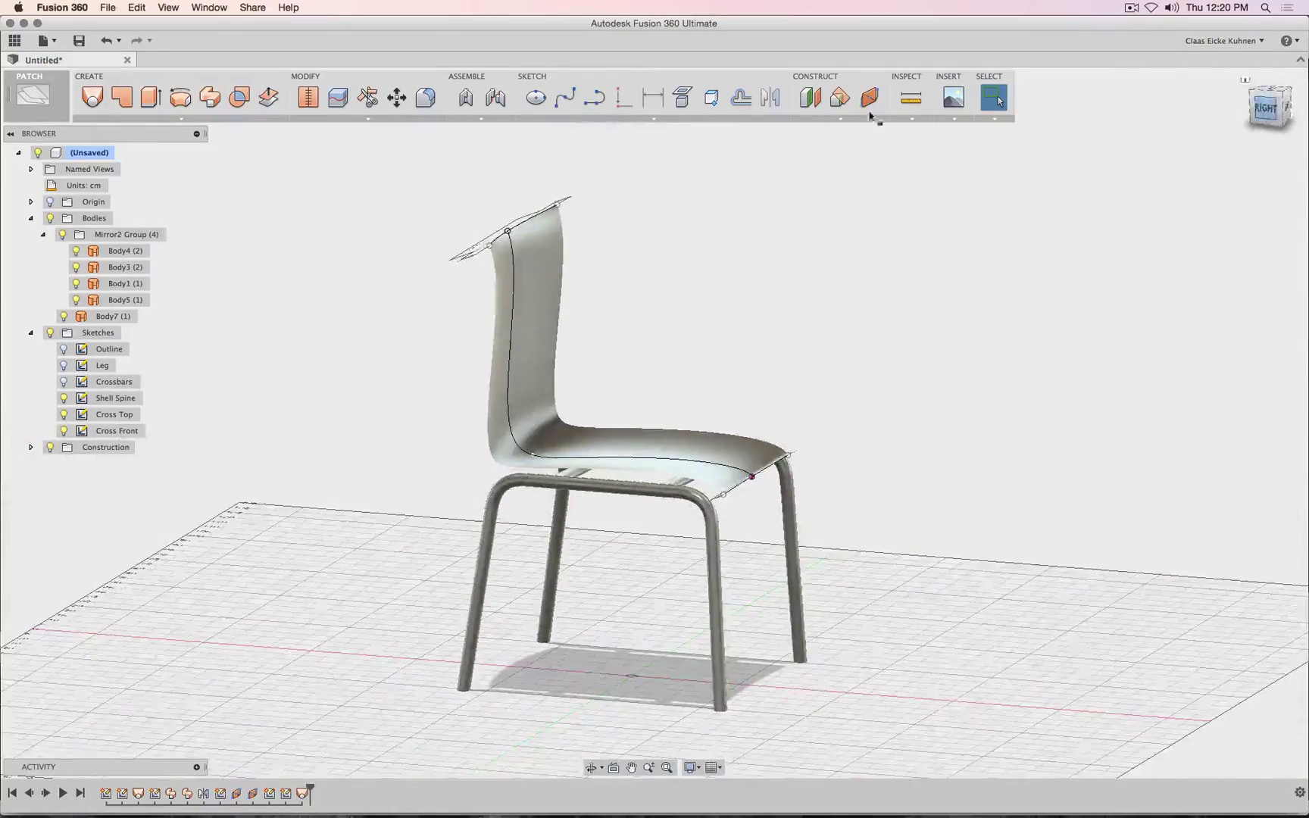
click(181, 119)
click(176, 254)
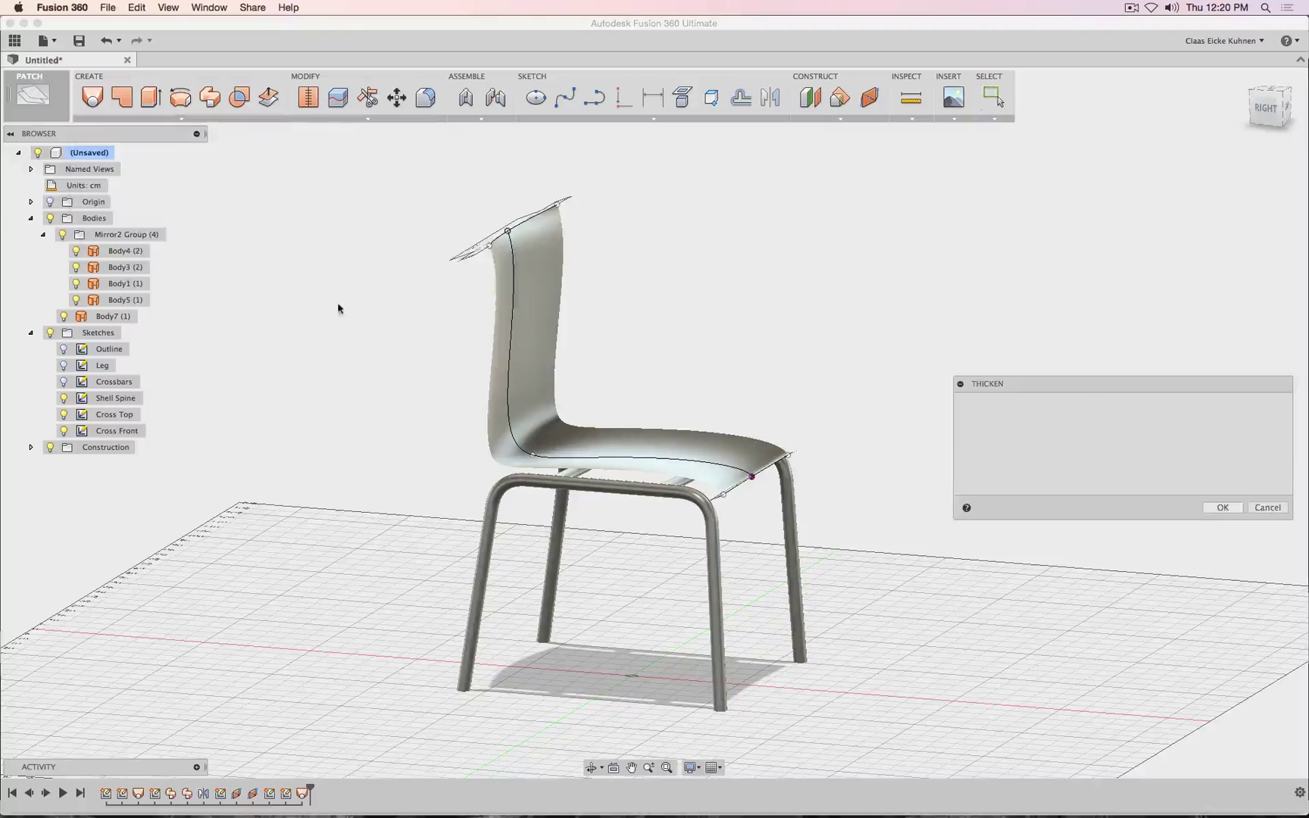
click(544, 275)
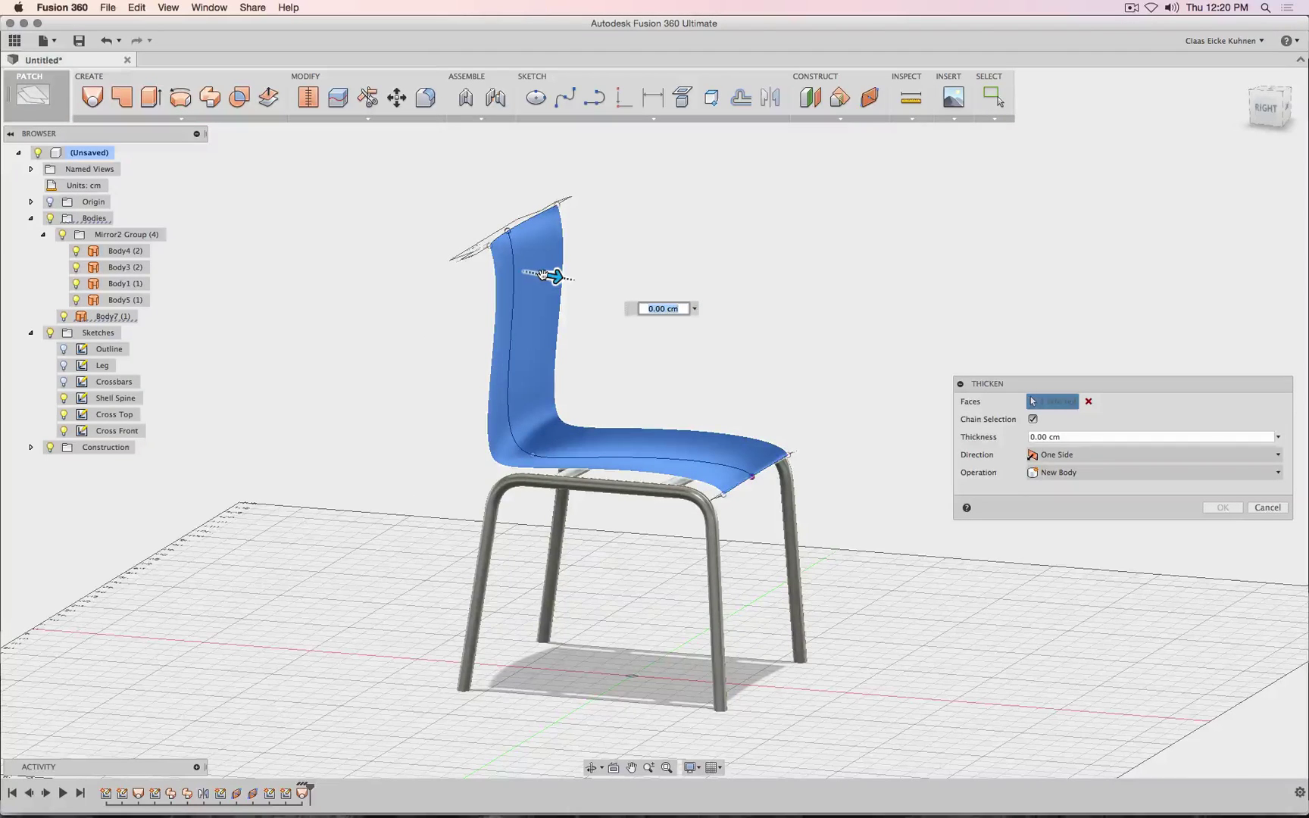
text(1.)
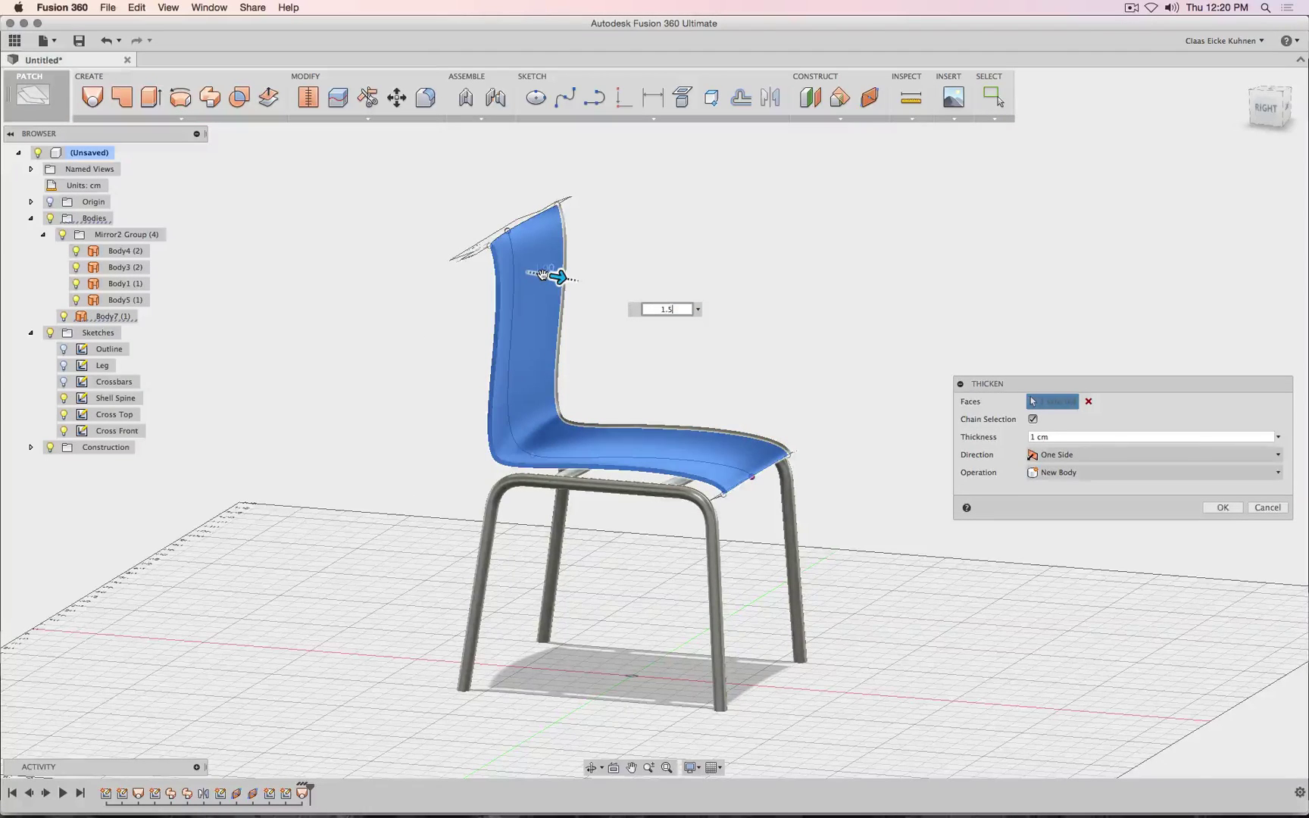
text(5)
click(1221, 507)
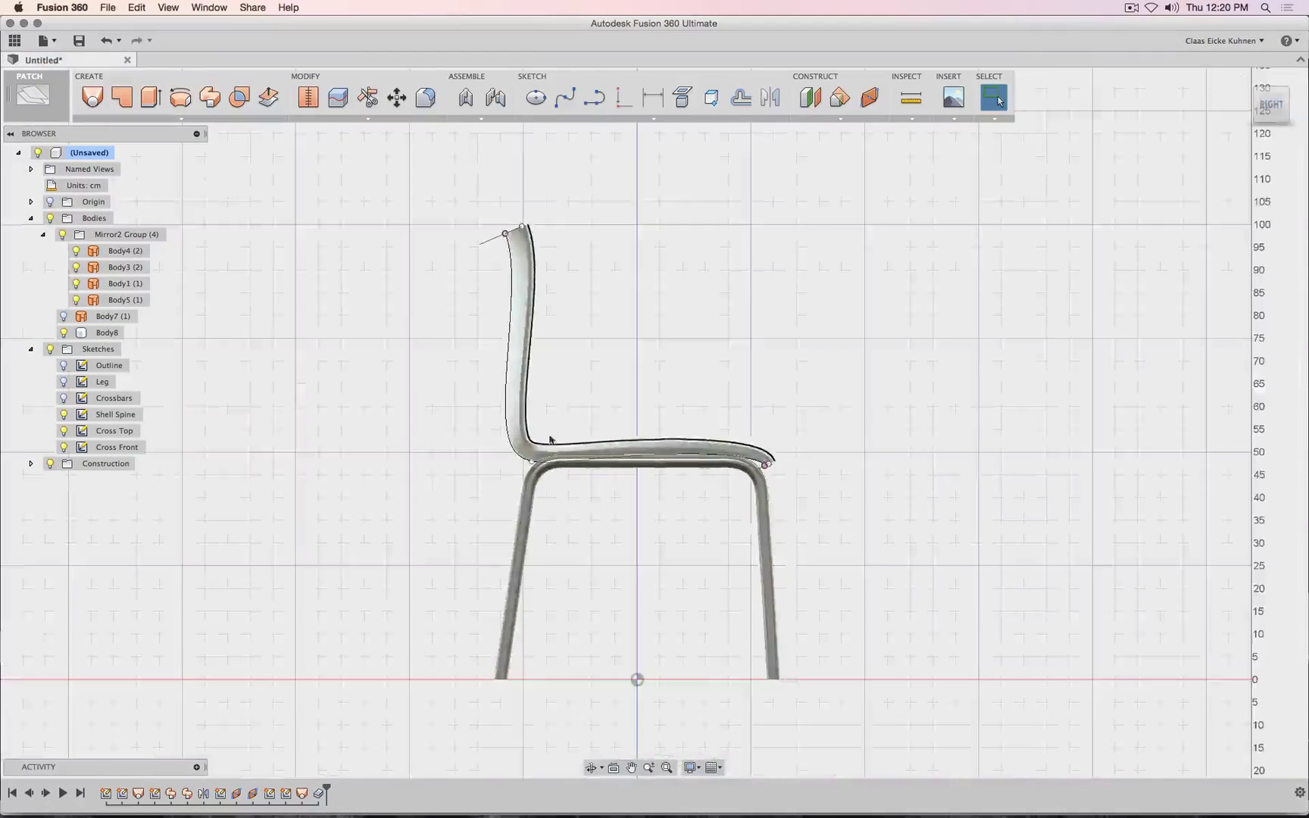
- Examine the thickened seat shell's bend, edge thickness and fit on the frame from the side and in perspective
scroll(491, 445, up, 10)
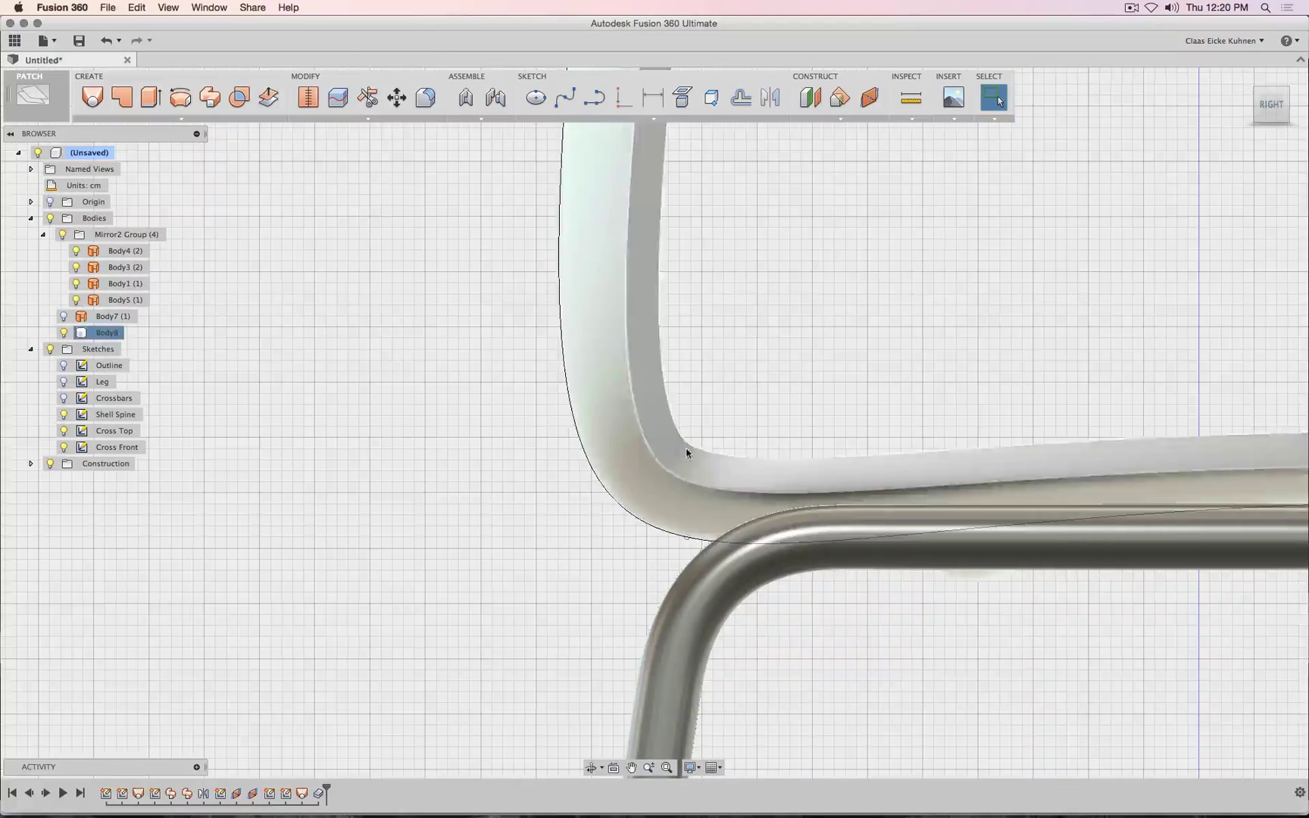
click(681, 460)
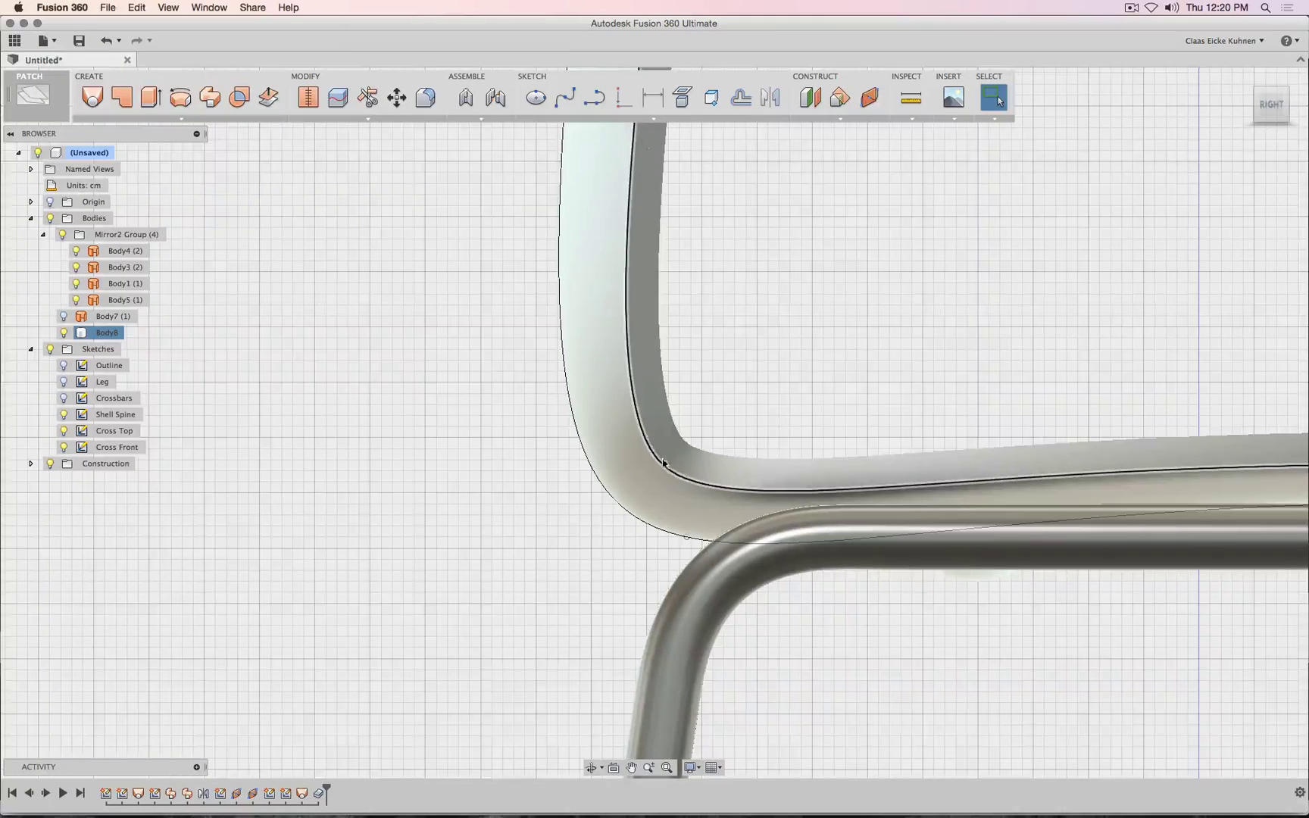
scroll(774, 483, up, 3)
scroll(774, 482, down, 10)
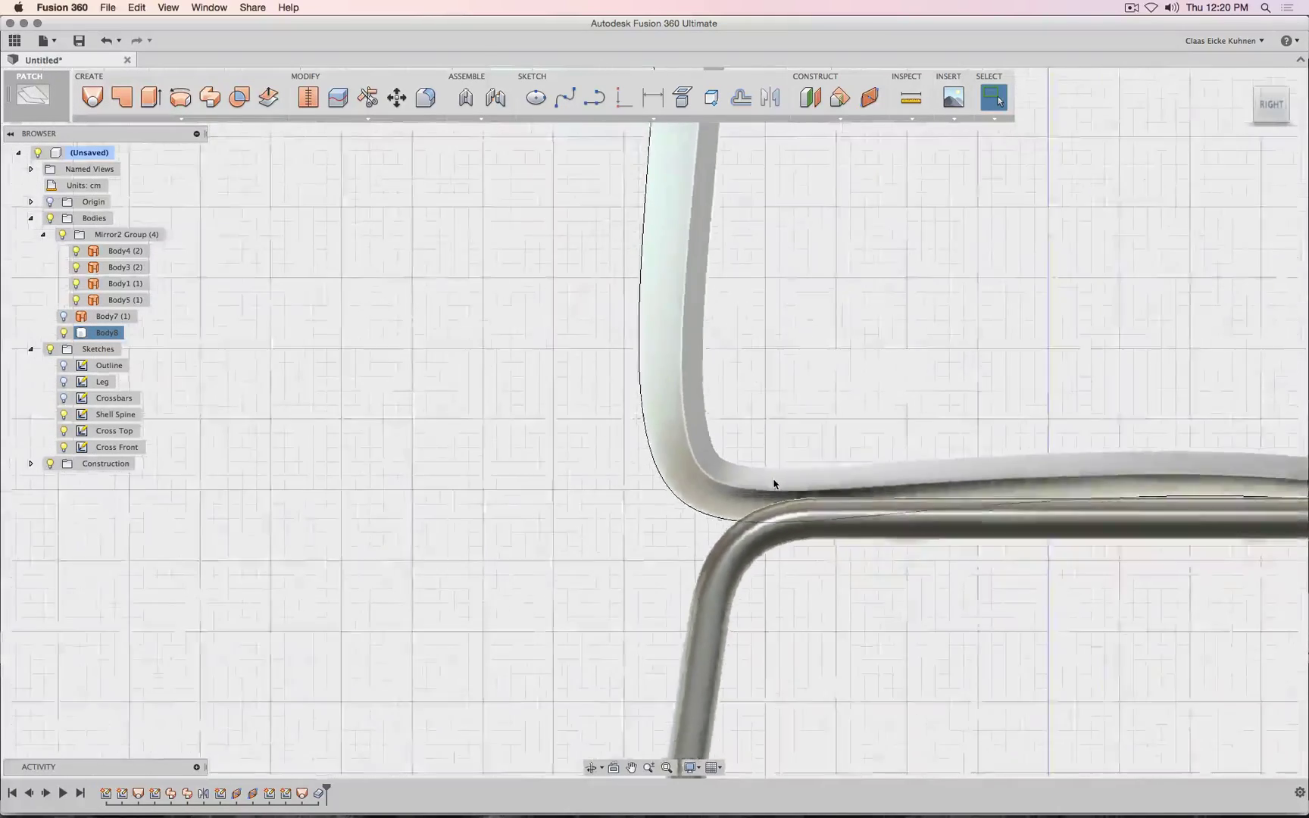
click(1158, 130)
drag(1265, 109, 1217, 104)
shift+scroll(654, 422, right, 10)
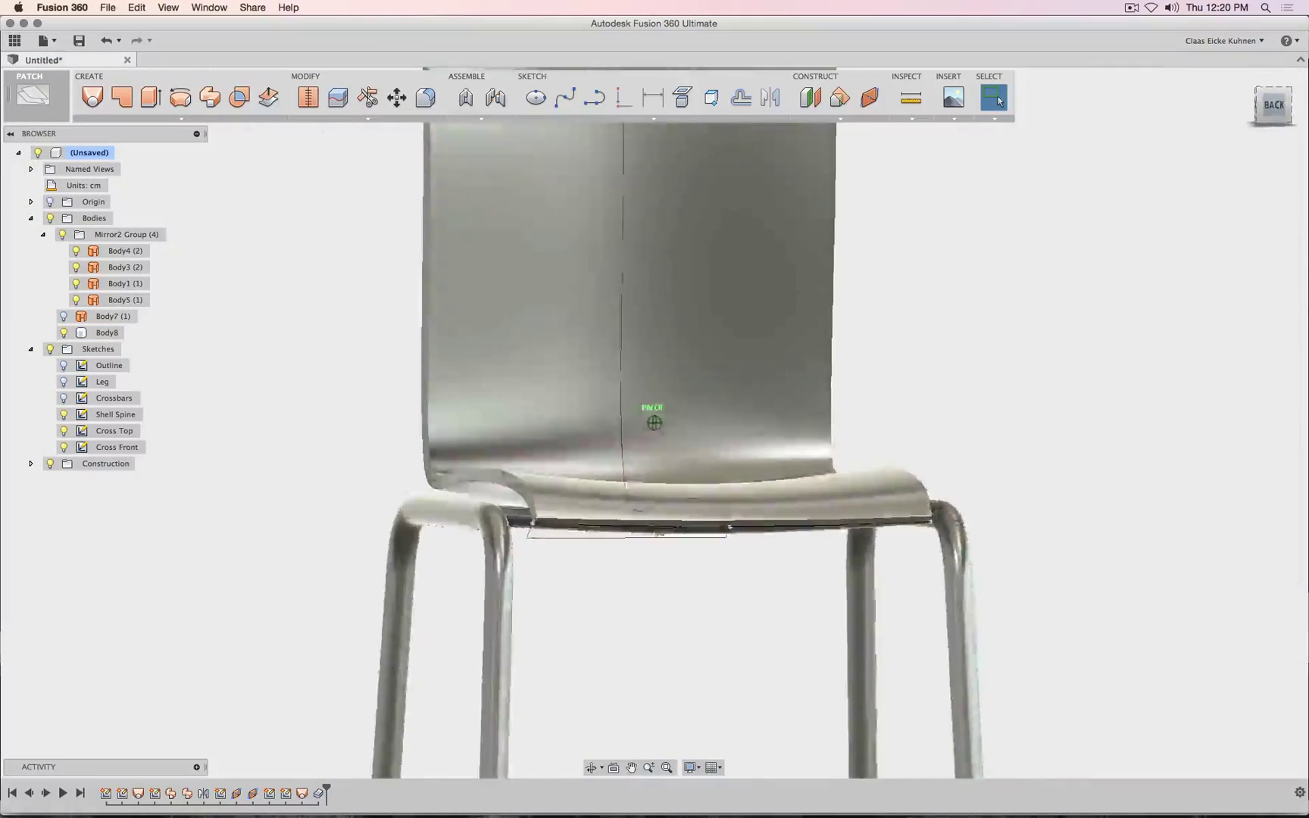
shift+scroll(653, 423, left, 10)
scroll(1163, 221, down, 8)
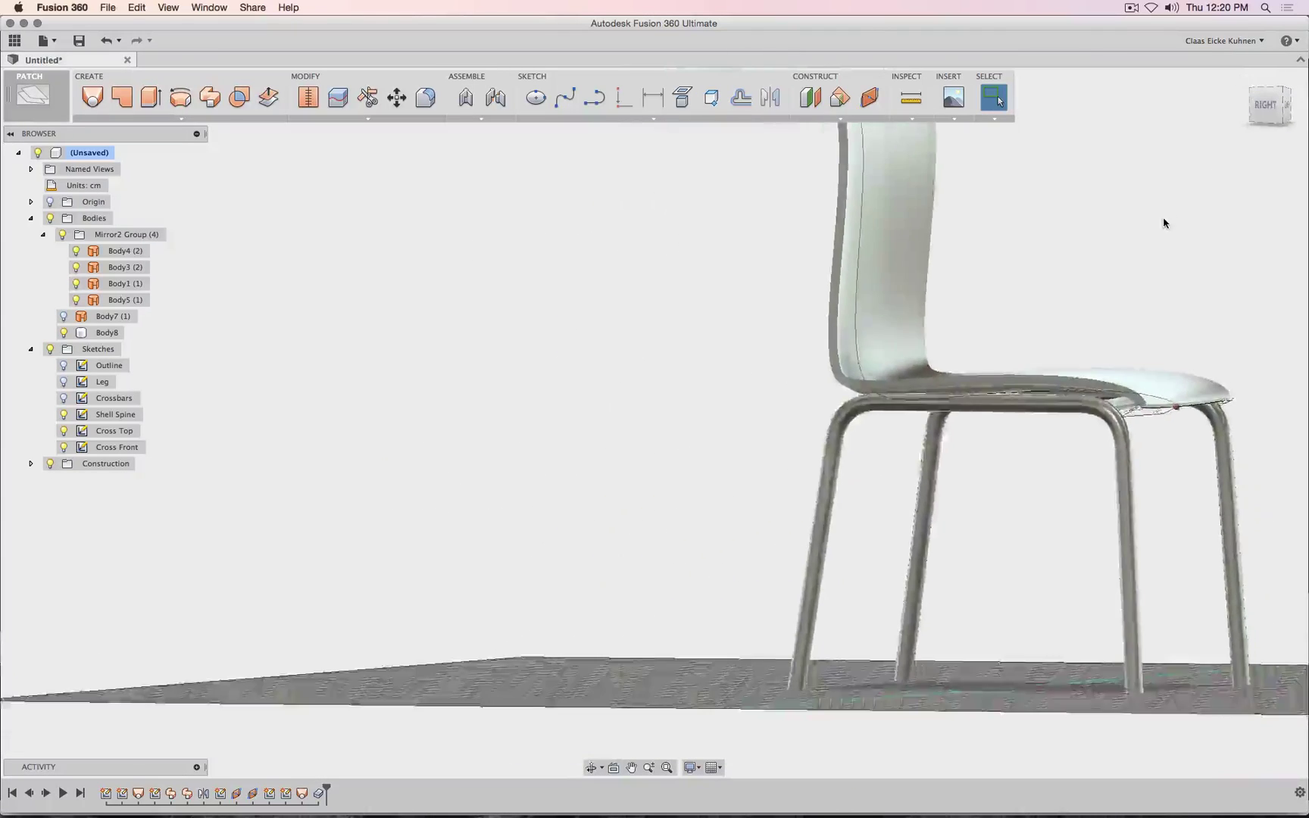
click(1276, 100)
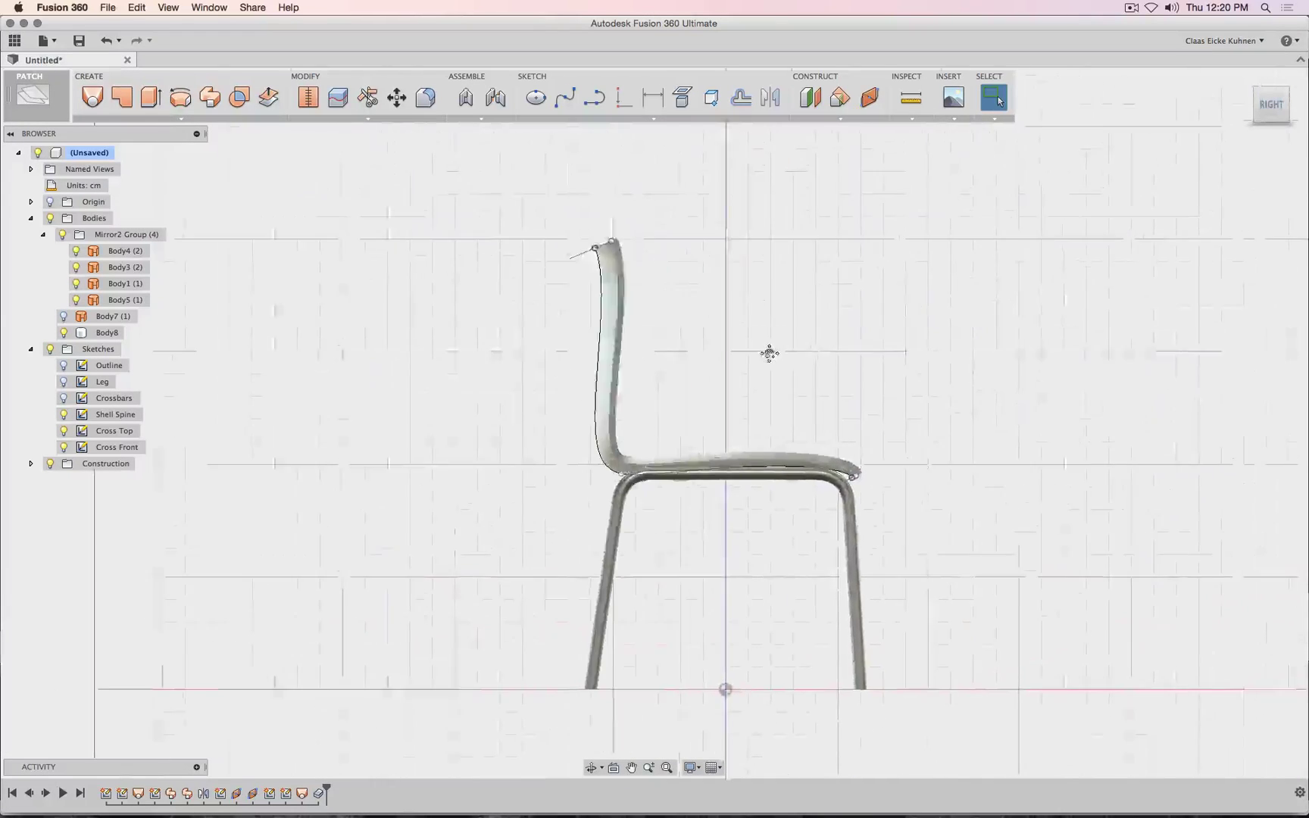
click(1253, 89)
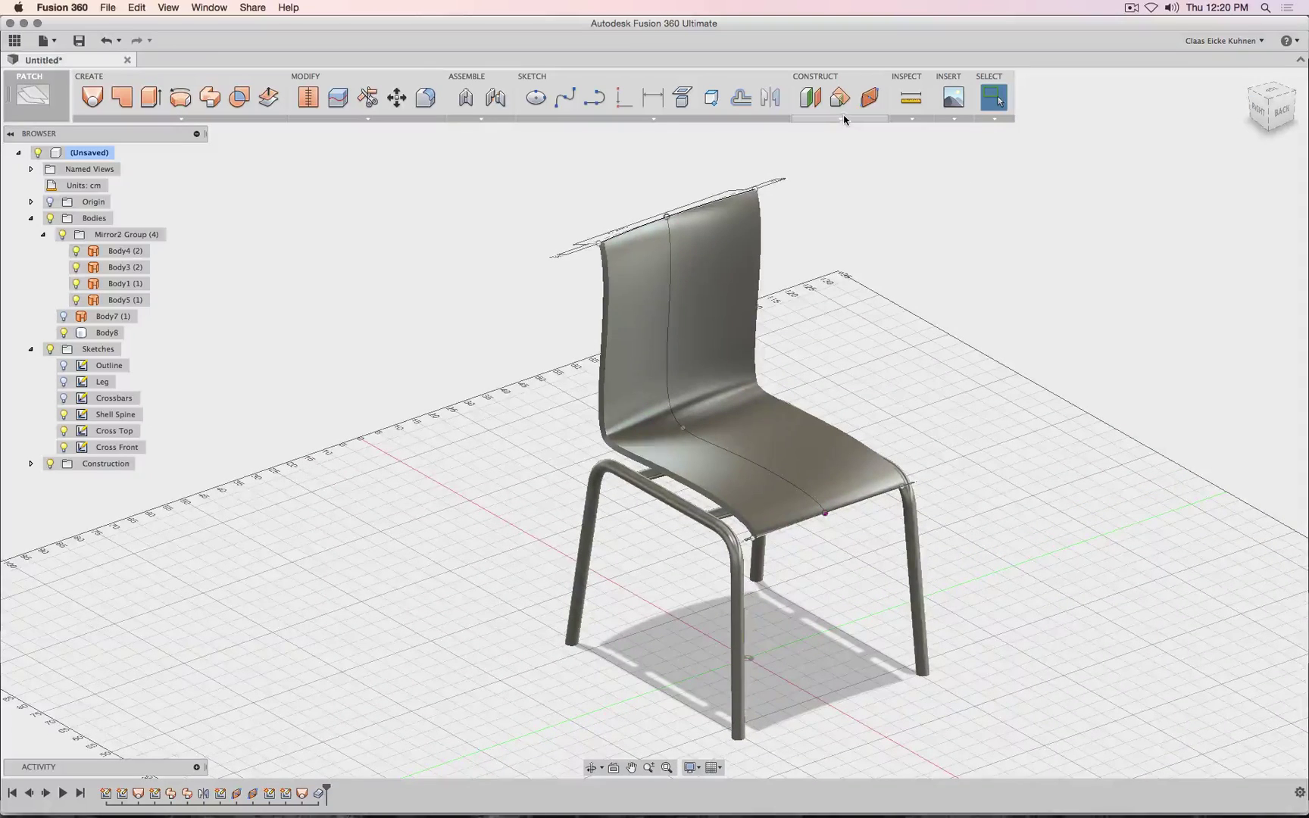
- Run a section analysis on the vertical origin plane along the chair's centre and inspect the seat shell's clearance to the crossbars
click(871, 120)
click(916, 120)
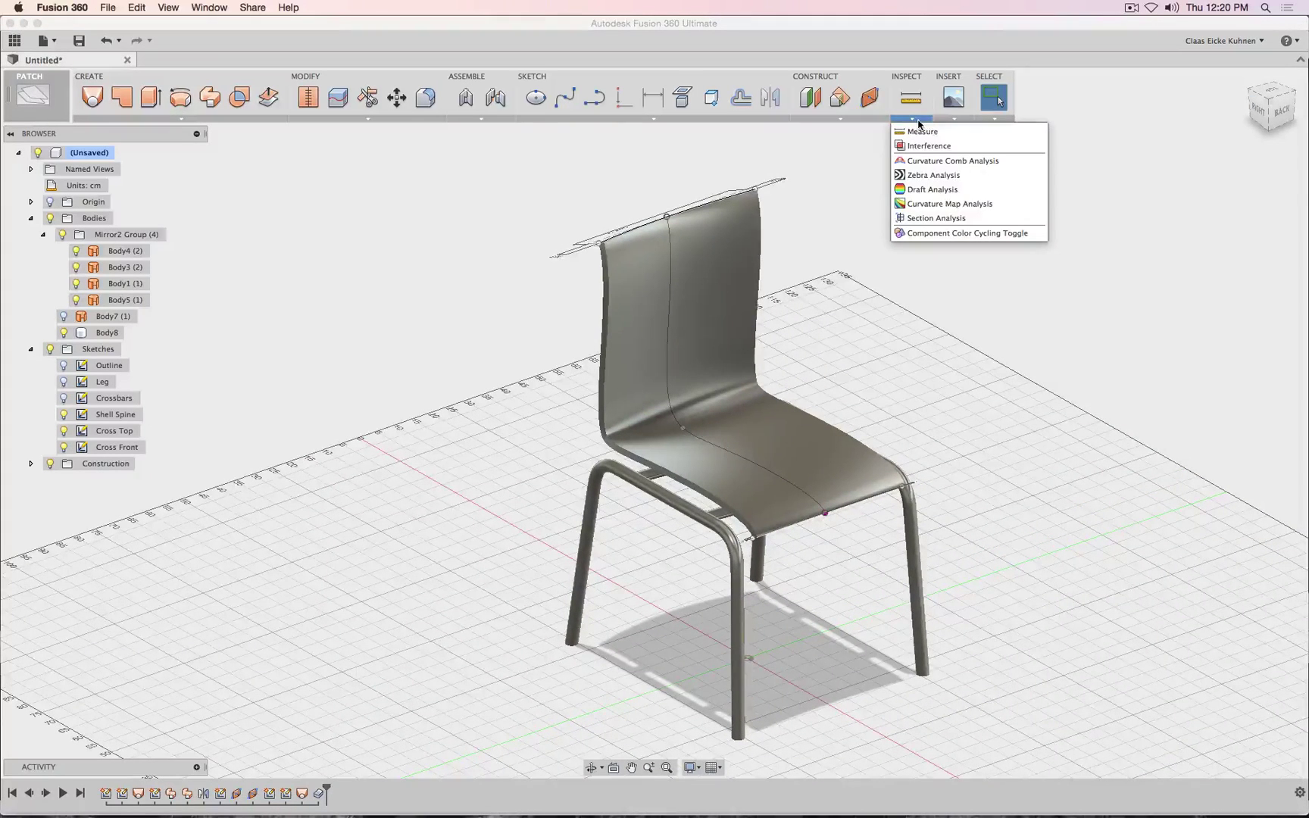
click(936, 217)
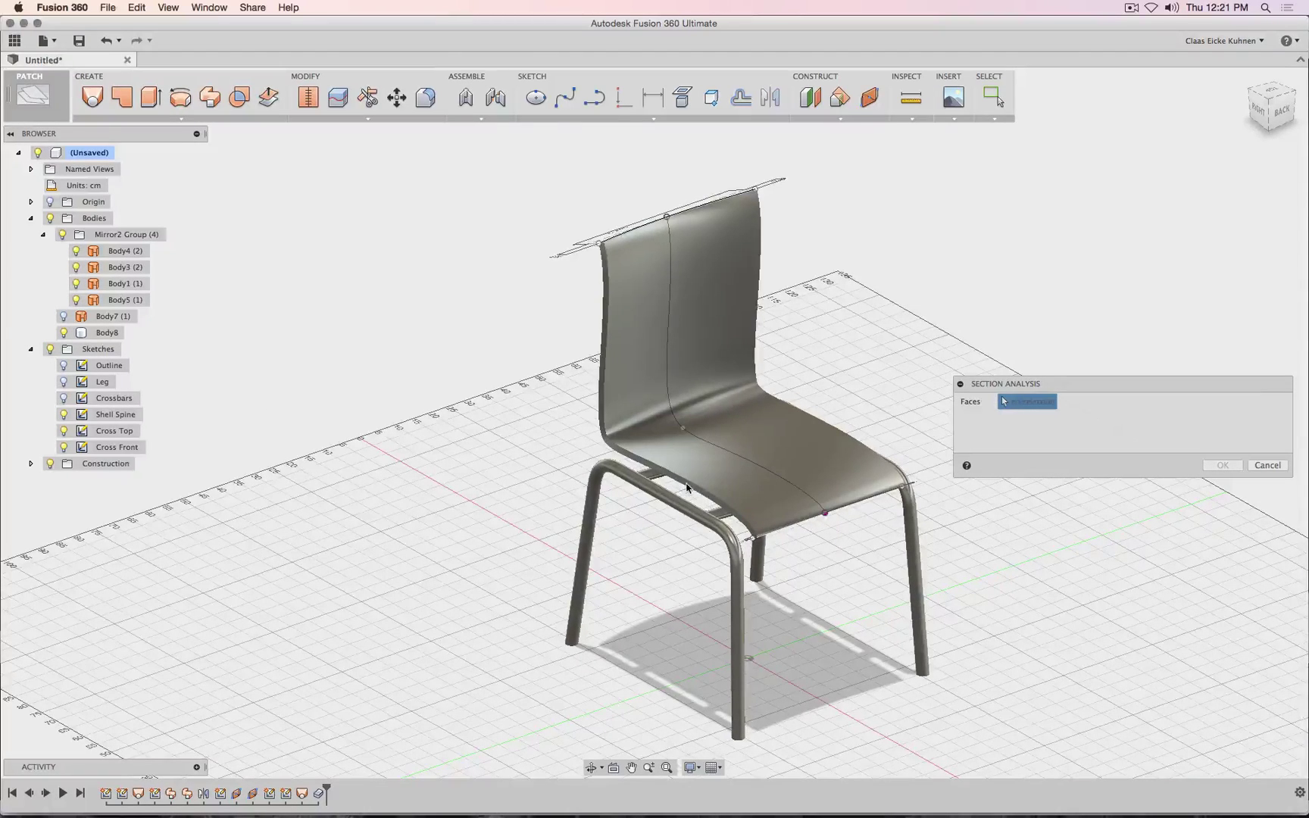
click(51, 202)
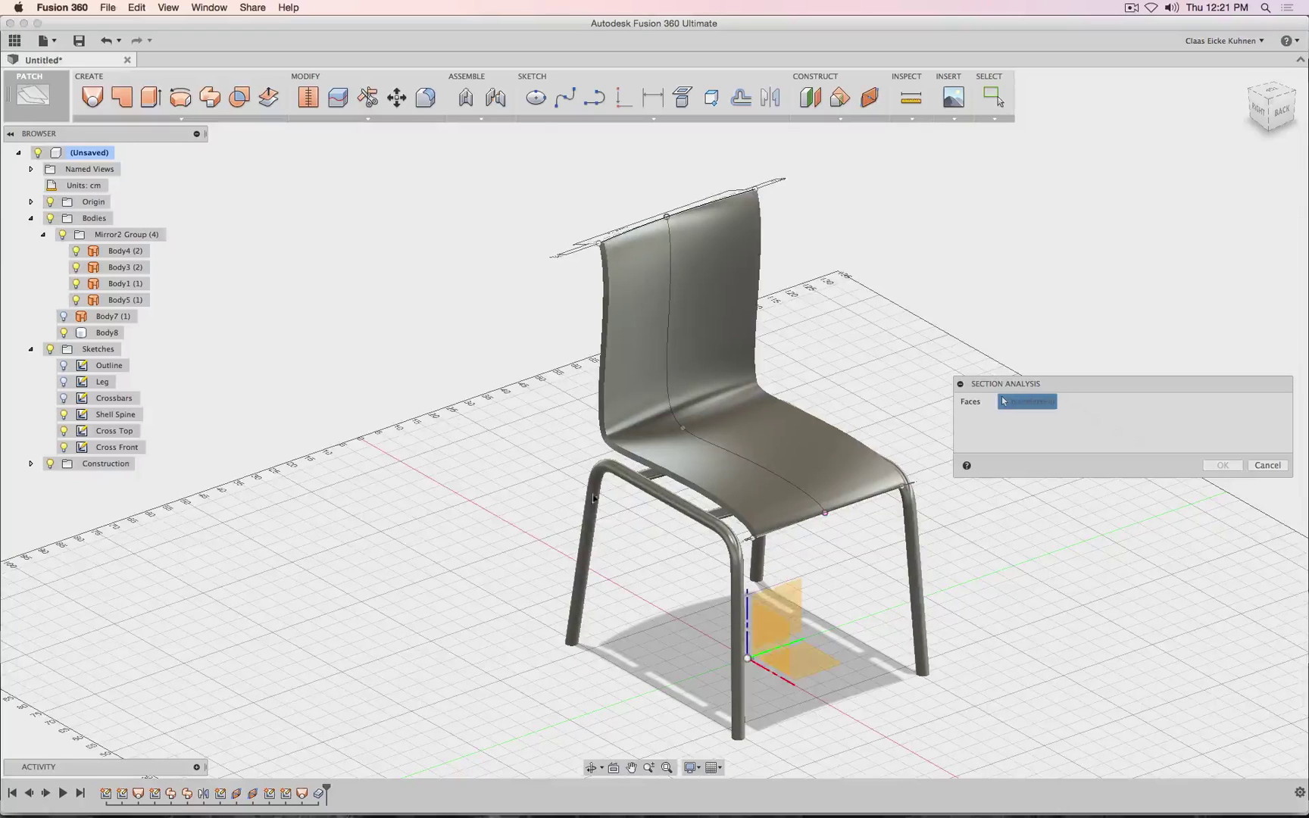
click(791, 631)
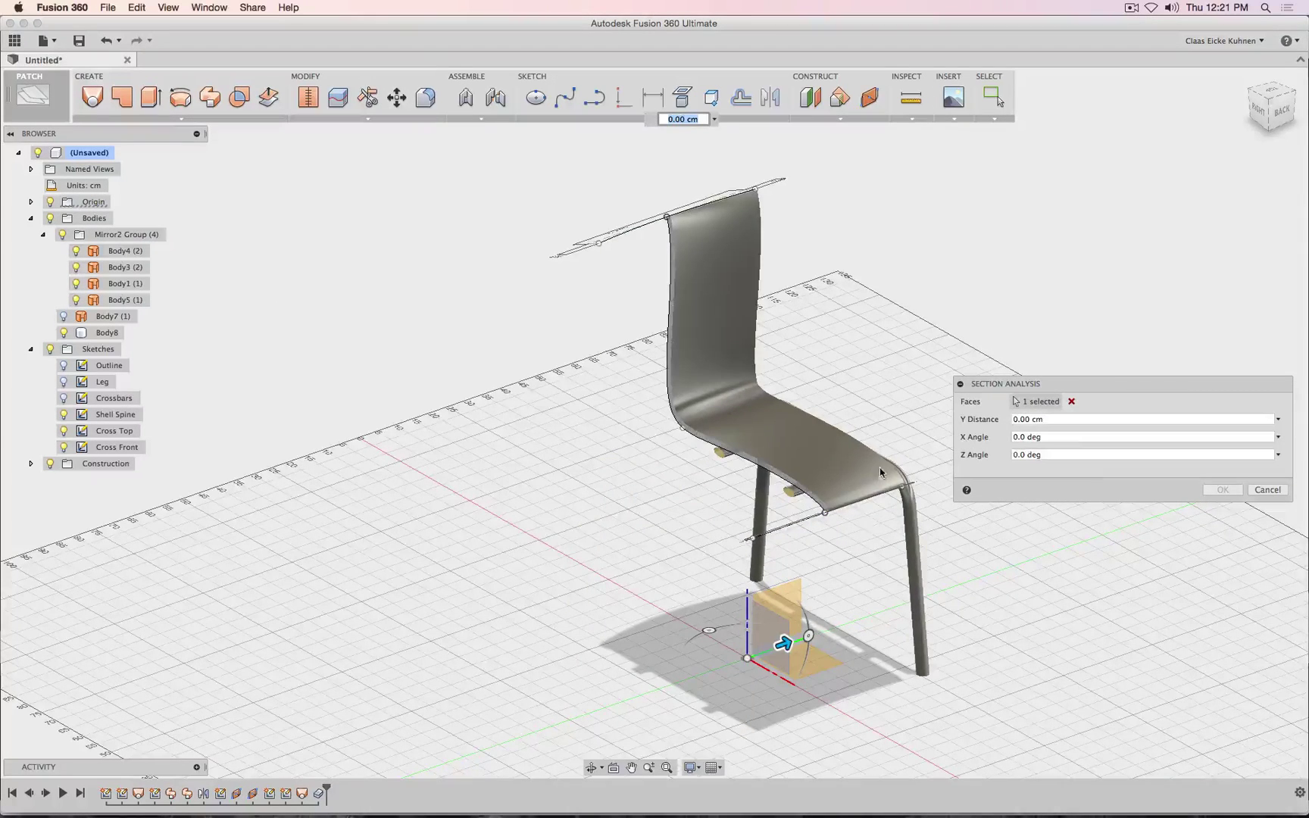
click(1263, 121)
scroll(948, 407, up, 5)
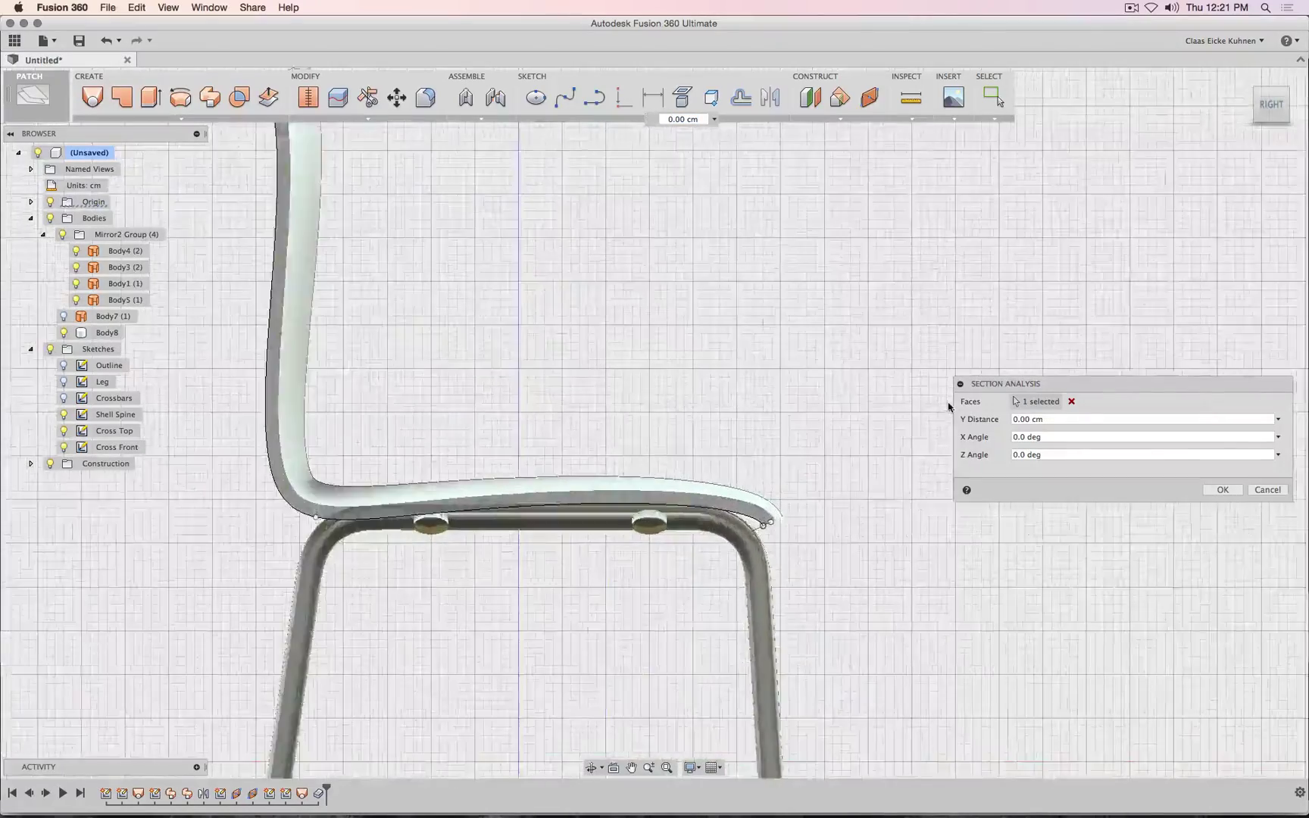
scroll(948, 407, up, 5)
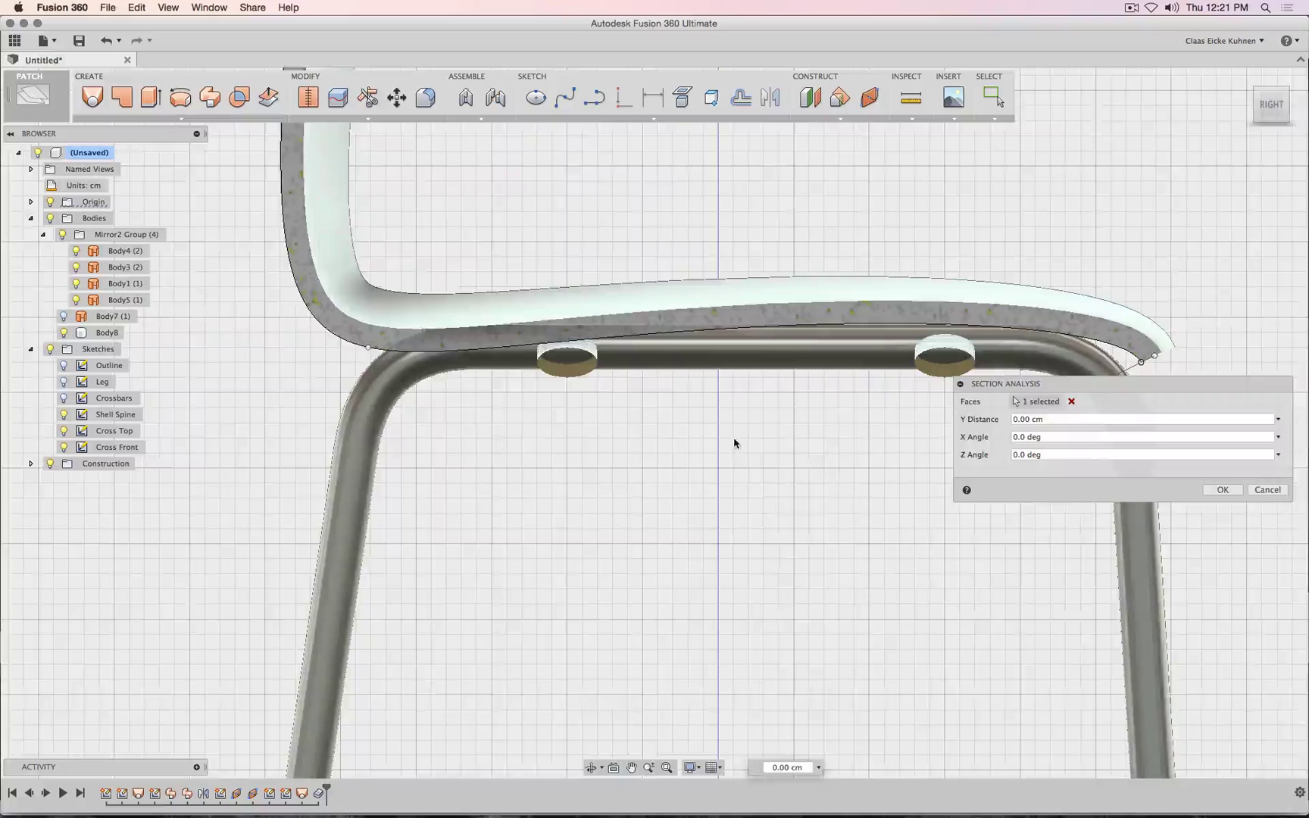
scroll(734, 443, down, 5)
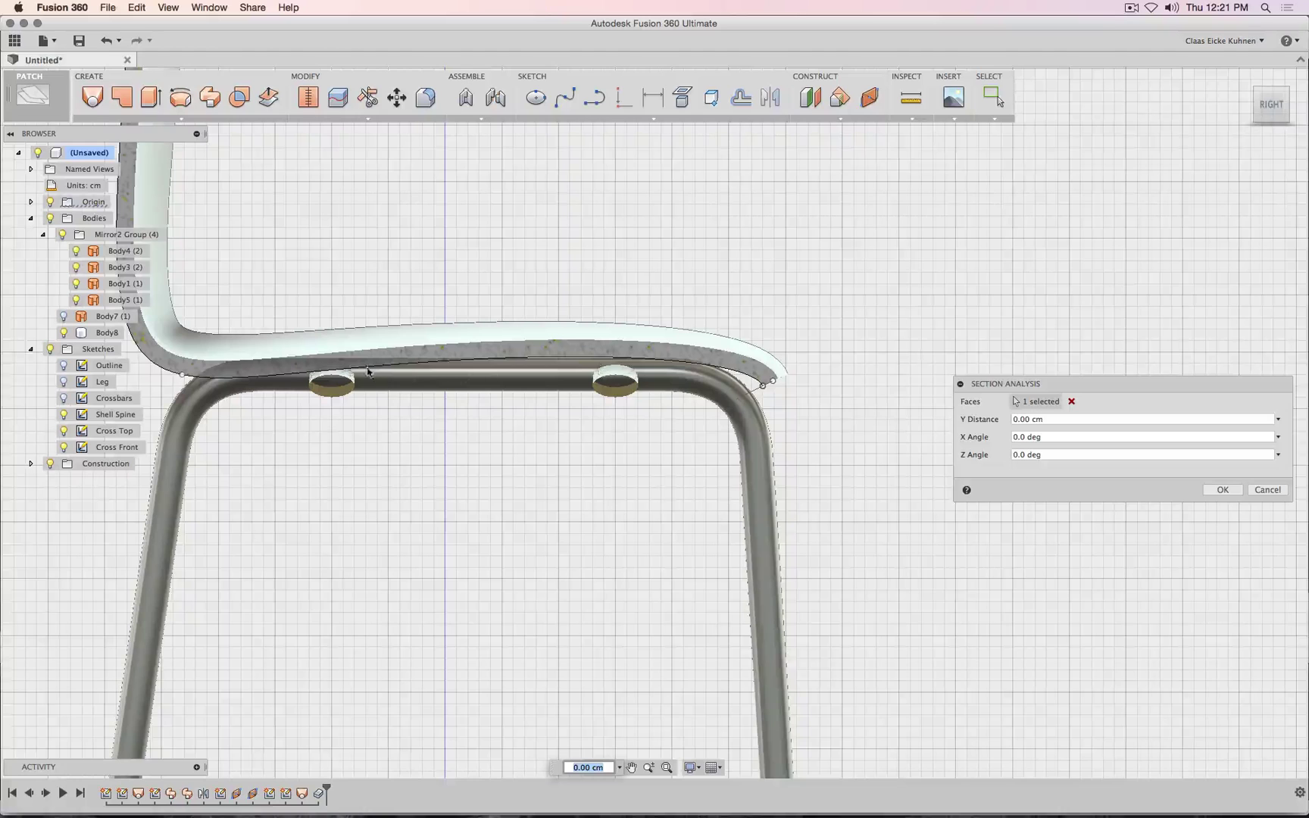
scroll(807, 411, down, 3)
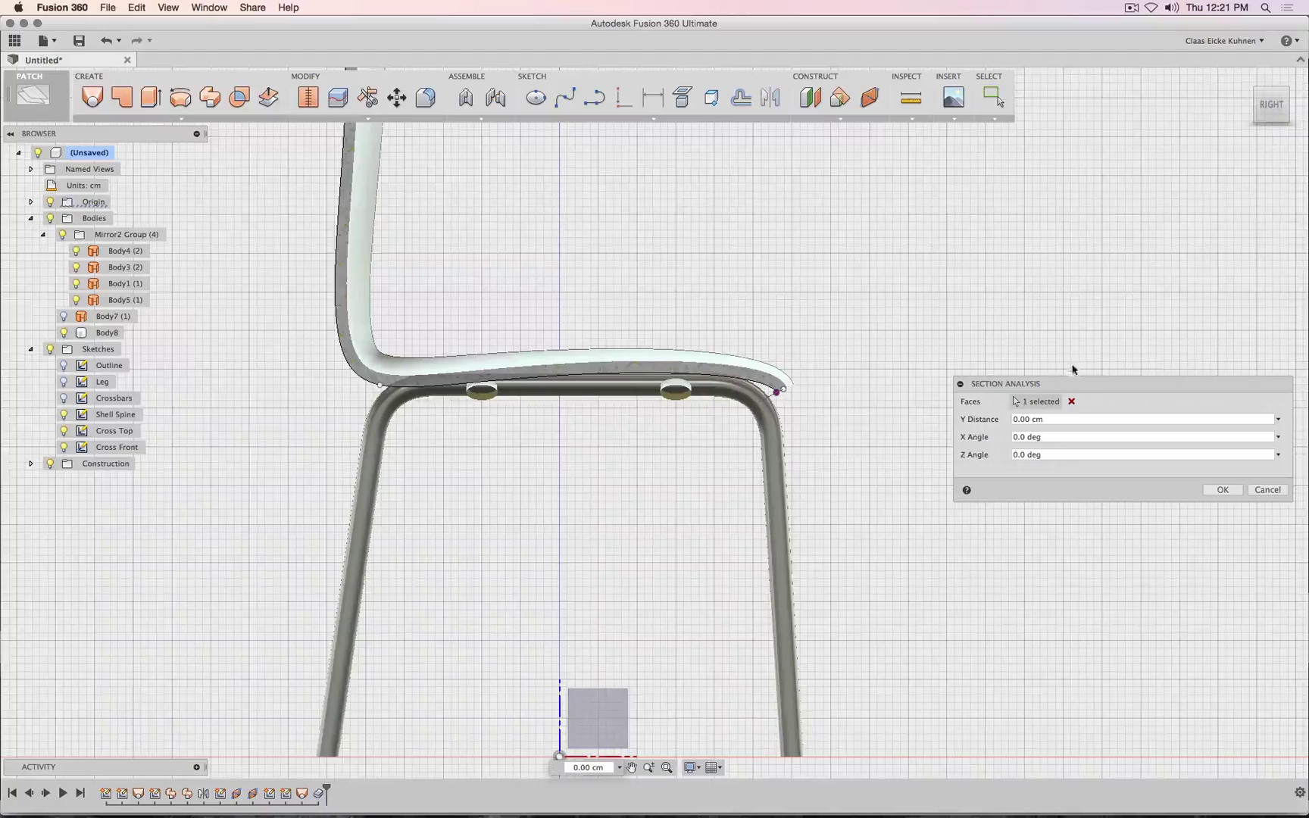
drag(1276, 107, 1053, 108)
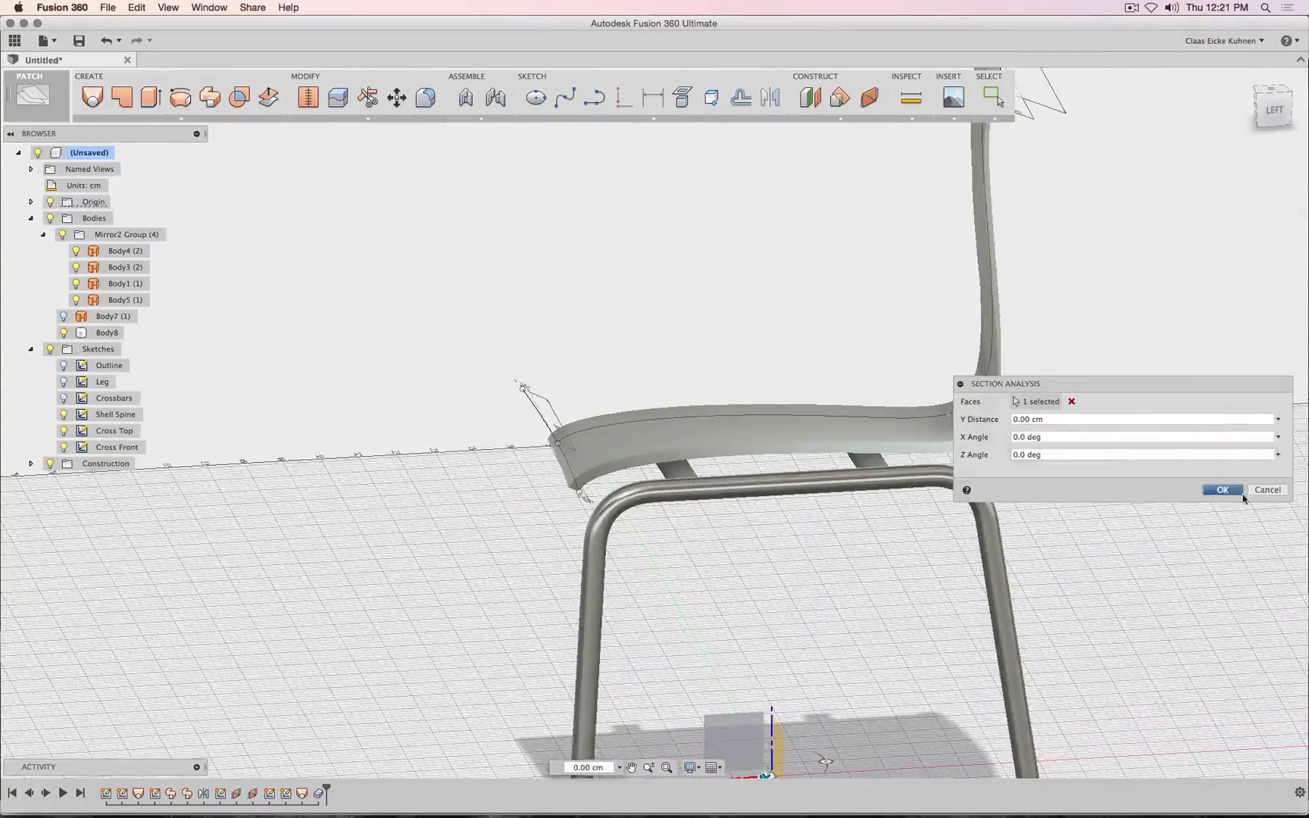
click(1222, 489)
- Sketch a 10 cm diameter circle on the vertical origin plane facing the back view, centred in the backrest's upper part
click(617, 328)
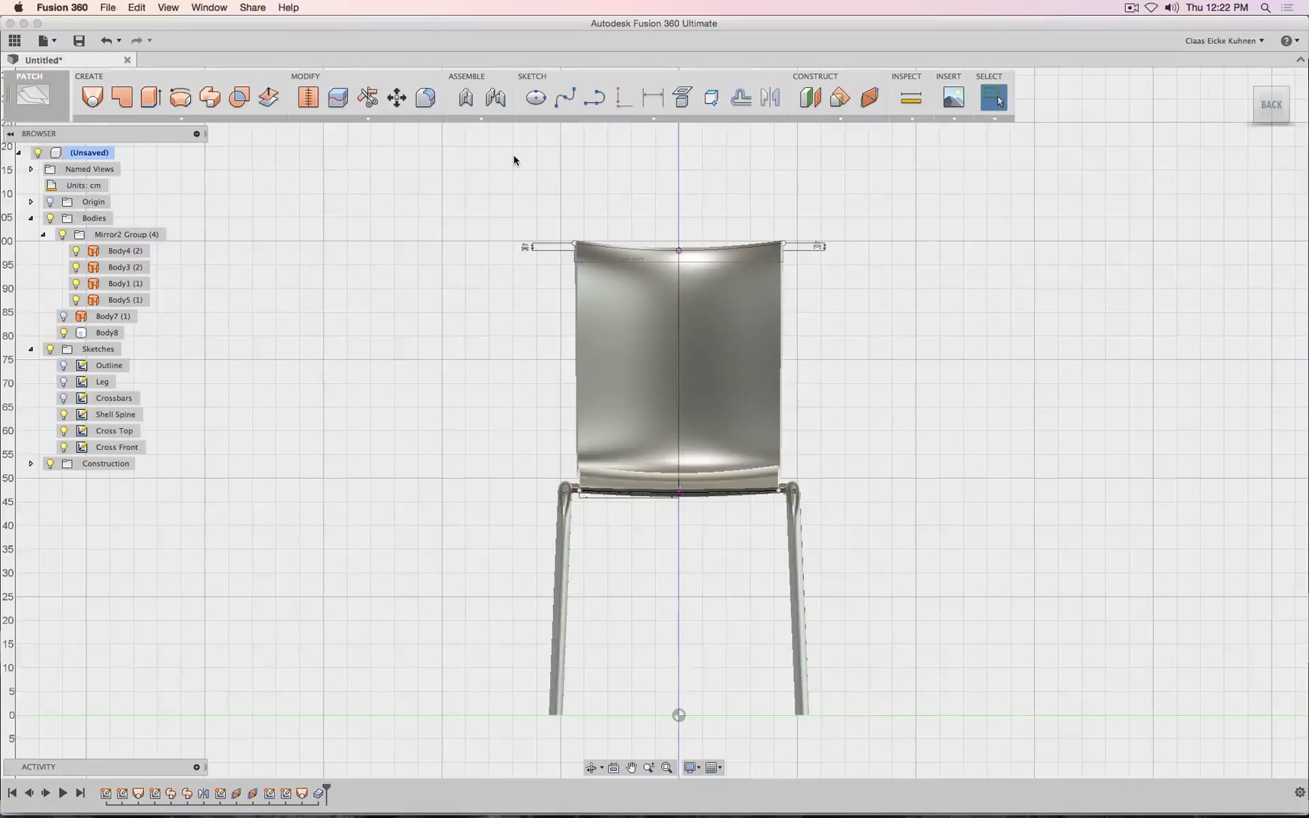
click(594, 98)
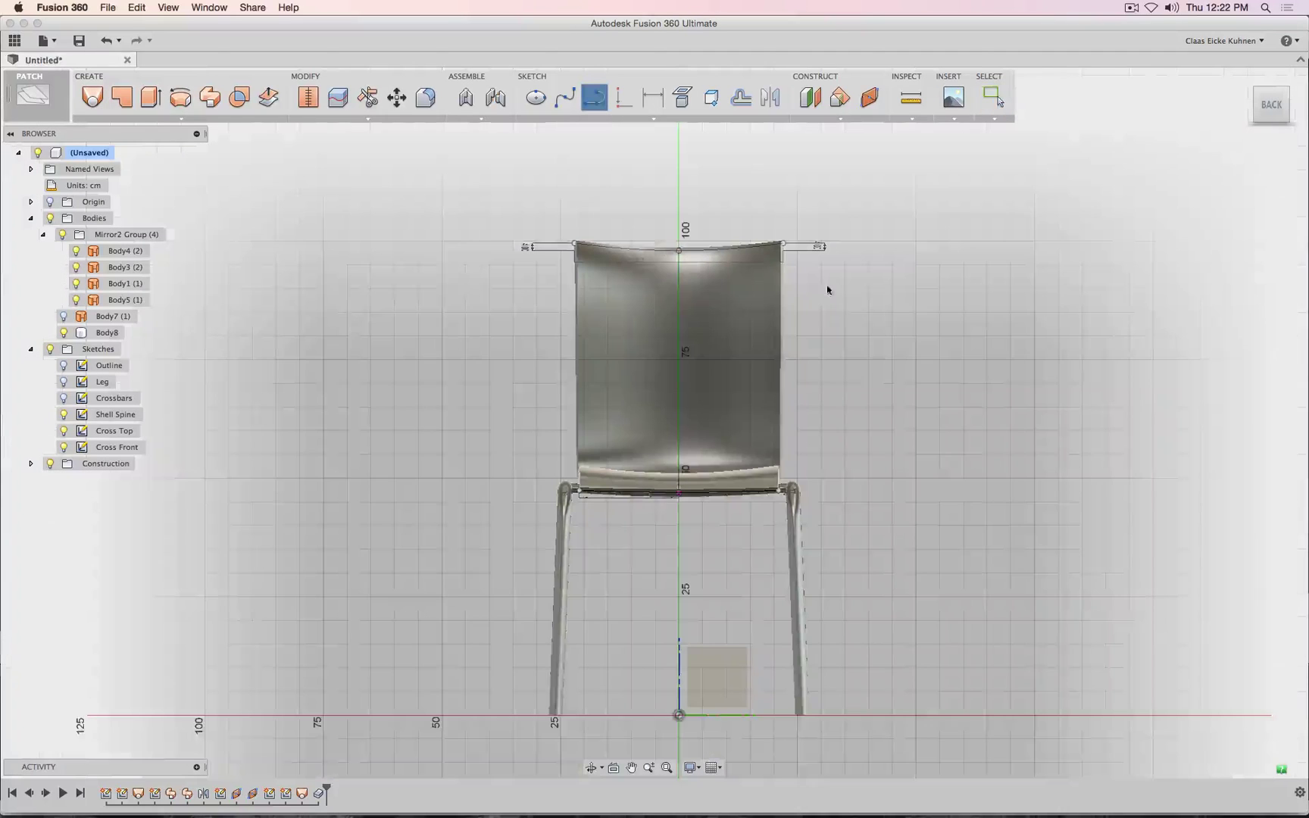
click(881, 402)
middle_drag(865, 245, 836, 565)
scroll(836, 560, down, 1)
click(594, 97)
click(622, 119)
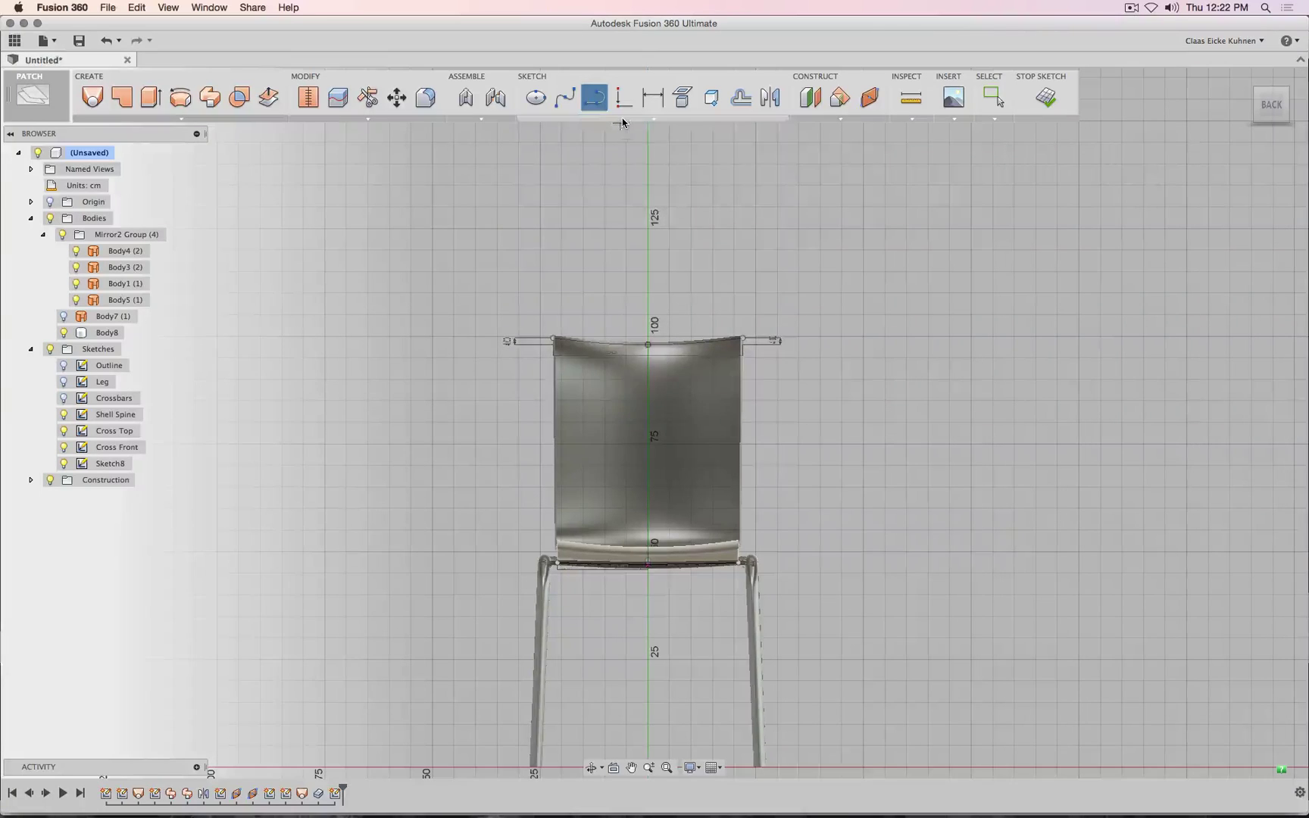
mouse_move(612, 163)
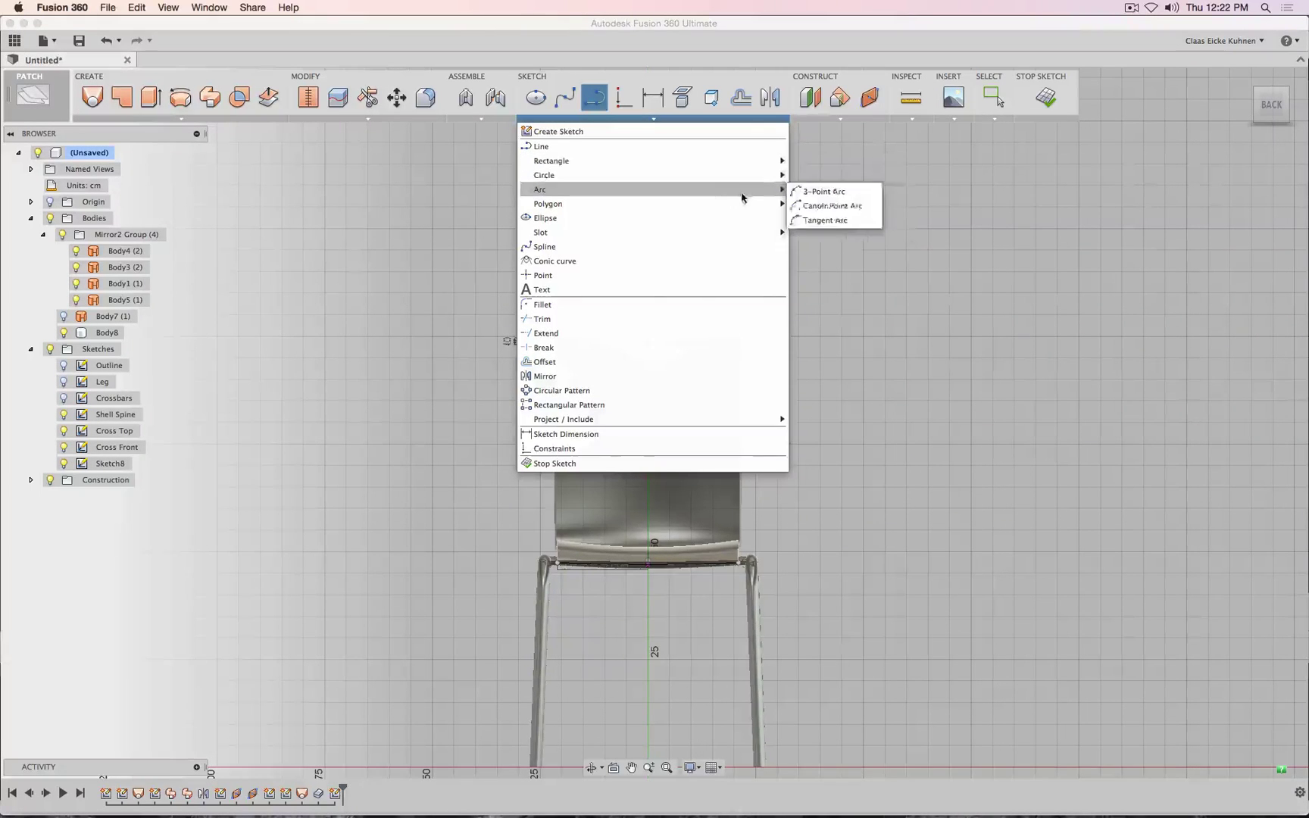
click(809, 179)
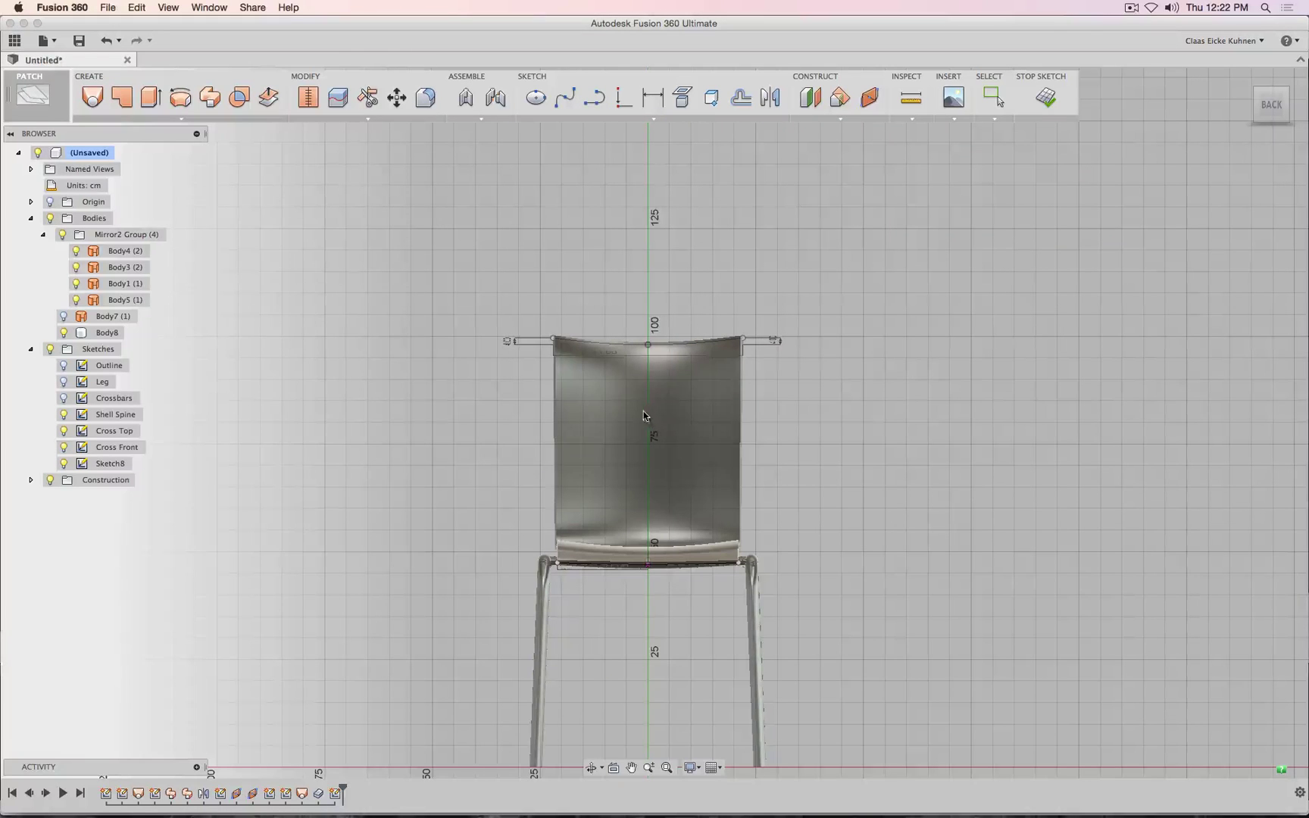
text(10)
key(Return)
click(1044, 94)
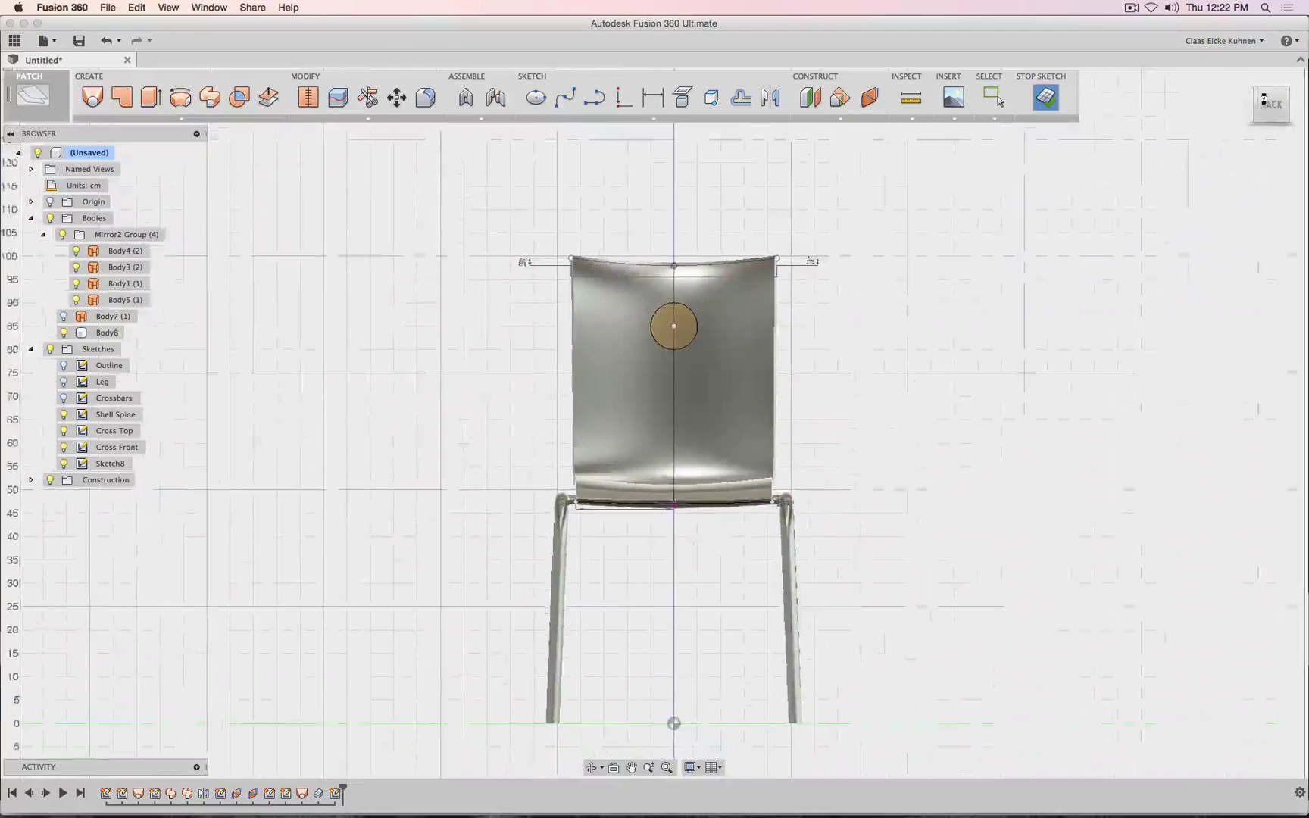
- Switch to the Model workspace and extrude the circle -60 cm as a cut through the backrest
click(25, 119)
click(42, 148)
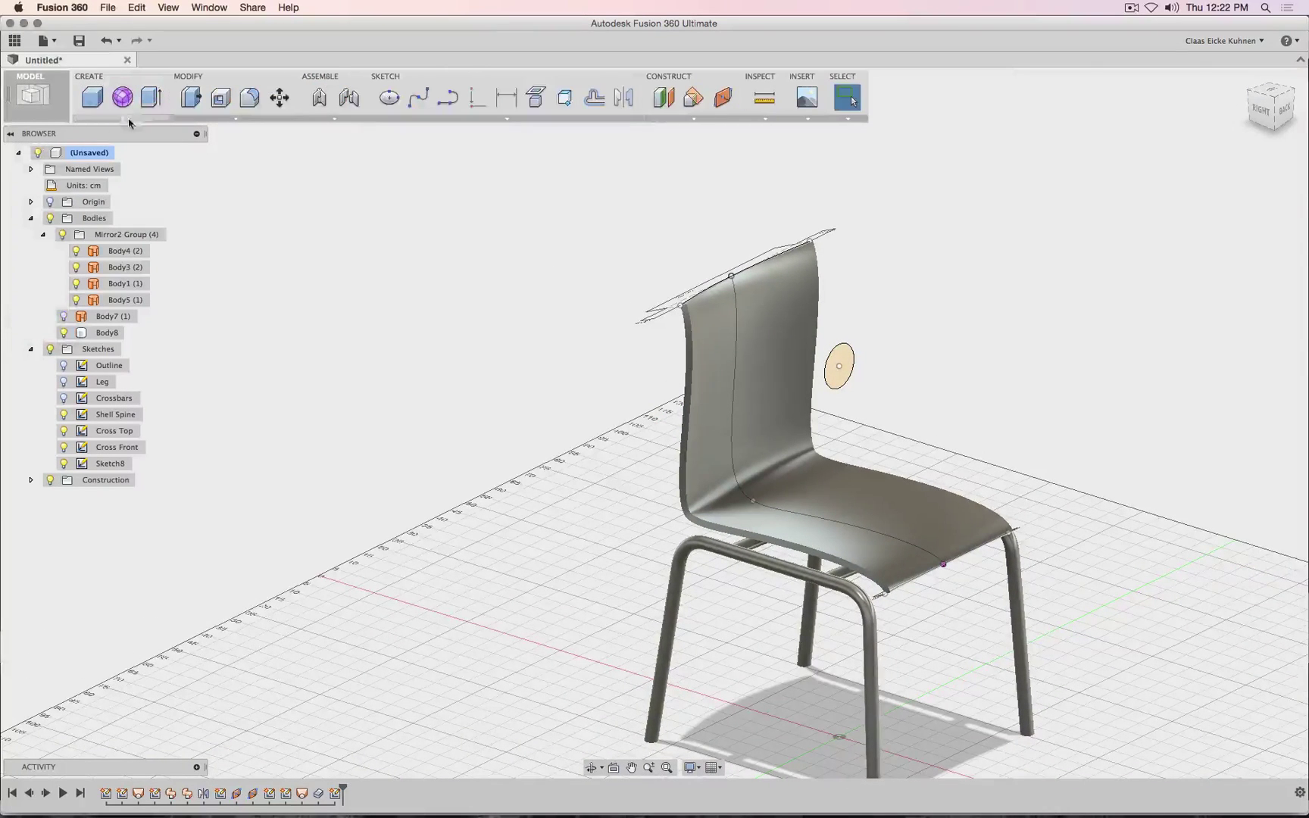
click(151, 97)
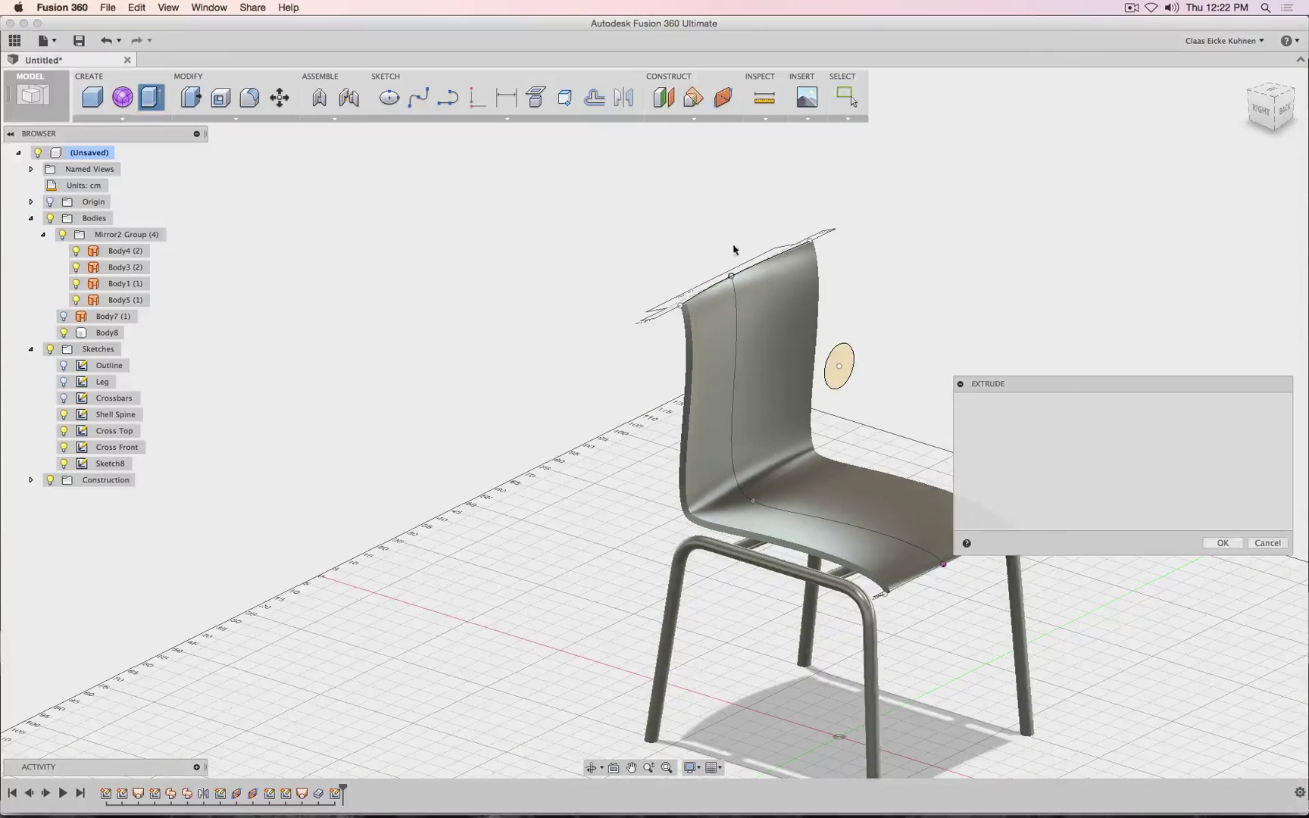
click(838, 371)
drag(849, 369, 607, 300)
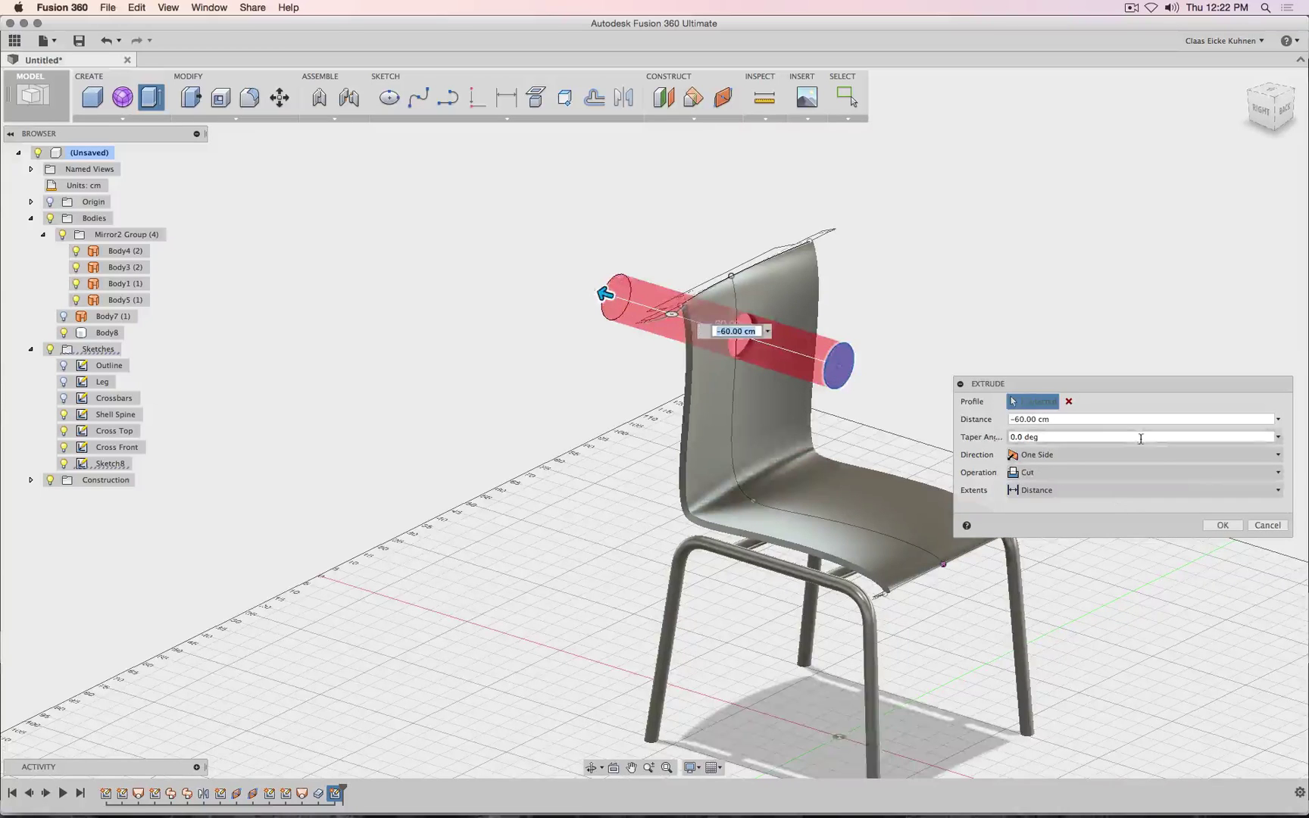
click(1235, 525)
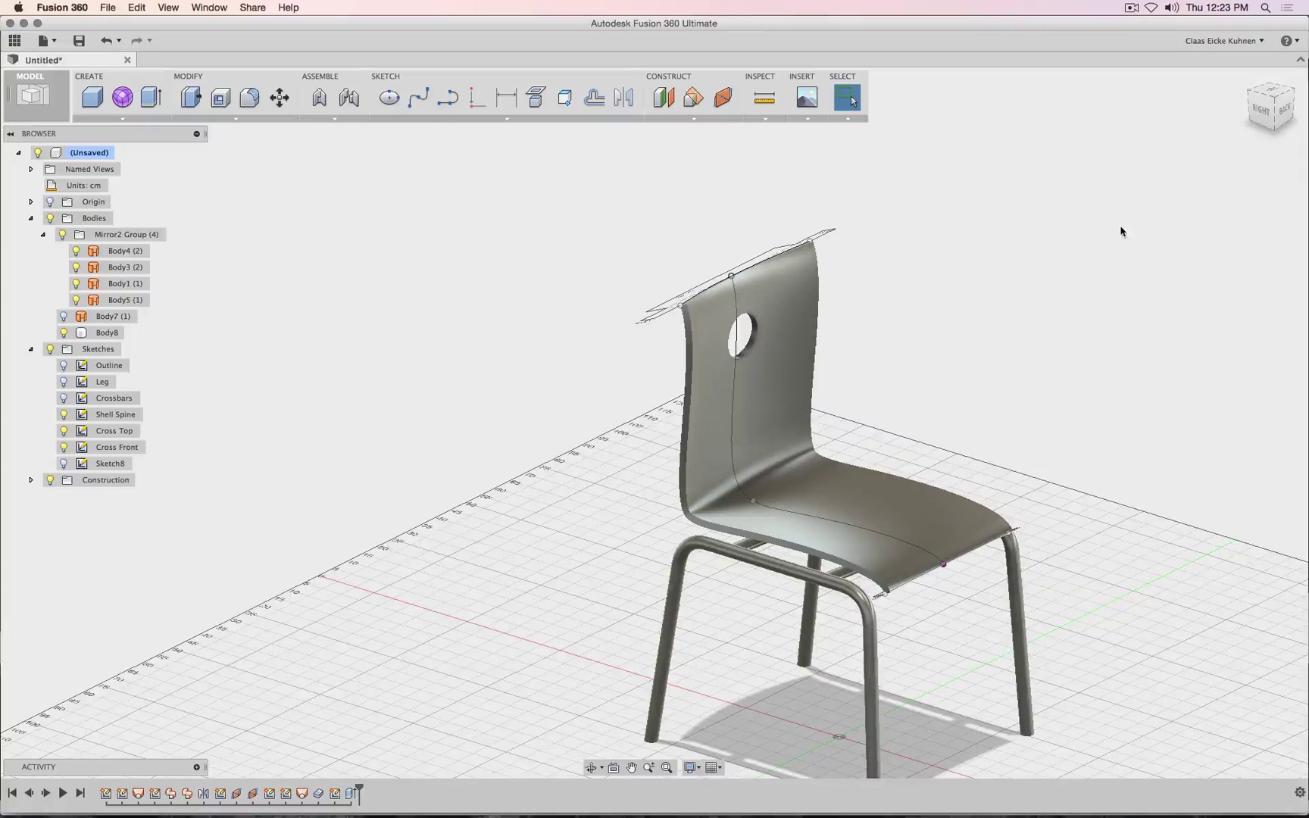
- Edit the backrest hole's sketch and add nine smaller circles of varying size around the large one, one overlapping the backrest's side edge
mouse_move(1280, 109)
mouse_down()
mouse_move(1177, 82)
mouse_move(1150, 110)
mouse_move(1229, 88)
mouse_move(1276, 92)
mouse_up()
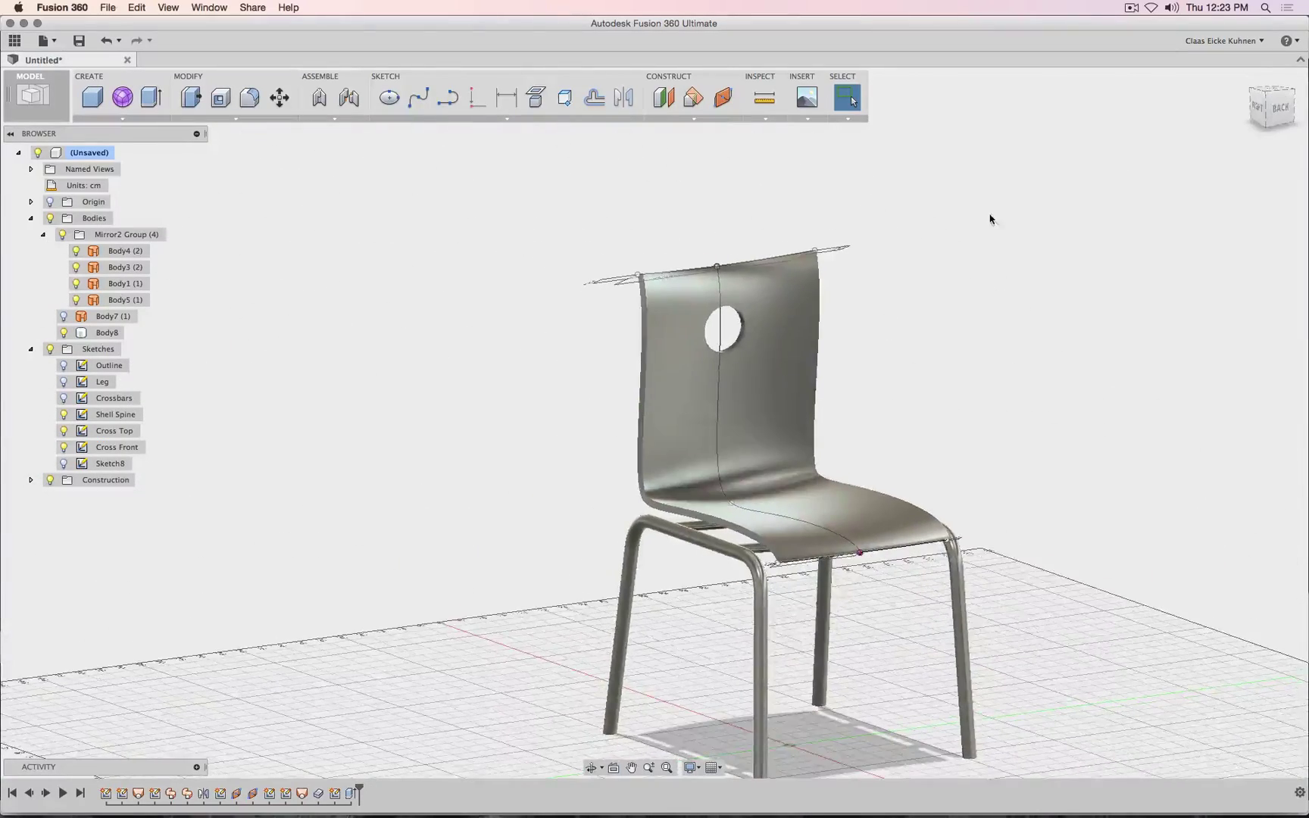
right_click(334, 796)
click(371, 712)
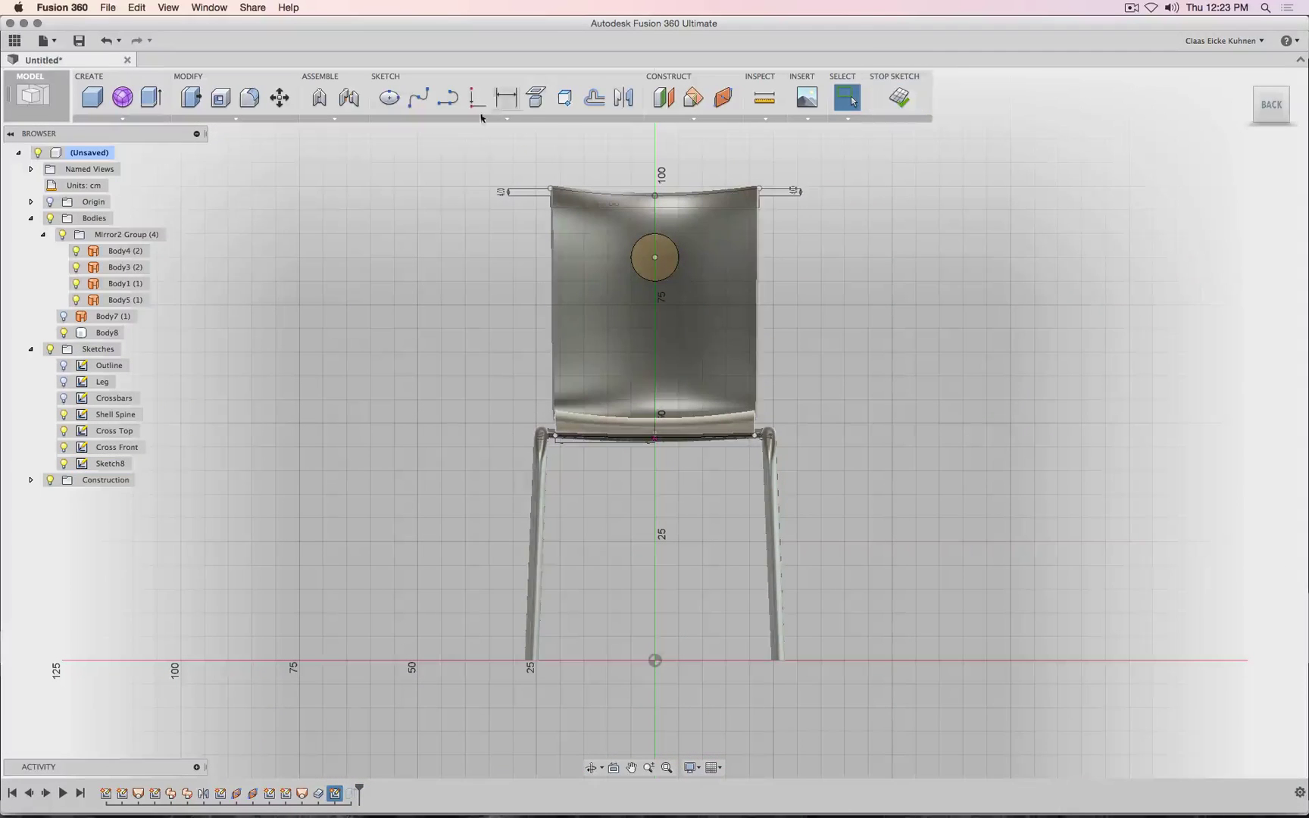
click(395, 119)
mouse_move(409, 160)
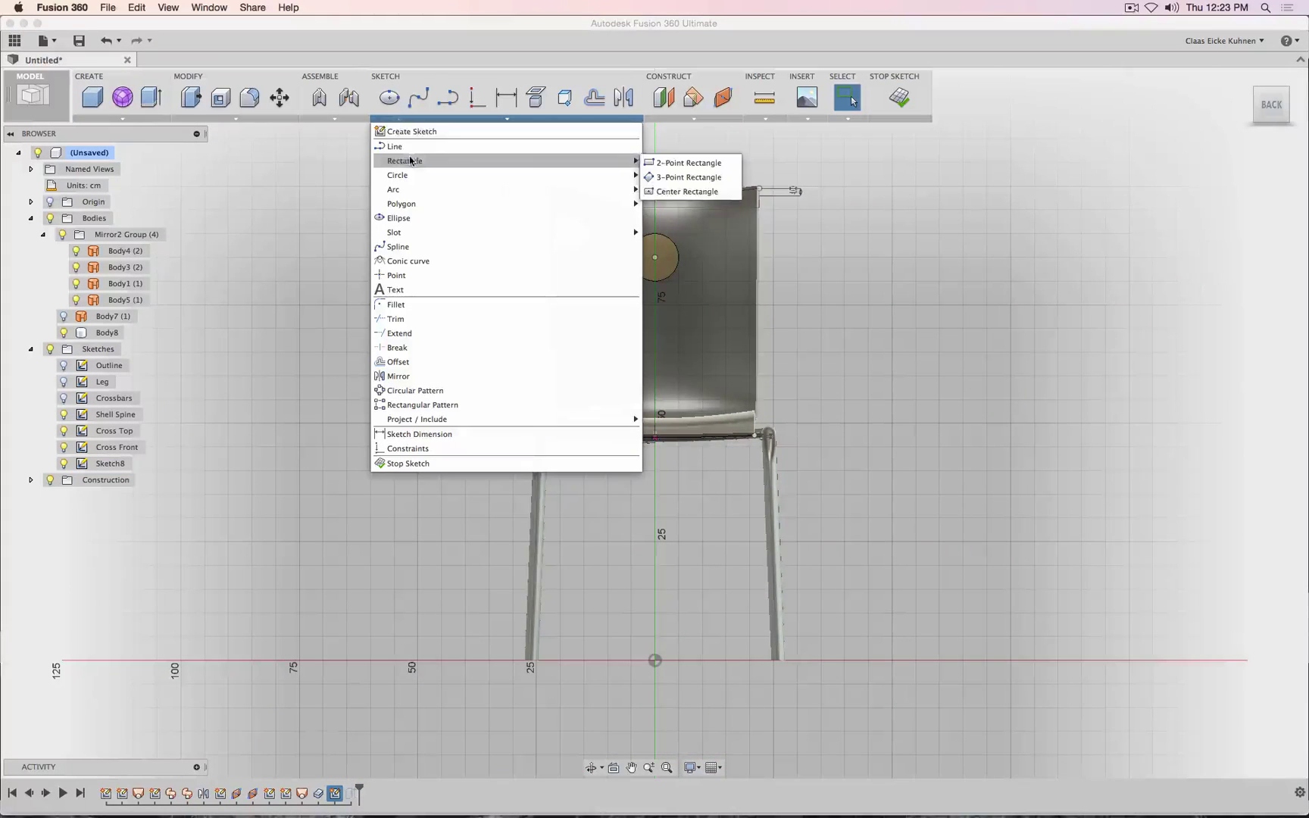
mouse_move(494, 175)
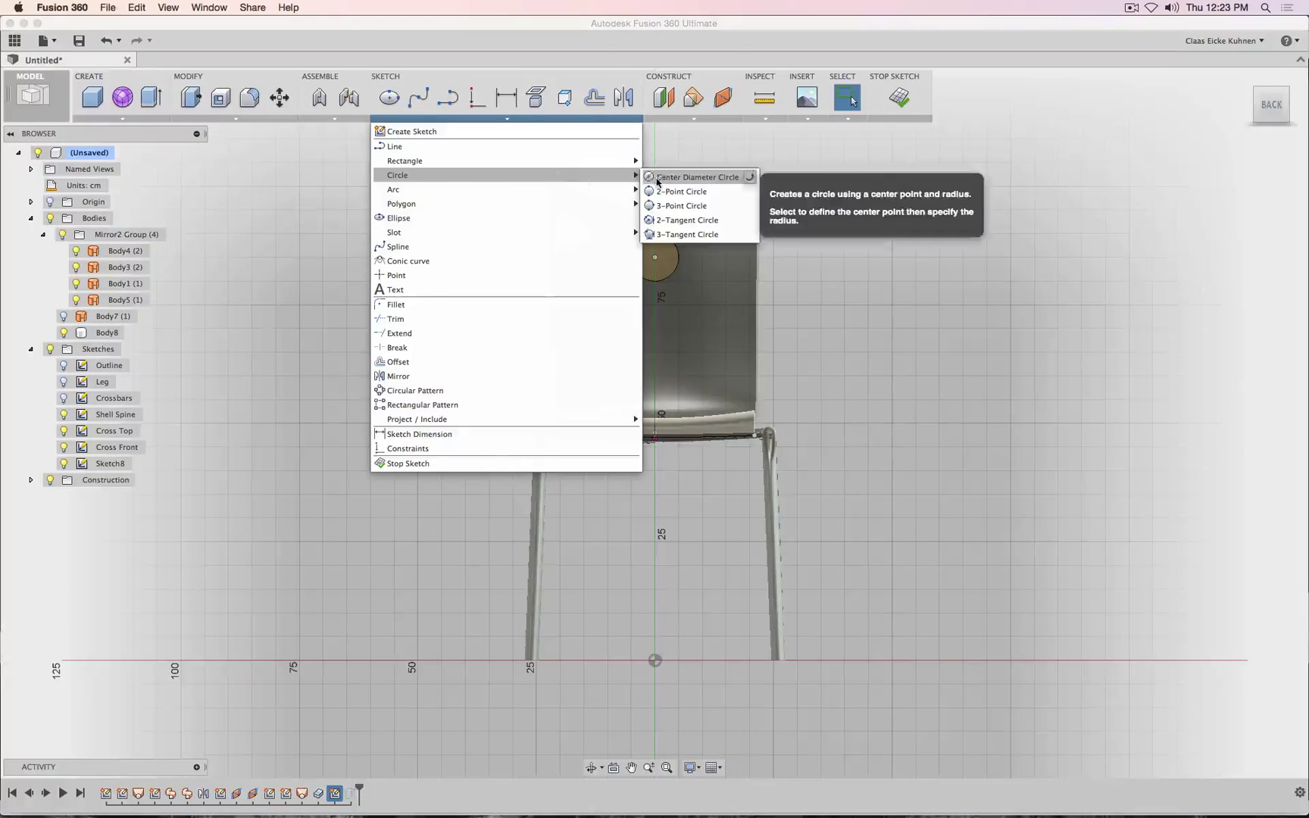
click(685, 177)
click(612, 270)
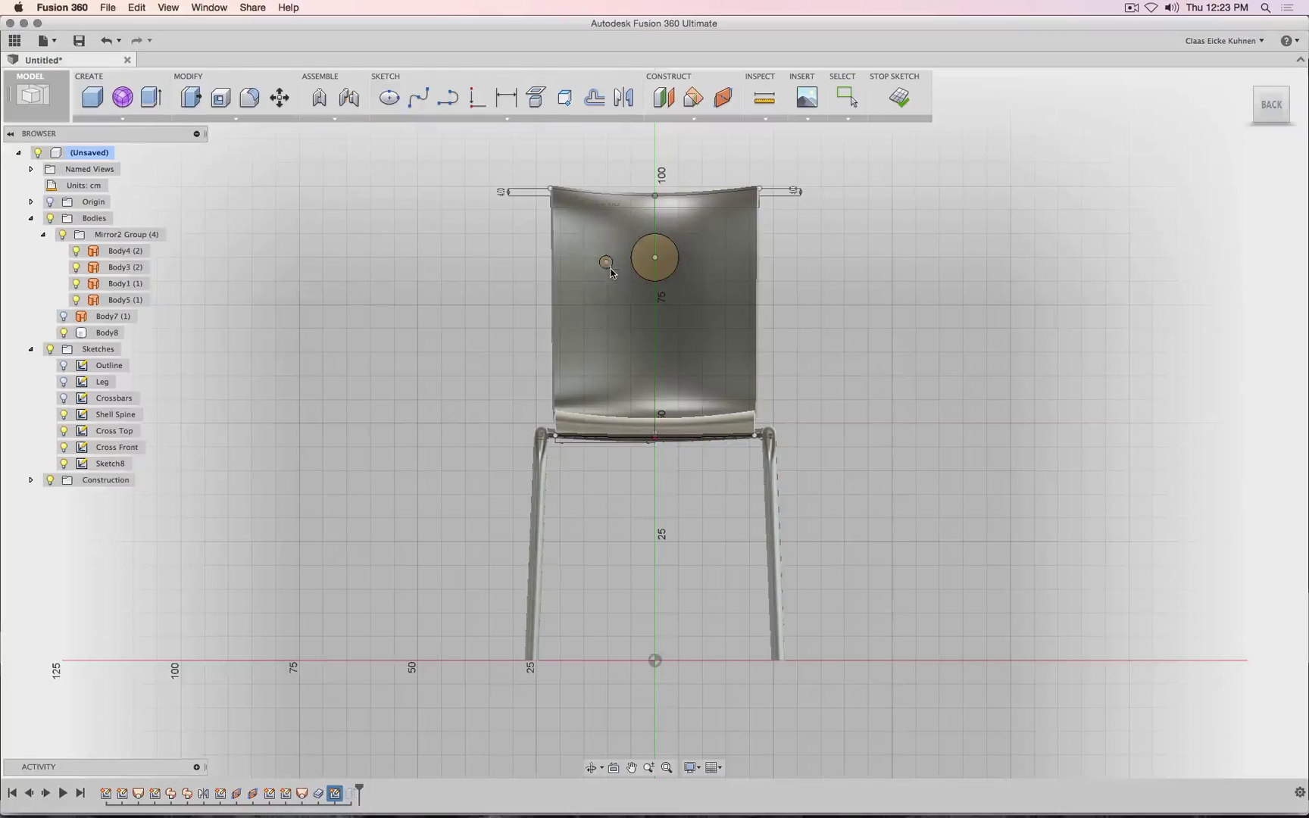
click(601, 305)
click(658, 313)
click(666, 318)
click(708, 300)
click(715, 293)
click(715, 256)
click(721, 254)
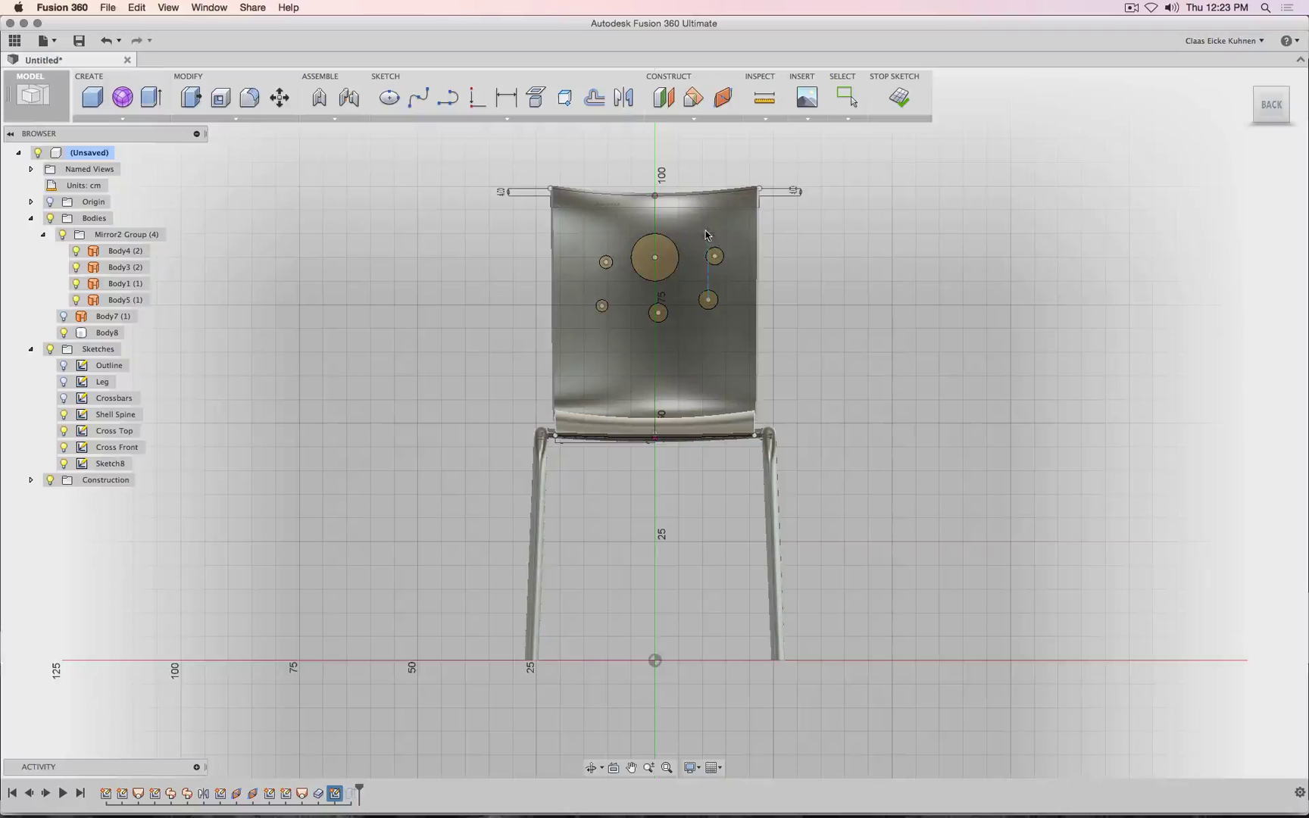
click(700, 225)
click(706, 219)
click(599, 214)
click(603, 220)
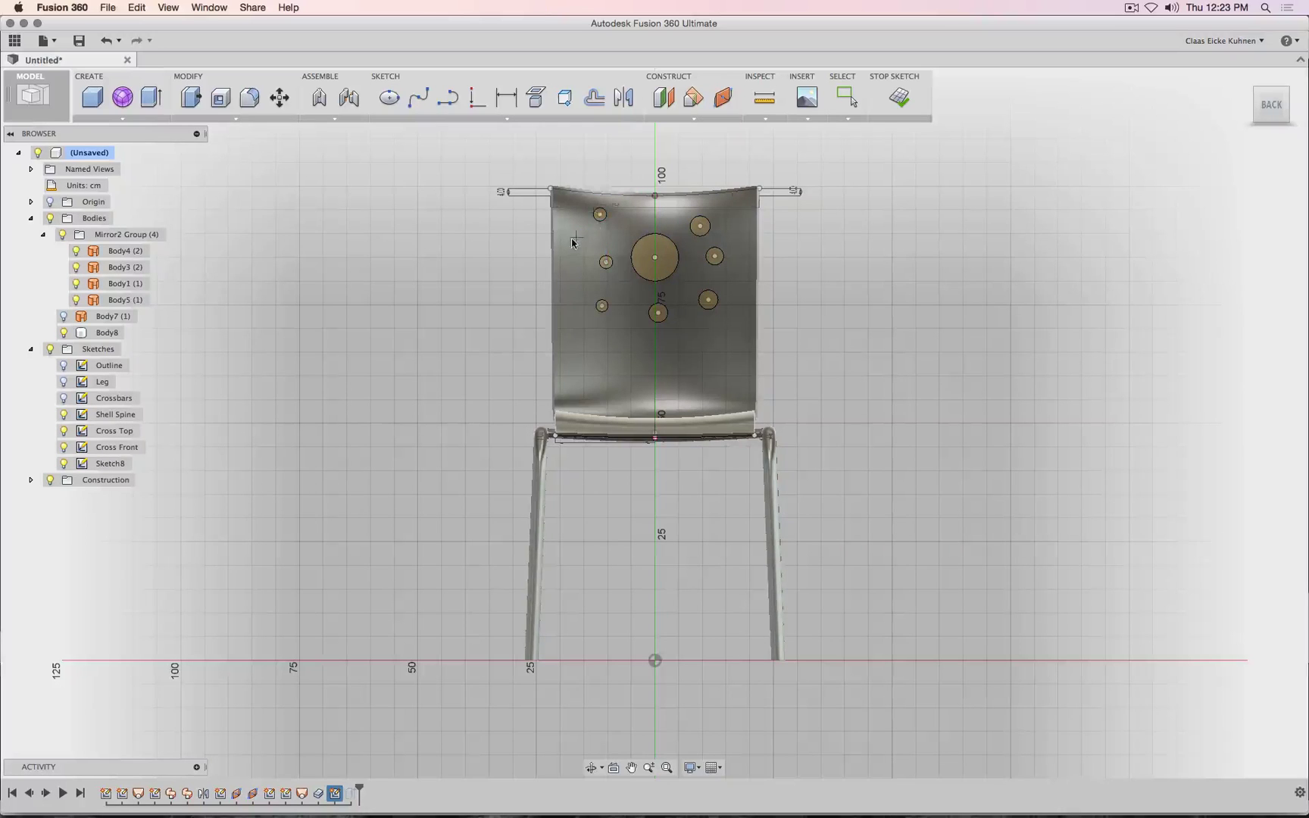
click(573, 245)
click(567, 281)
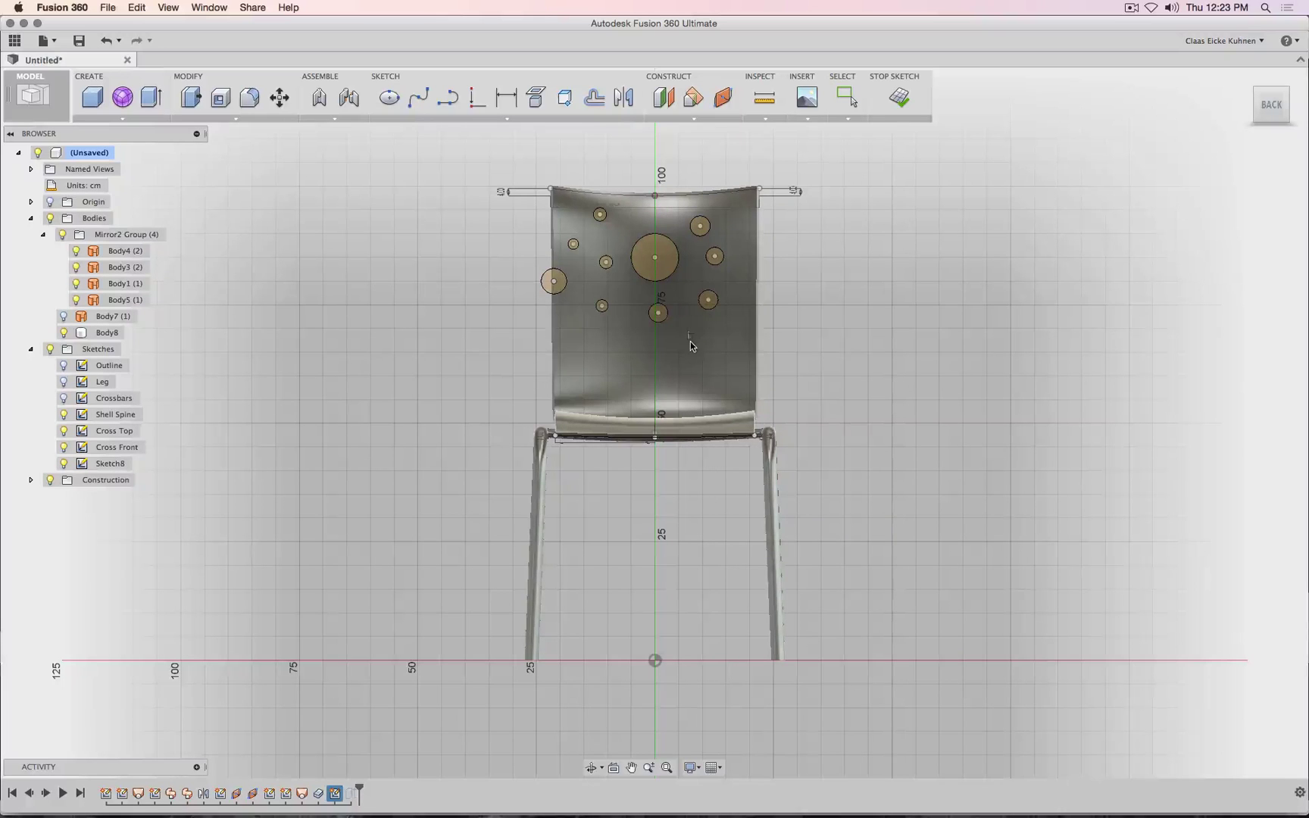
click(899, 97)
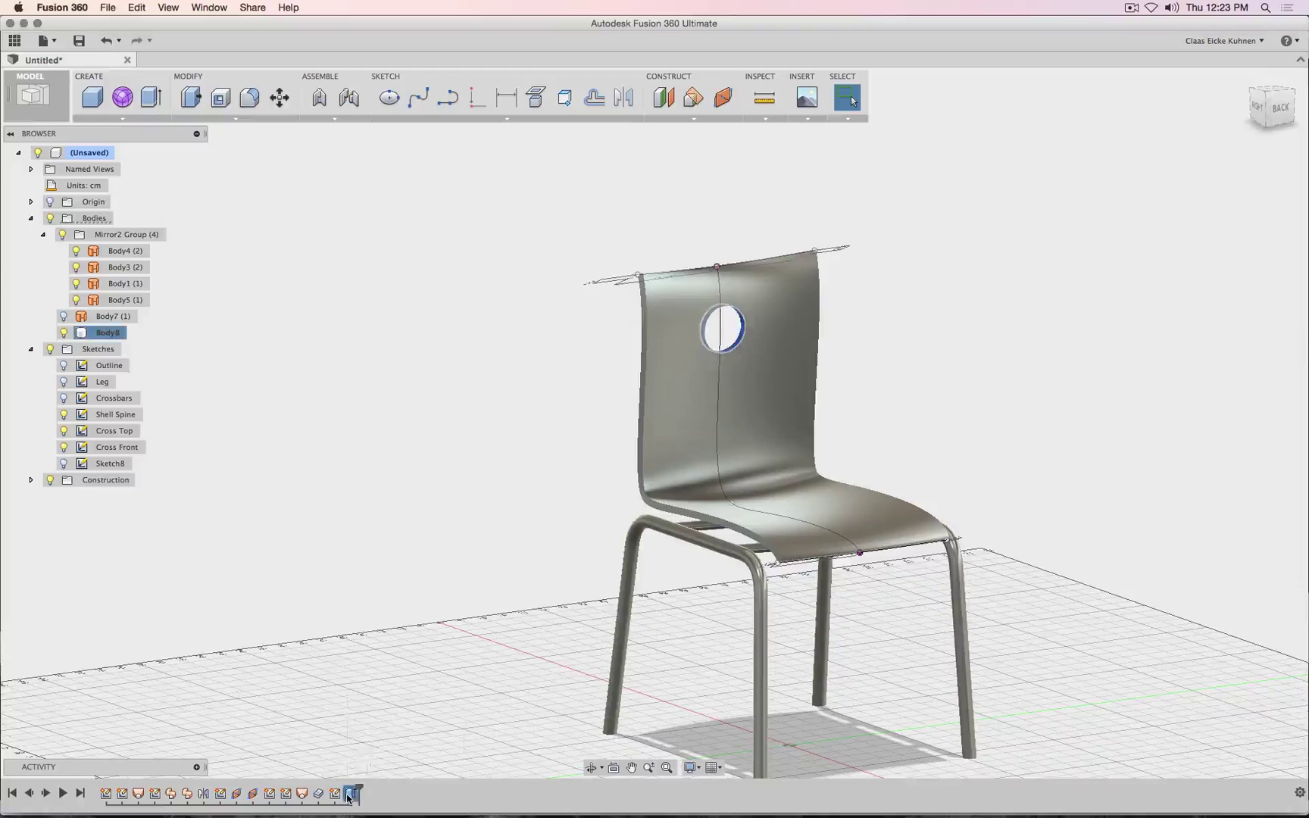
- Edit the backrest's extruded cut to include all the smaller sketch circles along with the large one at -60 cm
right_click(350, 793)
click(376, 732)
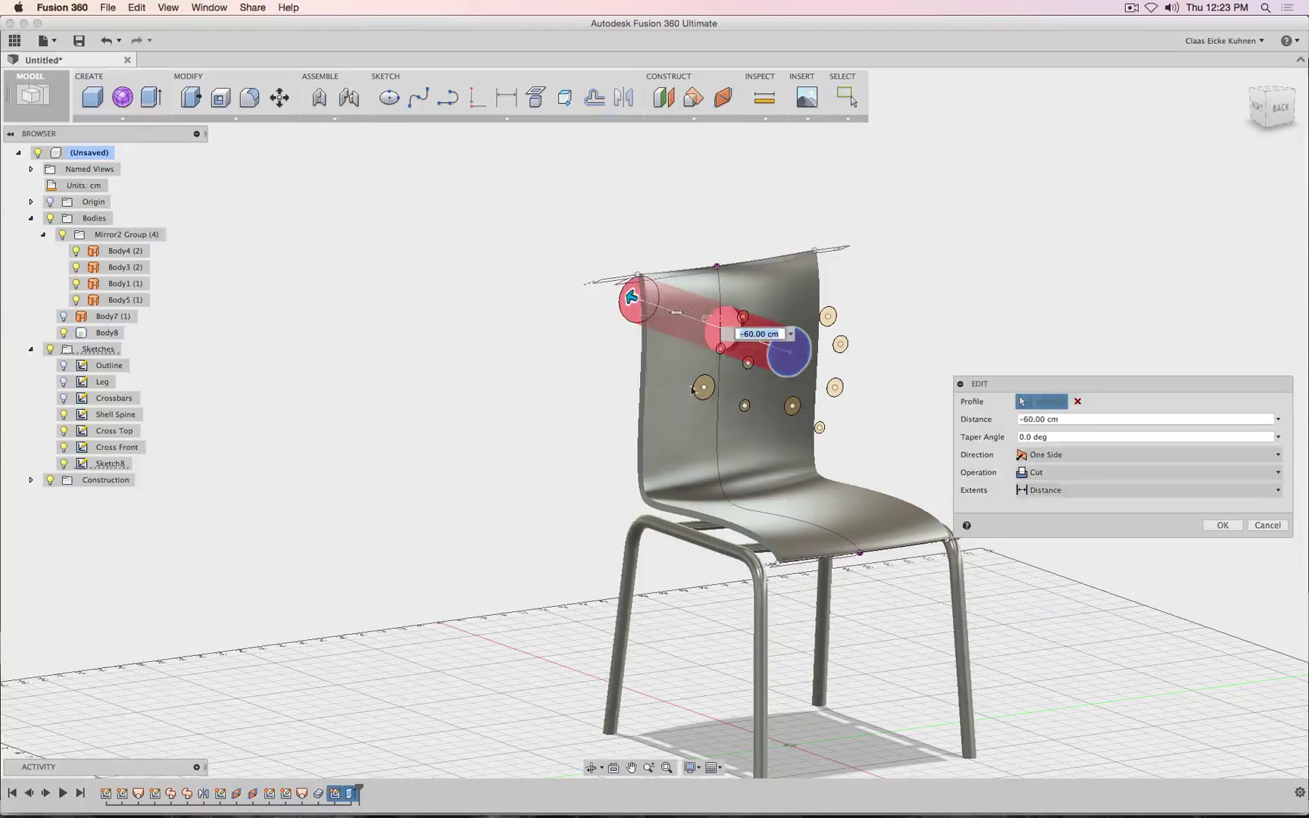
click(703, 387)
click(721, 349)
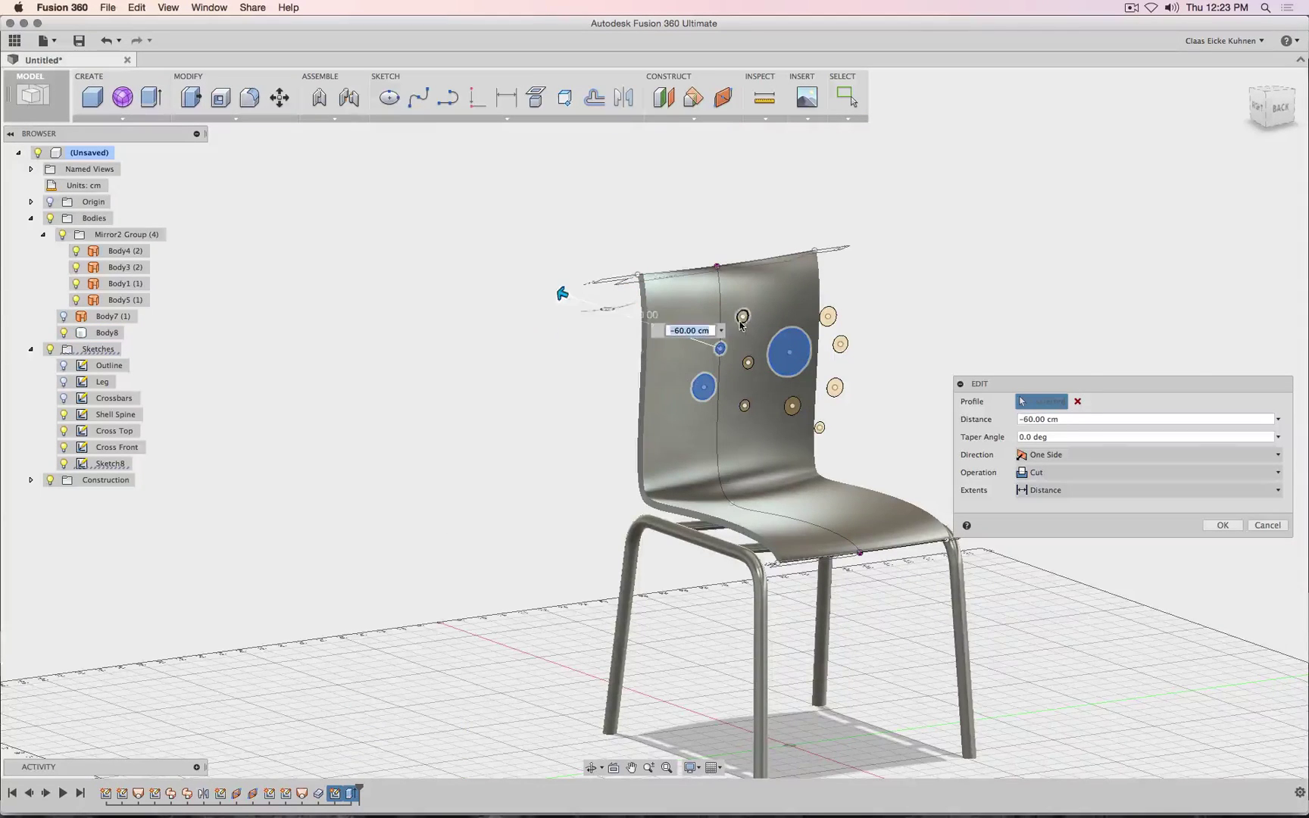
click(743, 316)
click(748, 362)
click(745, 406)
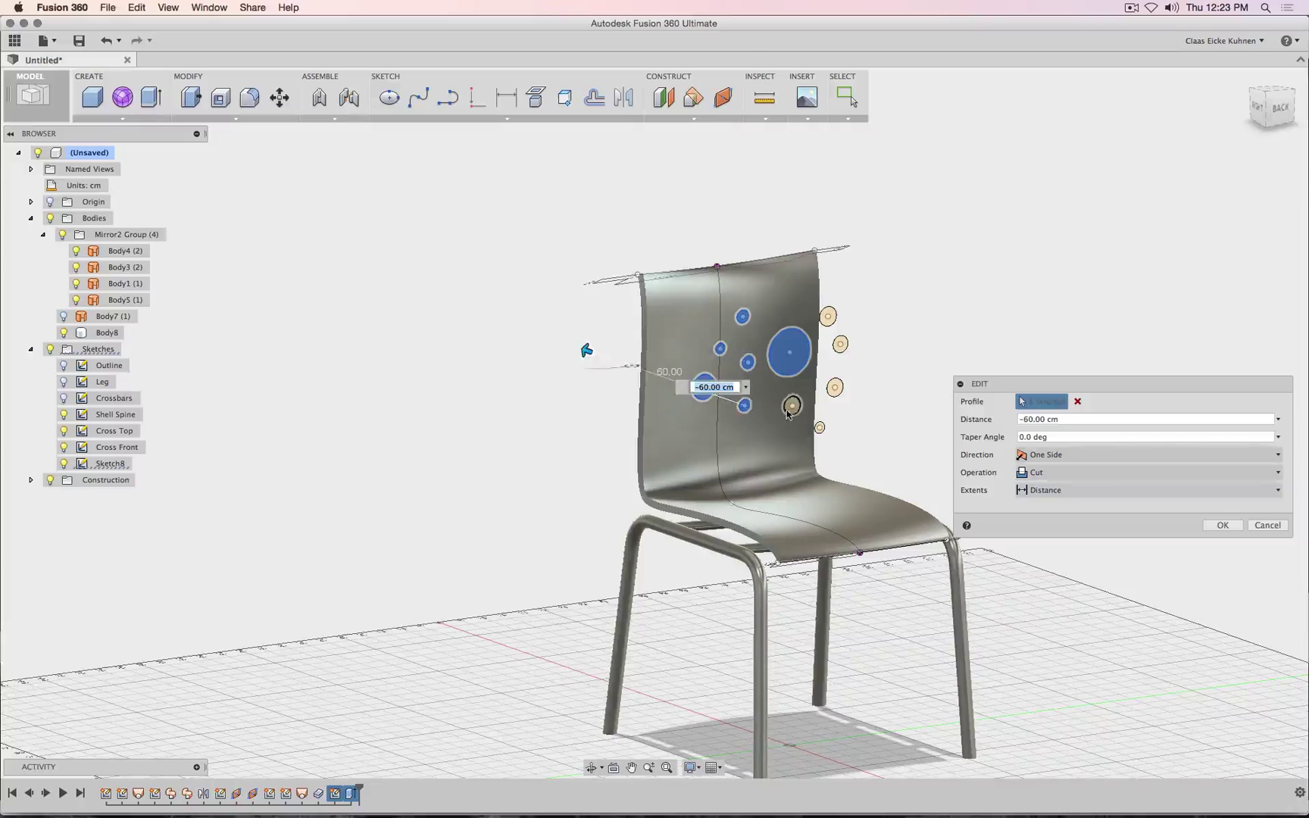
click(792, 406)
click(819, 427)
click(834, 387)
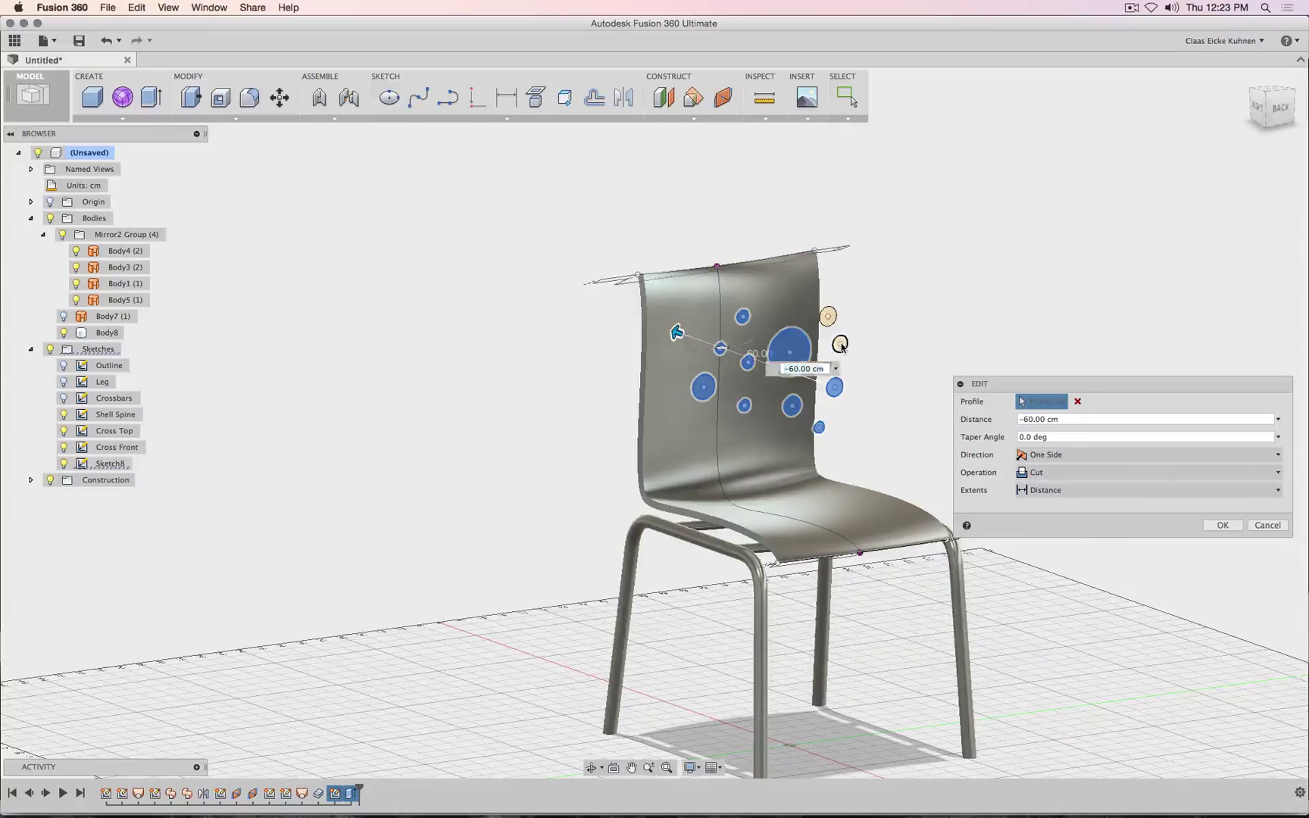
click(840, 344)
click(828, 315)
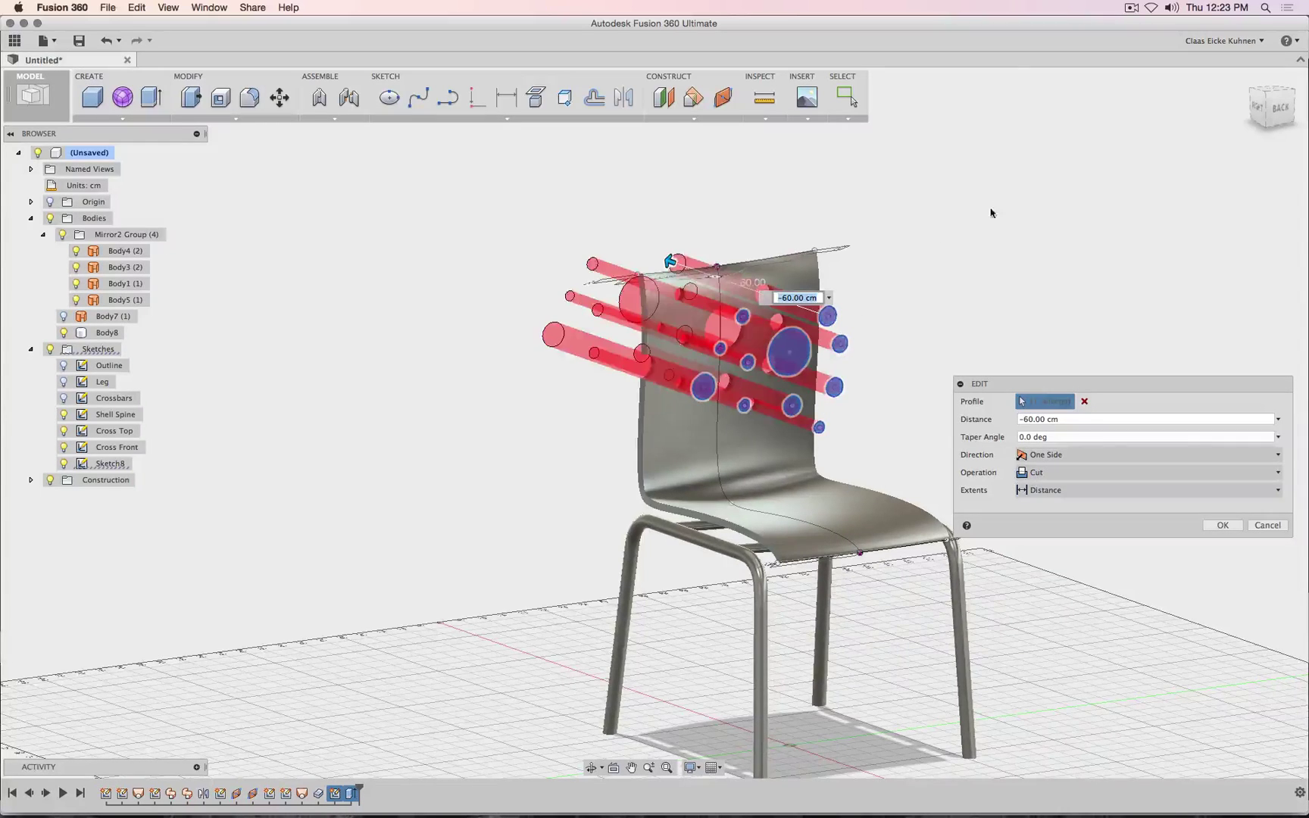
click(1223, 525)
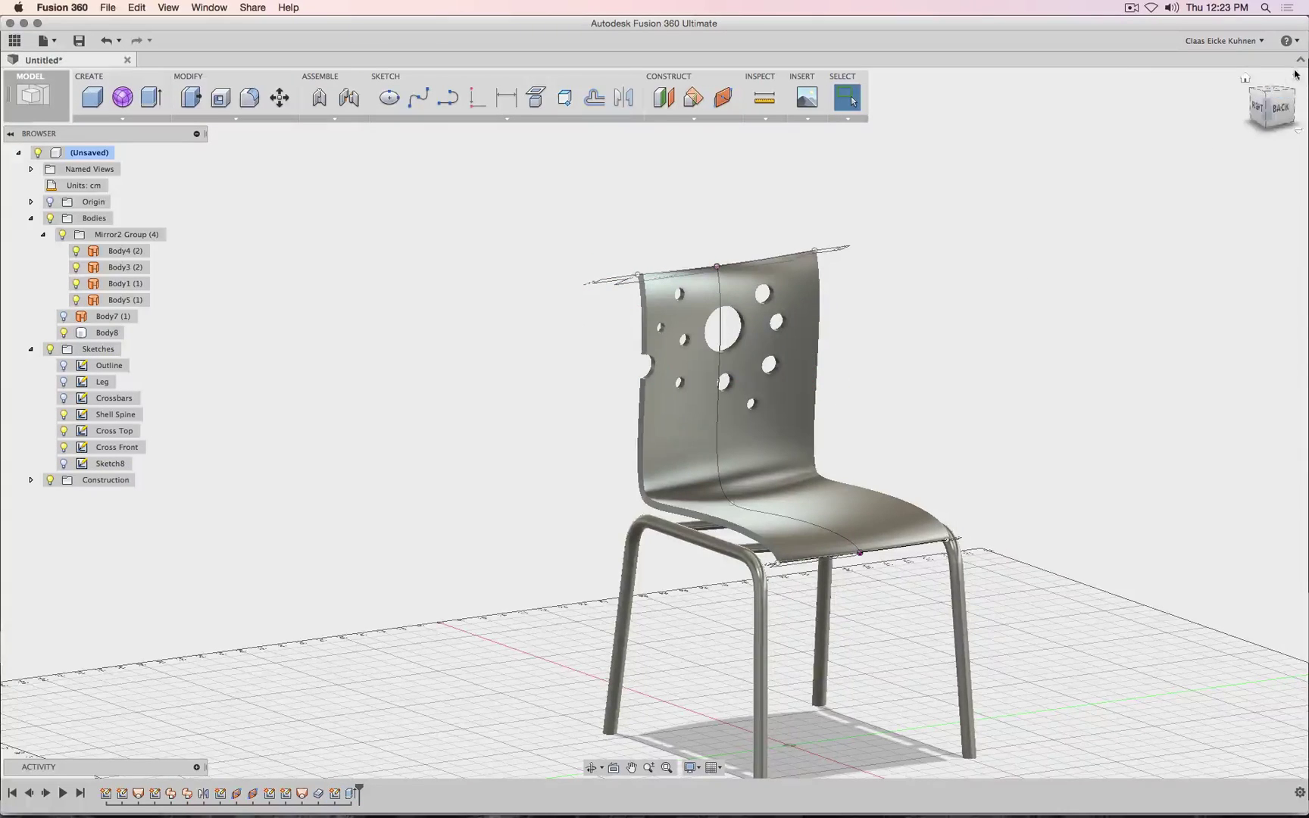
- Edit the hole sketch from the back view, reposition the smaller circles closer around the large one, inside the backrest's edges, and finish the sketch
click(1281, 107)
mouse_move(1279, 108)
mouse_down()
mouse_move(1183, 113)
mouse_move(1176, 136)
mouse_move(1210, 117)
mouse_move(1301, 130)
mouse_move(1226, 112)
mouse_move(1262, 112)
mouse_move(1245, 135)
mouse_move(1282, 108)
mouse_up()
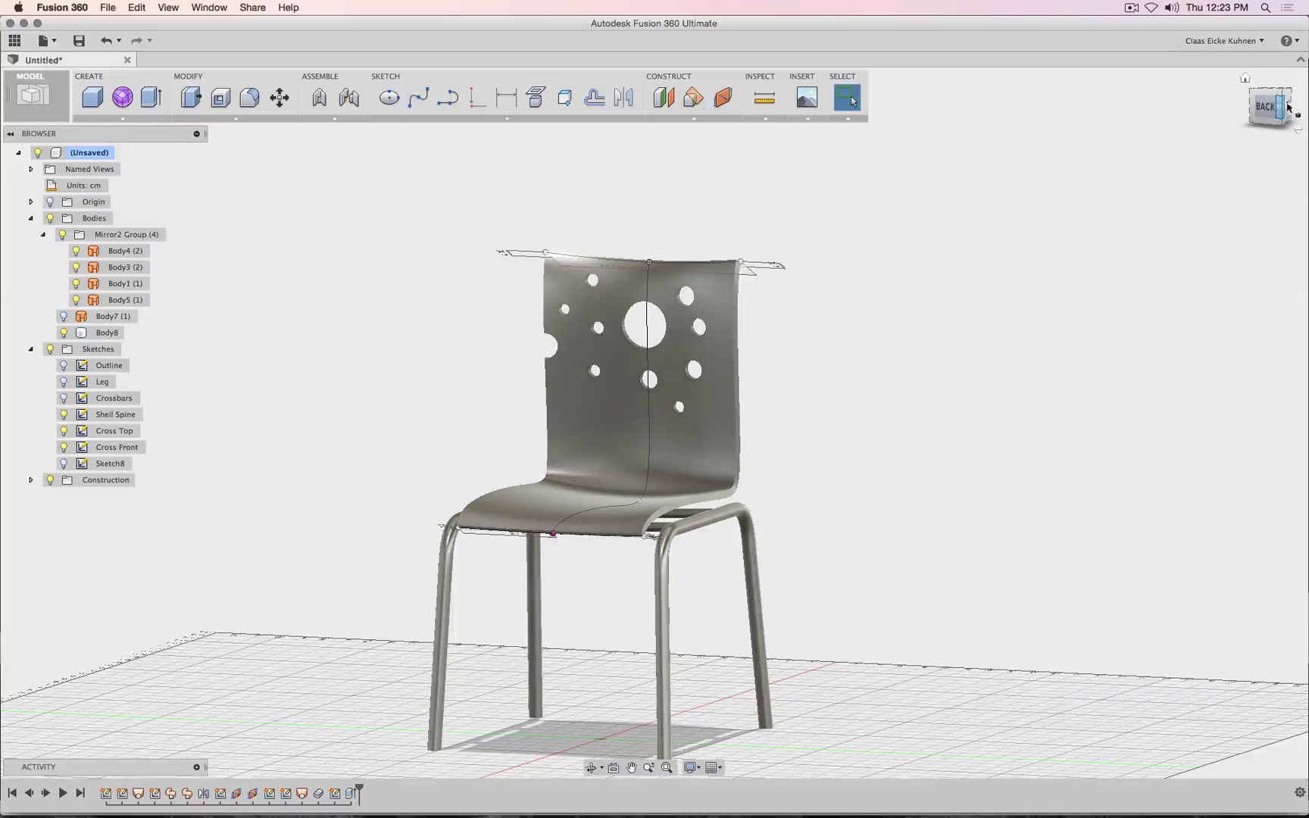
click(1289, 108)
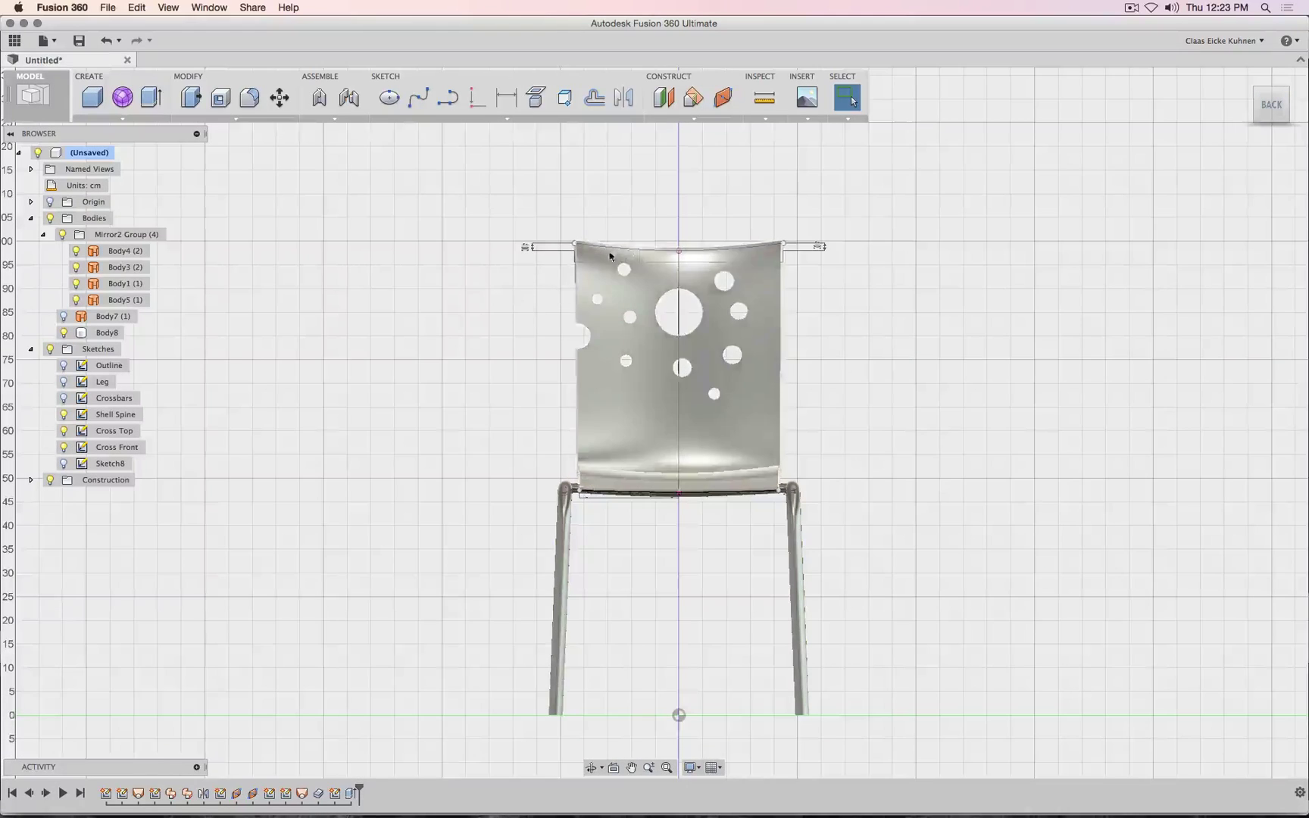
right_click(334, 795)
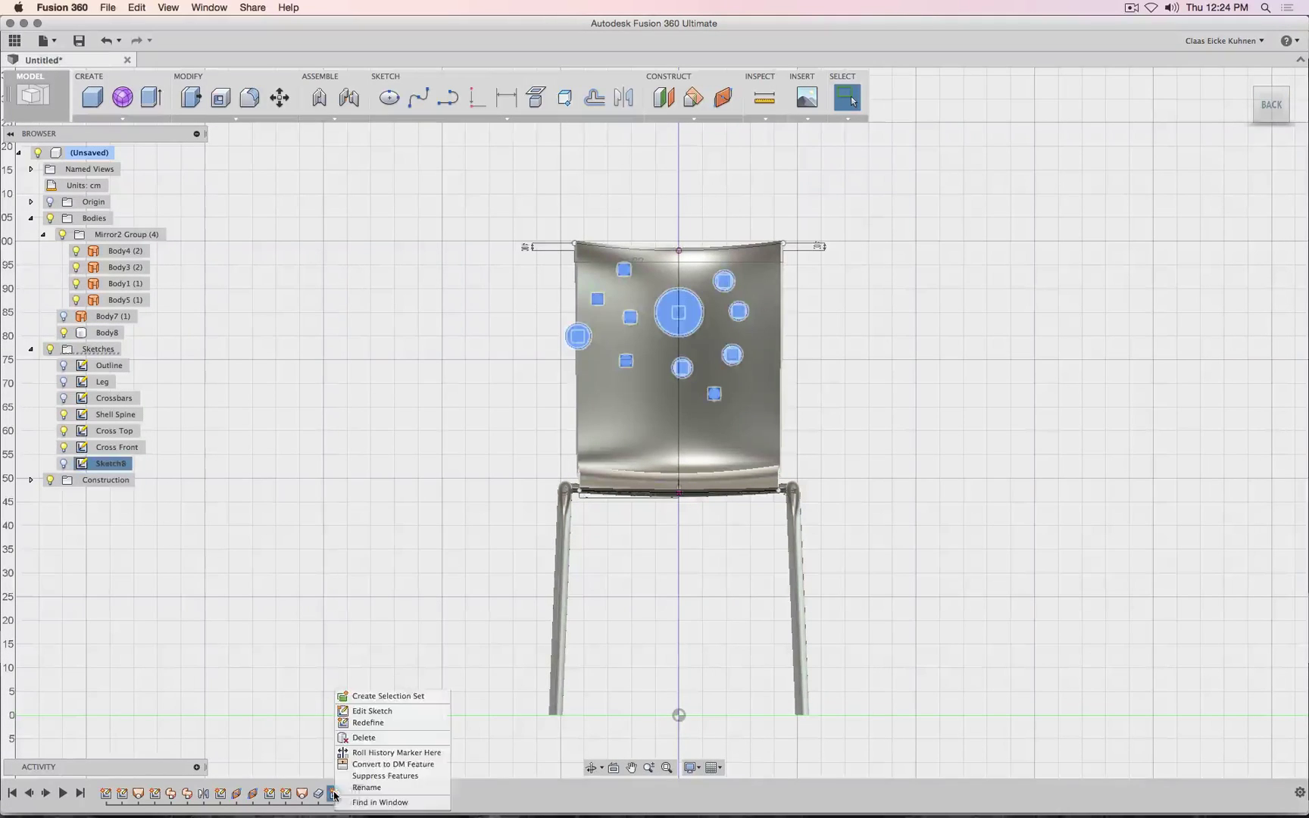
click(381, 712)
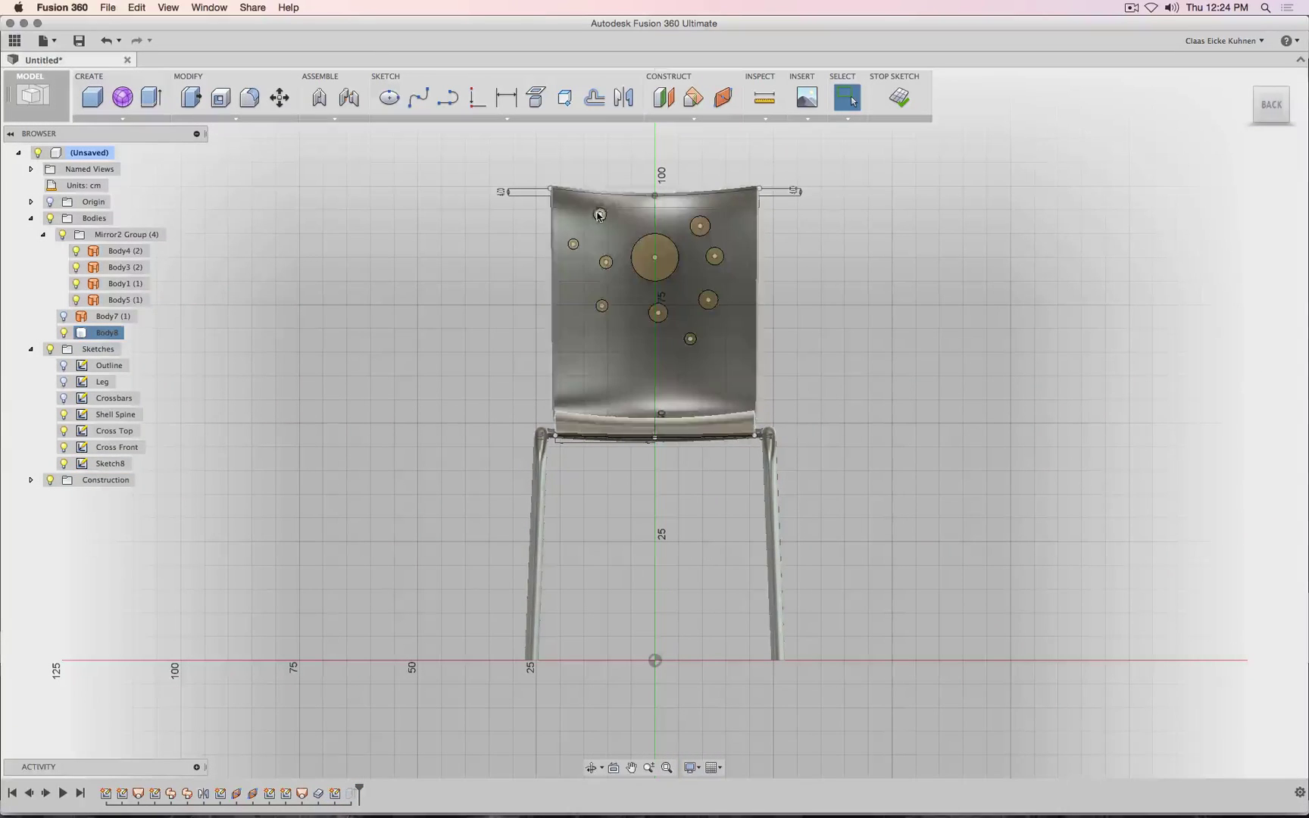
mouse_move(587, 280)
mouse_down()
mouse_move(581, 291)
mouse_move(627, 294)
mouse_move(603, 307)
mouse_move(586, 281)
mouse_up()
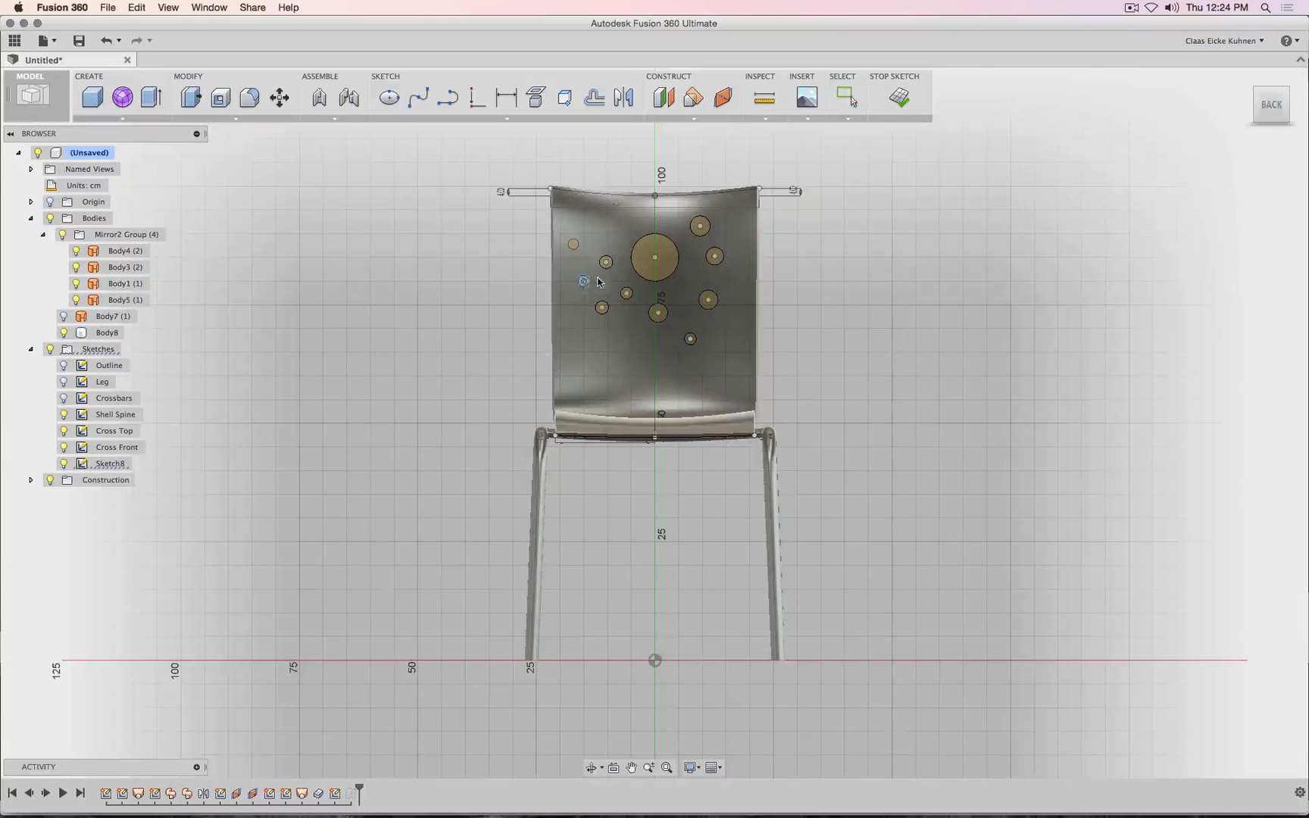
drag(702, 230, 697, 334)
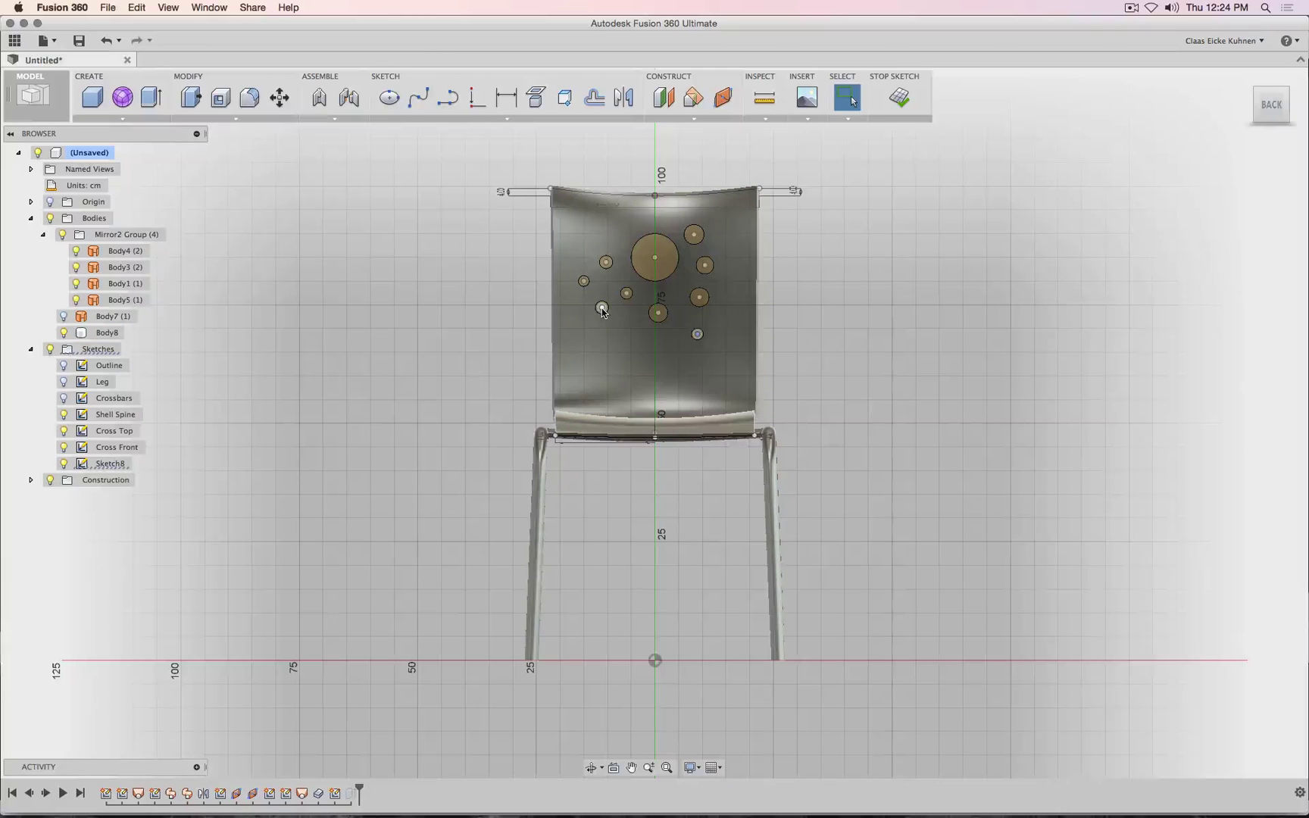
drag(610, 322, 609, 321)
click(899, 100)
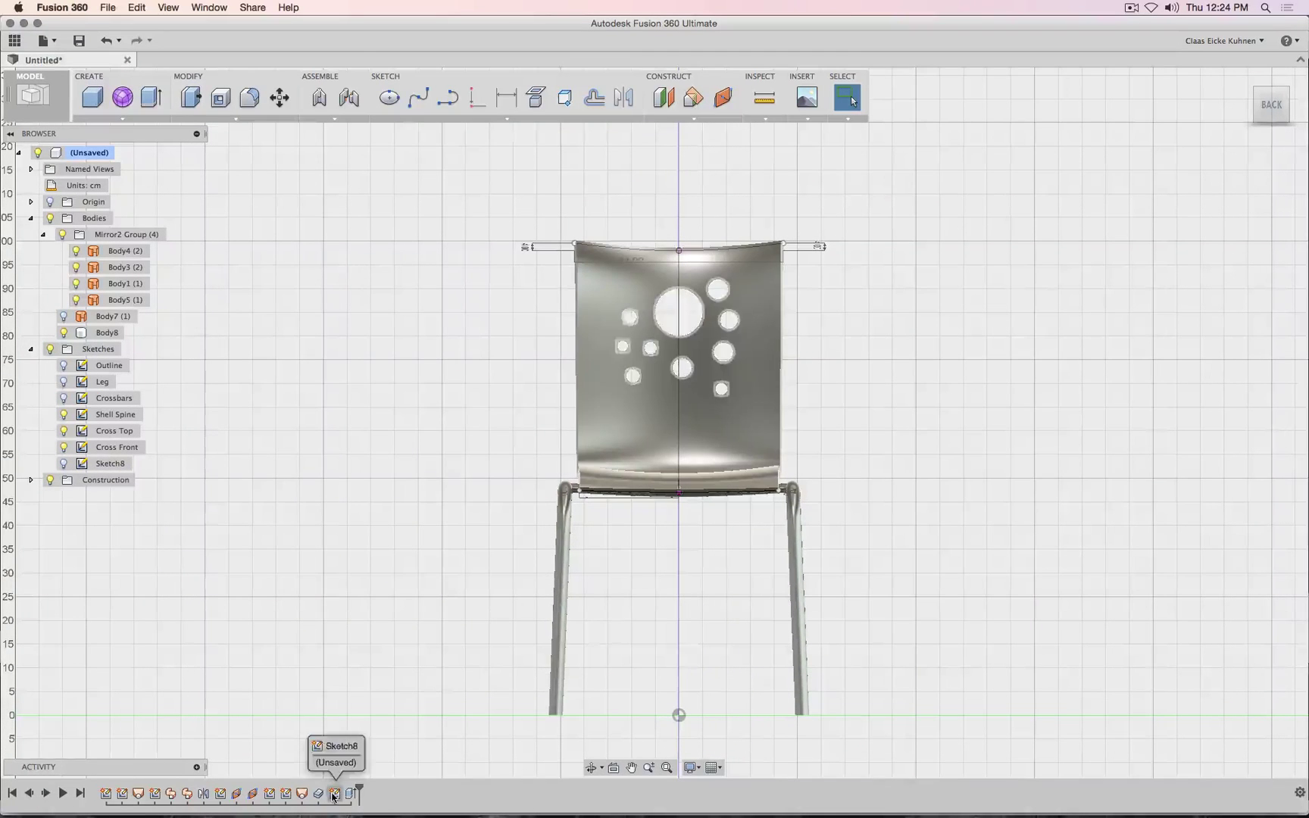
- Show the hole sketch, move its large circle 5 cm up in Y from the 3D view, and undo the move
click(67, 464)
shift+middle_drag(1235, 127, 1125, 235)
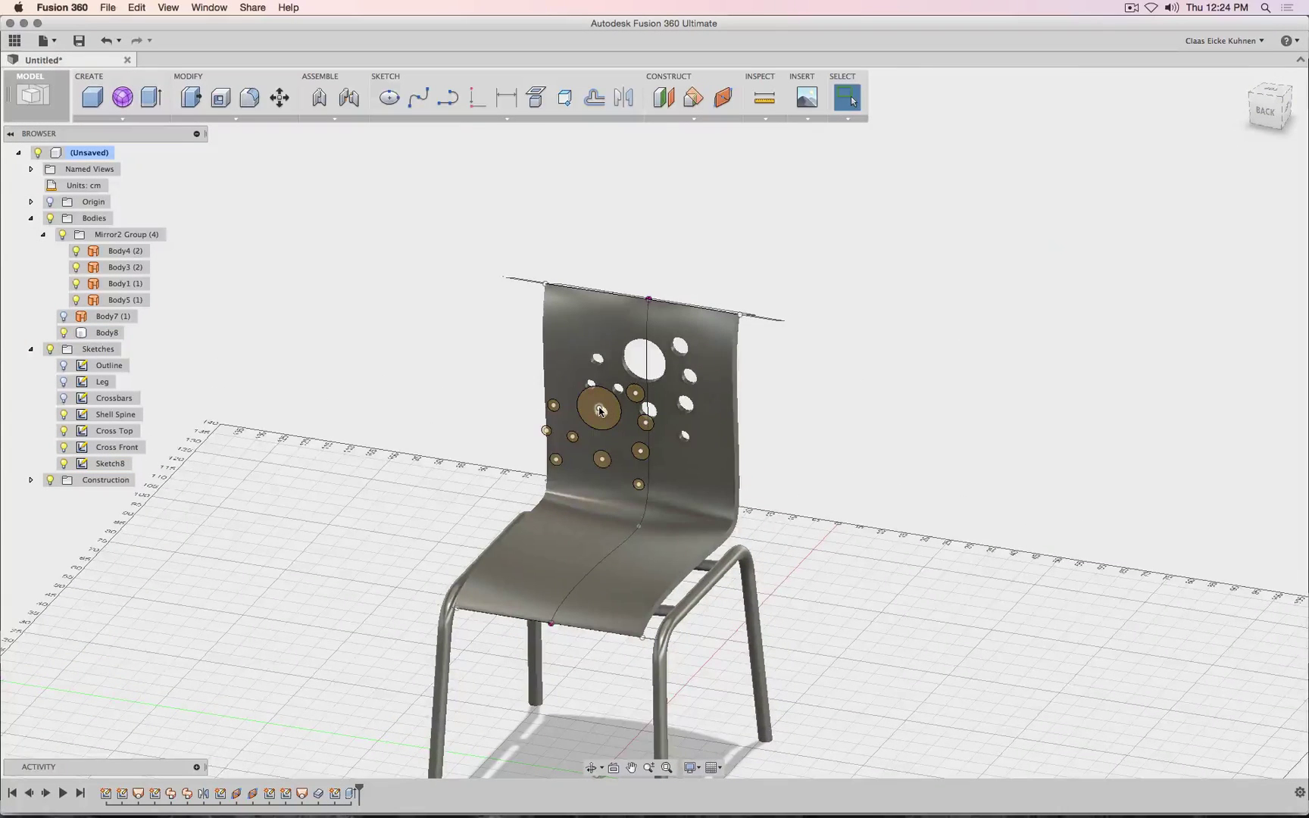
click(279, 97)
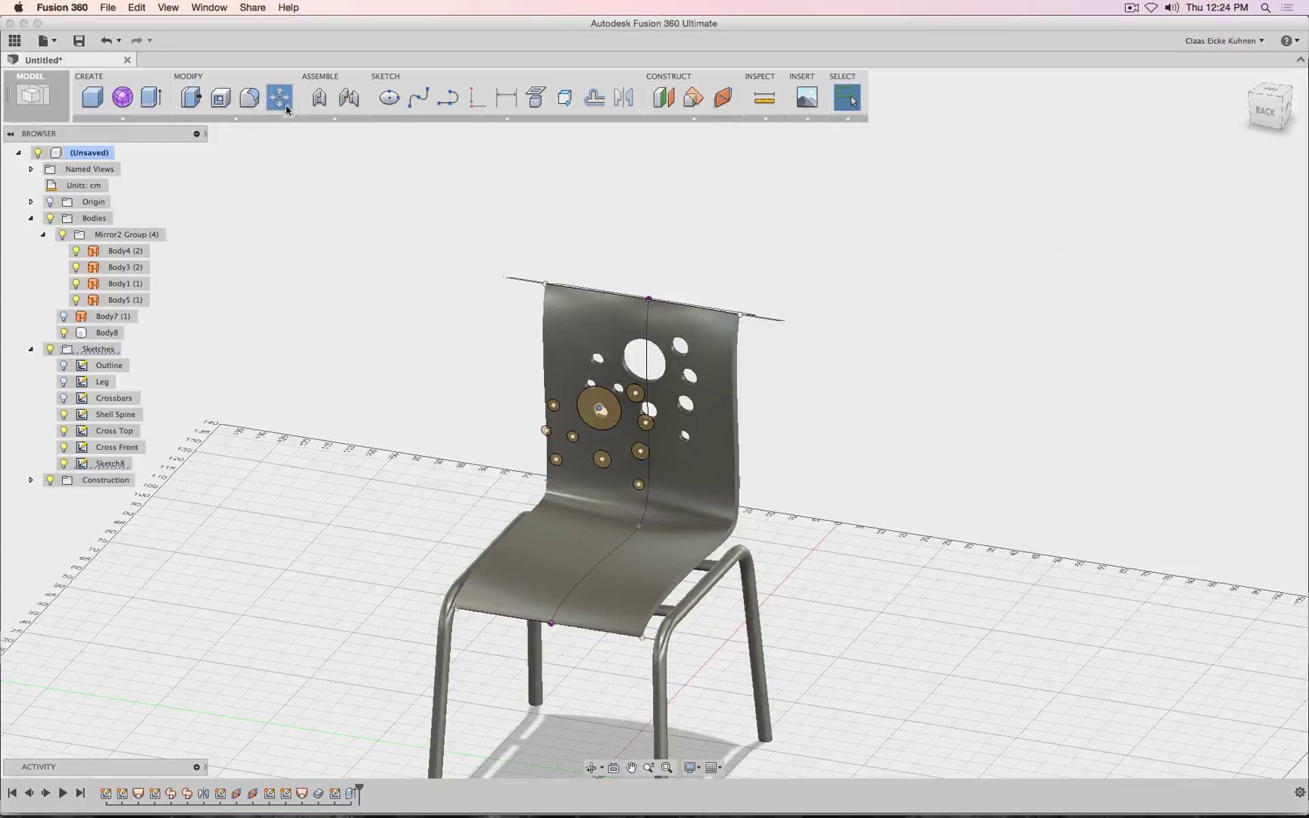
drag(599, 369, 599, 345)
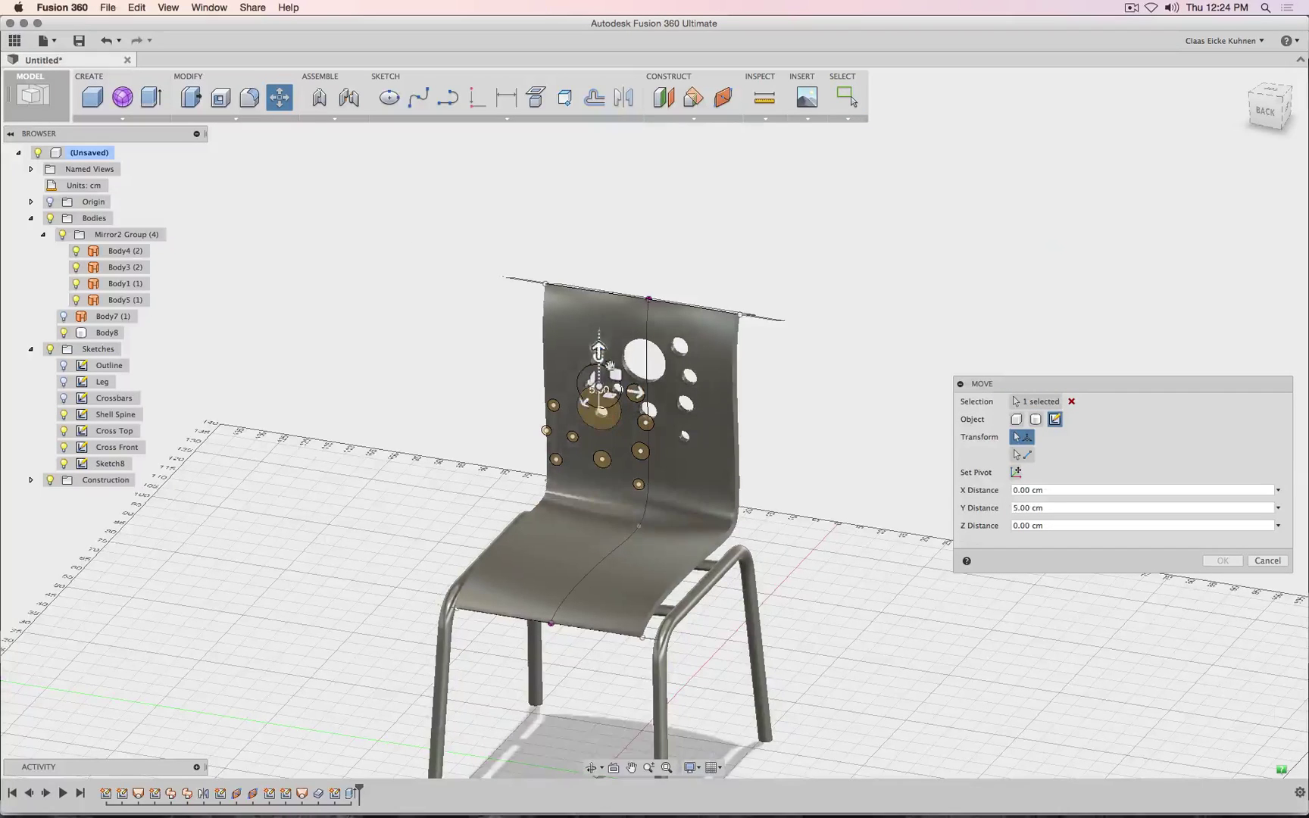
click(1221, 561)
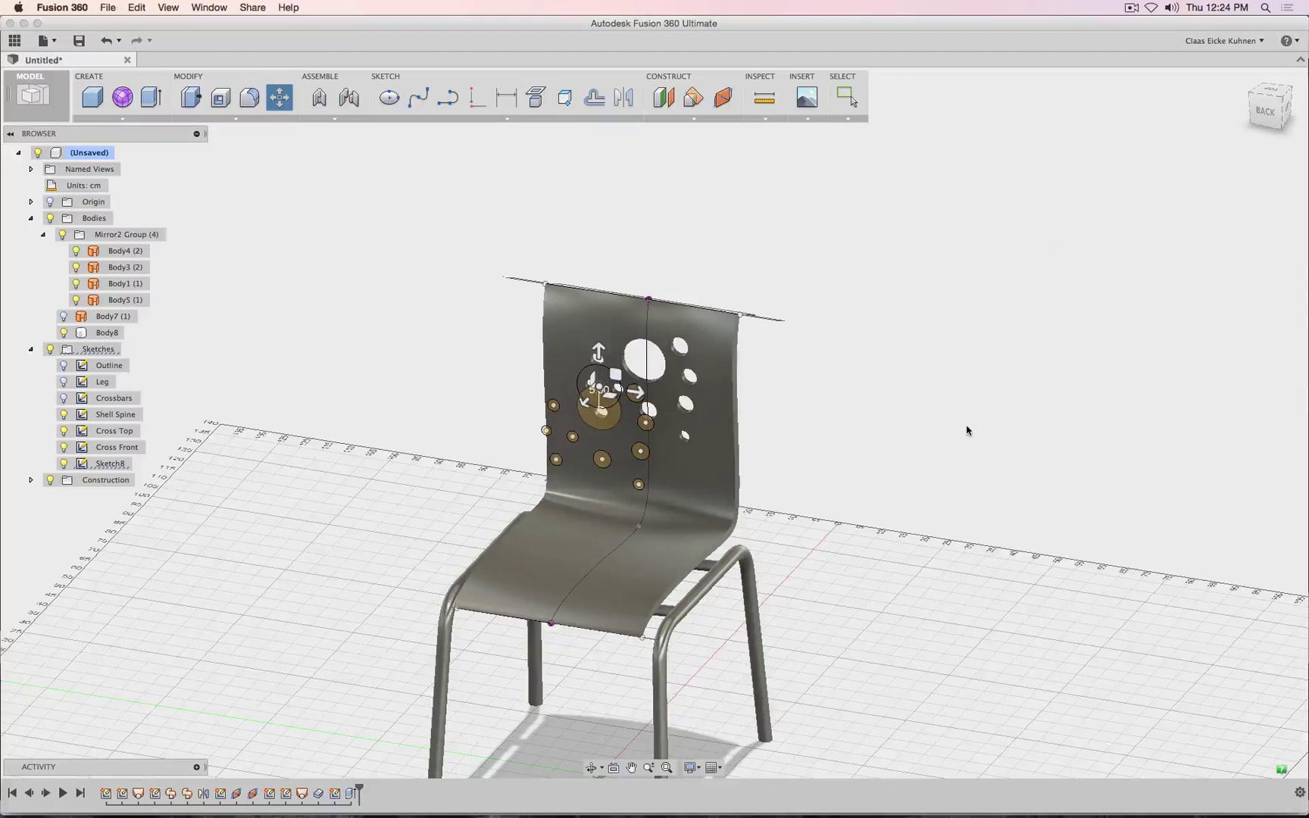
click(831, 348)
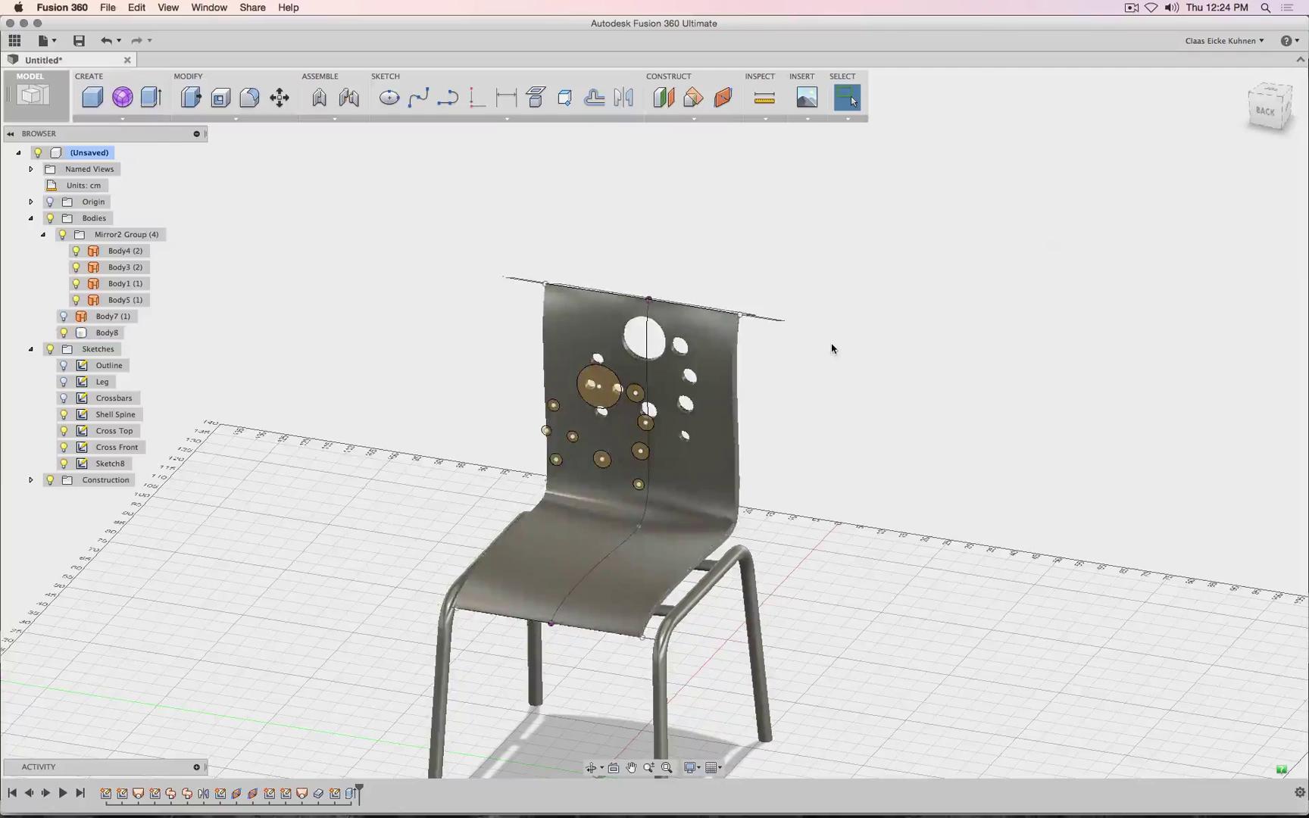
key(super+z)
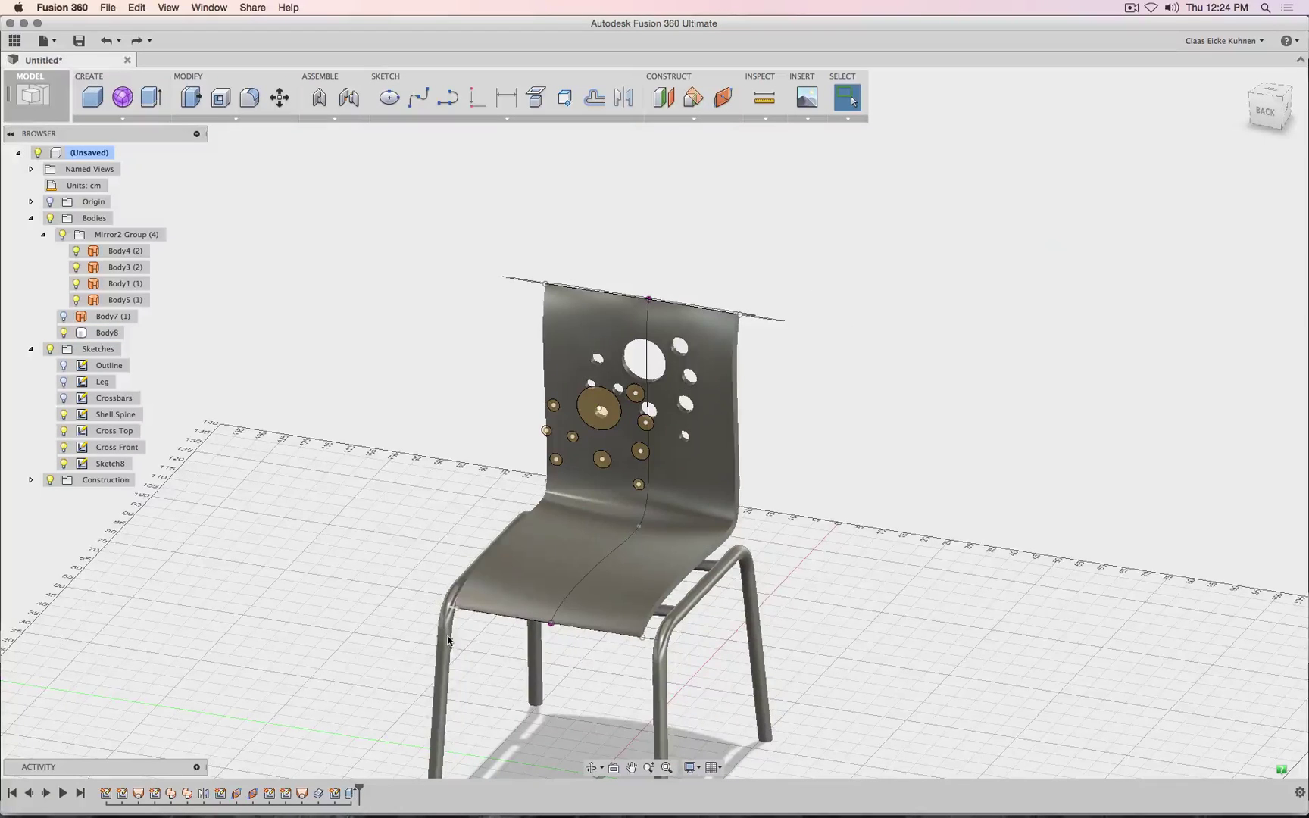
- Edit the hole sketch and draw a three-point spline arching over the circles and extending past both sides of the backrest
right_click(335, 793)
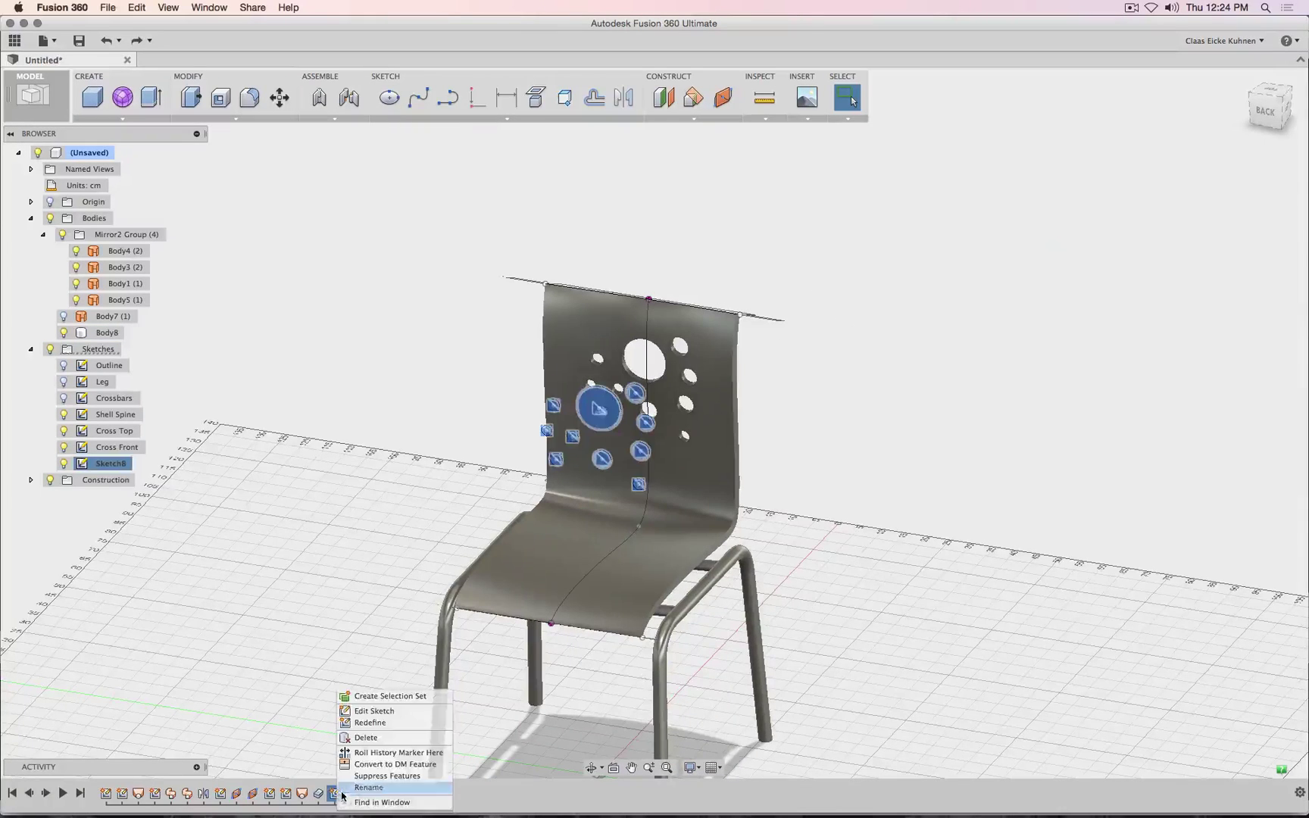
click(391, 715)
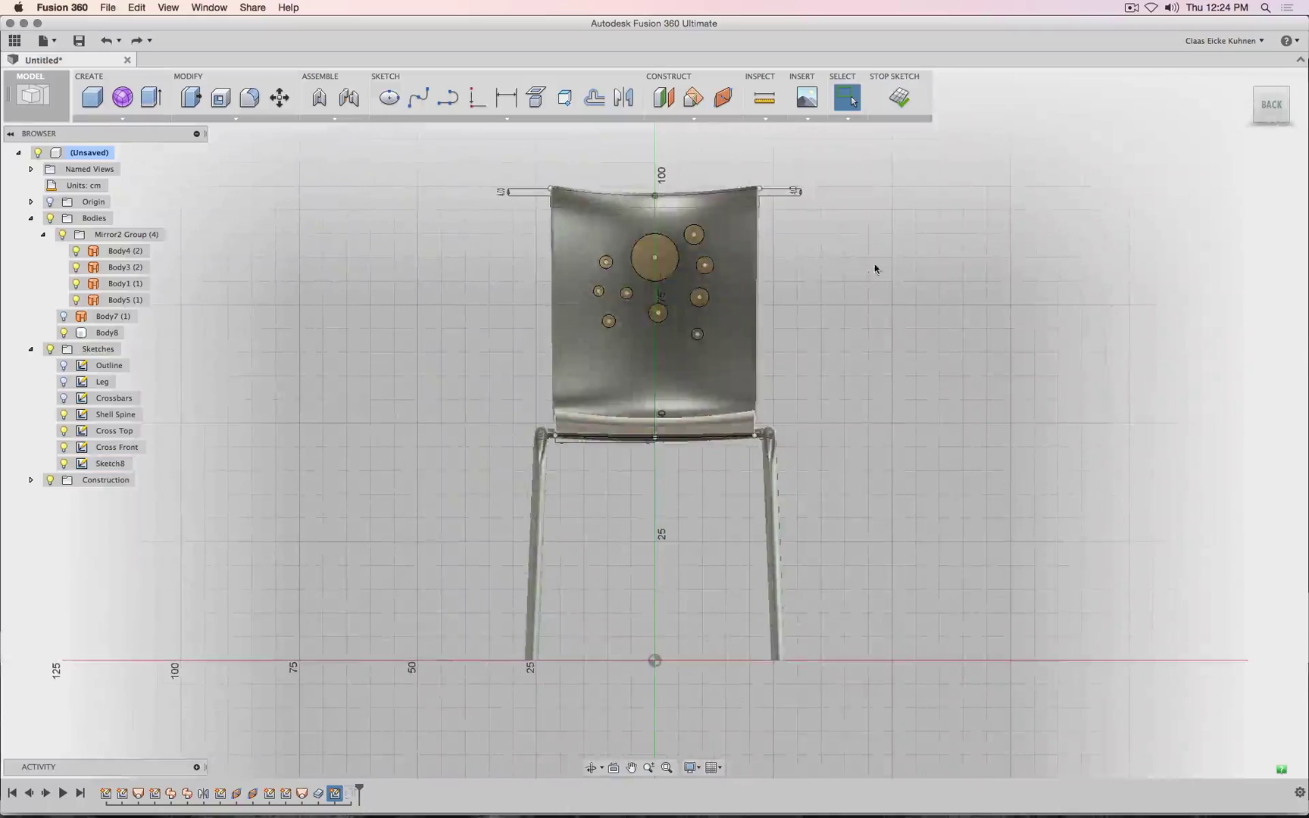
click(418, 97)
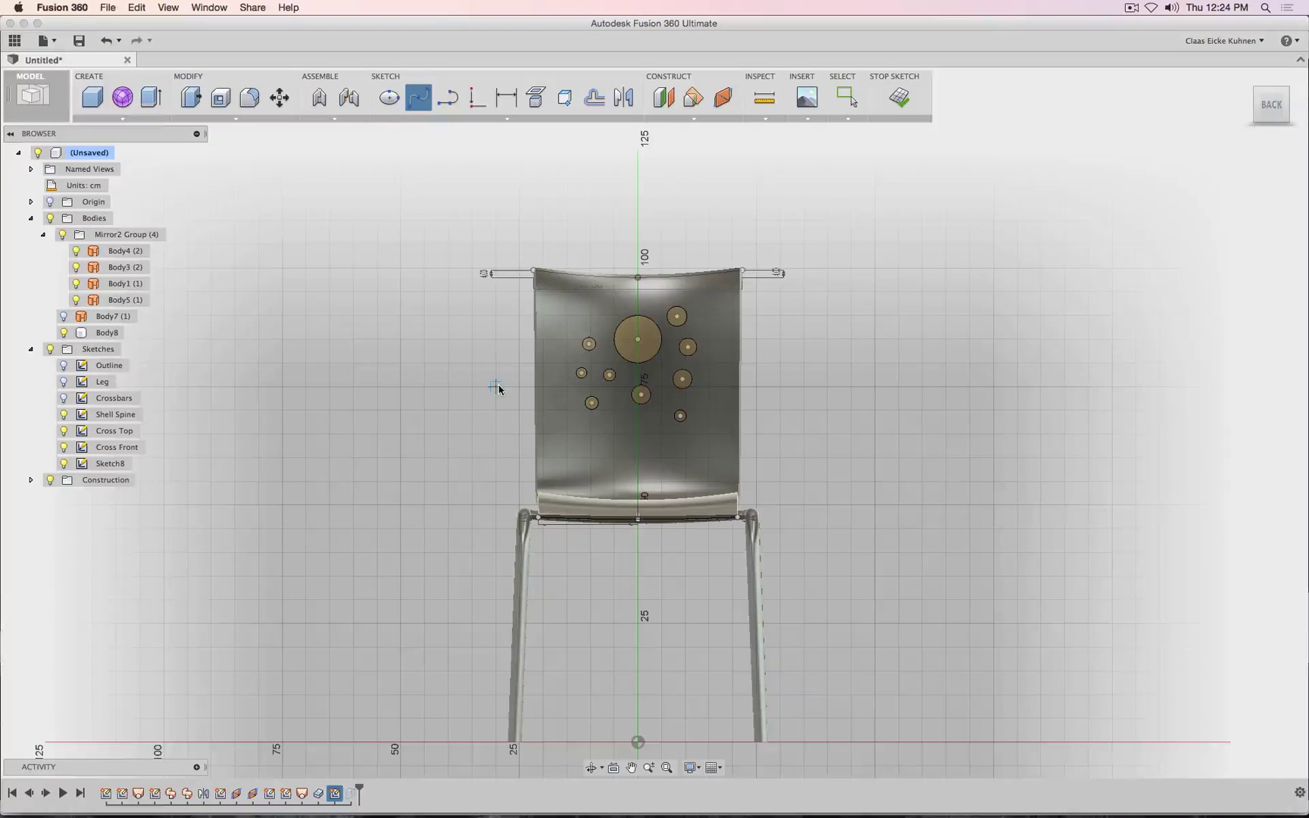
click(607, 298)
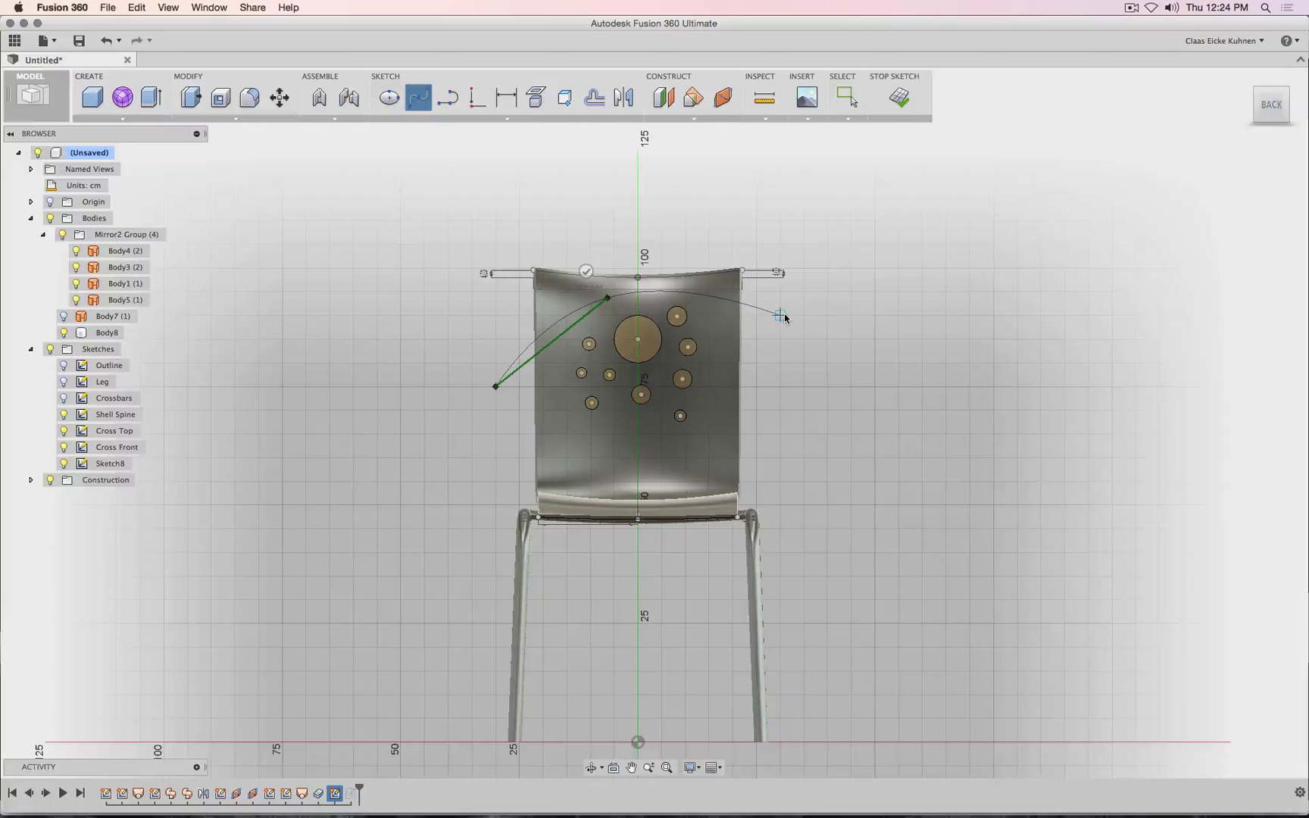
click(774, 317)
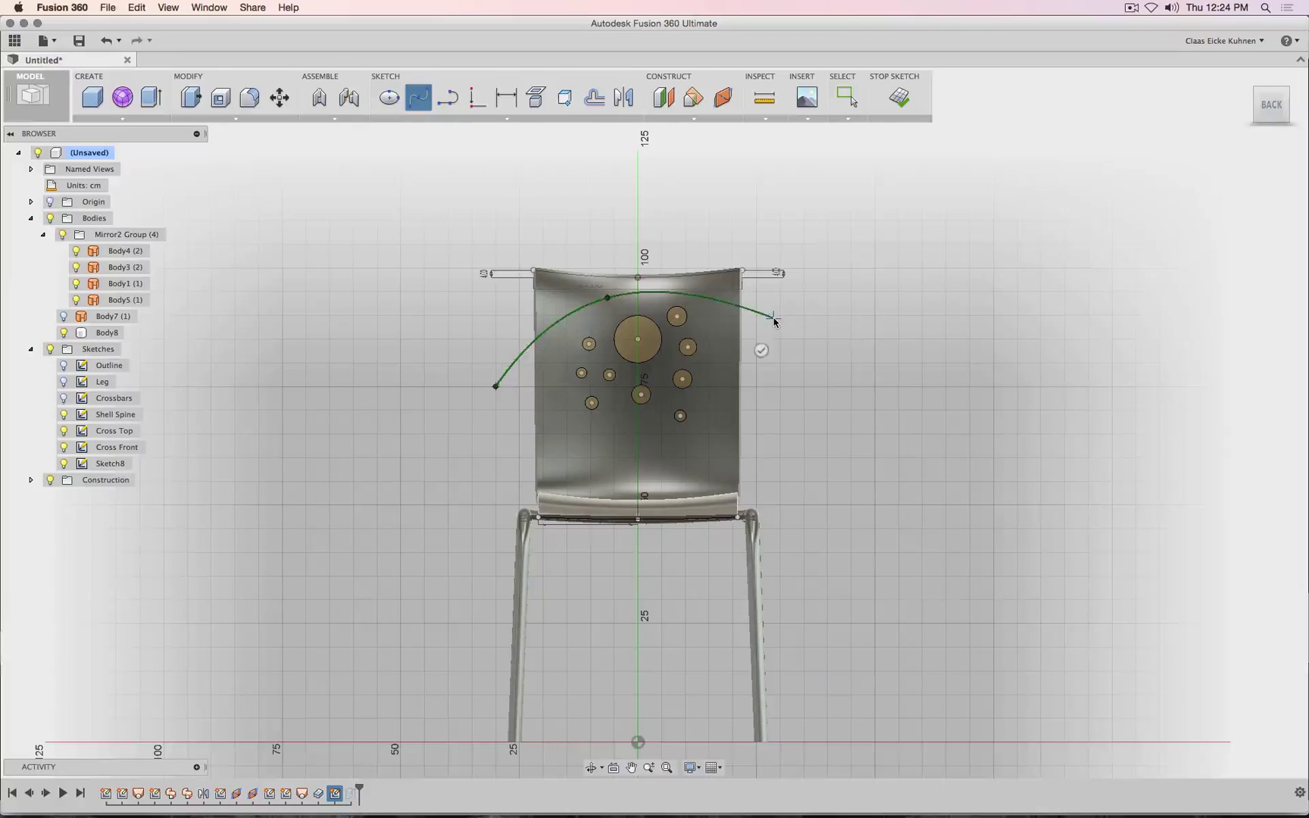
click(762, 349)
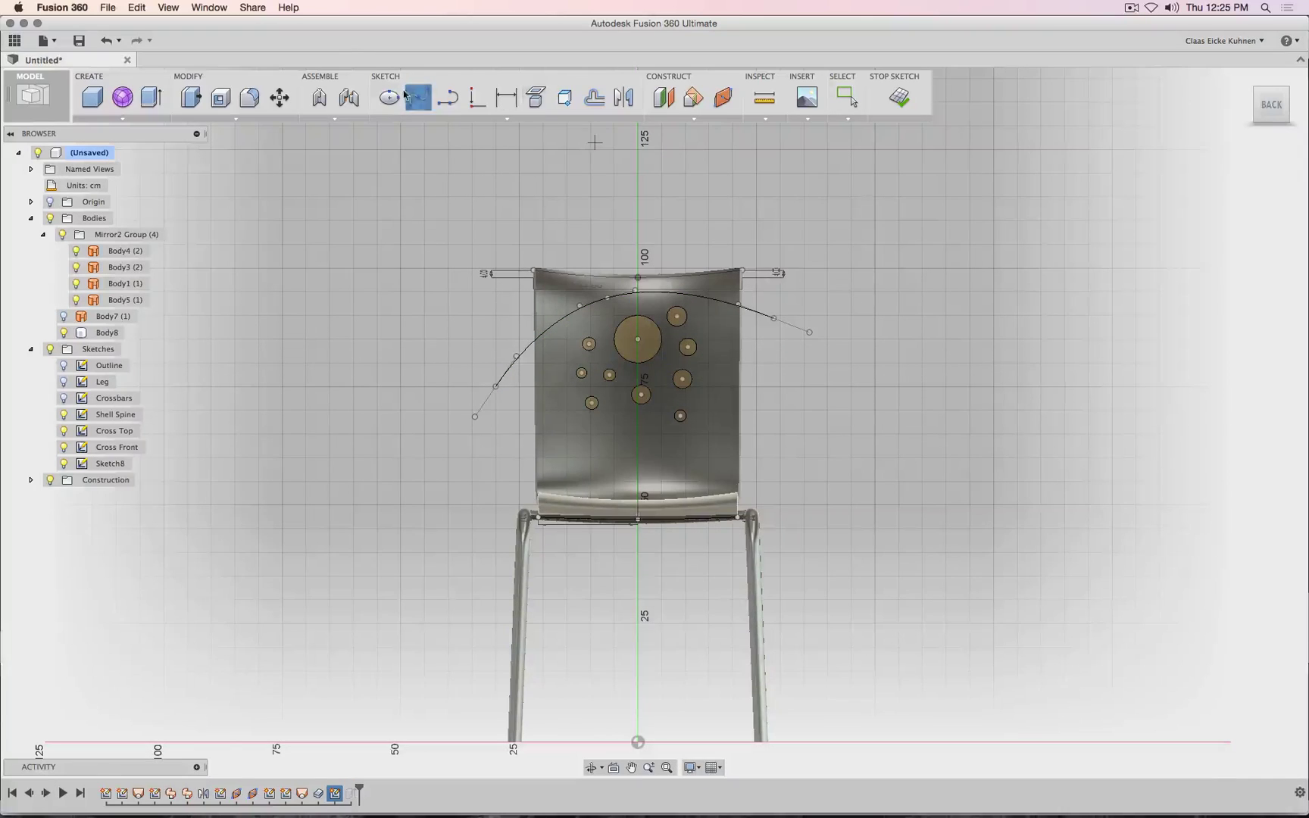
- Close the spline into a profile with three straight lines running above the backrest's top edge, and finish the sketch
click(448, 96)
click(495, 386)
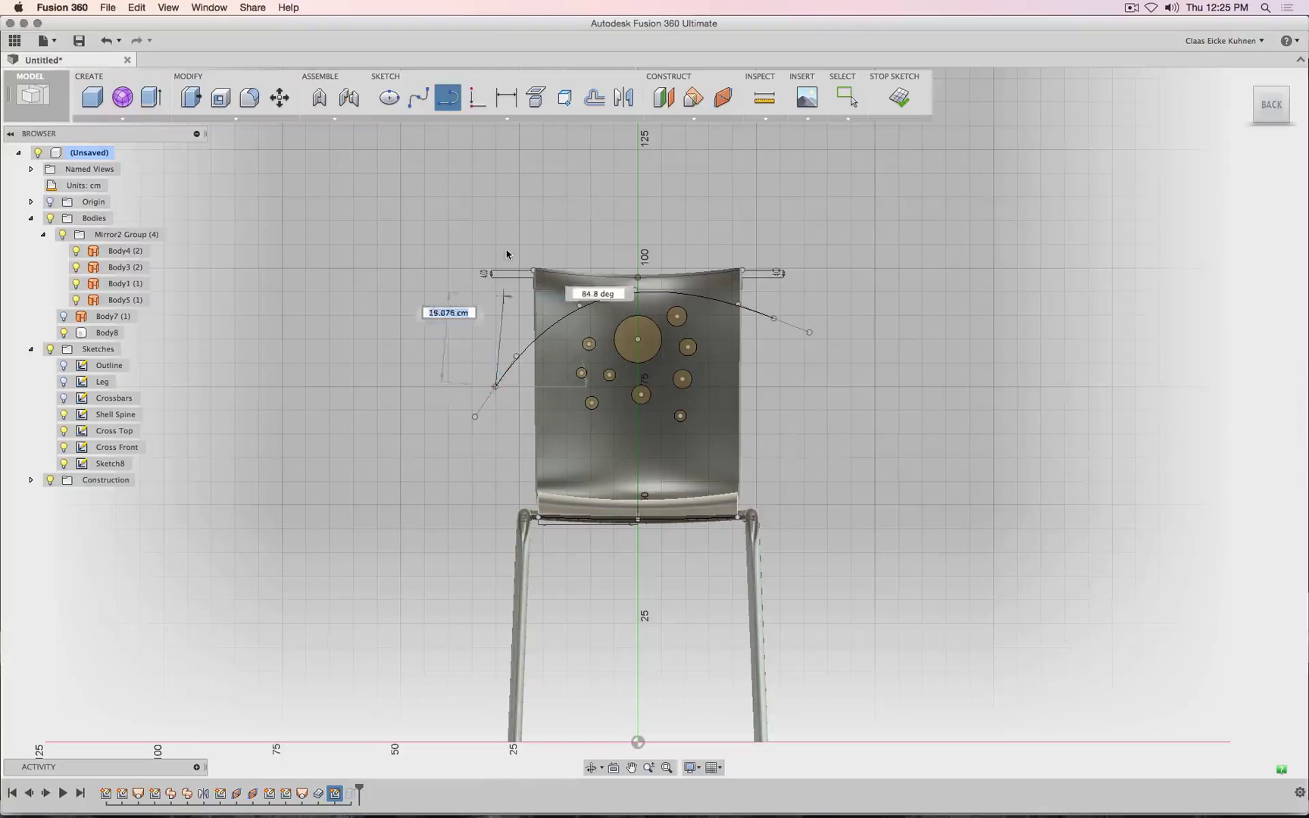
click(498, 246)
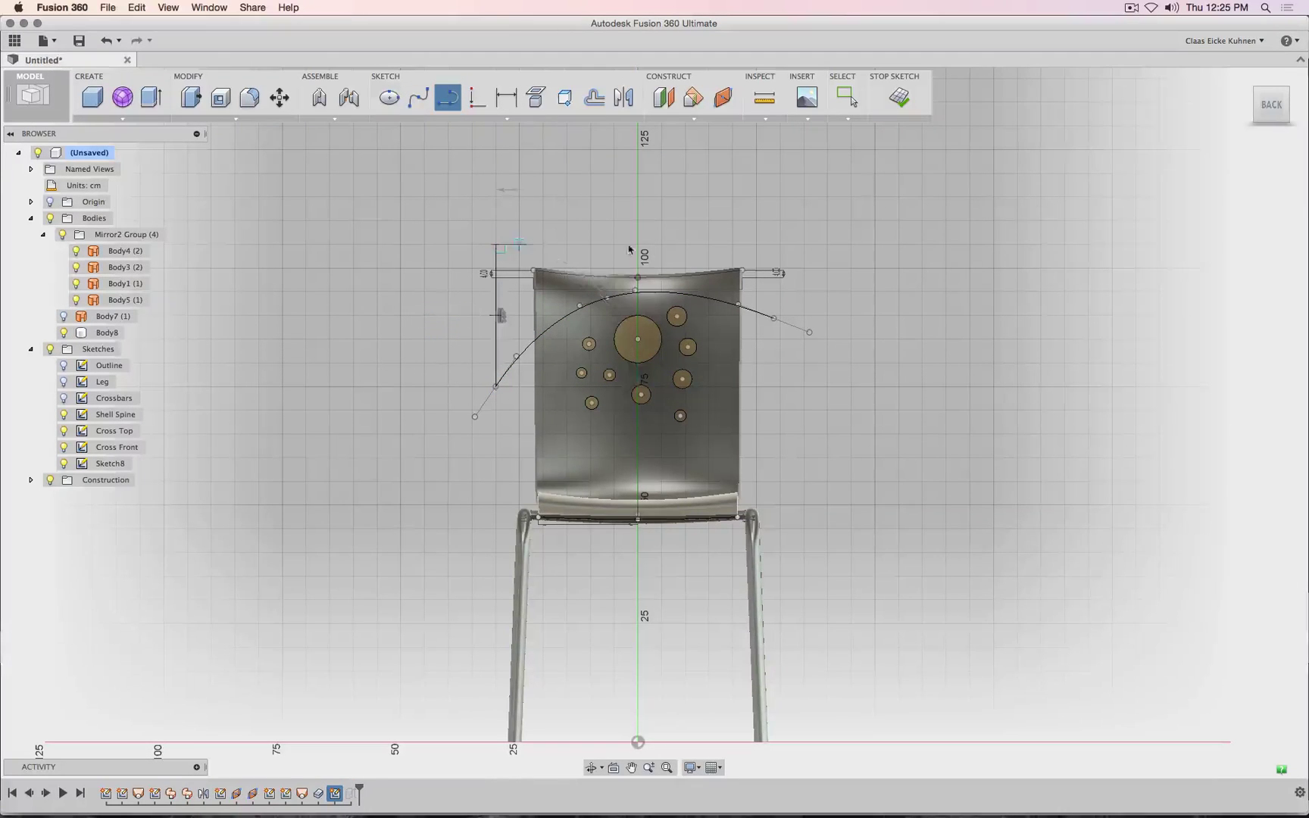
click(780, 245)
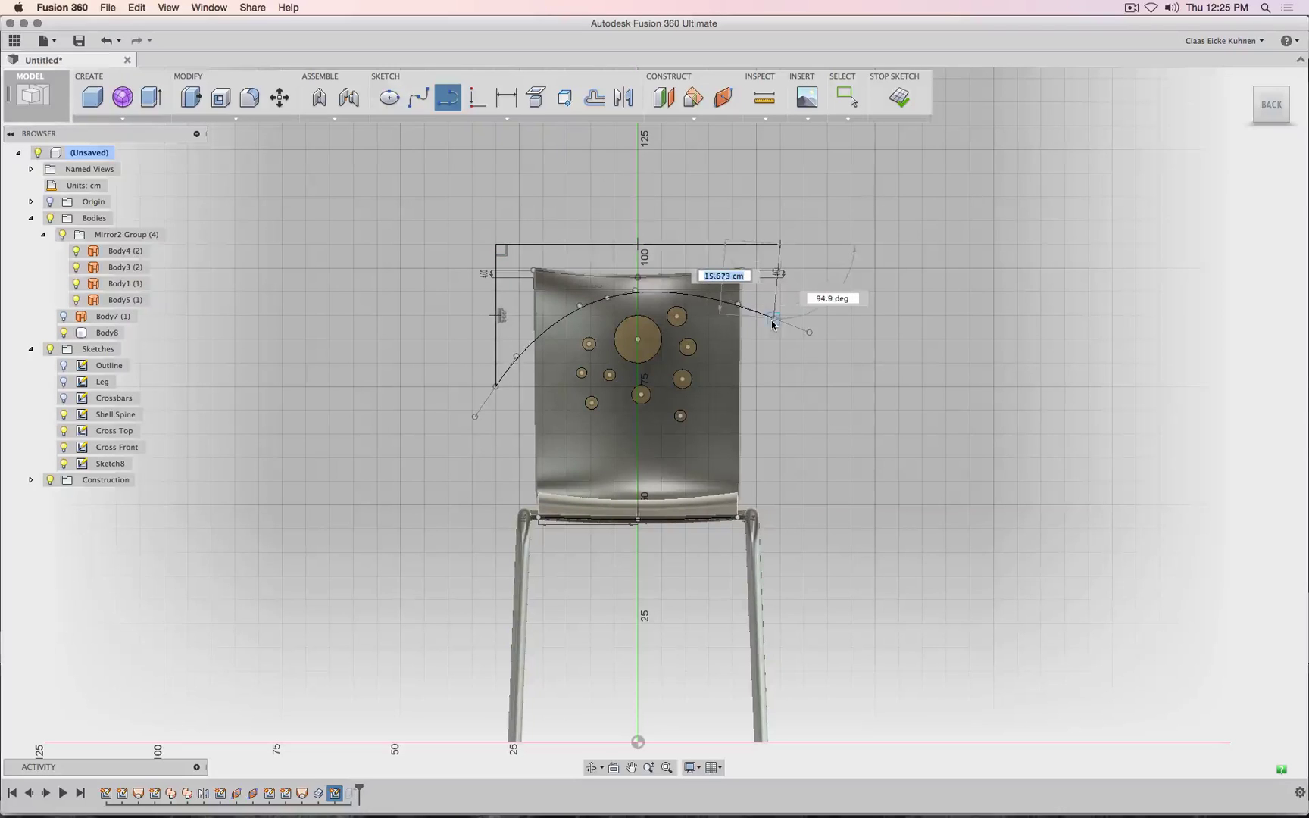
click(772, 319)
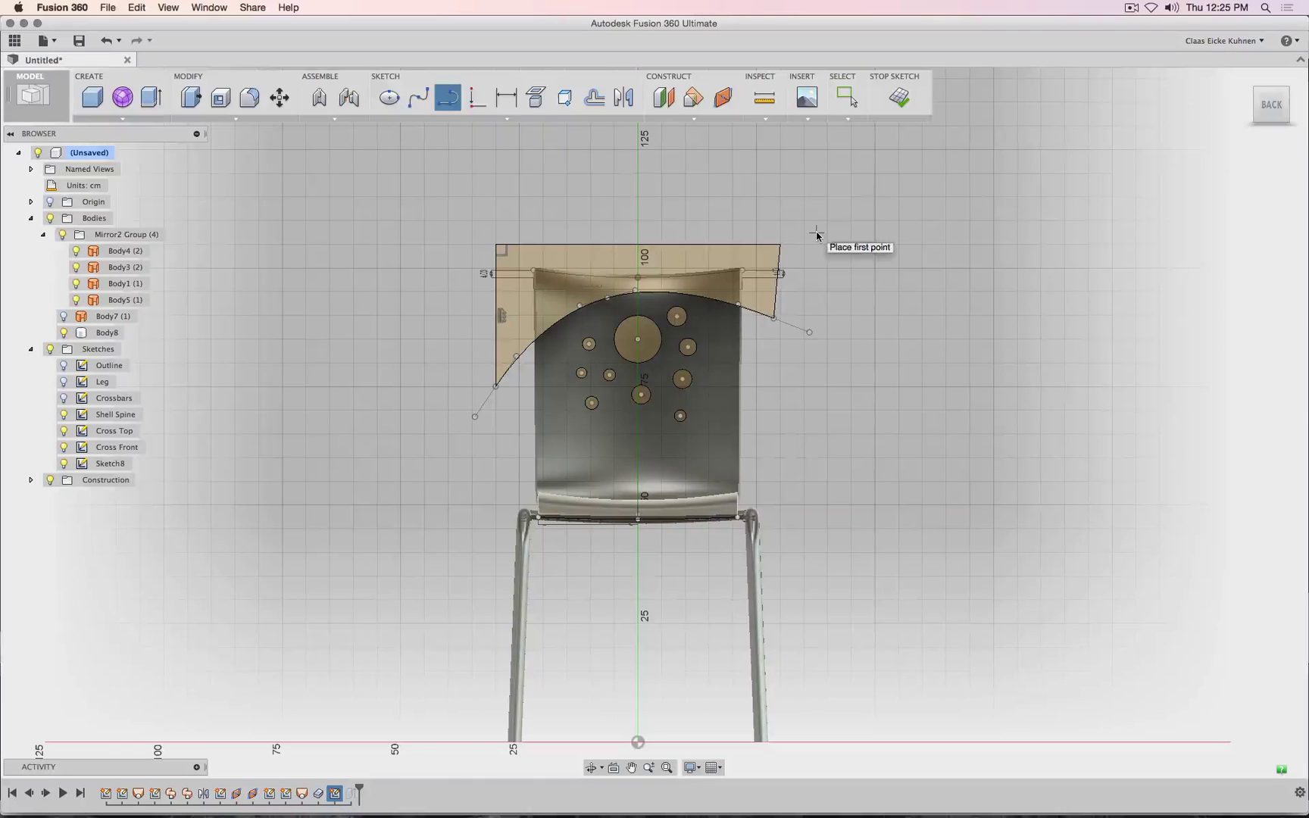
click(903, 109)
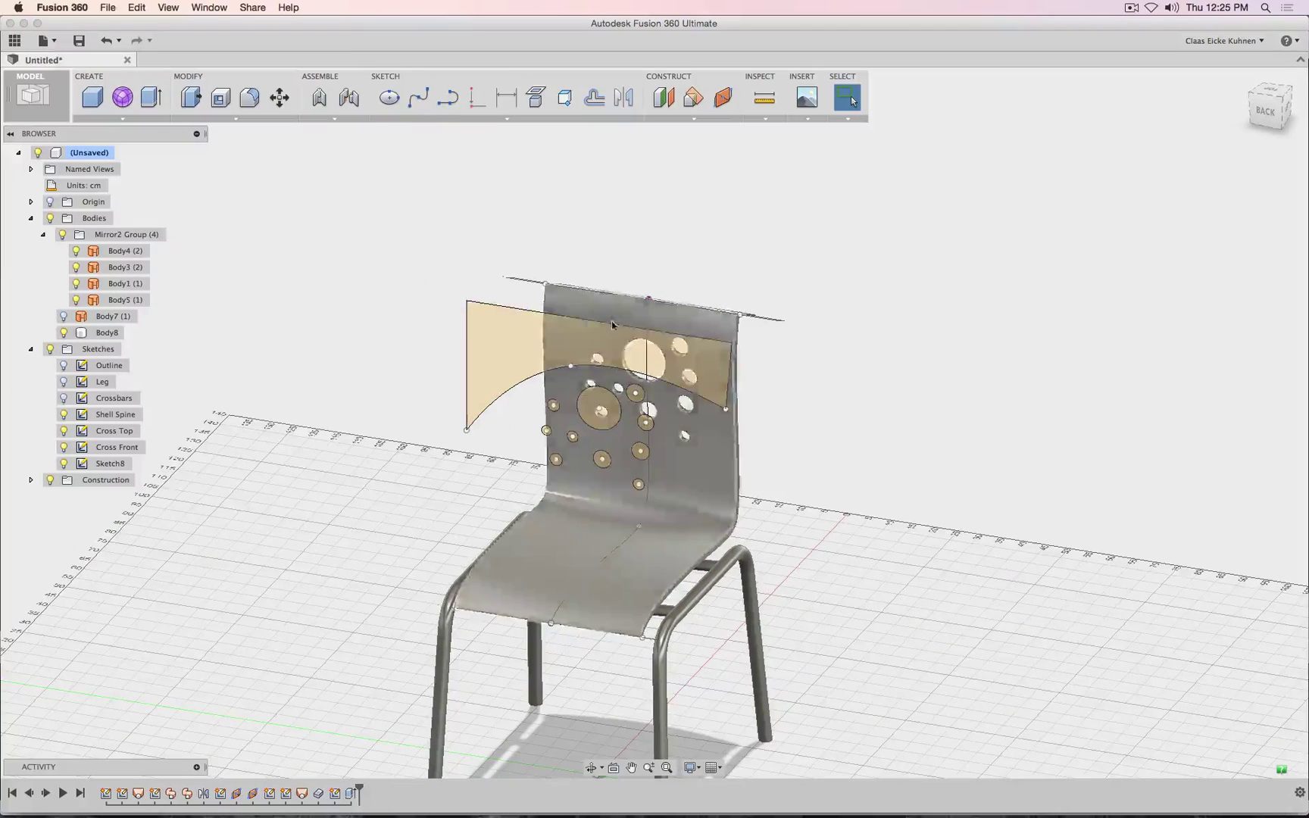
- Add the closed arch profile to the -60 cm backrest cut, hide the hole sketch, and look at the chair from the back
right_click(353, 801)
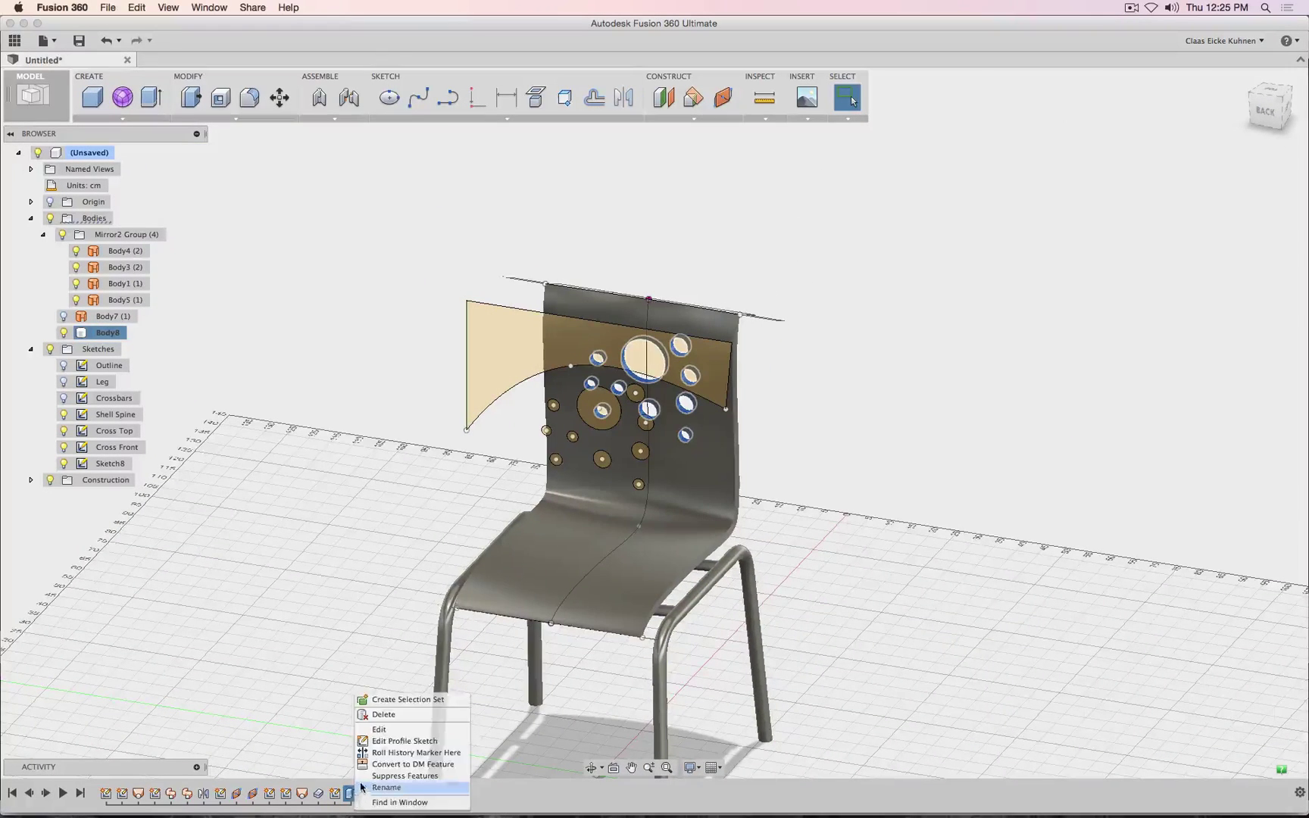
click(377, 729)
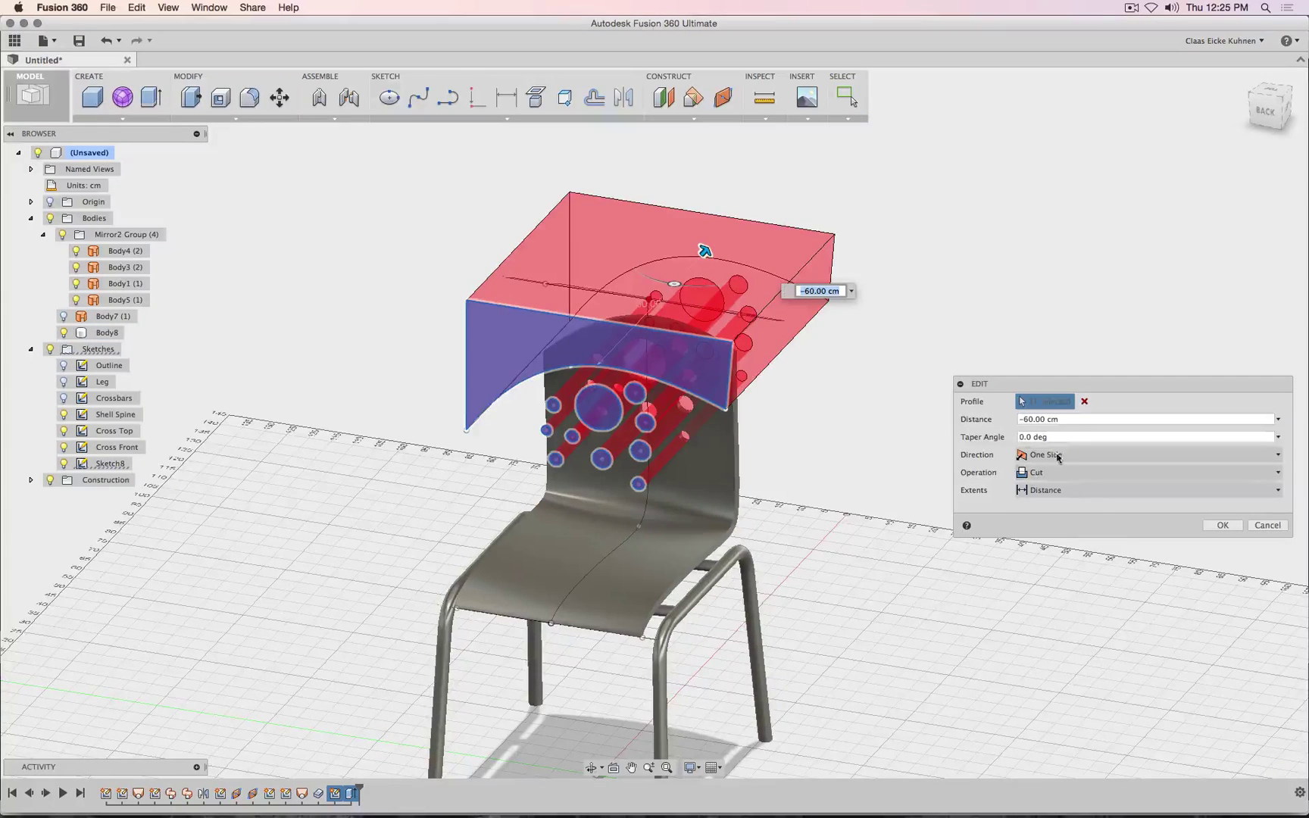
click(1219, 525)
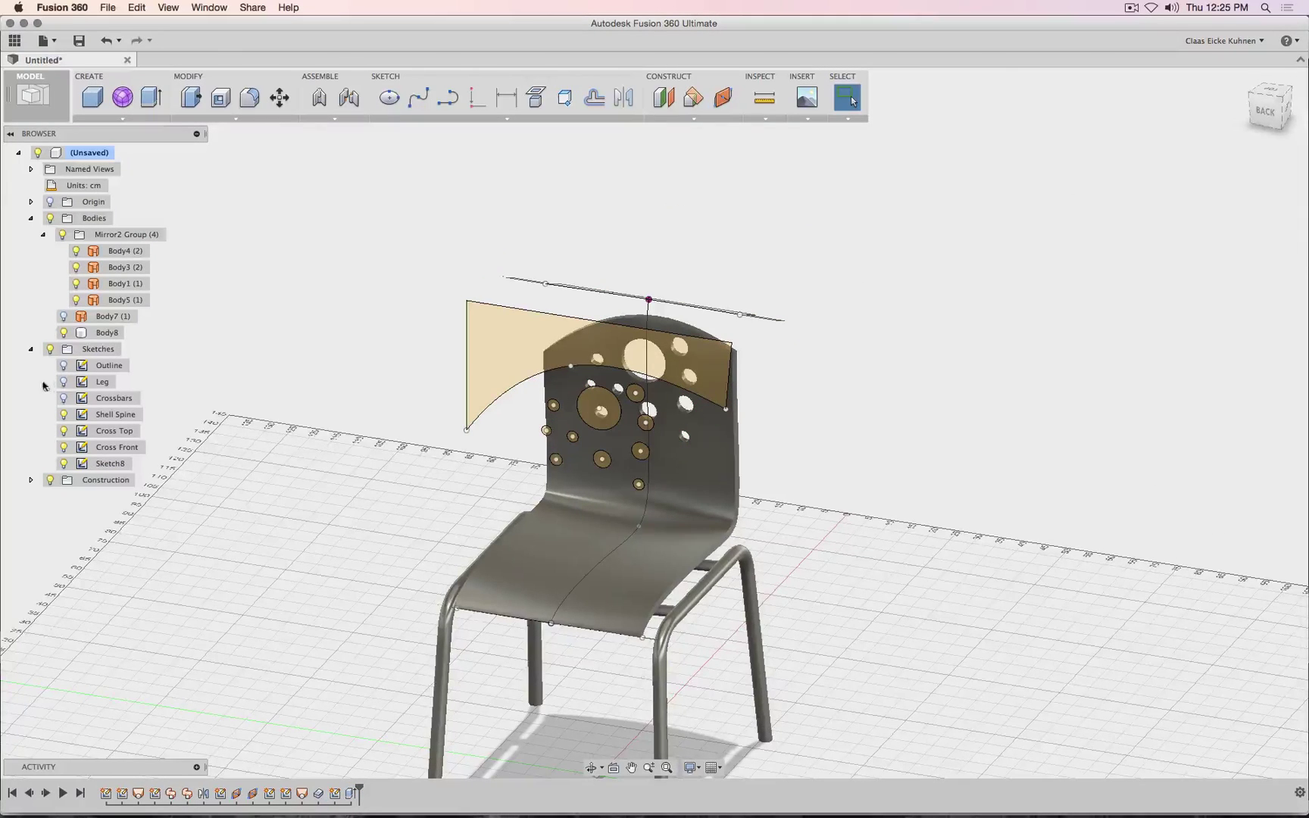
click(64, 463)
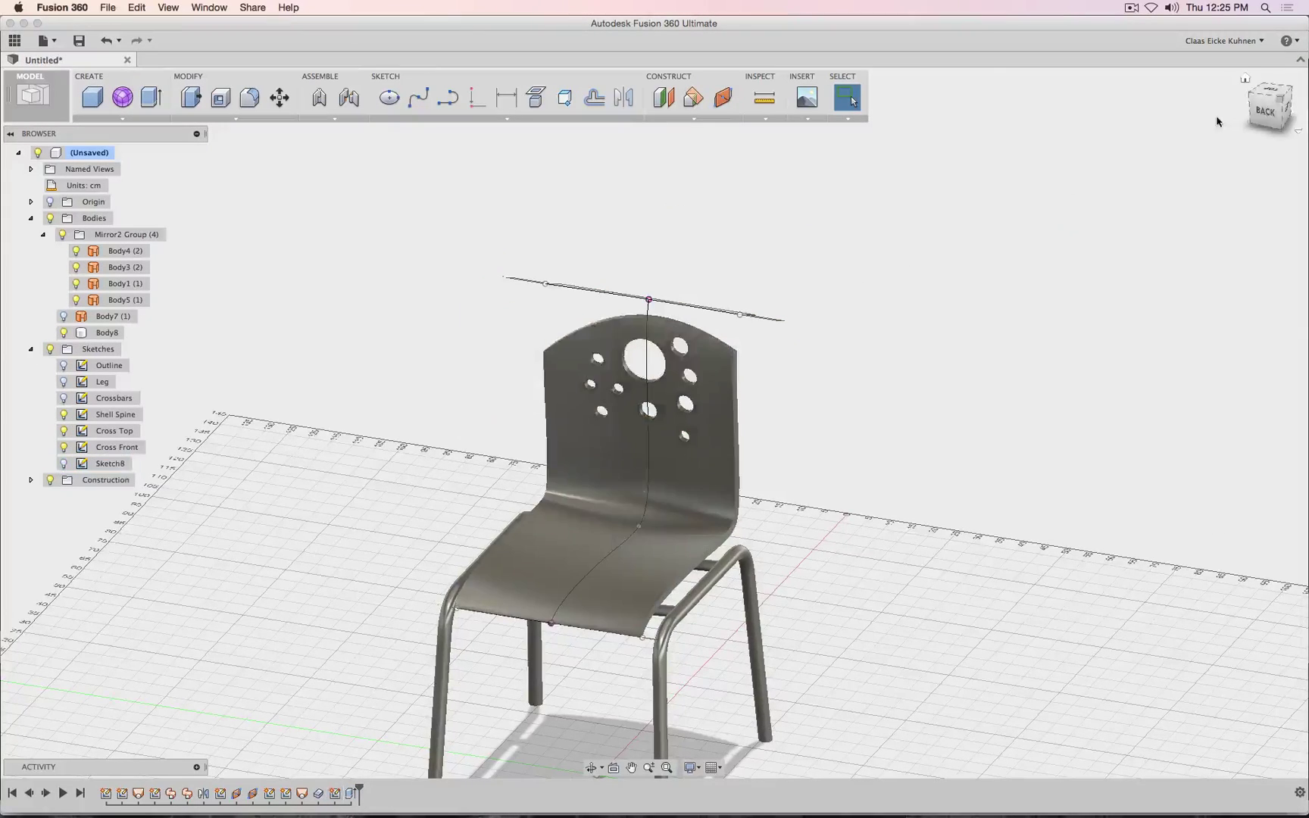
click(1266, 110)
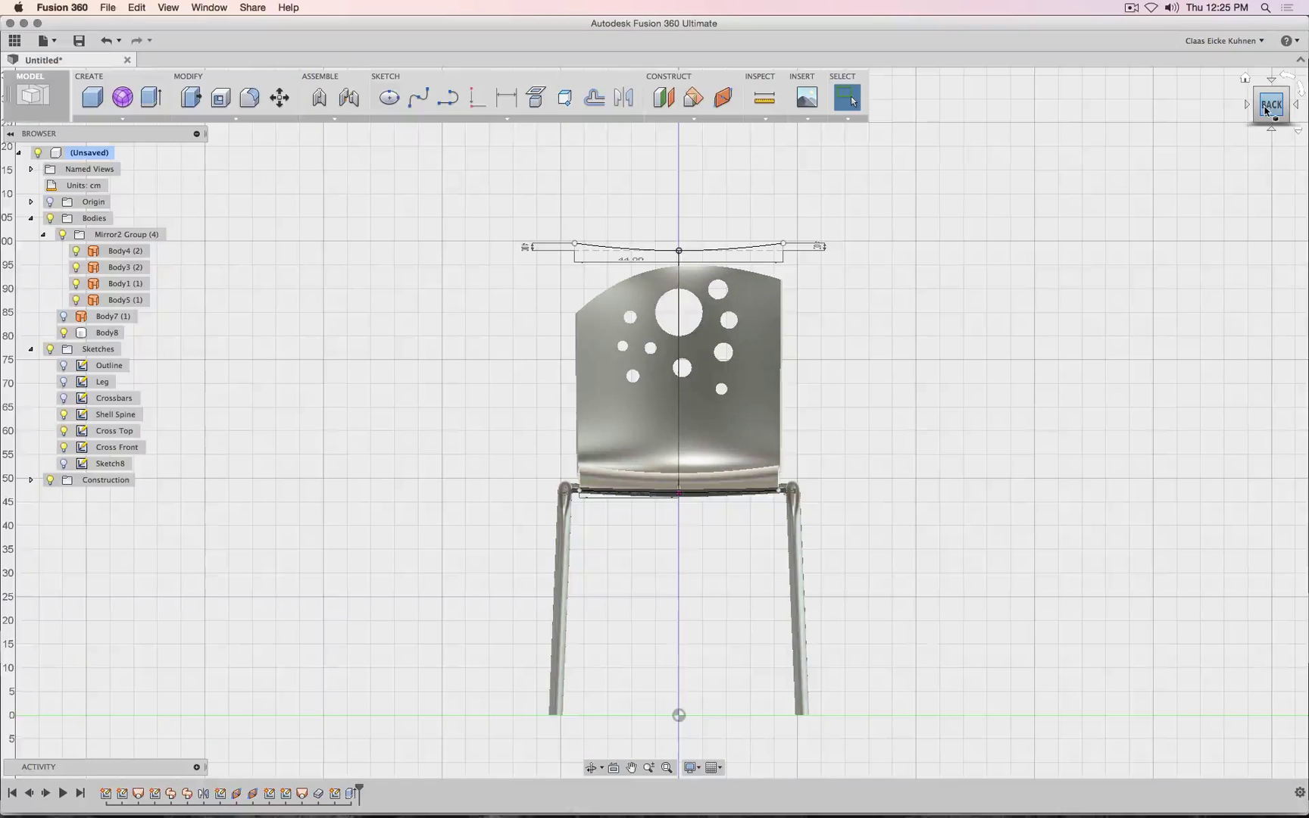
- Group the hole sketch and the backrest cut in the design history, and suppress the group to restore the uncut shell
mouse_move(1266, 111)
mouse_down()
mouse_move(1117, 121)
mouse_move(1287, 124)
mouse_move(1166, 131)
mouse_move(1199, 168)
mouse_up()
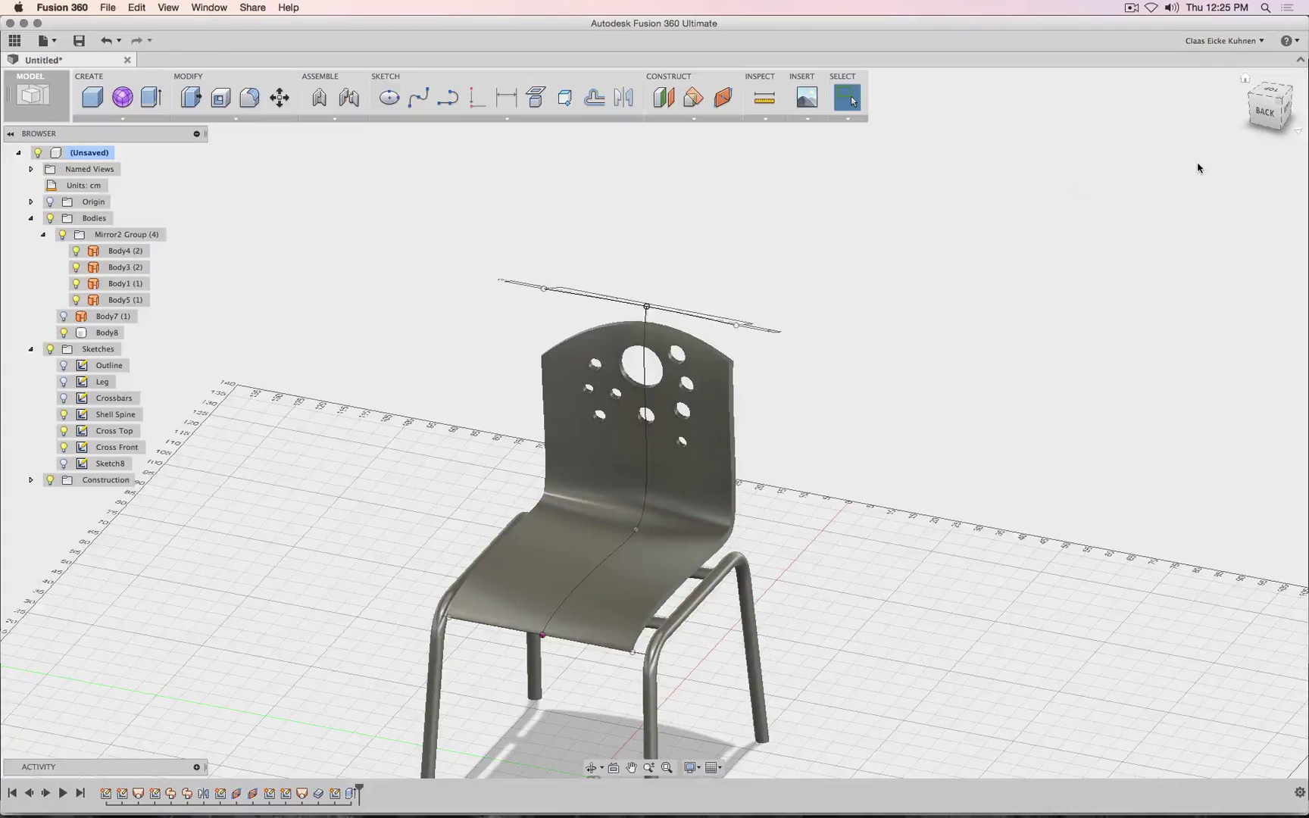
click(1250, 122)
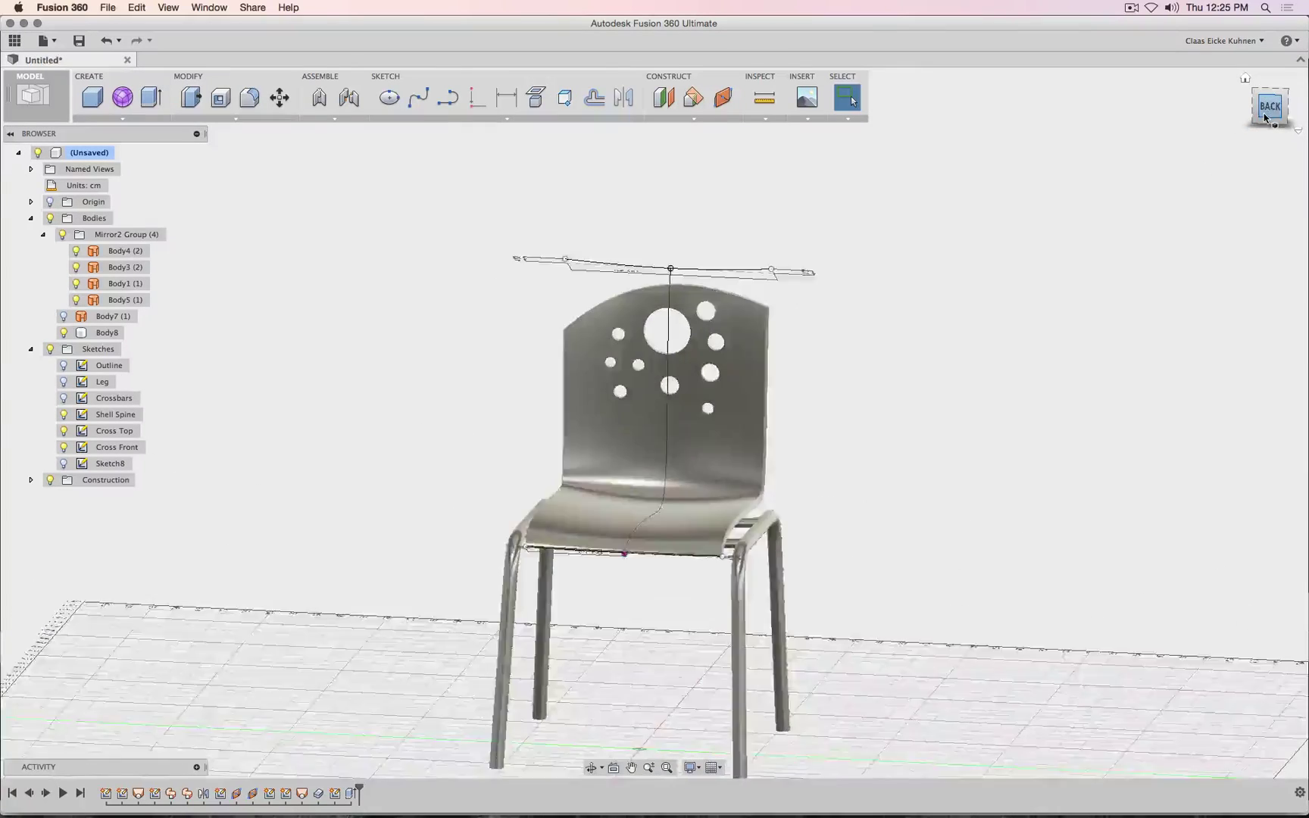
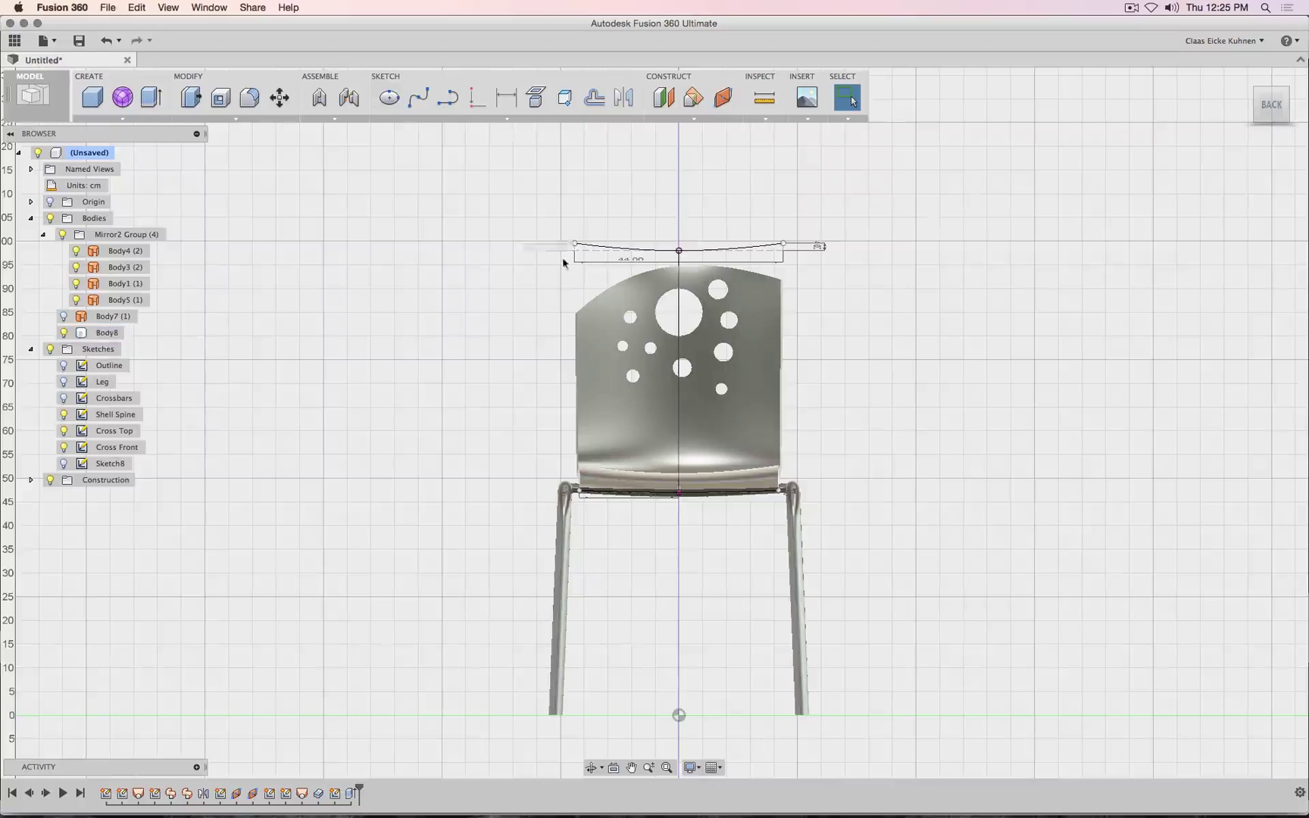
right_click(345, 796)
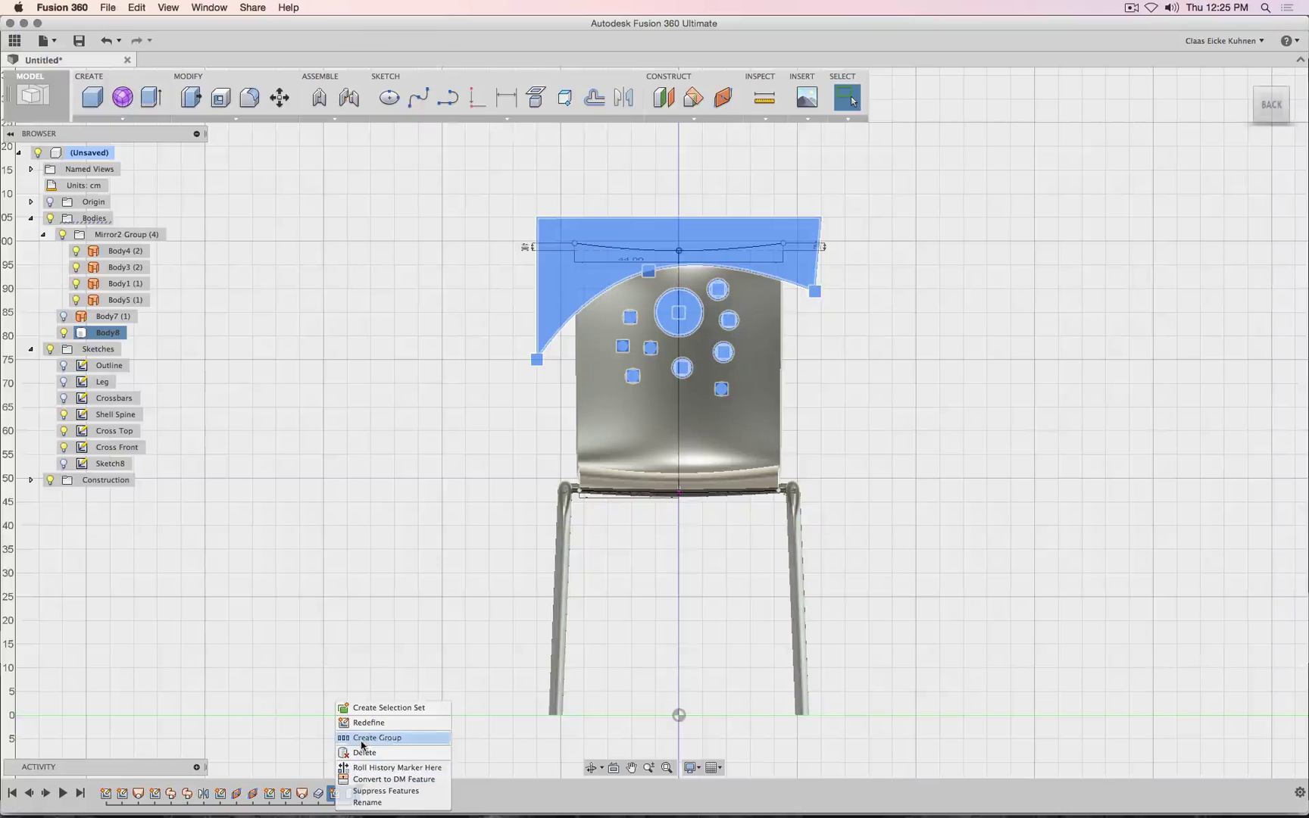
click(377, 737)
right_click(338, 796)
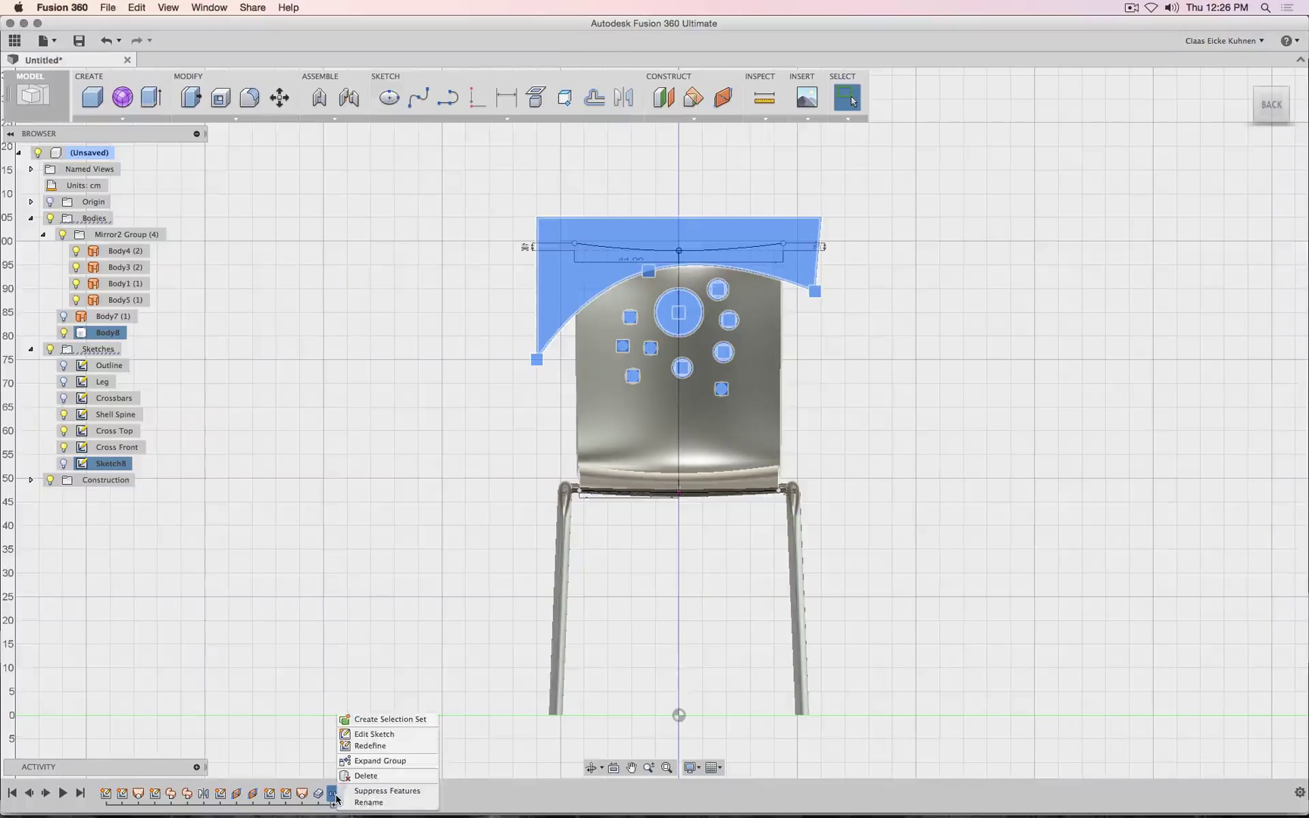
click(386, 791)
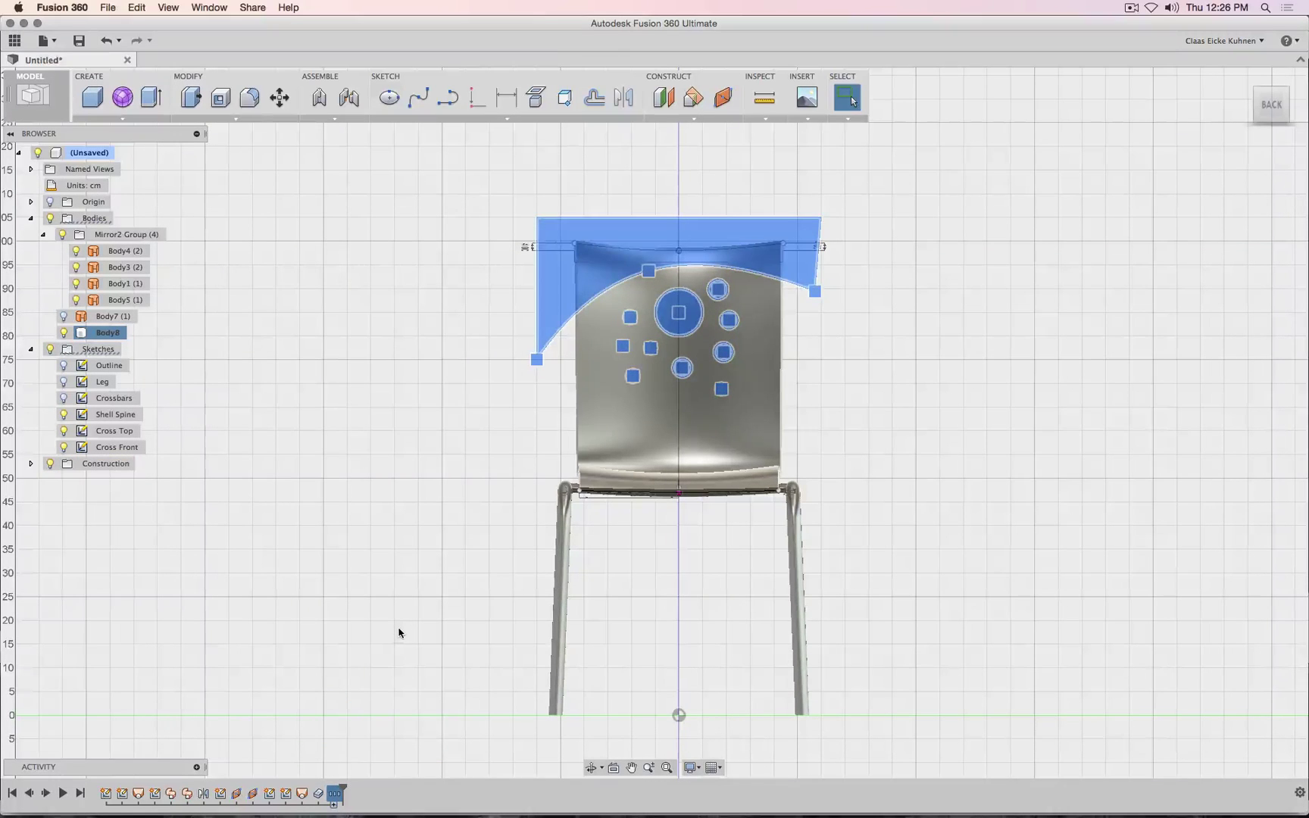
click(400, 633)
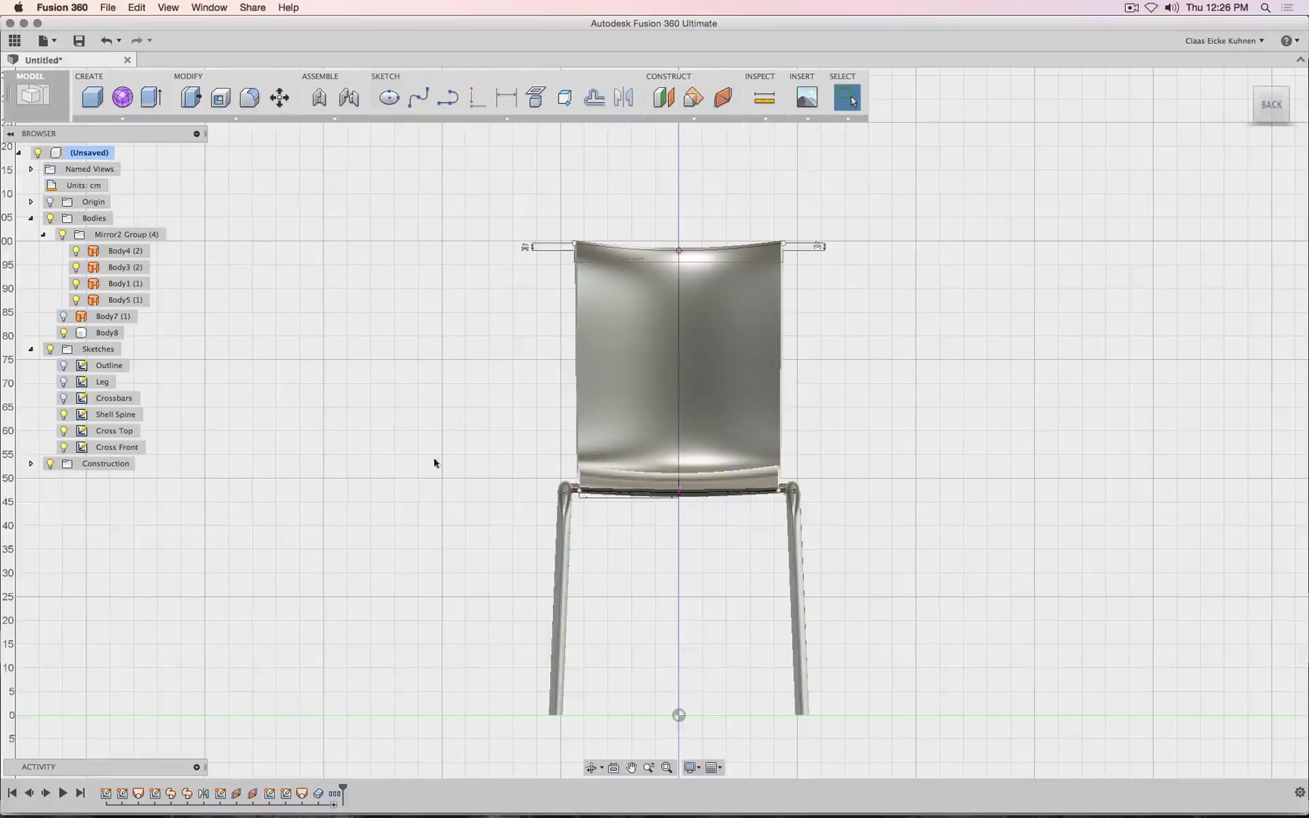
- Start a sketch on the vertical side plane and draw a diagonal line from the backrest's top to the seat's front edge
mouse_move(1262, 129)
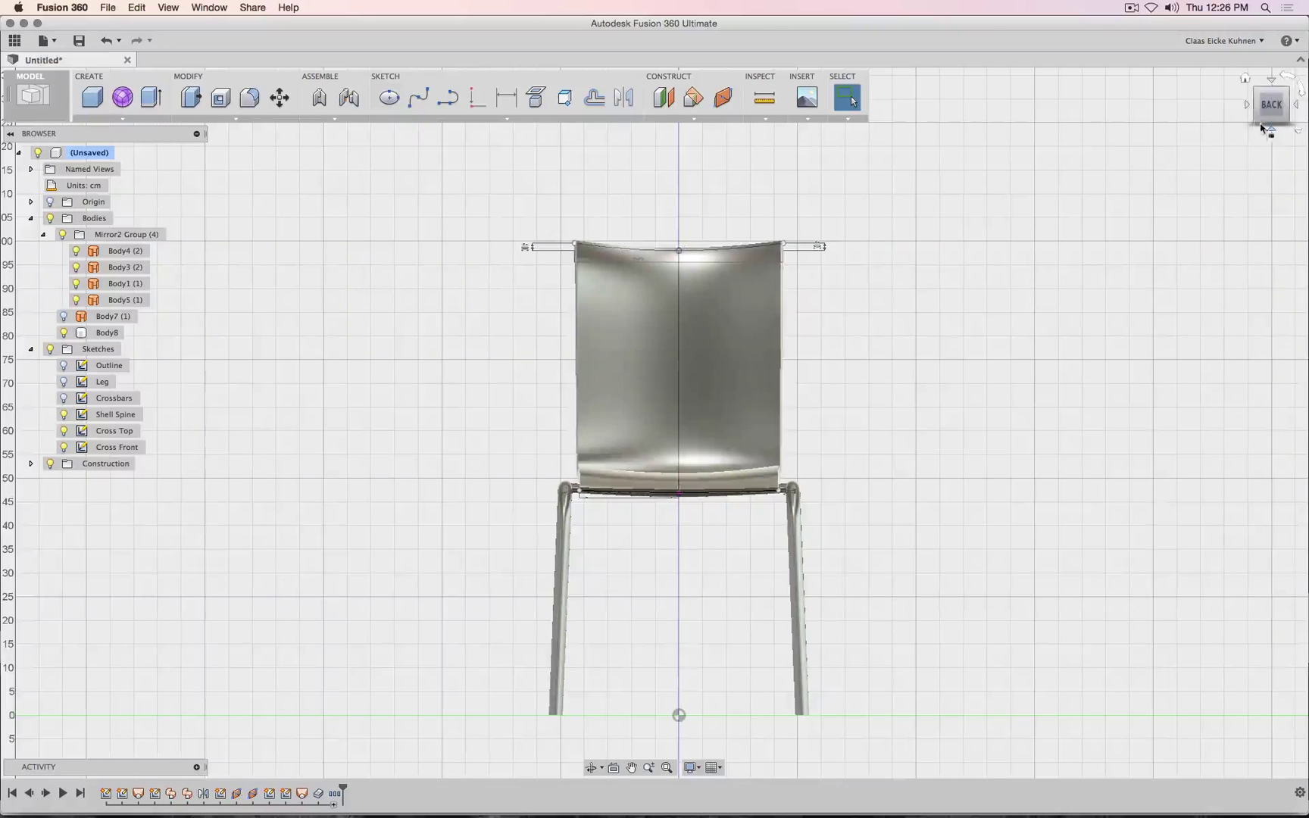
drag(1268, 113, 1246, 151)
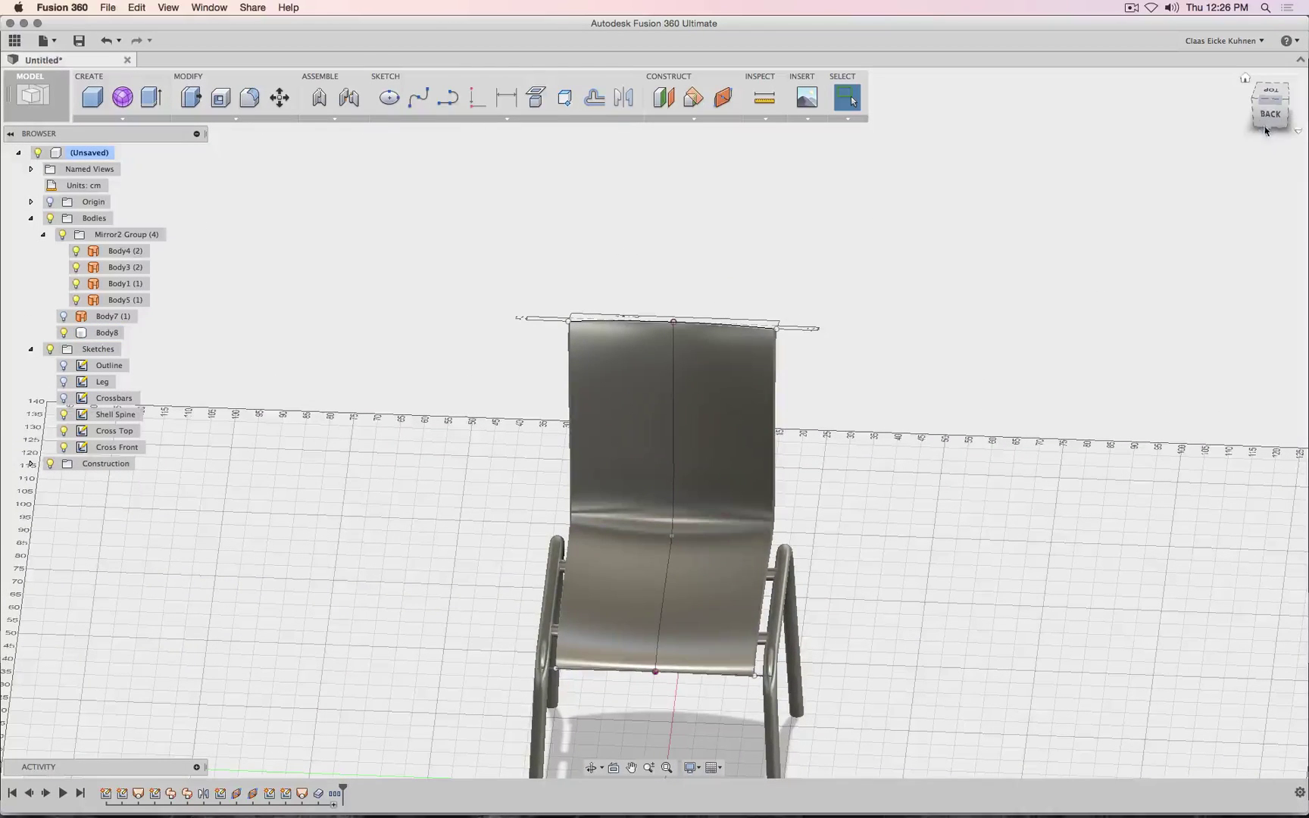
drag(1269, 120, 1269, 116)
click(1271, 119)
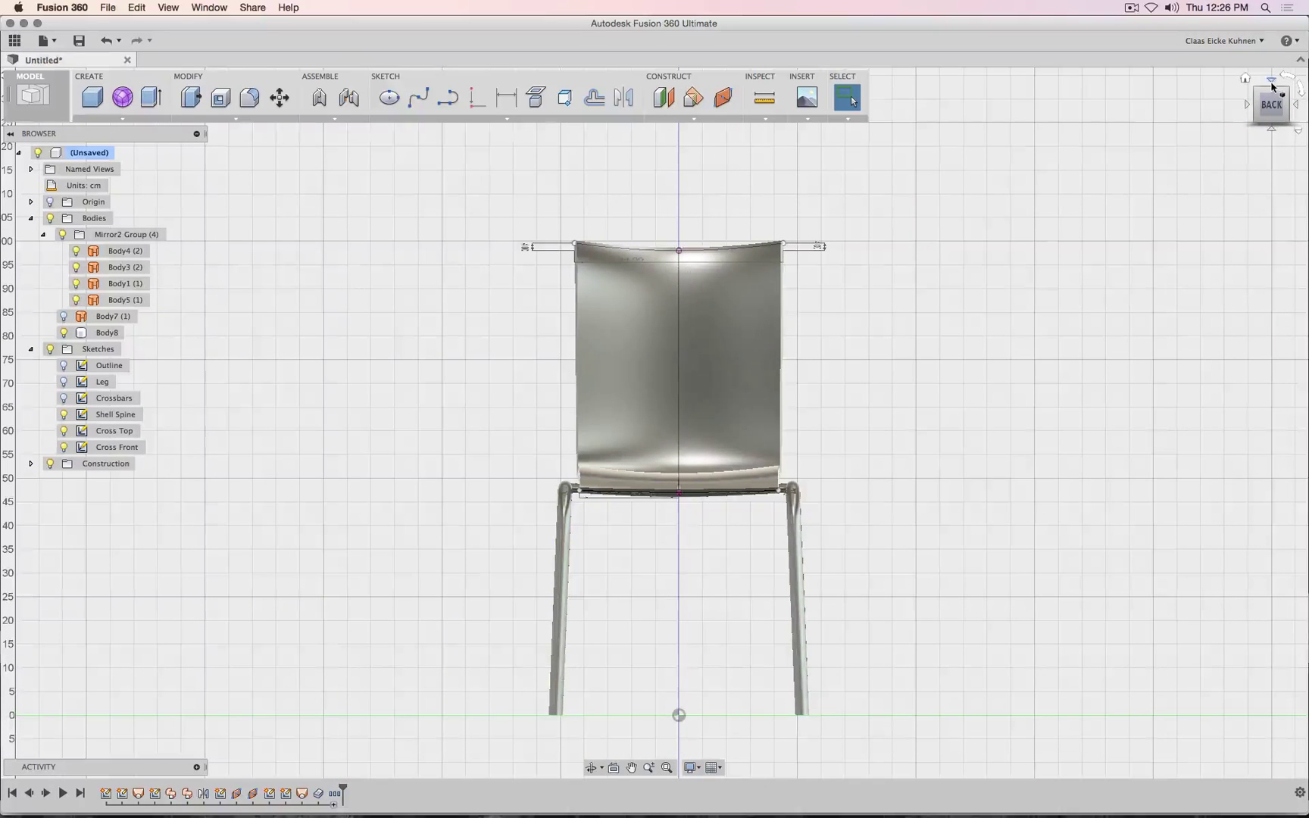
click(1248, 106)
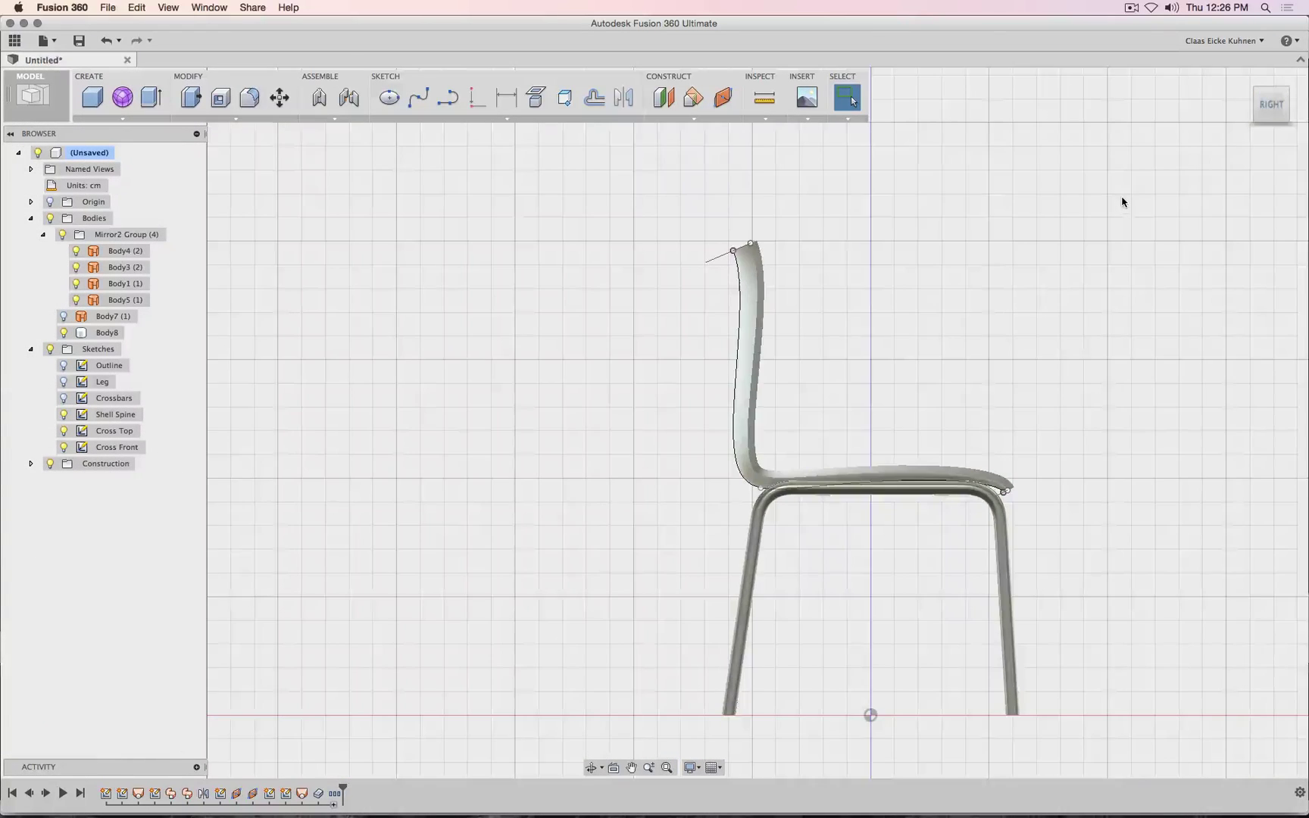
click(447, 97)
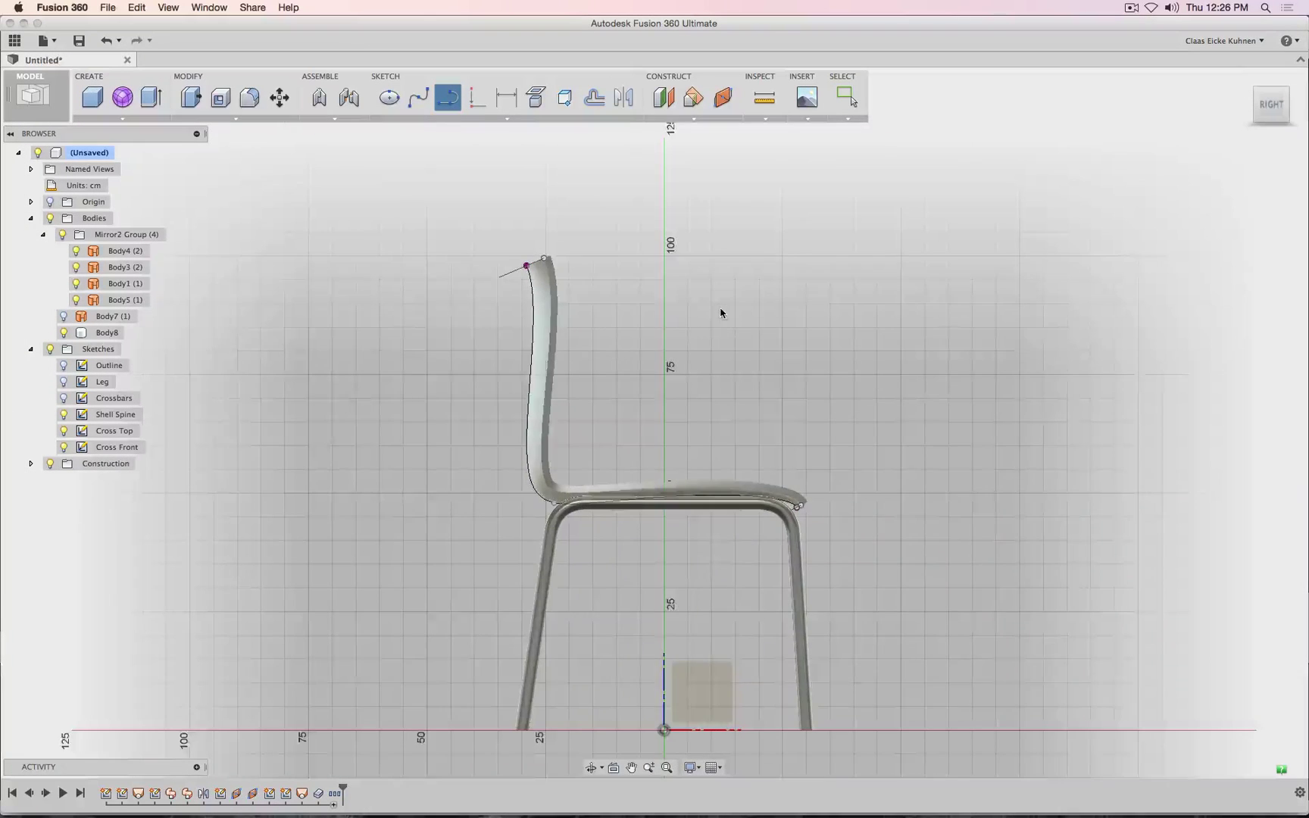
click(704, 682)
middle_drag(933, 167, 903, 474)
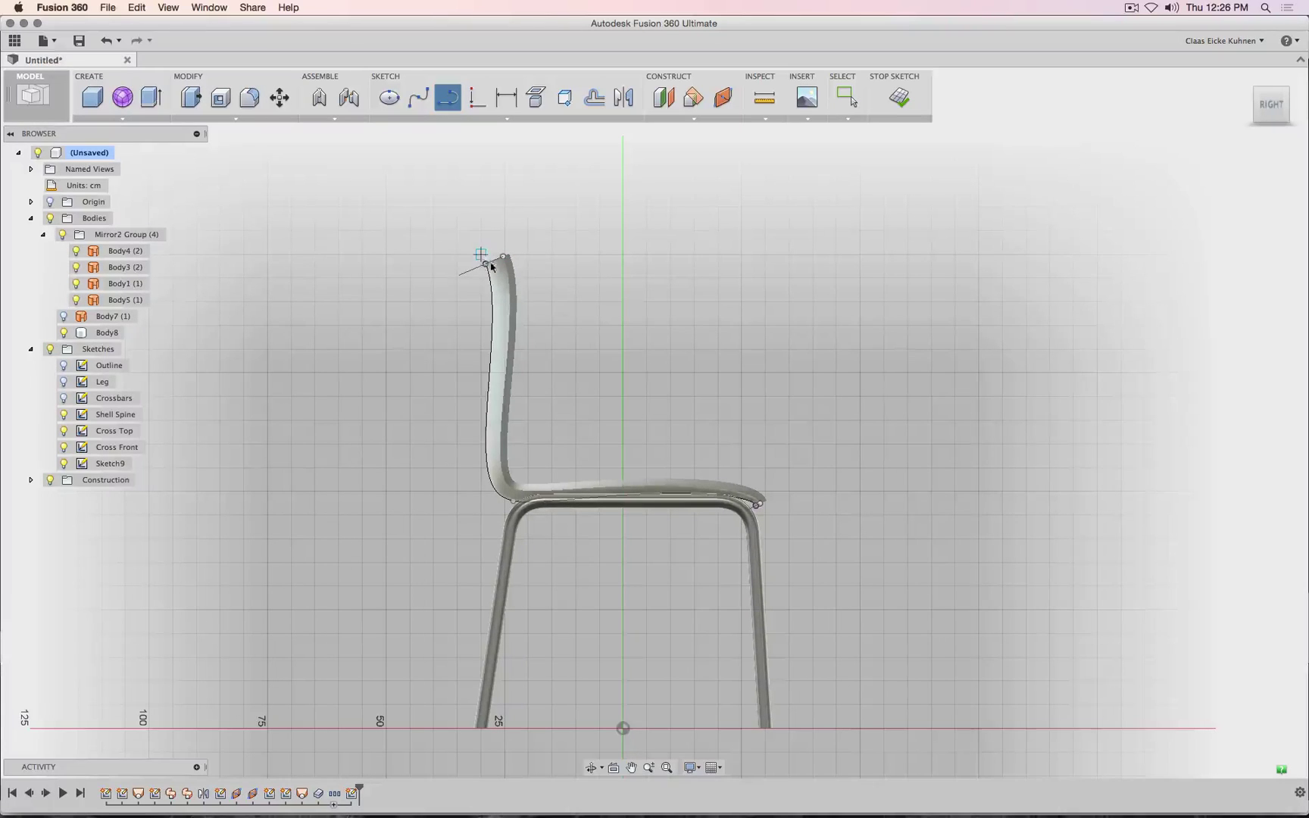
click(756, 504)
key(Escape)
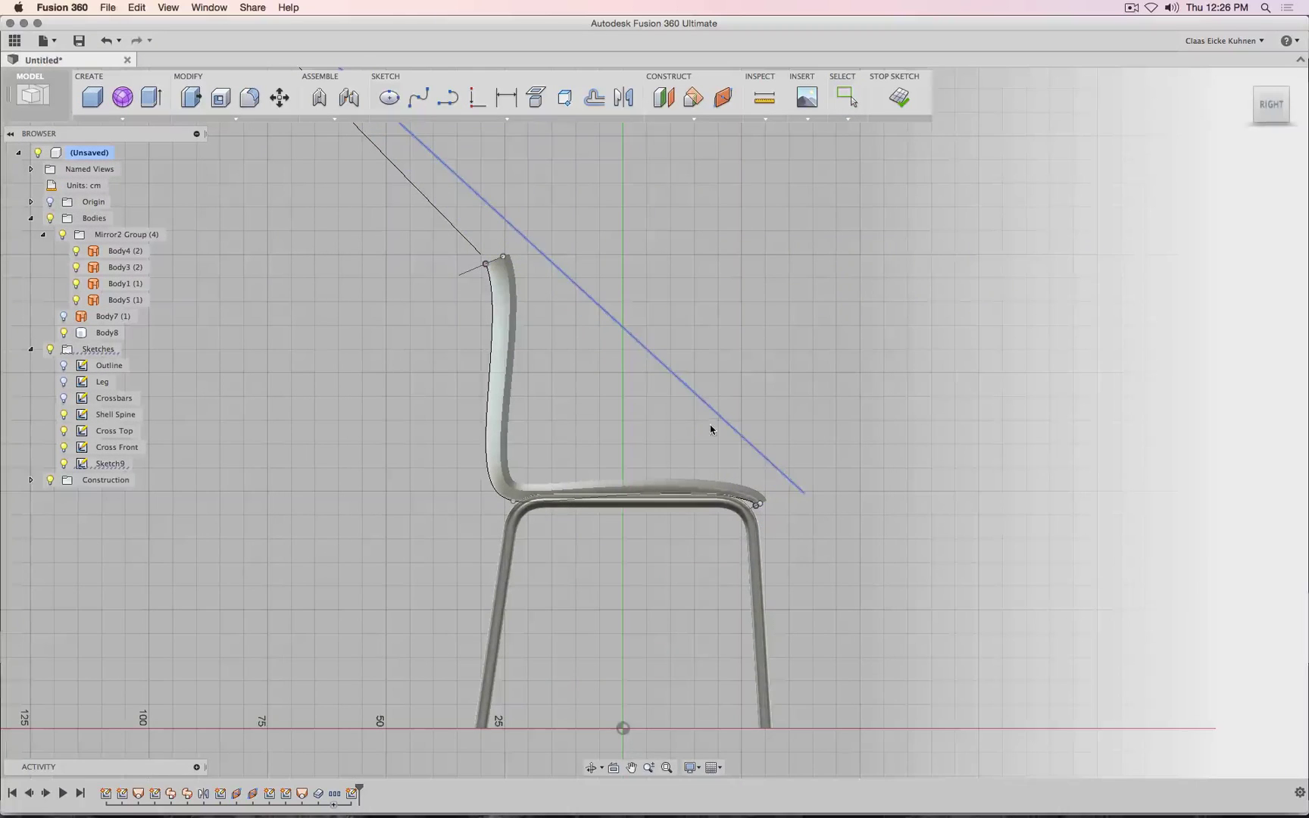
- Undo the last changes to the diagonal line in the side-view sketch
scroll(710, 429, down, 6)
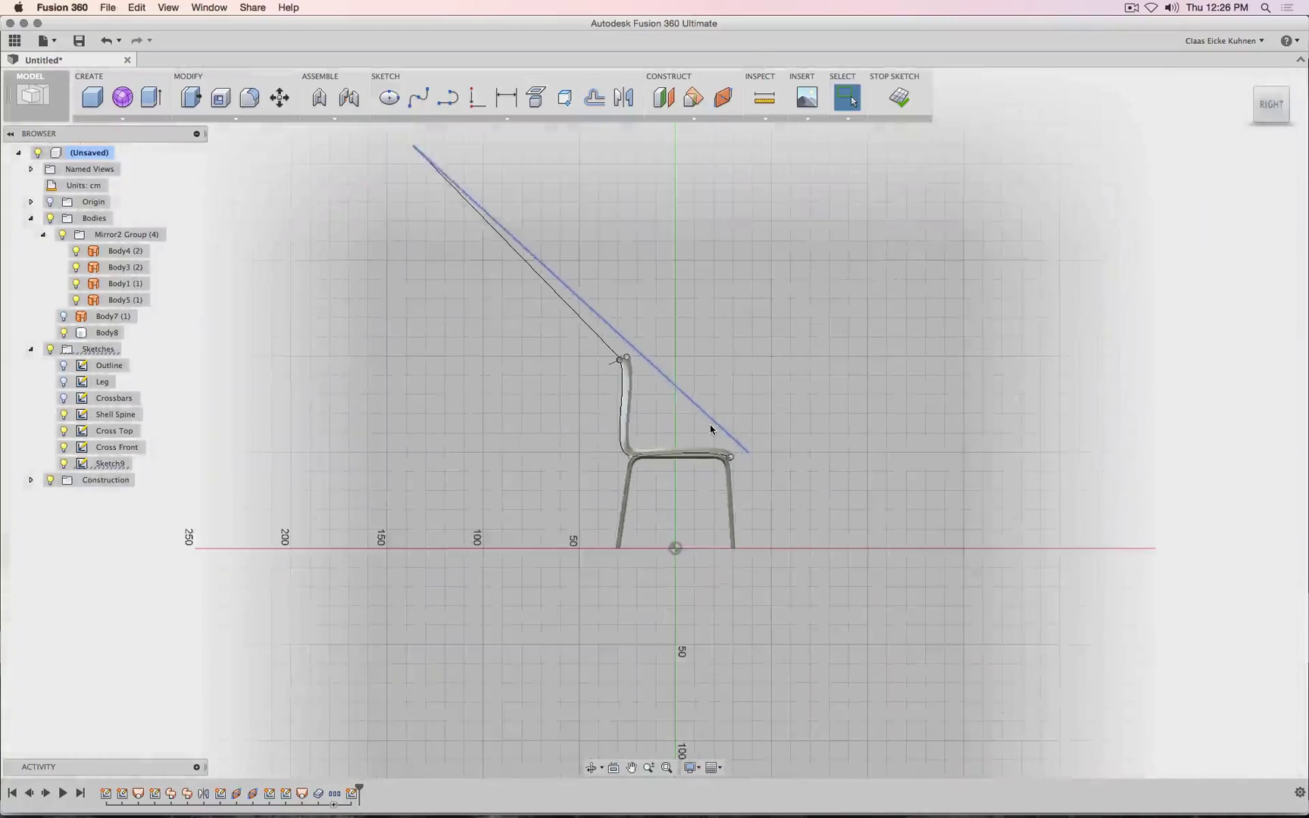
key(super+z)
scroll(678, 413, up, 4)
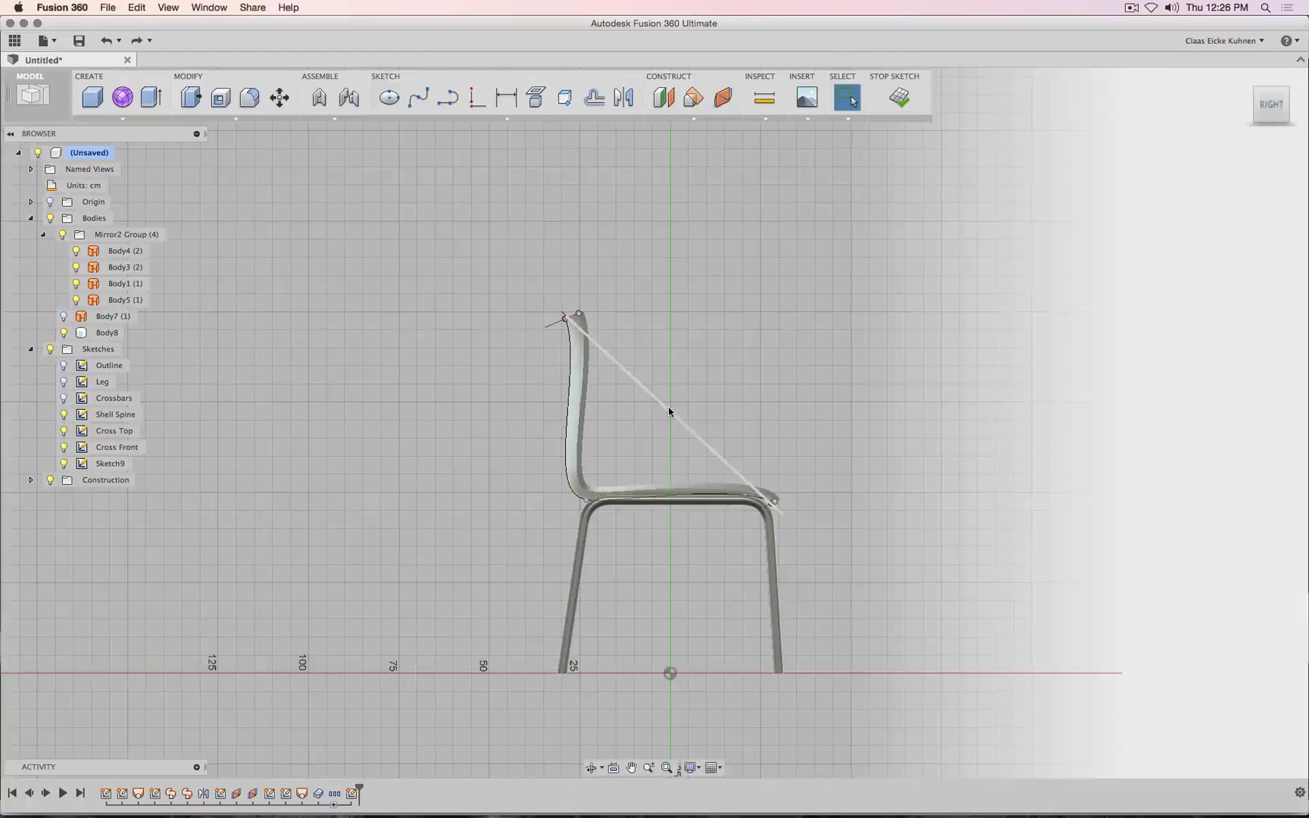
key(super+z)
scroll(564, 316, up, 5)
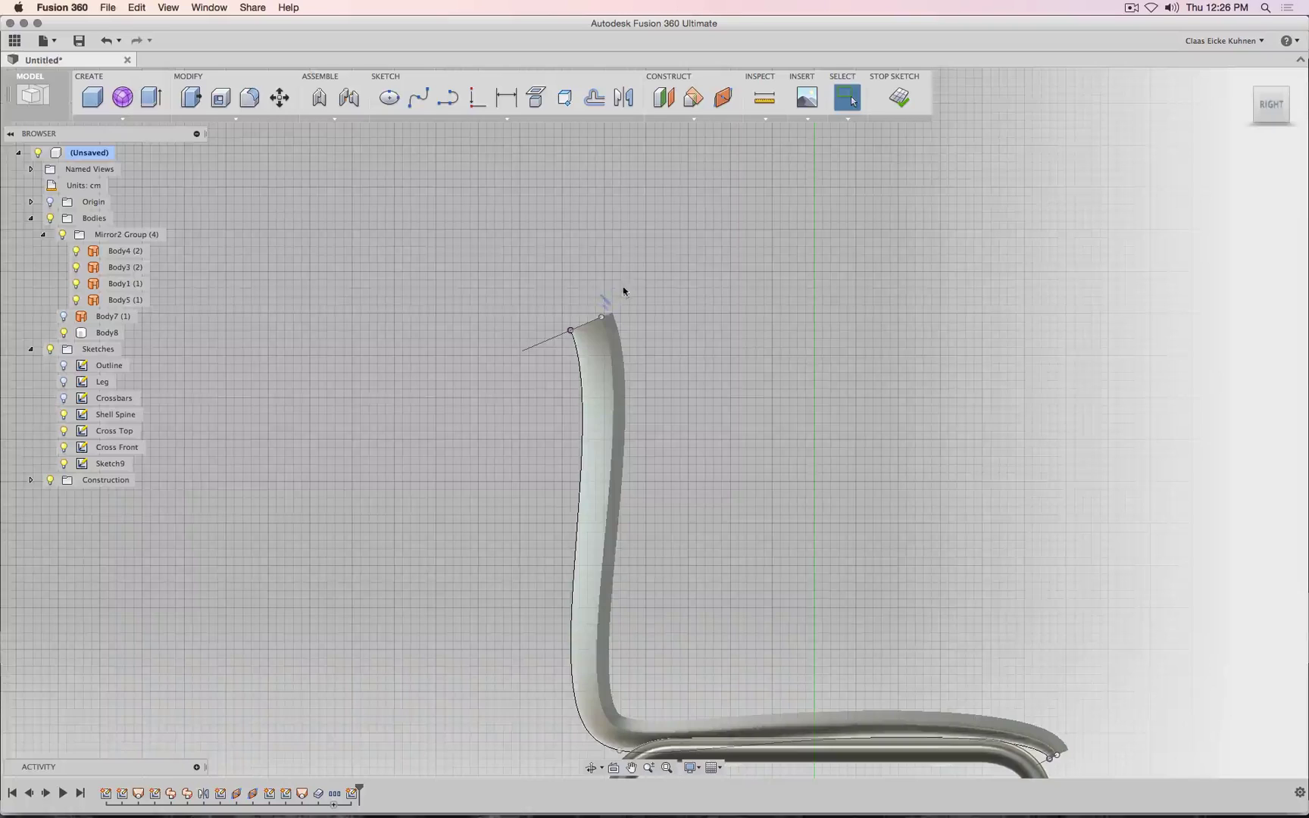
key(super+z)
- Run the diagonal line from above the backrest's top to just beyond the seat's front, convert it to construction geometry, and finish the sketch
mouse_move(671, 336)
mouse_down()
mouse_move(950, 573)
mouse_move(1117, 751)
mouse_up()
click(765, 416)
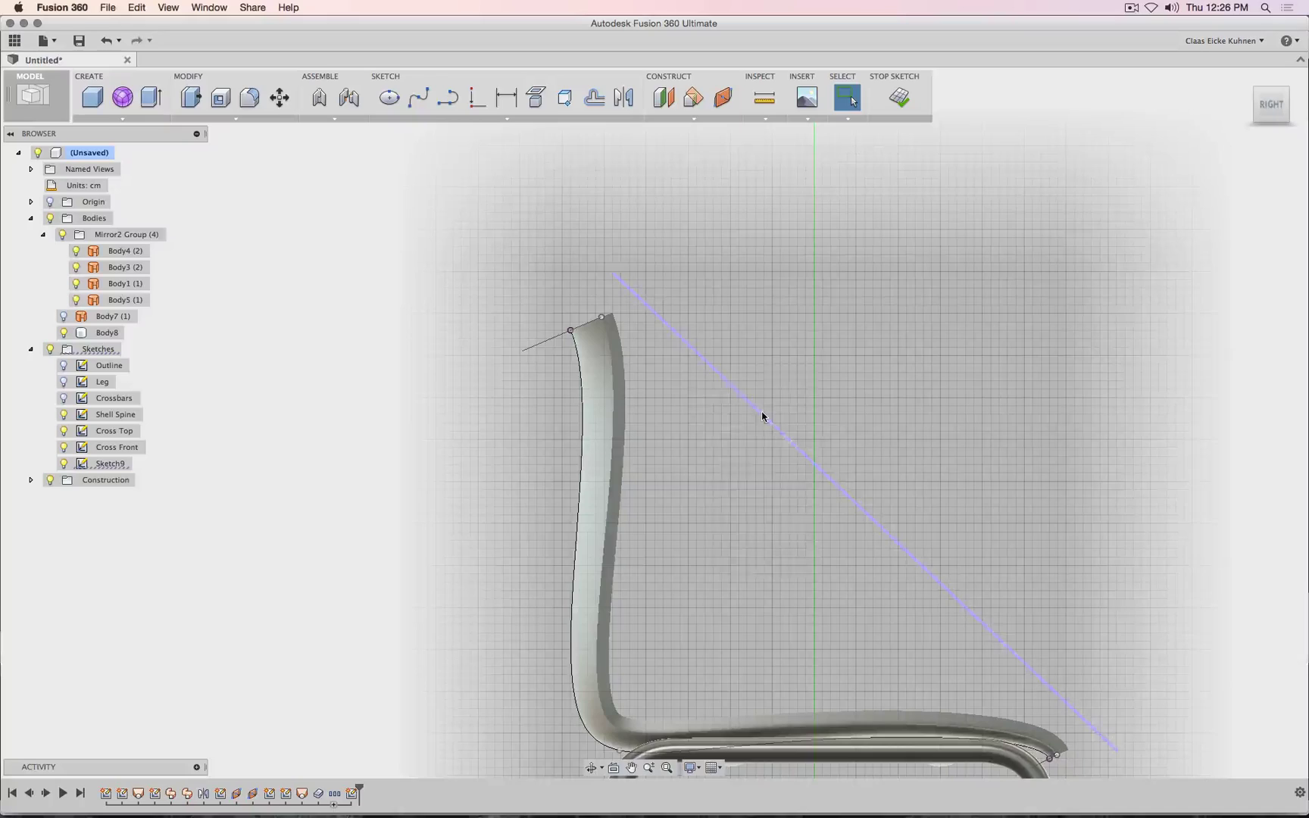
right_click(765, 415)
click(788, 499)
click(900, 97)
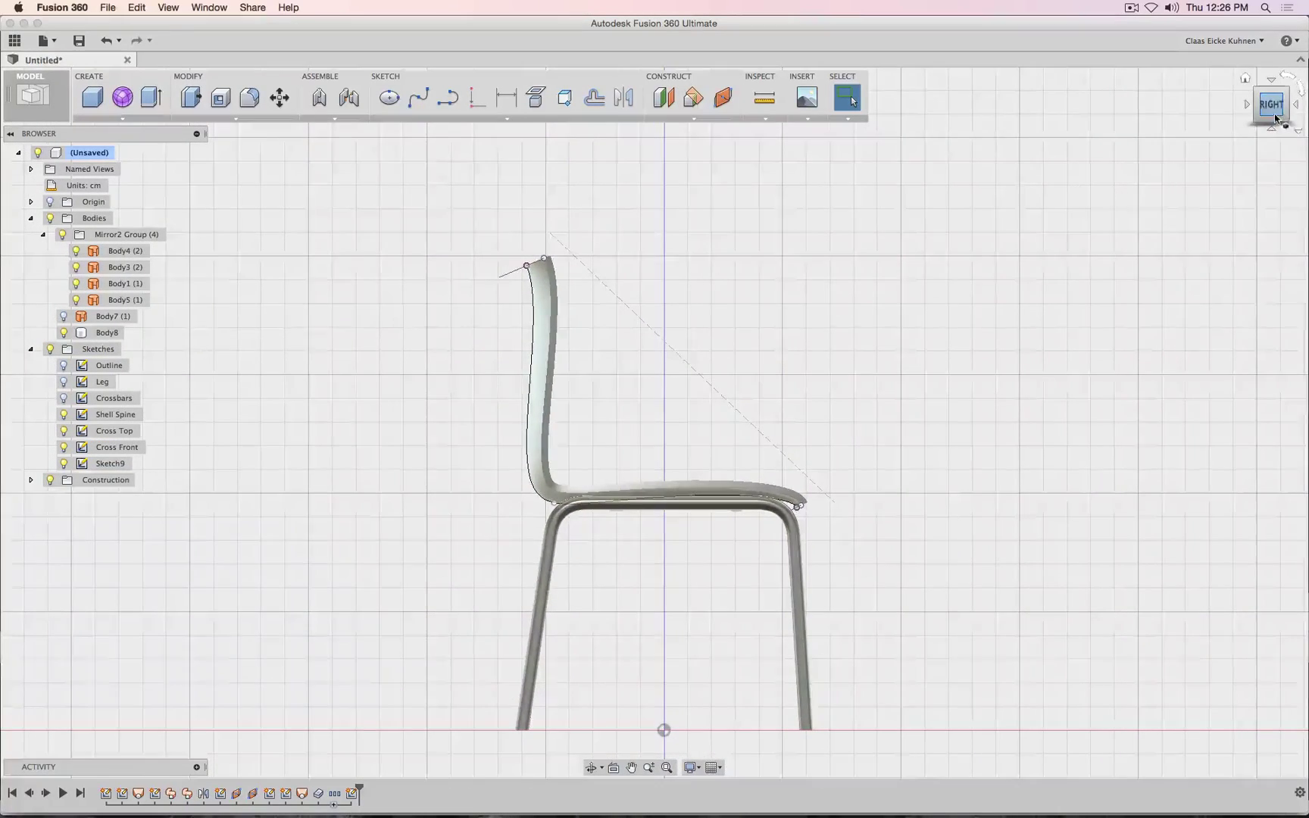
- Construct a plane at a 0.0 deg angle through the diagonal construction line
drag(1272, 119, 1235, 127)
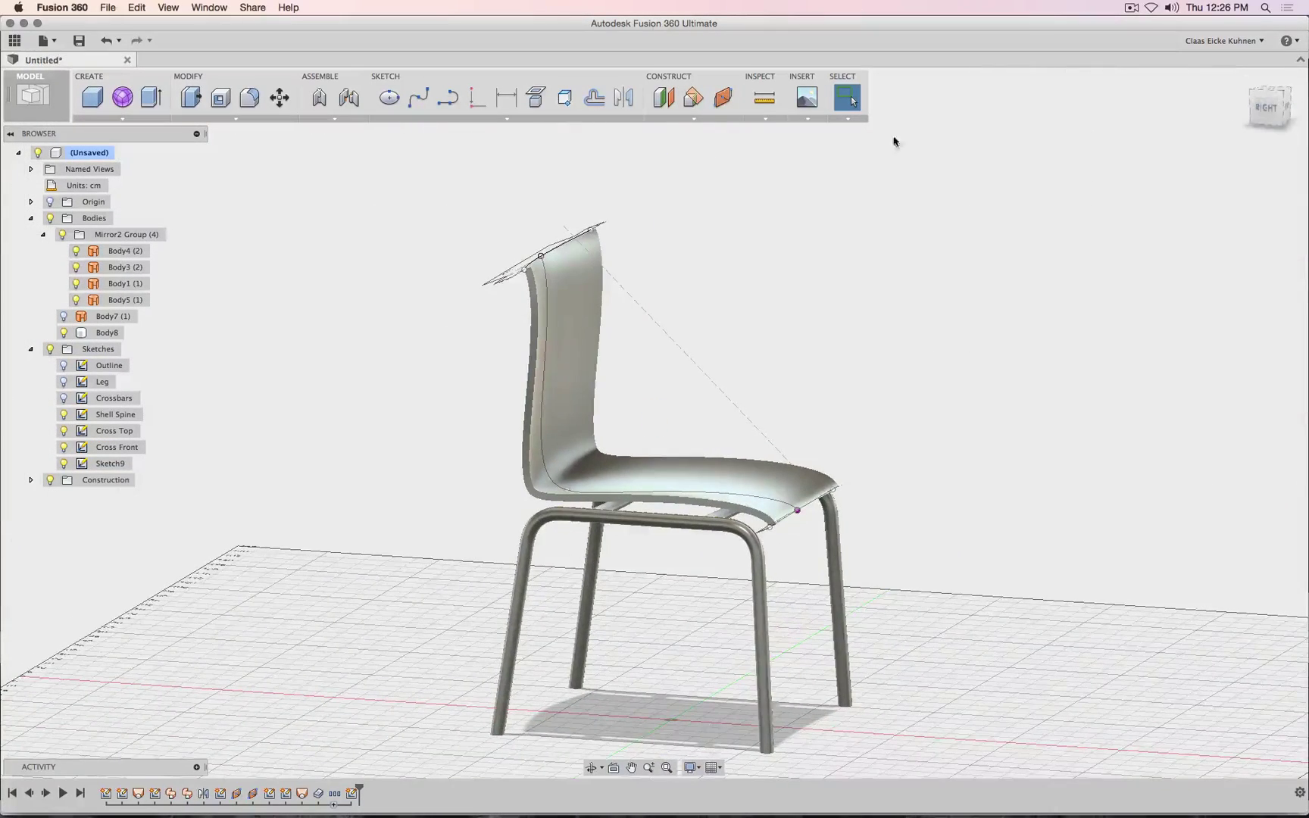
click(693, 118)
click(716, 146)
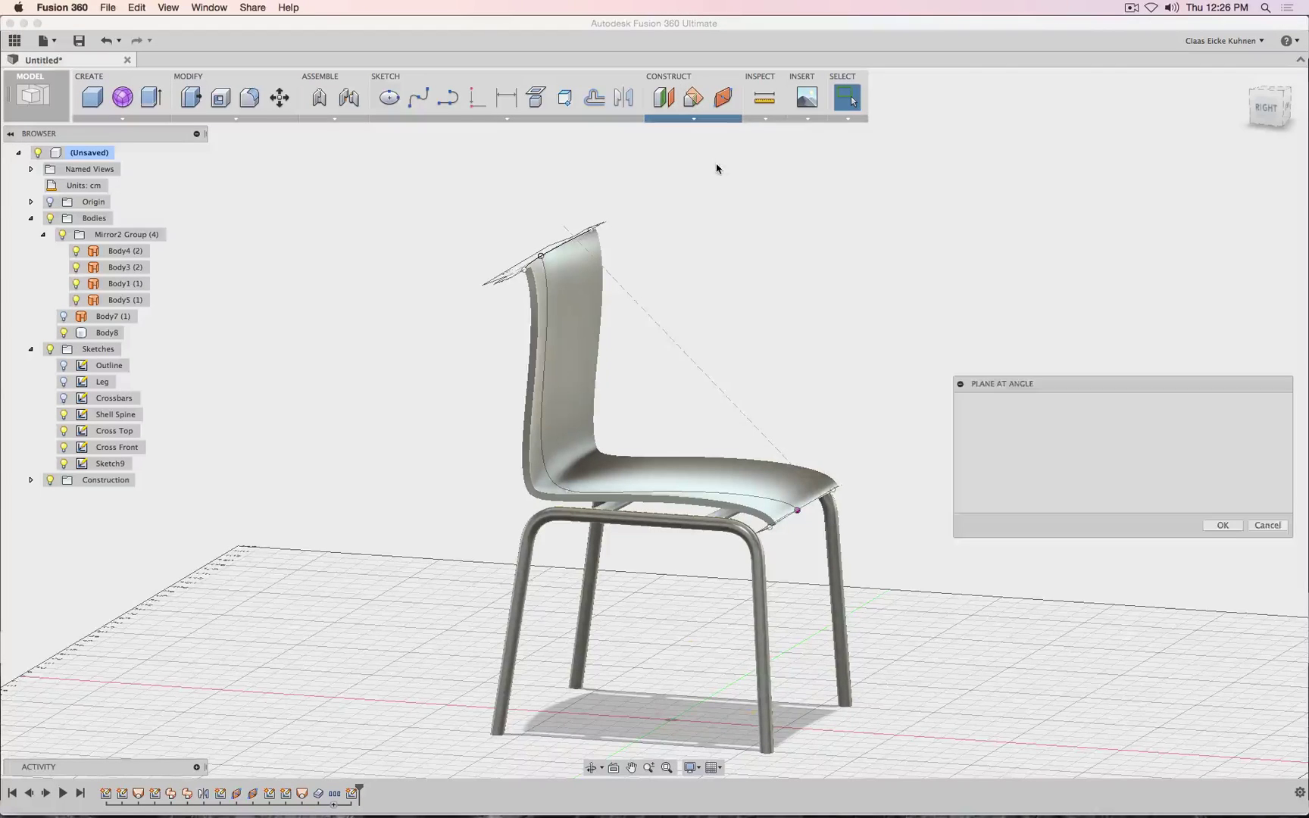
click(691, 349)
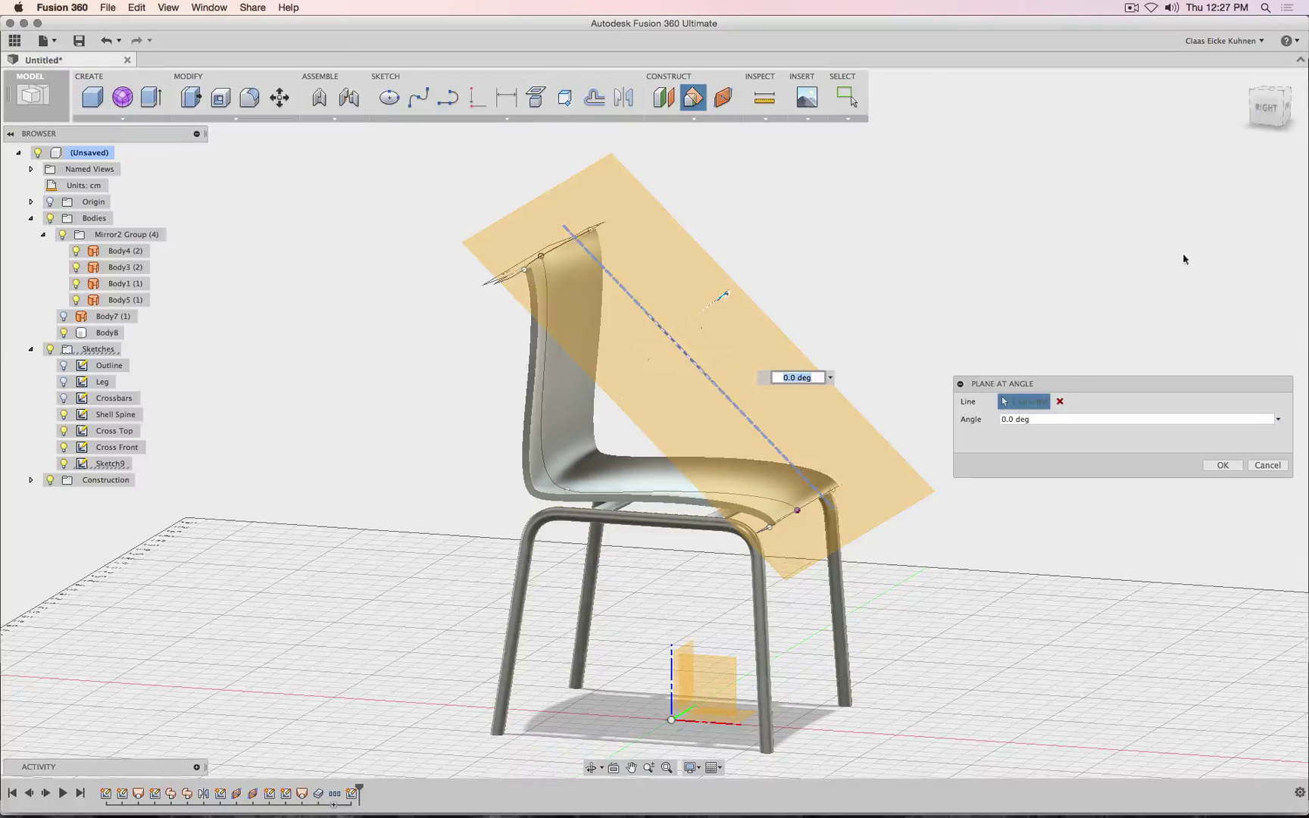
click(1267, 108)
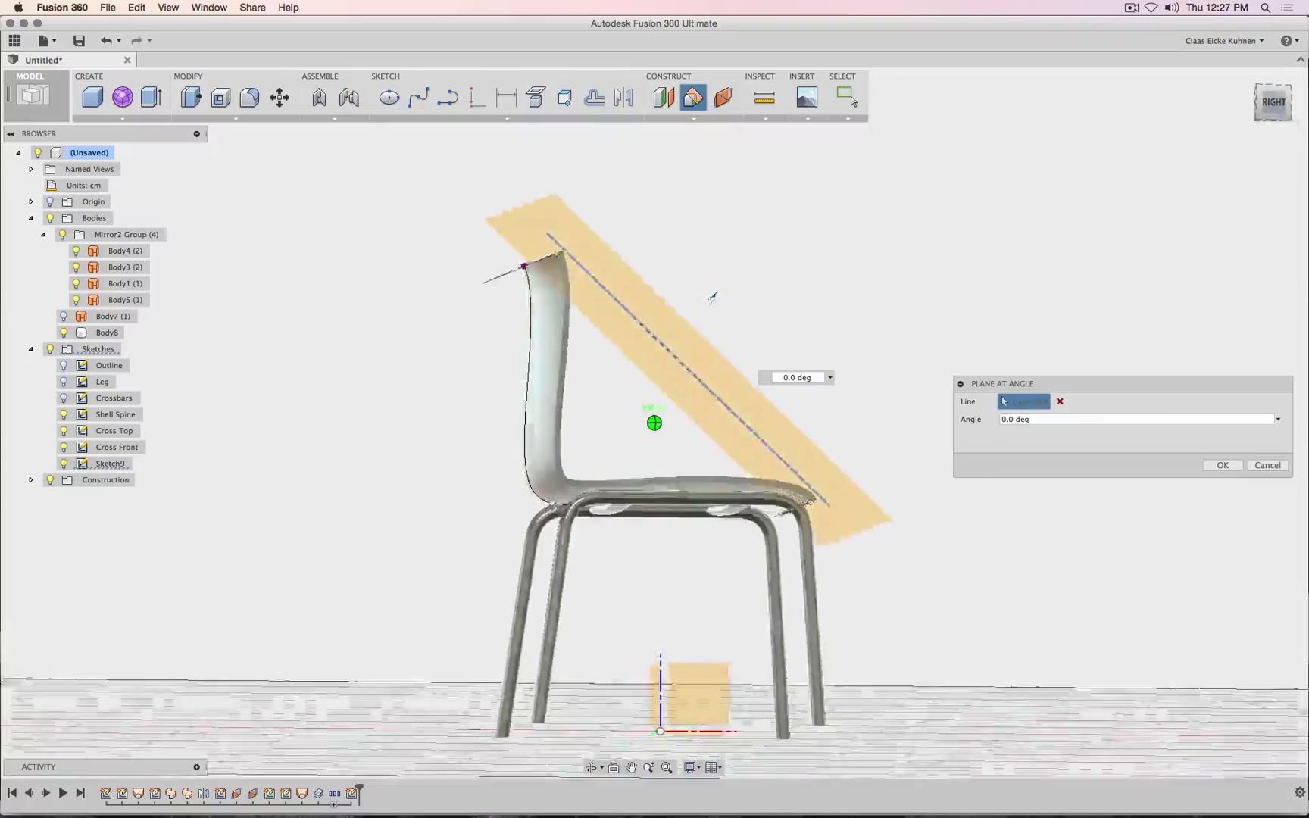
shift+middle_drag(655, 423, 644, 499)
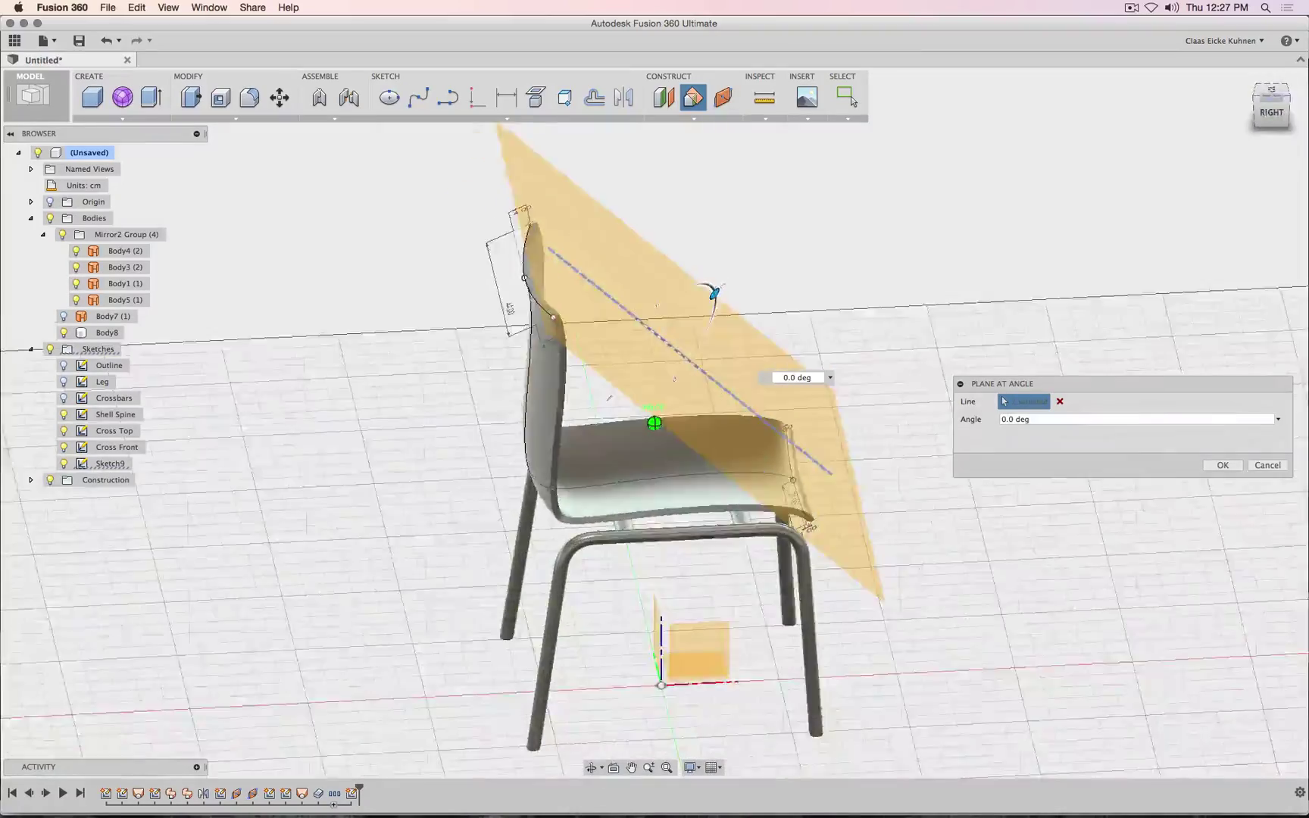
shift+middle_drag(1045, 432, 914, 374)
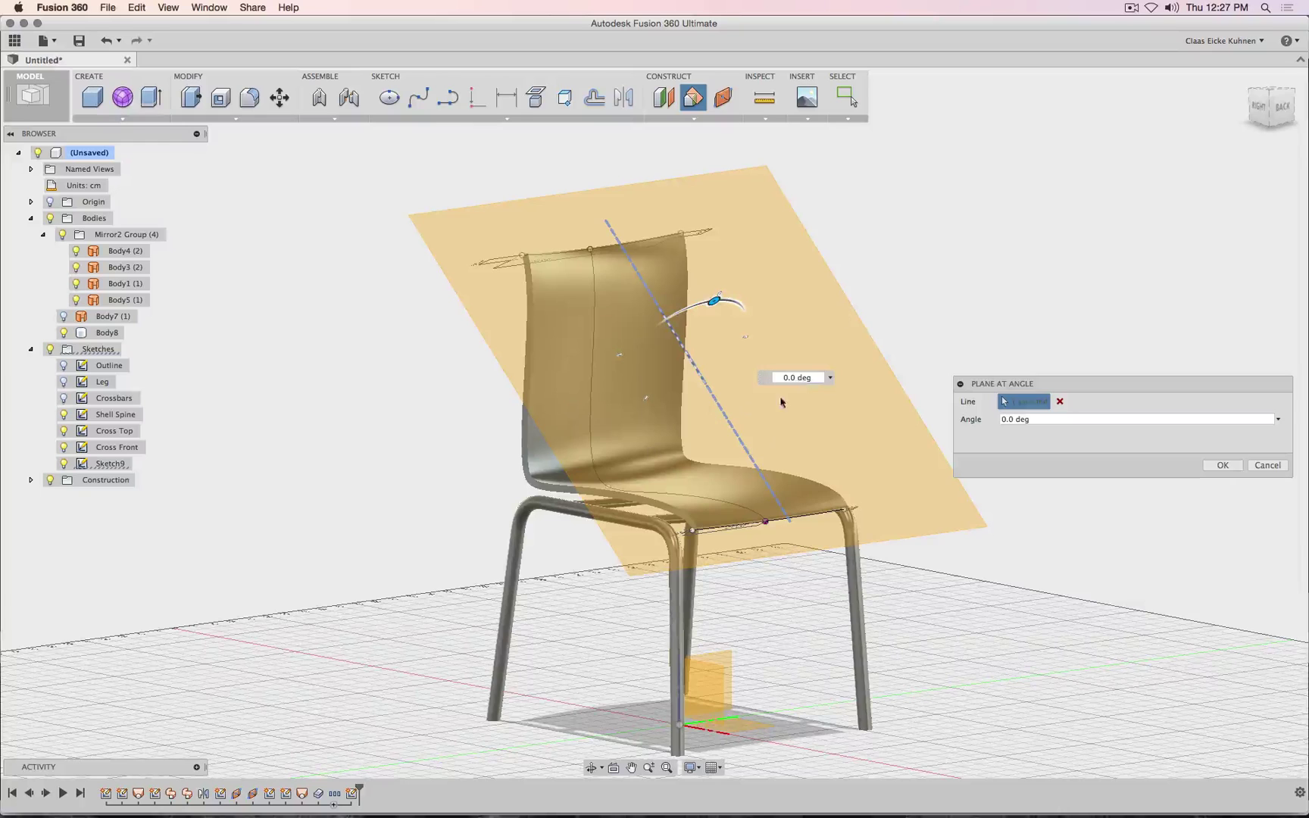
click(1218, 465)
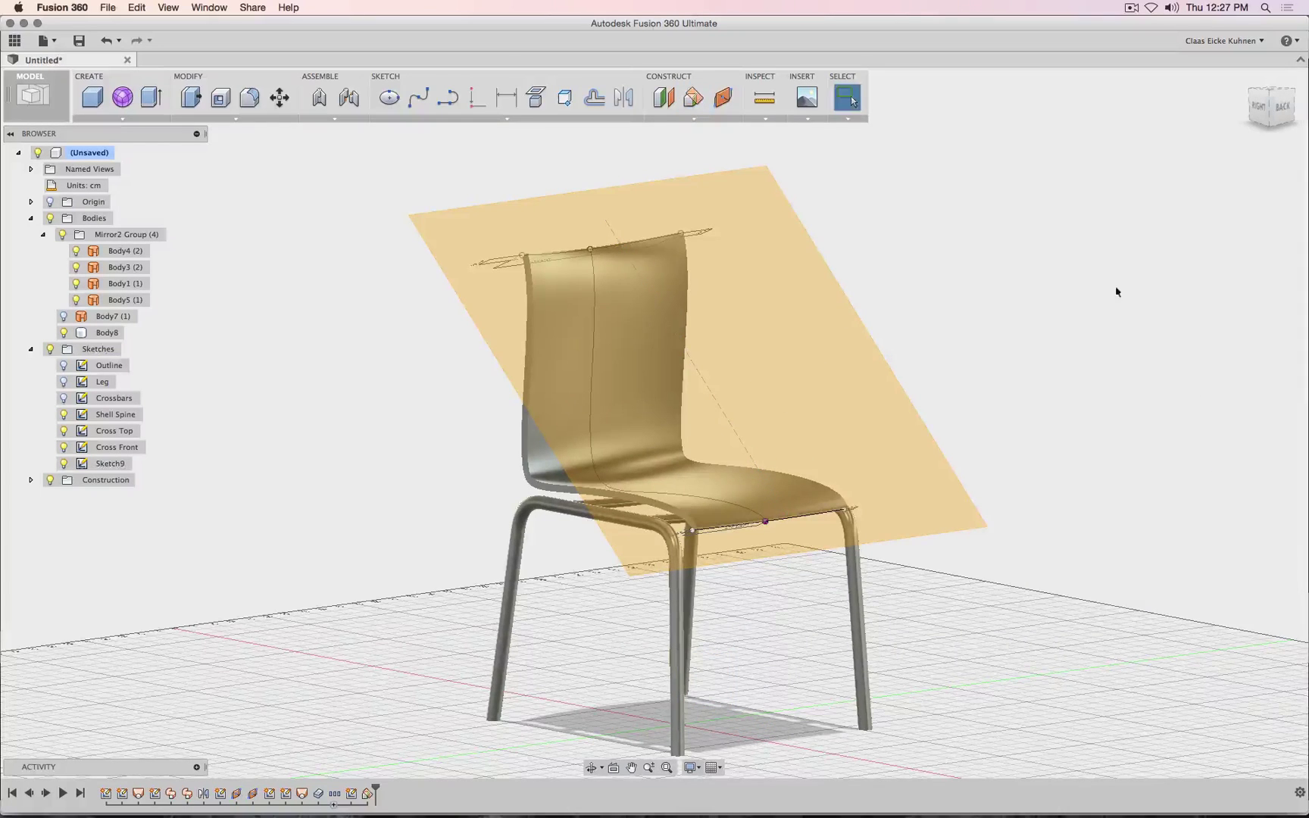
- Start a sketch on the new slanted plane, activate the Project tool, and turn the chair to a 3D view
click(419, 97)
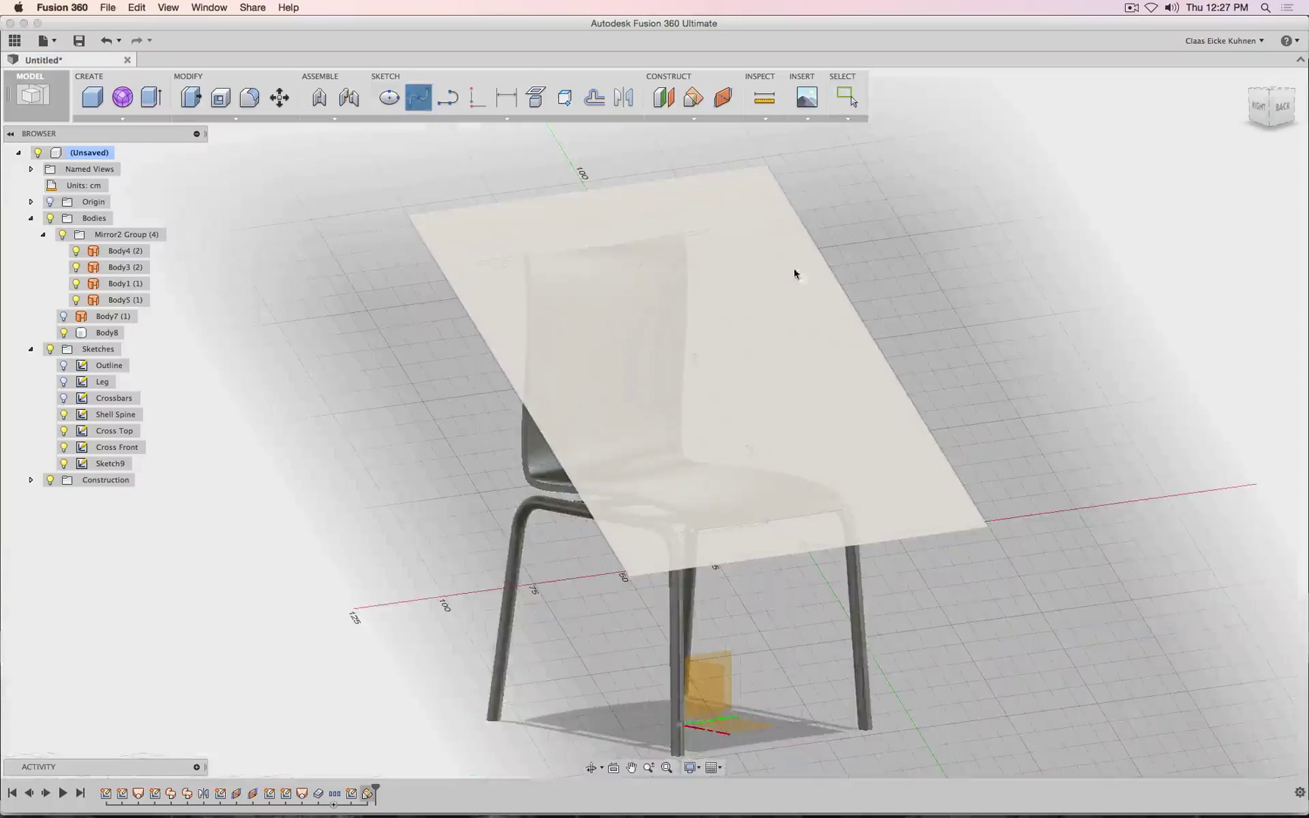
click(799, 304)
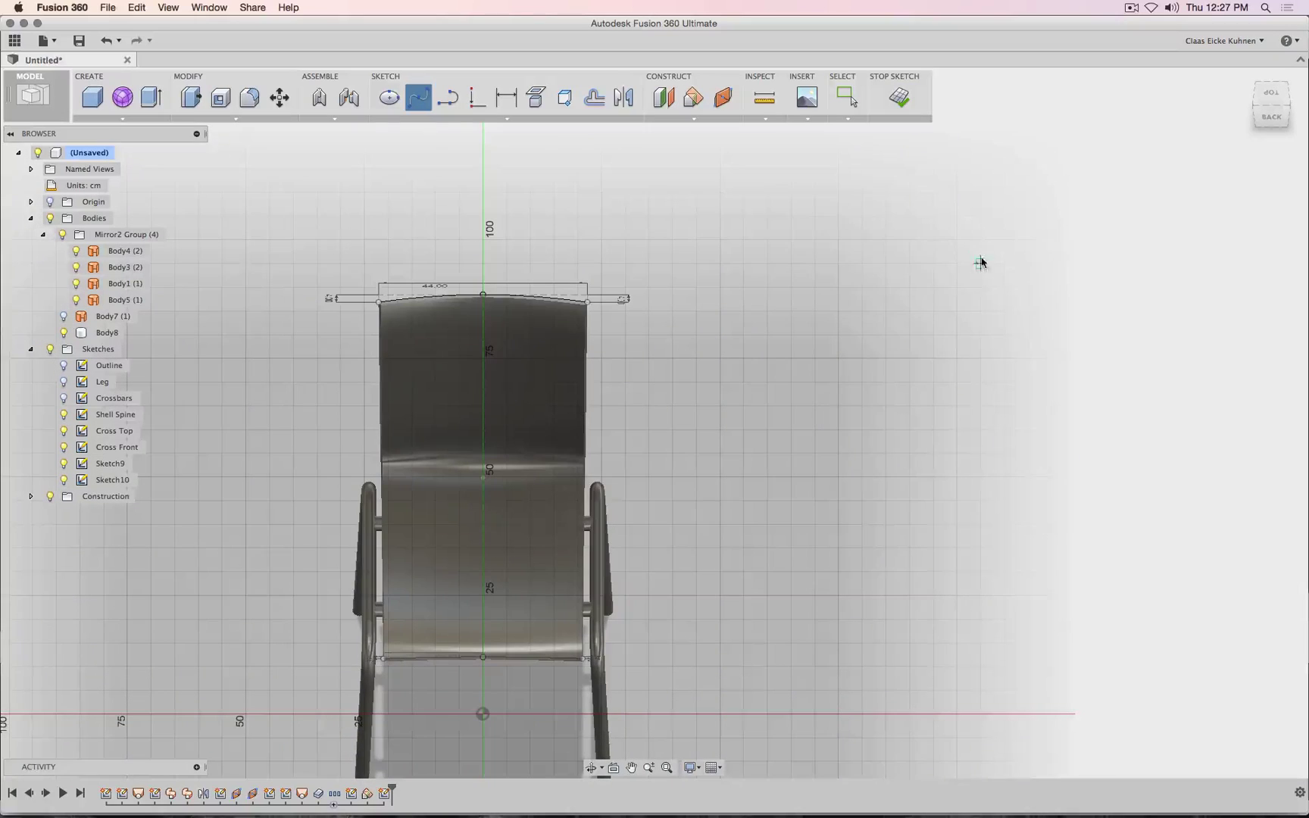
click(574, 101)
click(1301, 77)
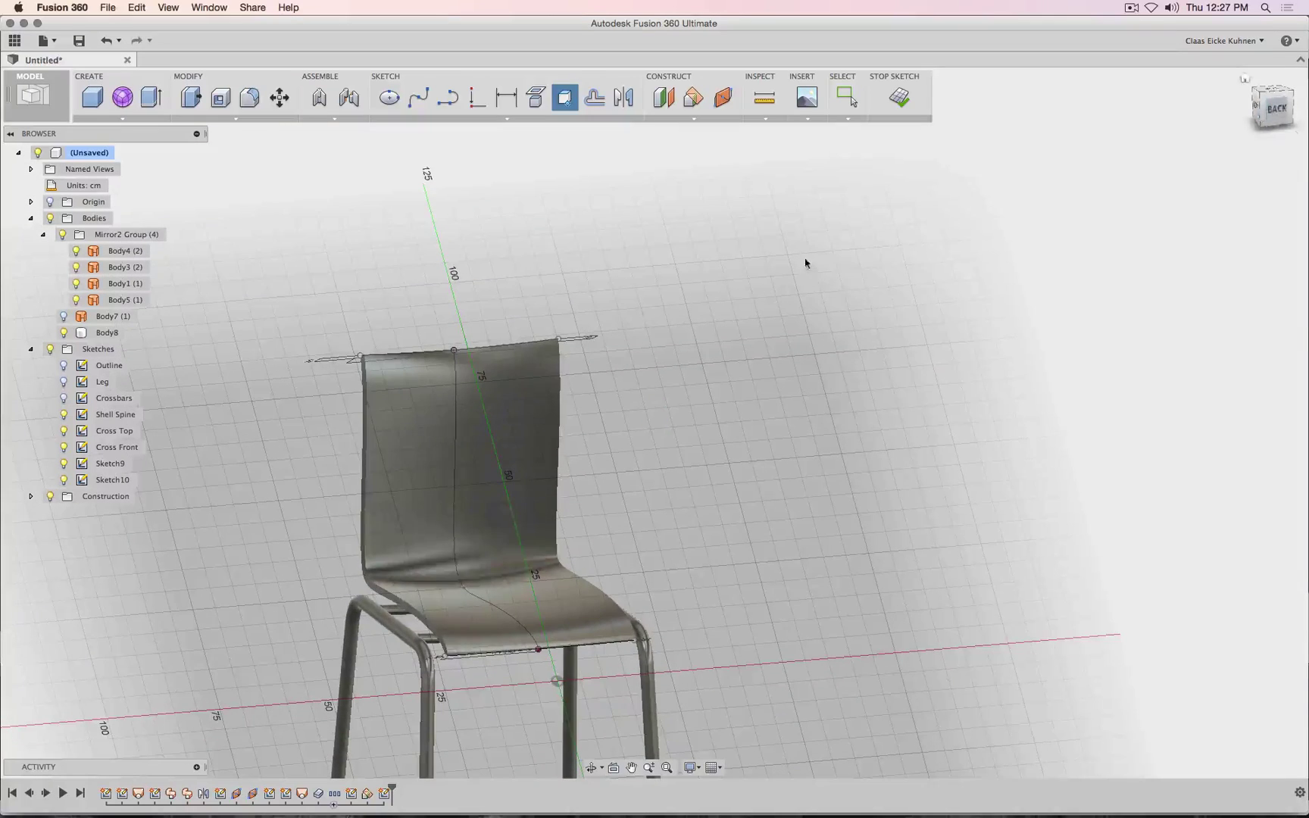
- Project the centre line and its end point from Sketch9 into the current sketch, and hide Sketch9
click(461, 327)
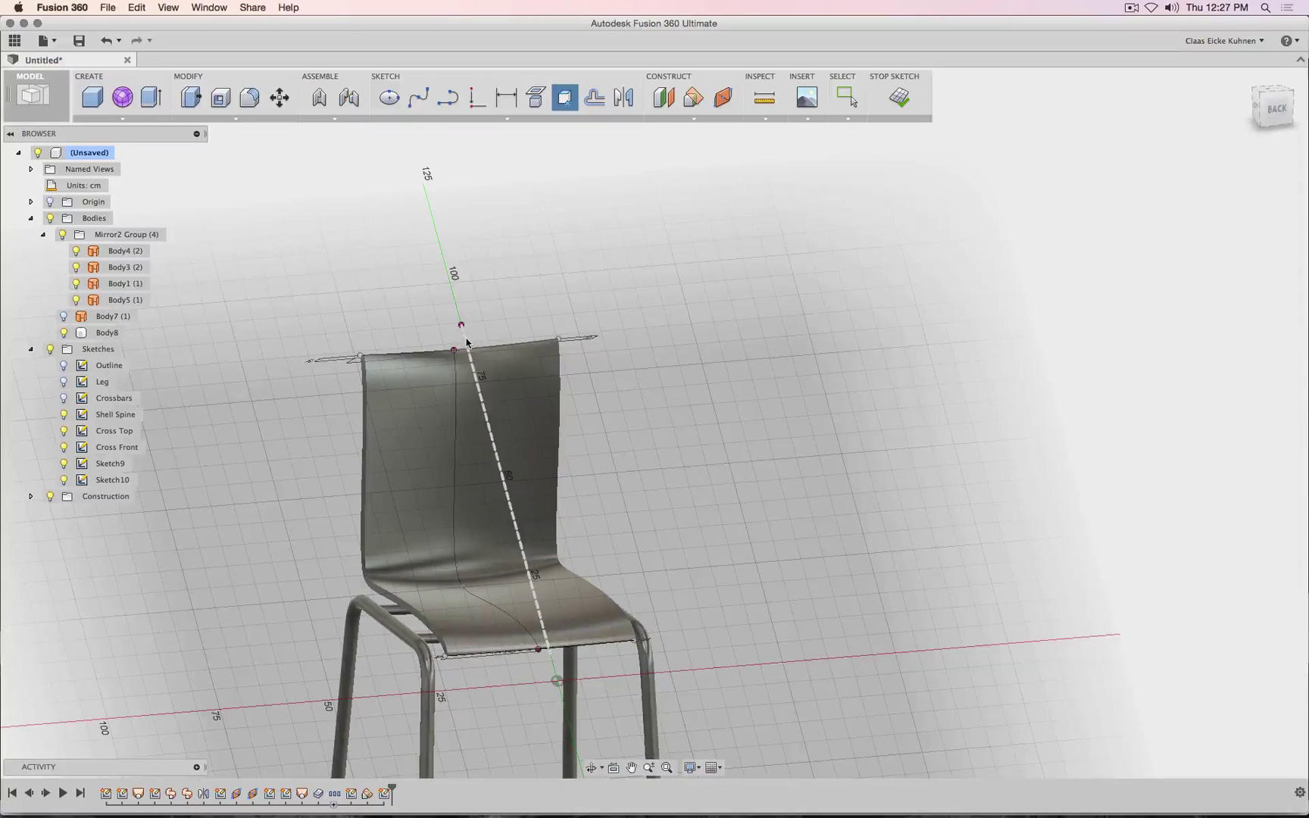
click(467, 343)
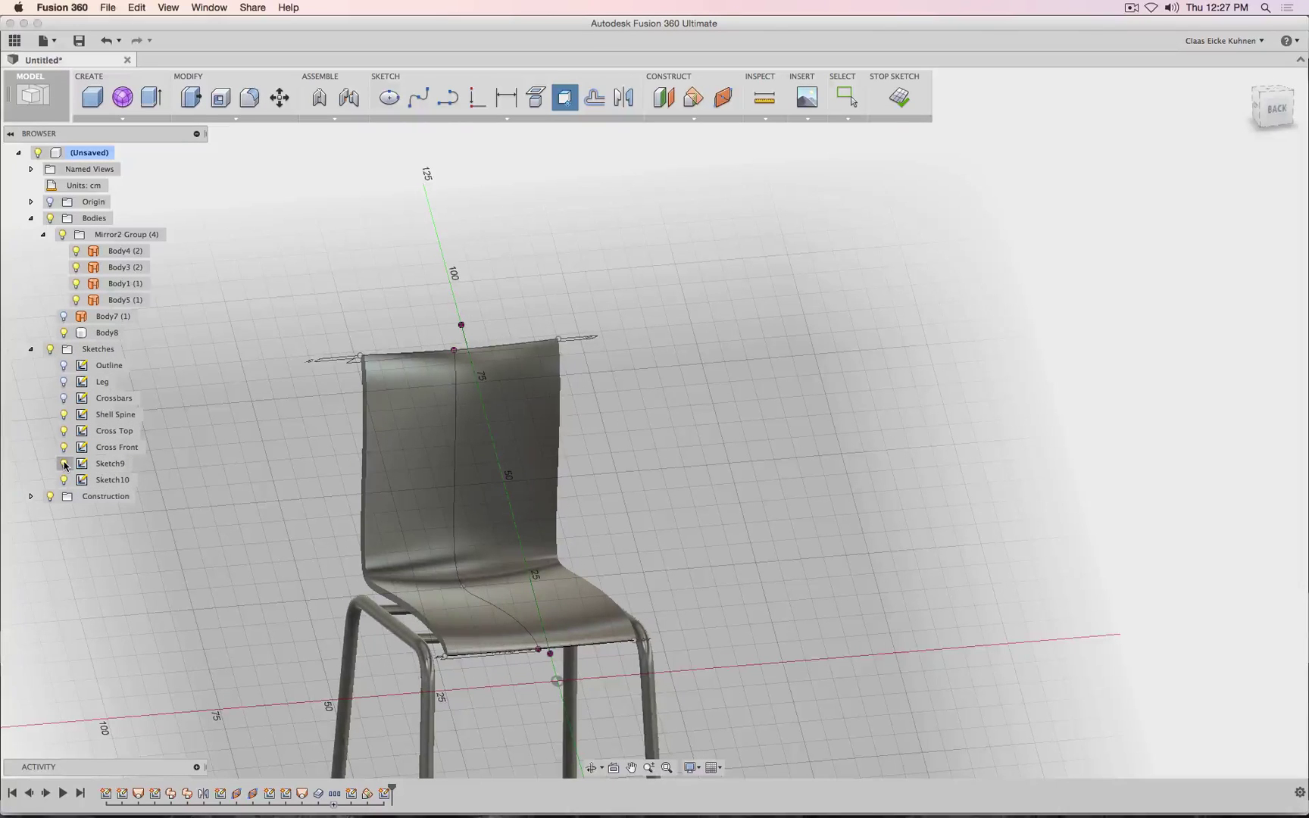
scroll(453, 296, up, 5)
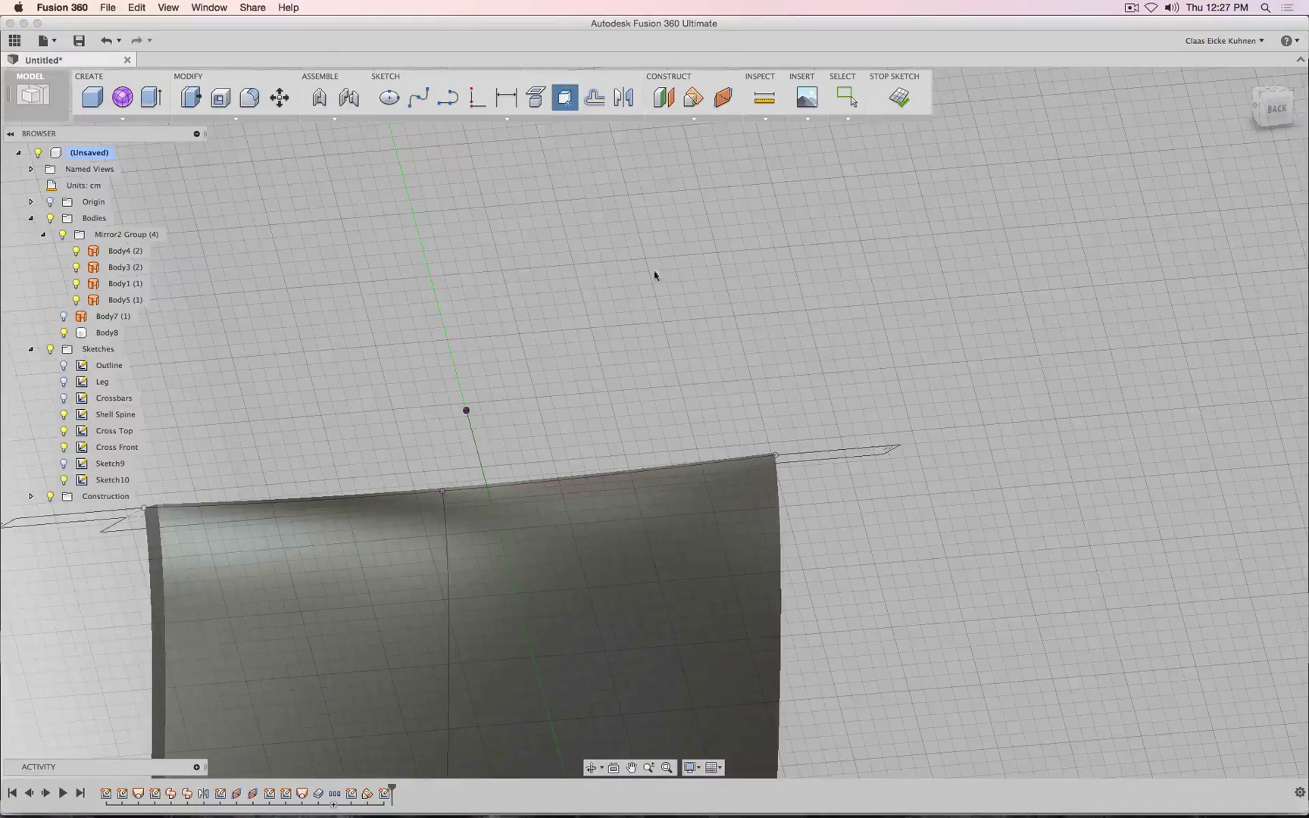
- Sketch a five-point spline for one half of the seat outline, starting and ending on the projected centre line
click(419, 97)
scroll(1011, 197, down, 5)
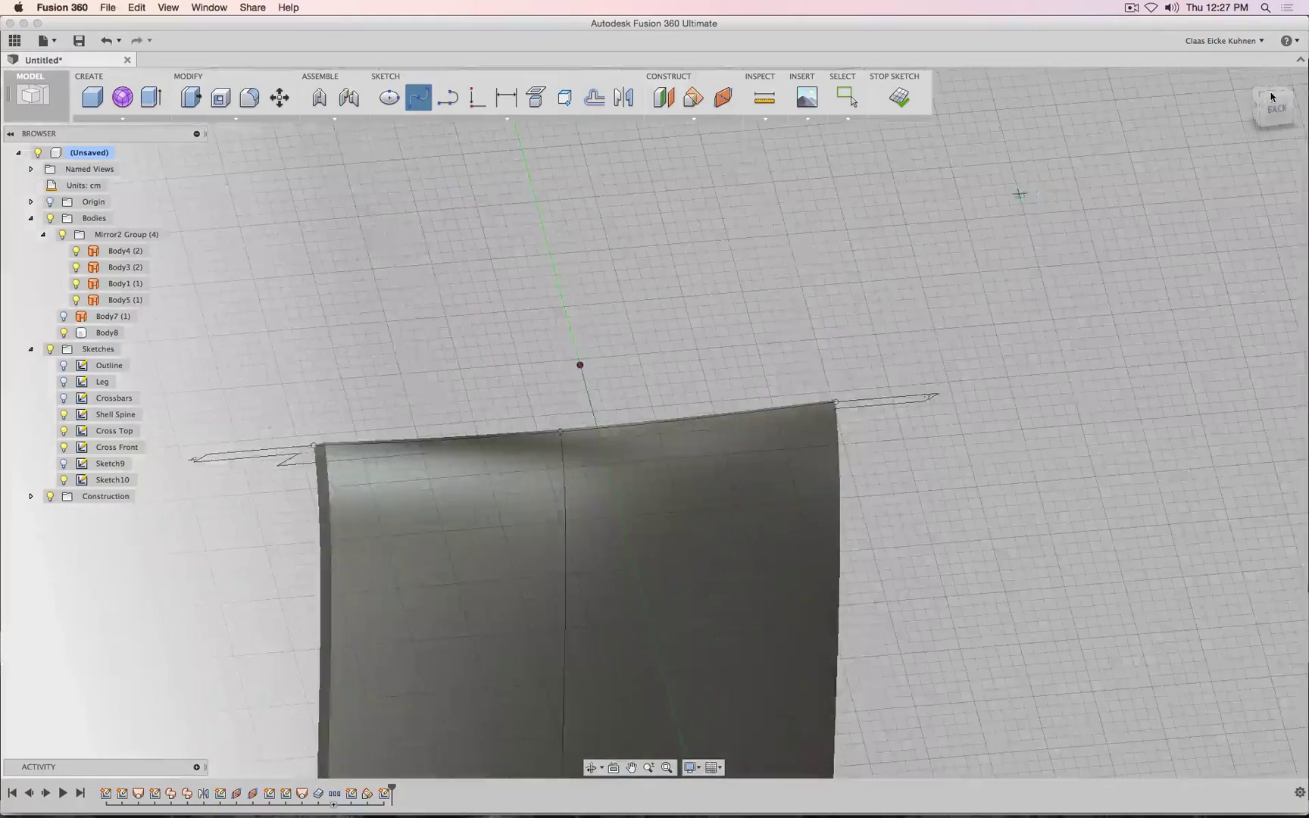
shift+middle_drag(1052, 184, 1009, 413)
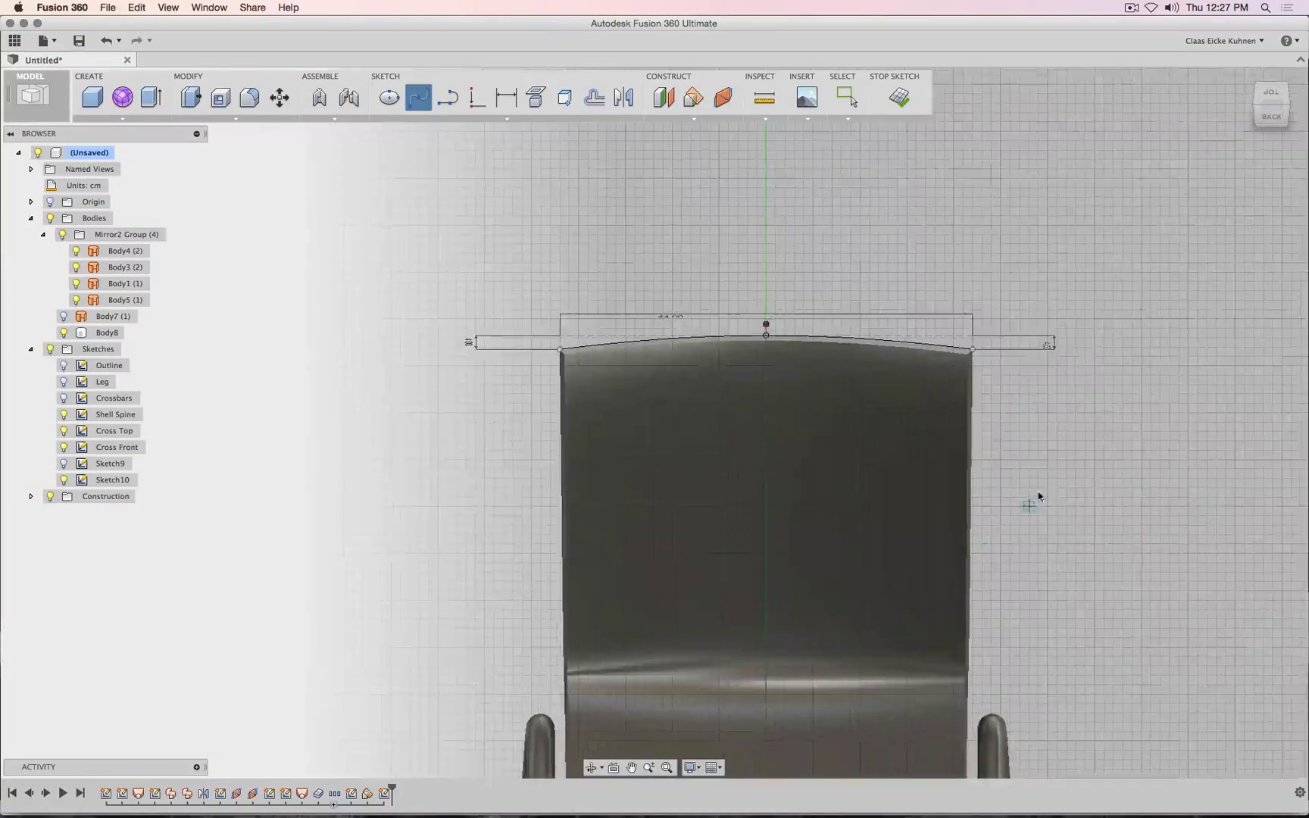
middle_drag(1020, 319, 994, 240)
scroll(1020, 310, down, 5)
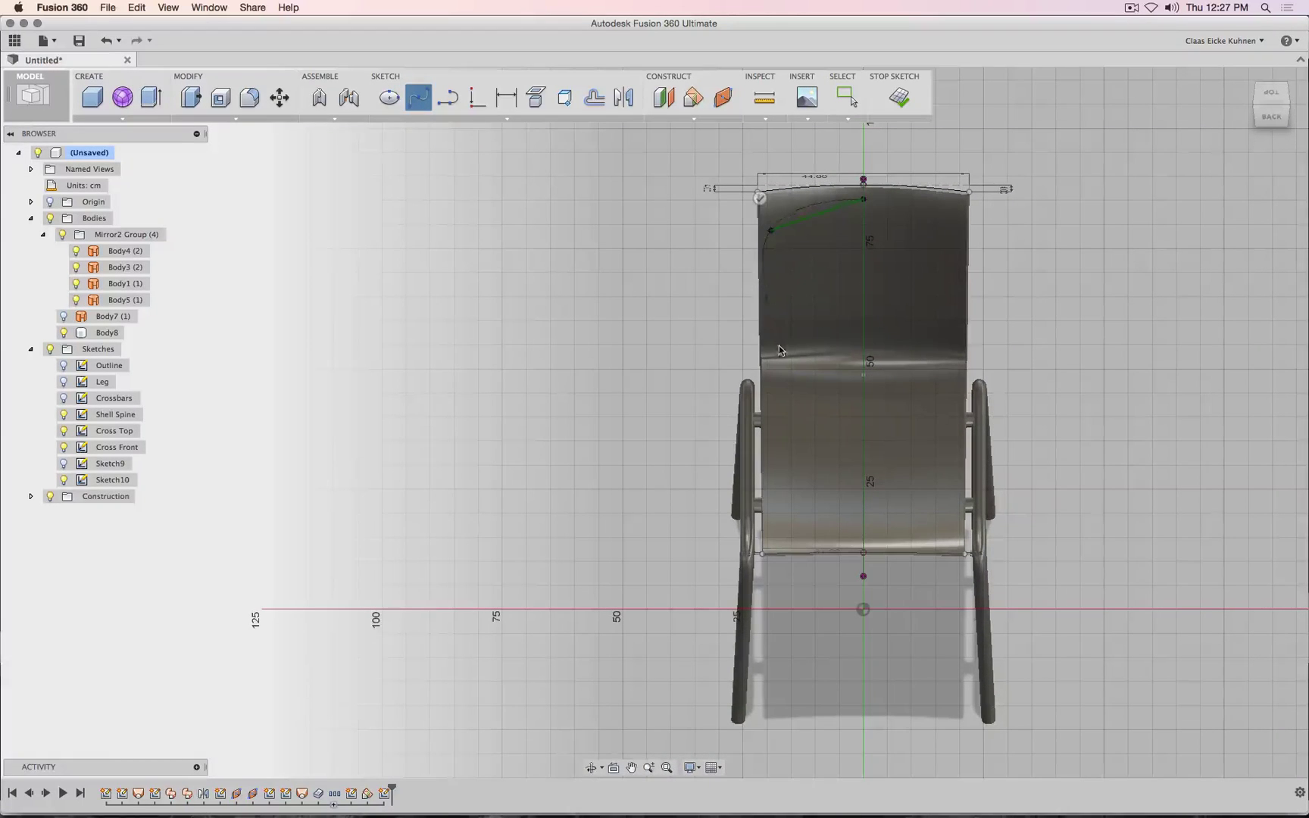
click(778, 519)
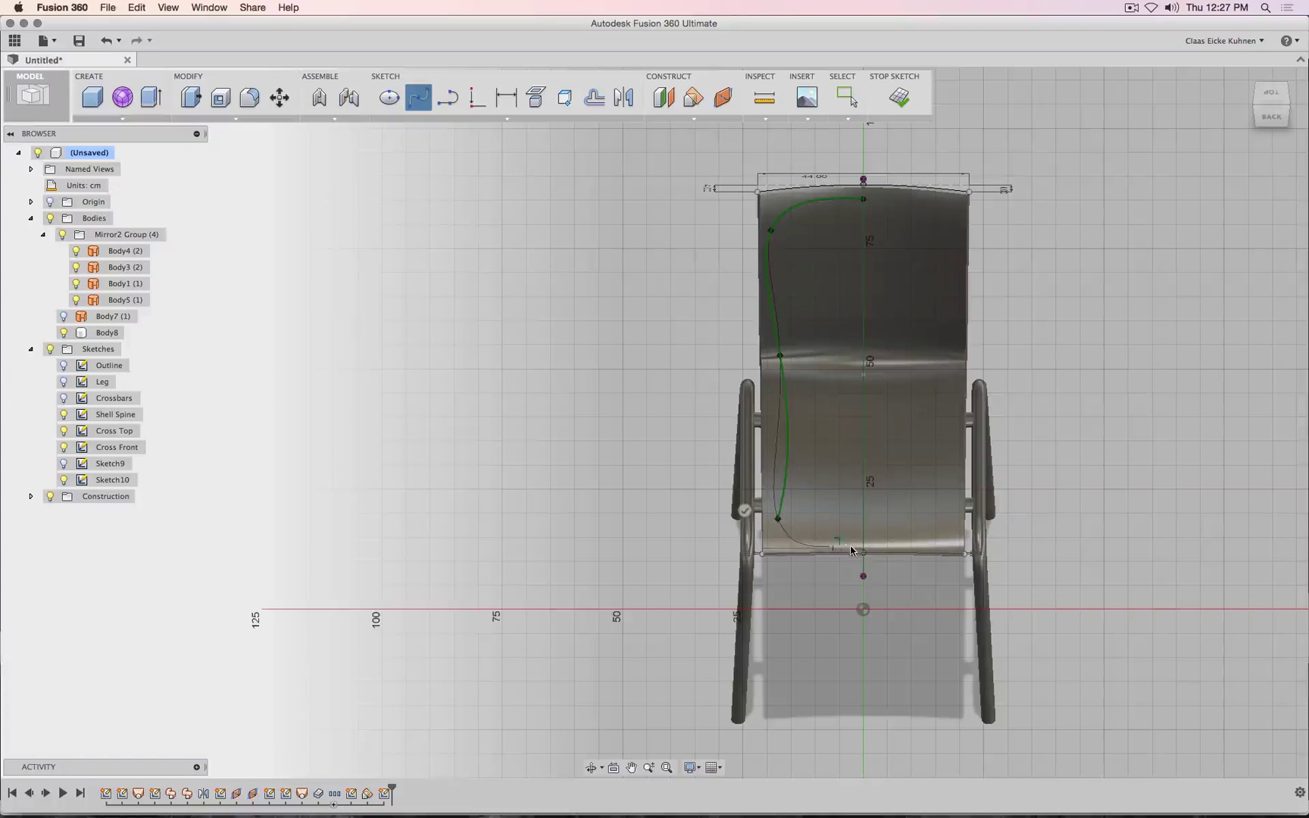
click(864, 543)
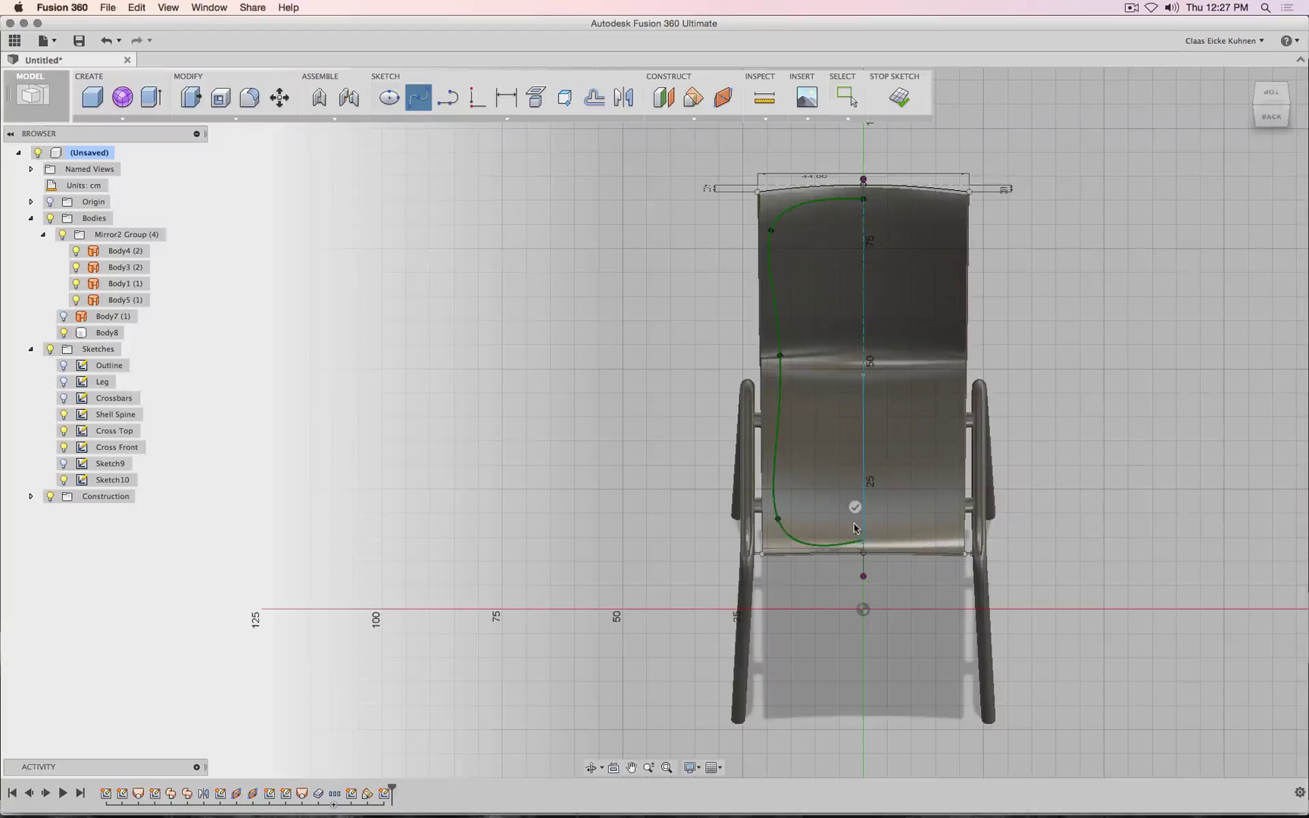
key(Return)
scroll(1058, 217, down, 1)
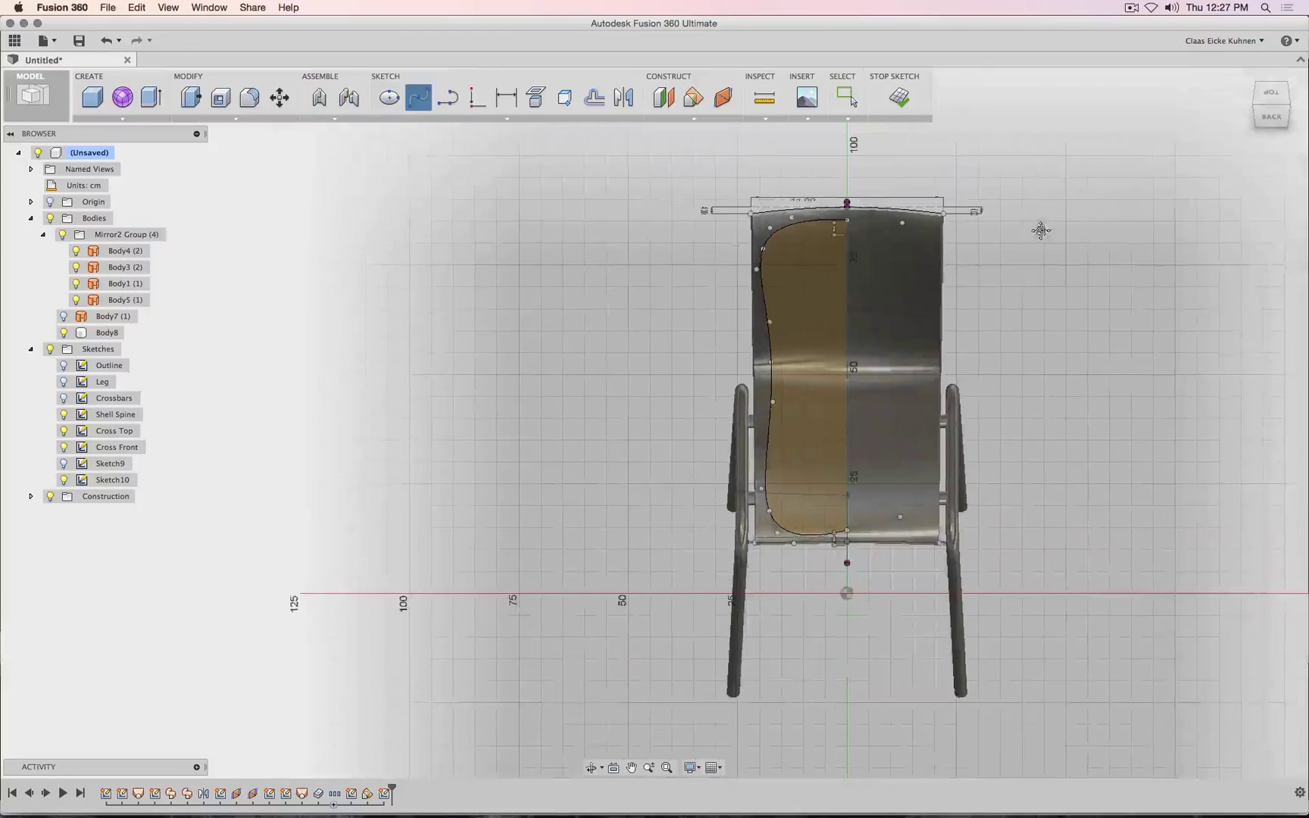
- Level the tangent handles at the spline's front and backrest ends so both meet the centre line horizontally
scroll(913, 549, up, 5)
key(Escape)
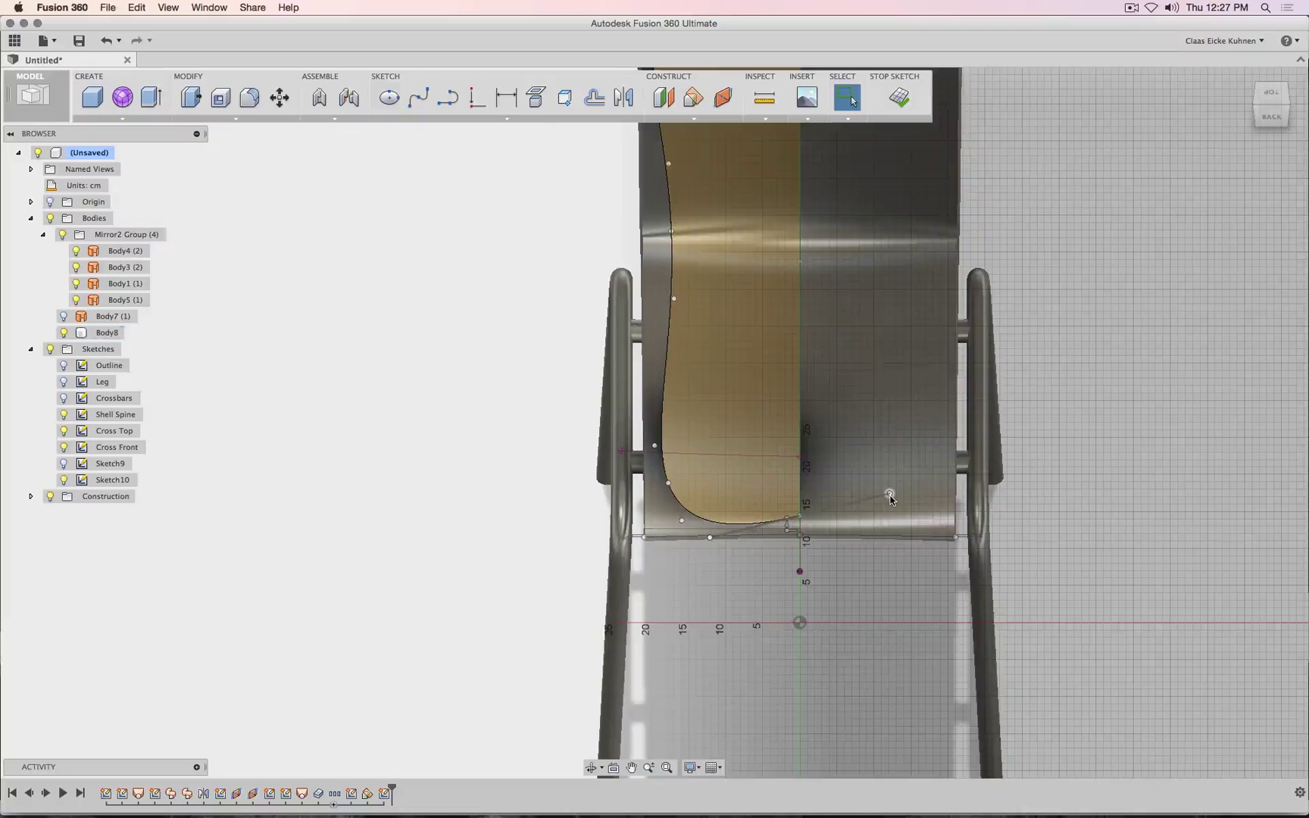
drag(889, 494, 883, 516)
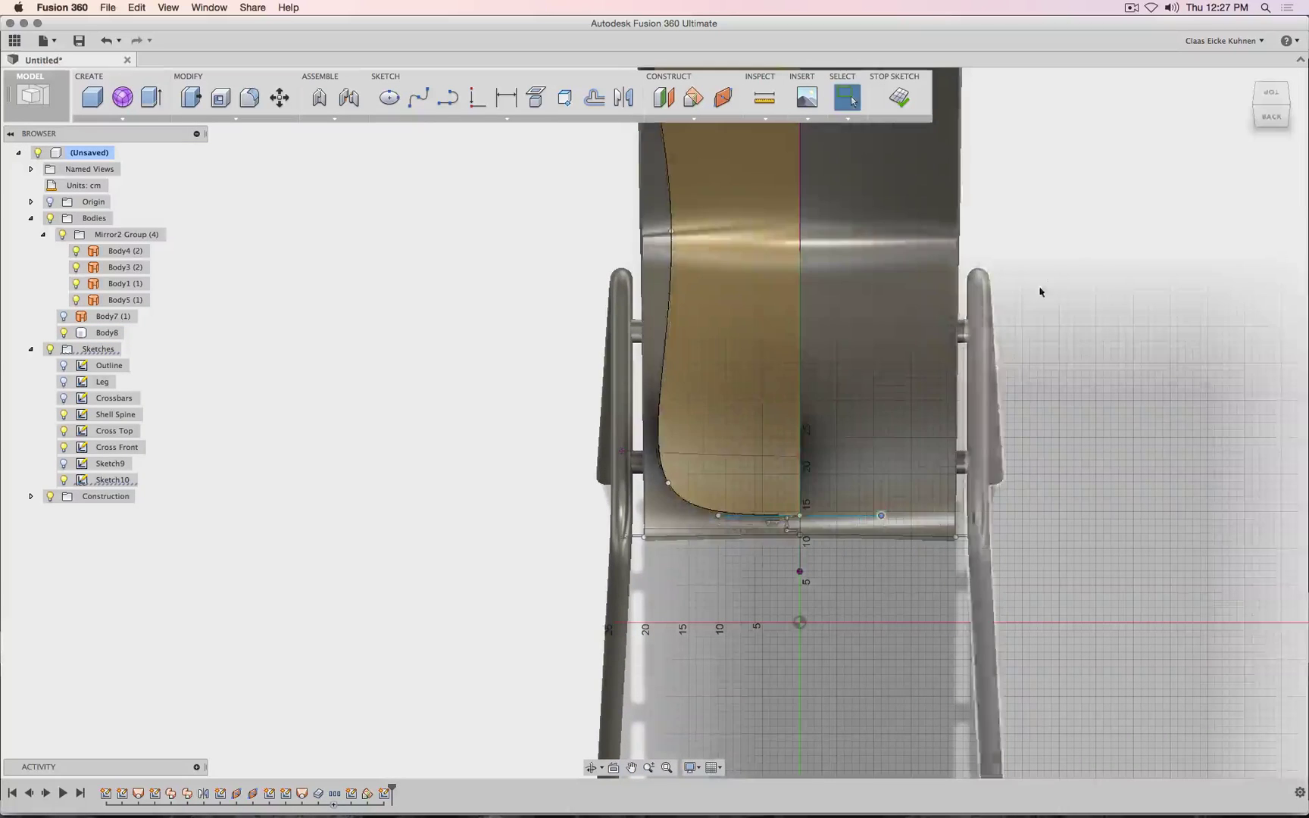
middle_drag(1067, 221, 1030, 496)
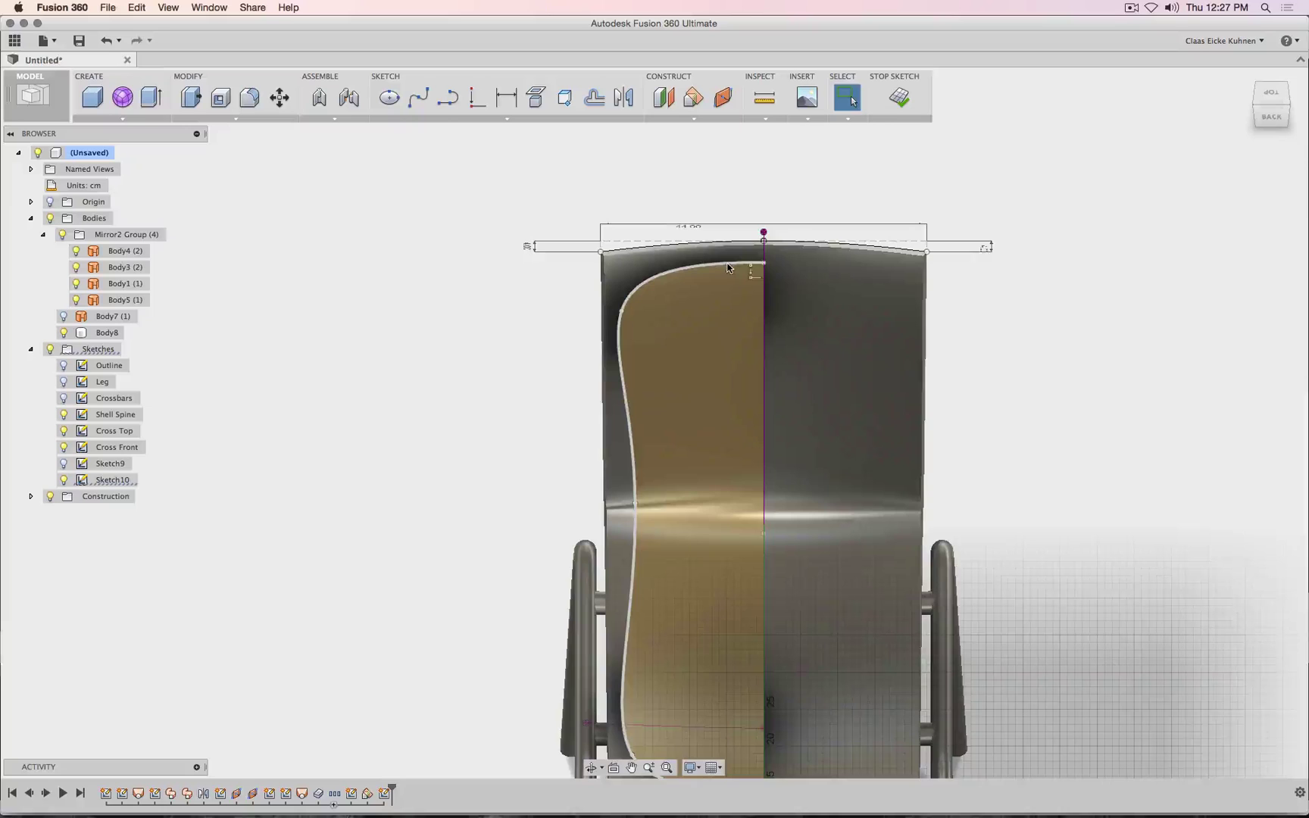
click(750, 267)
drag(856, 264, 847, 263)
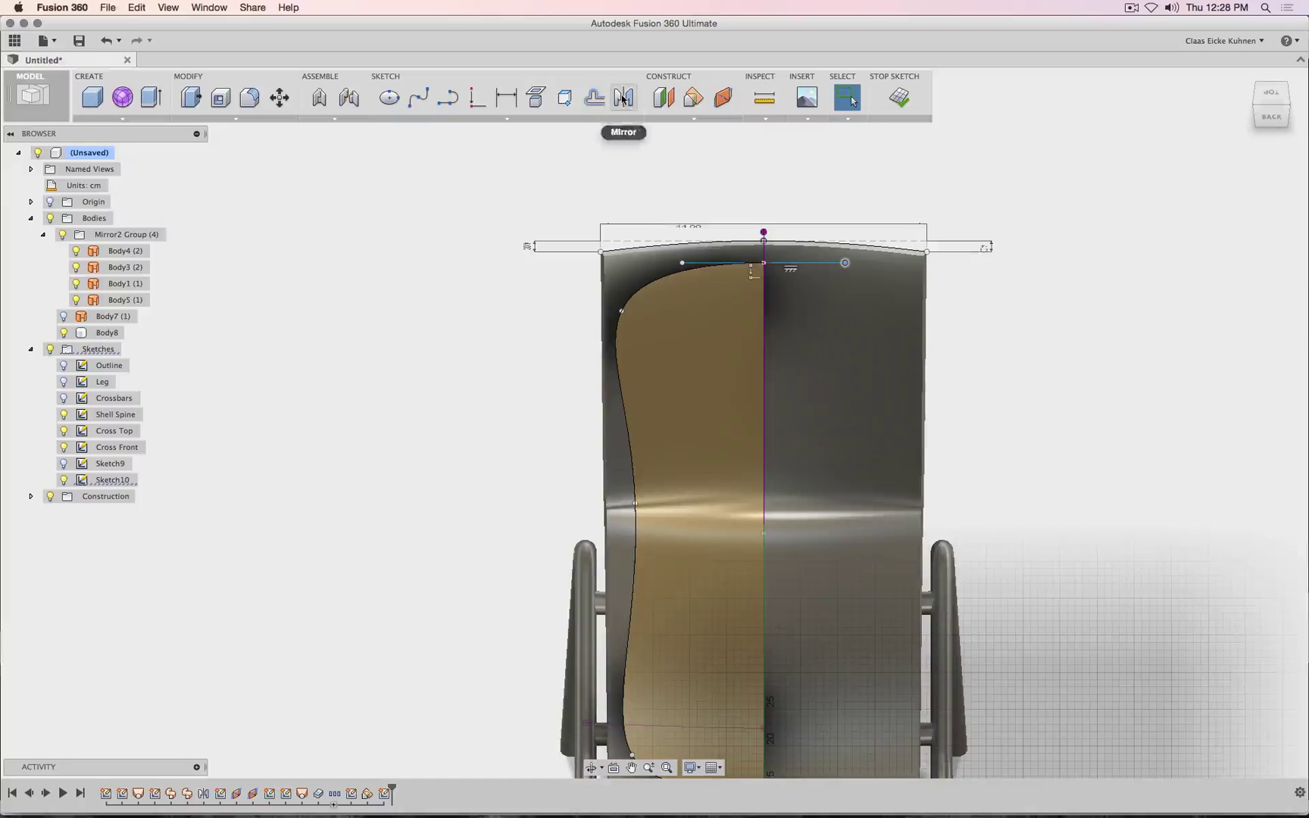
- Mirror the half-outline spline about the projected centre line to close the profile, and finish the sketch
click(646, 288)
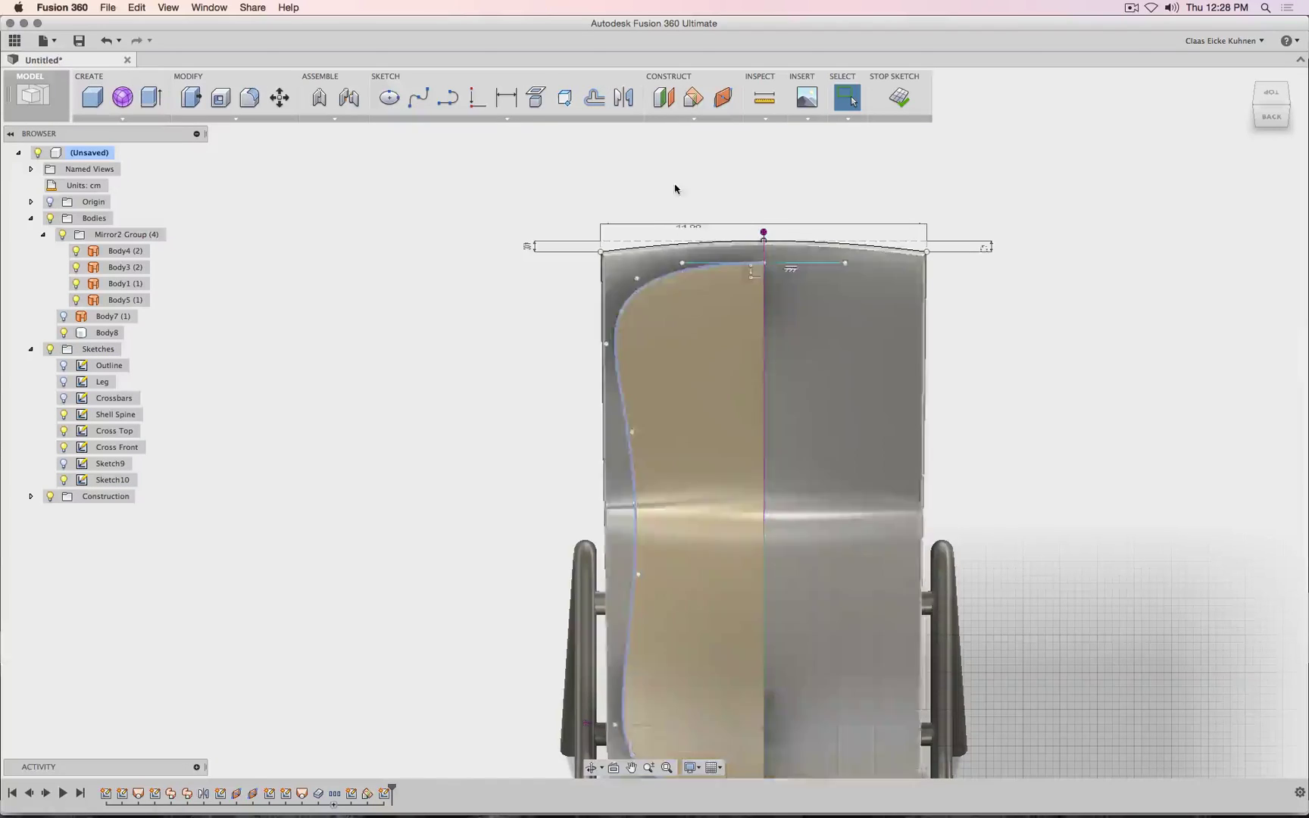
click(624, 97)
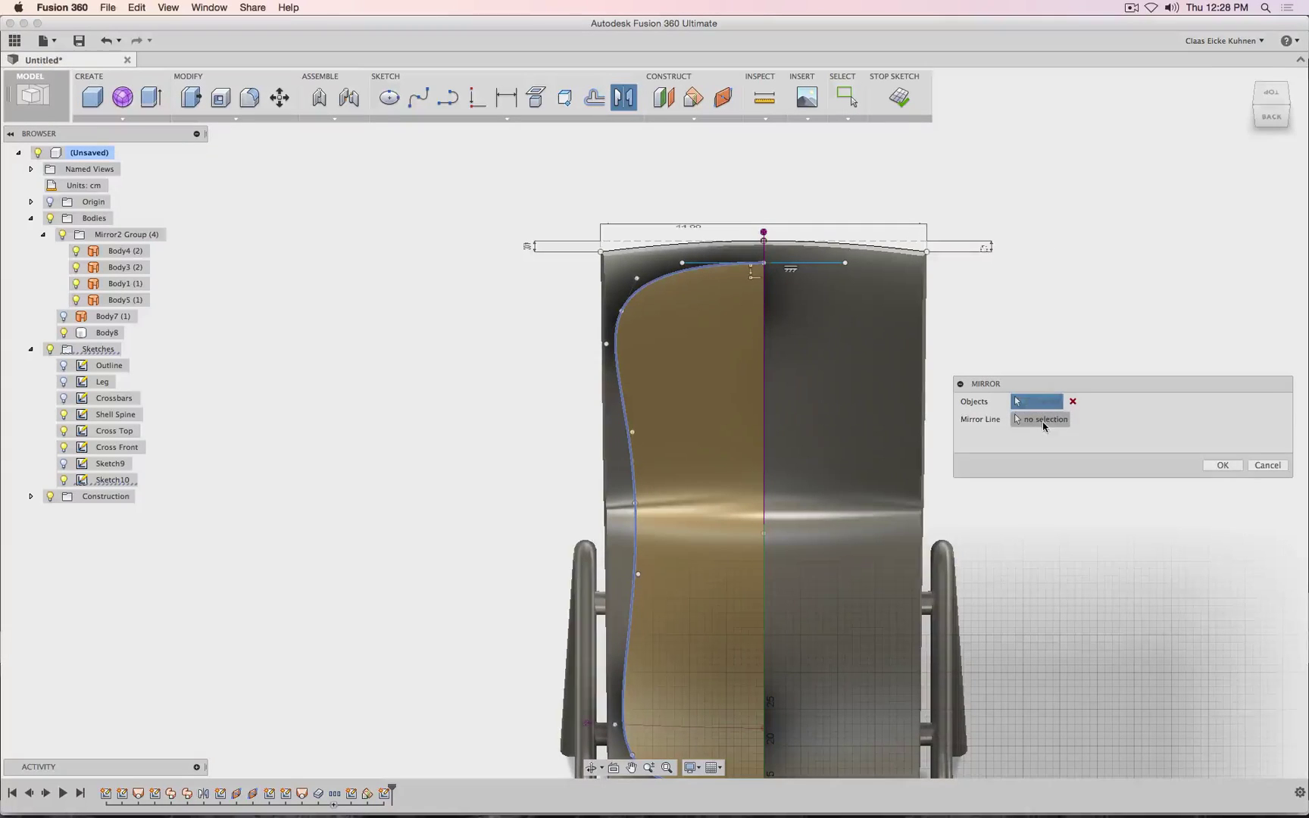
click(765, 345)
click(1220, 465)
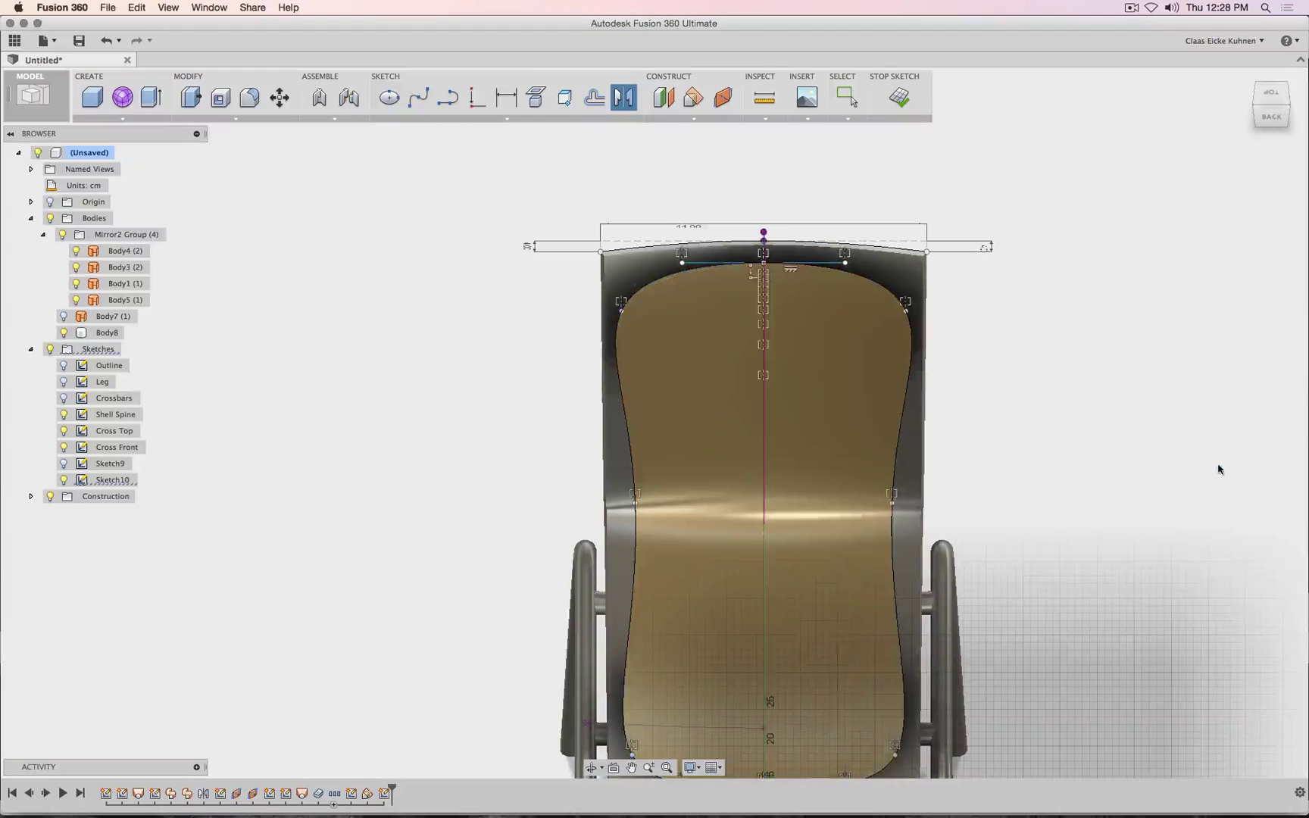
scroll(1099, 556, down, 5)
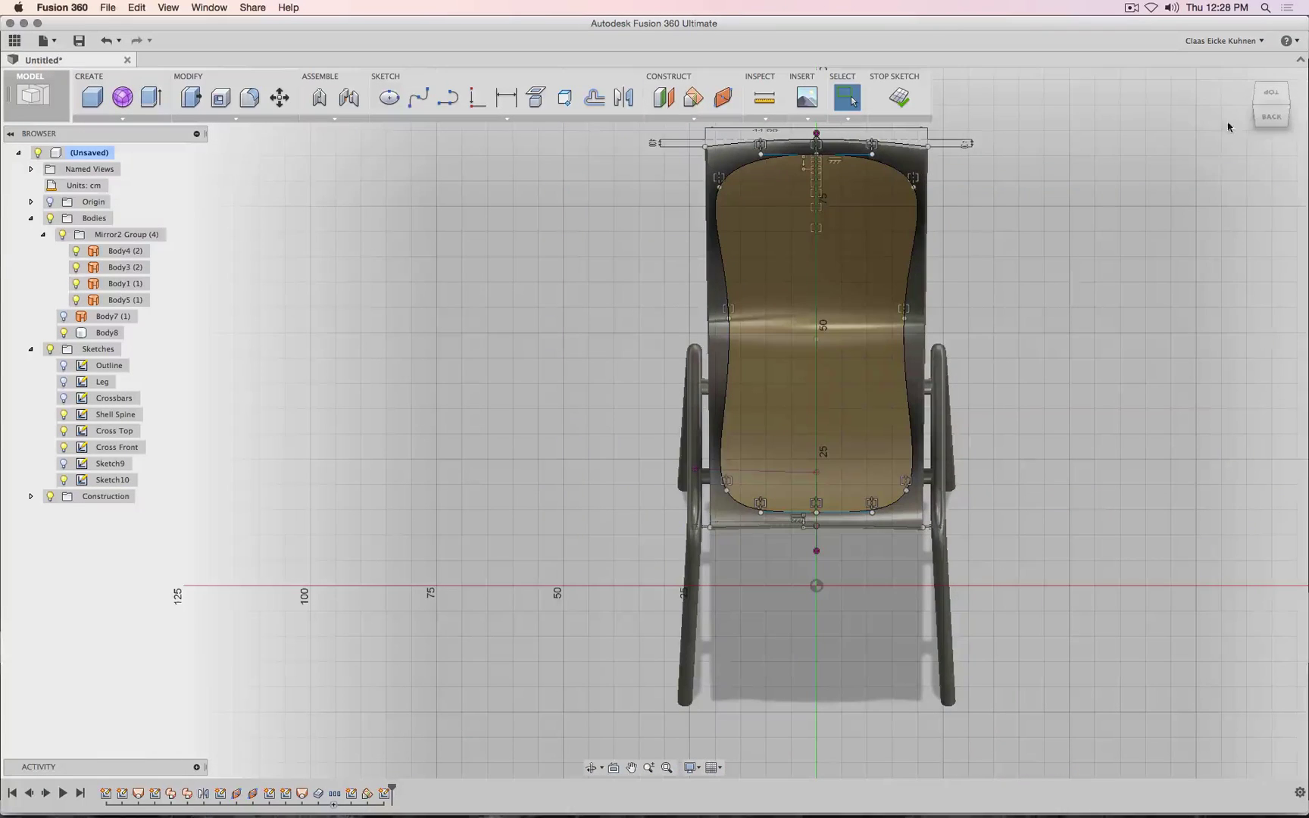
mouse_move(1272, 108)
mouse_down()
mouse_move(1185, 75)
mouse_move(1259, 102)
mouse_up()
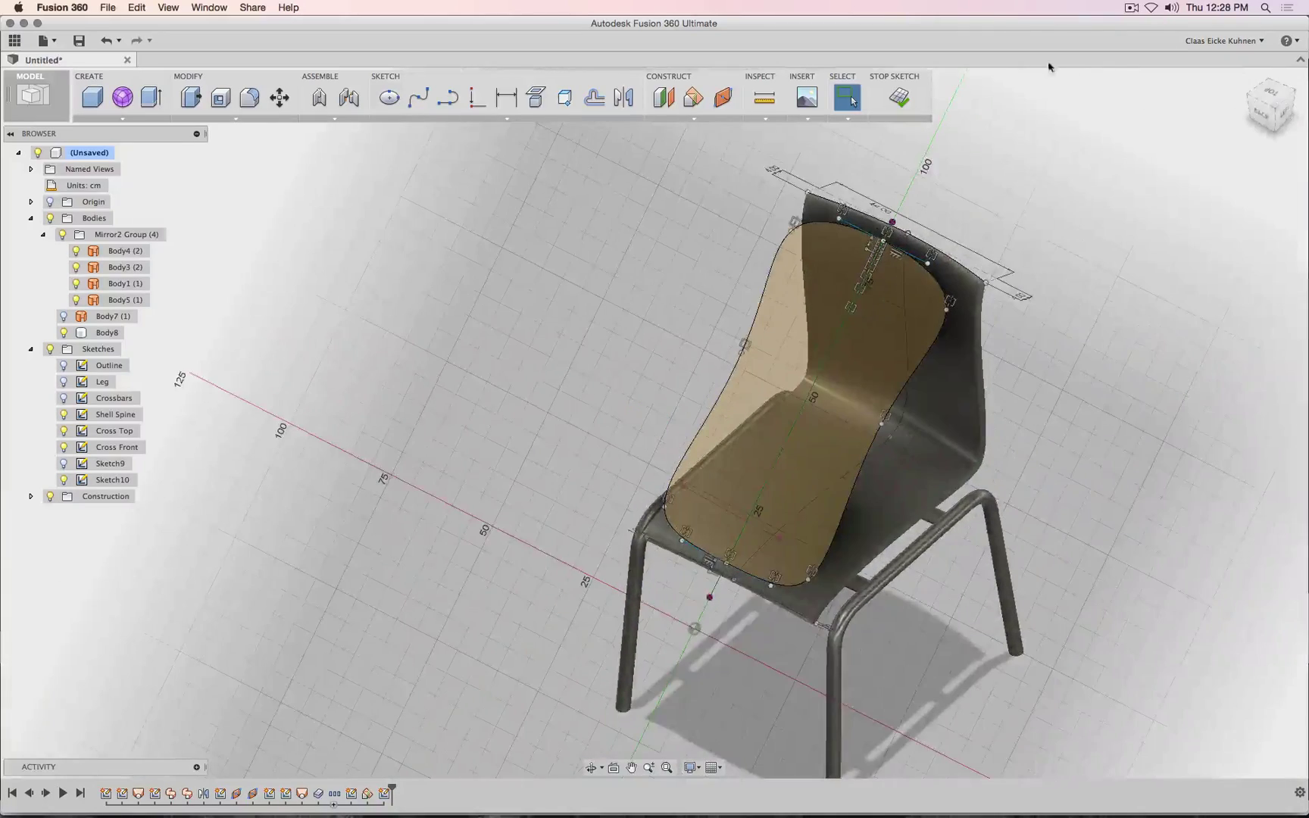
click(900, 98)
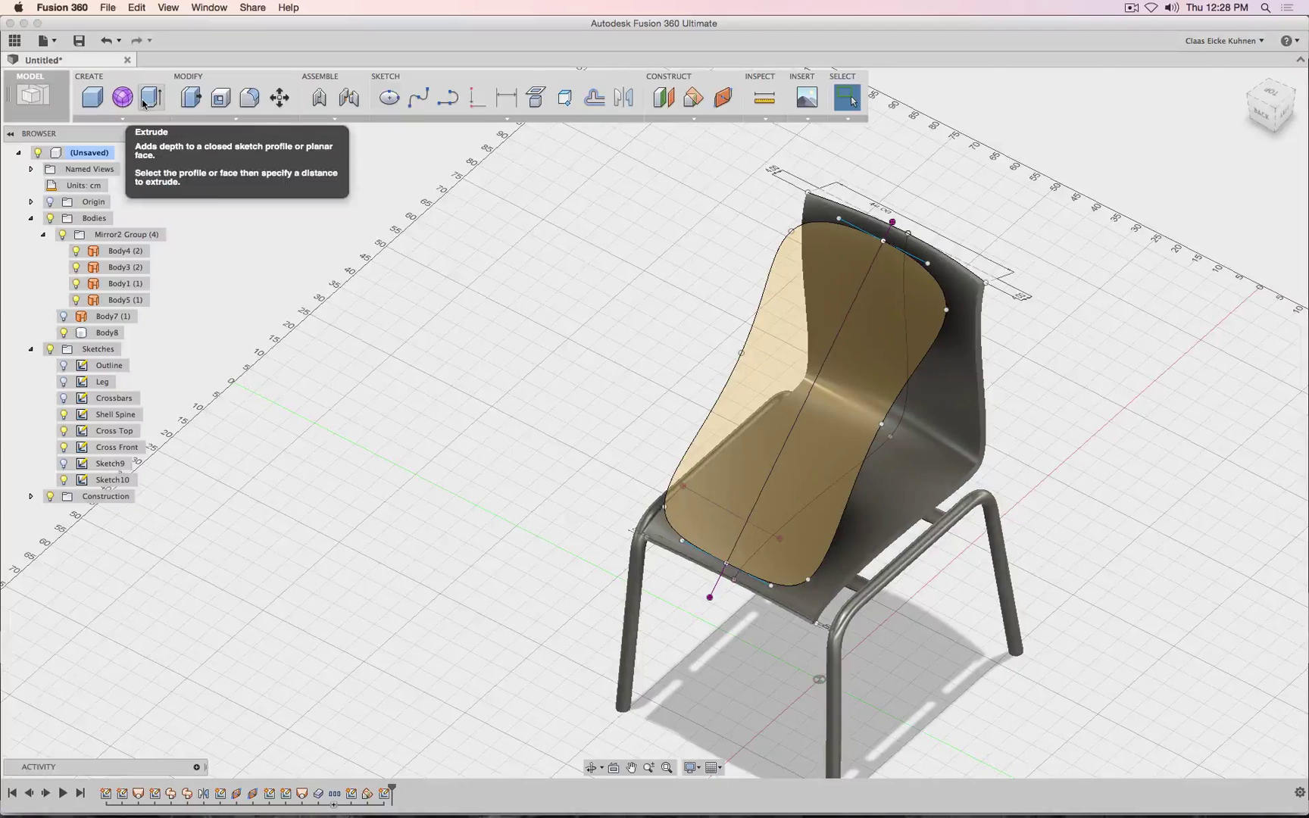
- Split the seat shell body with the sketched outline curve as the splitting tool, keeping Extend Splitting Tool on
click(250, 118)
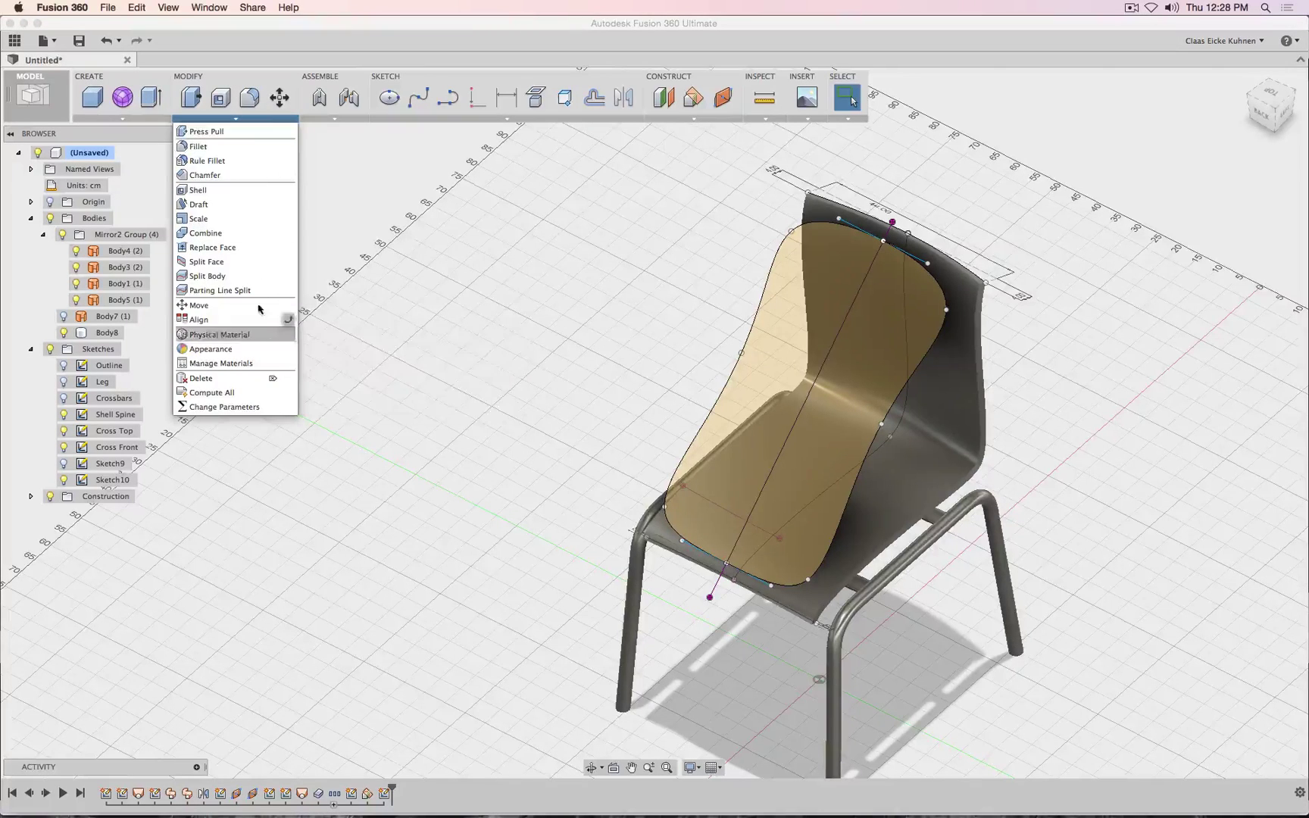
click(248, 282)
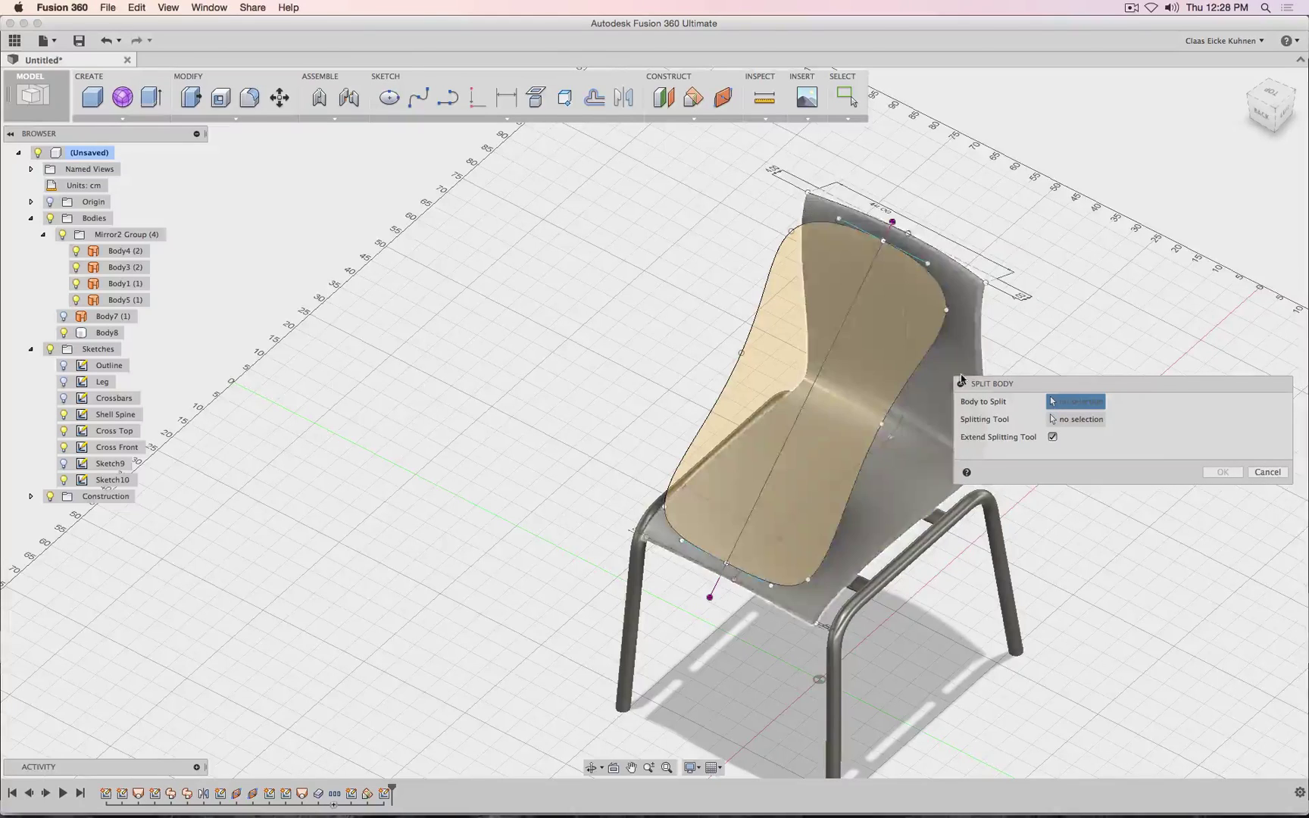
click(980, 343)
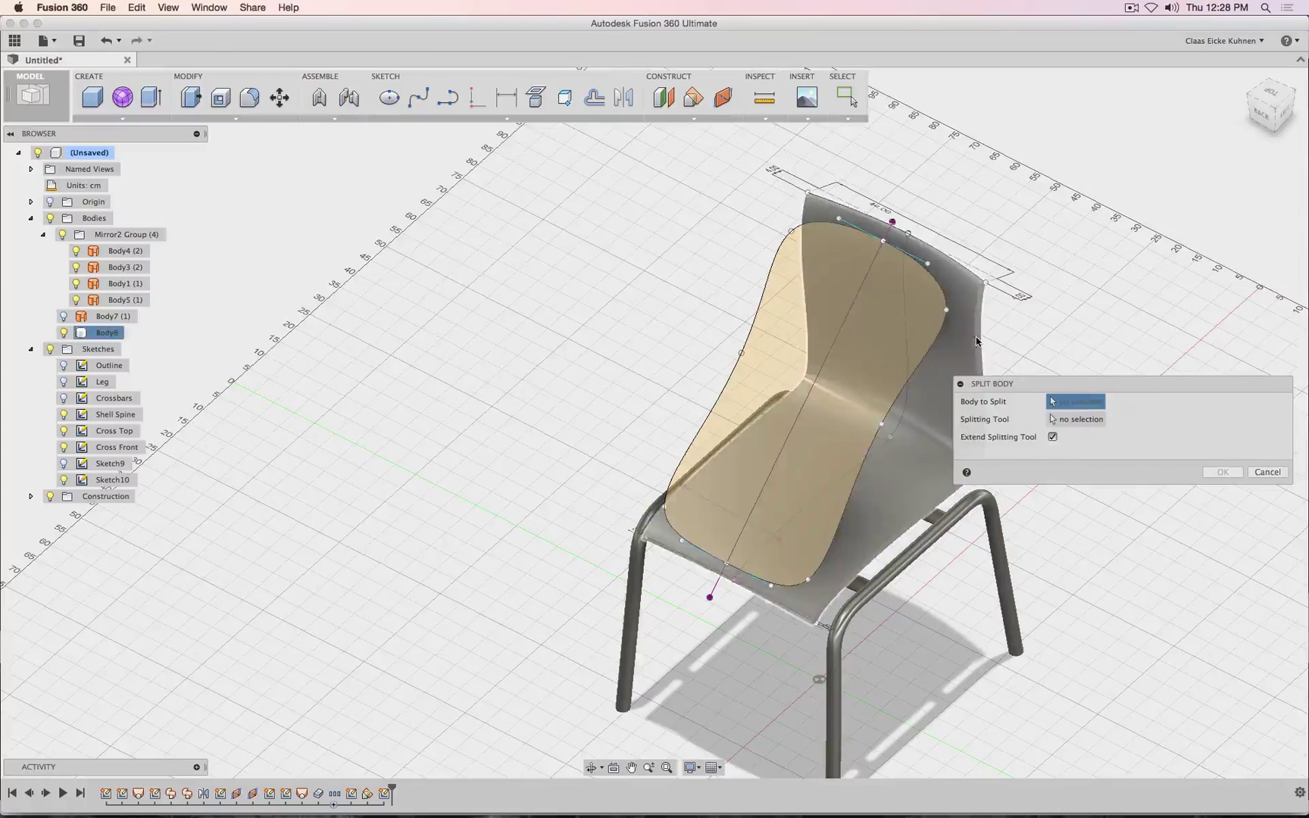
click(1085, 422)
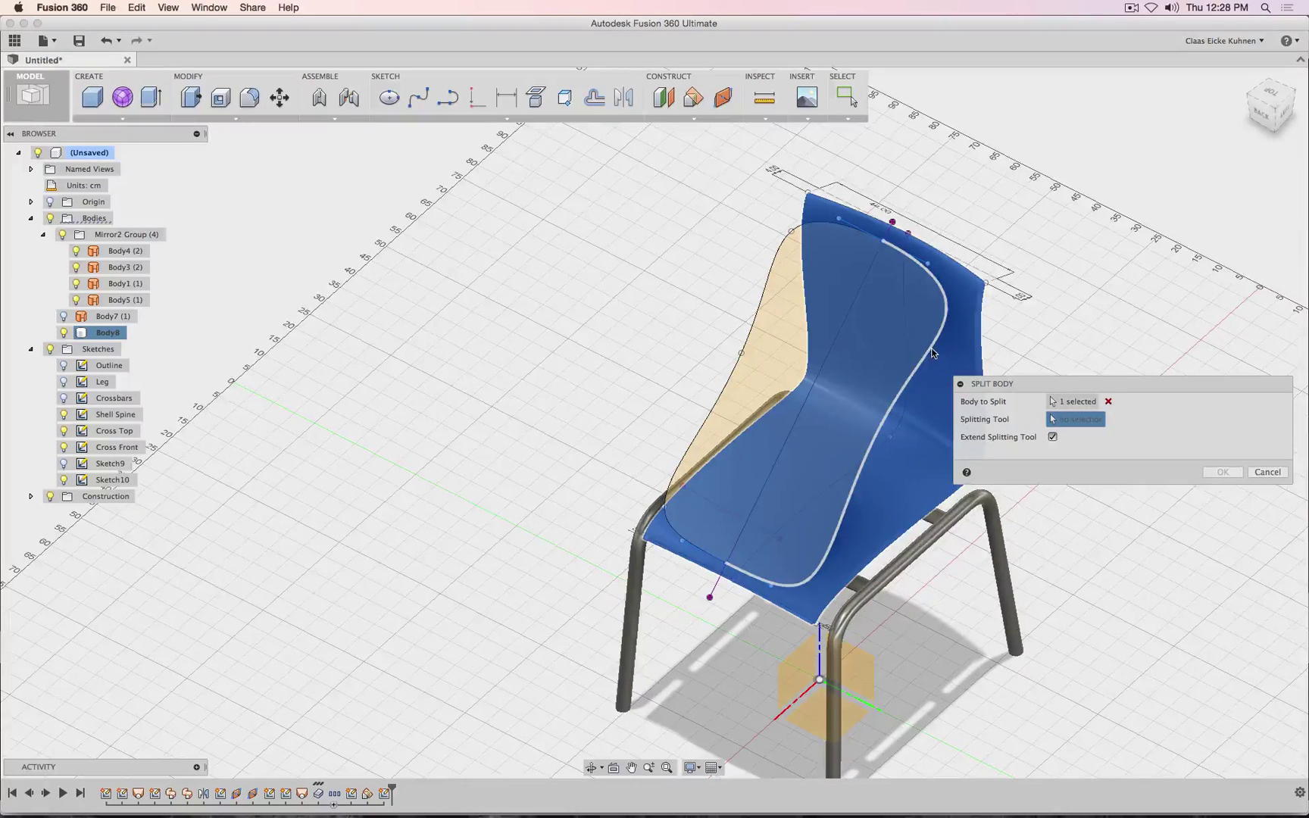
click(805, 320)
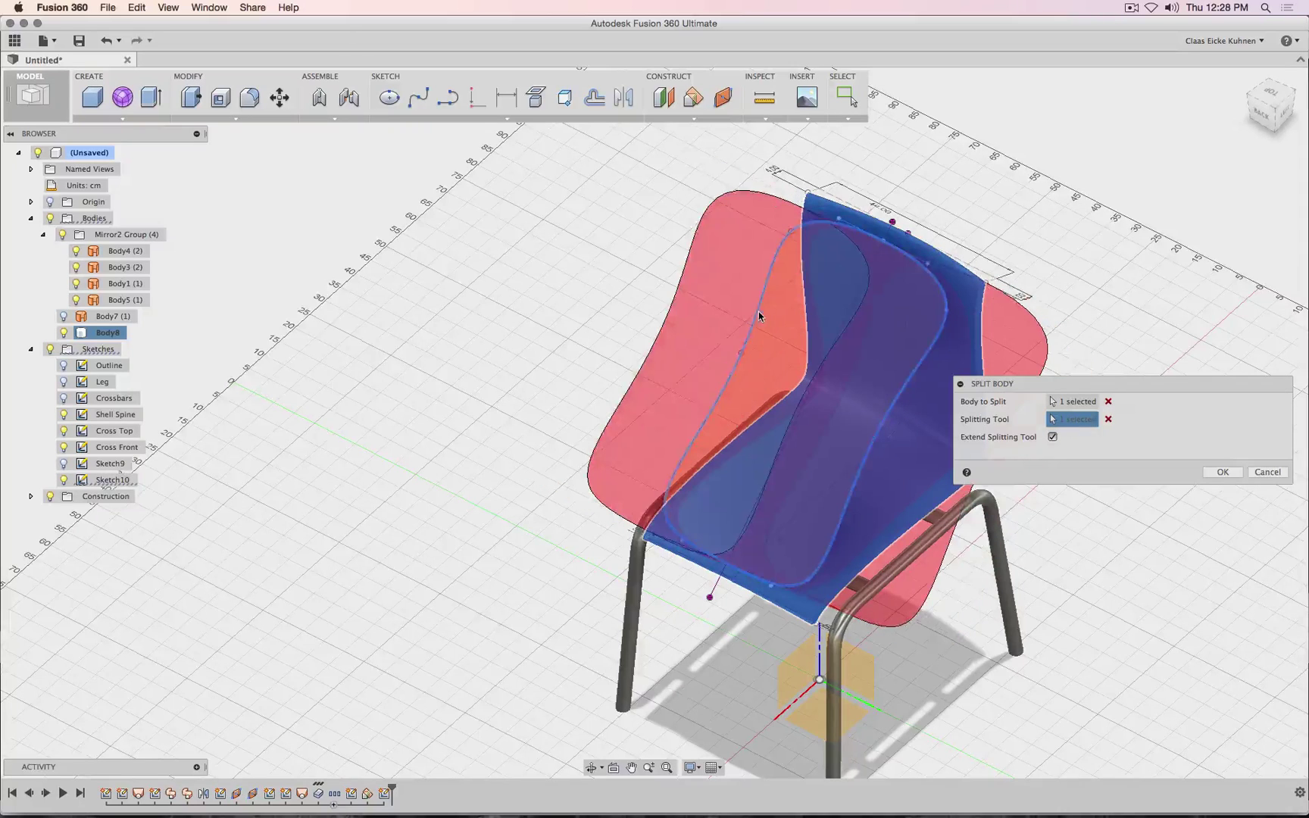
click(1239, 472)
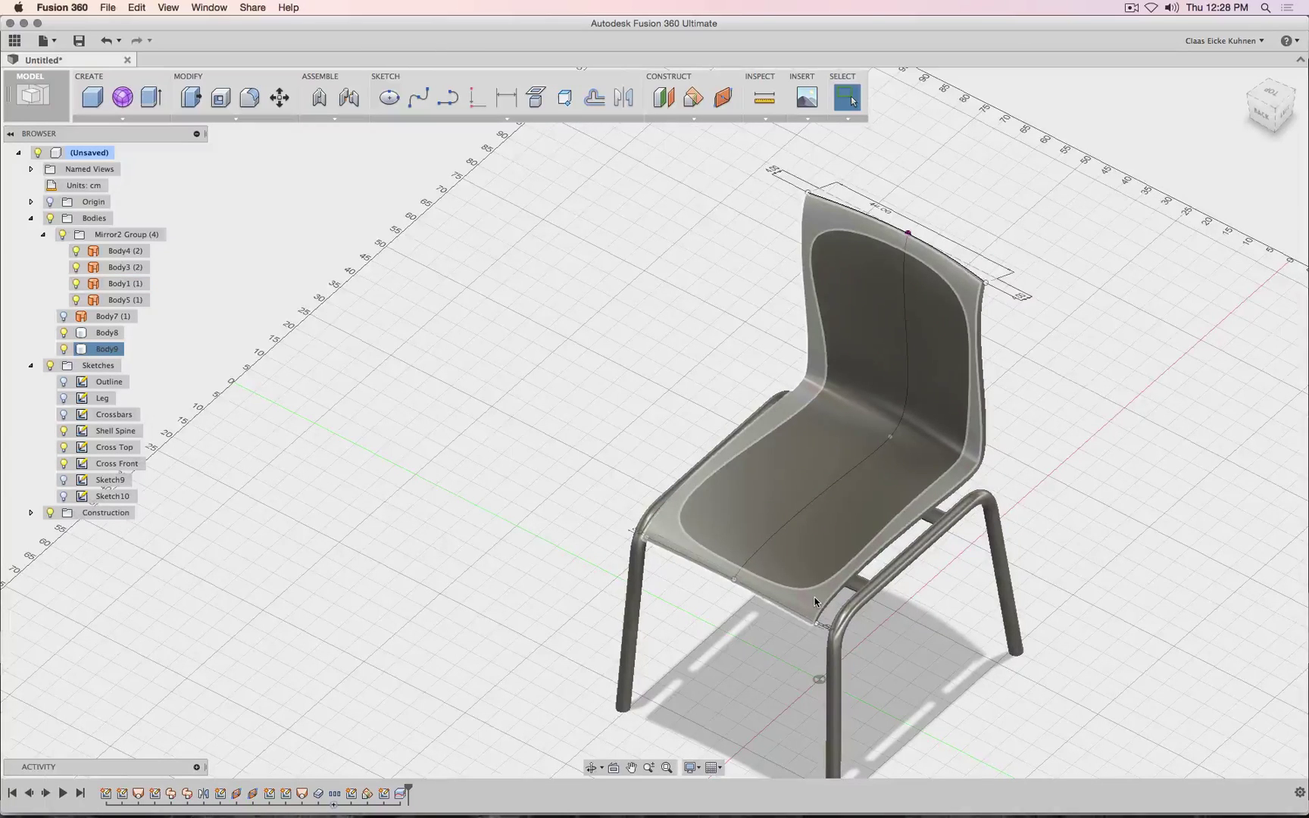
- Roll the design history back to before the body split and reopen Sketch10 for editing
drag(408, 789, 393, 793)
right_click(384, 793)
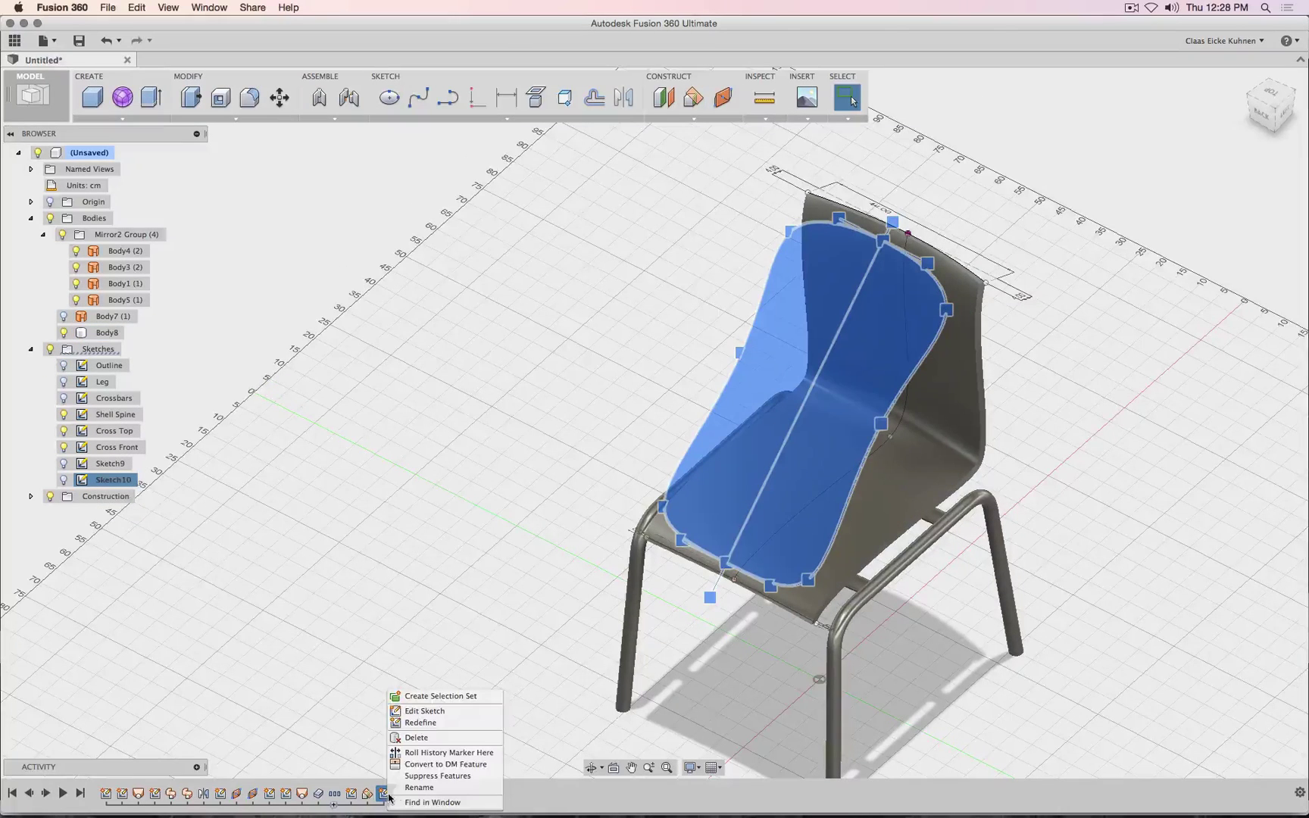
click(433, 714)
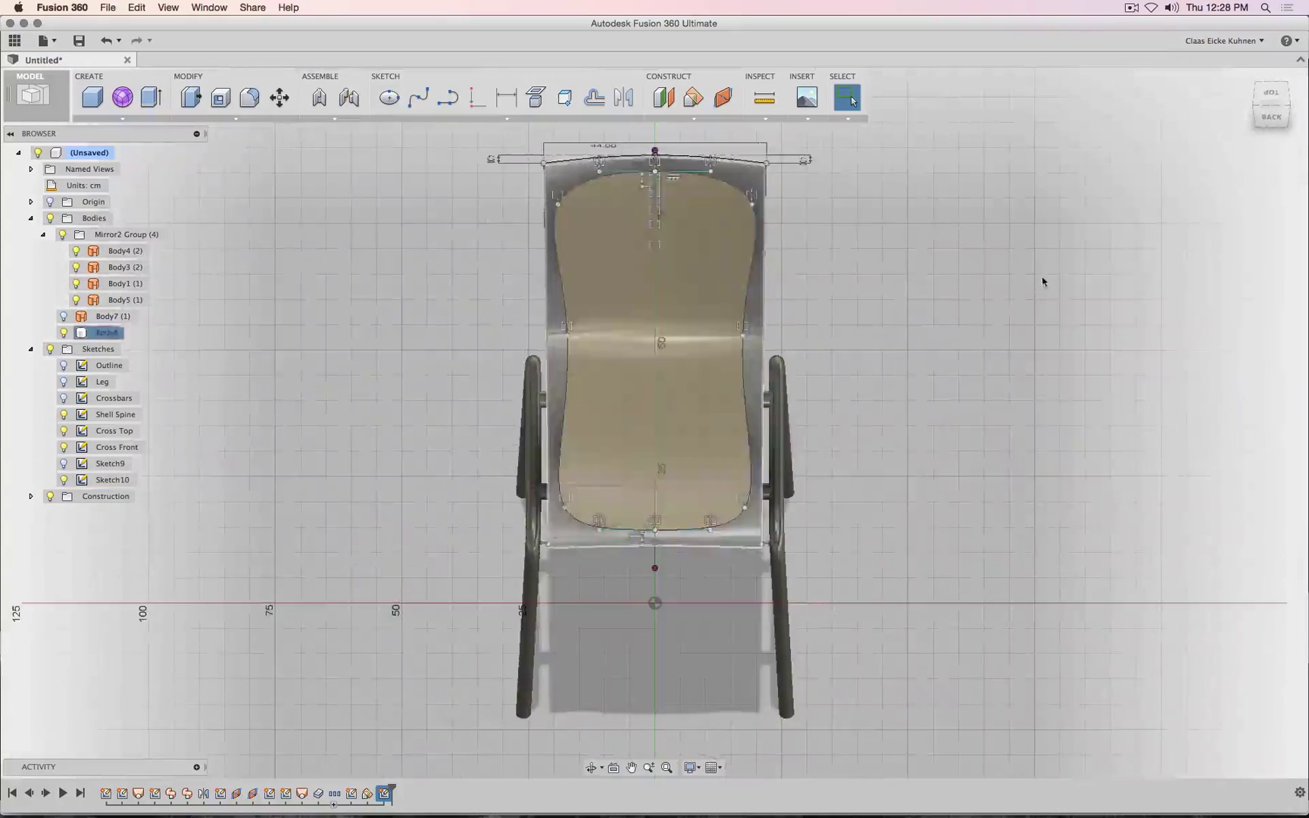
- Draw a two-point rectangle enclosing the whole seat shell around the spline outline, and finish the sketch
middle_drag(1010, 240, 1008, 287)
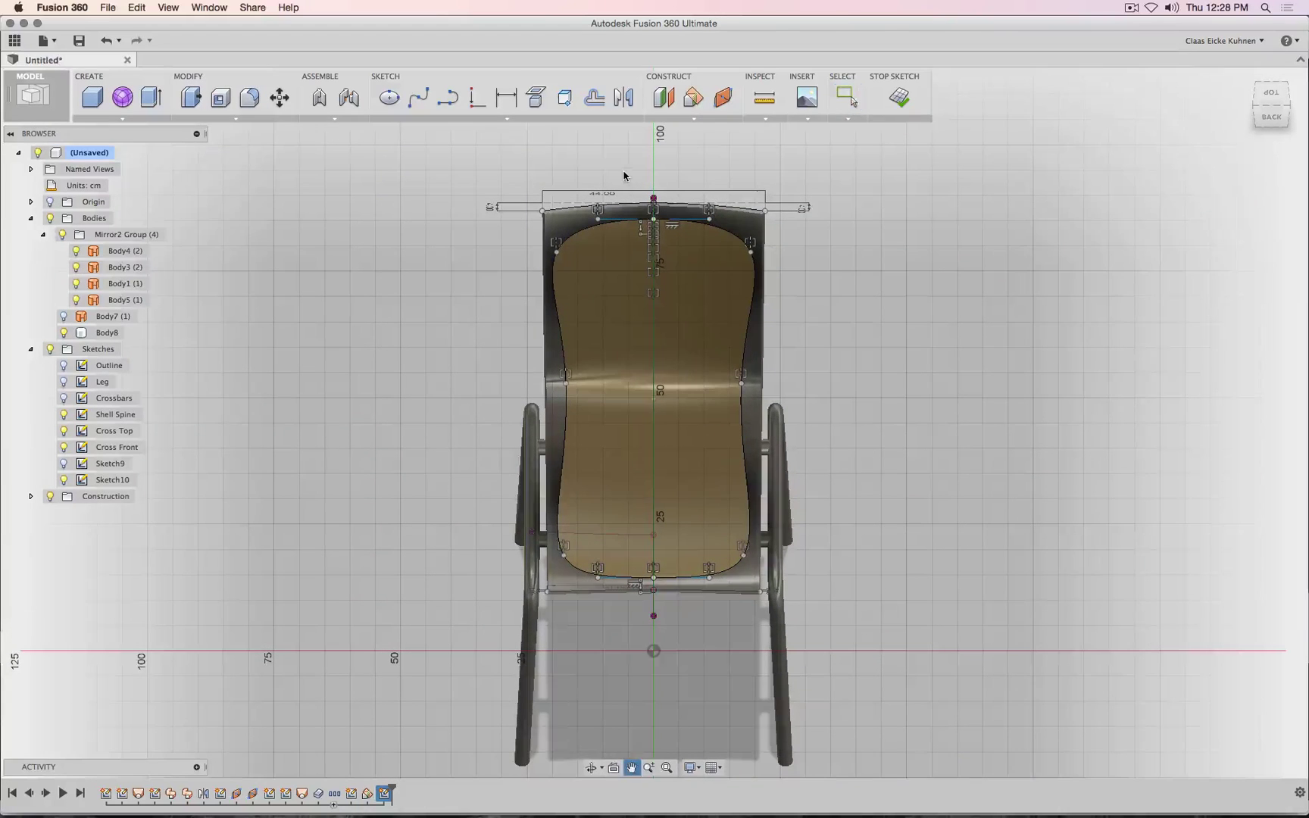
click(489, 119)
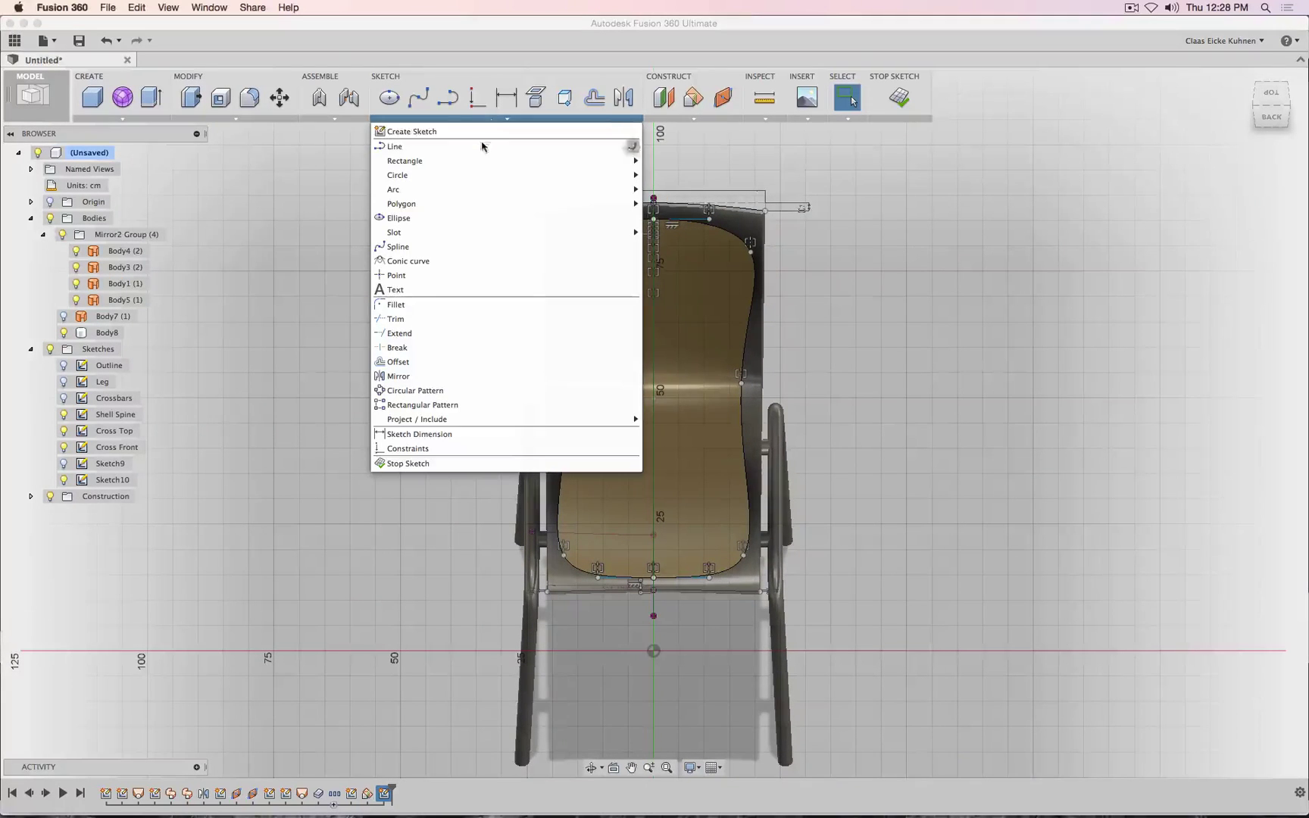
mouse_move(460, 208)
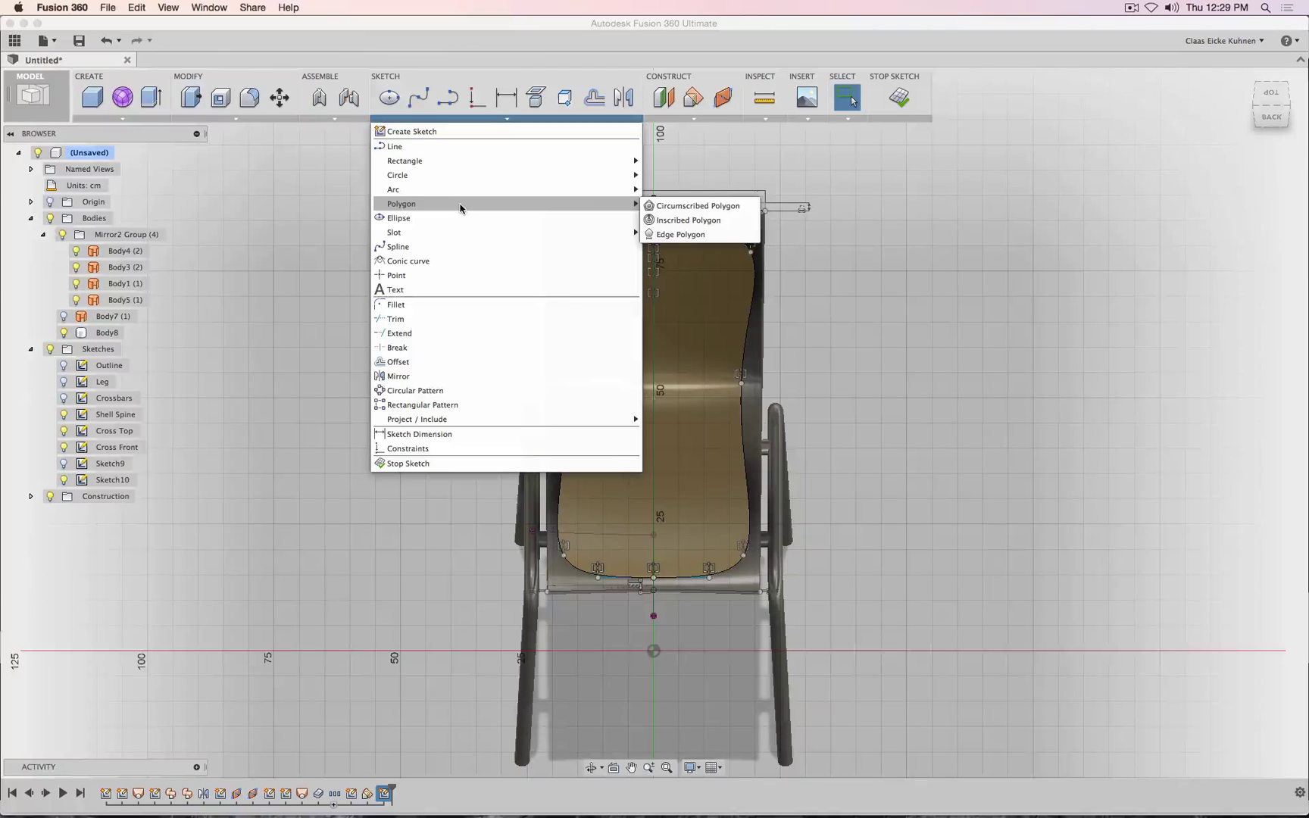
mouse_move(568, 161)
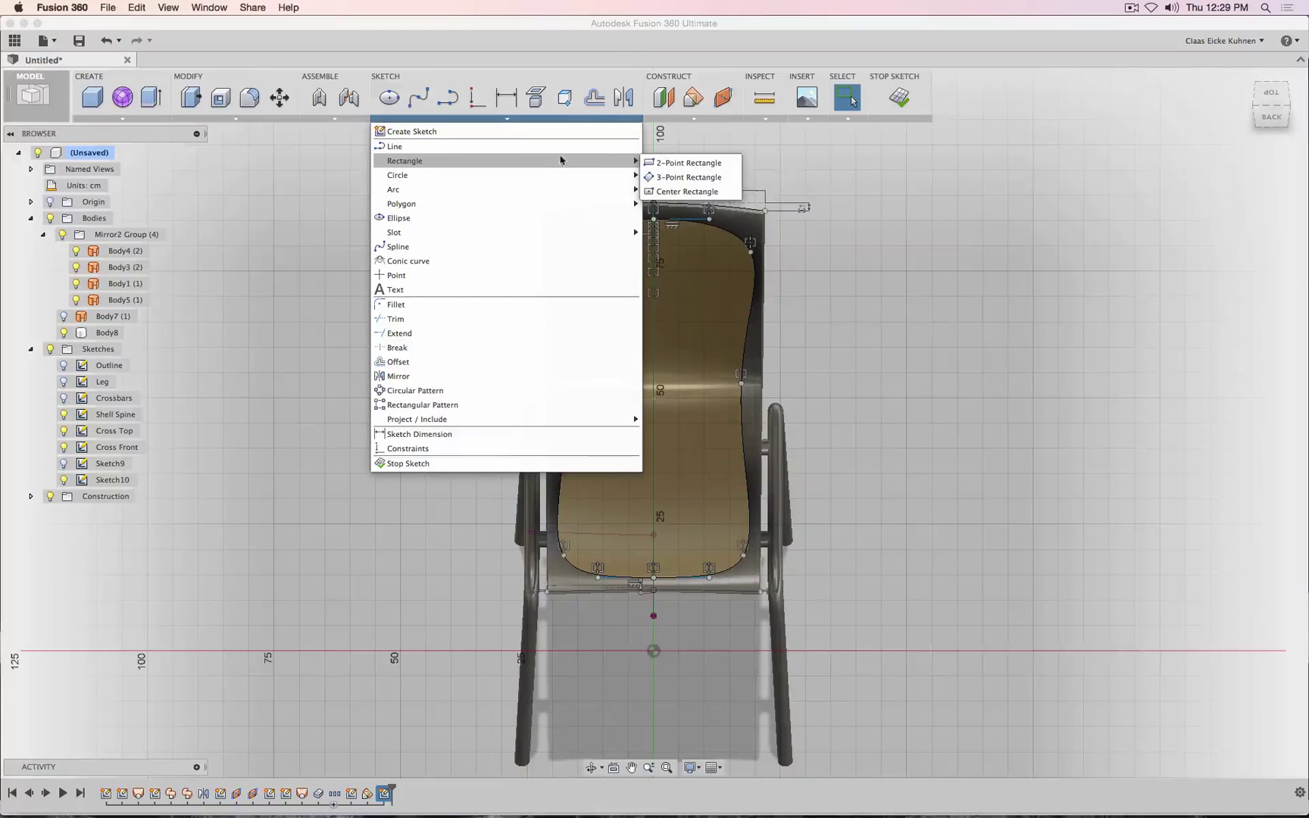
click(682, 161)
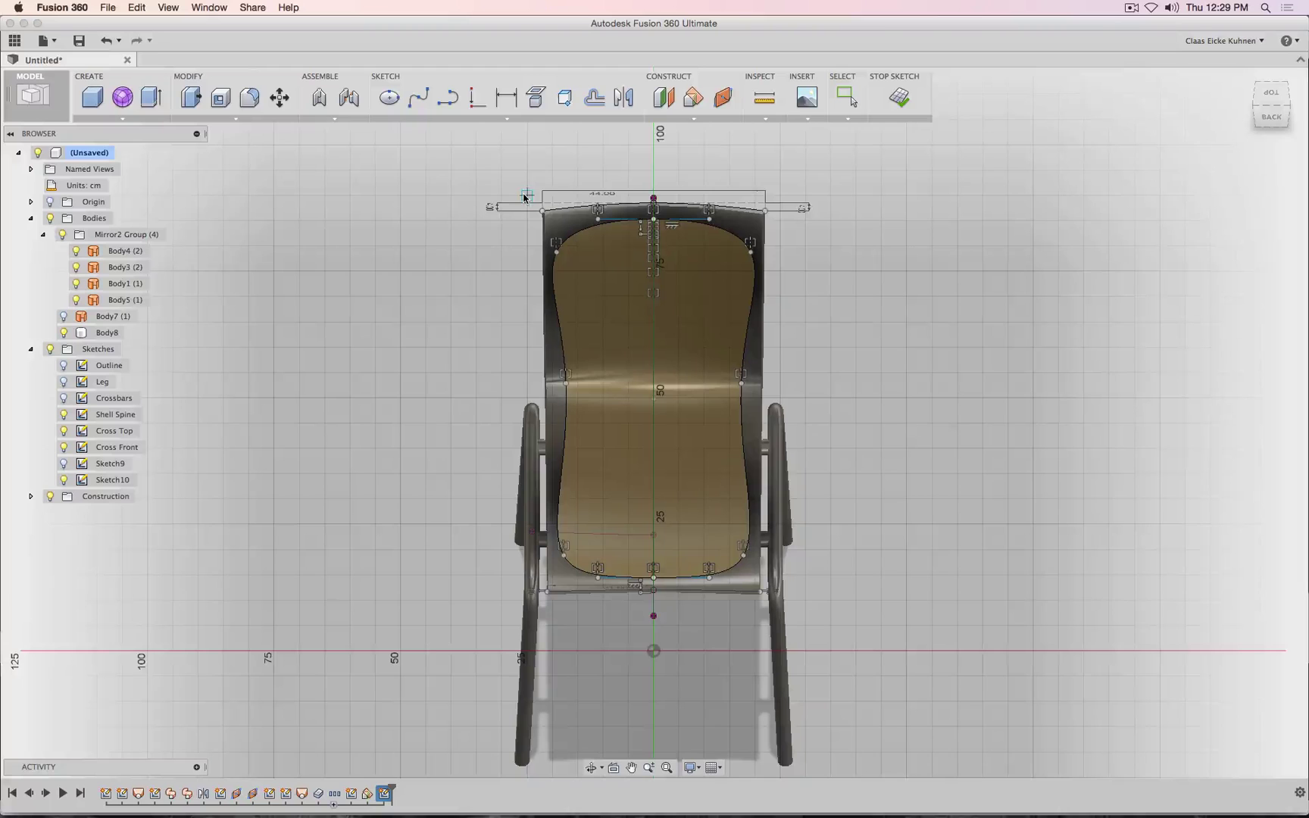
click(501, 171)
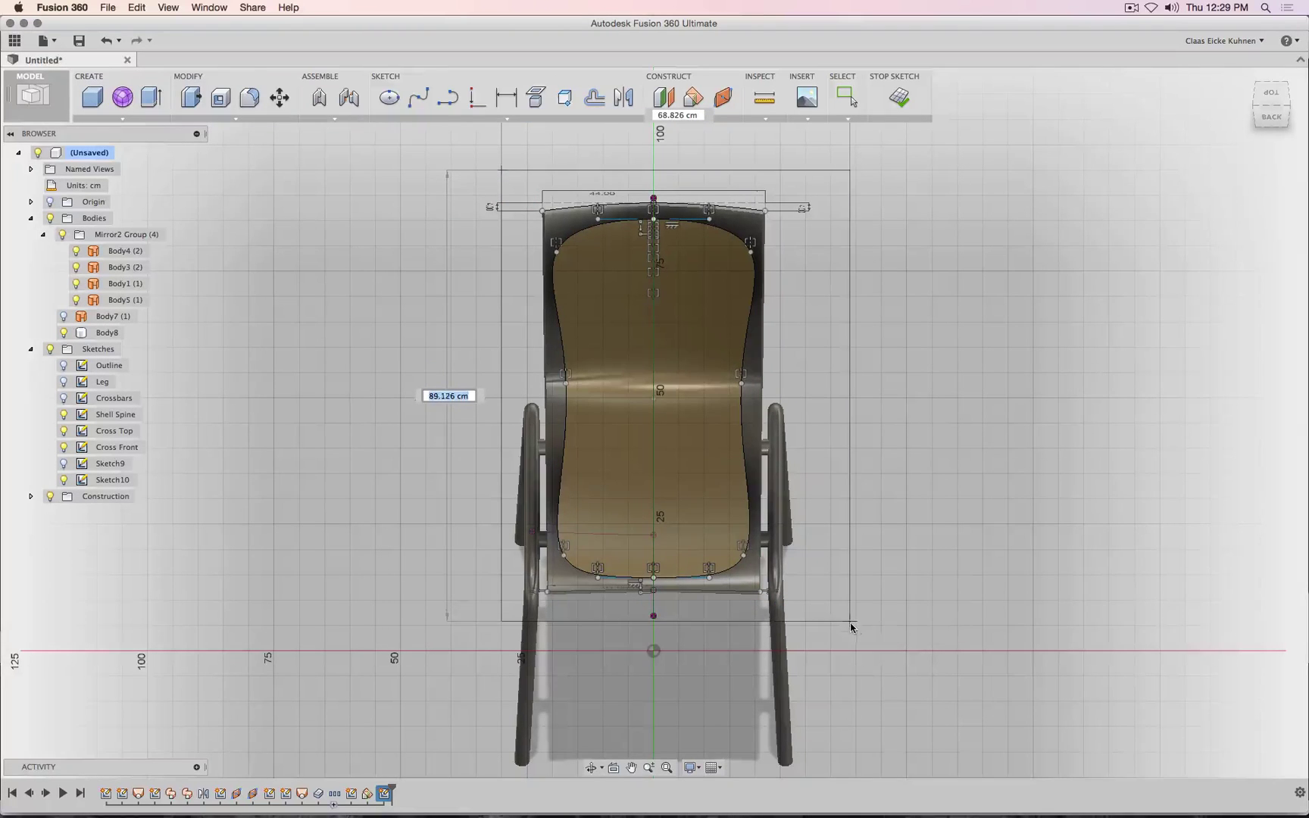
click(807, 626)
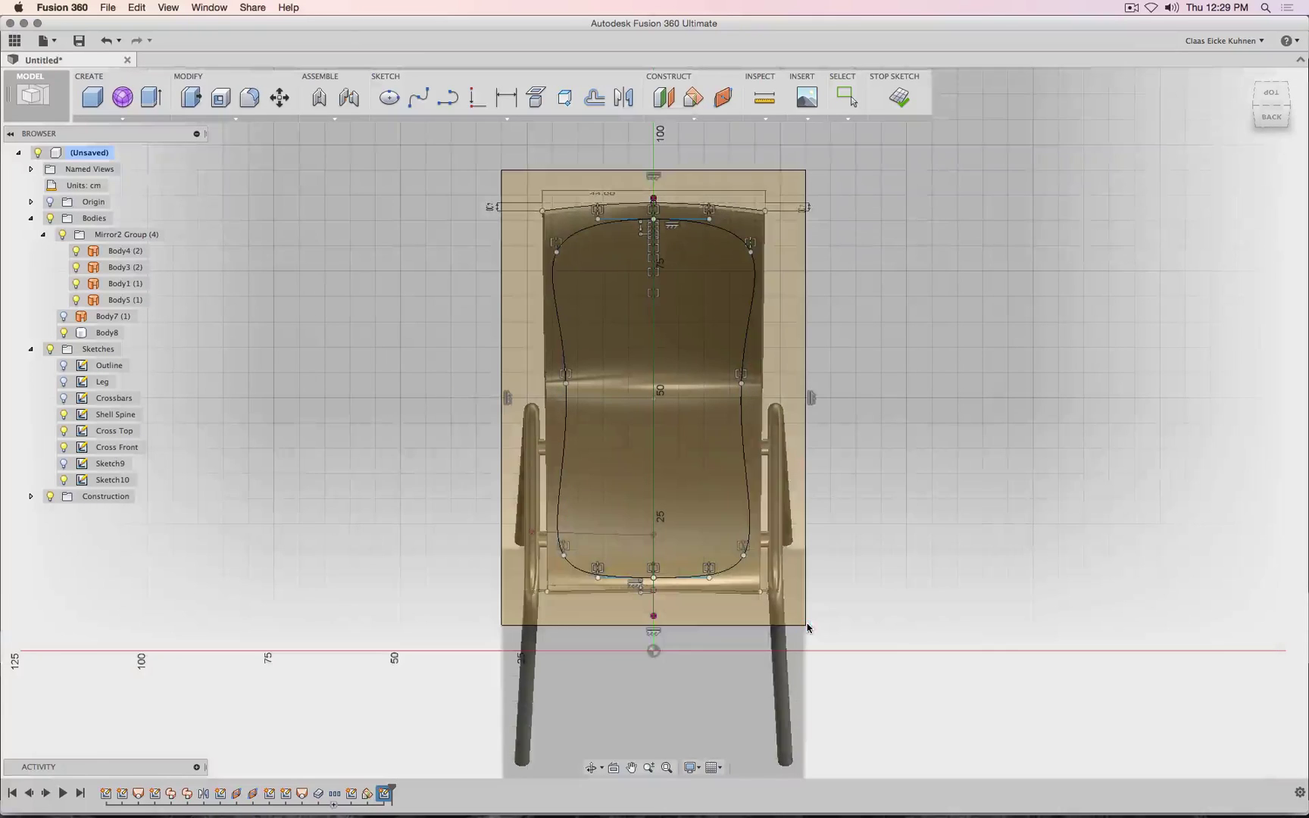
click(897, 97)
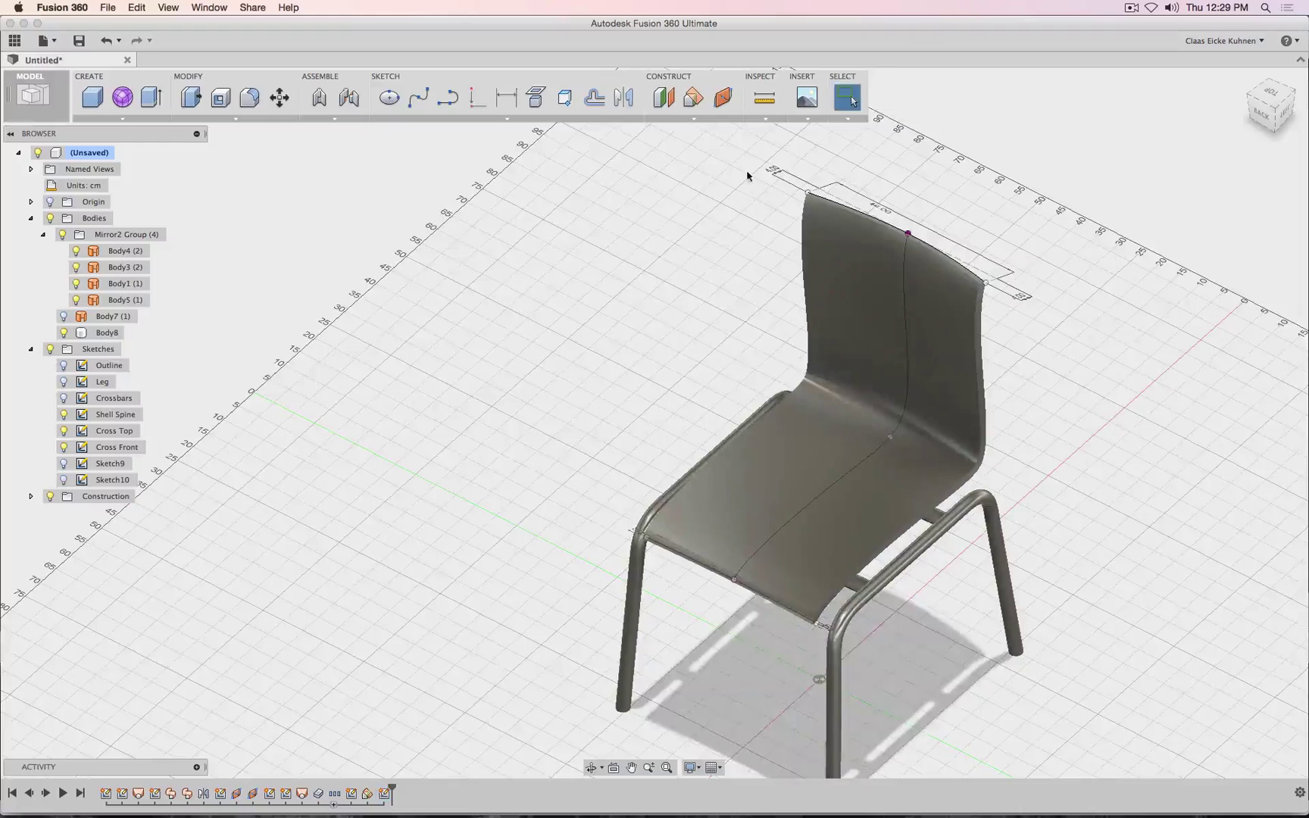
- Make Sketch10 with the spline outline and enclosing rectangle visible over the chair
click(65, 481)
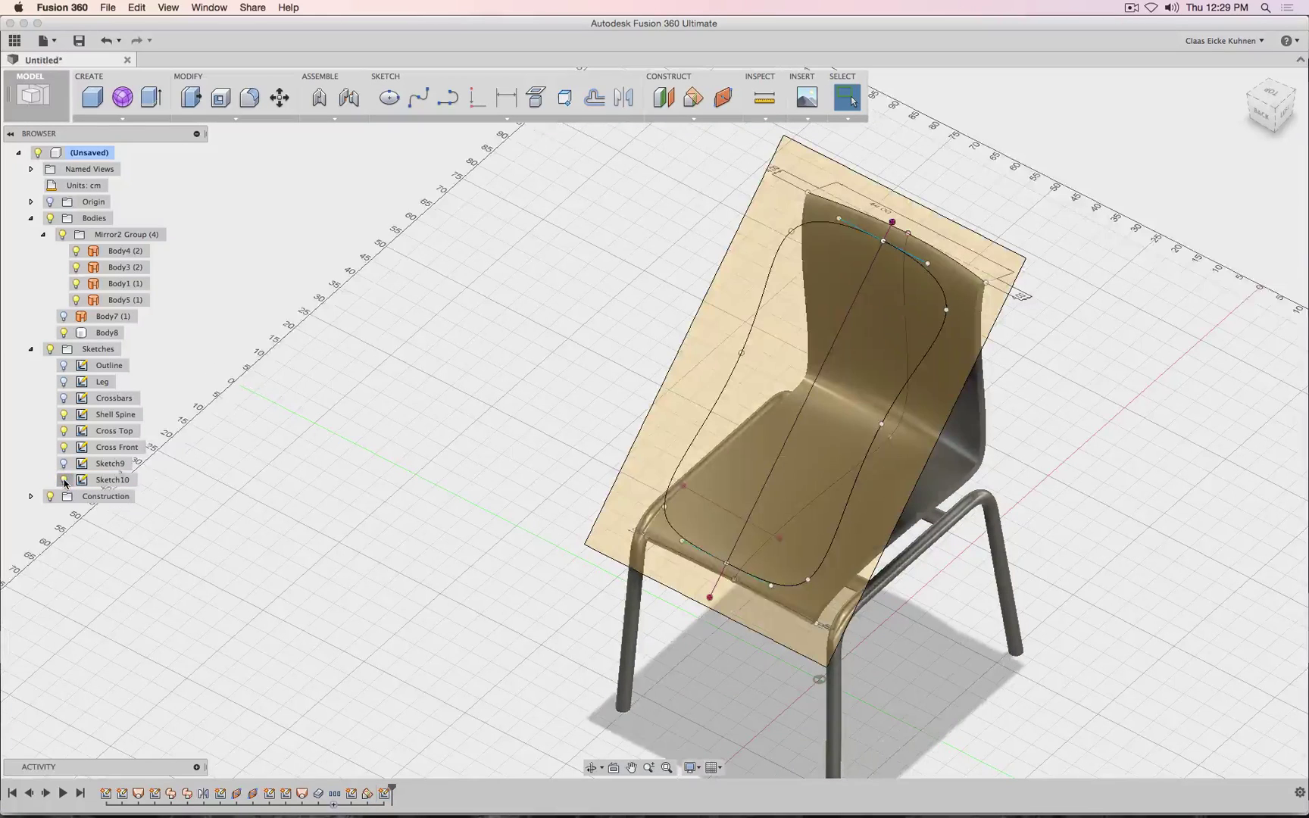
click(146, 102)
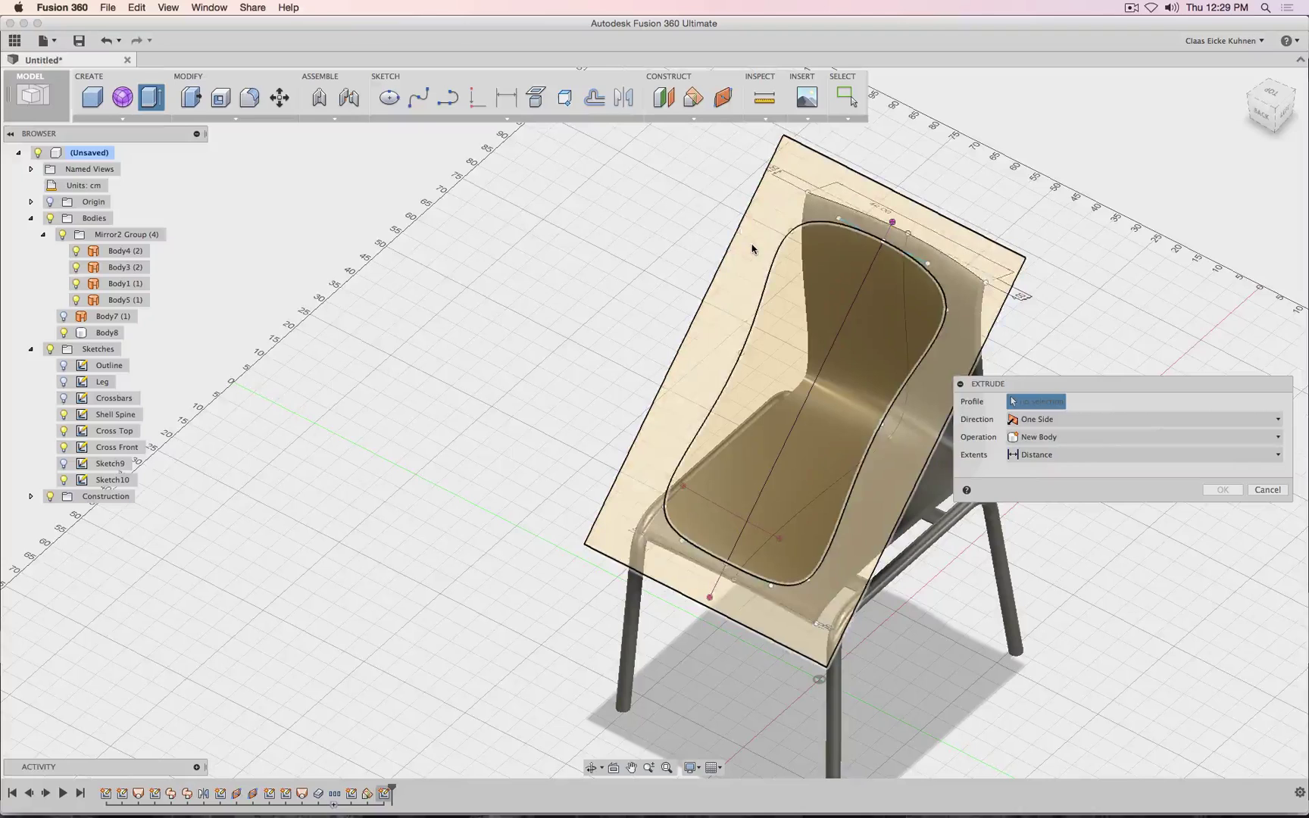
click(947, 350)
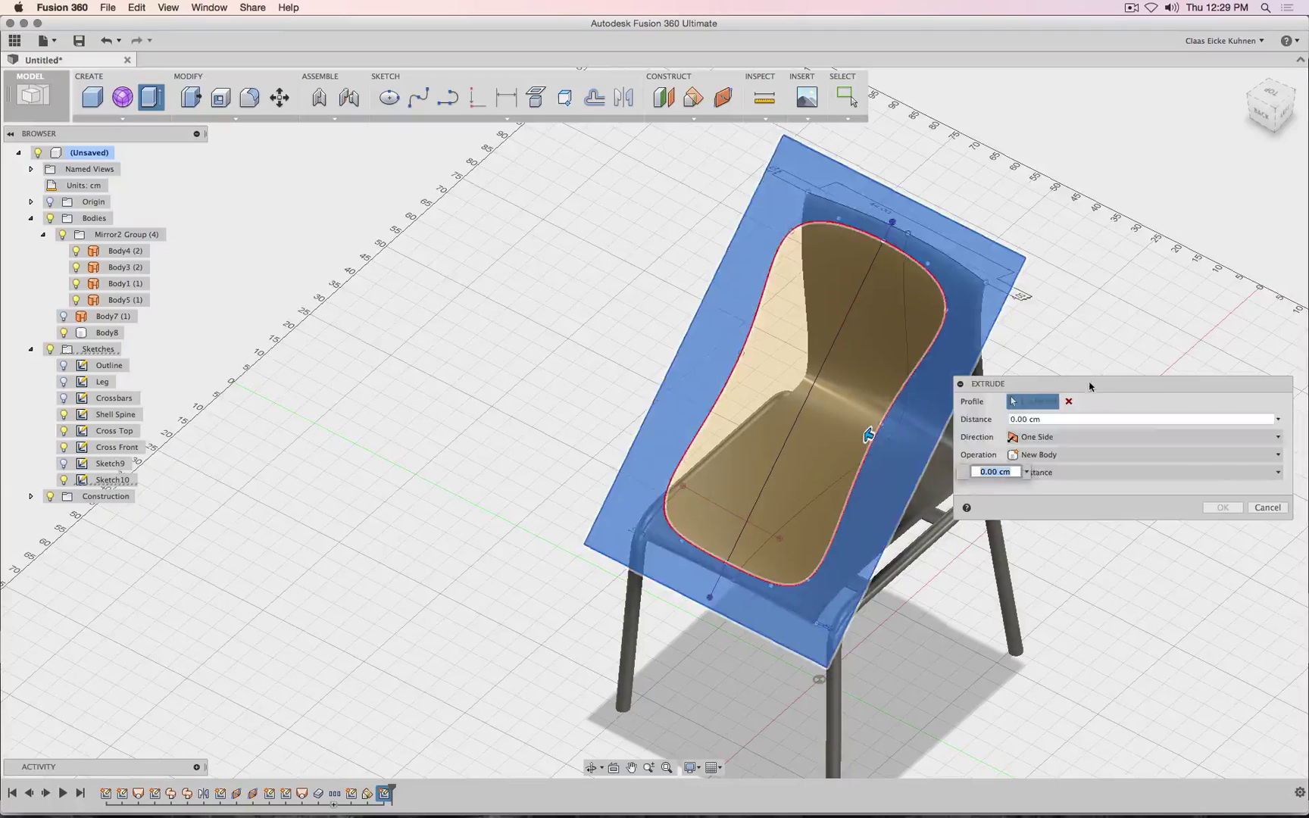
mouse_move(1090, 383)
mouse_down()
mouse_move(438, 314)
mouse_move(681, 256)
mouse_up()
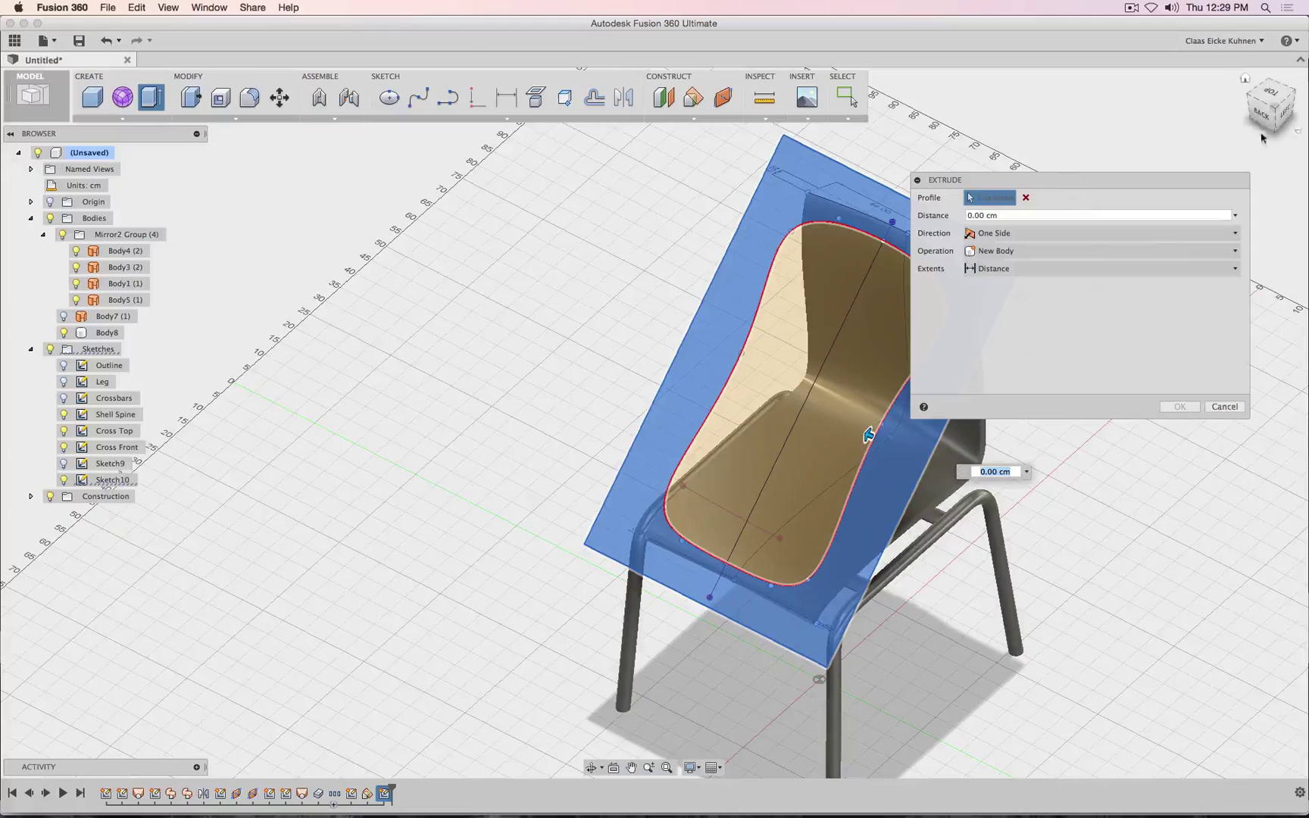
shift+middle_drag(865, 433, 779, 395)
drag(751, 399, 865, 479)
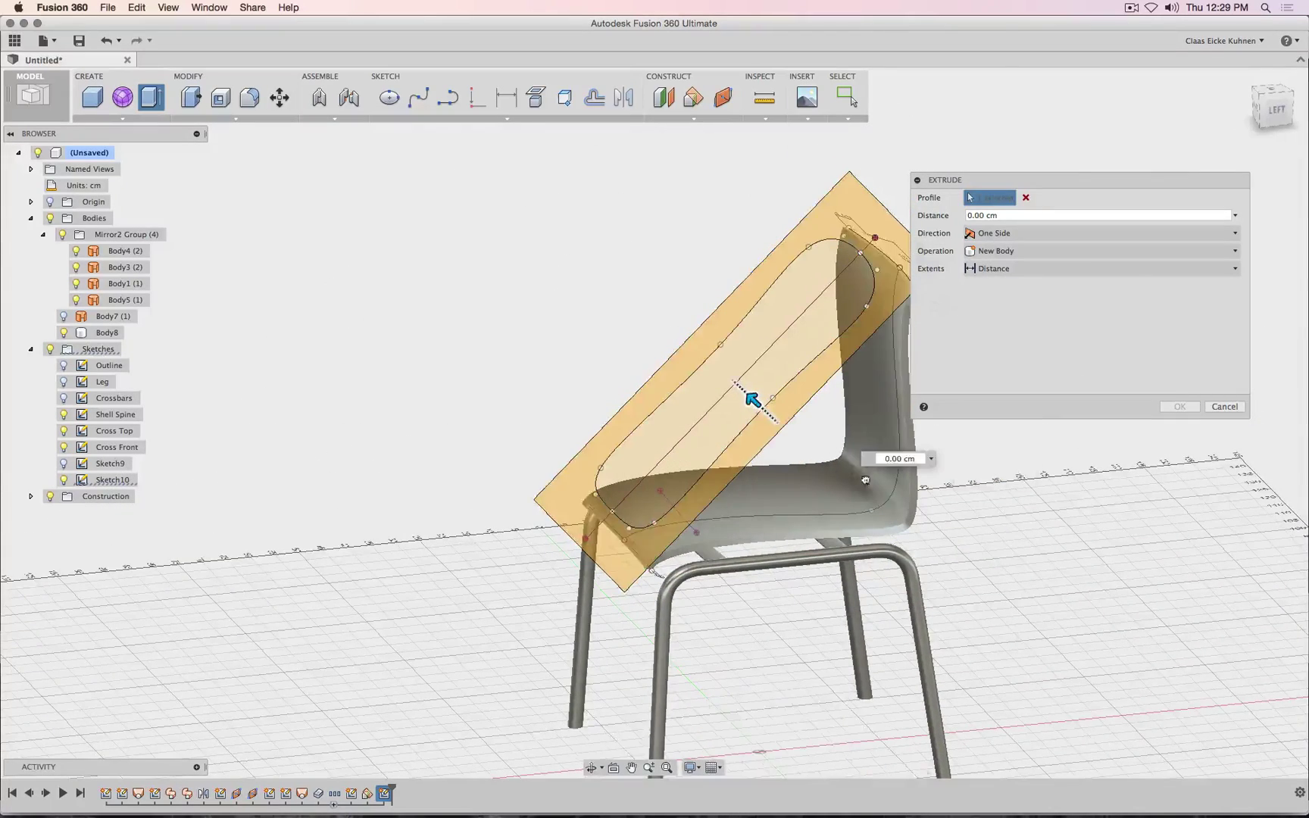
drag(752, 399, 955, 591)
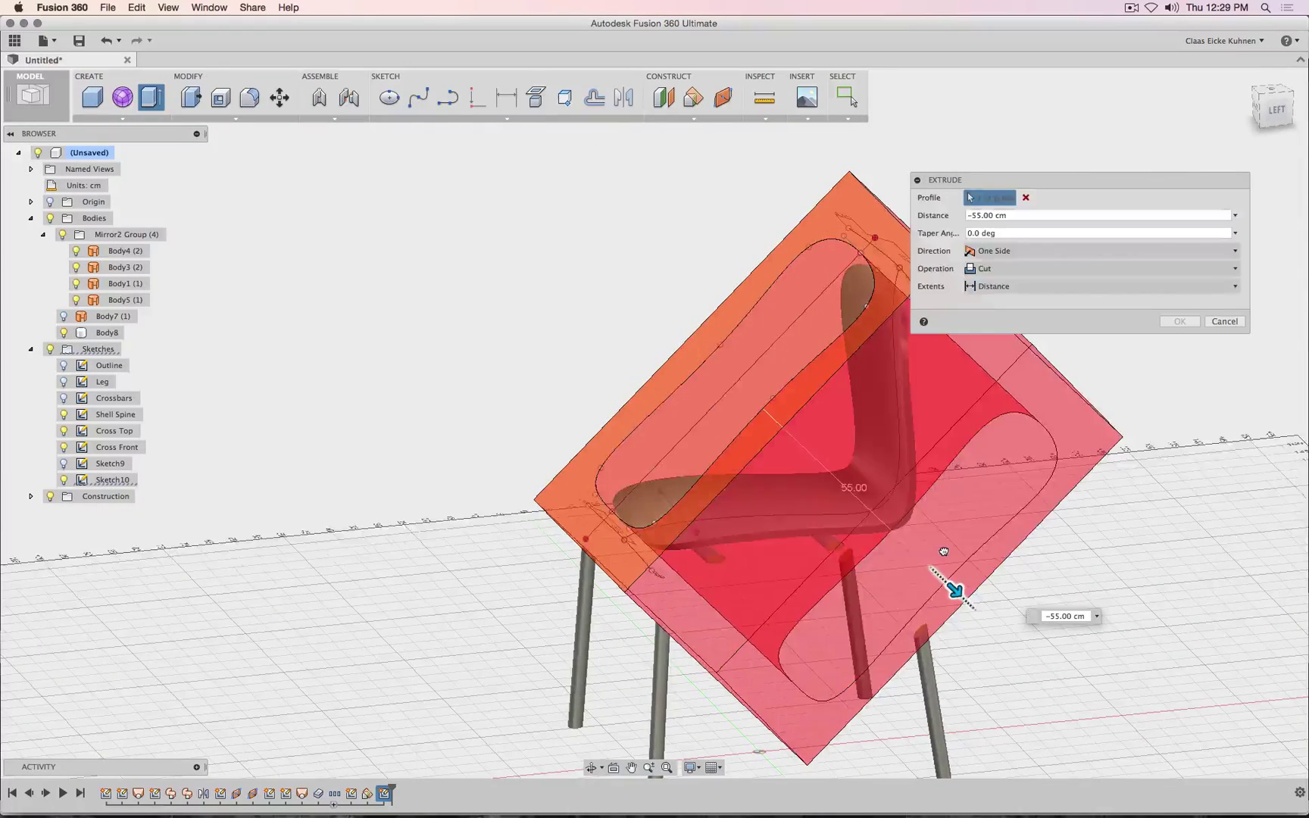
click(1276, 110)
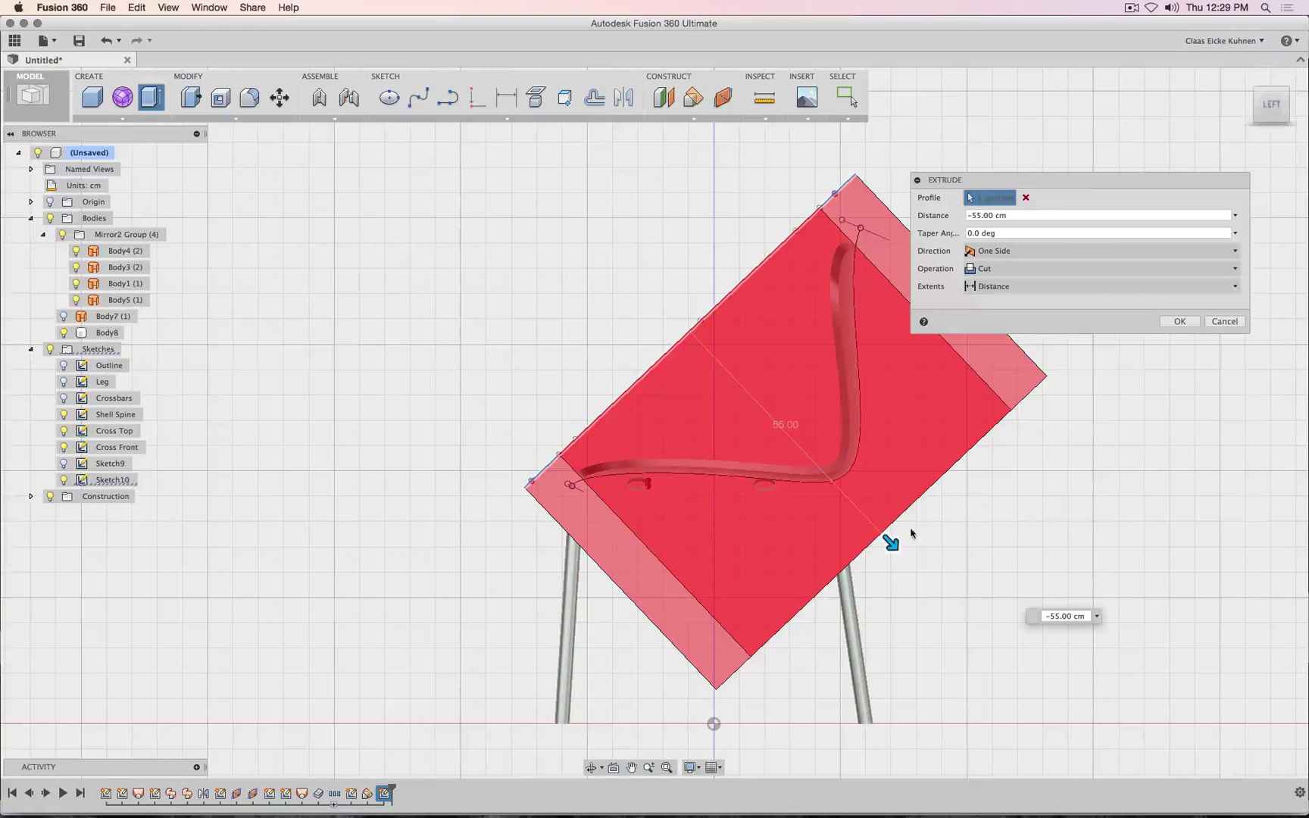
drag(871, 525, 864, 515)
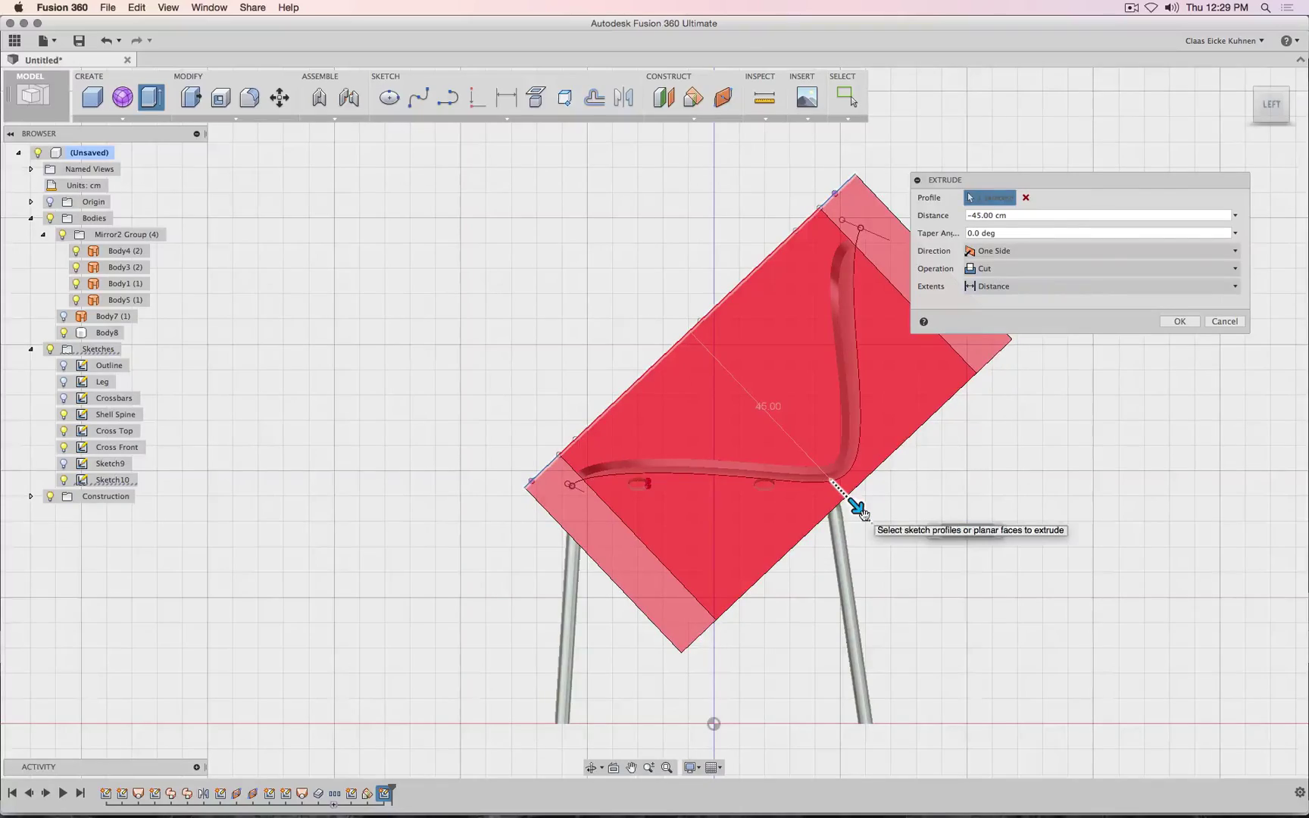
drag(1274, 112, 1308, 122)
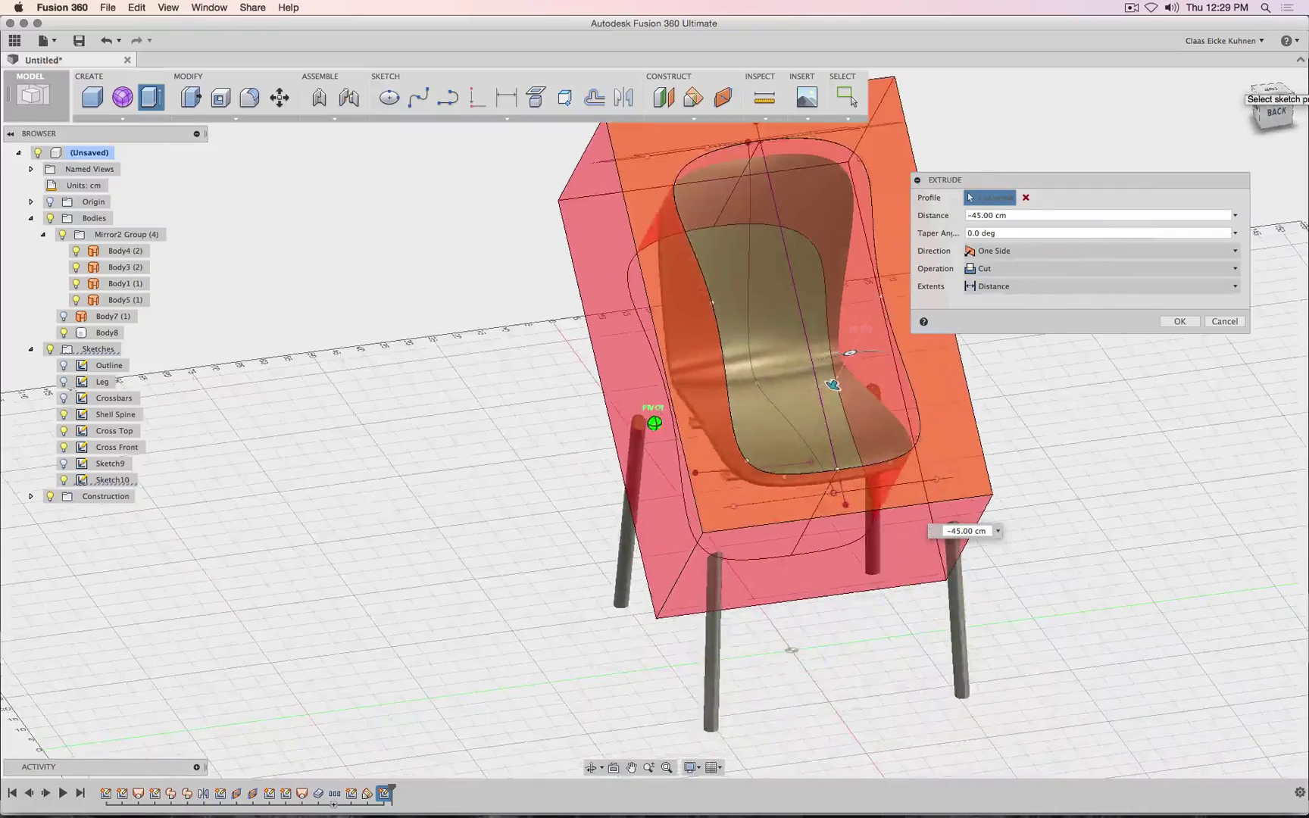
click(1225, 322)
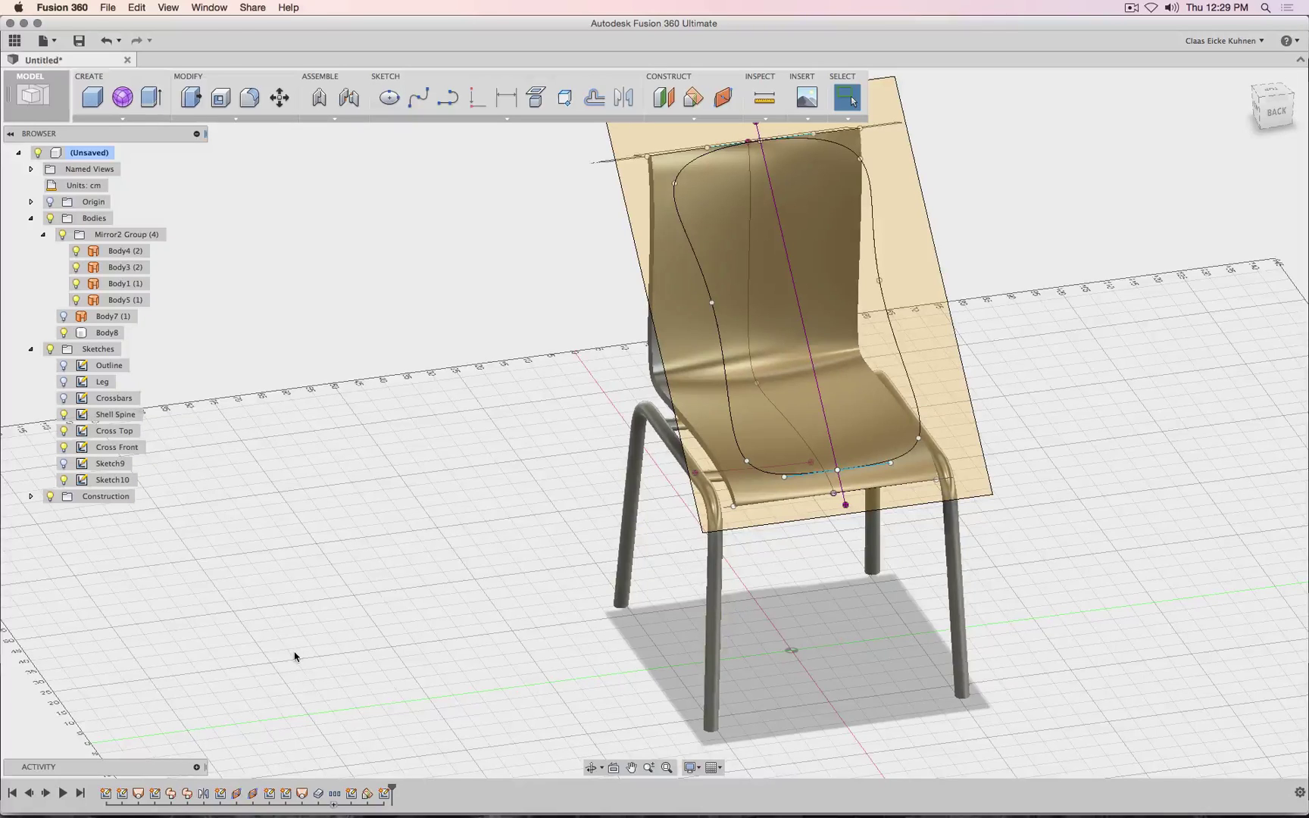
- Edit the frame's mirror feature, removing the side leg from the mirrored bodies and adding it back
right_click(204, 798)
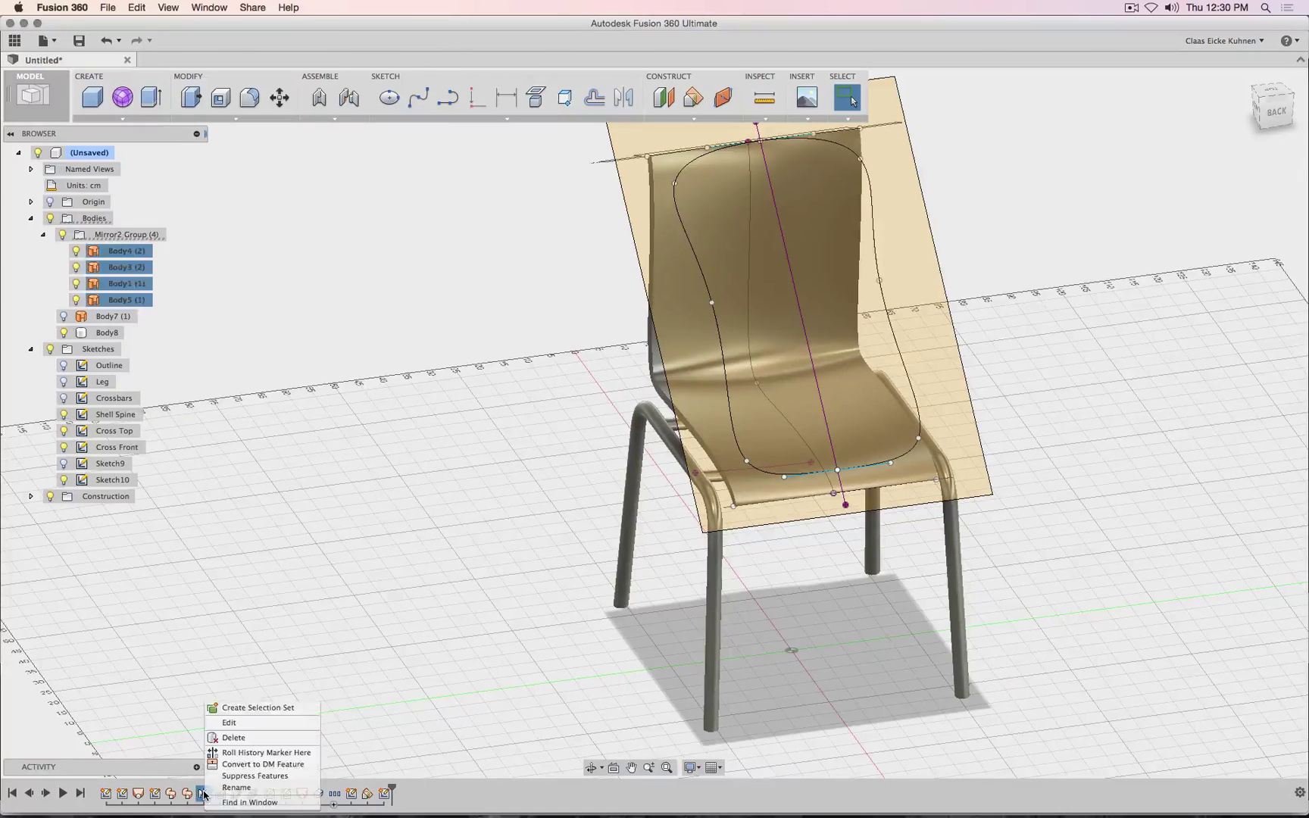
click(226, 722)
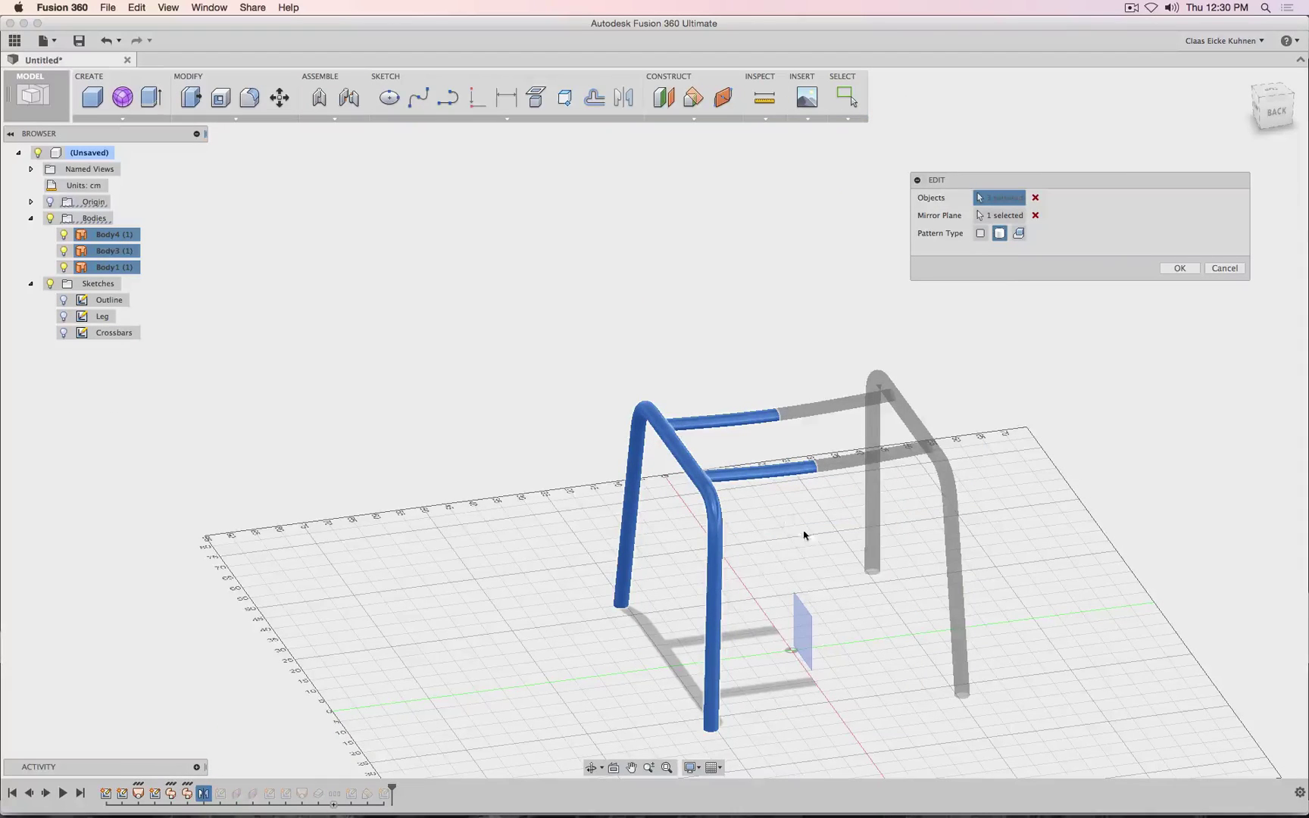
click(716, 532)
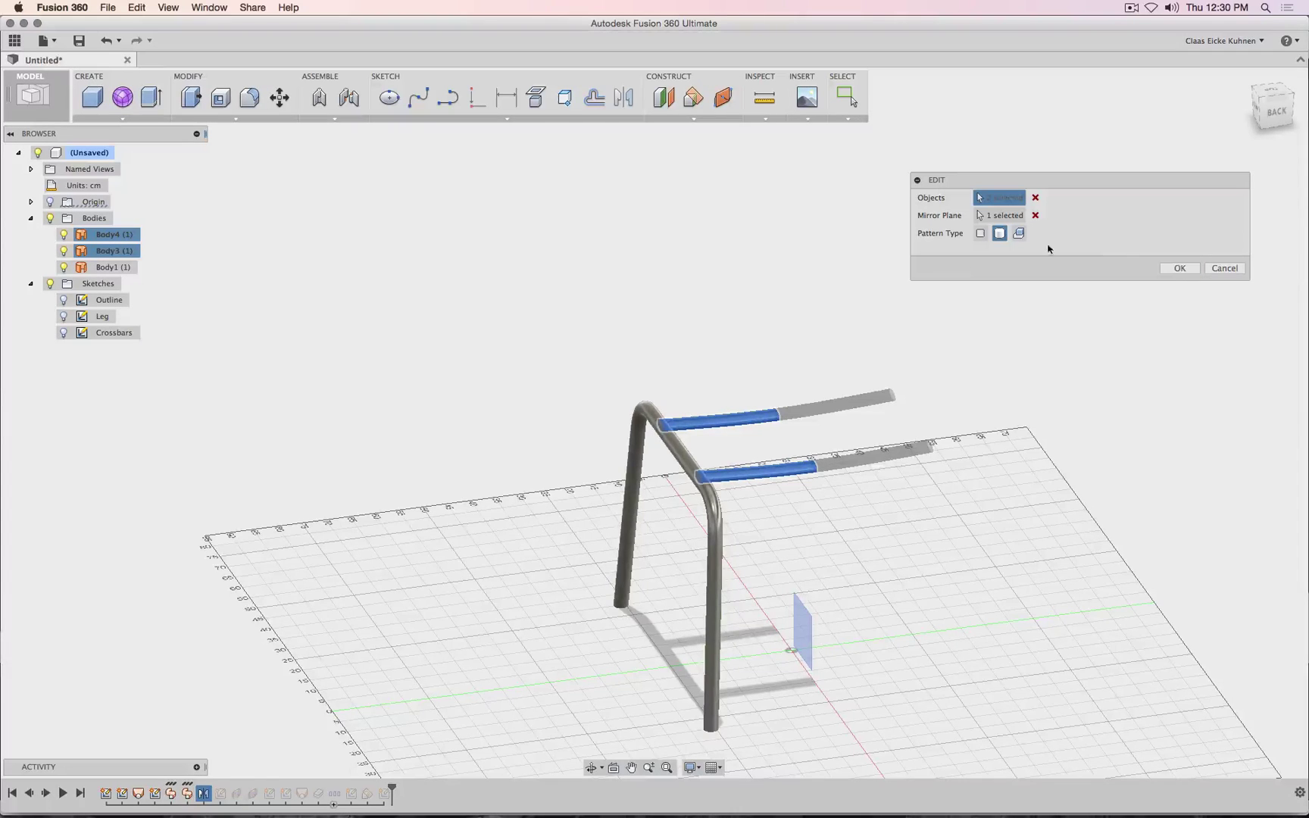
click(715, 544)
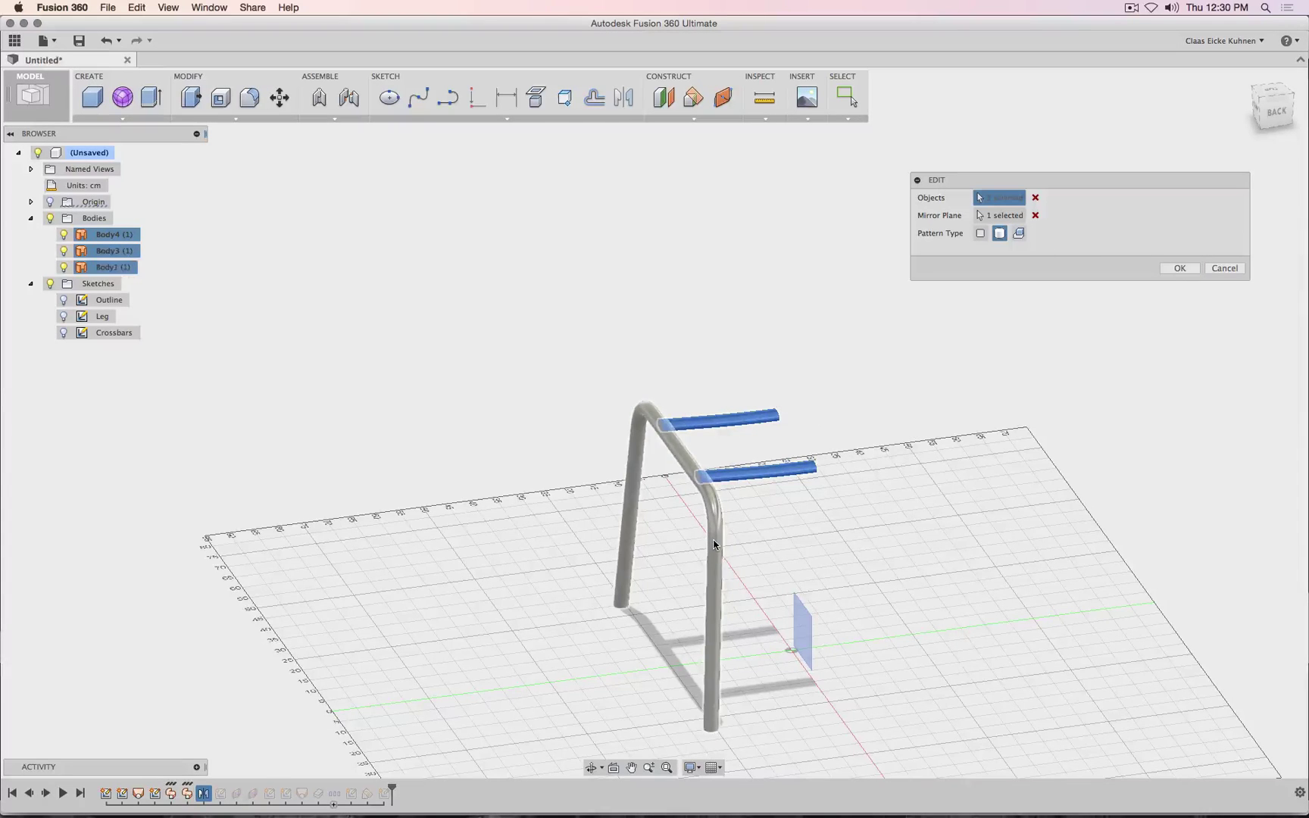
click(1176, 269)
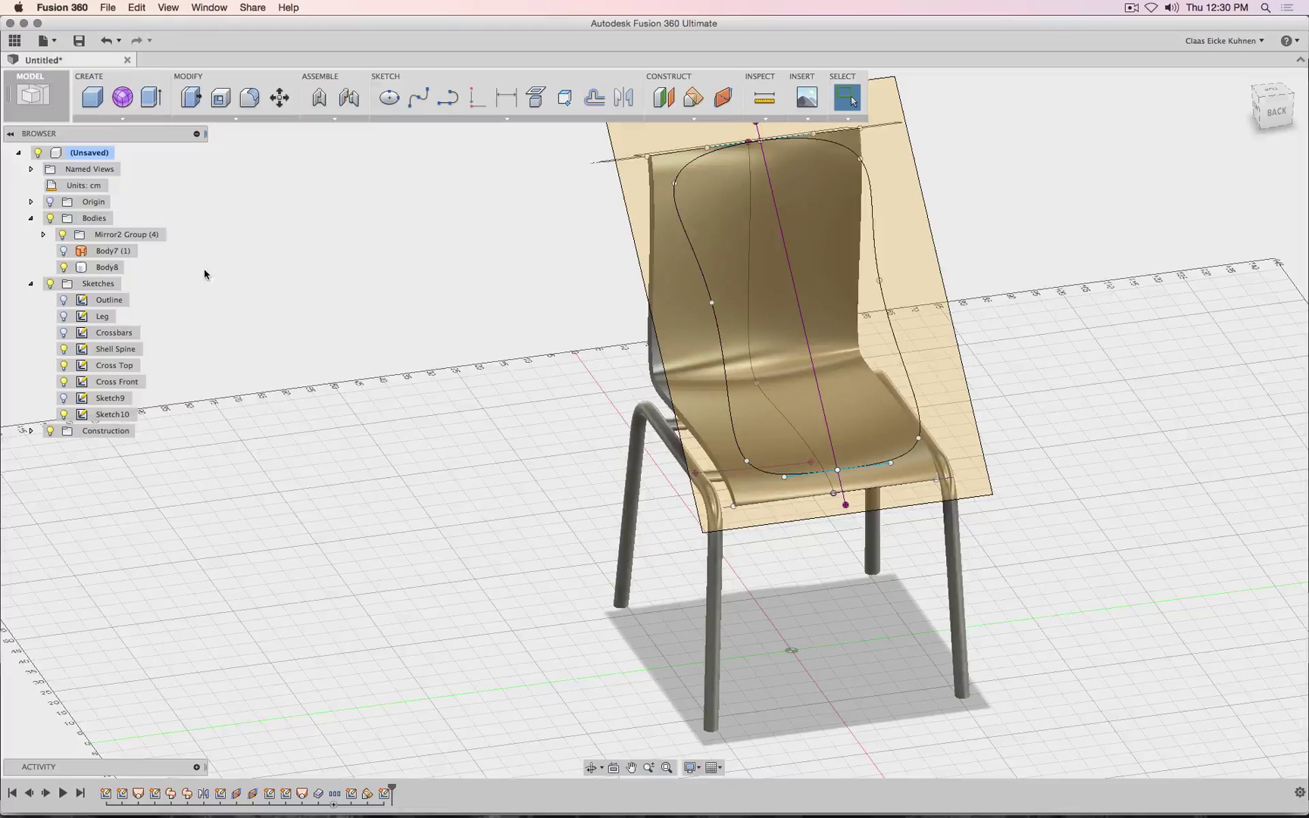
- Hide the mirrored frame bodies and cut the seat shell by extruding the area outside the spline outline by -50 cm
click(63, 235)
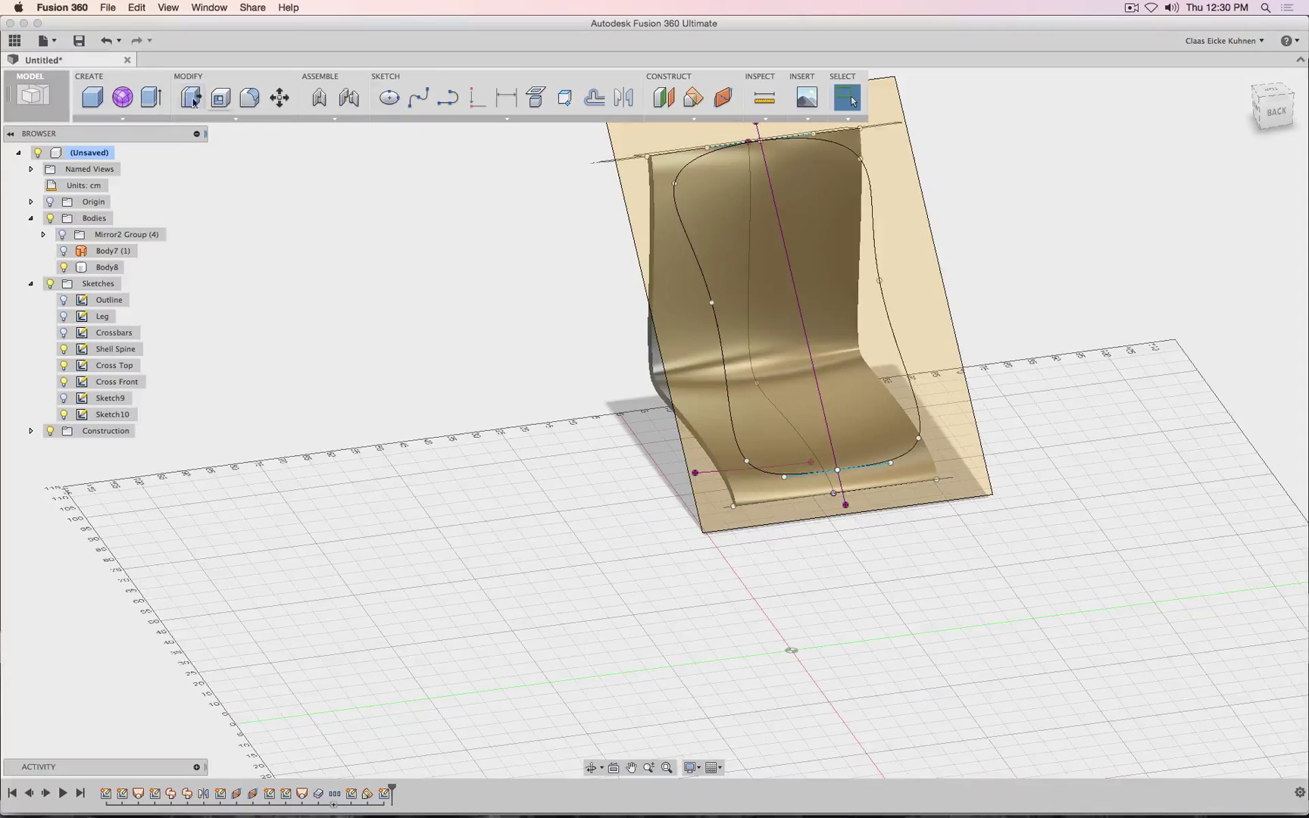
click(151, 97)
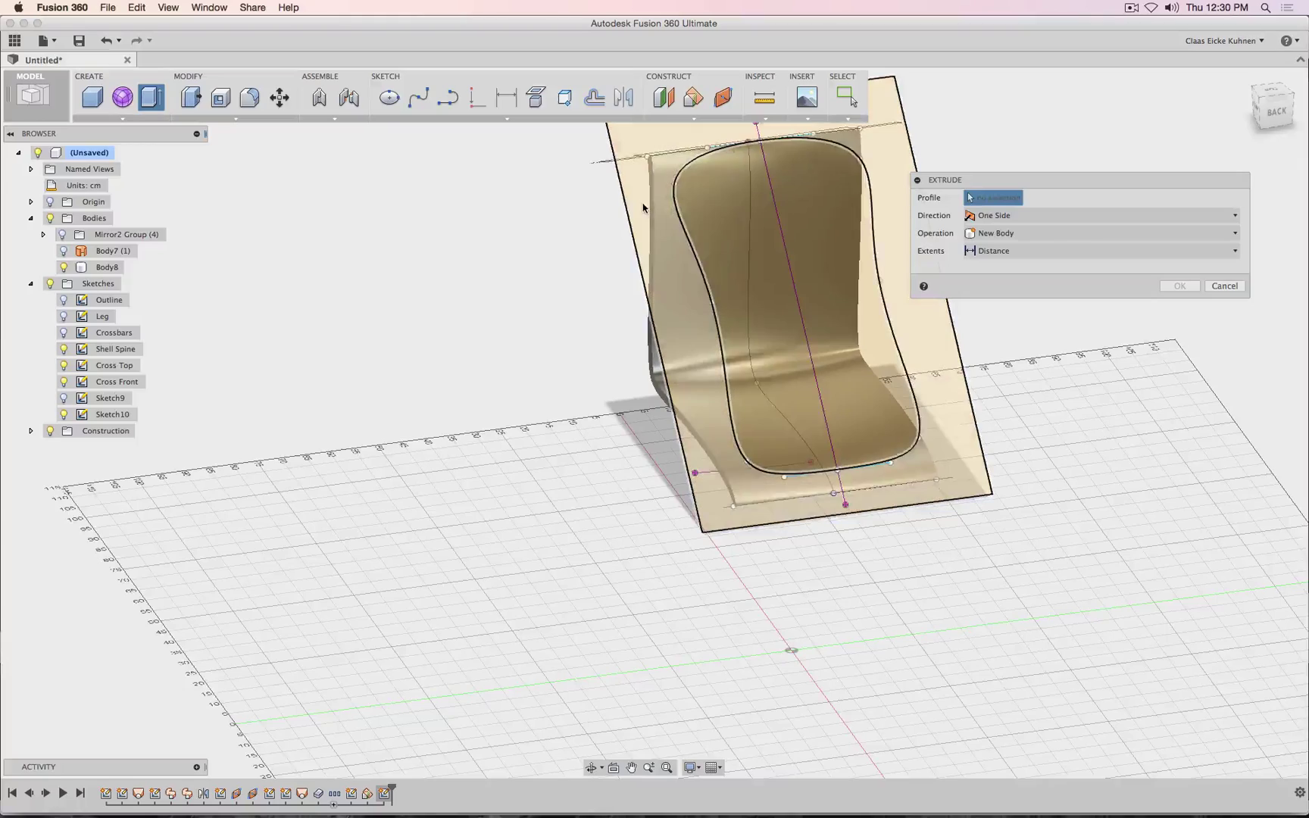
click(643, 208)
drag(1278, 112, 1307, 102)
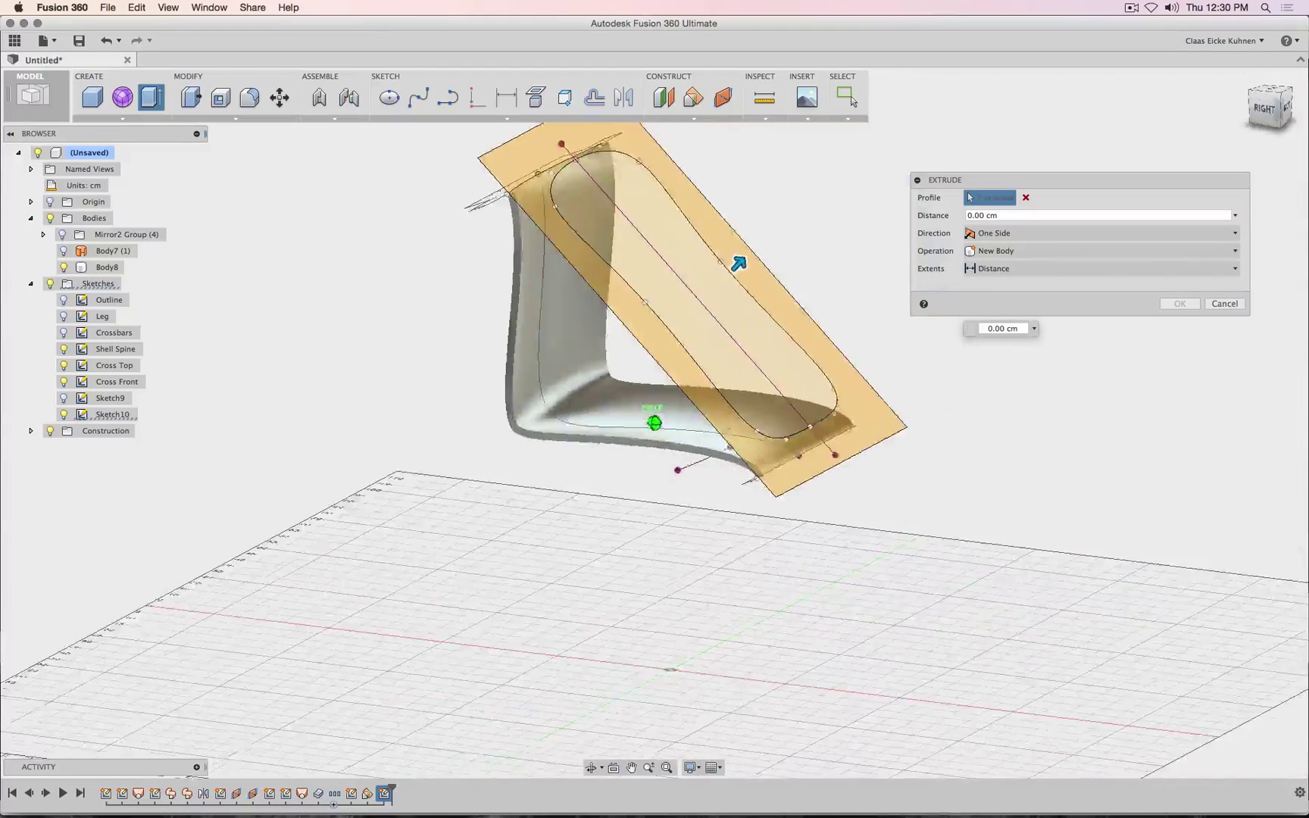
shift+middle_drag(641, 377, 648, 375)
drag(733, 260, 561, 404)
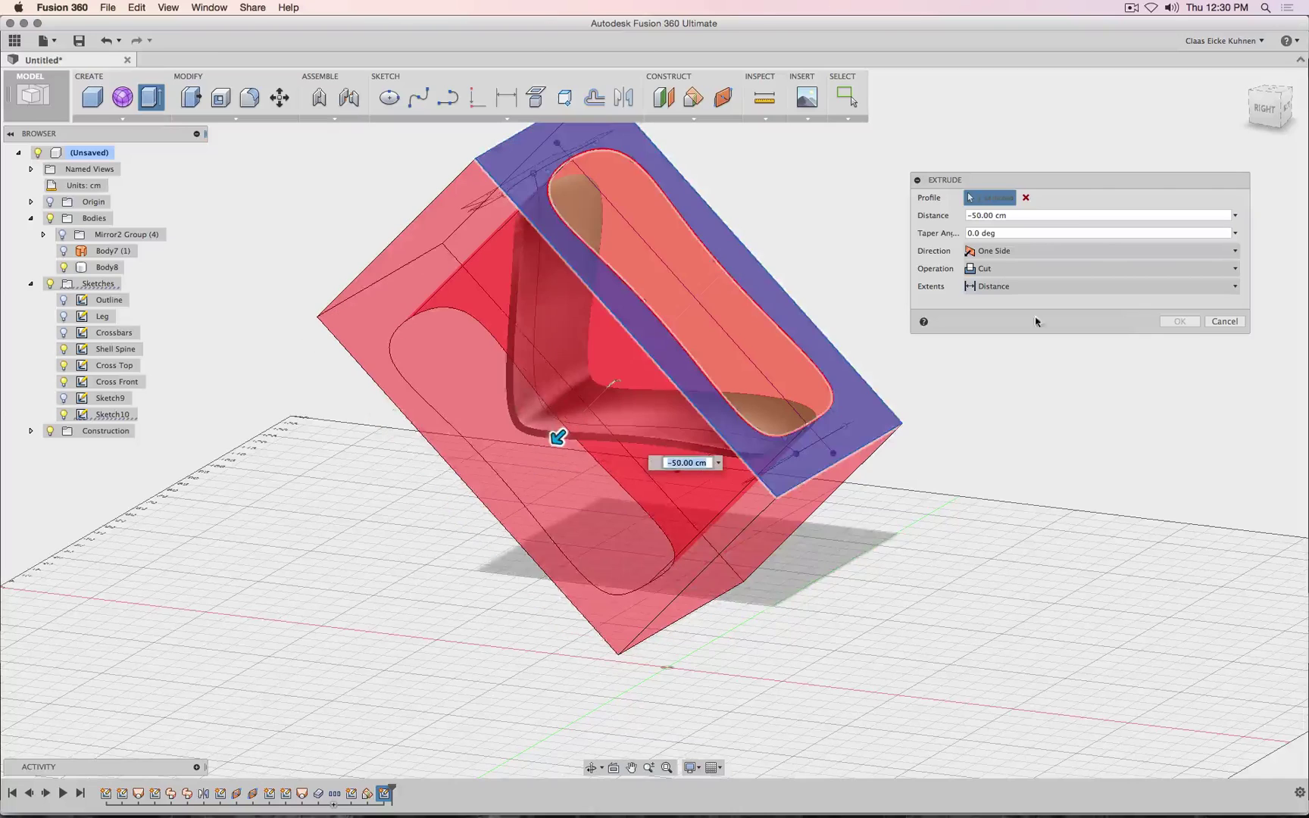
click(1179, 322)
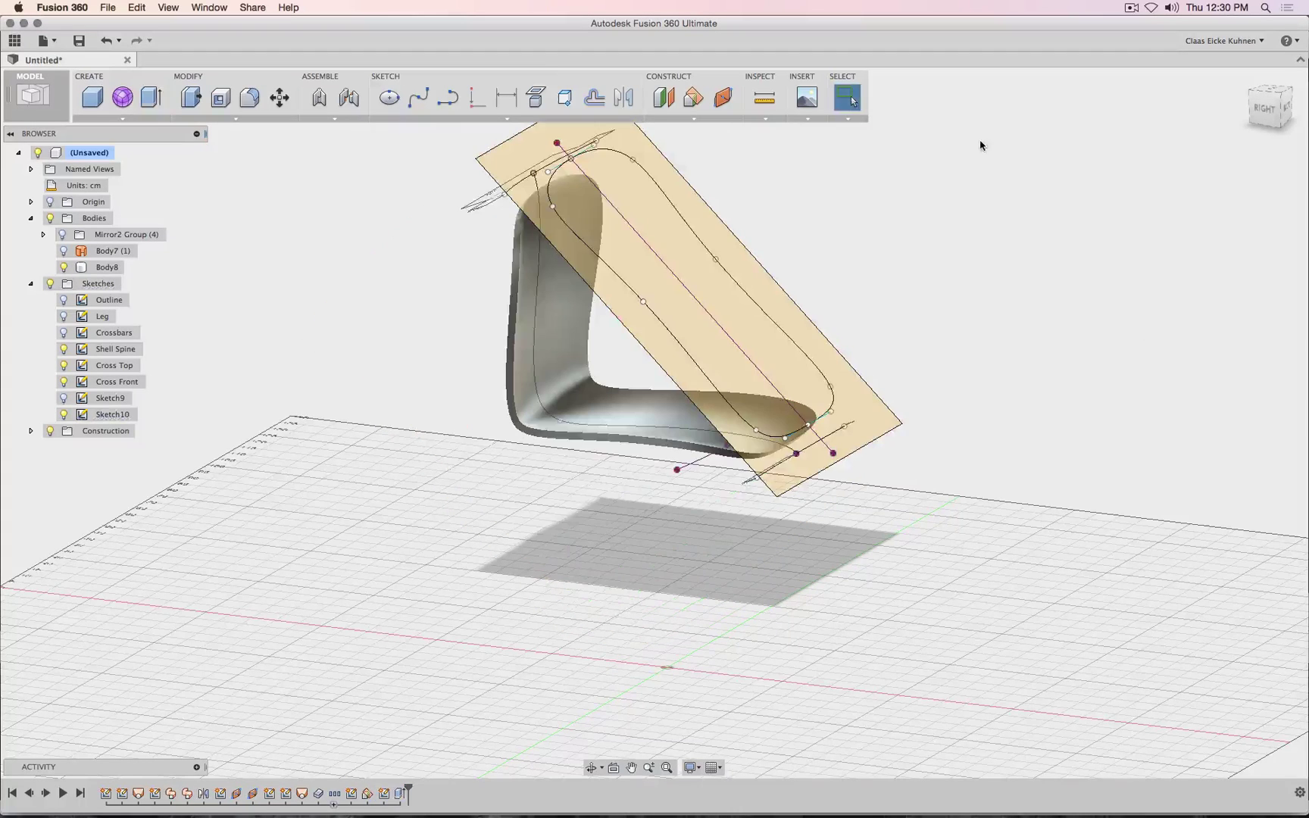
- Show the mirrored frame bodies again and hide all sketches
click(63, 250)
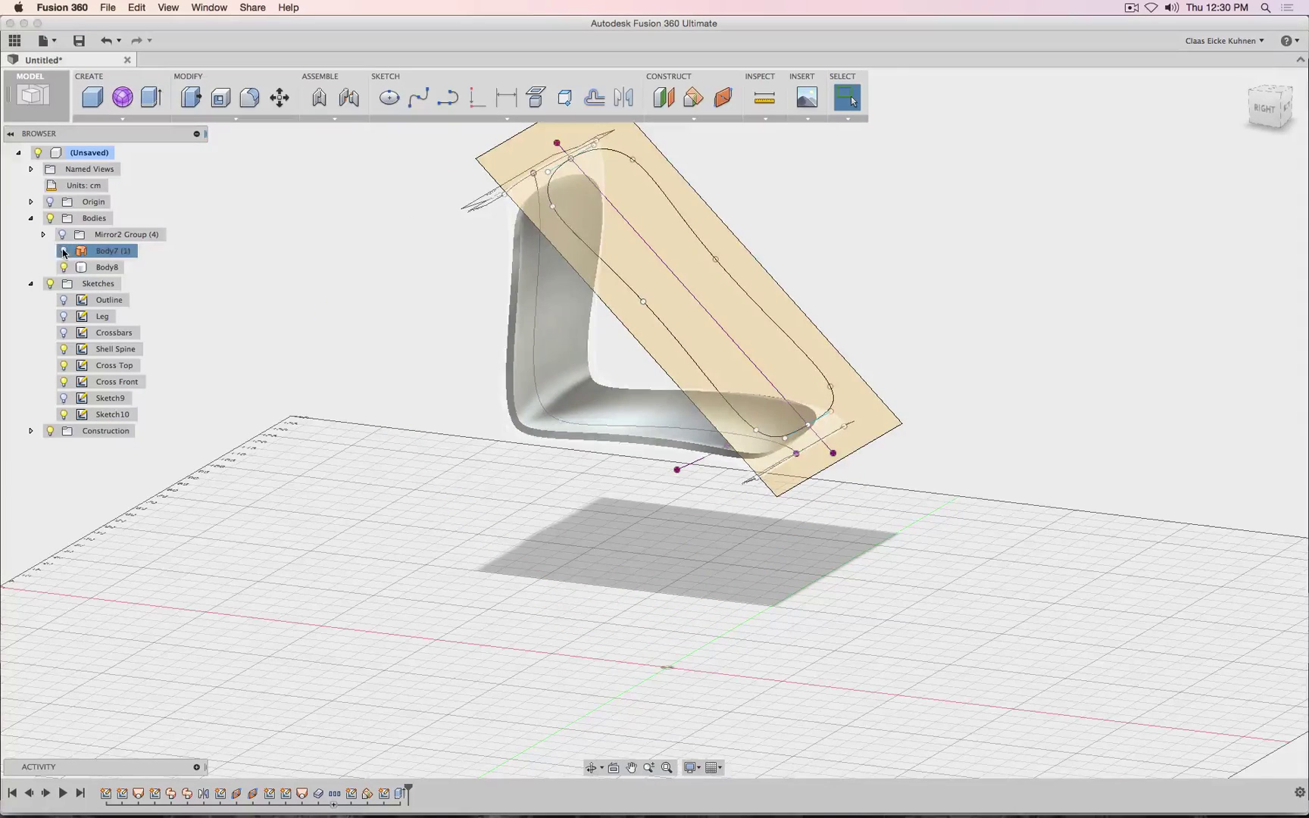
click(63, 251)
click(64, 235)
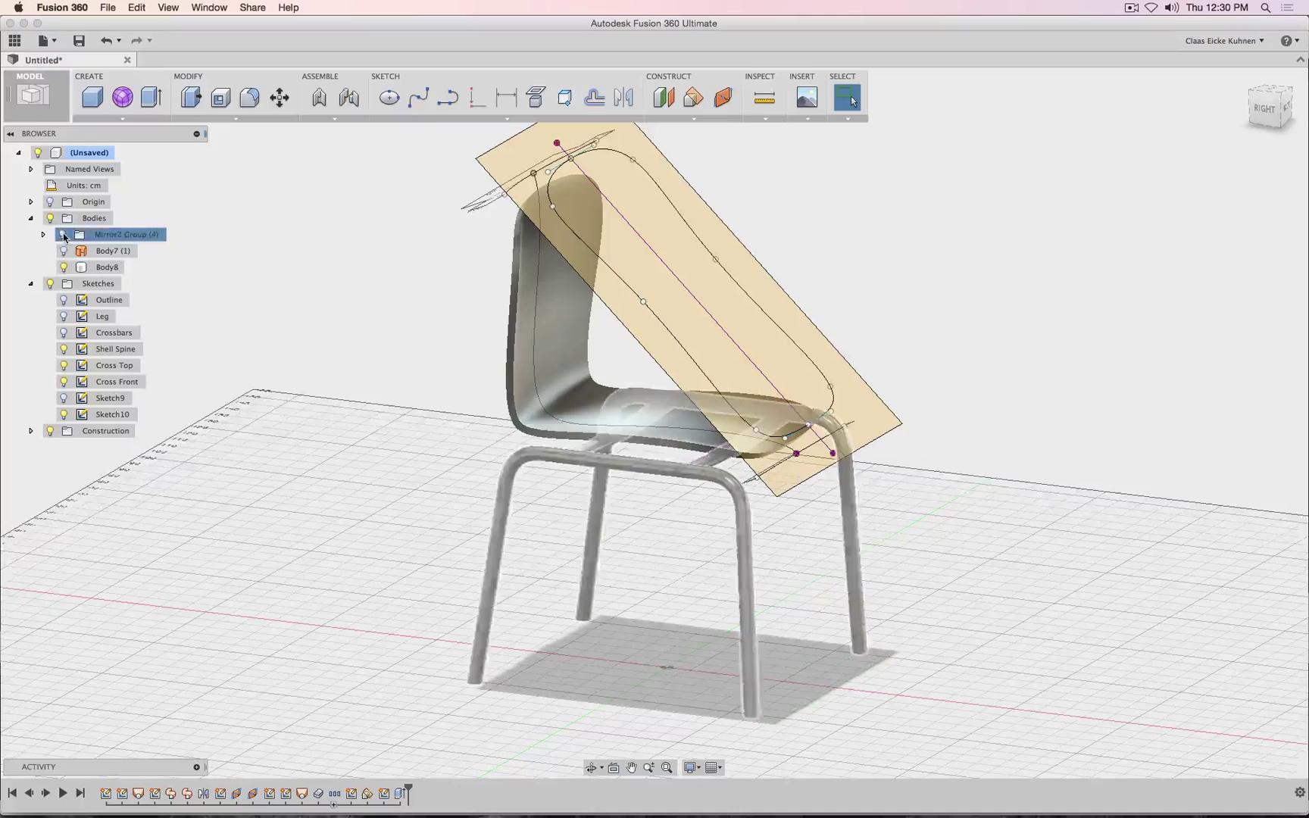
drag(1273, 111, 1075, 82)
mouse_move(409, 333)
shift+middle_down()
mouse_move(318, 379)
mouse_move(301, 369)
shift+middle_up()
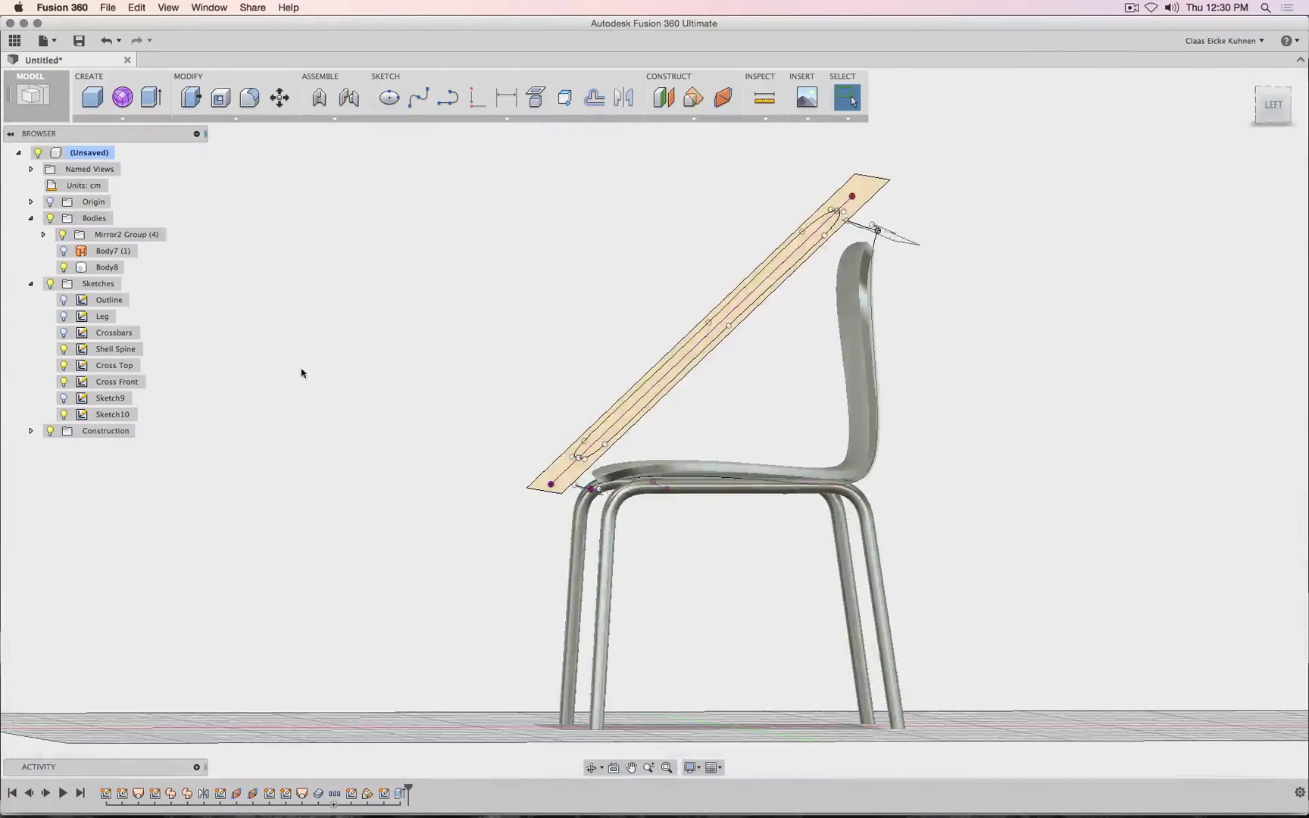
click(50, 285)
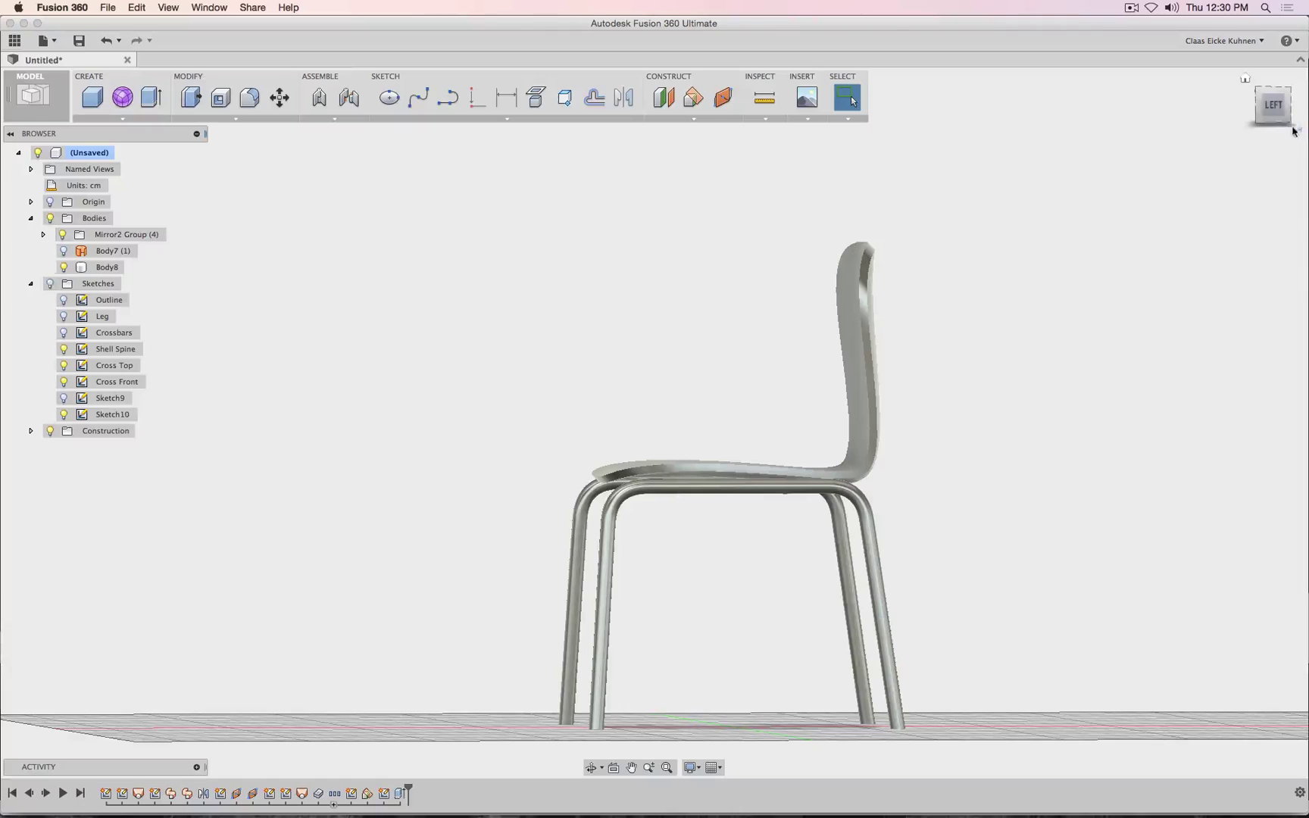
- Reopen Sketch10, widen the outline at the waist and raise its upper corner points closer to the backrest's top edge
mouse_move(675, 119)
shift+middle_down()
mouse_move(803, 220)
mouse_move(893, 216)
mouse_move(920, 144)
mouse_move(1045, 156)
mouse_move(1121, 250)
mouse_move(1136, 190)
mouse_move(1121, 140)
mouse_move(1117, 178)
mouse_move(765, 200)
mouse_move(746, 250)
shift+middle_up()
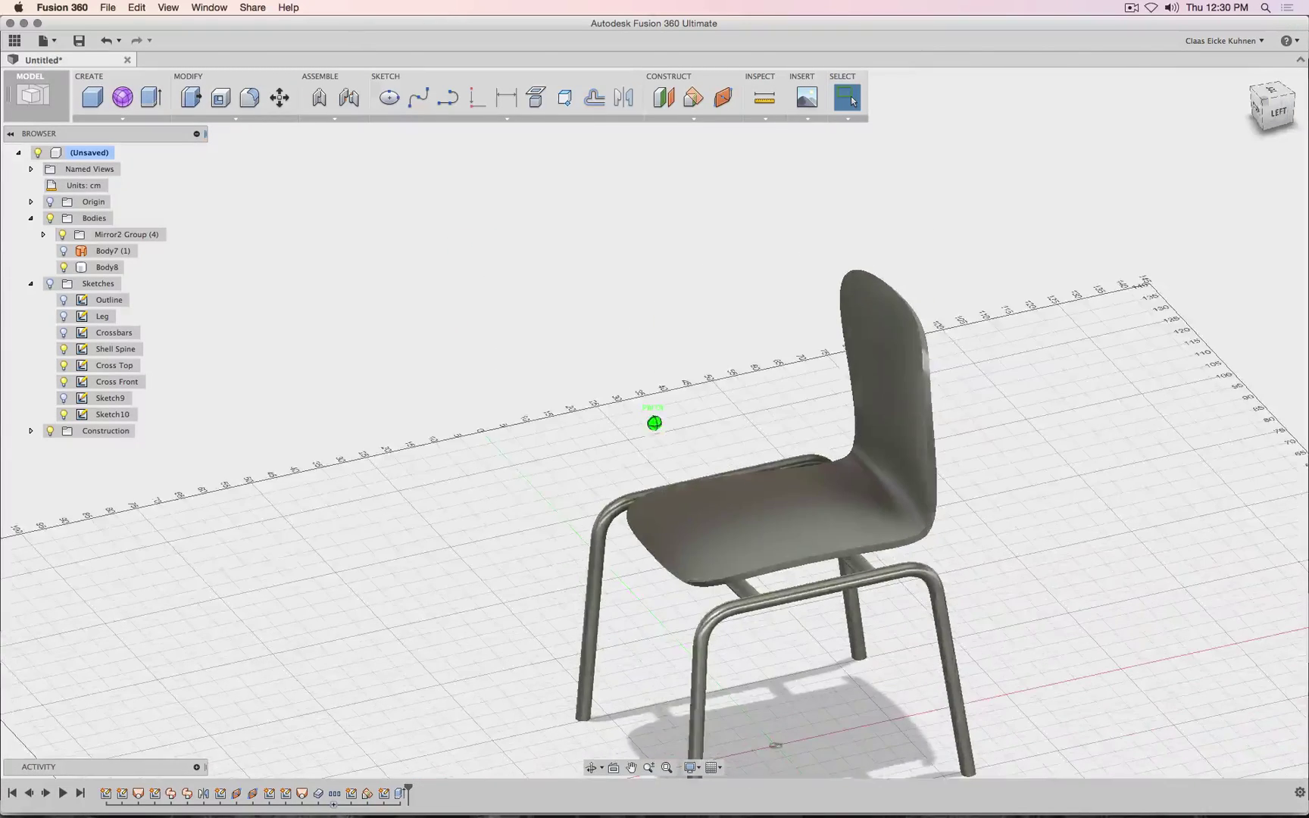
click(1256, 97)
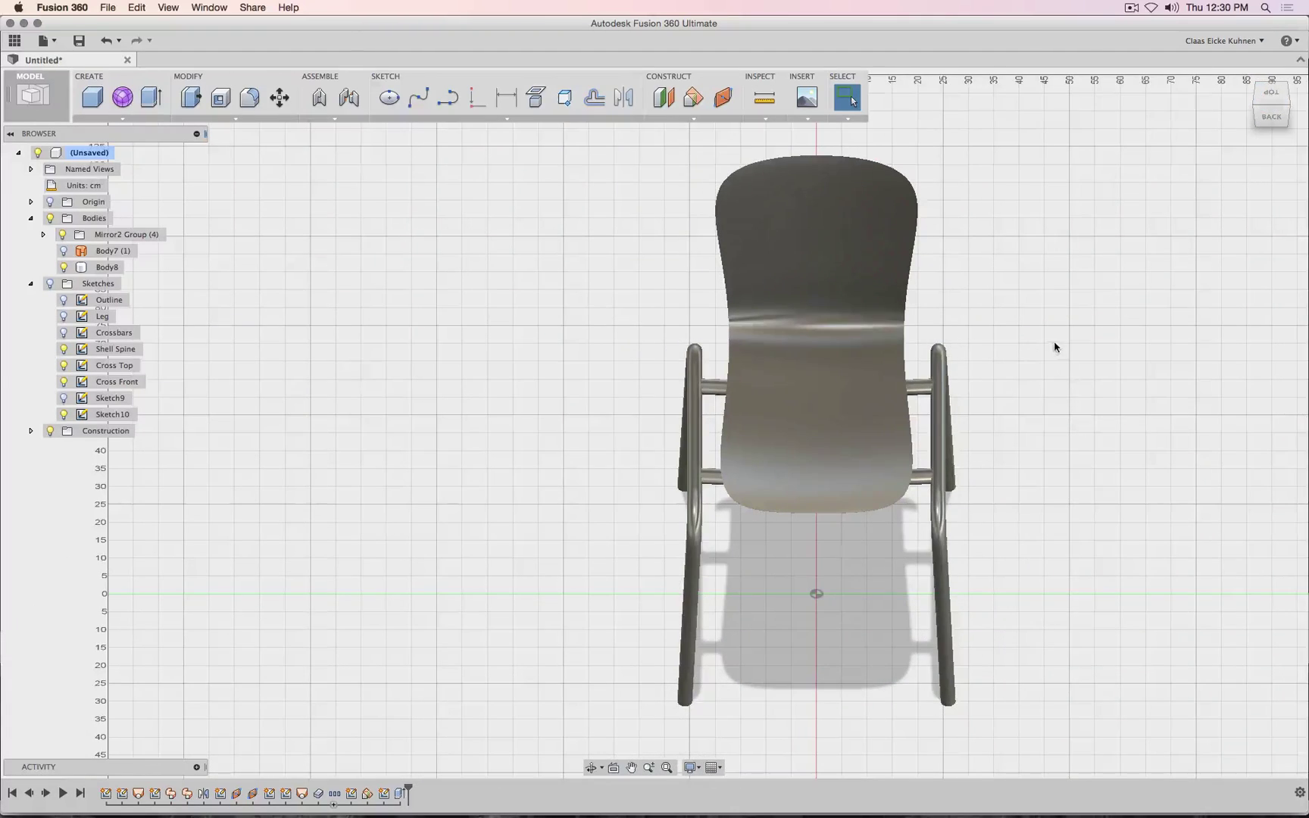
middle_drag(1054, 347, 952, 383)
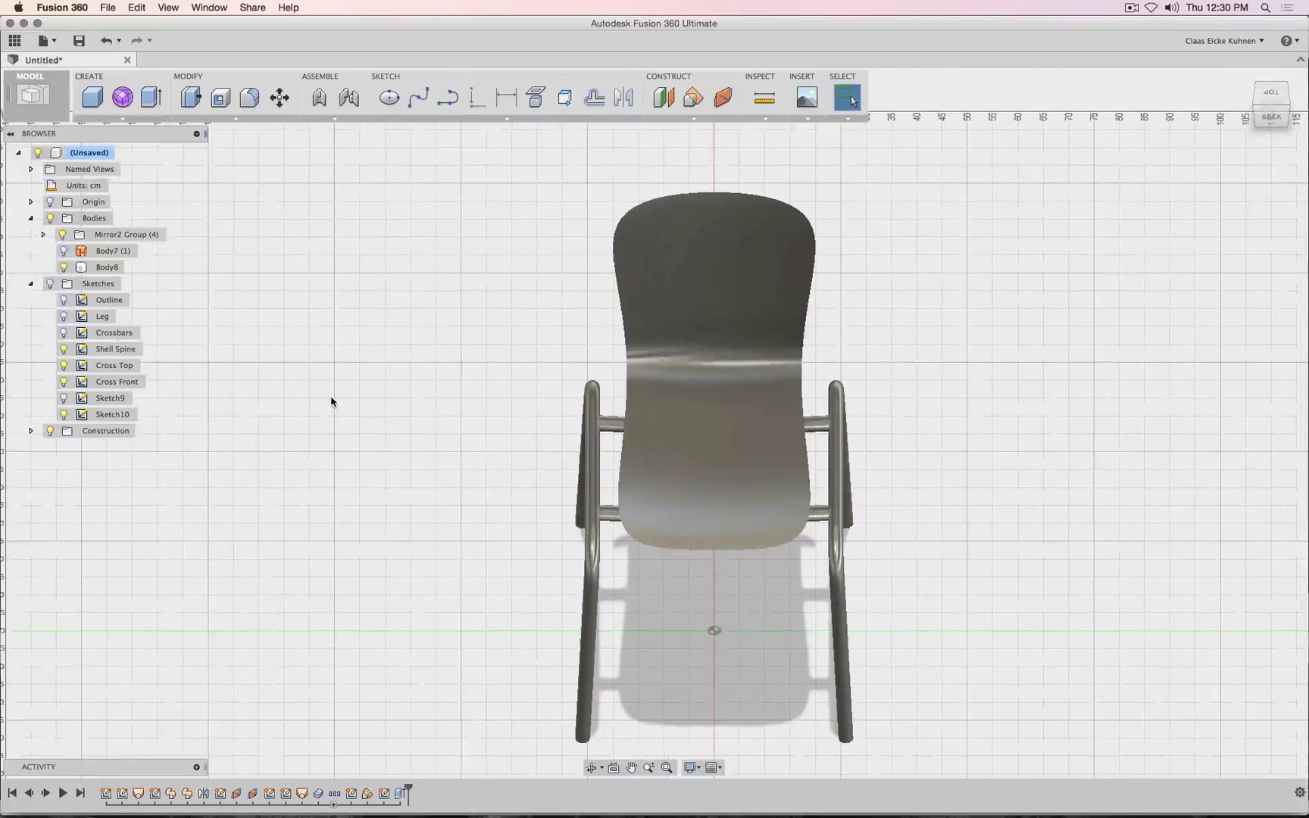
double_click(102, 415)
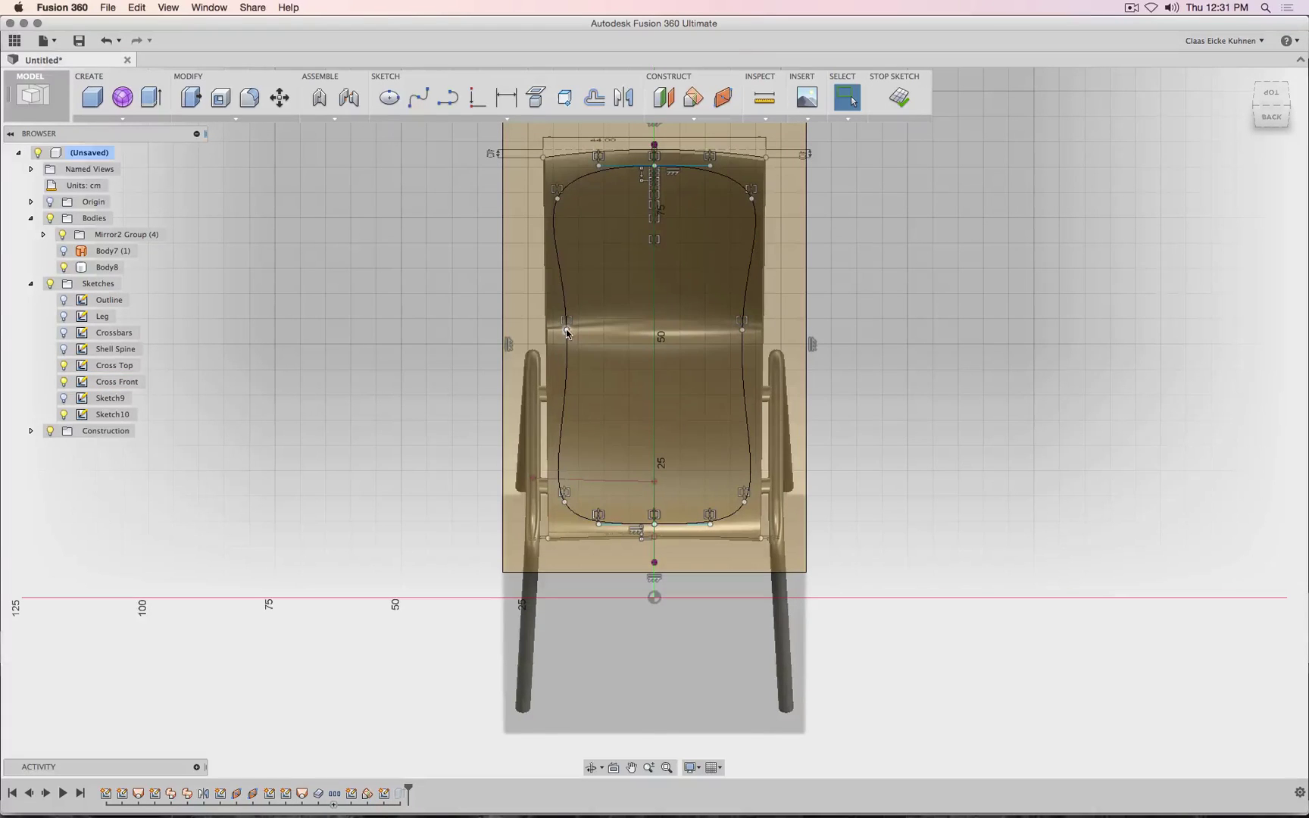
drag(567, 331, 555, 335)
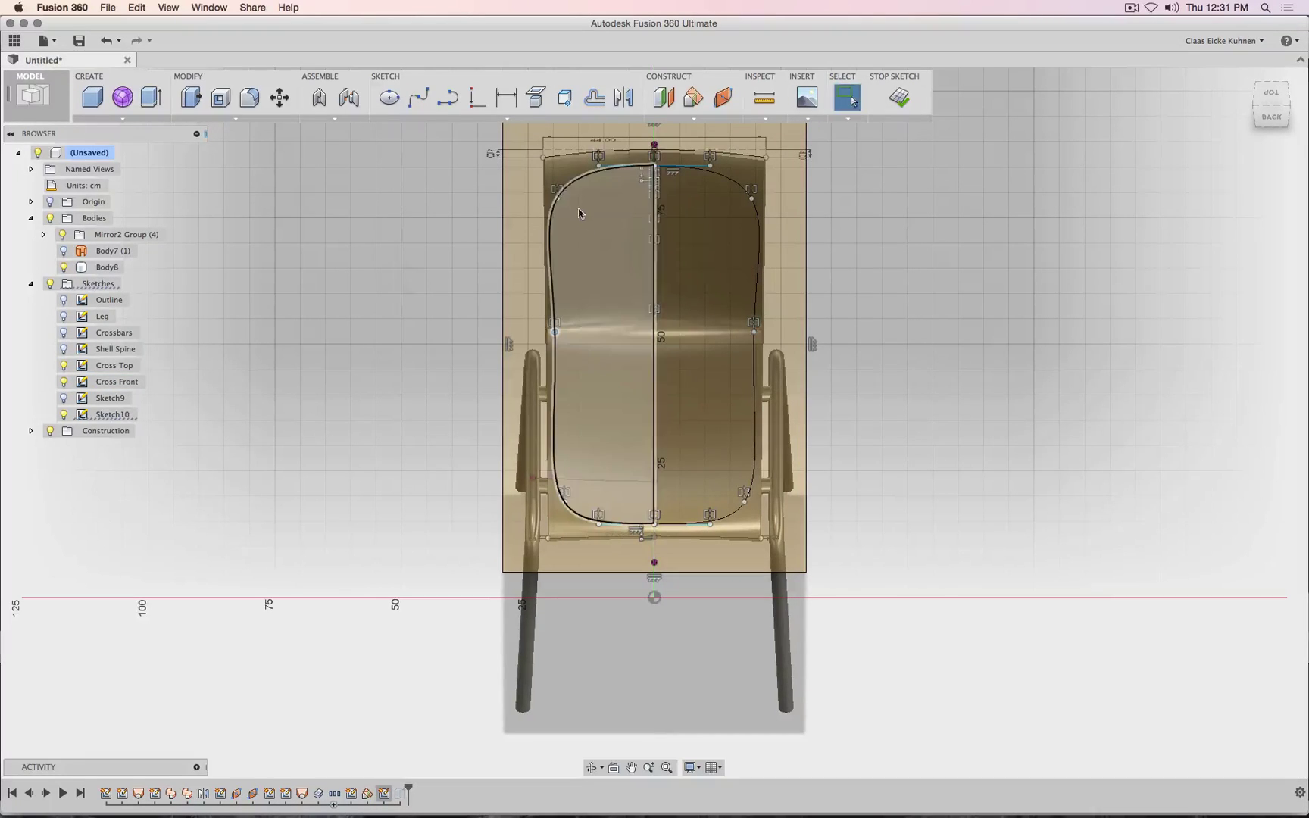
drag(559, 201, 558, 189)
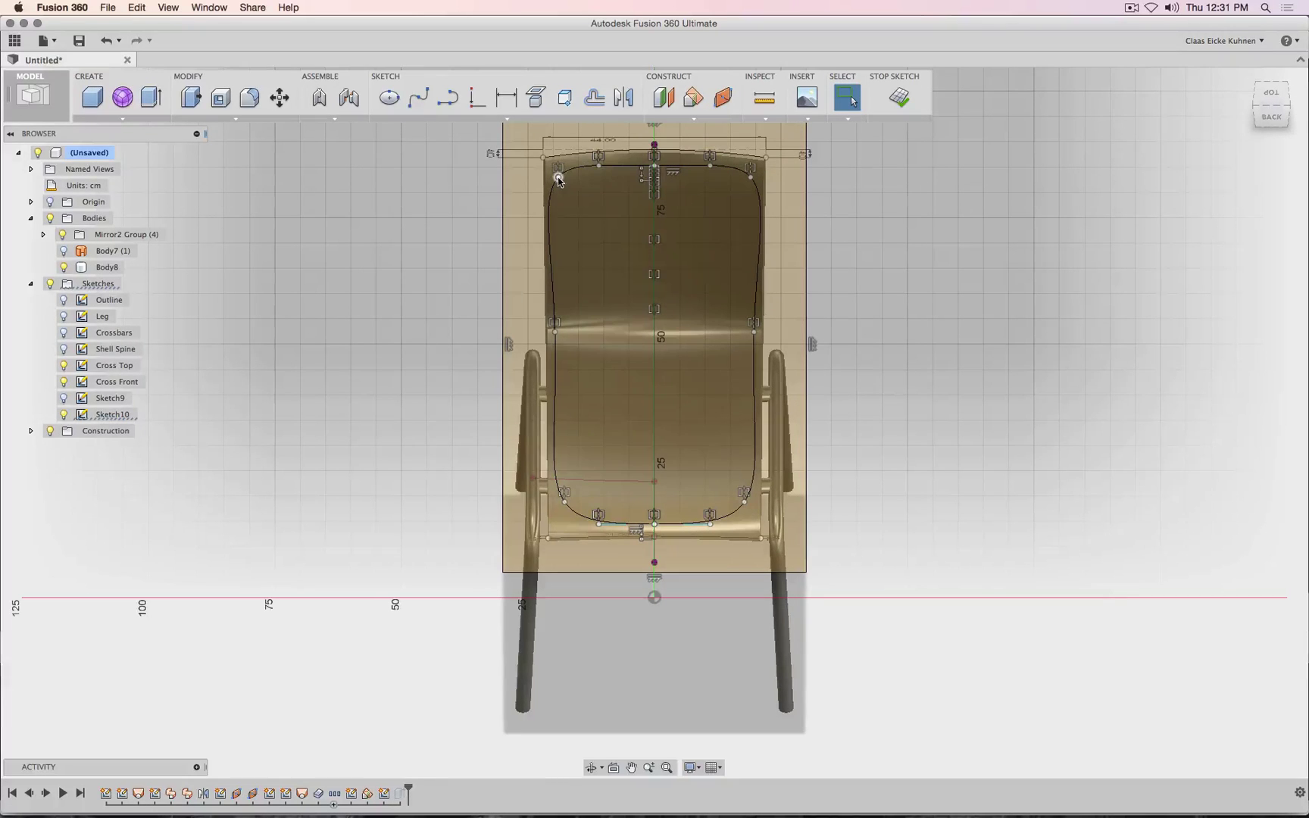
drag(559, 178, 559, 185)
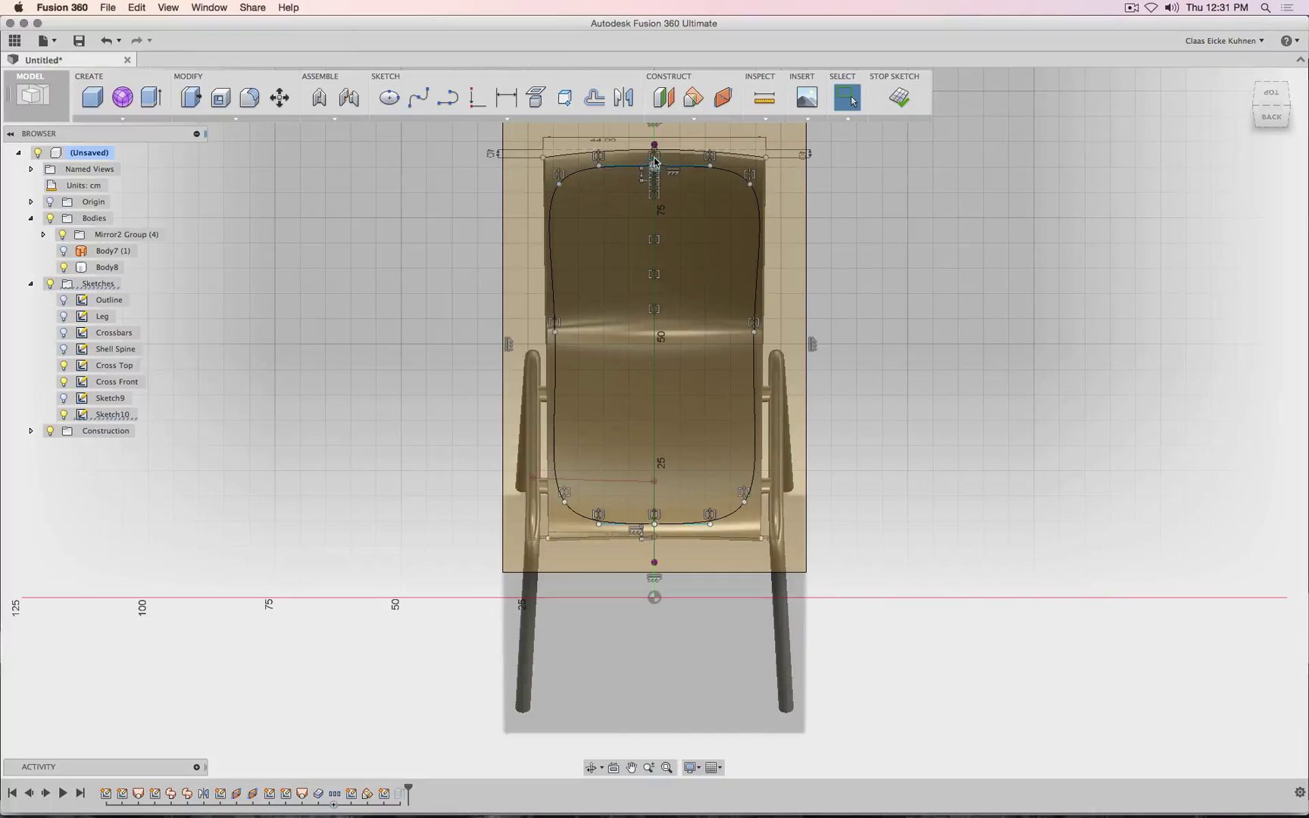
drag(655, 161, 655, 162)
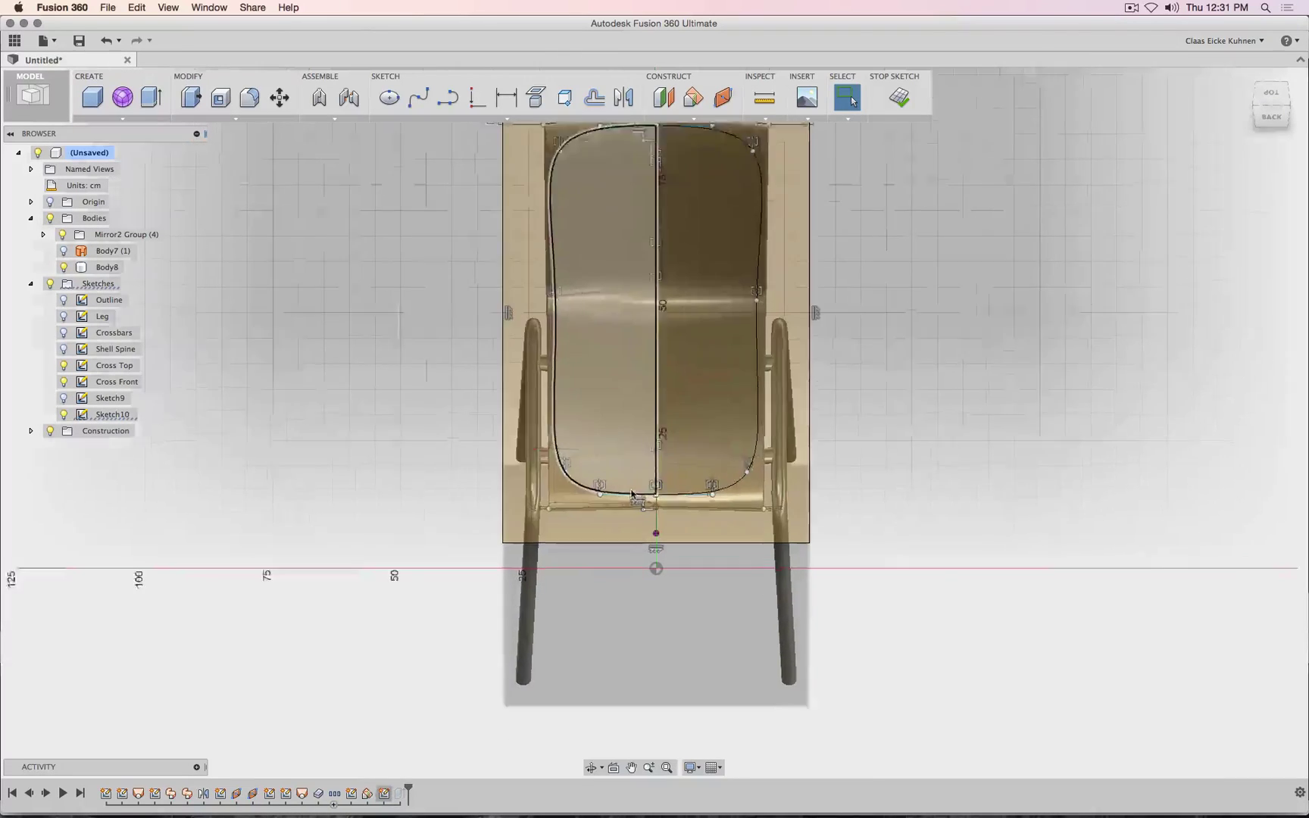
- Move the outline's lower corner point and front midpoint closer to the seat's front edge
scroll(552, 492, up, 5)
scroll(552, 492, up, 1)
mouse_move(494, 447)
mouse_down()
mouse_move(491, 482)
mouse_move(492, 467)
mouse_up()
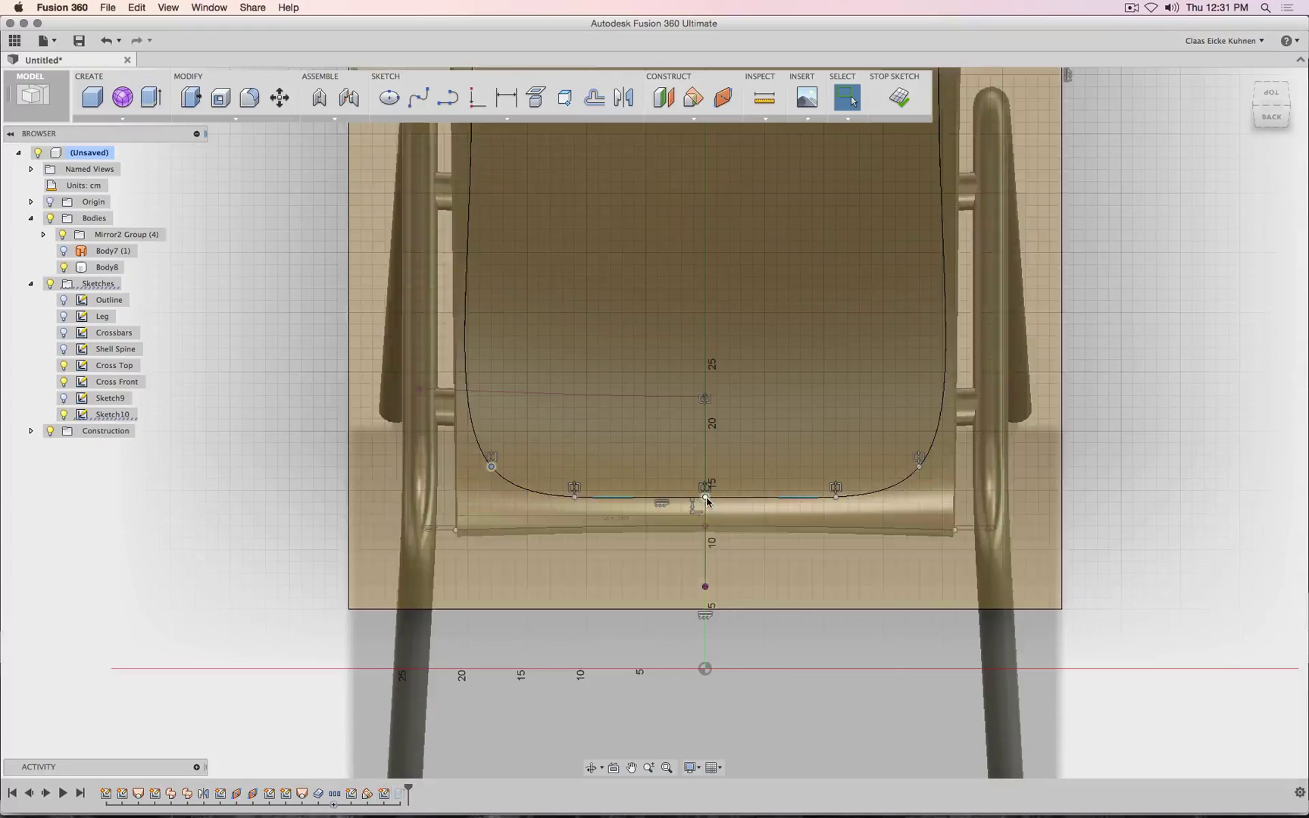
drag(707, 513, 706, 535)
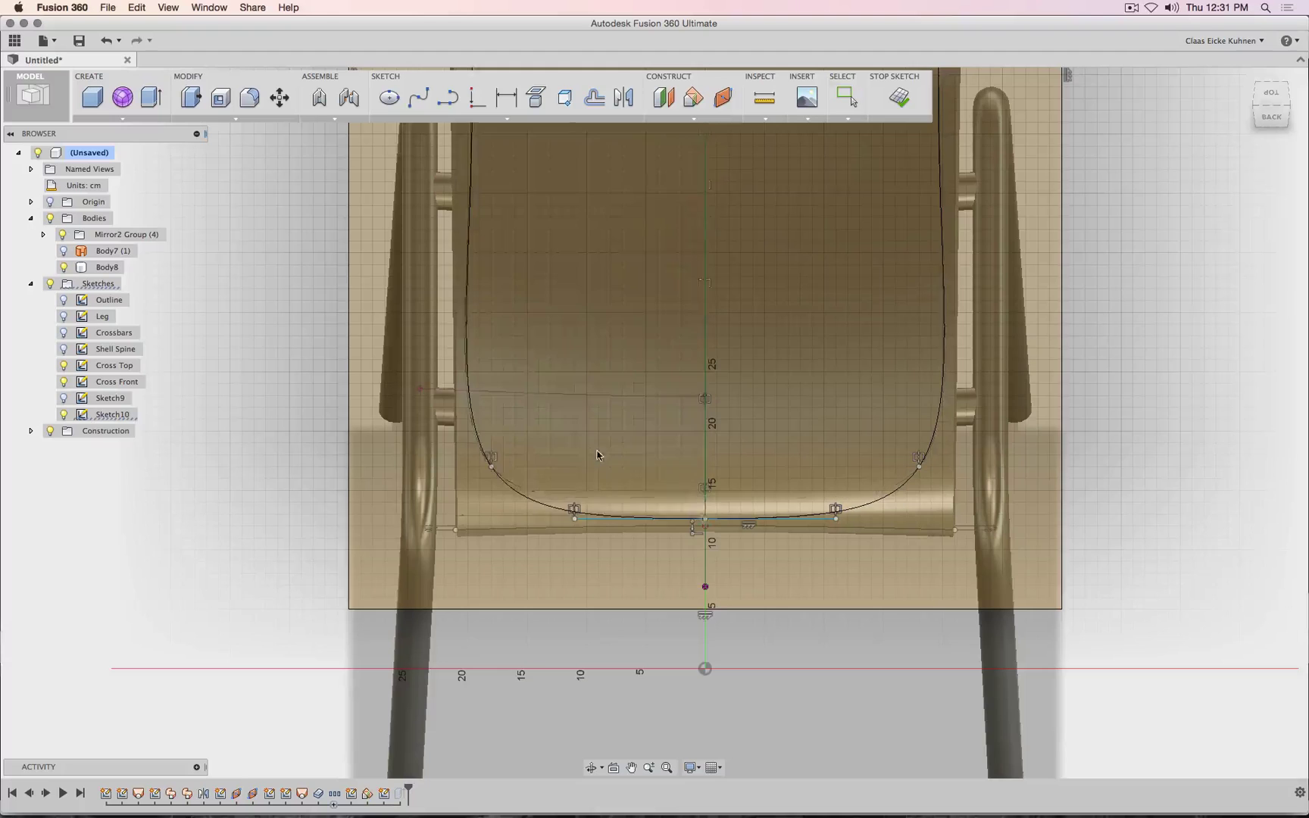
scroll(450, 453, down, 5)
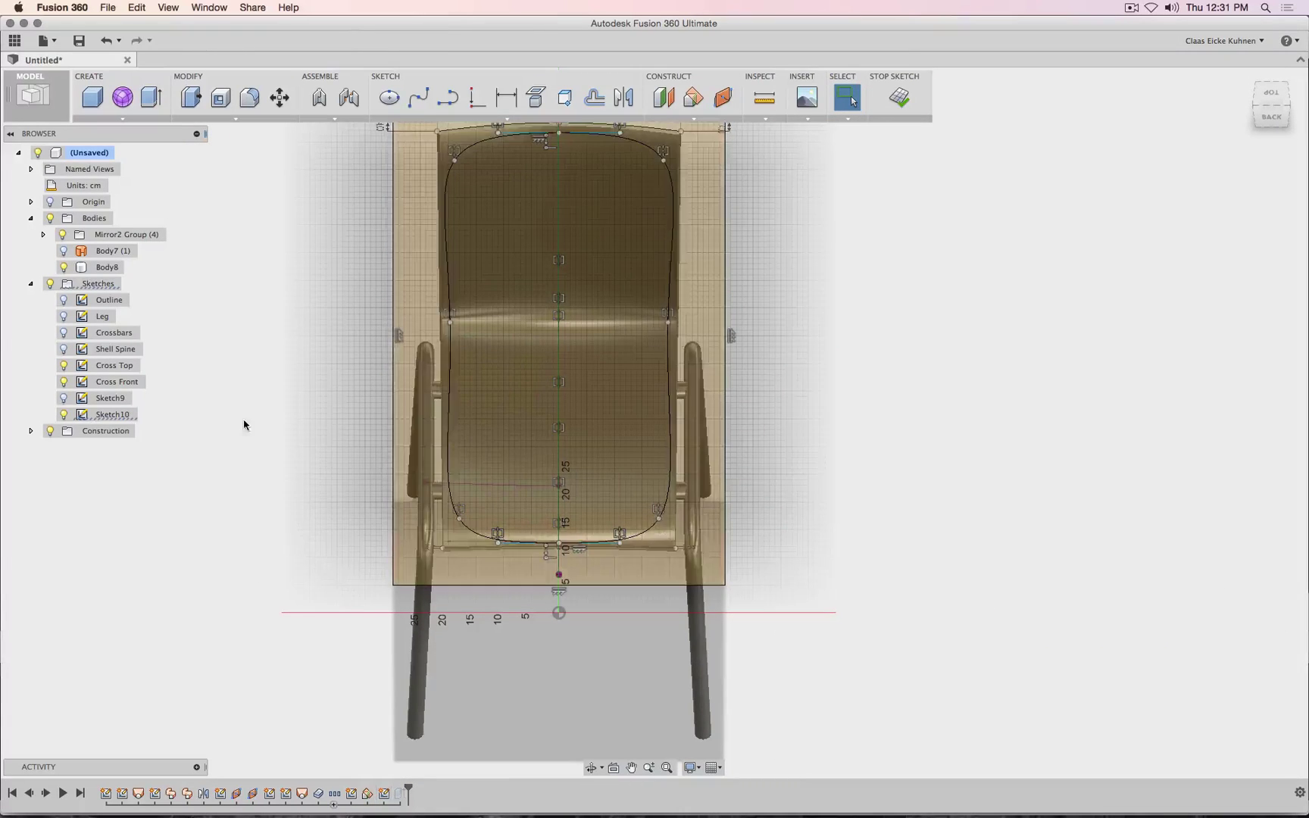
- Finish editing the seat outline sketch, hide Sketch10 and set the Cross Top sketch's overall width dimension to 50 cm
click(899, 97)
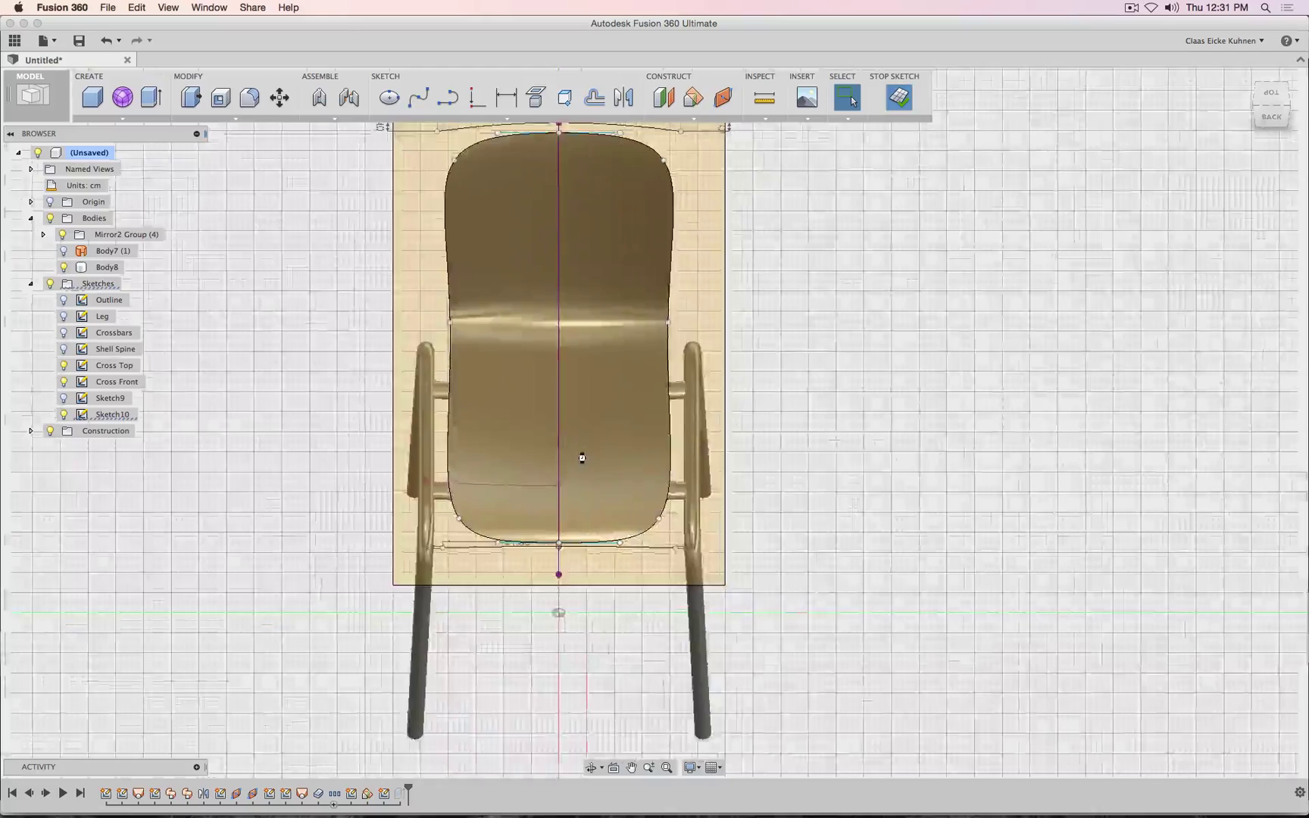
click(64, 415)
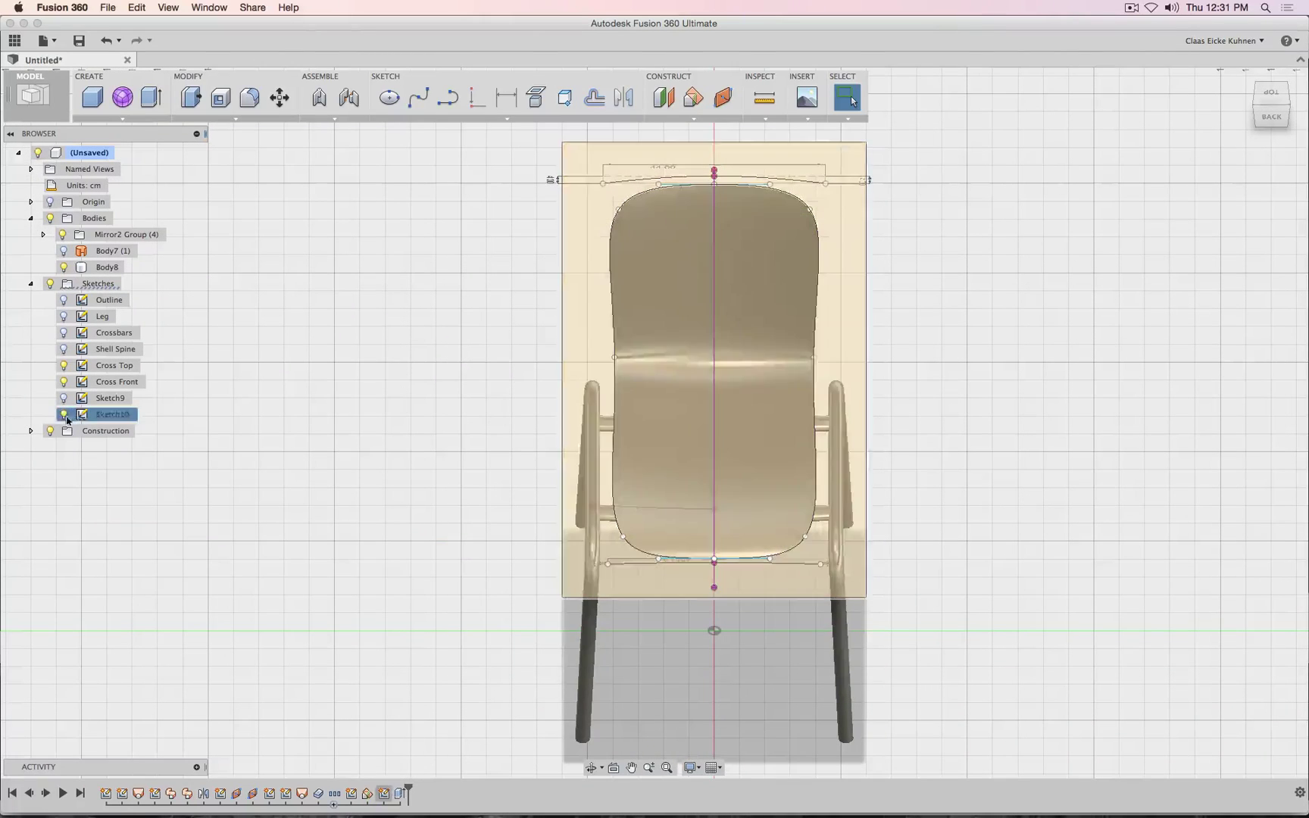
double_click(661, 169)
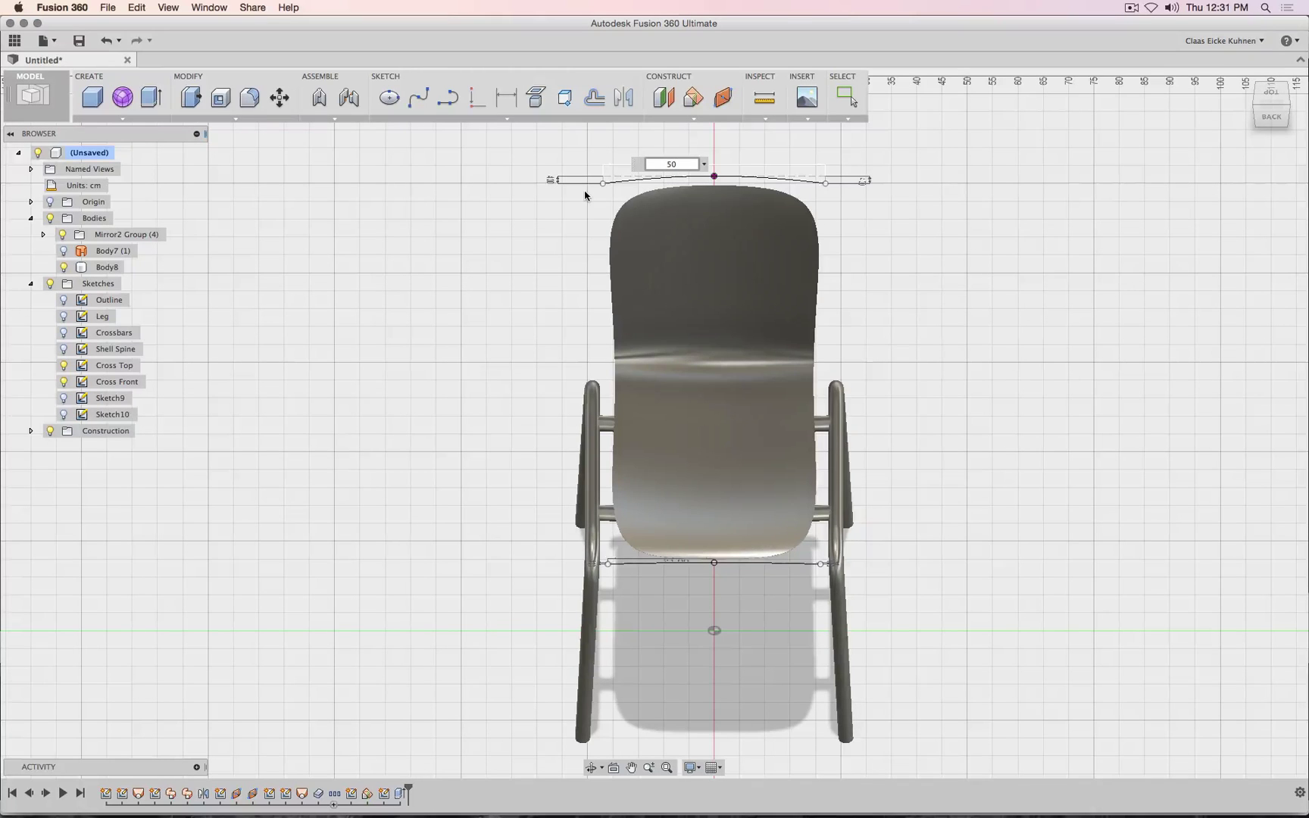
text(50)
key(Return)
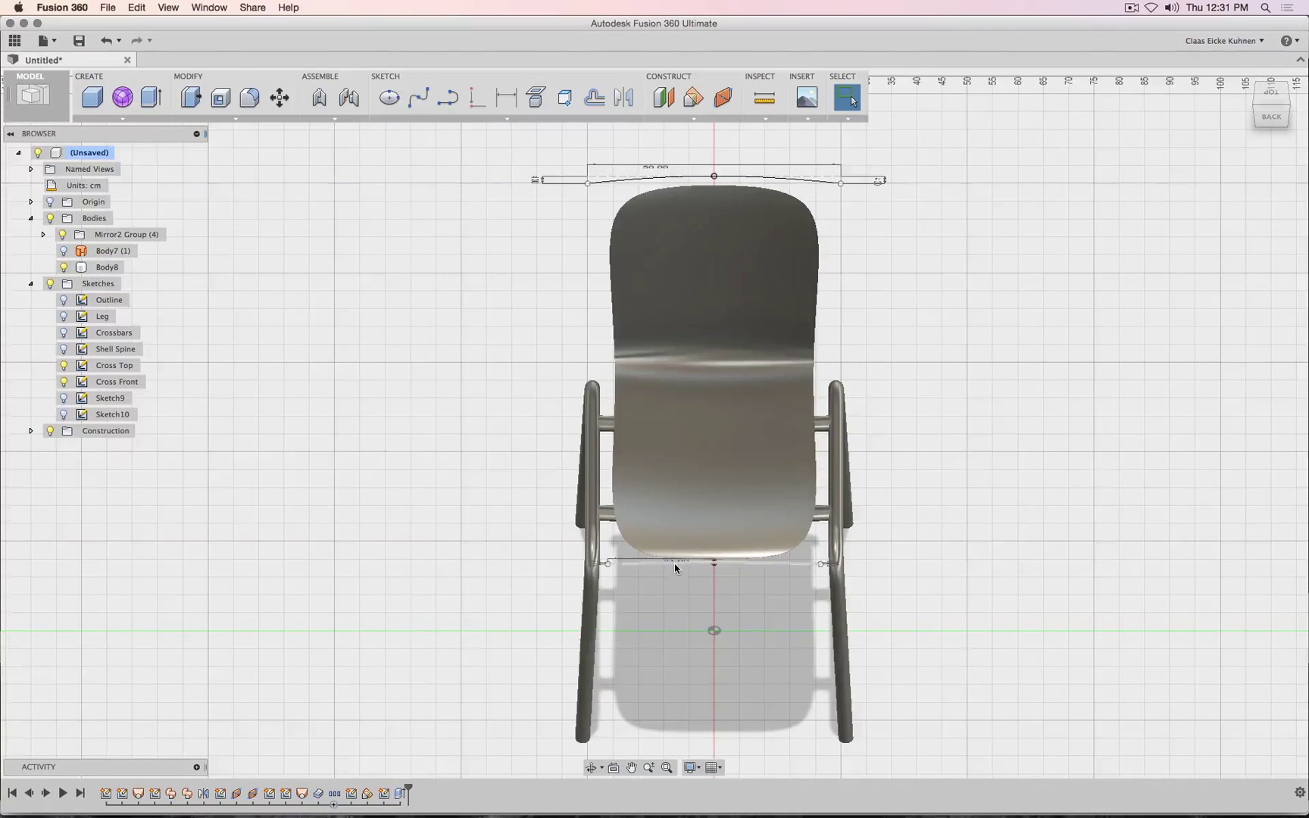
- Set the Cross Front sketch's half-width dimension at the seat's front edge to 25 cm
scroll(674, 563, up, 5)
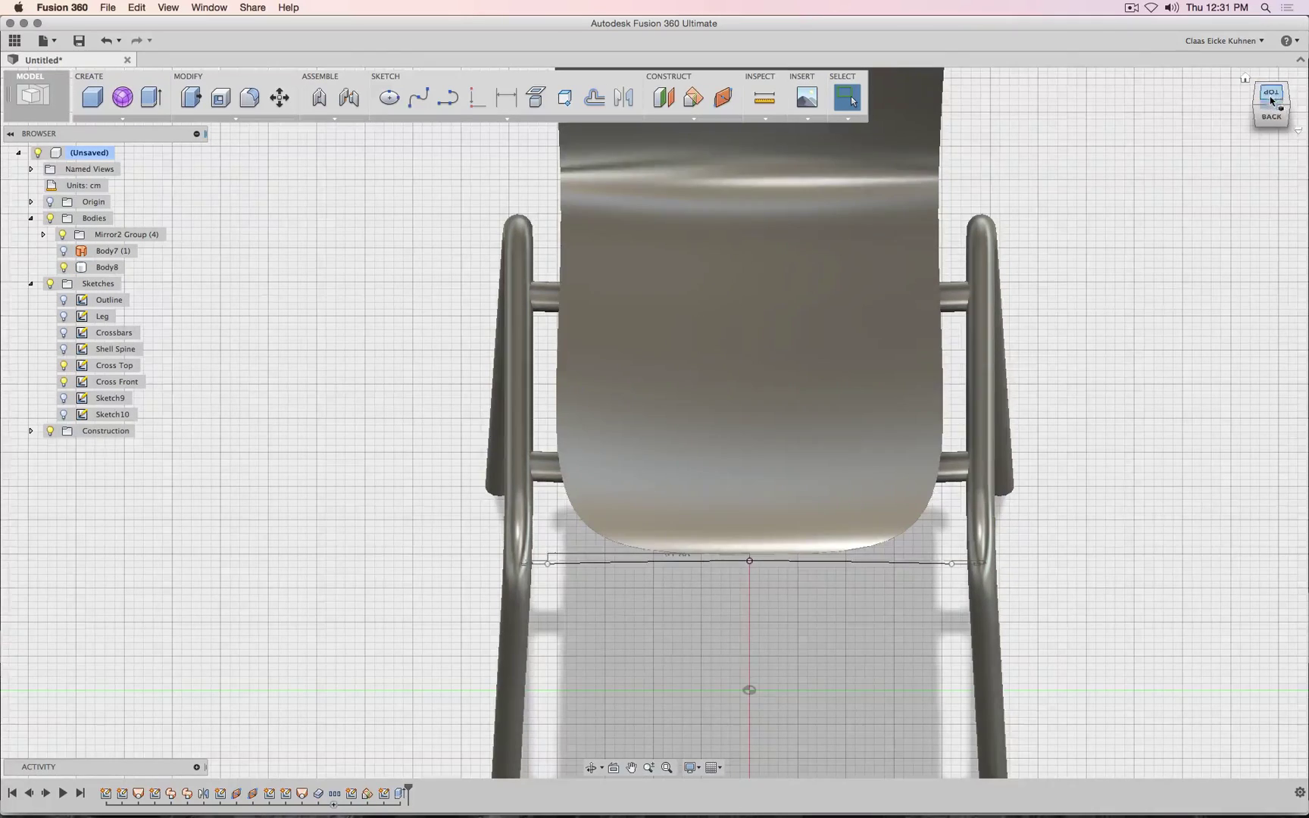
drag(1271, 101, 1272, 119)
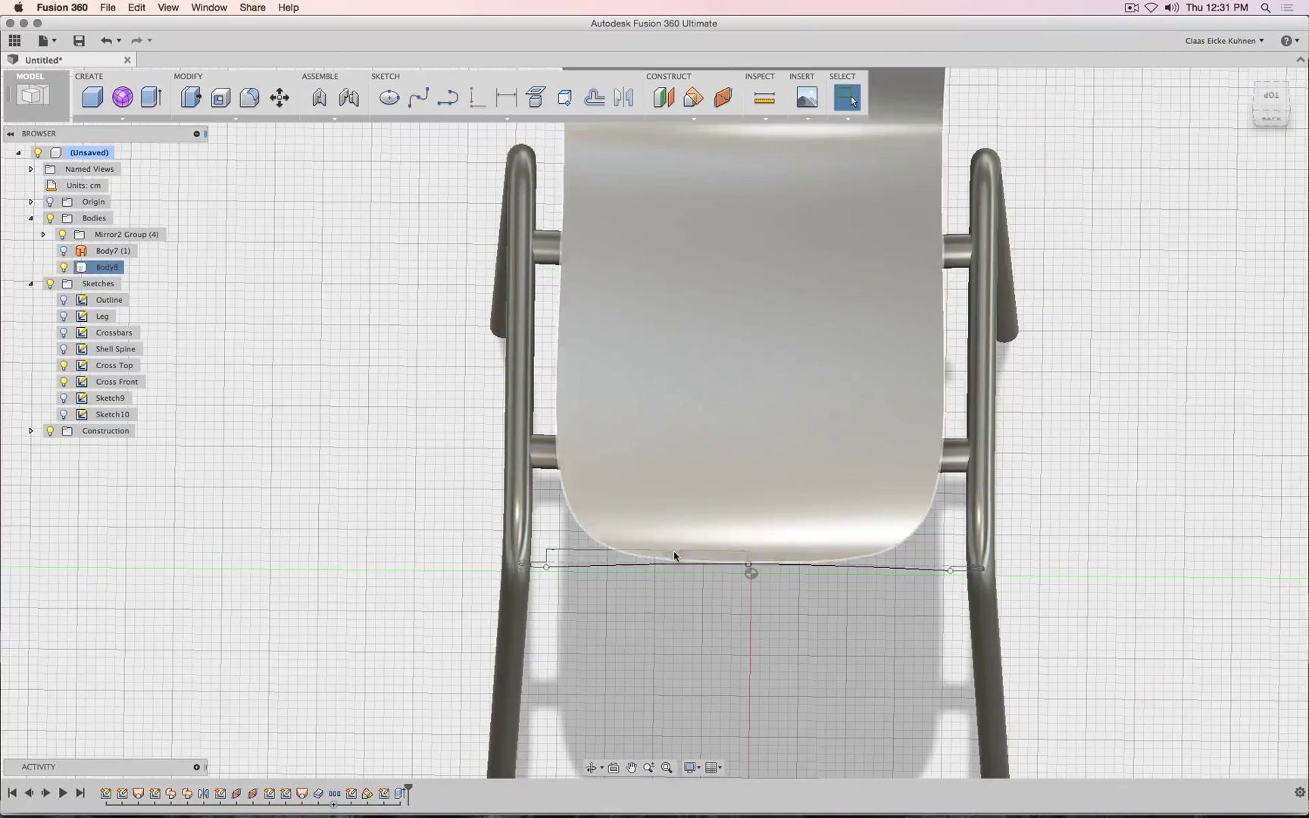
mouse_move(1265, 94)
mouse_down()
mouse_move(1264, 65)
mouse_move(1260, 76)
mouse_up()
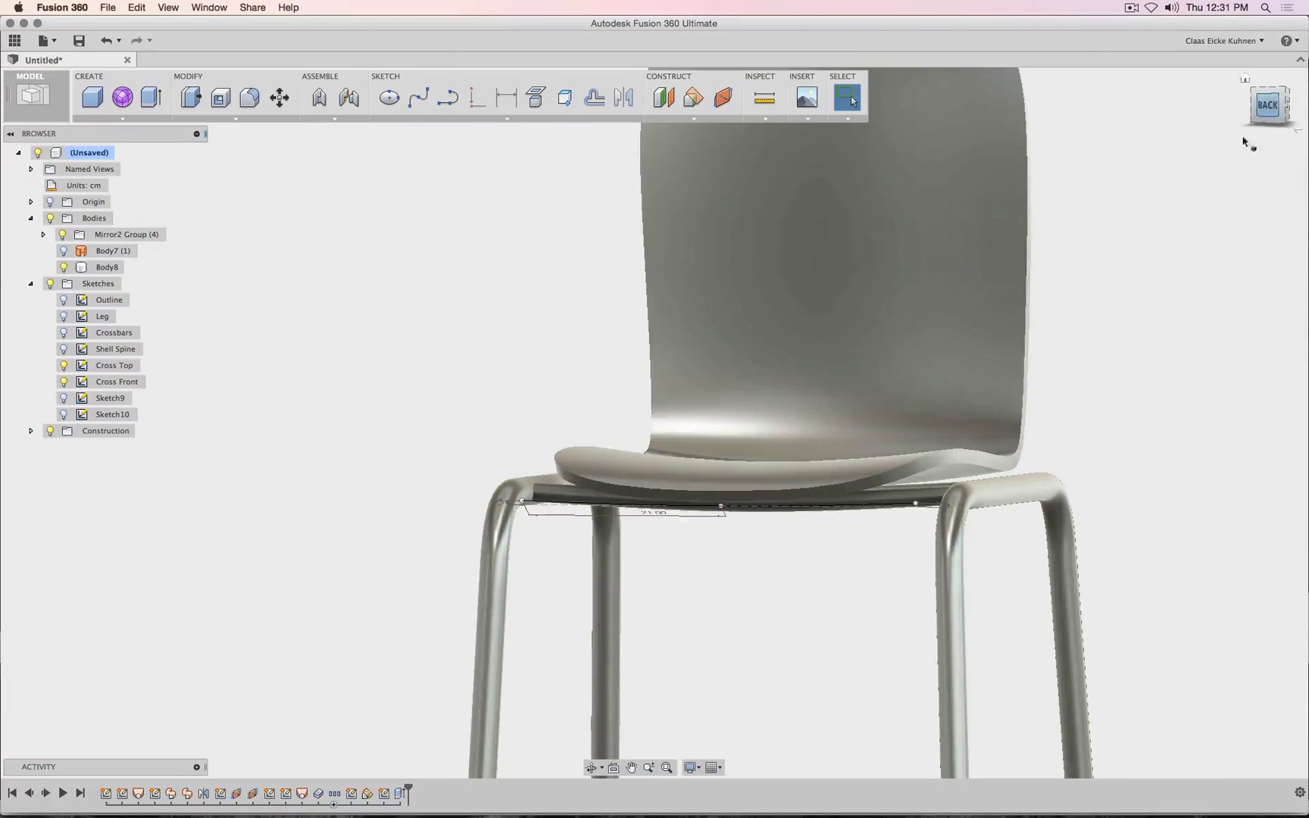
double_click(651, 515)
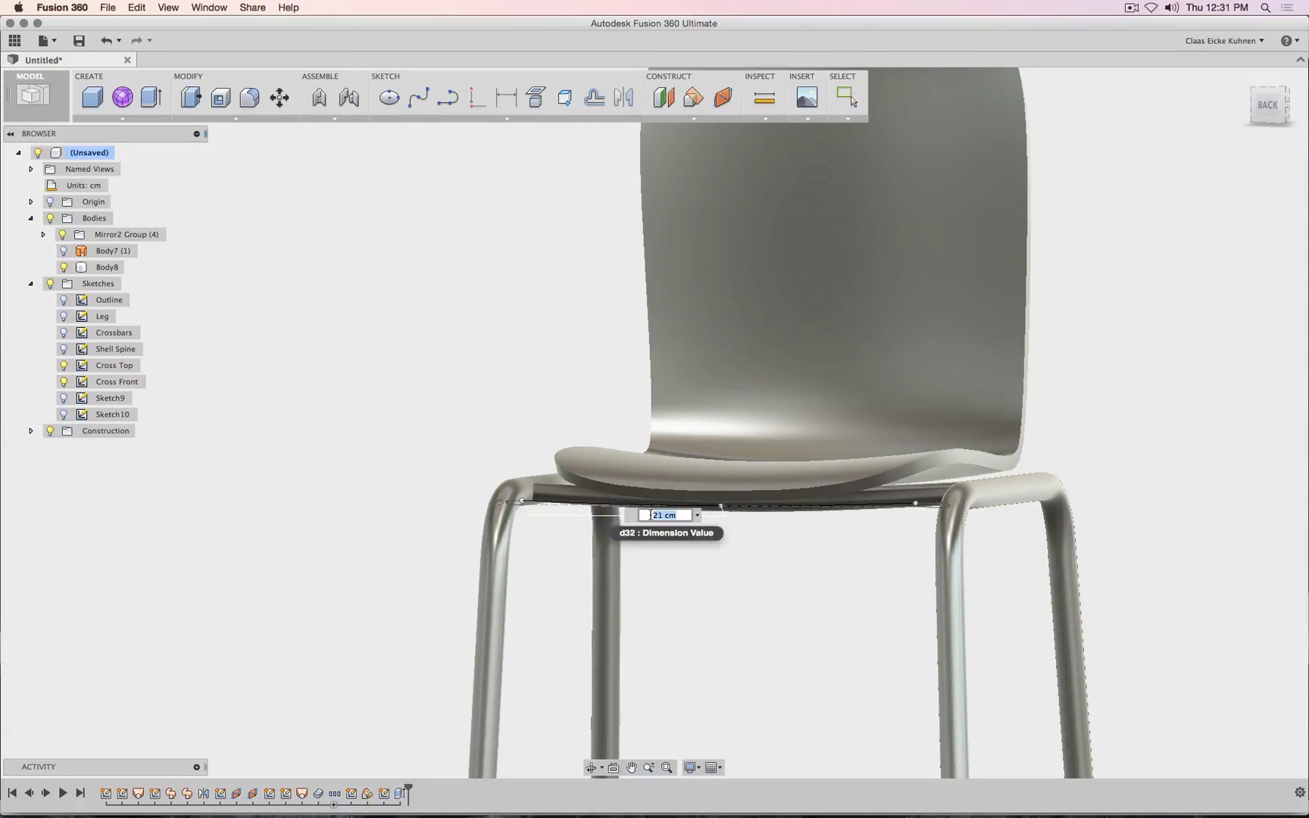
key(Return)
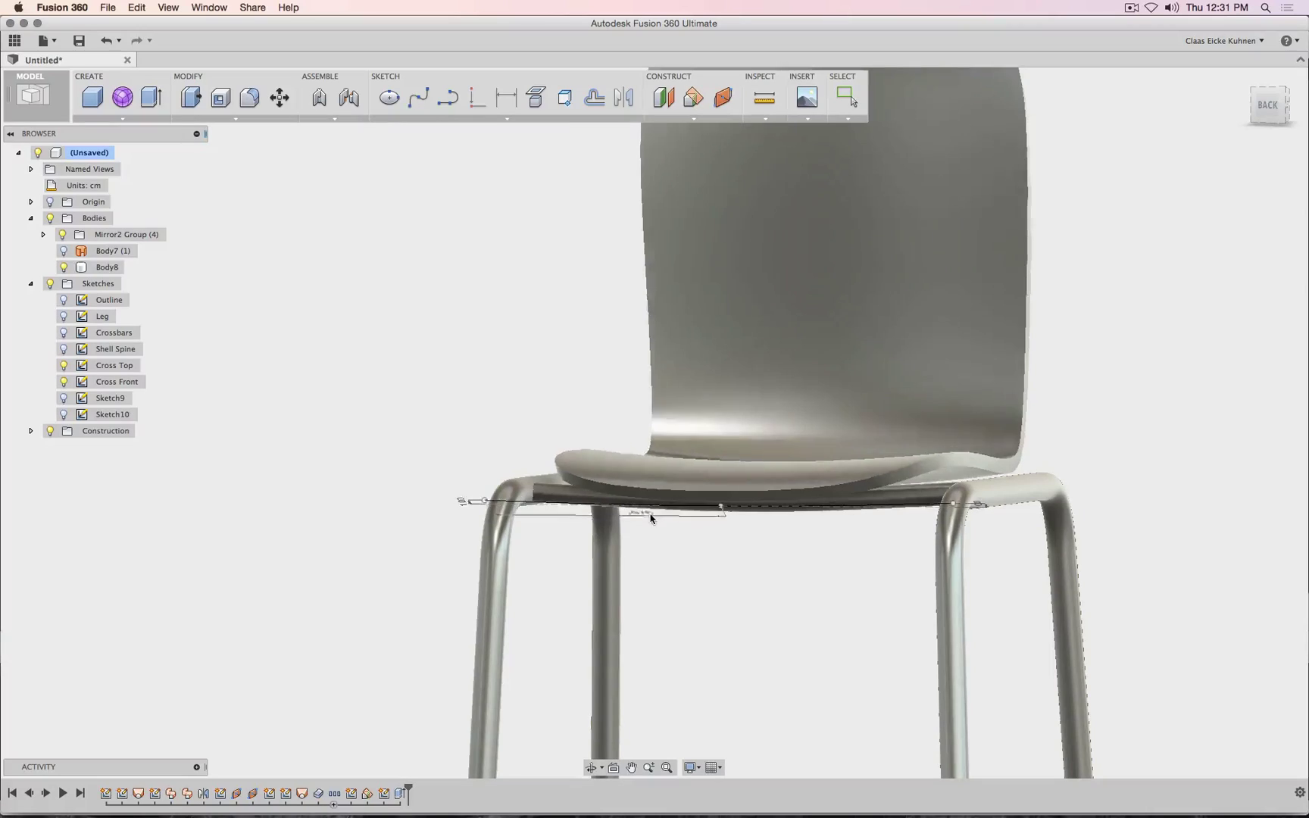
key(Escape)
- Show and reopen Sketch10, then move the outline's waist point and lower corner point outward on the widened shell
drag(1265, 107, 1272, 102)
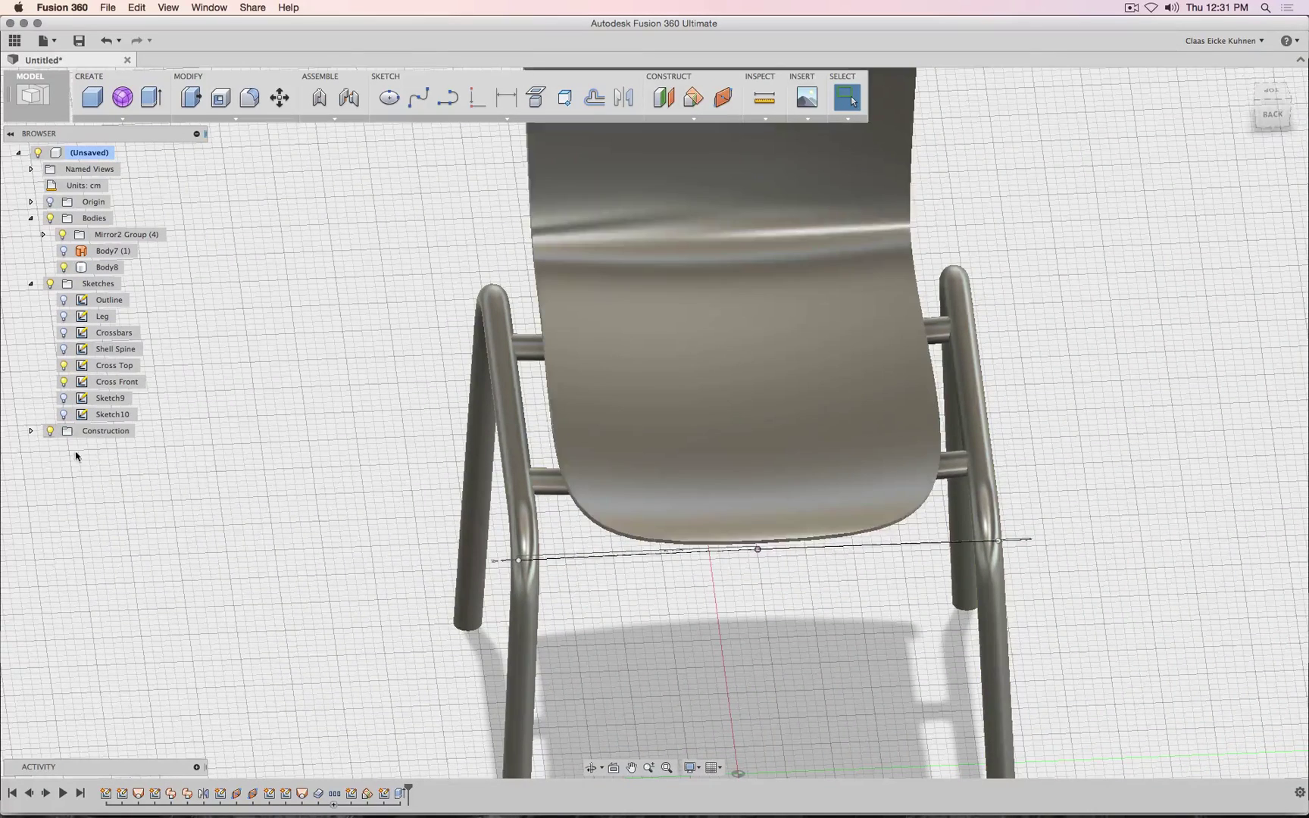
click(63, 414)
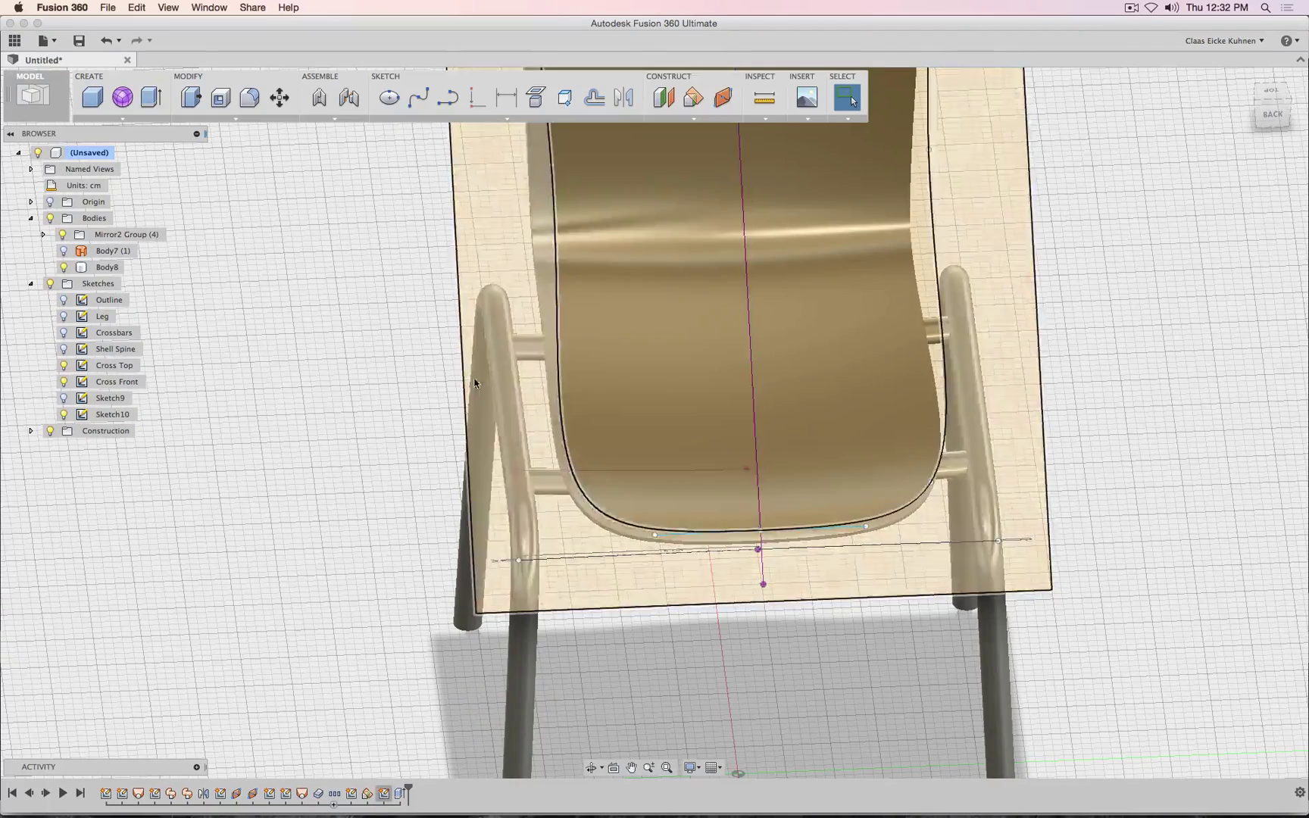
click(110, 414)
right_click(103, 416)
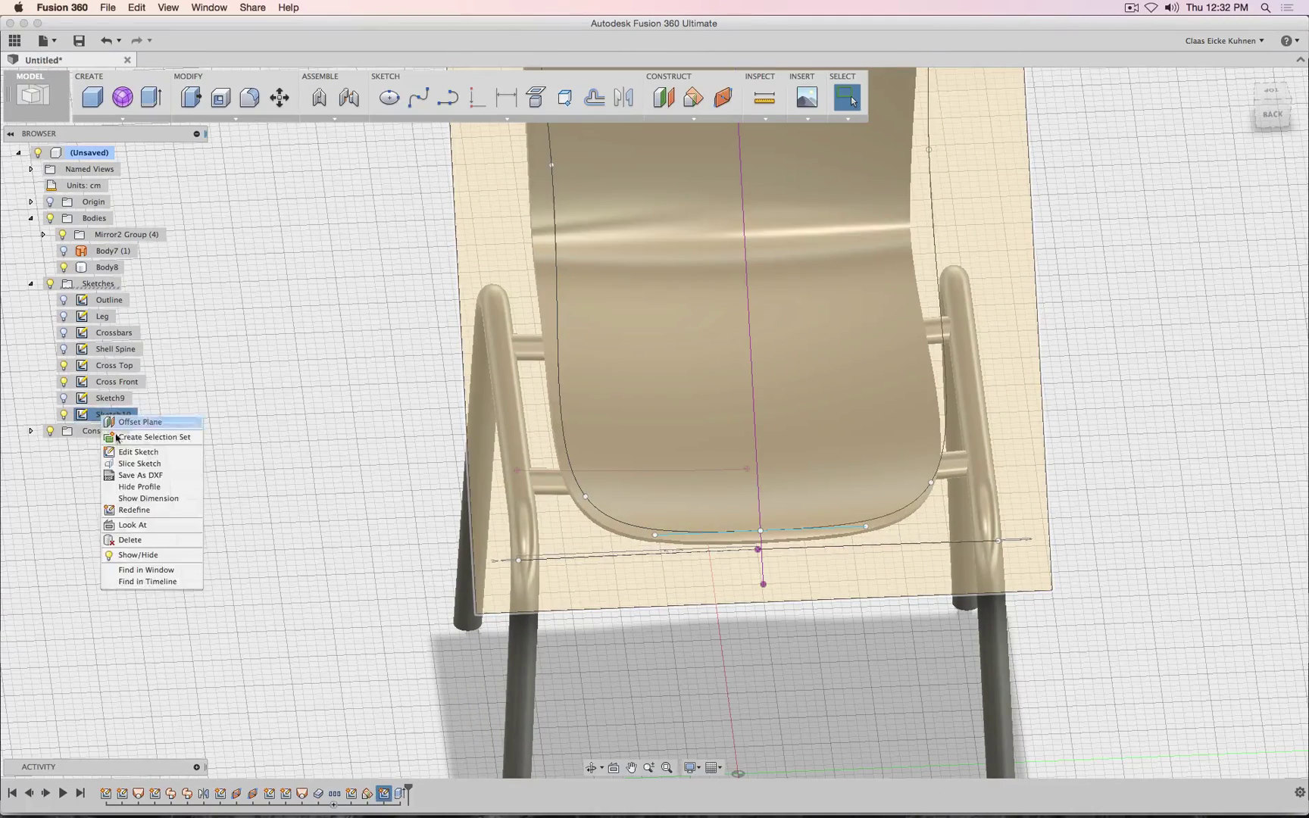
click(141, 453)
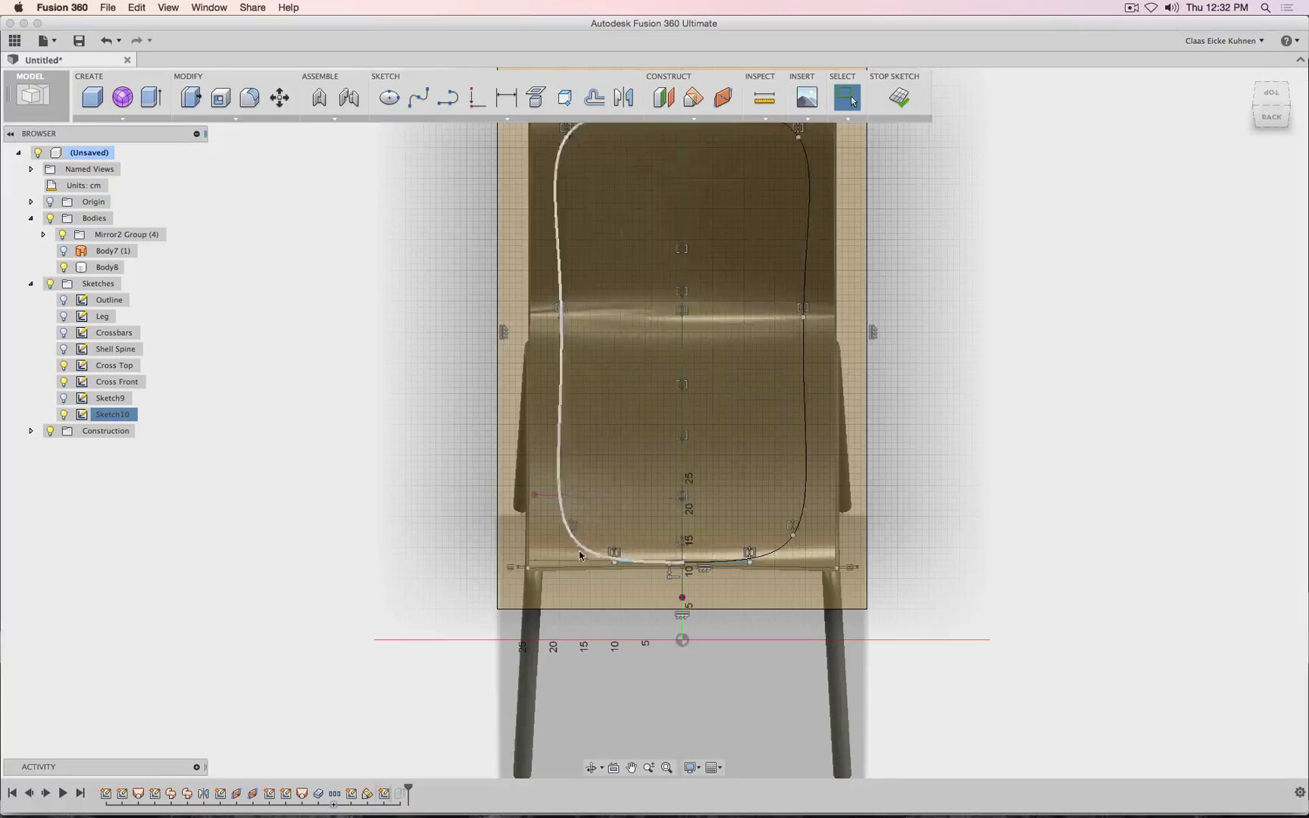
drag(560, 317, 555, 318)
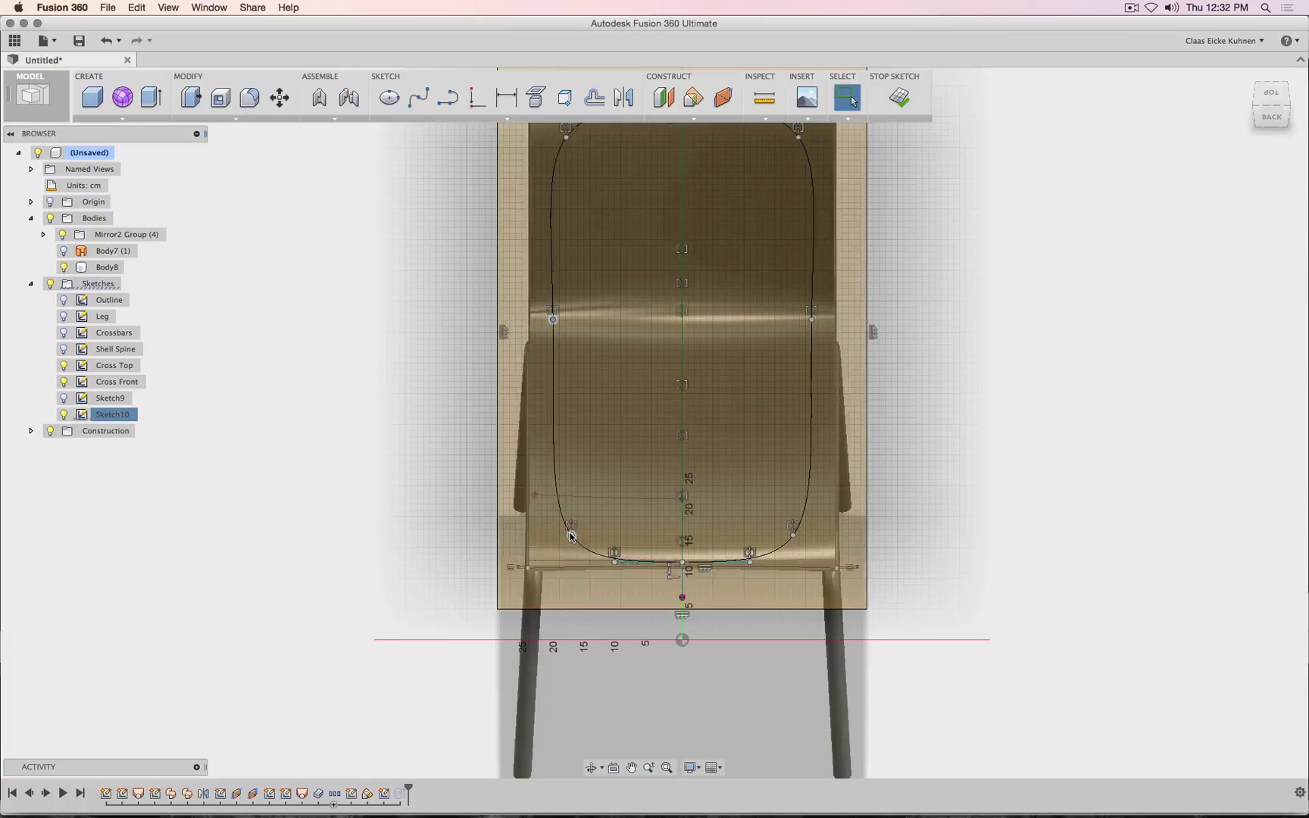
drag(564, 536, 562, 536)
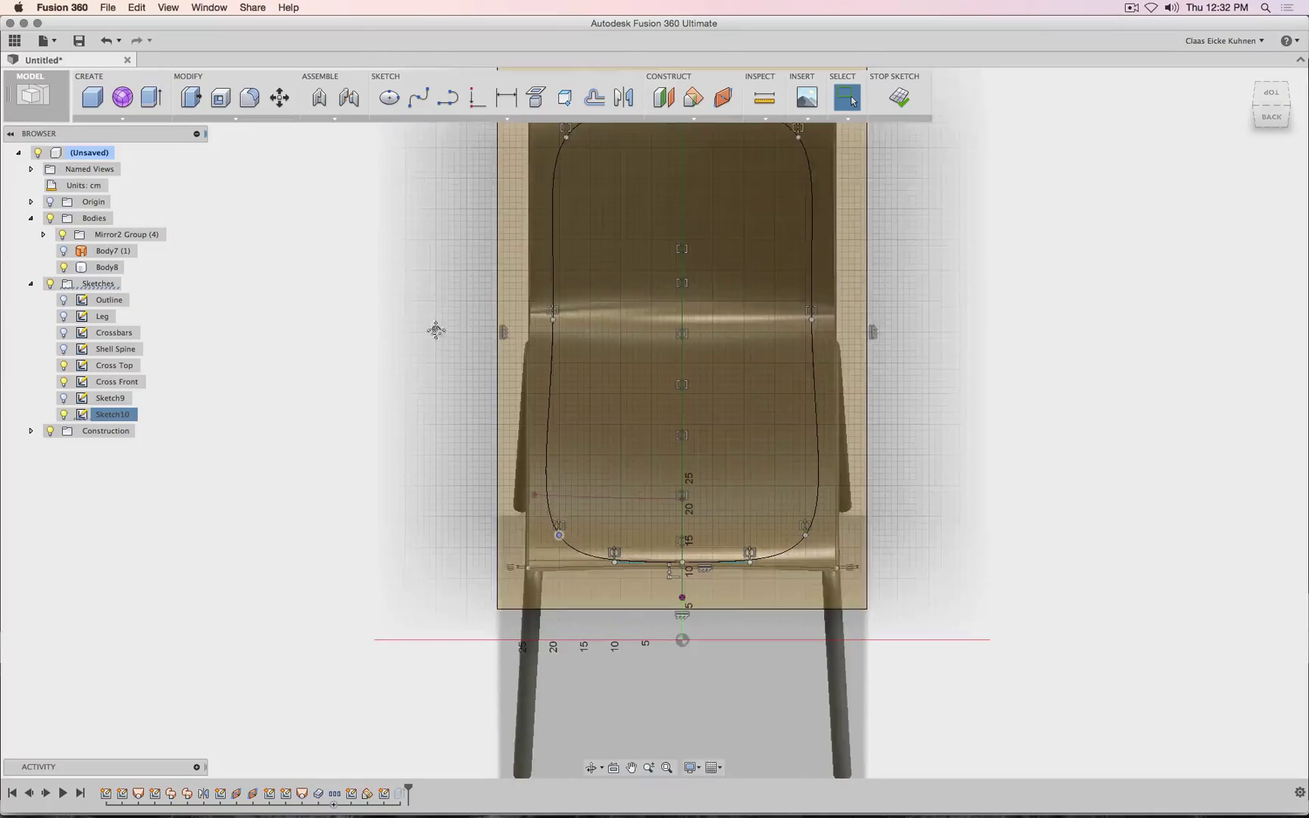
- Move the outline's upper corner point outward and its waist point slightly inward, then finish and hide Sketch10
middle_drag(436, 330, 424, 451)
scroll(424, 451, down, 2)
drag(543, 276, 532, 285)
drag(532, 443, 537, 442)
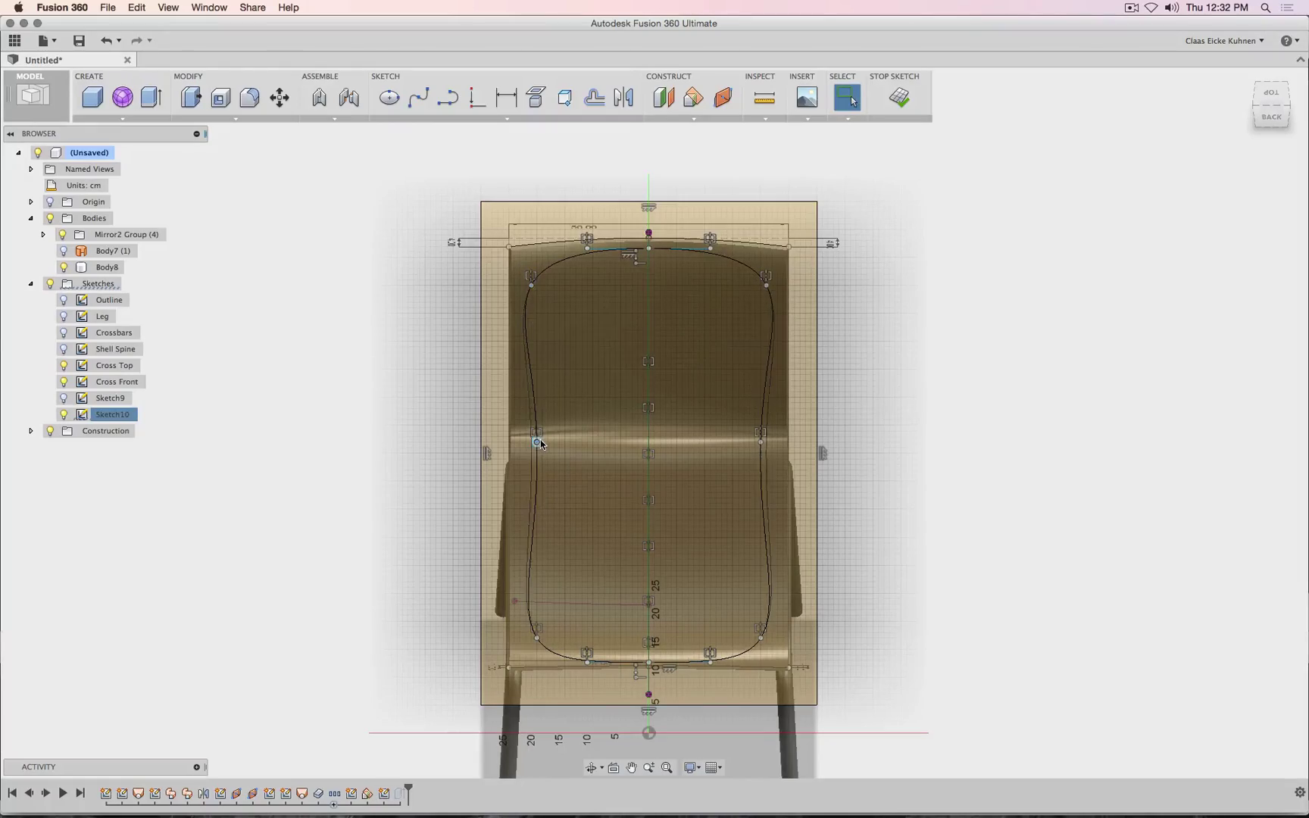
click(898, 111)
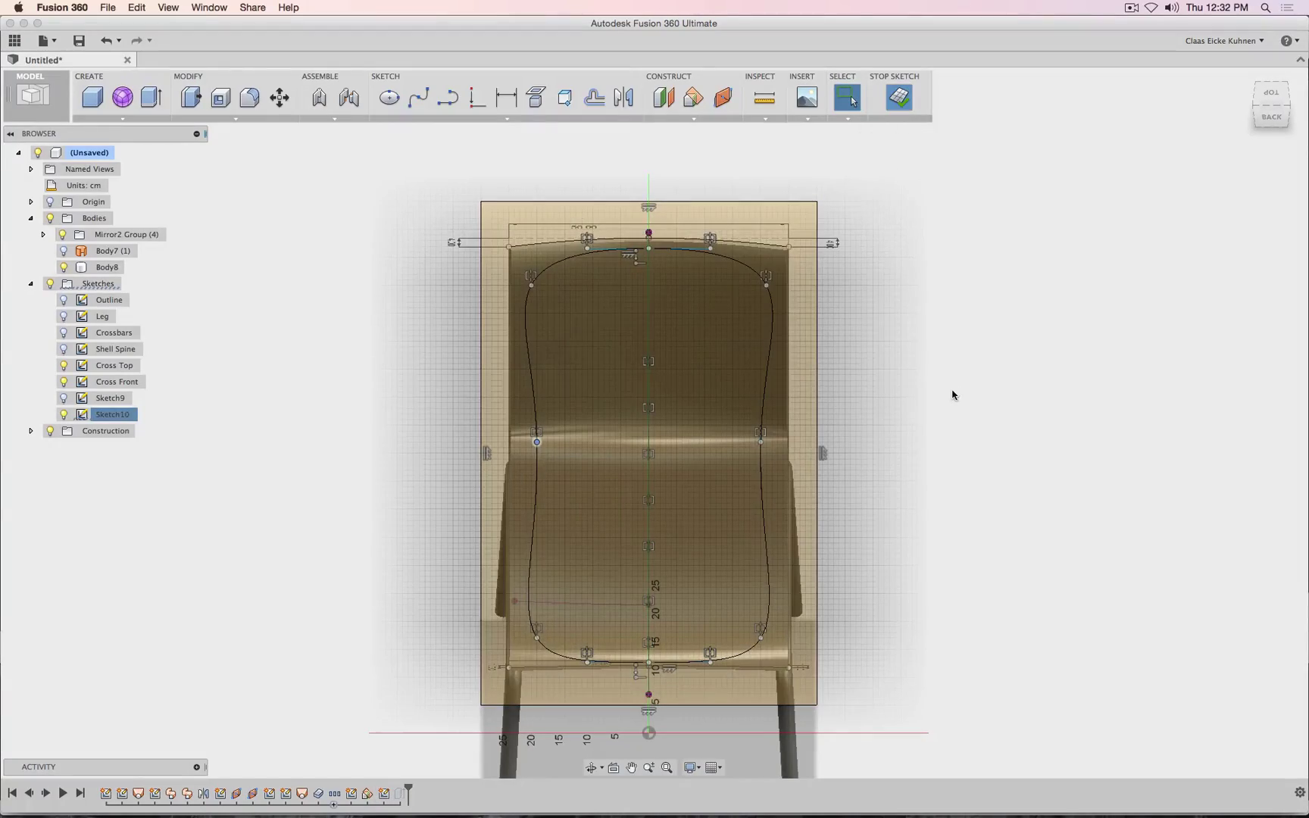
scroll(1086, 578, down, 5)
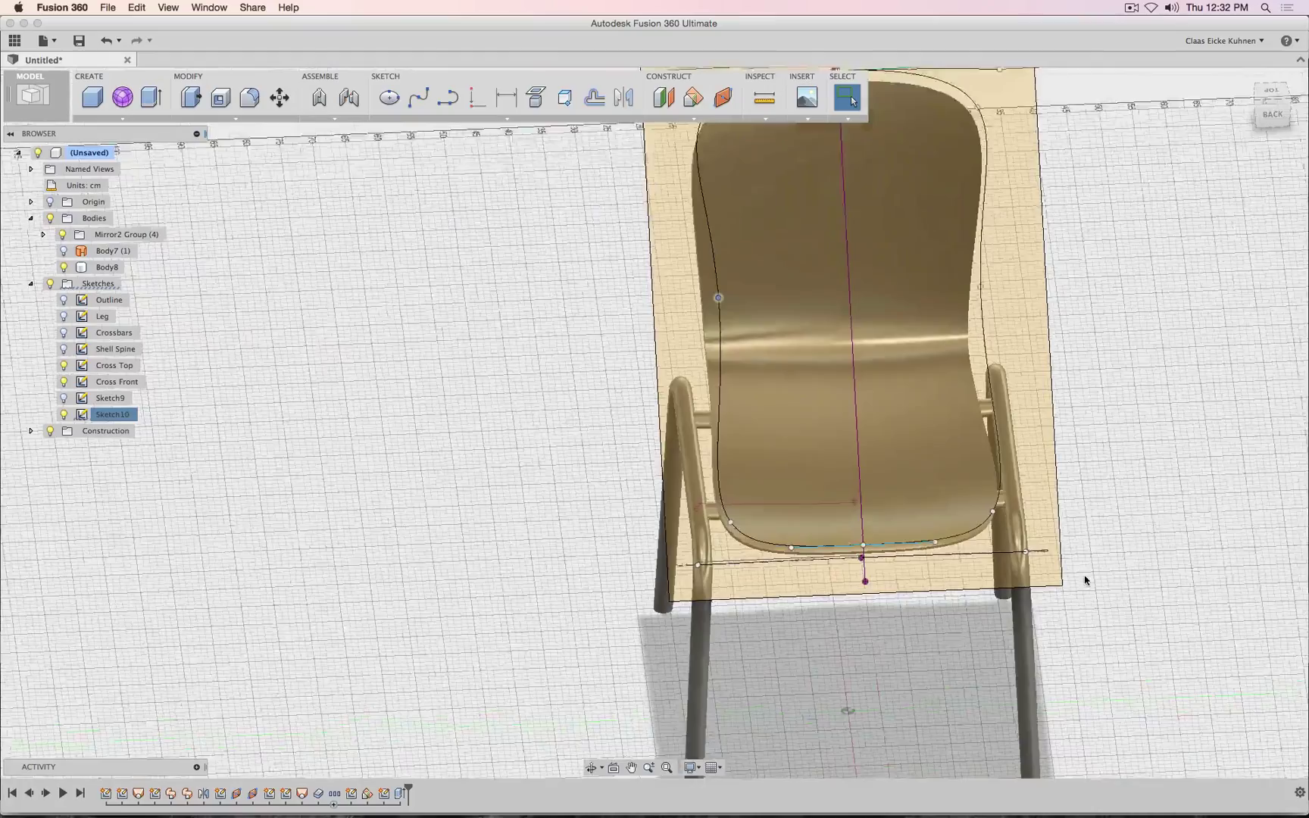
click(64, 415)
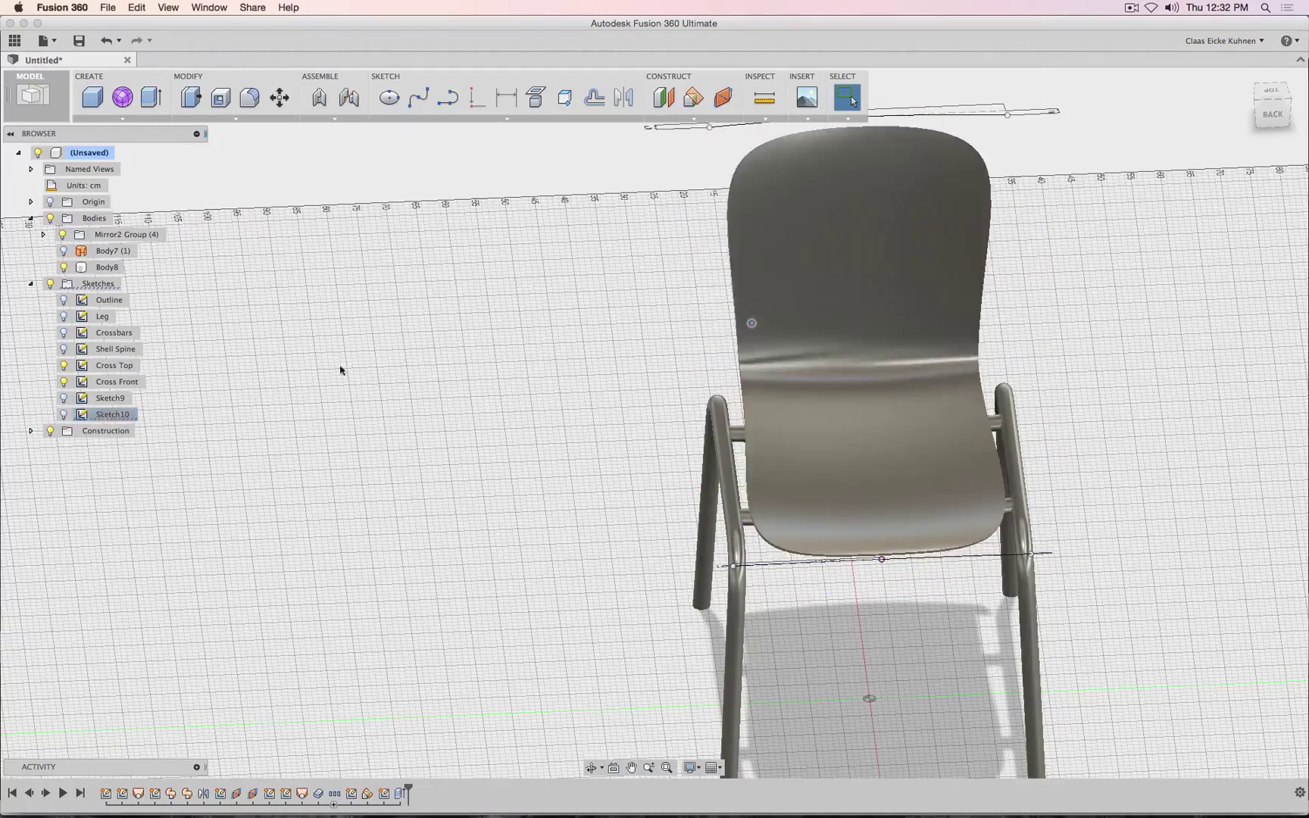
- Examine the reshaped seat shell from the front, side and above, including its front and top edges relative to the frame
drag(1276, 116, 1170, 79)
mouse_move(739, 335)
shift+middle_down()
mouse_move(681, 325)
mouse_move(748, 350)
mouse_move(754, 324)
shift+middle_up()
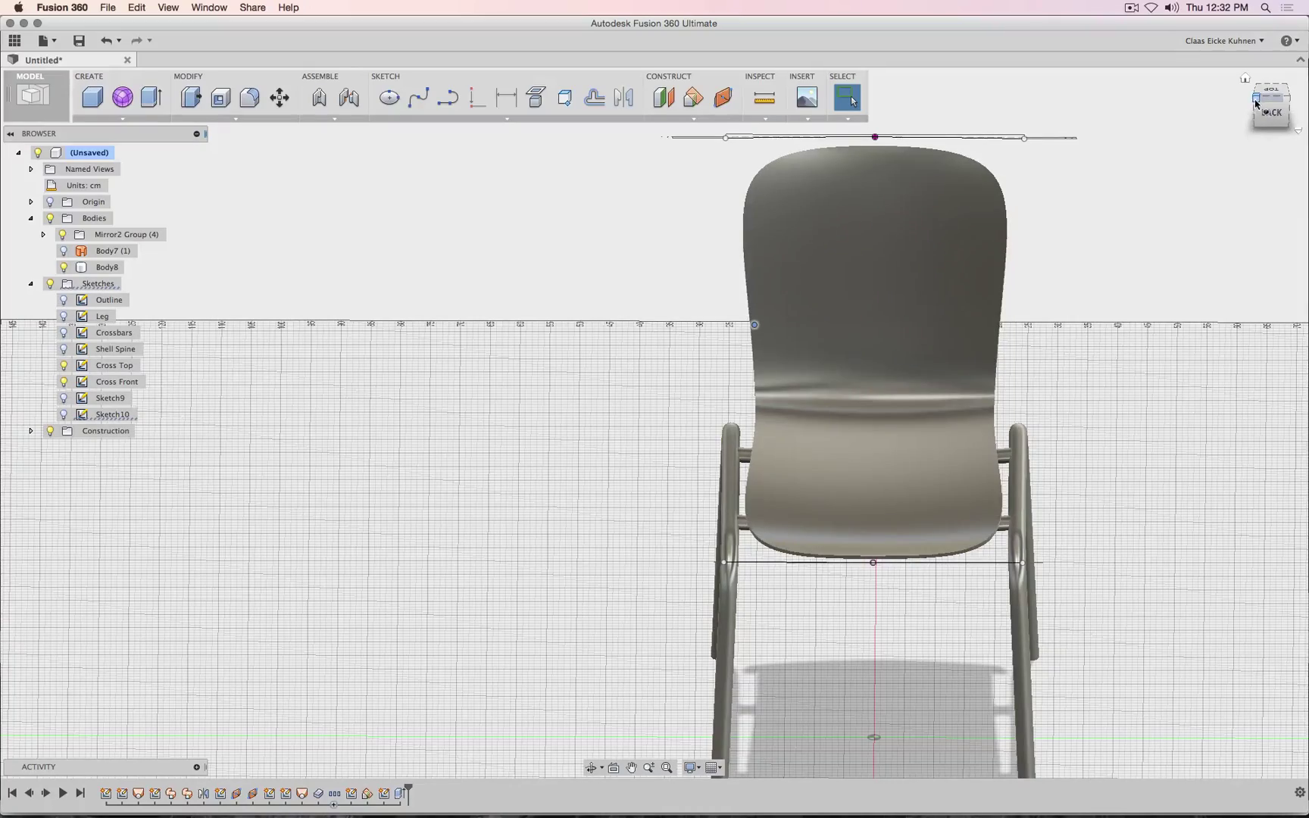
click(1255, 104)
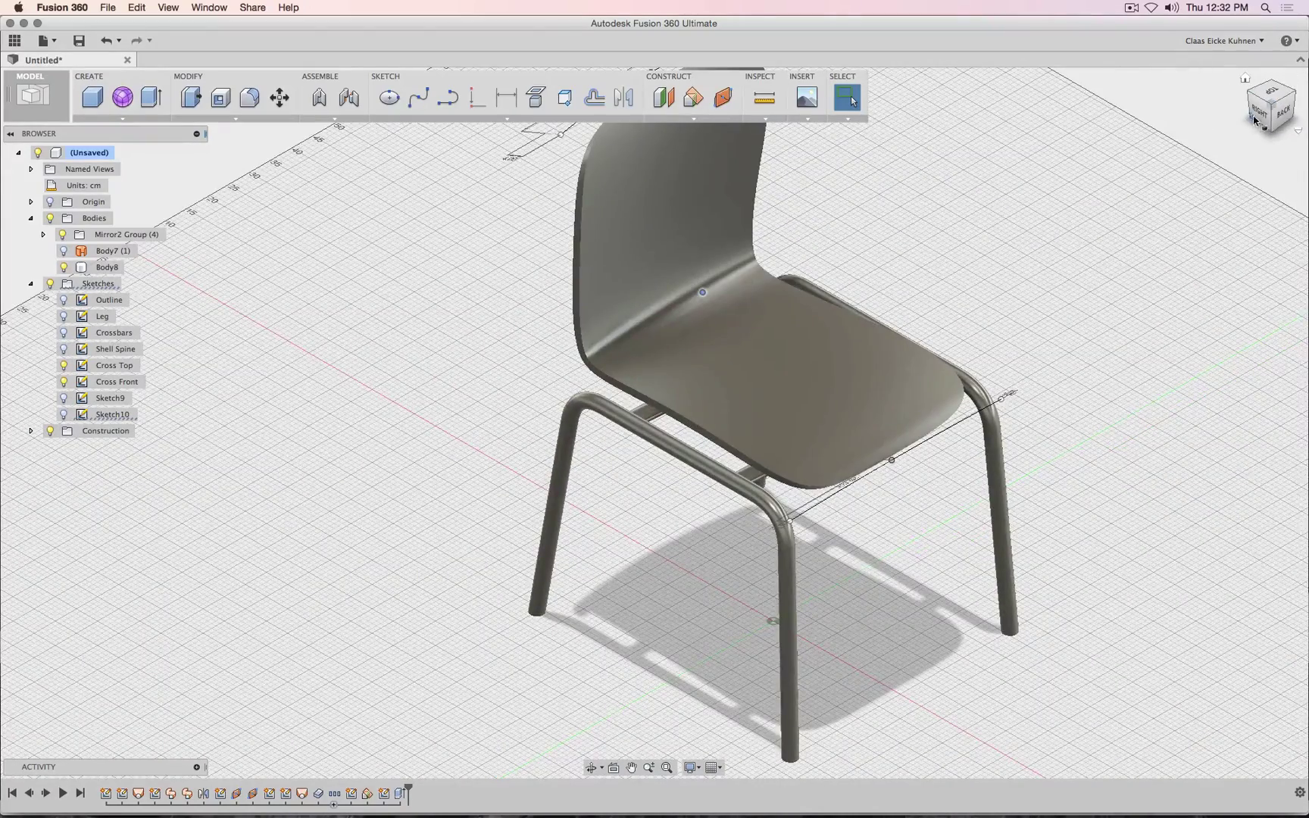
click(1253, 120)
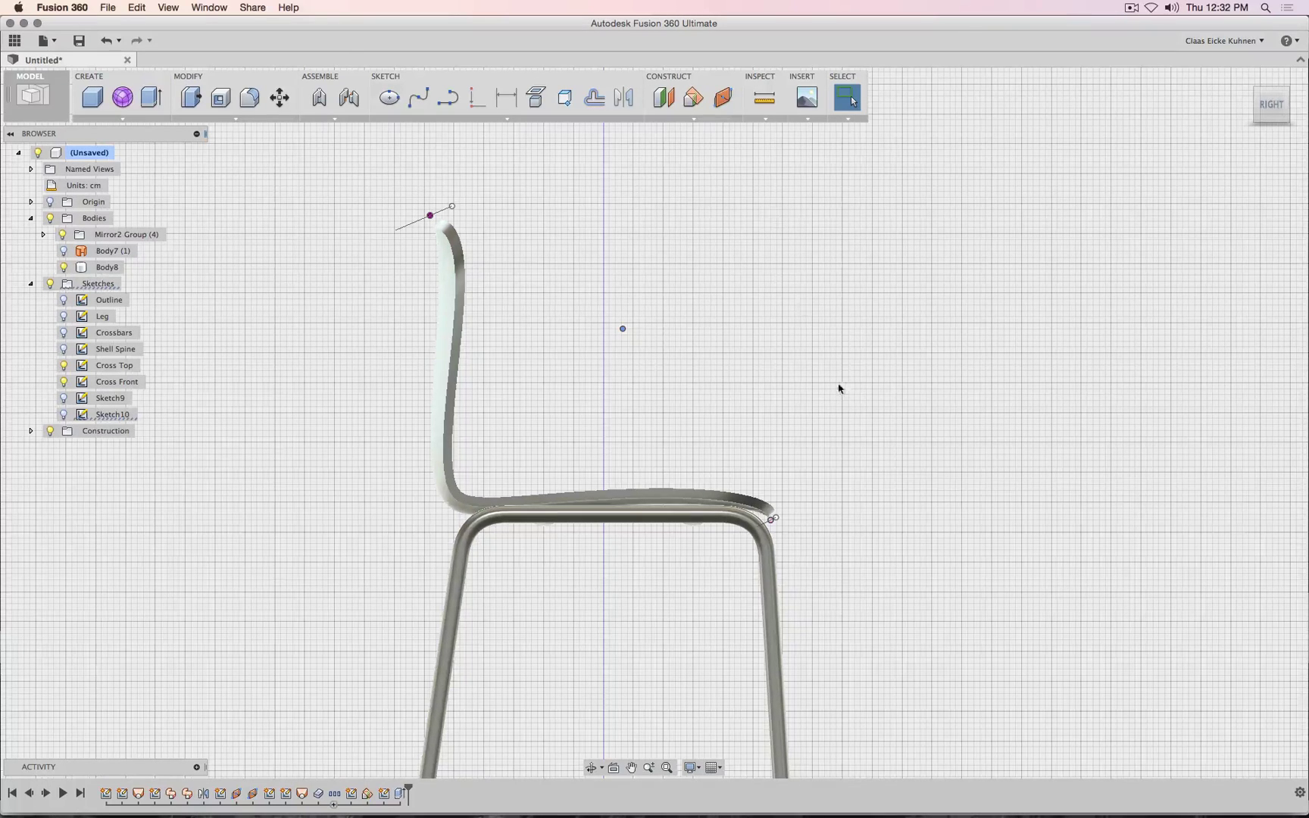
scroll(791, 540, up, 5)
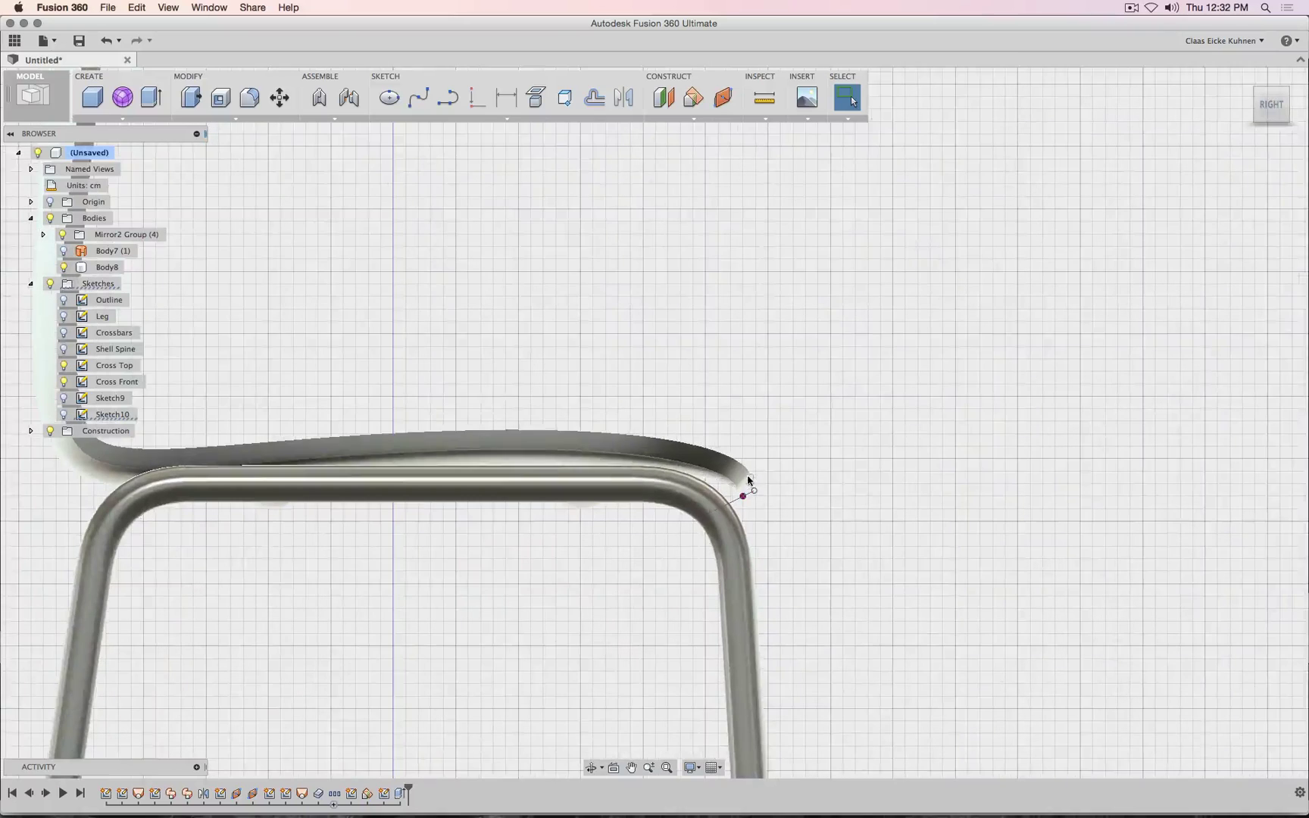
middle_drag(468, 304, 943, 701)
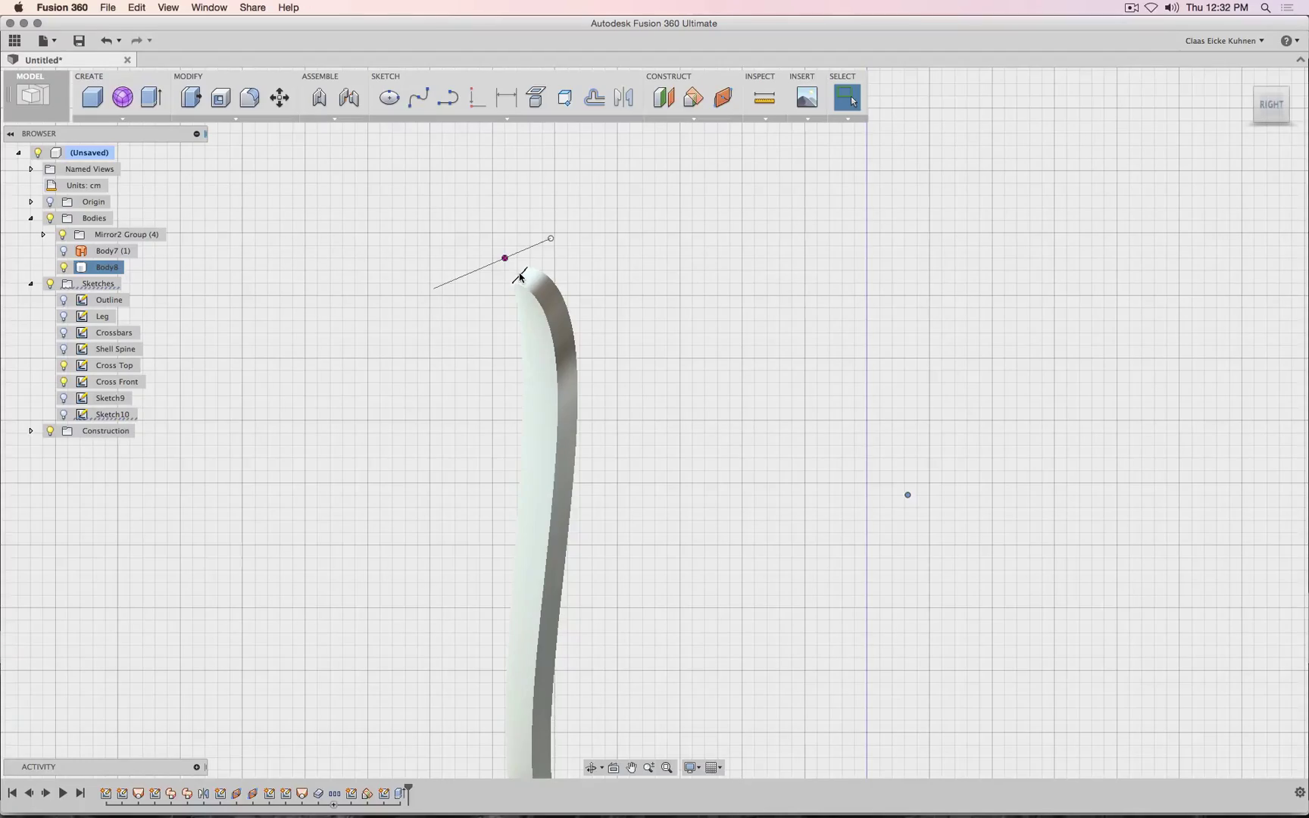
scroll(773, 464, down, 3)
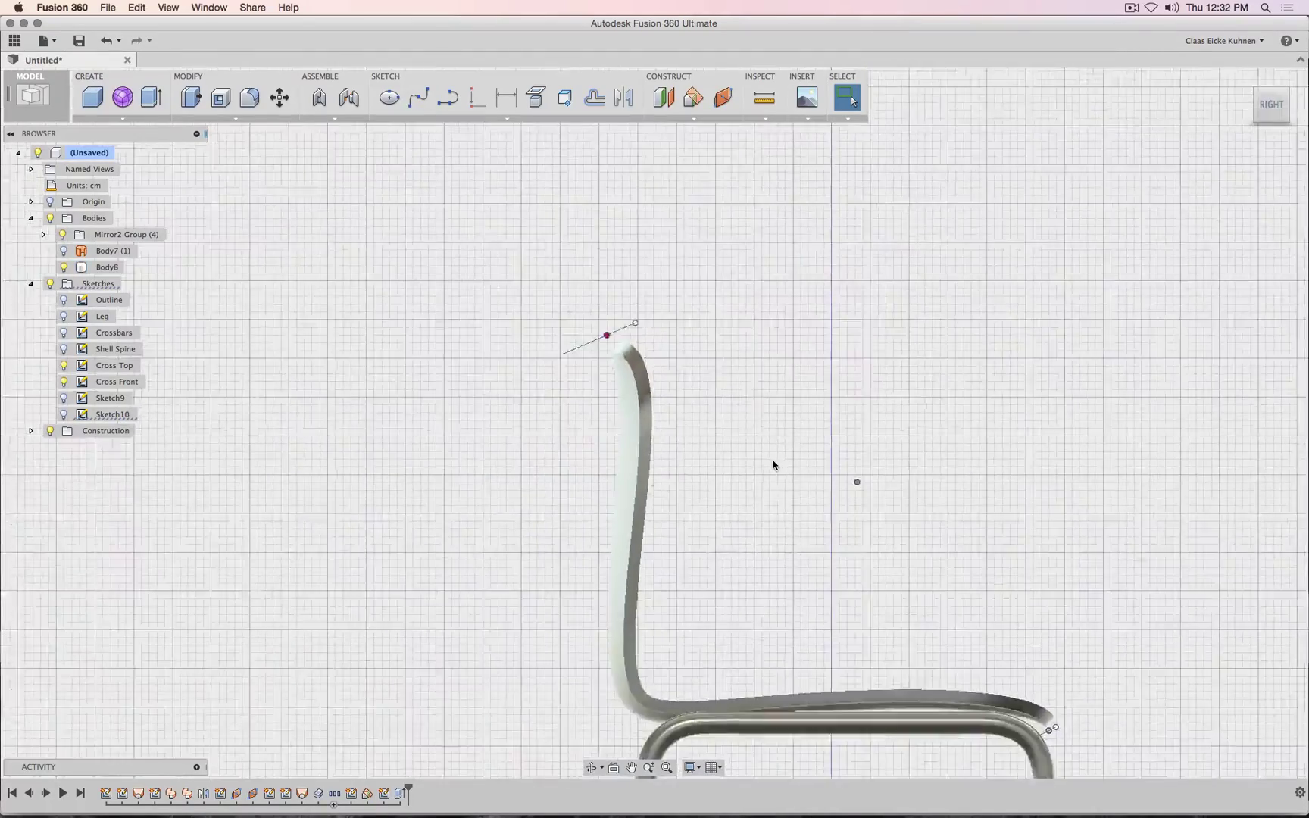
scroll(774, 465, down, 3)
drag(1270, 115, 1243, 126)
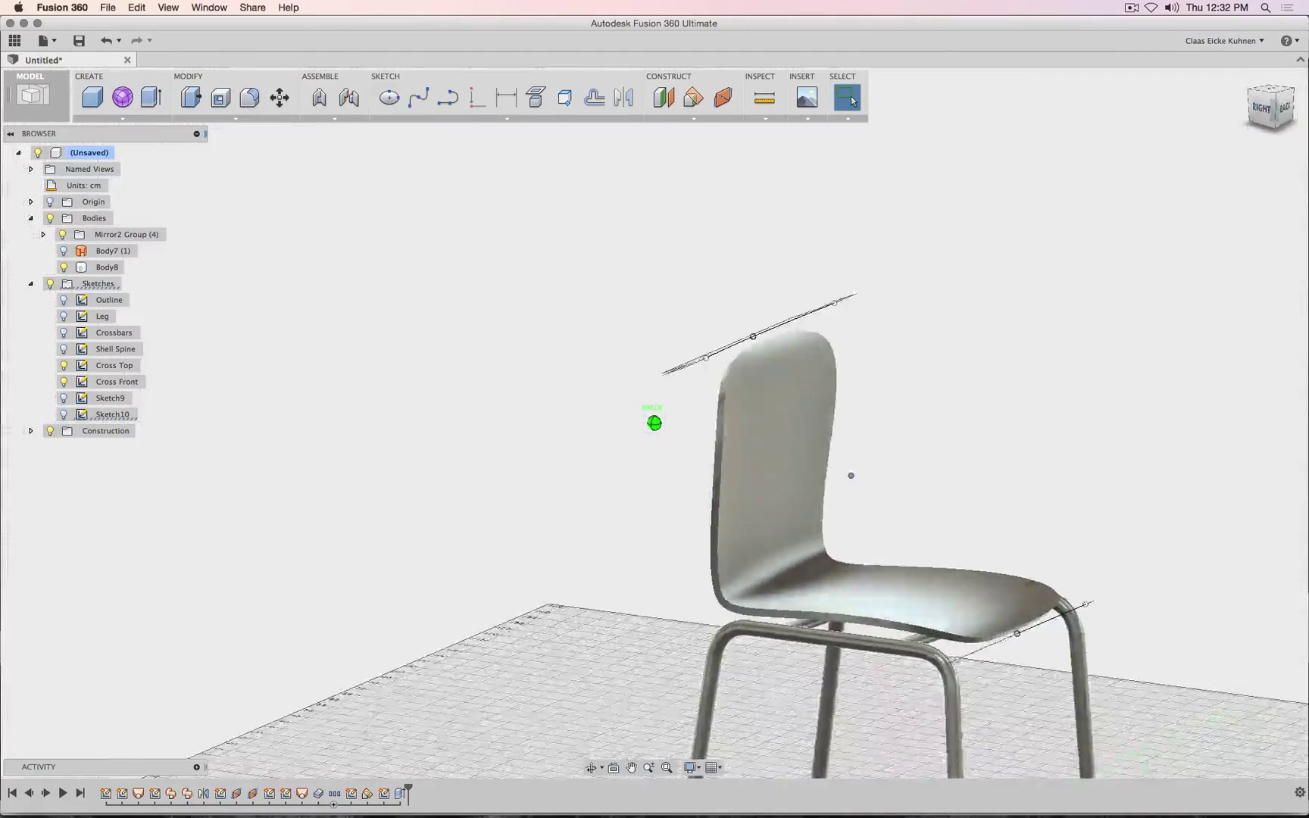
mouse_move(773, 464)
shift+middle_down()
mouse_move(674, 481)
mouse_move(648, 606)
mouse_move(761, 492)
mouse_move(894, 530)
mouse_move(984, 587)
mouse_move(985, 629)
shift+middle_up()
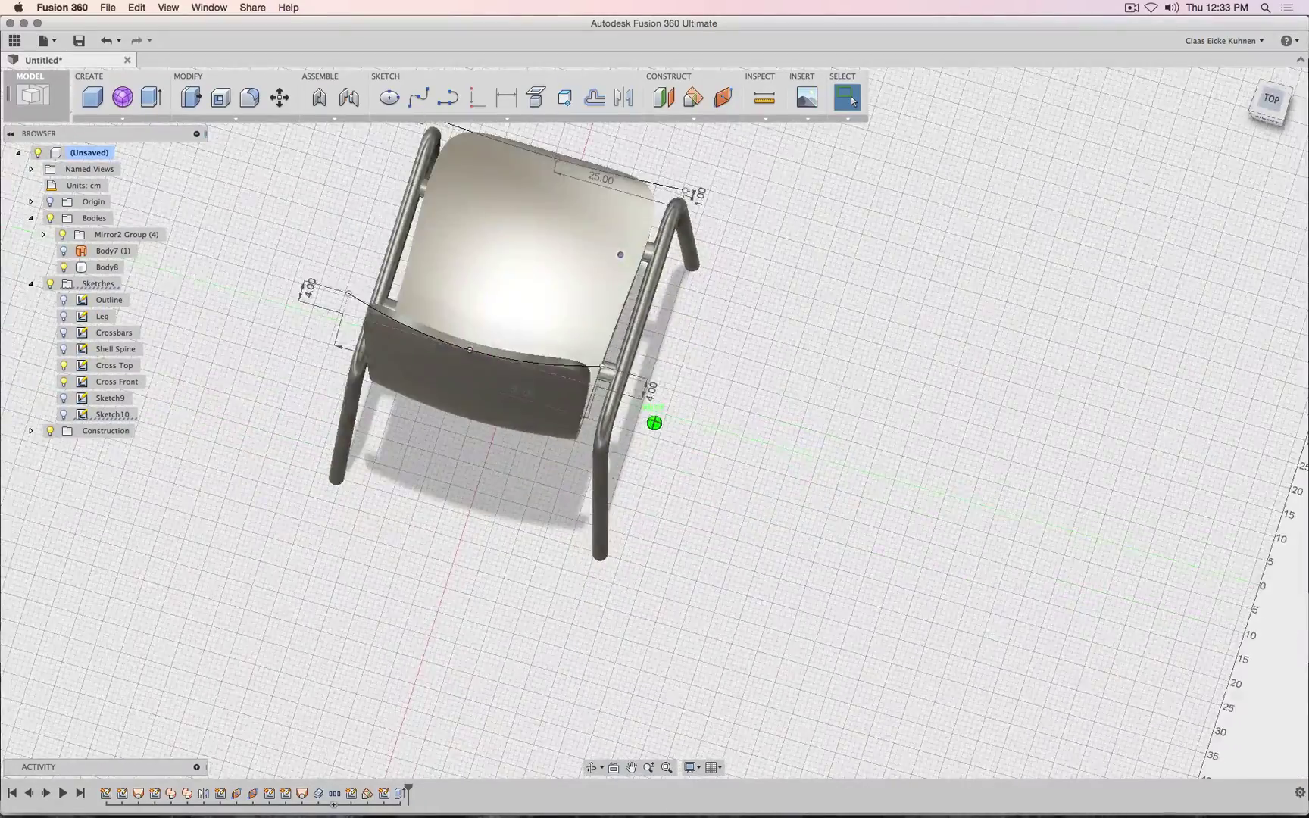
mouse_move(1282, 168)
mouse_down()
mouse_move(1244, 155)
mouse_move(1243, 128)
mouse_move(1193, 89)
mouse_up()
middle_drag(1148, 475, 1092, 345)
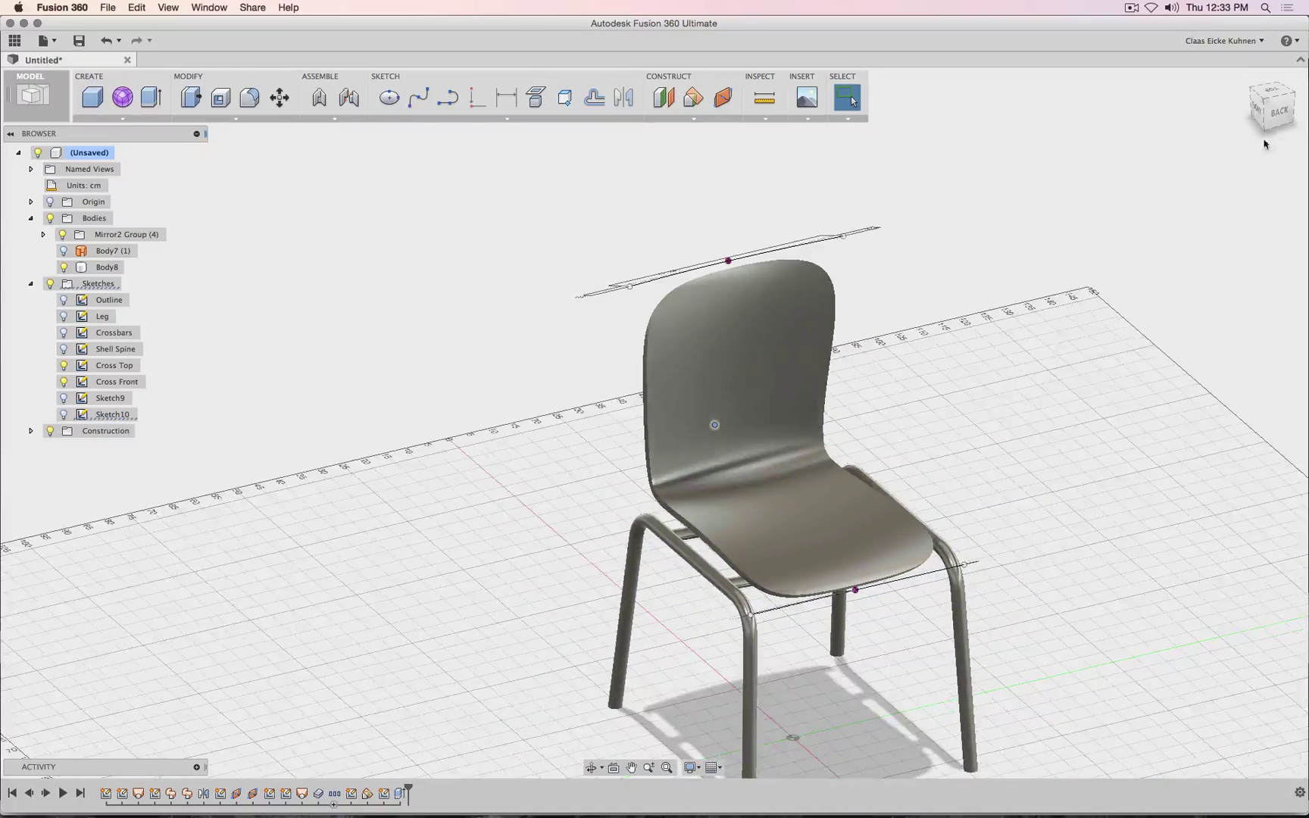
click(1277, 114)
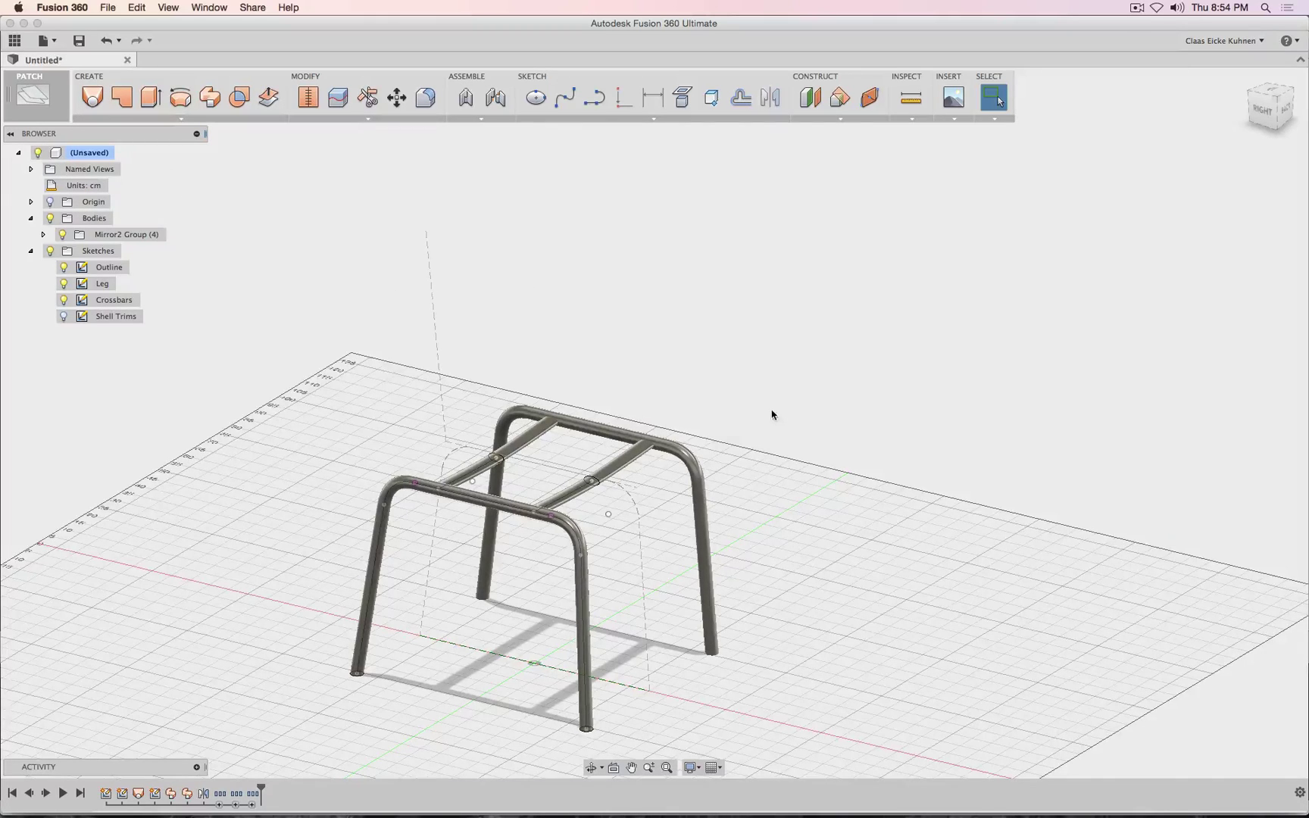
- View the chair from its right side and unsuppress the features in the first suppressed timeline group
click(1262, 111)
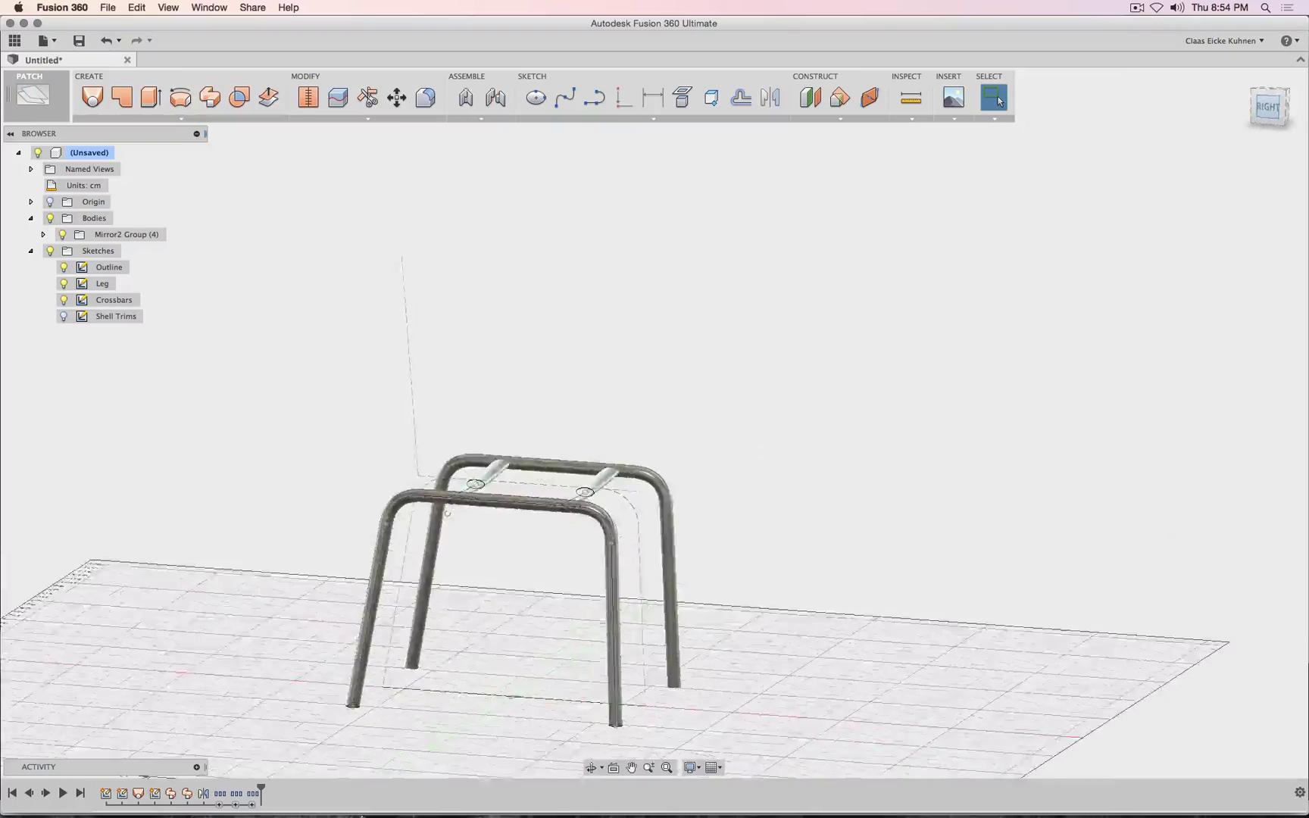
click(219, 801)
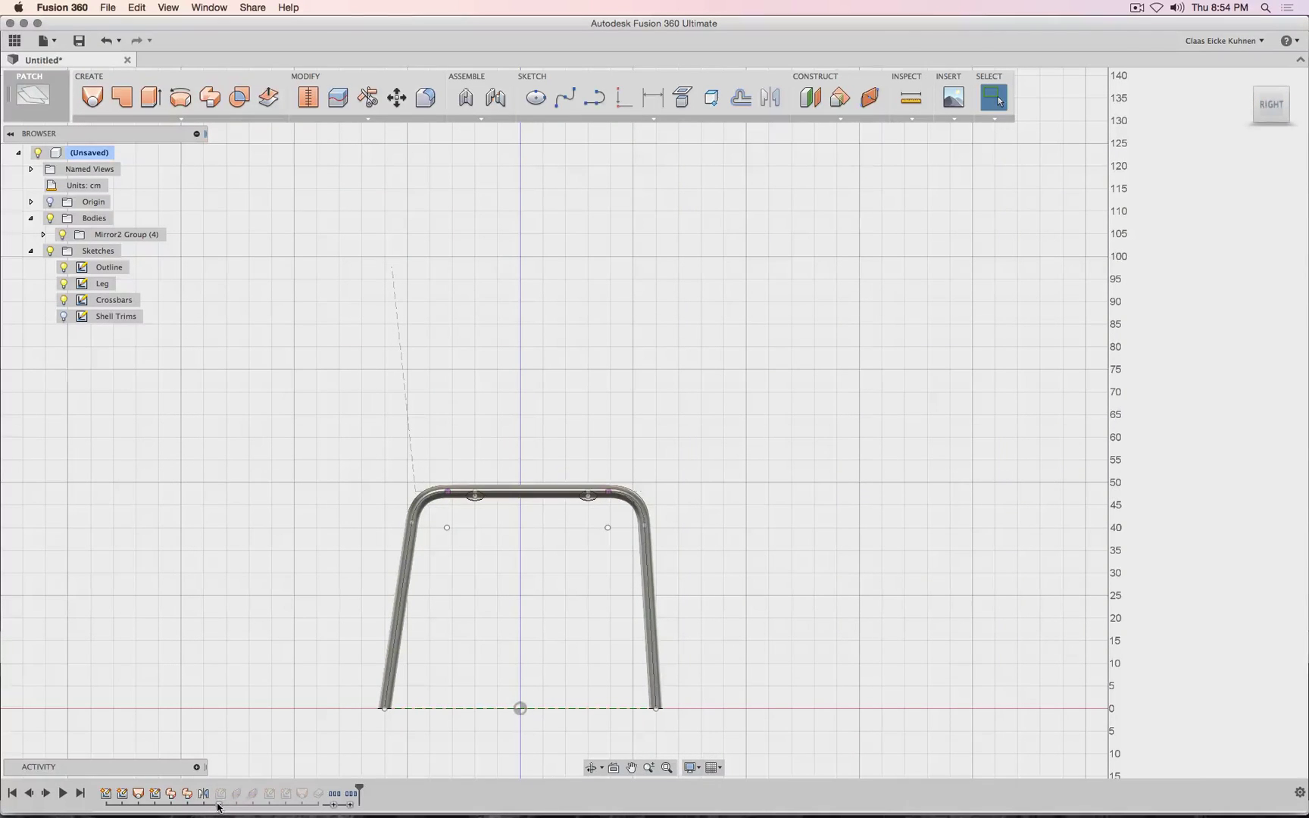
right_click(218, 797)
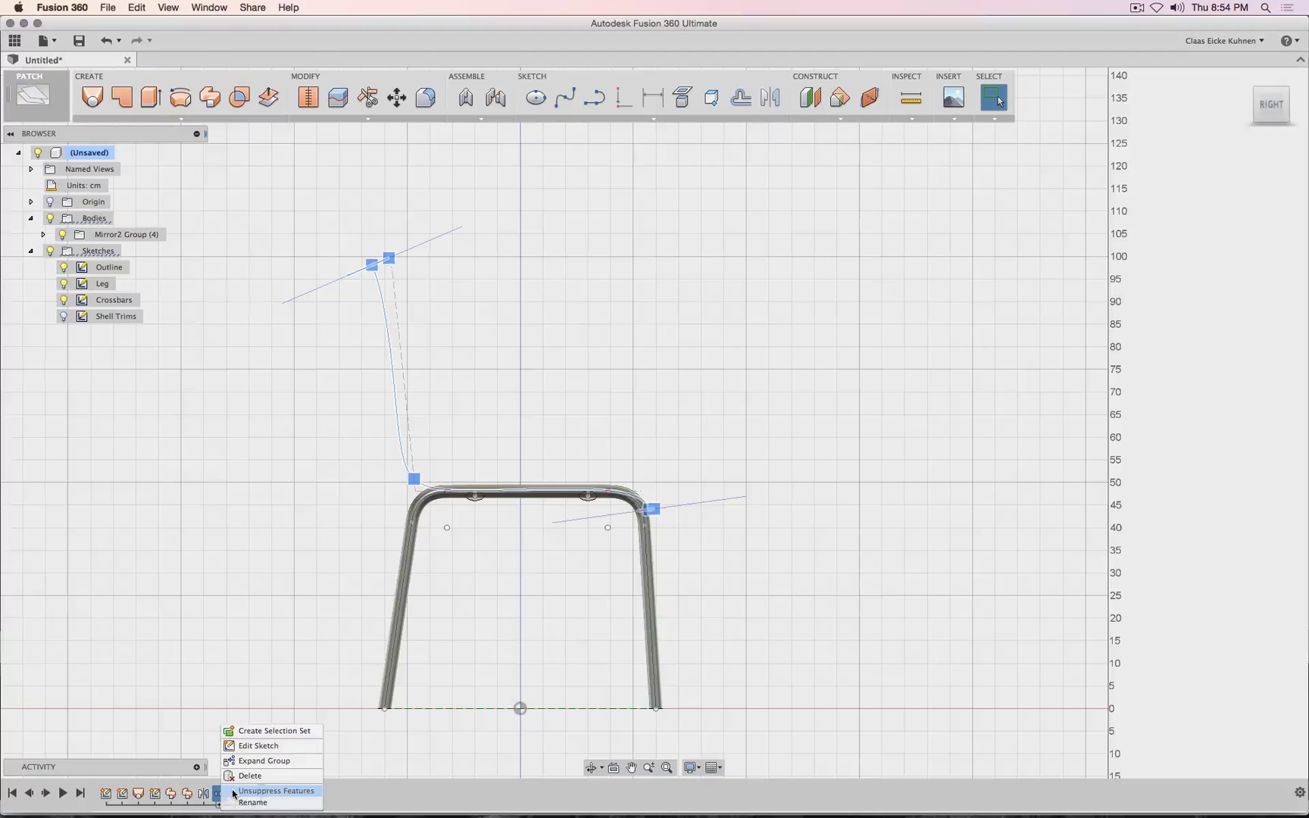
click(244, 496)
click(230, 485)
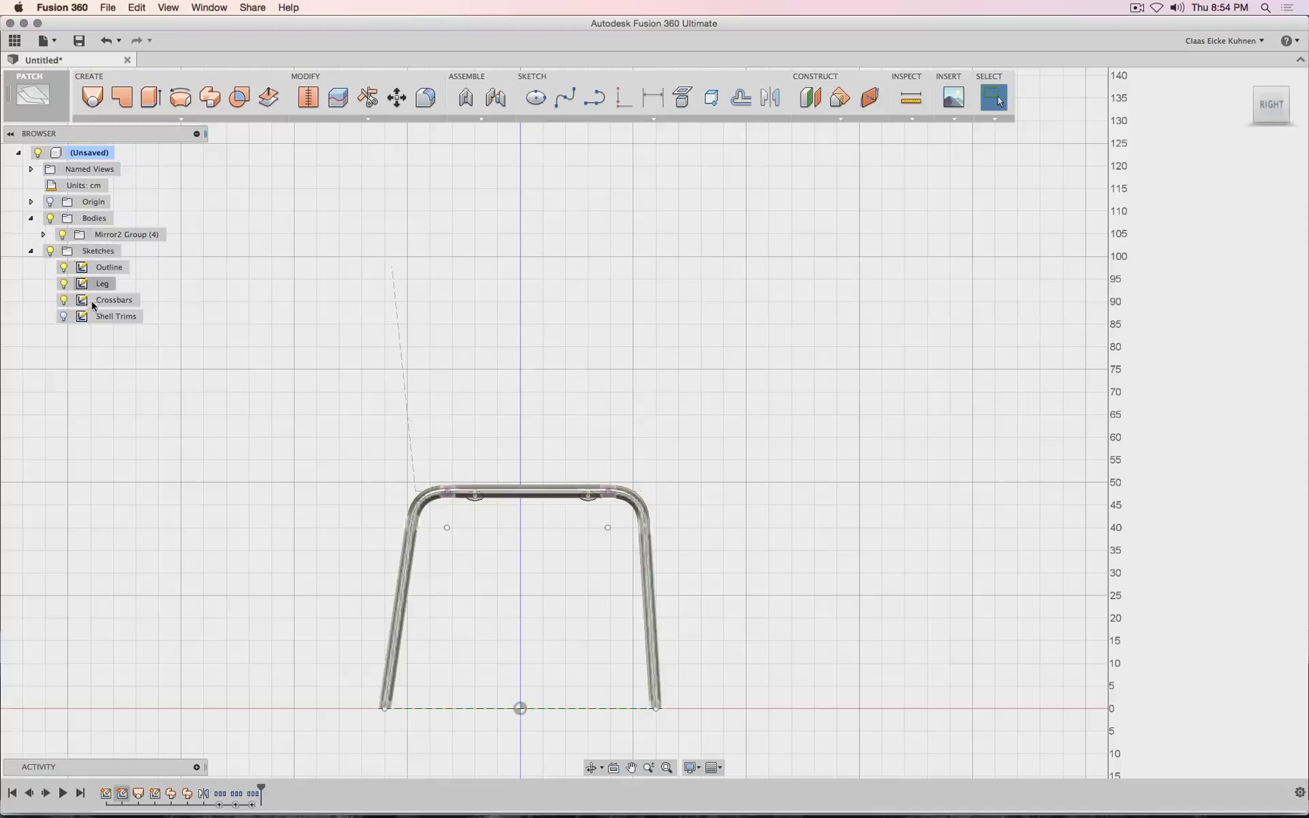
right_click(222, 794)
click(248, 793)
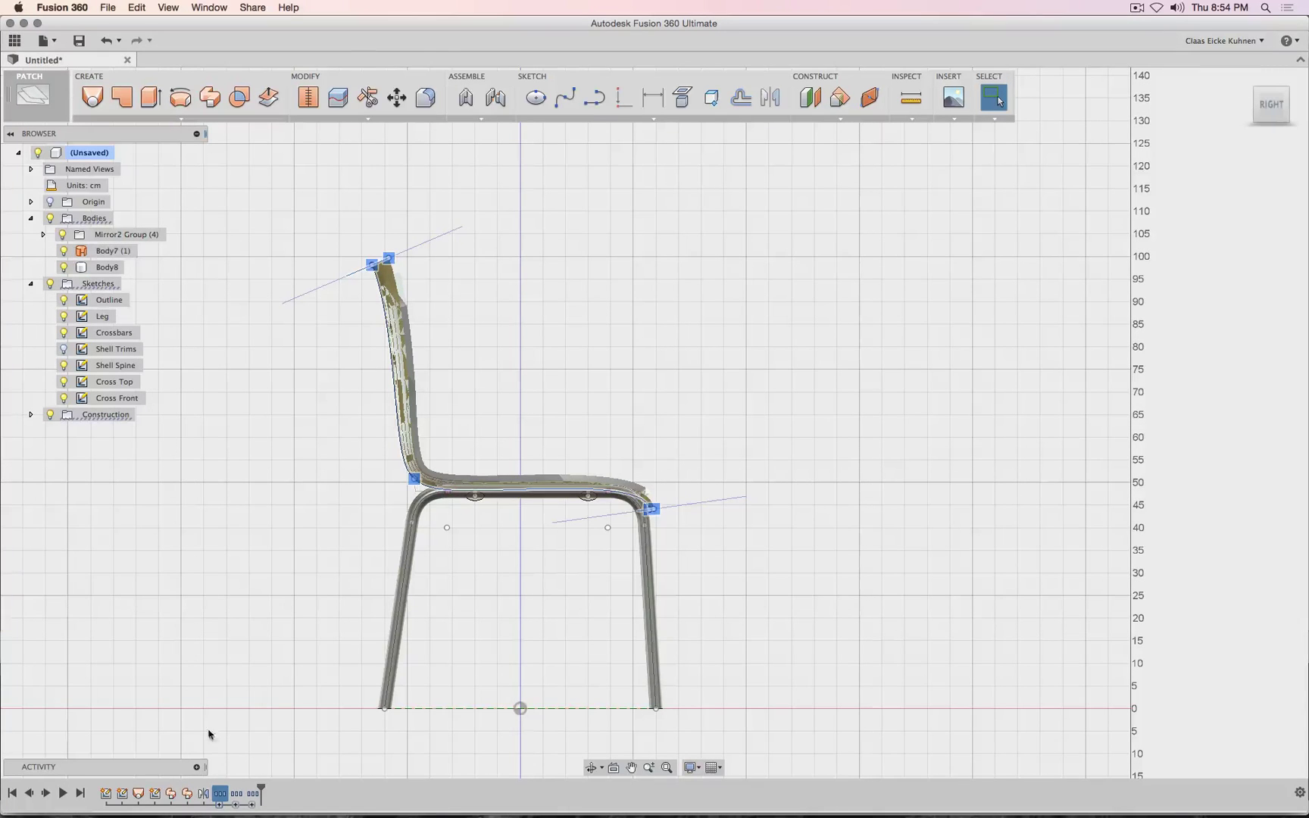
- Suppress the features in the first timeline group again and clear the selection
right_click(218, 794)
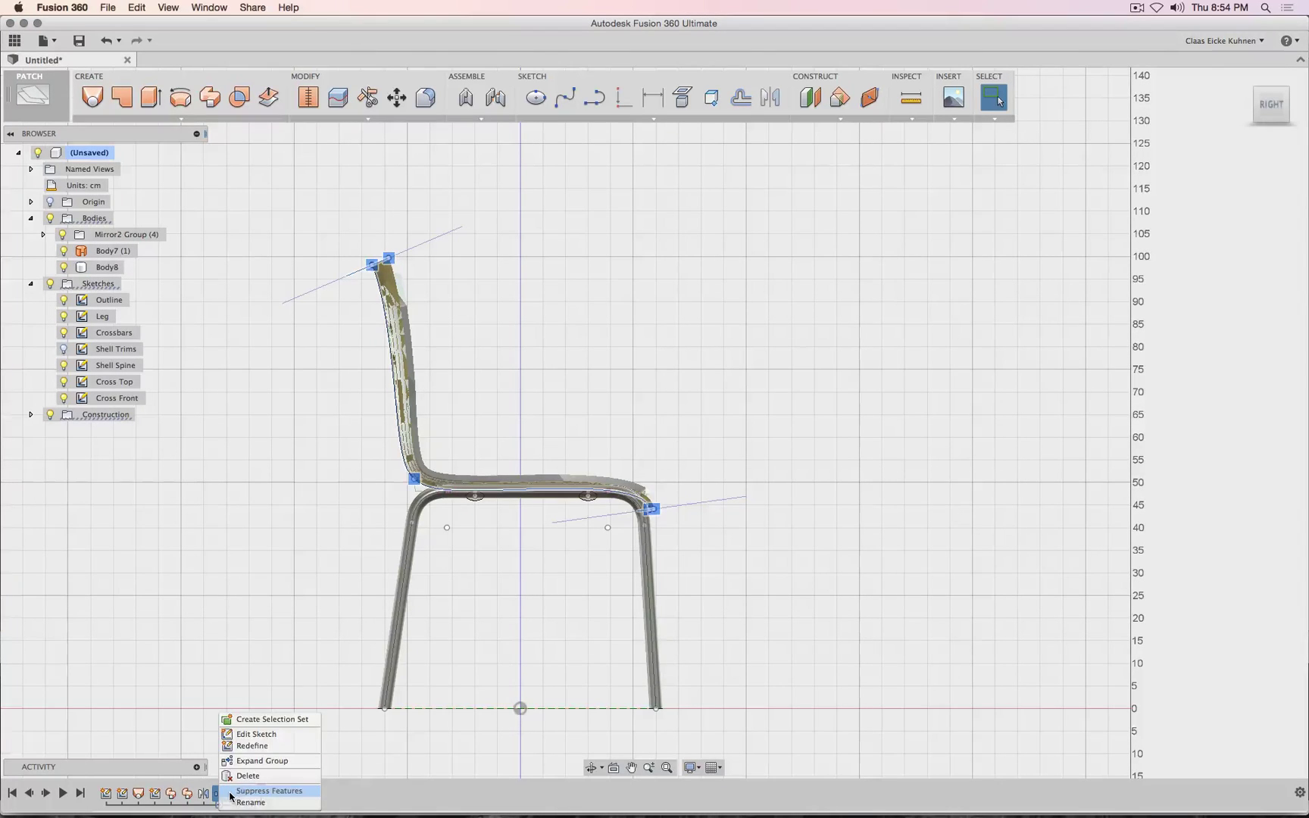
click(230, 792)
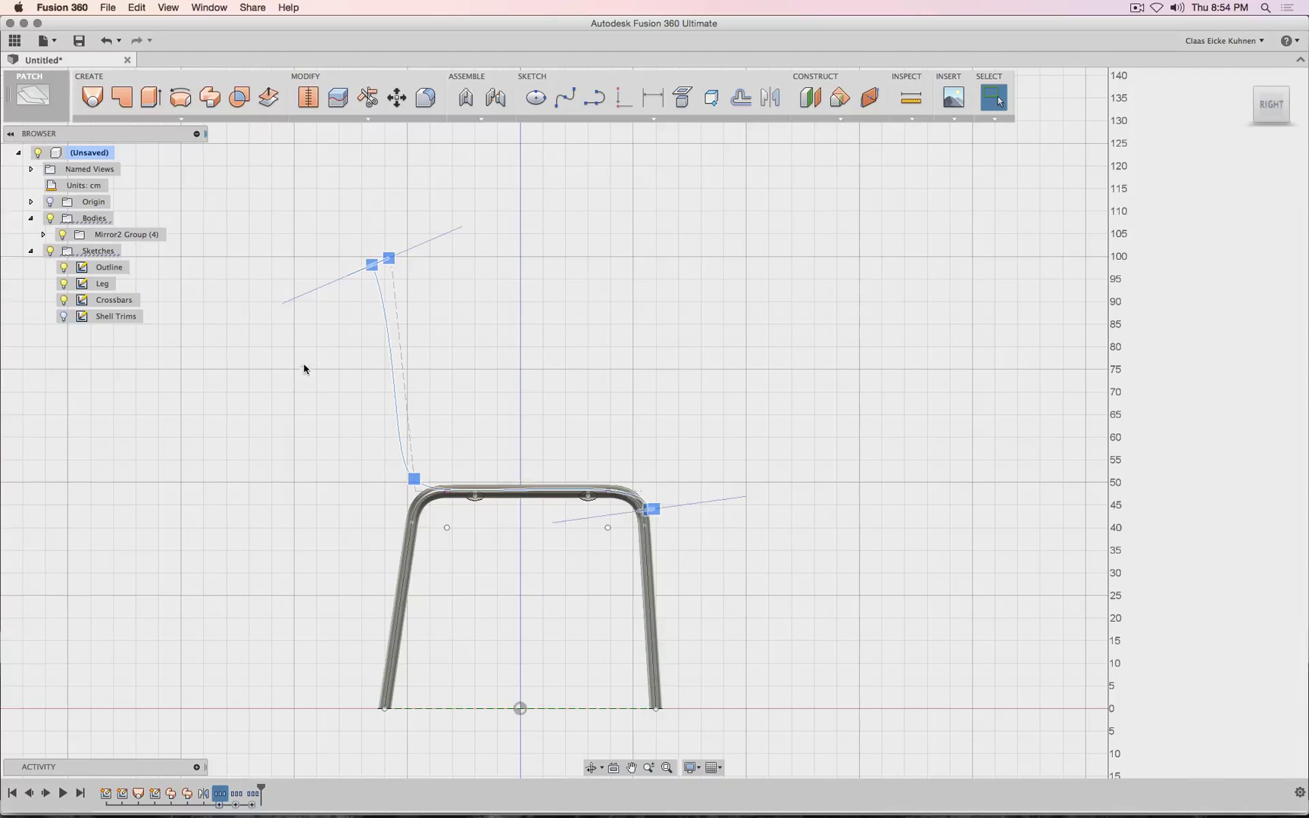
click(269, 388)
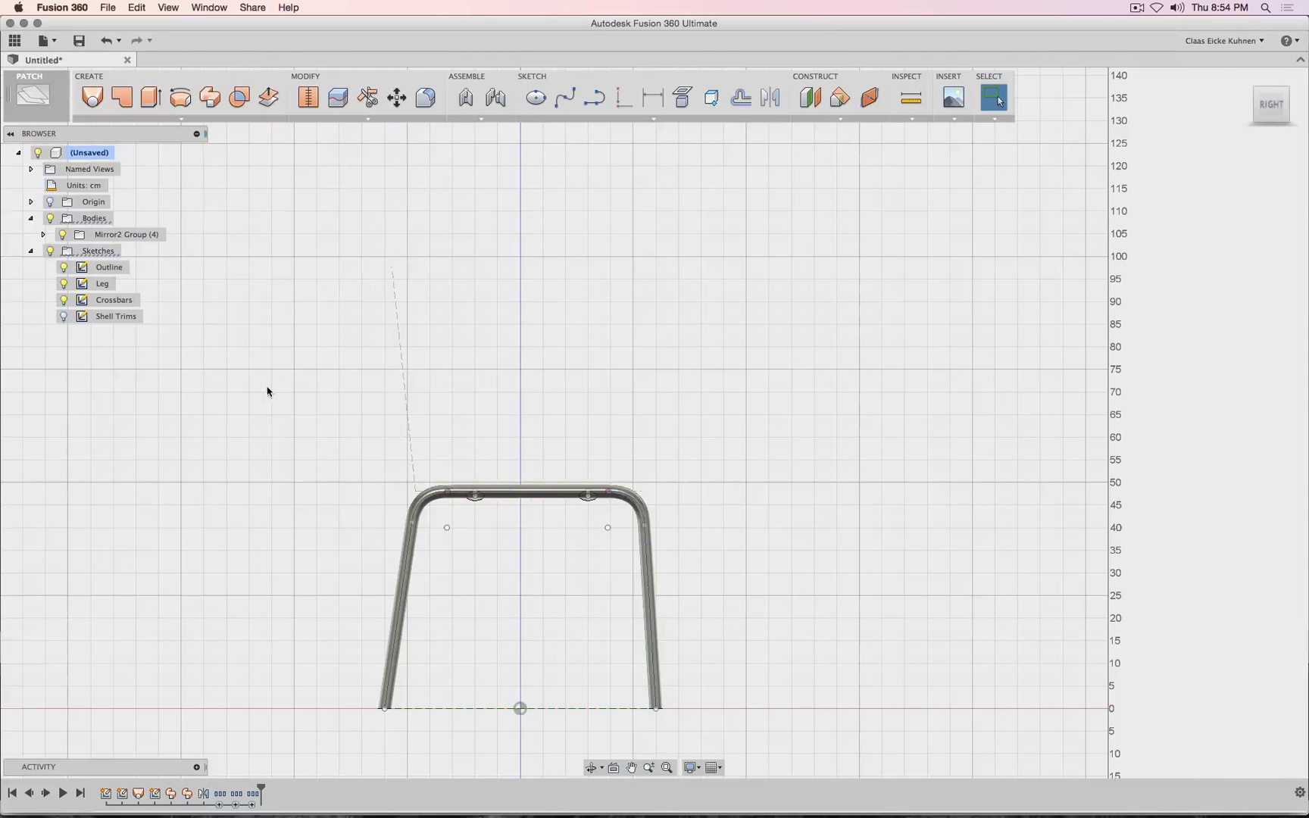
- Start a new sketch on the chair's side plane and hide the Leg sketch
click(592, 101)
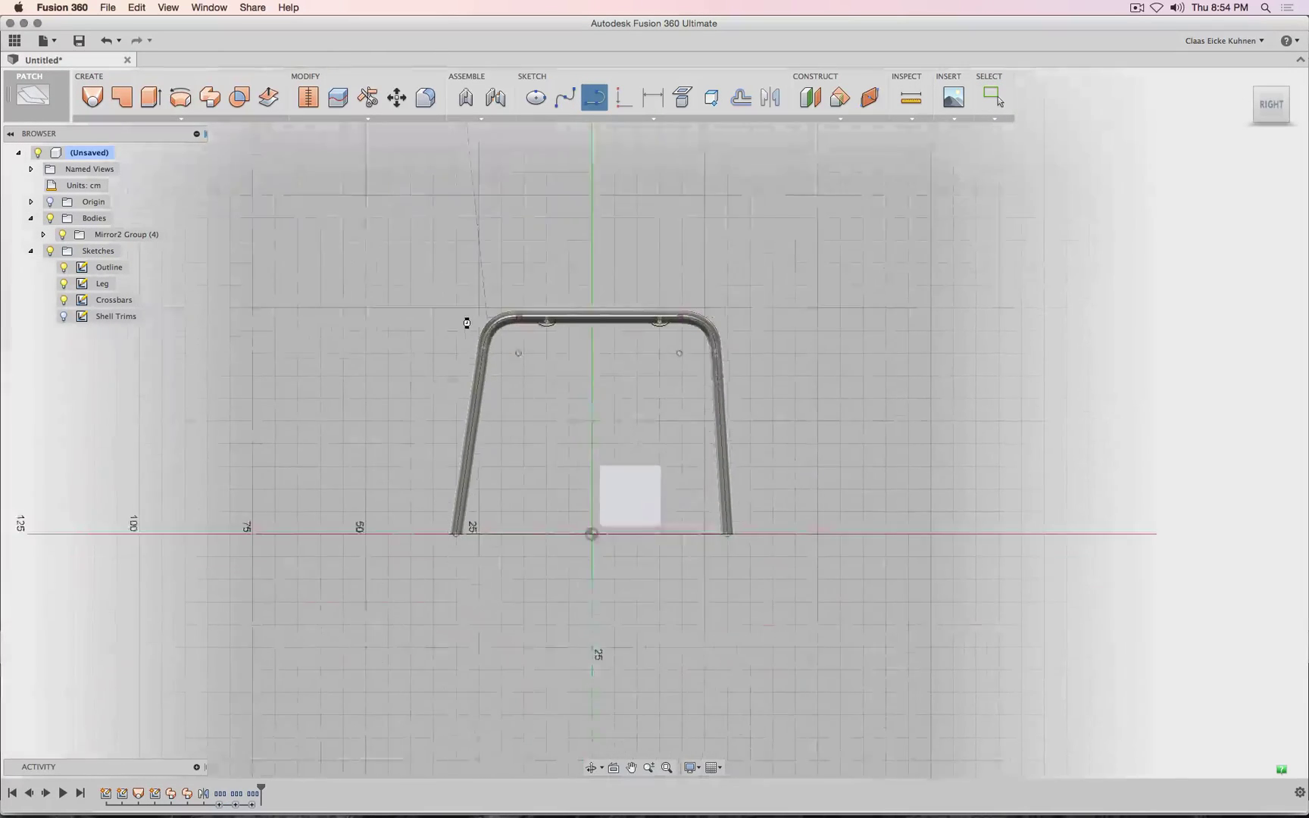
click(467, 323)
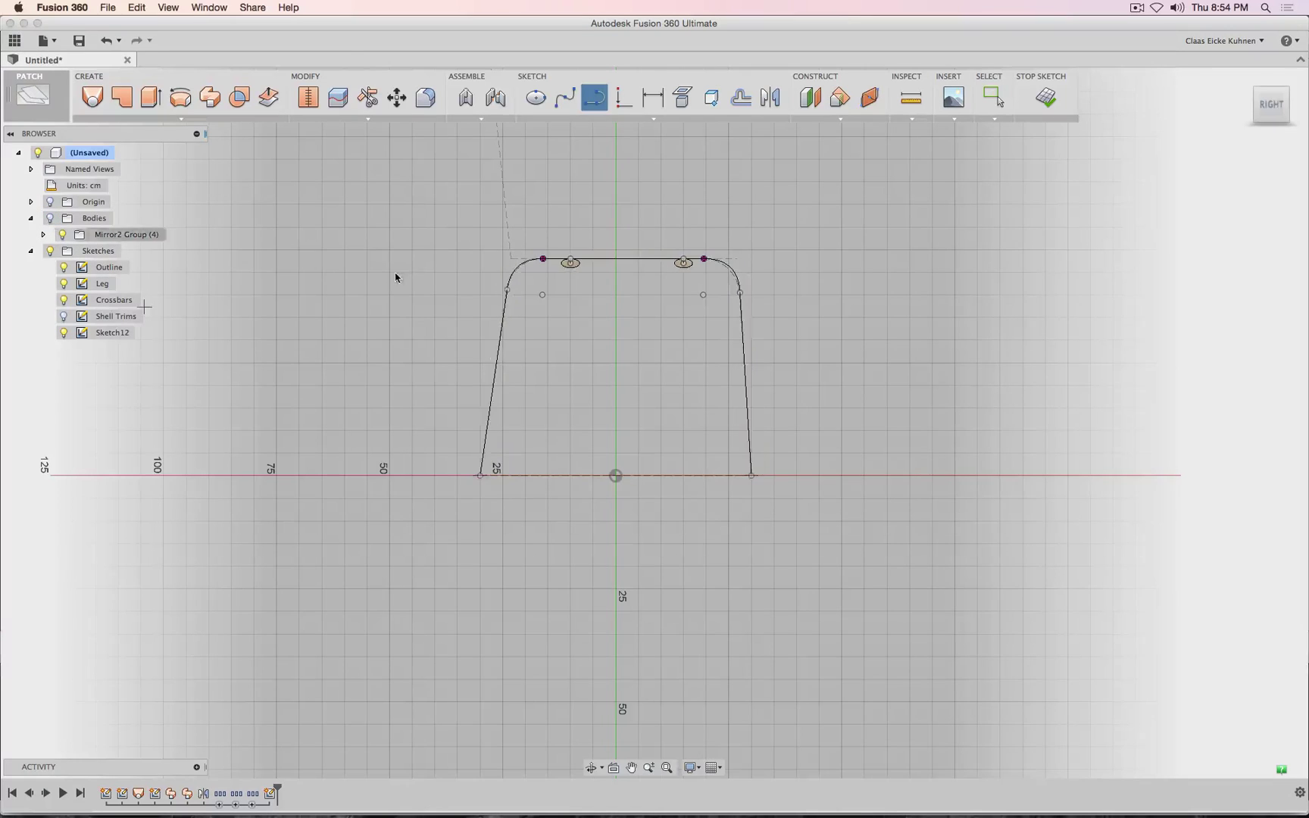
middle_drag(429, 242, 365, 350)
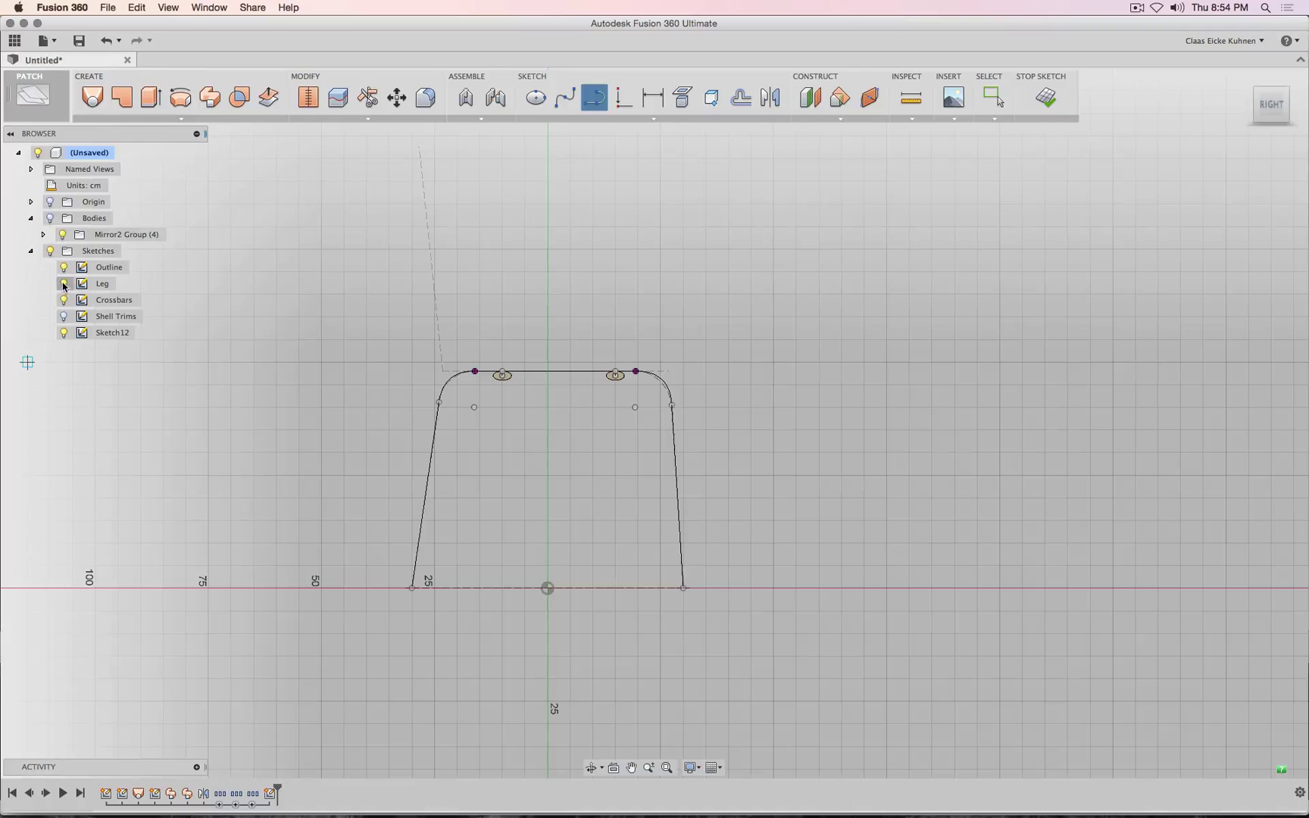
click(64, 285)
middle_drag(543, 266, 521, 362)
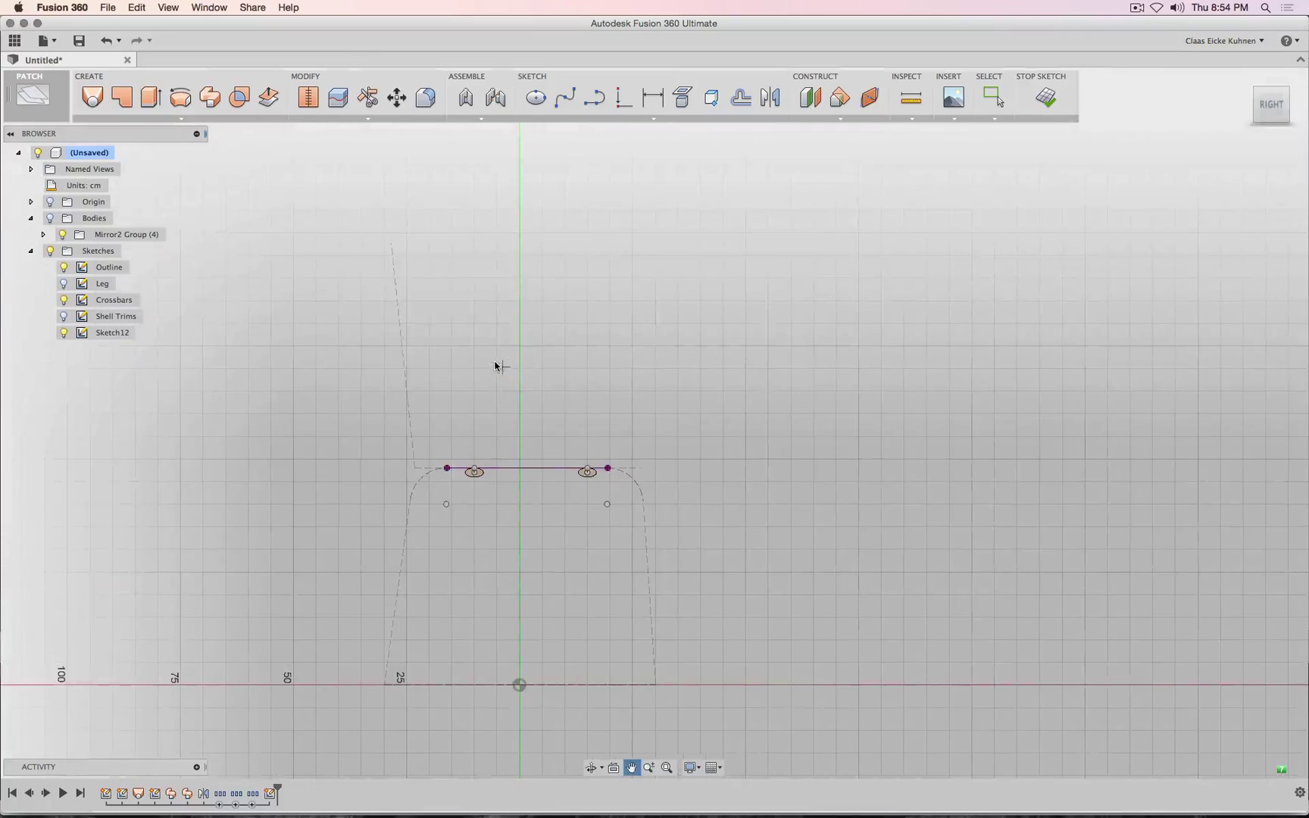
scroll(494, 363, up, 3)
key(t)
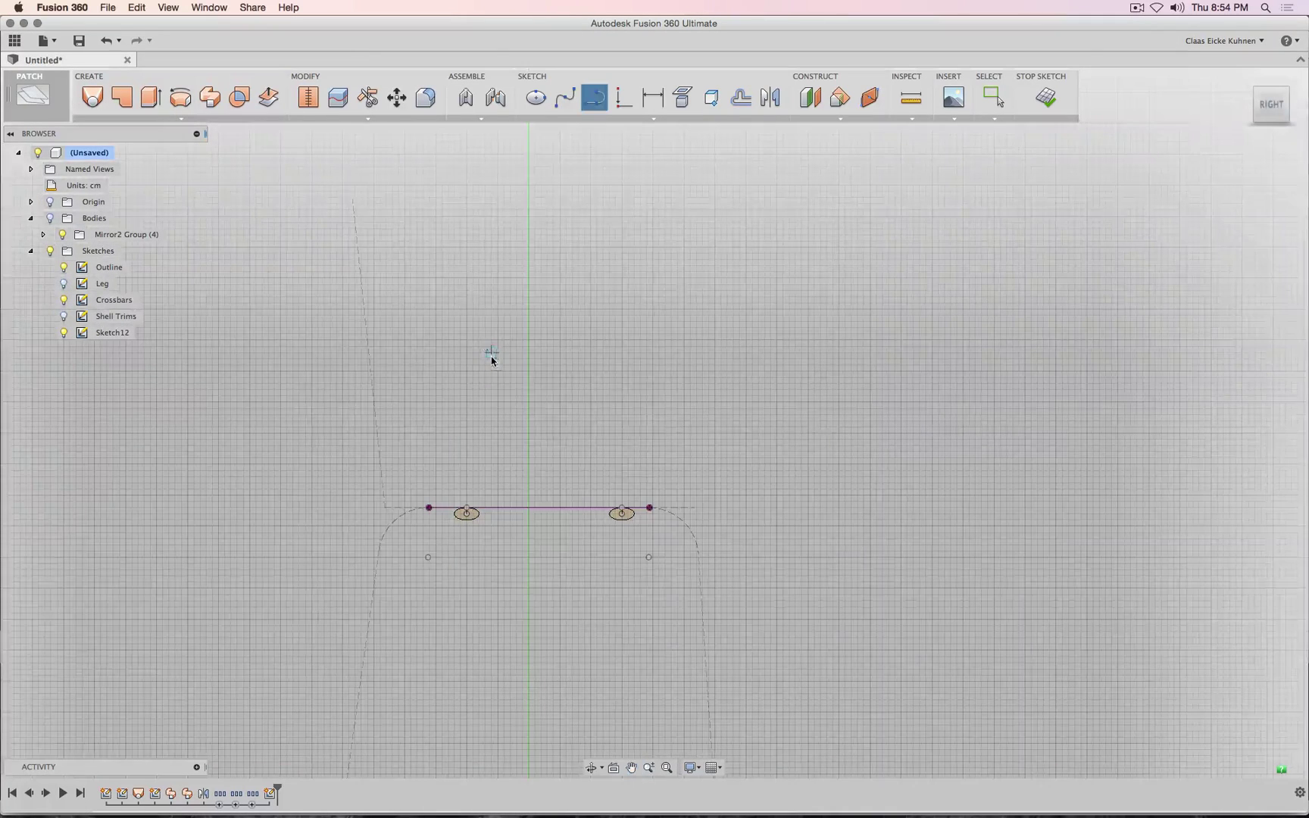
- Draw a two-point spline beside the dashed backrest guideline, from its upper end down to just above seat height
click(569, 99)
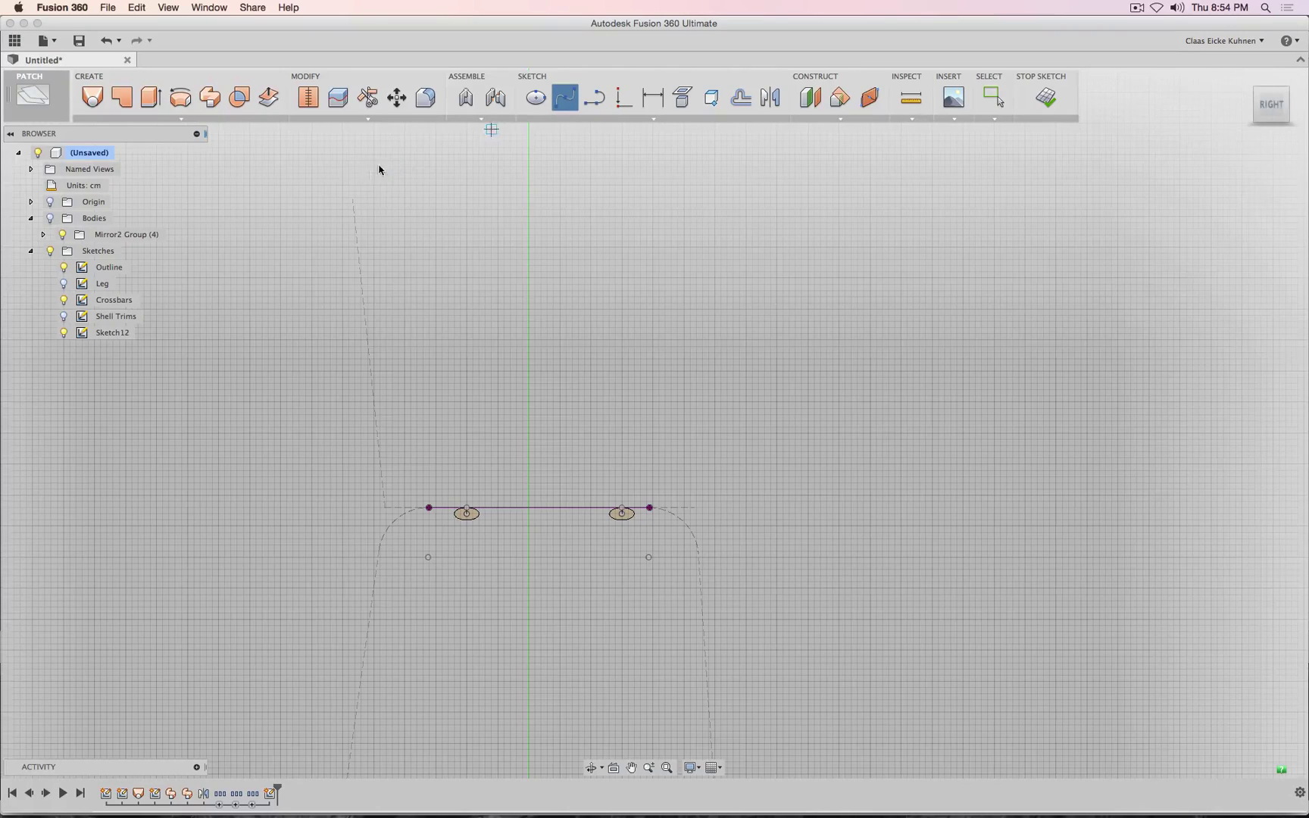
click(343, 197)
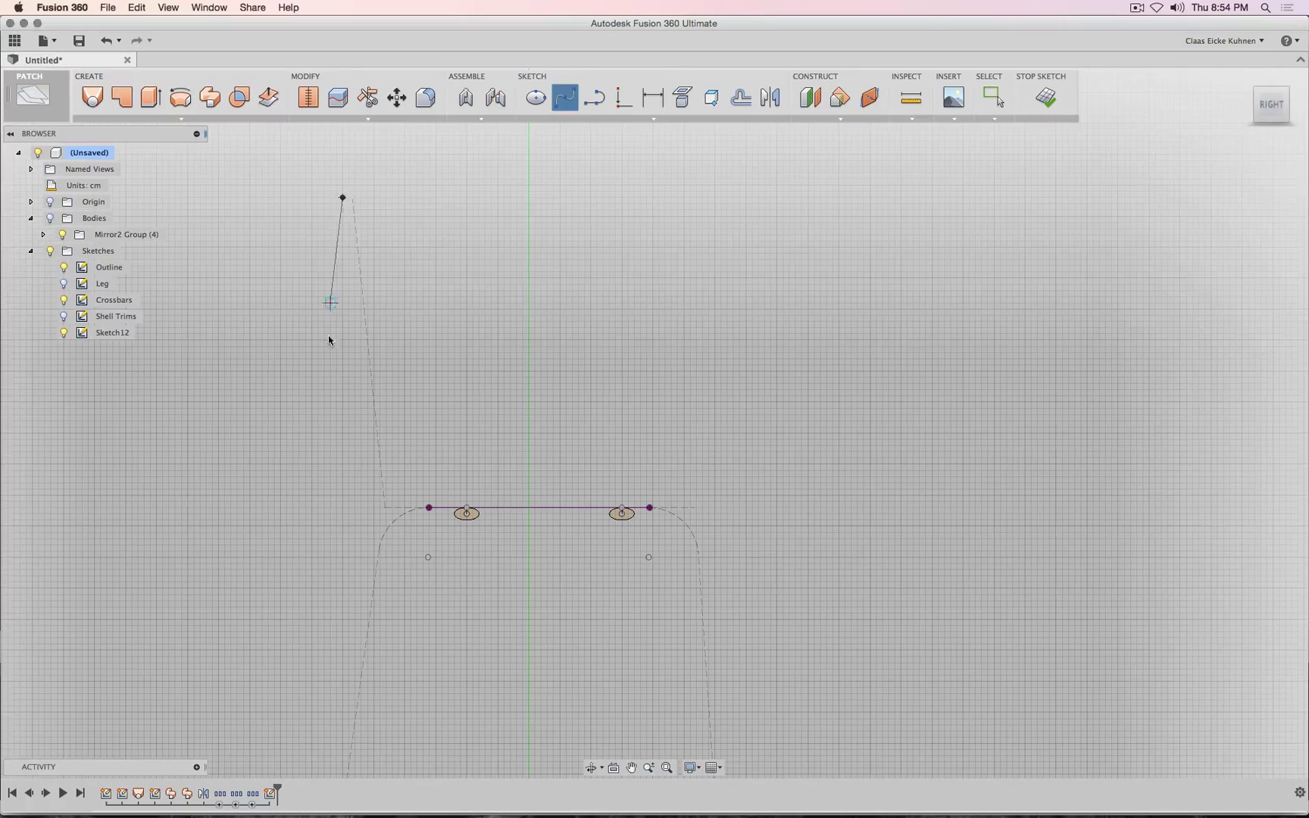
click(367, 494)
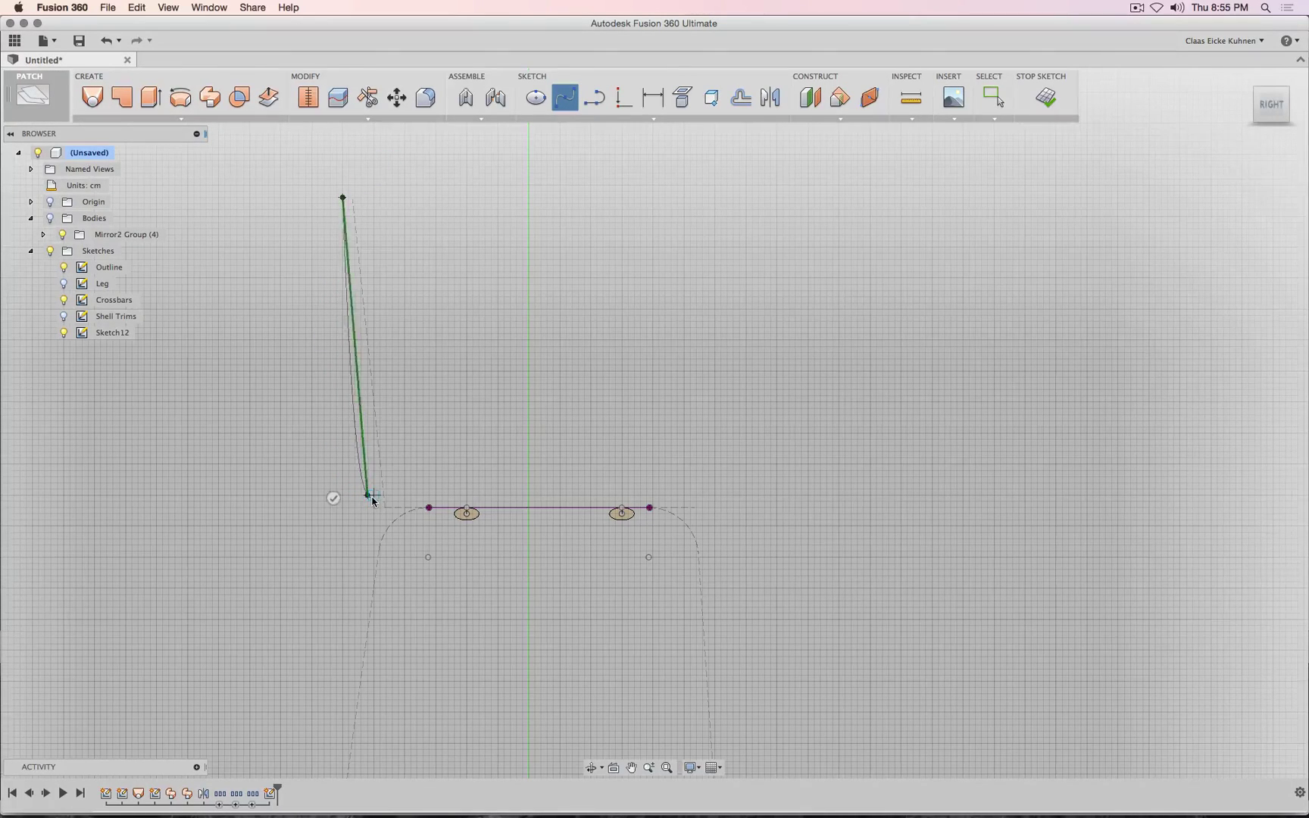
click(337, 497)
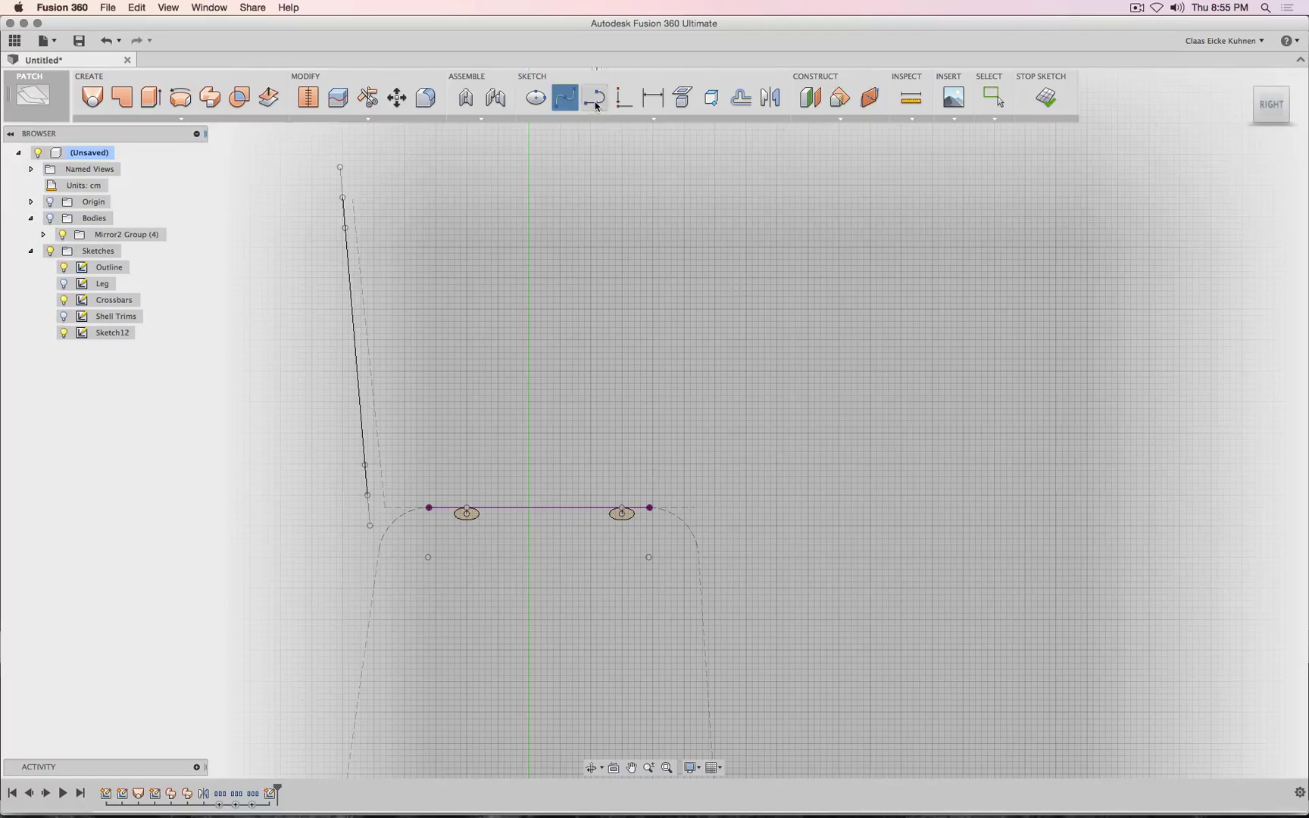
- Draw a horizontal seat line slightly above the frame's top line, spanning about the same length
click(595, 97)
scroll(485, 477, up, 3)
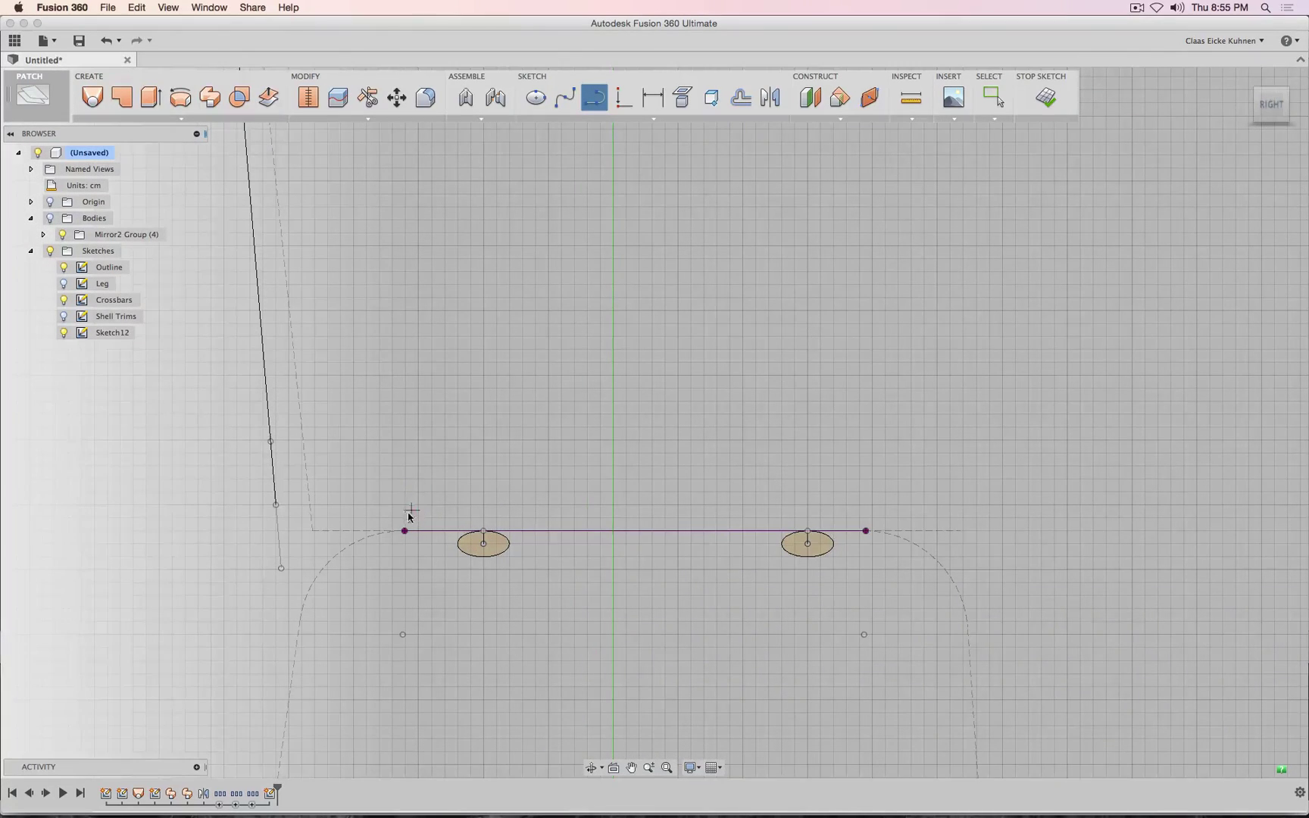
click(405, 519)
click(873, 521)
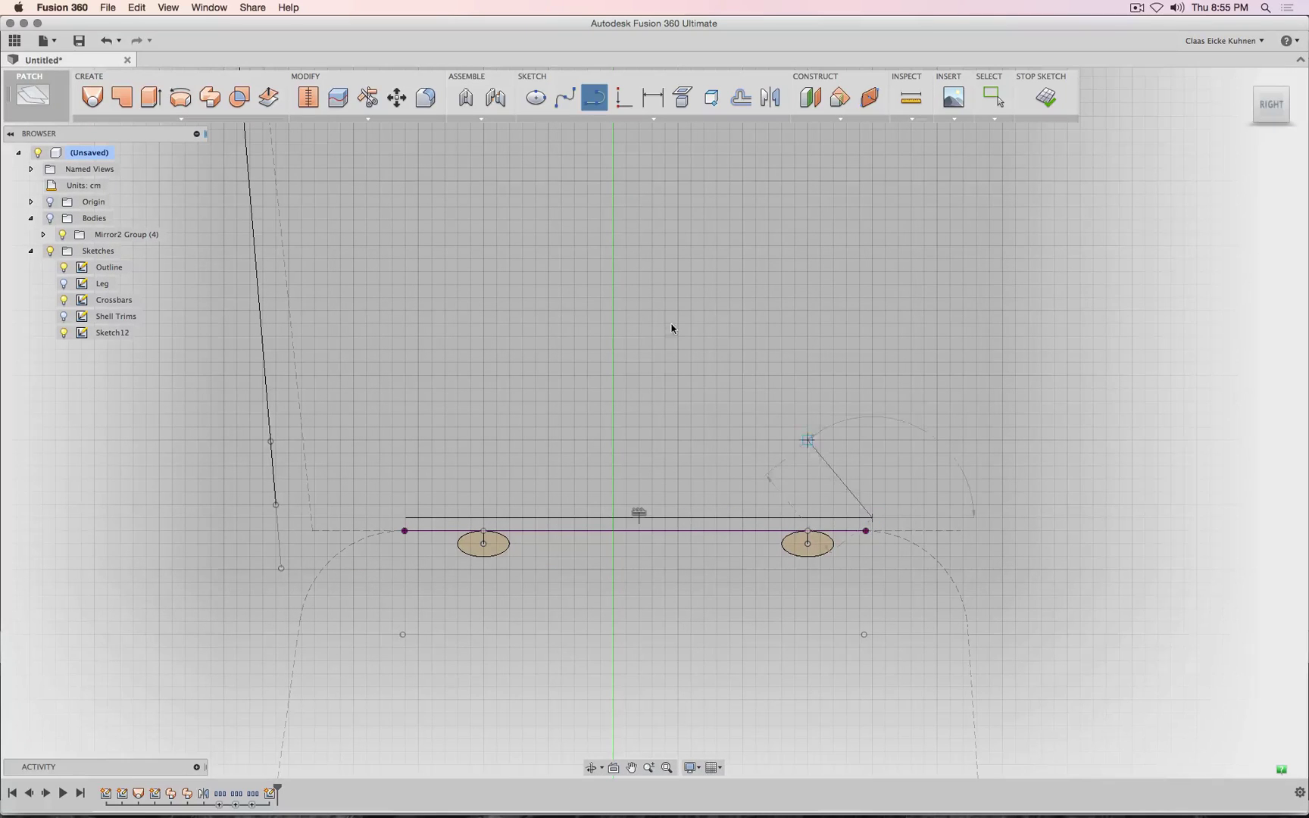
key(Escape)
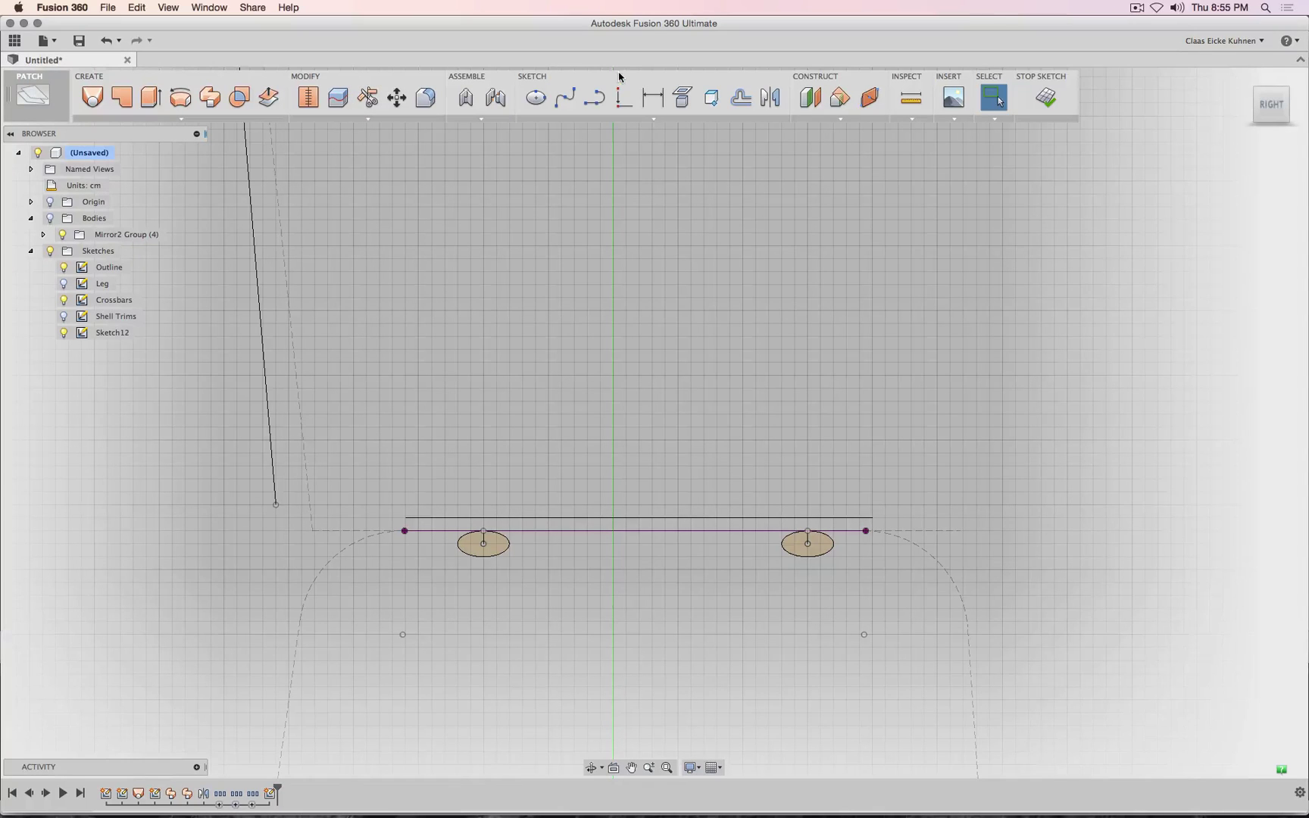
- Move the backrest spline's lower end onto the rear end of the seat line so the two meet
mouse_move(276, 509)
mouse_down()
mouse_move(411, 524)
mouse_move(357, 520)
mouse_up()
click(624, 96)
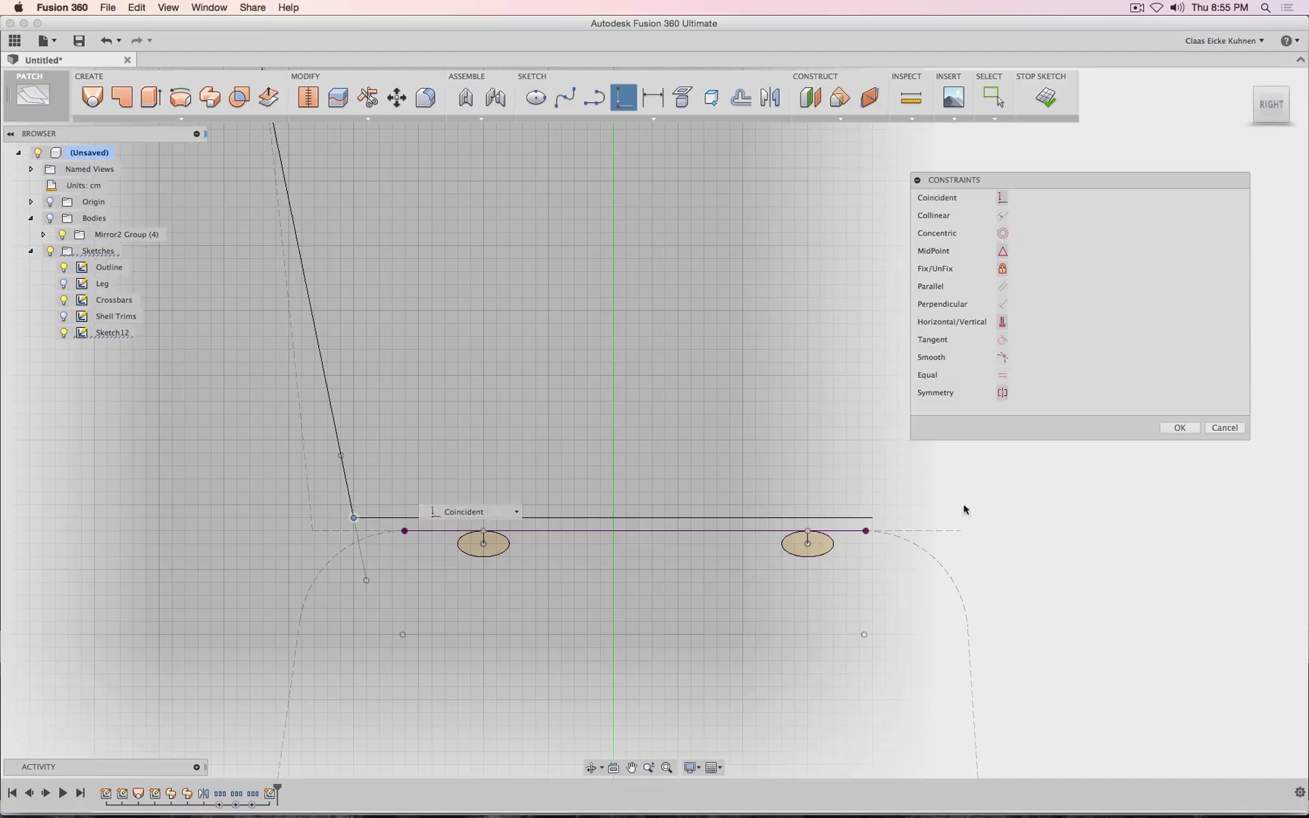
key(Escape)
- Try to apply a Tangent constraint to the backrest spline, and delete that spline
click(624, 97)
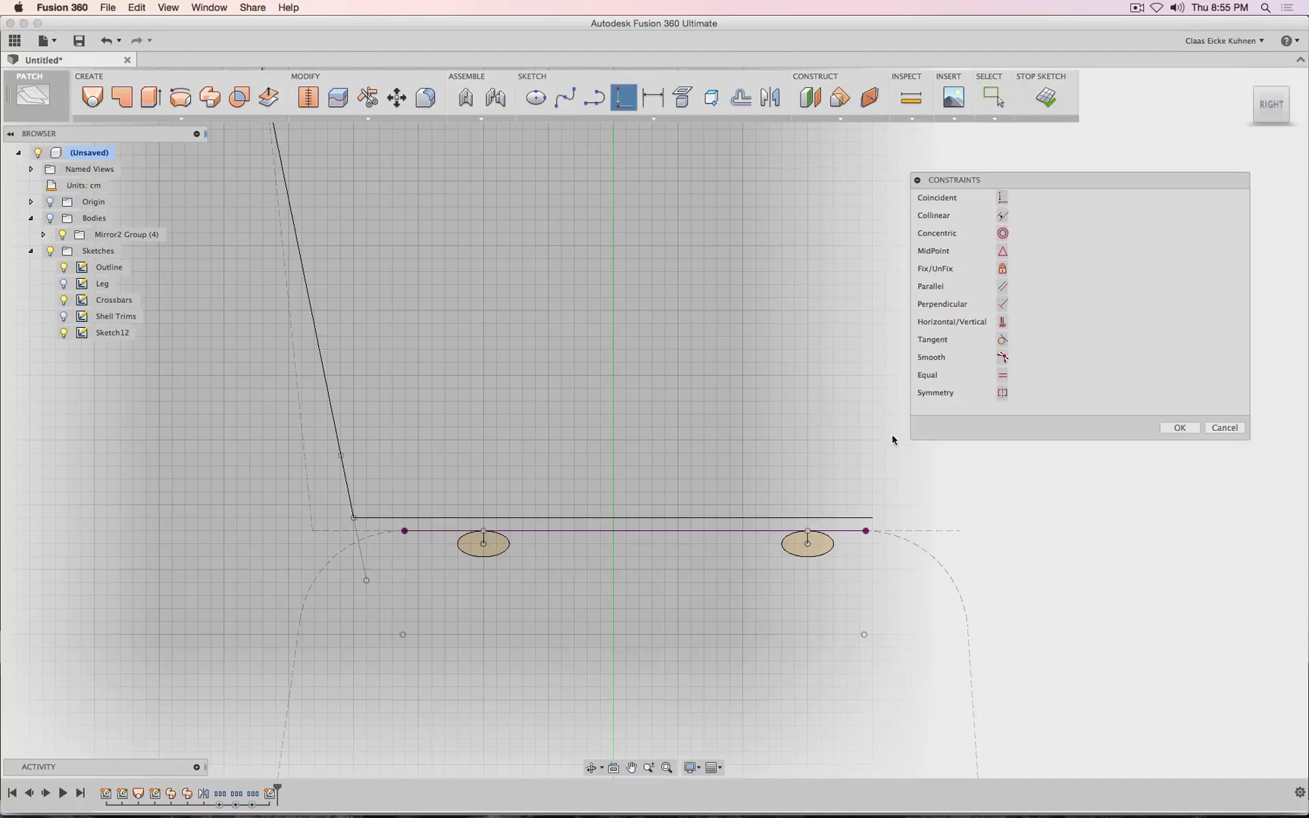
click(1001, 340)
click(345, 472)
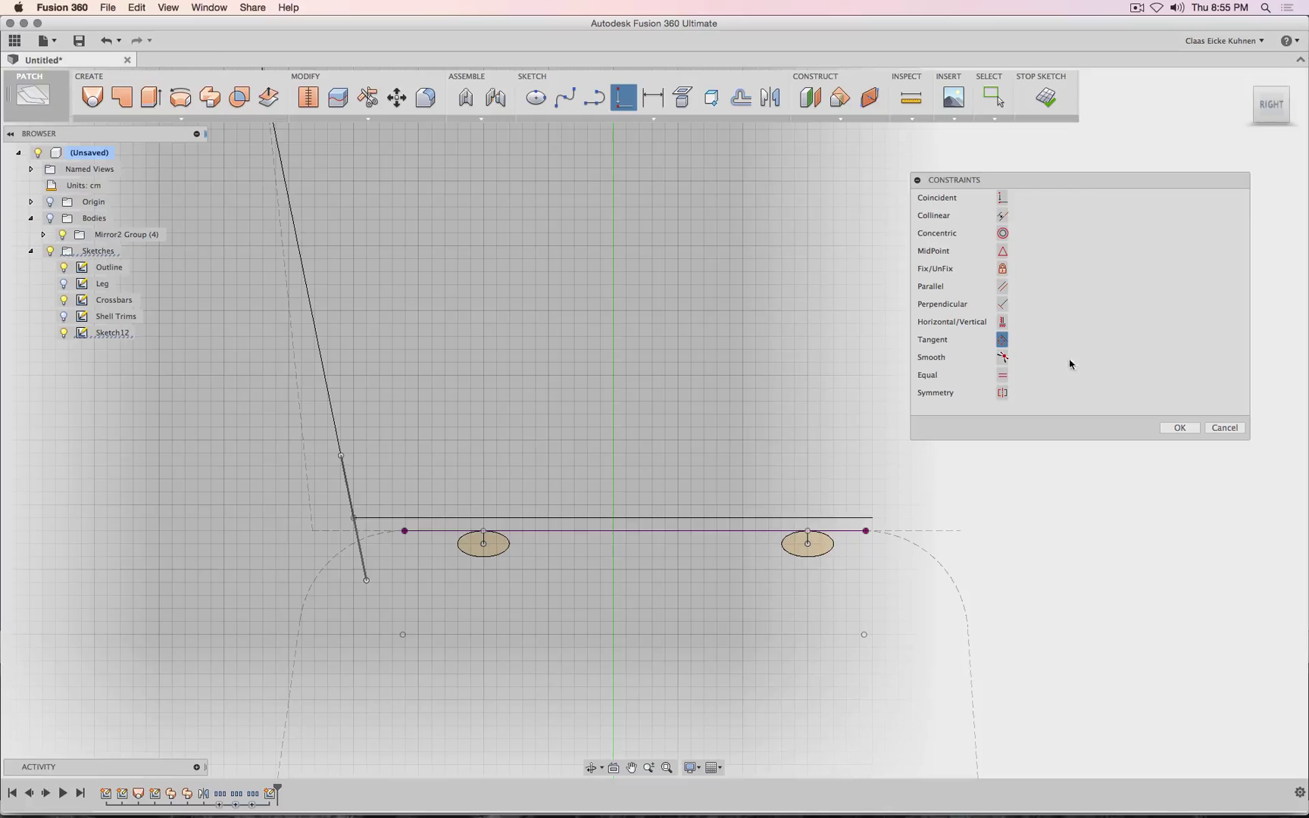
click(1225, 429)
scroll(682, 444, down, 3)
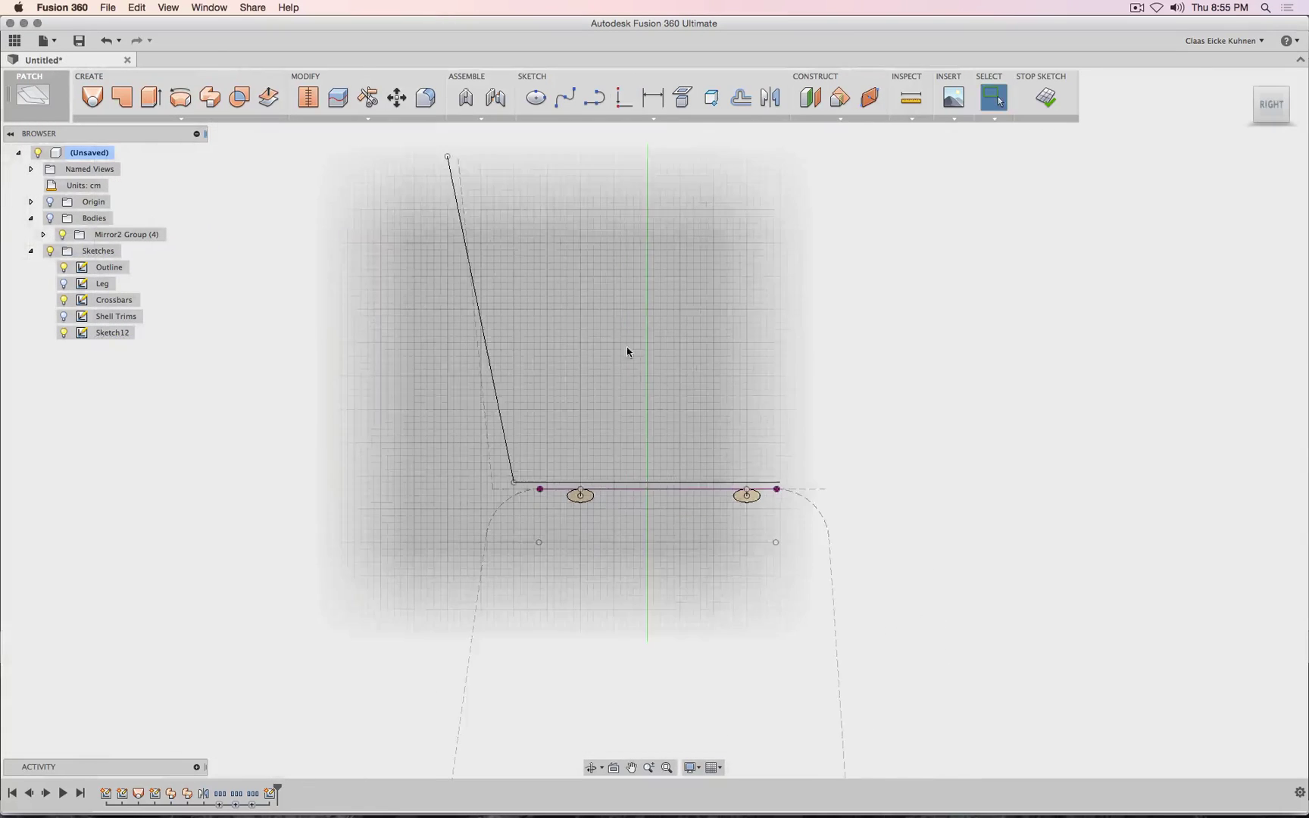
click(528, 500)
key(Delete)
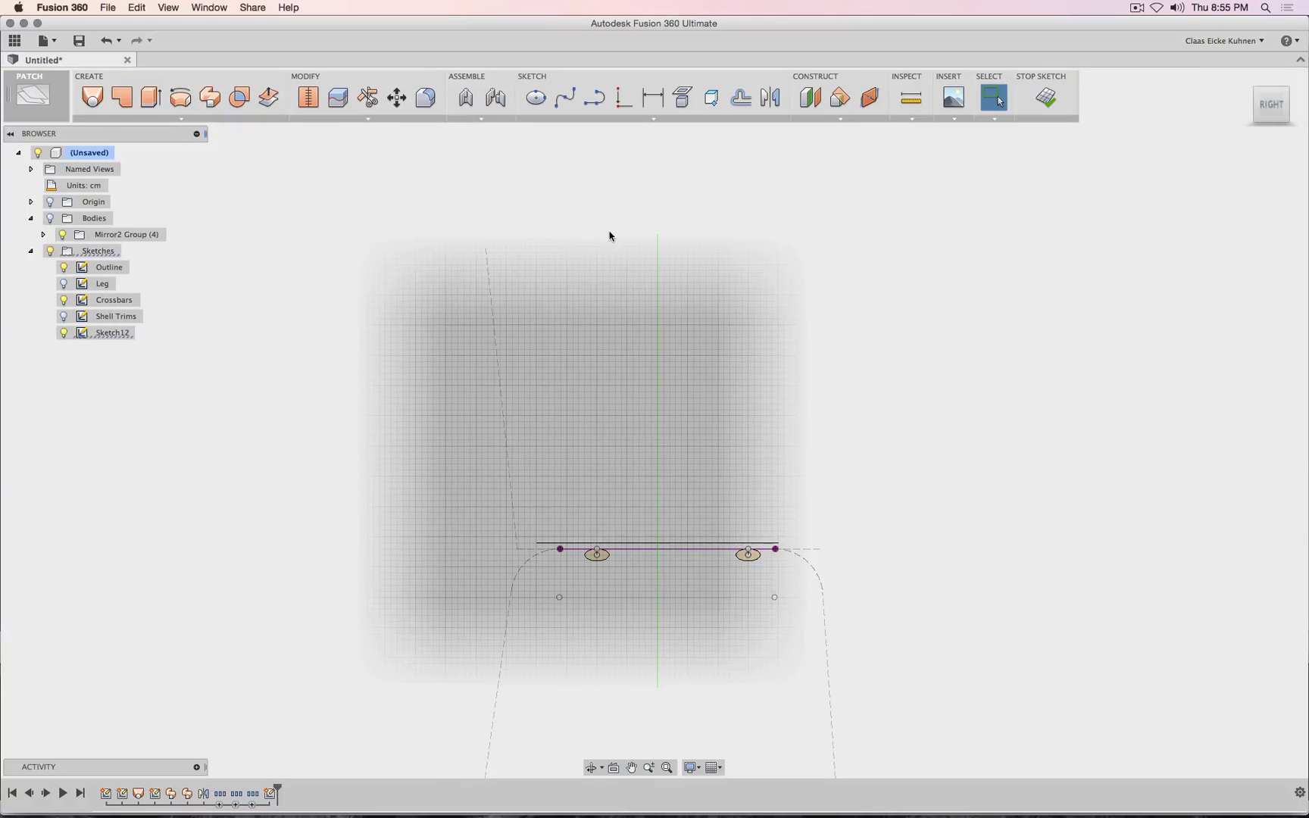
- Draw a new backrest spline tangent to the seat line, from its rear end up to the backrest guideline's upper end
click(567, 103)
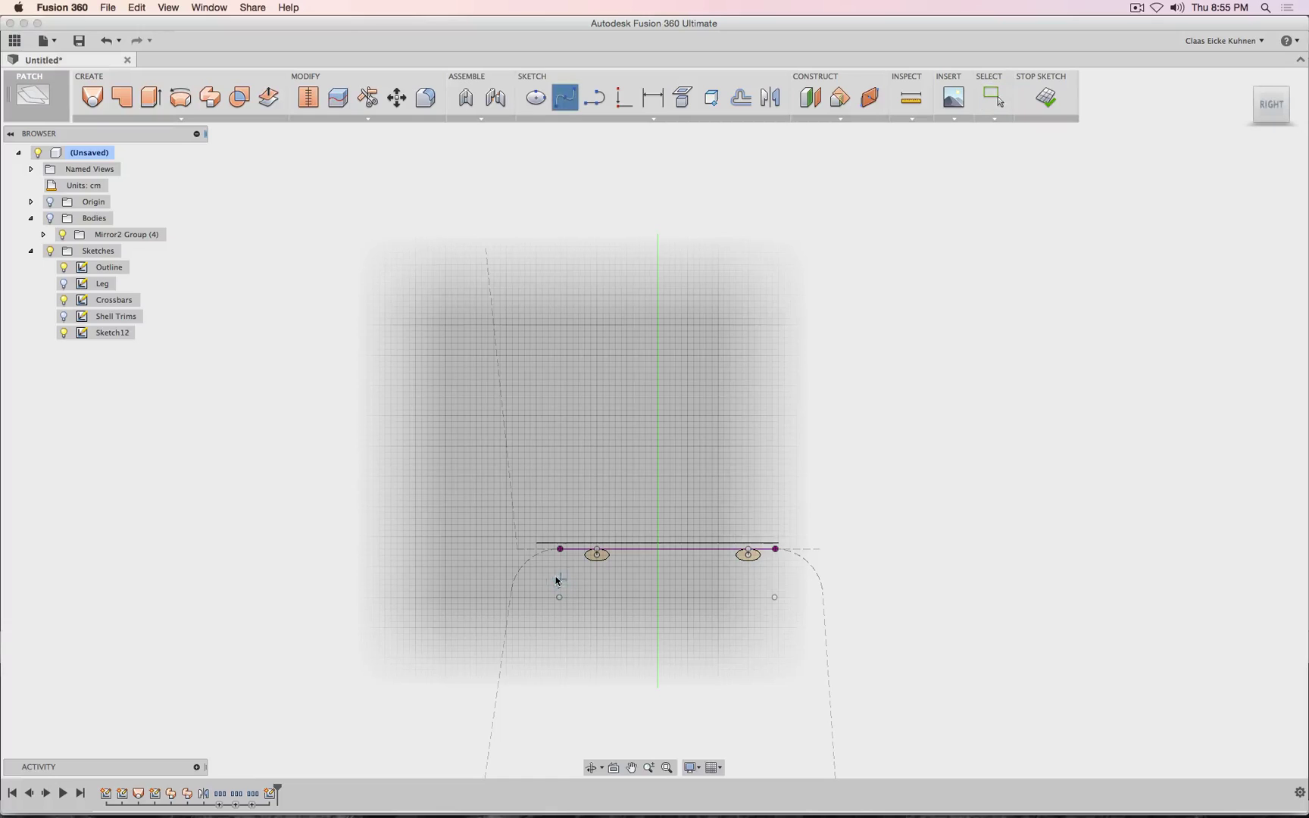
click(537, 543)
click(476, 250)
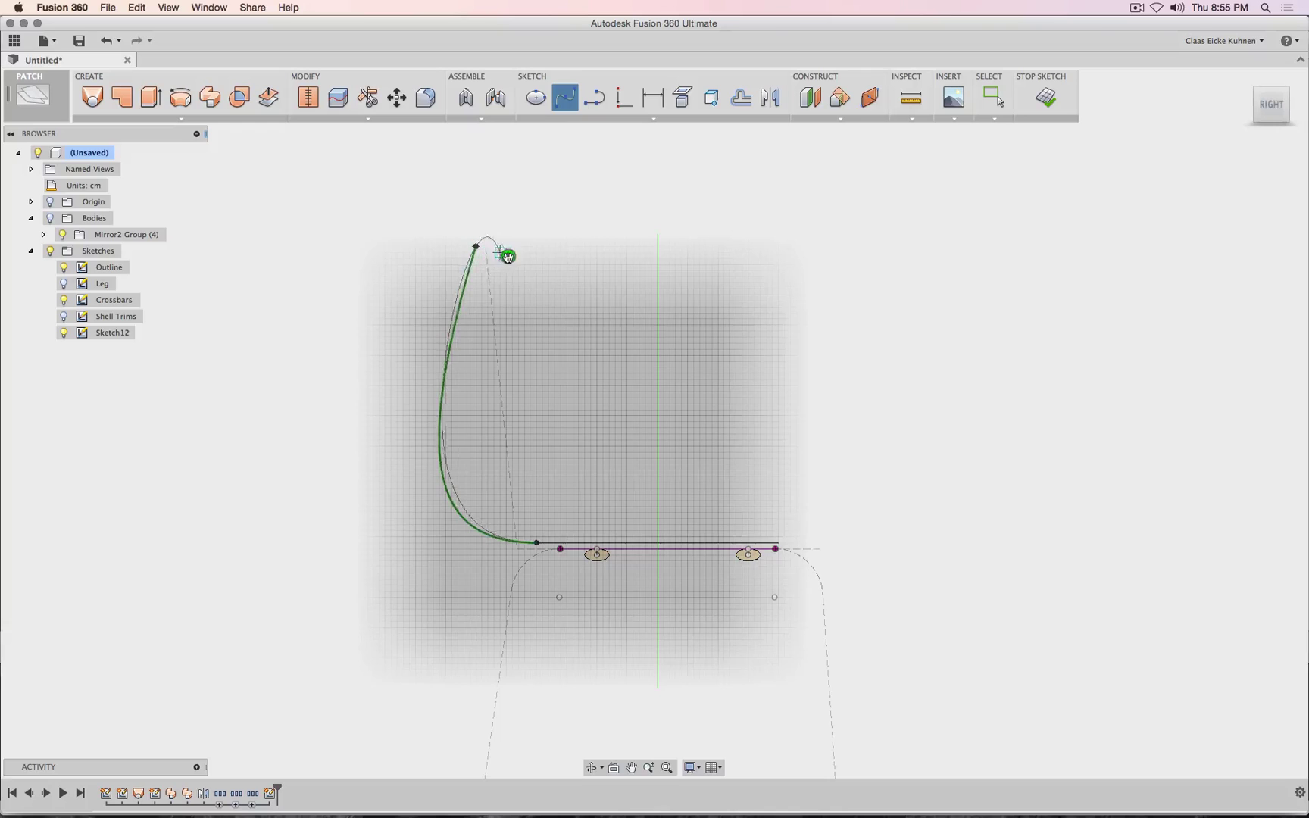
click(505, 255)
- Draw a tangent spline from the seat line's front end, curving down in front of the frame's front leg
click(780, 543)
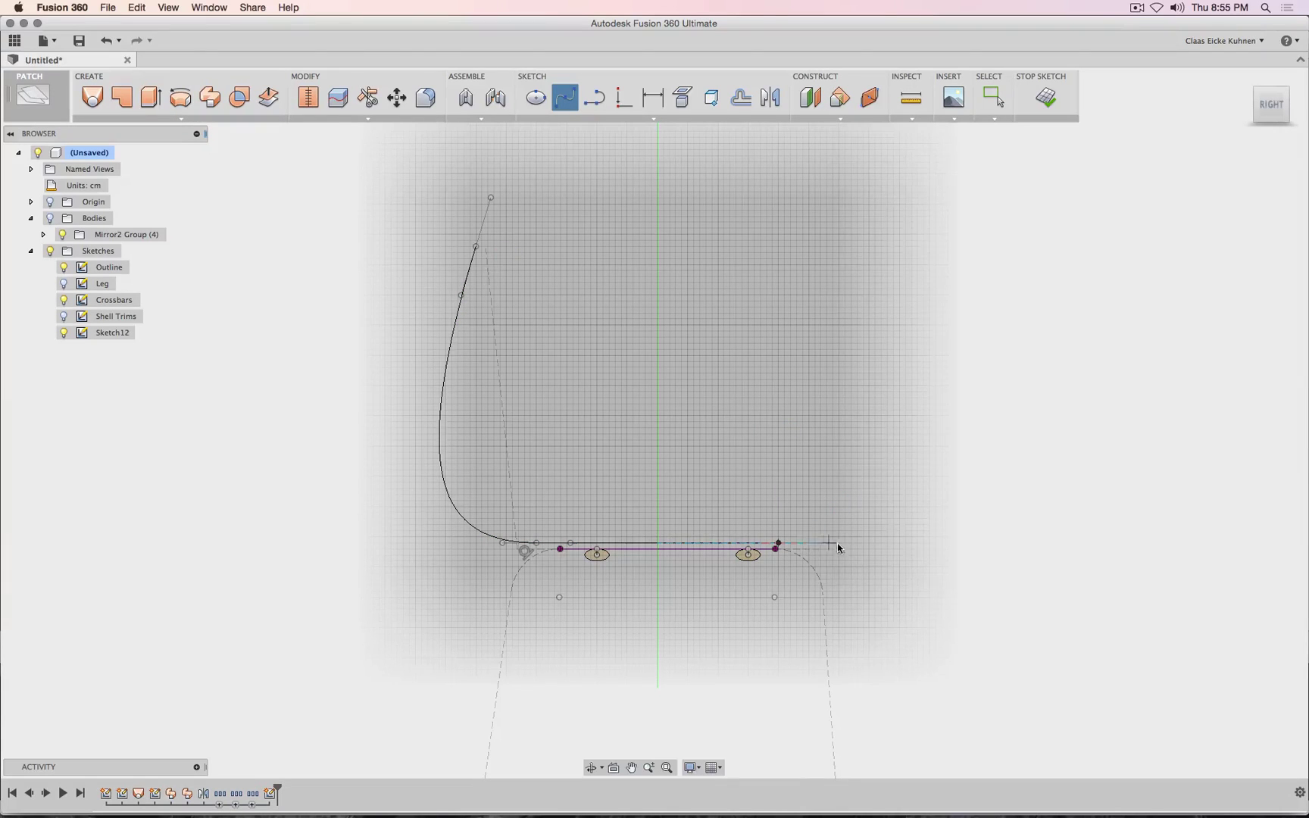
click(840, 604)
click(808, 612)
scroll(856, 560, up, 3)
key(Escape)
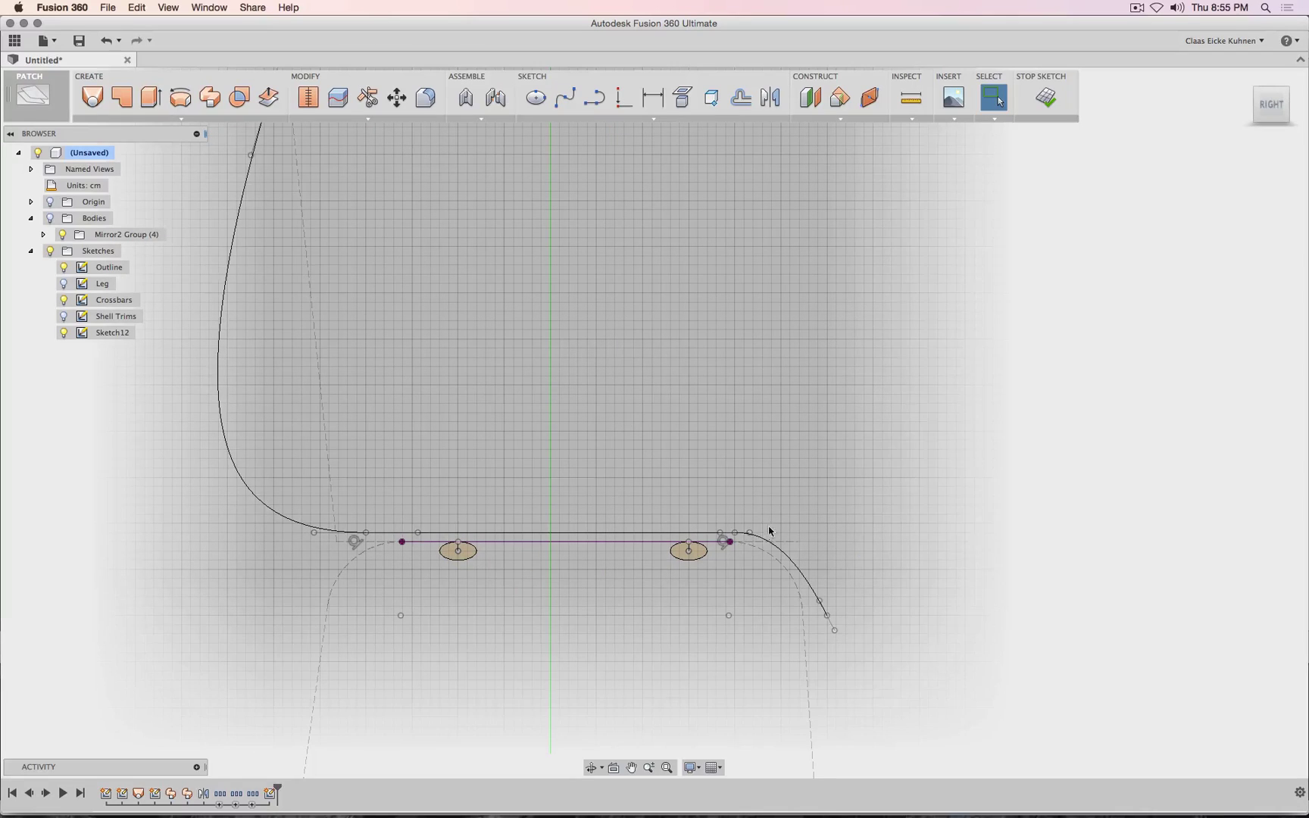
- Lengthen the front curve's tangent handle at the seat line and shorten the backrest curve's lower handle
drag(753, 534, 762, 533)
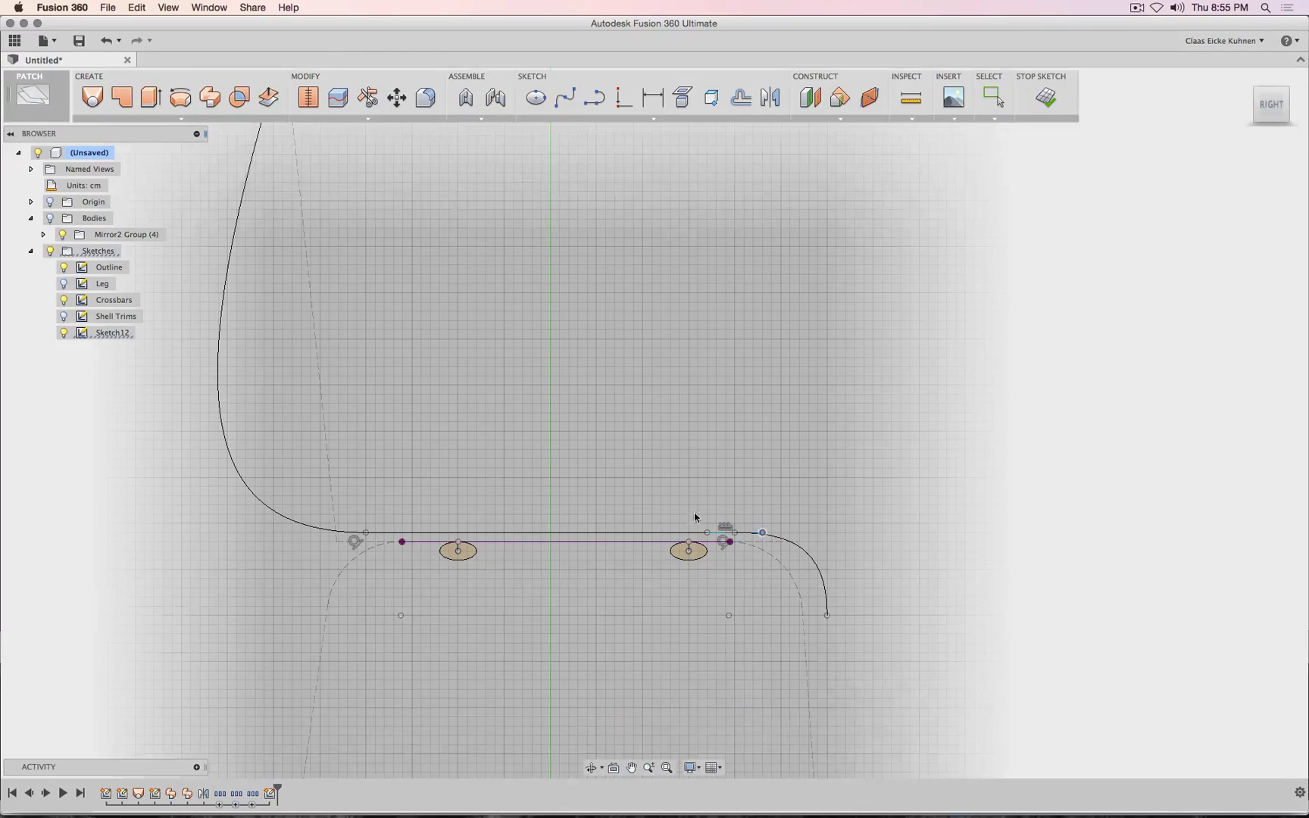
click(352, 536)
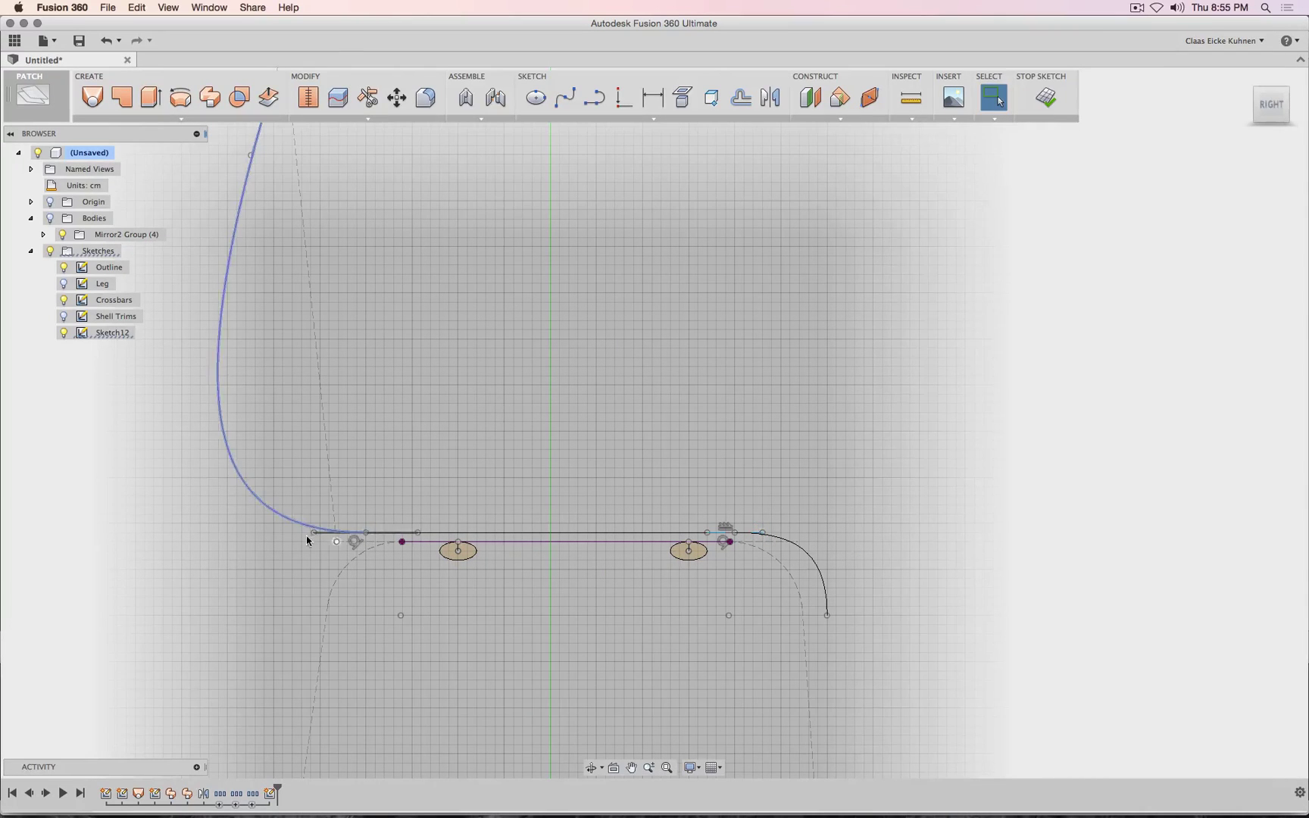
drag(324, 535, 349, 535)
- Tilt the tangent handle at the backrest curve's upper end rearward so the top of the back leans outward
middle_drag(420, 442, 464, 611)
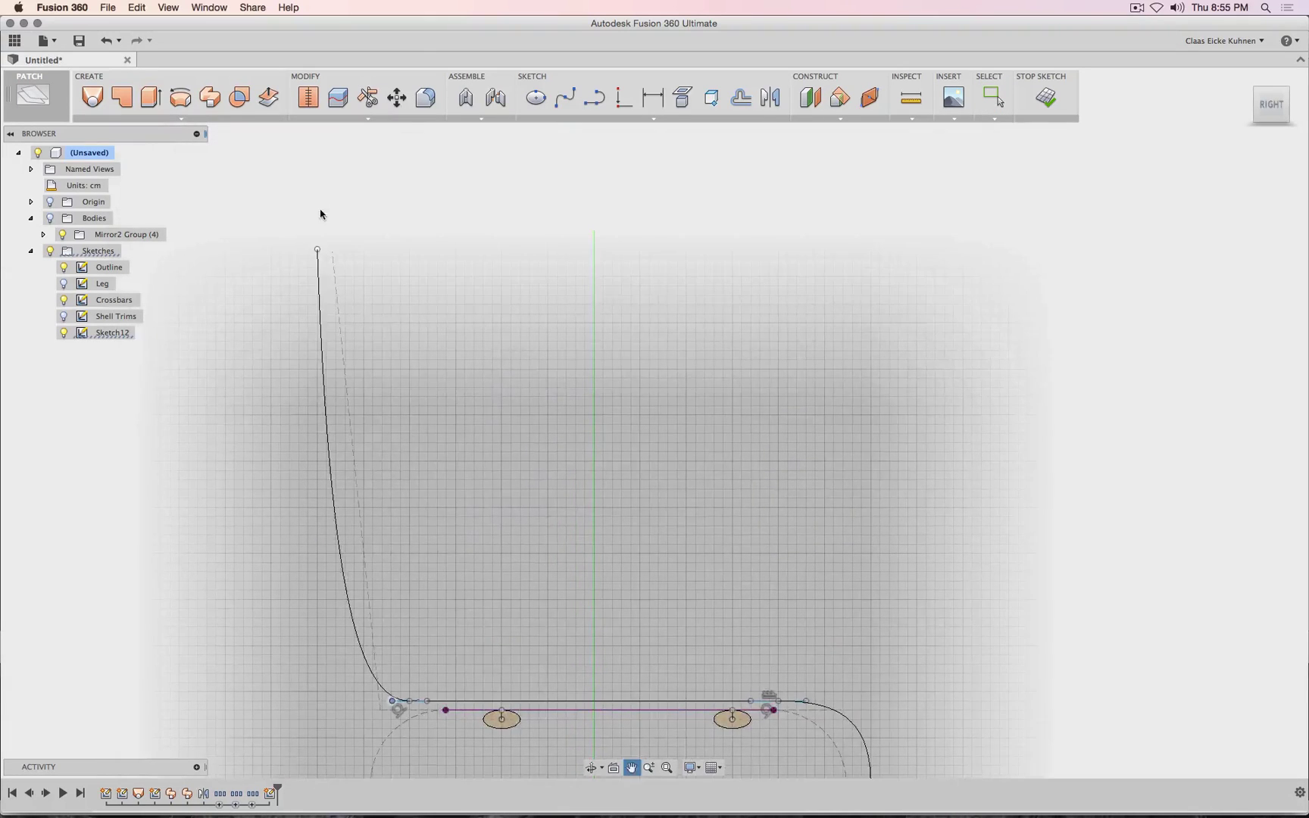
click(319, 251)
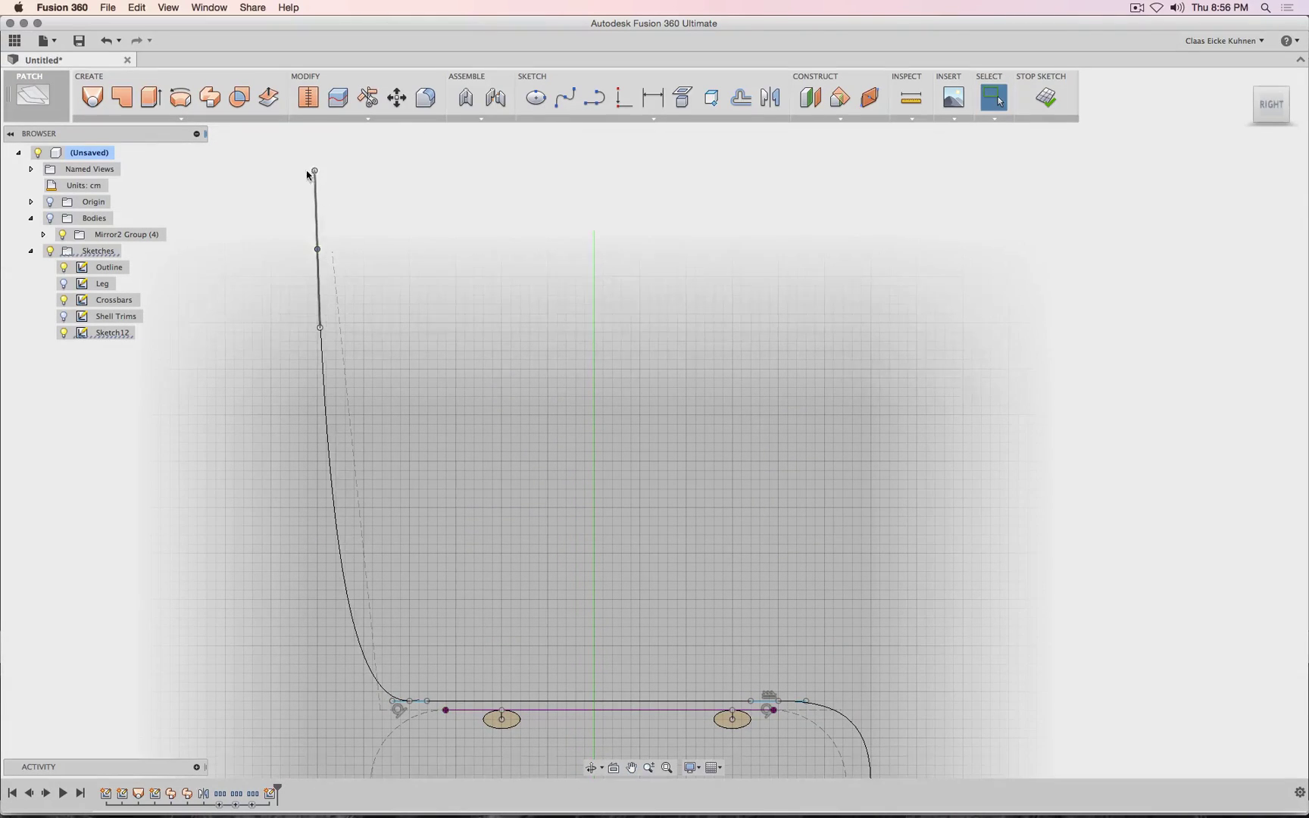
drag(308, 173, 290, 177)
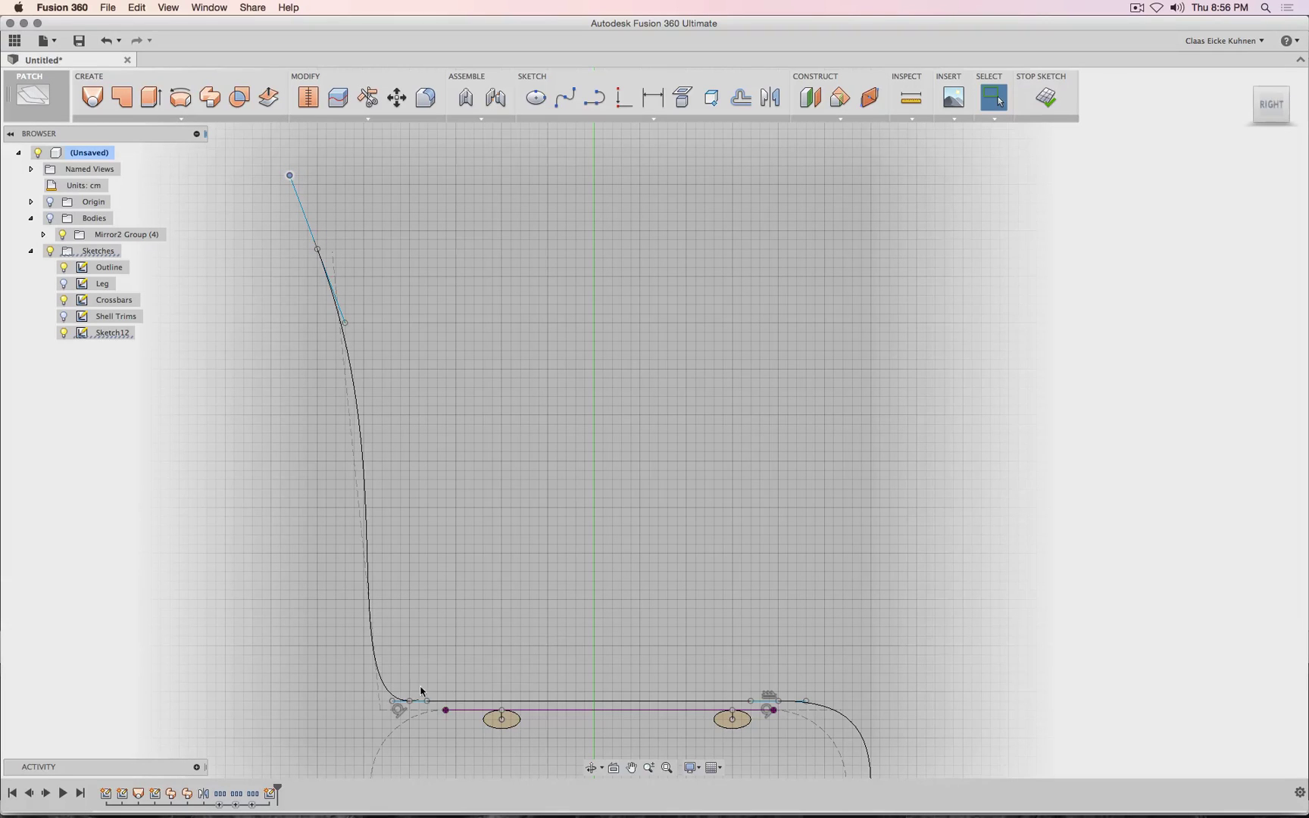
- Move the front curve's lower end slightly forward and its junction with the seat line slightly rearward
scroll(886, 537, down, 1)
mouse_move(886, 538)
middle_down()
mouse_move(830, 418)
mouse_move(772, 356)
middle_up()
scroll(771, 371, down, 3)
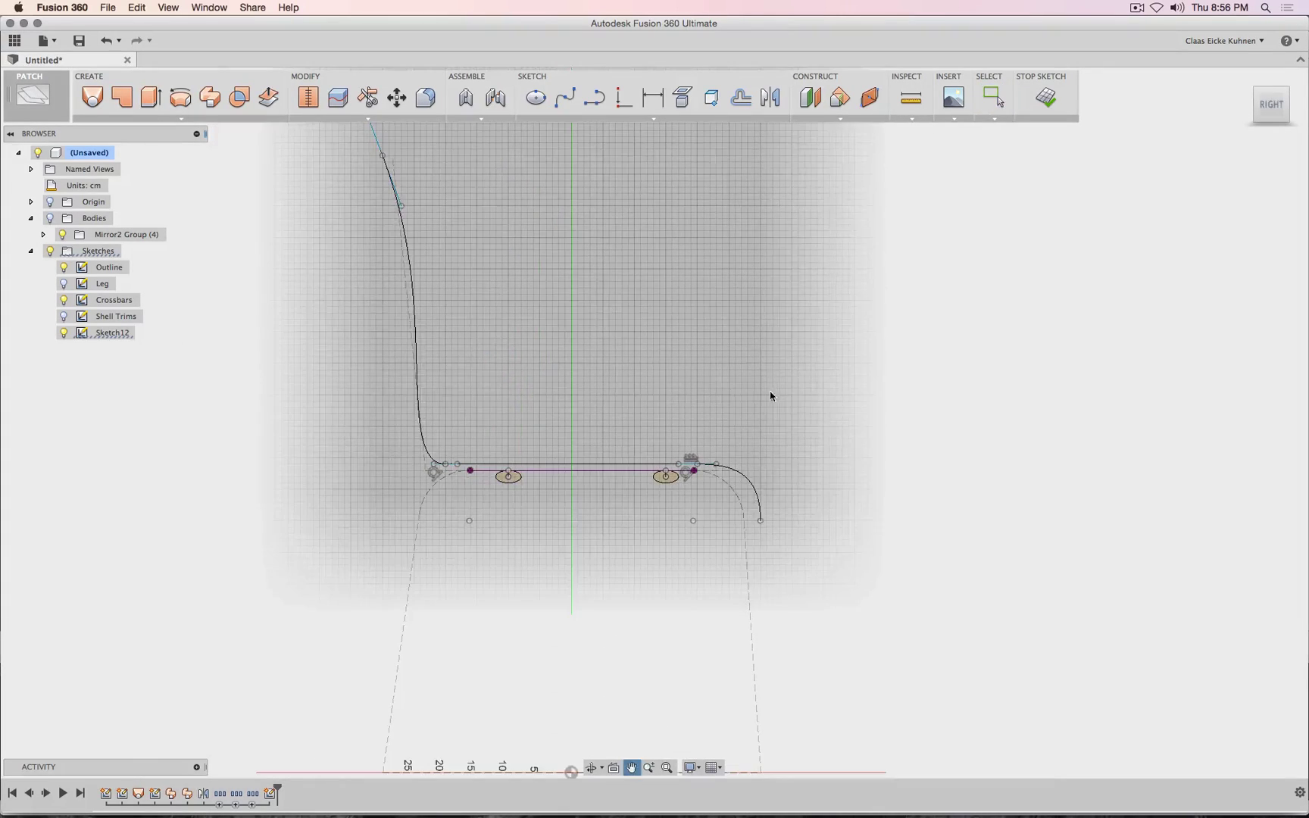
scroll(797, 552, up, 5)
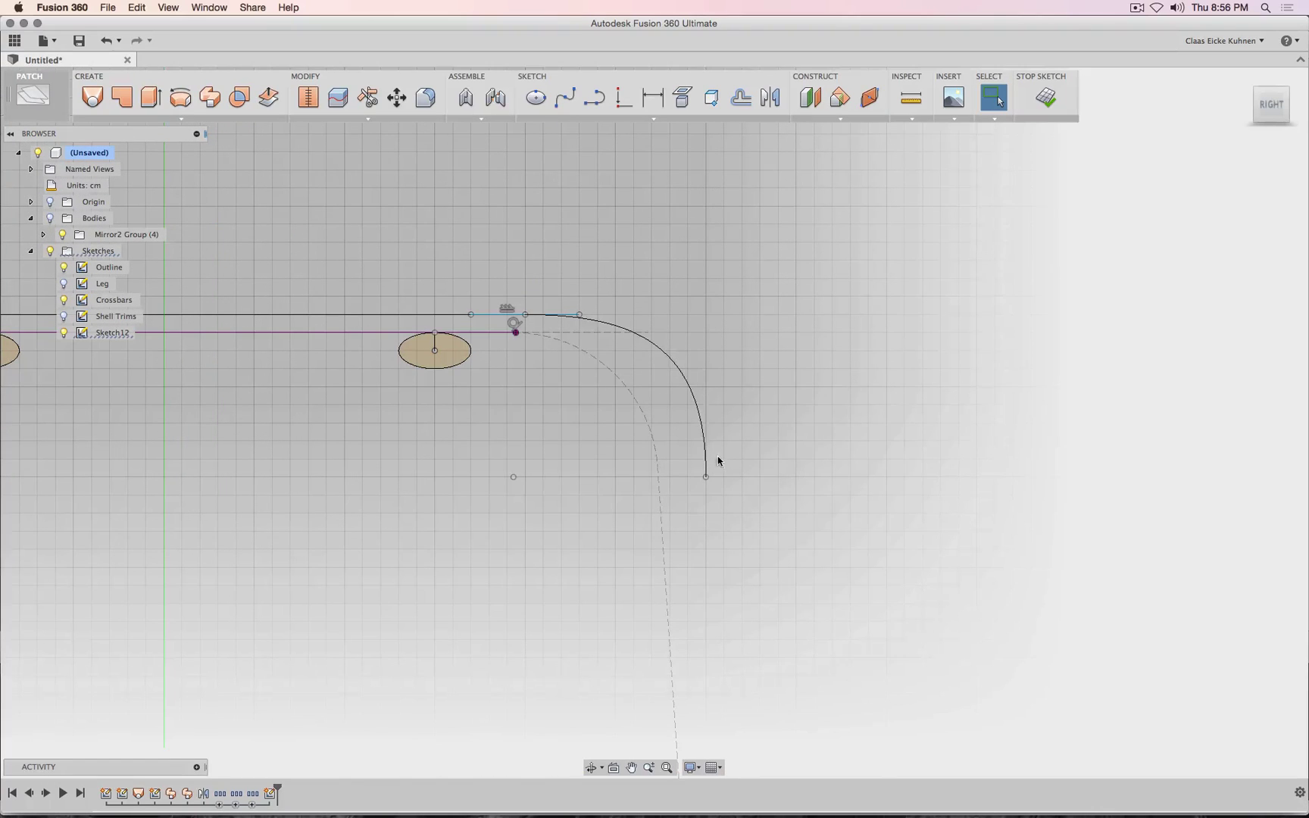
drag(707, 478, 724, 477)
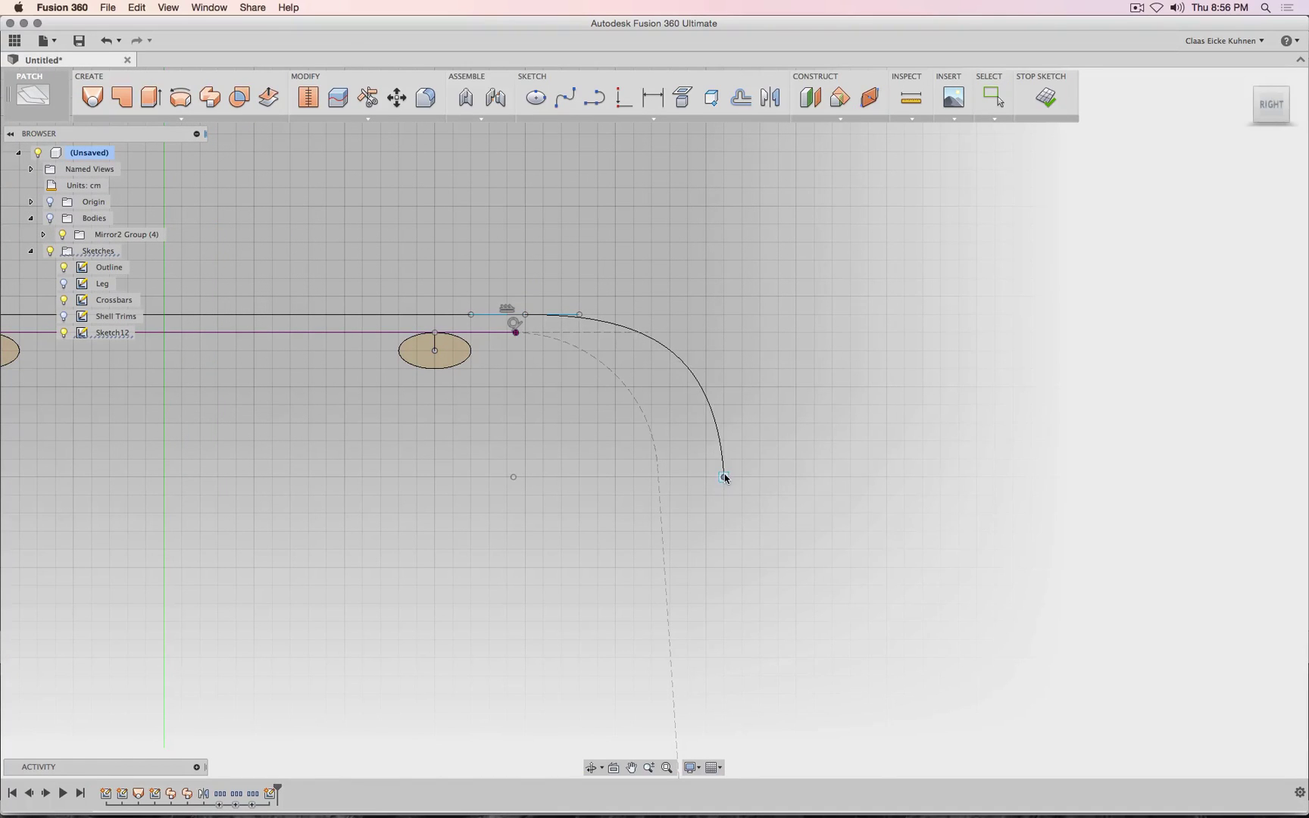
drag(527, 318, 496, 318)
- Lengthen the backrest curve's lower tangent handle rearward to make the bend between seat and back fuller
middle_drag(581, 284, 826, 385)
scroll(453, 365, down, 4)
middle_drag(450, 342, 615, 403)
scroll(327, 457, up, 3)
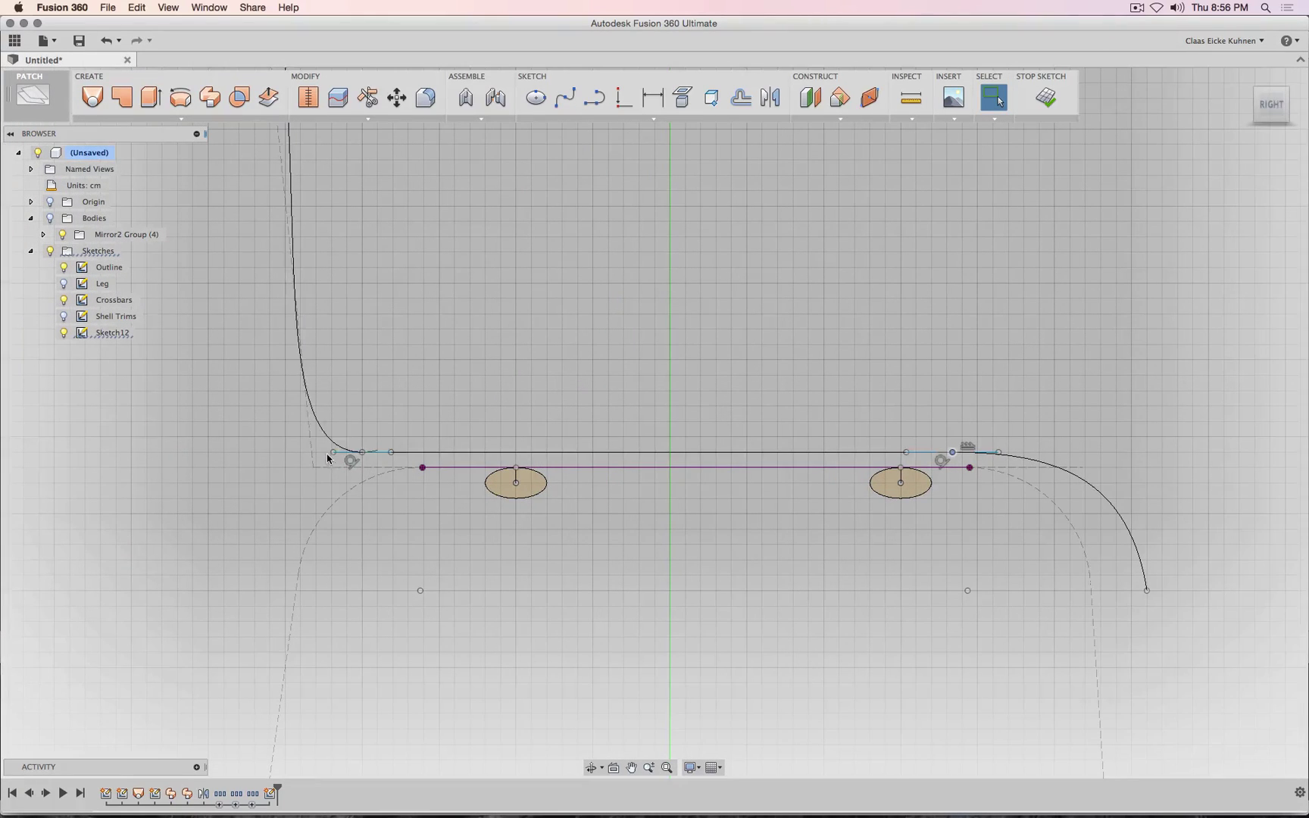
drag(332, 454, 304, 453)
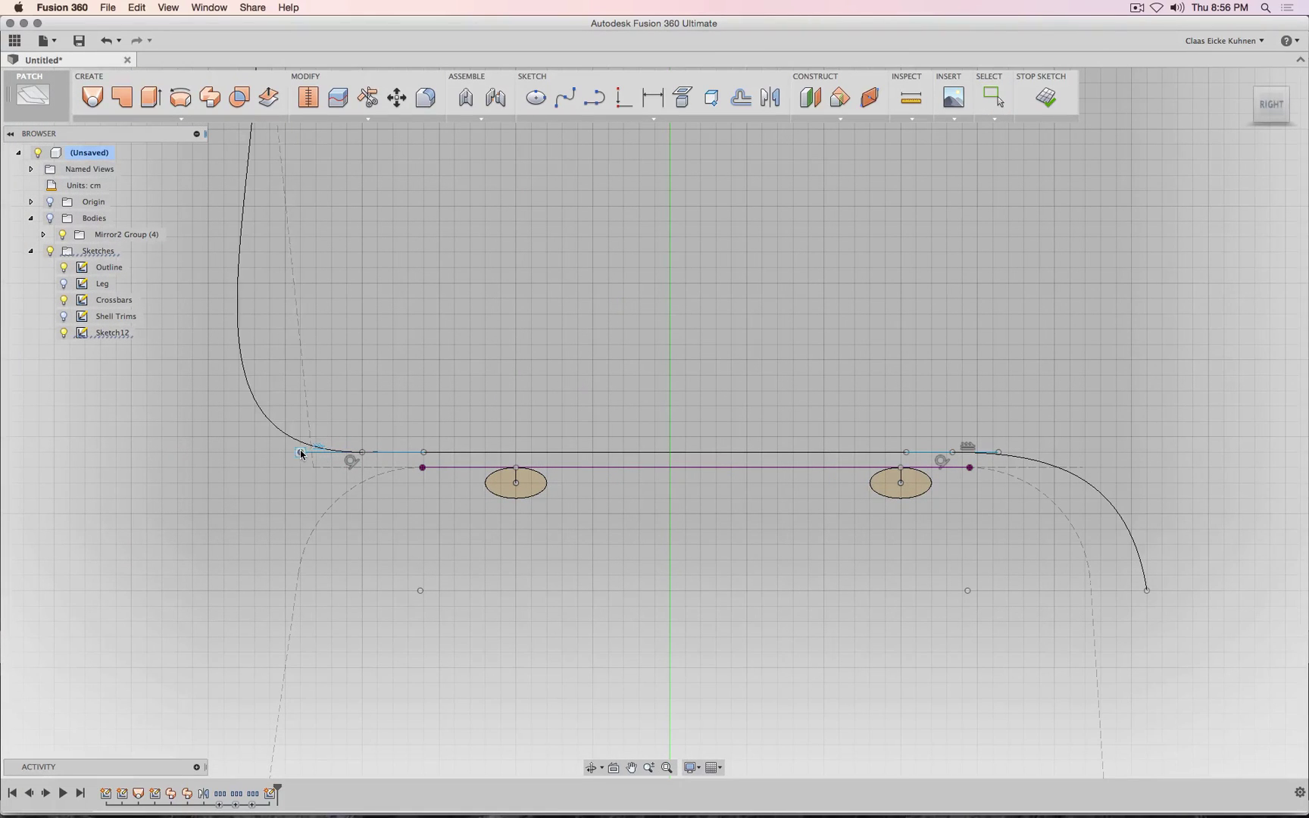
scroll(417, 417, down, 5)
middle_drag(441, 346, 478, 458)
scroll(478, 458, down, 2)
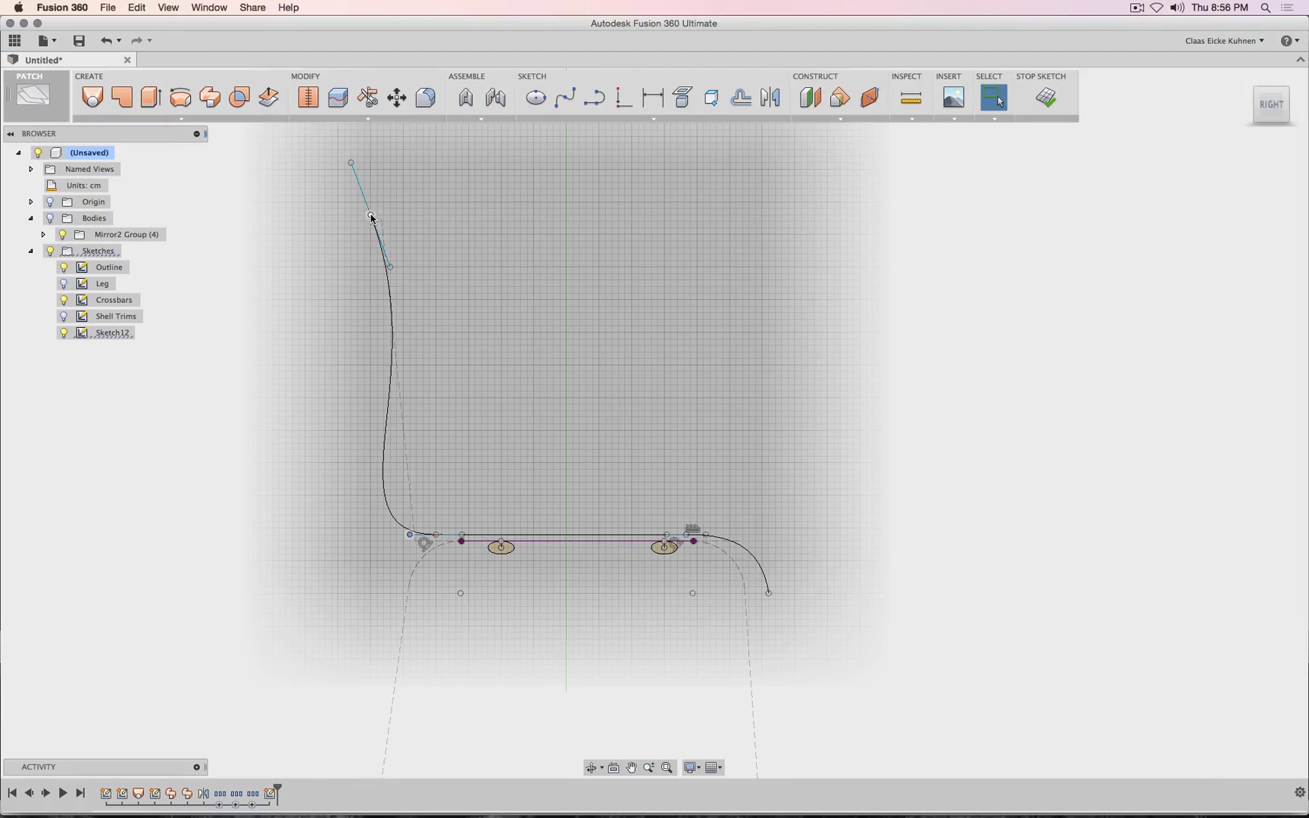
- Move the backrest curve's junction with the seat line forward along the seat and finish the sketch
scroll(442, 530, up, 3)
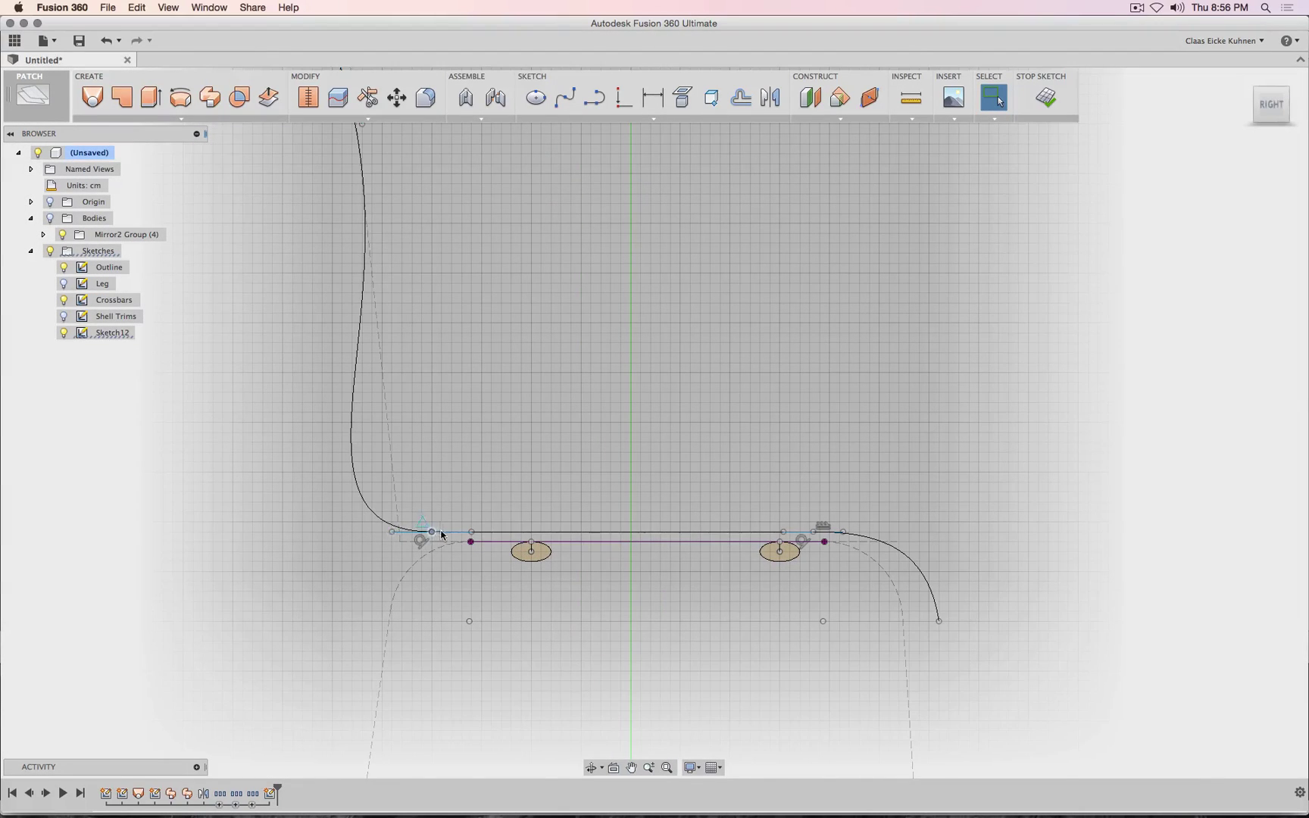
drag(442, 535, 473, 535)
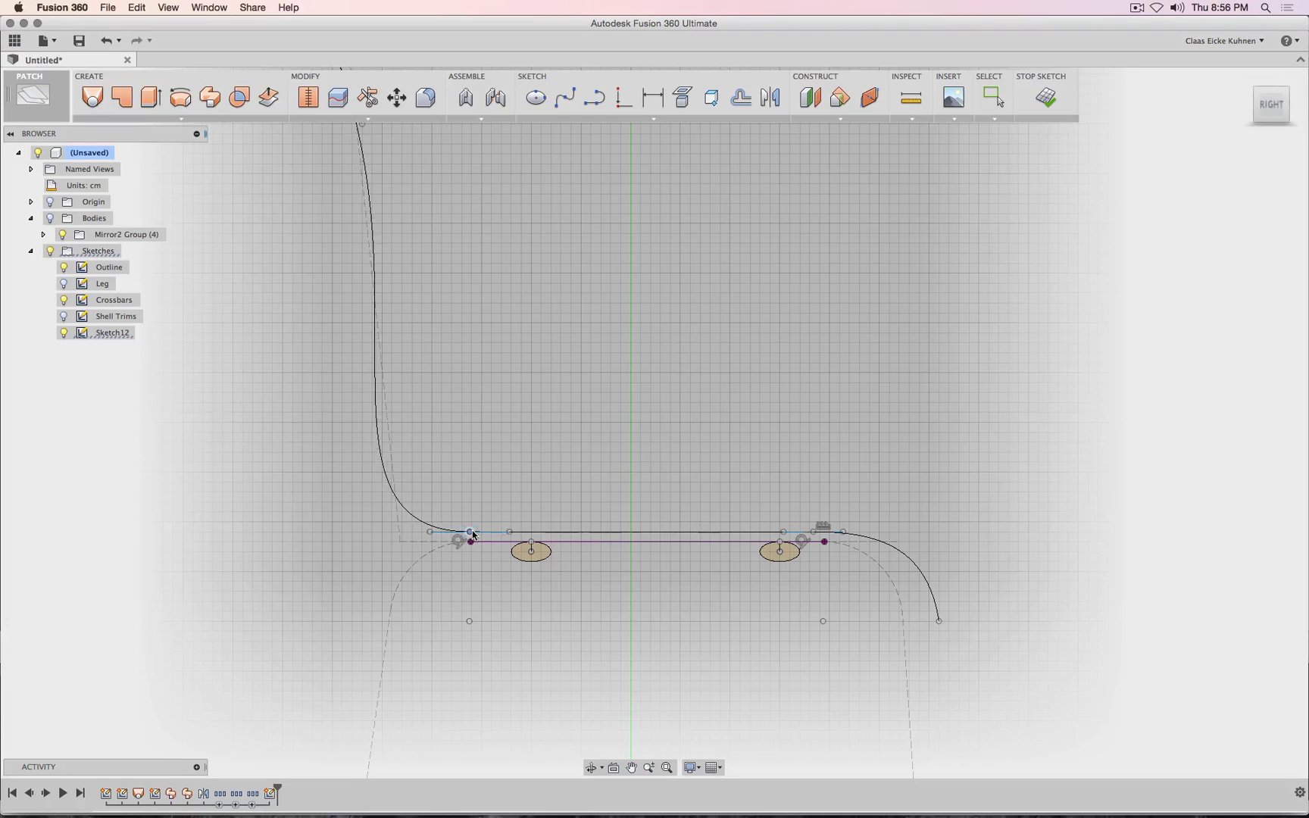
middle_drag(512, 342, 517, 414)
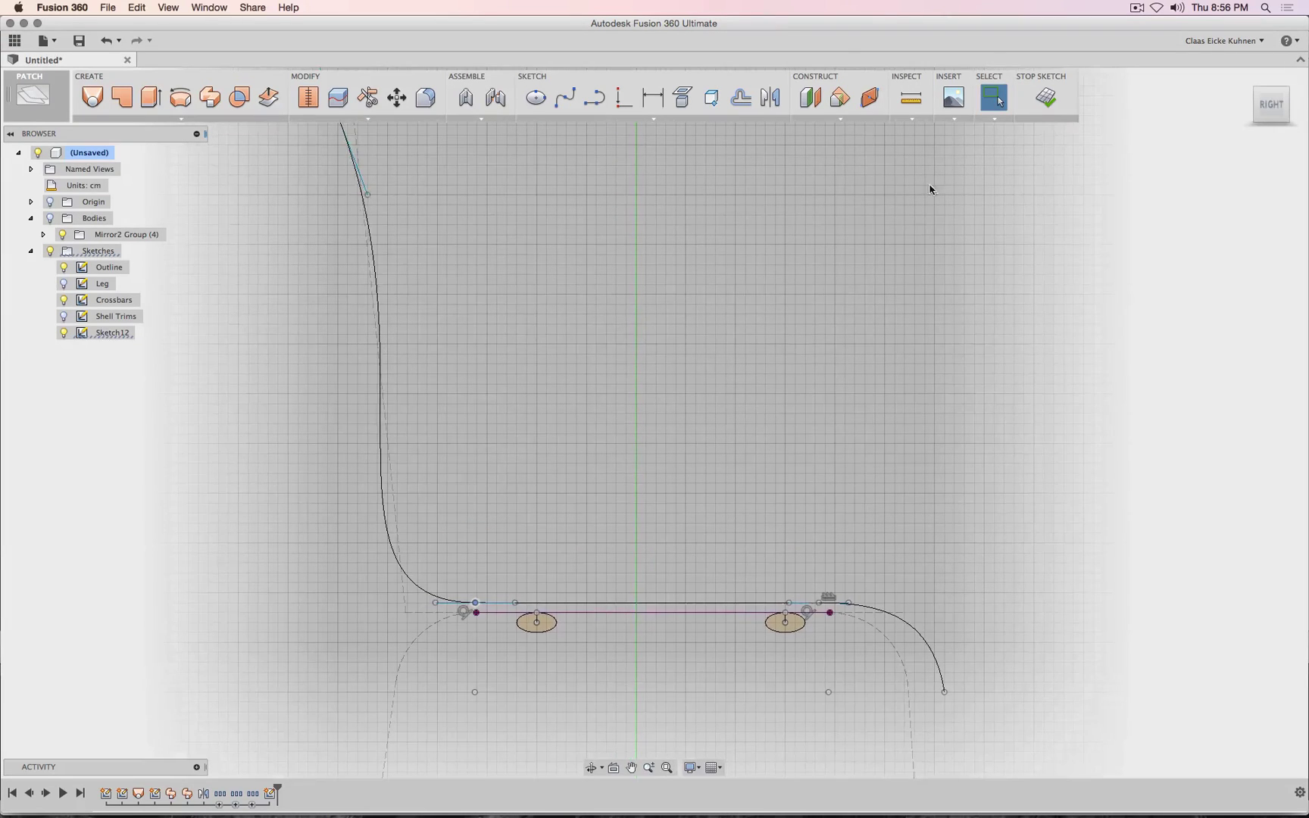
click(1046, 97)
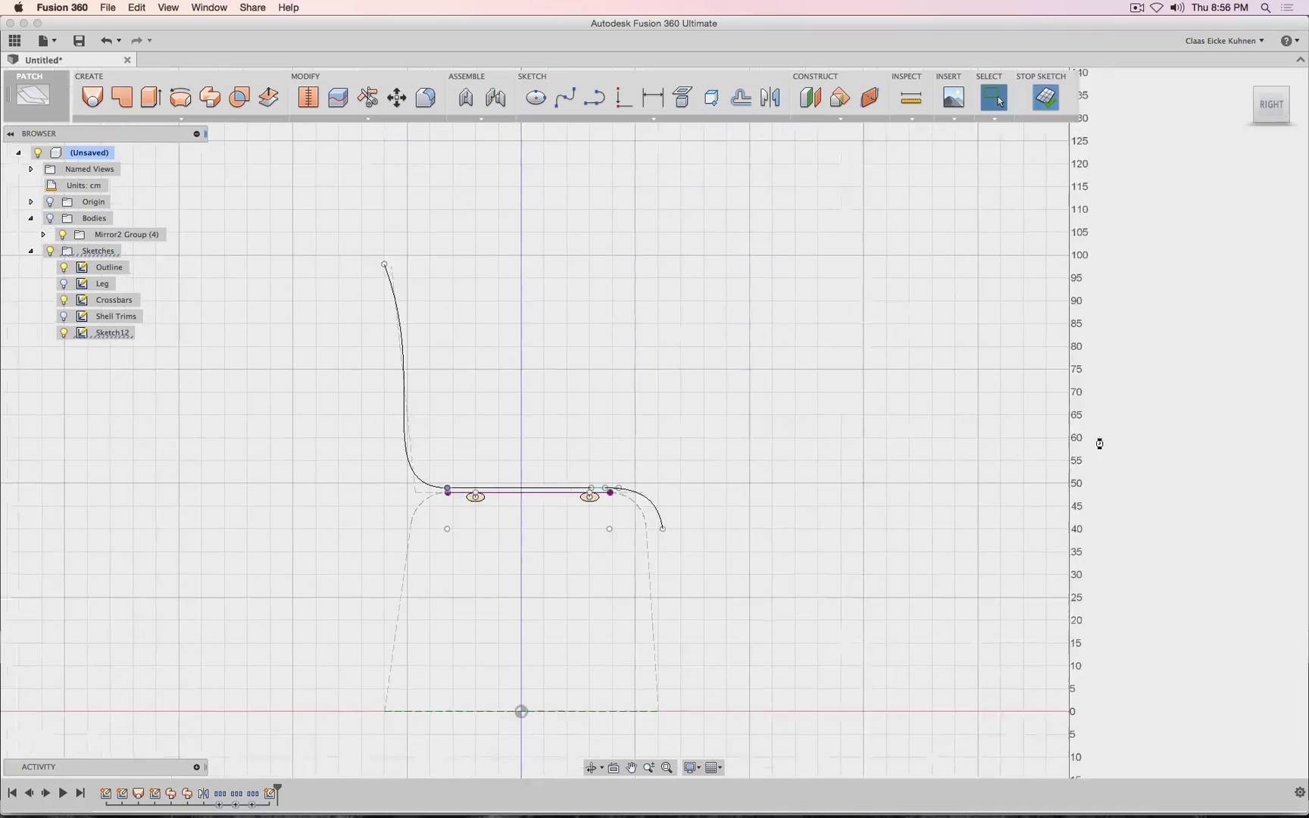
click(1276, 114)
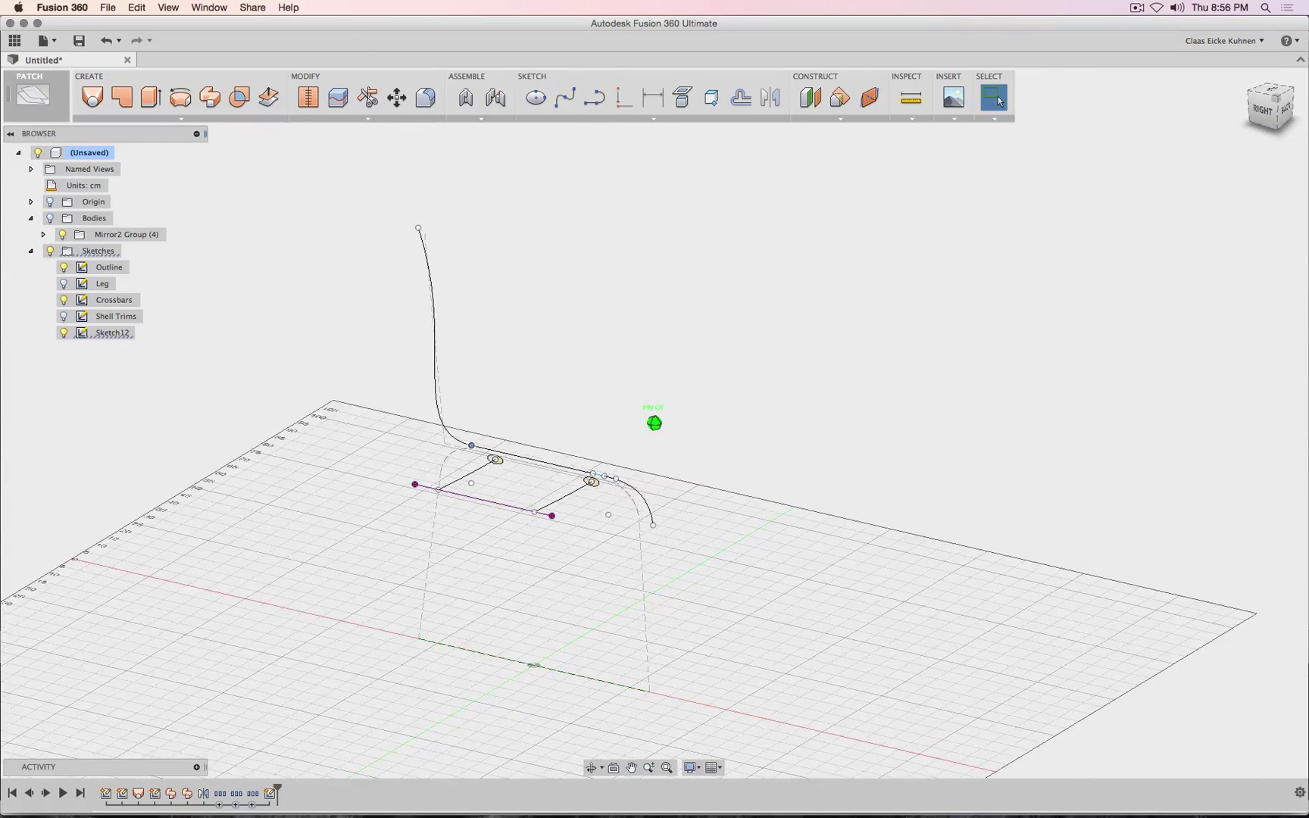
- Hide the Outline sketch and rename the new side profile sketch as Mid Line
click(63, 267)
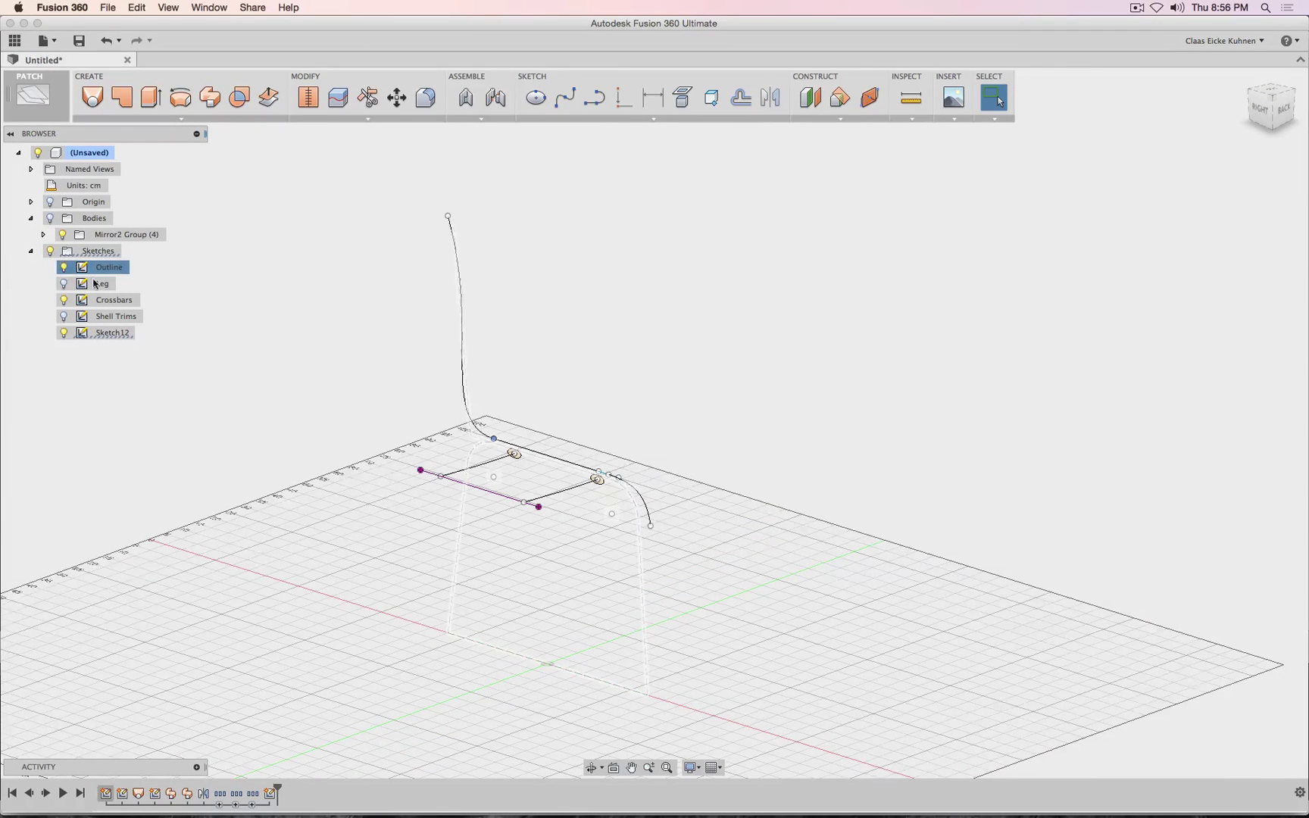
click(114, 334)
click(114, 333)
text(Mid)
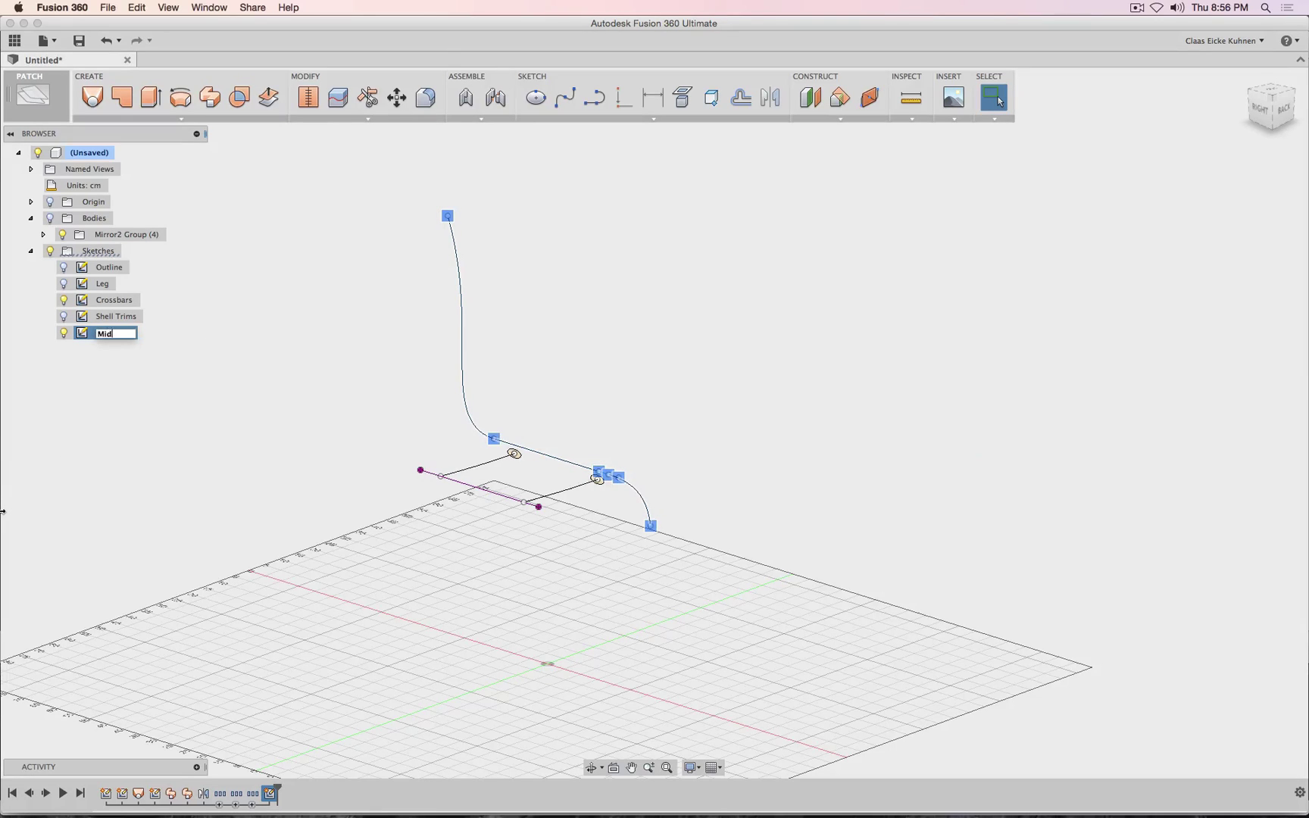
text( Line)
key(Return)
- Show the origin planes and create a construction plane offset -22 cm from the chair's central side-view plane
click(811, 97)
click(50, 202)
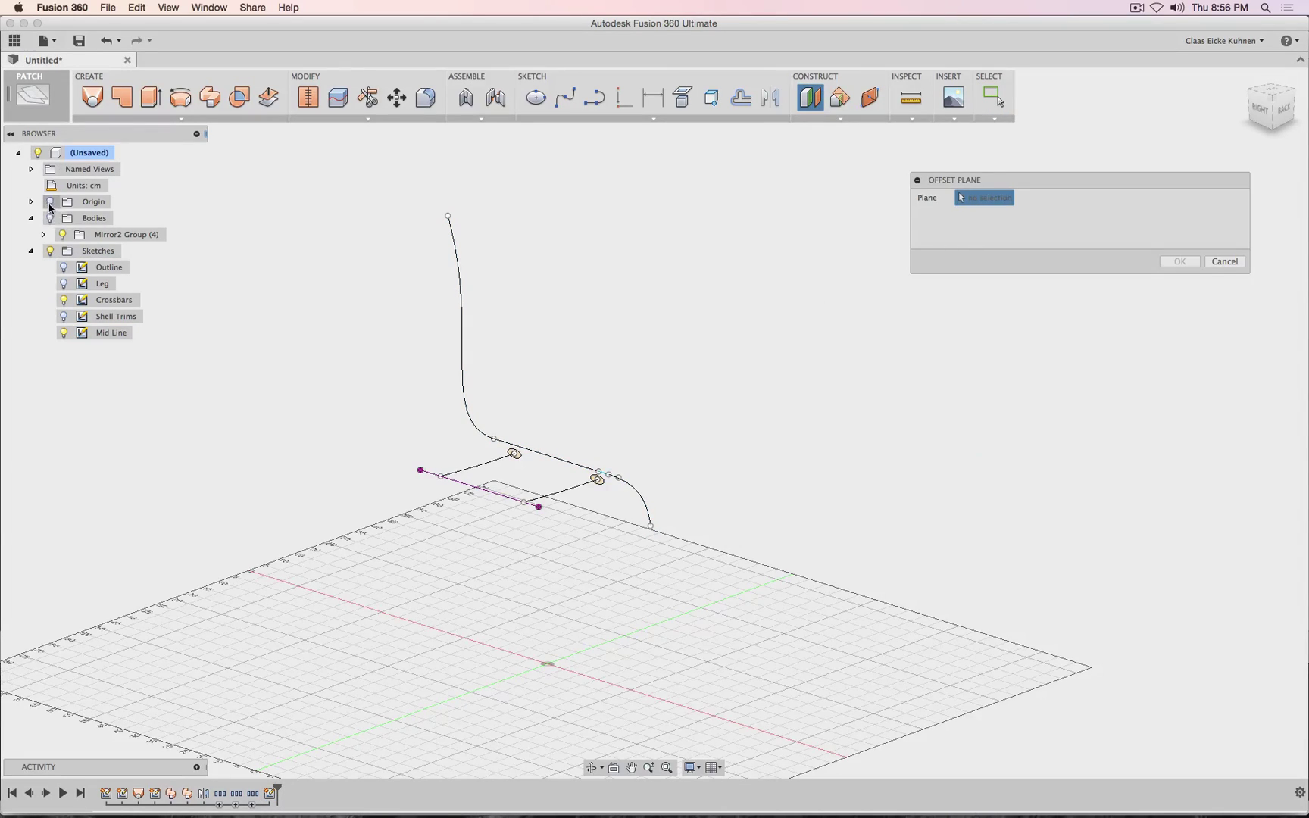
click(585, 630)
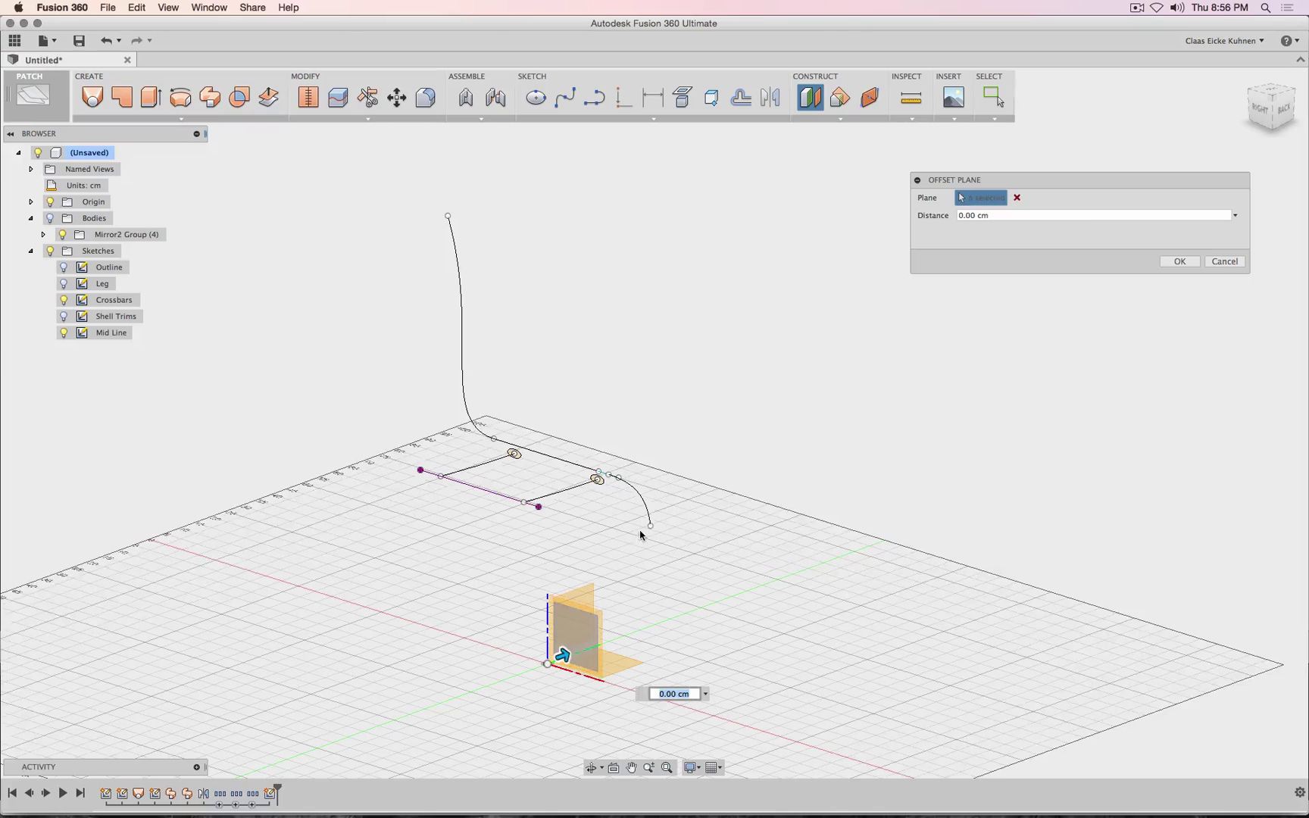
click(1258, 107)
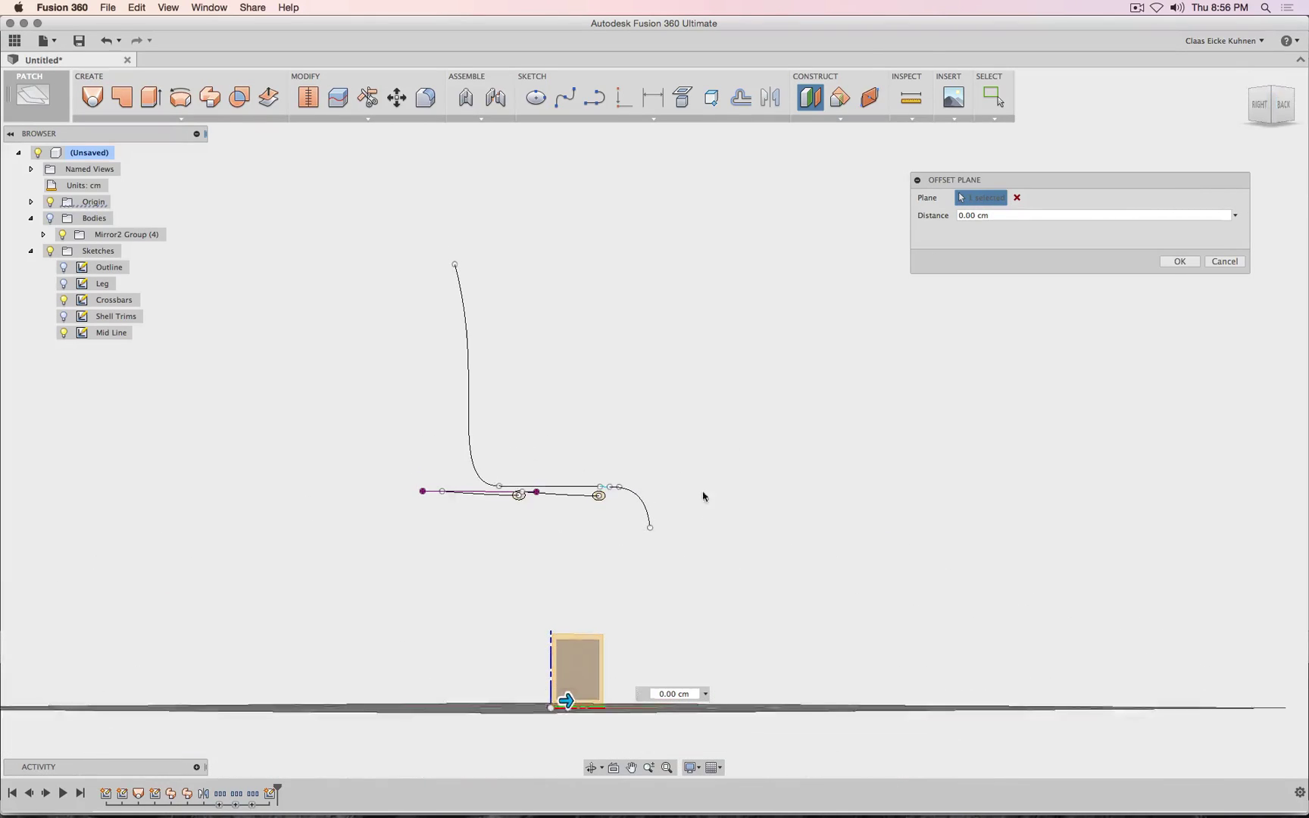
click(1280, 107)
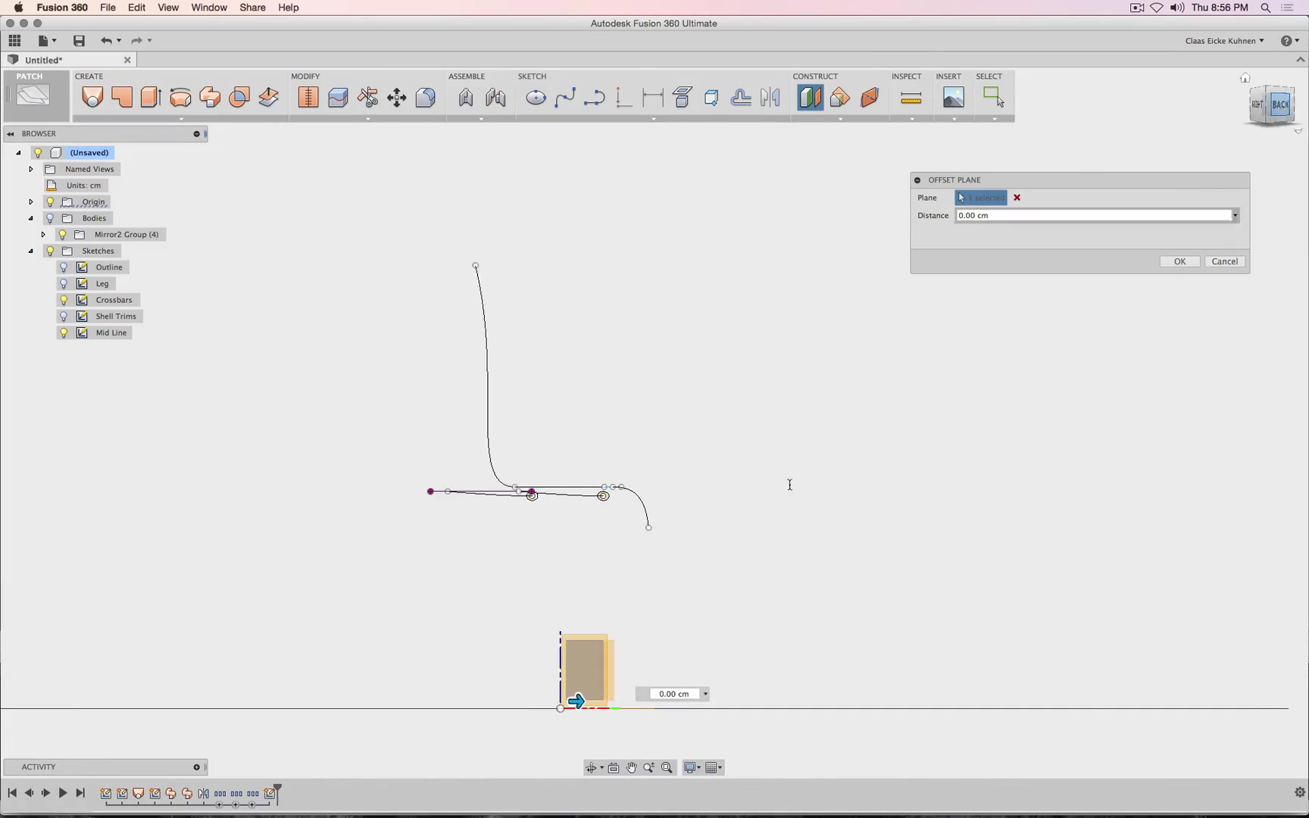
drag(659, 706, 572, 707)
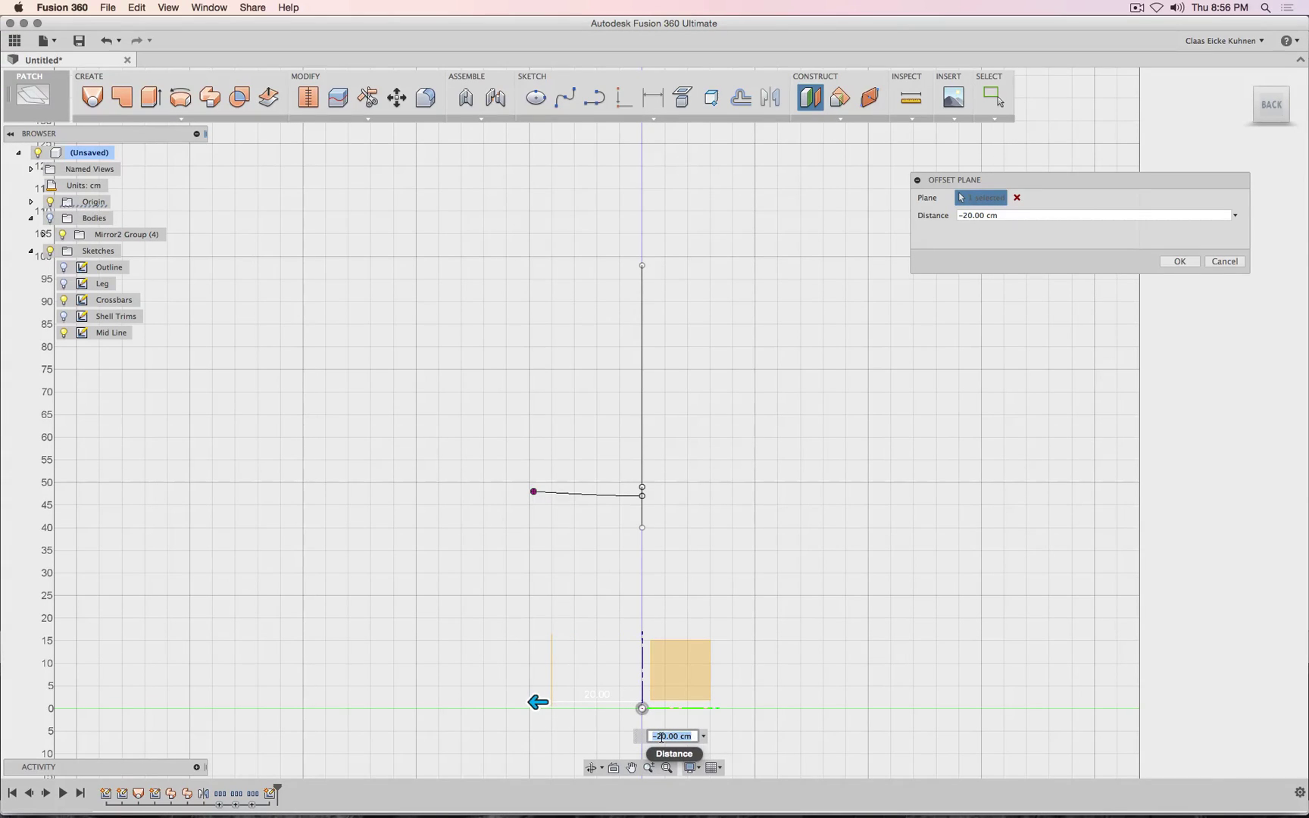
text(-22)
key(Return)
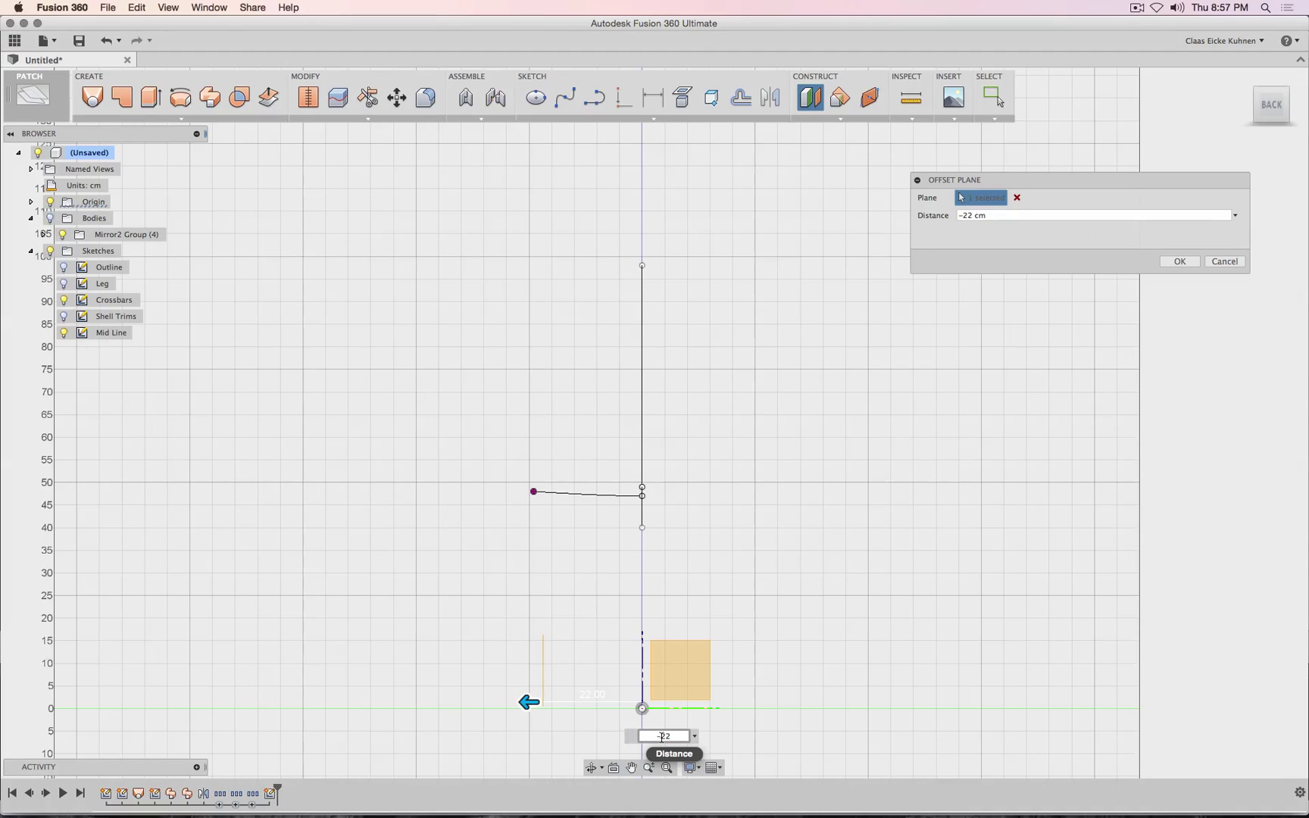
key(Return)
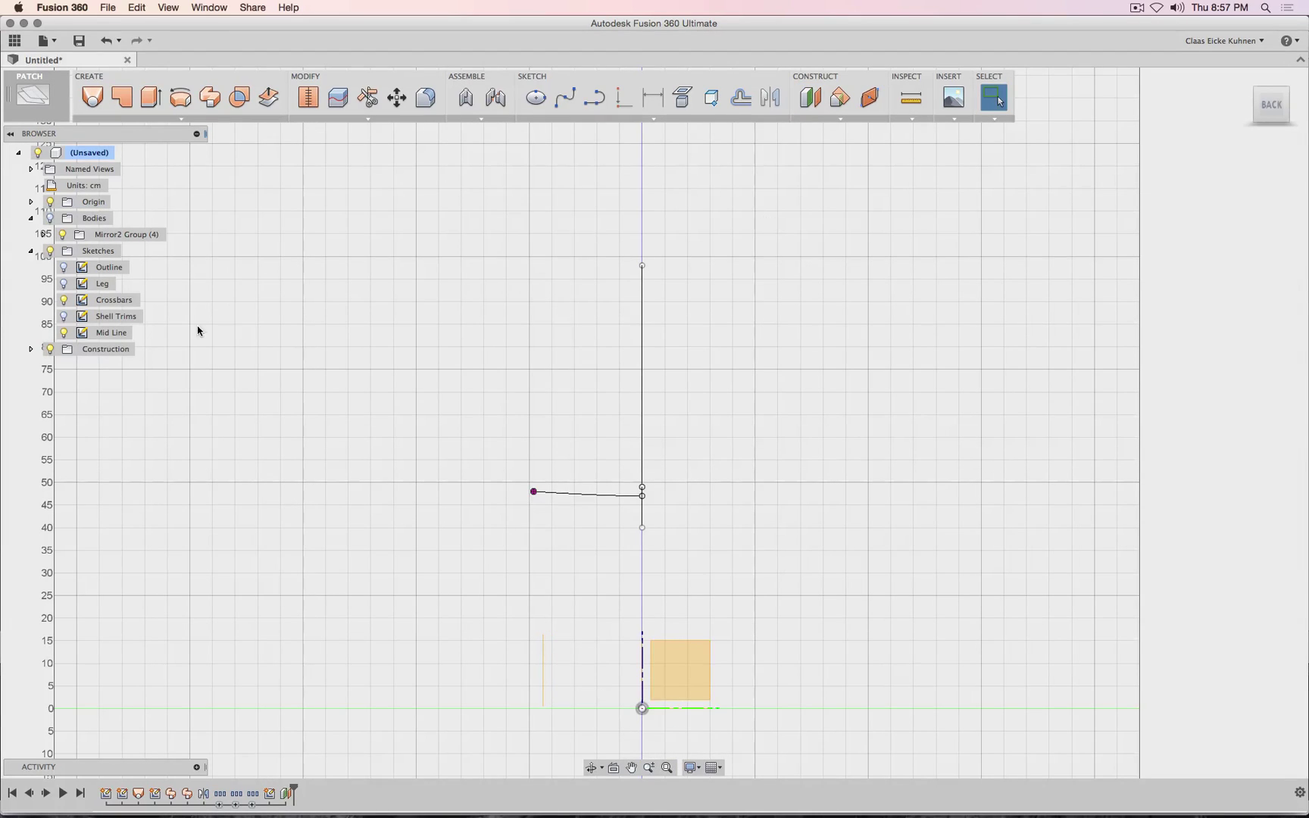
- Compare the offset plane's position with the Leg sketch and the frame bodies from behind by showing them temporarily
click(65, 284)
click(65, 285)
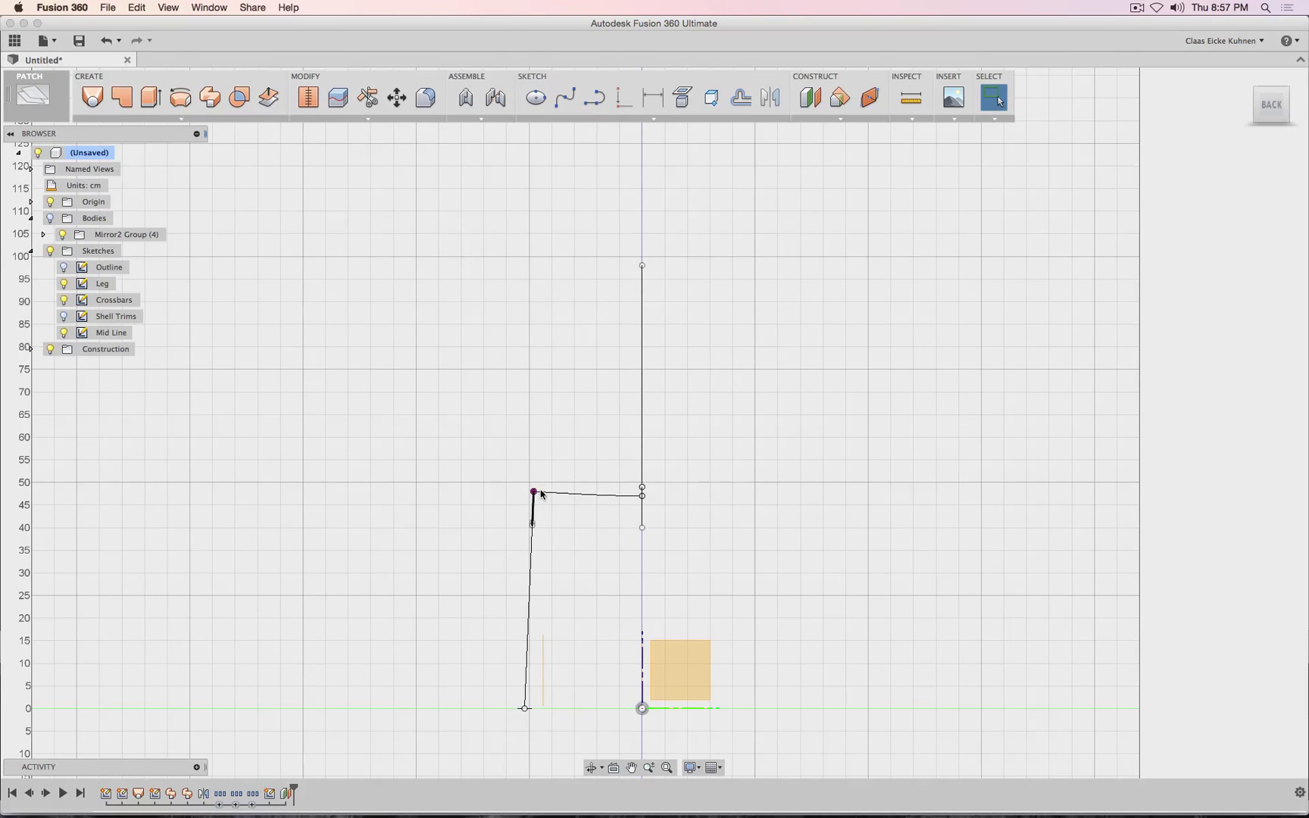
click(50, 218)
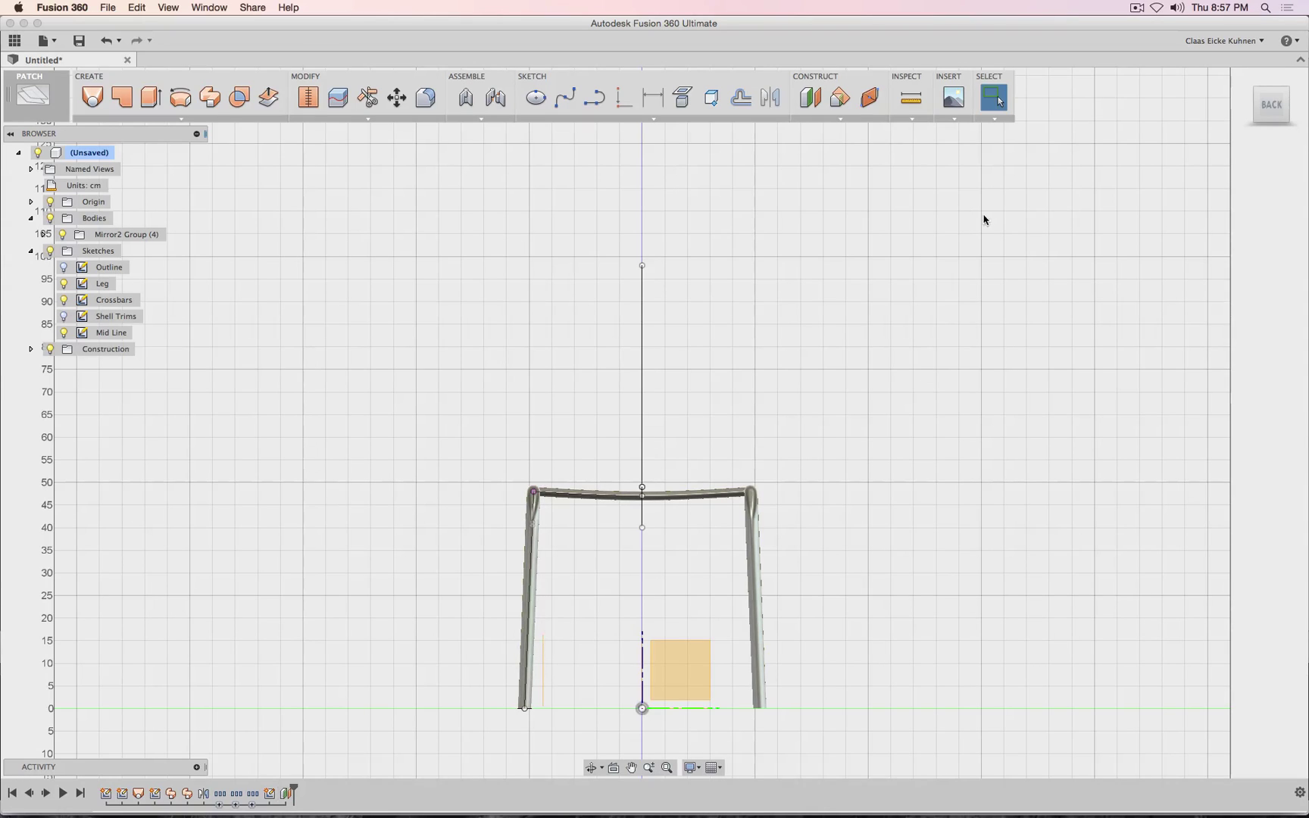
click(50, 217)
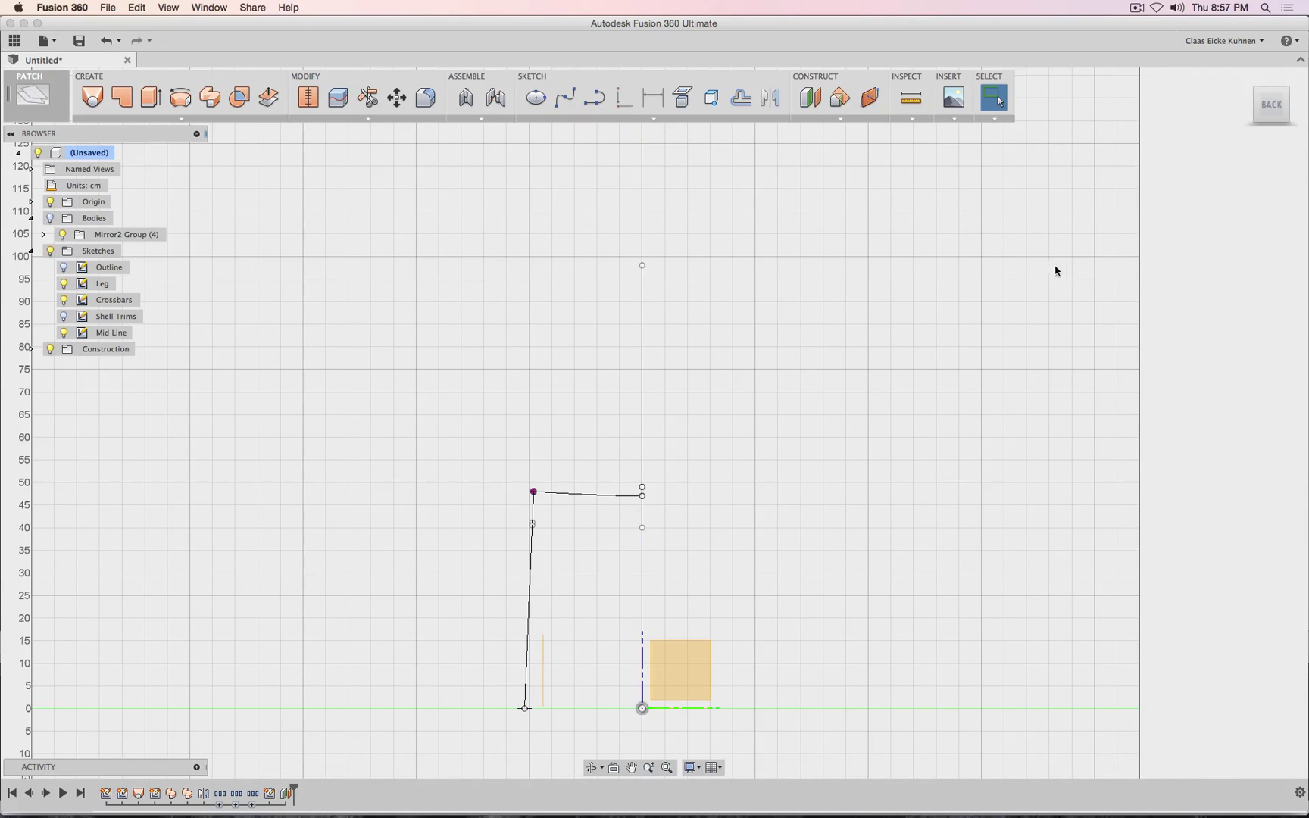
click(64, 283)
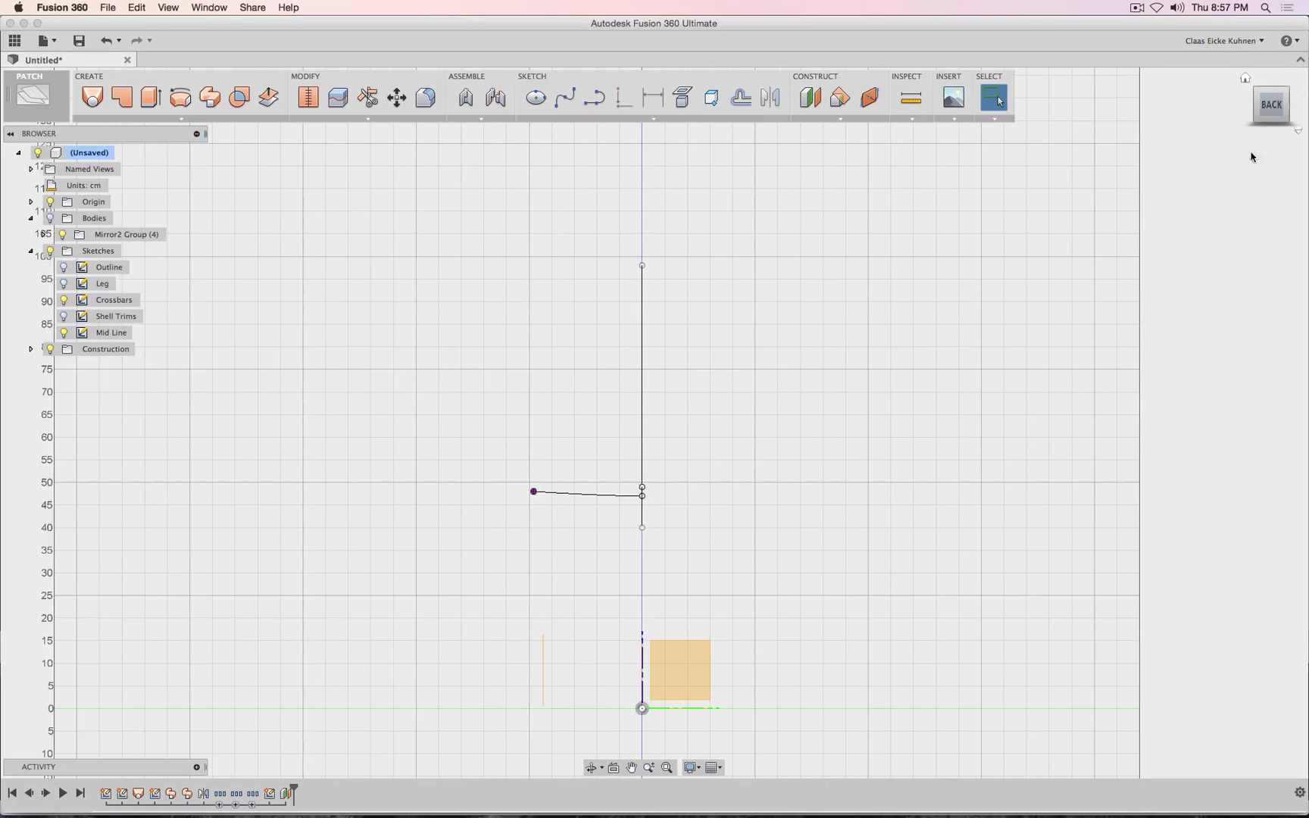
- Start a sketch on the offset plane and project the front curve and backrest curve of the Mid Line sketch into it
click(1264, 114)
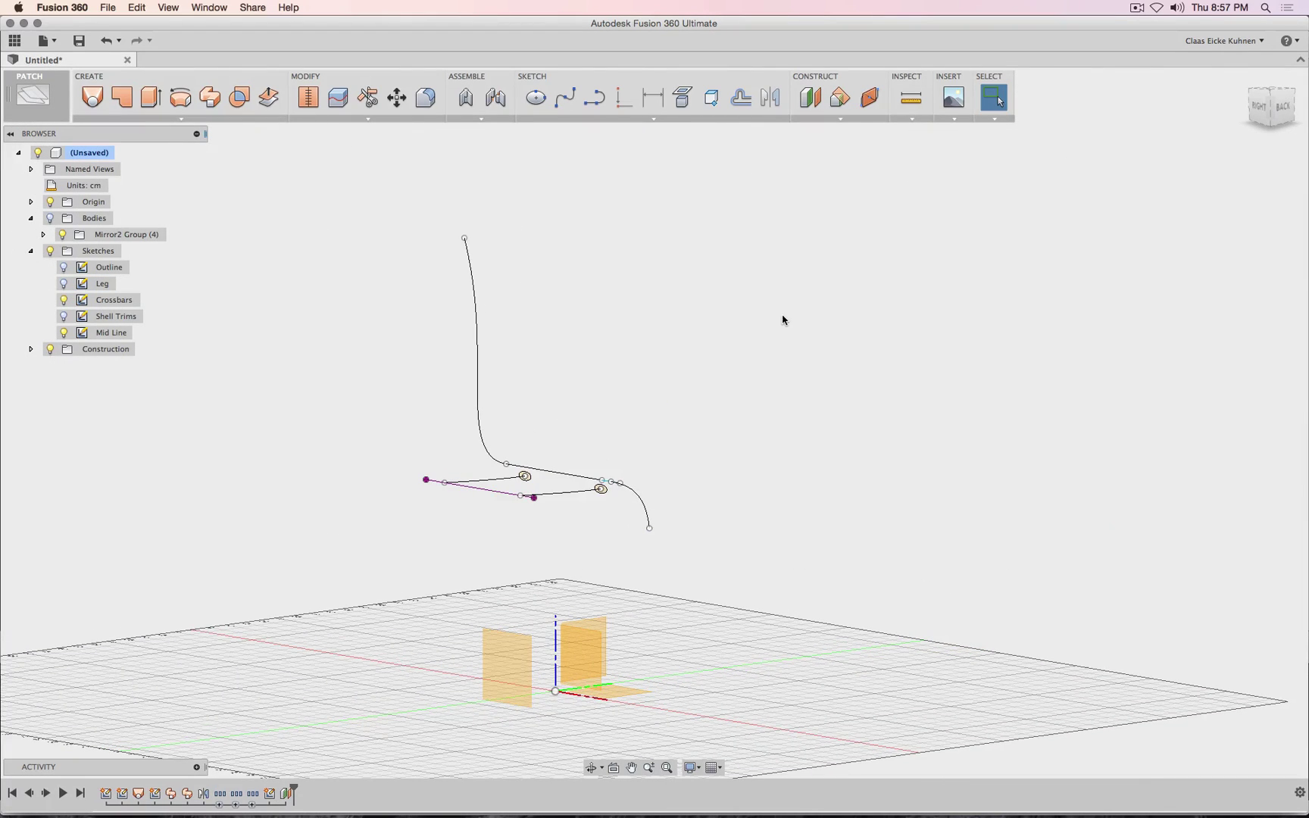
click(594, 97)
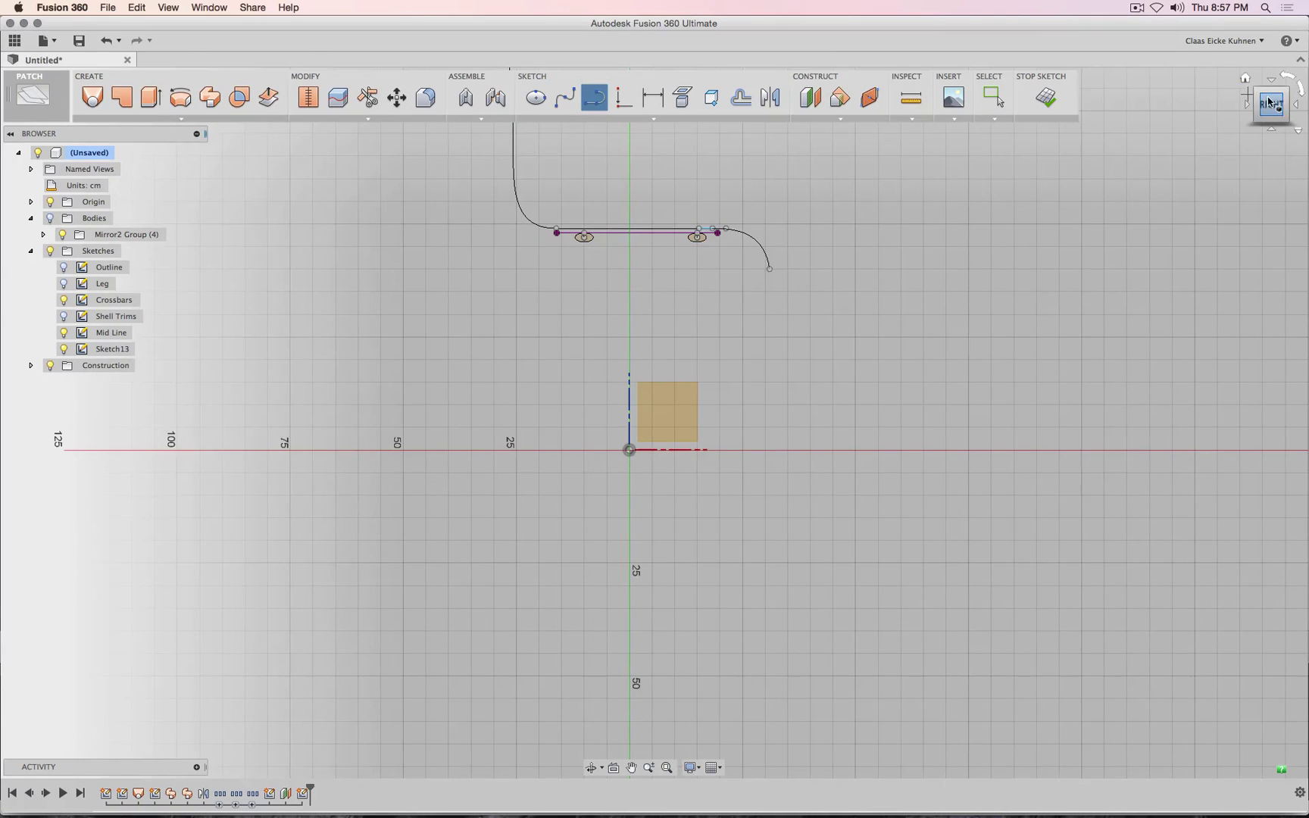
drag(1269, 104, 1034, 206)
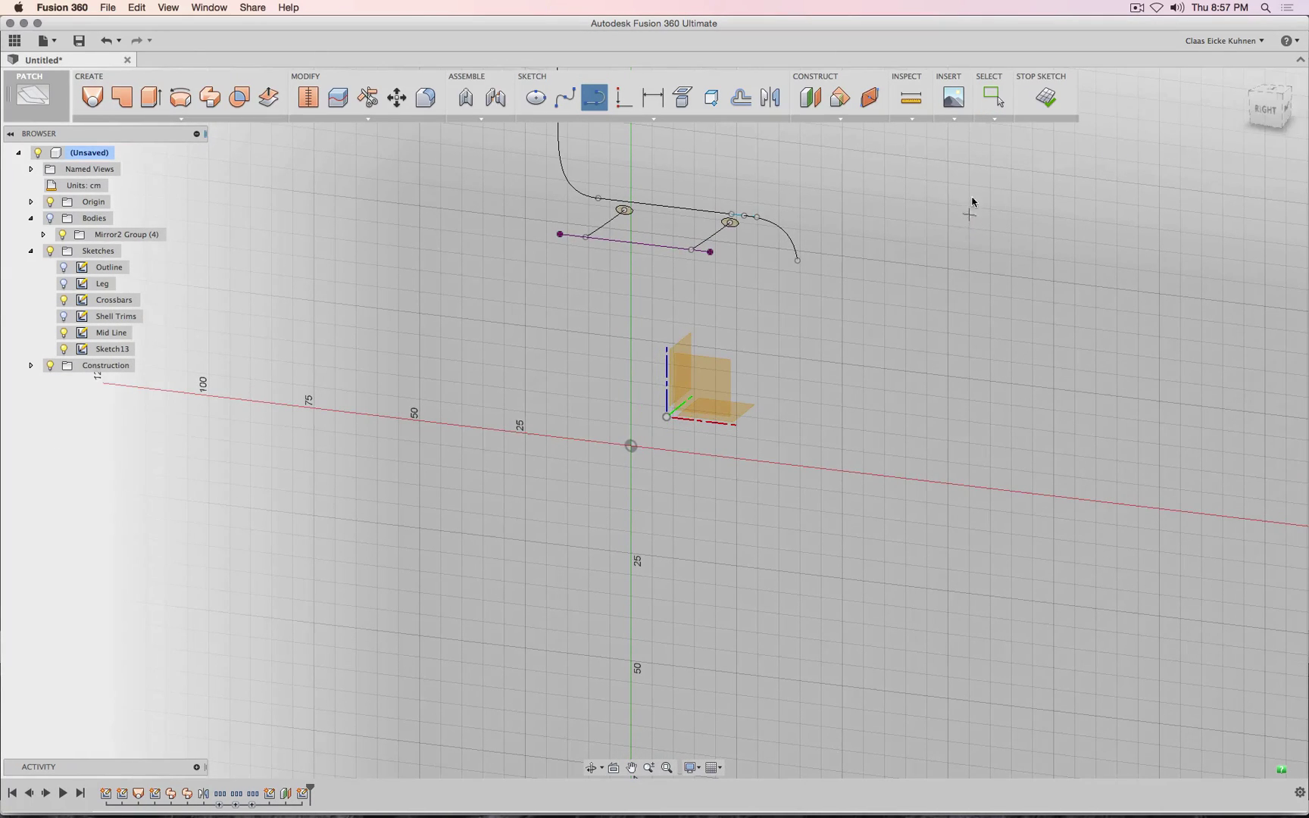
mouse_move(973, 202)
middle_down()
mouse_move(890, 284)
mouse_move(804, 330)
middle_up()
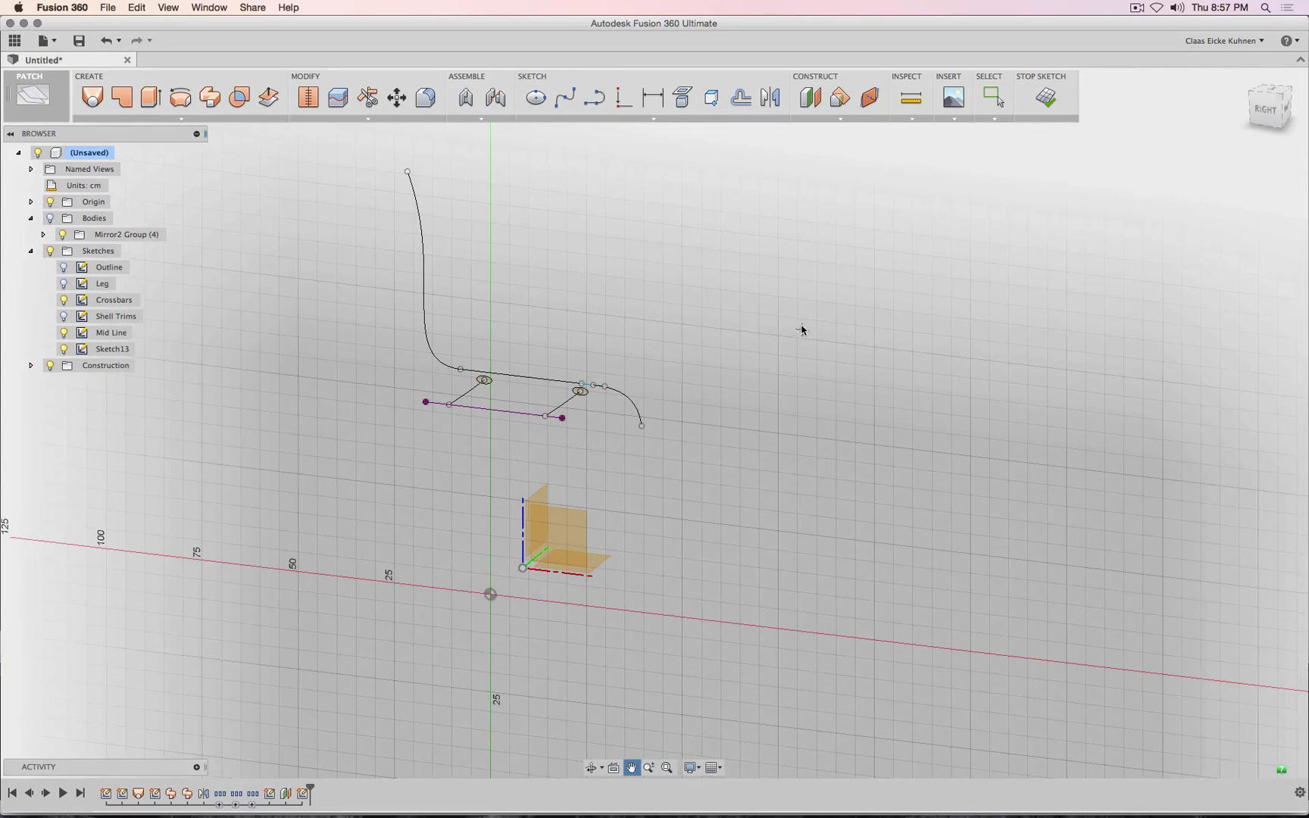
click(711, 100)
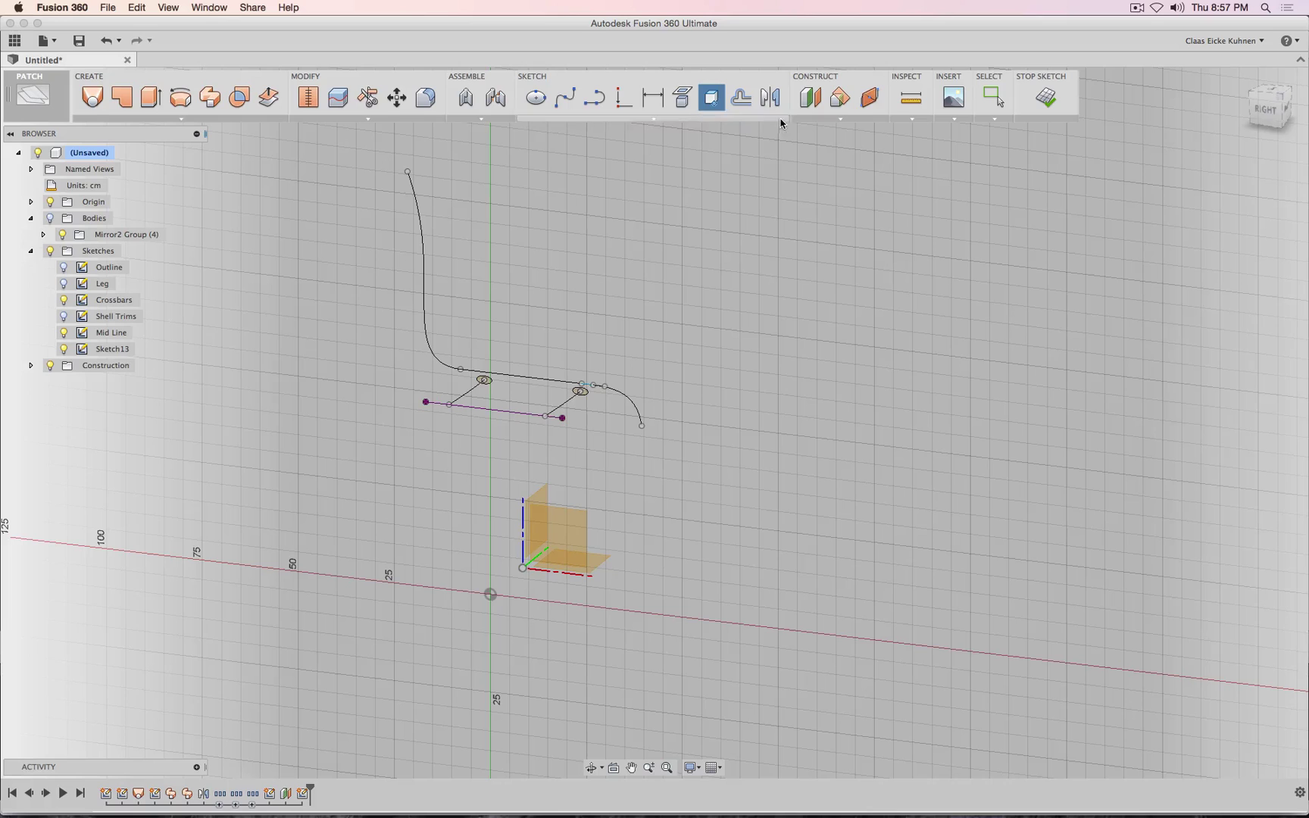
click(725, 119)
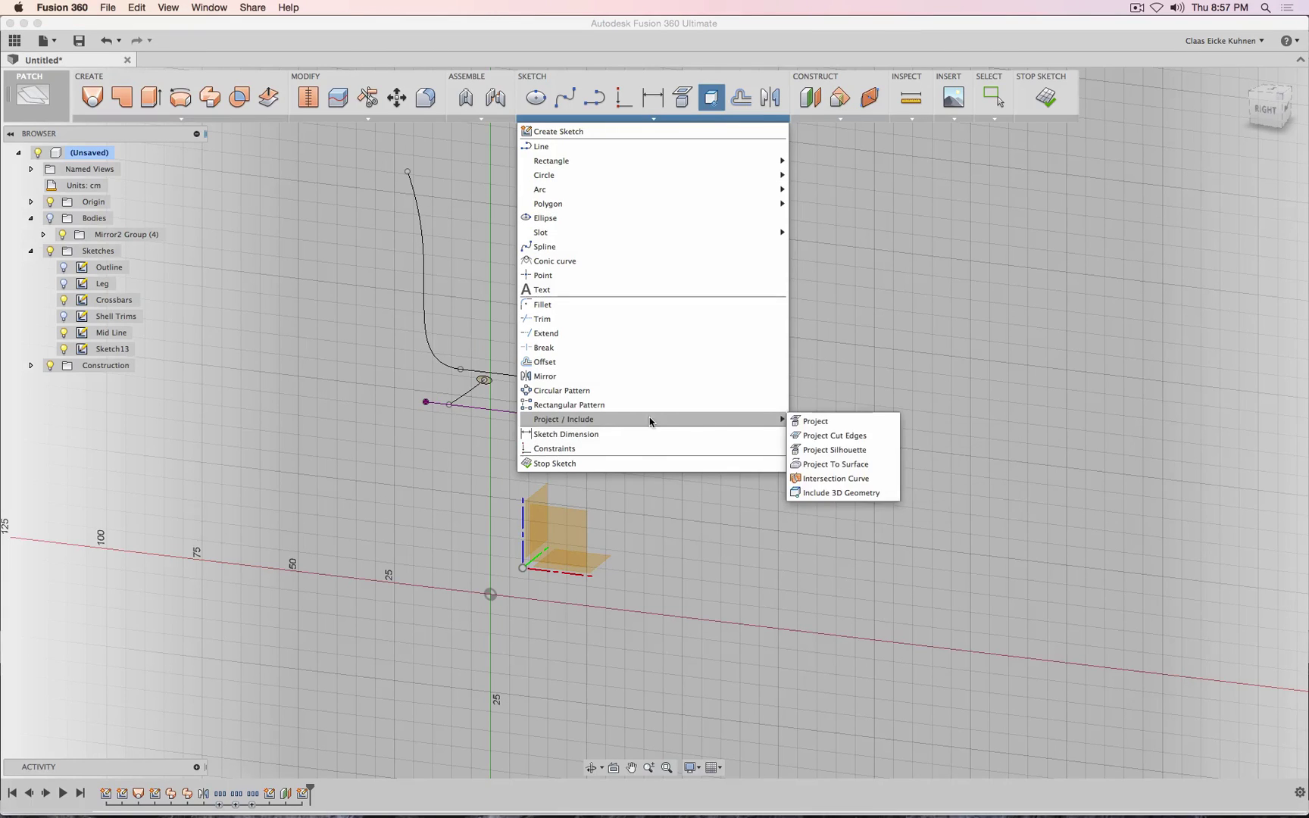
click(795, 422)
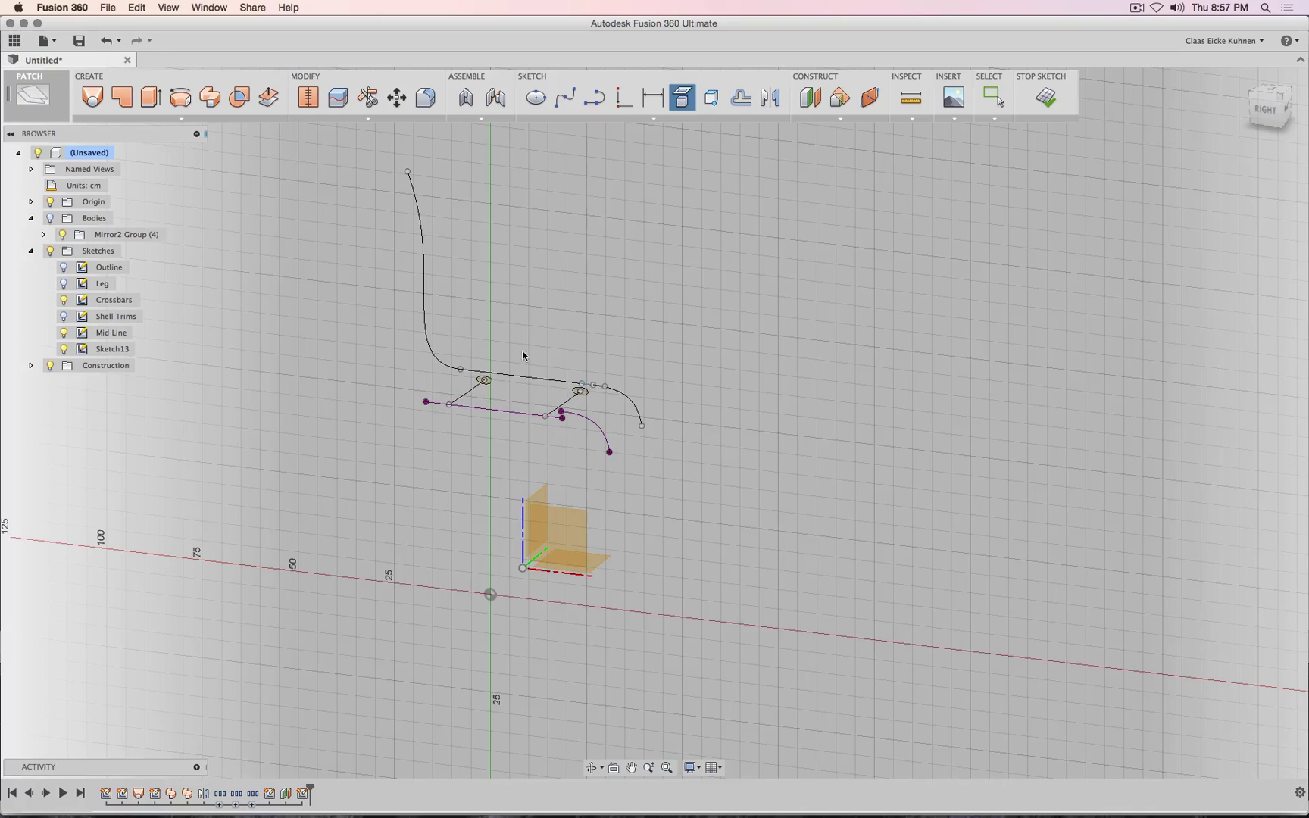
click(437, 350)
- Hide the Mid Line and Crossbars sketches and draw a straight seat line joining the two projected curves
click(65, 334)
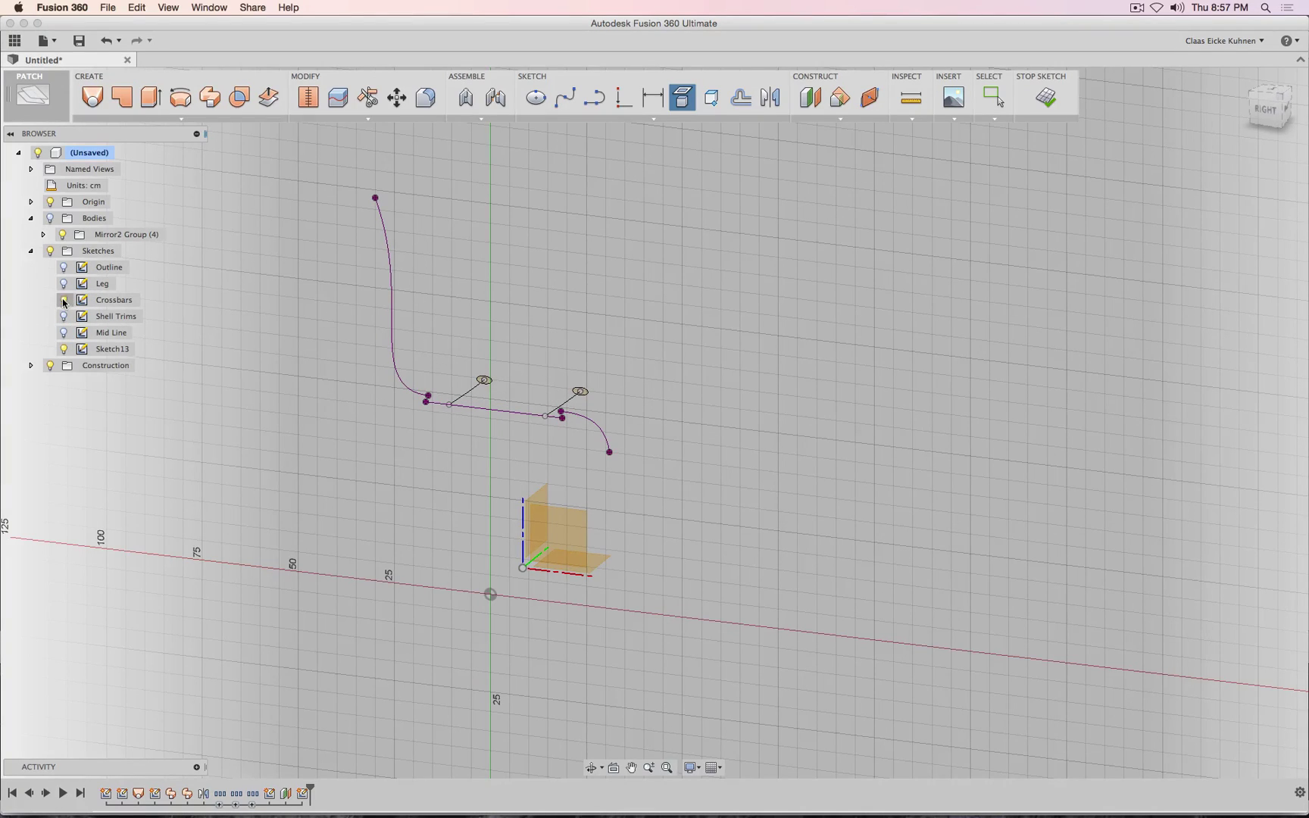
click(63, 300)
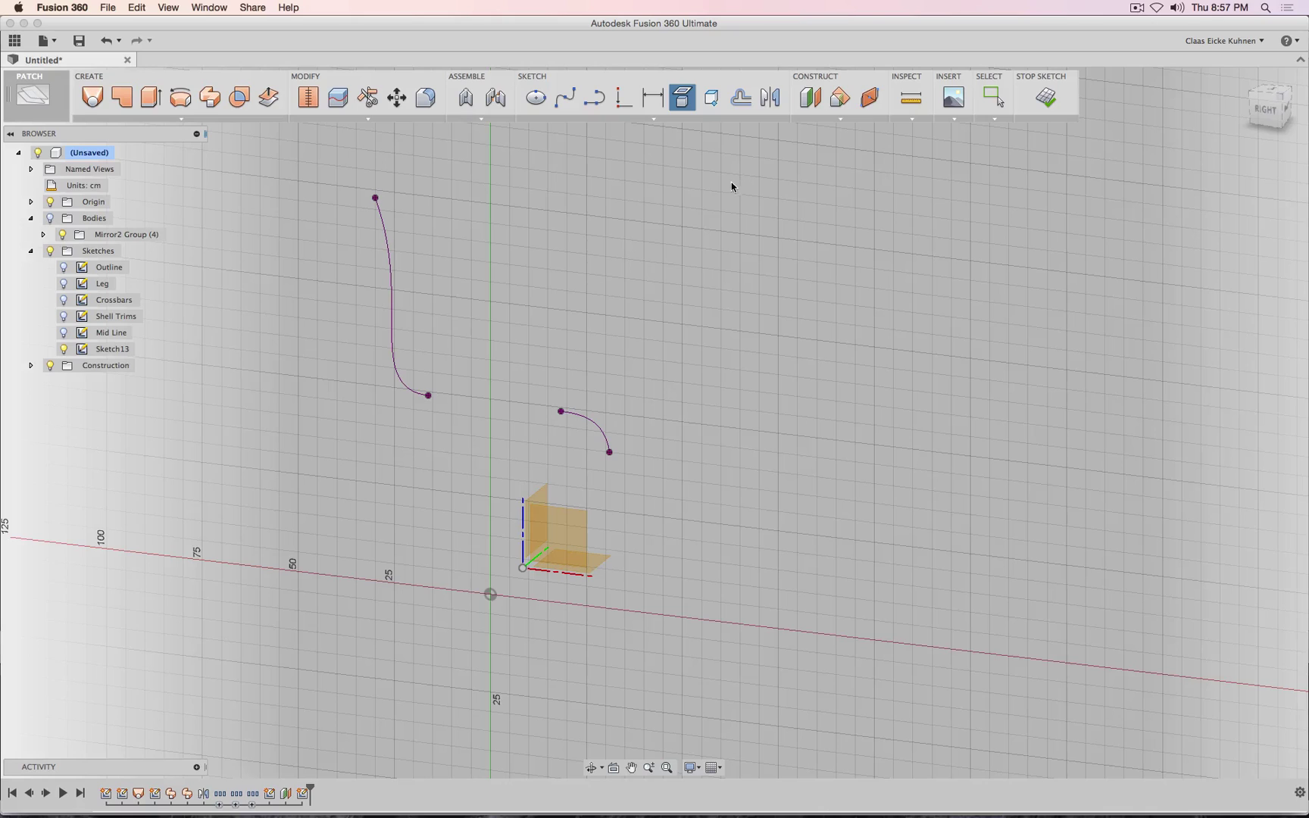
click(593, 100)
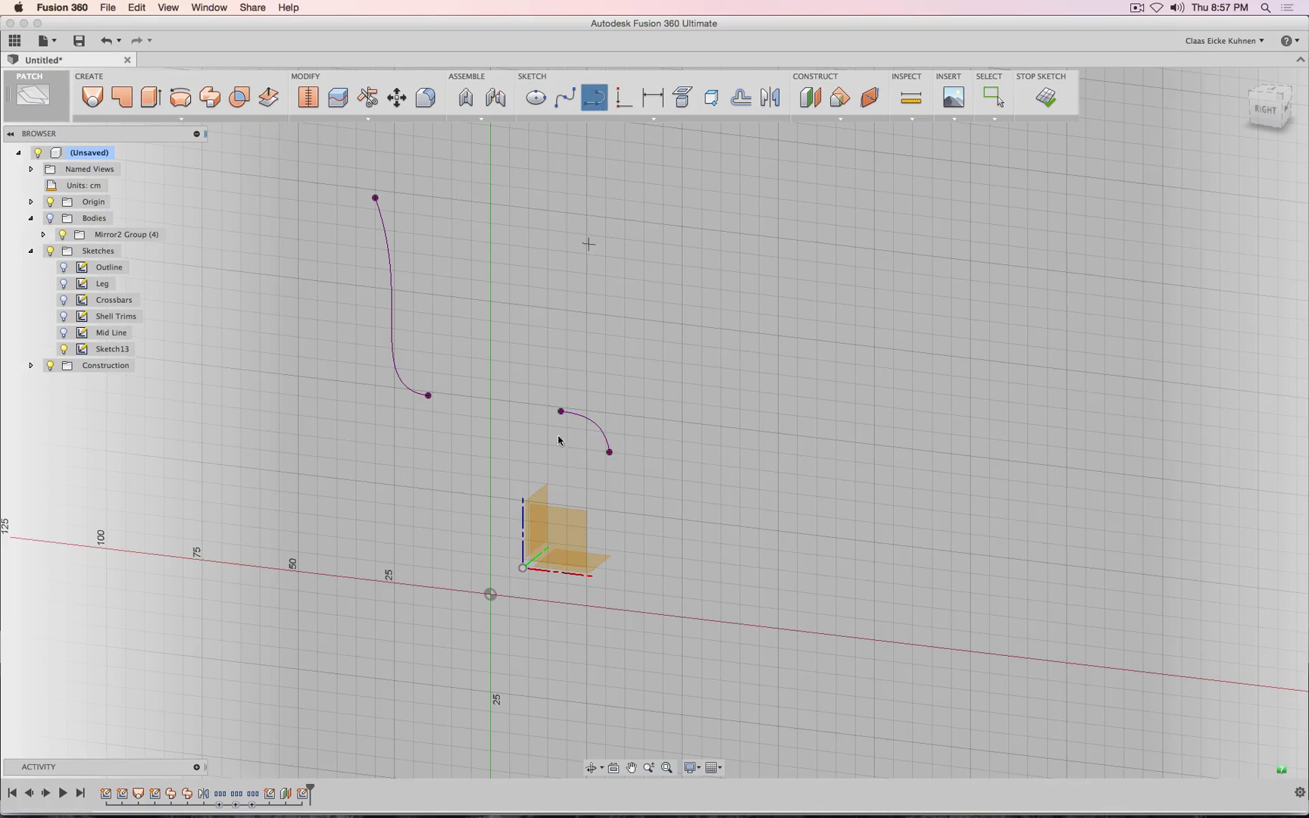
click(429, 396)
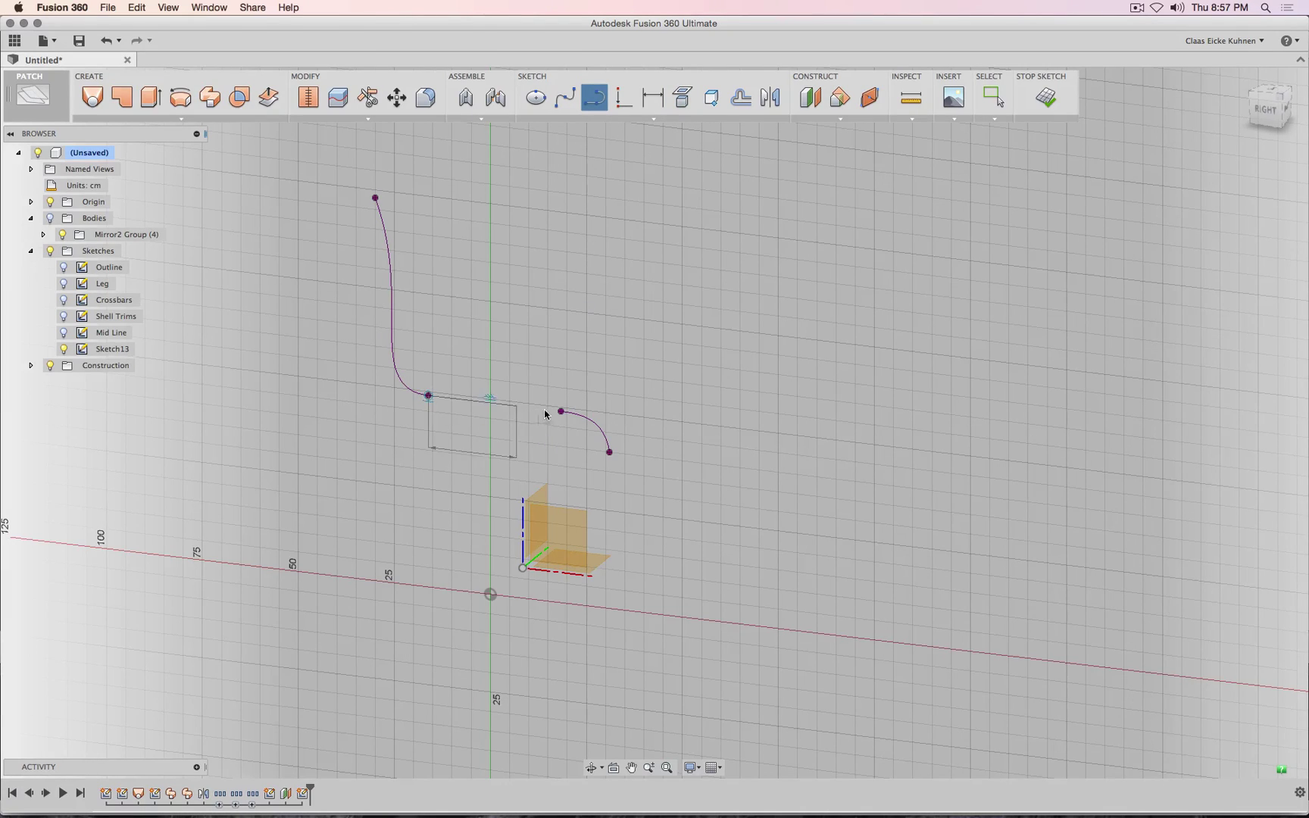
click(561, 411)
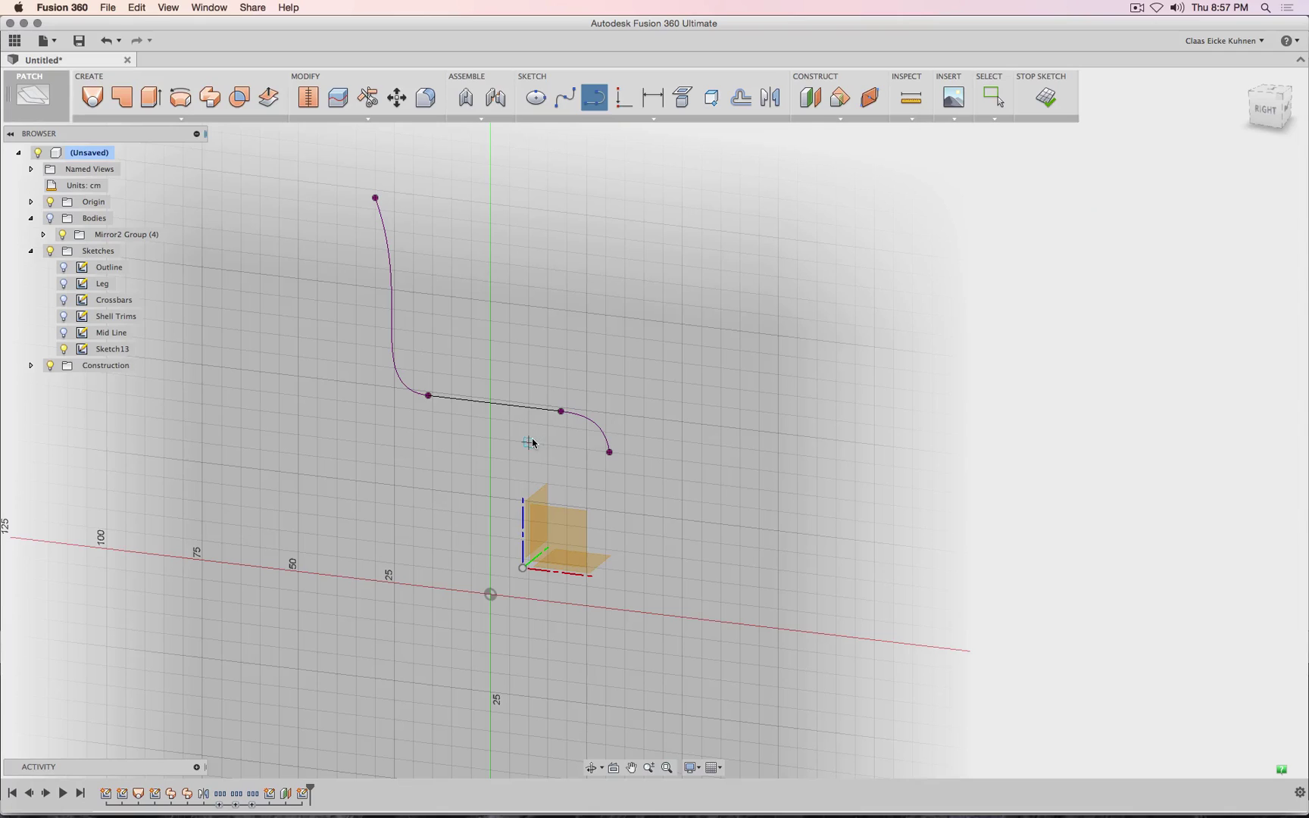
click(65, 333)
click(65, 333)
click(65, 333)
click(65, 333)
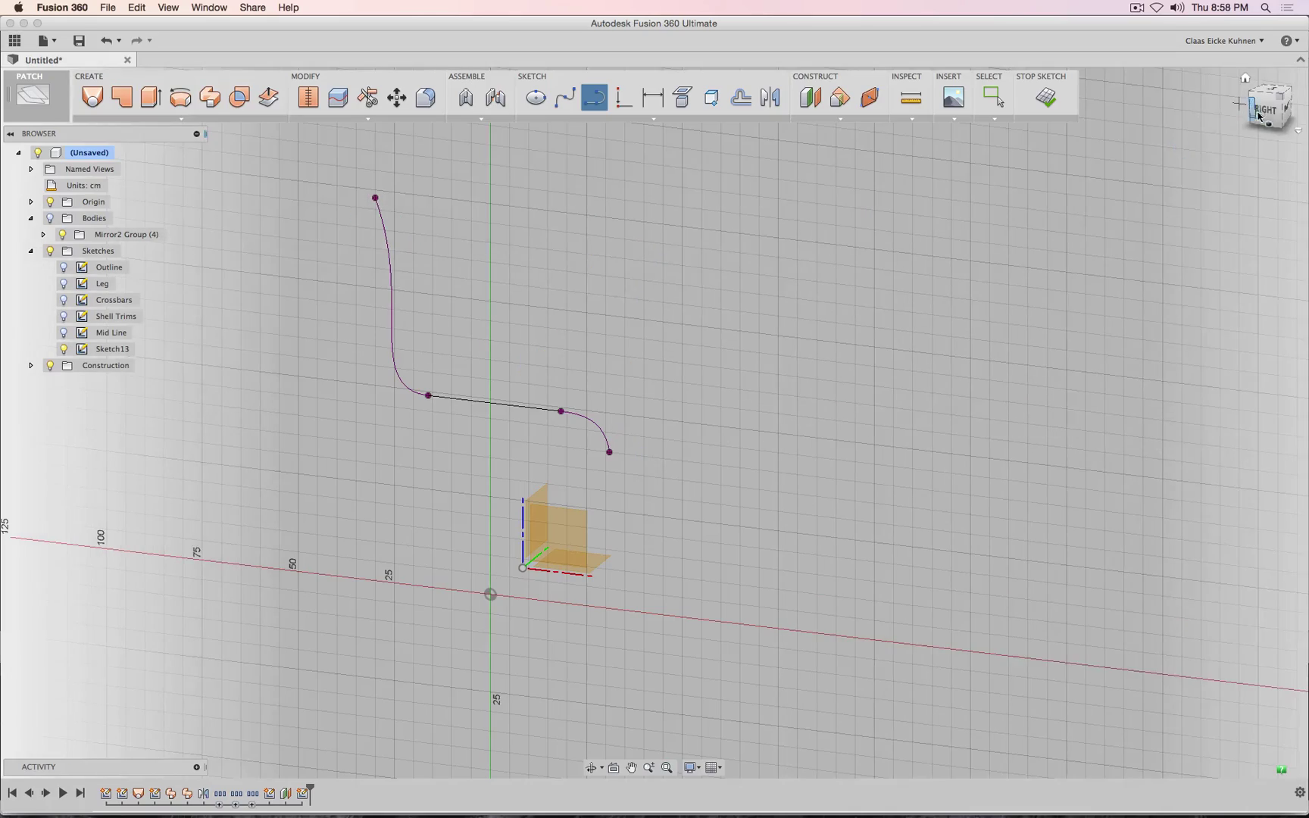
- Draw a vertical line 4 cm long downward from the lower end of the projected front curve
click(1259, 115)
scroll(773, 453, up, 5)
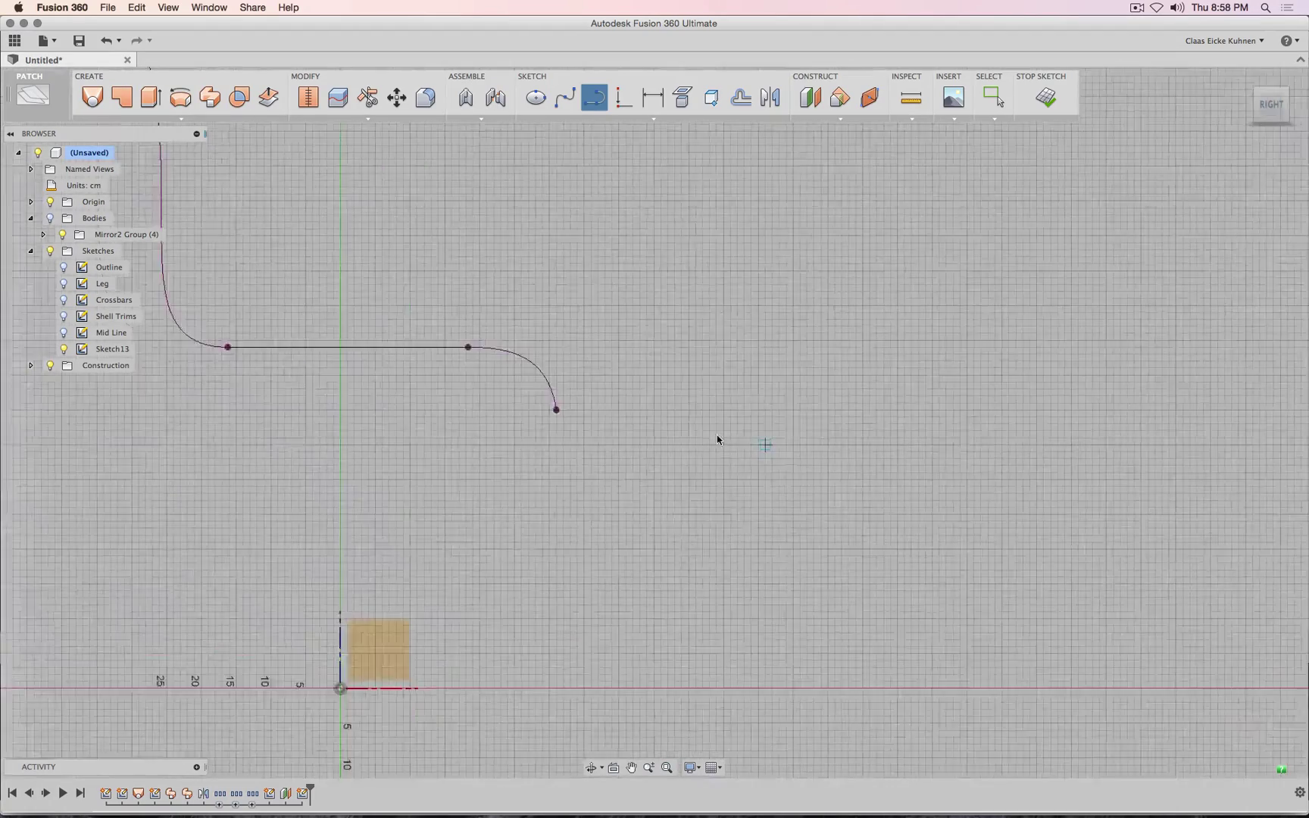
middle_drag(599, 351, 839, 461)
key(o)
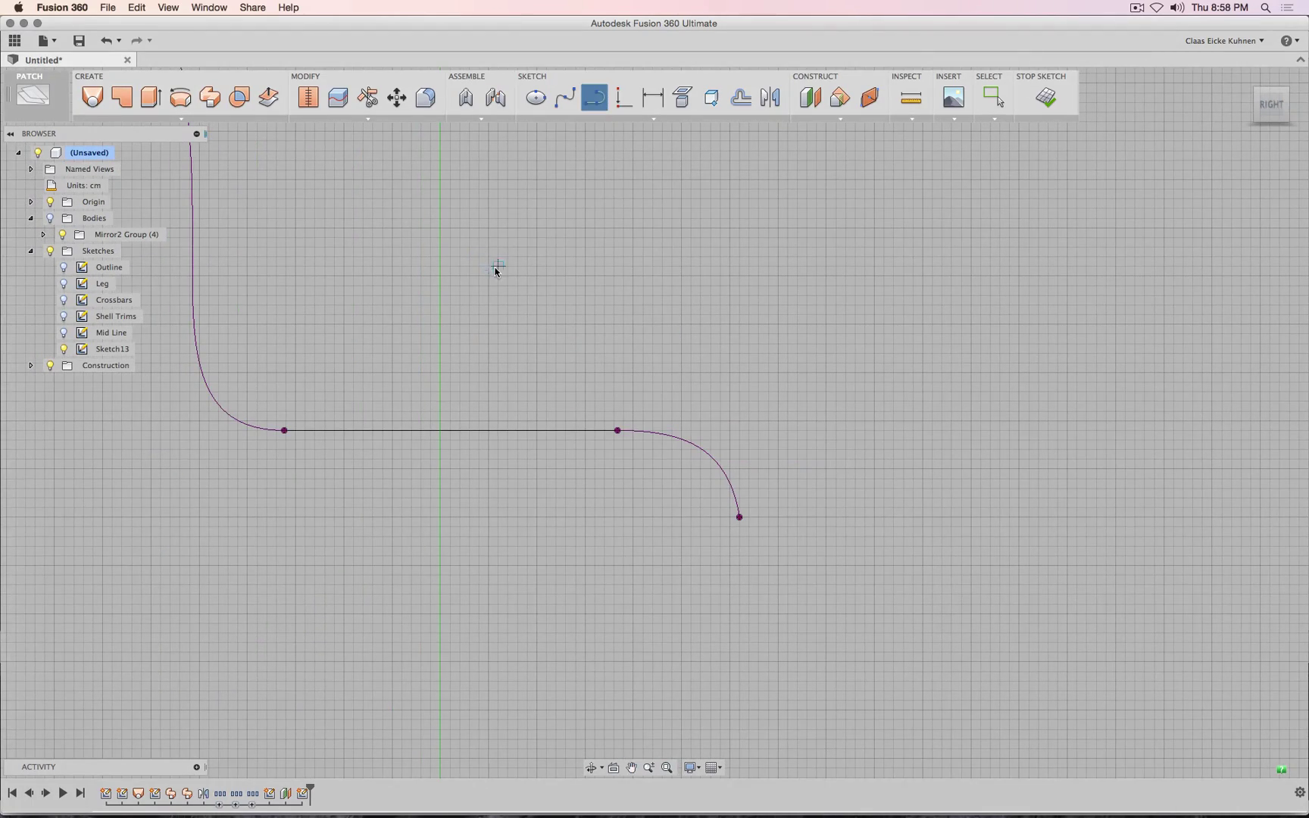
click(740, 518)
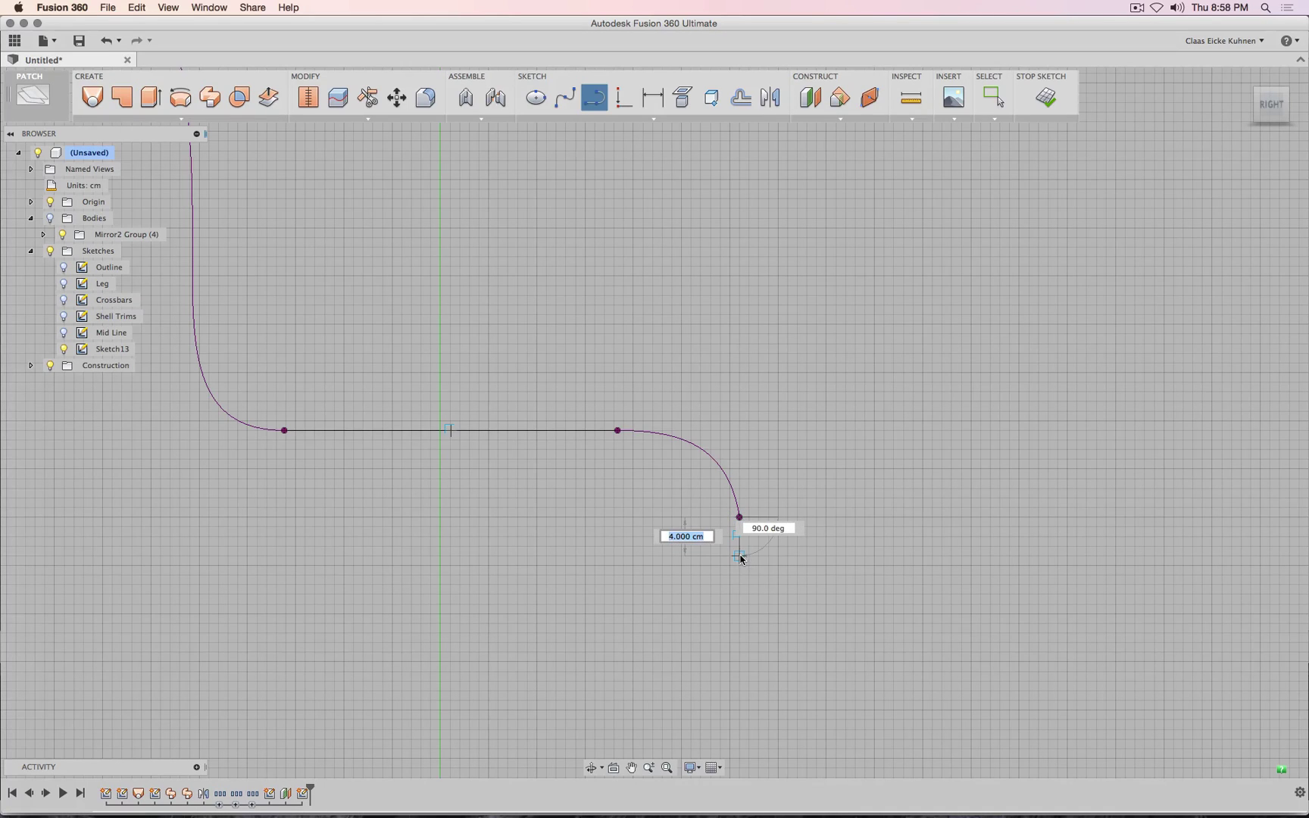
click(741, 557)
key(Escape)
middle_drag(602, 310, 803, 565)
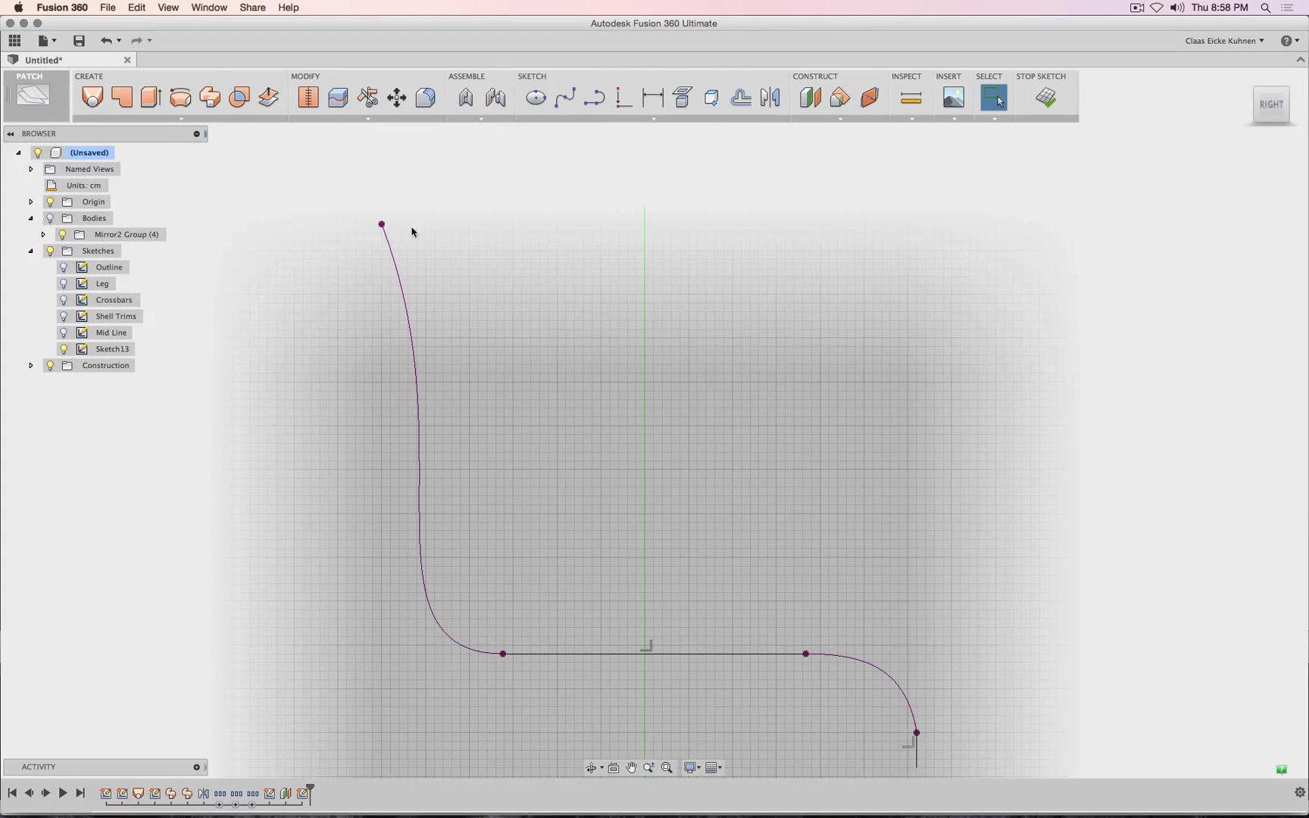
- Draw a short slanted line up and backward from the upper end of the projected backrest curve
click(595, 98)
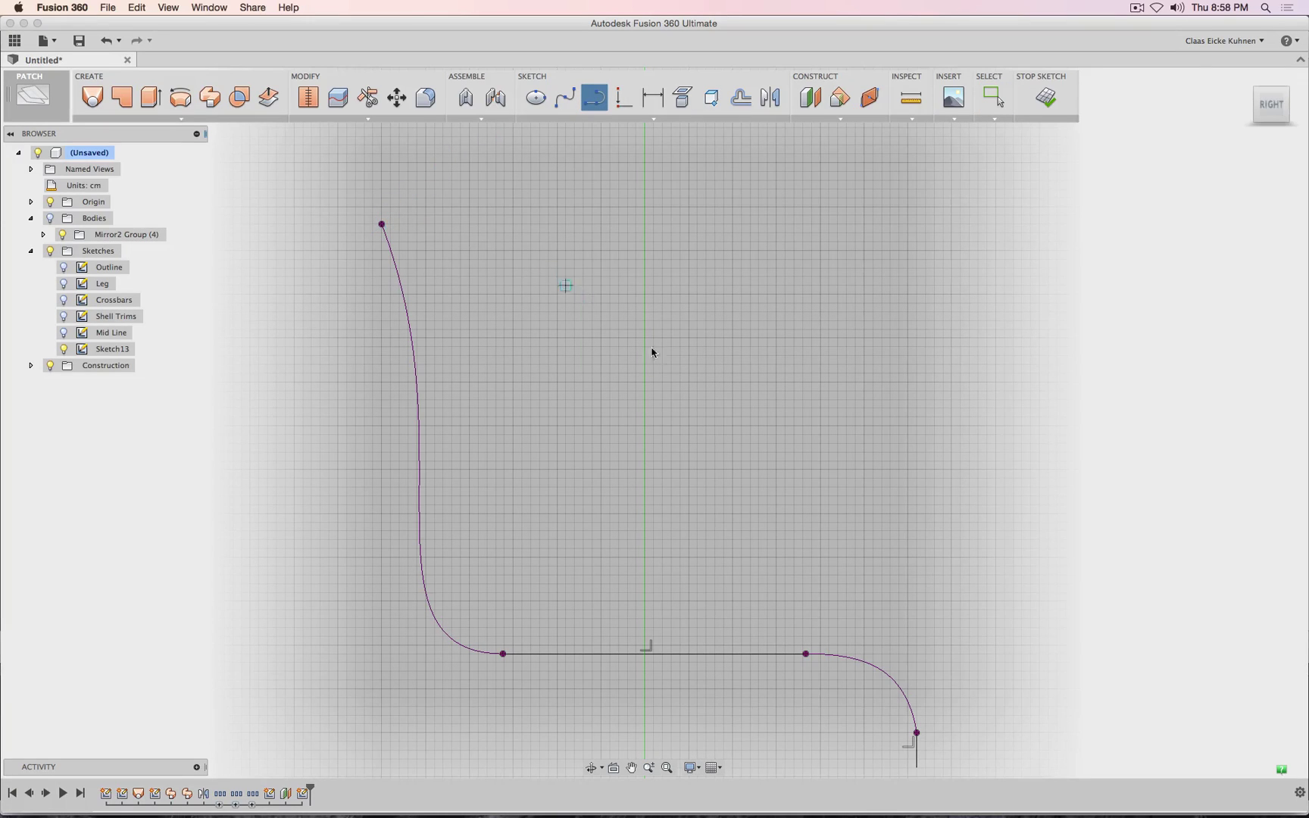
key(Escape)
click(596, 98)
click(381, 224)
click(338, 198)
key(Escape)
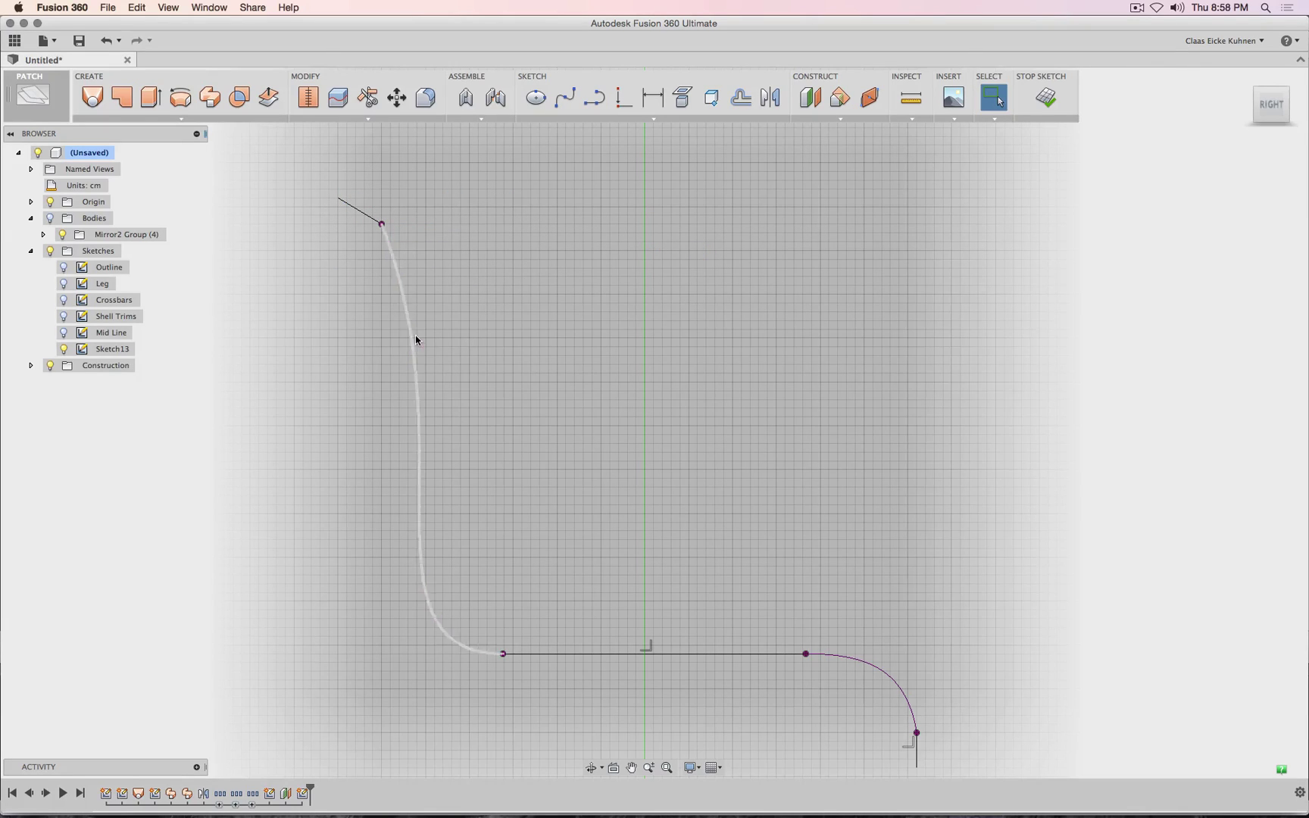
- Delete the projected backrest curve and break the projected front curve's link to its source
click(413, 337)
key(Delete)
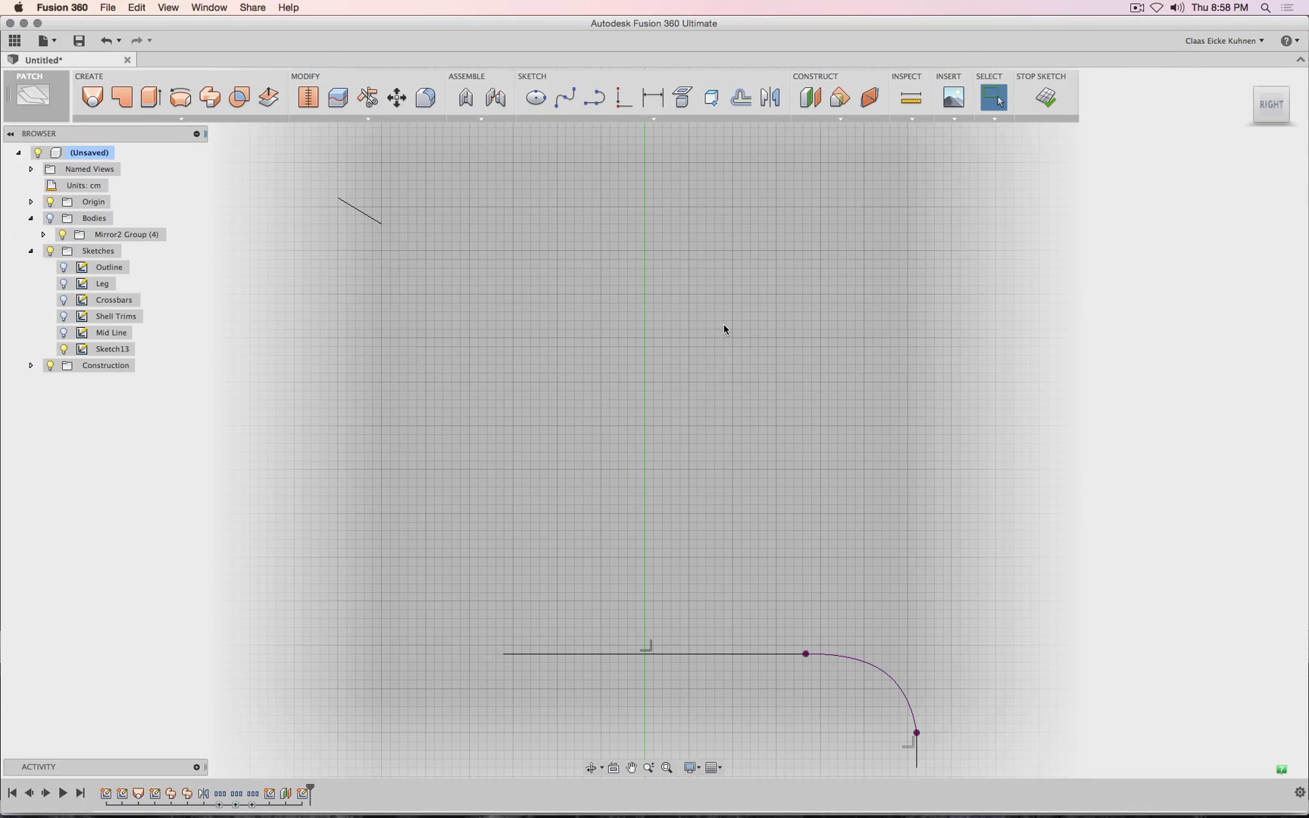
right_click(878, 665)
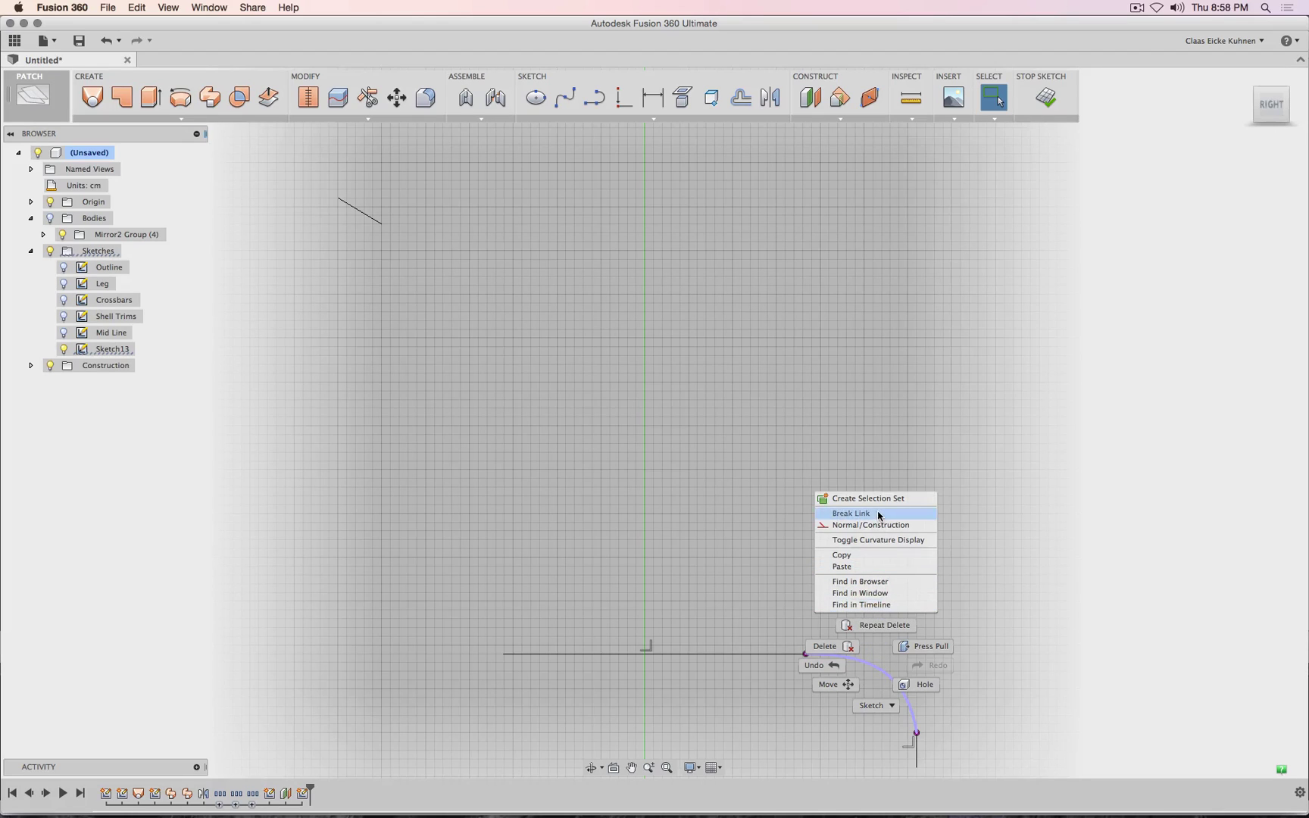
click(847, 513)
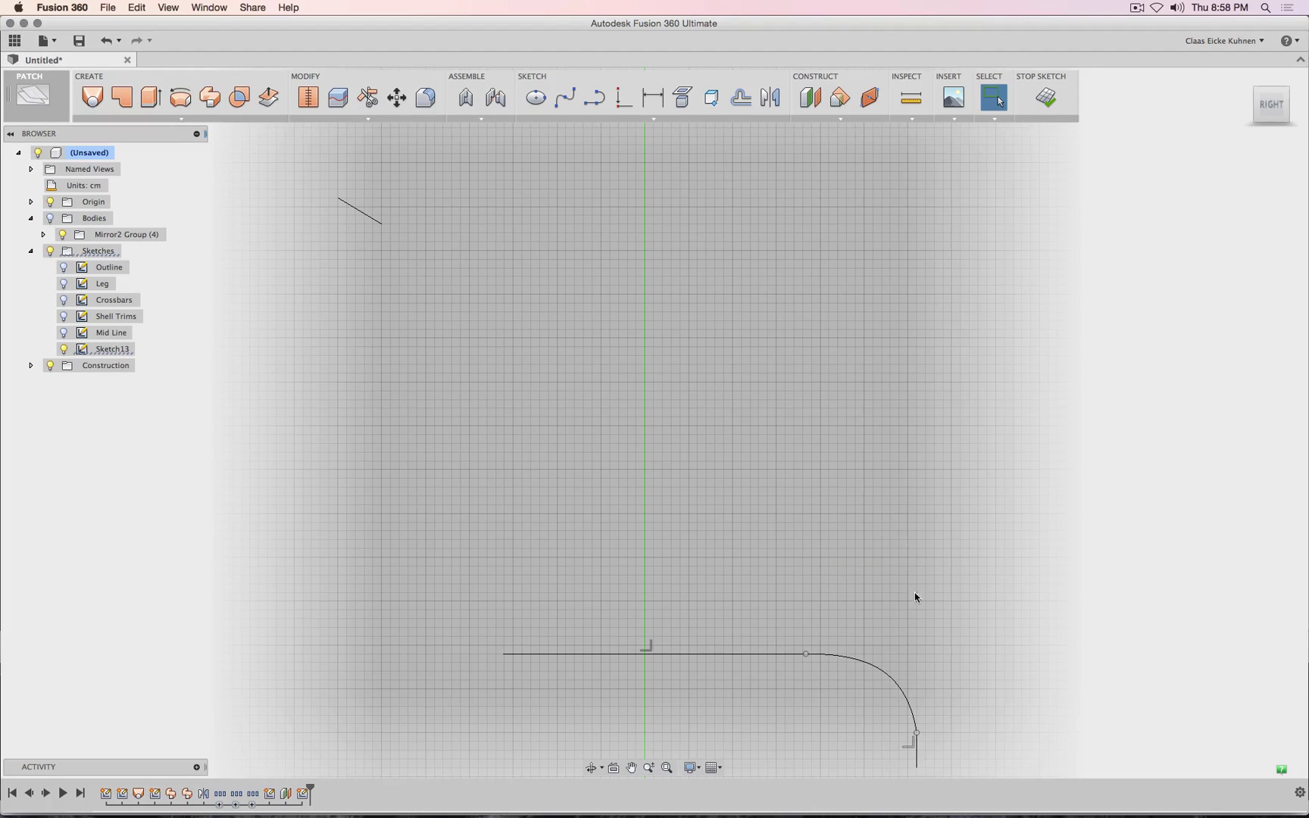
- Delete the unlinked front curve, keeping the seat line and the two short end lines
right_click(821, 658)
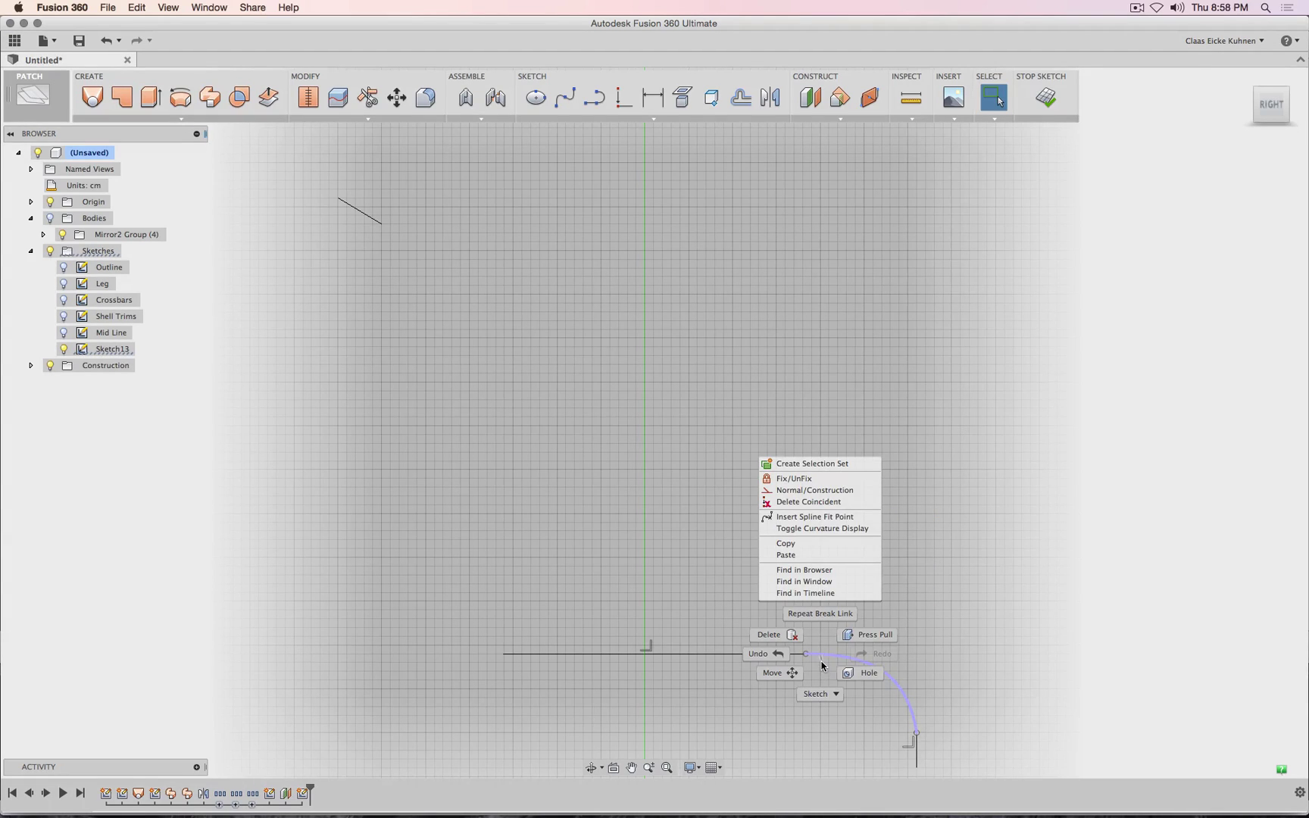
click(824, 672)
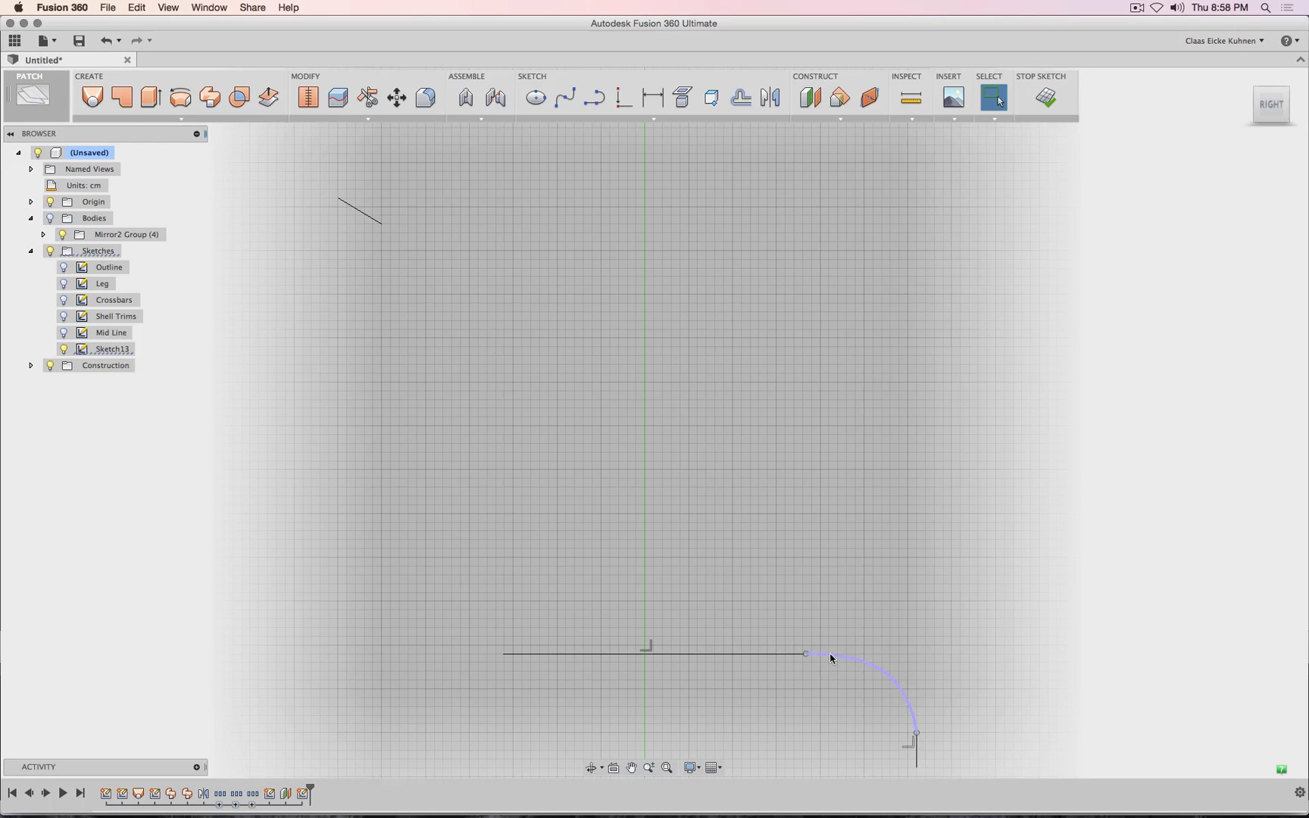
right_click(825, 659)
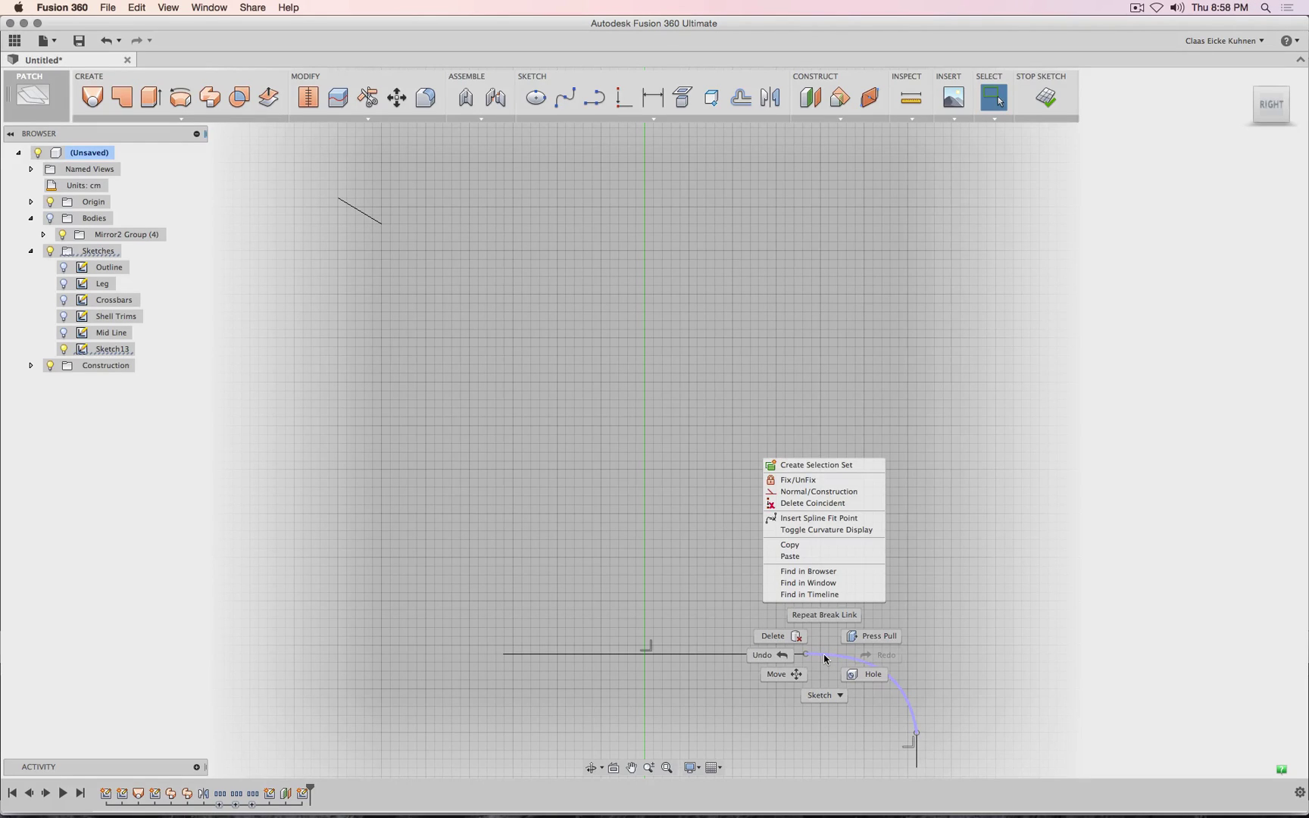
click(688, 535)
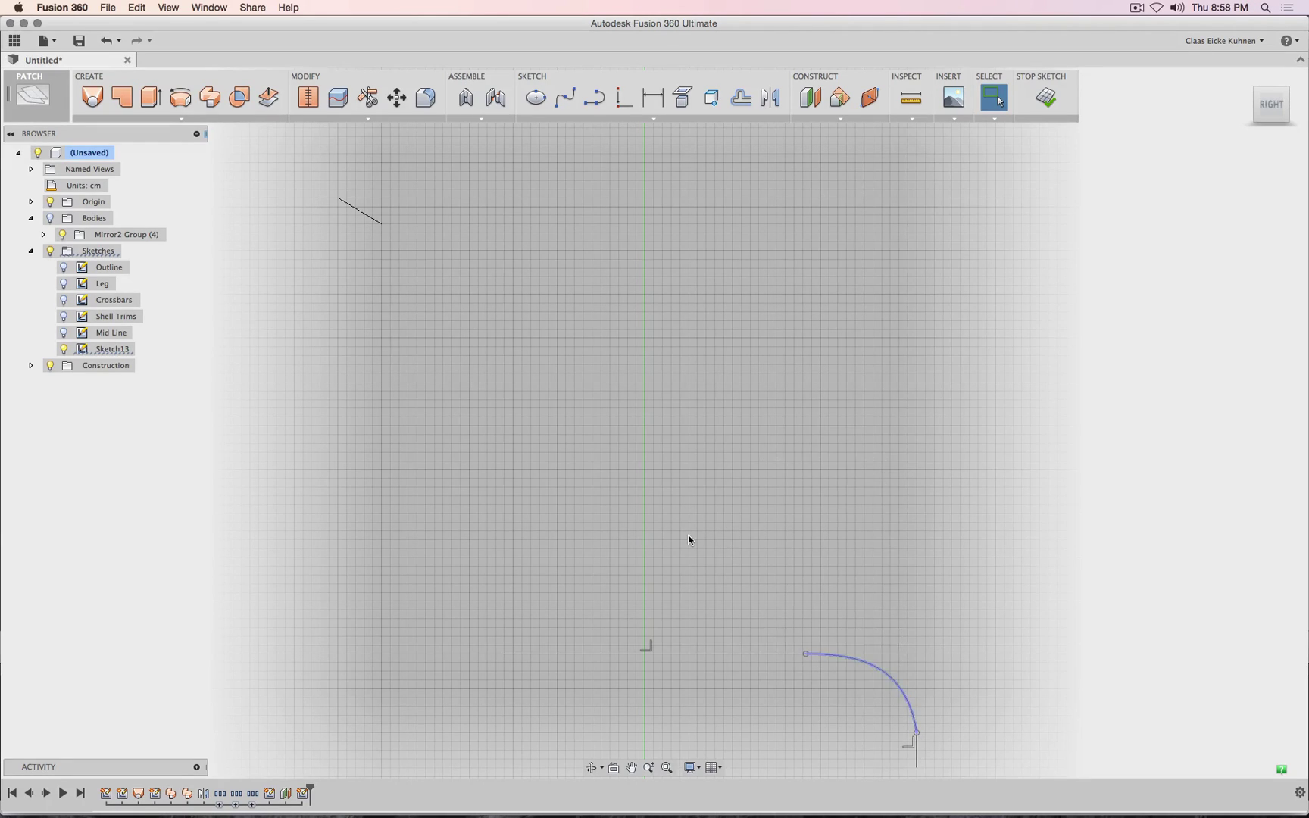
click(848, 661)
scroll(932, 555, down, 2)
middle_drag(932, 555, 919, 507)
key(Delete)
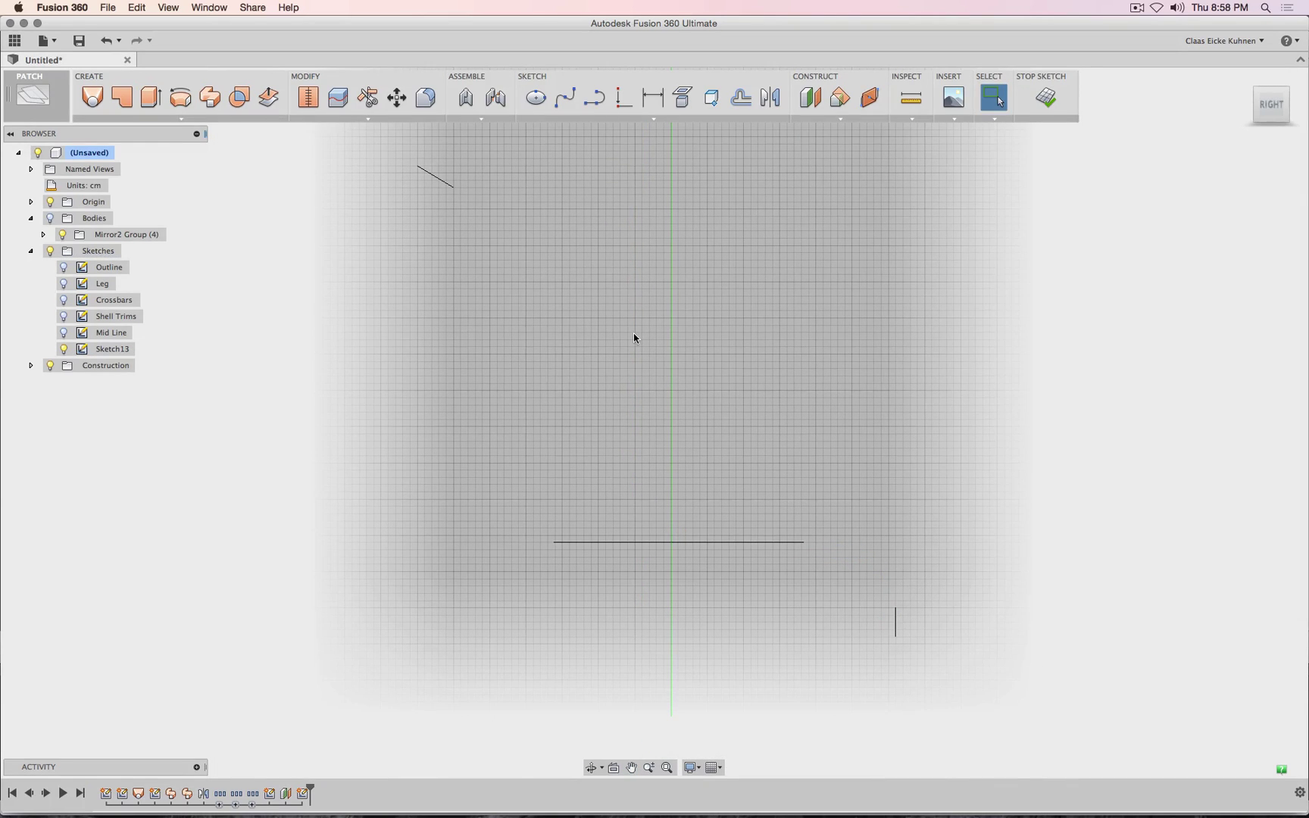
- Draw a spline tangent to the seat line's front end and the short vertical line, and delete the vertical line
click(565, 97)
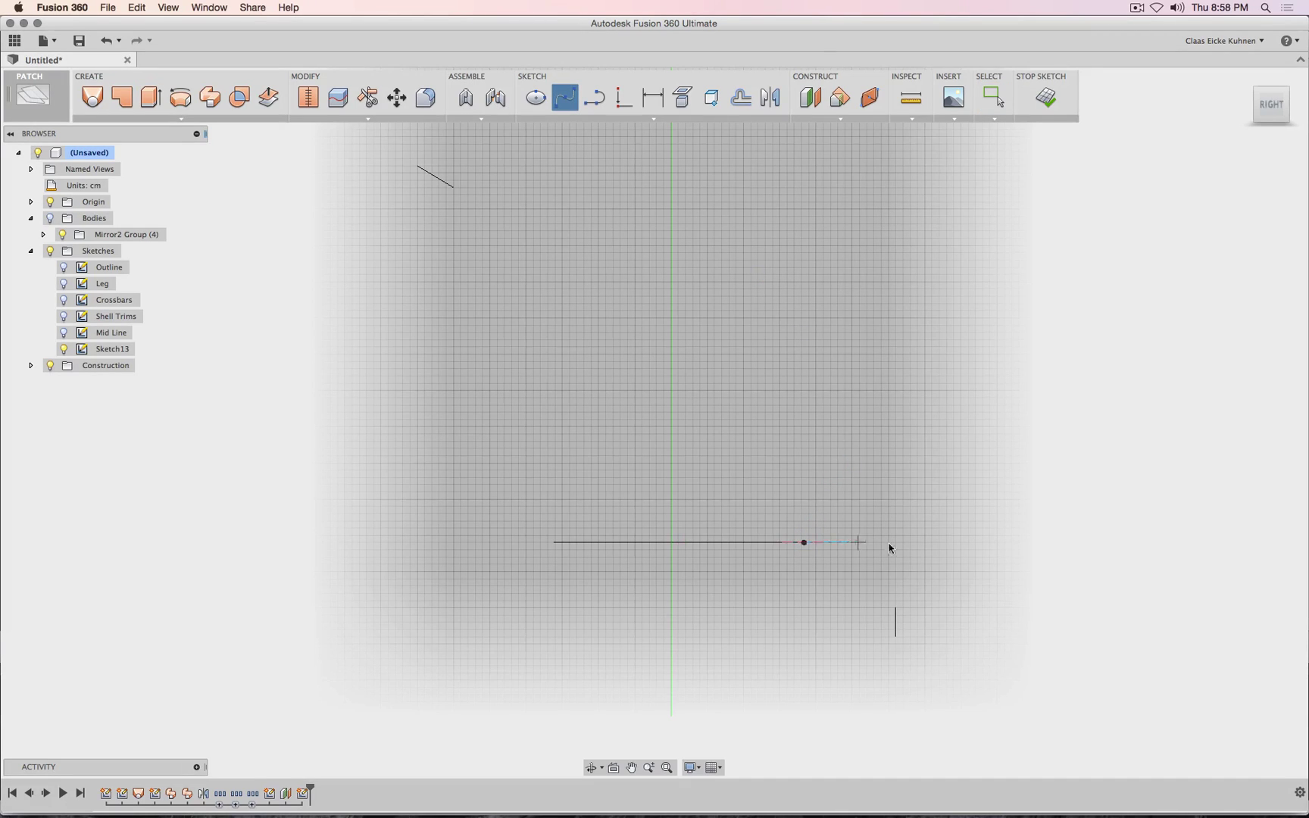
drag(896, 608, 896, 569)
key(Escape)
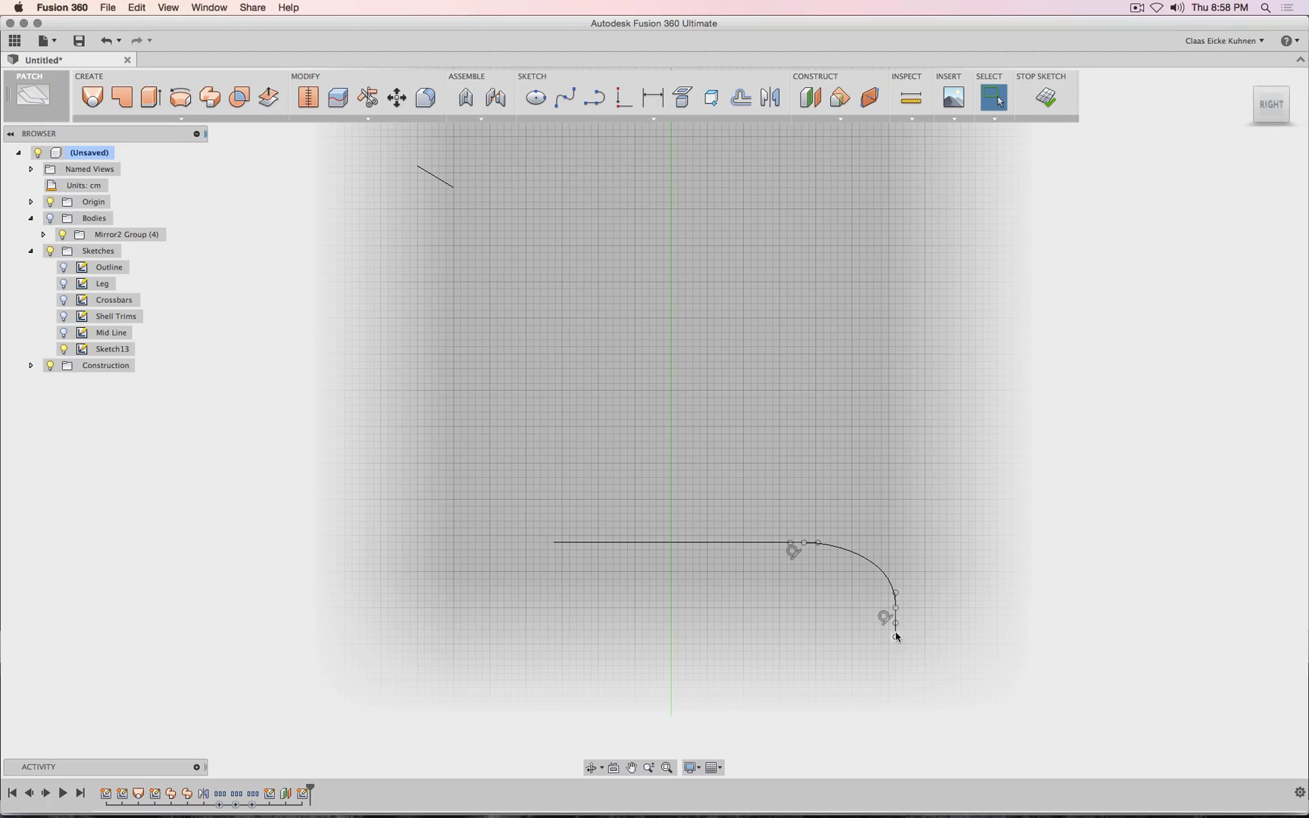
click(897, 629)
key(Delete)
- Draw a backrest spline from the slanted line's lower end tangent to the seat line's rear end, and delete the slanted line
middle_drag(611, 281, 638, 334)
scroll(638, 334, down, 1)
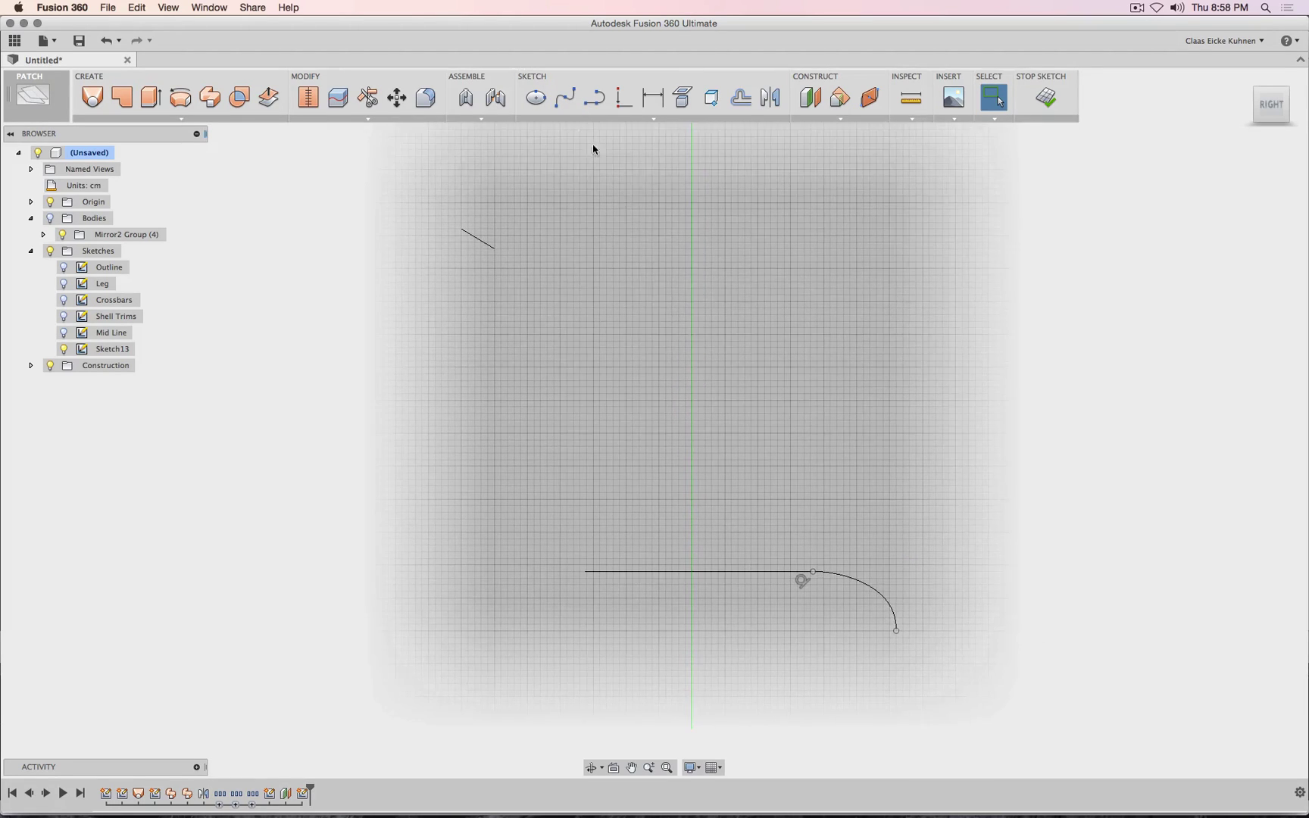
click(567, 99)
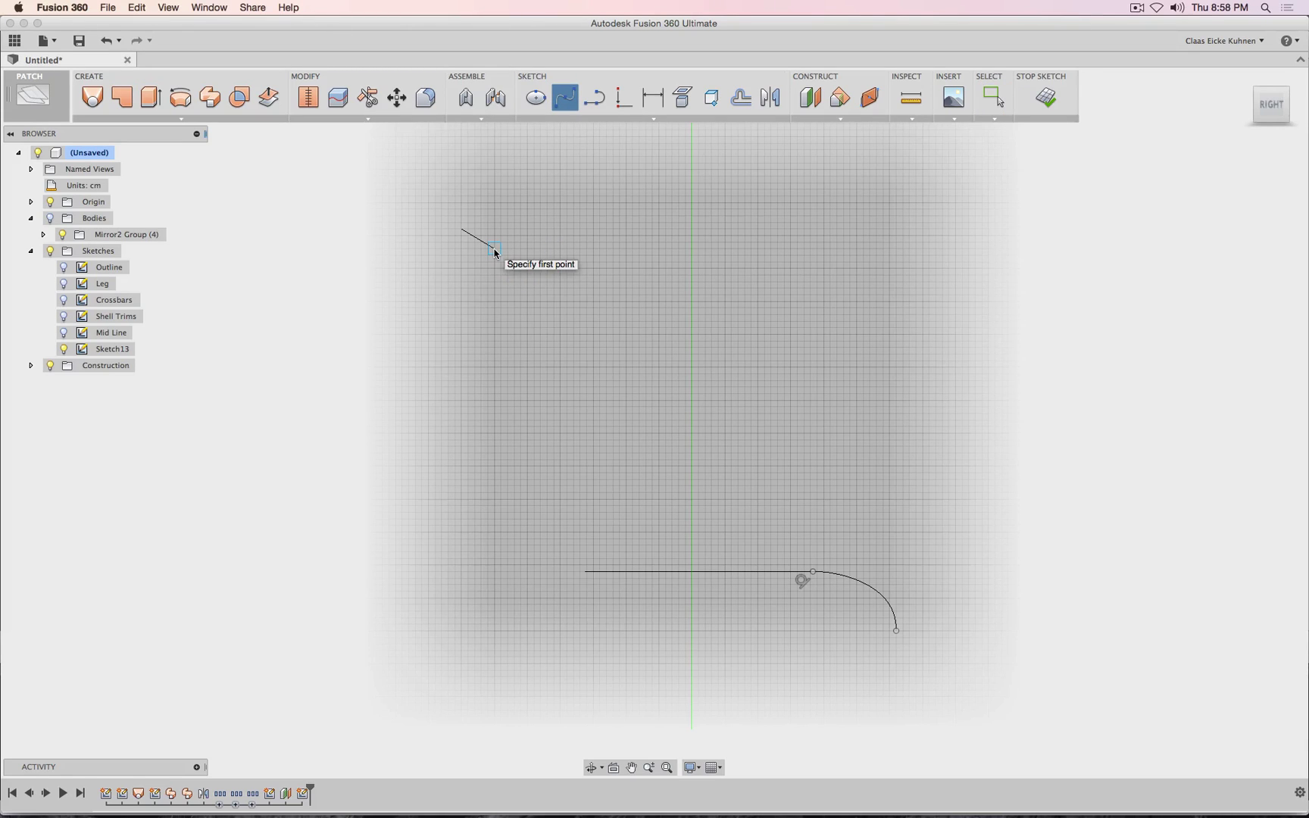
click(495, 250)
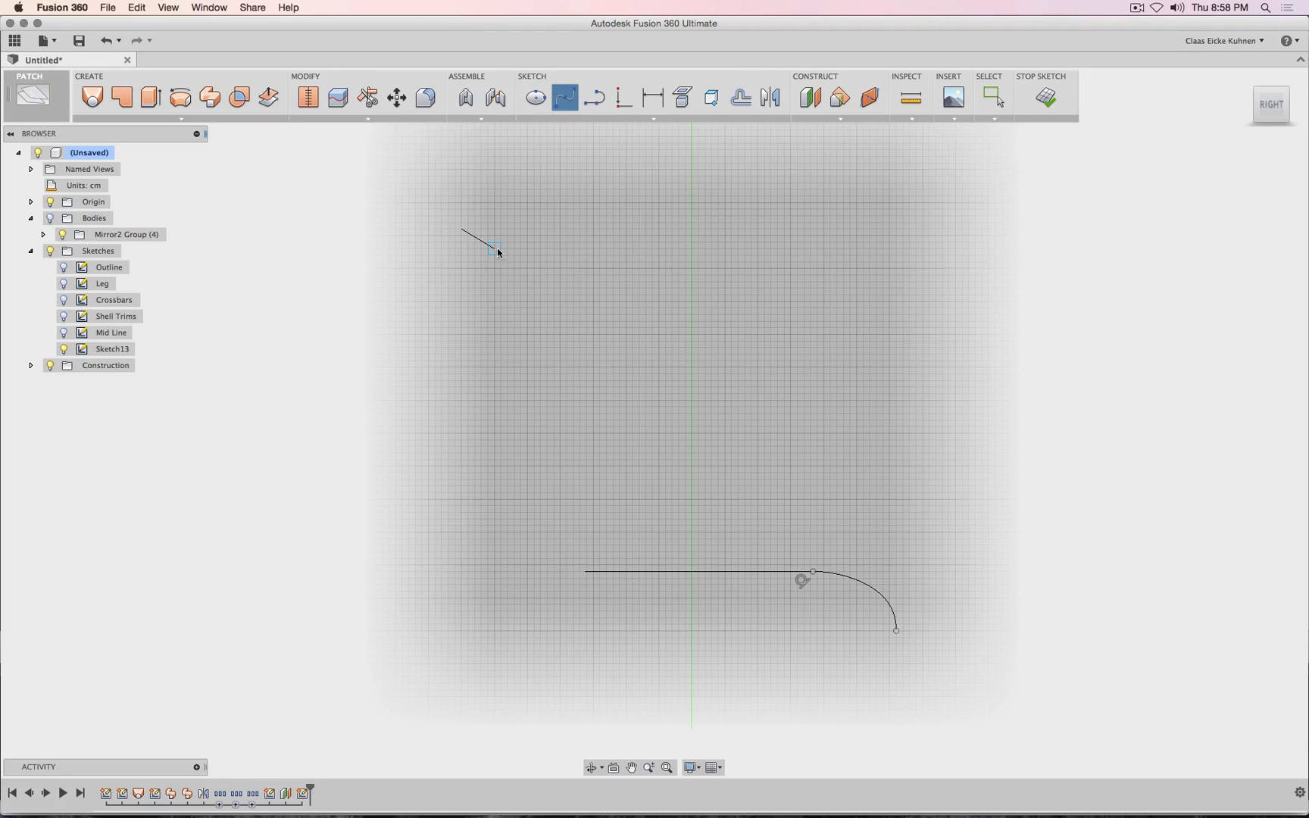
click(585, 571)
click(552, 580)
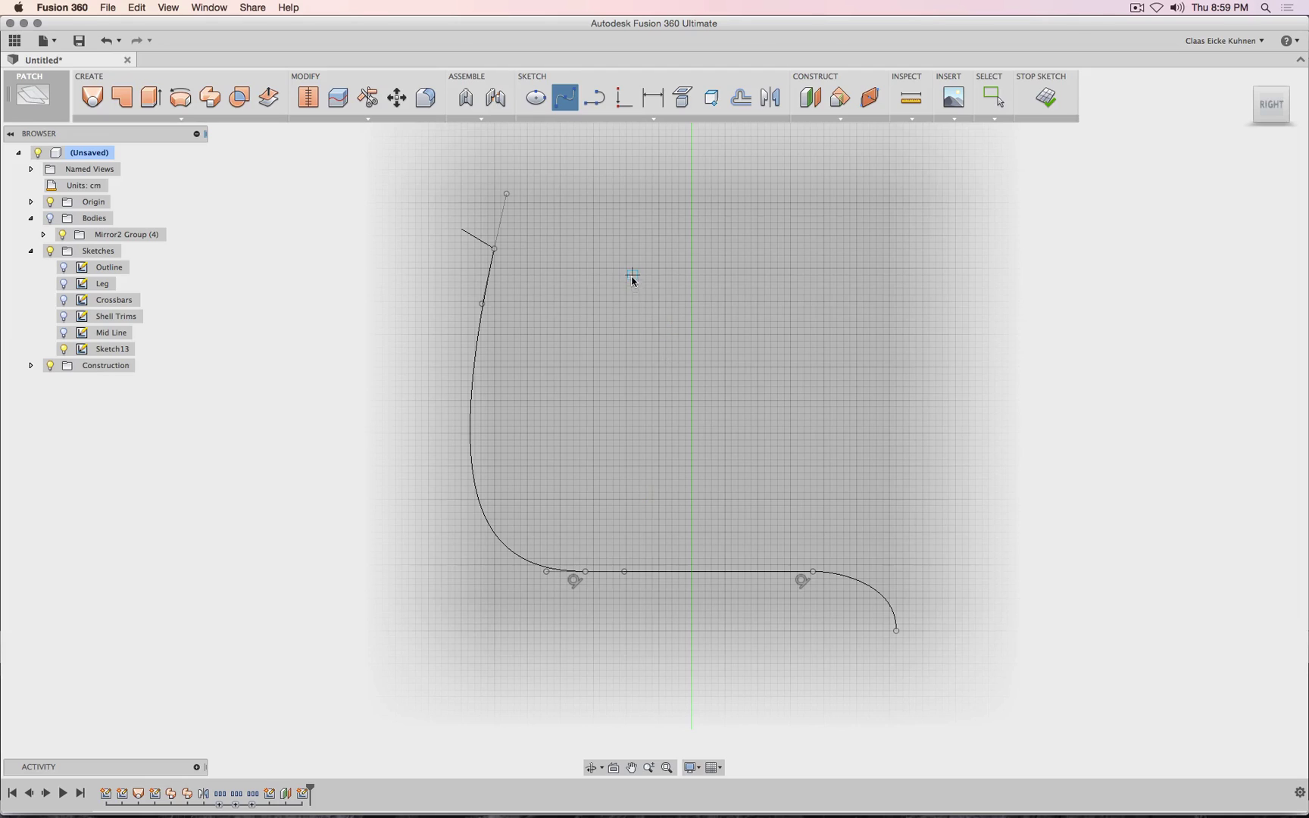
key(Escape)
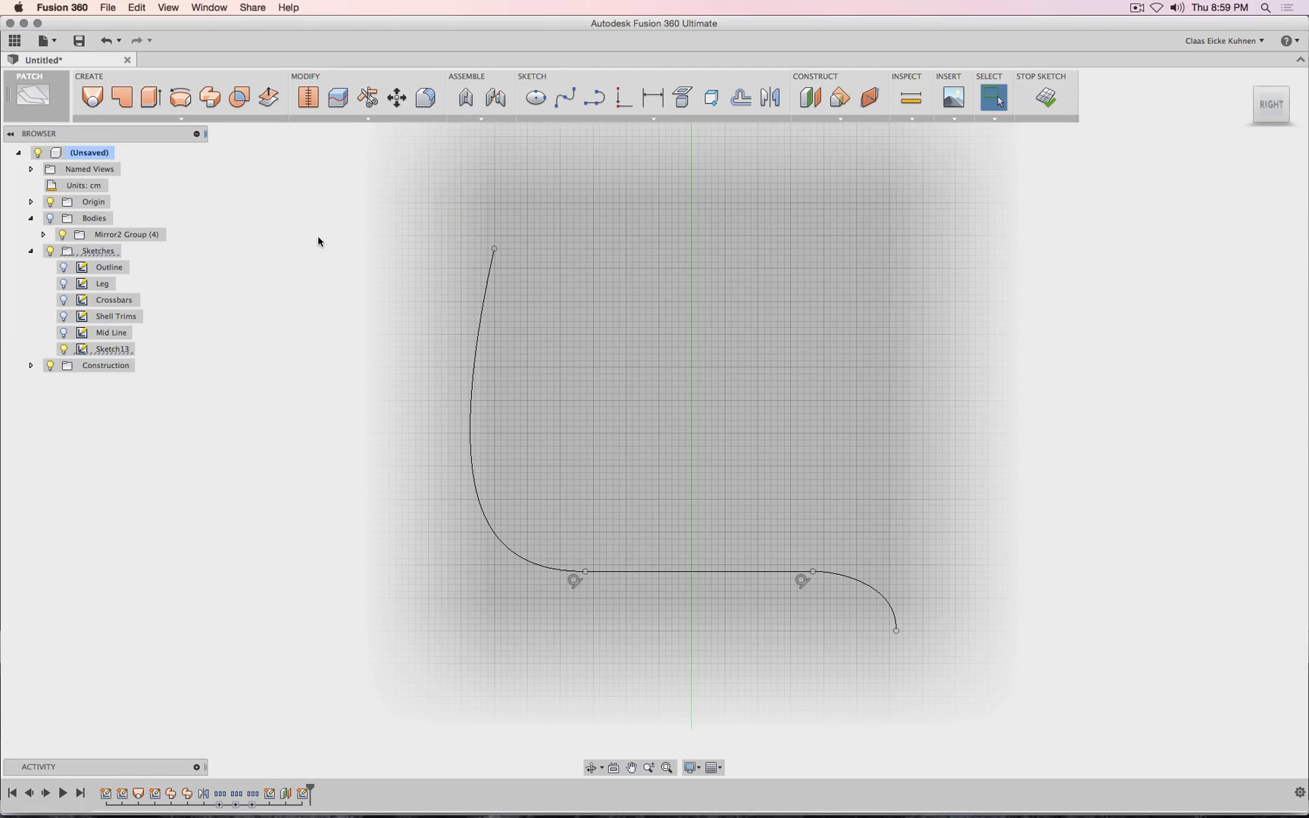
- Show the Mid Line sketch for reference and reshape the new backrest spline with its upper and seat-end tangent handles
click(65, 332)
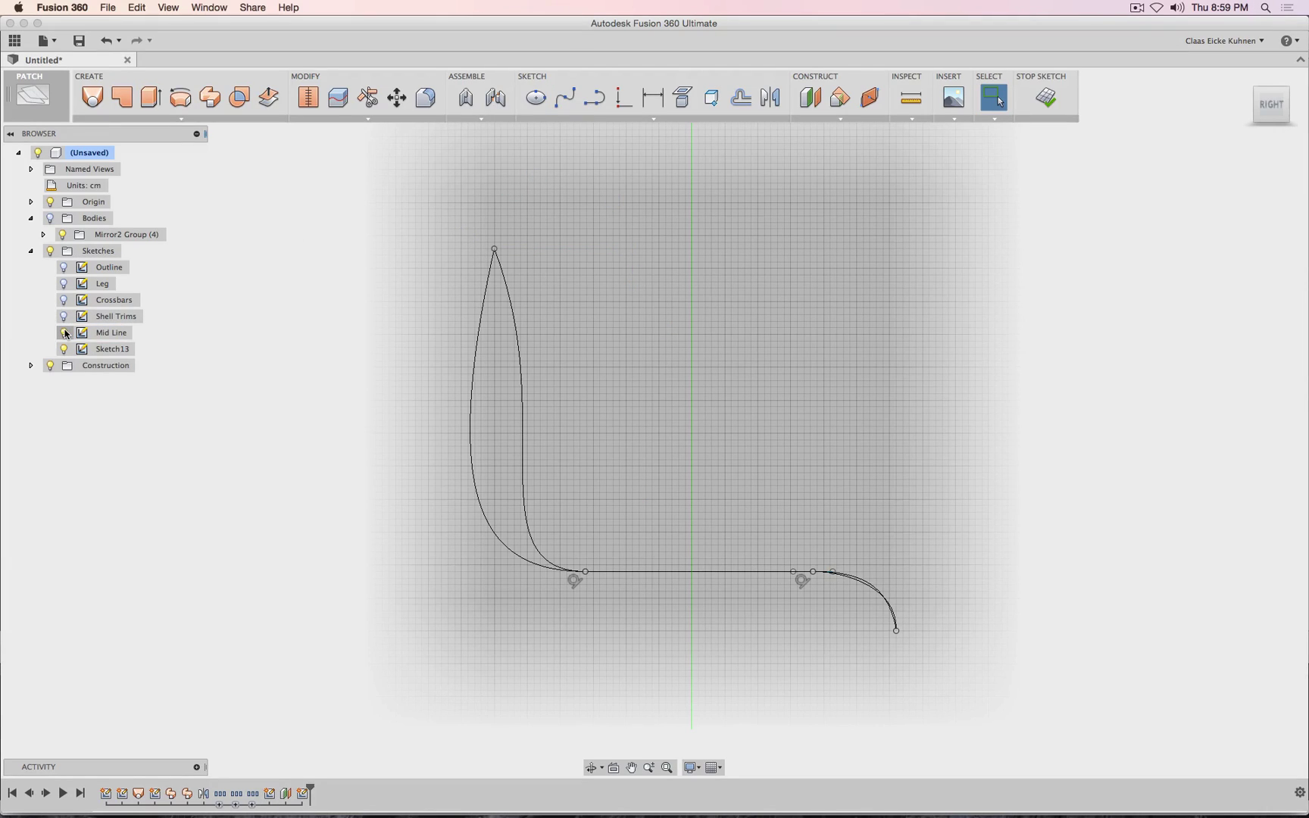
click(471, 379)
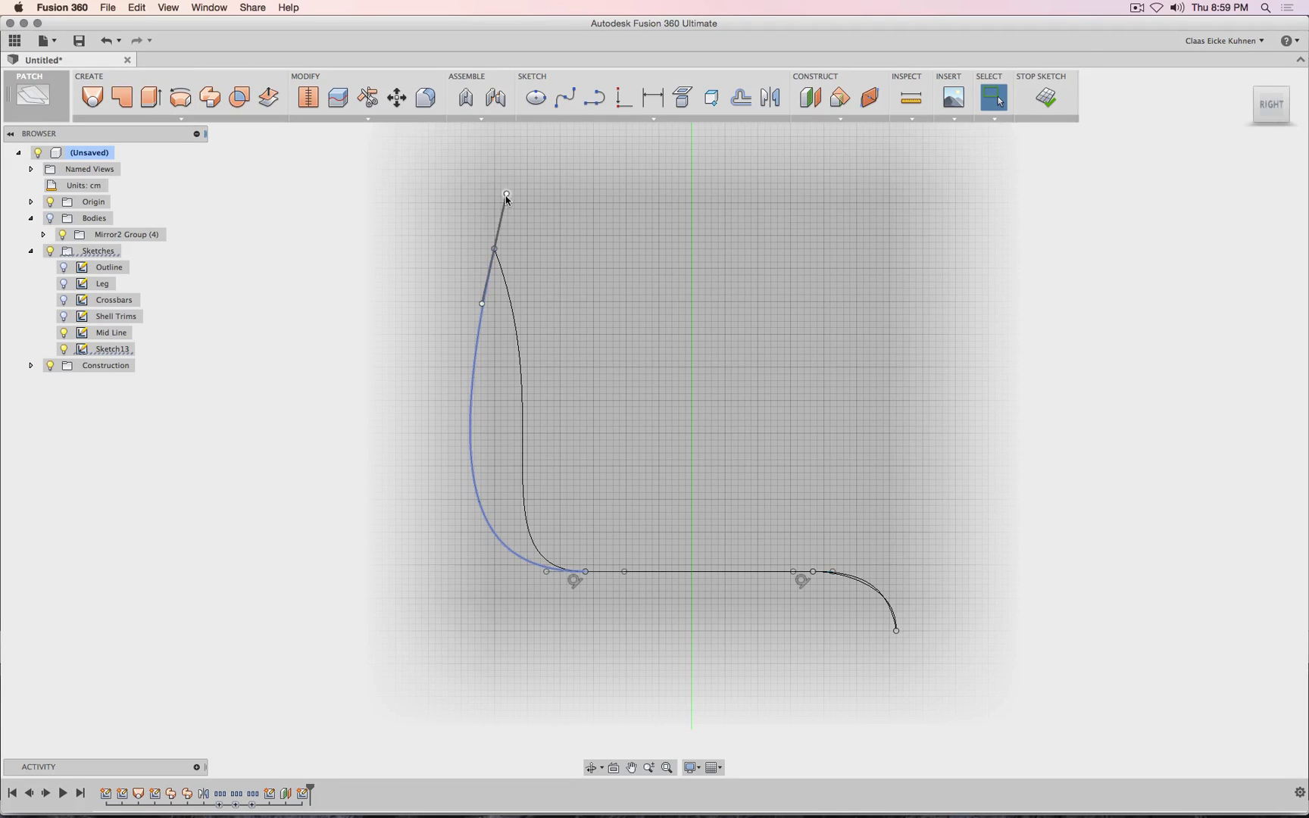
drag(506, 195, 468, 197)
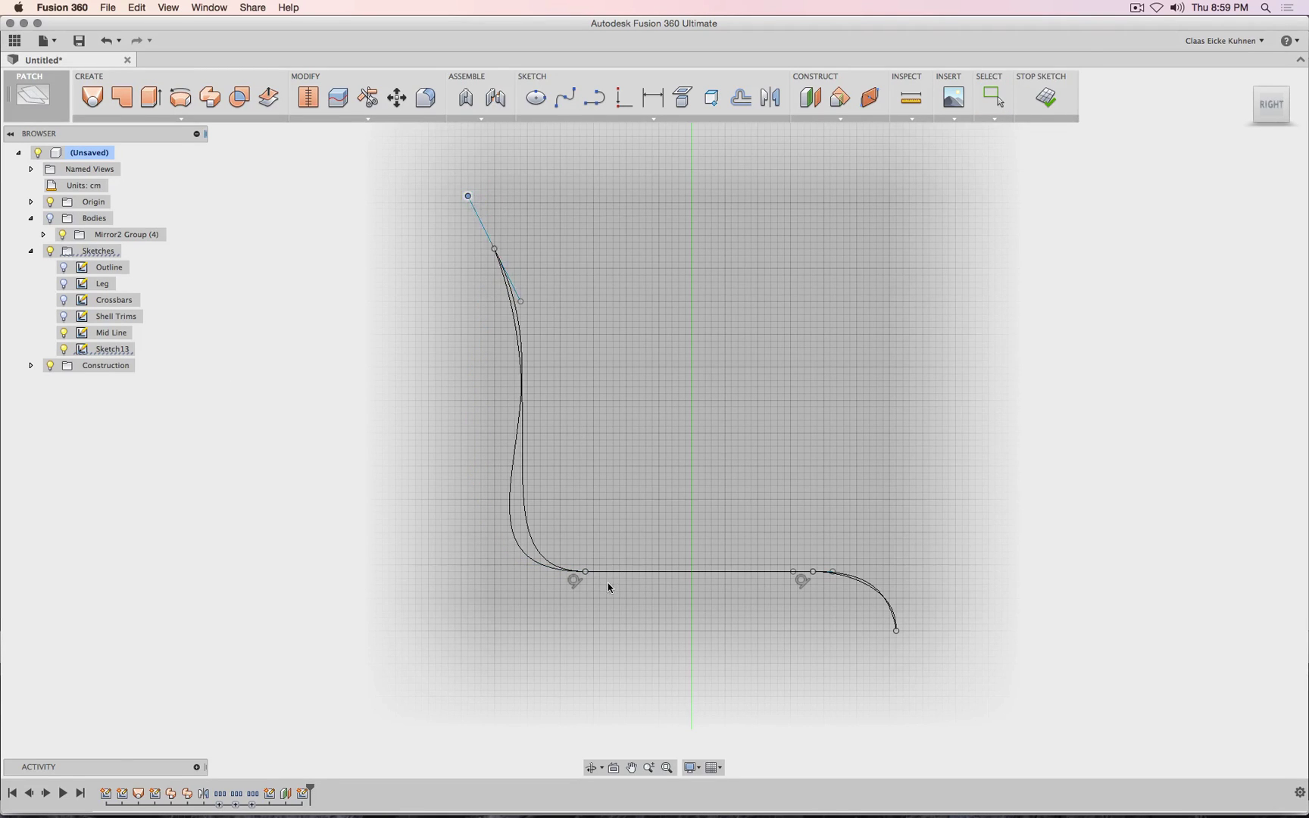
scroll(608, 587, up, 5)
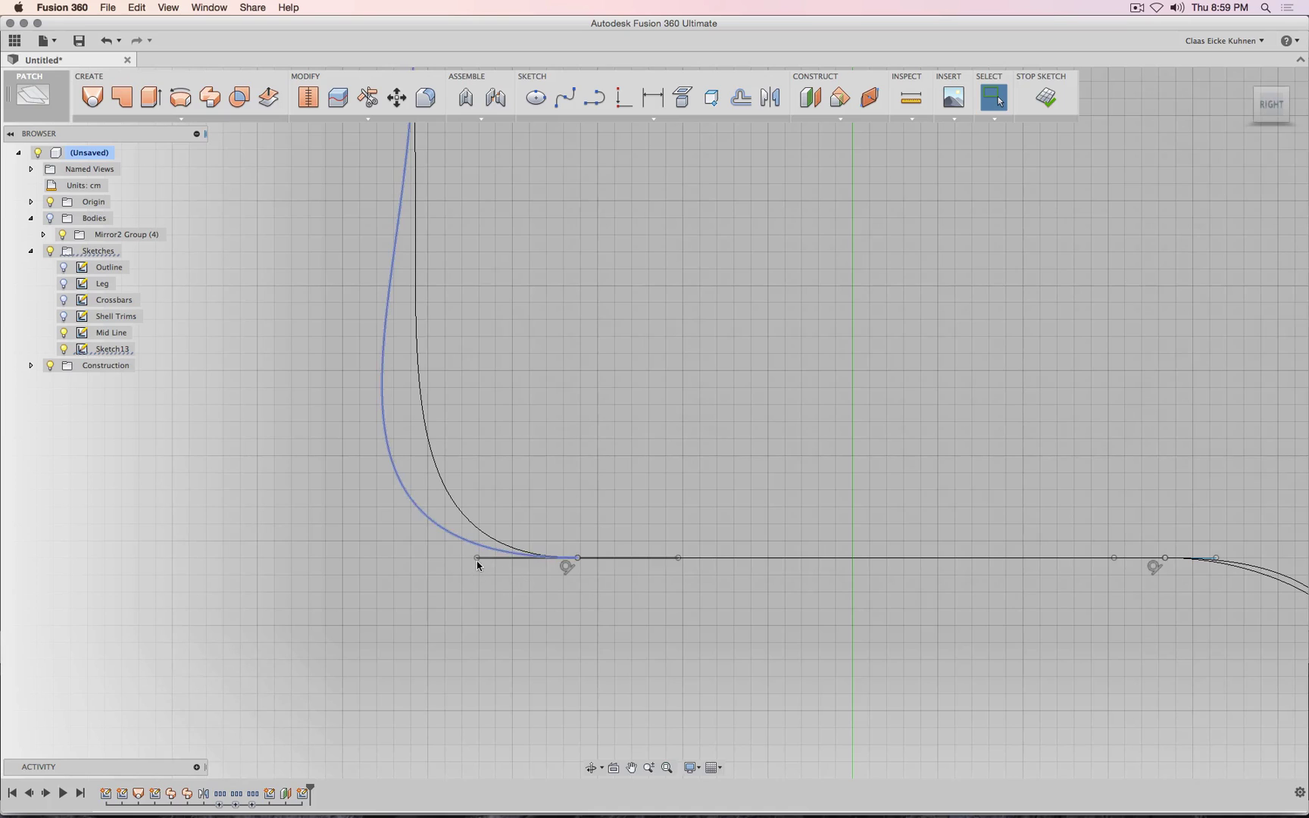
drag(477, 558, 521, 562)
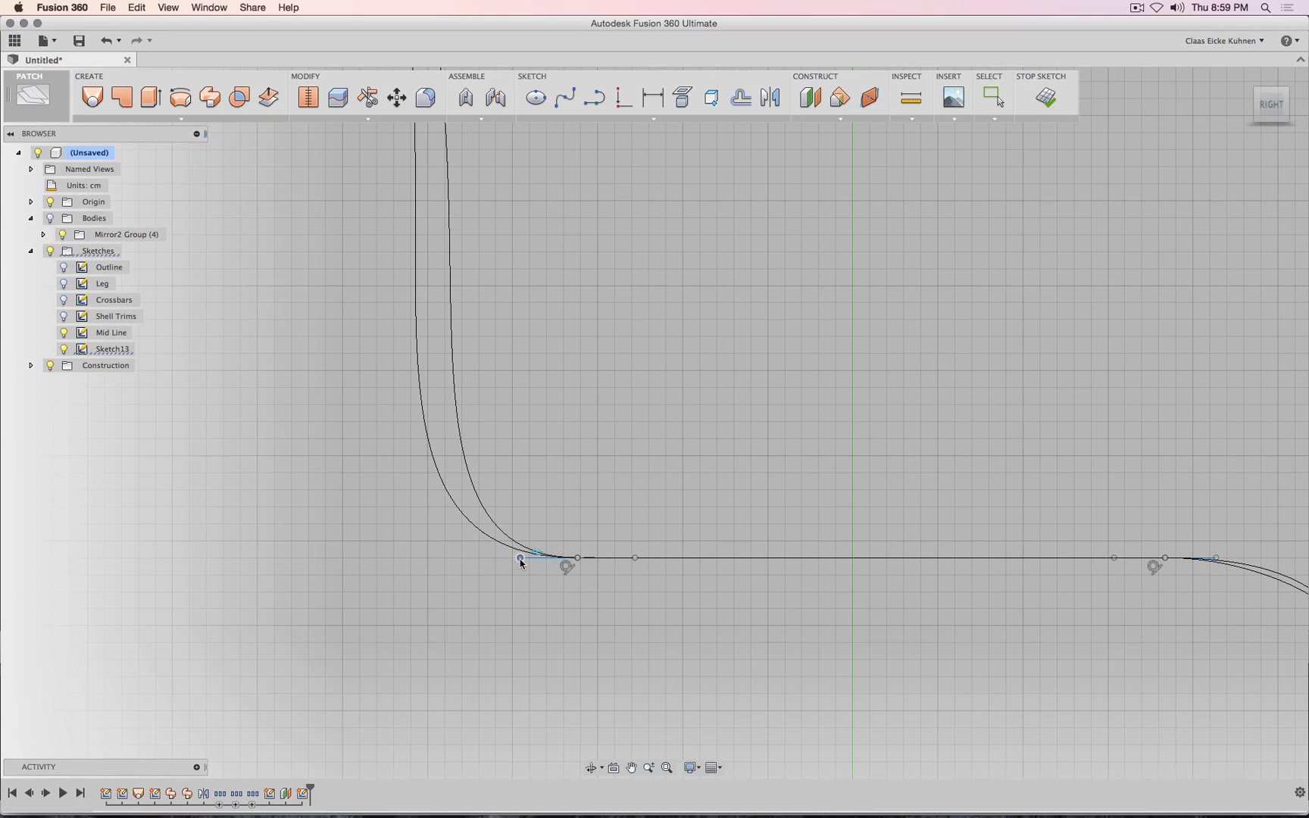
- Move the new backrest spline's upper end forward of the Mid Line backrest and steepen its upper tangent handle
scroll(571, 465, down, 5)
scroll(605, 422, down, 1)
middle_drag(605, 424, 599, 549)
scroll(598, 548, down, 1)
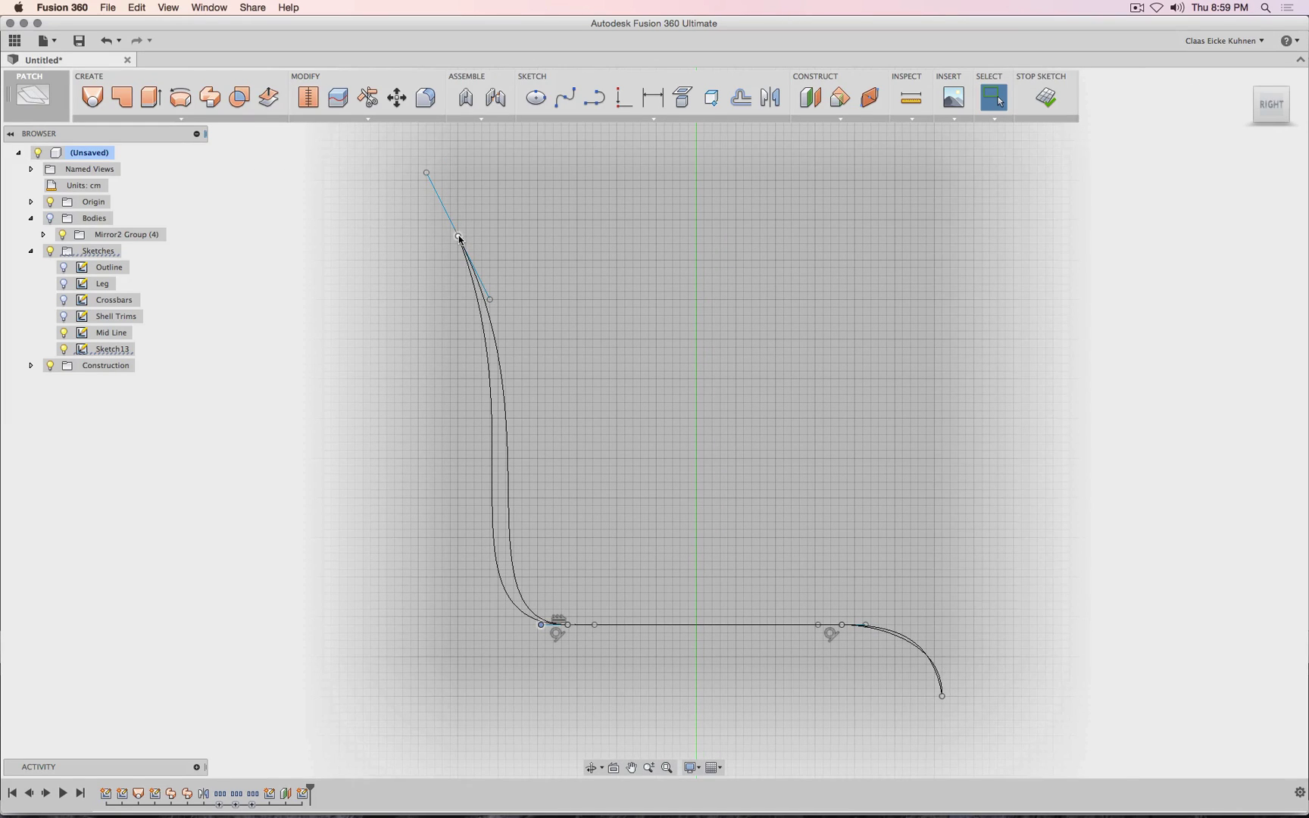
drag(459, 238, 487, 236)
drag(520, 302, 509, 300)
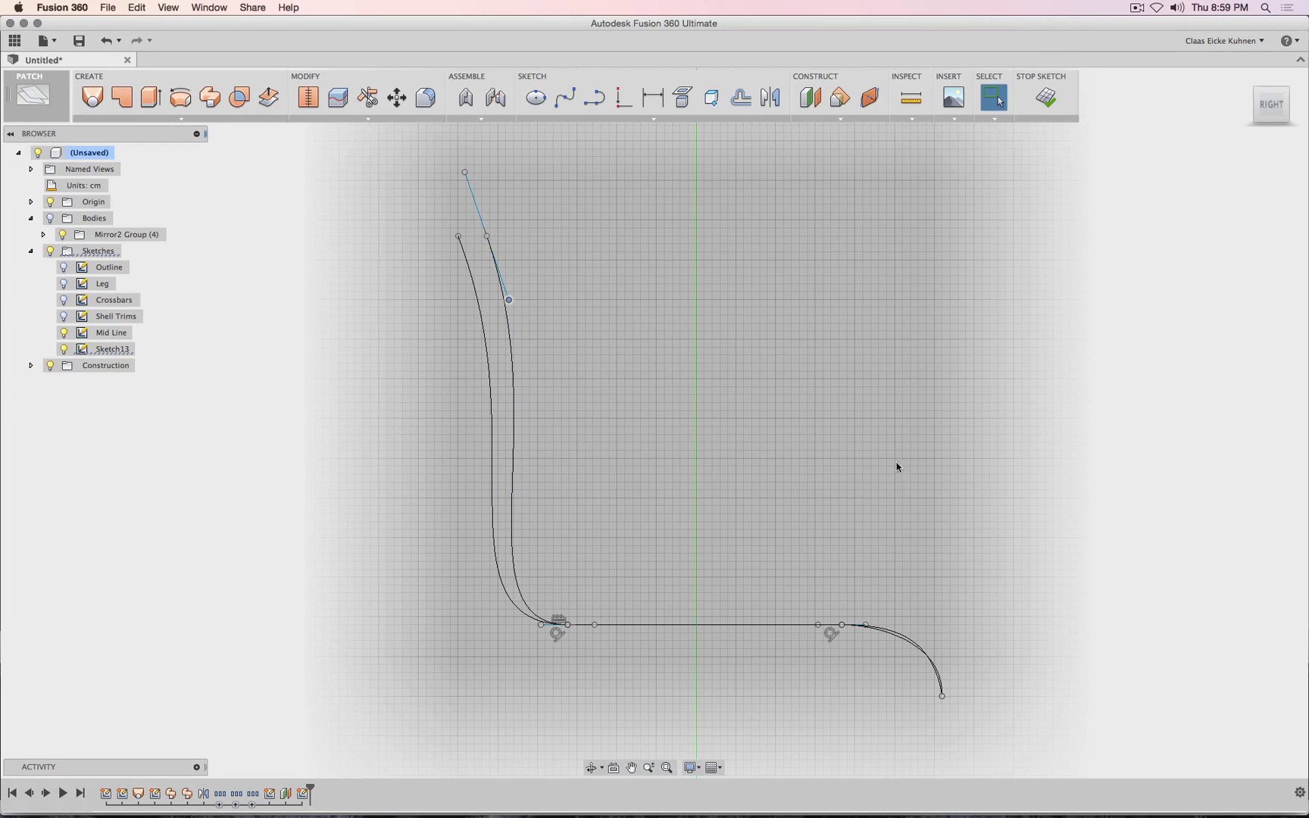
- Compare the two front curves with Mid Line hidden and shown, and align the Mid Line front curve's lower tangent handle vertically
scroll(897, 467, down, 1)
middle_drag(871, 442, 733, 288)
scroll(865, 605, up, 10)
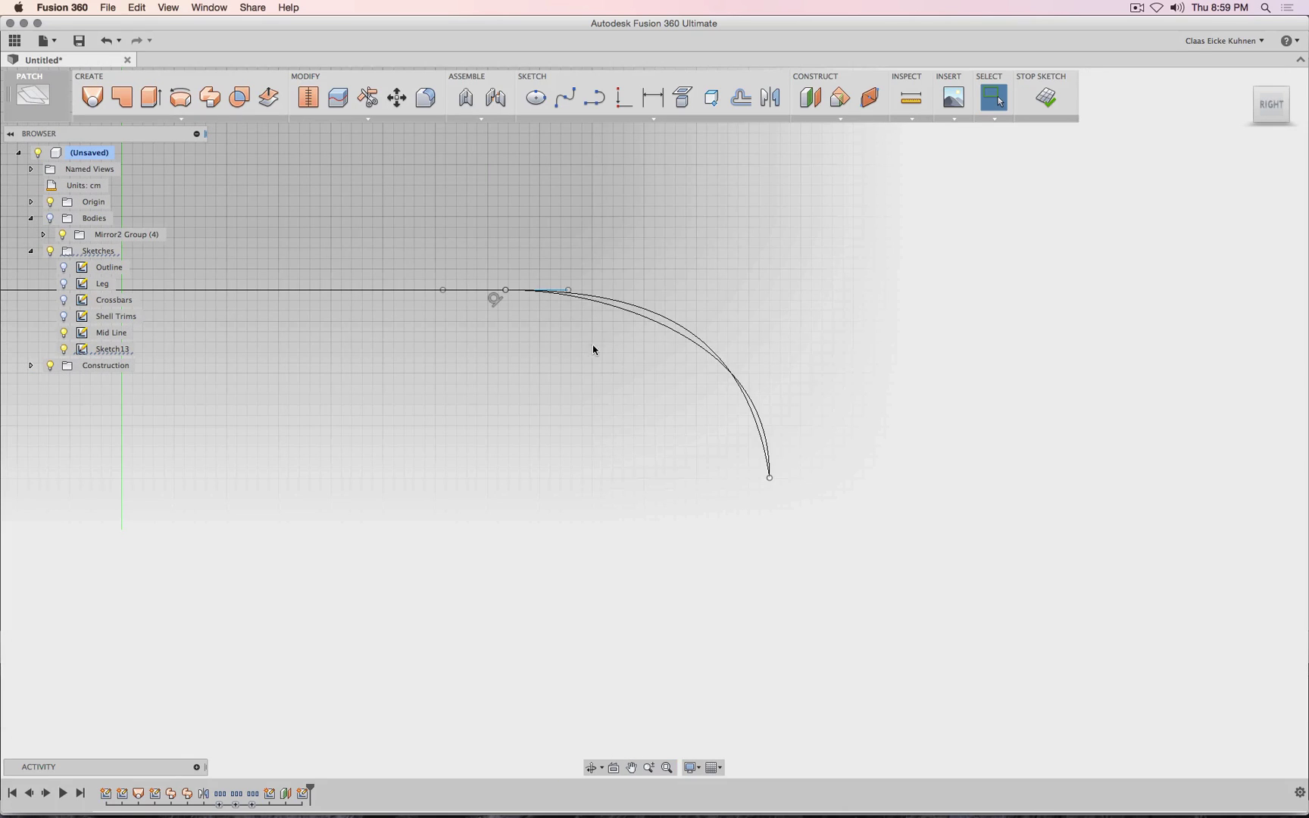
click(67, 333)
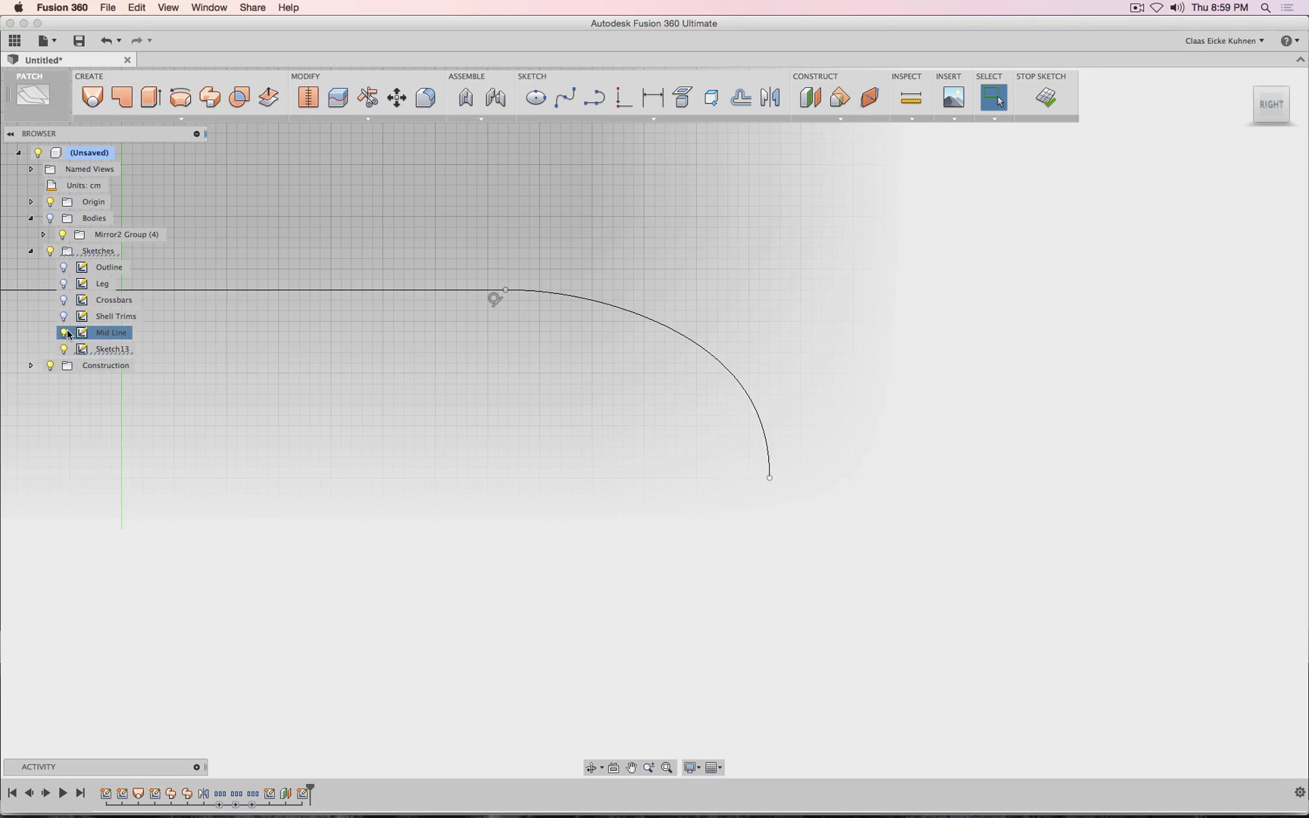
click(66, 332)
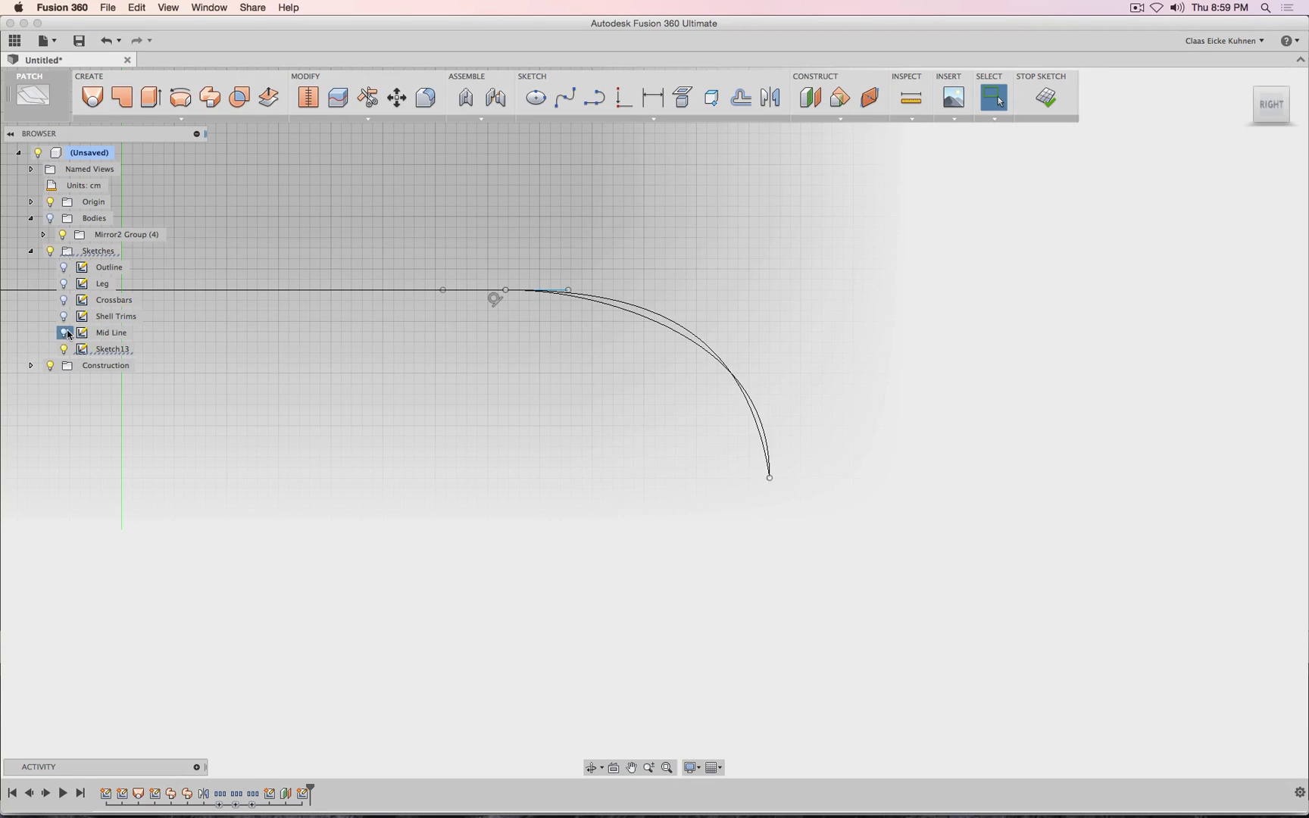
click(576, 299)
click(658, 235)
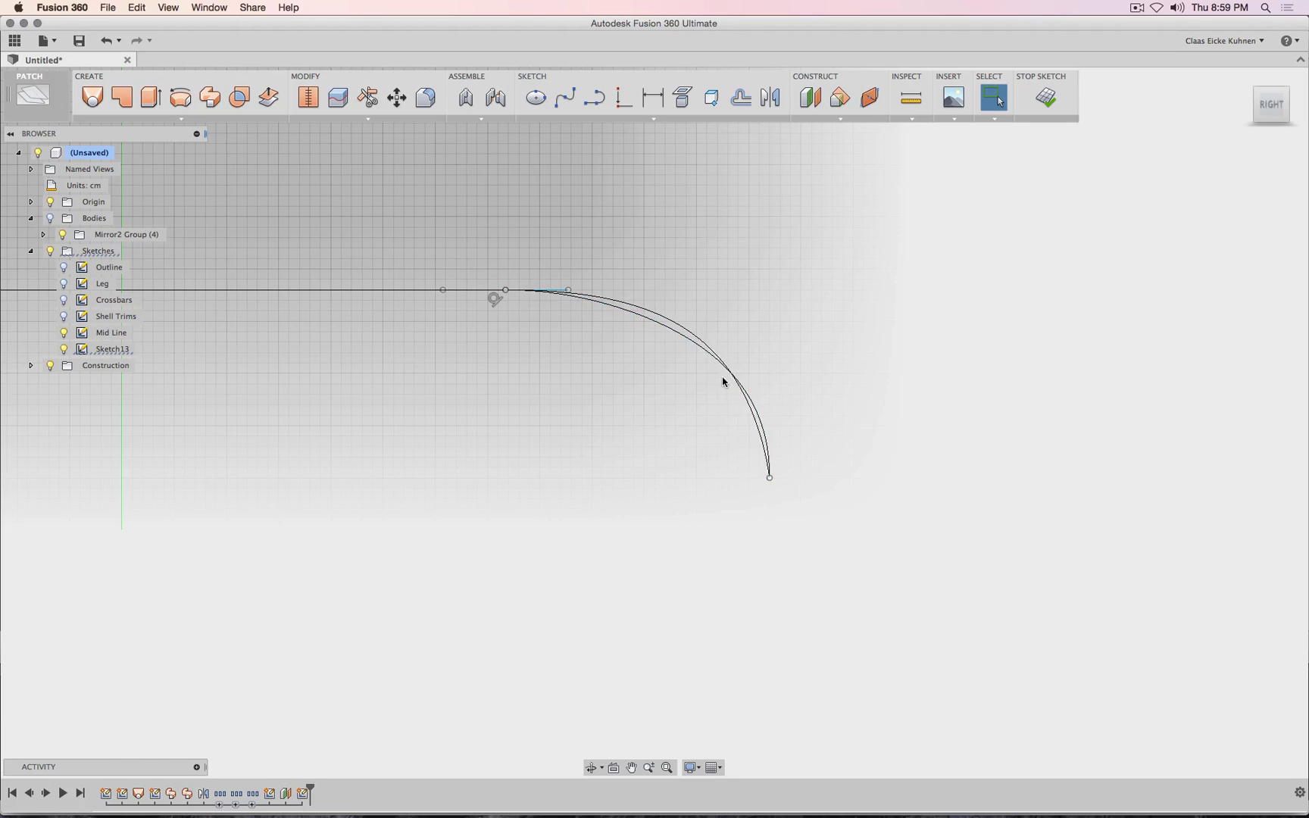
click(756, 427)
click(765, 426)
drag(795, 517, 773, 533)
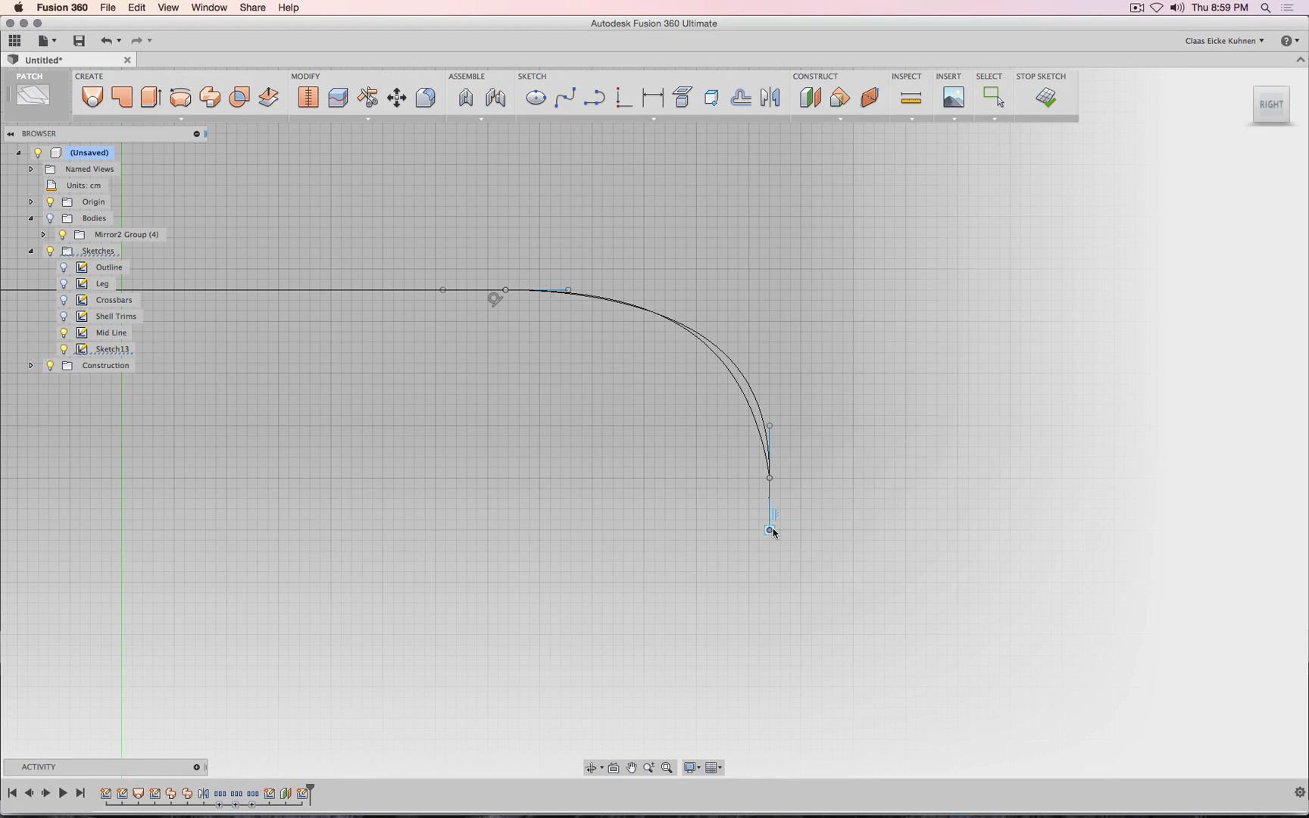
- Adjust the lower tangent handle of the Mid Line front curve to give it a fuller bend
click(112, 333)
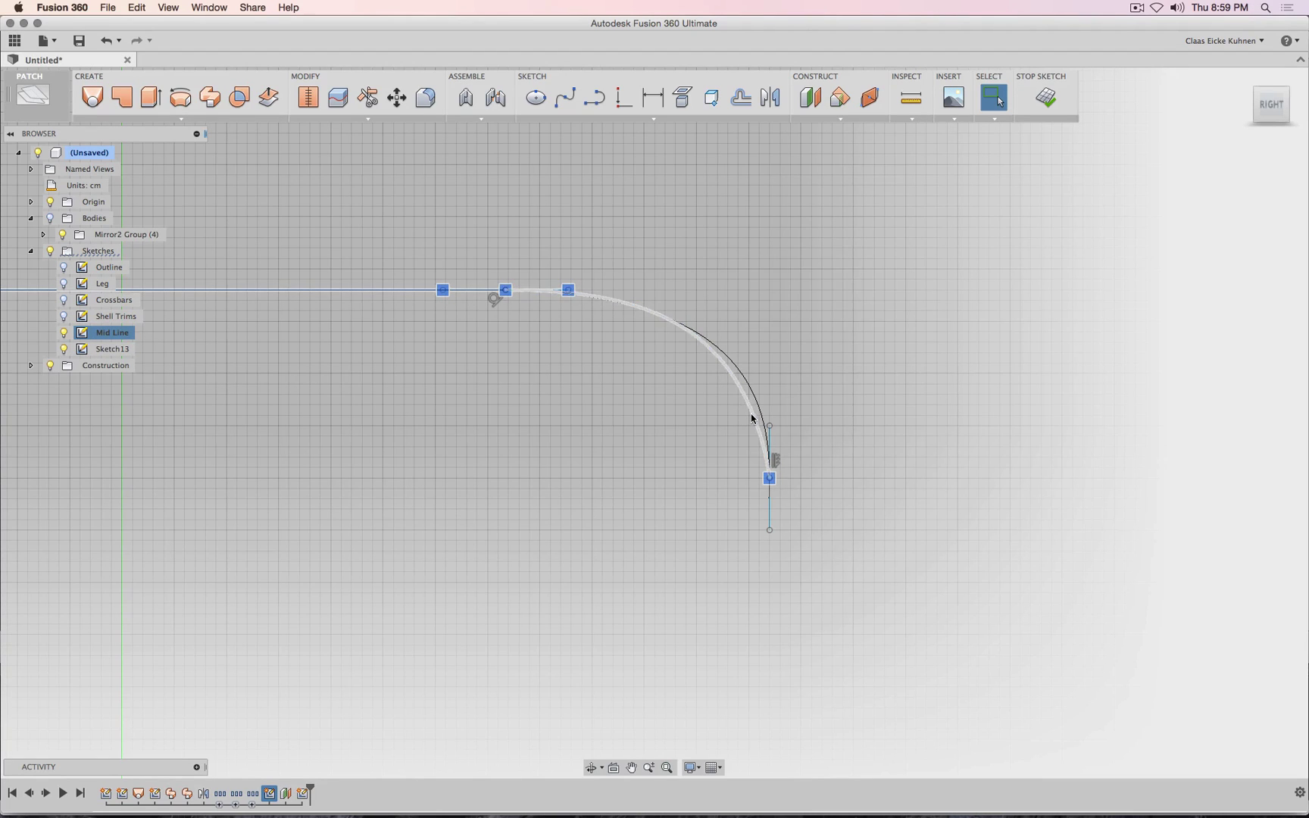
click(717, 424)
mouse_move(773, 504)
mouse_down()
mouse_move(795, 506)
mouse_move(769, 526)
mouse_up()
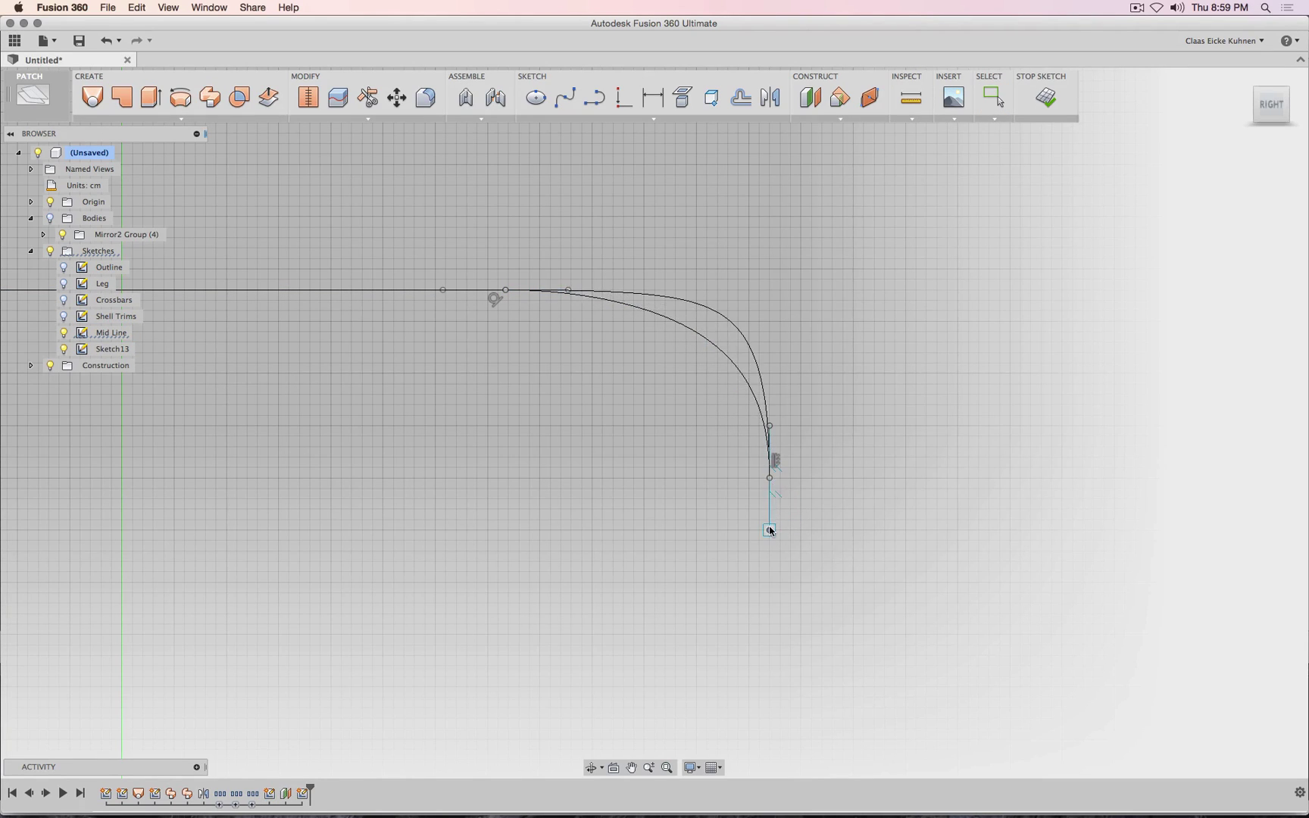
click(847, 172)
- Lengthen the seat-side tangent handle of the offset sketch's front spline and compare its shape with the Mid Line sketch
click(700, 333)
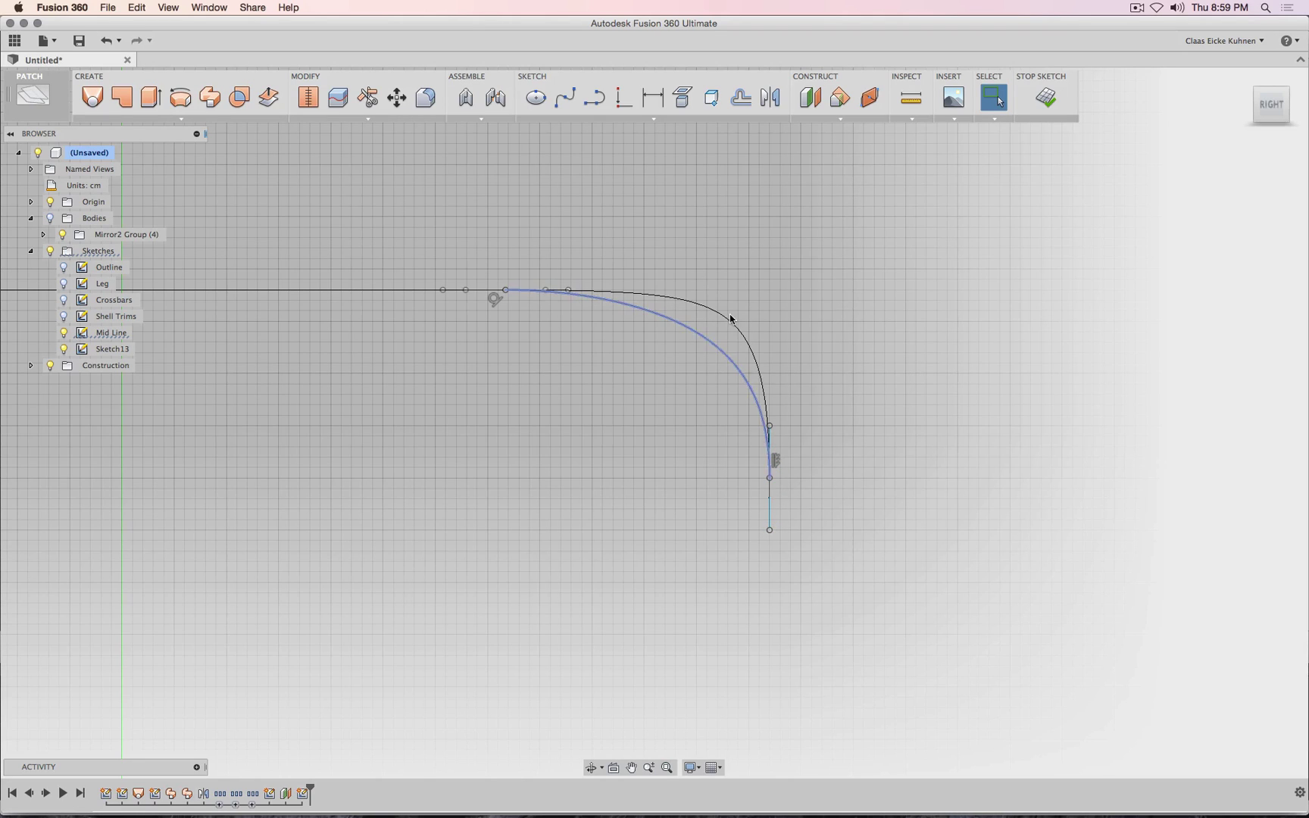
drag(466, 291, 445, 295)
click(110, 333)
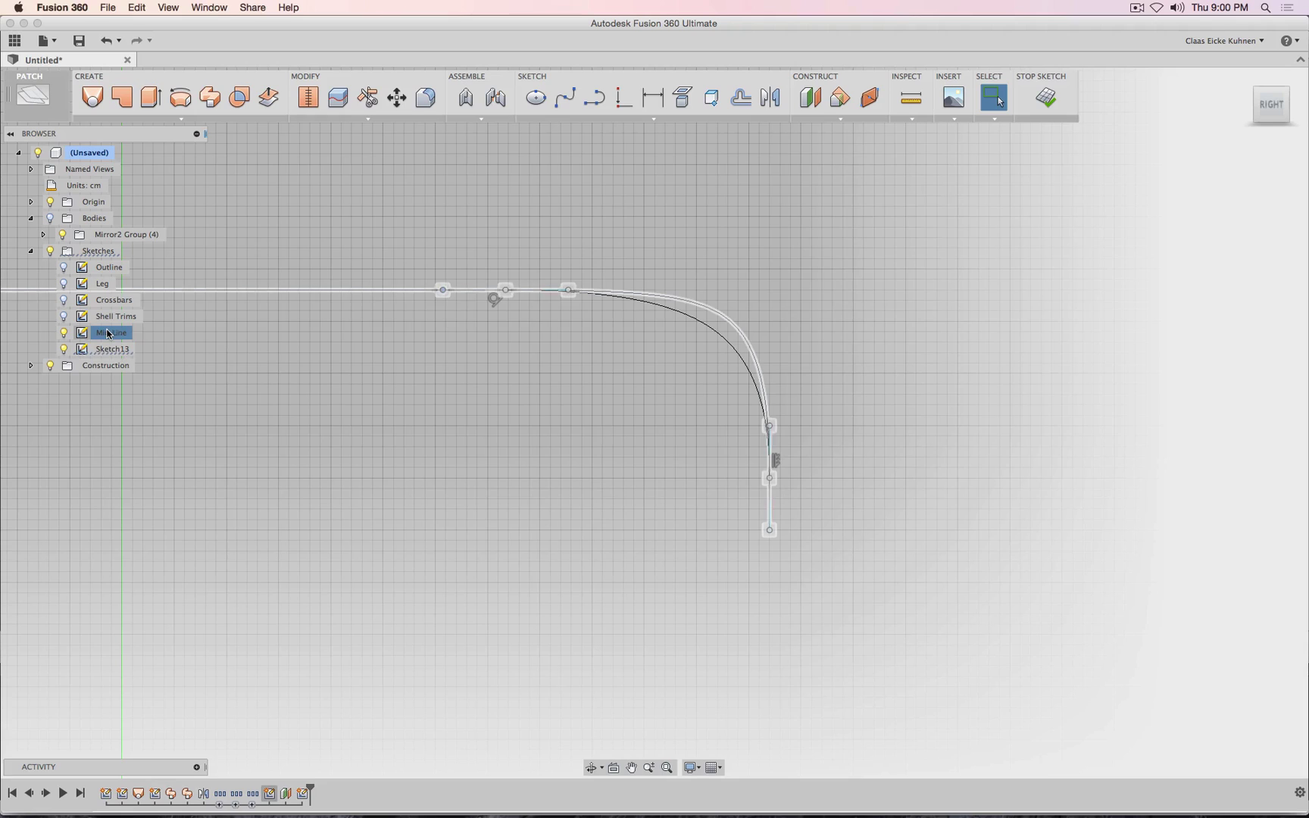
click(121, 347)
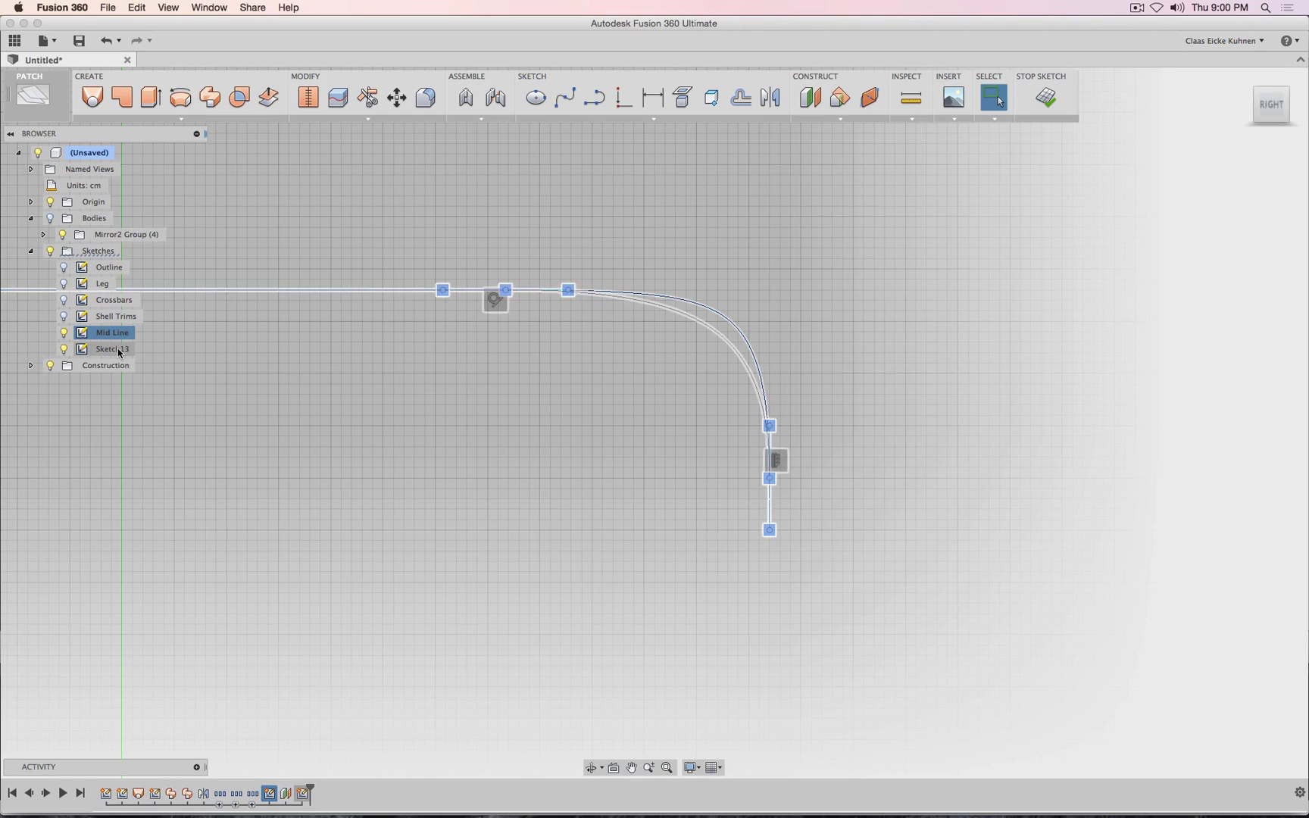
click(125, 337)
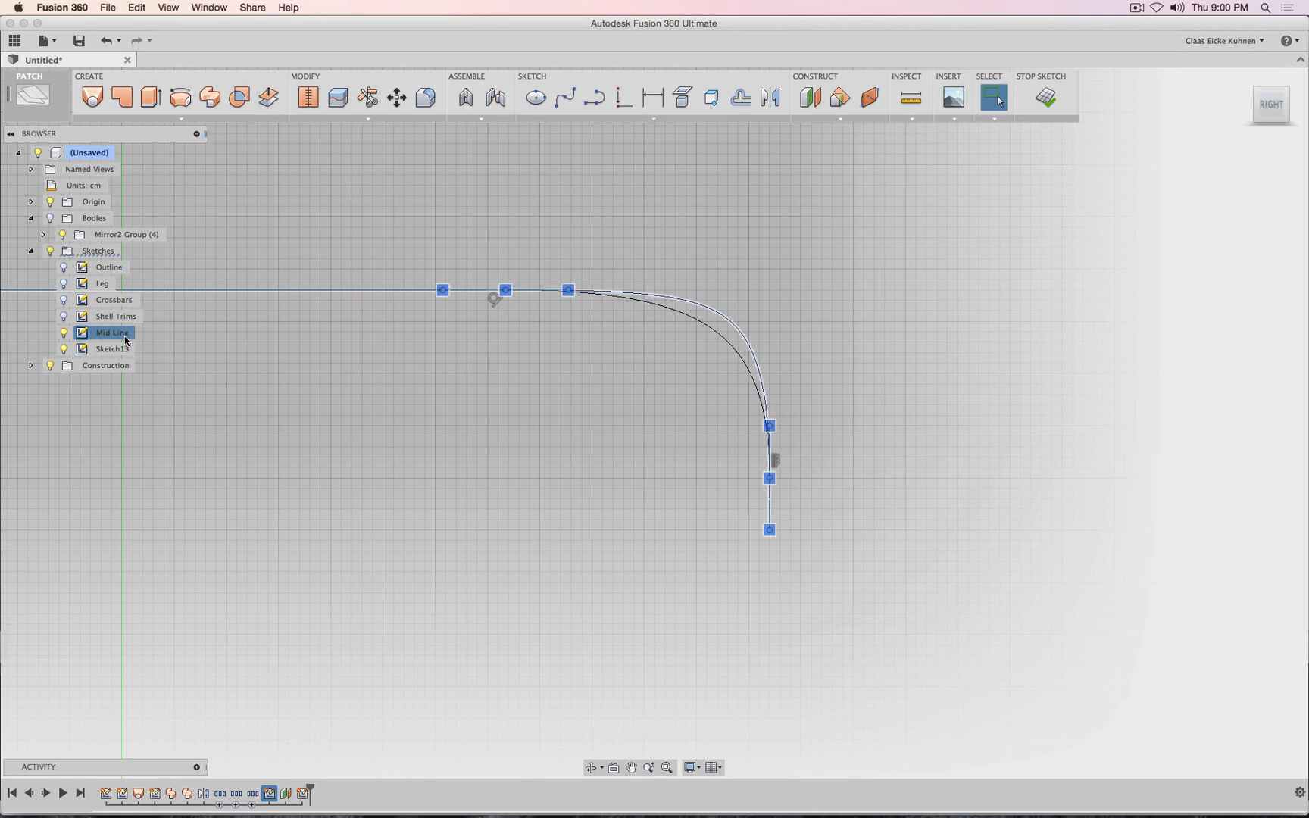
- Compare the front curves of the Mid Line and offset sketches in a slightly tilted side view
click(533, 400)
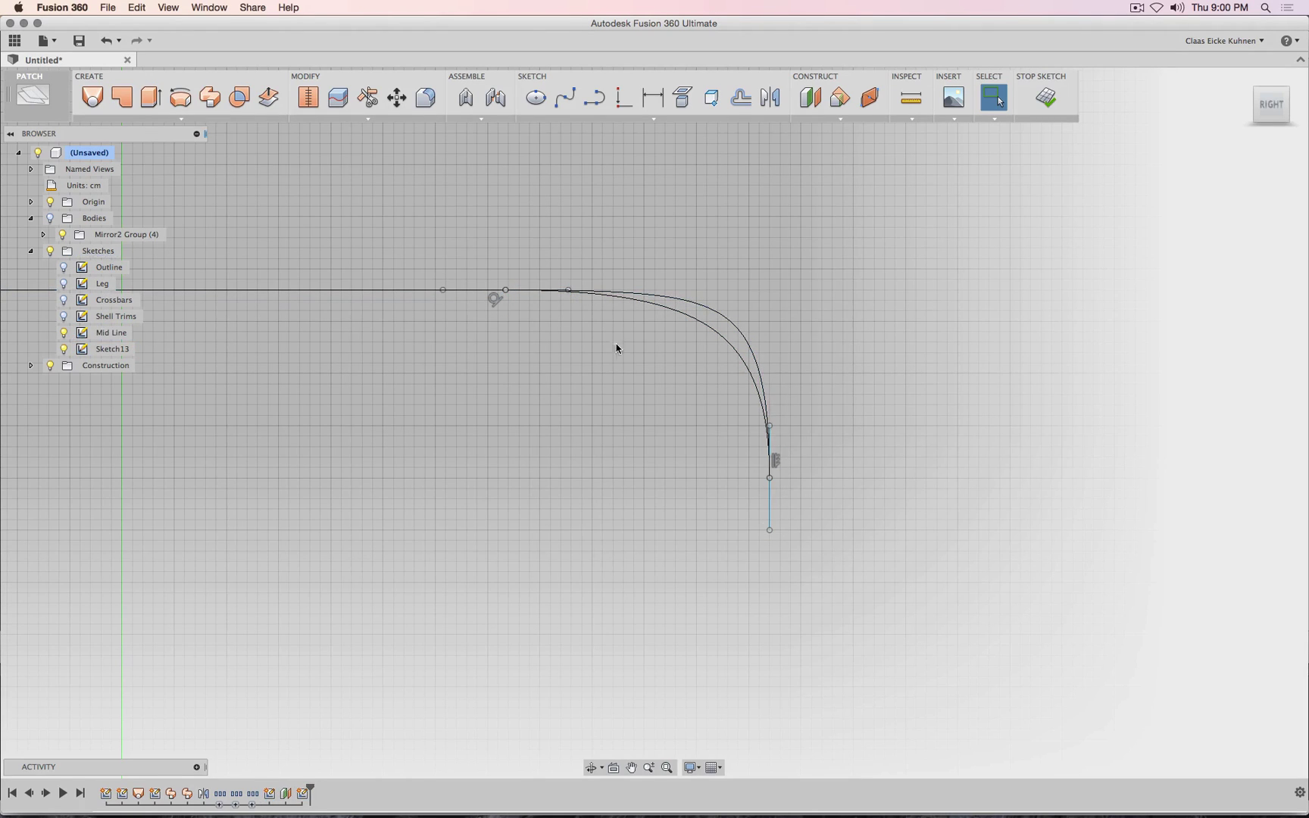
click(736, 321)
drag(1262, 111, 1231, 115)
click(687, 453)
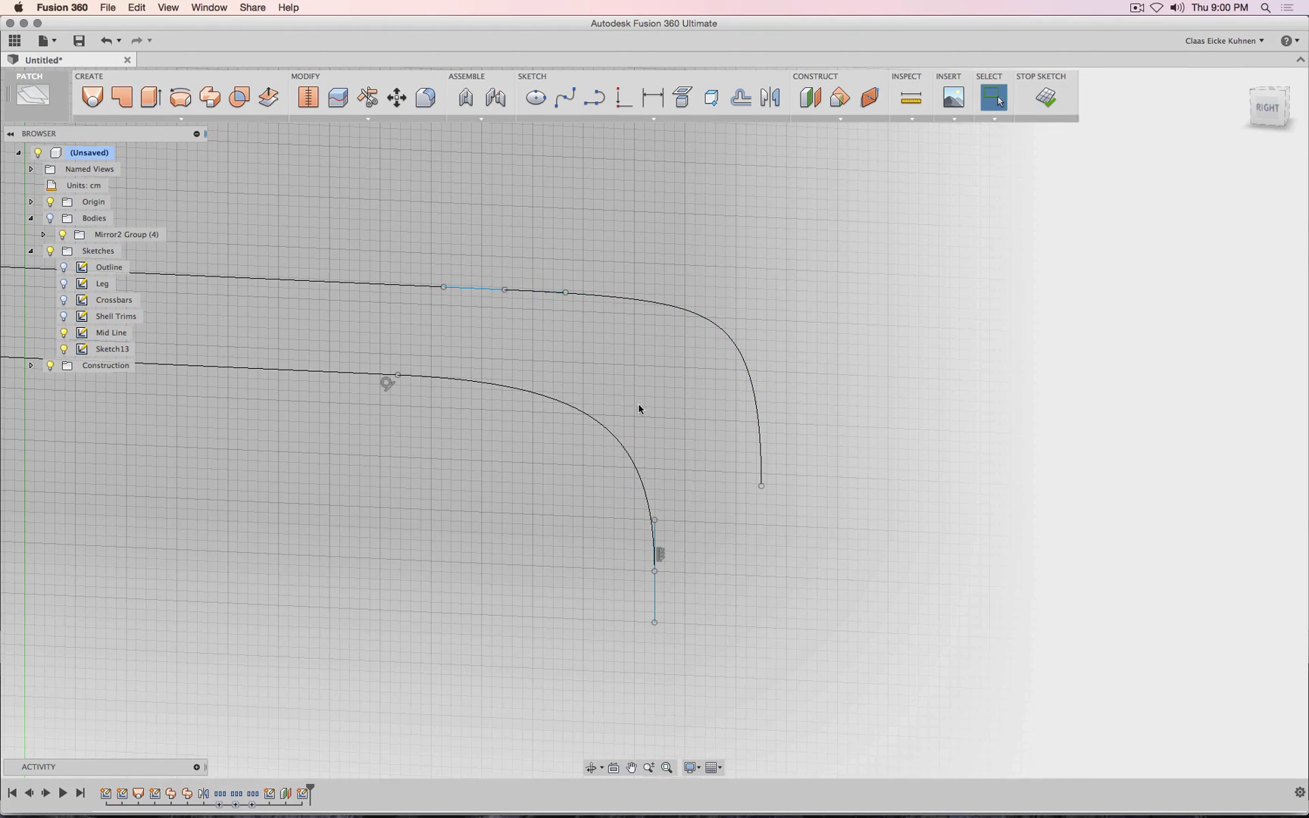
click(545, 400)
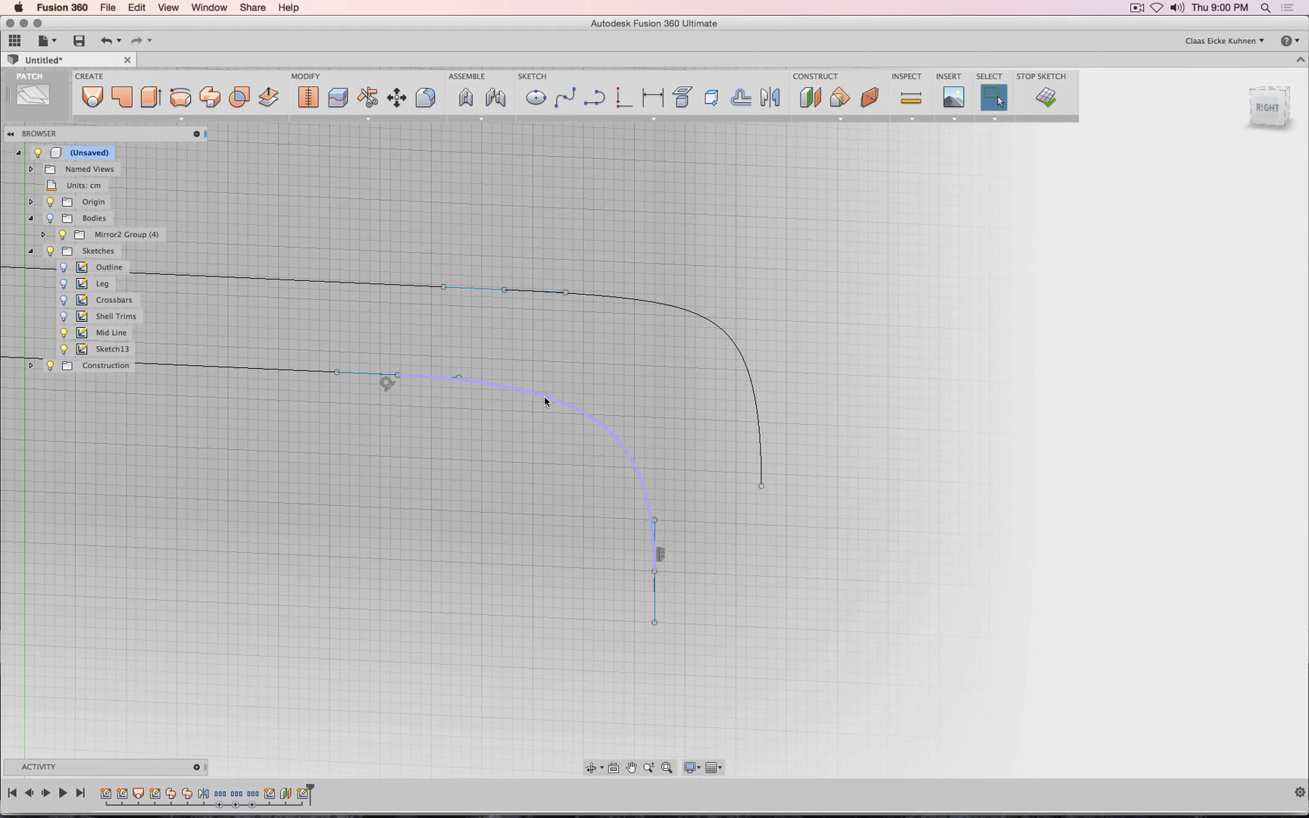
click(121, 350)
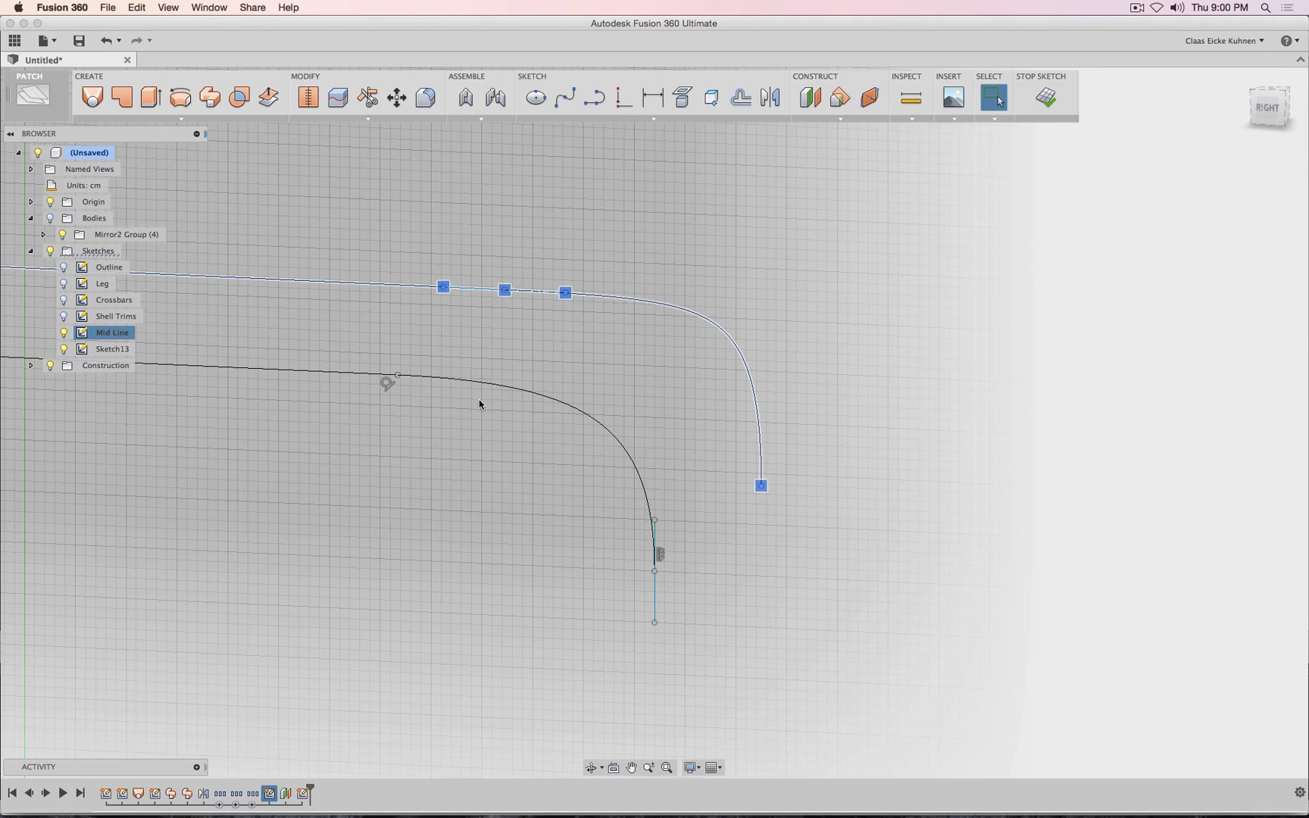
- Remove the tangent and vertical constraints from the offset sketch's front spline and compare it with the Mid Line curve again
click(548, 340)
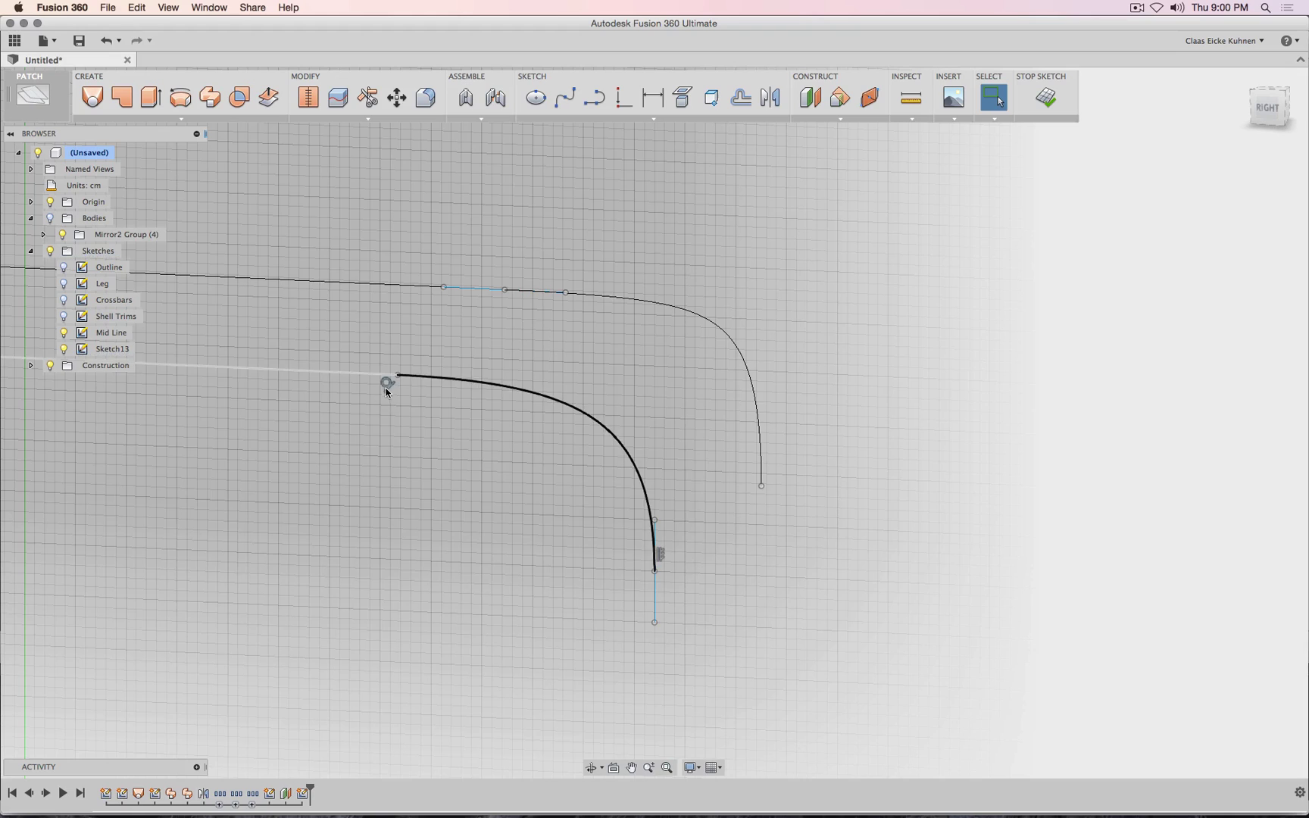
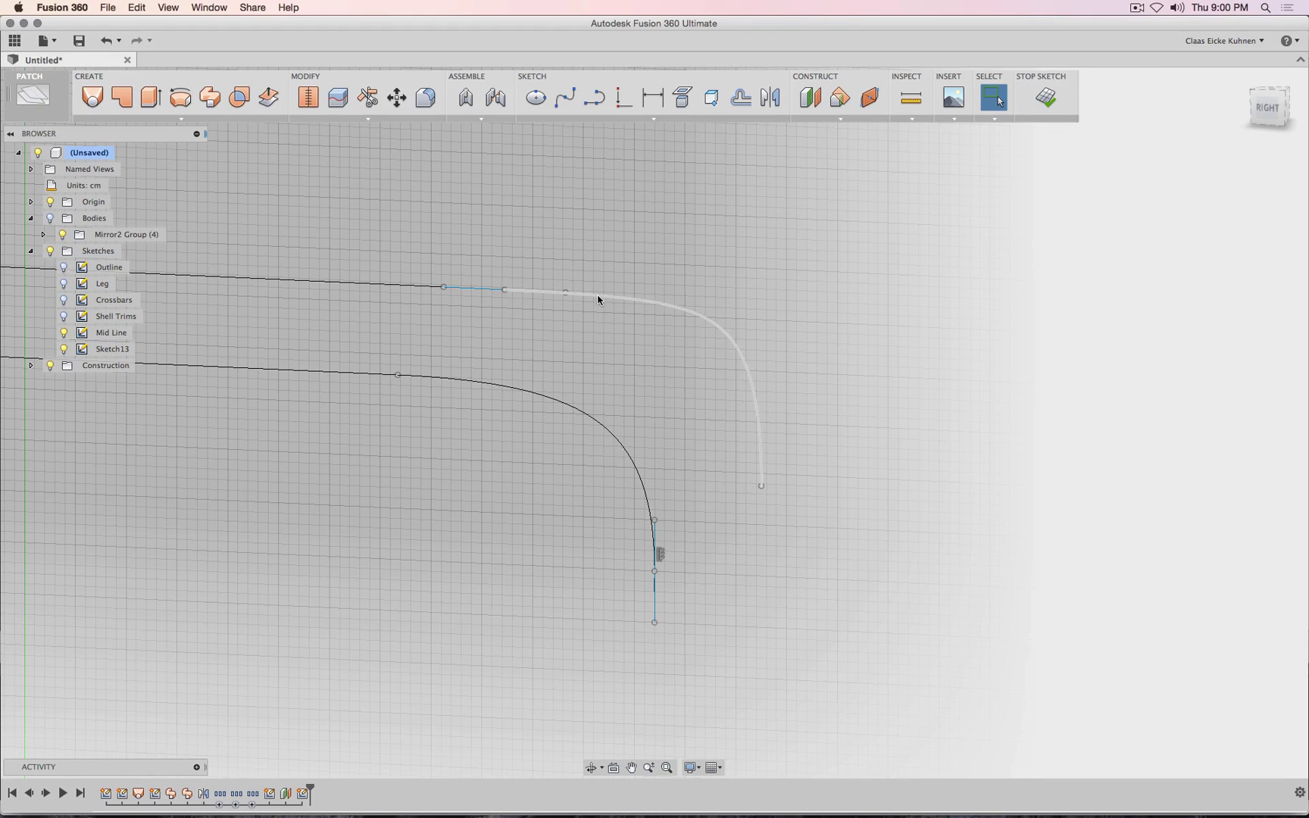
click(662, 552)
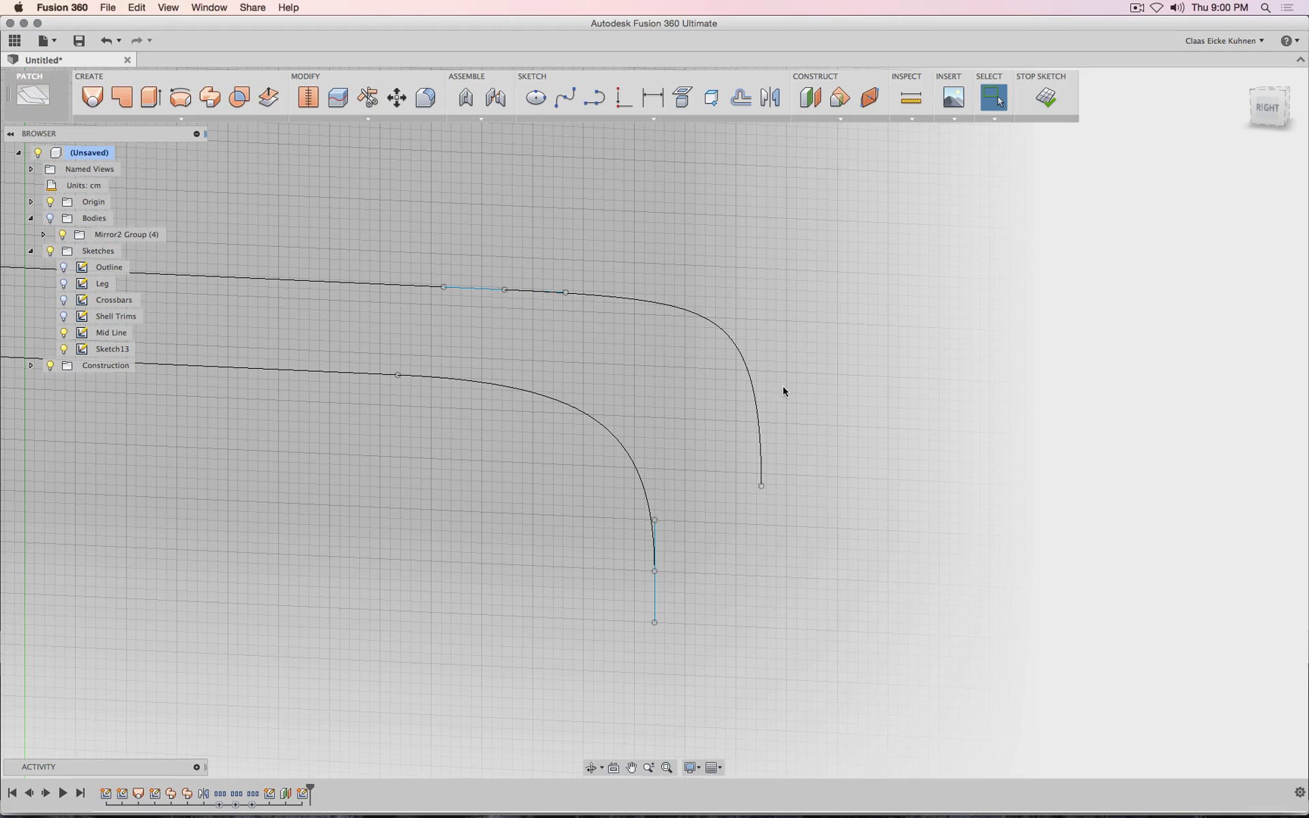
click(756, 387)
click(1274, 112)
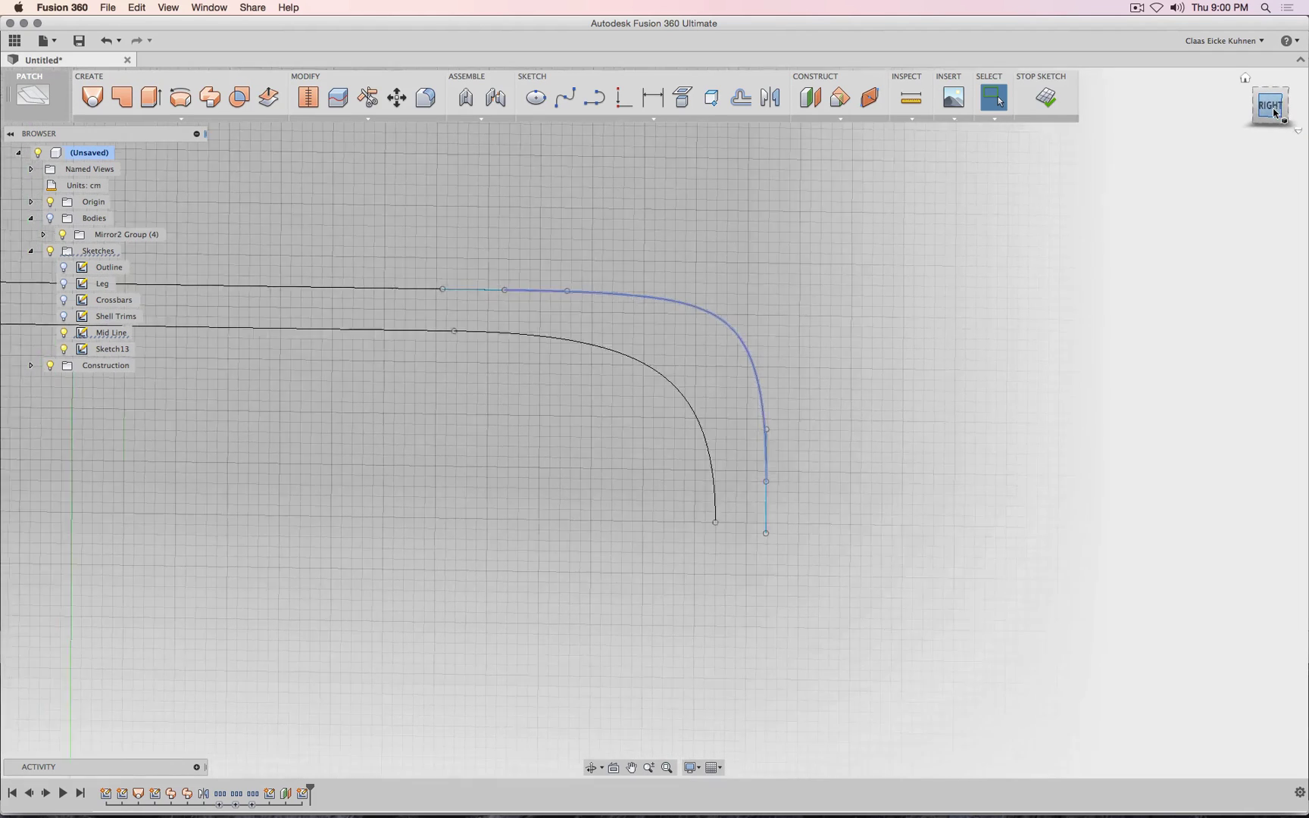
drag(1274, 112, 1240, 124)
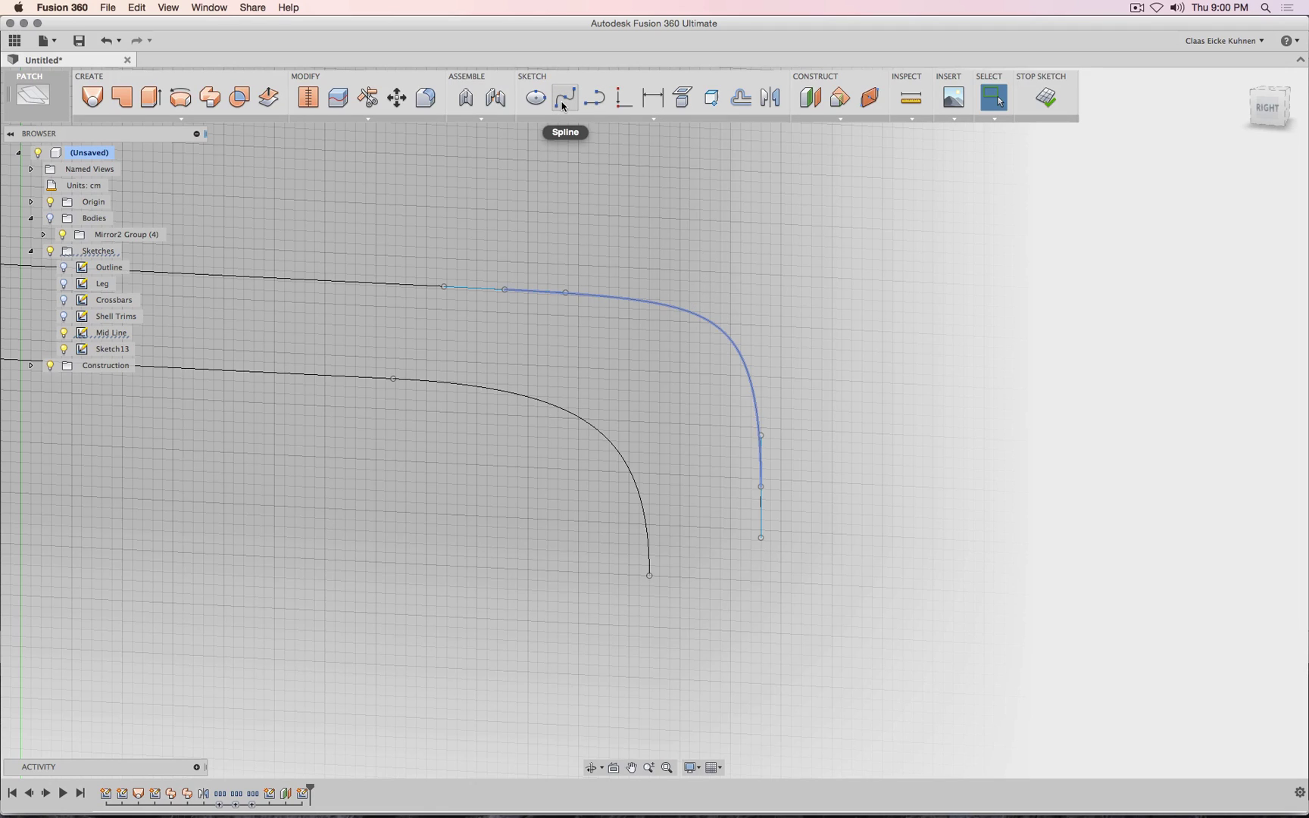
- Apply a Tangent constraint between the offset sketch's front spline and its straight seat line, and finish the sketch
click(589, 100)
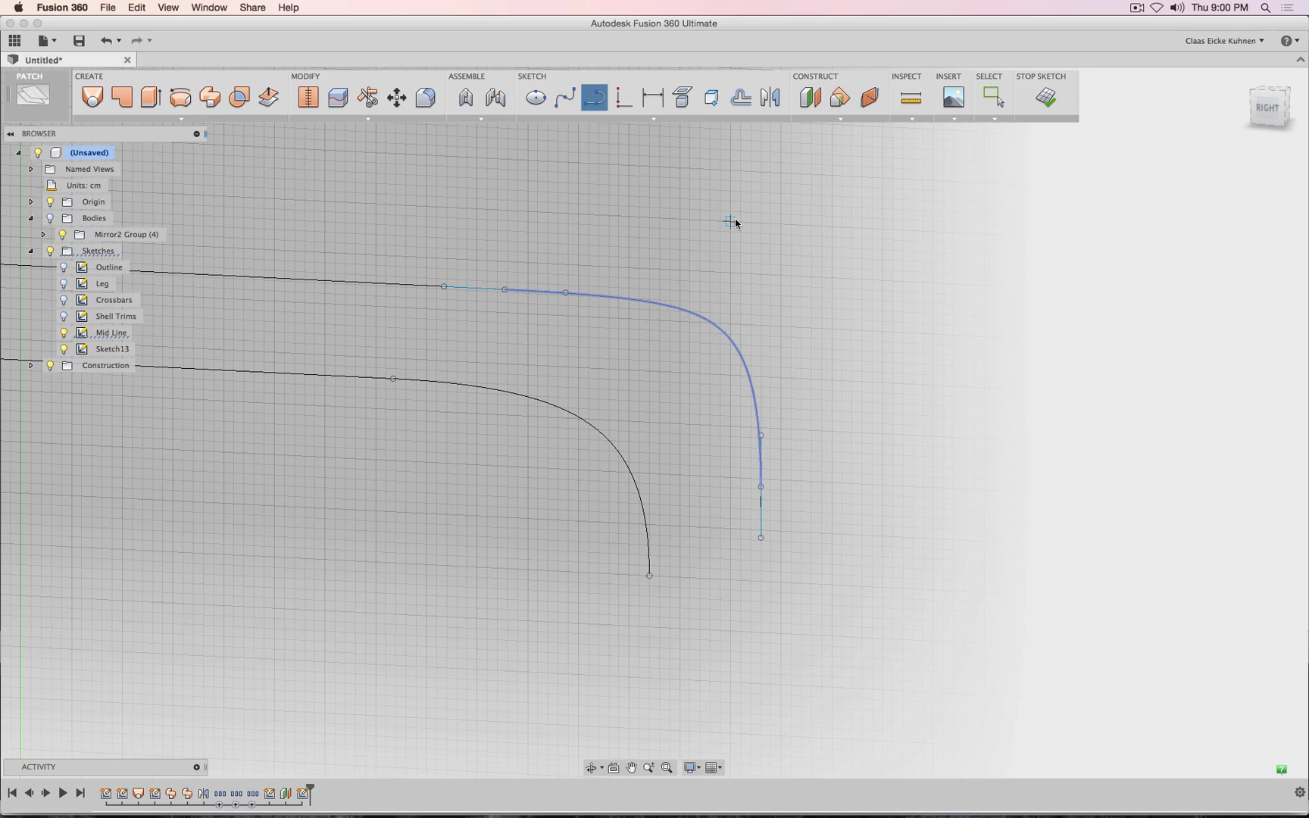
key(Escape)
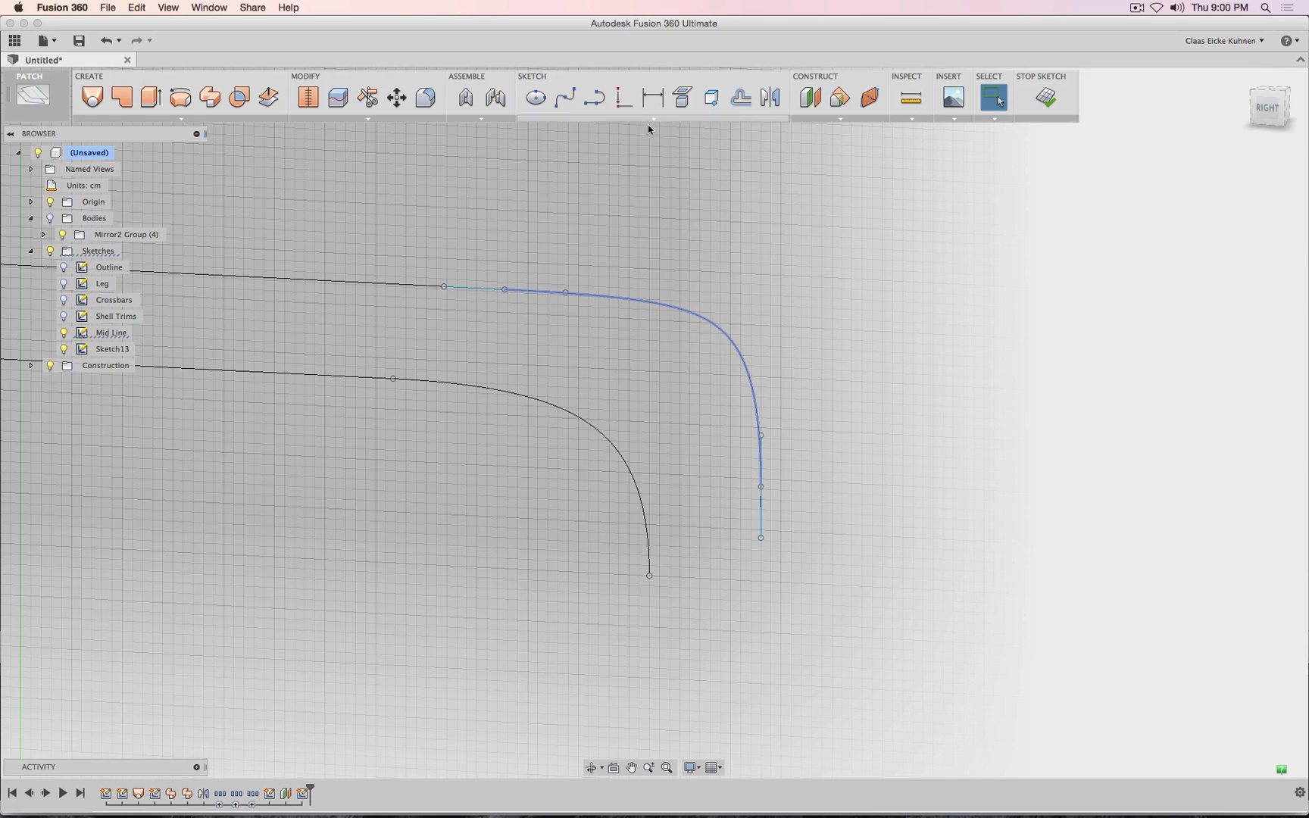
click(625, 100)
click(1002, 339)
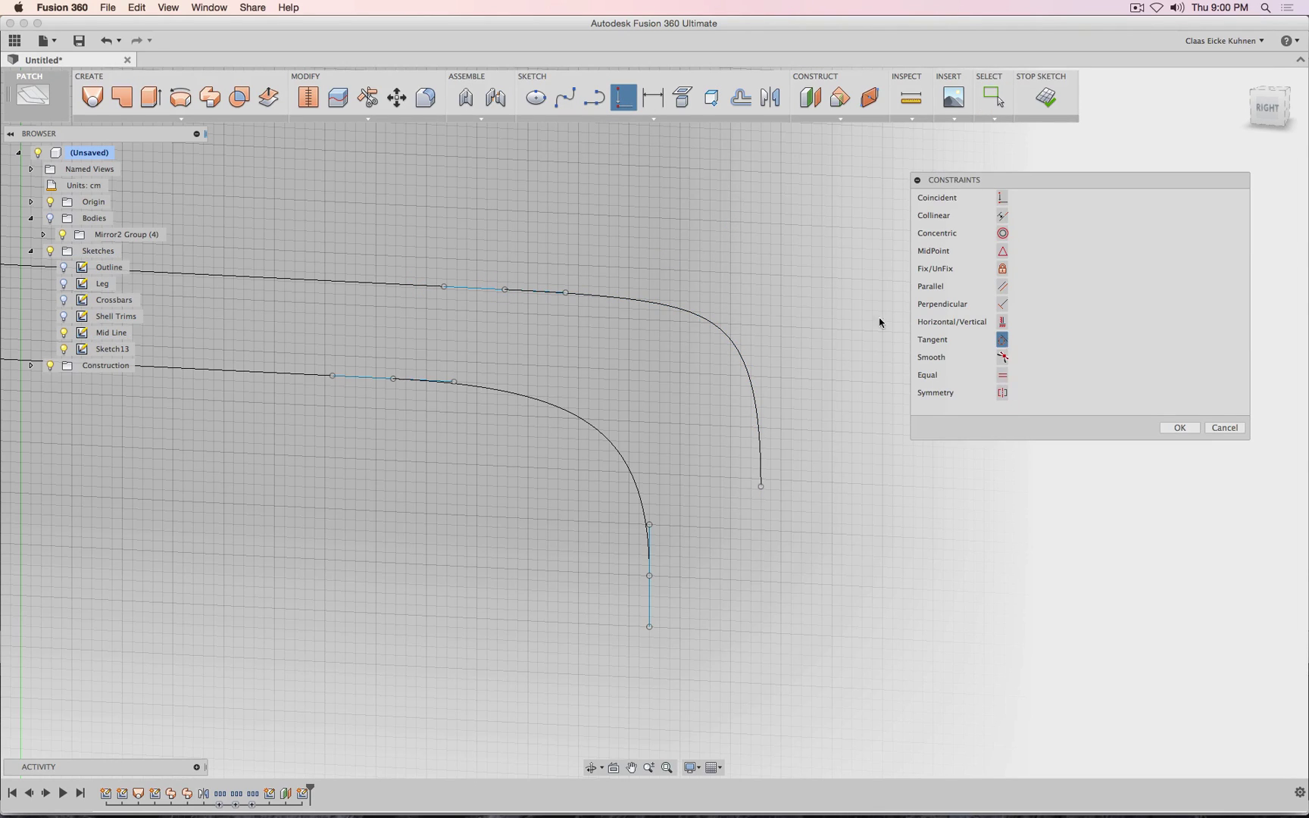
click(482, 388)
click(313, 376)
click(1179, 427)
click(1061, 103)
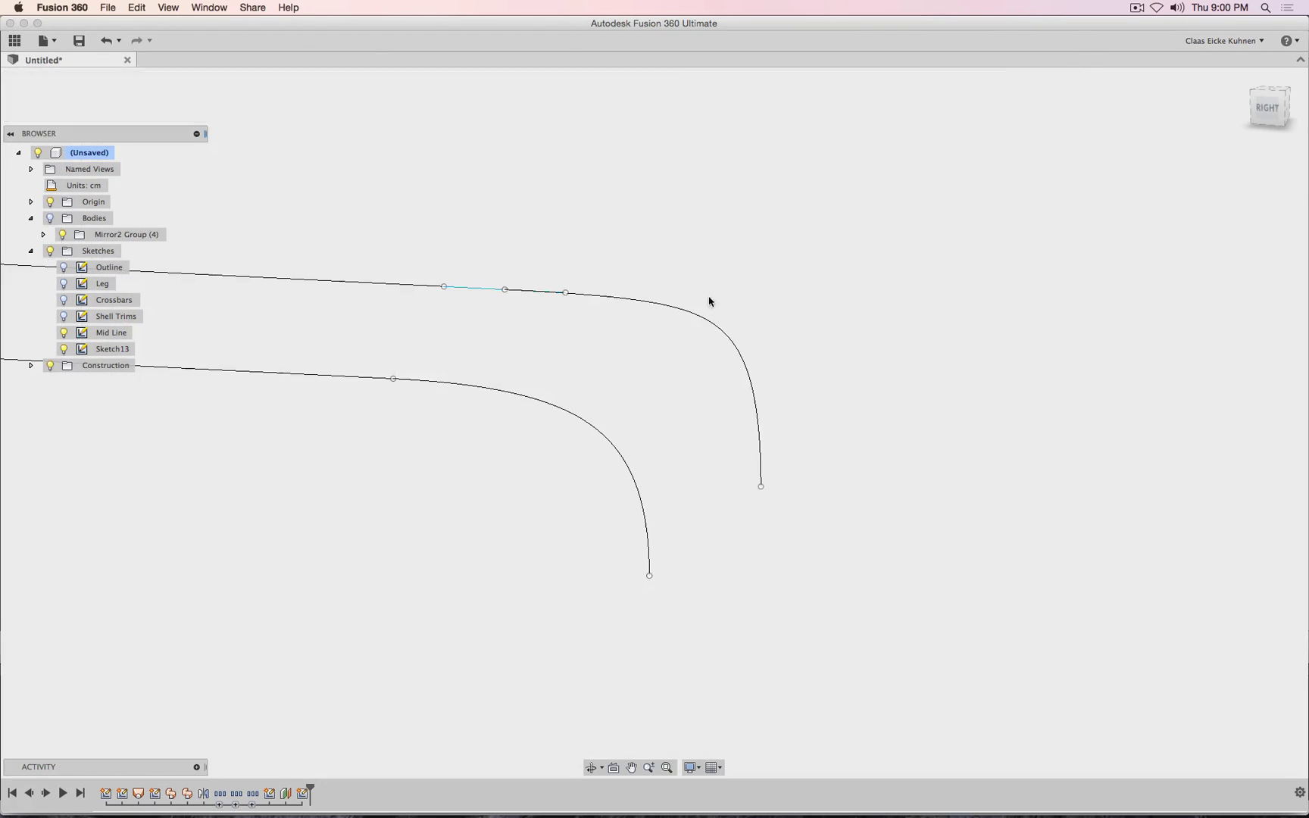
- In the Mid Line sketch, remove the horizontal constraint on the front spline's seat-side handle and shorten its lower tangent handle
right_click(634, 305)
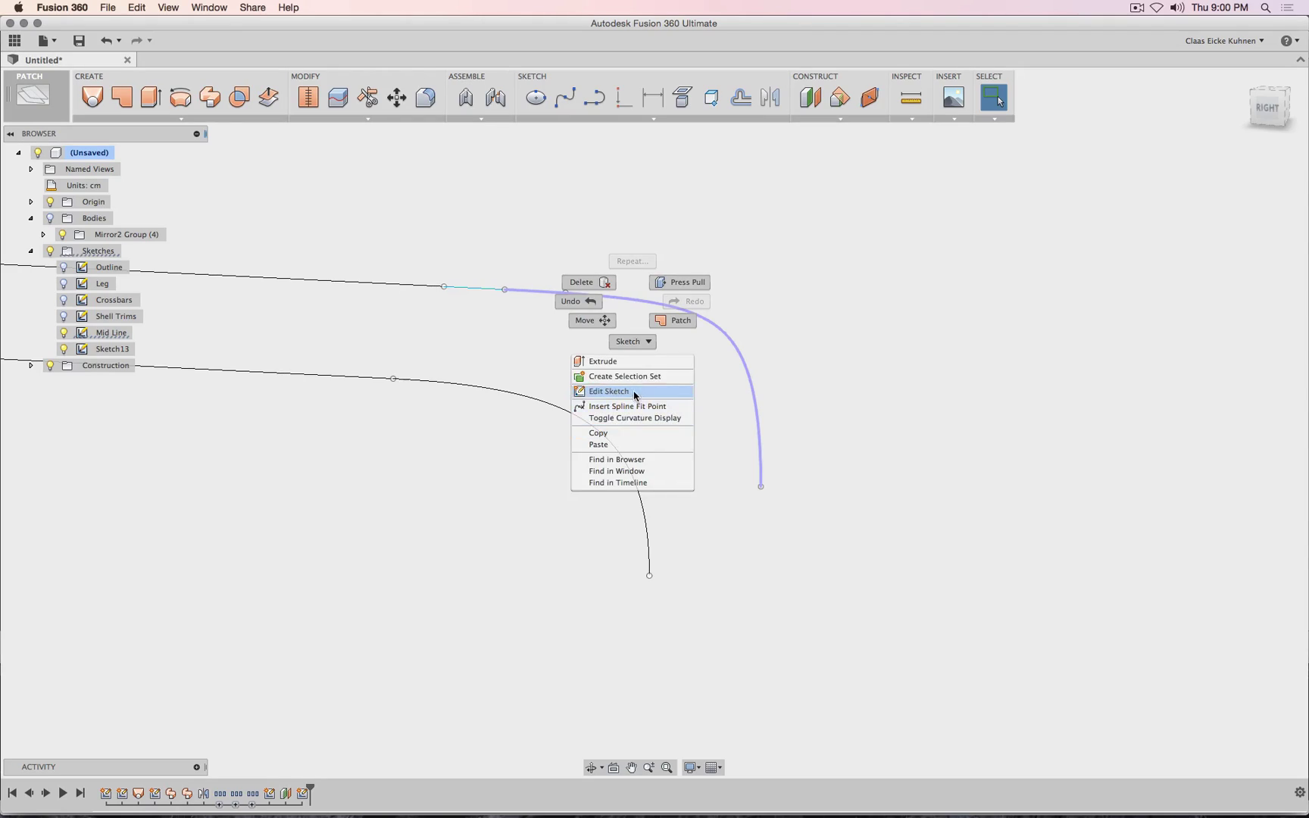
click(606, 391)
scroll(982, 521, down, 8)
middle_drag(949, 434, 763, 260)
scroll(905, 424, up, 7)
click(695, 506)
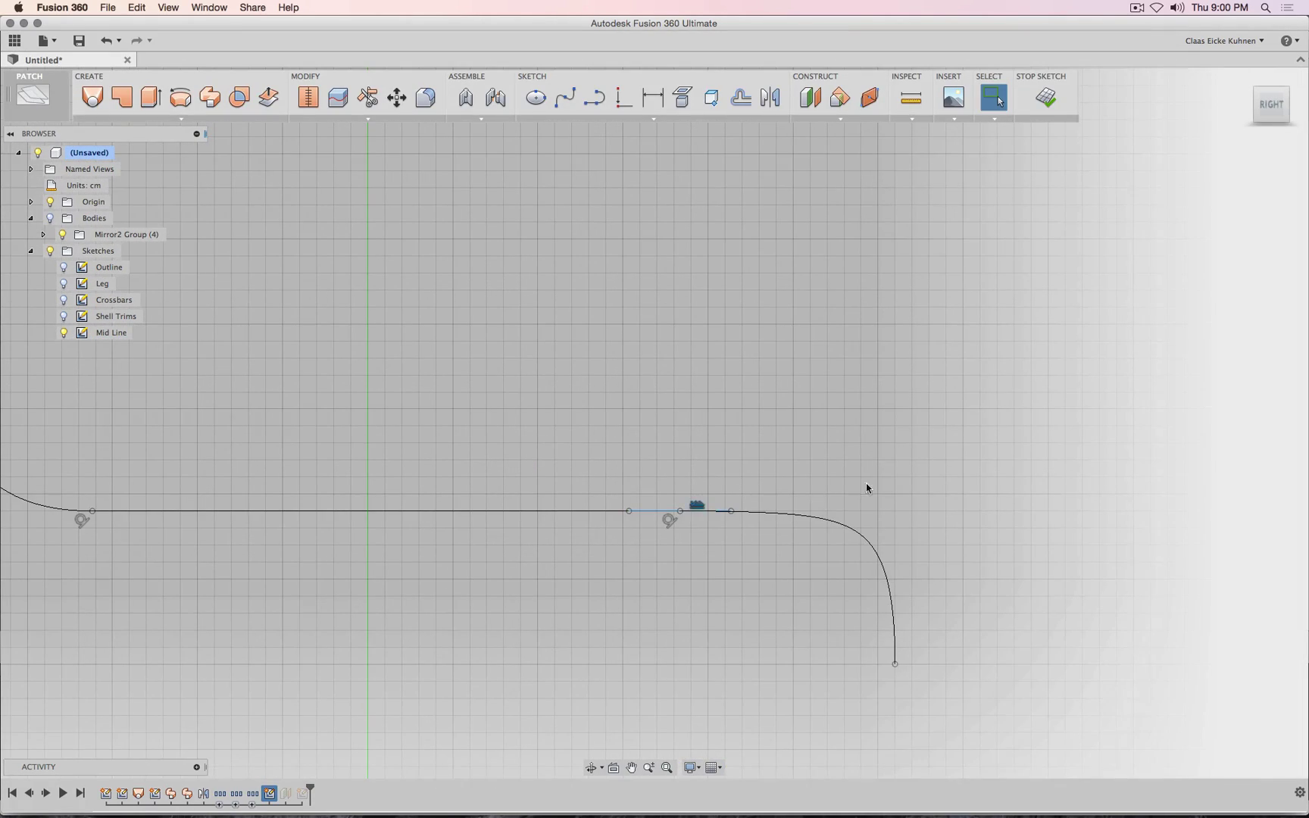
click(895, 665)
drag(895, 623, 897, 635)
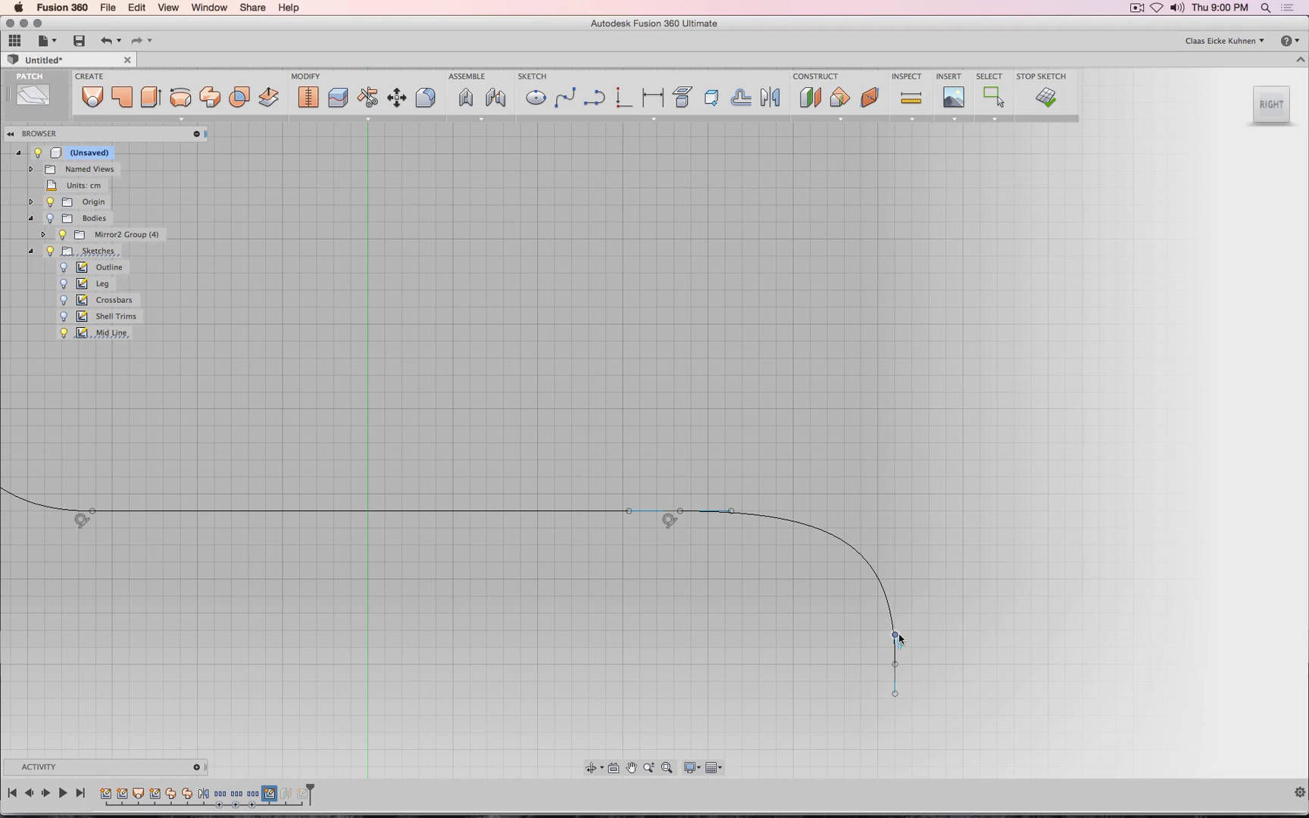
click(1045, 96)
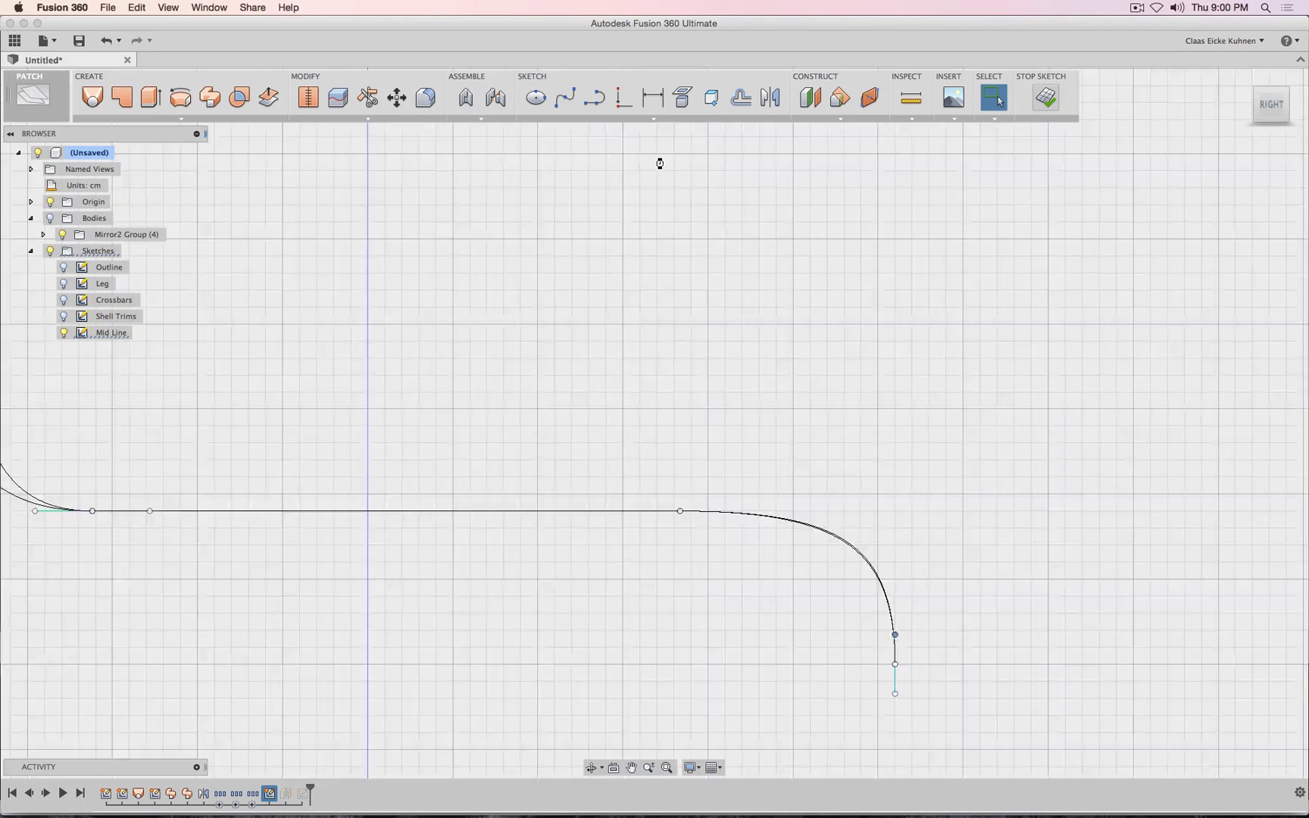
- Compare the front curves of both profile sketches from the right, from above and from an angled view
click(65, 317)
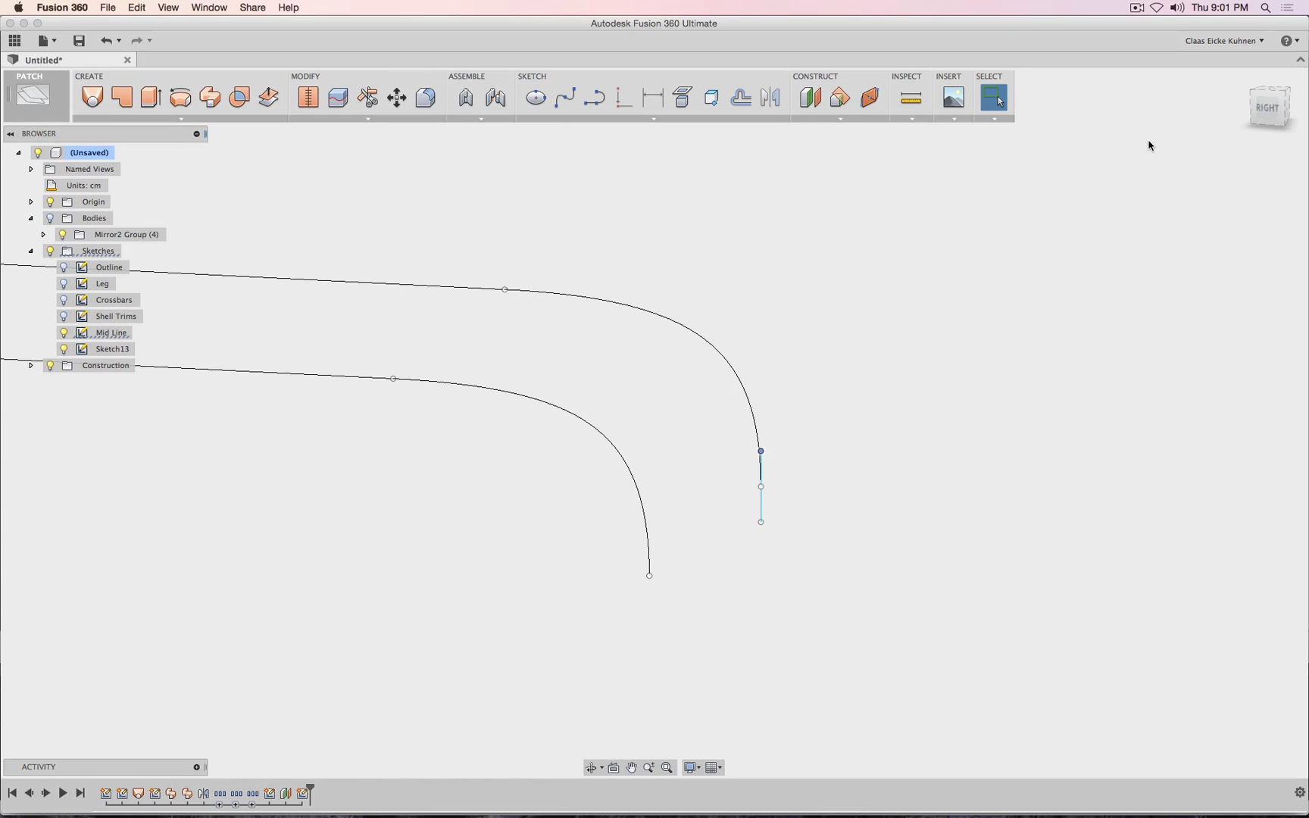
click(1261, 114)
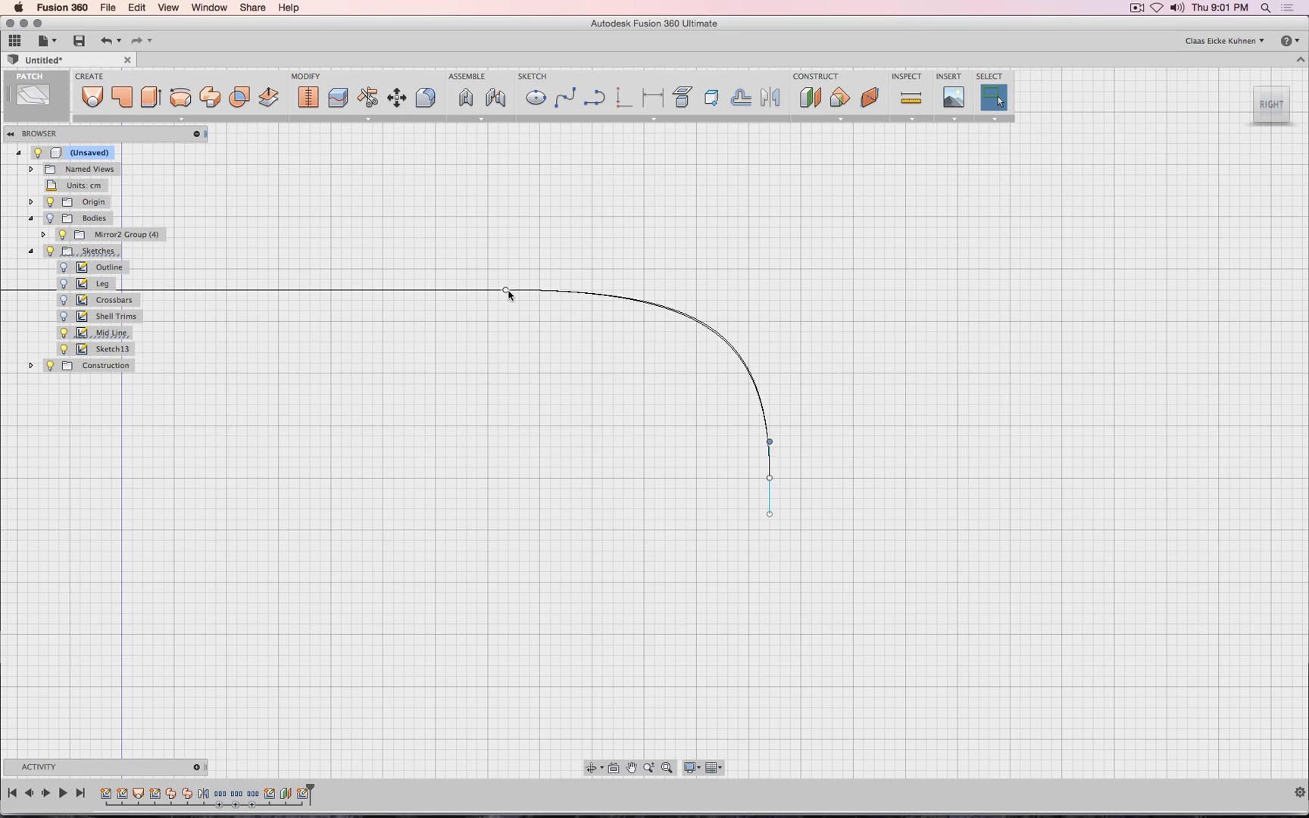
click(1270, 84)
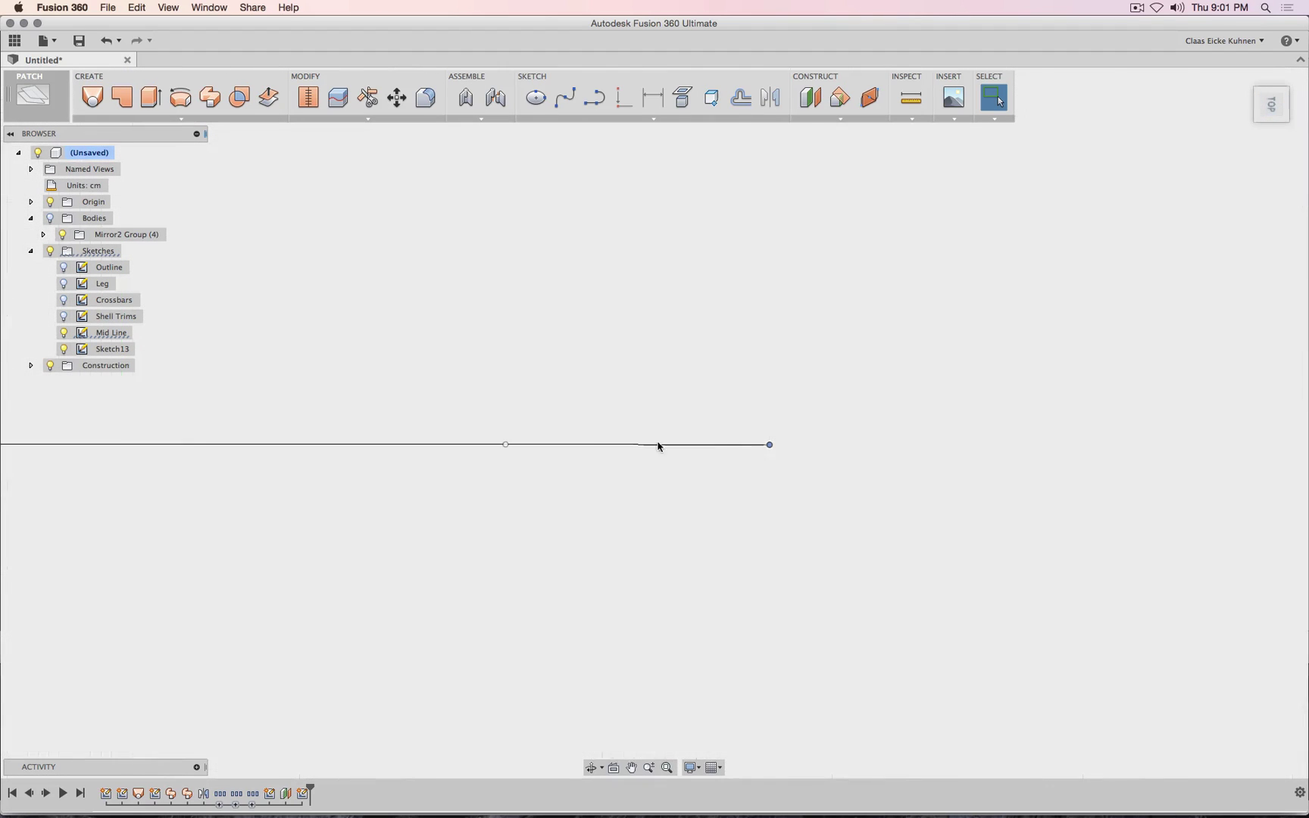
click(1274, 125)
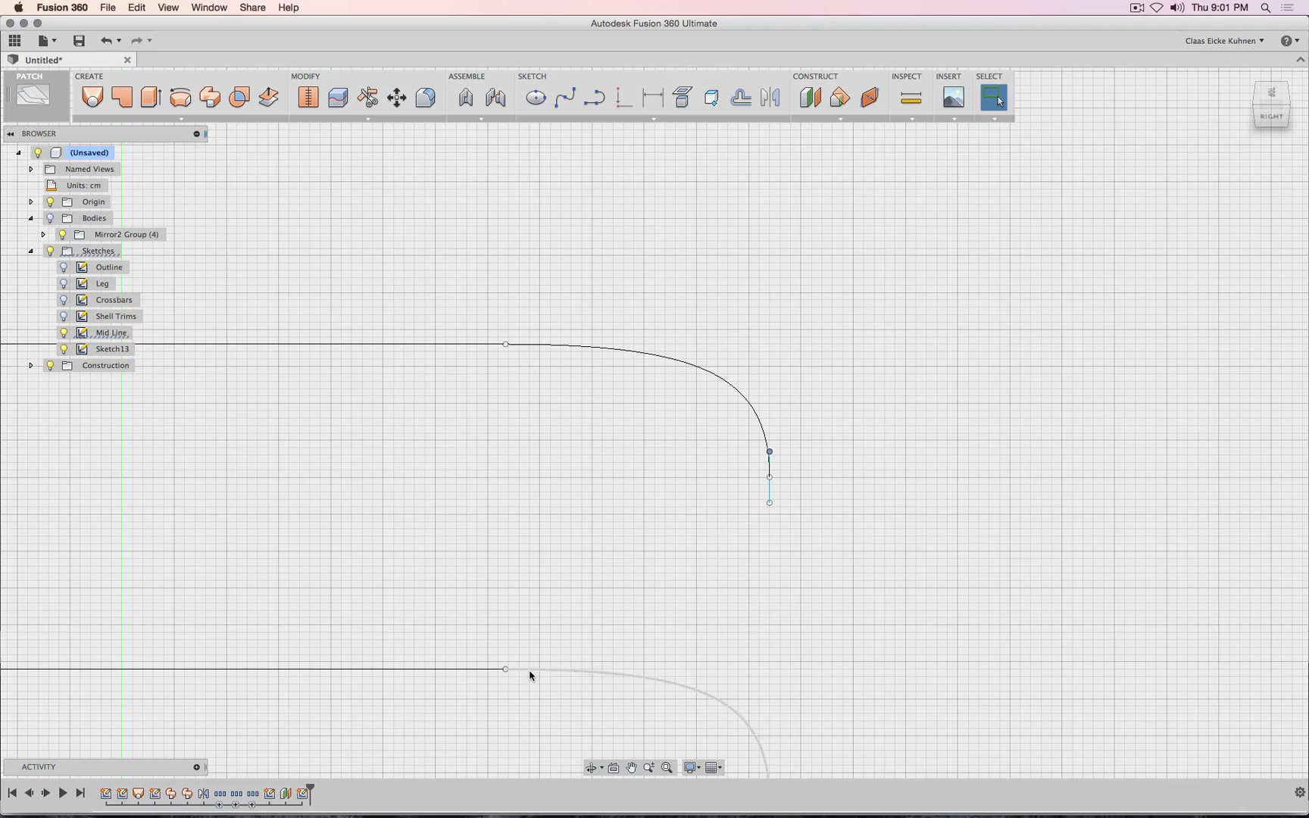
click(529, 673)
shift+click(579, 347)
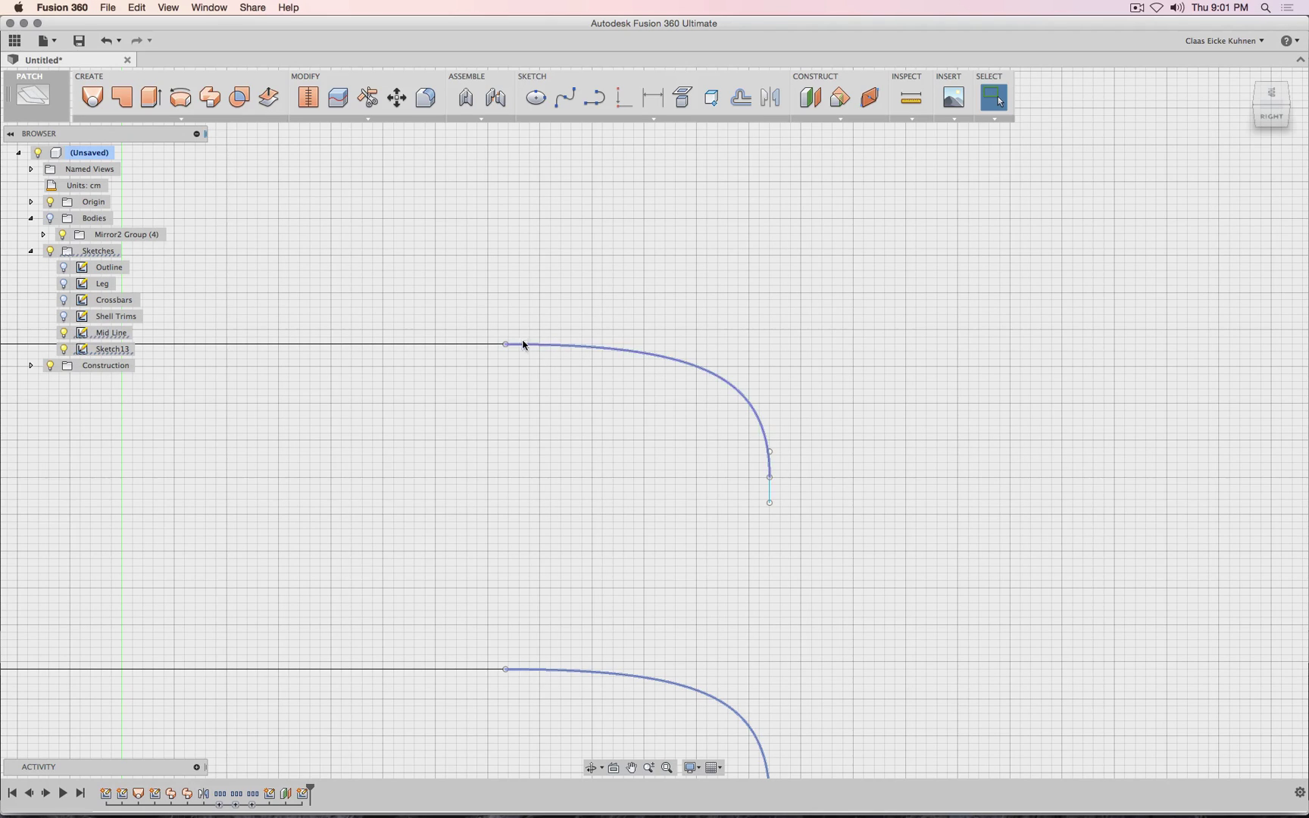
- Rename the offset profile sketch Sketch13 as Outside Line
right_click(109, 350)
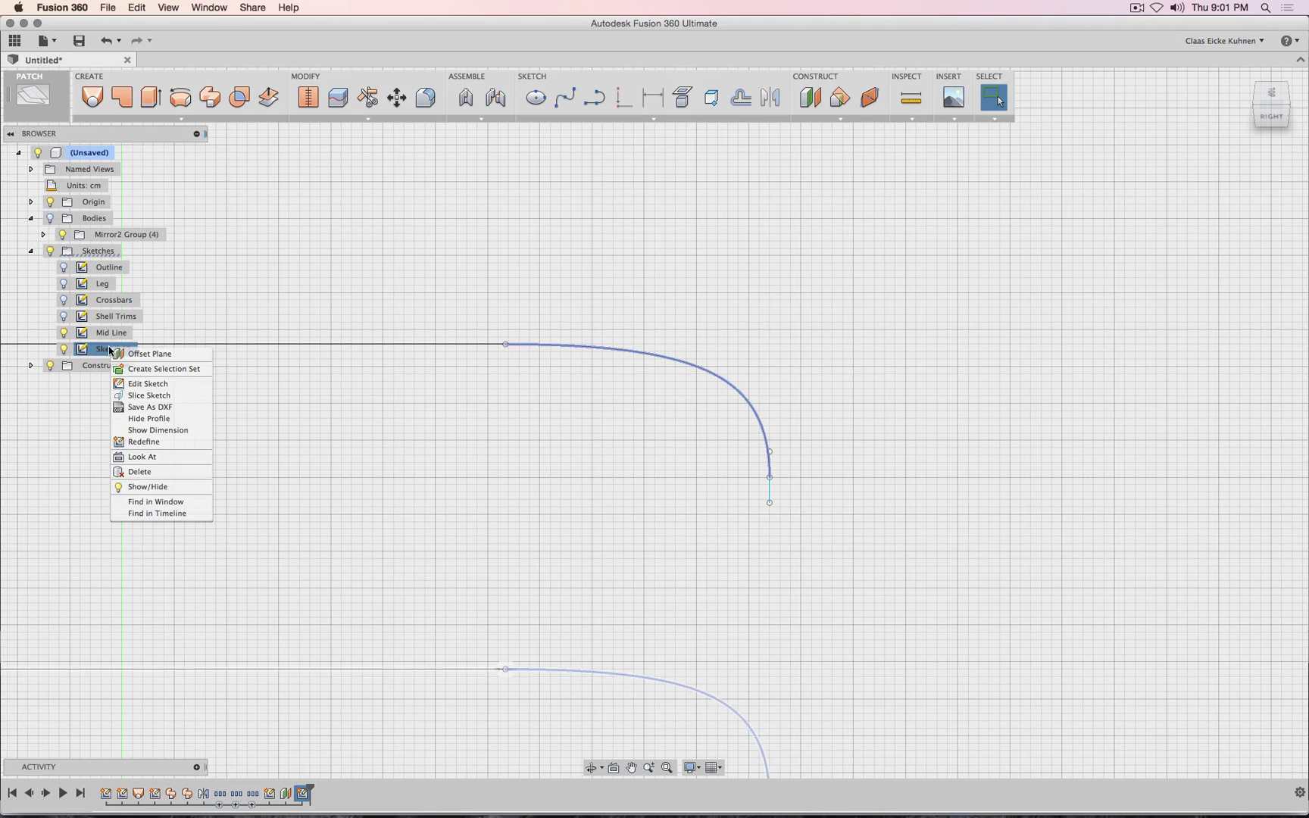
click(91, 348)
click(111, 349)
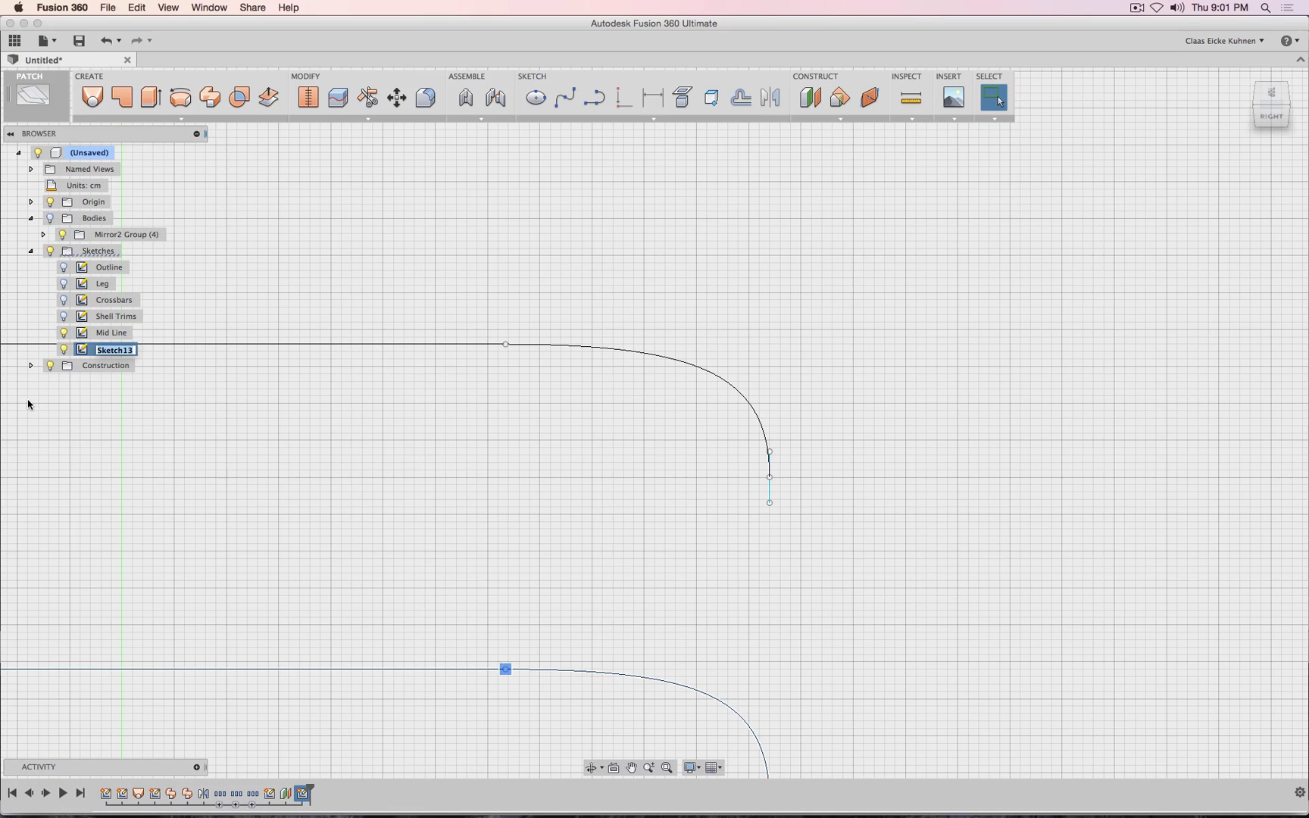
text(Outside Line)
key(Return)
- Examine both profiles in 3D and check the offset distance of the existing construction plane
middle_drag(1003, 449, 1014, 303)
scroll(1012, 490, down, 5)
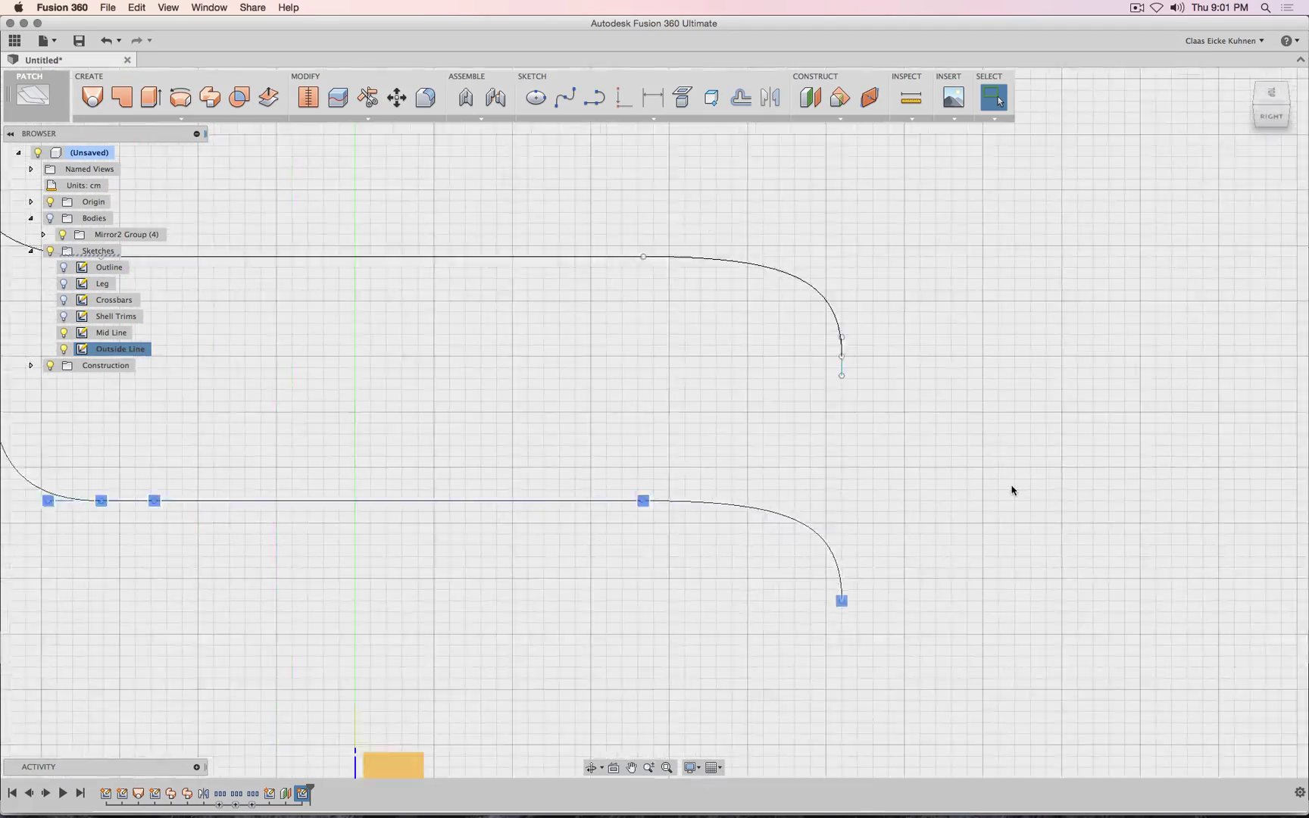
click(1253, 137)
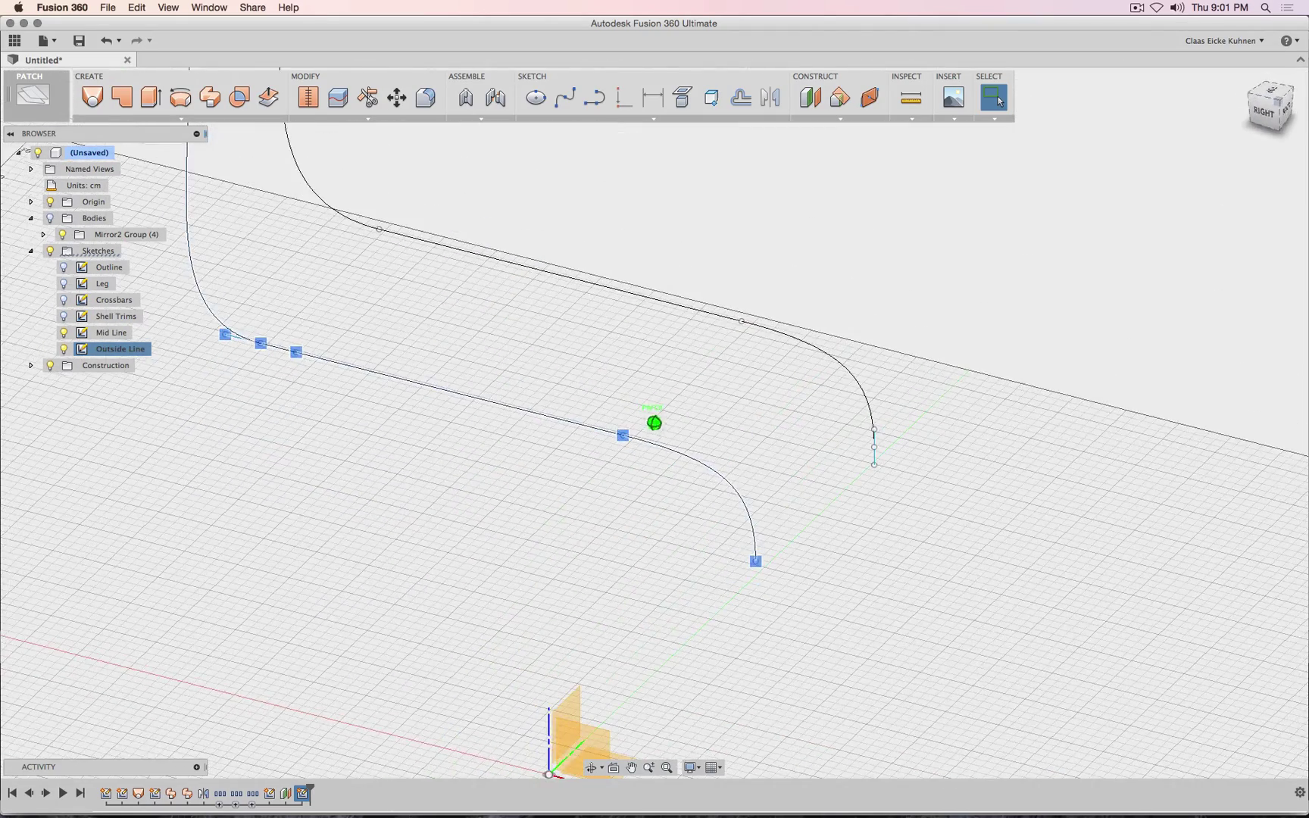
scroll(985, 398, up, 3)
scroll(876, 368, down, 3)
scroll(871, 371, down, 3)
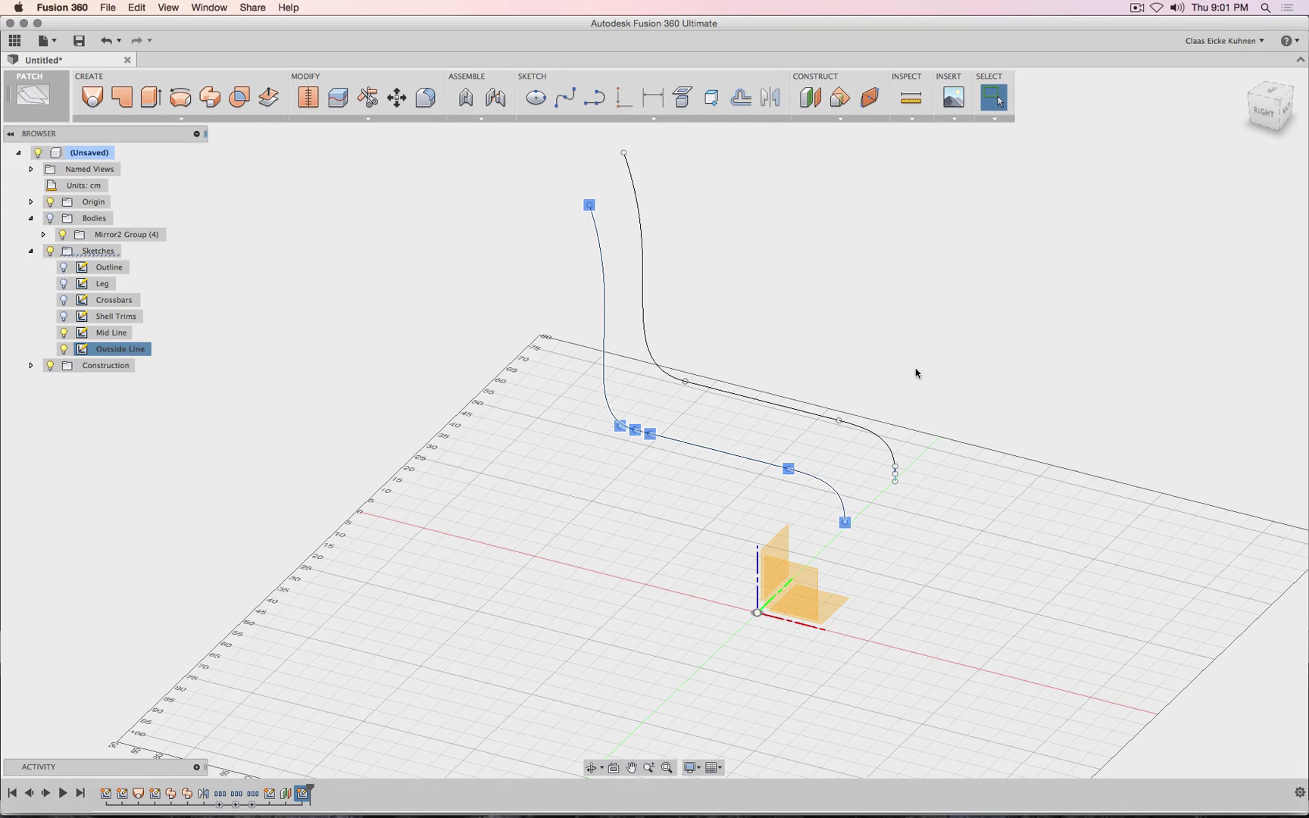
shift+middle_drag(1172, 208, 1106, 323)
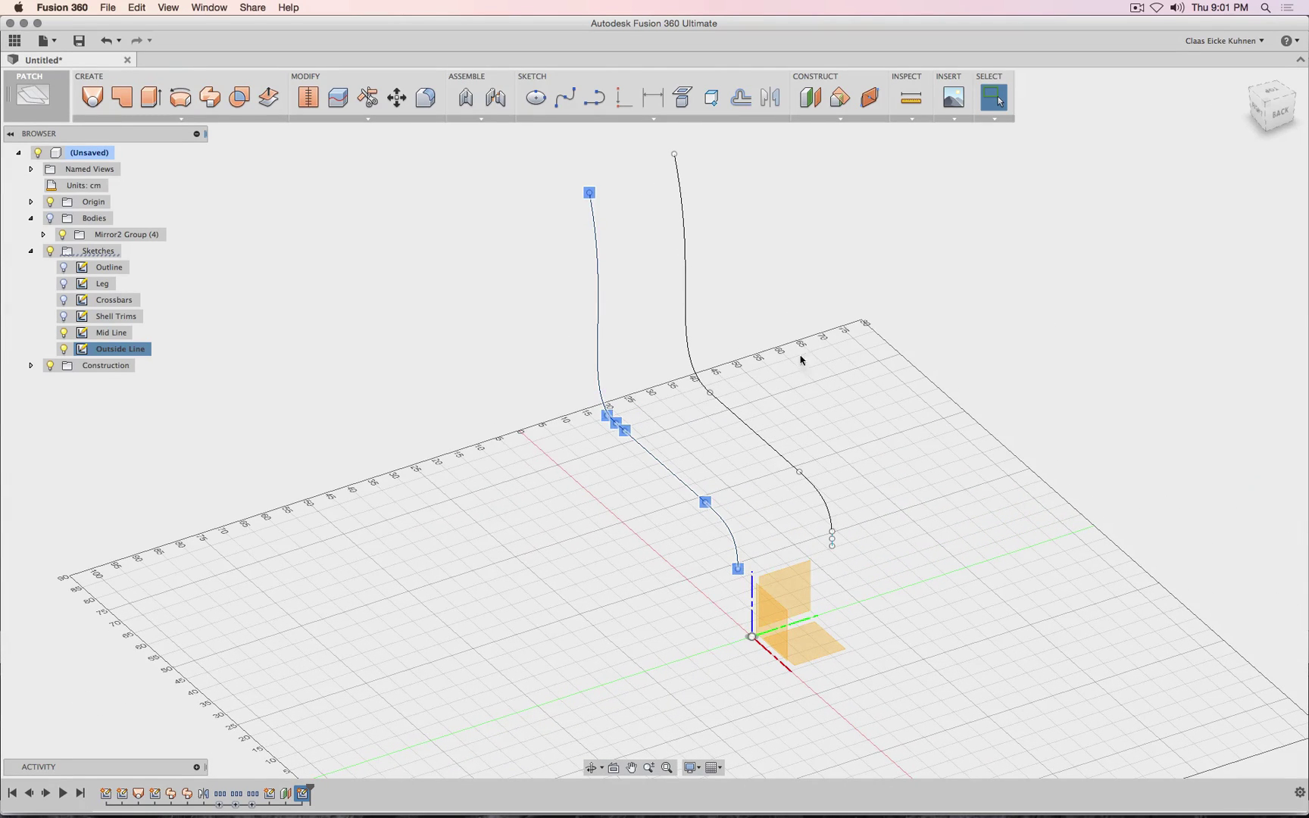
right_click(285, 794)
click(311, 741)
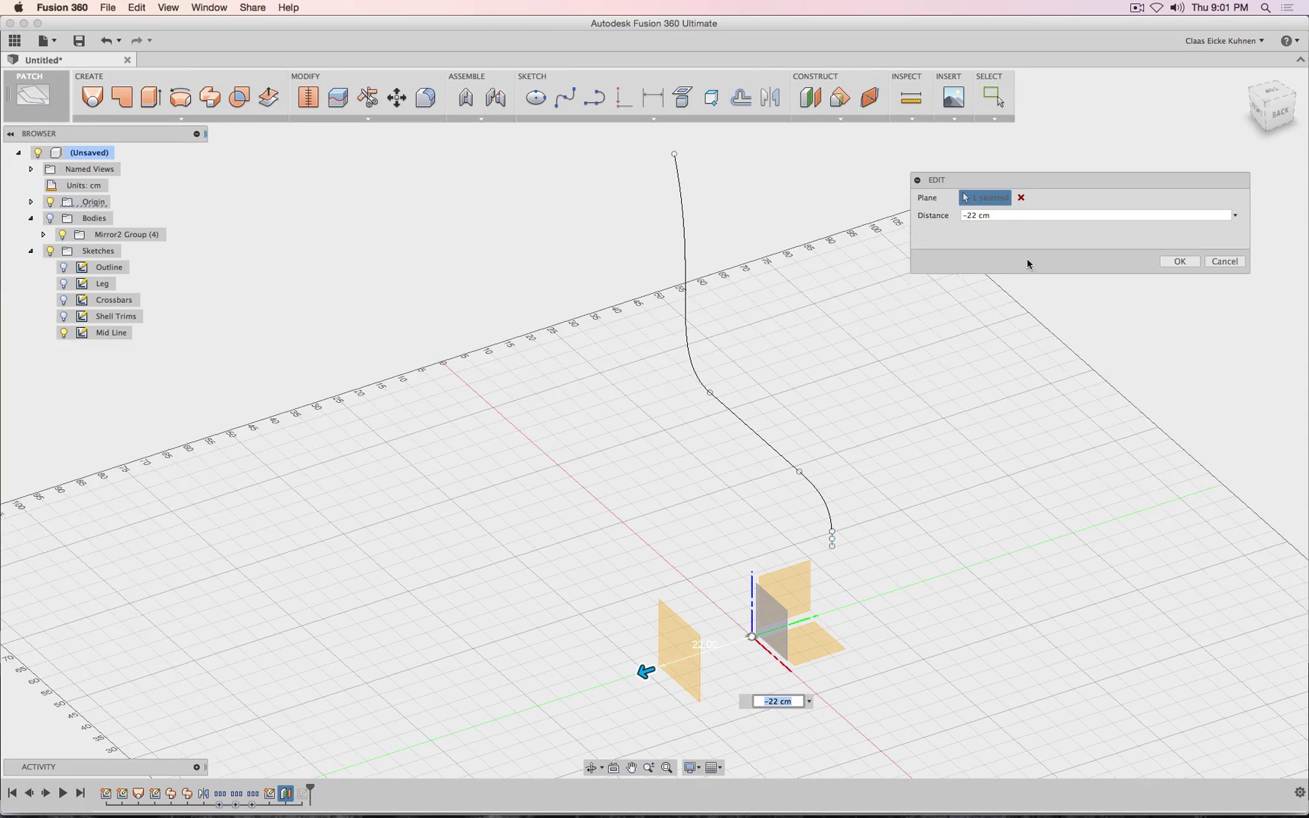
click(1224, 260)
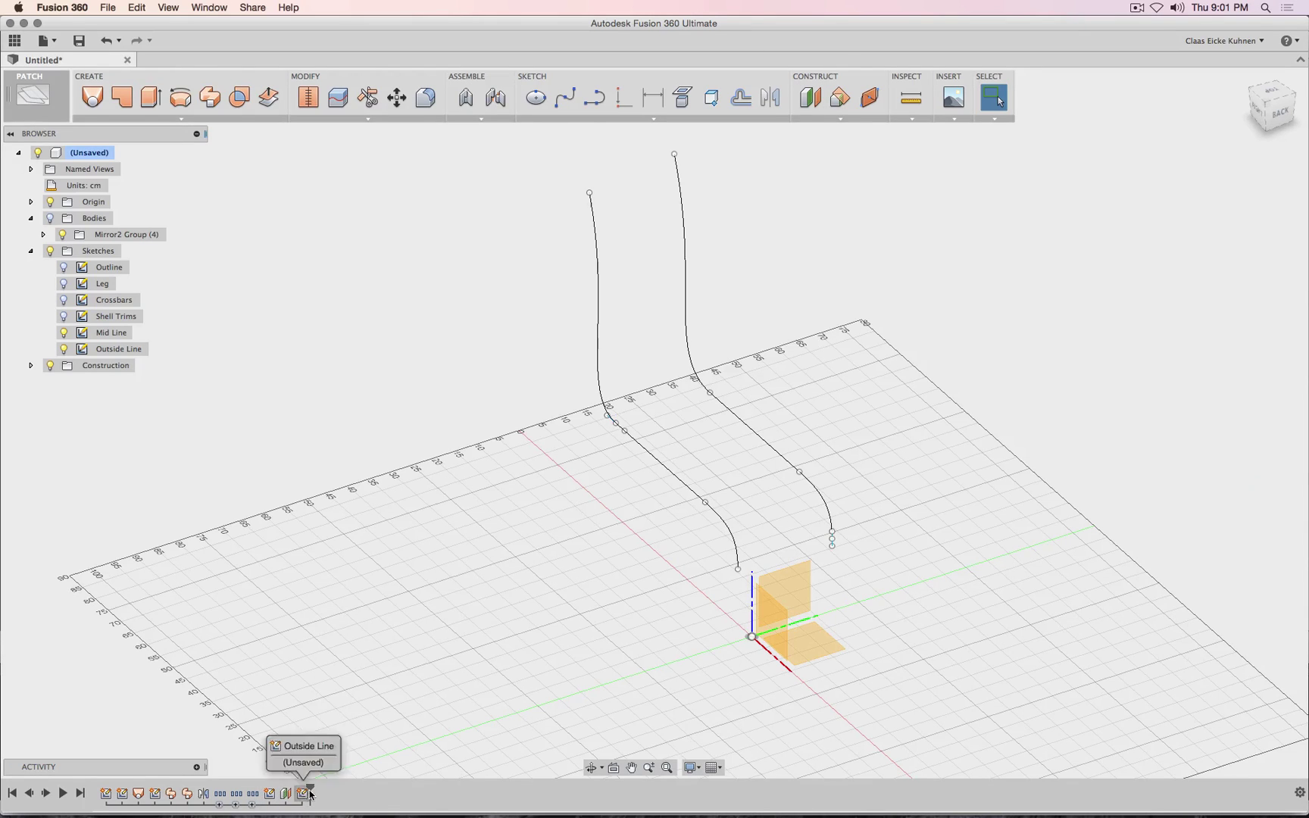
- Roll the timeline back before Outside Line and create a plane offset 22 cm from the central origin plane, opposite the existing offset plane
drag(309, 789, 294, 788)
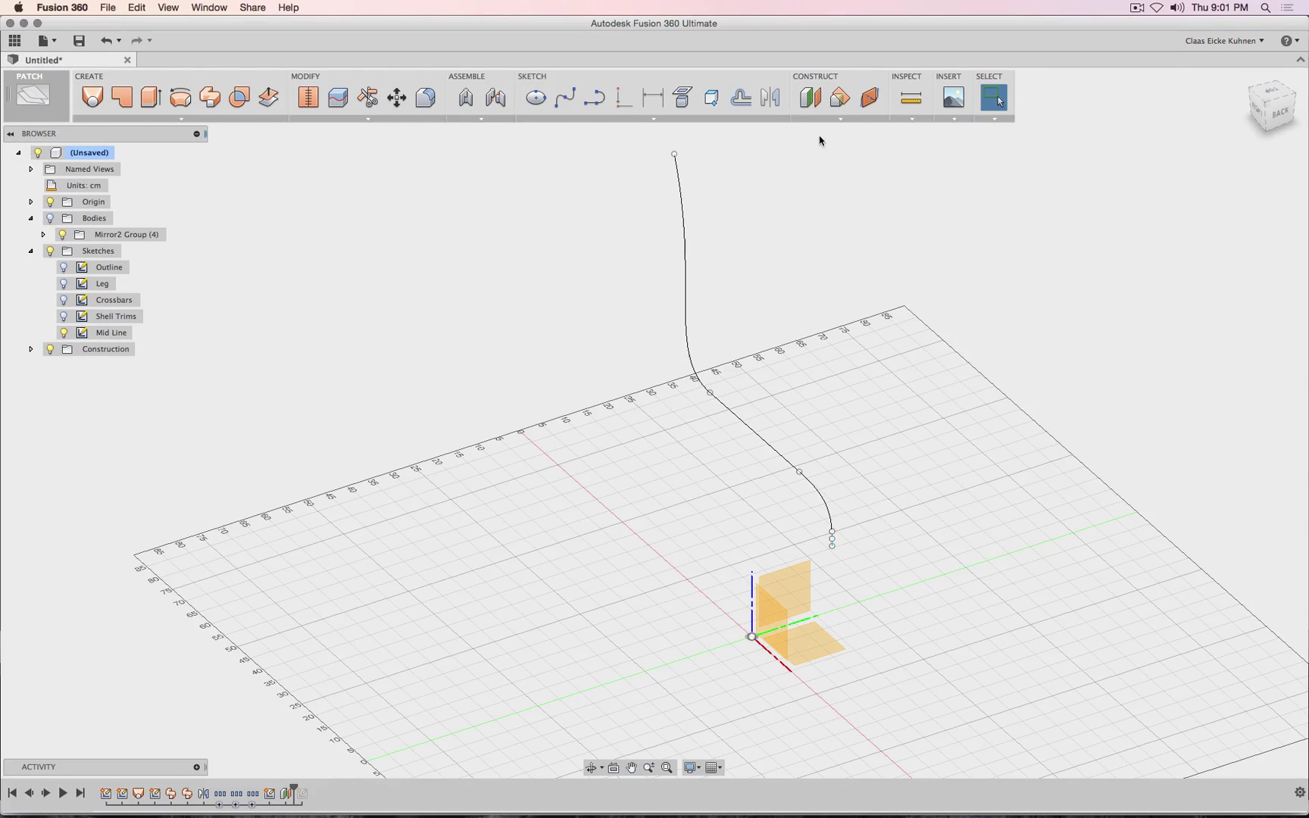
click(810, 99)
click(787, 633)
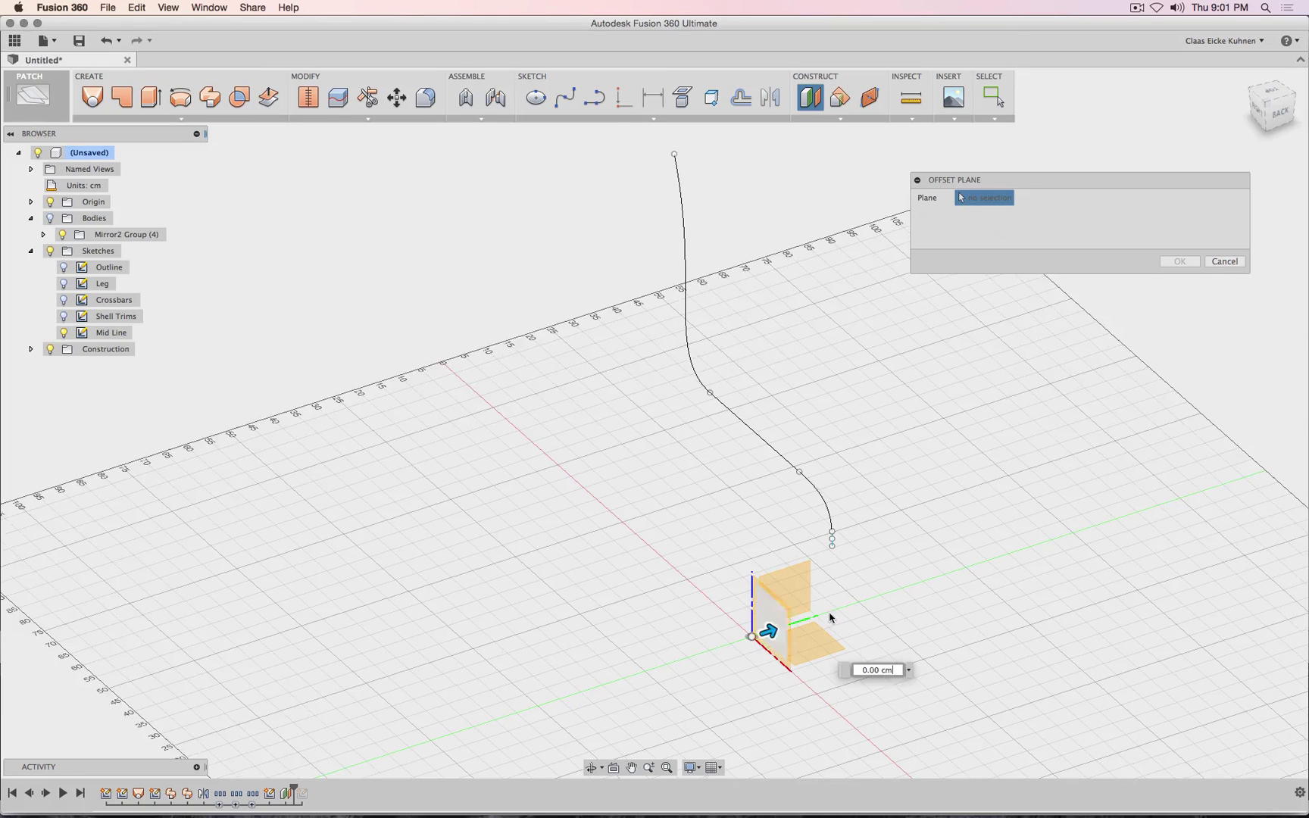
drag(768, 631, 875, 598)
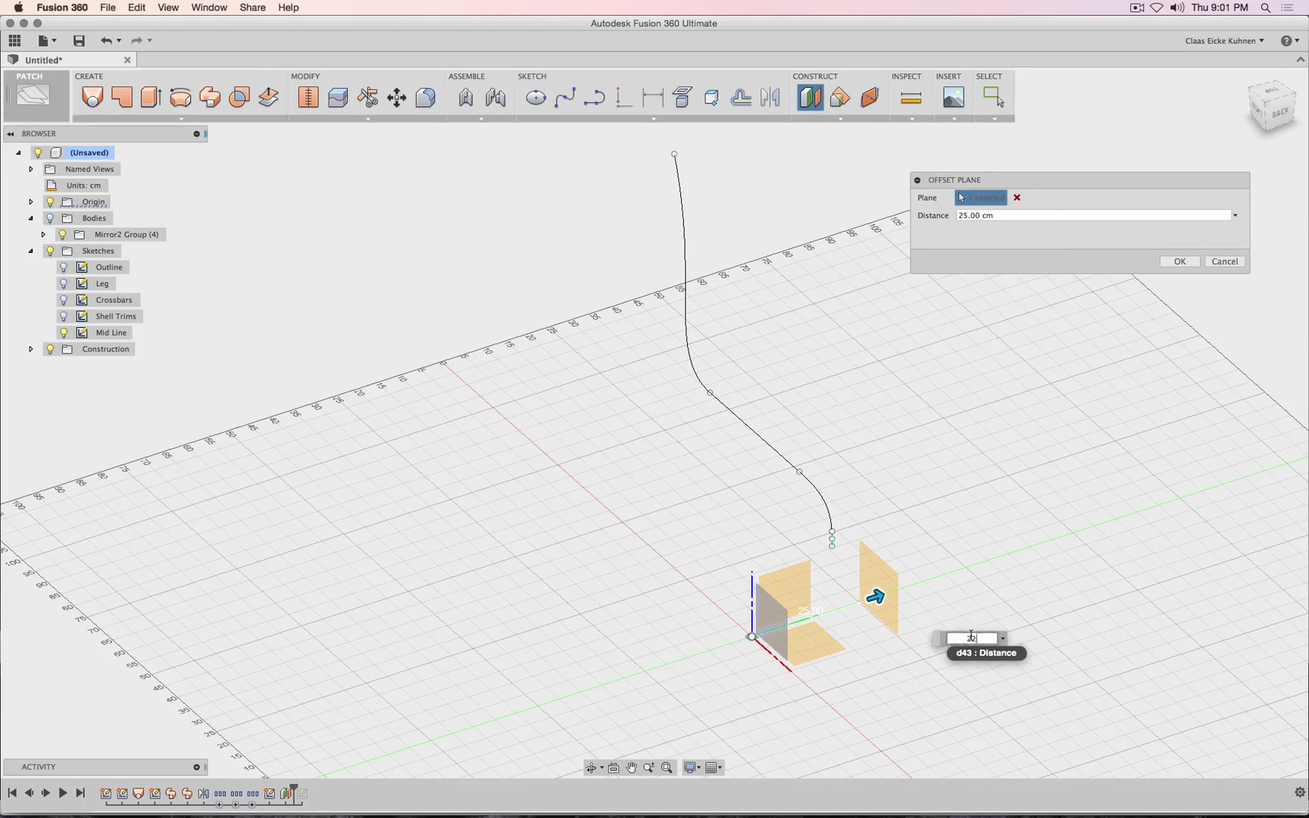
key(Return)
click(594, 96)
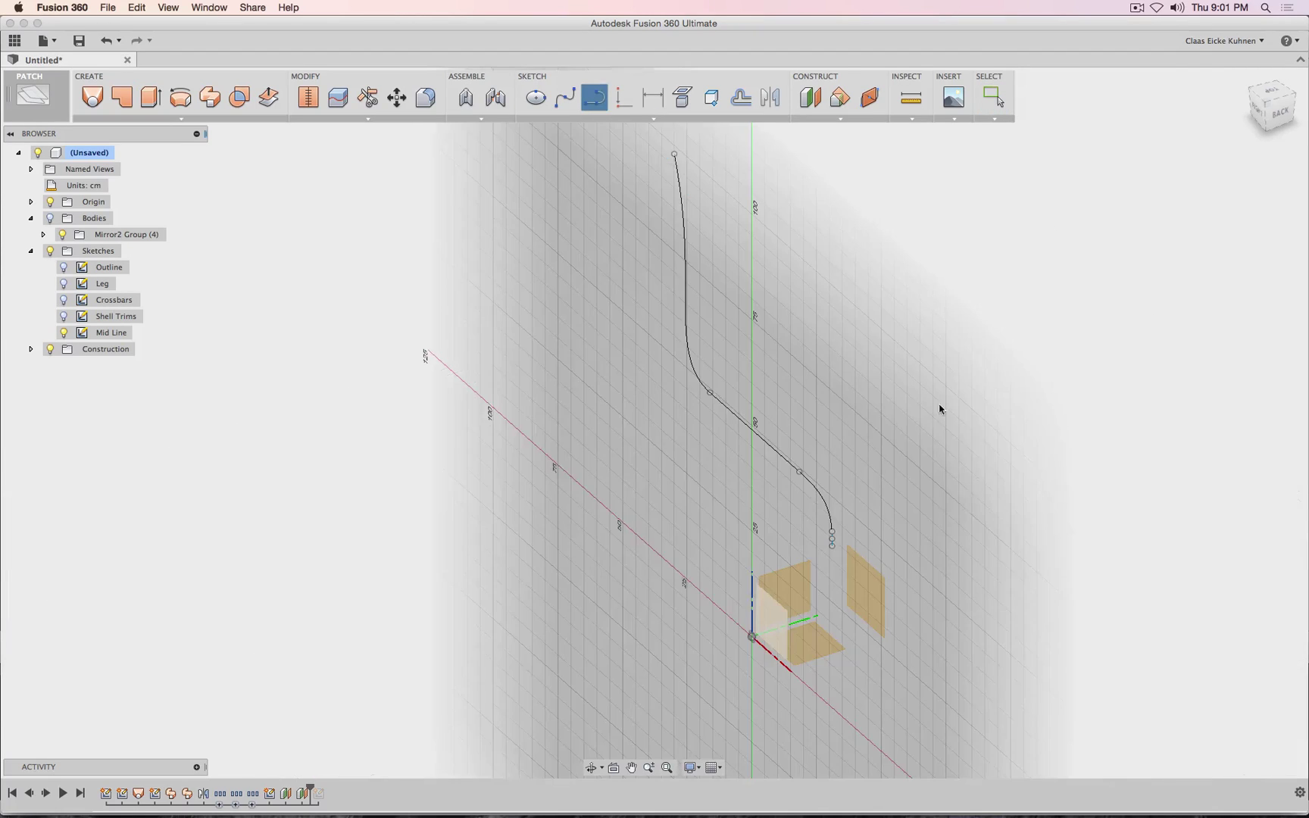
click(869, 600)
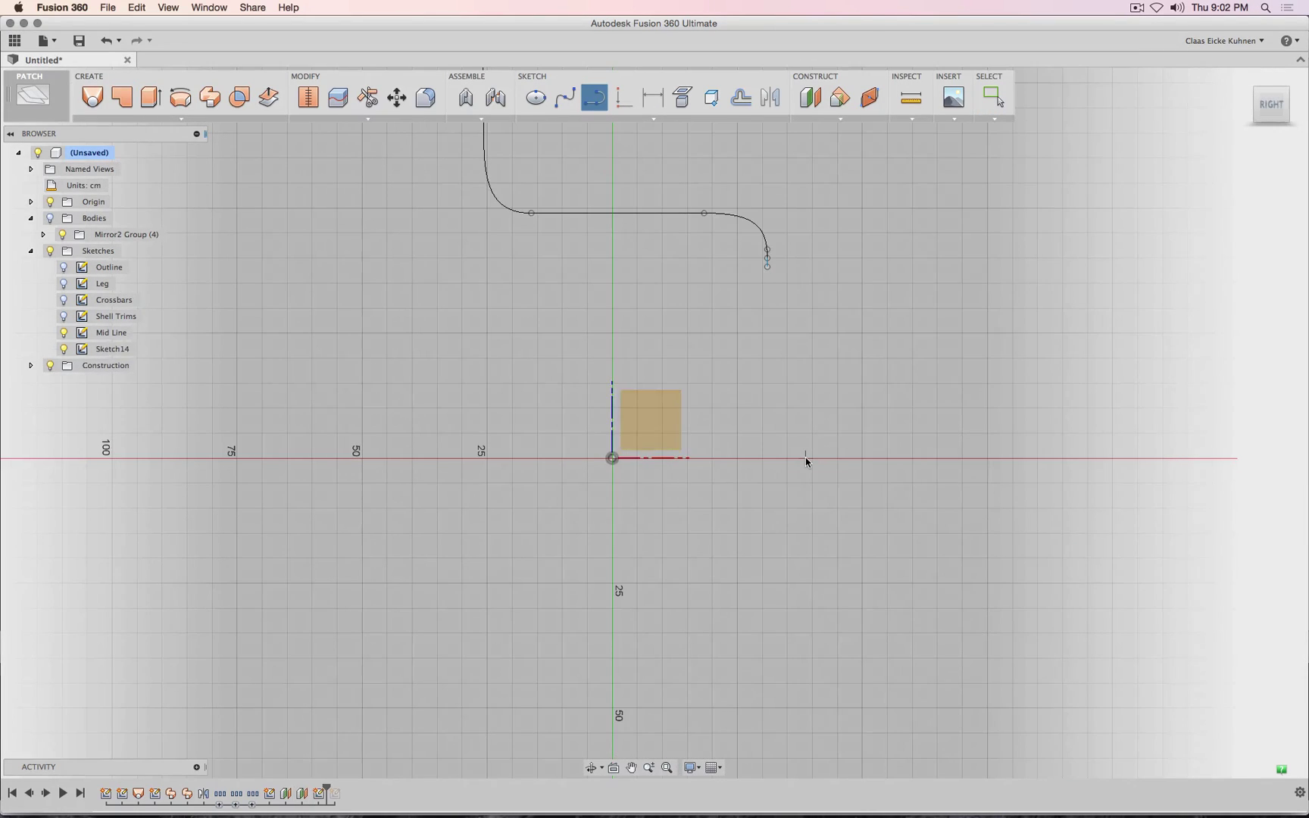
click(1046, 97)
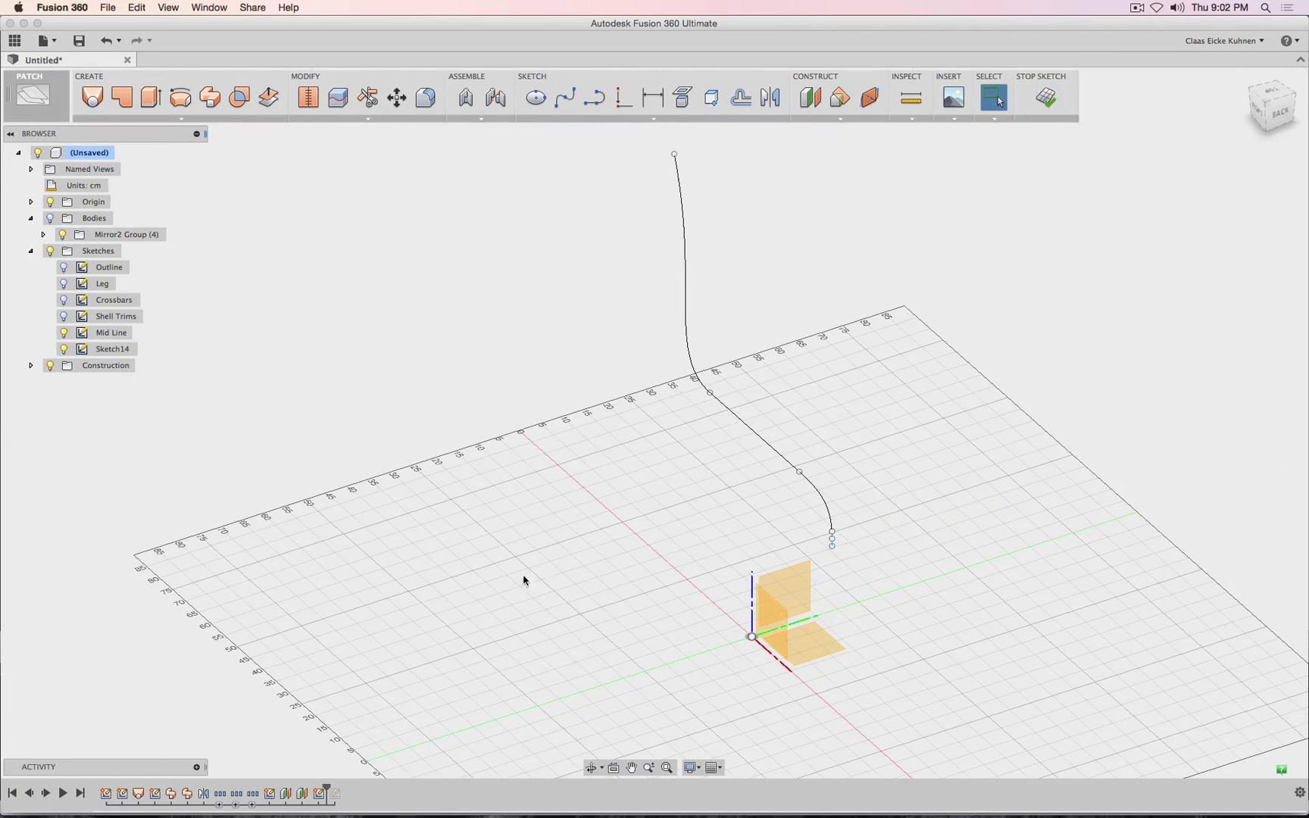
- Roll the timeline forward past Outside Line and delete the empty sketch Sketch14
drag(327, 788, 343, 785)
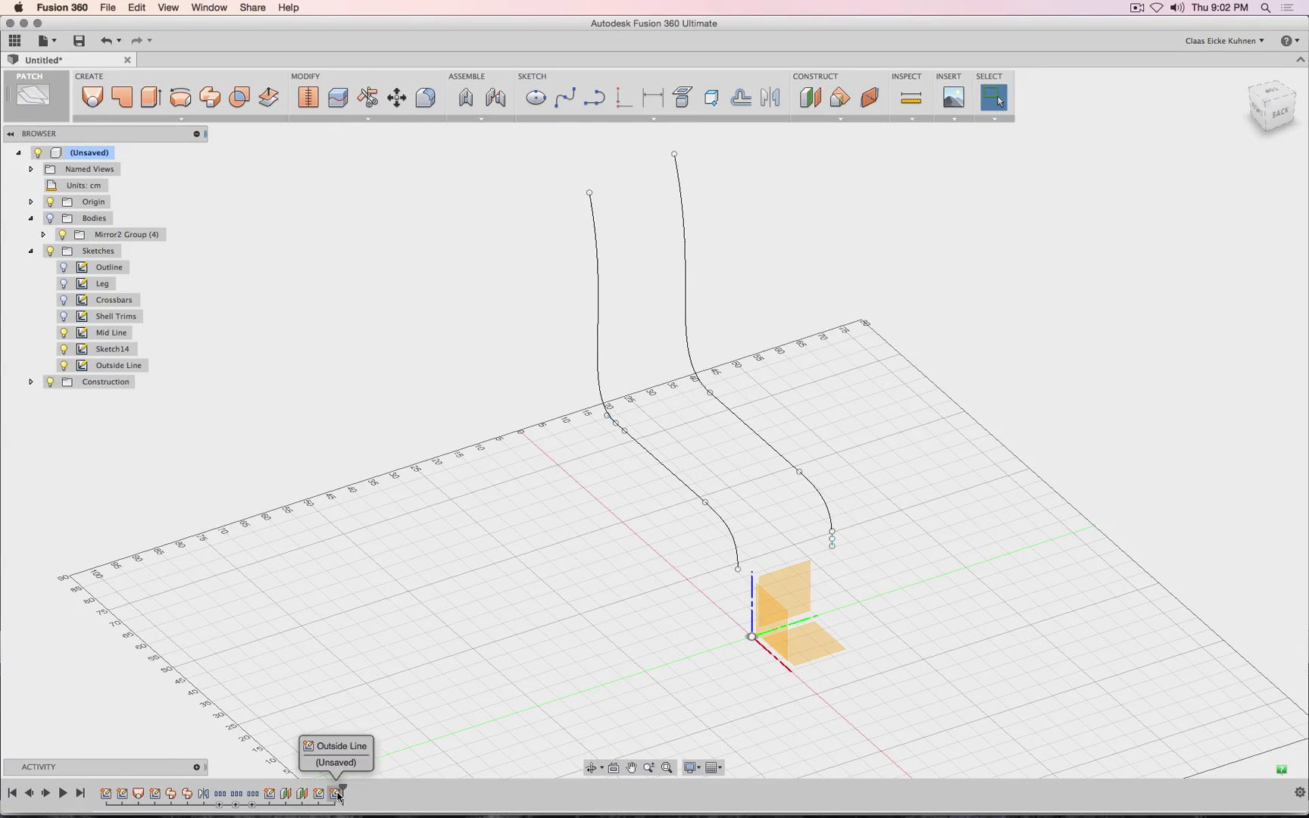
click(335, 795)
click(307, 796)
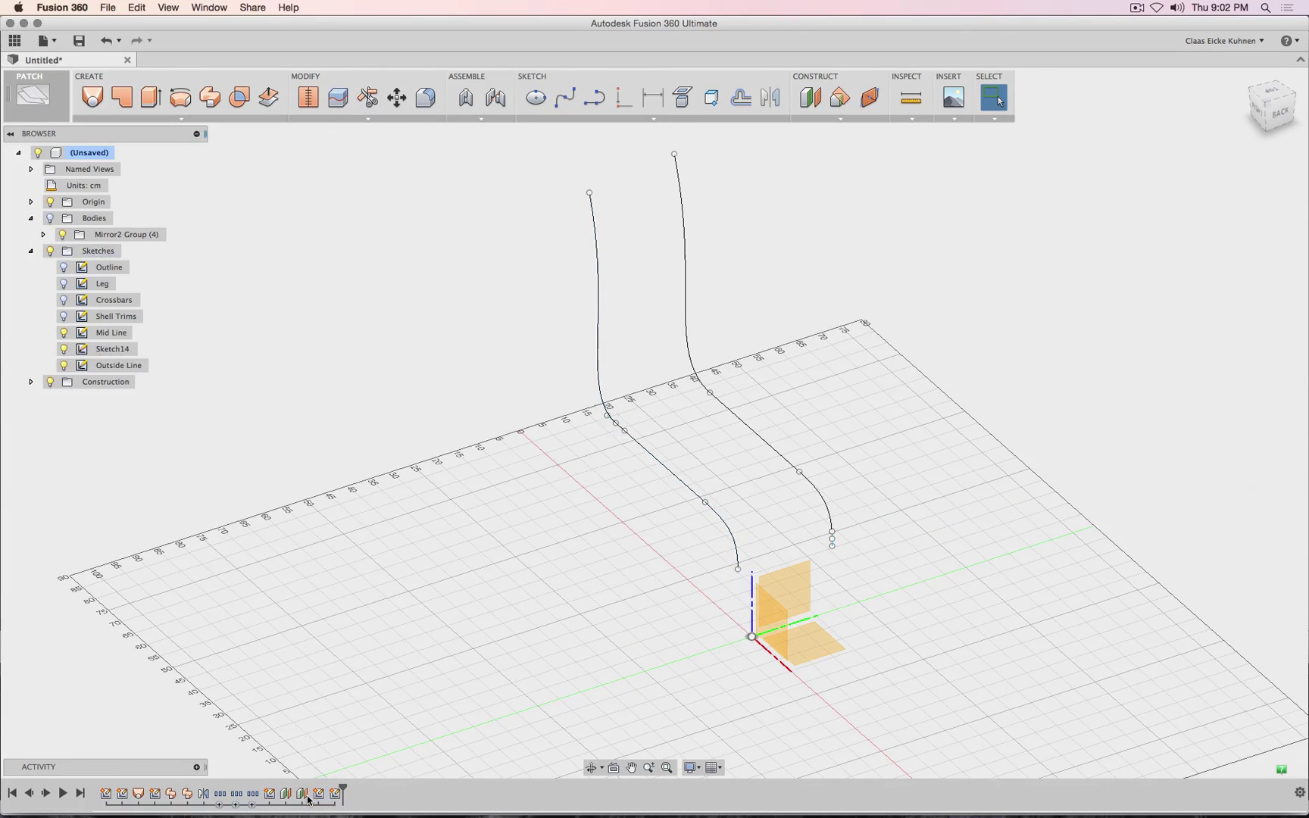
click(318, 795)
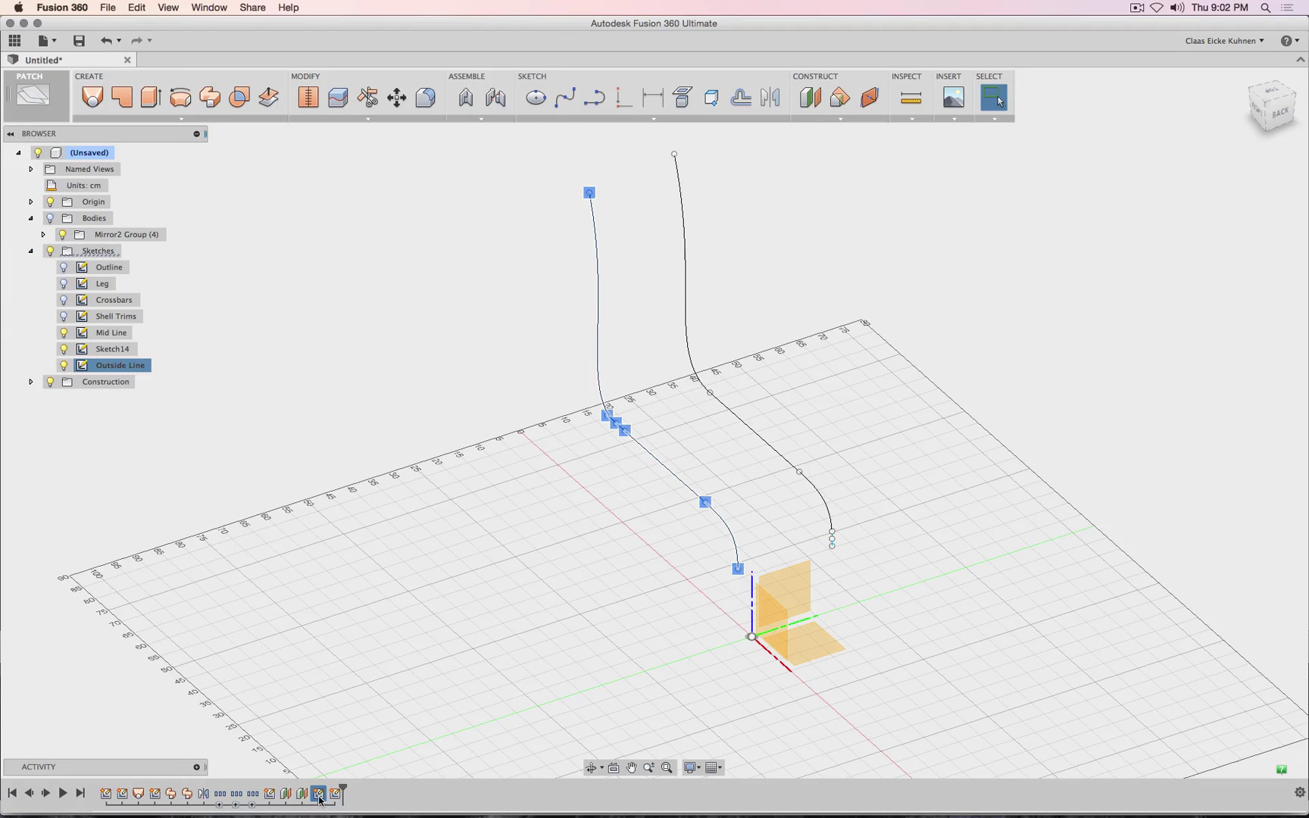
key(Delete)
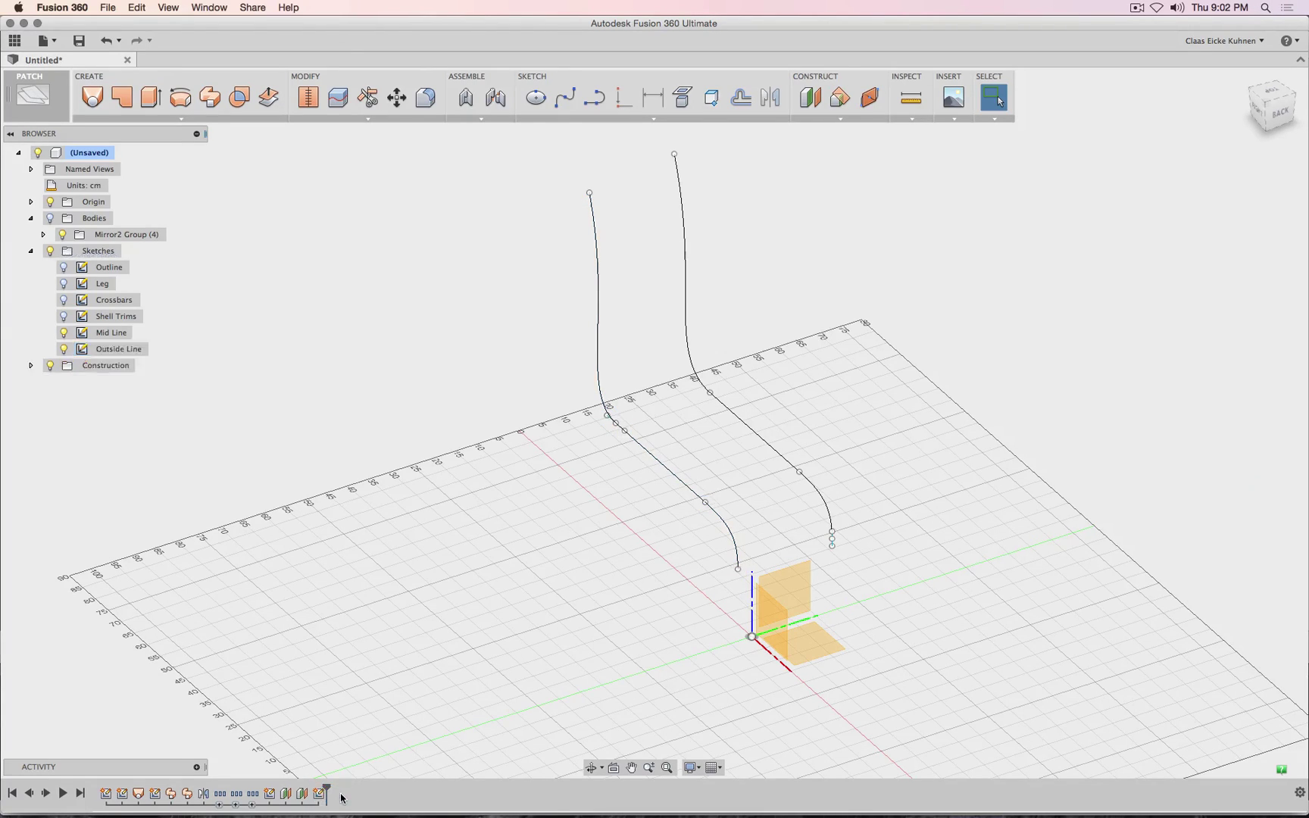
- Show the construction plane Plane5 and start a new sketch on it
click(286, 794)
click(302, 795)
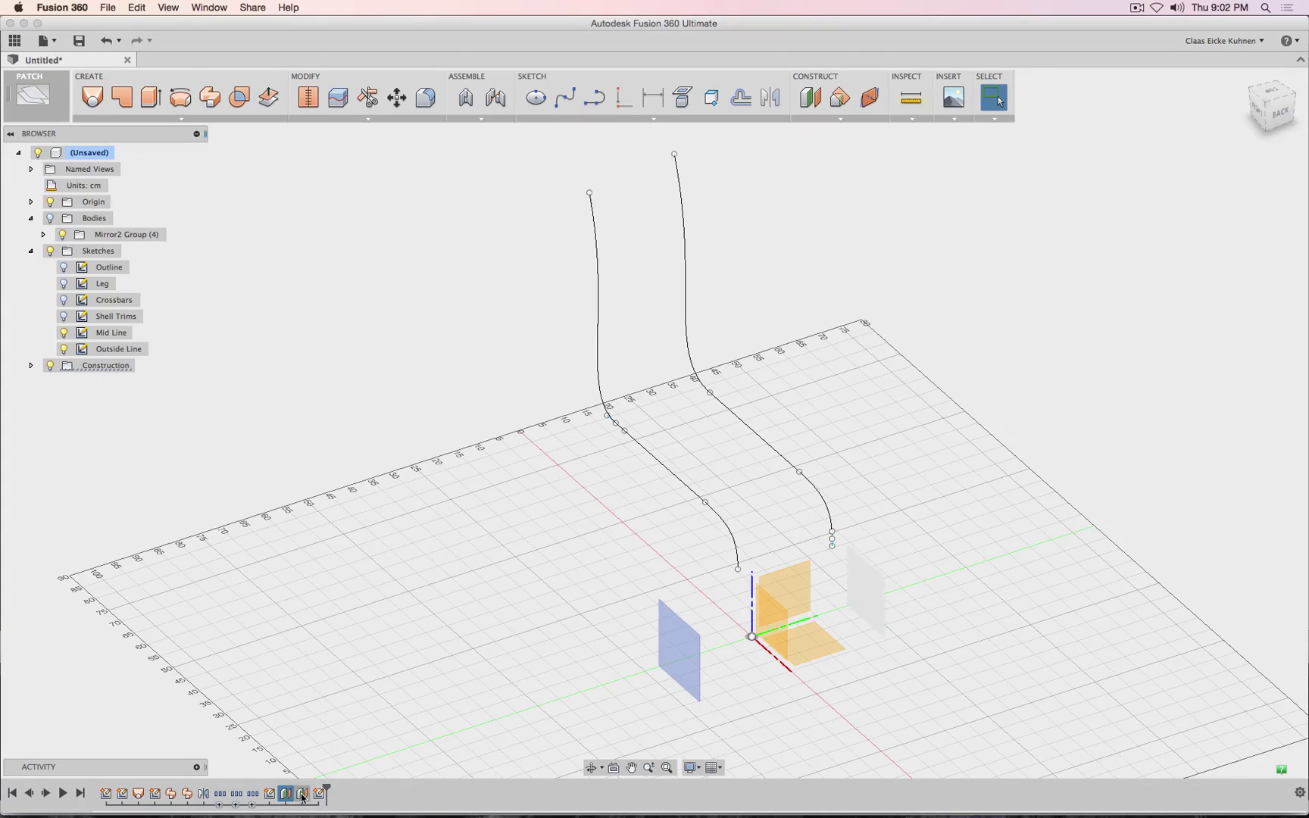
click(319, 794)
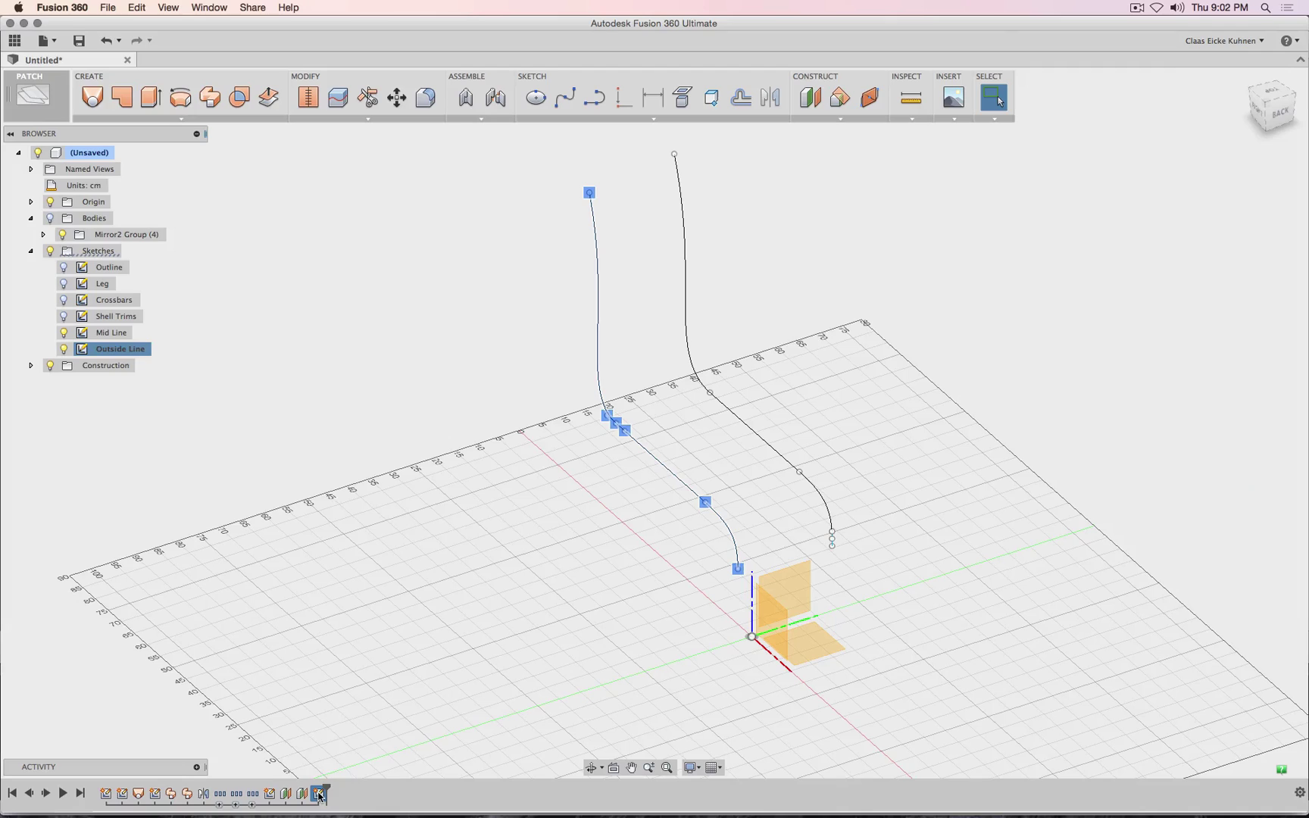
click(595, 565)
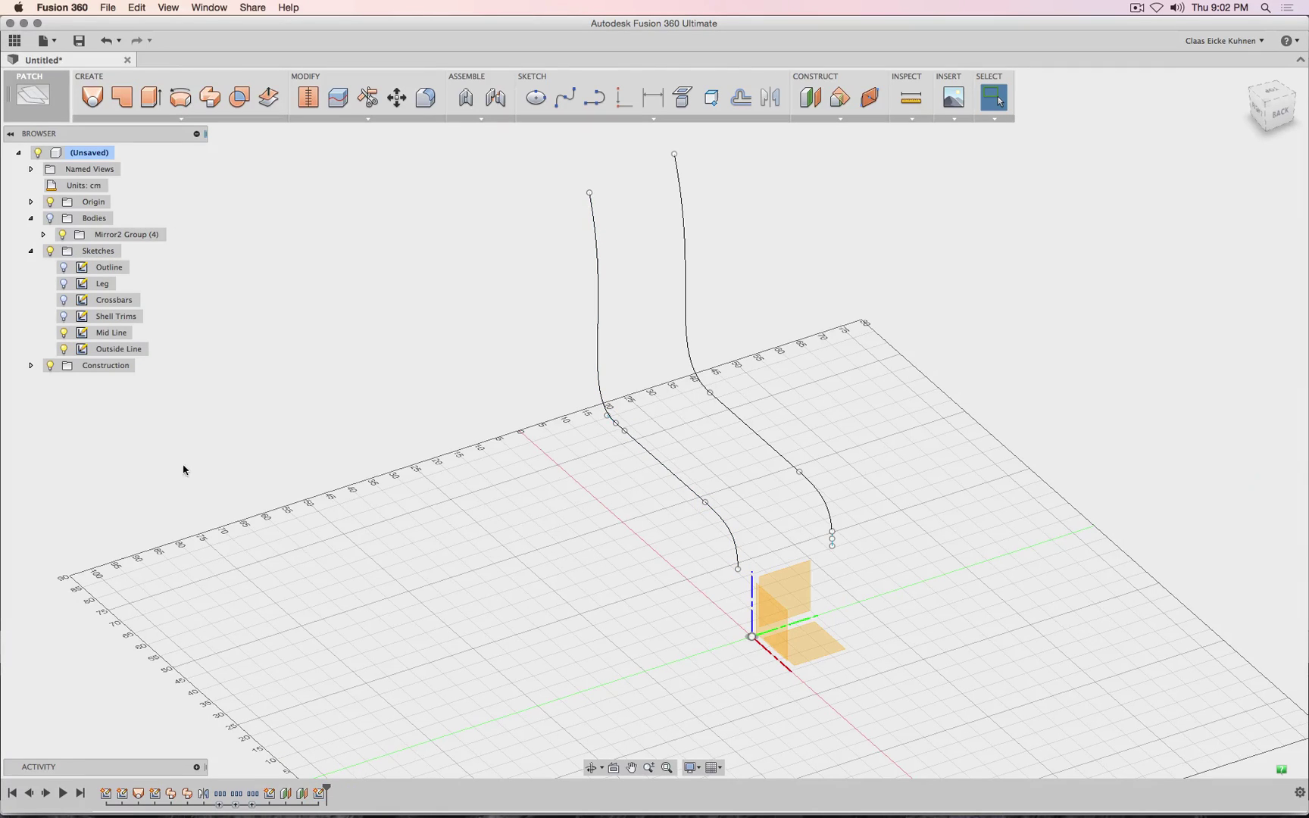
click(30, 365)
click(63, 398)
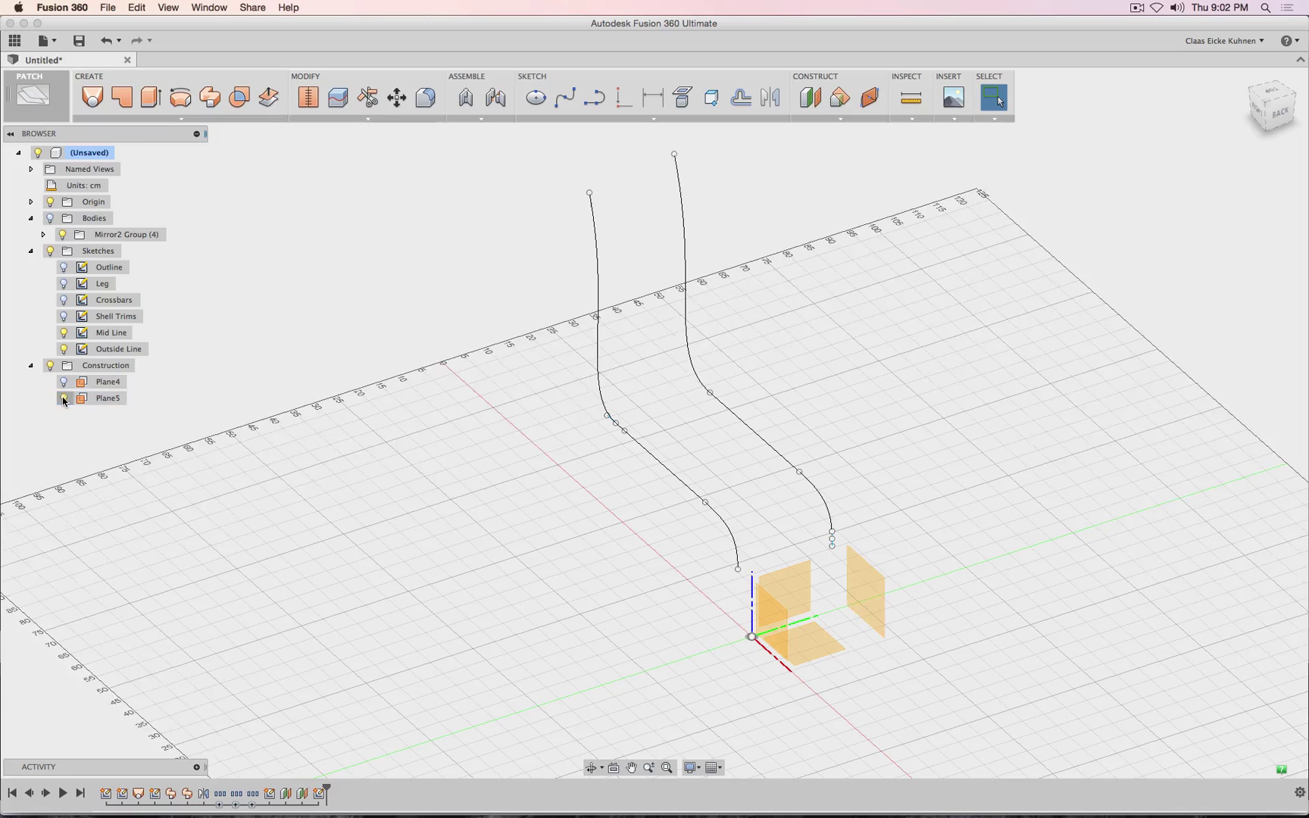
click(595, 97)
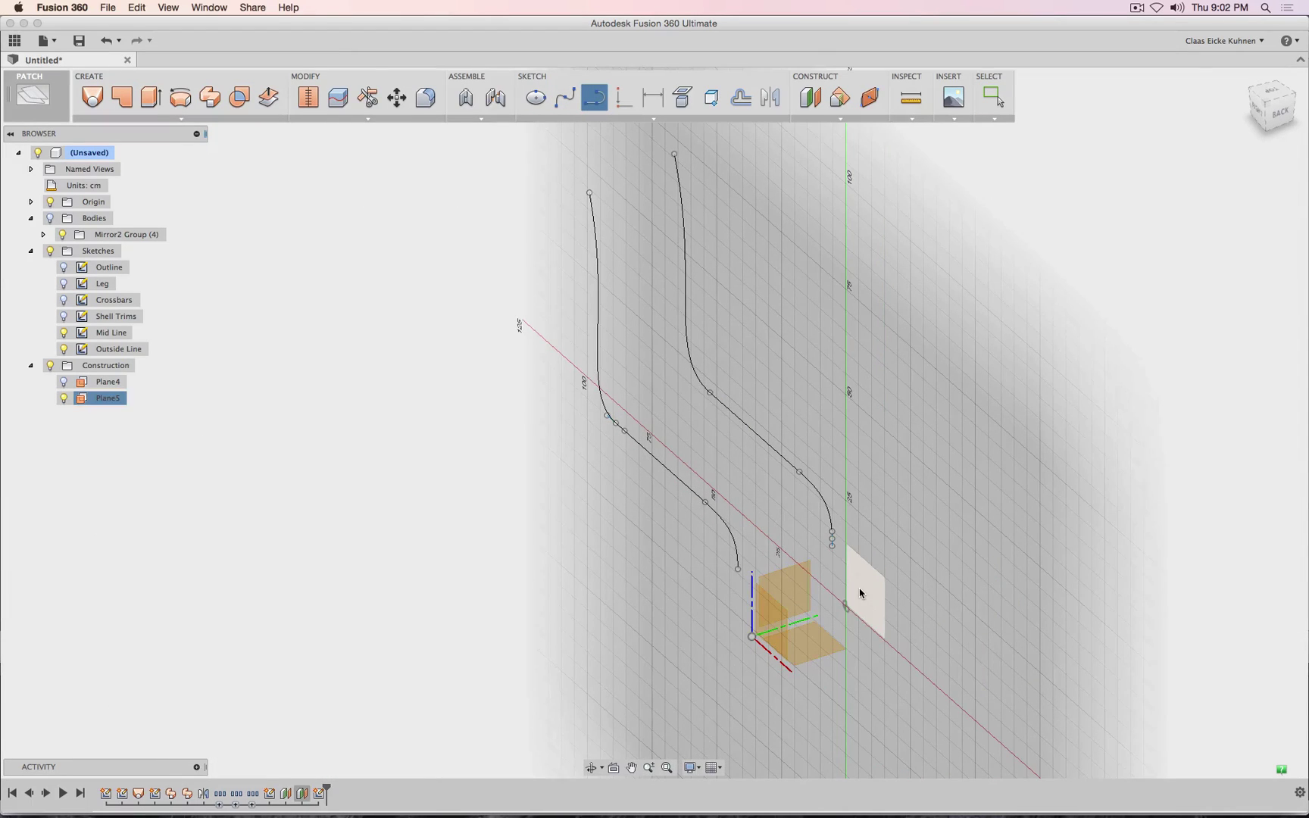
click(863, 597)
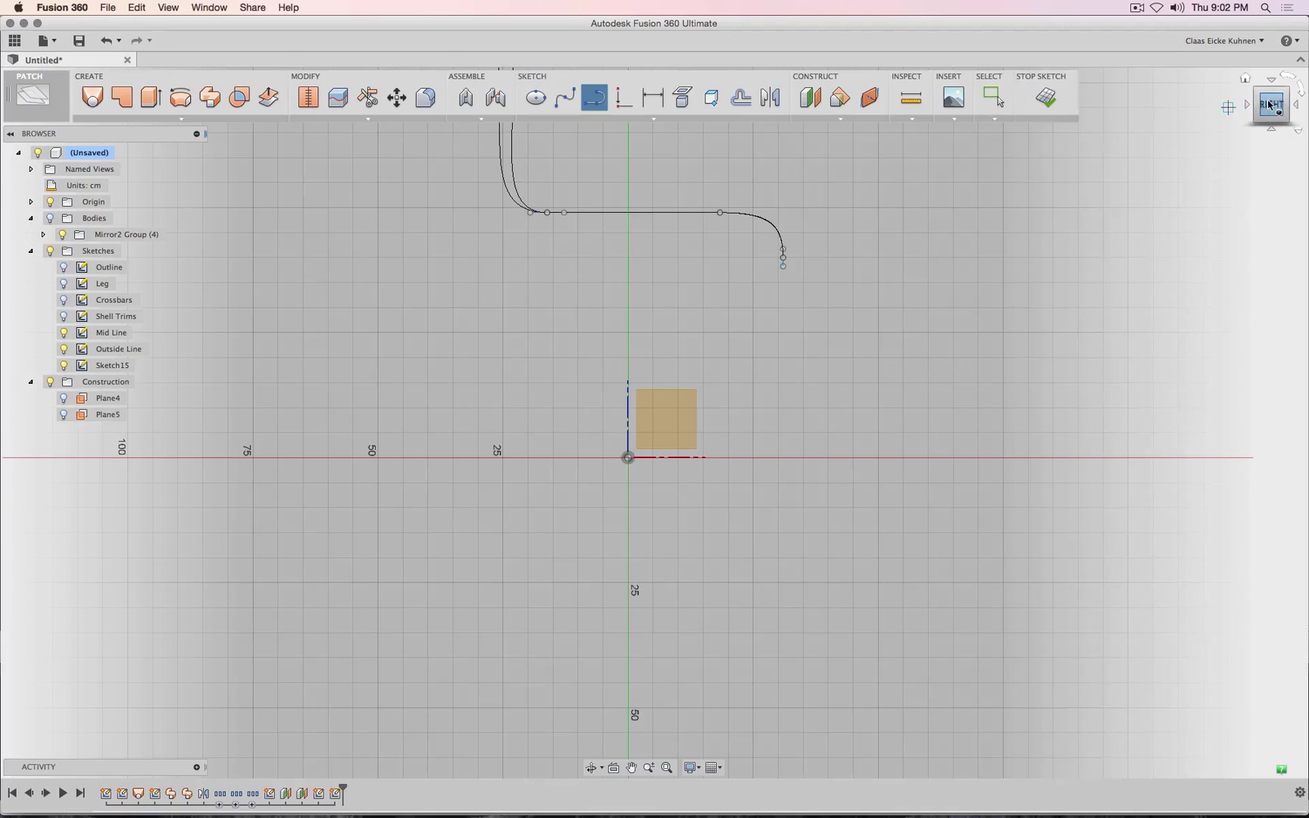
- Project the front curve, seat line and backrest curve of Outside Line into the new sketch and finish the sketch
click(1286, 91)
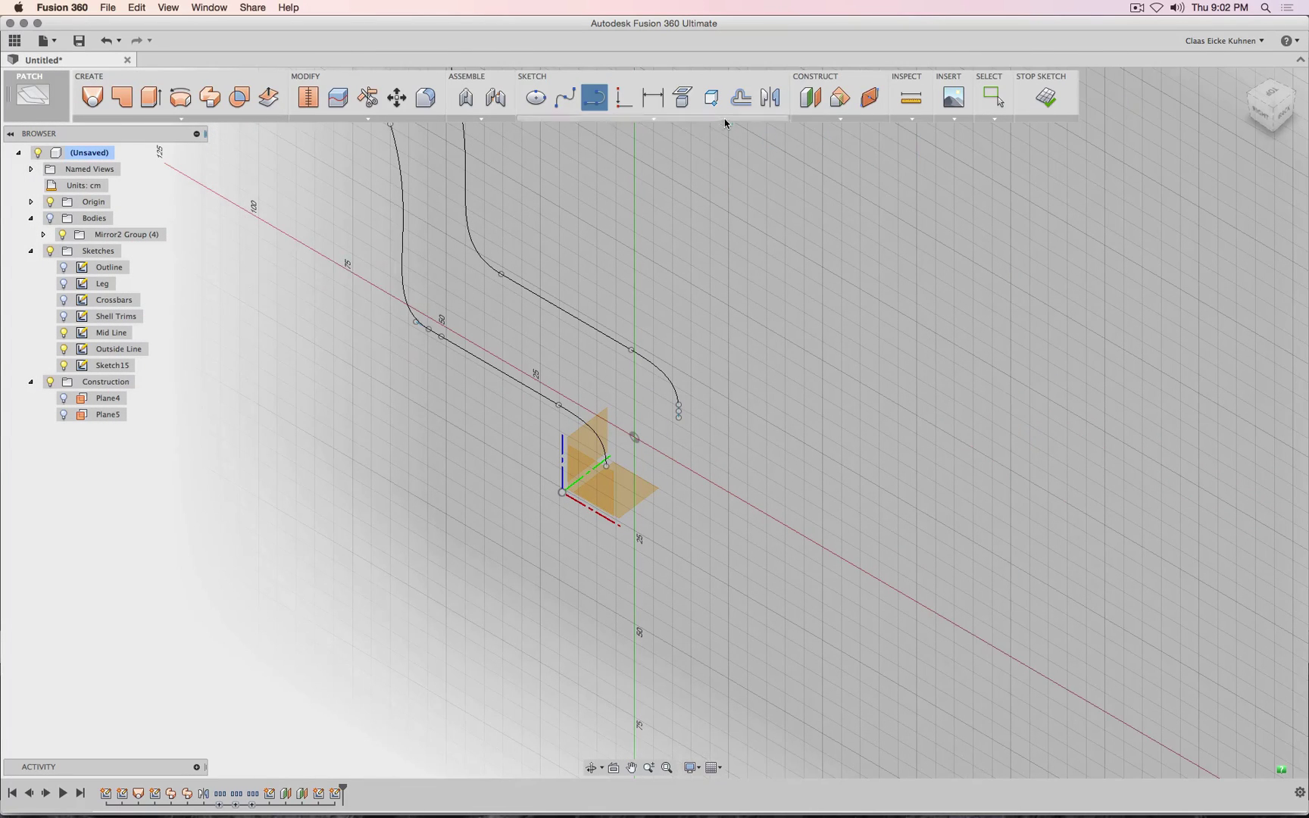
click(685, 104)
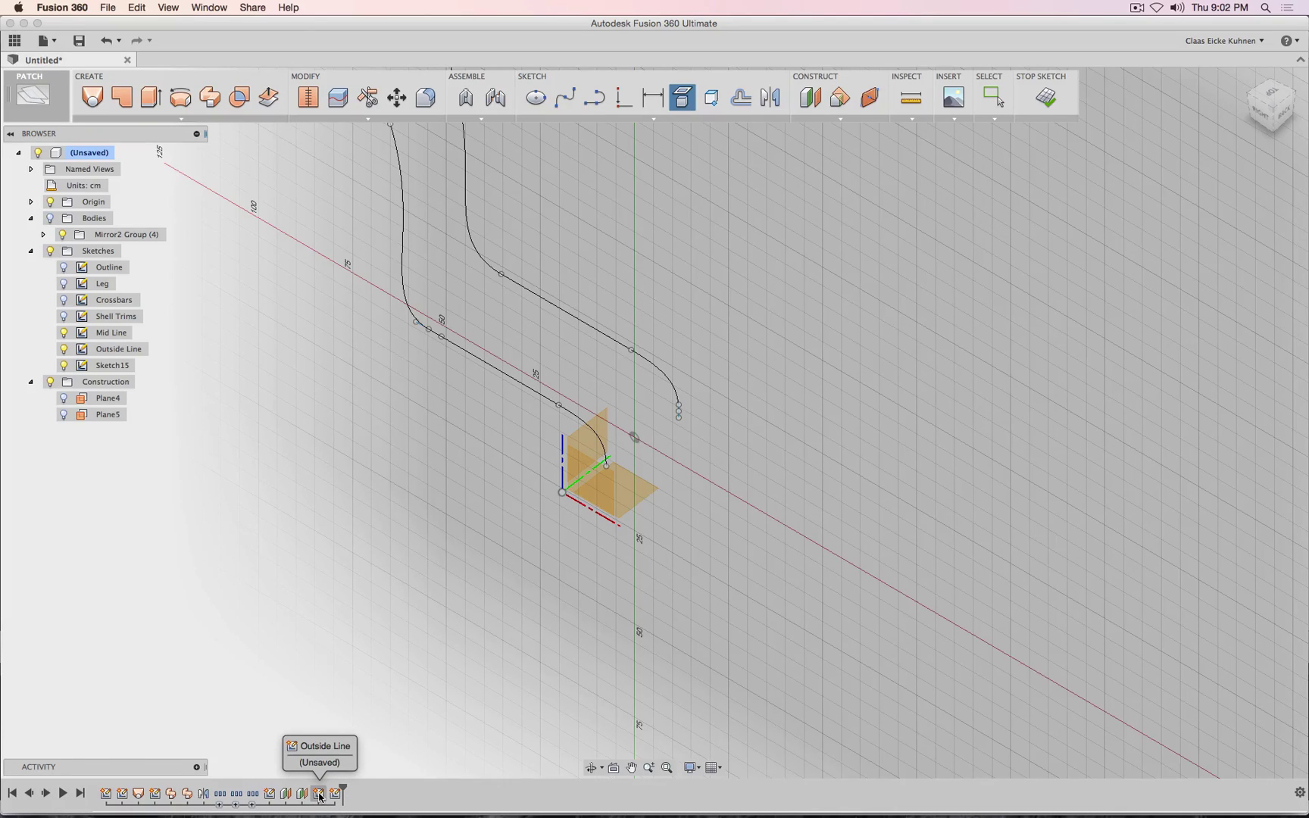
middle_drag(455, 506, 416, 599)
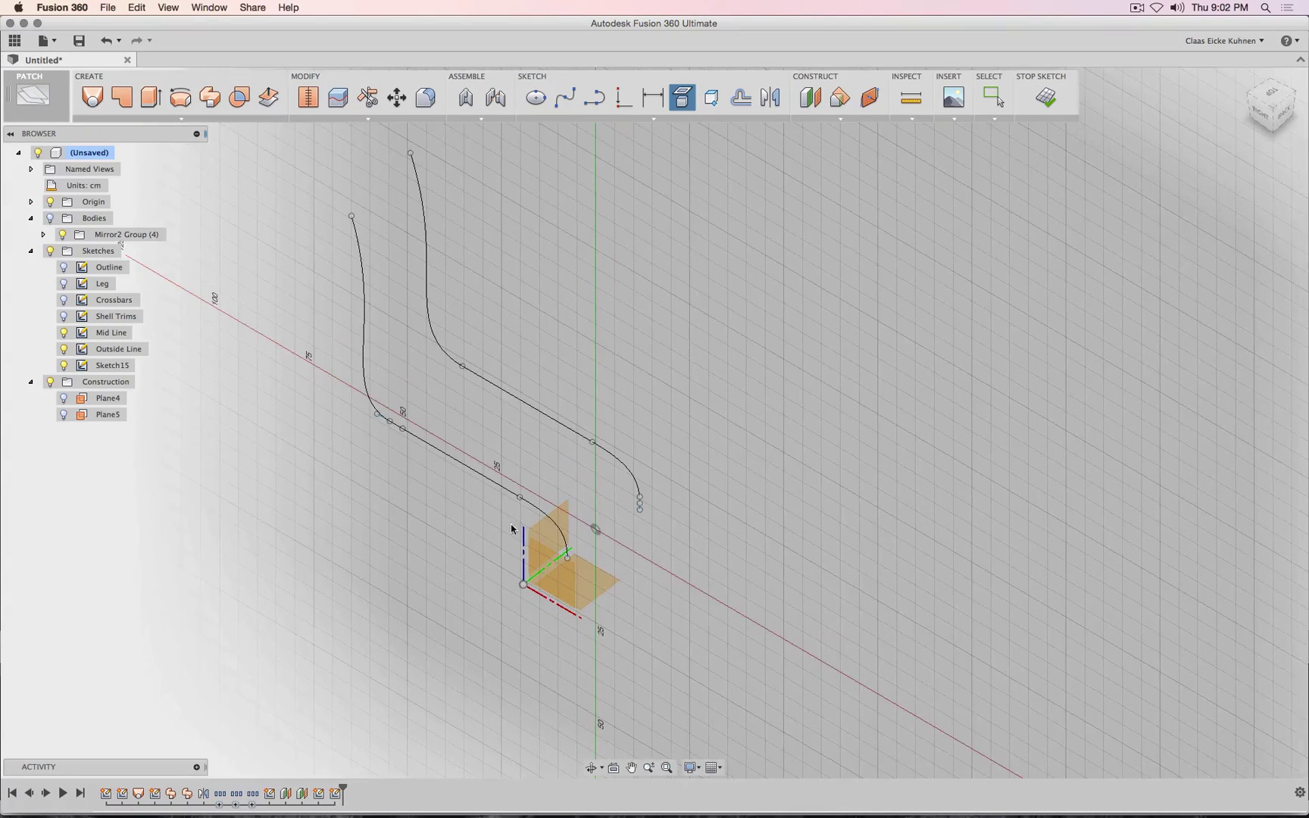
click(530, 507)
click(486, 481)
click(364, 355)
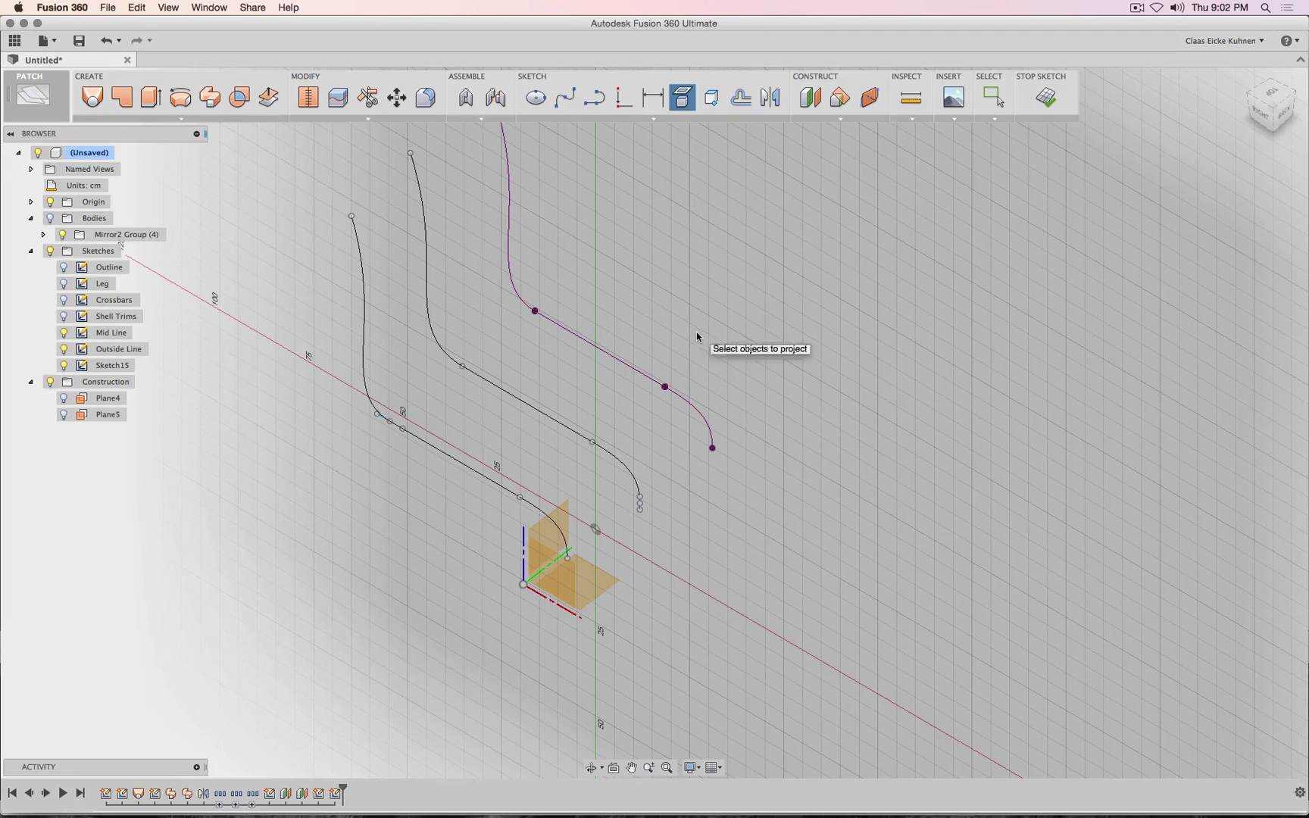
click(1046, 97)
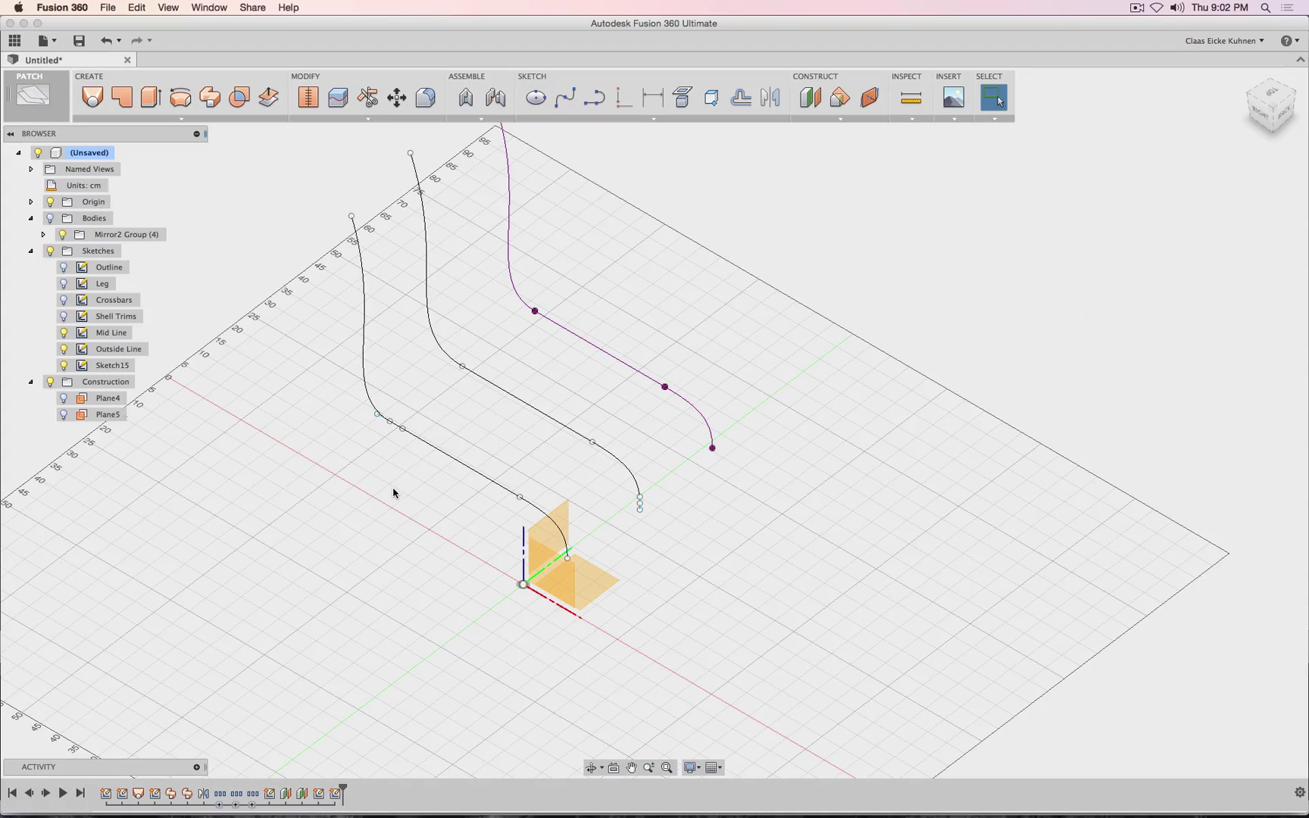
- Test the projected profile's link by shifting the rear seat point of Outside Line, and undo the shift
drag(385, 430, 358, 406)
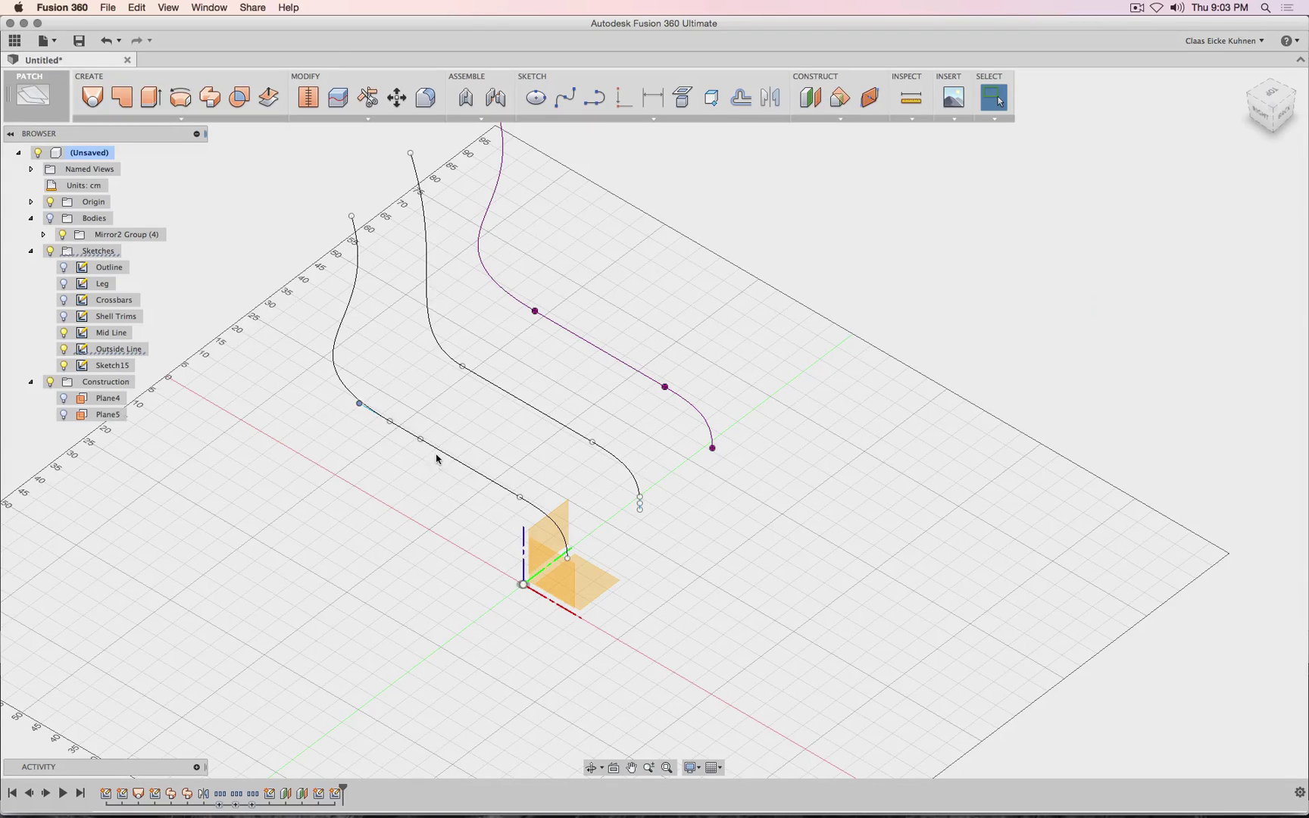
key(super+z)
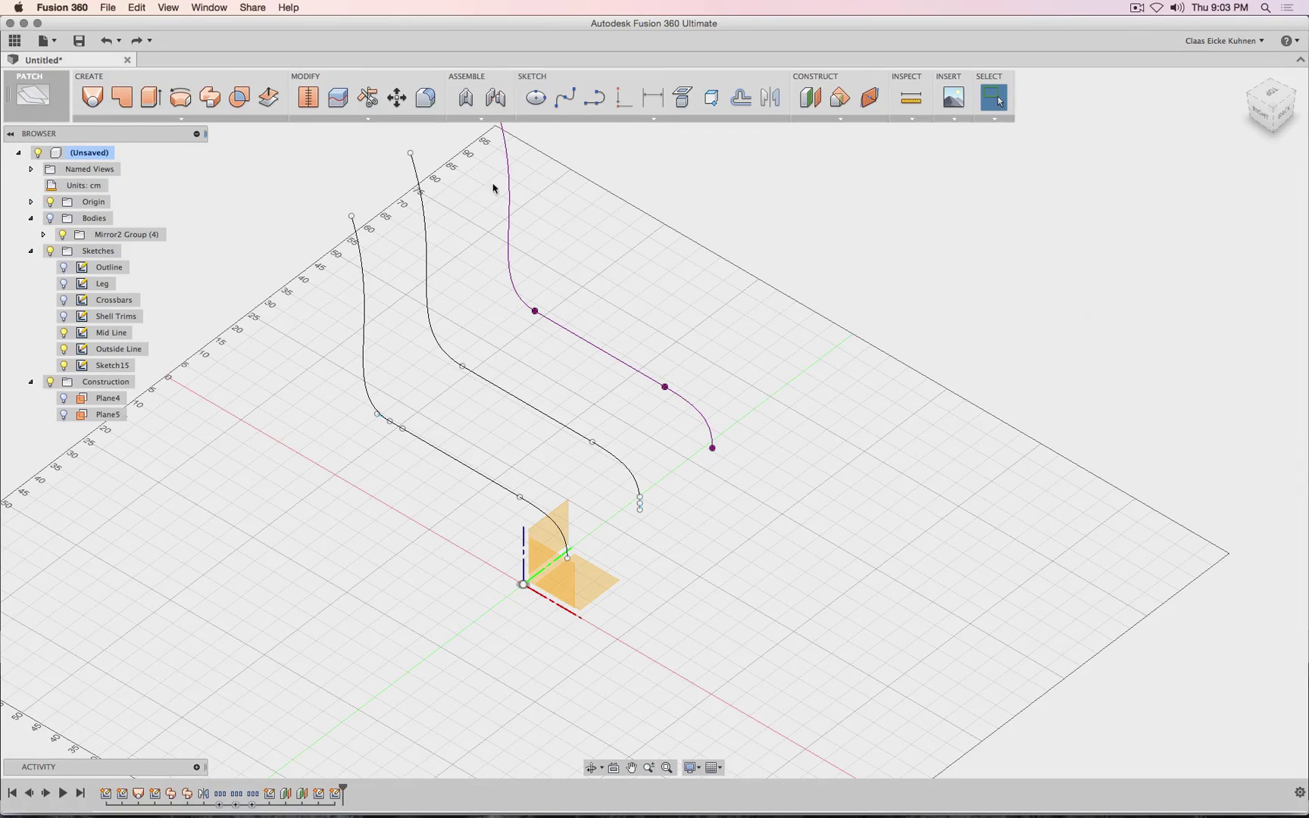
- Start a surface loft with Chain Selection and choose Outside Line, Mid Line and the projected profile in that order
click(92, 97)
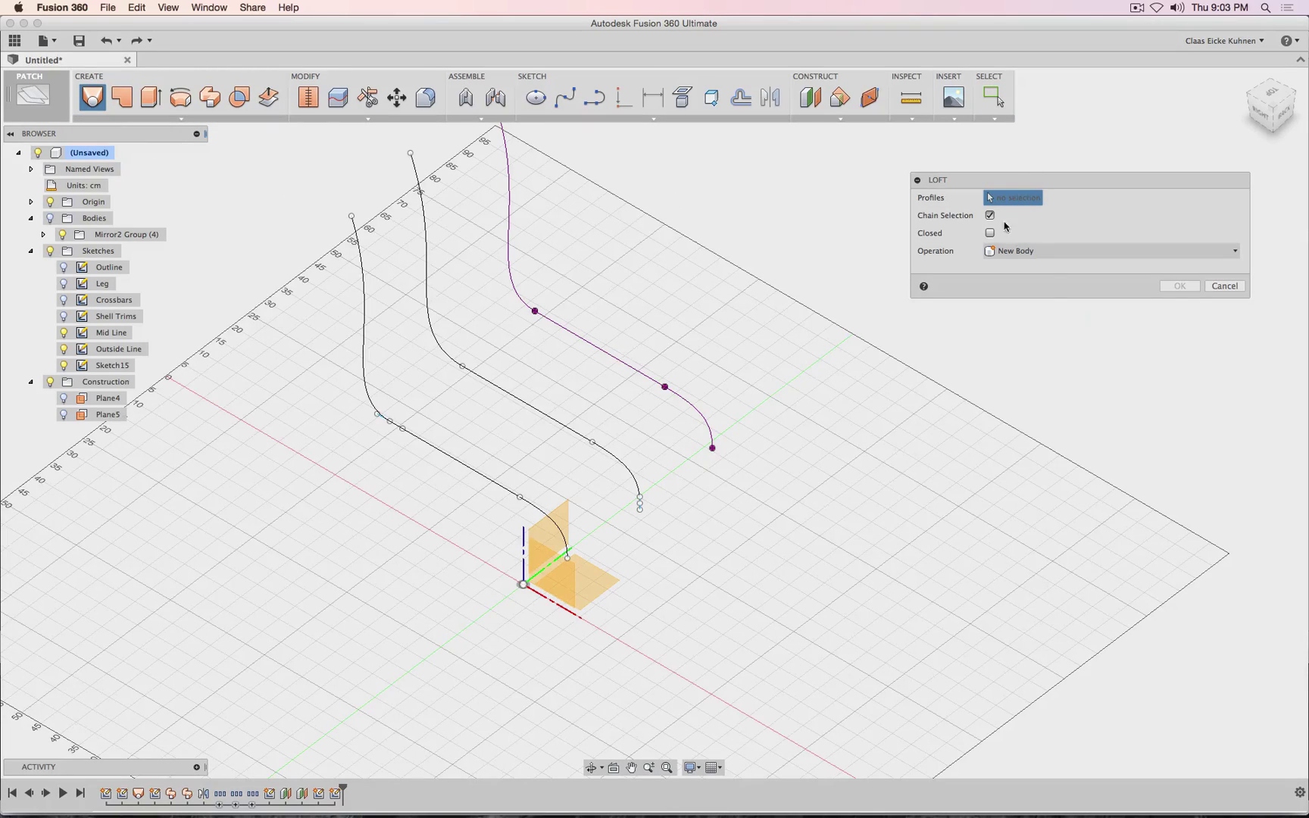
click(498, 484)
click(538, 409)
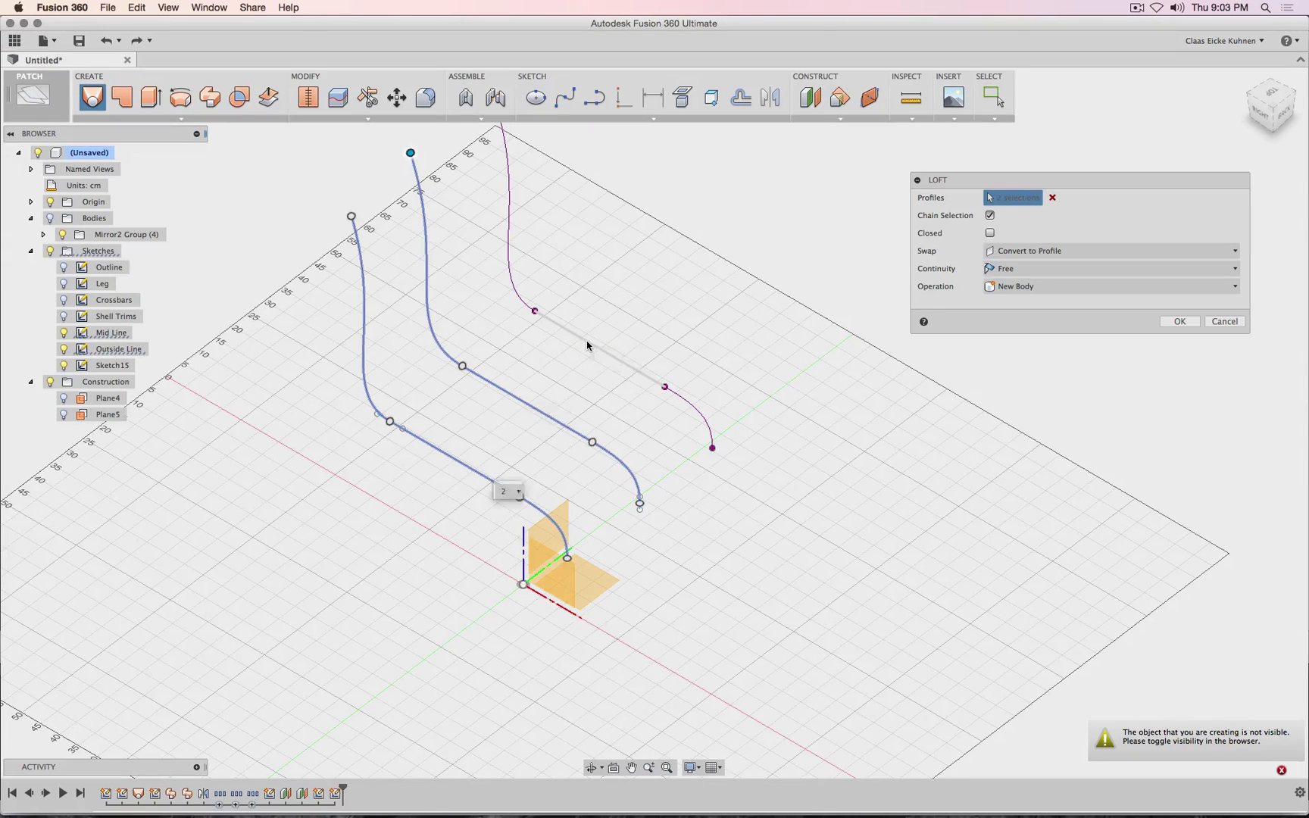
click(587, 346)
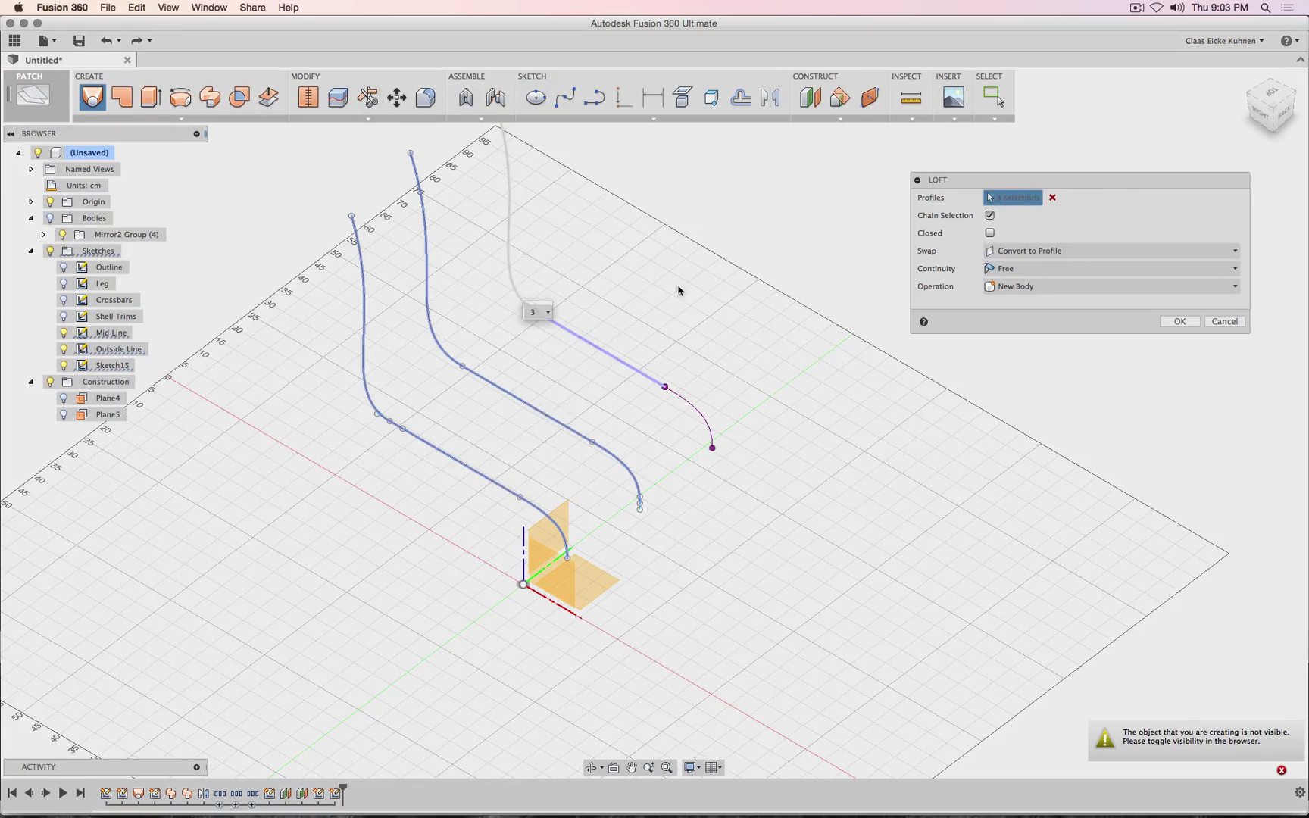
click(697, 419)
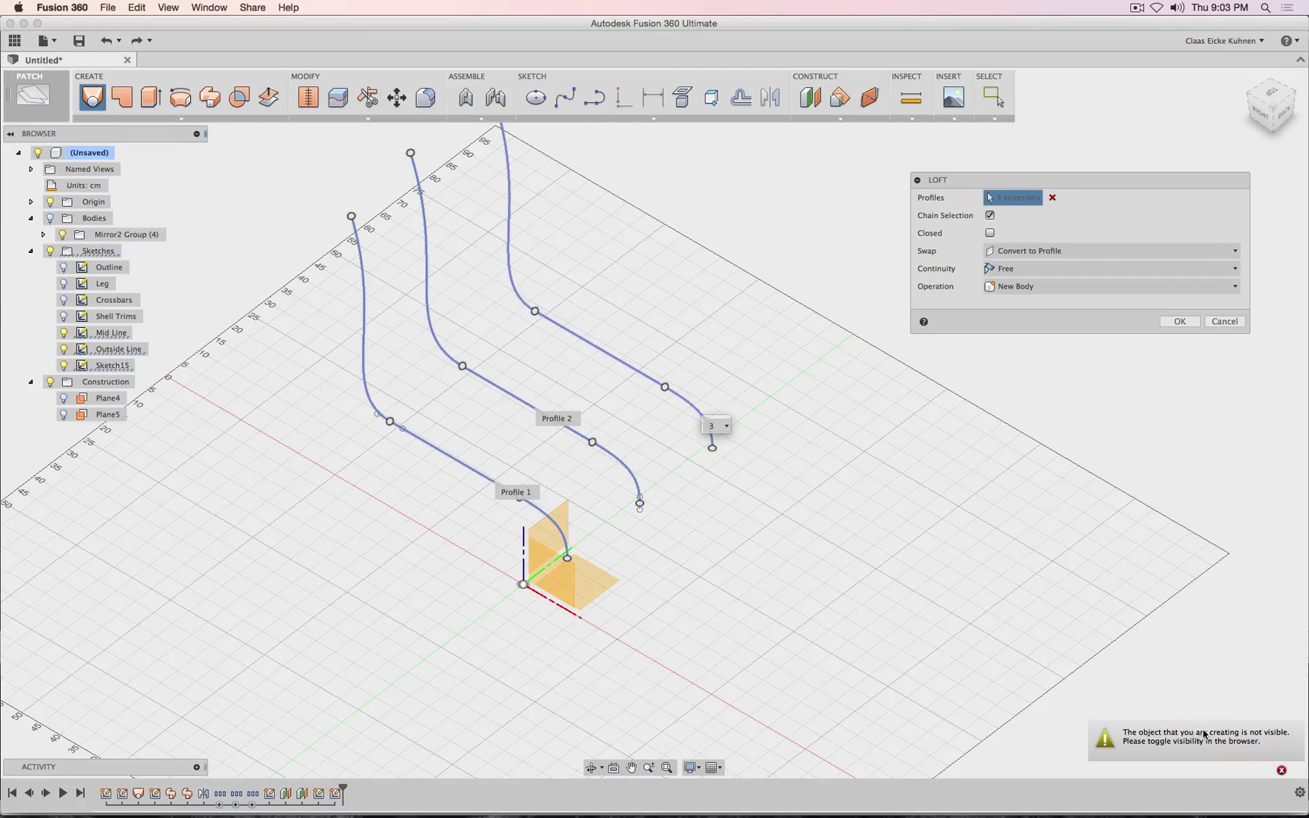
- Show the chair's bodies and complete the three-profile loft as a new body with free continuity
click(50, 218)
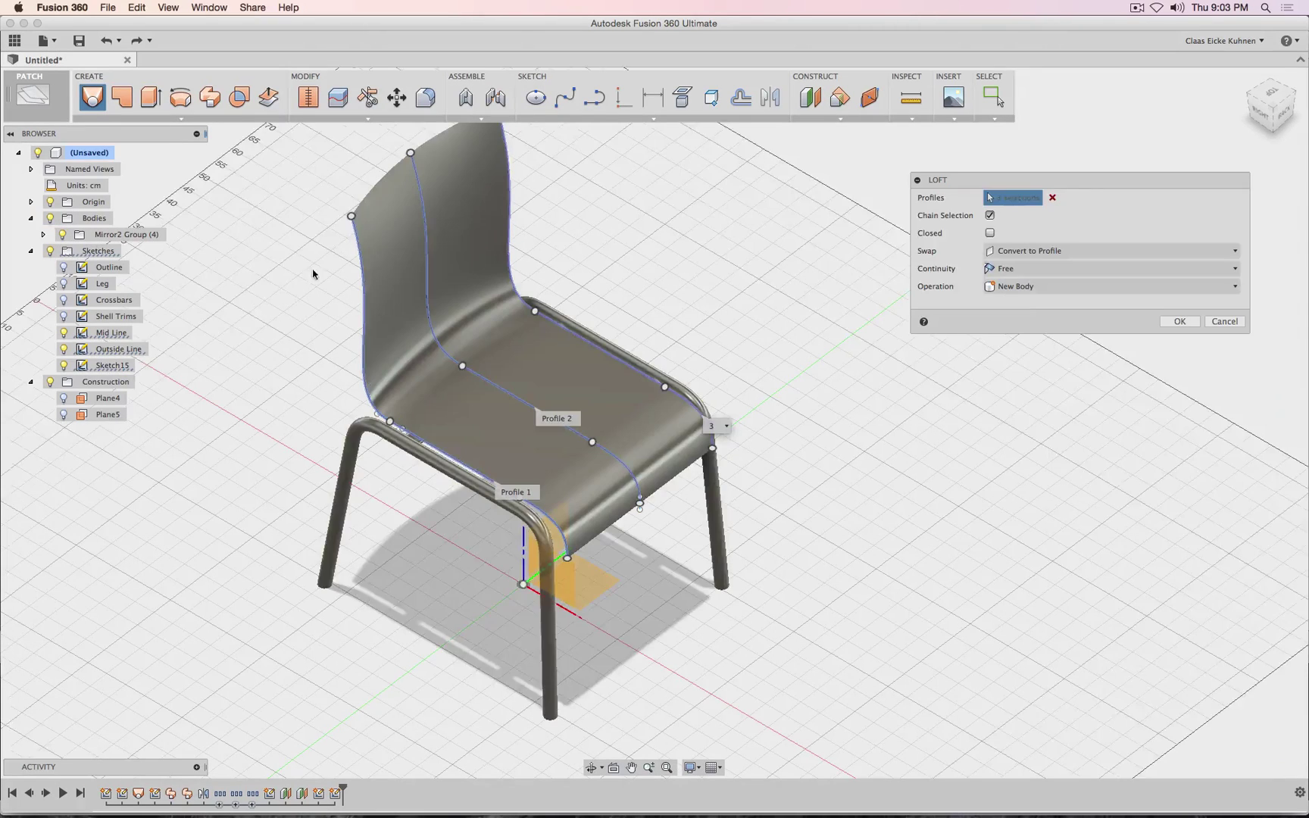
click(44, 235)
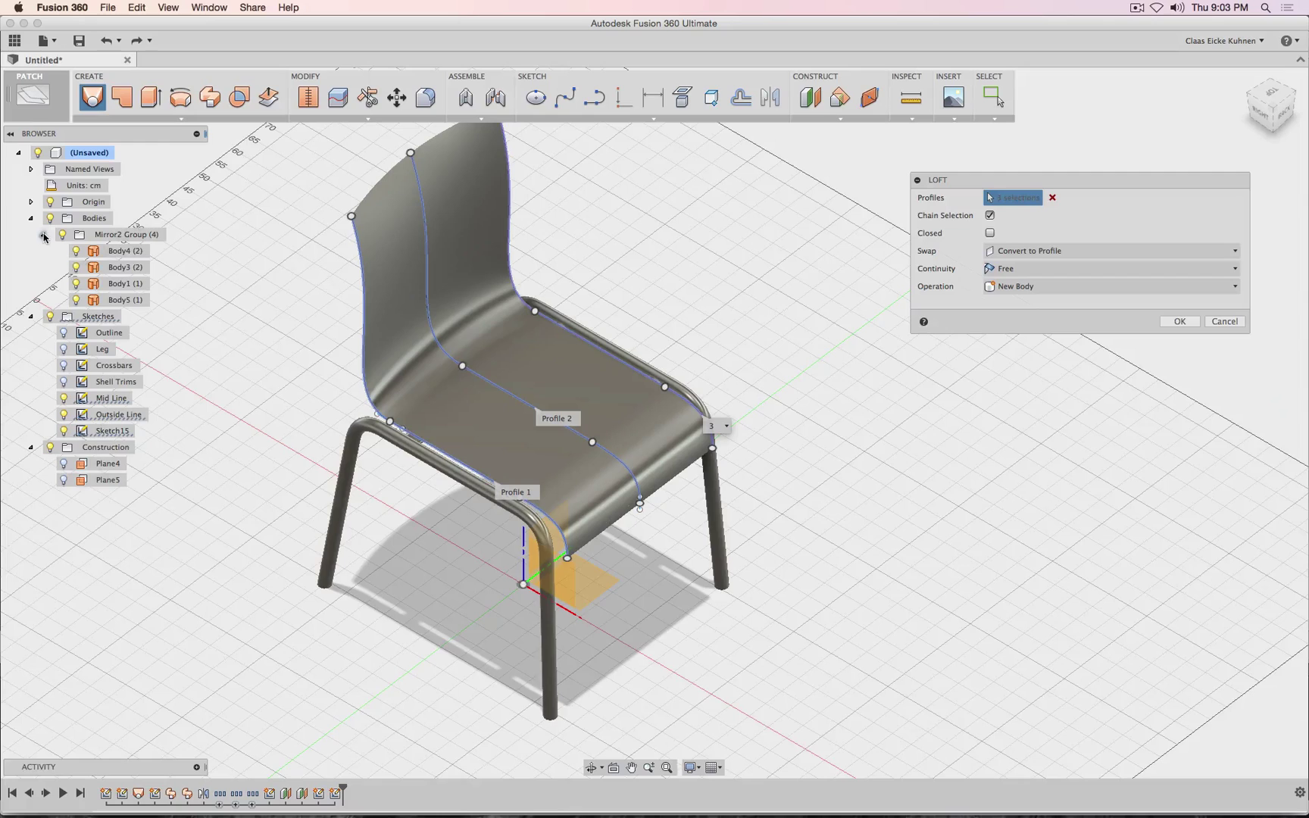
click(43, 235)
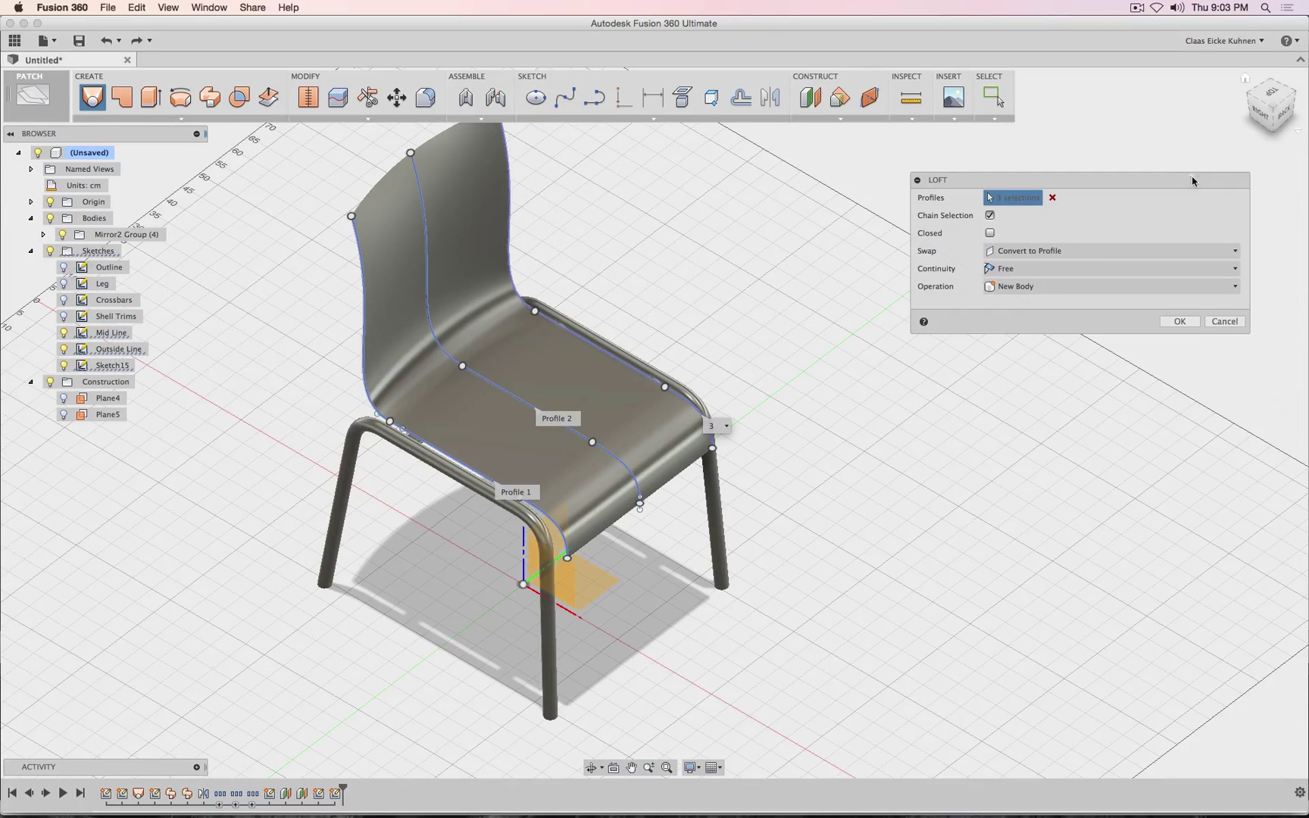
click(1179, 322)
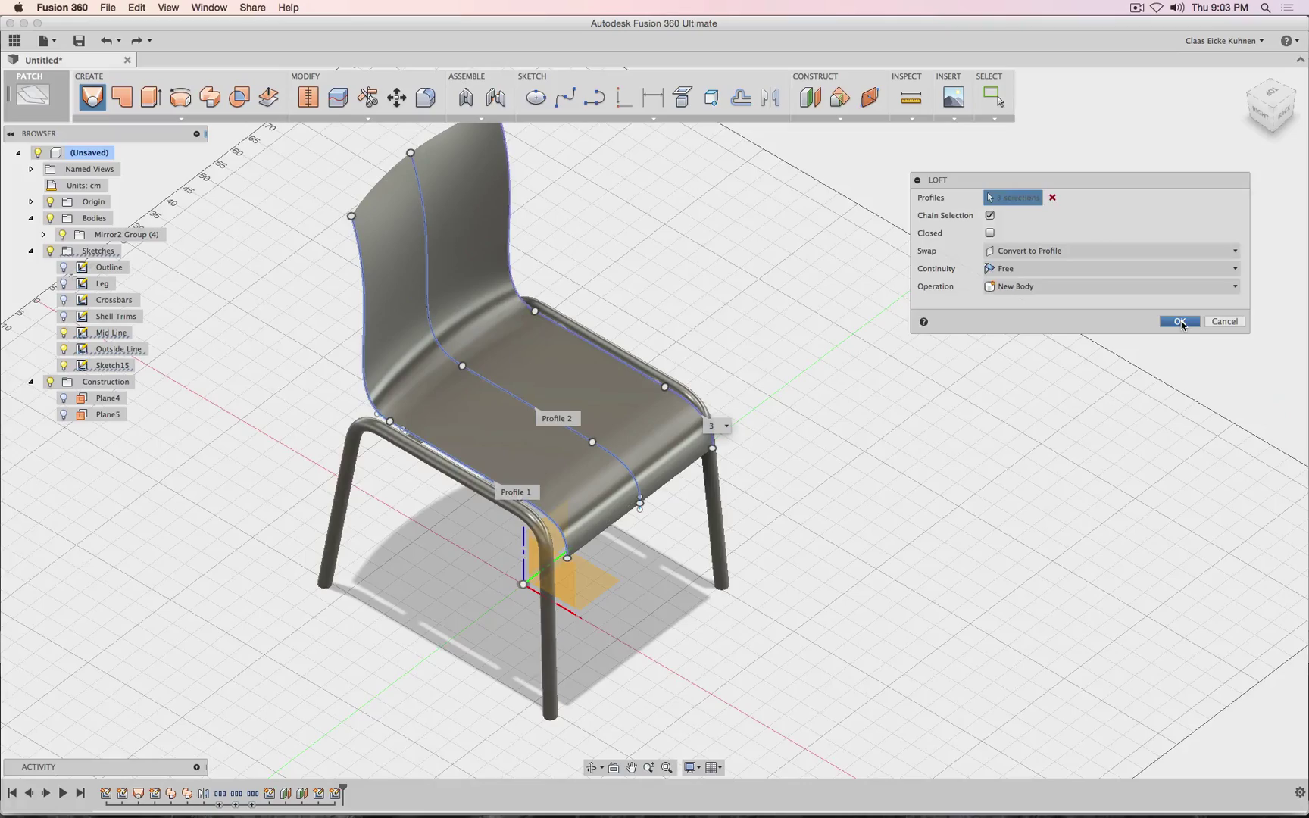
- Examine the lofted seat shell in 3D and from the right with both outside profile sketches highlighted
click(1265, 112)
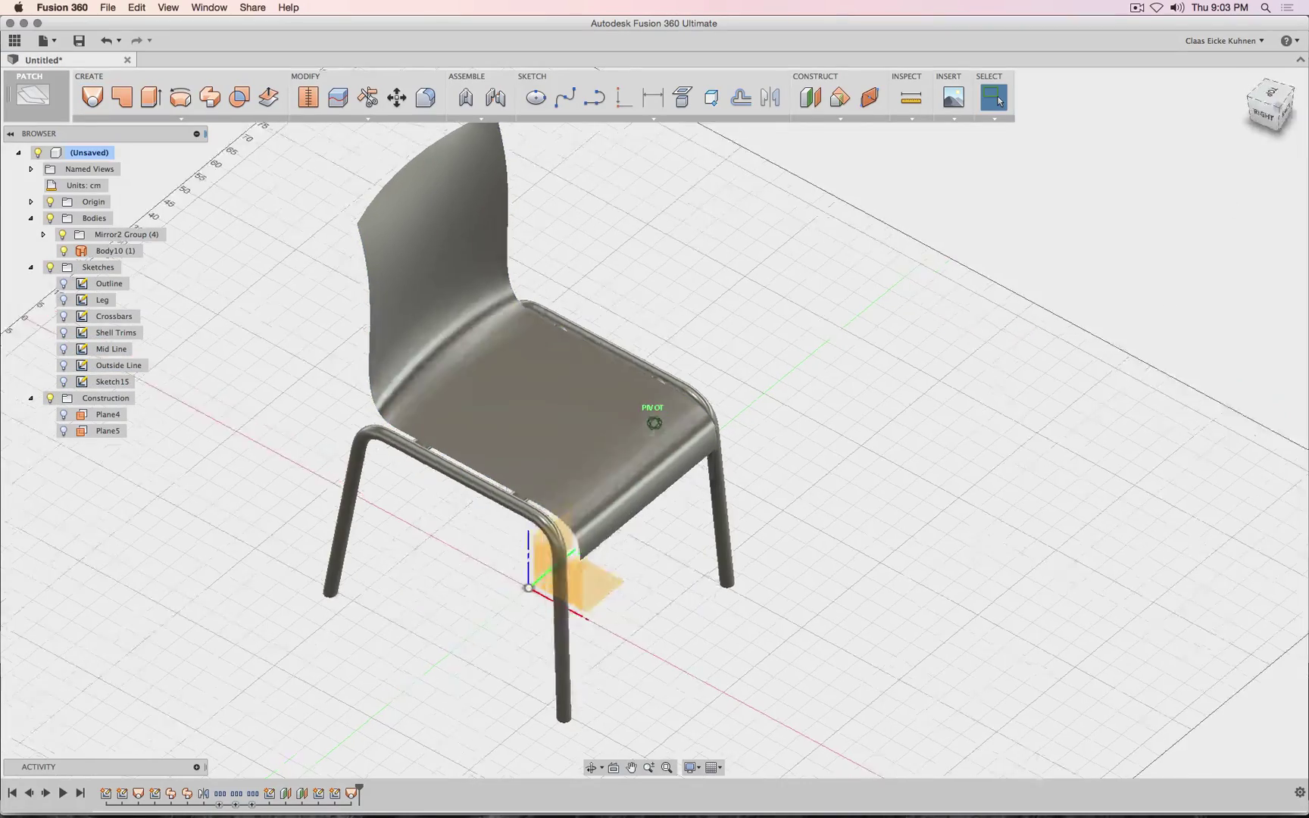
shift+middle_drag(654, 423, 871, 434)
middle_drag(836, 371, 842, 404)
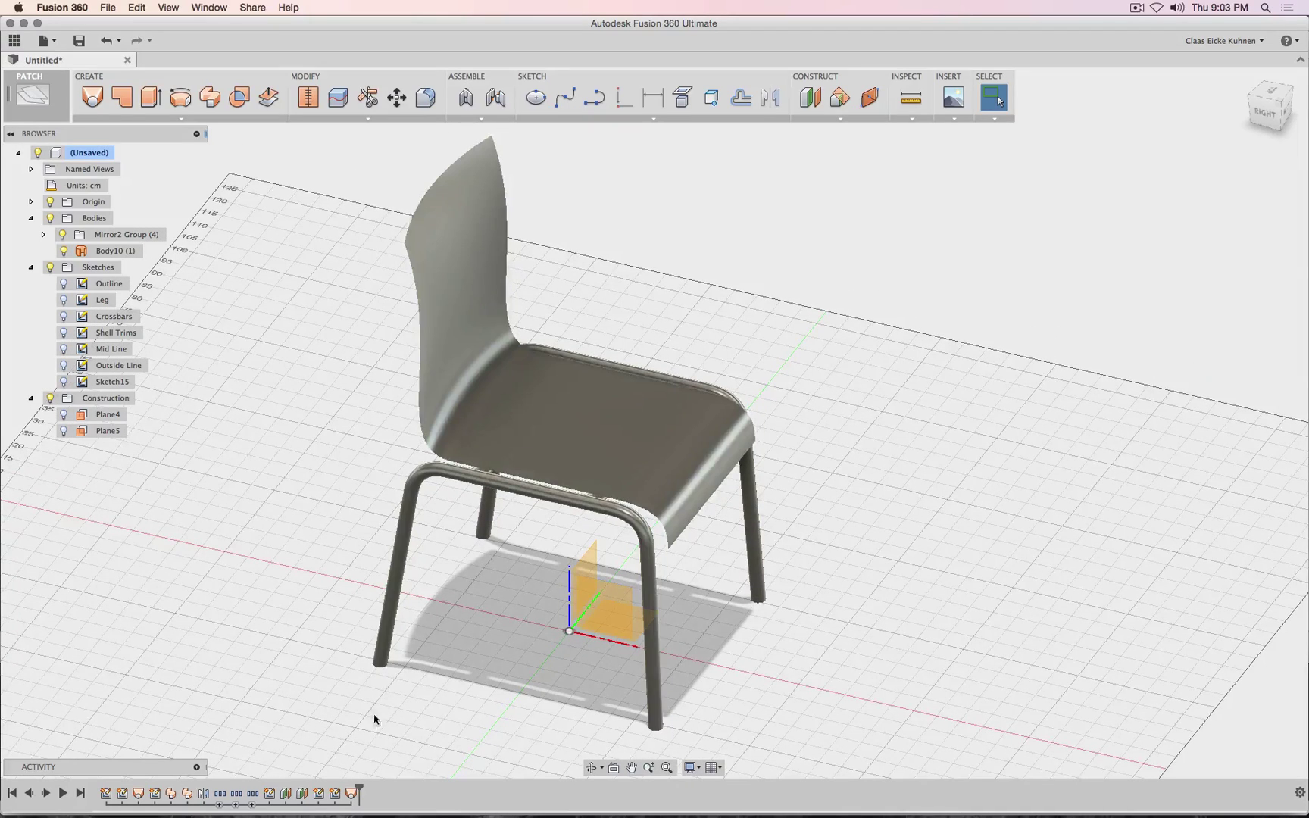
click(318, 793)
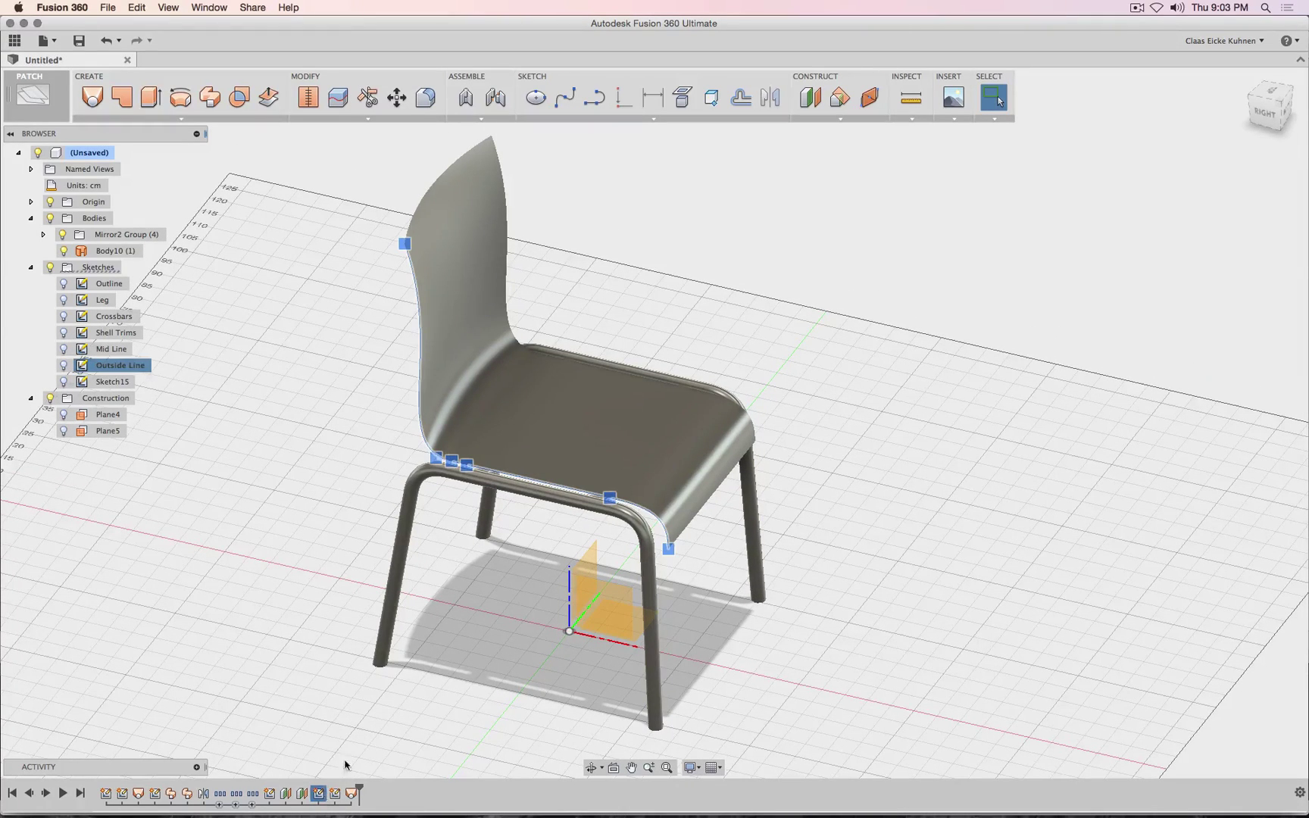
shift+click(335, 793)
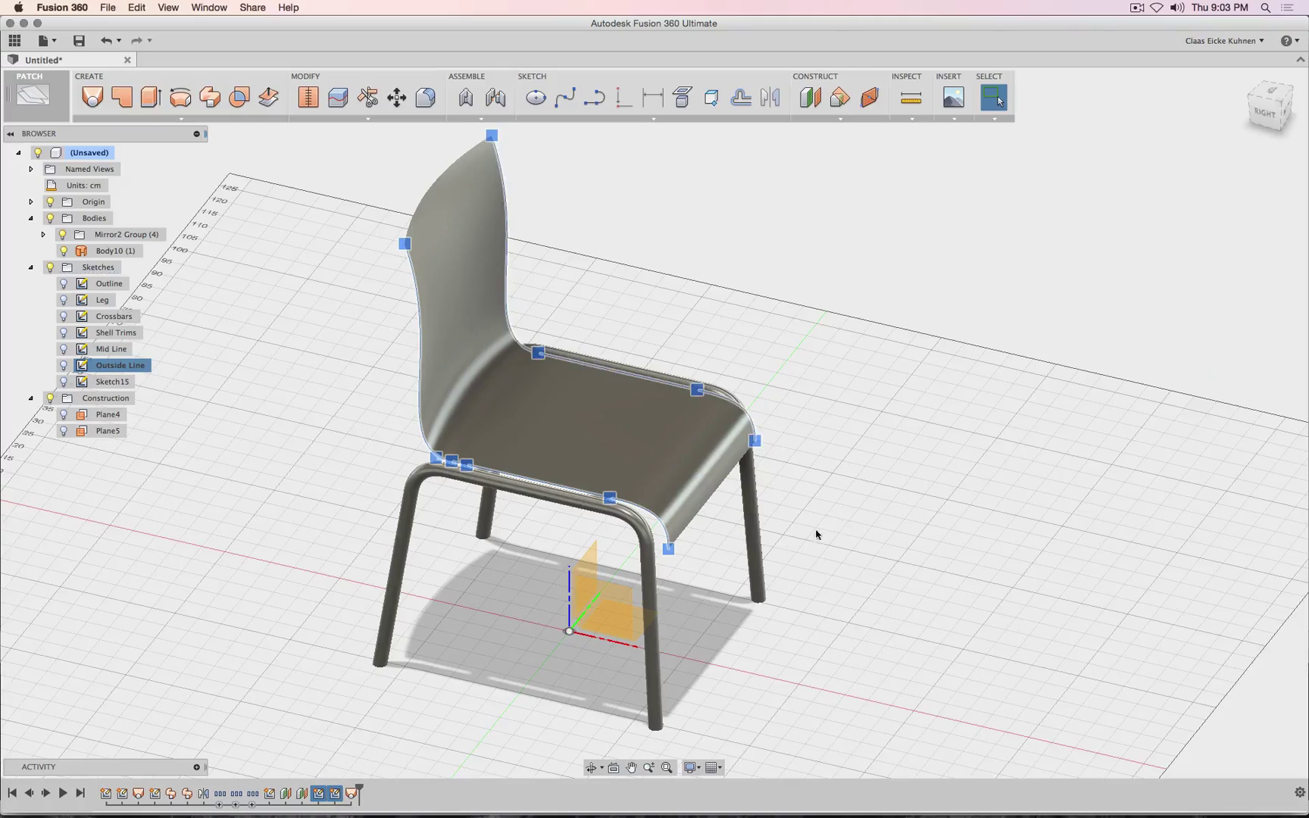
middle_drag(742, 263, 748, 300)
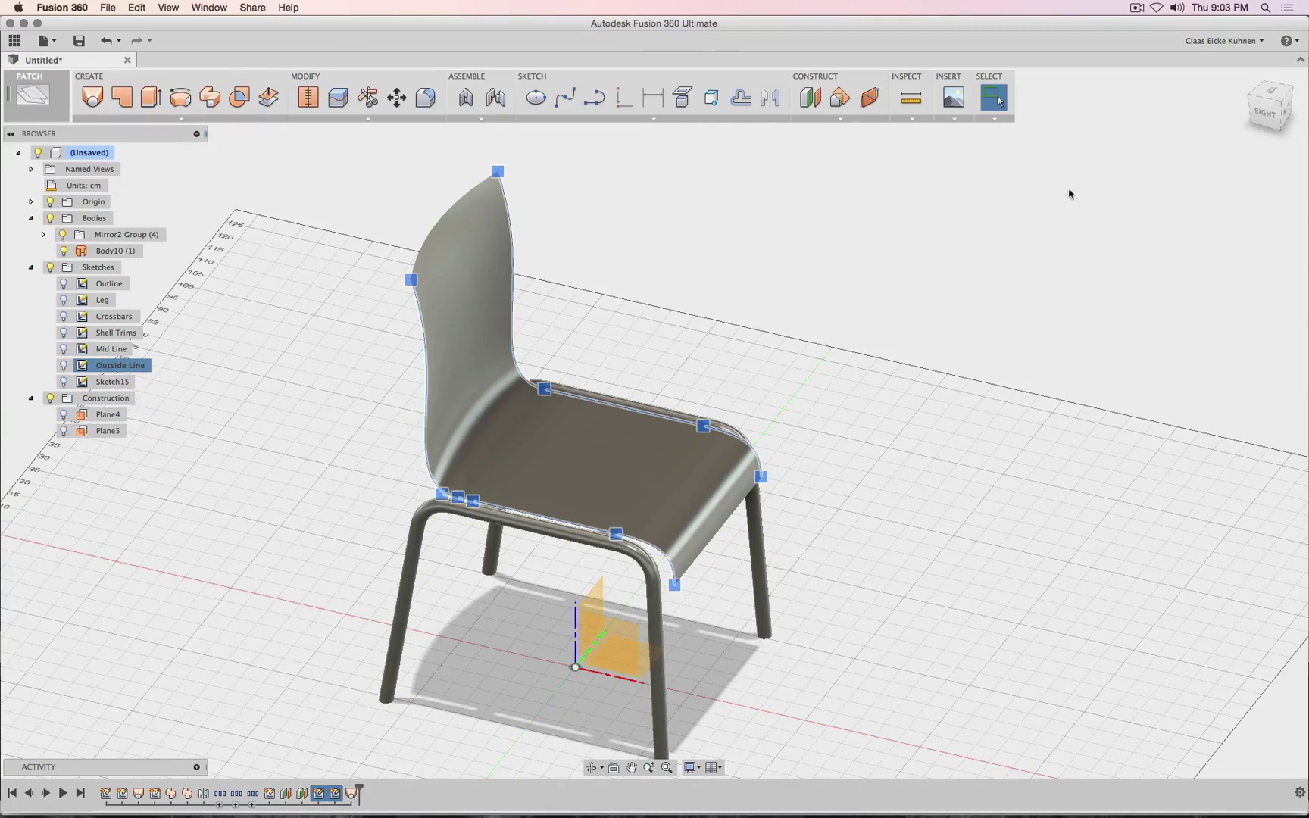
click(1263, 112)
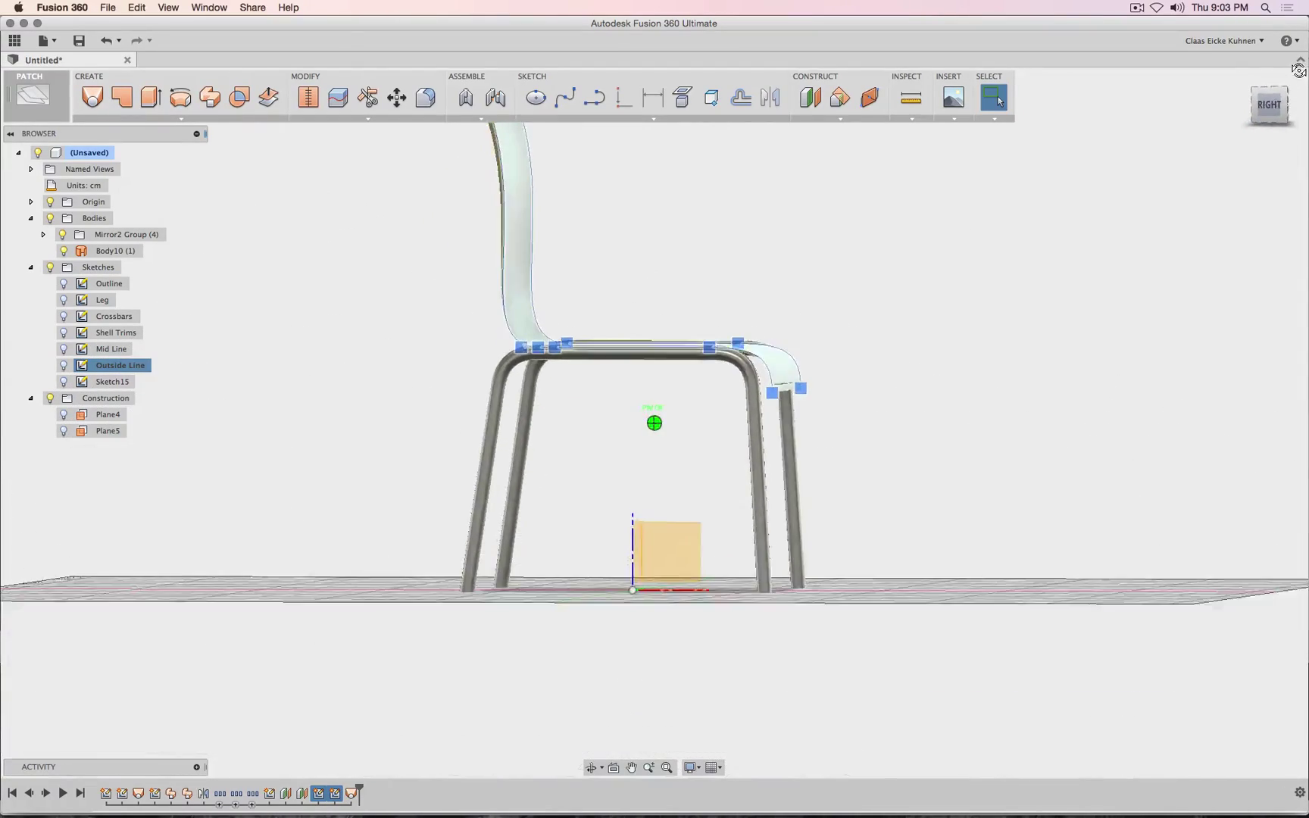
drag(1296, 81, 1277, 108)
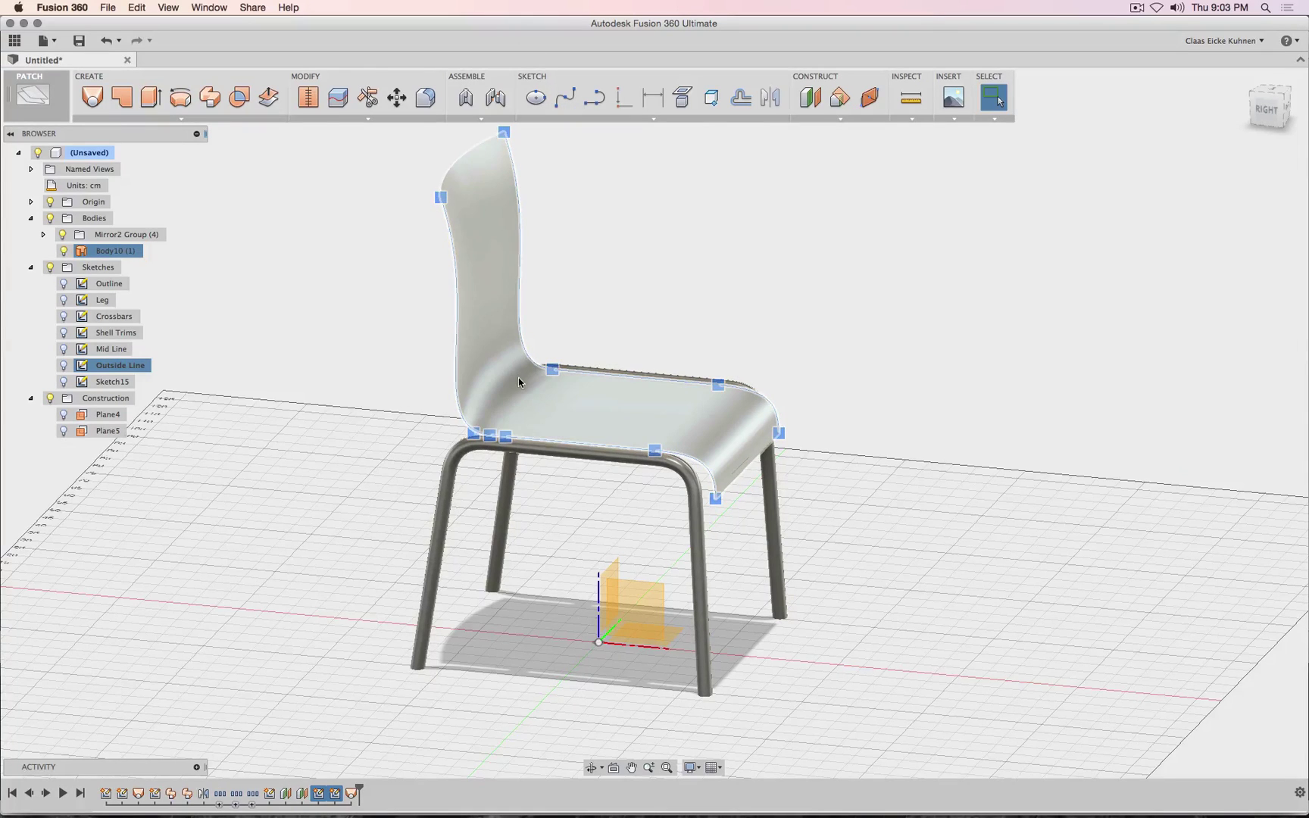
- Show the Outside Line and Mid Line sketches and leave the projected Sketch15 hidden
click(63, 366)
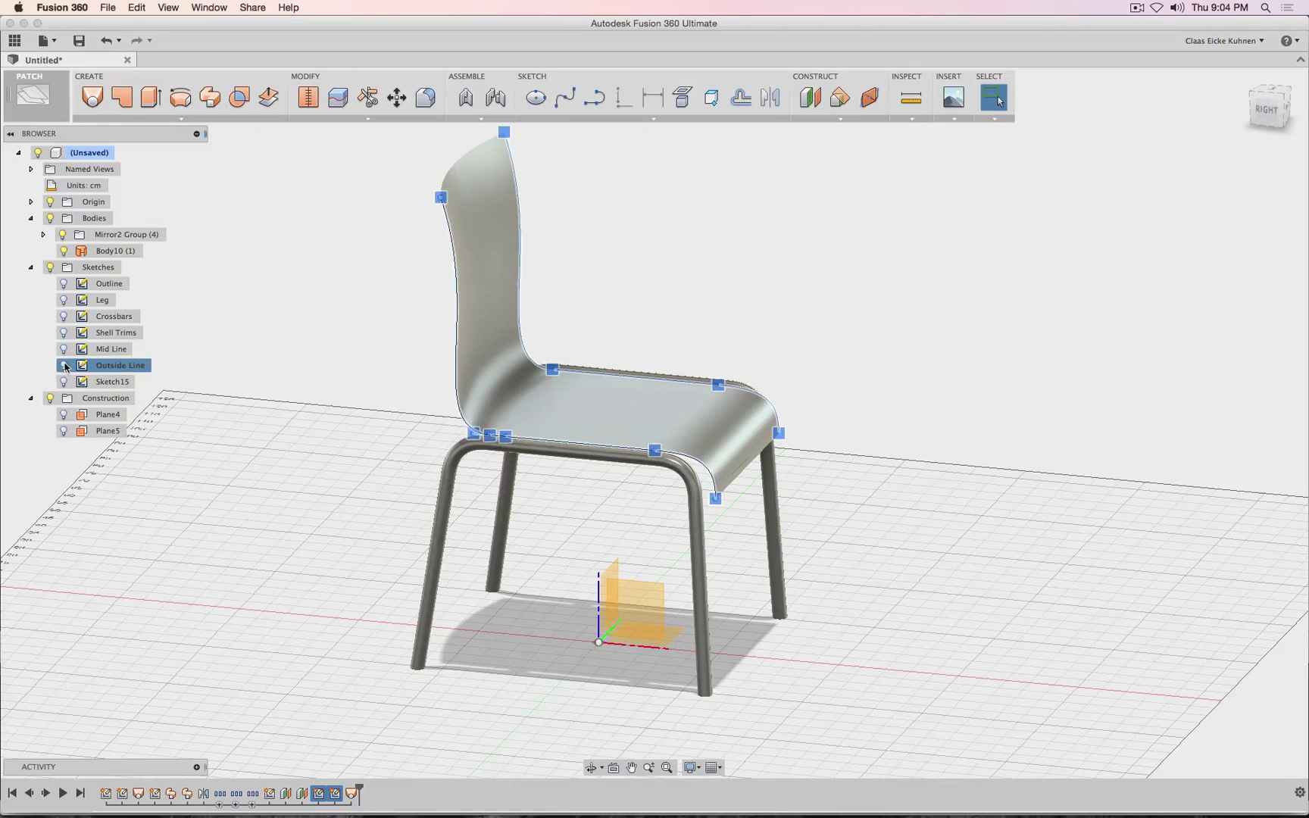
click(64, 381)
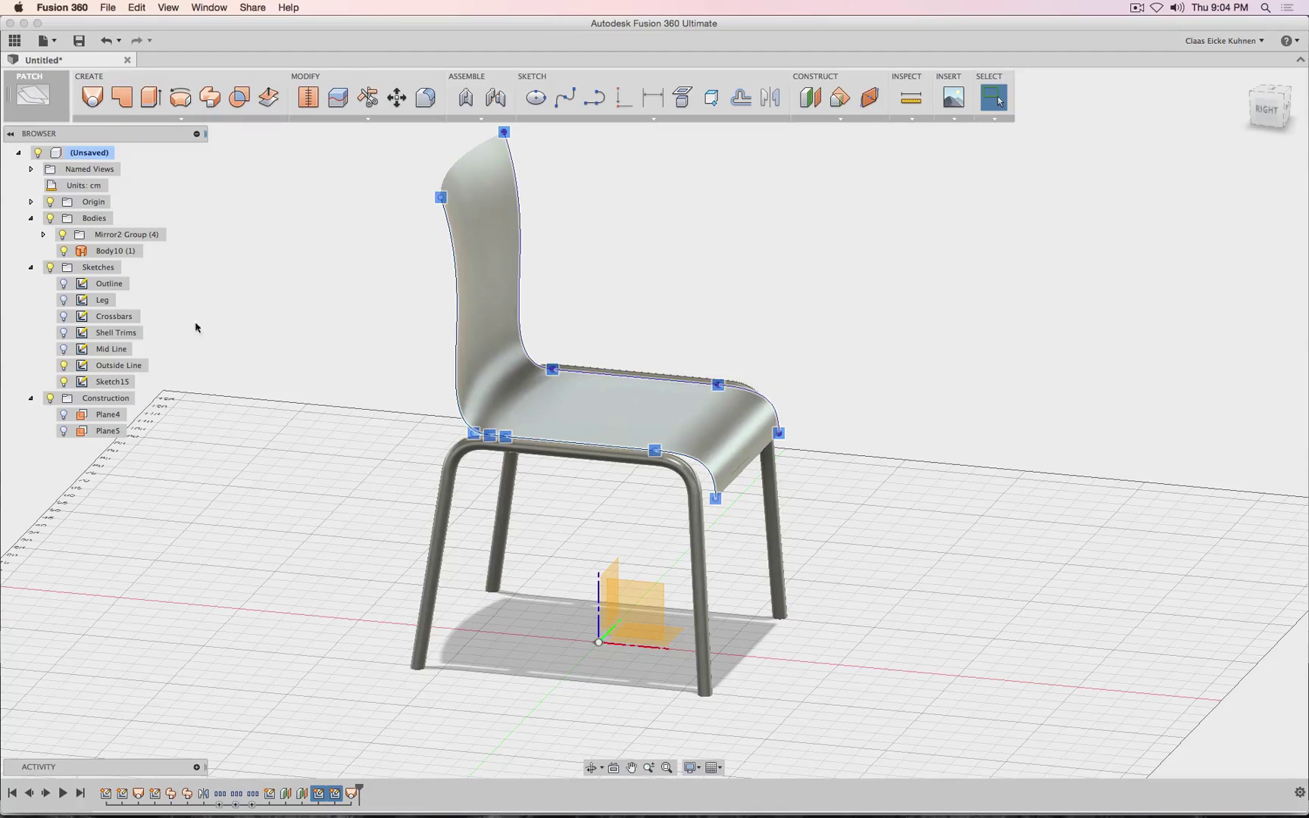
click(63, 349)
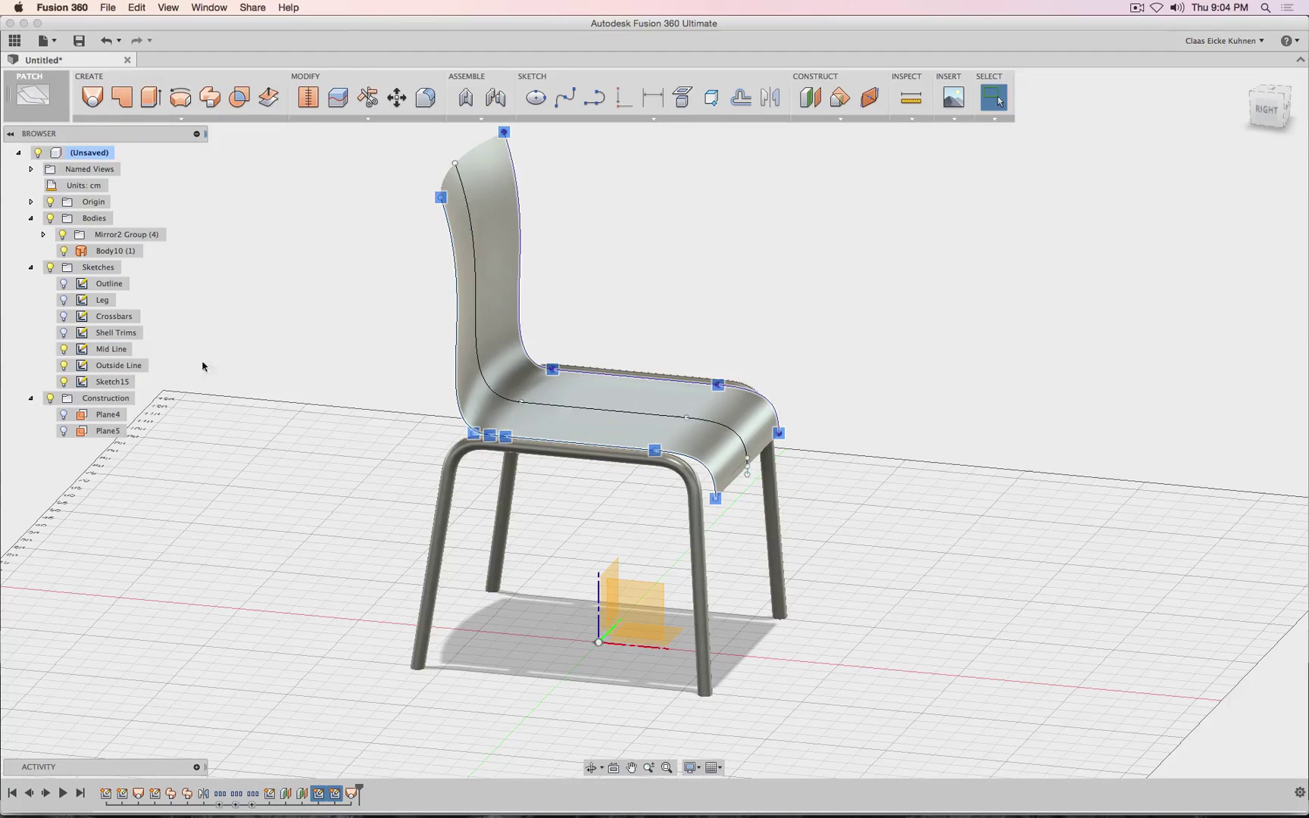
click(110, 382)
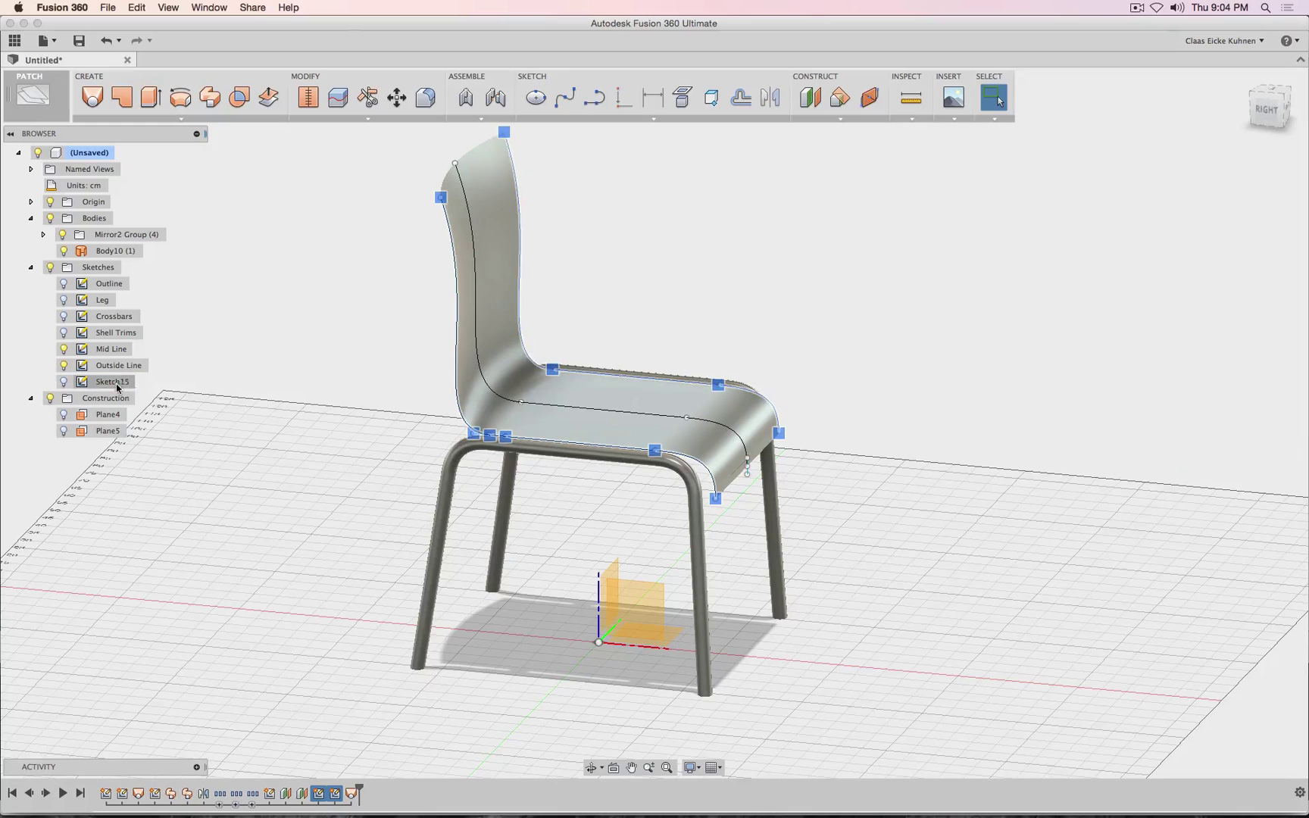
- Rename Sketch15 as Outside Projected
click(110, 383)
text(Outside Projected)
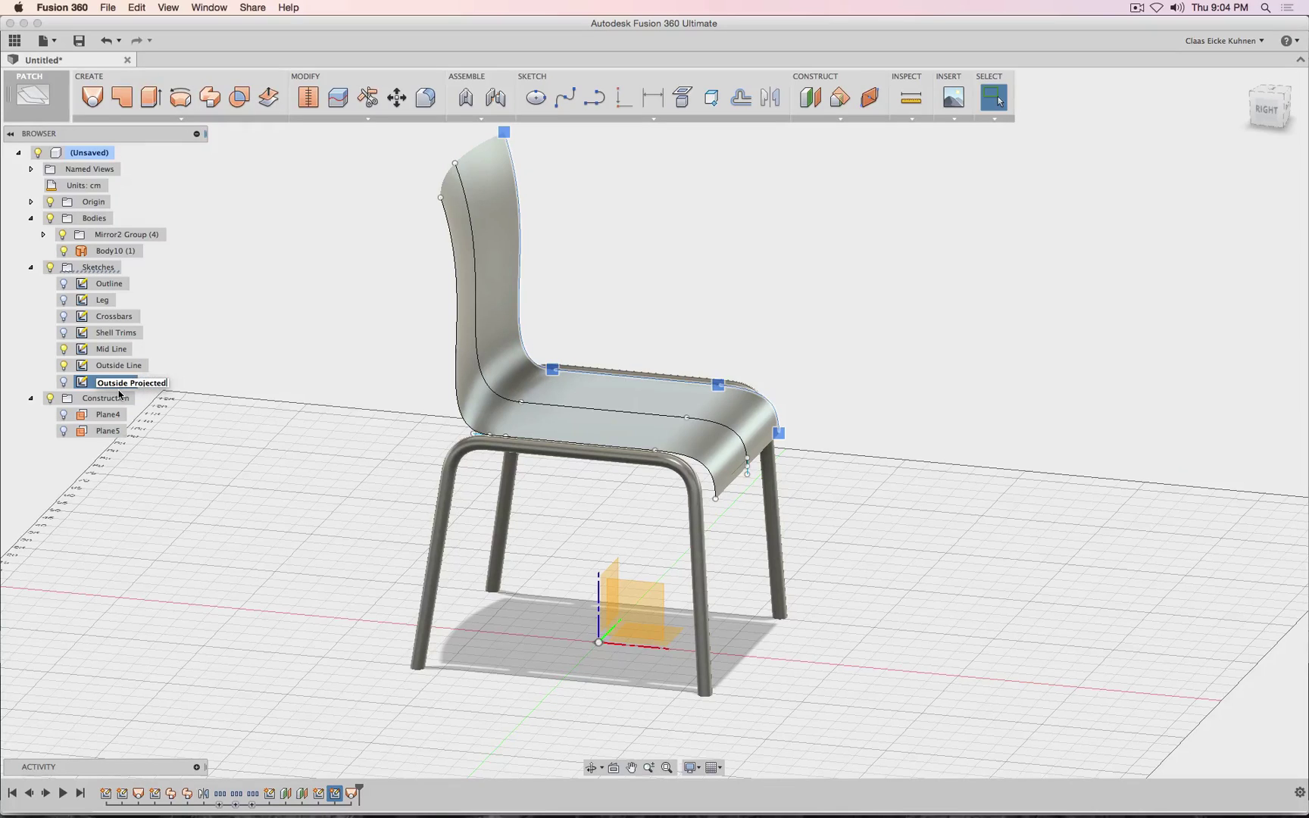
key(Return)
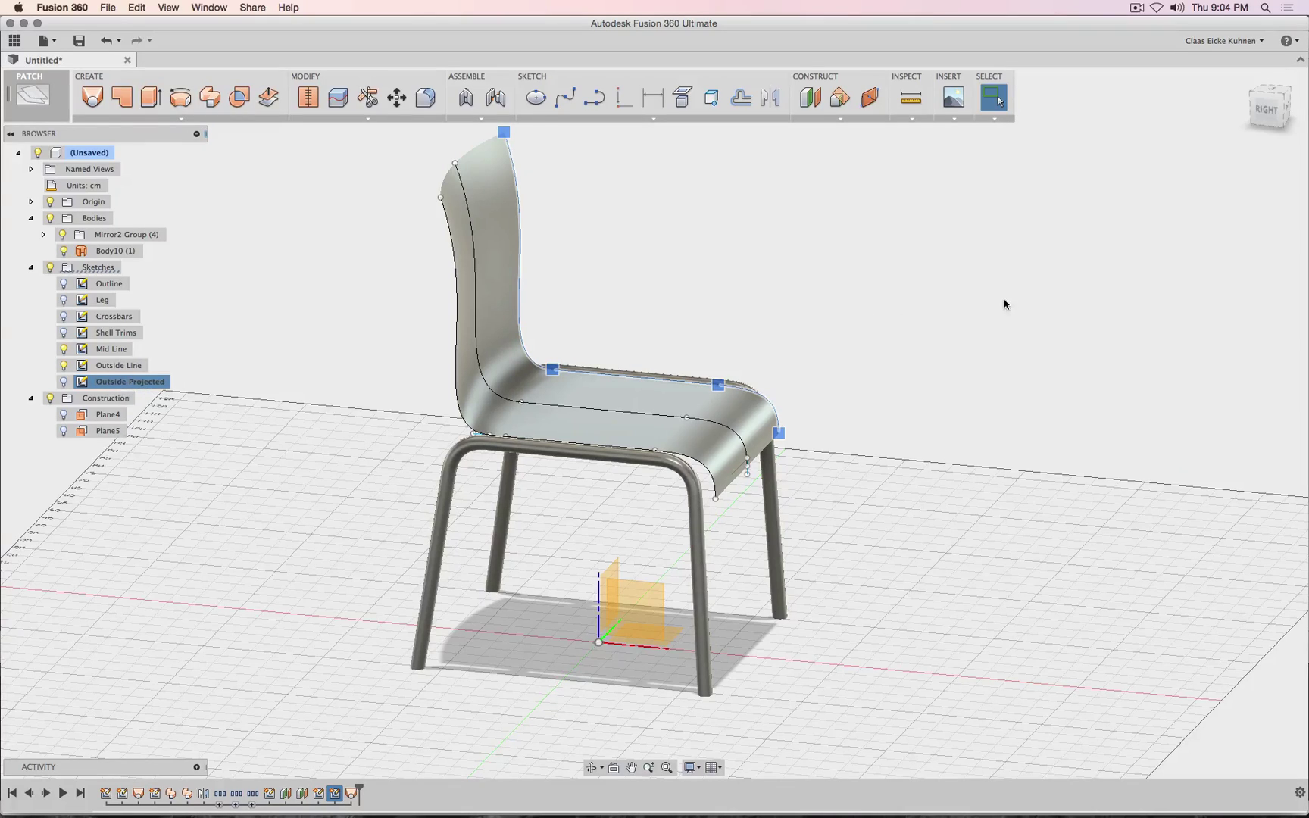
click(1004, 304)
- Move the front end point of Outside Line 1 cm forward in X
scroll(866, 522, down, 5)
scroll(866, 523, up, 4)
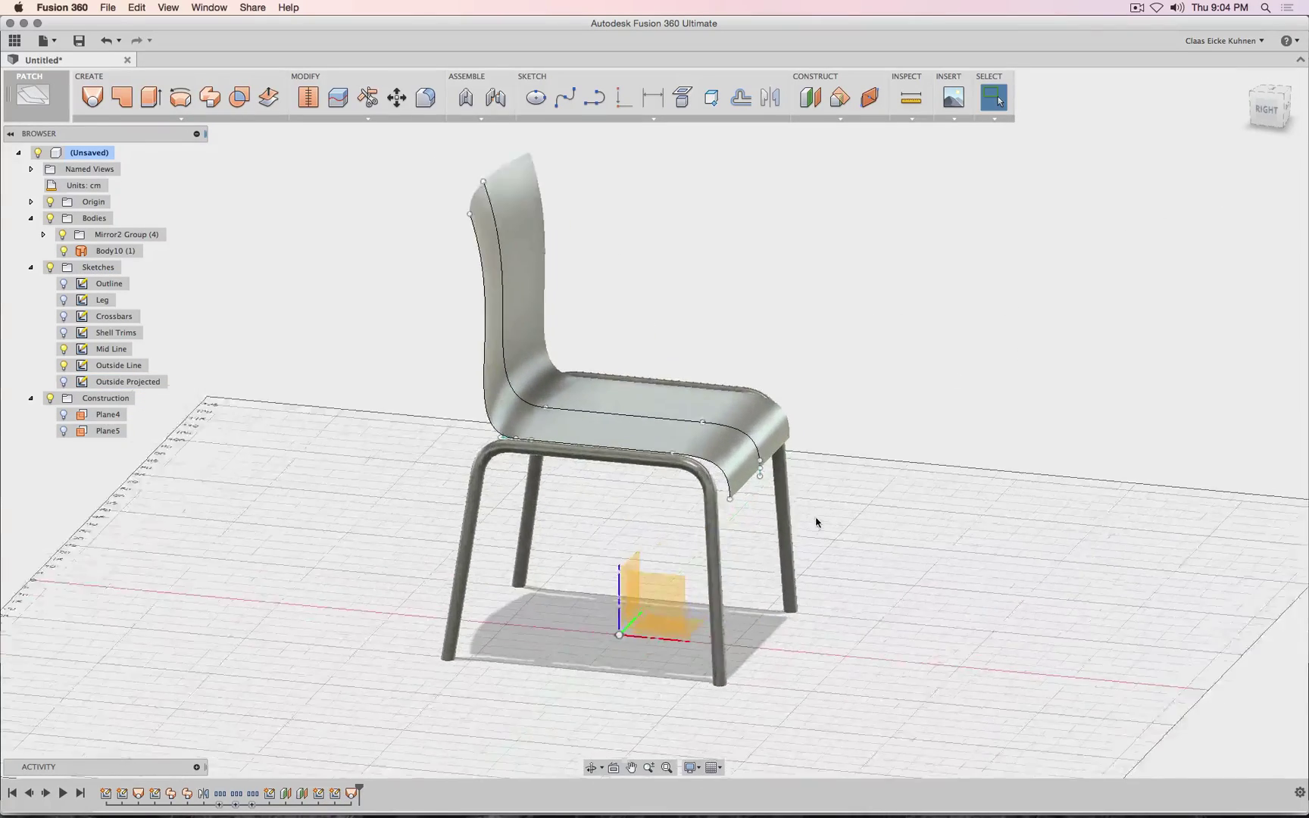
scroll(811, 524, up, 3)
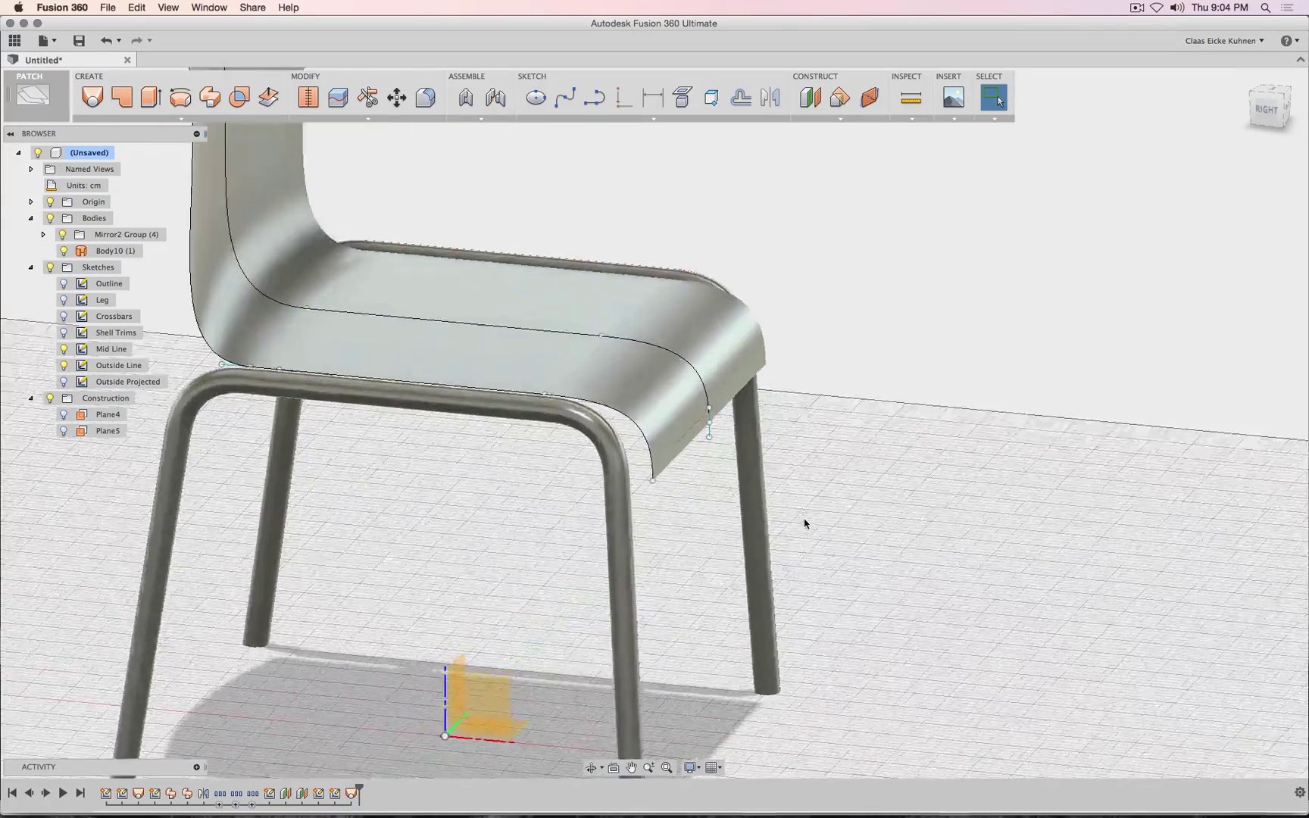
right_click(653, 483)
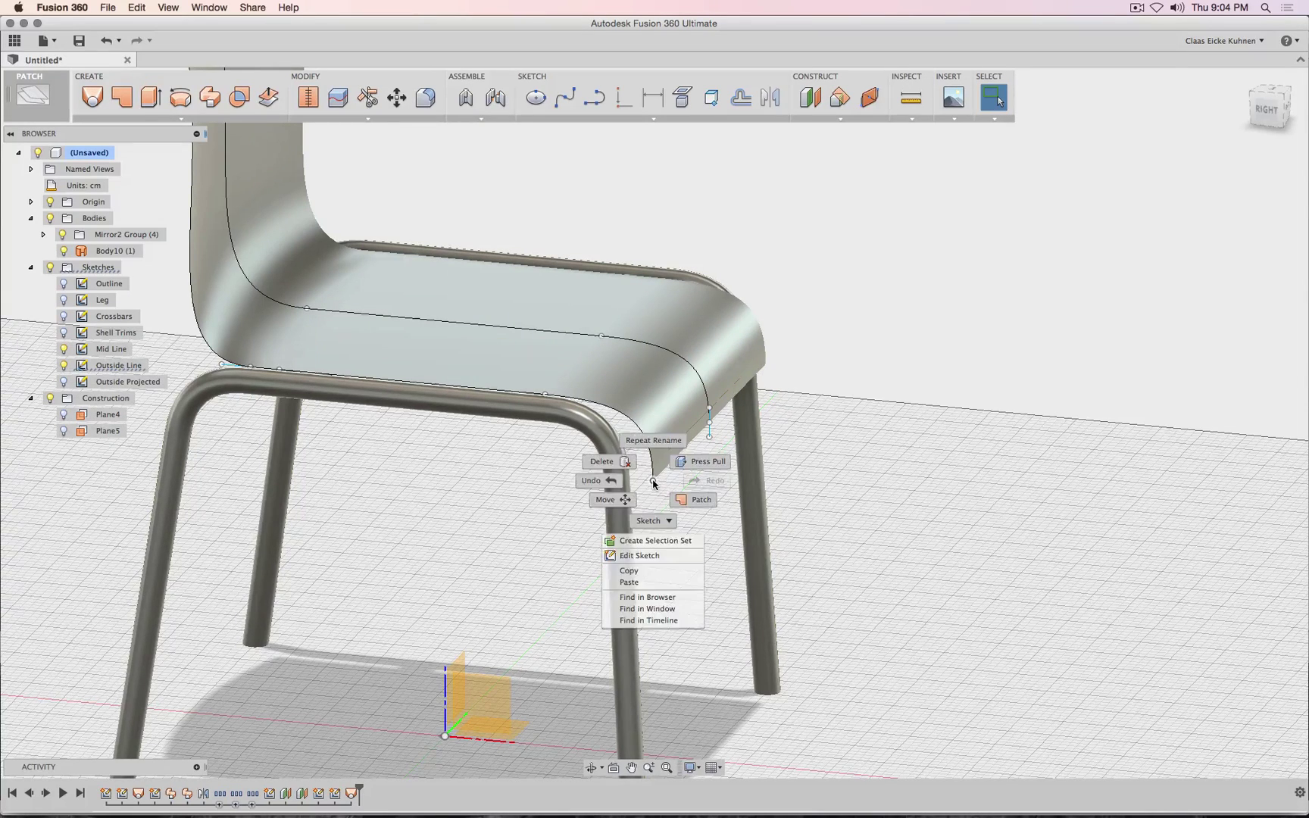
click(637, 498)
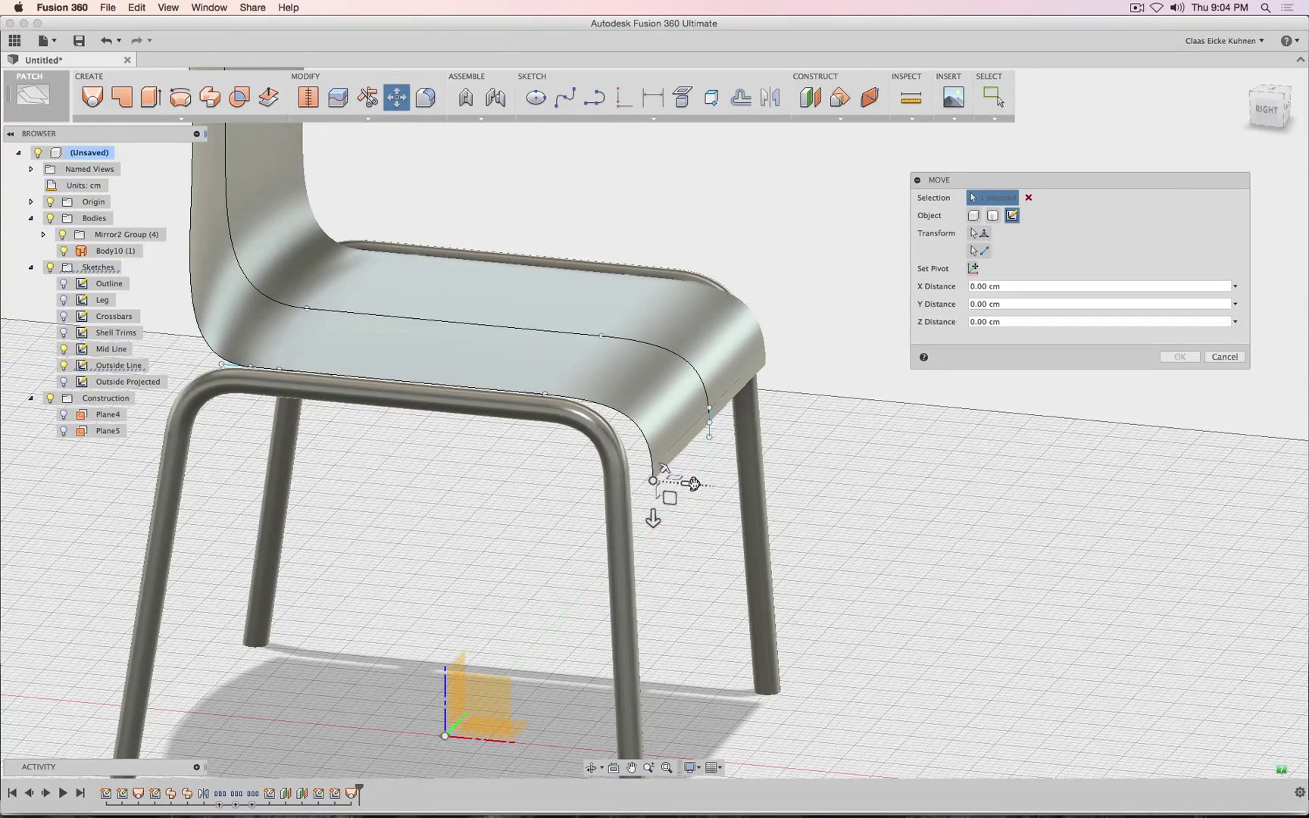
drag(693, 483, 702, 484)
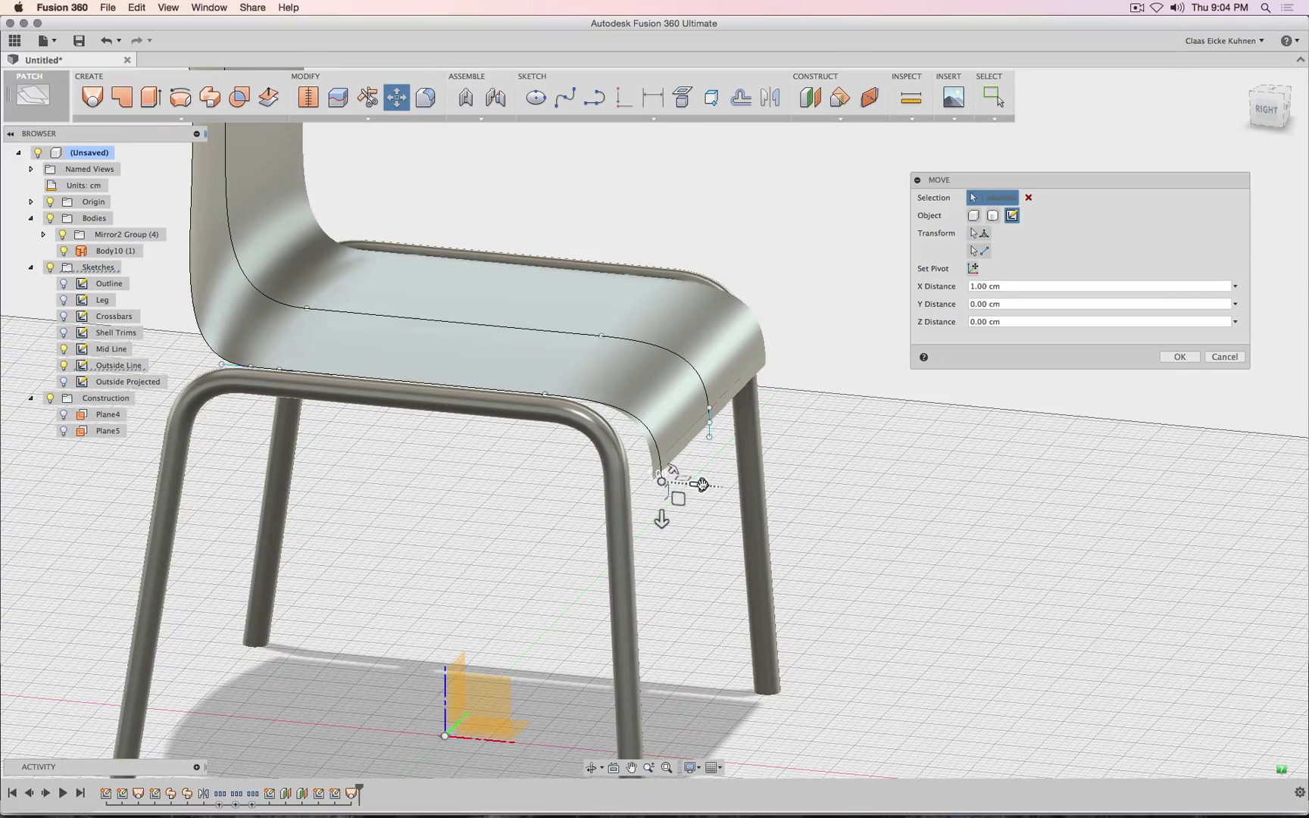
click(1163, 361)
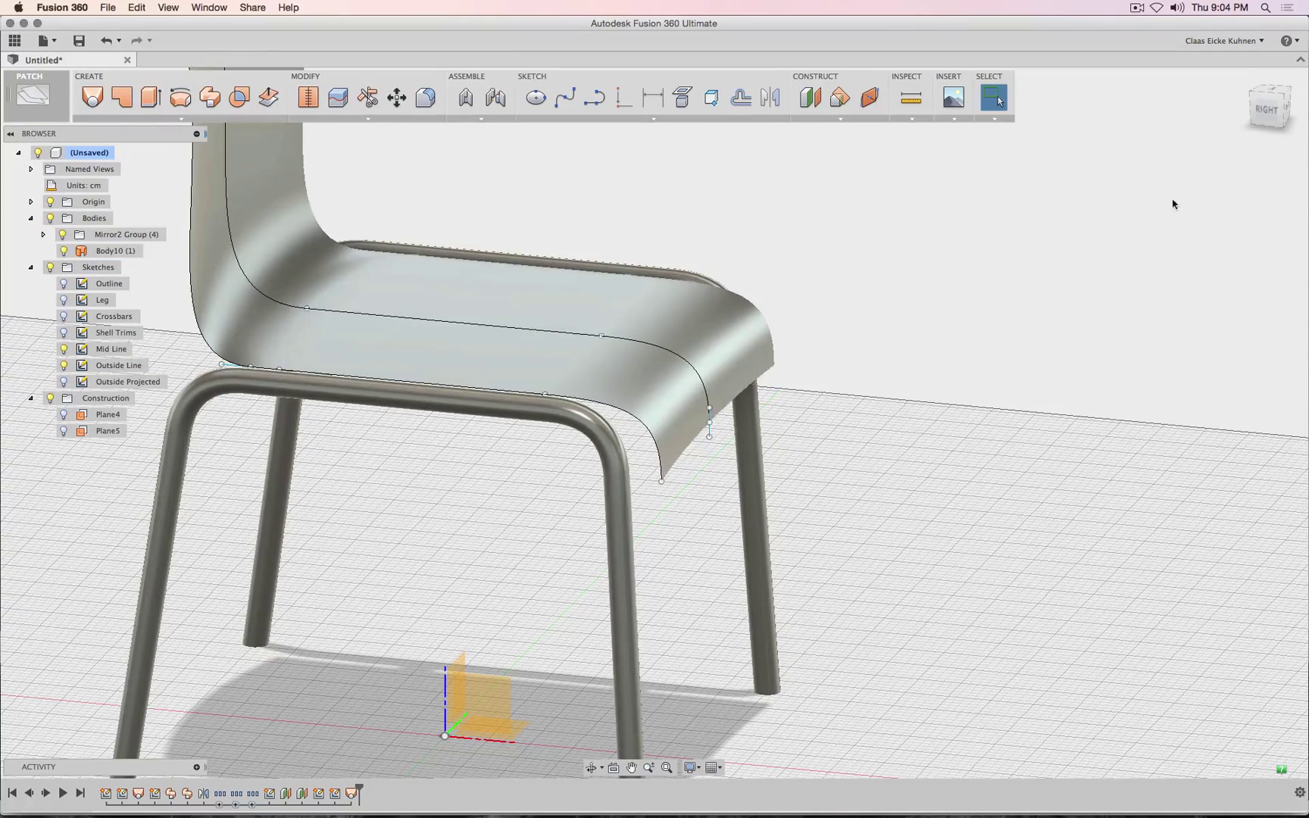
- Raise the side edge of the seat by moving Outside Line's front seat point -1 cm in Y
mouse_move(1261, 114)
mouse_down()
mouse_move(1294, 87)
mouse_move(1274, 100)
mouse_up()
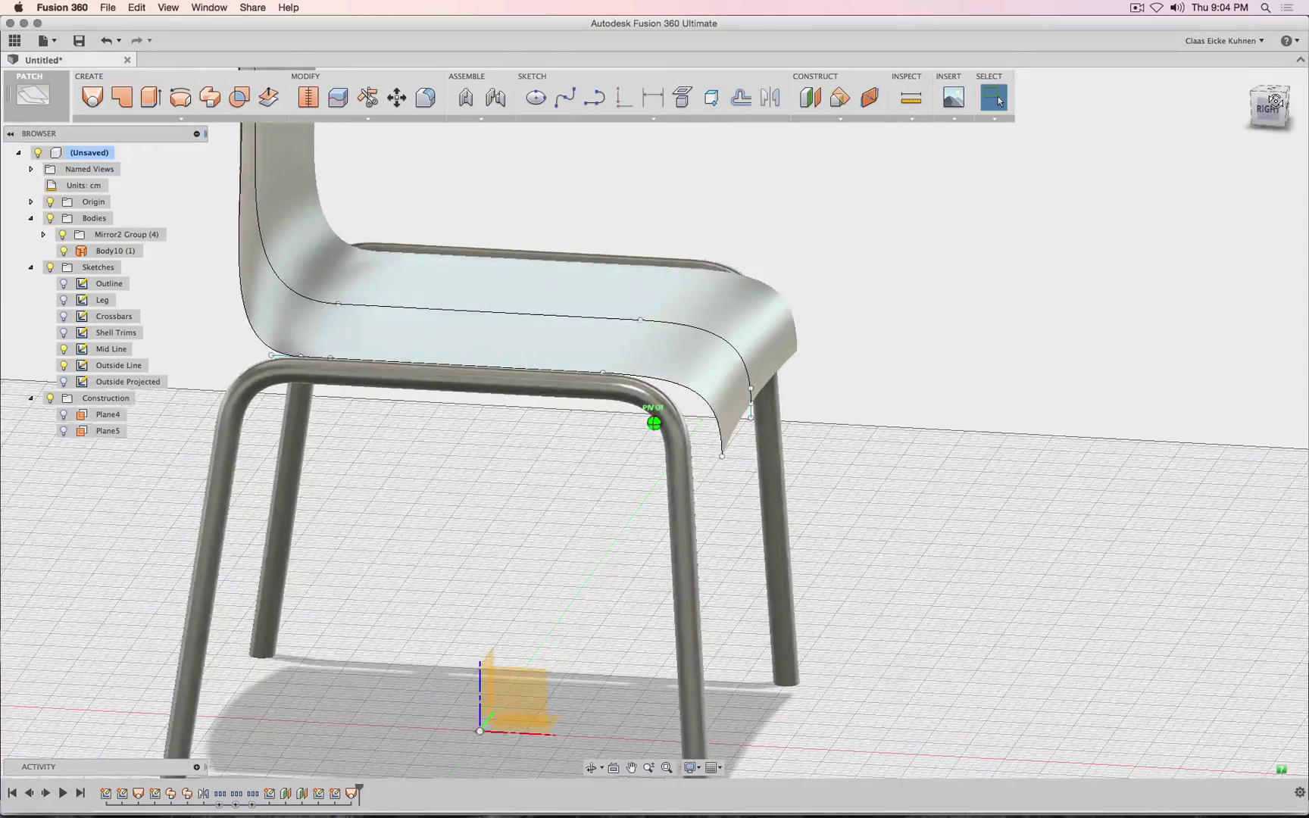
click(604, 373)
click(396, 97)
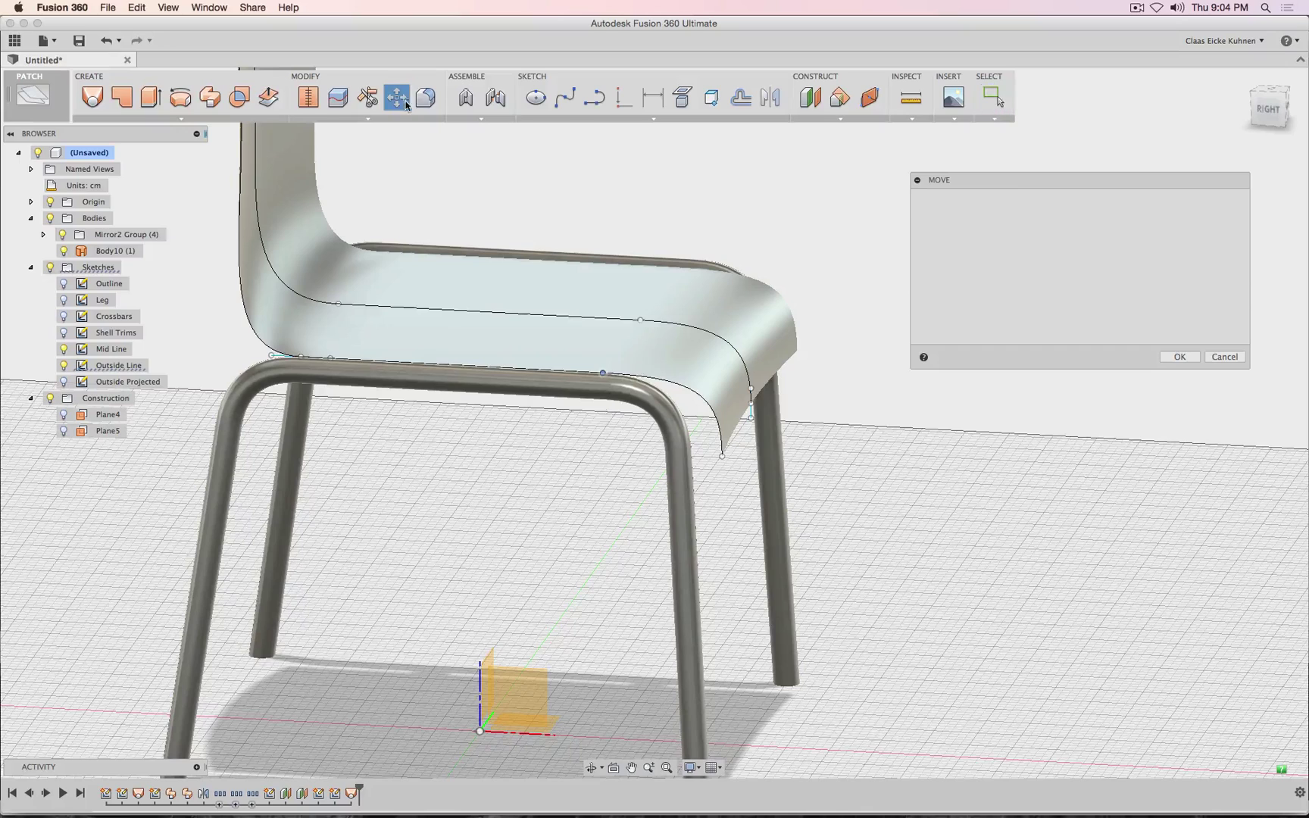
drag(604, 410, 604, 402)
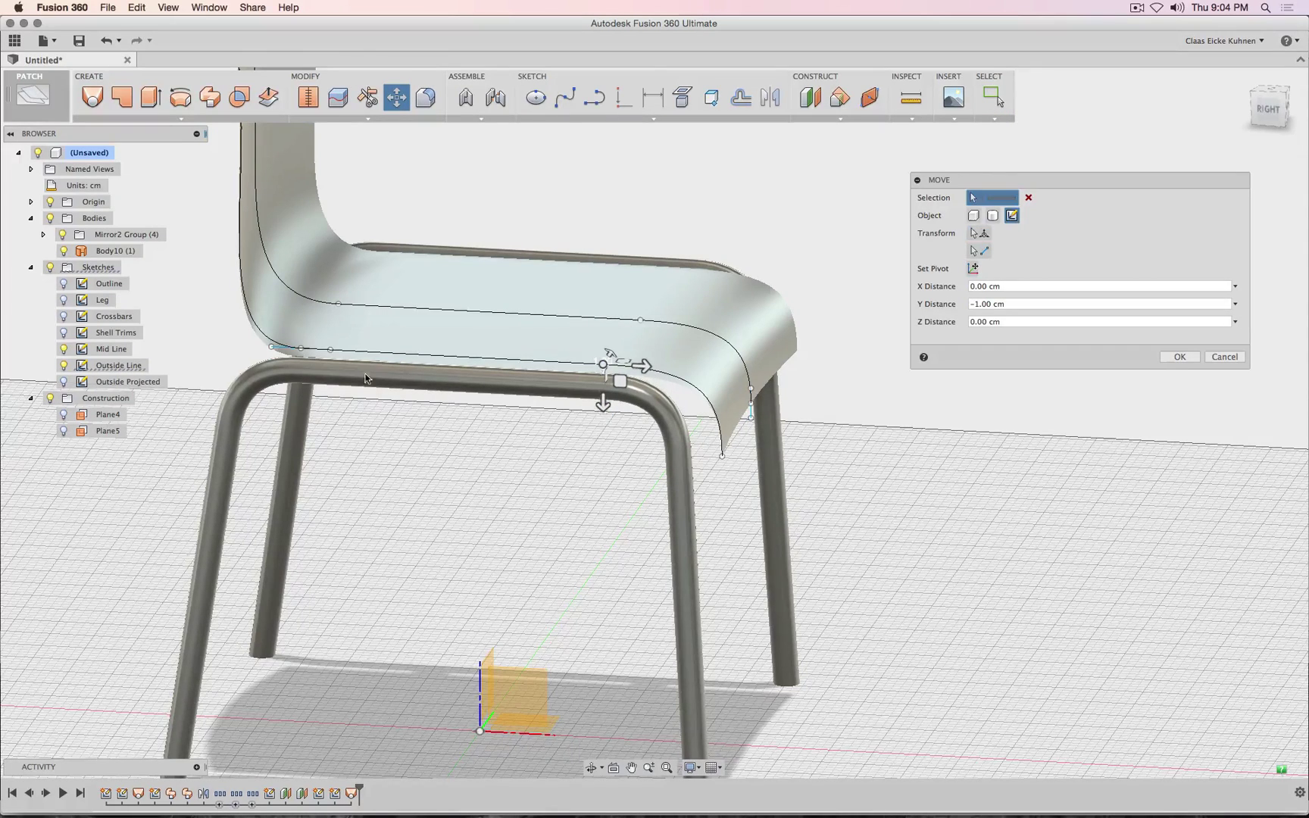
click(299, 350)
drag(300, 385, 300, 388)
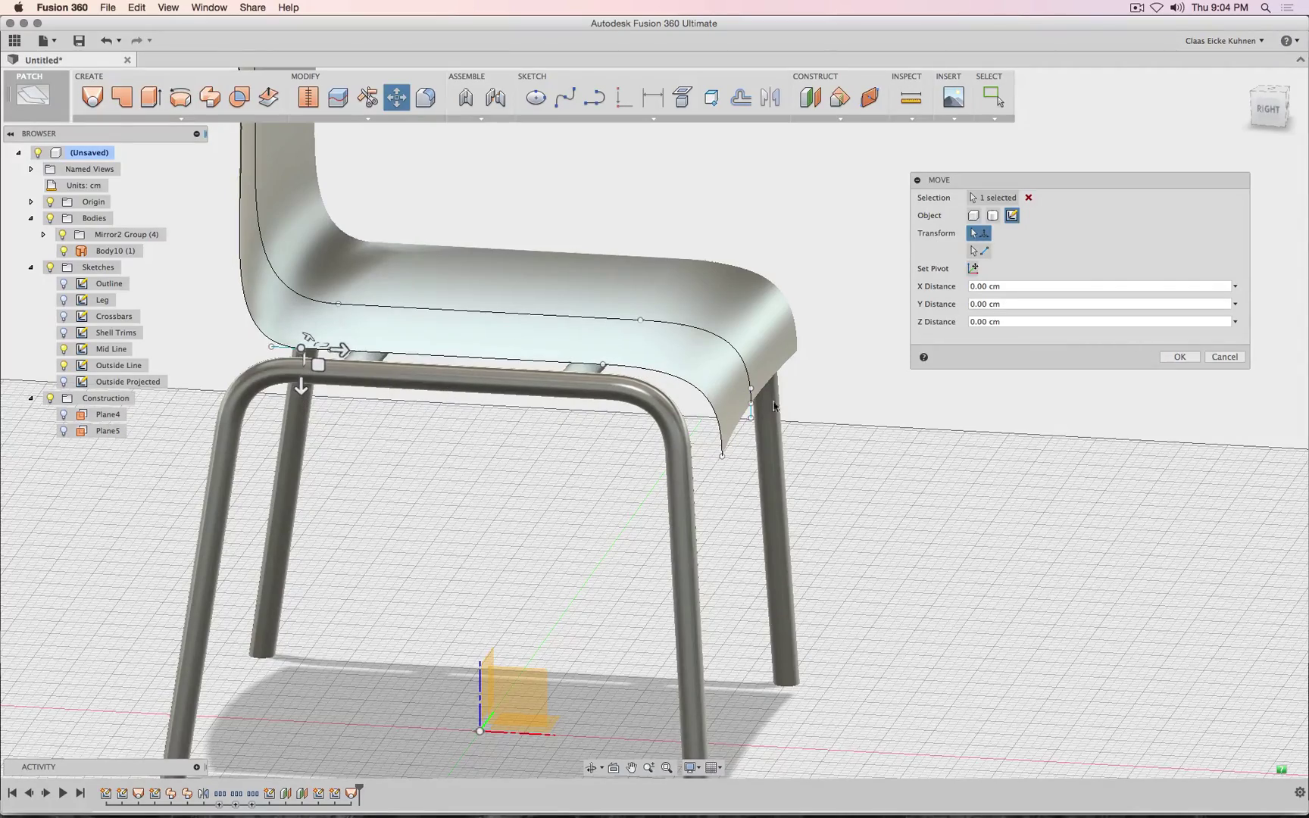
click(1178, 357)
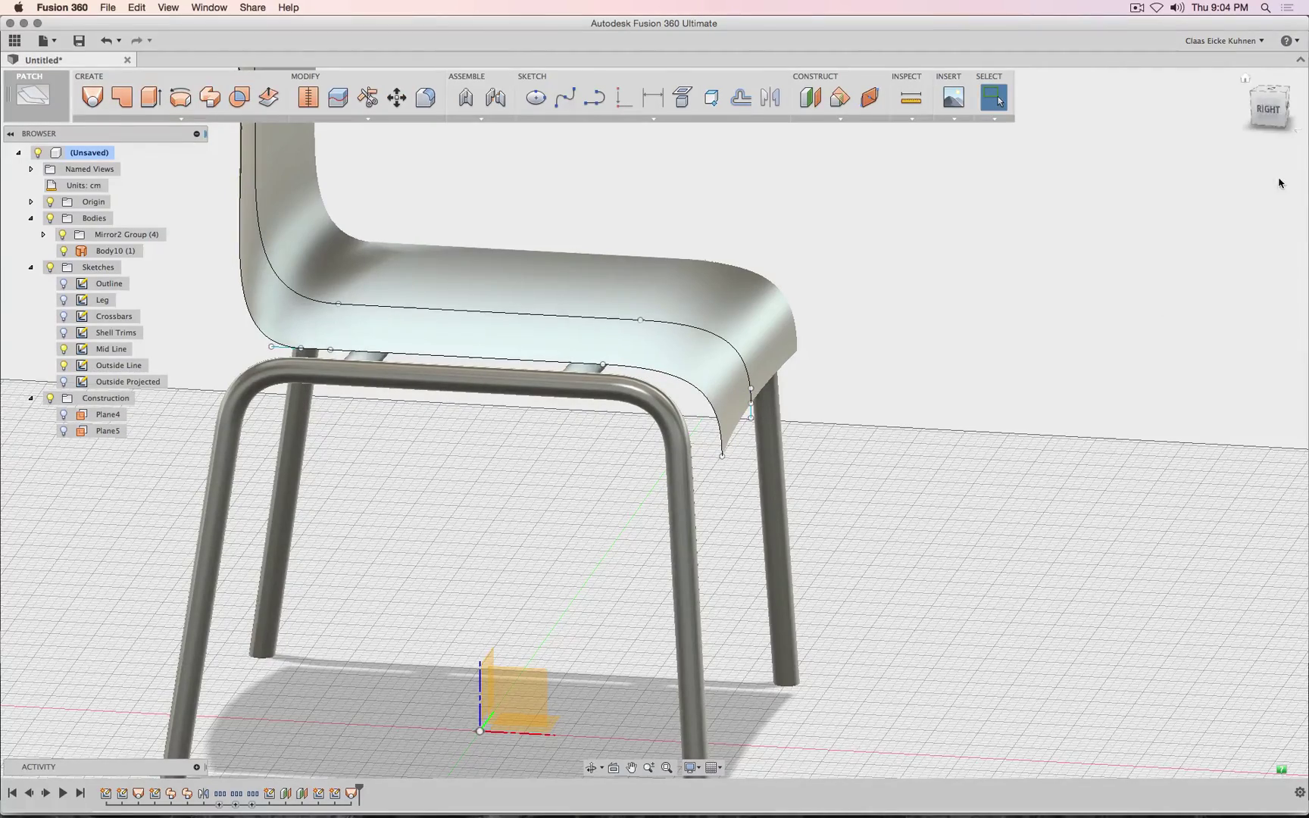
- Lower the straight seat segment of Mid Line toward the crossbars by moving it 1 cm in Y
click(1276, 112)
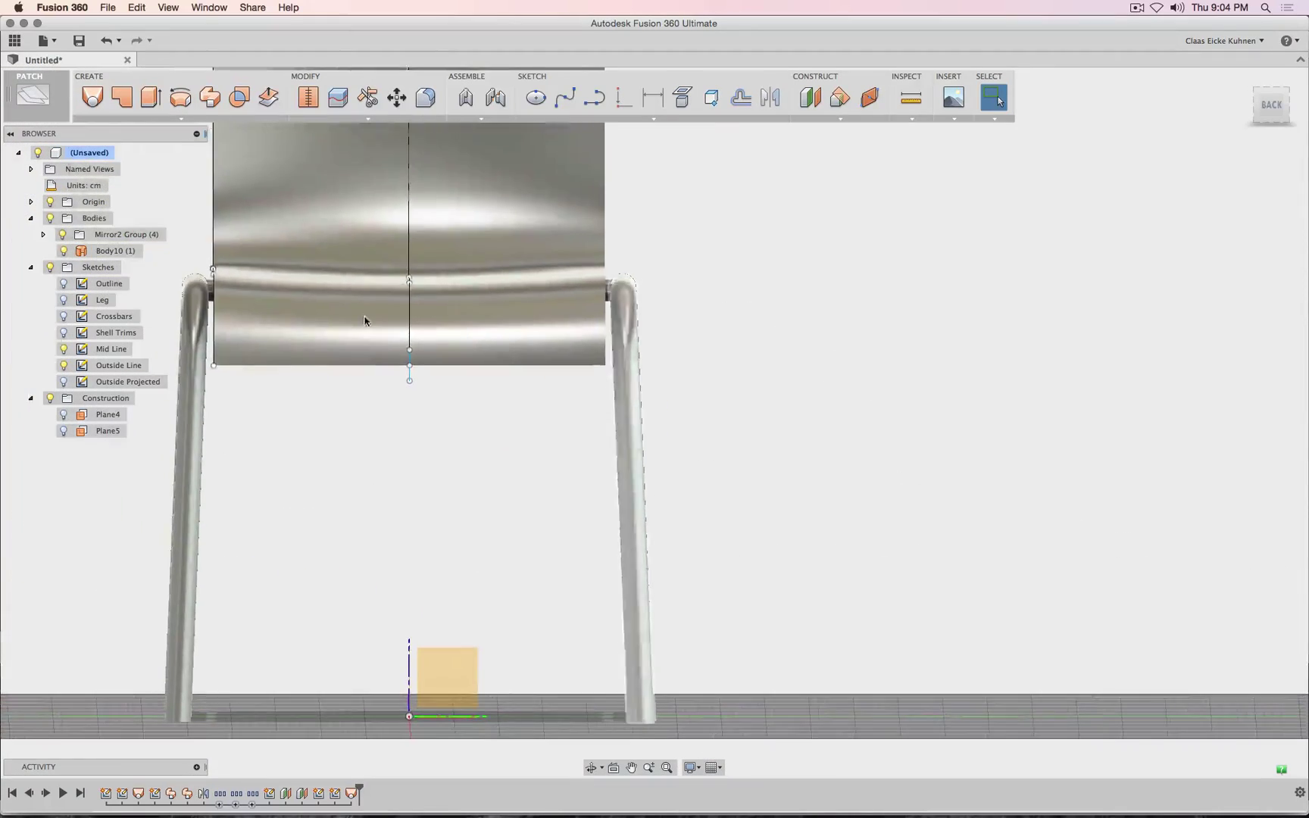
middle_drag(792, 311, 841, 437)
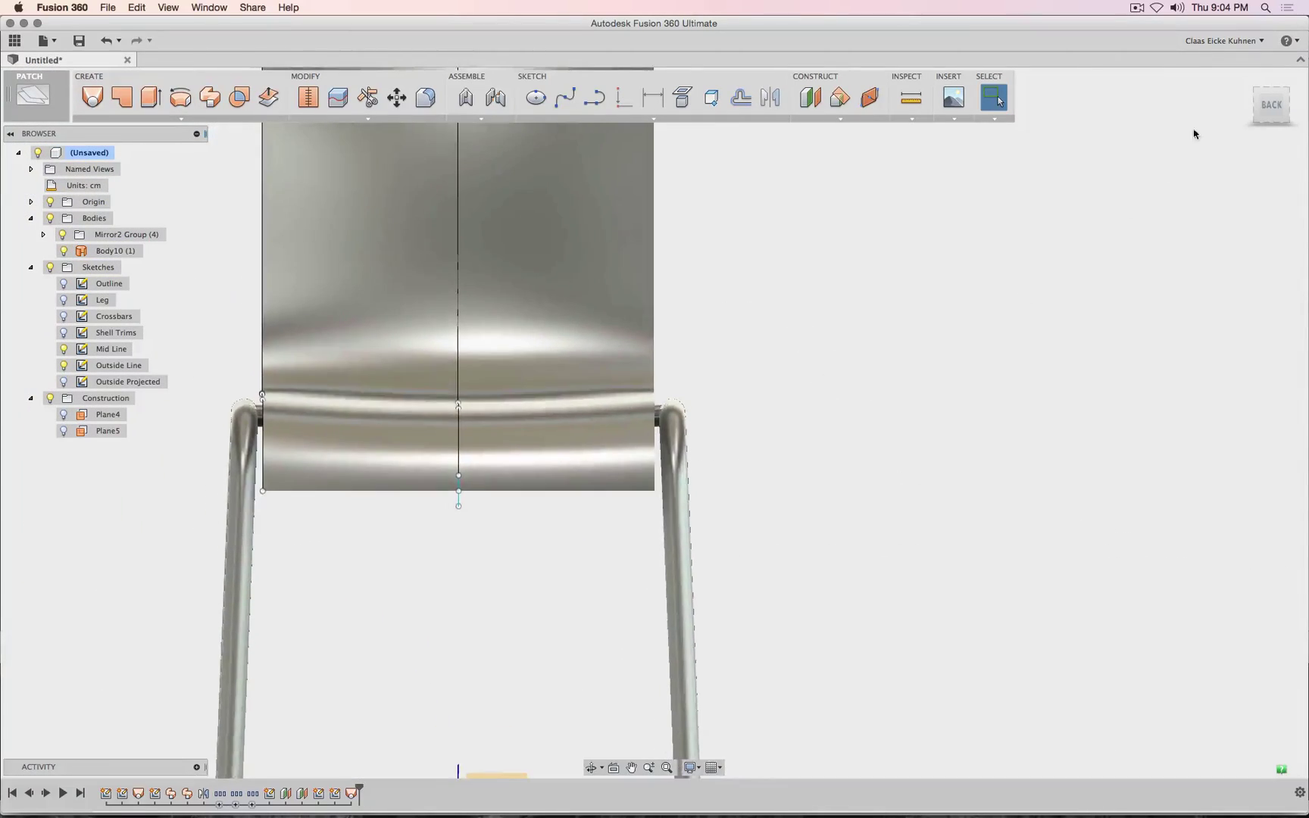
click(1292, 110)
click(1257, 105)
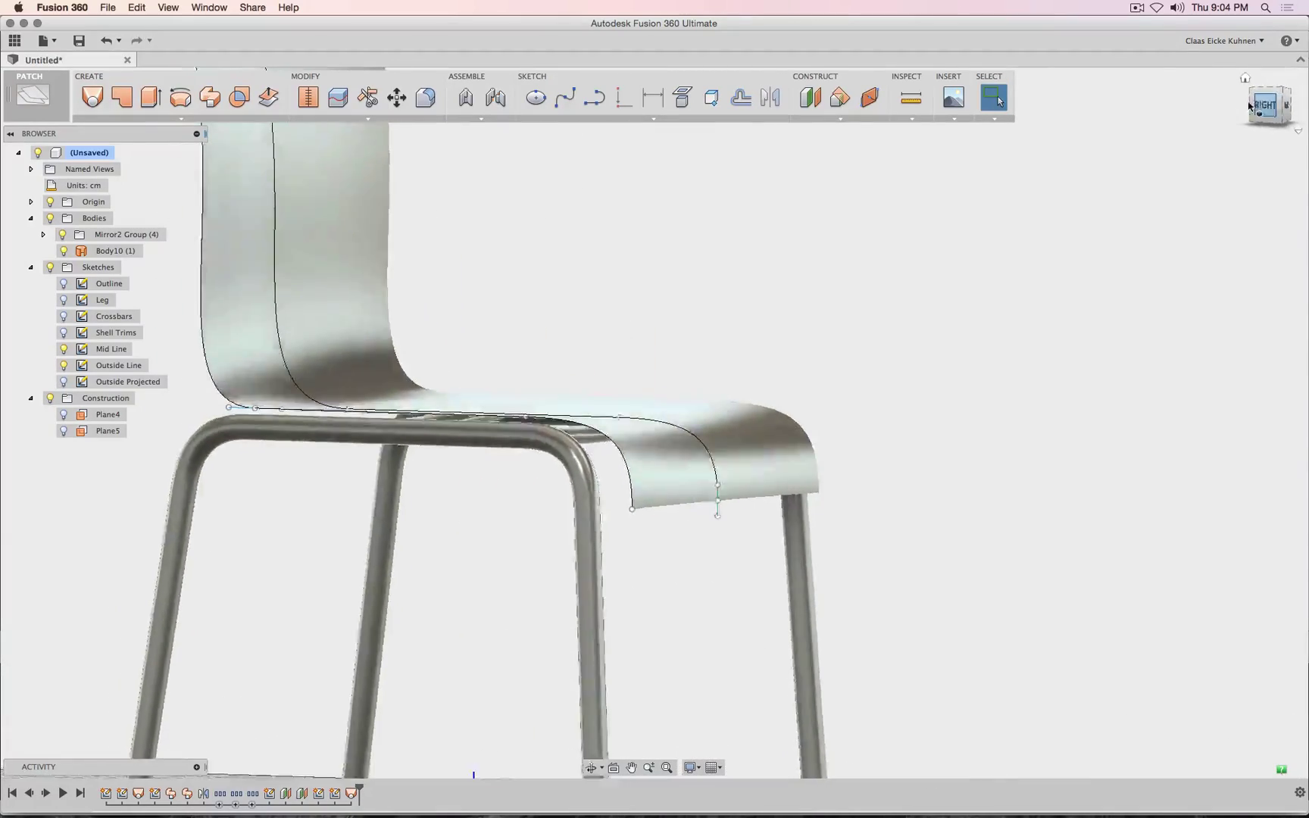
mouse_move(1273, 110)
mouse_down()
mouse_move(1299, 121)
mouse_move(1280, 100)
mouse_up()
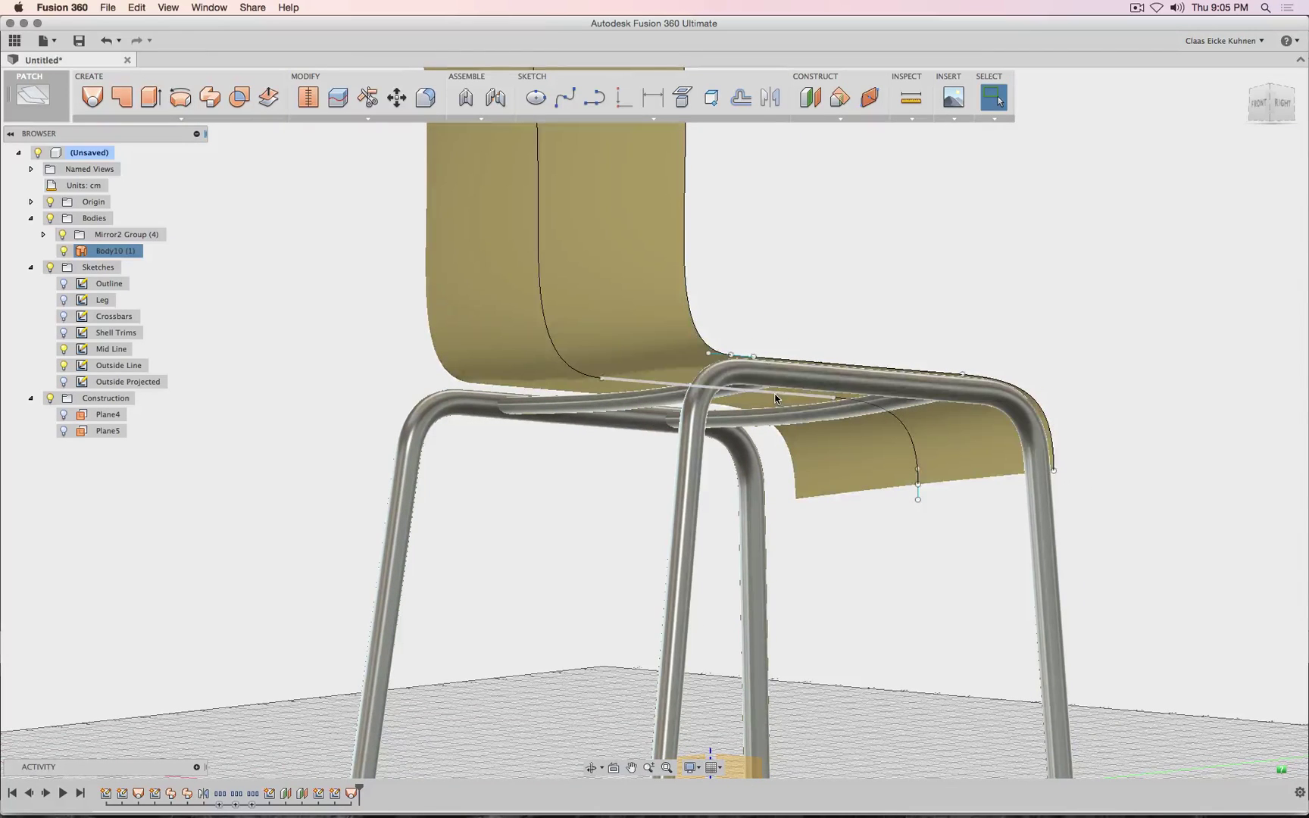
click(776, 394)
click(1281, 102)
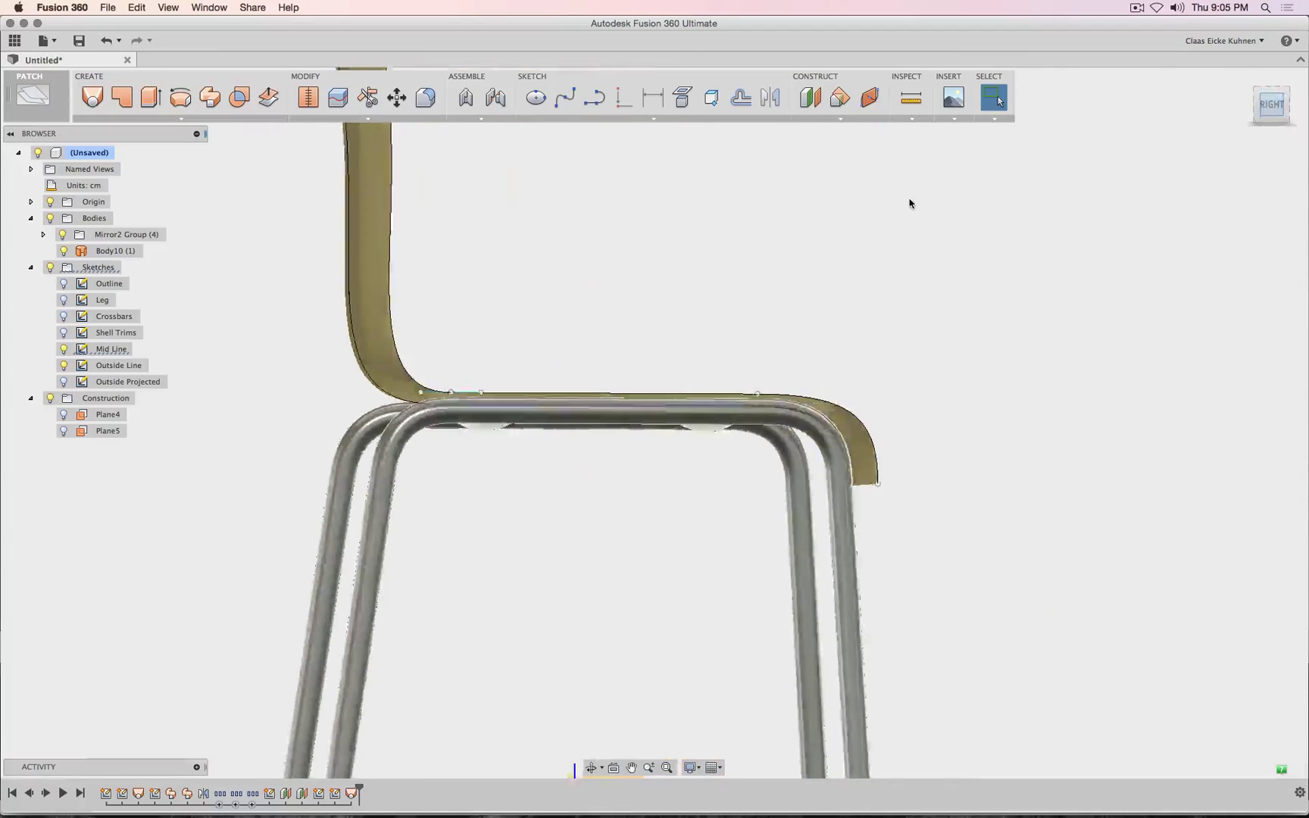
click(396, 96)
click(644, 447)
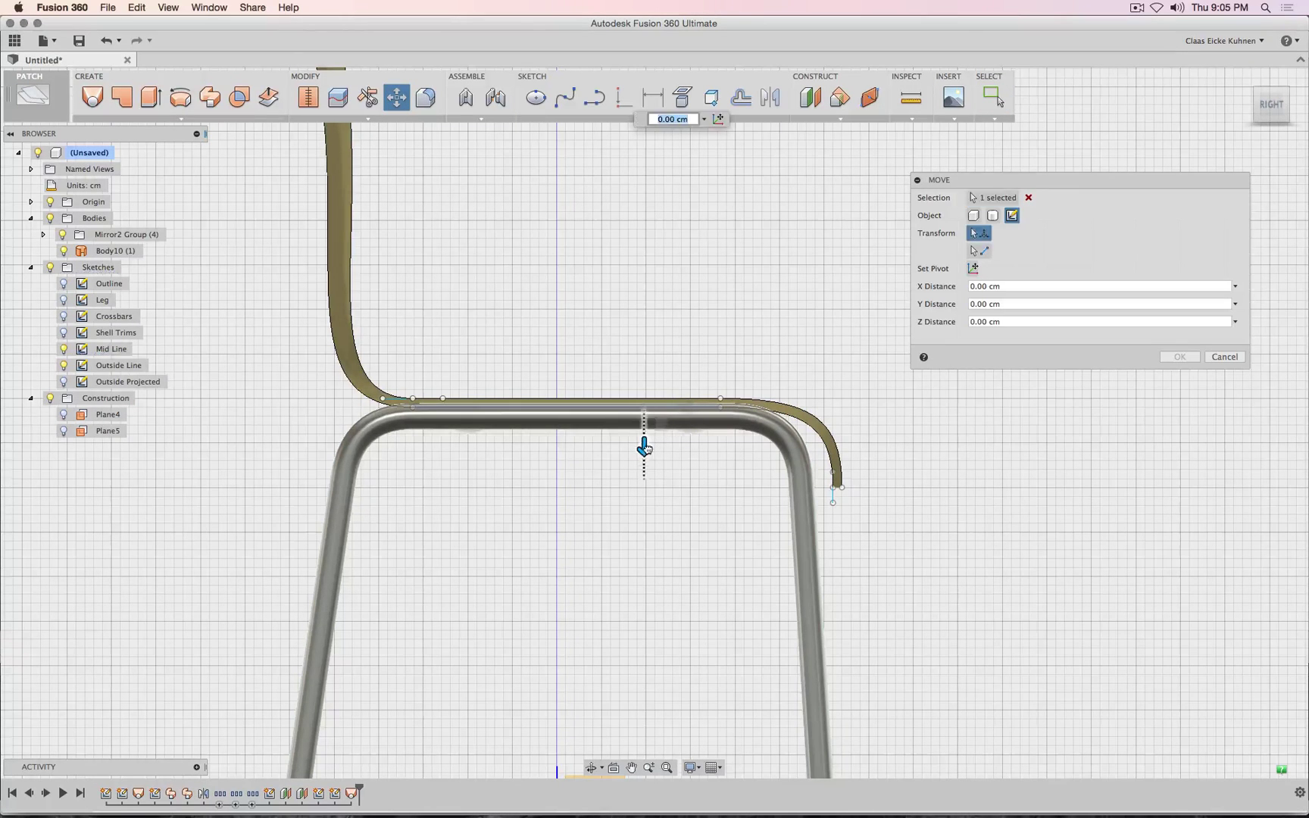
drag(646, 452, 646, 462)
drag(1256, 109, 1269, 108)
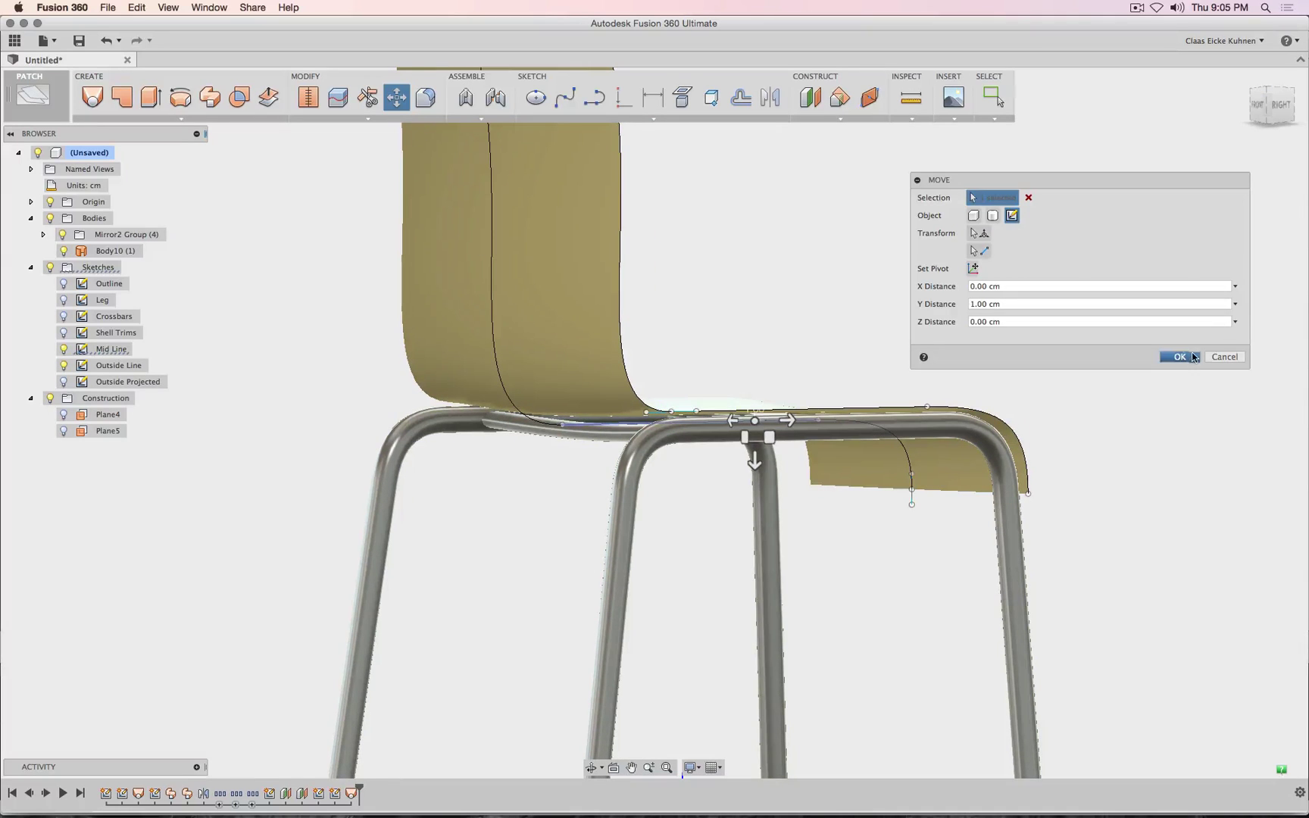
click(1189, 358)
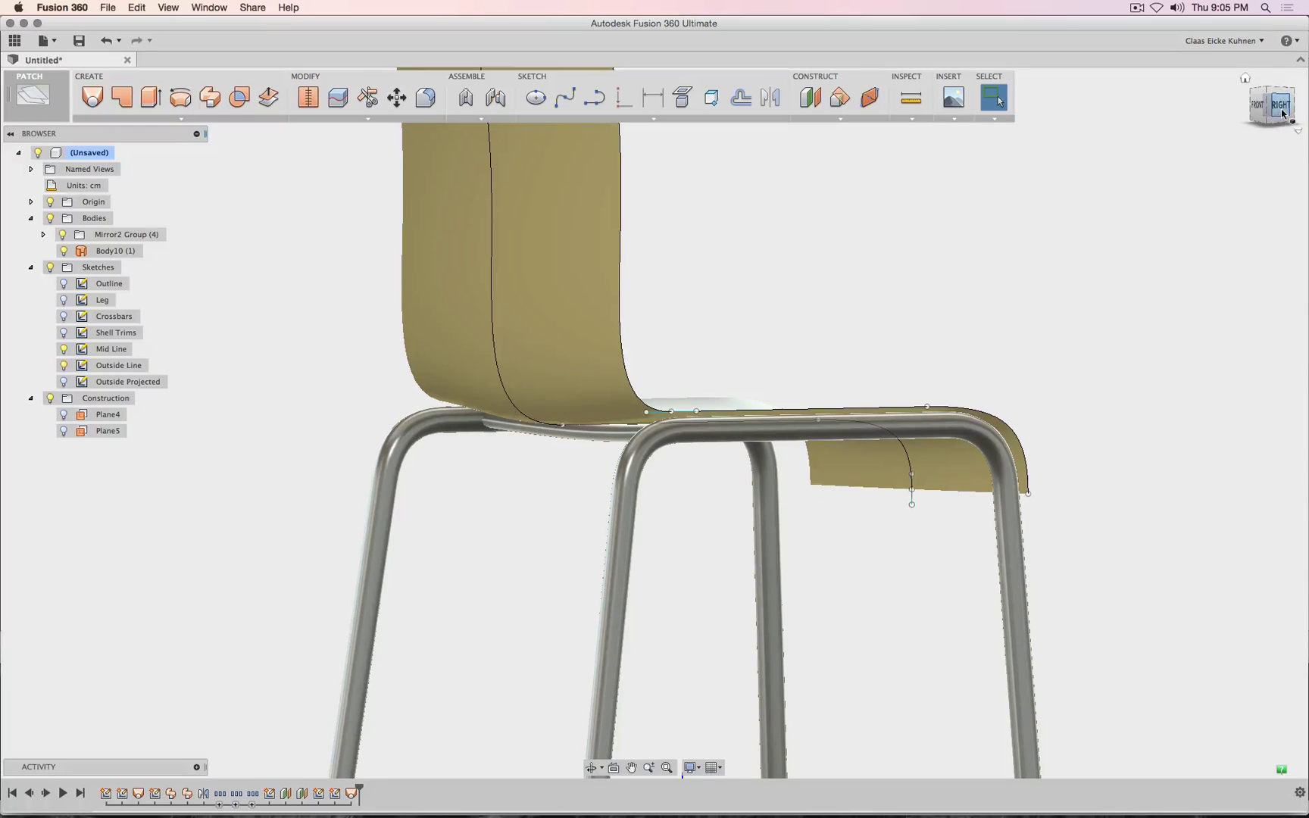
- Open the Mid Line sketch for editing from its curved back spline in the right view
click(1282, 113)
middle_drag(486, 239, 600, 285)
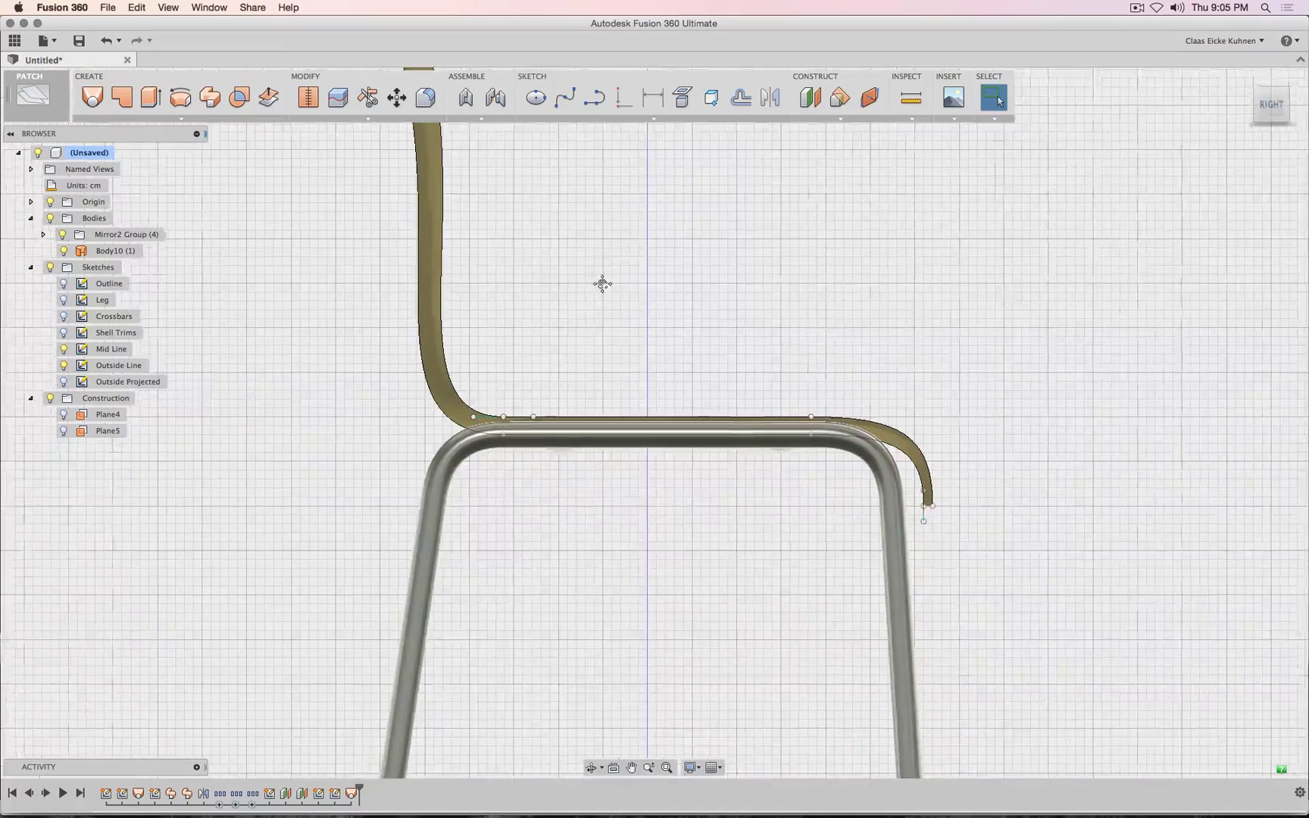
scroll(597, 286, down, 1)
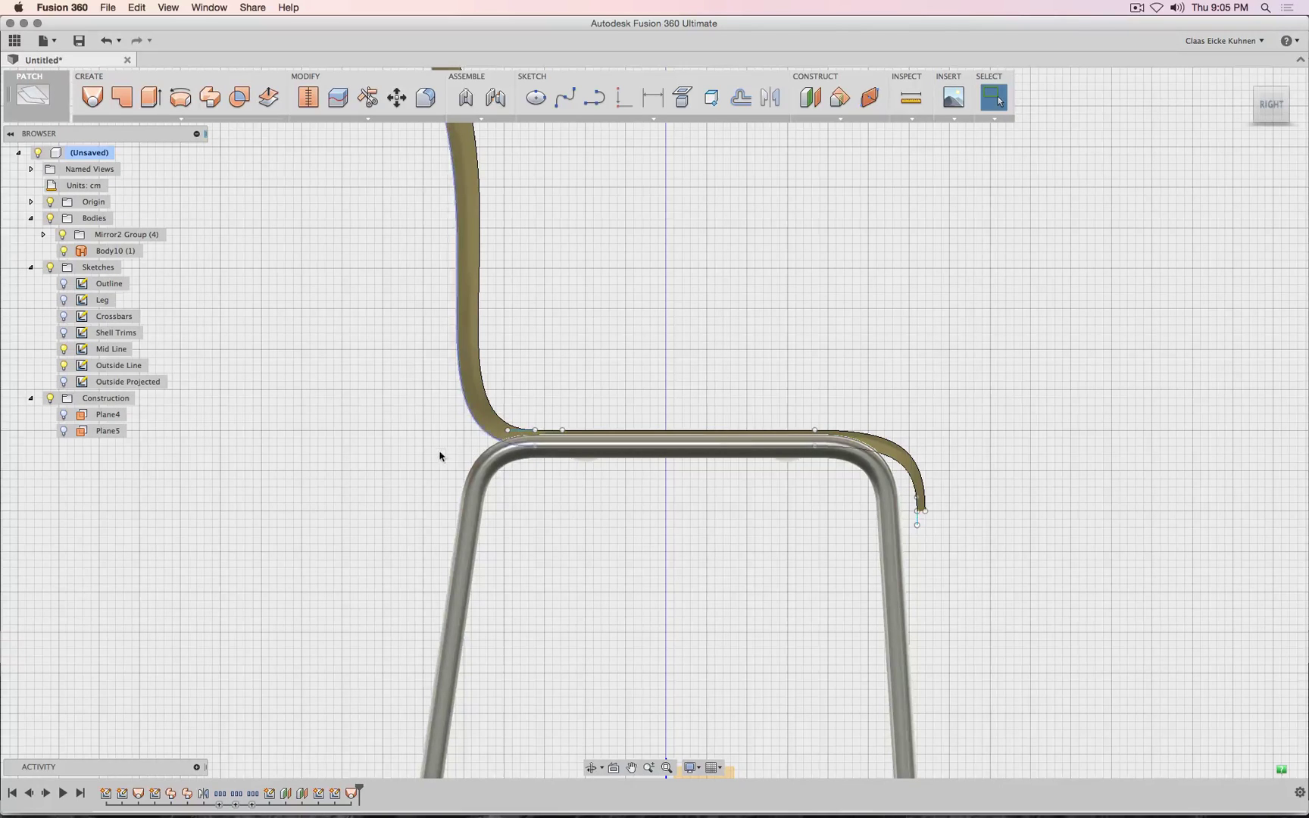
click(479, 439)
right_click(480, 436)
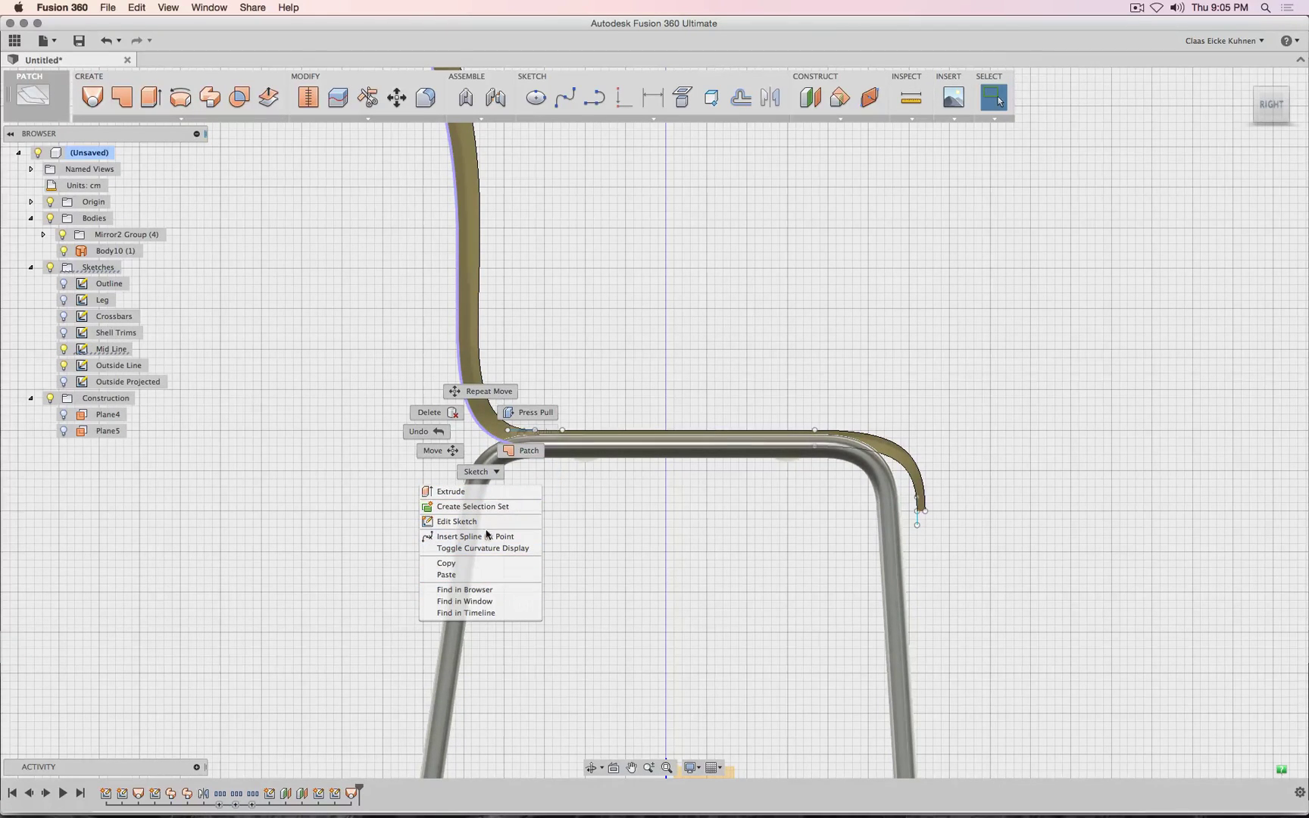
click(485, 521)
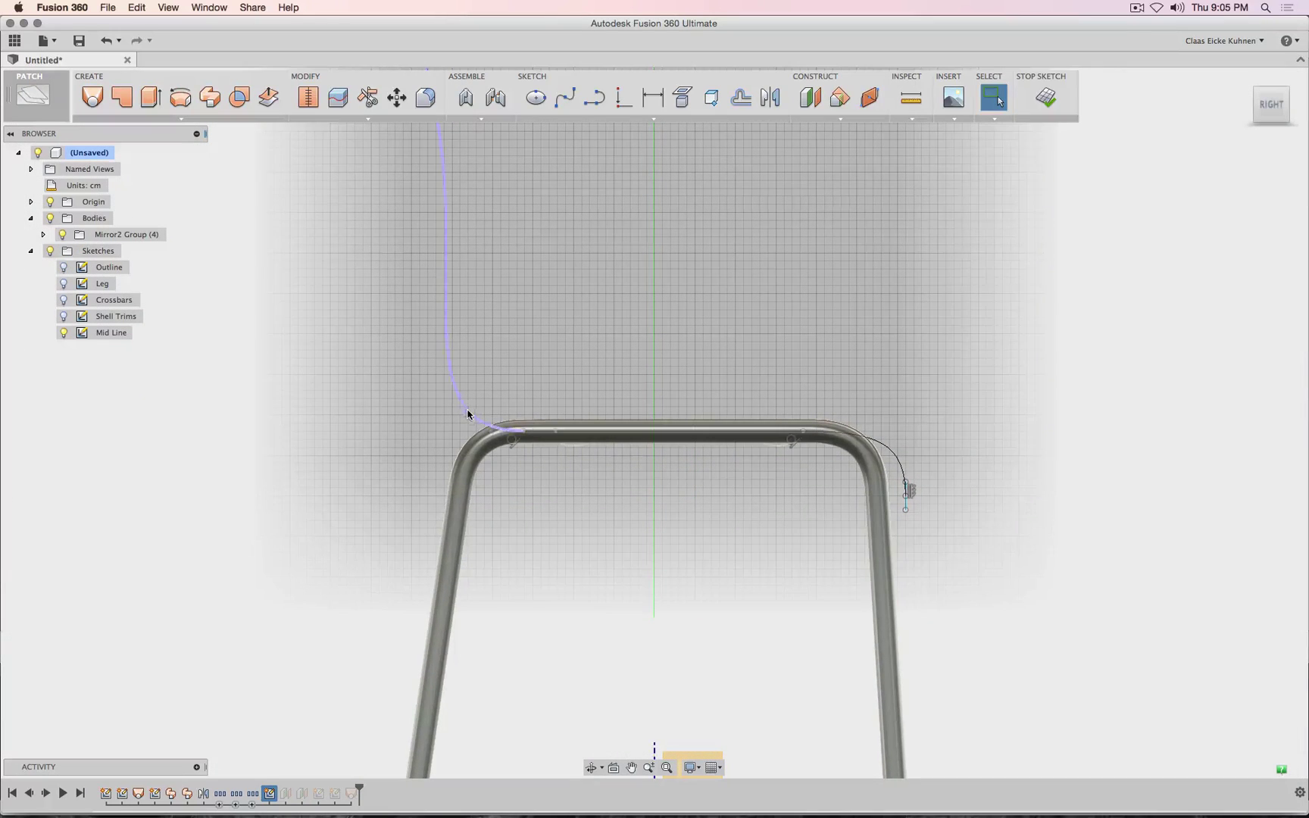
- Move the Mid Line point where the backrest spline meets the seat line -2 cm in X
scroll(486, 433, up, 5)
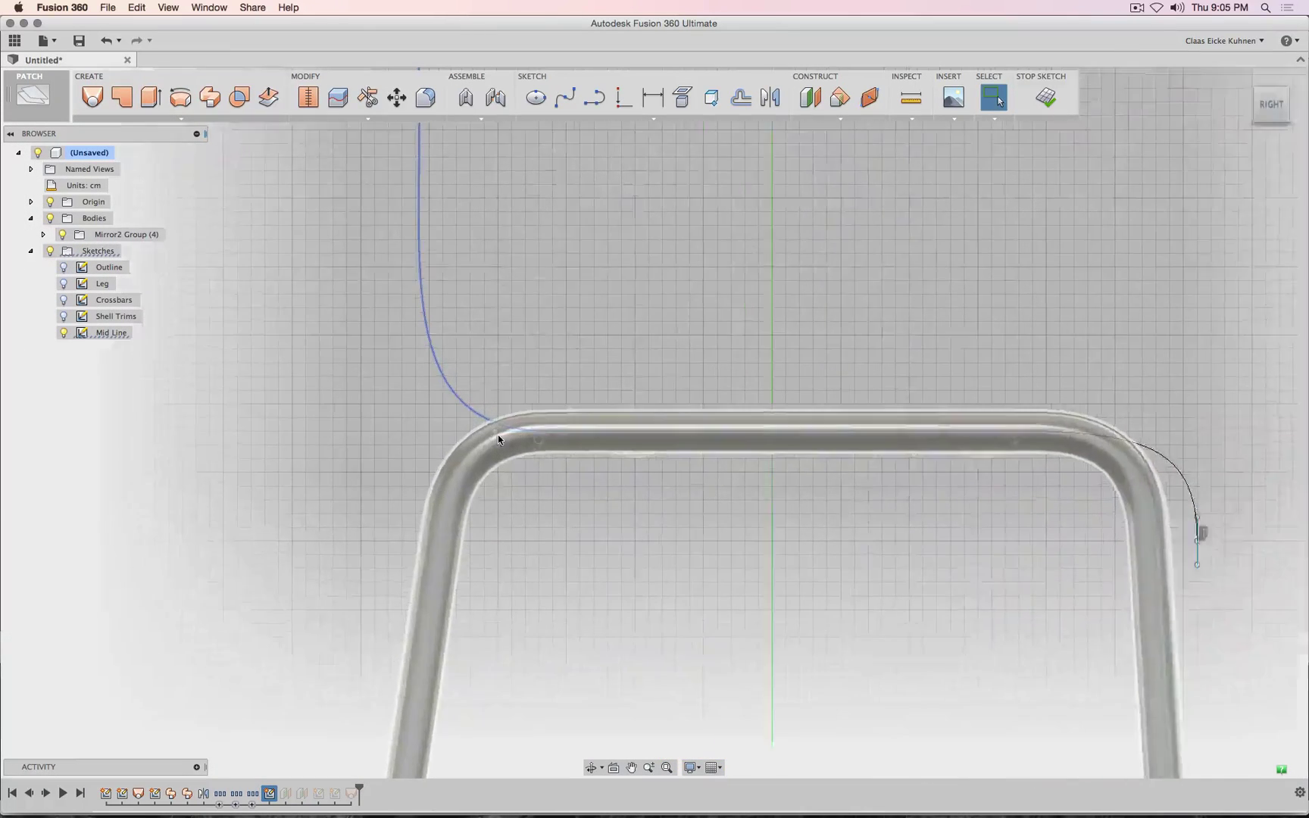
drag(1270, 105, 1269, 117)
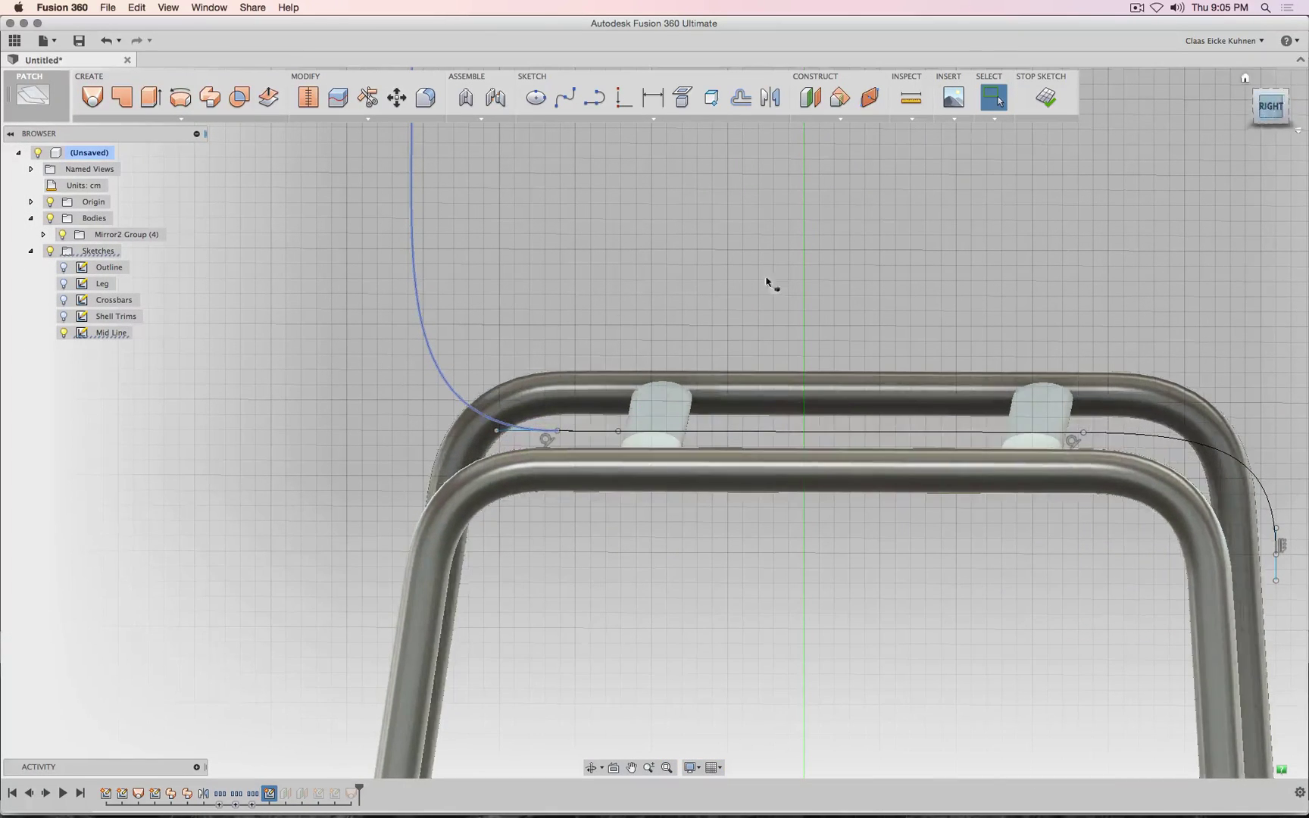
right_click(562, 435)
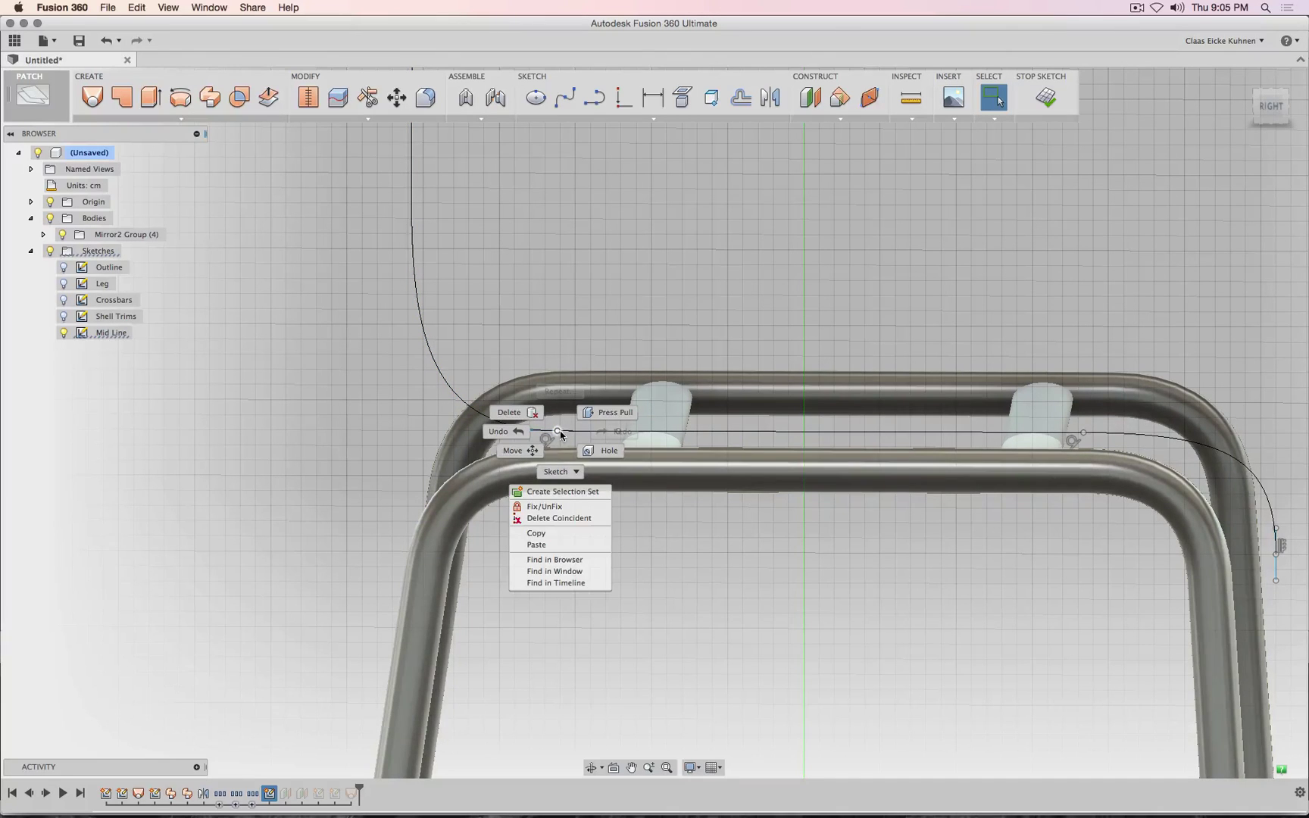
click(512, 450)
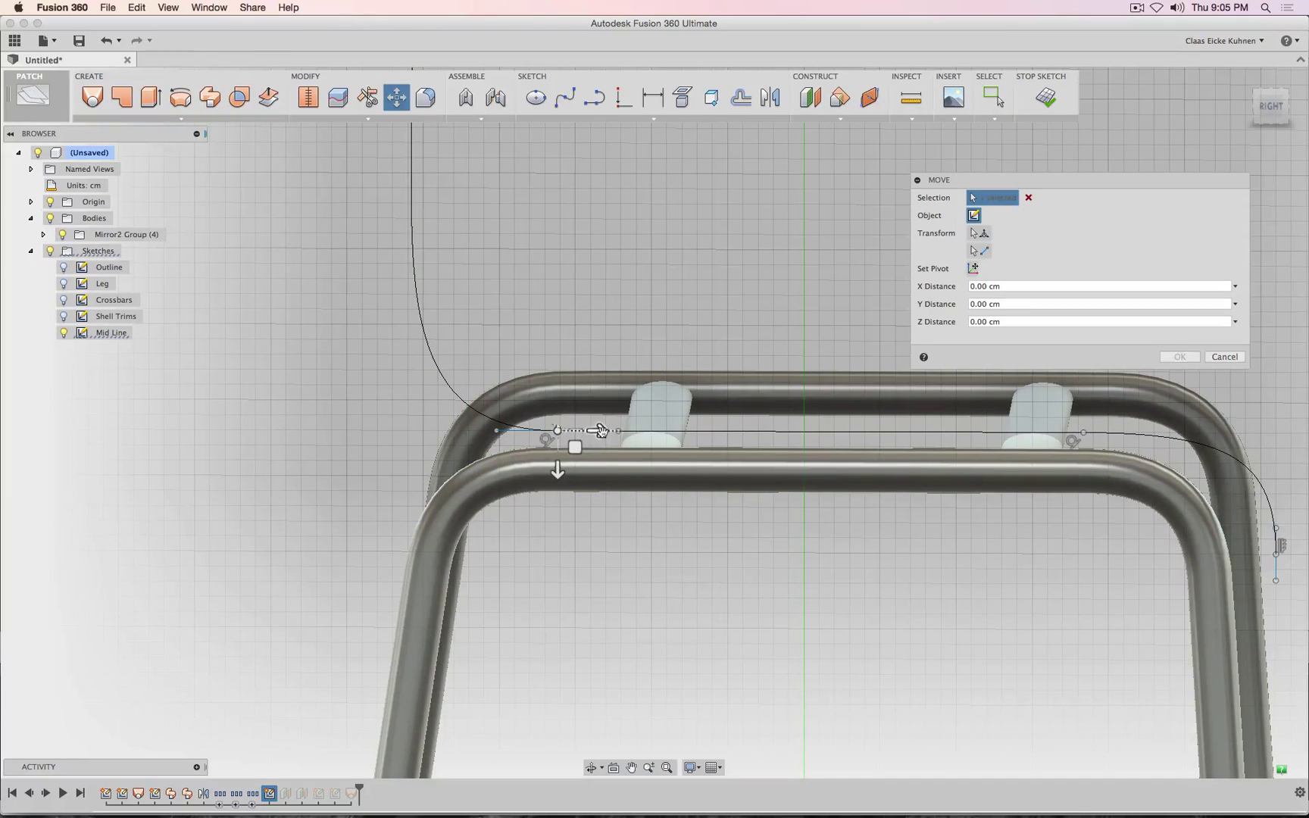
drag(599, 430, 569, 430)
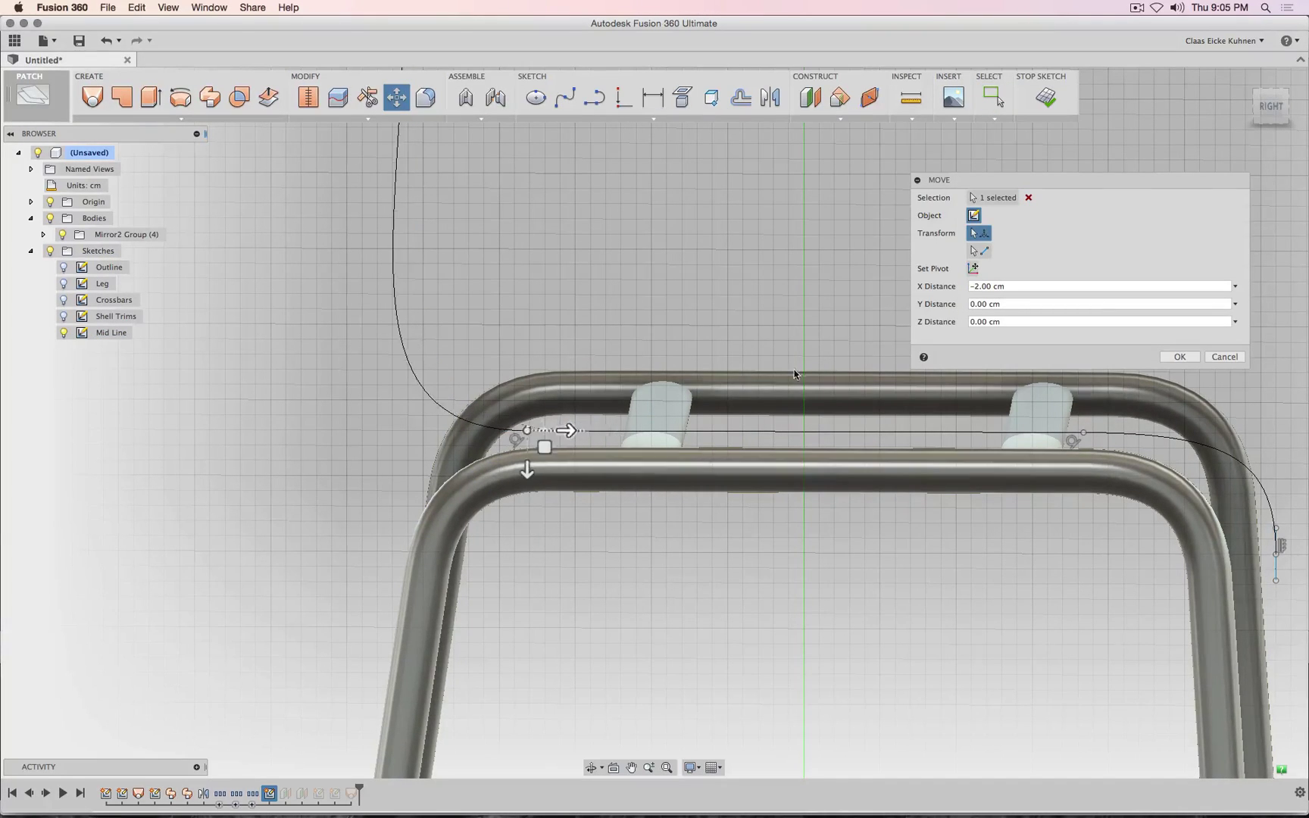
click(1178, 357)
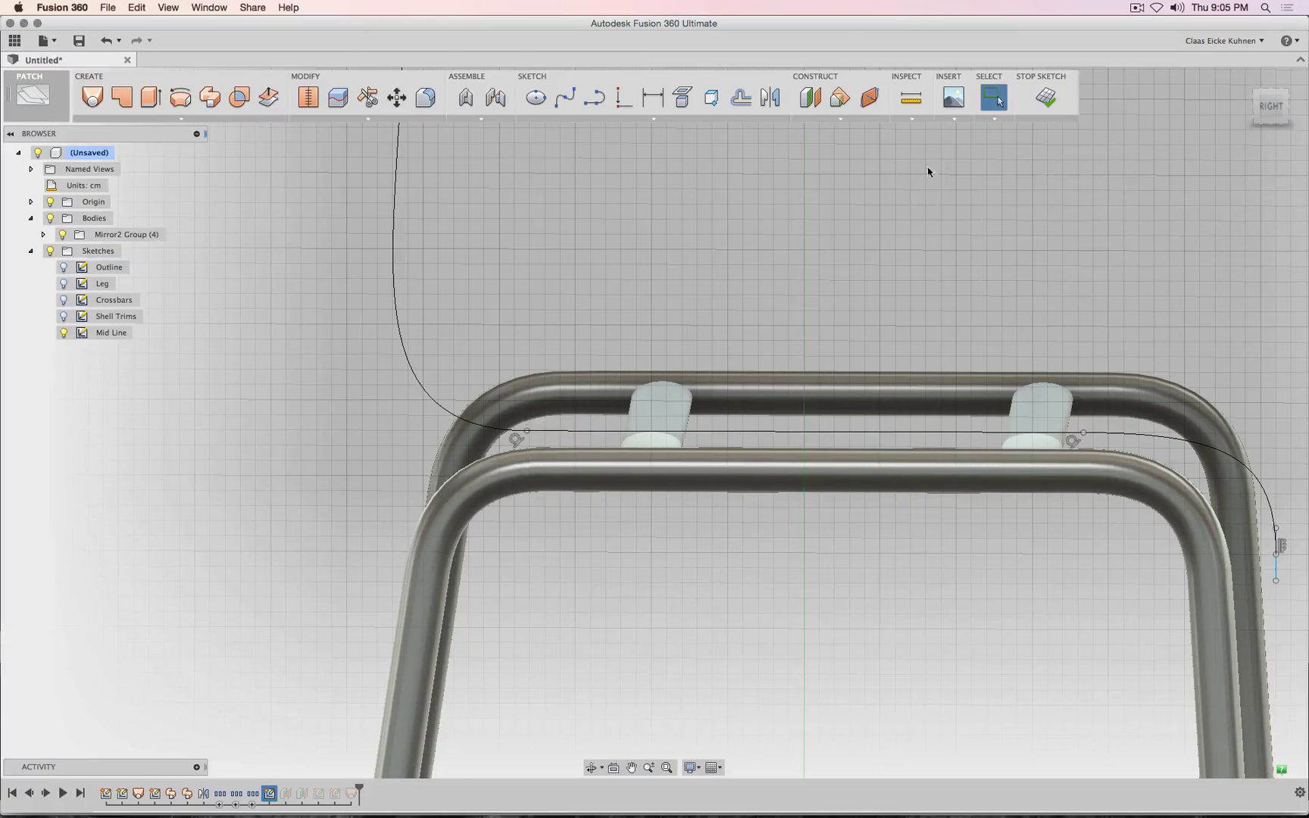
- Finish editing the Mid Line sketch so the lofted seat shell updates
click(1048, 110)
click(1266, 108)
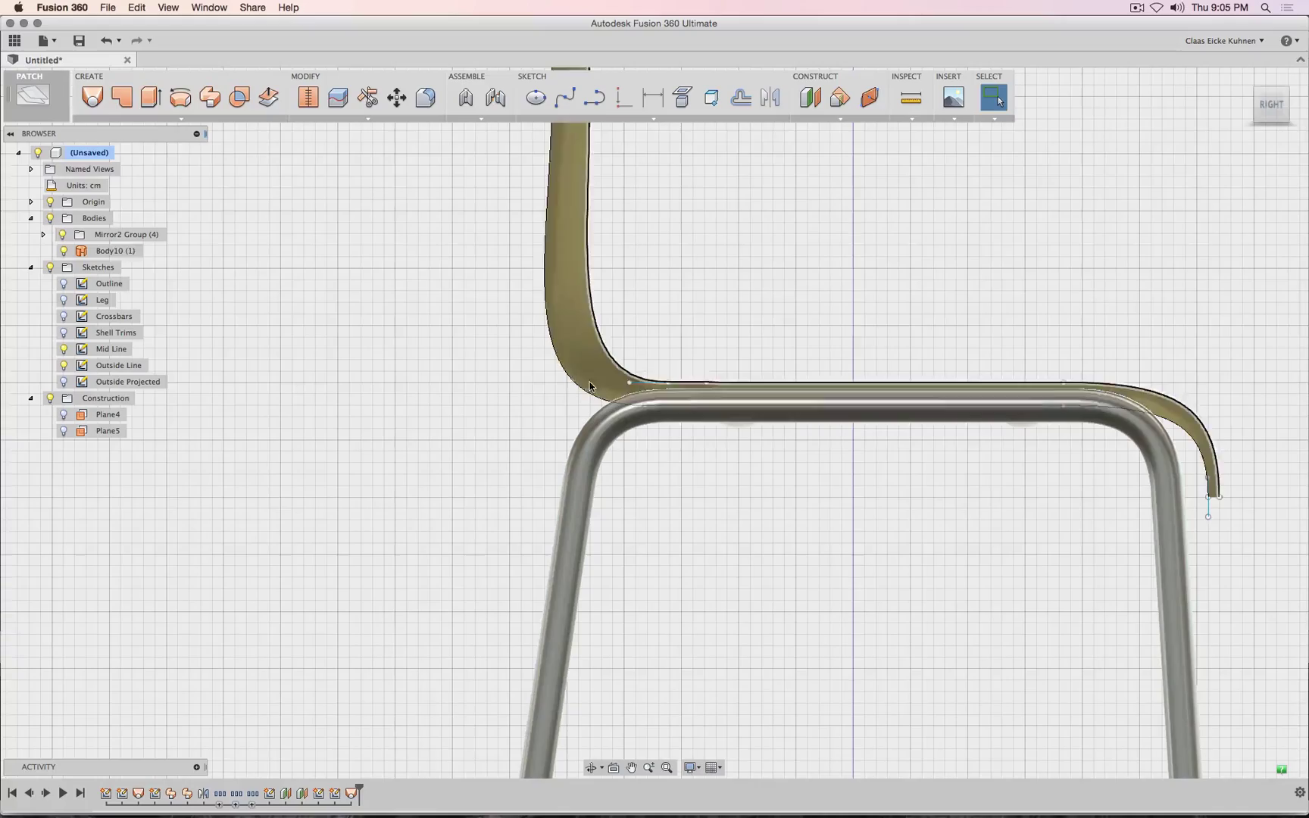
scroll(709, 316, down, 5)
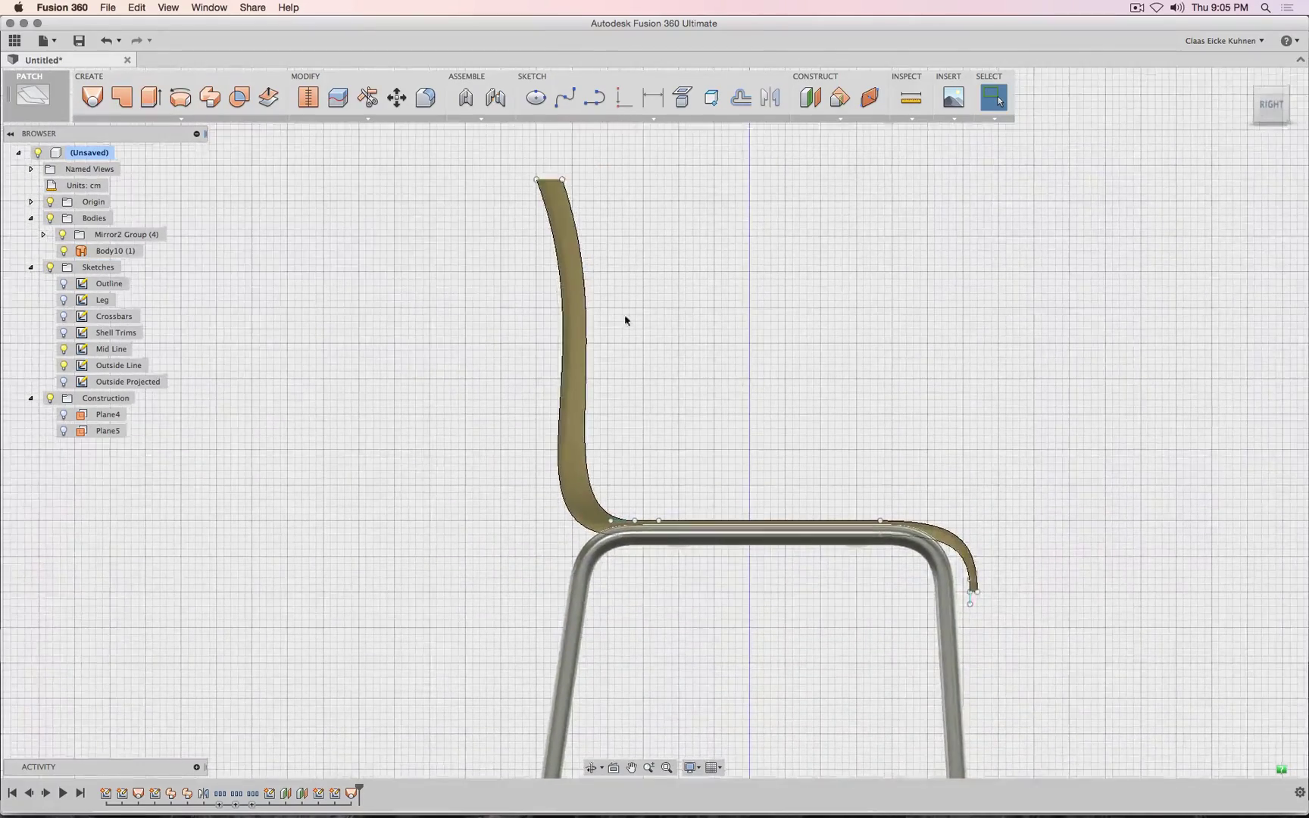
- Lower the centre of the backrest's top edge by moving Mid Line's top end point 1 cm in Y
shift+middle_drag(654, 423, 687, 393)
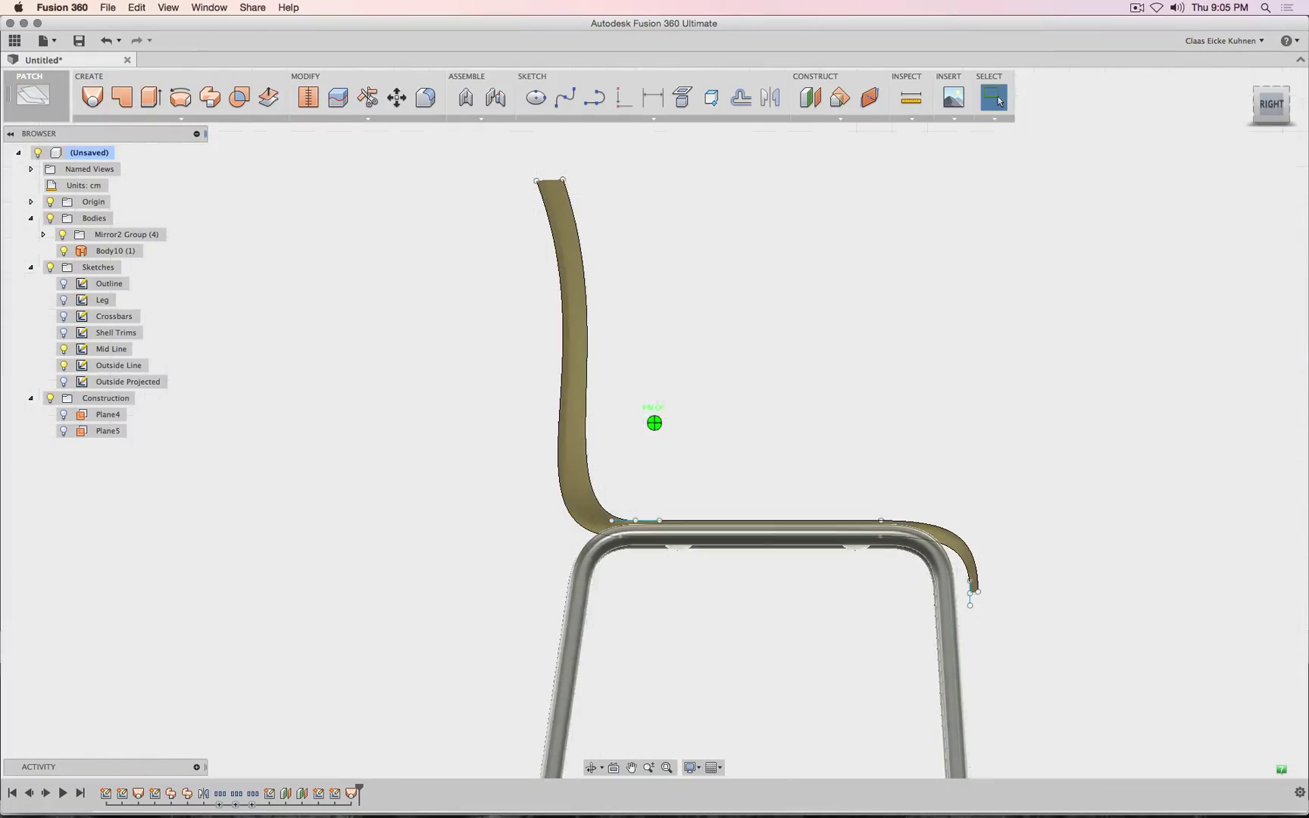
click(1294, 109)
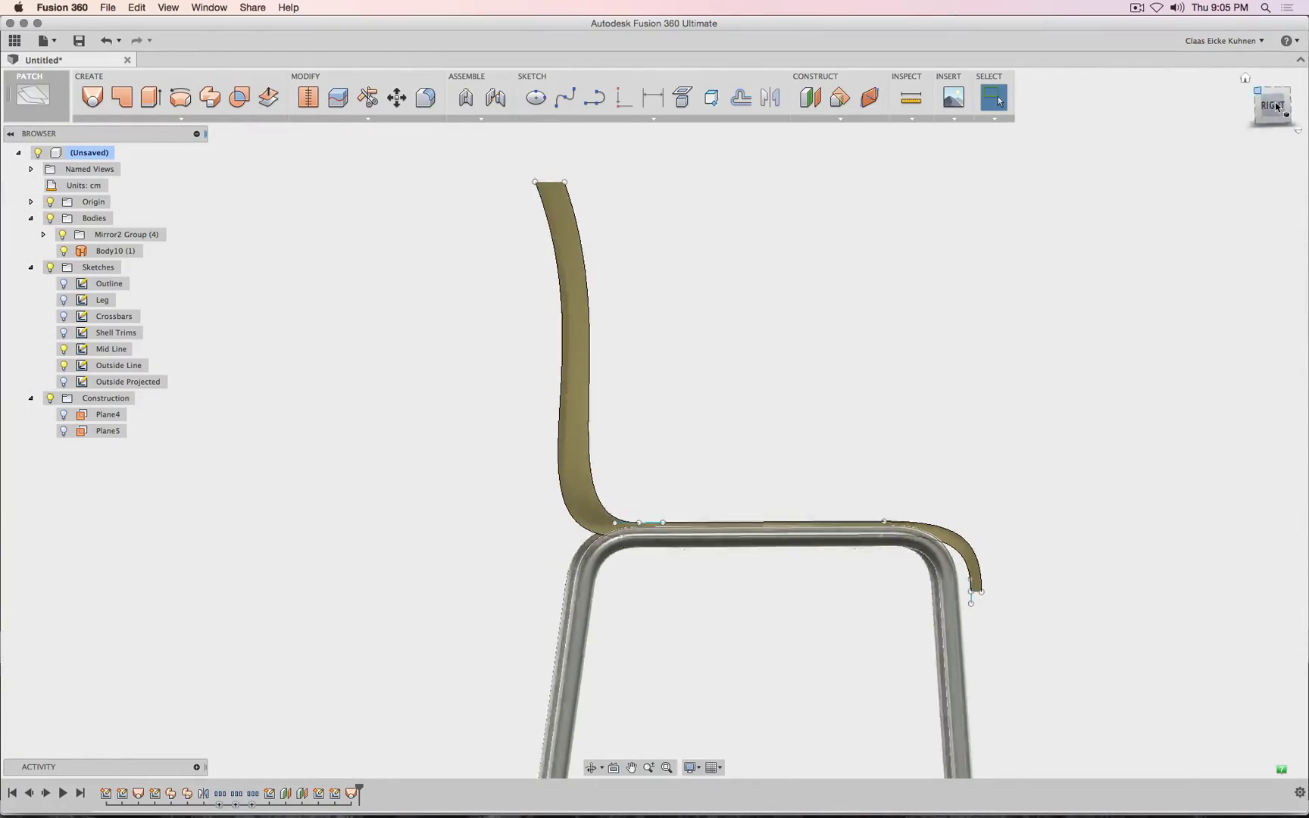
click(1268, 112)
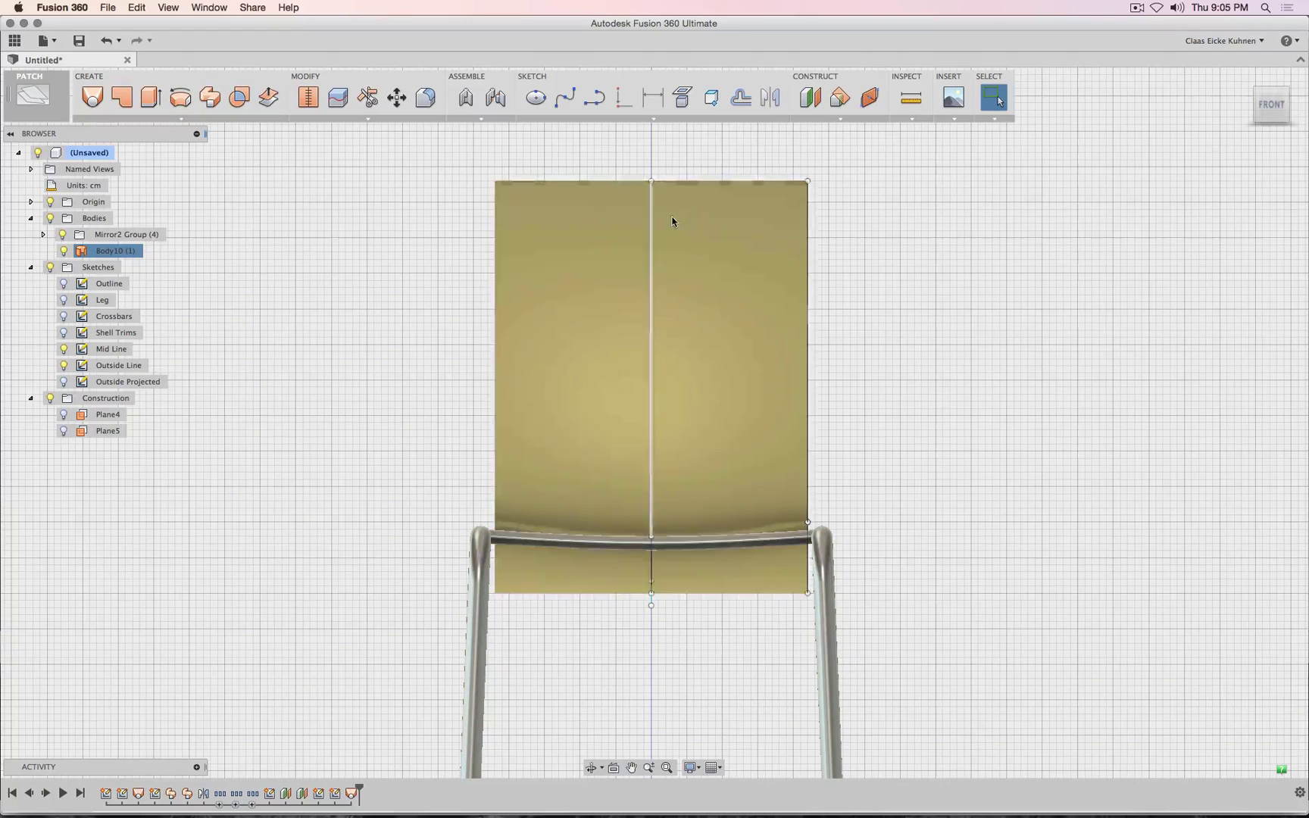
click(1293, 106)
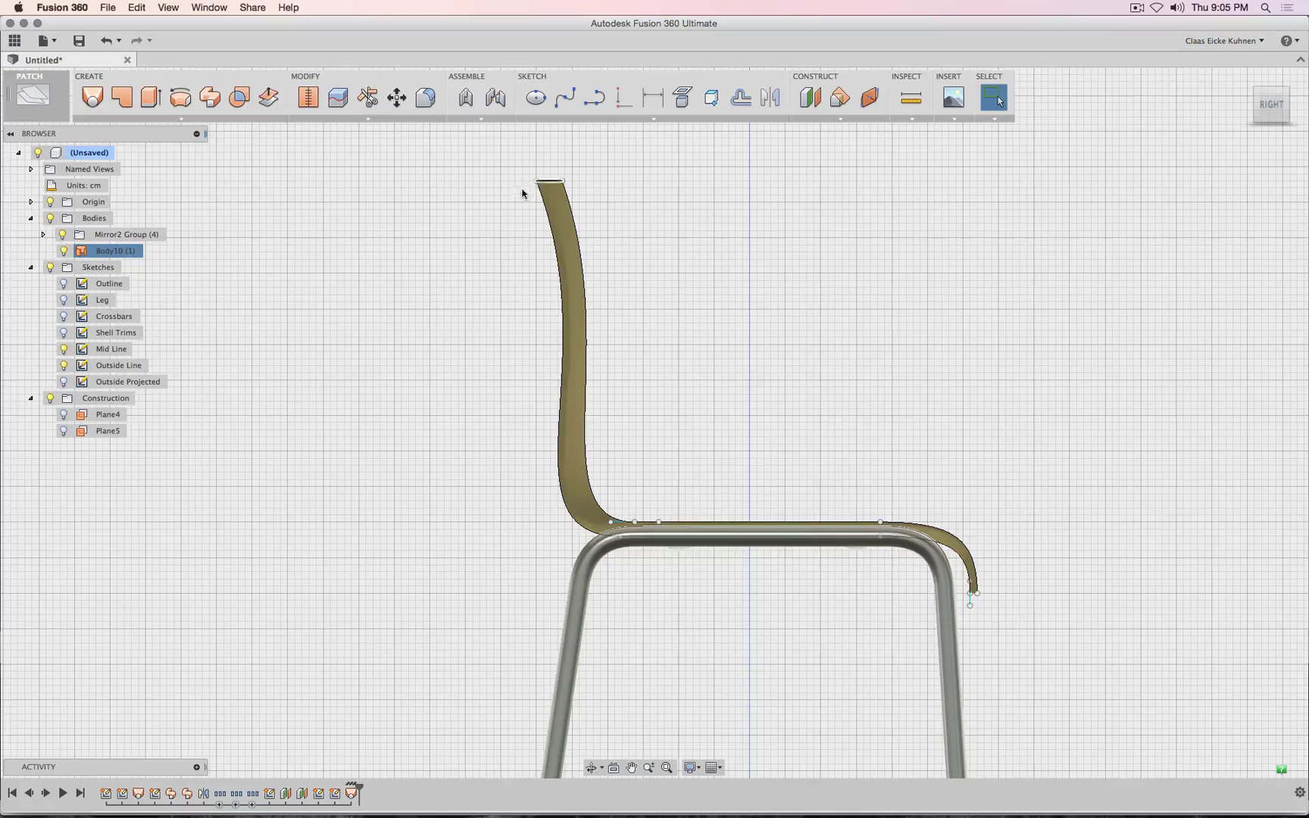
drag(1274, 110, 1258, 118)
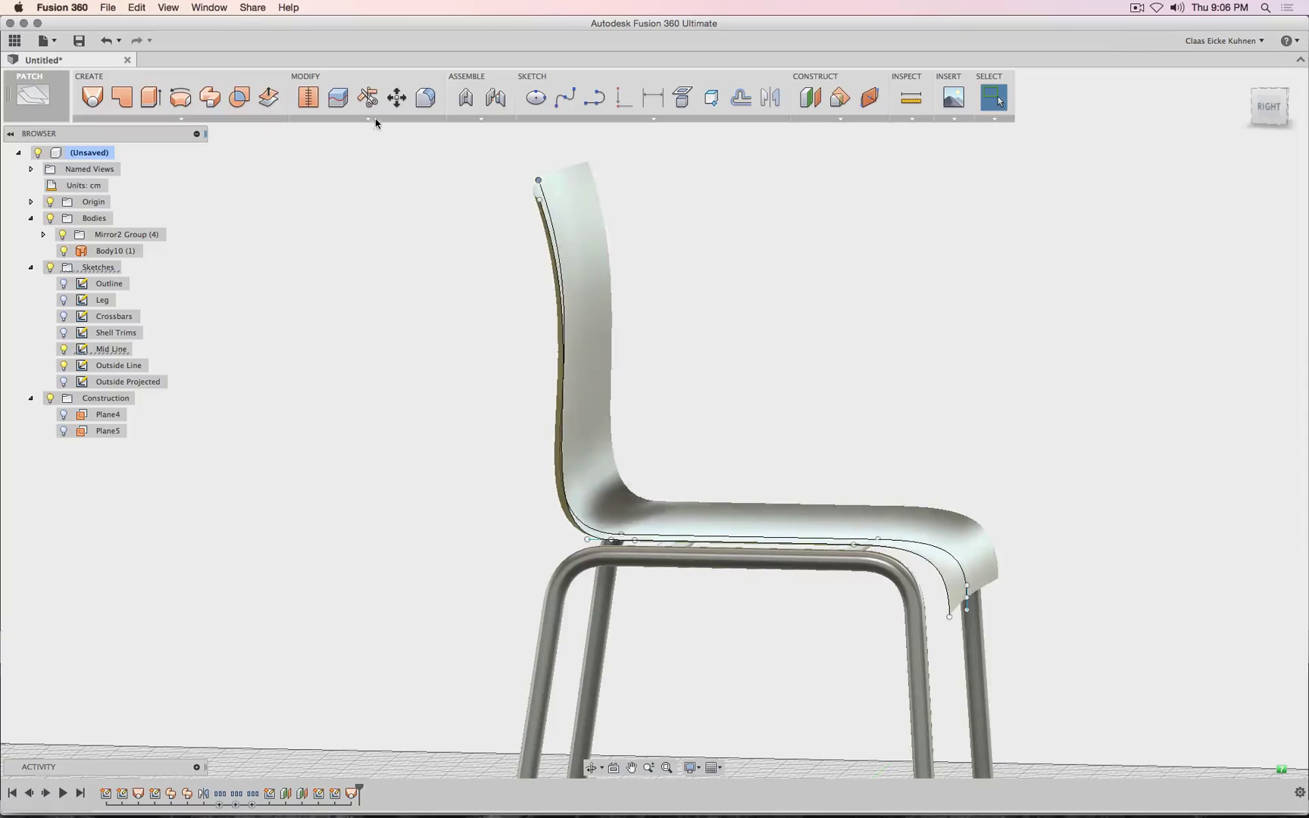
click(396, 97)
drag(538, 220, 538, 228)
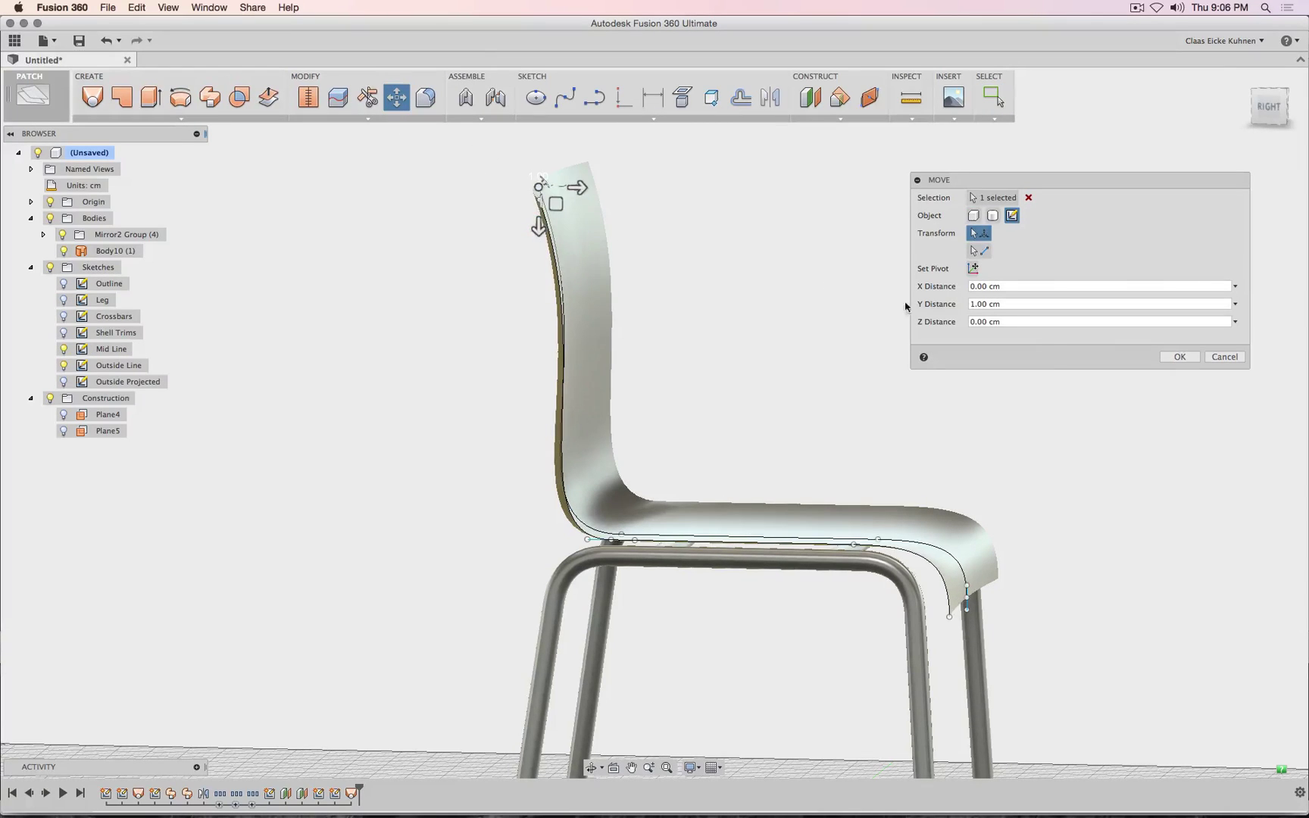
click(1176, 357)
- Raise Outside Line's front lower end point slightly in the back view so the seat's front edge curves
click(1268, 107)
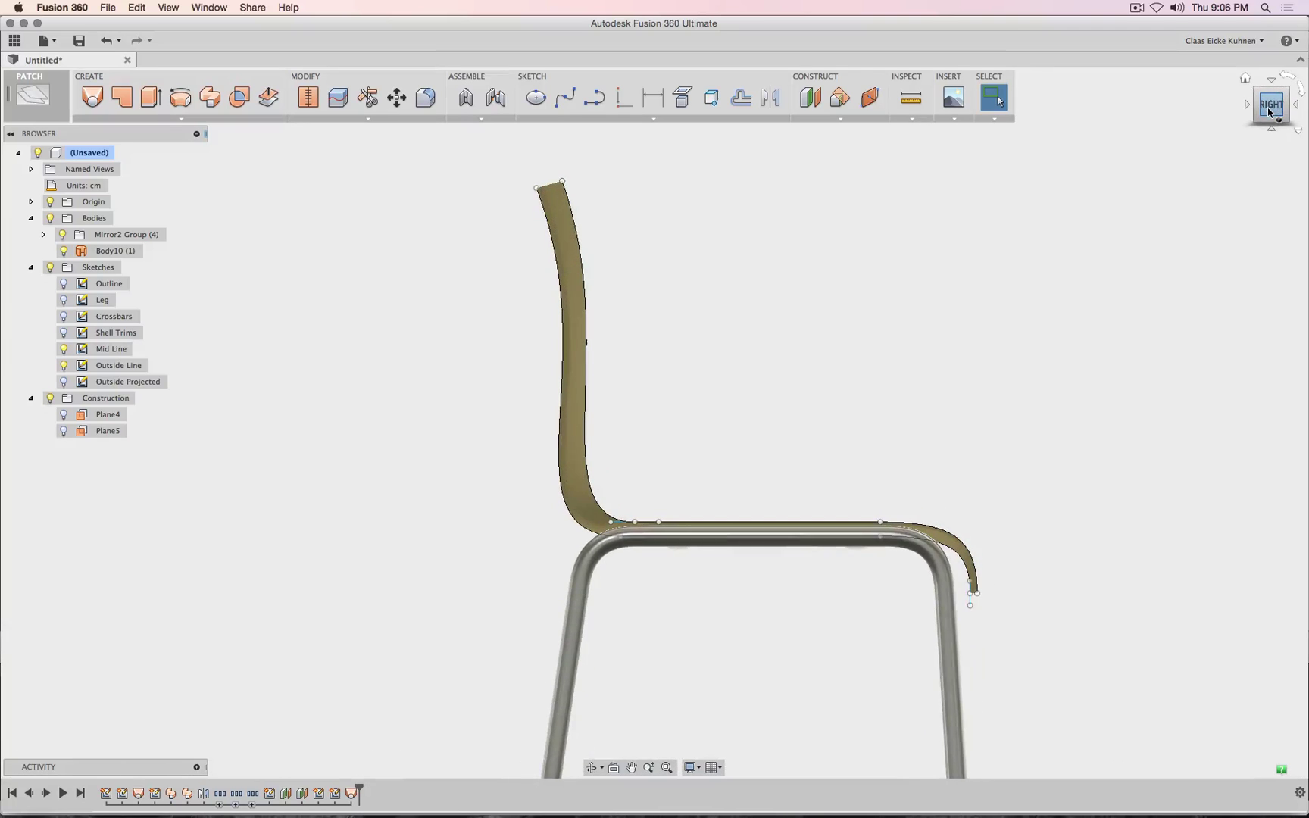
click(1248, 105)
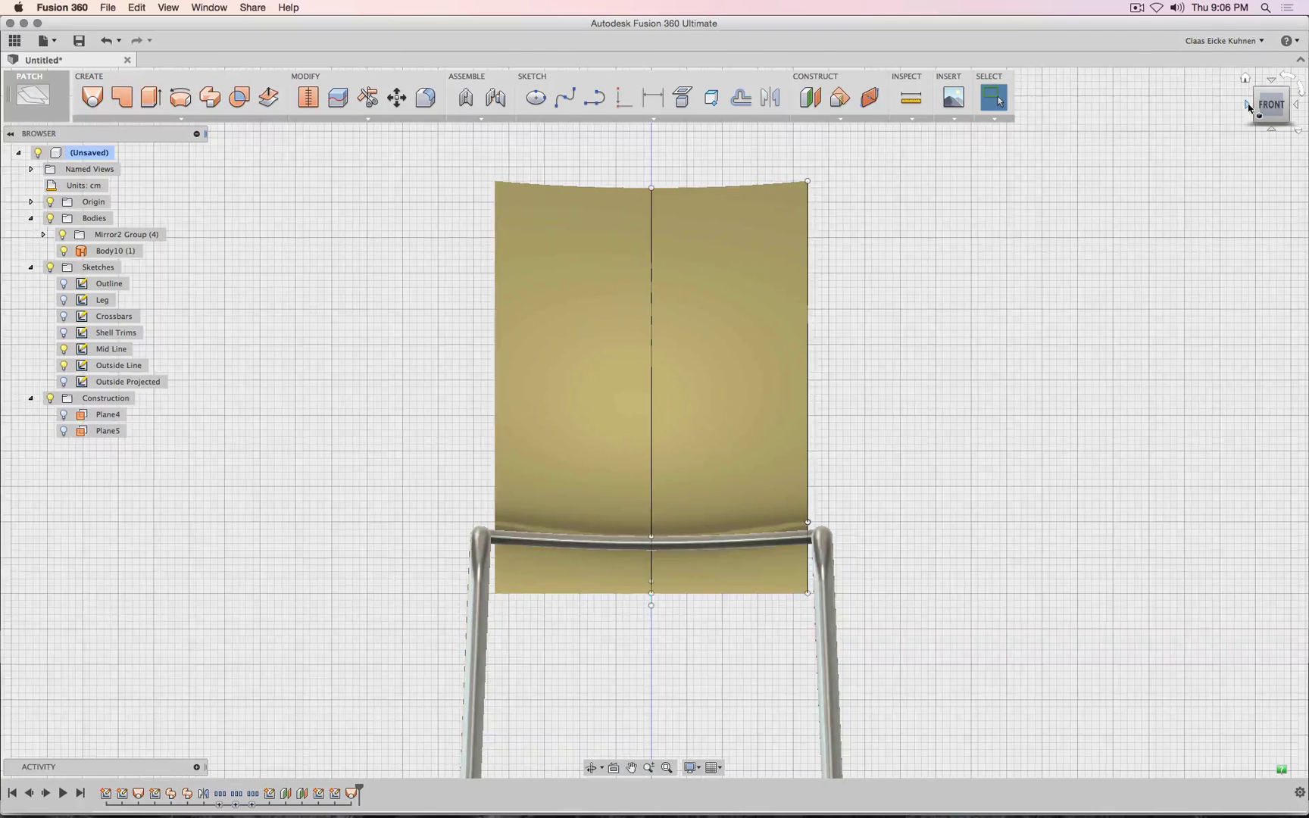
click(1295, 108)
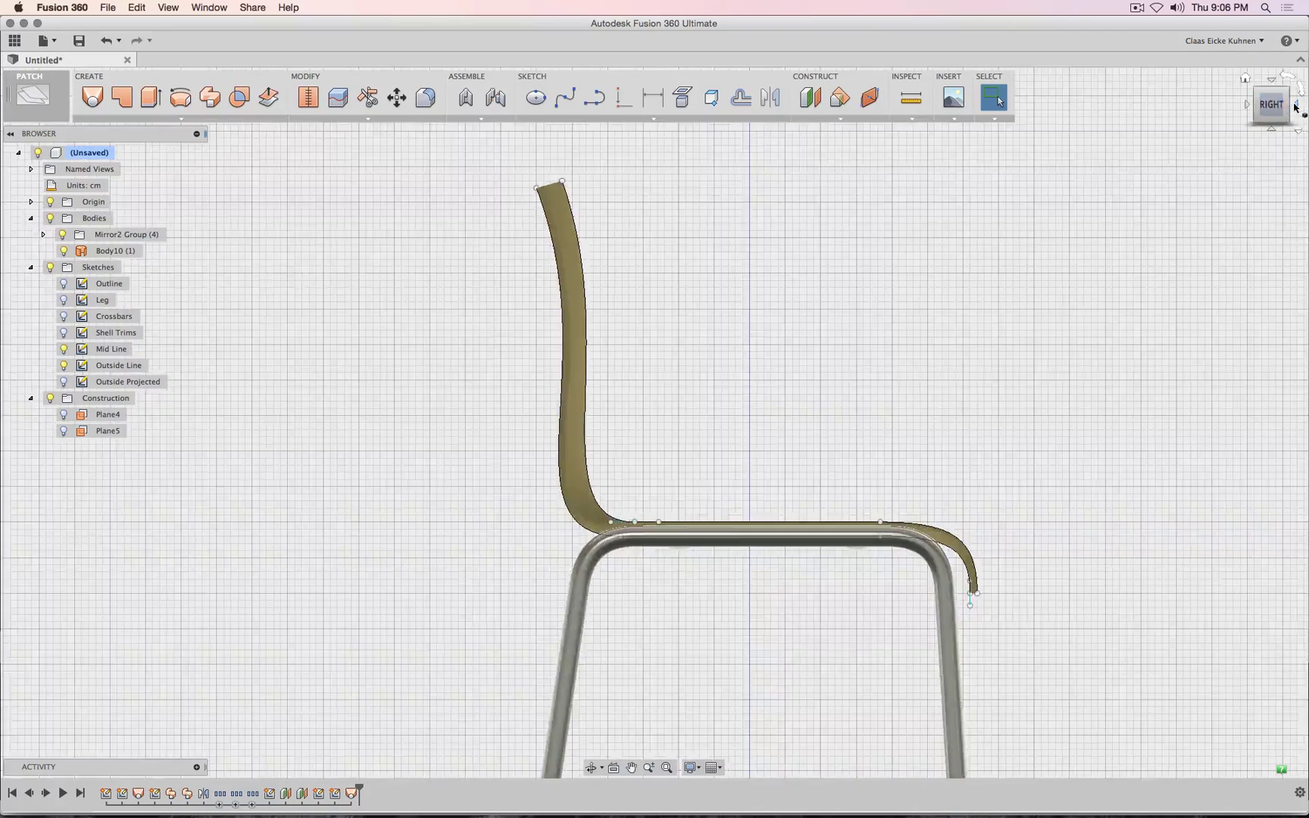
click(1295, 108)
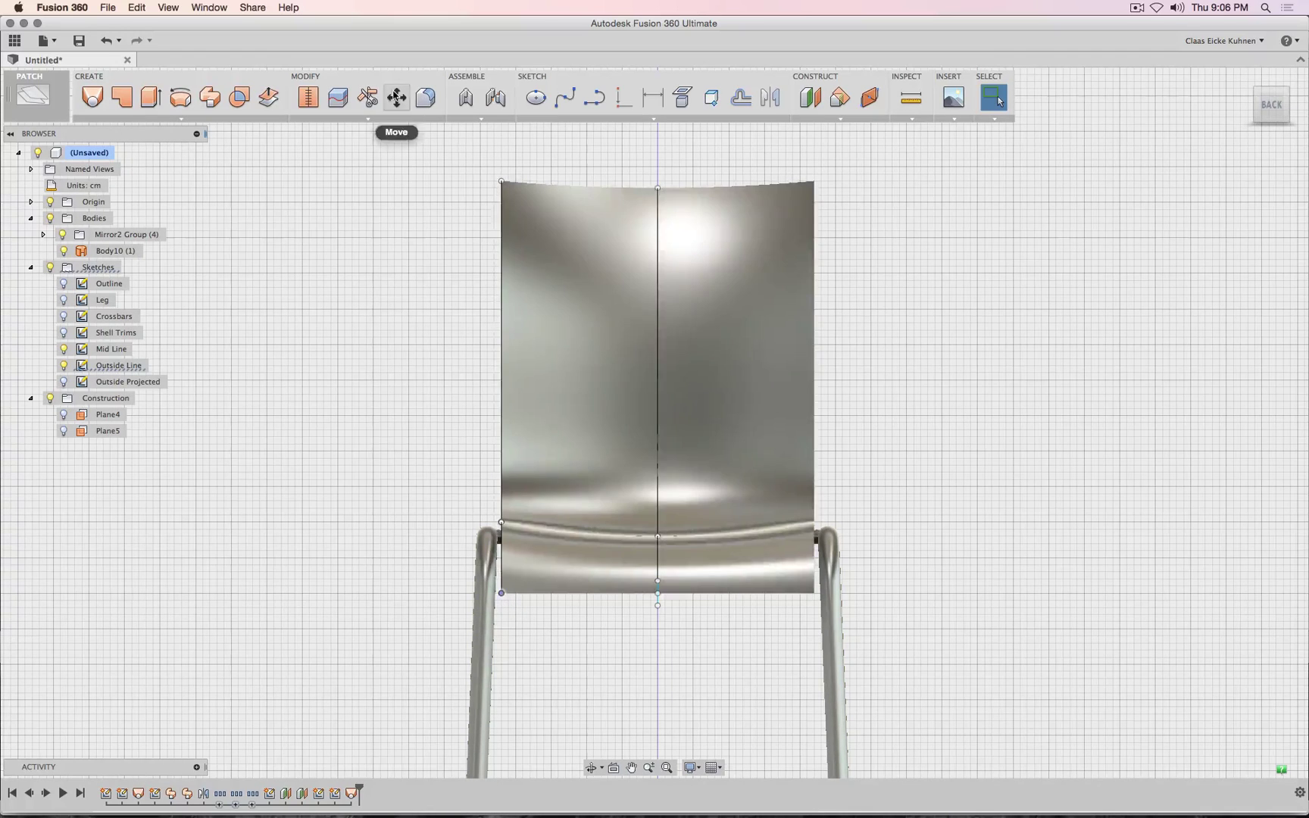
click(396, 97)
drag(501, 633, 501, 625)
click(1186, 358)
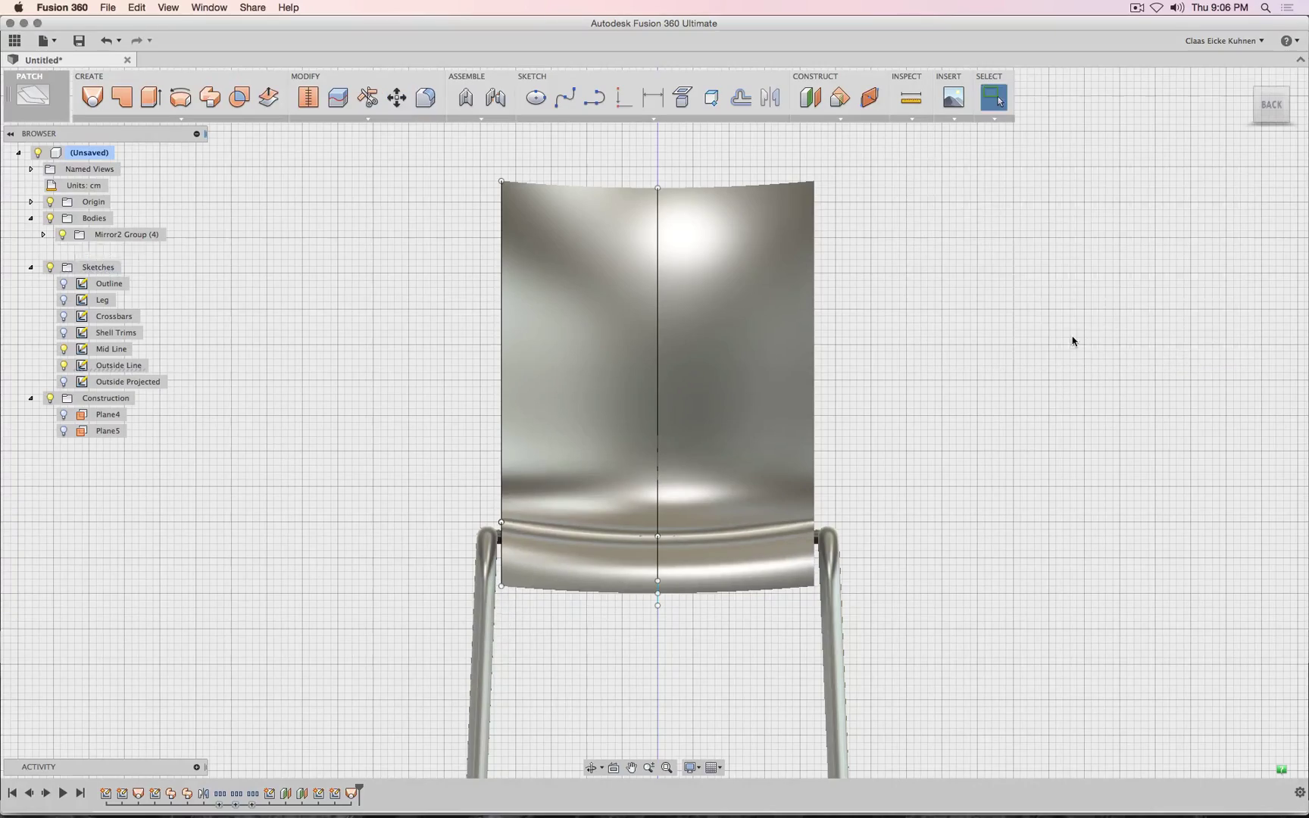
- Move Outside Line's front lower end point forward, away from the front leg, in the right view
mouse_move(1274, 108)
mouse_down()
mouse_move(1160, 112)
mouse_move(1189, 155)
mouse_move(1243, 125)
mouse_move(1297, 120)
mouse_up()
drag(1099, 315, 1106, 322)
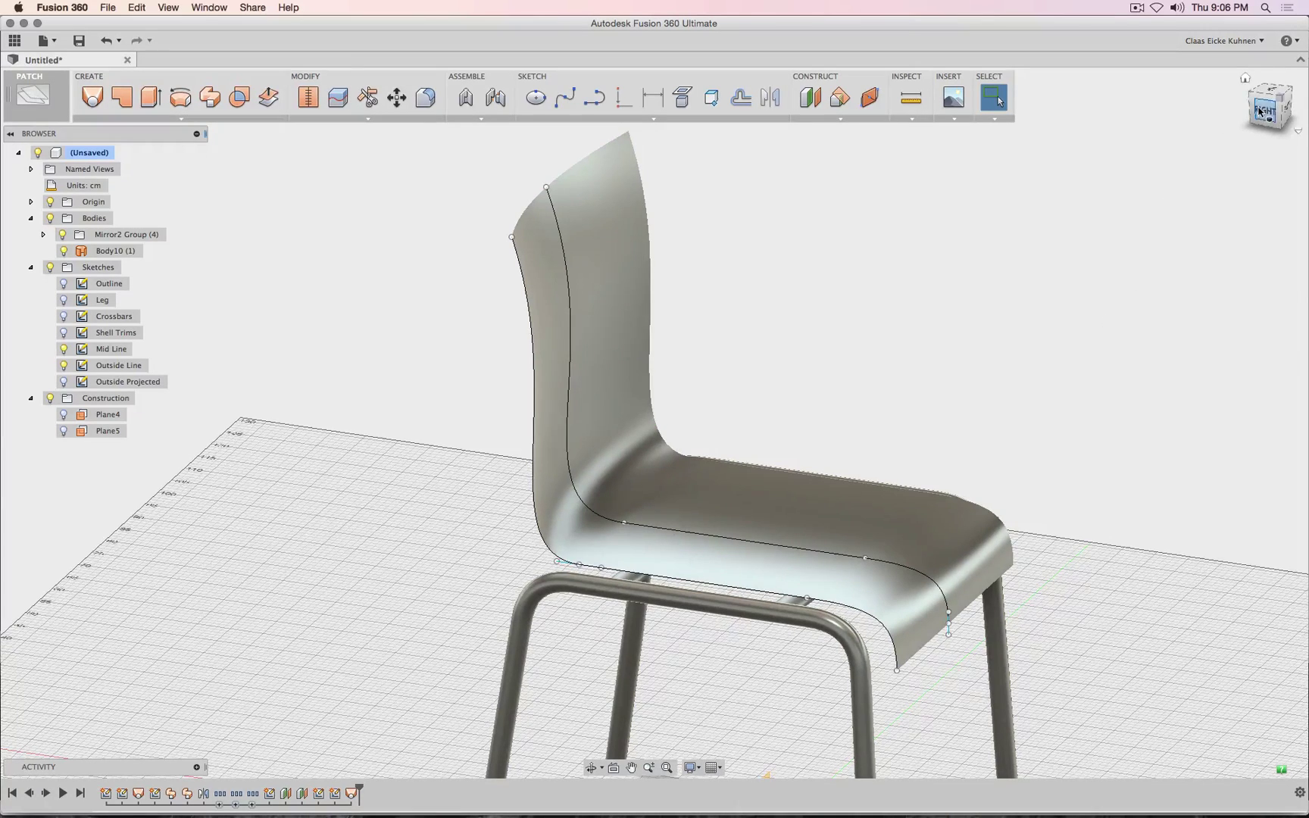
click(1260, 111)
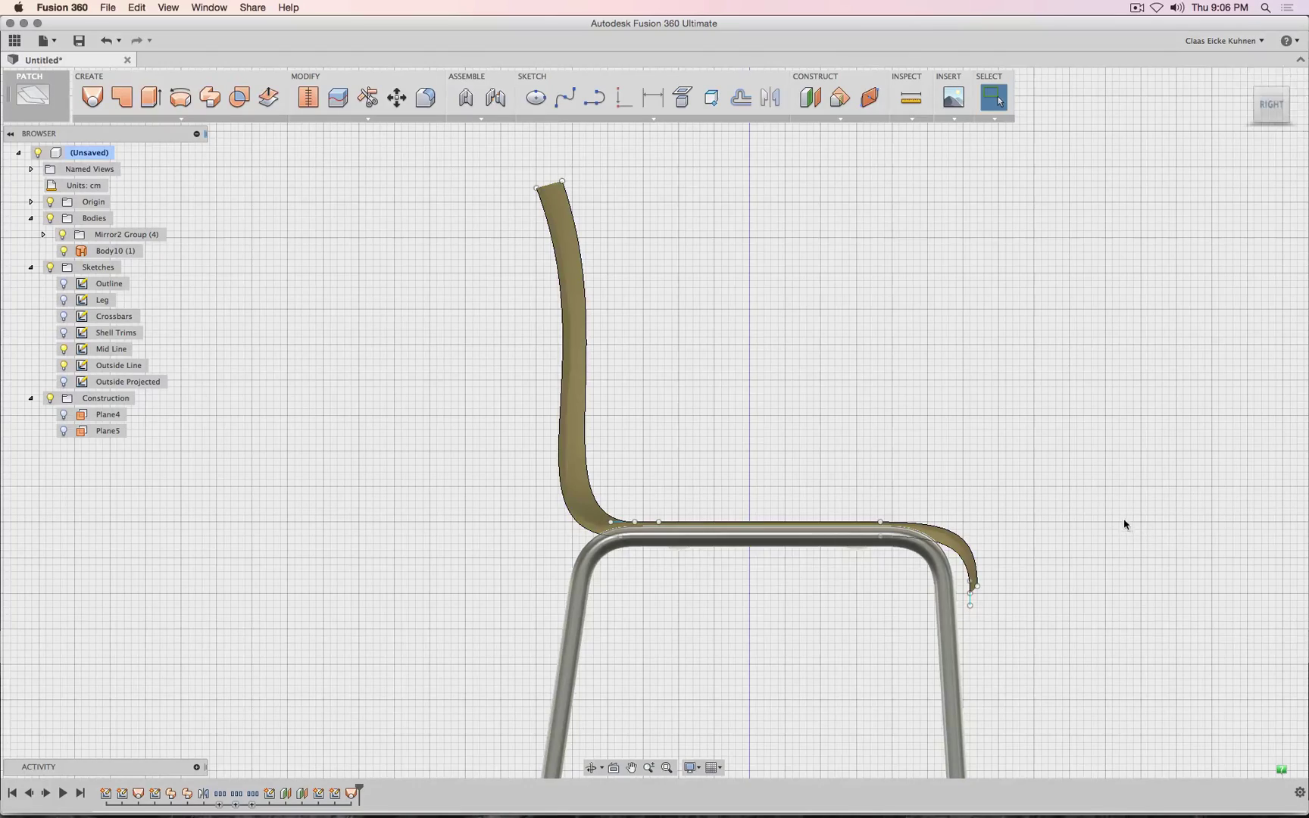
scroll(1016, 622, up, 10)
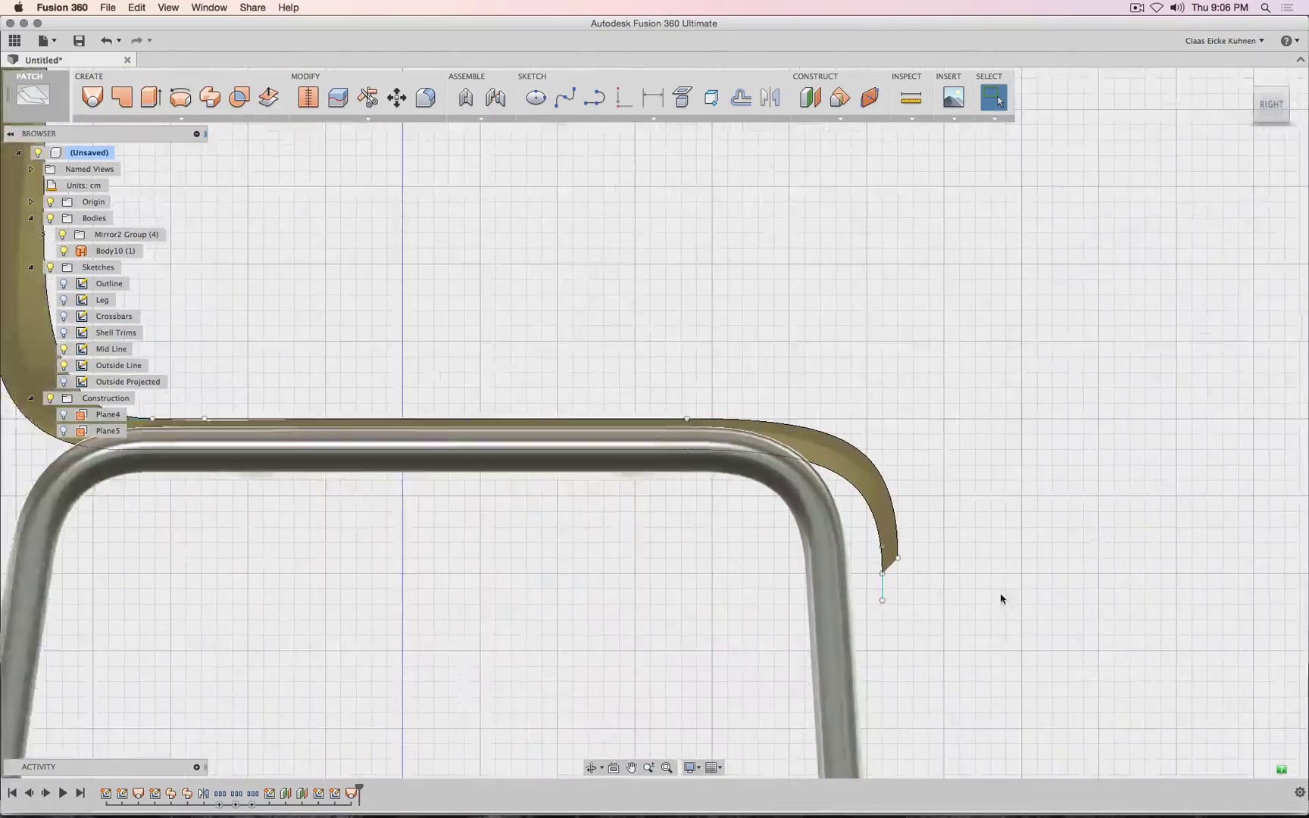
click(403, 107)
drag(925, 555, 942, 552)
click(1180, 358)
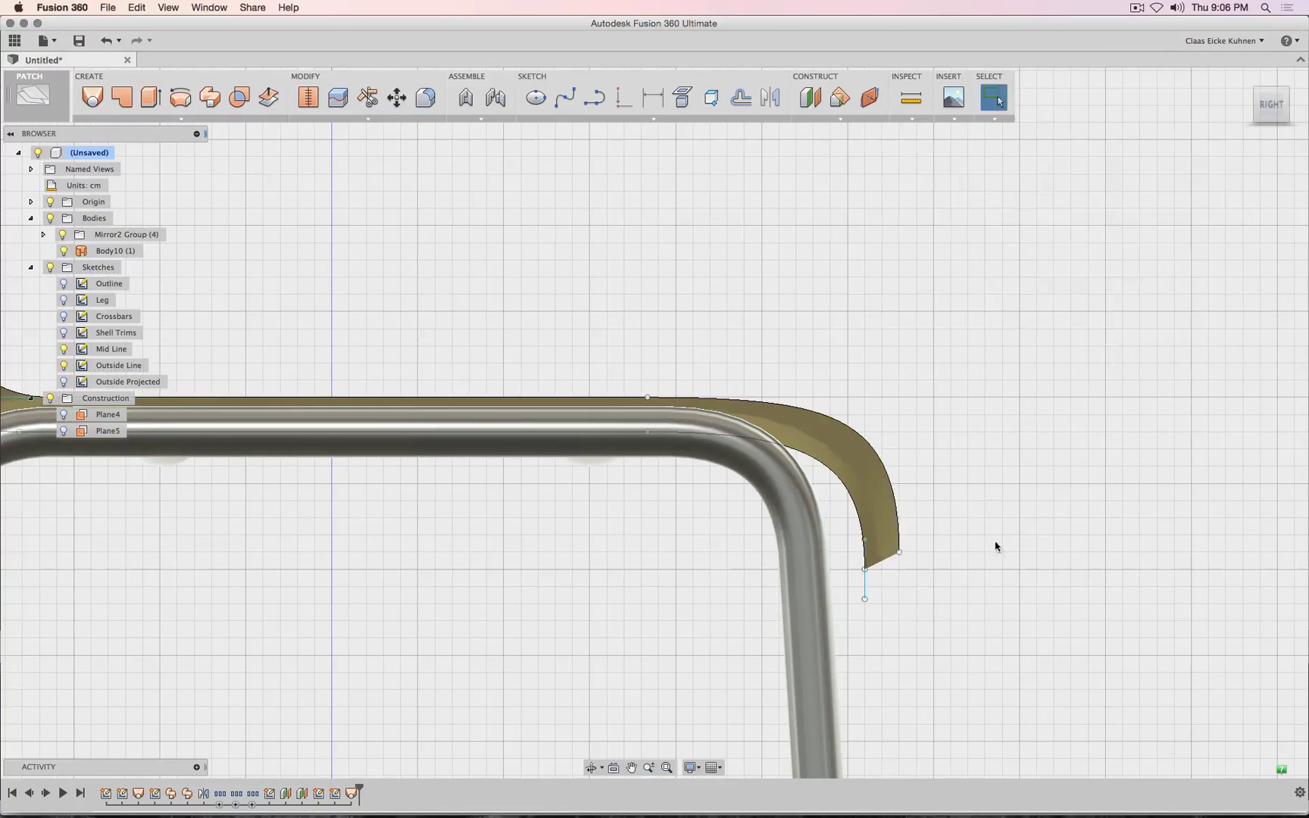
- Thicken the seat shell surface by 1 cm on one side as a new body
mouse_move(654, 422)
shift+middle_down()
mouse_move(689, 341)
mouse_move(1134, 379)
mouse_move(1265, 178)
mouse_move(1263, 113)
mouse_move(1271, 199)
mouse_move(1078, 327)
mouse_move(1069, 353)
shift+middle_up()
scroll(1069, 352, down, 4)
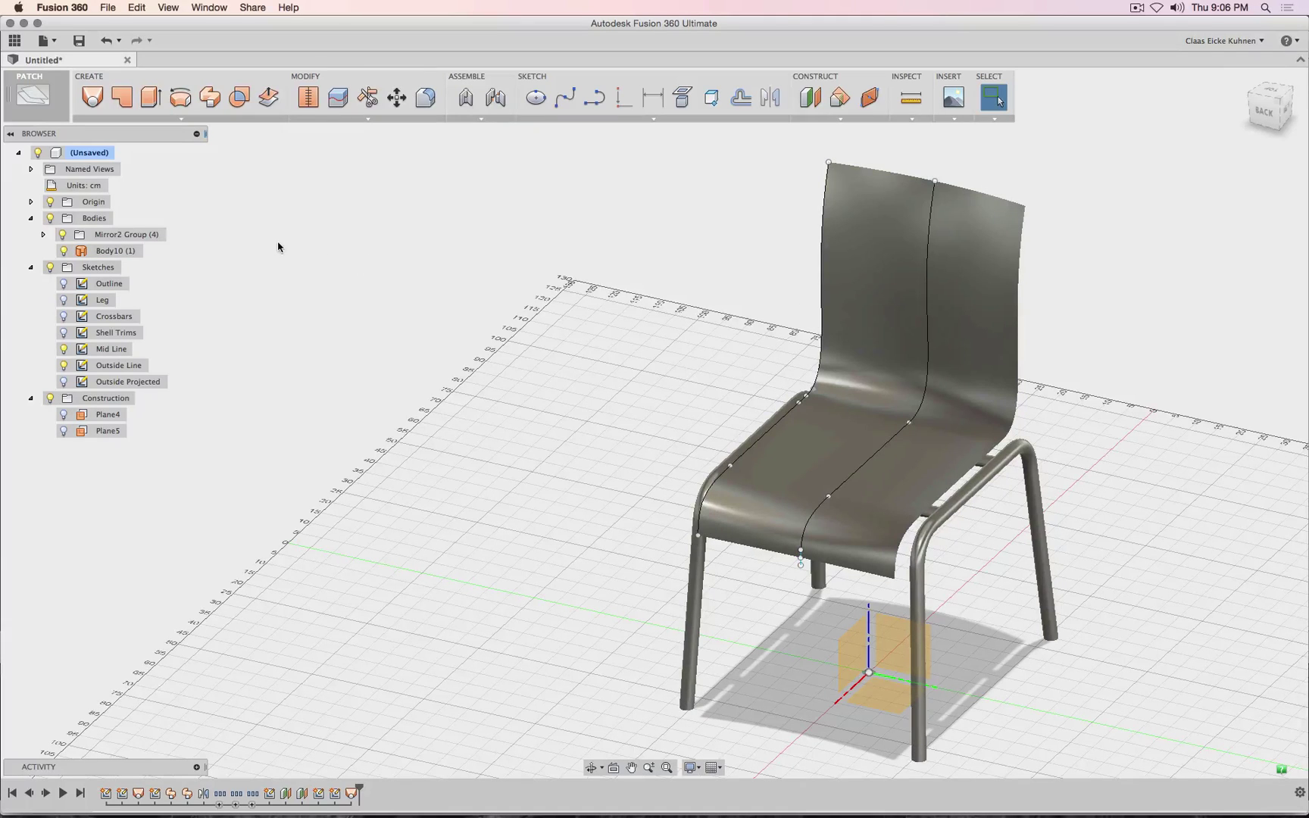
click(183, 119)
click(156, 249)
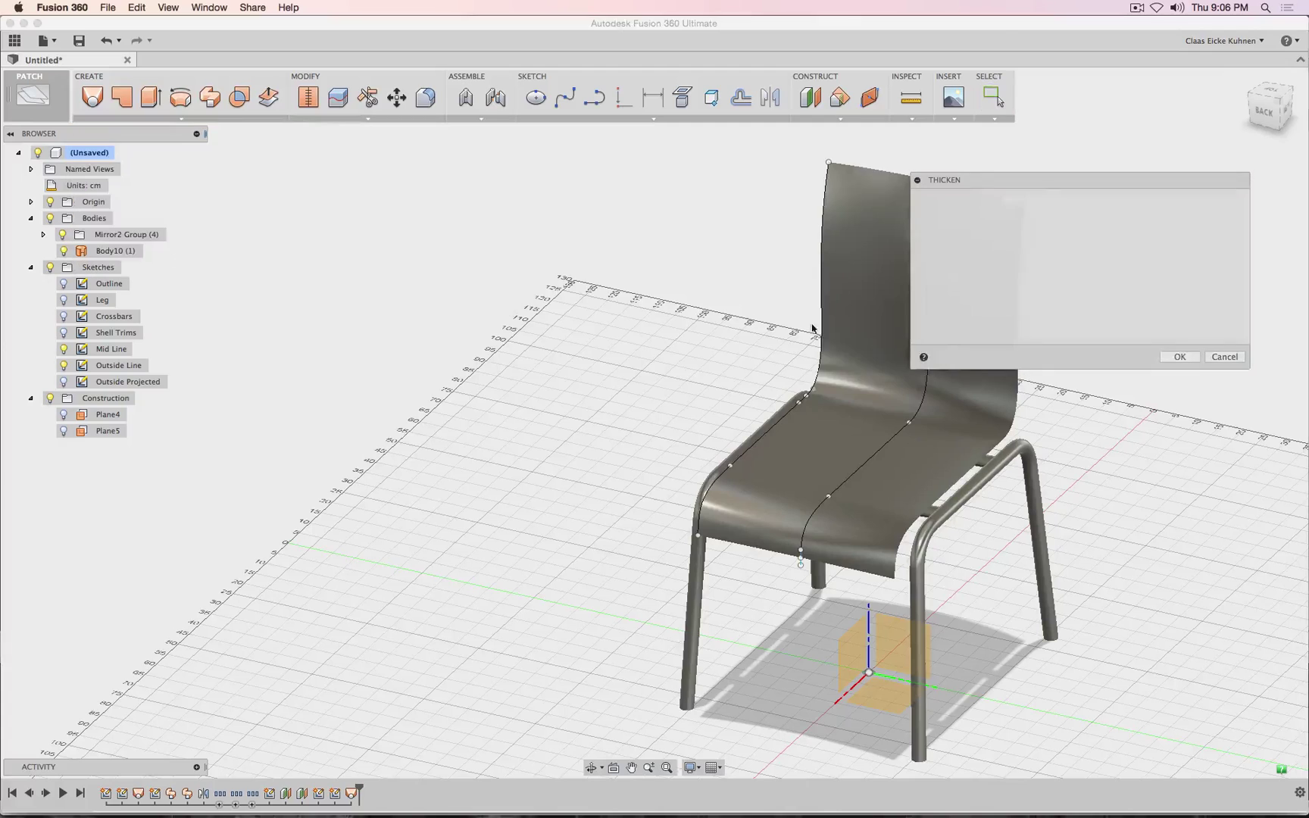
click(841, 283)
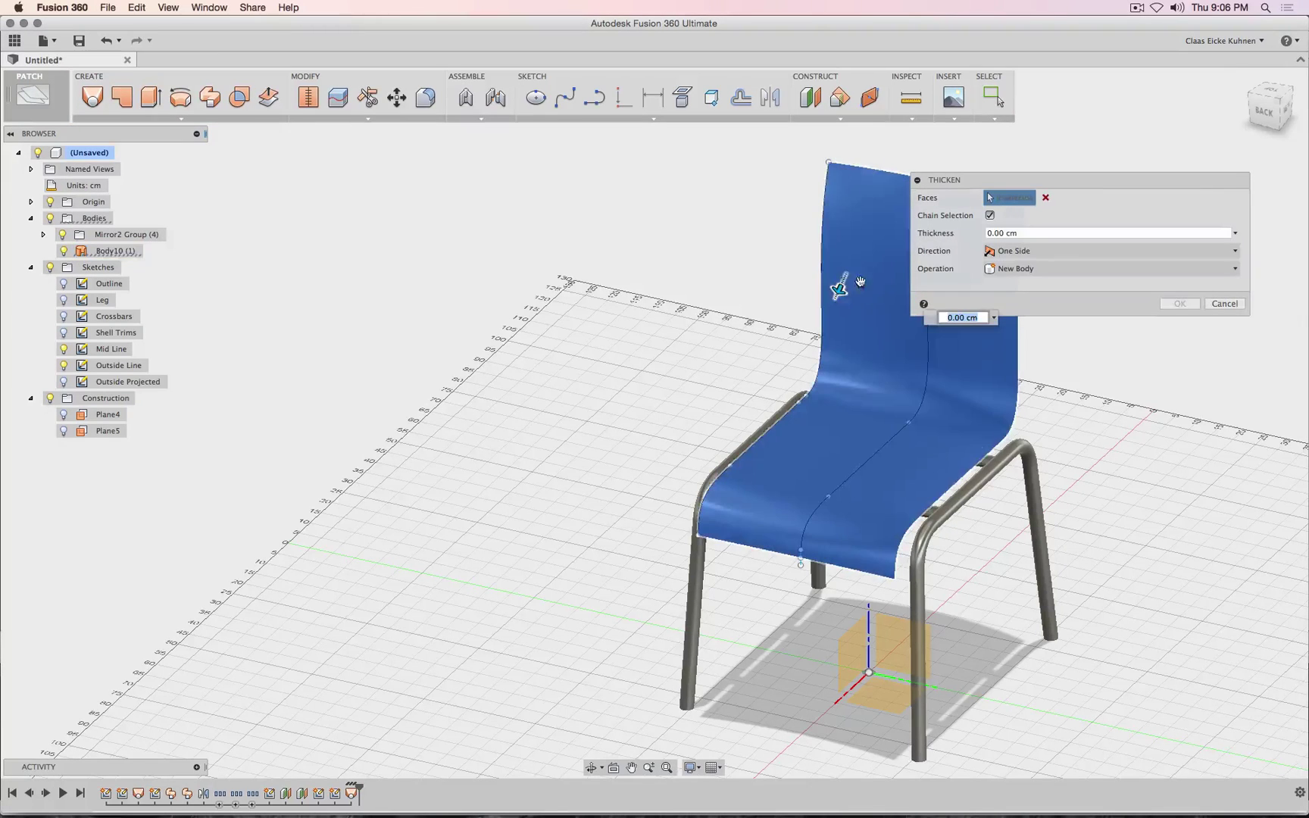
text(1)
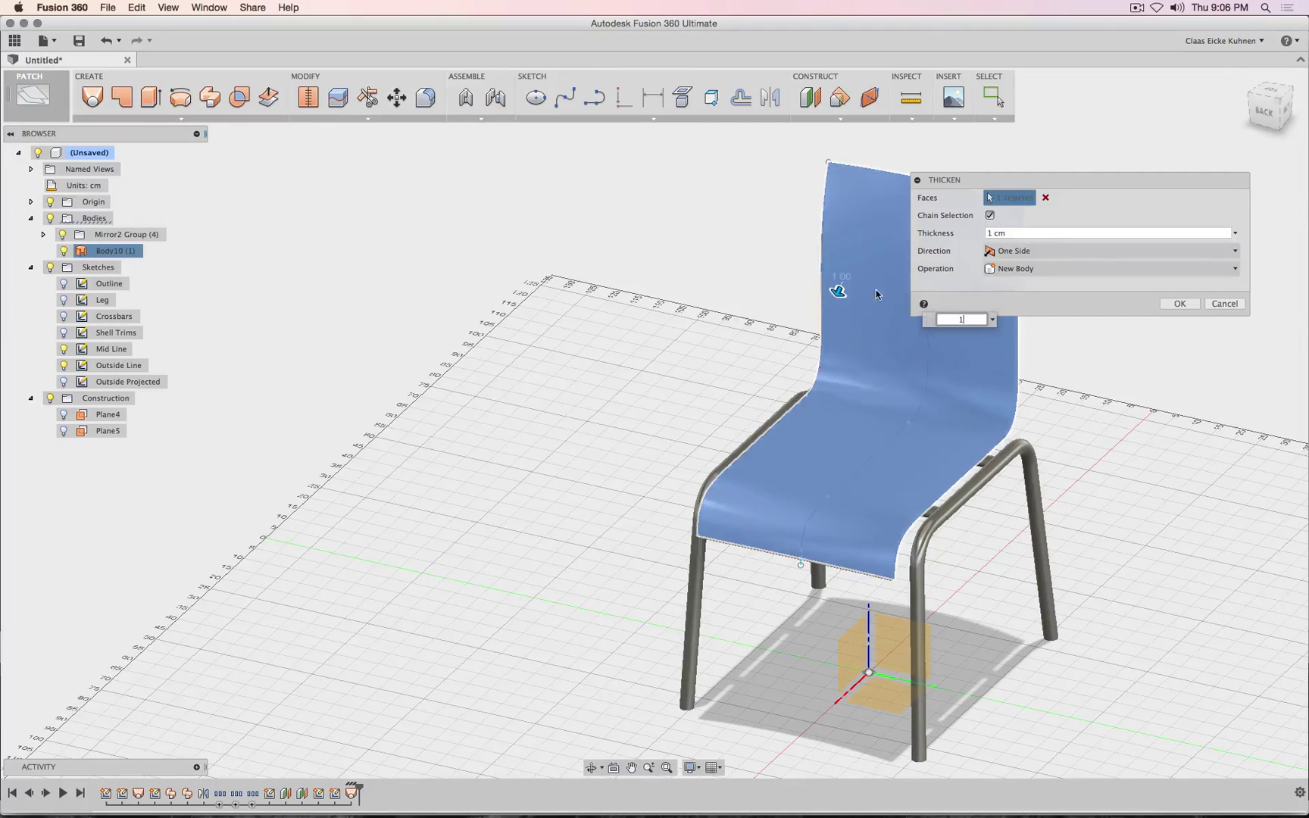
click(1289, 117)
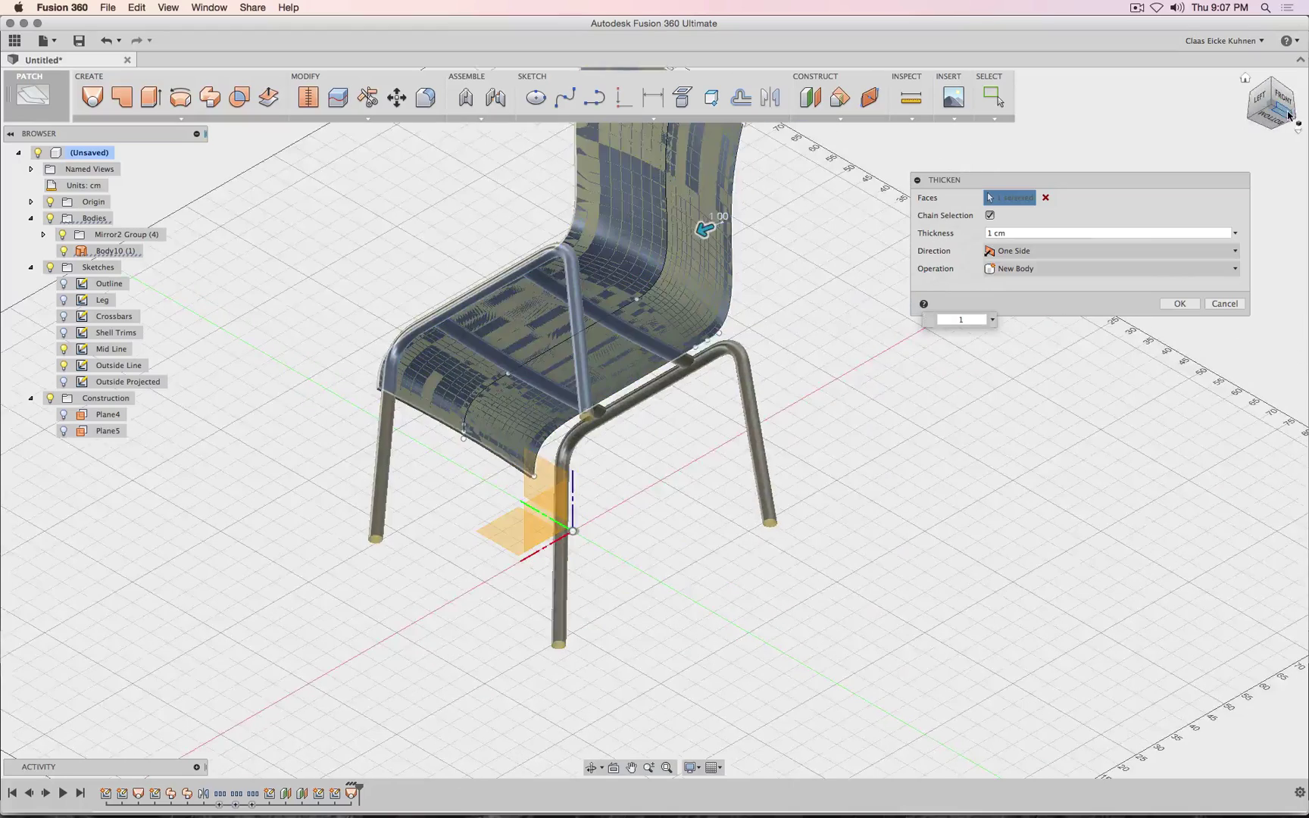
click(1280, 101)
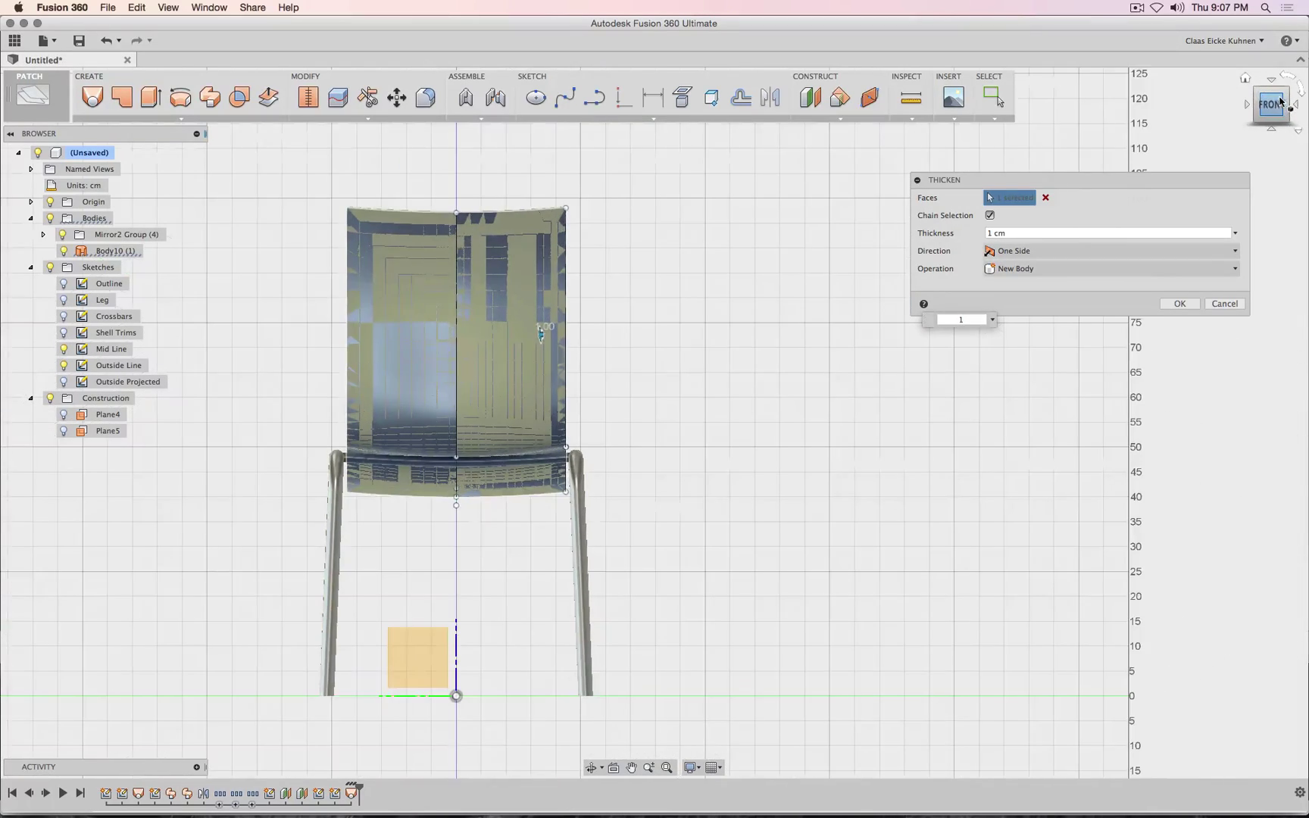
click(1244, 107)
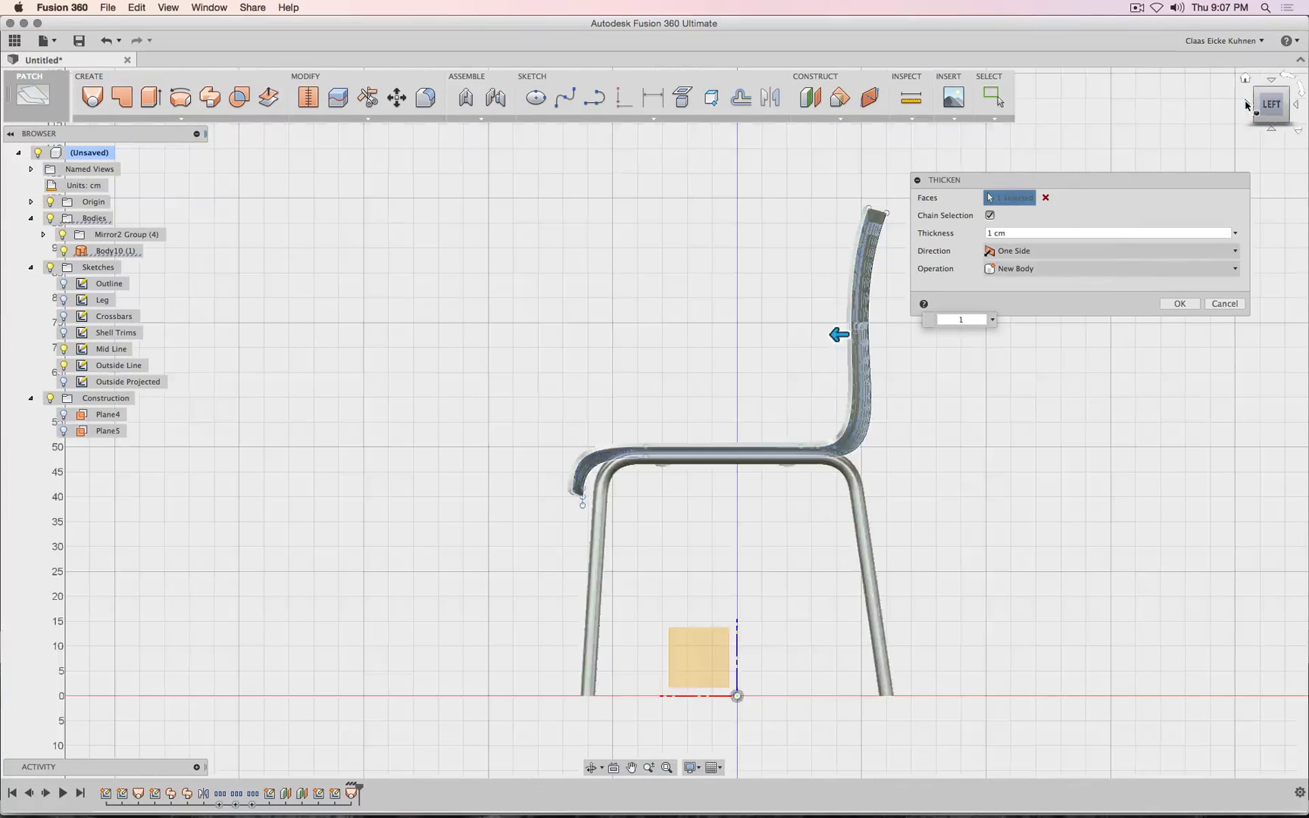
click(1178, 303)
- Pull the centre of the seat's front edge toward the front leg by moving Mid Line's front point -1 cm in X
scroll(543, 409, up, 5)
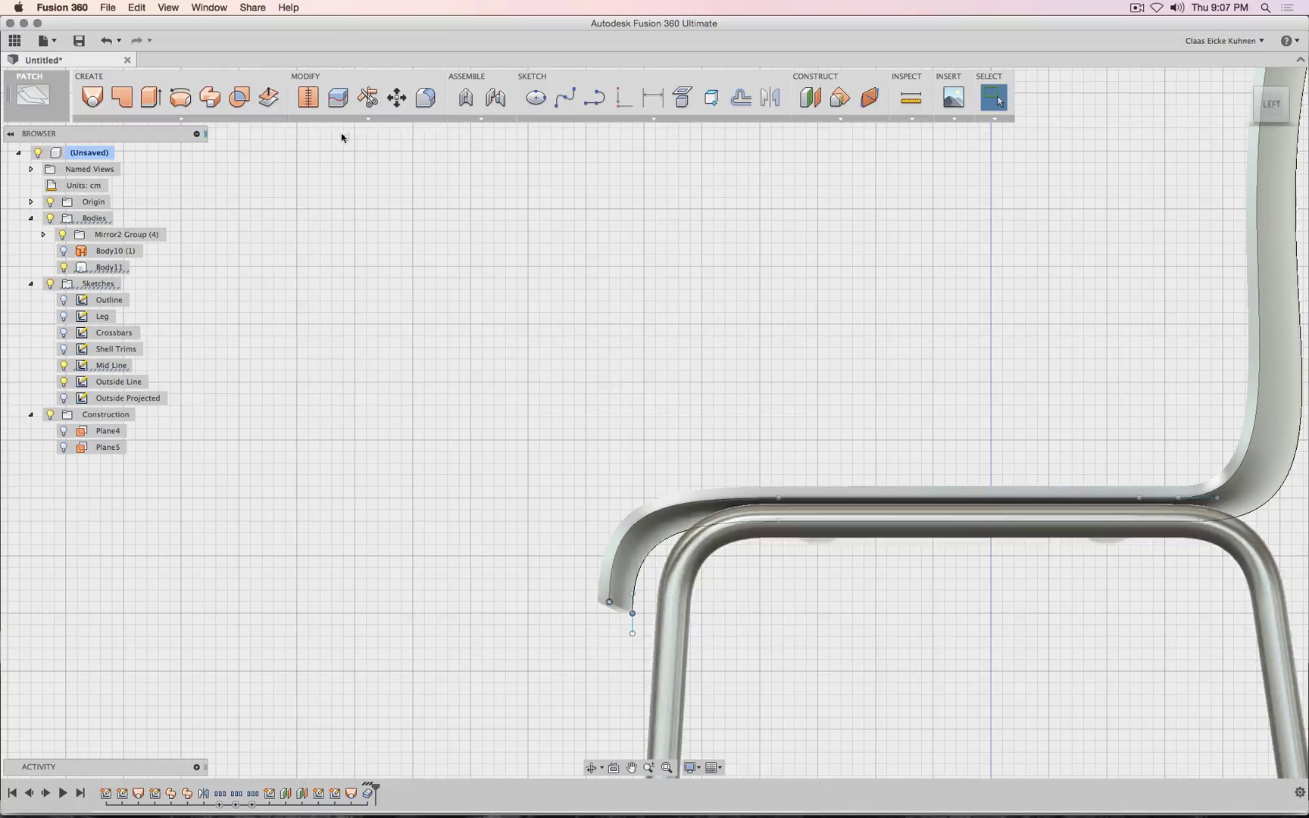
click(396, 97)
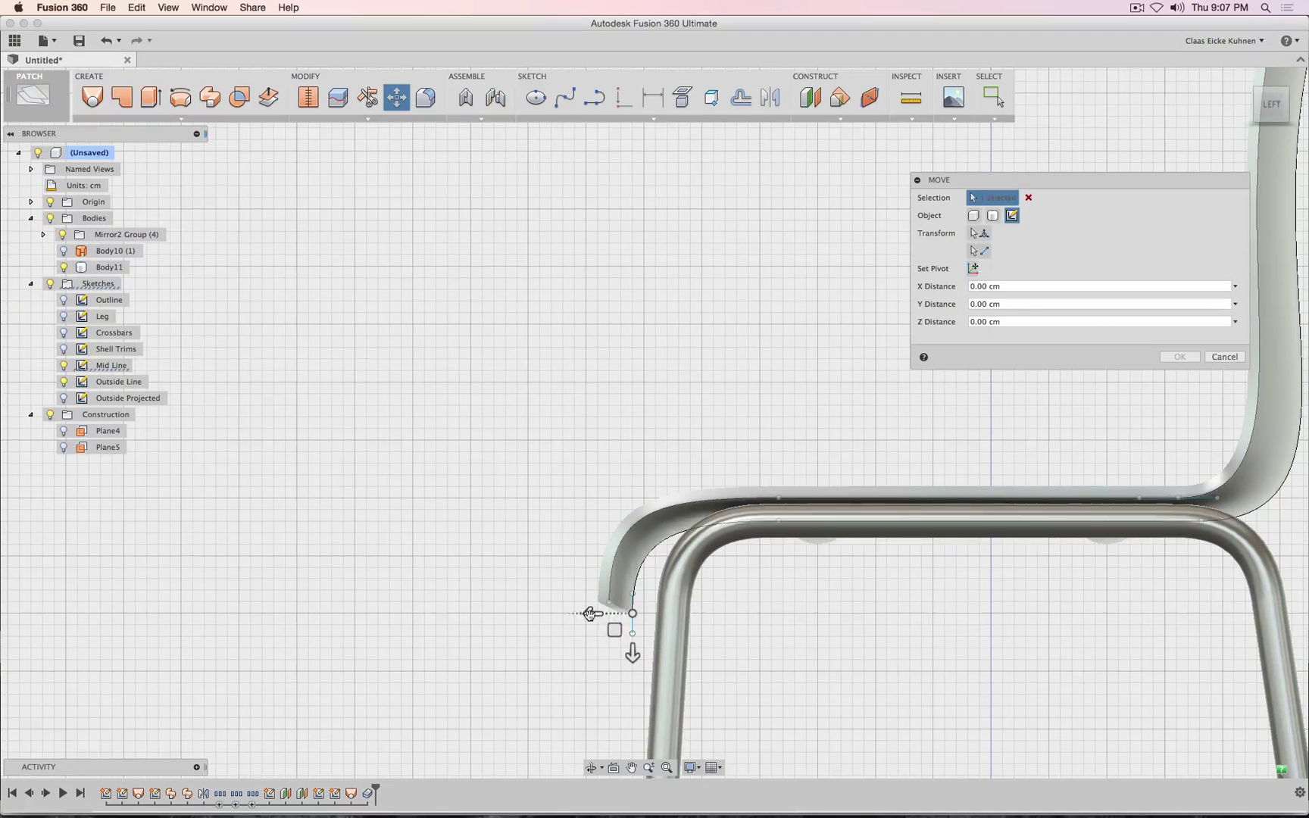
drag(589, 614, 602, 613)
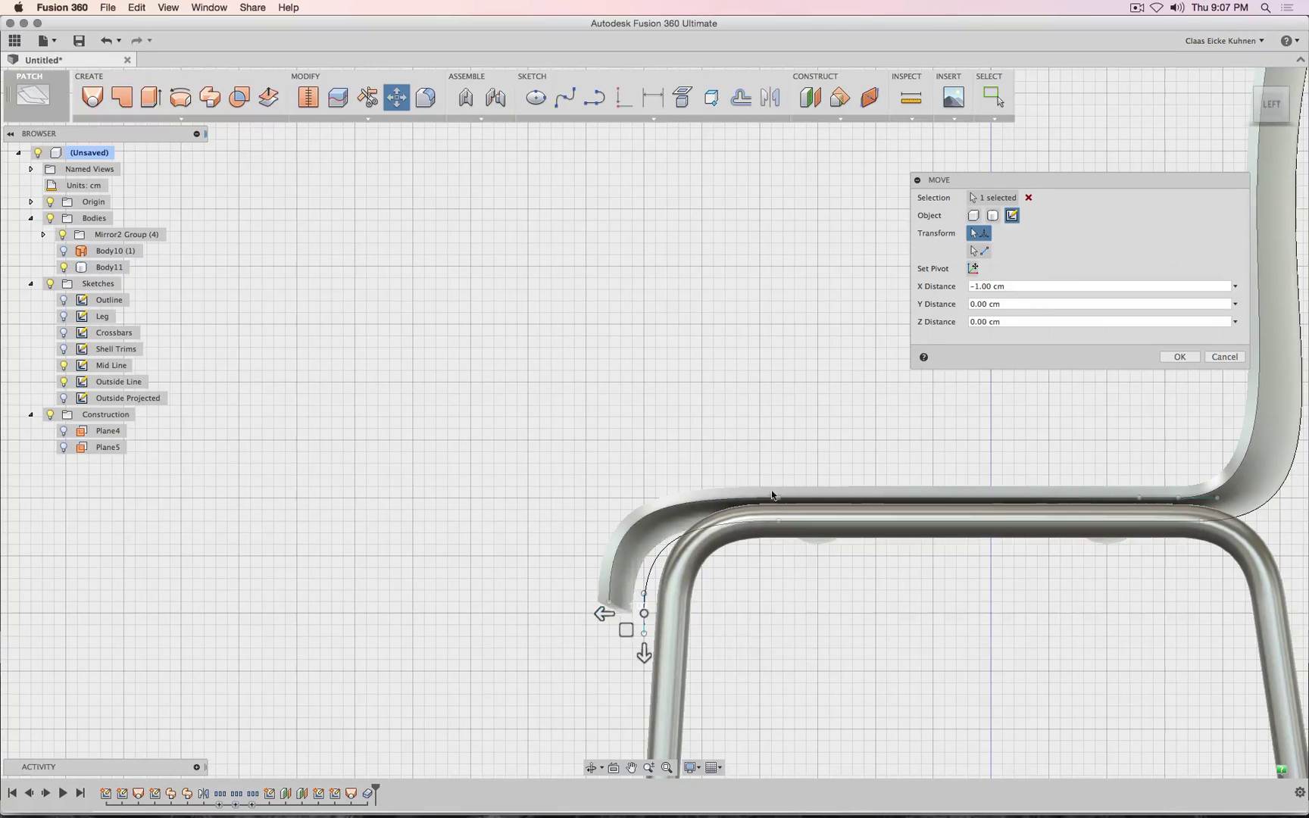
click(1175, 357)
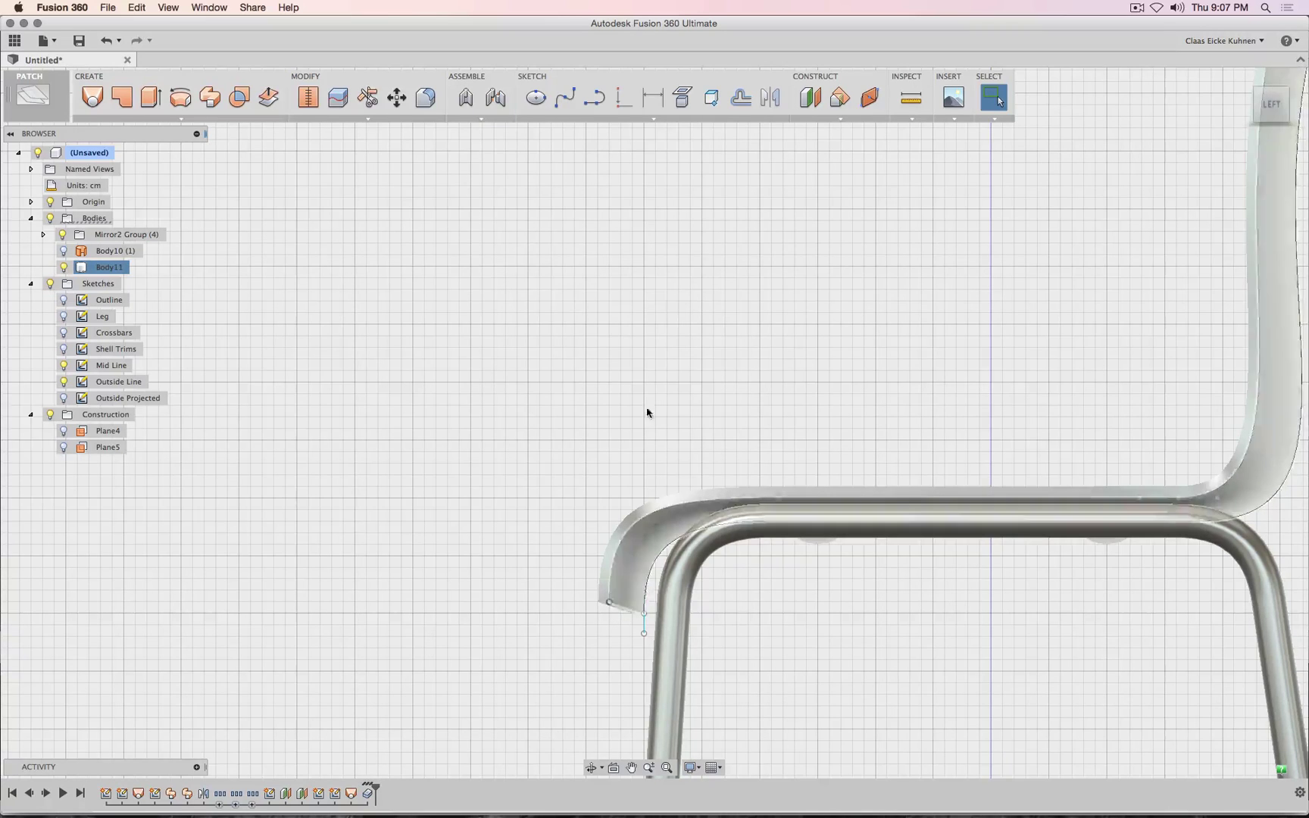
click(397, 97)
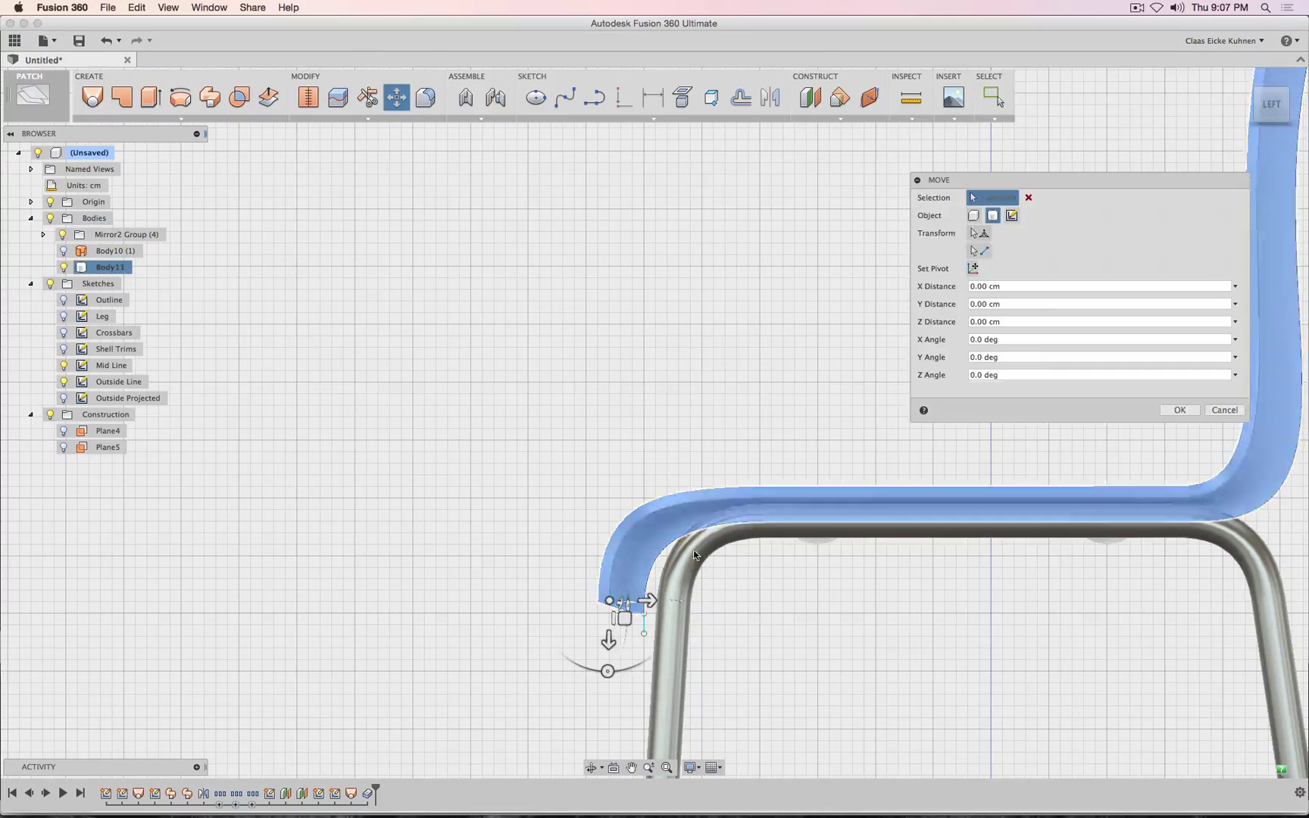
click(618, 599)
drag(650, 601, 661, 601)
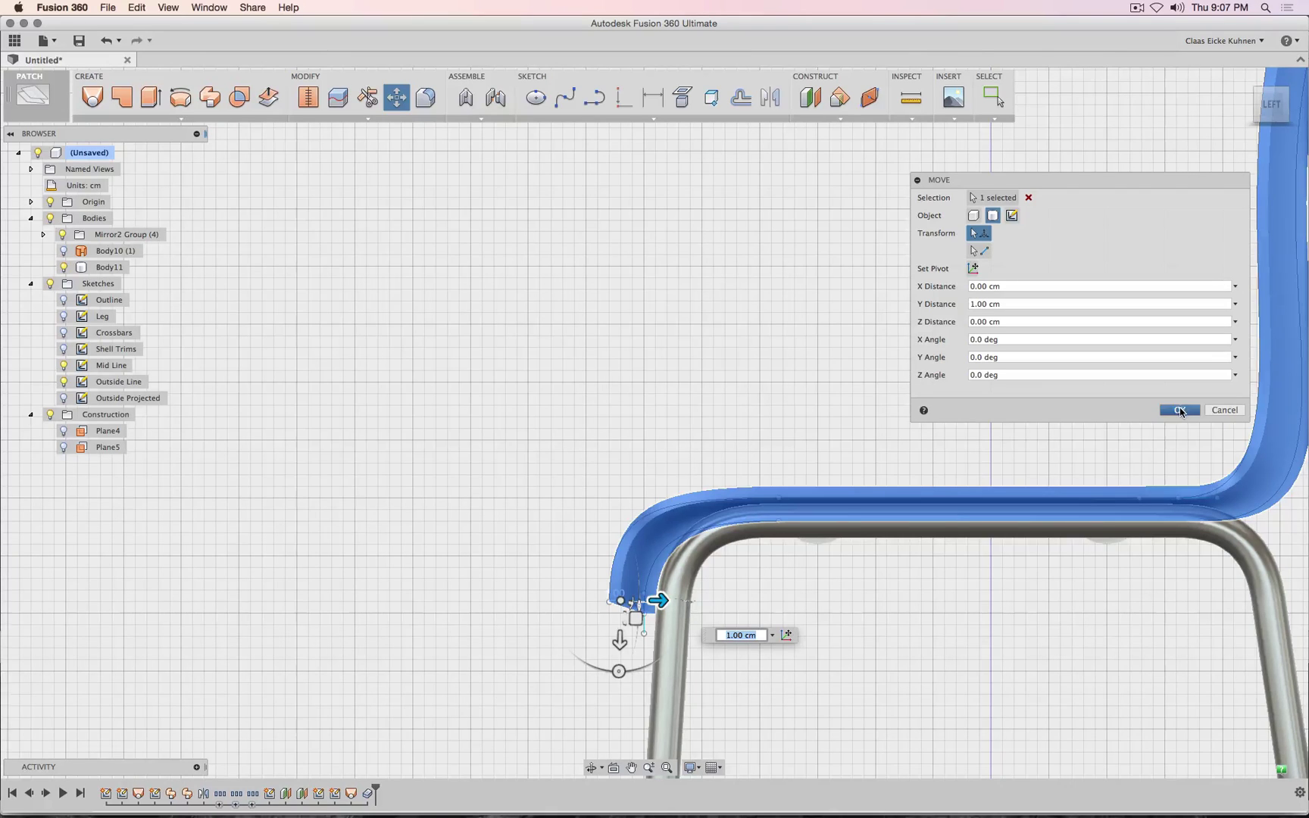
click(1219, 413)
click(611, 606)
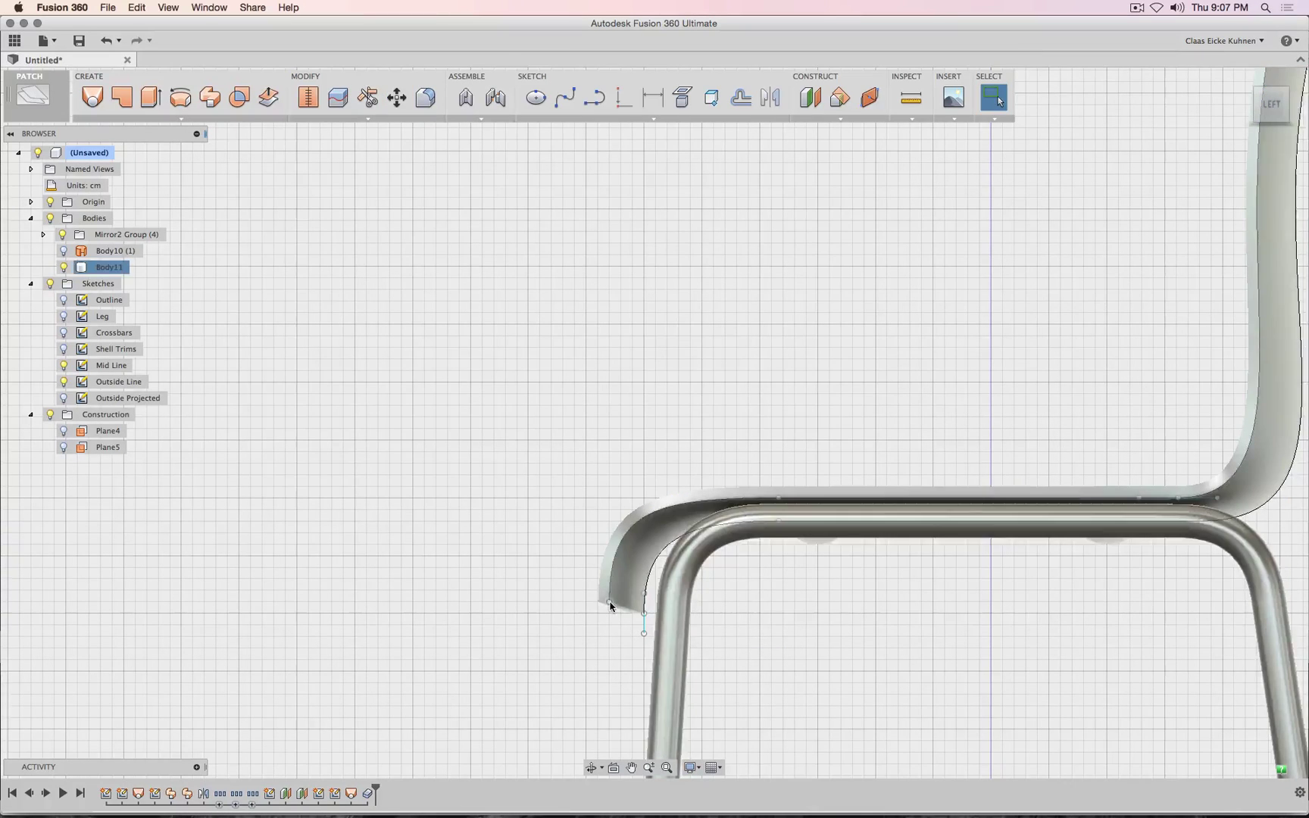
click(396, 97)
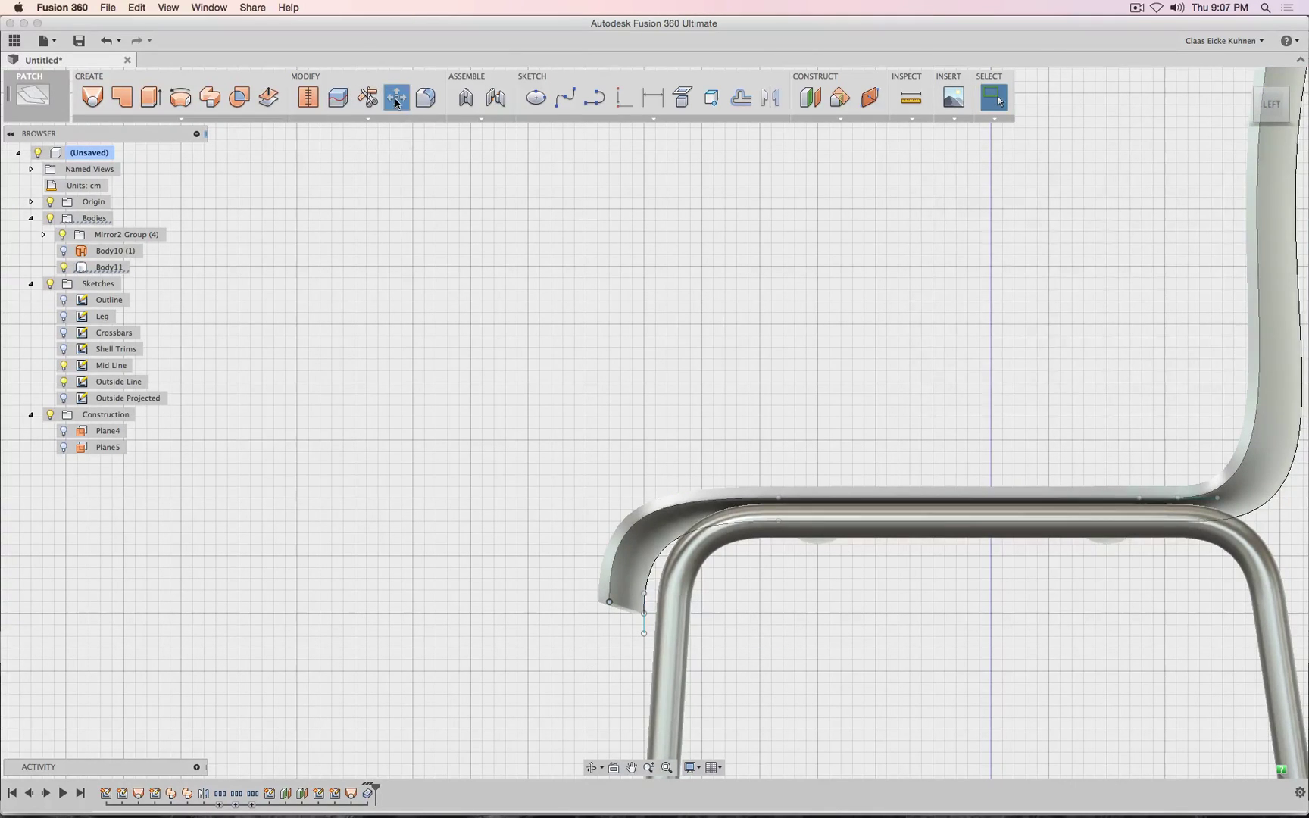
drag(1276, 107, 1308, 116)
drag(804, 623, 756, 621)
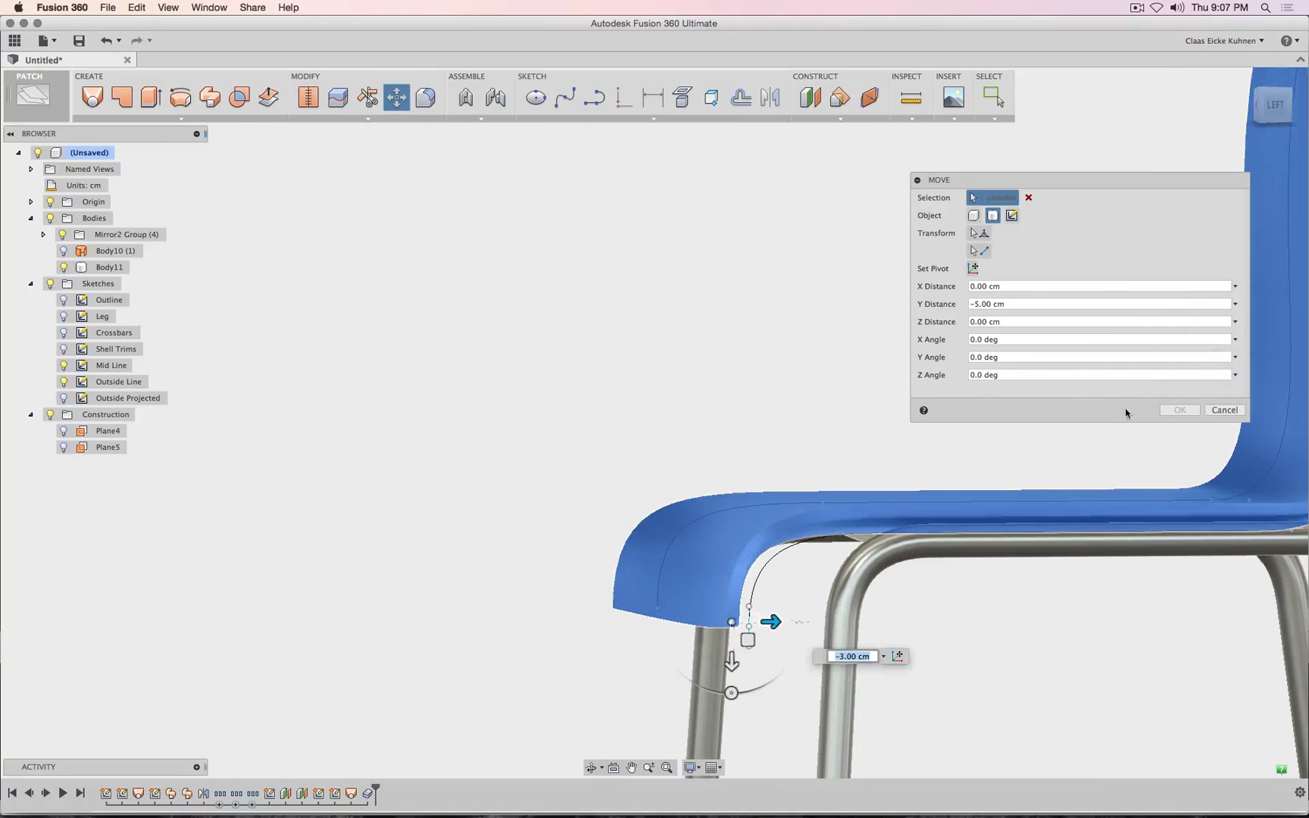
click(1225, 411)
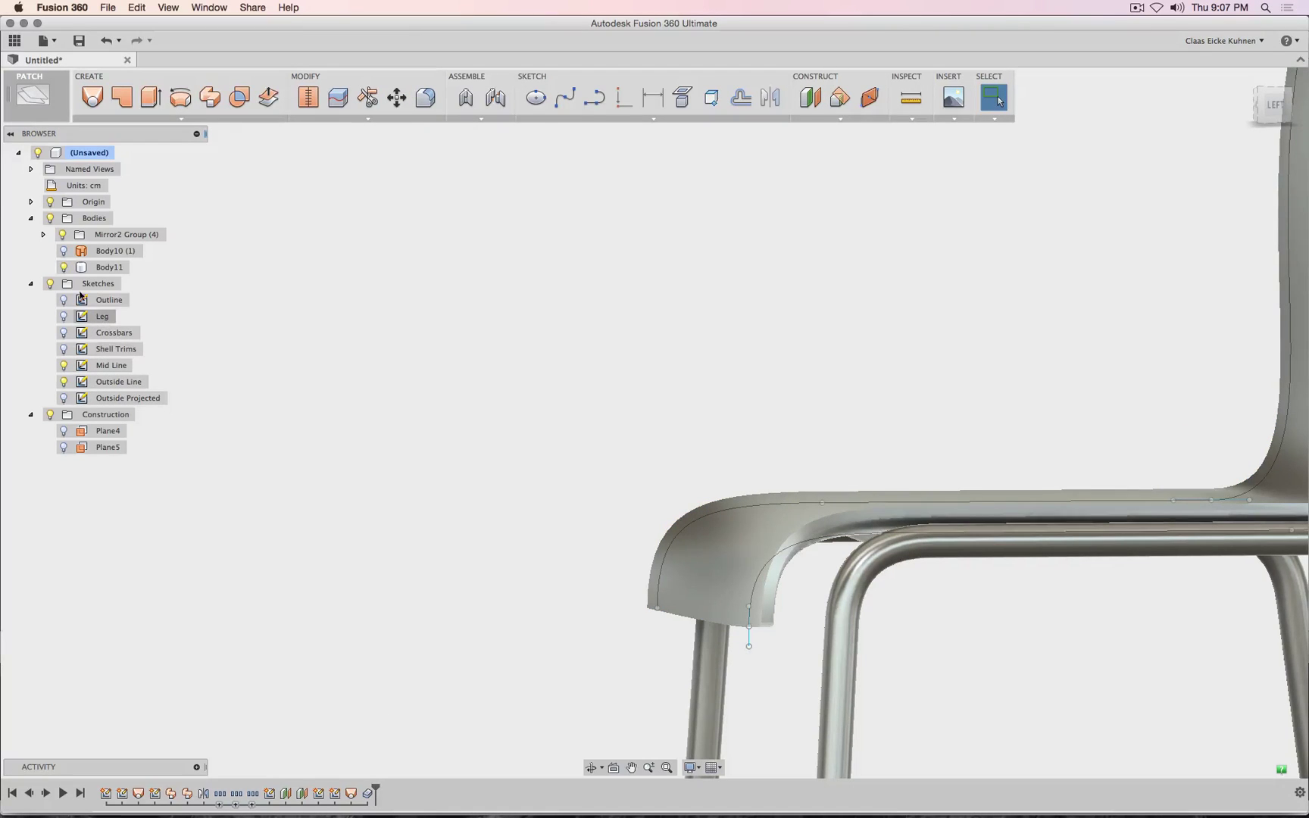
- Hide the thickened seat shell body
click(62, 268)
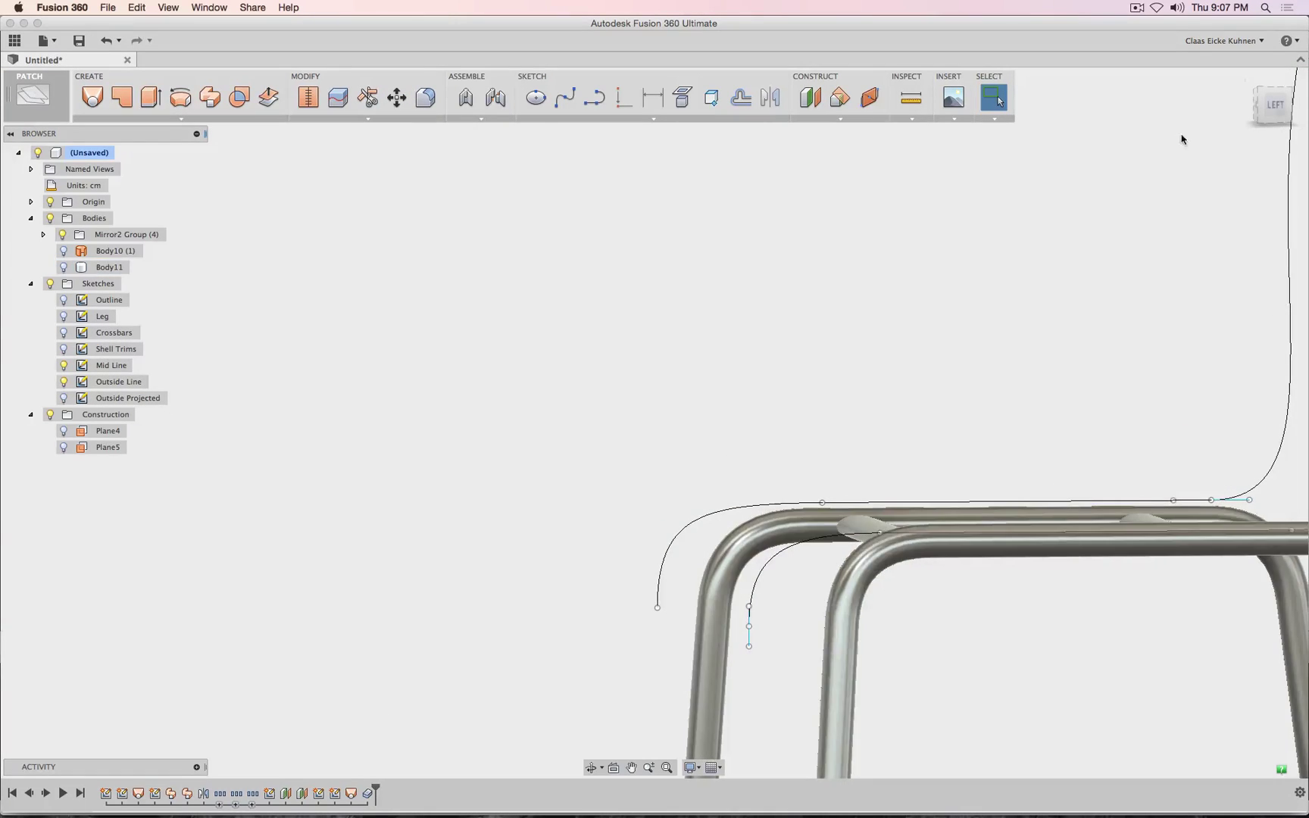
- Move Outside Line's front lower end point -1 cm in X toward the front leg and briefly show the seat shell to check it
click(1276, 106)
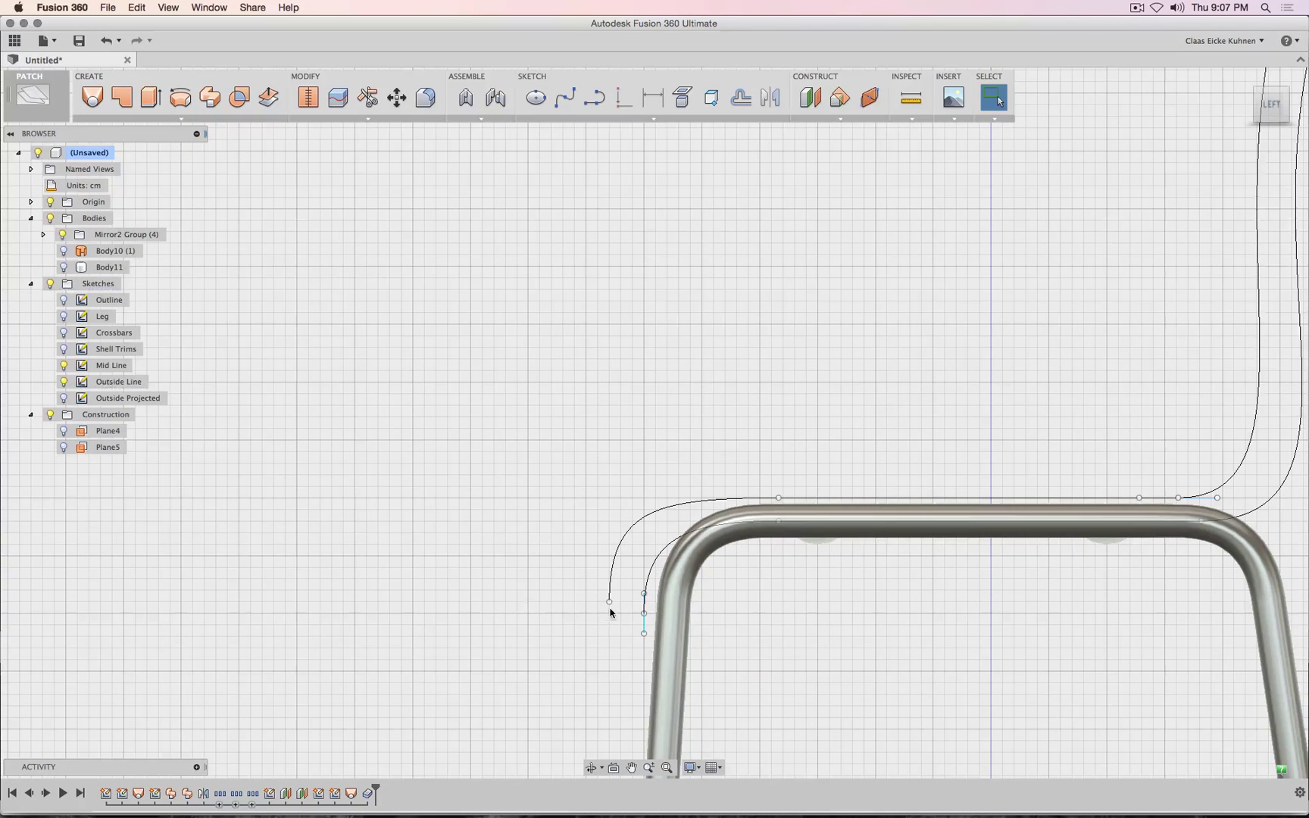
click(396, 96)
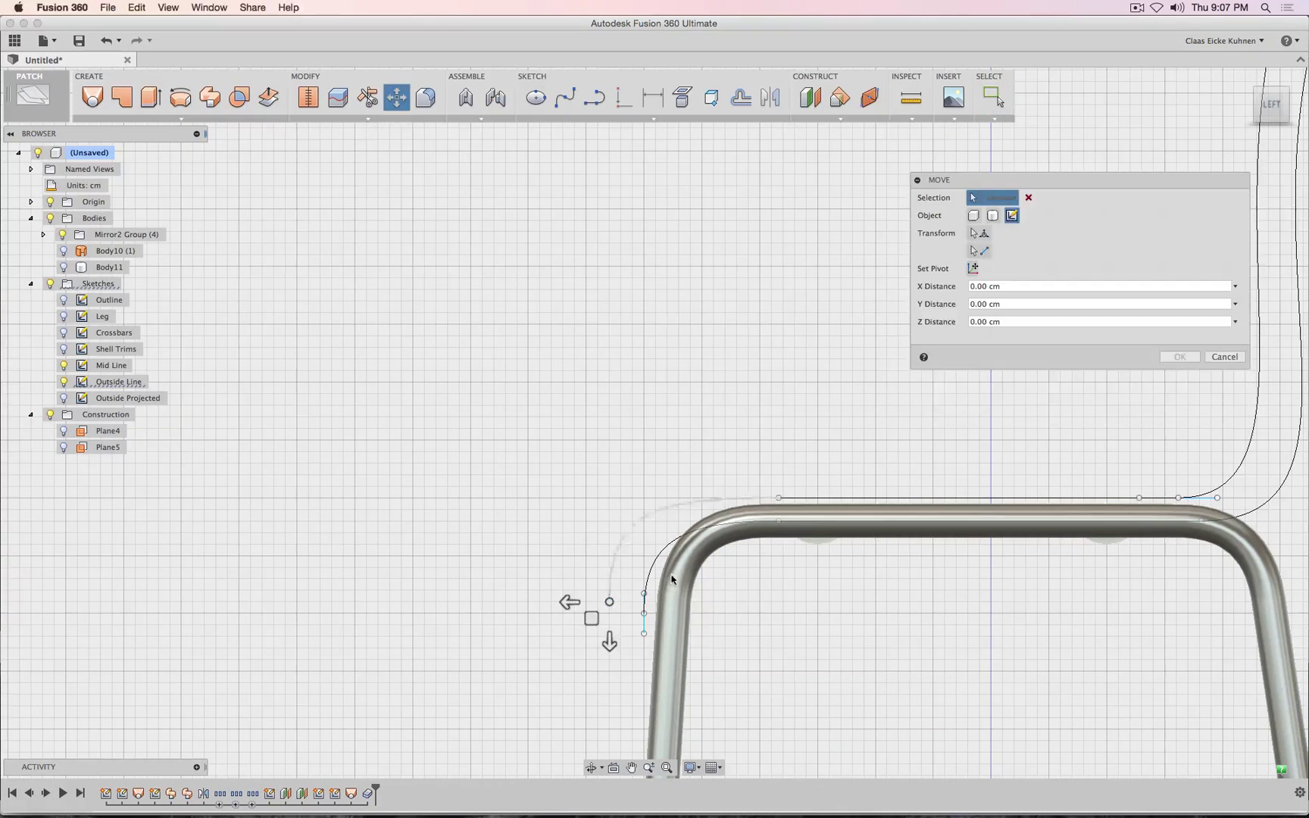
drag(570, 602, 585, 600)
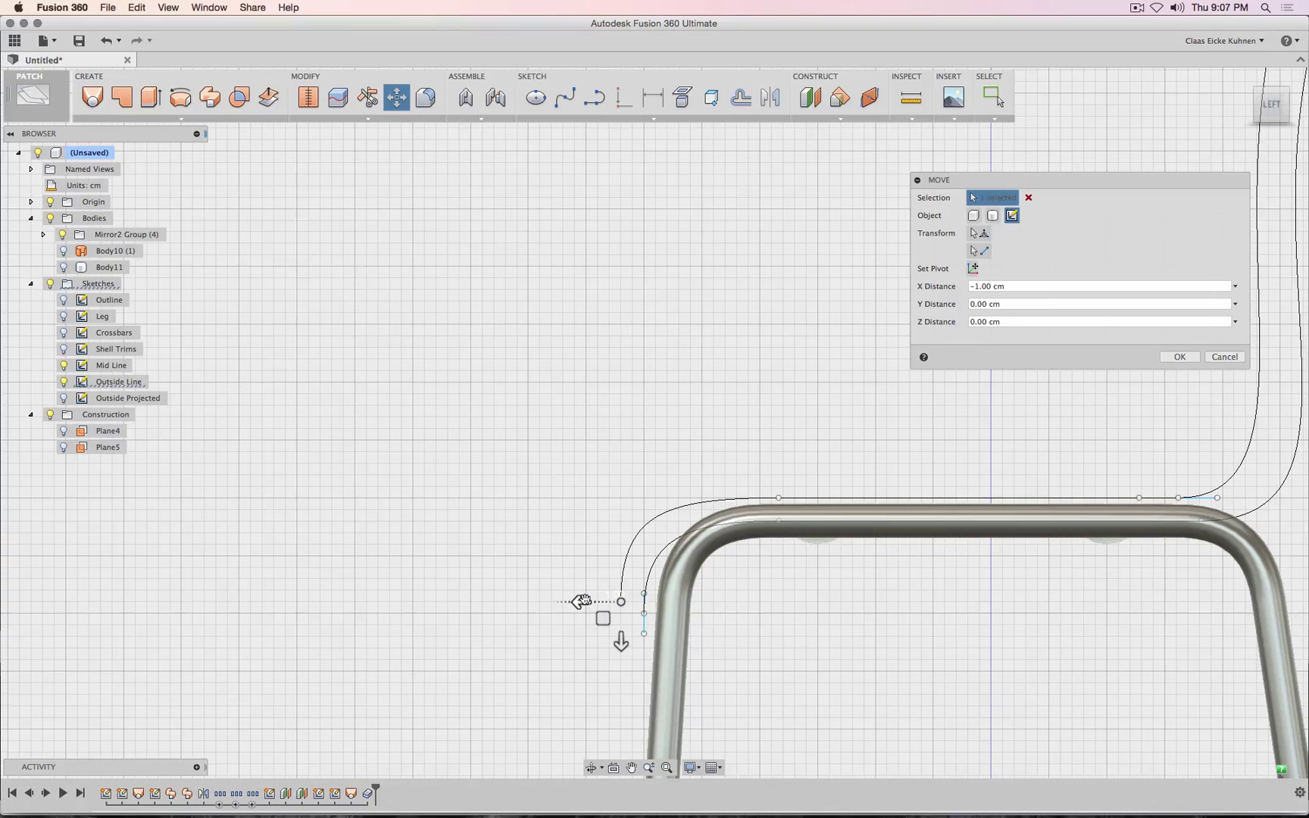
click(1178, 355)
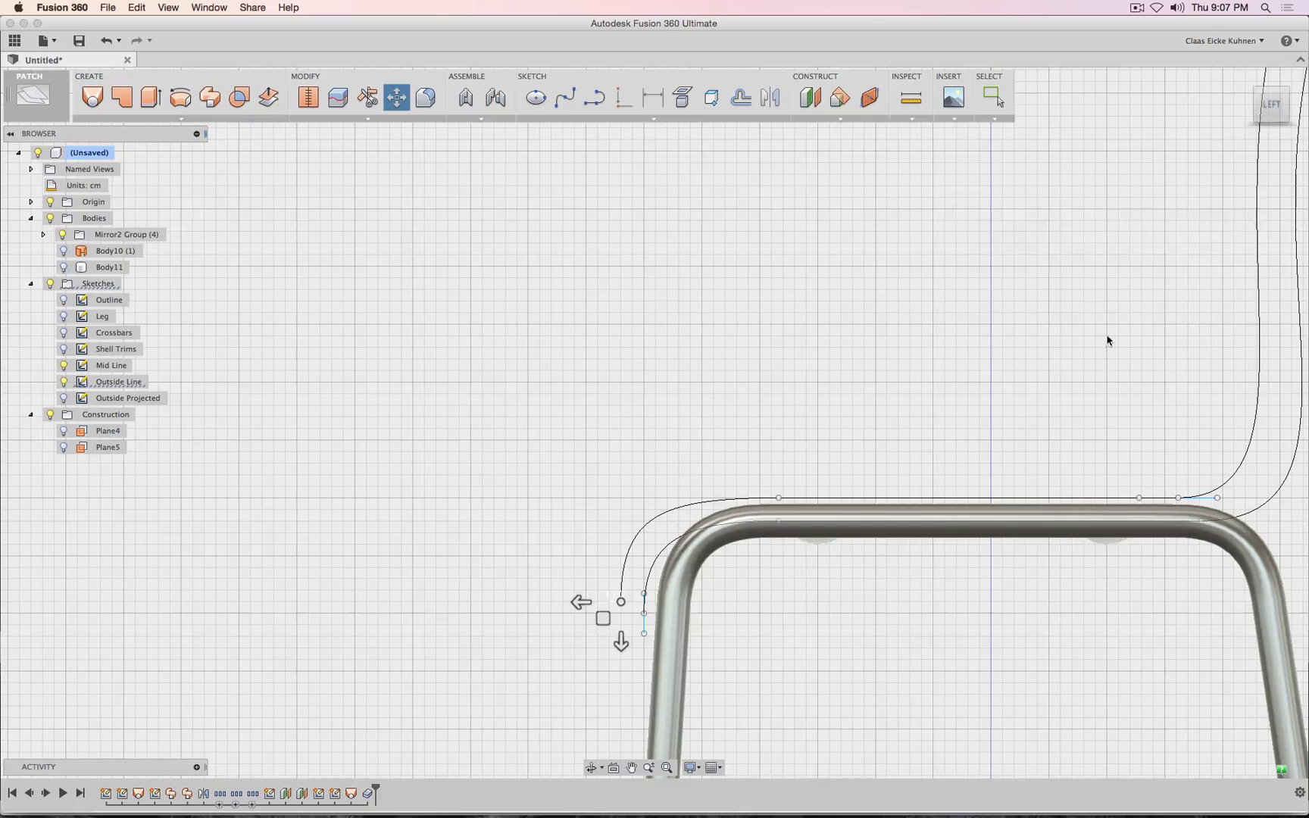
click(65, 267)
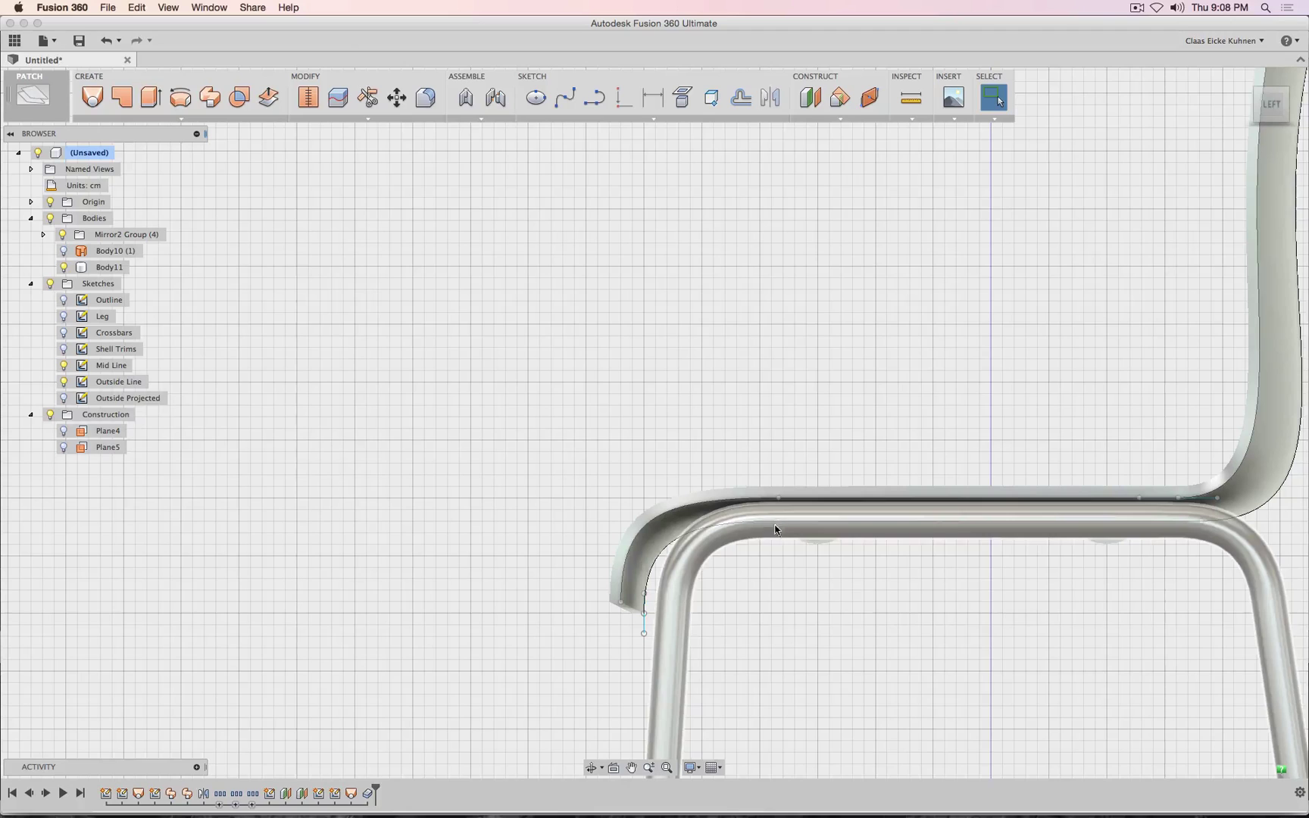
click(63, 267)
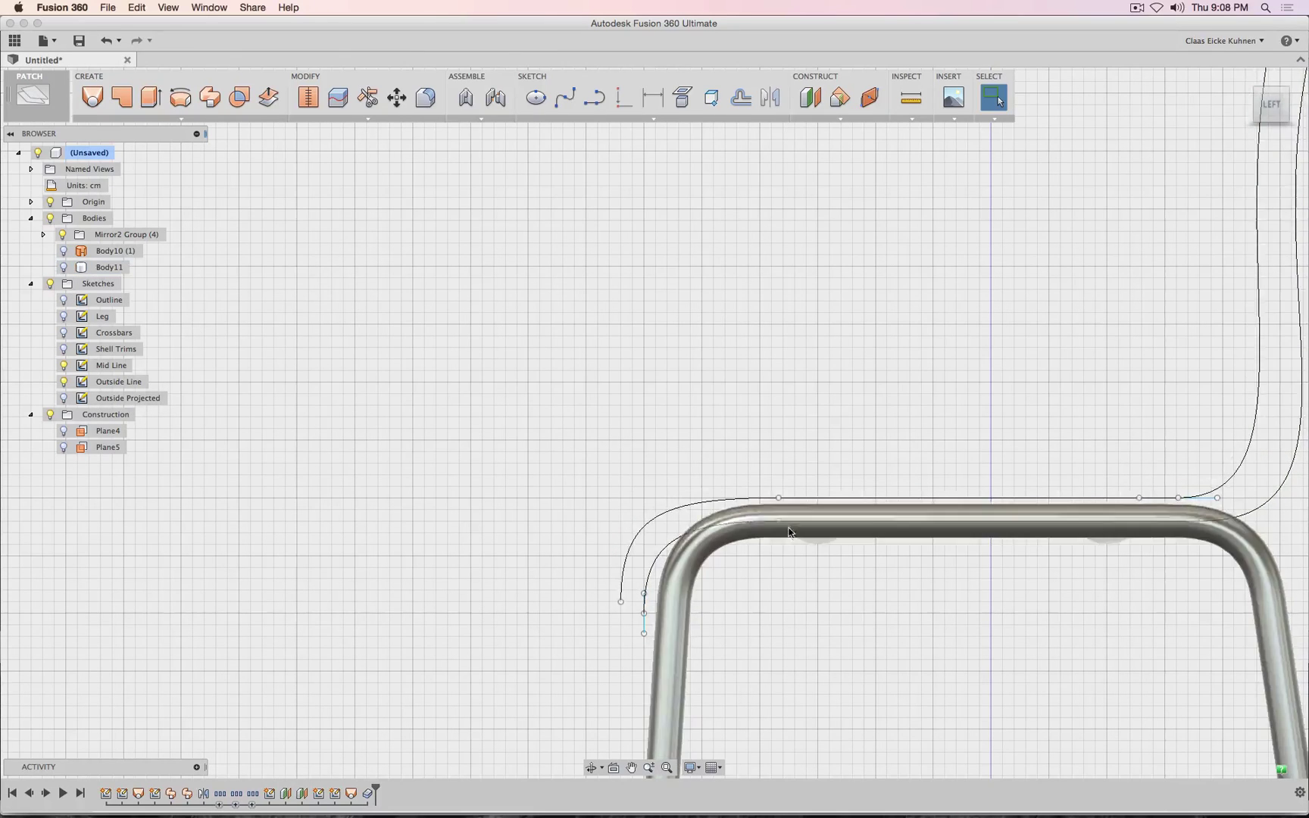
- Hide the frame bodies and move the front bend points of Mid Line and Outside Line -2 cm in X, showing the Outline sketch for reference
click(64, 235)
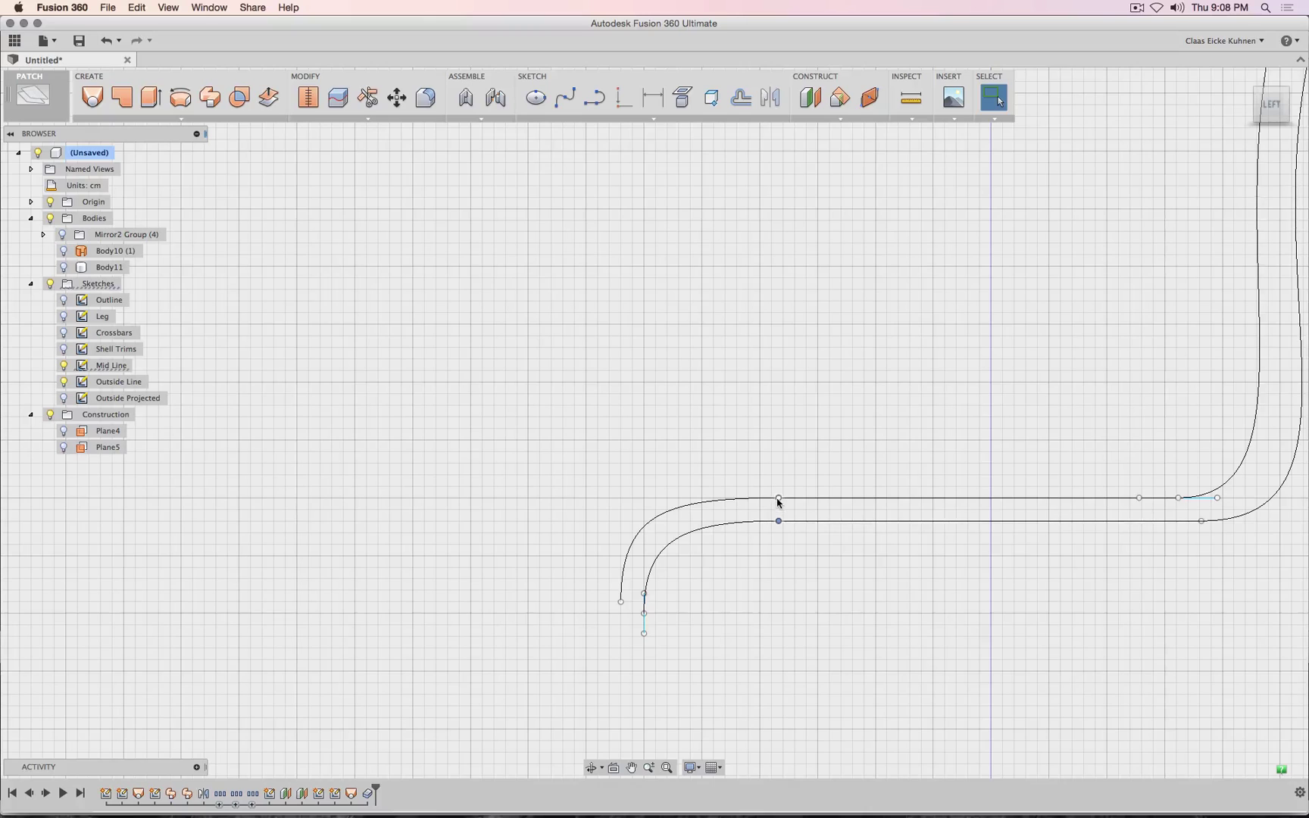
click(397, 97)
drag(740, 521, 761, 522)
click(64, 300)
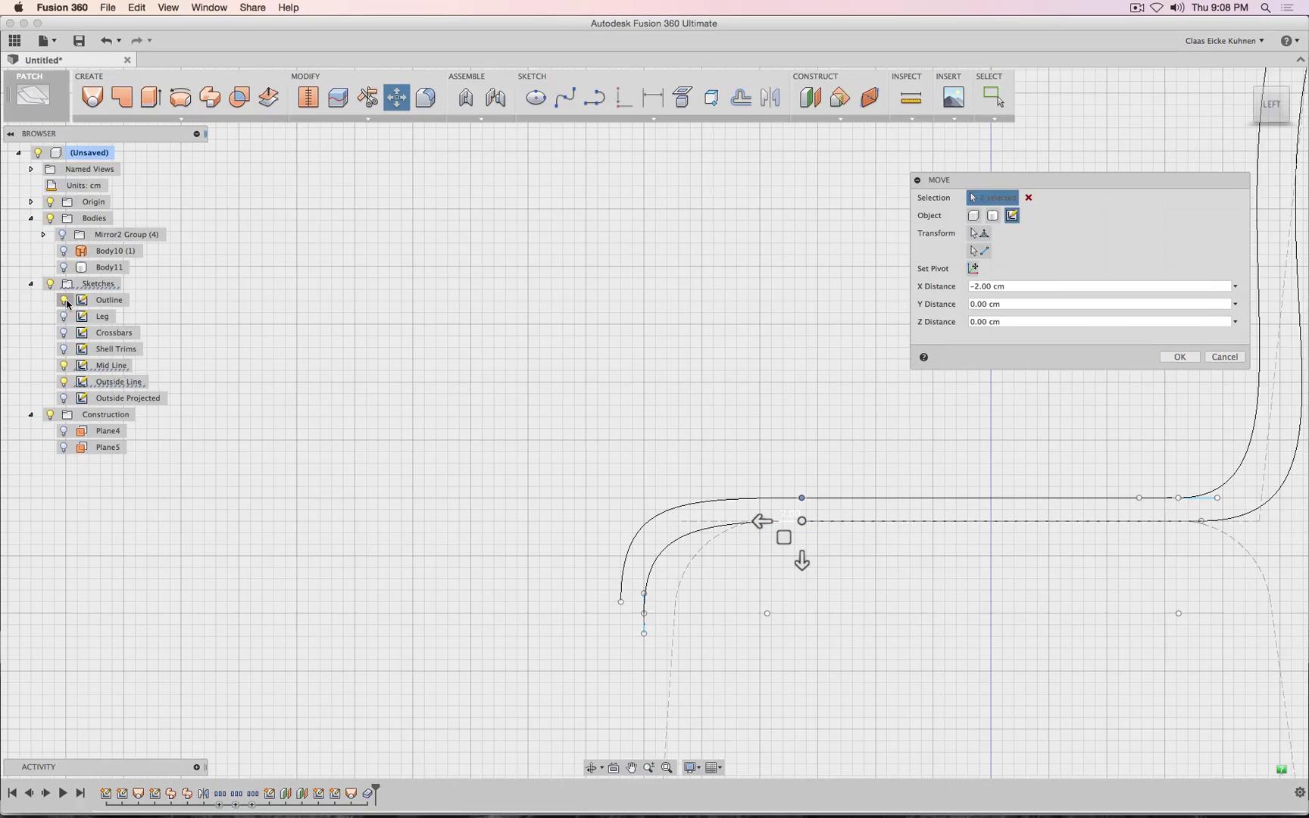
key(Return)
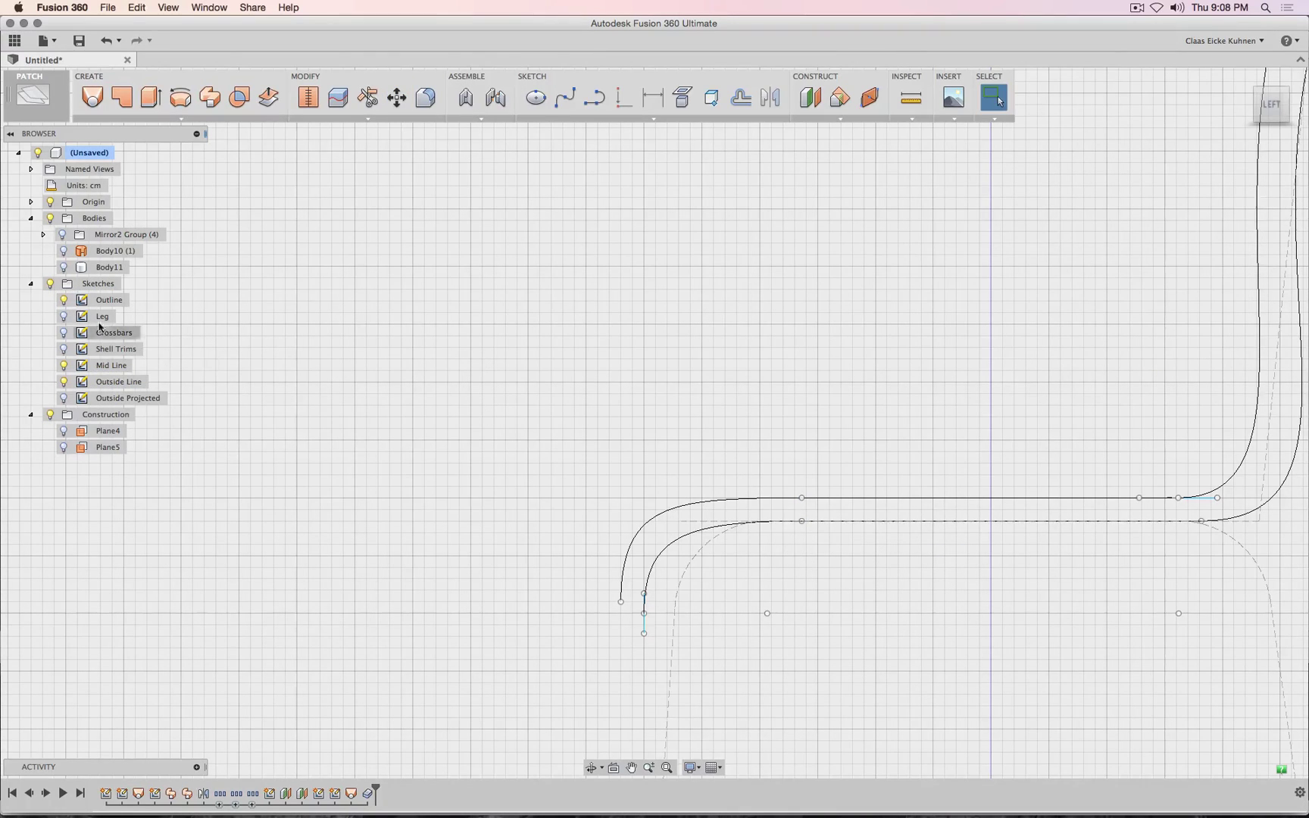
- Show the frame and seat shell bodies again and inspect how the seat's front curve sits over the legs
click(63, 236)
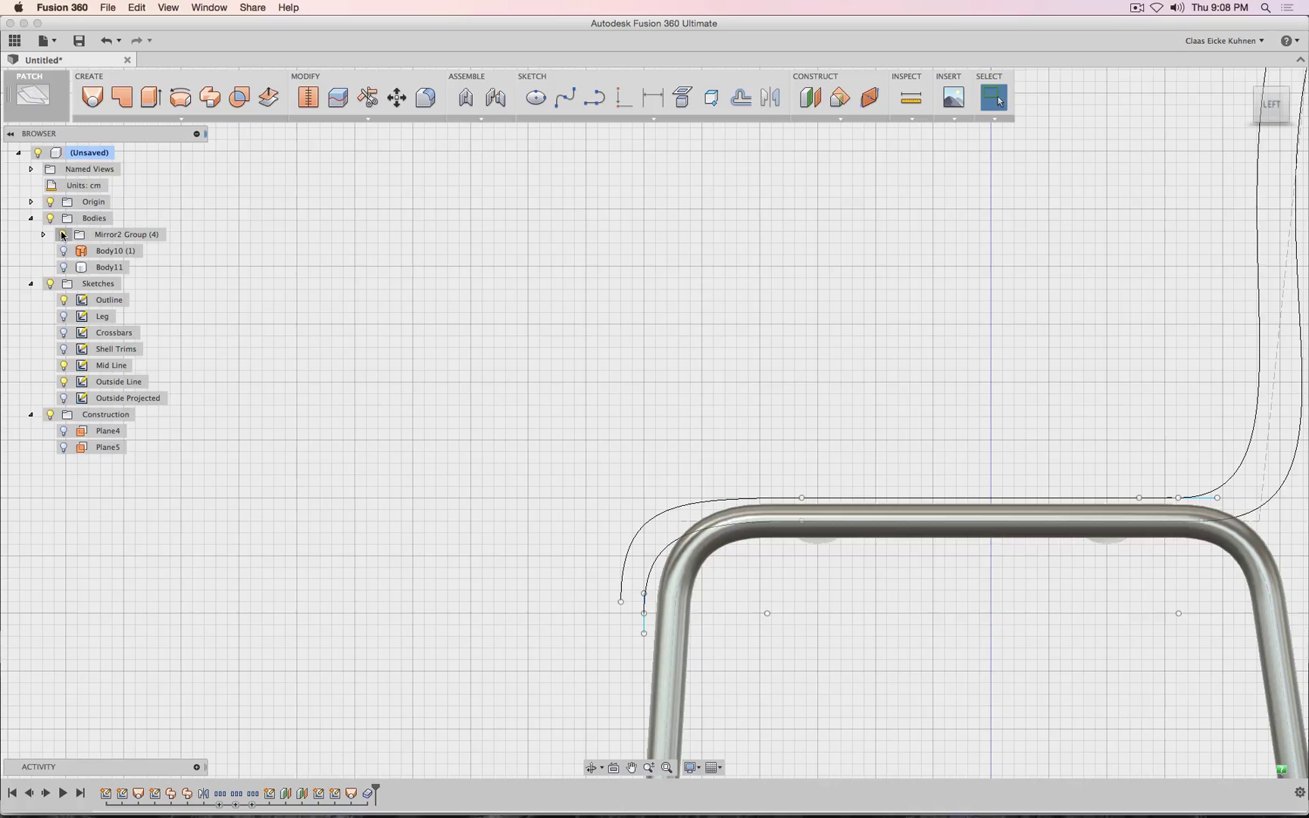
click(63, 267)
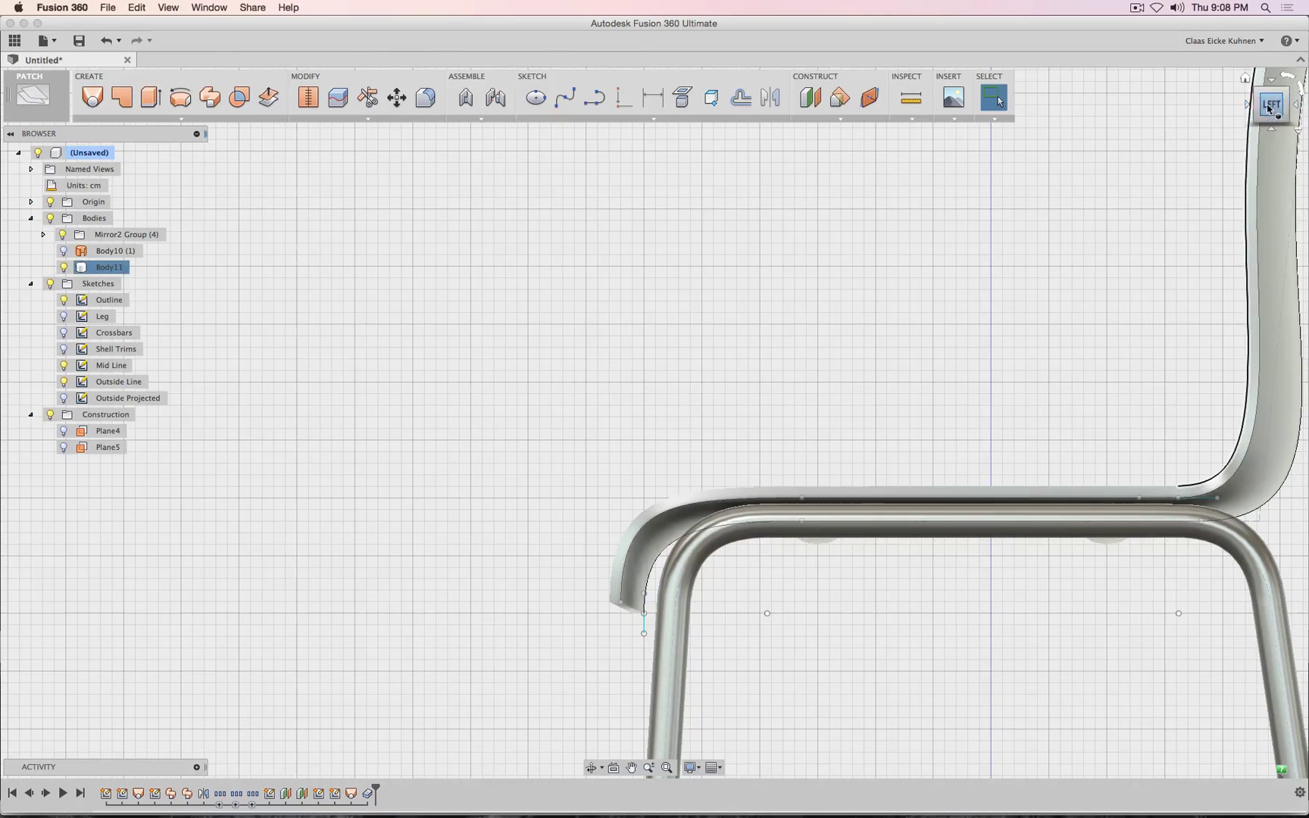
drag(1269, 107, 1288, 112)
scroll(979, 306, down, 4)
click(979, 306)
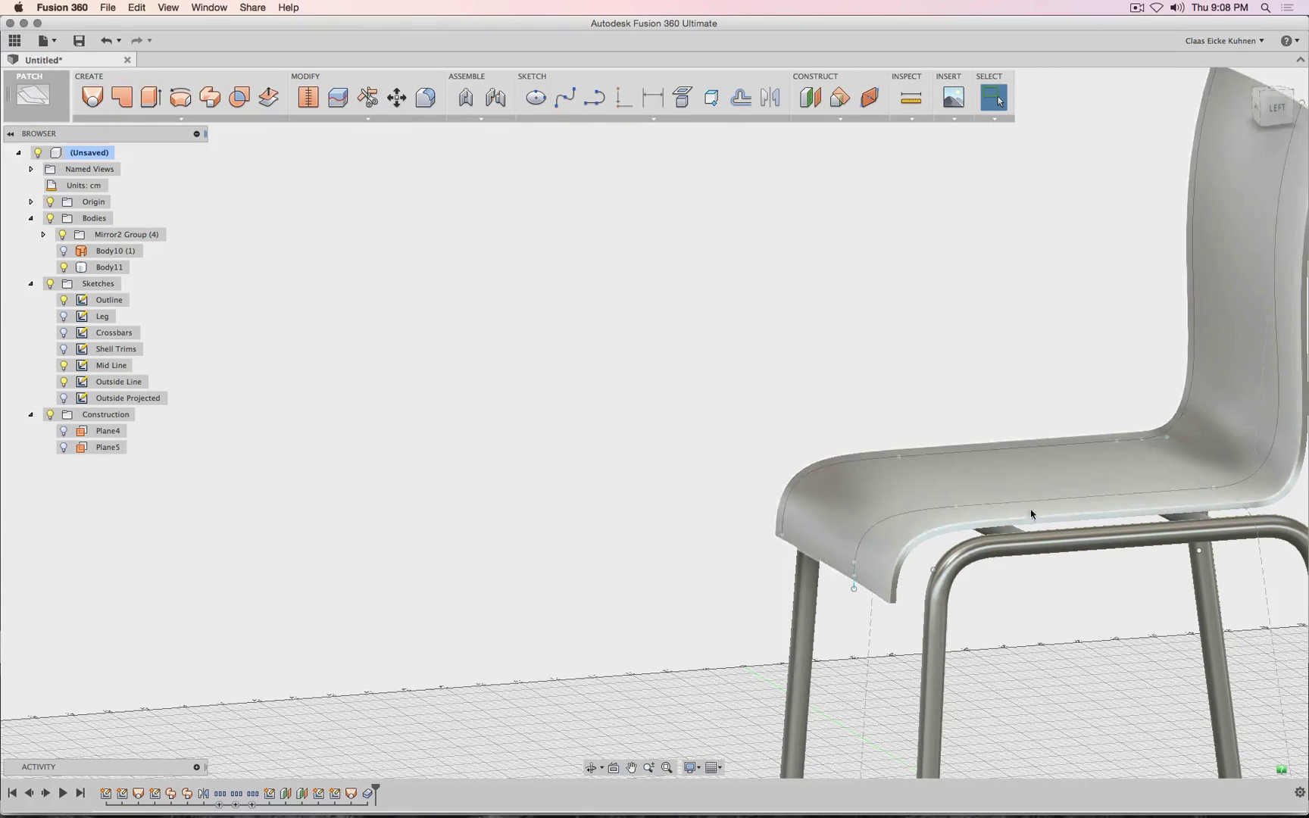
click(1029, 510)
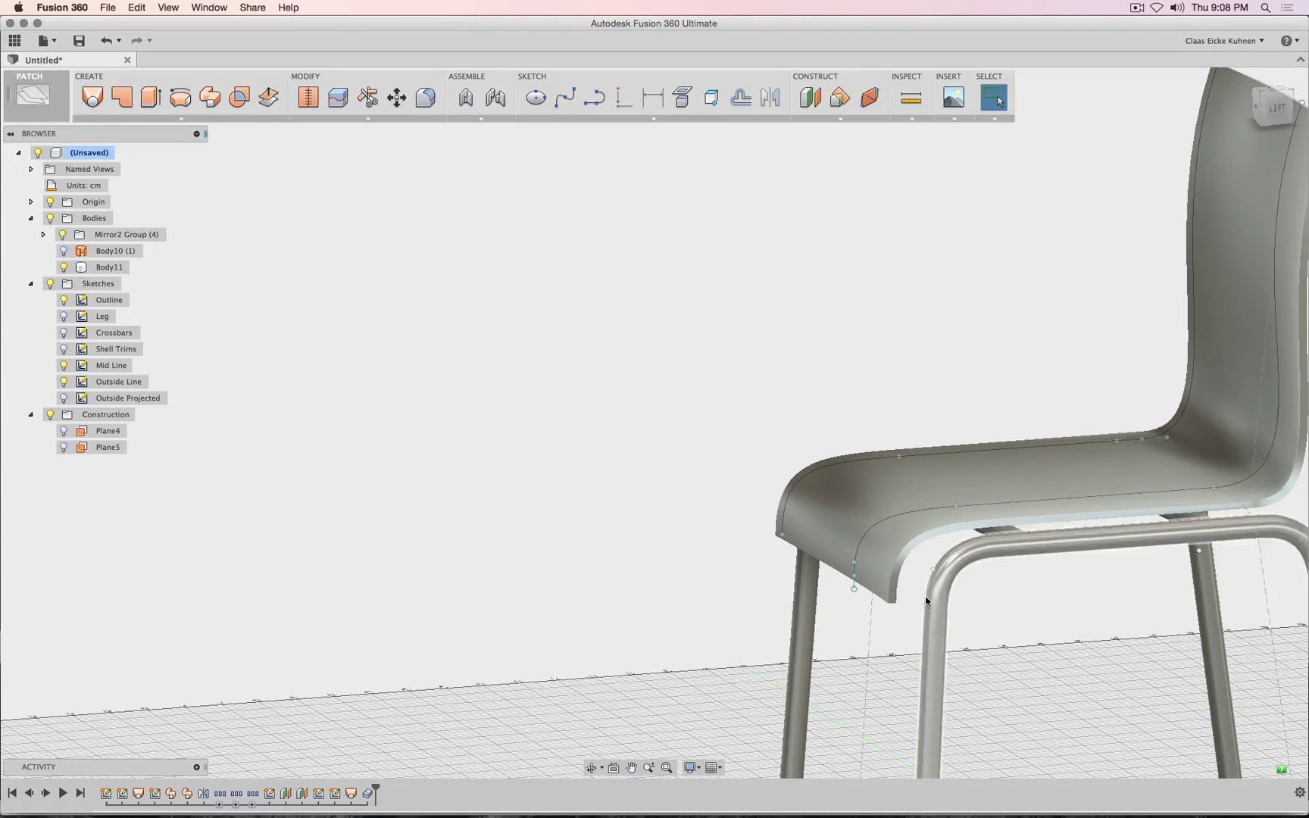
click(975, 538)
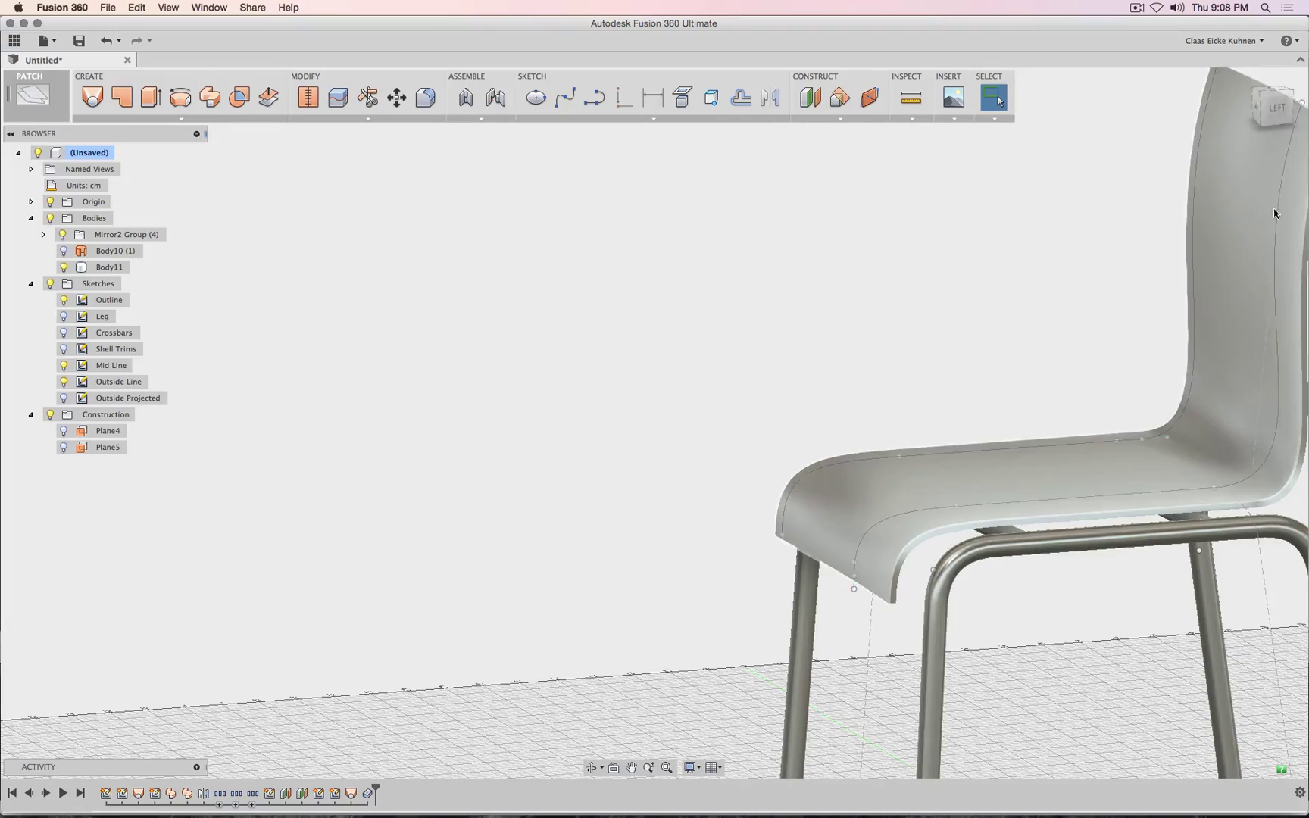
- Examine the whole chair's proportions from the left, from the back and in perspective
click(1276, 107)
click(1234, 171)
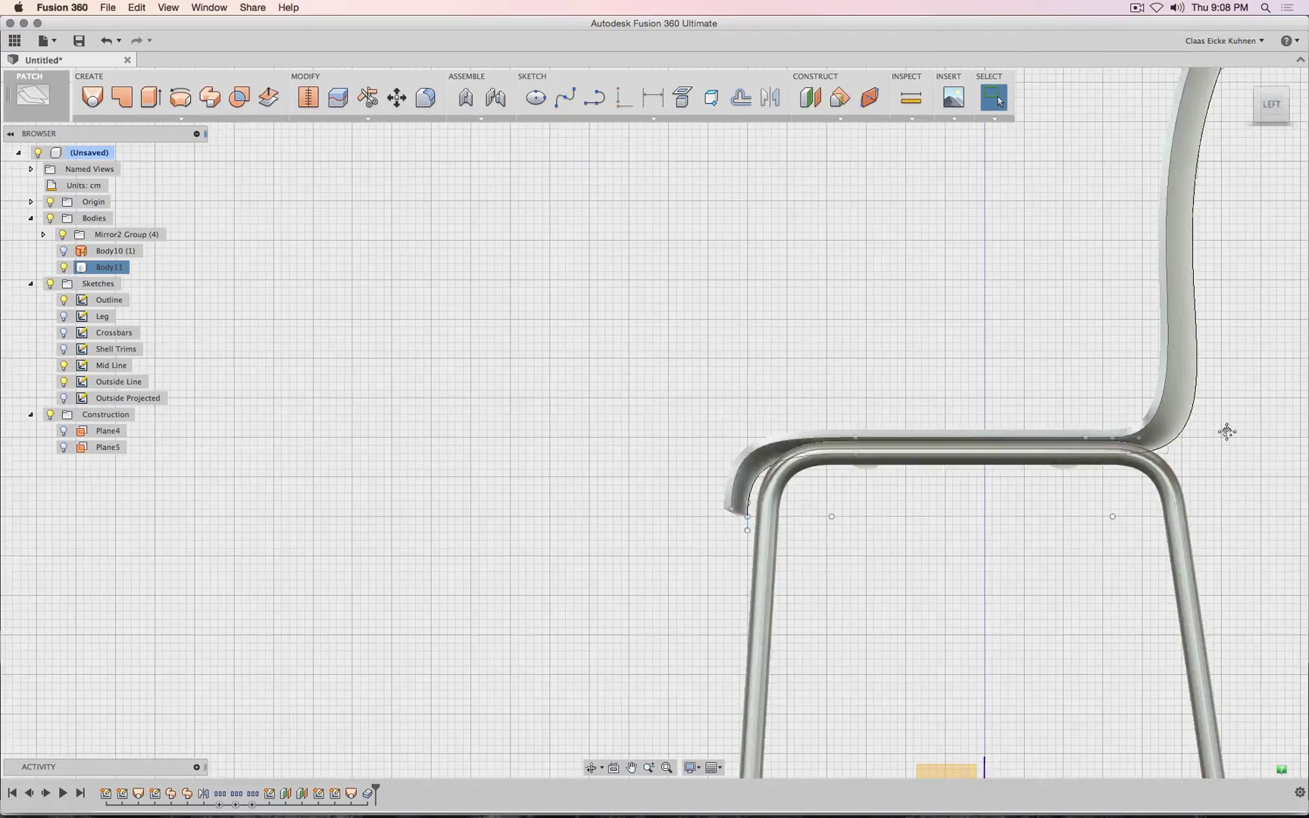
scroll(1023, 535, down, 5)
shift+middle_drag(1275, 99, 885, 364)
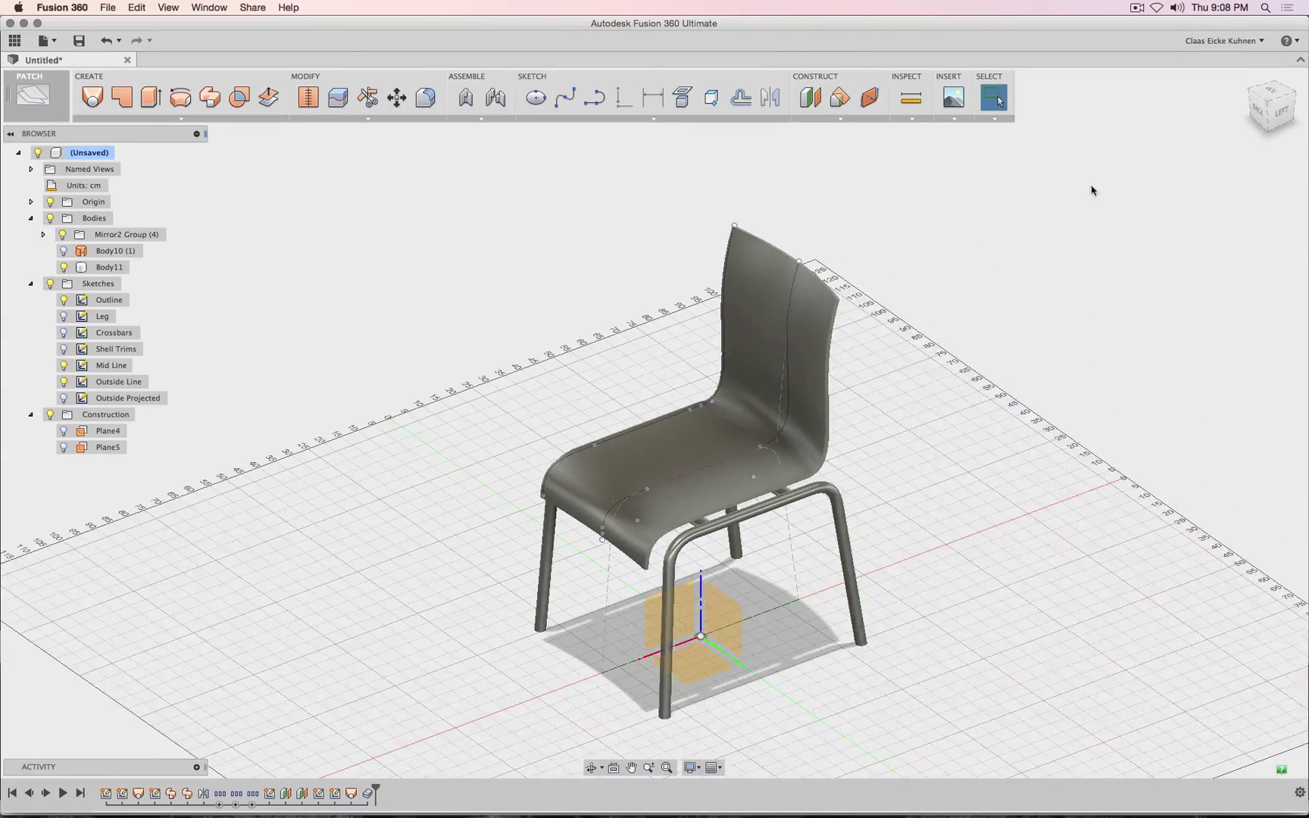
click(1268, 108)
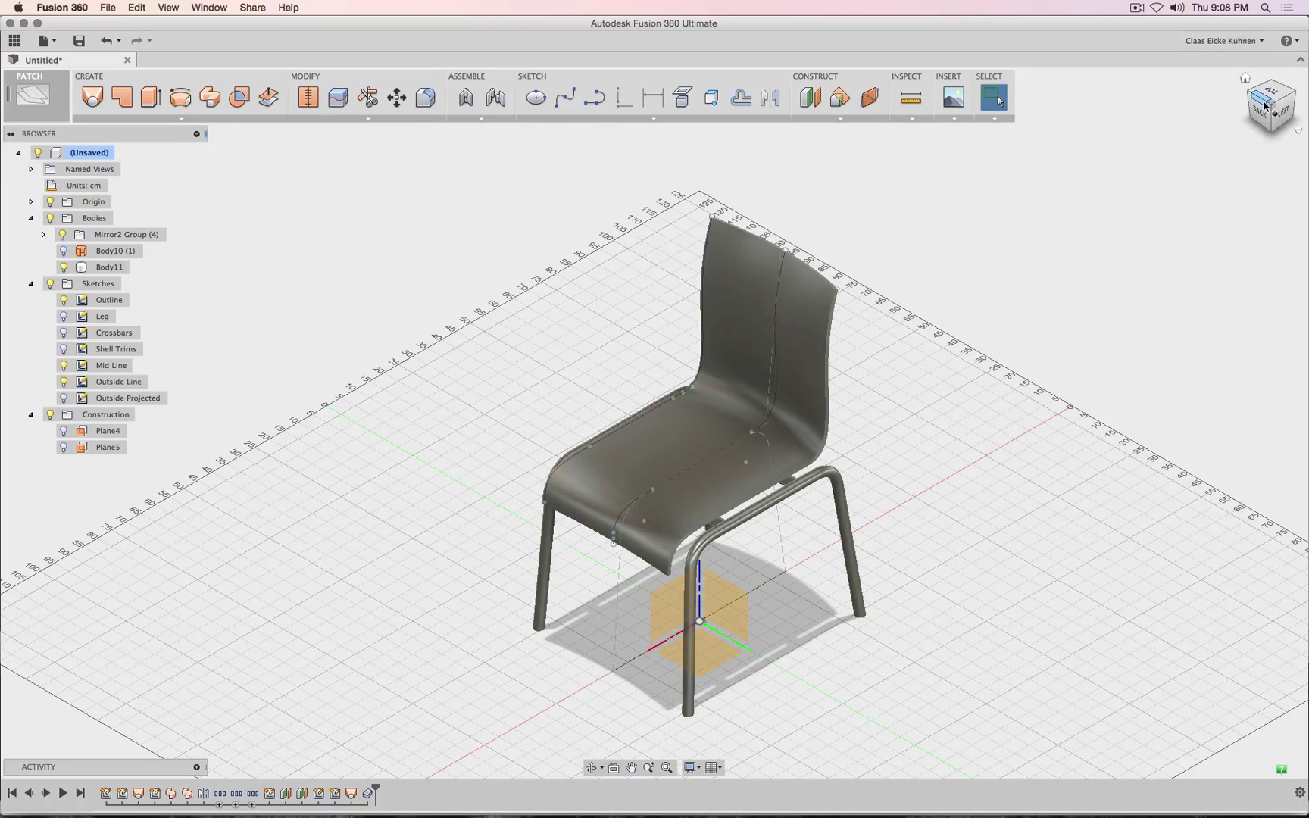
click(1262, 106)
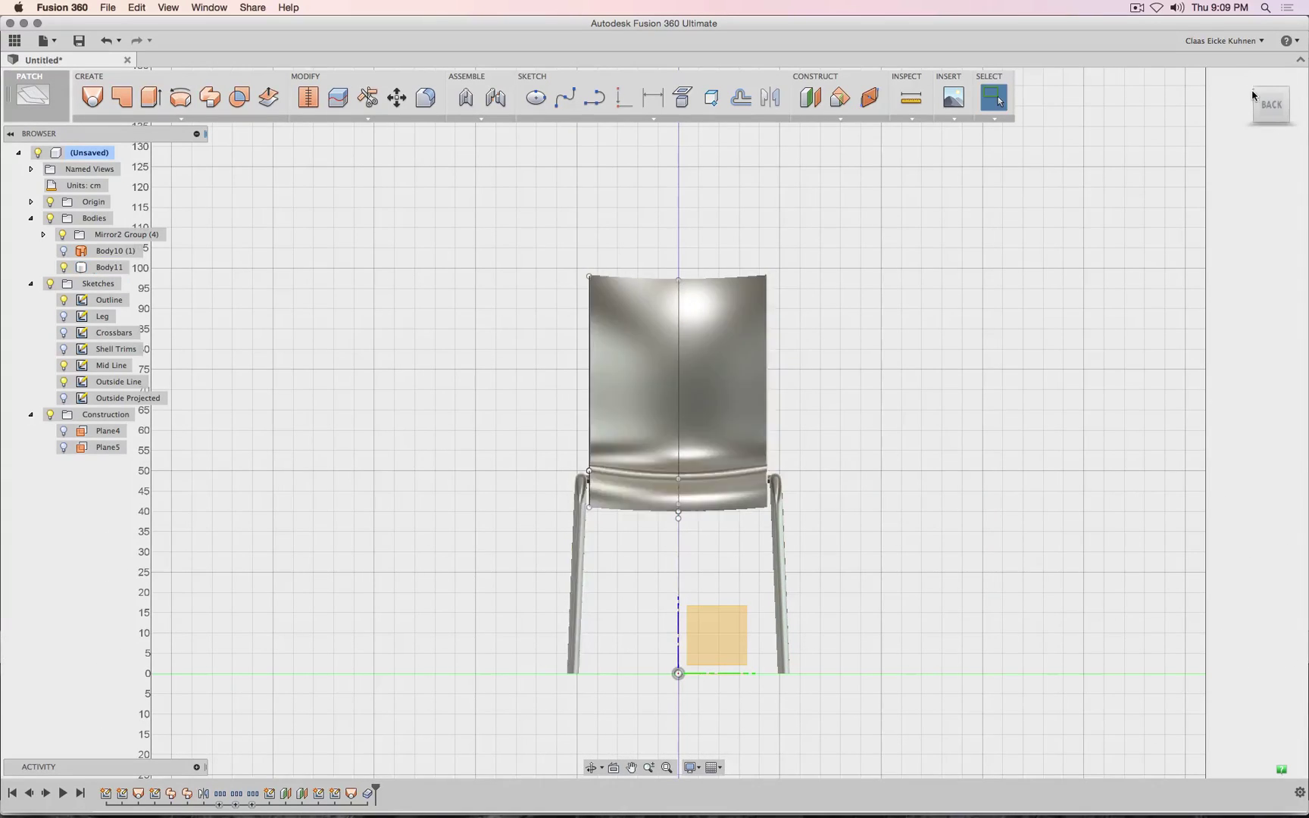
mouse_move(1268, 102)
mouse_move(1269, 103)
mouse_down()
mouse_move(1297, 92)
mouse_move(1287, 41)
mouse_move(1223, 46)
mouse_move(1191, 105)
mouse_move(1288, 132)
mouse_up()
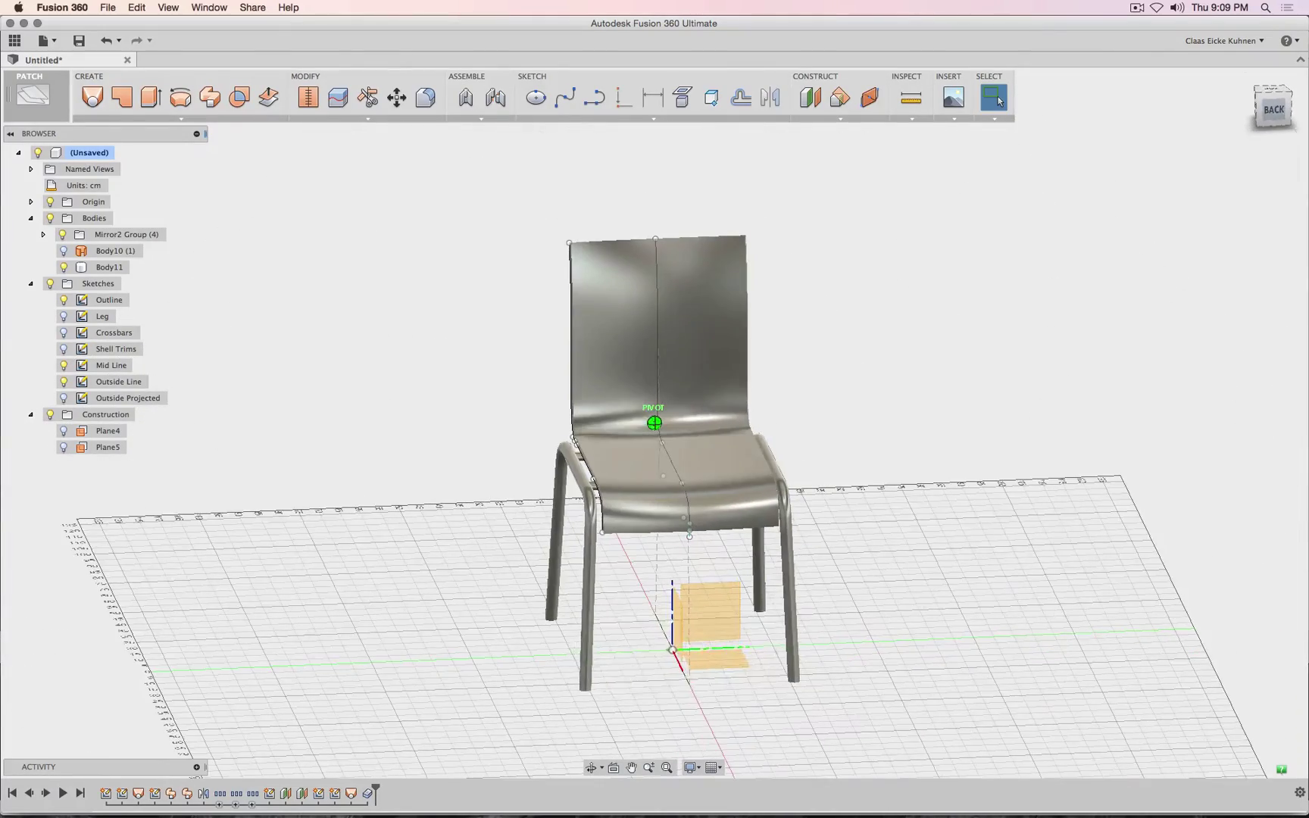
click(1268, 110)
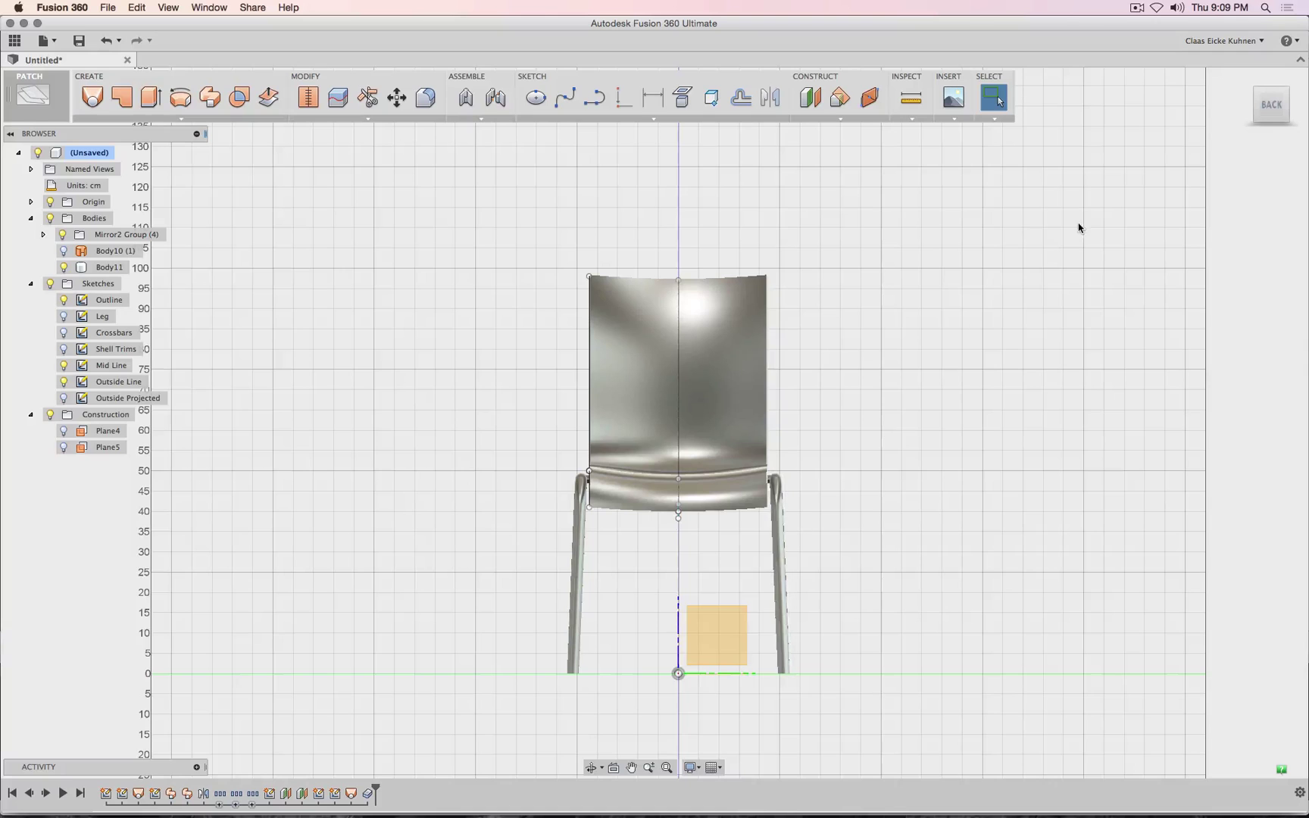
click(1282, 104)
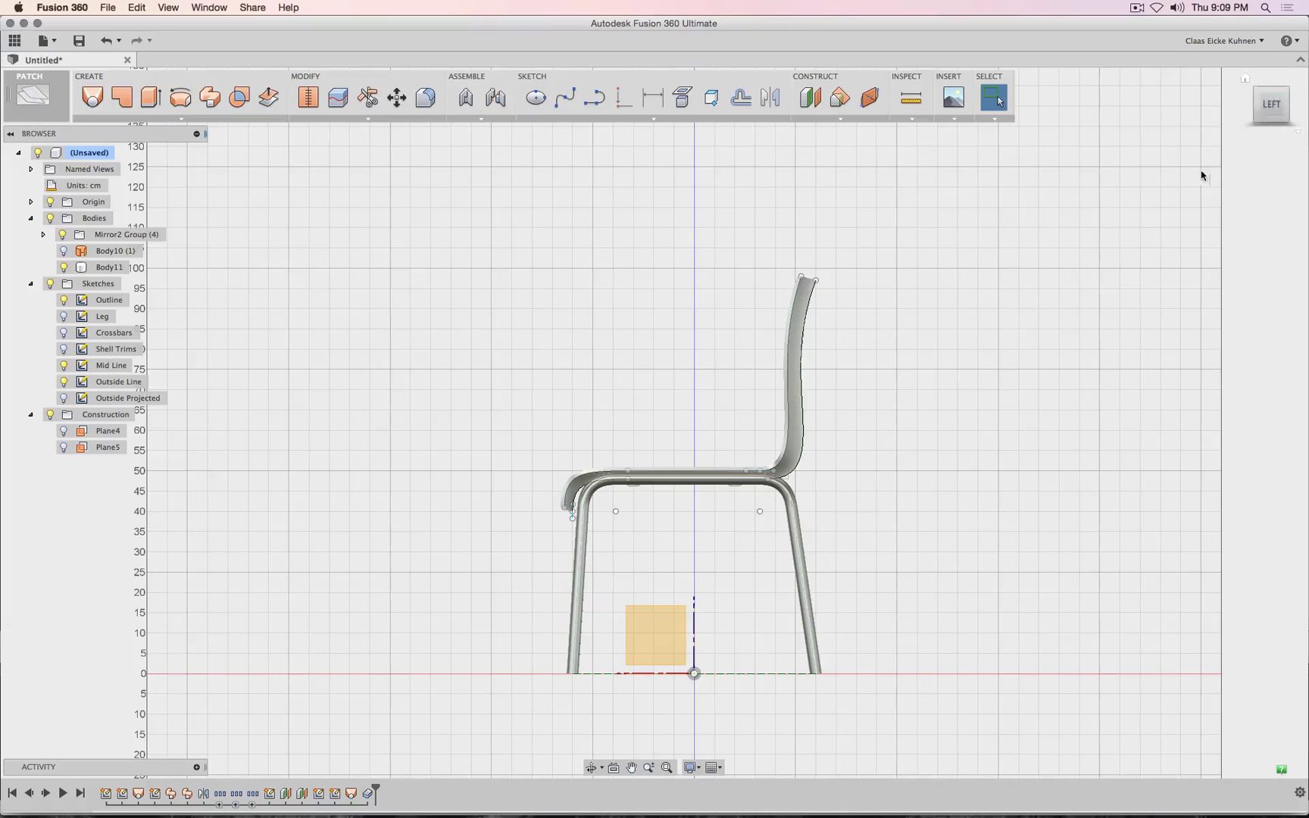
click(1258, 92)
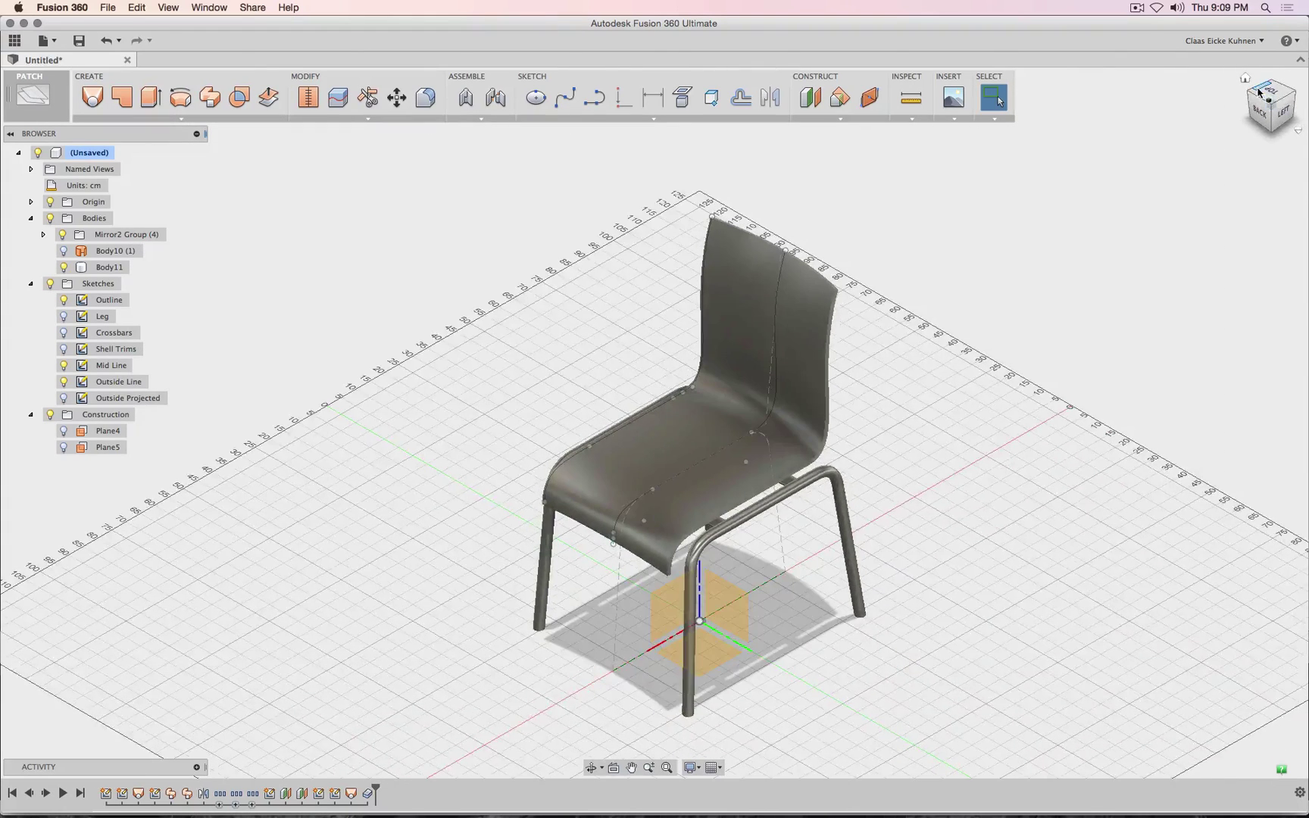